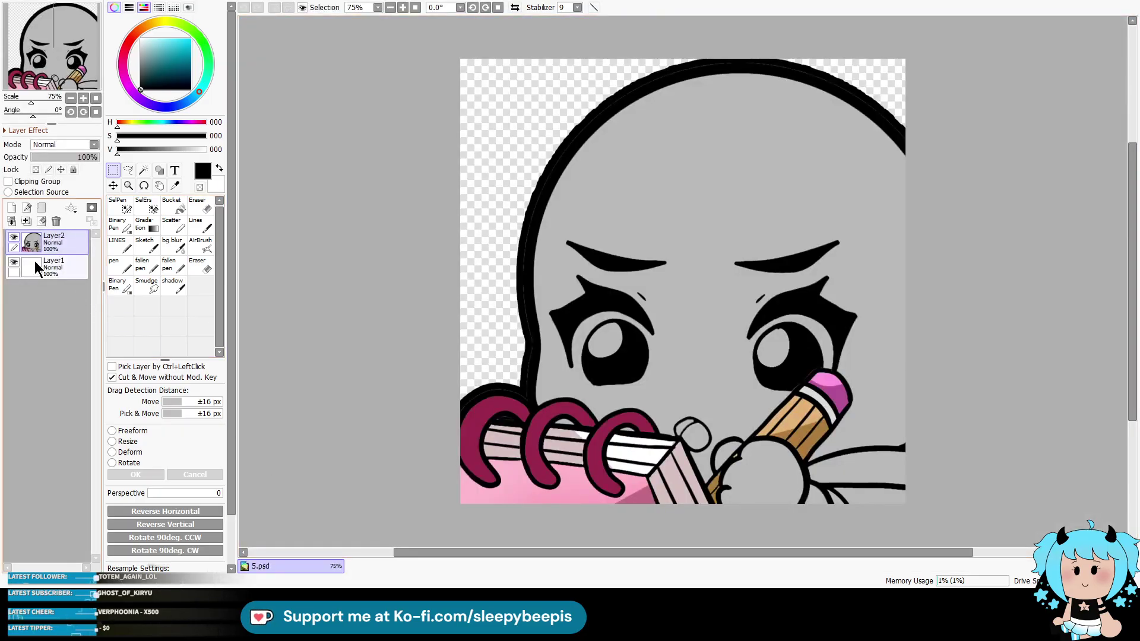
Step: Dim the Layer2 artwork to 51% opacity and back it with a locked, white-filled Layer1
click(66, 157)
click(54, 264)
click(141, 39)
click(172, 205)
click(548, 242)
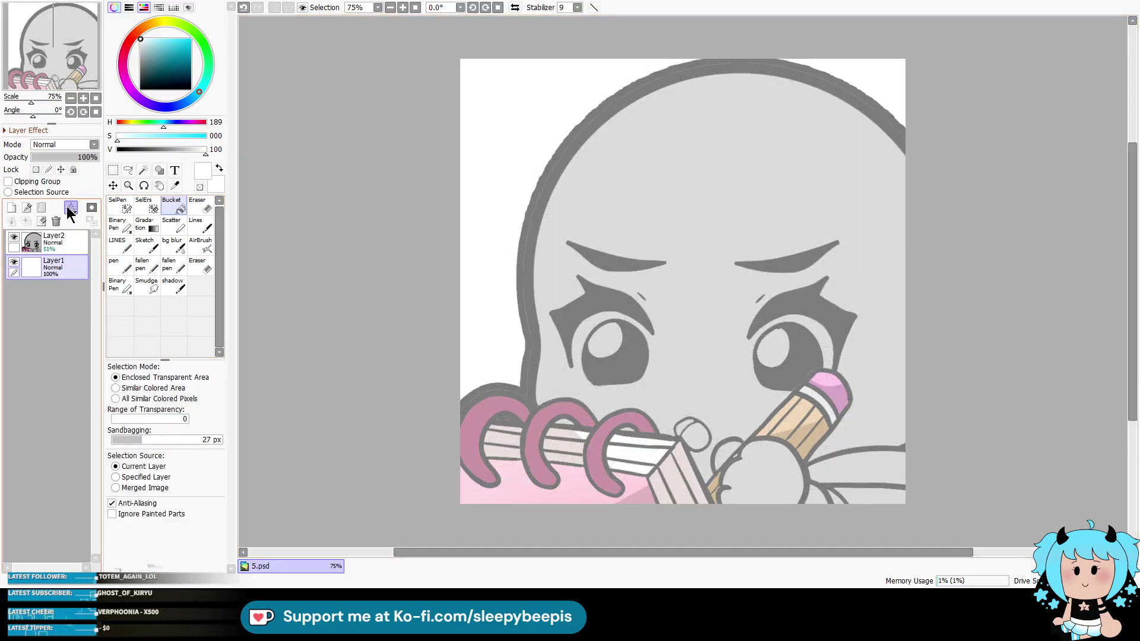
click(73, 169)
Step: Add a new layer above Layer2 and choose a bright red (H 346, S 100, V 100) for the LINES brush
click(53, 241)
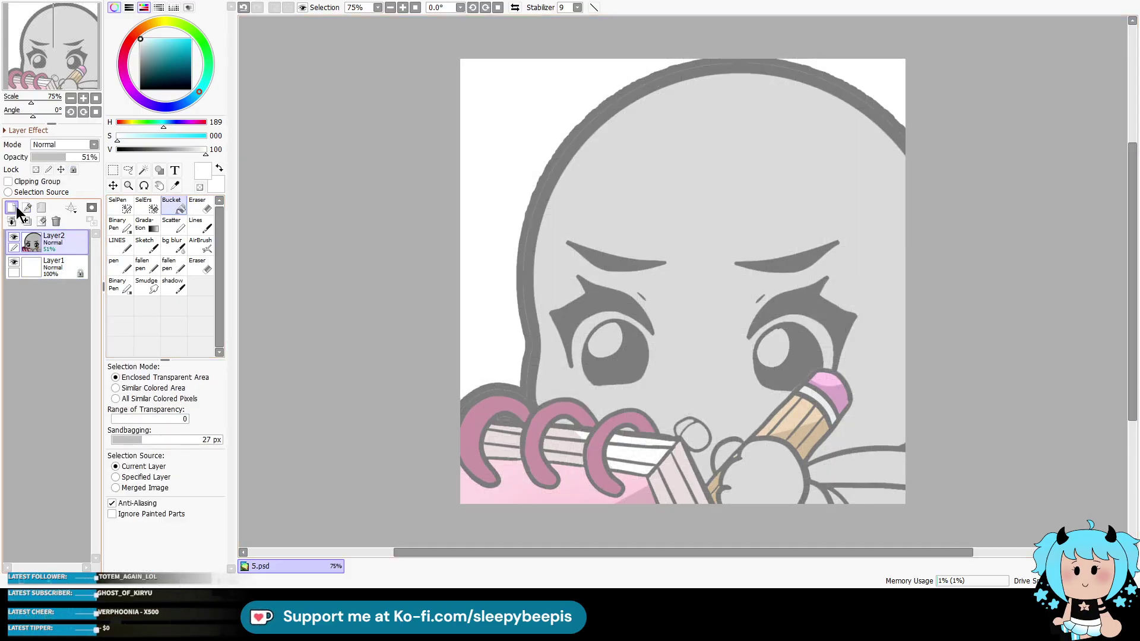
click(26, 221)
click(124, 52)
click(191, 39)
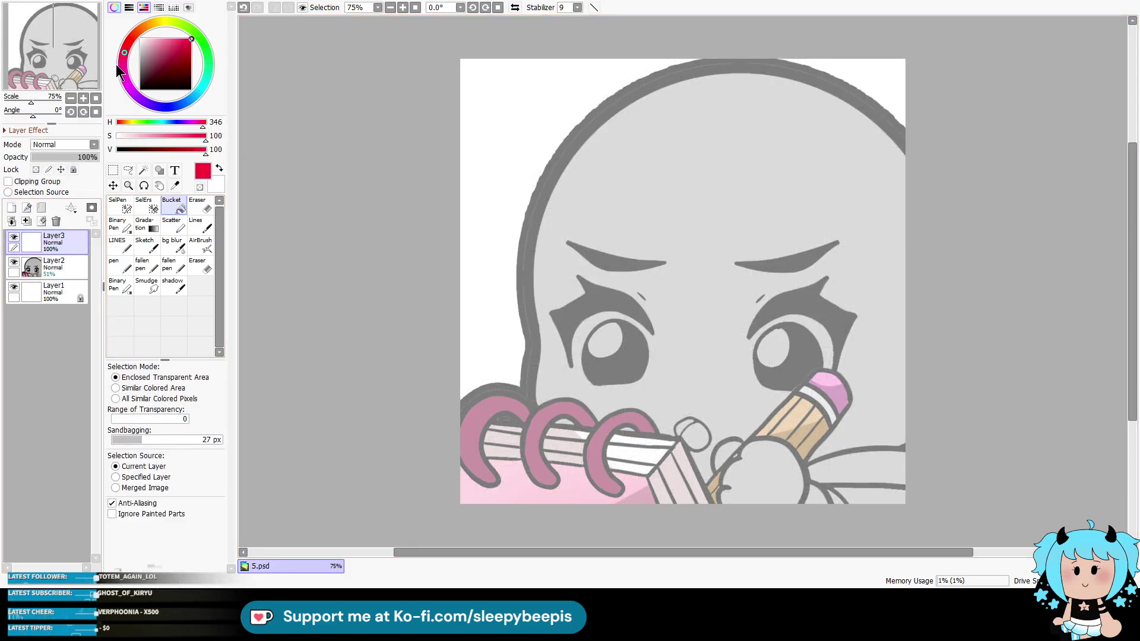
click(119, 246)
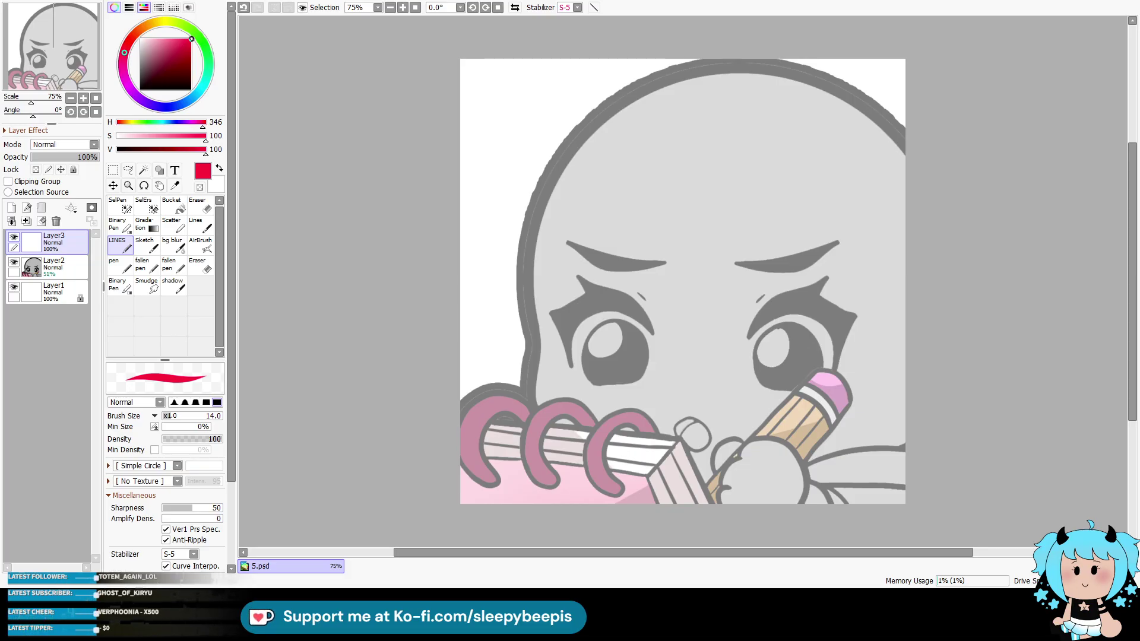
Step: Add another layer directly above Layer2 and choose the Sketch brush at size 12
drag(606, 554, 634, 554)
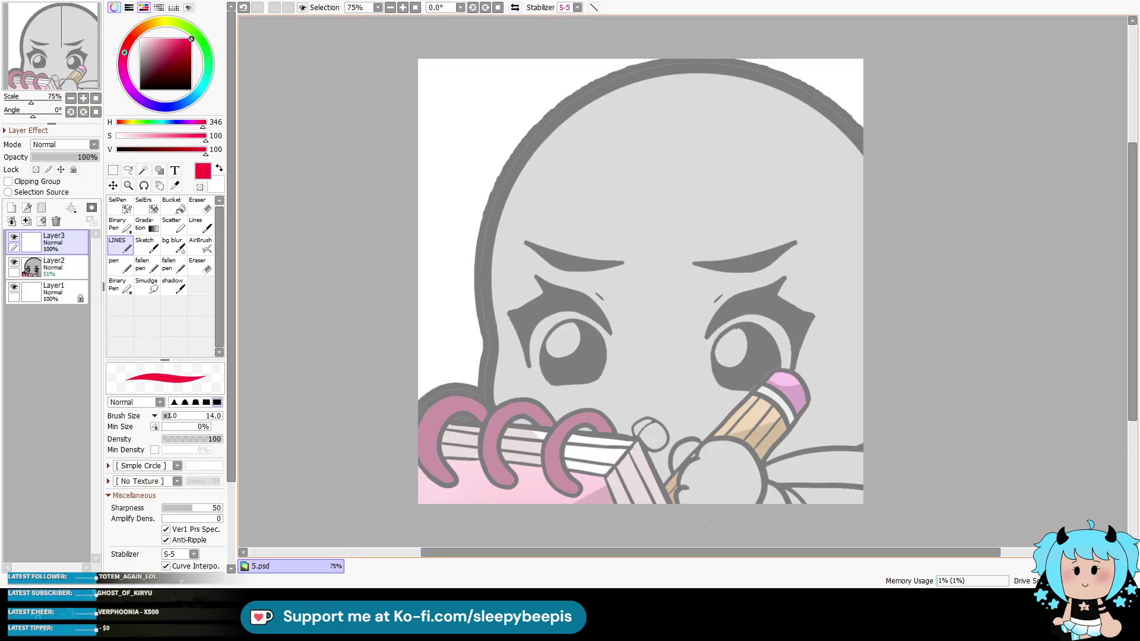
click(59, 267)
click(11, 207)
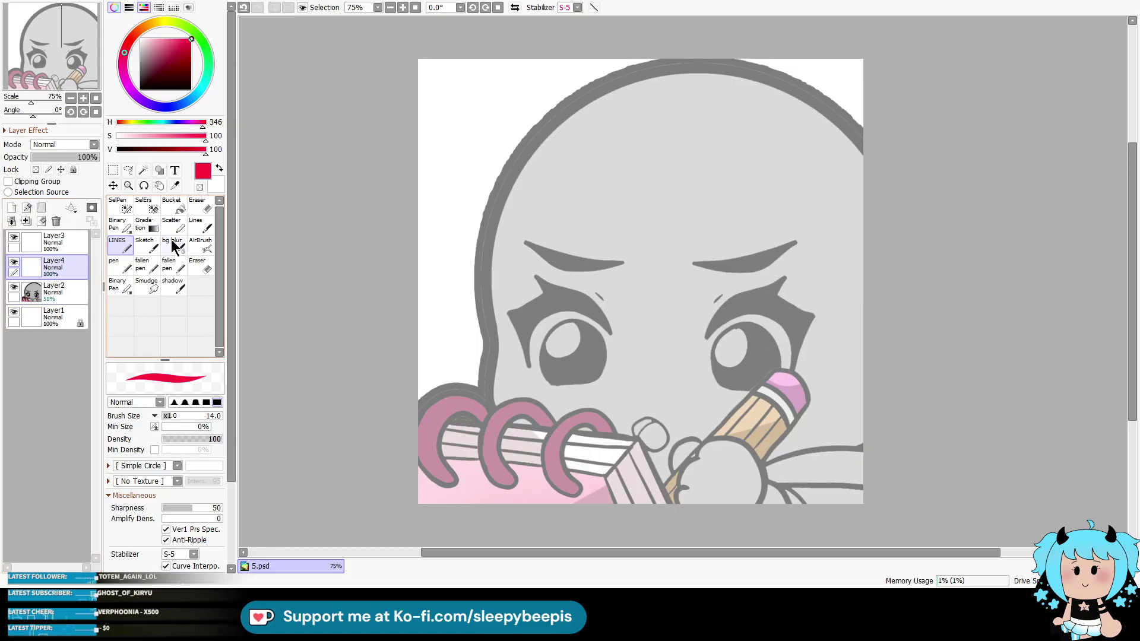
click(144, 244)
key(bracketright)
key(bracketright)
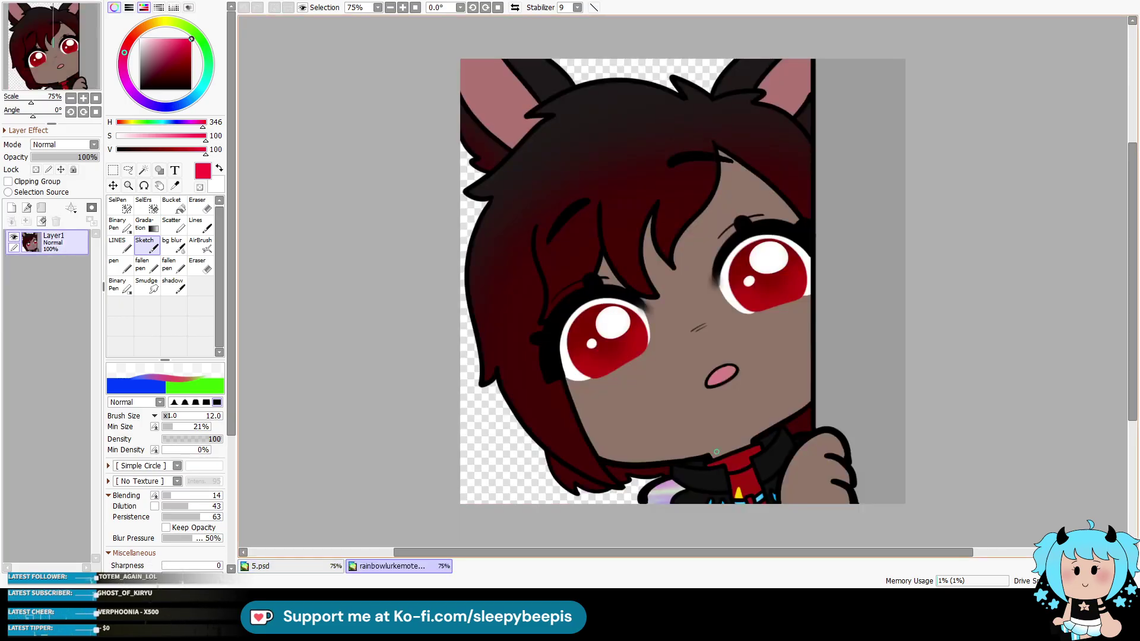
Step: Arrange the rainbowlurkemote.png reference at 33% zoom in a small window beside an enlarged 5.psd window
click(1102, 22)
drag(427, 45, 991, 32)
click(390, 7)
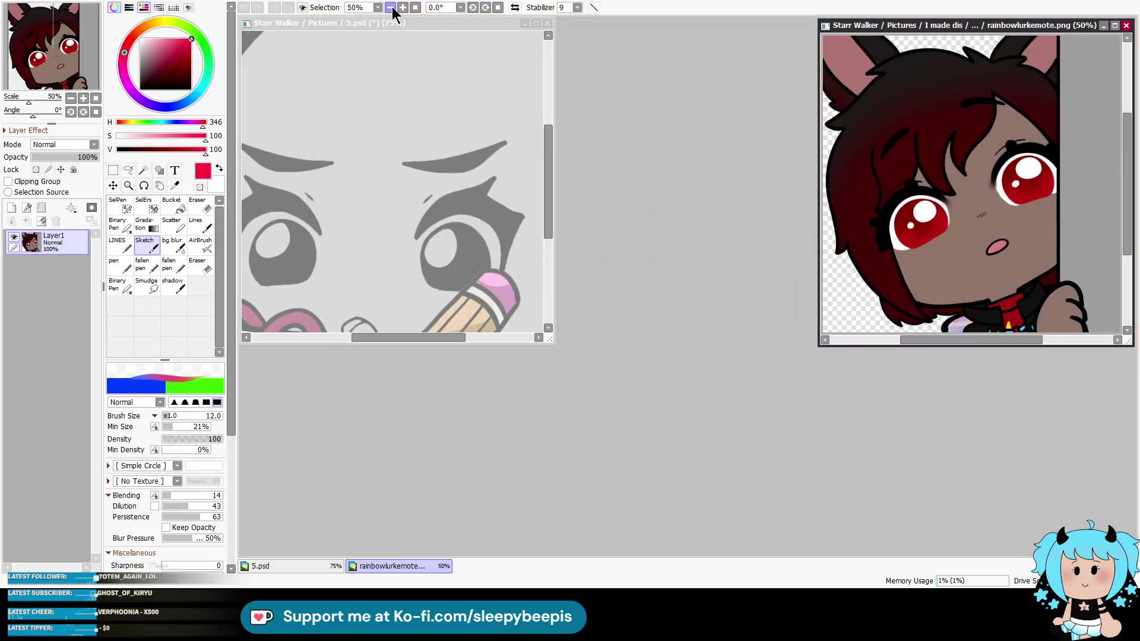
drag(829, 347, 838, 272)
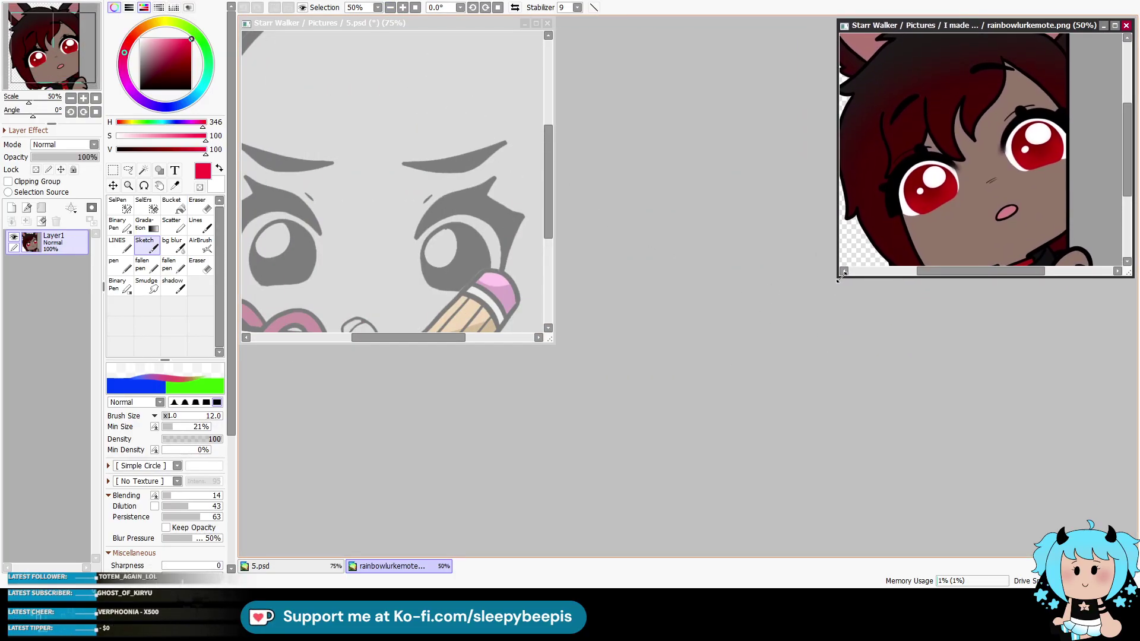
click(390, 7)
drag(550, 339, 854, 555)
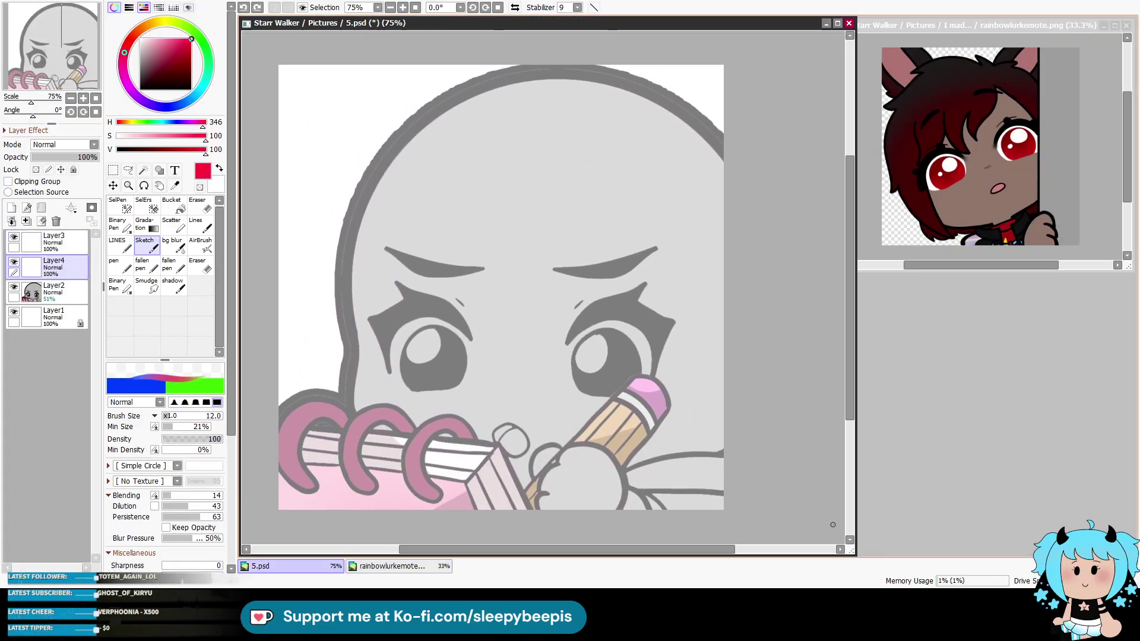
drag(461, 553, 467, 554)
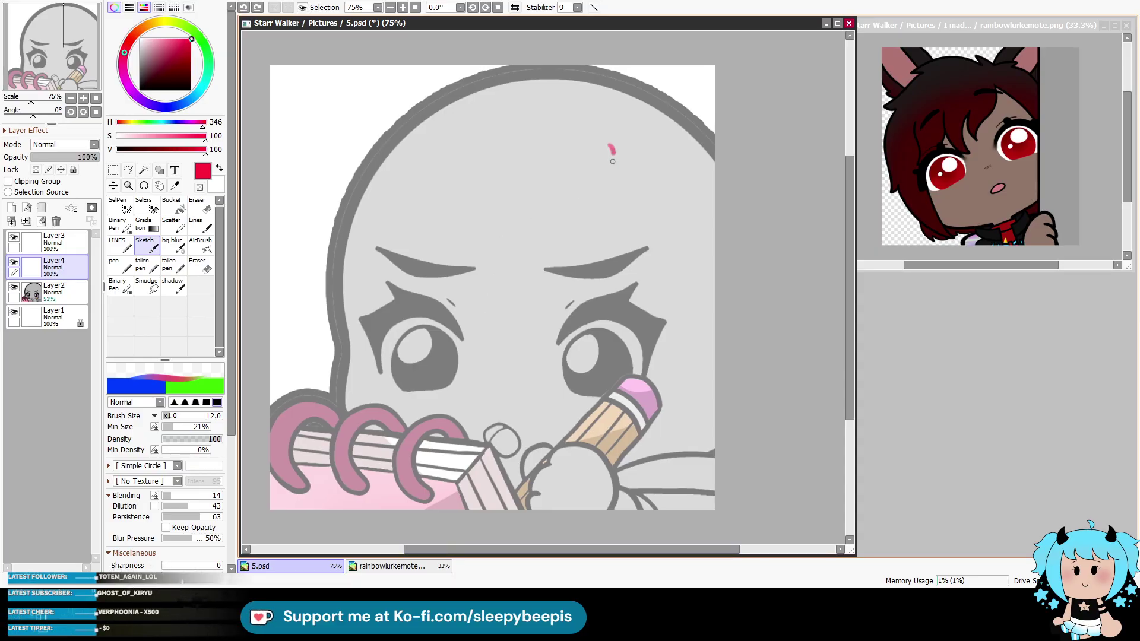
drag(611, 145, 500, 304)
drag(481, 163, 473, 205)
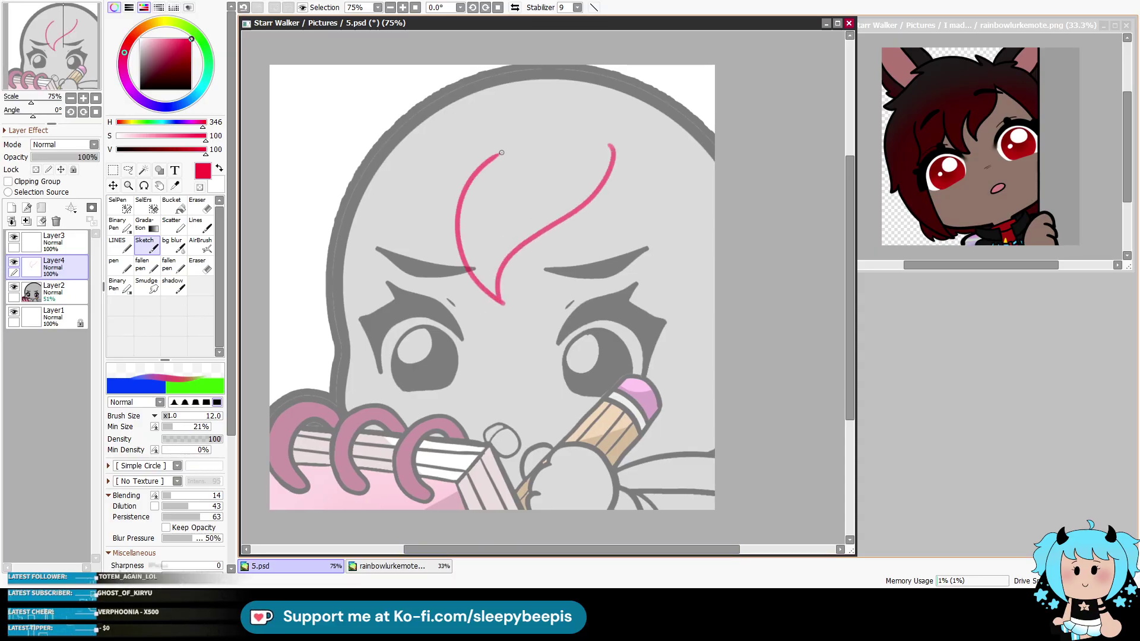
key(ctrl+z)
key(ctrl+z)
Step: Sketch the central bangs on Layer4 as two pointed red locks falling over the forehead between the eyebrows
mouse_move(637, 145)
mouse_down()
mouse_move(639, 172)
mouse_move(516, 298)
mouse_move(529, 191)
mouse_up()
mouse_move(506, 145)
mouse_down()
mouse_move(459, 291)
mouse_move(529, 192)
mouse_move(461, 290)
mouse_up()
key(ctrl+z)
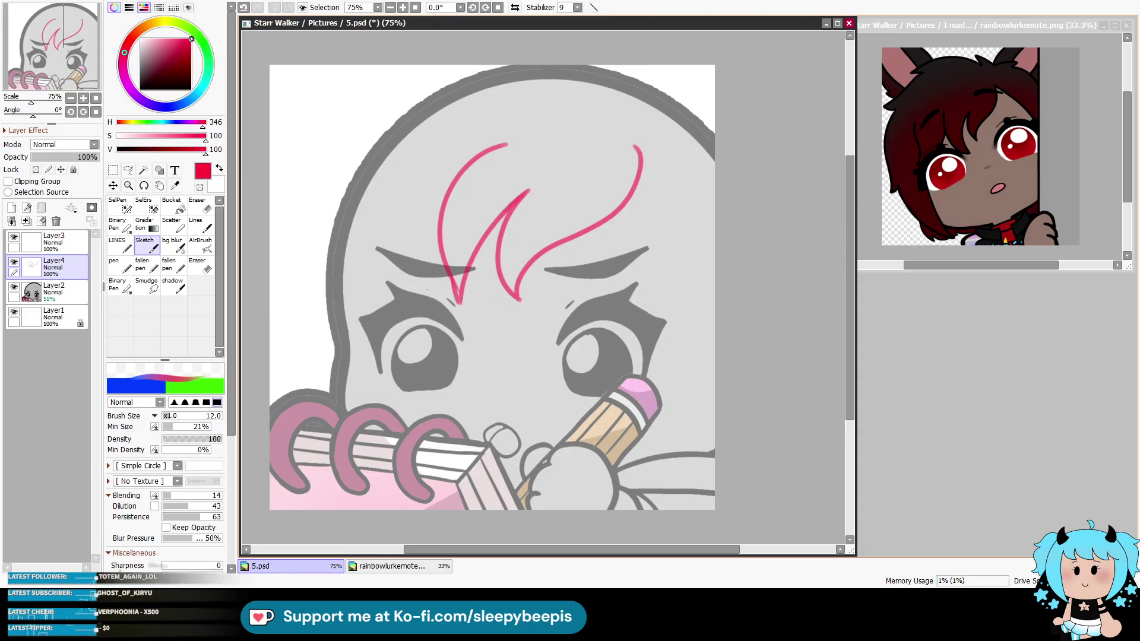
drag(440, 244, 367, 314)
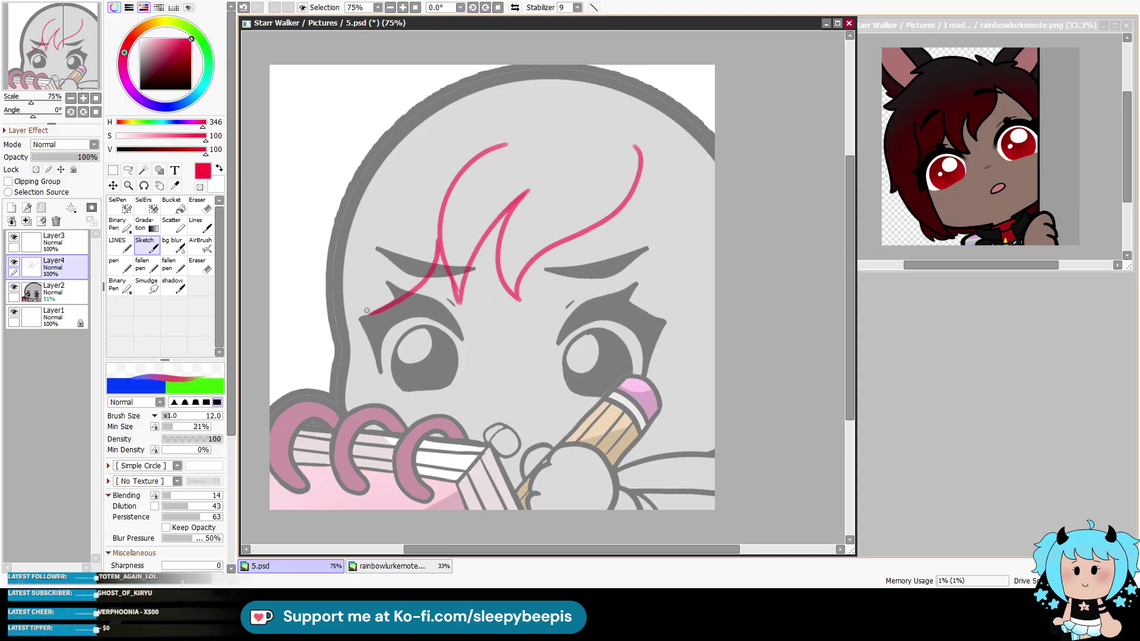
drag(371, 257, 389, 190)
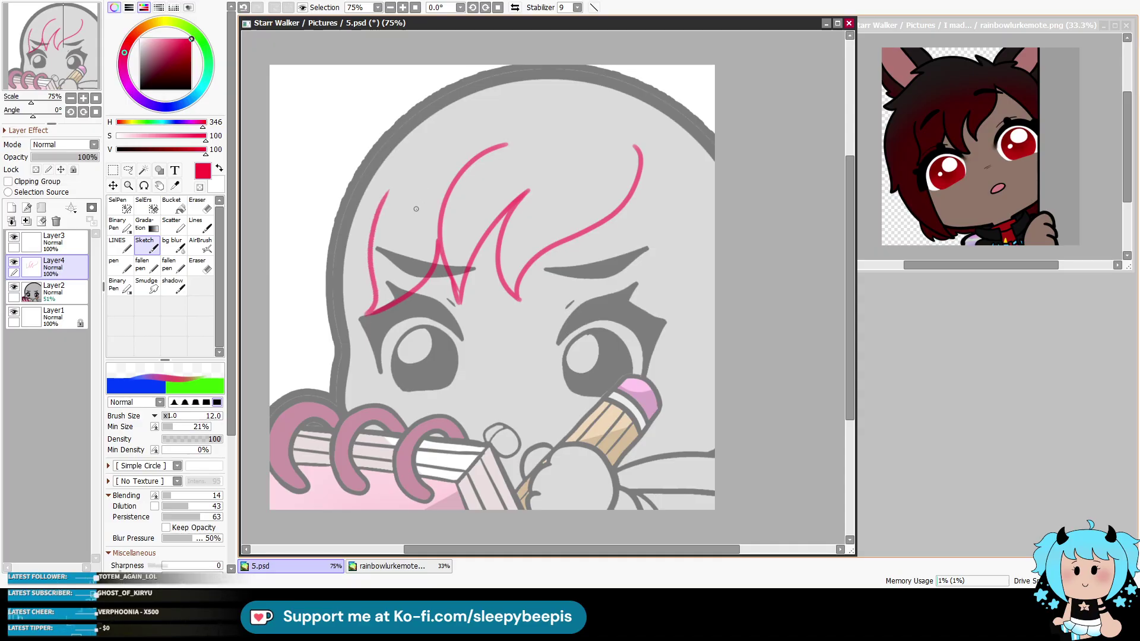
key(ctrl+z)
key(ctrl+z)
Step: Sketch the remaining bangs and the long side locks framing both sides of the face
mouse_move(441, 237)
mouse_down()
mouse_move(367, 311)
mouse_move(369, 223)
mouse_up()
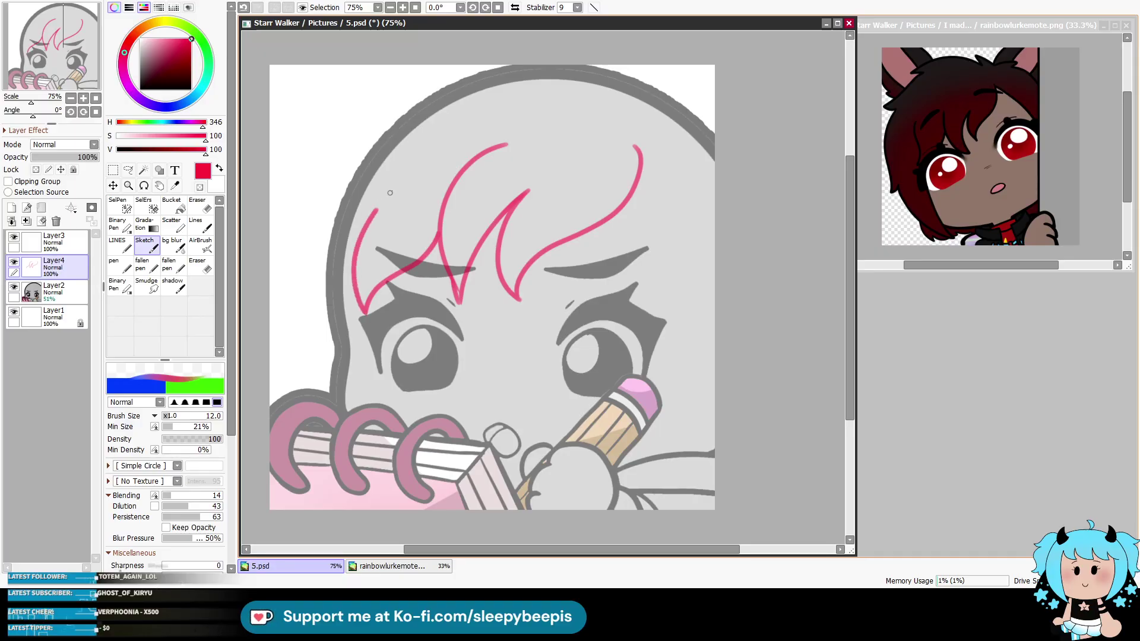
drag(357, 307, 349, 416)
key(ctrl+z)
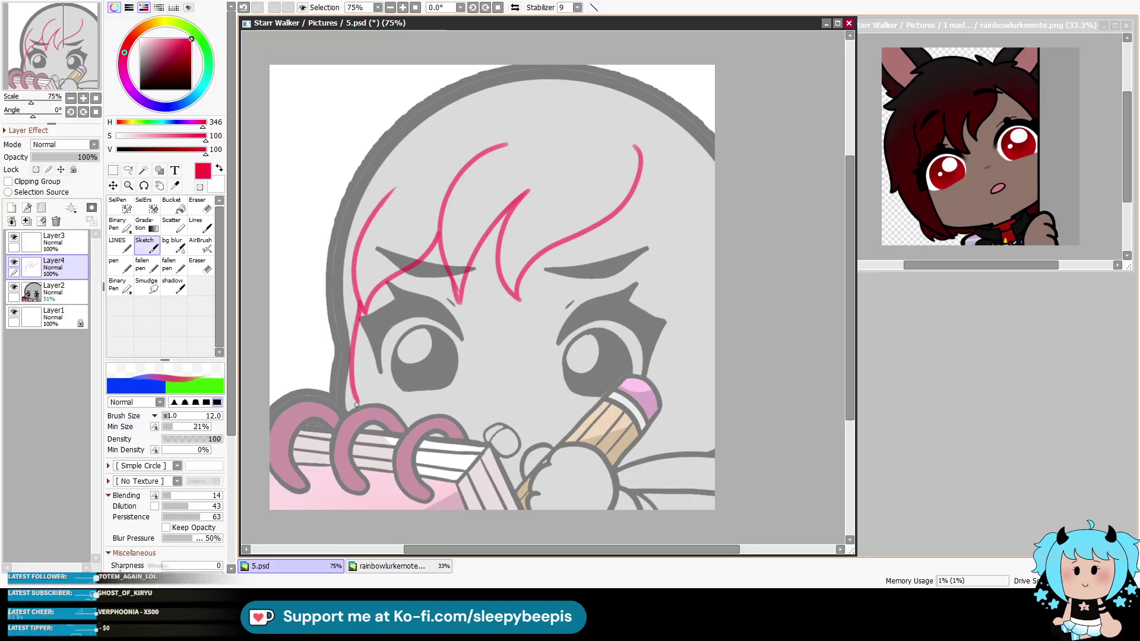
mouse_move(638, 150)
mouse_down()
mouse_move(648, 295)
mouse_move(704, 255)
mouse_move(660, 450)
mouse_up()
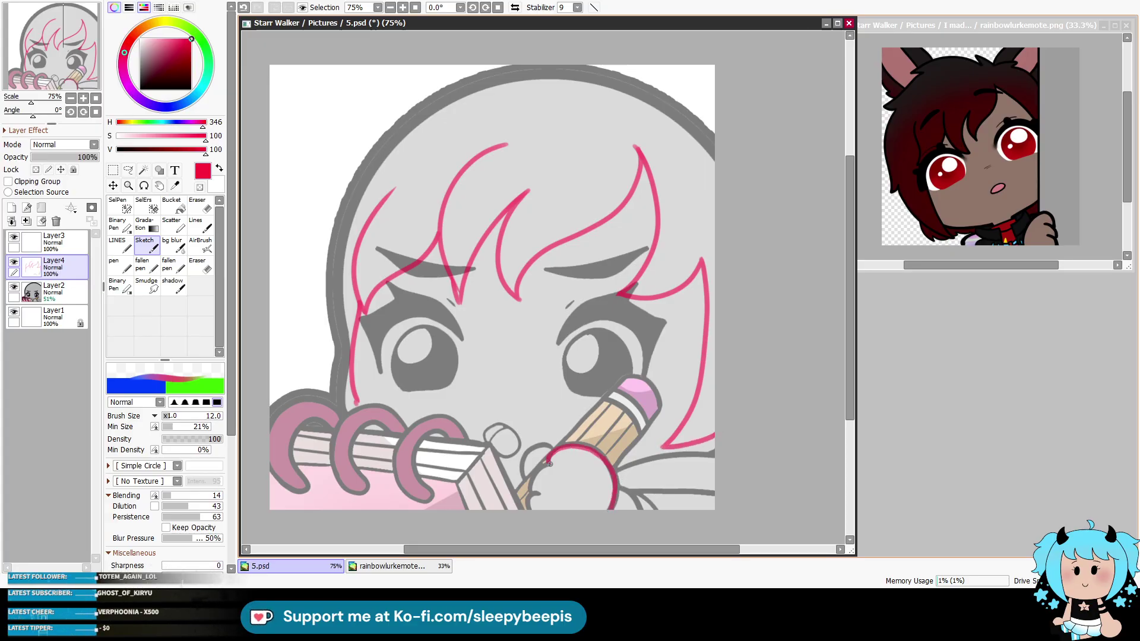
Step: Trace the fist holding the pencil and sketch the sleeve lines running from the wrist to the canvas edge
drag(550, 462, 537, 493)
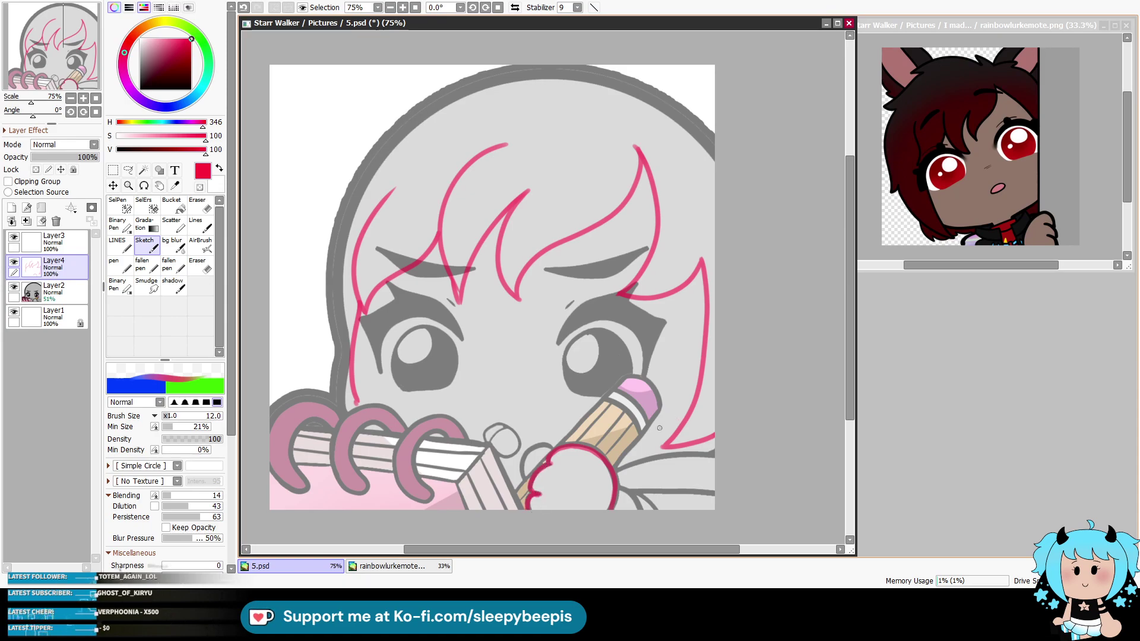
drag(616, 469, 713, 444)
key(ctrl+z)
key(ctrl+z)
drag(617, 469, 699, 449)
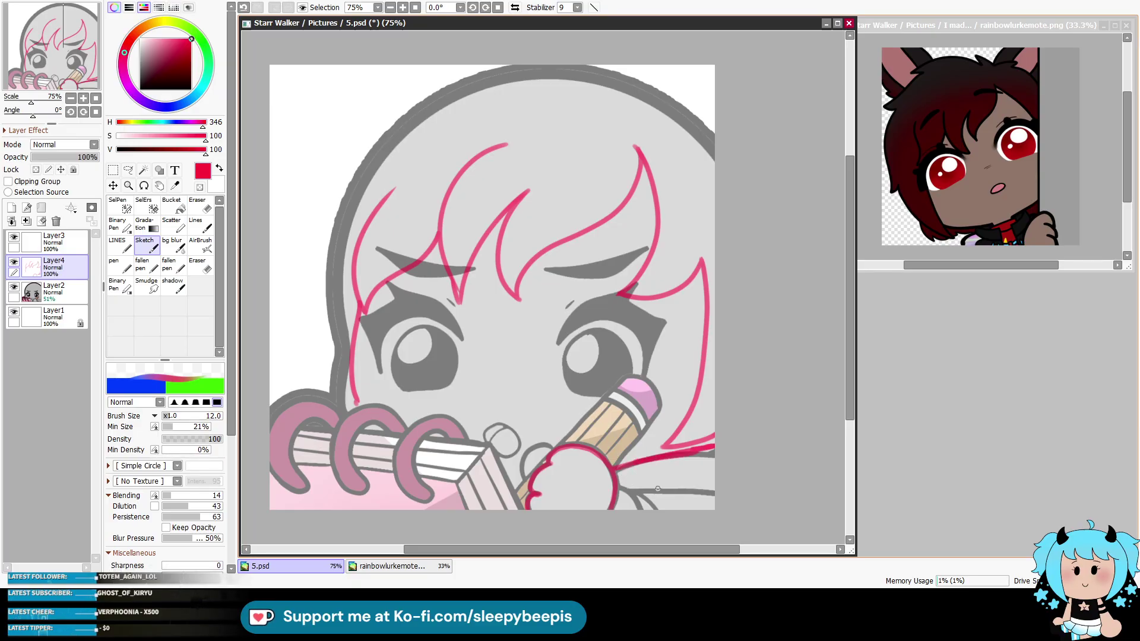
drag(623, 491, 719, 487)
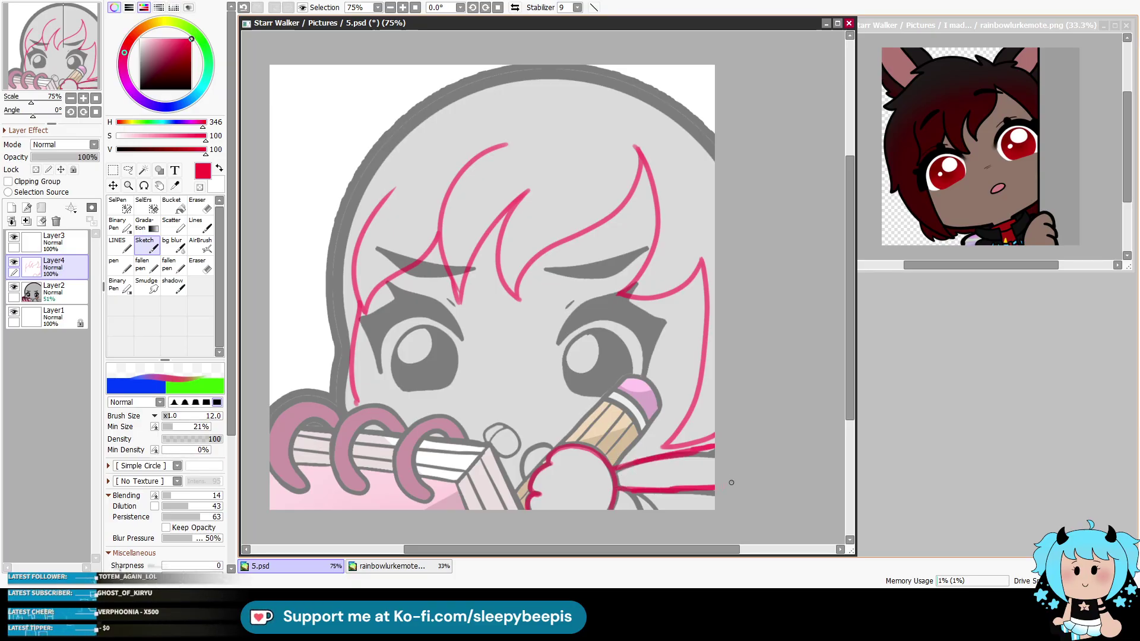
key(ctrl+z)
drag(618, 482, 658, 508)
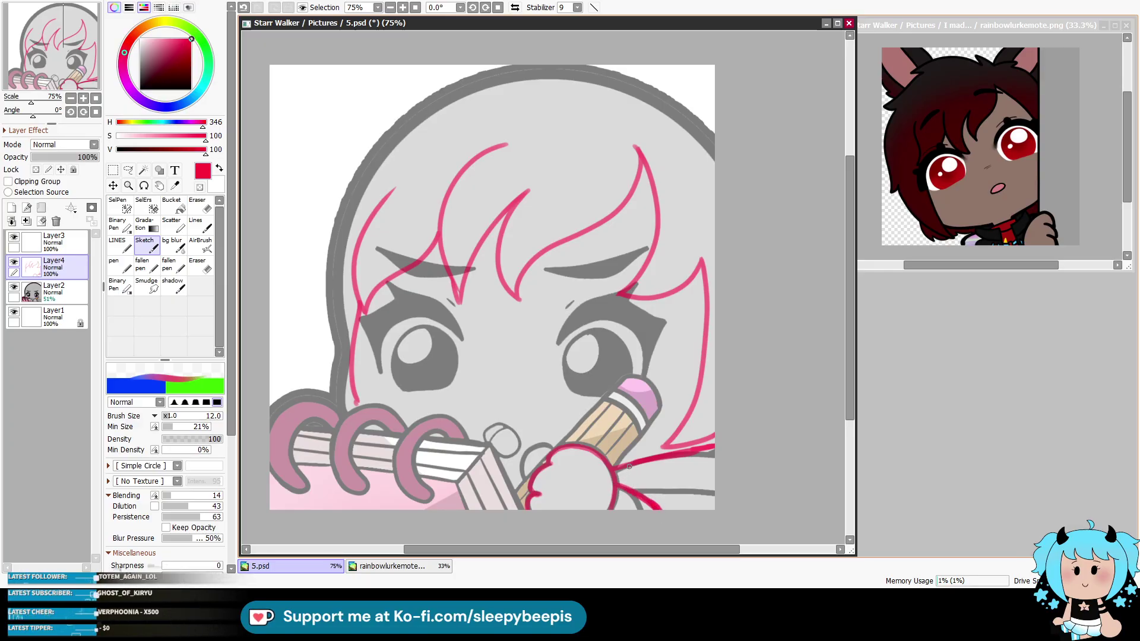
drag(622, 487, 695, 489)
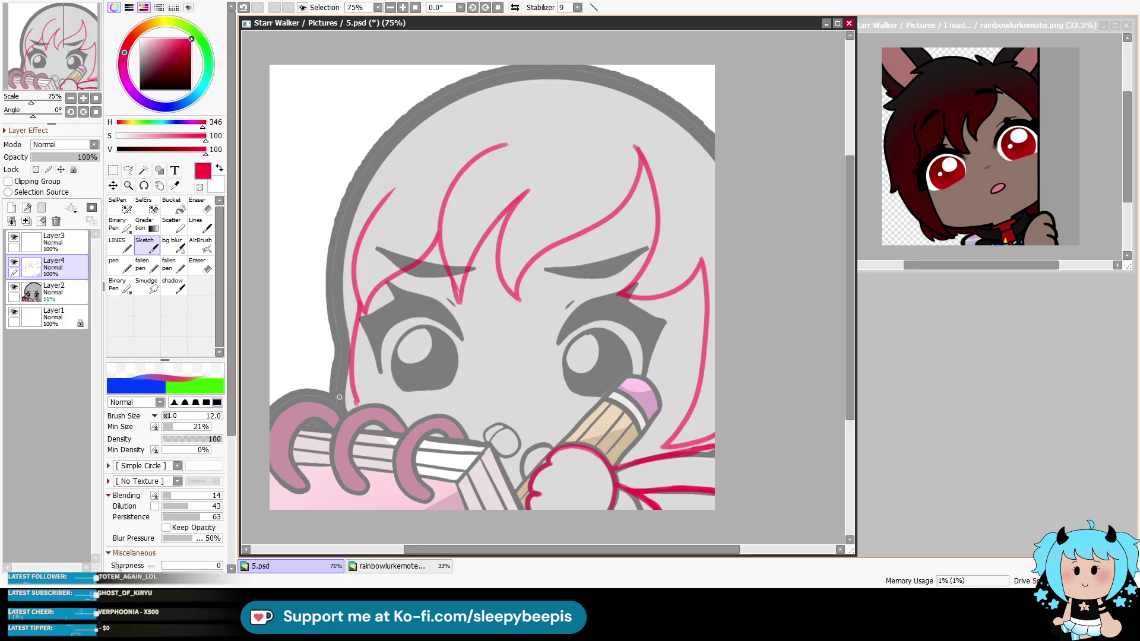
Step: Sketch the spiky outer hair silhouette around the head and the animal ear in the canvas's upper-left corner
mouse_move(321, 243)
mouse_down()
mouse_move(307, 356)
mouse_move(357, 404)
mouse_up()
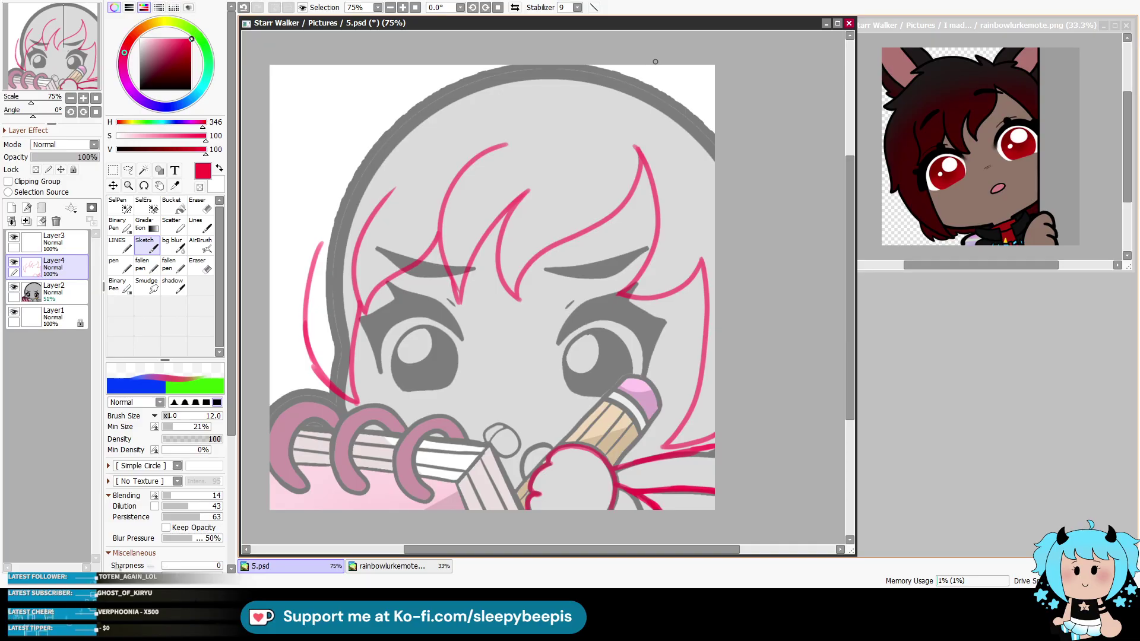
drag(681, 71, 719, 113)
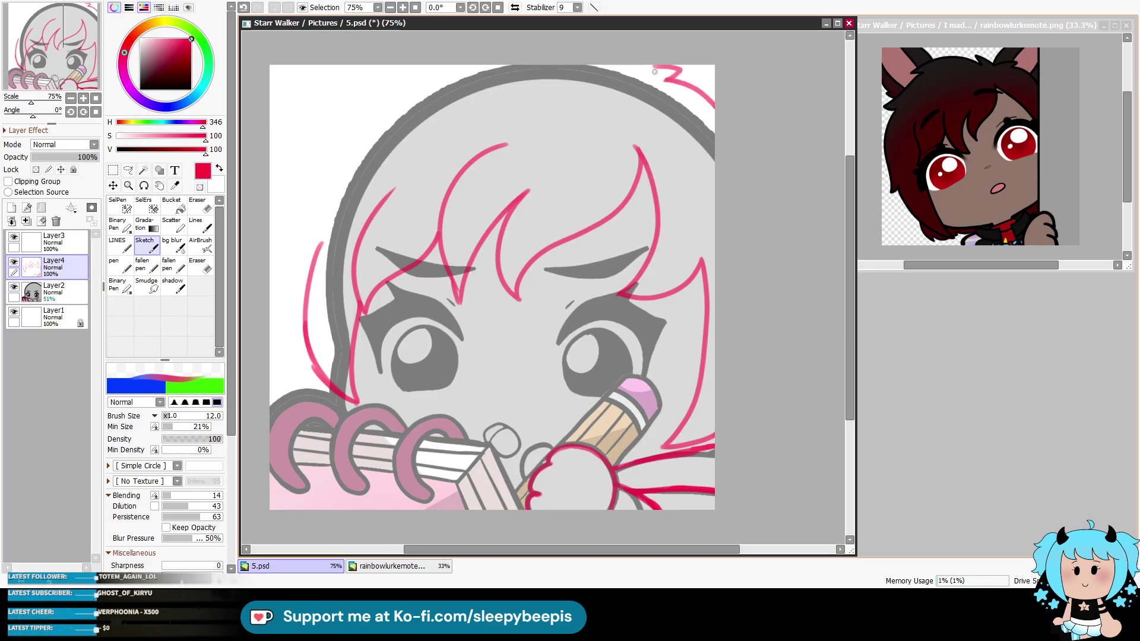
mouse_move(429, 63)
mouse_down()
mouse_move(291, 150)
mouse_move(279, 236)
mouse_up()
key(ctrl+z)
key(ctrl+z)
key(ctrl+z)
mouse_move(325, 159)
mouse_down()
mouse_move(284, 277)
mouse_move(317, 266)
mouse_up()
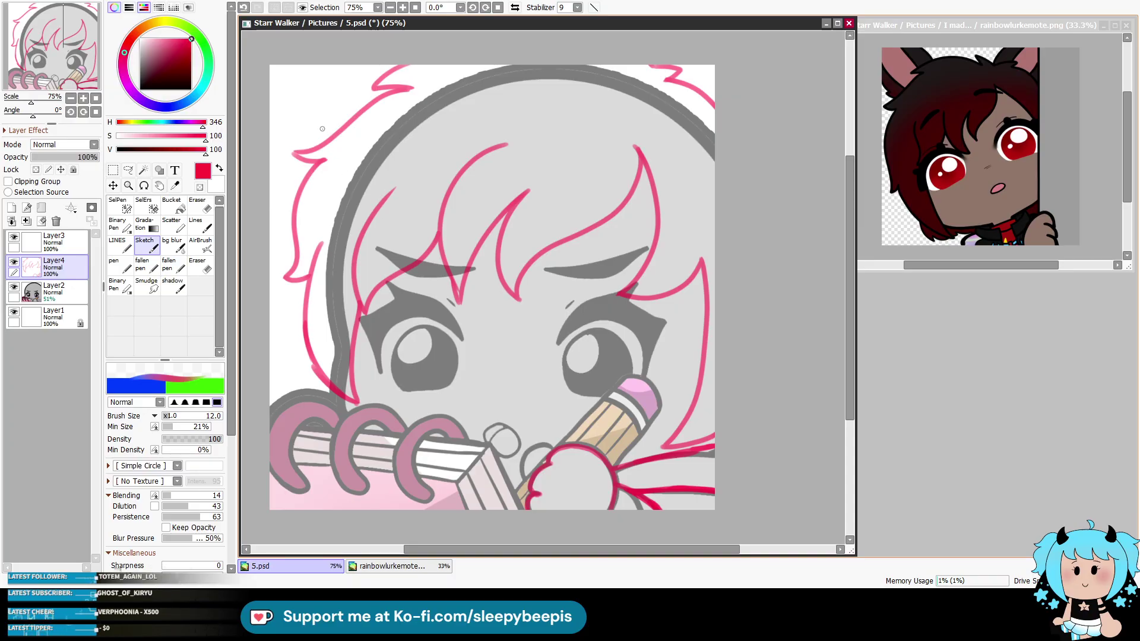
mouse_move(286, 66)
mouse_down()
mouse_move(308, 115)
mouse_move(313, 52)
mouse_up()
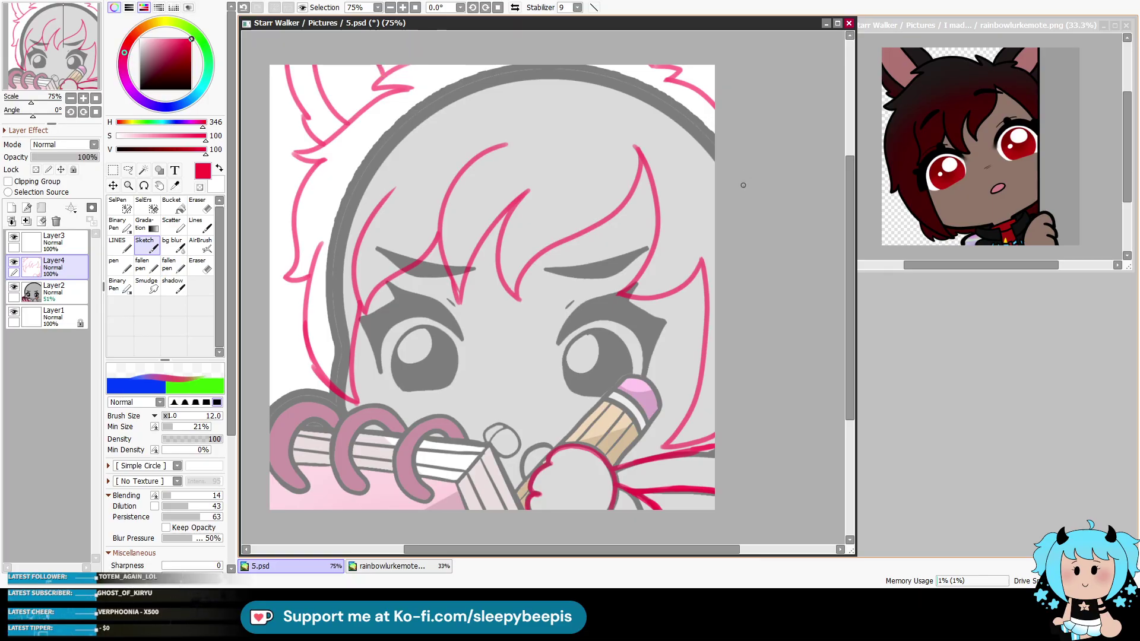
drag(389, 89, 392, 88)
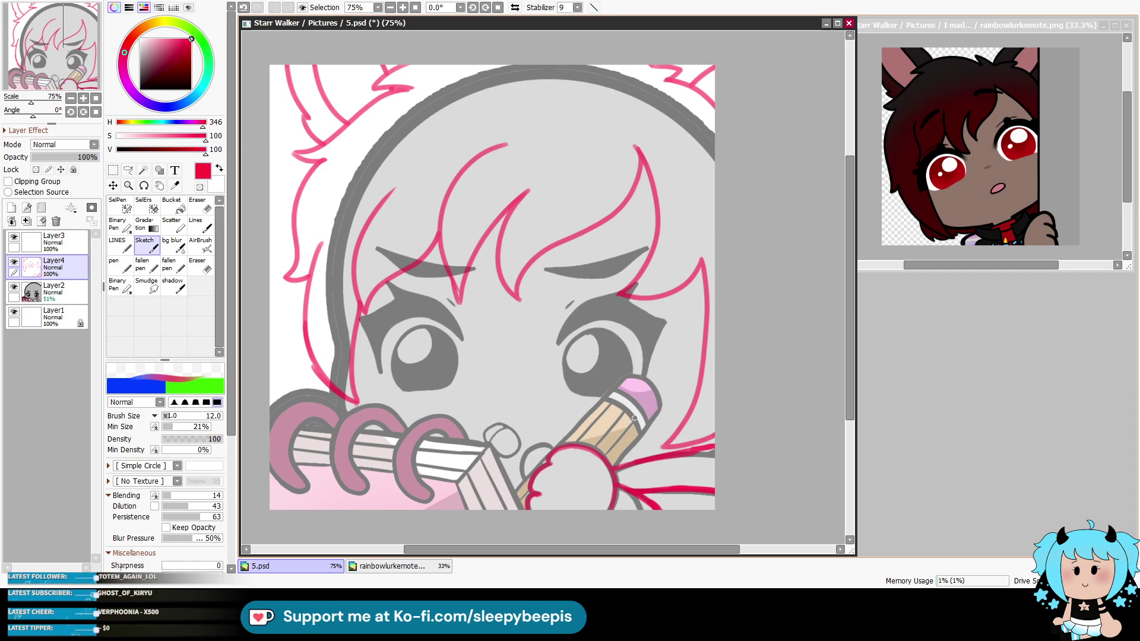
Step: Erase the old head outline and arm lines from Layer2 with a size 50 eraser
click(71, 288)
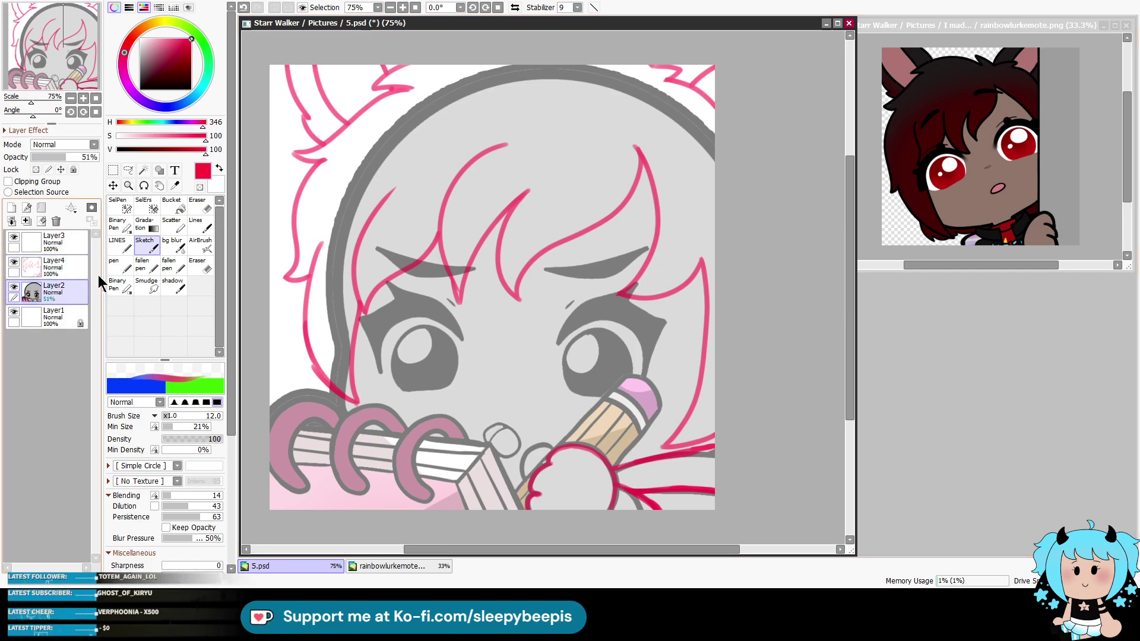
key(e)
click(203, 553)
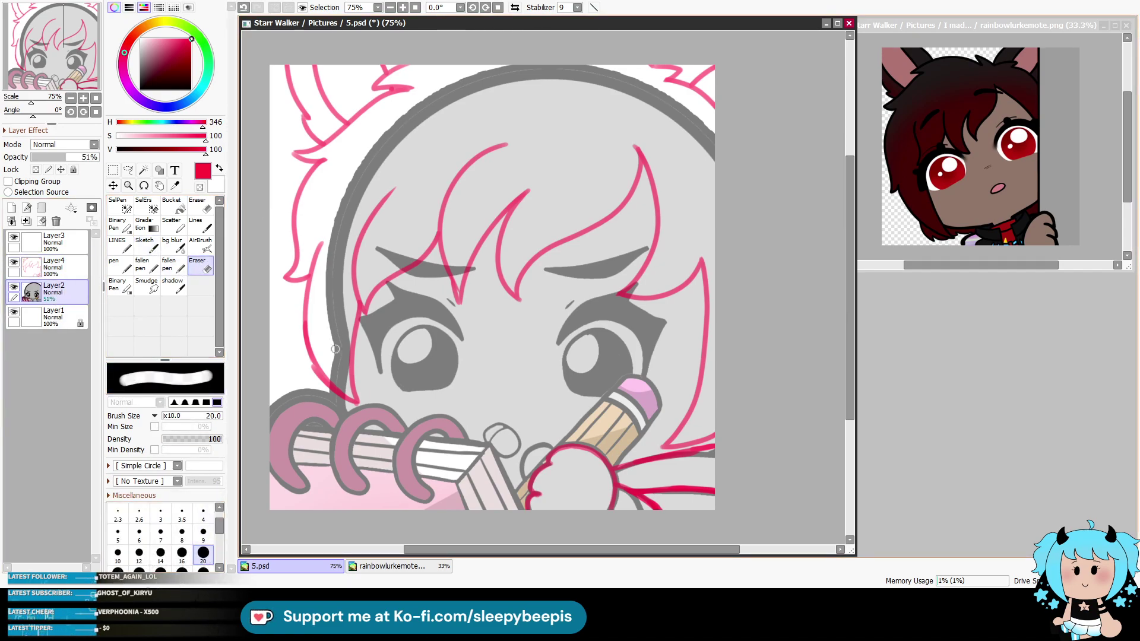
click(203, 572)
mouse_move(335, 392)
mouse_down()
mouse_move(358, 176)
mouse_move(400, 118)
mouse_move(486, 82)
mouse_move(564, 79)
mouse_move(635, 86)
mouse_move(676, 110)
mouse_move(707, 148)
mouse_move(723, 129)
mouse_up()
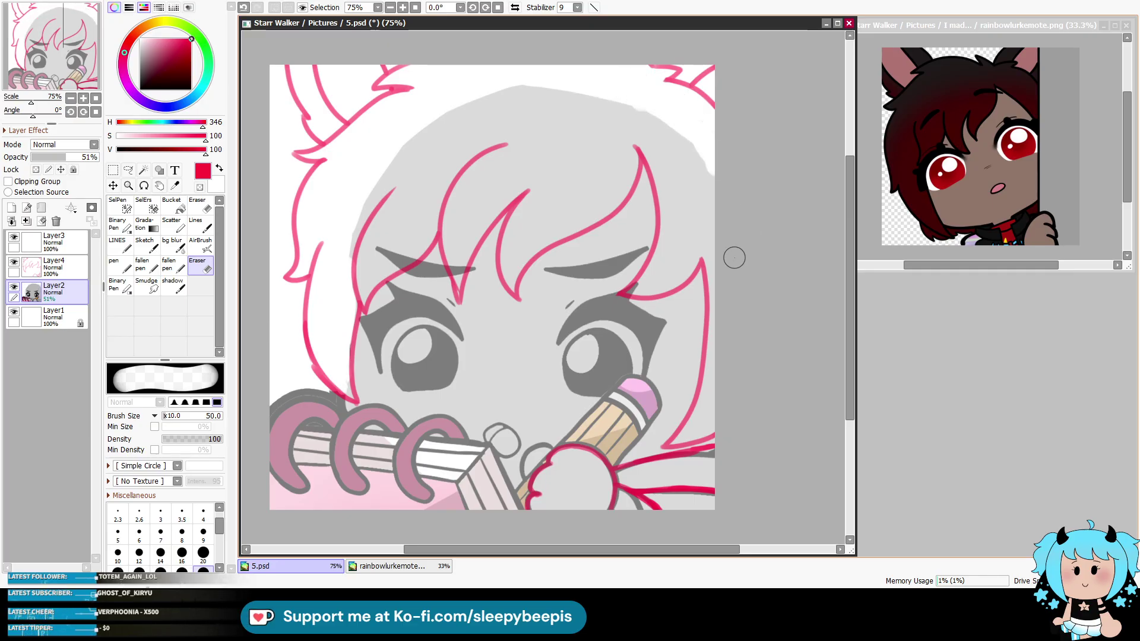
mouse_move(682, 466)
mouse_down()
mouse_move(707, 462)
mouse_move(659, 470)
mouse_move(621, 496)
mouse_move(720, 493)
mouse_up()
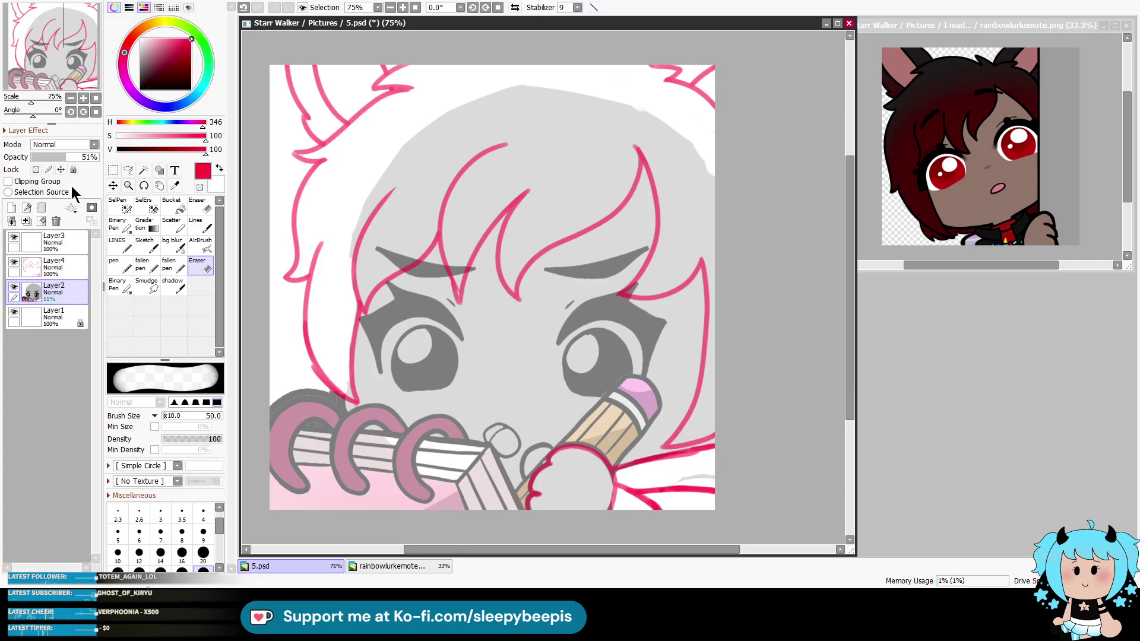
Step: Lower Layer2's opacity to 22% and merge the Layer4 sketch down into it
drag(70, 155, 47, 161)
click(55, 265)
click(56, 220)
Step: On Layer3, ink the outline of the fist holding the pencil with the LINES brush at size 10
click(56, 244)
click(117, 243)
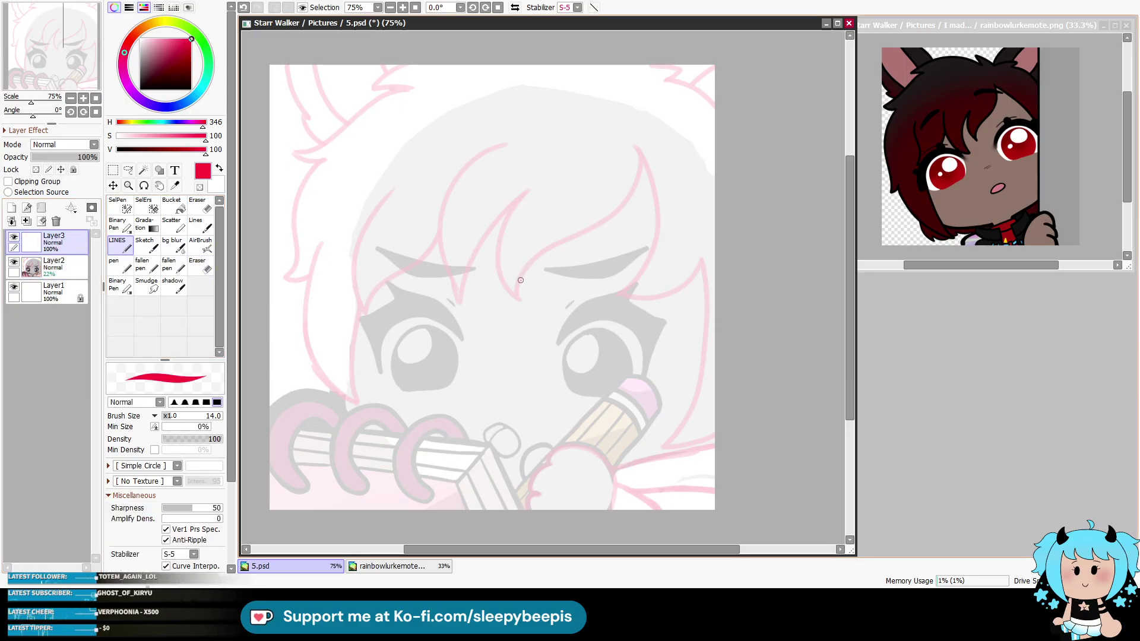
click(128, 185)
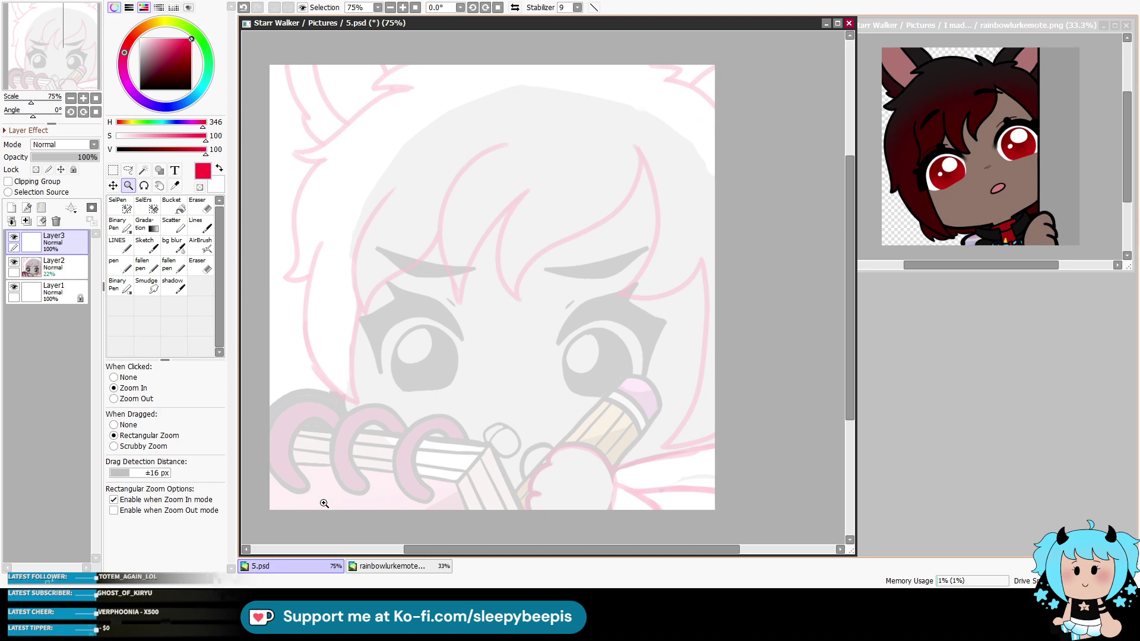
click(323, 499)
mouse_move(469, 550)
mouse_down()
mouse_move(490, 552)
mouse_move(456, 552)
mouse_move(581, 546)
mouse_up()
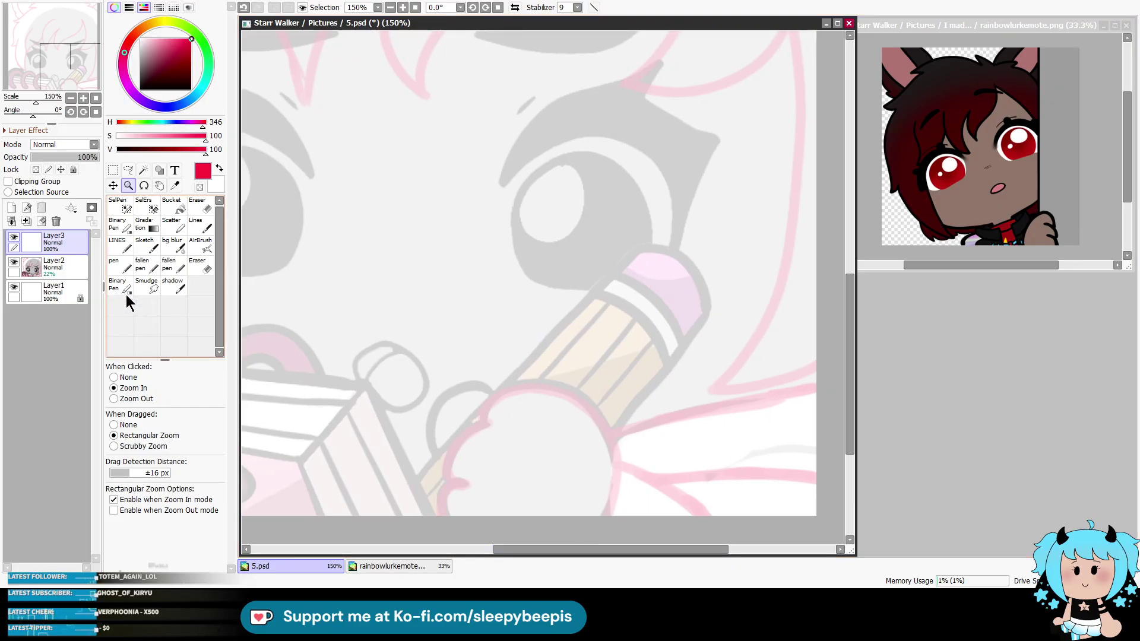
click(119, 245)
mouse_move(606, 513)
mouse_down()
mouse_move(615, 449)
mouse_move(582, 399)
mouse_up()
key(ctrl+z)
key(bracketleft)
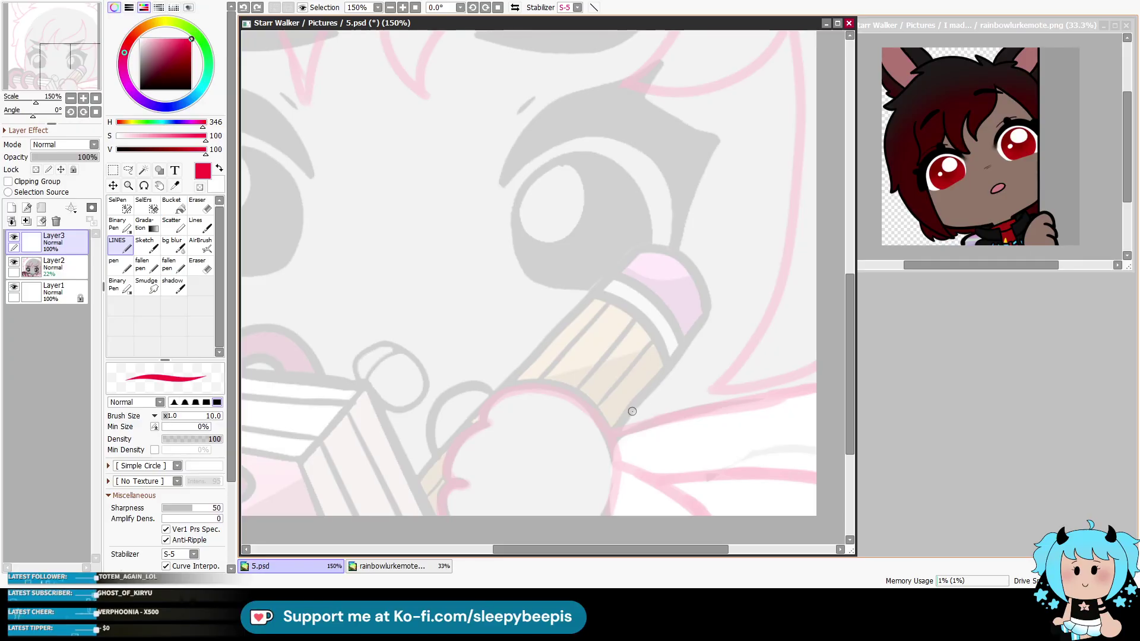
mouse_move(600, 521)
mouse_down()
mouse_move(617, 466)
mouse_move(552, 383)
mouse_move(482, 426)
mouse_move(455, 488)
mouse_up()
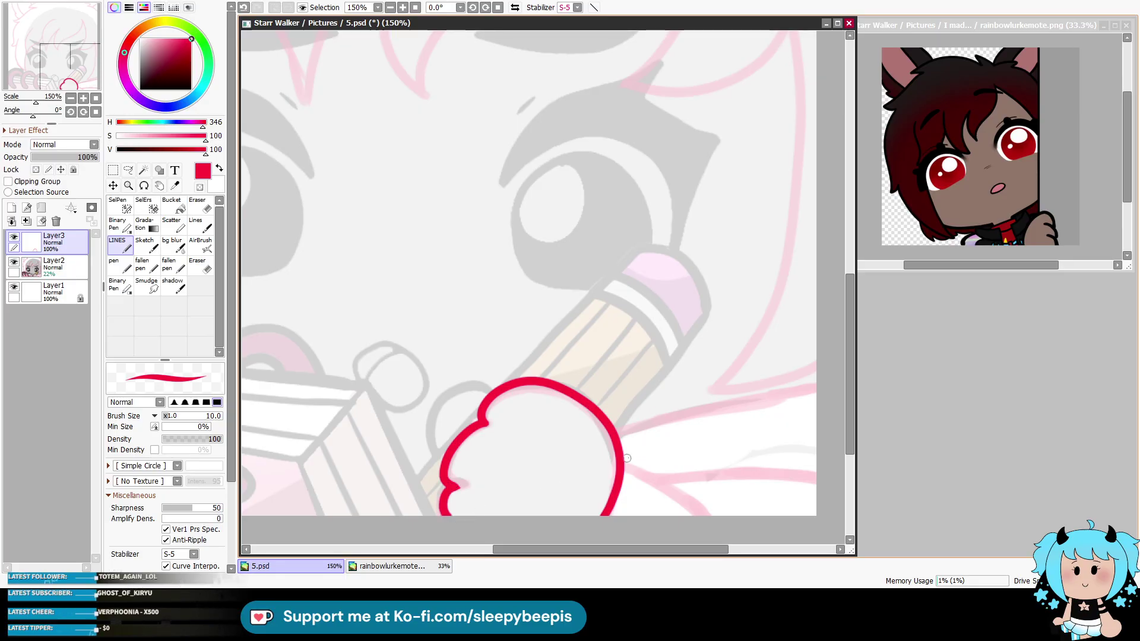
Step: Ink the sleeve's upper and lower edges and its inner fold line from the wrist to the canvas edge
drag(626, 466, 748, 529)
key(ctrl+z)
key(ctrl+y)
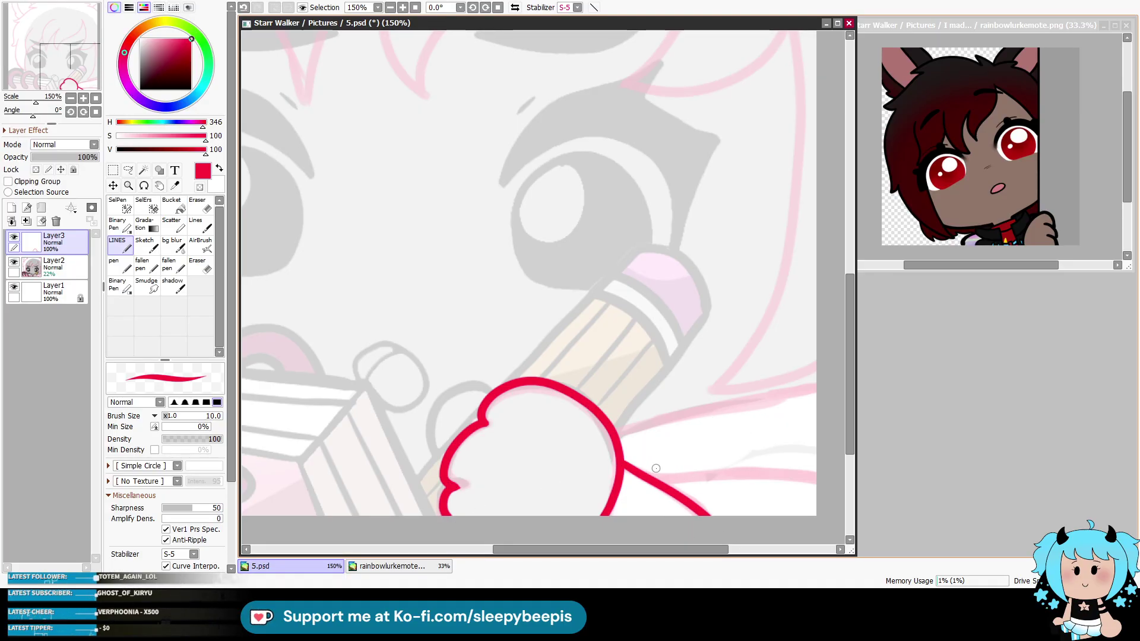
drag(615, 432, 818, 384)
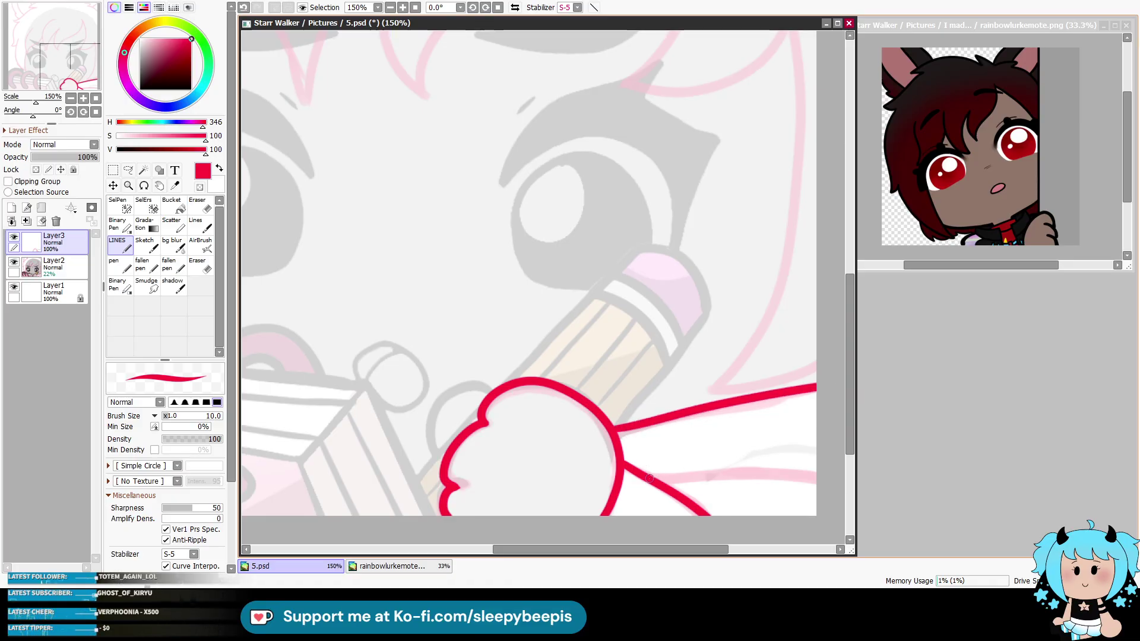
drag(649, 478, 802, 467)
key(ctrl+z)
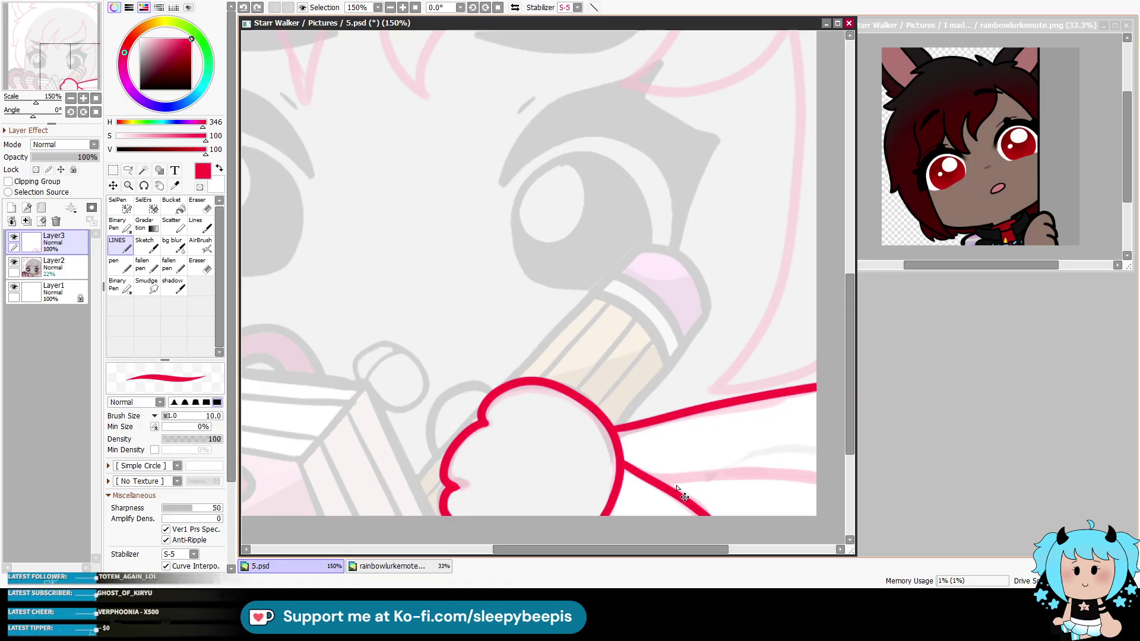
mouse_move(654, 479)
mouse_down()
mouse_move(766, 475)
mouse_move(817, 490)
mouse_up()
key(ctrl+z)
drag(649, 478, 815, 475)
Step: Ink the outline of the notebook's slanted end face beside the fist
drag(676, 549, 596, 557)
drag(503, 458, 532, 537)
mouse_move(504, 459)
mouse_down()
mouse_move(609, 374)
mouse_move(625, 484)
mouse_move(651, 536)
mouse_up()
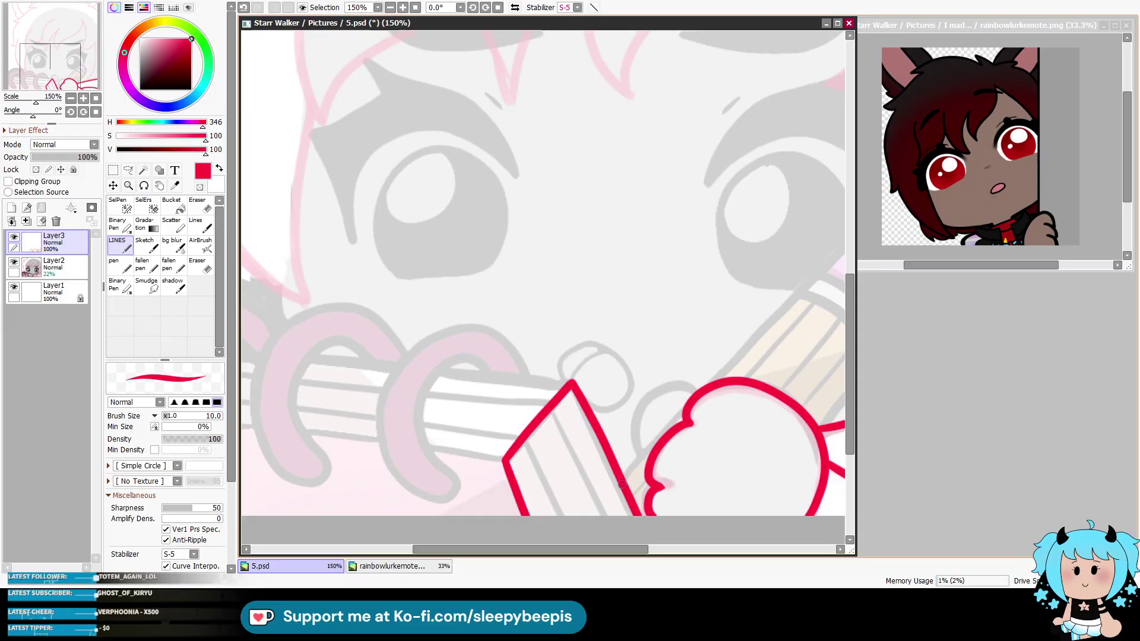
Step: Ink the spiral ring nearest the notebook's corner and the page block's upper and lower edges between them
drag(593, 549, 536, 568)
mouse_move(583, 500)
mouse_down()
mouse_move(537, 463)
mouse_move(573, 340)
mouse_move(665, 350)
mouse_move(675, 374)
mouse_move(597, 368)
mouse_move(718, 381)
mouse_move(627, 323)
mouse_move(526, 439)
mouse_move(588, 497)
mouse_move(603, 473)
mouse_move(569, 427)
mouse_move(629, 363)
mouse_move(640, 372)
mouse_up()
key(ctrl+z)
key(ctrl+z)
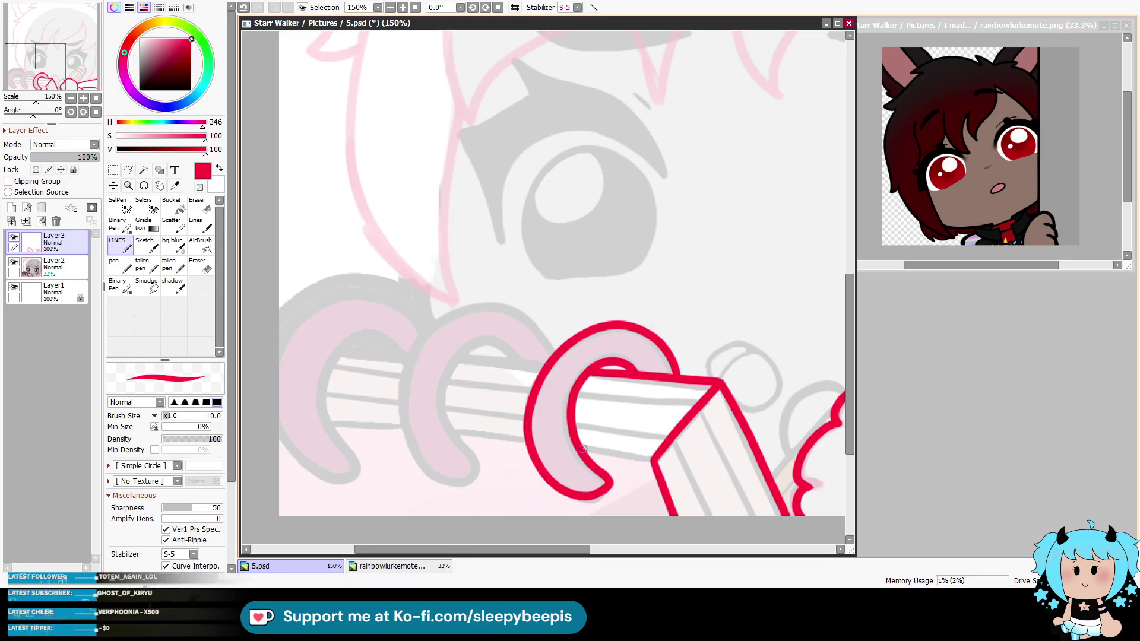
drag(583, 449, 654, 460)
key(ctrl+z)
drag(582, 446, 653, 460)
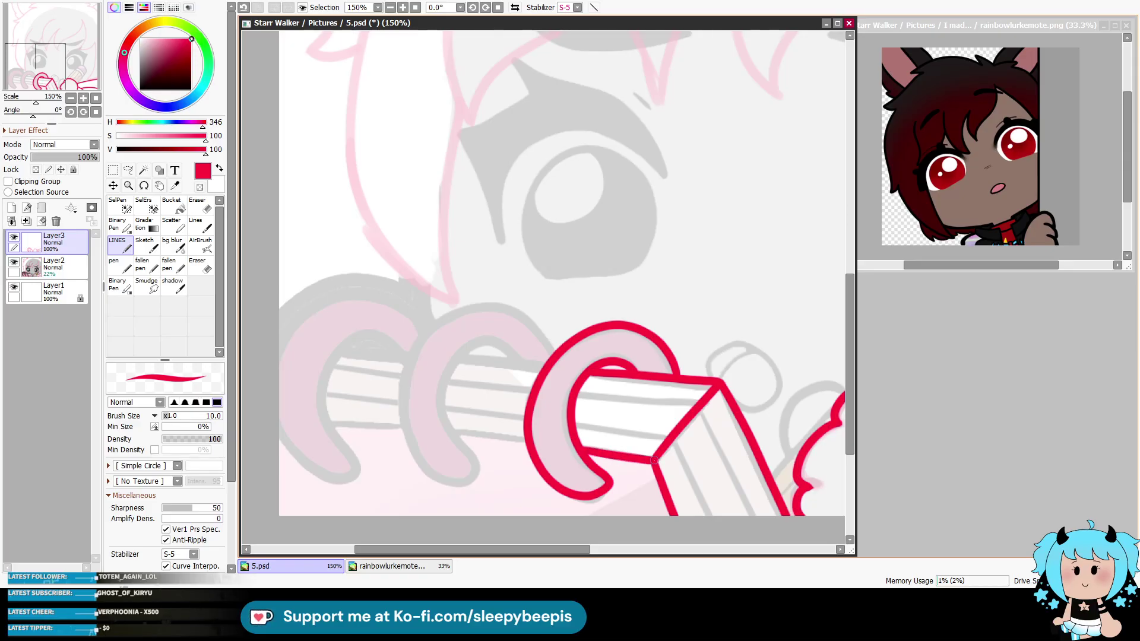
Step: Ink the other two spiral rings and the page block's edges between the rings
drag(576, 549, 560, 550)
drag(488, 430, 552, 439)
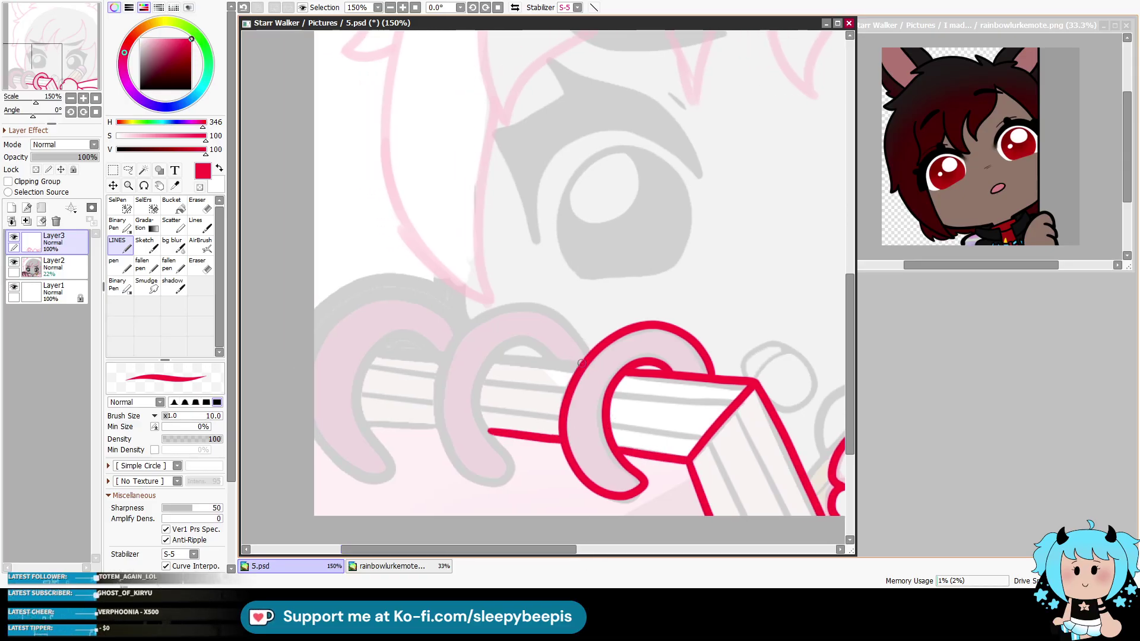
drag(583, 363, 502, 357)
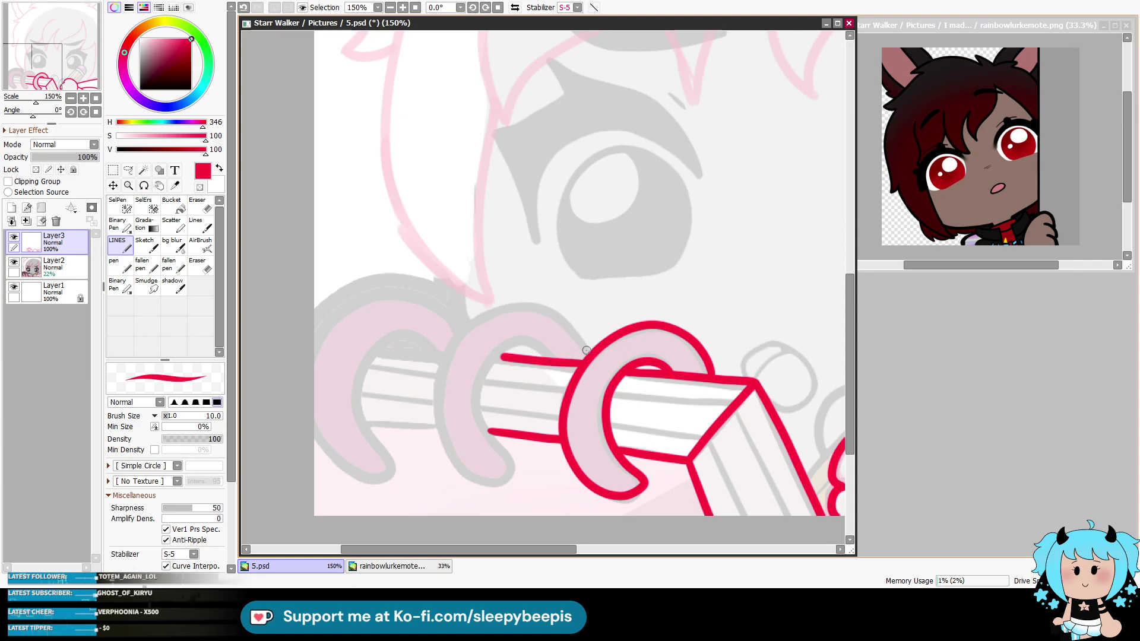
mouse_move(589, 351)
mouse_down()
mouse_move(505, 303)
mouse_move(463, 482)
mouse_move(511, 468)
mouse_move(490, 367)
mouse_up()
key(ctrl+z)
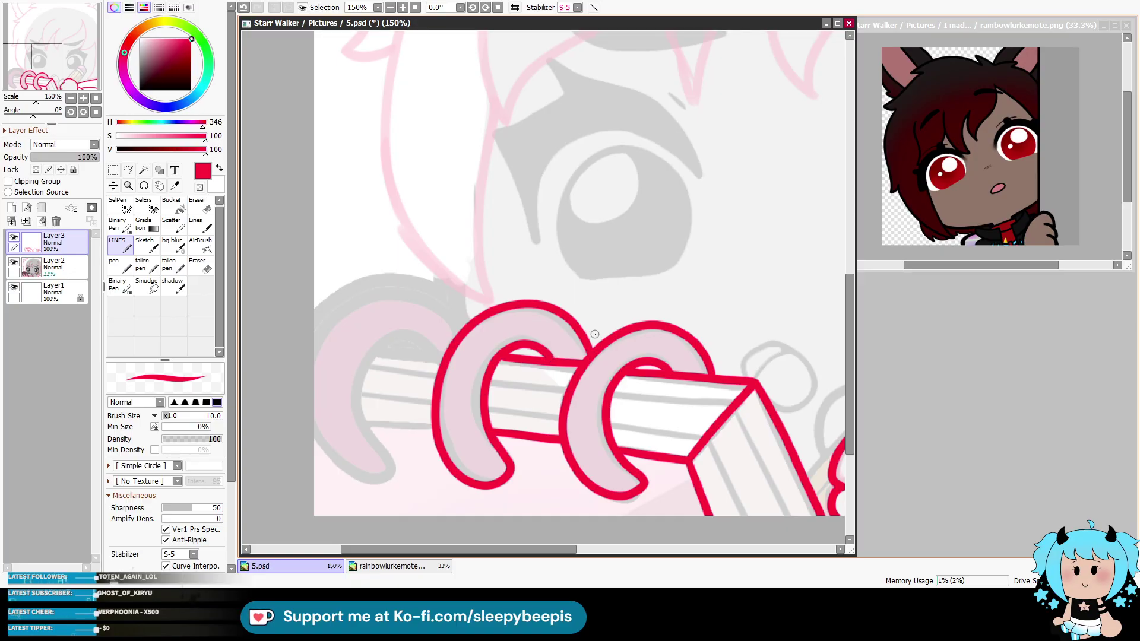
mouse_move(466, 325)
mouse_down()
mouse_move(445, 300)
mouse_move(301, 344)
mouse_move(354, 476)
mouse_move(387, 458)
mouse_move(362, 387)
mouse_move(426, 341)
mouse_move(440, 368)
mouse_move(417, 349)
mouse_move(431, 358)
mouse_up()
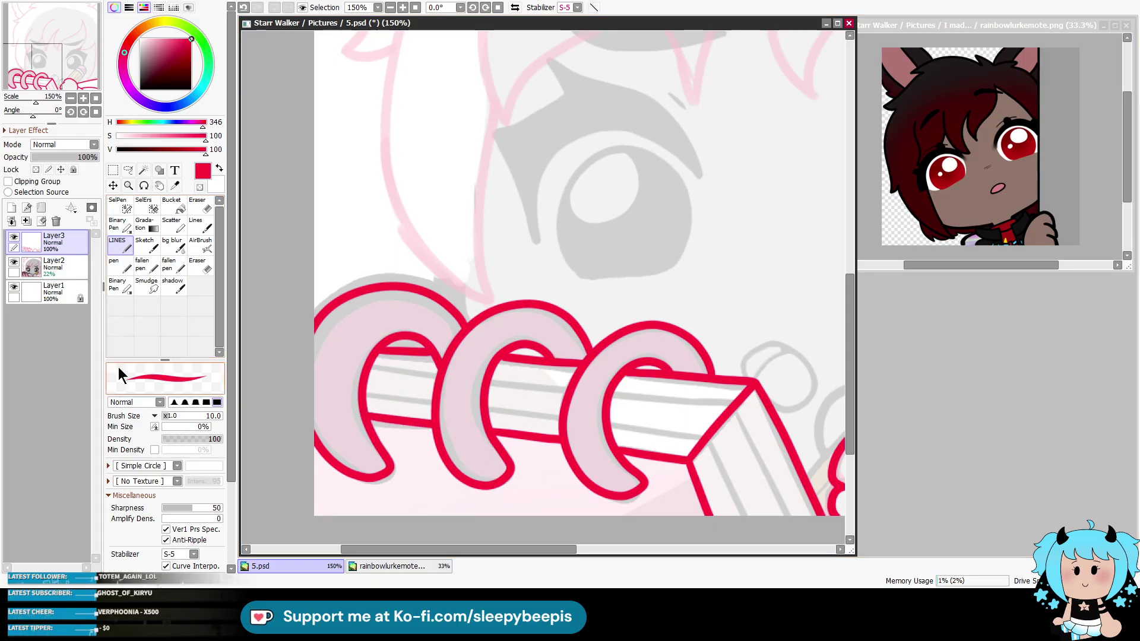
Step: Select the page areas between the rings, ink two lengthwise page lines across them, and clear the selection
click(145, 171)
click(401, 386)
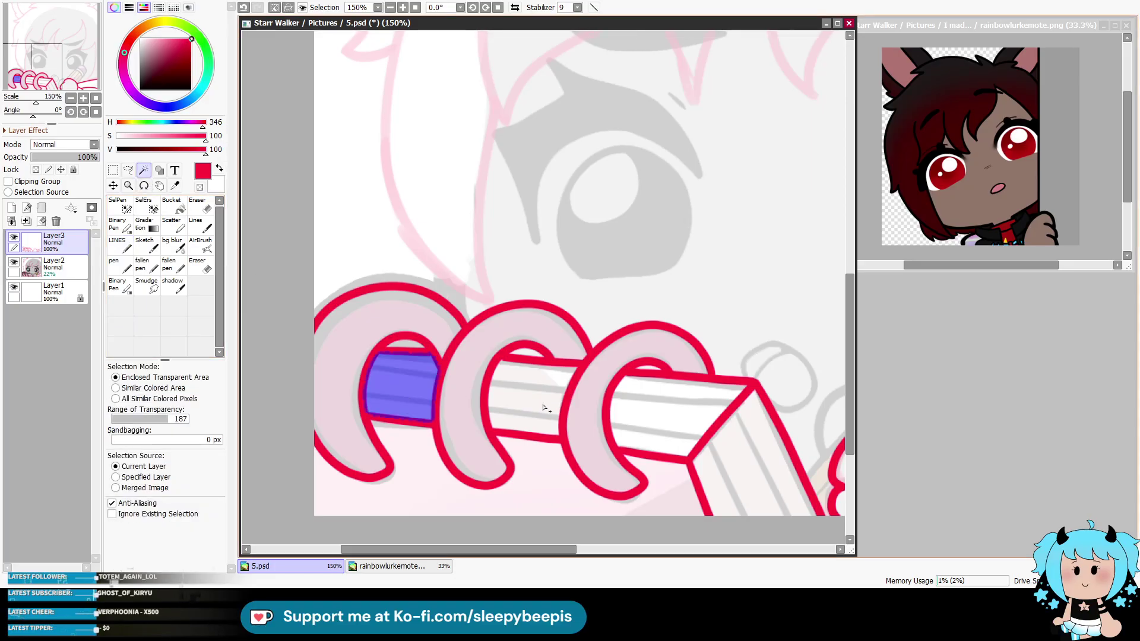
click(533, 396)
click(677, 413)
click(119, 245)
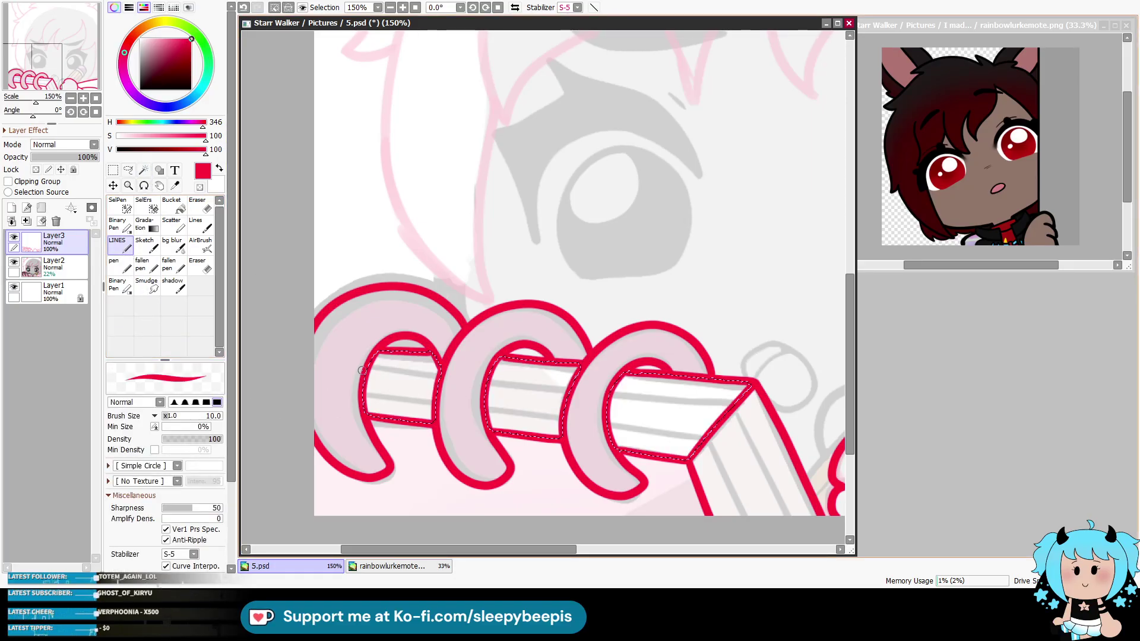
drag(364, 369, 742, 397)
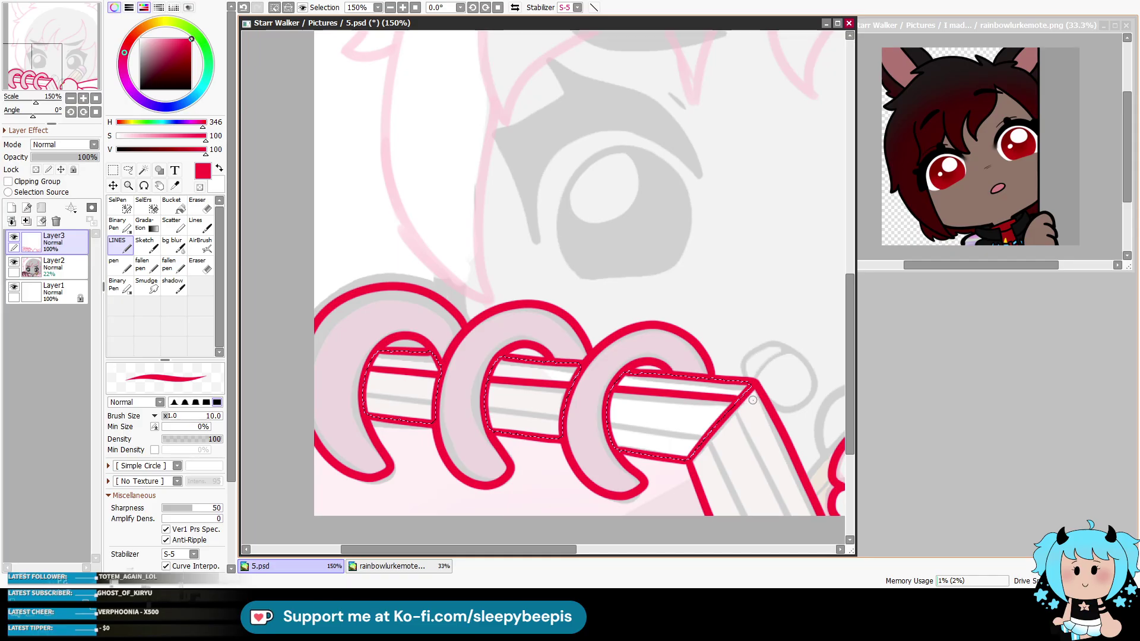
drag(364, 394, 706, 441)
key(ctrl+z)
drag(488, 403, 719, 442)
key(ctrl+z)
key(ctrl+z)
drag(366, 394, 757, 463)
key(ctrl+d)
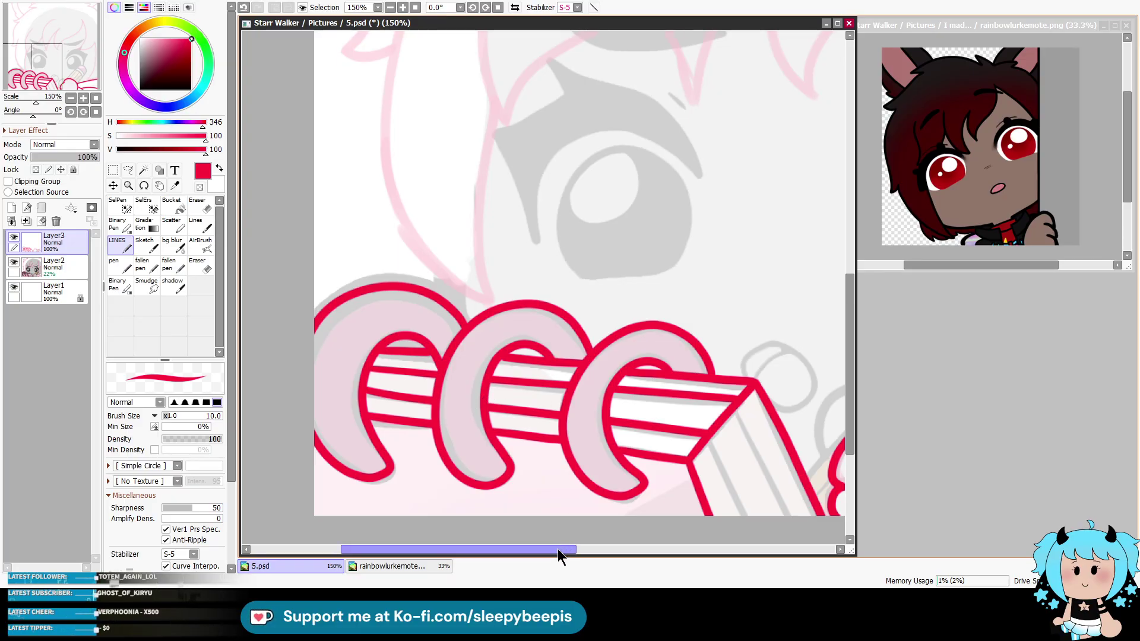
Step: Select the notebook's slanted end face, continue the two page lines down through it, and clear the selection
drag(558, 548, 593, 547)
drag(849, 370, 849, 388)
click(143, 171)
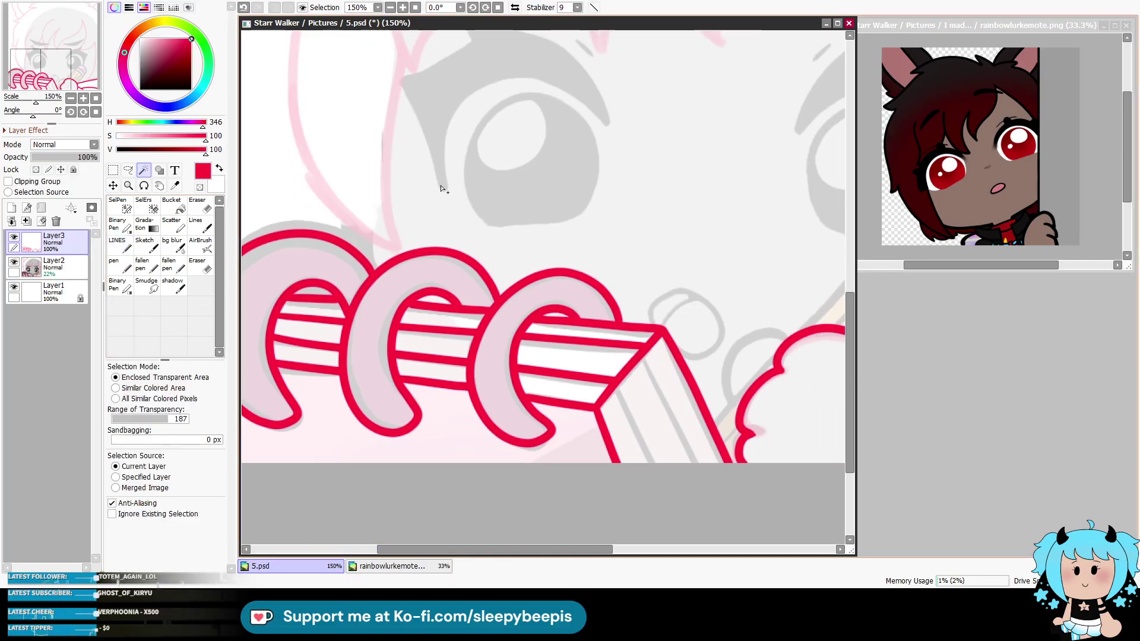
click(659, 404)
click(117, 244)
drag(621, 384, 659, 469)
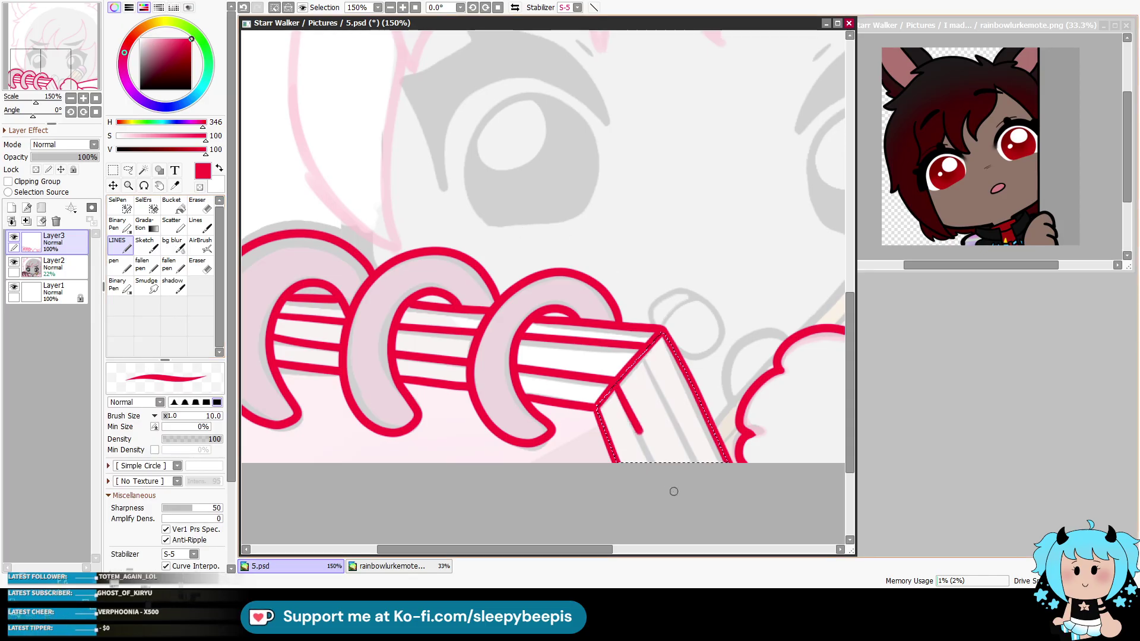
drag(640, 359, 701, 470)
key(ctrl+d)
Step: Ink the pencil's outline within a selection of the empty area around the line art, plus the two curved bands below its eraser
drag(558, 549, 689, 550)
click(143, 171)
click(496, 280)
click(117, 244)
mouse_move(382, 425)
mouse_down()
mouse_move(601, 197)
mouse_move(668, 227)
mouse_move(672, 269)
mouse_move(577, 373)
mouse_up()
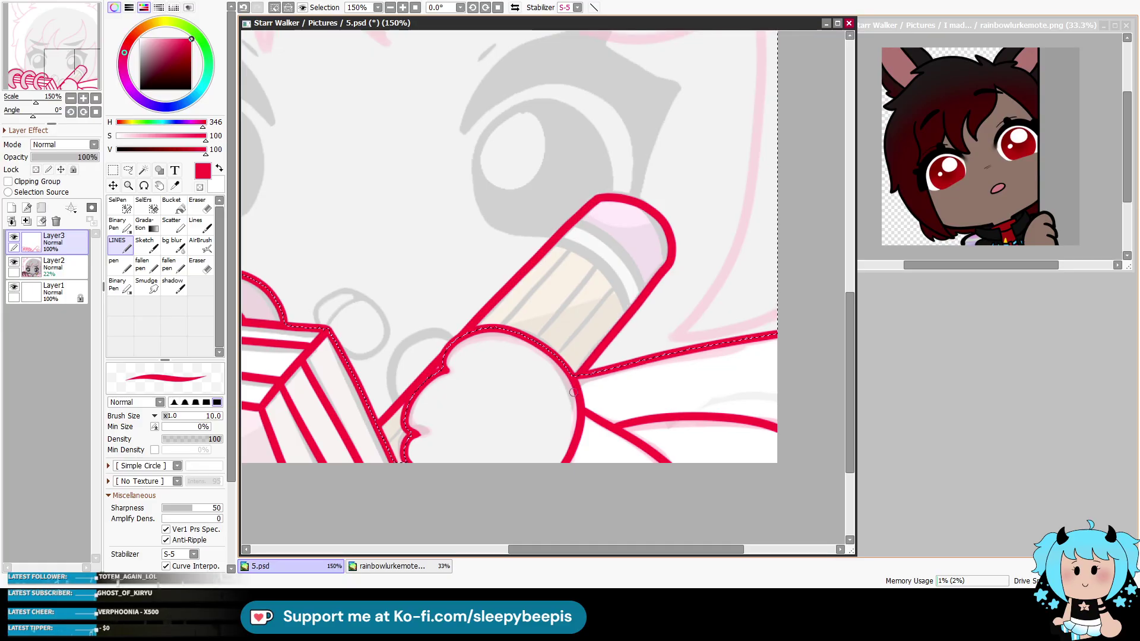
key(ctrl+d)
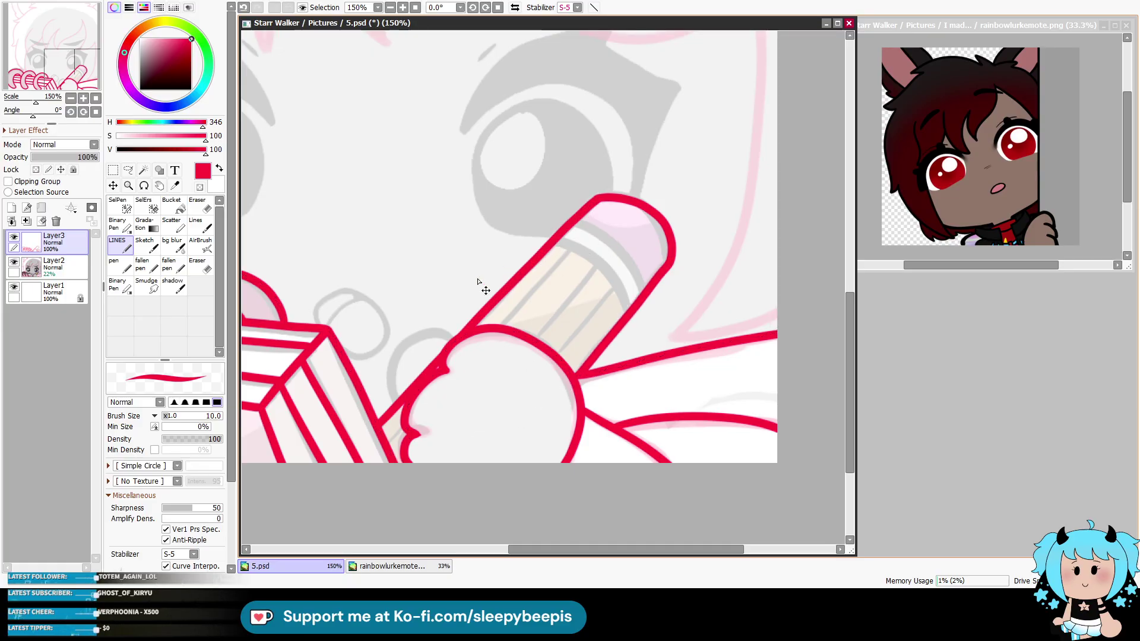
click(144, 171)
click(570, 268)
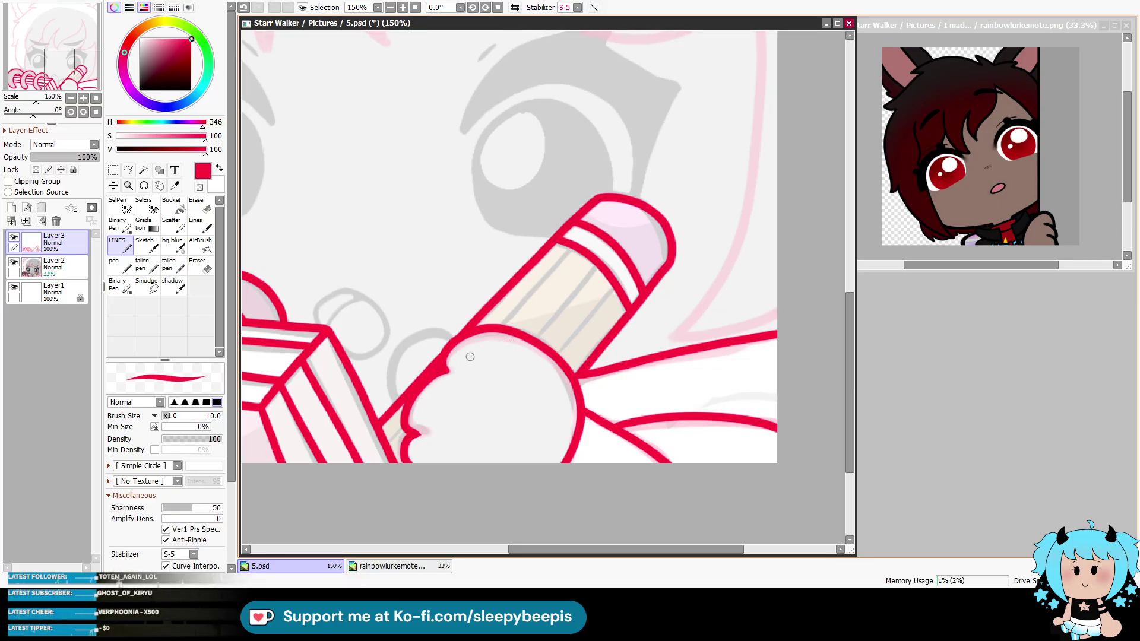
Step: Select the pencil's wooden sections above and below the fist and ink their lengthwise lines at brush size 7
key(w)
click(522, 342)
click(393, 424)
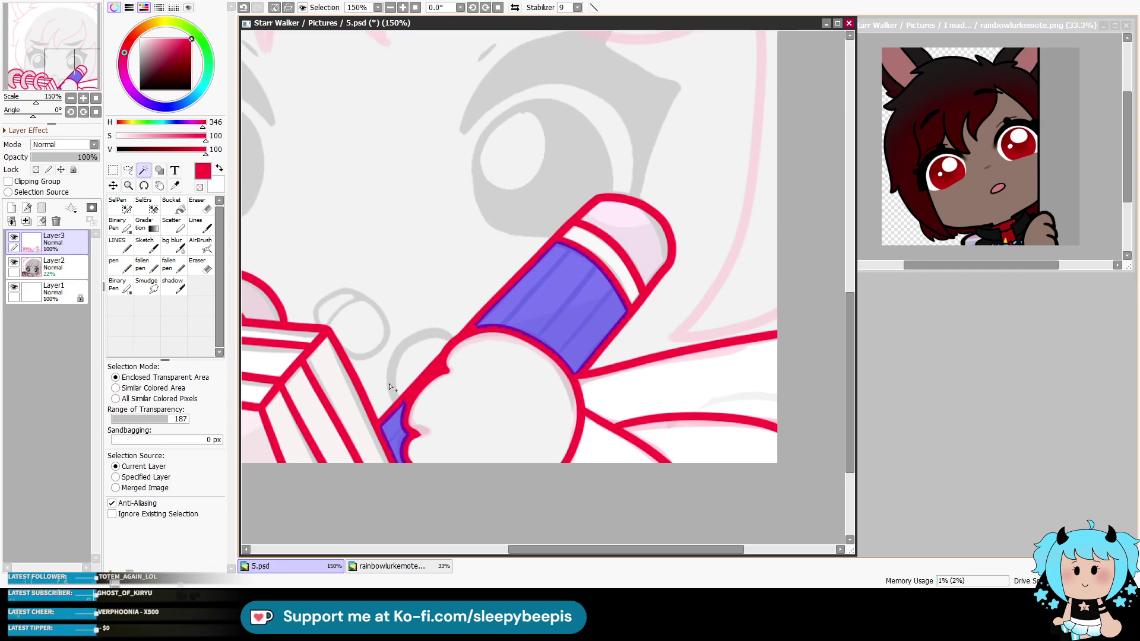
click(124, 254)
key(bracketleft)
key(bracketleft)
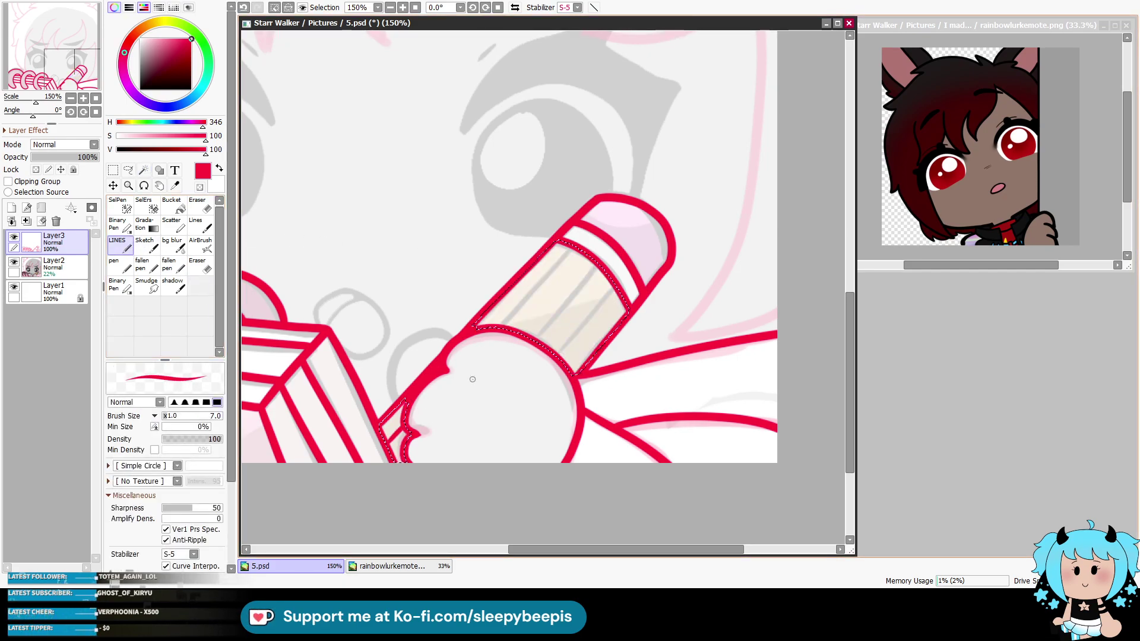
mouse_move(508, 324)
mouse_down()
mouse_move(560, 256)
mouse_move(537, 337)
mouse_up()
drag(623, 284, 571, 356)
Step: Return the brush to size 10, clear the selection, and ink the rounded shapes beside the fist and at the notebook's corner
key(bracketright)
key(bracketright)
key(bracketright)
key(ctrl+d)
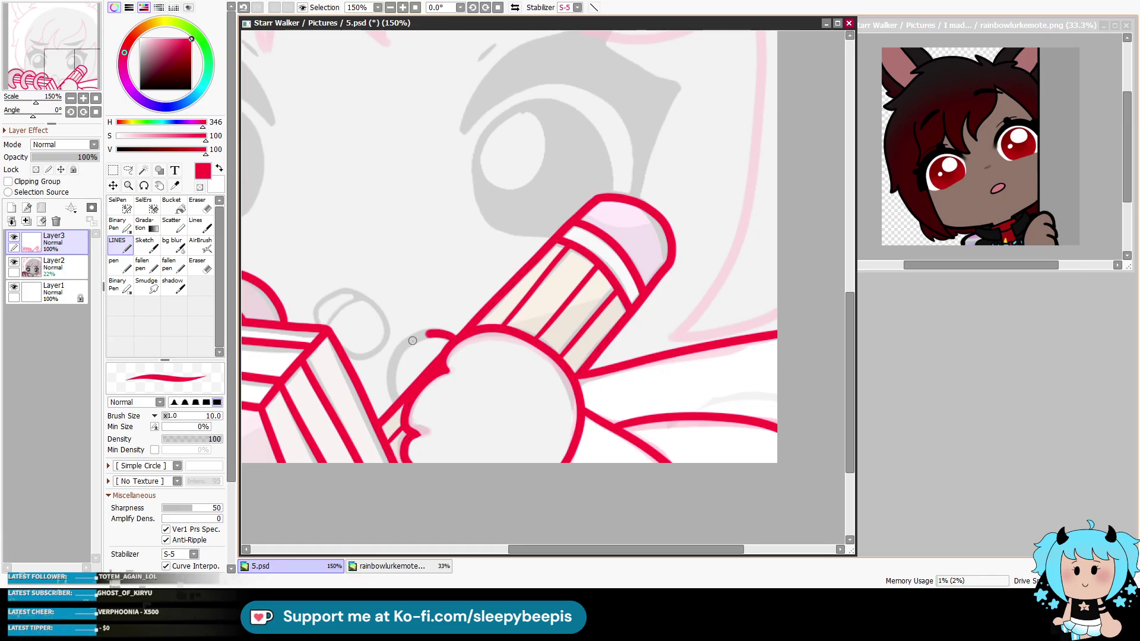
drag(416, 338, 403, 397)
drag(543, 549, 488, 509)
mouse_move(451, 295)
mouse_down()
mouse_move(502, 346)
mouse_move(494, 303)
mouse_up()
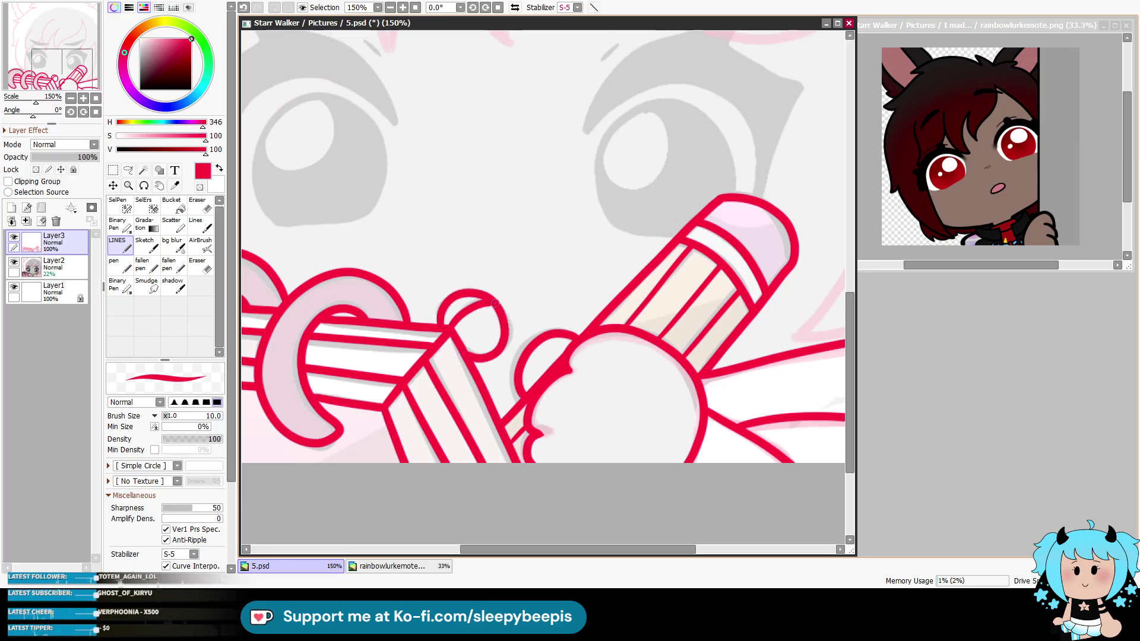
Step: Select the empty area around the line art and ink the central bangs and the left fringe strand with the LINES brush
drag(482, 551, 428, 550)
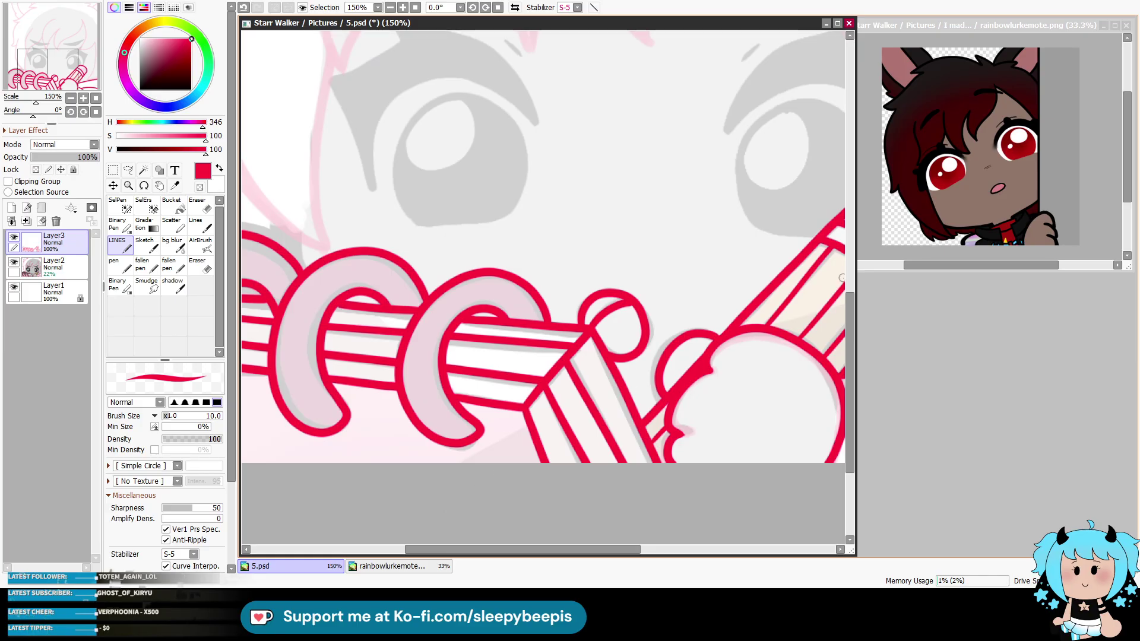
drag(849, 311, 850, 210)
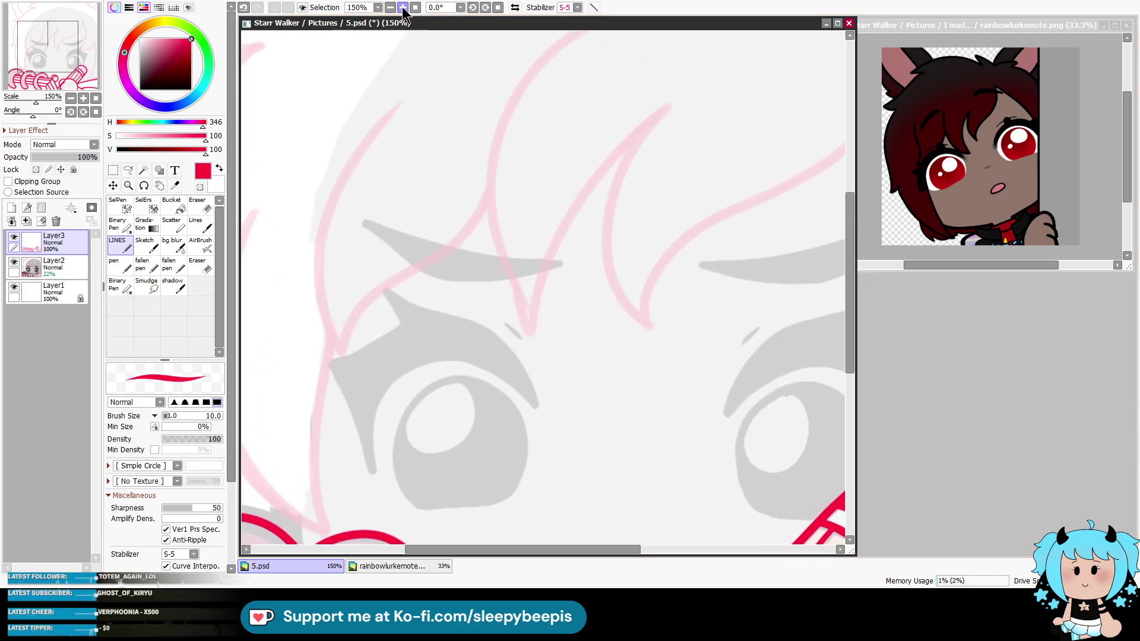
key(ctrl+minus)
click(129, 186)
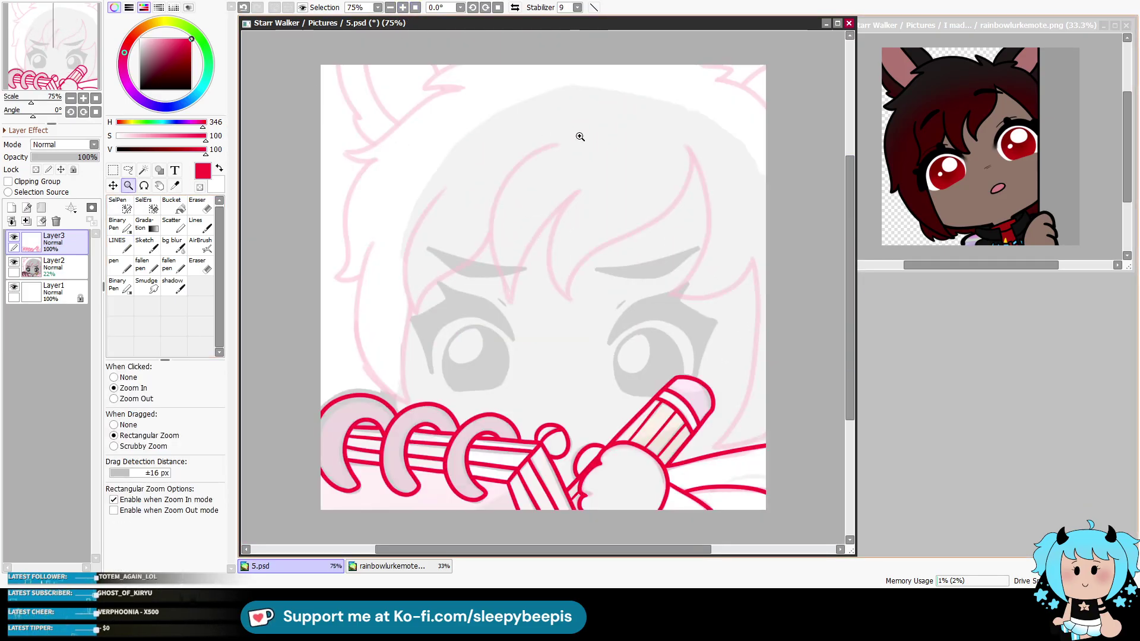
click(650, 167)
click(143, 170)
click(340, 199)
click(122, 245)
mouse_move(690, 217)
mouse_down()
mouse_move(546, 352)
mouse_move(564, 197)
mouse_move(472, 349)
mouse_move(461, 187)
mouse_move(532, 132)
mouse_up()
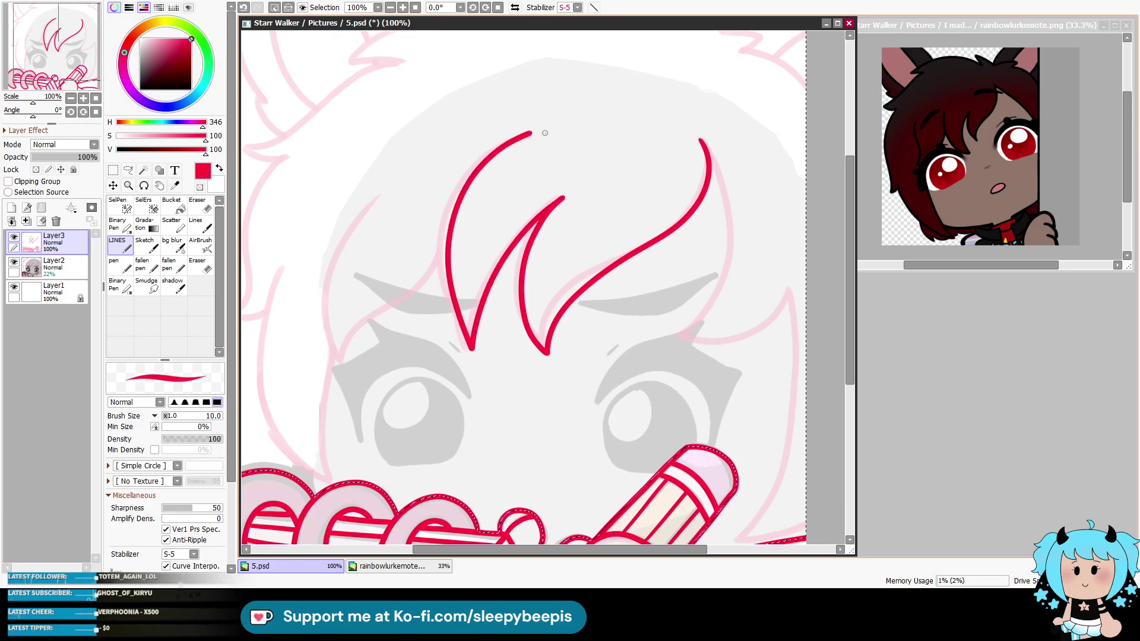
mouse_move(386, 183)
mouse_down()
mouse_move(323, 341)
mouse_move(355, 335)
mouse_move(448, 240)
mouse_up()
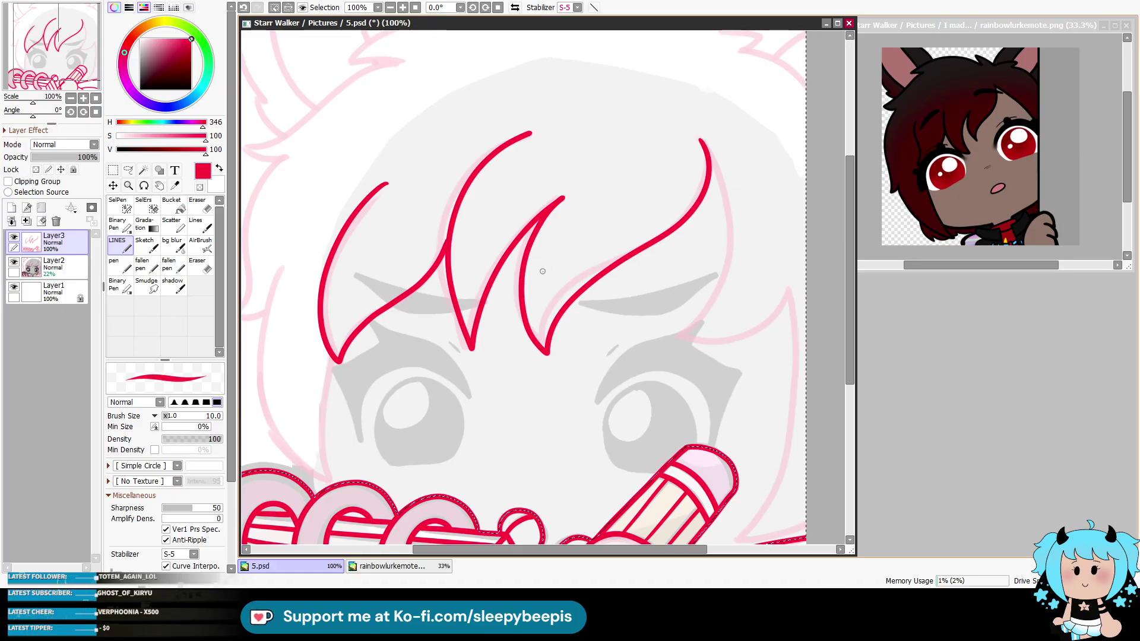
Step: Ink the right fringe strand and the long hair locks framing both sides of the face
drag(701, 140, 706, 297)
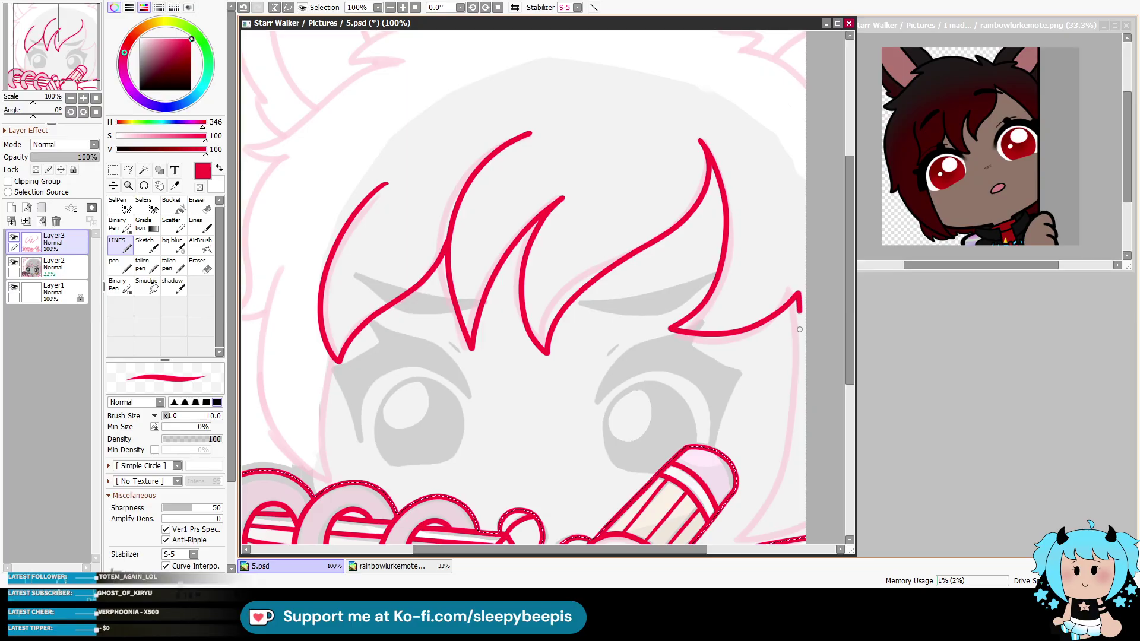
key(ctrl+z)
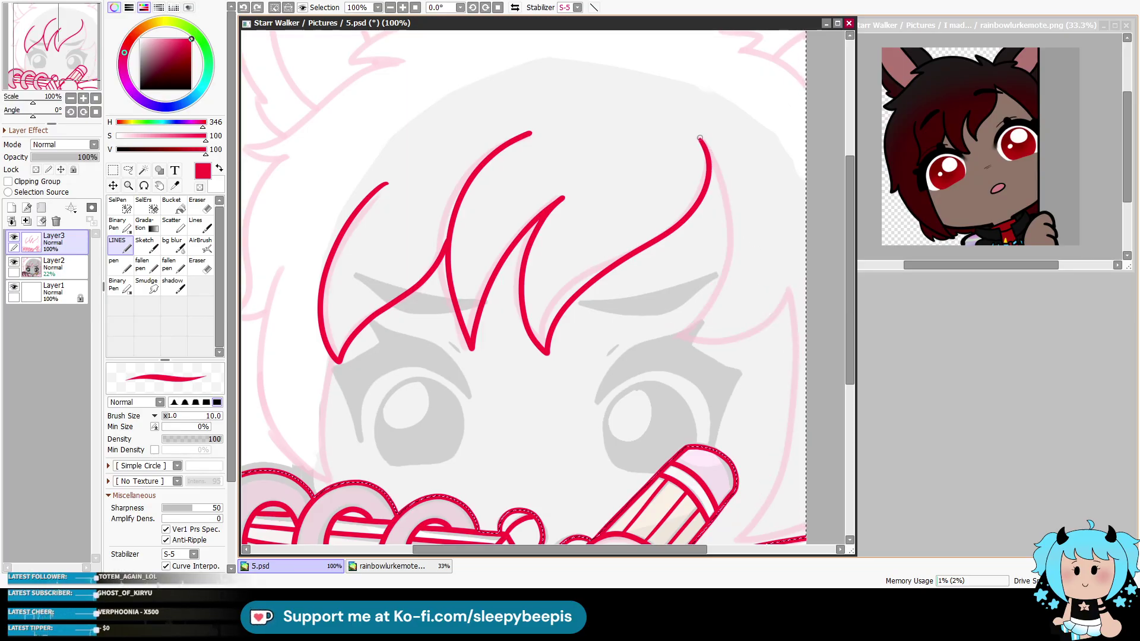
drag(701, 140, 712, 282)
mouse_move(788, 324)
mouse_down()
mouse_move(741, 526)
mouse_move(805, 522)
mouse_up()
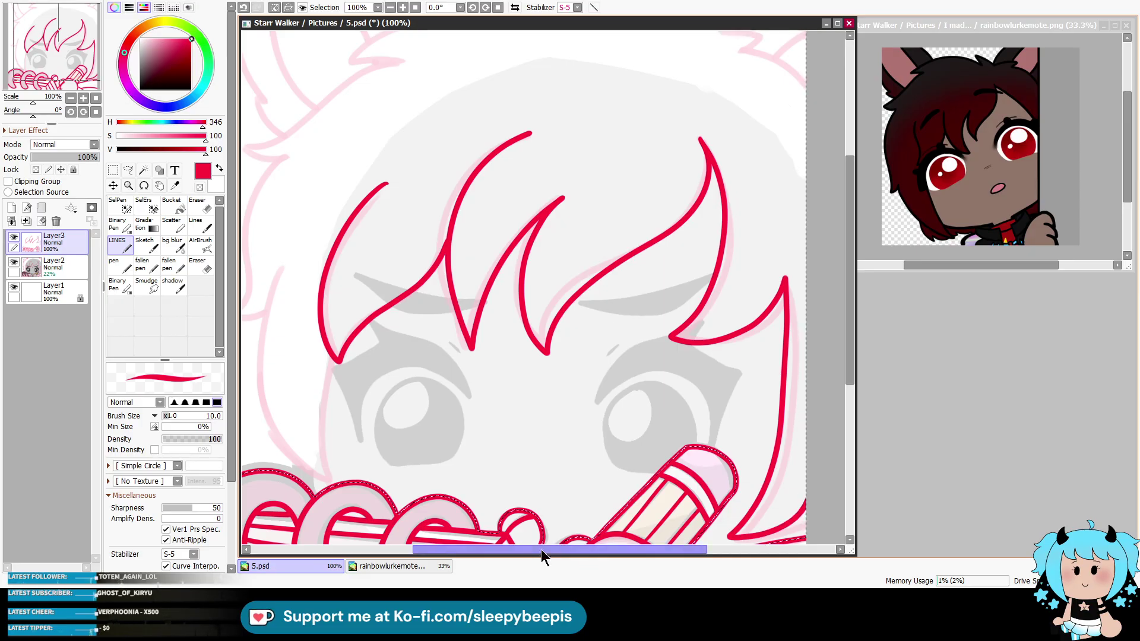
mouse_move(336, 357)
mouse_down()
mouse_move(332, 479)
mouse_move(267, 416)
mouse_move(281, 271)
mouse_up()
drag(851, 267, 850, 227)
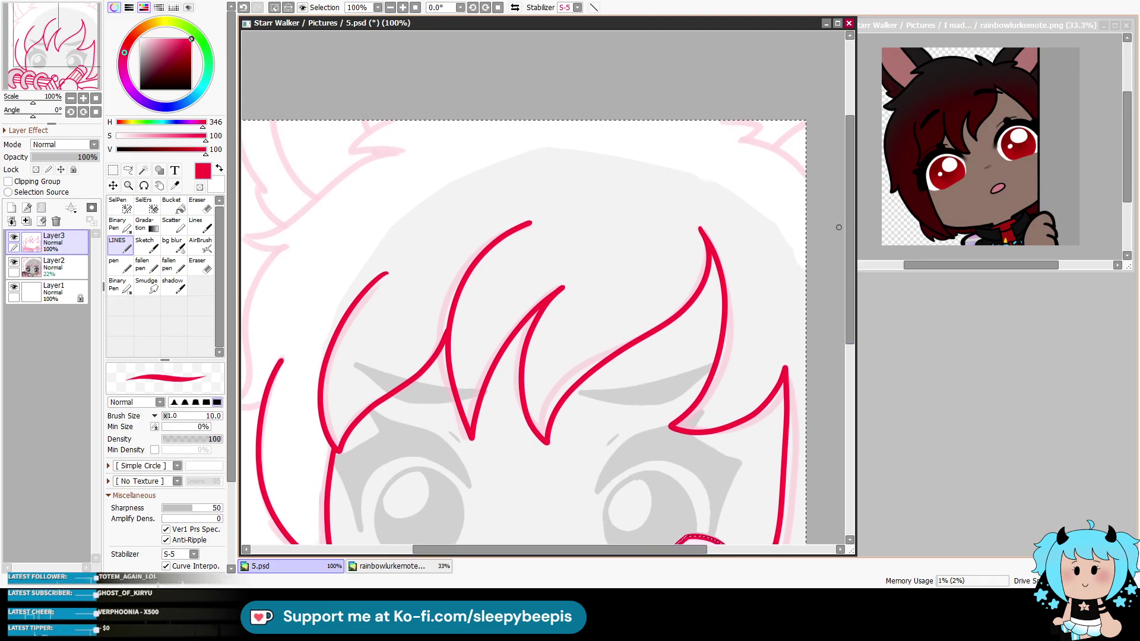
Step: Ink the ear tufts in both upper corners of the drawing and the jagged outer hair outline on the left
mouse_move(740, 120)
mouse_down()
mouse_move(765, 129)
mouse_move(766, 146)
mouse_move(809, 119)
mouse_up()
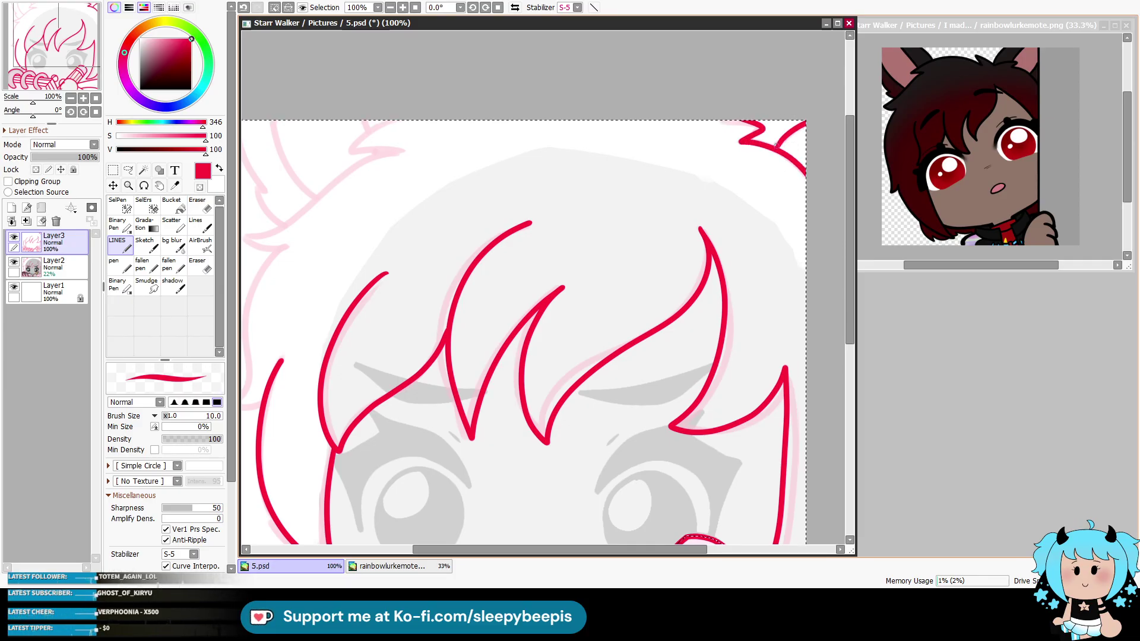
drag(394, 151, 243, 228)
drag(534, 549, 480, 551)
drag(396, 248, 357, 383)
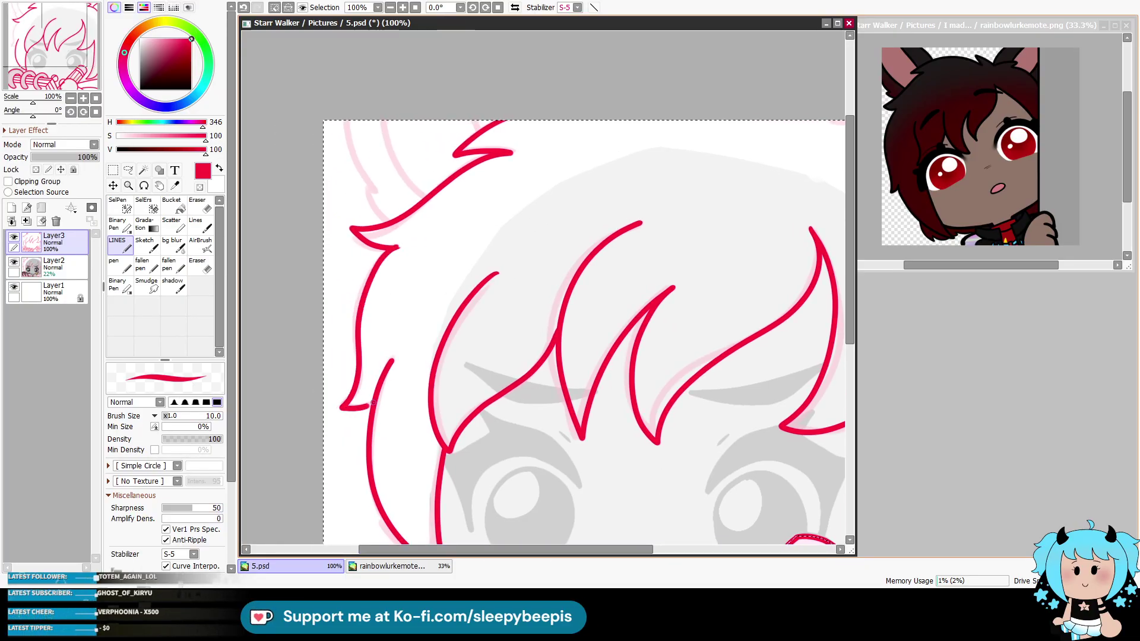
drag(341, 114, 347, 146)
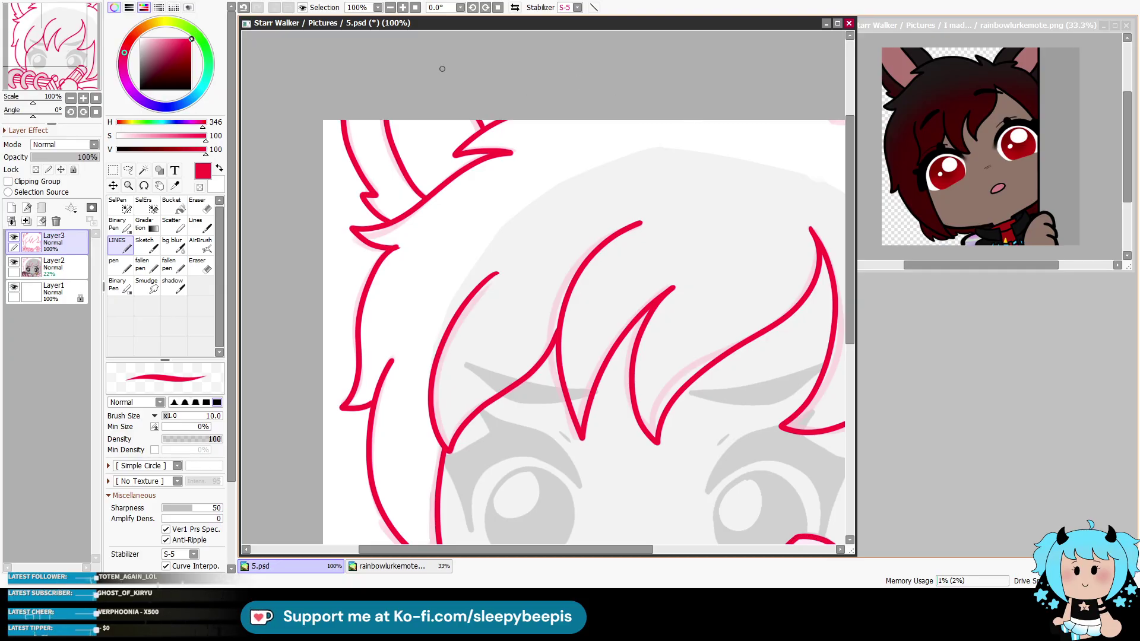
Step: Select the empty area around the hair and face and ink the short strand between the left lock and the notebook rings
key(minus)
click(130, 186)
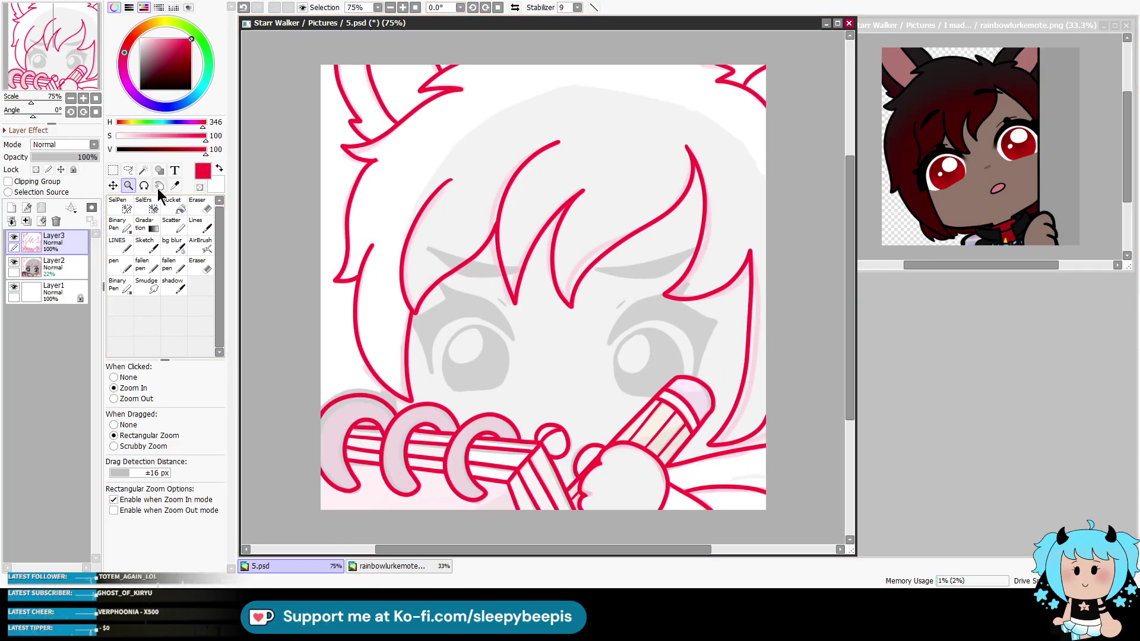
click(143, 170)
click(427, 333)
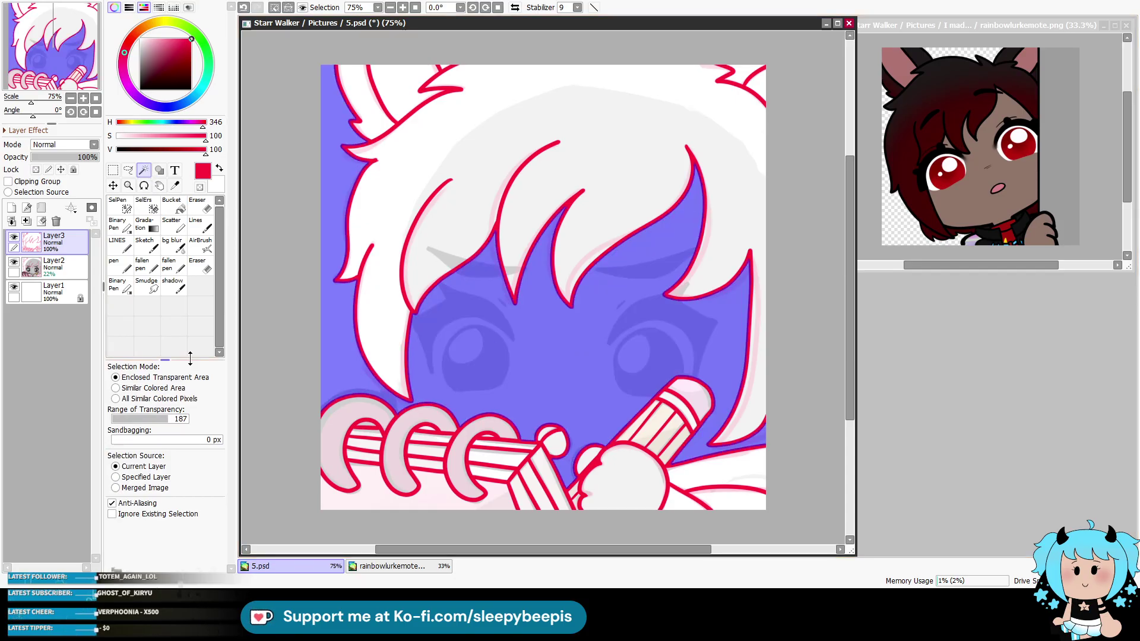
key(n)
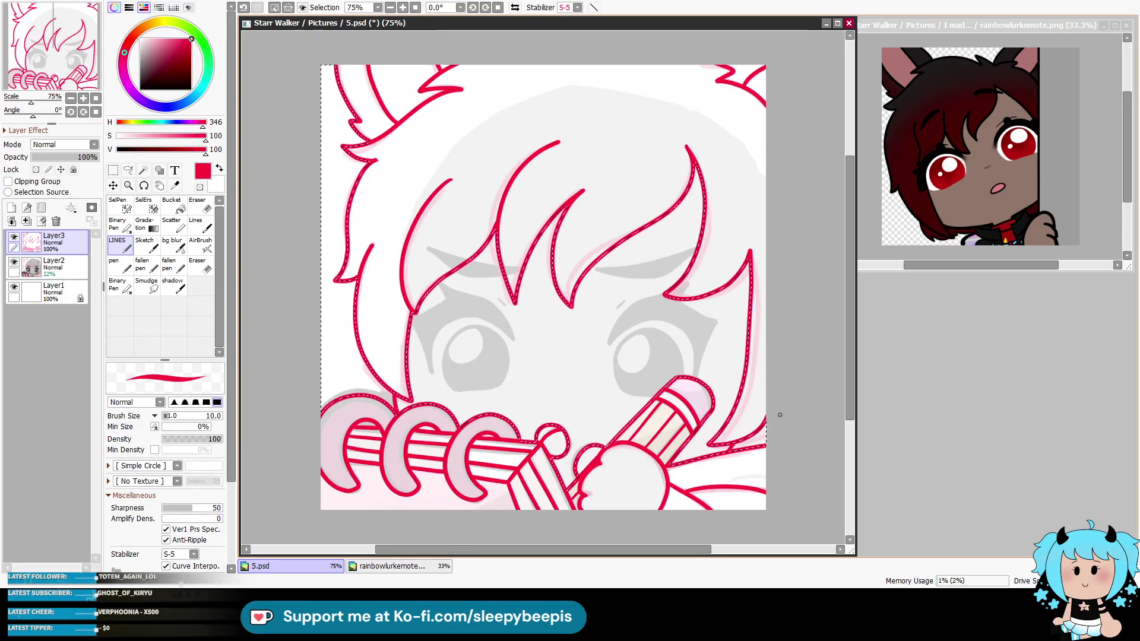
key(ctrl+d)
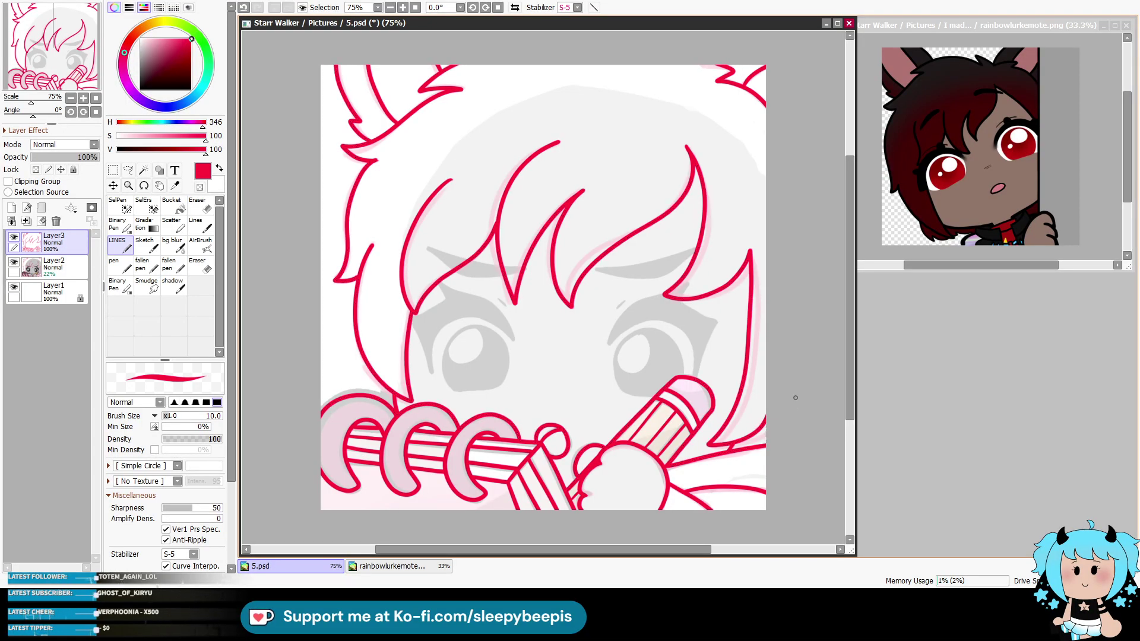
key(ctrl+z)
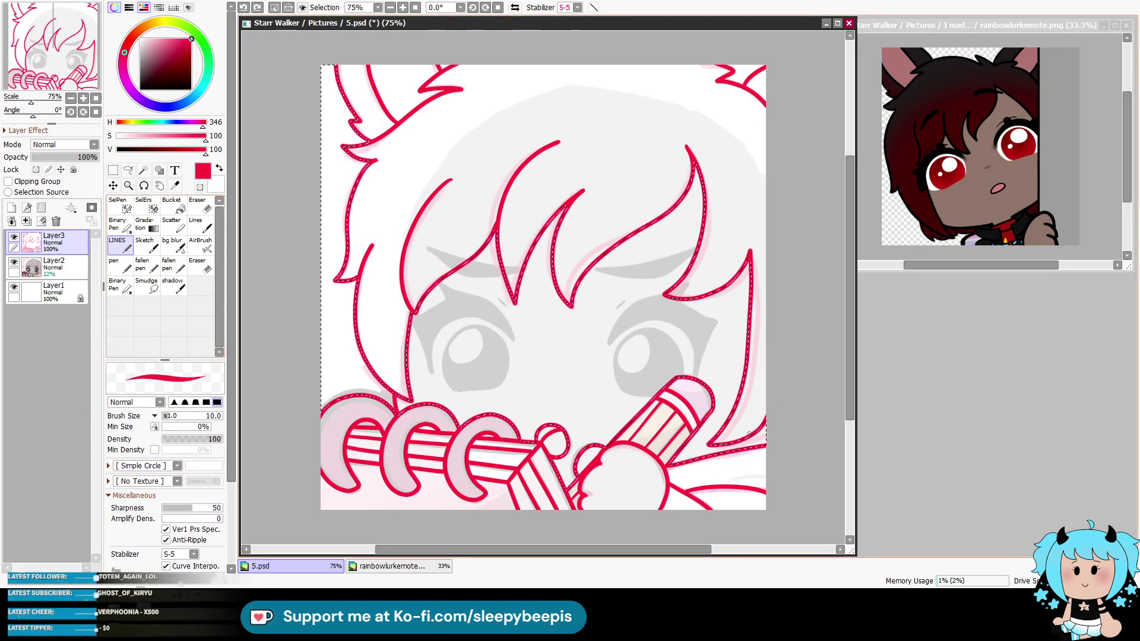
Step: Clear the selection and fill the small gap between the right side lock and the sleeve with red at brush size 500
key(ctrl+d)
click(144, 170)
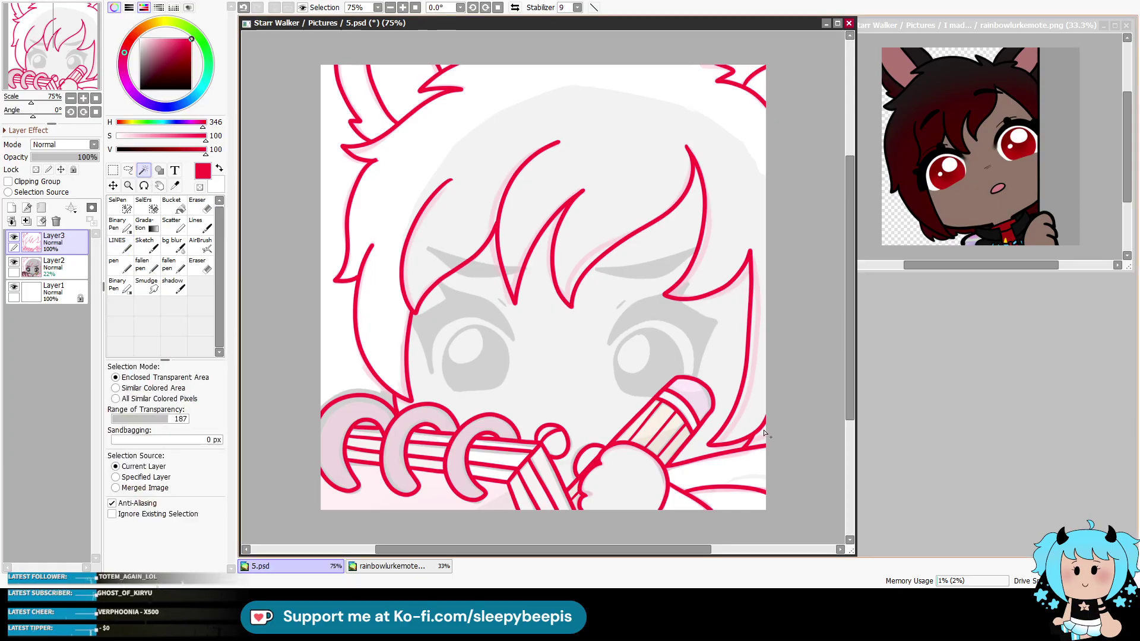
key(n)
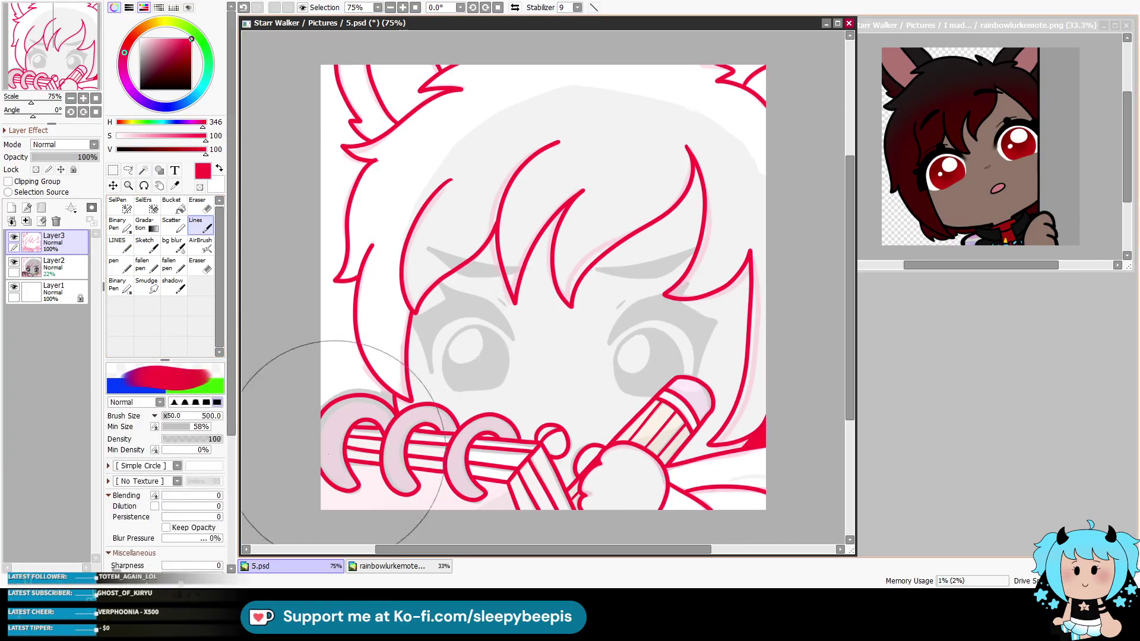
Step: Ink the outline of the right eyebrow with the LINES brush at size 10
click(128, 185)
click(618, 183)
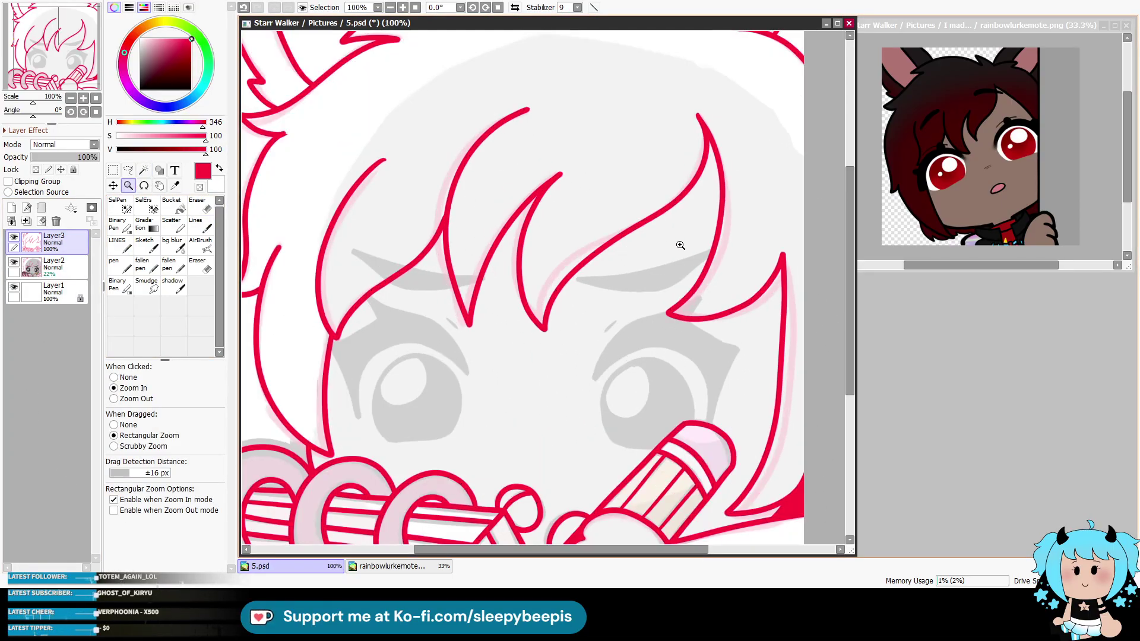
click(246, 266)
click(117, 243)
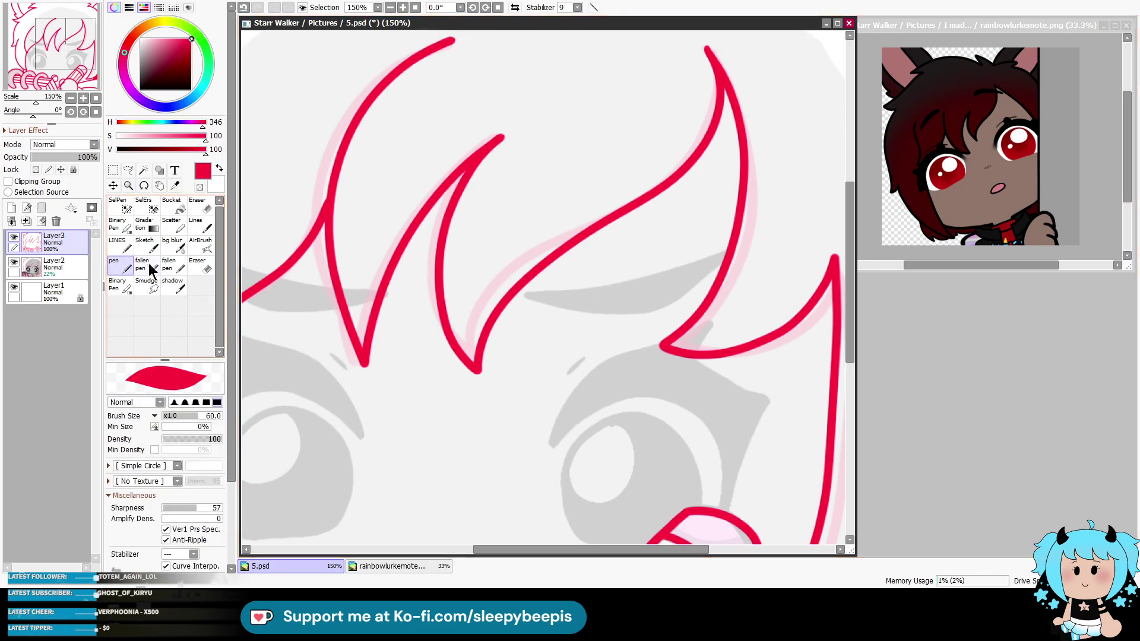
drag(539, 293, 714, 253)
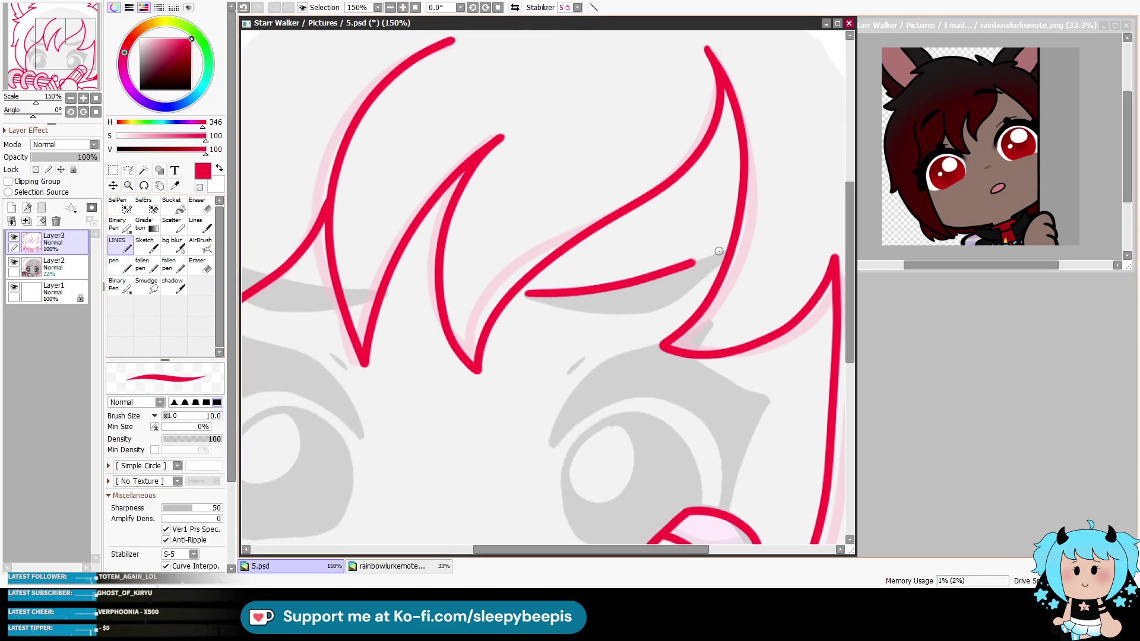
key(ctrl+z)
mouse_move(525, 295)
mouse_down()
mouse_move(628, 286)
mouse_move(724, 256)
mouse_up()
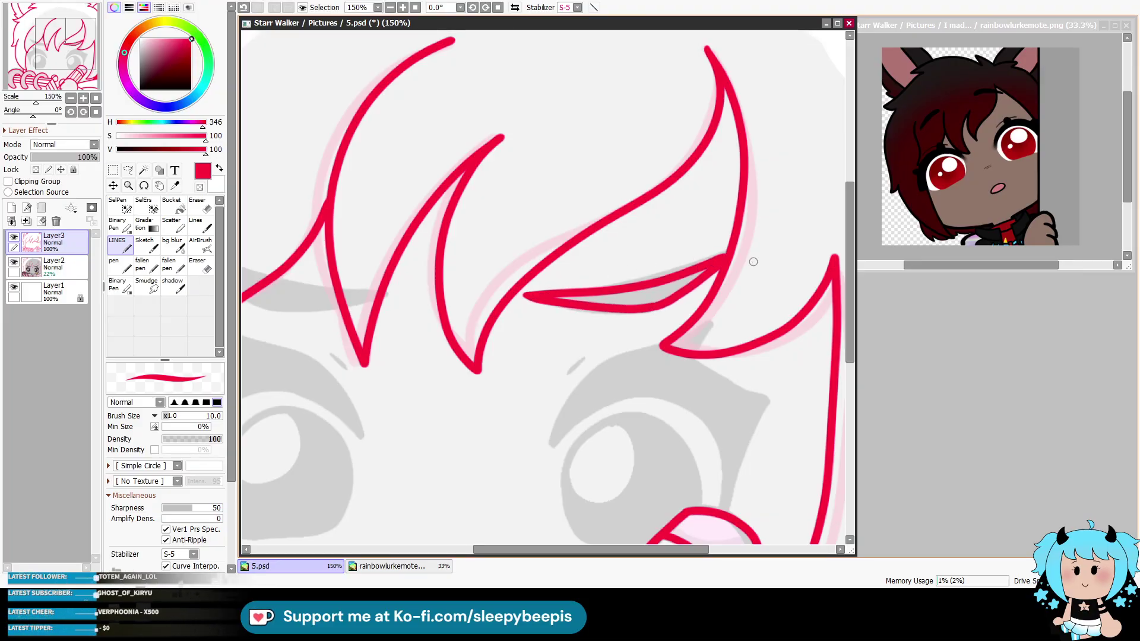
Step: Ink the left eyebrow's outline across the bangs and the small crease marks above both eyes
drag(587, 549, 559, 549)
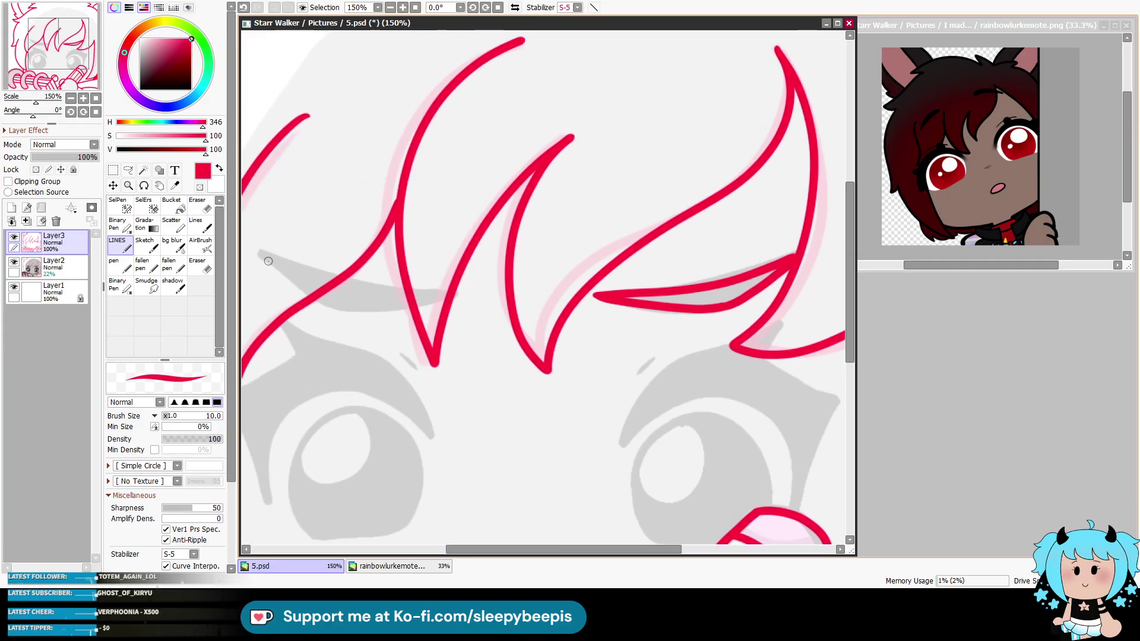
mouse_move(273, 258)
mouse_down()
mouse_move(429, 300)
mouse_move(351, 309)
mouse_up()
drag(288, 271, 265, 254)
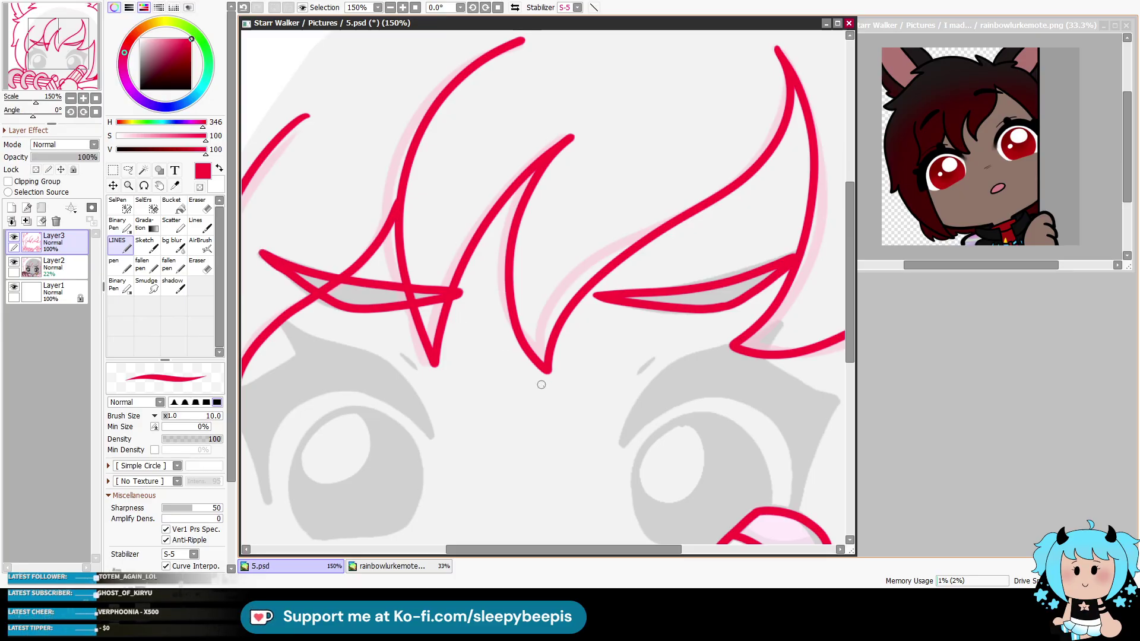
key(ctrl+z)
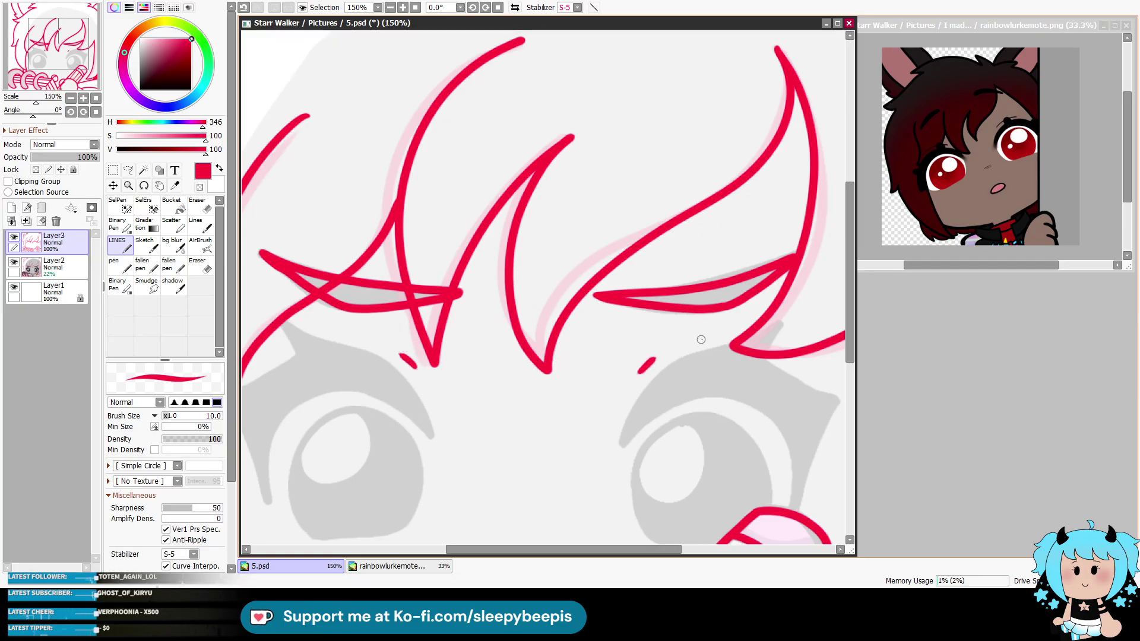
drag(401, 356, 416, 367)
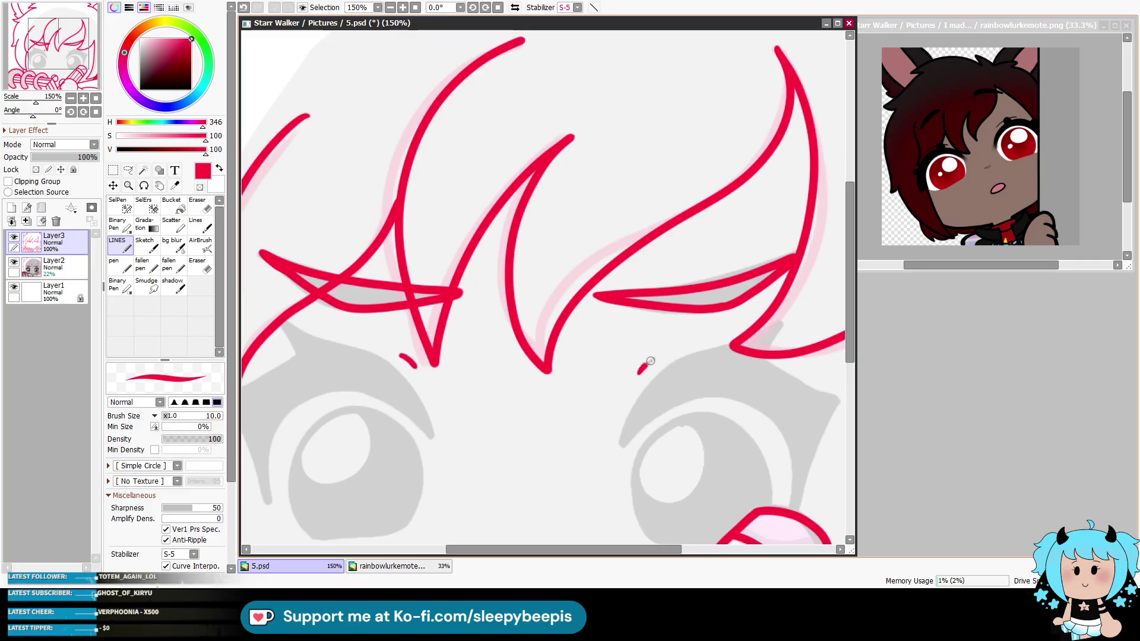
Step: Ink the left eye's thick upper lash shape, including its outer point running down beside the iris
scroll(723, 330, down, 3)
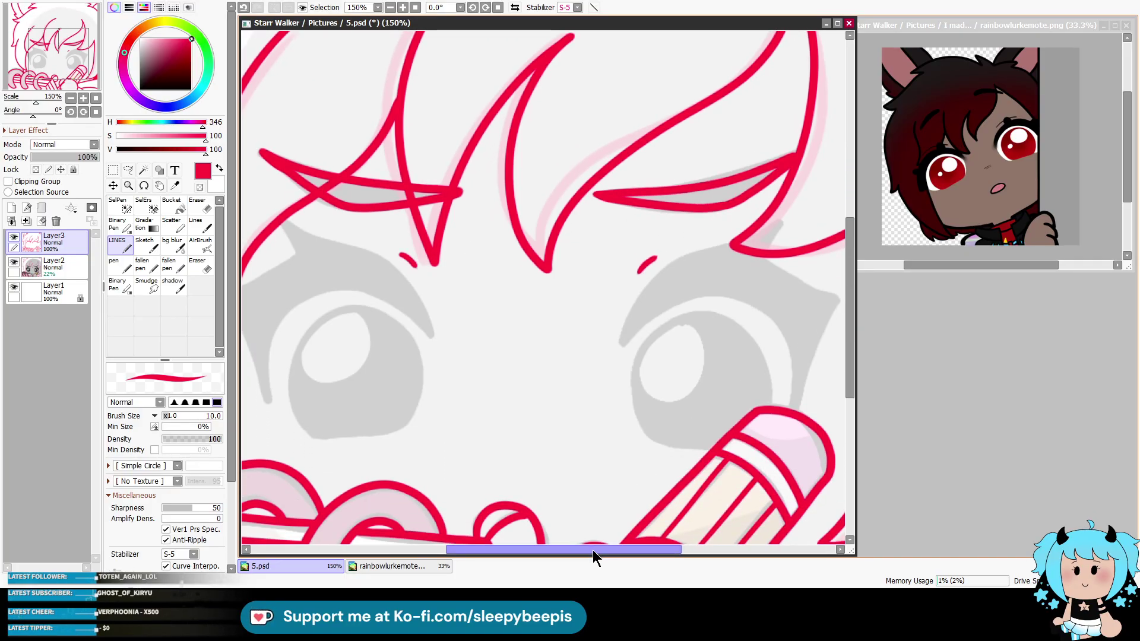
drag(593, 549, 566, 550)
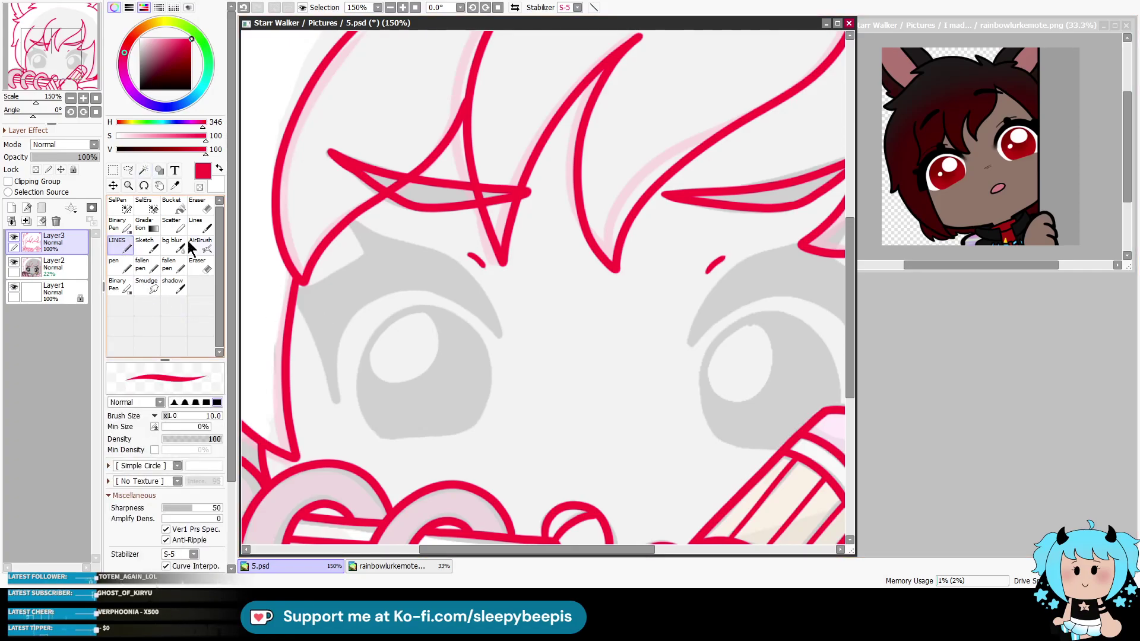
mouse_move(494, 311)
mouse_down()
mouse_move(454, 265)
mouse_move(381, 239)
mouse_up()
key(ctrl+z)
drag(502, 336, 454, 260)
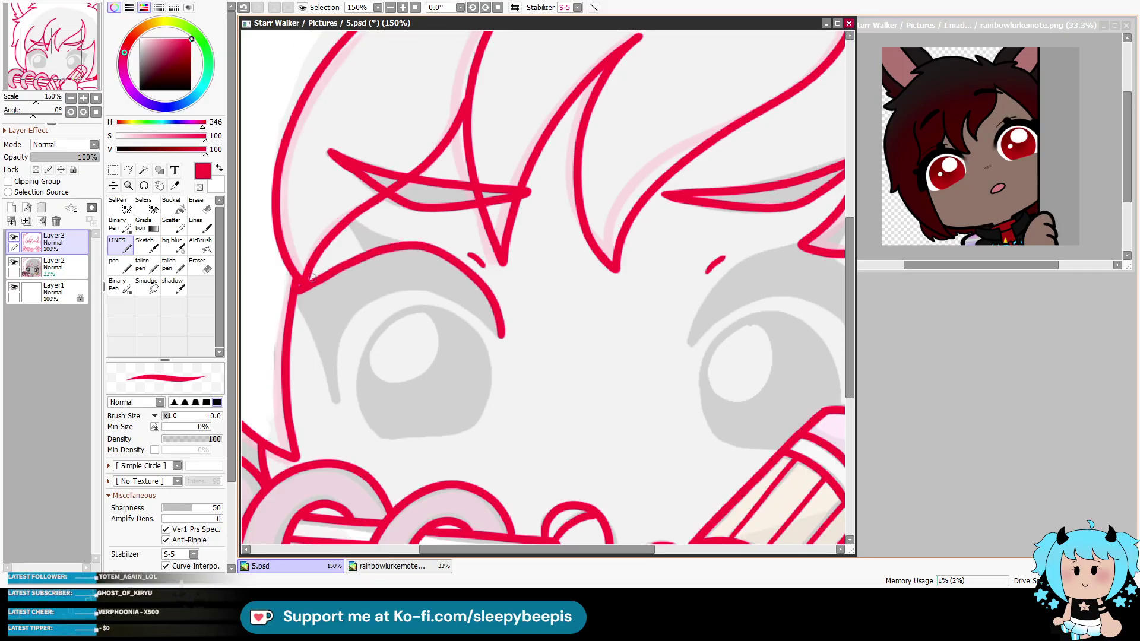
drag(296, 291, 325, 373)
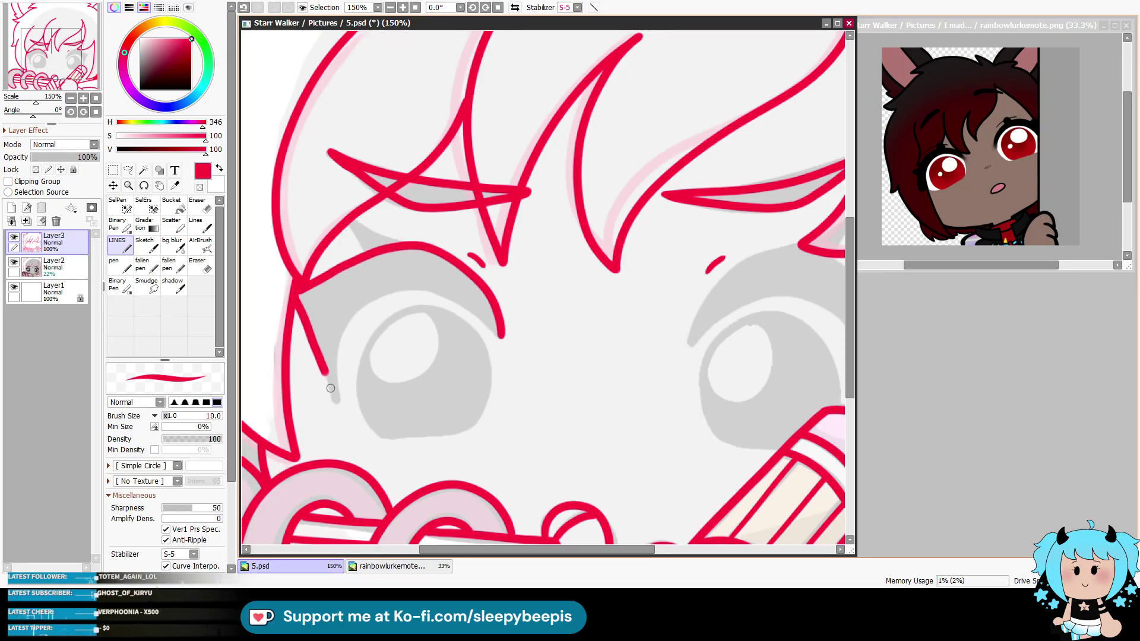
mouse_move(499, 335)
mouse_down()
mouse_move(442, 288)
mouse_move(351, 324)
mouse_up()
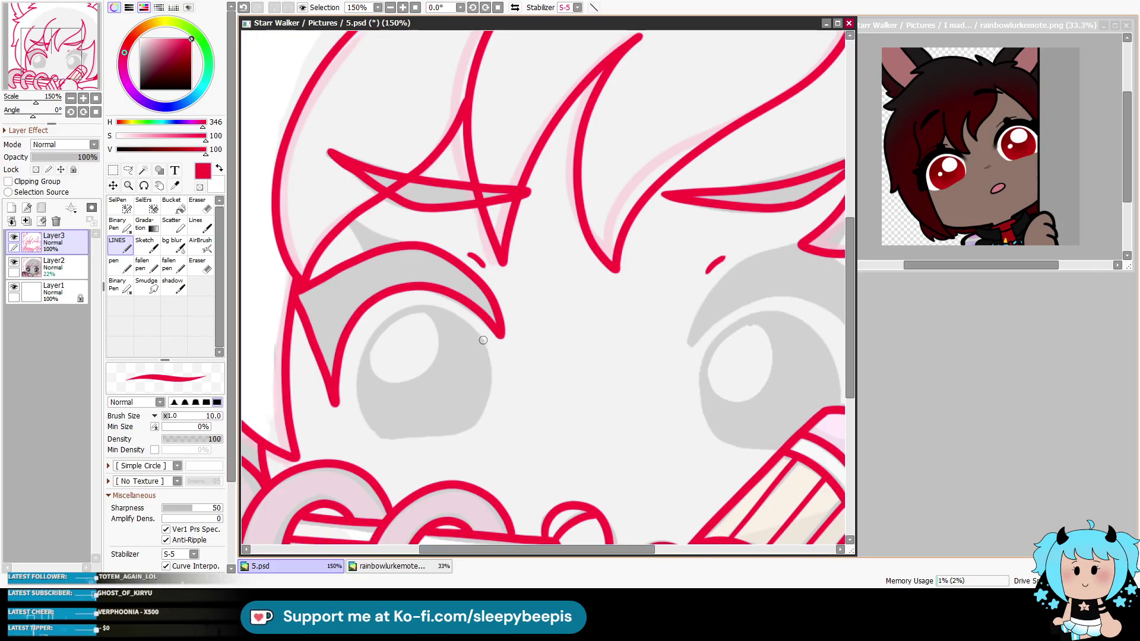
Step: Ink the left eye's iris outline beneath the upper lash, redrawing the curve until it closes cleanly
drag(382, 328, 376, 430)
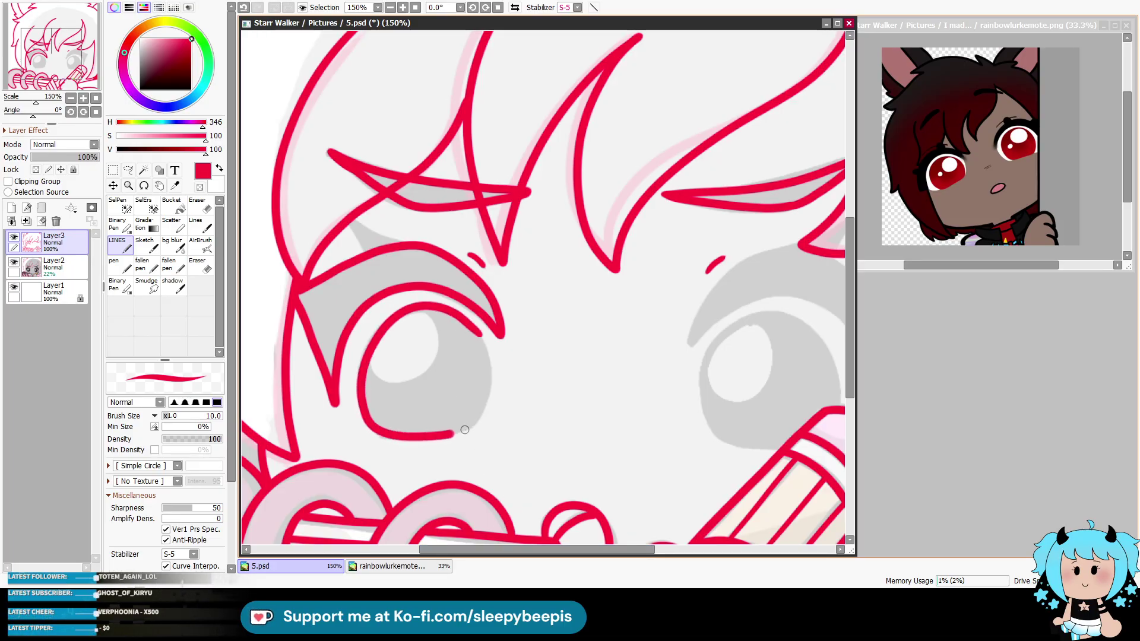
key(ctrl+z)
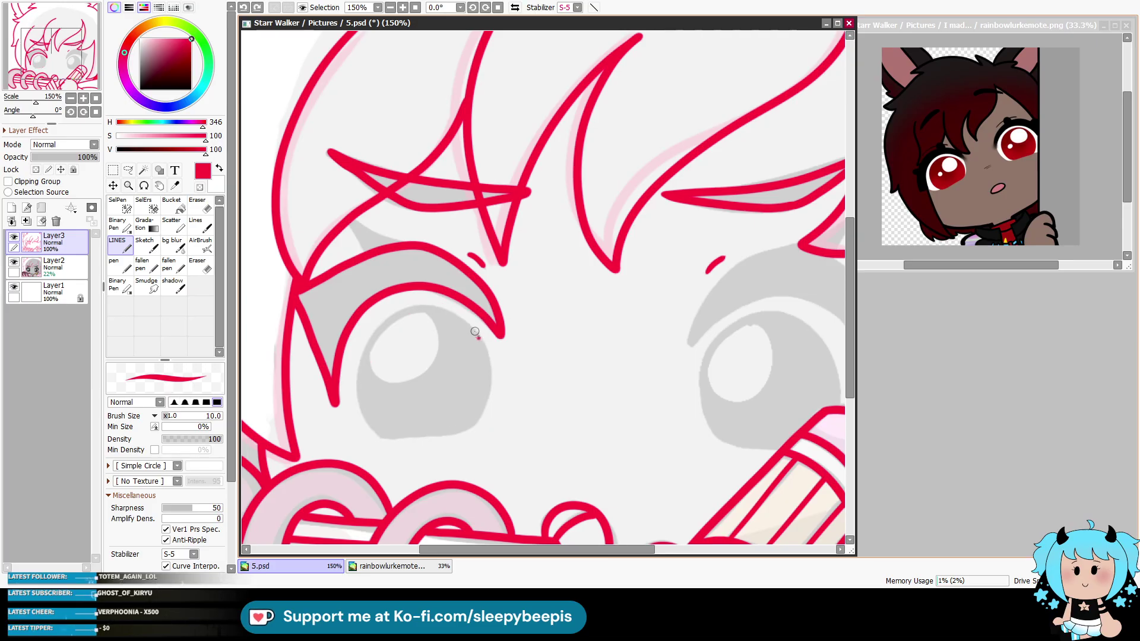
drag(388, 326, 368, 421)
key(ctrl+z)
key(ctrl+z)
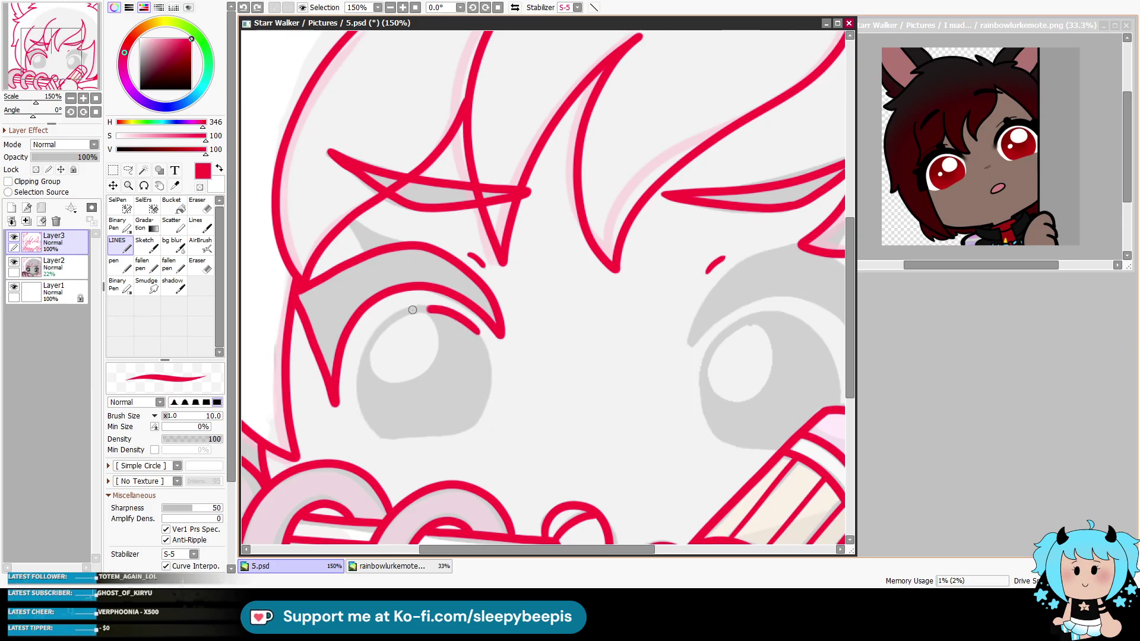
drag(415, 309, 363, 414)
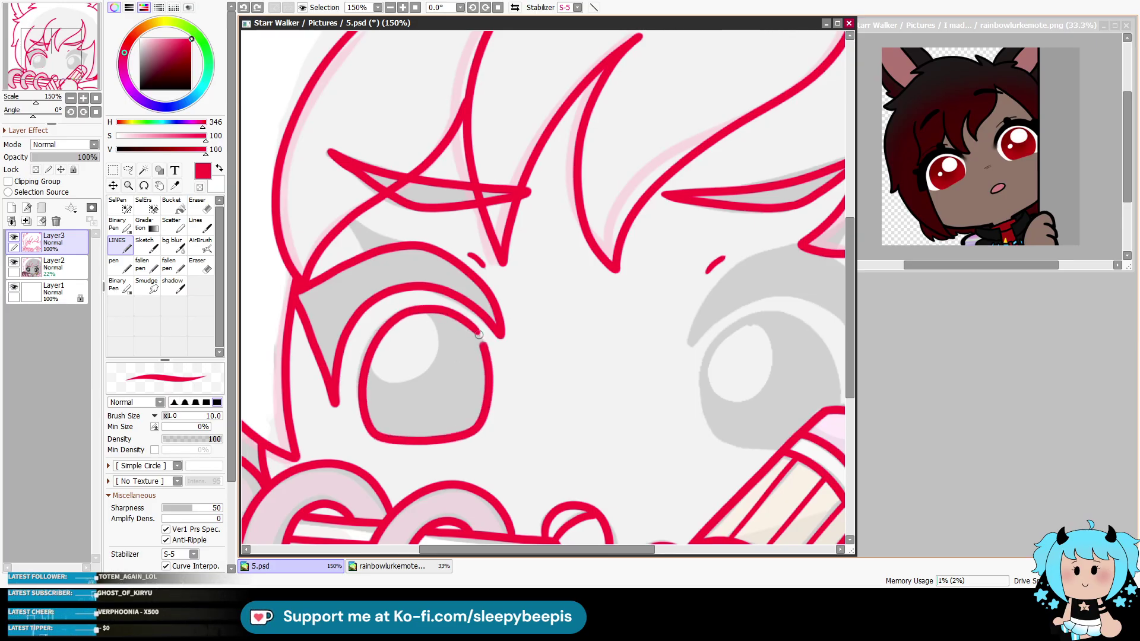
Step: Ink the right eye's thick upper lash shape with the LINES brush and its iris outline down to the pencil
drag(521, 551, 604, 536)
key(w)
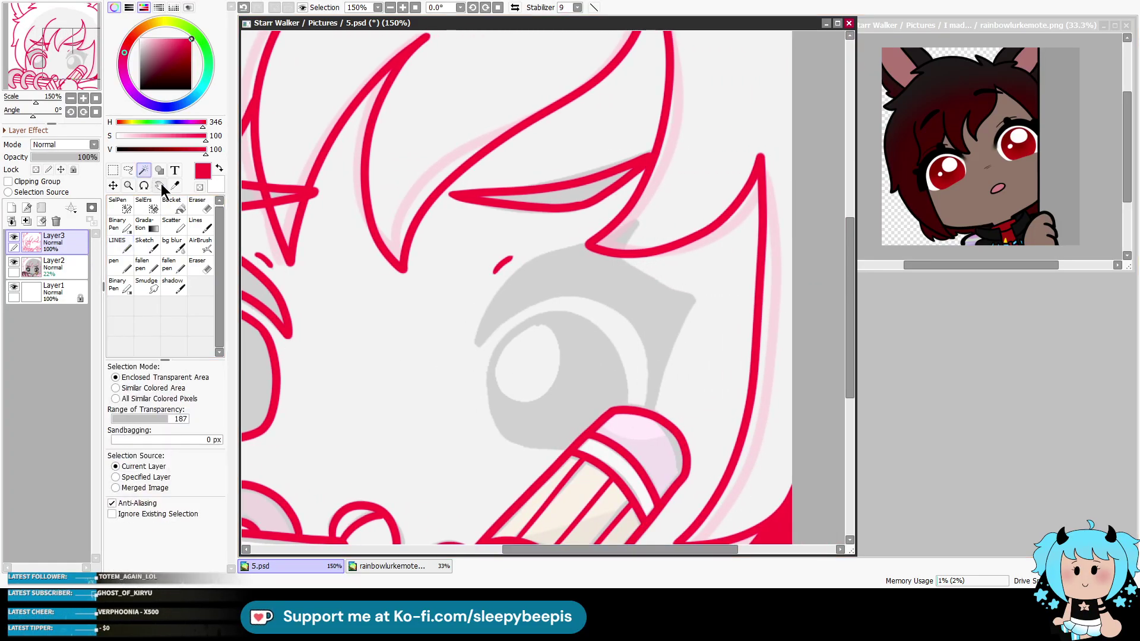
click(446, 398)
click(124, 251)
drag(655, 410, 657, 392)
mouse_move(603, 245)
mouse_down()
mouse_move(522, 267)
mouse_move(475, 343)
mouse_move(515, 316)
mouse_move(639, 315)
mouse_move(659, 352)
mouse_up()
key(ctrl+z)
mouse_move(478, 343)
mouse_down()
mouse_move(527, 307)
mouse_move(638, 321)
mouse_up()
drag(651, 399, 648, 410)
key(ctrl+d)
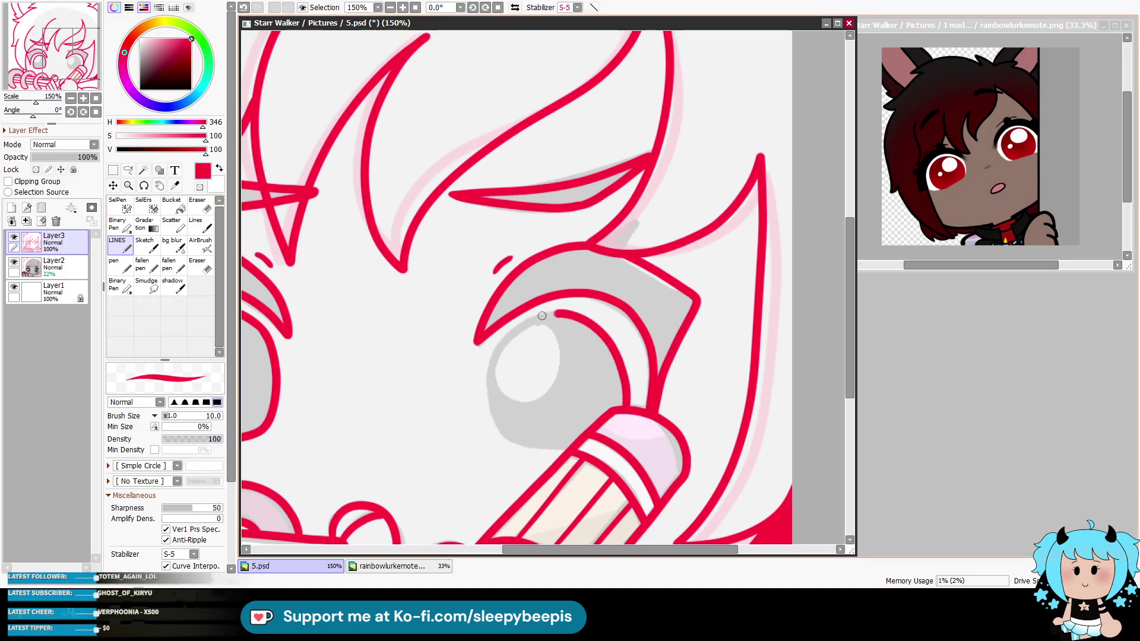
key(ctrl+z)
mouse_move(629, 385)
mouse_down()
mouse_move(591, 316)
mouse_move(500, 343)
mouse_move(494, 429)
mouse_move(560, 447)
mouse_up()
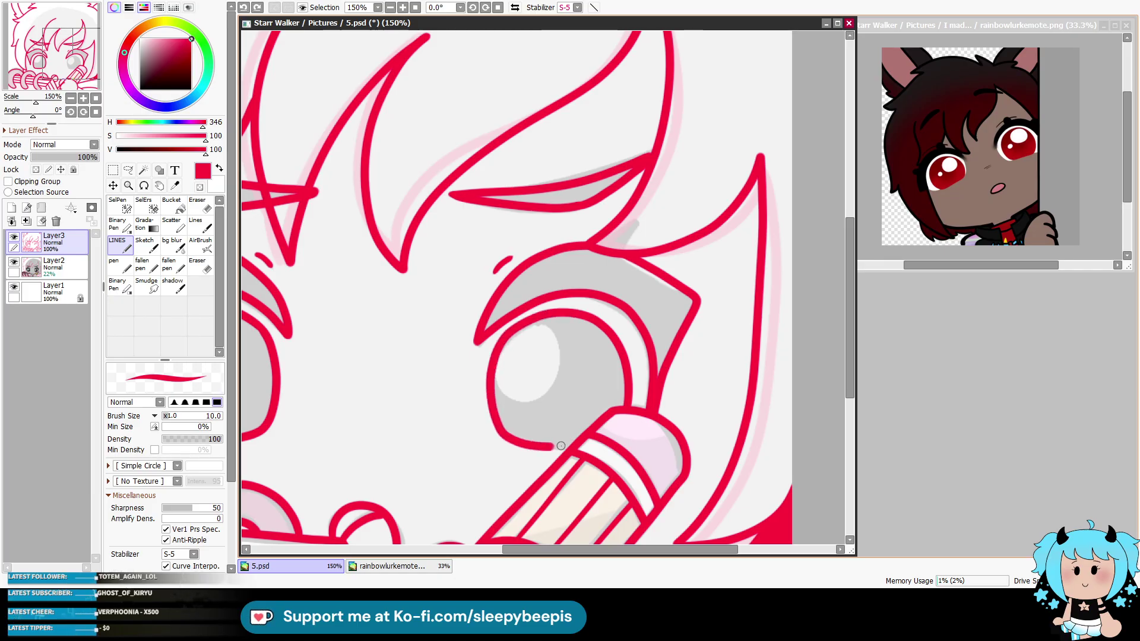
Step: Try to fill both irises, both upper lashes and both eyebrows with solid red using the Lines brush at size 500
key(w)
click(561, 374)
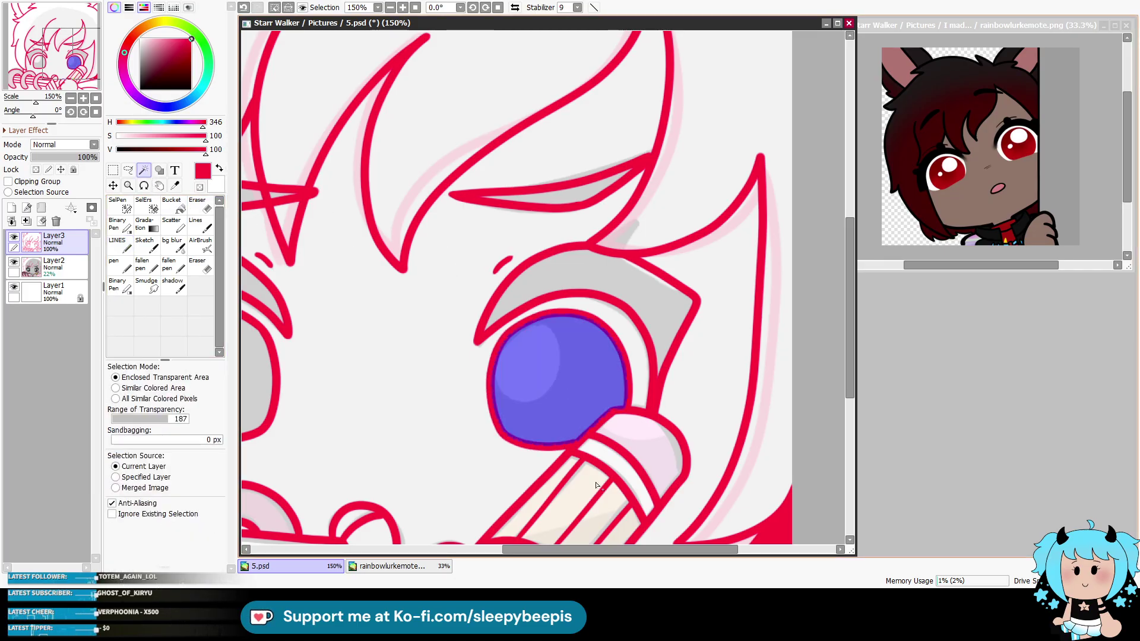
drag(607, 552, 544, 552)
click(742, 279)
click(713, 199)
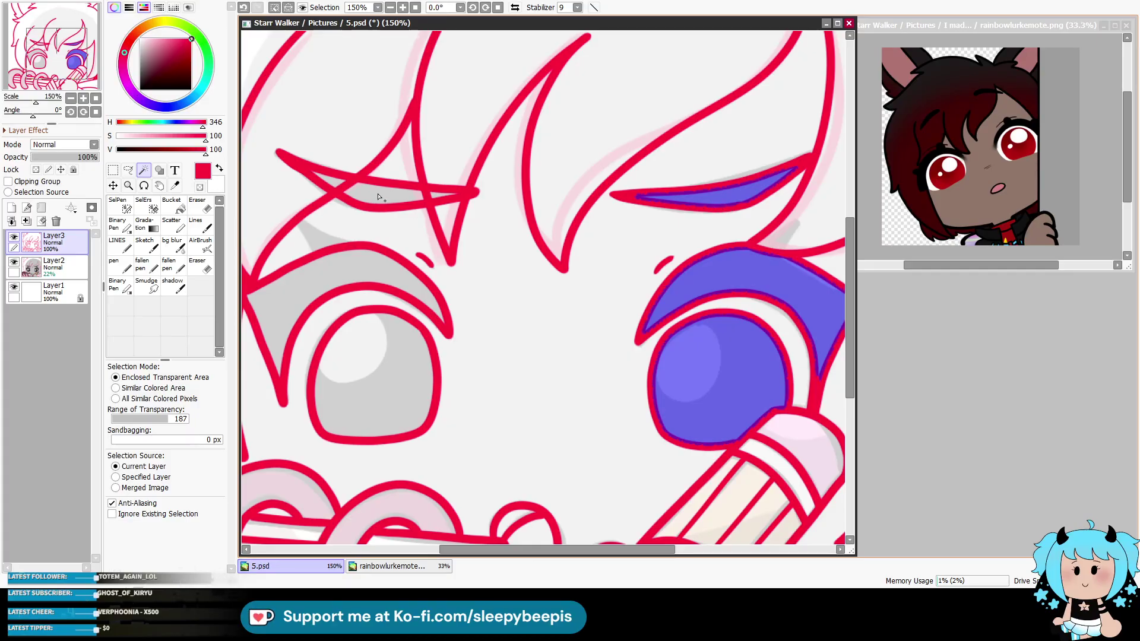
click(383, 195)
click(442, 196)
click(369, 270)
click(368, 374)
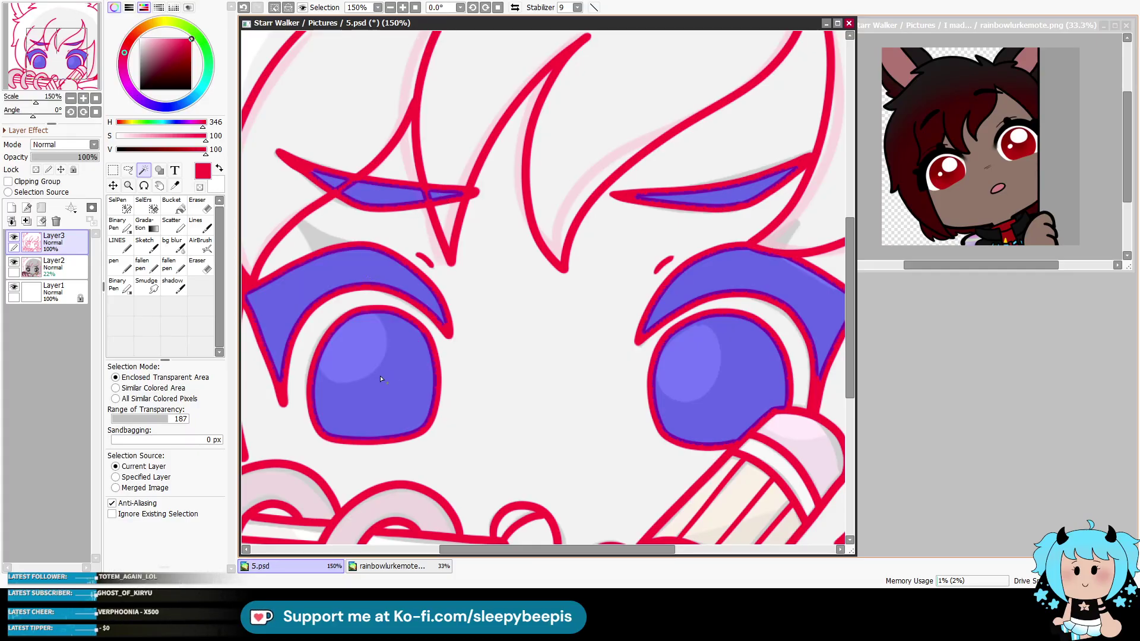
key(n)
key(ctrl+minus)
drag(404, 297, 588, 172)
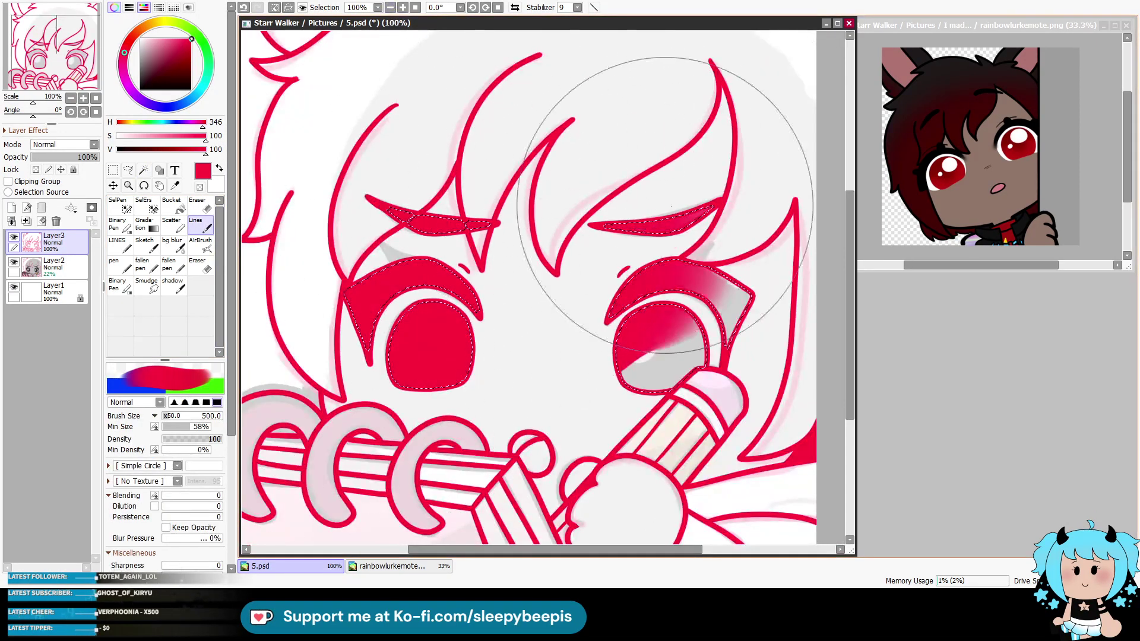
drag(671, 309, 713, 178)
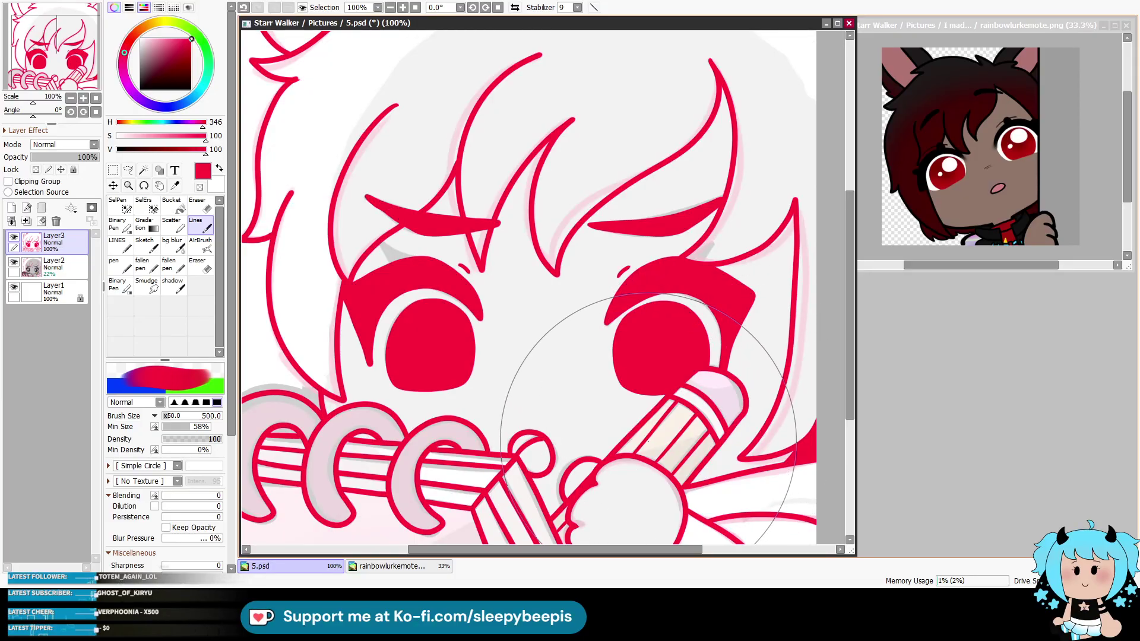
key(ctrl+z)
key(ctrl+z)
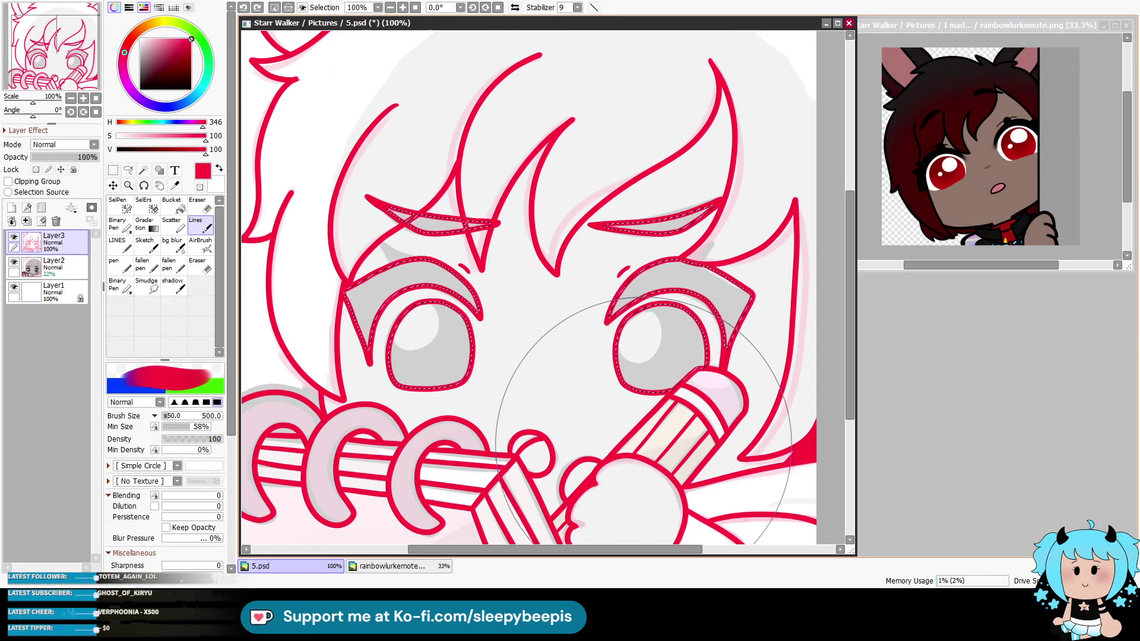
key(ctrl+d)
Step: Select only the upper lashes and eyebrows and fill them with solid red using the Lines brush, then clear the selection
click(143, 170)
click(416, 279)
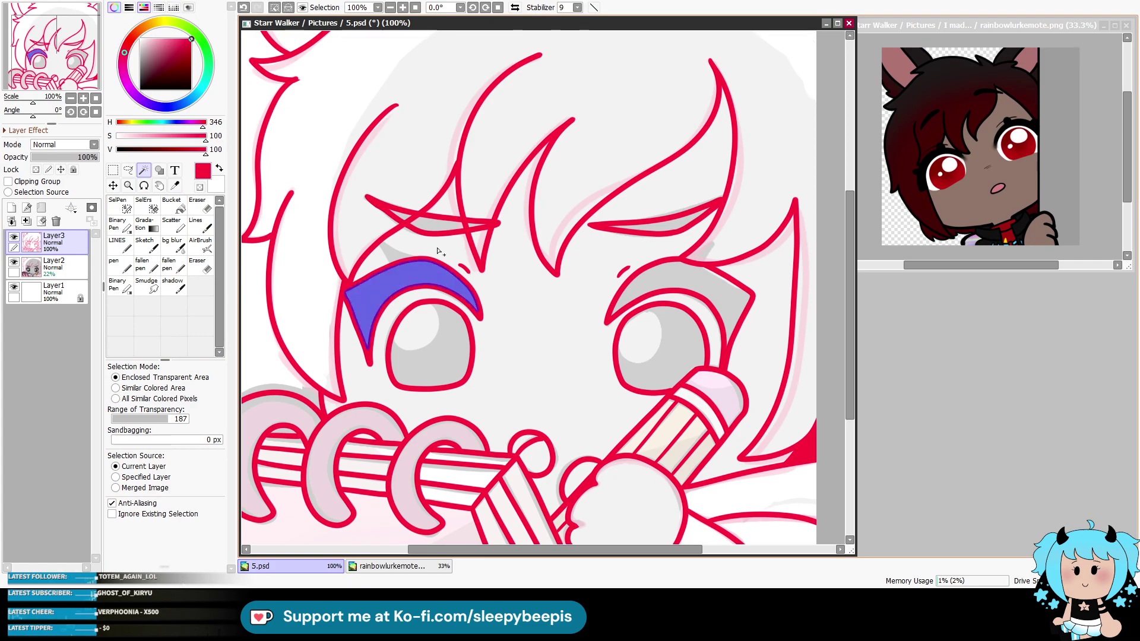
click(406, 220)
click(678, 234)
click(665, 279)
click(201, 224)
mouse_move(416, 267)
mouse_down()
mouse_move(337, 451)
mouse_move(671, 297)
mouse_up()
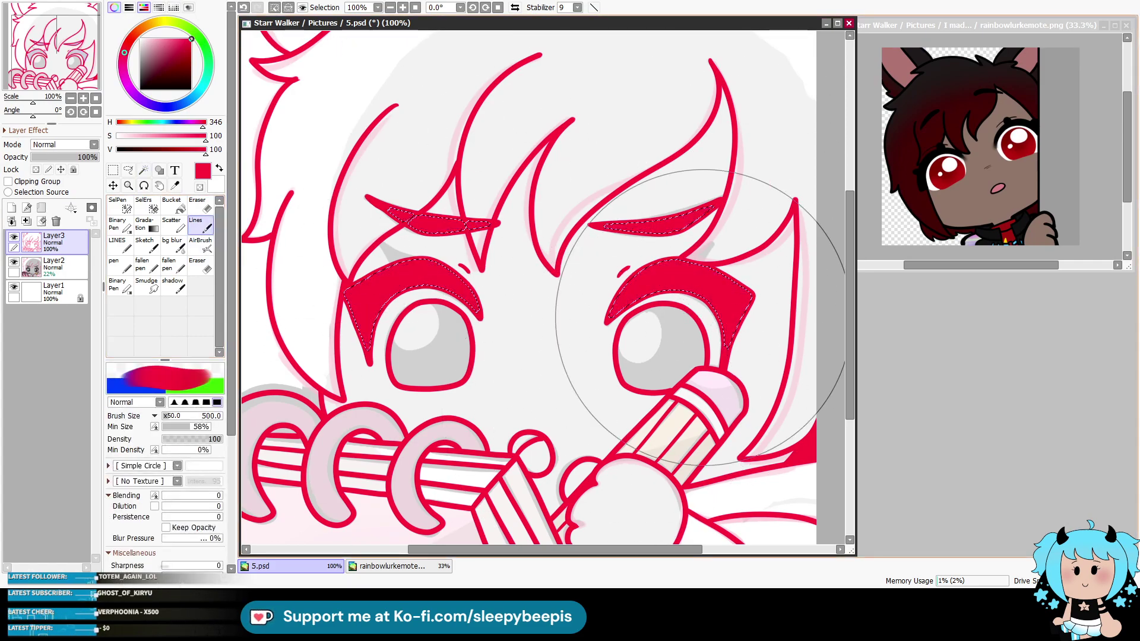
key(ctrl+d)
Step: Delete the sketch layer Layer2 and add a new empty layer beneath the line art on Layer3
scroll(525, 235, down, 2)
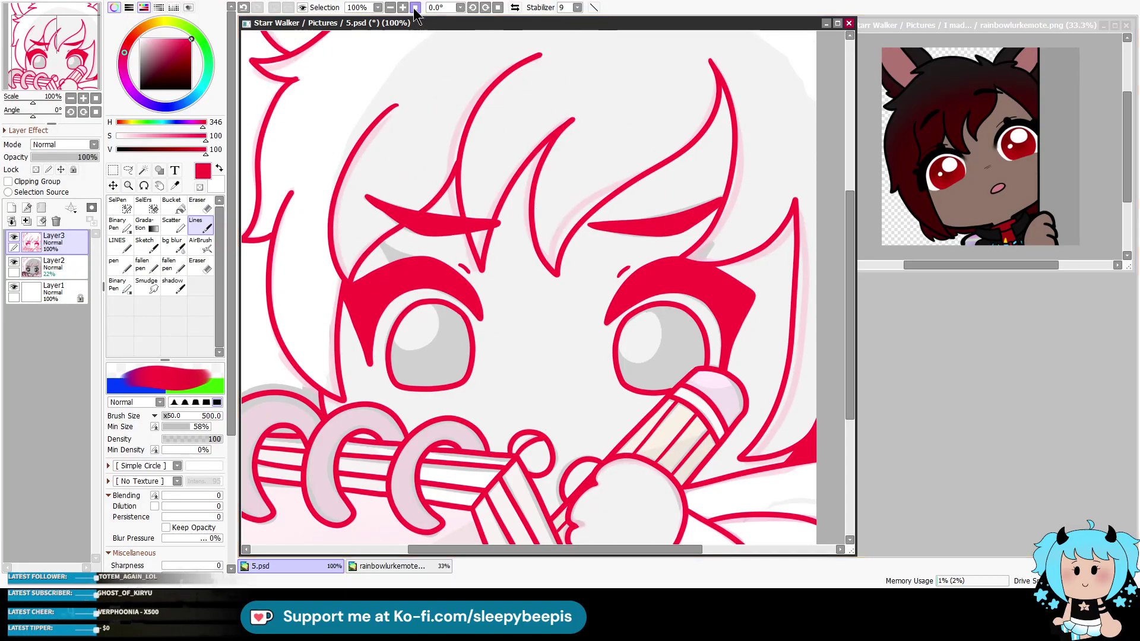
click(13, 265)
click(12, 266)
click(12, 267)
drag(33, 268, 56, 221)
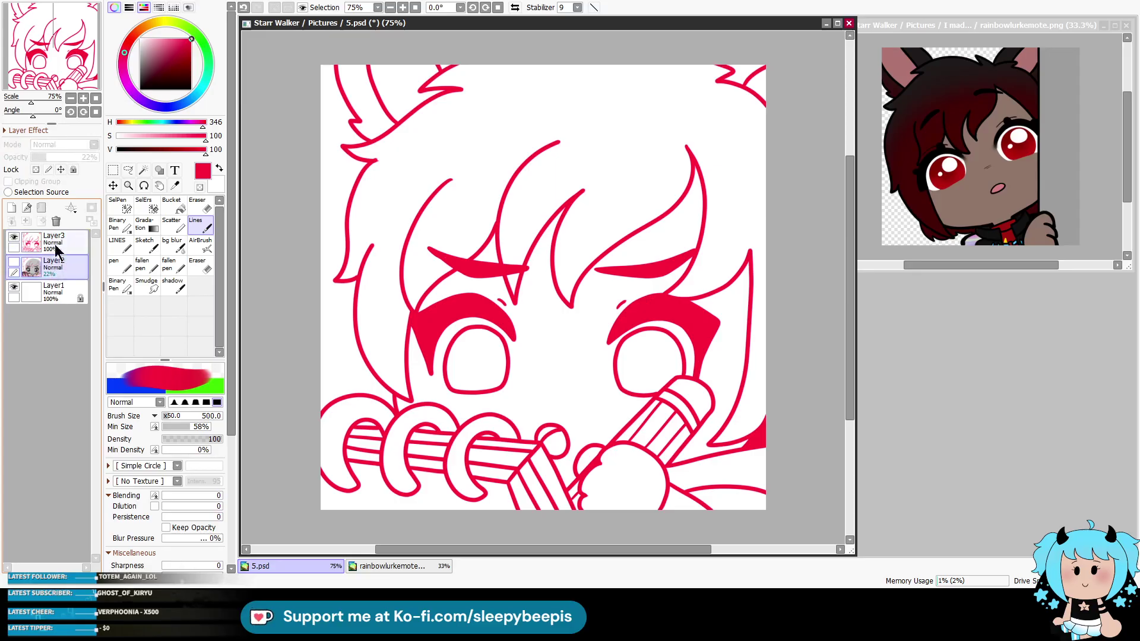
key(ctrl+shift+n)
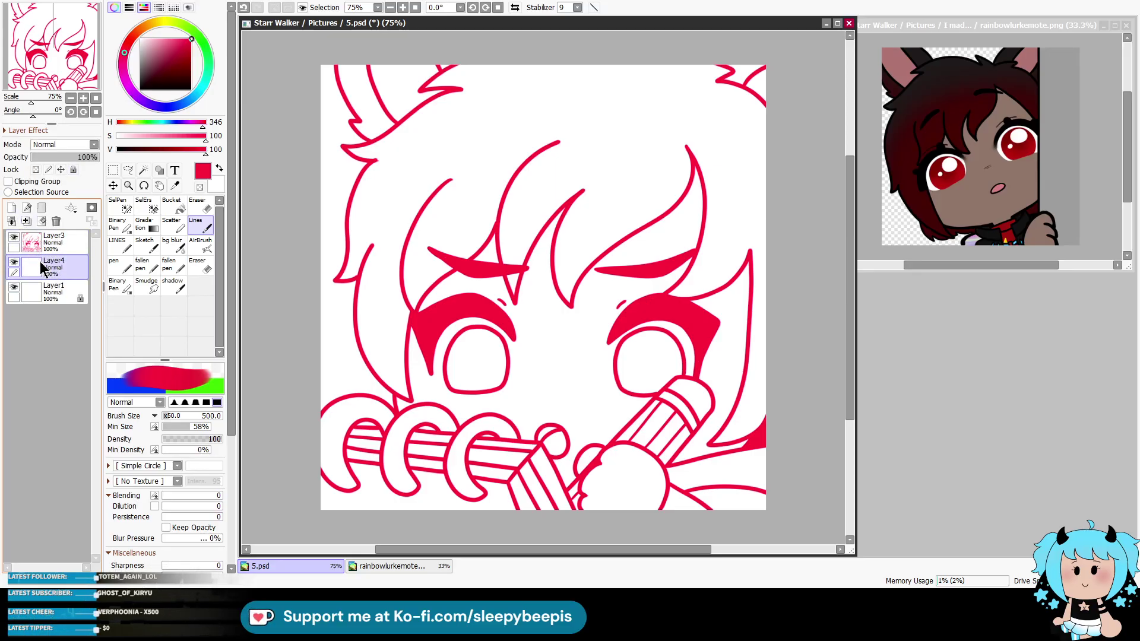
Step: Recolour the line art black by filling a new clipped layer above Layer3 and merging it into Layer3
click(57, 241)
click(11, 207)
click(9, 181)
drag(173, 65, 143, 152)
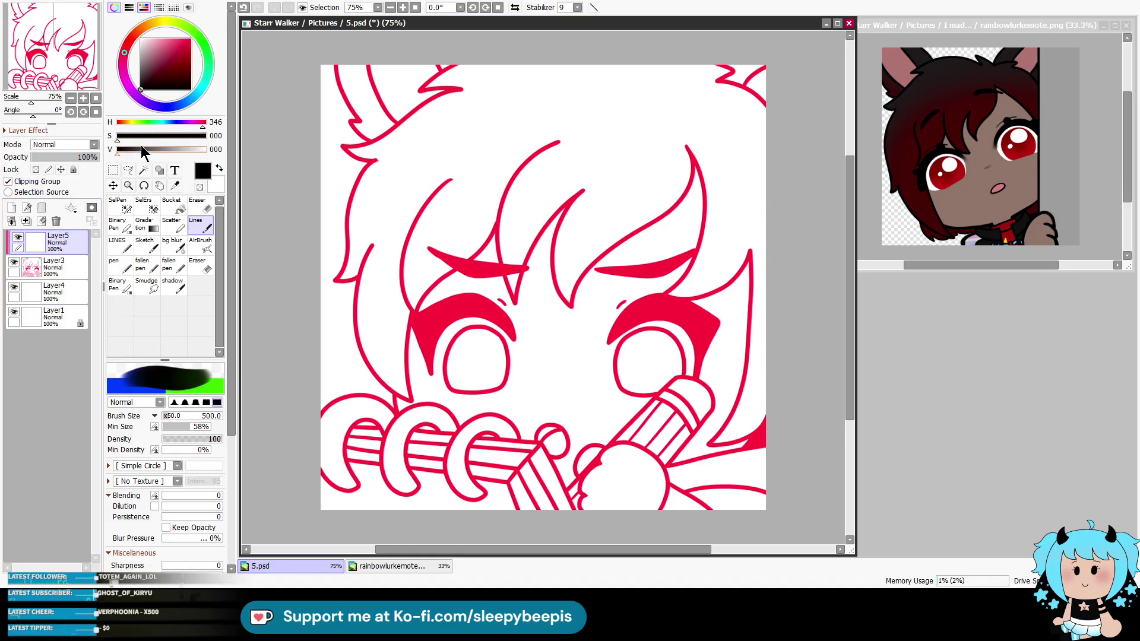
click(172, 205)
click(368, 285)
click(56, 221)
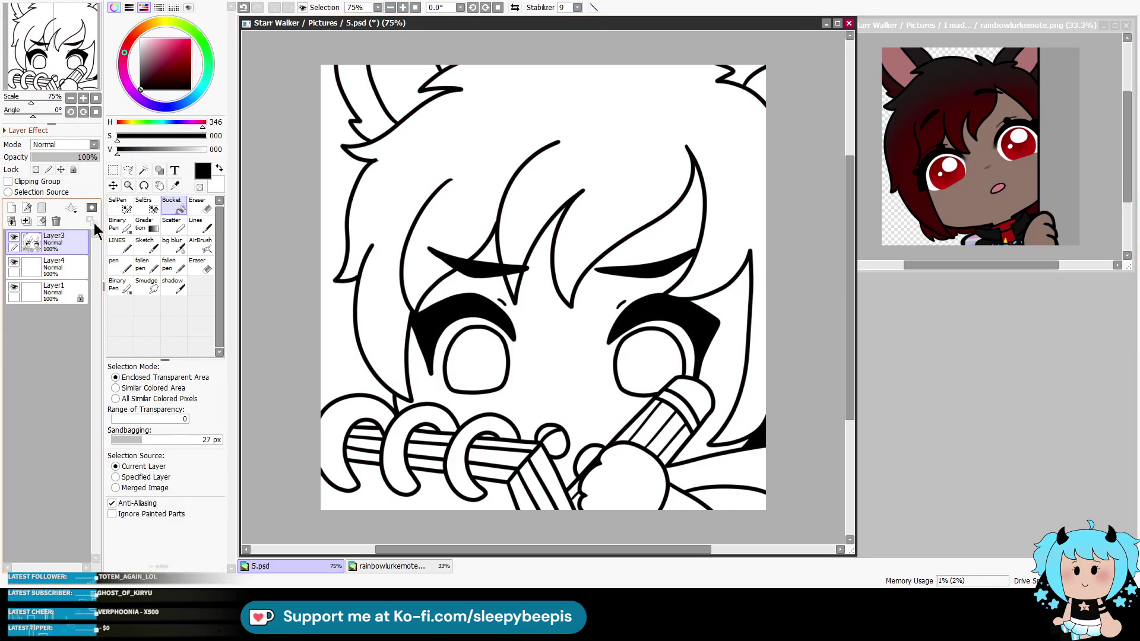
Step: Select the background outside the line art, invert the selection, and fill the whole character silhouette on Layer4 with solid red
click(144, 170)
click(332, 148)
click(748, 73)
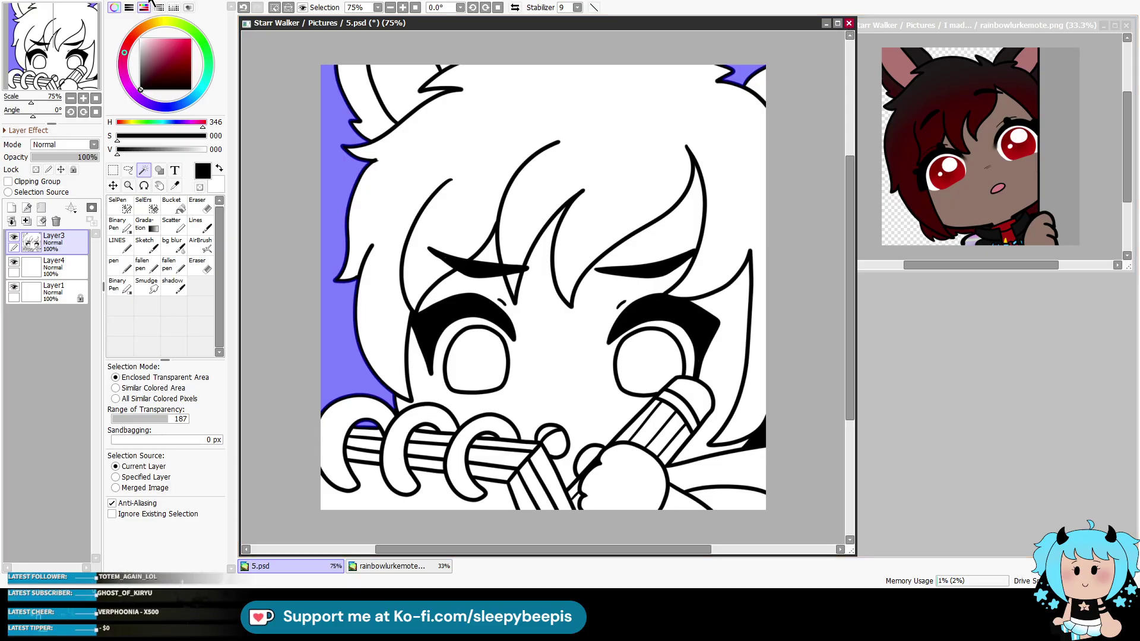
key(ctrl+i)
click(53, 265)
click(191, 39)
click(196, 224)
click(171, 204)
click(463, 158)
key(ctrl+d)
Step: Add a layer above Layer4 and fill the hair and outer ears there with the near-black sampled from the reference emote
click(11, 207)
click(54, 241)
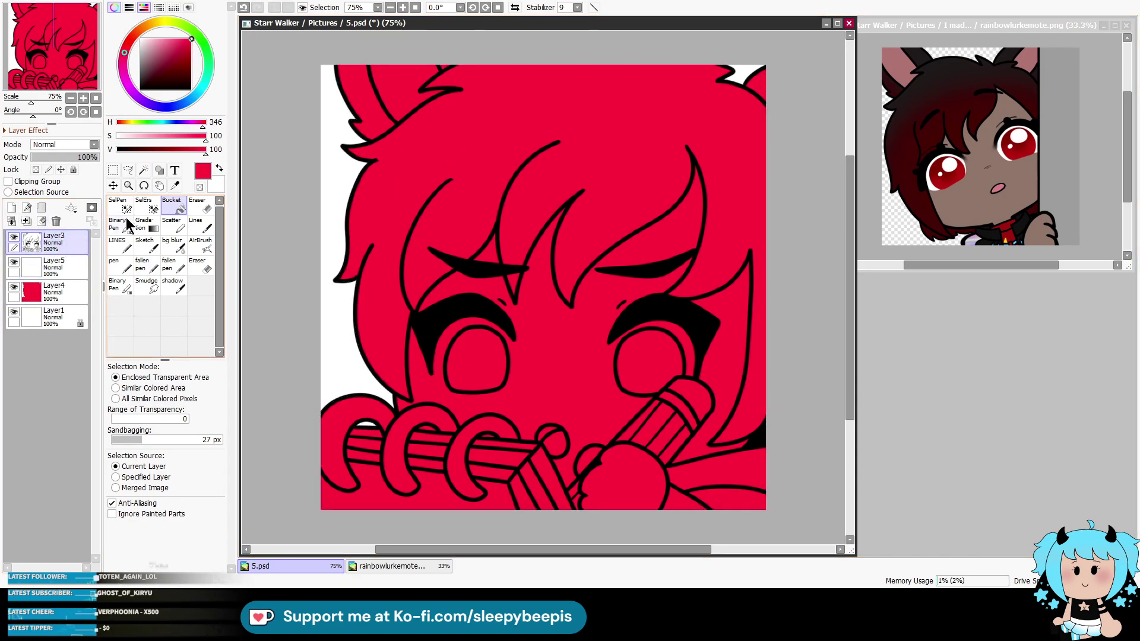
click(143, 170)
click(579, 209)
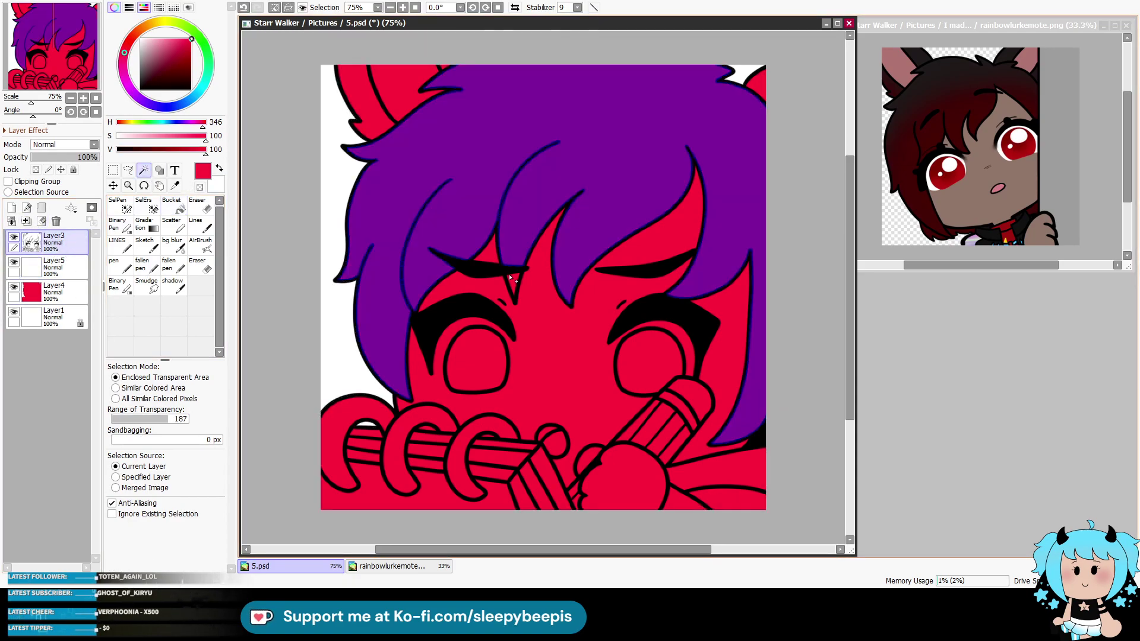
click(368, 95)
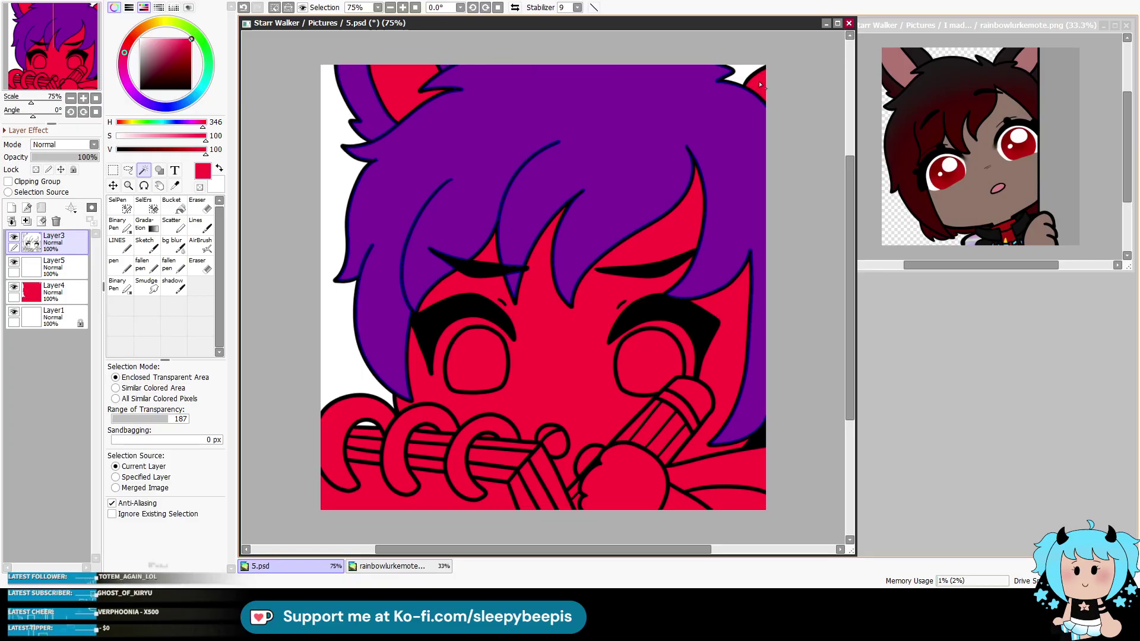
key(alt)
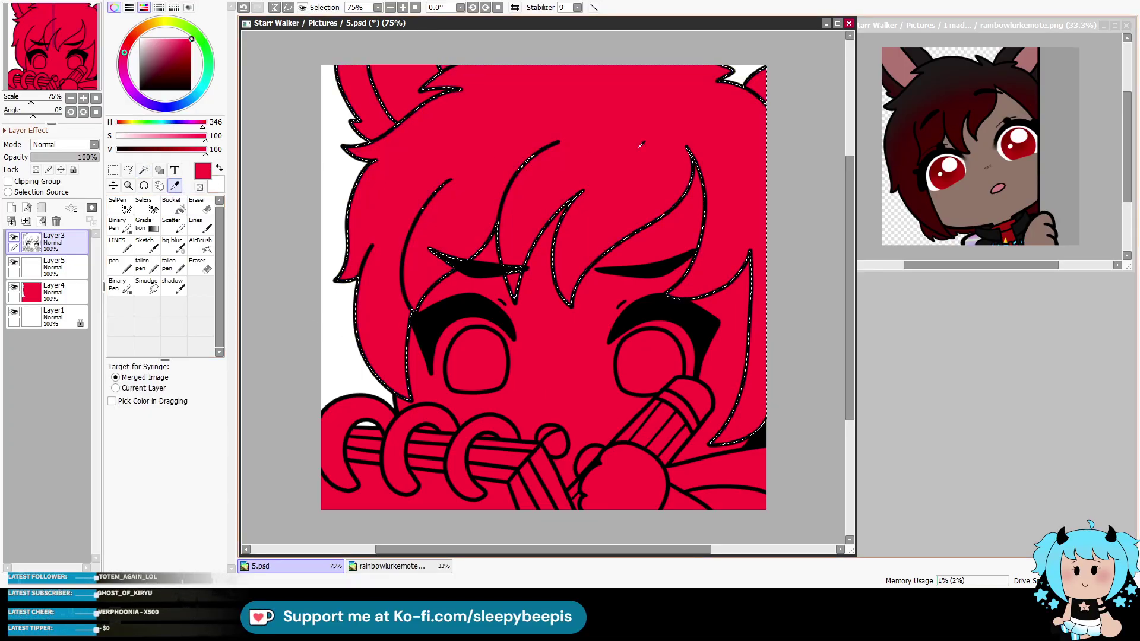
click(929, 53)
click(198, 223)
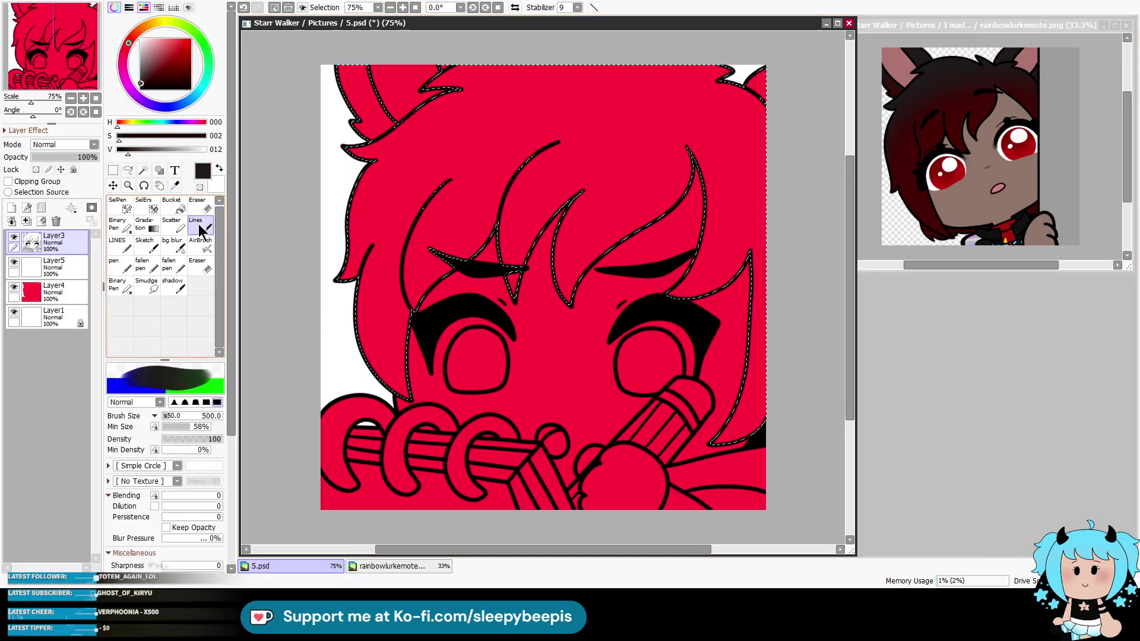
click(58, 271)
scroll(359, 126, down, 1)
mouse_move(470, 64)
mouse_down()
mouse_move(395, 204)
mouse_move(616, 211)
mouse_move(733, 267)
mouse_up()
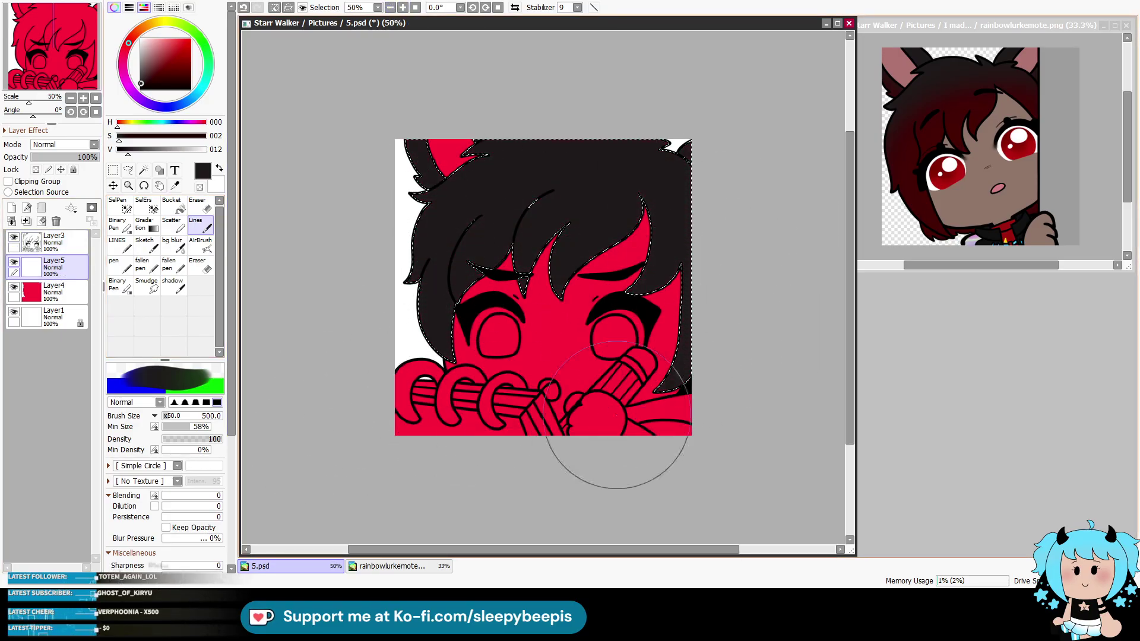
Step: Airbrush a dark red gradient over the lower hair at size 700 with the colour sampled from the reference, then clear the selection
click(174, 185)
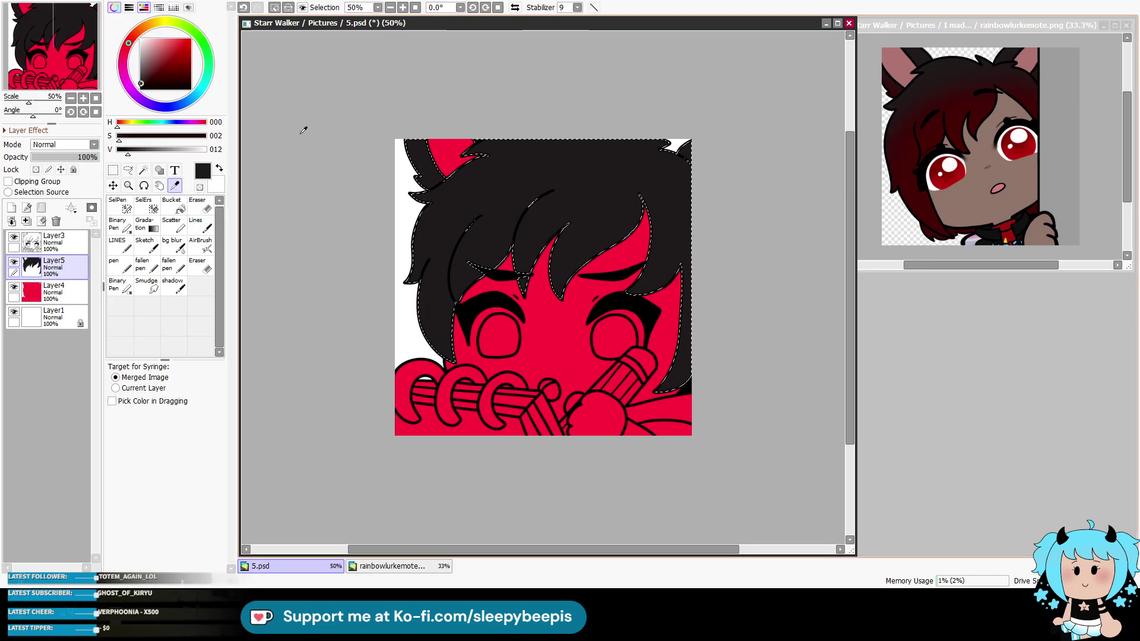
click(938, 221)
click(200, 244)
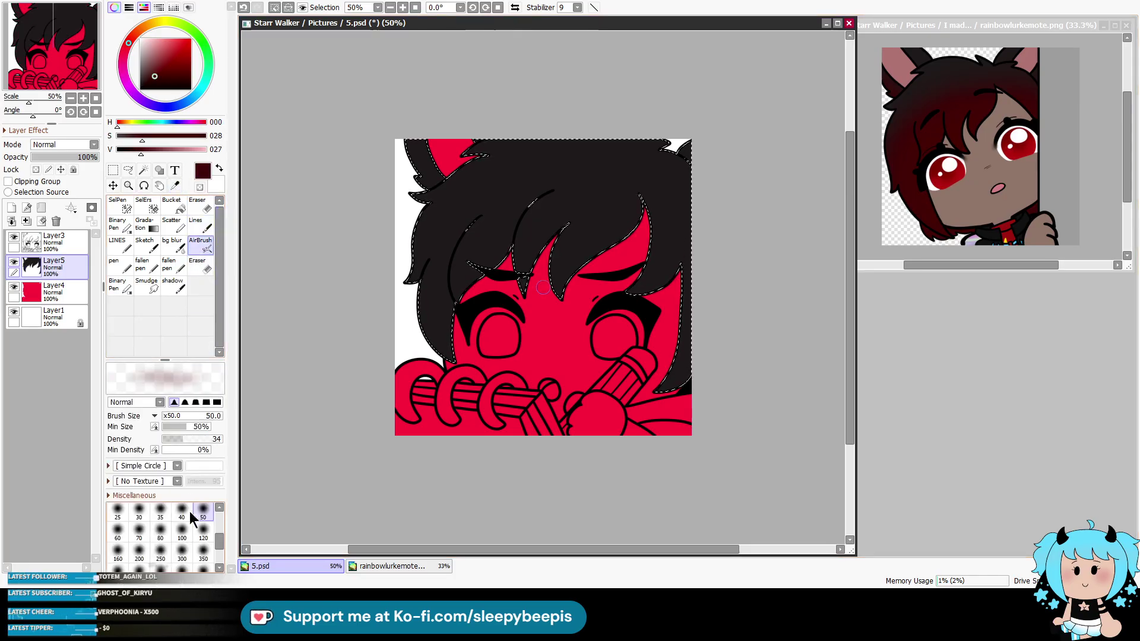
key(bracketright)
key(bracketright)
key(bracketright)
key(bracketright)
key(bracketright)
mouse_move(509, 471)
mouse_down()
mouse_move(713, 356)
mouse_move(403, 306)
mouse_move(570, 250)
mouse_move(584, 219)
mouse_move(500, 347)
mouse_up()
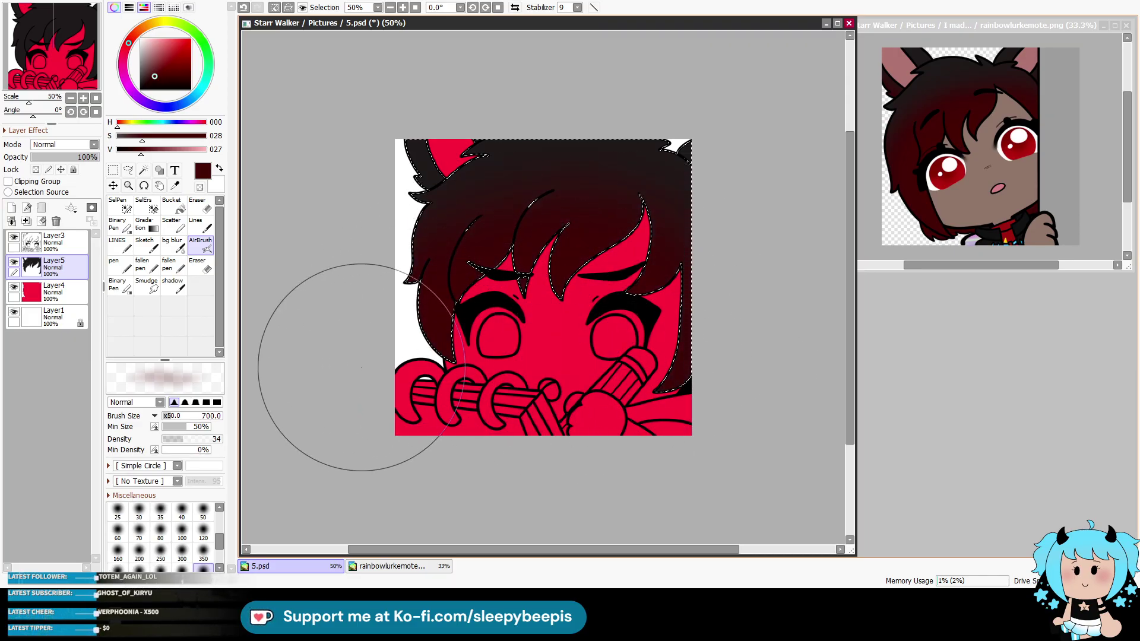
key(ctrl+d)
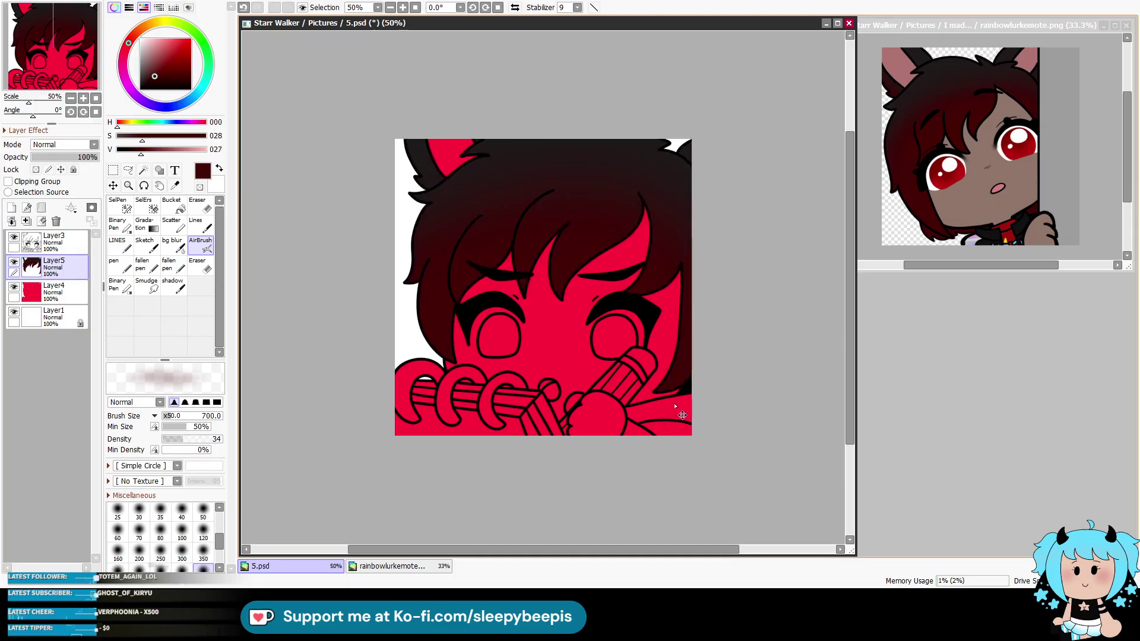
Step: Fill the inner ear on Layer5 with the dusty pink sampled from the reference's ear, then clear the selection
key(alt)
click(907, 62)
click(65, 242)
click(143, 169)
click(453, 148)
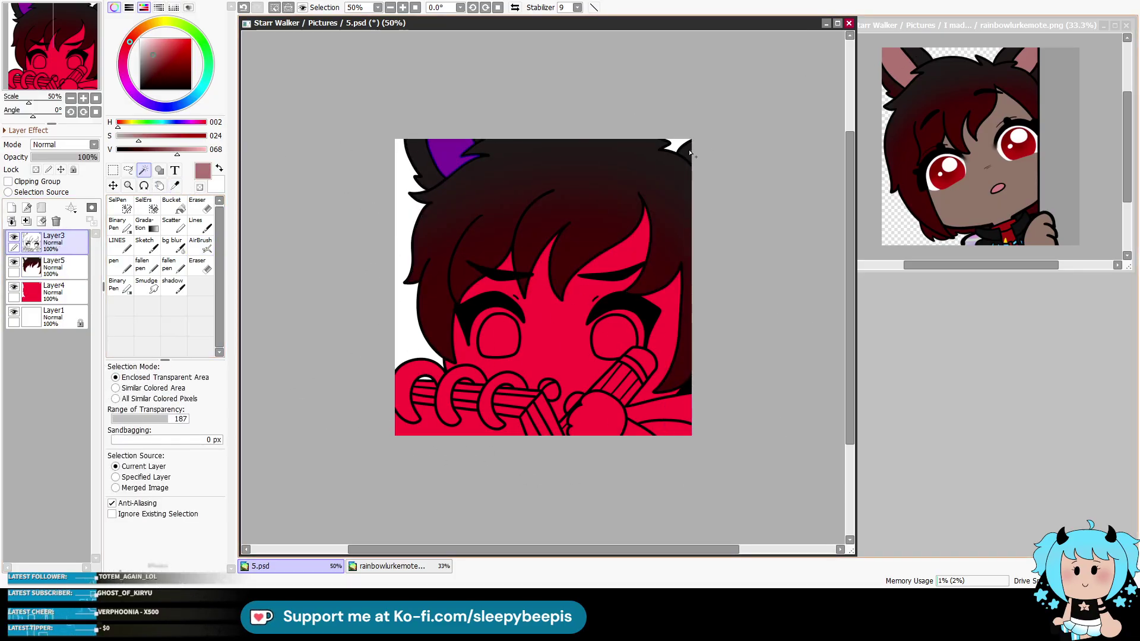
click(57, 267)
click(198, 225)
drag(440, 155, 458, 178)
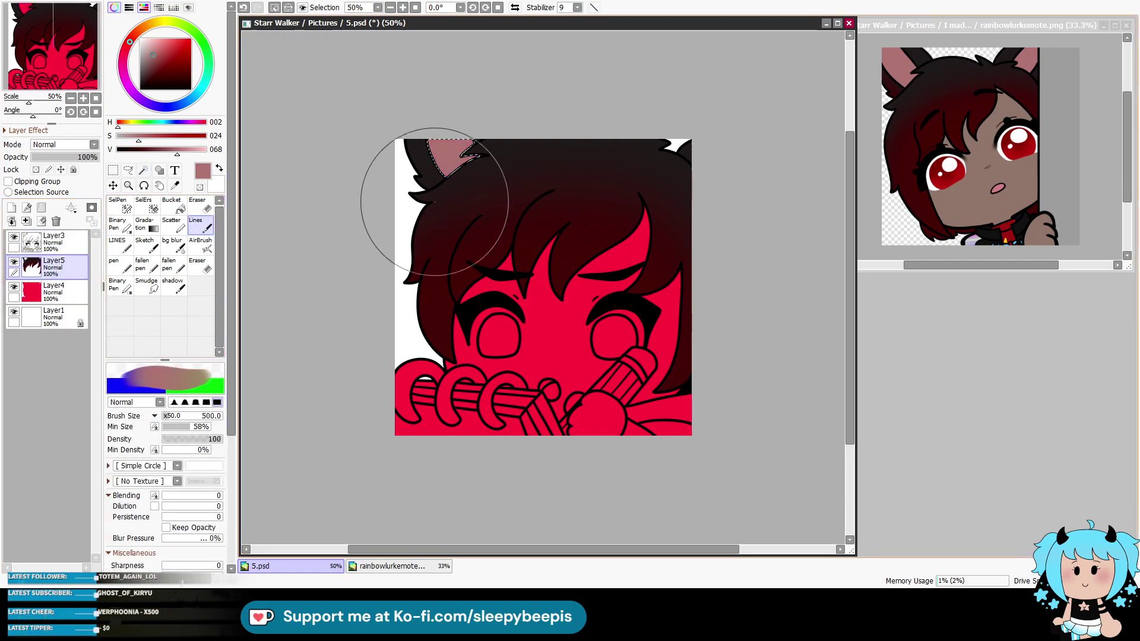
key(ctrl+d)
Step: Select the face and hand areas and fill them on Layer5 with the brown skin colour sampled from the reference, then clear the selection
click(56, 242)
click(144, 171)
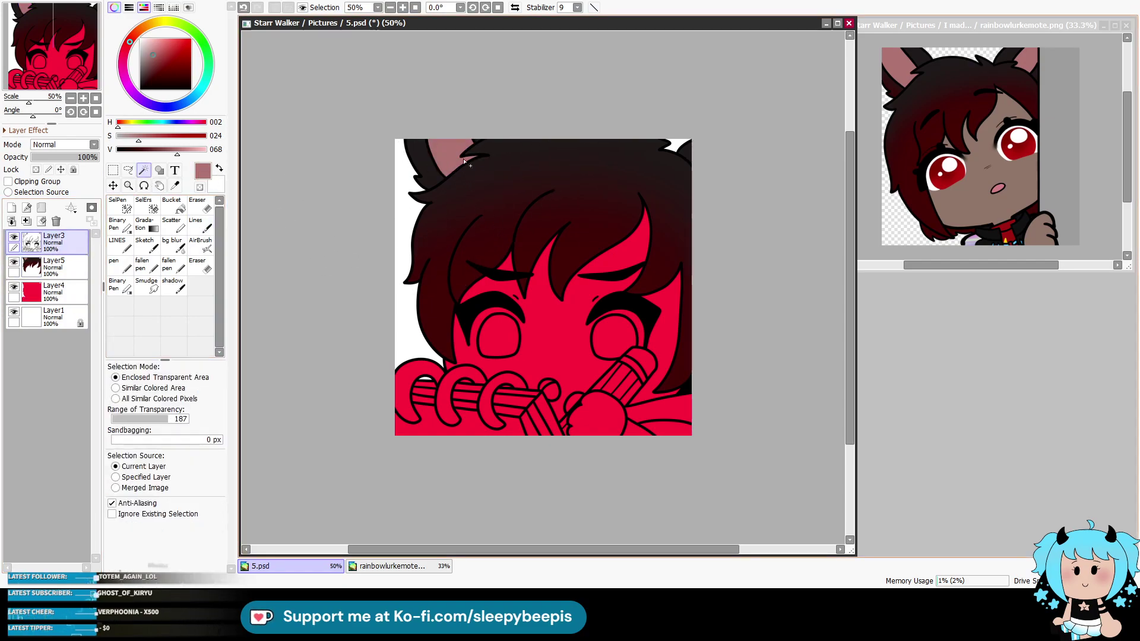
click(566, 309)
click(668, 317)
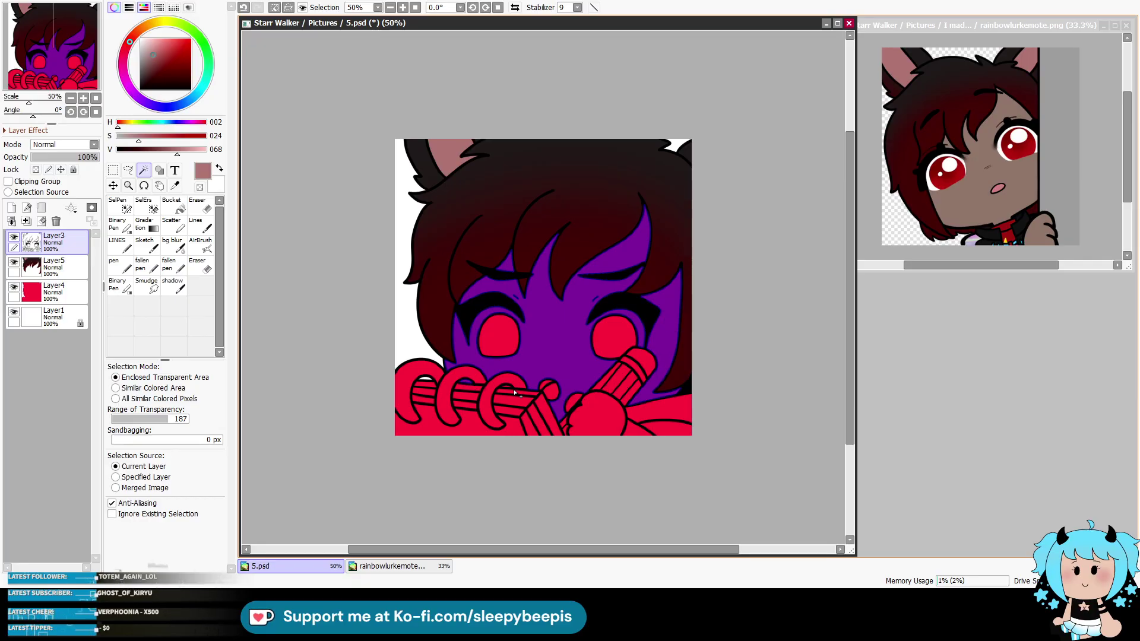
click(572, 405)
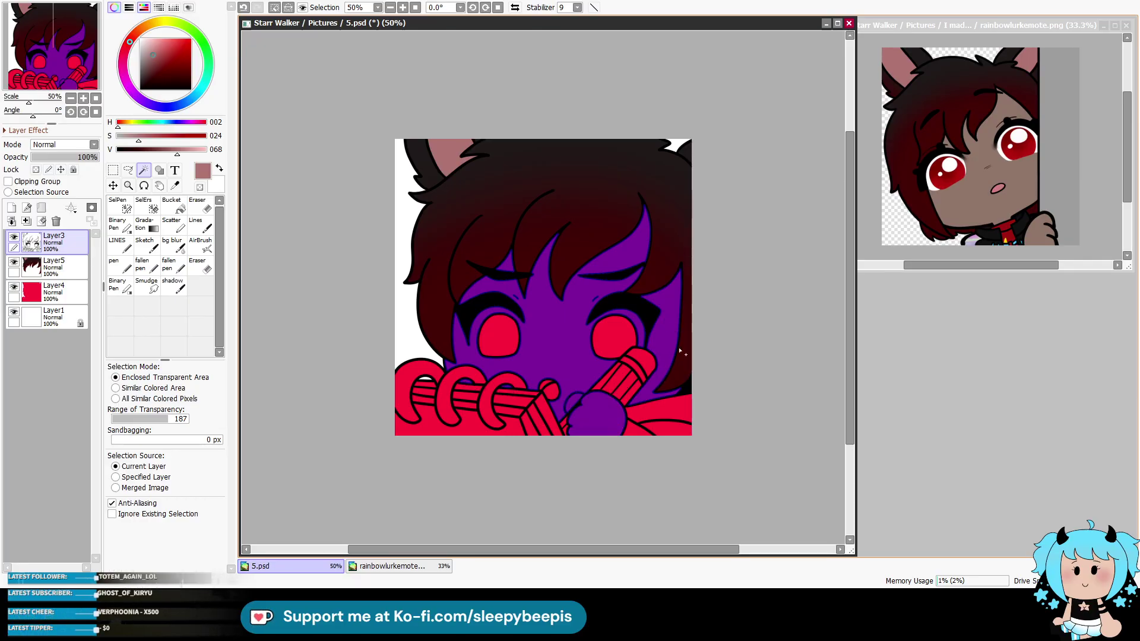
key(alt)
click(1002, 111)
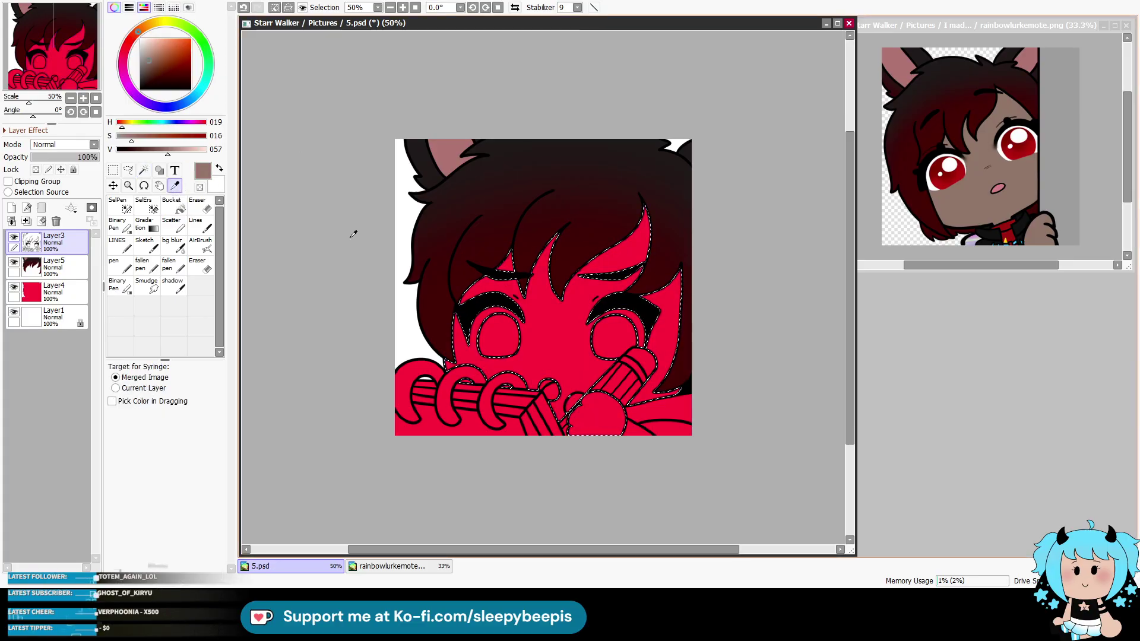
click(54, 268)
click(196, 224)
mouse_move(469, 362)
mouse_down()
mouse_move(550, 204)
mouse_move(560, 420)
mouse_move(654, 430)
mouse_move(560, 428)
mouse_move(440, 297)
mouse_up()
key(ctrl+d)
Step: Select the face from the Layer3 line art and paint white around both irises on Layer5 with the pen at size 60
click(53, 241)
click(143, 170)
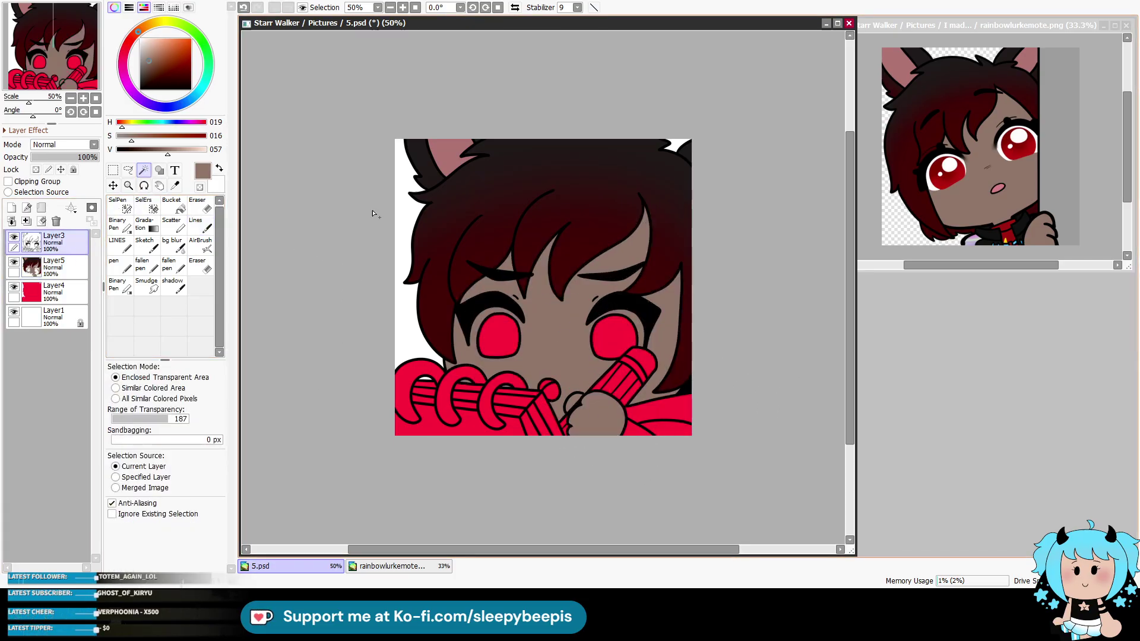
click(539, 357)
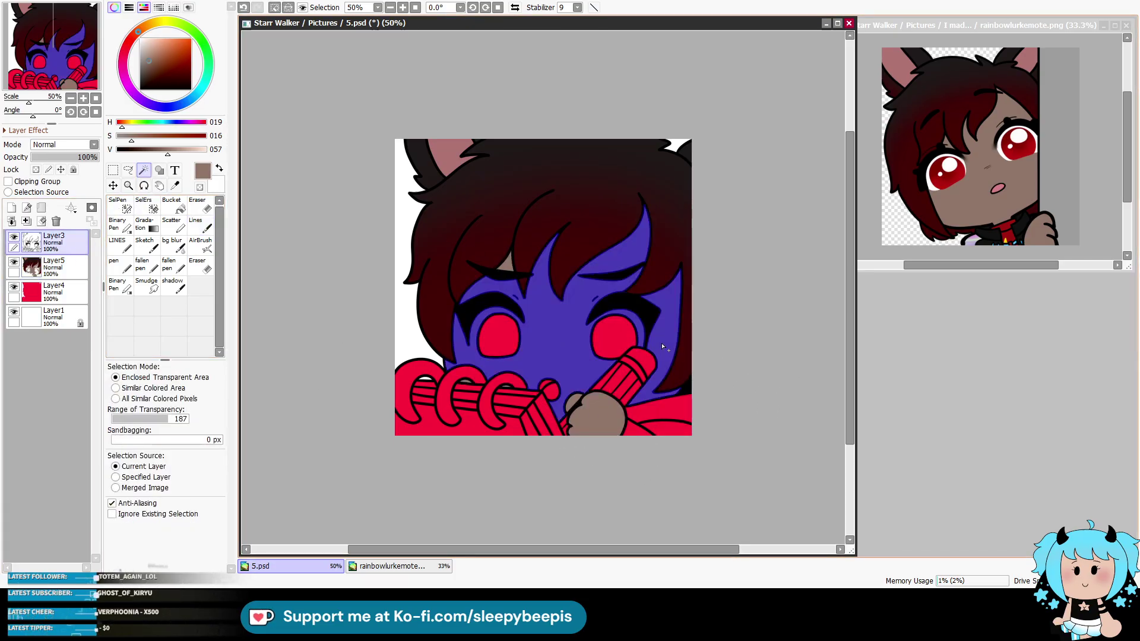
click(129, 185)
click(531, 342)
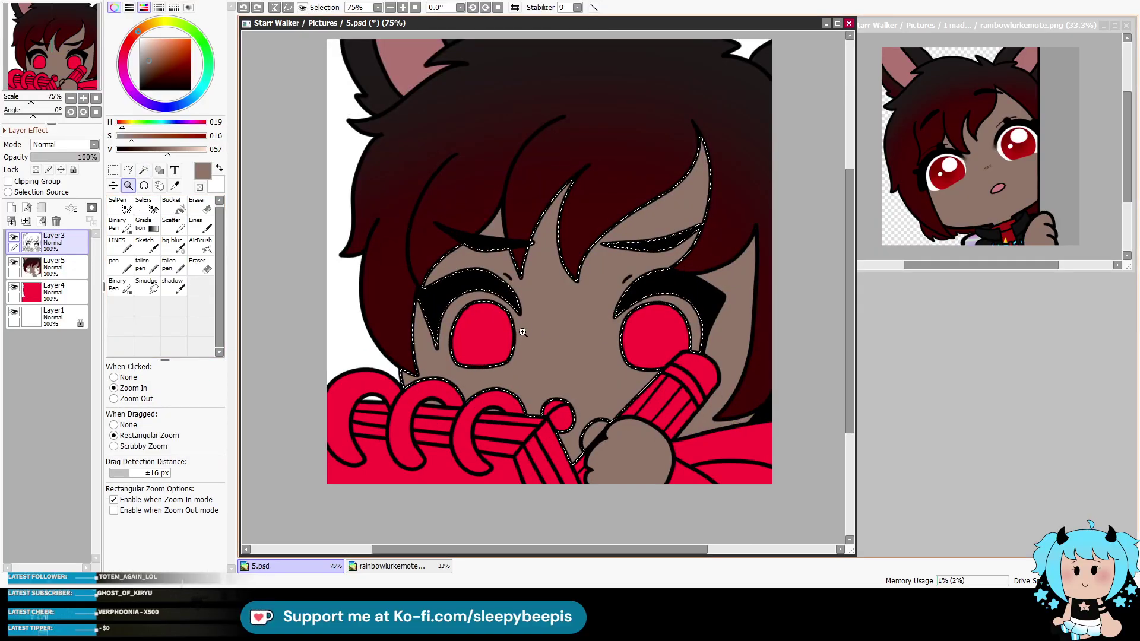
click(531, 342)
click(531, 342)
click(117, 264)
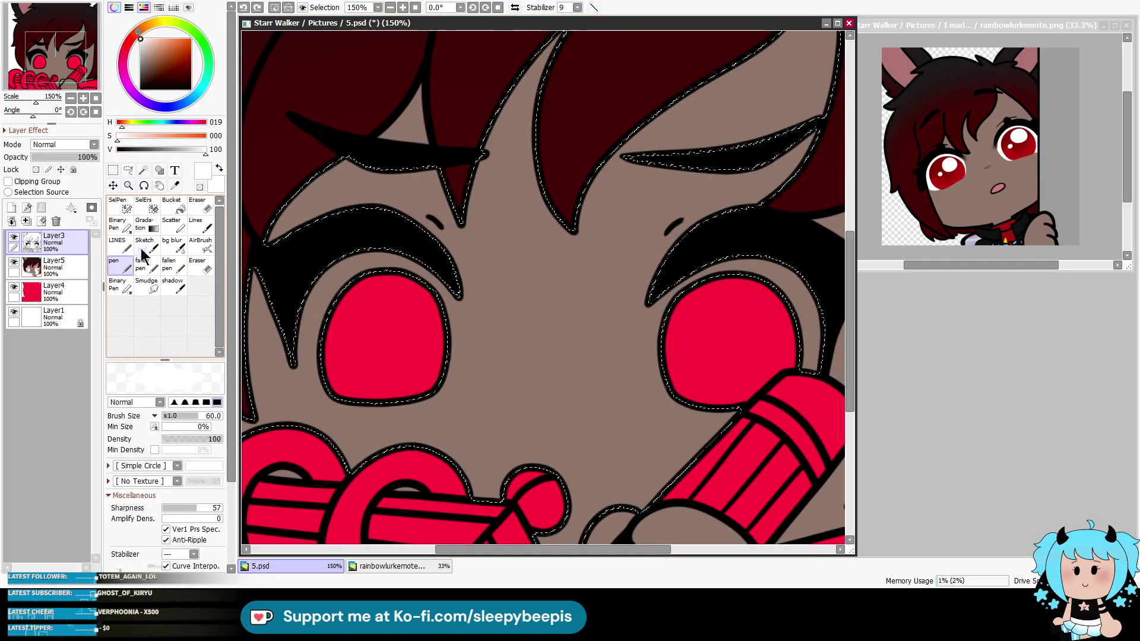
drag(338, 372, 323, 291)
key(ctrl+z)
click(56, 270)
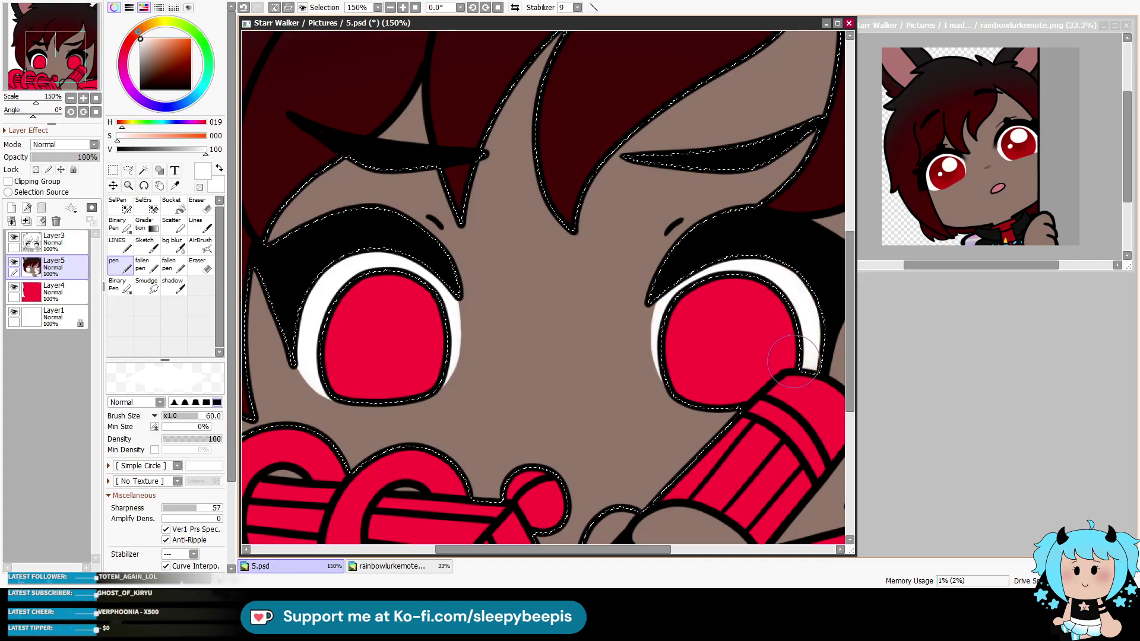
Step: Undo the last white stroke, repaint the white around the right-hand iris on Layer5, and clear the selection
key(ctrl+z)
mouse_move(689, 362)
mouse_down()
mouse_move(660, 362)
mouse_move(689, 276)
mouse_move(772, 279)
mouse_move(785, 347)
mouse_move(803, 348)
mouse_up()
click(714, 273)
drag(671, 319, 689, 380)
key(ctrl+d)
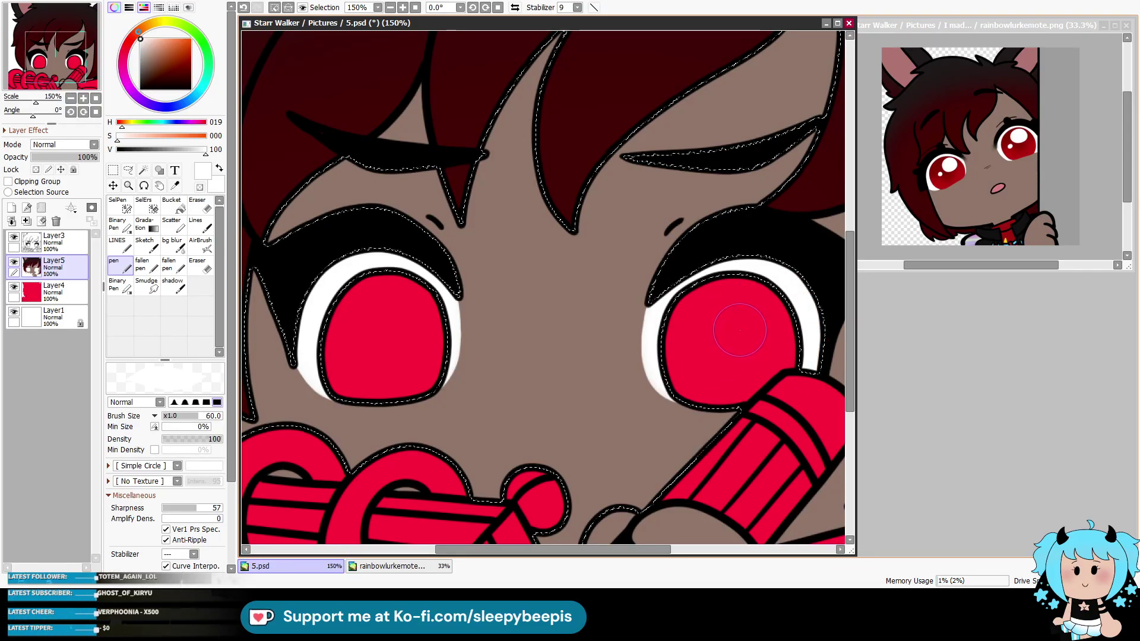
Step: Select the sleeve sections beside the hand and fill them on Layer5 with a sampled near-black
scroll(467, 199, down, 2)
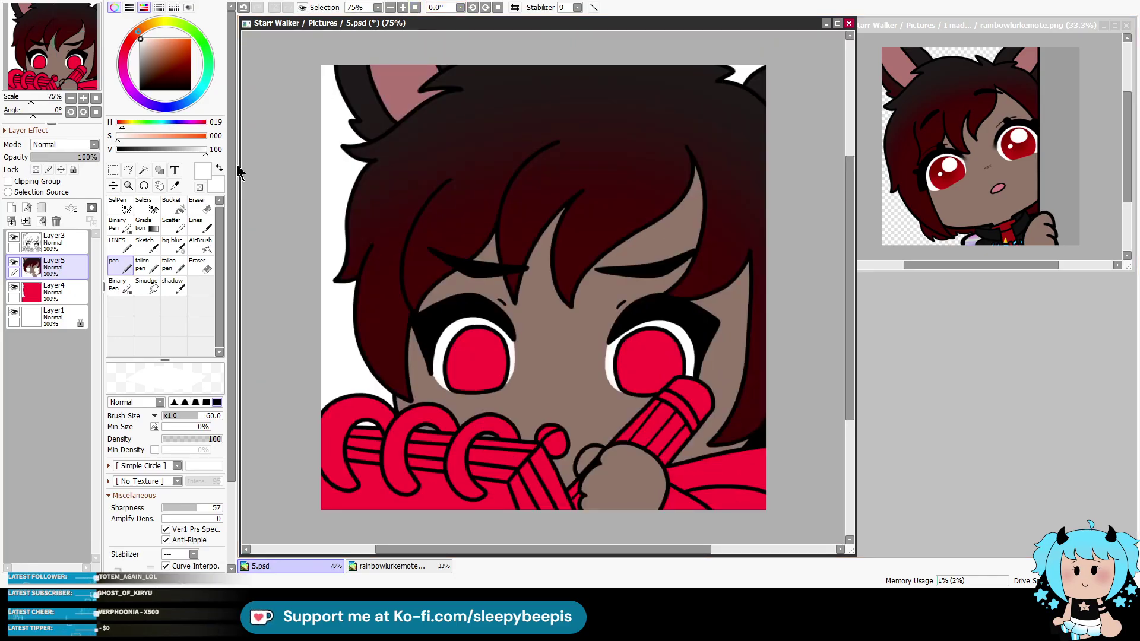
click(129, 186)
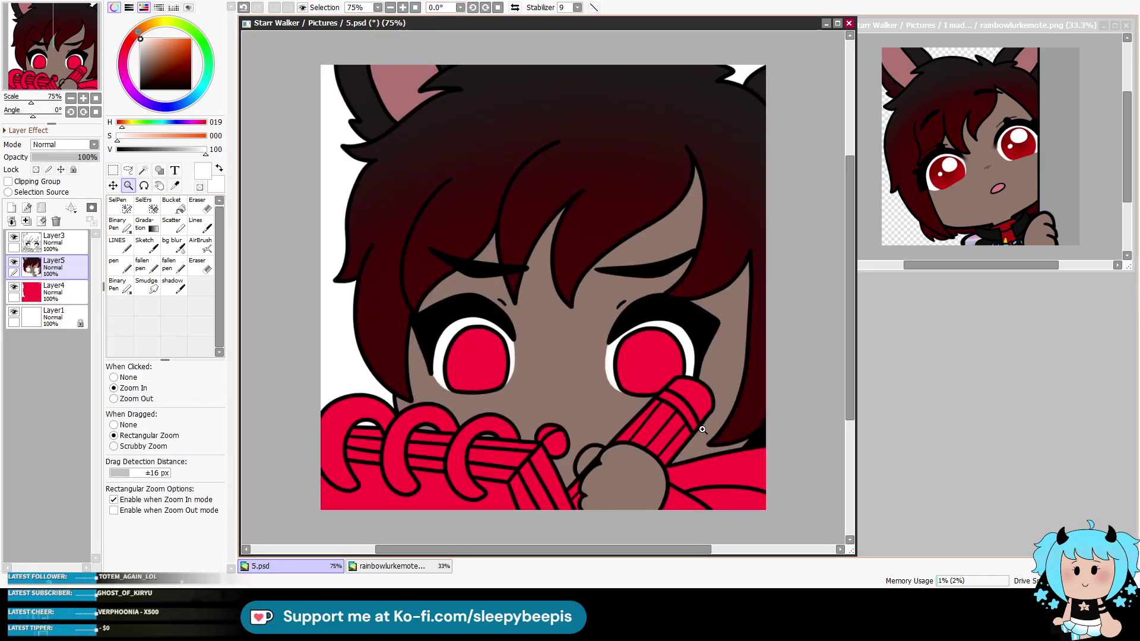
click(57, 243)
click(144, 172)
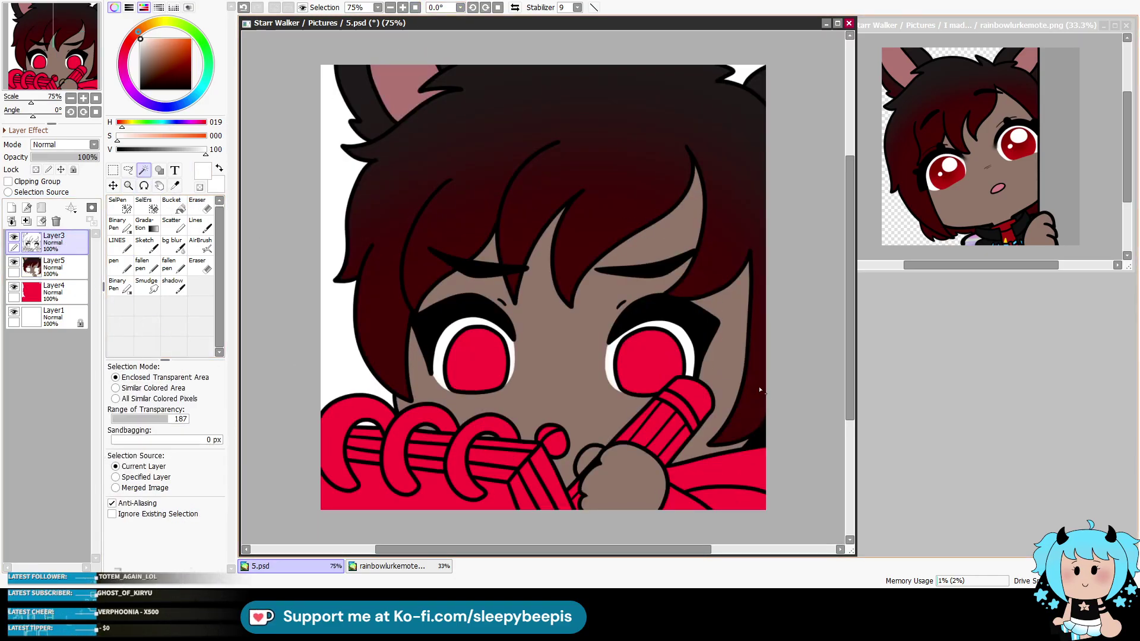
click(683, 502)
click(737, 505)
click(721, 466)
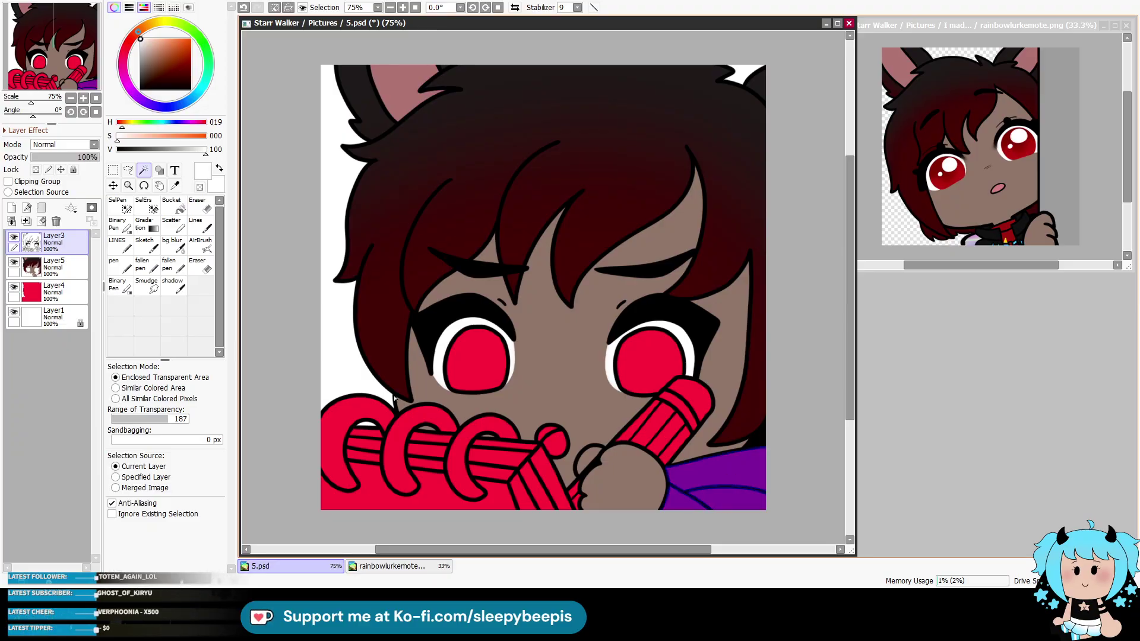
click(174, 185)
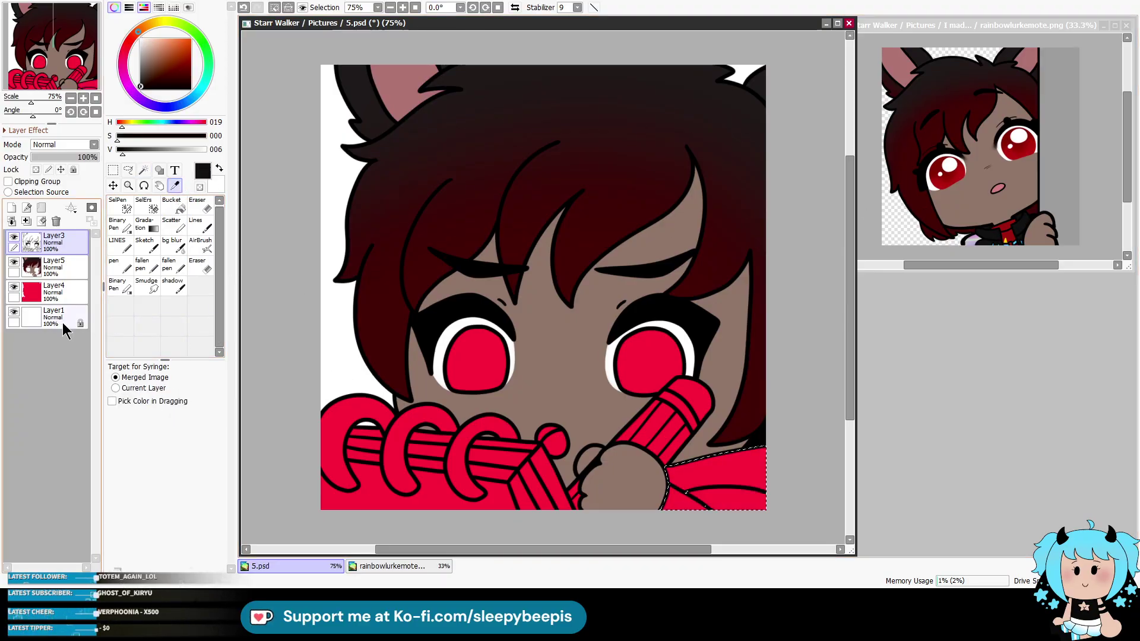
click(51, 266)
click(201, 224)
drag(713, 469, 667, 501)
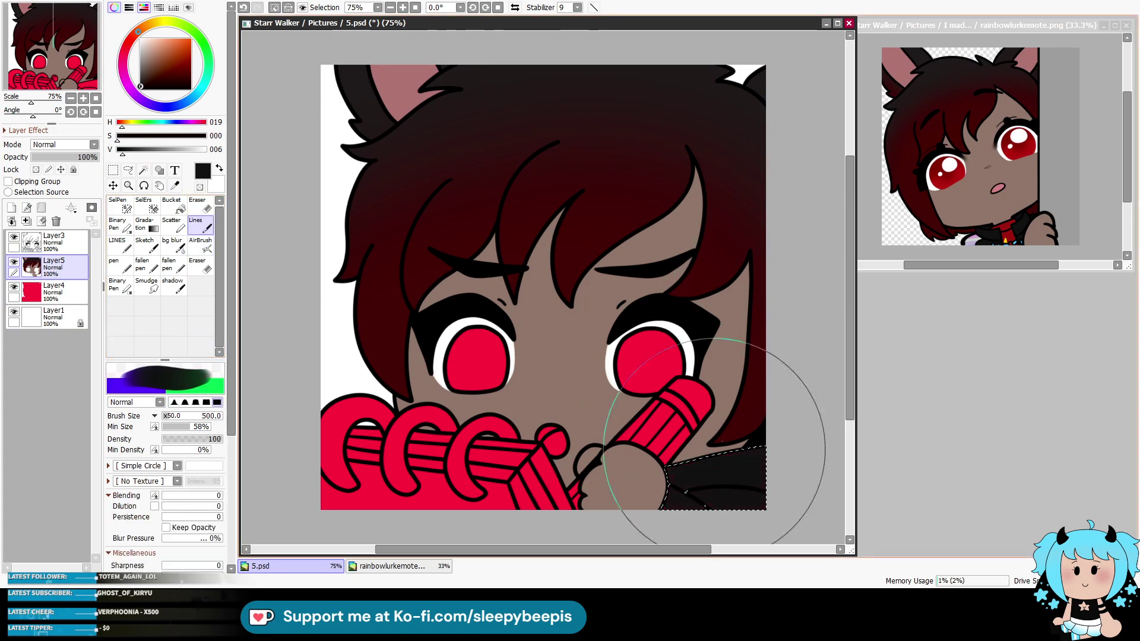
Step: Select both irises and fill them on Layer5 with the red sampled from the reference's eye
click(174, 186)
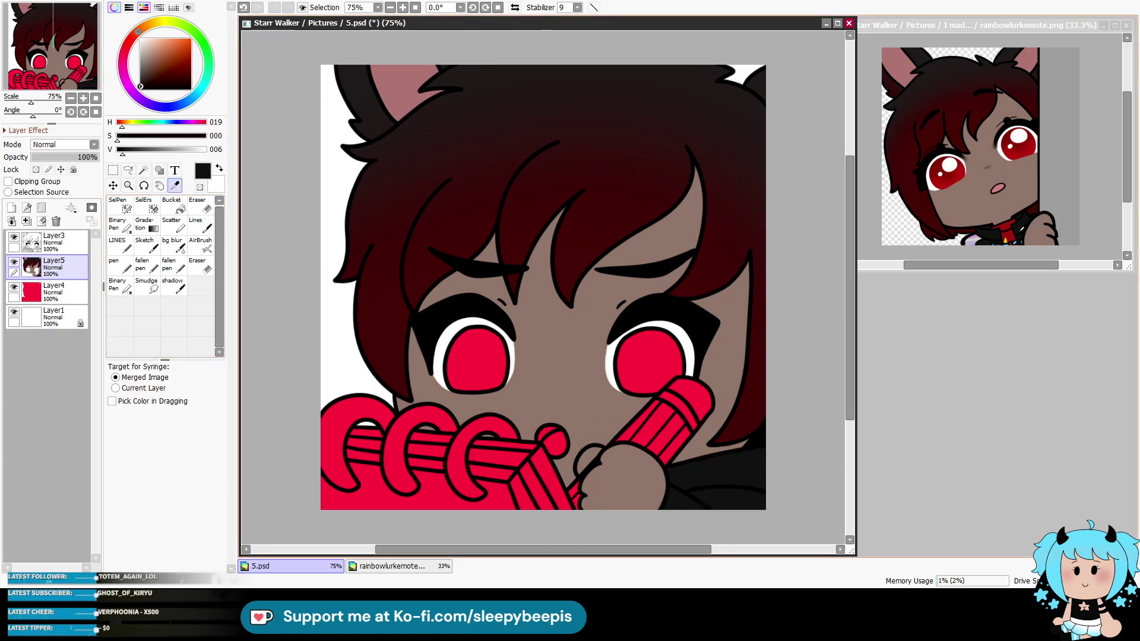
click(950, 118)
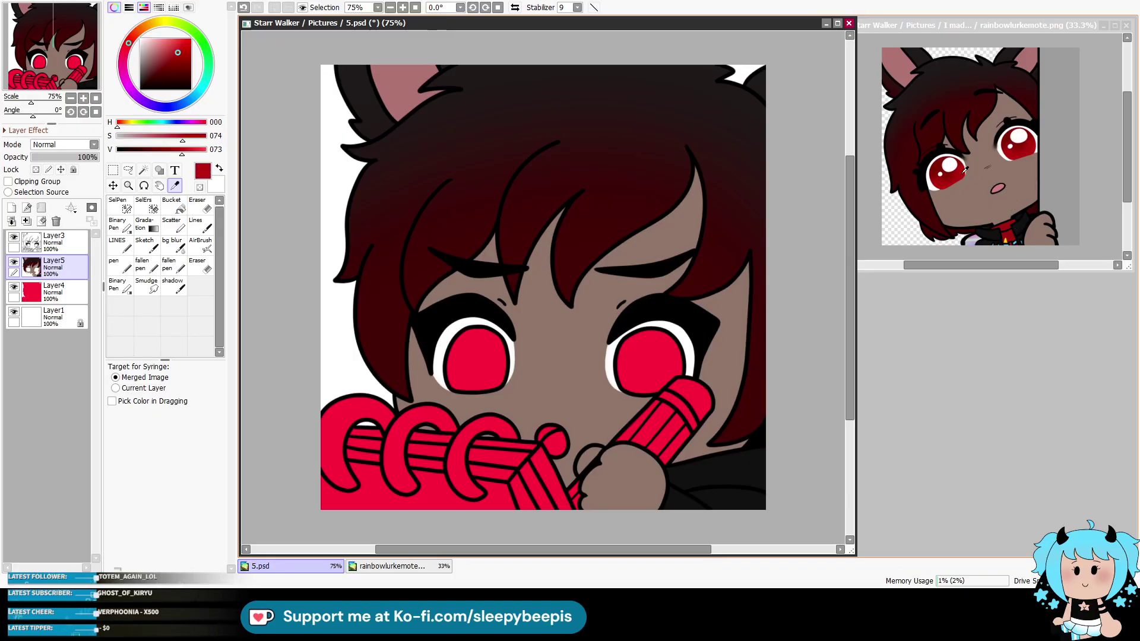
click(54, 241)
click(144, 170)
click(475, 359)
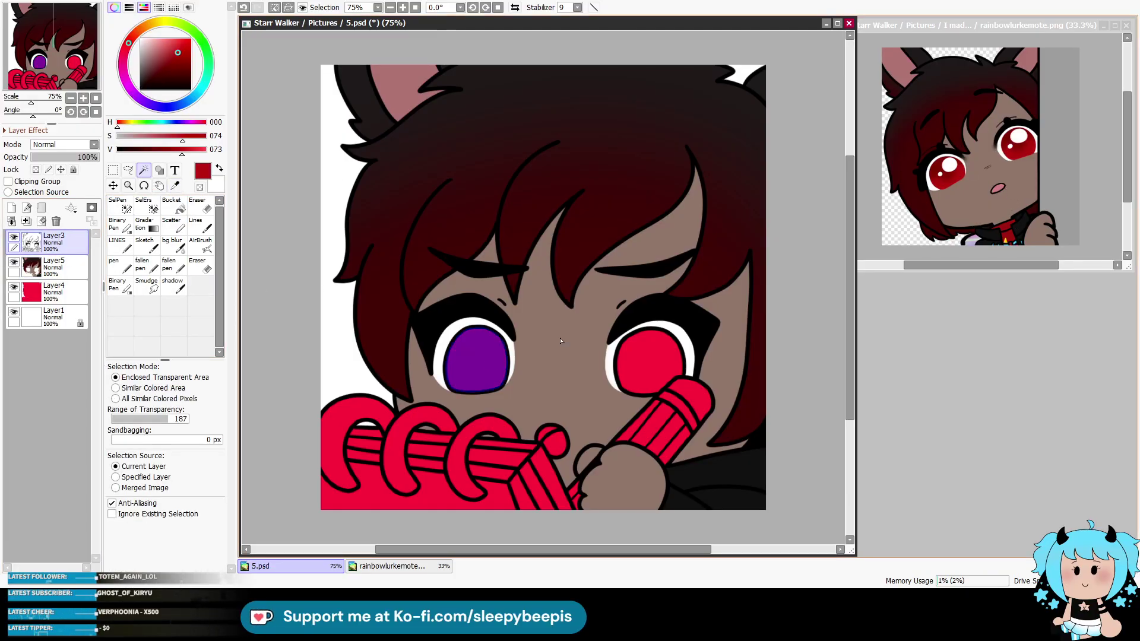
click(650, 359)
click(55, 274)
click(196, 227)
click(469, 371)
click(659, 366)
Step: Airbrush a darker red over the upper irises at size 120 and into their centres at size 50
click(182, 61)
click(200, 245)
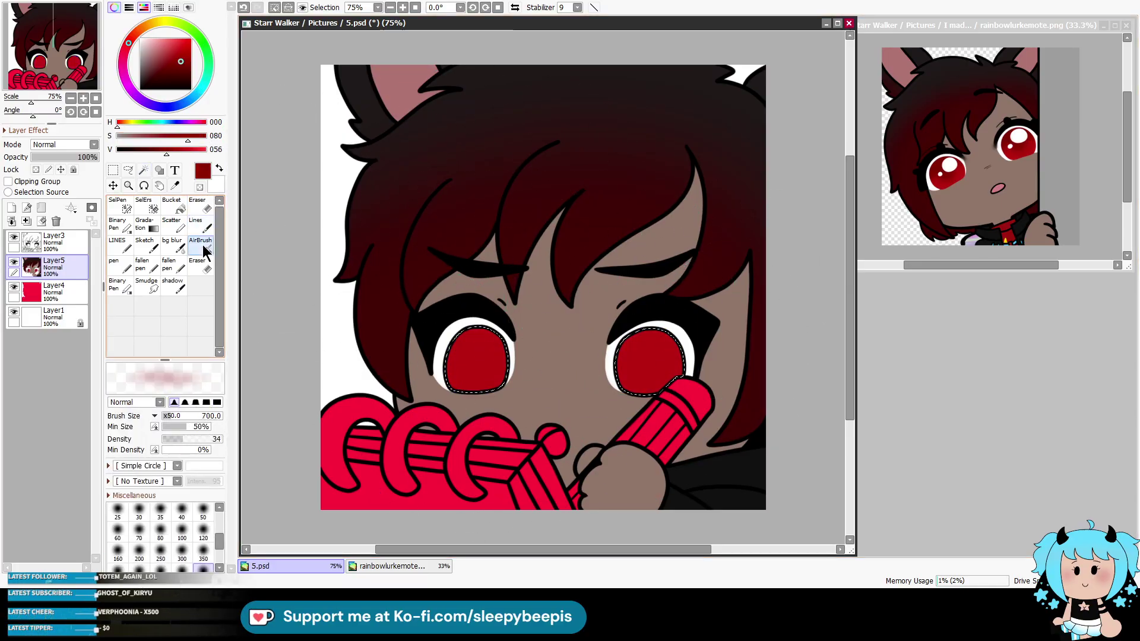
mouse_move(462, 350)
mouse_down()
mouse_move(446, 344)
mouse_move(449, 354)
mouse_move(481, 342)
mouse_up()
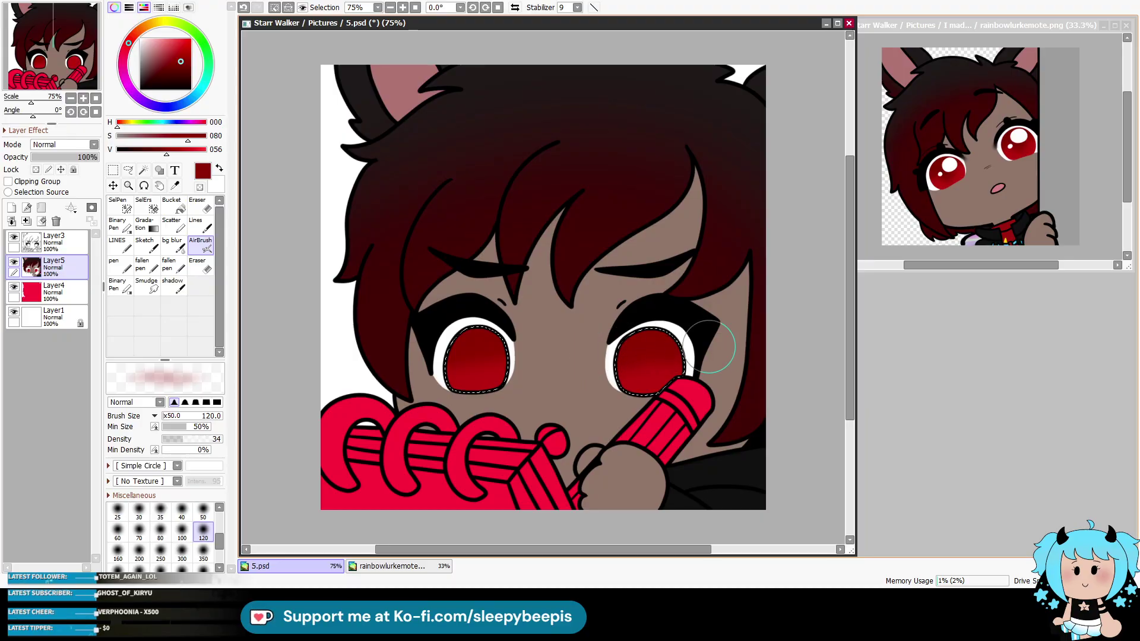
click(203, 510)
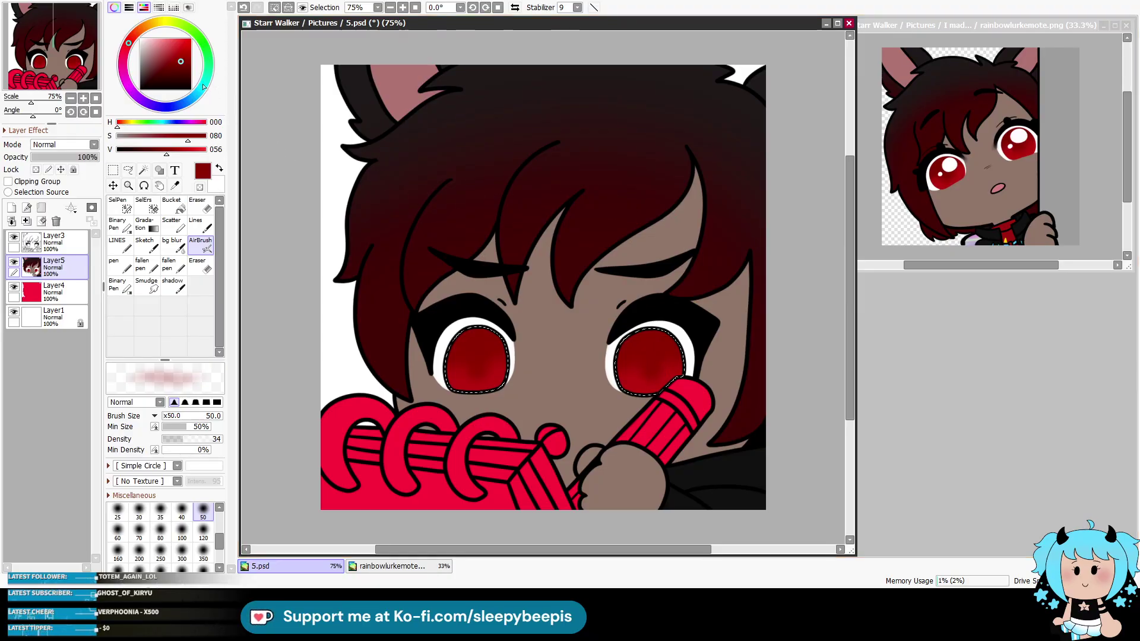
Step: Paint a large white highlight in each iris with the pen at size 35 and a small one at size 16
key(x)
click(126, 268)
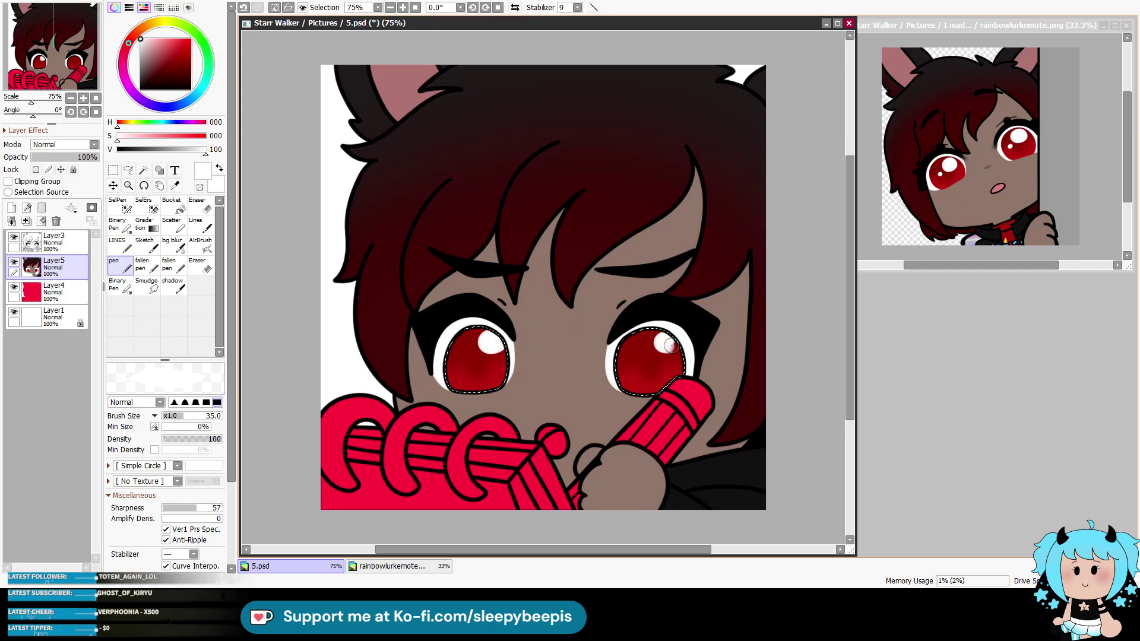
key(bracketleft)
key(bracketleft)
key(bracketleft)
key(bracketleft)
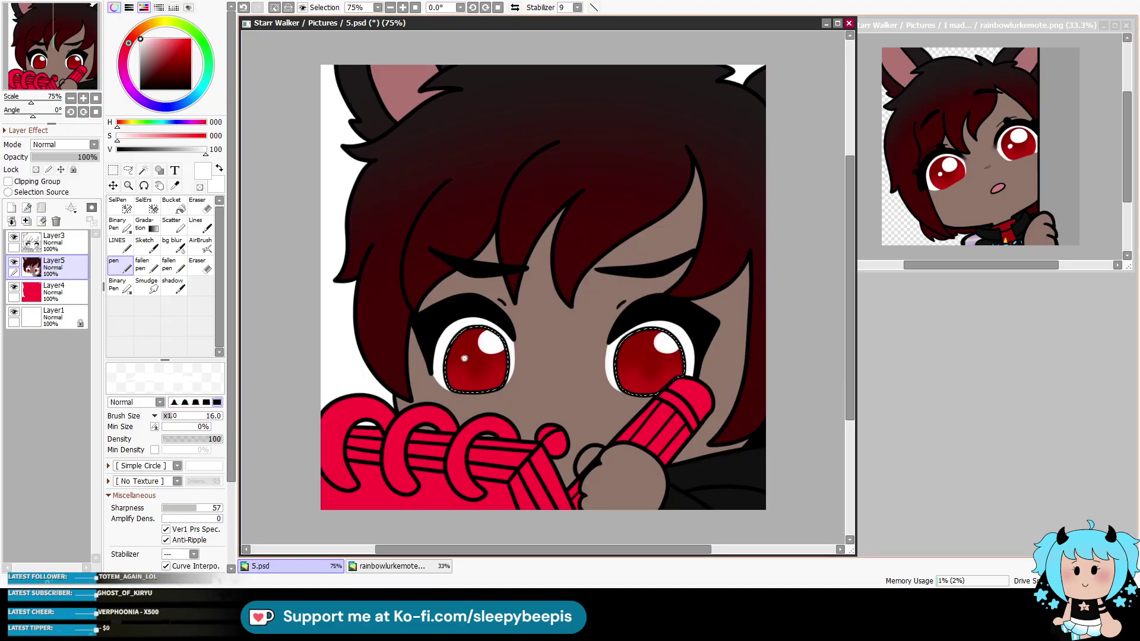
Step: Draw short light-pink diagonal strokes across the lower irises with the LINES brush at size 10, then clear the selection
click(175, 185)
click(495, 366)
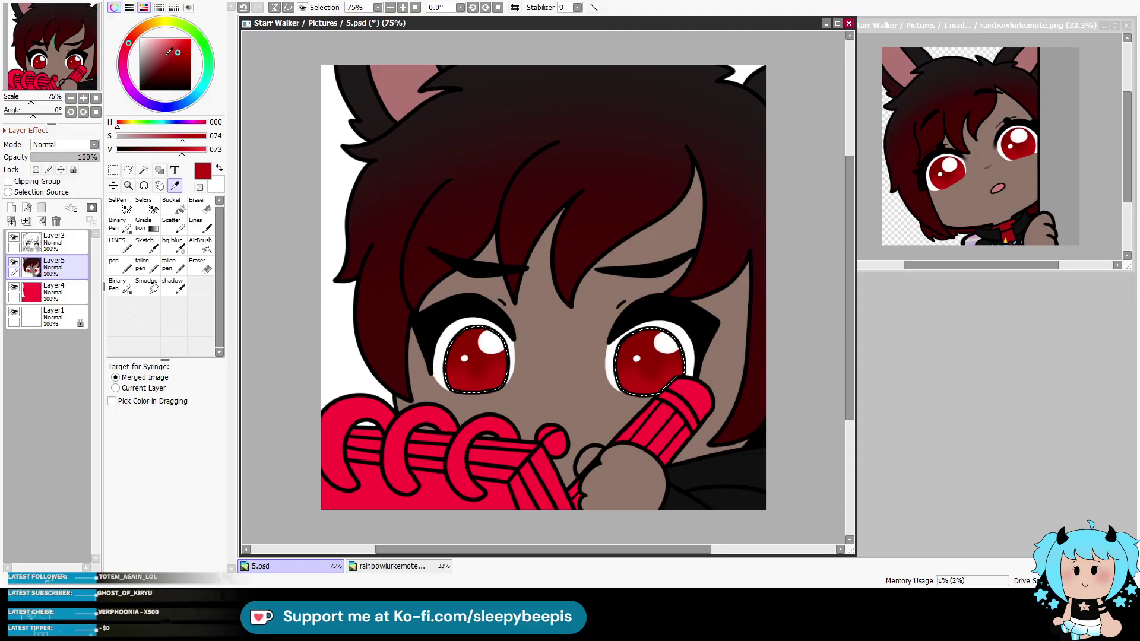
click(163, 43)
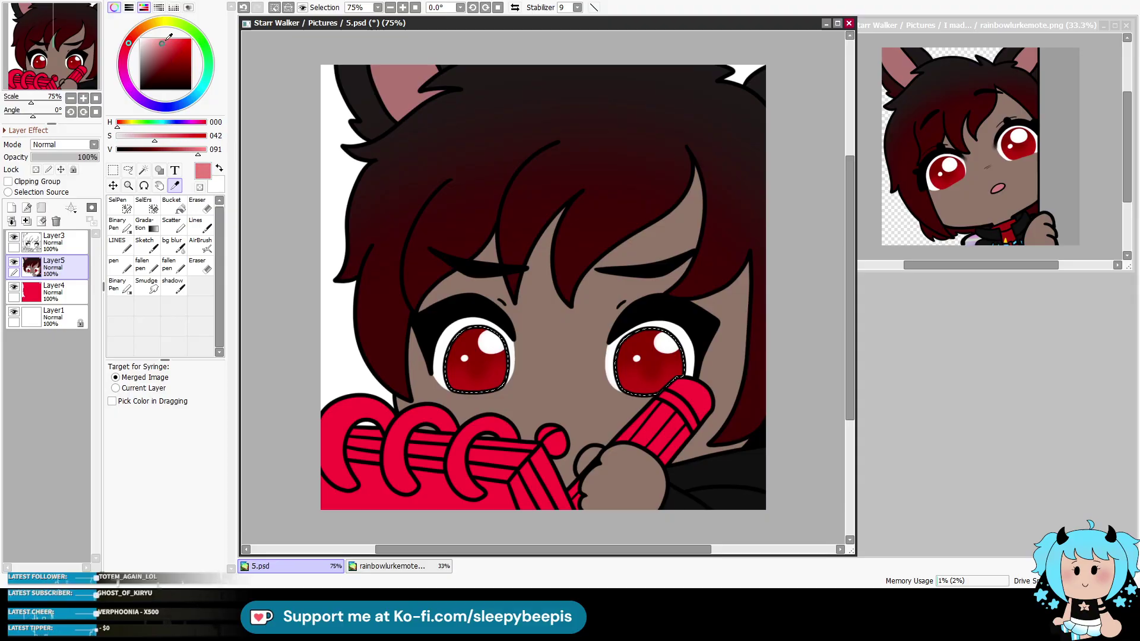
click(118, 245)
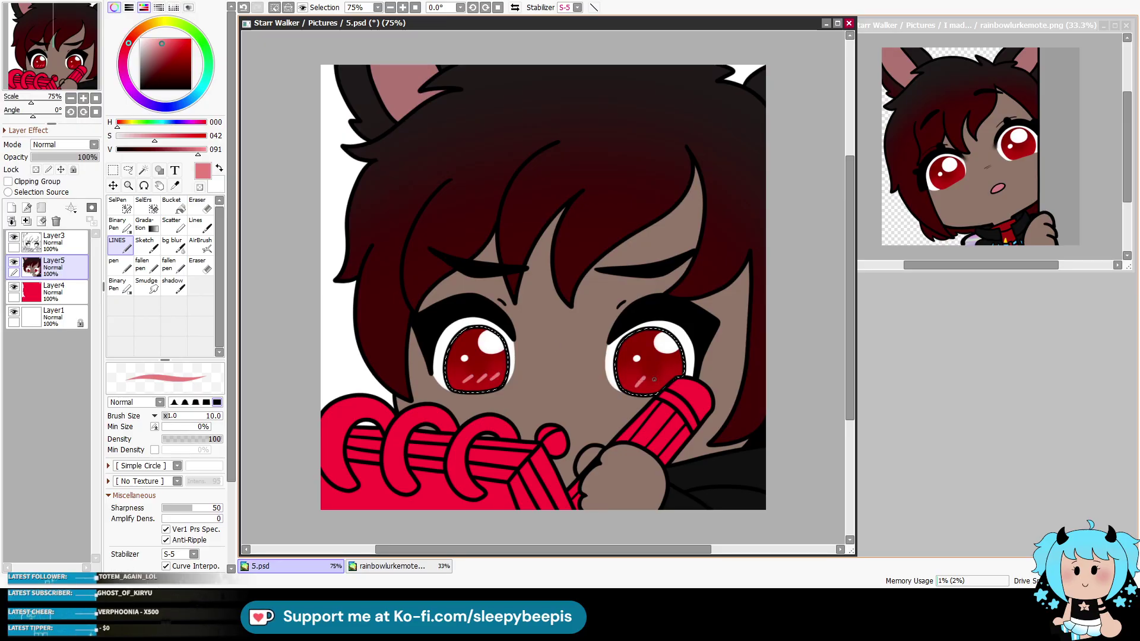
key(ctrl+d)
Step: Select the upper part of the mouth on Layer3 and fill it with pure black
click(52, 253)
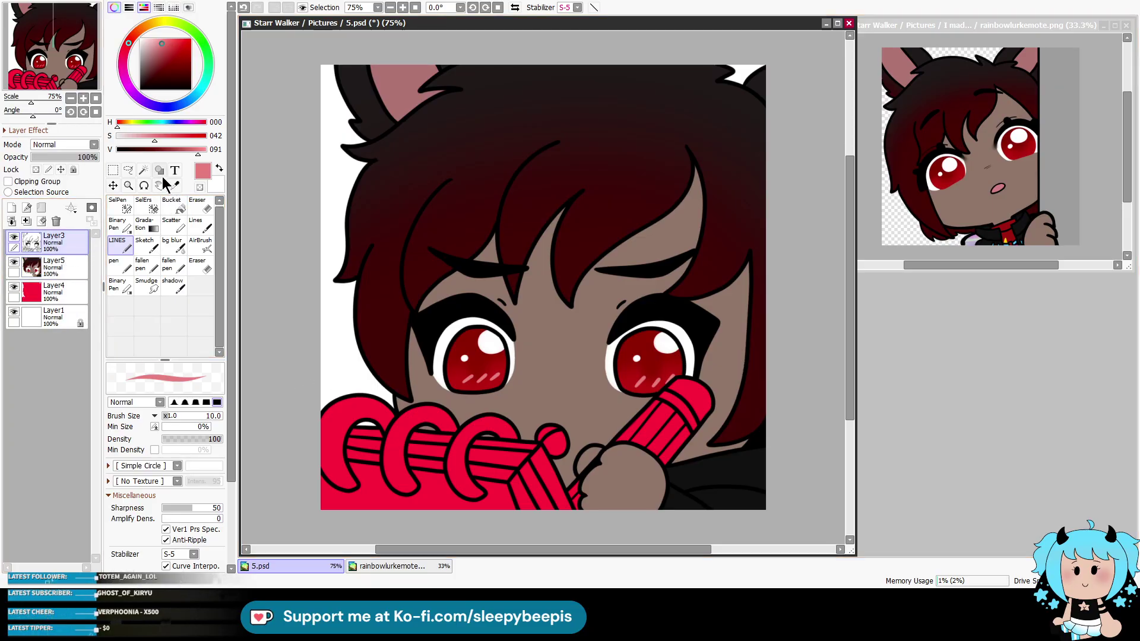
click(143, 170)
click(141, 90)
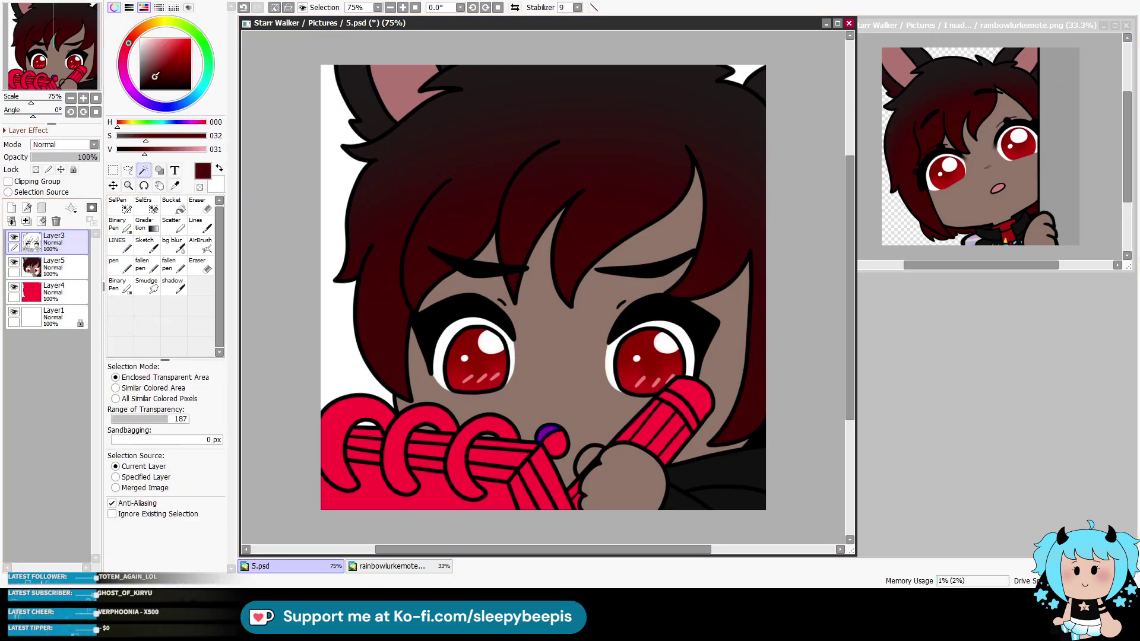
click(200, 245)
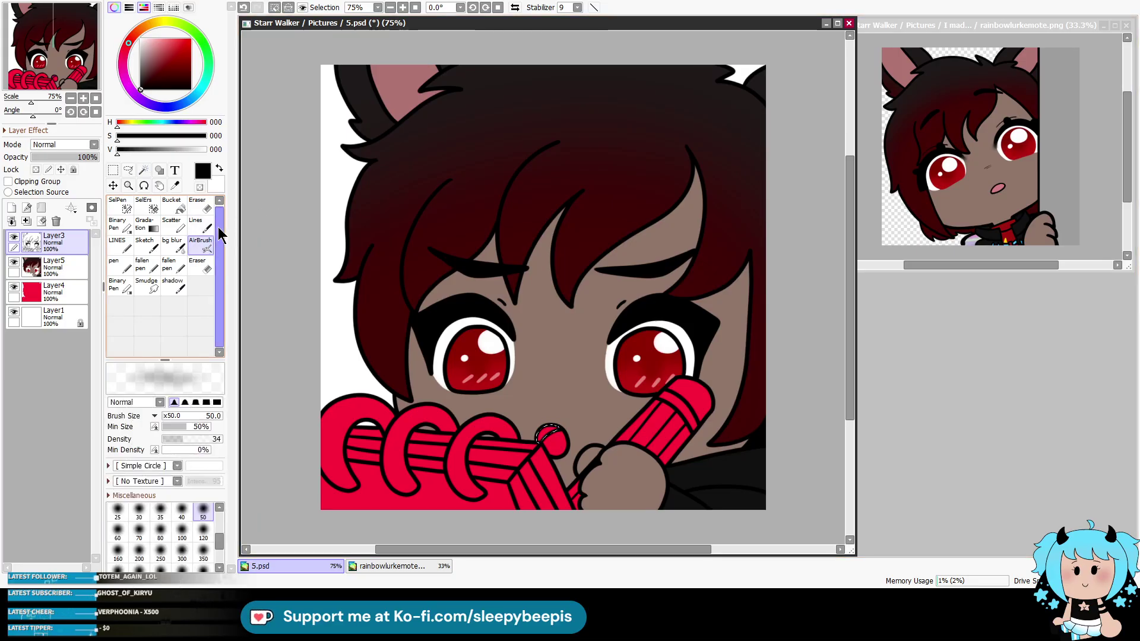
click(200, 226)
Step: Select the tongue and fill it on Layer3 with the pink sampled from the reference's mouth, then clear the selection
click(143, 171)
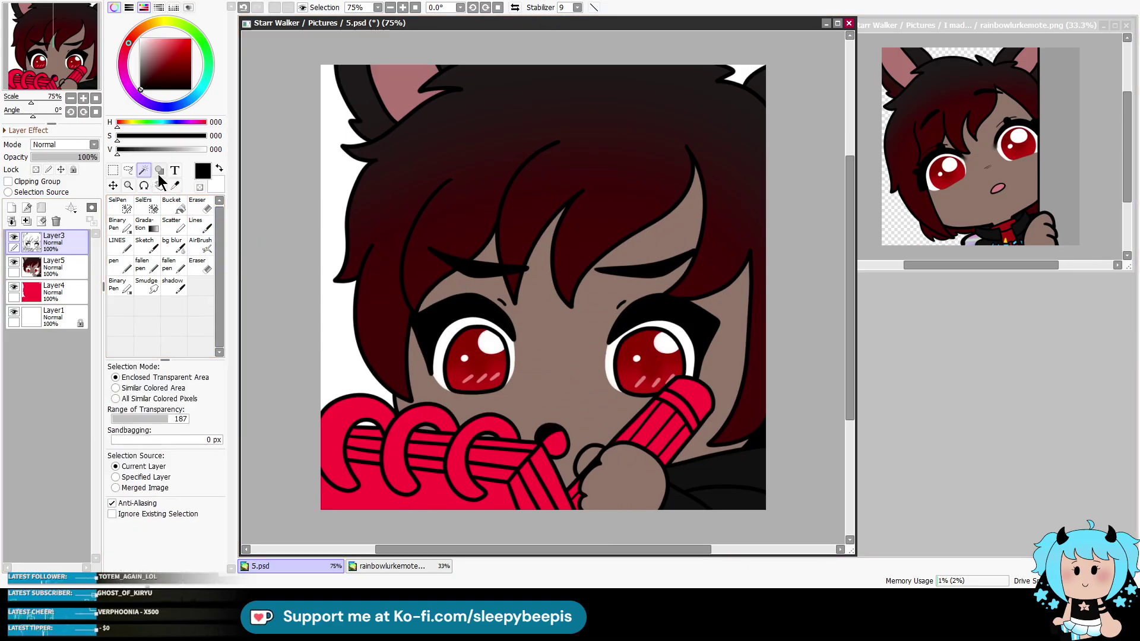
click(554, 443)
click(174, 186)
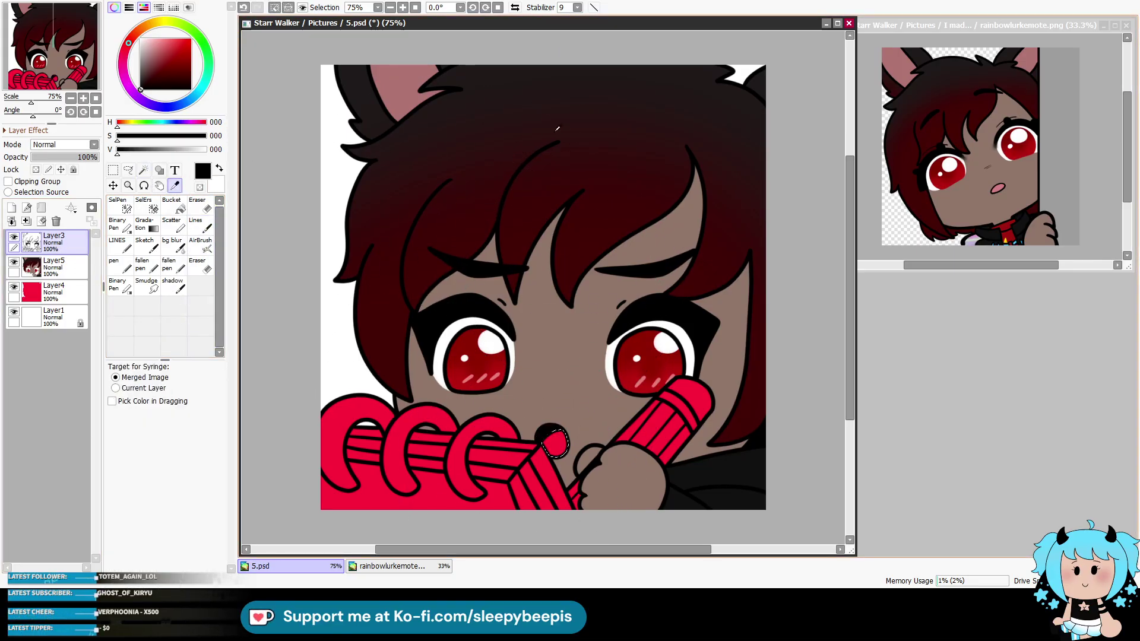
click(386, 83)
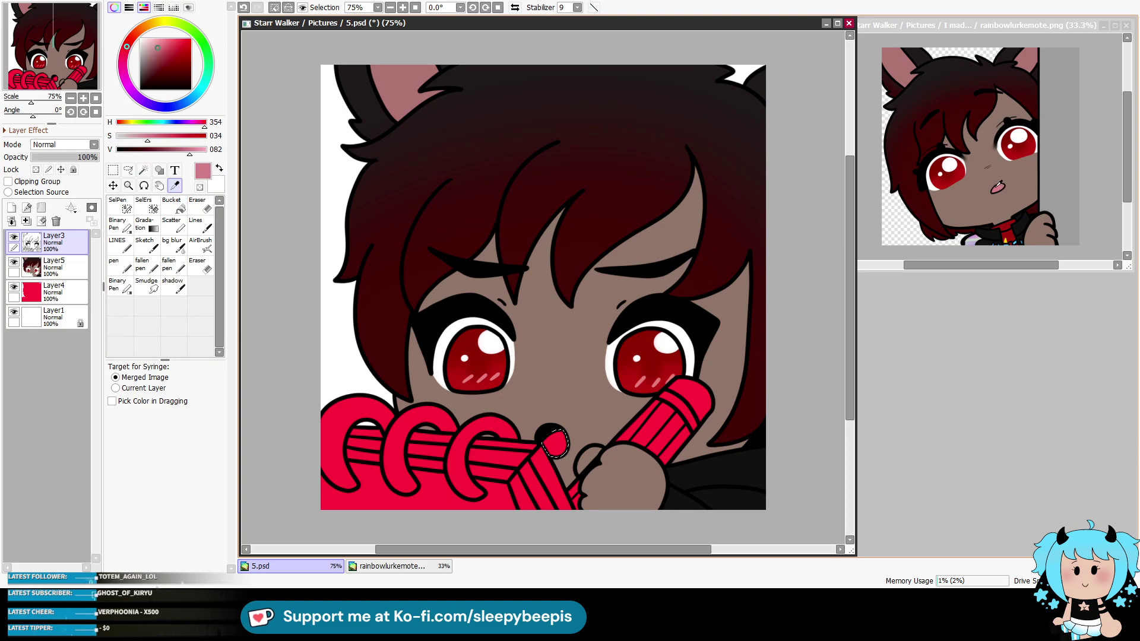
click(200, 226)
click(555, 442)
key(ctrl+d)
Step: Select the pencil's eraser tip on Layer3 and fill it on Layer5 with pink (H 354, S 34), then clear the selection
click(144, 171)
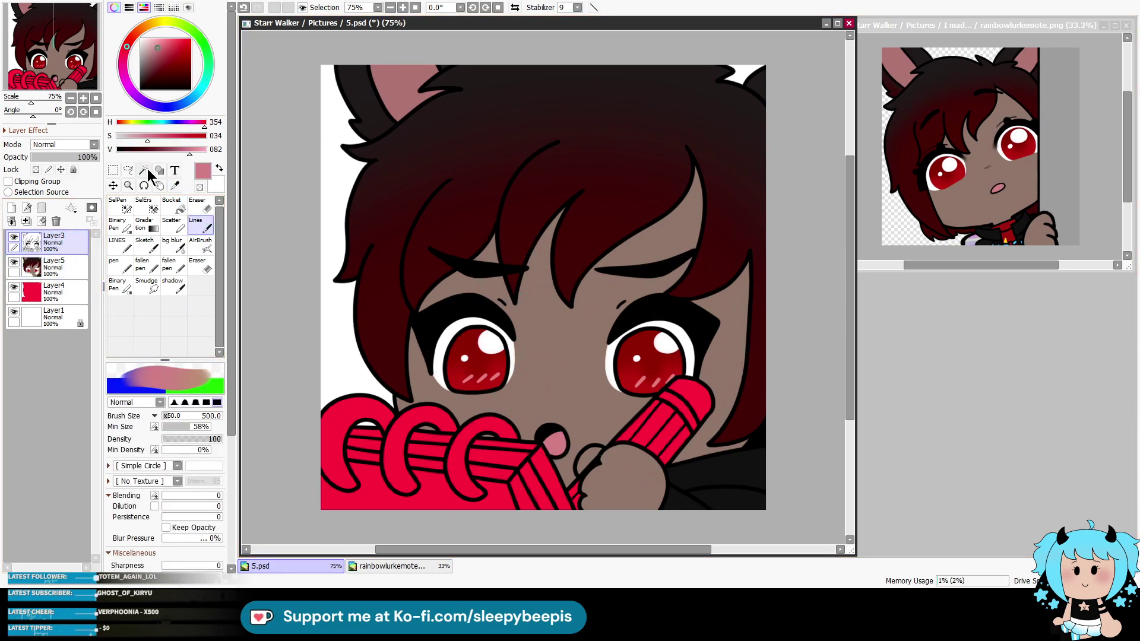
click(690, 403)
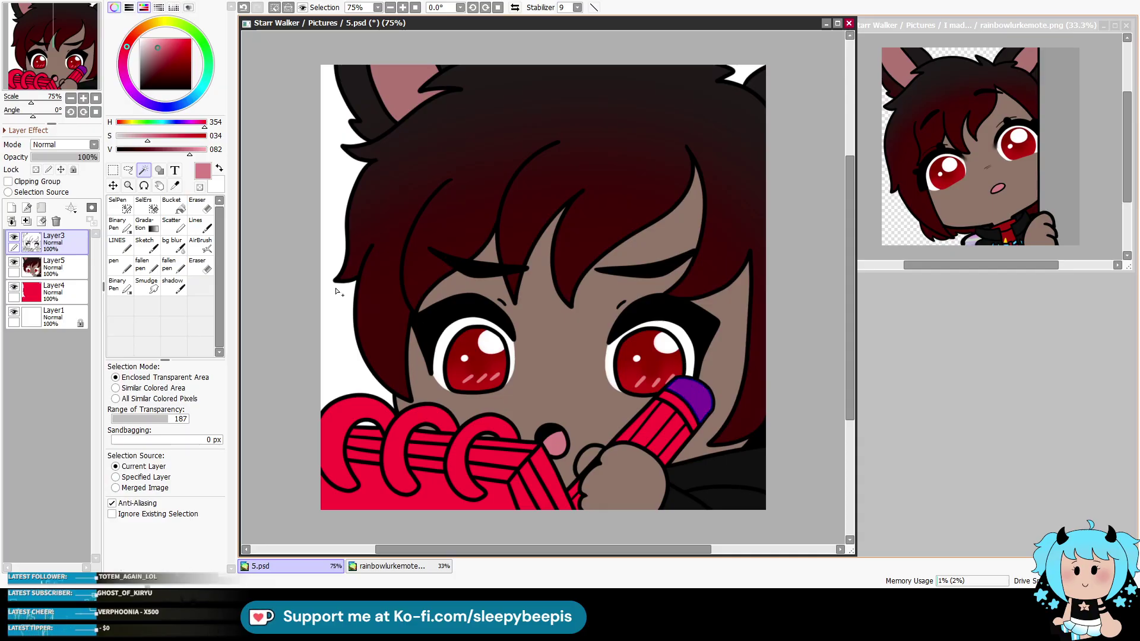
click(153, 42)
click(53, 268)
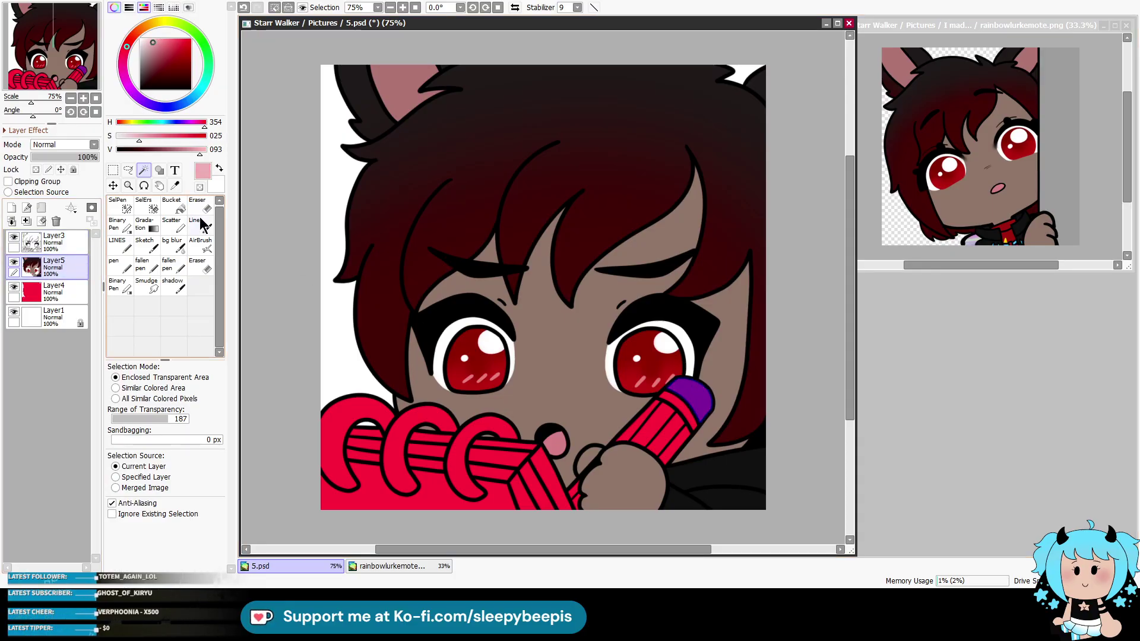
click(201, 226)
click(692, 427)
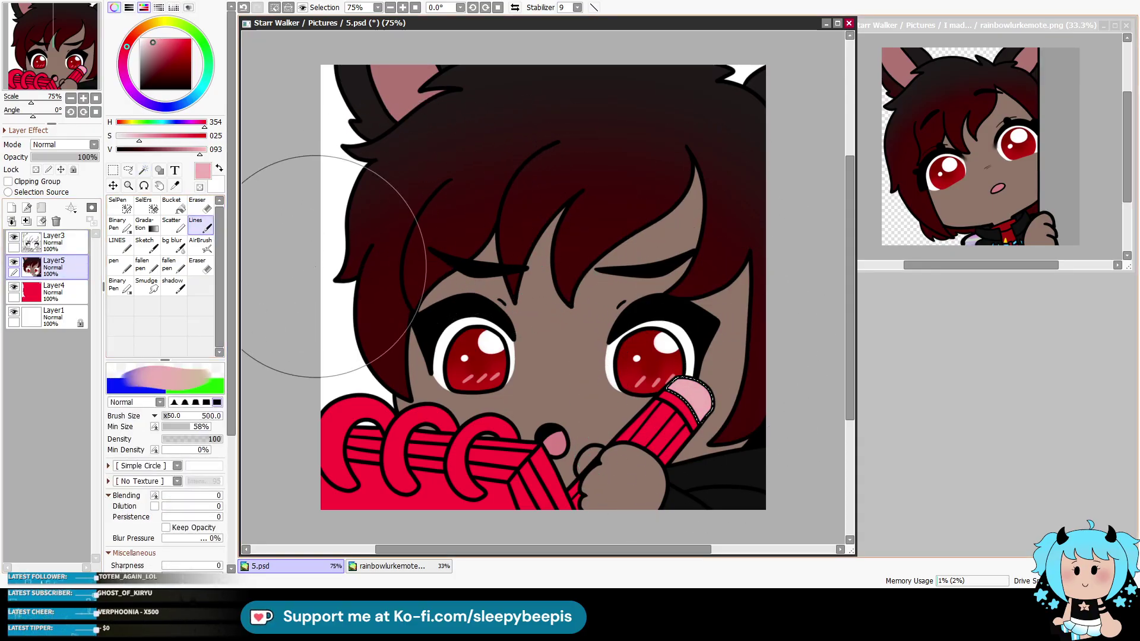
click(157, 42)
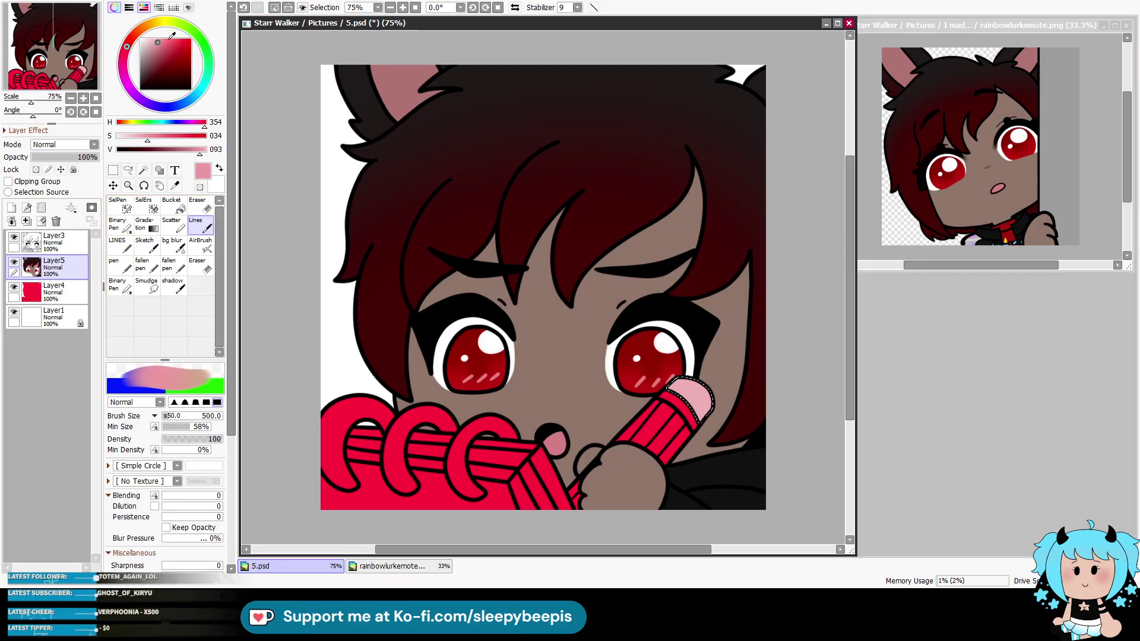
click(671, 408)
key(ctrl+d)
Step: Select the band below the pencil's eraser on Layer3 and fill it on Layer5 with light grey (S 0, V 75)
click(88, 239)
key(w)
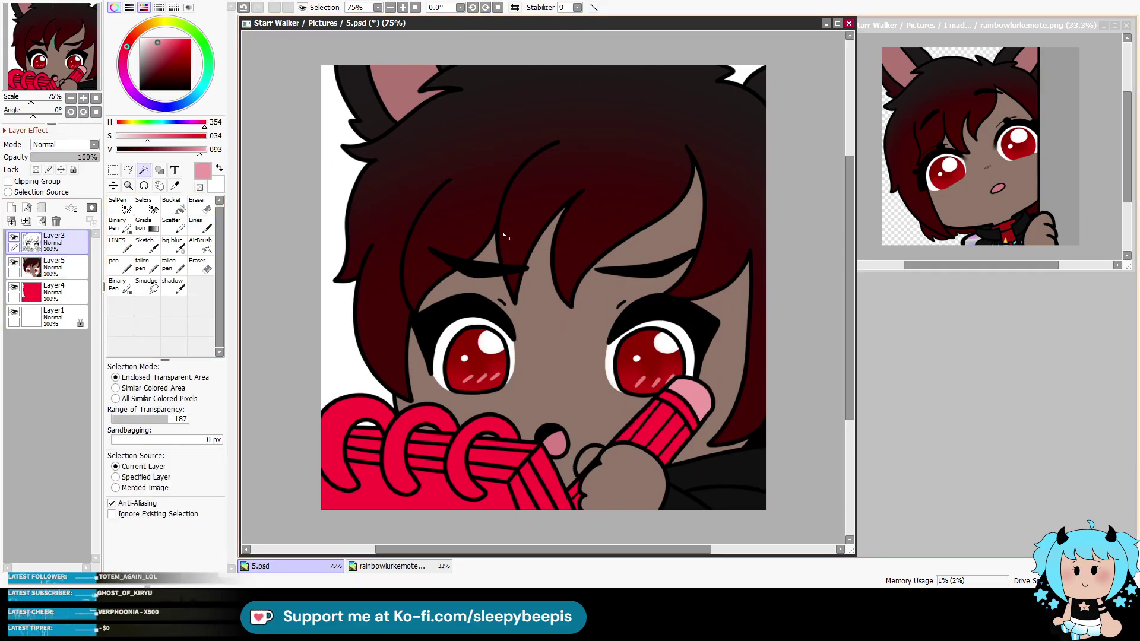
click(689, 417)
click(140, 51)
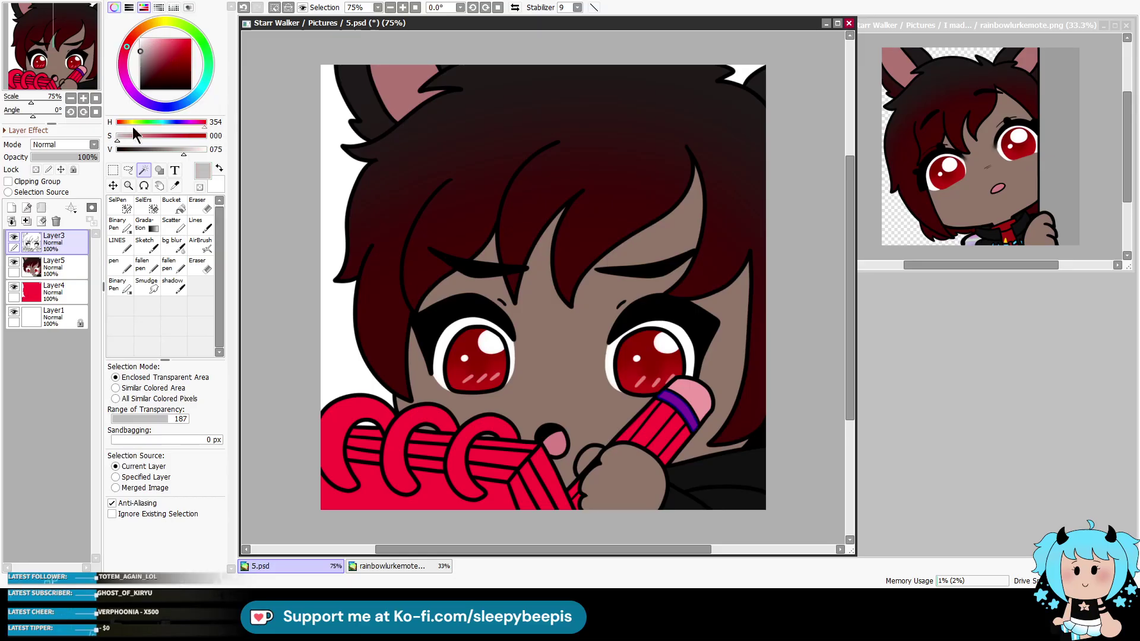
click(57, 266)
click(200, 225)
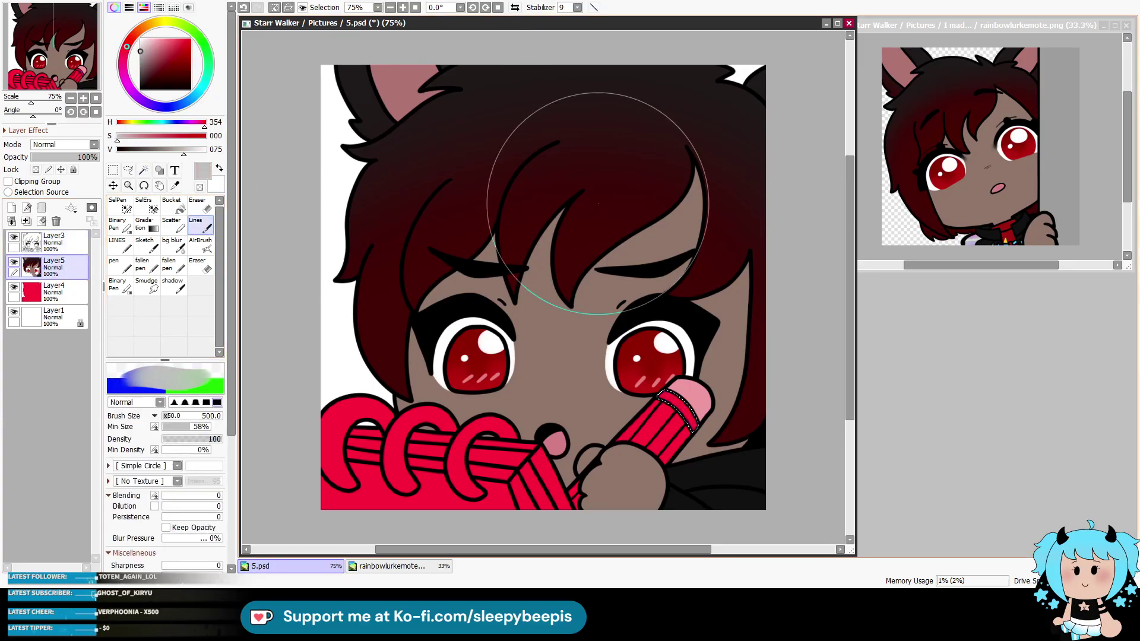
Step: Select the pencil's body strips on Layer3 and fill them on Layer5 with yellow (H 45, S 48, V 88), then clear the selection
click(66, 244)
click(143, 172)
drag(636, 421, 661, 458)
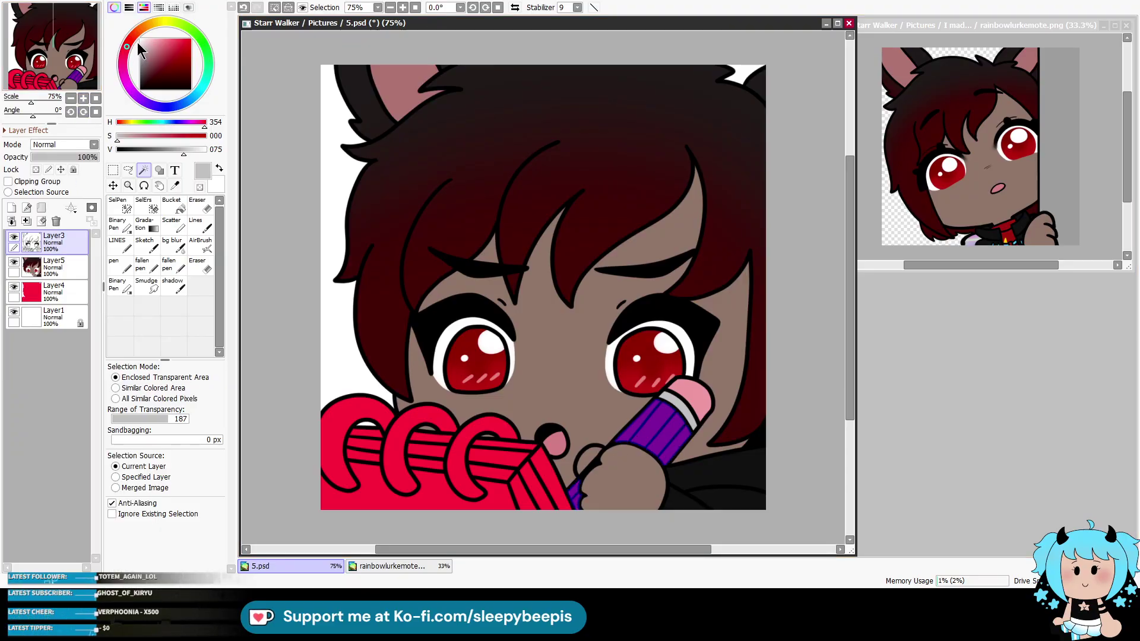
click(145, 26)
click(161, 44)
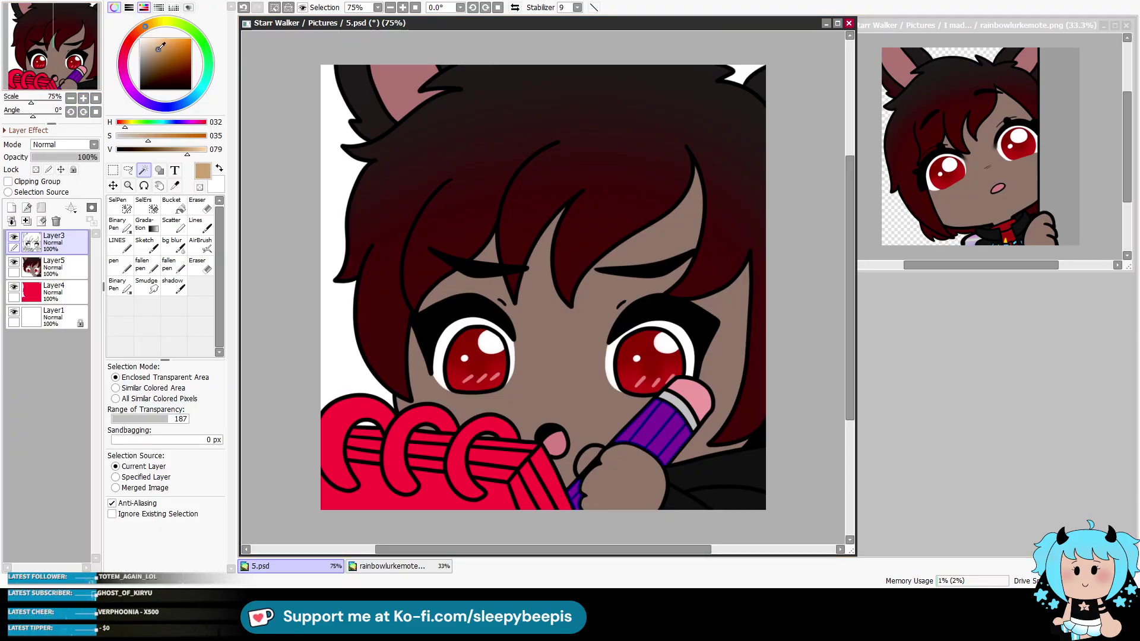
click(71, 266)
click(200, 224)
mouse_move(629, 439)
mouse_down()
mouse_move(605, 458)
mouse_move(609, 426)
mouse_up()
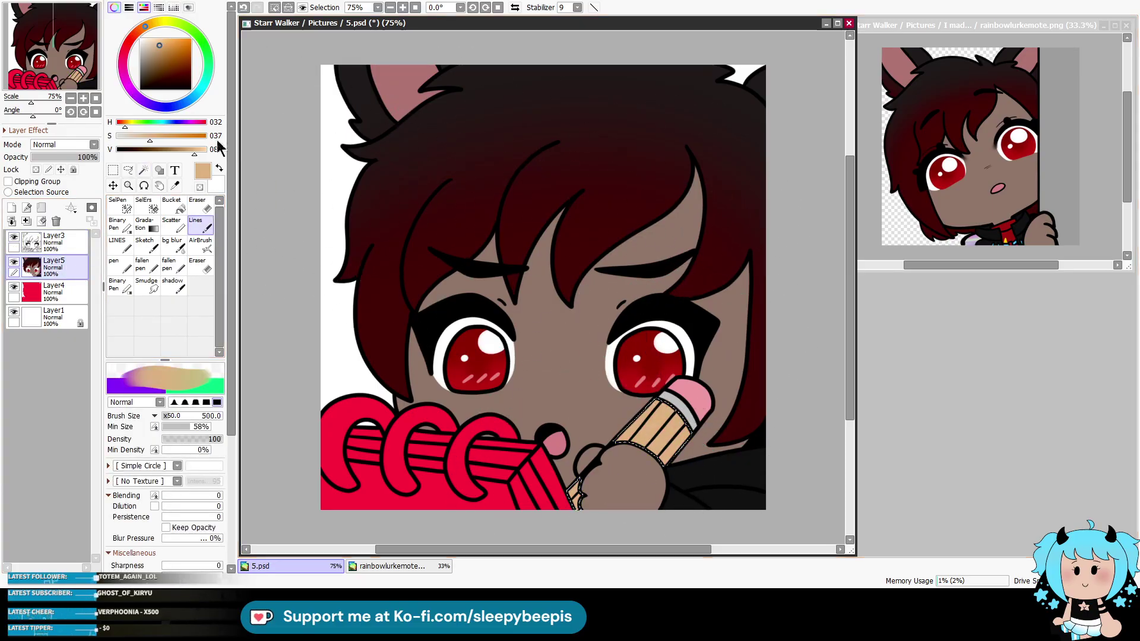
click(155, 23)
drag(630, 470, 671, 416)
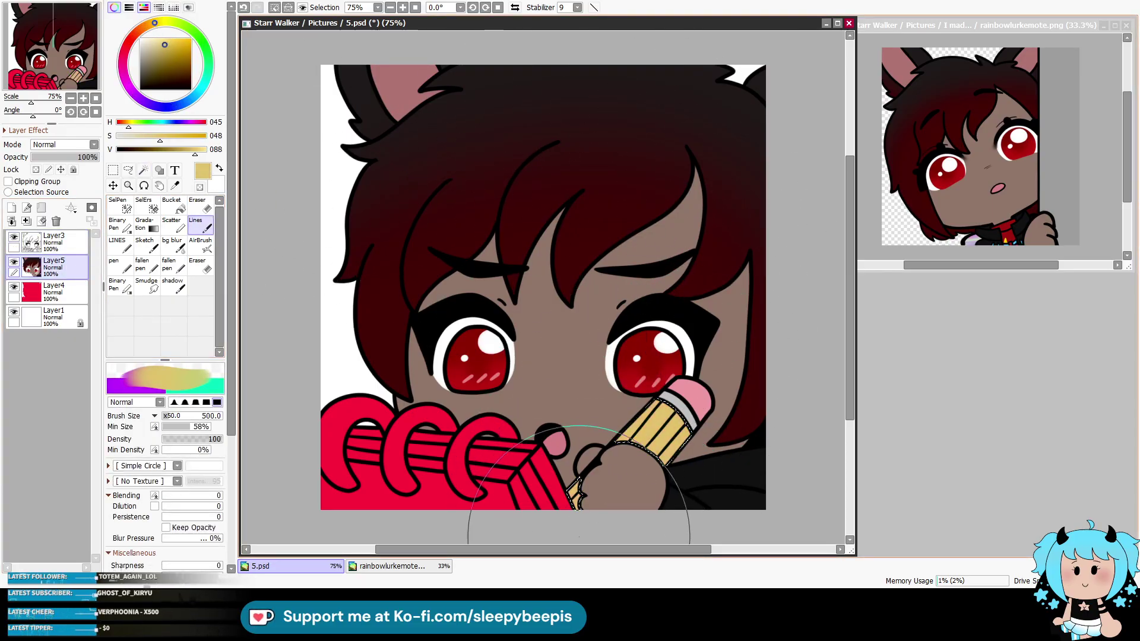
key(ctrl+d)
Step: Select all the notebook's page strips on Layer3 and fill them on Layer5 with off-white (H 45, S 9, V 85)
click(53, 249)
key(w)
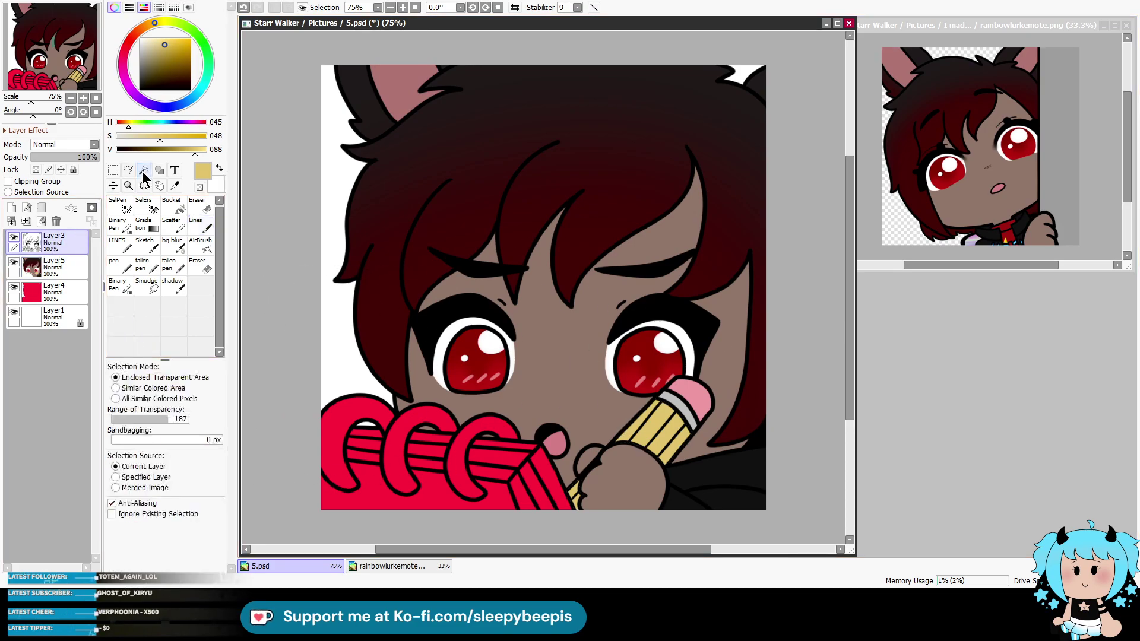
click(364, 444)
click(426, 442)
click(426, 452)
click(426, 464)
click(493, 475)
click(497, 458)
click(504, 444)
click(541, 479)
click(527, 492)
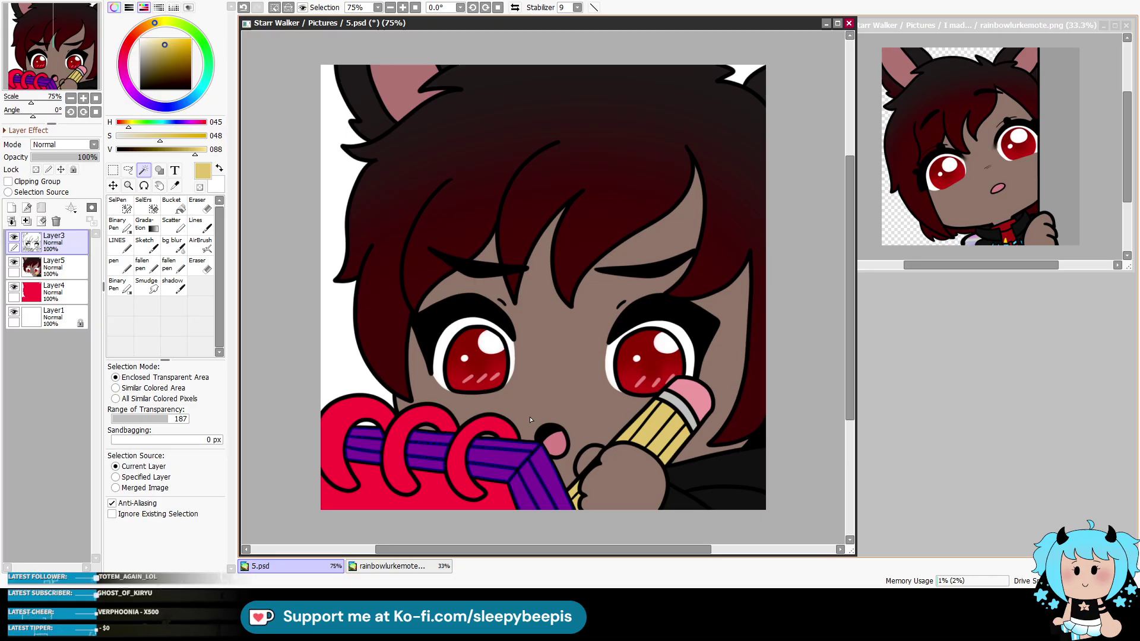
click(143, 48)
click(145, 46)
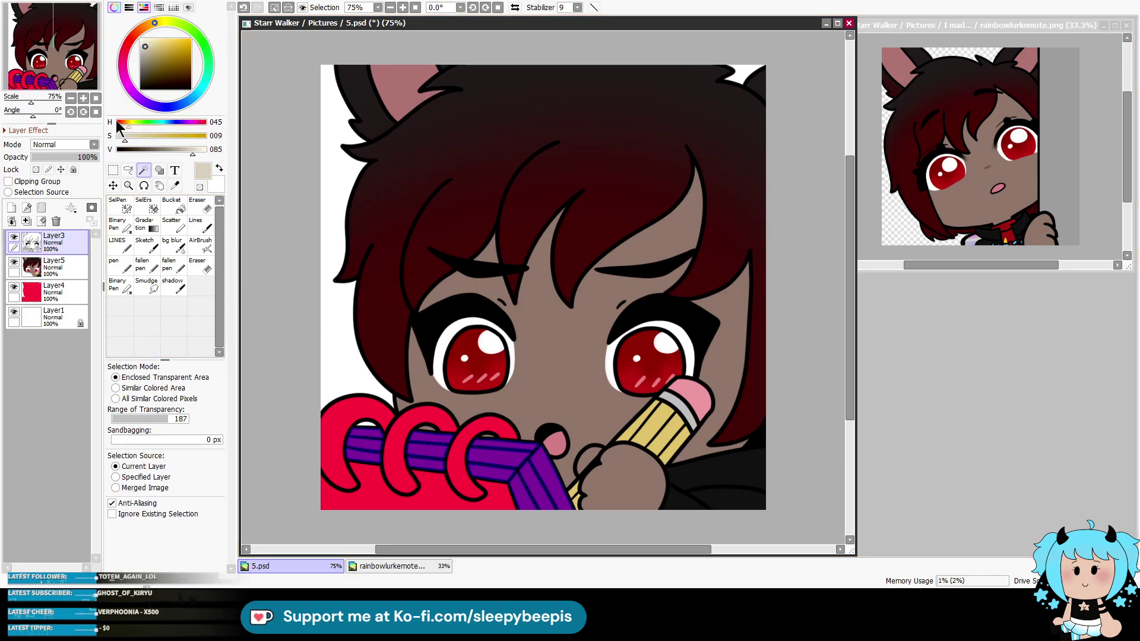
click(53, 267)
click(201, 229)
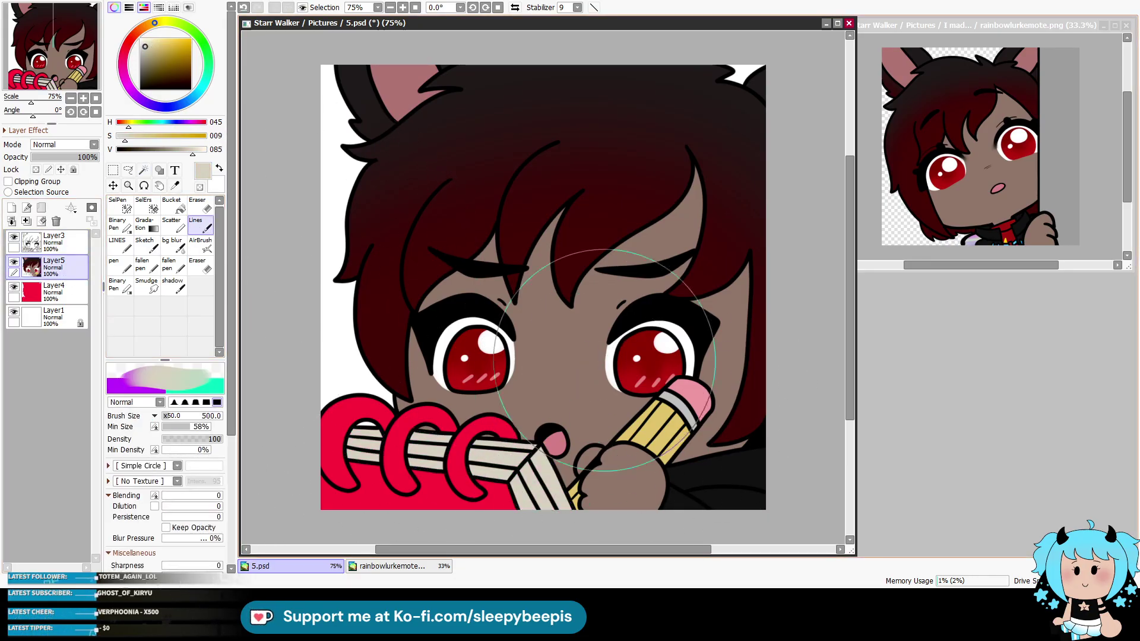
Step: Select the three notebook rings on Layer3 and fill them on Layer5 with dark red (H 352, S 77, V 61)
click(53, 242)
click(143, 170)
key(ctrl+d)
click(357, 433)
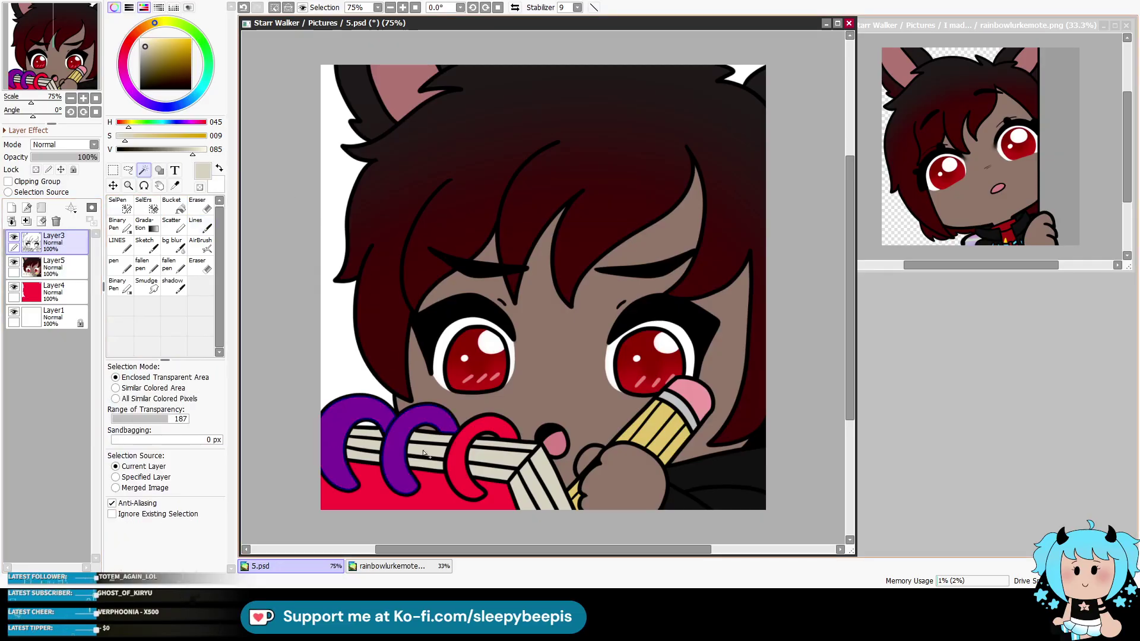
click(419, 432)
click(454, 446)
key(ctrl+z)
click(481, 434)
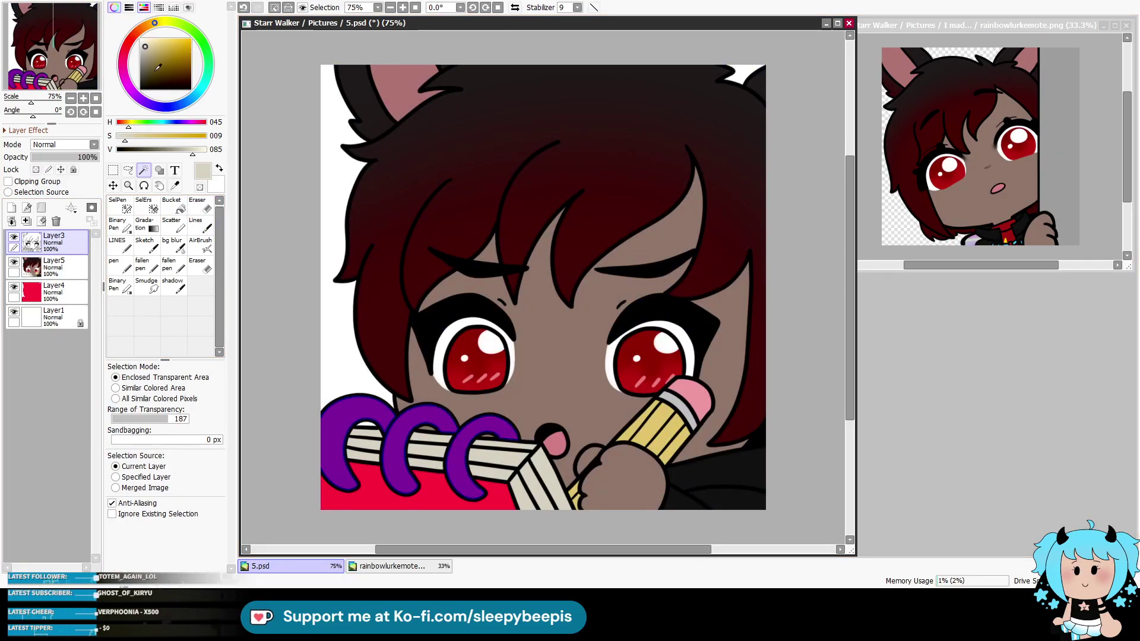
click(126, 48)
click(179, 57)
click(179, 58)
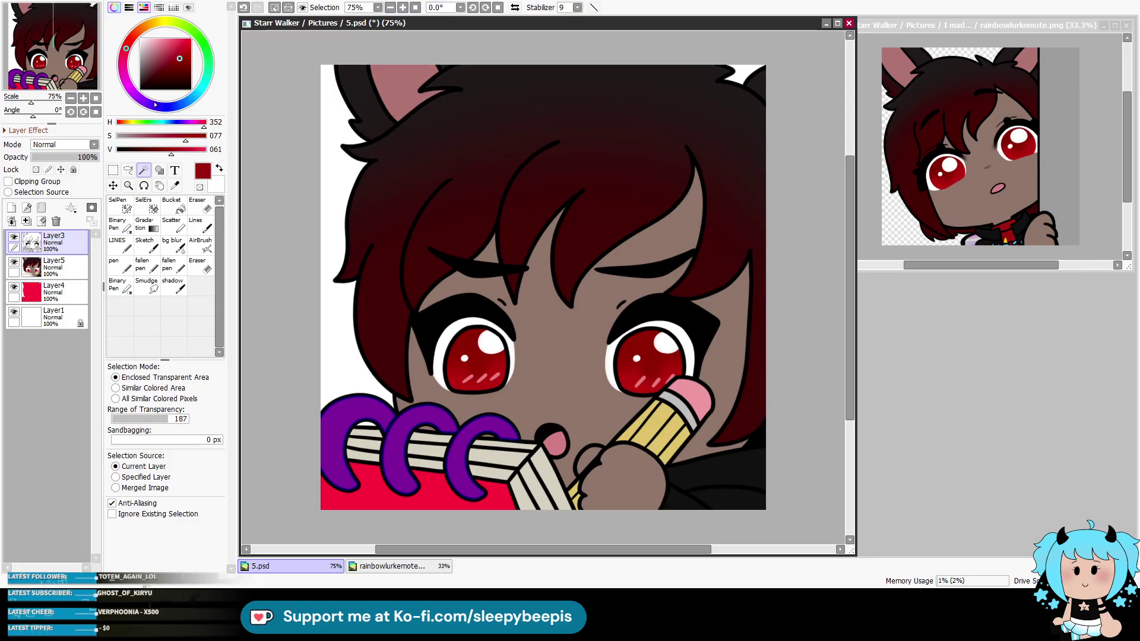
click(53, 267)
click(201, 224)
click(418, 448)
Step: Select the notebook cover on Layer3 and fill it on Layer5 with near-black (S 0, V 8), then clear the selection
click(54, 240)
click(143, 170)
click(457, 509)
click(140, 81)
click(53, 267)
click(215, 230)
click(201, 224)
drag(332, 493, 457, 502)
click(125, 149)
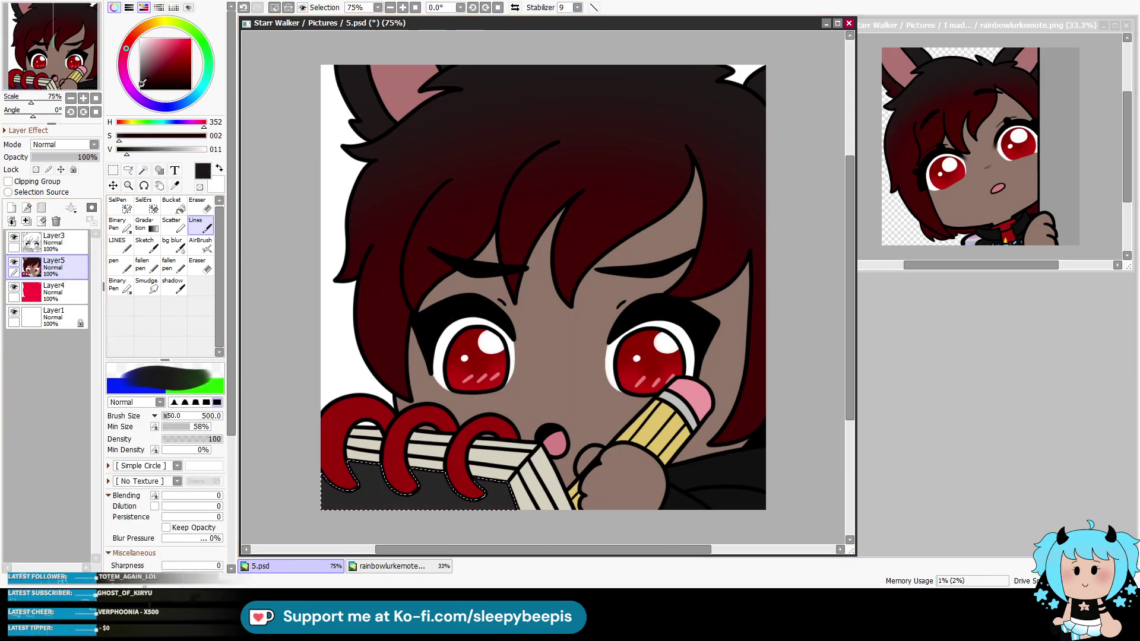
drag(357, 493, 487, 499)
key(ctrl+d)
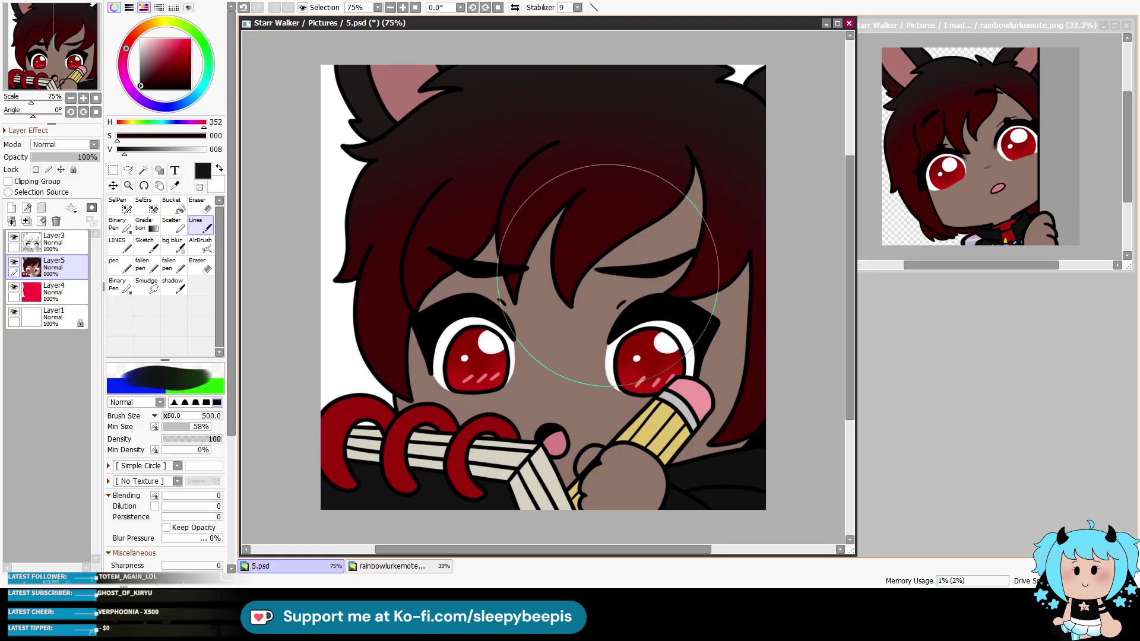
Step: Turn the Layer4 base black by bucket-filling a clipping layer and merging it down, and hide the white background Layer1
scroll(644, 91, down, 1)
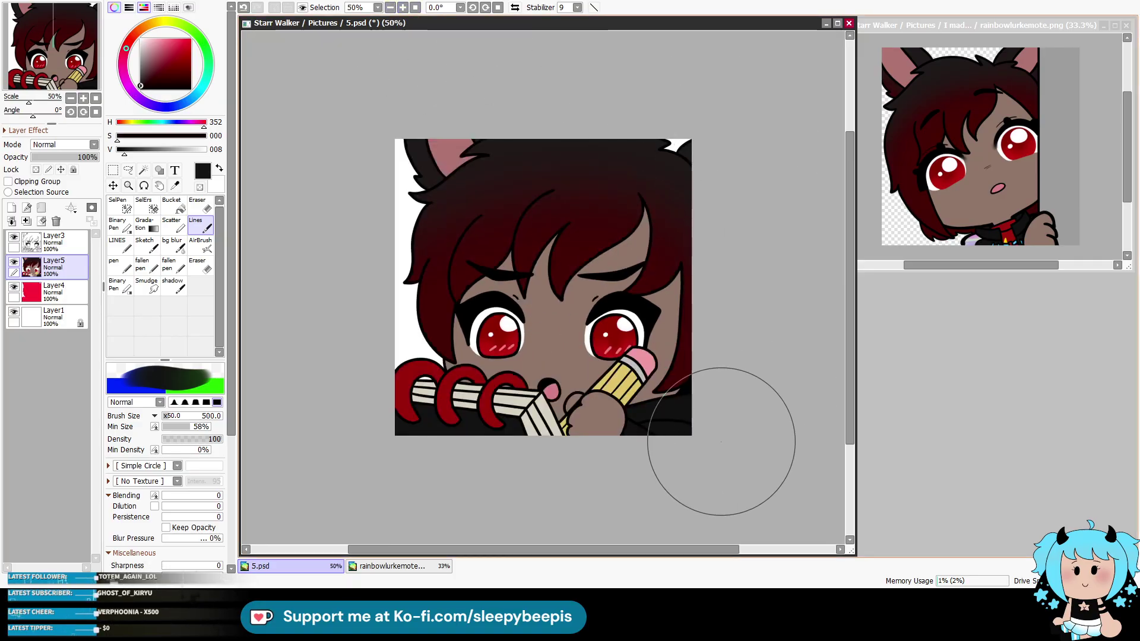
click(59, 293)
click(12, 207)
click(8, 181)
click(118, 149)
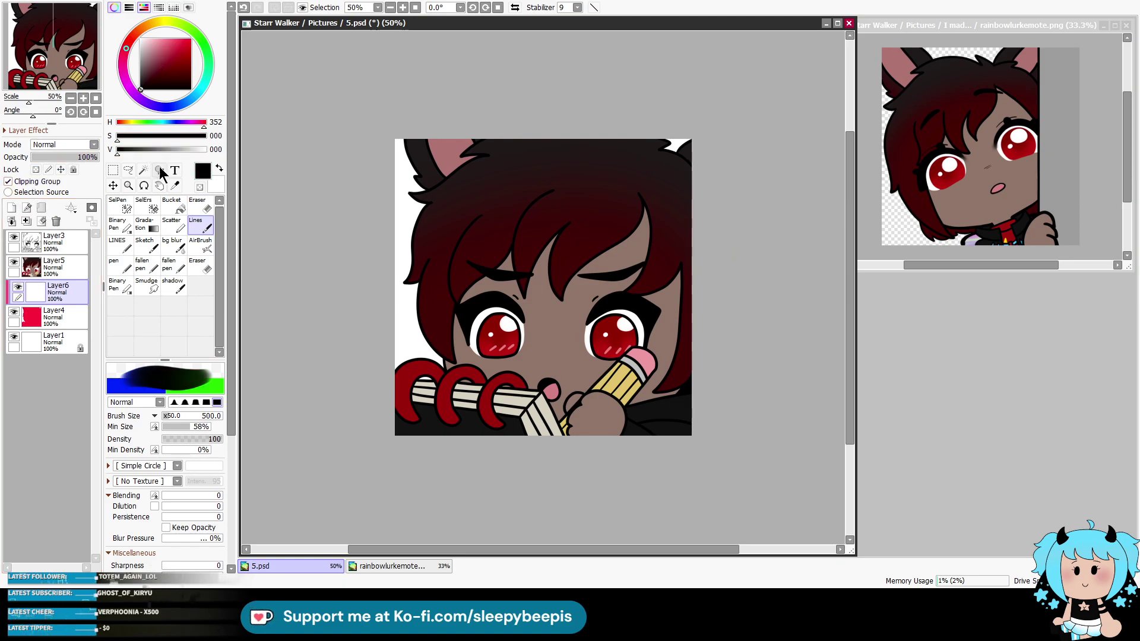
click(172, 205)
click(395, 288)
click(26, 221)
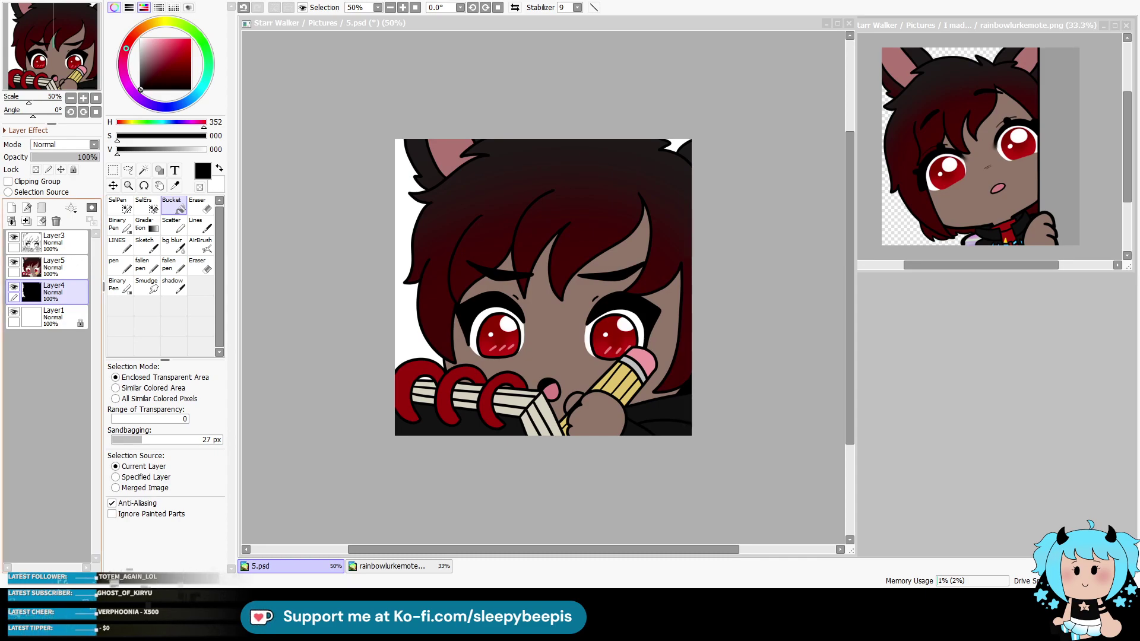
click(13, 312)
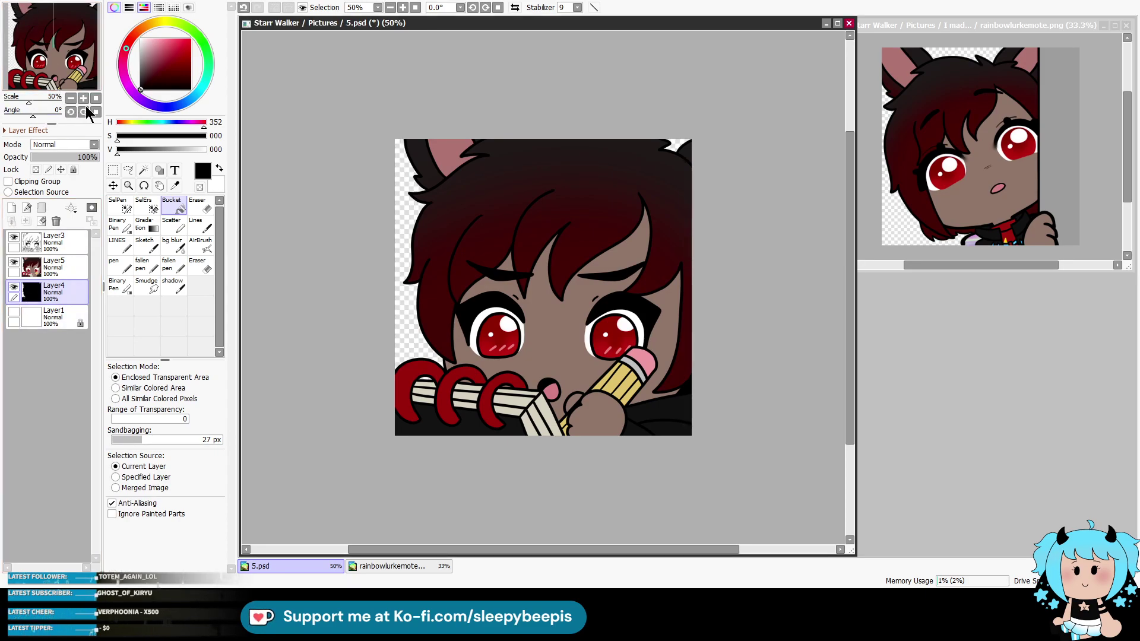
Step: Save 5.psd and close both it and the reference emote
key(ctrl+s)
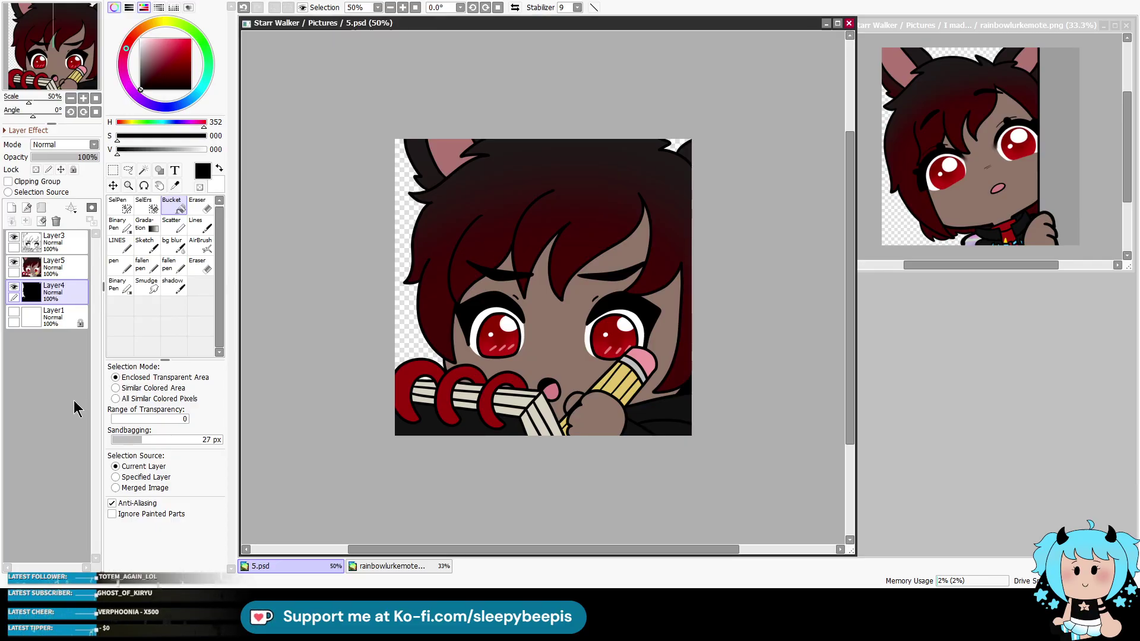
click(849, 23)
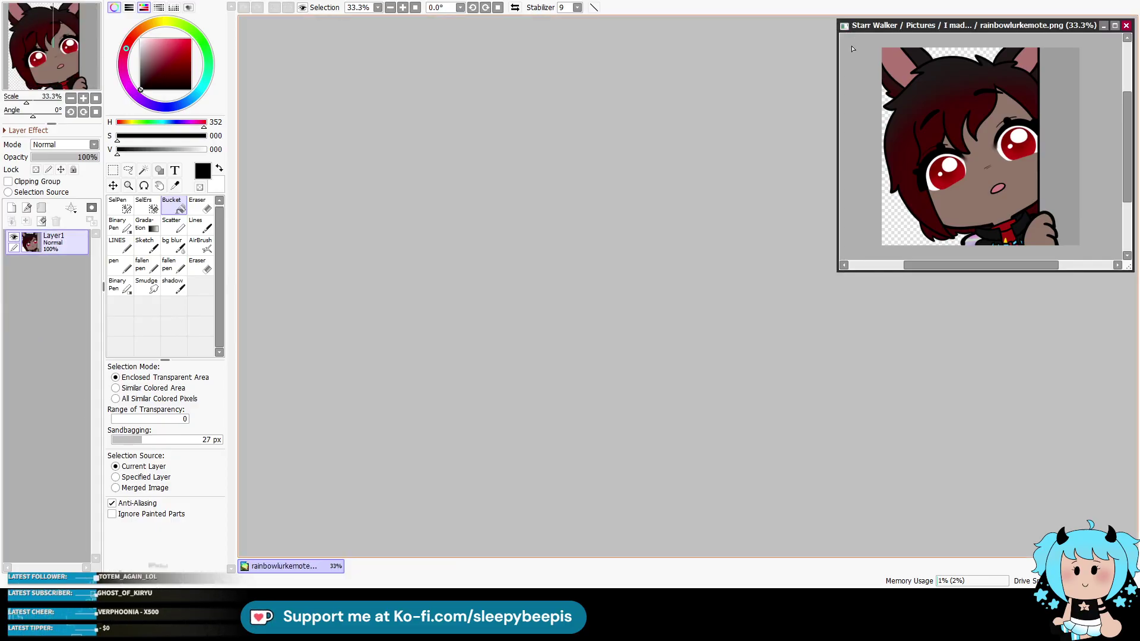
click(1125, 25)
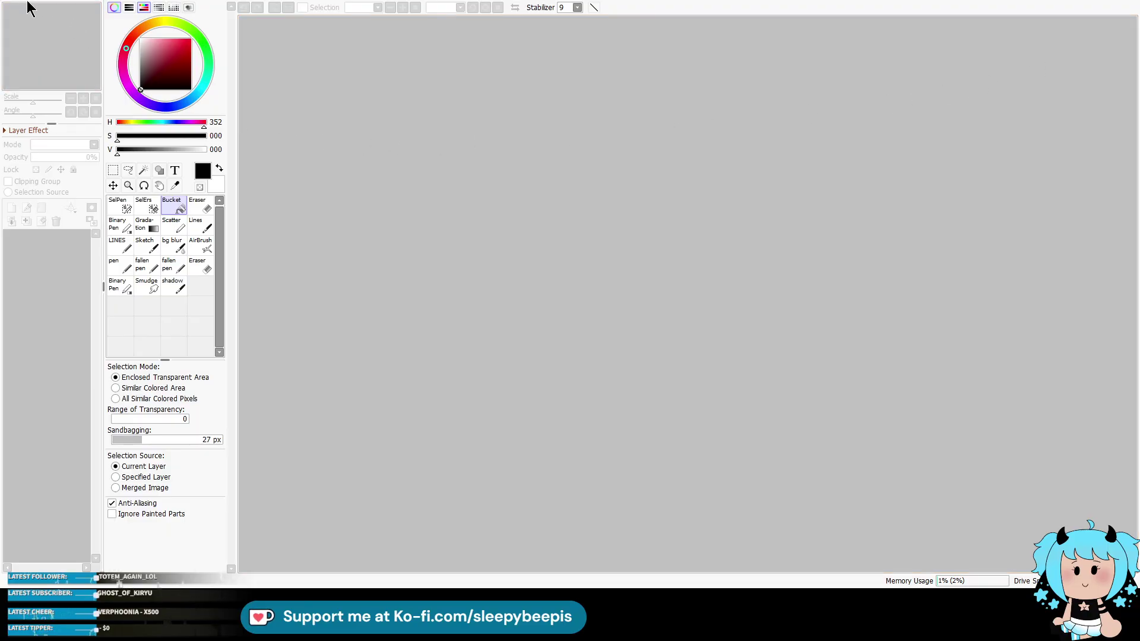
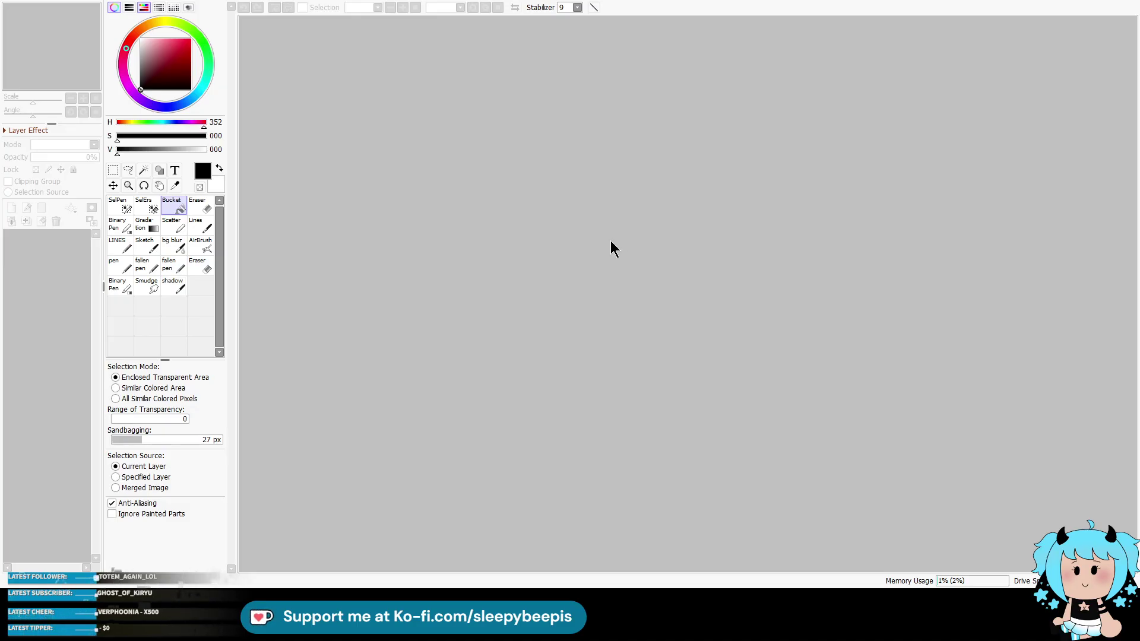
Step: Create a new maximised canvas with a white-filled, locked Layer1 and an empty layer above it
click(624, 362)
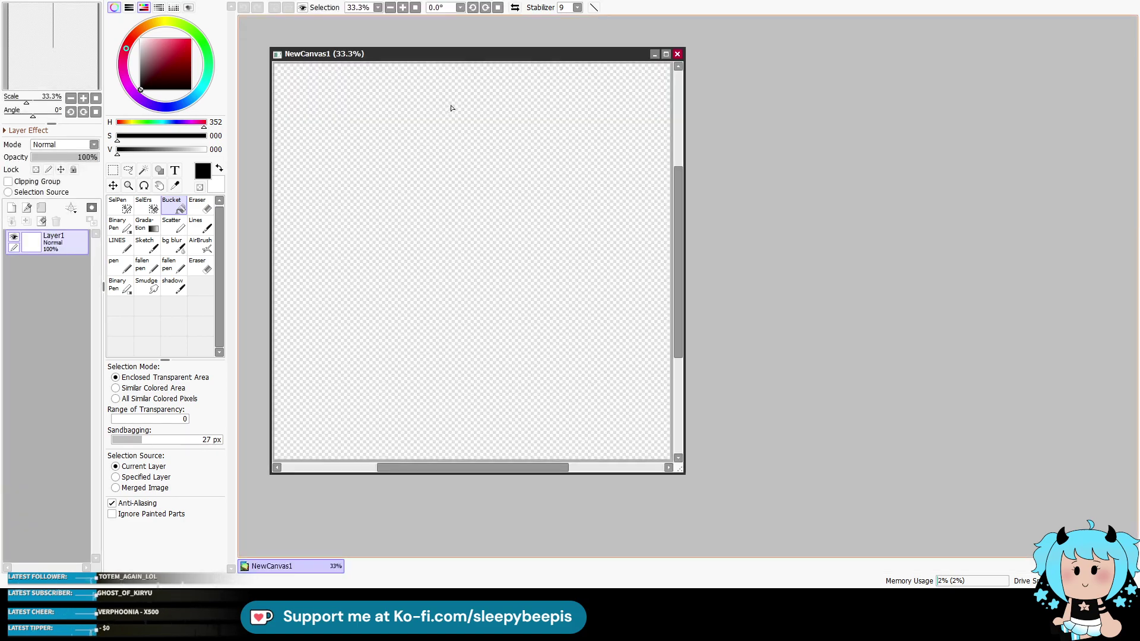
click(665, 54)
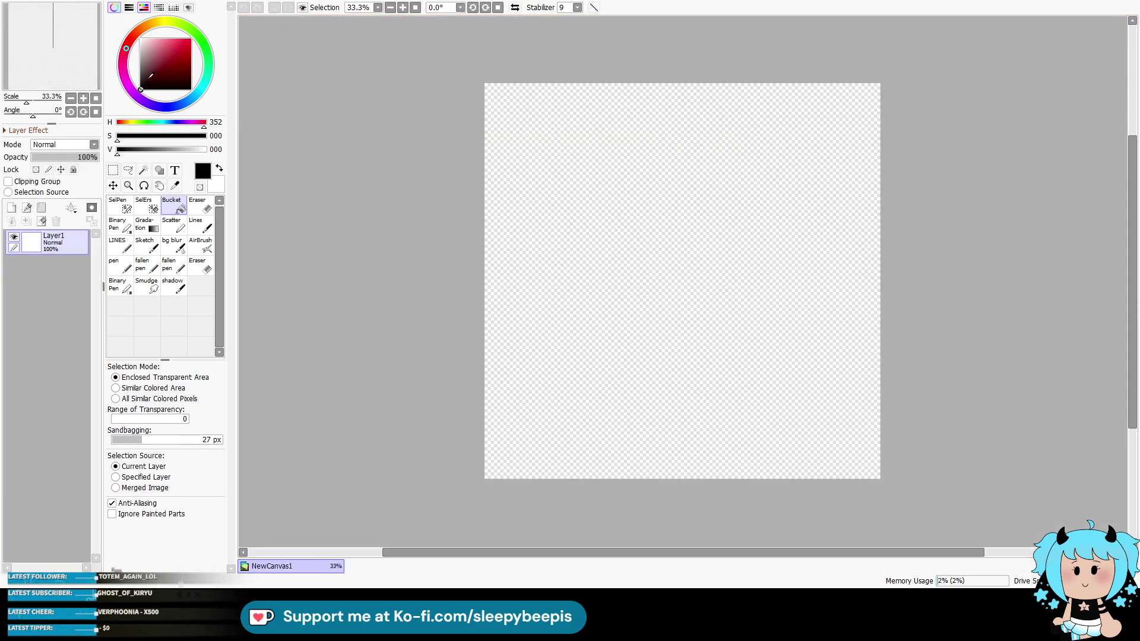
click(140, 39)
click(514, 213)
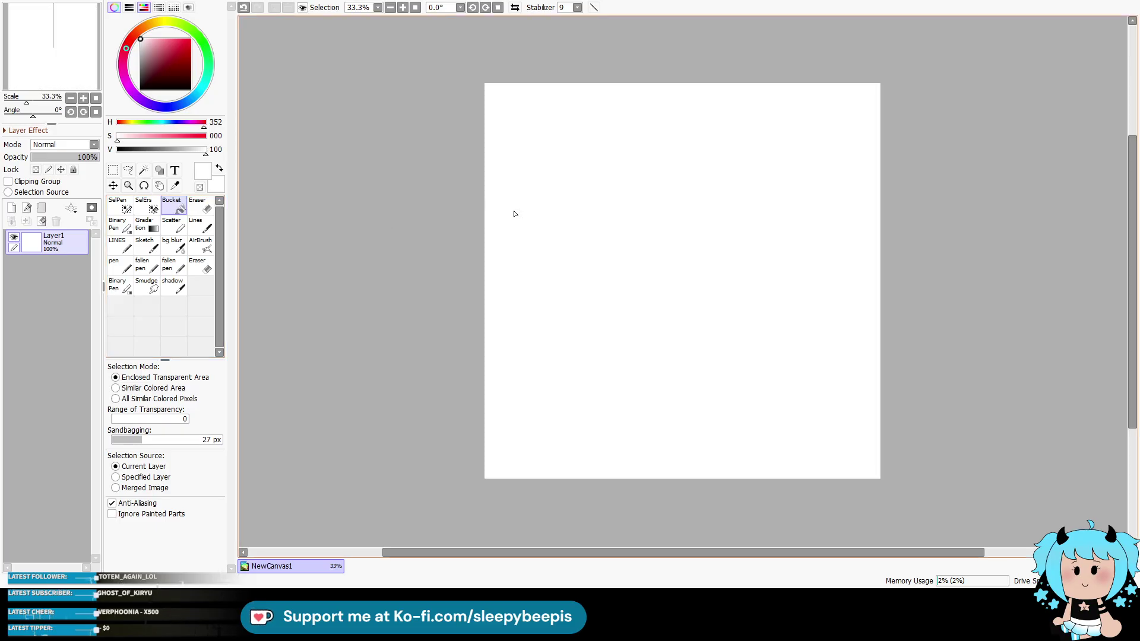
click(74, 169)
click(11, 207)
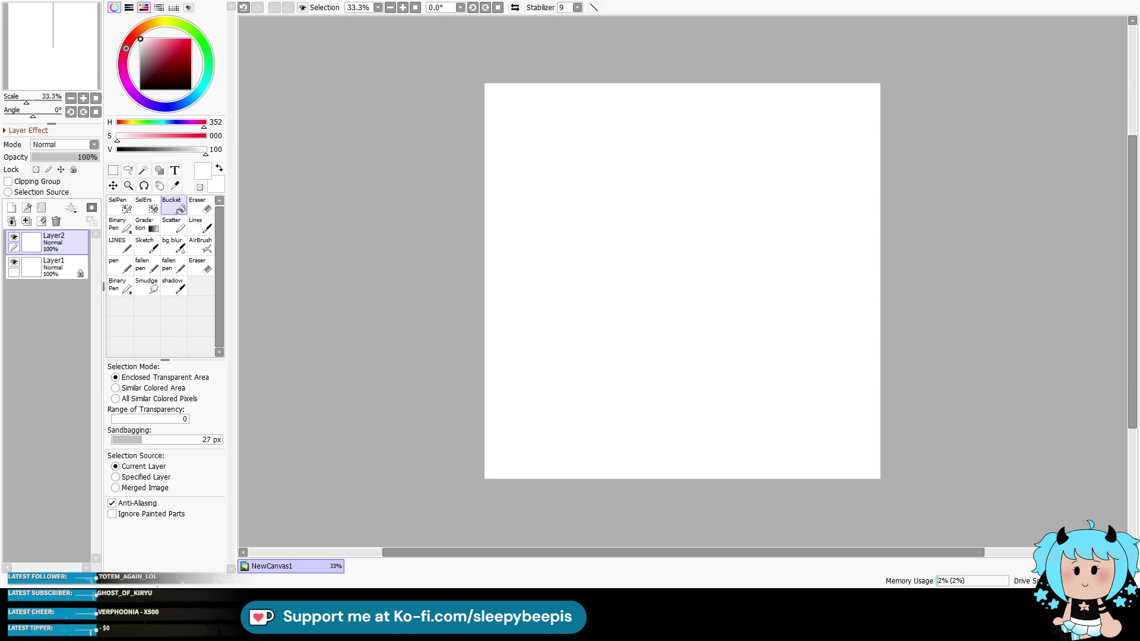
Step: Paste the stitched doll character reference onto the canvas, shrink it to under half size and place it near the canvas's upper-left corner
key(ctrl+v)
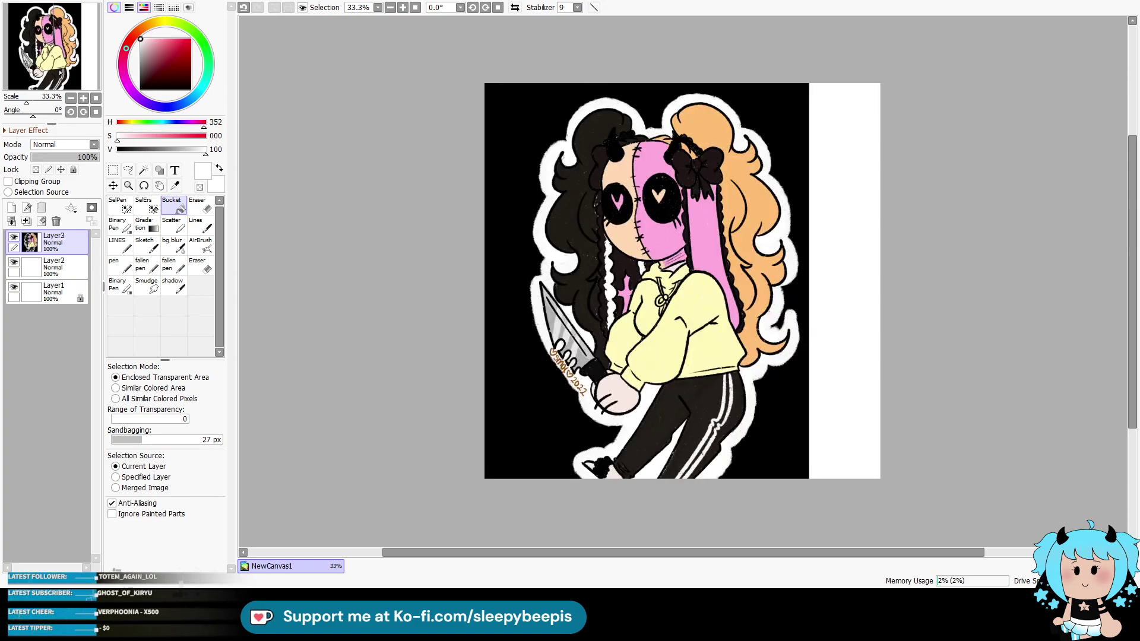
click(114, 185)
key(ctrl+t)
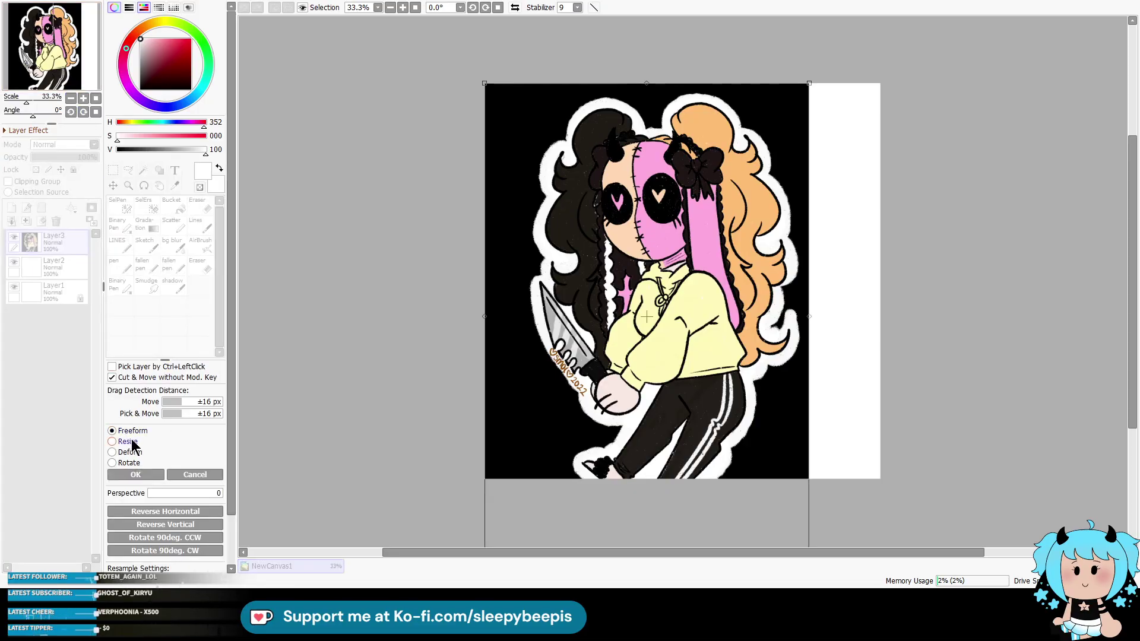
drag(809, 84, 650, 350)
drag(593, 418, 609, 182)
drag(666, 311, 645, 291)
click(116, 475)
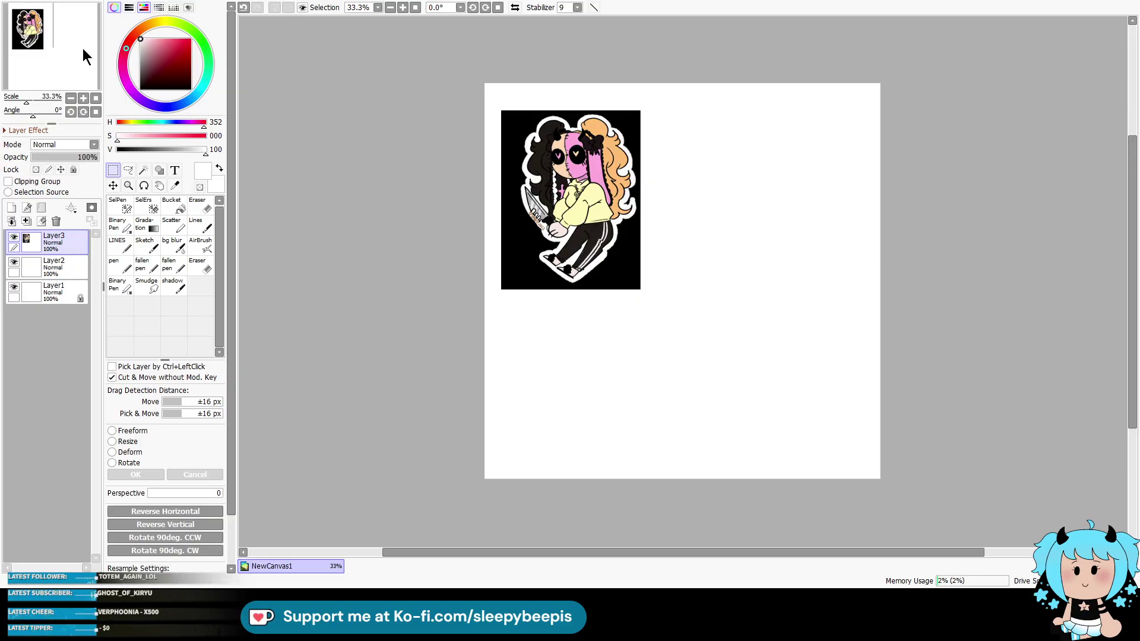
Step: Paste the masked man reference and the green carrying-pose reference onto their own layers
key(ctrl+v)
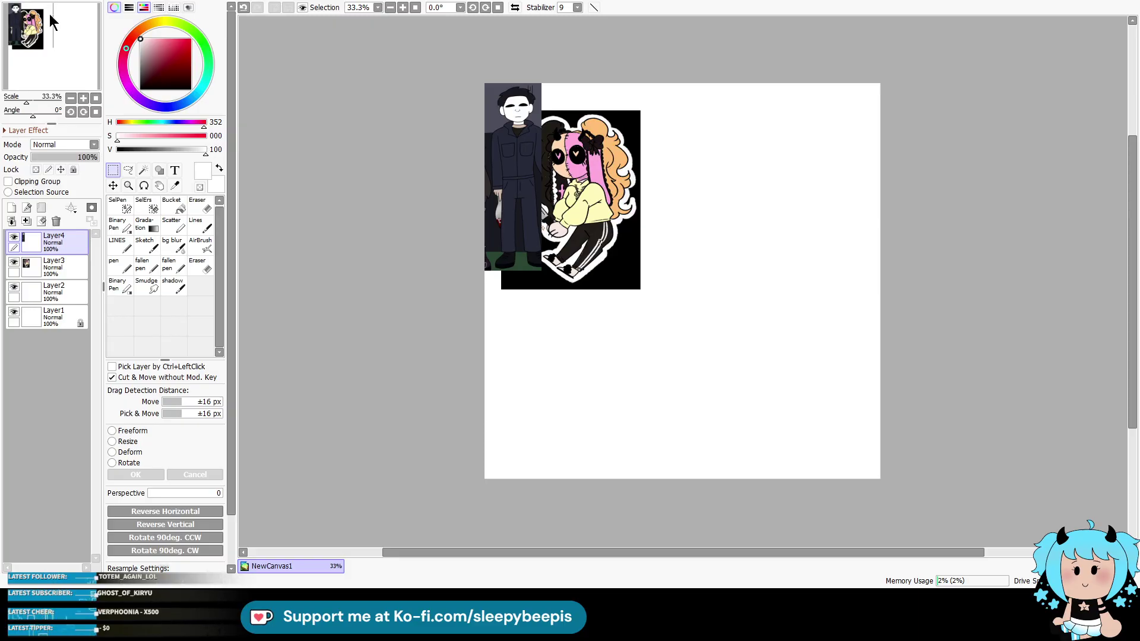
key(ctrl+v)
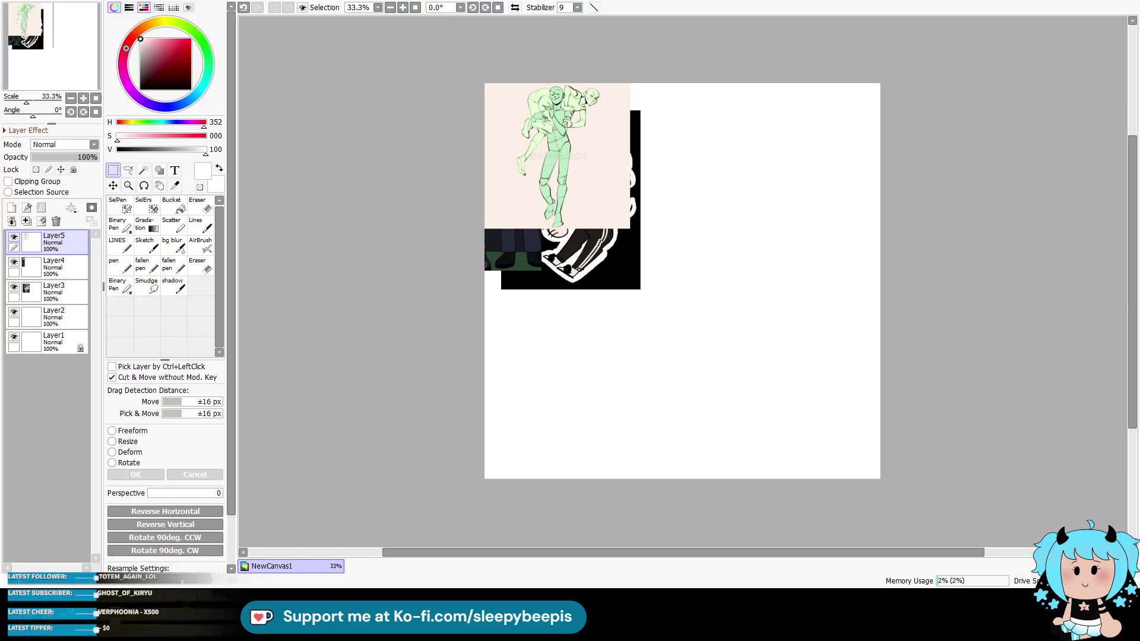
Step: Move Layer2 above the reference layers and set up the Sketch brush in red (H 352, S 100, V 100) at size 5
click(191, 38)
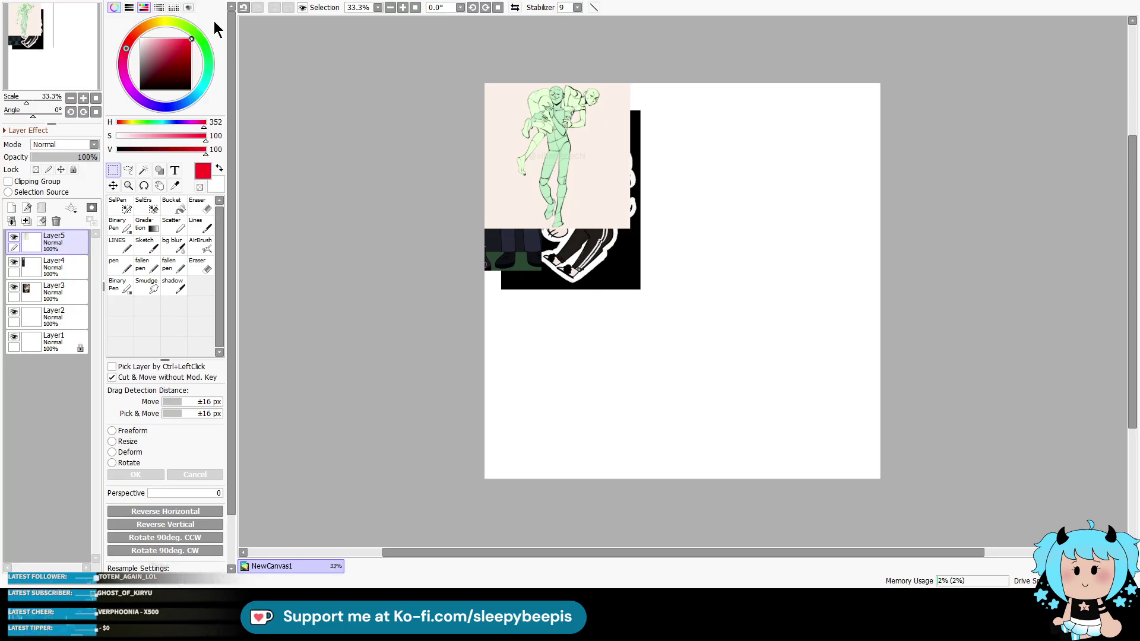
click(128, 185)
click(862, 185)
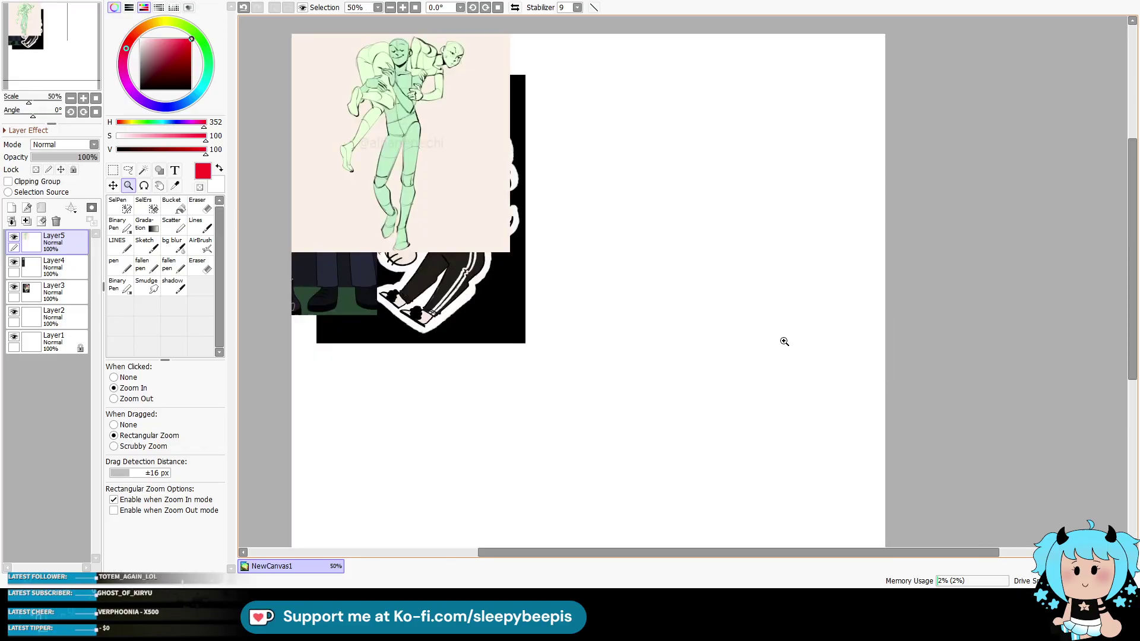
drag(623, 553, 644, 555)
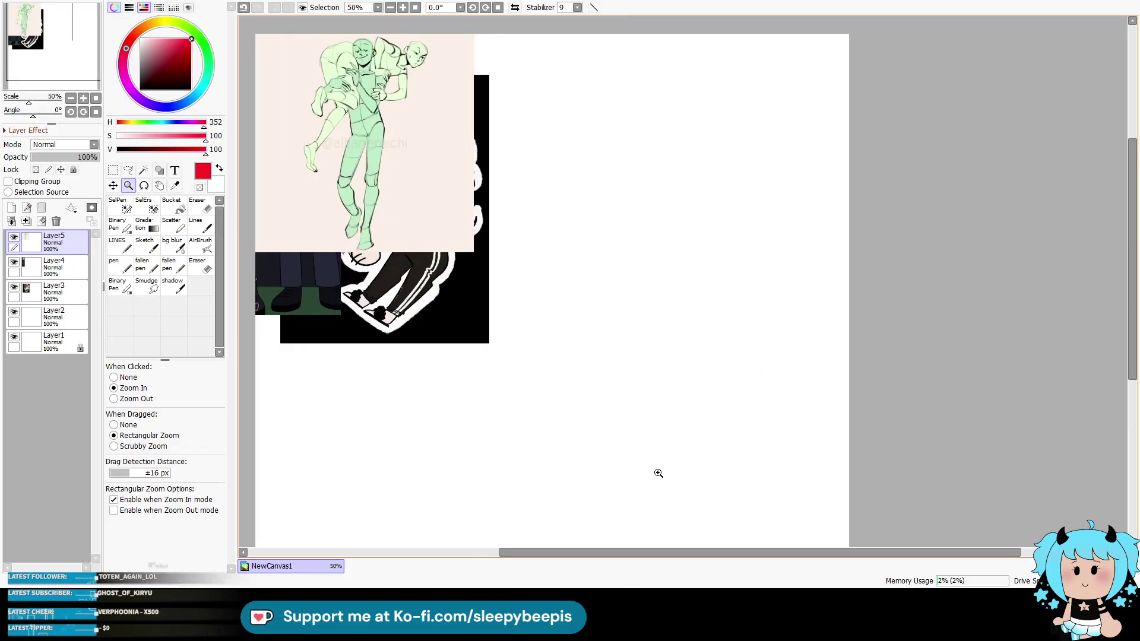
drag(66, 319, 80, 244)
click(148, 251)
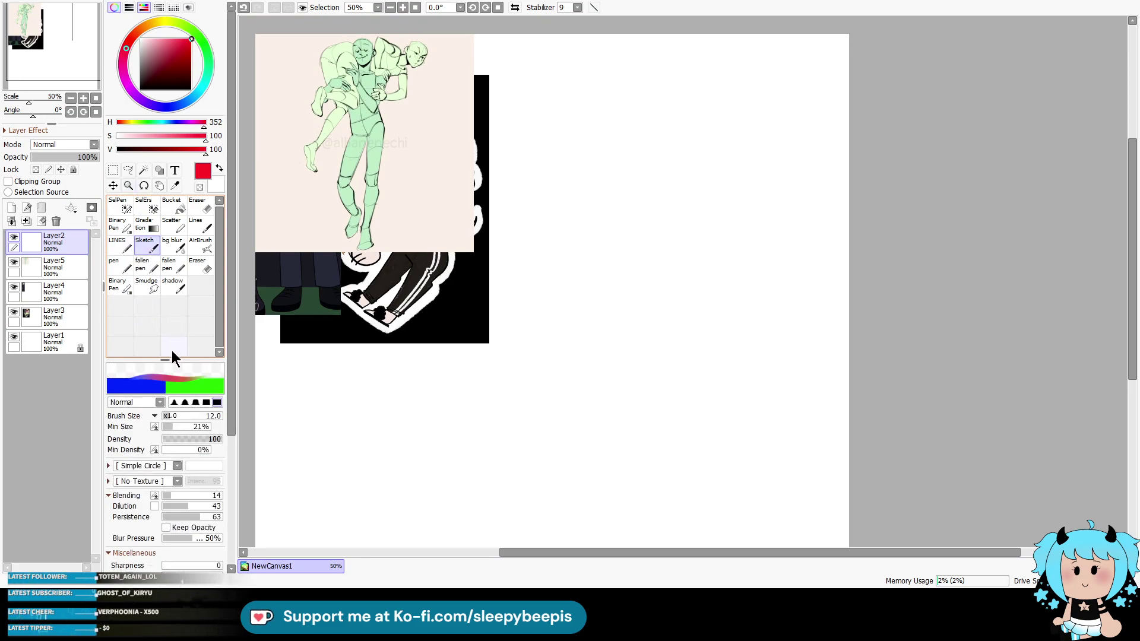
key(bracketleft)
key(bracketleft)
key(bracketleft)
key(bracketleft)
key(bracketleft)
key(bracketleft)
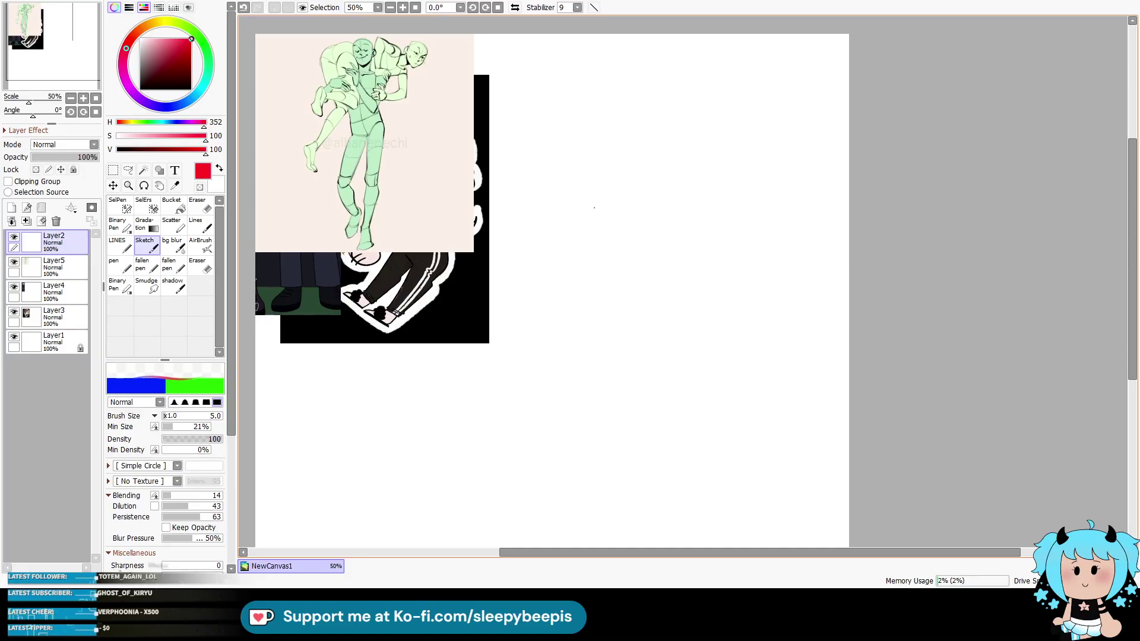
Step: Sketch an oval head with short neck lines on Layer2, beside the reference images
mouse_move(603, 194)
mouse_down()
mouse_move(570, 191)
mouse_move(539, 242)
mouse_up()
key(ctrl+z)
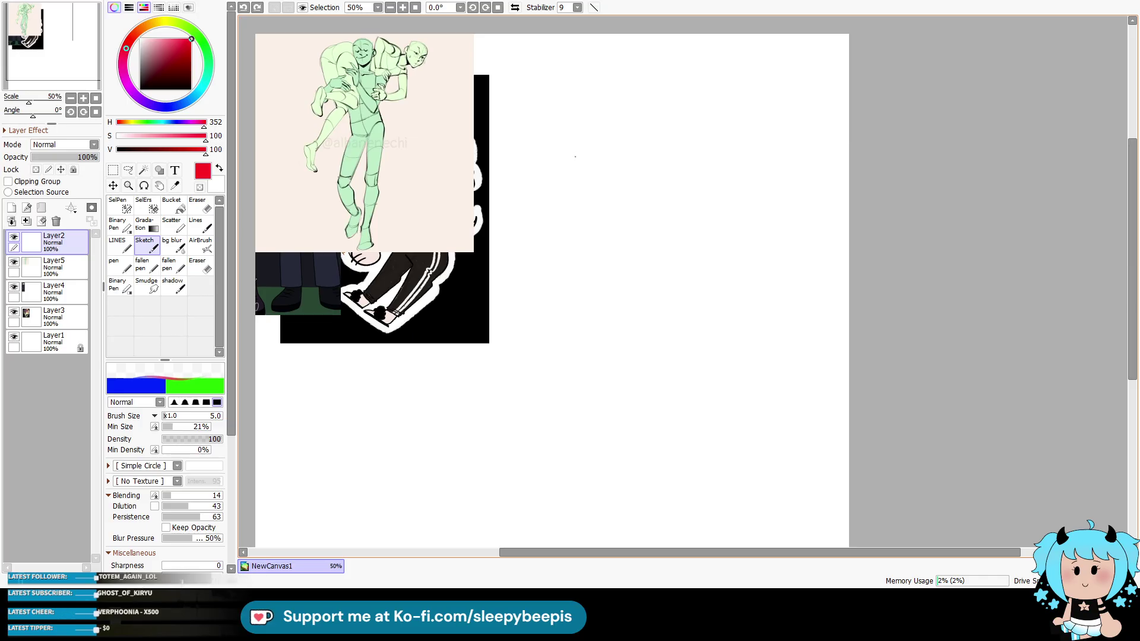
mouse_move(555, 146)
mouse_down()
mouse_move(534, 193)
mouse_move(567, 137)
mouse_move(614, 172)
mouse_move(612, 163)
mouse_move(614, 184)
mouse_move(531, 196)
mouse_move(534, 224)
mouse_move(595, 237)
mouse_move(606, 212)
mouse_up()
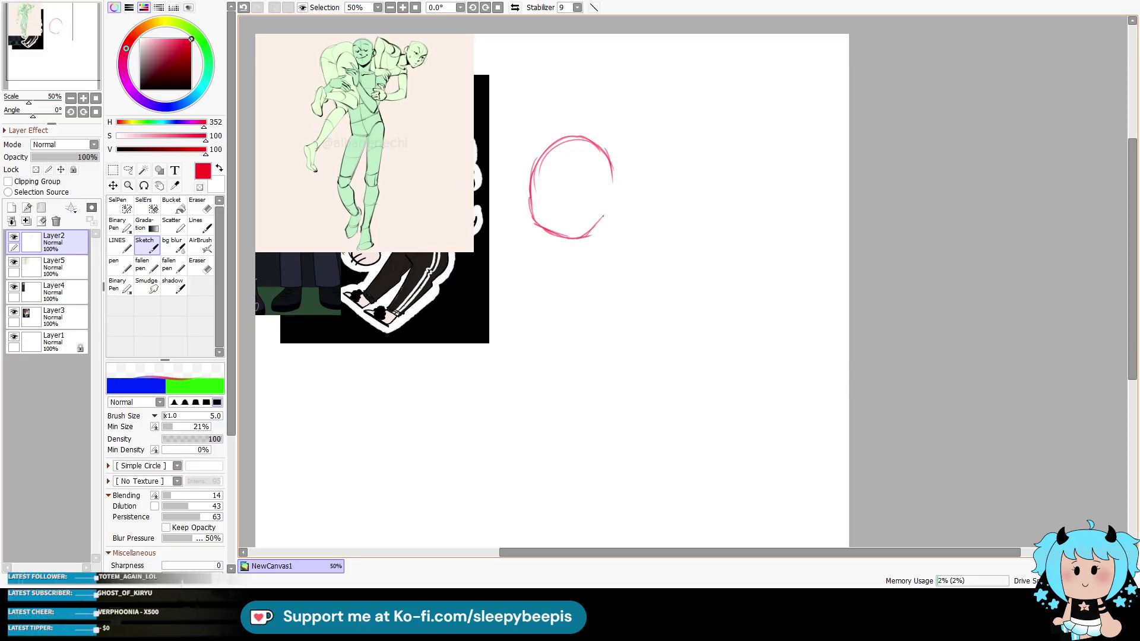
drag(611, 169, 598, 221)
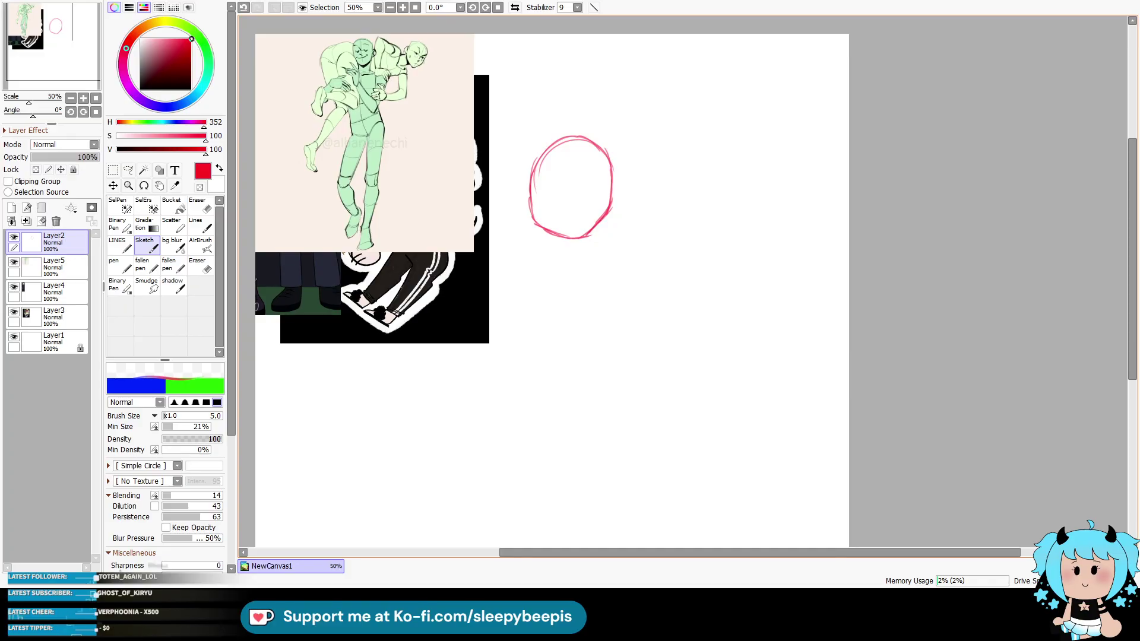
drag(527, 205, 575, 238)
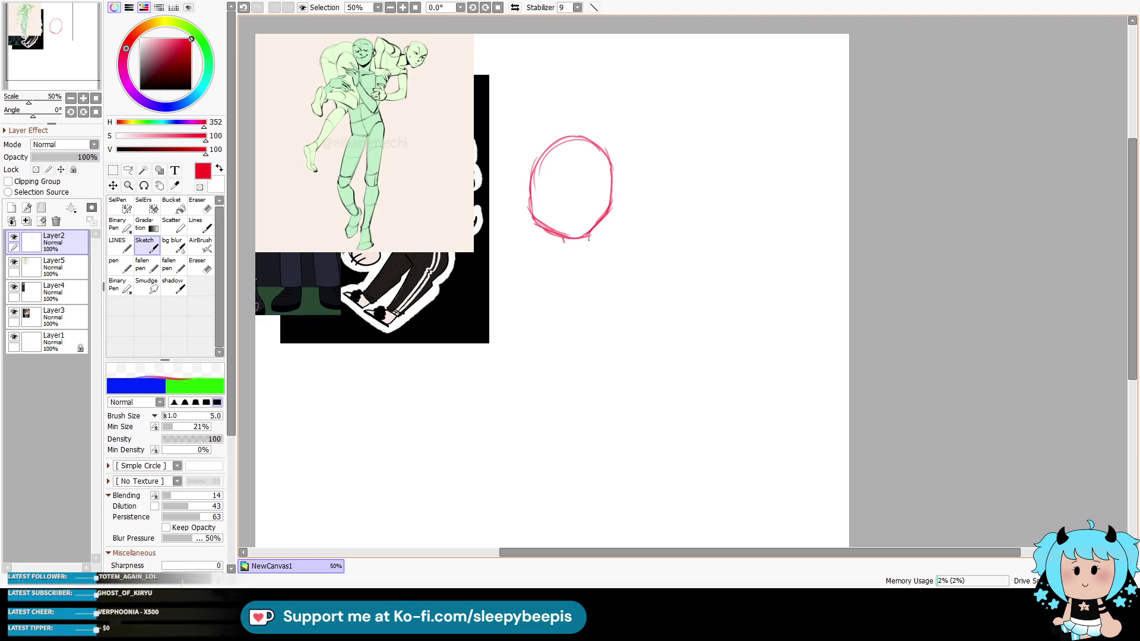
drag(562, 240, 603, 224)
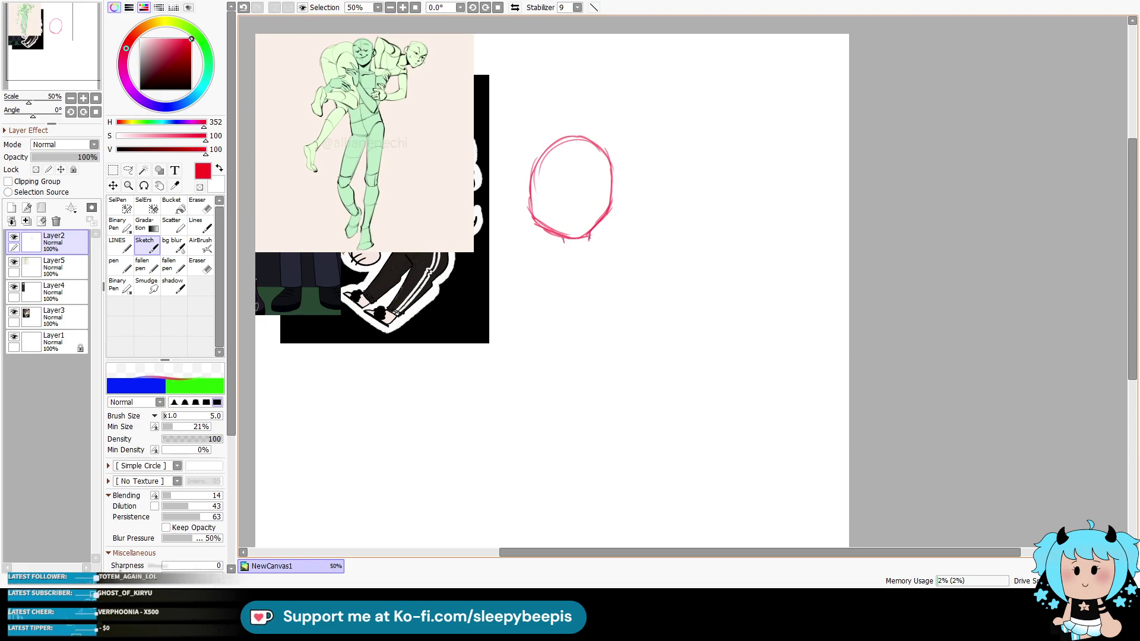
Step: Sketch the shoulder lines and both sides of the torso below the head, undoing the unwanted lower strokes
drag(597, 238, 628, 247)
key(ctrl+z)
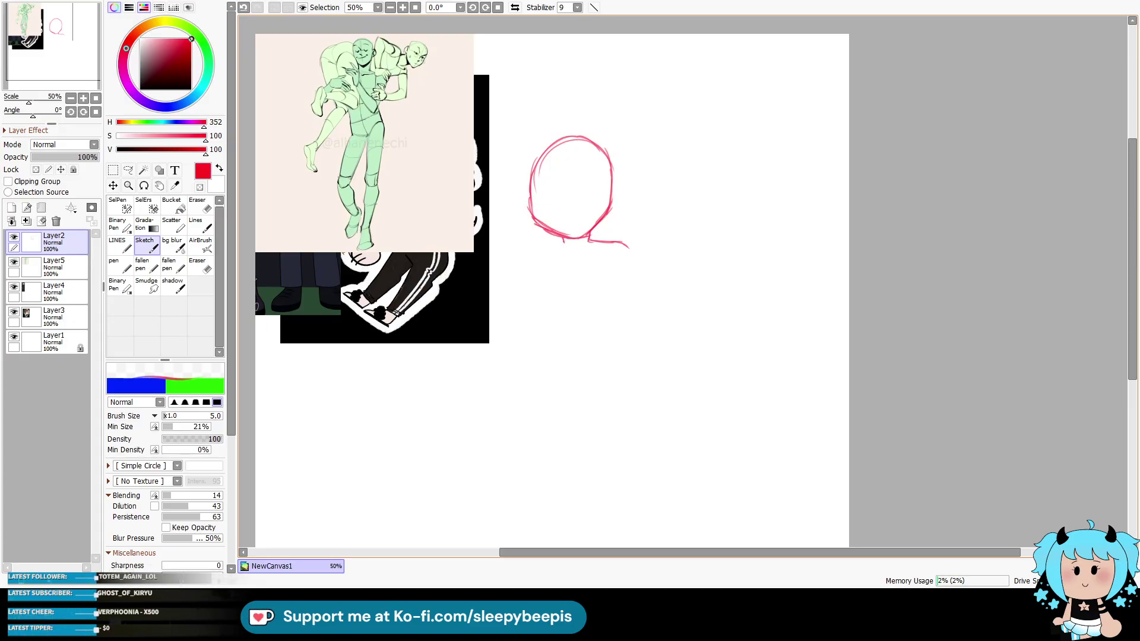
mouse_move(564, 240)
mouse_down()
mouse_move(532, 252)
mouse_move(553, 353)
mouse_up()
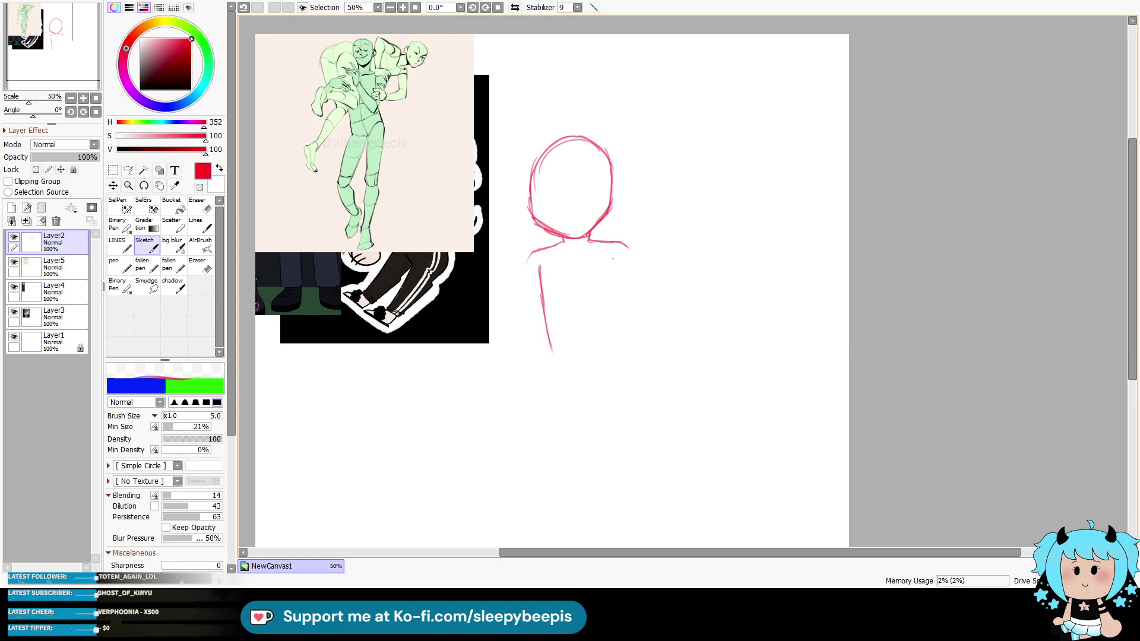
drag(614, 275, 622, 415)
drag(620, 367, 617, 438)
key(ctrl+z)
key(ctrl+z)
key(ctrl+z)
key(ctrl+z)
key(ctrl+z)
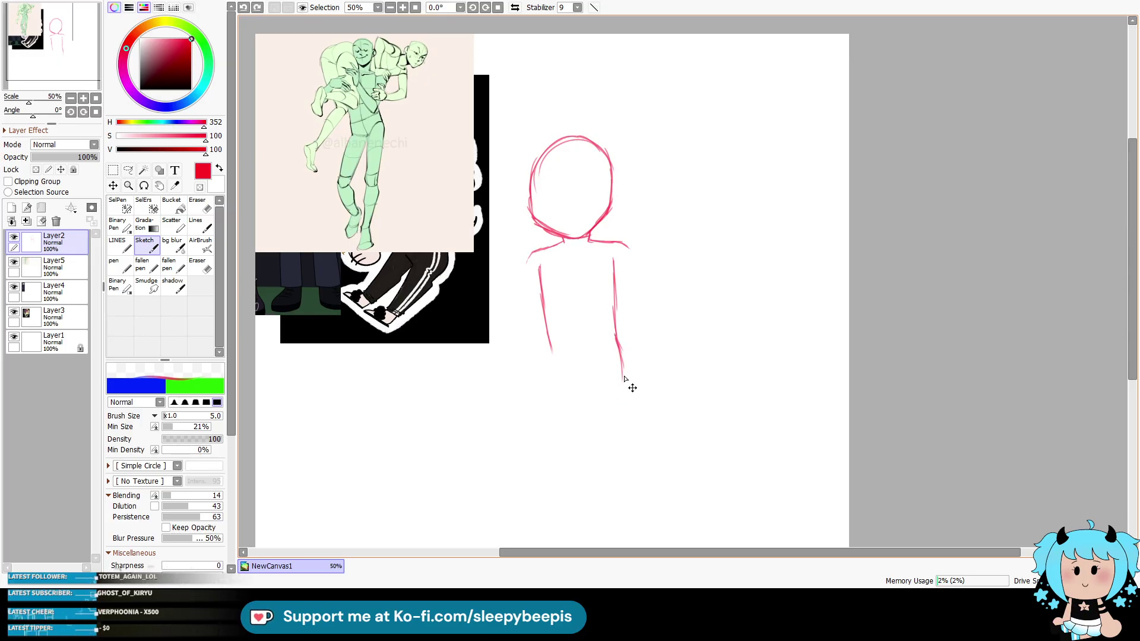
Step: Sketch the outer contours of the hips and both legs, plus a short crotch line between them
drag(616, 329, 634, 502)
drag(629, 449, 637, 516)
drag(631, 469, 636, 516)
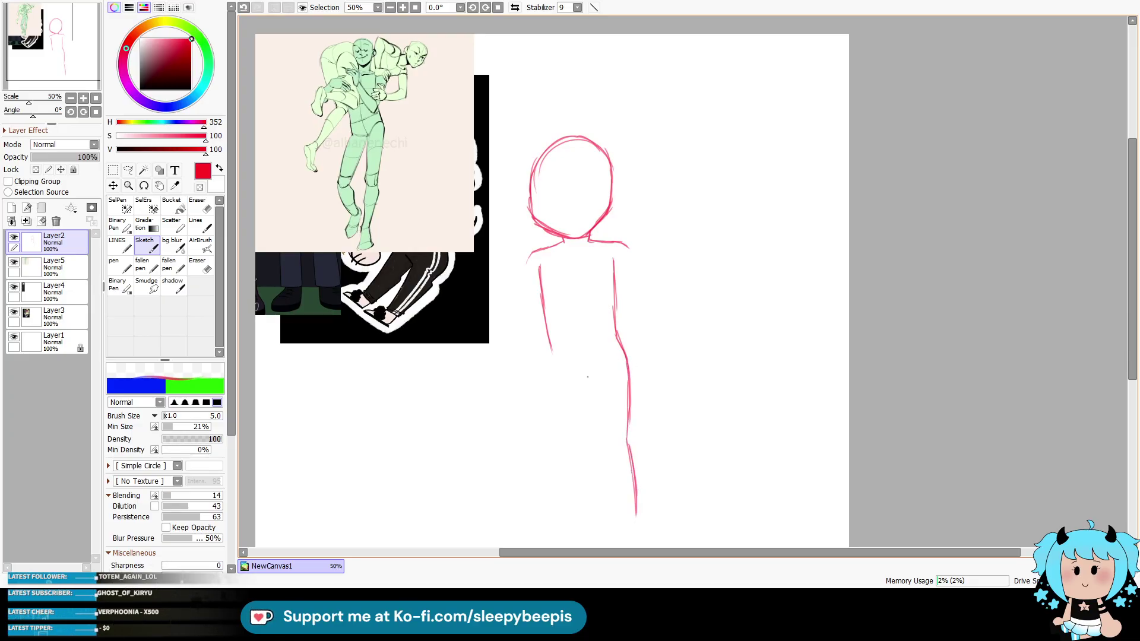
drag(572, 376, 599, 373)
drag(552, 333, 537, 416)
mouse_move(548, 364)
mouse_down()
mouse_move(538, 457)
mouse_move(561, 544)
mouse_up()
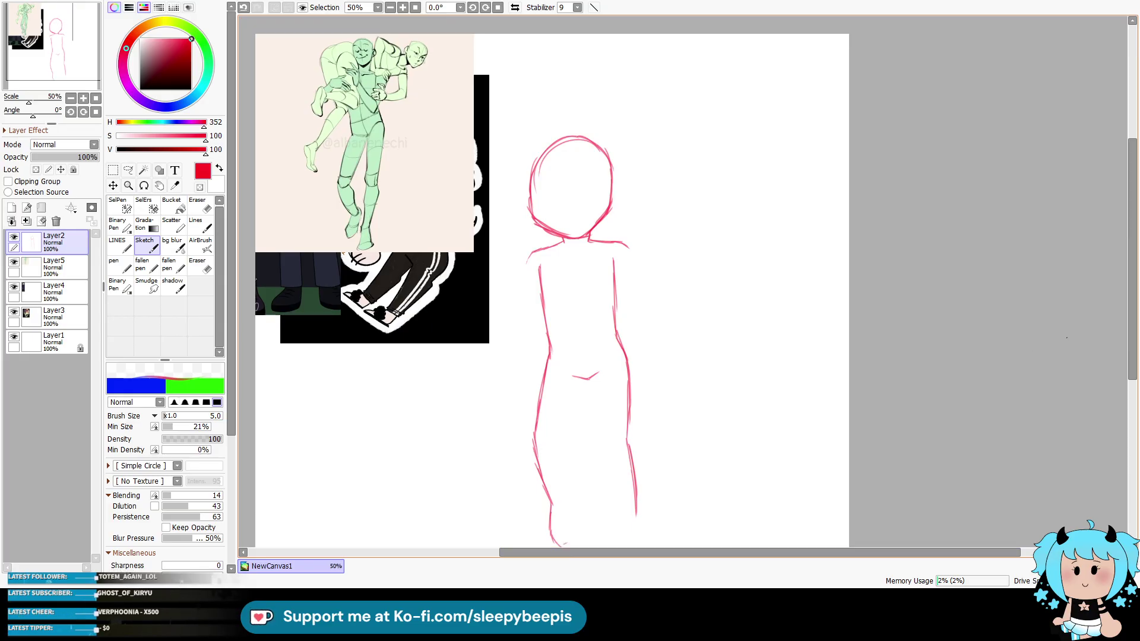
Step: Sketch the inner leg lines down from the crotch and outline both feet
scroll(1127, 356, down, 1)
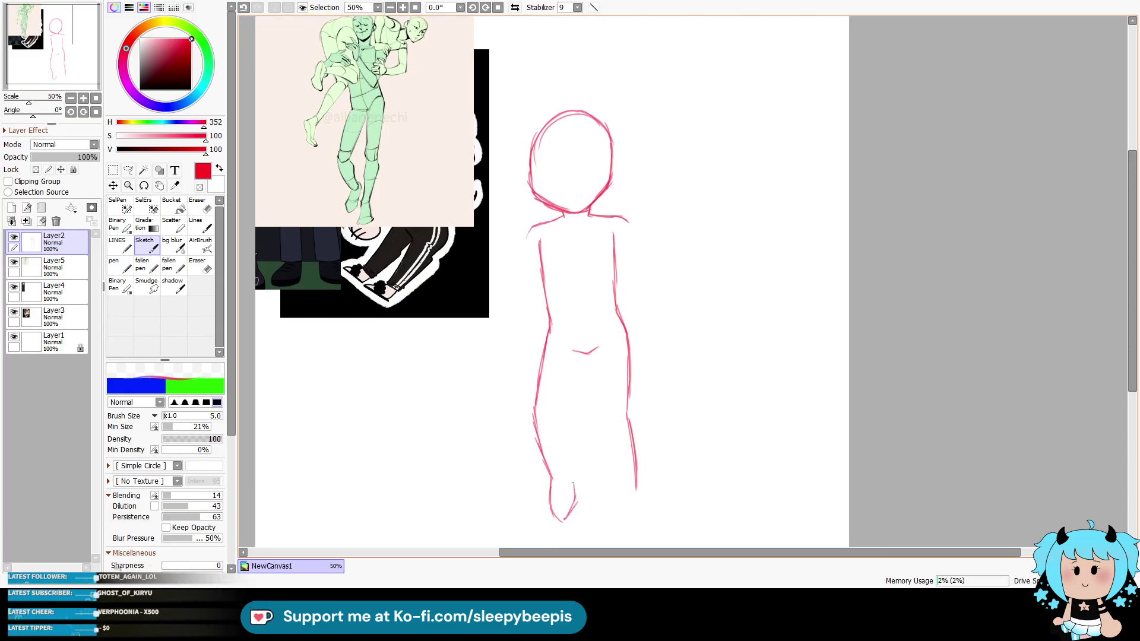
mouse_move(585, 355)
mouse_down()
mouse_move(566, 416)
mouse_move(567, 472)
mouse_up()
key(ctrl+z)
key(ctrl+z)
drag(567, 407, 571, 474)
mouse_move(588, 353)
mouse_down()
mouse_move(612, 527)
mouse_move(643, 511)
mouse_up()
drag(551, 483, 556, 518)
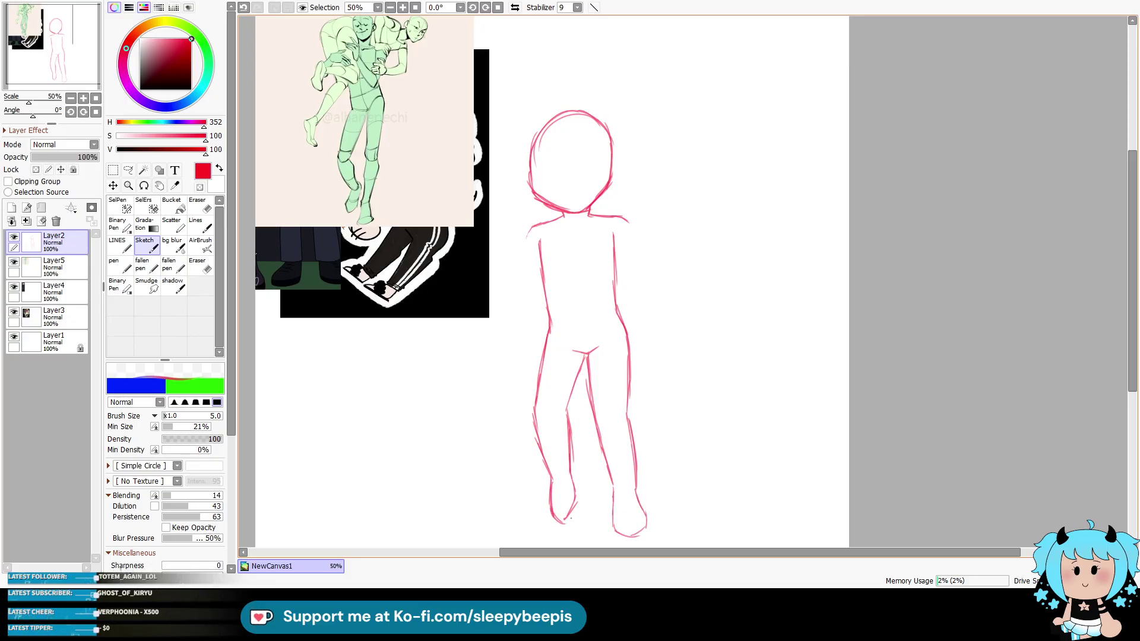
Step: Erase the bent leg on the figure's left side and redraw it straighter, including its foot and inner line
key(e)
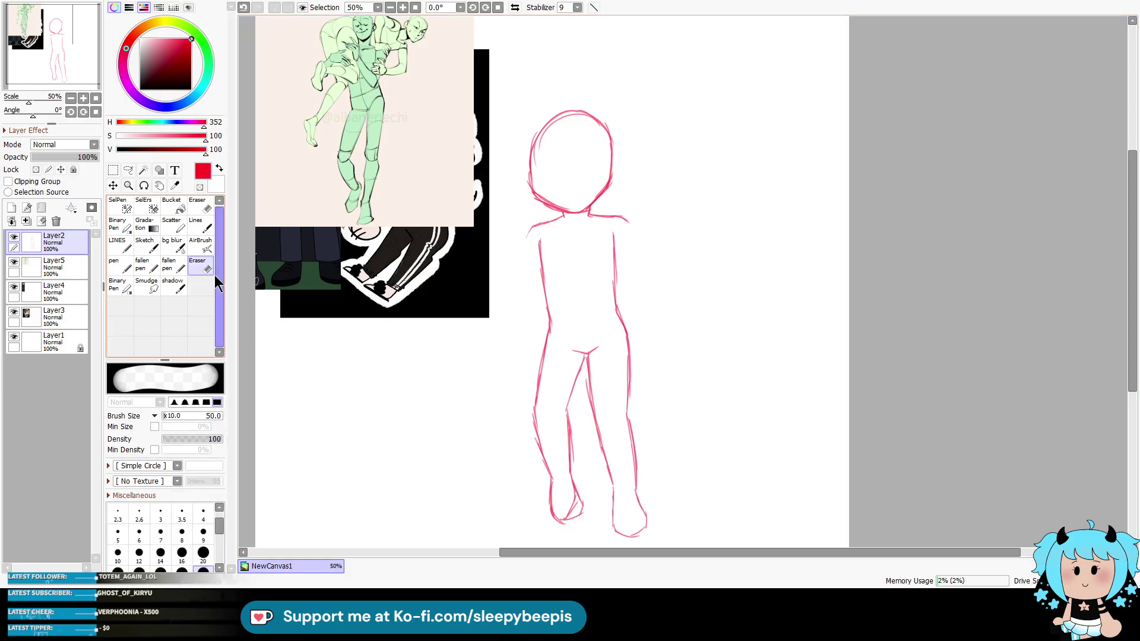
mouse_move(563, 379)
mouse_down()
mouse_move(582, 361)
mouse_move(572, 485)
mouse_move(553, 499)
mouse_move(564, 522)
mouse_move(545, 345)
mouse_move(539, 506)
mouse_up()
key(e)
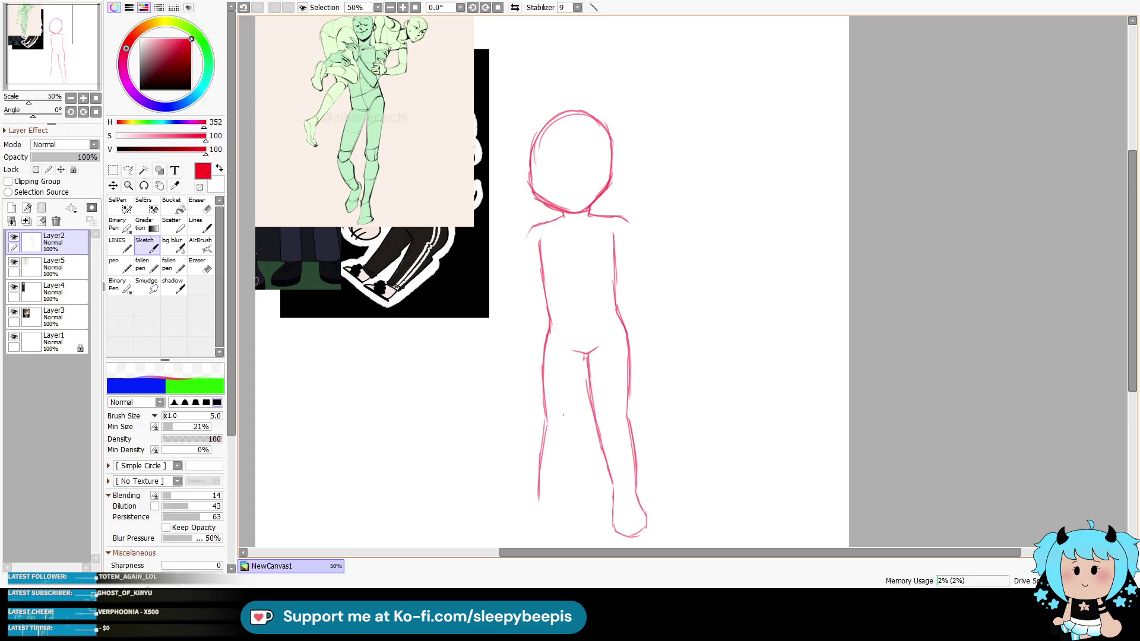
click(200, 265)
drag(545, 345, 537, 502)
click(144, 244)
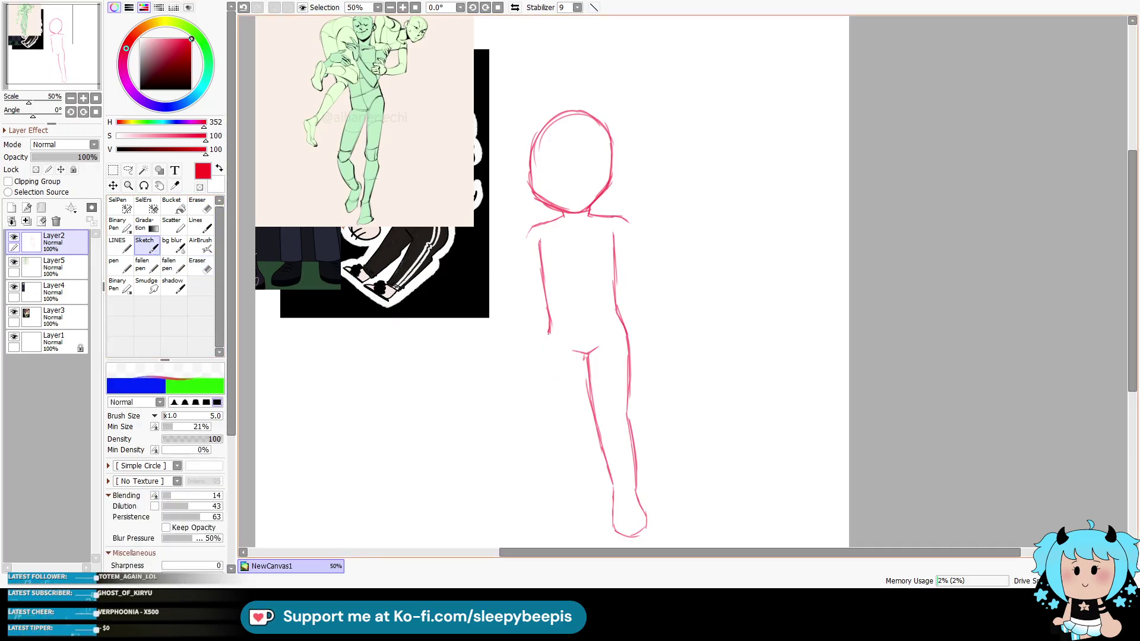
mouse_move(539, 332)
mouse_down()
mouse_move(538, 521)
mouse_move(556, 545)
mouse_move(581, 530)
mouse_up()
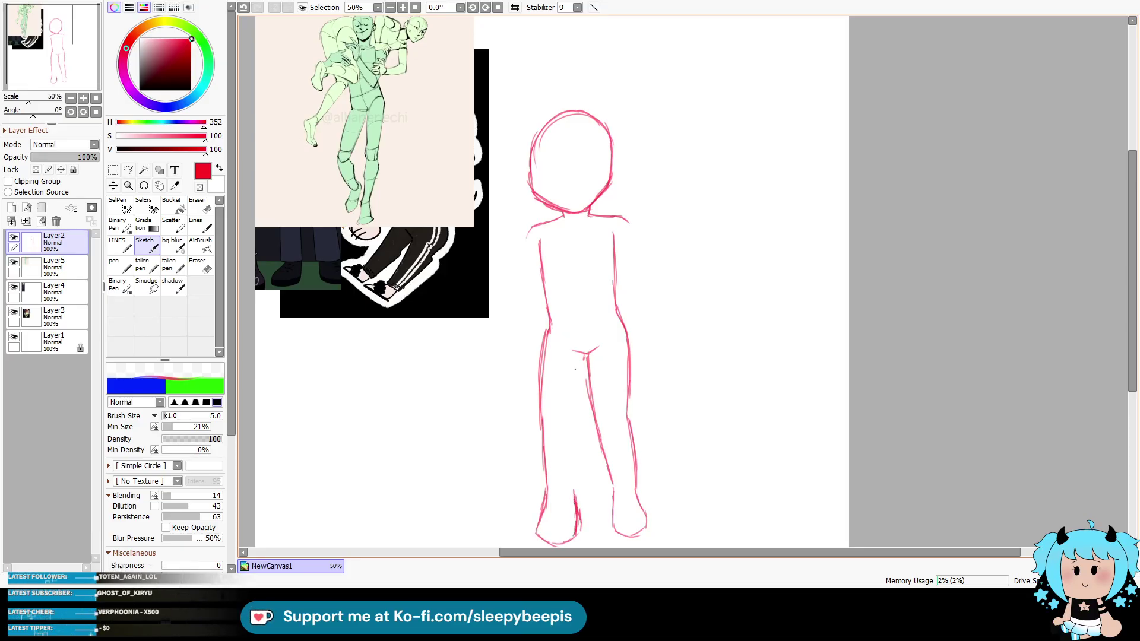
drag(584, 358, 573, 497)
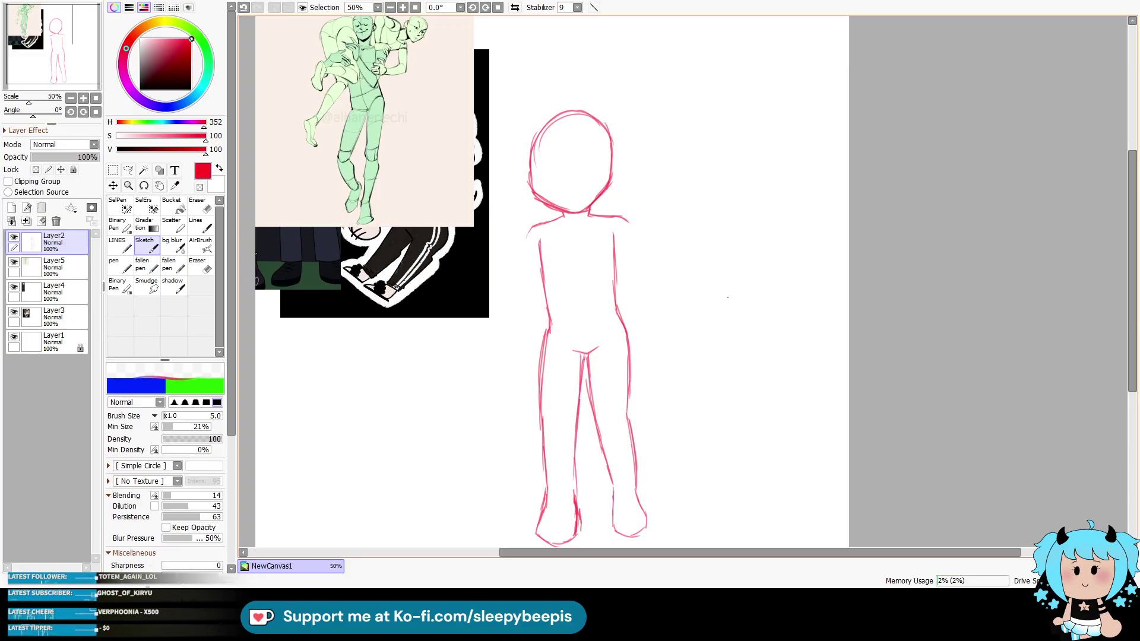
Step: Erase the crotch mark and rough inner foot lines, and redraw them as a flatter crotch curve and a cleaner ankle line
click(200, 266)
drag(575, 353, 596, 363)
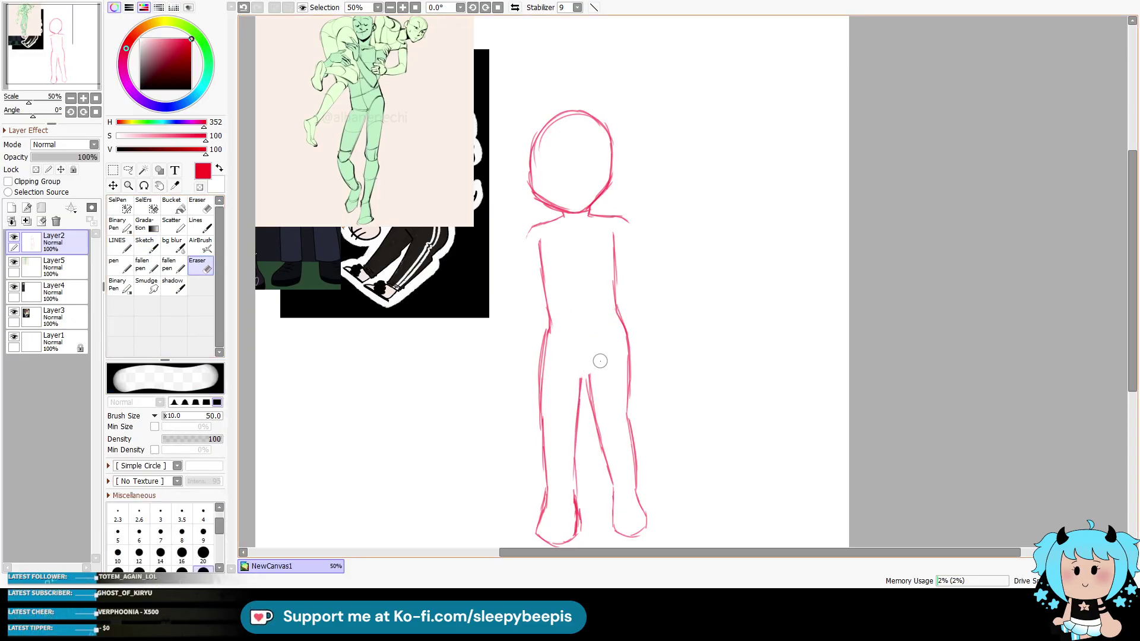
drag(575, 493, 578, 528)
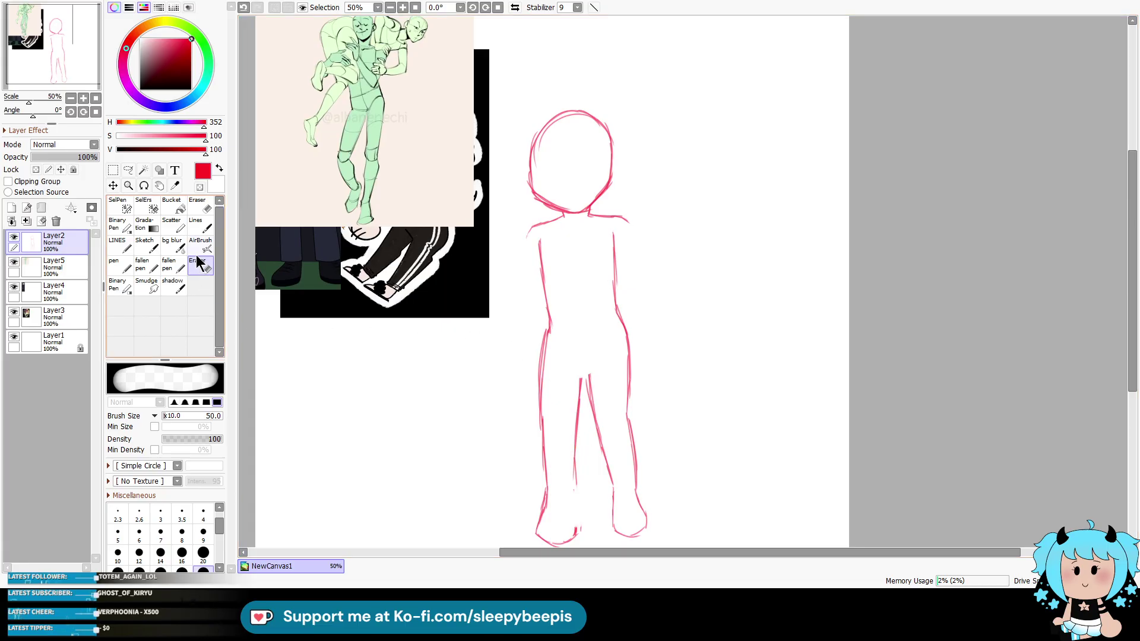
click(145, 245)
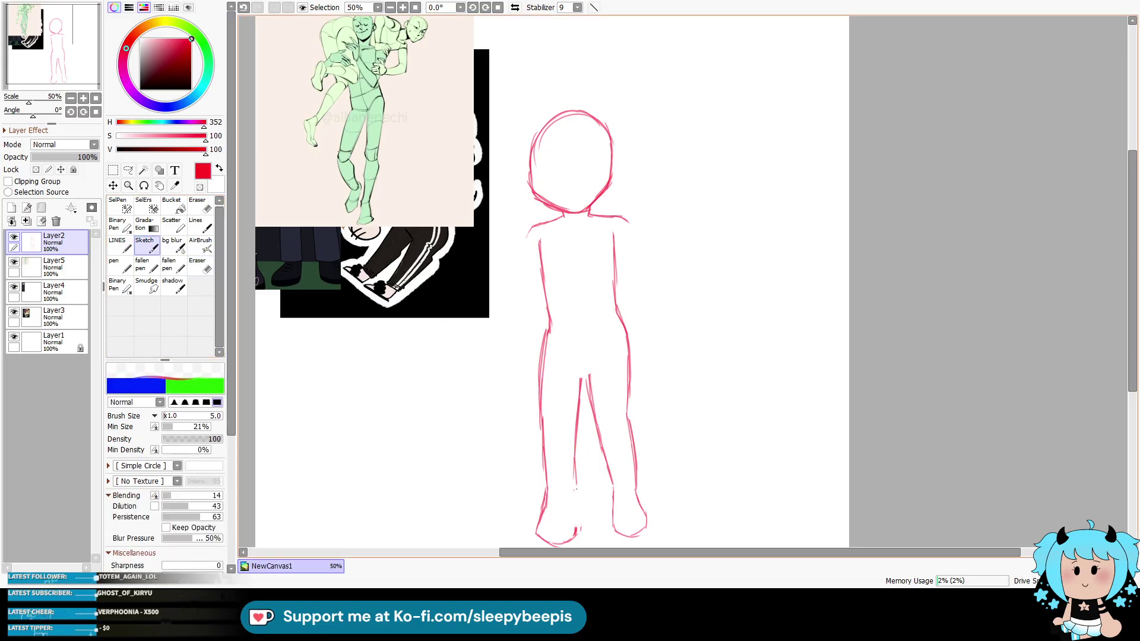
drag(573, 493, 576, 529)
key(ctrl+z)
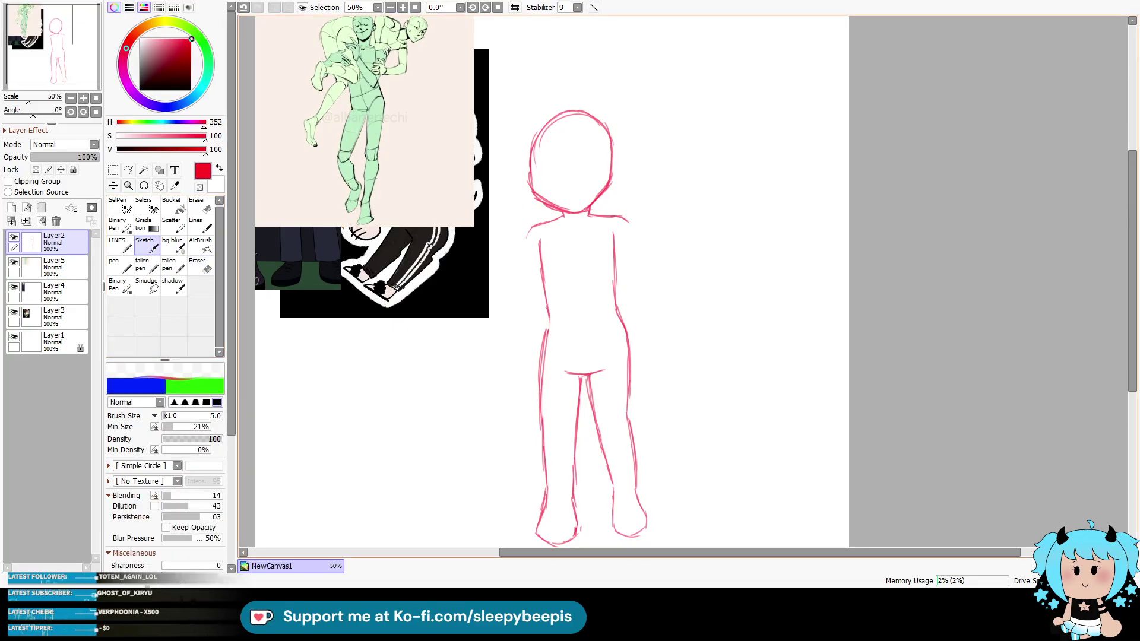
Step: Smooth the waist-to-hip line on the figure's left side, and erase and redraw the waist, hip and outer leg on its right side
drag(549, 337, 552, 298)
click(200, 266)
drag(615, 286, 628, 359)
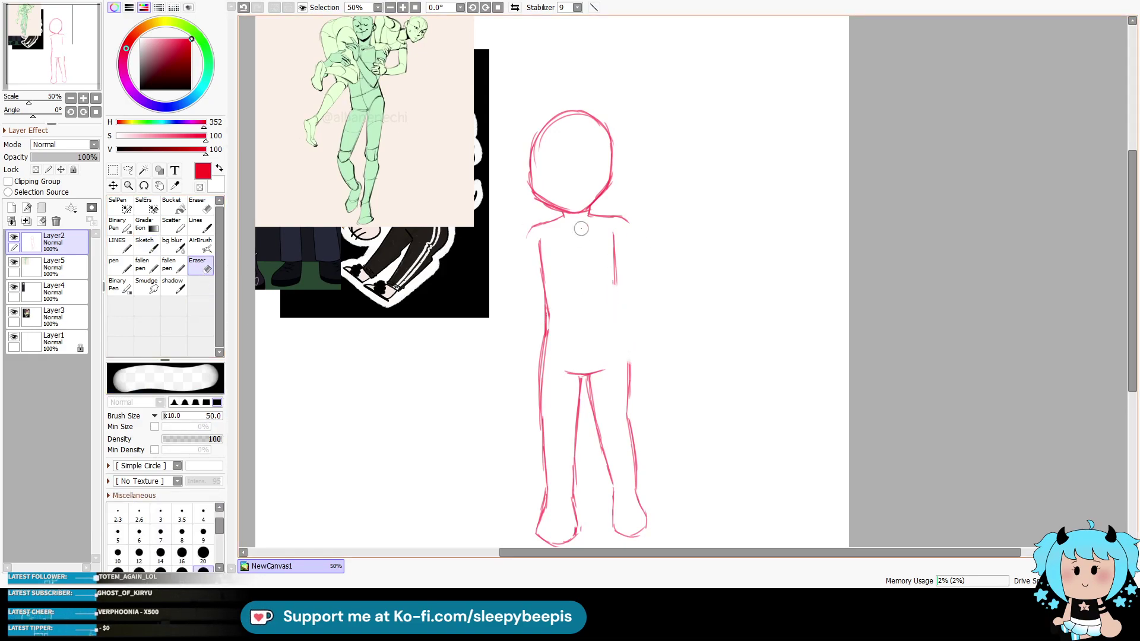
click(154, 253)
drag(614, 267, 630, 444)
key(e)
click(154, 251)
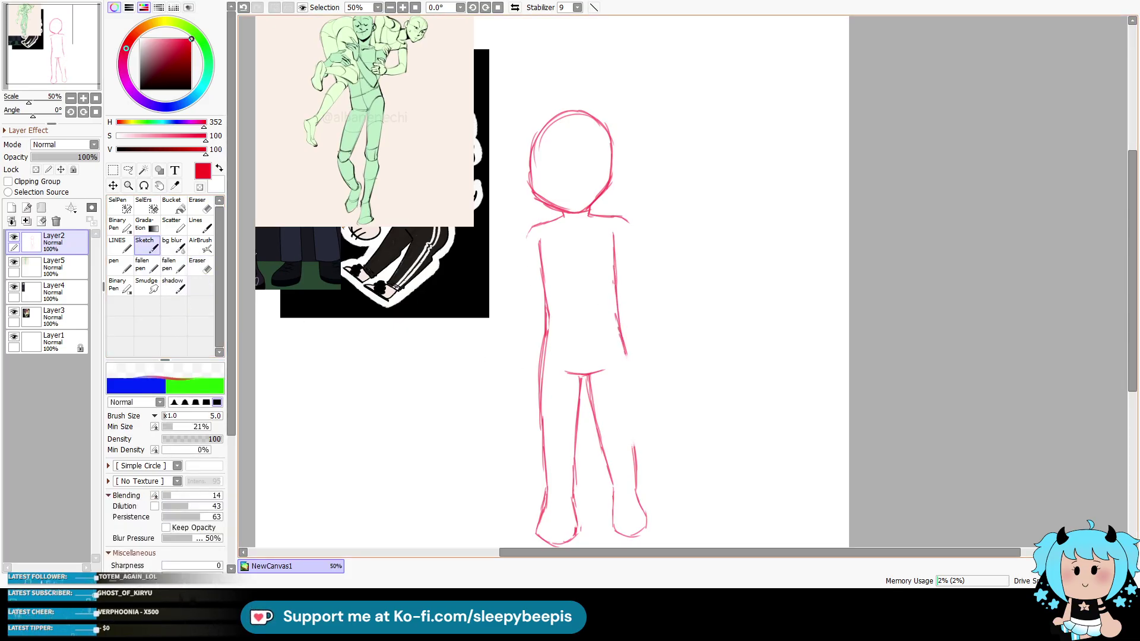
drag(624, 352, 639, 493)
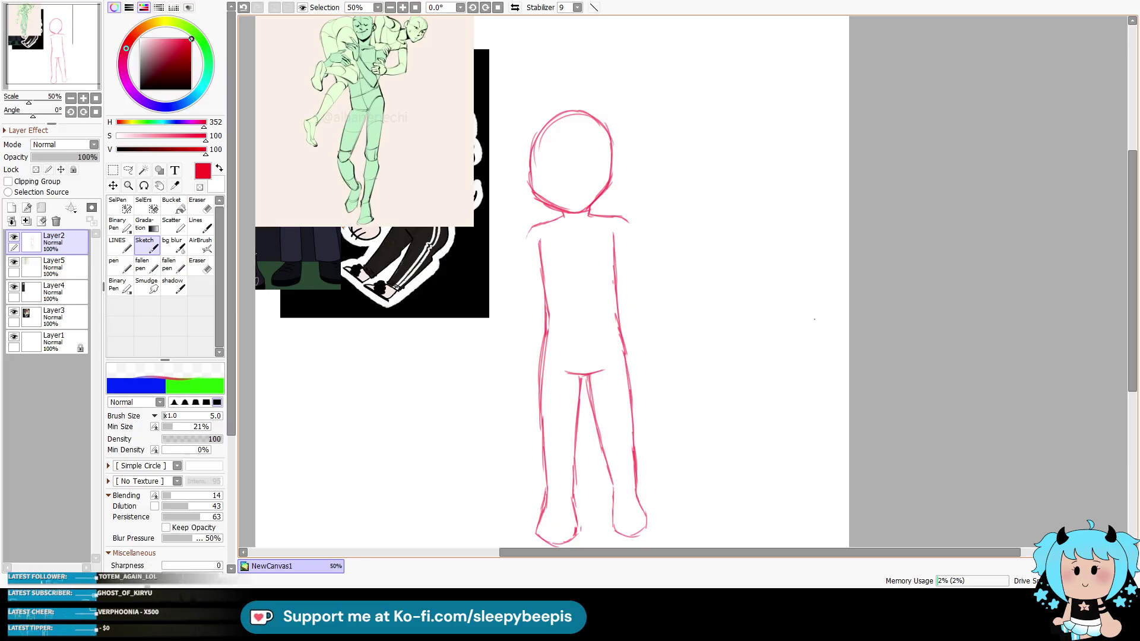
Step: Move the body sketch up and to the right on the canvas, farther from the reference images
click(113, 185)
mouse_move(601, 318)
mouse_down()
mouse_move(681, 287)
mouse_move(662, 290)
mouse_up()
click(113, 171)
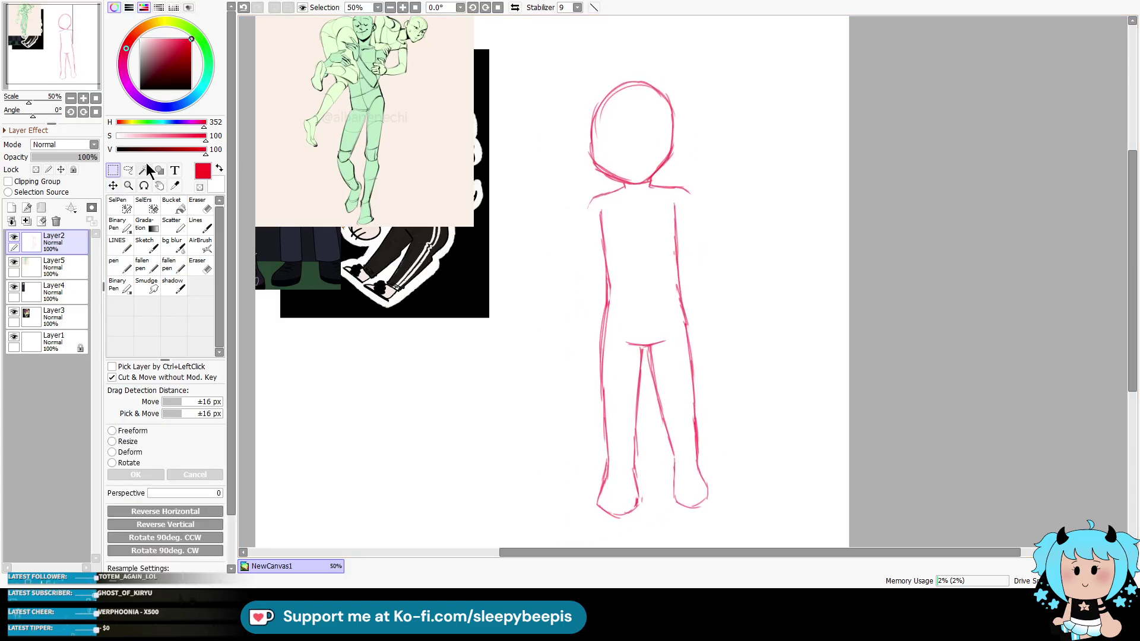
Step: Rotate the whole body sketch slightly clockwise so the figure leans, and apply the transform
click(128, 463)
drag(754, 415, 746, 427)
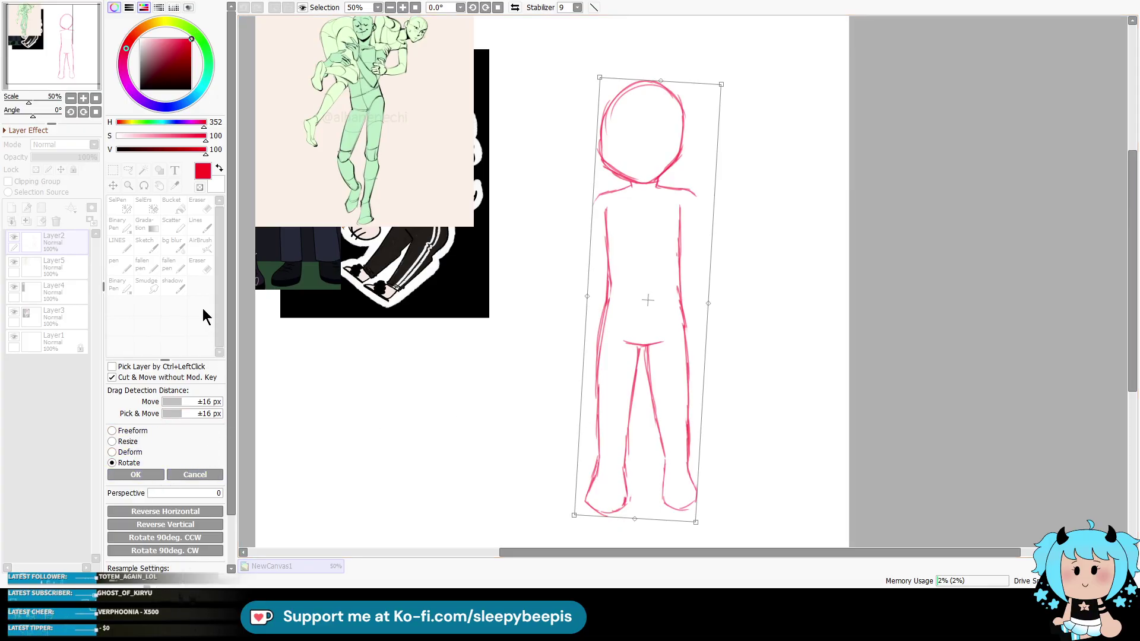
click(135, 475)
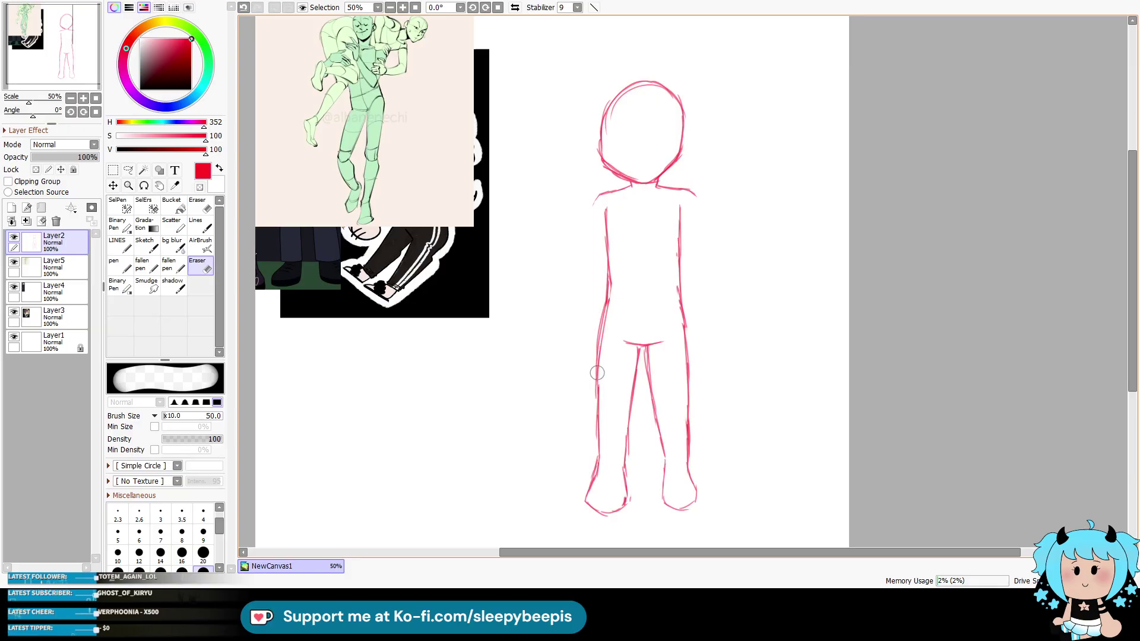
Step: Erase both of the figure's feet and redraw them longer and angled, with the toes pointing toward the reference images
mouse_move(601, 481)
mouse_down()
mouse_move(590, 470)
mouse_move(614, 473)
mouse_up()
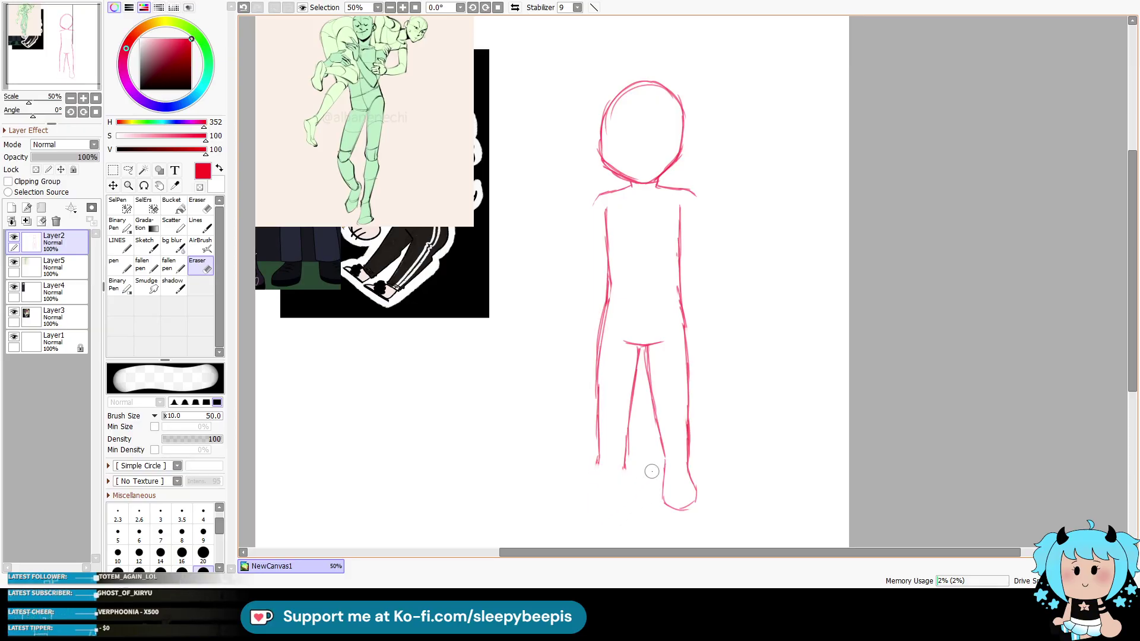
click(145, 244)
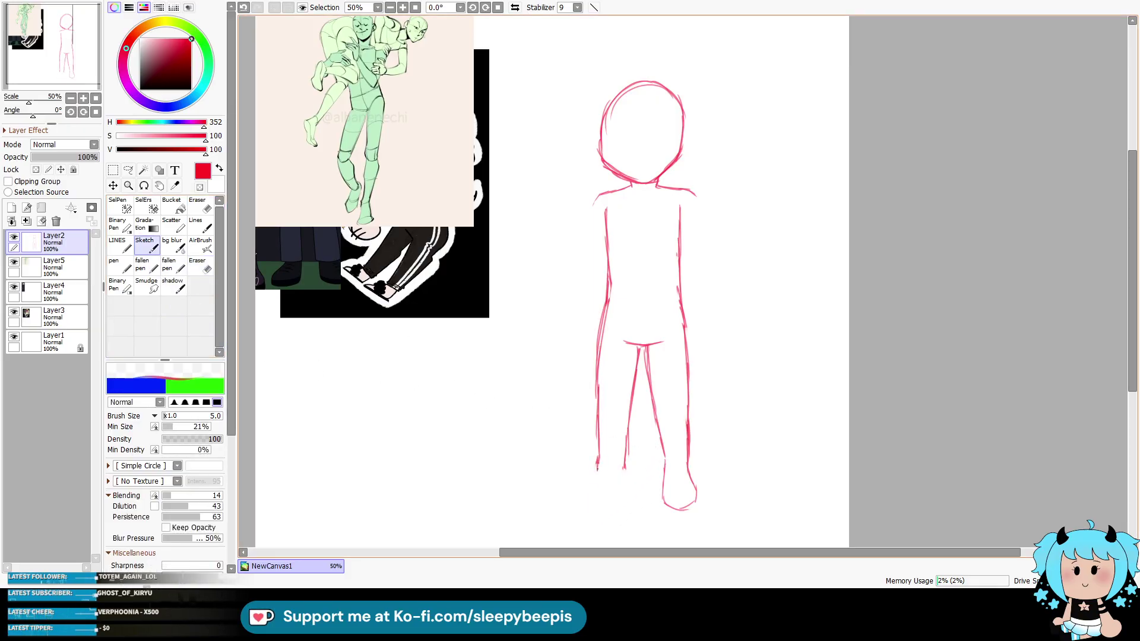
drag(597, 462, 571, 508)
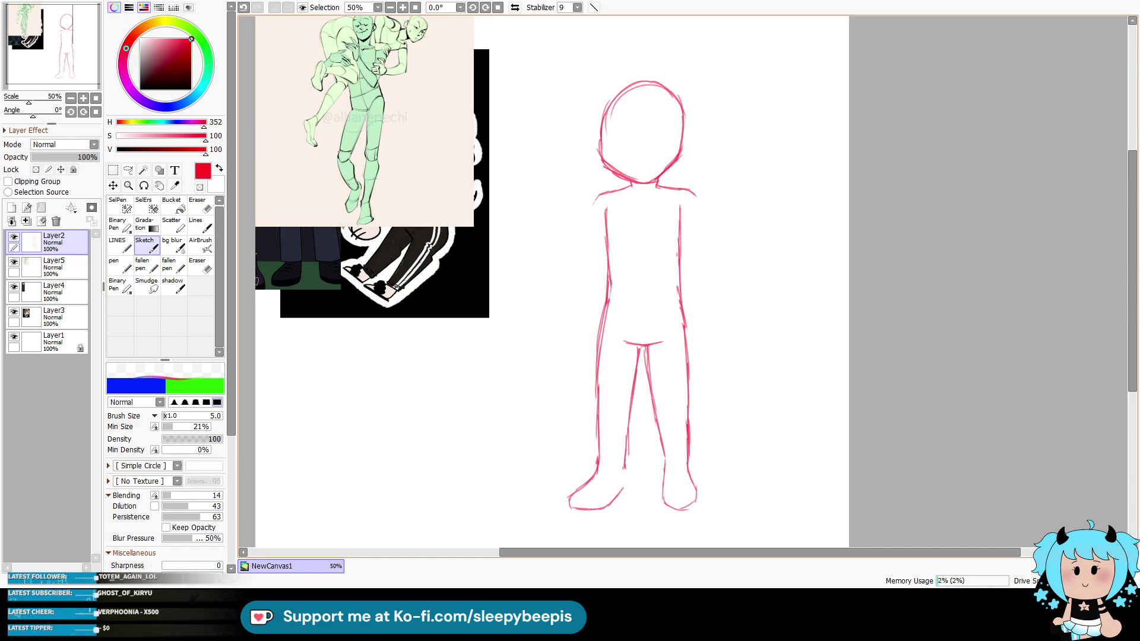
click(200, 264)
mouse_move(683, 496)
mouse_down()
mouse_move(674, 483)
mouse_move(691, 469)
mouse_up()
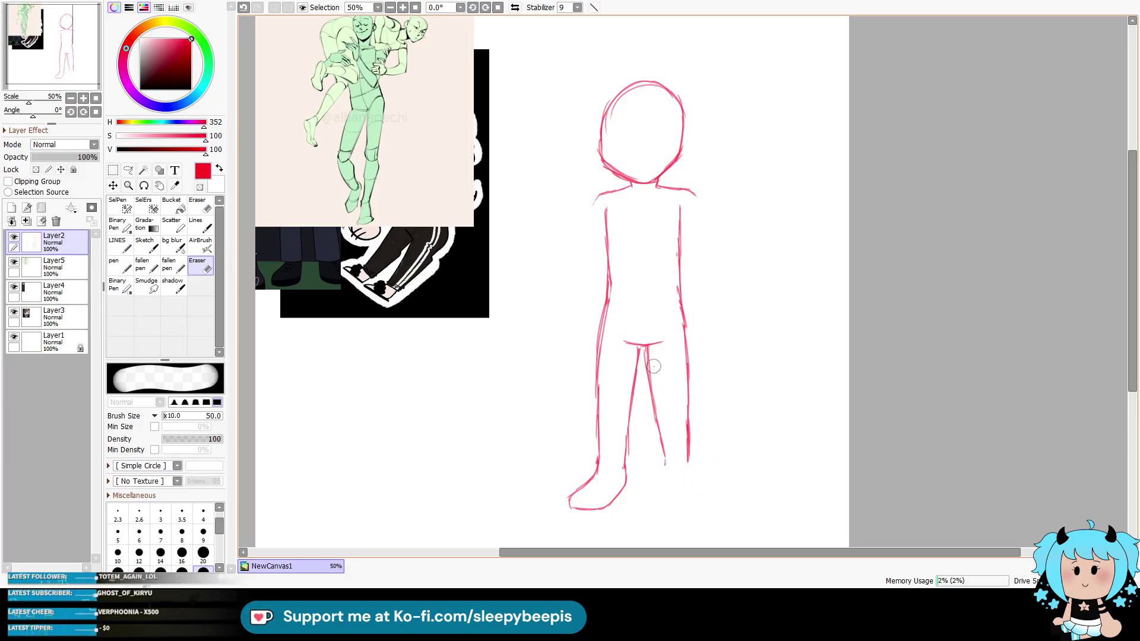
click(144, 244)
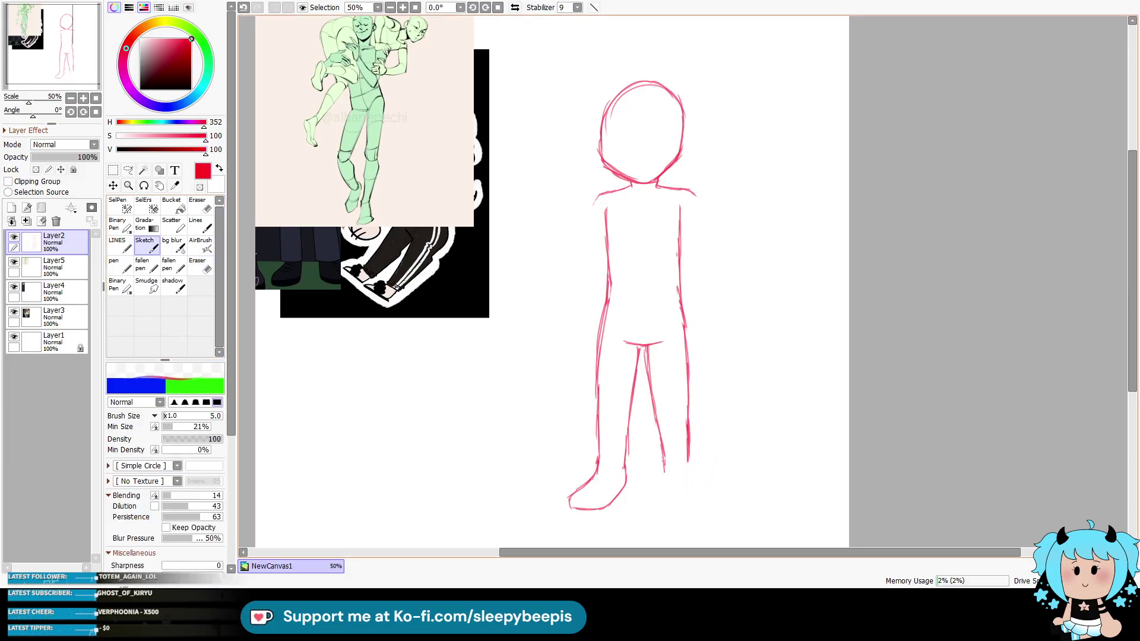
mouse_move(638, 504)
mouse_down()
mouse_move(646, 516)
mouse_move(684, 504)
mouse_up()
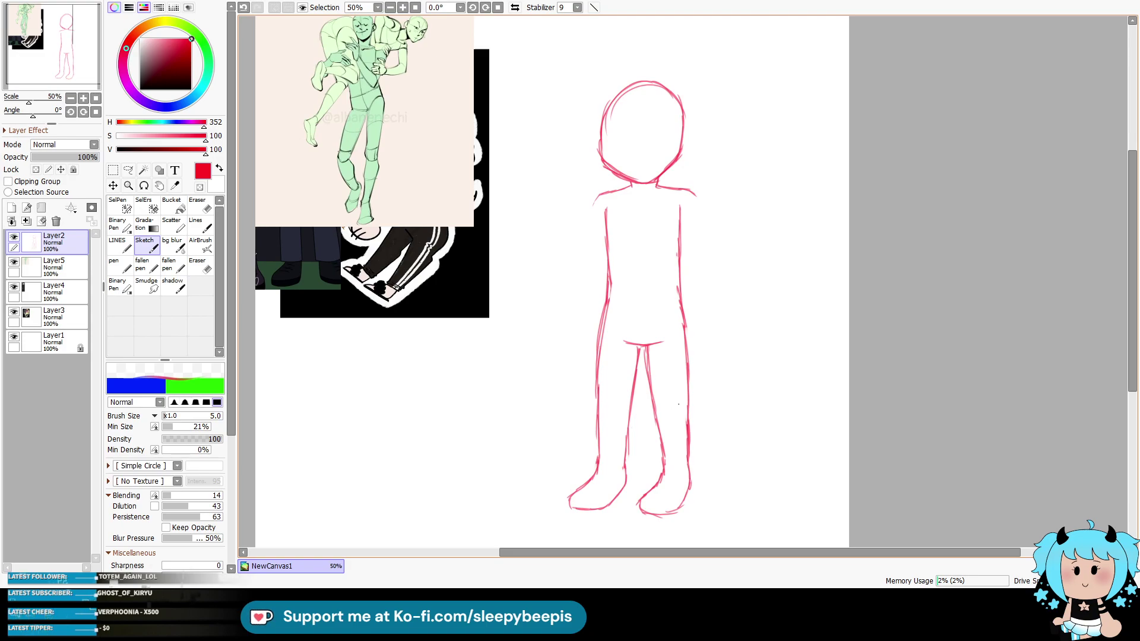
scroll(1112, 250, up, 3)
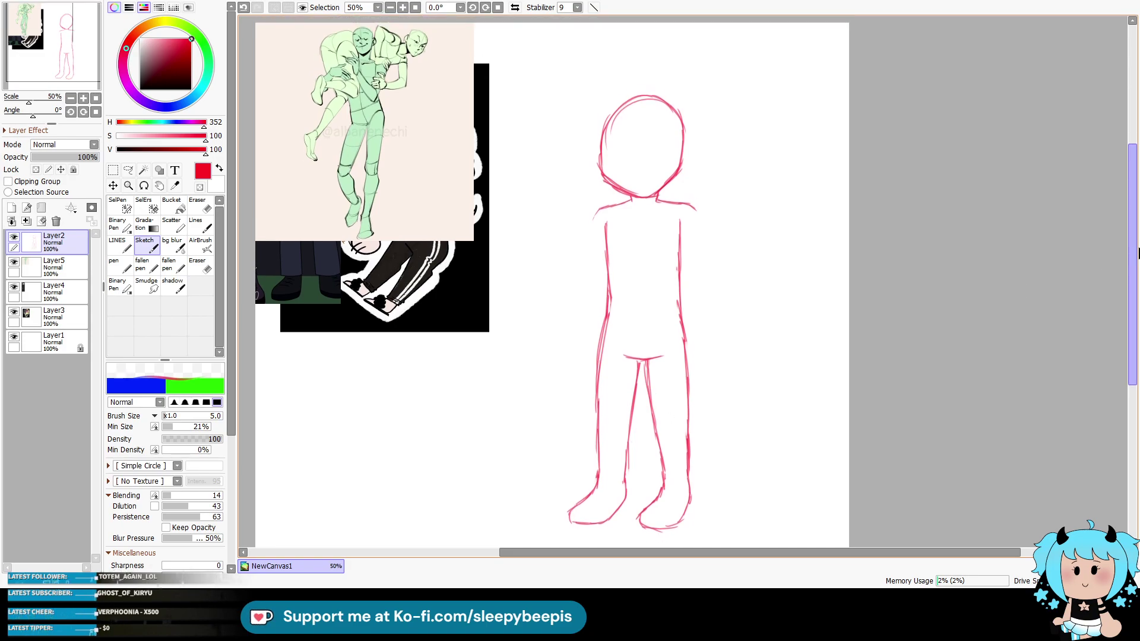
drag(601, 170, 565, 177)
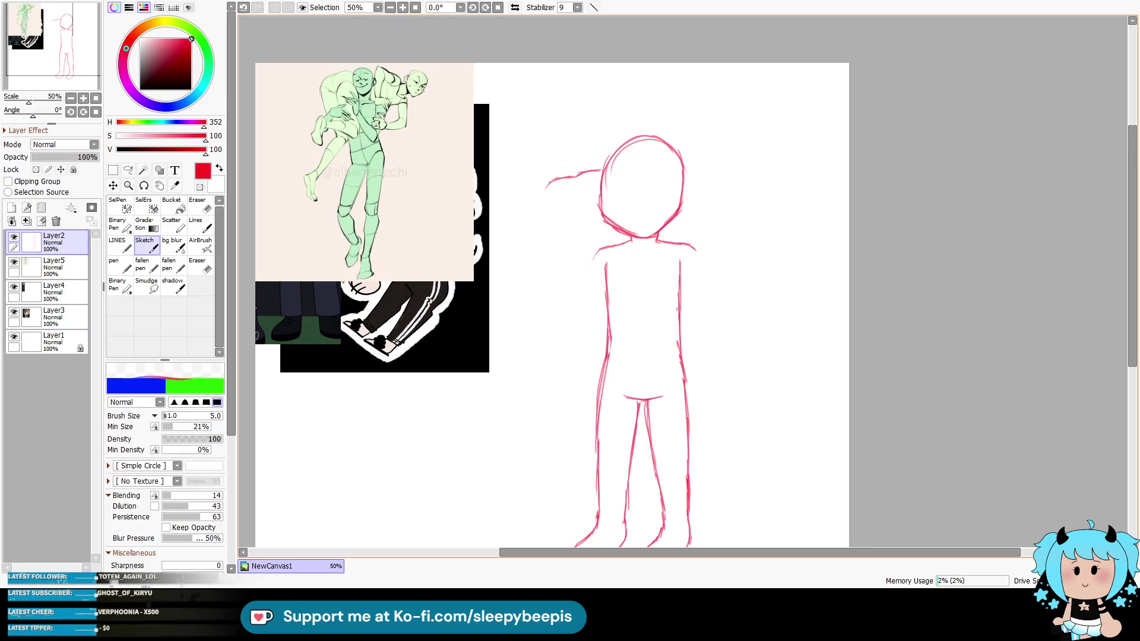
drag(546, 189, 539, 214)
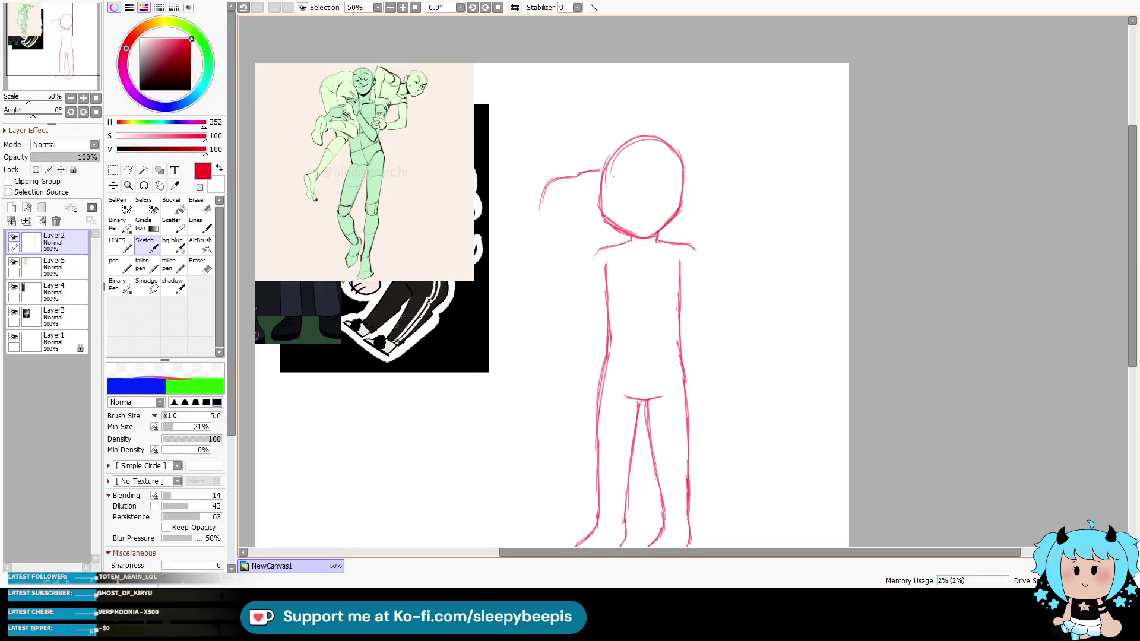
click(200, 265)
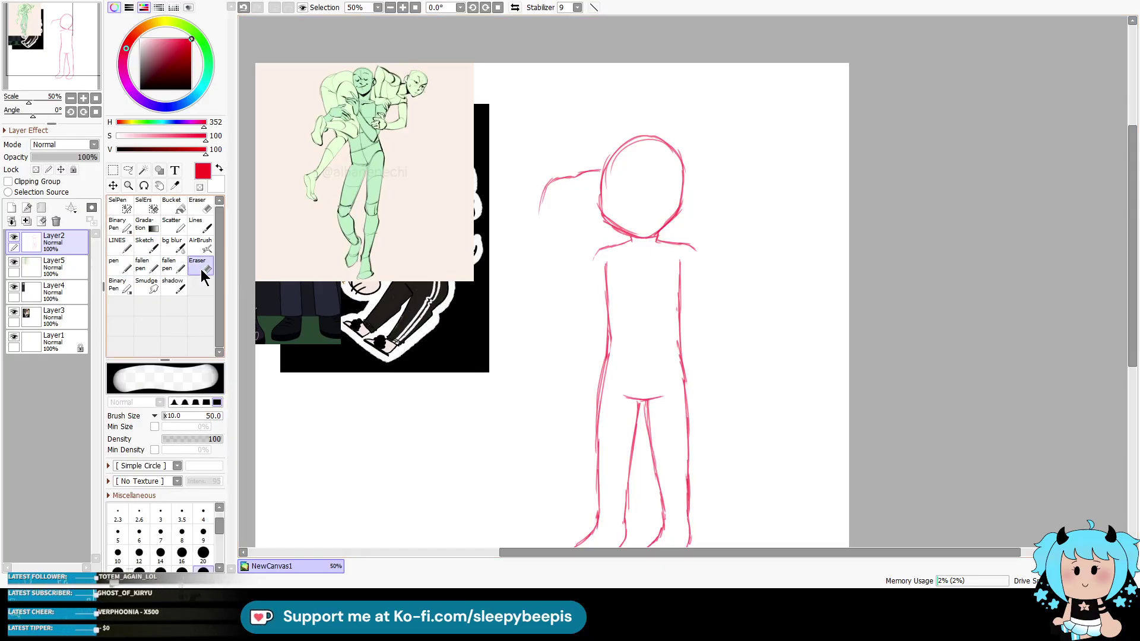
mouse_move(590, 167)
mouse_down()
mouse_move(559, 179)
mouse_move(534, 215)
mouse_up()
Step: Draw the carried figure's back and rounded hip as one curve extending from the head toward the reference images
click(145, 244)
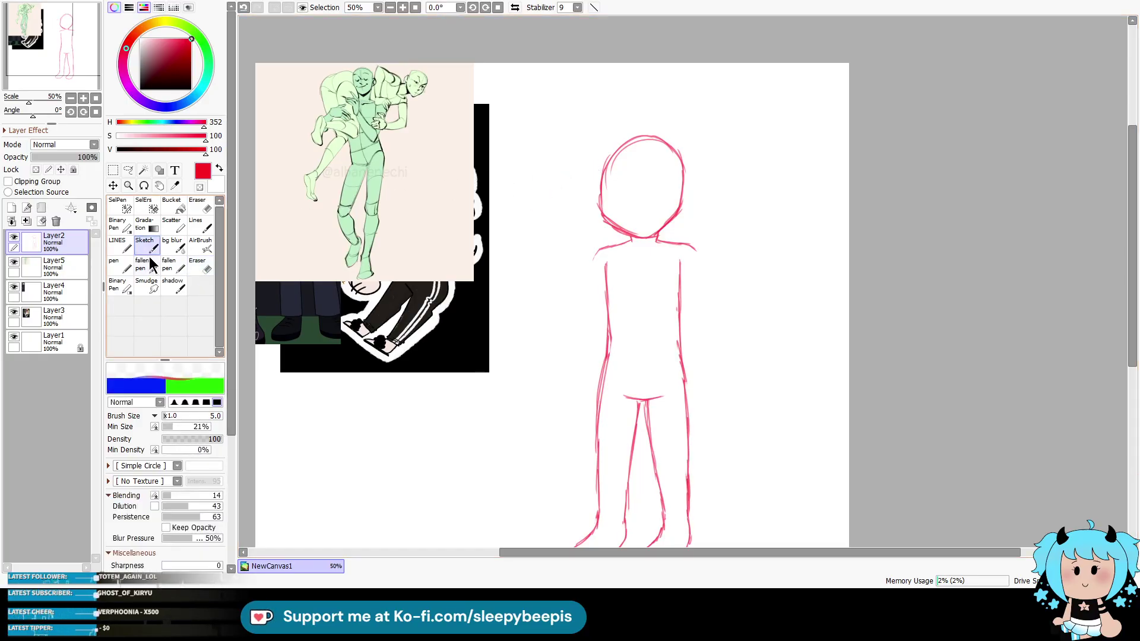
drag(599, 171, 554, 180)
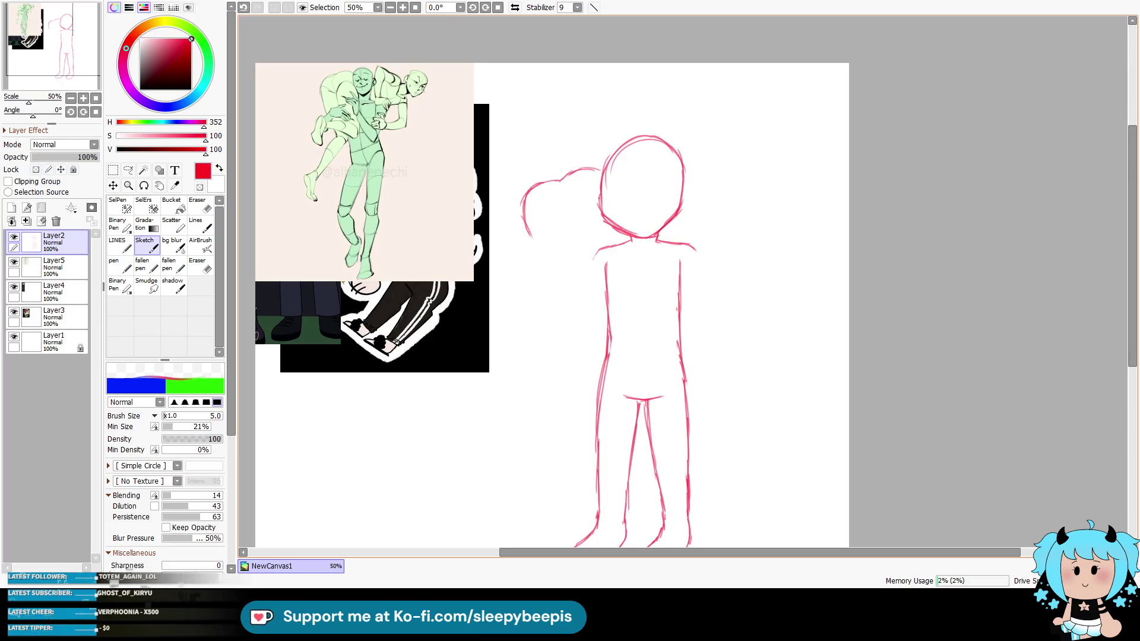
key(ctrl+z)
mouse_move(568, 214)
mouse_down()
mouse_move(575, 257)
mouse_move(552, 289)
mouse_move(563, 272)
mouse_up()
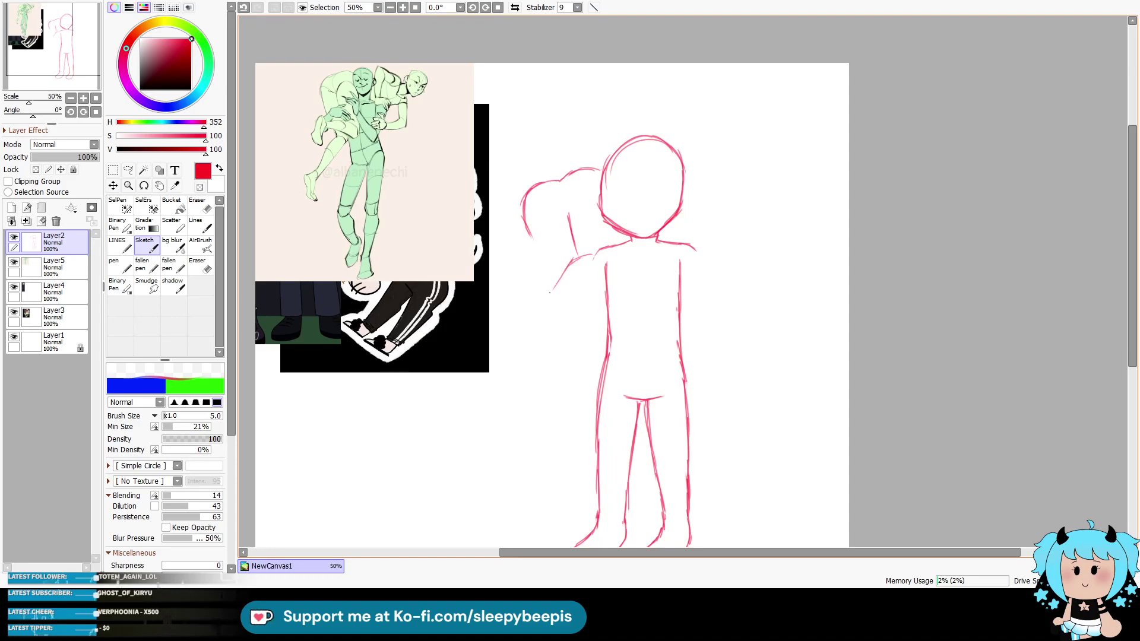
key(ctrl+z)
key(ctrl+z)
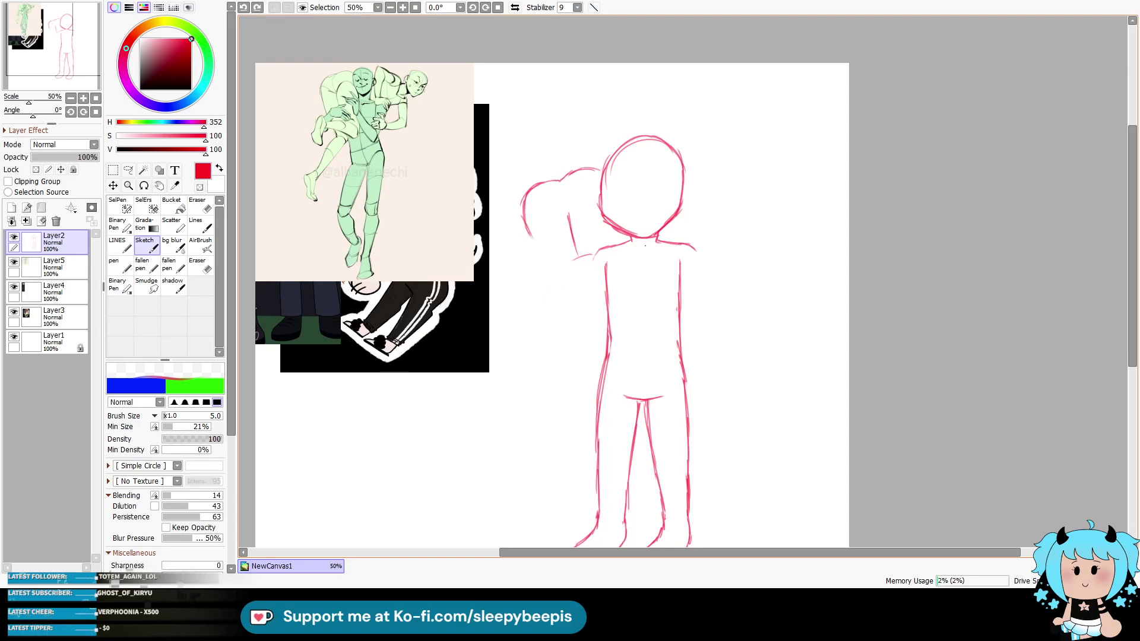
key(ctrl+z)
key(ctrl+z)
Step: Draw the carried figure's shoulder and hanging arm on the head's other side, with the hand resting on the standing figure's shoulder
click(686, 171)
key(ctrl+z)
mouse_move(721, 139)
mouse_down()
mouse_move(743, 151)
mouse_move(694, 140)
mouse_move(679, 230)
mouse_up()
key(ctrl+z)
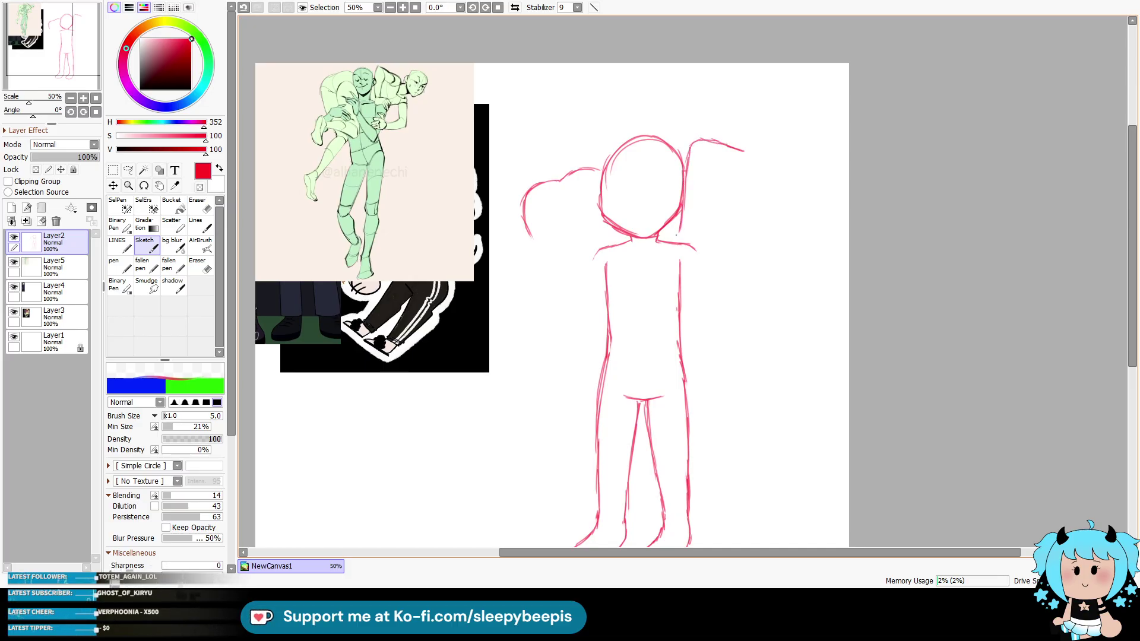
mouse_move(695, 231)
mouse_down()
mouse_move(707, 267)
mouse_move(713, 176)
mouse_move(733, 174)
mouse_up()
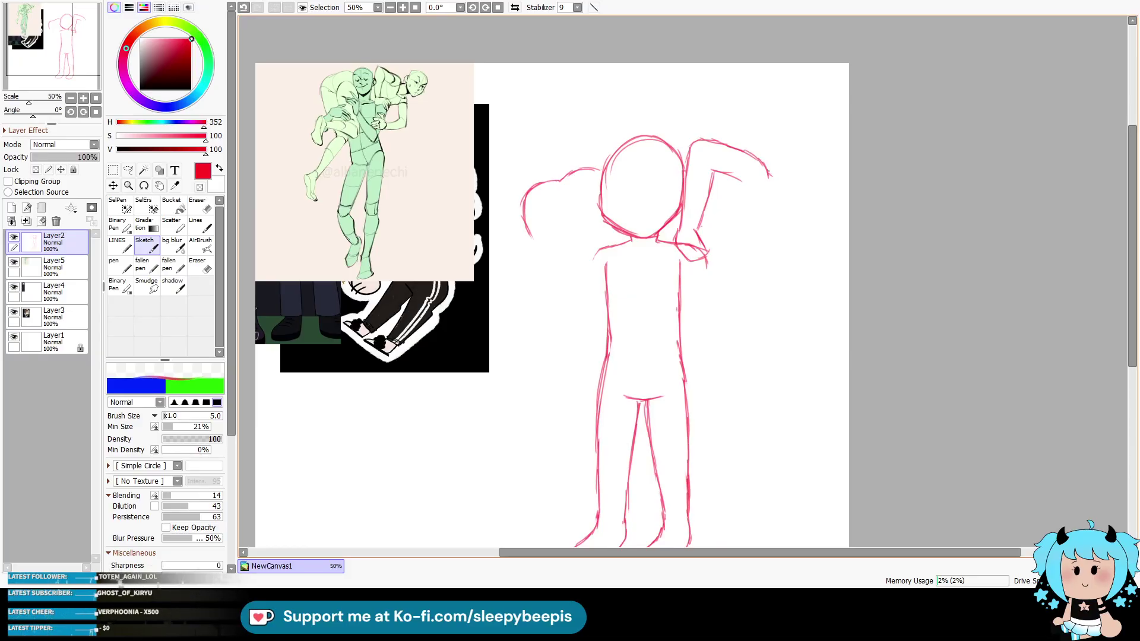
Step: Move the sketch left and slightly up, and draw a round head for the carried figure beyond its shoulder line
click(113, 185)
mouse_move(677, 378)
mouse_down()
mouse_move(616, 377)
mouse_move(625, 365)
mouse_up()
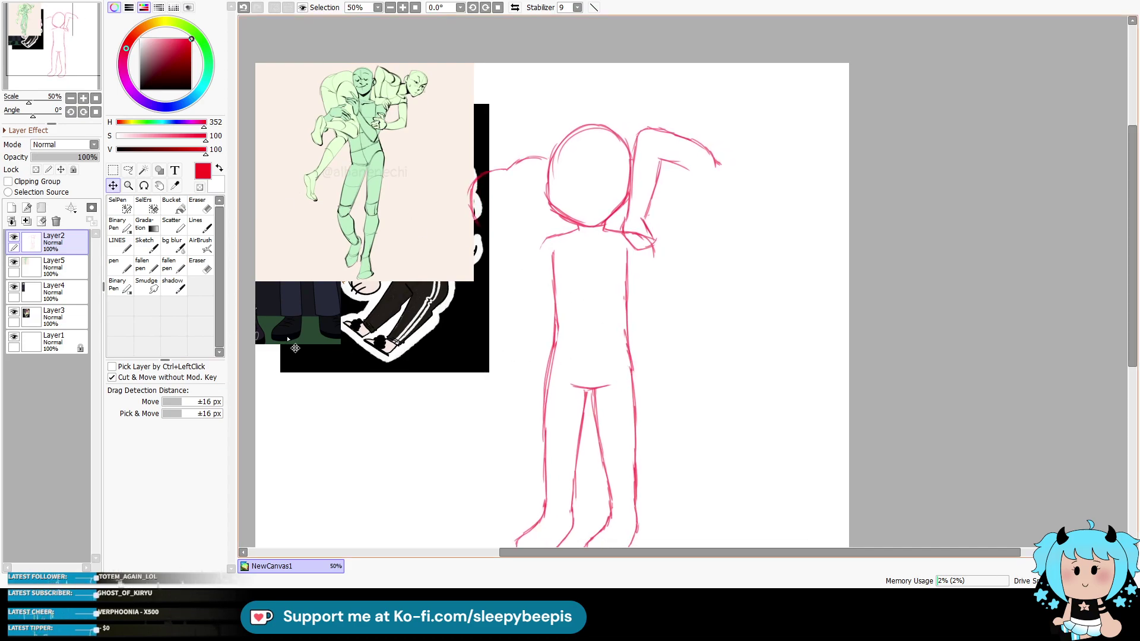
click(144, 249)
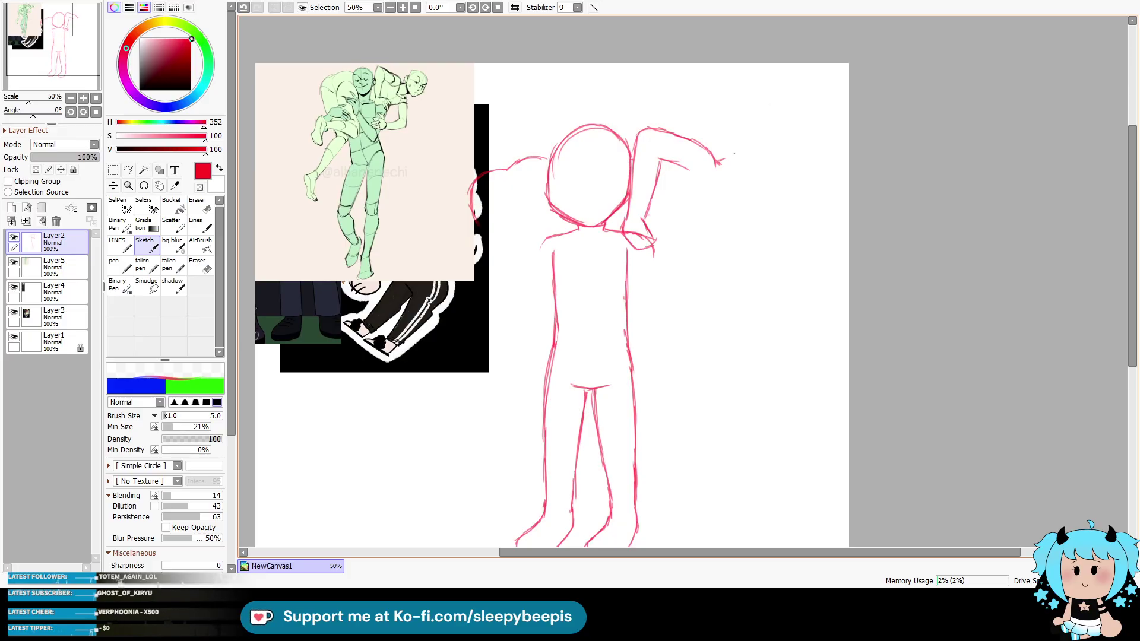
mouse_move(743, 90)
mouse_down()
mouse_move(811, 99)
mouse_move(806, 161)
mouse_up()
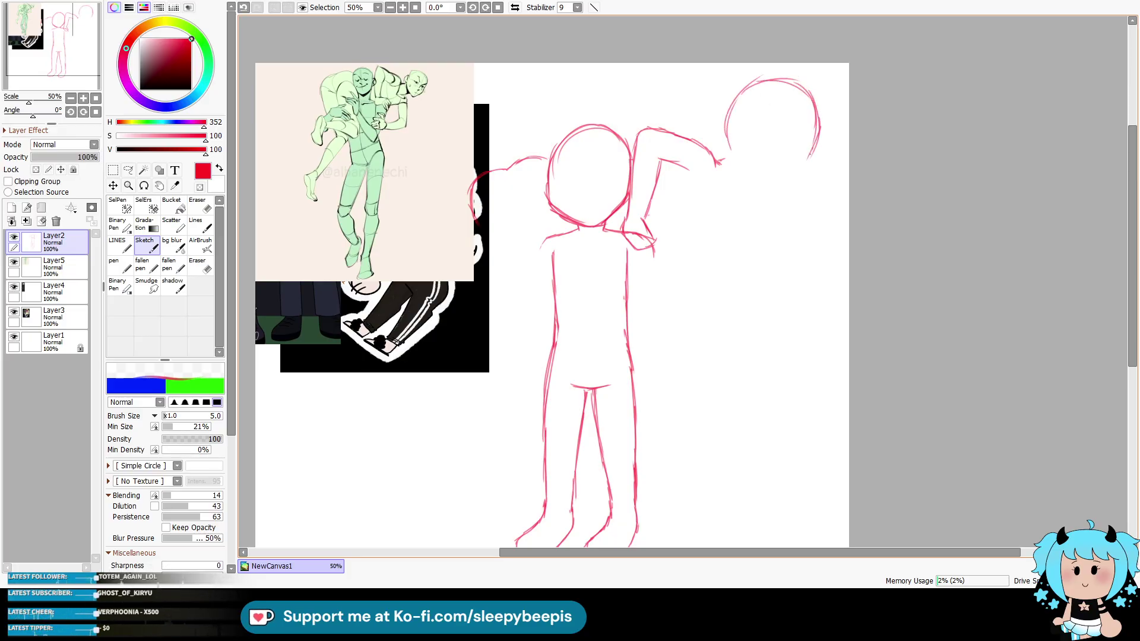
drag(725, 133, 734, 157)
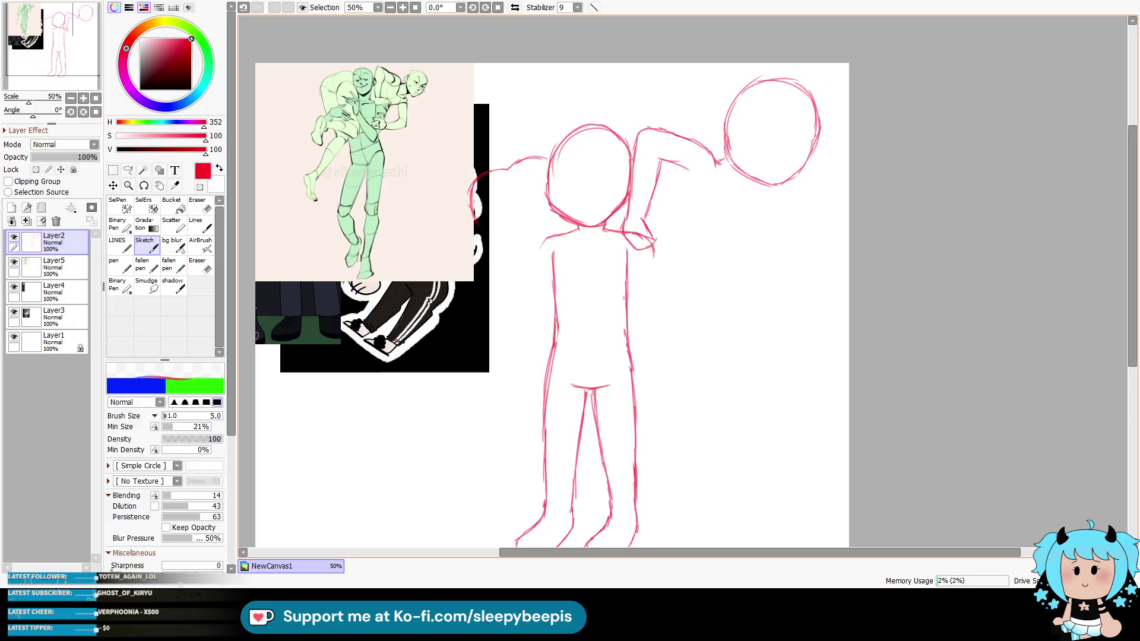
Step: Erase and redraw the outer edge of the carried figure's head as a smoother curve
click(197, 264)
drag(819, 114, 808, 156)
click(145, 244)
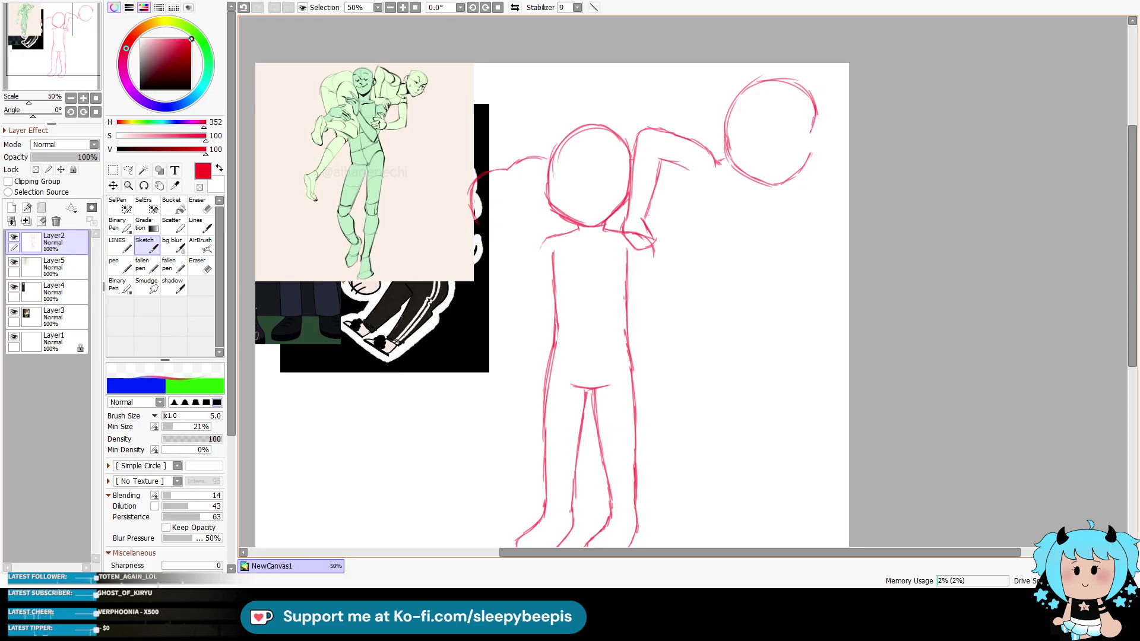
drag(816, 112, 805, 171)
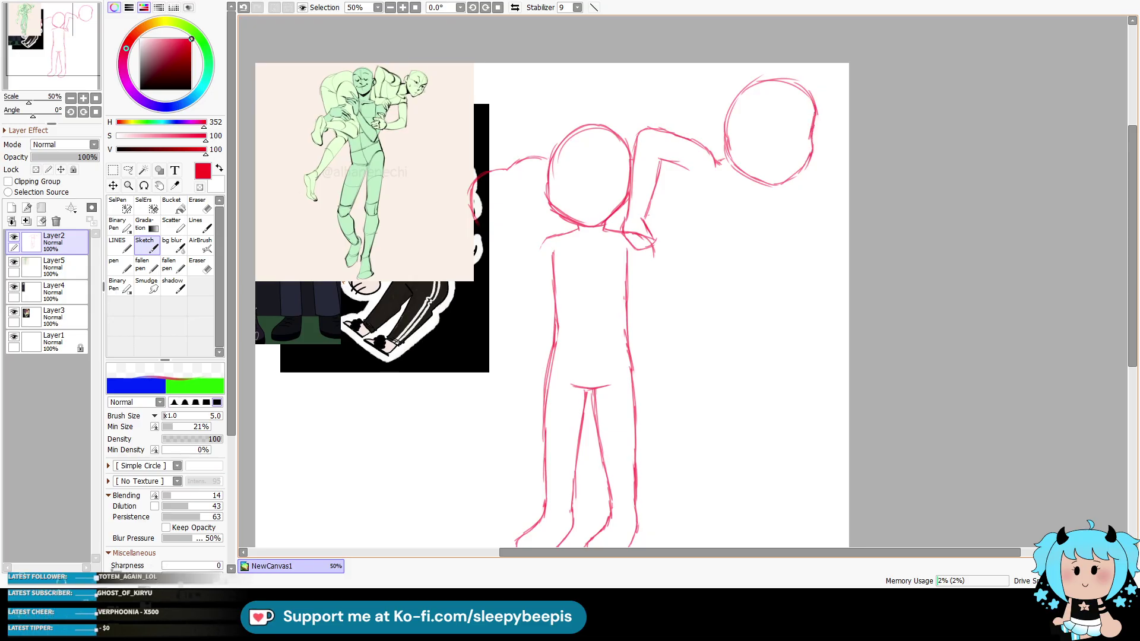
click(202, 271)
drag(816, 107, 811, 153)
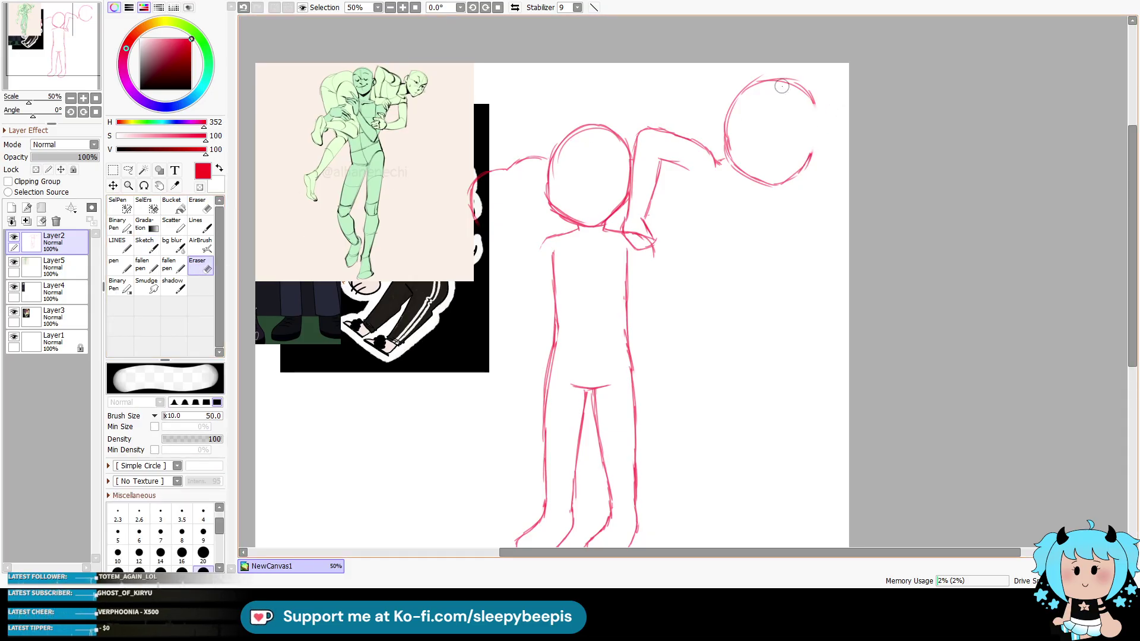
click(153, 254)
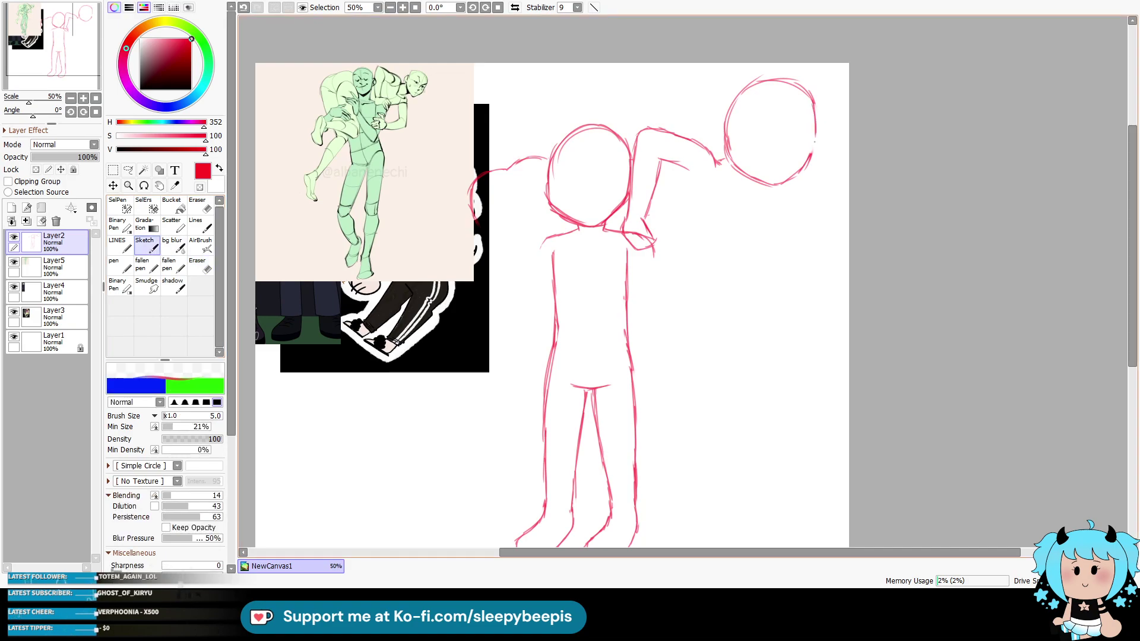
drag(816, 98, 810, 152)
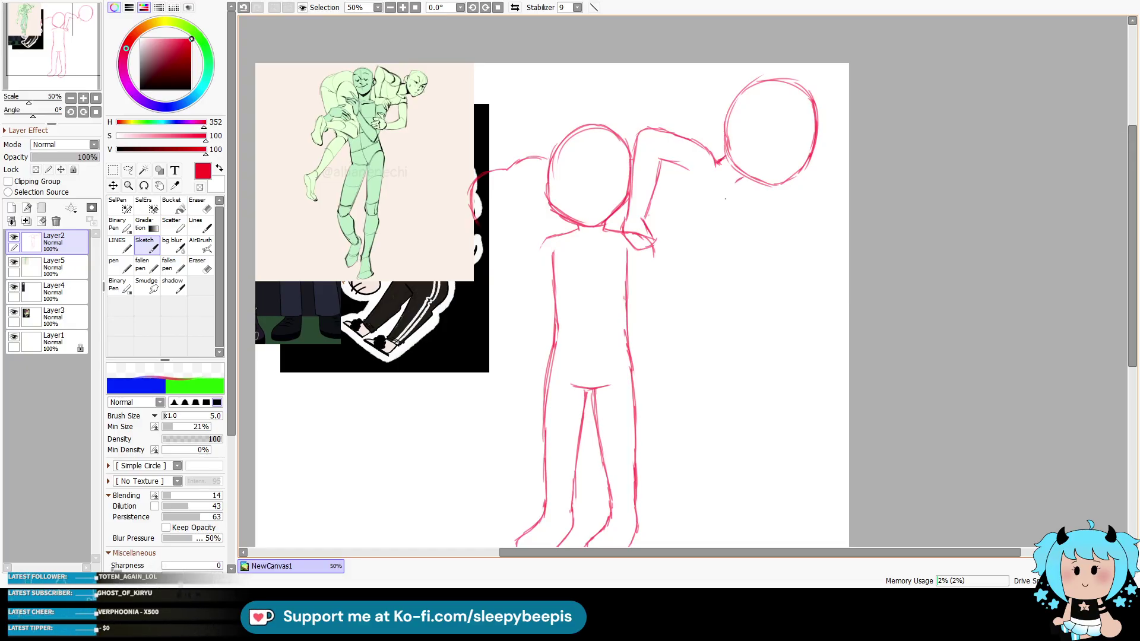
mouse_move(729, 186)
mouse_down()
mouse_move(720, 214)
mouse_move(684, 229)
mouse_up()
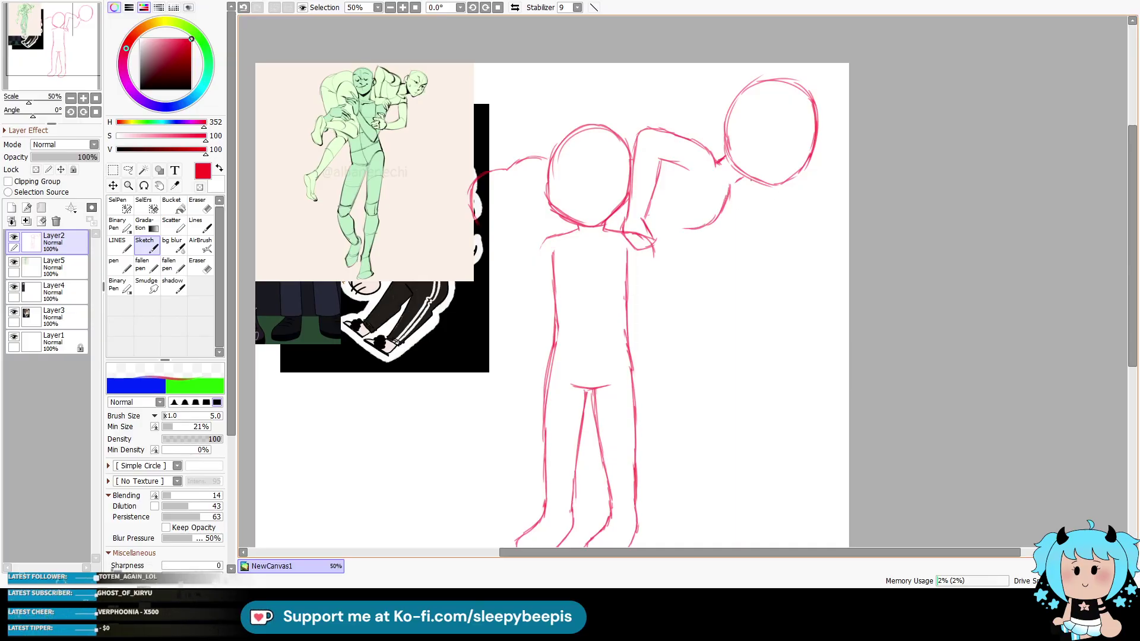
key(ctrl+z)
key(ctrl+z)
key(ctrl+z)
key(ctrl+z)
key(ctrl+z)
key(ctrl+z)
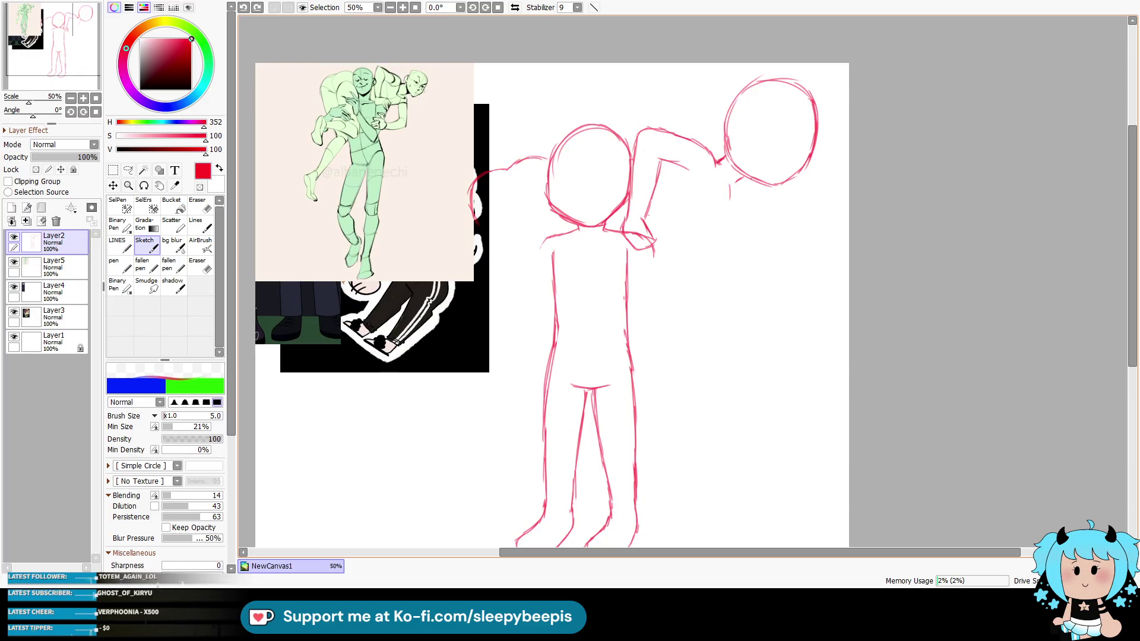
Step: Add a short shoulder line at the neck beneath the carried figure's head
drag(738, 179, 753, 192)
drag(654, 553, 630, 555)
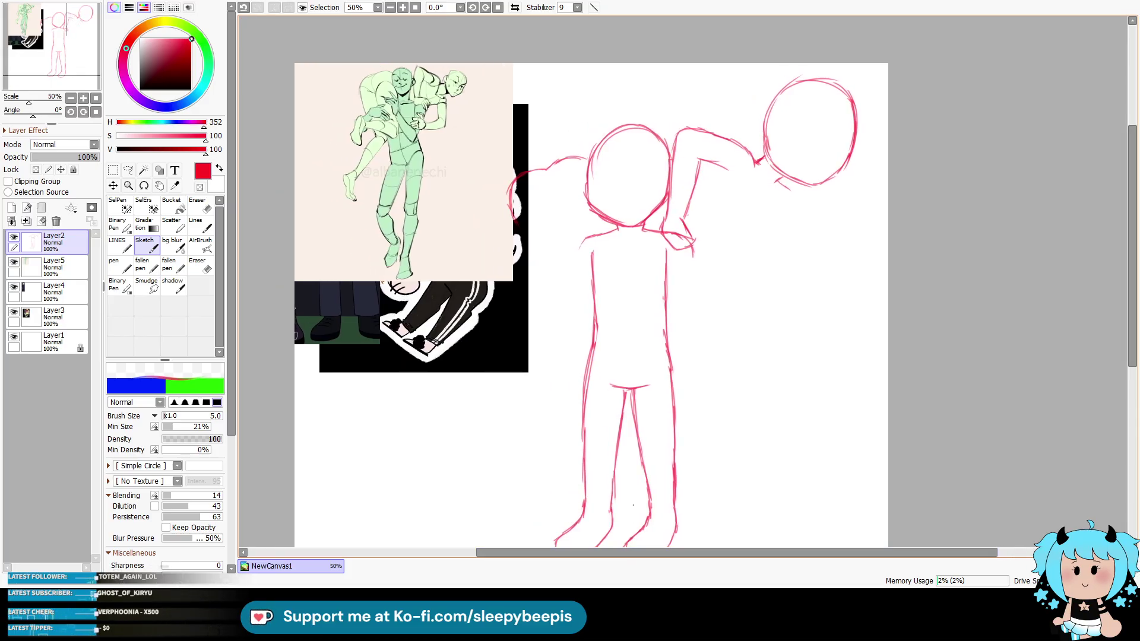
click(202, 265)
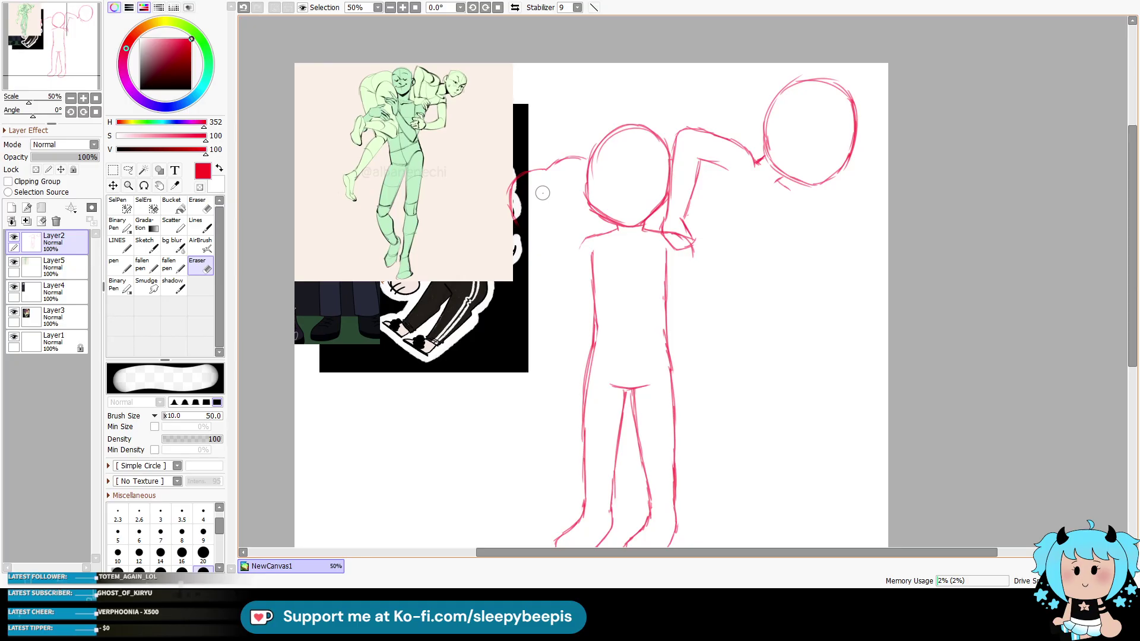
click(146, 244)
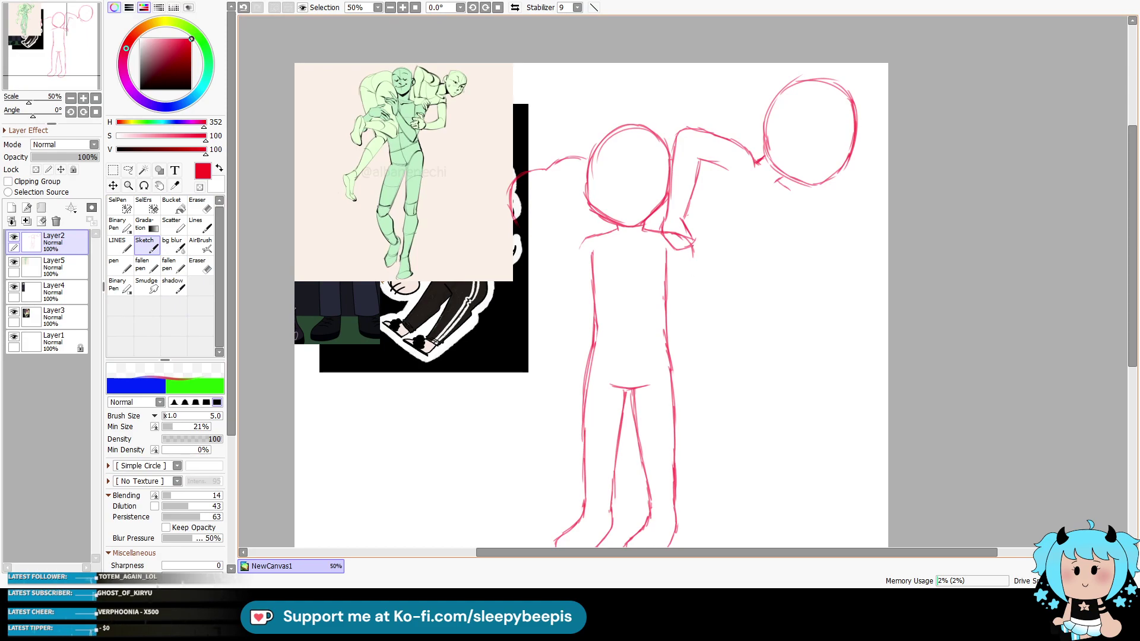
Step: Draw the standing figure's bent arm folded across its chest, and erase and redraw the outer curve down to the elbow
mouse_move(614, 253)
mouse_down()
mouse_move(668, 286)
mouse_move(639, 295)
mouse_up()
key(ctrl+z)
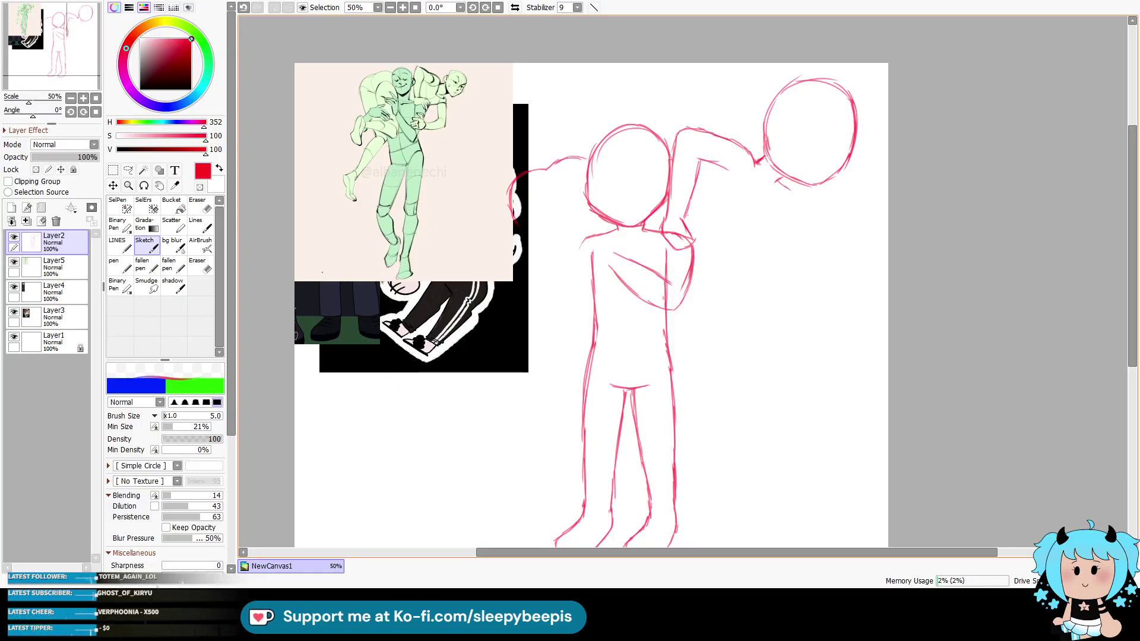
key(e)
drag(693, 259, 681, 299)
key(b)
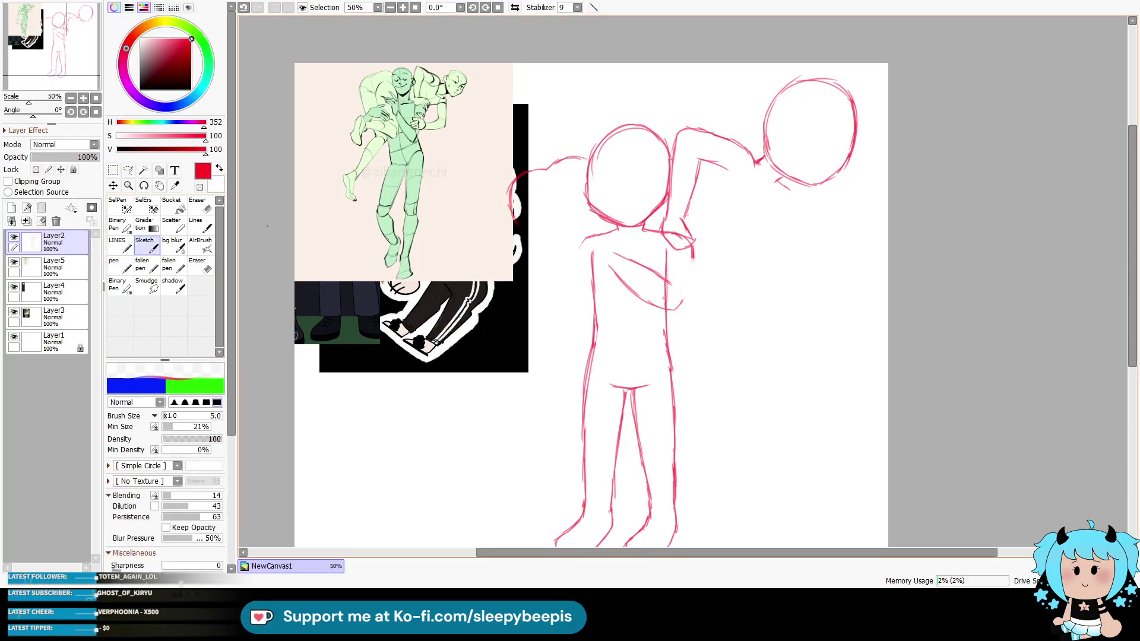
drag(694, 261, 678, 309)
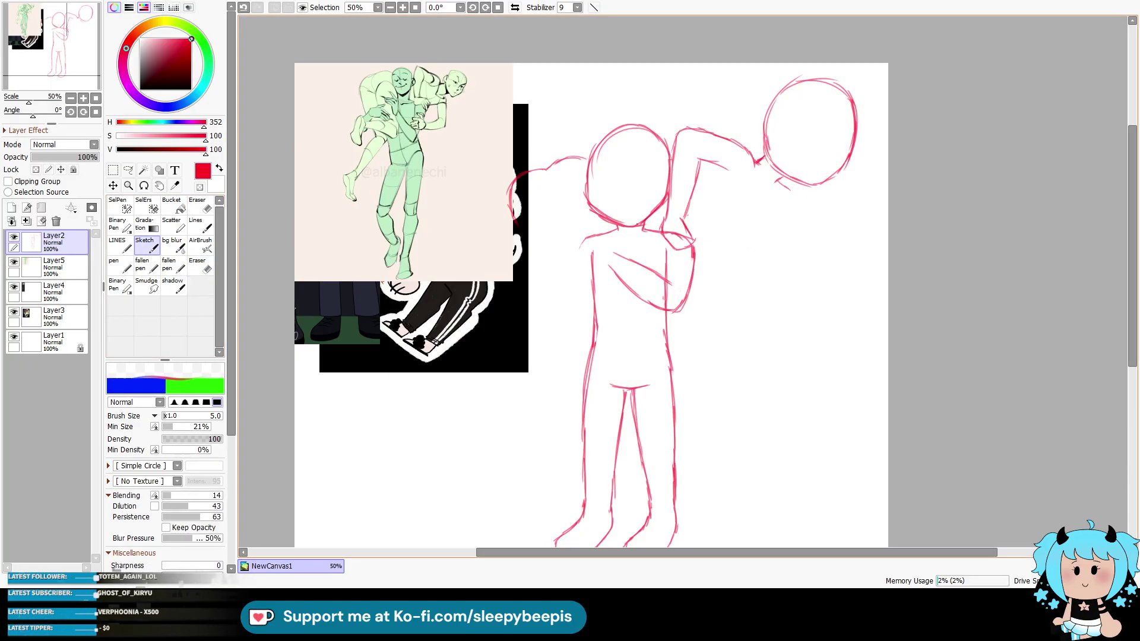
Step: Erase the standing figure's folded arm from the chest and redraw the torso's side line below the shoulder
key(e)
mouse_move(612, 252)
mouse_down()
mouse_move(638, 270)
mouse_move(626, 279)
mouse_move(673, 305)
mouse_move(689, 289)
mouse_move(646, 266)
mouse_move(690, 279)
mouse_move(694, 269)
mouse_move(667, 324)
mouse_up()
key(b)
drag(666, 274, 667, 326)
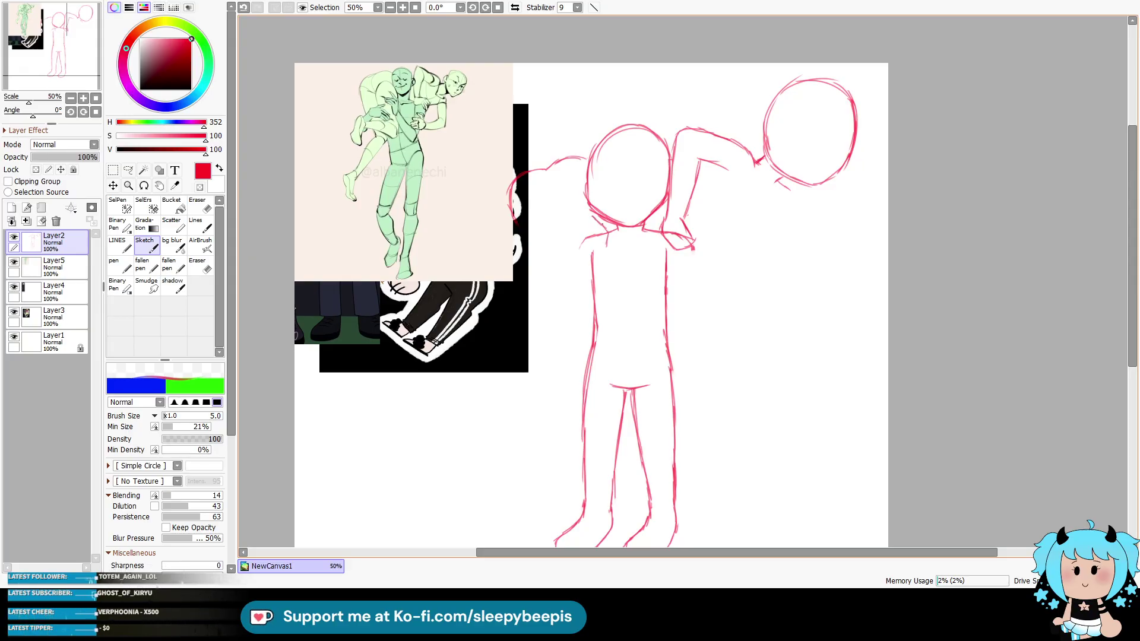
Step: Draw the folded arm higher across the standing figure's chest with its hand at the opposite shoulder, and erase the overlapping lines
drag(587, 219, 579, 231)
mouse_move(610, 246)
mouse_down()
mouse_move(661, 259)
mouse_move(670, 267)
mouse_move(652, 284)
mouse_move(664, 291)
mouse_up()
key(ctrl+z)
key(ctrl+z)
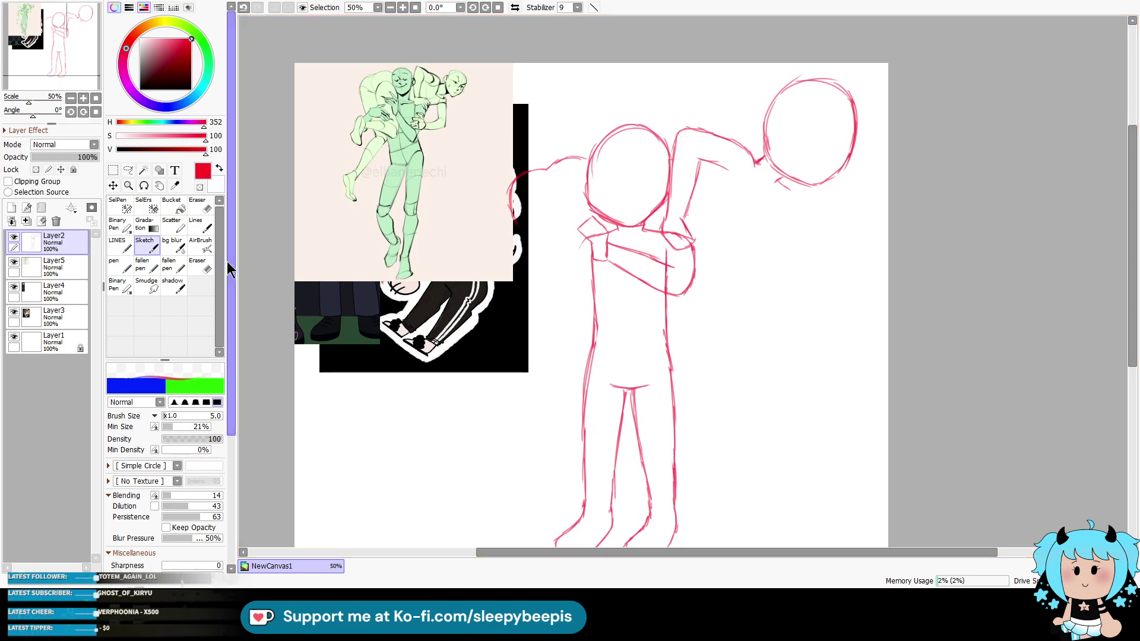
key(e)
drag(592, 231, 604, 241)
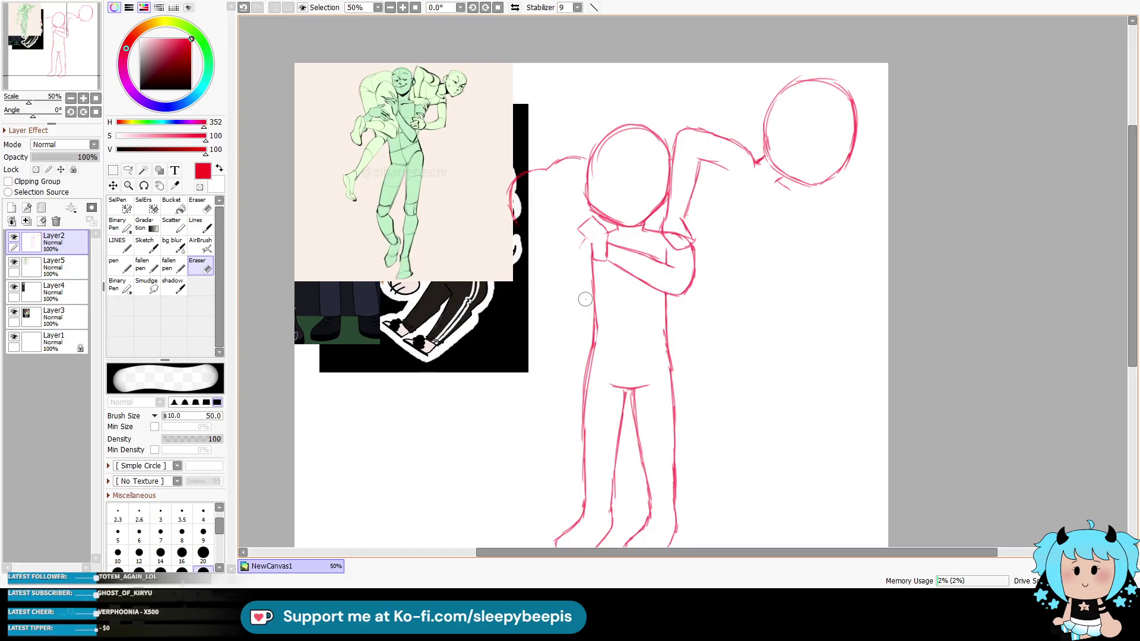
key(b)
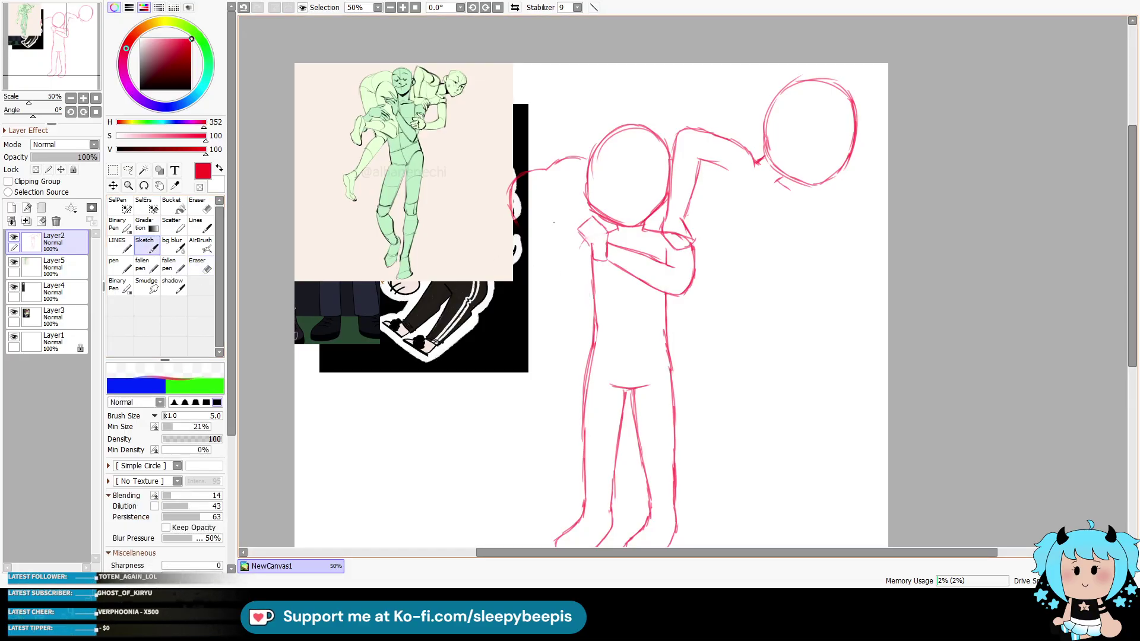
Step: Add a short crease at the carried figure's hip, and erase and redraw its outer curve wider, reaching down to the knee
drag(571, 199, 557, 214)
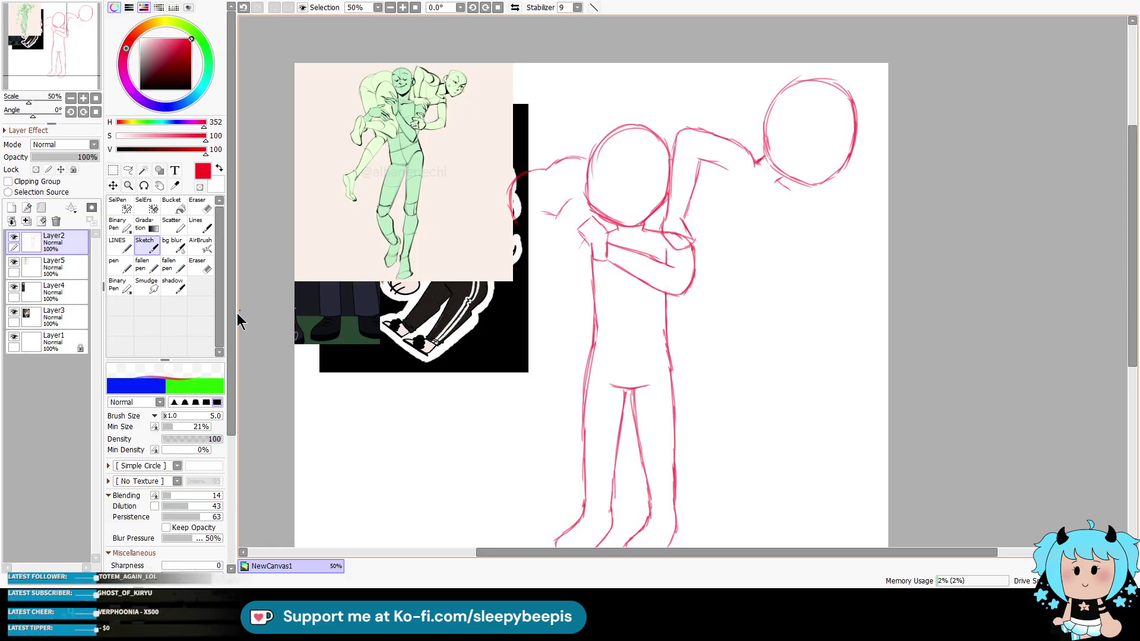
click(200, 266)
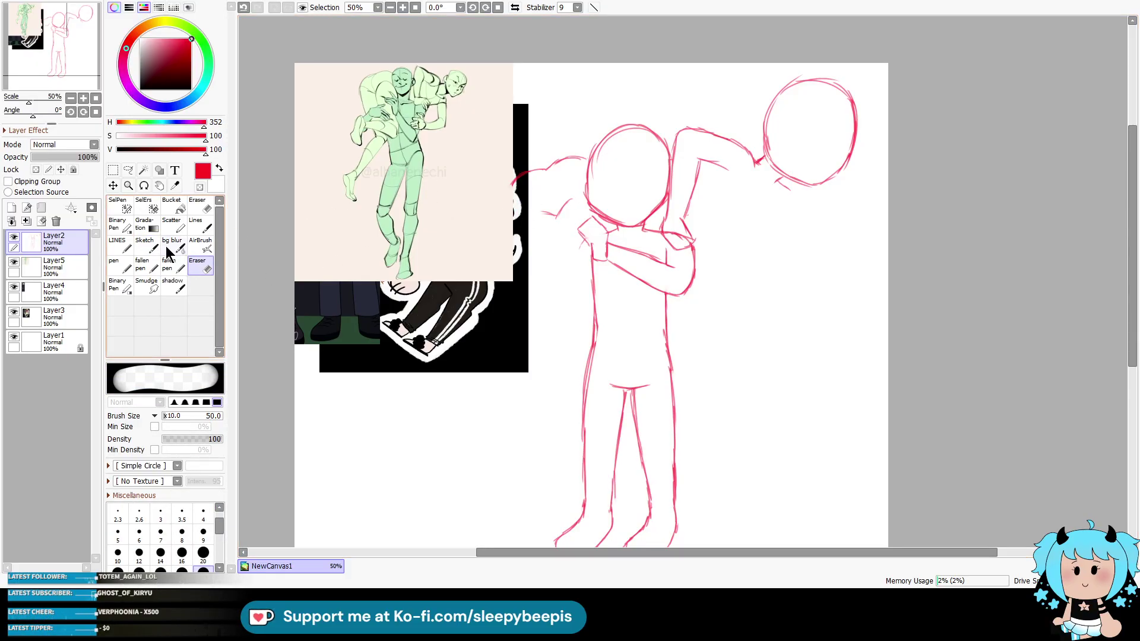
click(145, 244)
mouse_move(512, 184)
mouse_down()
mouse_move(501, 215)
mouse_move(504, 202)
mouse_move(534, 286)
mouse_up()
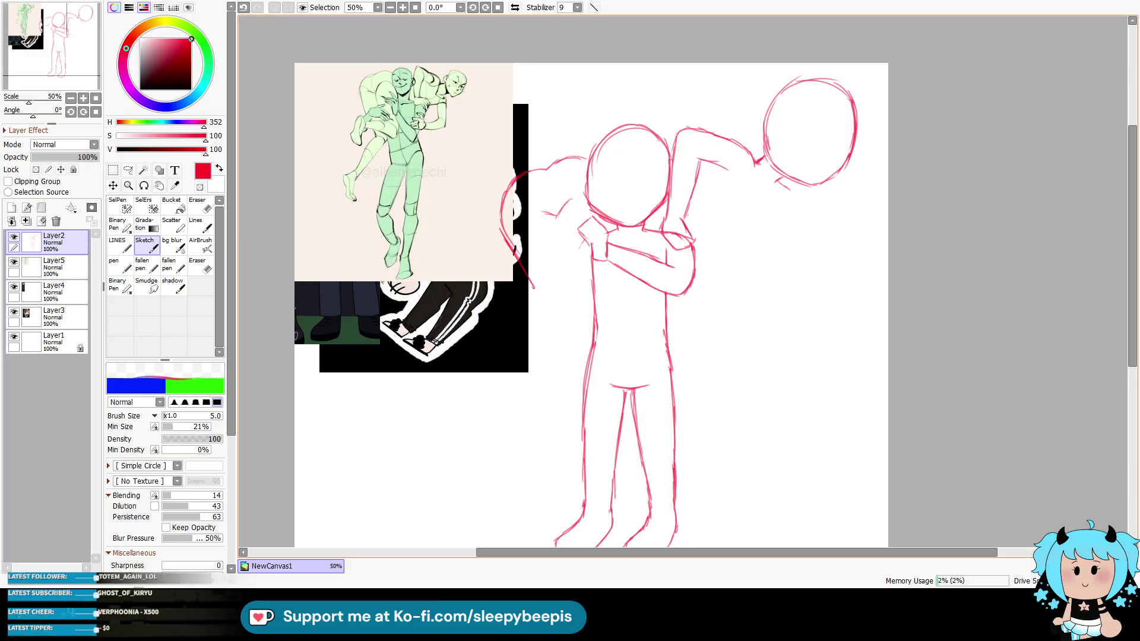
Step: Draw the carried figure's hanging lower leg and pointed foot, with the second bent leg crossing behind the standing figure's side
drag(532, 288, 509, 365)
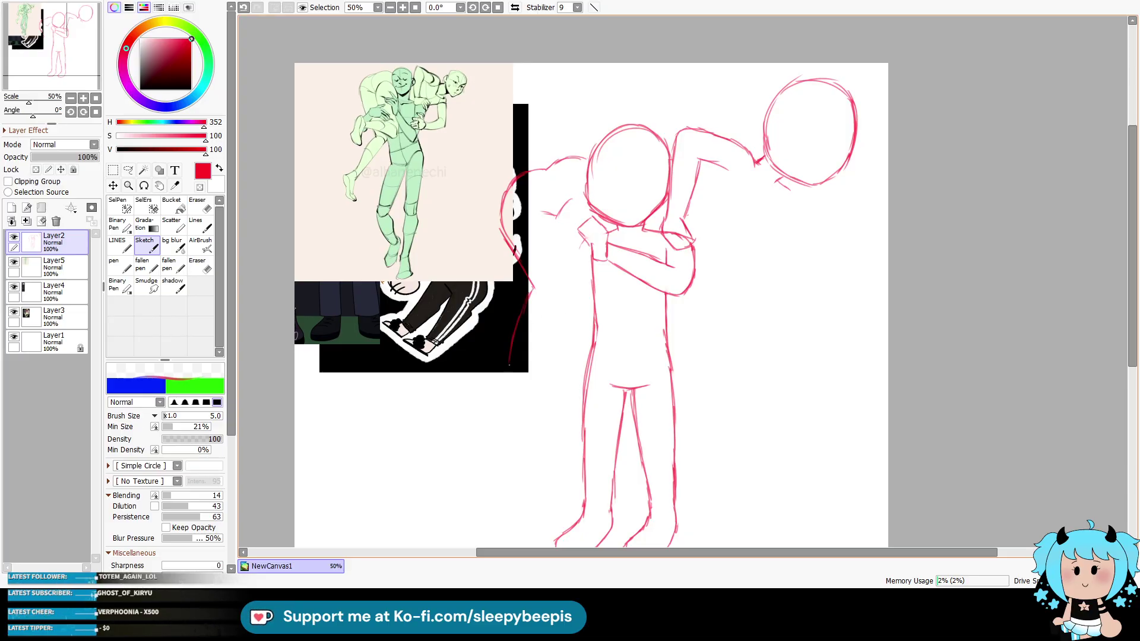
drag(509, 363, 513, 375)
key(ctrl+z)
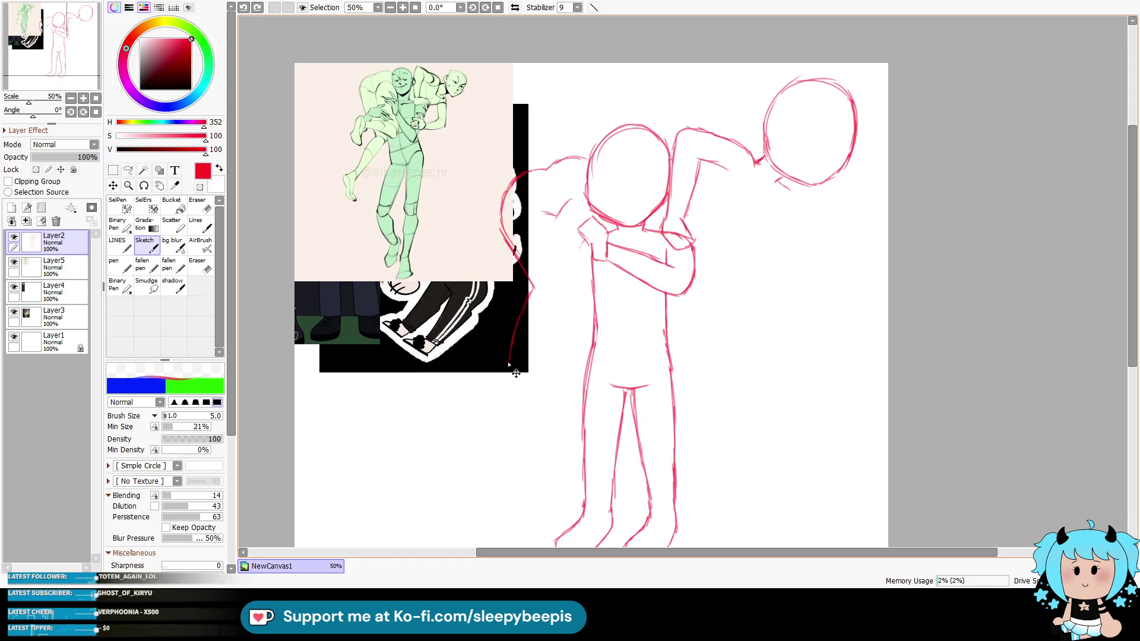
key(ctrl+z)
drag(506, 361, 508, 370)
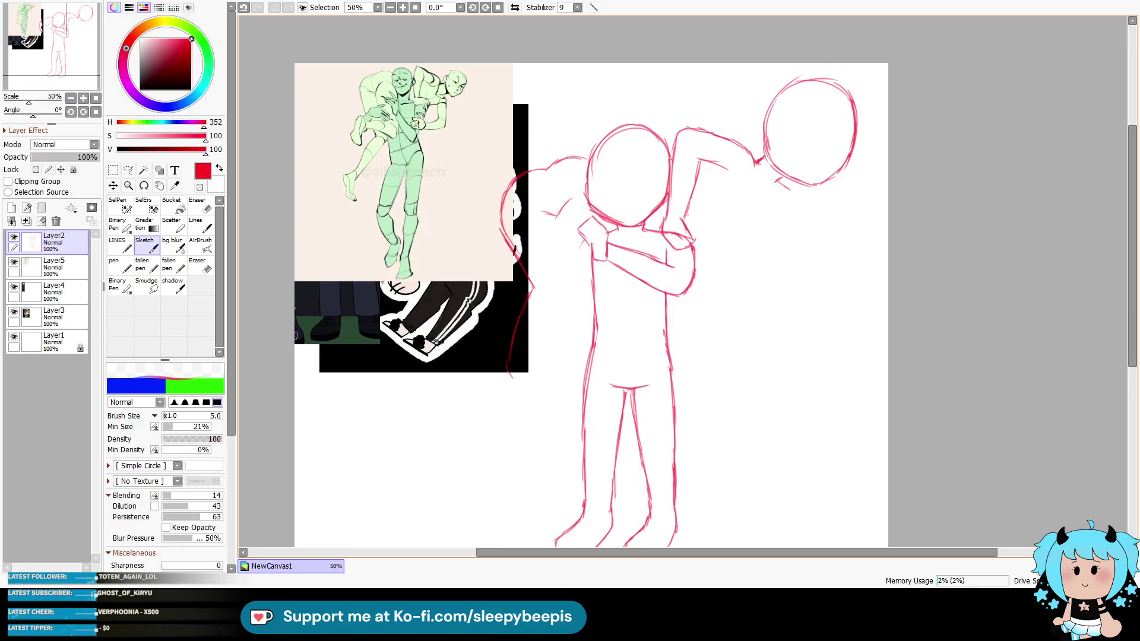
key(ctrl+z)
drag(514, 377, 518, 390)
drag(539, 372, 562, 300)
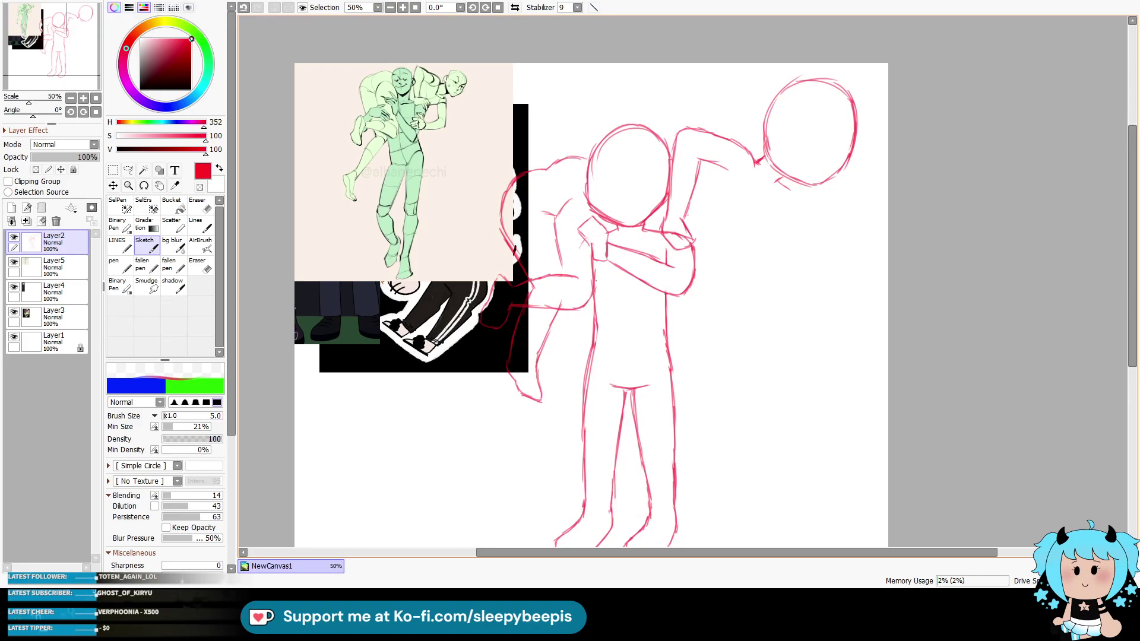
Step: Draw the carried figure's hip line over the side of the standing figure's head and erase the covered head outline
drag(580, 236, 601, 218)
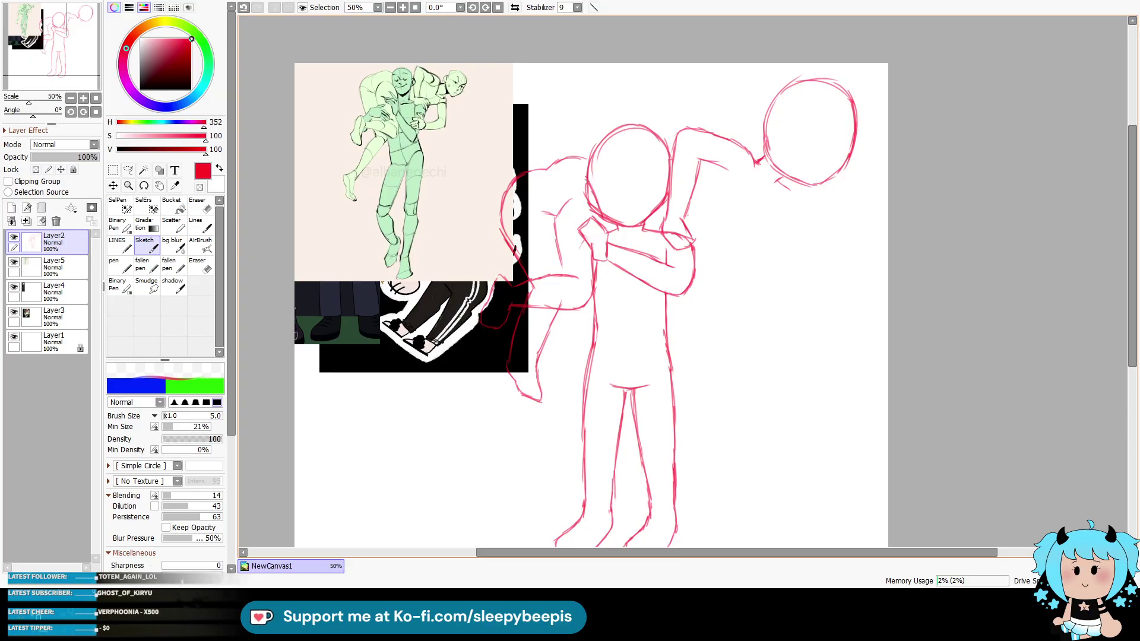
key(ctrl+z)
key(ctrl+z)
key(ctrl+z)
key(ctrl+z)
key(ctrl+y)
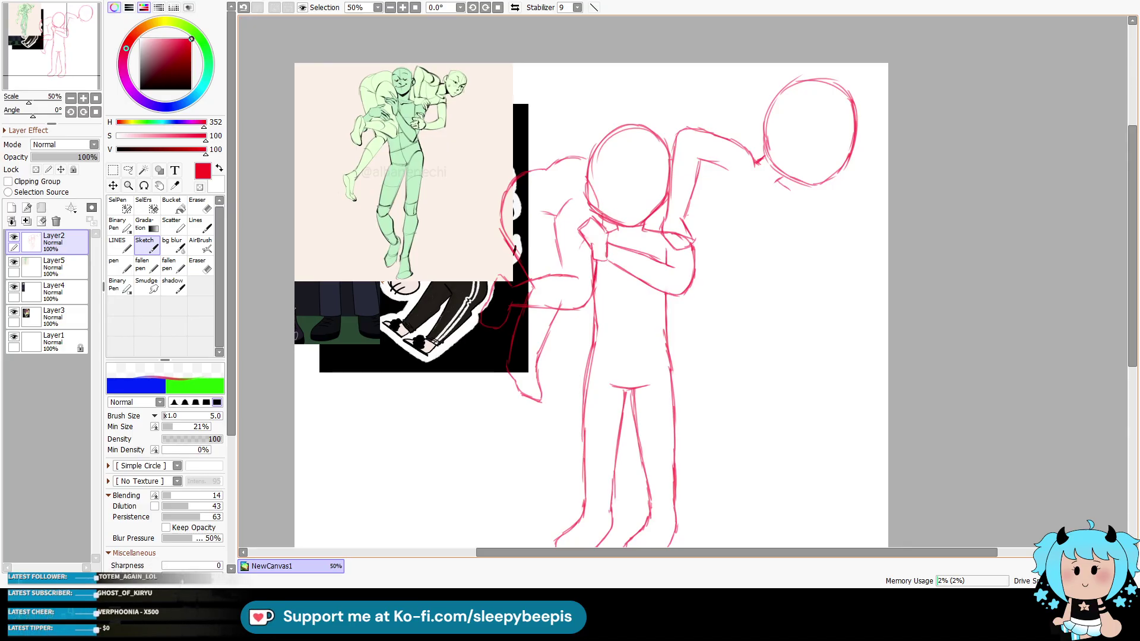
key(e)
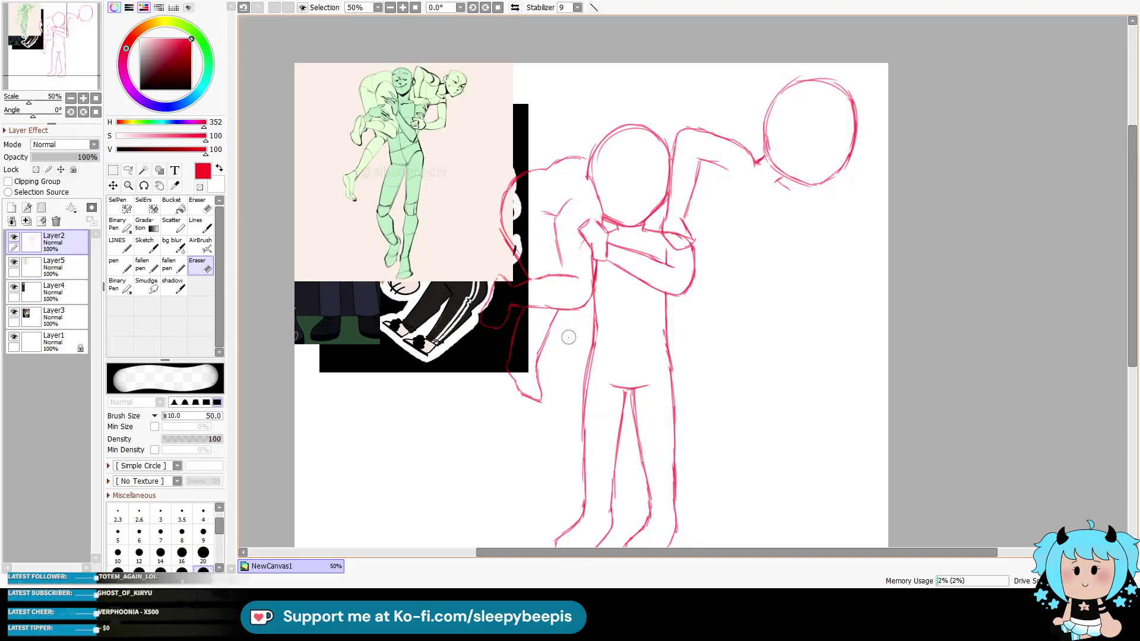
key(e)
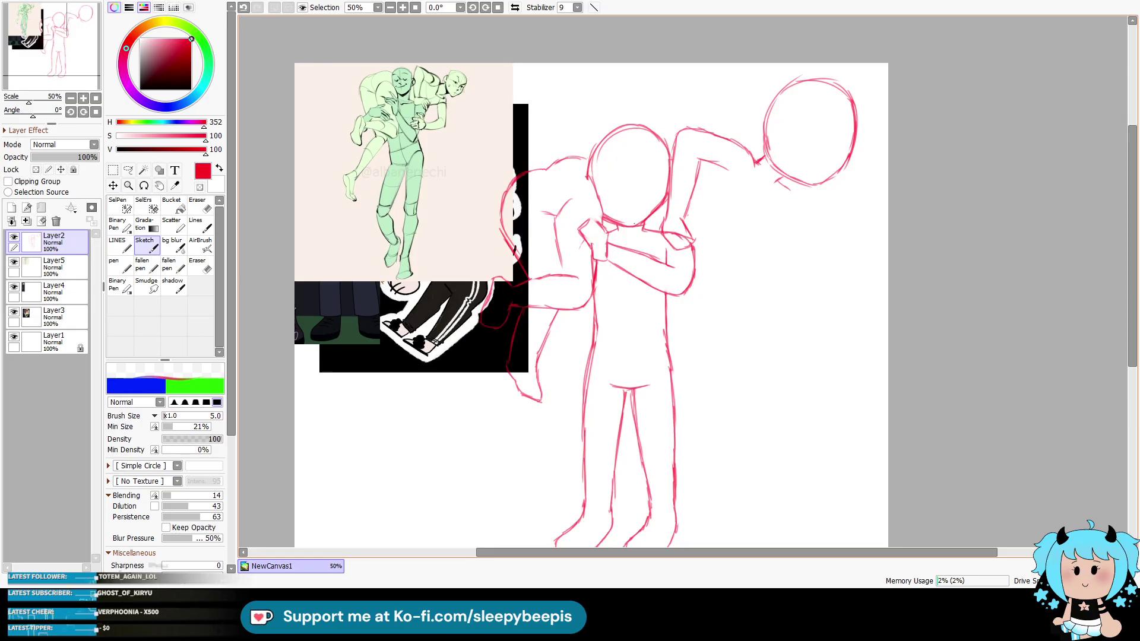
Step: Lasso the carried figure's upper torso and shoulder lines, and rotate and shift them closer to the standing figure's head
click(128, 170)
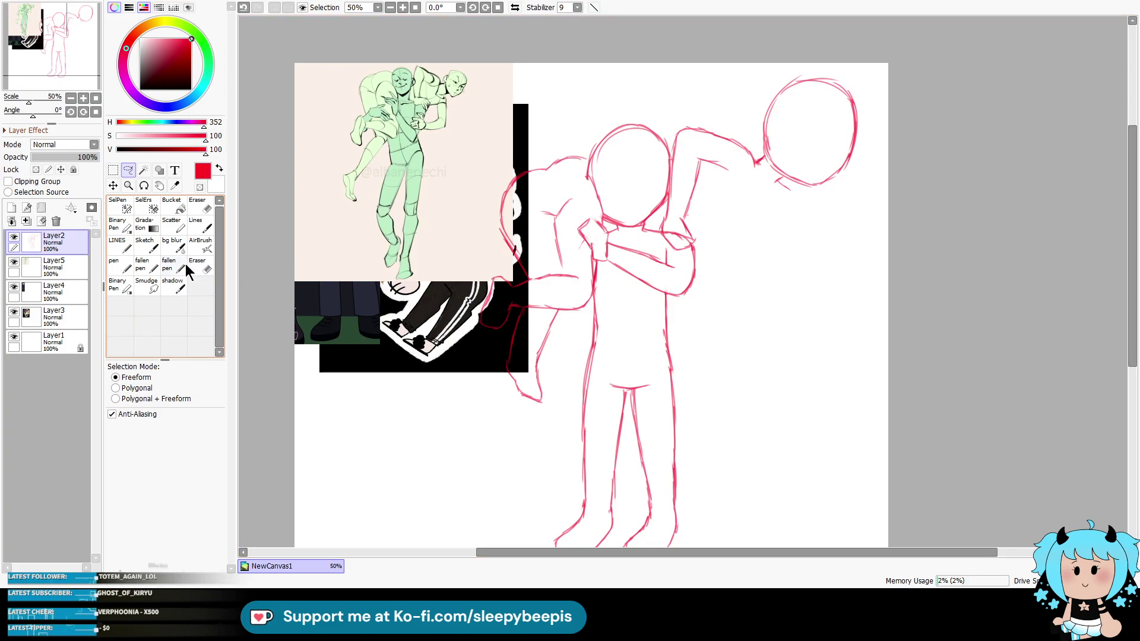
click(145, 169)
click(129, 173)
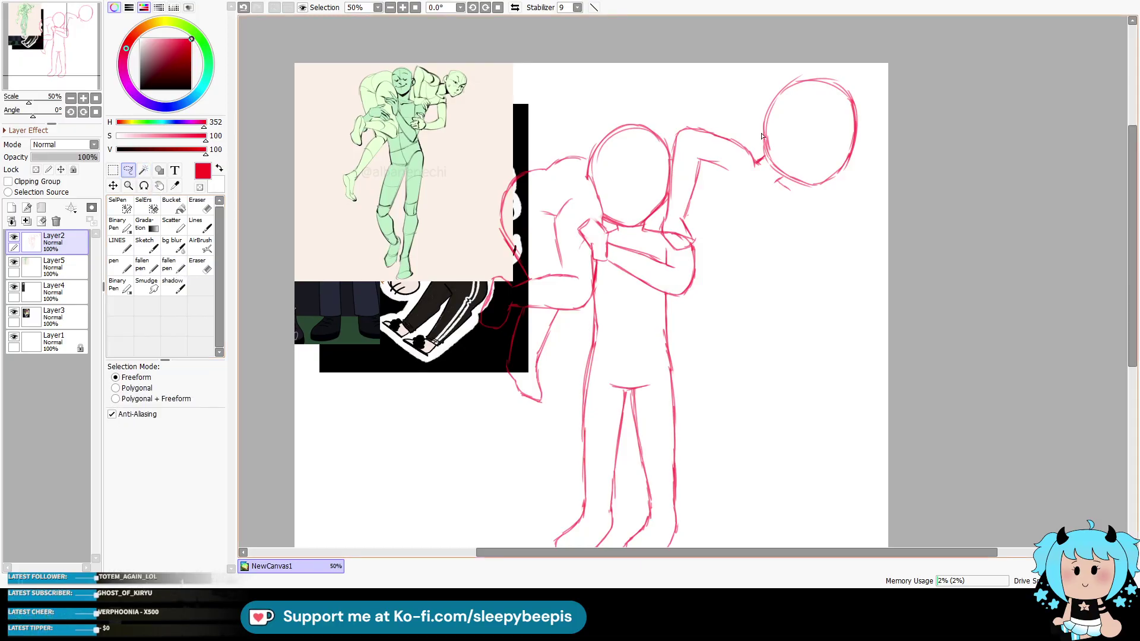
drag(758, 159, 702, 122)
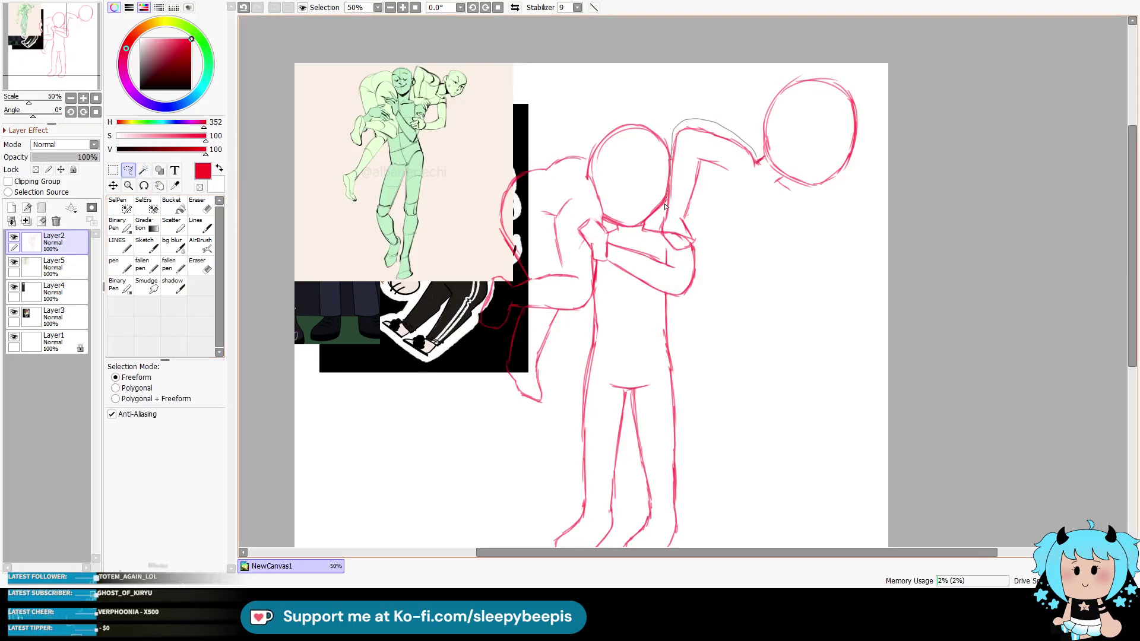
drag(723, 177, 755, 164)
key(ctrl+t)
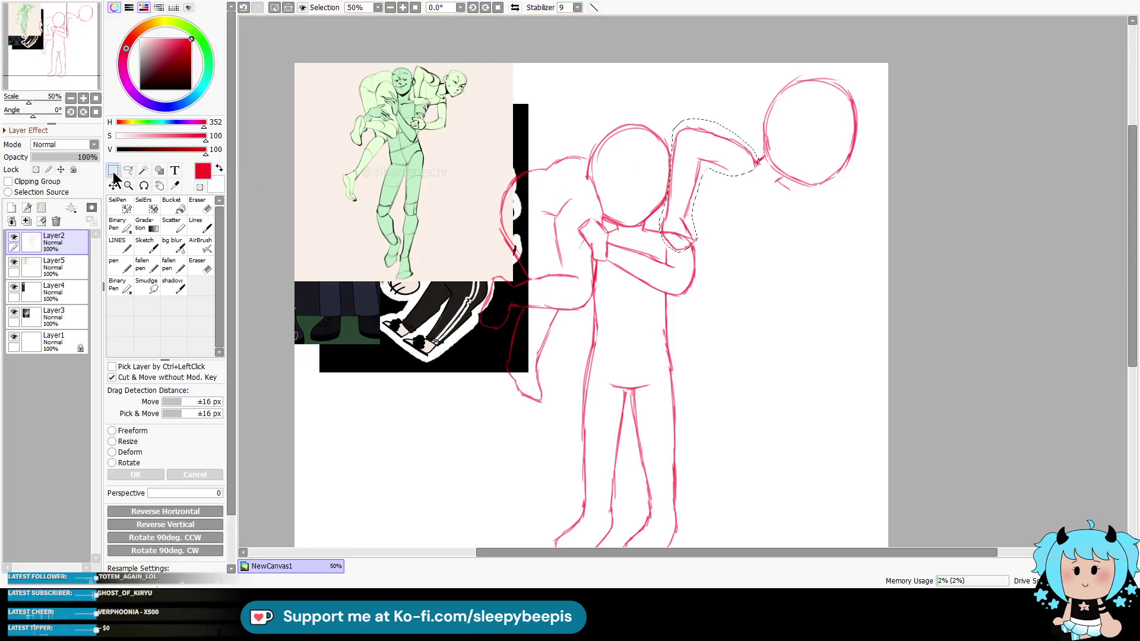
click(134, 431)
click(113, 463)
mouse_move(731, 262)
mouse_down()
mouse_move(728, 220)
mouse_move(713, 216)
mouse_move(713, 247)
mouse_move(692, 224)
mouse_up()
click(142, 475)
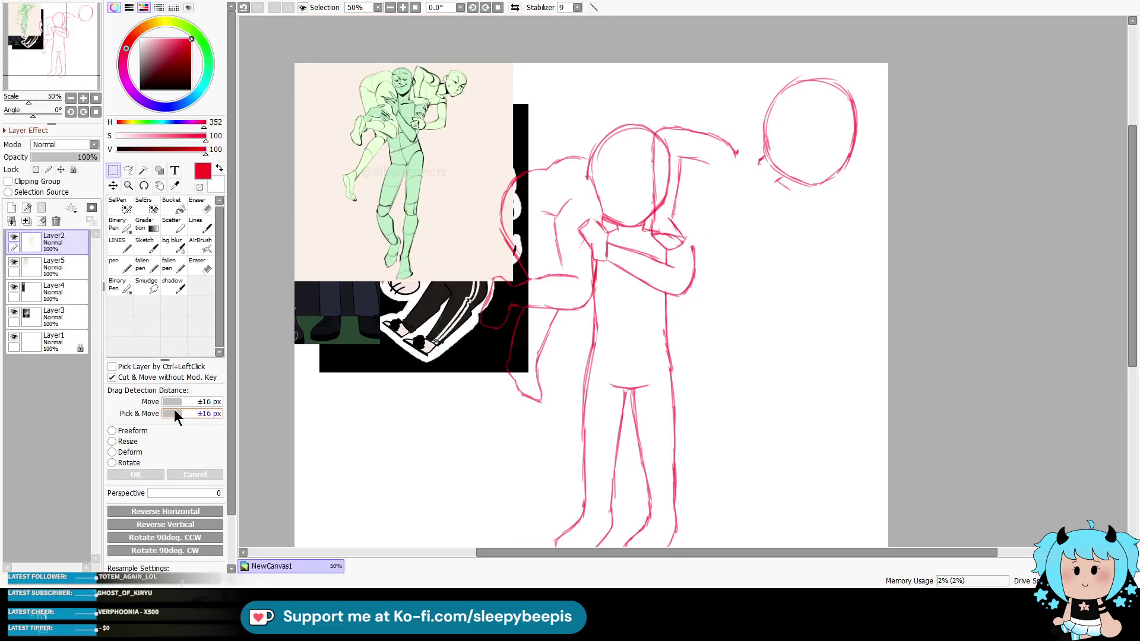
Step: Erase the parts of the carried figure's torso lines that overlap the standing figure's head
click(200, 264)
mouse_move(648, 149)
mouse_down()
mouse_move(651, 208)
mouse_move(673, 199)
mouse_move(665, 238)
mouse_up()
click(144, 244)
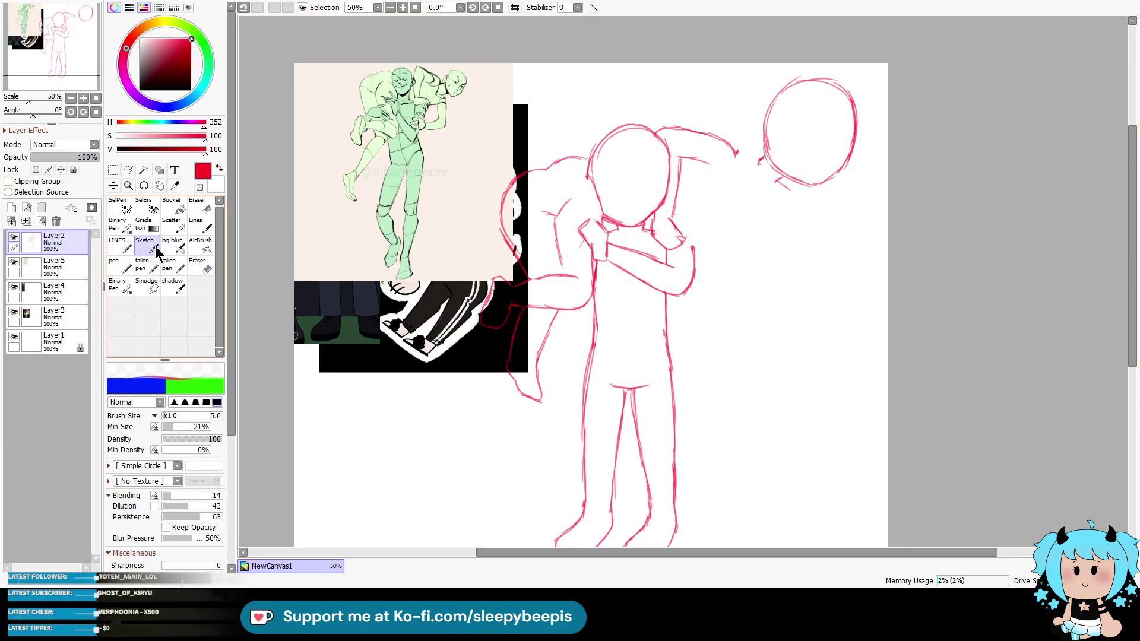
Step: Lasso the carried figure's head and move it closer to its repositioned shoulder, and clear the selection
click(128, 170)
mouse_move(873, 92)
mouse_down()
mouse_move(747, 122)
mouse_move(873, 142)
mouse_up()
drag(836, 107, 810, 95)
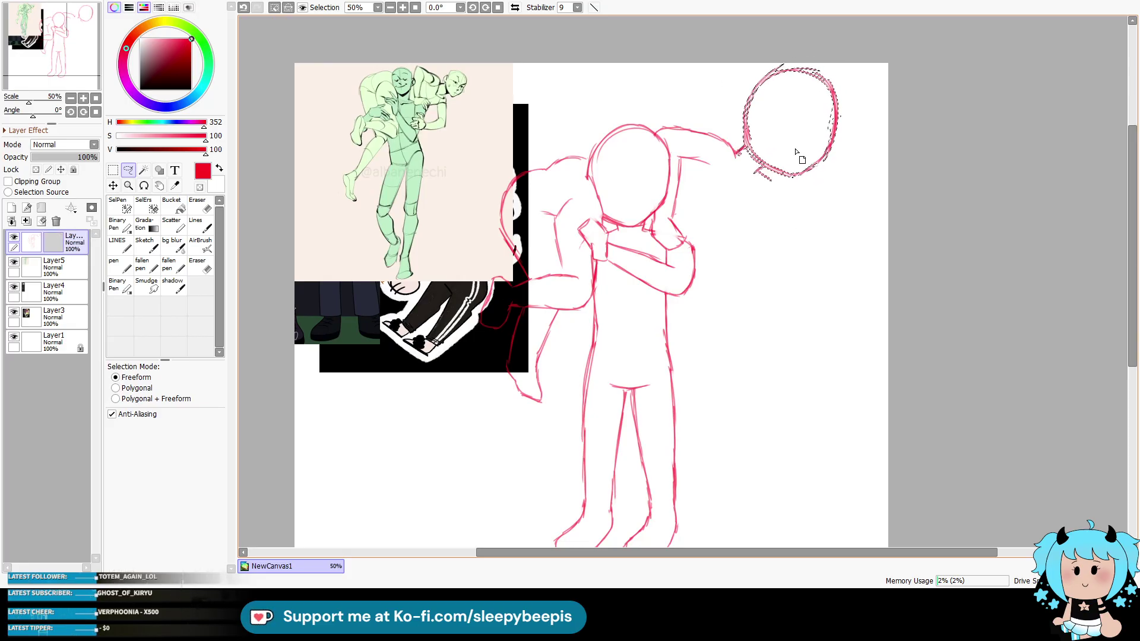
key(ctrl+d)
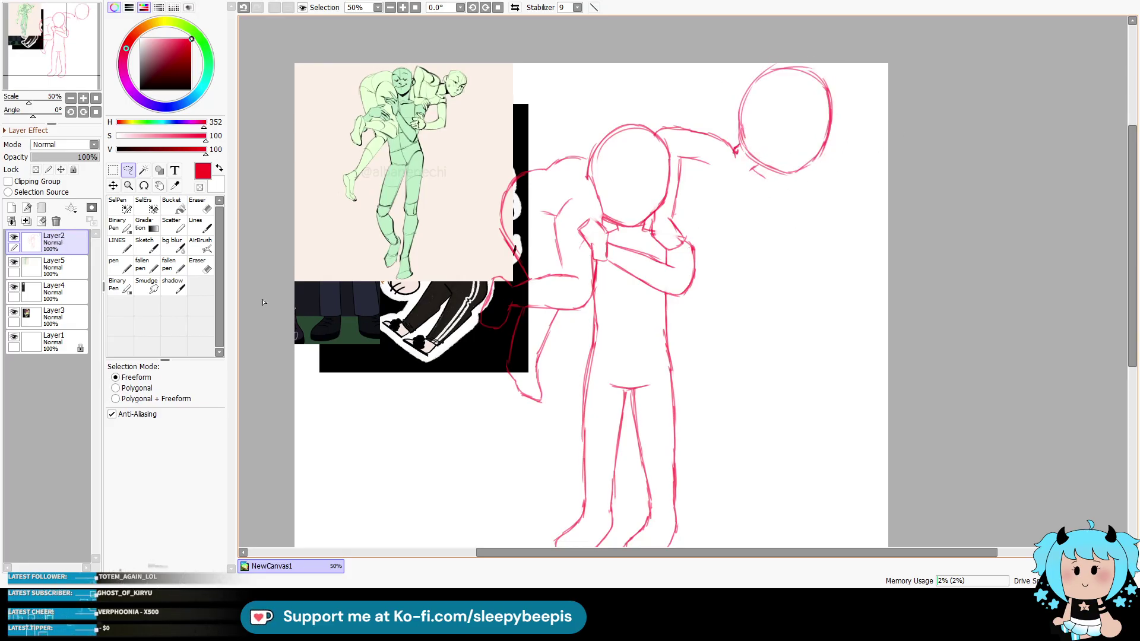
Step: Redraw the carried figure's lower back outline and sketch its chest as a curve from the shoulder to the standing figure's folded arm
click(200, 265)
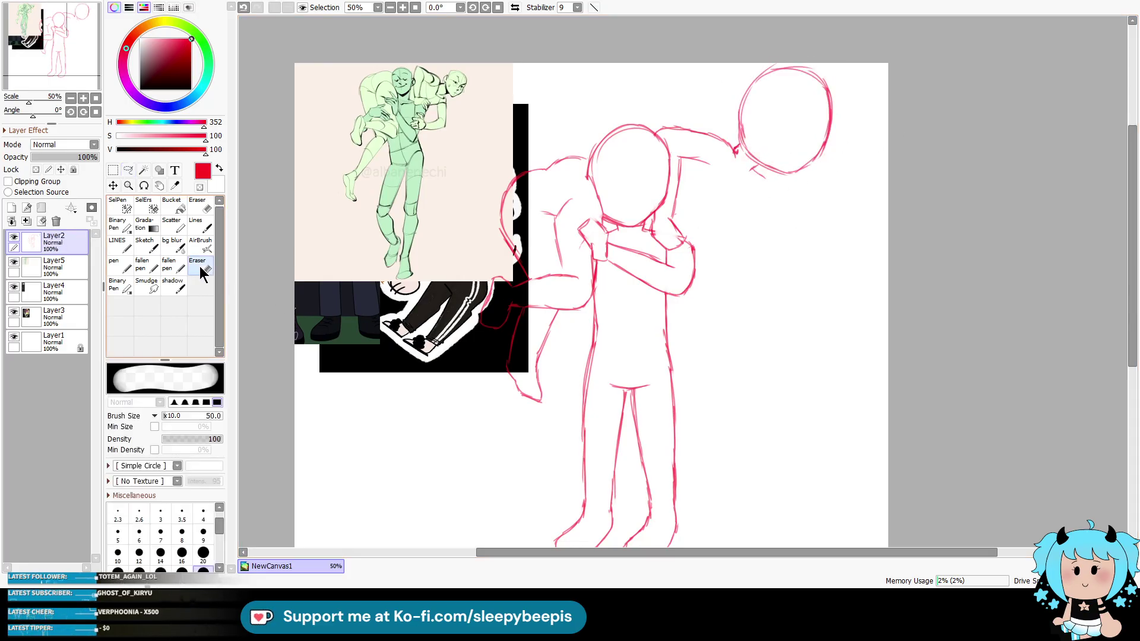
click(146, 245)
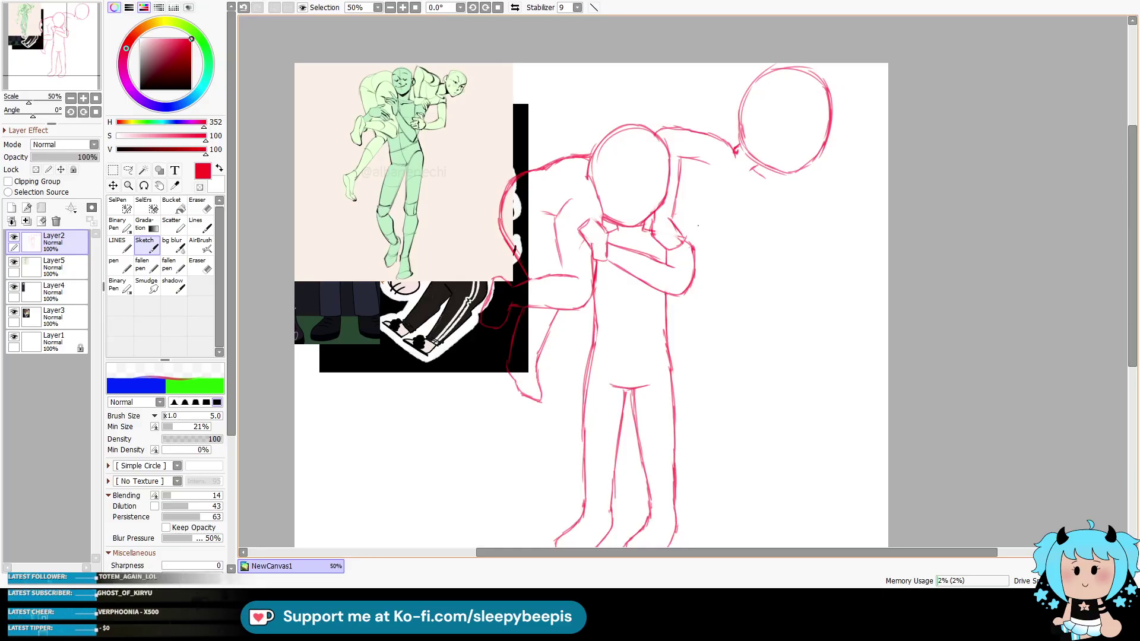
drag(683, 228, 723, 208)
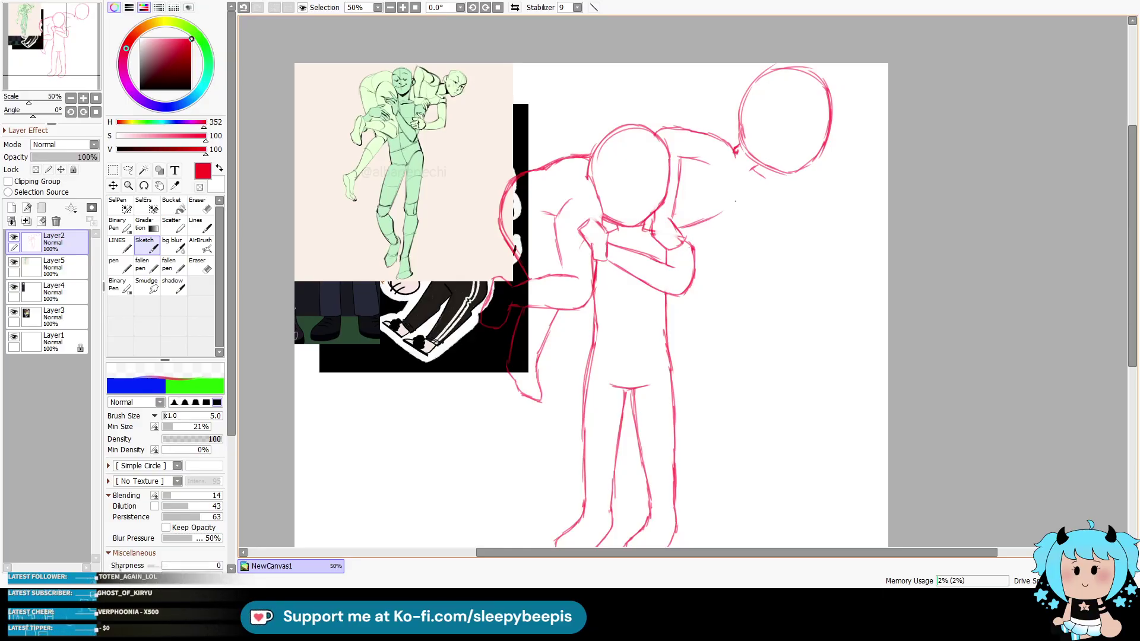
key(ctrl+z)
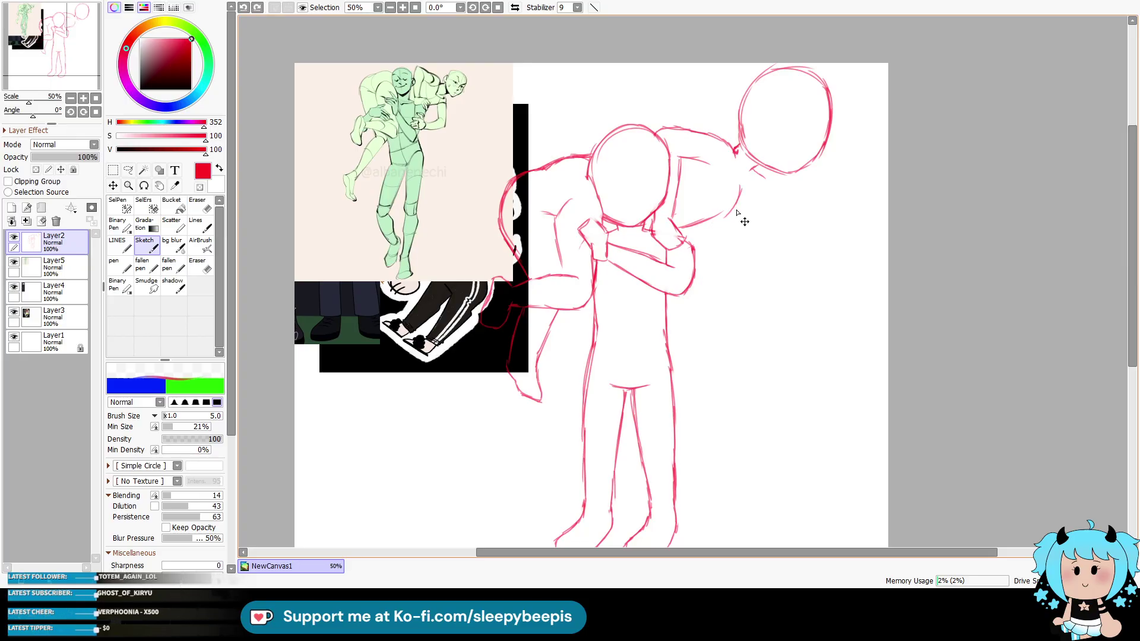
key(ctrl+z)
key(ctrl+z)
mouse_move(744, 186)
mouse_down()
mouse_move(736, 214)
mouse_move(680, 231)
mouse_up()
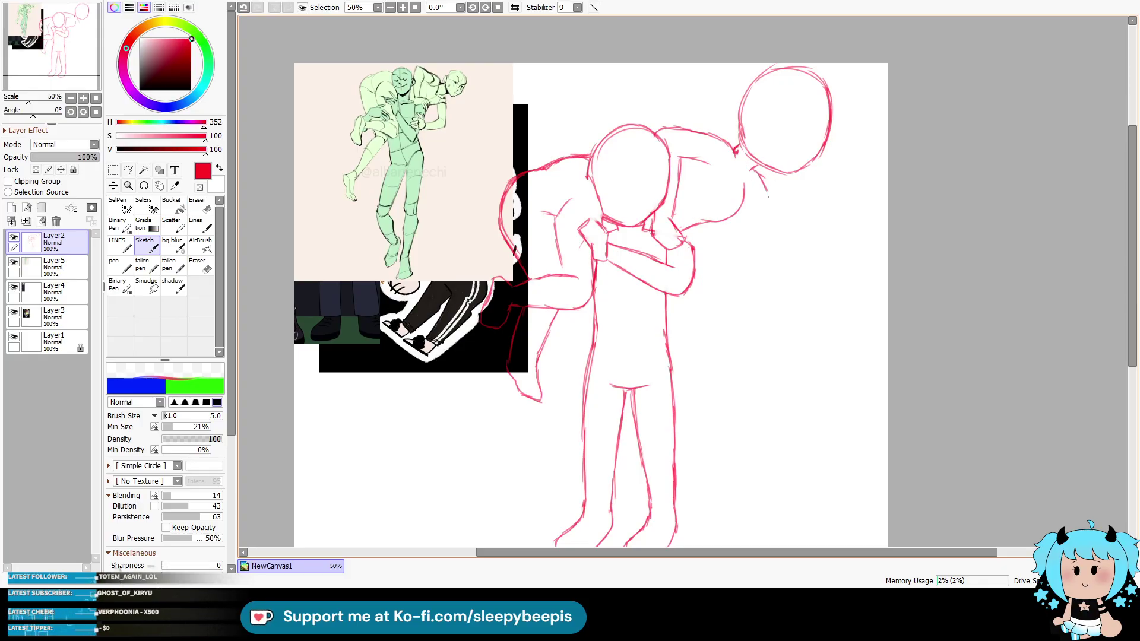
Step: Draw the carried figure's bent arm hanging from the shoulder, with its forearm reaching the standing figure's elbow
mouse_move(762, 184)
mouse_down()
mouse_move(767, 225)
mouse_move(696, 254)
mouse_up()
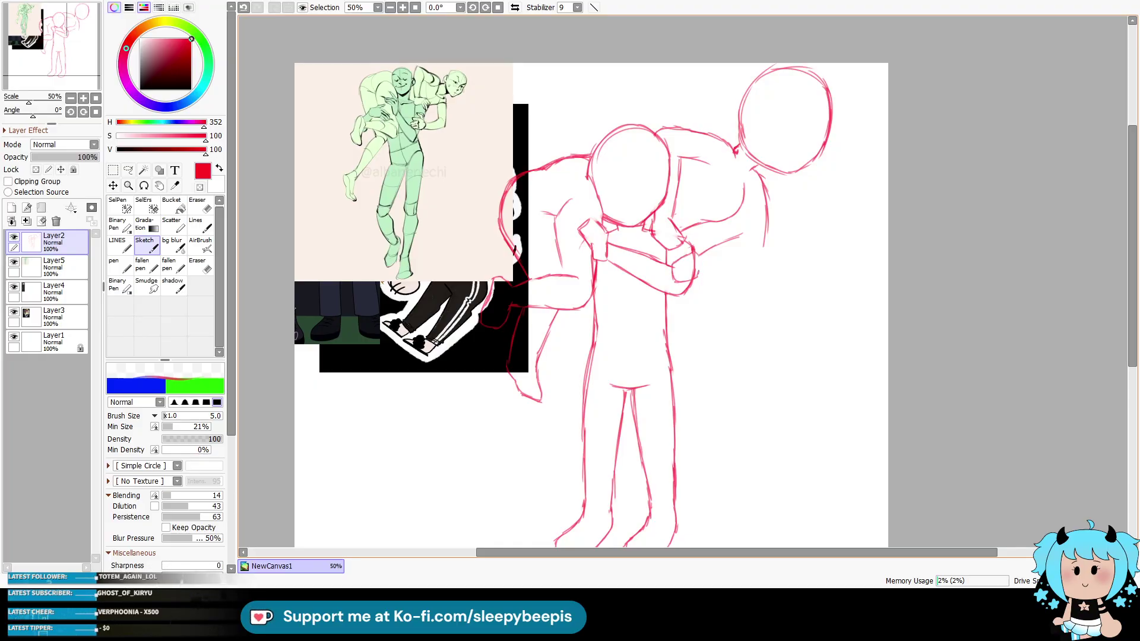
drag(764, 232, 756, 258)
drag(733, 218, 738, 233)
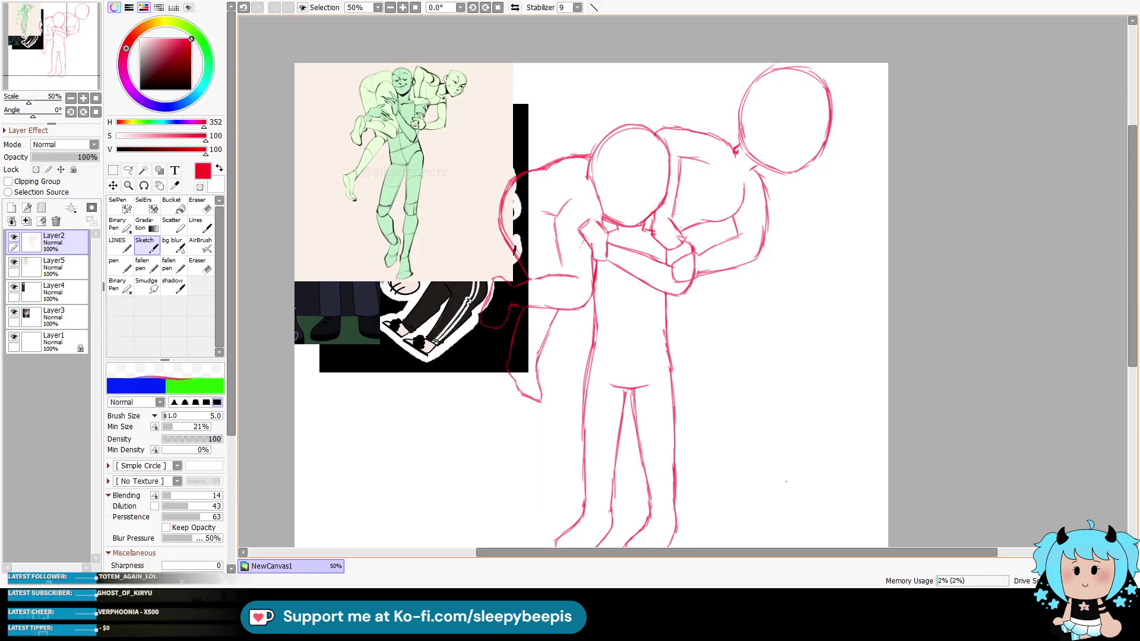
Step: Erase the line crossing the standing figure's head and redraw the head's side as a rounded edge
click(200, 265)
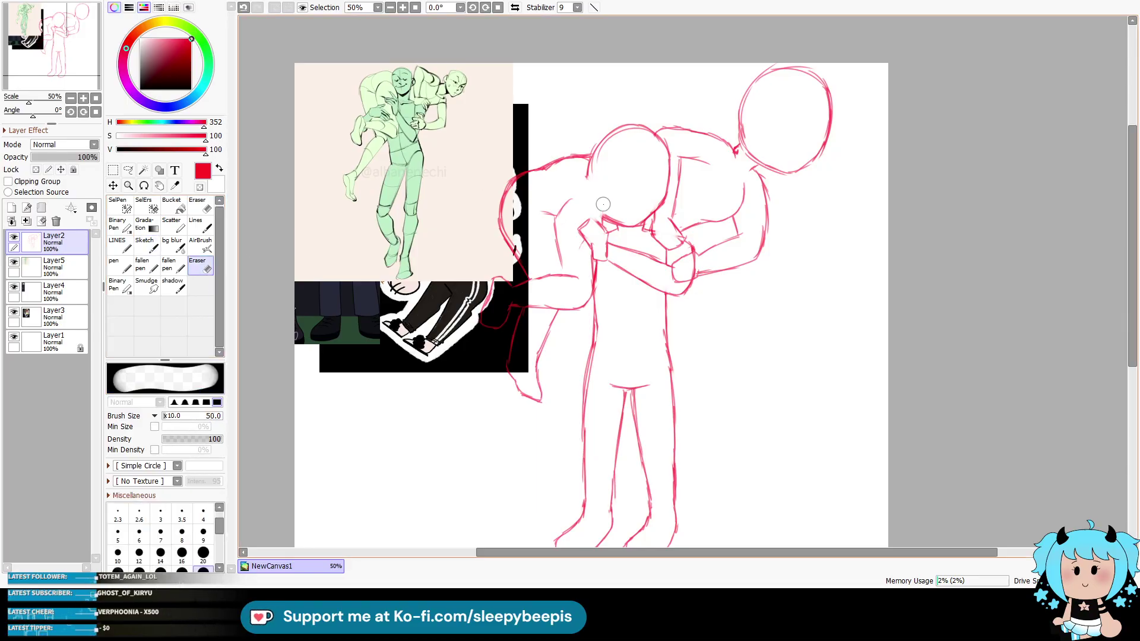
key(e)
drag(594, 156, 591, 205)
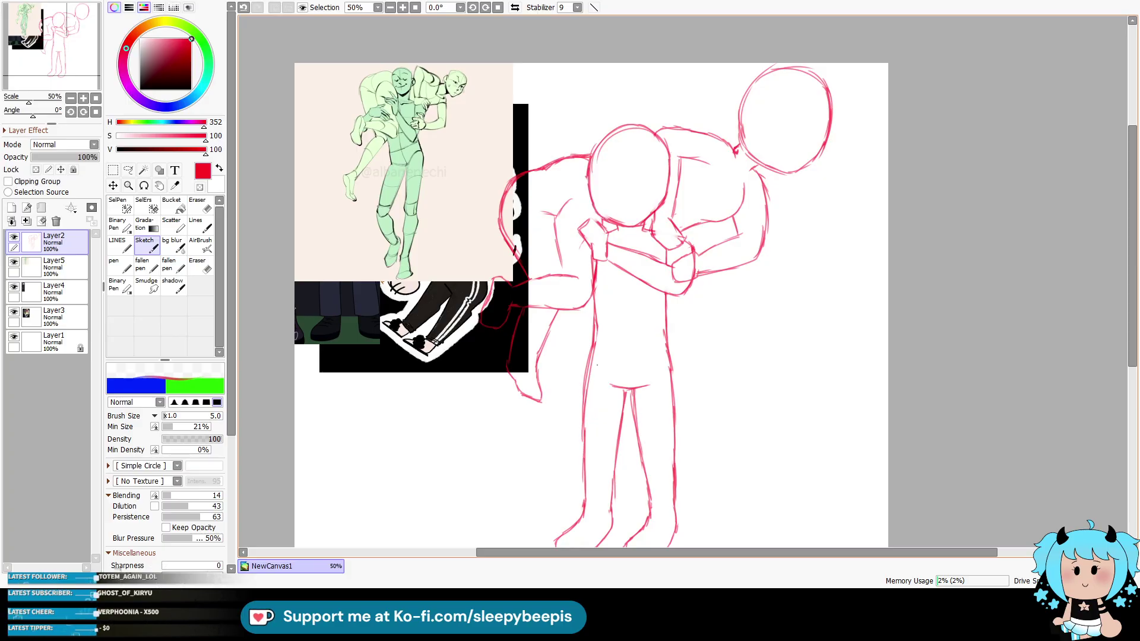
Step: Lasso the carried figure's lower back and hip outline, deform it inward to be narrower, and clear the selection
click(128, 169)
mouse_move(591, 151)
mouse_down()
mouse_move(499, 203)
mouse_move(515, 274)
mouse_move(533, 211)
mouse_move(589, 153)
mouse_up()
key(ctrl+t)
click(130, 453)
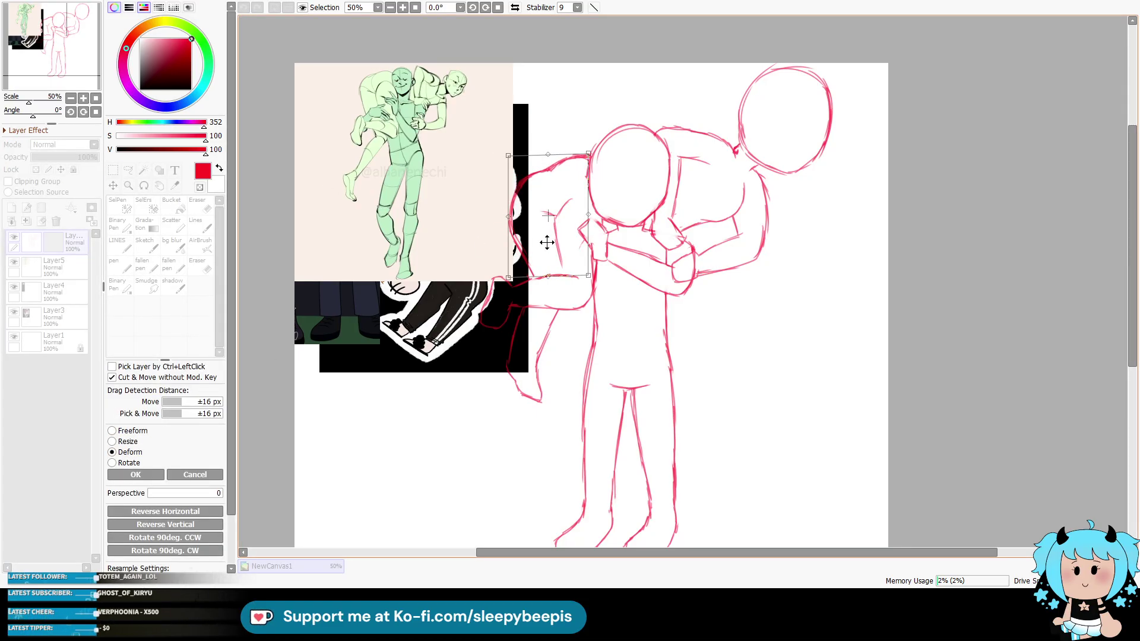
click(160, 473)
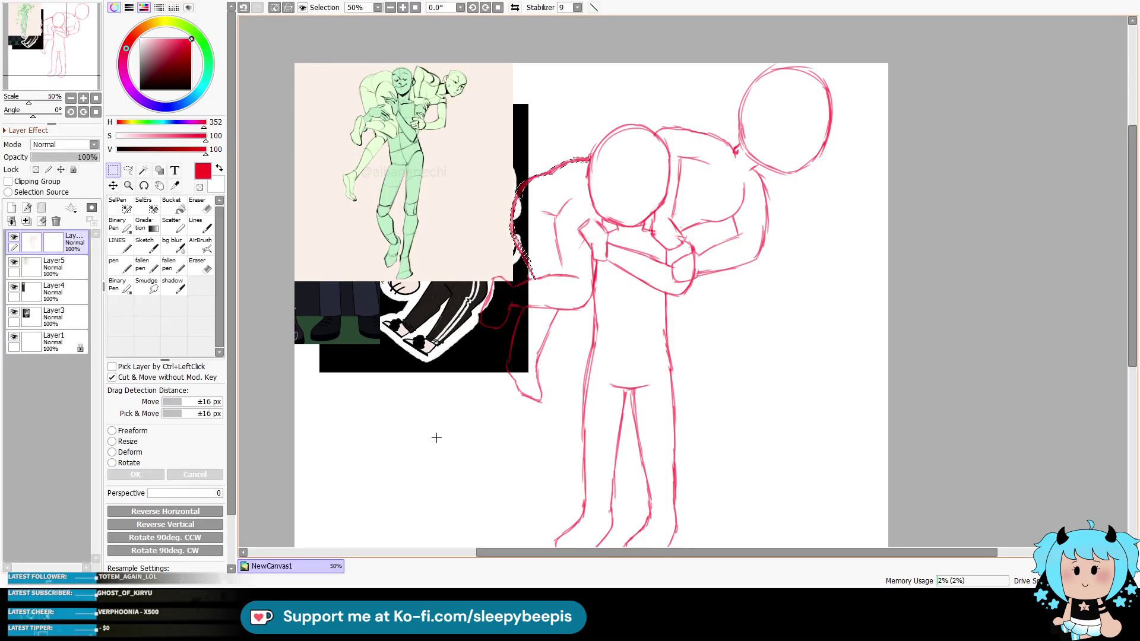
key(ctrl+d)
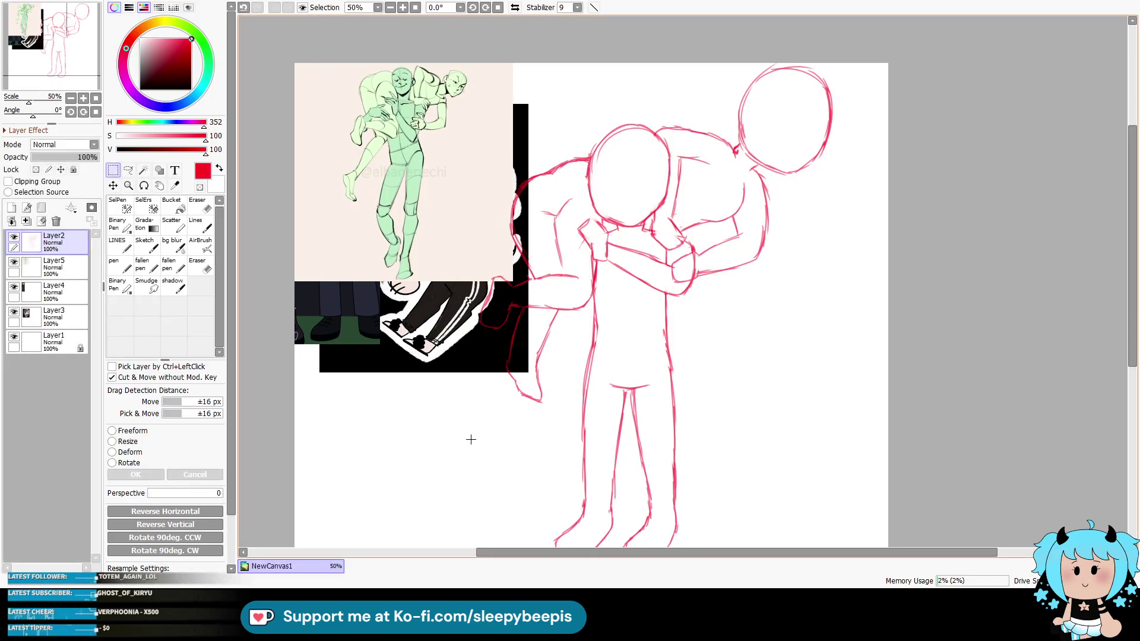
Step: Restore the lasso selection of the carried figure's back and hip outline, shift it slightly downward, and clear the selection
key(ctrl+z)
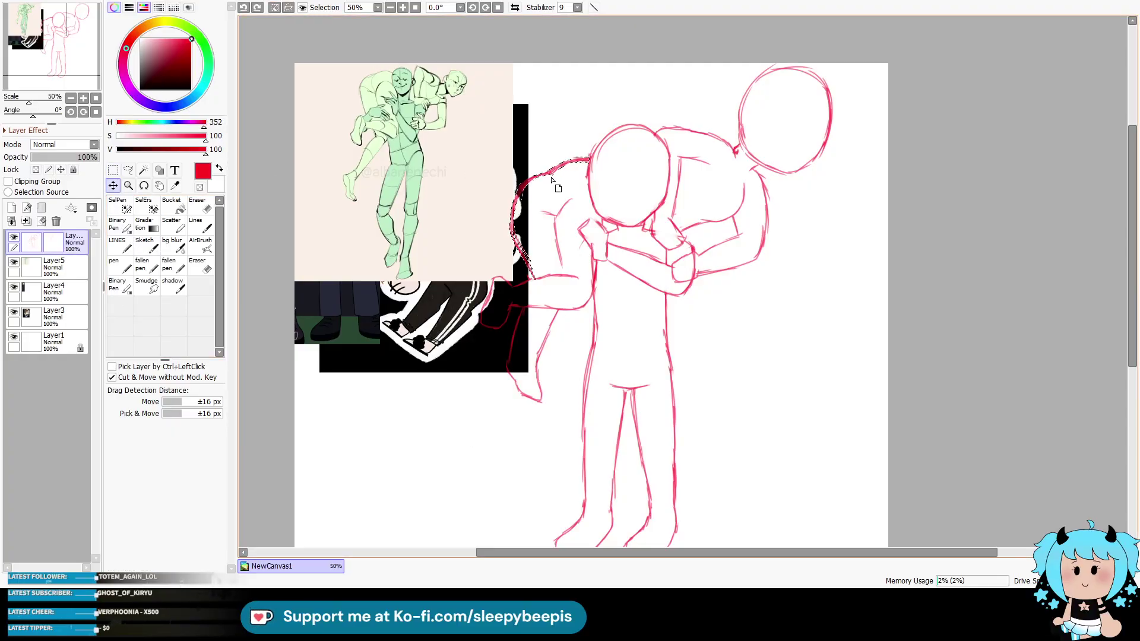
drag(575, 228, 599, 260)
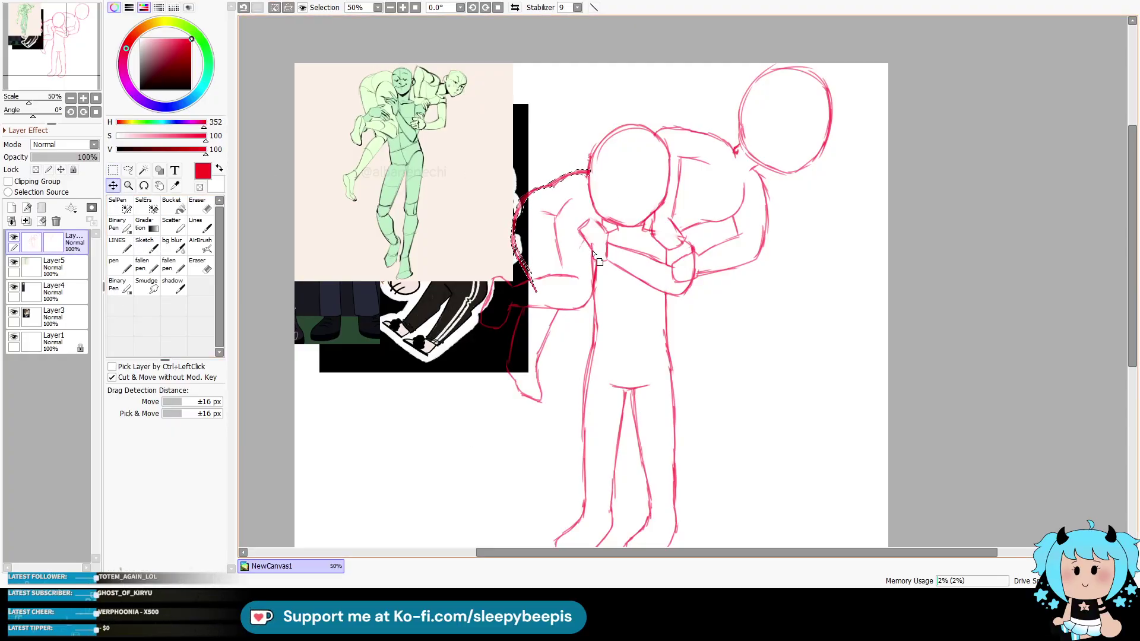
key(ctrl+d)
key(e)
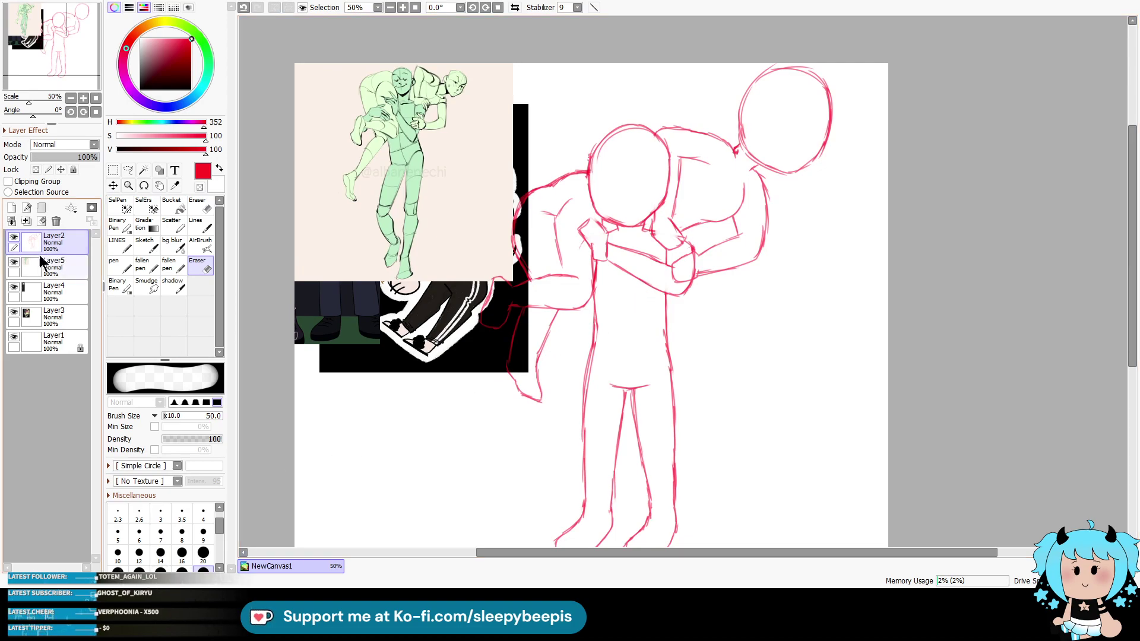
Step: Hide the carrying-pose reference on Layer5 and the pink-faced character reference on Layer3, keeping Layer4's masked character shown
click(14, 263)
click(14, 263)
click(14, 263)
click(14, 287)
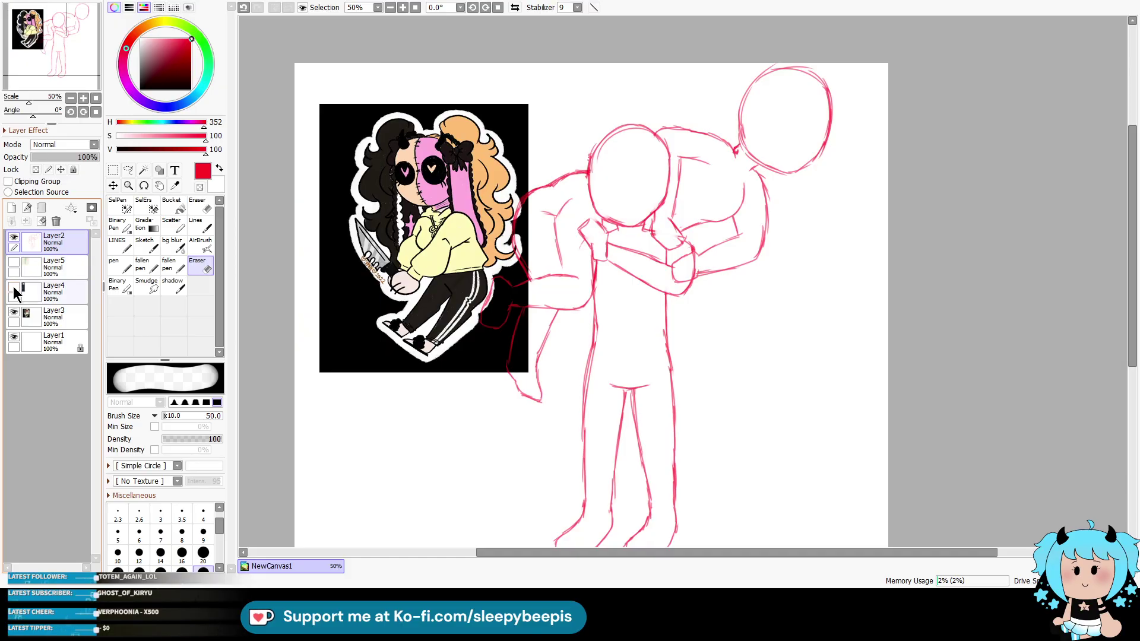
click(13, 288)
click(14, 262)
click(13, 262)
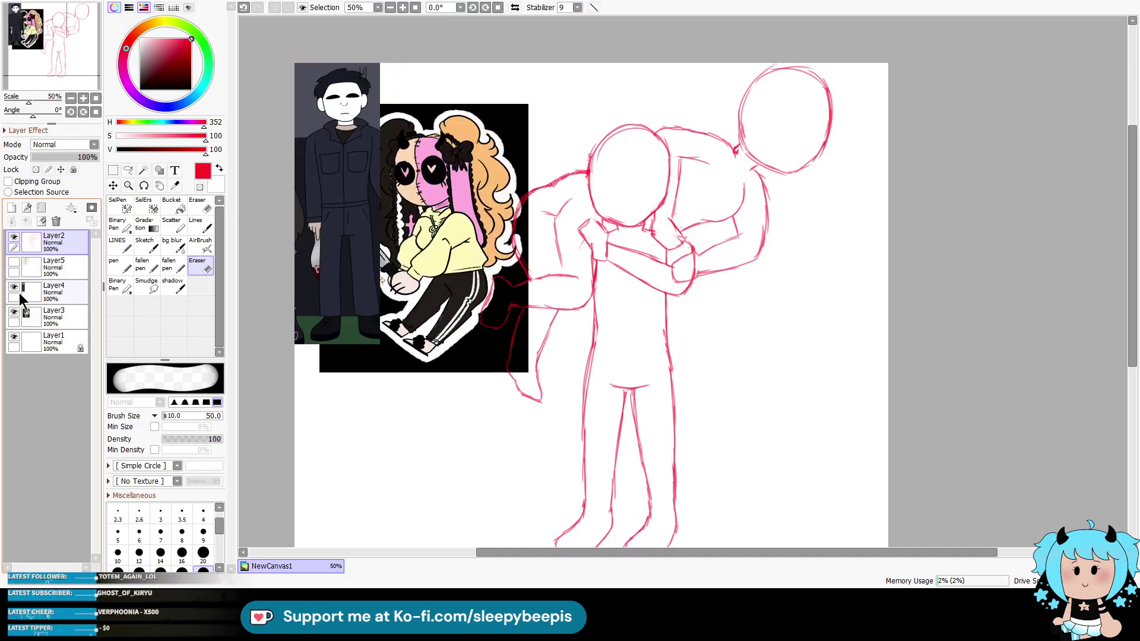
click(14, 312)
Step: Move the masked character reference on Layer4 lower and further in from the canvas edge, beside the sketch
click(56, 291)
click(113, 185)
drag(389, 302, 462, 405)
Step: Fade the rough sketch on Layer2 to 29% opacity, add a new layer above it, and choose the Sketch brush
click(129, 186)
click(647, 107)
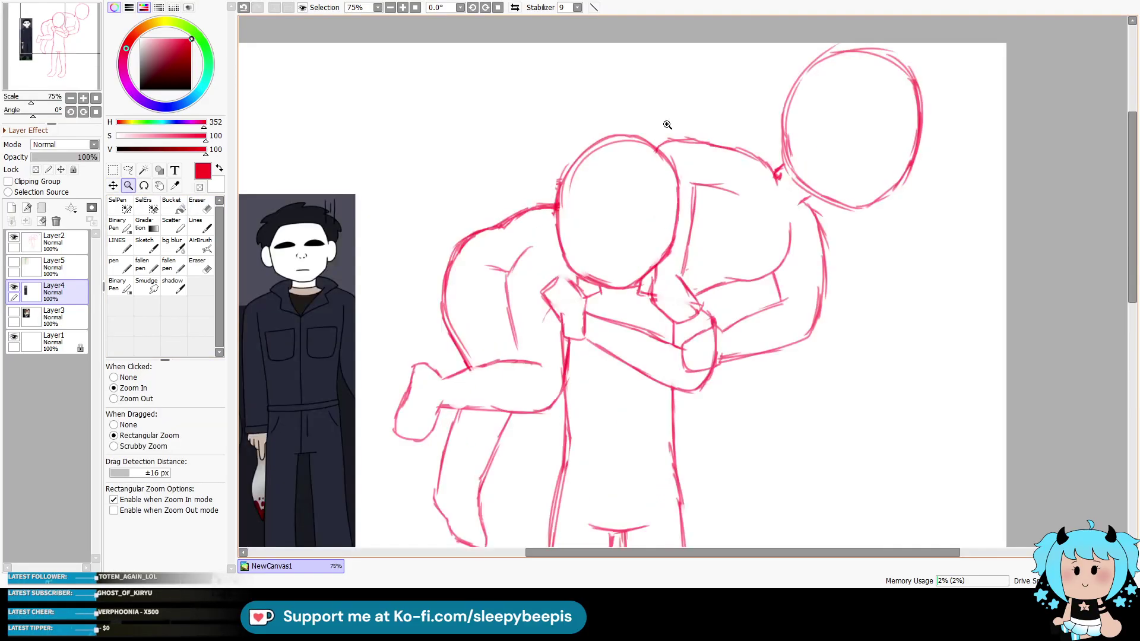
click(56, 242)
drag(83, 157, 50, 158)
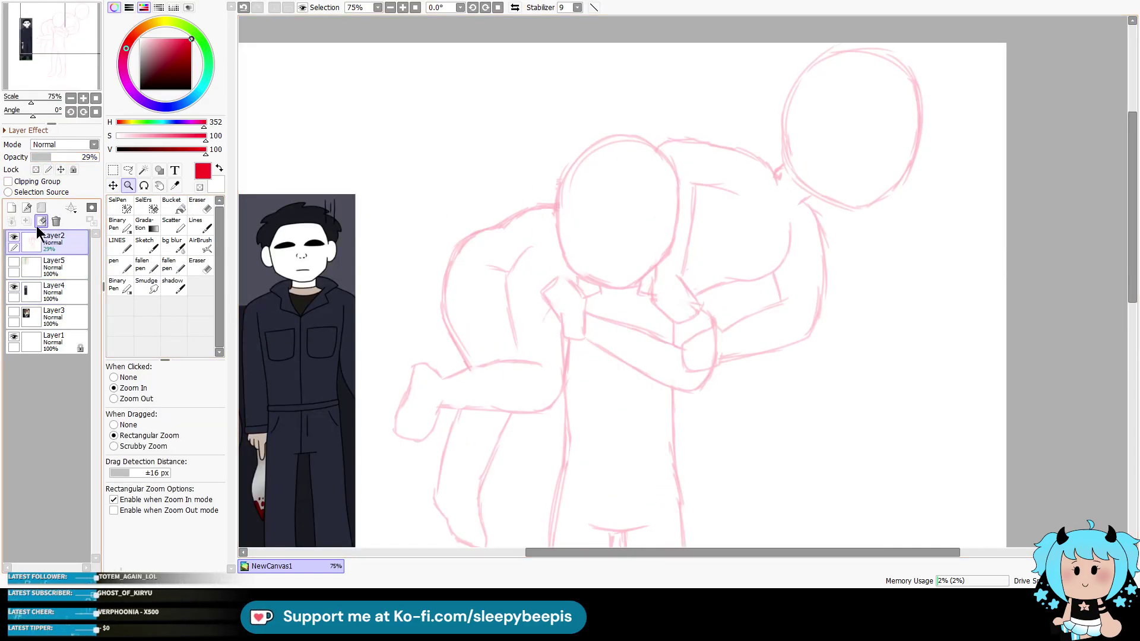
click(11, 208)
click(144, 245)
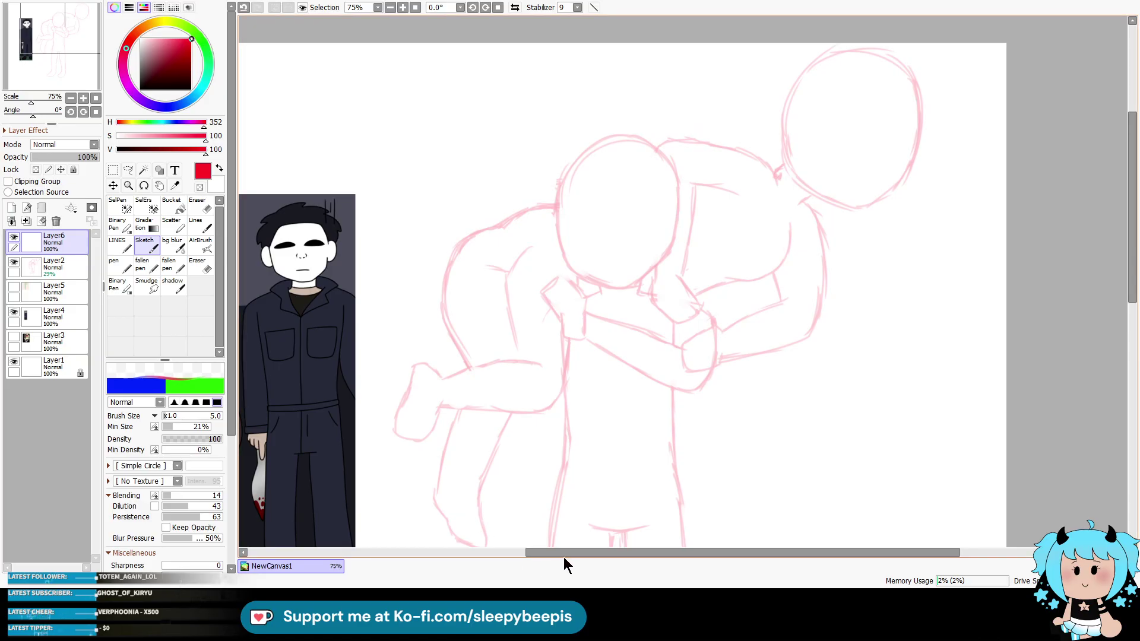
Step: Sketch the standing figure's face on the new layer with a flat-topped hairline, tapered jaw, both ears and a short neck
drag(564, 555, 544, 554)
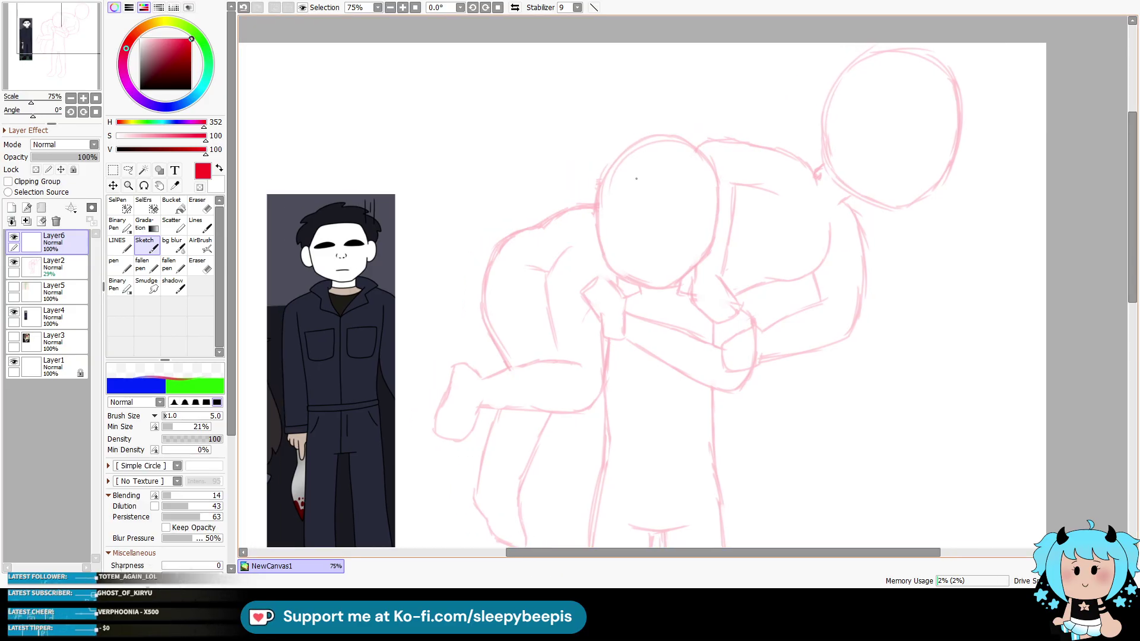
drag(635, 173, 693, 173)
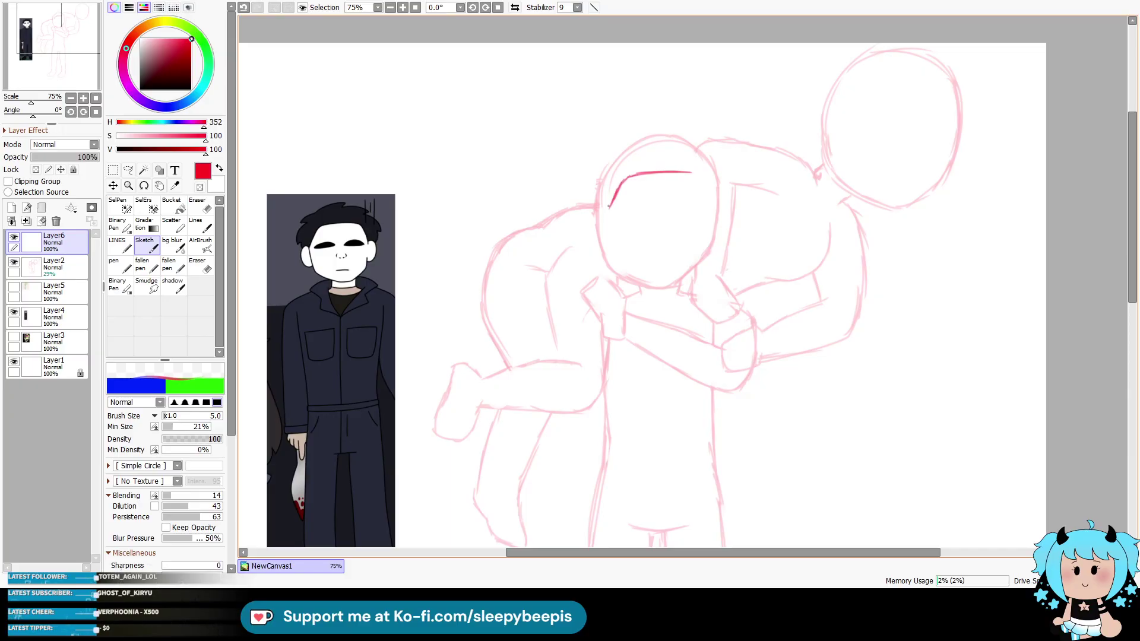
drag(692, 172, 711, 208)
key(ctrl+z)
mouse_move(602, 215)
mouse_down()
mouse_move(582, 241)
mouse_move(631, 278)
mouse_move(663, 285)
mouse_move(701, 262)
mouse_up()
key(ctrl+z)
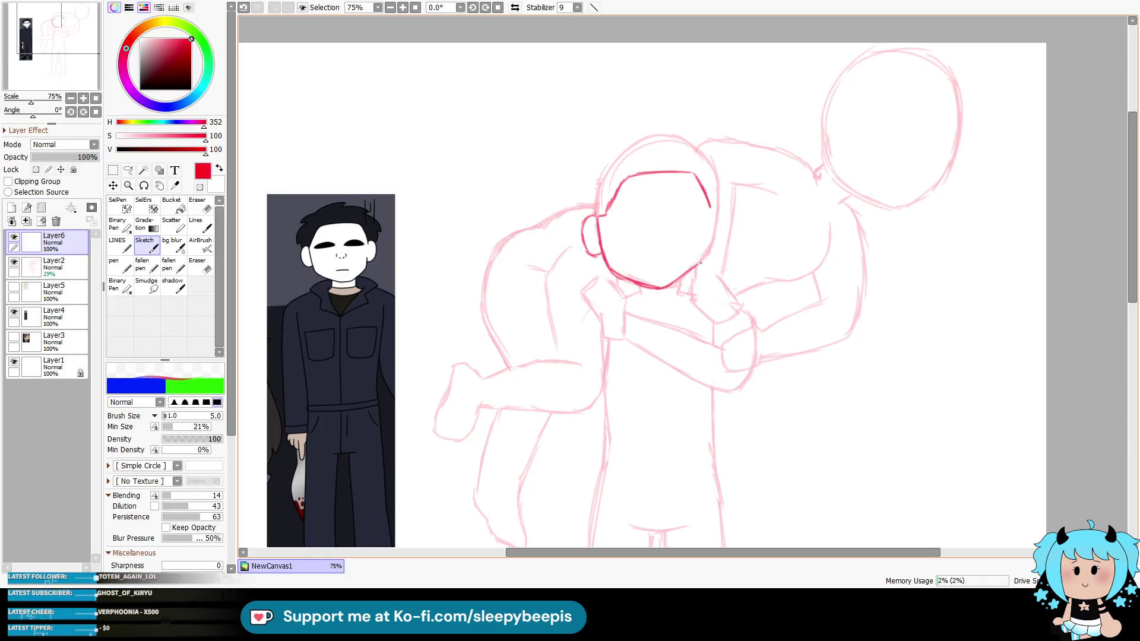
mouse_move(713, 208)
mouse_down()
mouse_move(732, 224)
mouse_move(724, 245)
mouse_up()
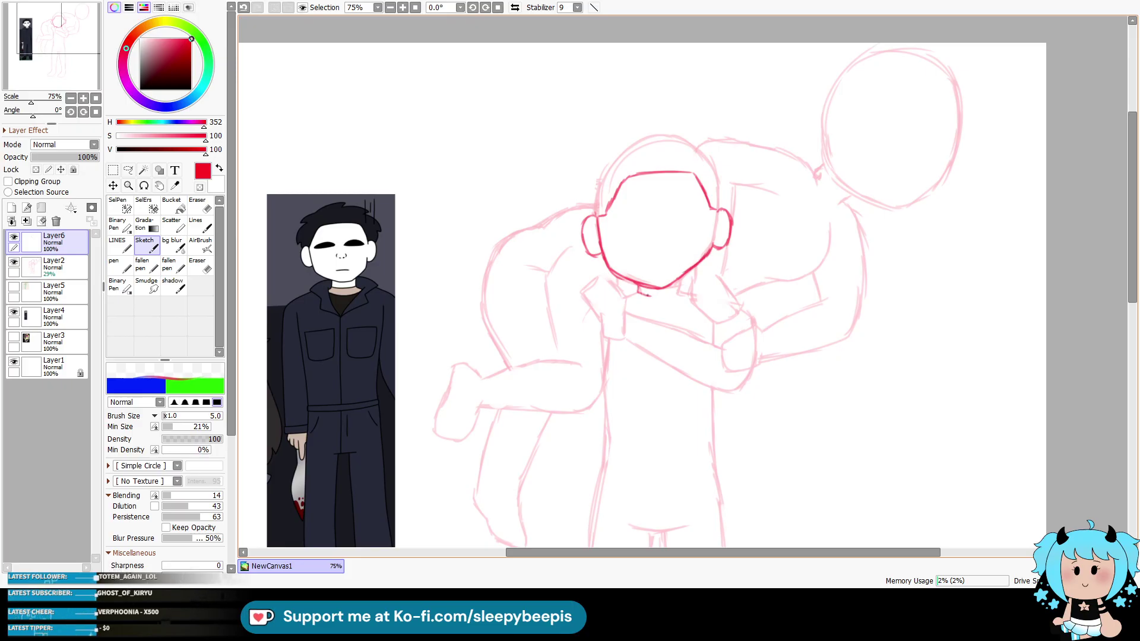
mouse_move(639, 288)
mouse_down()
mouse_move(674, 294)
mouse_move(682, 283)
mouse_up()
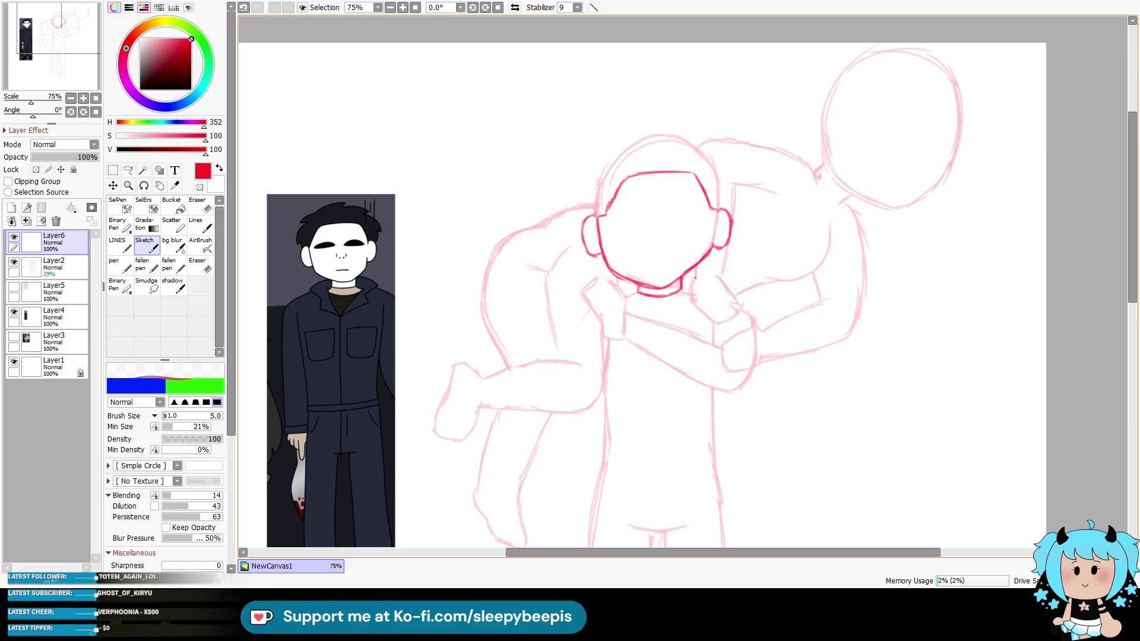
Step: Outline the standing figure's short spiky hair over the head, from one ear around to the other
mouse_move(625, 135)
mouse_down()
mouse_move(667, 111)
mouse_move(707, 126)
mouse_move(732, 169)
mouse_up()
key(ctrl+z)
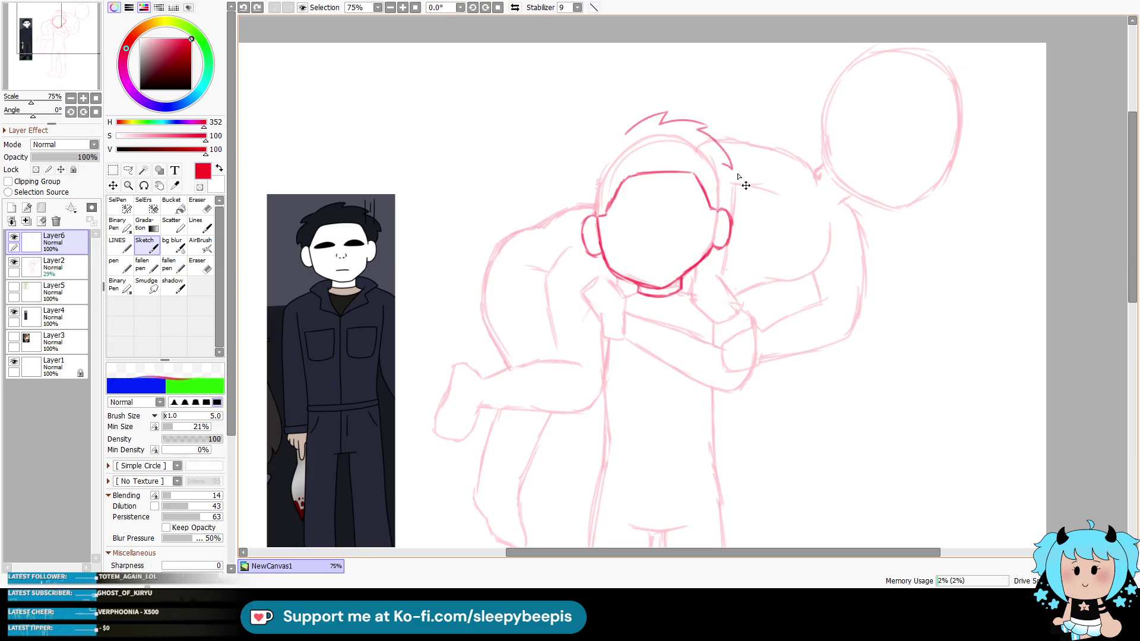
mouse_move(697, 129)
mouse_down()
mouse_move(737, 176)
mouse_move(728, 210)
mouse_up()
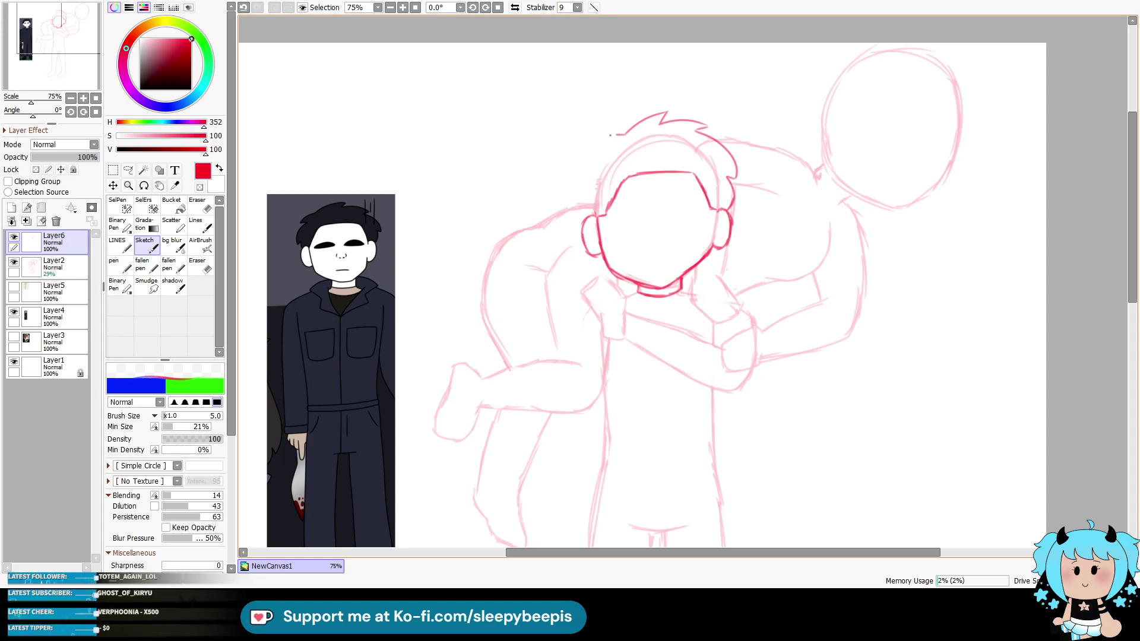
mouse_move(599, 146)
mouse_down()
mouse_move(574, 192)
mouse_move(585, 219)
mouse_move(640, 215)
mouse_up()
key(ctrl+z)
key(ctrl+z)
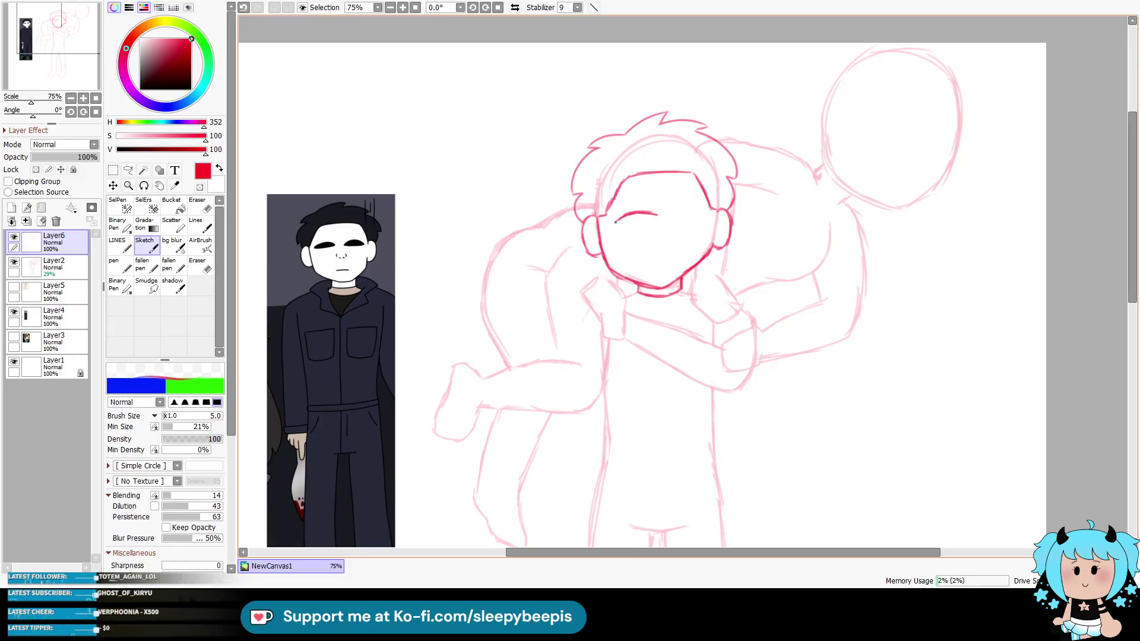
Step: Outline two almond-shaped eyes on the standing figure's face
key(ctrl+z)
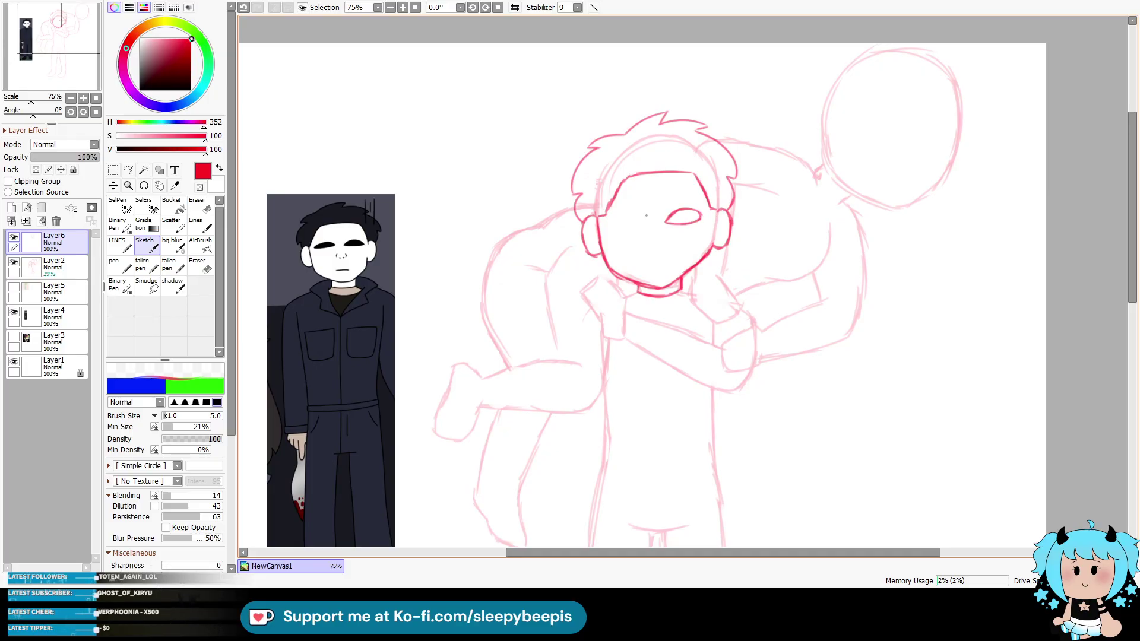
drag(641, 221, 611, 228)
key(ctrl+z)
Step: Add small nose marks and a short straight mouth to the standing figure's face, and shade in both eyes
drag(646, 243, 645, 246)
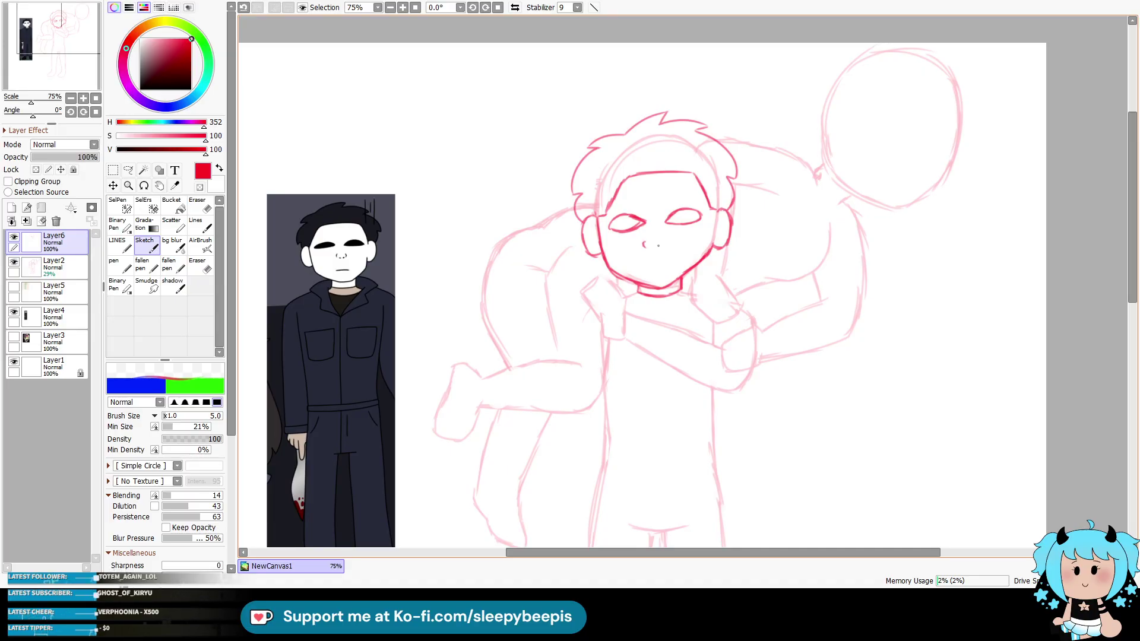
key(ctrl+z)
click(654, 245)
key(ctrl+z)
drag(649, 263, 669, 262)
key(ctrl+z)
drag(615, 221, 639, 226)
drag(692, 221, 701, 217)
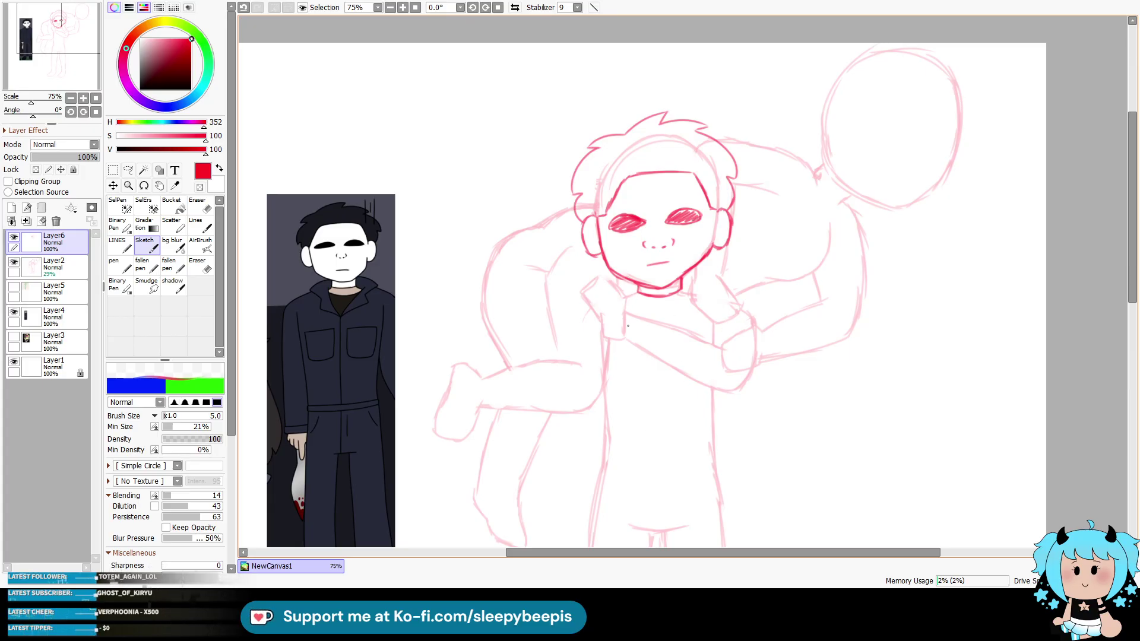
Step: Draw the standing figure's folded forearm sleeve across the chest, from the straight cuff to the rounded elbow
mouse_move(628, 310)
mouse_down()
mouse_move(623, 351)
mouse_move(624, 311)
mouse_move(721, 344)
mouse_up()
key(ctrl+z)
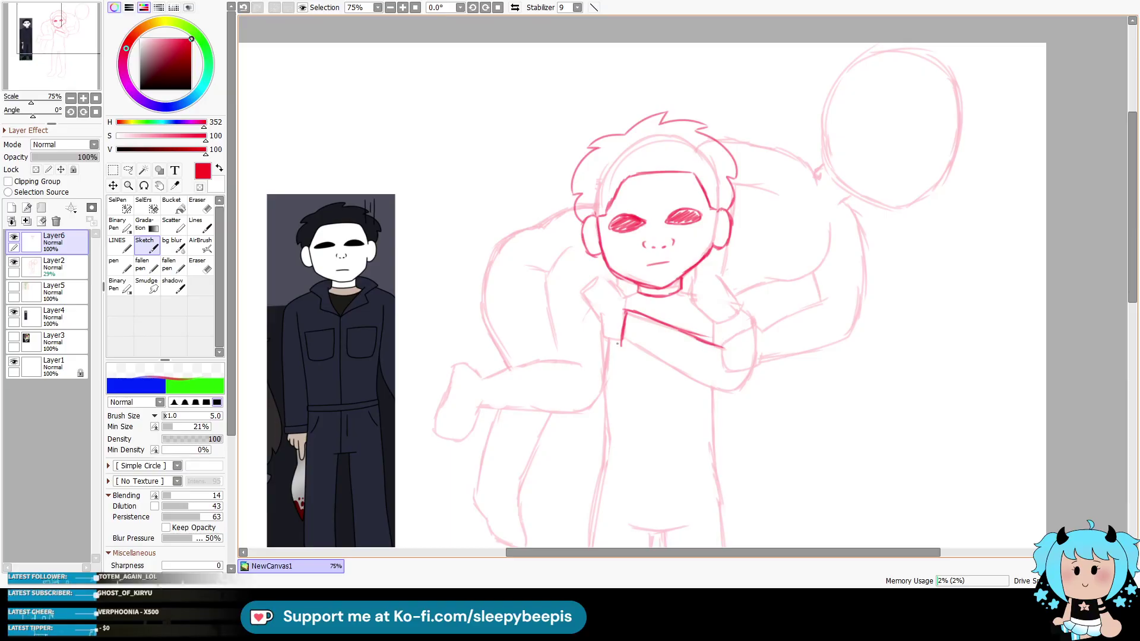
mouse_move(614, 352)
mouse_down()
mouse_move(712, 391)
mouse_move(738, 393)
mouse_move(748, 372)
mouse_up()
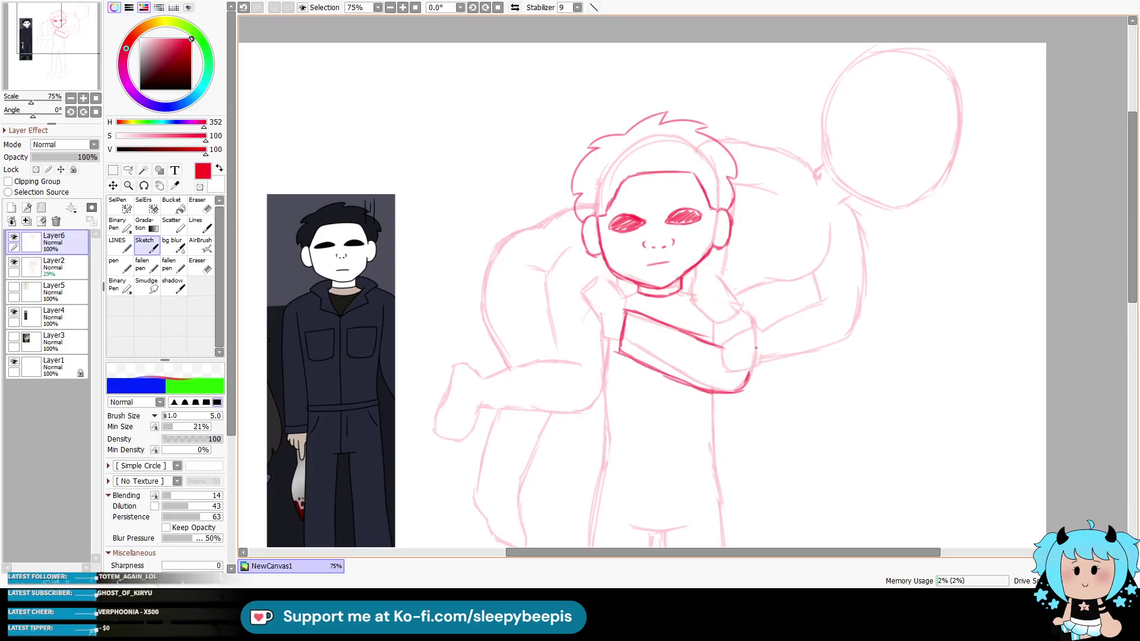
Step: Draw the standing figure's hand with separate fingers above the cuff, and add the V-shaped neckline below the neck
drag(654, 557, 643, 540)
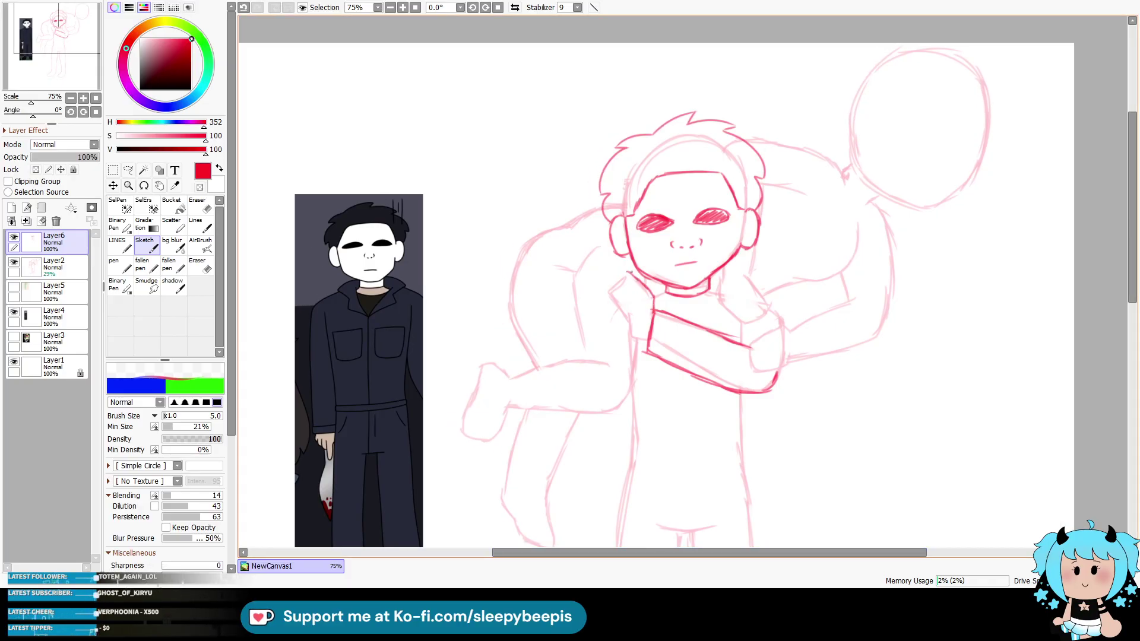
drag(621, 274, 635, 294)
mouse_move(611, 278)
mouse_down()
mouse_move(599, 291)
mouse_move(610, 312)
mouse_up()
key(ctrl+z)
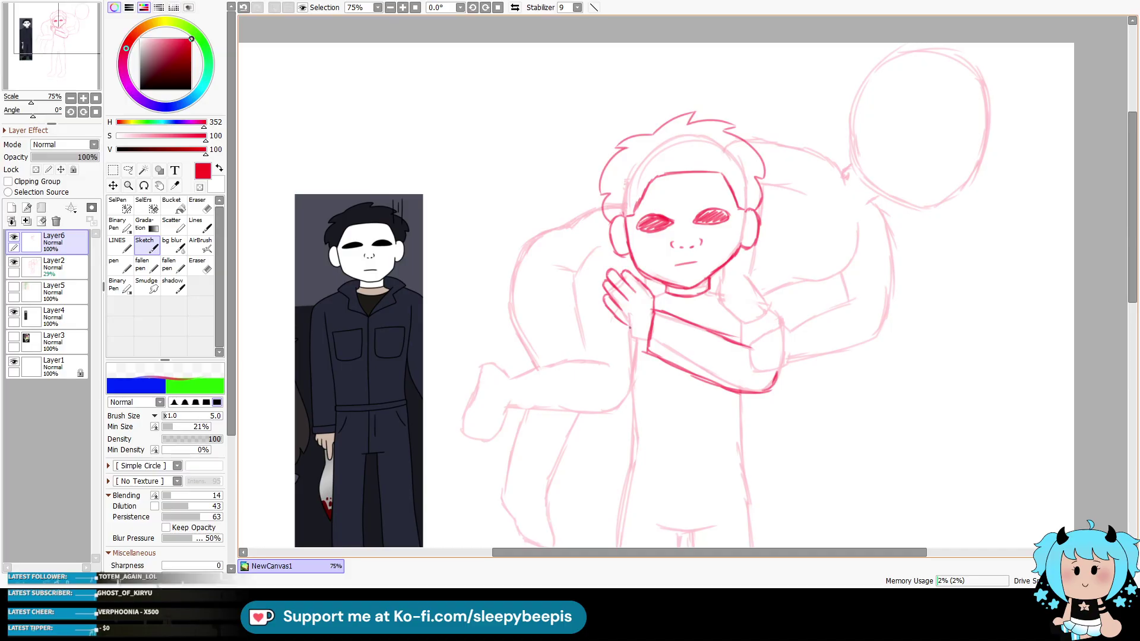
key(ctrl+z)
drag(621, 317, 647, 341)
key(ctrl+z)
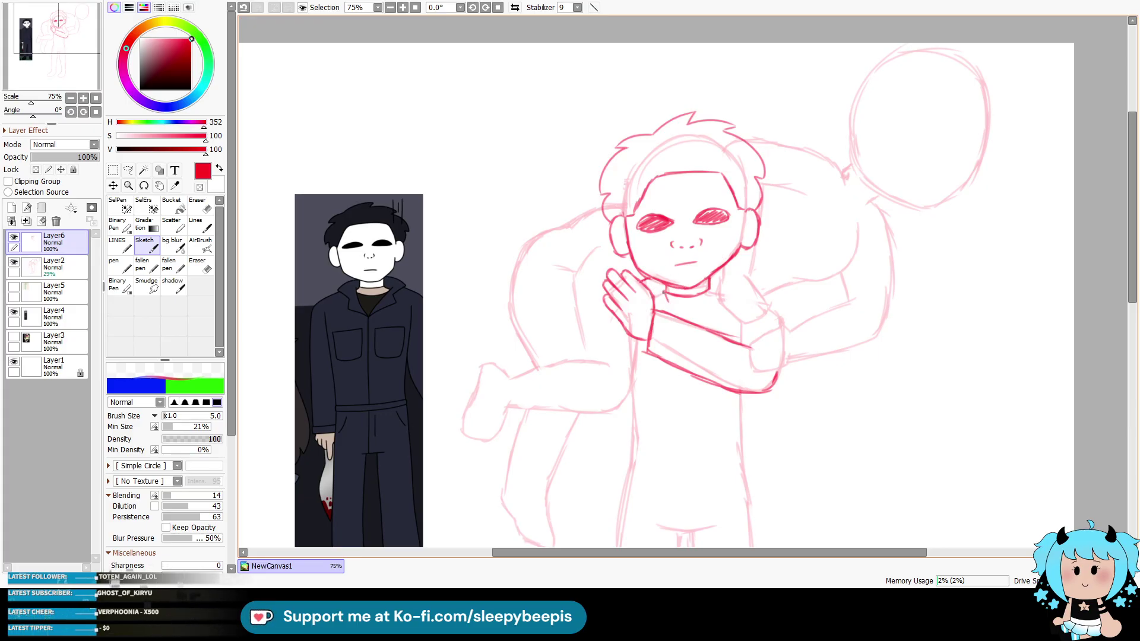
mouse_move(664, 299)
mouse_down()
mouse_move(695, 322)
mouse_move(684, 304)
mouse_move(709, 300)
mouse_up()
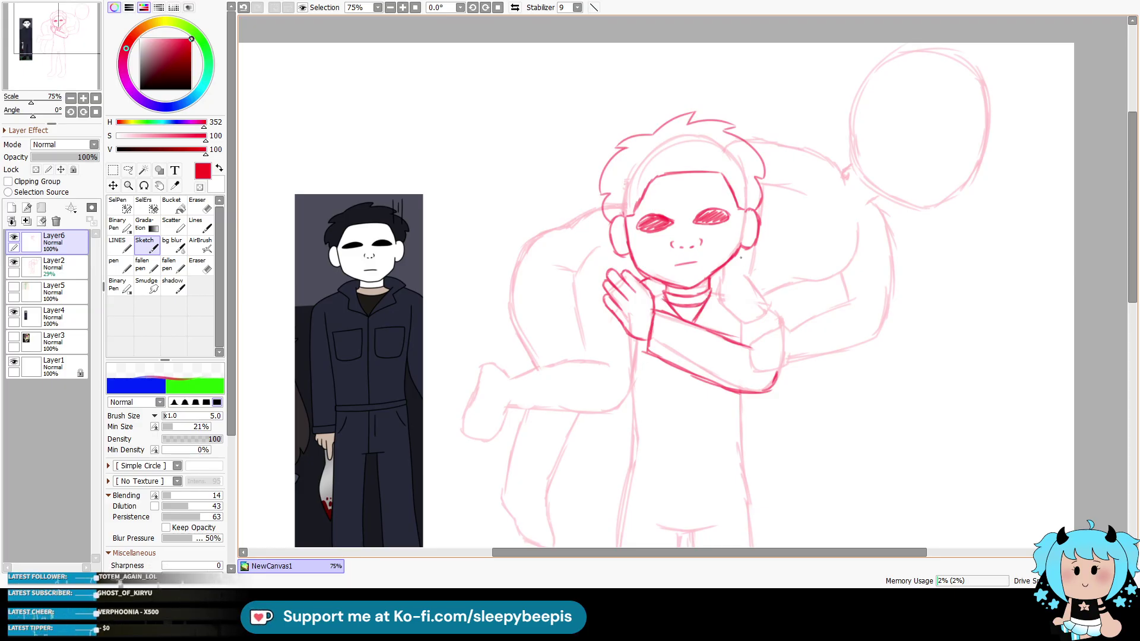
Step: Draw a narrow, slightly slanted waistband across the standing figure's waist
scroll(1127, 305, down, 5)
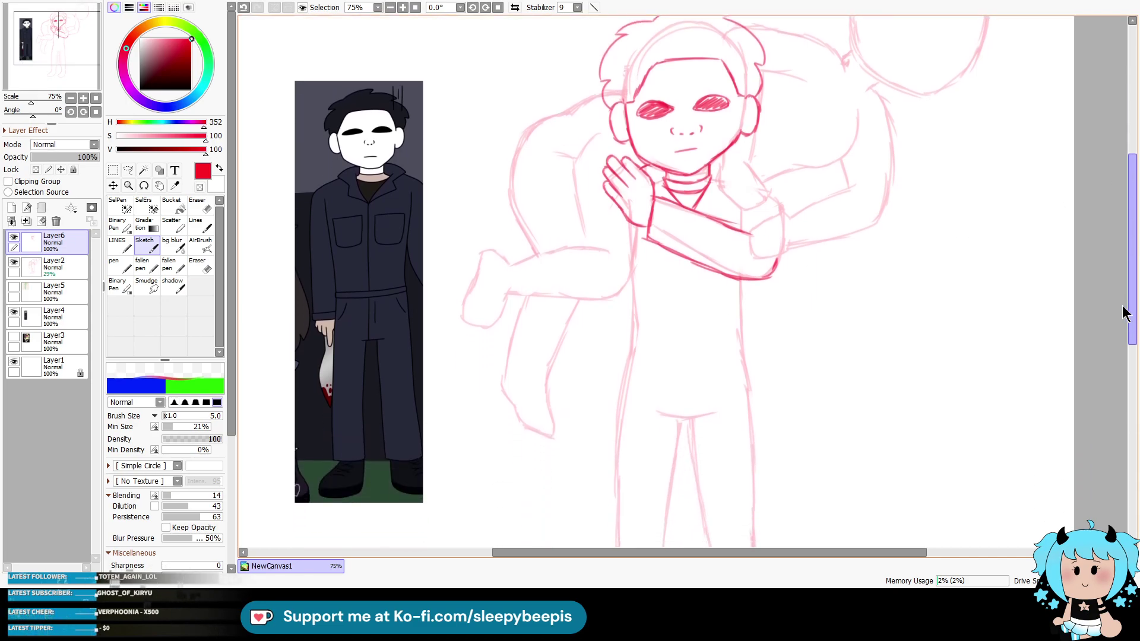
scroll(1110, 342, down, 3)
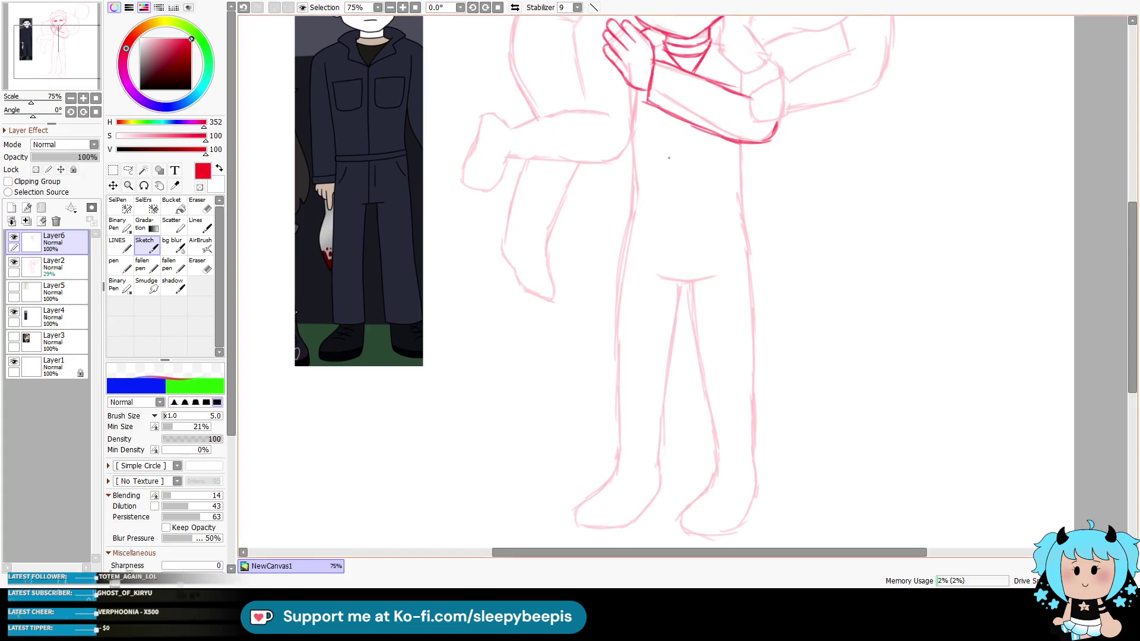
drag(696, 206, 741, 196)
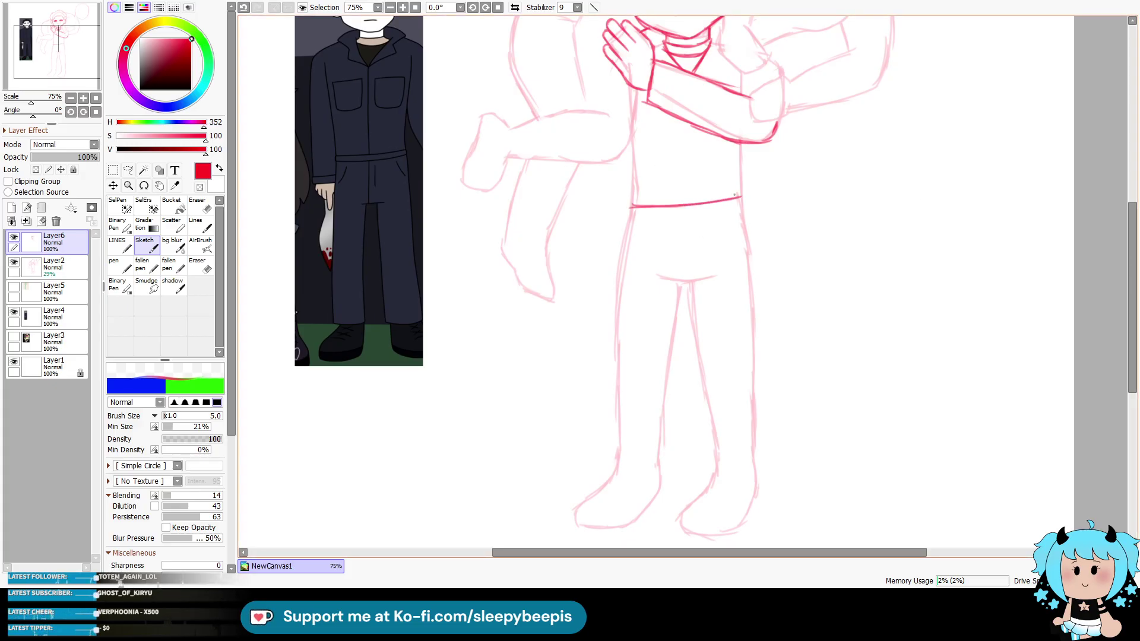
mouse_move(630, 215)
mouse_down()
mouse_move(743, 208)
mouse_move(743, 197)
mouse_up()
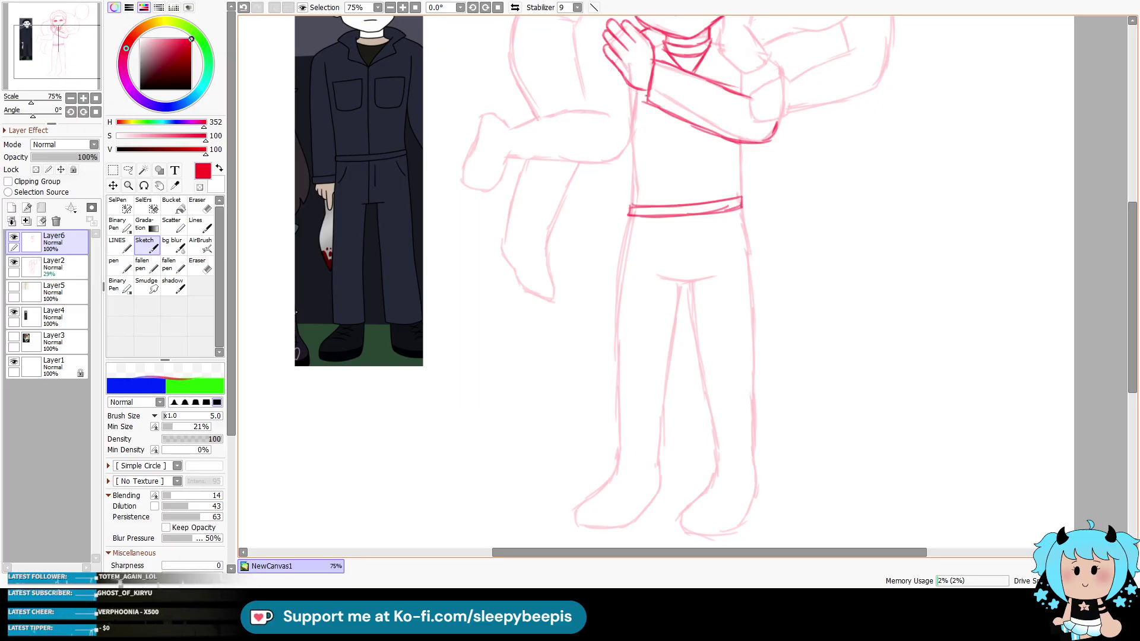
Step: Draw the standing figure's torso side and a vertical front seam from the folded arm down to the waistband
drag(741, 141, 741, 197)
drag(689, 127, 691, 202)
key(ctrl+z)
key(ctrl+z)
key(ctrl+z)
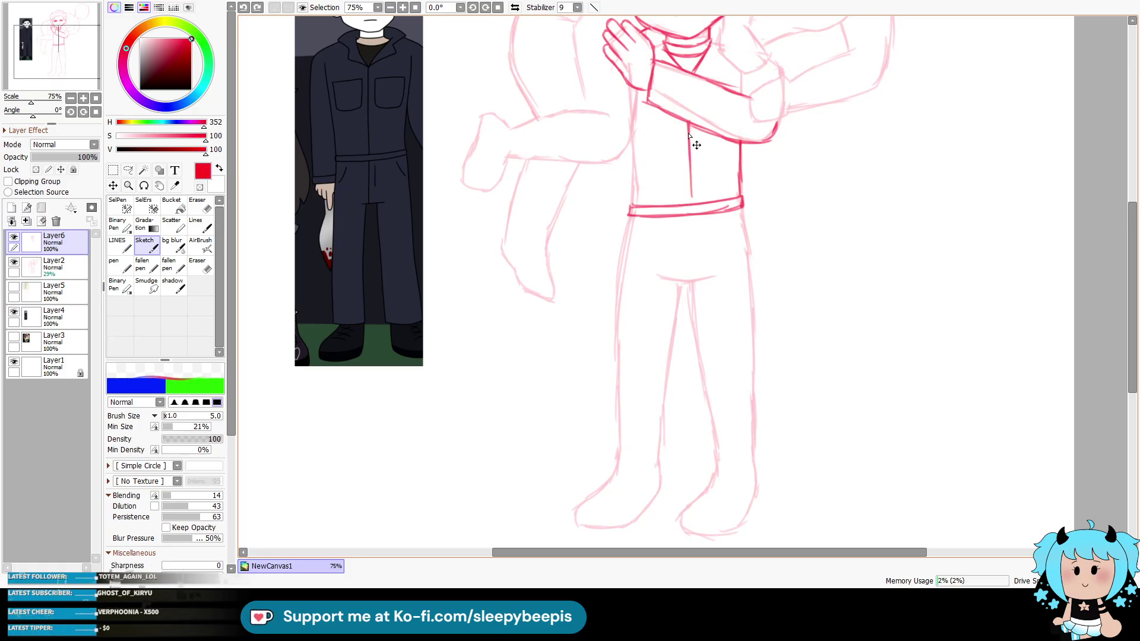
drag(684, 122, 683, 205)
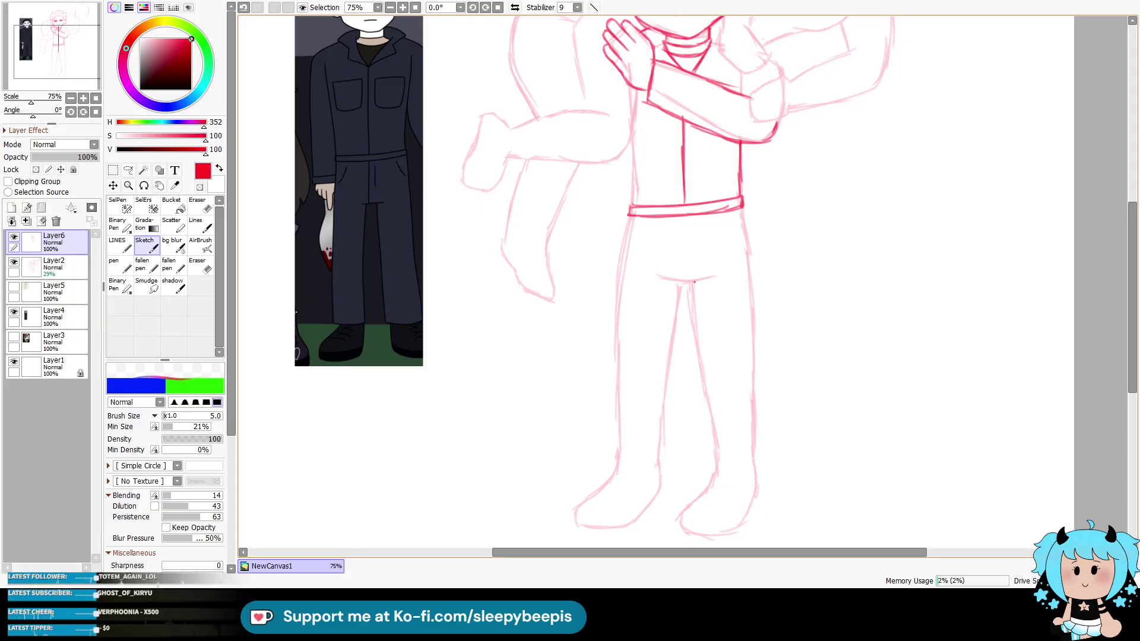
Step: Outline the standing figure's loose trousers with the crotch line, both legs' inner and outer edges, and curved hems
drag(702, 281, 677, 283)
mouse_move(627, 225)
mouse_down()
mouse_move(609, 469)
mouse_move(677, 474)
mouse_up()
key(ctrl+z)
drag(608, 472, 665, 474)
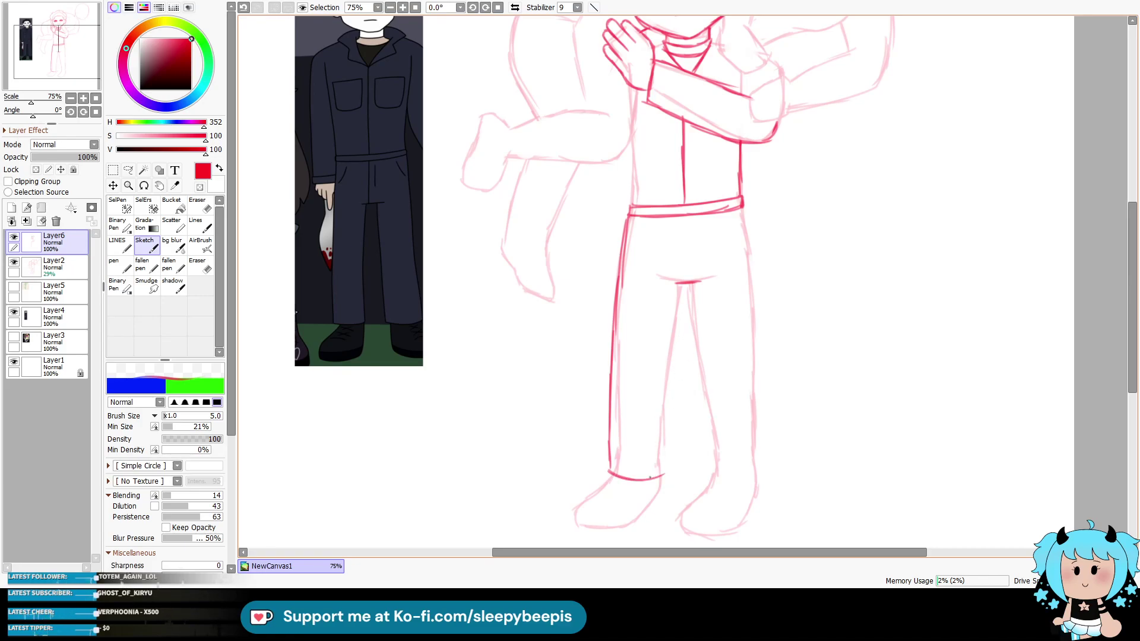
drag(680, 285, 668, 471)
mouse_move(680, 284)
mouse_down()
mouse_move(699, 474)
mouse_move(763, 469)
mouse_up()
drag(742, 205, 766, 425)
drag(762, 356, 765, 456)
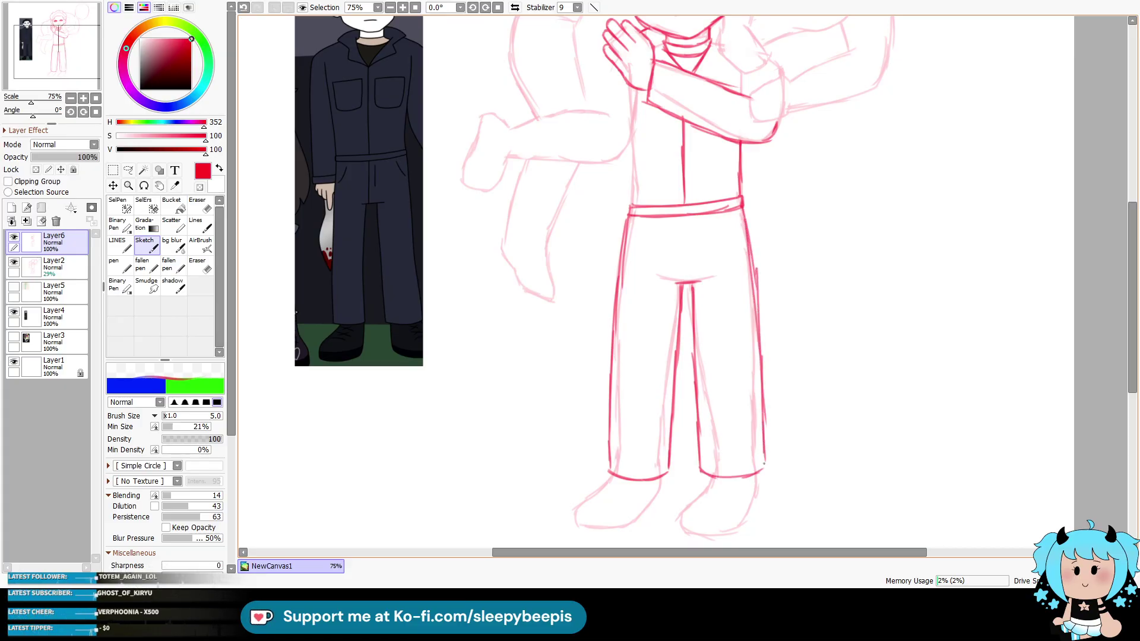
Step: Add the fly seam and two curved pocket openings below the waistband of the trousers
mouse_move(685, 216)
mouse_down()
mouse_move(684, 283)
mouse_move(693, 246)
mouse_move(693, 262)
mouse_up()
drag(653, 224, 633, 243)
drag(723, 222, 739, 238)
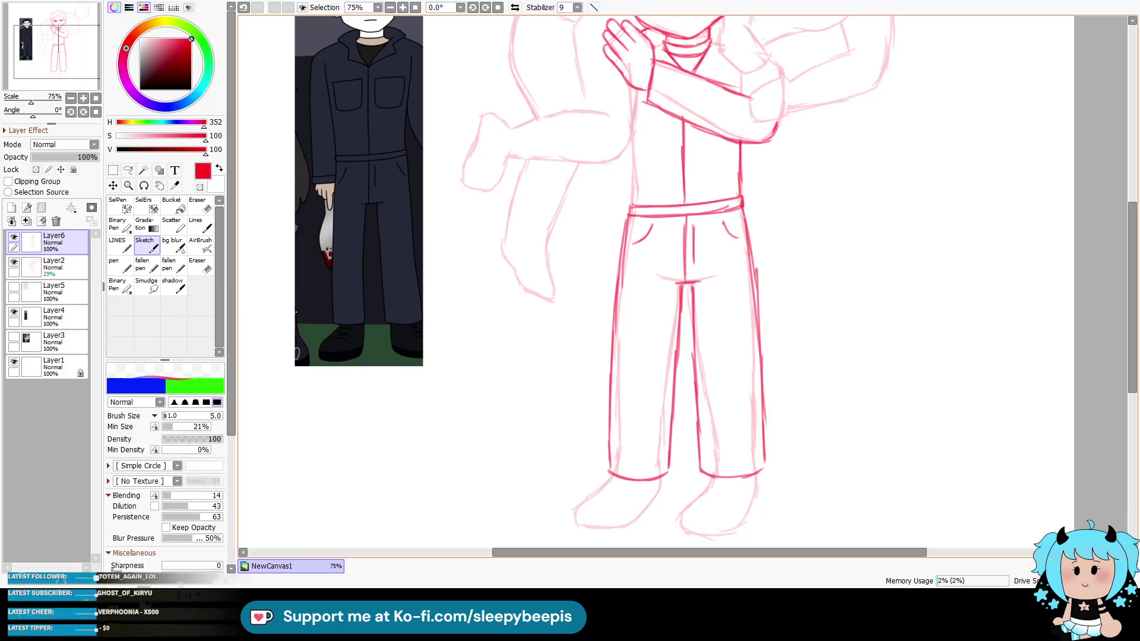
Step: Draw both of the standing figure's shoes below the trouser hems, adding thick soles, toe seams and crossed laces
mouse_move(613, 476)
mouse_down()
mouse_move(579, 505)
mouse_move(615, 530)
mouse_move(642, 522)
mouse_move(661, 490)
mouse_up()
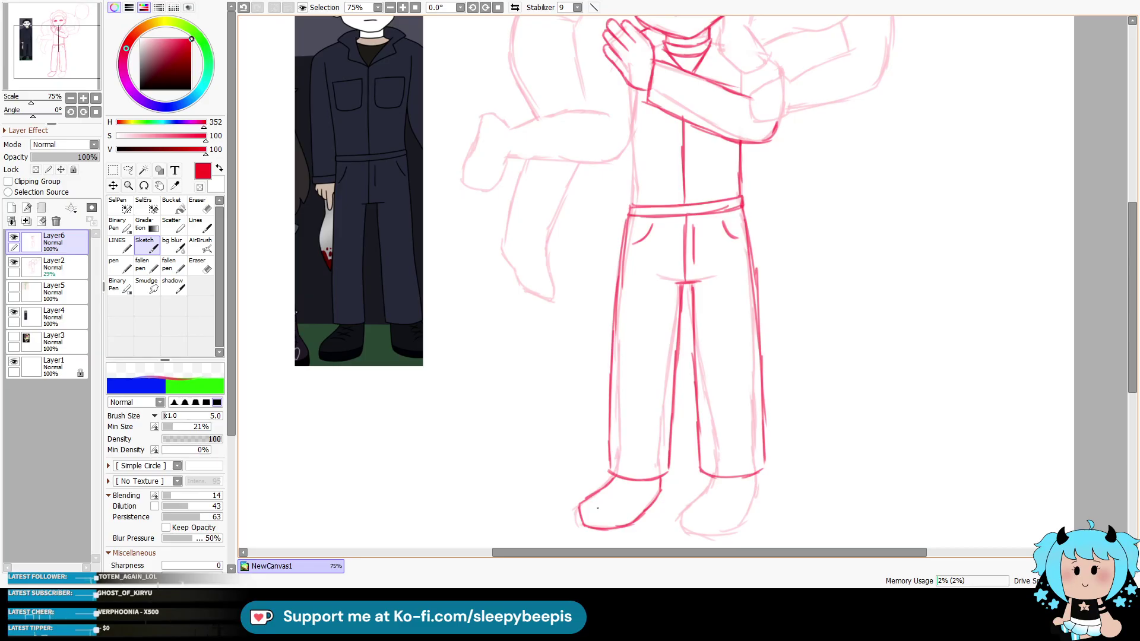
mouse_move(582, 511)
mouse_down()
mouse_move(630, 514)
mouse_move(659, 486)
mouse_up()
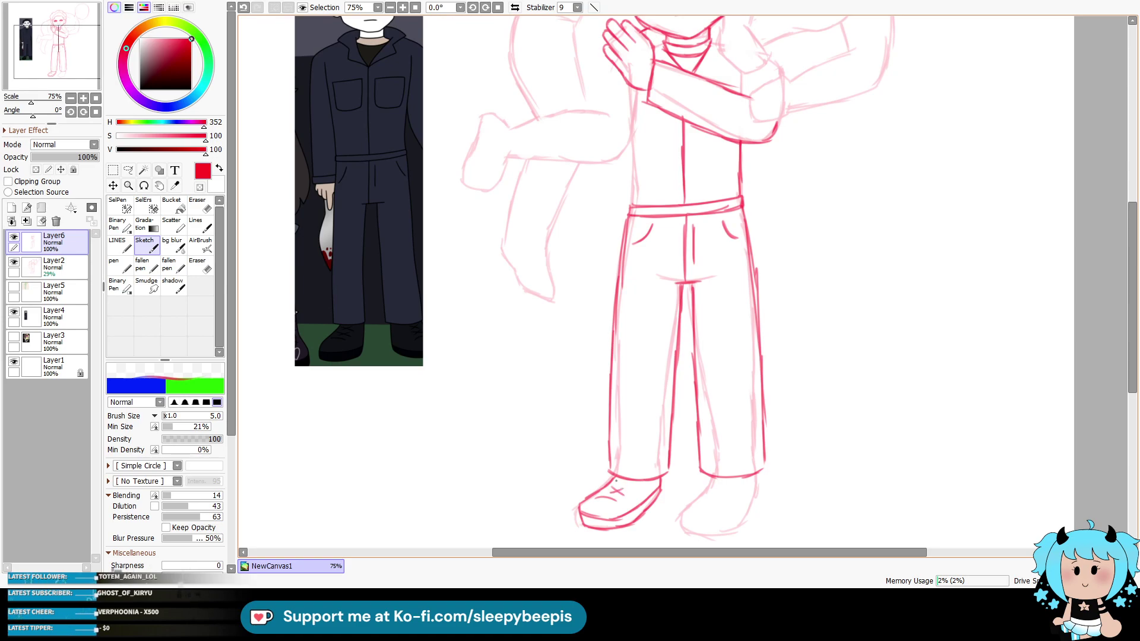
mouse_move(711, 489)
mouse_down()
mouse_move(680, 512)
mouse_move(685, 527)
mouse_move(713, 537)
mouse_move(738, 526)
mouse_move(756, 477)
mouse_up()
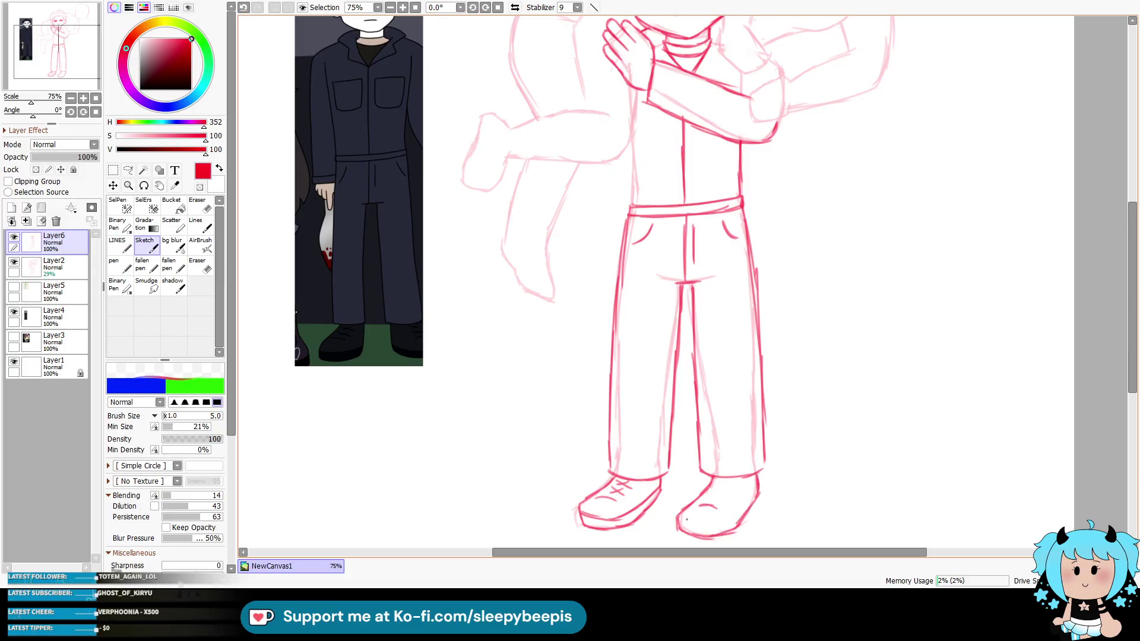
mouse_move(680, 522)
mouse_down()
mouse_move(720, 526)
mouse_move(745, 503)
mouse_move(721, 503)
mouse_up()
mouse_move(721, 494)
mouse_down()
mouse_move(711, 504)
mouse_move(728, 485)
mouse_up()
Step: Set the eraser's brush size to 20 and return to the Sketch brush
scroll(653, 282, up, 4)
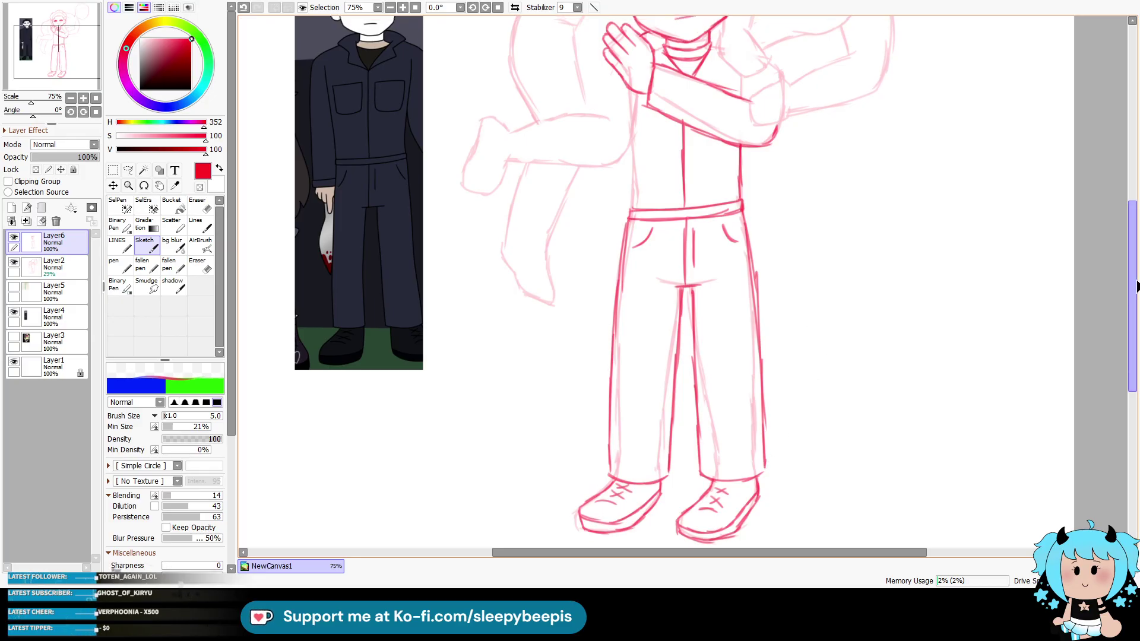
scroll(1116, 226, up, 1)
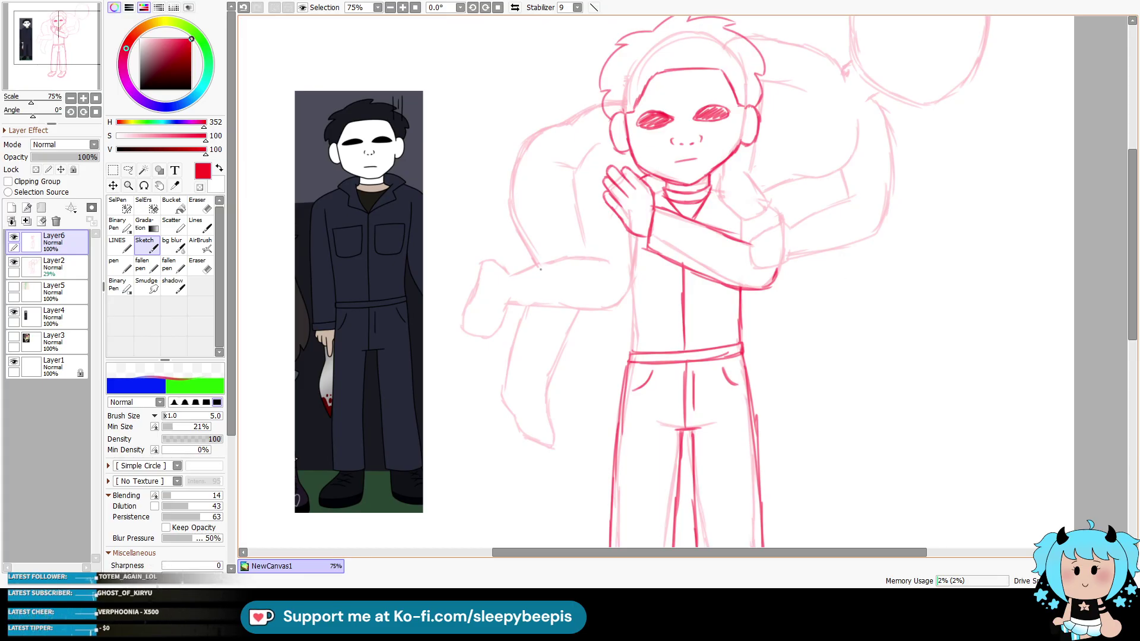
key(e)
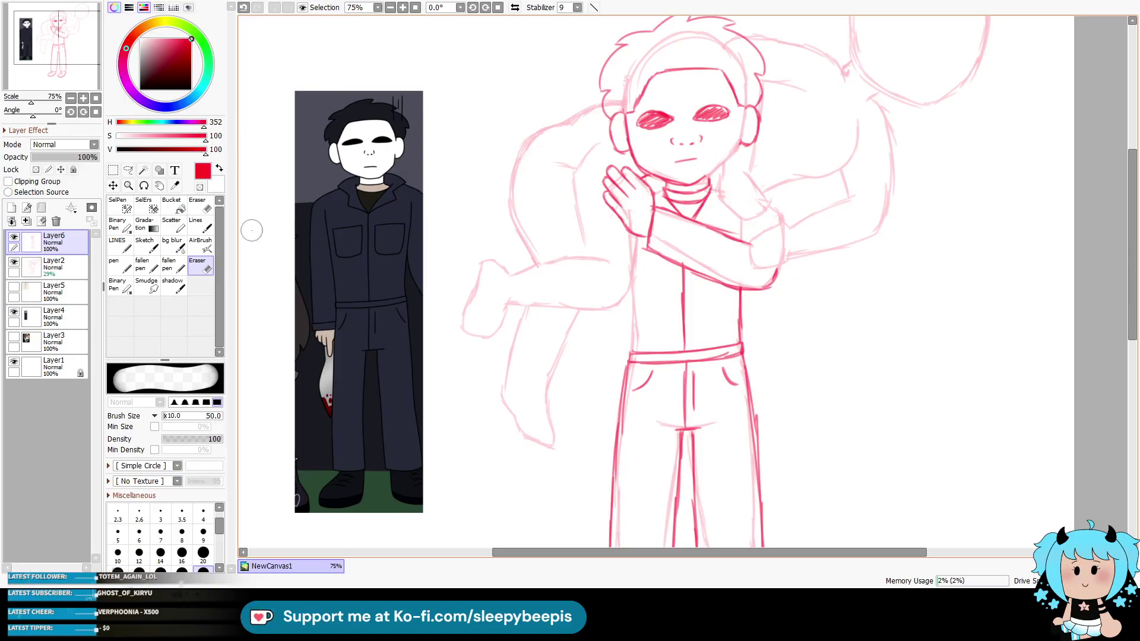
key(e)
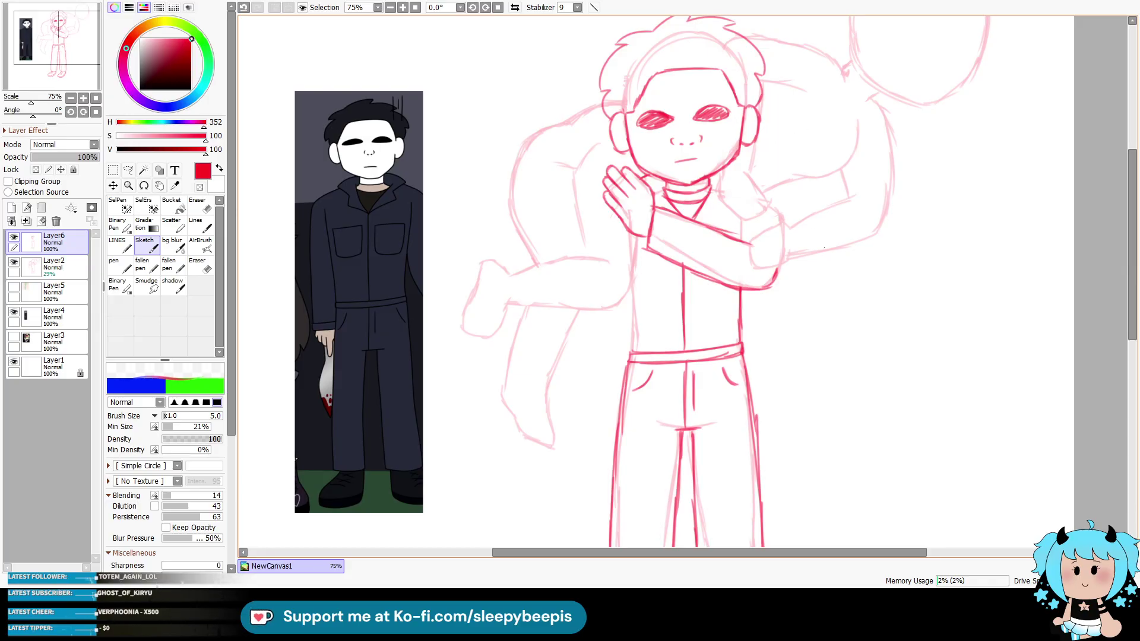
click(200, 266)
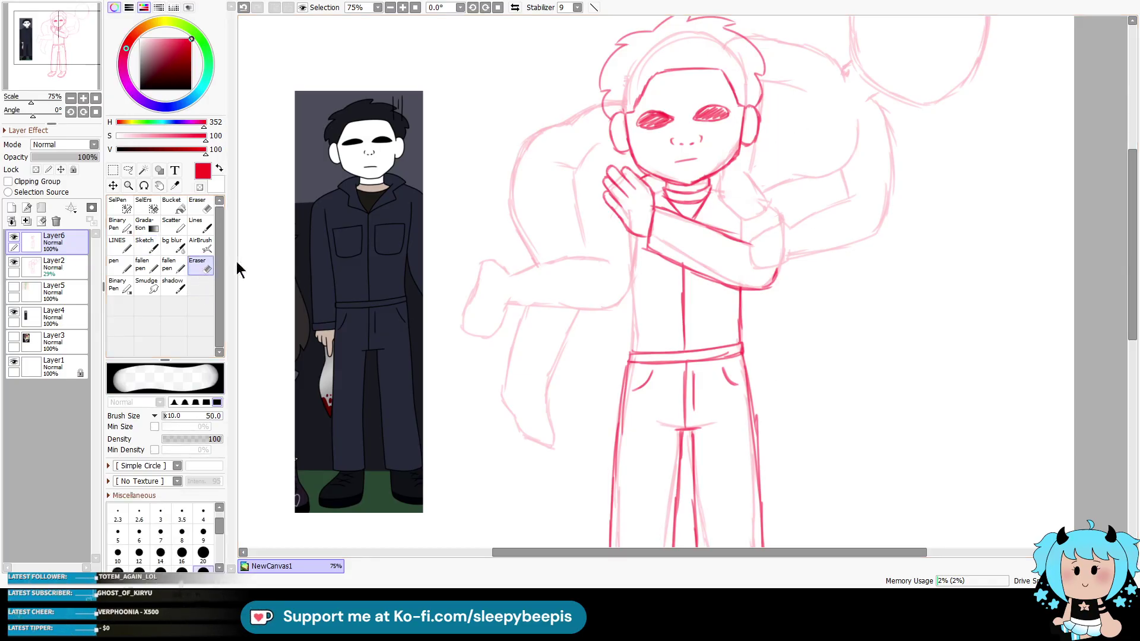
click(203, 554)
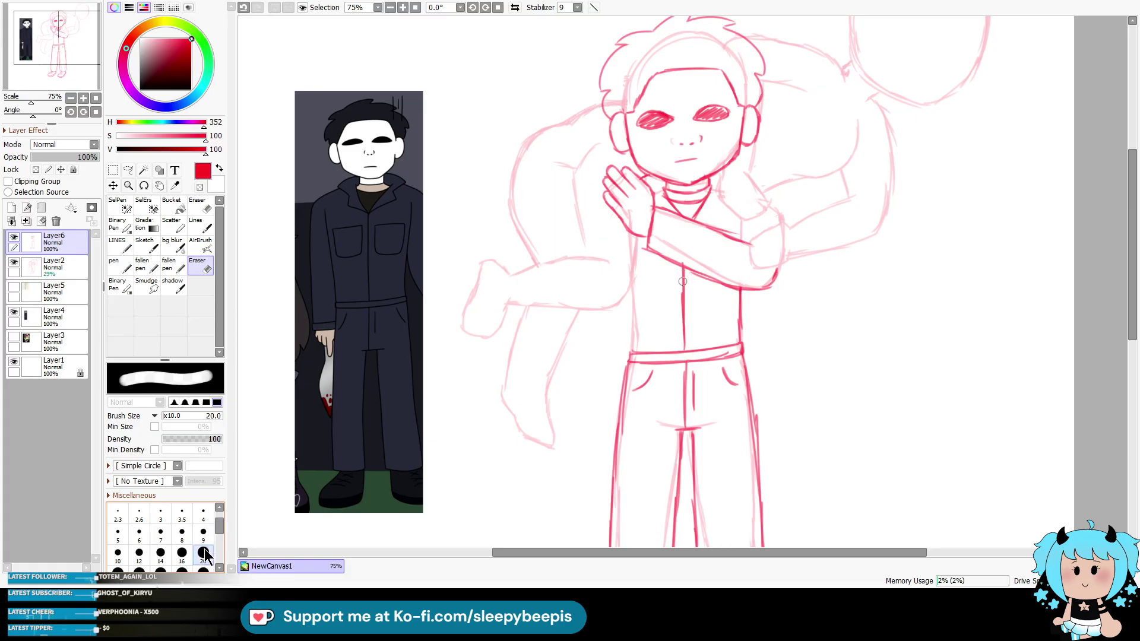
click(145, 244)
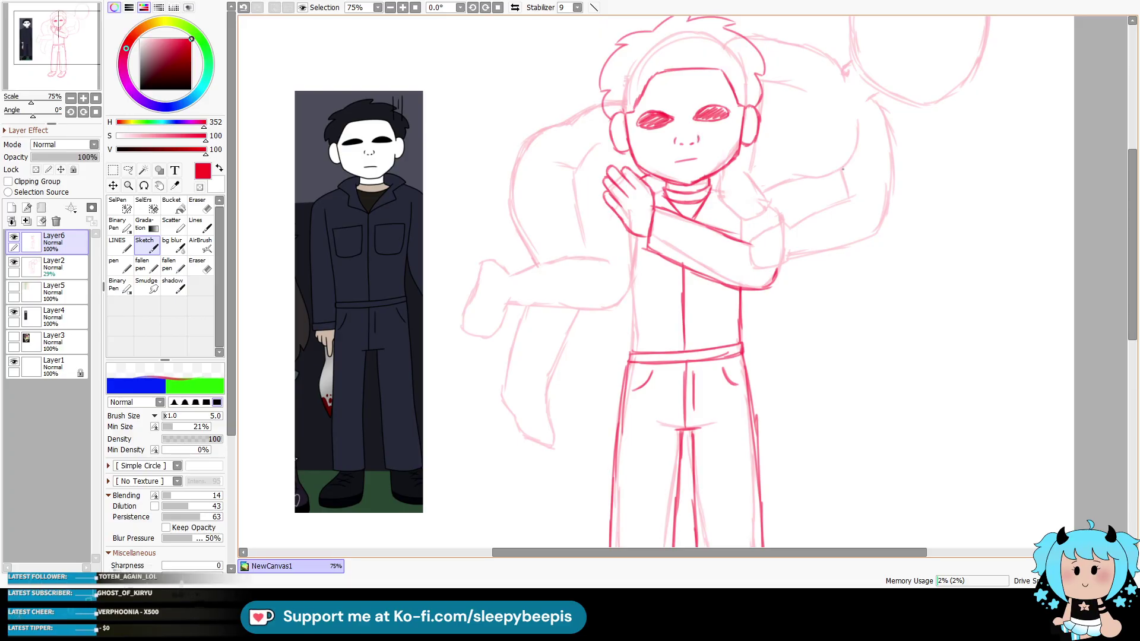
Step: Hide the masked character reference on Layer4 and show the pigtailed doll reference on Layer3
drag(1133, 294, 1131, 270)
mouse_move(761, 552)
mouse_down()
mouse_move(792, 553)
mouse_move(770, 553)
mouse_up()
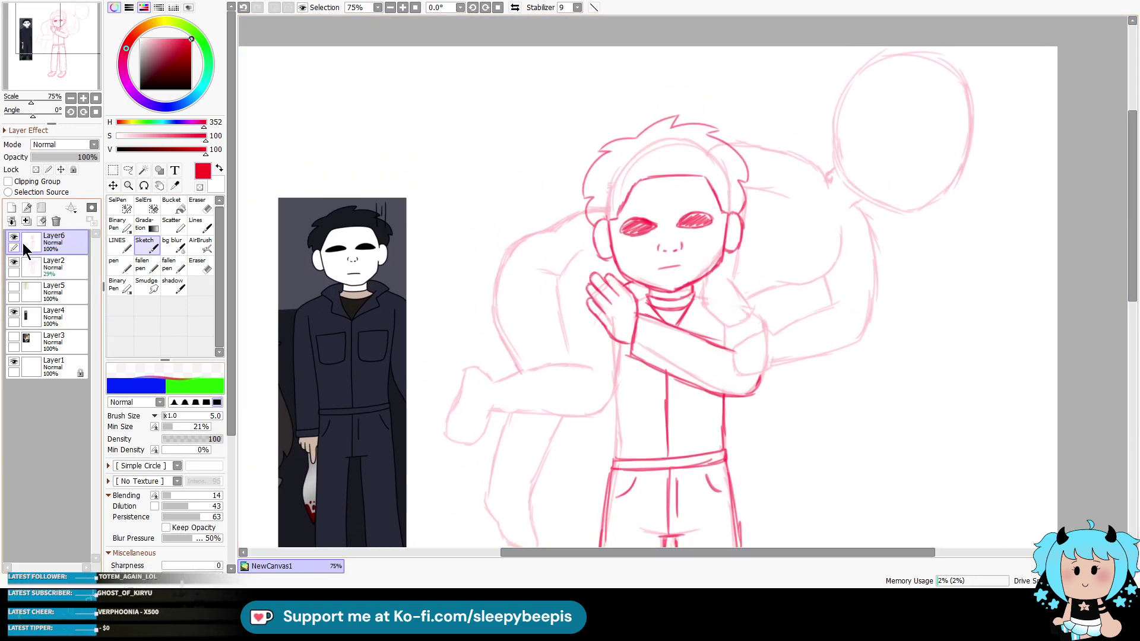
click(13, 312)
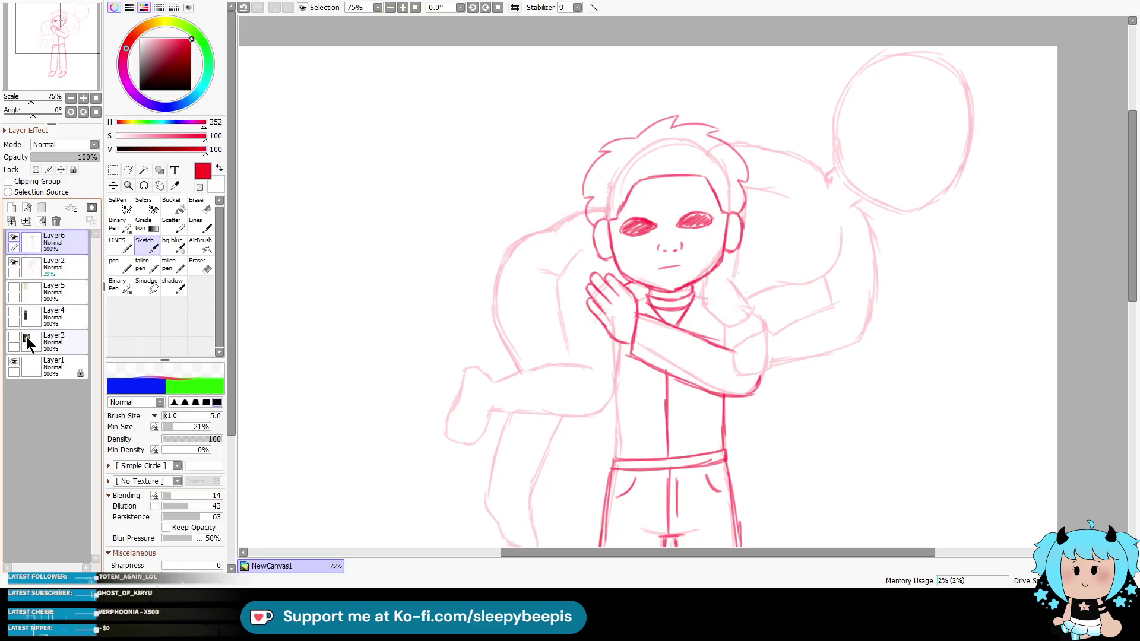
click(14, 338)
Step: Scale down the doll reference on Layer3 and place it in the empty area beside the standing figure's head
click(64, 343)
key(ctrl+t)
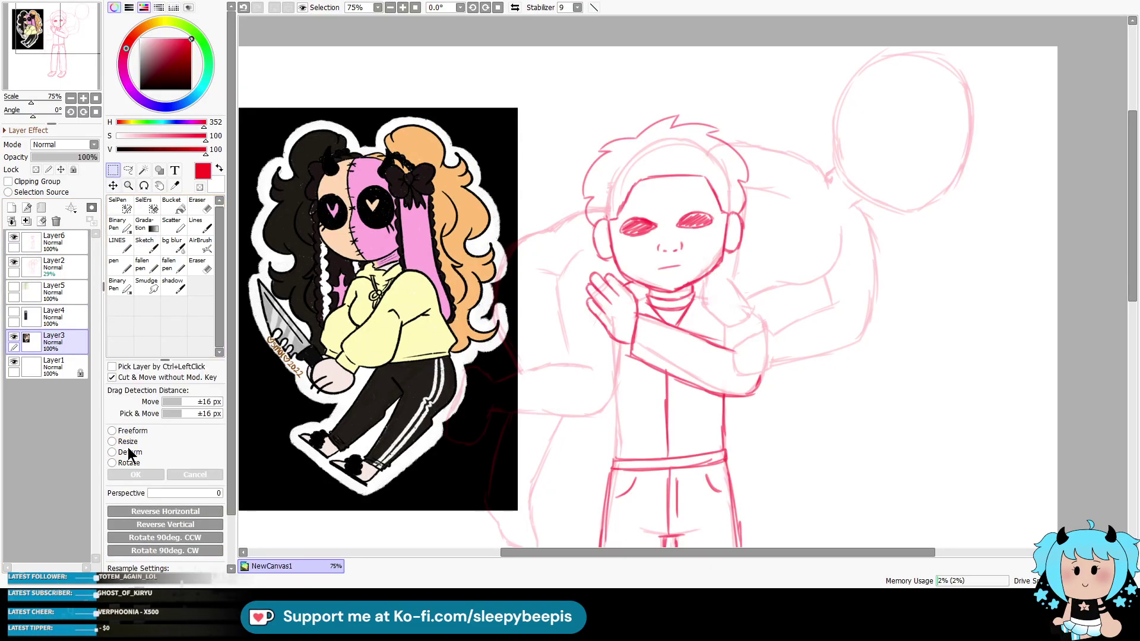
drag(518, 108, 445, 229)
drag(390, 412, 413, 259)
click(136, 475)
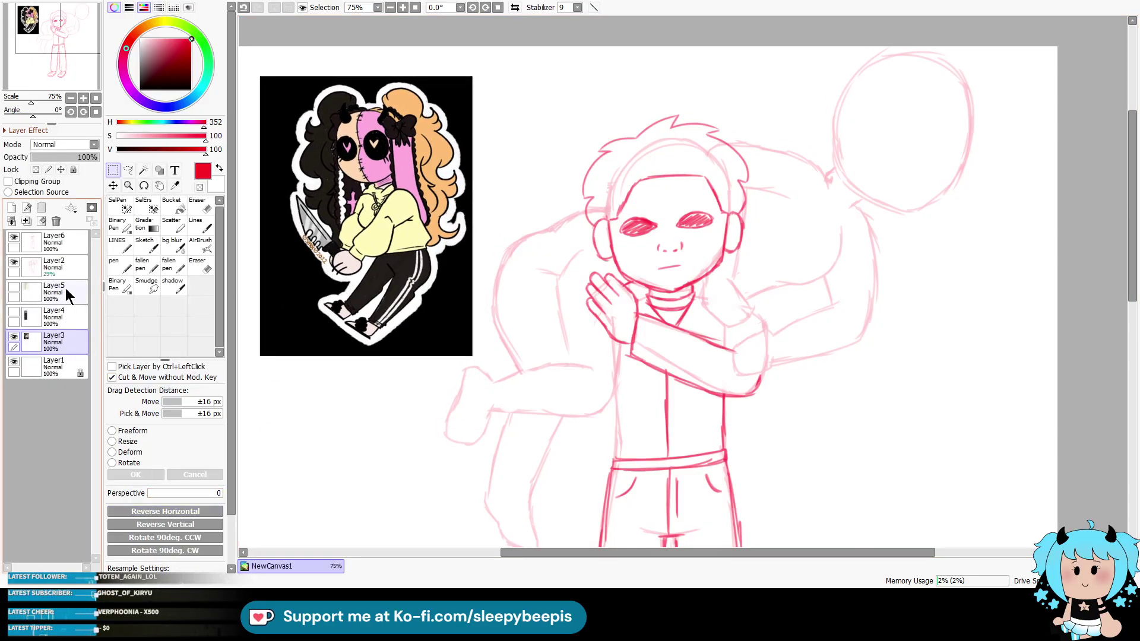
Step: On Layer6, sketch the upper edge of the carried figure's raised lower leg and outline its foot
click(61, 249)
click(146, 243)
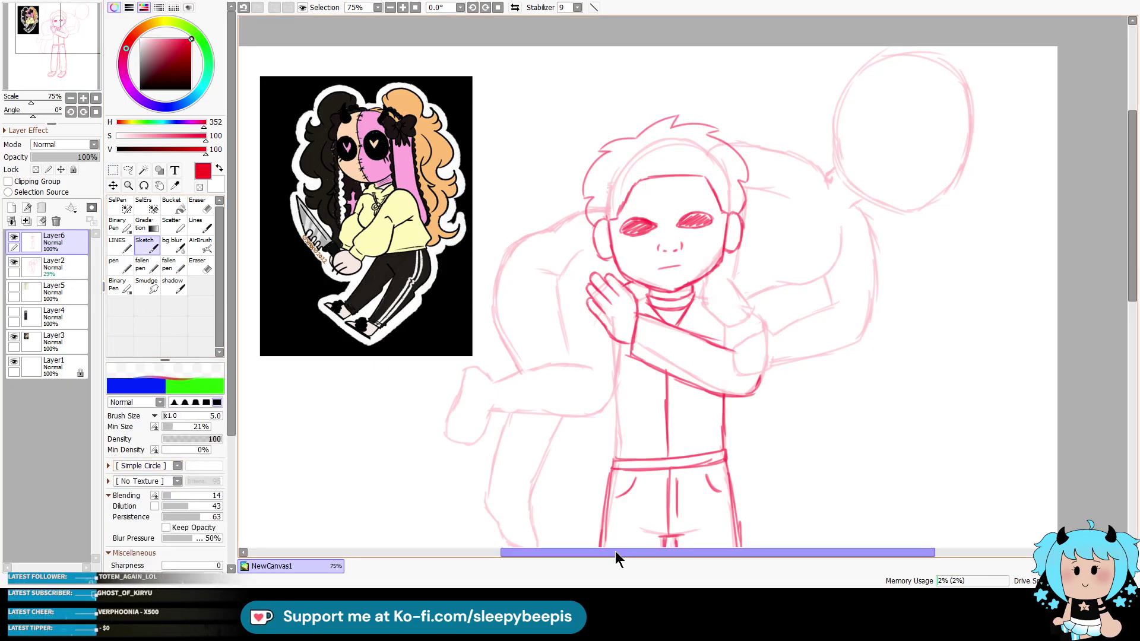
drag(616, 554, 612, 553)
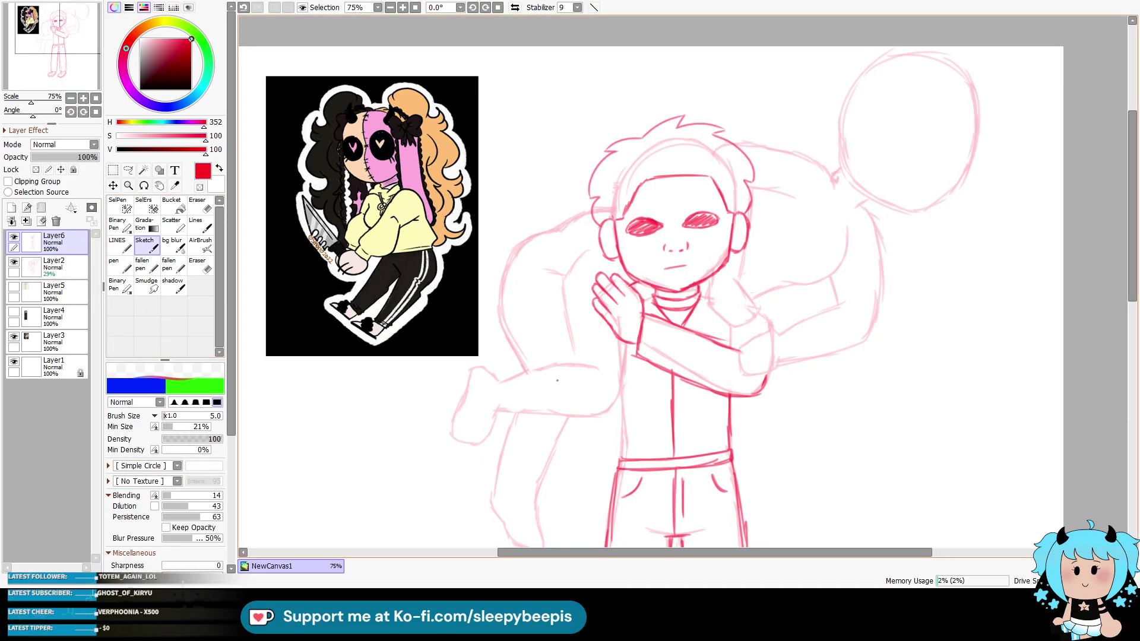
mouse_move(598, 367)
mouse_down()
mouse_move(530, 369)
mouse_move(549, 365)
mouse_move(501, 382)
mouse_move(473, 374)
mouse_move(455, 439)
mouse_move(458, 421)
mouse_move(490, 432)
mouse_move(494, 413)
mouse_up()
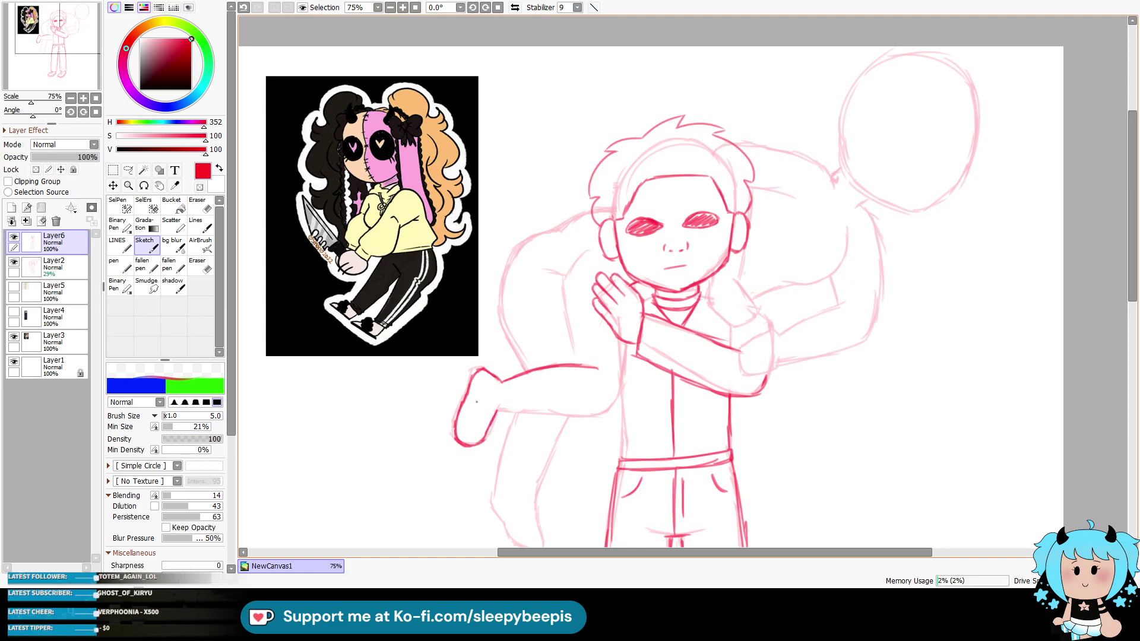
Step: Add a fluffy slipper strap across the carried figure's raised foot and draw the flat sole behind it
key(e)
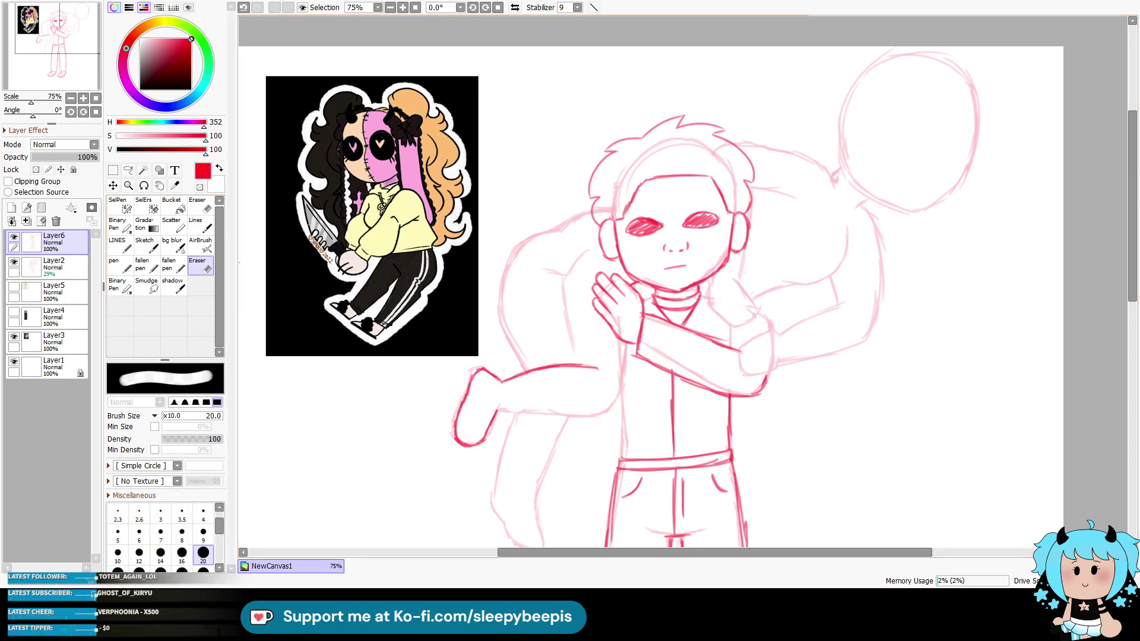
mouse_move(462, 416)
mouse_down()
mouse_move(458, 405)
mouse_move(469, 407)
mouse_move(452, 418)
mouse_up()
key(b)
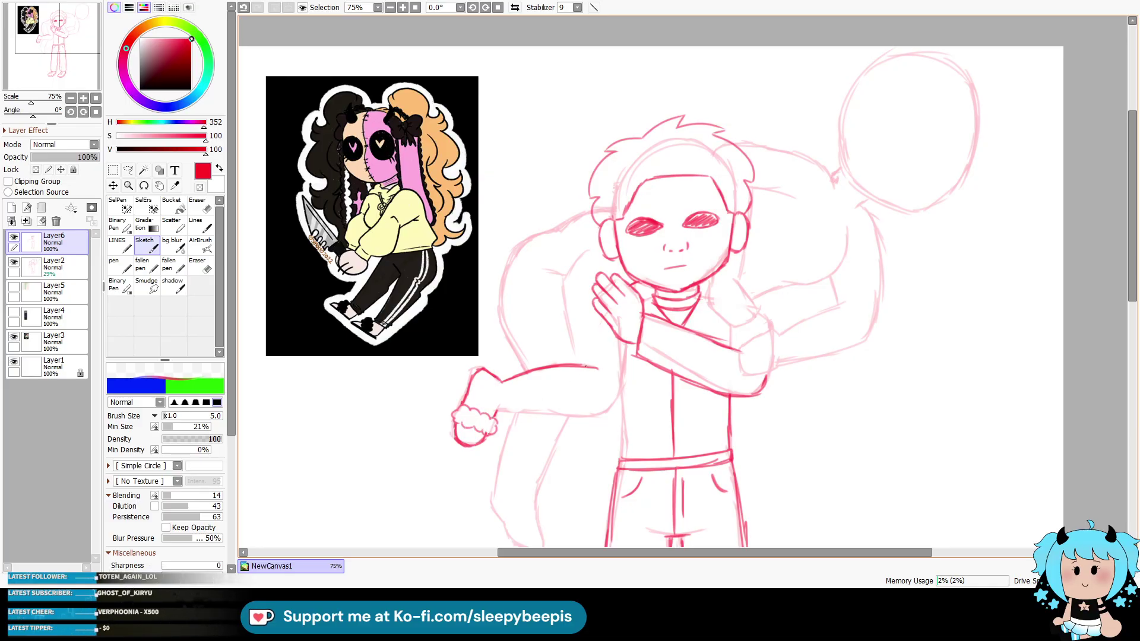
drag(462, 404, 460, 362)
key(ctrl+z)
drag(456, 366, 452, 438)
key(ctrl+z)
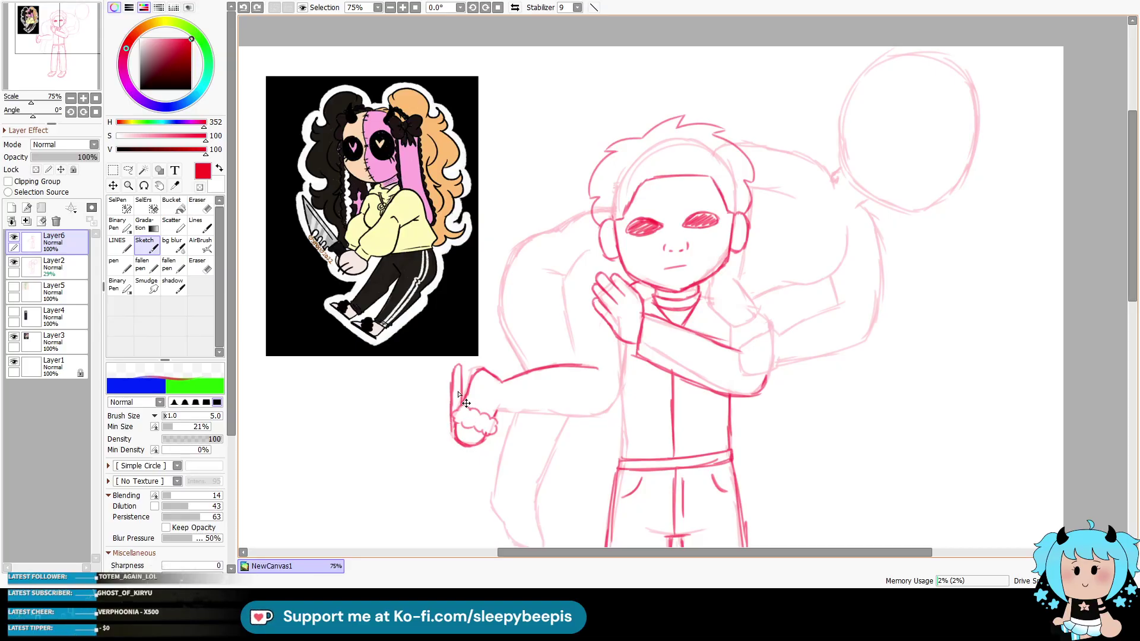
Step: Complete the raised leg's underside and bent knee, and outline the carried figure's thigh and rounded hip
mouse_move(453, 391)
mouse_down()
mouse_move(450, 440)
mouse_move(475, 448)
mouse_move(542, 415)
mouse_move(597, 416)
mouse_move(611, 405)
mouse_up()
key(ctrl+z)
mouse_move(622, 342)
mouse_down()
mouse_move(620, 398)
mouse_move(607, 415)
mouse_up()
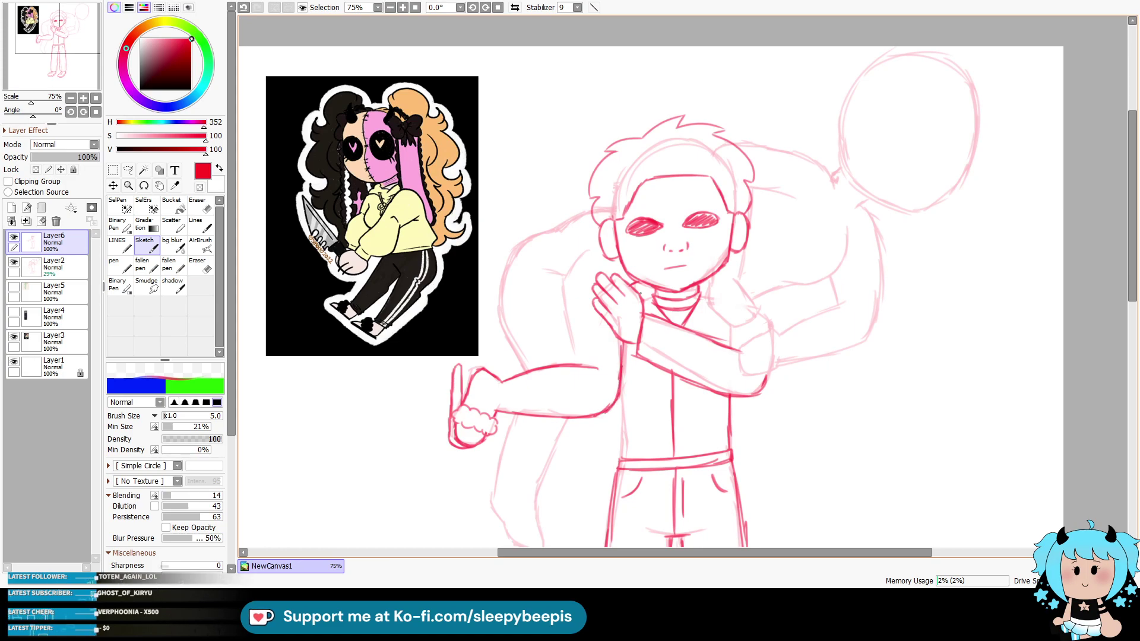
mouse_move(570, 346)
mouse_down()
mouse_move(566, 264)
mouse_move(567, 279)
mouse_up()
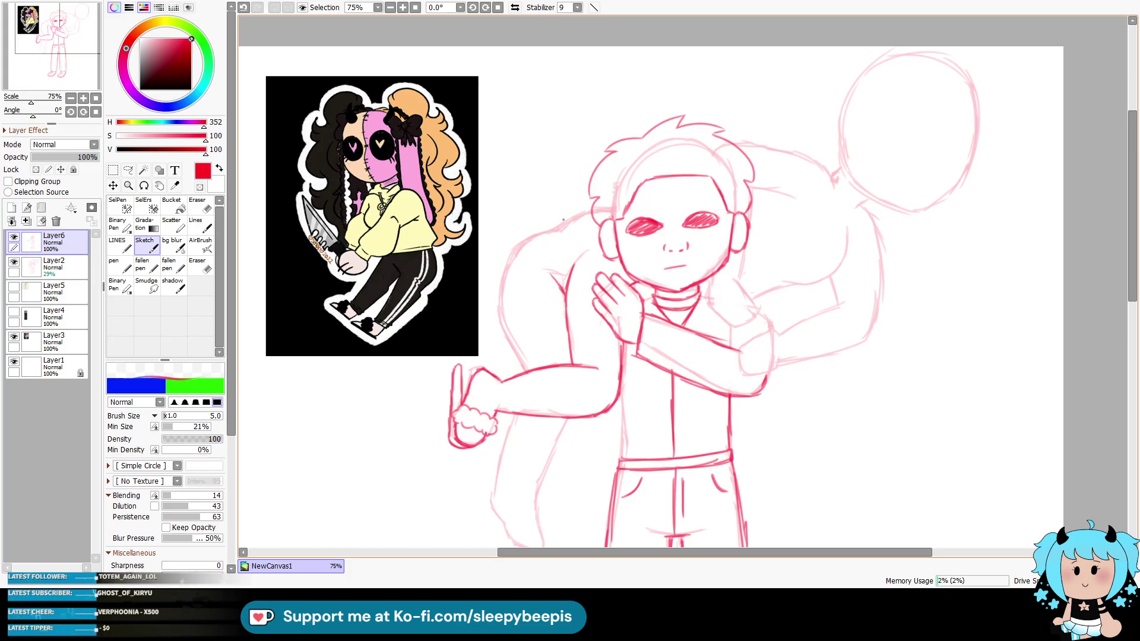
mouse_move(594, 215)
mouse_down()
mouse_move(522, 244)
mouse_move(504, 328)
mouse_up()
mouse_move(504, 290)
mouse_down()
mouse_move(509, 350)
mouse_move(525, 369)
mouse_up()
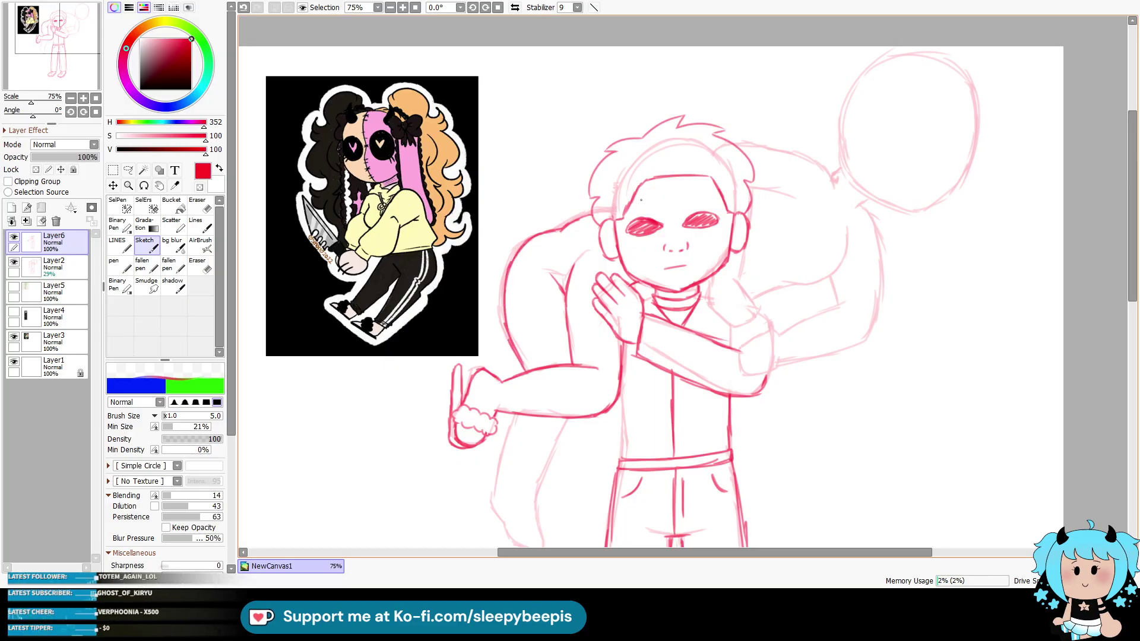
Step: Erase part of the carried figure's inner thigh line and redraw it curving up beside the holding hand
click(200, 264)
mouse_move(561, 280)
mouse_down()
mouse_move(567, 266)
mouse_move(566, 309)
mouse_up()
click(144, 245)
drag(569, 263, 565, 313)
key(ctrl+z)
drag(582, 252, 566, 282)
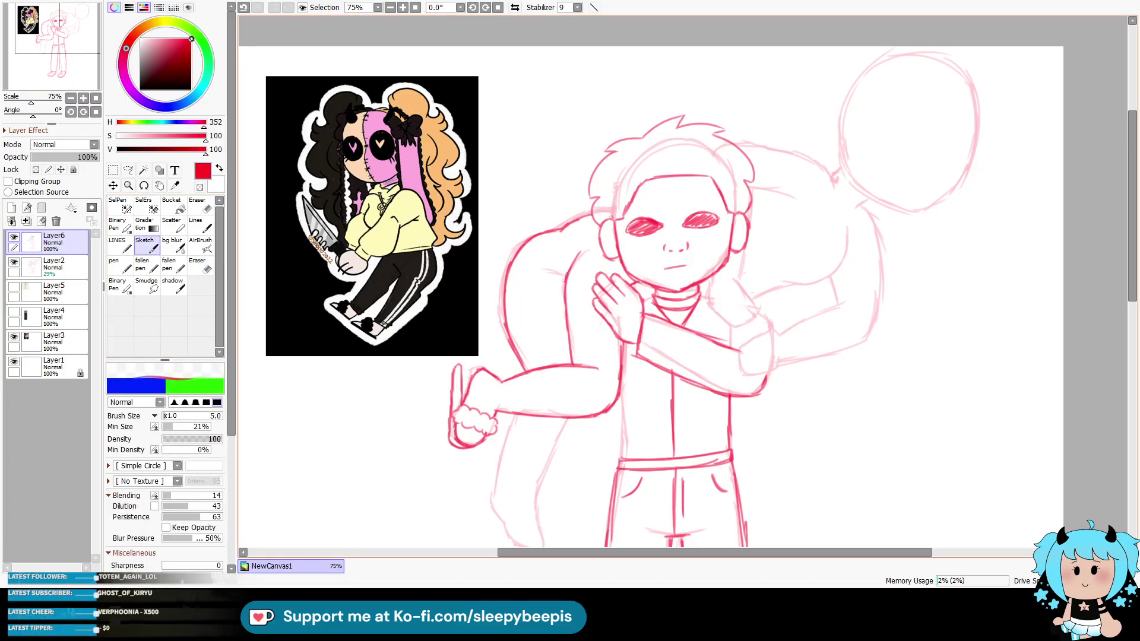
key(ctrl+z)
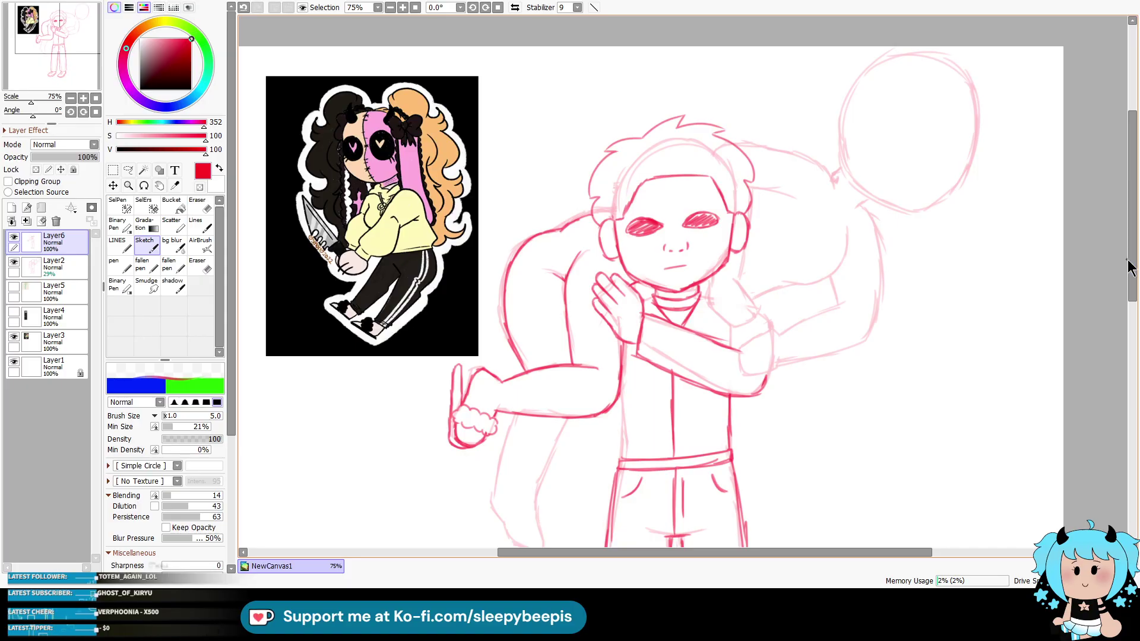
Step: Outline the carried figure's second lower leg and foot hanging down below the raised leg
scroll(651, 282, down, 3)
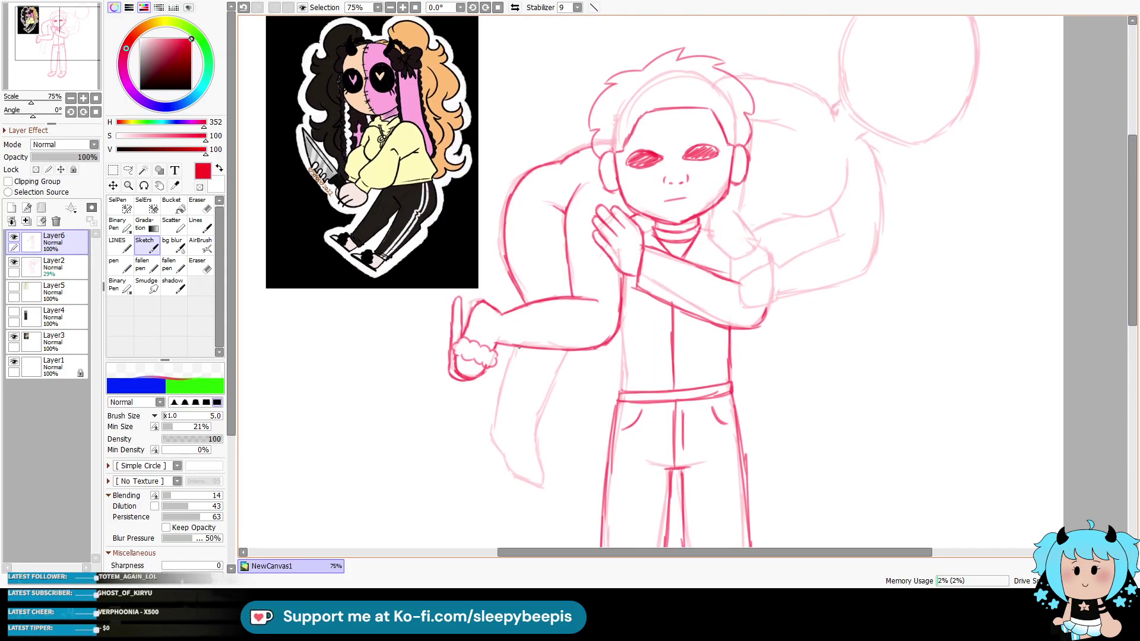
drag(509, 367, 496, 427)
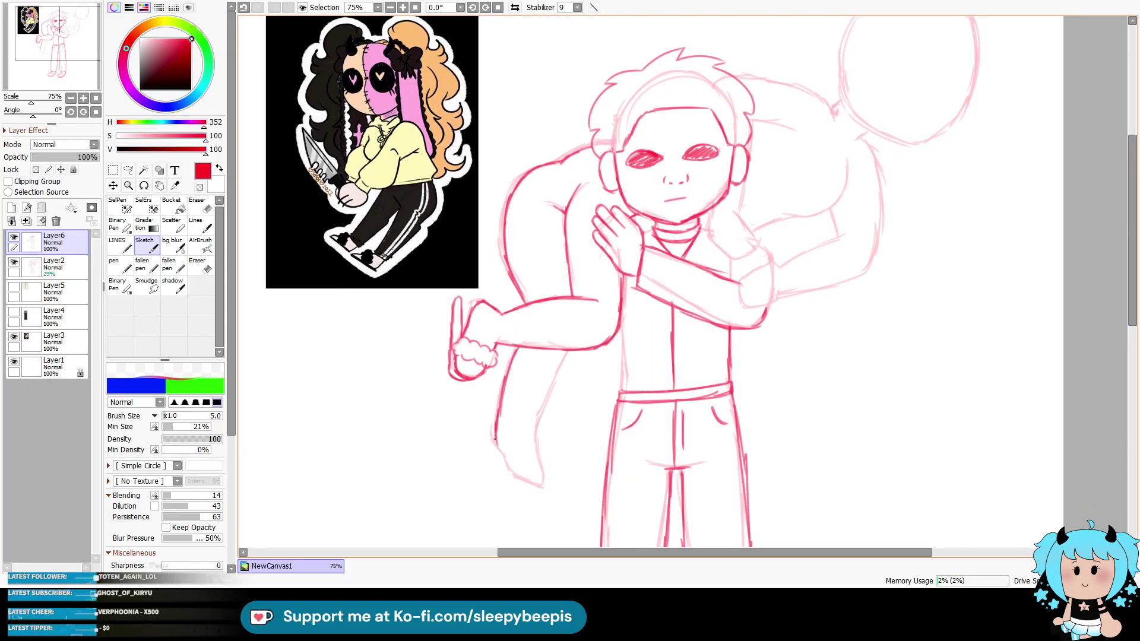
mouse_move(522, 480)
mouse_down()
mouse_move(537, 487)
mouse_move(537, 403)
mouse_move(549, 381)
mouse_up()
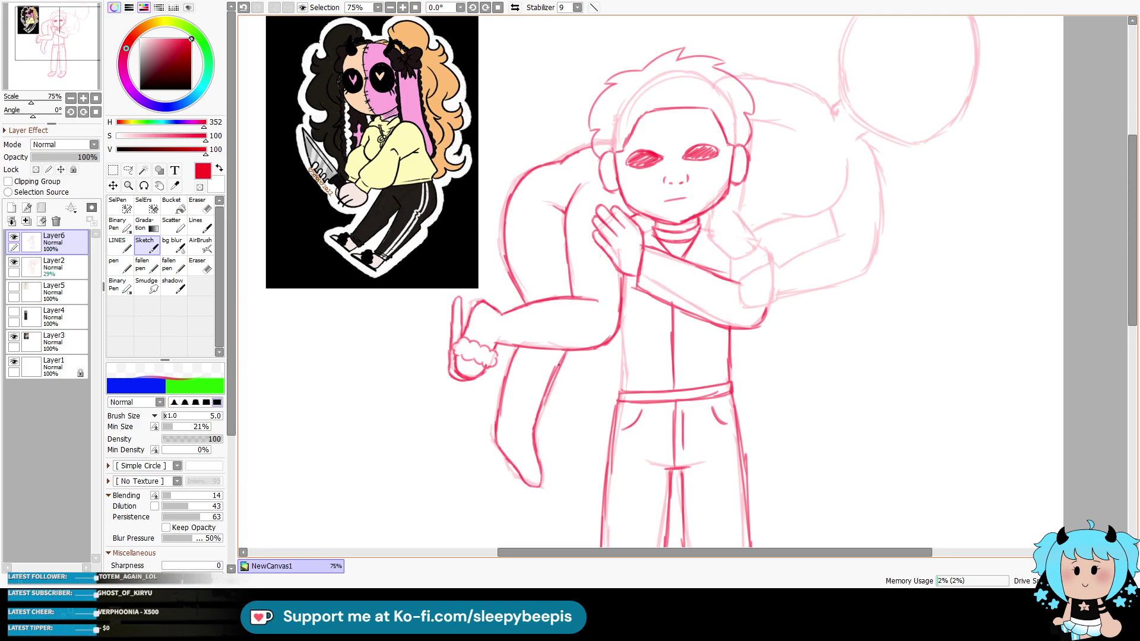
Step: Draw a matching fluffy slipper strap and flat sole on the carried figure's hanging foot
click(200, 245)
key(e)
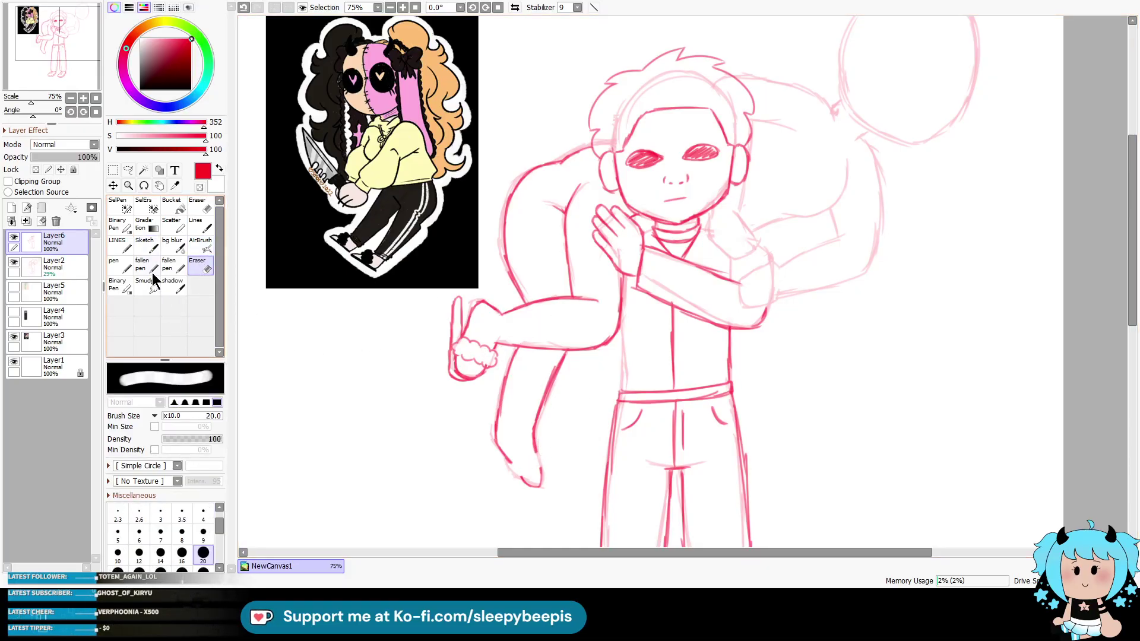
click(145, 245)
mouse_move(524, 459)
mouse_down()
mouse_move(533, 453)
mouse_move(538, 470)
mouse_up()
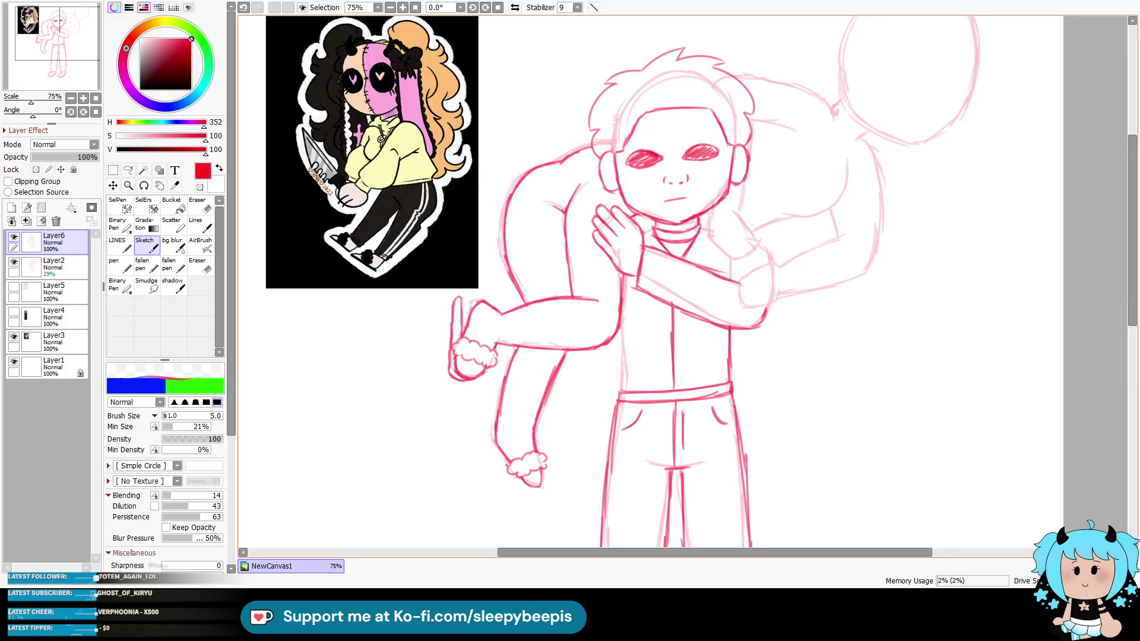
mouse_move(478, 458)
mouse_down()
mouse_move(530, 493)
mouse_move(540, 486)
mouse_up()
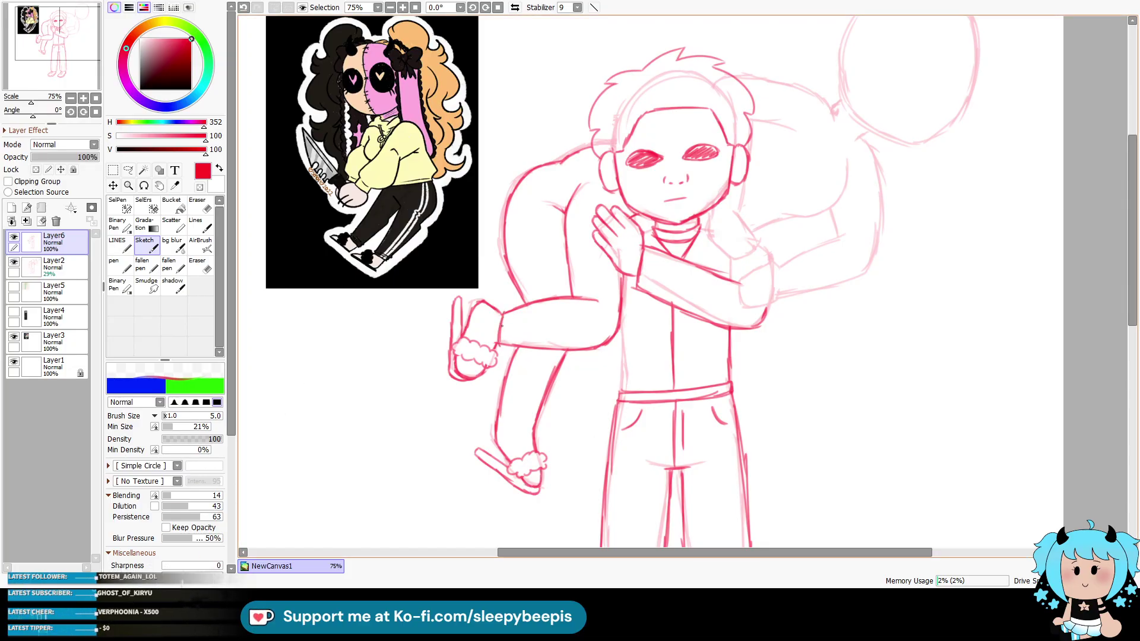
Step: Clean up the lines around the hanging leg's ankle and draw trouser cuffs on both of the carried figure's legs
key(e)
key(e)
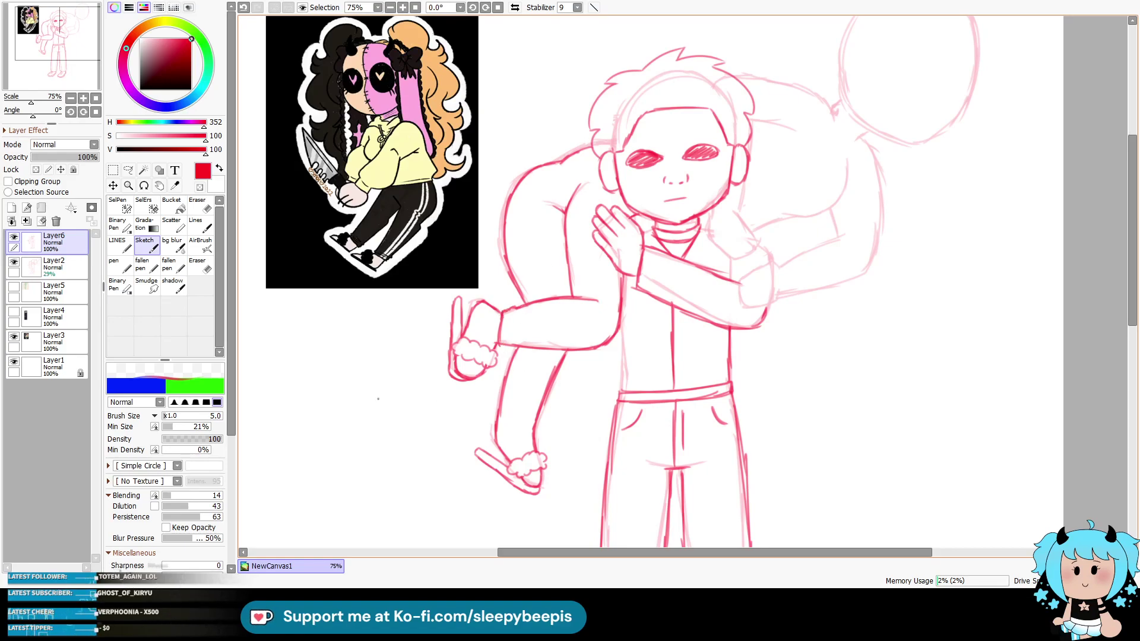
key(e)
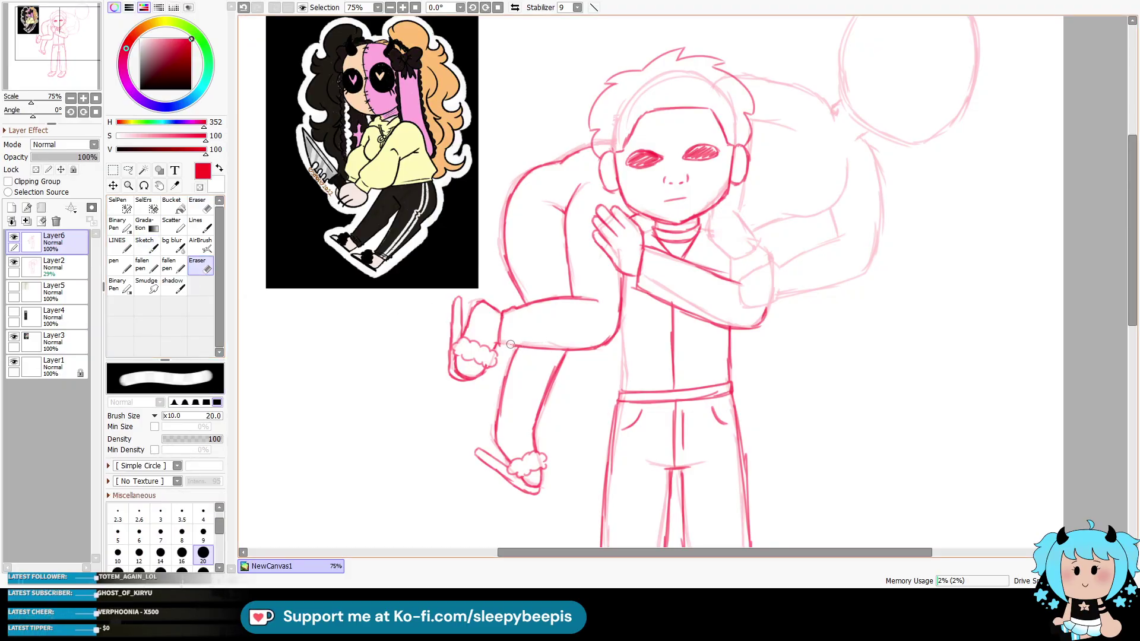
mouse_move(502, 439)
mouse_down()
mouse_move(499, 415)
mouse_move(536, 417)
mouse_up()
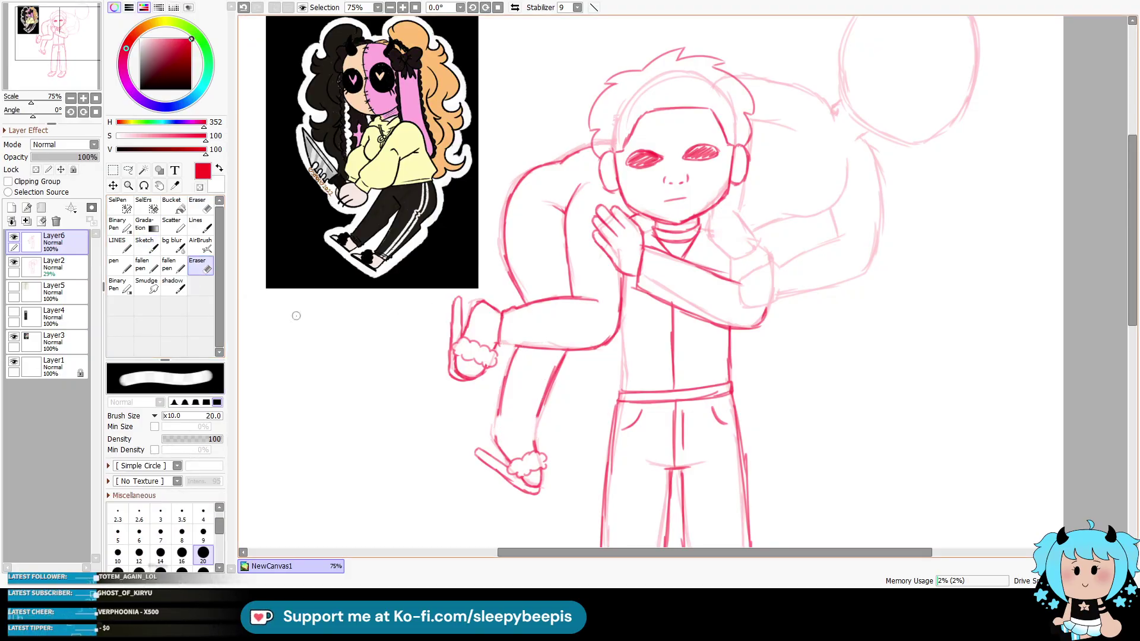
key(b)
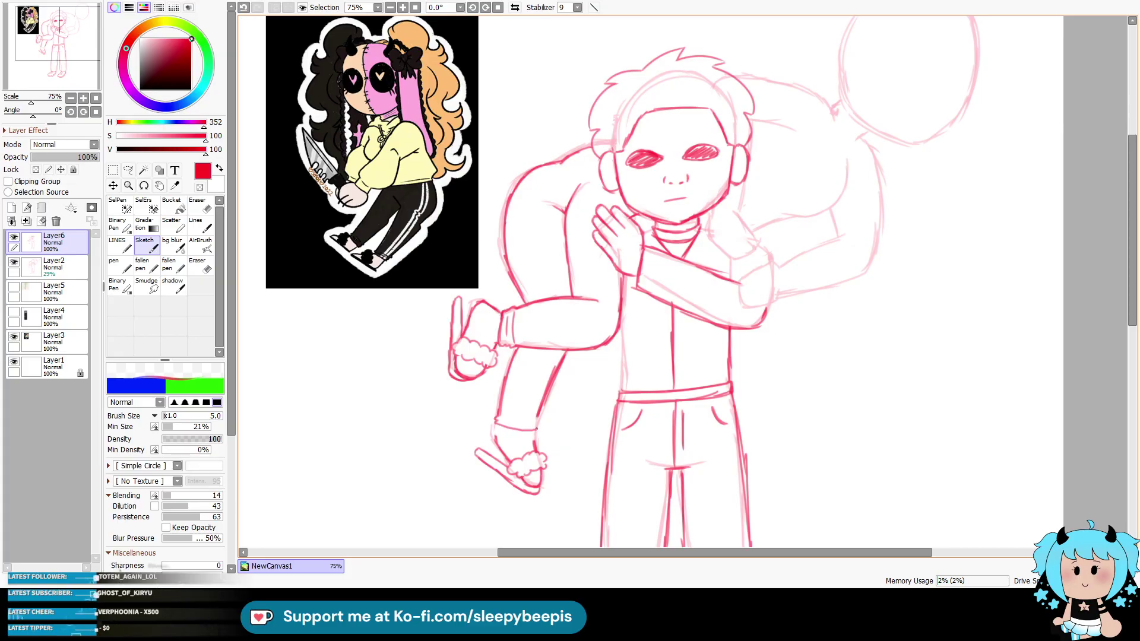
Step: Darken the outline of the carried figure's hanging trouser leg and draw the side edge of the standing figure's torso
mouse_move(504, 420)
mouse_down()
mouse_move(531, 427)
mouse_move(498, 442)
mouse_up()
drag(657, 558, 701, 561)
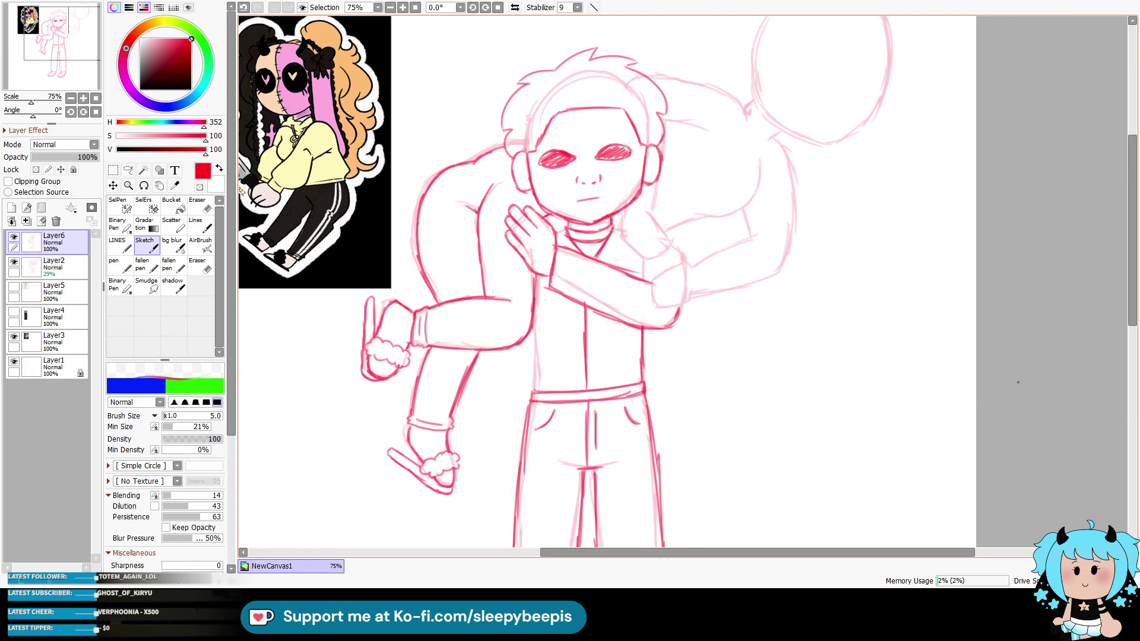
mouse_move(535, 314)
mouse_down()
mouse_move(535, 392)
mouse_move(535, 371)
mouse_up()
Step: Draw the carried figure's first hand, with a sleeve cuff and fingers, resting over the standing figure's shoulder
scroll(907, 264, up, 3)
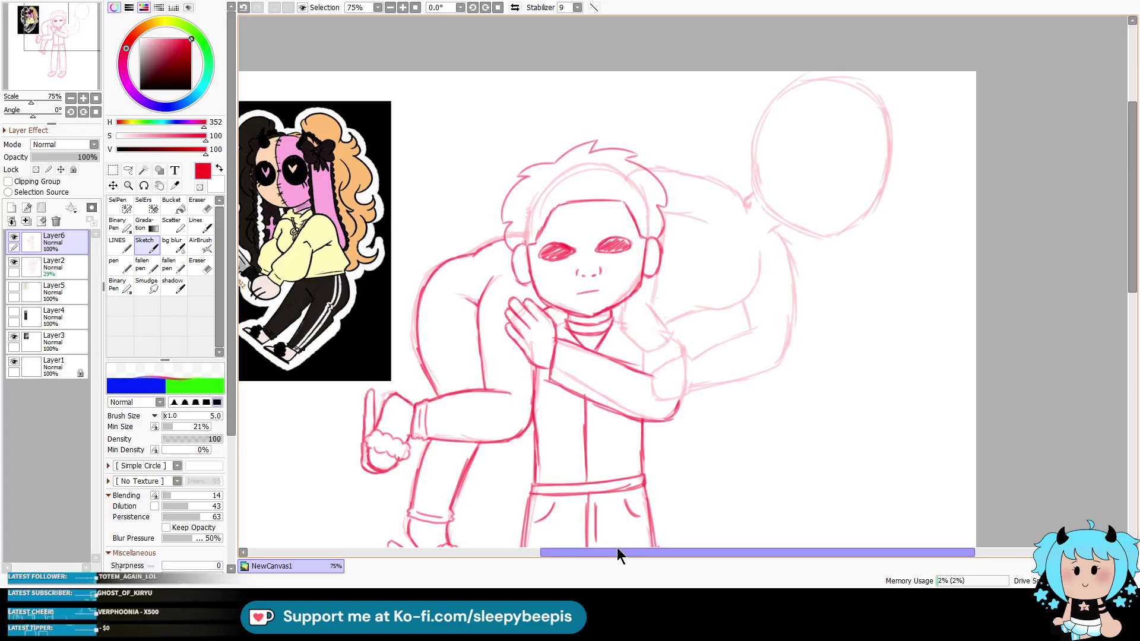
drag(615, 552, 608, 552)
drag(638, 308, 666, 315)
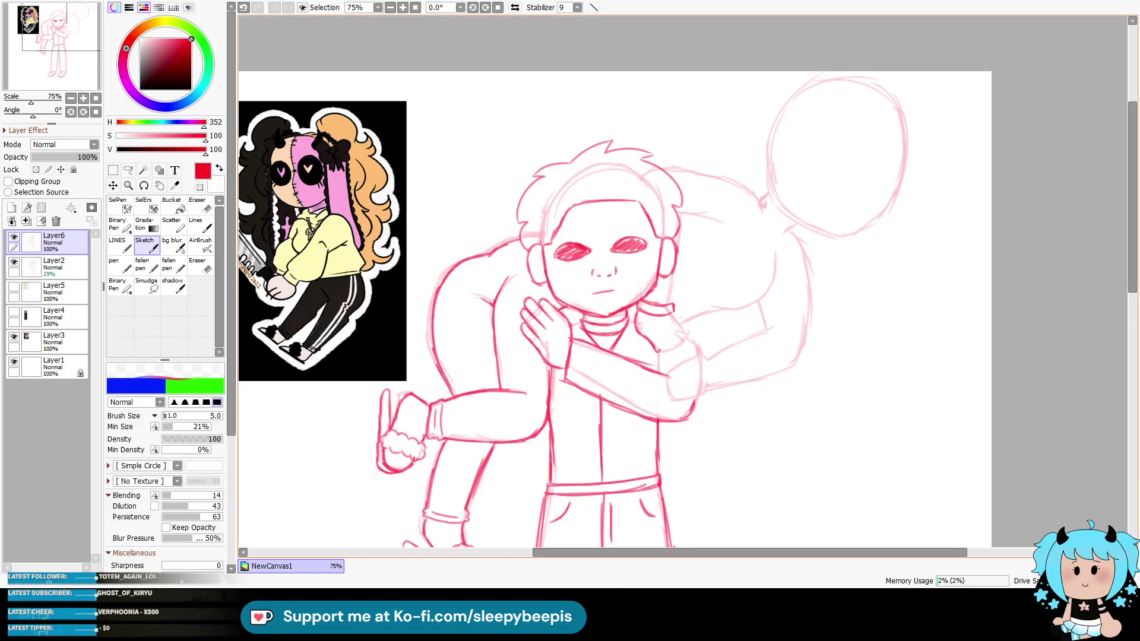
mouse_move(651, 331)
mouse_down()
mouse_move(662, 357)
mouse_move(683, 354)
mouse_up()
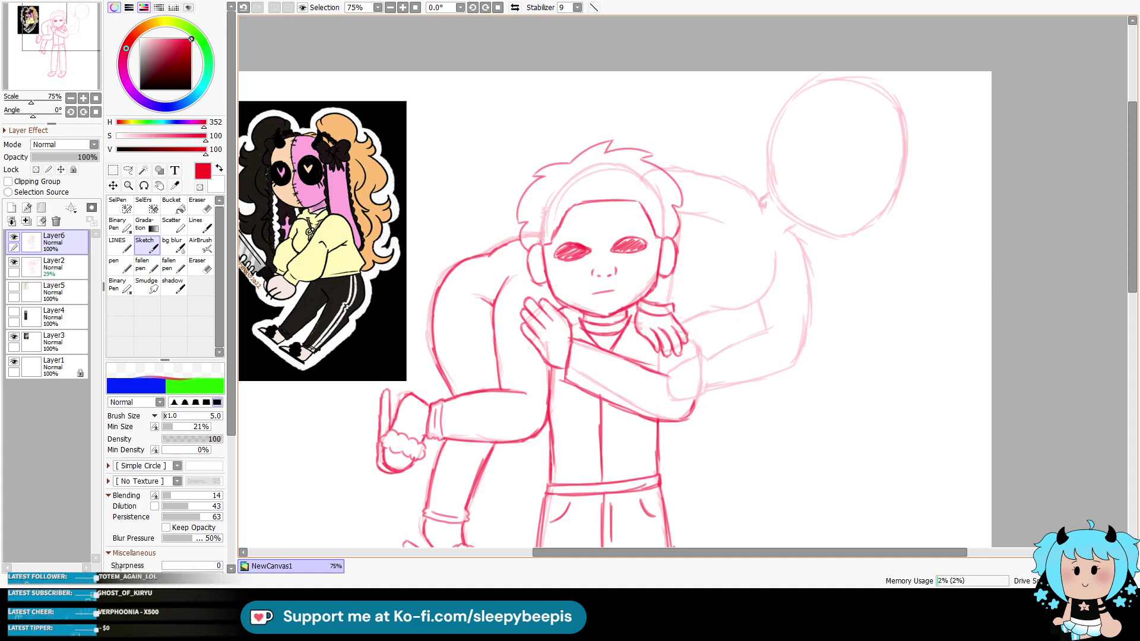
Step: Refine the standing figure's elbow line, trim it, and draw the carried figure's second hand and cuff gripping that arm
drag(699, 358, 692, 411)
key(e)
mouse_move(696, 354)
mouse_down()
mouse_move(695, 397)
mouse_move(697, 380)
mouse_up()
click(144, 244)
drag(702, 355, 670, 377)
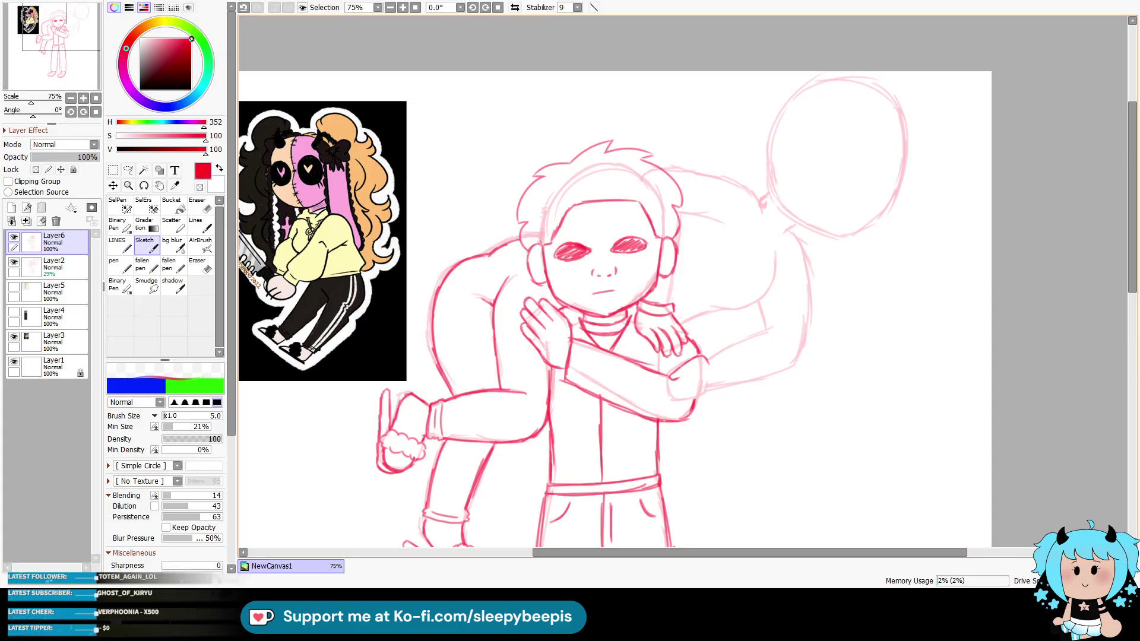
mouse_move(691, 371)
mouse_down()
mouse_move(677, 390)
mouse_move(717, 384)
mouse_up()
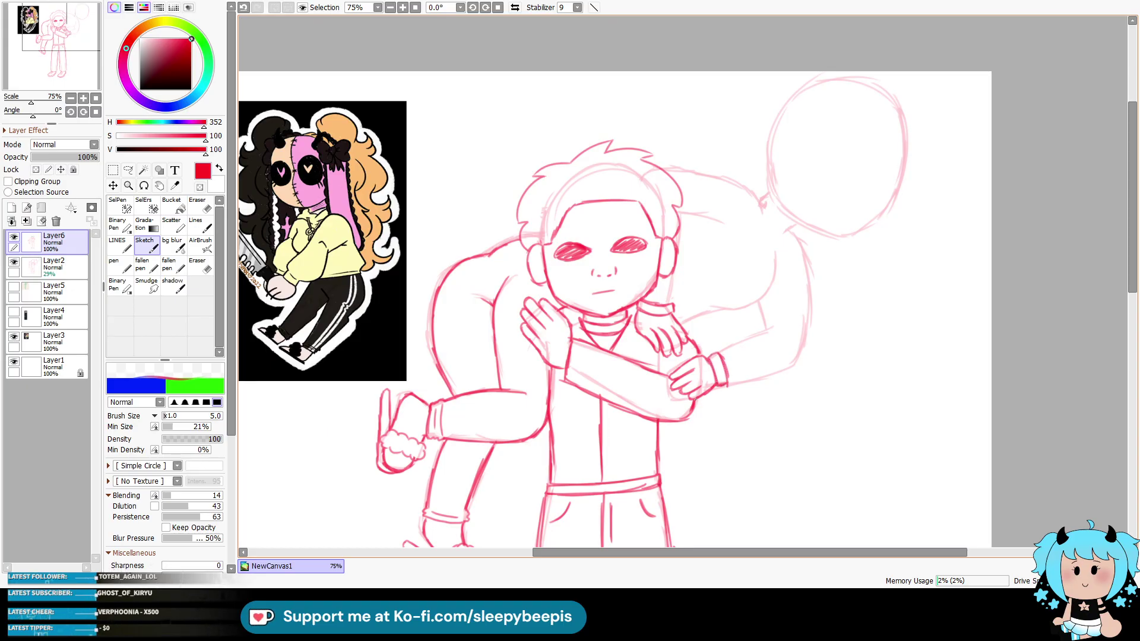
Step: Outline the carried figure's bent sleeve from the second hand's cuff around the elbow and up to the shoulder
drag(722, 350, 770, 326)
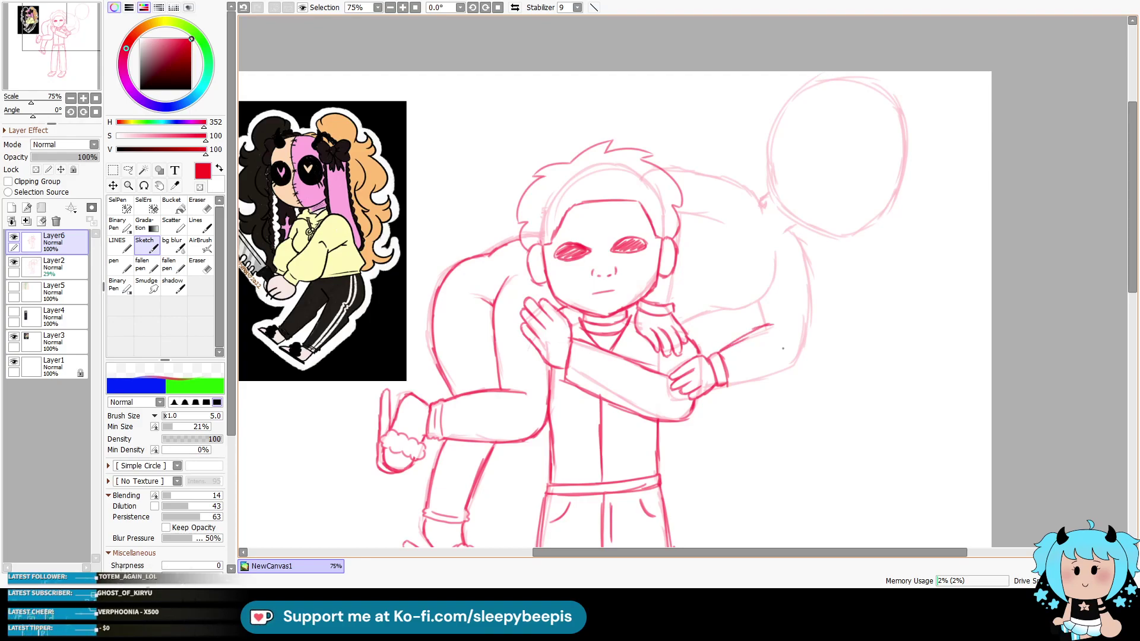
mouse_move(726, 387)
mouse_down()
mouse_move(784, 379)
mouse_move(805, 359)
mouse_move(803, 343)
mouse_up()
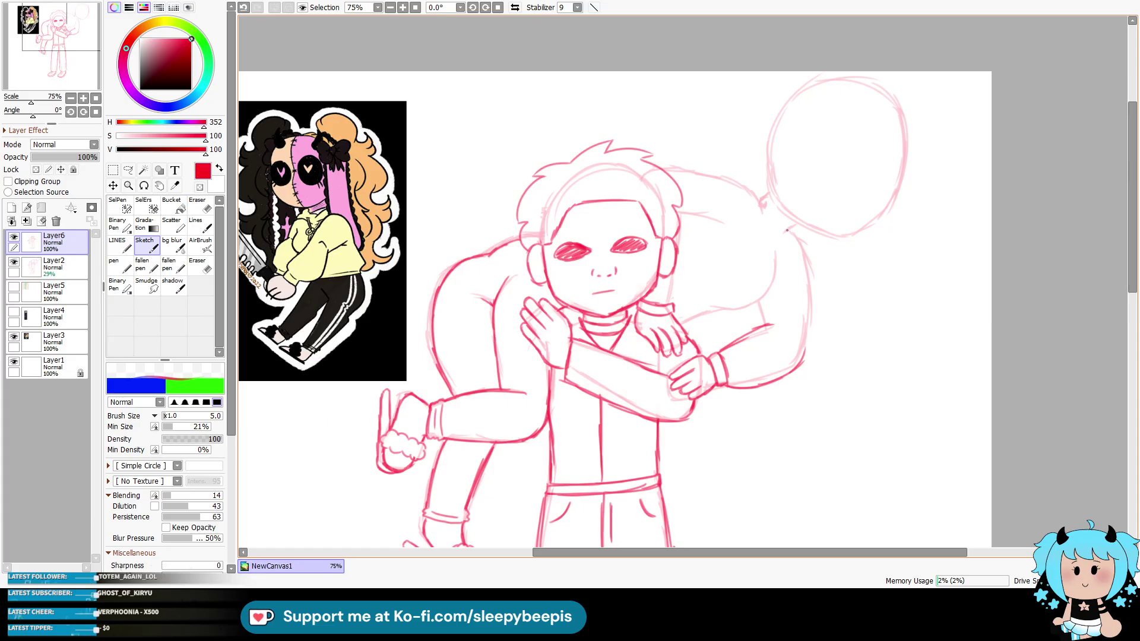
mouse_move(774, 229)
mouse_down()
mouse_move(760, 230)
mouse_move(808, 250)
mouse_up()
drag(804, 252, 812, 342)
drag(811, 286, 803, 361)
Step: Draw the carried figure's chest curve and lower edge, the arched back line, and the fold line beside the standing figure's head
mouse_move(774, 254)
mouse_down()
mouse_move(775, 278)
mouse_move(748, 311)
mouse_up()
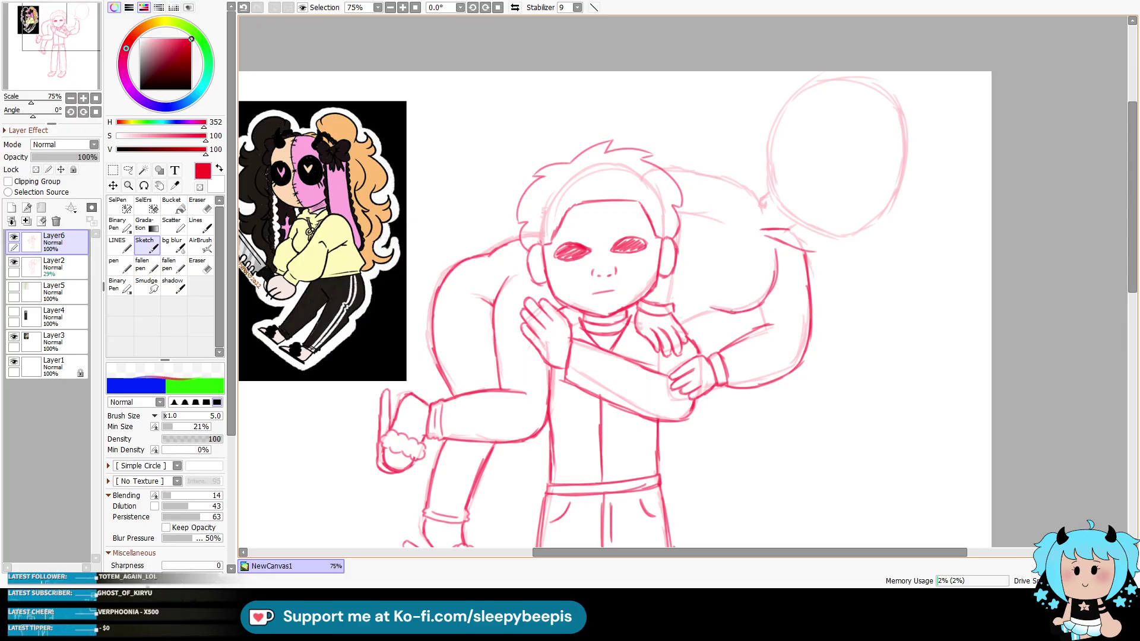
drag(685, 321, 705, 313)
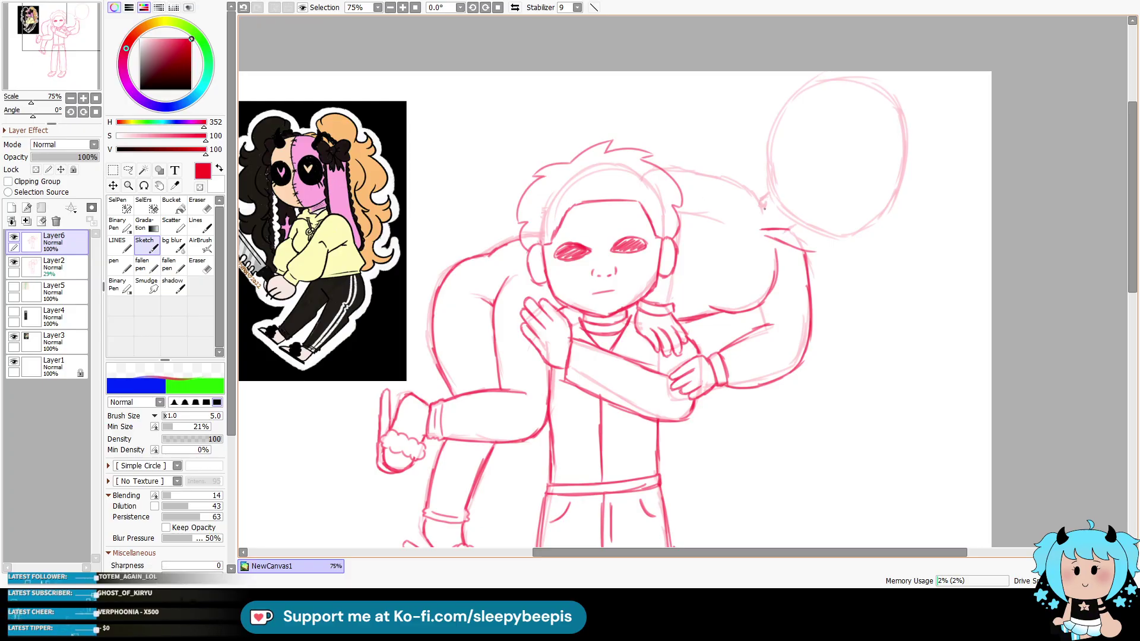
mouse_move(761, 205)
mouse_down()
mouse_move(716, 175)
mouse_move(657, 168)
mouse_up()
drag(678, 211, 730, 225)
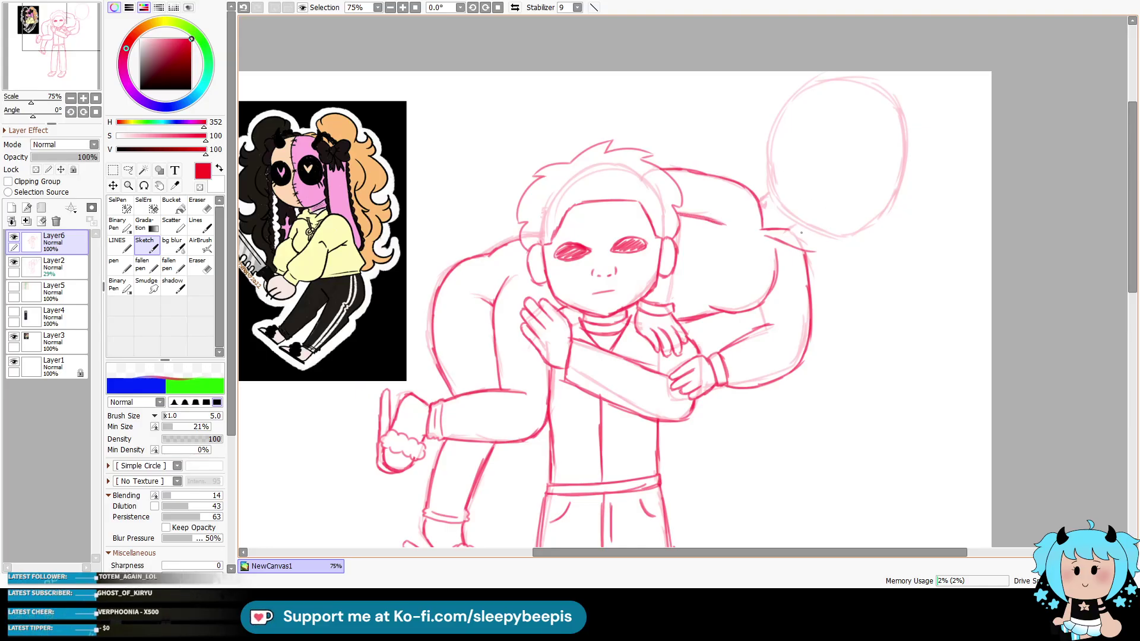
Step: Draw the carried figure's rounded collar on both sides of the neck beneath the head circle and tidy its lines
mouse_move(820, 230)
mouse_down()
mouse_move(824, 255)
mouse_move(823, 245)
mouse_up()
key(e)
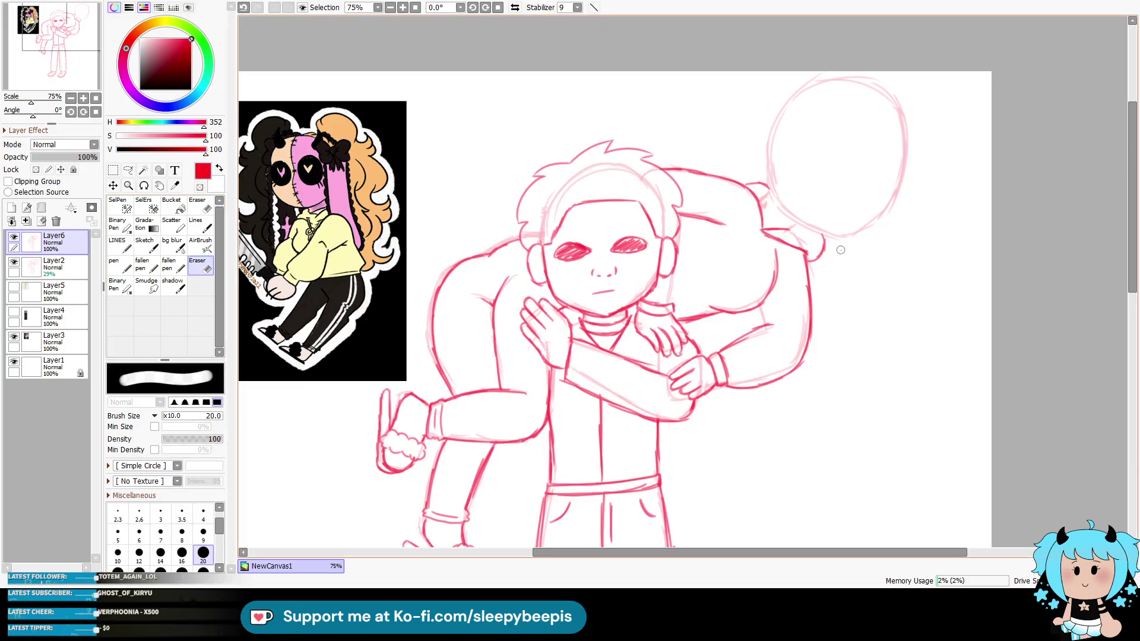
key(e)
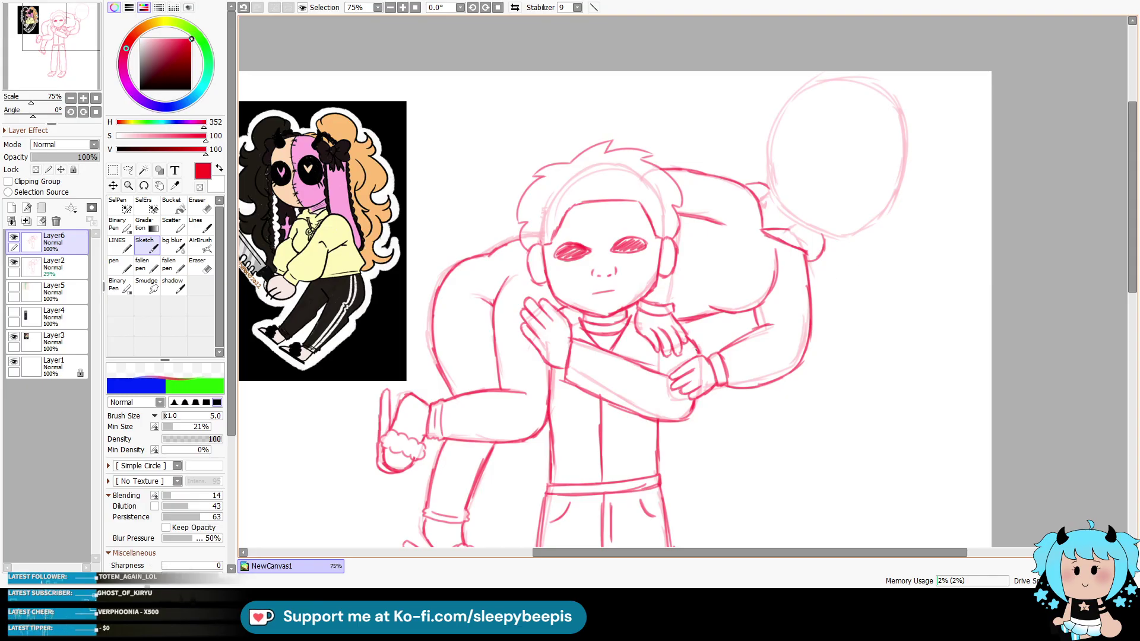
drag(659, 358, 660, 375)
Step: Group the refined sketch and faded rough layers in a new folder and move both figures down and left on the canvas
drag(631, 557, 646, 558)
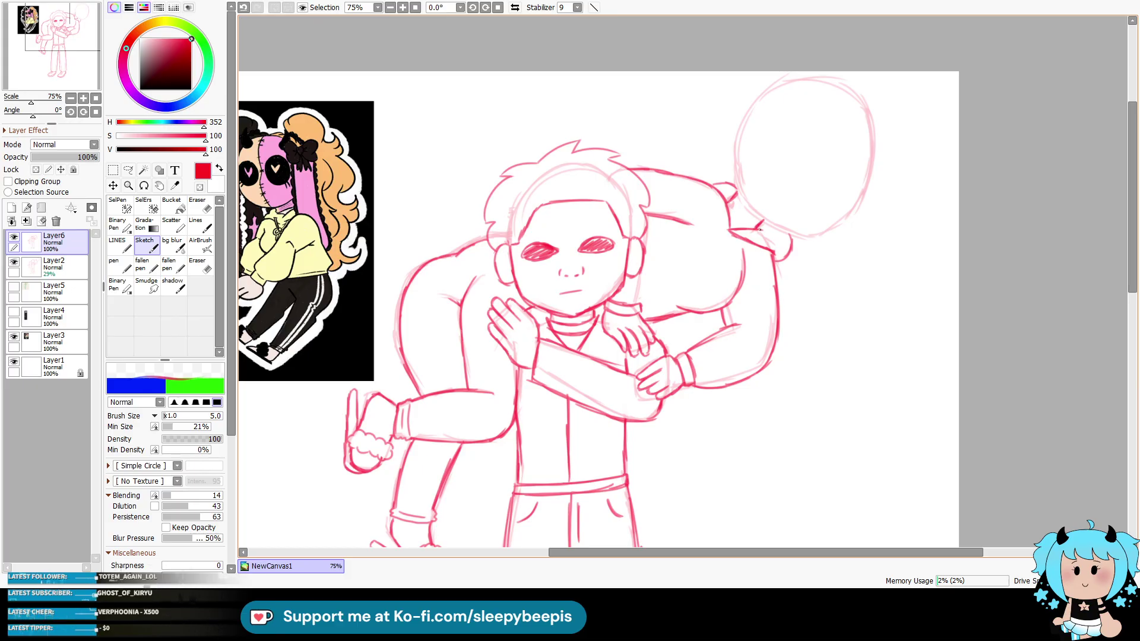
drag(639, 551, 615, 551)
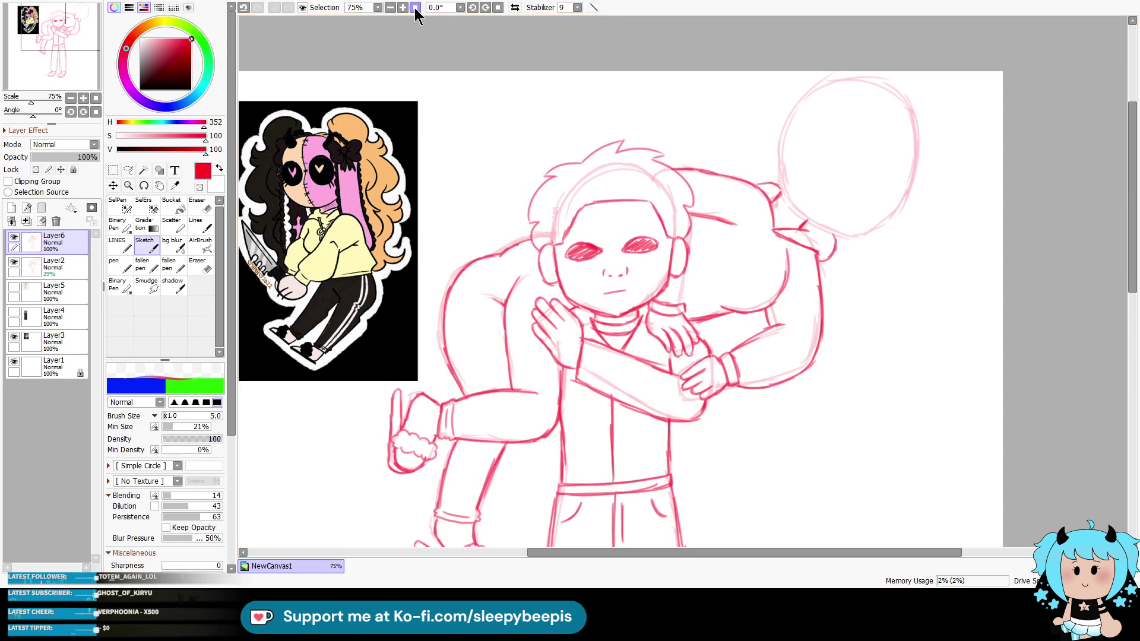
click(390, 7)
click(113, 186)
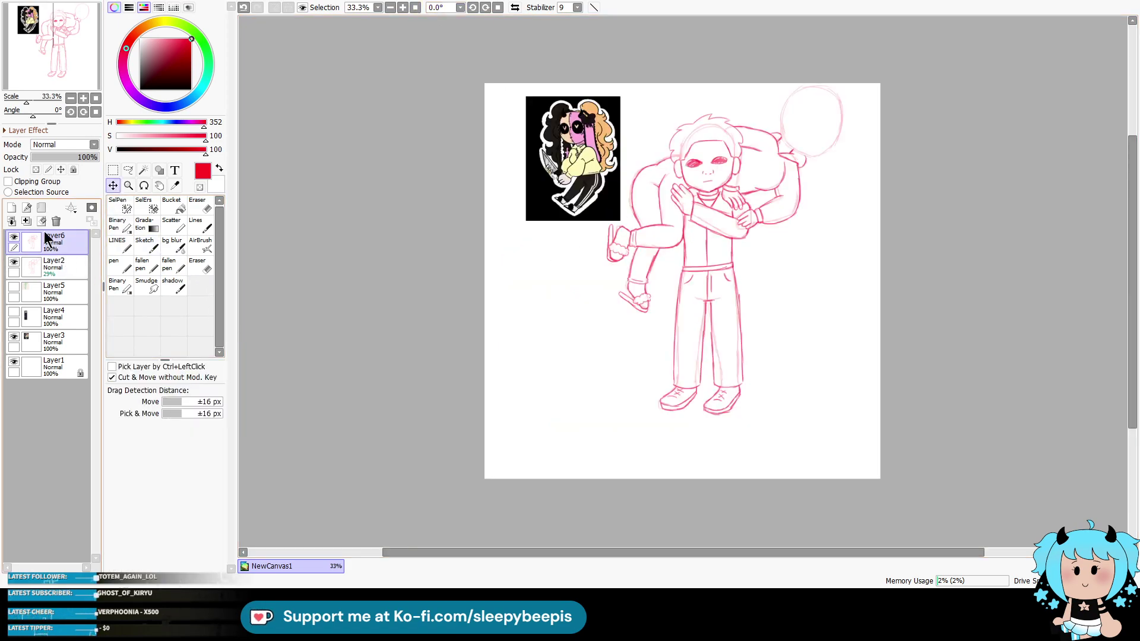
click(41, 207)
drag(52, 256, 52, 238)
drag(54, 279, 70, 262)
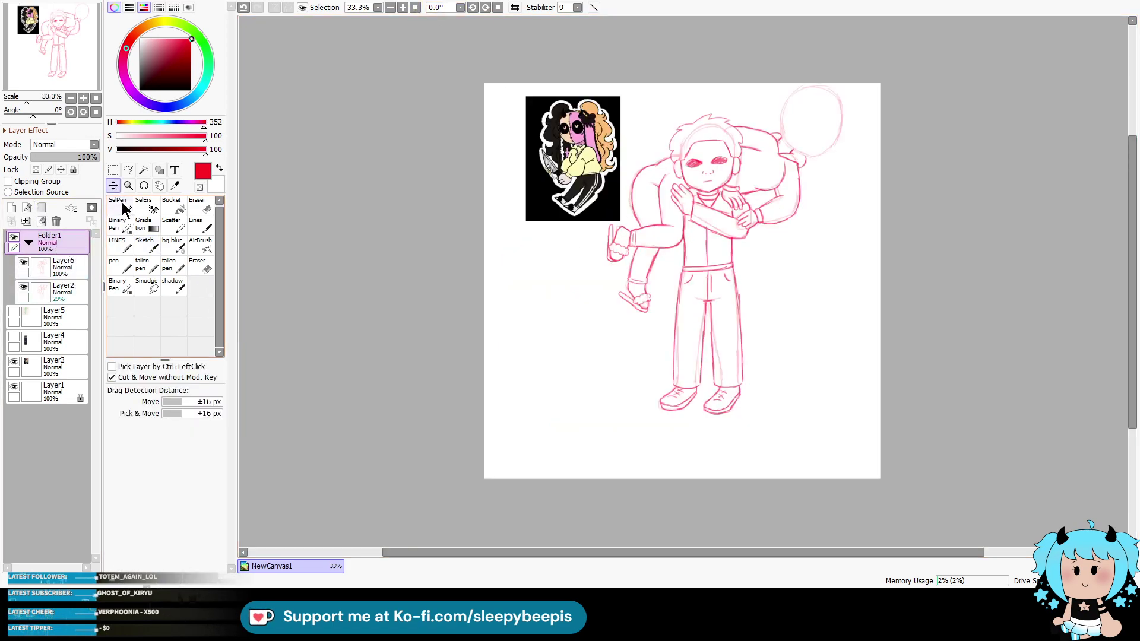
mouse_move(727, 315)
mouse_down()
mouse_move(683, 338)
mouse_move(674, 359)
mouse_up()
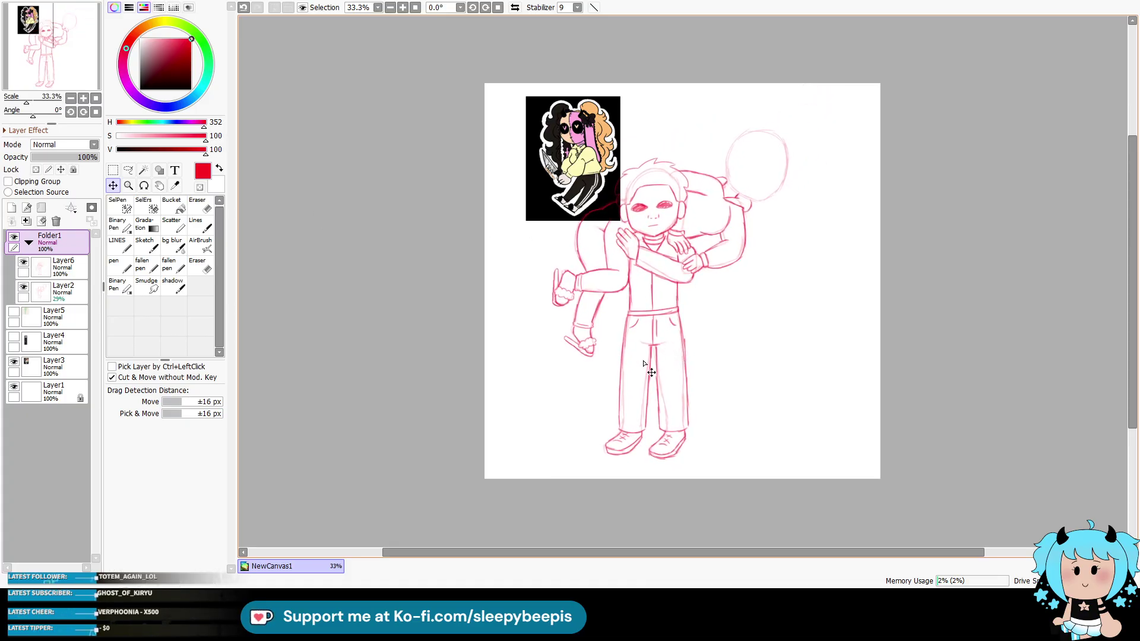
Step: On Layer6, draw two small pointed horns on top of the carried figure's head circle with the Sketch brush
click(128, 186)
click(783, 146)
click(784, 145)
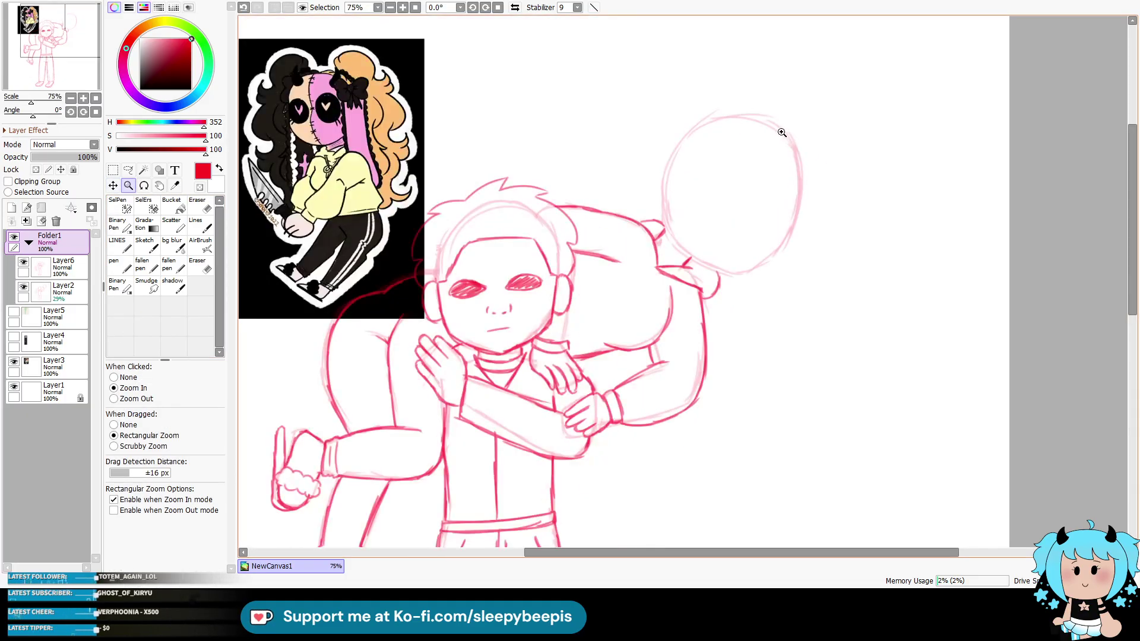
click(63, 267)
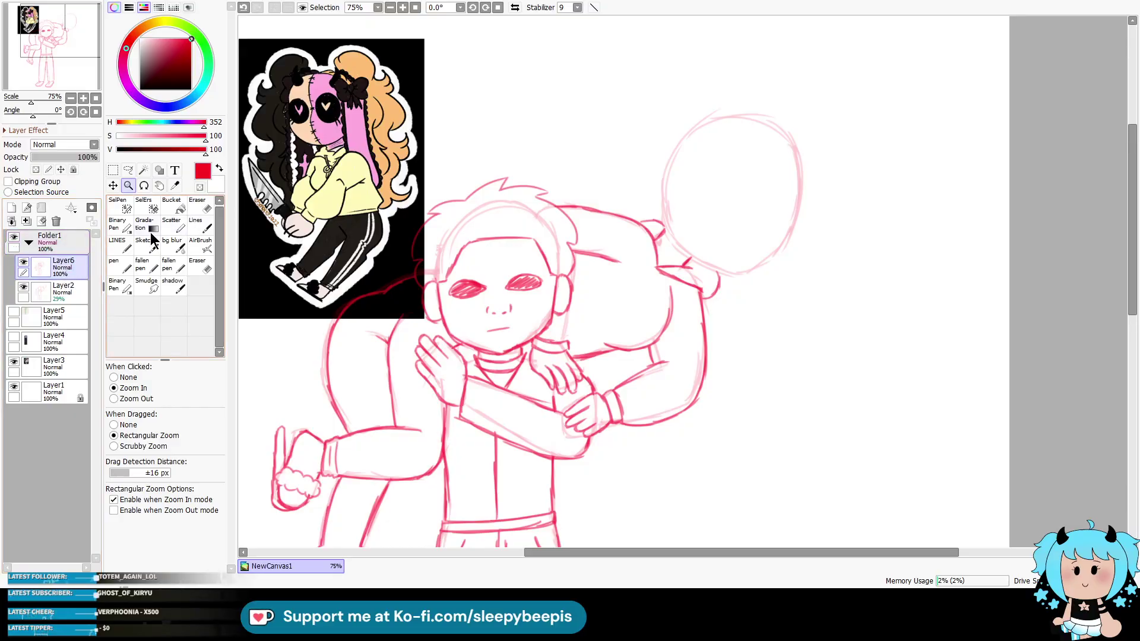
click(144, 245)
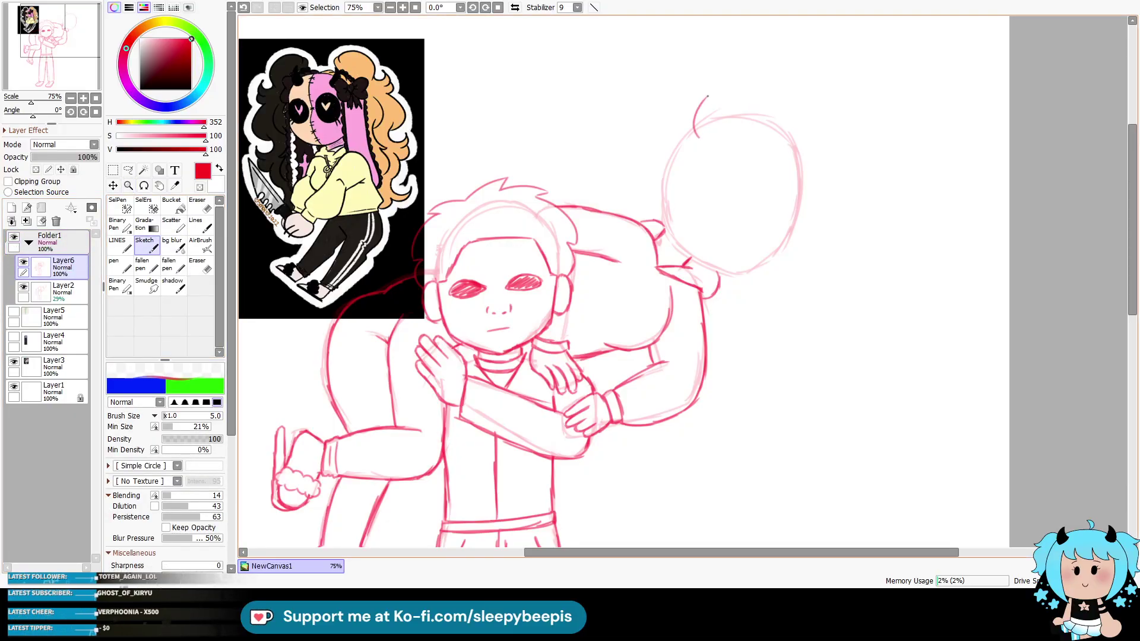
key(ctrl+z)
key(ctrl+z)
drag(692, 139, 718, 126)
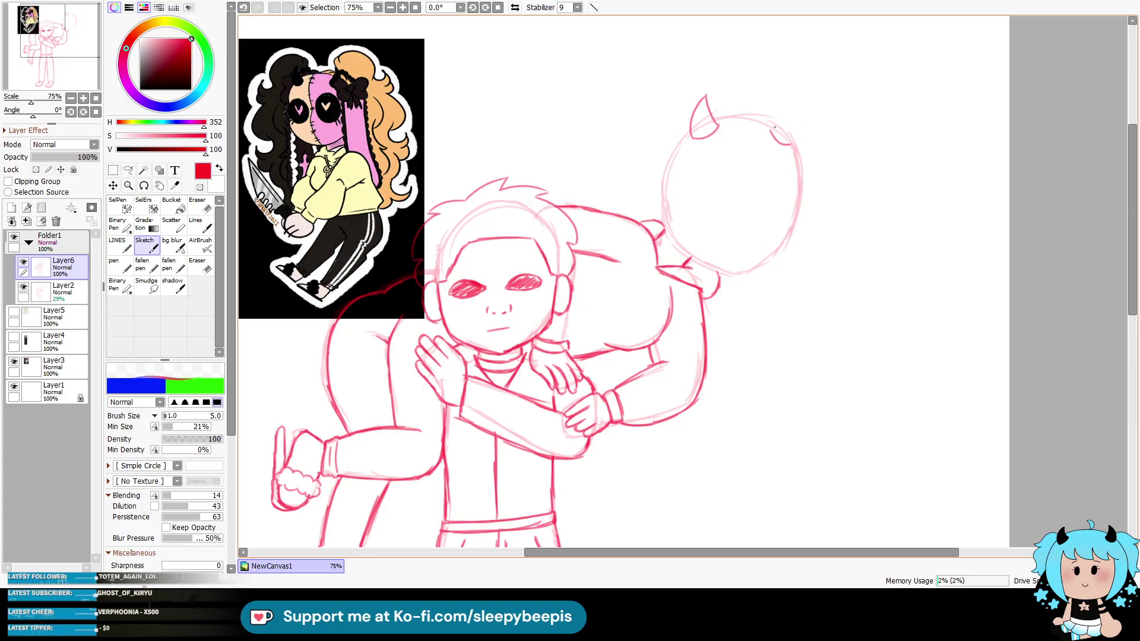
drag(788, 101, 793, 141)
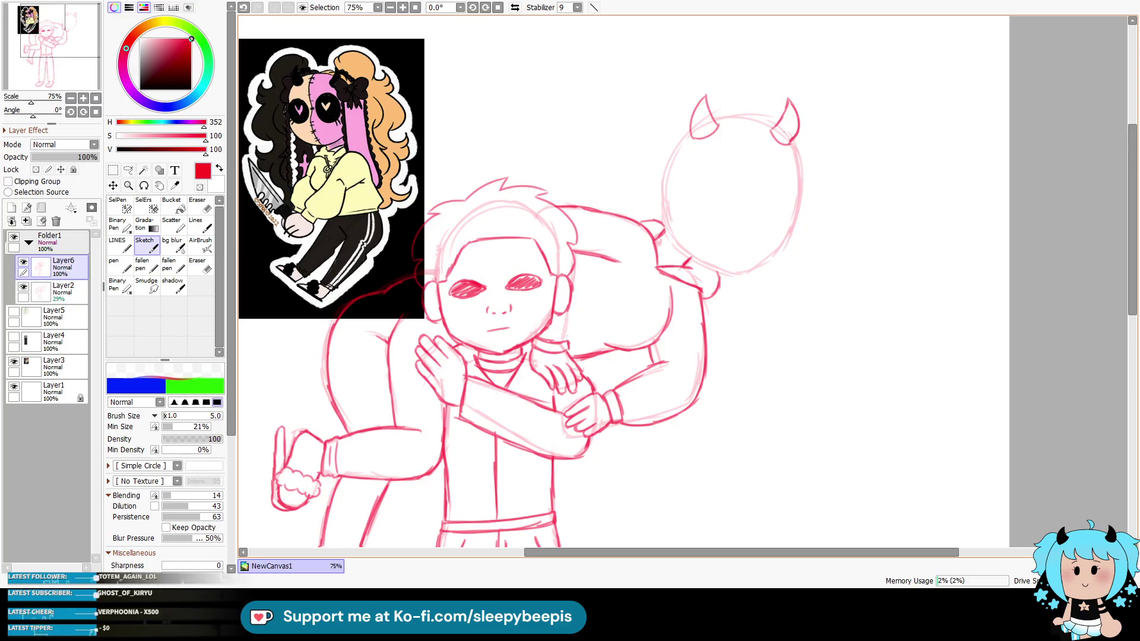
Step: Outline the carried figure's head between and below the horns and draw a vertical center seam down the face
mouse_move(713, 123)
mouse_down()
mouse_move(742, 111)
mouse_move(775, 124)
mouse_up()
mouse_move(690, 130)
mouse_down()
mouse_move(662, 178)
mouse_move(664, 235)
mouse_move(722, 274)
mouse_move(776, 252)
mouse_up()
mouse_move(795, 138)
mouse_down()
mouse_move(795, 223)
mouse_move(771, 257)
mouse_up()
drag(747, 113, 741, 246)
drag(746, 201, 735, 269)
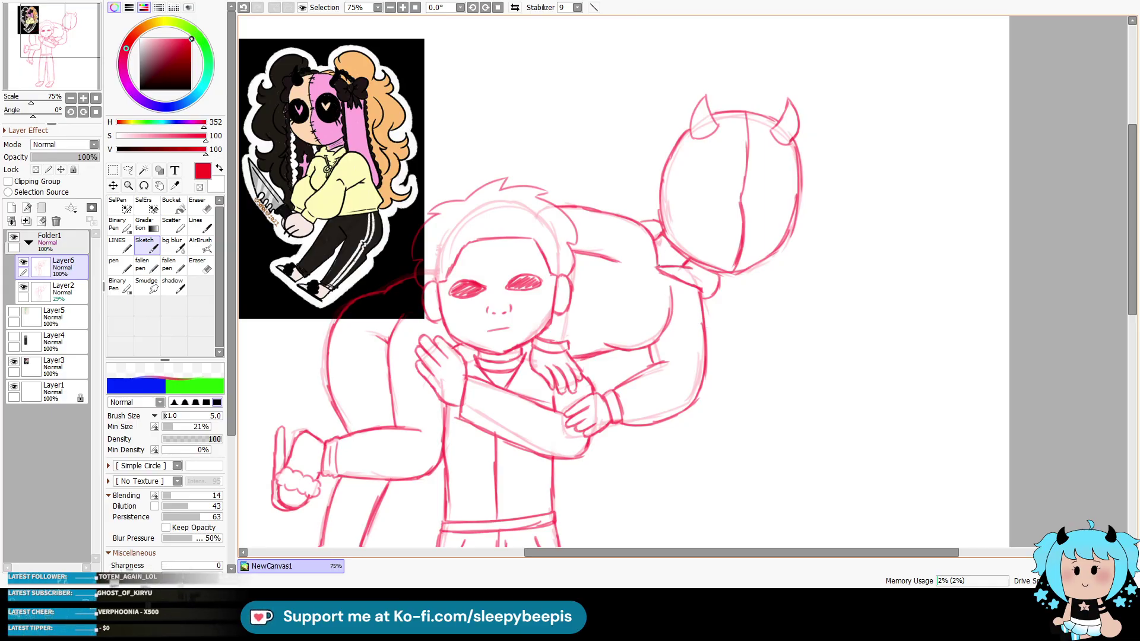
click(209, 261)
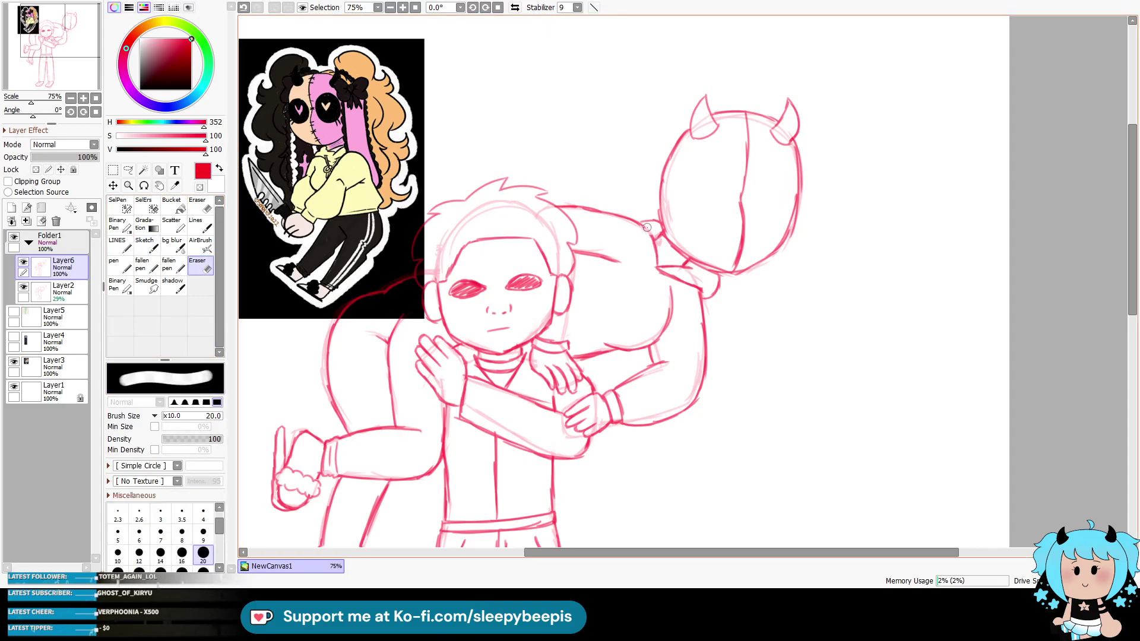
Step: Sketch the tied neck ribbon with its small bow on the carried character's collar using the Sketch brush
key(n)
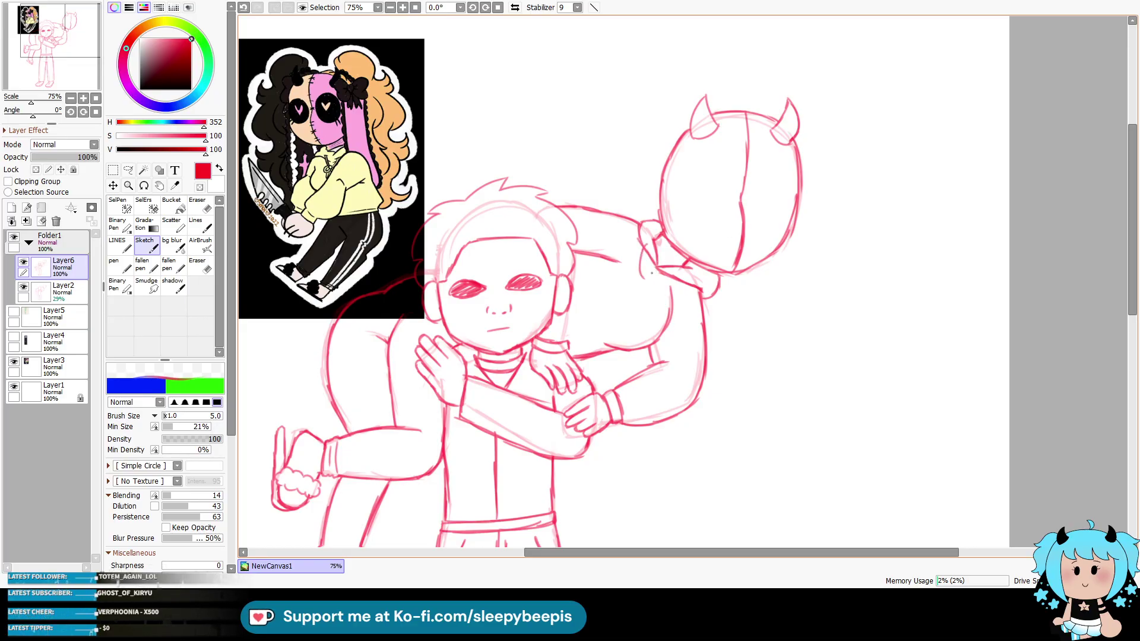
mouse_move(648, 247)
mouse_down()
mouse_move(646, 281)
mouse_move(678, 270)
mouse_up()
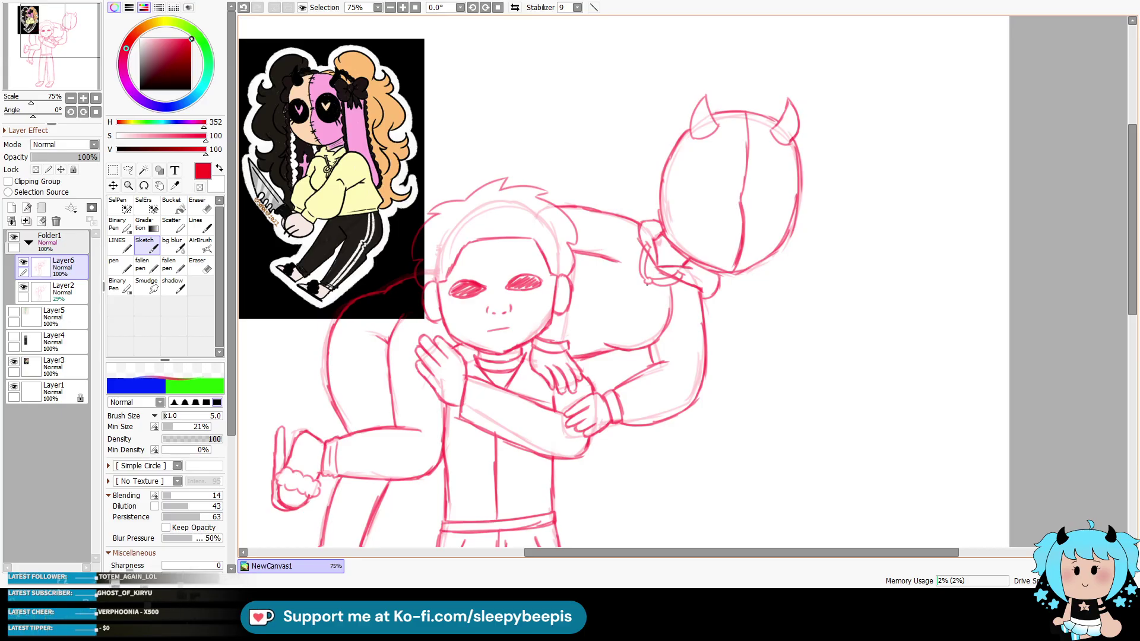
mouse_move(629, 279)
mouse_down()
mouse_move(652, 287)
mouse_move(633, 304)
mouse_up()
drag(642, 289, 644, 300)
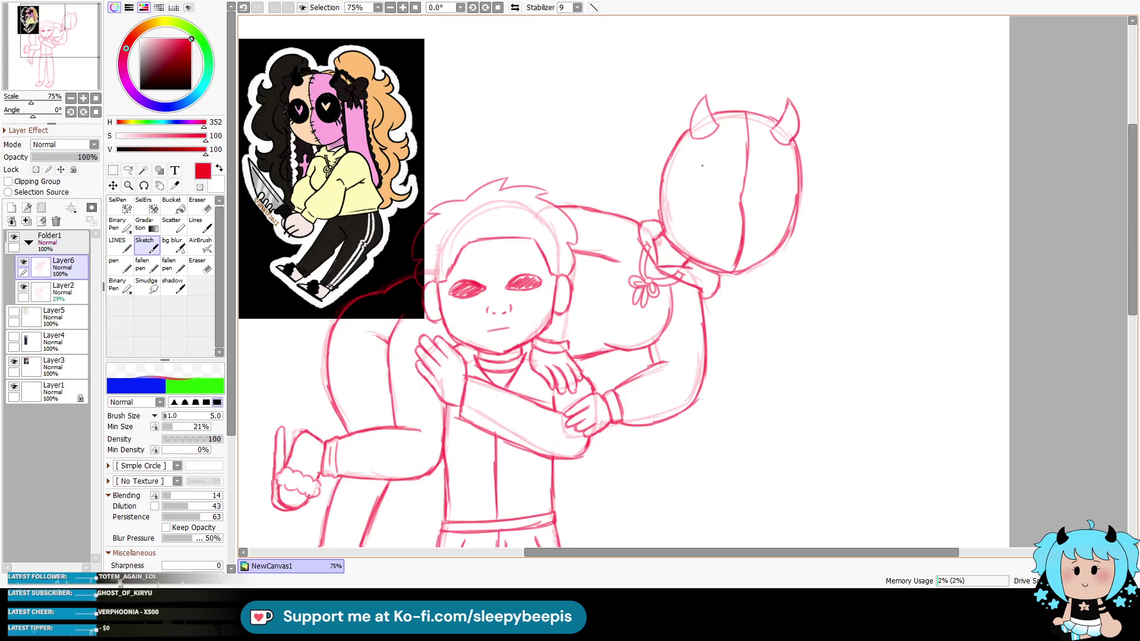
drag(681, 175, 725, 159)
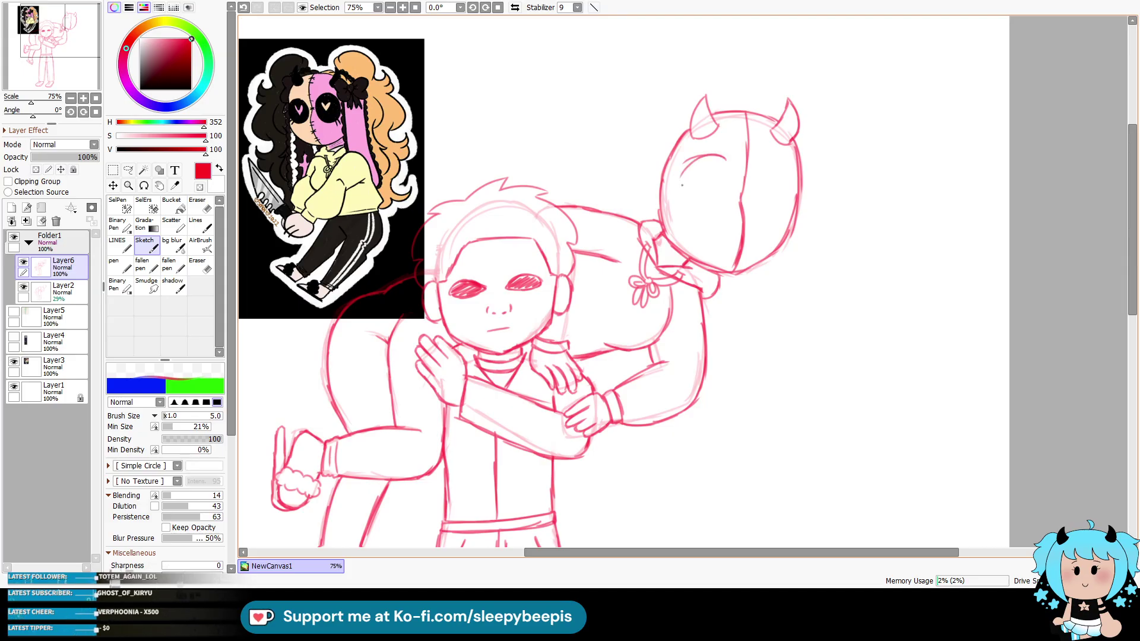
key(ctrl+z)
key(ctrl+z)
mouse_move(724, 166)
mouse_down()
mouse_move(686, 170)
mouse_move(682, 196)
mouse_move(725, 201)
mouse_move(731, 190)
mouse_up()
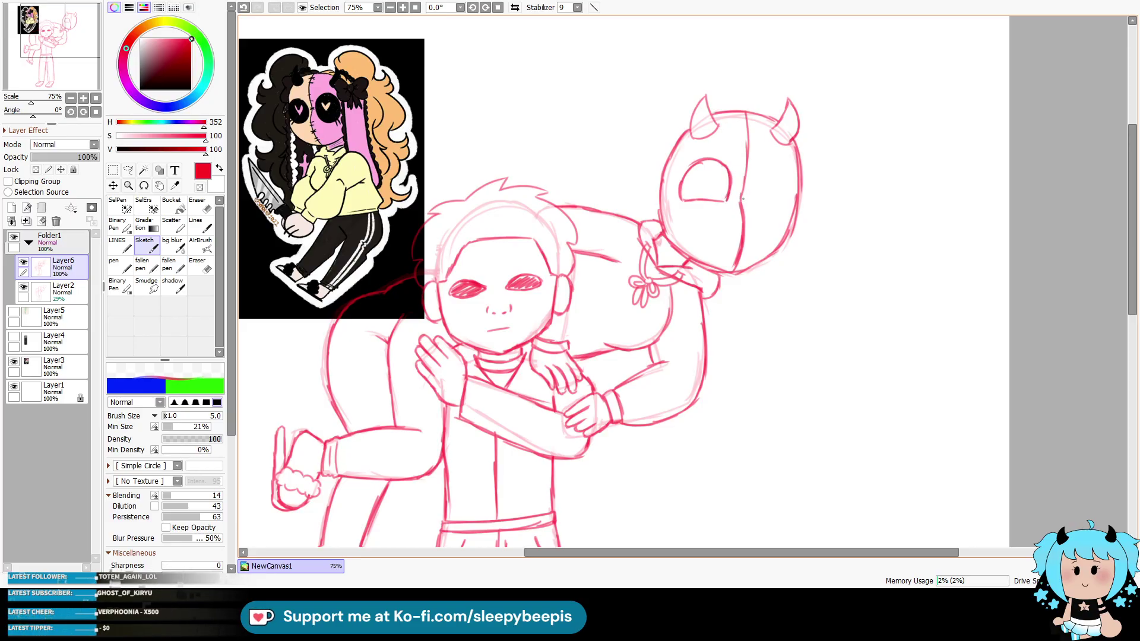
drag(751, 196, 760, 172)
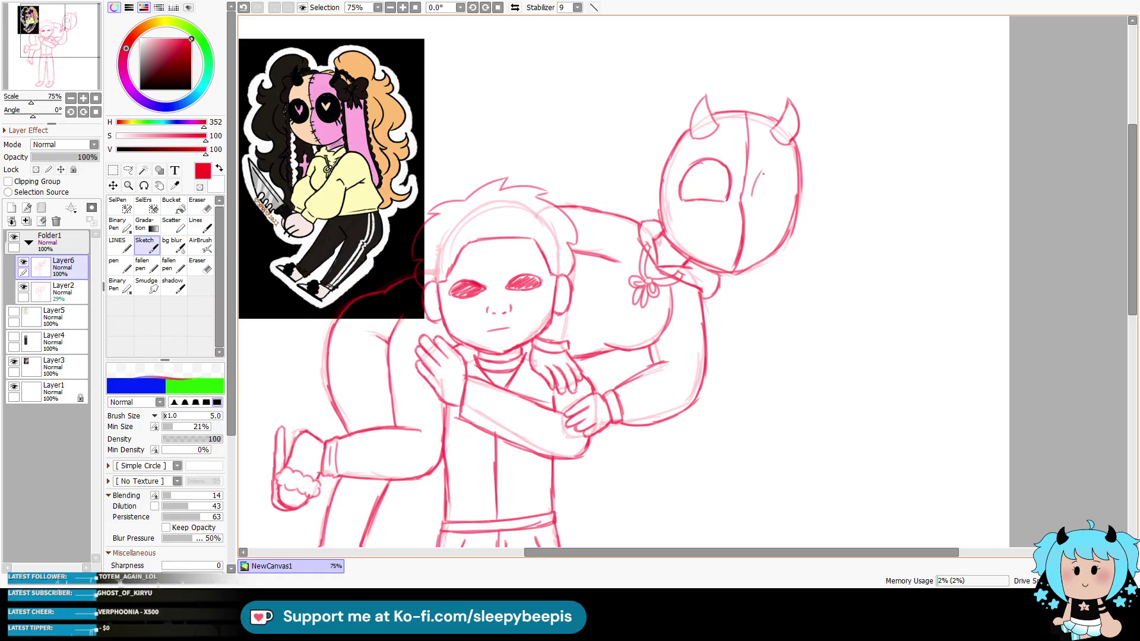
key(ctrl+z)
key(ctrl+z)
key(ctrl+z)
key(ctrl+z)
key(ctrl+z)
key(ctrl+z)
Step: Sketch two large round eyes on the horned head, each with a small heart inside
mouse_move(724, 163)
mouse_down()
mouse_move(698, 214)
mouse_move(727, 196)
mouse_move(720, 159)
mouse_move(726, 204)
mouse_up()
mouse_move(777, 169)
mouse_down()
mouse_move(753, 202)
mouse_move(766, 210)
mouse_up()
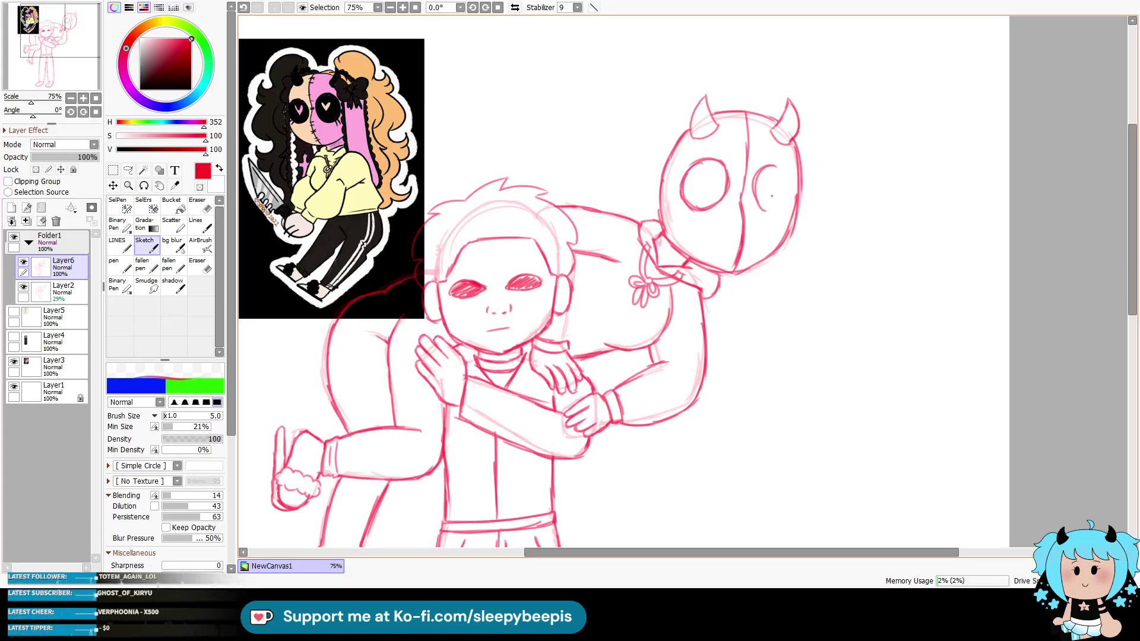
key(ctrl+z)
key(ctrl+z)
key(ctrl+z)
mouse_move(766, 165)
mouse_down()
mouse_move(751, 202)
mouse_move(767, 212)
mouse_move(781, 168)
mouse_move(788, 191)
mouse_move(775, 211)
mouse_move(755, 208)
mouse_move(788, 196)
mouse_up()
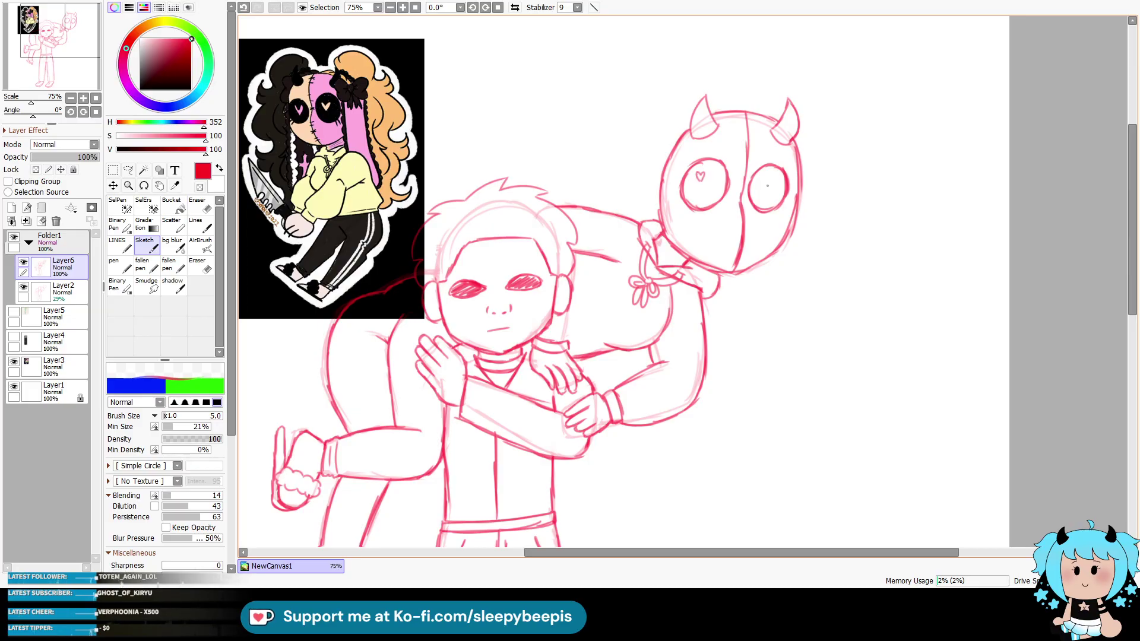
drag(763, 178, 766, 186)
key(ctrl+z)
Step: Sketch a ribbon bow beside the horn on the left side of the carried character's head
mouse_move(667, 137)
mouse_down()
mouse_move(676, 128)
mouse_move(669, 139)
mouse_up()
key(ctrl+z)
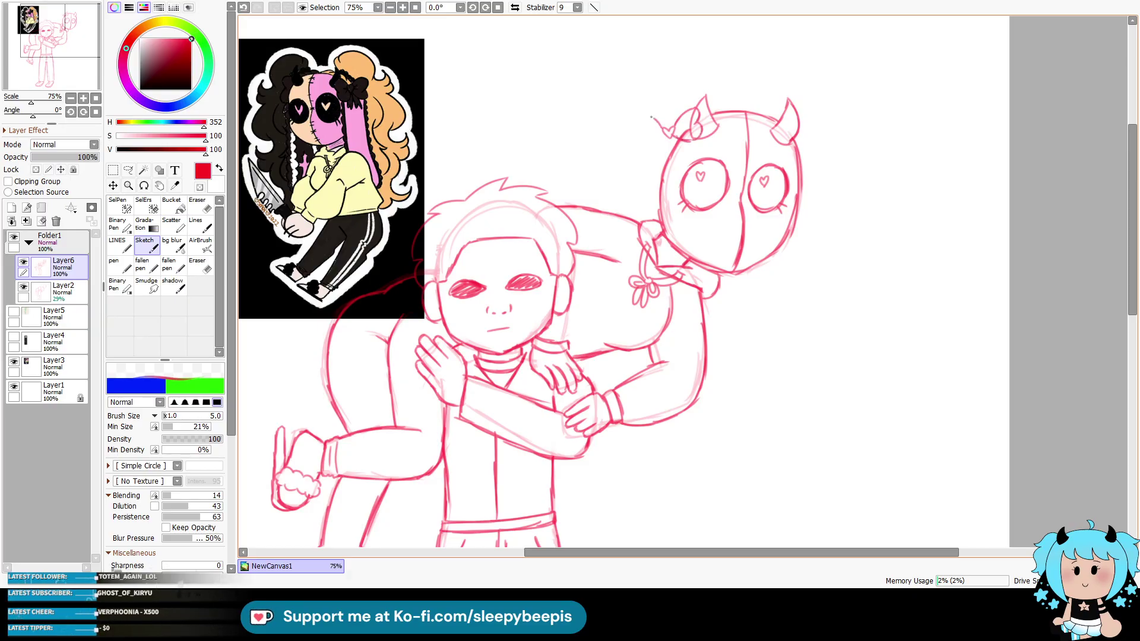
mouse_move(641, 127)
mouse_down()
mouse_move(657, 132)
mouse_move(661, 158)
mouse_up()
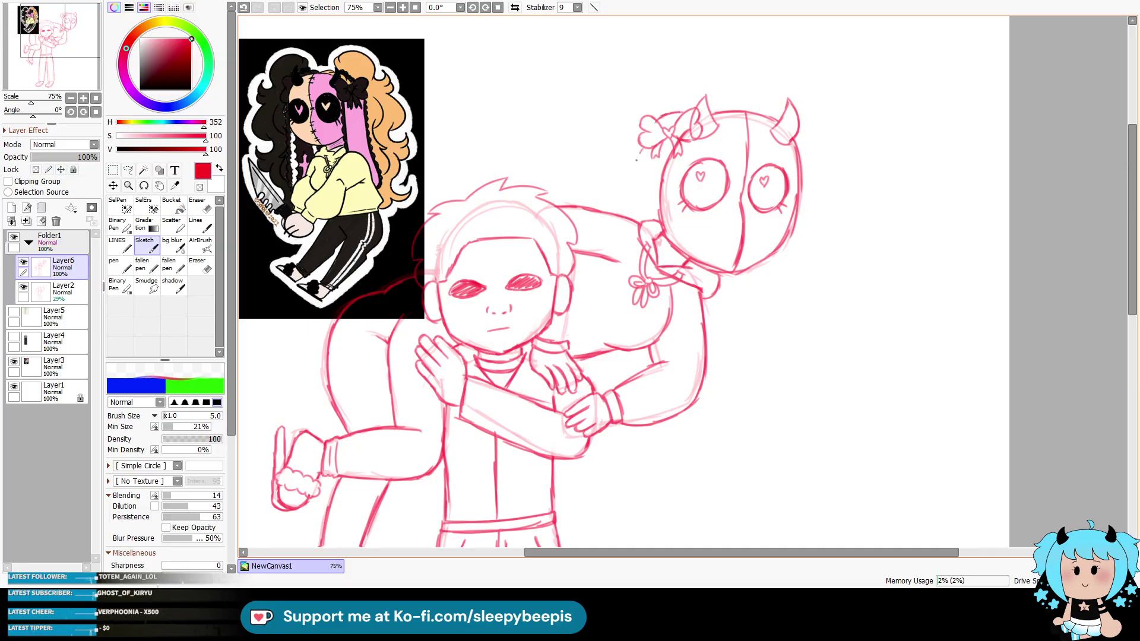
Step: Sketch the long ear hanging below the left bow, with a scalloped lace edge
drag(640, 153, 629, 196)
key(ctrl+z)
drag(636, 155, 617, 212)
drag(621, 178, 610, 211)
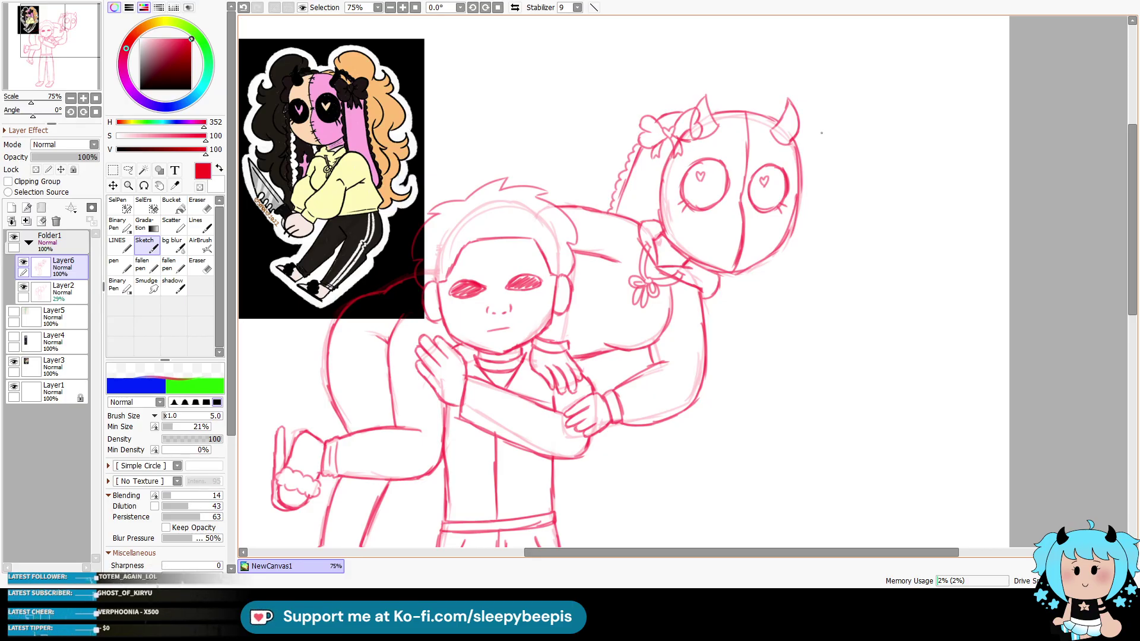
Step: Sketch the long drooping ear on the head's right side with scalloped lace trim and a small cross on it
mouse_move(799, 123)
mouse_down()
mouse_move(818, 153)
mouse_move(802, 292)
mouse_move(783, 318)
mouse_up()
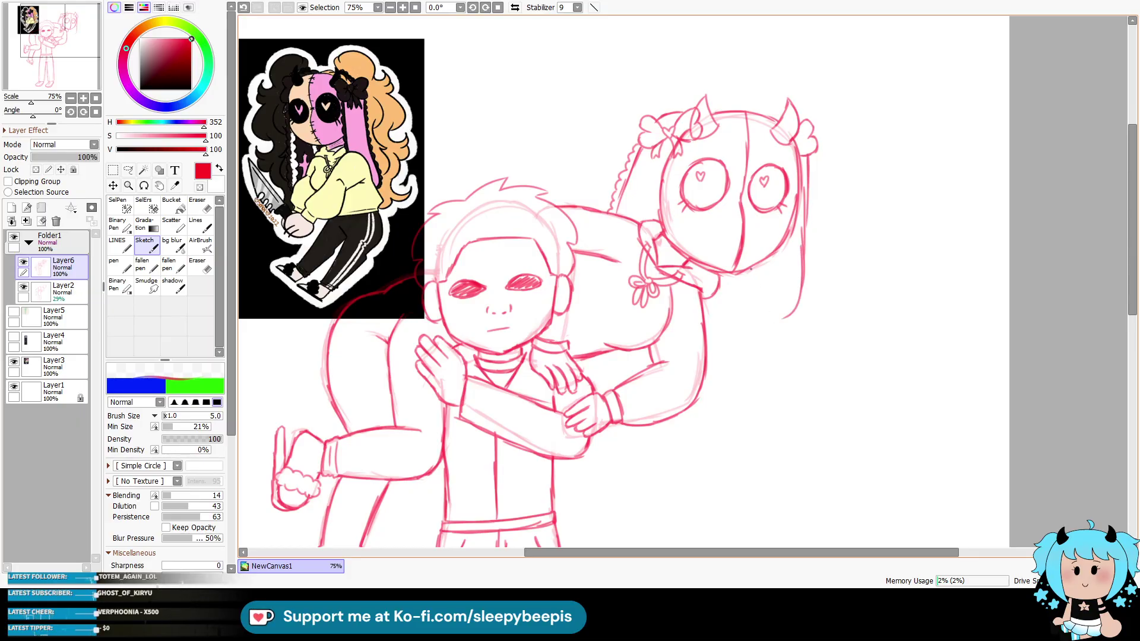
mouse_move(746, 269)
mouse_down()
mouse_move(769, 321)
mouse_move(799, 297)
mouse_up()
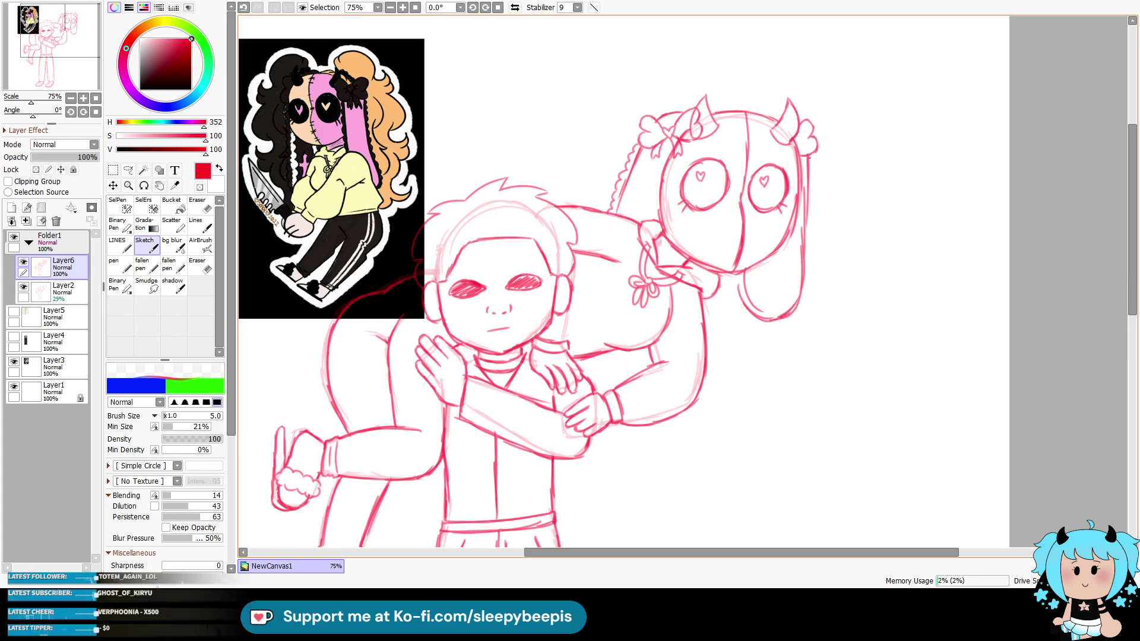
drag(813, 156, 817, 197)
drag(812, 206, 816, 219)
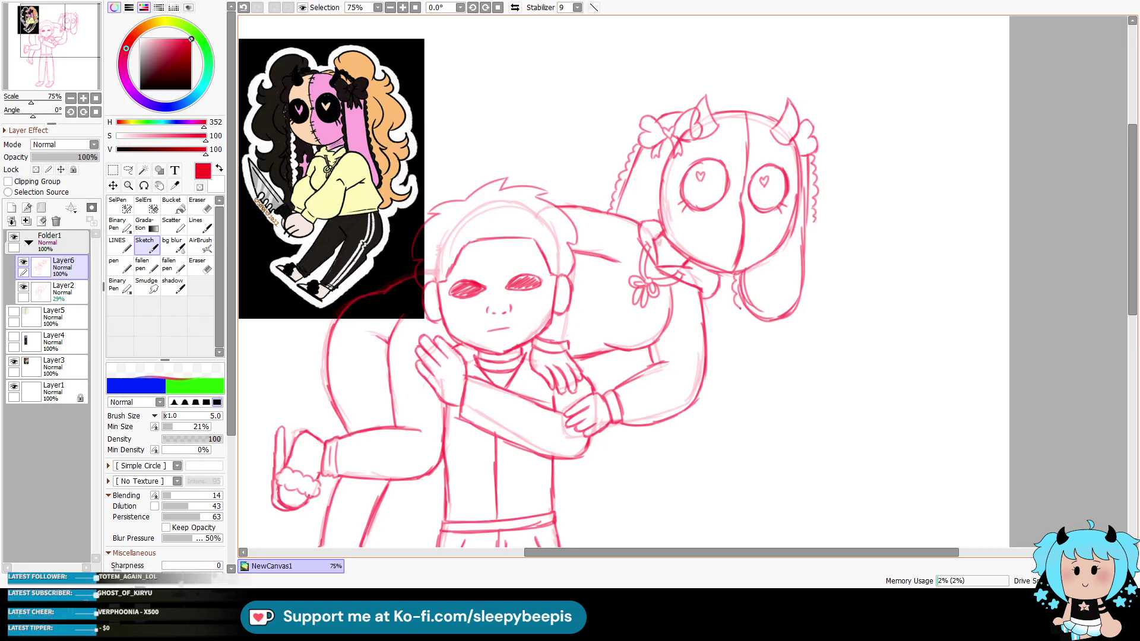
drag(740, 308, 790, 321)
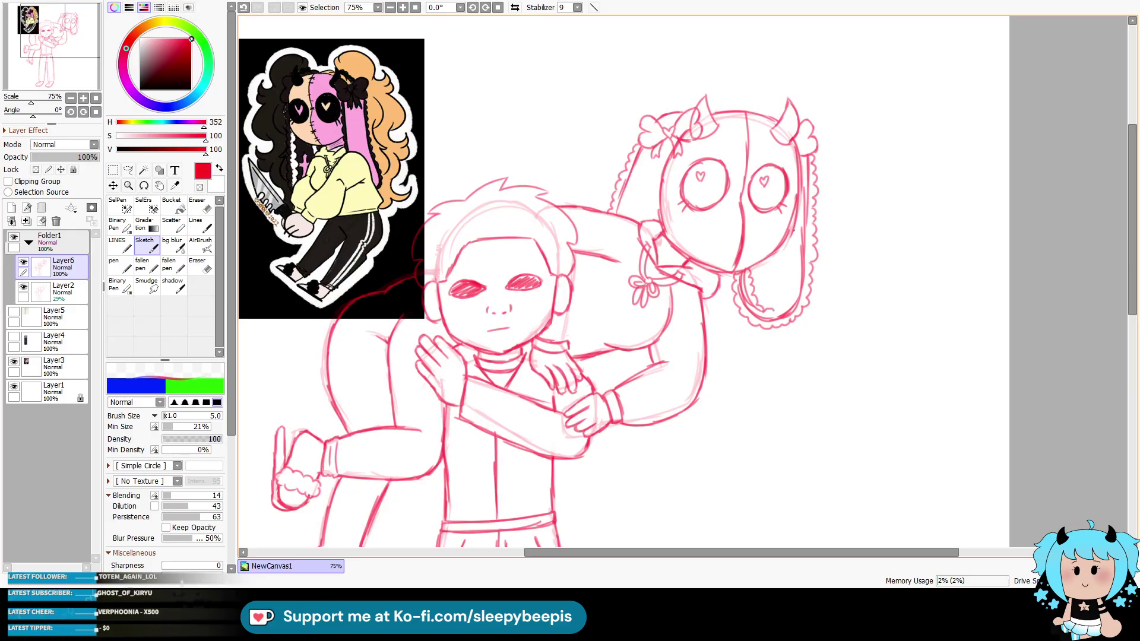
drag(794, 237, 792, 253)
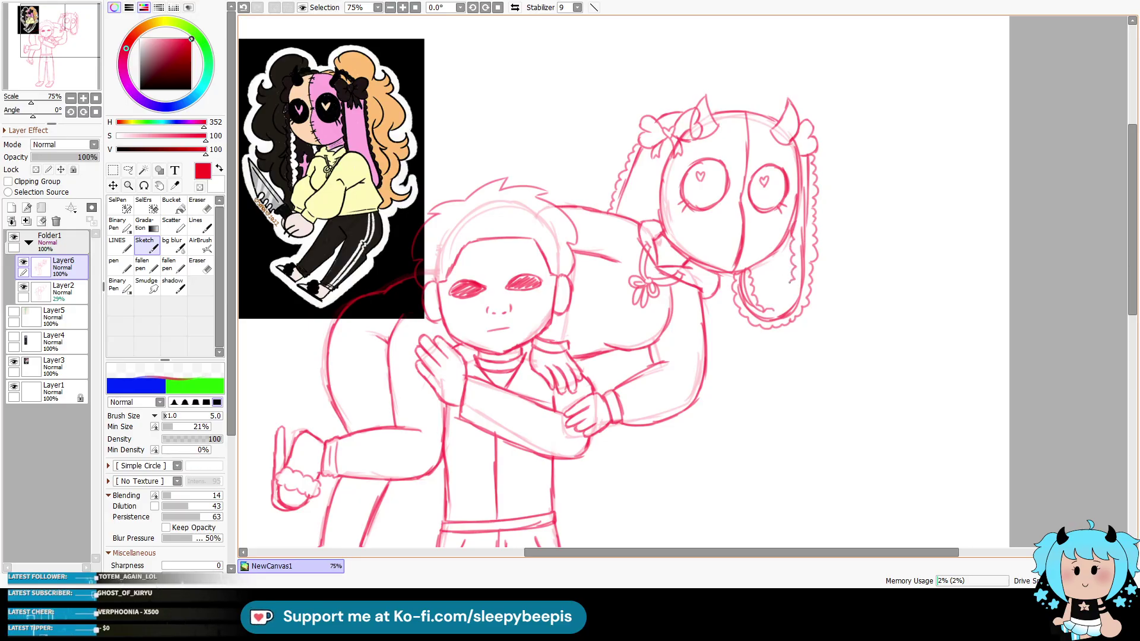
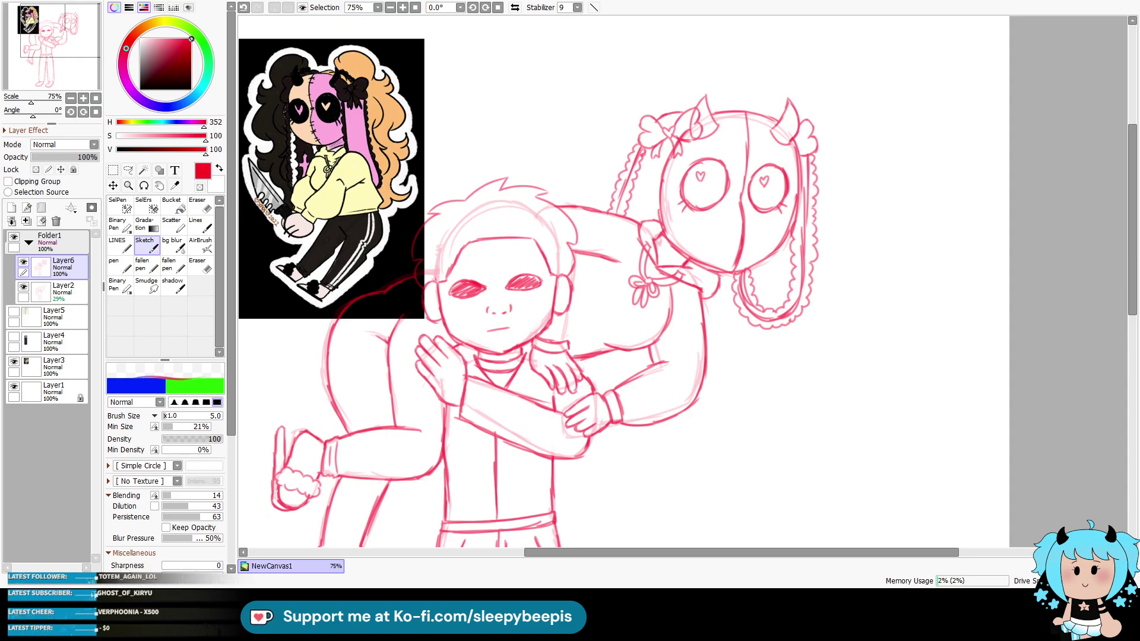
mouse_move(767, 261)
mouse_down()
mouse_move(765, 279)
mouse_move(777, 278)
mouse_up()
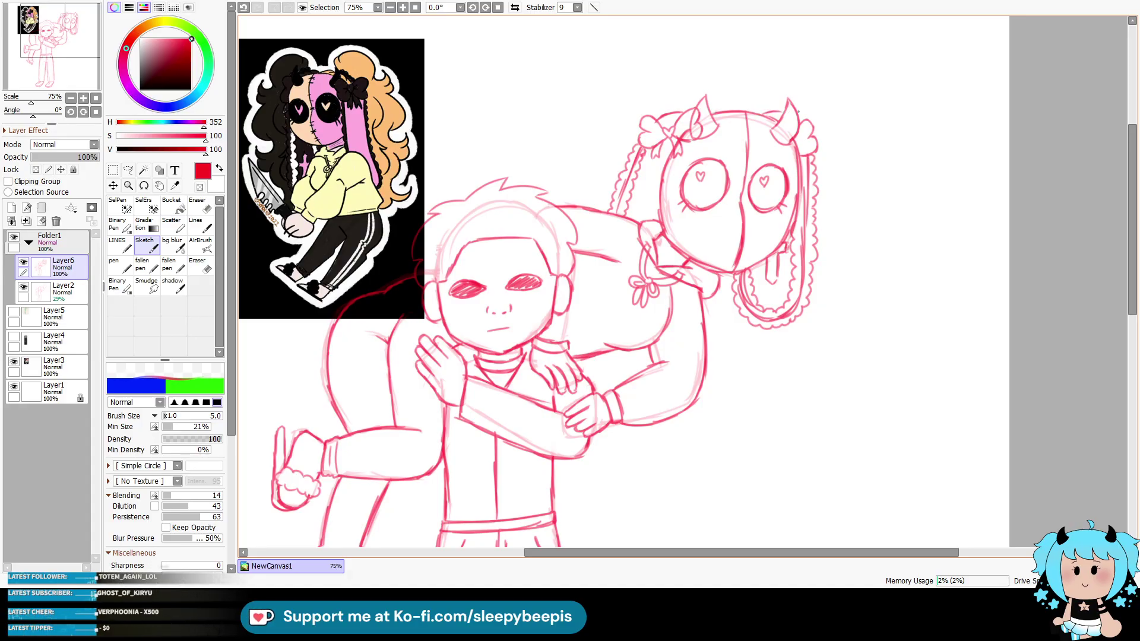
Step: Sketch a long wavy pigtail on the head's right side with a few inner strand lines
drag(797, 107, 819, 124)
mouse_move(805, 106)
mouse_down()
mouse_move(828, 90)
mouse_move(859, 94)
mouse_move(913, 135)
mouse_move(884, 147)
mouse_up()
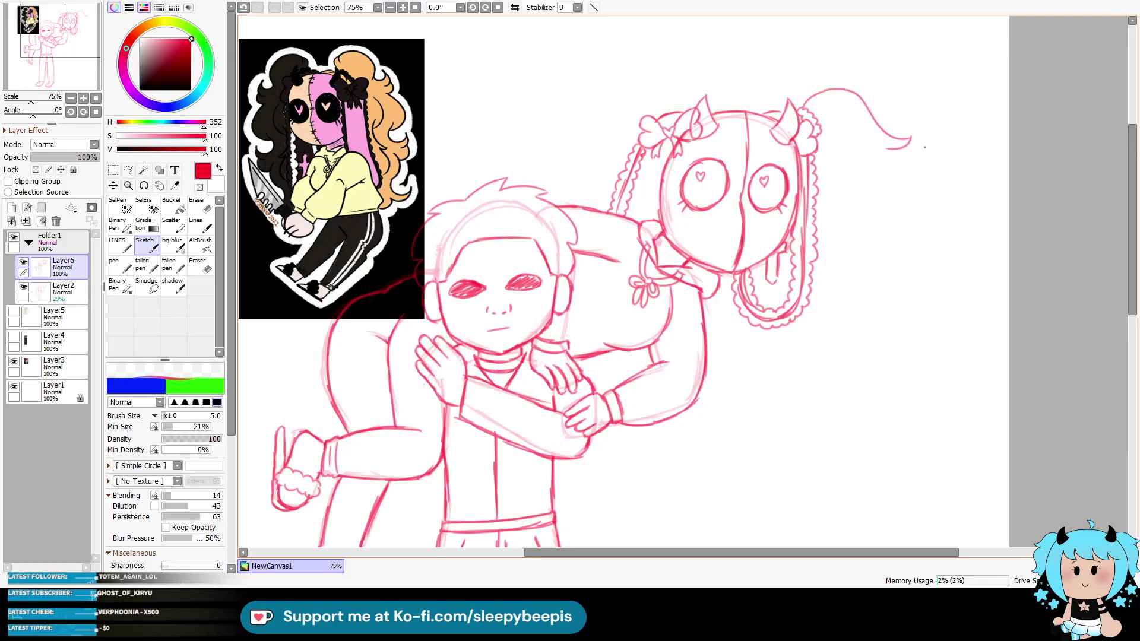
key(ctrl+z)
key(ctrl+z)
mouse_move(805, 107)
mouse_down()
mouse_move(889, 126)
mouse_move(878, 236)
mouse_move(824, 390)
mouse_move(781, 414)
mouse_move(771, 331)
mouse_up()
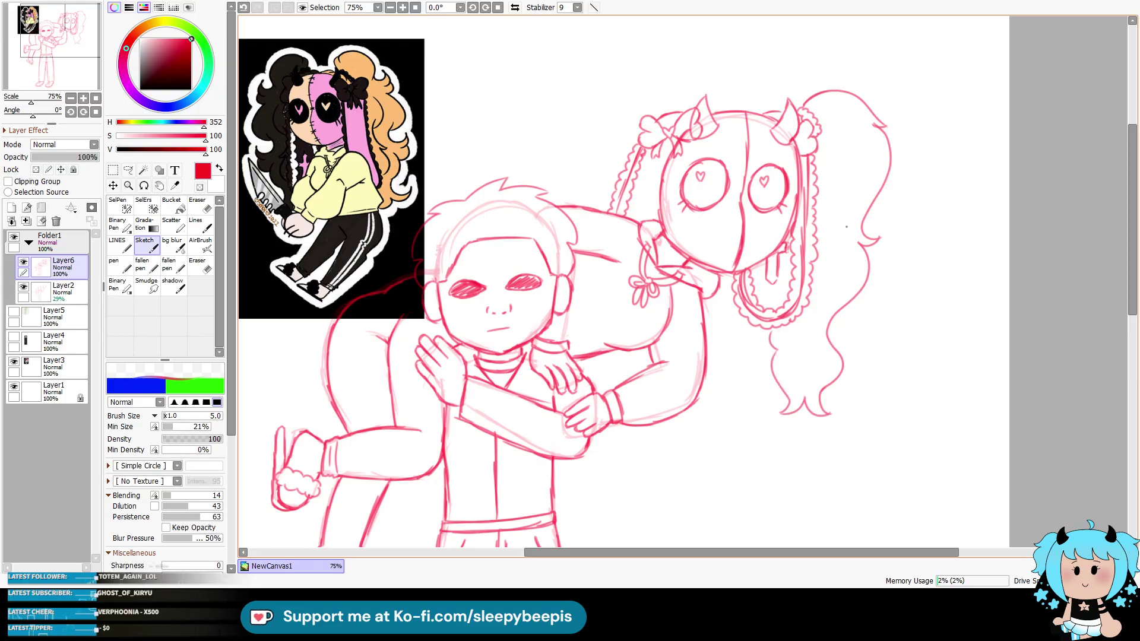
drag(840, 153, 826, 245)
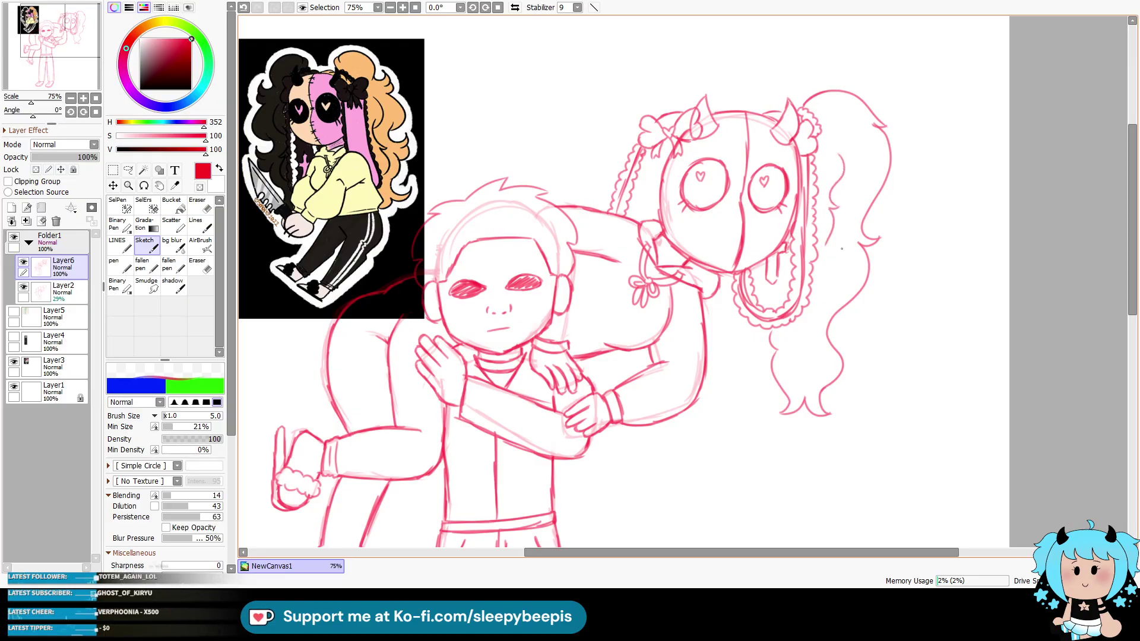
drag(826, 291, 796, 334)
Step: Sketch the matching pigtail on the head's left side, with its tip showing below the carried character's body
drag(696, 98, 618, 134)
key(ctrl+z)
mouse_move(695, 91)
mouse_down()
mouse_move(580, 153)
mouse_move(594, 158)
mouse_move(585, 198)
mouse_up()
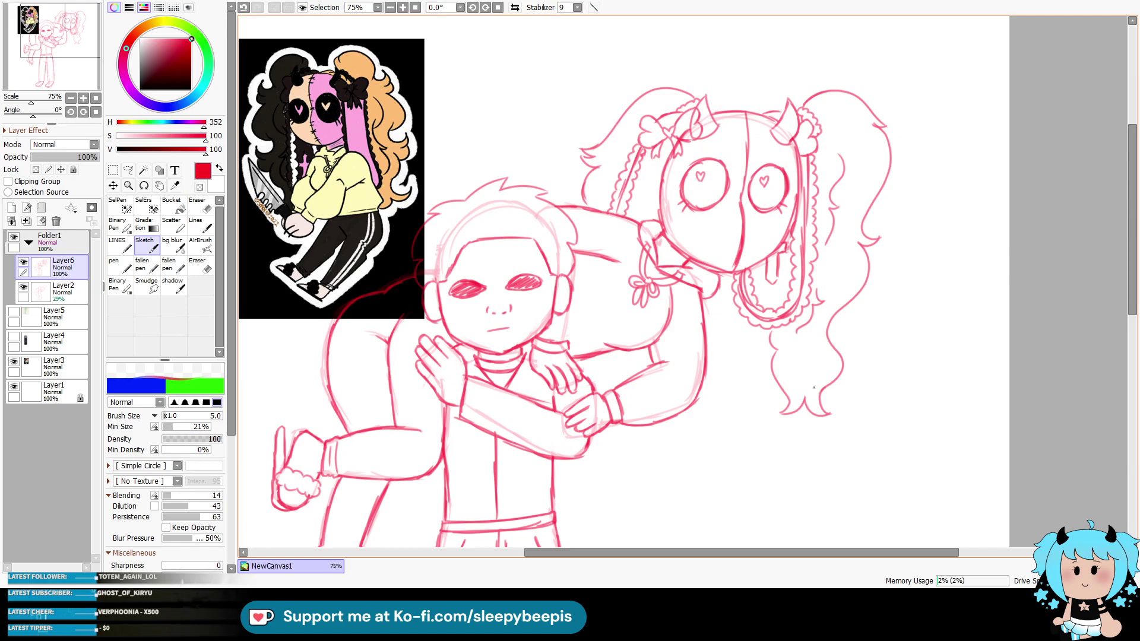
drag(593, 356, 619, 391)
Step: Add cross-stitches along the face's centre seam and short emphasis lines above the carried character's head
drag(742, 123, 749, 126)
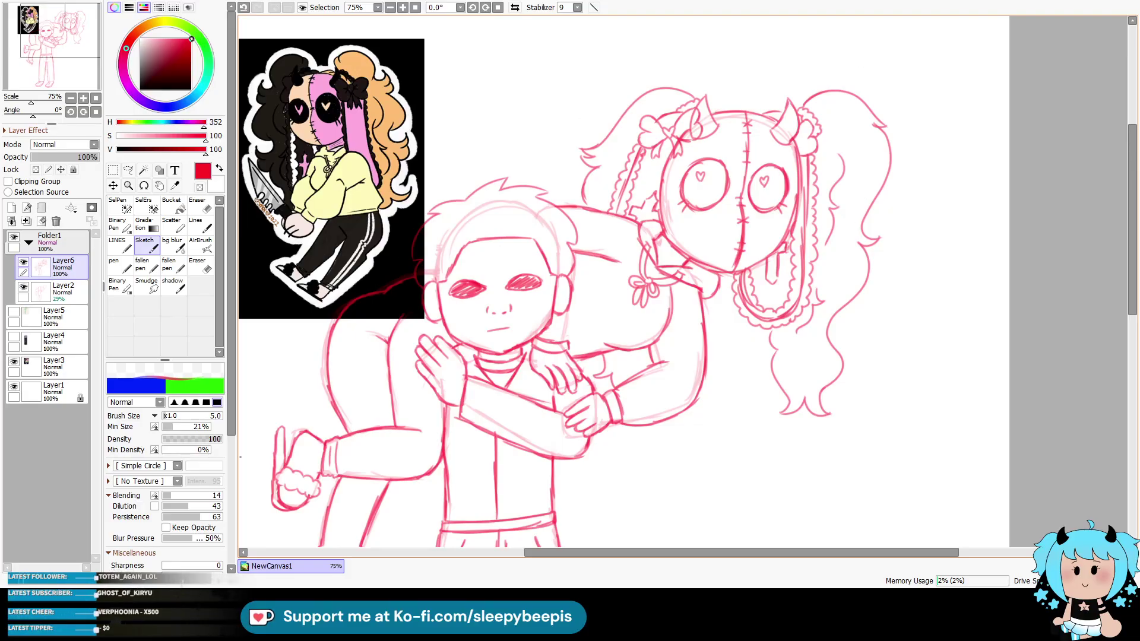
mouse_move(719, 73)
mouse_down()
mouse_move(720, 85)
mouse_move(754, 53)
mouse_move(787, 71)
mouse_up()
key(ctrl+z)
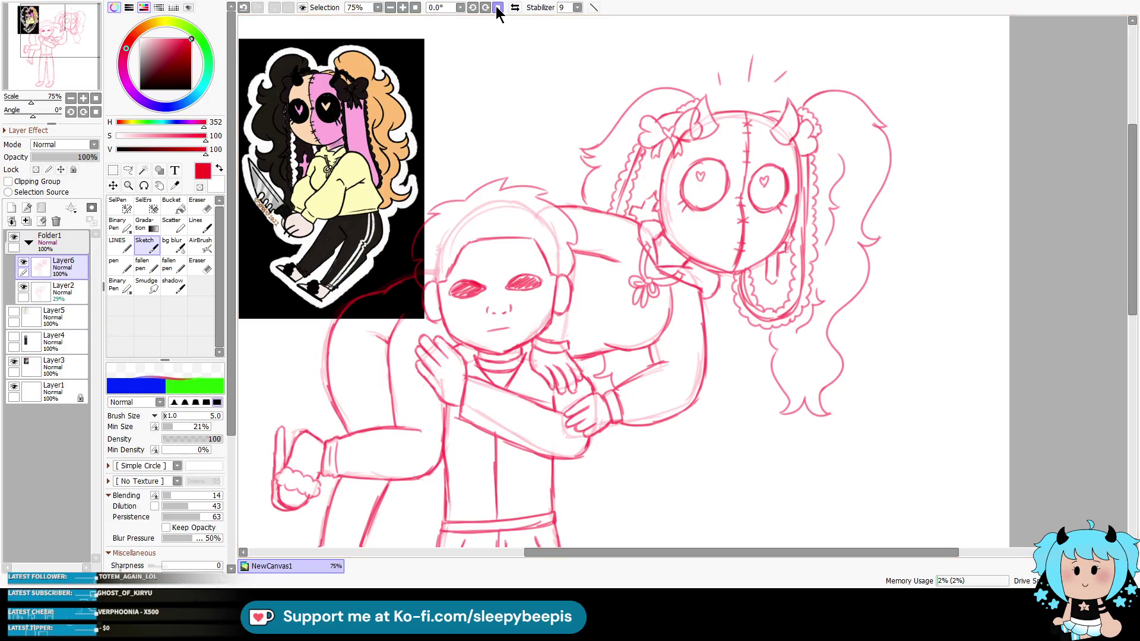
Step: Show the green pose reference on Layer5 beside the two sketched figures
click(415, 7)
click(132, 185)
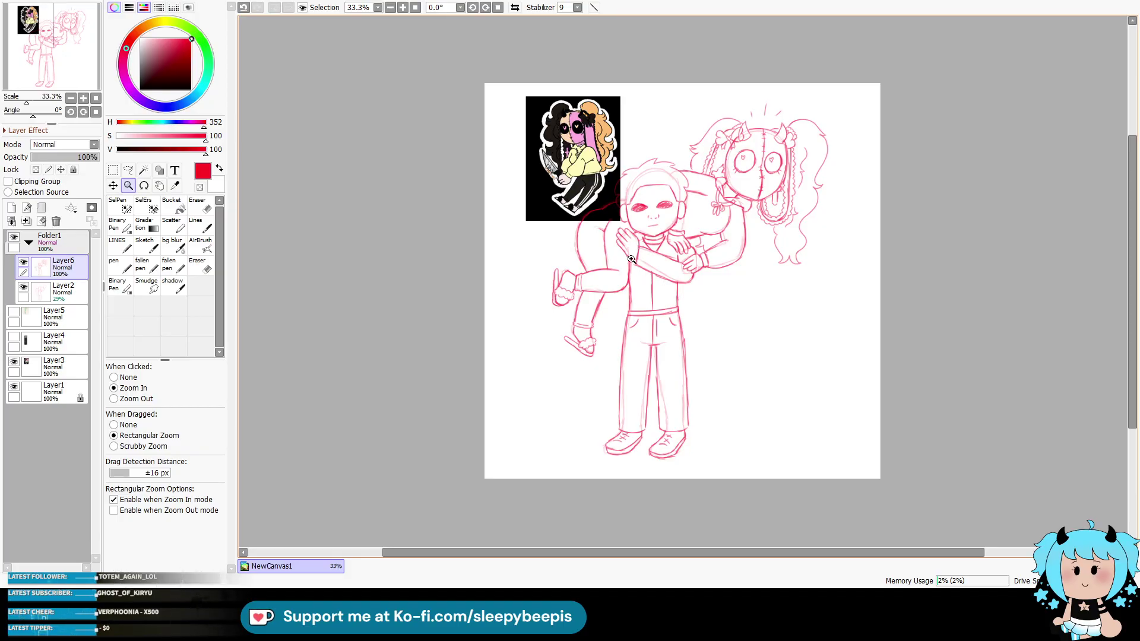
click(600, 226)
click(13, 313)
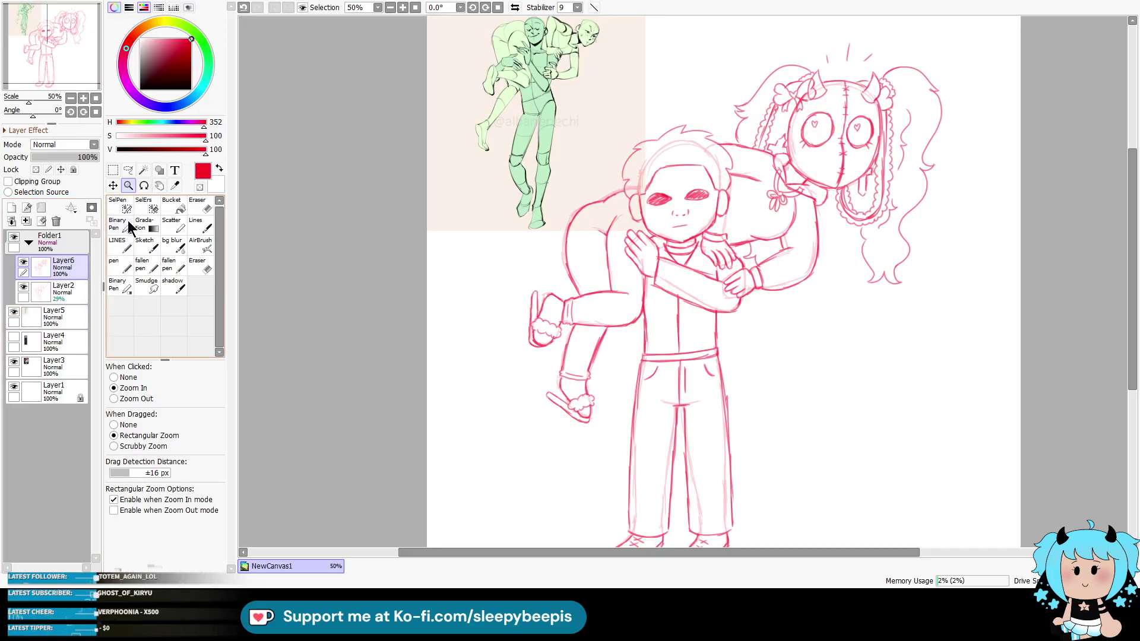
click(592, 250)
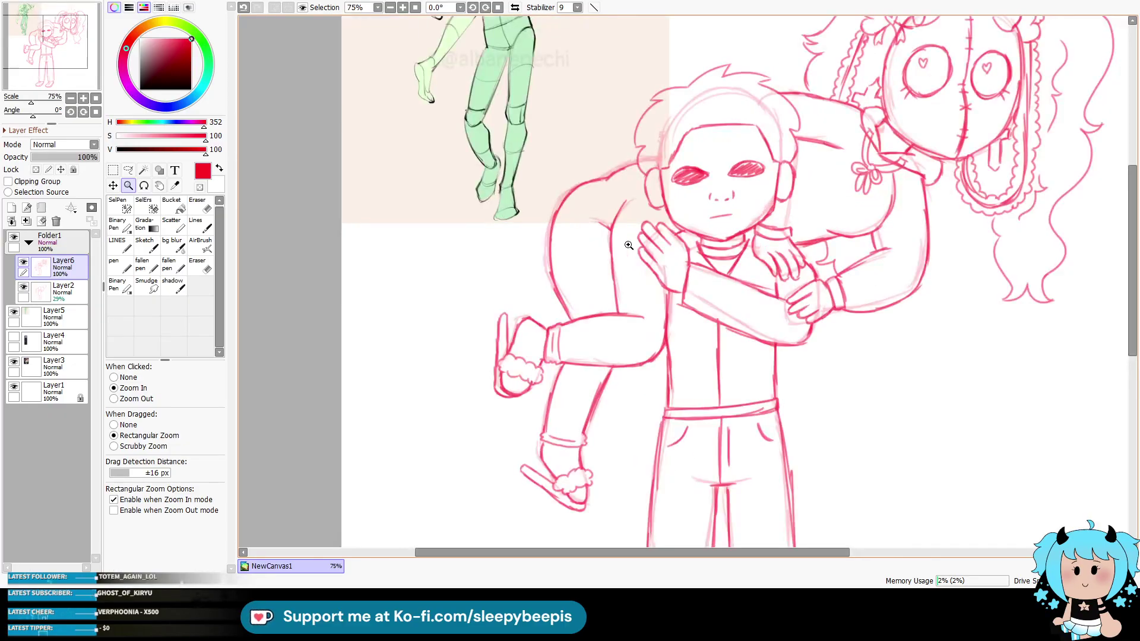
scroll(615, 245, up, 3)
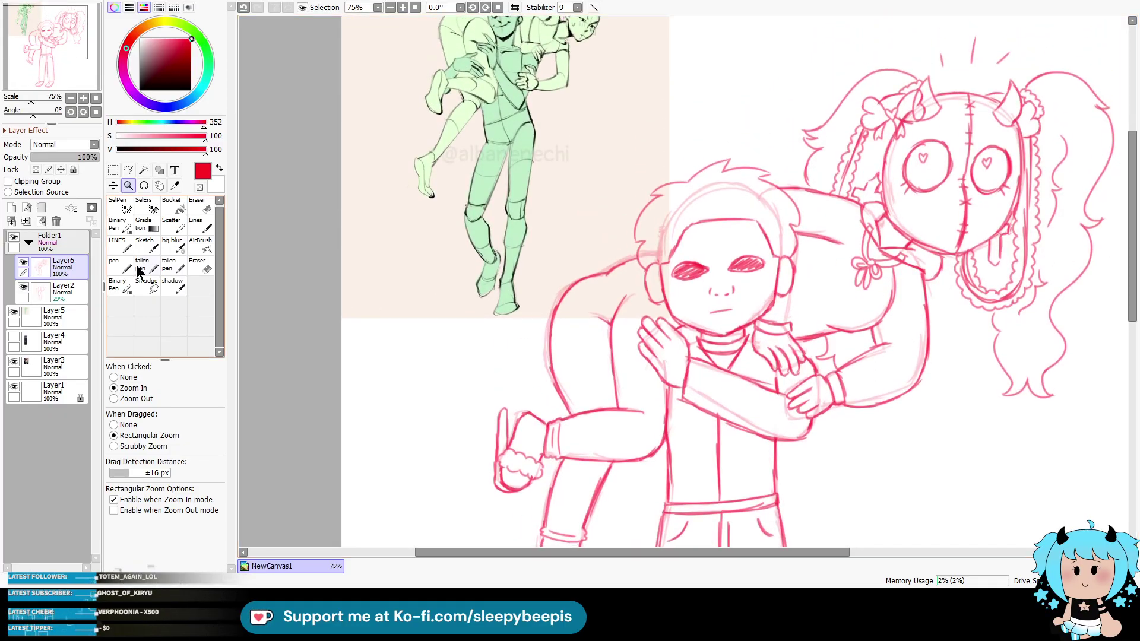
Step: Clear the old rough lines from Layer2 and rough in a hand shape on the carried character's thigh
click(59, 289)
click(145, 245)
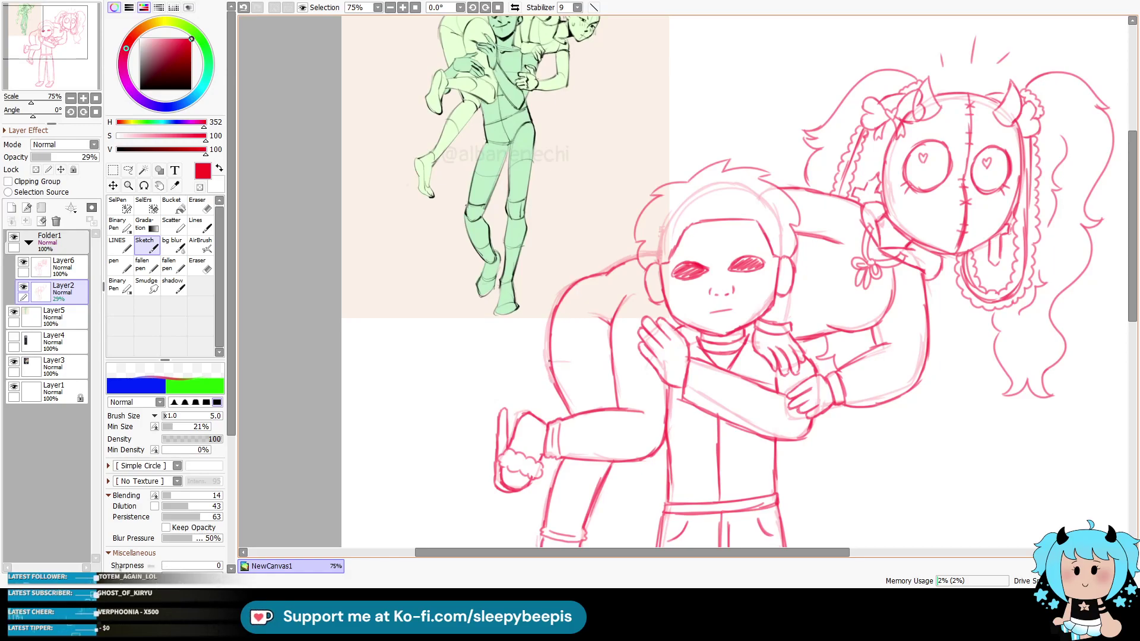
mouse_move(558, 359)
mouse_down()
mouse_move(590, 352)
mouse_move(591, 377)
mouse_up()
key(ctrl+z)
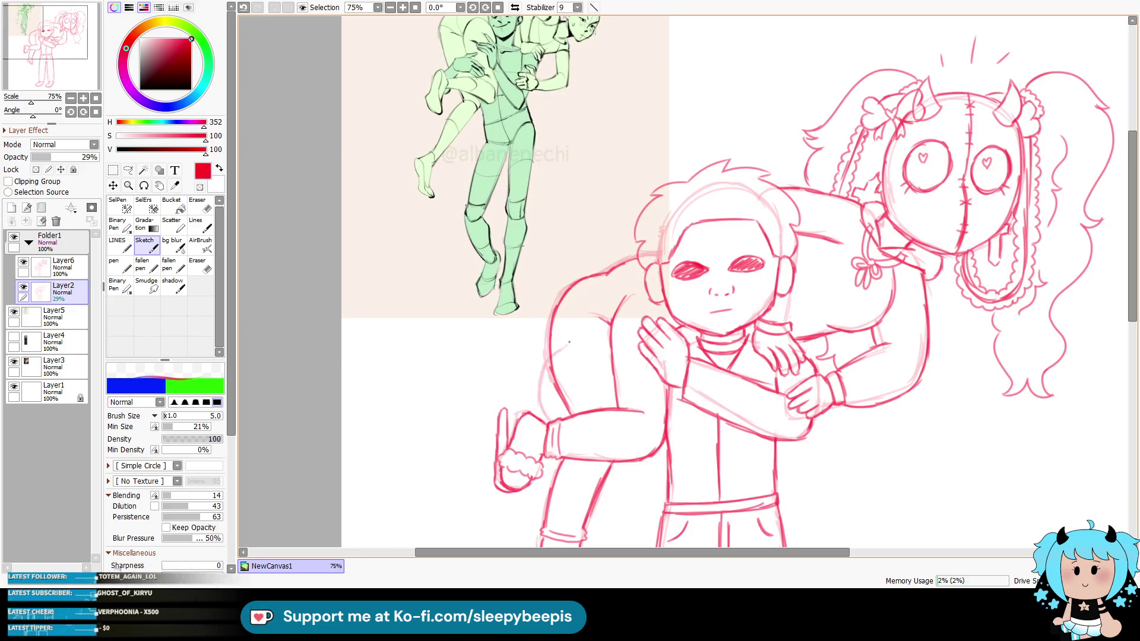
drag(612, 369, 600, 385)
click(41, 221)
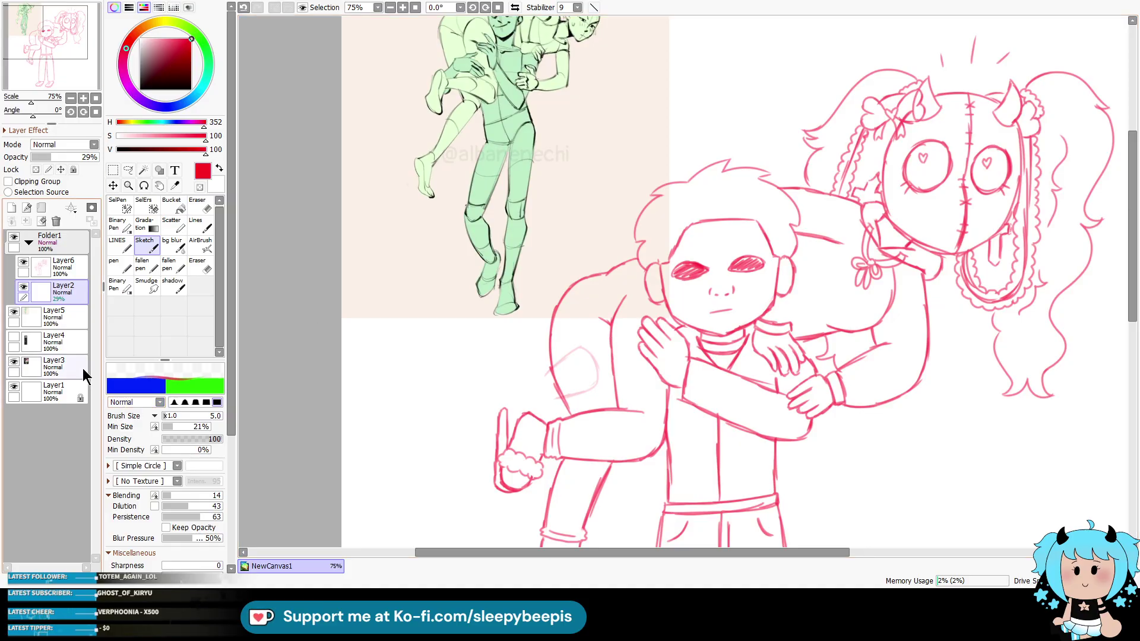
Step: Draw the gripping hand and its fingers on Layer6, and delete the rough Layer2
click(82, 266)
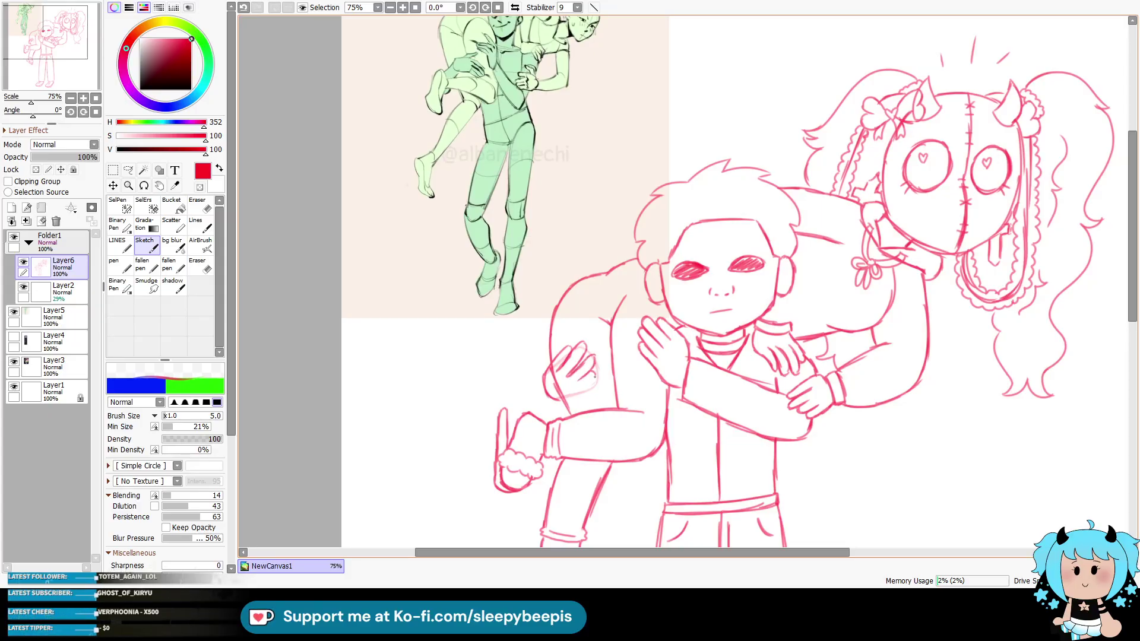
key(e)
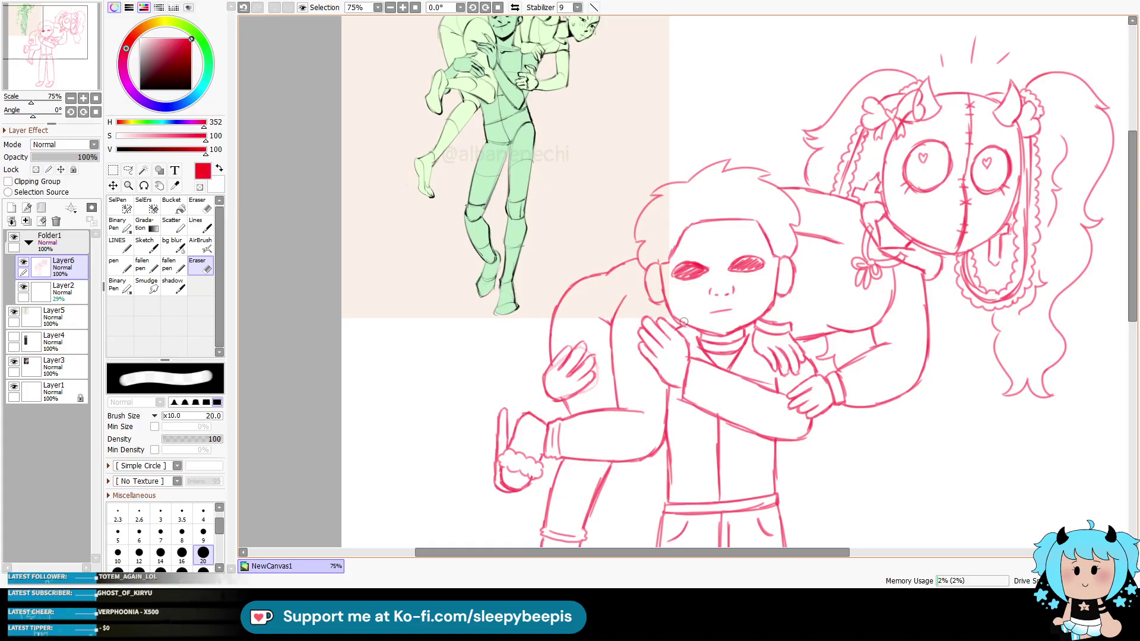
scroll(450, 87, down, 2)
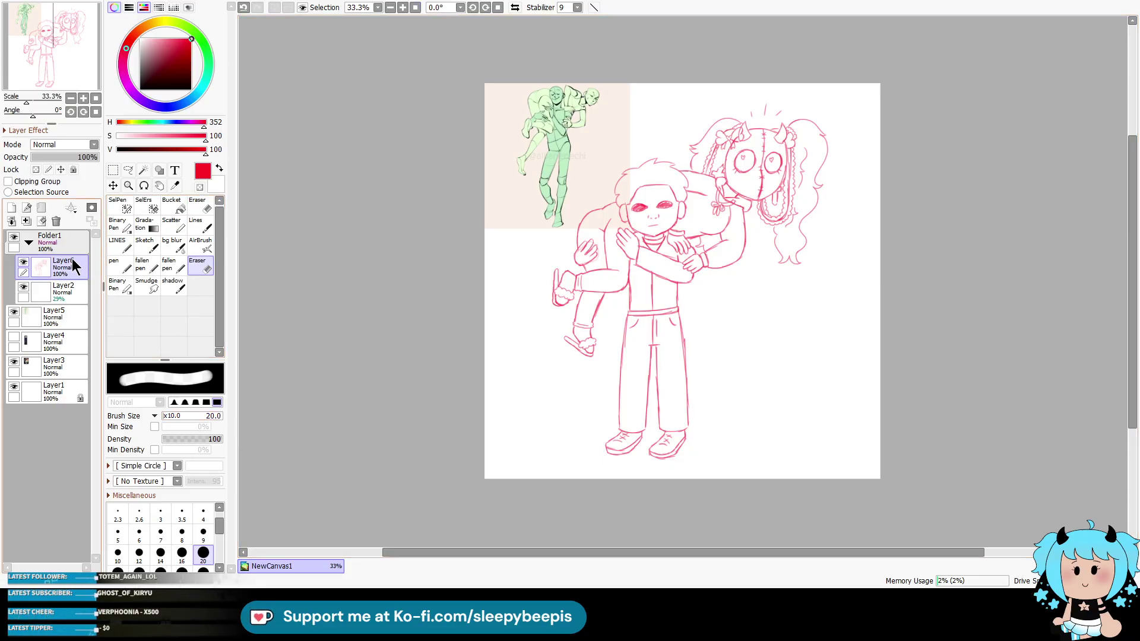
click(55, 222)
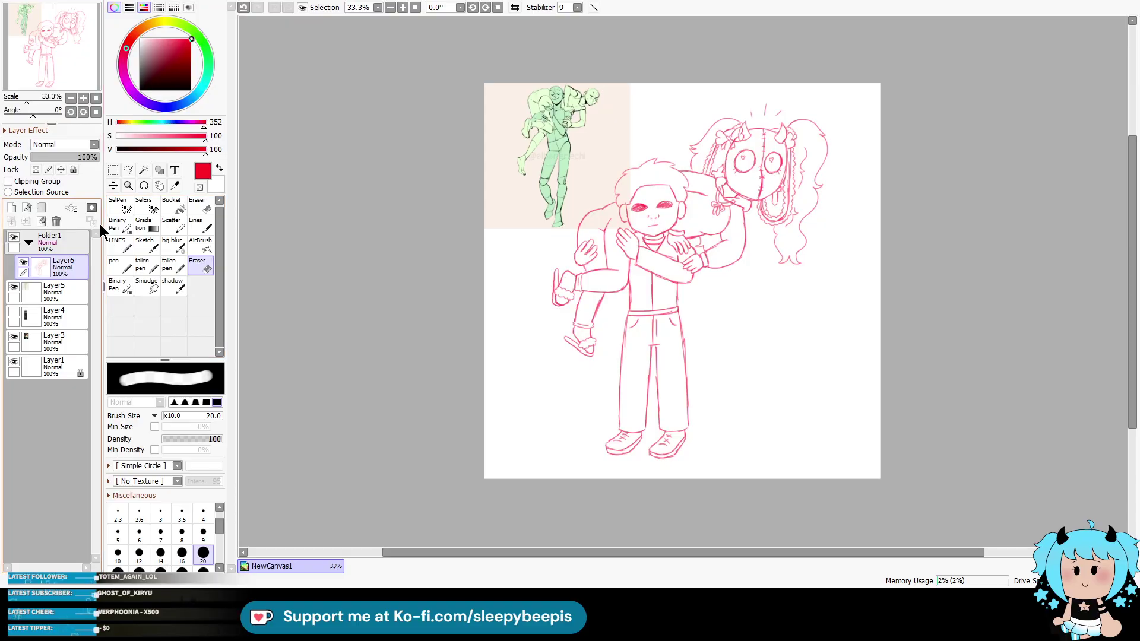
Step: Scale the whole two-character sketch on Layer6 down to about two thirds, keeping it near the canvas's upper part
click(113, 170)
click(137, 443)
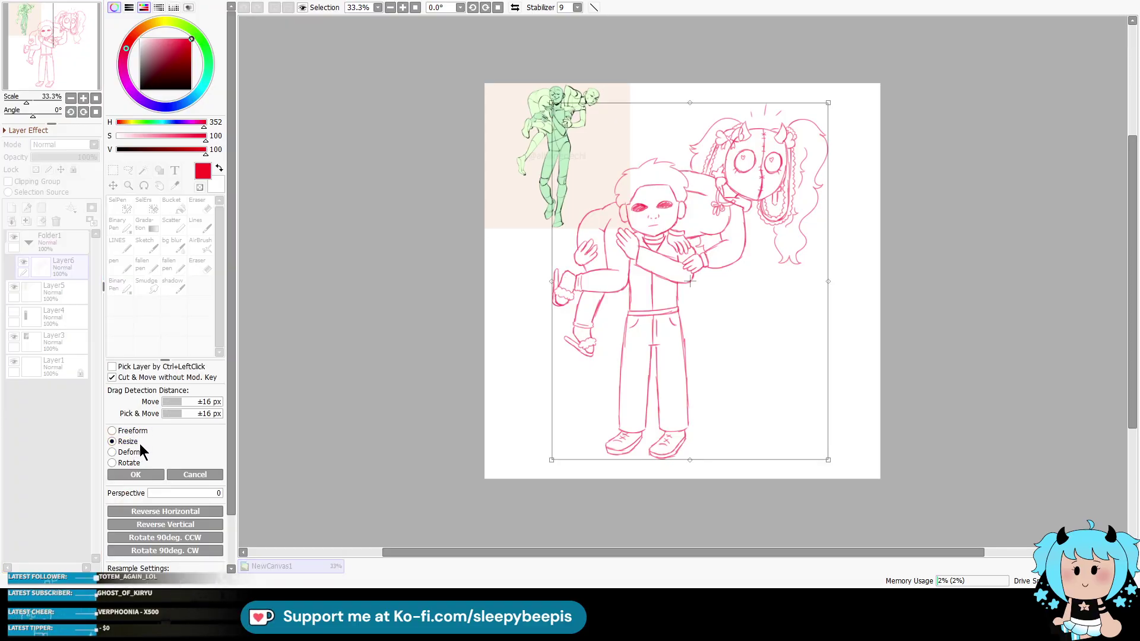
drag(834, 457, 744, 343)
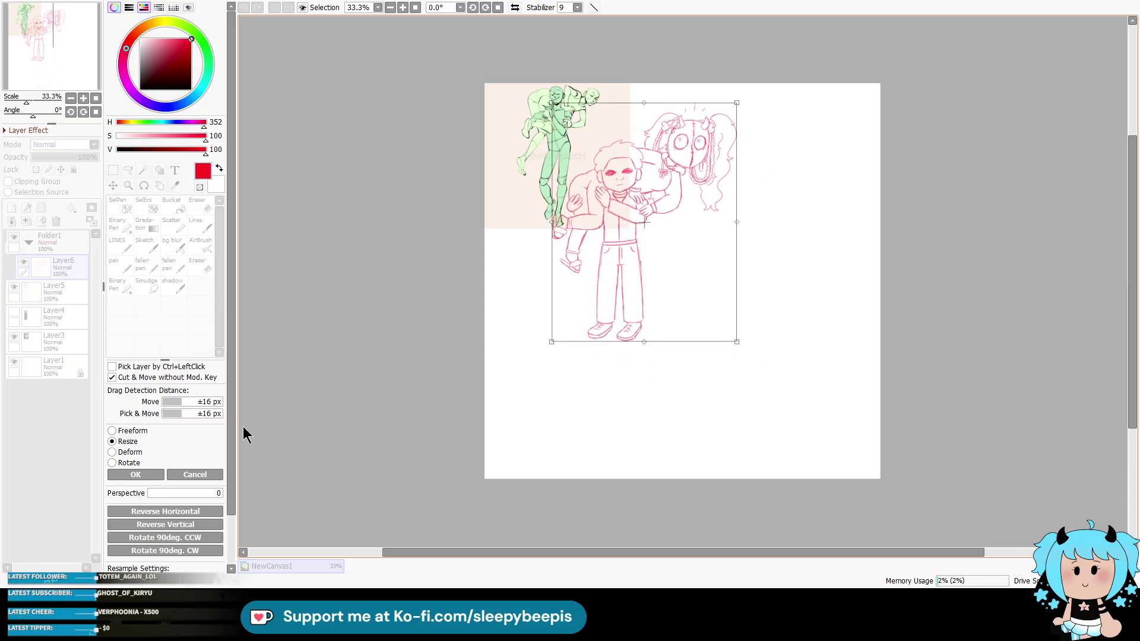
click(135, 475)
Step: Lasso the standing figure's legs and shoes and stretch them downward from the waist to lengthen the legs
click(128, 186)
click(756, 165)
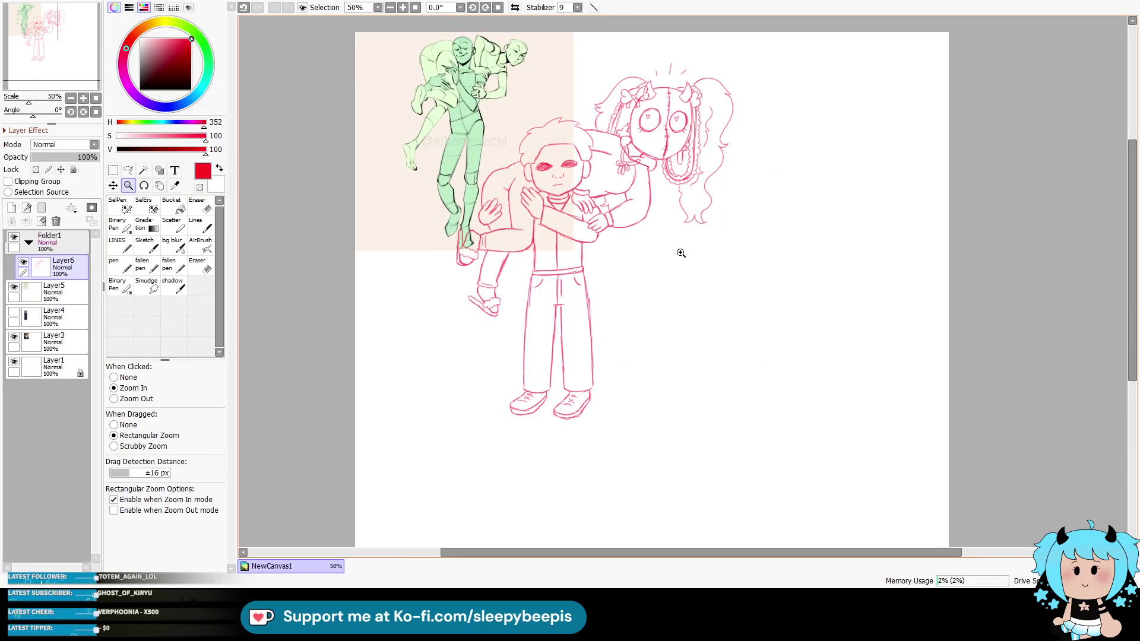
click(128, 170)
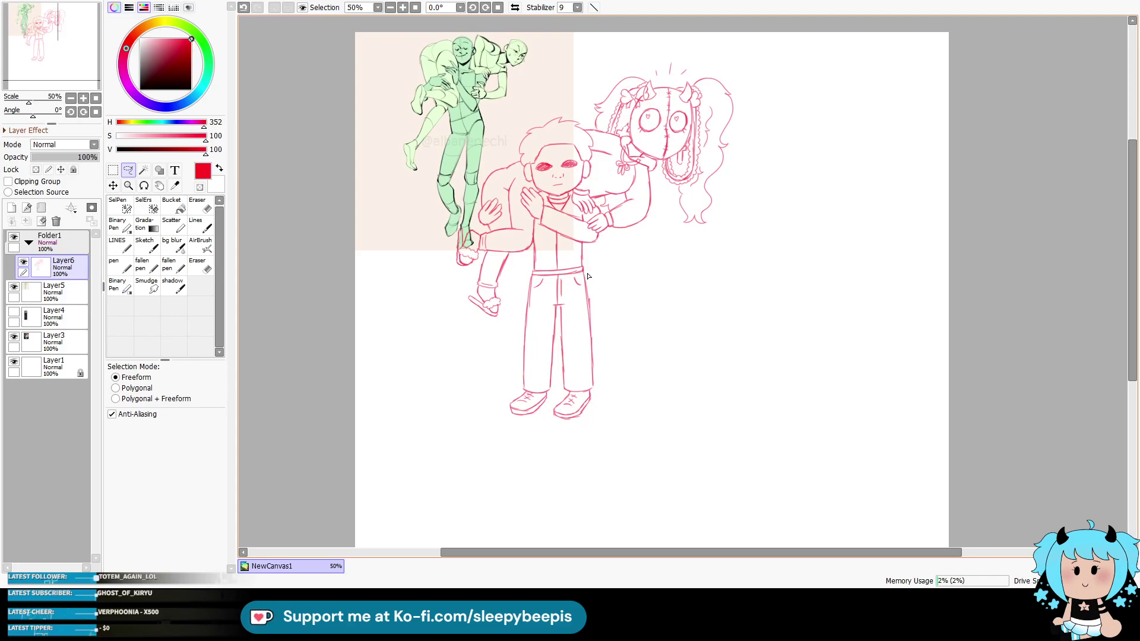
mouse_move(525, 283)
mouse_down()
mouse_move(550, 432)
mouse_move(594, 269)
mouse_up()
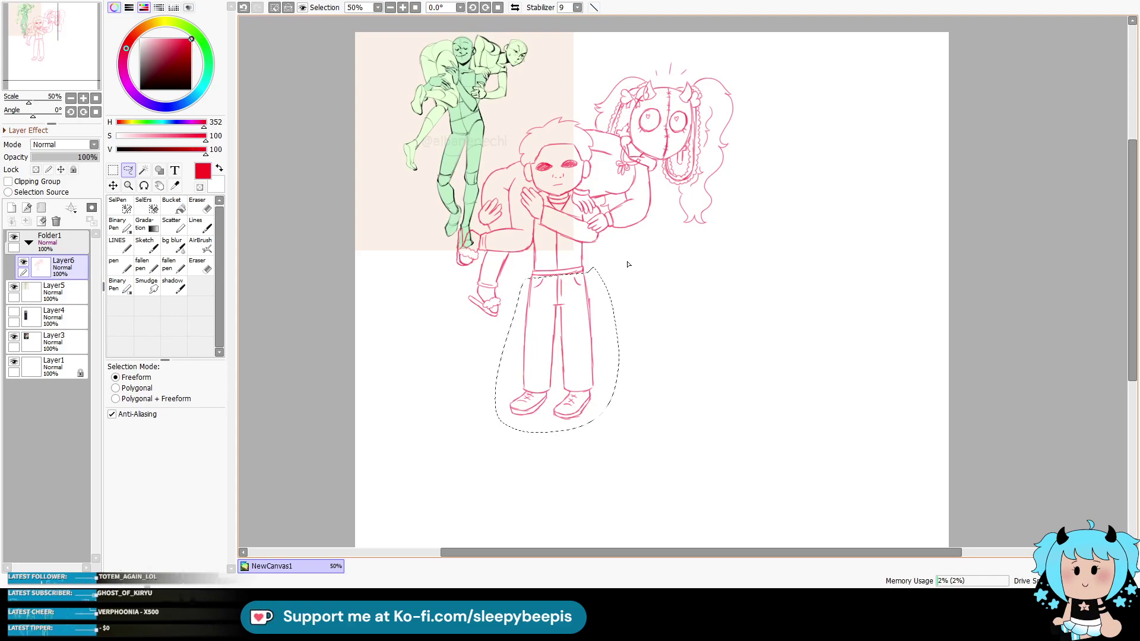
key(ctrl+t)
click(129, 442)
drag(552, 419, 553, 460)
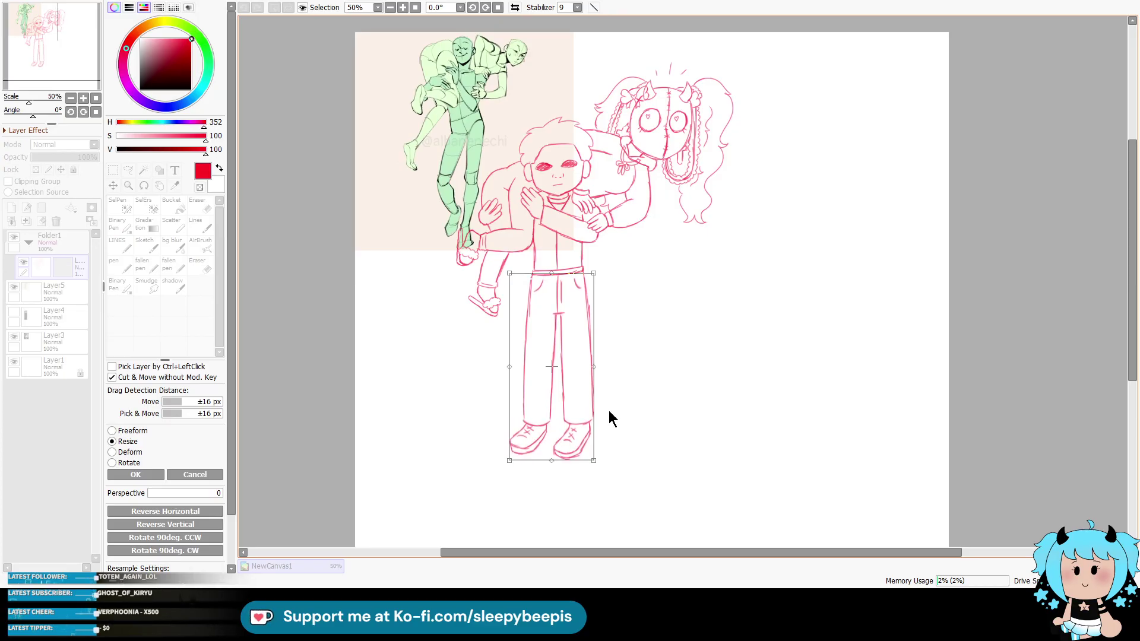
click(135, 475)
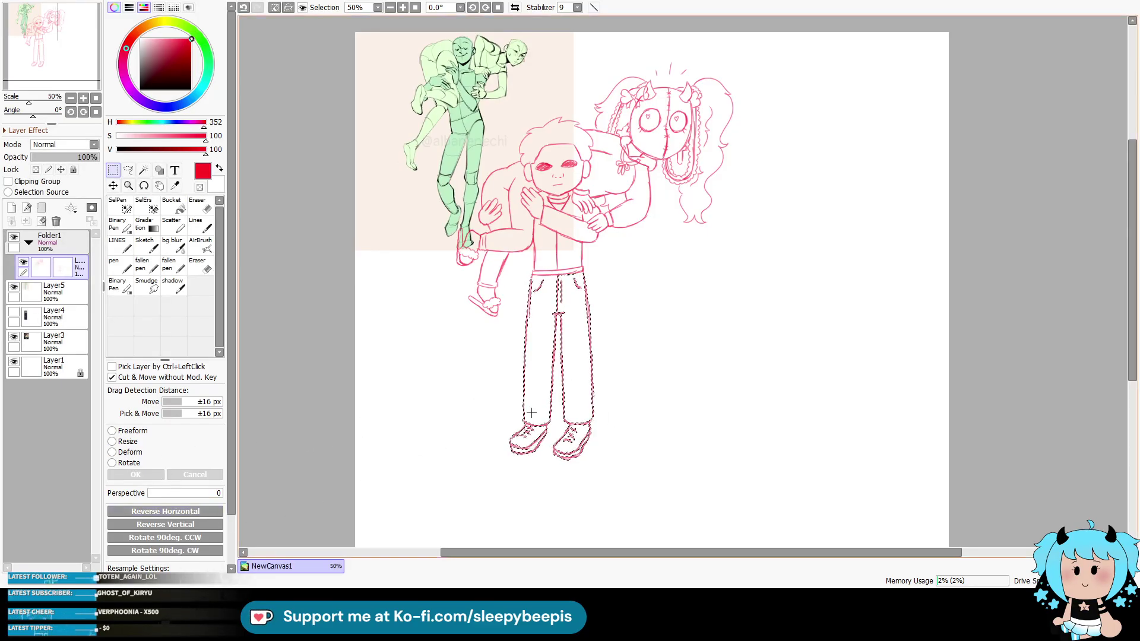
key(ctrl+d)
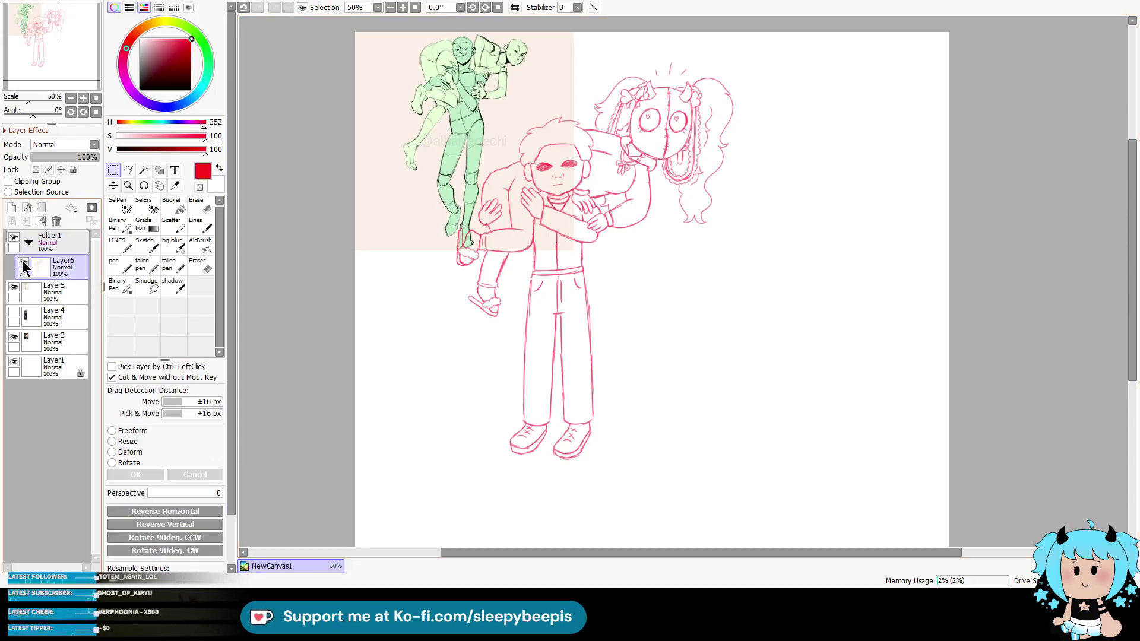
Step: Hide the Layer5 and Layer3 references, and make Layer6 a 35% opacity underlay outside the folder
click(14, 291)
click(14, 338)
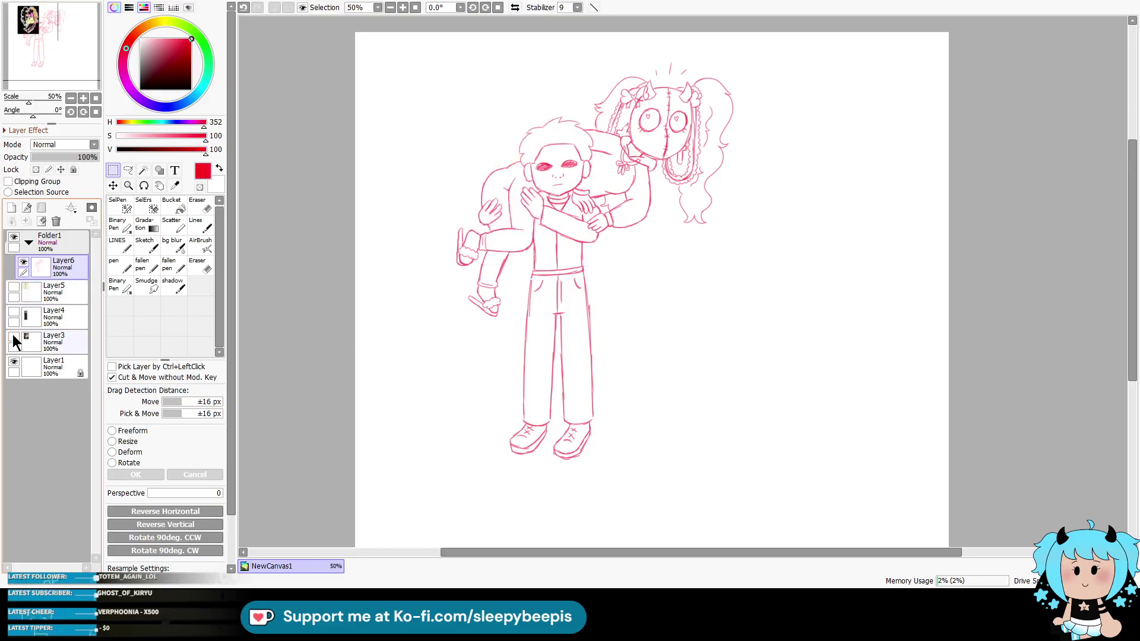
click(56, 158)
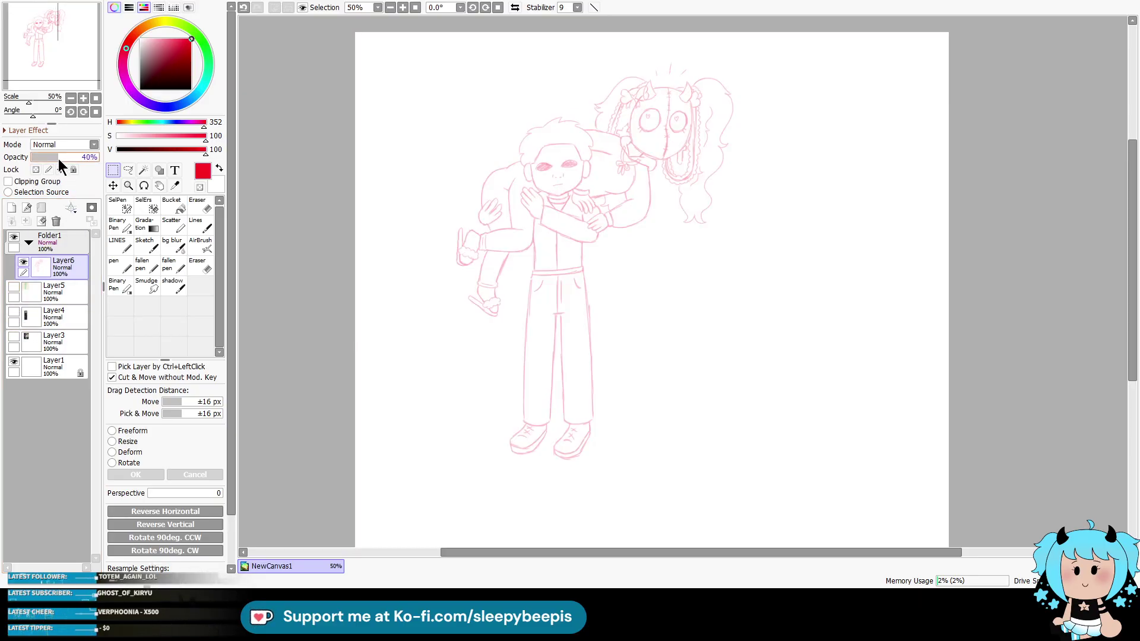
drag(61, 265, 36, 237)
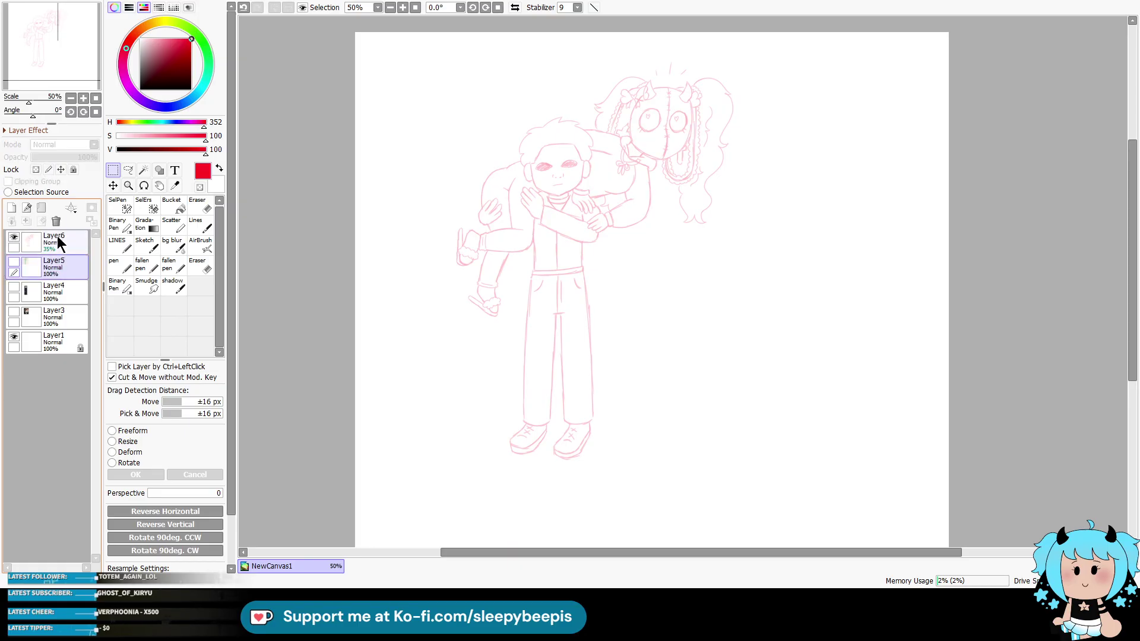
Step: Add a new layer above the faded sketch and set the LINES brush to size 4 for inking the masked head
click(26, 208)
click(126, 248)
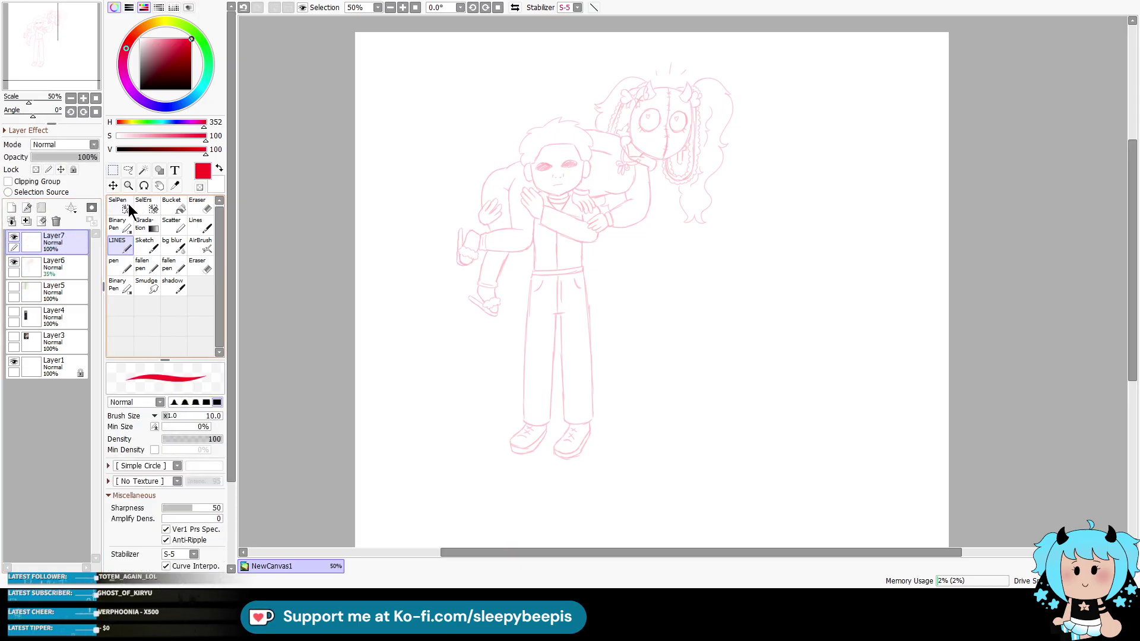
click(128, 185)
click(582, 135)
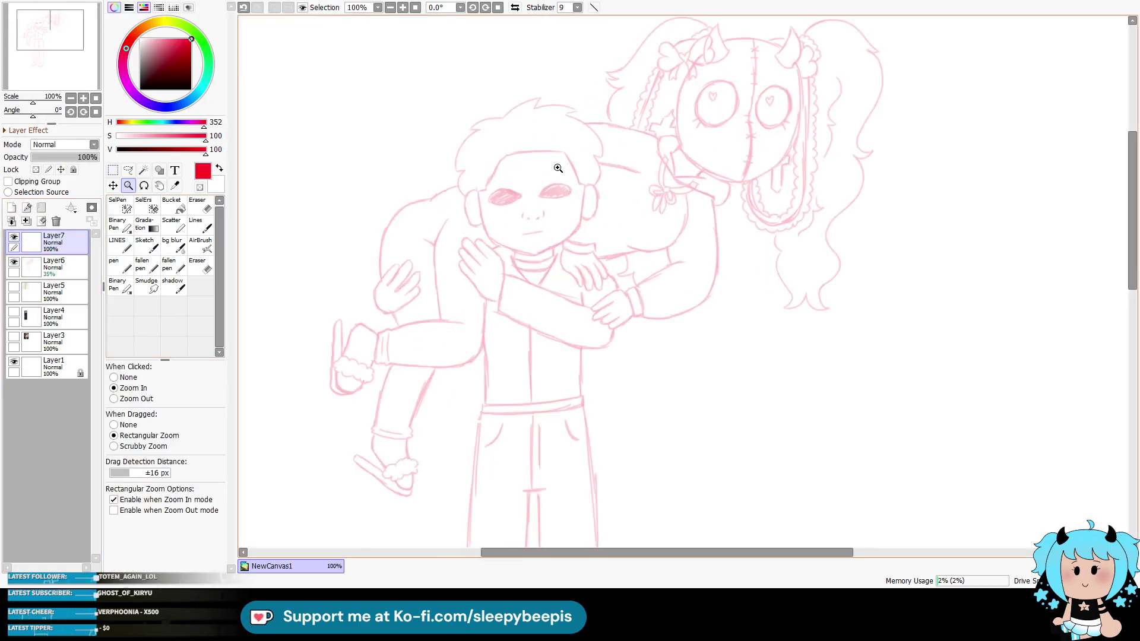
click(528, 169)
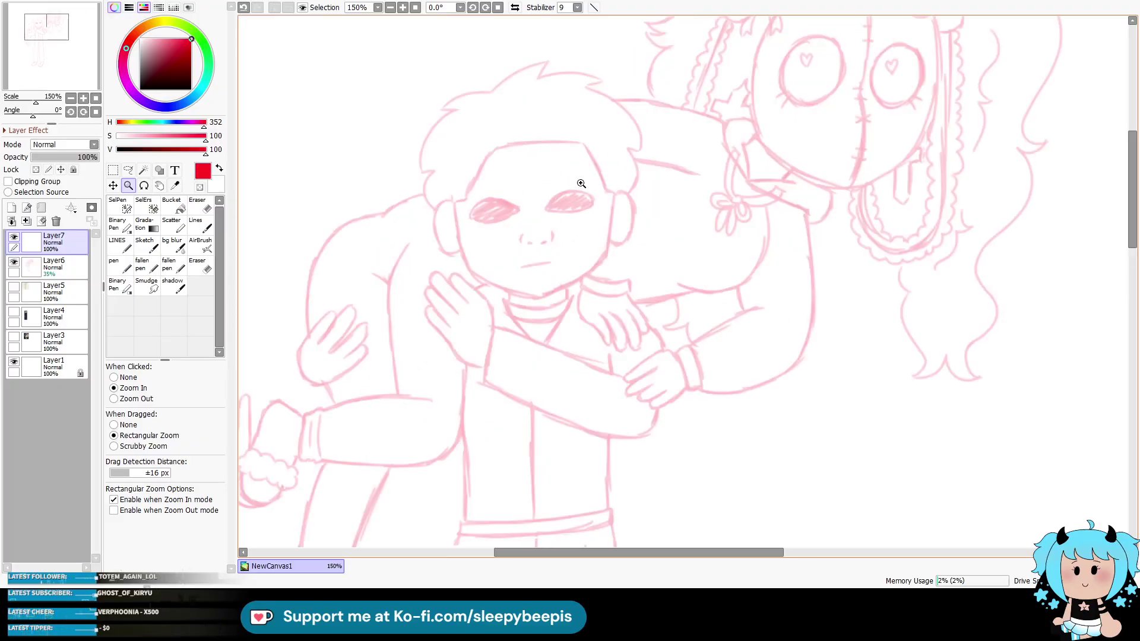
click(570, 35)
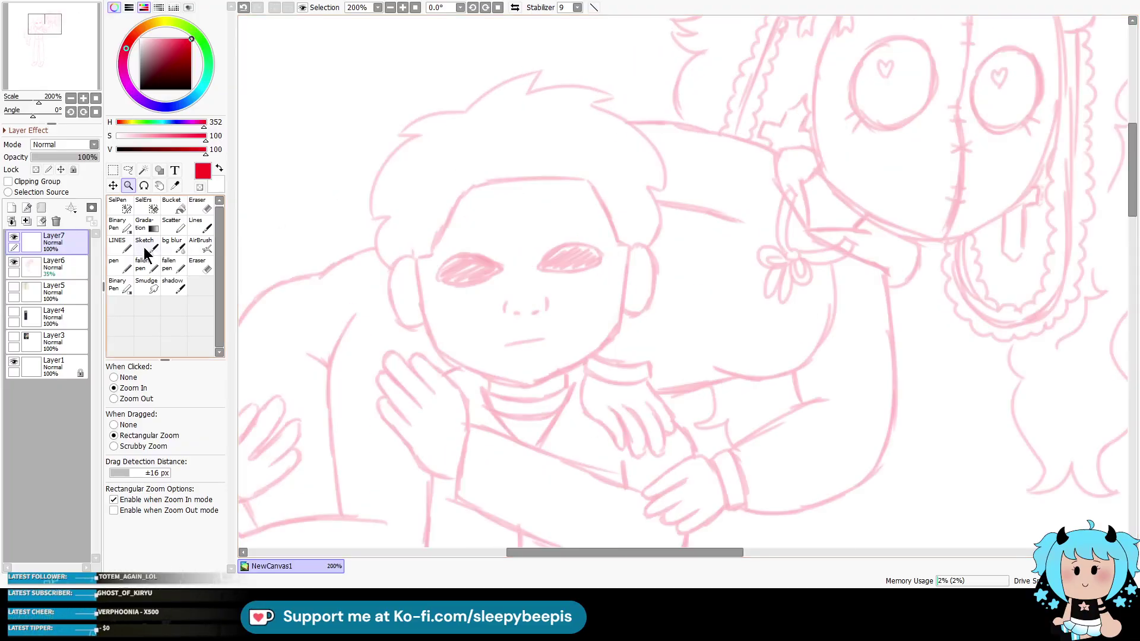
click(124, 249)
key(bracketleft)
key(bracketleft)
key(bracketleft)
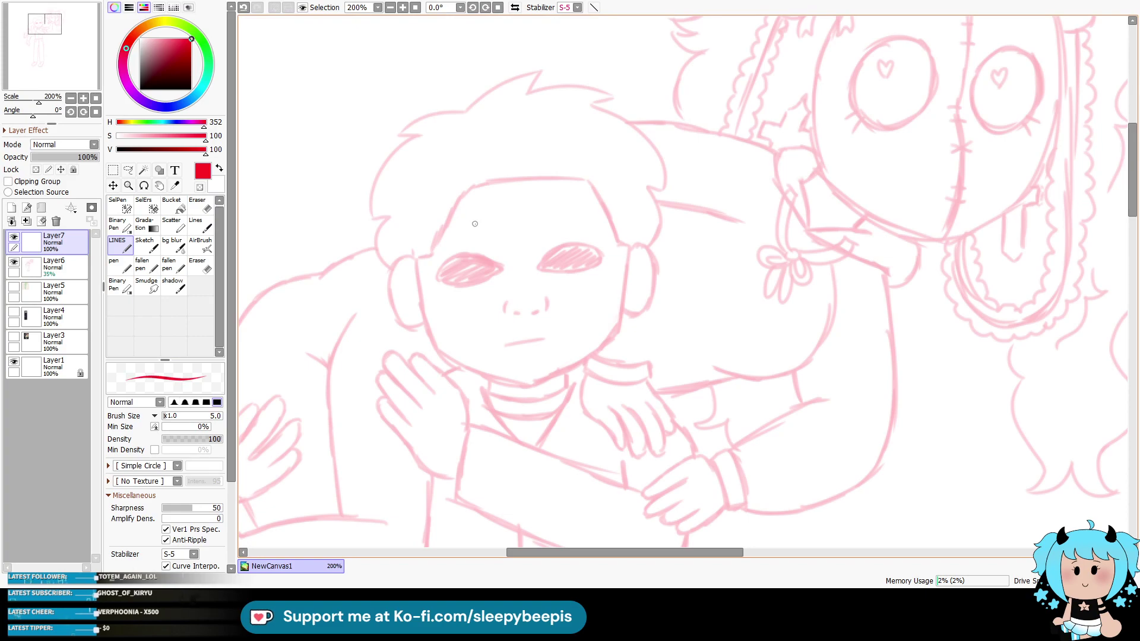
key(bracketleft)
Step: Ink the masked figure's hairline and the face outline down around the chin on Layer7 with a 3.5 brush
mouse_move(415, 257)
mouse_down()
mouse_move(508, 175)
mouse_move(585, 171)
mouse_move(611, 223)
mouse_up()
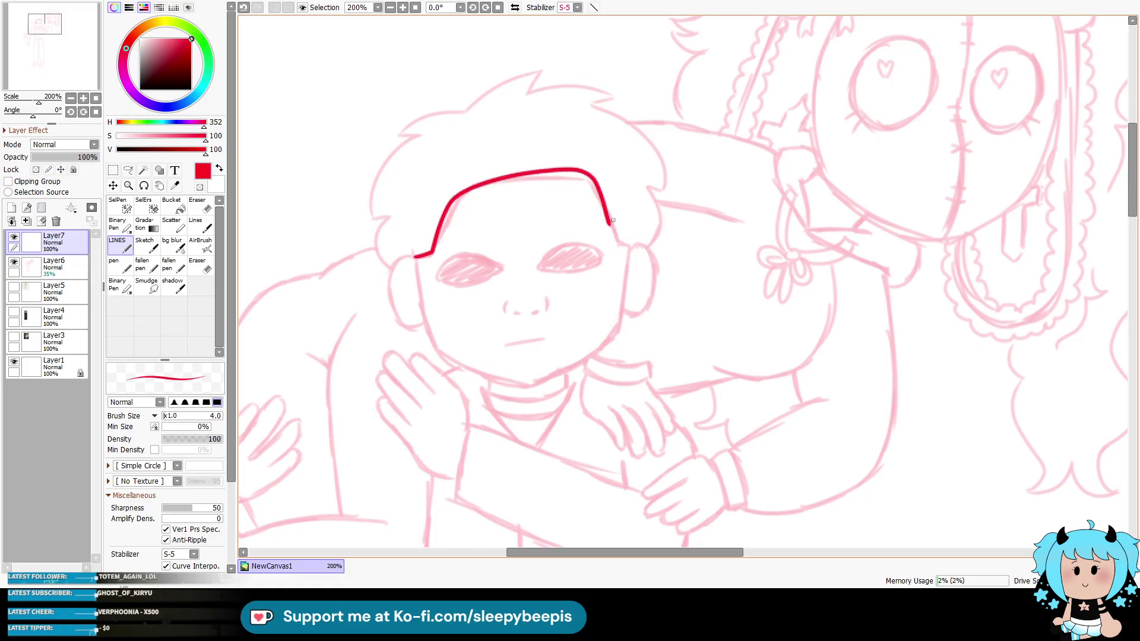
key(ctrl+z)
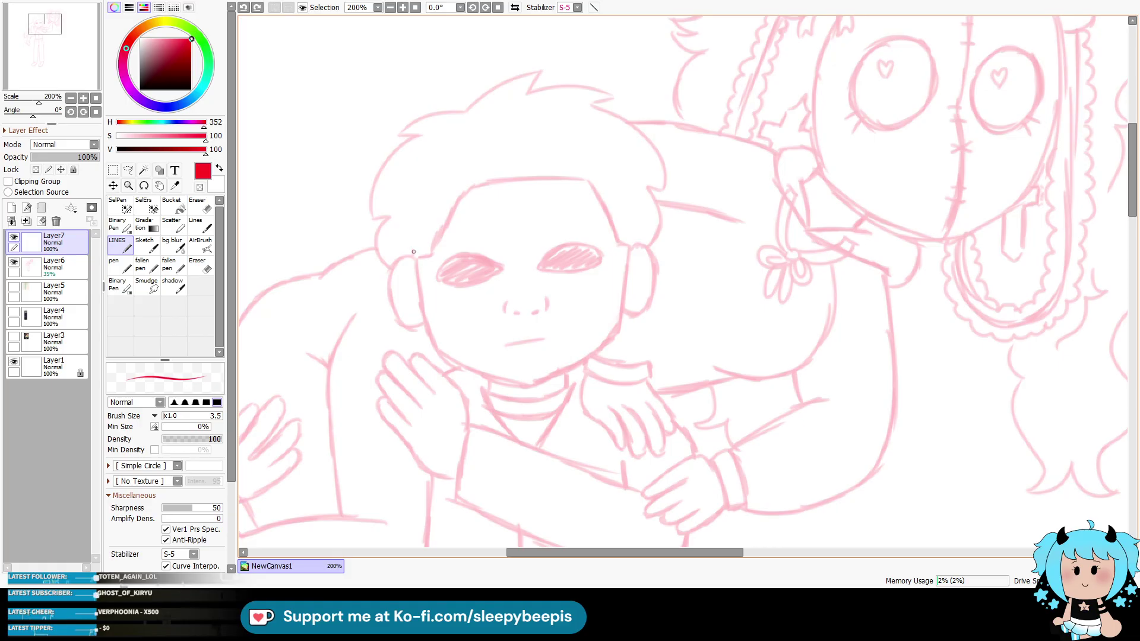
mouse_move(411, 239)
mouse_down()
mouse_move(431, 254)
mouse_move(436, 240)
mouse_move(535, 181)
mouse_move(596, 185)
mouse_move(615, 239)
mouse_move(636, 230)
mouse_up()
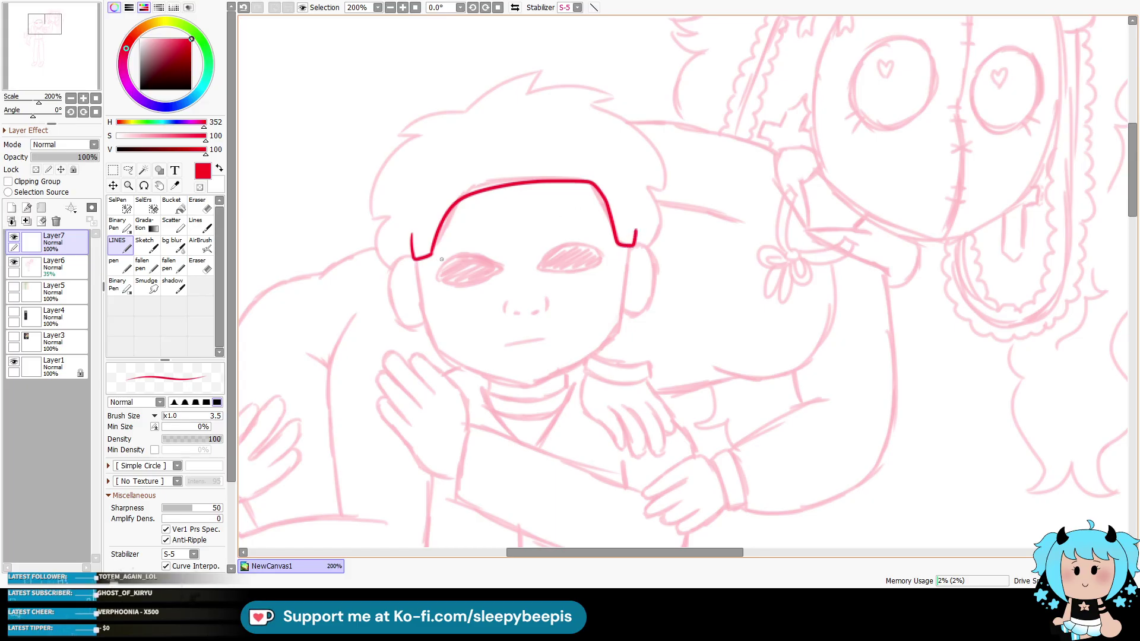
mouse_move(415, 256)
mouse_down()
mouse_move(429, 328)
mouse_move(491, 382)
mouse_move(545, 384)
mouse_move(582, 368)
mouse_up()
key(ctrl+z)
mouse_move(418, 257)
mouse_down()
mouse_move(436, 347)
mouse_move(530, 383)
mouse_move(592, 366)
mouse_up()
key(ctrl+z)
mouse_move(416, 257)
mouse_down()
mouse_move(429, 316)
mouse_move(508, 384)
mouse_move(606, 341)
mouse_move(633, 244)
mouse_up()
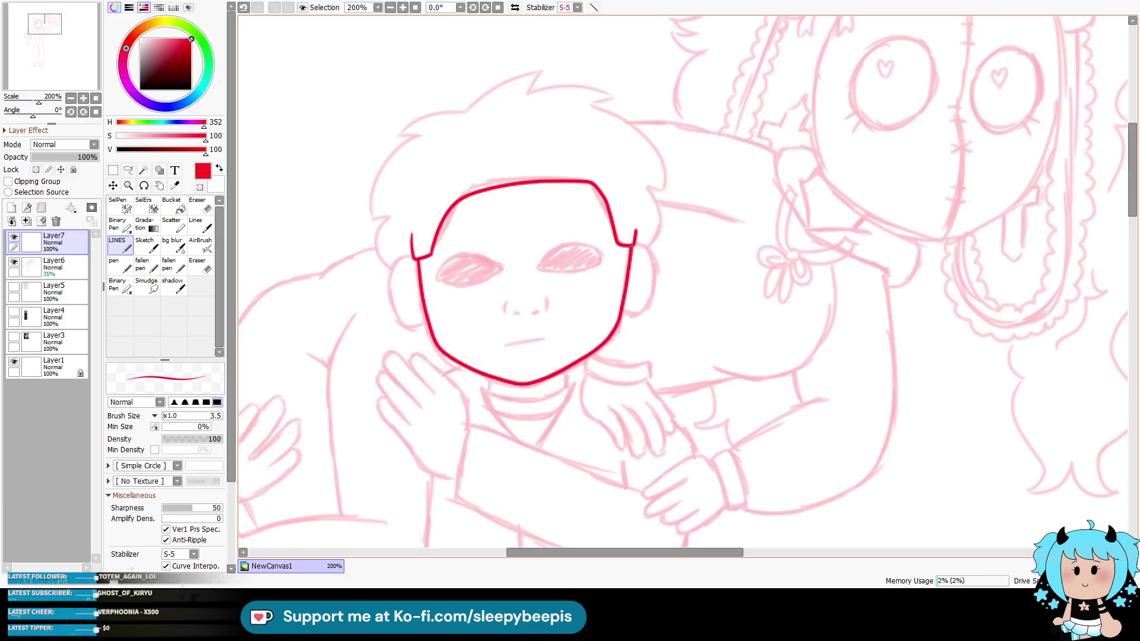
Step: Ink both ears, the nose, the mouth and the two almond-shaped eye outlines on the masked face
mouse_move(409, 259)
mouse_down()
mouse_move(399, 324)
mouse_move(430, 329)
mouse_up()
mouse_move(633, 243)
mouse_down()
mouse_move(660, 276)
mouse_move(644, 315)
mouse_move(622, 316)
mouse_up()
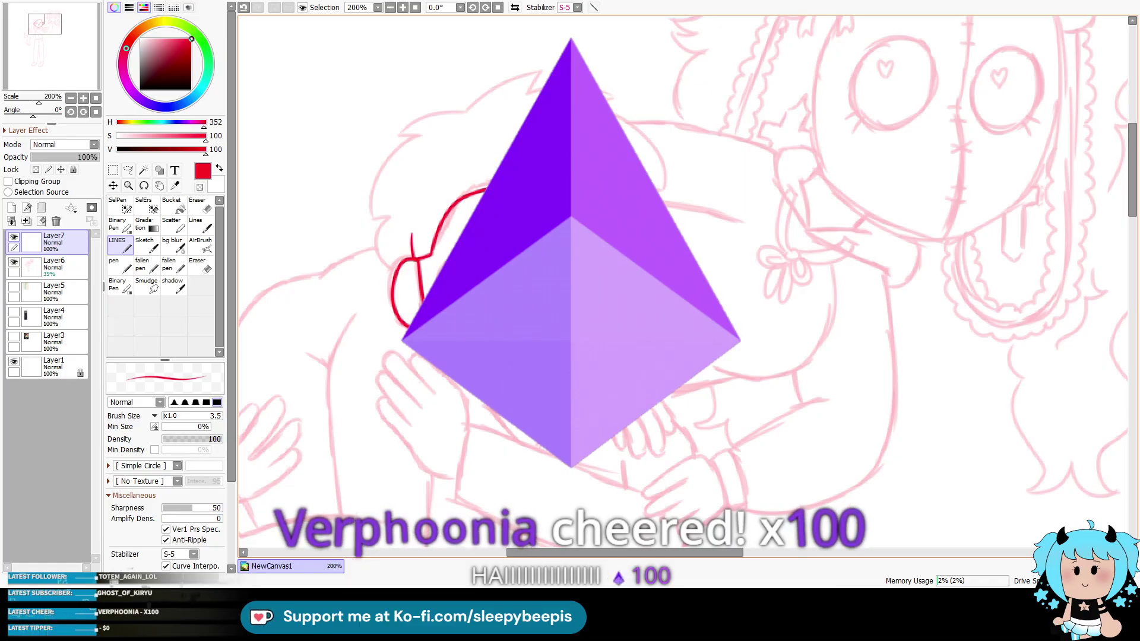
drag(540, 271, 583, 269)
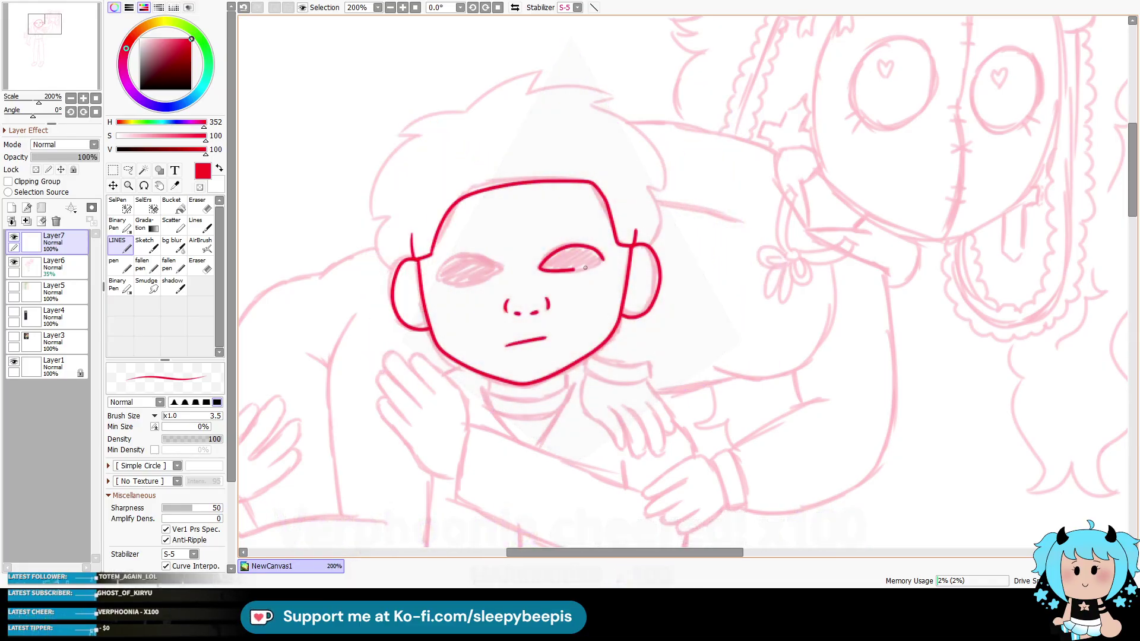
mouse_move(503, 267)
mouse_down()
mouse_move(490, 260)
mouse_move(436, 279)
mouse_move(471, 283)
mouse_move(507, 267)
mouse_up()
key(ctrl+z)
key(ctrl+z)
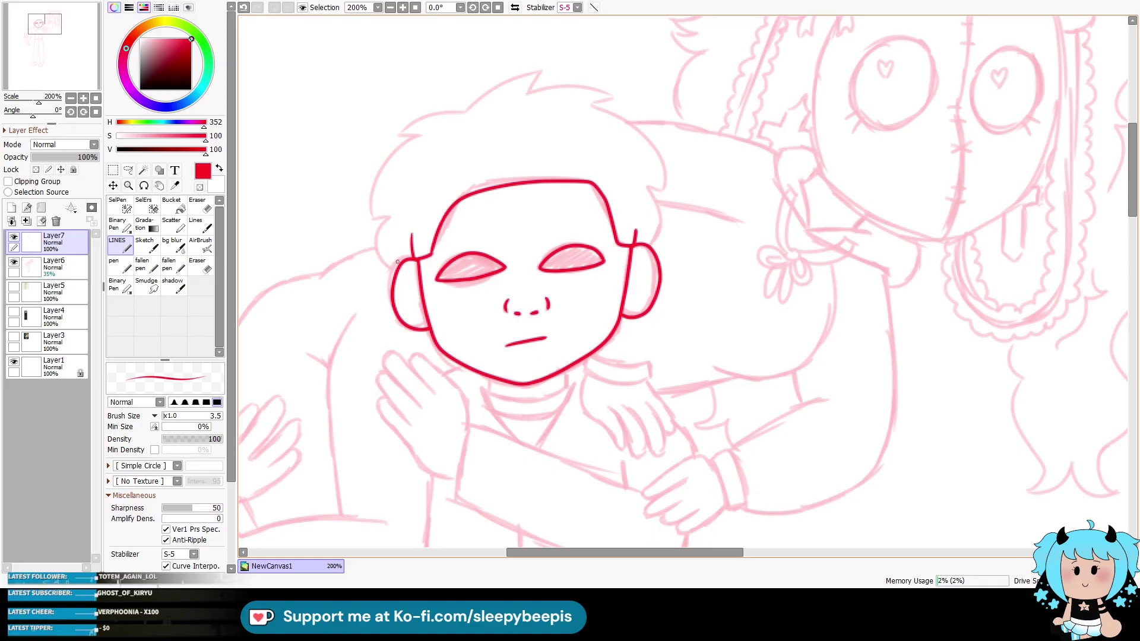
Step: Ink the outer hair contour with its pointed tufts, from the crown down to both ears
mouse_move(464, 110)
mouse_down()
mouse_move(546, 70)
mouse_move(528, 92)
mouse_move(596, 106)
mouse_move(652, 138)
mouse_move(665, 188)
mouse_move(652, 245)
mouse_up()
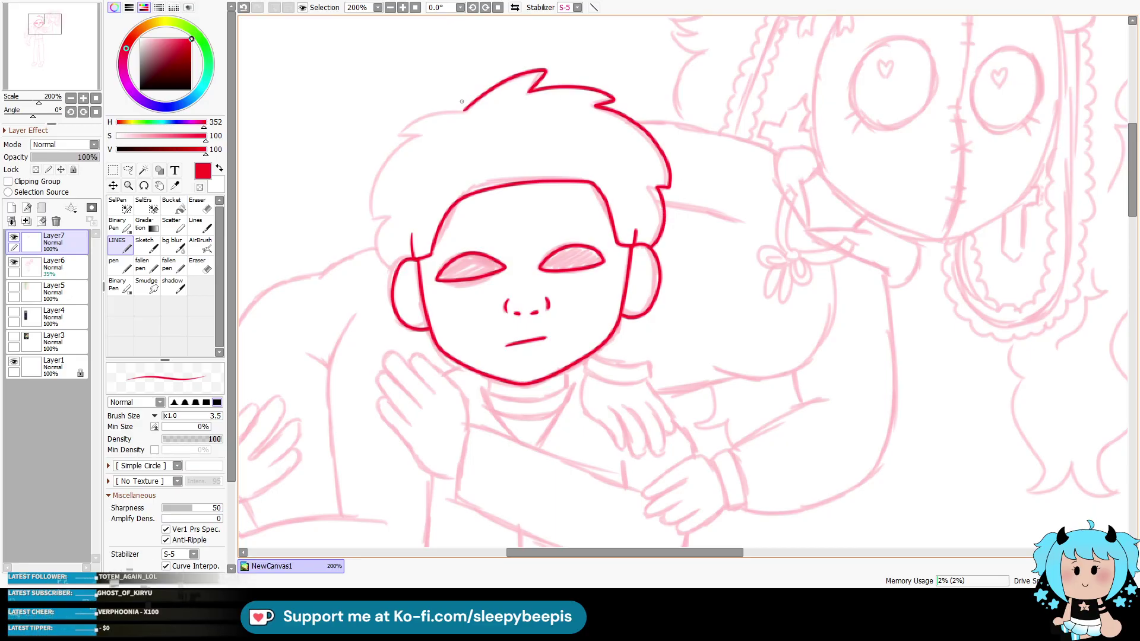
mouse_move(464, 110)
mouse_down()
mouse_move(416, 122)
mouse_move(427, 129)
mouse_up()
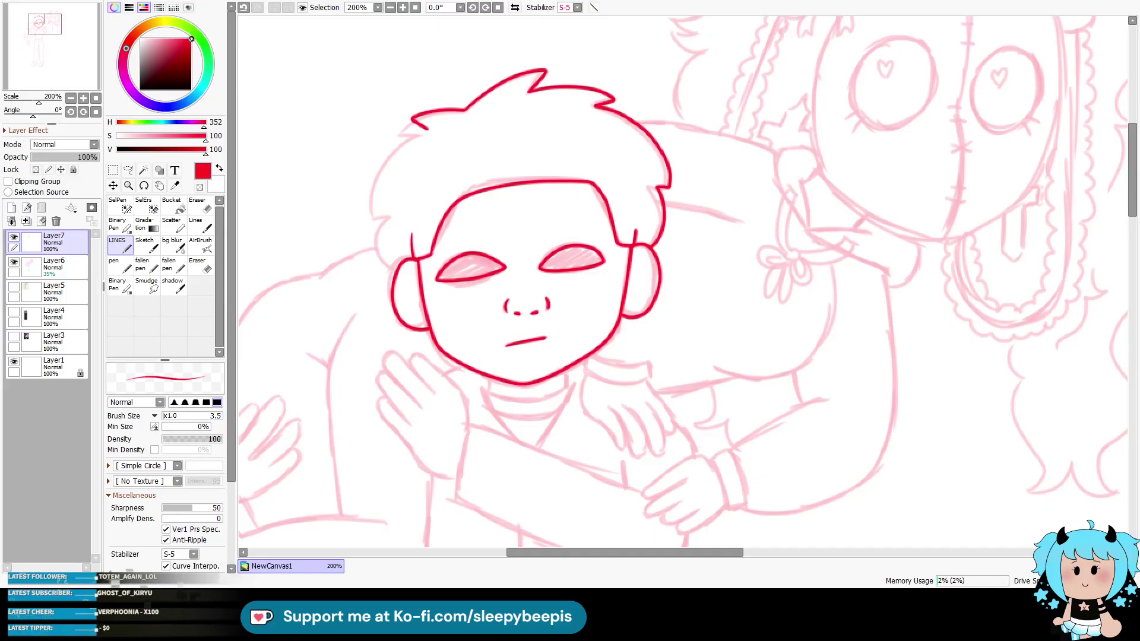
drag(613, 552, 611, 552)
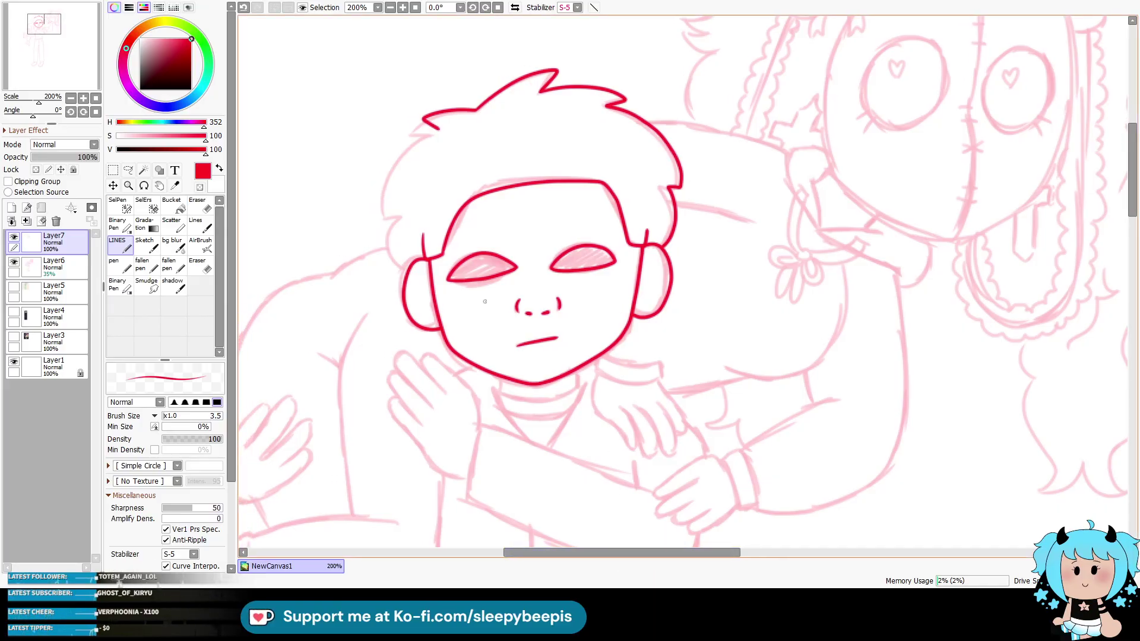
mouse_move(438, 129)
mouse_down()
mouse_move(390, 220)
mouse_move(408, 270)
mouse_up()
Step: Select the insides of both eye outlines and fill them with solid red
click(143, 170)
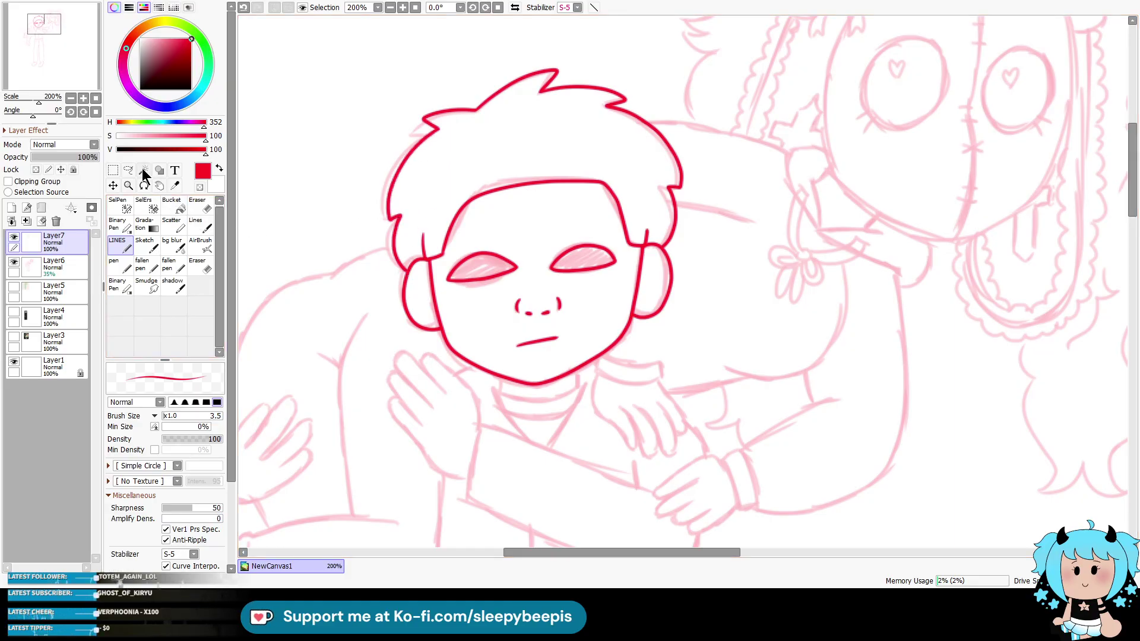
click(482, 267)
click(582, 259)
click(201, 224)
drag(307, 244, 522, 256)
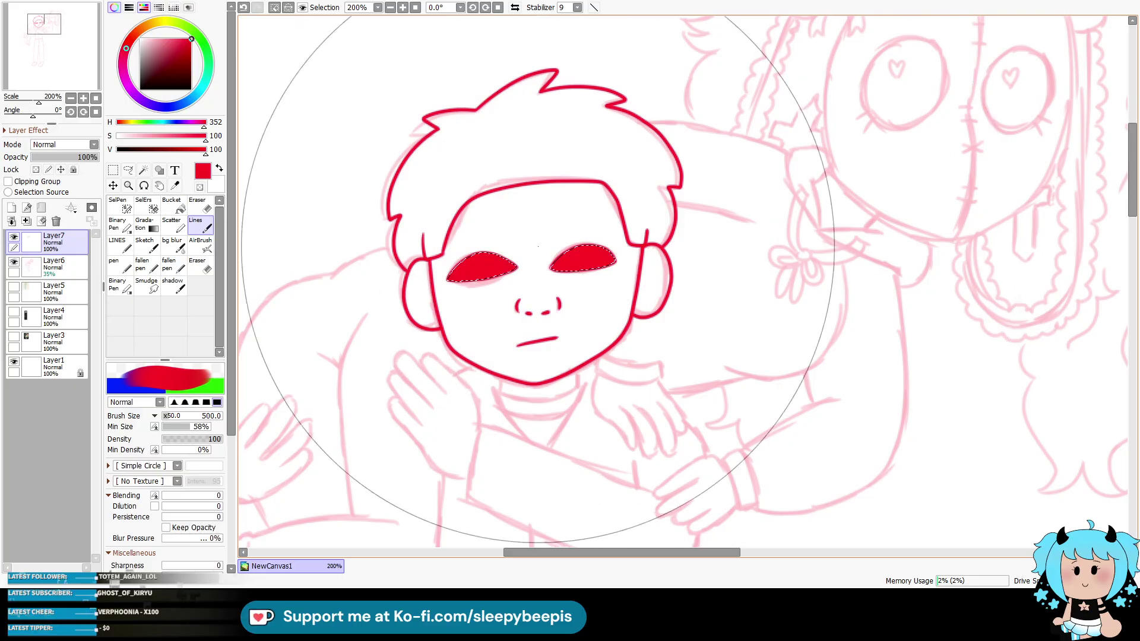
key(ctrl+d)
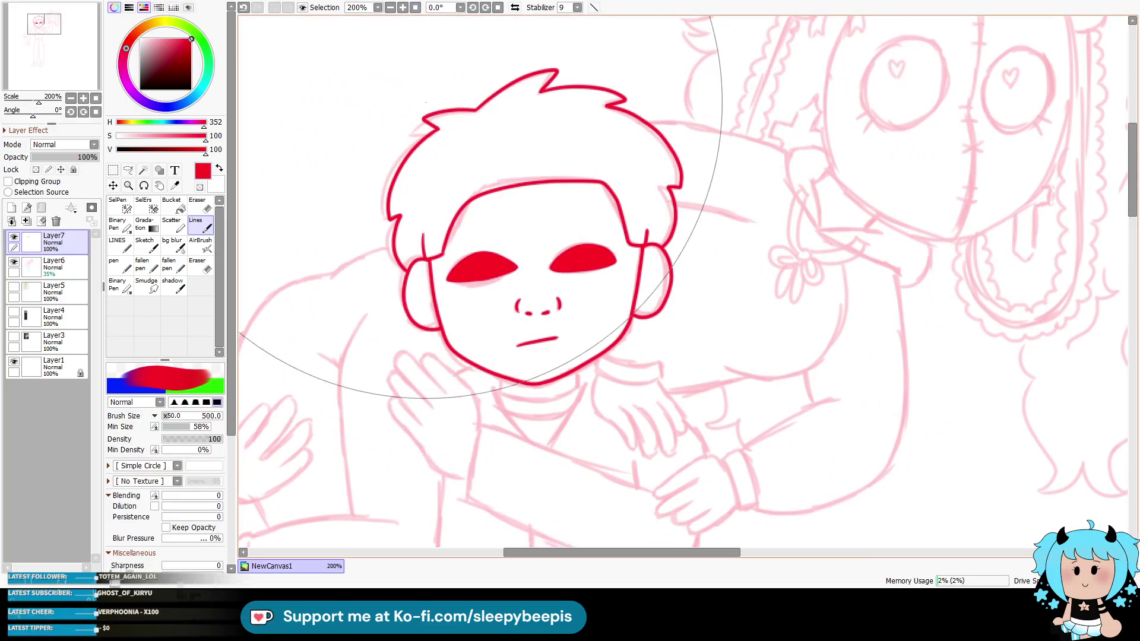
Step: Select the transparent area surrounding the inked head on Layer7 with the Magic Wand
drag(1134, 210, 1131, 225)
drag(1131, 203, 1131, 215)
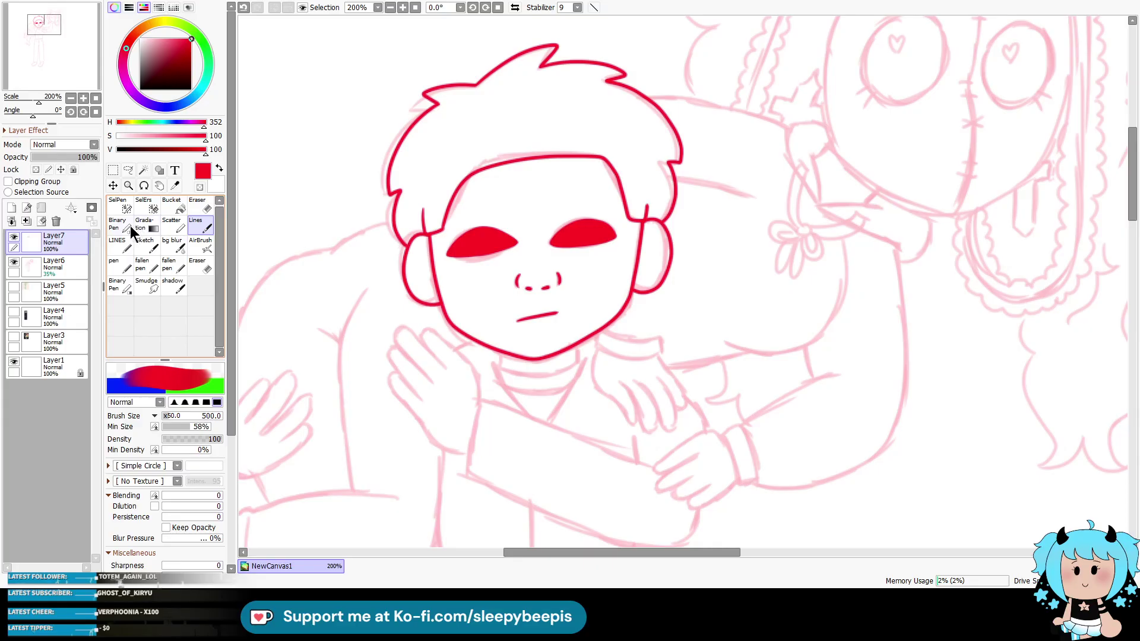
click(143, 170)
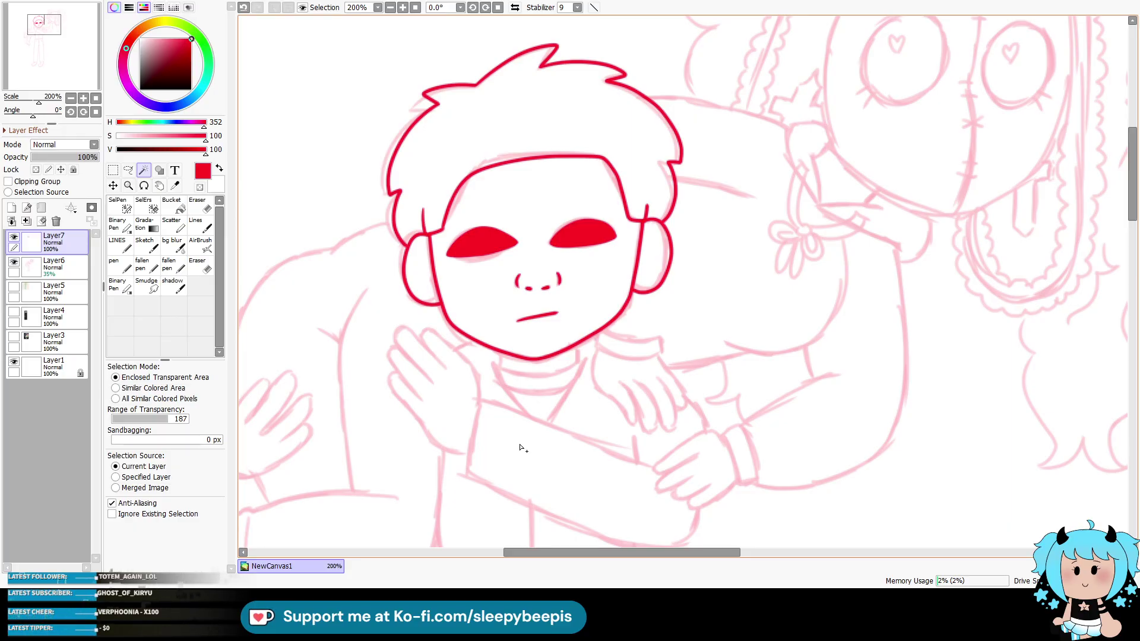
mouse_move(577, 553)
mouse_down()
mouse_move(618, 550)
mouse_move(599, 552)
mouse_up()
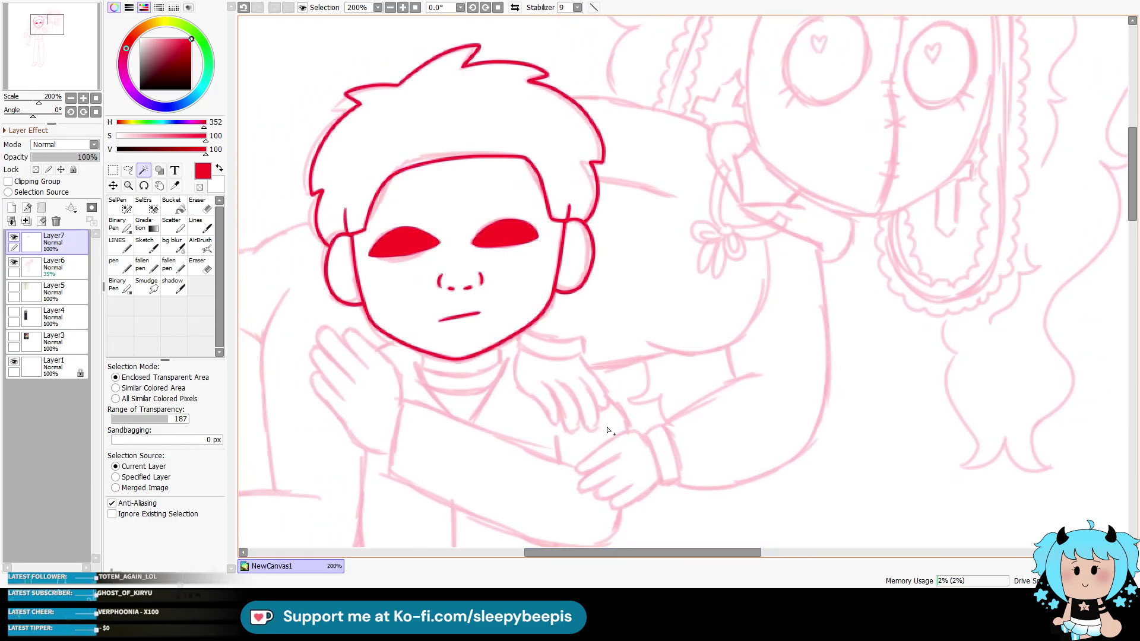
click(612, 349)
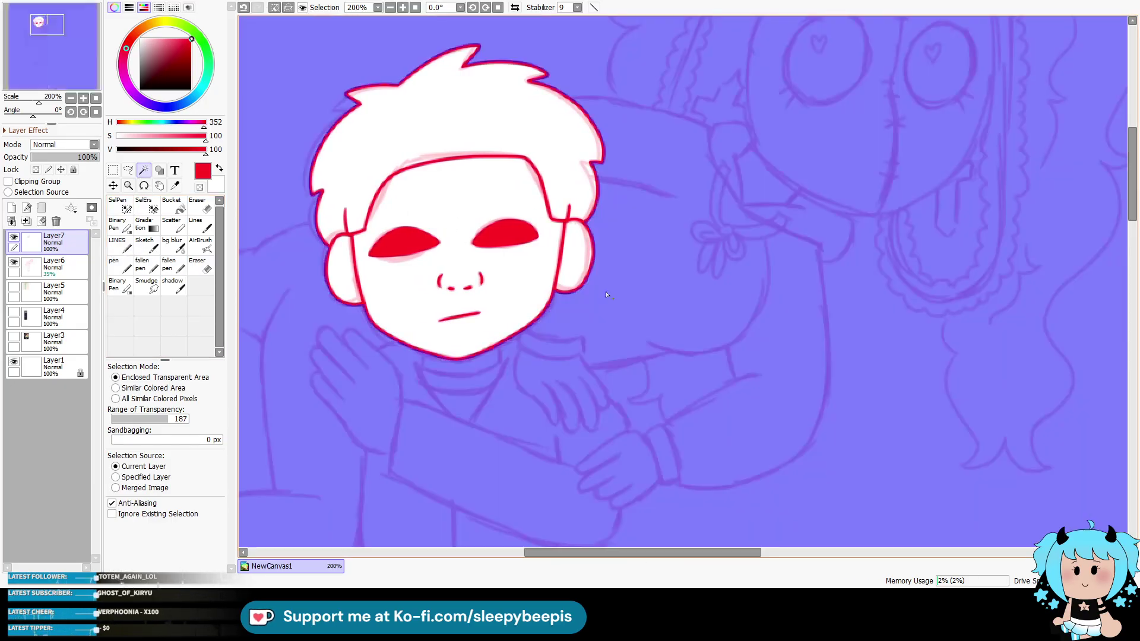
Step: Ink the doll's glove cuff beside the chin and the sleeve lines beside the ear with the LINES brush
click(118, 245)
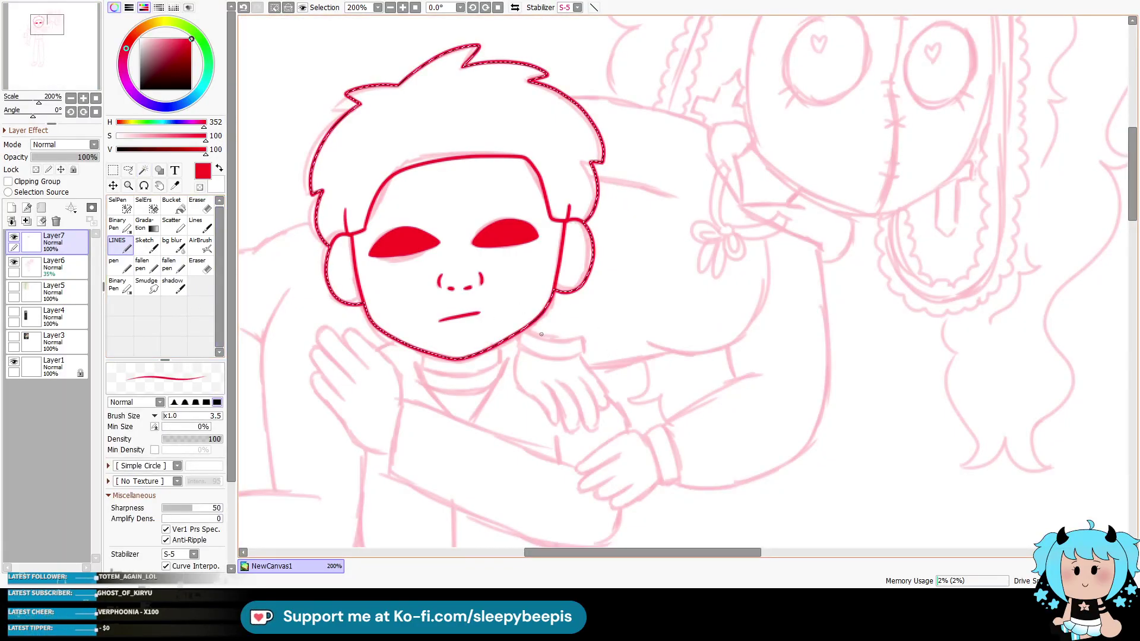
key(ctrl+z)
drag(575, 336, 587, 337)
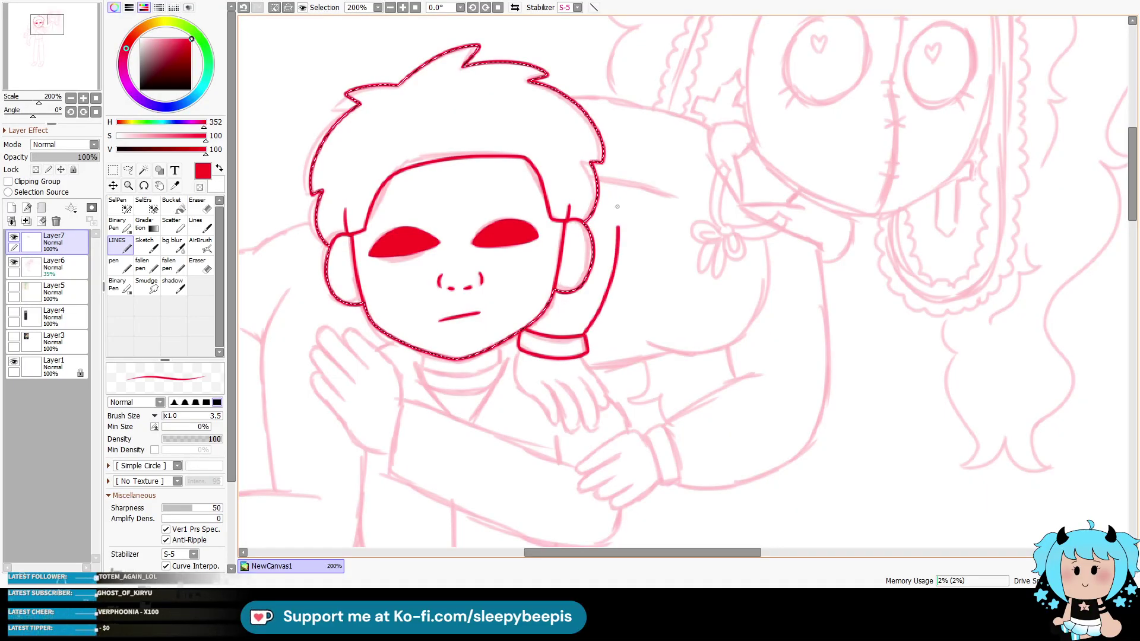
mouse_move(601, 277)
mouse_down()
mouse_move(598, 315)
mouse_move(606, 181)
mouse_up()
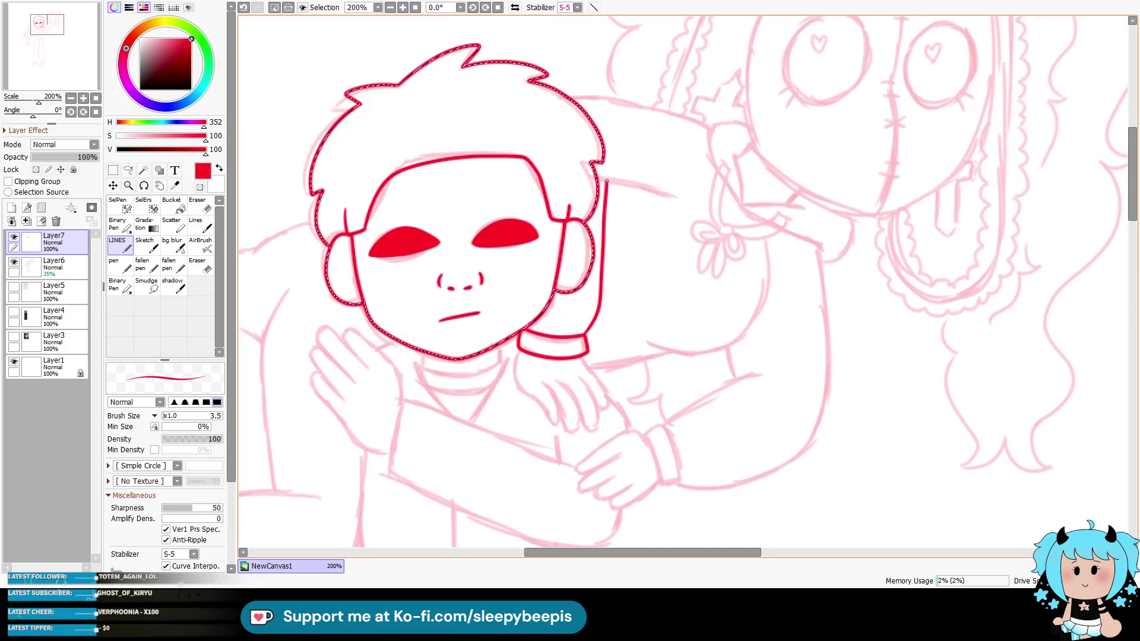
key(ctrl+z)
drag(673, 195, 679, 196)
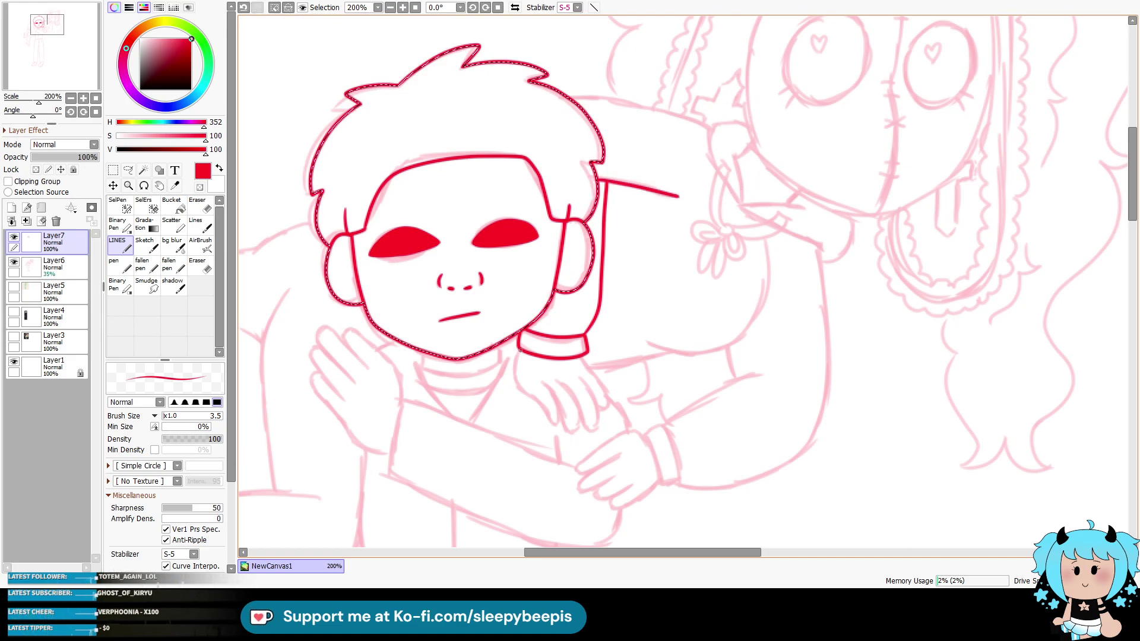
Step: Ink the doll's hanging hand with its fingers below the cuff, and clear the selection
mouse_move(559, 419)
mouse_down()
mouse_move(551, 389)
mouse_move(576, 433)
mouse_move(562, 383)
mouse_move(582, 427)
mouse_move(594, 408)
mouse_up()
drag(584, 354, 605, 416)
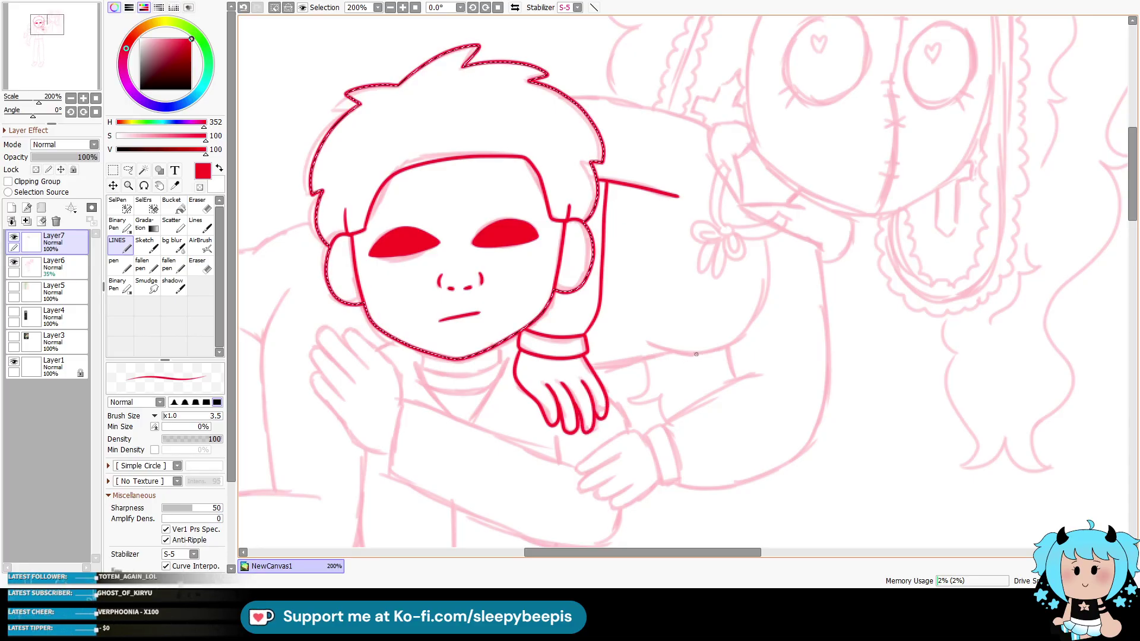
key(ctrl+d)
Step: Erase the sleeve line's overshoot at the edge of the hair with a size 4 Eraser
mouse_move(643, 554)
mouse_down()
mouse_move(672, 552)
mouse_move(659, 550)
mouse_up()
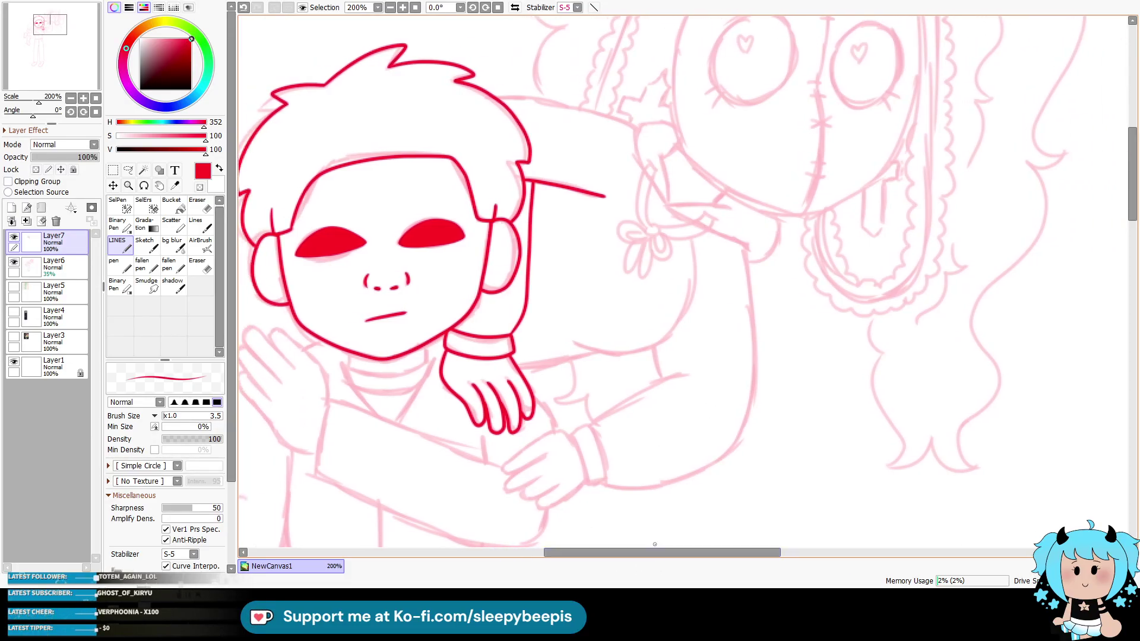
click(201, 266)
click(204, 512)
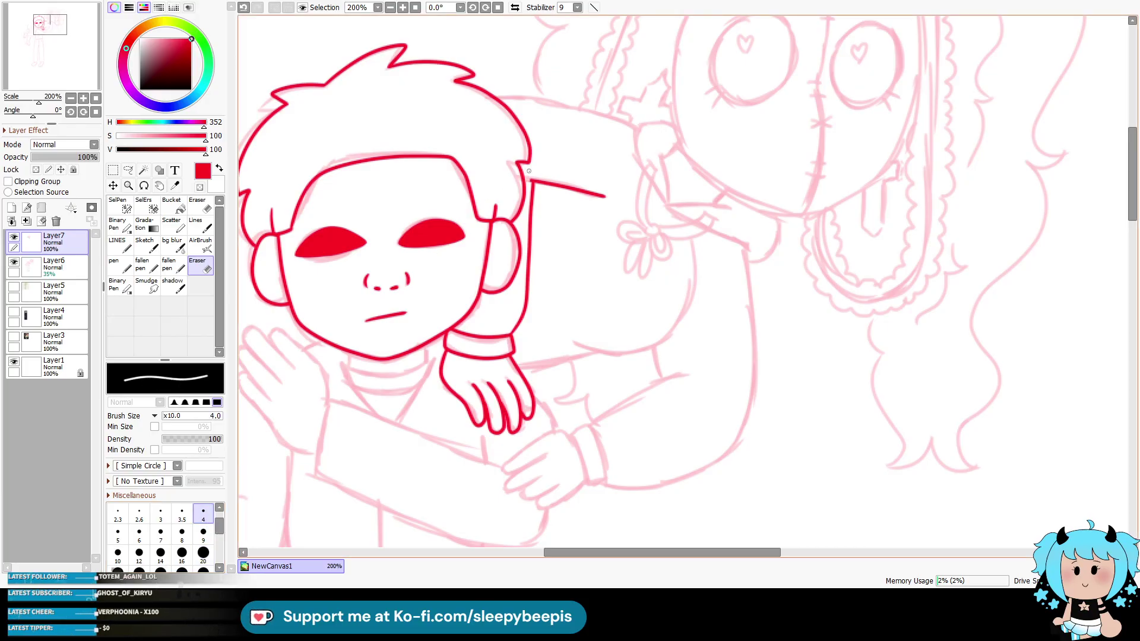
click(118, 243)
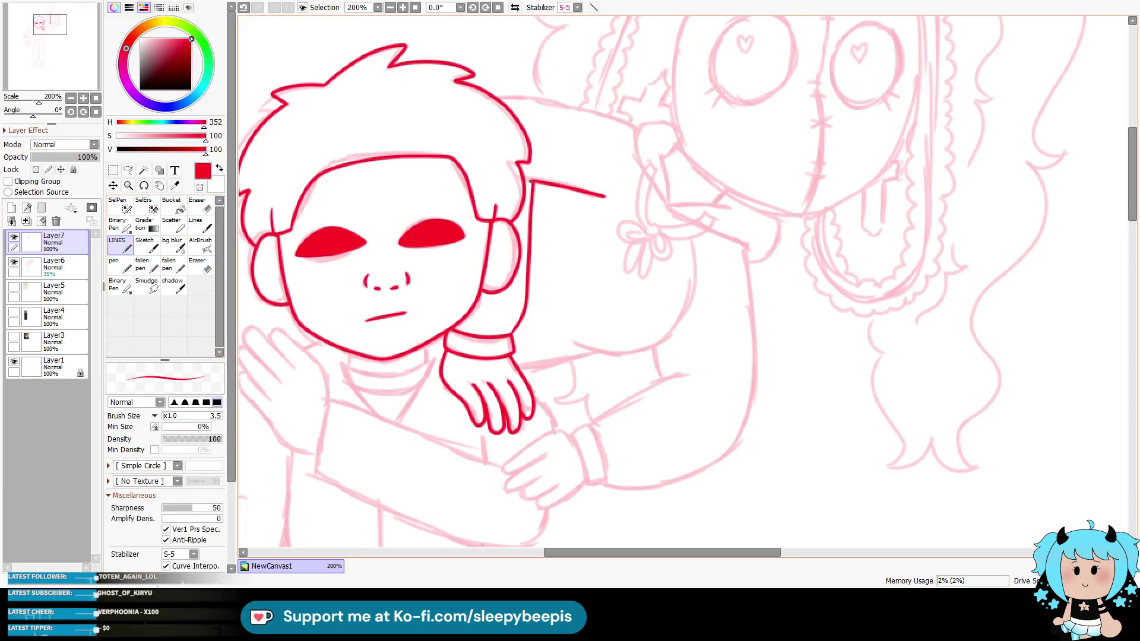
Step: Ink the doll's second gloved hand with its curved cuff and fingers, below the first hand
drag(654, 555, 633, 555)
drag(615, 435, 634, 486)
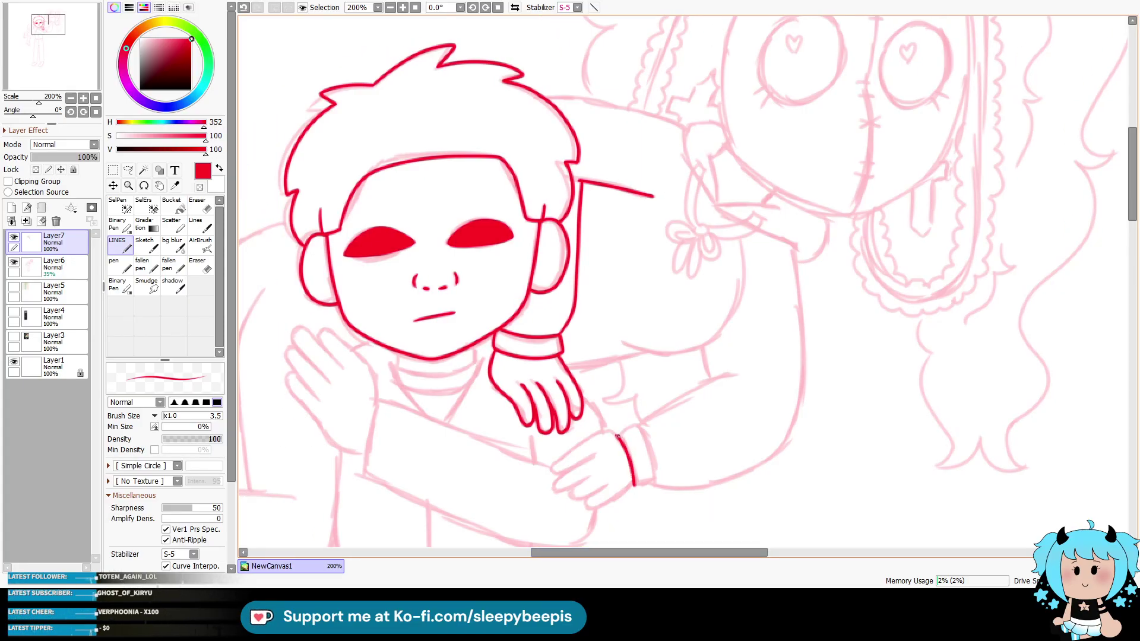
drag(621, 431, 651, 470)
key(ctrl+z)
mouse_move(617, 435)
mouse_down()
mouse_move(636, 424)
mouse_move(650, 487)
mouse_move(631, 487)
mouse_up()
mouse_move(617, 431)
mouse_down()
mouse_move(558, 464)
mouse_move(567, 490)
mouse_move(605, 486)
mouse_move(601, 508)
mouse_move(633, 486)
mouse_up()
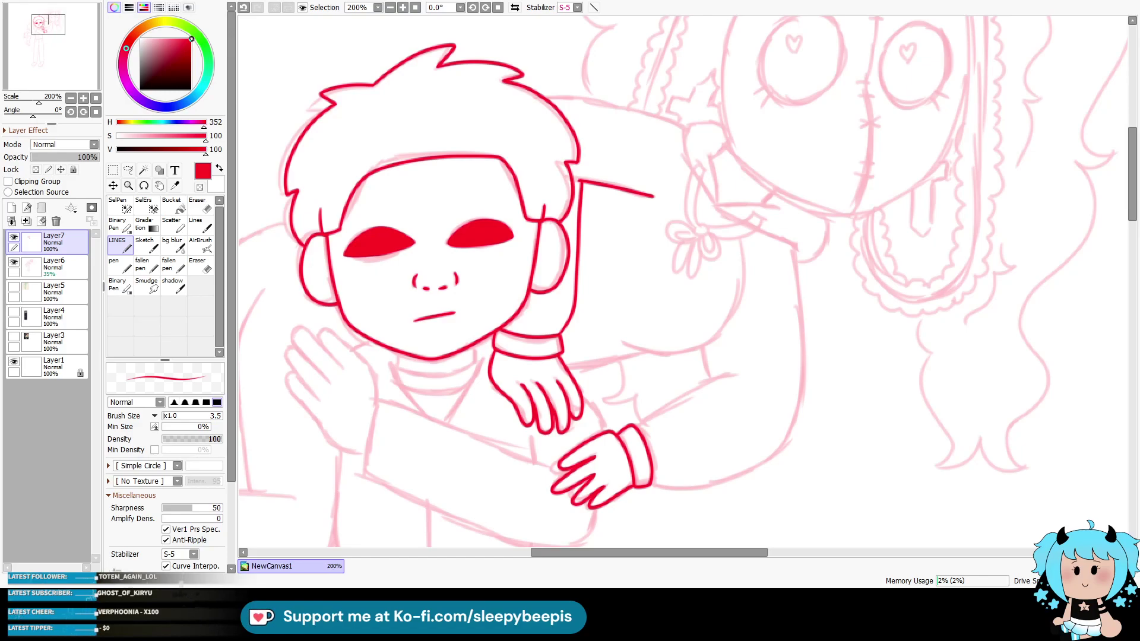
Step: Select the area outside the inked head and hands with the Magic Wand and ink the cuff edge of the crossed arm's sleeve
mouse_move(647, 556)
mouse_down()
mouse_move(663, 550)
mouse_move(618, 552)
mouse_up()
drag(1133, 178, 1133, 204)
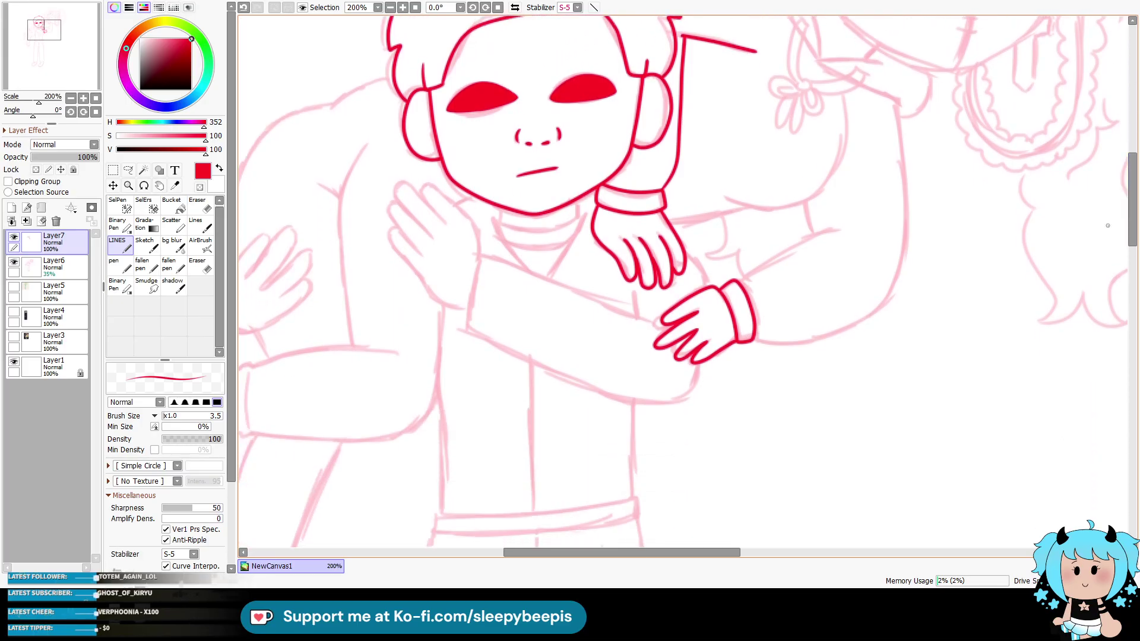
click(143, 170)
click(525, 271)
click(117, 243)
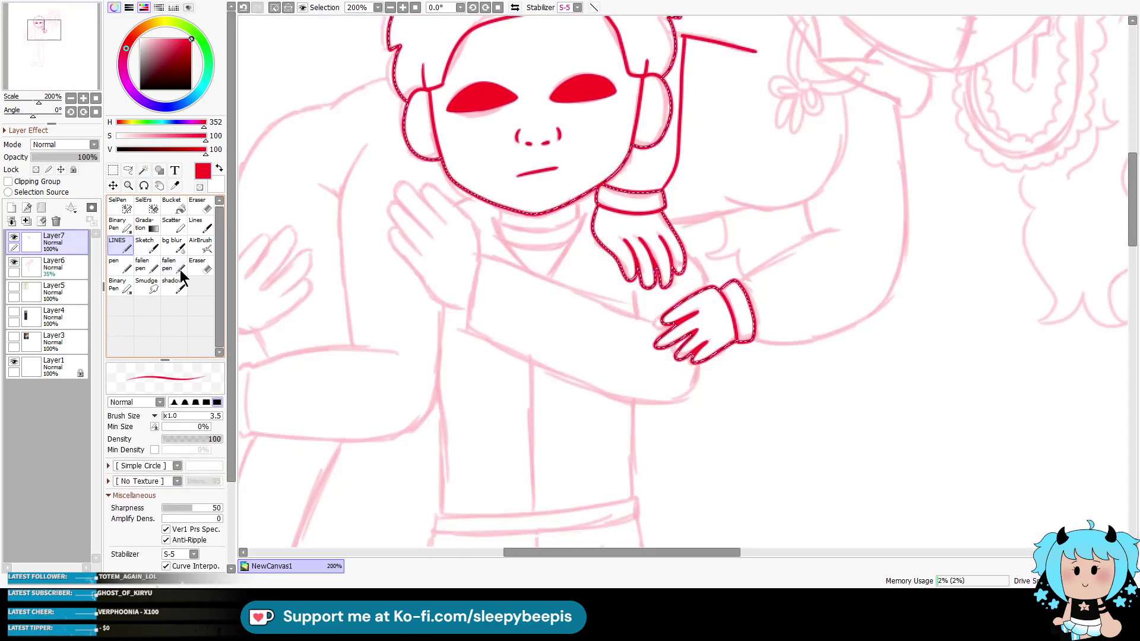
drag(482, 253, 468, 331)
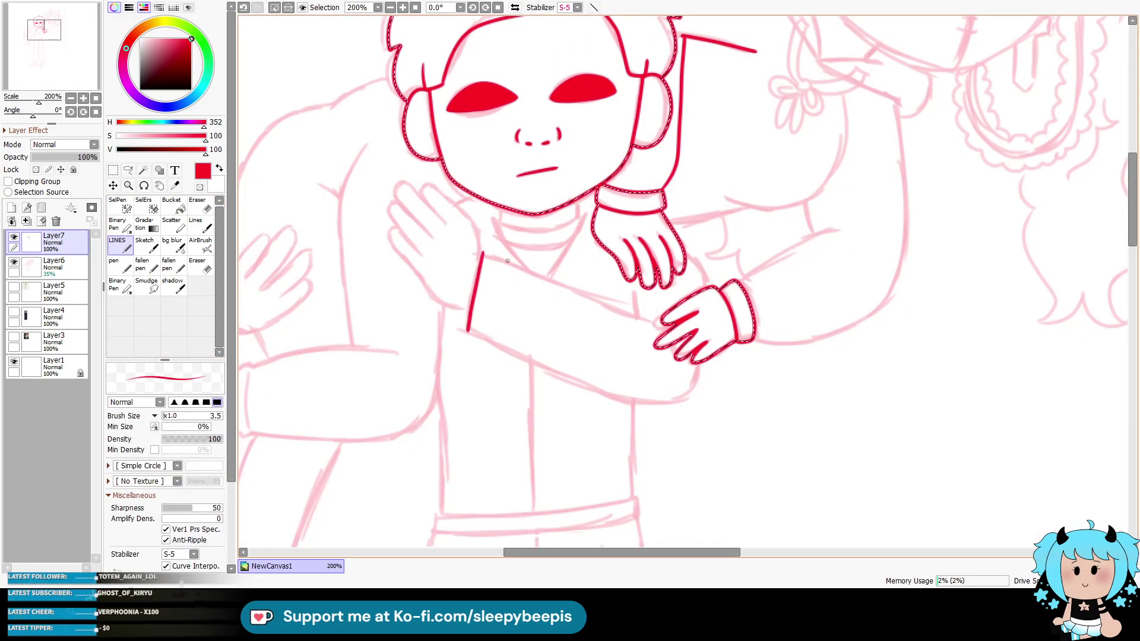
Step: Ink the upper edge of the crossed arm's sleeve and the short torso line between the doll's two hands
drag(483, 253, 661, 321)
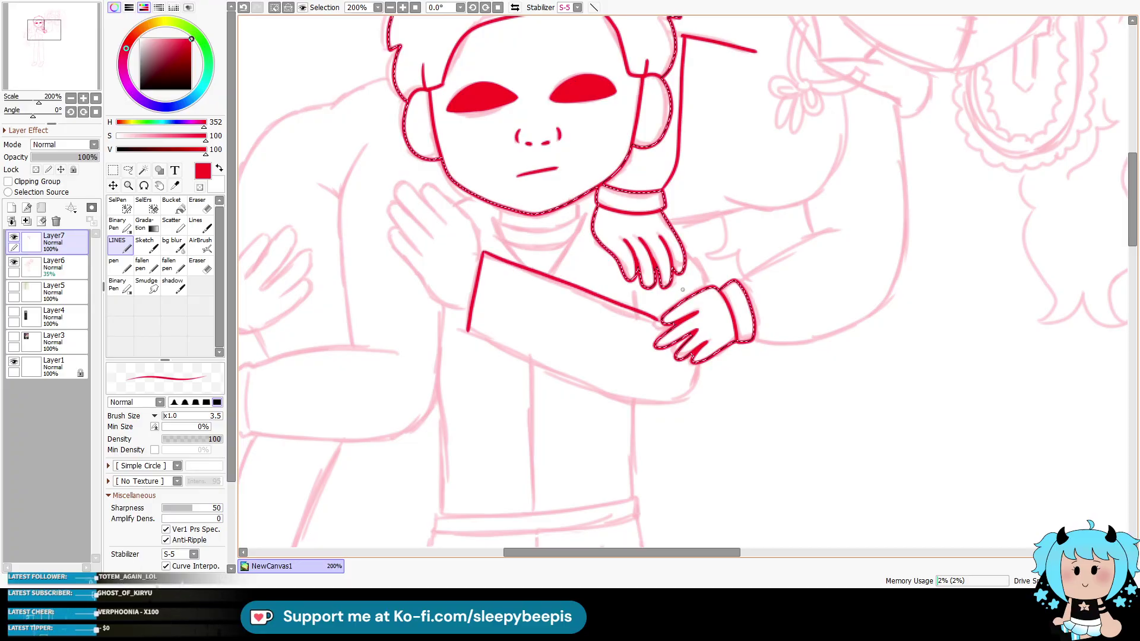
key(ctrl+z)
drag(483, 253, 592, 292)
key(ctrl+z)
drag(483, 253, 601, 290)
key(ctrl+z)
mouse_move(485, 254)
mouse_down()
mouse_move(657, 322)
mouse_move(635, 291)
mouse_up()
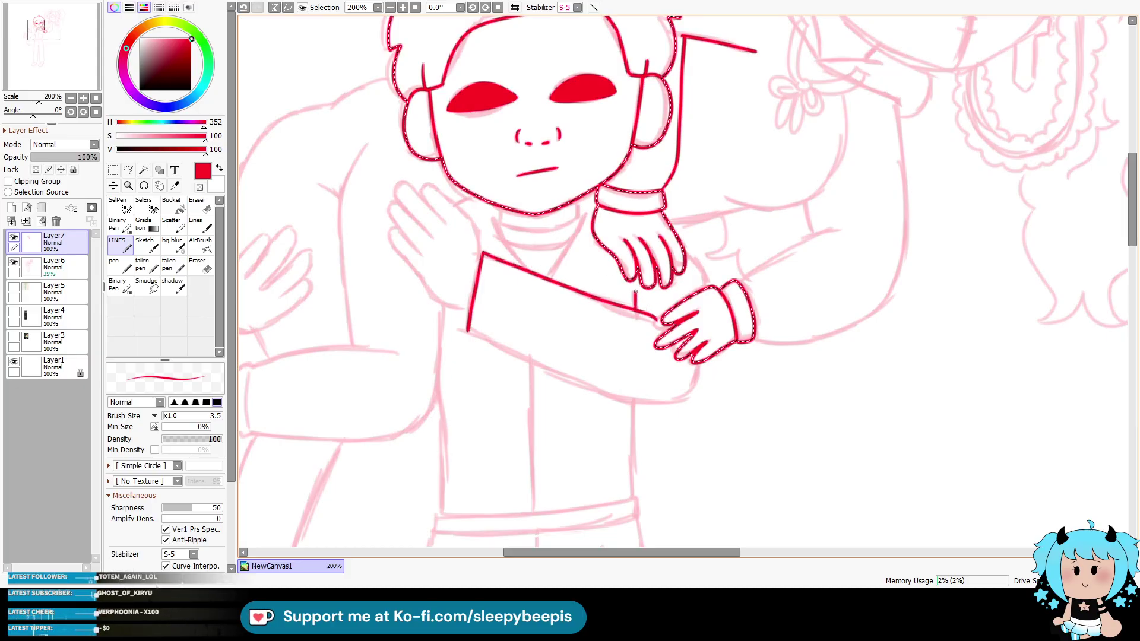
Step: Ink the sleeve's lower edge and its elbow curve up to the shoulder, and clear the selection
mouse_move(468, 331)
mouse_down()
mouse_move(581, 391)
mouse_move(689, 404)
mouse_move(718, 335)
mouse_up()
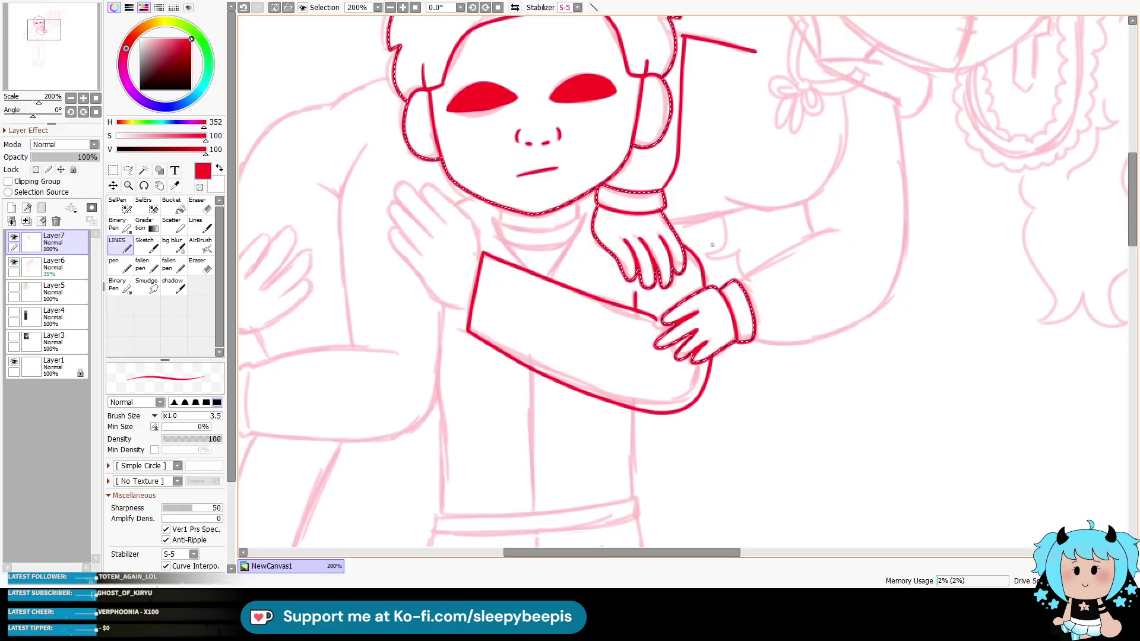
key(ctrl+z)
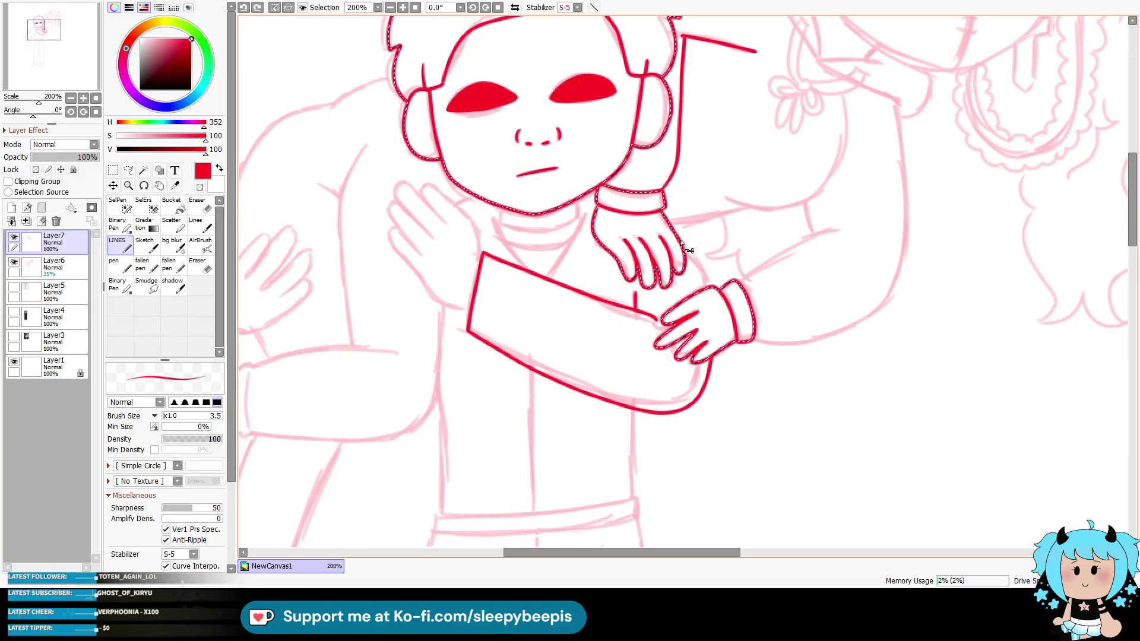
key(ctrl+y)
key(ctrl+d)
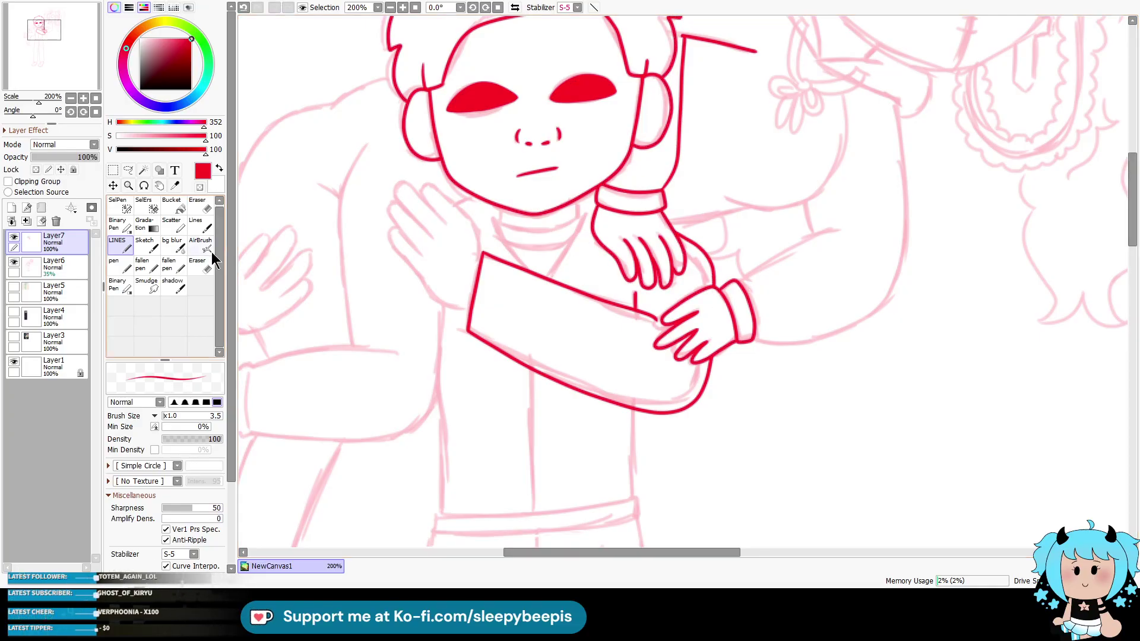
Step: Select the area outside the head and hands with the Magic Wand and ink the two V-shaped collar lines above the sleeve
click(143, 170)
click(558, 244)
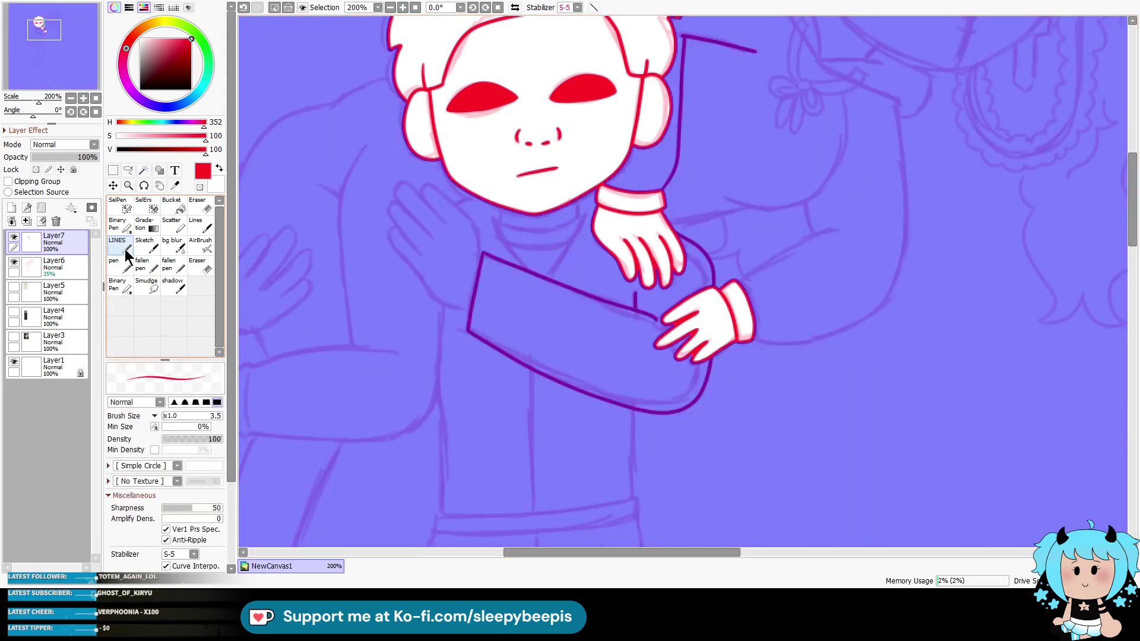
click(122, 246)
drag(585, 216, 577, 230)
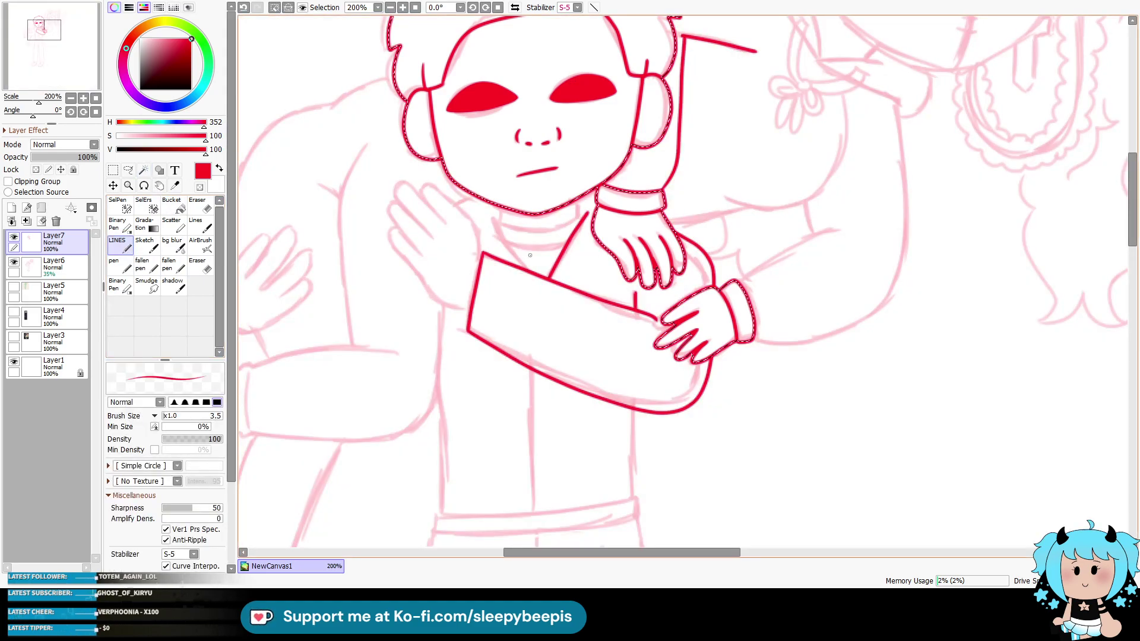
key(ctrl+z)
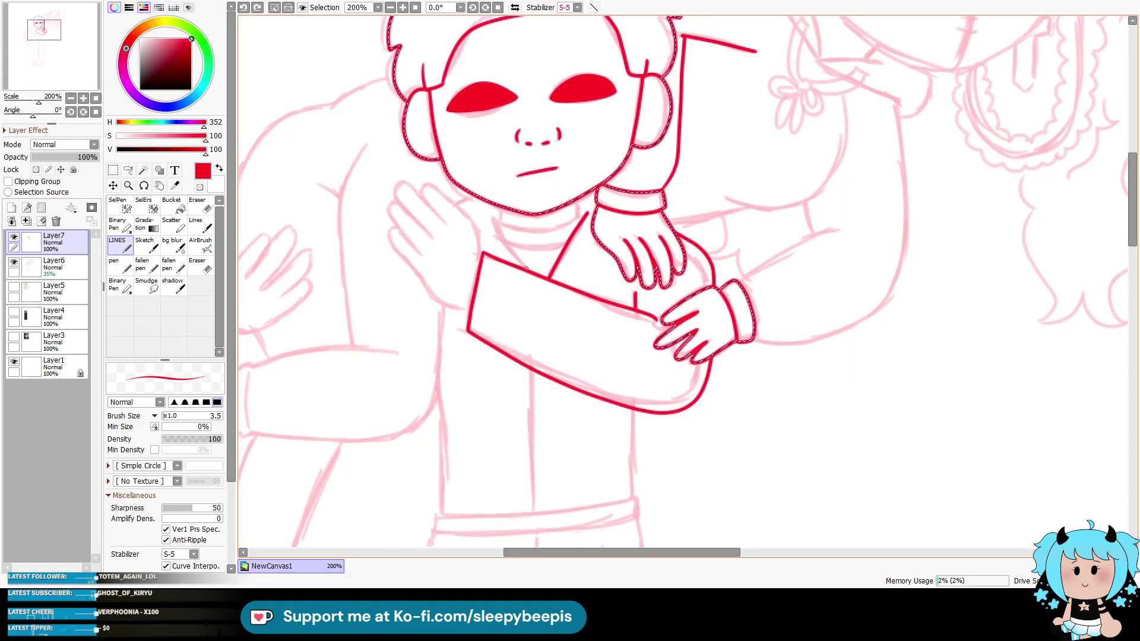
key(ctrl+y)
key(ctrl+z)
key(ctrl+y)
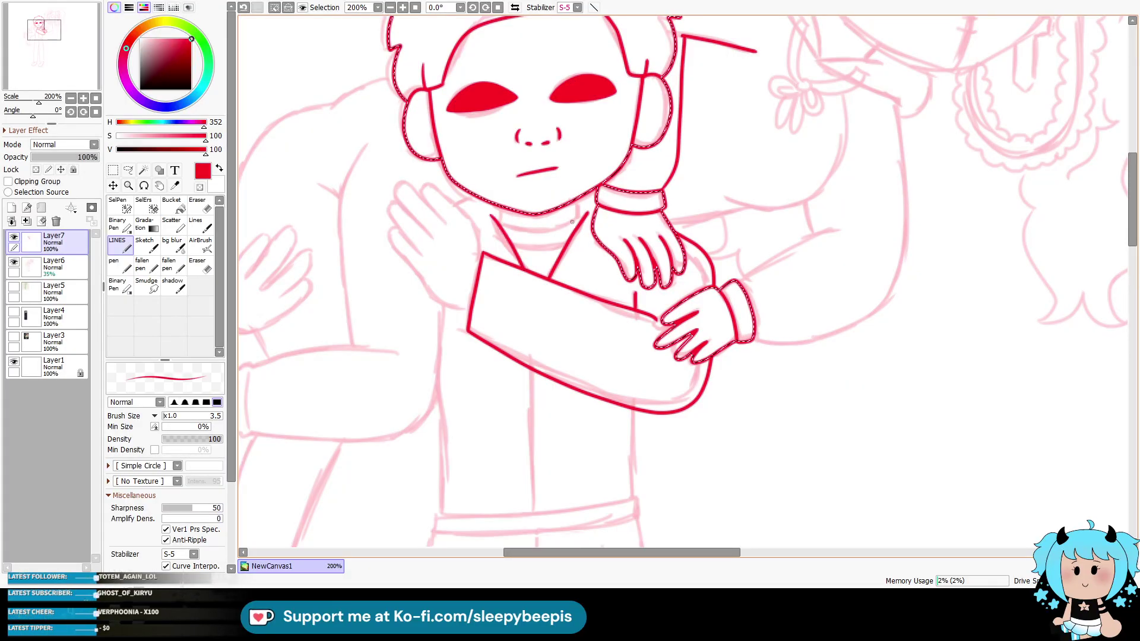
Step: Ink the neck sides and the curved neckline bands inside the V collar, and clear the selection
click(143, 170)
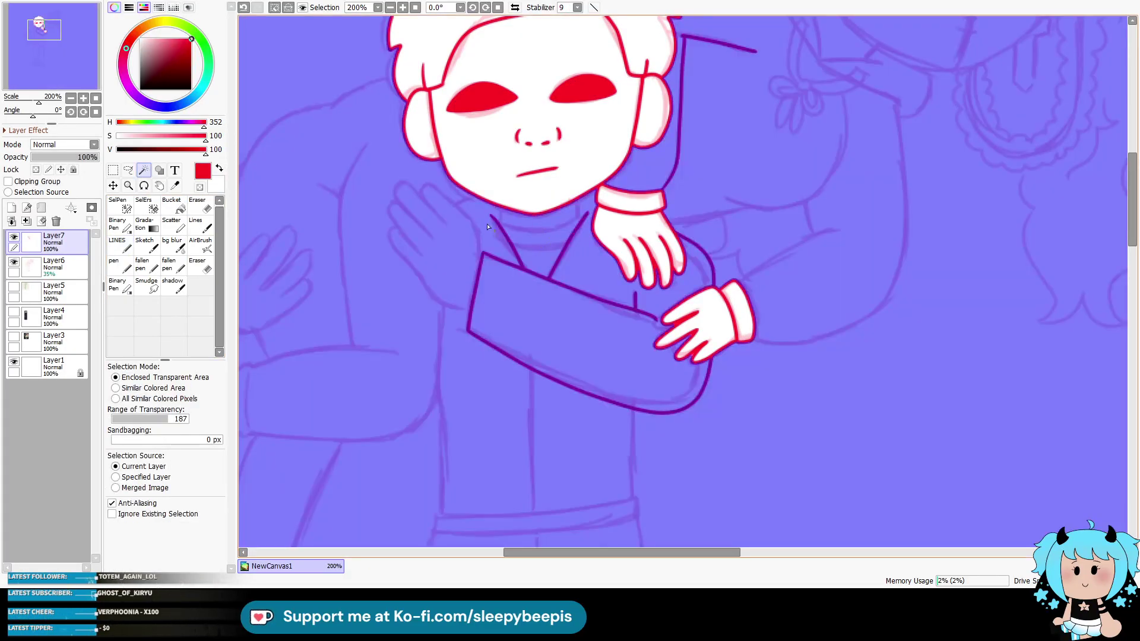
click(114, 239)
drag(511, 245, 563, 240)
key(ctrl+z)
mouse_move(496, 204)
mouse_down()
mouse_move(502, 224)
mouse_move(538, 230)
mouse_move(585, 214)
mouse_up()
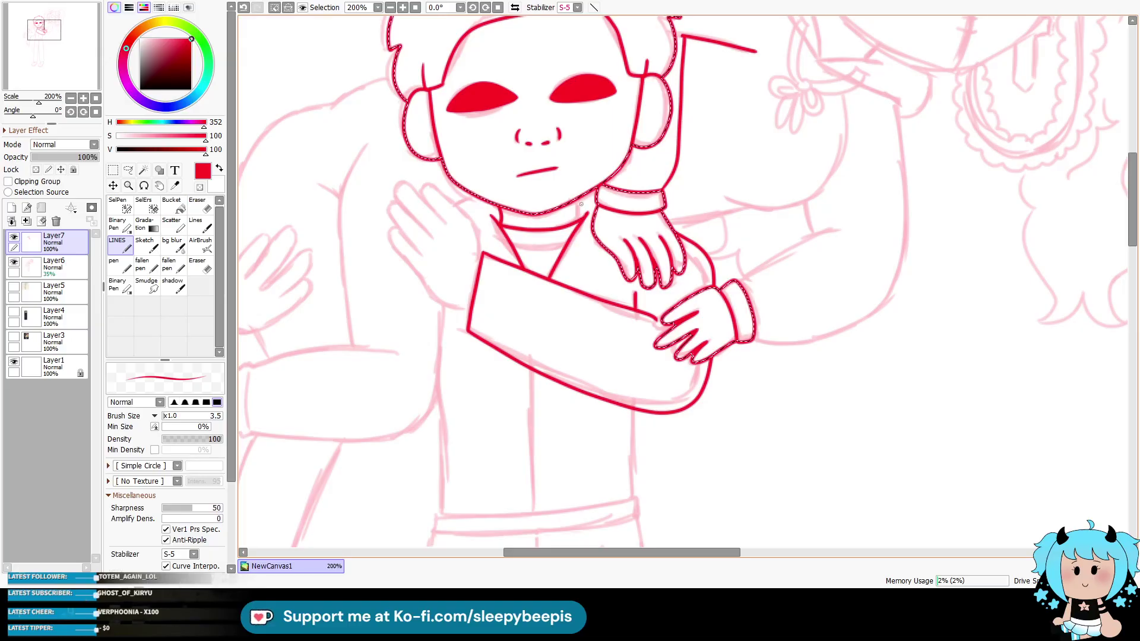
drag(512, 247, 564, 244)
key(ctrl+d)
Step: Ink the masked figure's raised hand at the sleeve cuff and the short shoulder line beneath the jaw
mouse_move(480, 256)
mouse_down()
mouse_move(452, 201)
mouse_move(424, 185)
mouse_move(447, 223)
mouse_move(418, 191)
mouse_move(433, 238)
mouse_move(399, 182)
mouse_move(424, 228)
mouse_move(406, 212)
mouse_move(420, 255)
mouse_move(398, 251)
mouse_move(429, 291)
mouse_move(469, 312)
mouse_up()
key(ctrl+z)
key(ctrl+z)
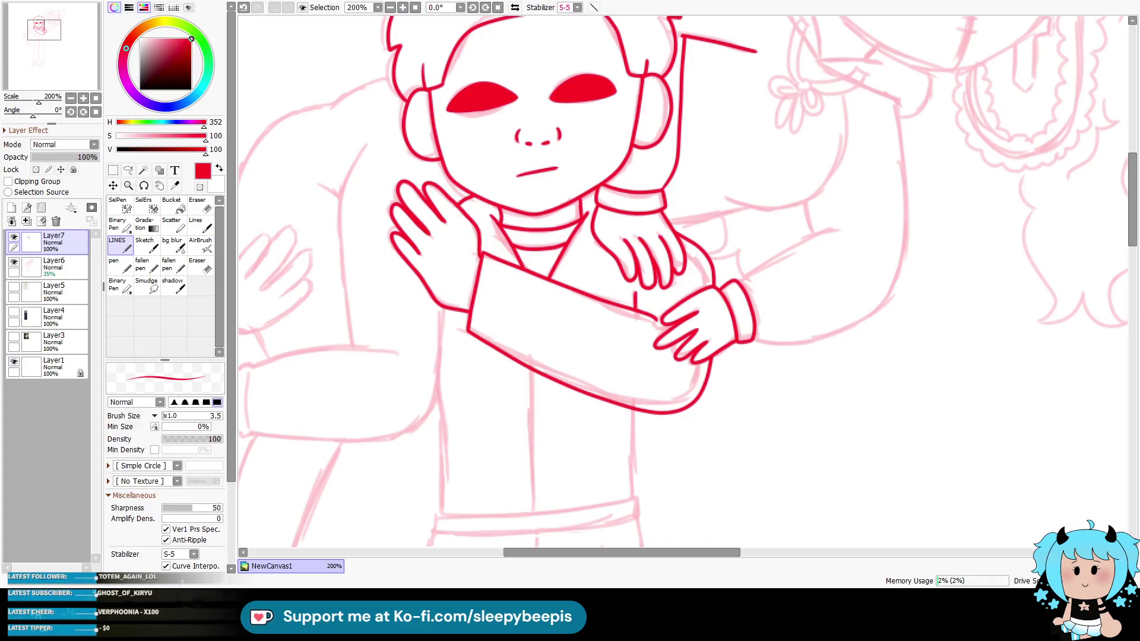
Step: Ink the doll's horizontal pant leg with its ruffled cuff, curving up to the raised hand
drag(652, 554, 605, 562)
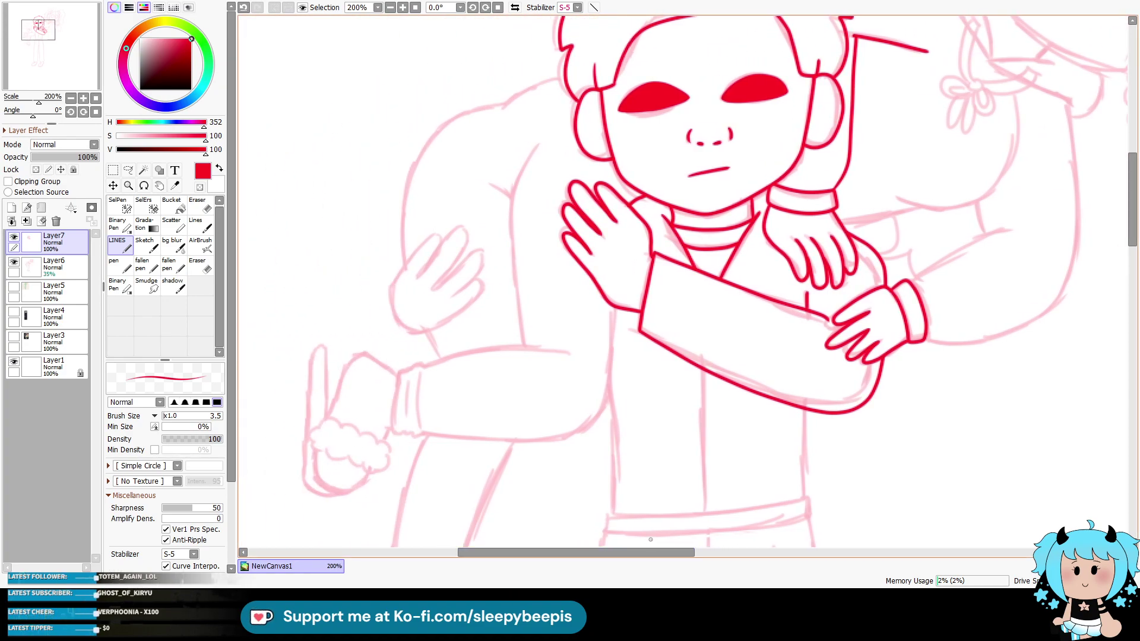
drag(395, 394, 399, 420)
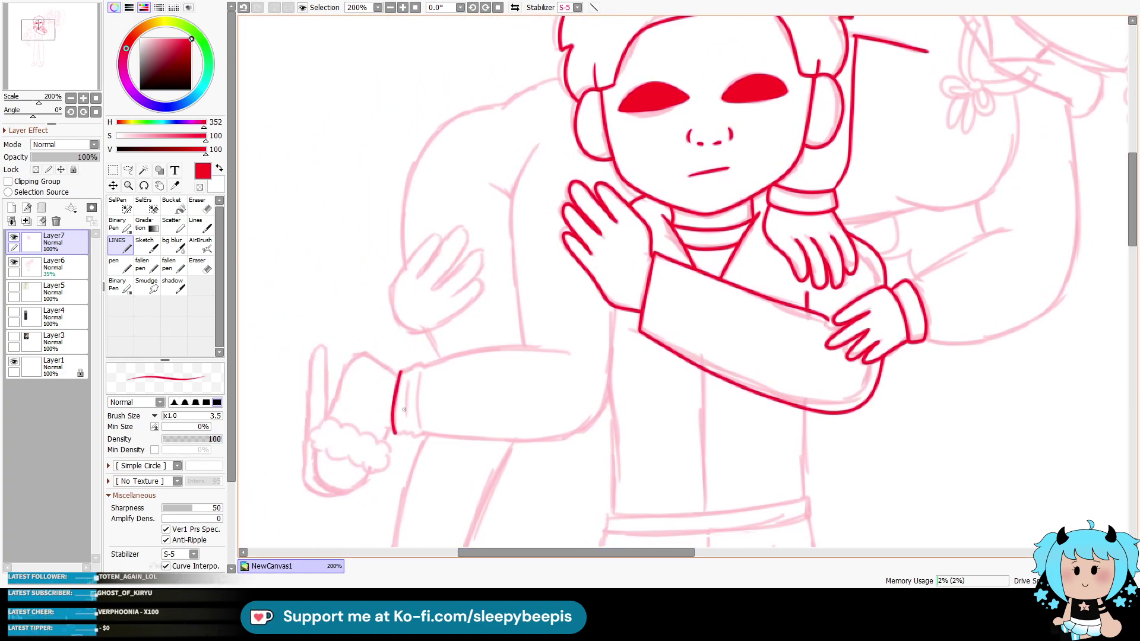
drag(410, 368, 576, 355)
mouse_move(414, 437)
mouse_down()
mouse_move(514, 442)
mouse_move(588, 427)
mouse_move(616, 363)
mouse_move(621, 310)
mouse_up()
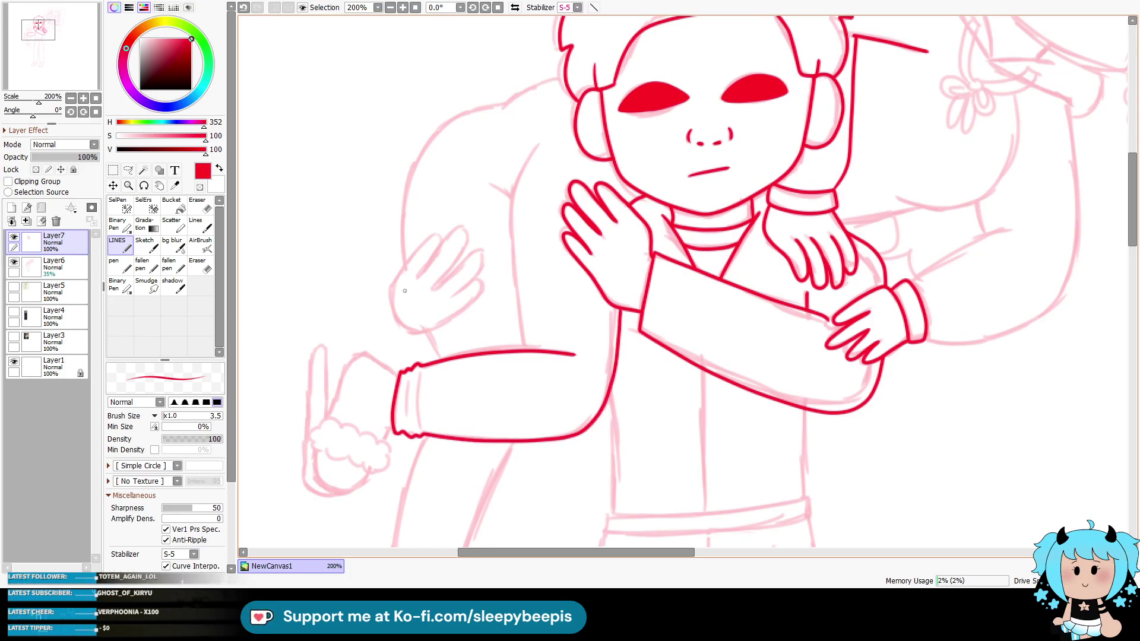
Step: Ink the masked figure's other open hand above the doll's pant leg
mouse_move(393, 284)
mouse_down()
mouse_move(411, 331)
mouse_move(458, 316)
mouse_move(484, 290)
mouse_move(479, 279)
mouse_move(453, 293)
mouse_move(397, 277)
mouse_move(437, 243)
mouse_move(424, 271)
mouse_move(457, 228)
mouse_up()
key(ctrl+z)
key(ctrl+z)
key(ctrl+z)
mouse_move(392, 288)
mouse_down()
mouse_move(431, 238)
mouse_move(420, 274)
mouse_move(459, 229)
mouse_move(467, 246)
mouse_move(441, 276)
mouse_move(446, 294)
mouse_move(479, 284)
mouse_move(418, 333)
mouse_move(392, 284)
mouse_up()
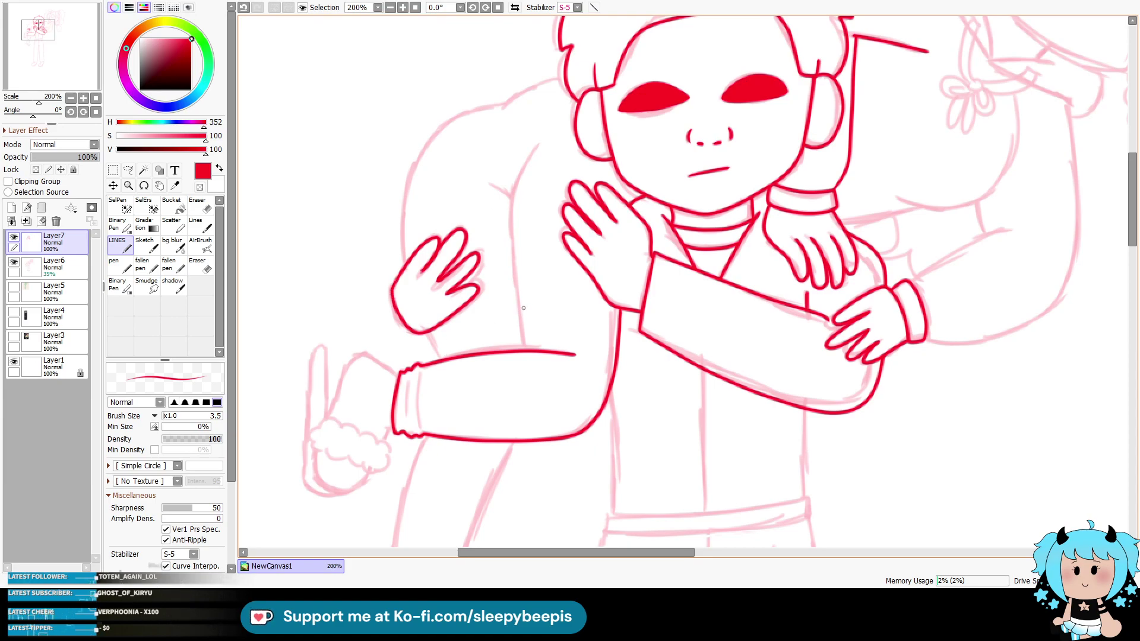
Step: Select the area outside the inked shapes and ink the outer arm contour from the shoulder to the hand, plus the forearm line below
key(w)
click(394, 181)
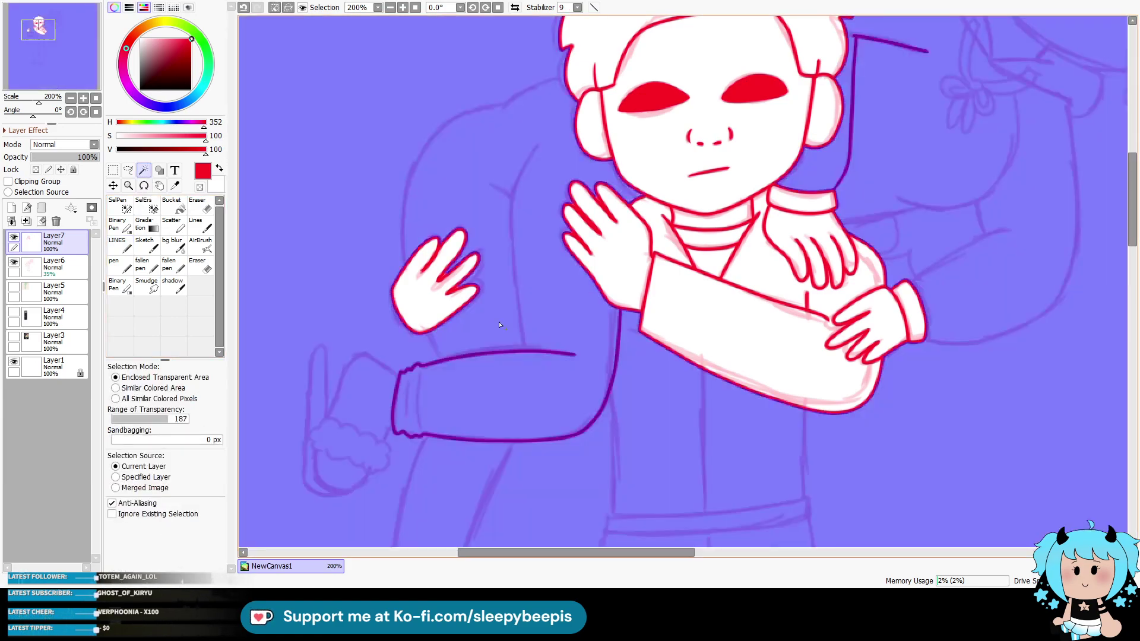
key(b)
mouse_move(567, 77)
mouse_down()
mouse_move(488, 107)
mouse_move(413, 172)
mouse_move(405, 261)
mouse_up()
drag(428, 336, 442, 360)
key(ctrl+z)
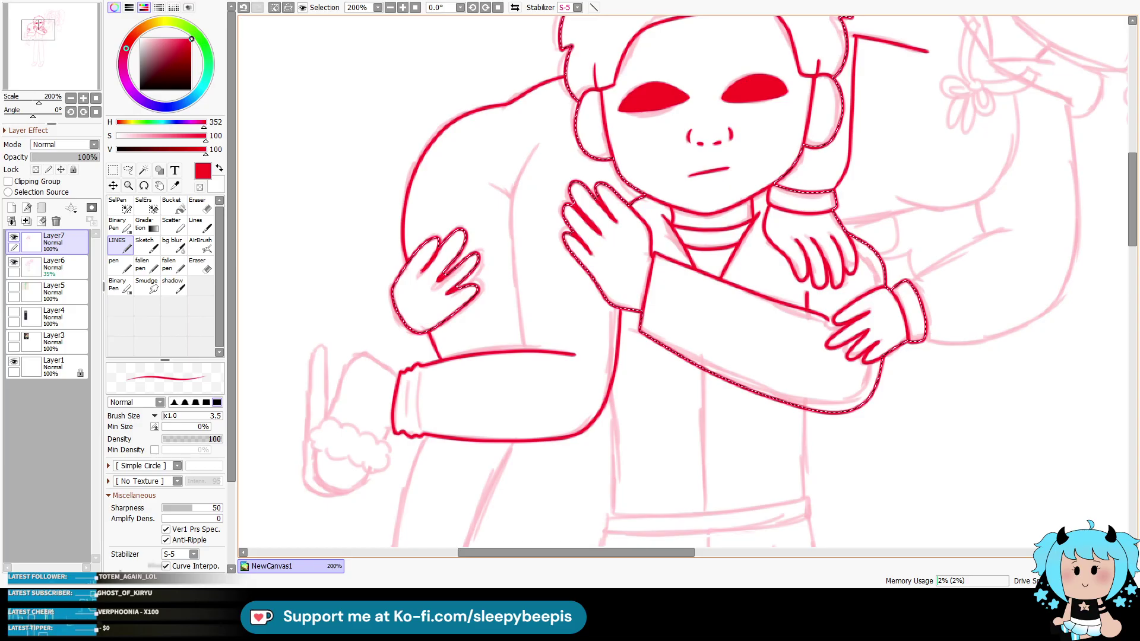
Step: Ink the arm's inner contour and the small armpit fold above the pant leg, and clear the selection
mouse_move(524, 350)
mouse_down()
mouse_move(511, 289)
mouse_move(526, 148)
mouse_up()
key(ctrl+z)
key(ctrl+z)
mouse_move(521, 350)
mouse_down()
mouse_move(511, 254)
mouse_move(531, 151)
mouse_move(515, 201)
mouse_up()
key(ctrl+d)
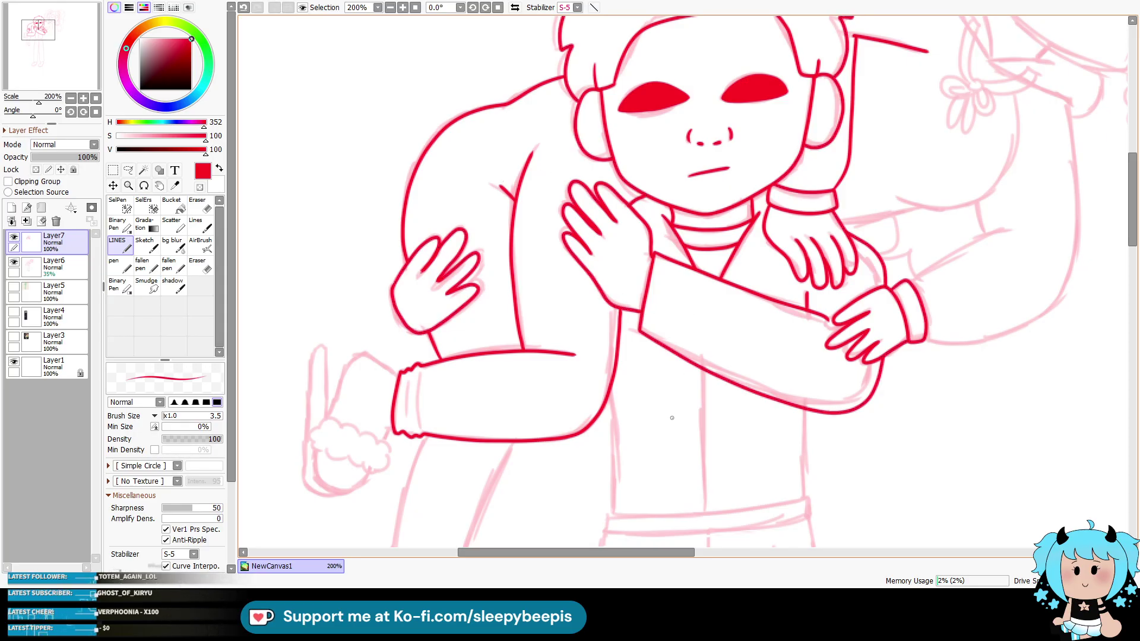
Step: Ink the doll's upper slipper with its fluffy trim and rounded toe, and the foot joining the pant cuff
drag(1133, 237, 1133, 269)
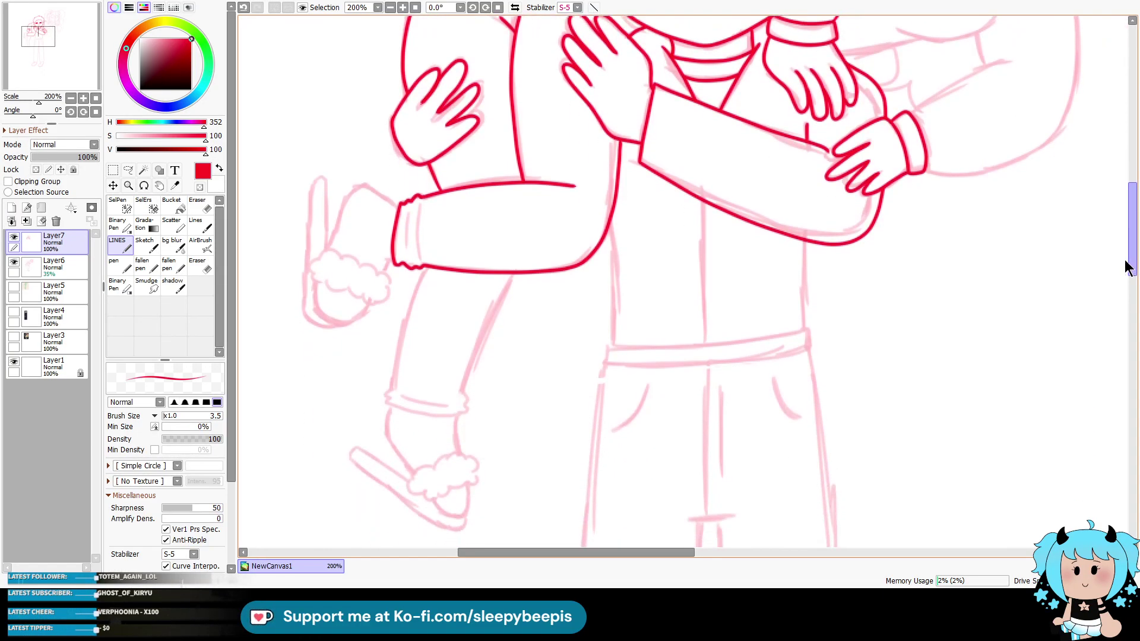
mouse_move(340, 259)
mouse_down()
mouse_move(324, 257)
mouse_move(328, 286)
mouse_move(379, 303)
mouse_move(389, 286)
mouse_move(381, 272)
mouse_move(340, 253)
mouse_up()
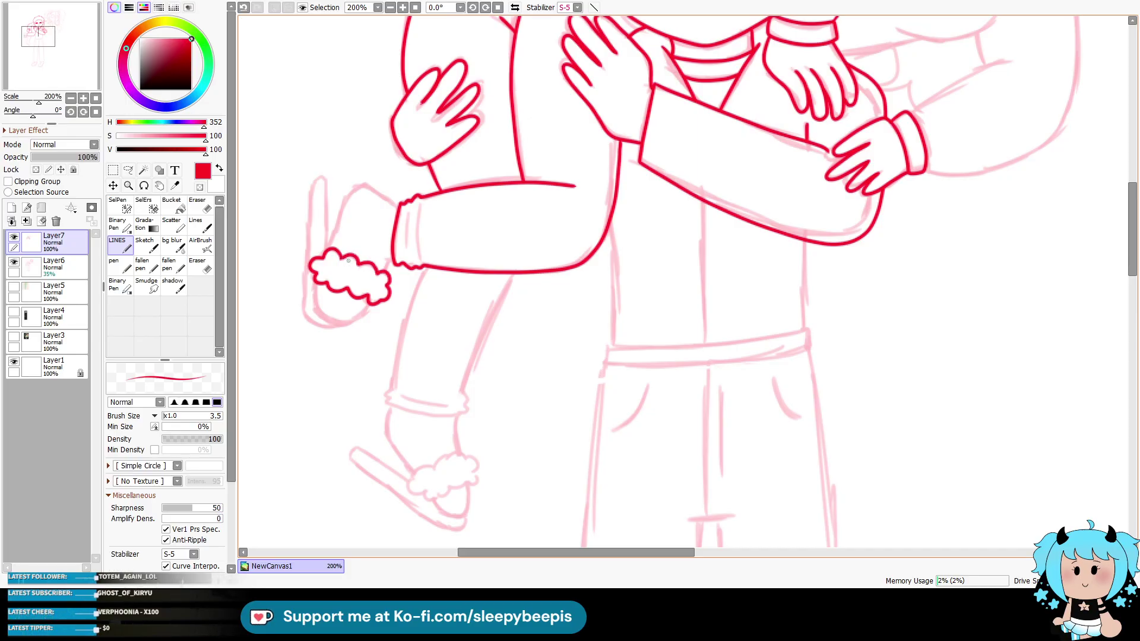
drag(326, 322, 369, 301)
mouse_move(331, 248)
mouse_down()
mouse_move(342, 208)
mouse_move(414, 193)
mouse_up()
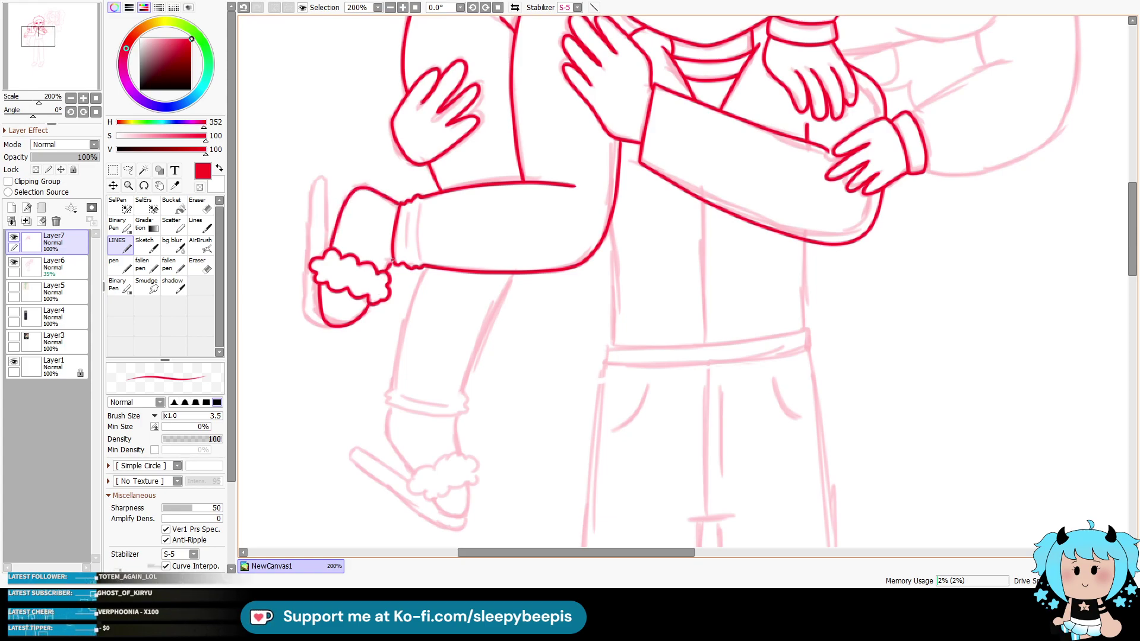
Step: Ink the sole of the doll's upper slipper and the two fold lines across the upper pant cuff
mouse_move(327, 245)
mouse_down()
mouse_move(324, 174)
mouse_move(311, 173)
mouse_move(307, 297)
mouse_move(321, 324)
mouse_up()
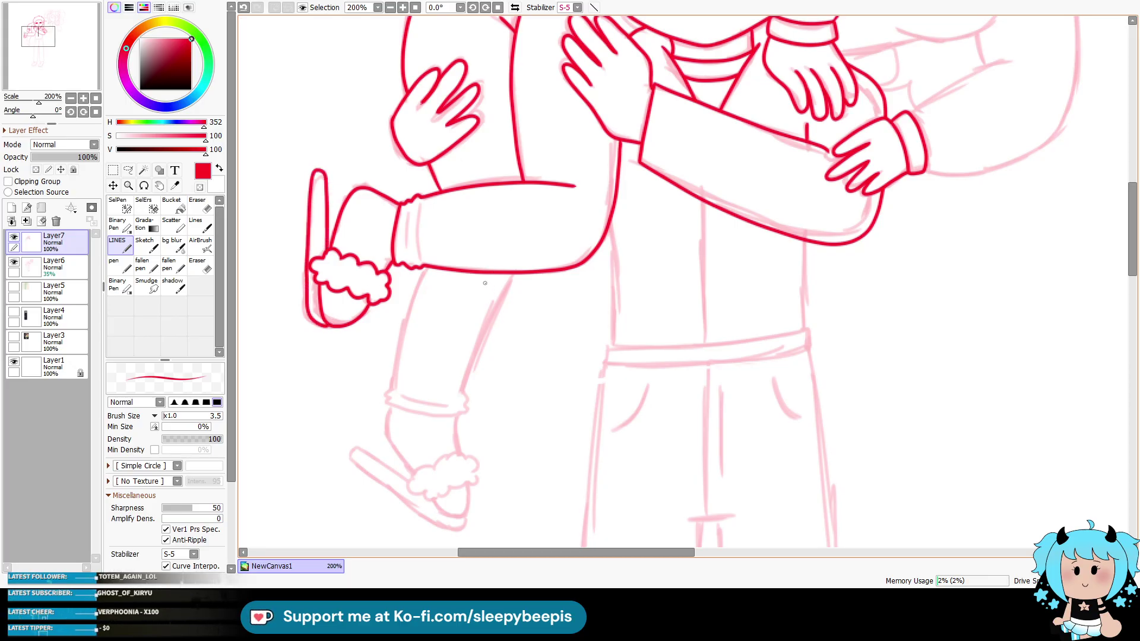
drag(409, 211, 408, 254)
drag(421, 202, 416, 256)
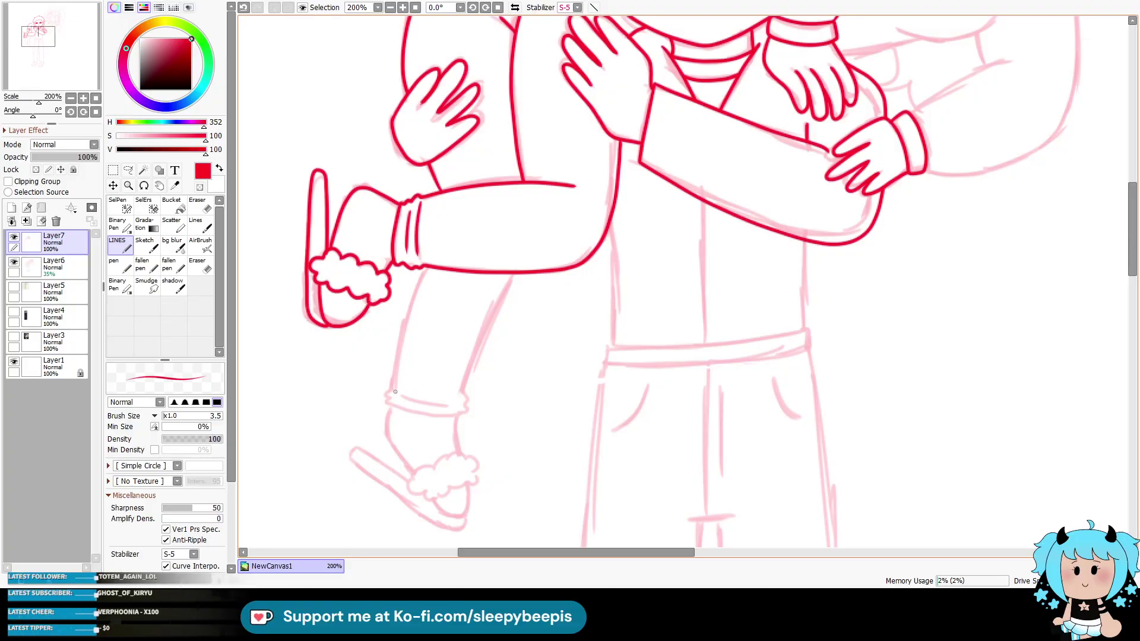
Step: Ink the doll's lower pant leg with its cuff edge, and the lower foot with fluffy slipper trim and rounded toe
mouse_move(424, 272)
mouse_down()
mouse_move(389, 397)
mouse_move(465, 413)
mouse_move(516, 275)
mouse_up()
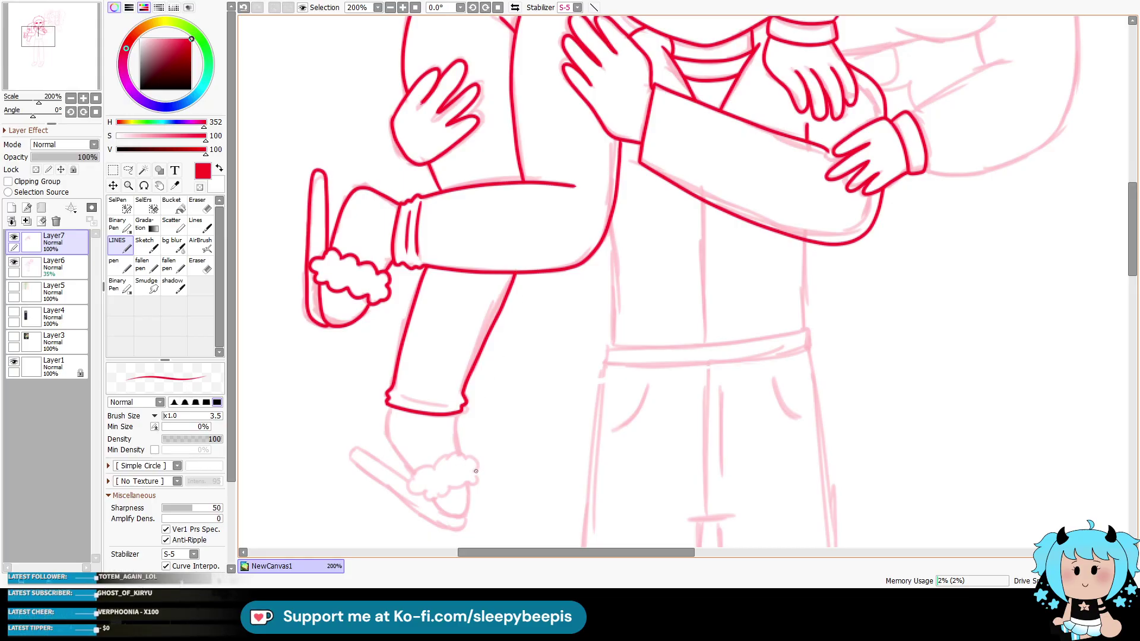
mouse_move(430, 469)
mouse_down()
mouse_move(410, 484)
mouse_move(440, 500)
mouse_move(478, 475)
mouse_up()
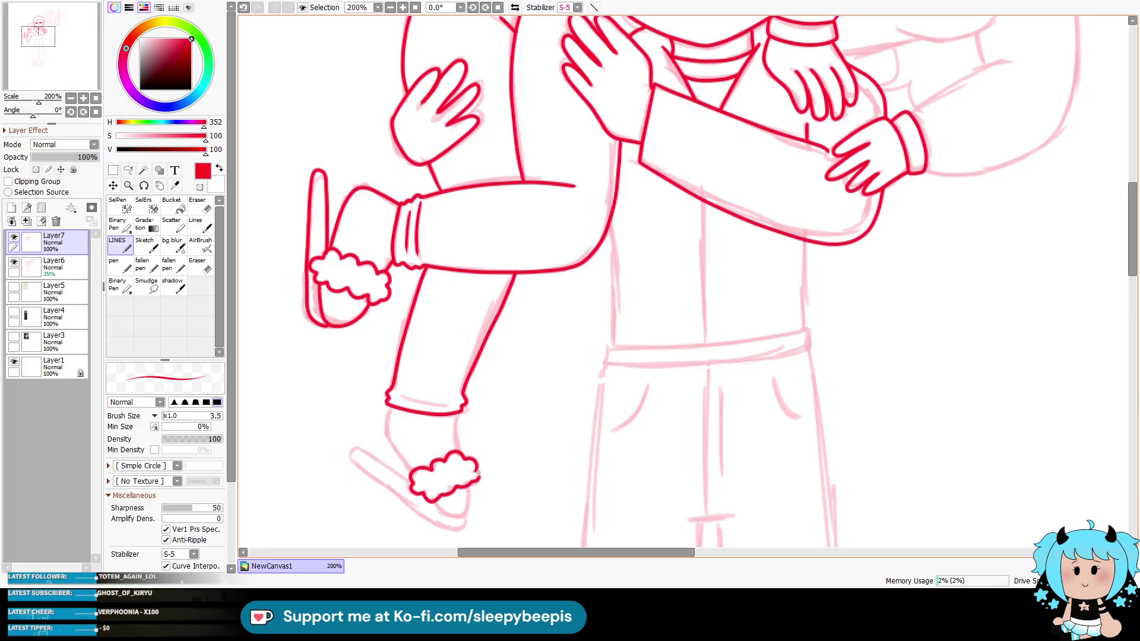
drag(456, 414, 456, 450)
mouse_move(388, 409)
mouse_down()
mouse_move(394, 451)
mouse_move(414, 472)
mouse_move(467, 514)
mouse_move(470, 487)
mouse_up()
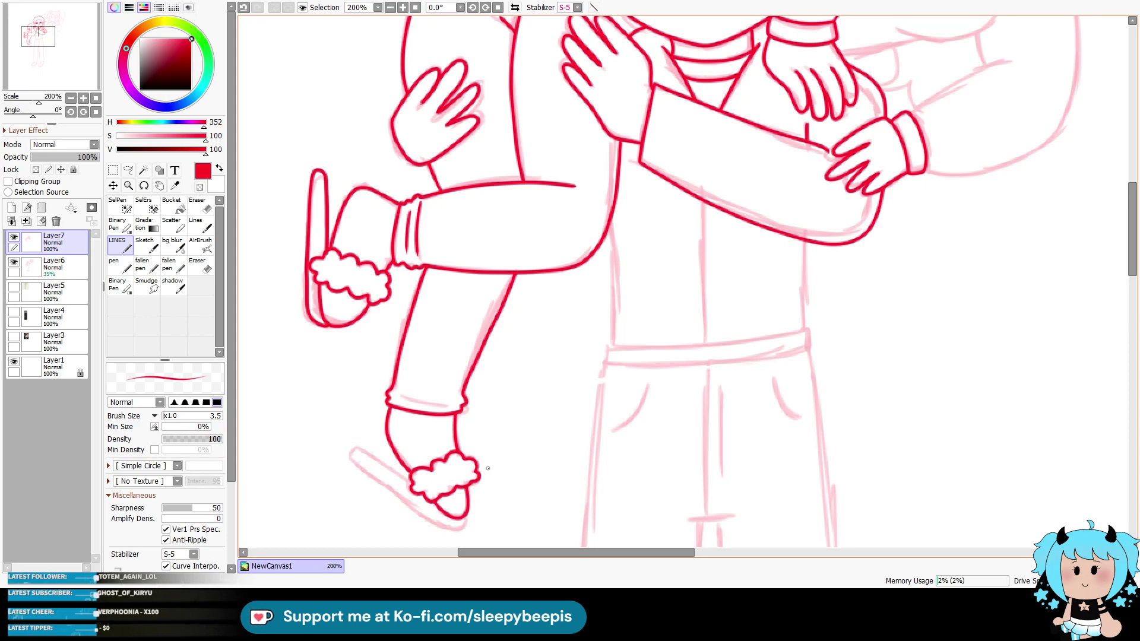
Step: Select the area outside the inked shapes, ink the lower slipper's sole, clear the selection and add the lower cuff's fold line
click(143, 170)
click(356, 368)
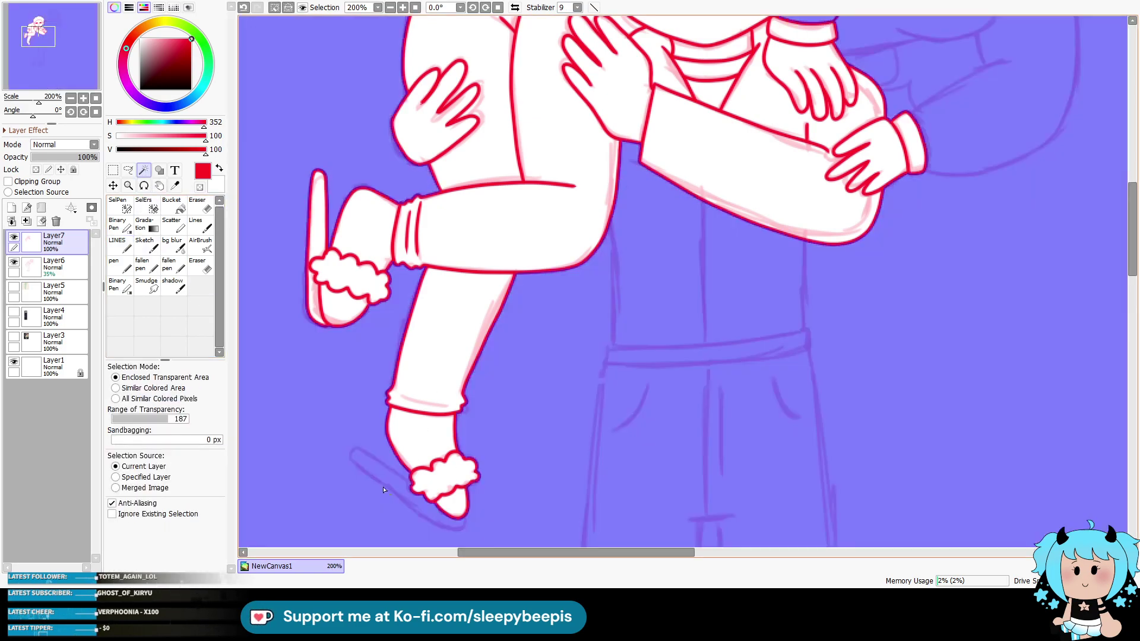
click(117, 243)
mouse_move(408, 475)
mouse_down()
mouse_move(356, 443)
mouse_move(375, 479)
mouse_move(448, 531)
mouse_move(465, 521)
mouse_up()
key(ctrl+d)
mouse_move(399, 398)
mouse_down()
mouse_move(452, 410)
mouse_move(426, 396)
mouse_up()
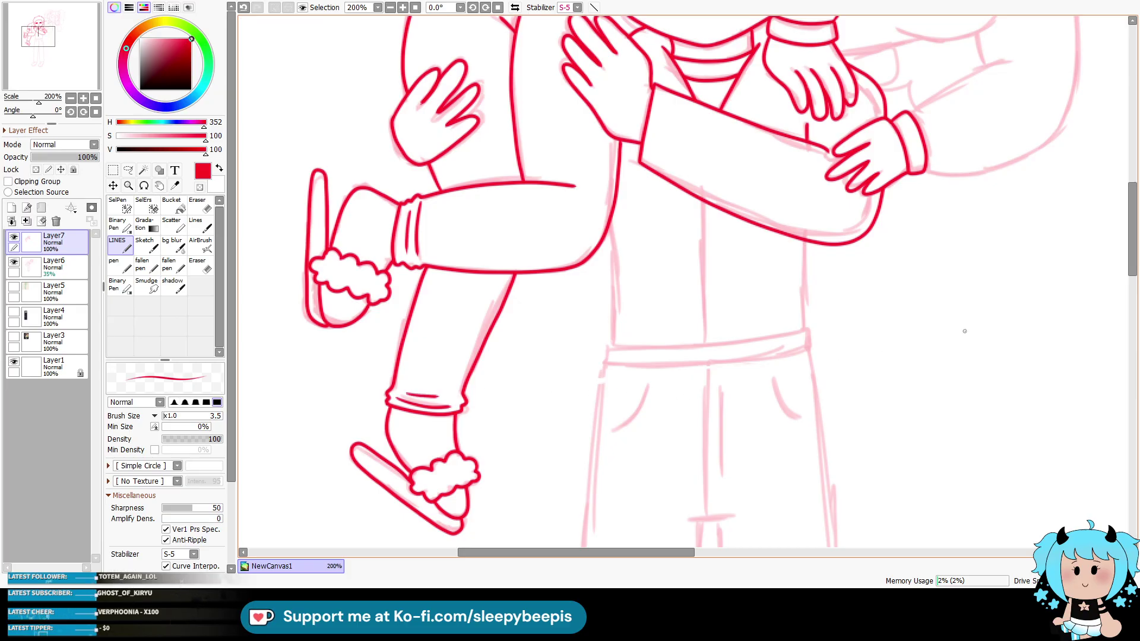
Step: Add a new layer above Layer7 for inking the doll's head
drag(1136, 274, 1136, 194)
drag(645, 552, 753, 543)
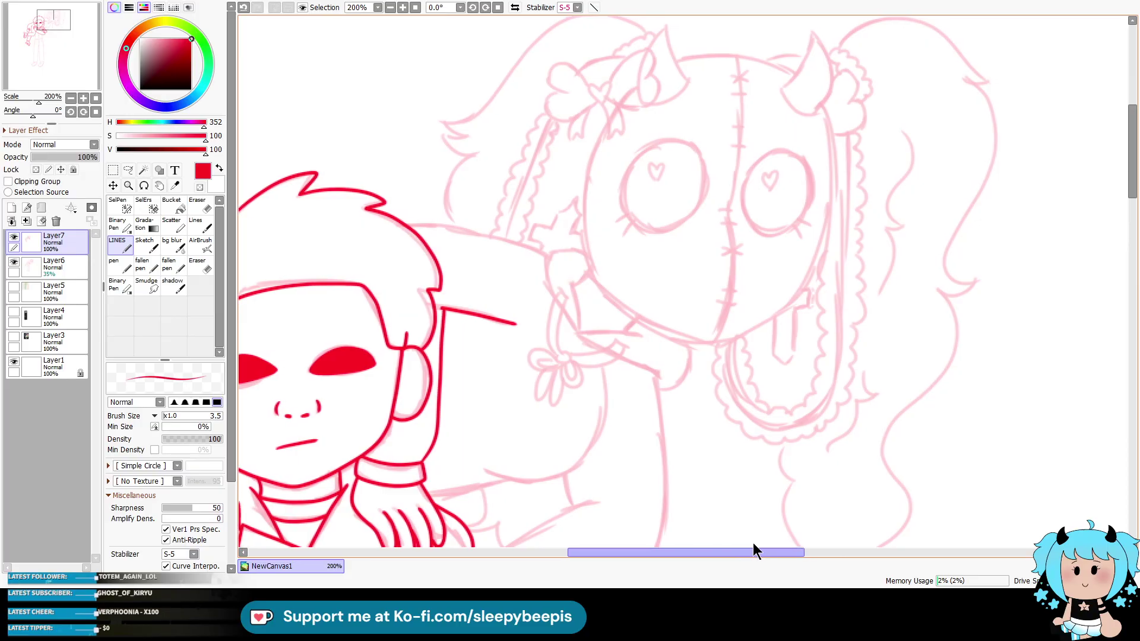
click(390, 7)
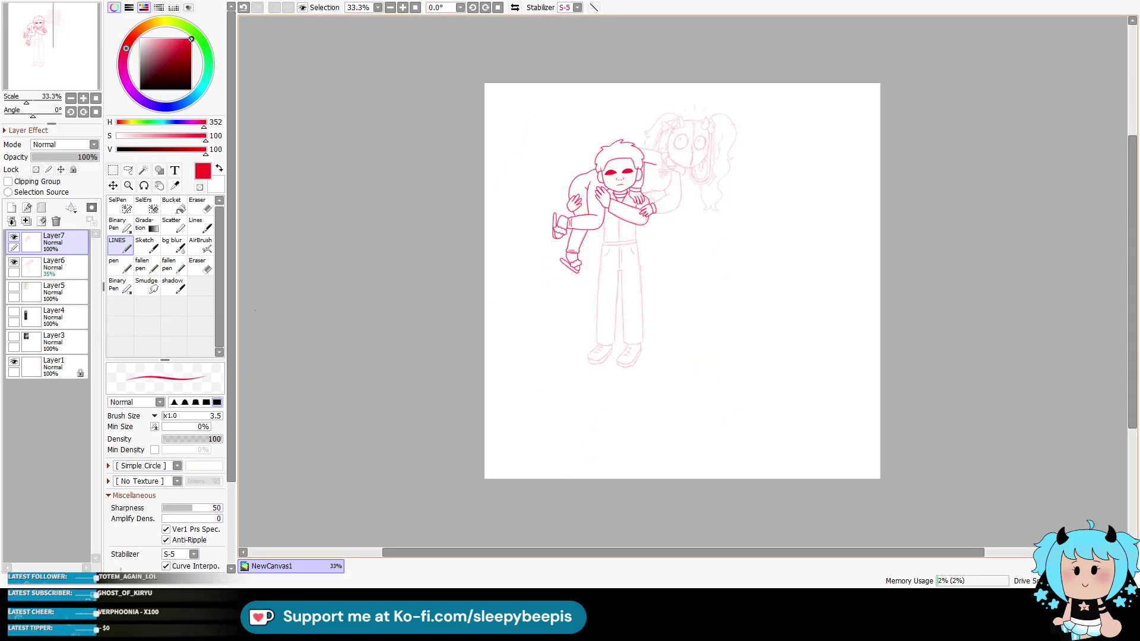
click(129, 185)
click(757, 118)
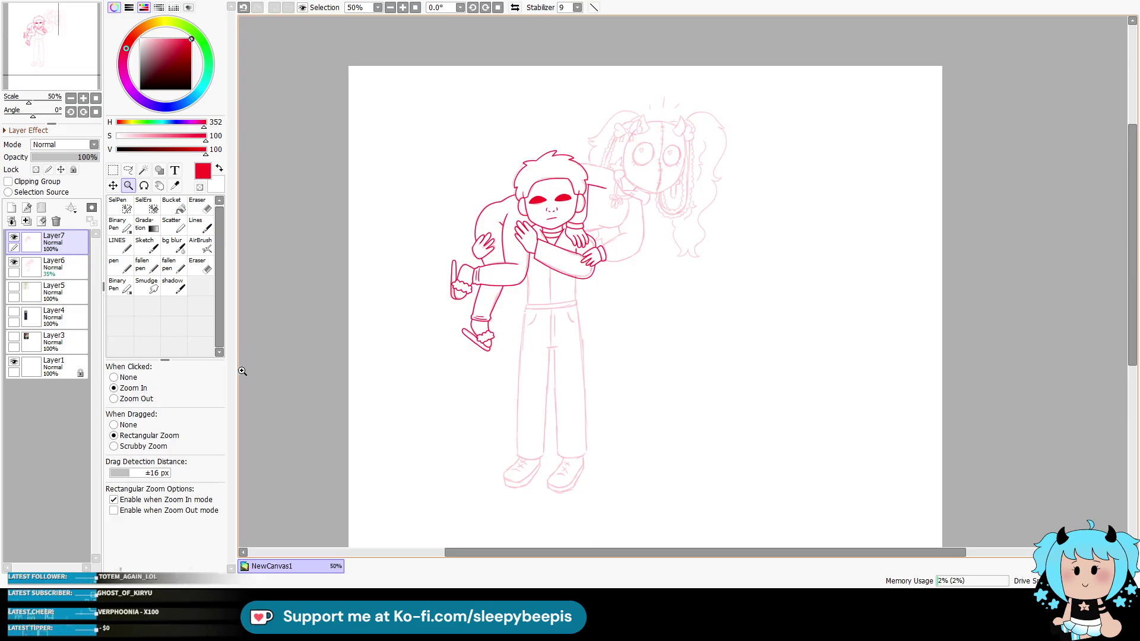
click(12, 207)
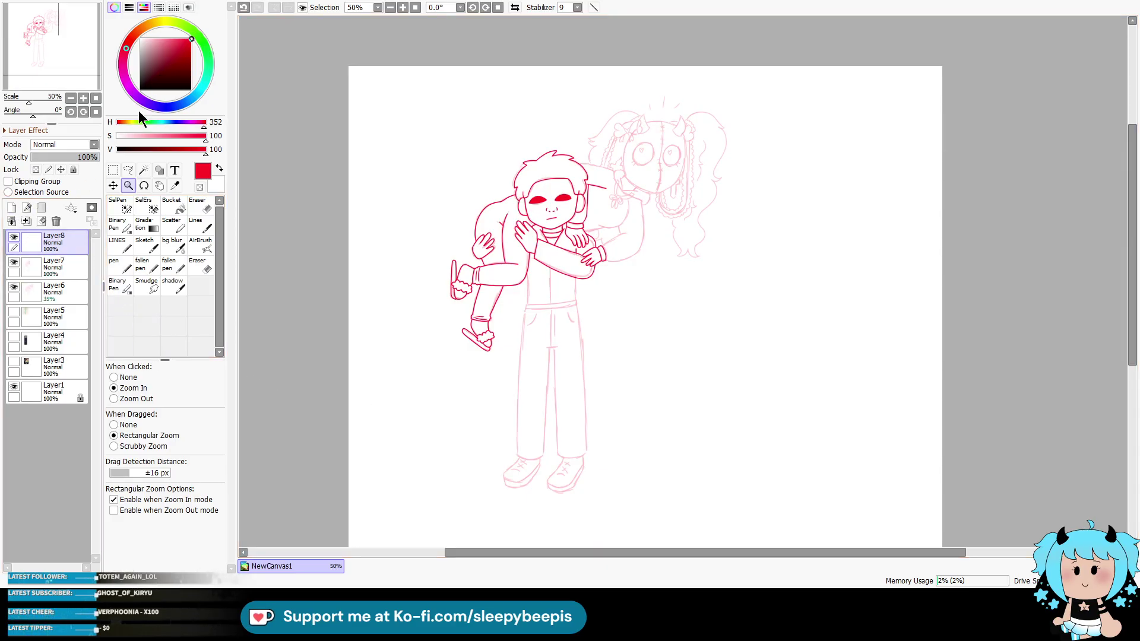
Step: Write "brb" with a small heart beside the standing figure's legs, using the pen brush
click(114, 264)
mouse_move(647, 310)
mouse_down()
mouse_move(654, 350)
mouse_move(671, 349)
mouse_up()
mouse_move(673, 337)
mouse_down()
mouse_move(687, 324)
mouse_move(695, 350)
mouse_move(724, 328)
mouse_up()
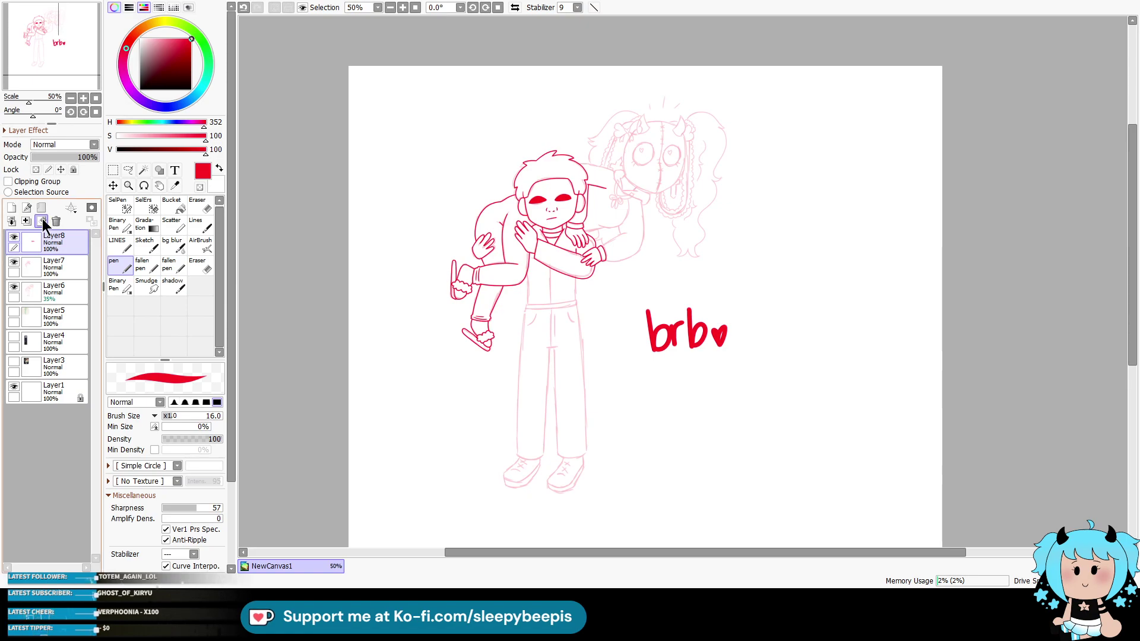
Step: Ink the doll's heart-centred hair bow with its ribbon tails and both curved horns, using the LINES brush
click(129, 186)
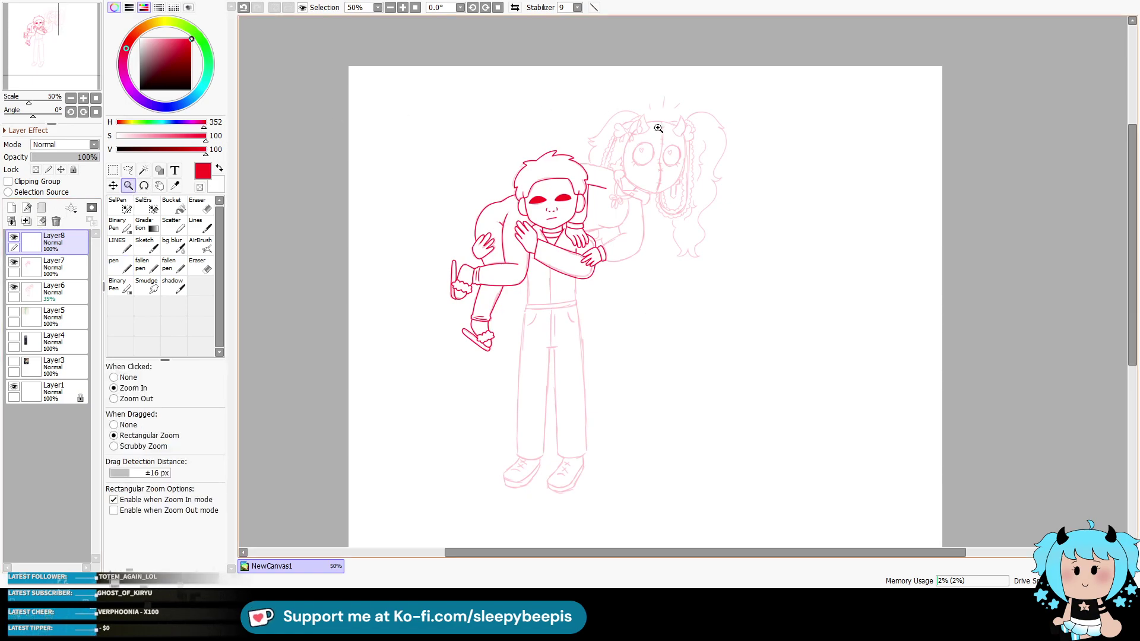
click(598, 271)
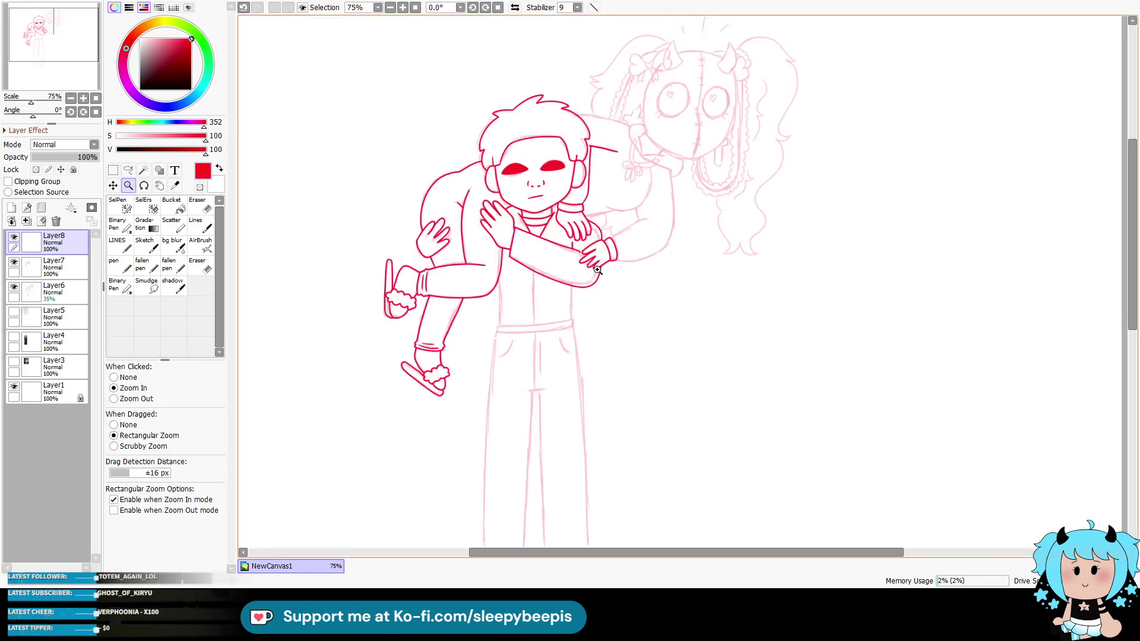
double_click(694, 67)
drag(1133, 223, 1133, 196)
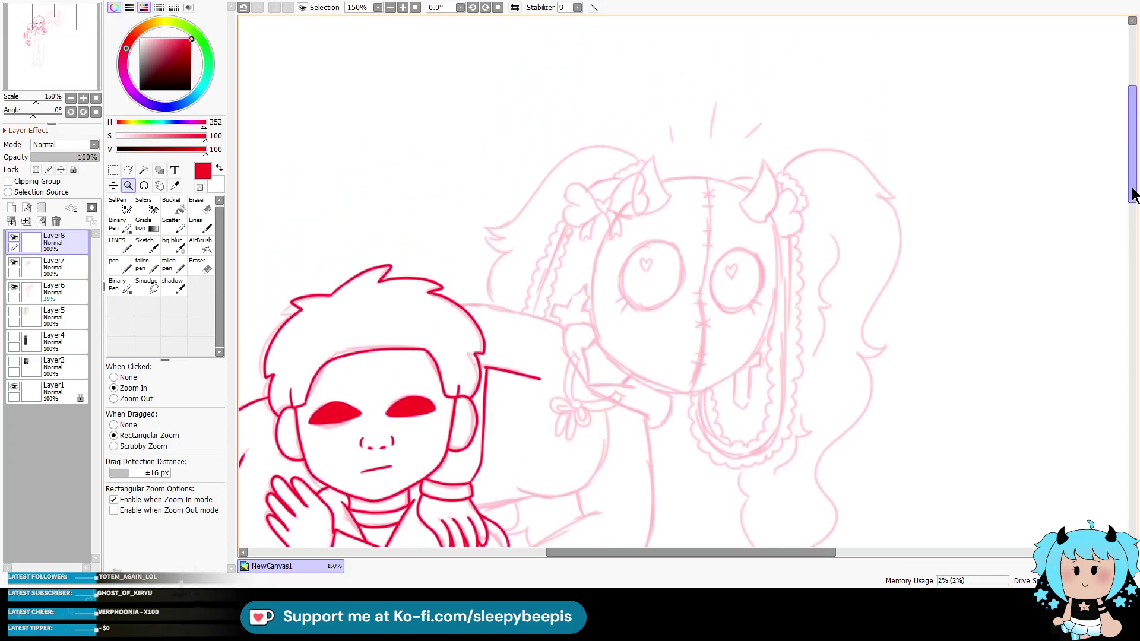
click(686, 173)
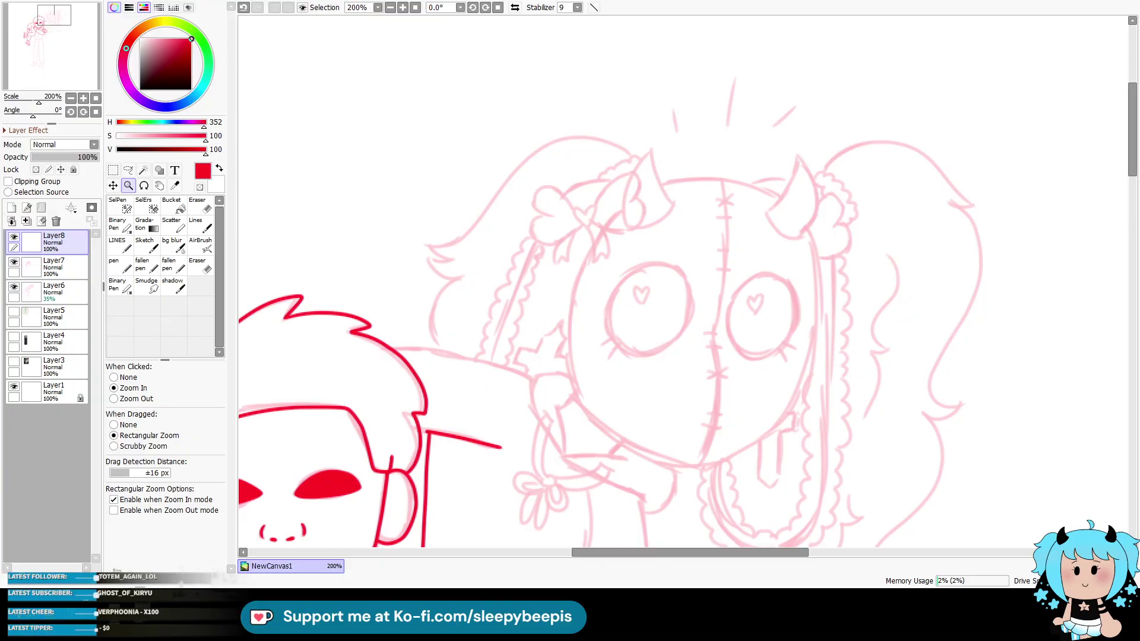
drag(628, 552, 633, 552)
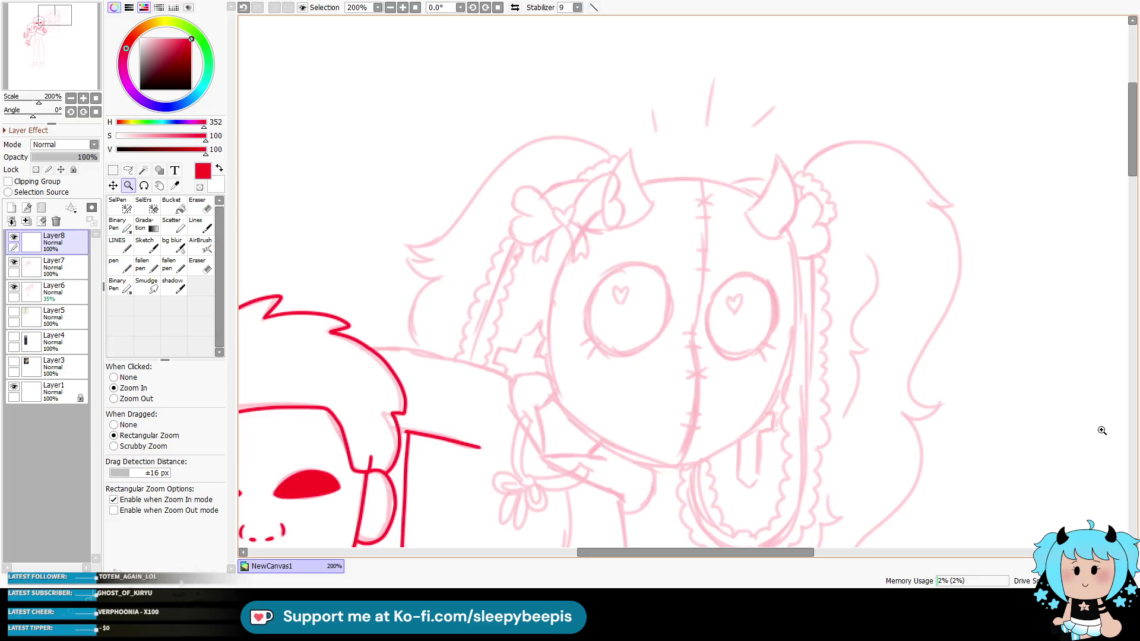
click(121, 247)
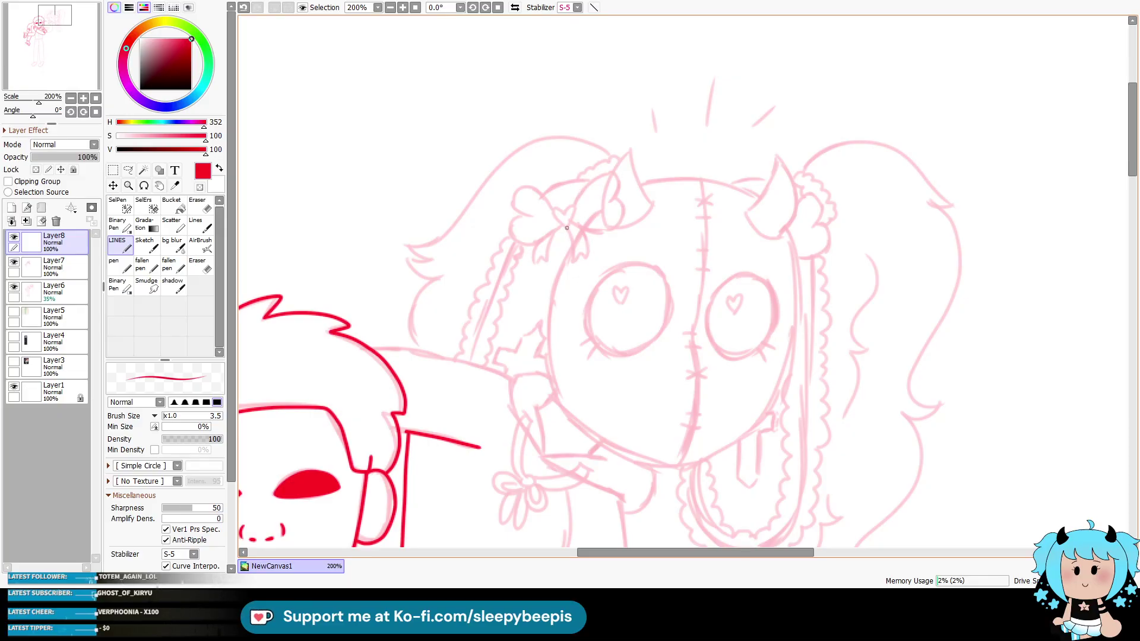
mouse_move(560, 222)
mouse_down()
mouse_move(589, 180)
mouse_move(617, 187)
mouse_move(623, 221)
mouse_move(532, 219)
mouse_move(560, 226)
mouse_move(580, 261)
mouse_move(589, 233)
mouse_move(550, 247)
mouse_move(557, 259)
mouse_up()
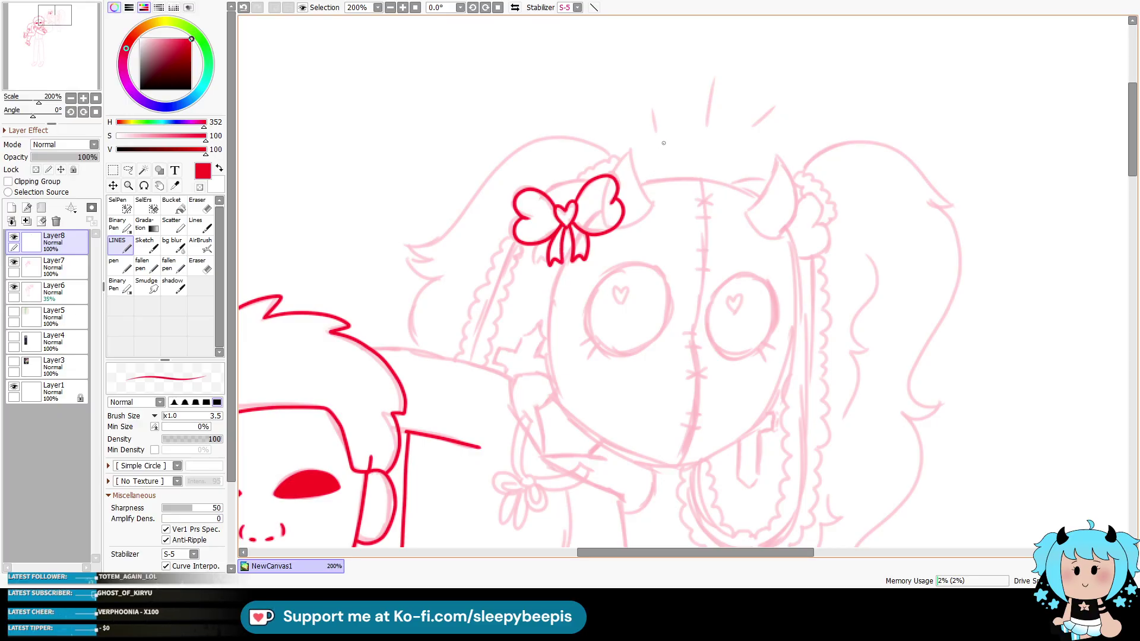
mouse_move(616, 227)
mouse_down()
mouse_move(650, 203)
mouse_move(630, 151)
mouse_move(613, 177)
mouse_up()
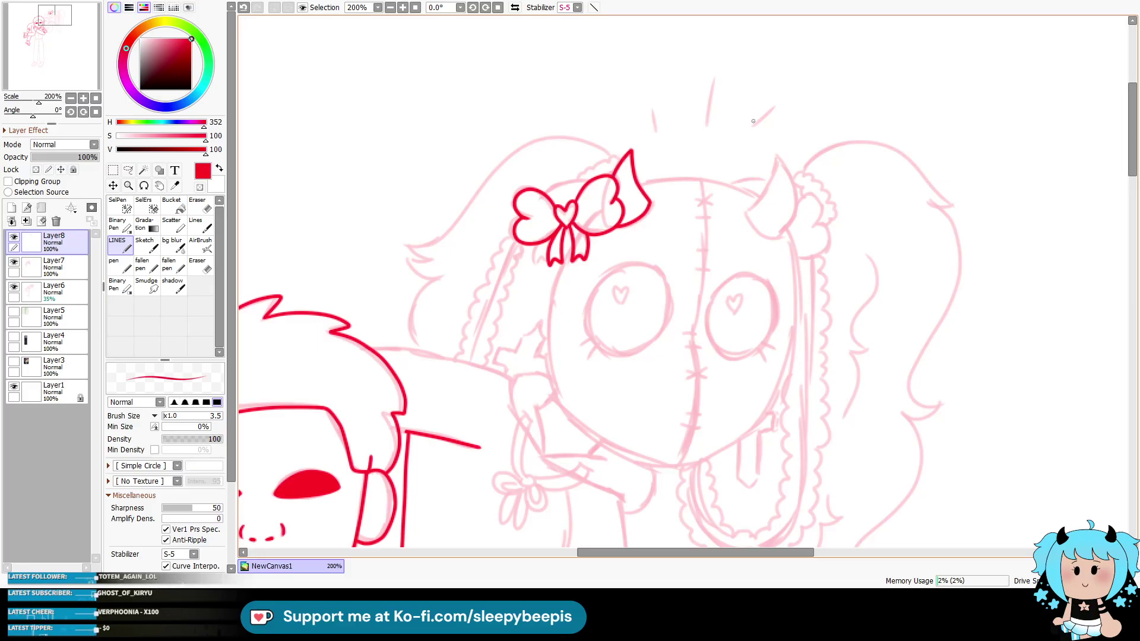
mouse_move(746, 204)
mouse_down()
mouse_move(770, 226)
mouse_move(792, 209)
mouse_move(775, 157)
mouse_move(766, 177)
mouse_up()
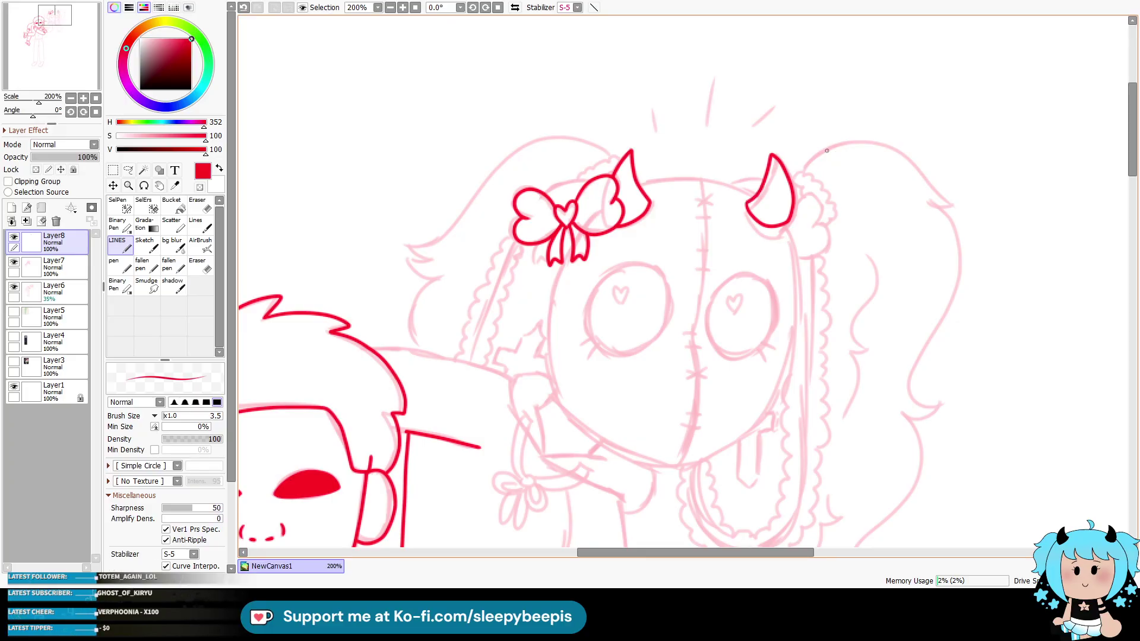
Step: Select the area outside the bow and horns, ink the doll's head outline behind them, and clear the selection
click(144, 171)
click(697, 239)
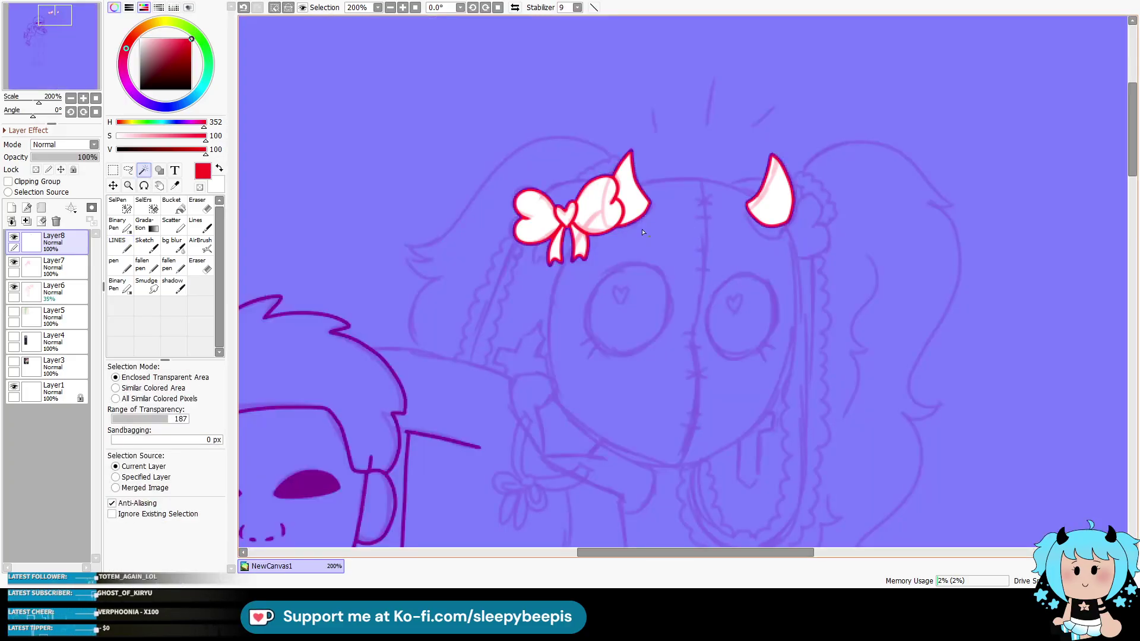
click(129, 249)
mouse_move(571, 245)
mouse_down()
mouse_move(552, 379)
mouse_move(612, 444)
mouse_move(677, 468)
mouse_move(754, 435)
mouse_move(802, 345)
mouse_move(808, 270)
mouse_move(788, 213)
mouse_move(771, 205)
mouse_up()
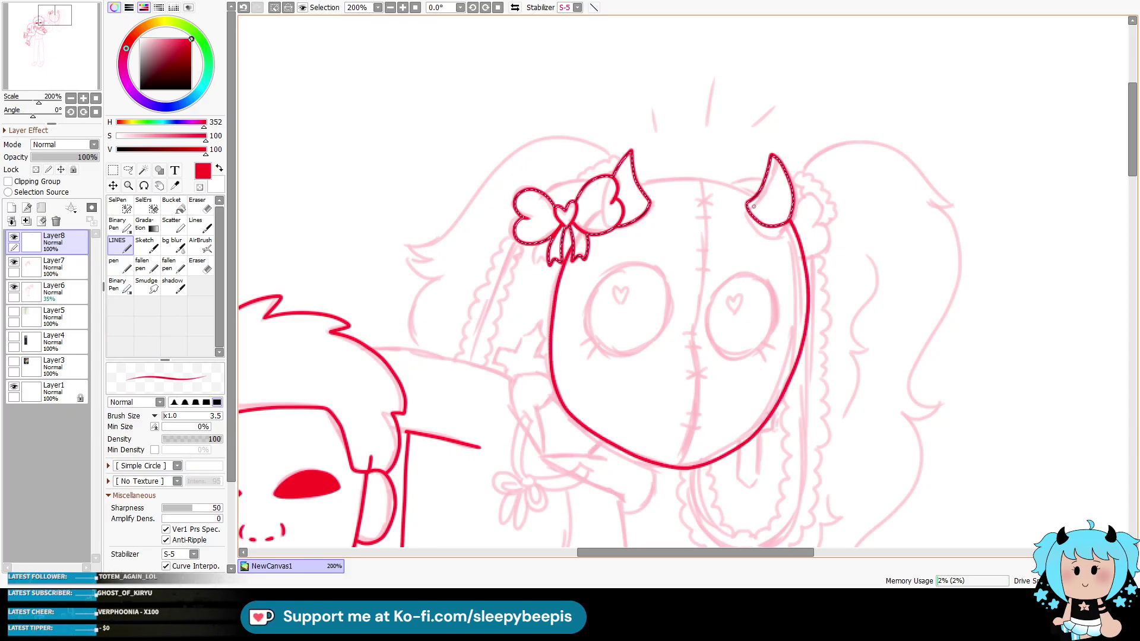
key(ctrl+z)
mouse_move(569, 261)
mouse_down()
mouse_move(550, 350)
mouse_move(622, 449)
mouse_move(701, 461)
mouse_move(754, 421)
mouse_move(790, 349)
mouse_move(799, 271)
mouse_move(788, 224)
mouse_move(735, 186)
mouse_move(645, 184)
mouse_up()
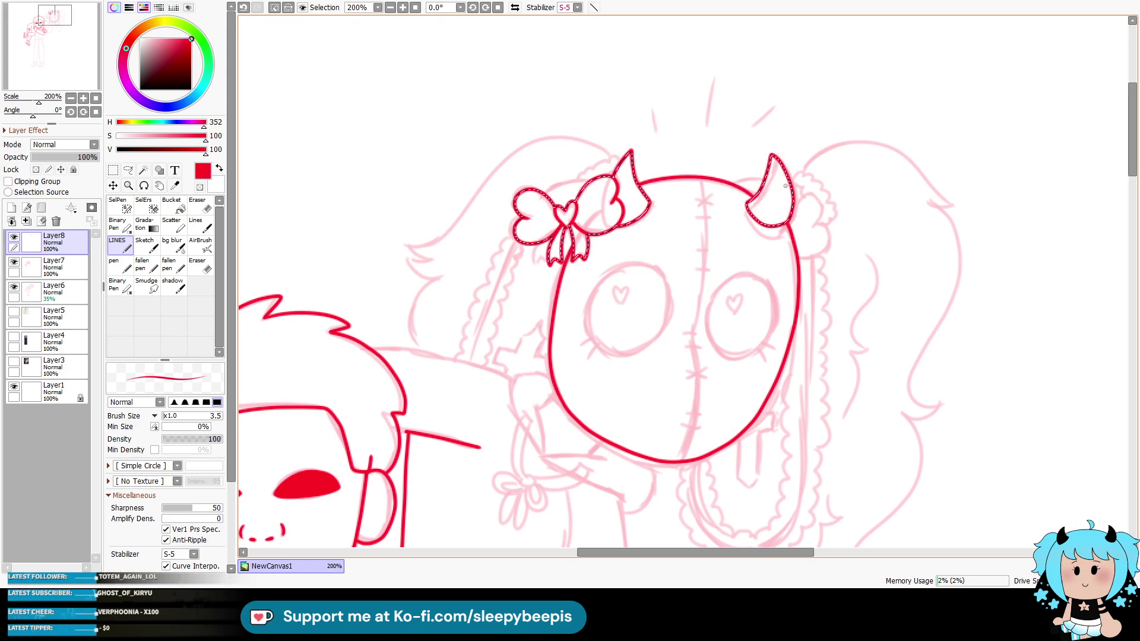
key(ctrl+d)
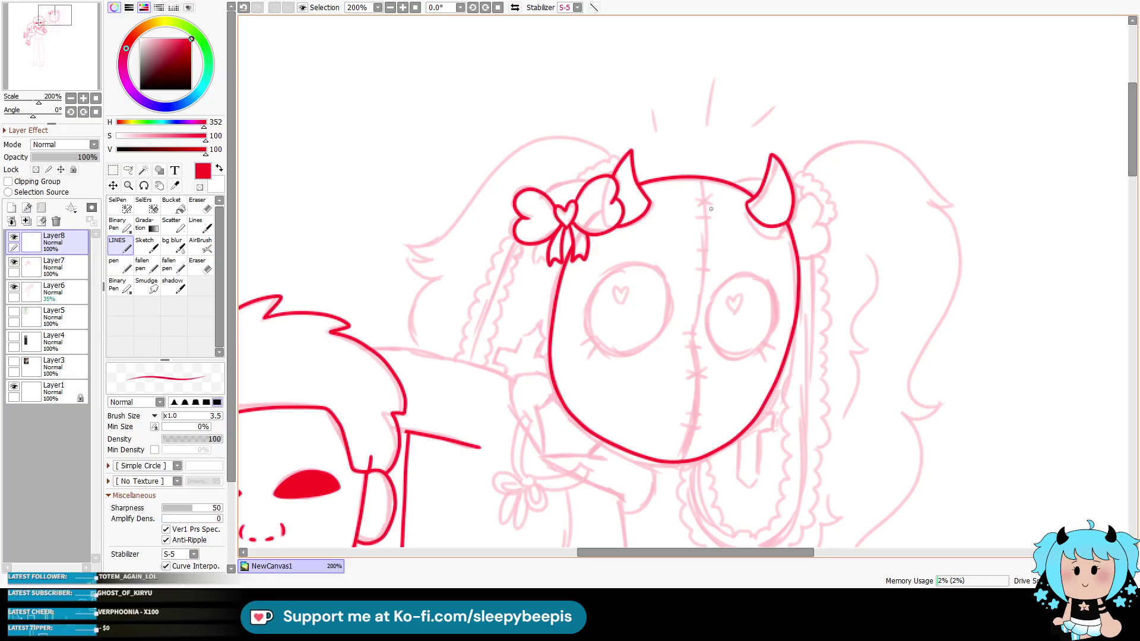
Step: Ink the doll's larger round eye beneath the bow, redrawing it until it is smooth, and add its lower lashes
mouse_move(658, 274)
mouse_down()
mouse_move(650, 265)
mouse_move(591, 312)
mouse_move(646, 350)
mouse_move(665, 271)
mouse_move(594, 279)
mouse_move(631, 352)
mouse_move(668, 315)
mouse_move(665, 270)
mouse_move(580, 321)
mouse_move(650, 357)
mouse_move(671, 277)
mouse_move(590, 286)
mouse_move(652, 355)
mouse_move(671, 276)
mouse_move(644, 263)
mouse_move(594, 341)
mouse_move(674, 315)
mouse_move(678, 264)
mouse_up()
key(ctrl+z)
key(ctrl+z)
key(ctrl+z)
key(ctrl+z)
key(ctrl+z)
mouse_move(675, 307)
mouse_down()
mouse_move(643, 259)
mouse_move(611, 353)
mouse_move(676, 294)
mouse_move(674, 305)
mouse_move(672, 290)
mouse_move(587, 309)
mouse_move(665, 331)
mouse_move(676, 302)
mouse_move(667, 284)
mouse_move(582, 311)
mouse_move(665, 331)
mouse_move(673, 281)
mouse_move(637, 260)
mouse_move(618, 352)
mouse_move(677, 279)
mouse_up()
key(ctrl+z)
key(ctrl+z)
key(ctrl+z)
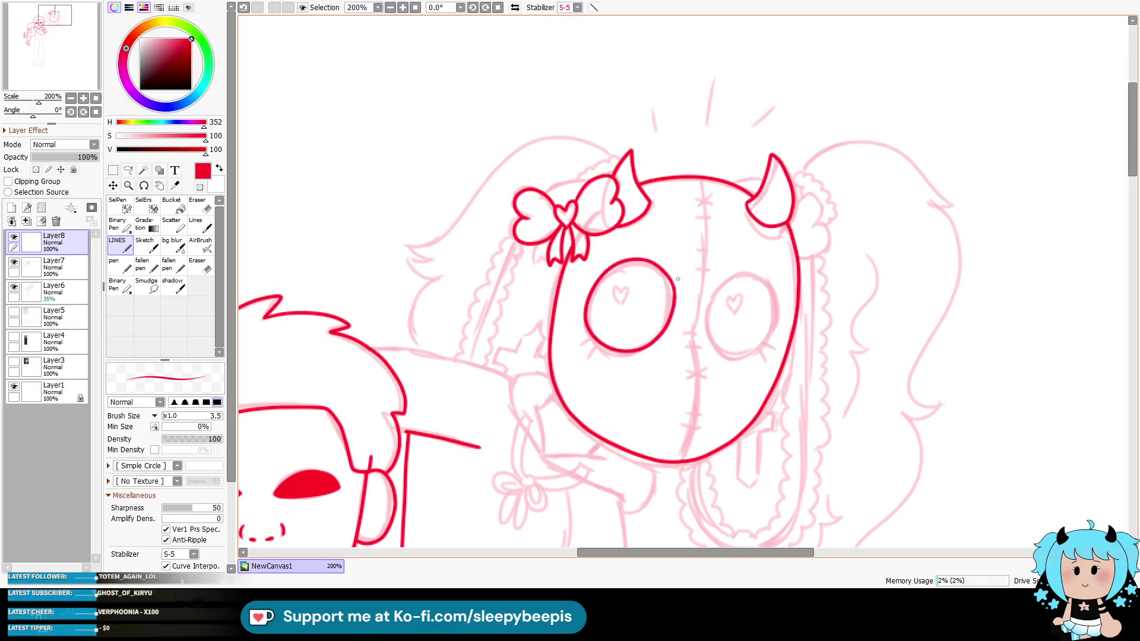
drag(583, 338, 596, 344)
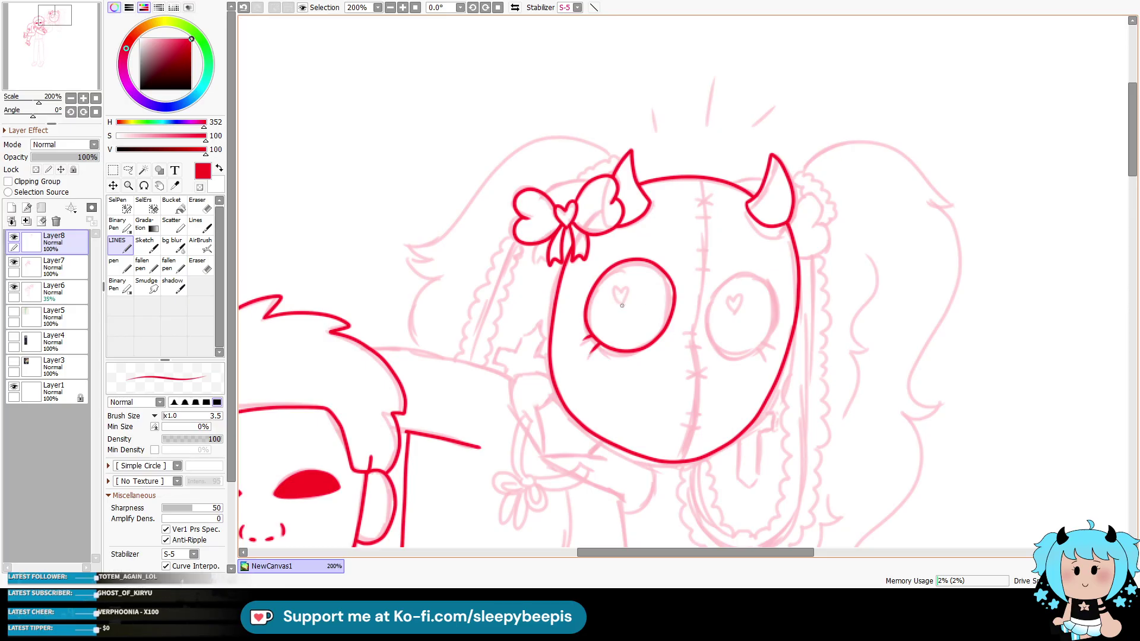
Step: Ink the heart inside the larger eye, and the other round eye with its lower lashes and heart
mouse_move(616, 284)
mouse_down()
mouse_move(630, 285)
mouse_move(623, 304)
mouse_up()
key(ctrl+z)
key(ctrl+z)
mouse_move(759, 271)
mouse_down()
mouse_move(709, 333)
mouse_move(773, 333)
mouse_move(769, 279)
mouse_move(751, 274)
mouse_move(730, 356)
mouse_move(781, 297)
mouse_up()
key(ctrl+z)
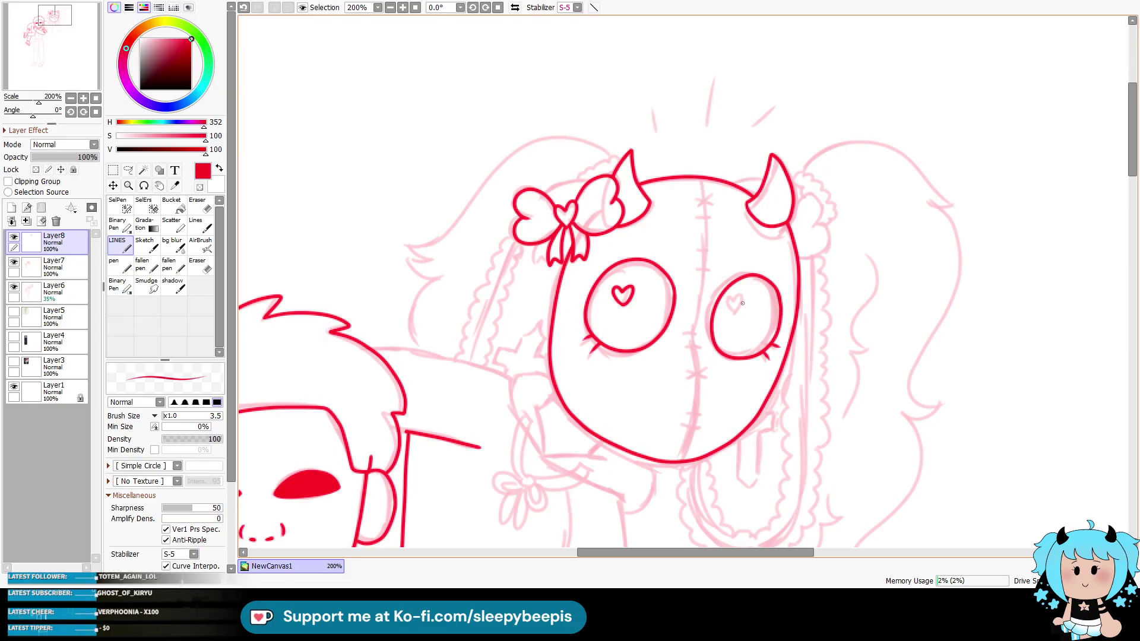
mouse_move(740, 312)
mouse_down()
mouse_move(735, 295)
mouse_move(753, 300)
mouse_move(743, 313)
mouse_up()
key(ctrl+z)
key(ctrl+z)
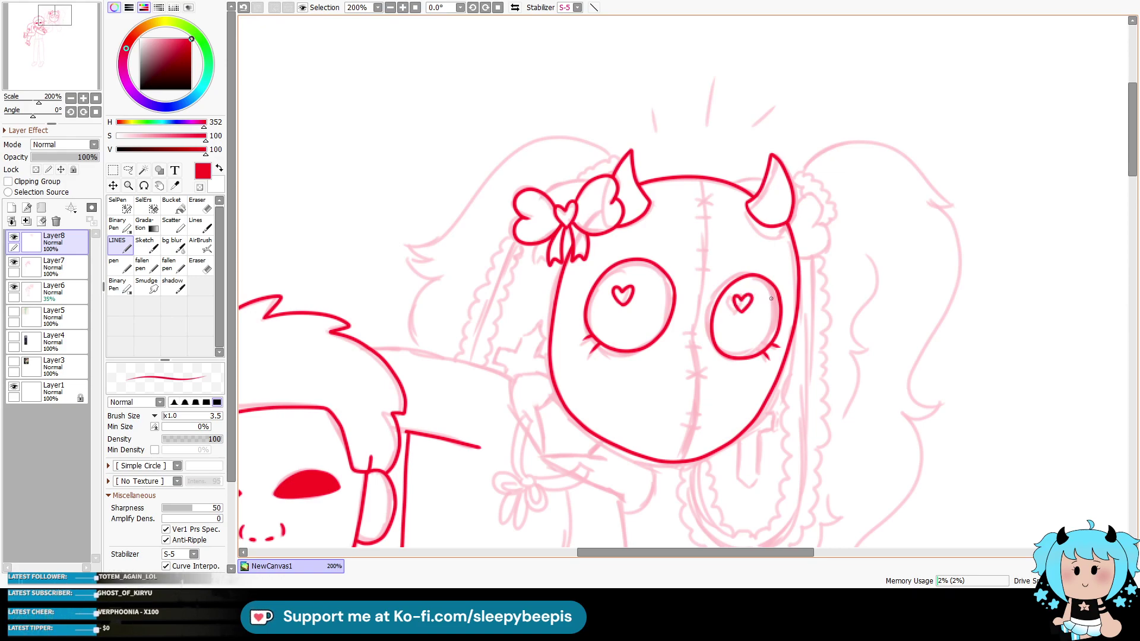
Step: Ink the vertical seam down the middle of the doll's face with its short and crossed stitches
mouse_move(701, 179)
mouse_down()
mouse_move(693, 413)
mouse_move(675, 457)
mouse_up()
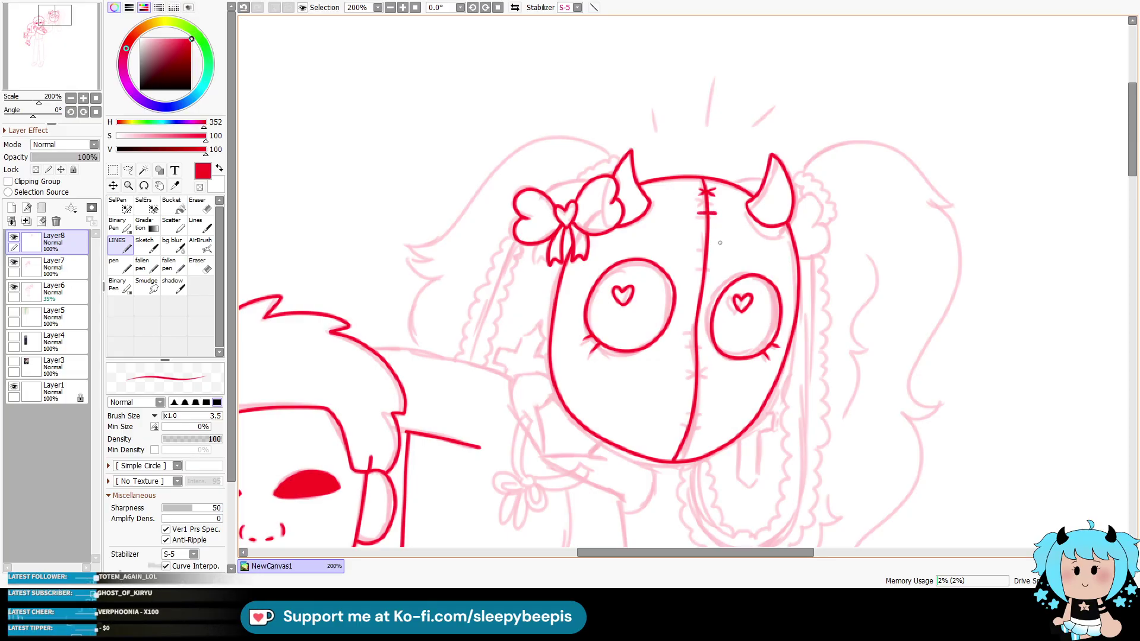
drag(714, 246, 697, 248)
mouse_move(690, 346)
mouse_down()
mouse_move(708, 347)
mouse_move(706, 373)
mouse_up()
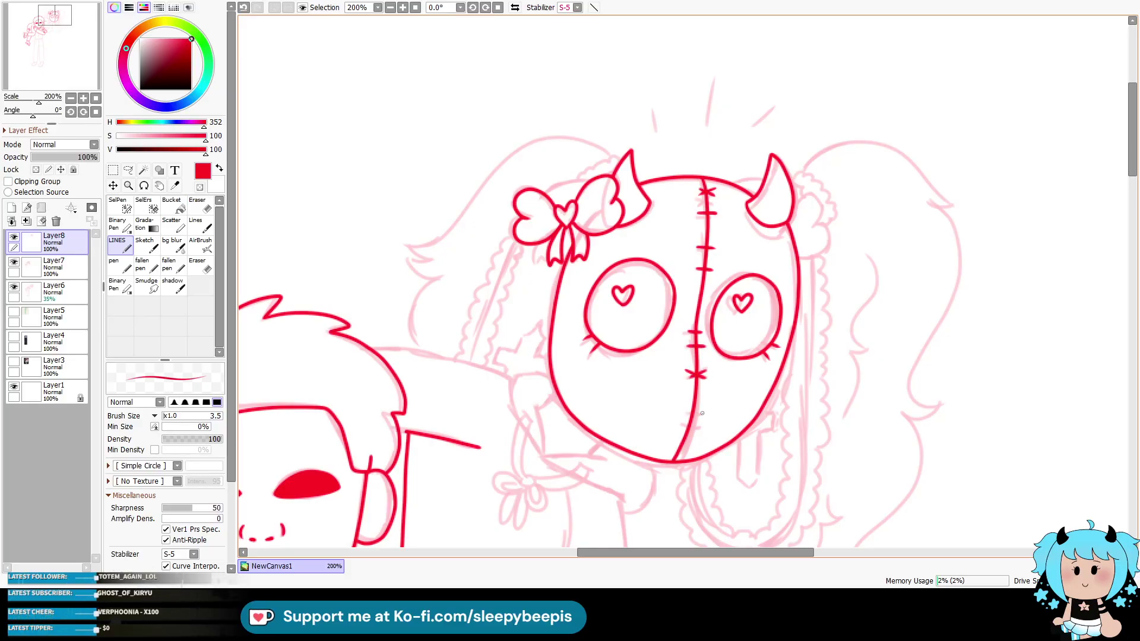
drag(683, 414, 699, 424)
key(ctrl+z)
drag(585, 180, 544, 191)
key(ctrl+z)
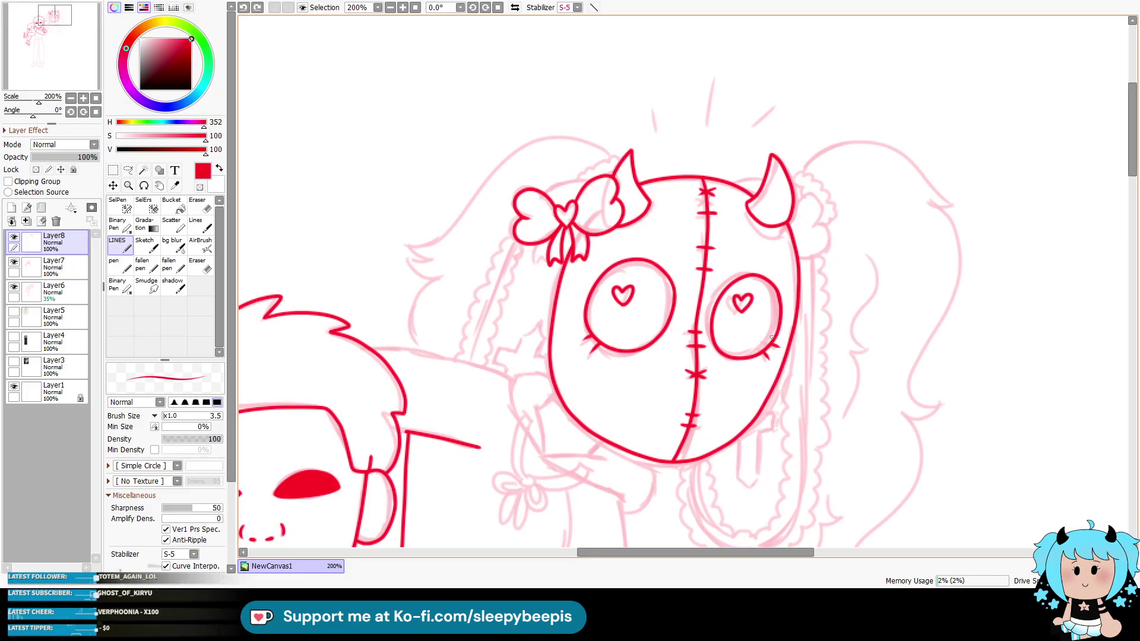
Step: Ink the small looped ribbon bow below the doll's face and the two ribbon bands extending from its knot
drag(1131, 177, 1128, 203)
drag(526, 329, 523, 337)
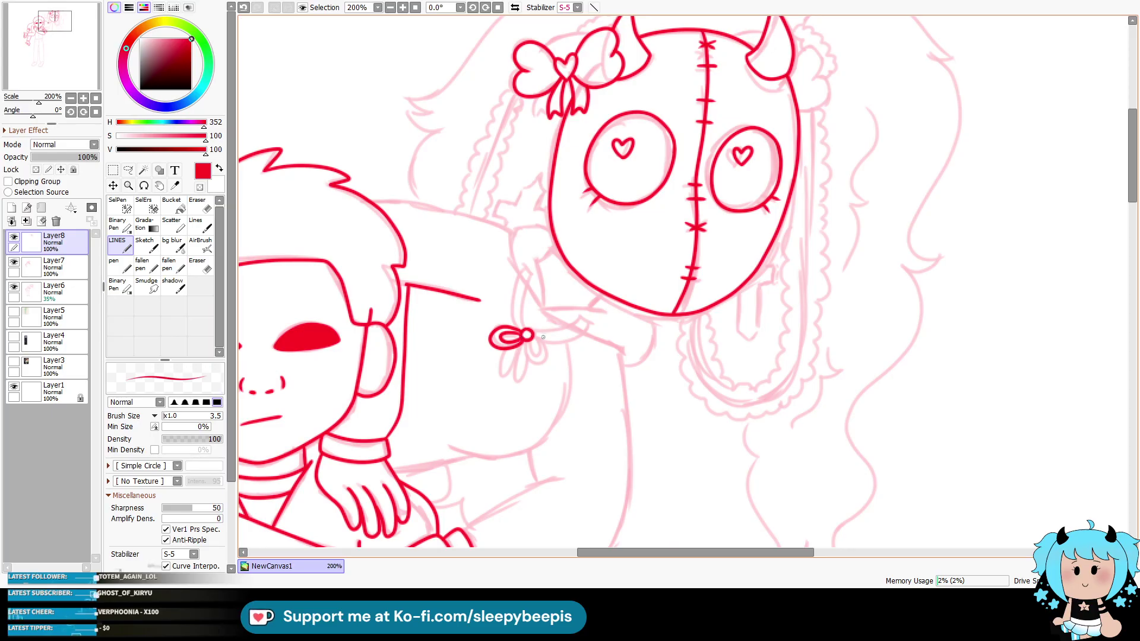
mouse_move(544, 340)
mouse_down()
mouse_move(504, 363)
mouse_move(521, 352)
mouse_move(518, 381)
mouse_move(528, 360)
mouse_up()
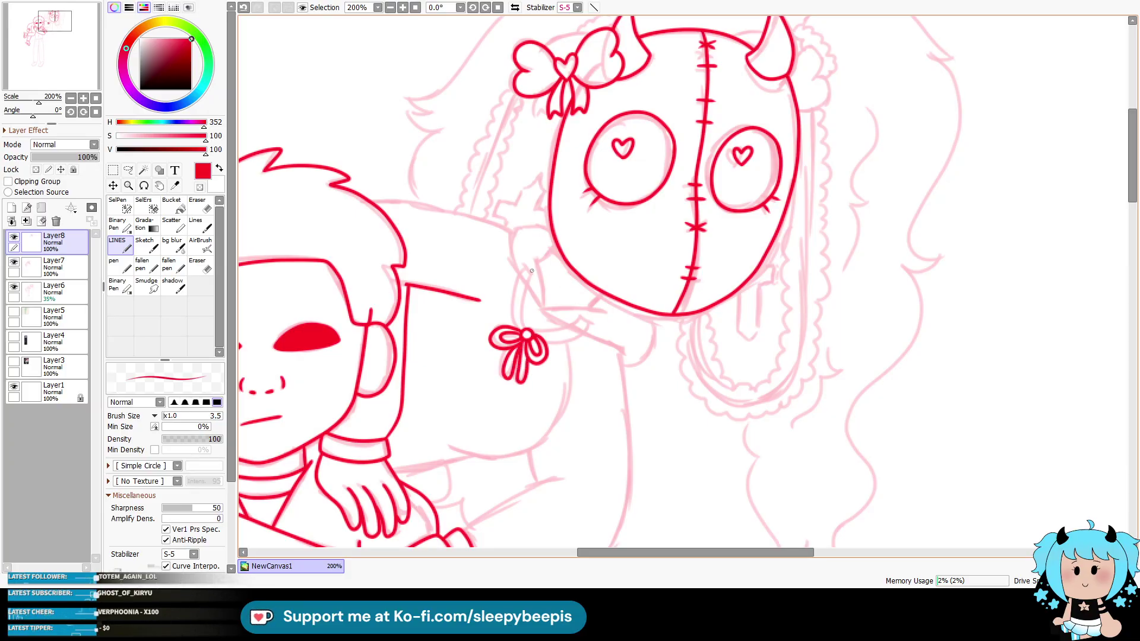
mouse_move(526, 267)
mouse_down()
mouse_move(513, 312)
mouse_move(522, 326)
mouse_move(532, 272)
mouse_up()
drag(537, 333, 587, 322)
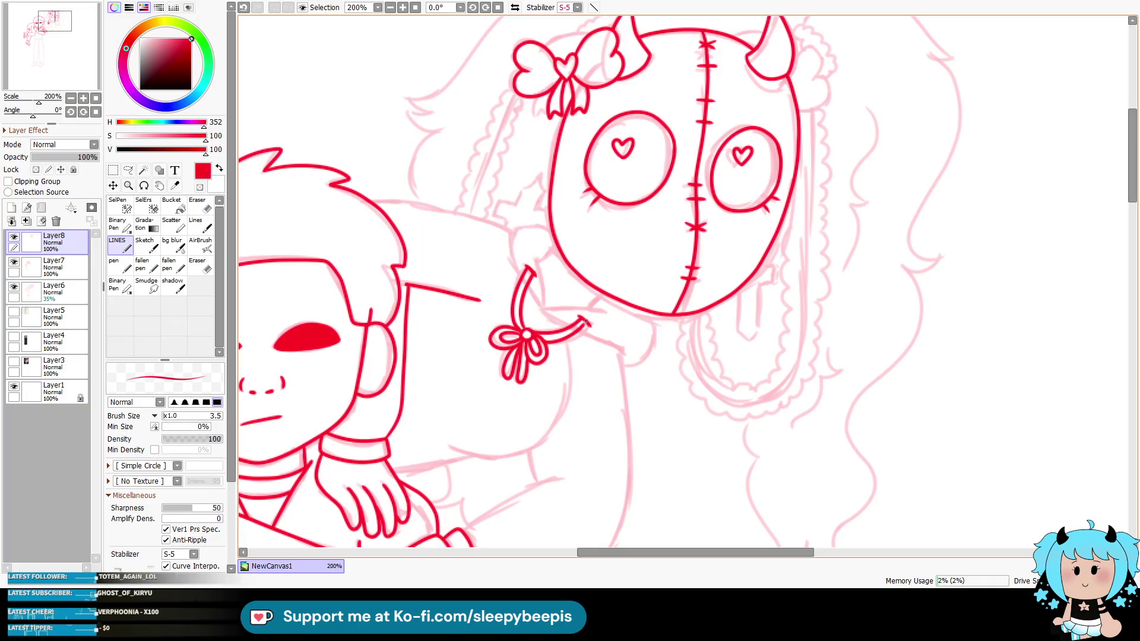
Step: Select the empty area outside the doll's inked head and ribbon bow, and ink the folded collar behind the ribbon bands
key(ctrl+z)
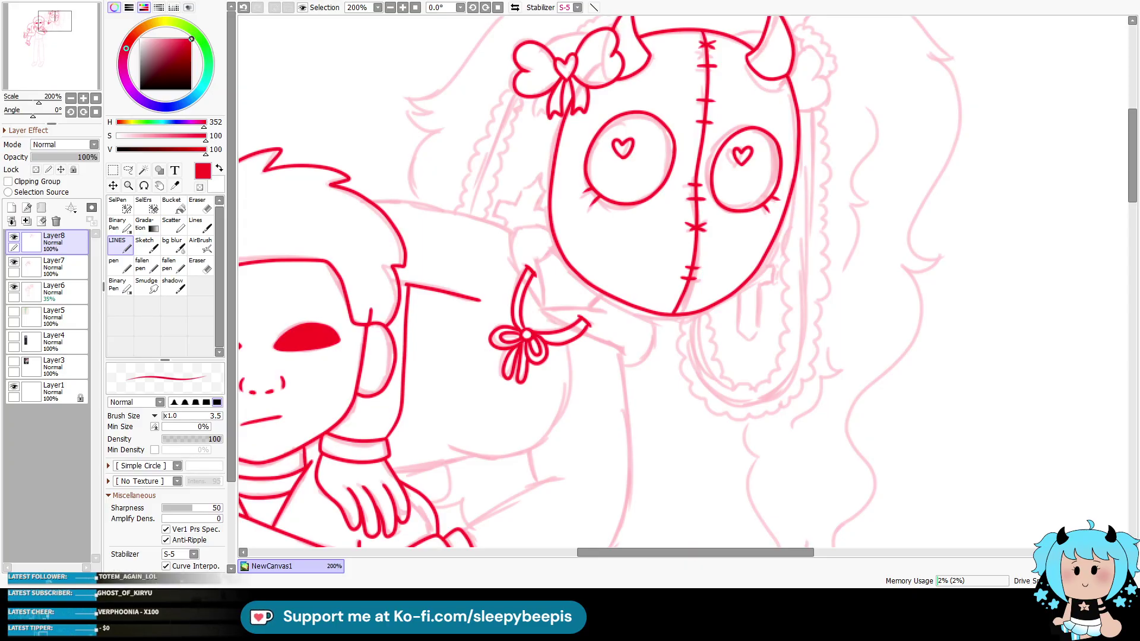
drag(639, 555, 632, 555)
click(143, 171)
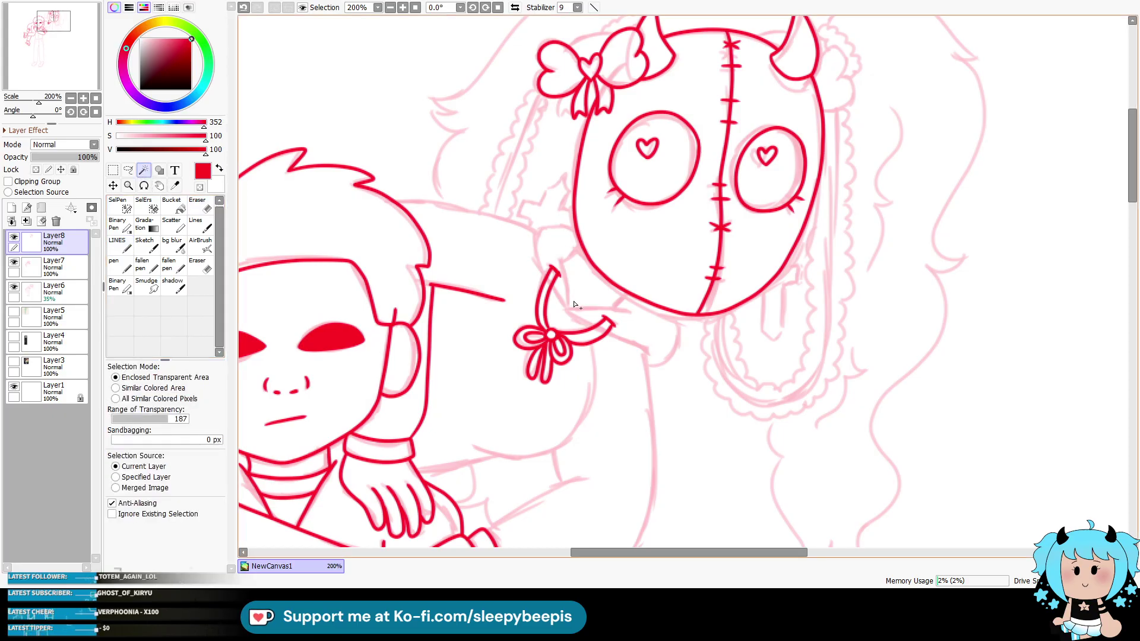
click(575, 306)
click(117, 244)
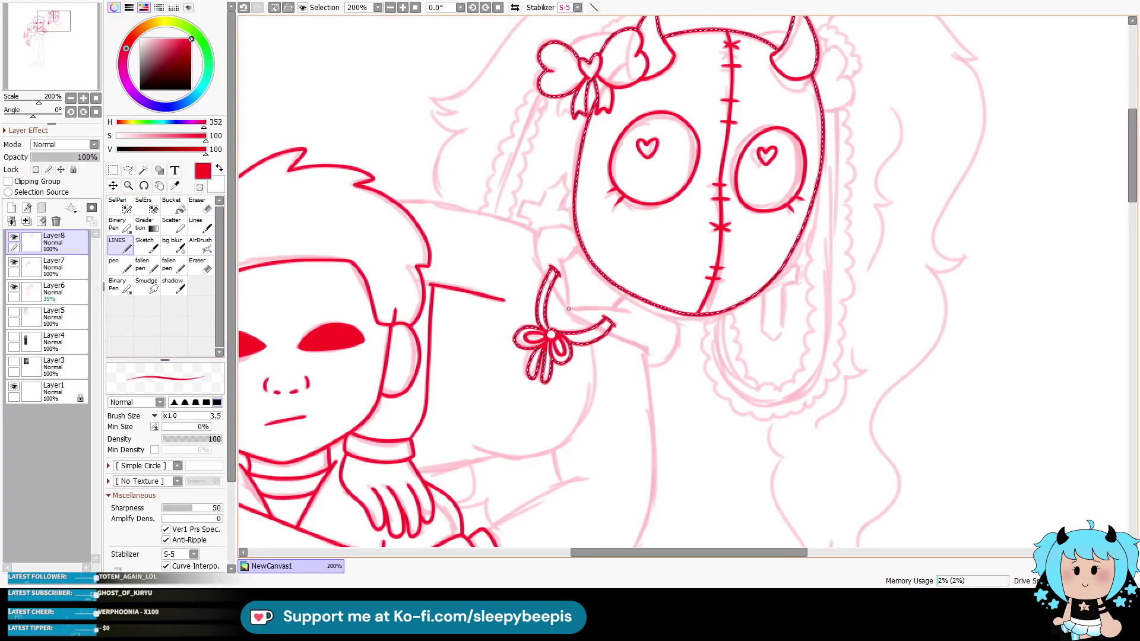
drag(567, 259, 542, 229)
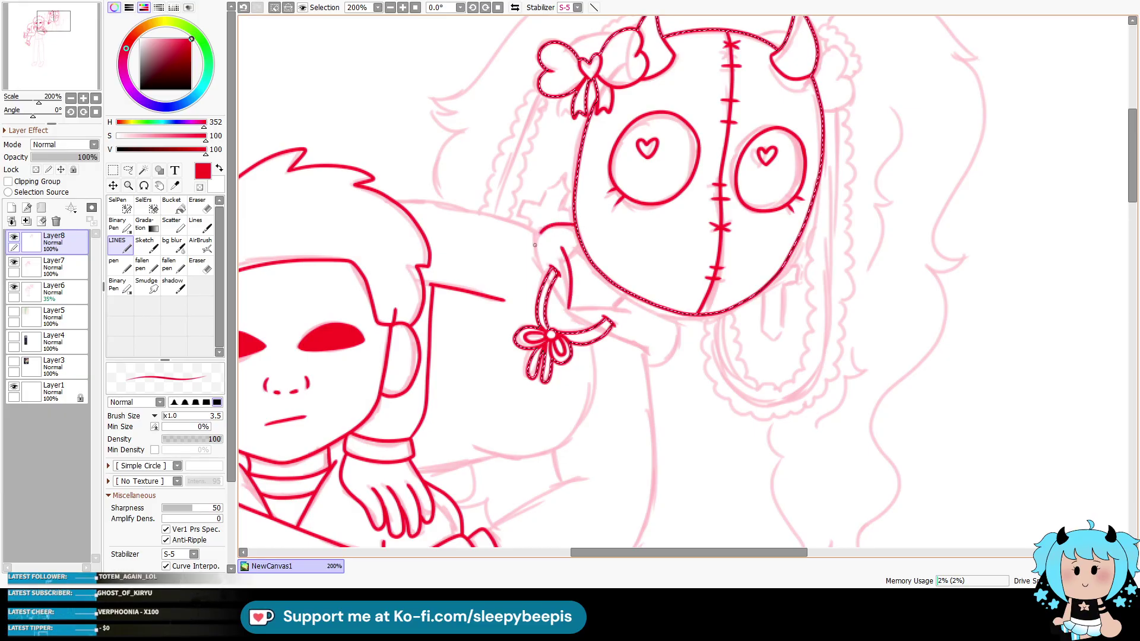
drag(565, 284, 568, 307)
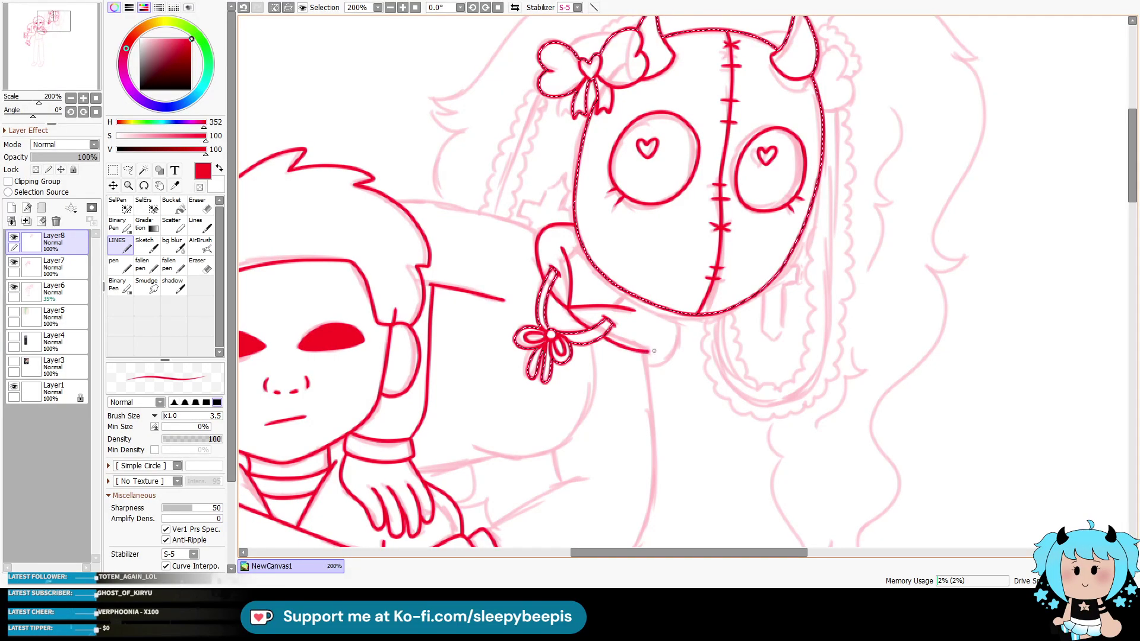
drag(611, 332, 656, 342)
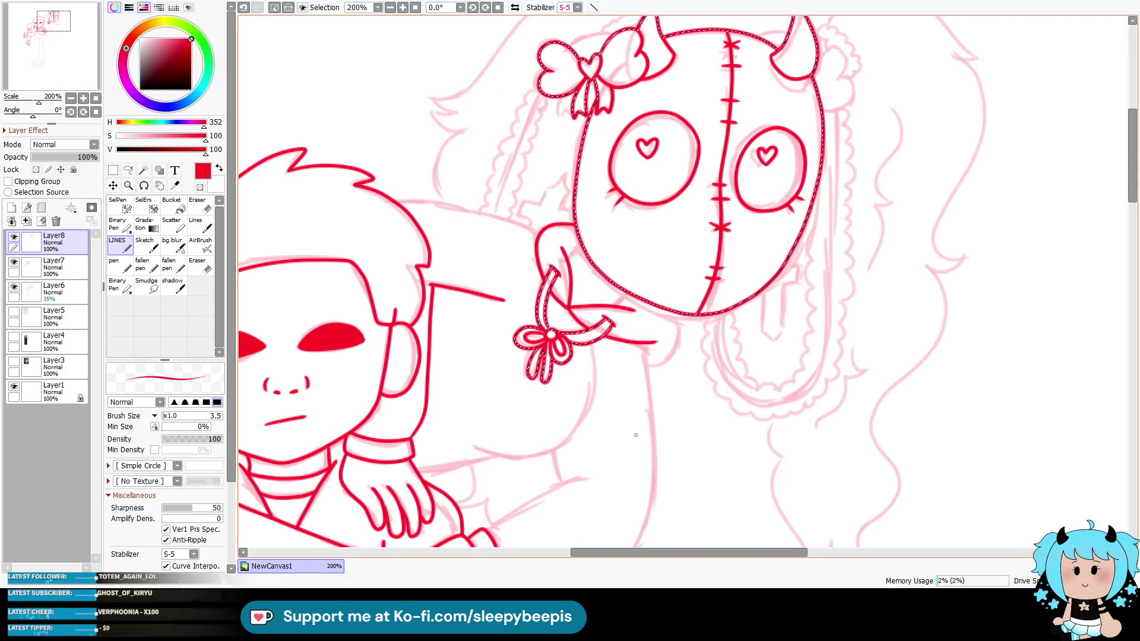
Step: Ink the doll's rounded torso edge, the bent arm down to its cuff and the short crease between them, then clear the selection
drag(486, 527, 585, 478)
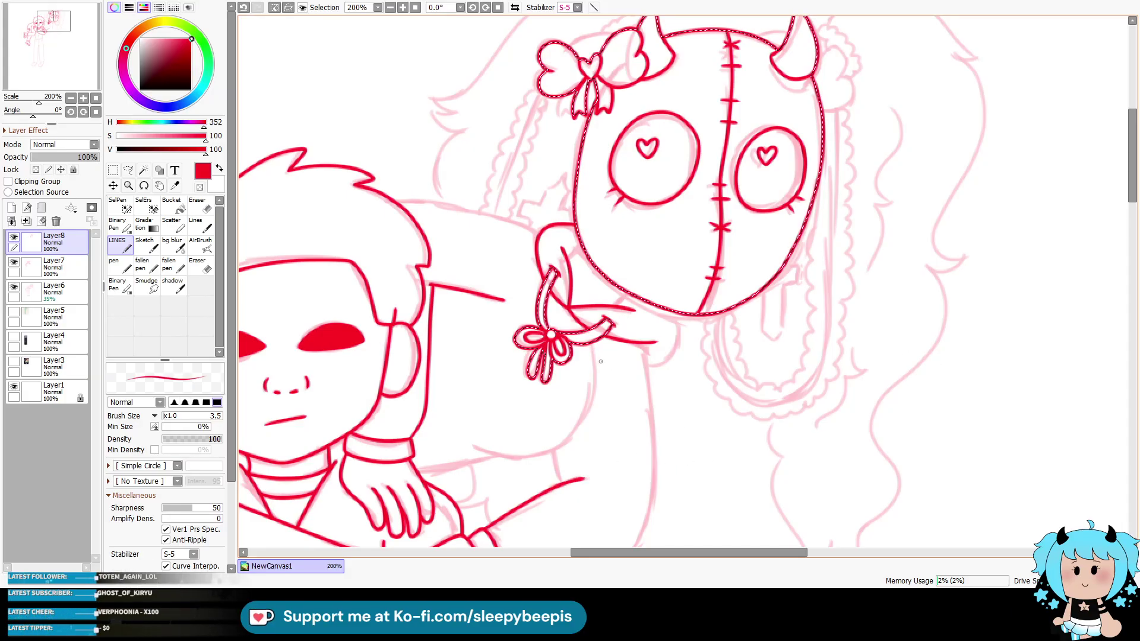
drag(586, 424, 481, 459)
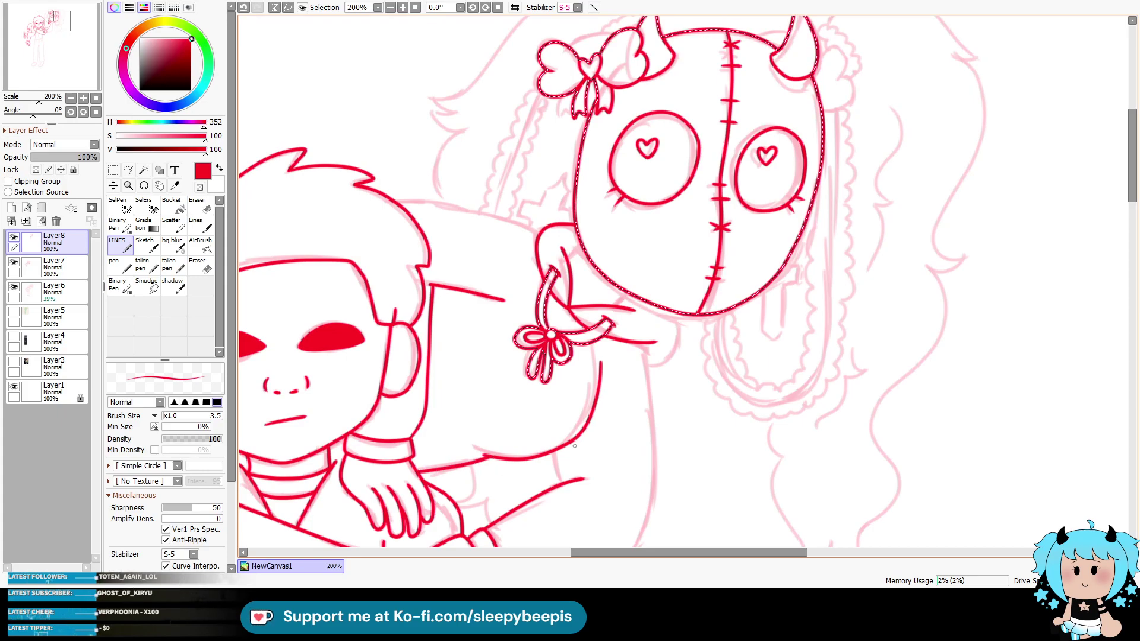
drag(1132, 156, 1133, 181)
mouse_move(502, 441)
mouse_down()
mouse_move(572, 433)
mouse_move(651, 348)
mouse_move(643, 196)
mouse_move(640, 392)
mouse_move(560, 437)
mouse_move(503, 441)
mouse_up()
key(ctrl+z)
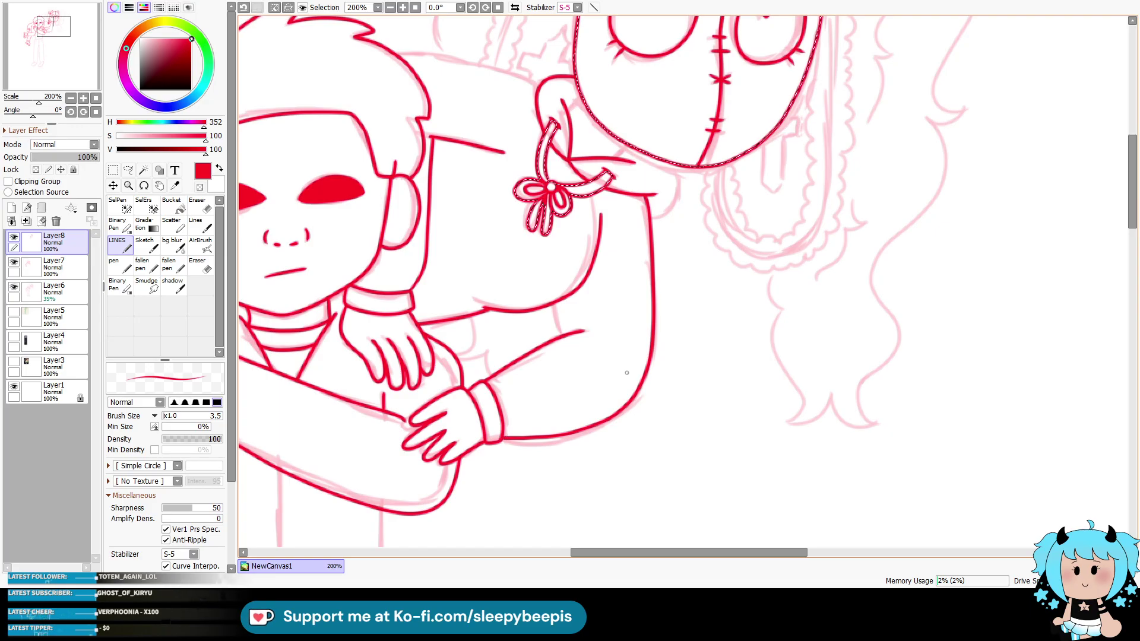
drag(552, 304, 561, 334)
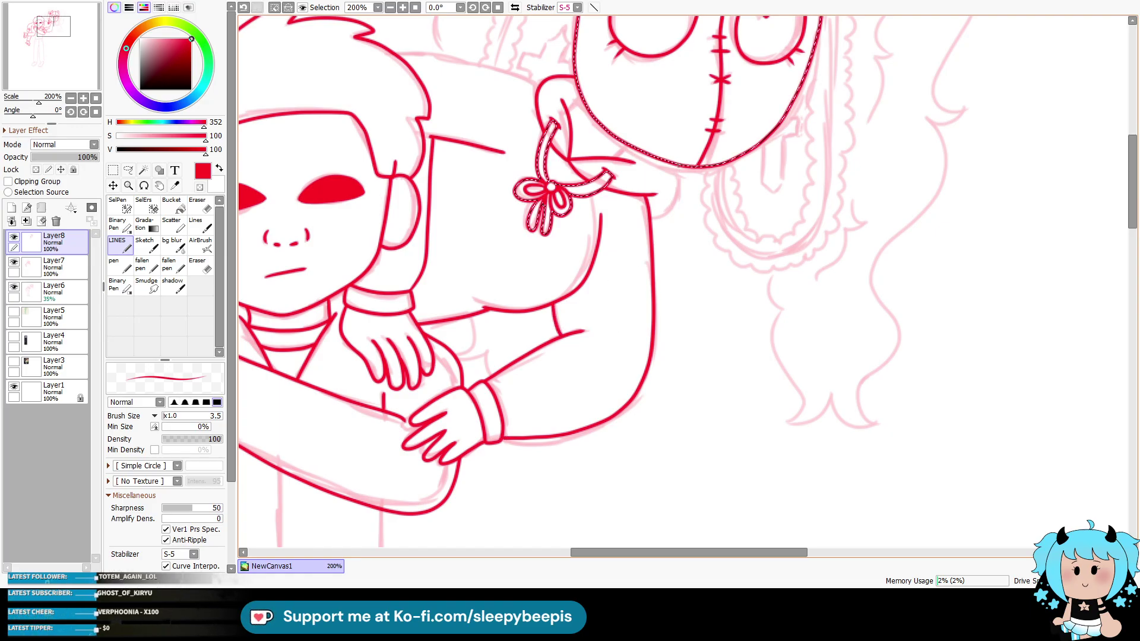
key(ctrl+z)
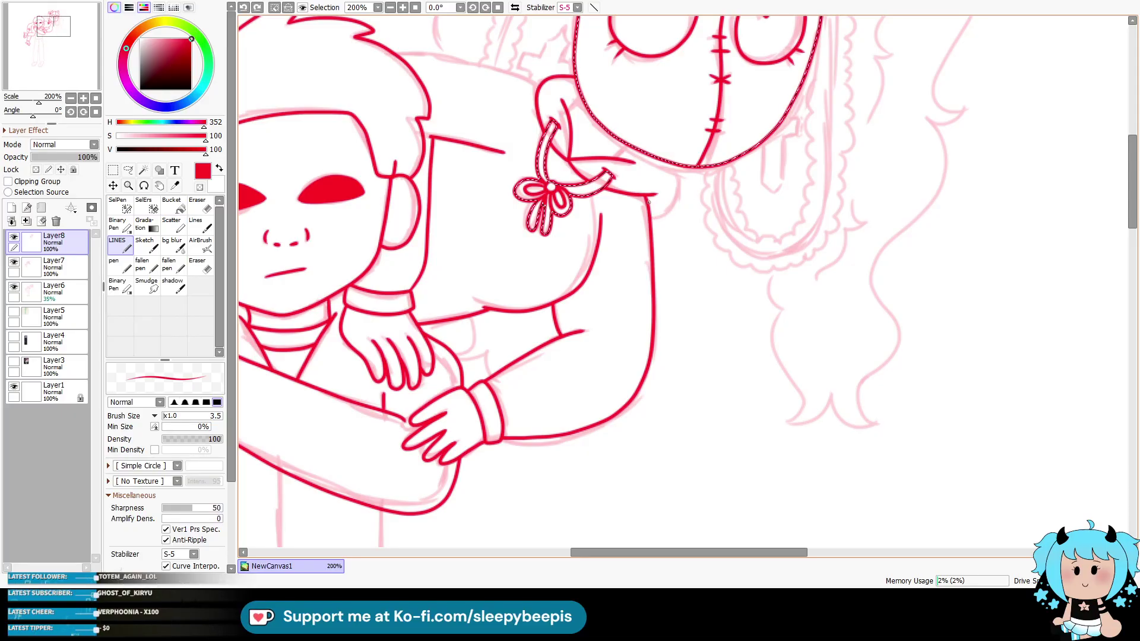
key(ctrl+y)
key(ctrl+d)
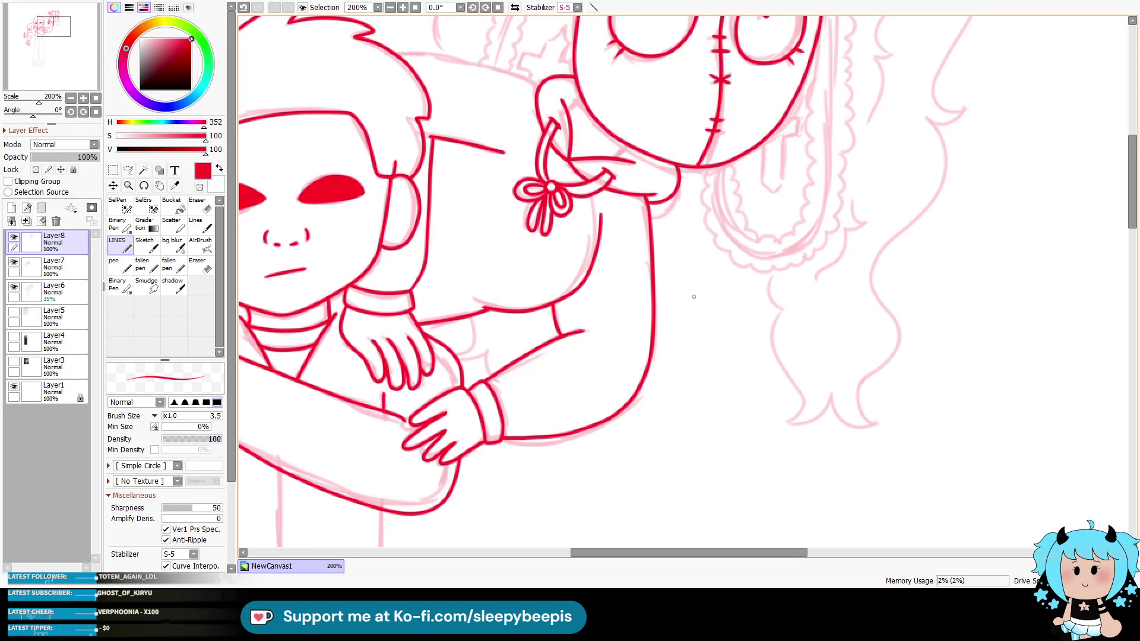
Step: Ink the short lines joining the collar to the face and the small folds between the two gloved hands
drag(567, 111, 581, 98)
drag(720, 553, 662, 549)
mouse_move(711, 318)
mouse_down()
mouse_move(701, 355)
mouse_move(723, 352)
mouse_up()
drag(667, 558, 764, 534)
Step: Ink the lobed bow beside the doll's far horn, the short curve behind that horn and the scalloped lace around the bow
scroll(701, 103, up, 5)
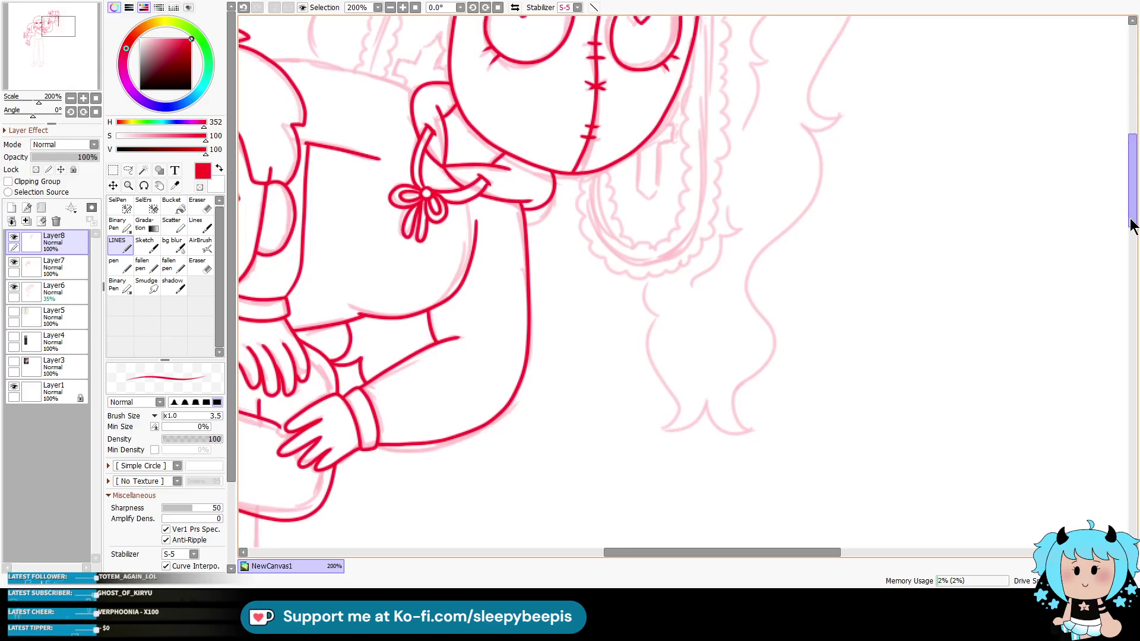
mouse_move(693, 101)
mouse_down()
mouse_move(722, 114)
mouse_move(730, 146)
mouse_move(698, 160)
mouse_up()
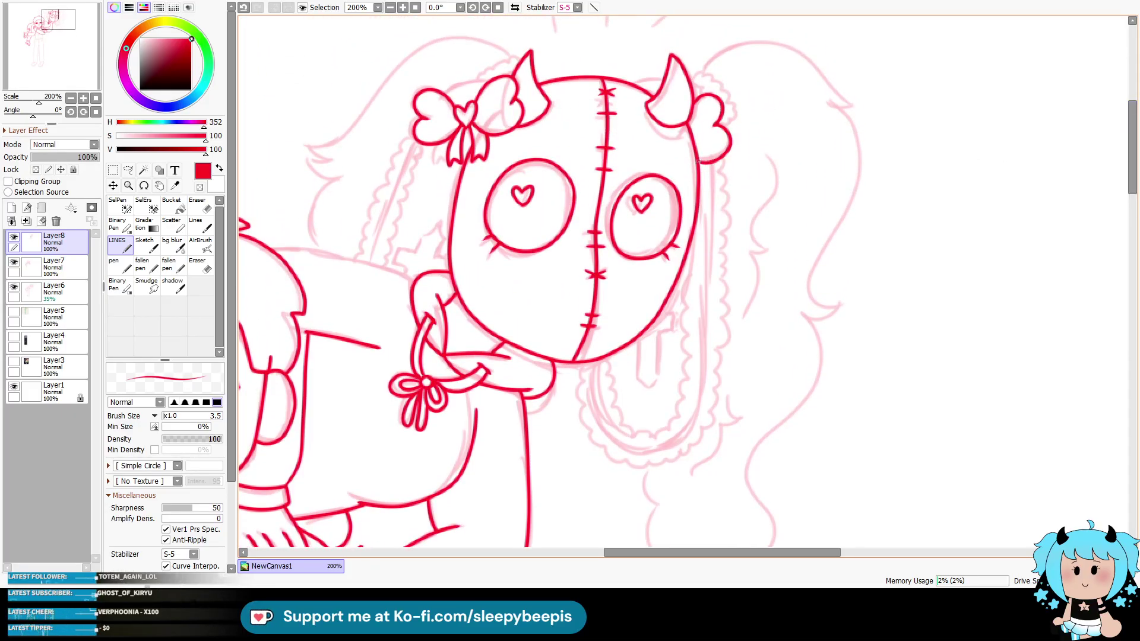
drag(638, 85, 664, 81)
key(ctrl+z)
key(ctrl+y)
mouse_move(692, 73)
mouse_down()
mouse_move(733, 103)
mouse_move(729, 137)
mouse_up()
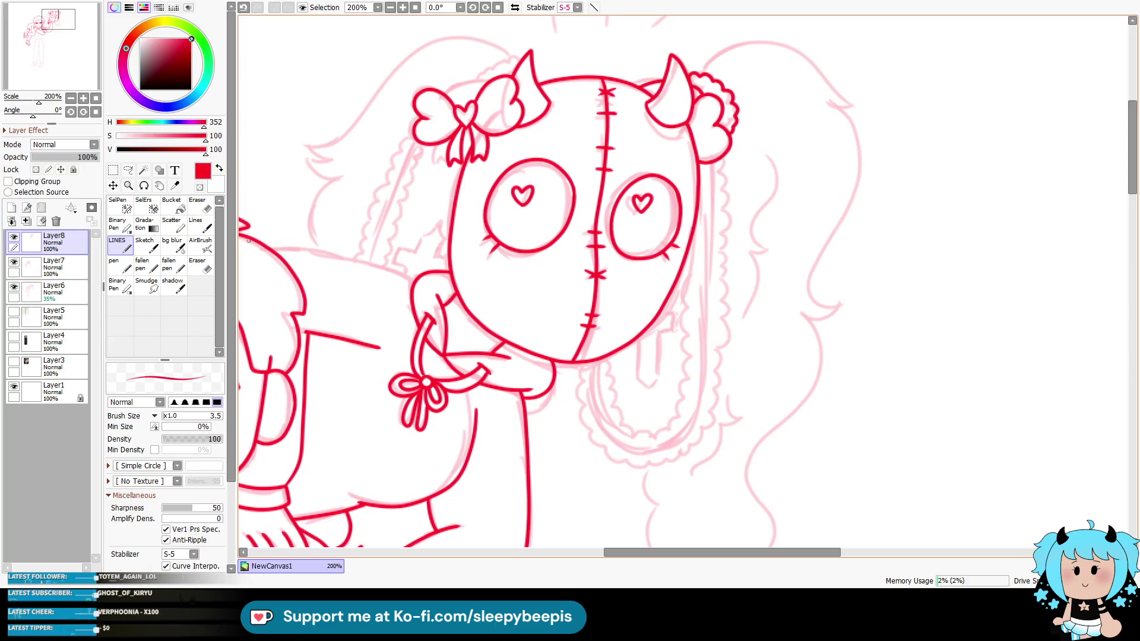
Step: Select the empty area outside the doll's head and ink the long ribbon loop hanging from the far bow to beneath the chin
key(w)
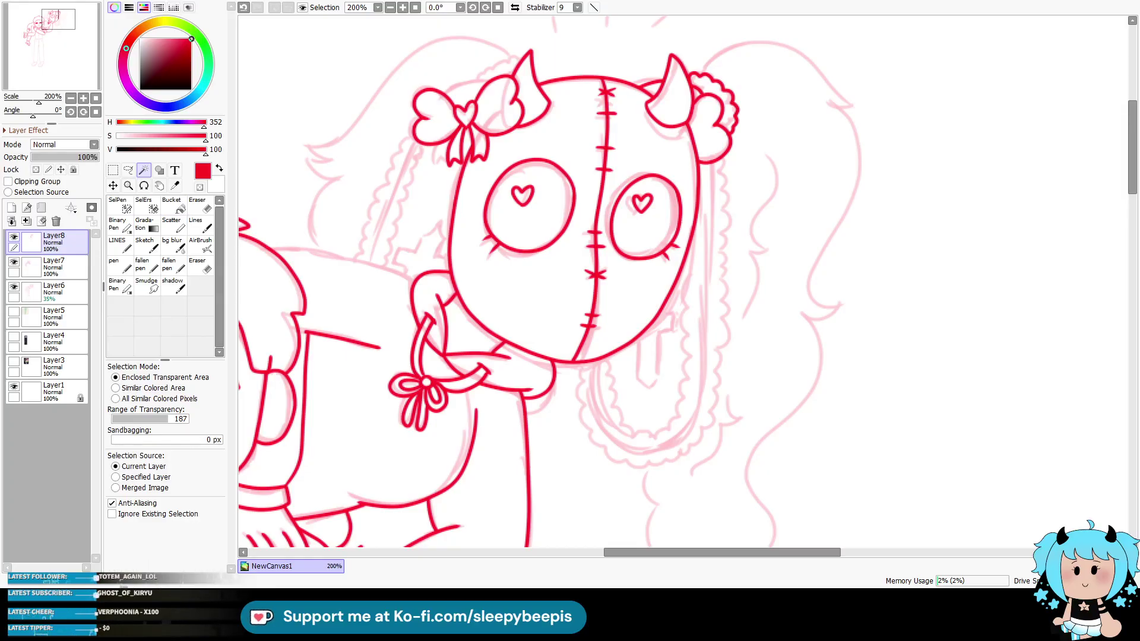
scroll(683, 283, right, 2)
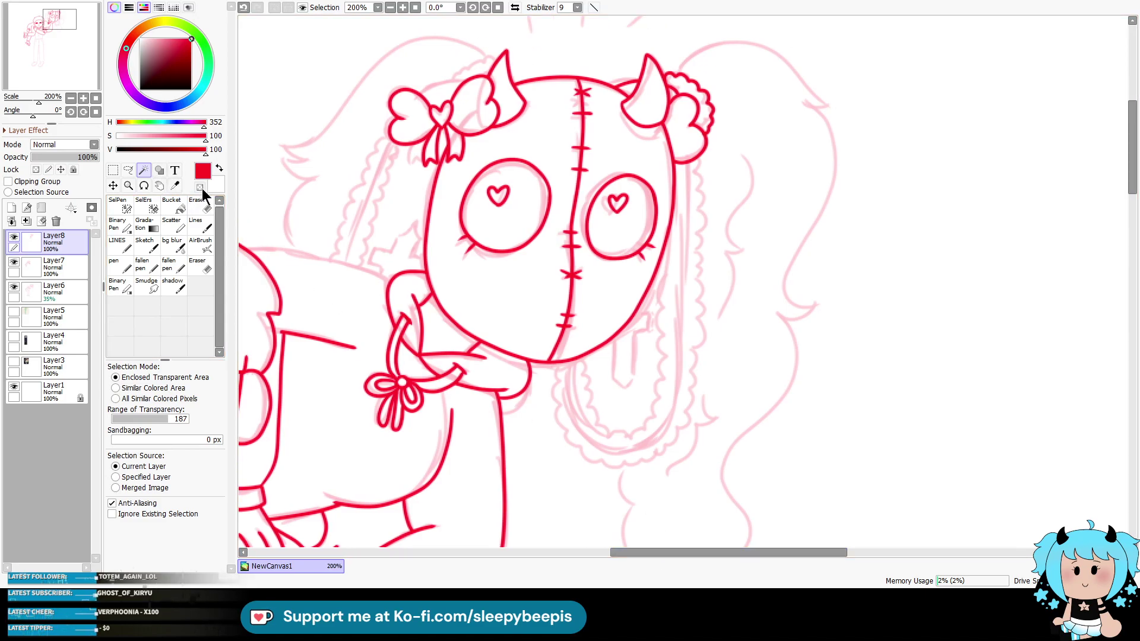
click(772, 278)
click(121, 245)
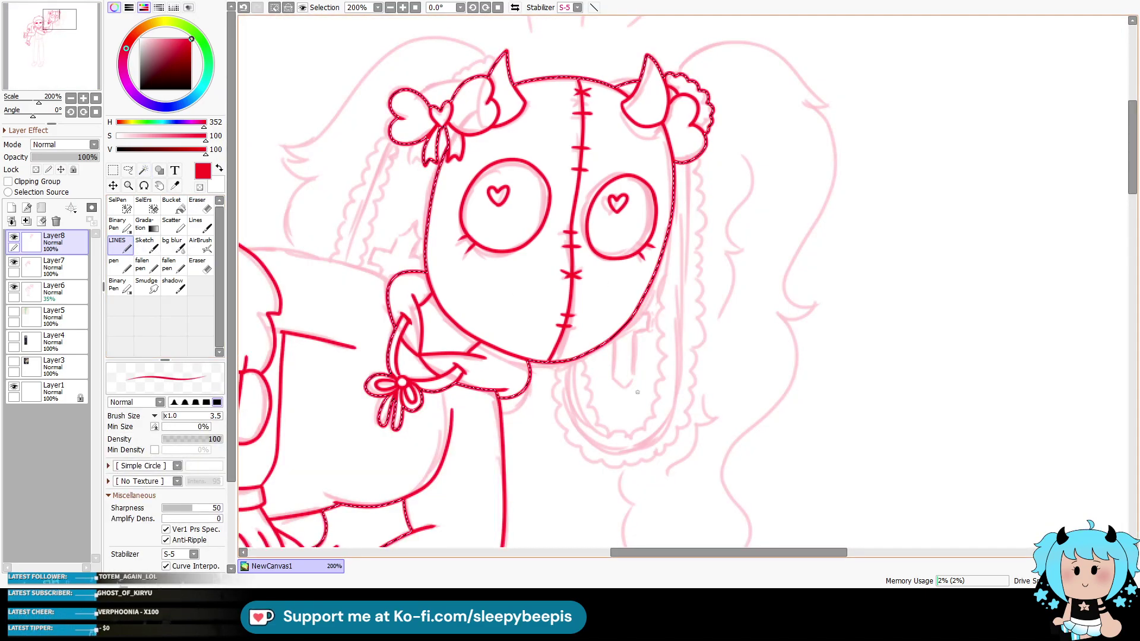
mouse_move(569, 361)
mouse_down()
mouse_move(612, 452)
mouse_move(680, 404)
mouse_move(695, 157)
mouse_up()
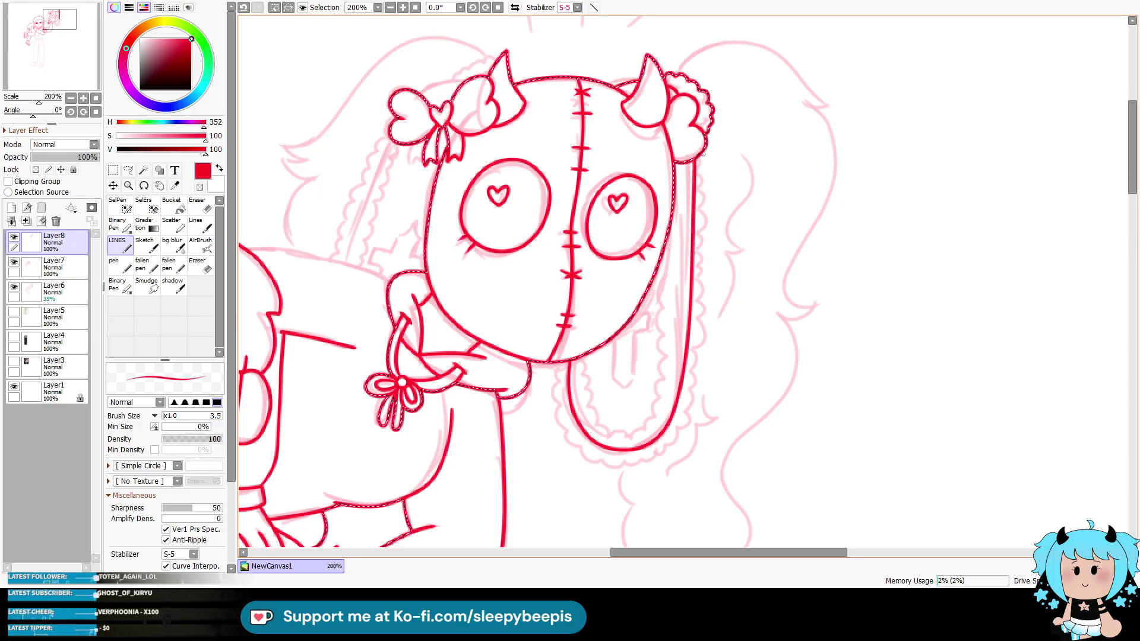
key(ctrl+d)
Step: Select the area outside the hanging ribbon loop and ink the scalloped lace along its outer edge, then clear the selection
click(144, 170)
click(308, 148)
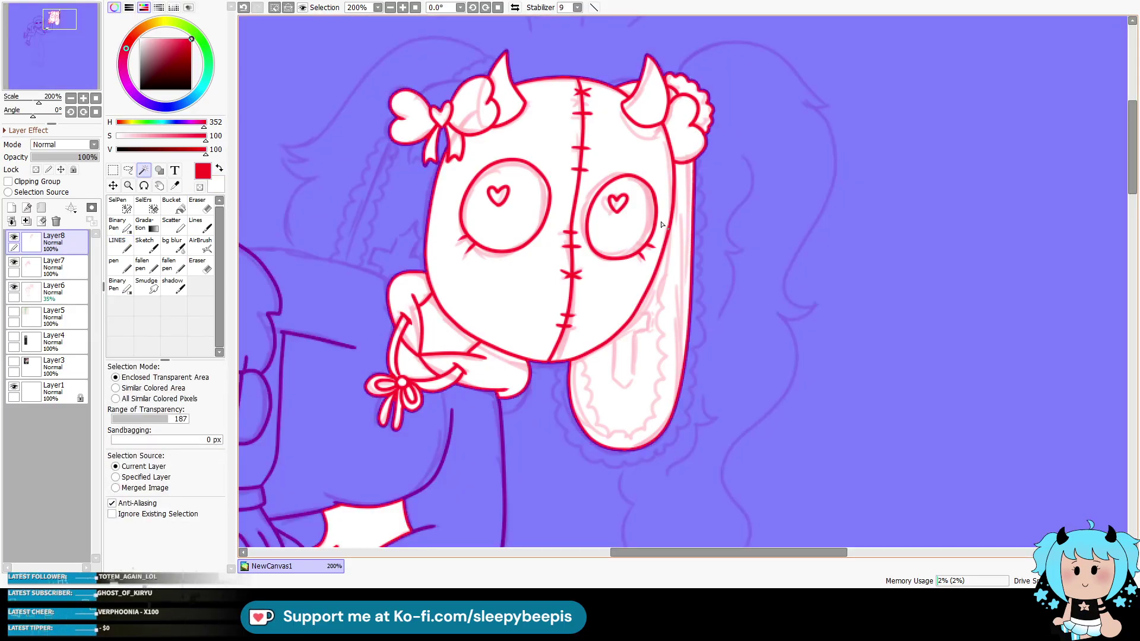
click(119, 245)
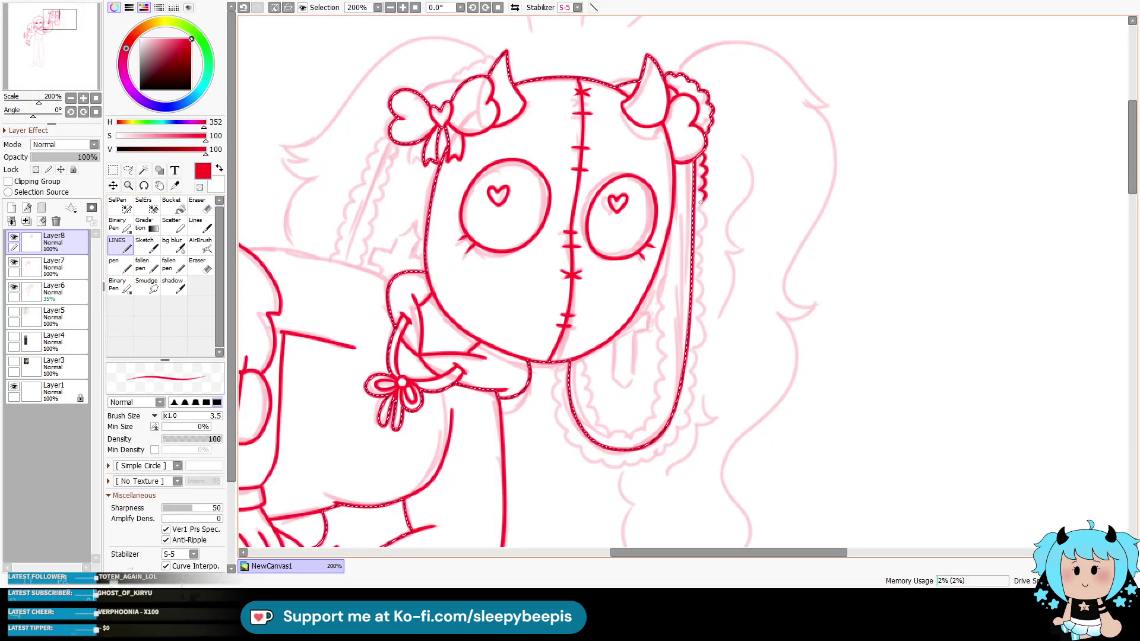
mouse_move(705, 226)
mouse_down()
mouse_move(700, 340)
mouse_move(674, 431)
mouse_move(646, 457)
mouse_move(618, 463)
mouse_move(580, 443)
mouse_move(561, 410)
mouse_up()
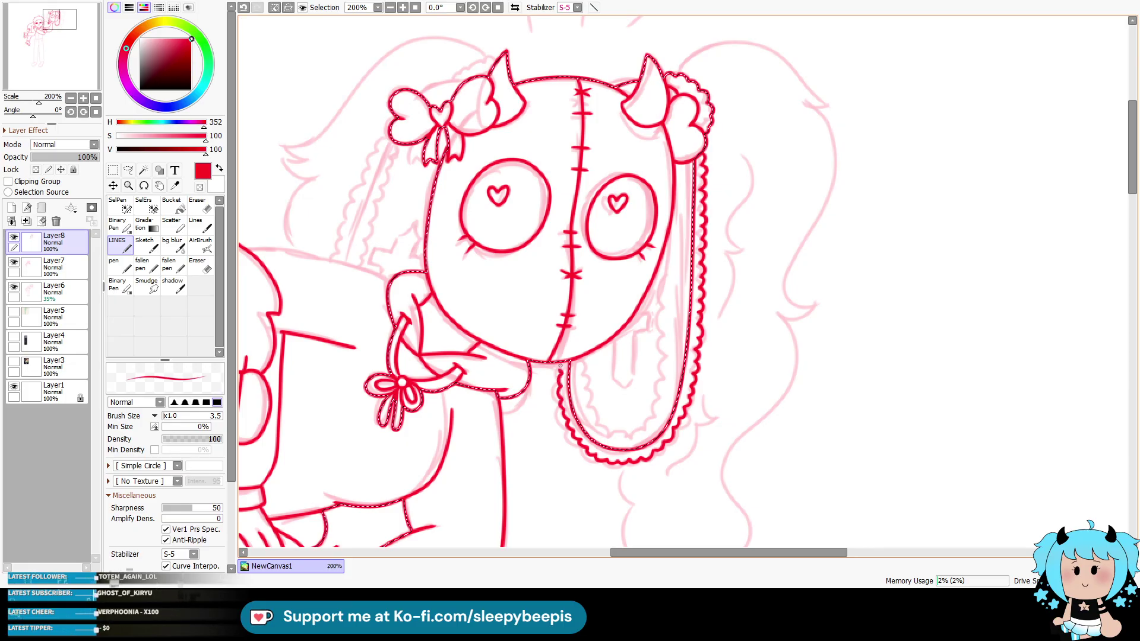
key(ctrl+d)
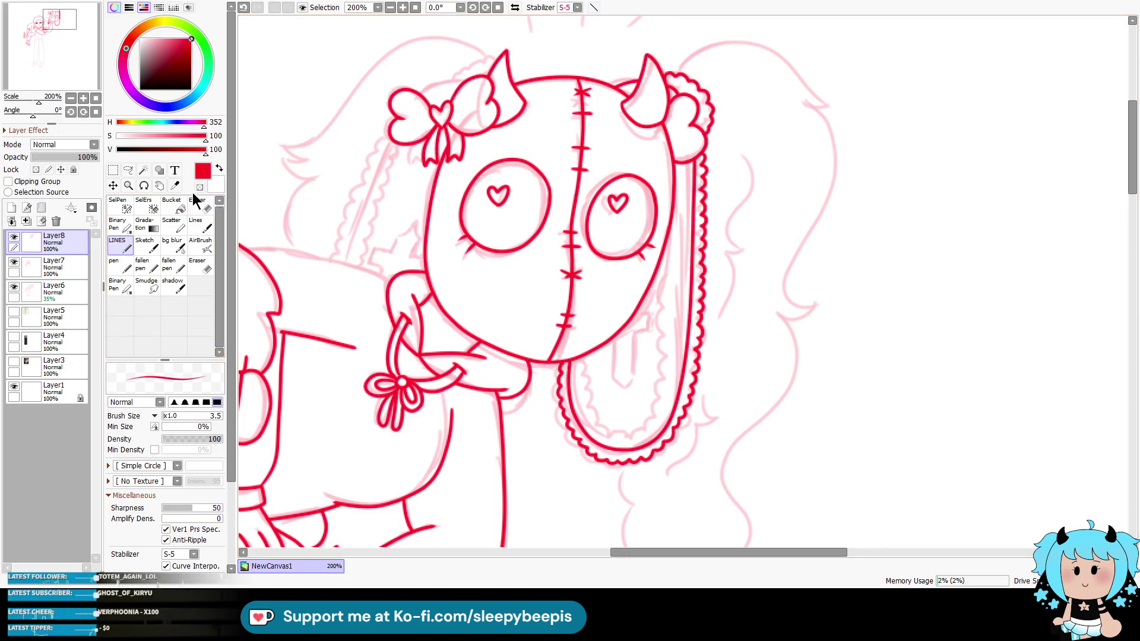
Step: Select the area inside the hanging ribbon loop and ink the scalloped lace along its inner edge
click(144, 170)
click(624, 386)
click(121, 243)
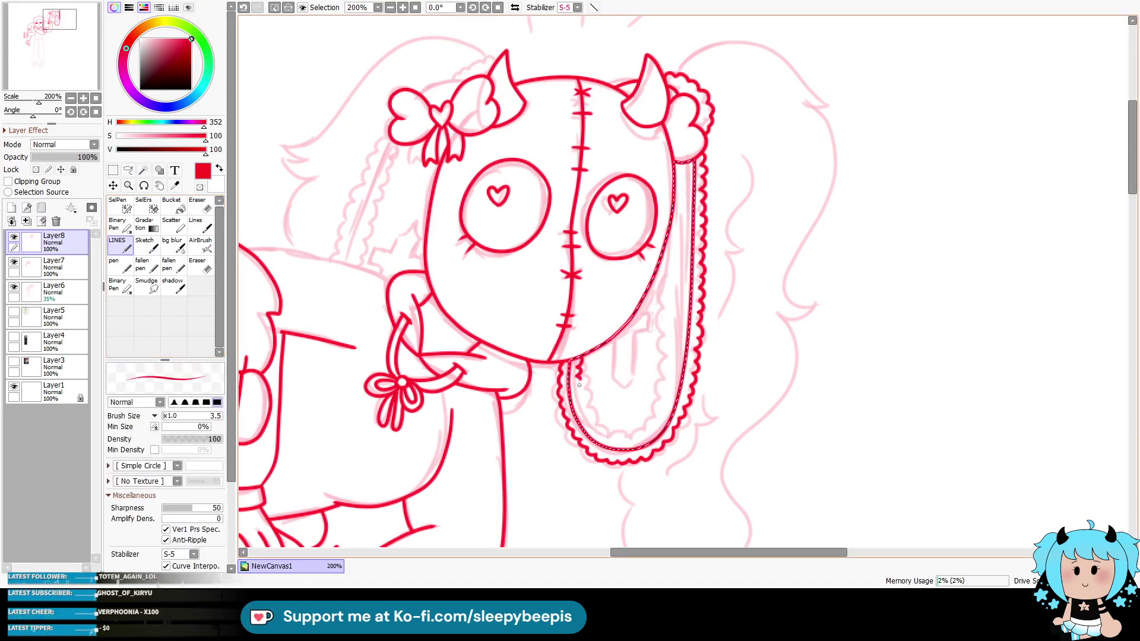
mouse_move(584, 421)
mouse_down()
mouse_move(616, 442)
mouse_move(649, 431)
mouse_move(681, 331)
mouse_up()
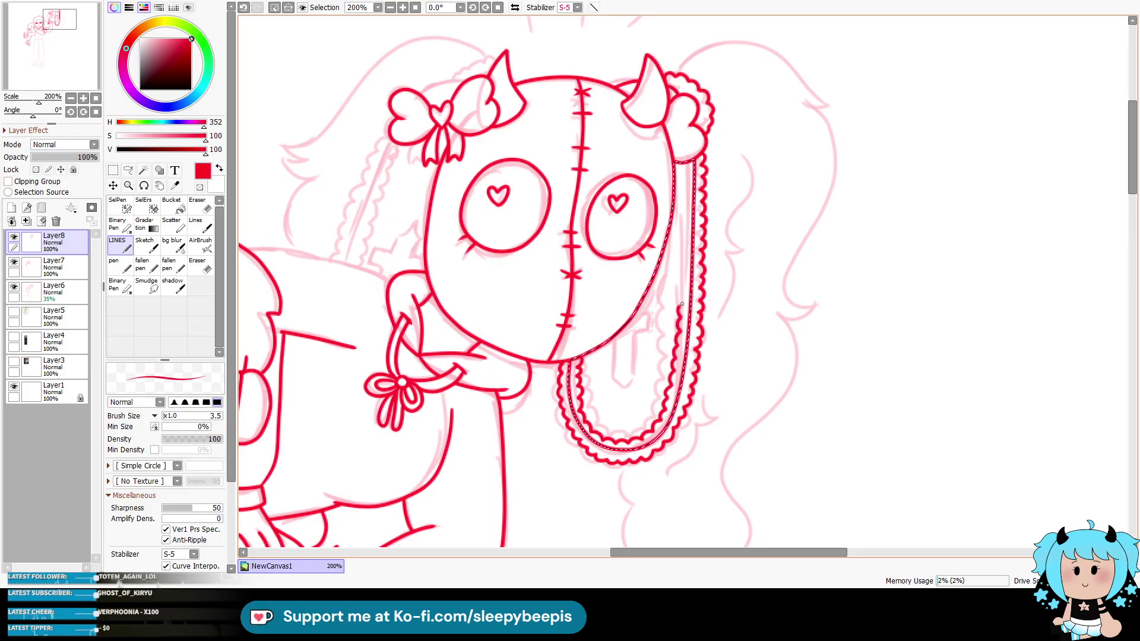
drag(678, 291, 685, 258)
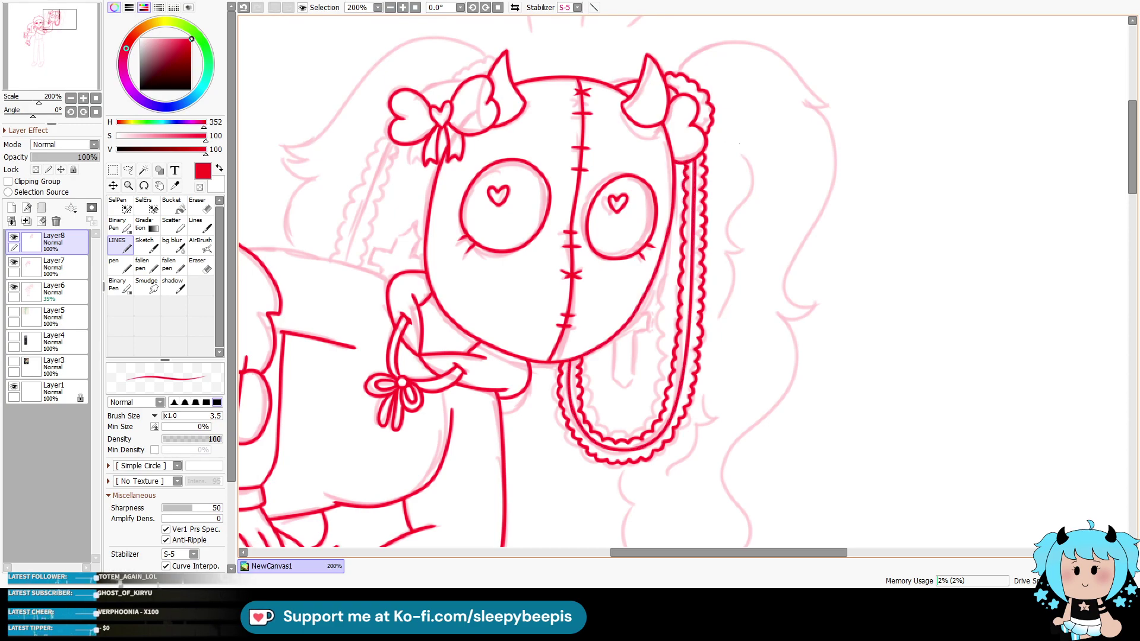
Step: Select the area inside the lace loop and ink the cross earring hanging partly behind the doll's face, then clear the selection
click(143, 171)
click(122, 245)
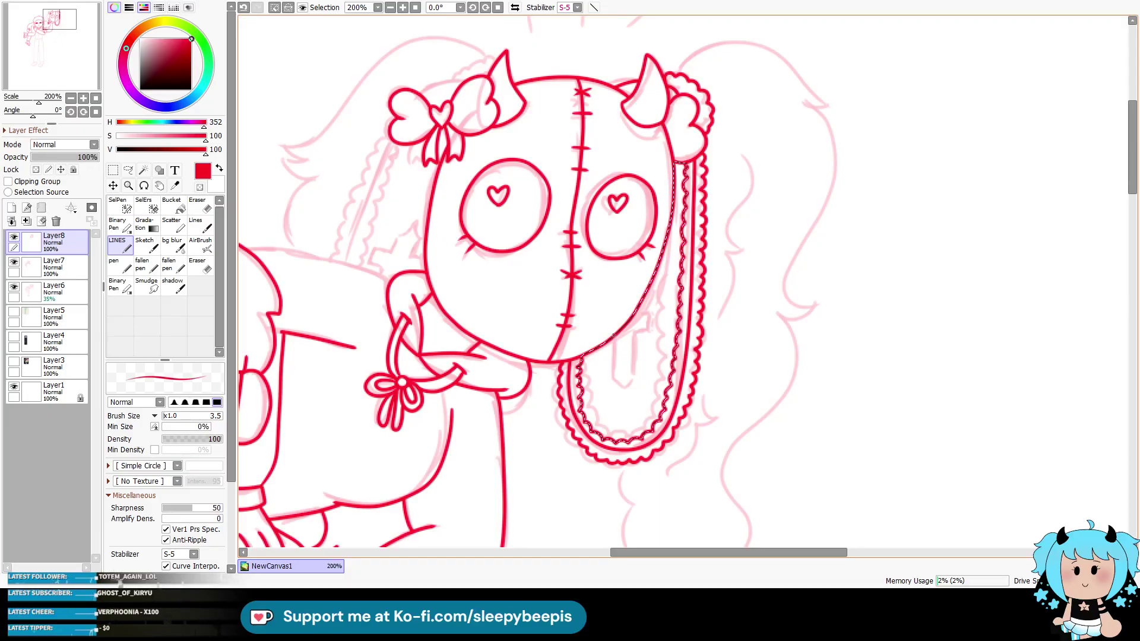
key(ctrl+z)
mouse_move(612, 338)
mouse_down()
mouse_move(613, 378)
mouse_move(626, 392)
mouse_move(635, 332)
mouse_move(658, 330)
mouse_up()
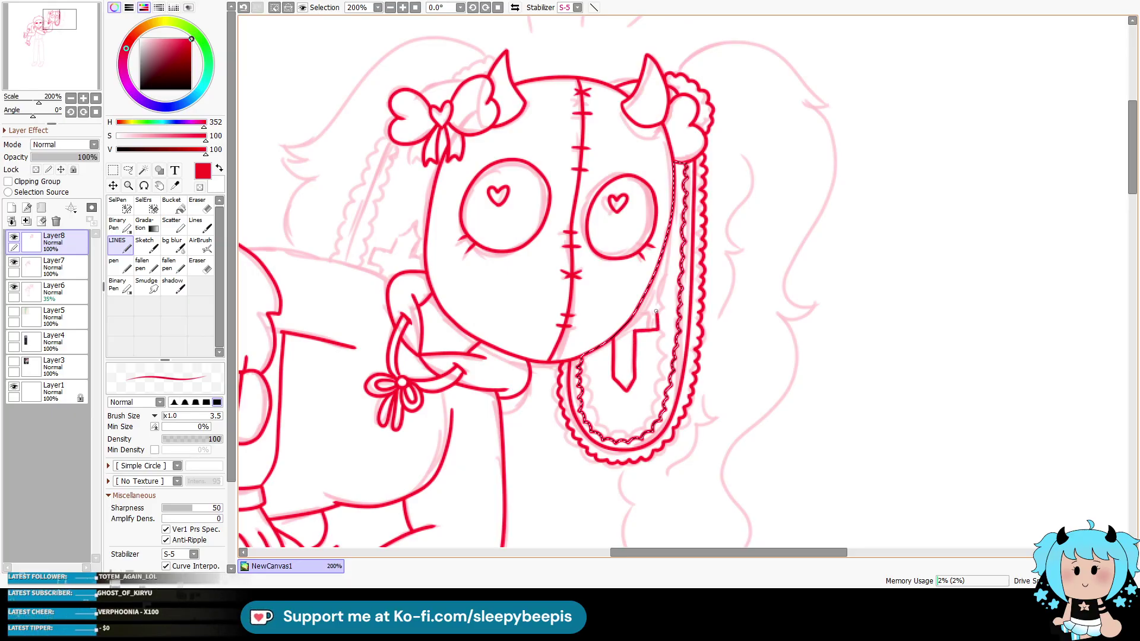
key(ctrl+d)
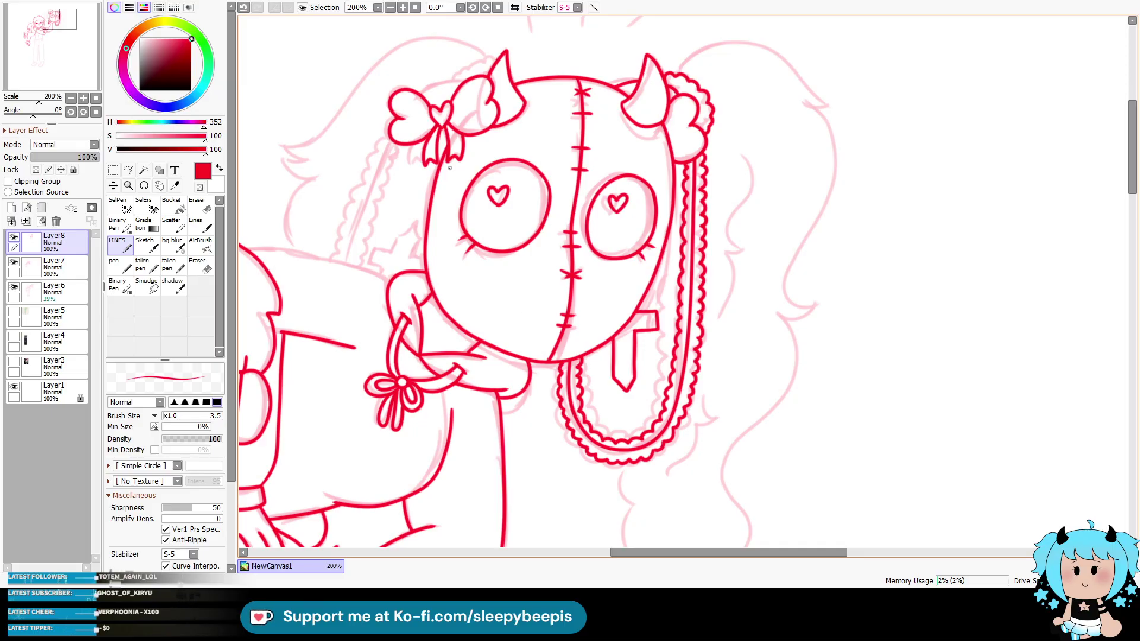
Step: Ink the shoulder line from the doll's collar to the masked figure's hair, redrawing it slightly higher
click(390, 8)
click(129, 186)
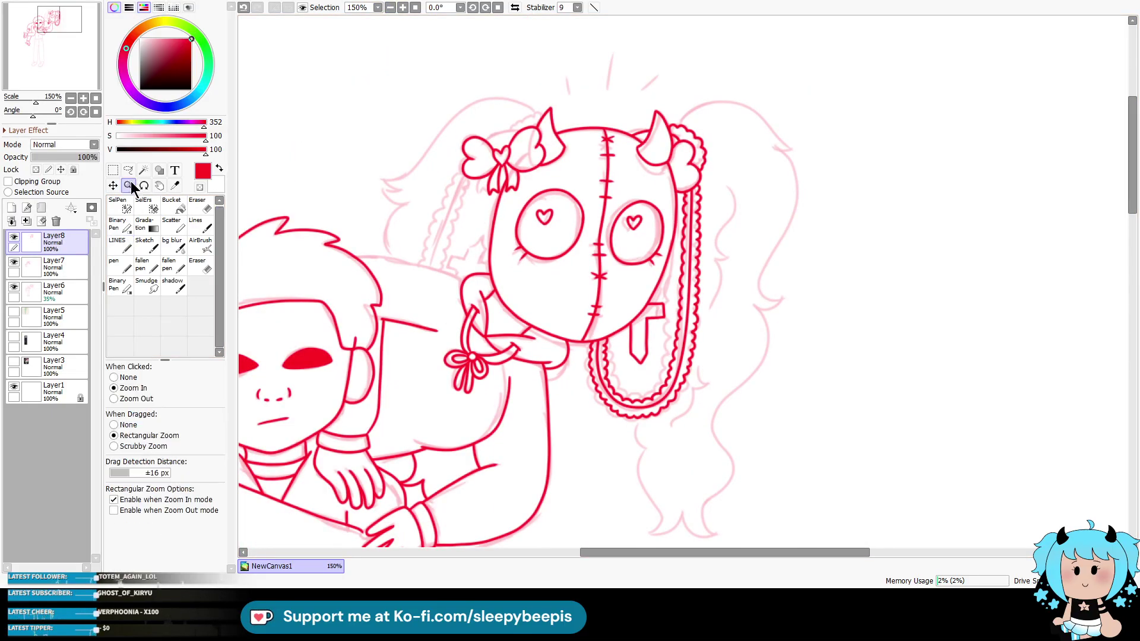
click(311, 220)
click(311, 220)
click(118, 243)
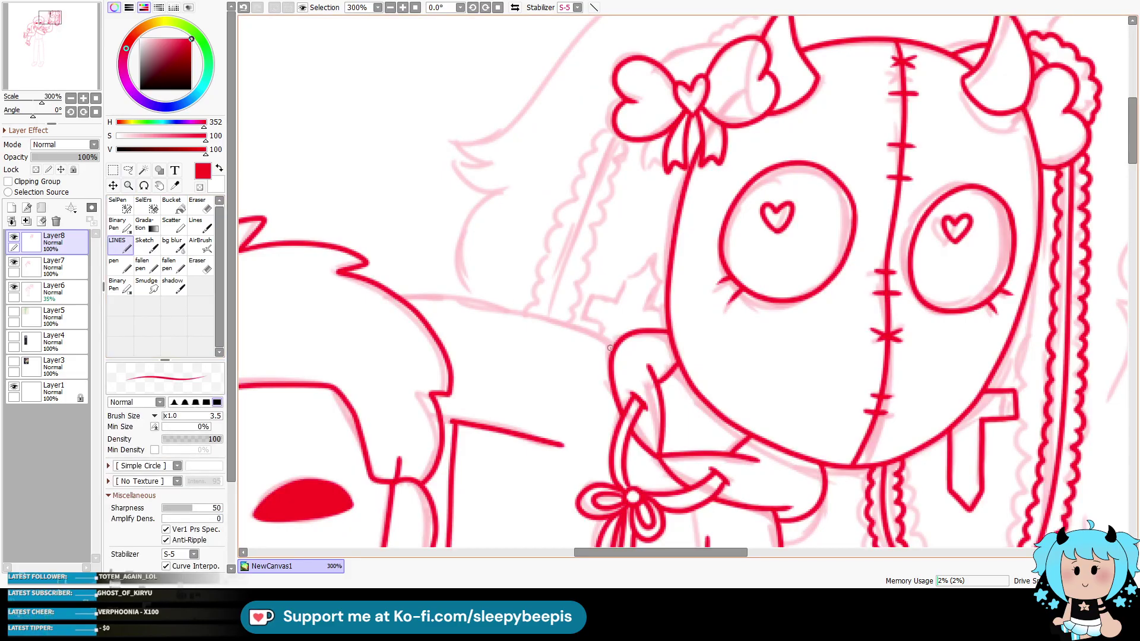
drag(614, 345, 405, 300)
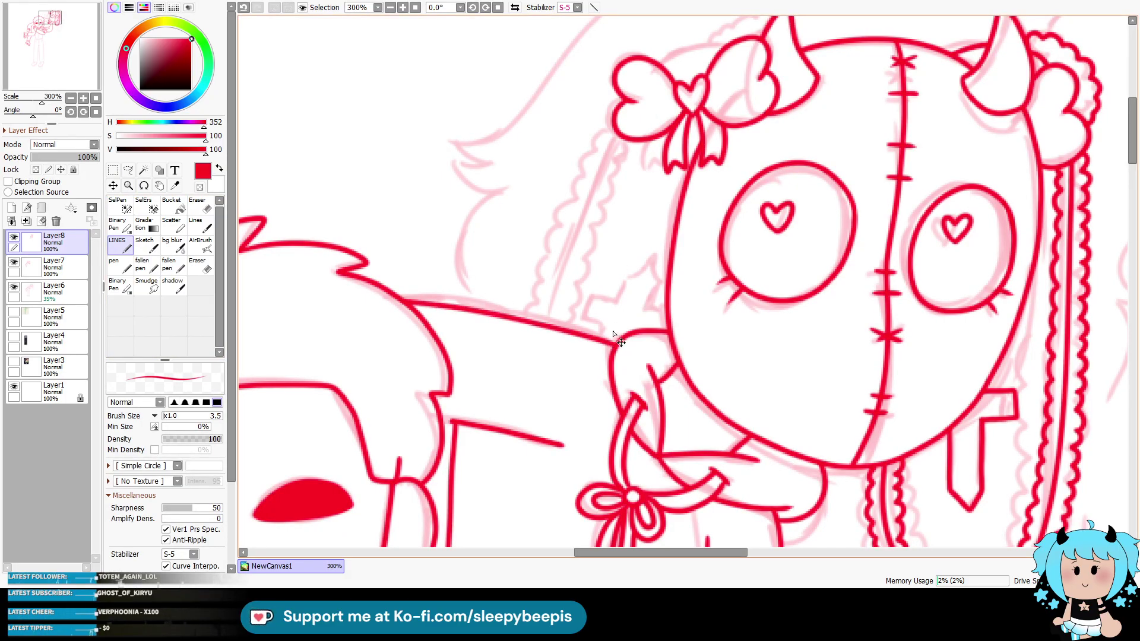
key(ctrl+z)
mouse_move(621, 339)
mouse_down()
mouse_move(531, 309)
mouse_move(402, 290)
mouse_up()
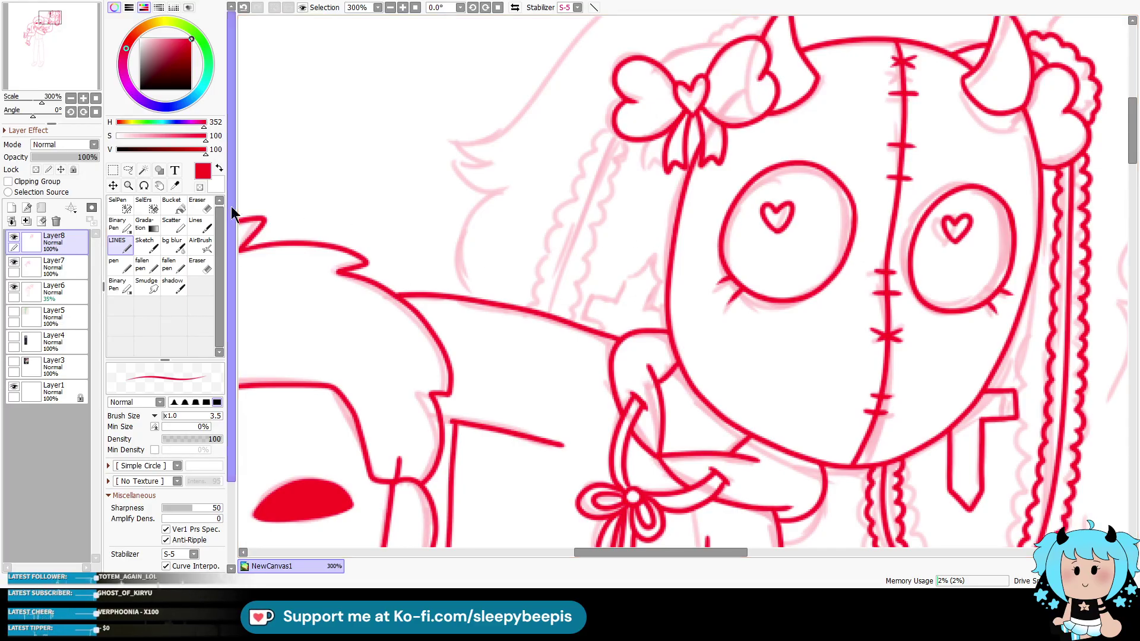
click(144, 170)
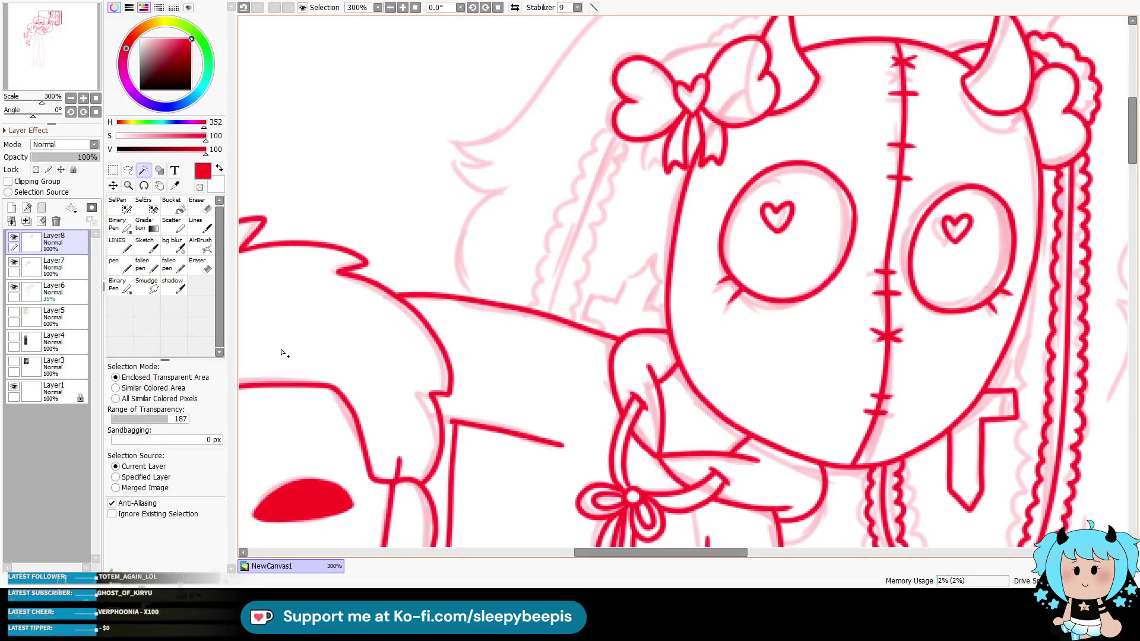
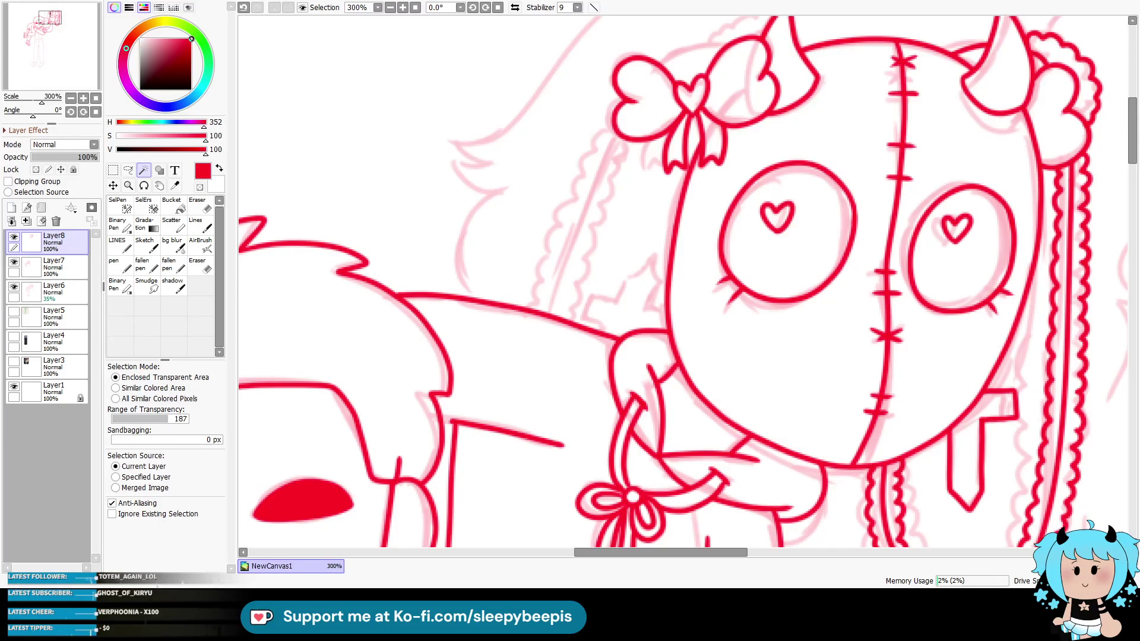
Step: Select the area outside the doll and ink the ribbon behind the heart bow down to the shoulder line, then clear the selection
drag(649, 553, 657, 553)
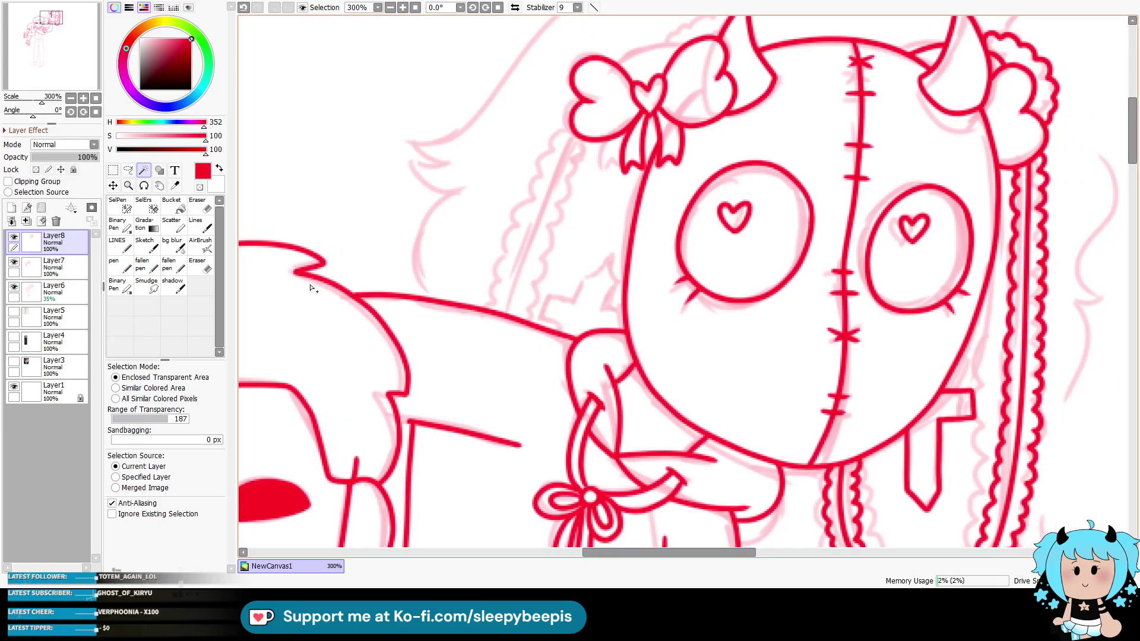
click(573, 186)
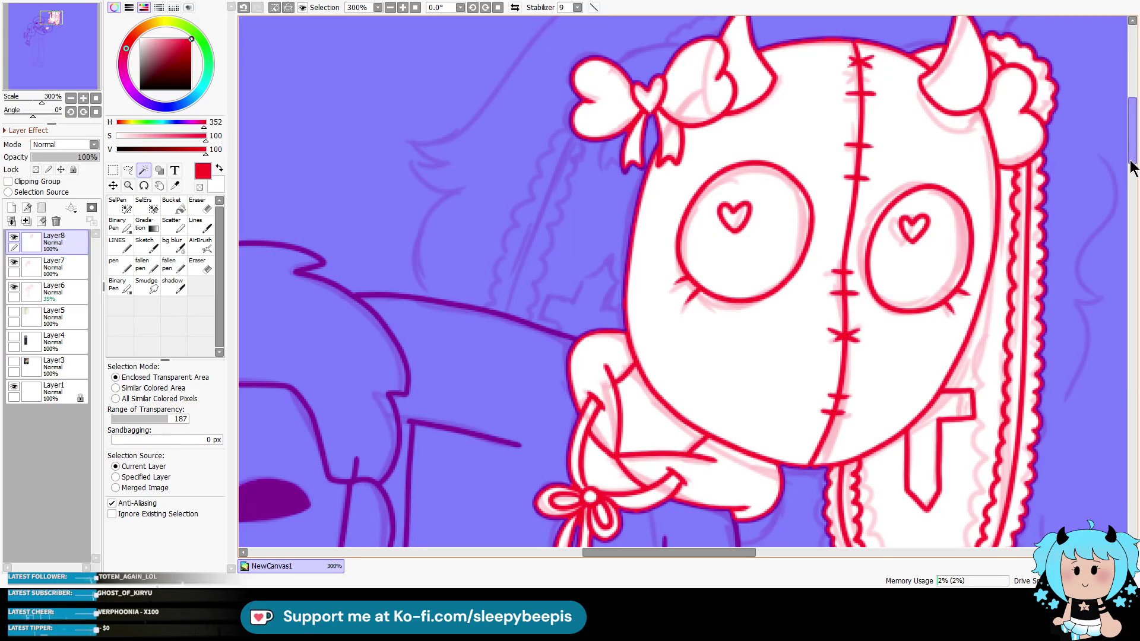
scroll(1130, 168, up, 3)
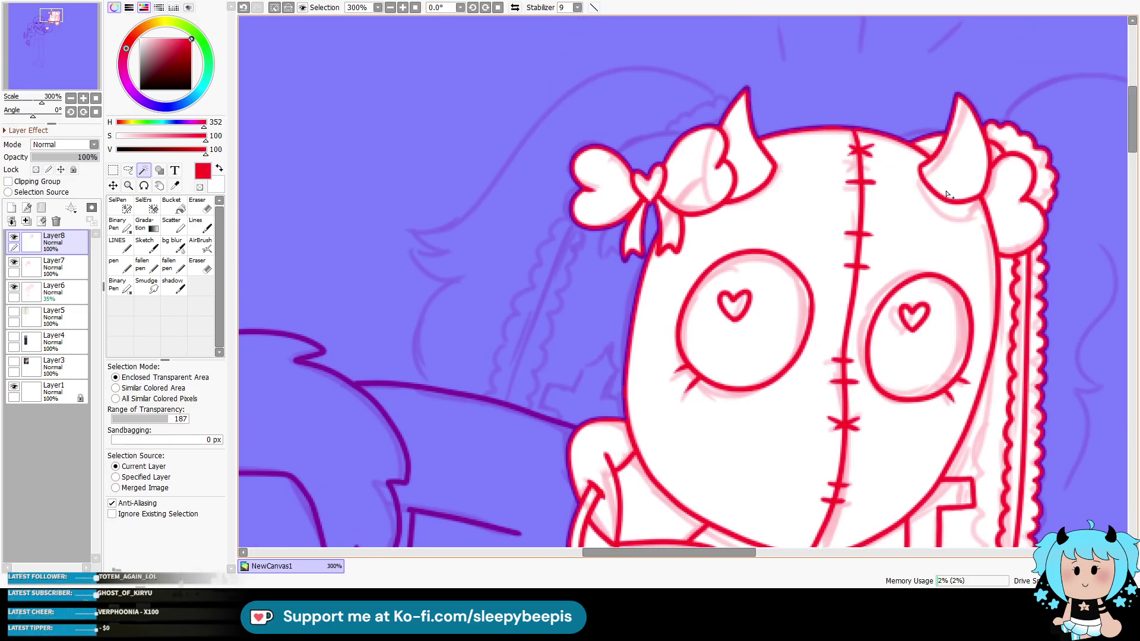
key(n)
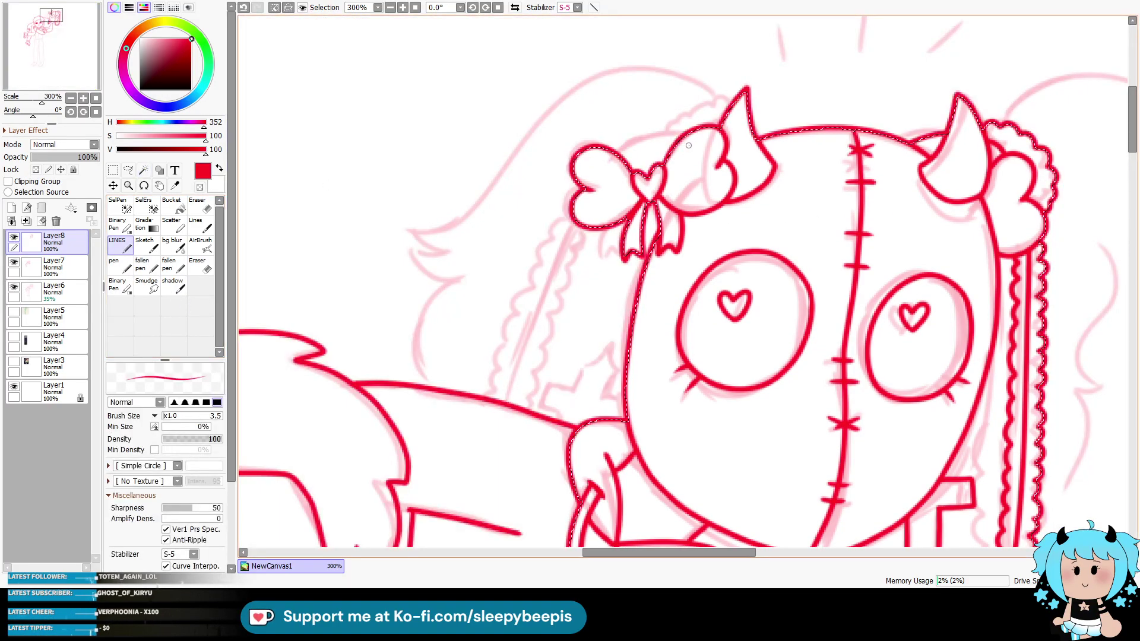
mouse_move(579, 226)
mouse_down()
mouse_move(543, 286)
mouse_move(502, 421)
mouse_move(580, 225)
mouse_up()
key(ctrl+z)
drag(665, 141, 623, 164)
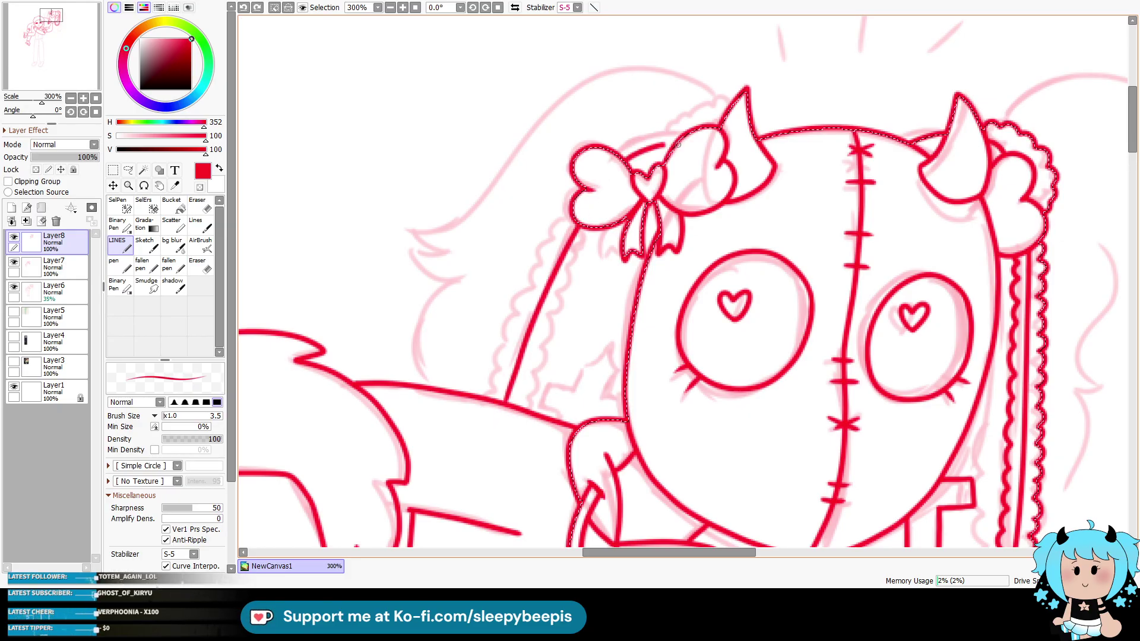
key(ctrl+z)
key(ctrl+z)
drag(674, 132, 605, 171)
drag(579, 225, 504, 402)
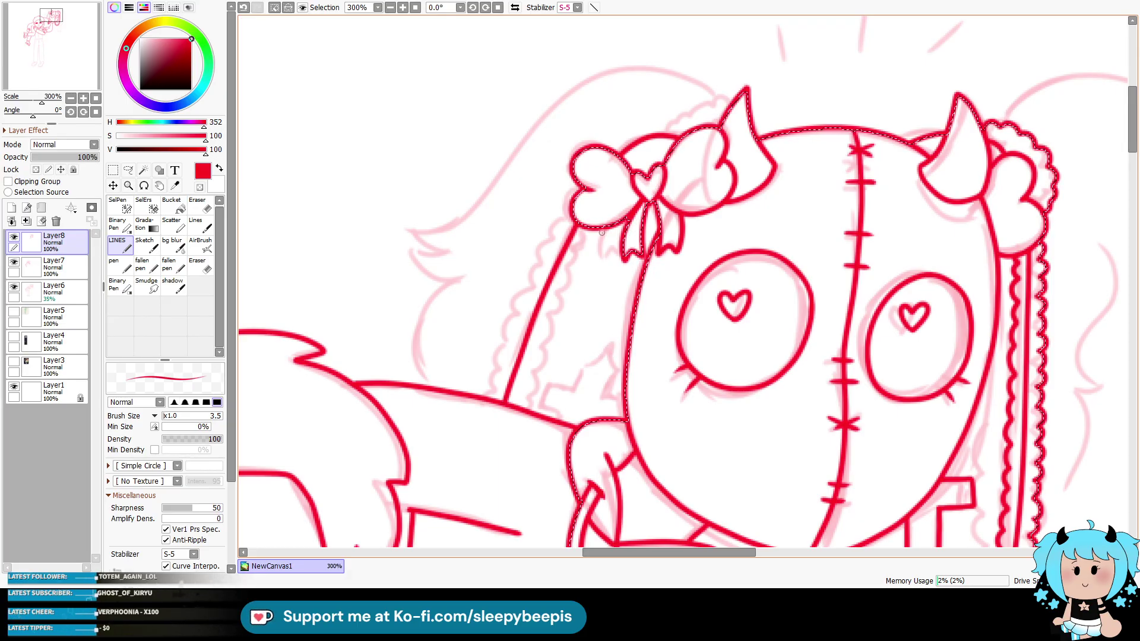
key(ctrl+d)
Step: Select the area between that ribbon and the doll's face, ink the inner scalloped lace and the cross earring, then clear the selection
click(143, 171)
click(565, 326)
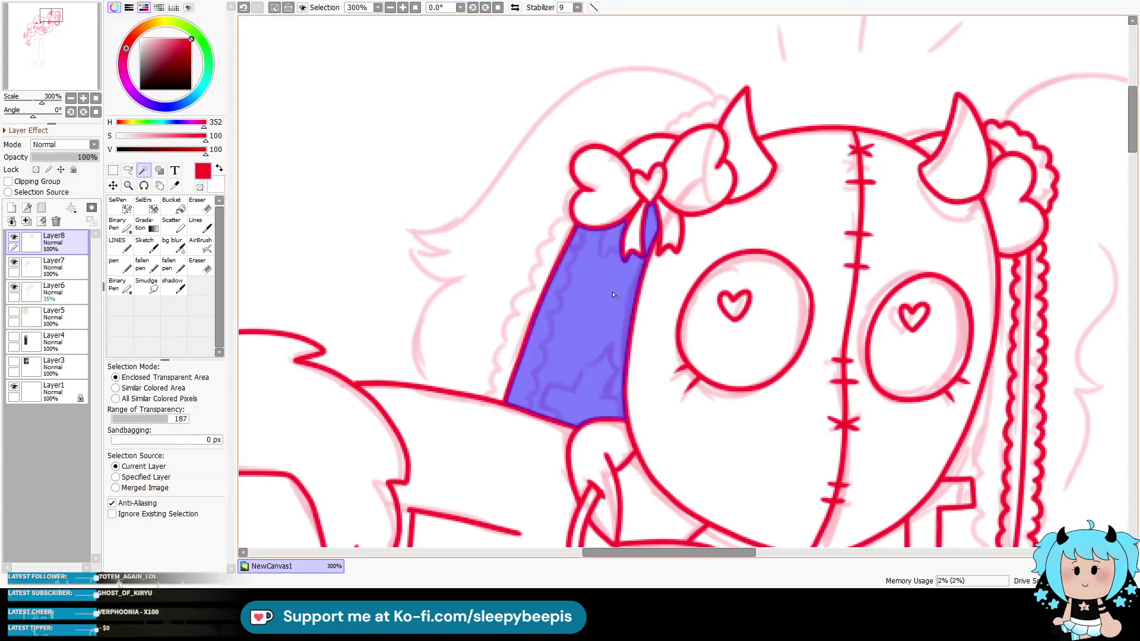
click(118, 243)
drag(586, 228, 573, 270)
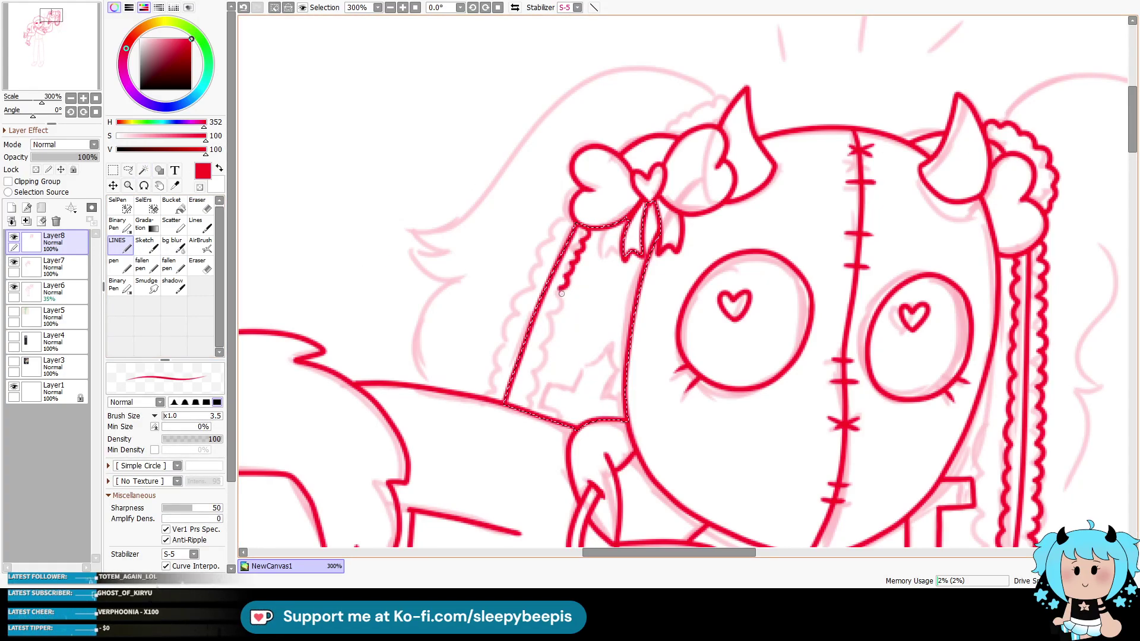
mouse_move(553, 310)
mouse_down()
mouse_move(521, 407)
mouse_move(601, 349)
mouse_move(613, 382)
mouse_move(606, 399)
mouse_move(541, 406)
mouse_up()
key(ctrl+z)
drag(539, 406, 572, 424)
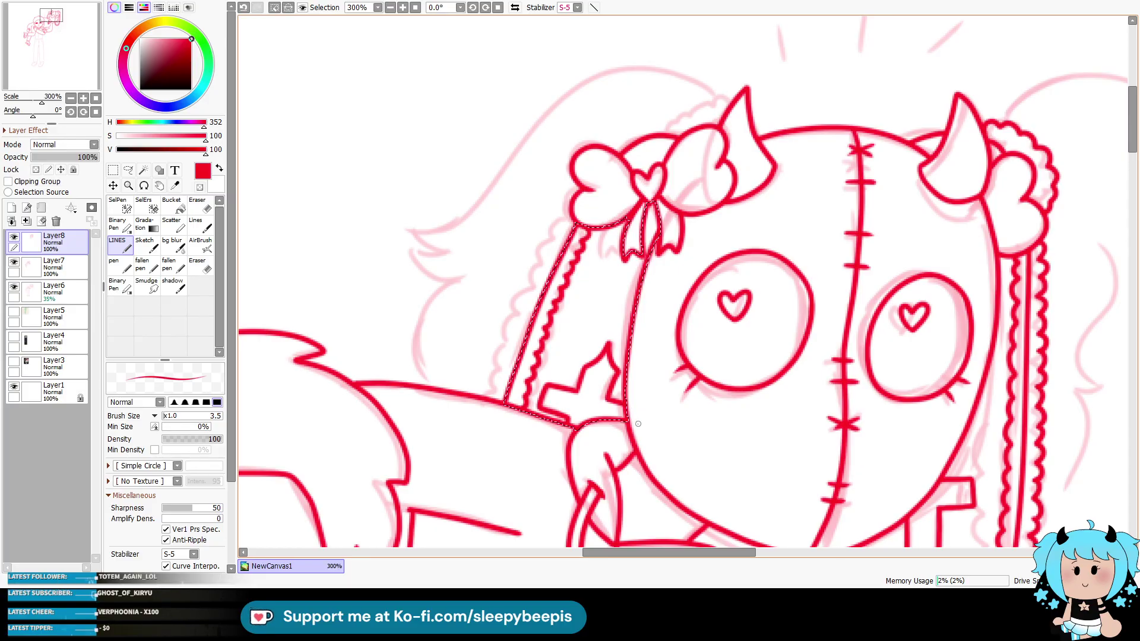
key(ctrl+d)
Step: Select the area outside the heart-bow ribbon and ink the scalloped lace along its outer edge, then clear the selection
click(143, 170)
click(465, 244)
click(117, 243)
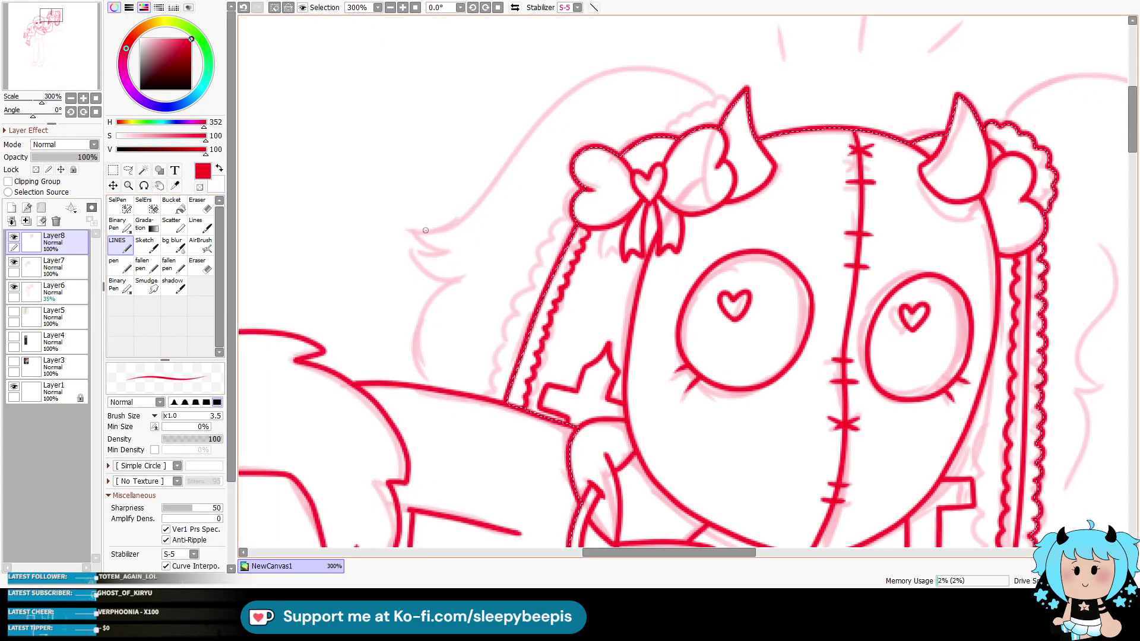
drag(563, 227, 535, 273)
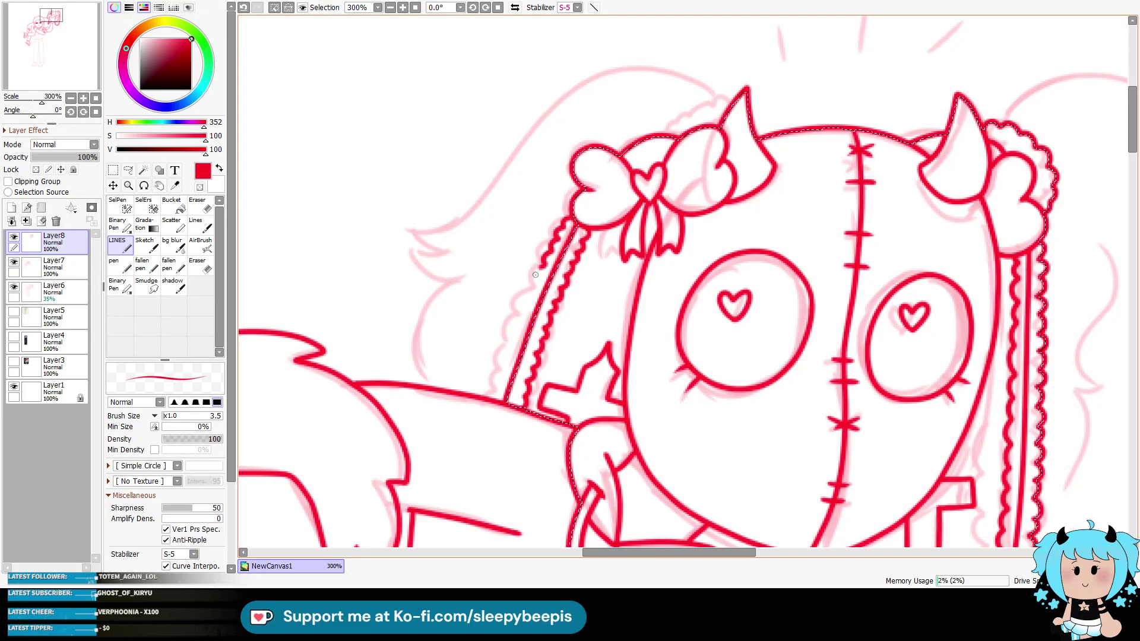
drag(518, 314, 499, 386)
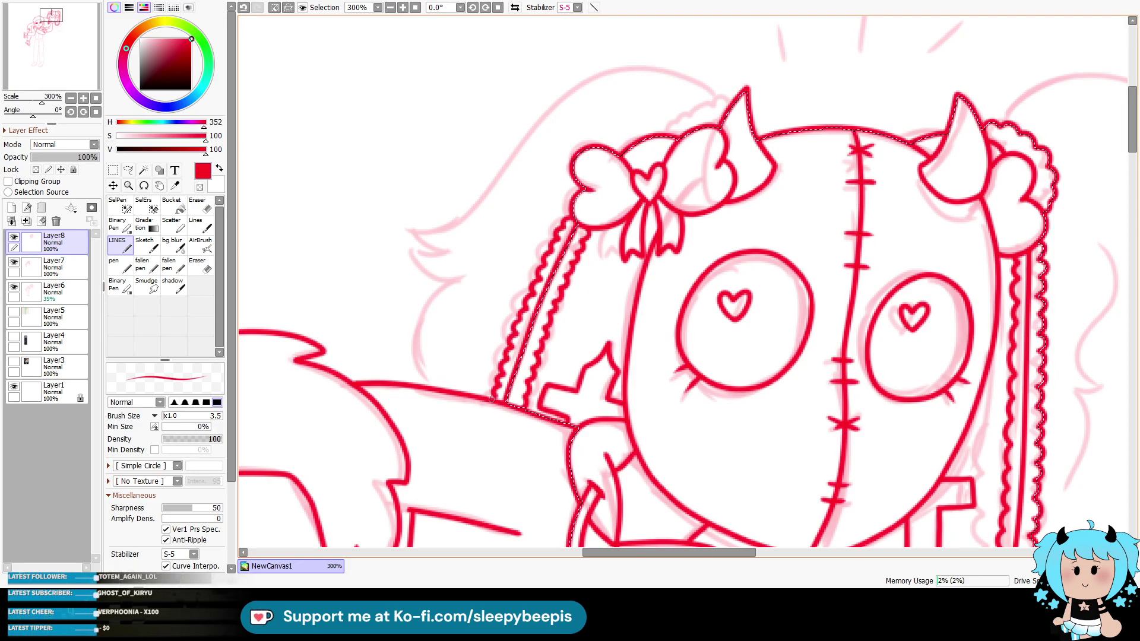
key(ctrl+d)
Step: Ink the pigtail outline from the horn behind the heart bow out to its pointed tips and down to the shoulder line
mouse_move(676, 129)
mouse_down()
mouse_move(666, 133)
mouse_move(724, 101)
mouse_move(703, 79)
mouse_move(518, 143)
mouse_move(410, 234)
mouse_move(452, 252)
mouse_move(430, 267)
mouse_move(414, 249)
mouse_up()
mouse_move(466, 277)
mouse_down()
mouse_move(441, 301)
mouse_move(429, 385)
mouse_up()
key(ctrl+z)
drag(466, 278, 429, 391)
Step: Ink the three short emphasis strokes above the doll's head
drag(1132, 154, 1103, 126)
drag(877, 58, 862, 138)
key(ctrl+z)
drag(875, 51, 864, 134)
drag(778, 97, 789, 145)
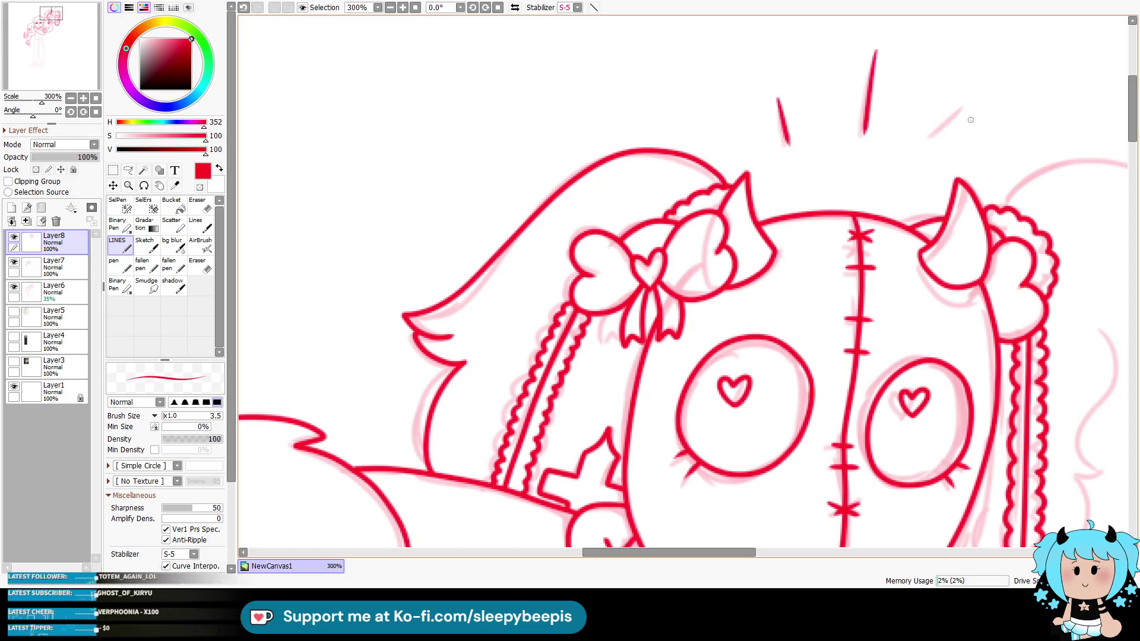
drag(972, 105, 929, 144)
key(ctrl+z)
drag(970, 105, 930, 148)
Step: Select the area outside the doll and ink the outer wavy edge of the long pigtail beside the hanging lace loop
drag(671, 552, 762, 552)
drag(1132, 110, 1132, 129)
click(391, 8)
click(390, 7)
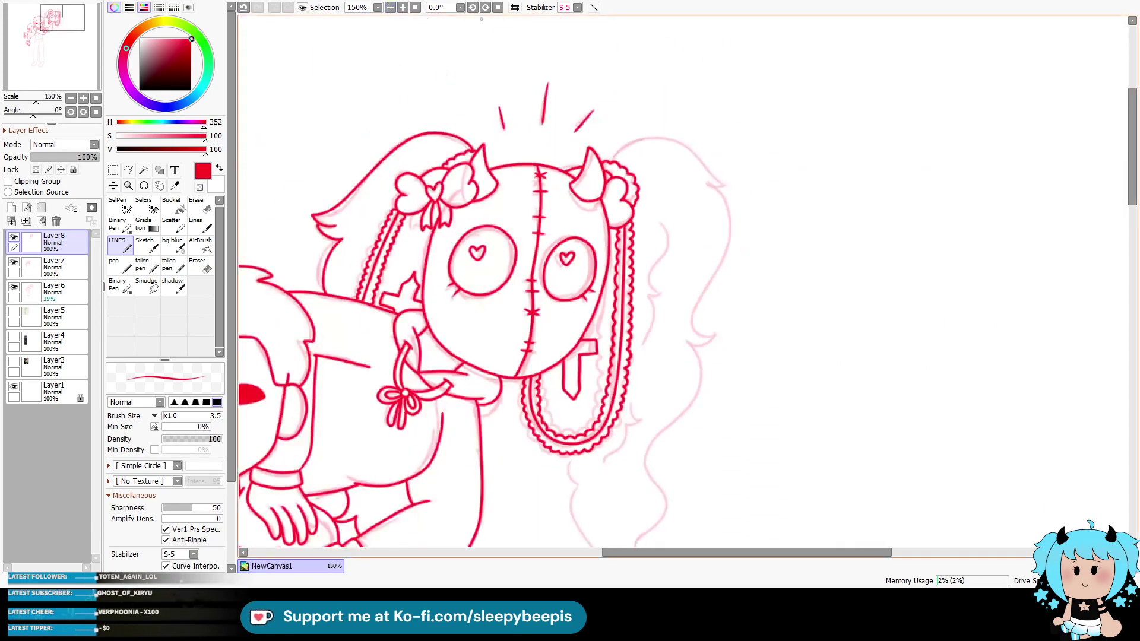
click(143, 171)
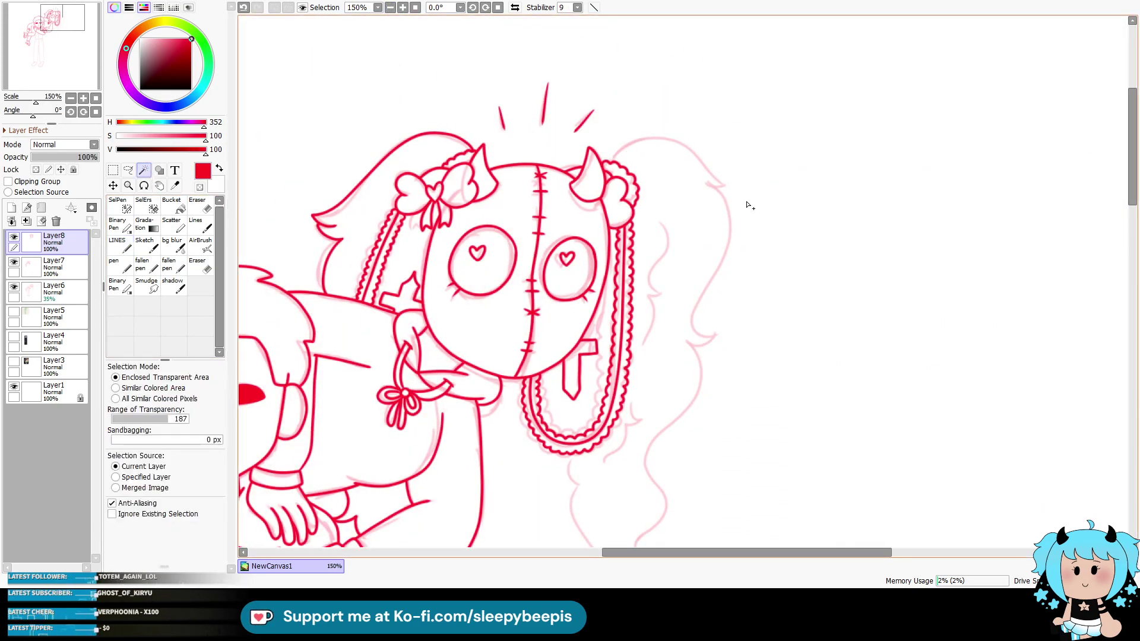
click(684, 251)
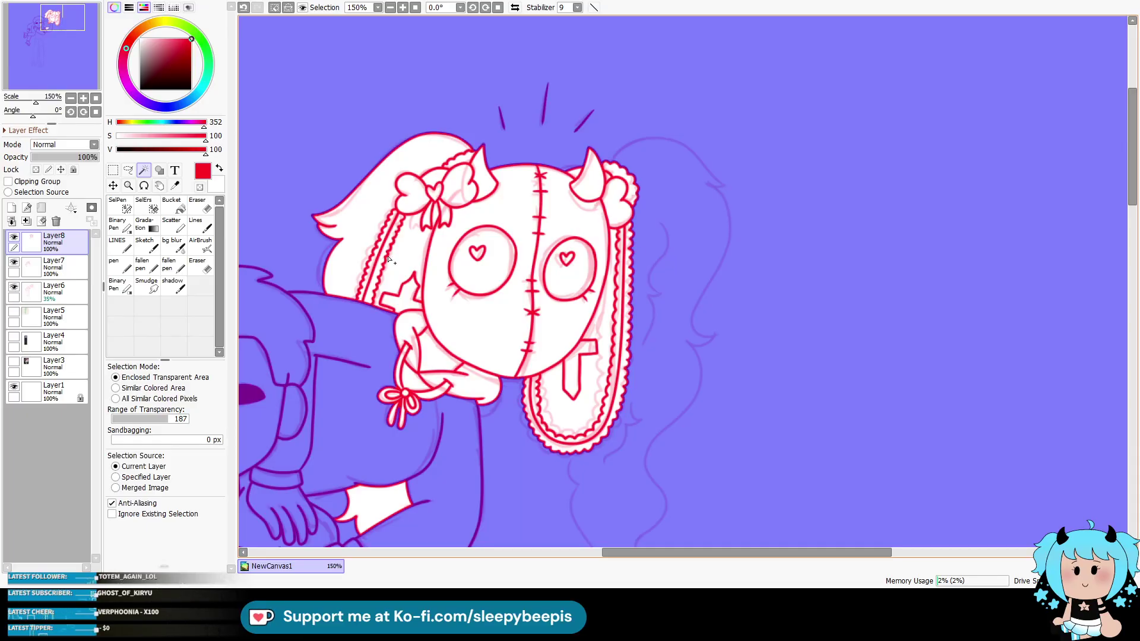
click(125, 244)
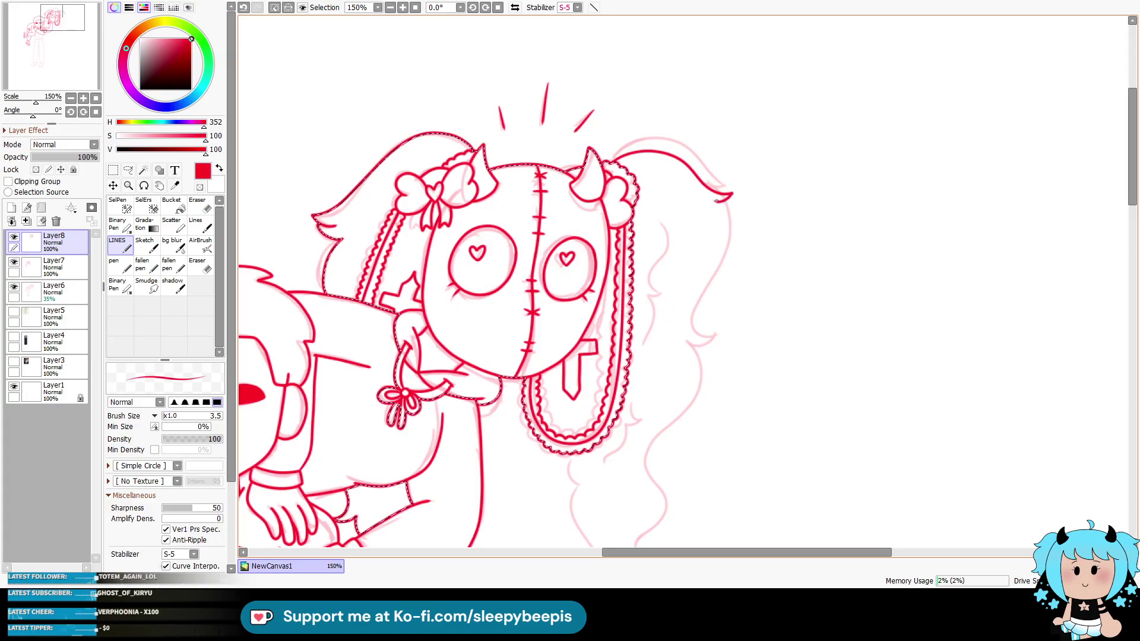
drag(698, 330, 698, 344)
scroll(1124, 211, down, 2)
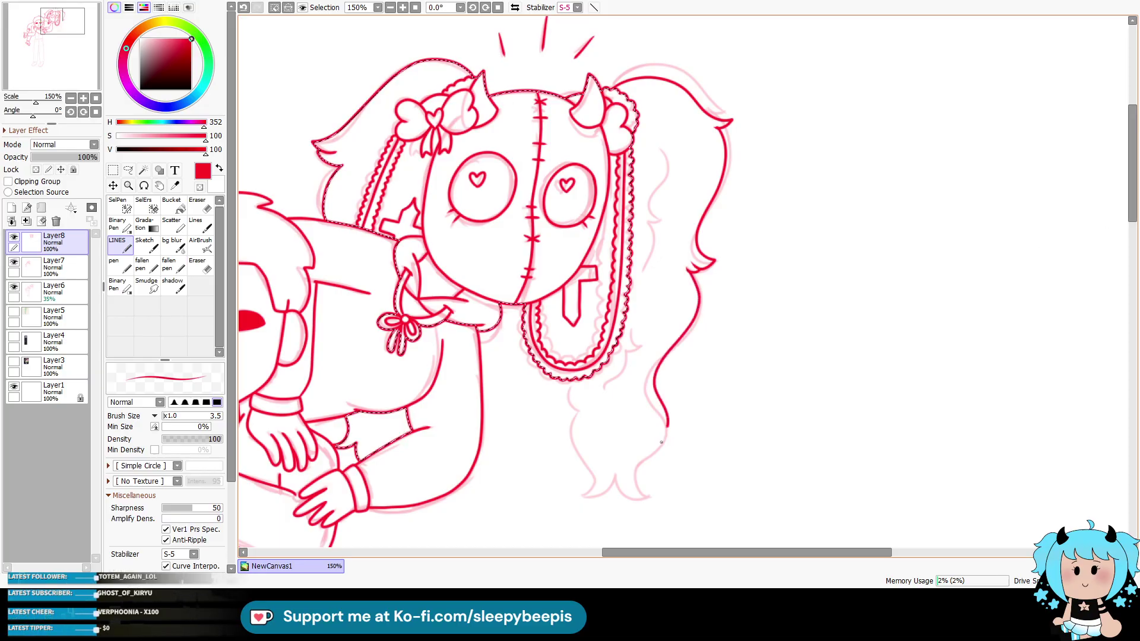
Step: Ink the long pigtail's inner edge from beneath the hanging lace loop to its pointed ends, redrawing it more cleanly
drag(568, 381, 591, 498)
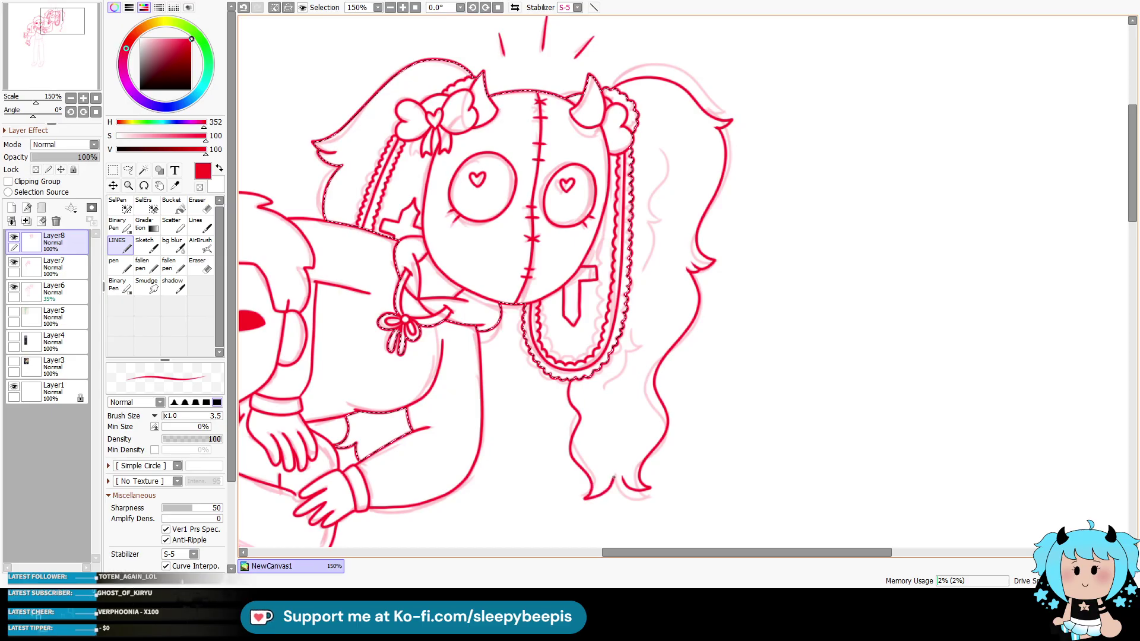
key(ctrl+z)
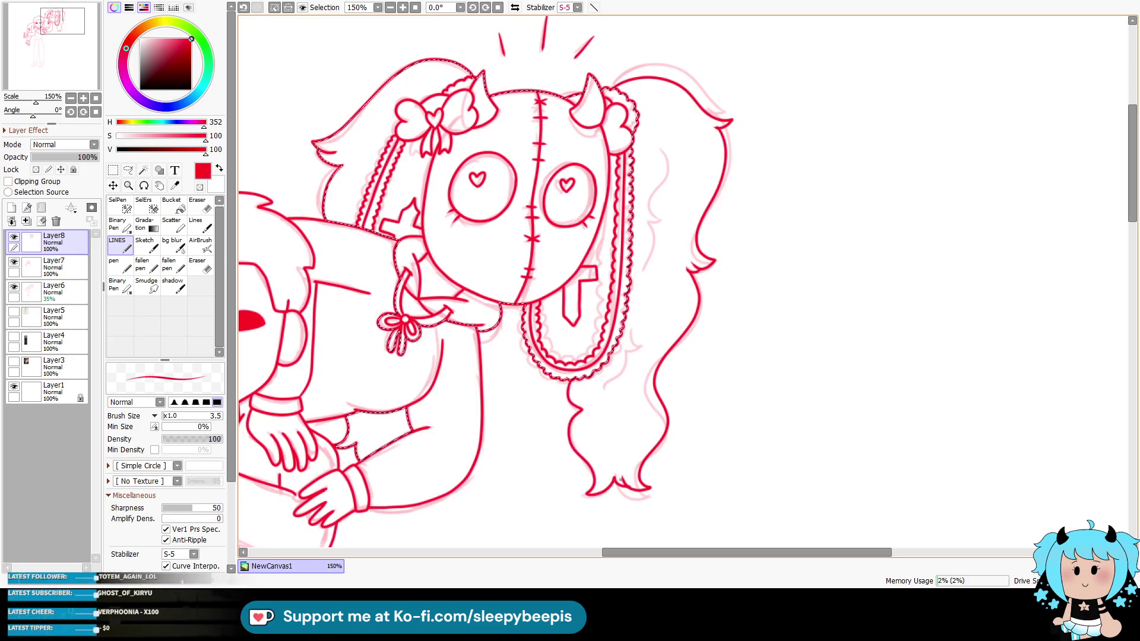
key(ctrl+z)
mouse_move(578, 411)
mouse_down()
mouse_move(596, 488)
mouse_move(626, 489)
mouse_up()
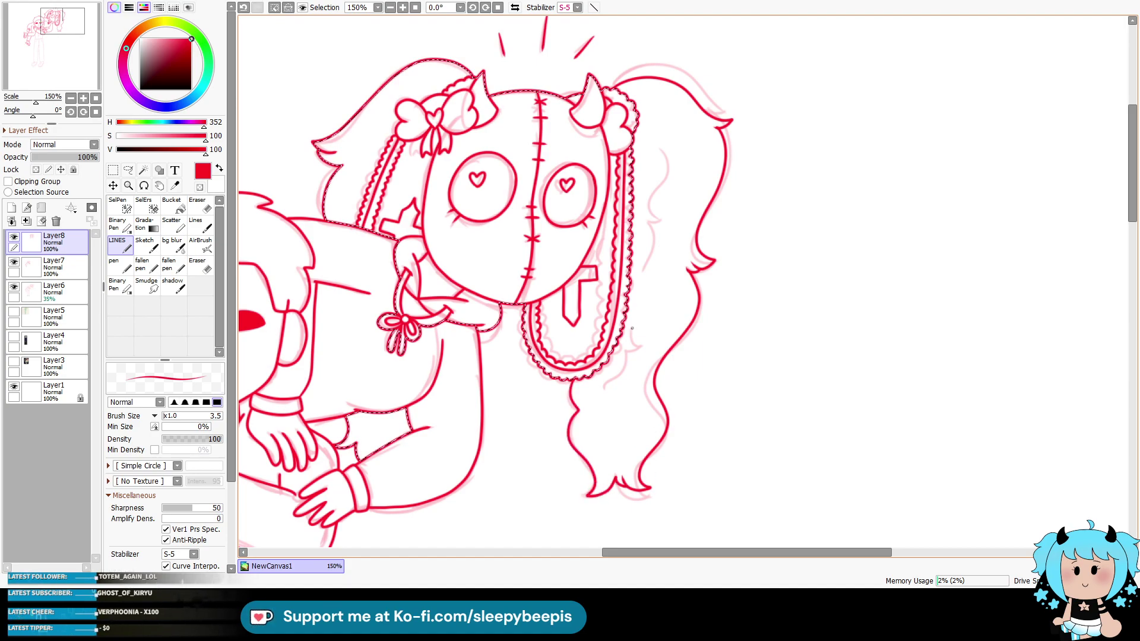
Step: Ink the wavy hair strands inside the long pigtail beside the hanging lace loop, then clear the selection
key(ctrl+z)
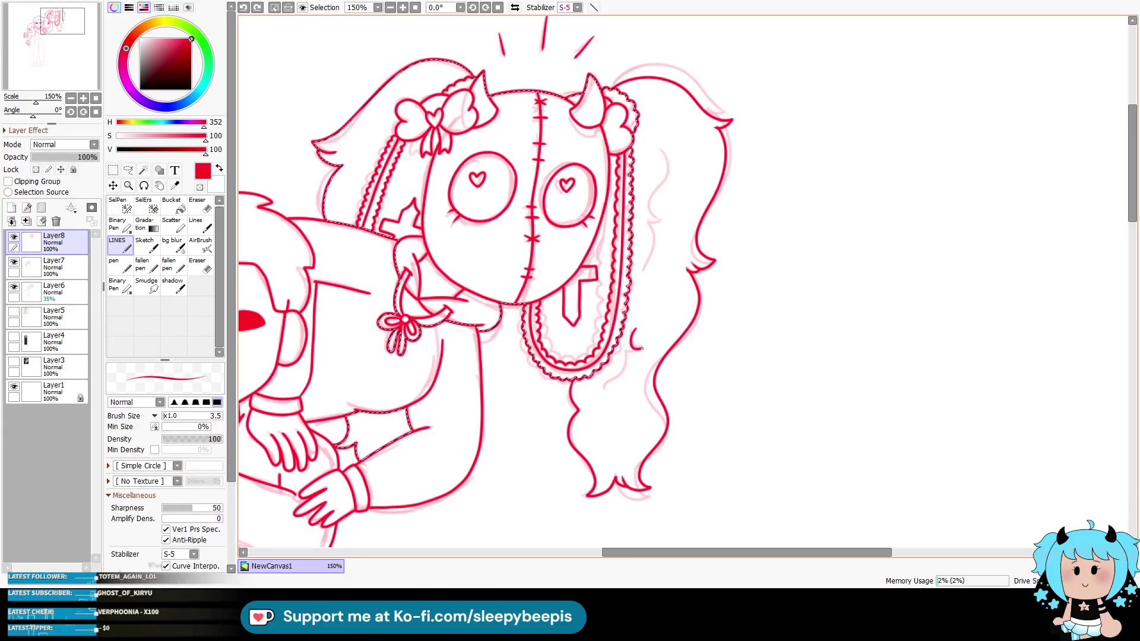
click(610, 395)
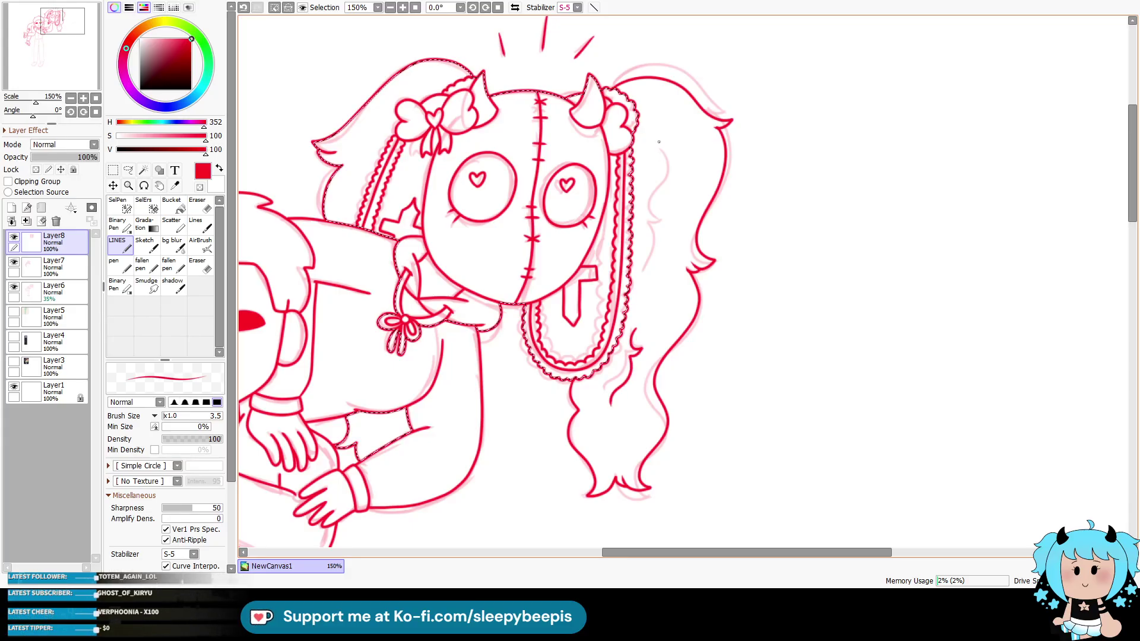
drag(656, 247, 646, 270)
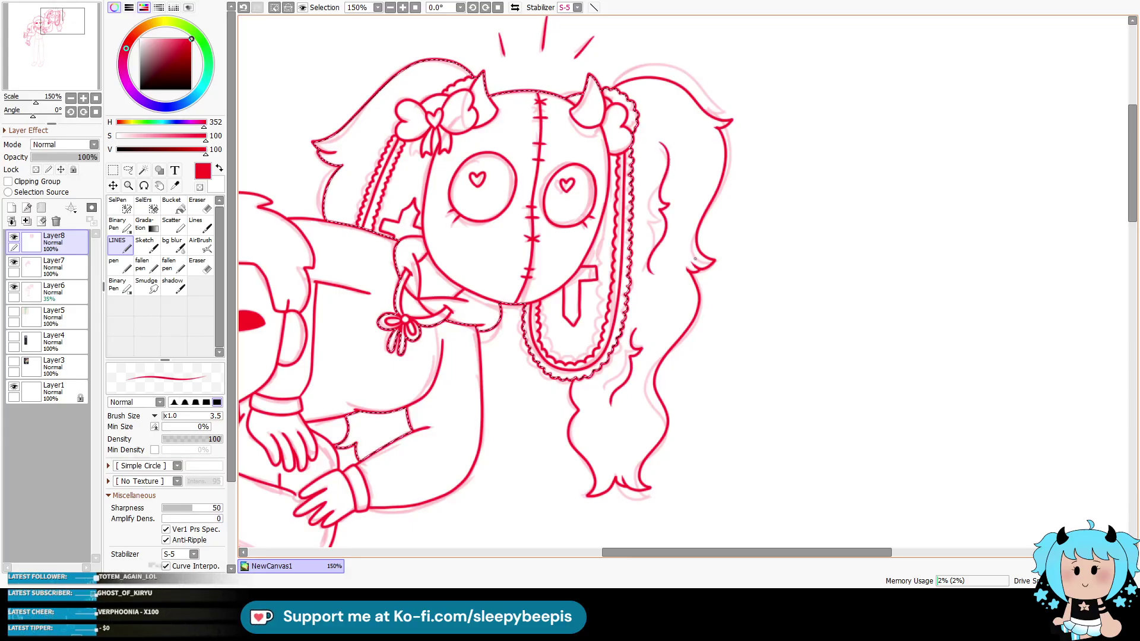
key(ctrl+d)
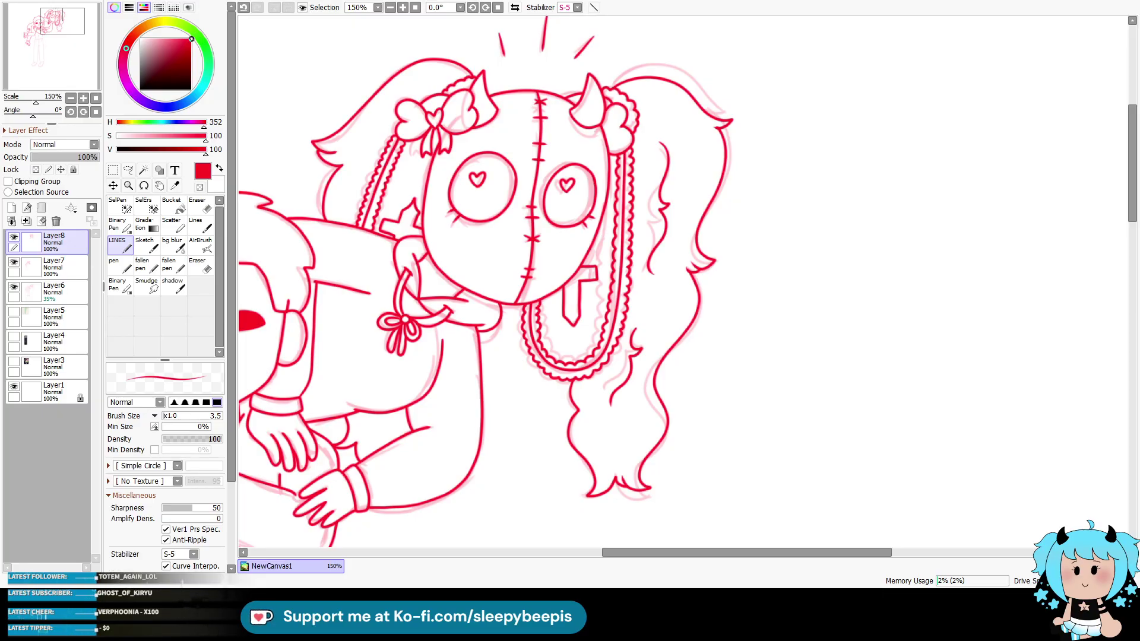
Step: Select the open area around the masked figure's torso and ink the complete waistband outline of the trousers
drag(652, 557, 555, 558)
mouse_move(1132, 157)
mouse_down()
mouse_move(1120, 237)
mouse_move(1092, 293)
mouse_move(1087, 274)
mouse_move(1046, 244)
mouse_up()
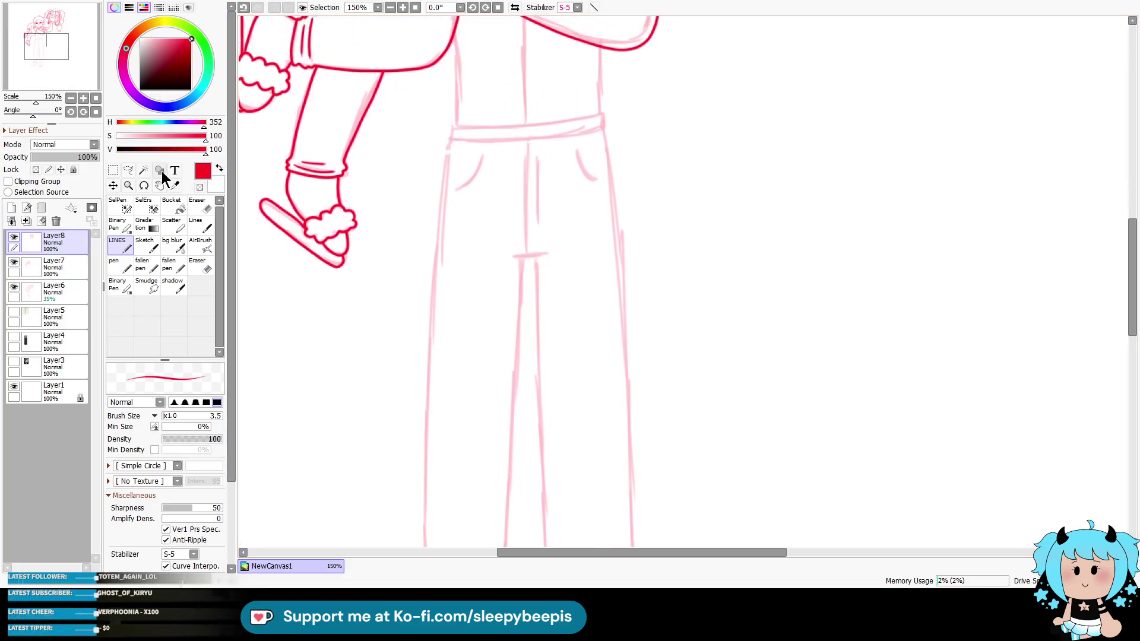
click(143, 170)
key(ctrl+a)
click(128, 186)
key(ctrl+d)
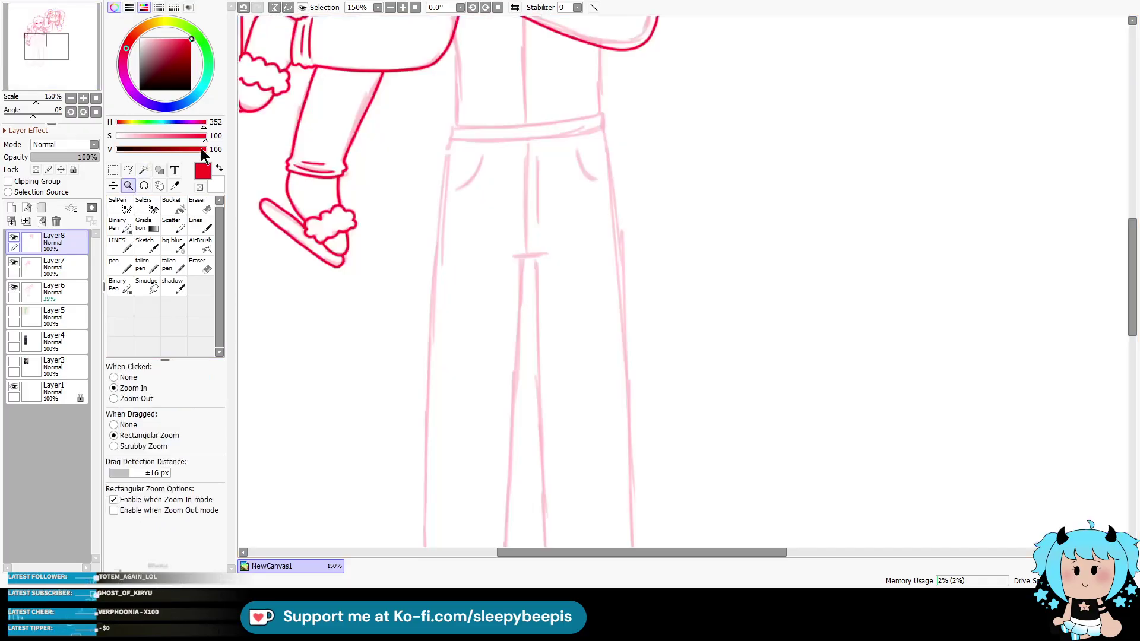
click(483, 38)
click(478, 140)
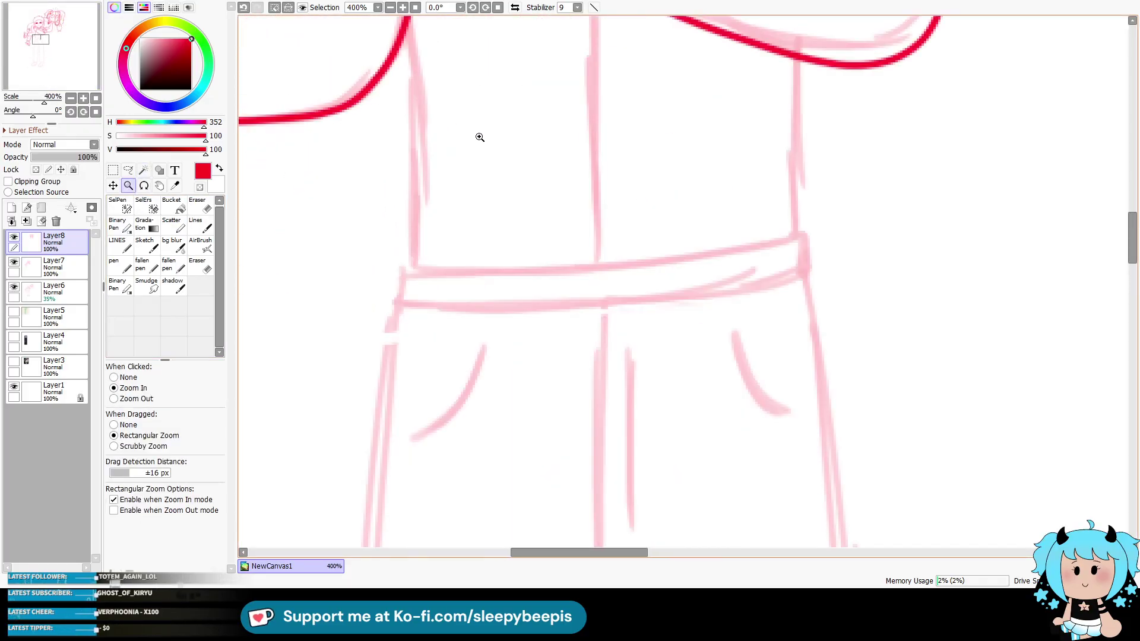
click(523, 117)
drag(1131, 255, 1129, 243)
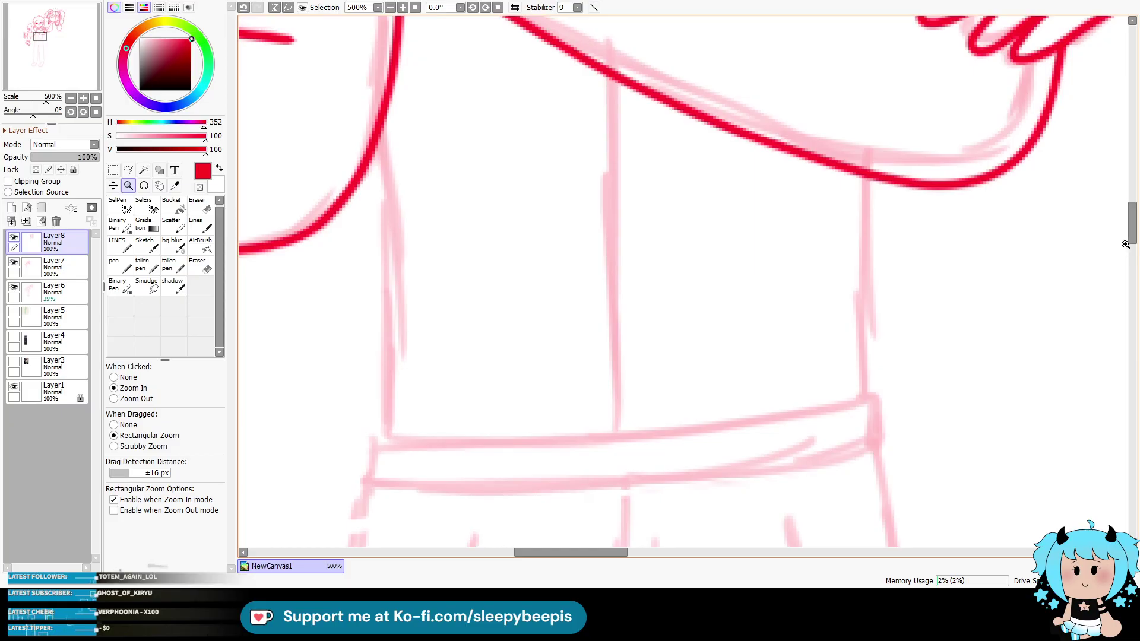
click(121, 245)
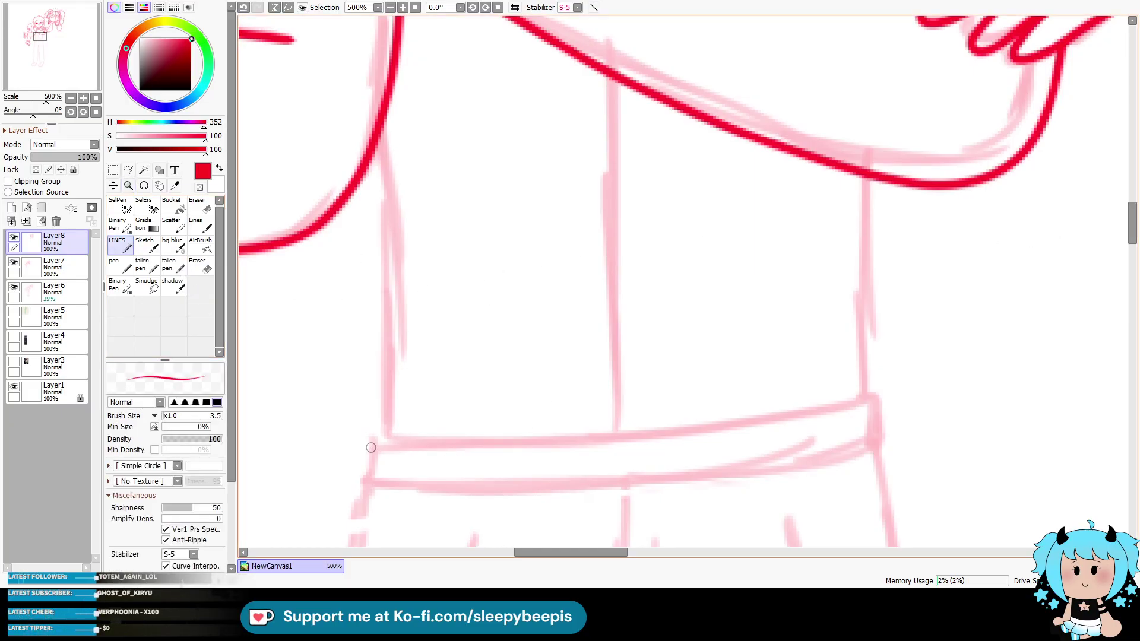
drag(417, 444, 874, 400)
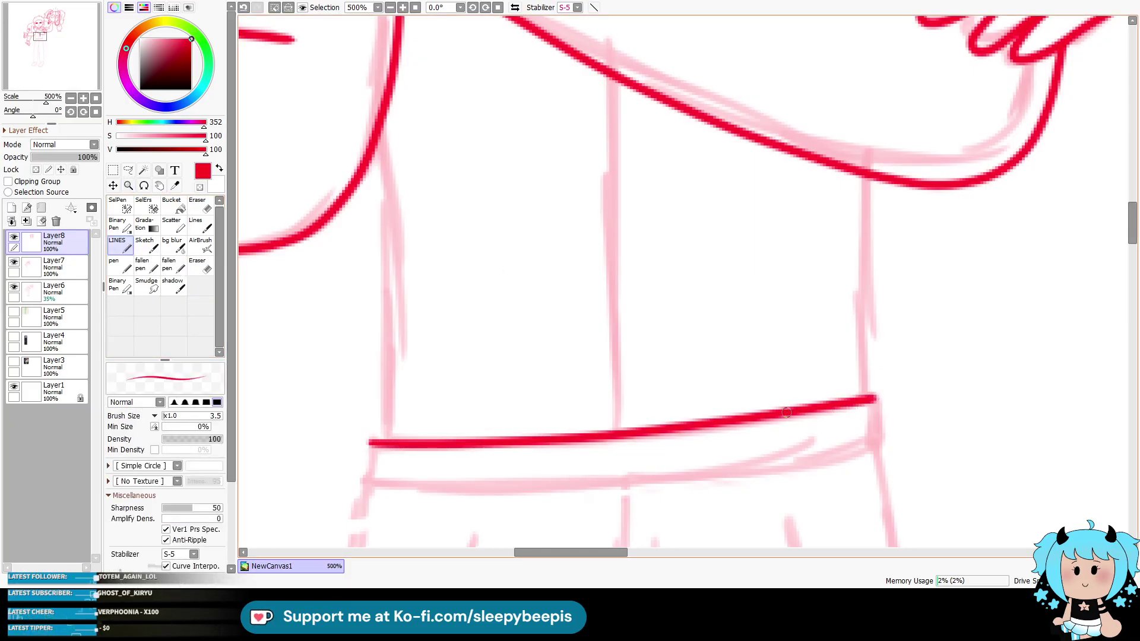
mouse_move(393, 484)
mouse_down()
mouse_move(700, 479)
mouse_move(874, 444)
mouse_up()
drag(877, 402, 878, 397)
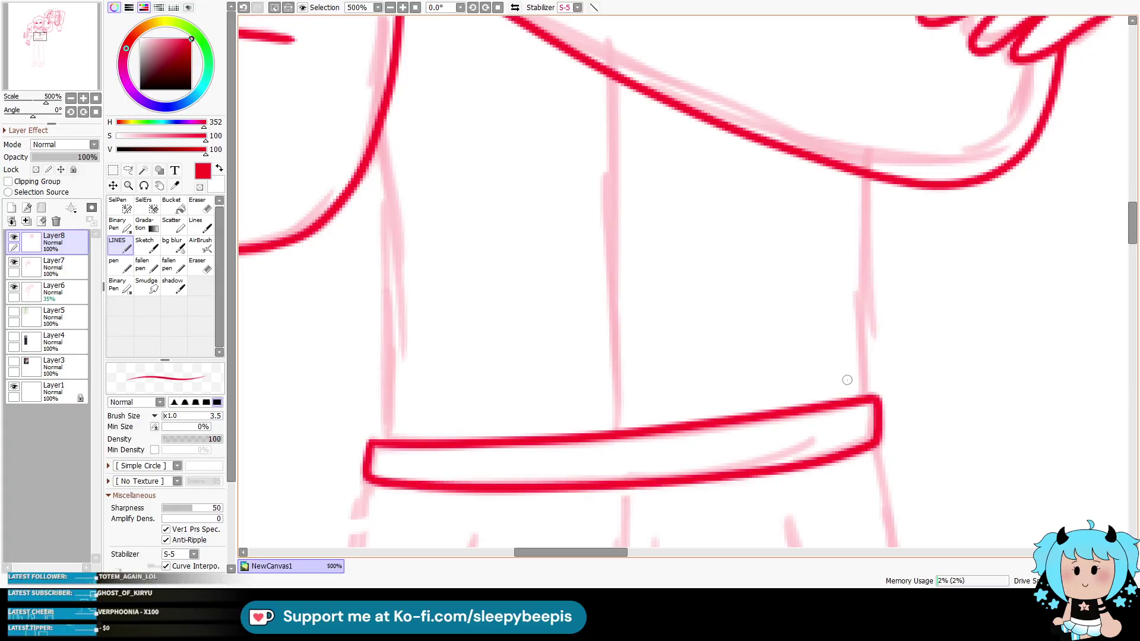
Step: Ink both sides of the masked figure's torso between the carrying arm and the waistband
drag(384, 143, 386, 442)
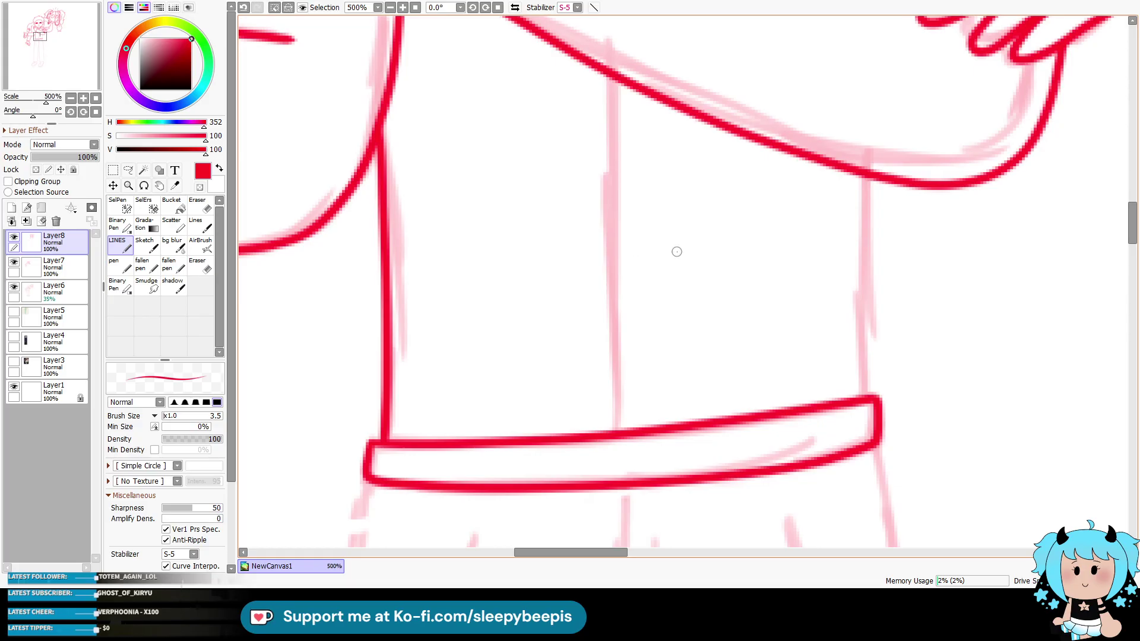
key(ctrl+z)
drag(381, 152, 381, 445)
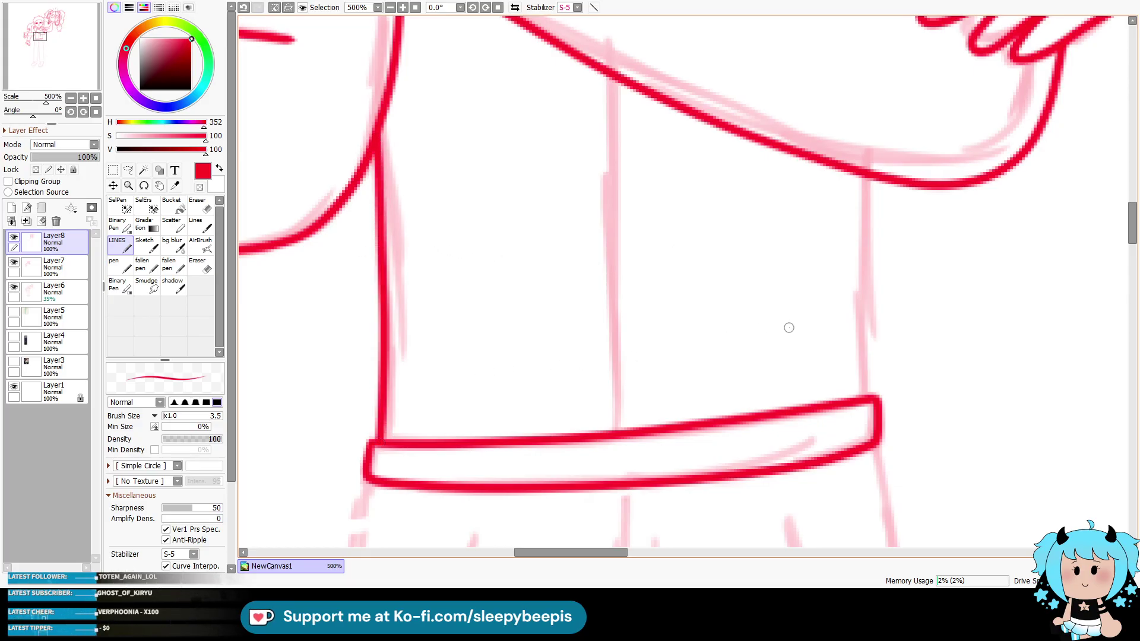
drag(870, 395, 879, 172)
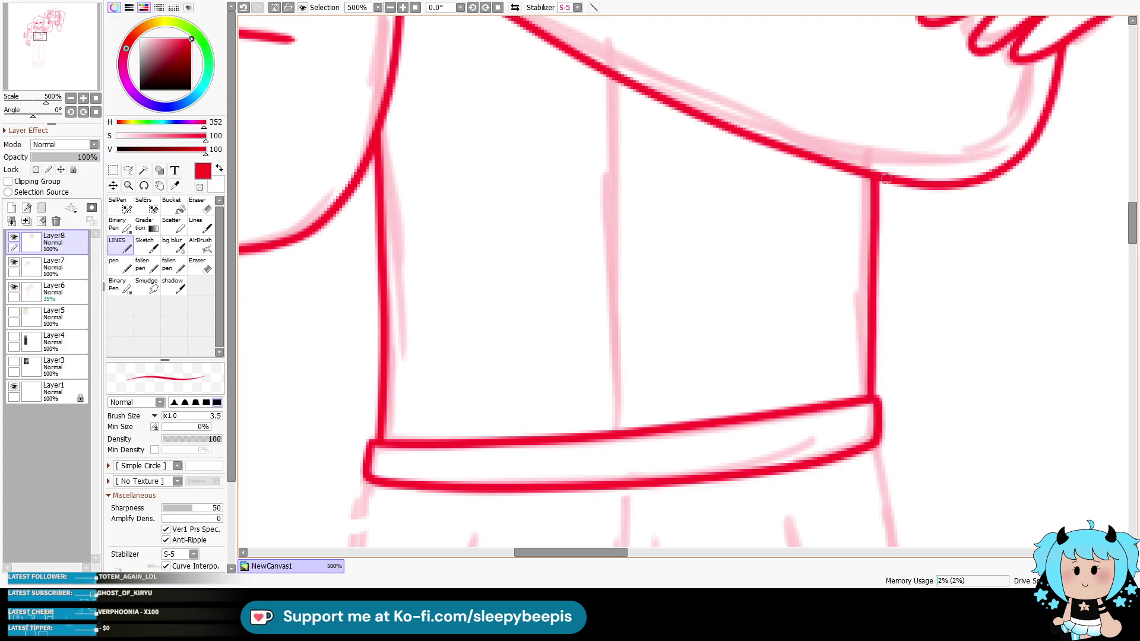
Step: Ink the centre line of the masked figure's torso down to the waistband and a short line beneath the hand at the sleeve edge
drag(613, 78, 617, 423)
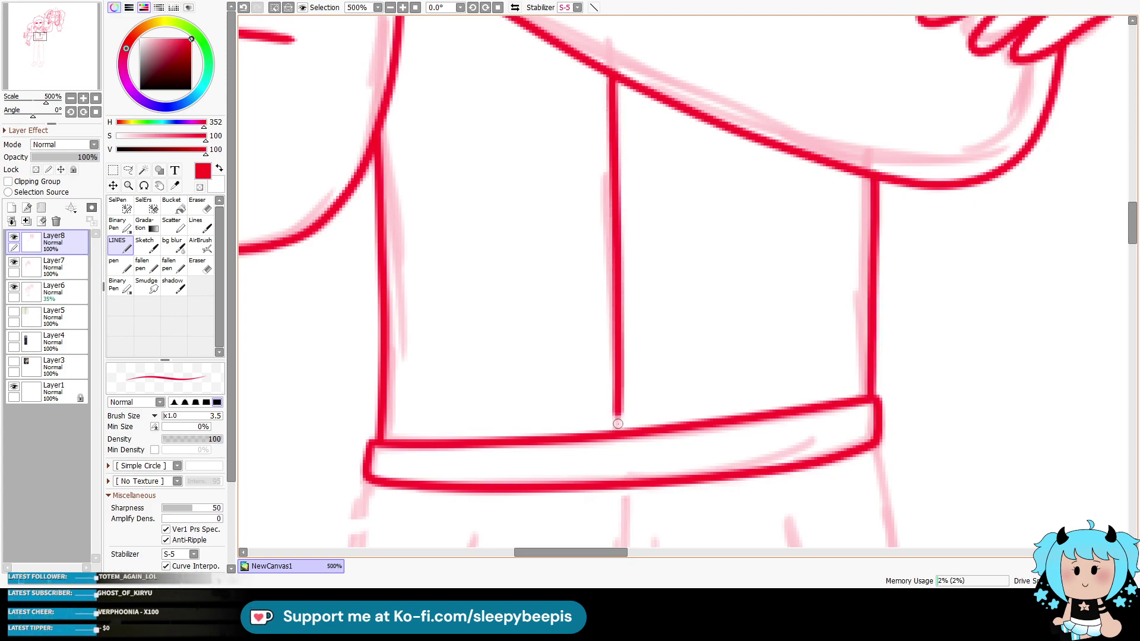
scroll(574, 241, up, 4)
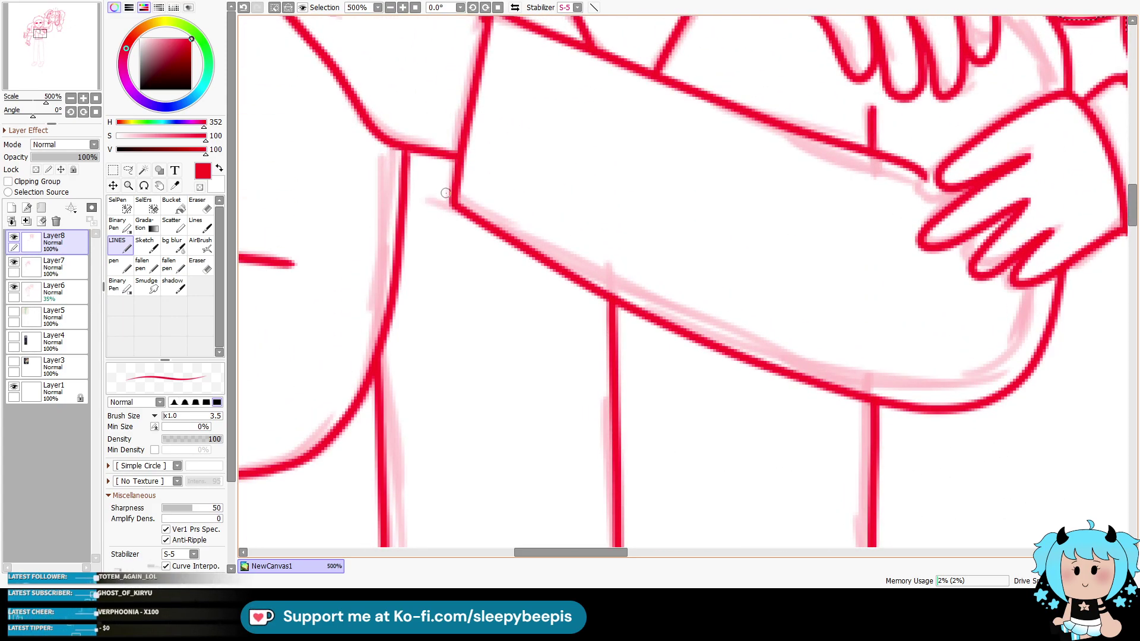
drag(451, 179, 407, 180)
mouse_move(395, 284)
mouse_down()
mouse_move(399, 321)
mouse_move(518, 379)
mouse_move(393, 313)
mouse_move(501, 368)
mouse_move(564, 308)
mouse_move(572, 276)
mouse_up()
key(ctrl+z)
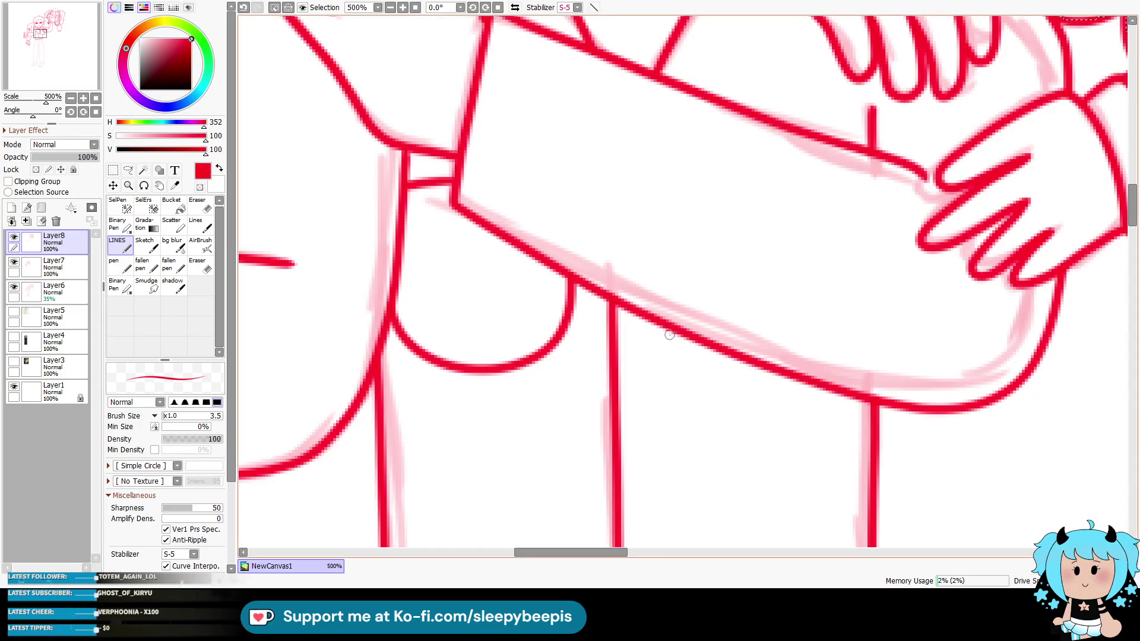
mouse_move(658, 322)
mouse_down()
mouse_move(715, 360)
mouse_move(780, 375)
mouse_up()
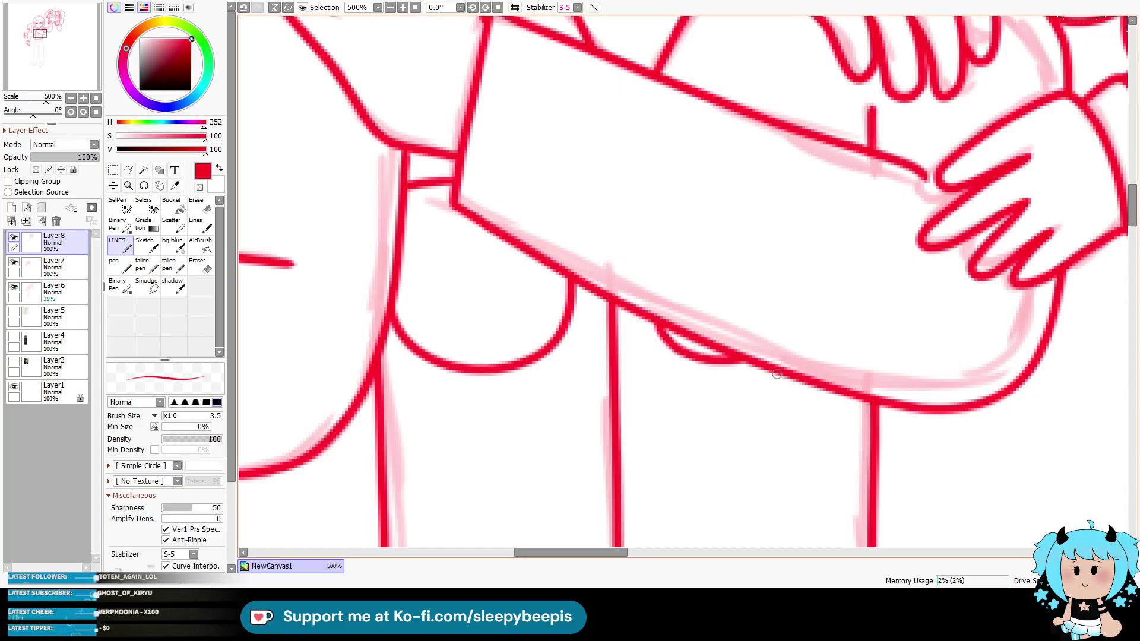
Step: Select the open area outside the figure and ink the trouser leg nearer the doll's dangling feet, including its hem, inner edge and crotch line
scroll(515, 115, down, 8)
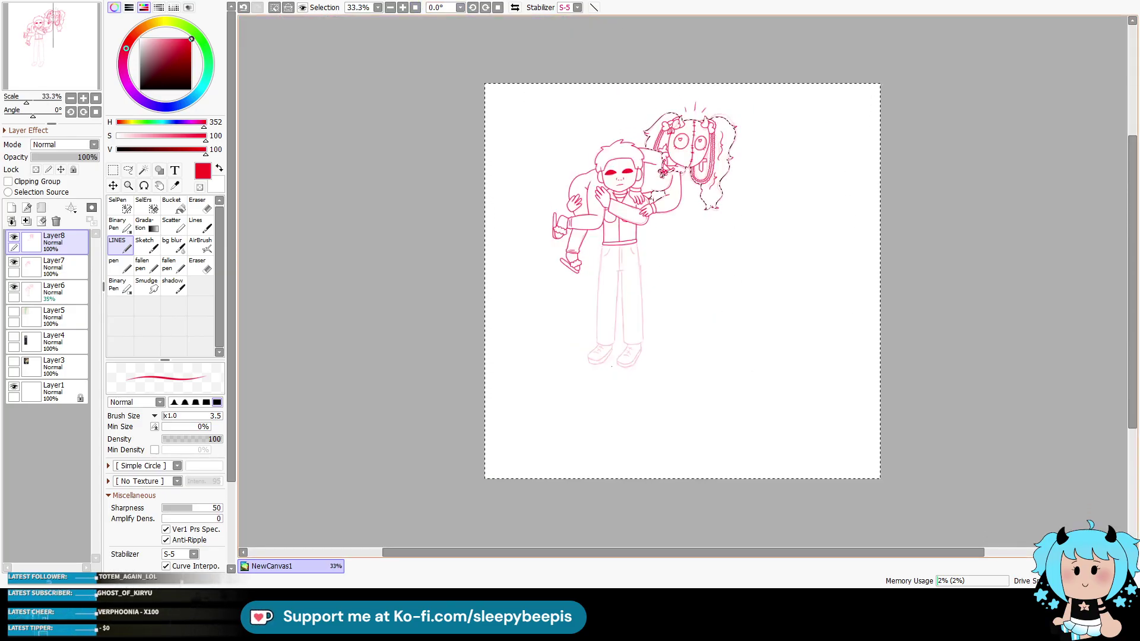
click(128, 186)
click(665, 269)
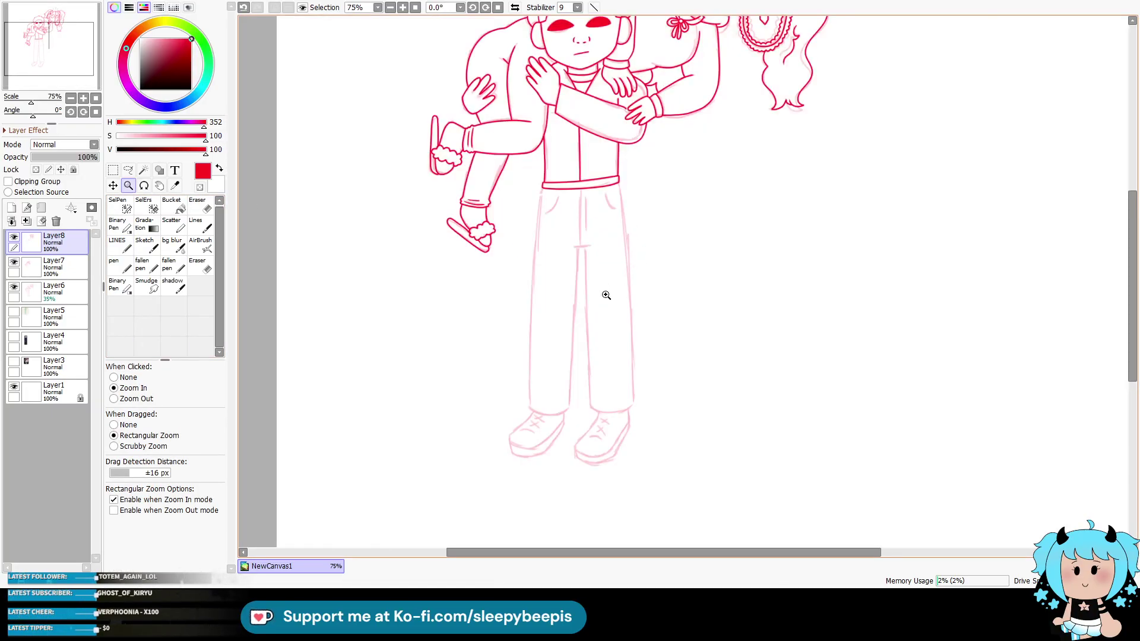
click(606, 294)
click(143, 171)
click(266, 316)
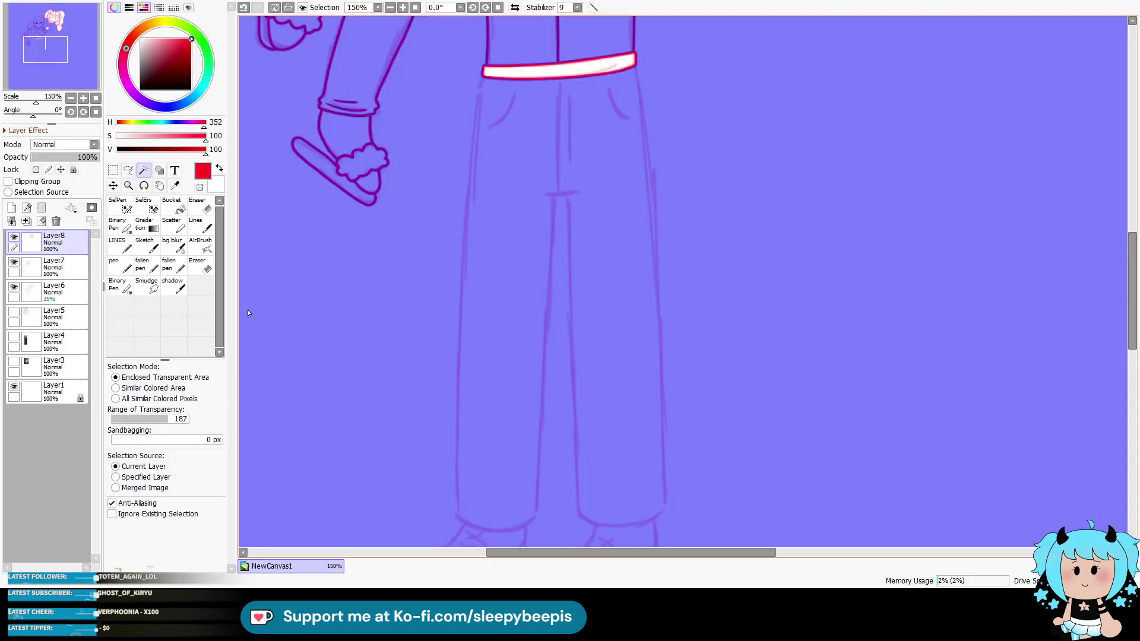
click(117, 243)
drag(485, 78, 468, 325)
key(ctrl+z)
drag(477, 126, 455, 512)
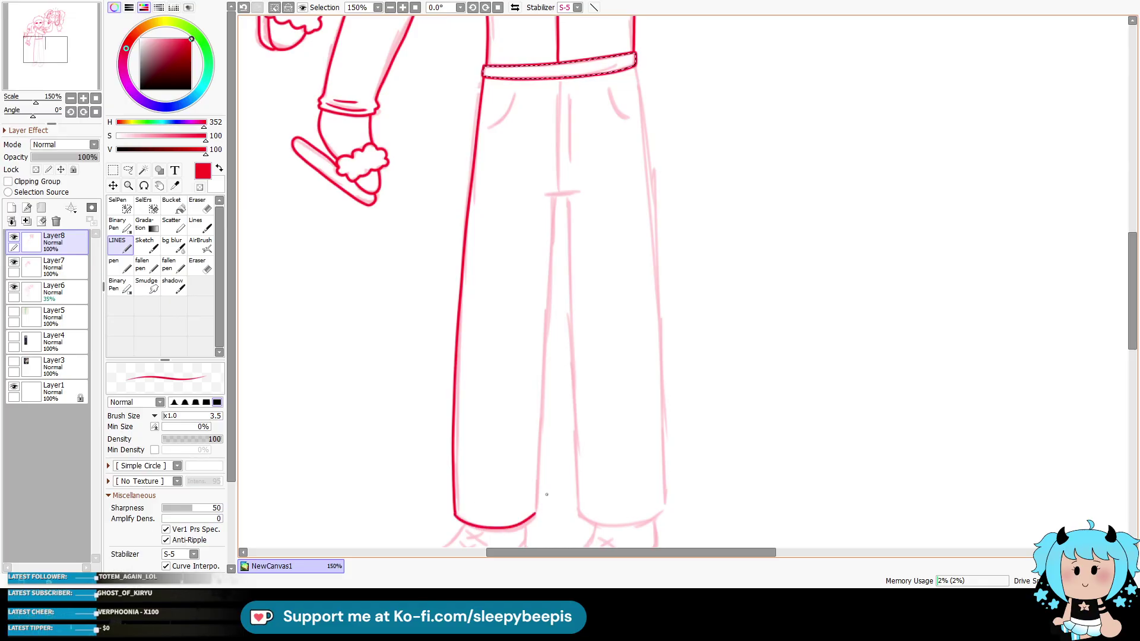
drag(553, 202, 536, 498)
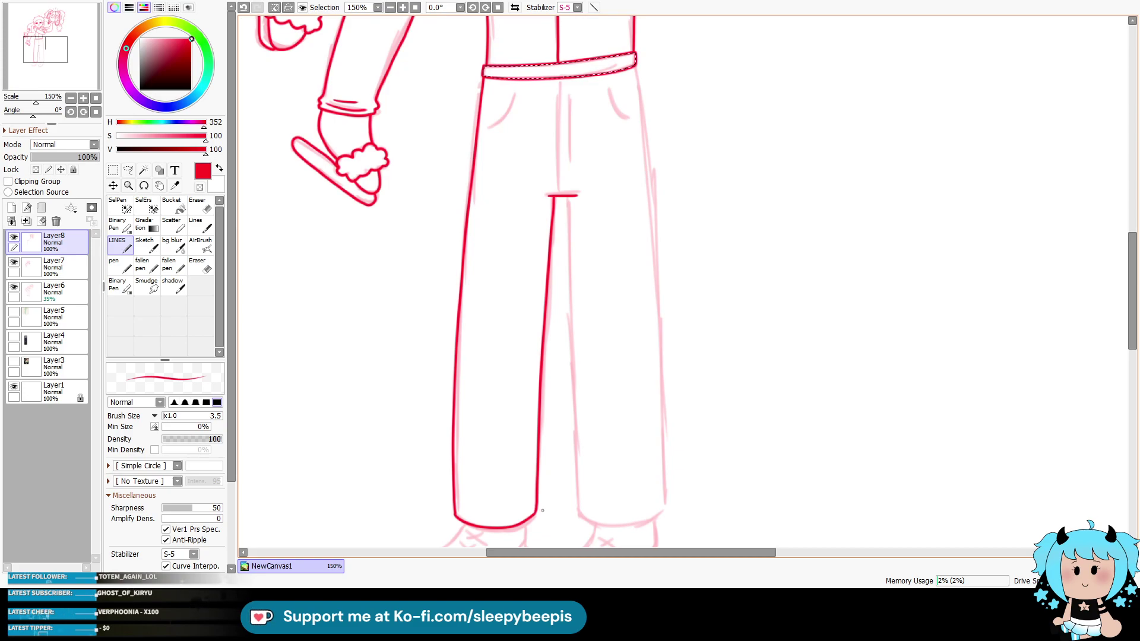
Step: Ink the inner edge, curved hem and outer edge of the other trouser leg, redrawing the strokes until they are clean
drag(573, 309, 574, 487)
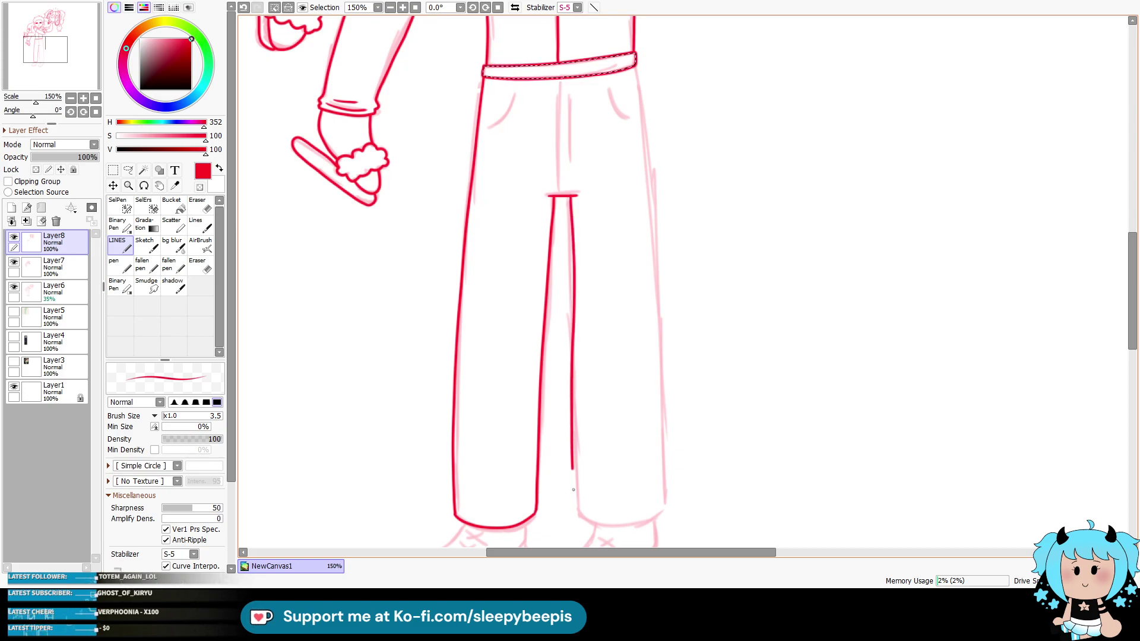
key(ctrl+z)
mouse_move(570, 203)
mouse_down()
mouse_move(577, 509)
mouse_move(639, 521)
mouse_up()
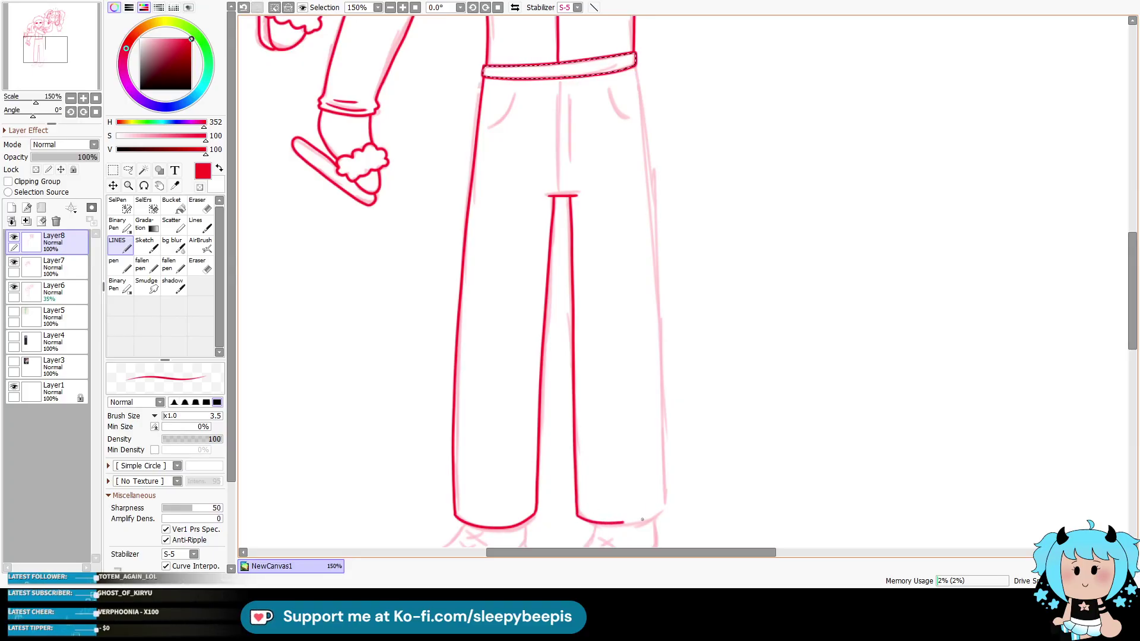
drag(642, 133, 661, 424)
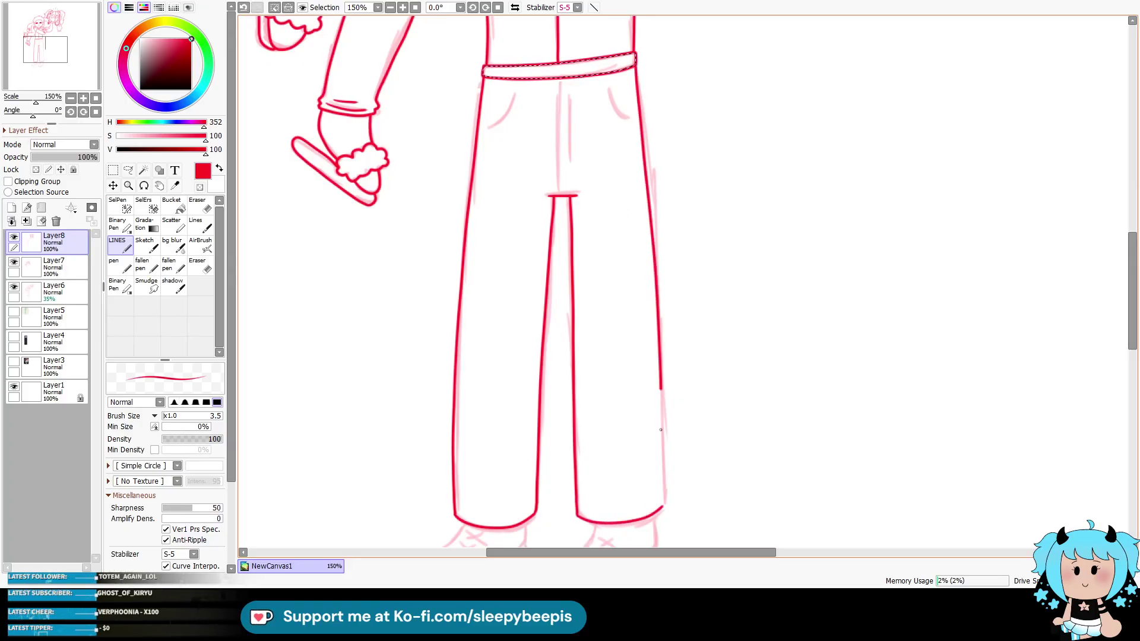
key(ctrl+z)
mouse_move(645, 160)
mouse_down()
mouse_move(670, 469)
mouse_move(636, 60)
mouse_up()
key(ctrl+z)
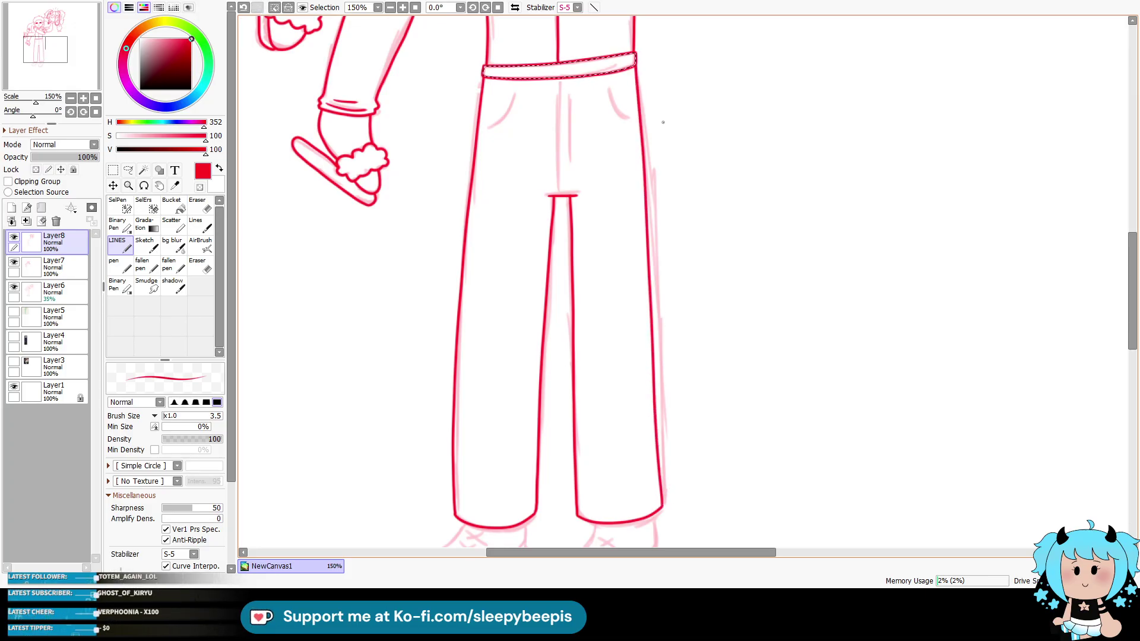
Step: Select the inside of the trousers, ink the fly lines and both curved pocket openings, and clear the selection
key(w)
click(511, 297)
key(n)
drag(561, 67, 555, 195)
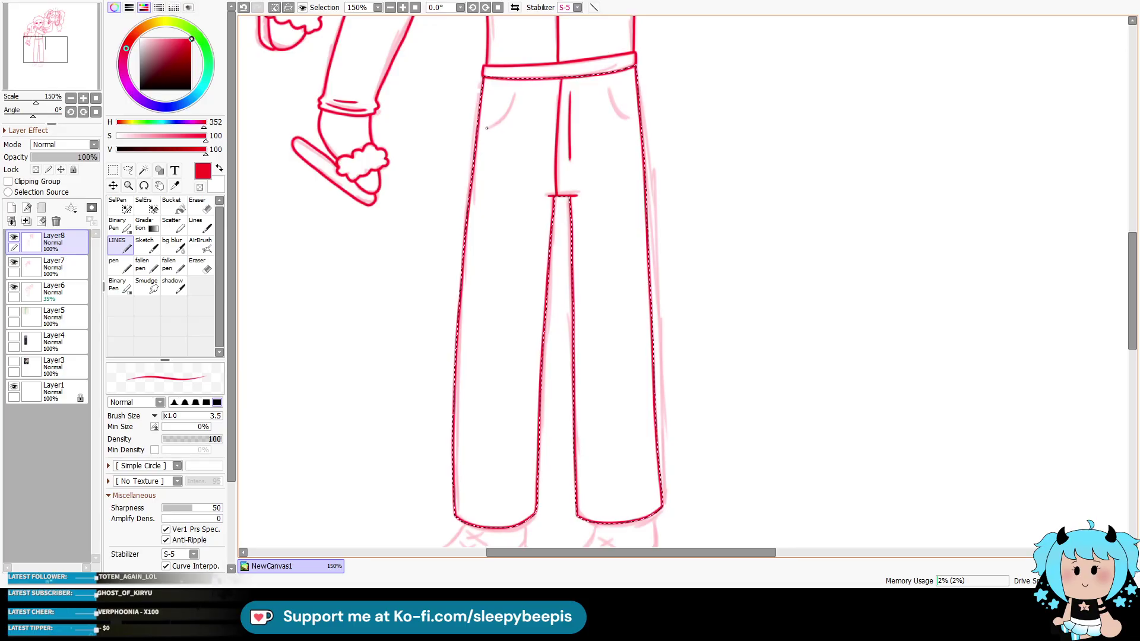
drag(630, 120, 631, 121)
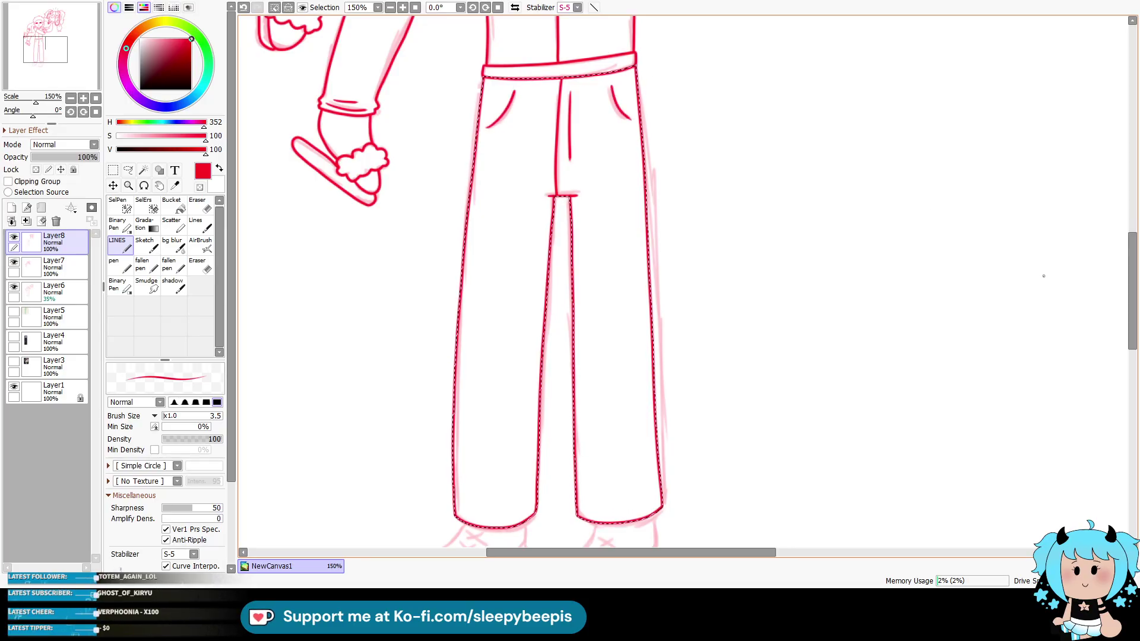
key(ctrl+z)
key(ctrl+d)
Step: Select the area outside the trouser legs and ink the outer outline of the shoe nearer the doll's feet
mouse_move(1133, 291)
mouse_down()
mouse_move(1132, 247)
mouse_move(1107, 334)
mouse_up()
click(128, 185)
click(531, 331)
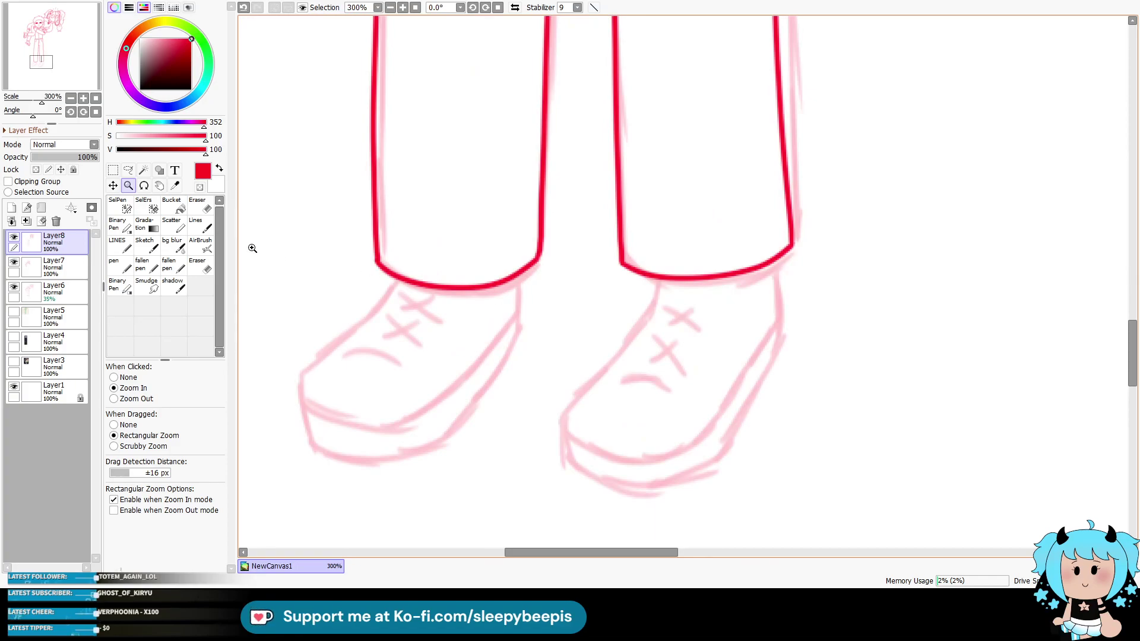
click(144, 171)
click(372, 326)
click(119, 244)
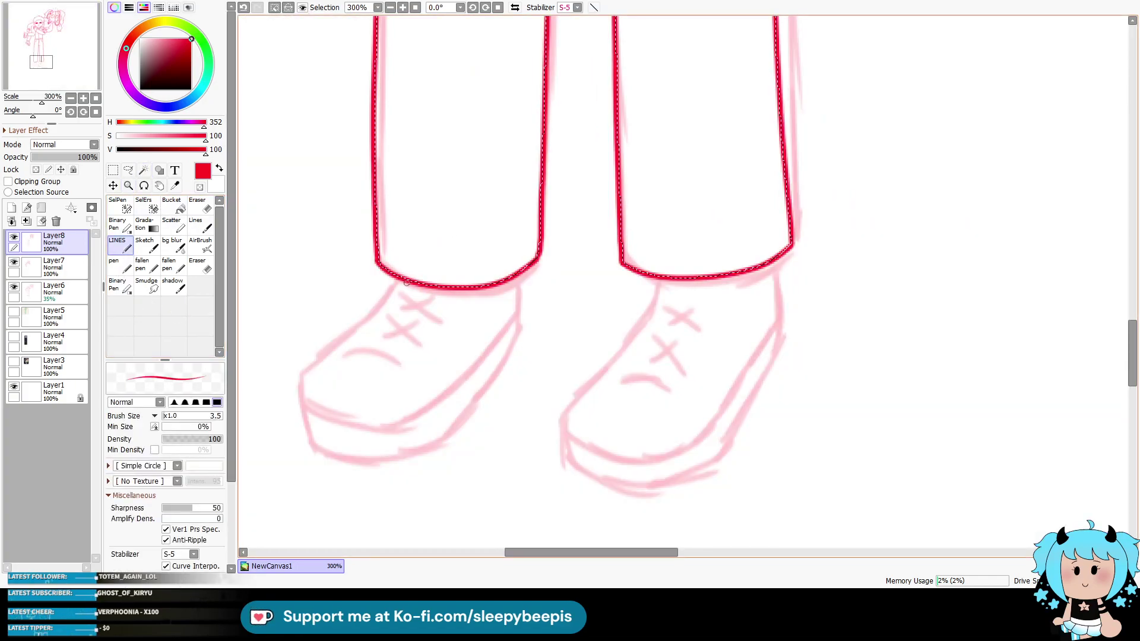
mouse_move(396, 281)
mouse_down()
mouse_move(297, 390)
mouse_move(321, 454)
mouse_move(457, 433)
mouse_move(521, 336)
mouse_move(525, 274)
mouse_move(392, 294)
mouse_move(304, 392)
mouse_move(399, 452)
mouse_move(500, 379)
mouse_move(522, 272)
mouse_up()
key(ctrl+z)
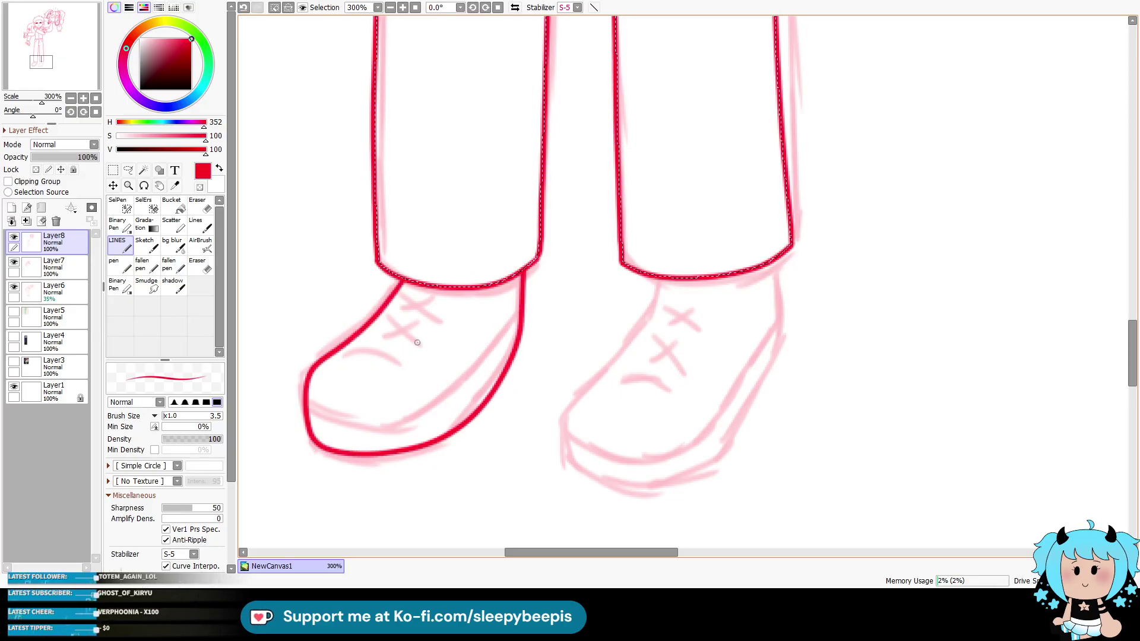
Step: Ink the sole line, the toe crease and the crossed laces of the first shoe
mouse_move(328, 419)
mouse_down()
mouse_move(466, 383)
mouse_move(522, 300)
mouse_up()
drag(346, 352, 402, 371)
drag(386, 324, 420, 349)
drag(378, 343, 408, 321)
Step: Ink the outer outline of the second shoe and redraw its curved sole line from toe to heel
mouse_move(659, 282)
mouse_down()
mouse_move(559, 411)
mouse_move(585, 482)
mouse_move(689, 470)
mouse_move(763, 380)
mouse_move(779, 313)
mouse_move(771, 267)
mouse_up()
mouse_move(556, 421)
mouse_down()
mouse_move(582, 443)
mouse_move(711, 420)
mouse_move(769, 355)
mouse_up()
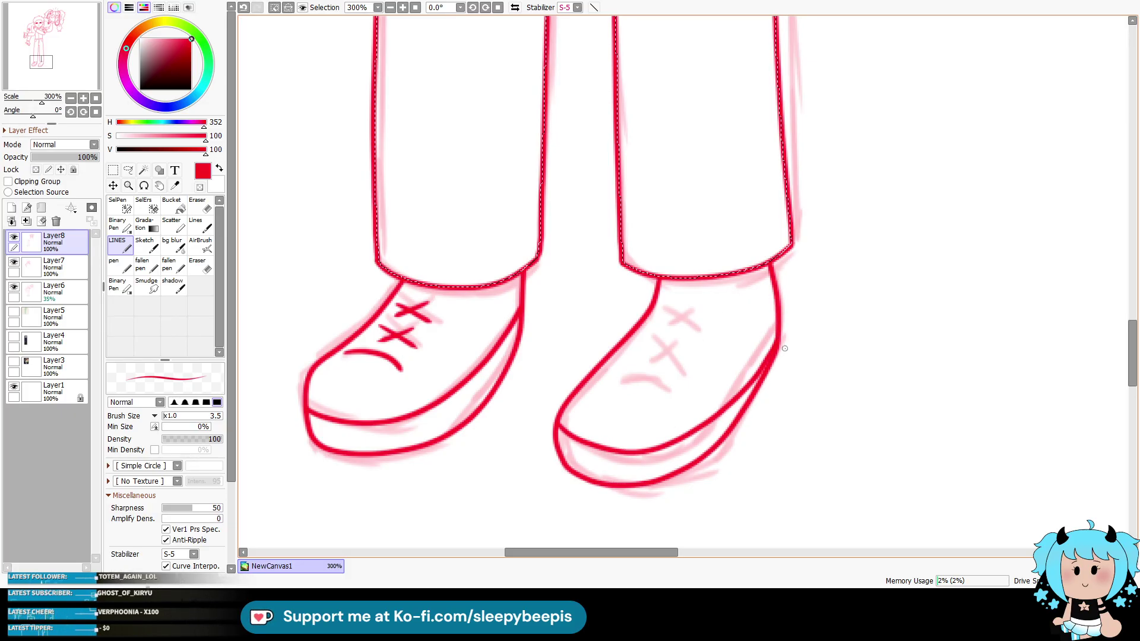
key(ctrl+z)
mouse_move(556, 427)
mouse_down()
mouse_move(654, 442)
mouse_move(778, 324)
mouse_up()
key(ctrl+z)
mouse_move(558, 436)
mouse_down()
mouse_move(579, 446)
mouse_move(680, 440)
mouse_move(778, 325)
mouse_up()
Step: Ink the toe crease and crossed laces of the second shoe, and clear the selection
drag(601, 378, 669, 397)
mouse_move(637, 358)
mouse_down()
mouse_move(677, 345)
mouse_move(671, 323)
mouse_move(695, 337)
mouse_up()
drag(696, 315, 651, 330)
key(ctrl+d)
Step: Check which line art Layer7 and Layer8 hold by toggling their visibility, and merge Layer8 down into Layer7
scroll(821, 293, down, 6)
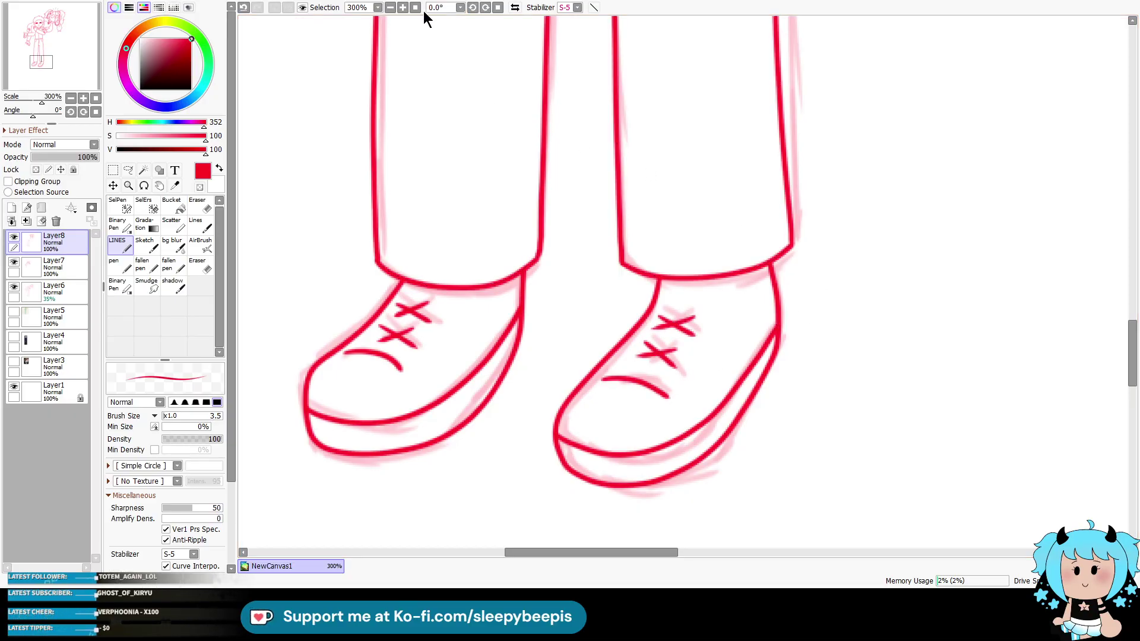
click(128, 185)
click(689, 205)
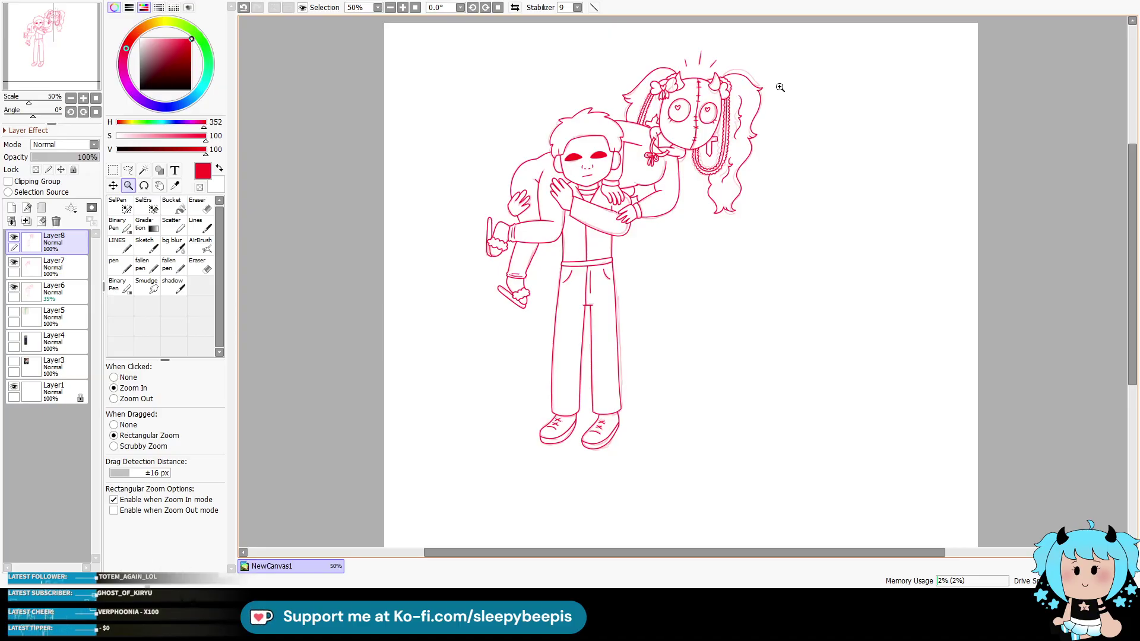
click(60, 263)
click(14, 262)
click(14, 262)
click(31, 245)
click(14, 237)
click(14, 237)
click(26, 221)
Step: Check Layer6 by toggling its visibility and delete this faded sketch layer
click(15, 262)
click(14, 262)
click(40, 258)
click(55, 222)
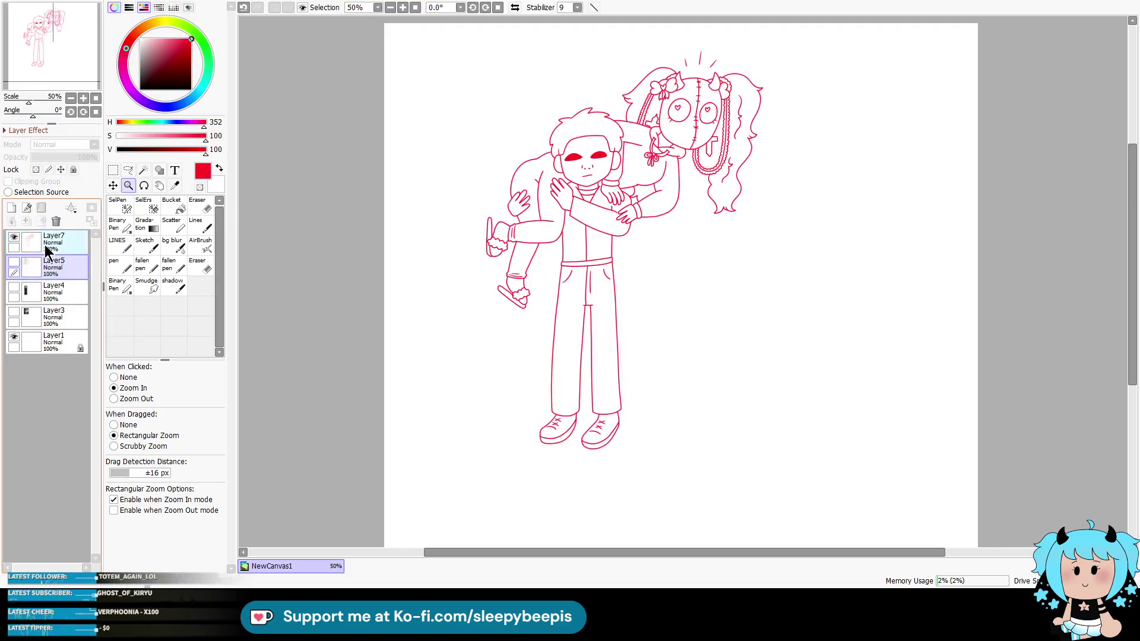
Step: Recolour the line art black by filling a new layer clipped to Layer7 with black and merging it down
click(45, 245)
click(11, 207)
click(36, 181)
click(118, 136)
click(118, 149)
click(172, 204)
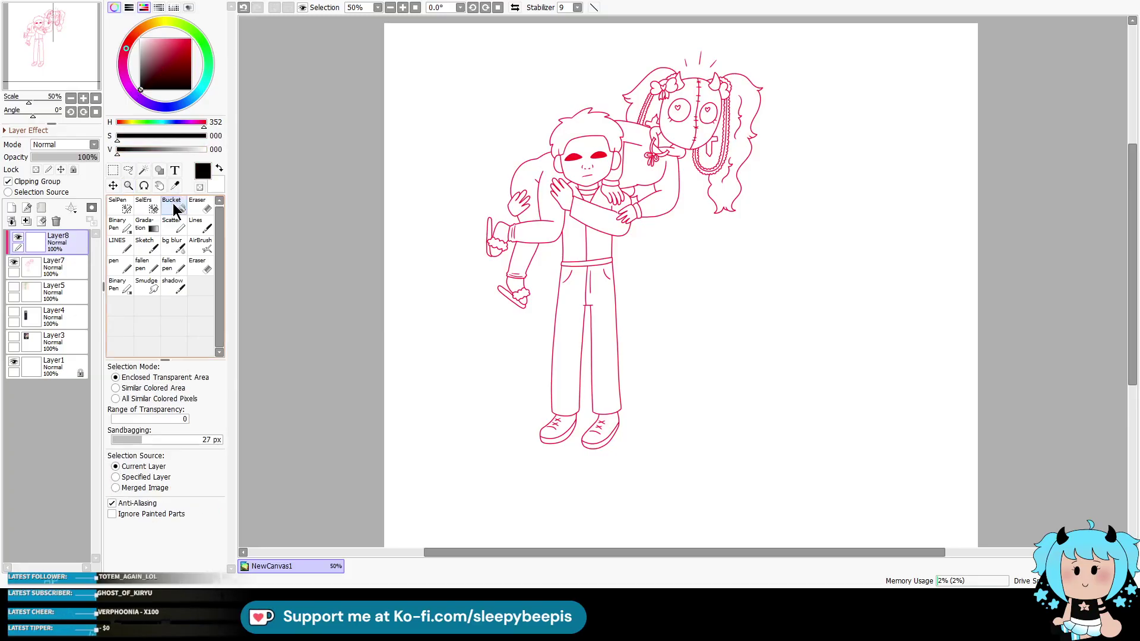
click(451, 153)
click(26, 221)
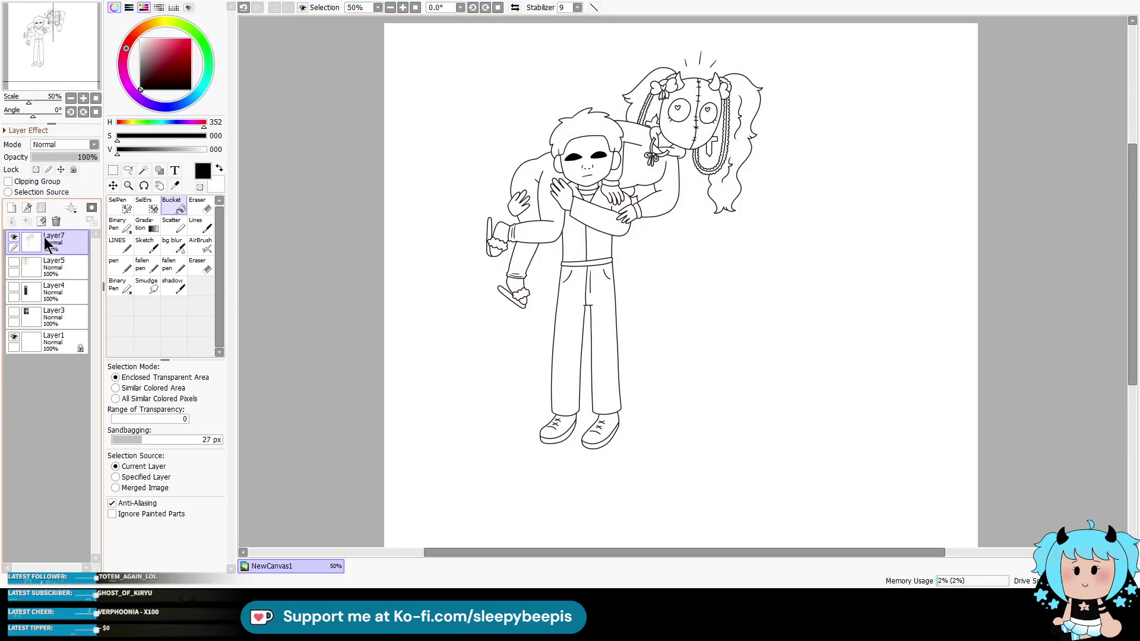
Step: Show the reference images on Layer4 and Layer3, and crop the canvas to a rectangle around the references and both characters
click(14, 287)
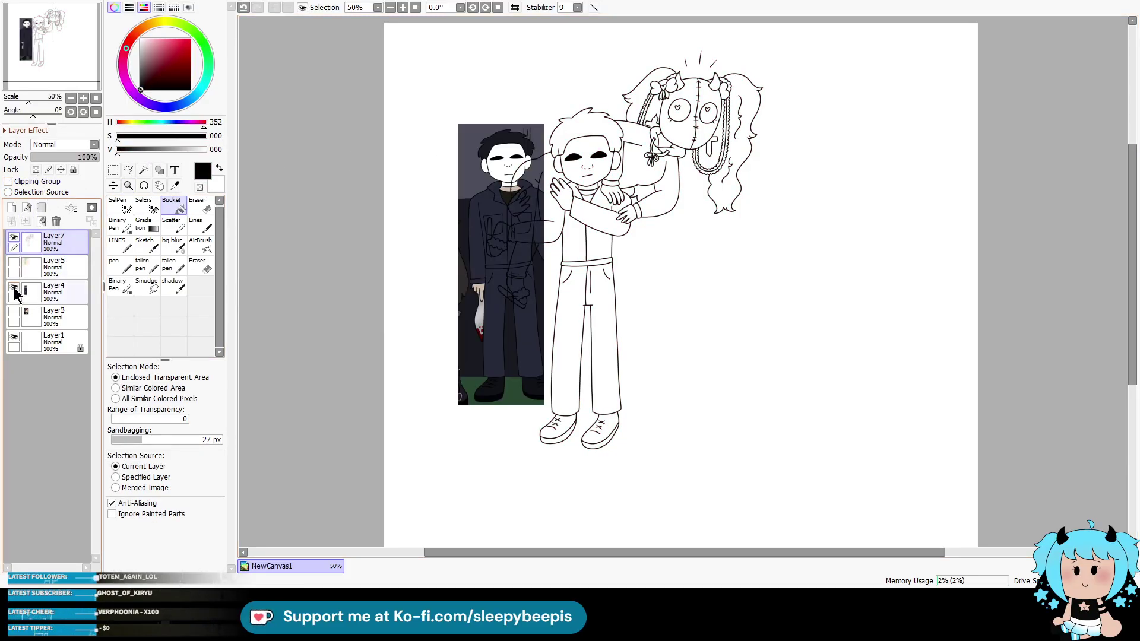
click(14, 311)
click(112, 170)
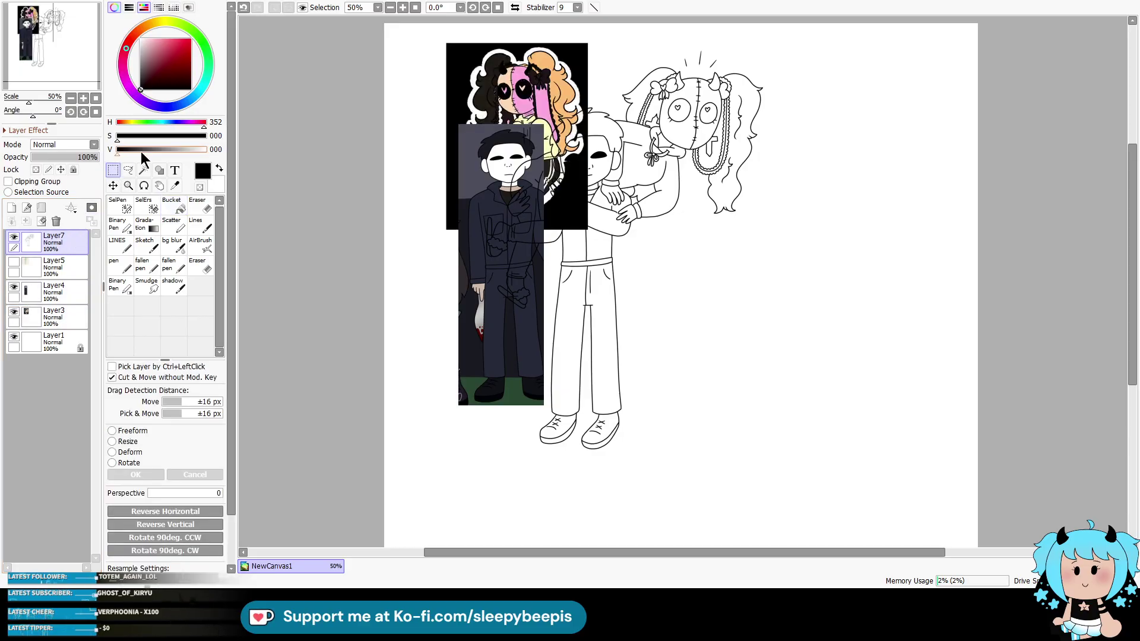
mouse_move(410, 25)
mouse_down()
mouse_move(672, 253)
mouse_move(772, 430)
mouse_move(806, 465)
mouse_move(798, 474)
mouse_up()
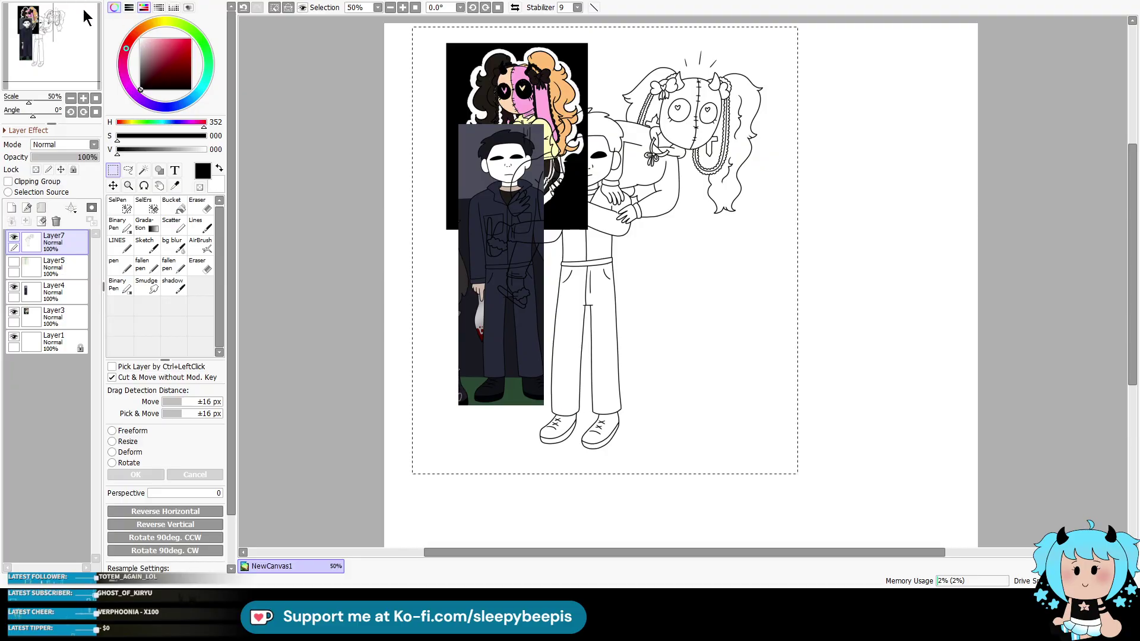
key(ctrl+t)
key(ctrl+d)
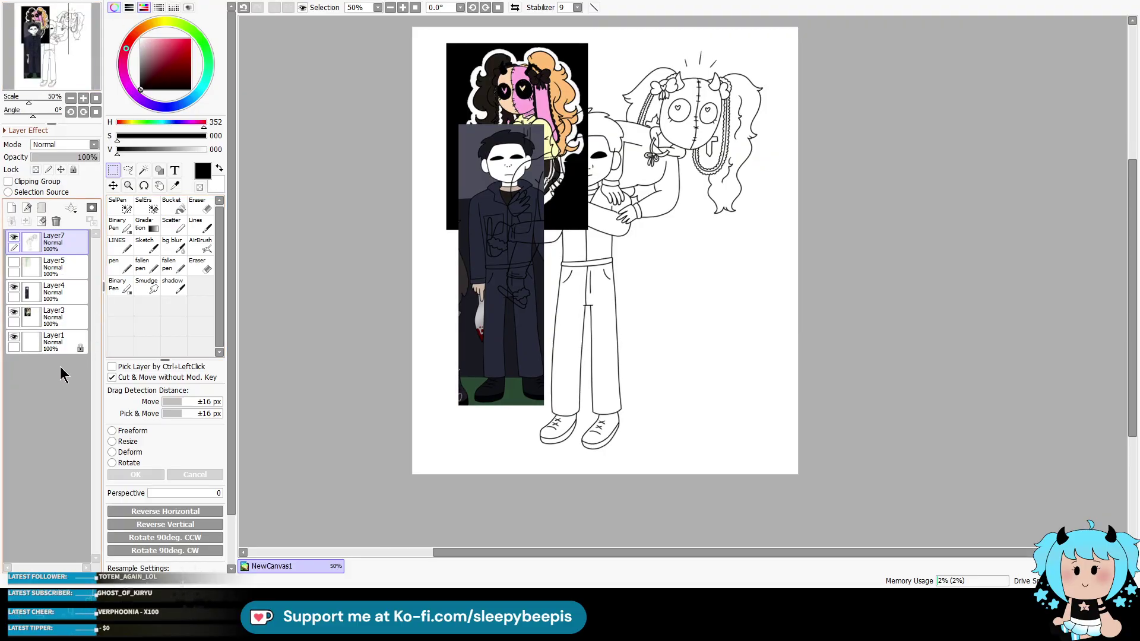
Step: Delete Layer5, hide the reference images on Layer3 and Layer4, and make Layer7 active
click(19, 262)
click(48, 270)
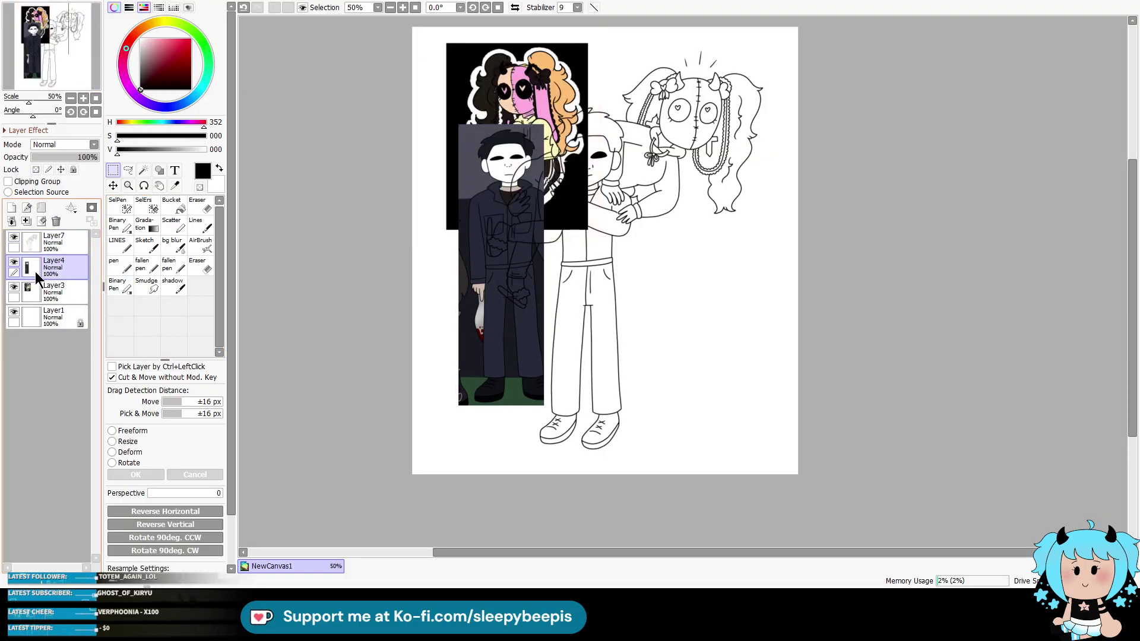
click(14, 287)
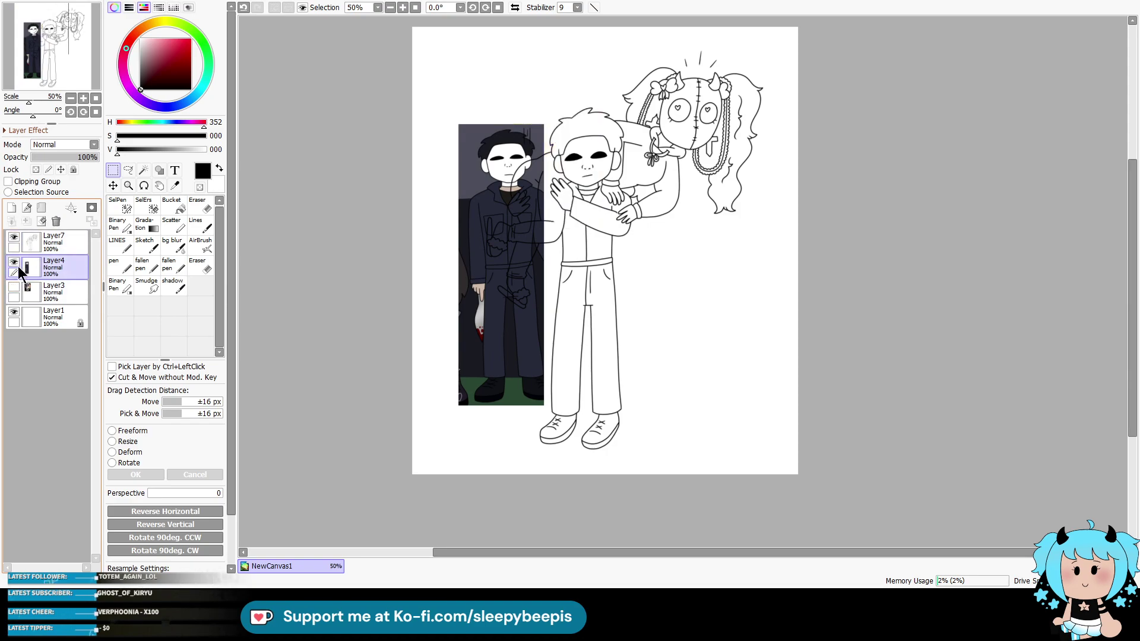
click(14, 262)
click(37, 241)
Step: Select the empty background around the characters on Layer7 with the Magic Wand and invert the selection to cover both figures
click(130, 169)
click(143, 171)
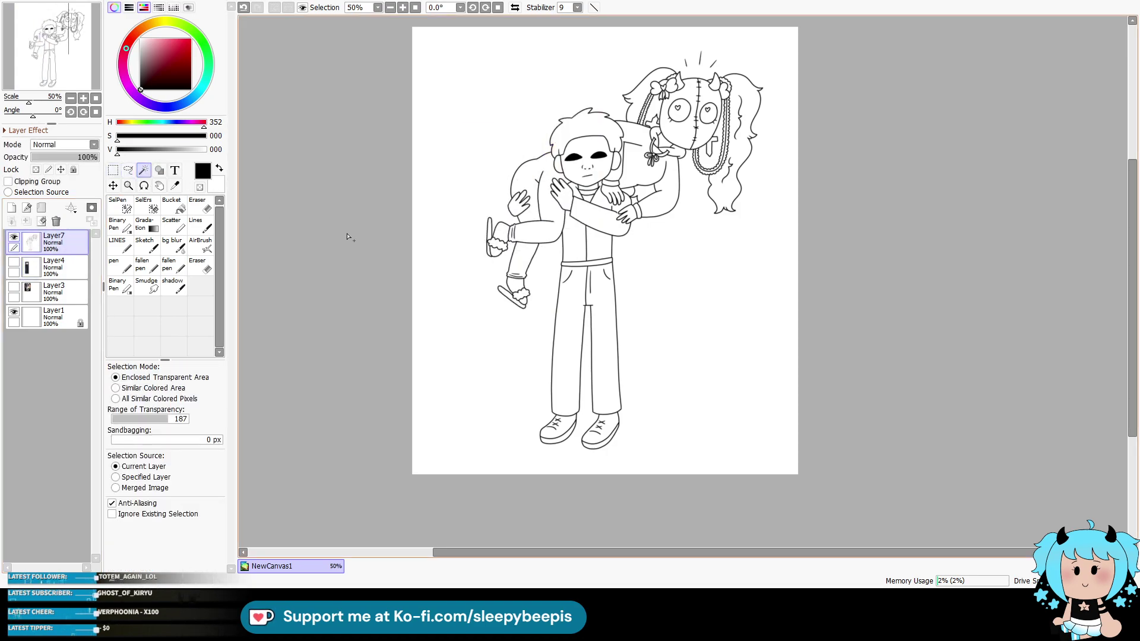
click(685, 249)
click(402, 7)
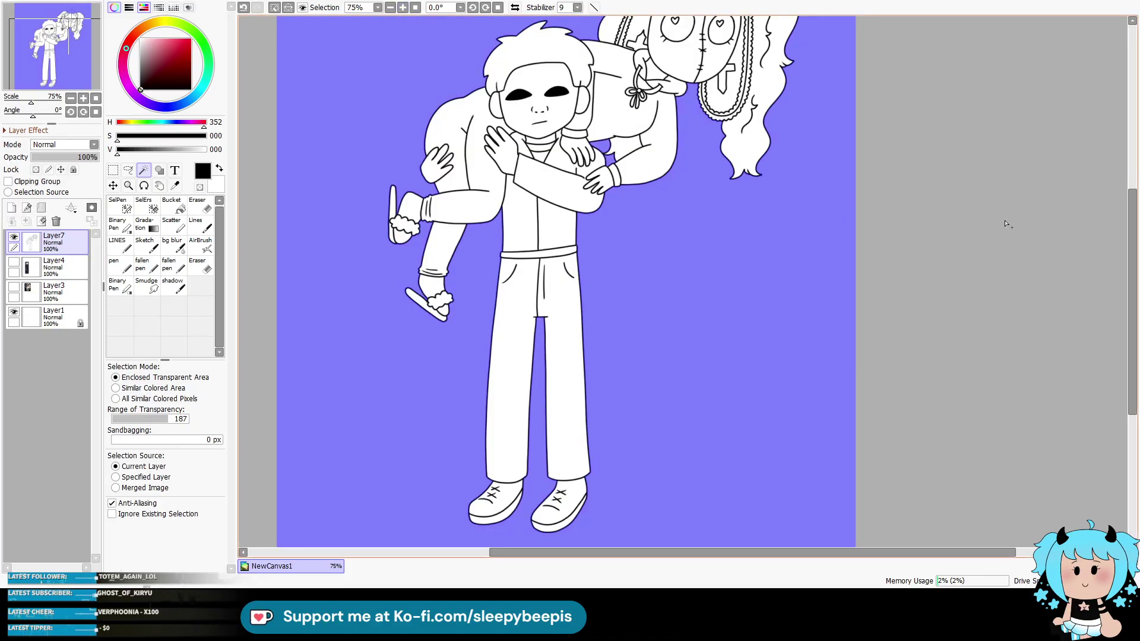
mouse_move(1134, 256)
mouse_down()
mouse_move(1135, 220)
mouse_move(1120, 244)
mouse_up()
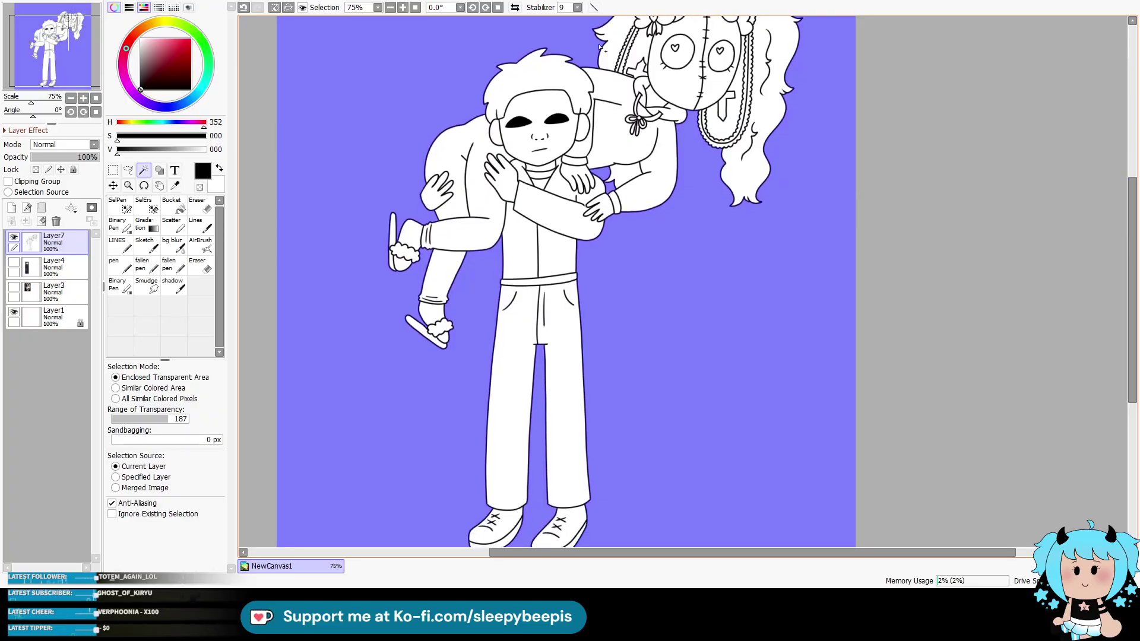
key(ctrl+i)
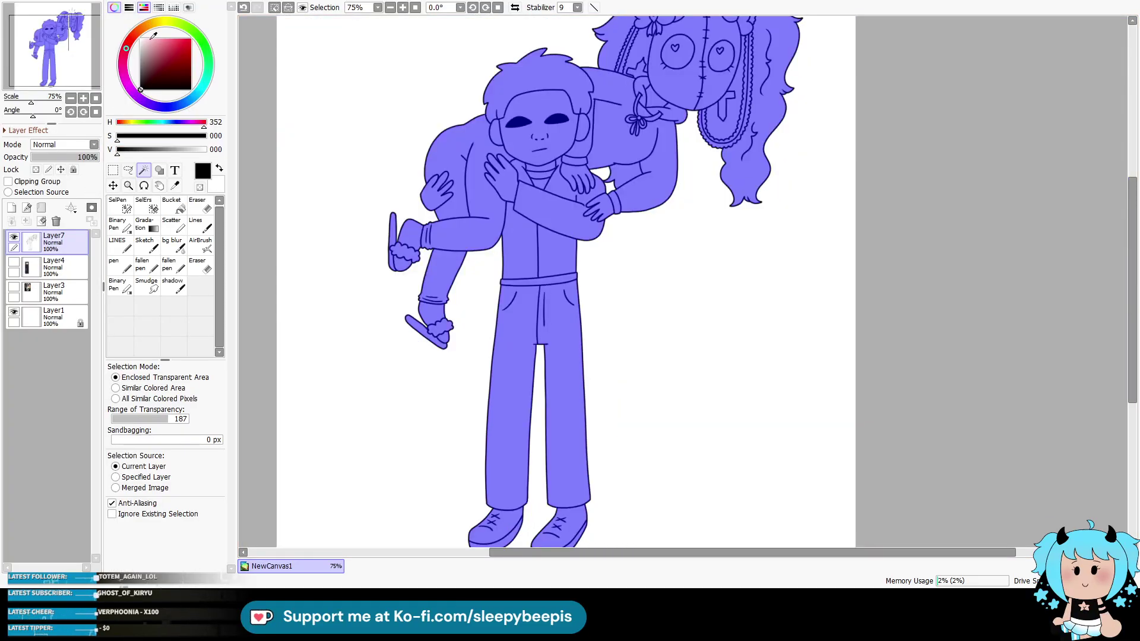
Step: Add a new layer directly above Layer1 and fill the selected silhouette of both characters with black
click(53, 297)
key(ctrl+shift+n)
drag(79, 287, 62, 321)
click(172, 205)
click(297, 262)
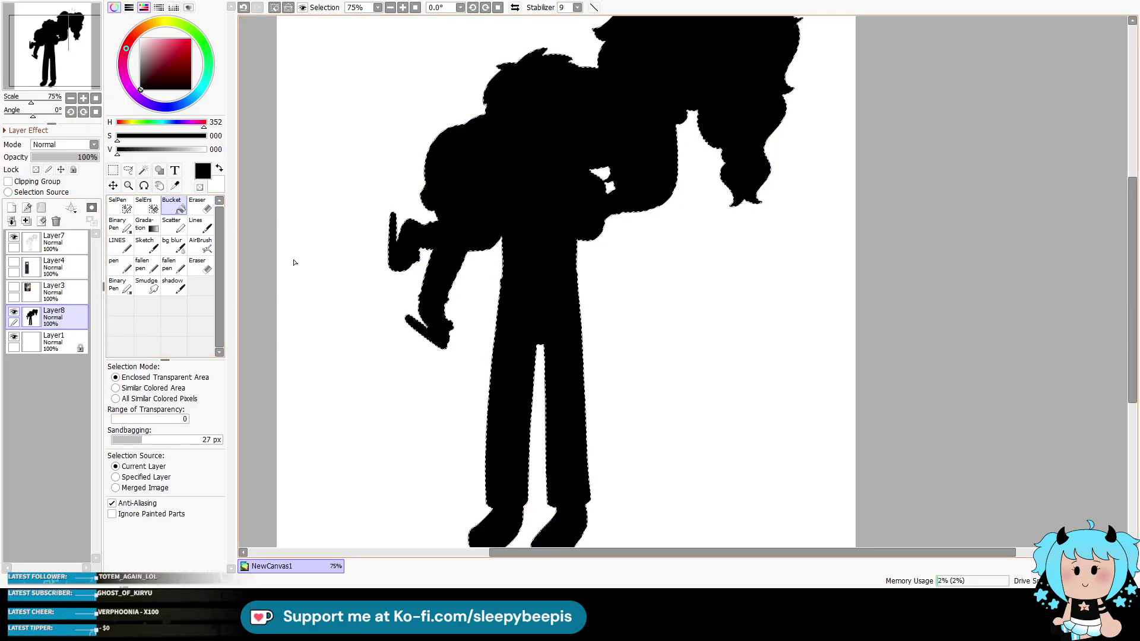
Step: Undo the black fill, fill the silhouette of both characters with bright red, deselect, and add a new layer above it
key(ctrl+z)
click(191, 39)
click(410, 255)
key(ctrl+d)
click(12, 207)
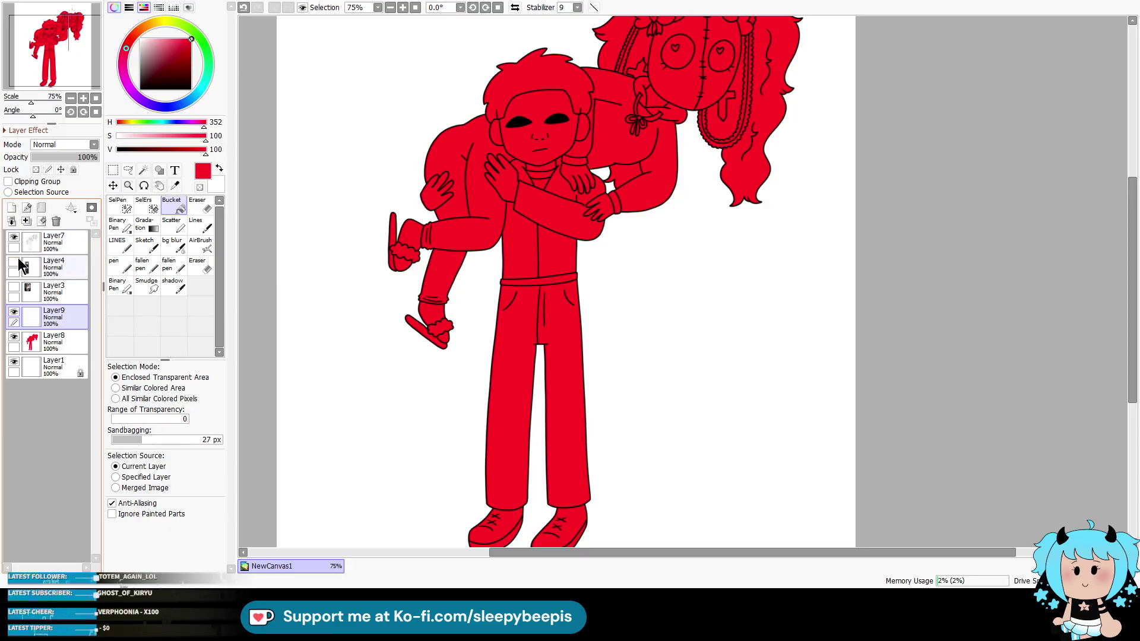
Step: Show the reference on Layer4, select the mask and ears from Layer7's line art, and paint them the reference's white on Layer9
click(14, 262)
click(50, 244)
click(143, 170)
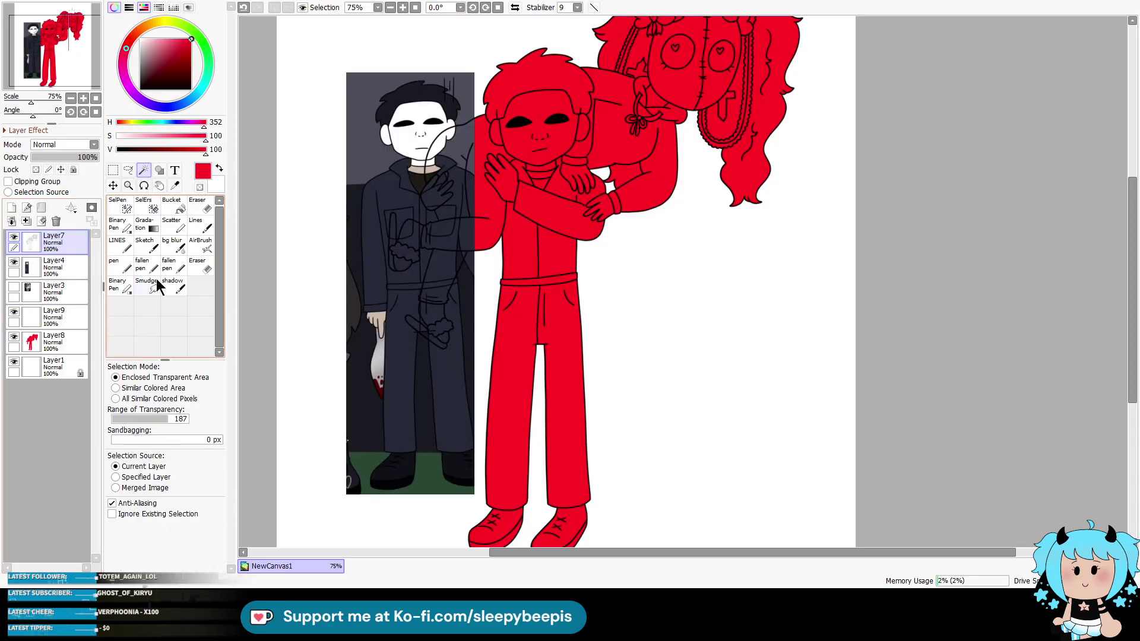
click(525, 139)
click(498, 139)
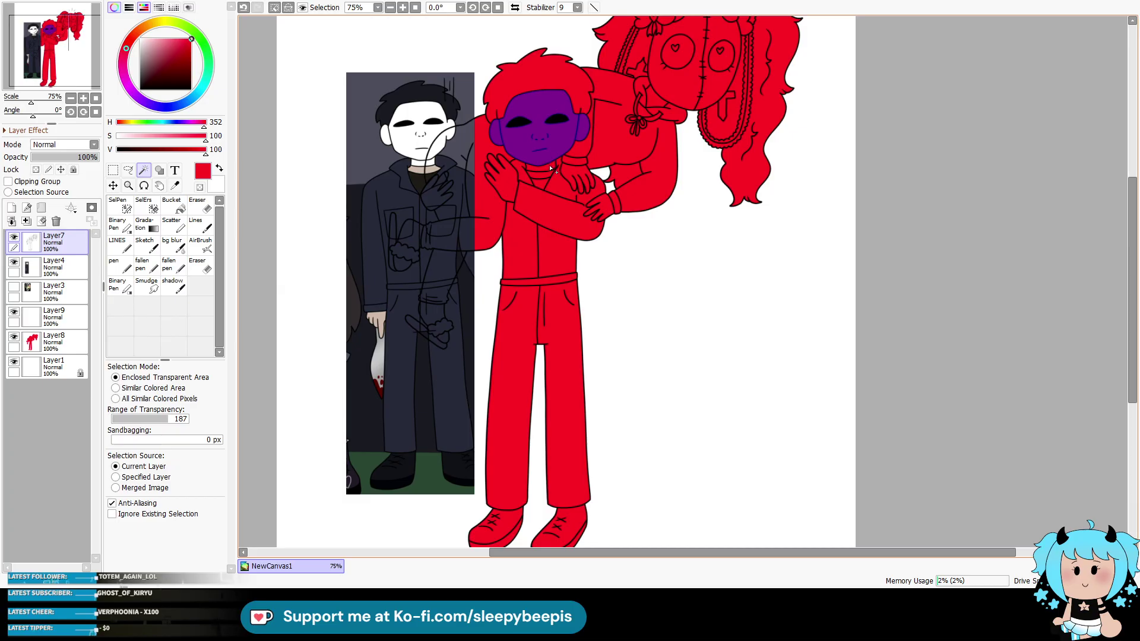
click(174, 185)
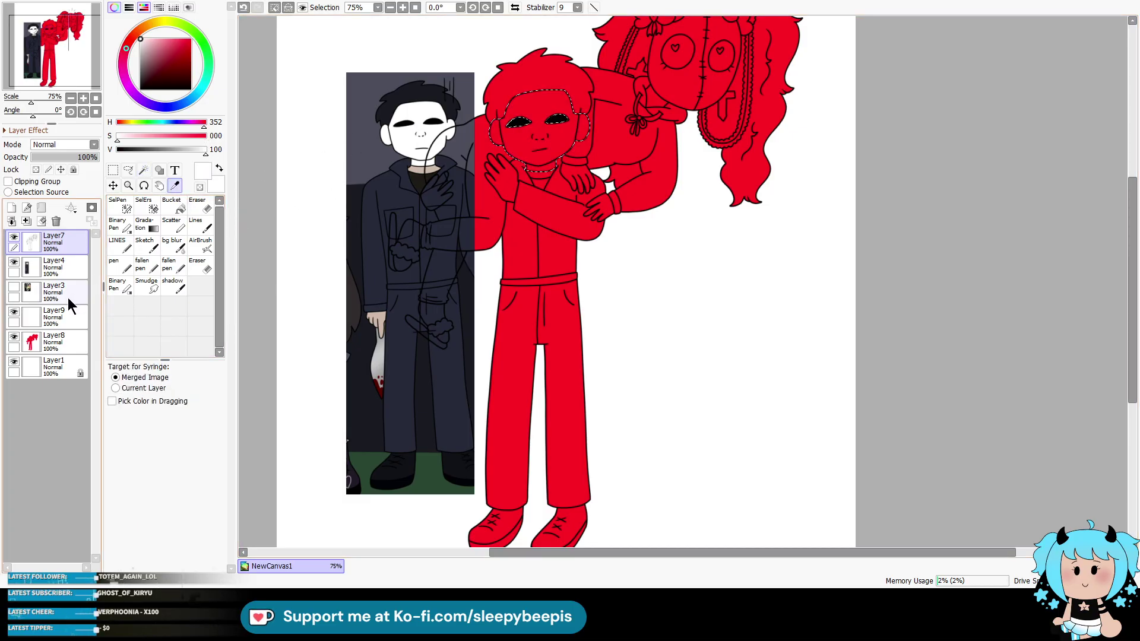
click(52, 315)
click(200, 225)
mouse_move(534, 119)
mouse_down()
mouse_move(484, 127)
mouse_move(553, 140)
mouse_up()
key(ctrl+d)
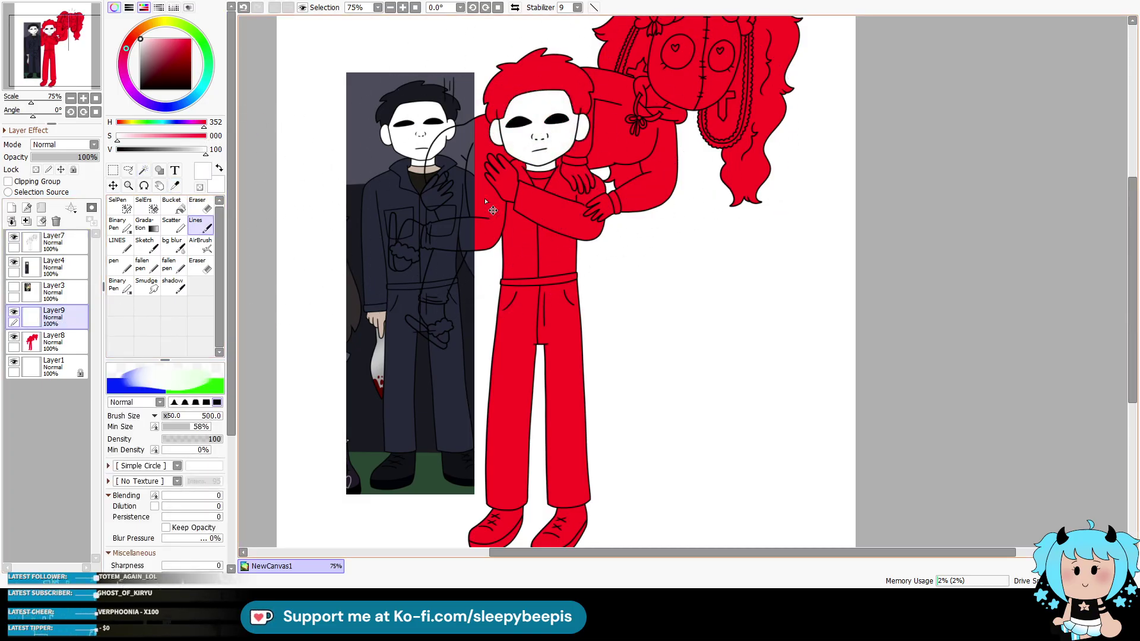
Step: Select the masked figure's hair from the Layer7 line art and paint it on Layer9 with the reference's dark navy-black hair colour
click(175, 186)
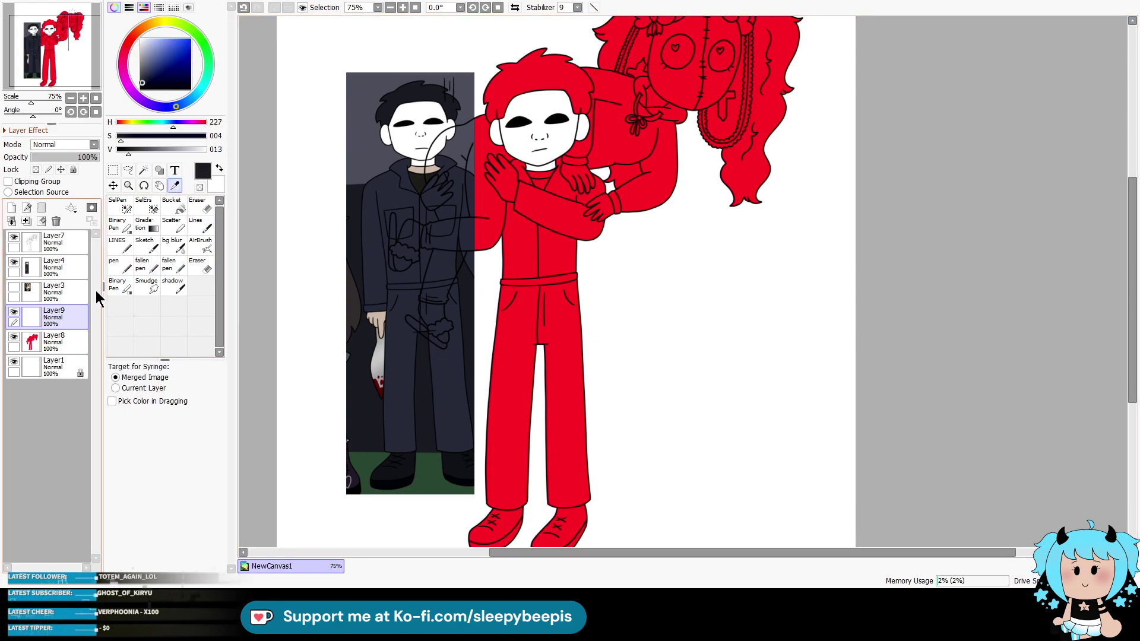
click(65, 248)
click(143, 171)
click(538, 74)
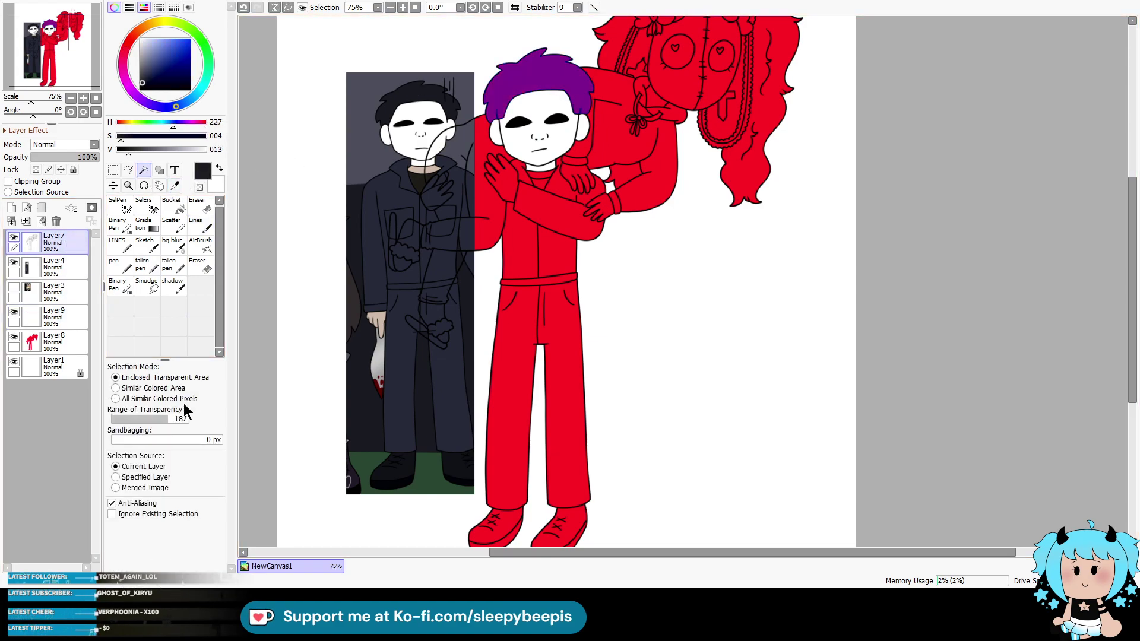
click(57, 321)
click(200, 226)
drag(505, 78, 570, 71)
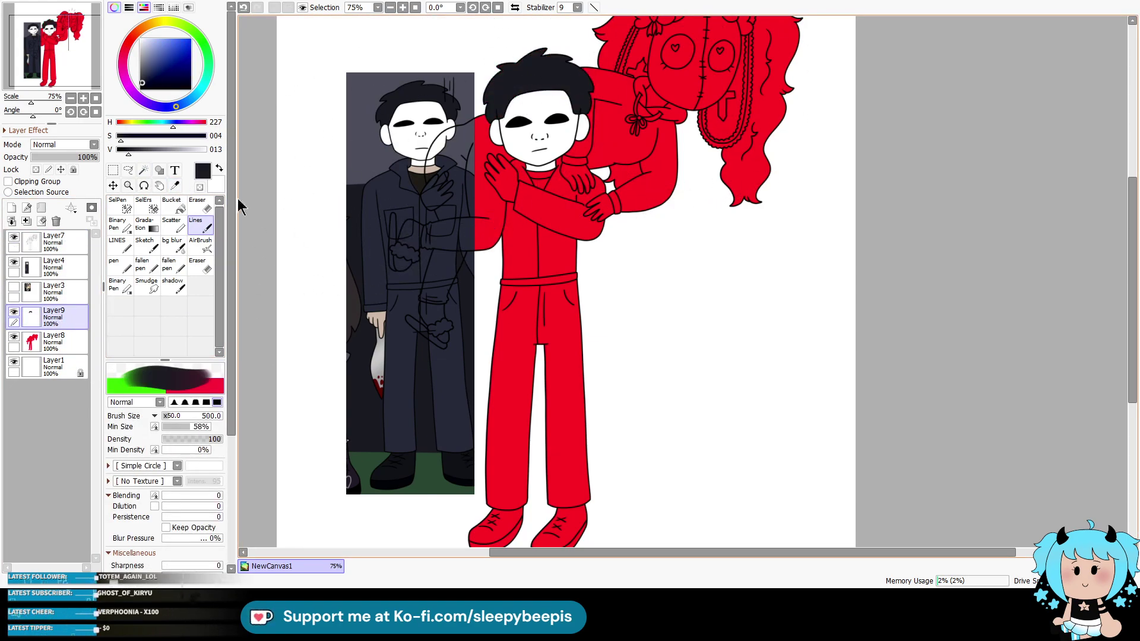
key(ctrl+d)
Step: Paint the masked figure's undershirt at the neckline on Layer9 with the near-black sampled from the reference's shirt
click(175, 185)
click(419, 174)
click(59, 243)
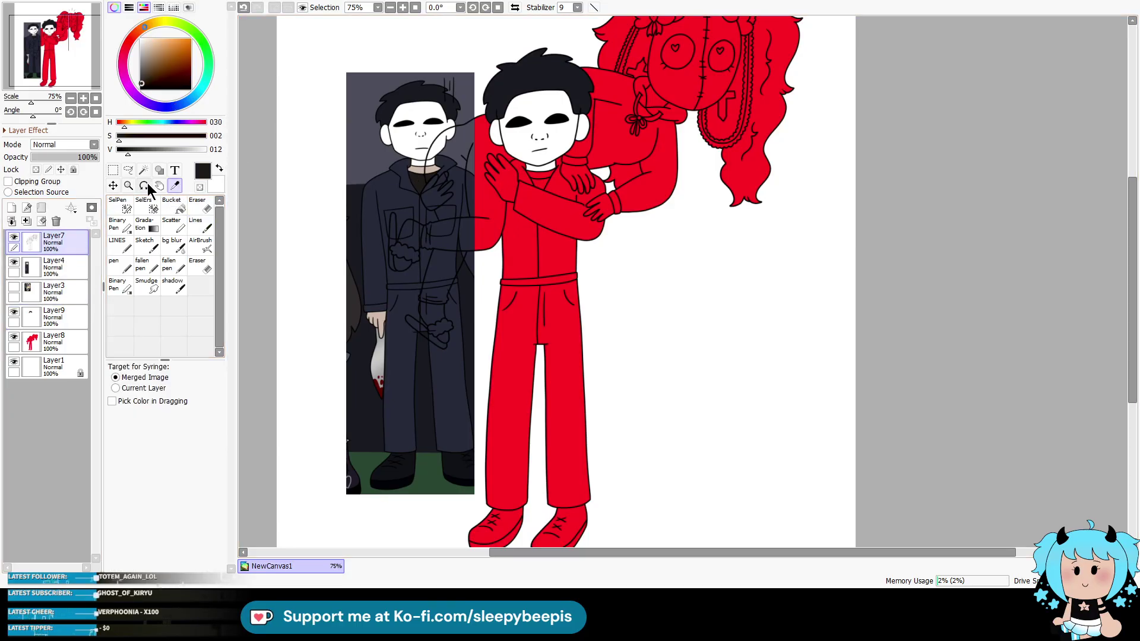
click(143, 170)
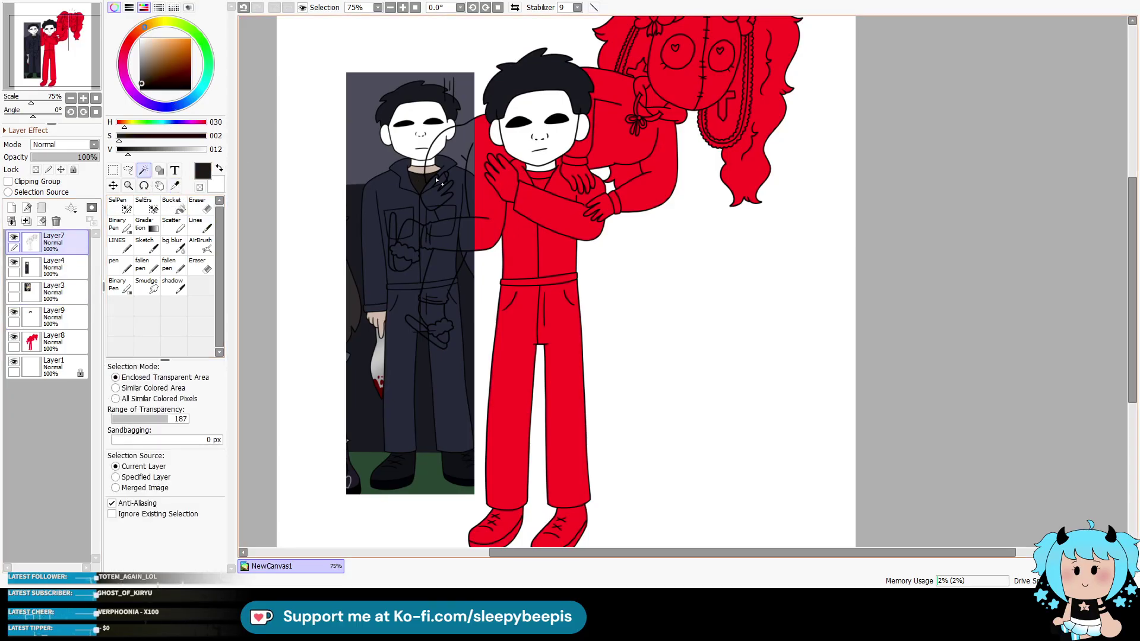
click(57, 320)
click(200, 225)
drag(528, 181, 555, 187)
key(ctrl+d)
Step: Paint the masked figure's hands and neck on Layer9 with the beige skin tone sampled from the reference's hand
click(174, 186)
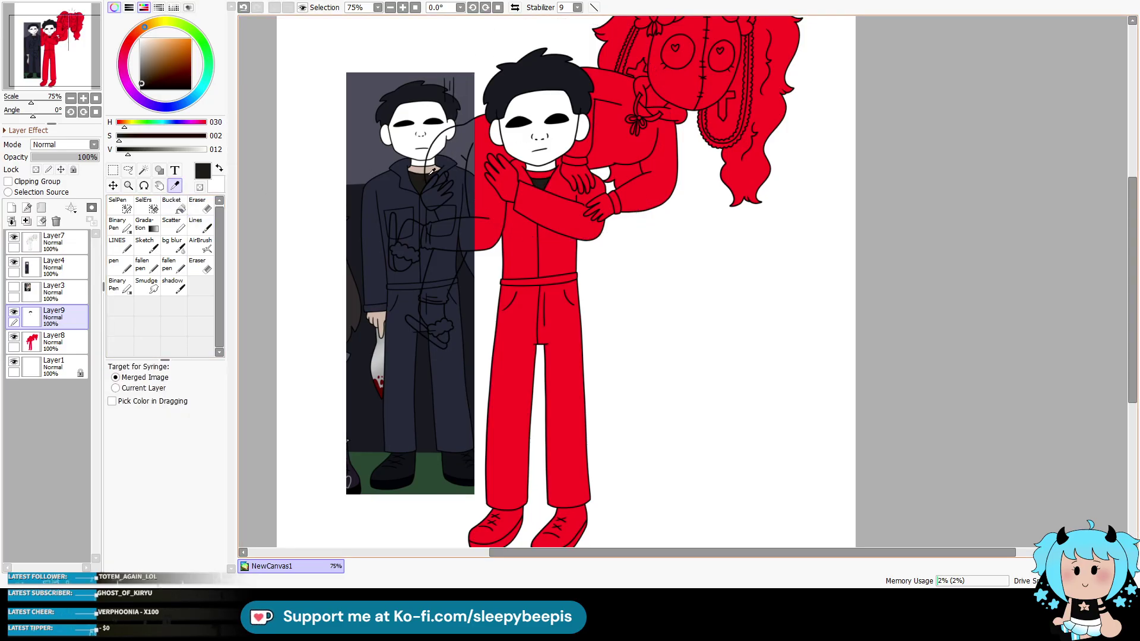
click(374, 323)
click(60, 244)
click(143, 170)
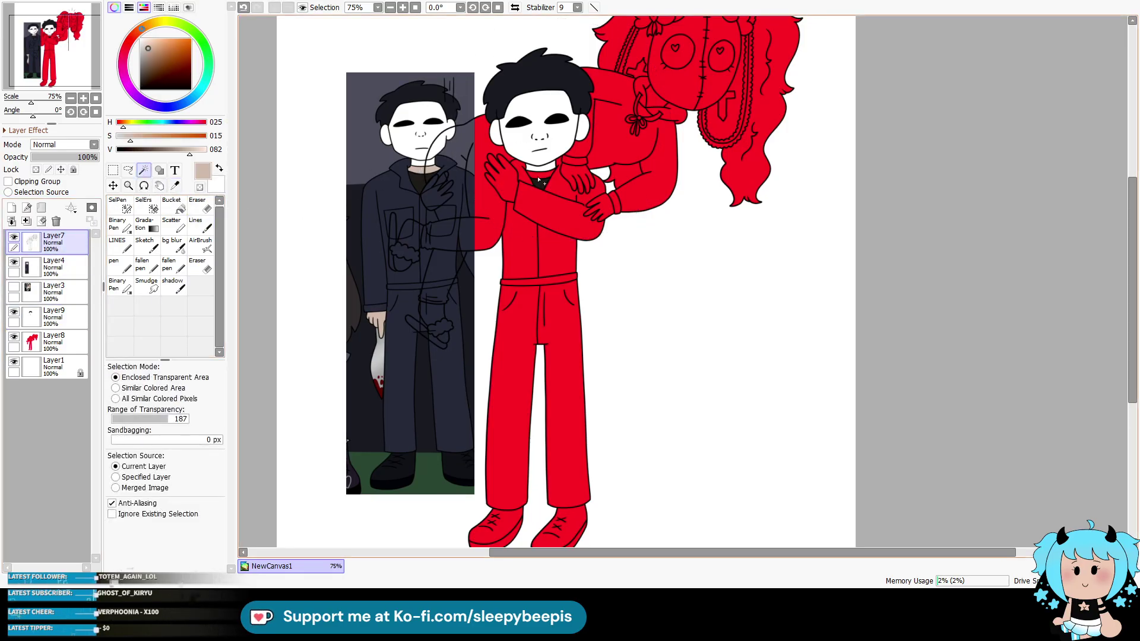
click(56, 316)
click(201, 225)
drag(443, 189, 456, 183)
key(ctrl+d)
Step: Select all of the masked figure's jumpsuit areas from Layer7 and paint them on Layer9 with the reference's dark navy
click(174, 185)
click(350, 153)
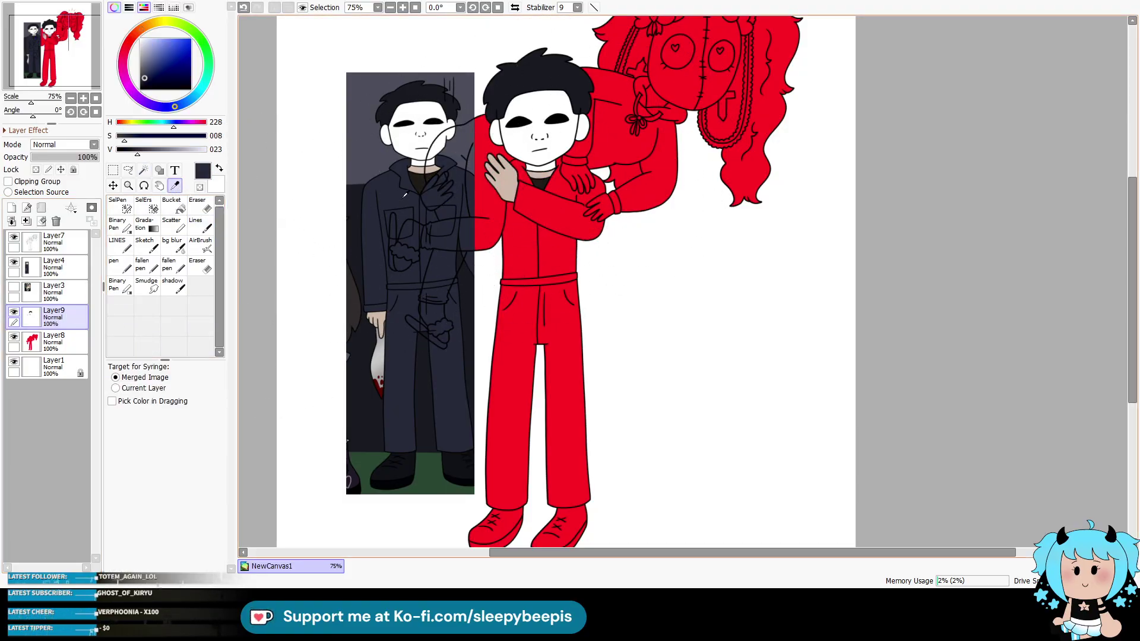
click(56, 242)
click(143, 171)
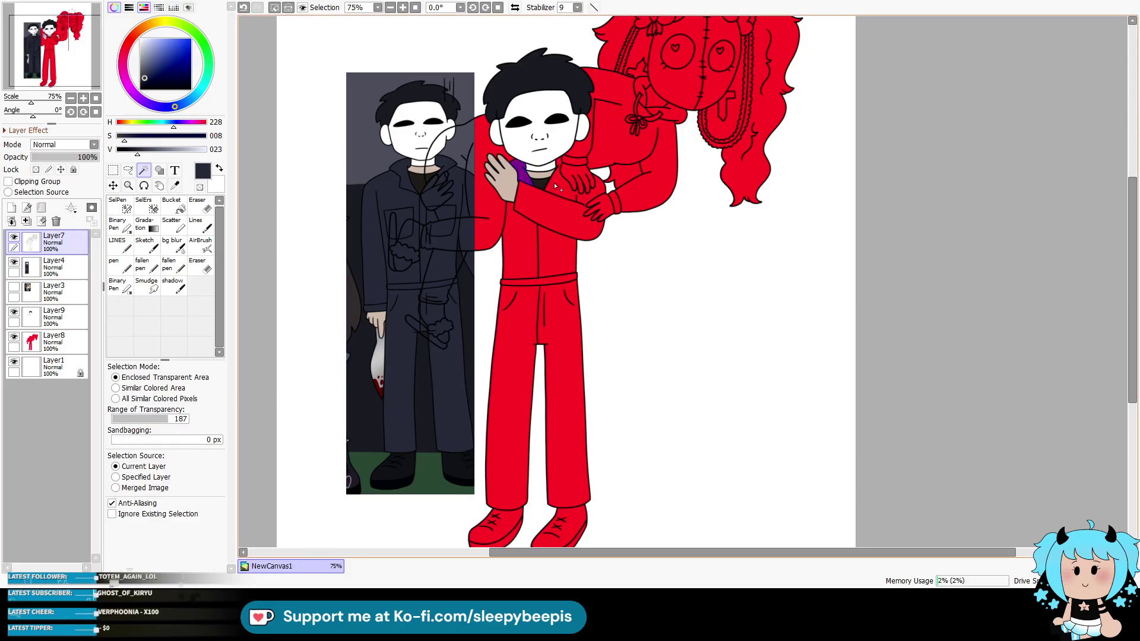
click(555, 186)
click(521, 249)
click(557, 261)
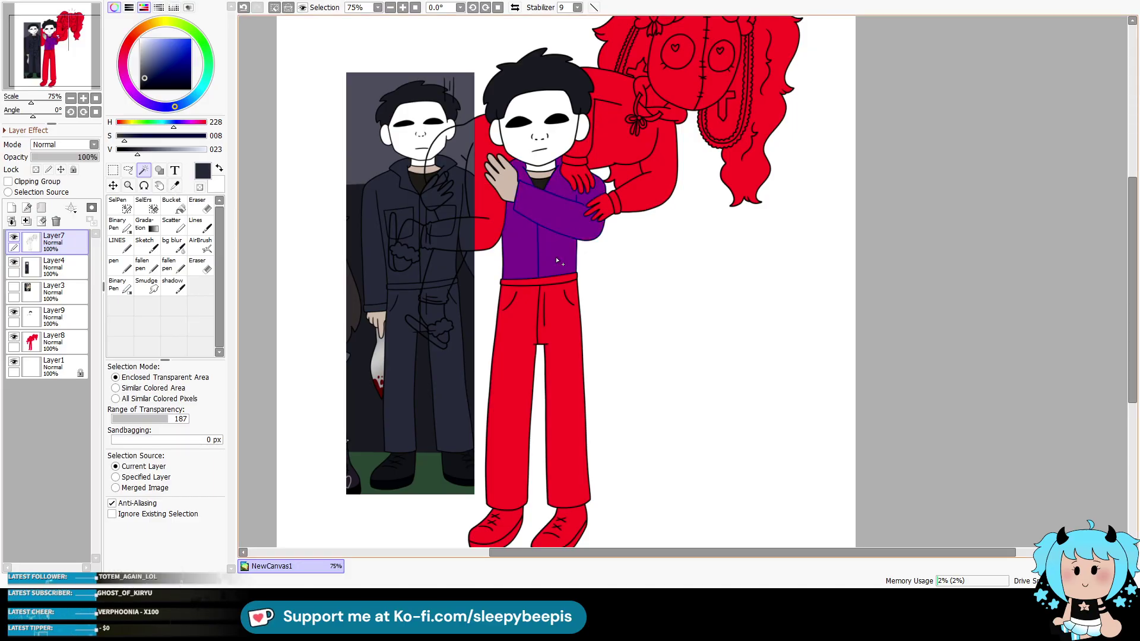
click(540, 287)
click(519, 356)
click(564, 357)
click(57, 315)
click(198, 225)
drag(244, 218, 623, 437)
key(ctrl+d)
Step: Select both shoe uppers of the masked figure from Layer7 and paint them on Layer9 with the reference's near-black shoe colour
key(alt)
click(402, 461)
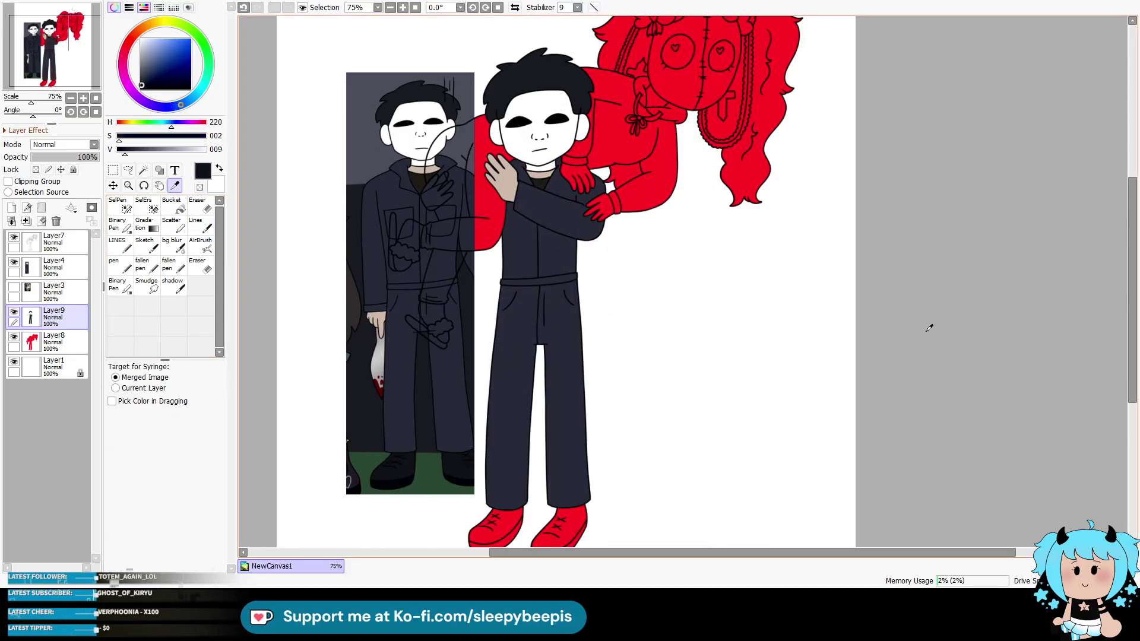
scroll(1133, 297, down, 1)
click(59, 242)
key(w)
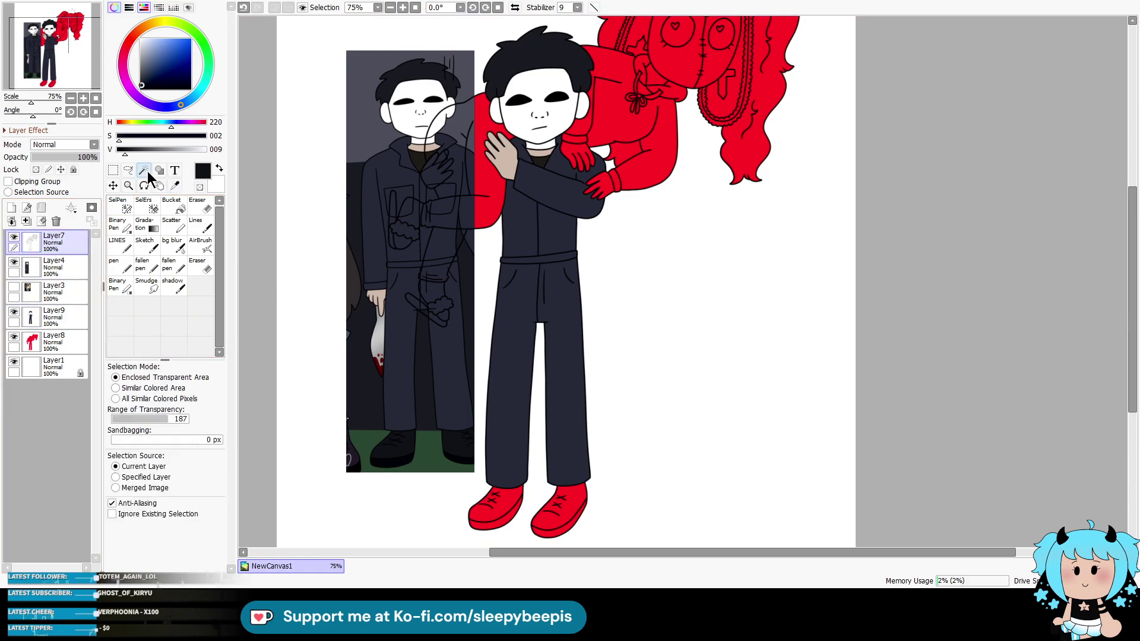
click(504, 512)
click(557, 510)
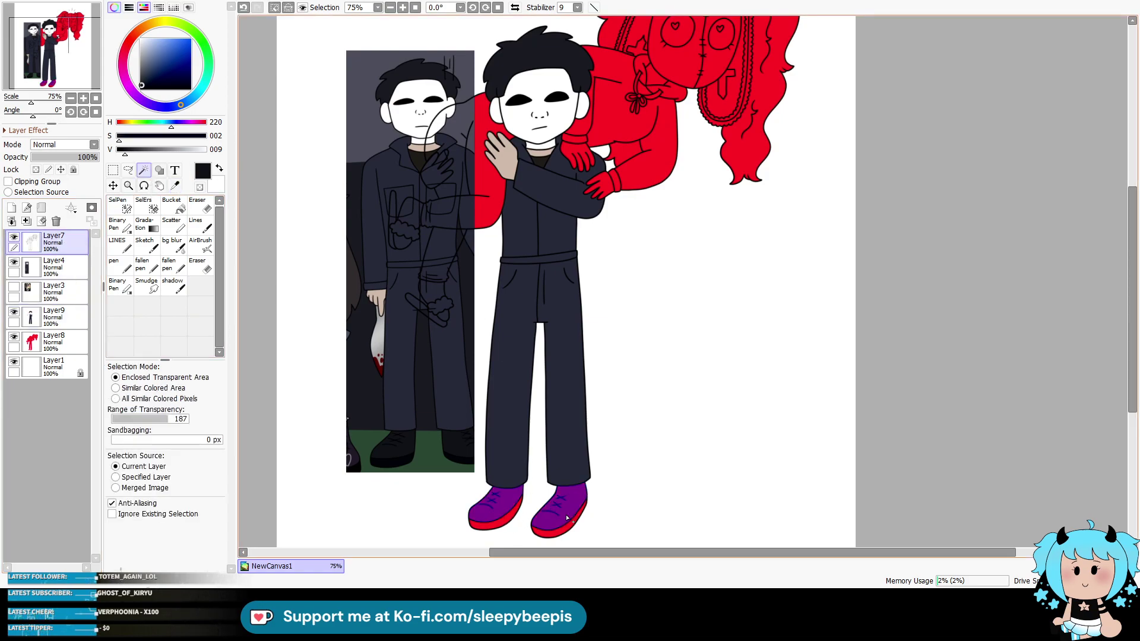
click(60, 318)
click(200, 225)
drag(499, 505, 628, 465)
key(ctrl+d)
Step: Paint the soles of the masked figure's shoes on Layer9 with the darker black sampled from the reference's soles
click(174, 185)
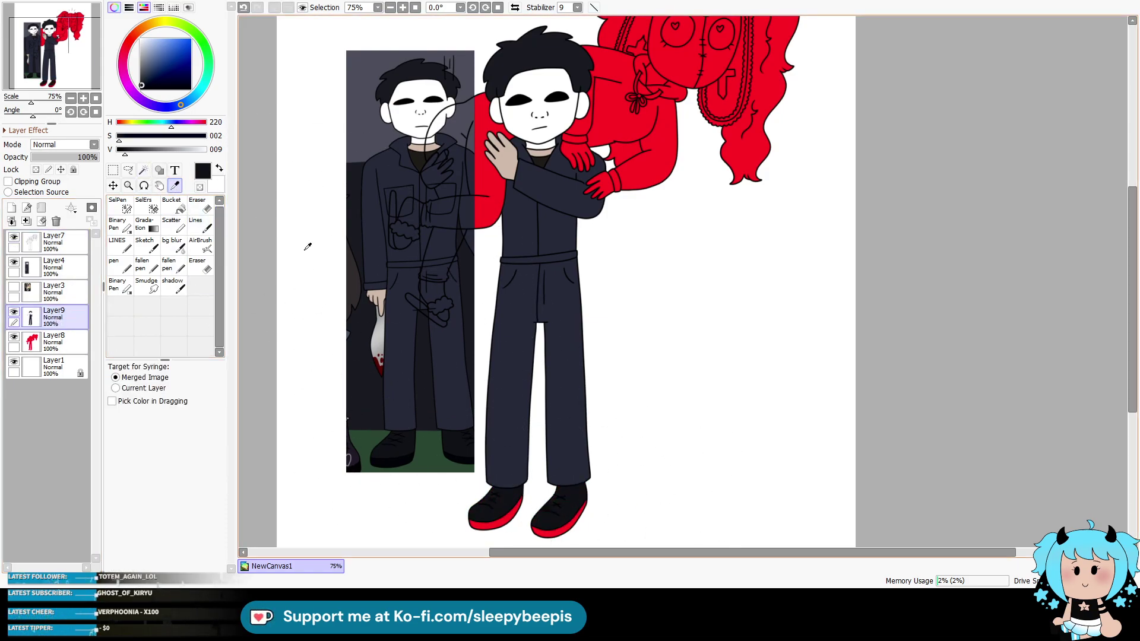
click(400, 458)
click(59, 242)
click(143, 170)
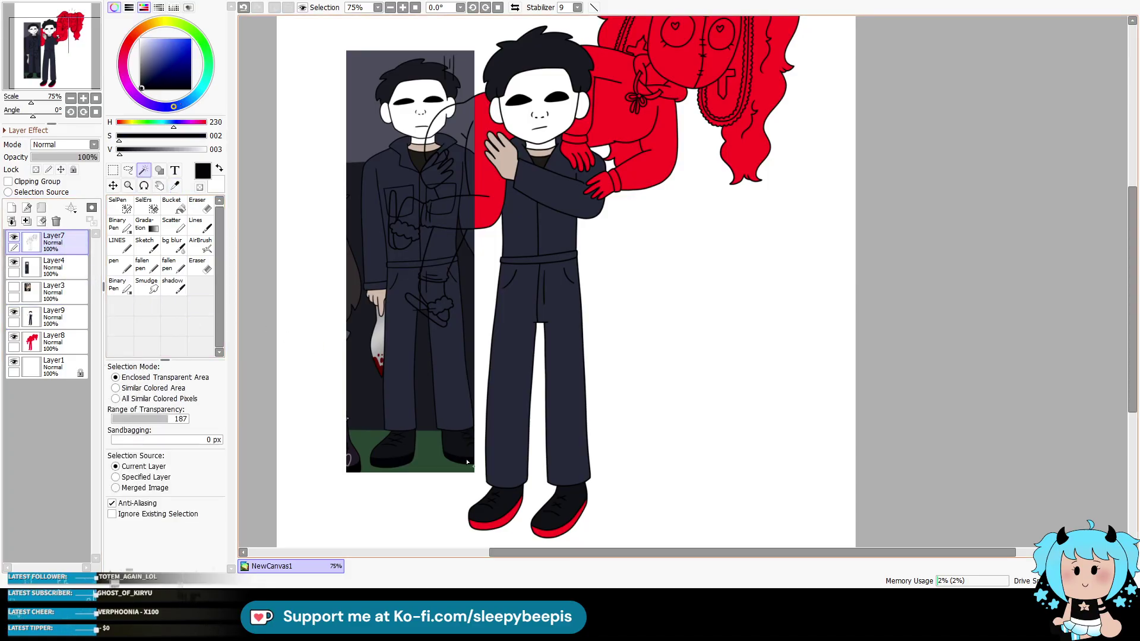
click(60, 317)
click(200, 224)
drag(523, 516, 684, 491)
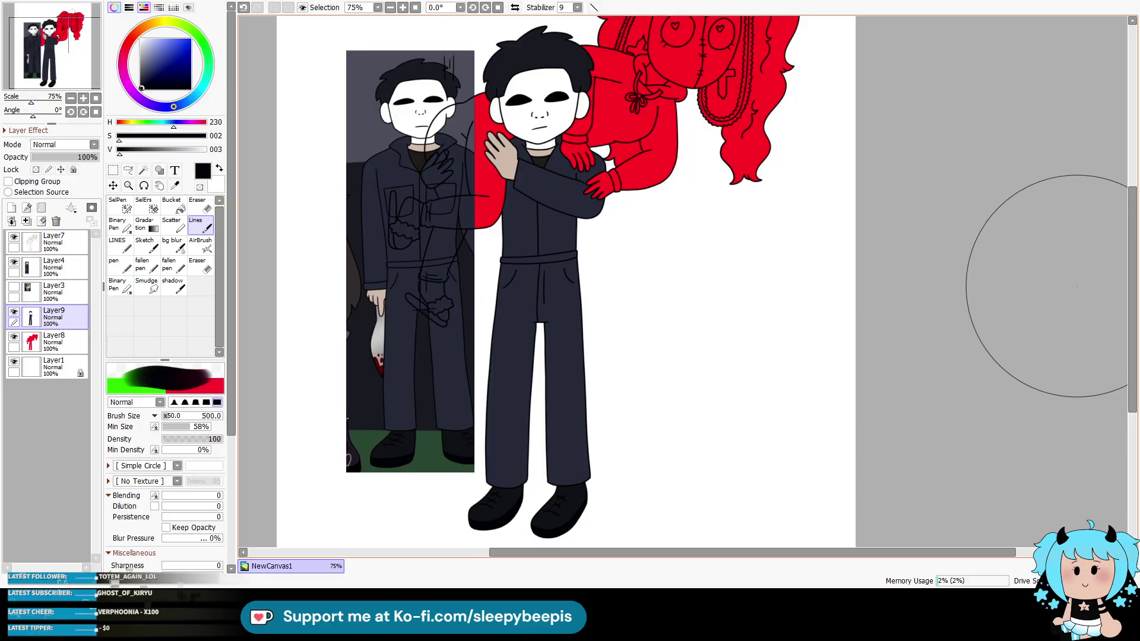
Step: Hide the masked figure's reference on Layer4 and show the doll's reference on Layer3
scroll(1104, 267, up, 3)
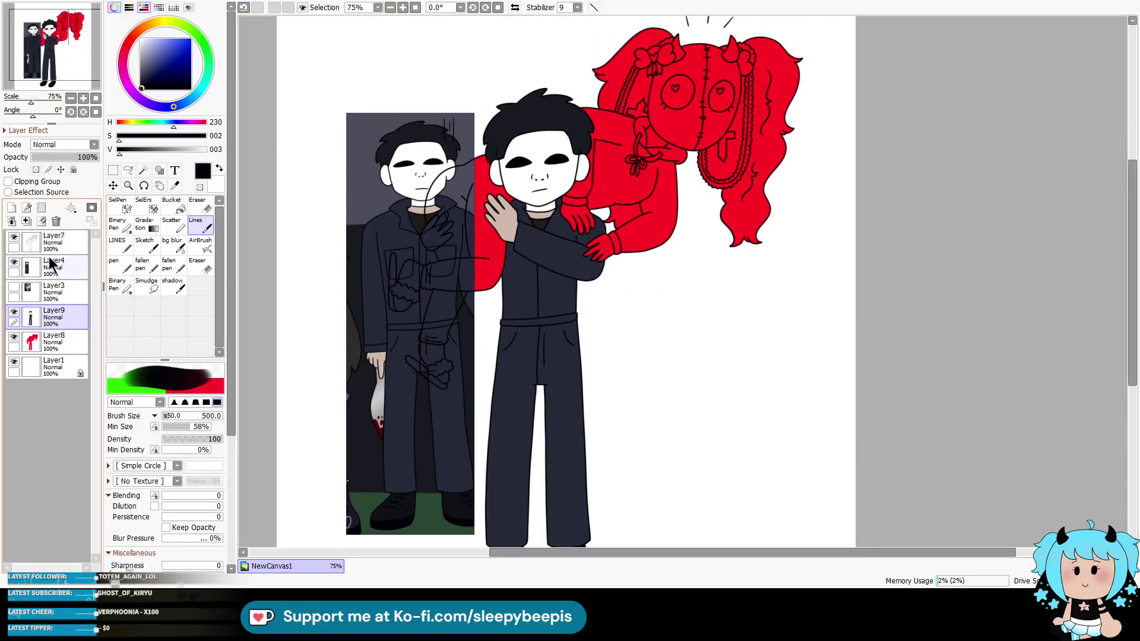
click(16, 262)
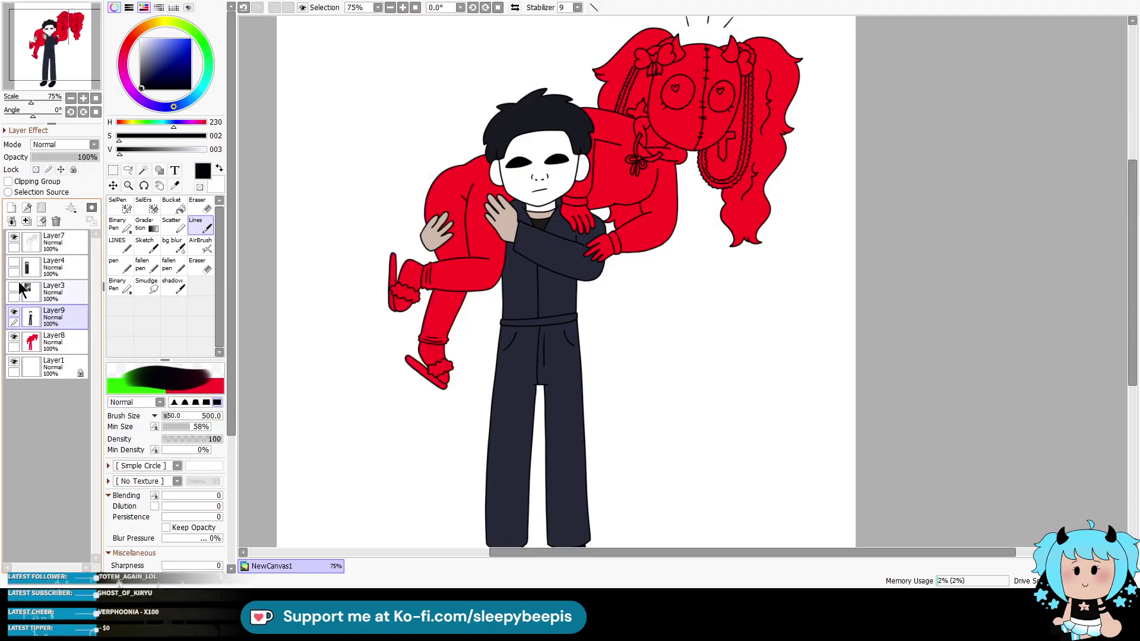
click(16, 288)
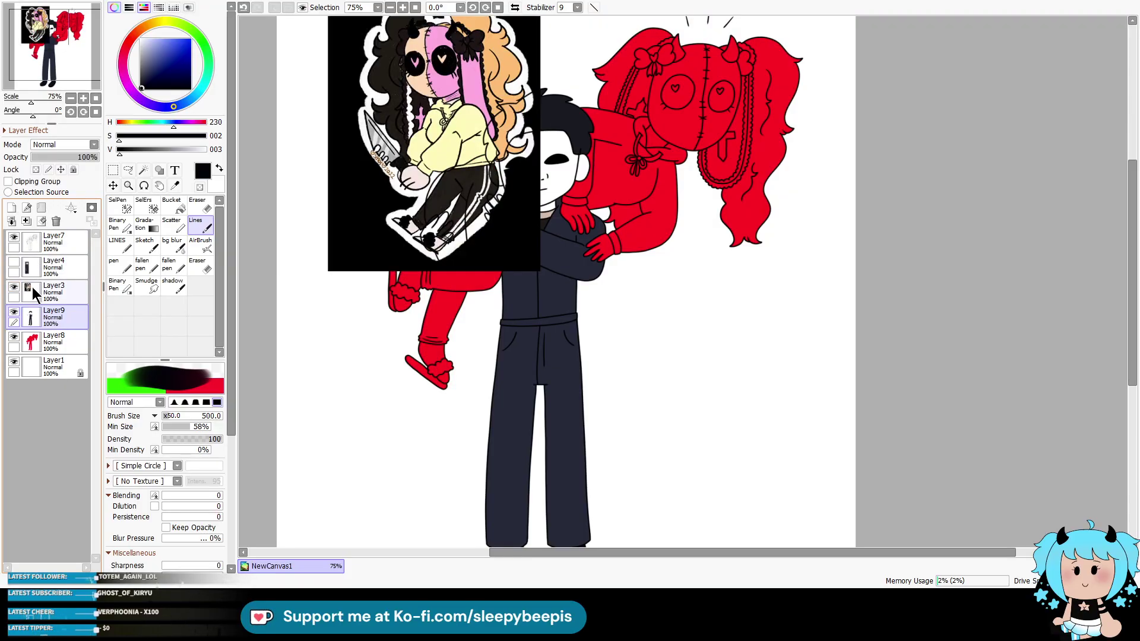
Step: Select the doll's hands and feet from Layer7 and paint them on Layer9 with the pale skin tone from the reference
click(63, 254)
click(143, 170)
scroll(1128, 255, up, 3)
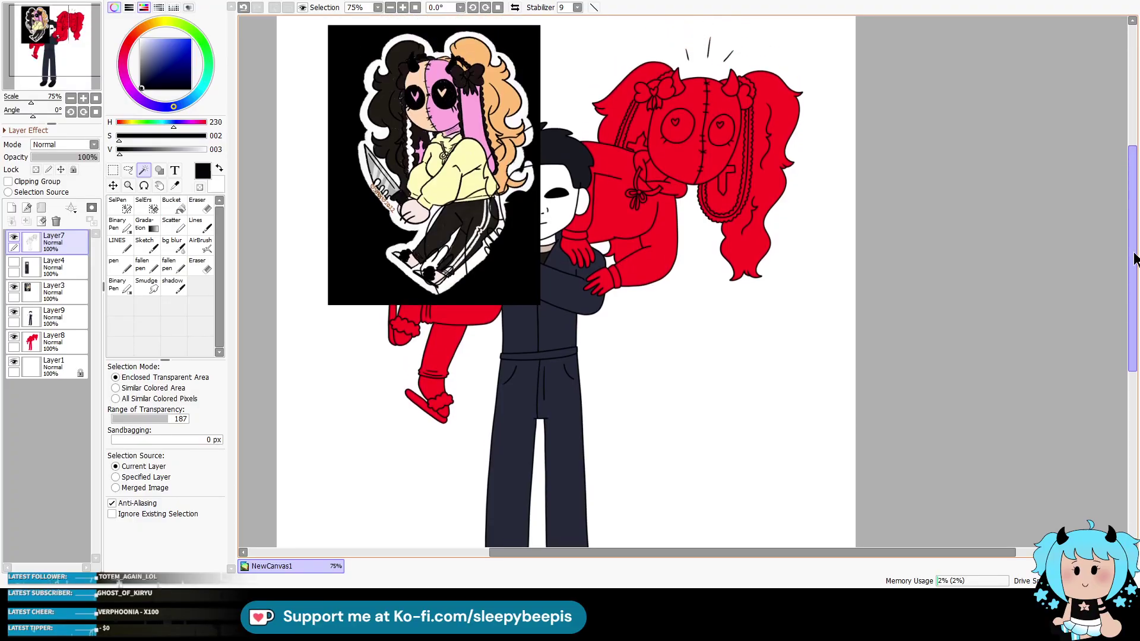
click(432, 435)
click(441, 450)
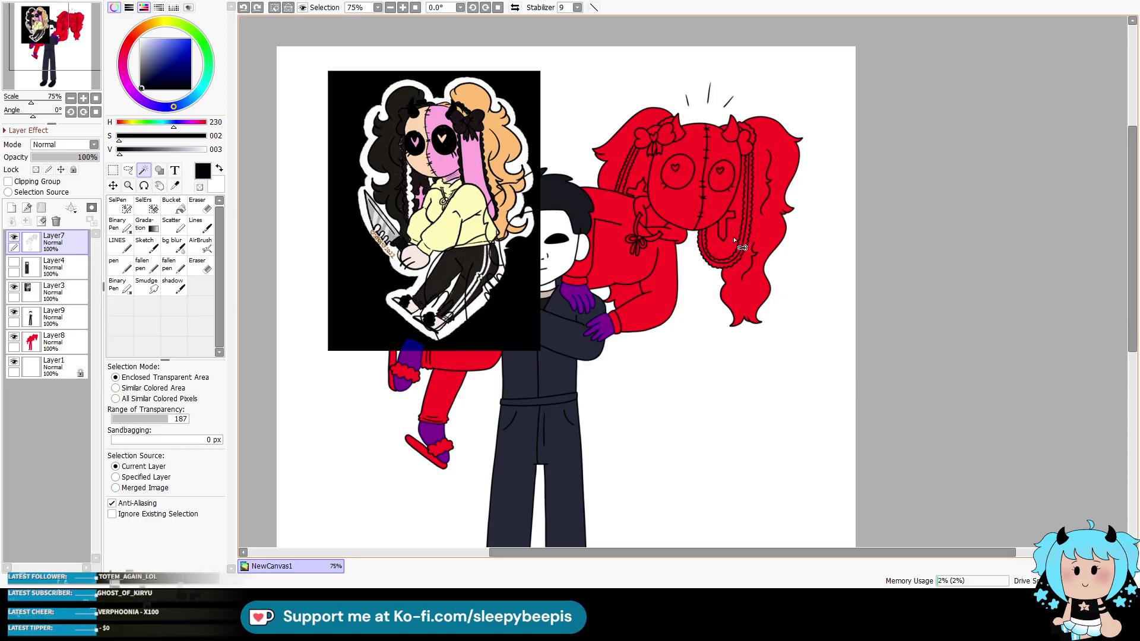
key(alt)
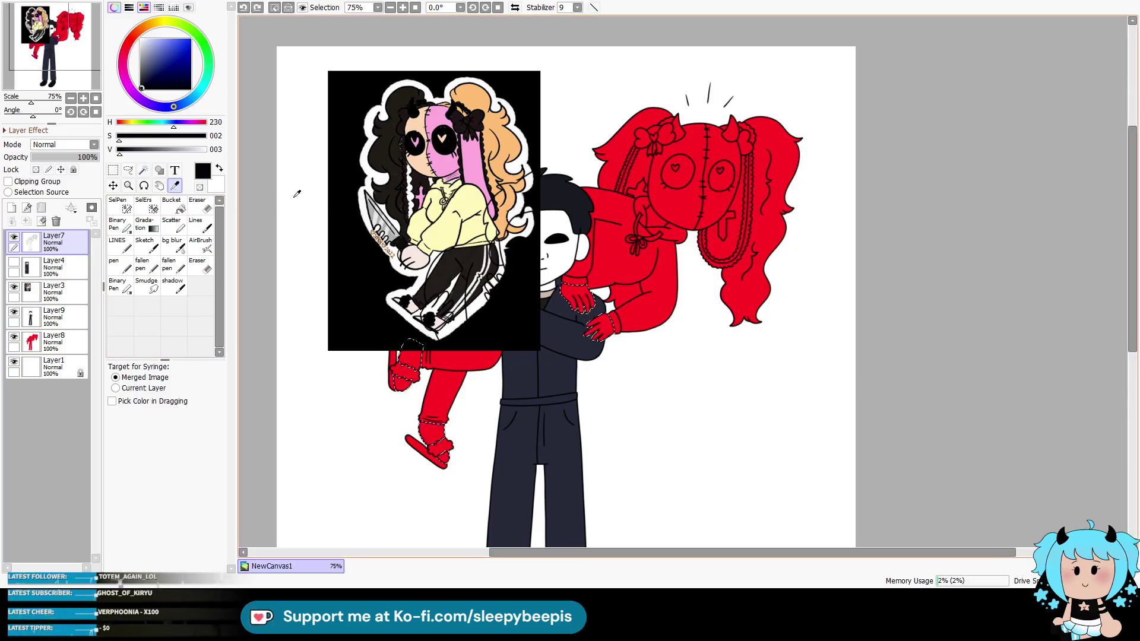
click(421, 254)
click(53, 316)
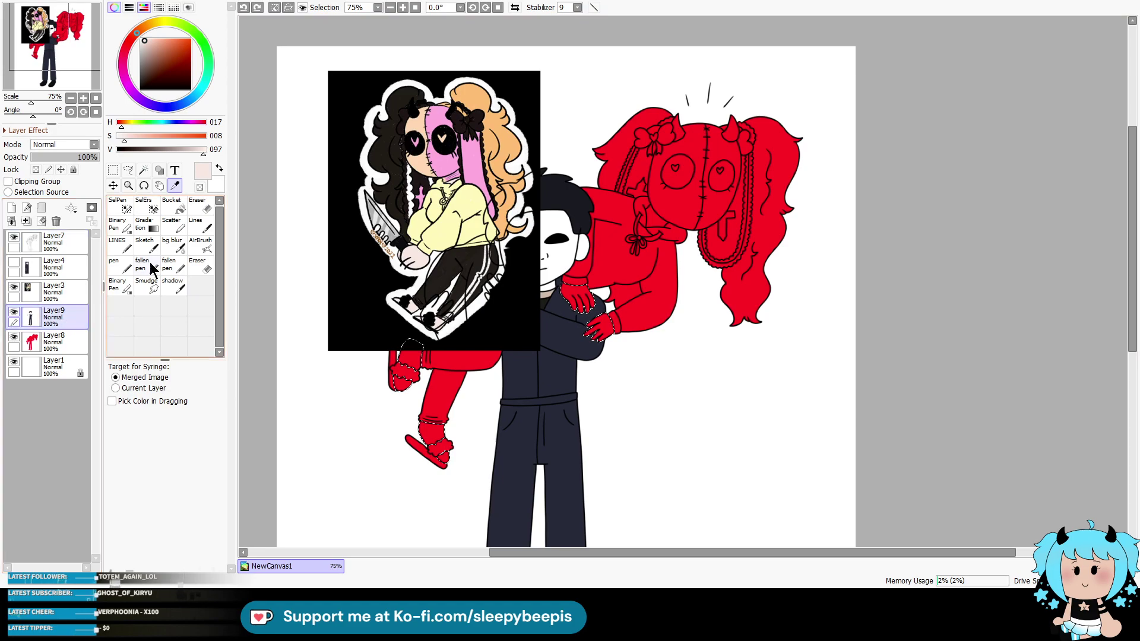
click(200, 226)
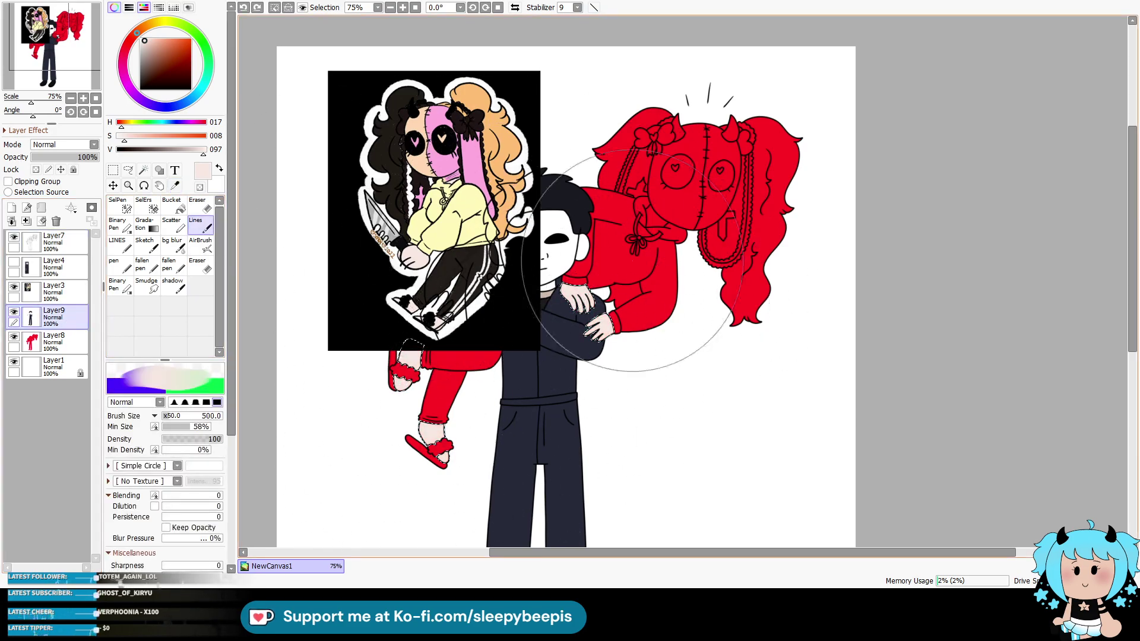
key(ctrl+d)
Step: Select the doll's fluffy slippers from the Layer7 line art and paint them on Layer9 with black sampled from the reference
key(alt)
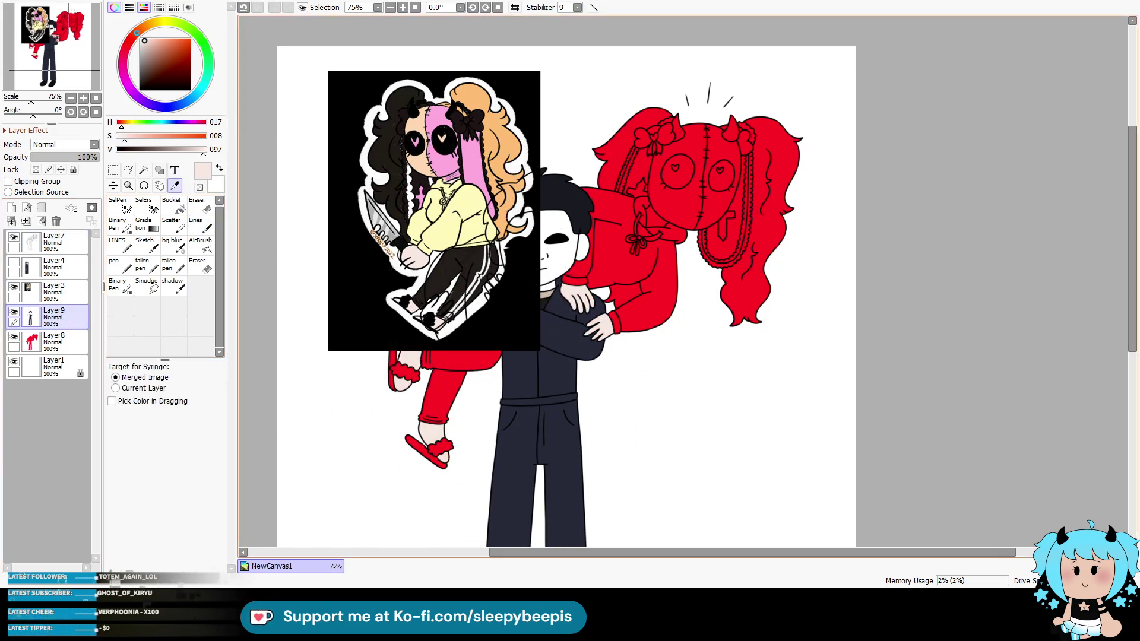
click(334, 214)
click(53, 240)
click(143, 169)
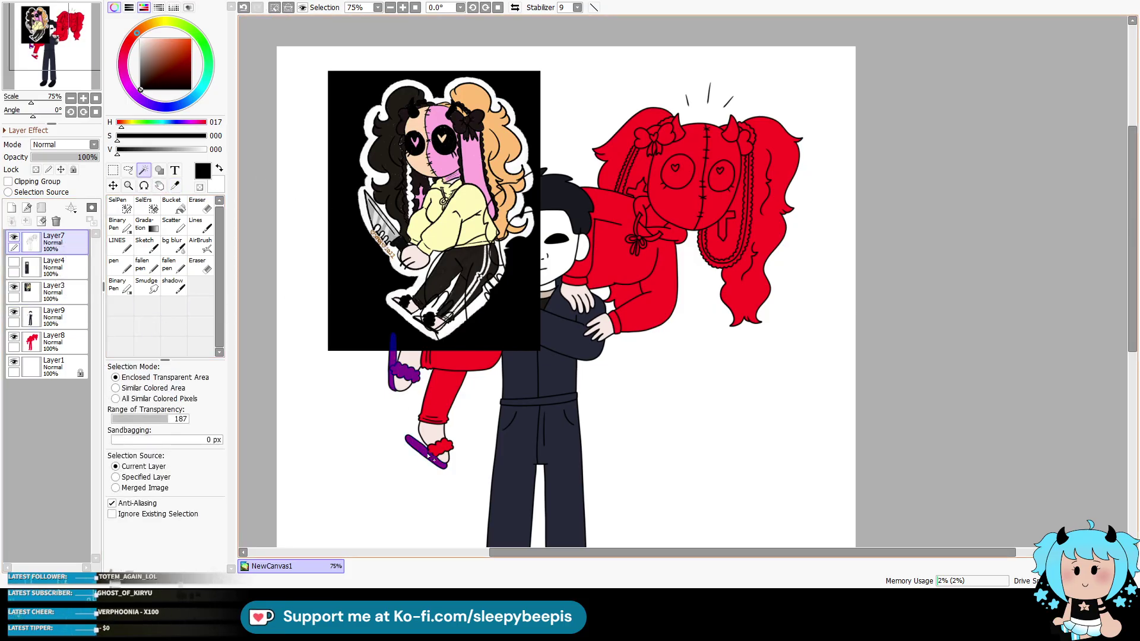
click(59, 317)
click(200, 225)
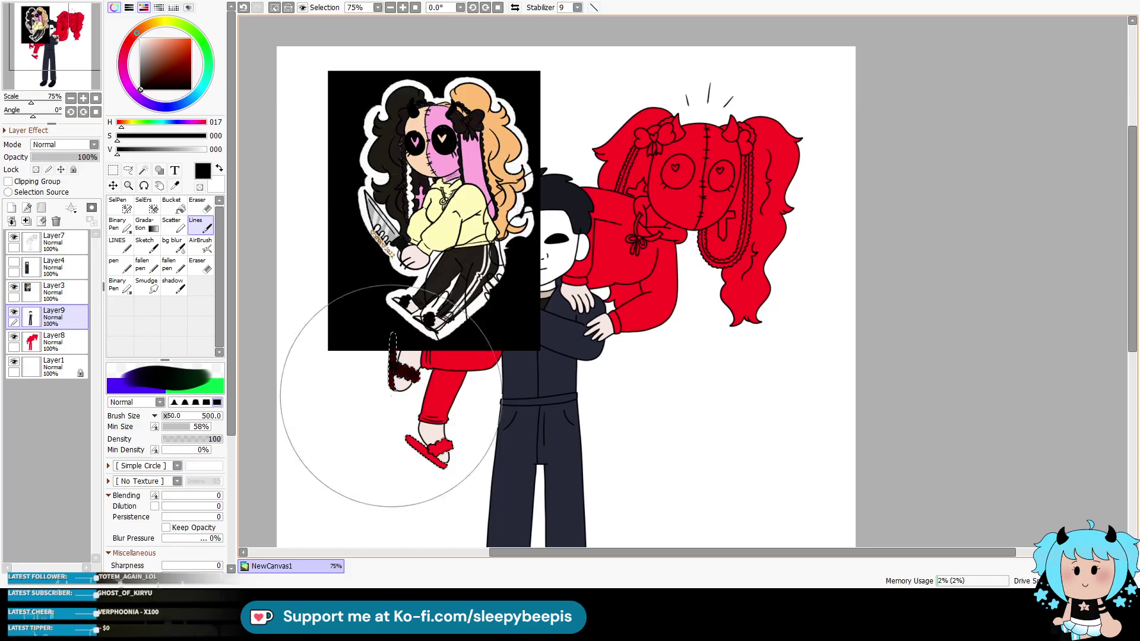
Step: Select the doll's trousers from the Layer7 line art and paint them on Layer9 with the charcoal black sampled from the reference's trousers
key(alt)
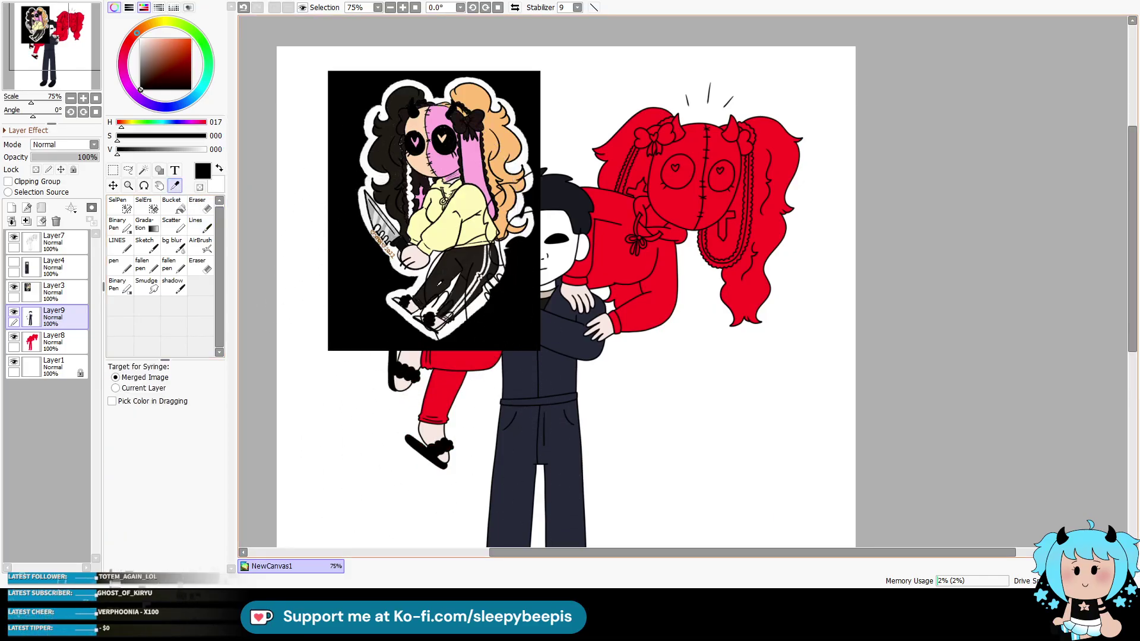
click(439, 283)
click(52, 243)
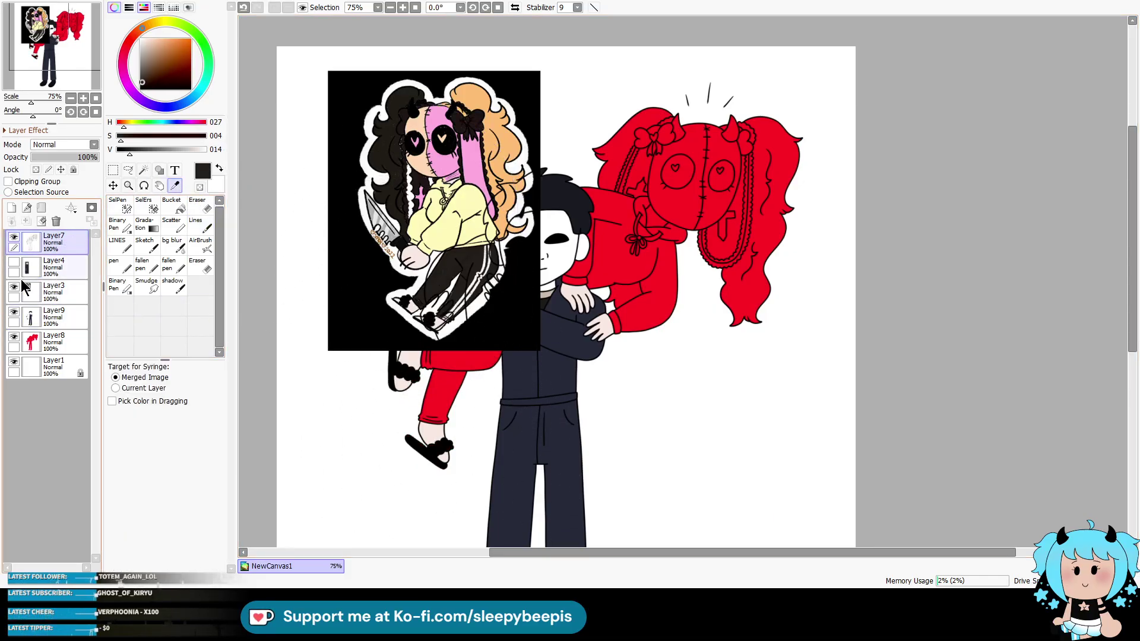
click(13, 287)
click(472, 355)
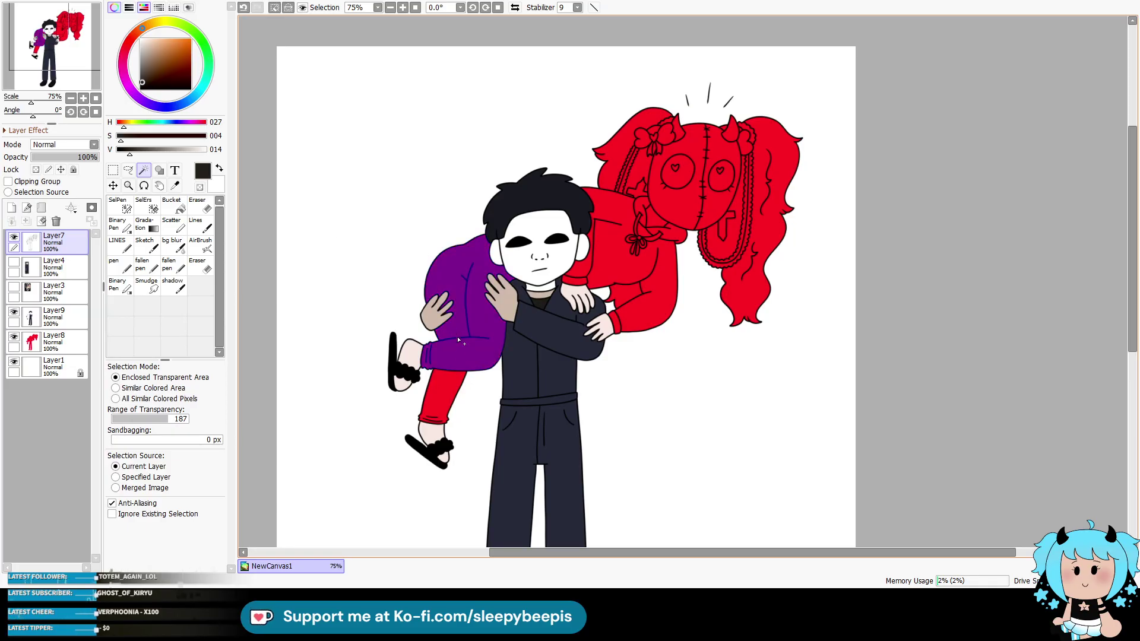
click(443, 393)
click(52, 317)
click(200, 229)
drag(469, 267, 458, 438)
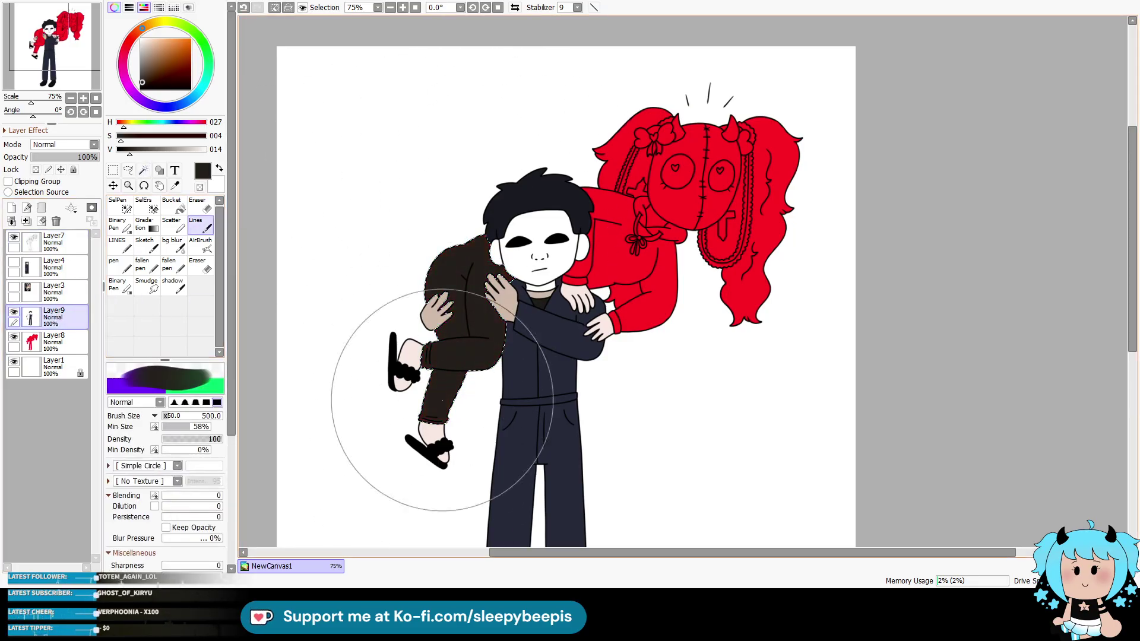
key(ctrl+d)
Step: Select the doll's upper trouser area from Layer7 and draw two white side stripes on Layer9 with the LINES brush at size 8
click(53, 250)
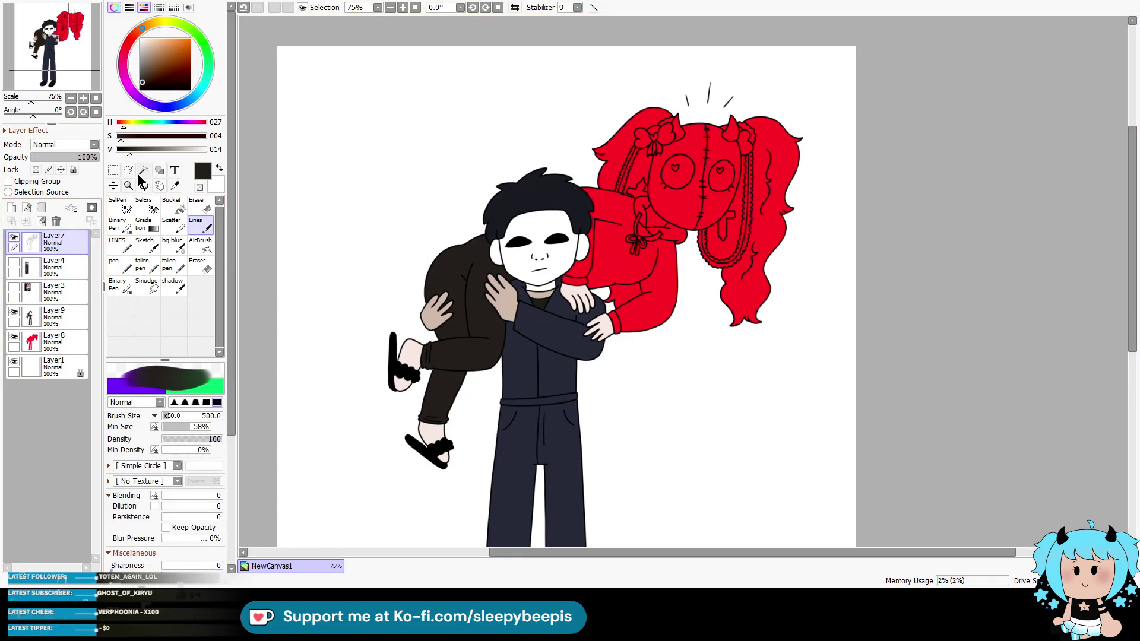
key(w)
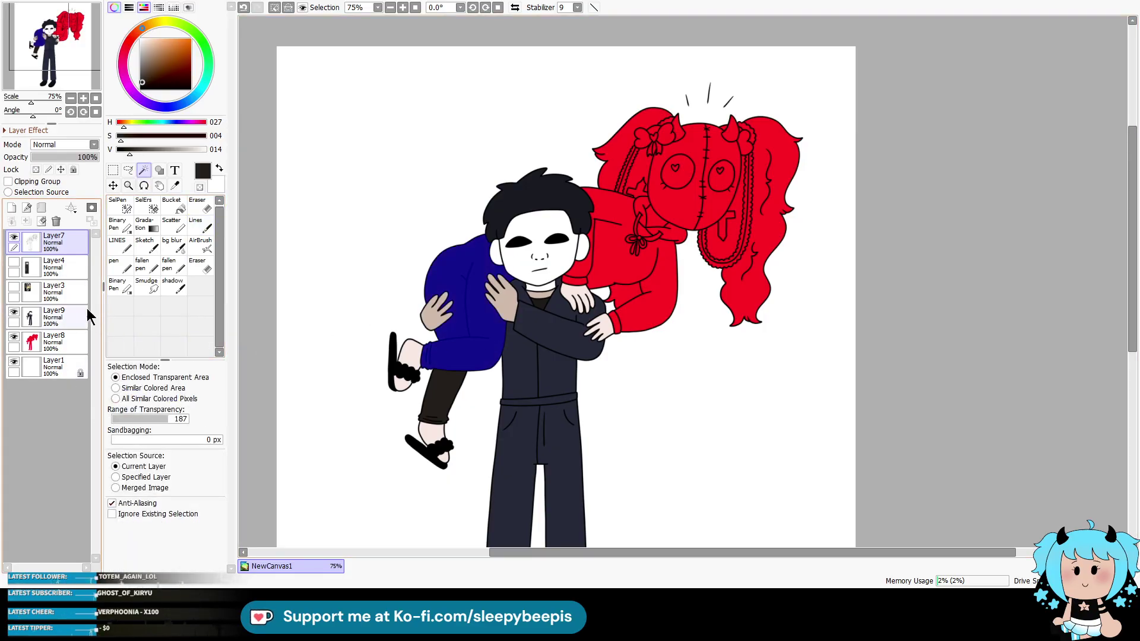
click(59, 321)
drag(166, 62, 140, 39)
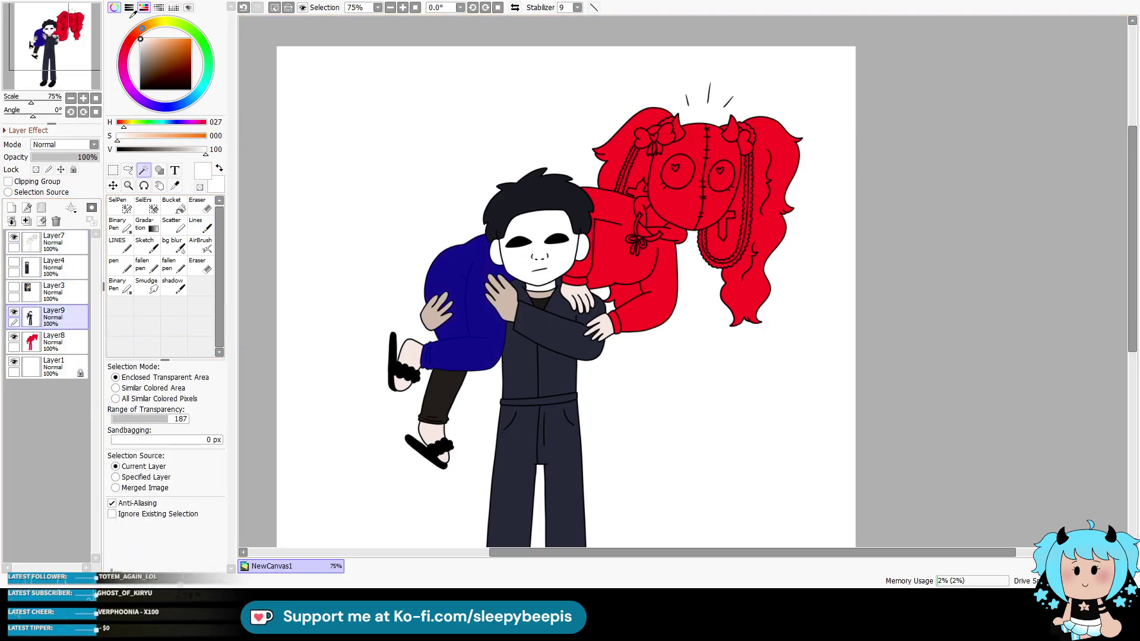
click(14, 287)
key(alt)
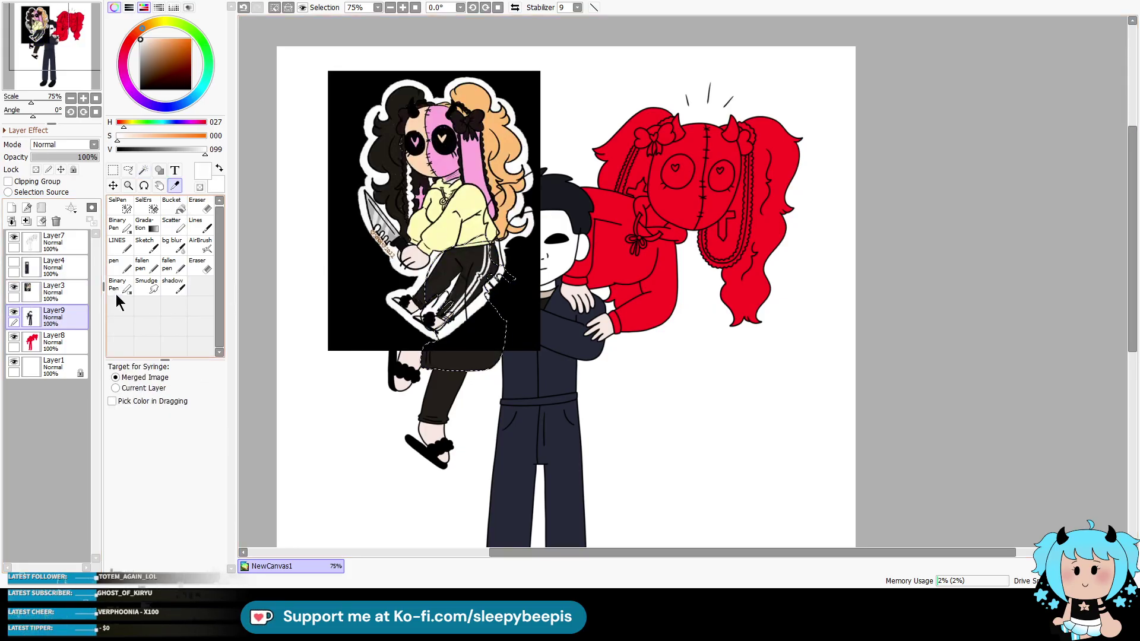
click(13, 238)
click(13, 239)
click(15, 286)
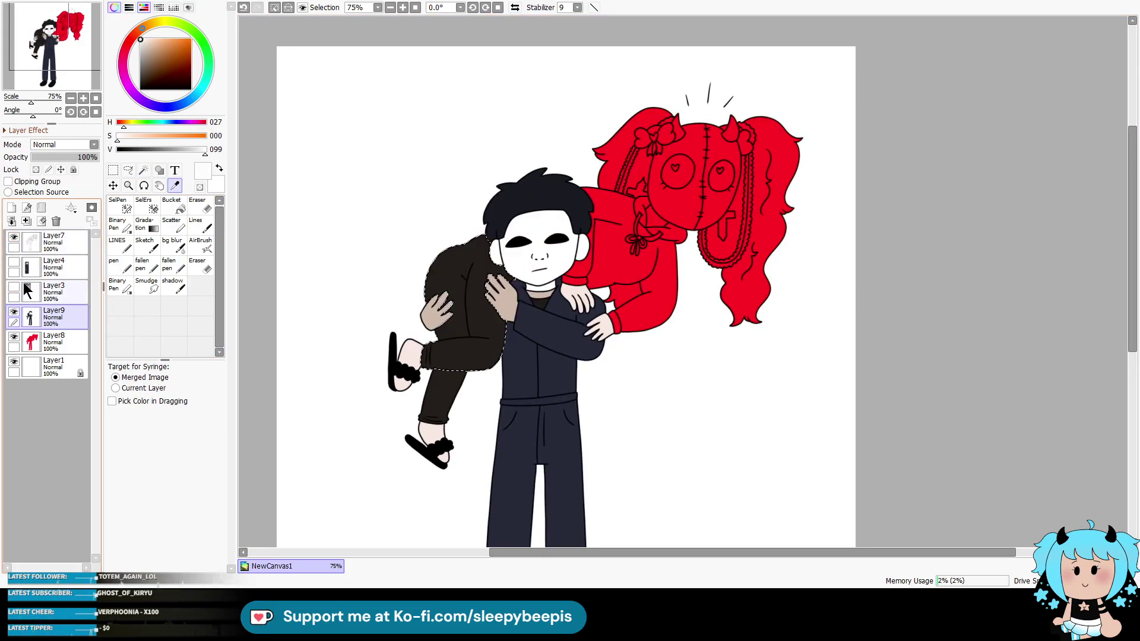
click(124, 265)
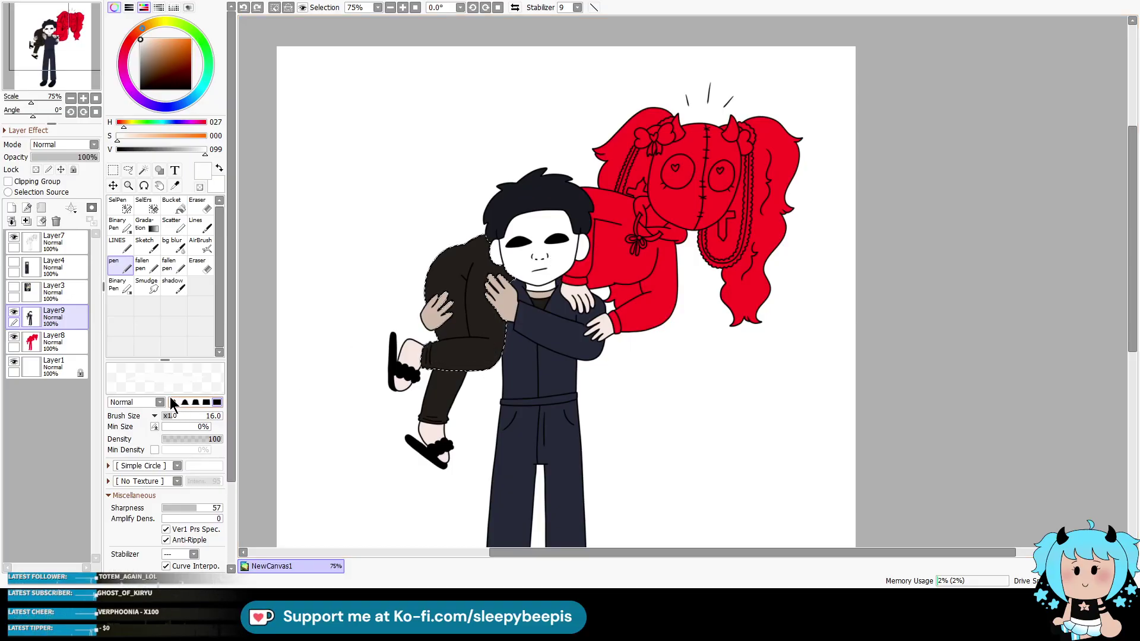
click(120, 247)
click(168, 418)
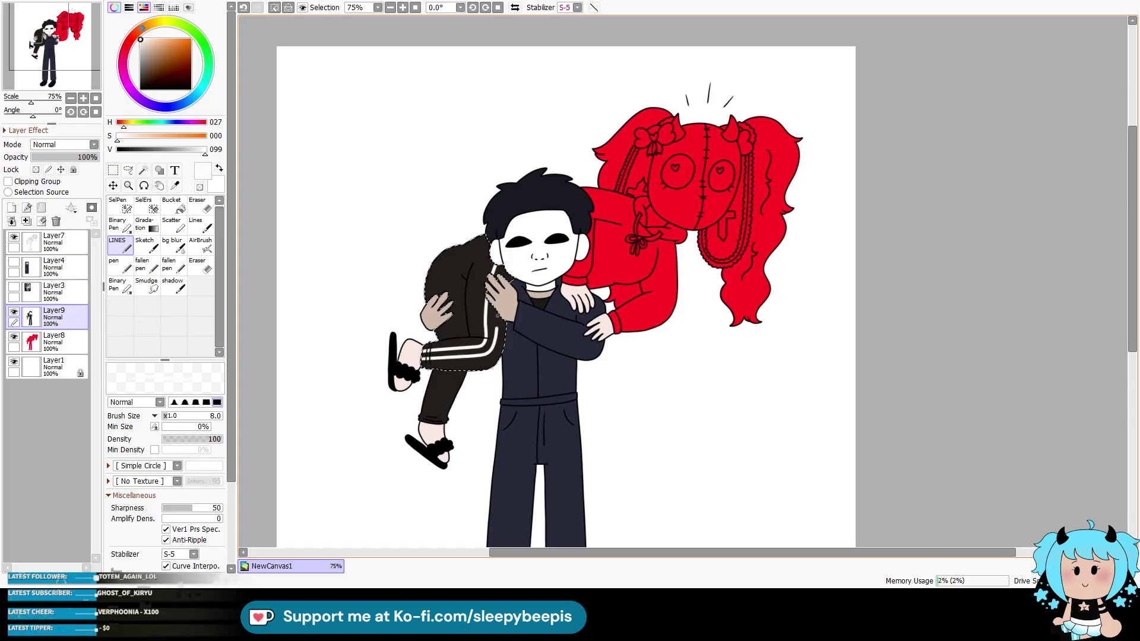
key(ctrl+d)
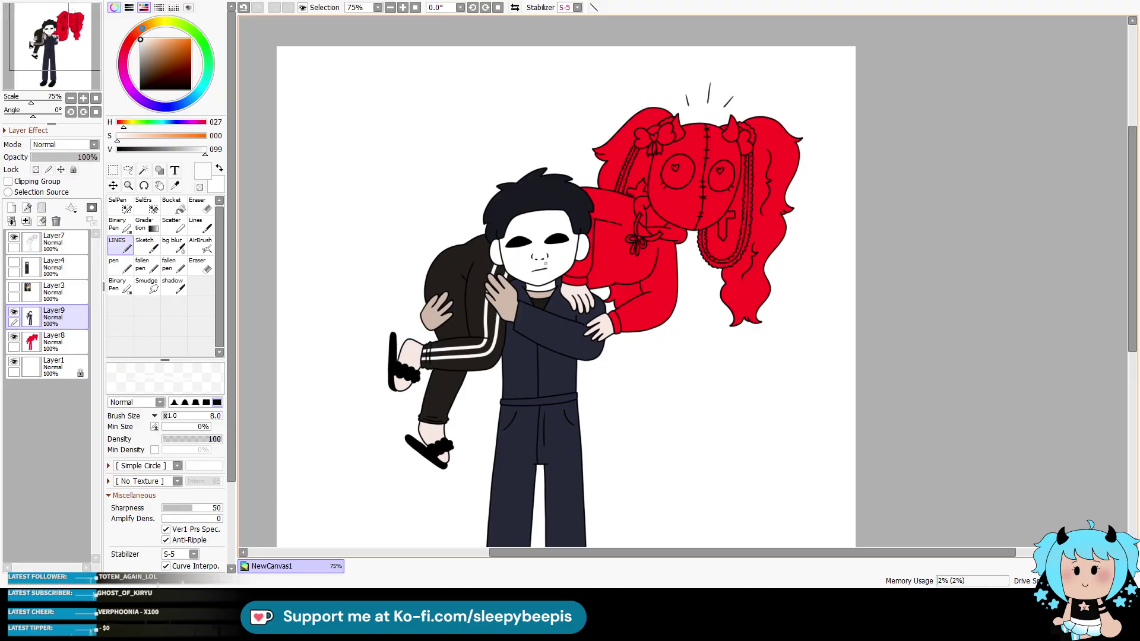
click(126, 252)
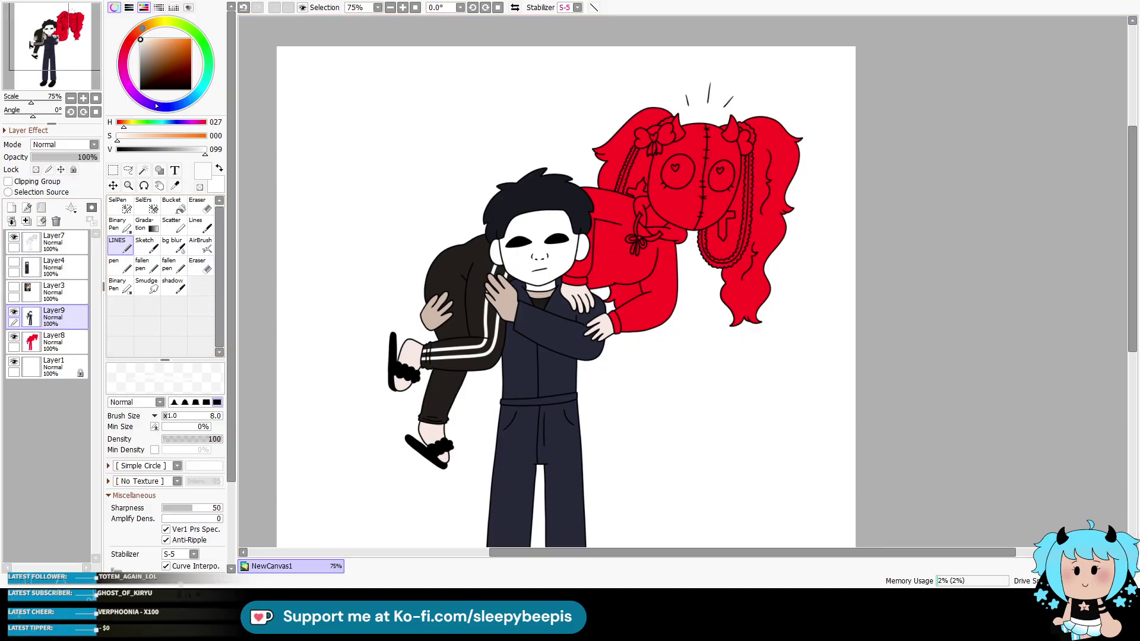
Step: Select the doll's sweater from the Layer7 line art and paint it on Layer9 with pale yellow sampled from the Layer3 reference
click(55, 244)
click(14, 286)
click(143, 170)
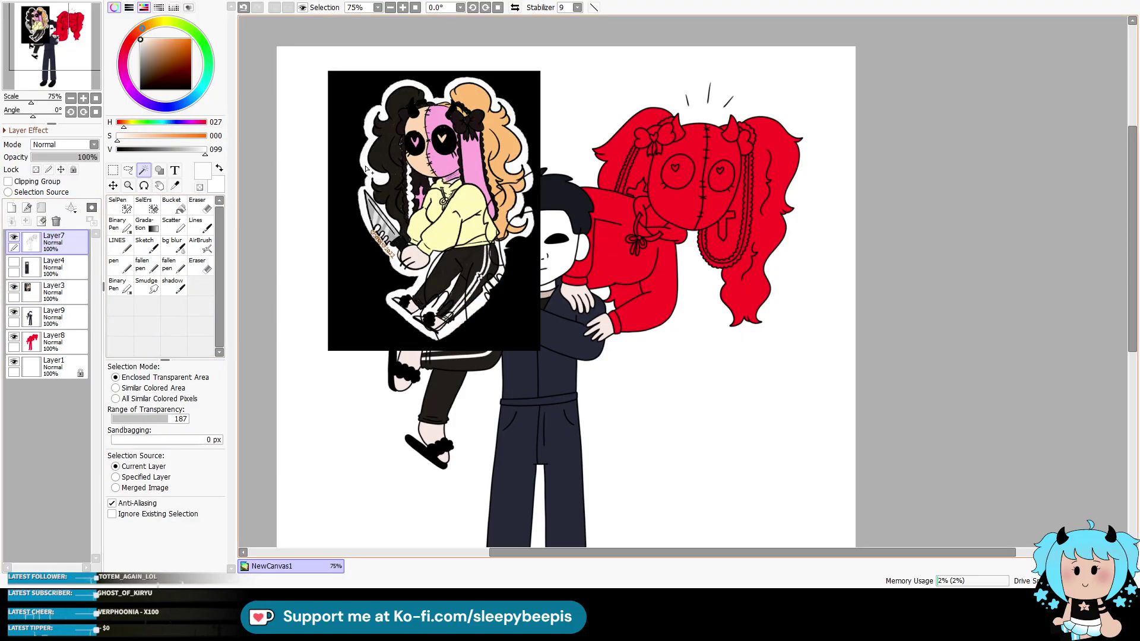
click(626, 205)
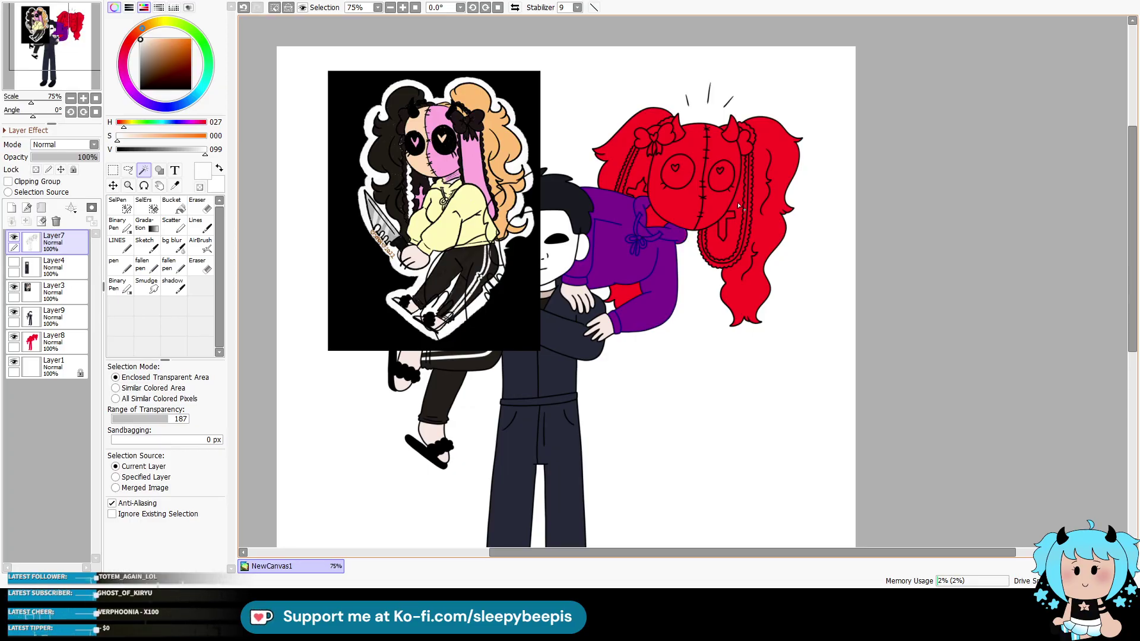
click(175, 186)
click(451, 226)
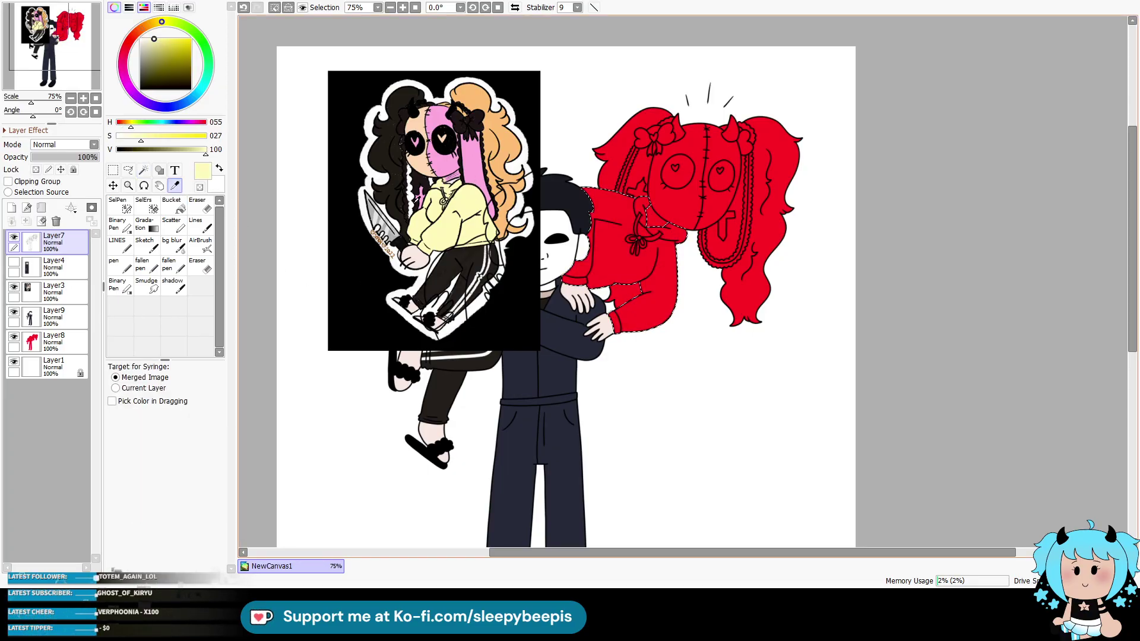
click(63, 316)
click(200, 224)
drag(630, 237, 594, 279)
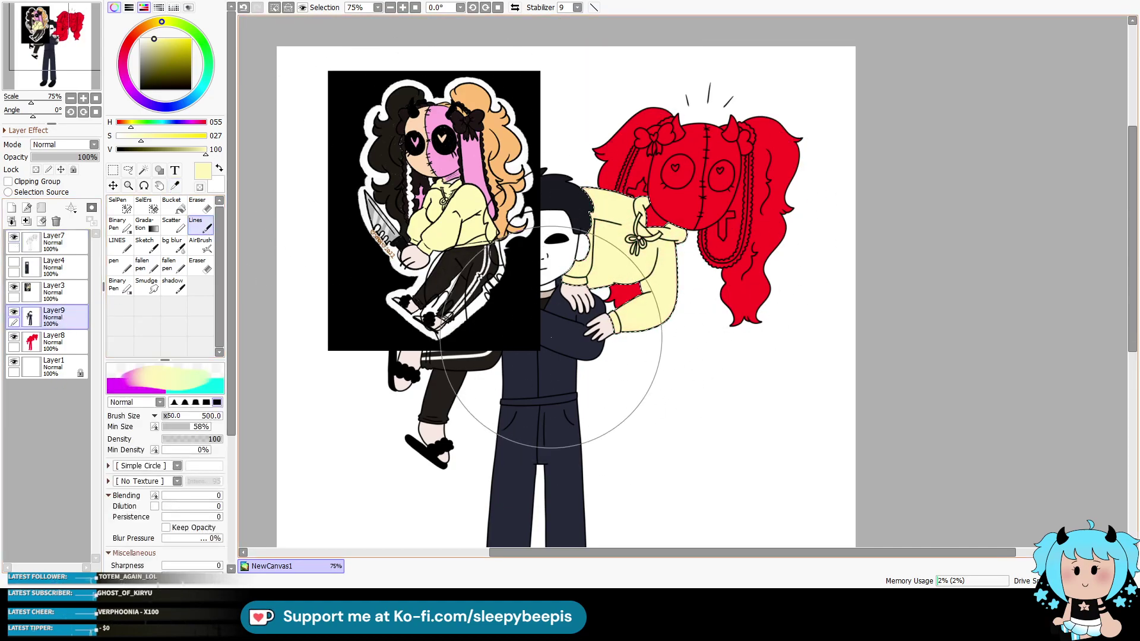
key(ctrl+d)
Step: Select the doll's face half beside the masked figure and the hanging cross from Layer7, and paint them on Layer9 with the reference's peach
click(175, 186)
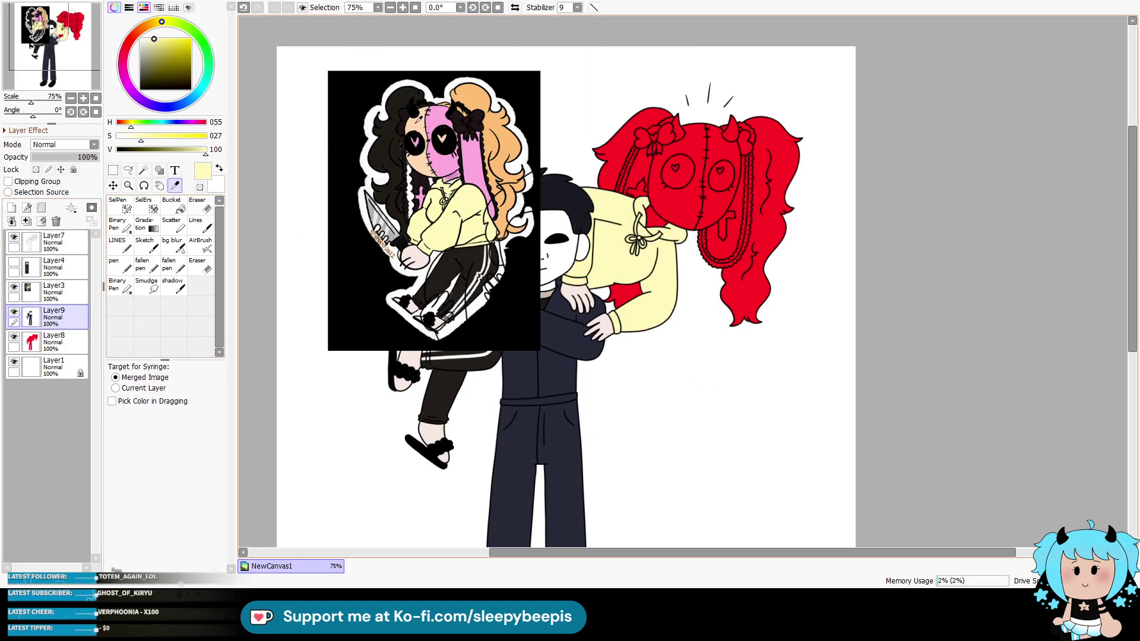
click(466, 150)
click(57, 240)
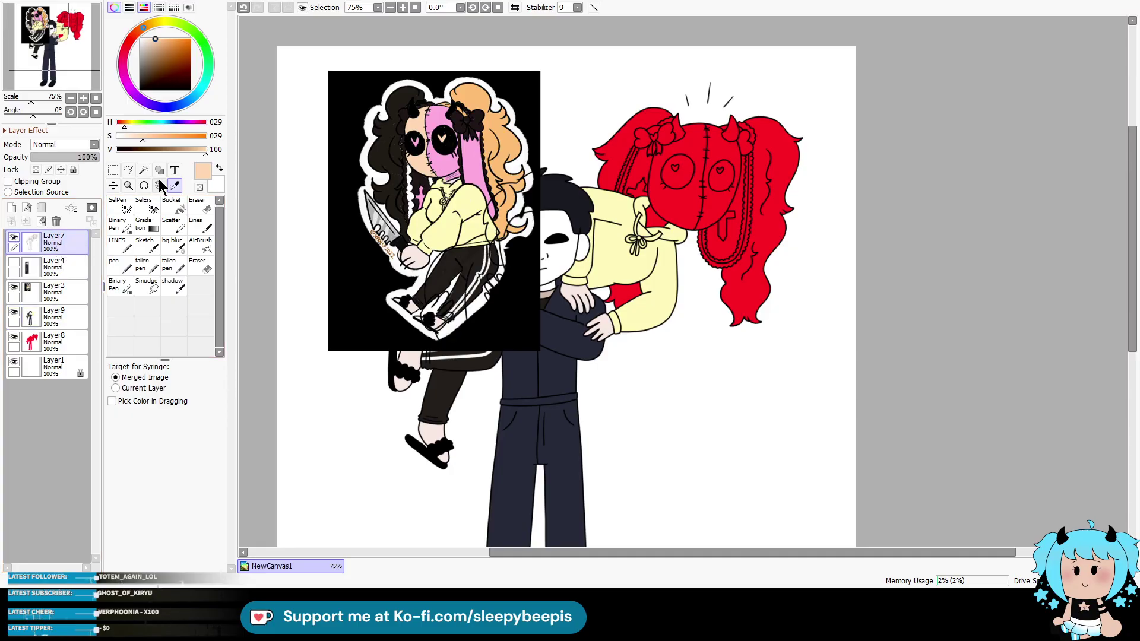
click(143, 170)
click(674, 216)
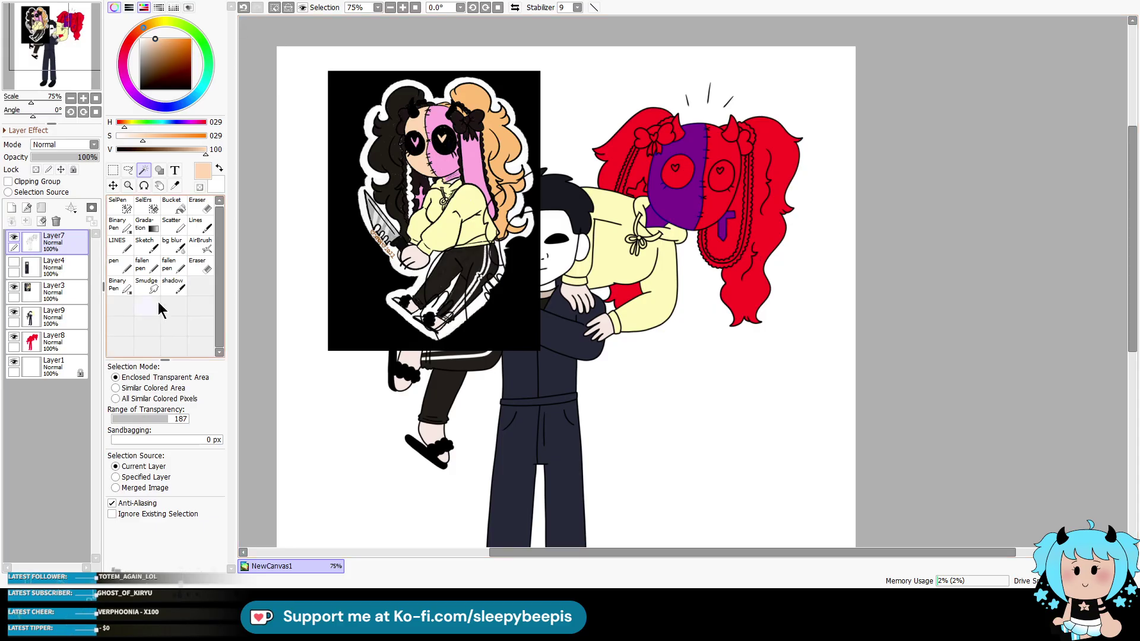
click(54, 315)
click(200, 225)
drag(433, 147, 774, 182)
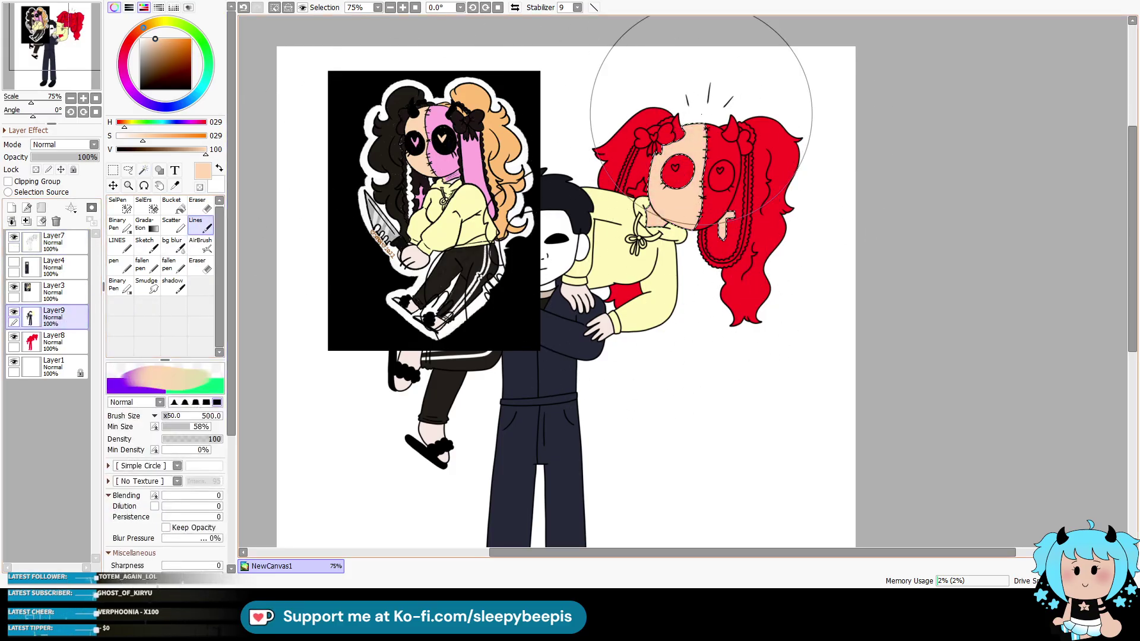
Step: Select the doll's neck from Layer7 and paint it on Layer9 with pink sampled from the reference's face
click(175, 186)
click(442, 156)
key(ctrl+d)
click(53, 240)
click(143, 170)
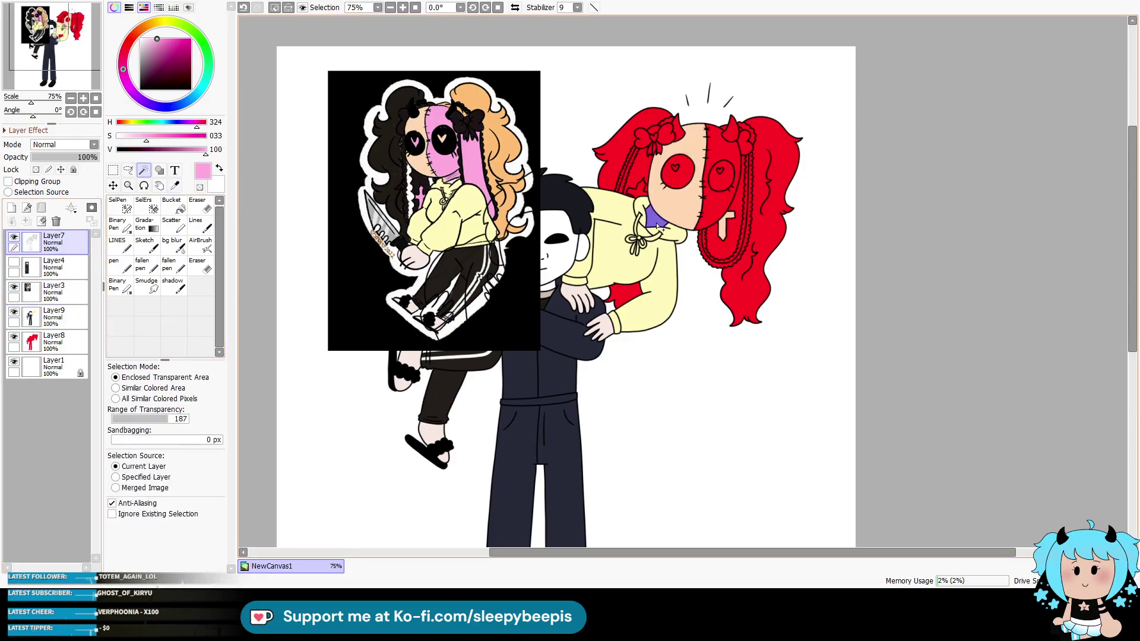
click(53, 315)
click(118, 265)
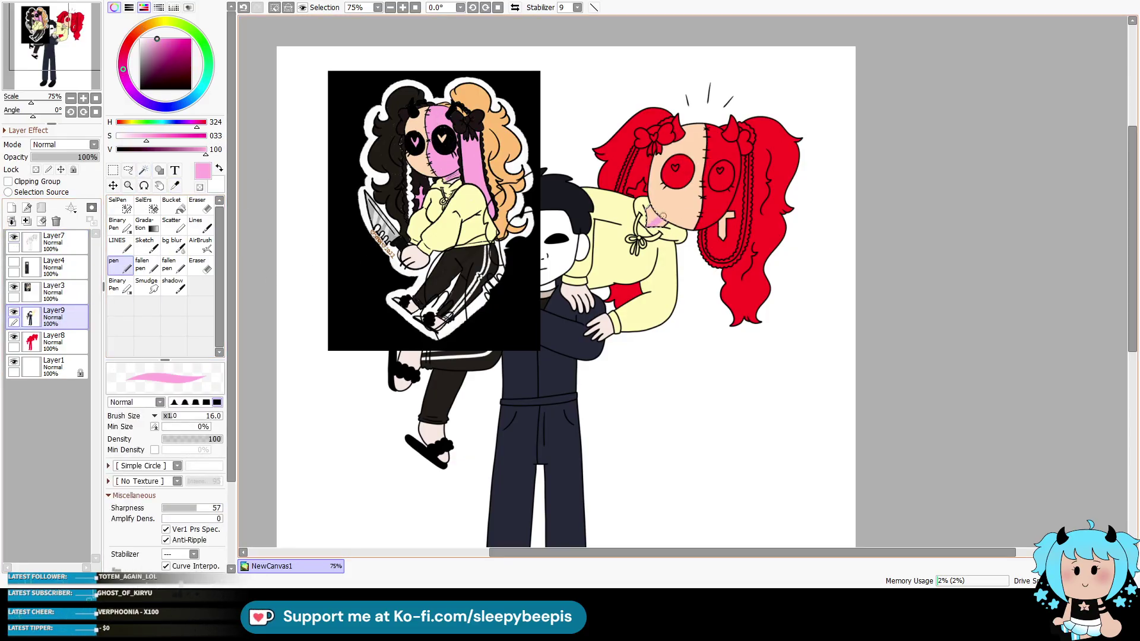
key(ctrl+d)
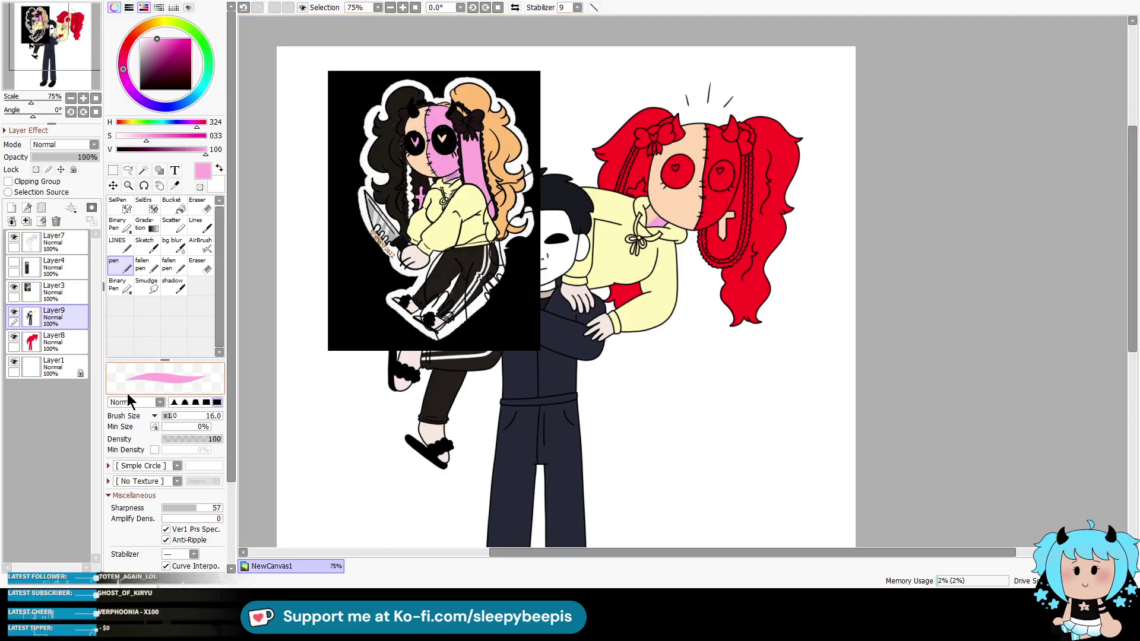
Step: Select the doll's other face half, the peach-side eye's heart and the cross near the collar from Layer7, and paint them pink on Layer9
click(54, 240)
click(143, 171)
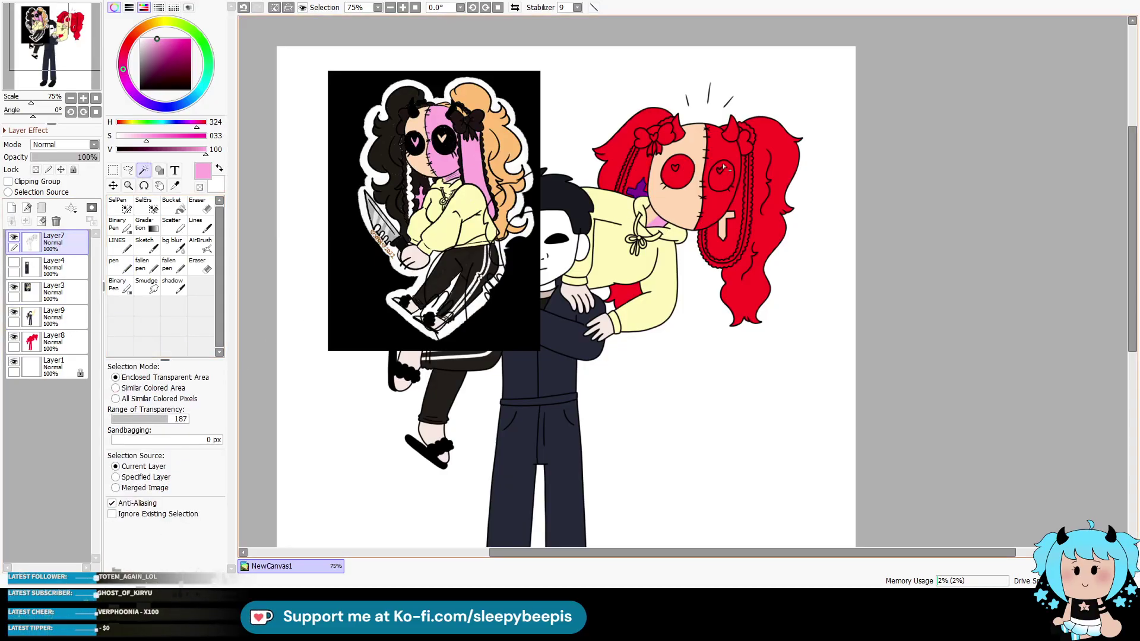
click(736, 196)
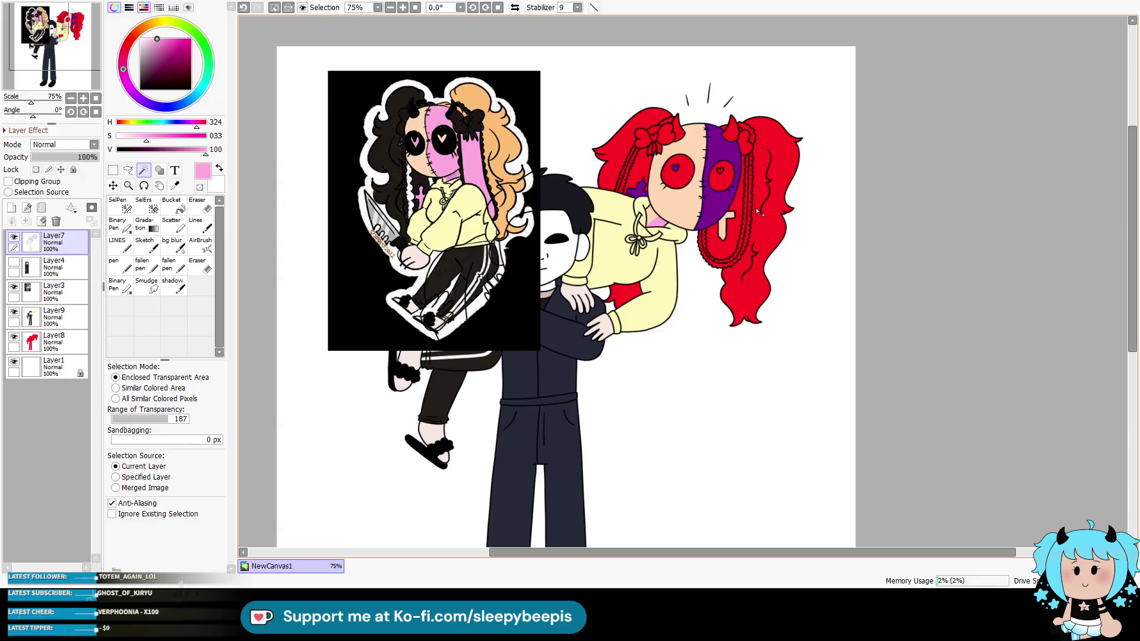
click(53, 315)
click(198, 225)
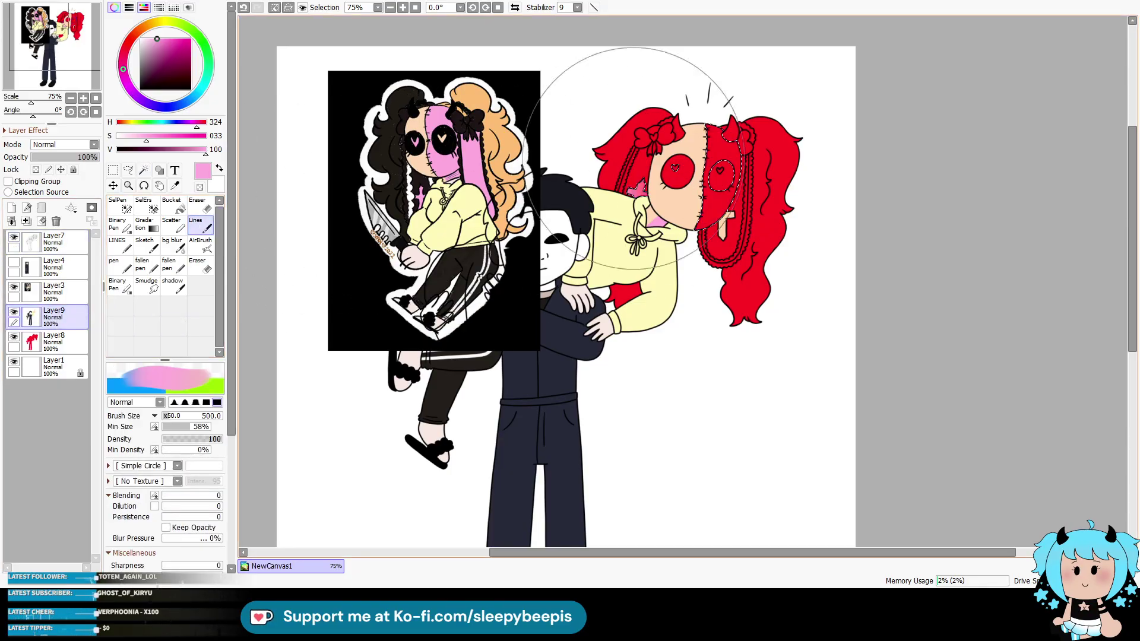
key(ctrl+d)
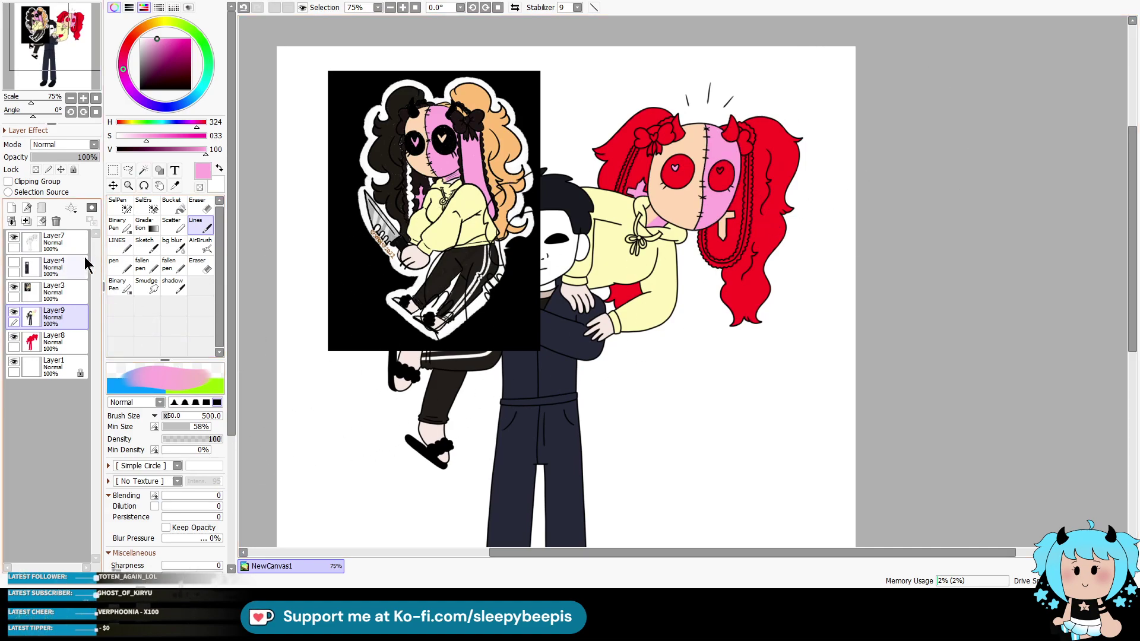
Step: Select both of the doll's round button eyes from Layer7 and paint them on Layer9 with black sampled from the reference
click(60, 243)
click(143, 170)
click(677, 171)
click(721, 177)
click(175, 186)
click(344, 179)
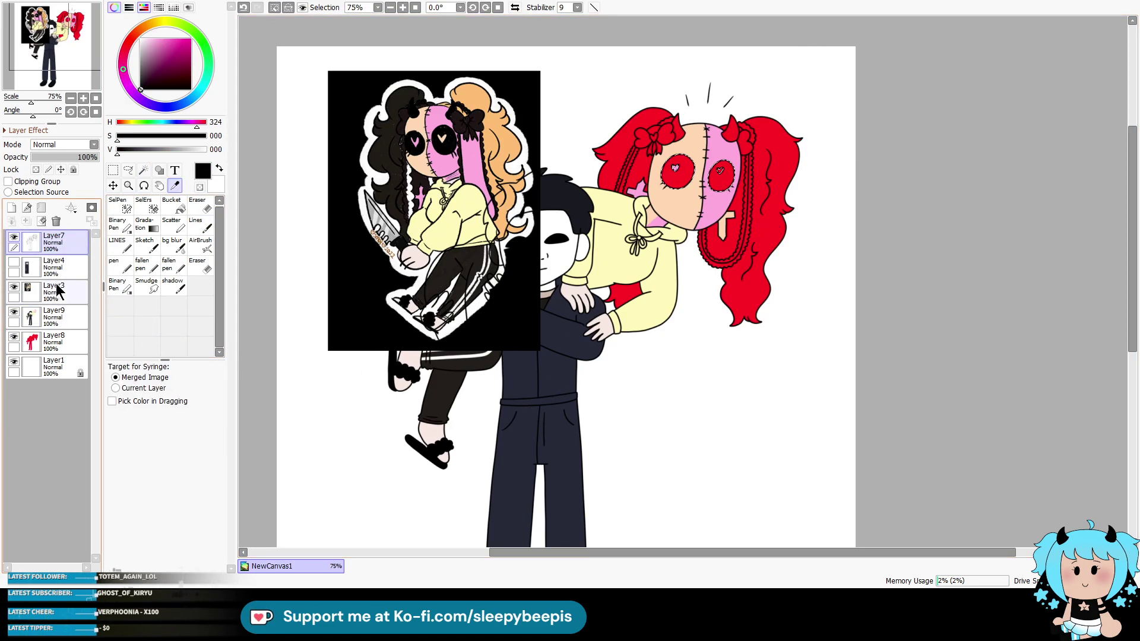
click(58, 319)
click(196, 225)
drag(671, 178, 861, 194)
key(ctrl+d)
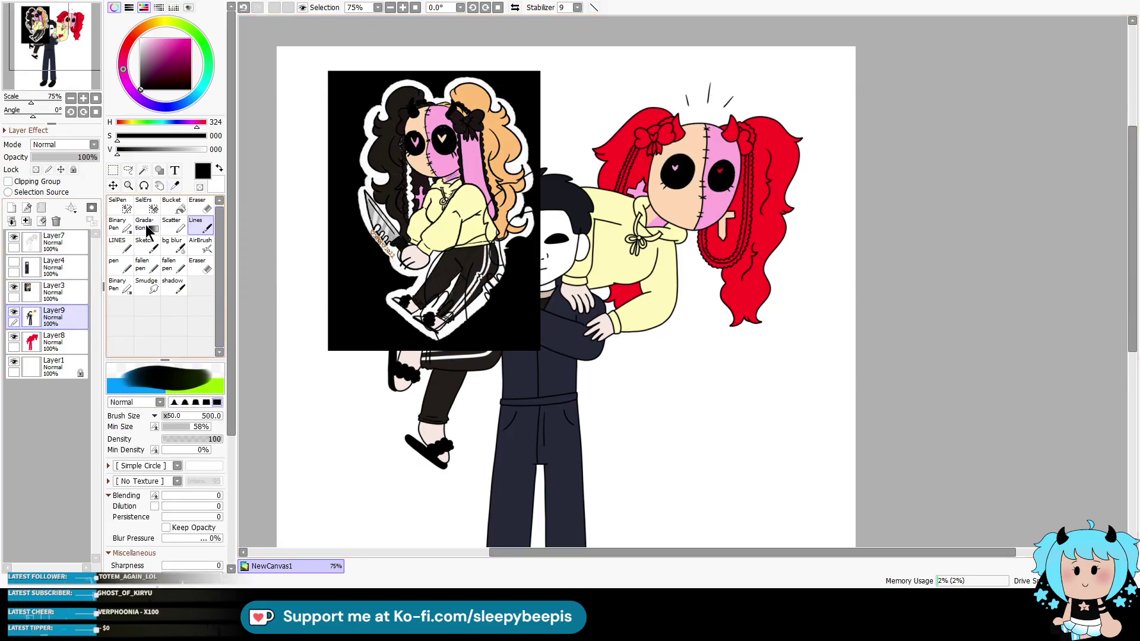
Step: Select the heart in the pink-side eye from Layer7 and paint it on Layer9 with peach sampled from the reference
click(86, 234)
key(w)
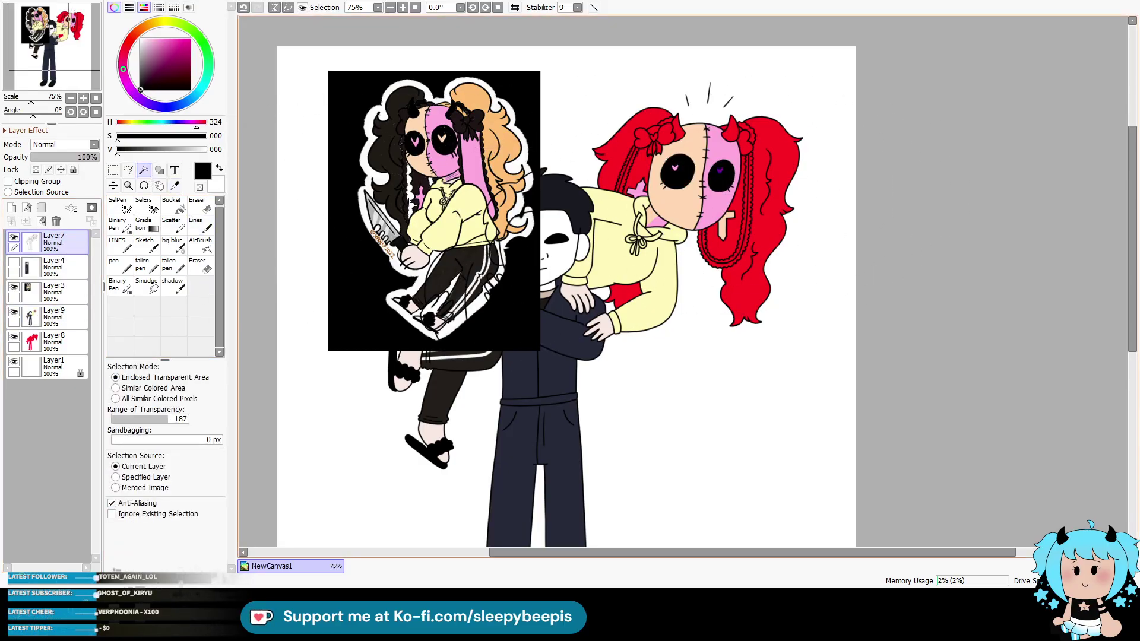
click(175, 186)
click(447, 132)
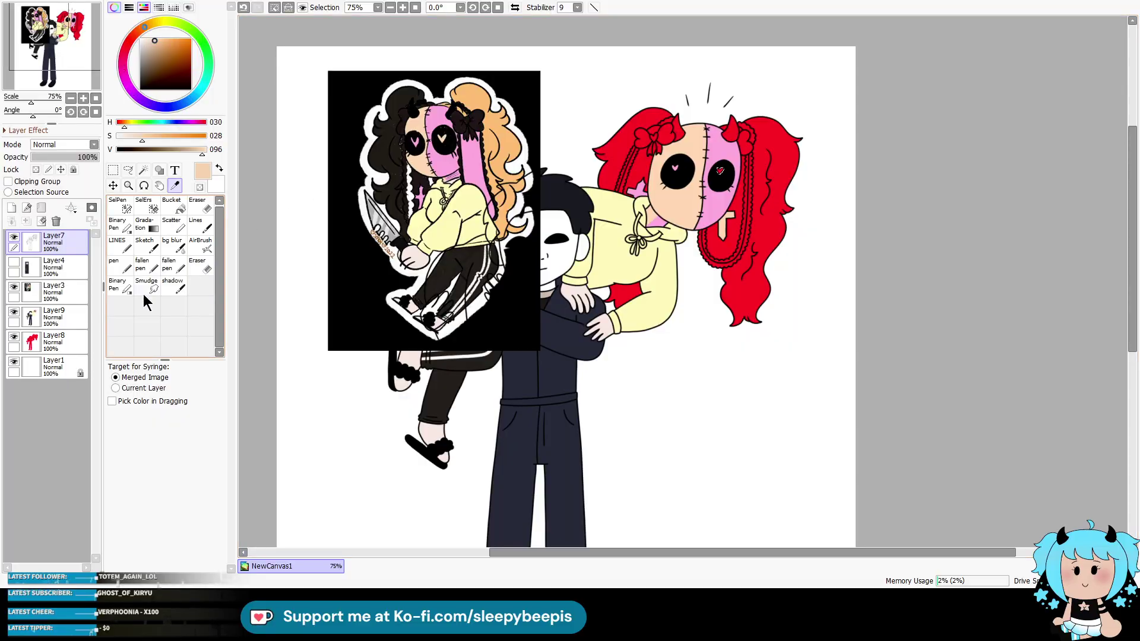
click(55, 321)
click(196, 224)
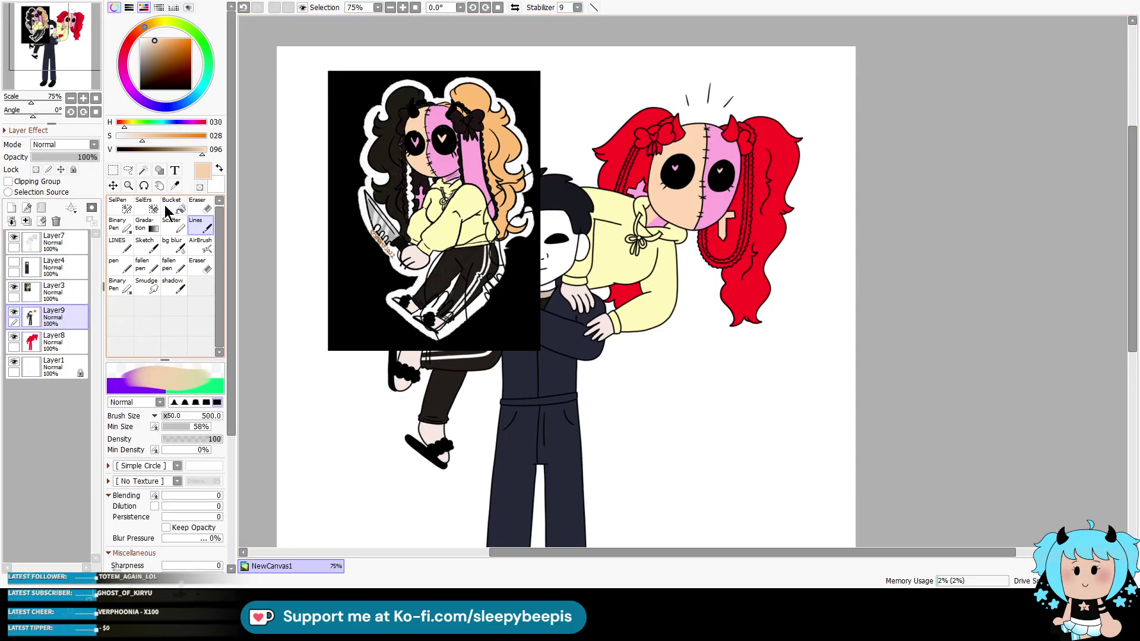
Step: Select both of the doll's horns from Layer7 and paint them on Layer9 with black sampled from the reference
click(175, 186)
click(356, 89)
click(55, 241)
click(143, 170)
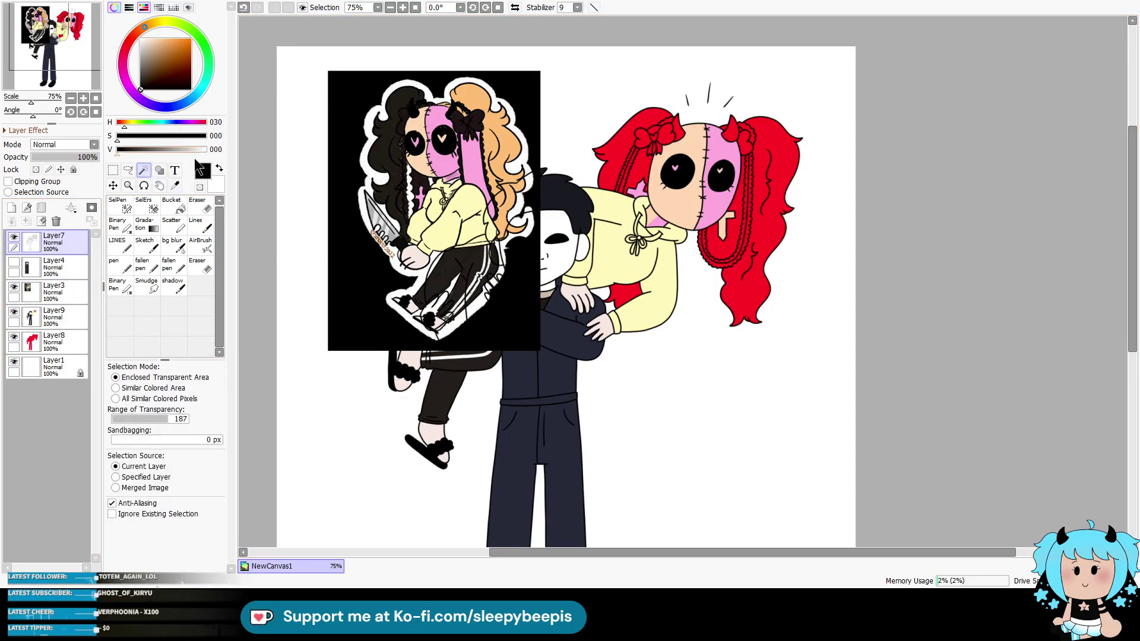
click(56, 314)
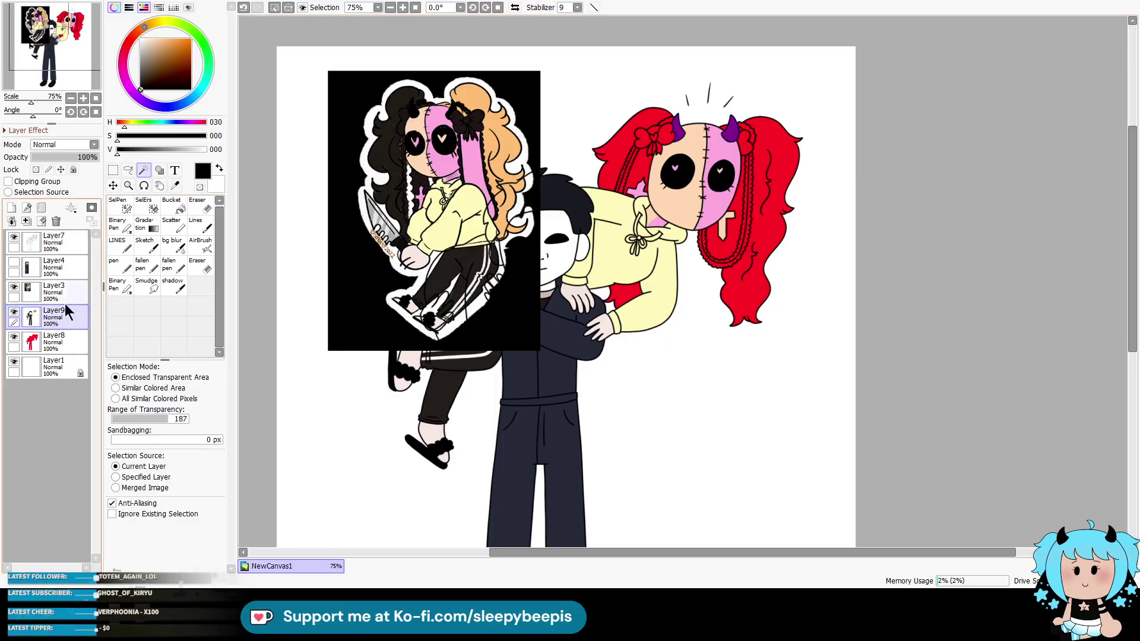
click(200, 224)
Step: Select both of the doll's hair bows from Layer7 and paint them on Layer9 with a sampled near-black
key(alt)
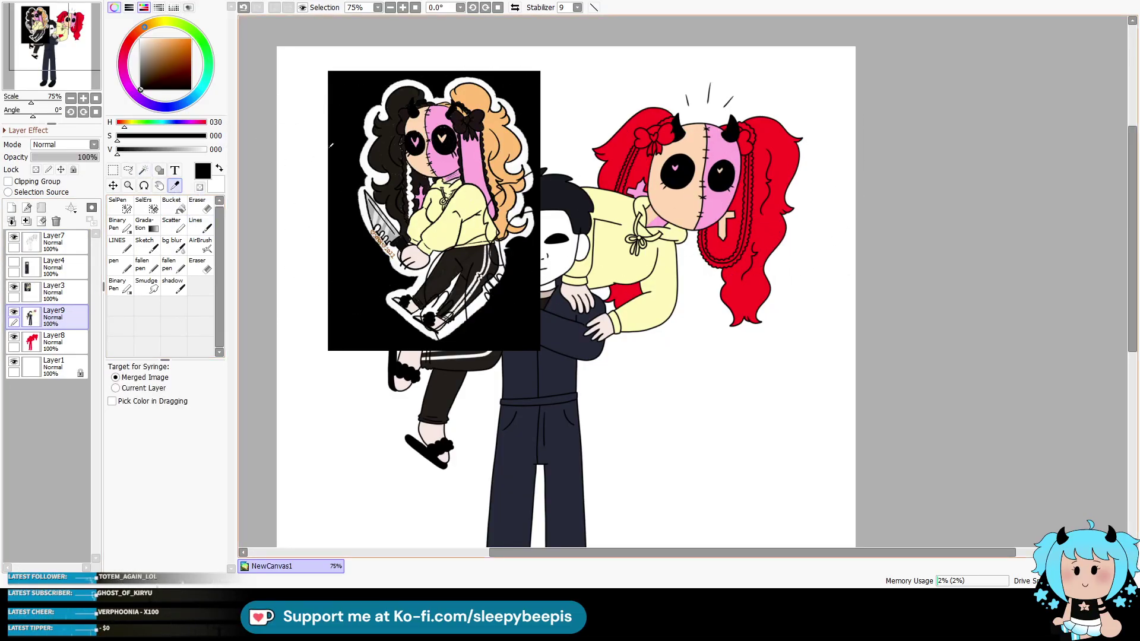
click(567, 198)
click(56, 243)
click(144, 170)
click(644, 138)
shift+click(665, 133)
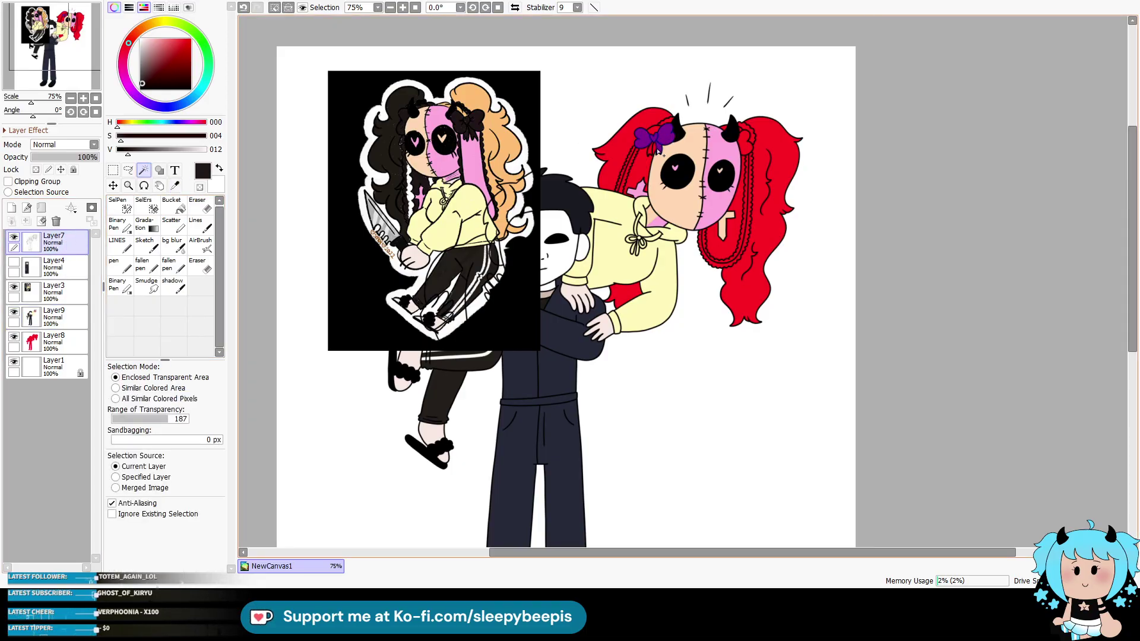
shift+click(743, 147)
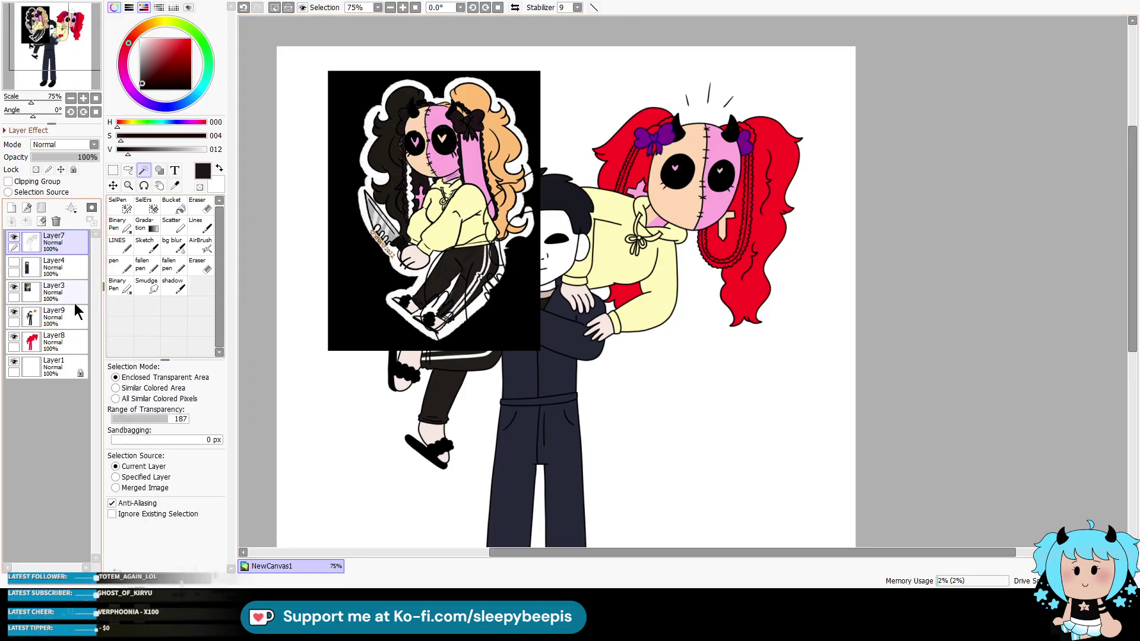
click(56, 315)
click(200, 226)
key(ctrl+d)
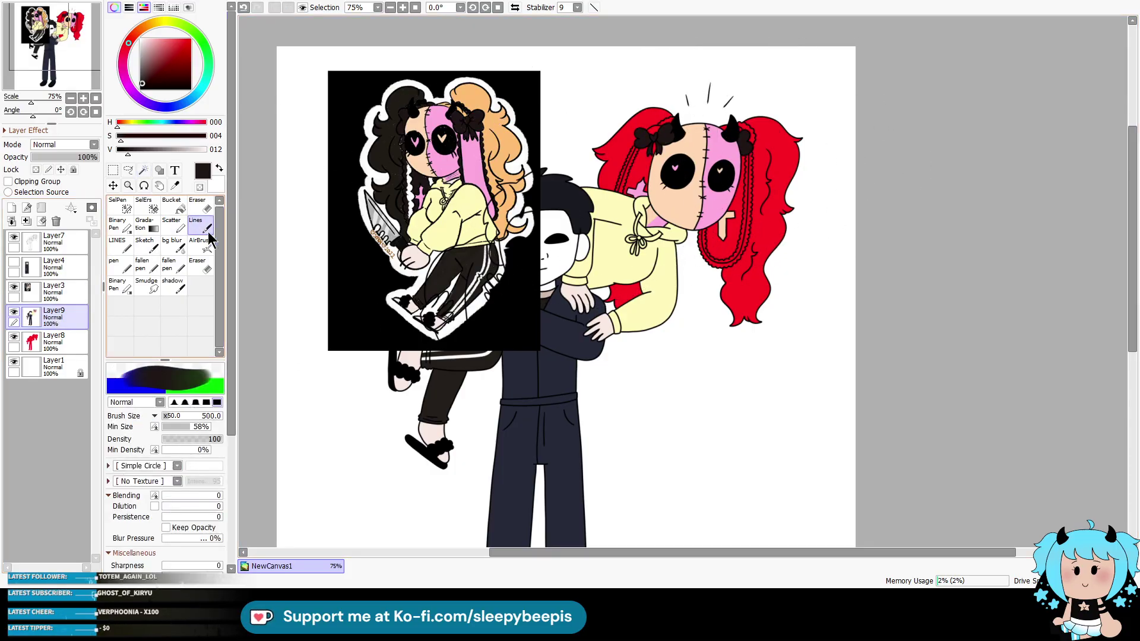
Step: Select the pigtail on the doll's peach side from Layer7 and paint it near-black on Layer9
click(174, 185)
click(60, 247)
click(143, 170)
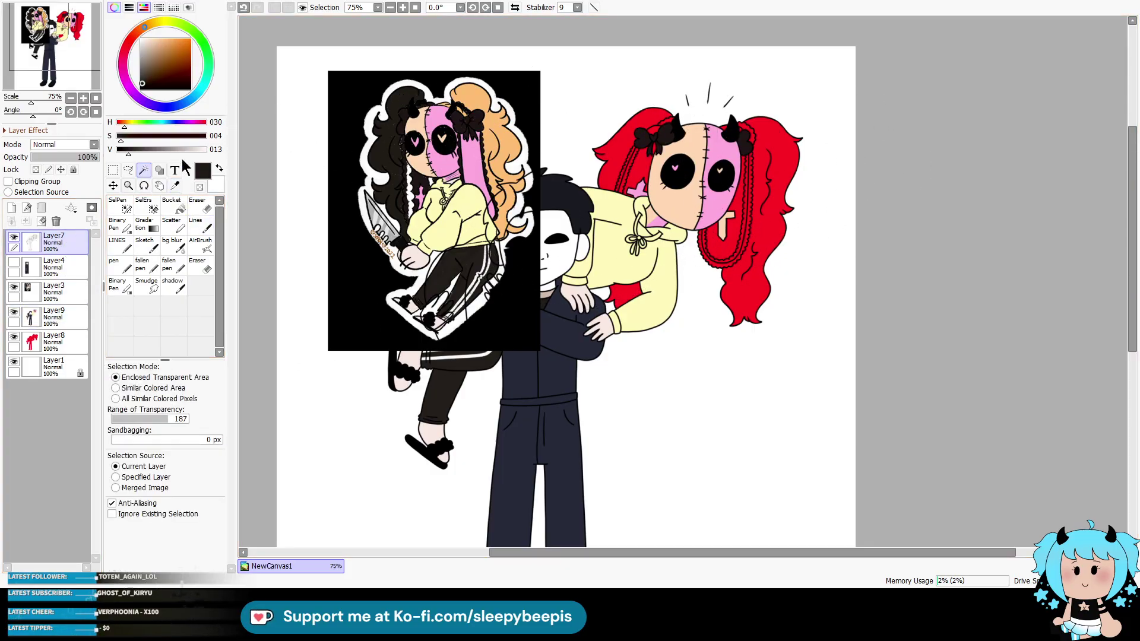
click(650, 218)
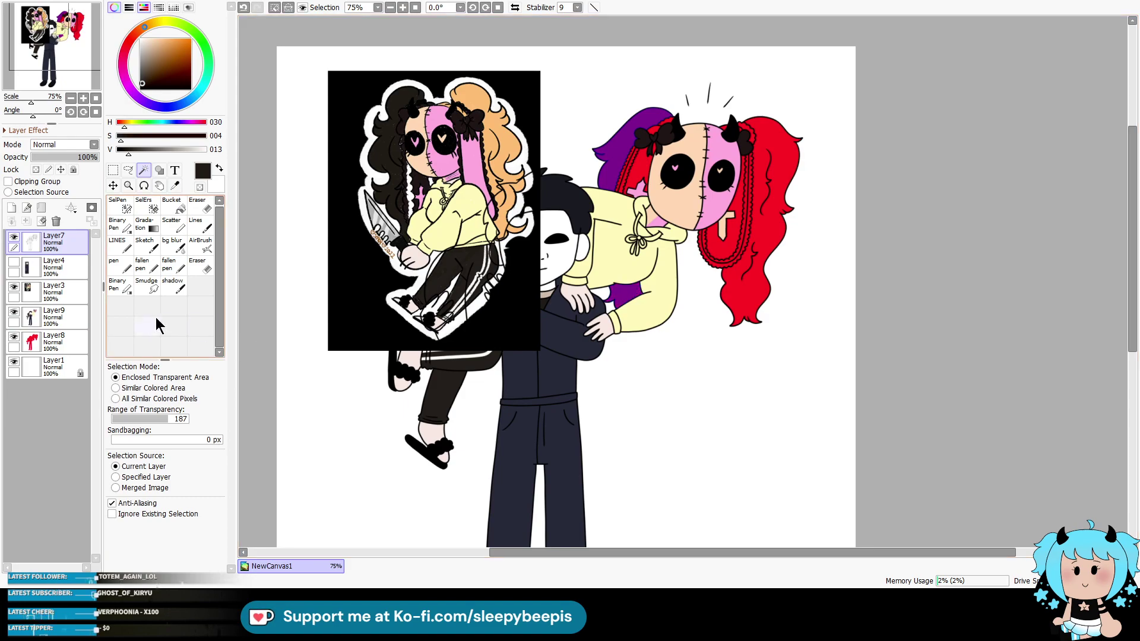
click(56, 315)
click(200, 226)
key(ctrl+d)
Step: Select the pigtail on the doll's pink side from Layer7 and paint it on Layer9 with orange sampled from the reference's pigtail
click(175, 186)
click(469, 87)
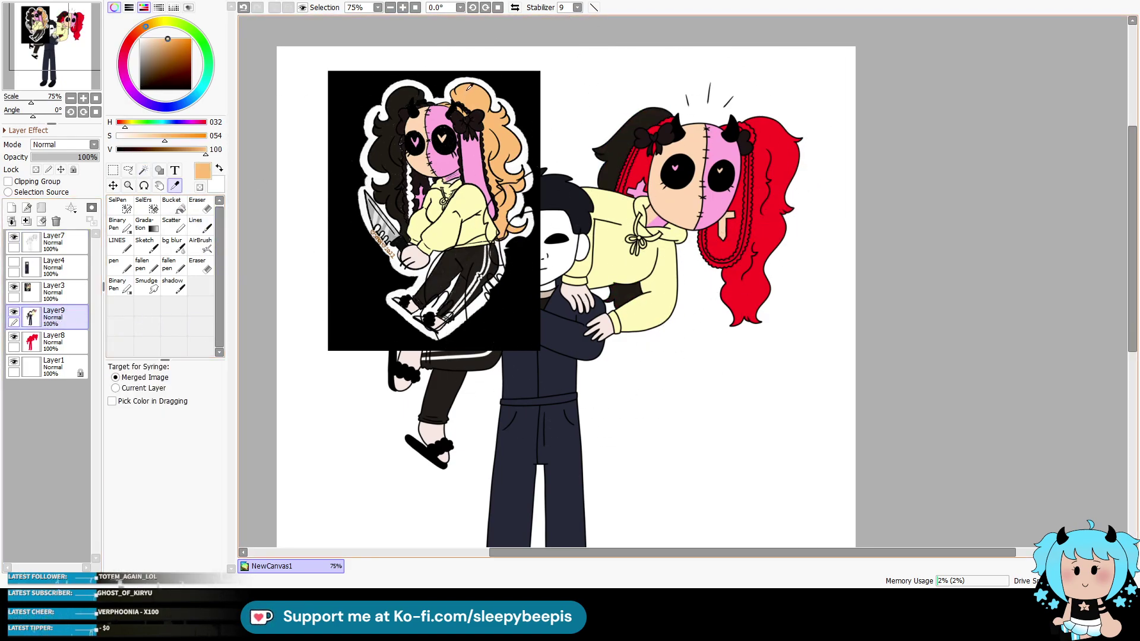
click(59, 246)
click(143, 170)
click(781, 184)
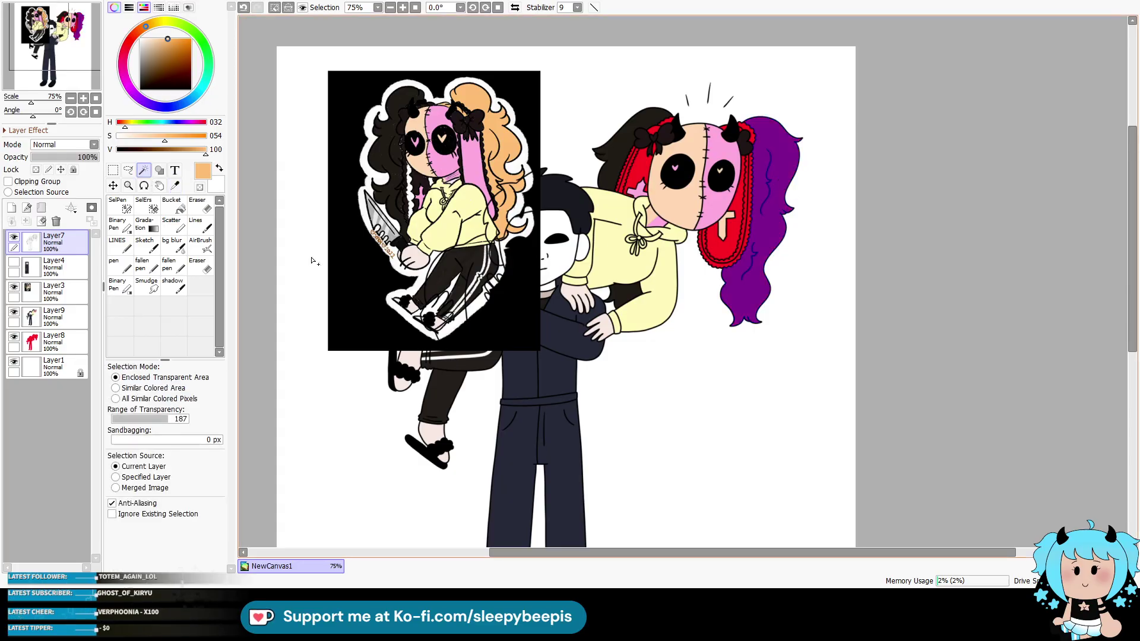
click(57, 315)
click(200, 225)
click(861, 154)
drag(861, 155, 766, 226)
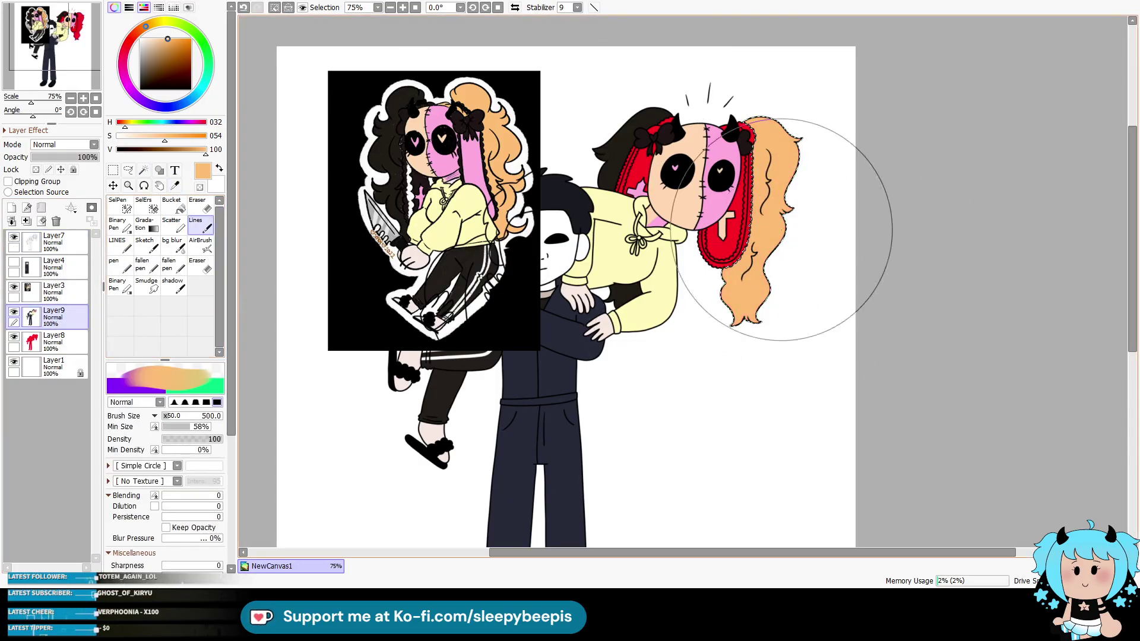
key(ctrl+d)
Step: Select the unfilled part of the pink-side bow from Layer7 and paint it on Layer9 with black sampled from the reference
click(57, 244)
click(143, 170)
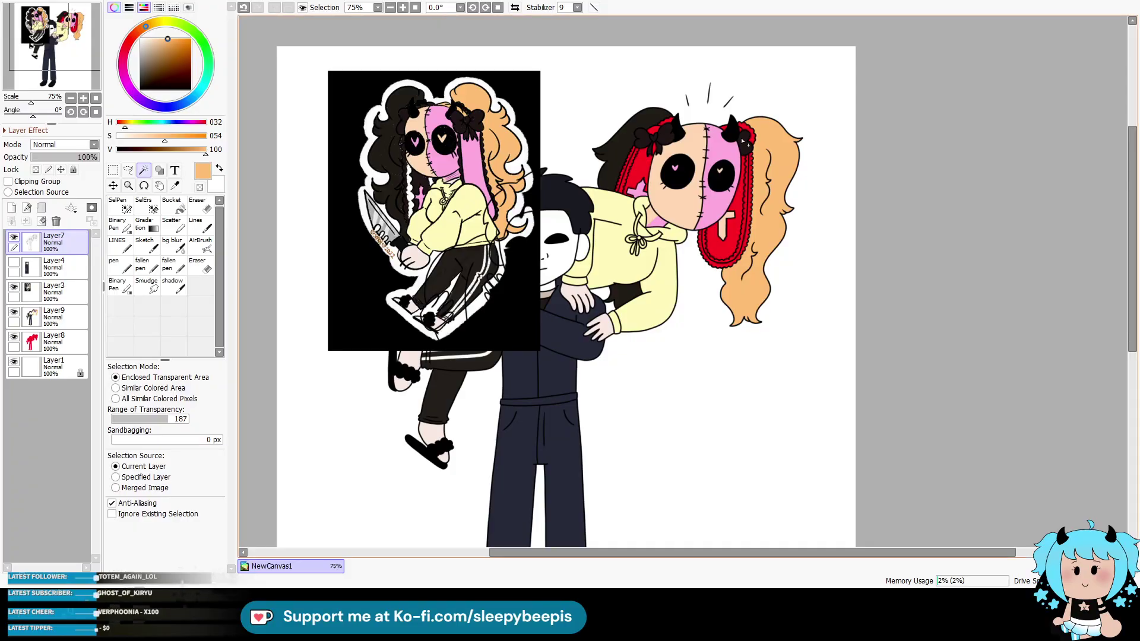
click(751, 135)
click(175, 186)
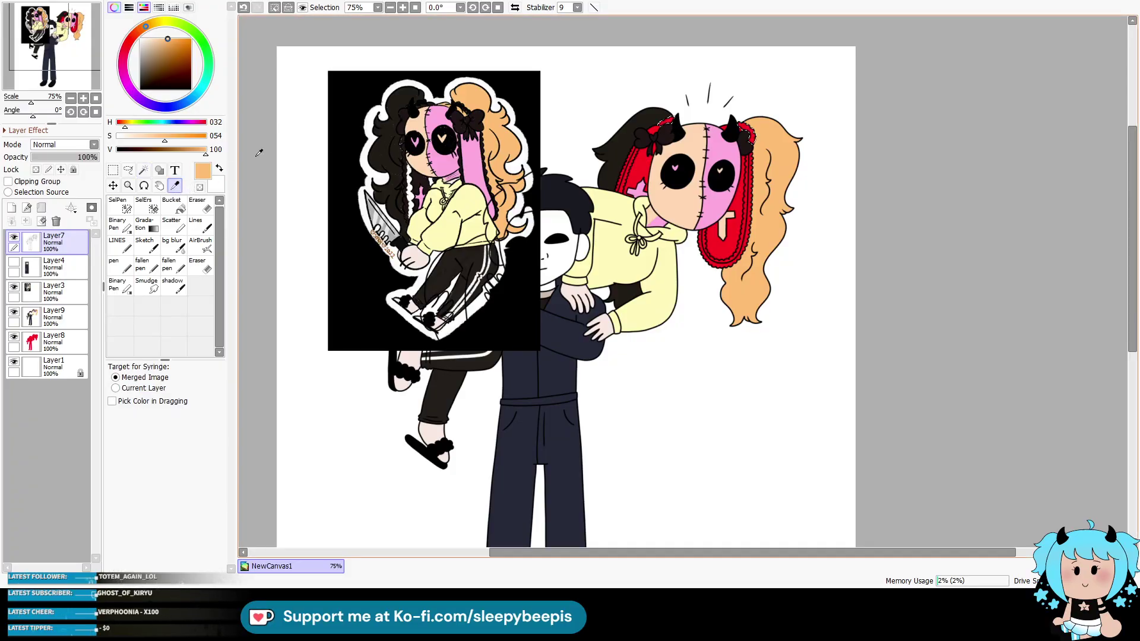
click(428, 107)
click(65, 310)
click(201, 225)
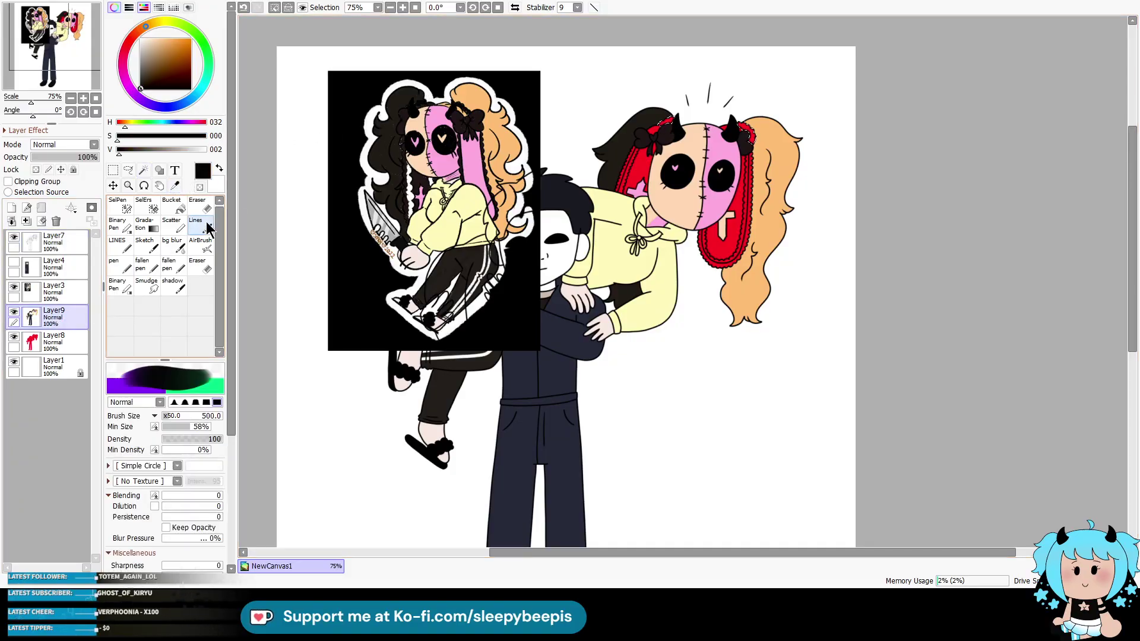
key(ctrl+d)
Step: Select the small remaining area around the pink-side bow from Layer7 and paint it on Layer9 with pink sampled from the reference's ear
click(175, 186)
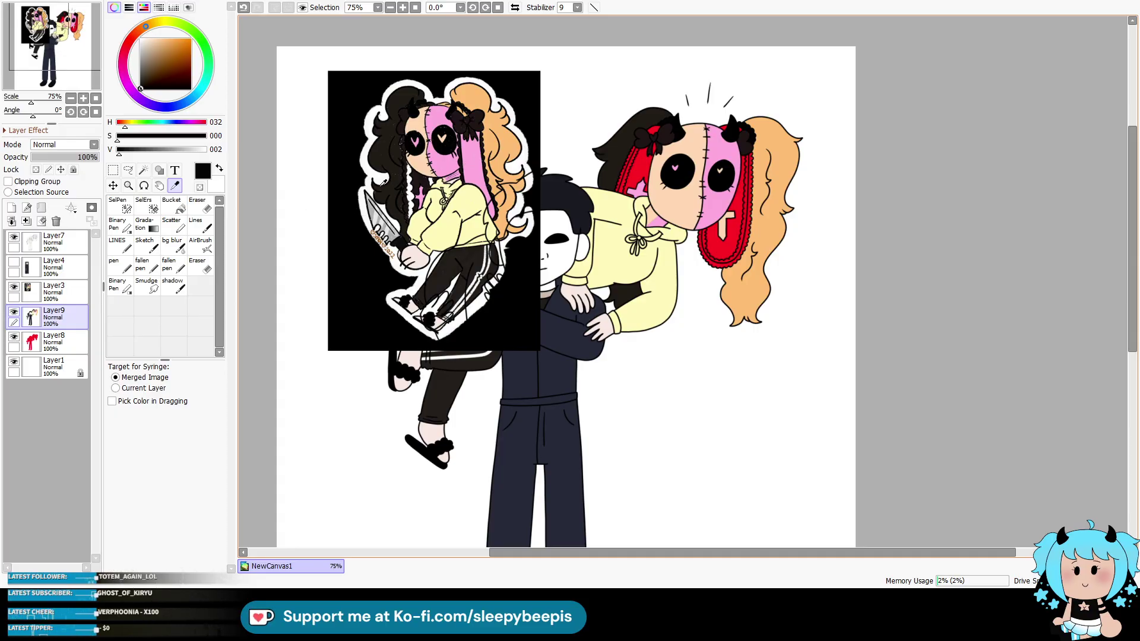
click(475, 156)
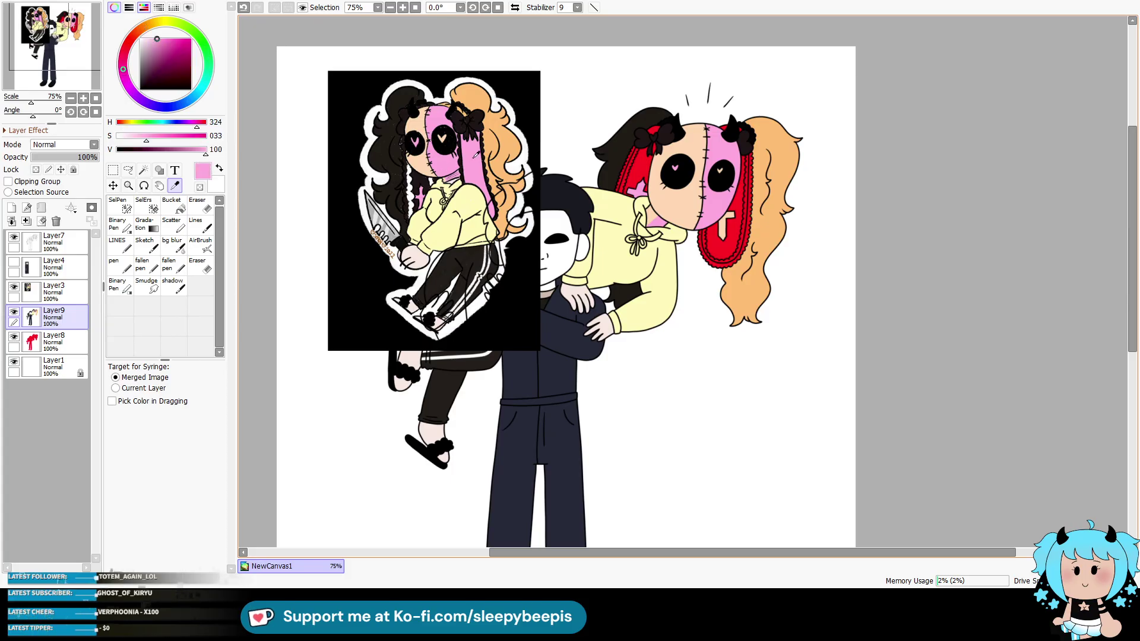
click(53, 243)
click(143, 171)
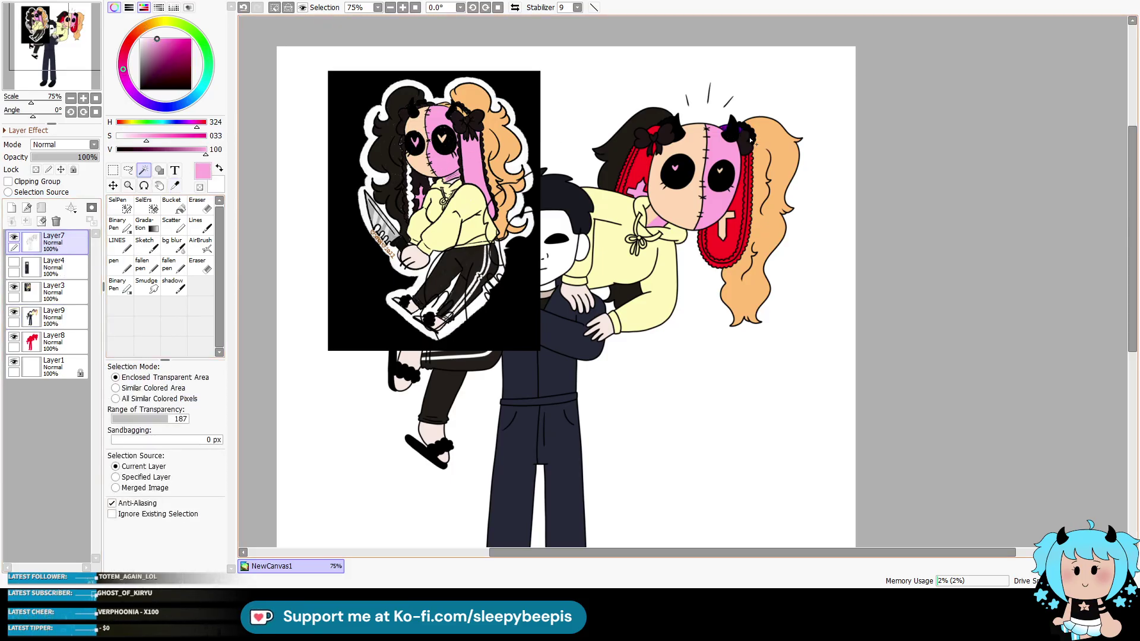
click(53, 317)
click(195, 223)
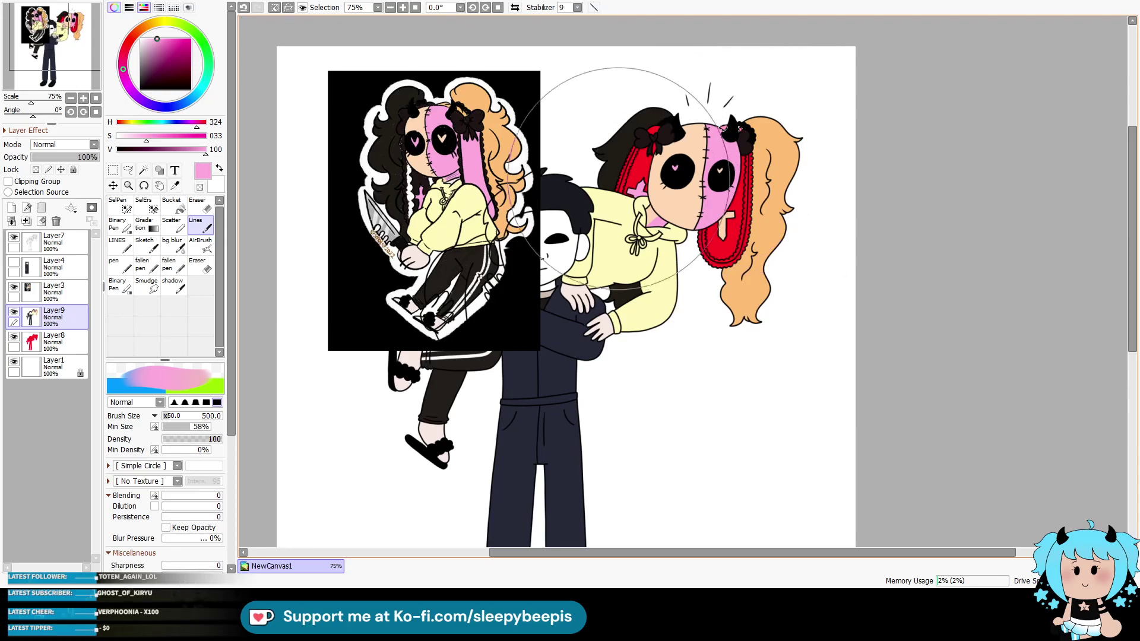
Step: Select the unfilled centre area of the peach-side bow from Layer7 and paint it on Layer9 with peach sampled from the reference's face
click(53, 242)
click(143, 170)
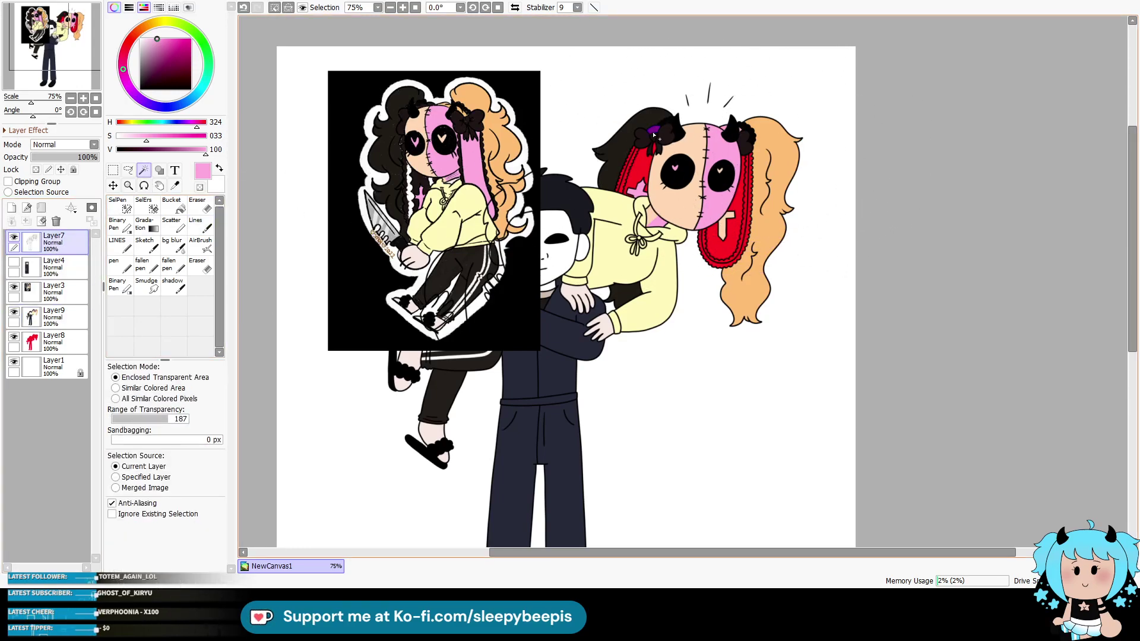
click(175, 186)
click(420, 123)
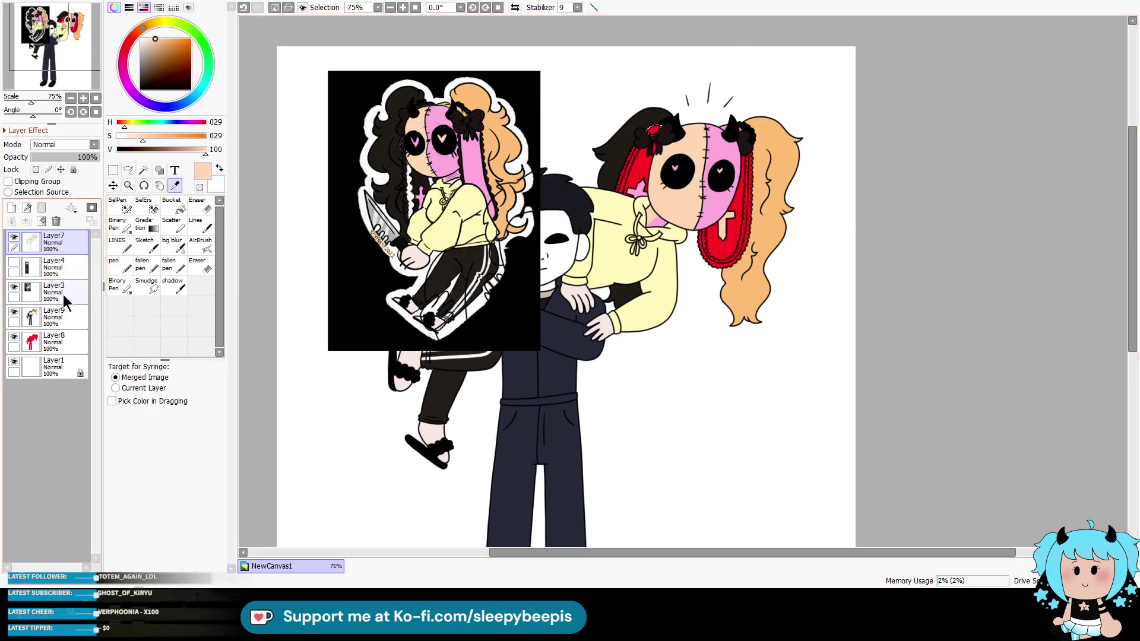
click(53, 316)
click(195, 224)
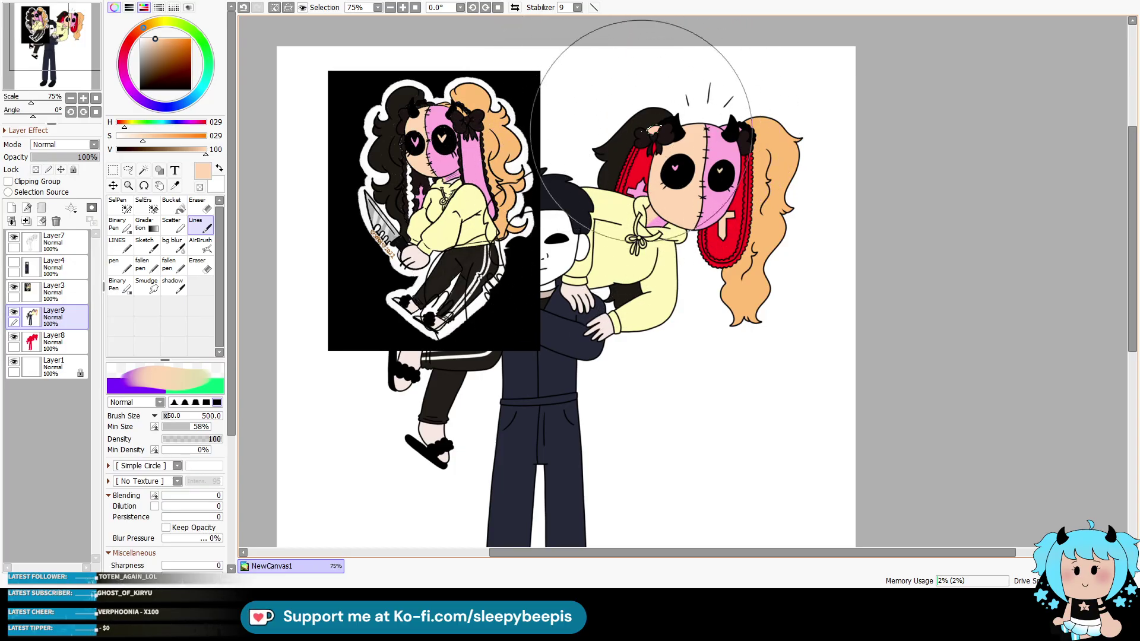
key(ctrl+d)
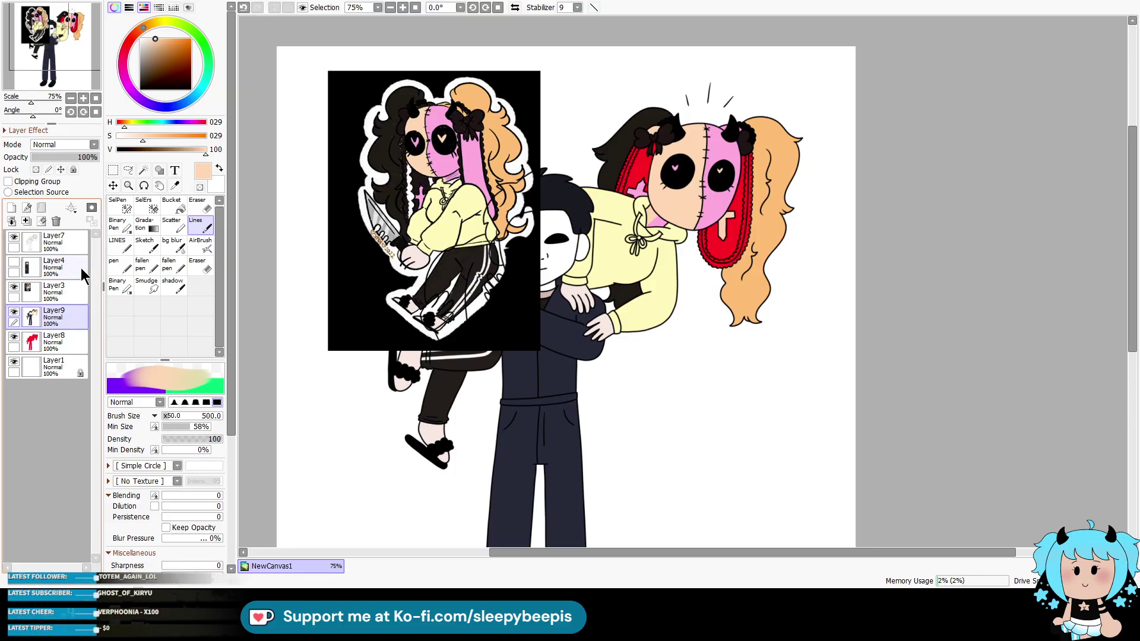
Step: Select the scalloped outer trim of the doll's long ears from Layer7 and paint it on Layer9 with near-black sampled from the reference
click(59, 244)
click(143, 170)
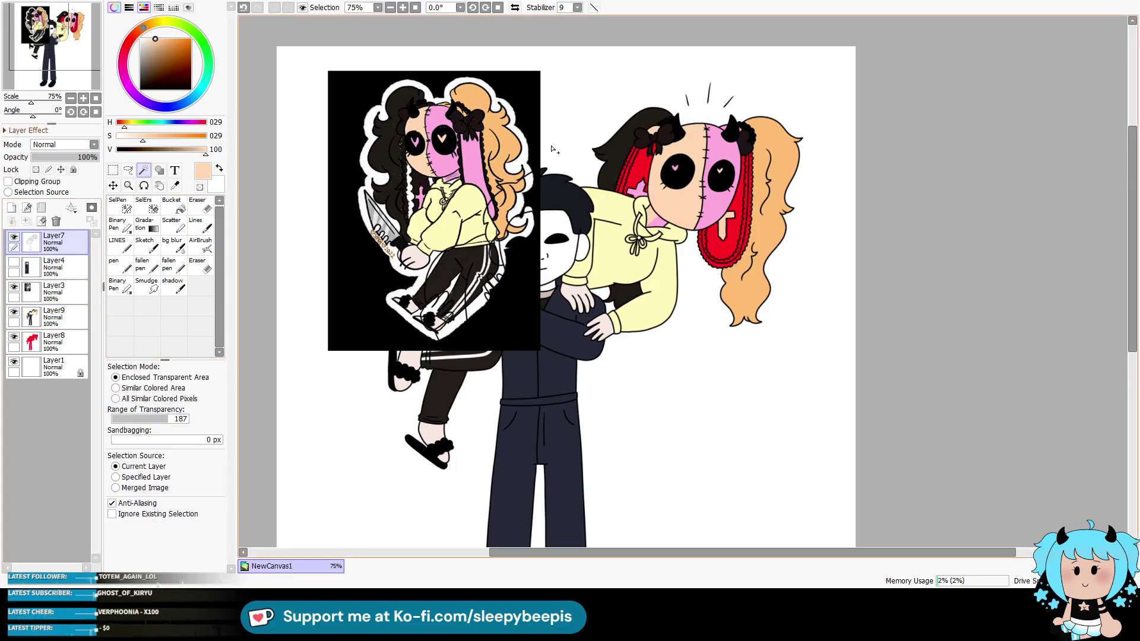
click(634, 153)
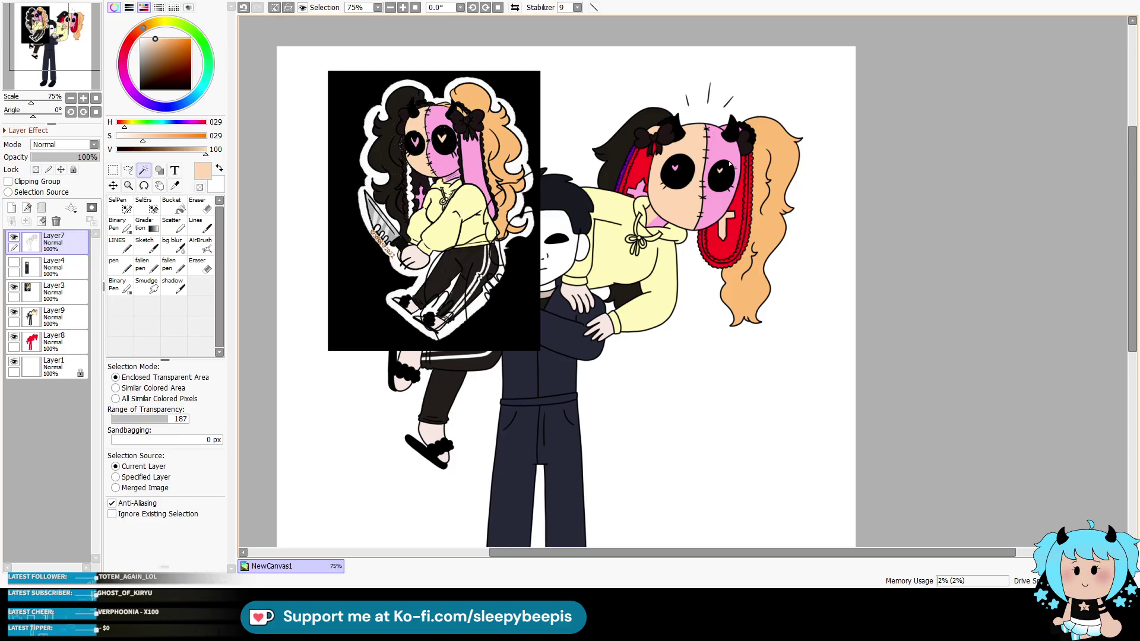
click(174, 185)
click(351, 158)
click(57, 316)
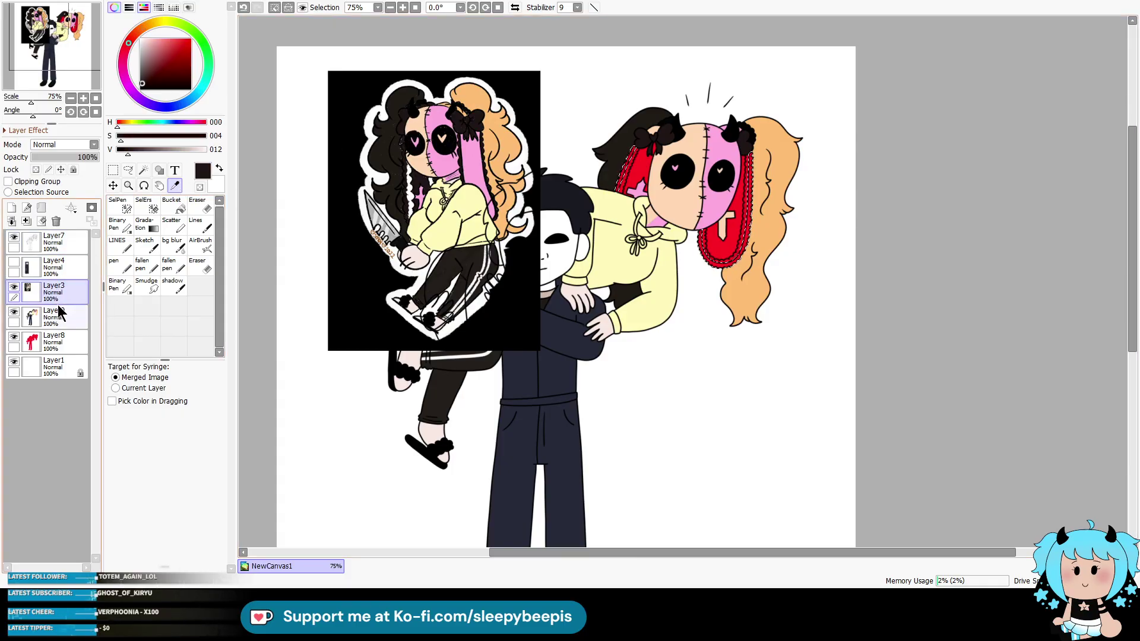
click(199, 225)
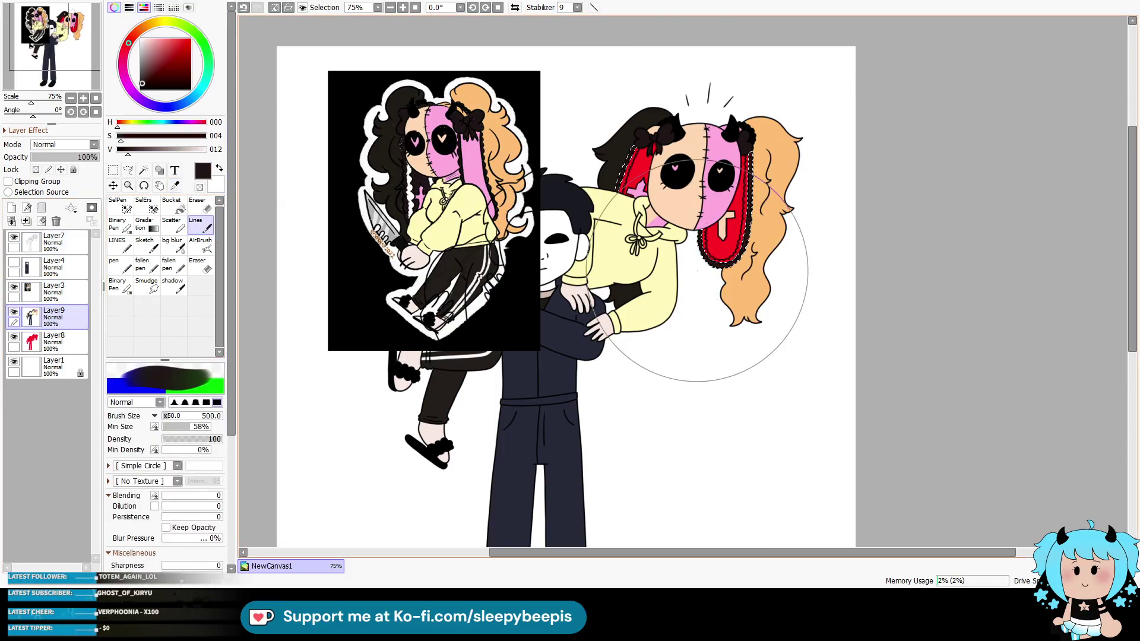
key(ctrl+d)
Step: Select the inner trim band of both long ears from Layer7 and paint it on Layer9 with a sampled white
click(174, 185)
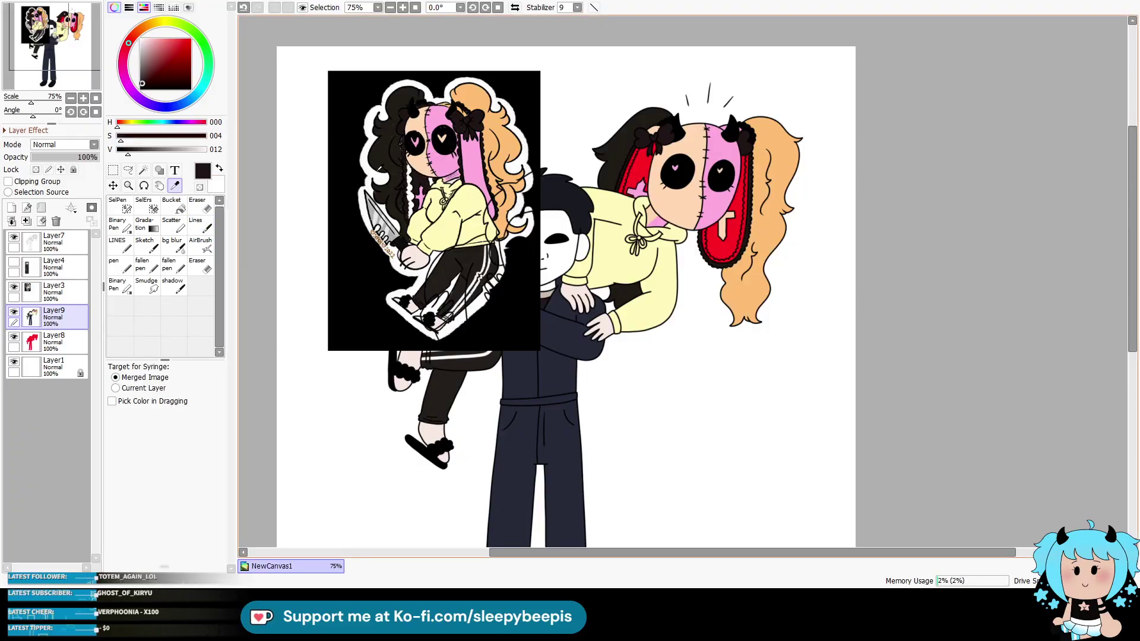
click(412, 177)
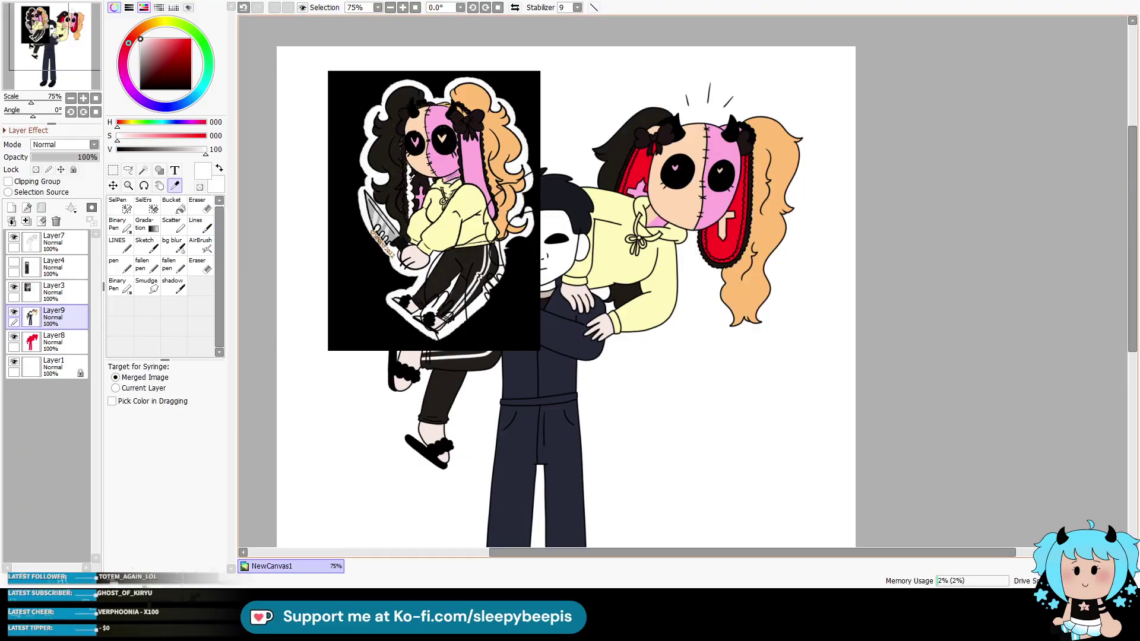
click(57, 243)
click(143, 170)
click(669, 189)
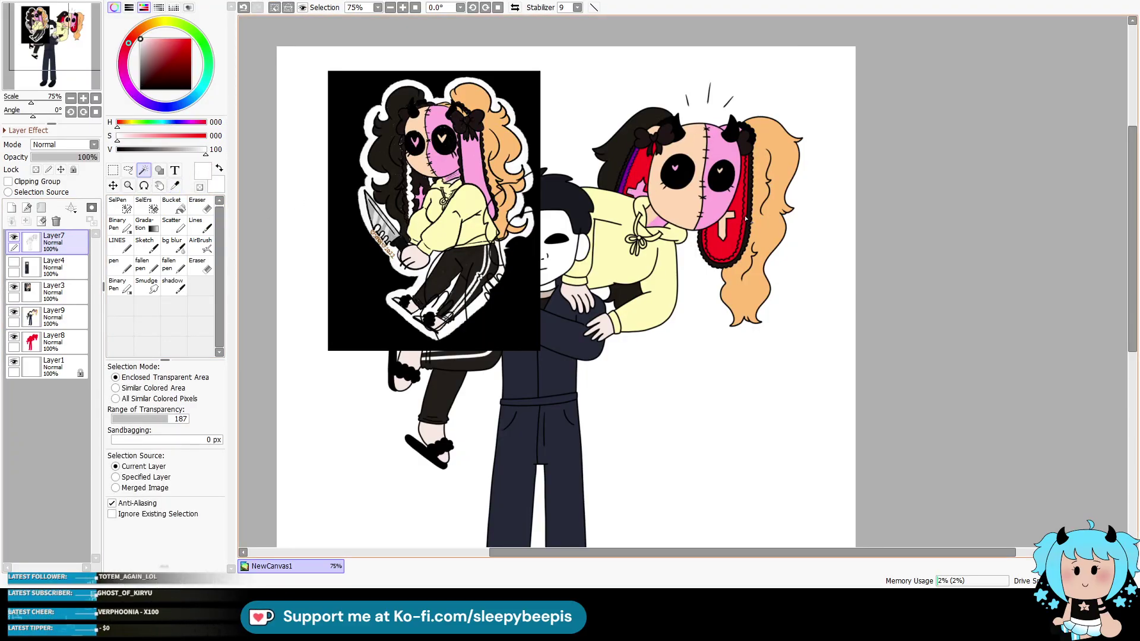
click(57, 320)
click(201, 225)
mouse_move(653, 178)
mouse_down()
mouse_move(687, 102)
mouse_move(725, 158)
mouse_move(675, 102)
mouse_move(653, 178)
mouse_up()
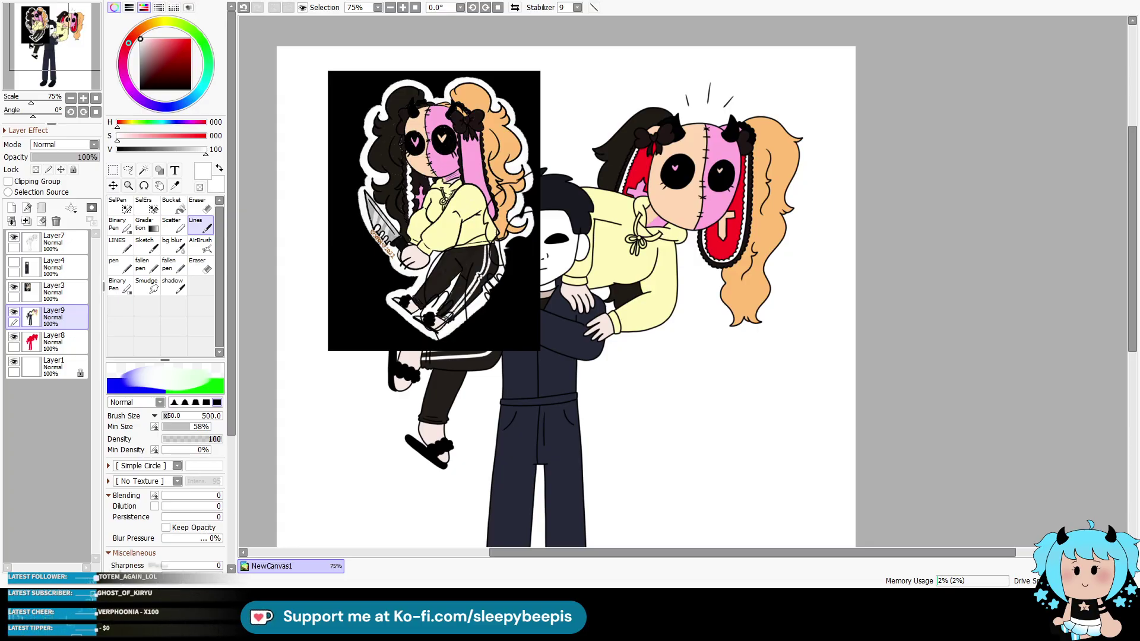
Step: Select the centres of both long ears around the crosses from Layer7 and paint them on Layer9 with near-black sampled from the drawing
click(57, 242)
click(143, 169)
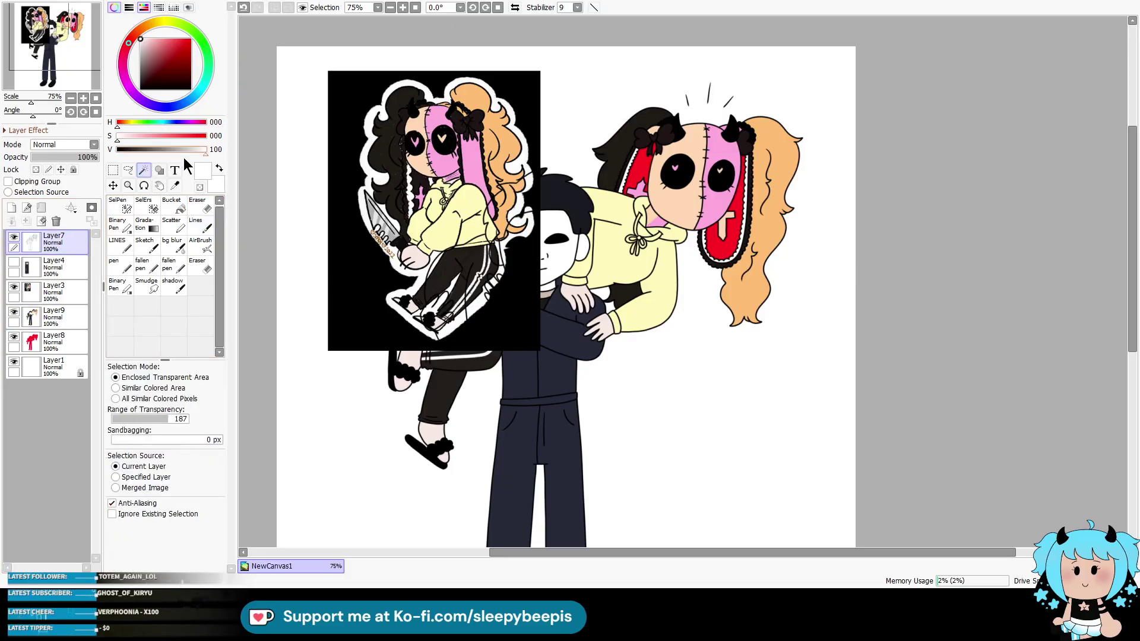
click(641, 169)
click(725, 201)
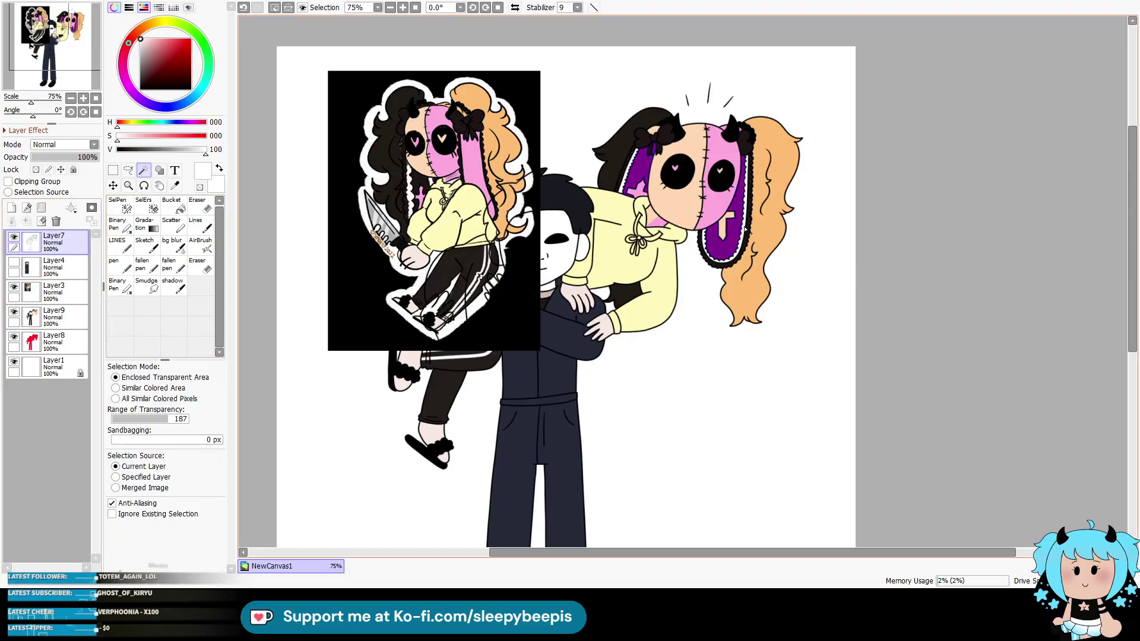
key(alt)
click(649, 151)
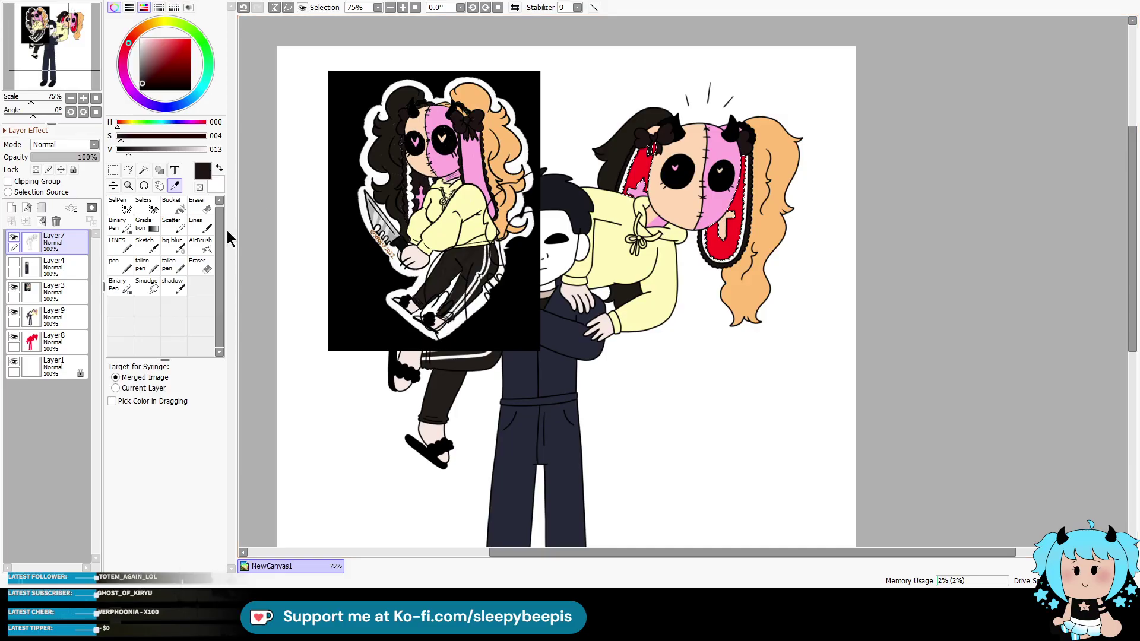
click(54, 315)
click(200, 227)
drag(706, 202, 725, 115)
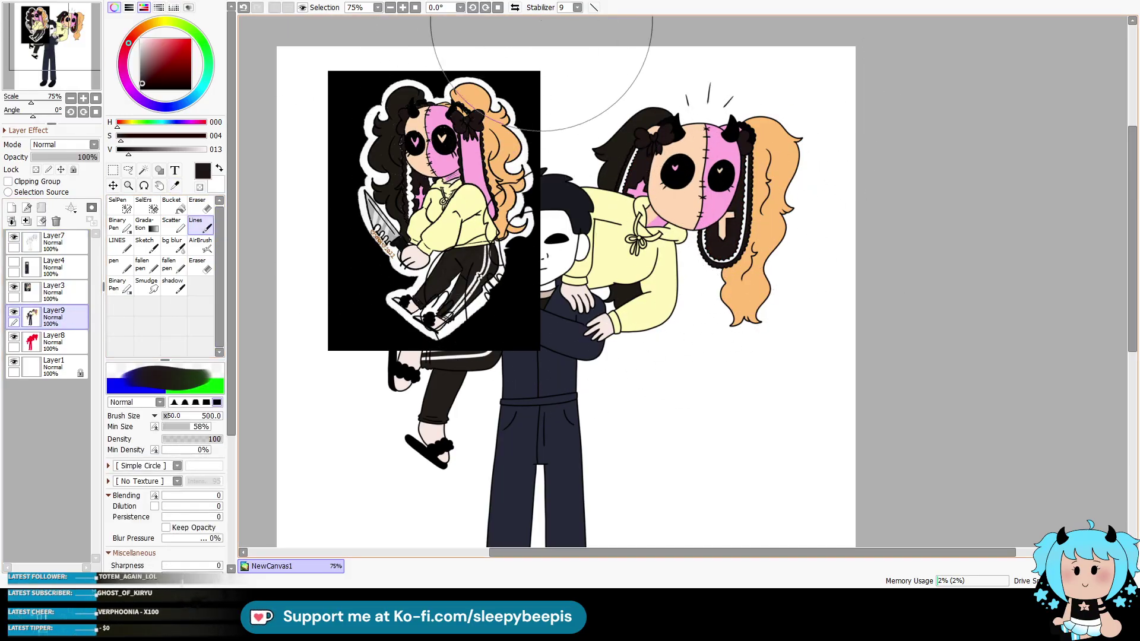
key(ctrl+d)
click(390, 7)
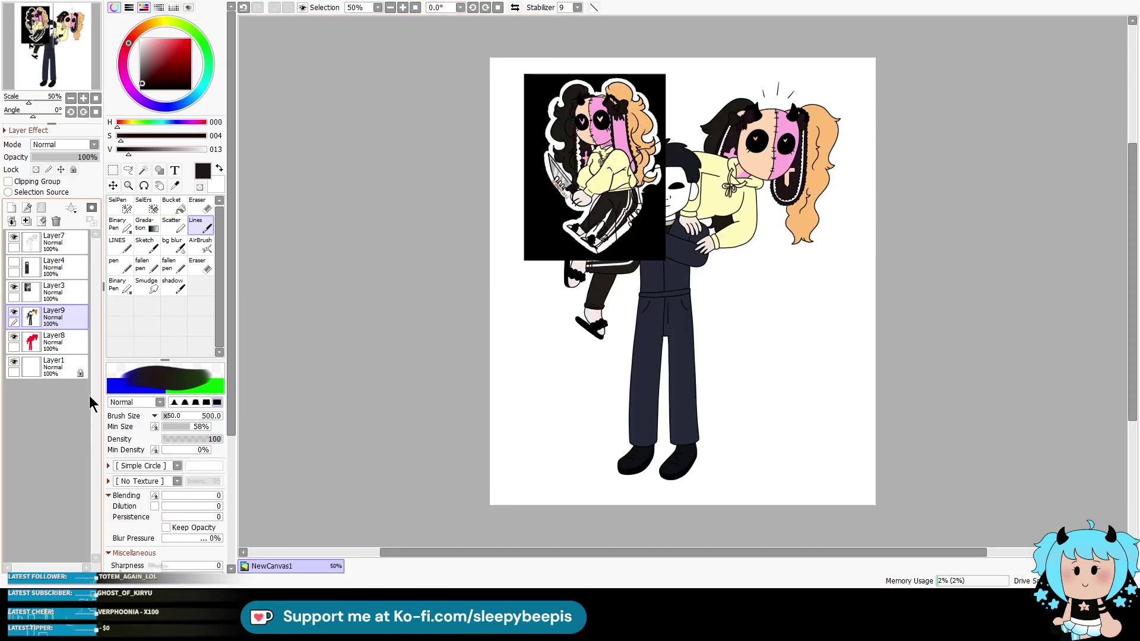
Step: Hide reference Layer3 and turn the base colour on Layer8 black with a clipped black fill merged into it
click(13, 288)
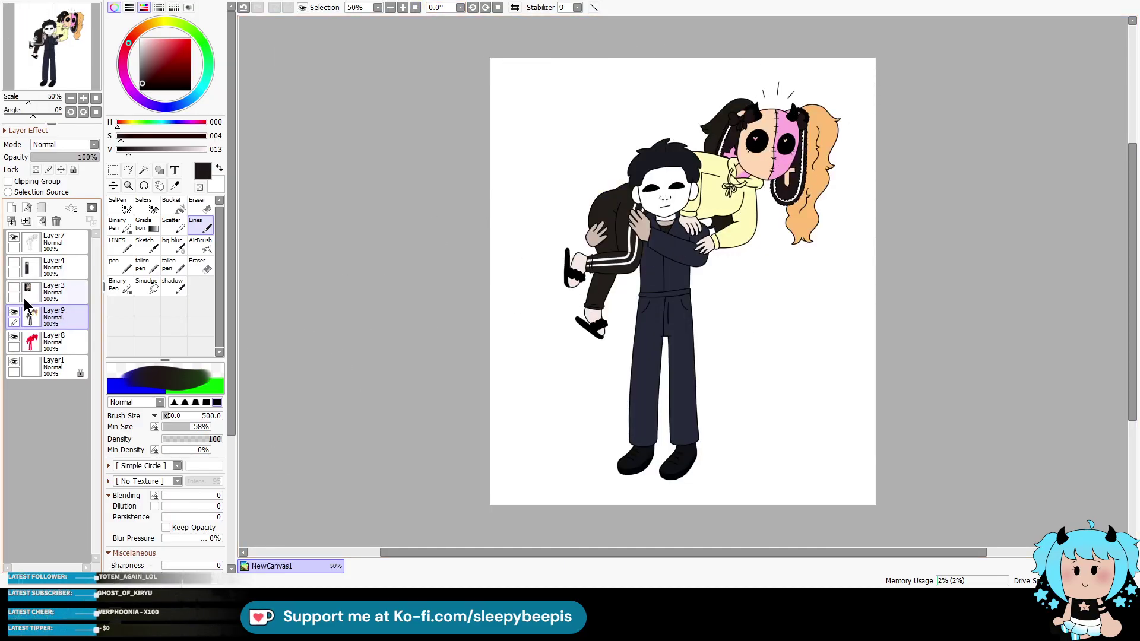
click(65, 342)
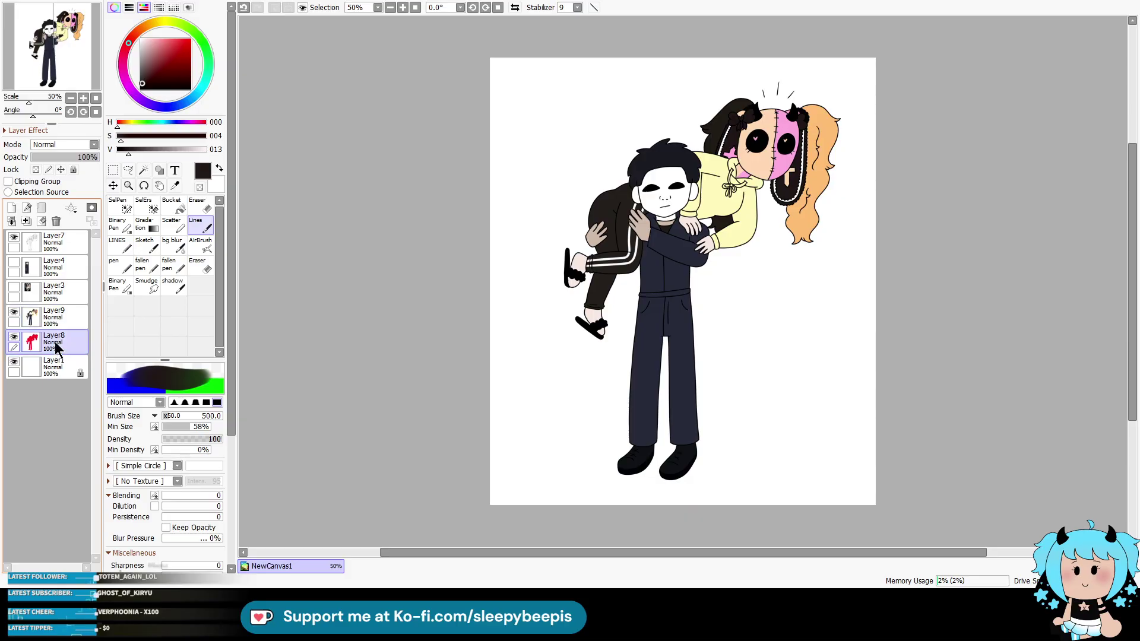
click(12, 207)
click(9, 181)
click(140, 89)
click(171, 203)
click(580, 135)
key(ctrl+e)
Step: Crop the canvas to the area around the two figures and hide the white background Layer1
click(112, 170)
drag(527, 69, 862, 494)
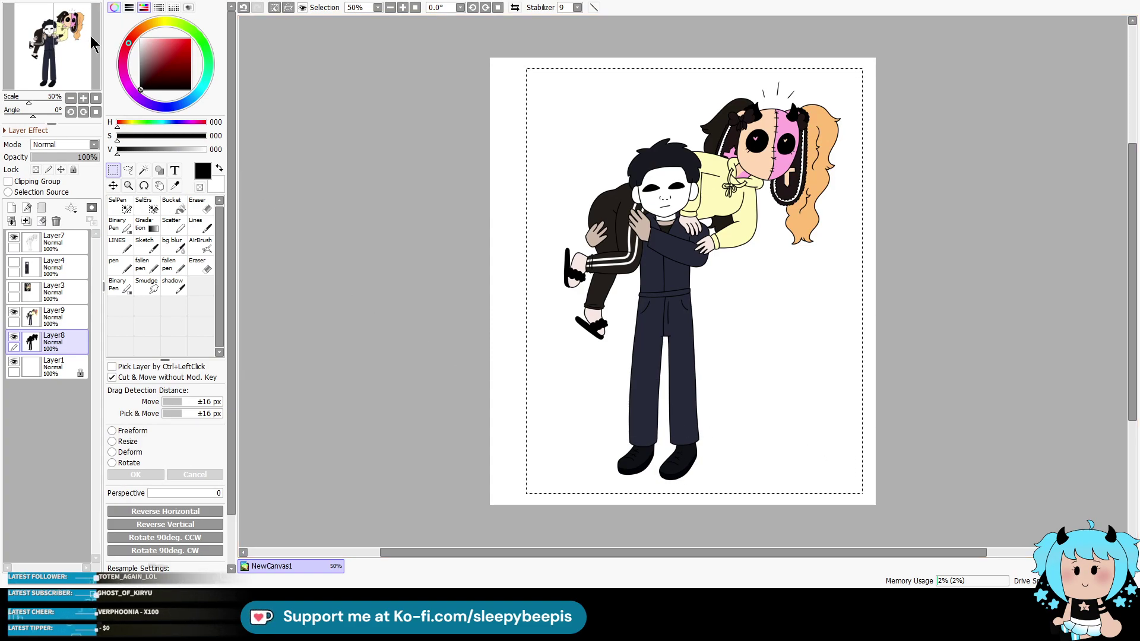
key(ctrl+shift+x)
click(14, 363)
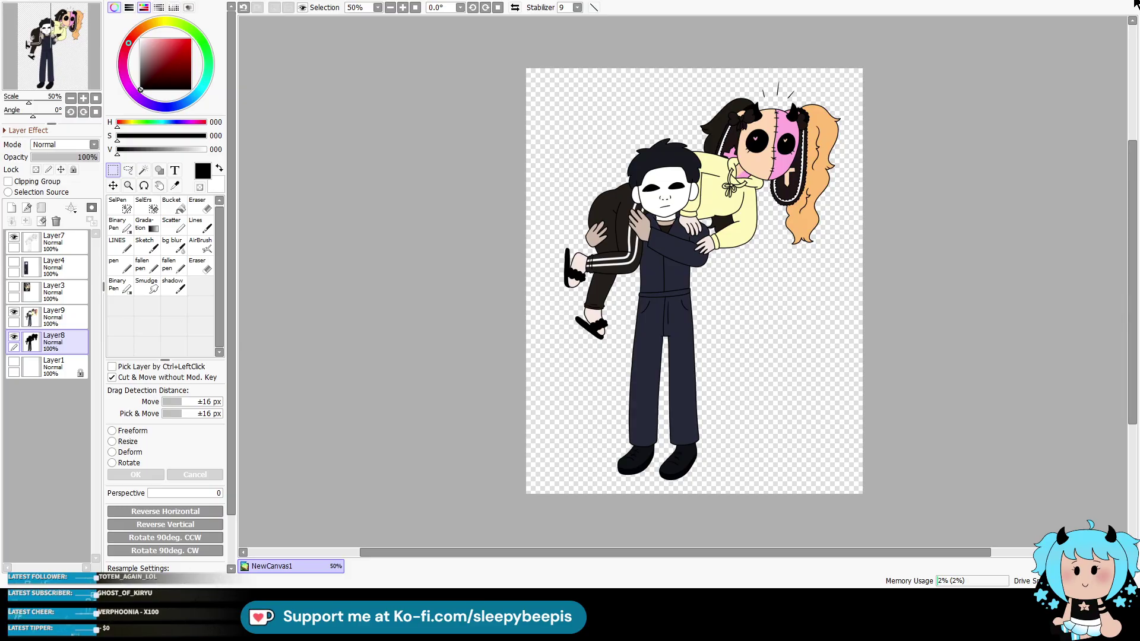
Step: Close the drawing of the two figures and create a new canvas with the default settings
key(ctrl+w)
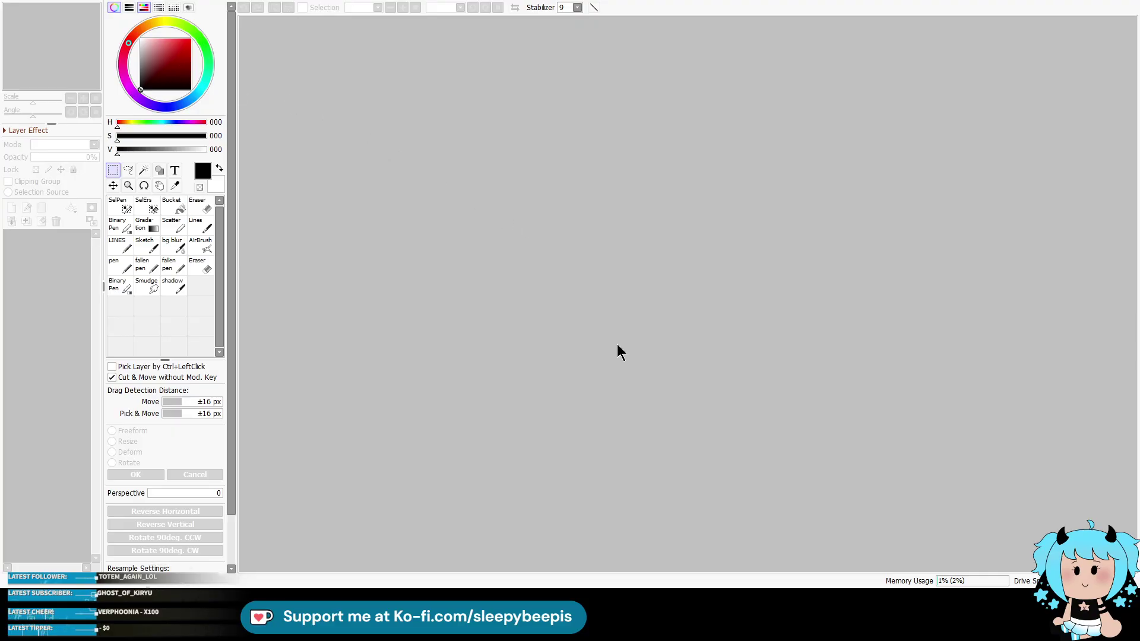
key(ctrl+n)
key(Return)
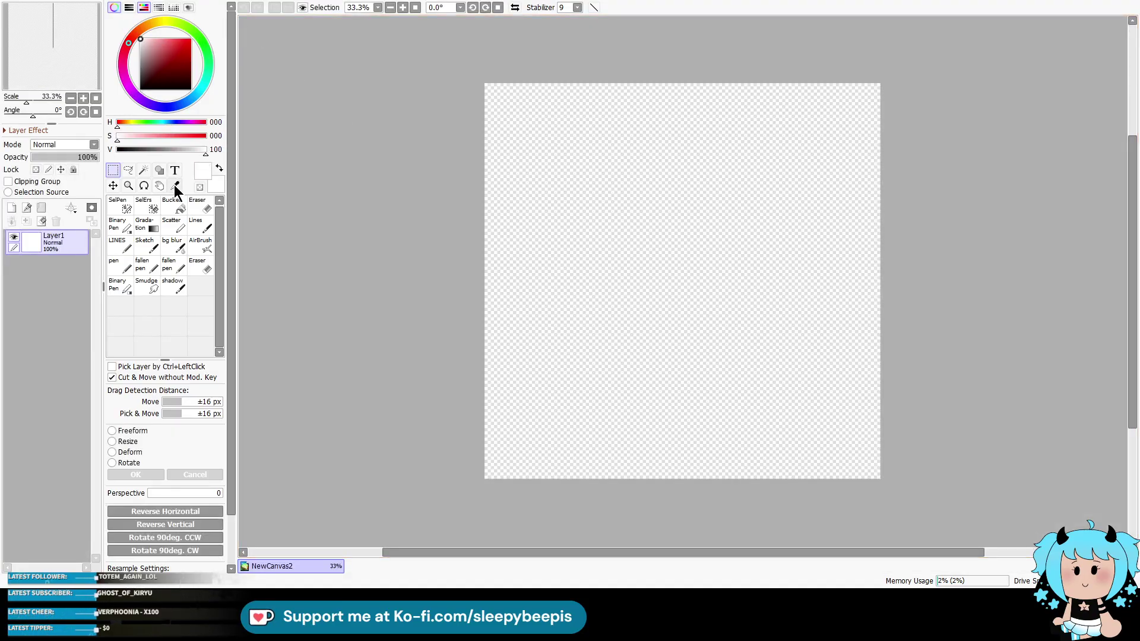
Step: Fill Layer1 with white, lock it and add an empty layer above it
click(173, 206)
click(575, 249)
click(73, 170)
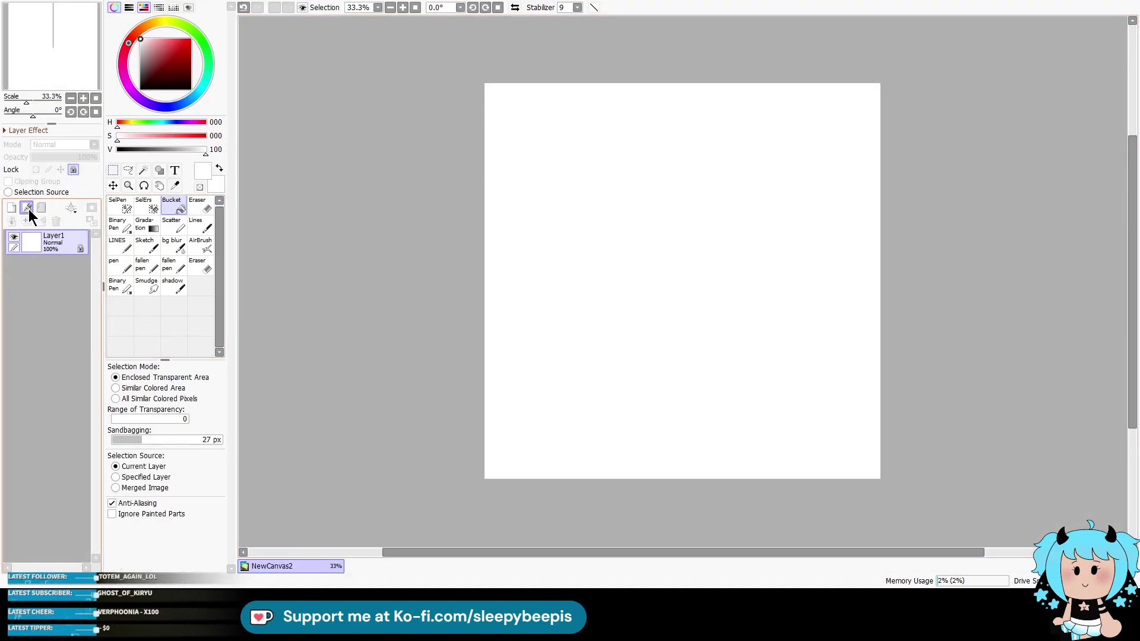
click(27, 208)
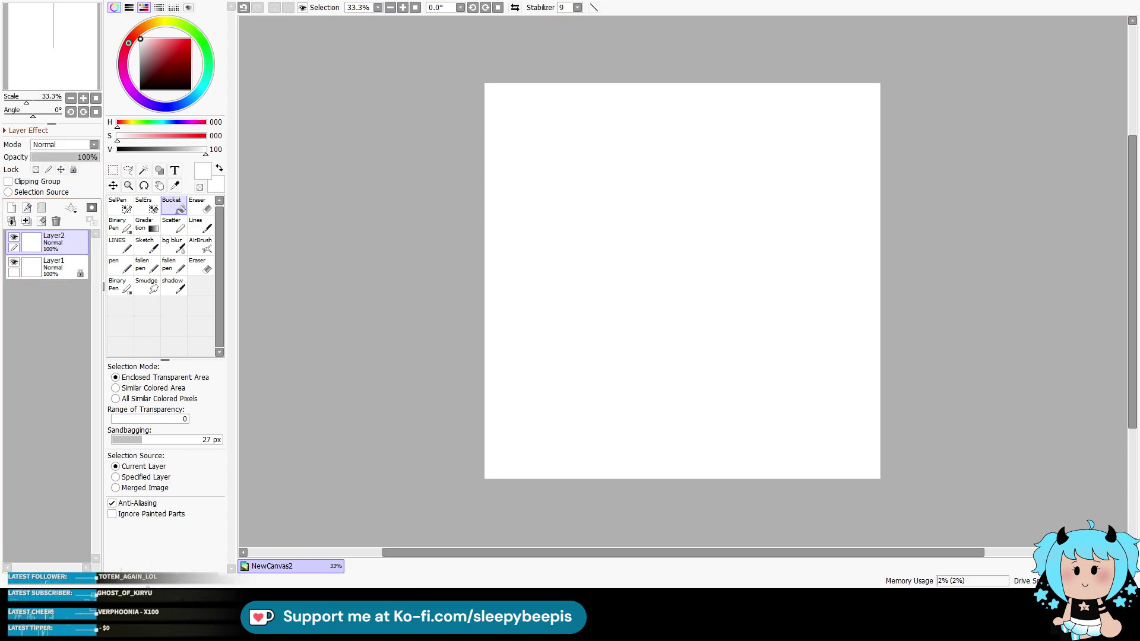
Step: Paste the pencil sketch of the 33rd Street scene and shrink it onto the upper part of the canvas
key(ctrl+v)
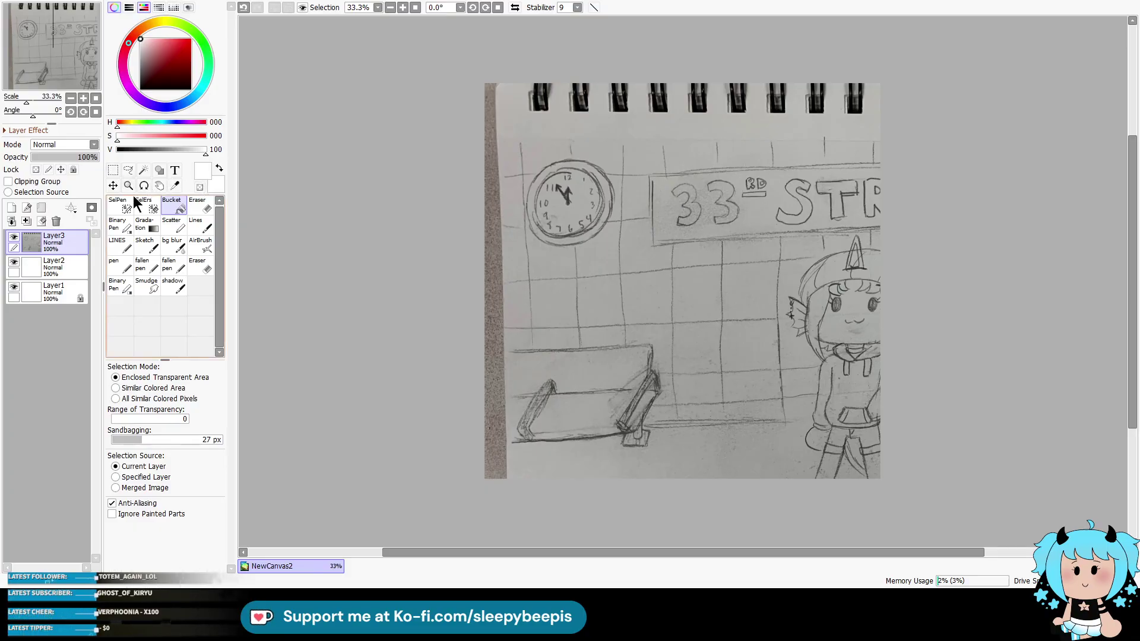
key(ctrl+t)
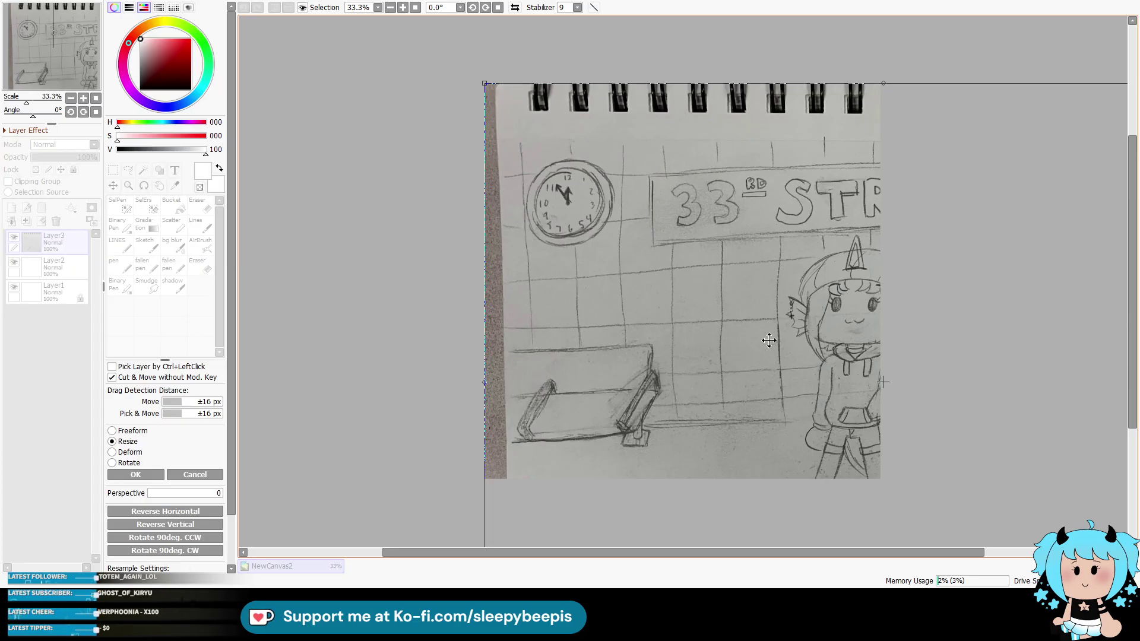
drag(485, 83, 731, 298)
drag(1116, 356, 846, 153)
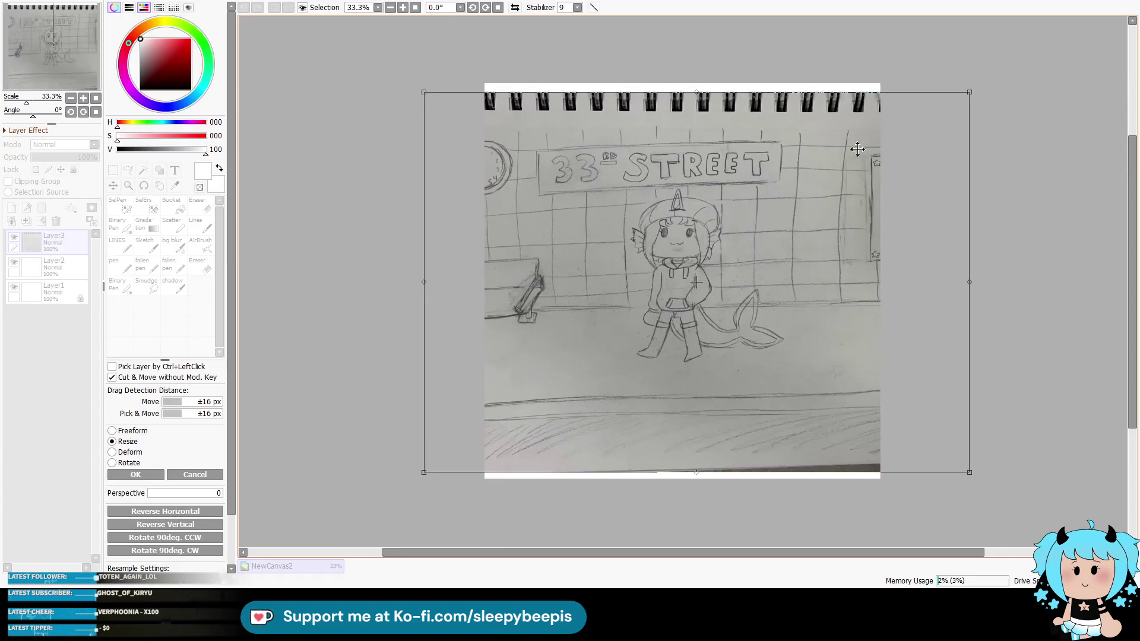
drag(970, 92, 837, 167)
drag(678, 297, 867, 246)
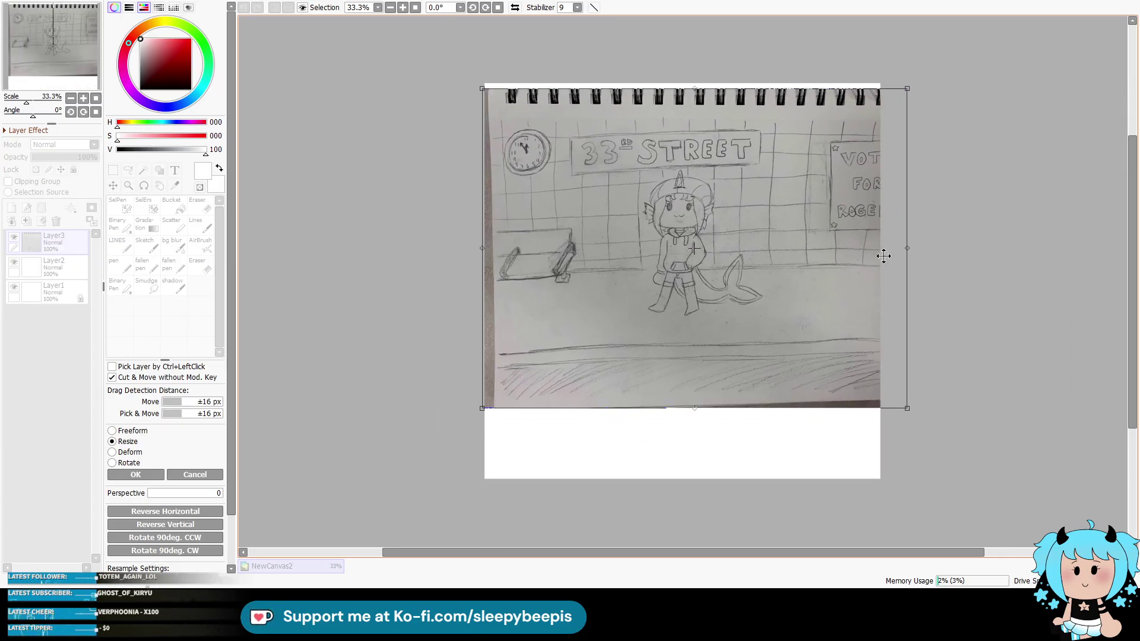
drag(907, 408, 844, 354)
drag(766, 318, 759, 291)
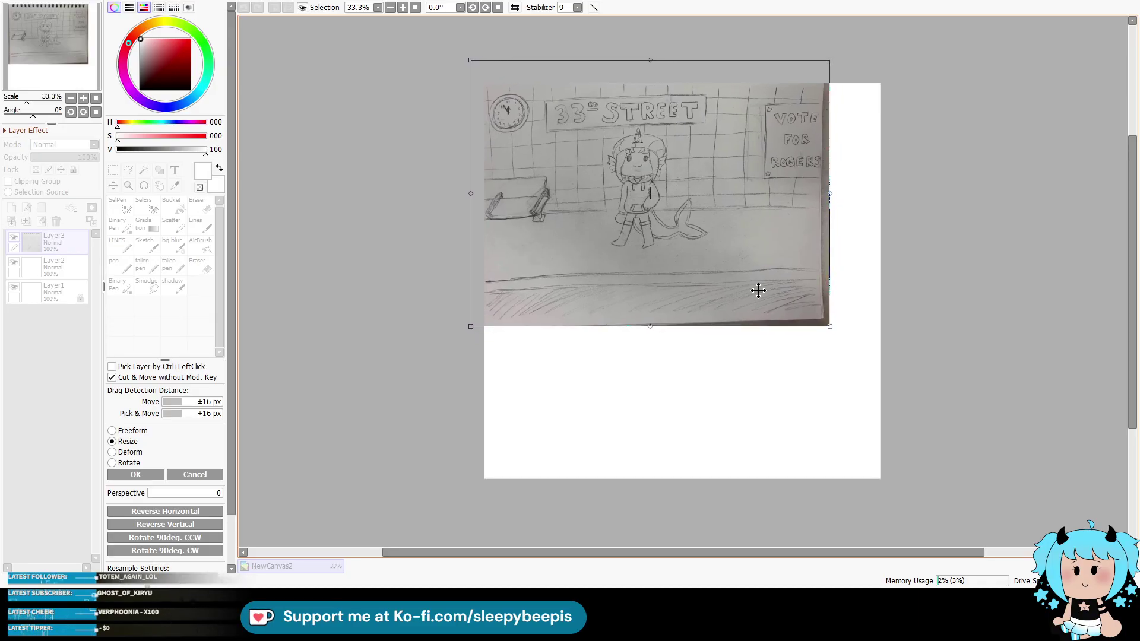
click(152, 475)
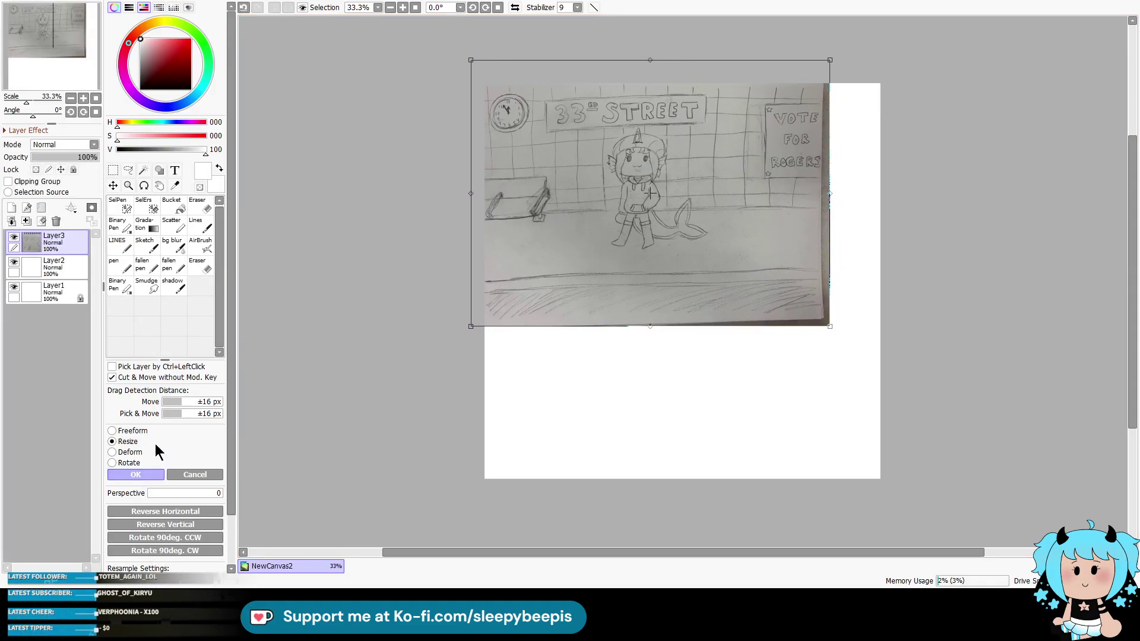
Step: Crop the canvas to the sketched page, leaving out the spiral binding and the dark photo edges
drag(485, 83, 821, 319)
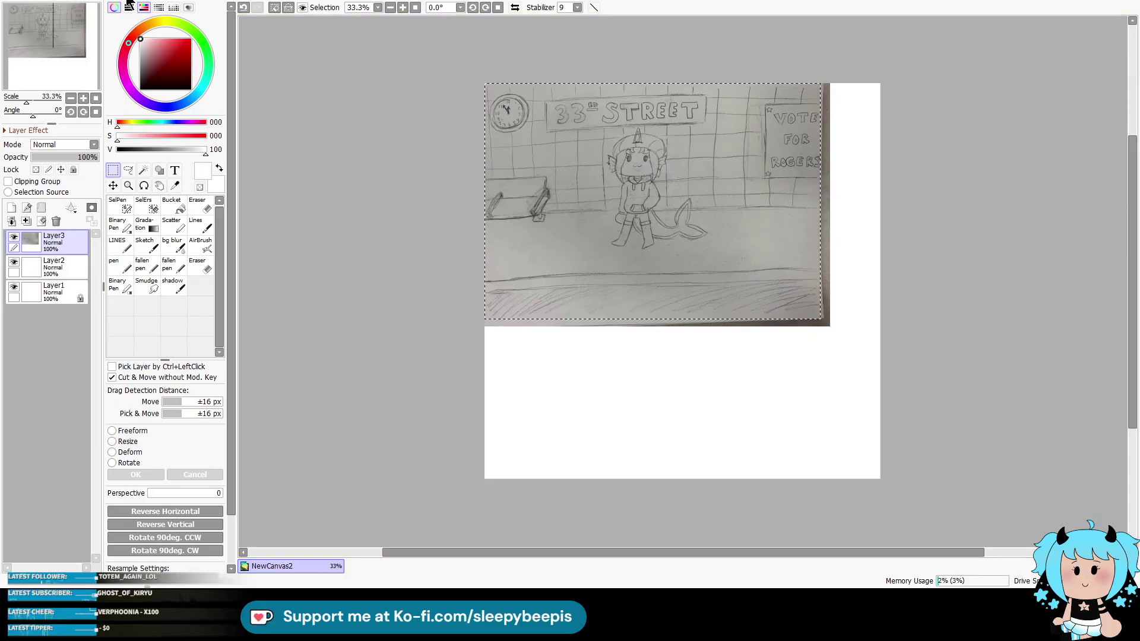
key(ctrl+shift+x)
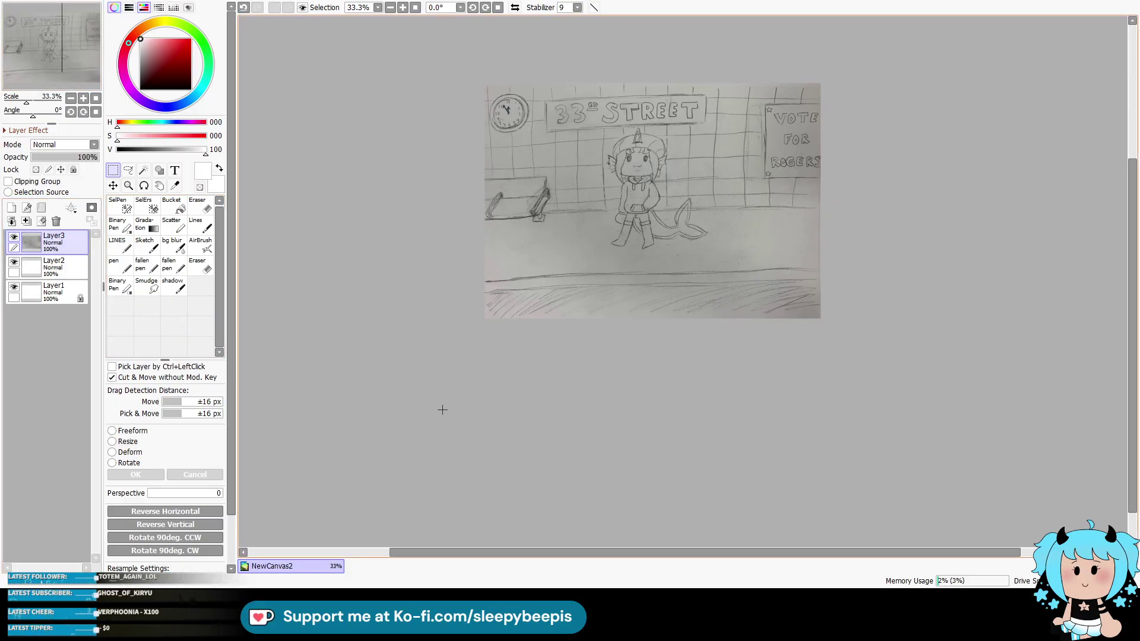
Step: Paste the horned character's reference sheet, shrink it over the upper part of the sketch and hide its layer
key(ctrl+plus)
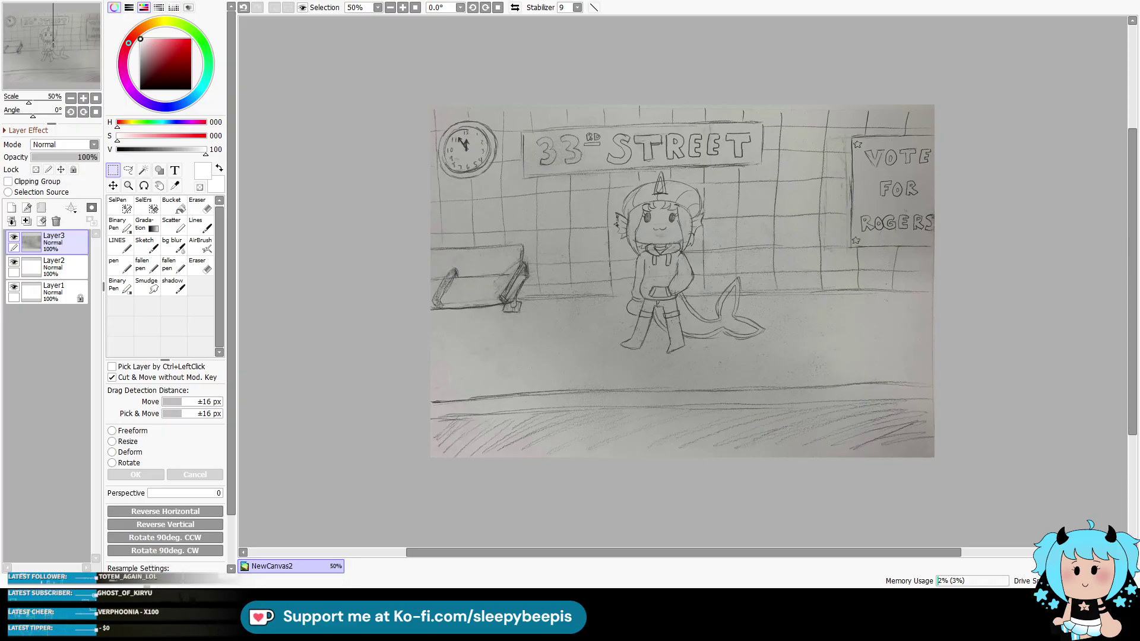
key(ctrl+v)
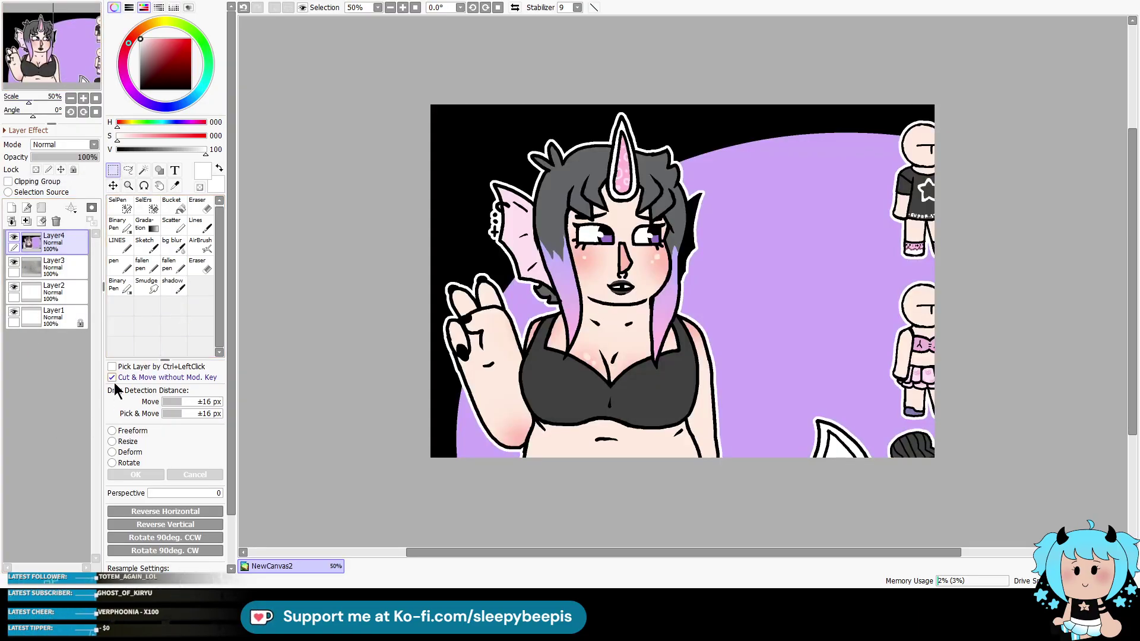
mouse_move(431, 105)
mouse_down()
mouse_move(769, 331)
mouse_move(435, 114)
mouse_up()
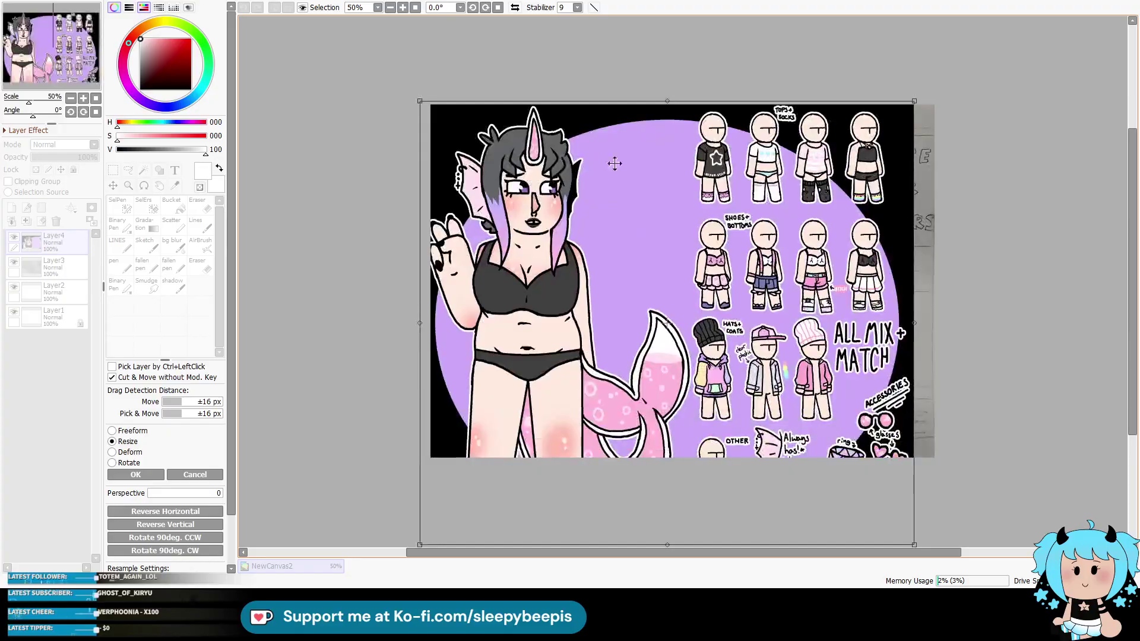
mouse_move(914, 102)
mouse_down()
mouse_move(822, 237)
mouse_move(738, 297)
mouse_move(725, 191)
mouse_up()
mouse_move(914, 544)
mouse_down()
mouse_move(722, 331)
mouse_move(737, 334)
mouse_up()
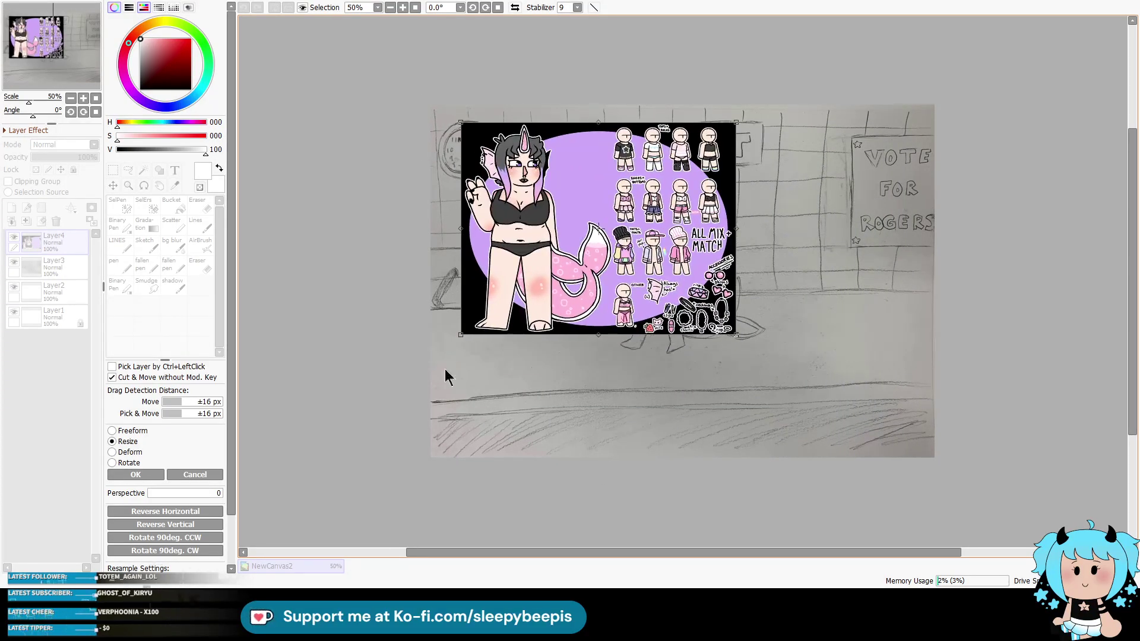
click(135, 475)
click(129, 186)
click(612, 151)
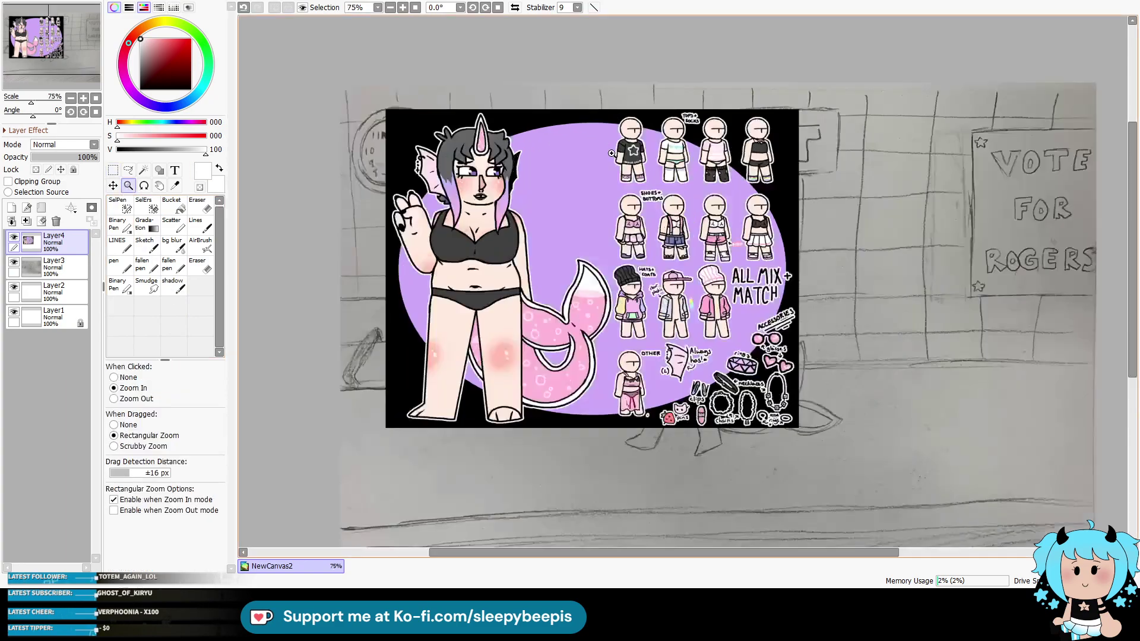
click(14, 237)
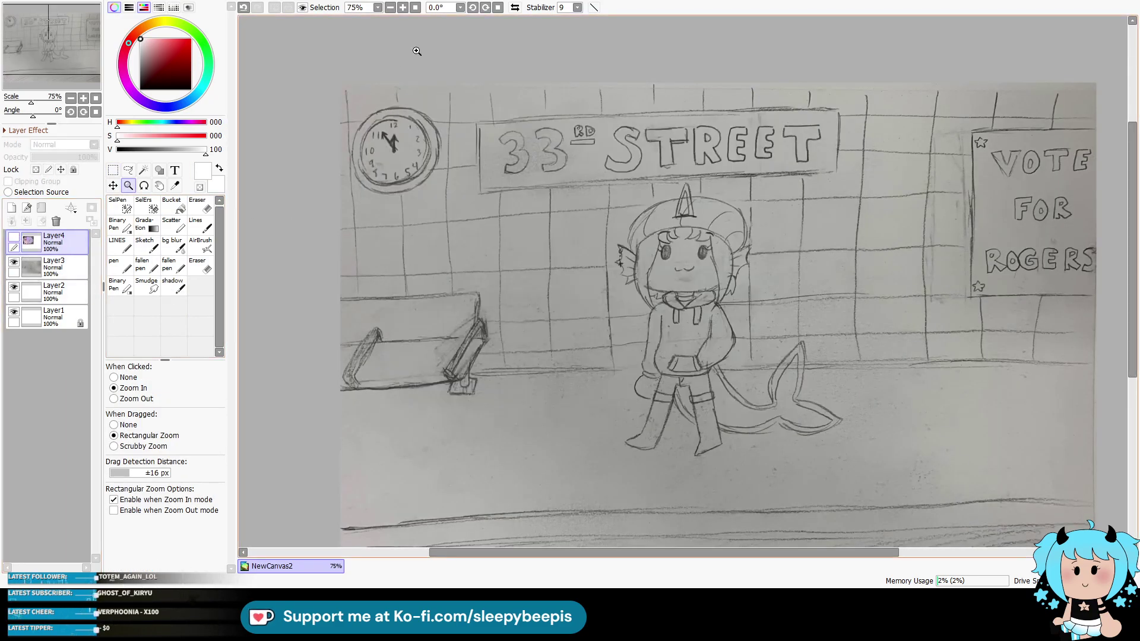
Step: Move the sketch on Layer3 below Layer2 and reduce its opacity to 43%
click(394, 9)
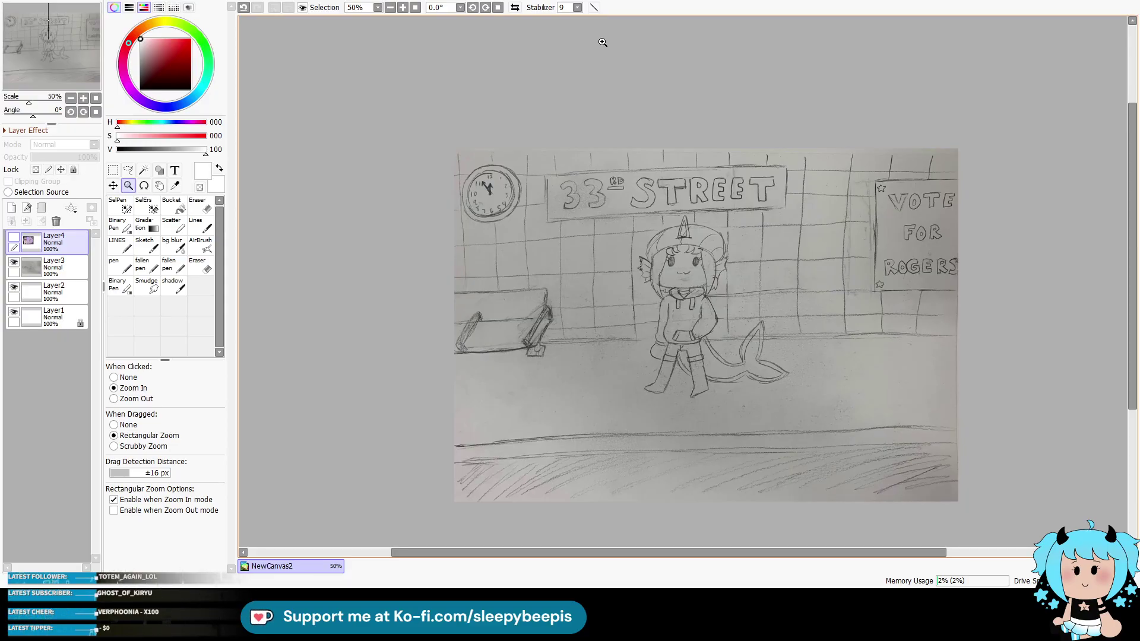
click(50, 267)
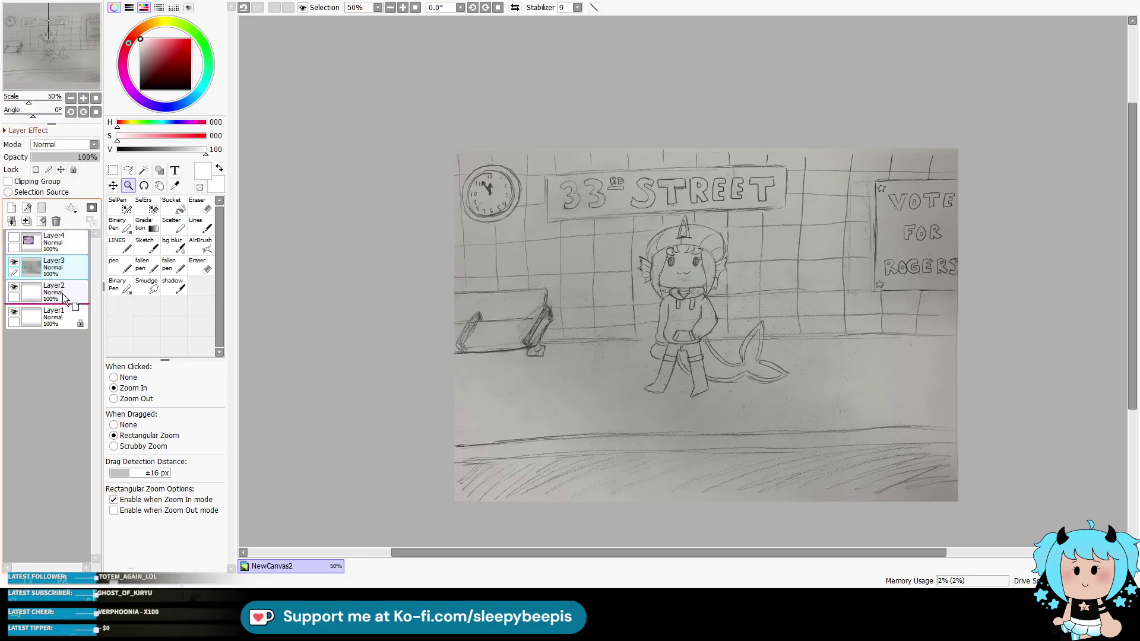
click(62, 158)
drag(64, 279, 65, 262)
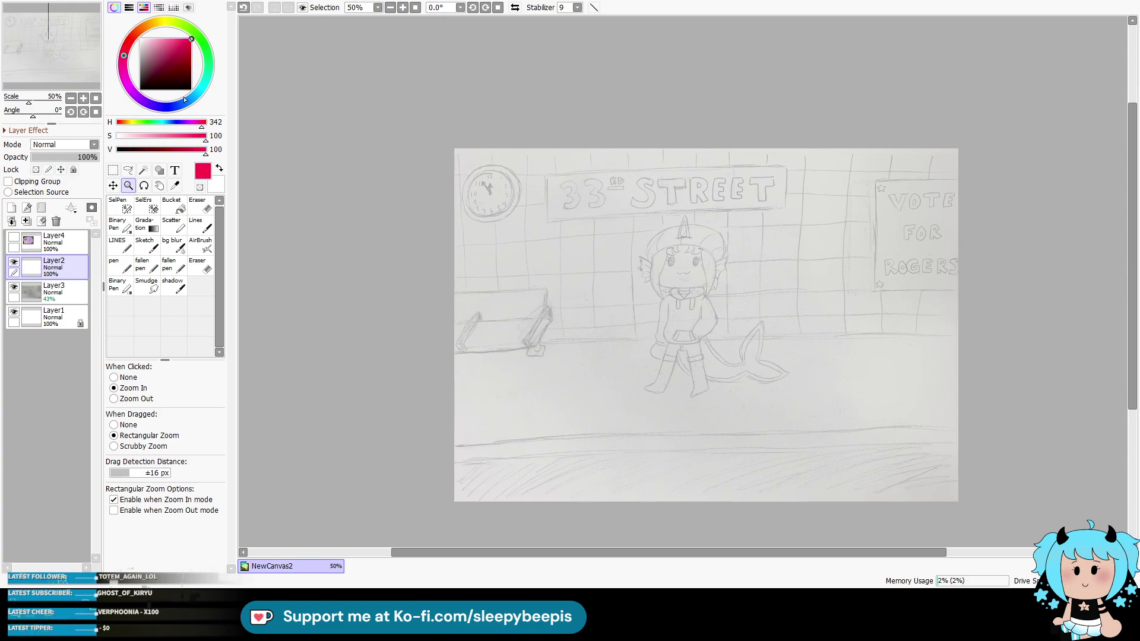
Step: Trace the horn's base line, outer triangle and inner triangle on Layer2 with the crimson LINES pen at size 3.0
click(706, 249)
click(647, 252)
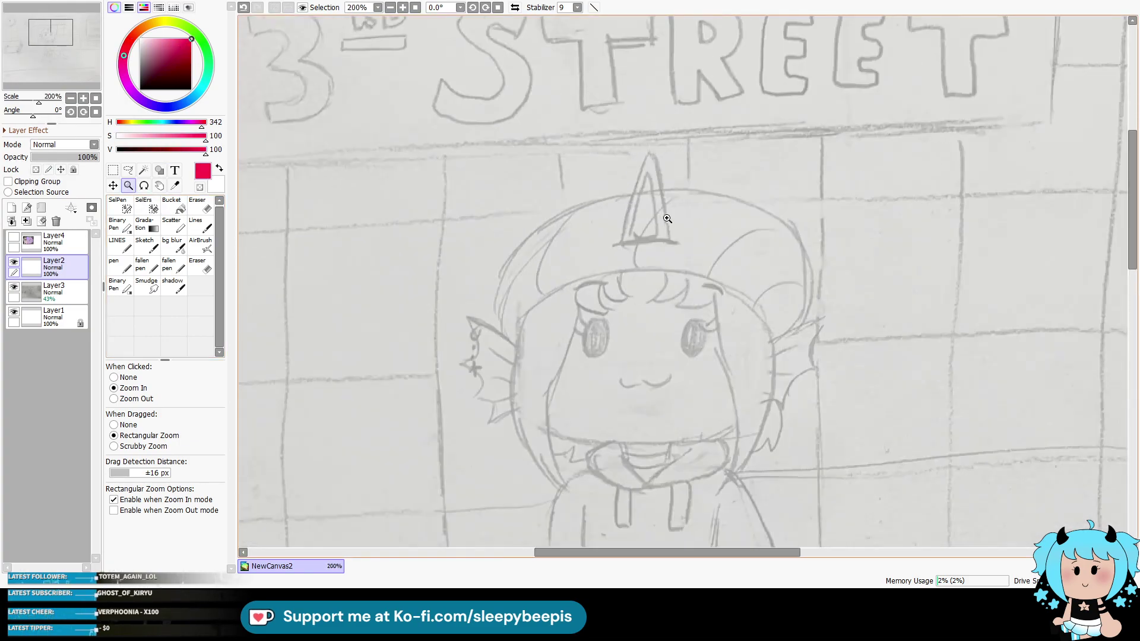
click(647, 253)
click(126, 243)
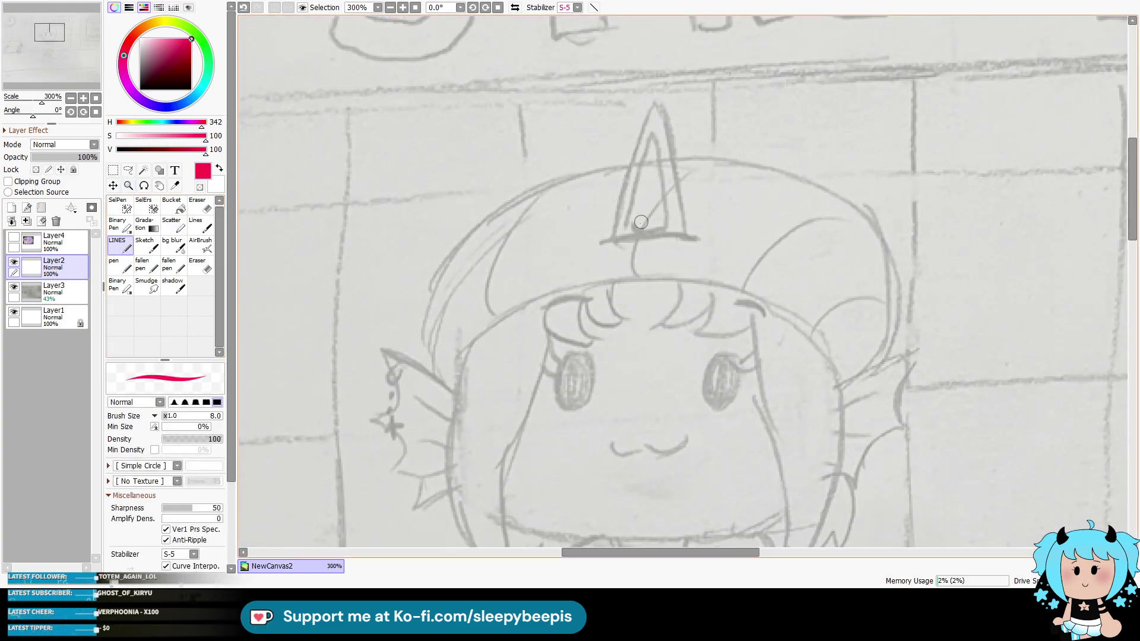
key(bracketleft)
key(bracketleft)
key(bracketleft)
key(bracketleft)
key(bracketleft)
key(bracketleft)
key(bracketleft)
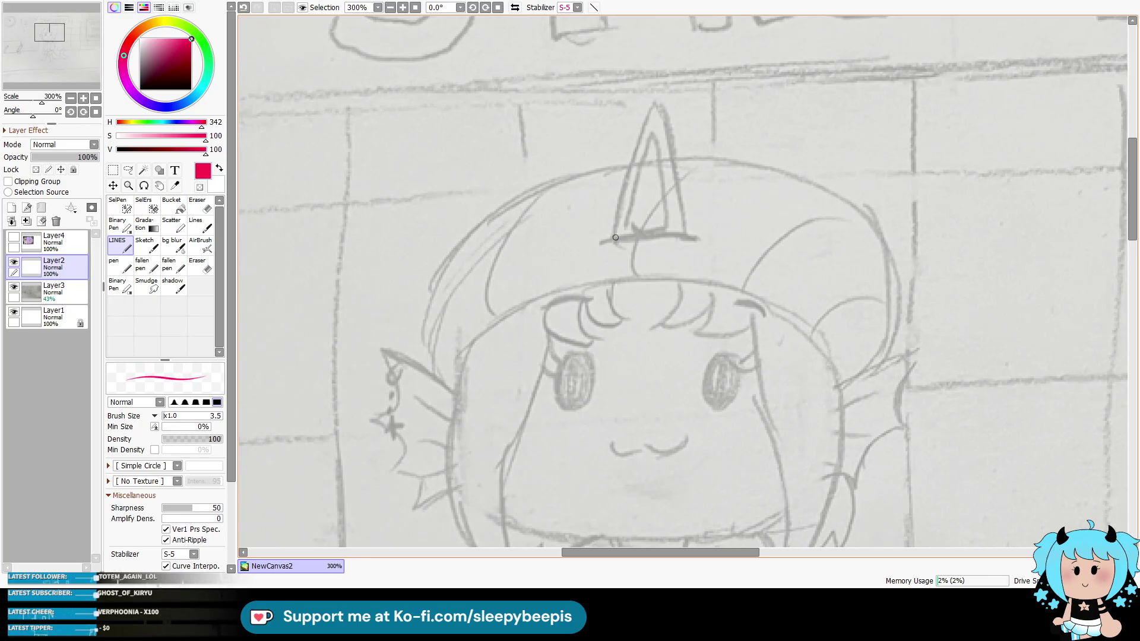
drag(598, 243, 698, 237)
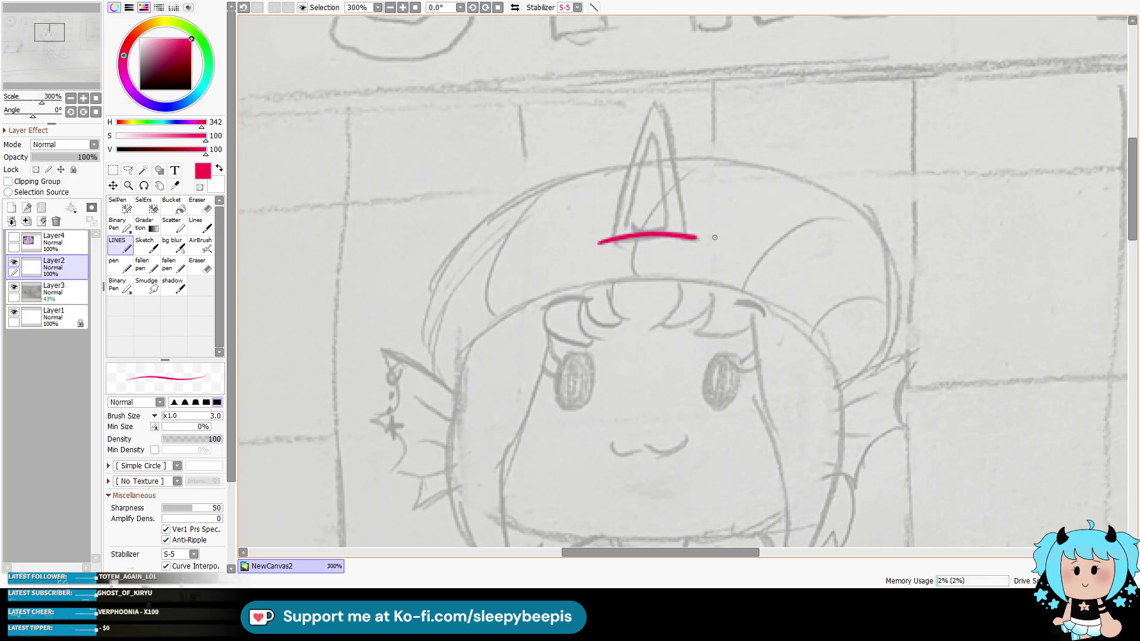
mouse_move(611, 238)
mouse_down()
mouse_move(660, 111)
mouse_move(681, 215)
mouse_up()
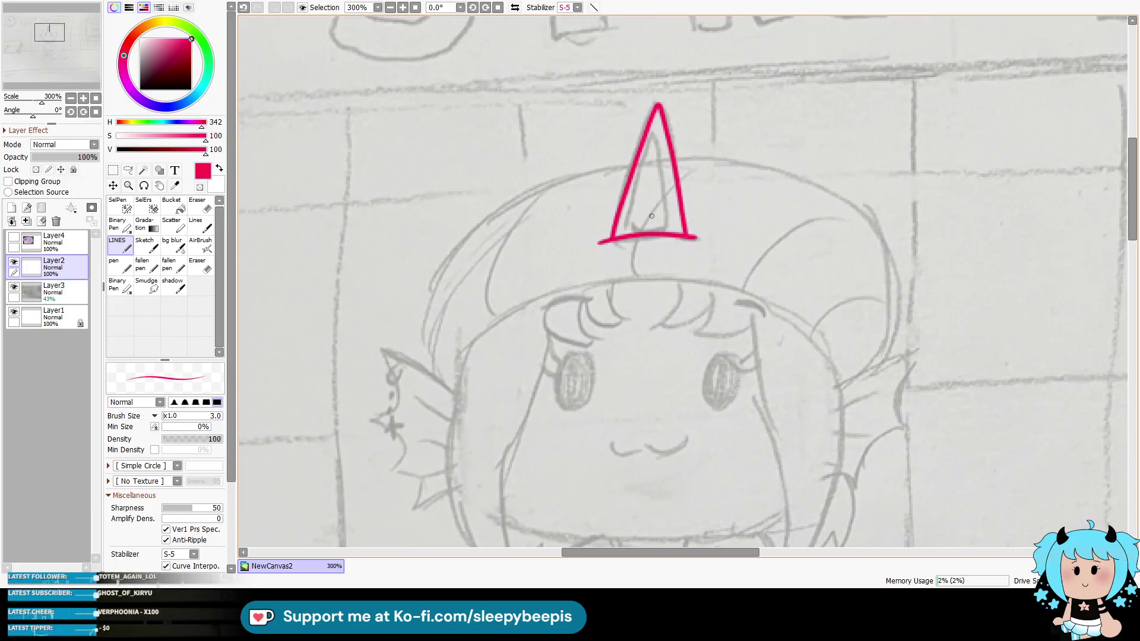
mouse_move(627, 236)
mouse_down()
mouse_move(650, 153)
mouse_move(670, 232)
mouse_up()
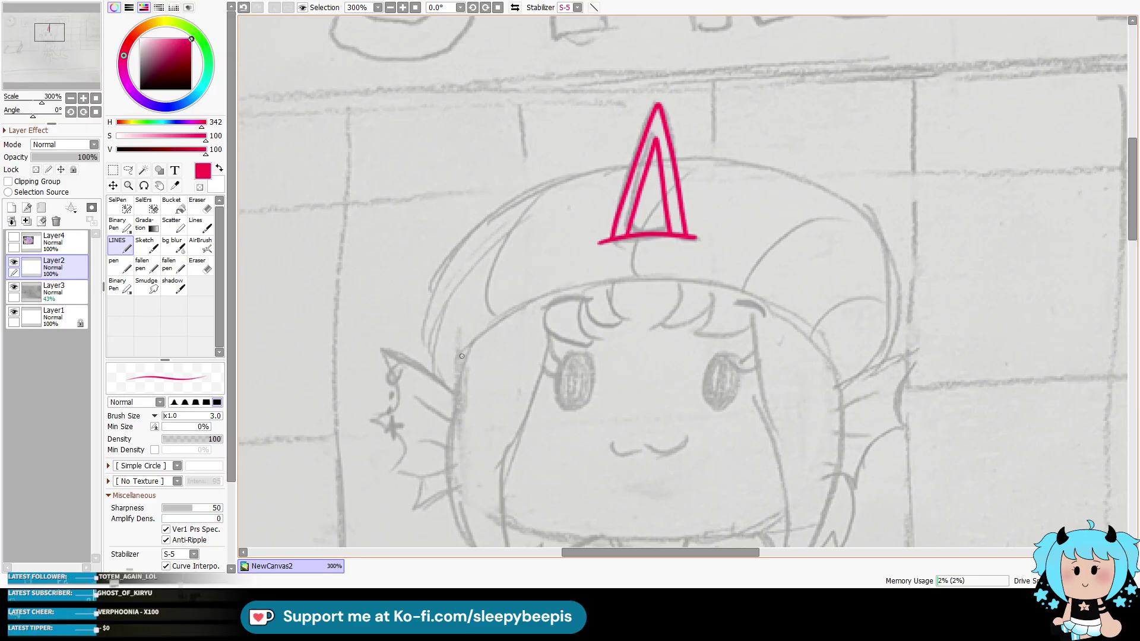
scroll(890, 297, down, 2)
click(390, 7)
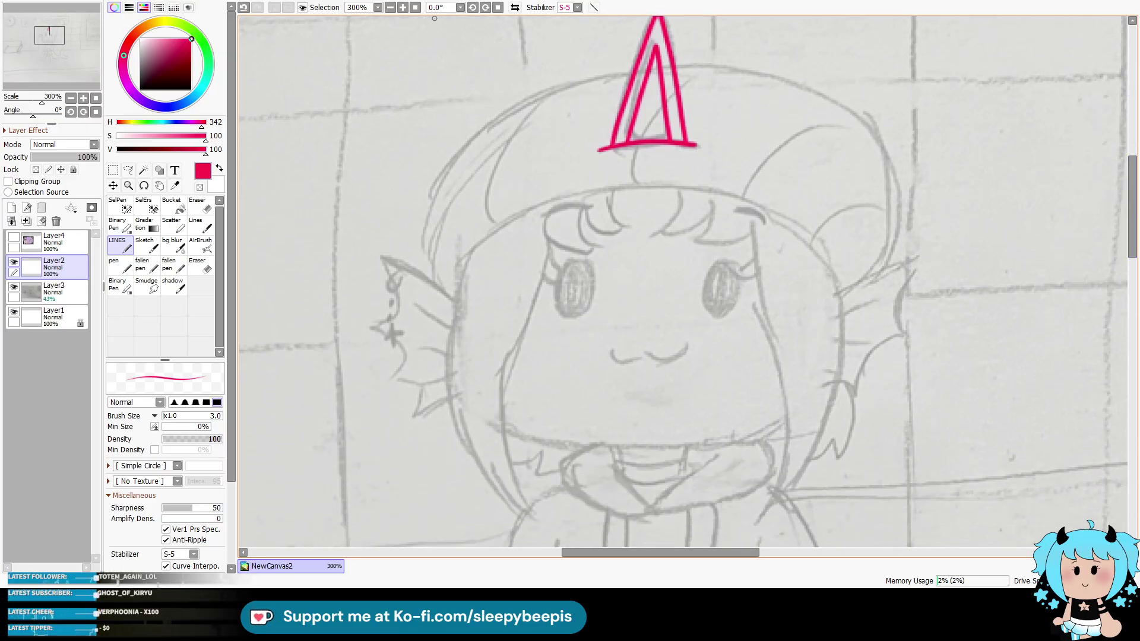
click(415, 7)
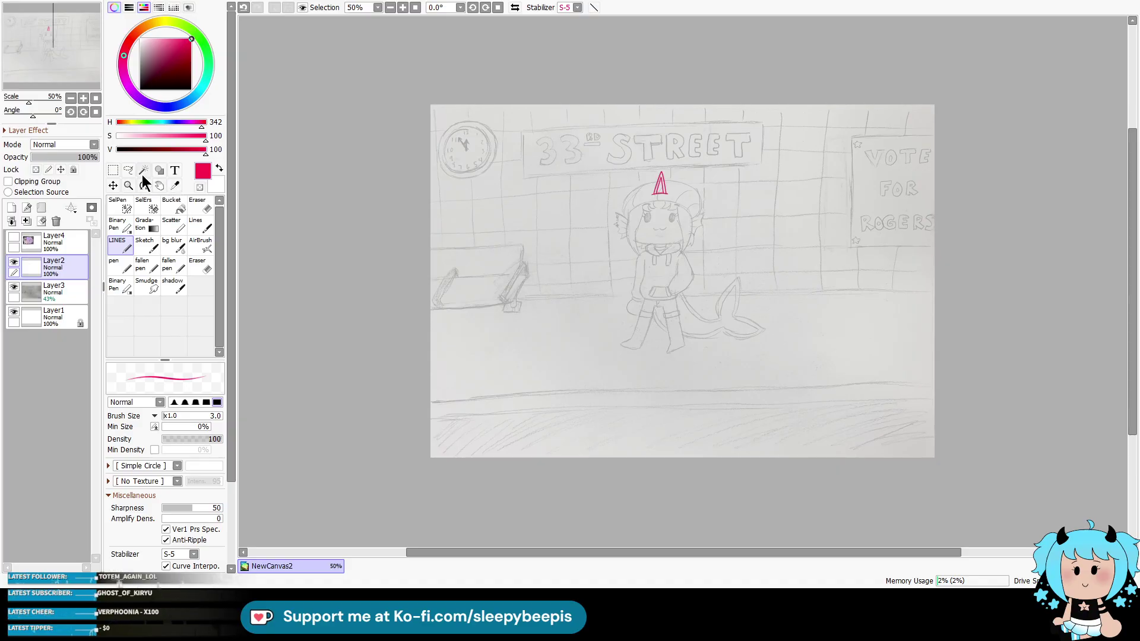
click(128, 185)
click(747, 250)
click(629, 152)
click(605, 163)
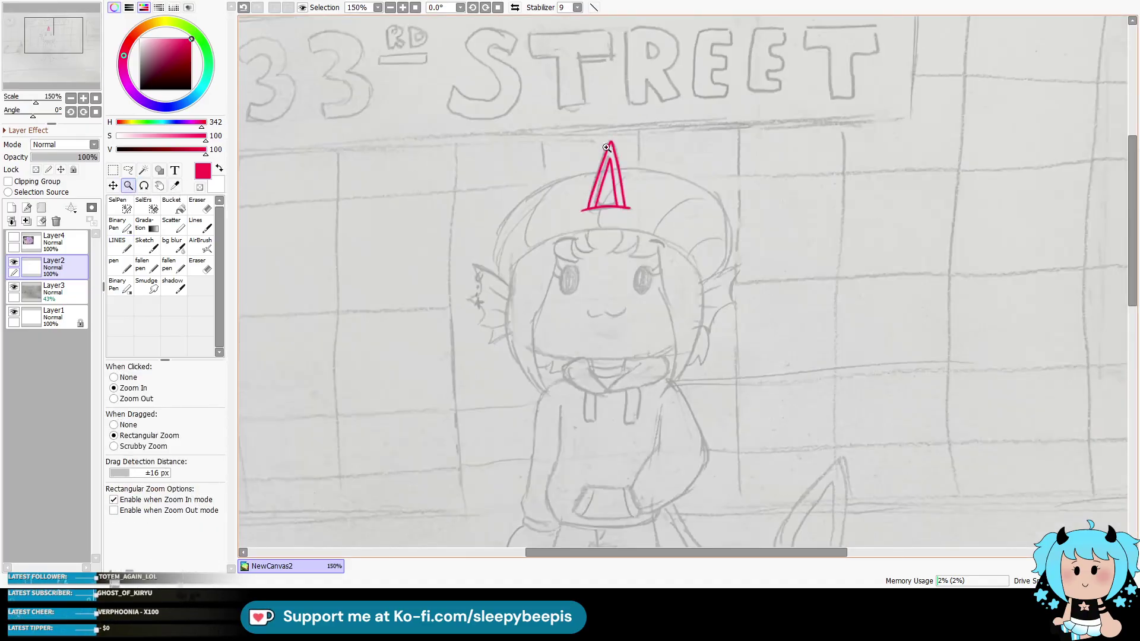
click(583, 171)
click(583, 216)
key(n)
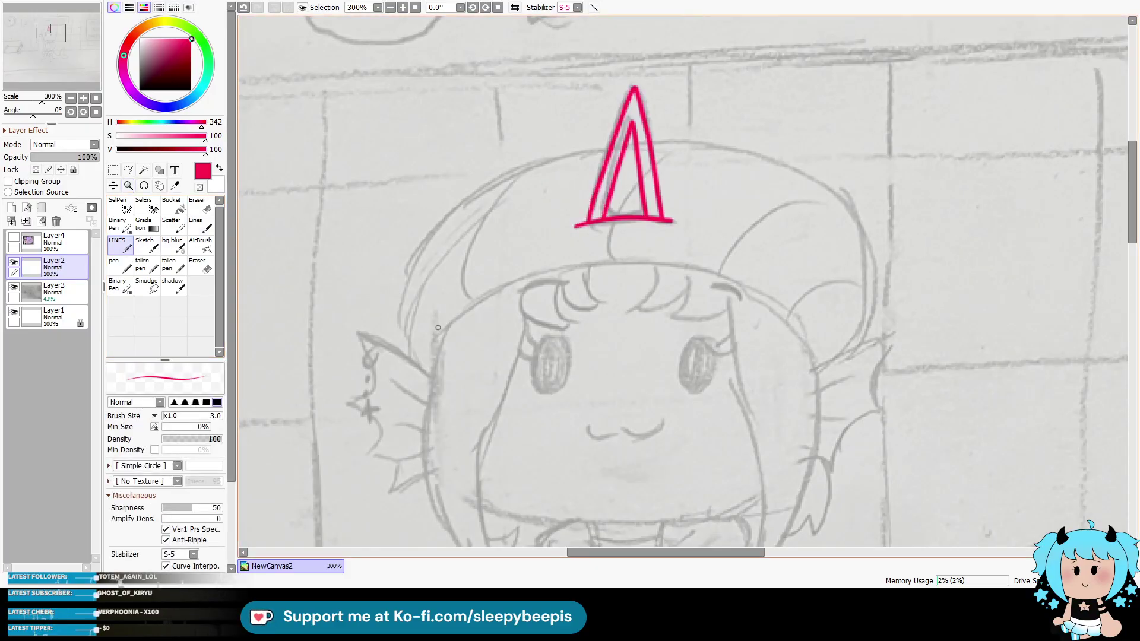
Step: Trace the hat's curved lower rim, the right half of the fringe and the right side lock on Layer2
mouse_move(433, 337)
mouse_down()
mouse_move(558, 268)
mouse_move(783, 326)
mouse_move(817, 365)
mouse_up()
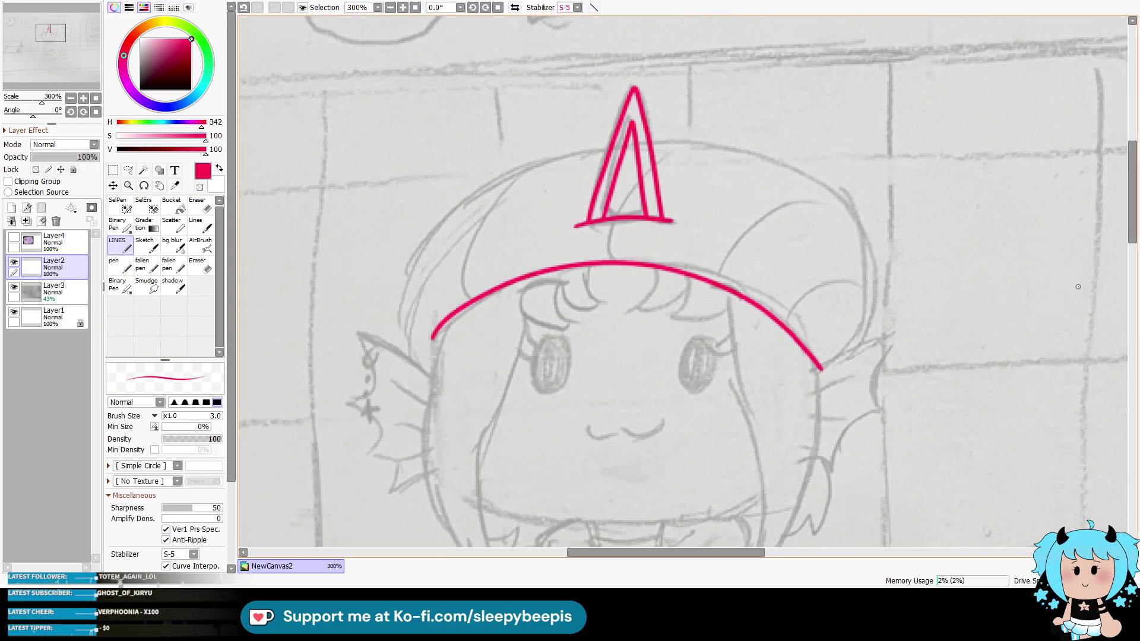
scroll(642, 179, down, 4)
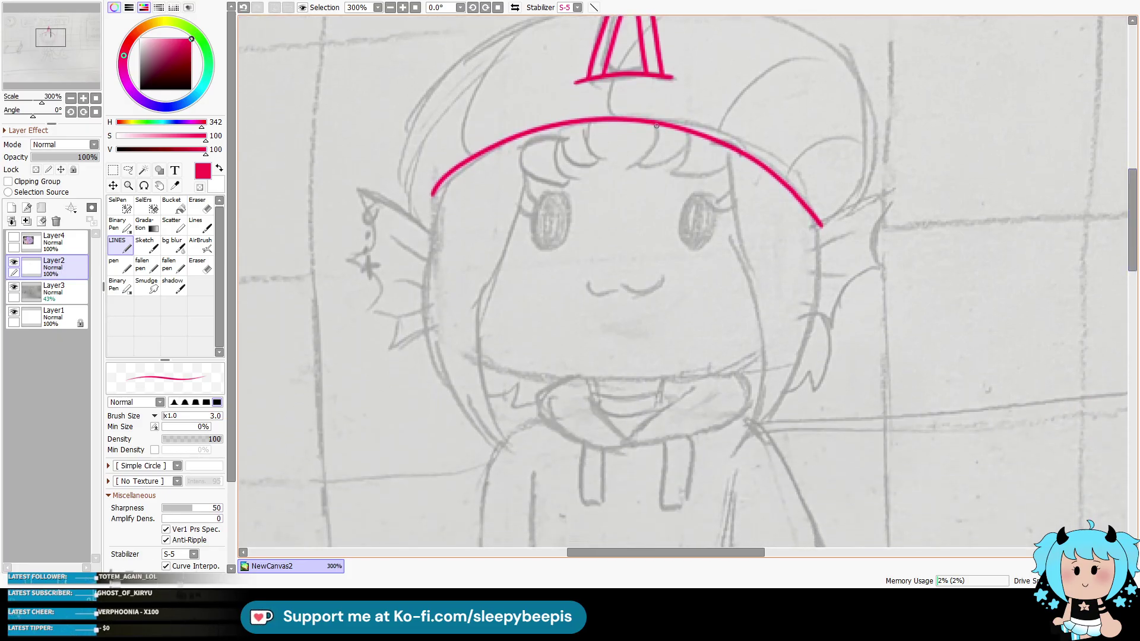
mouse_move(651, 155)
mouse_down()
mouse_move(635, 164)
mouse_move(667, 154)
mouse_up()
mouse_move(673, 173)
mouse_down()
mouse_move(692, 142)
mouse_move(719, 166)
mouse_move(727, 155)
mouse_move(752, 285)
mouse_move(724, 456)
mouse_move(820, 317)
mouse_move(823, 233)
mouse_up()
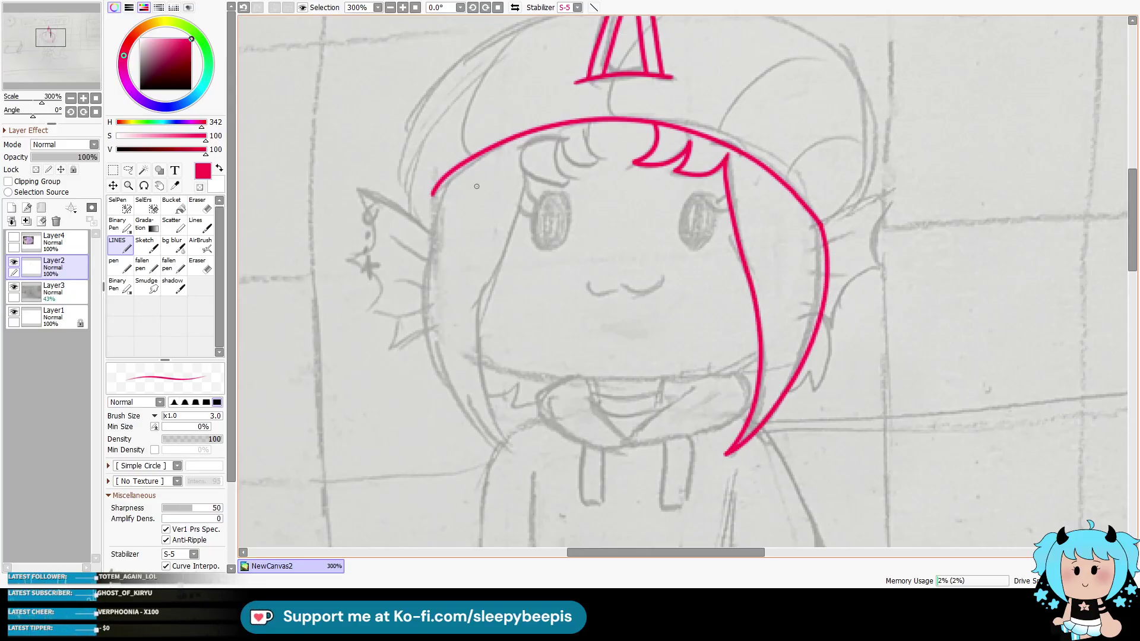
Step: Trace the left half of the fringe and the left side lock, running up to the hat's rim
mouse_move(596, 119)
mouse_down()
mouse_move(591, 156)
mouse_move(606, 161)
mouse_move(559, 140)
mouse_up()
mouse_move(574, 179)
mouse_down()
mouse_move(552, 181)
mouse_move(520, 158)
mouse_up()
mouse_move(516, 228)
mouse_down()
mouse_move(484, 378)
mouse_move(520, 444)
mouse_move(479, 420)
mouse_move(426, 274)
mouse_move(453, 172)
mouse_up()
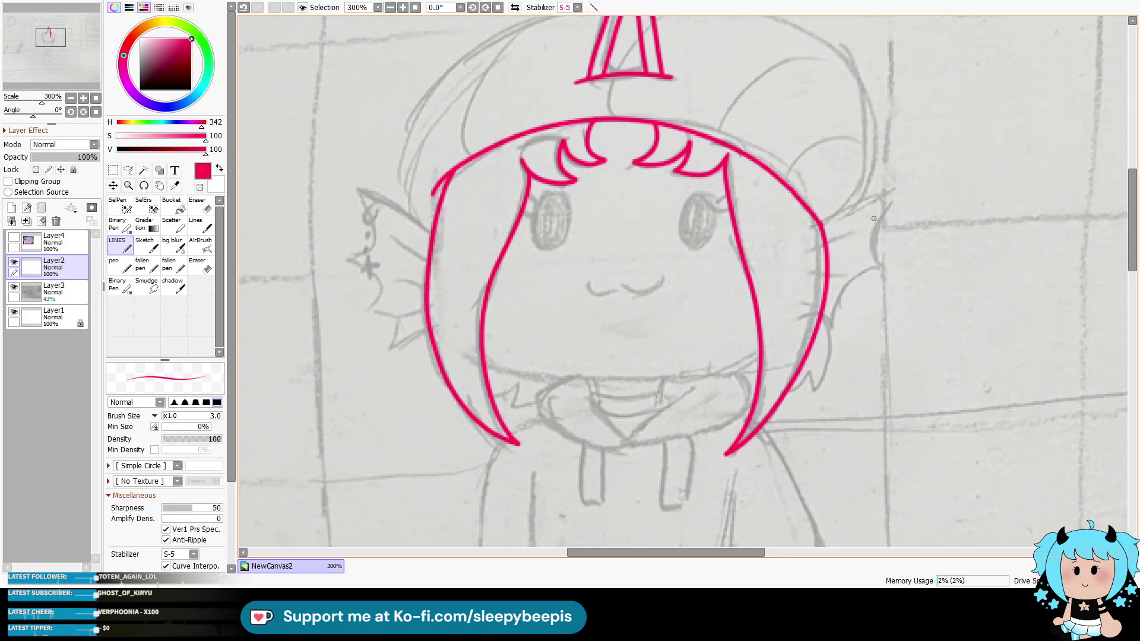
Step: Trace the right fin-shaped ear's pointed outline and add two short rib lines inside it
mouse_move(822, 223)
mouse_down()
mouse_move(890, 192)
mouse_move(834, 327)
mouse_up()
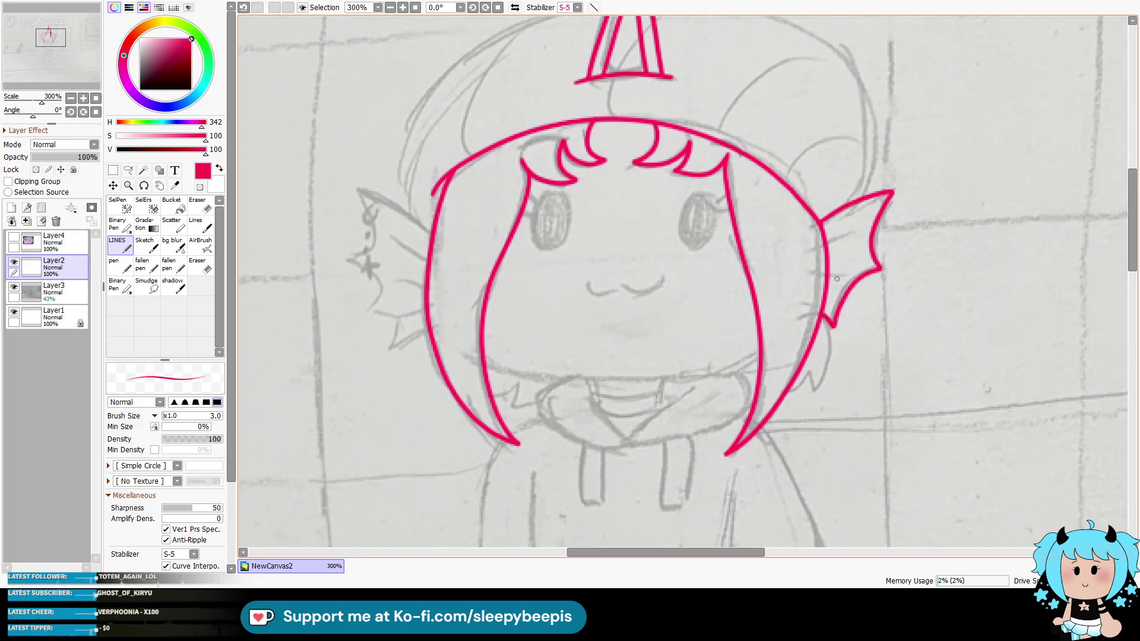
drag(842, 278, 828, 277)
drag(848, 236, 829, 233)
Step: Trace the left fin-shaped ear's outline, redoing the faulty strokes, and add its short rib lines
mouse_move(433, 233)
mouse_down()
mouse_move(385, 203)
mouse_move(366, 215)
mouse_move(361, 254)
mouse_move(390, 325)
mouse_up()
key(ctrl+z)
key(ctrl+z)
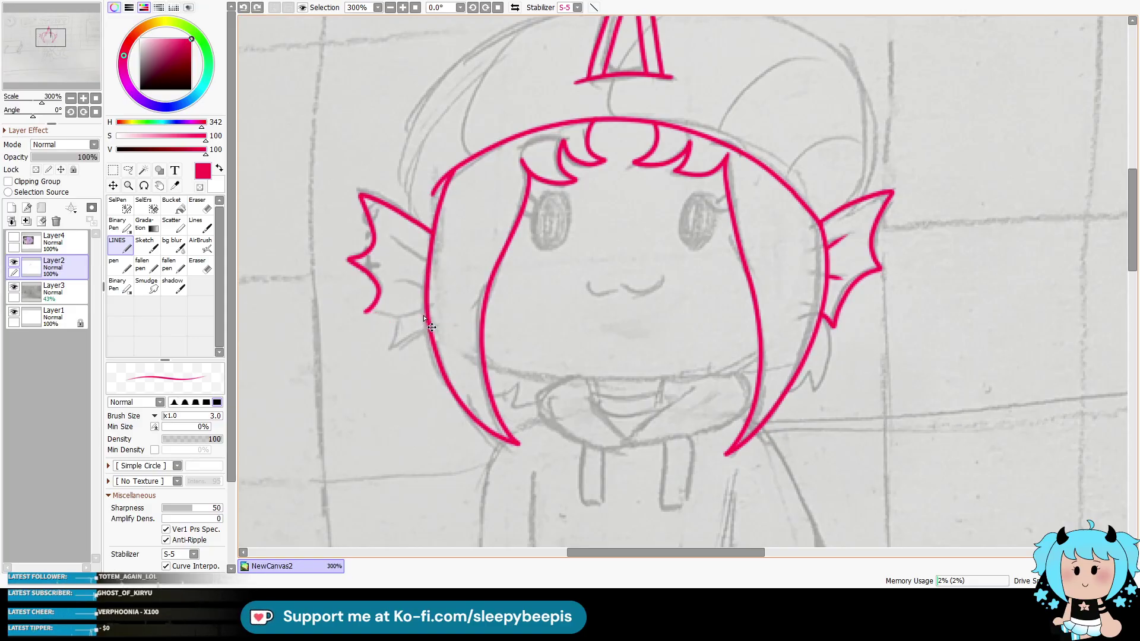
mouse_move(402, 211)
mouse_down()
mouse_move(369, 211)
mouse_move(351, 264)
mouse_move(380, 327)
mouse_move(430, 317)
mouse_up()
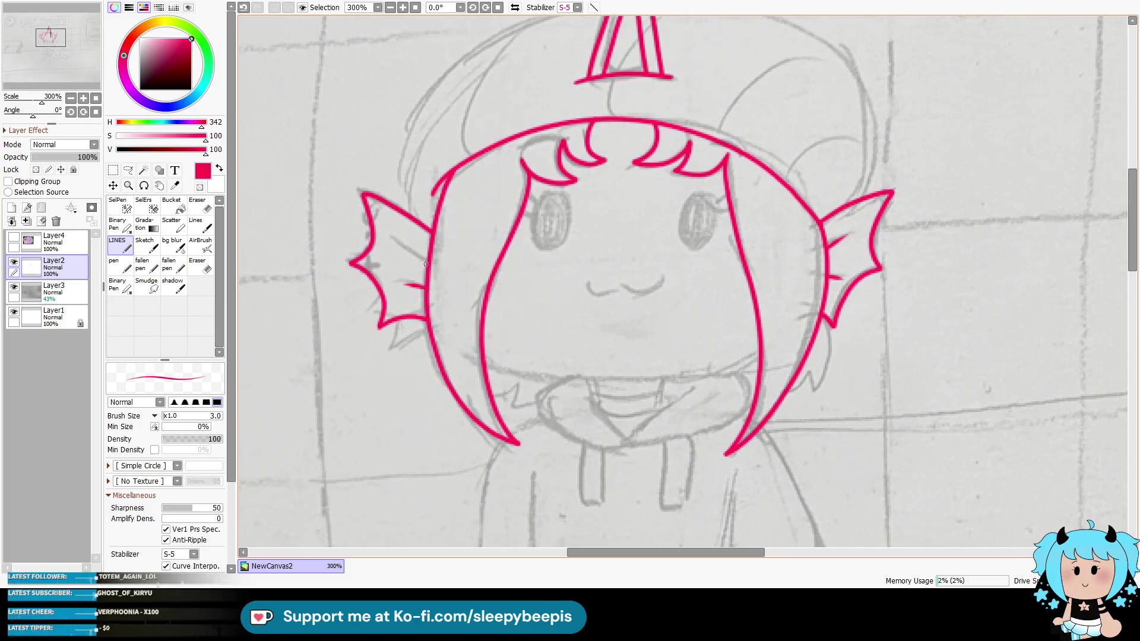
Step: Draw the piercings along the left ear's outer edge, including the ring and the small cross
drag(371, 255, 373, 270)
key(ctrl+z)
drag(369, 207, 368, 221)
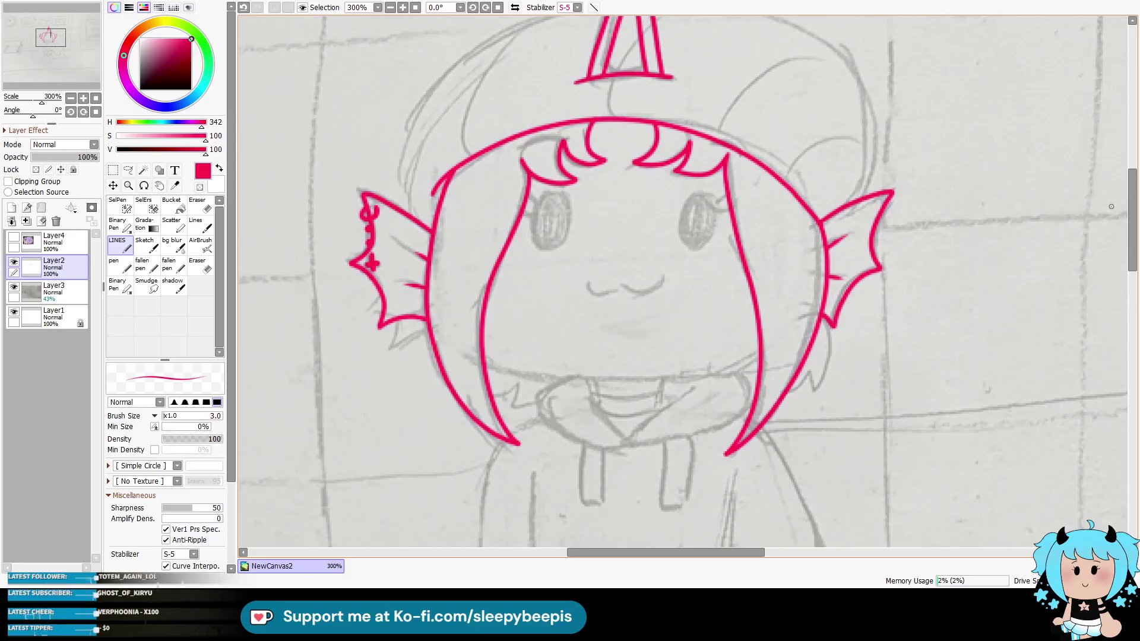
Step: Select the empty area around the traced lines, draw the hat's rounded outer contour behind the horn and ears, and clear the selection
scroll(1107, 205, up, 5)
key(w)
click(316, 213)
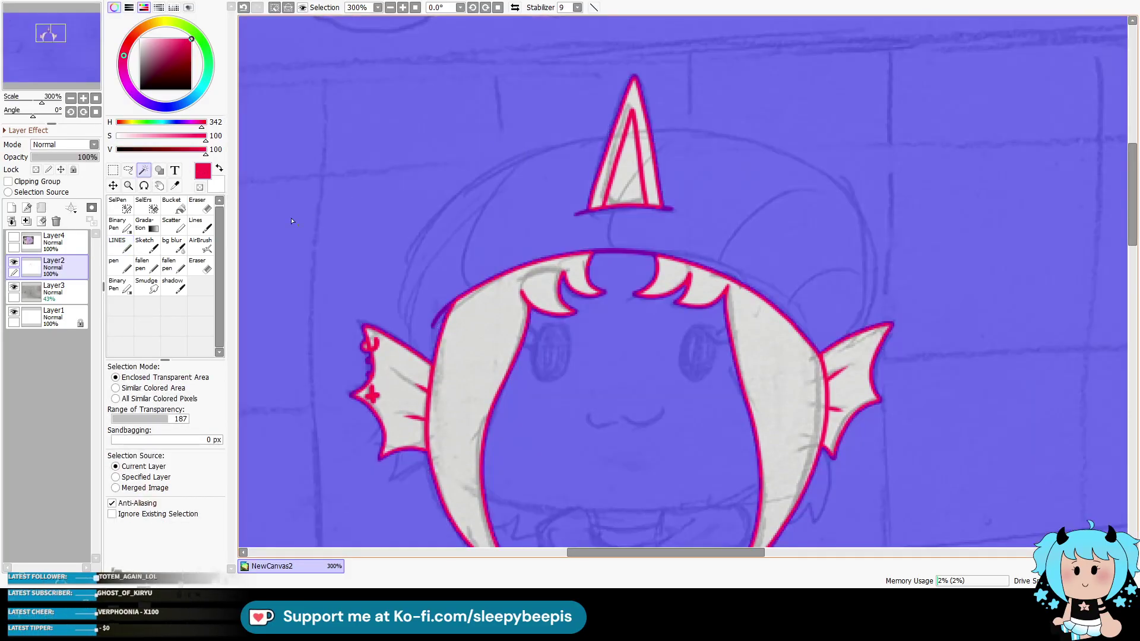
key(n)
mouse_move(401, 349)
mouse_down()
mouse_move(397, 285)
mouse_move(721, 127)
mouse_move(878, 260)
mouse_move(867, 329)
mouse_up()
key(ctrl+d)
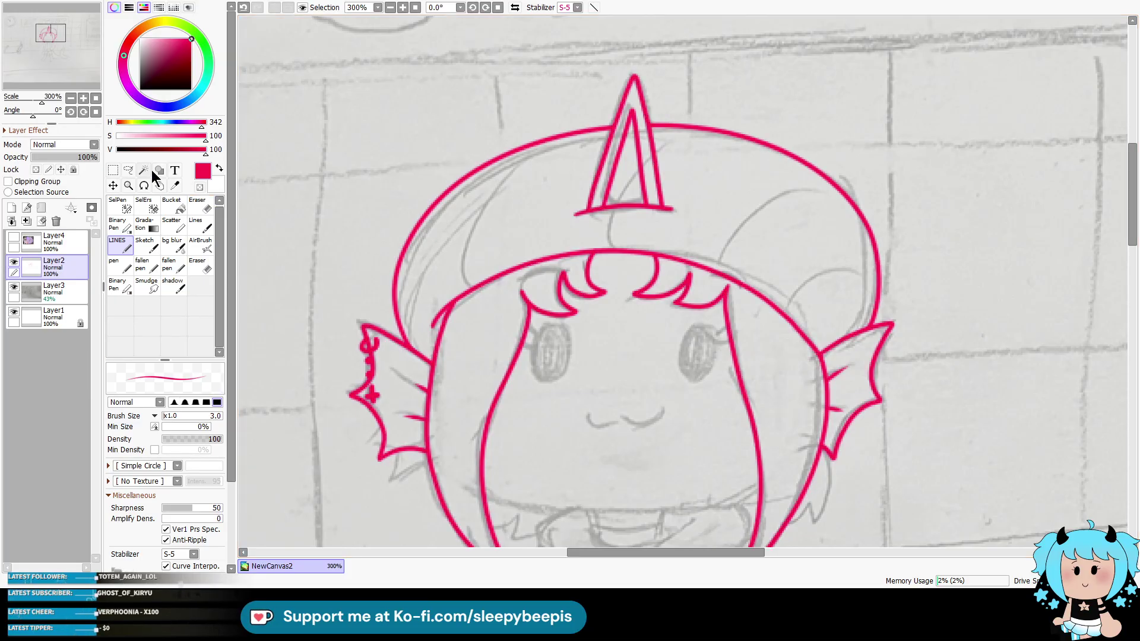
Step: Select the hat's interior and the band between the horn's two triangles for drawing with the LINES pen
click(144, 171)
click(766, 299)
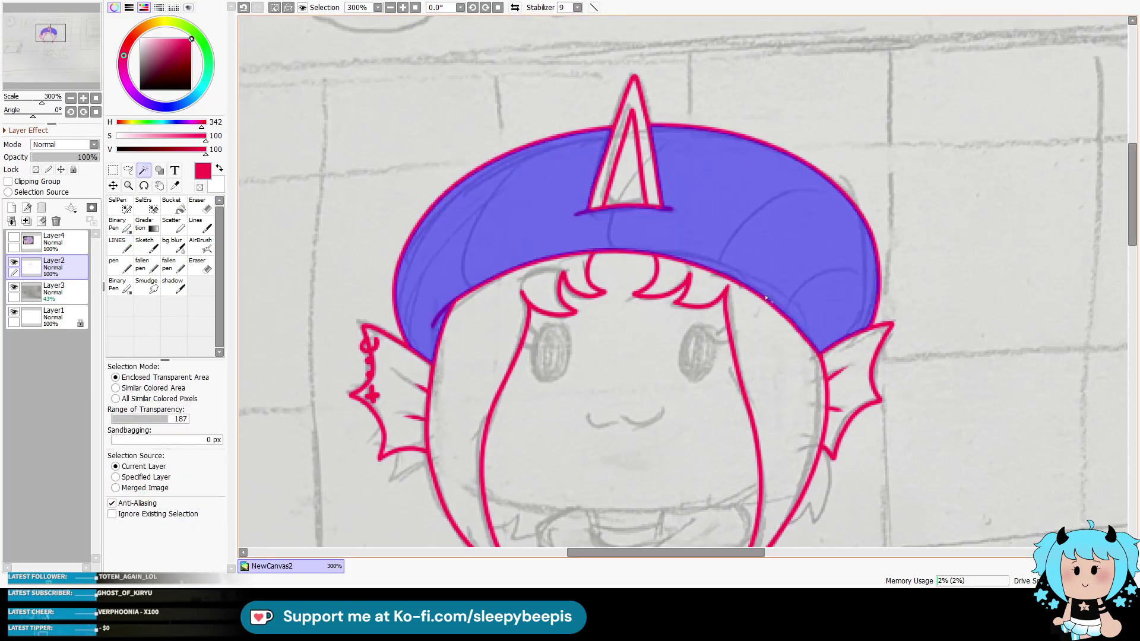
click(654, 197)
key(n)
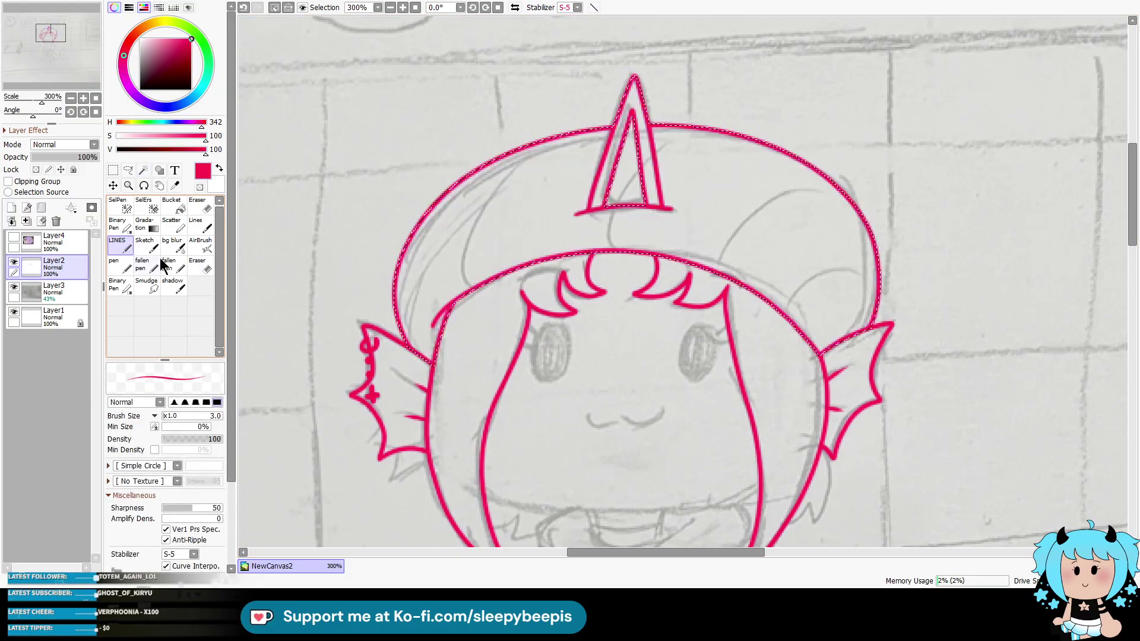
Step: Ink the curved seam lines across the beret within the selected area, including those around the horn, and clear the selection
drag(551, 142, 468, 269)
mouse_move(613, 225)
mouse_down()
mouse_move(613, 247)
mouse_move(613, 228)
mouse_up()
drag(644, 159, 679, 126)
mouse_move(726, 274)
mouse_down()
mouse_move(789, 199)
mouse_move(855, 208)
mouse_up()
mouse_move(796, 325)
mouse_down()
mouse_move(809, 301)
mouse_move(876, 320)
mouse_up()
key(ctrl+d)
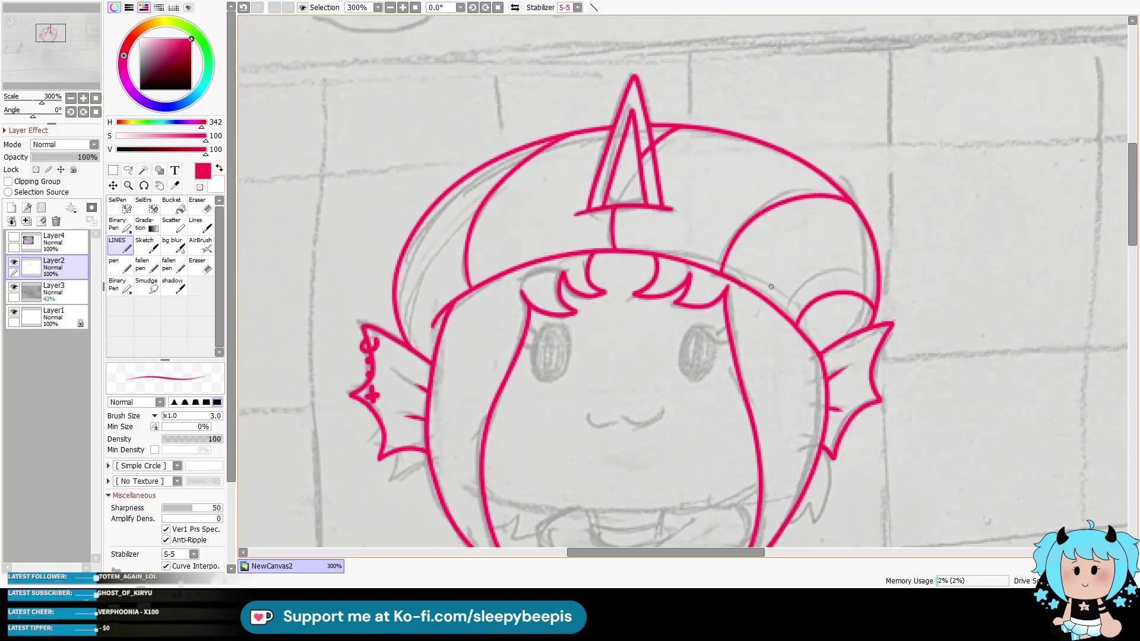
Step: Add a short curved strand above the fringe on each side of the forehead, just under the beret's brim
key(ctrl+z)
drag(563, 265, 525, 277)
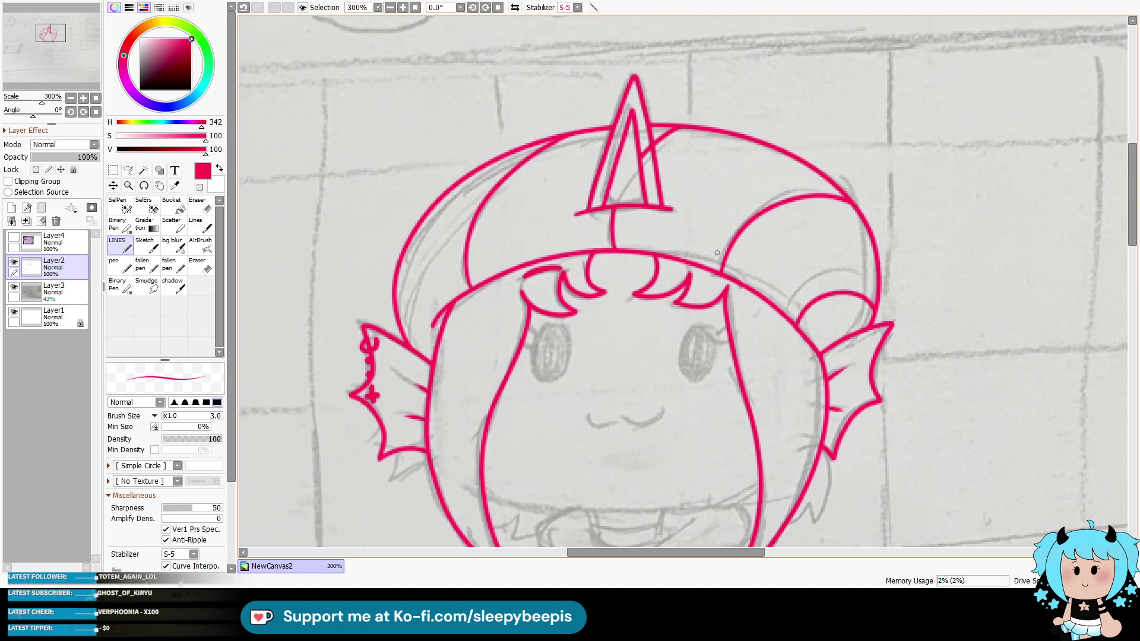
drag(666, 269, 704, 276)
Step: Ink both oval eye outlines with their lashes and the small wavy mouth over the sketch
mouse_move(565, 325)
mouse_down()
mouse_move(538, 361)
mouse_move(572, 347)
mouse_move(561, 324)
mouse_move(514, 344)
mouse_up()
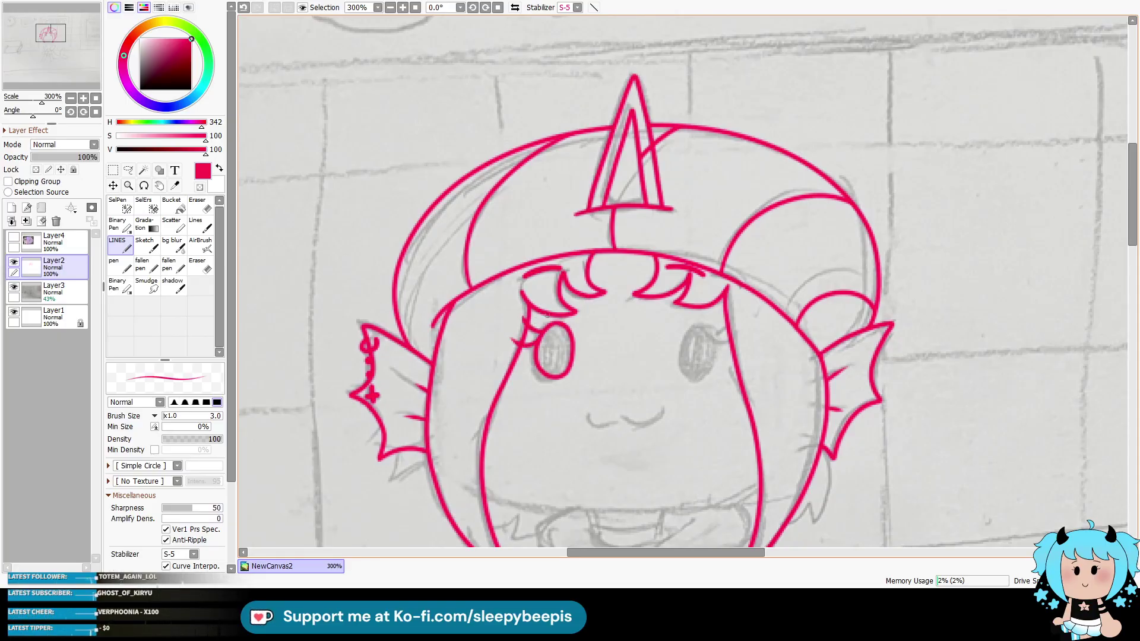
drag(688, 328, 706, 373)
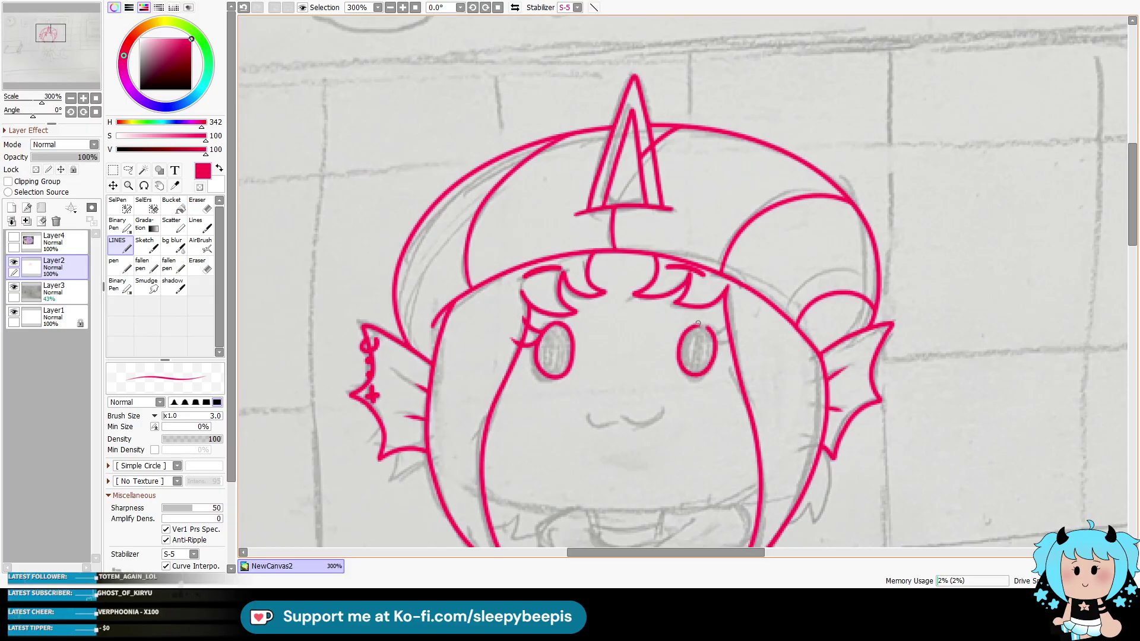
key(ctrl+z)
mouse_move(696, 325)
mouse_down()
mouse_move(686, 330)
mouse_move(694, 378)
mouse_move(693, 327)
mouse_up()
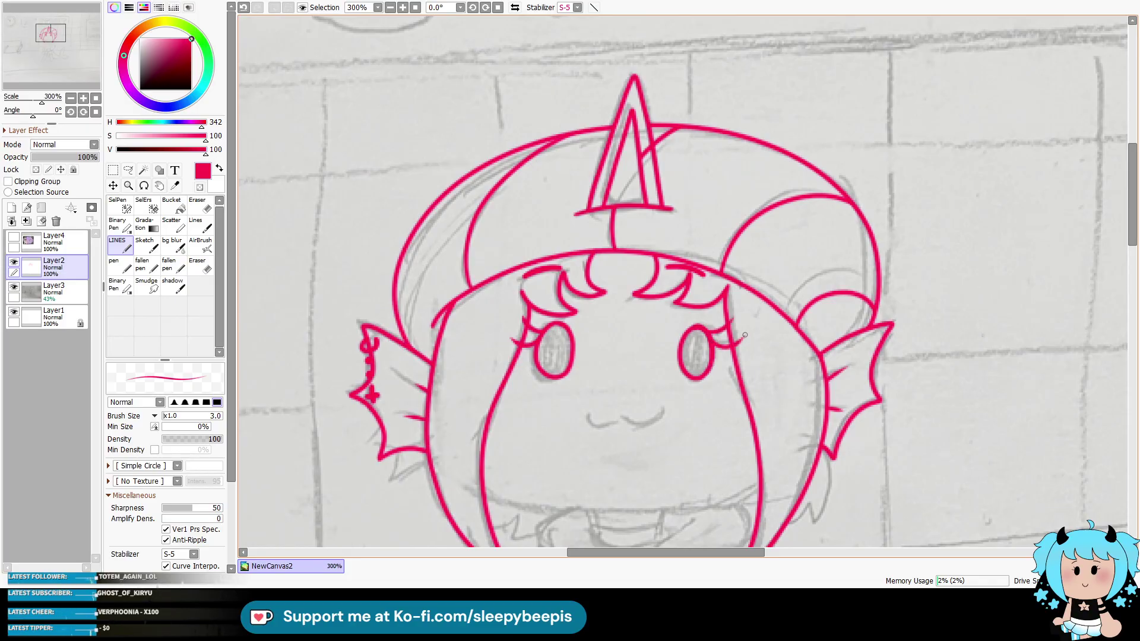
drag(621, 419, 662, 409)
Step: Select the insides of both eyes by enclosed transparent area and fill them solid with the crimson line colour
drag(1132, 218, 1132, 246)
key(w)
click(550, 207)
click(696, 211)
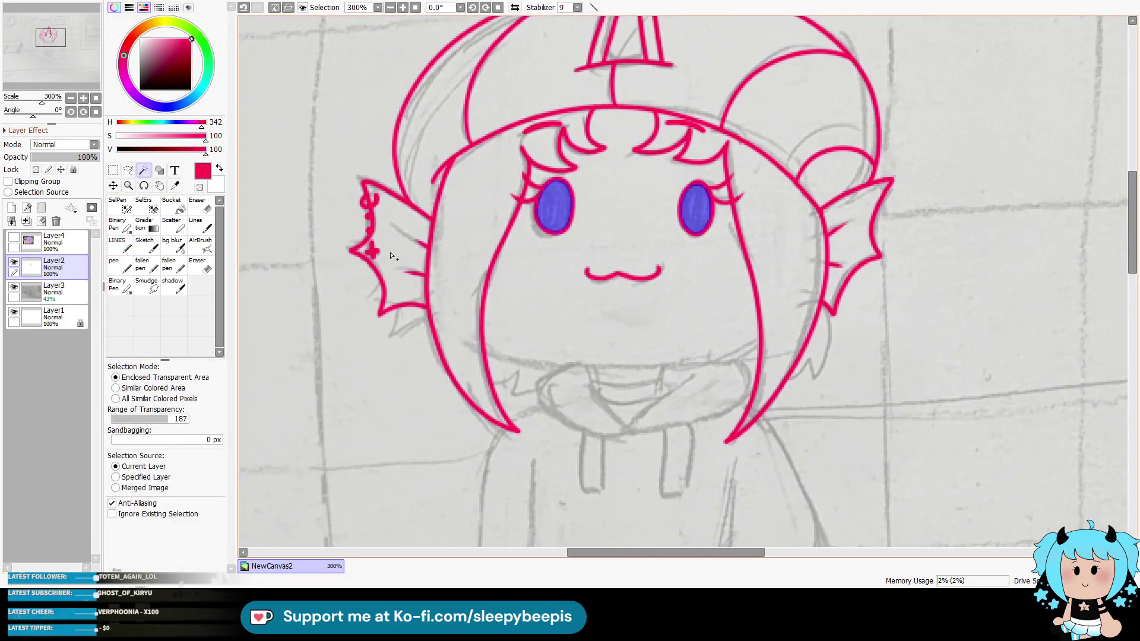
click(201, 225)
click(621, 285)
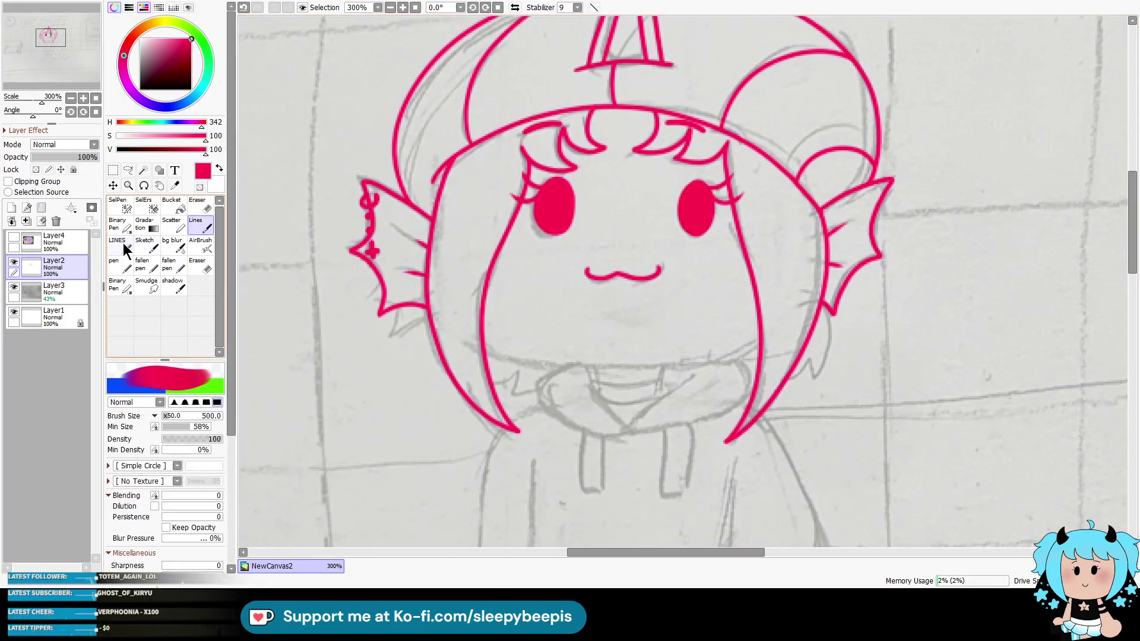
Step: Select the empty area around the side locks, ink the curved chin line between them with the LINES brush, and deselect
click(144, 171)
click(543, 423)
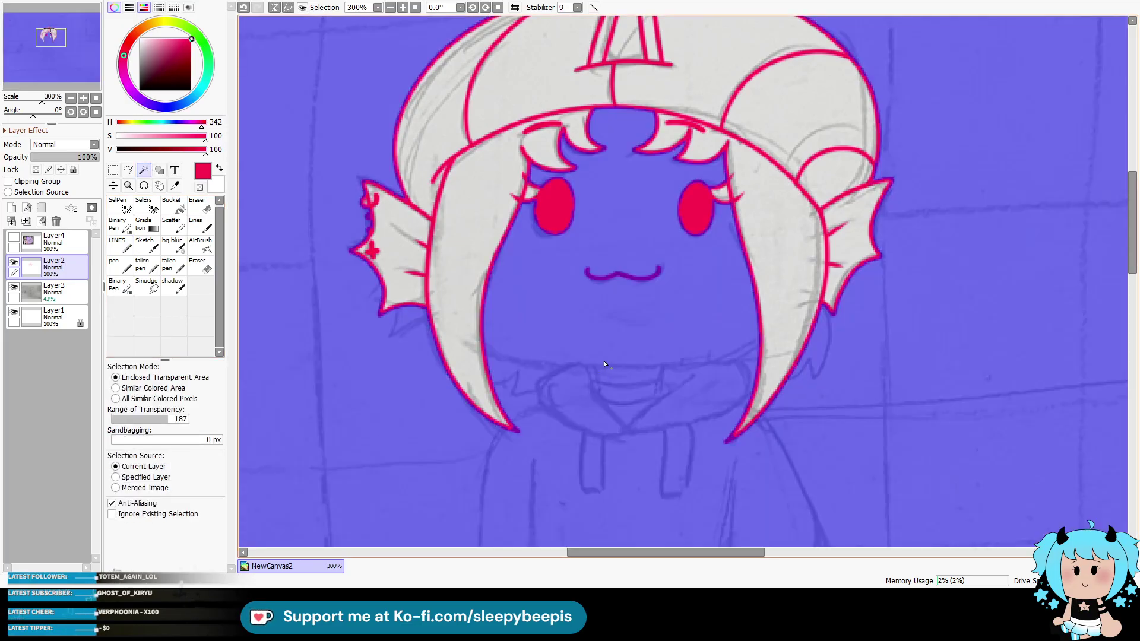
click(117, 244)
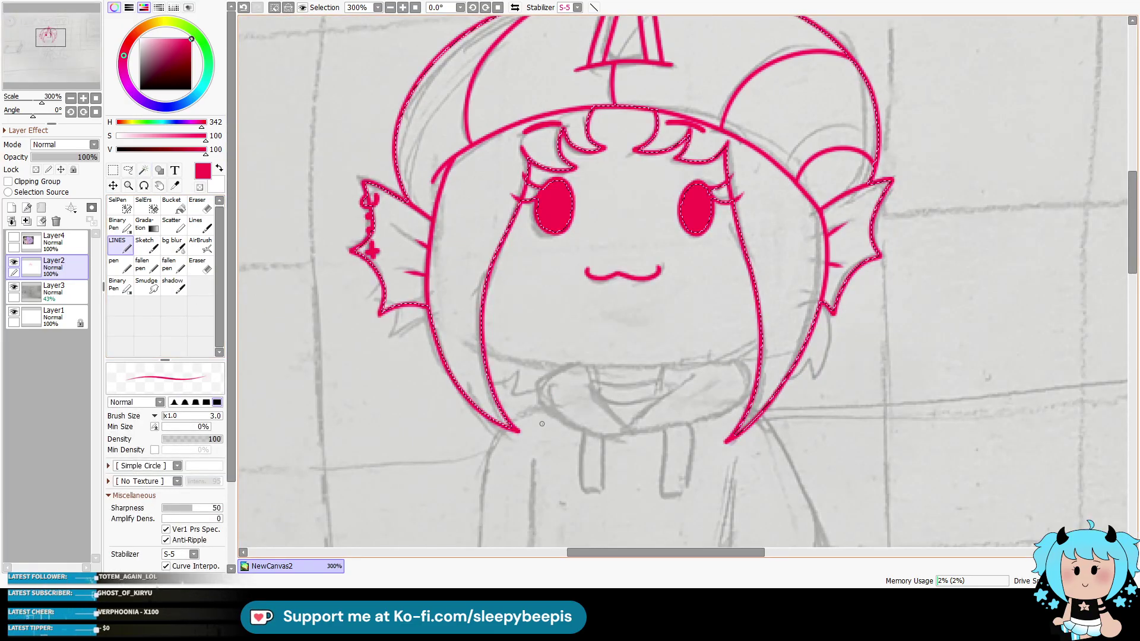
mouse_move(484, 348)
mouse_down()
mouse_move(579, 365)
mouse_move(761, 338)
mouse_up()
key(ctrl+d)
Step: Ink the hoodie's V-shaped neckline and the rounded hood collar beneath the chin
drag(626, 428, 692, 376)
drag(627, 426, 574, 378)
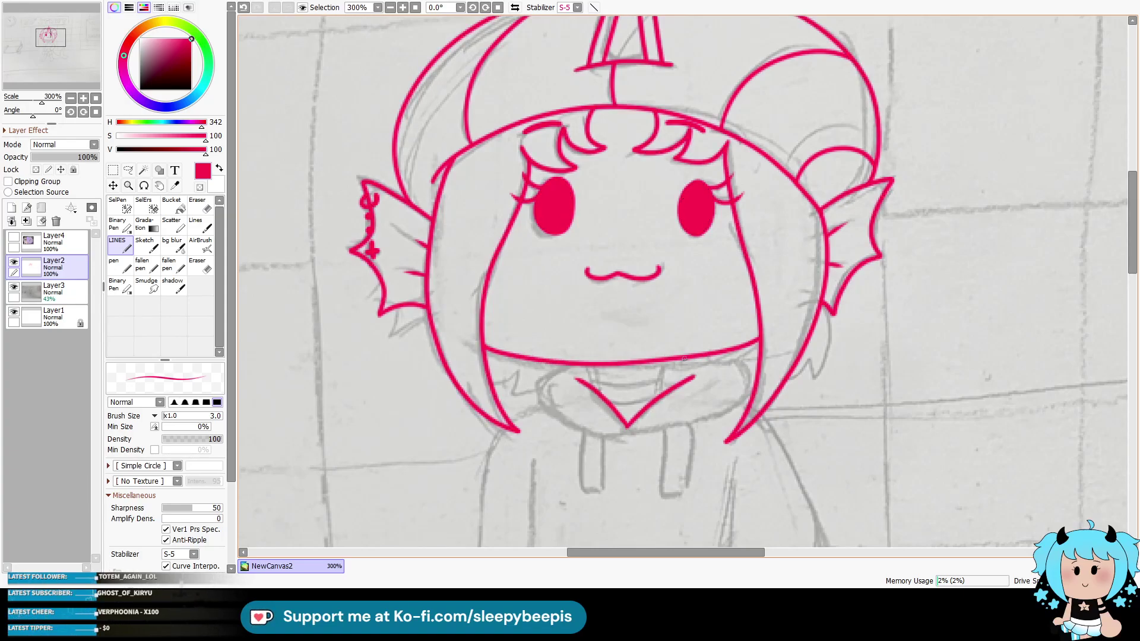
mouse_move(626, 426)
mouse_down()
mouse_move(707, 416)
mouse_move(749, 381)
mouse_move(738, 350)
mouse_up()
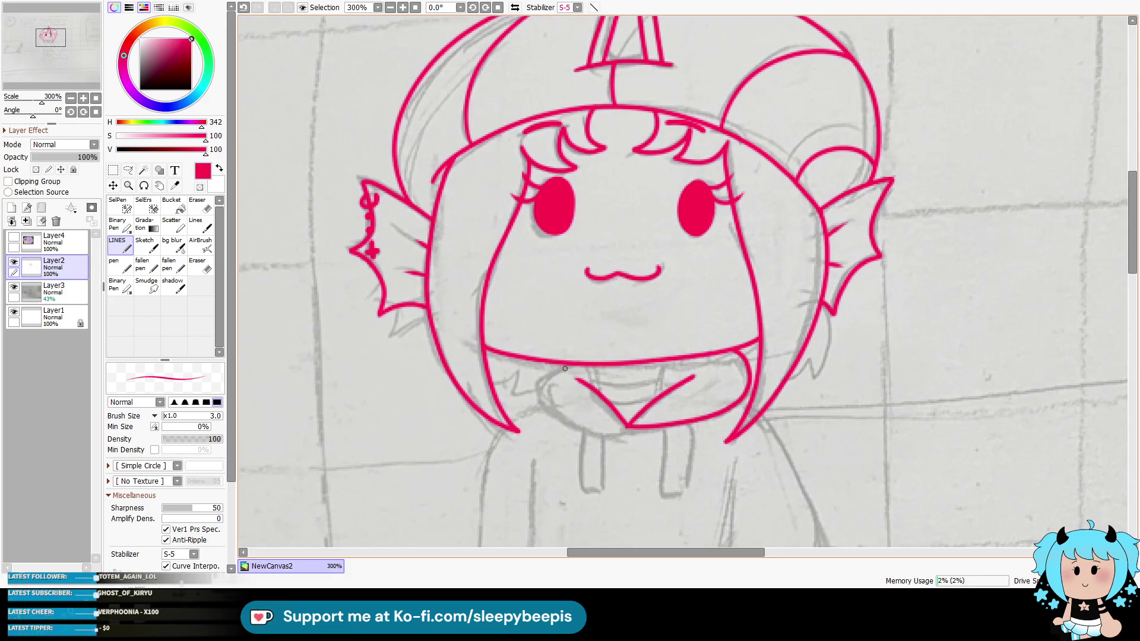
mouse_move(546, 371)
mouse_down()
mouse_move(579, 429)
mouse_move(630, 430)
mouse_move(545, 406)
mouse_up()
key(ctrl+z)
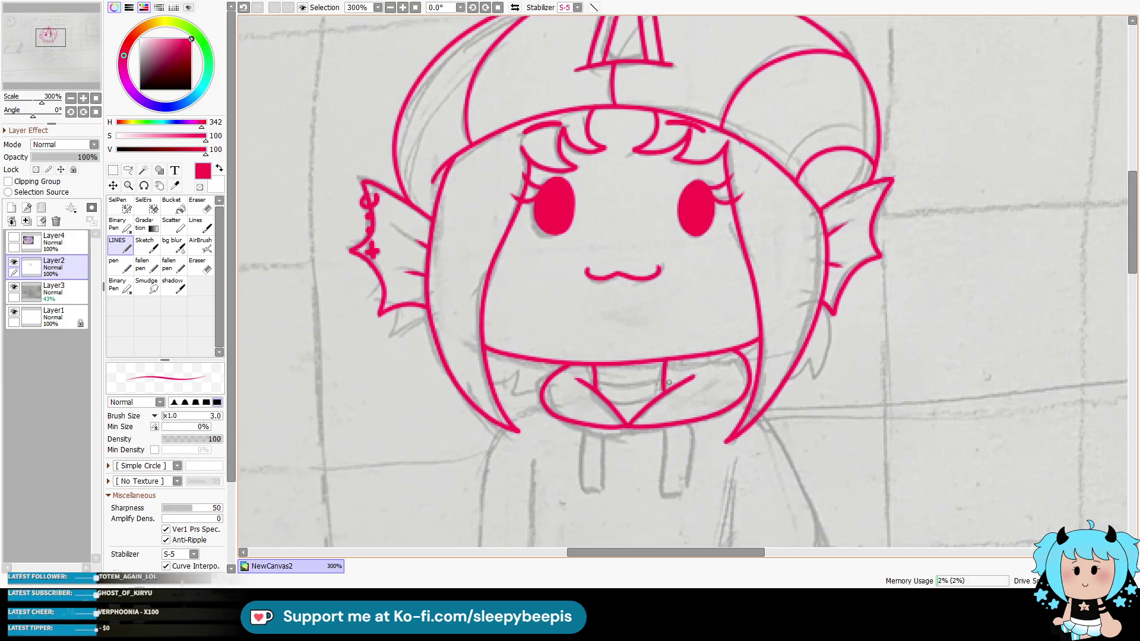
Step: Ink the horizontal bands inside the neckline and the two drawstrings hanging below the collar
mouse_move(597, 384)
mouse_down()
mouse_move(662, 374)
mouse_move(612, 396)
mouse_move(660, 387)
mouse_up()
key(ctrl+z)
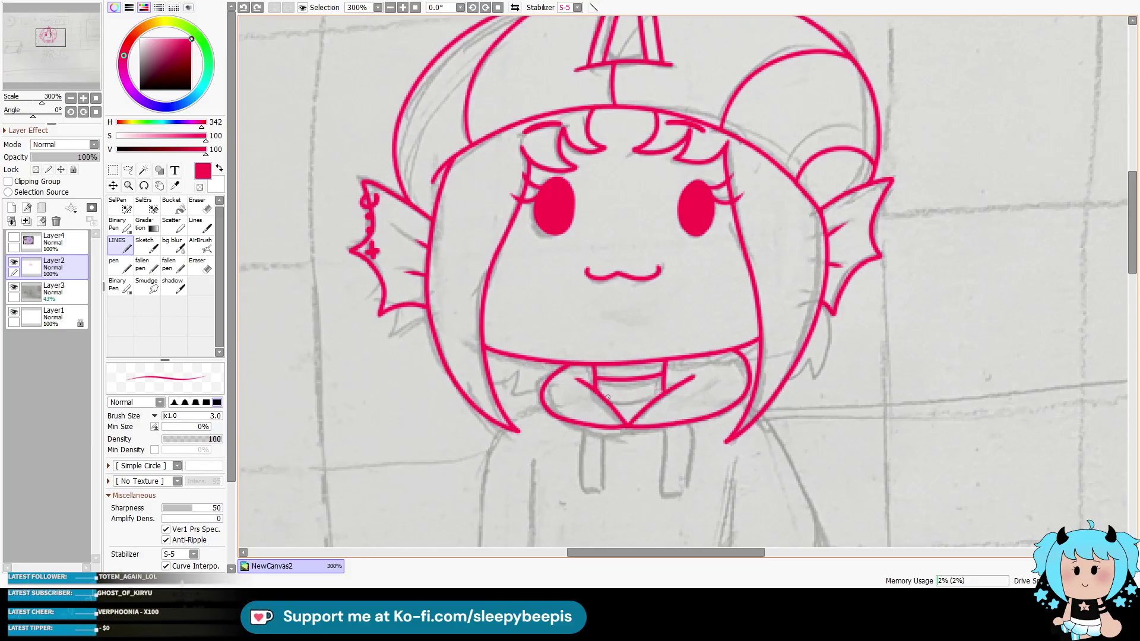
mouse_move(591, 429)
mouse_down()
mouse_move(587, 465)
mouse_move(607, 502)
mouse_move(608, 436)
mouse_move(595, 482)
mouse_move(617, 497)
mouse_move(615, 428)
mouse_move(652, 497)
mouse_move(676, 452)
mouse_up()
key(ctrl+z)
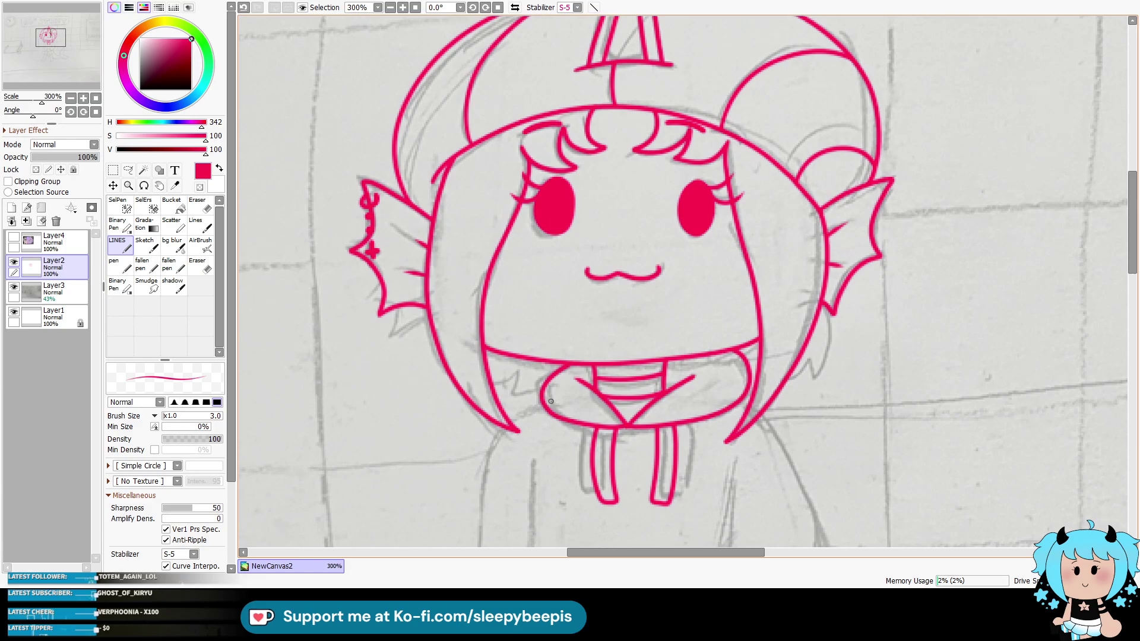
Step: Ink the jagged hair tips beside the left of the collar and outside the right side lock
drag(486, 370, 545, 373)
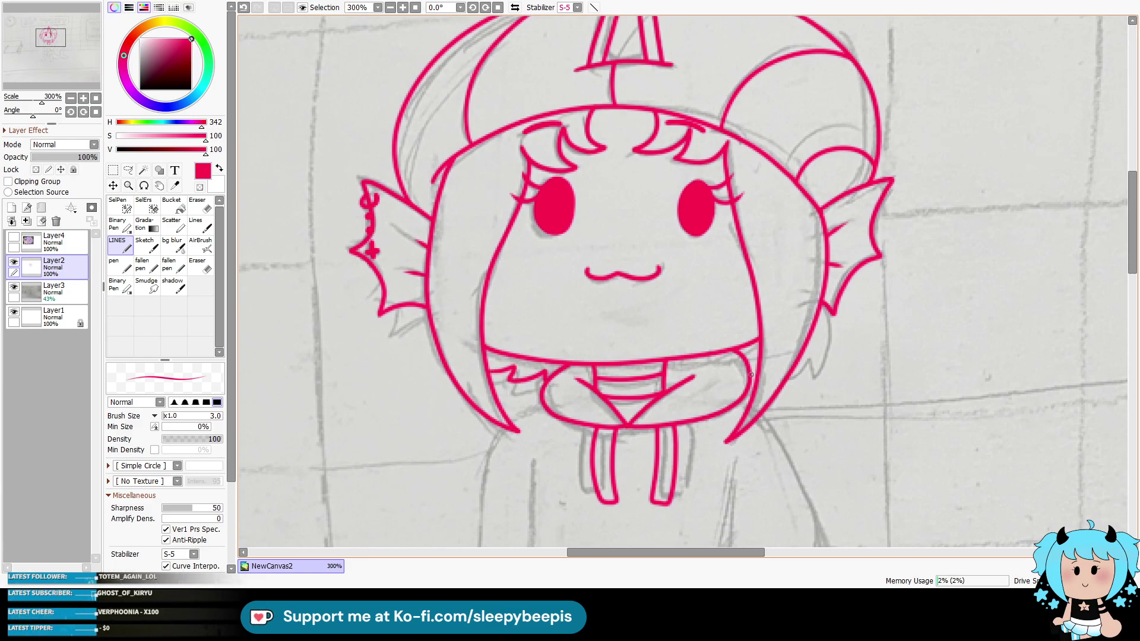
mouse_move(813, 359)
mouse_down()
mouse_move(831, 339)
mouse_move(827, 309)
mouse_move(789, 378)
mouse_up()
key(ctrl+z)
drag(828, 308, 805, 367)
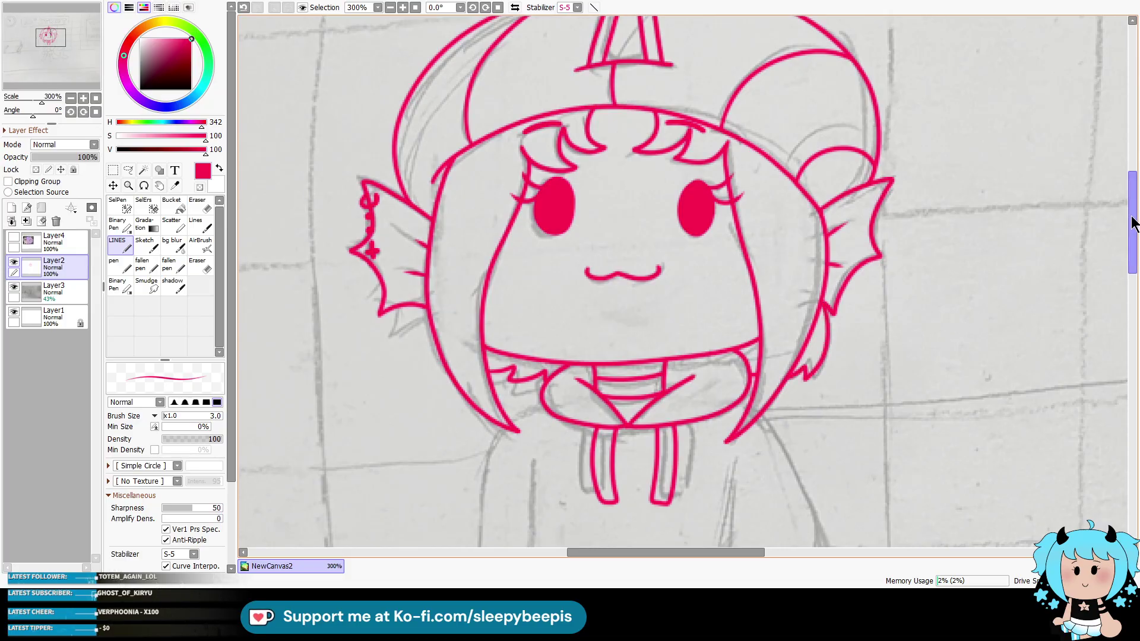
Step: Ink the hoodie's front pocket and the inner and outer contours of the puffy right-hand sleeve
drag(1131, 235, 1126, 249)
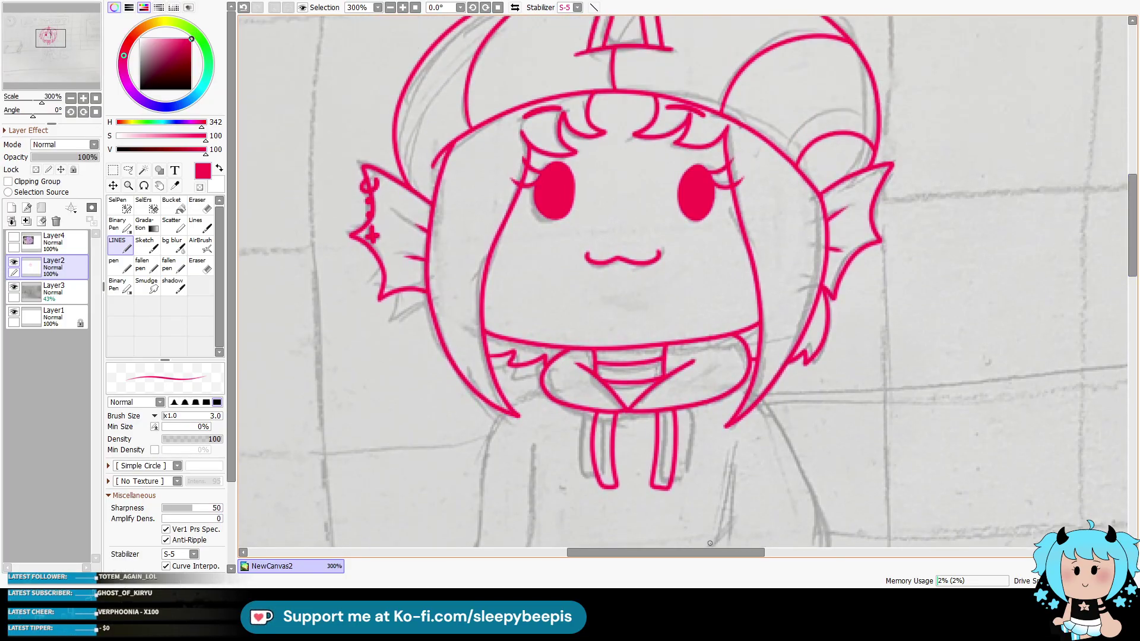
drag(768, 542, 834, 463)
key(ctrl+z)
mouse_move(736, 552)
mouse_down()
mouse_move(765, 552)
mouse_move(742, 549)
mouse_up()
drag(1131, 233, 1120, 280)
drag(678, 345, 594, 344)
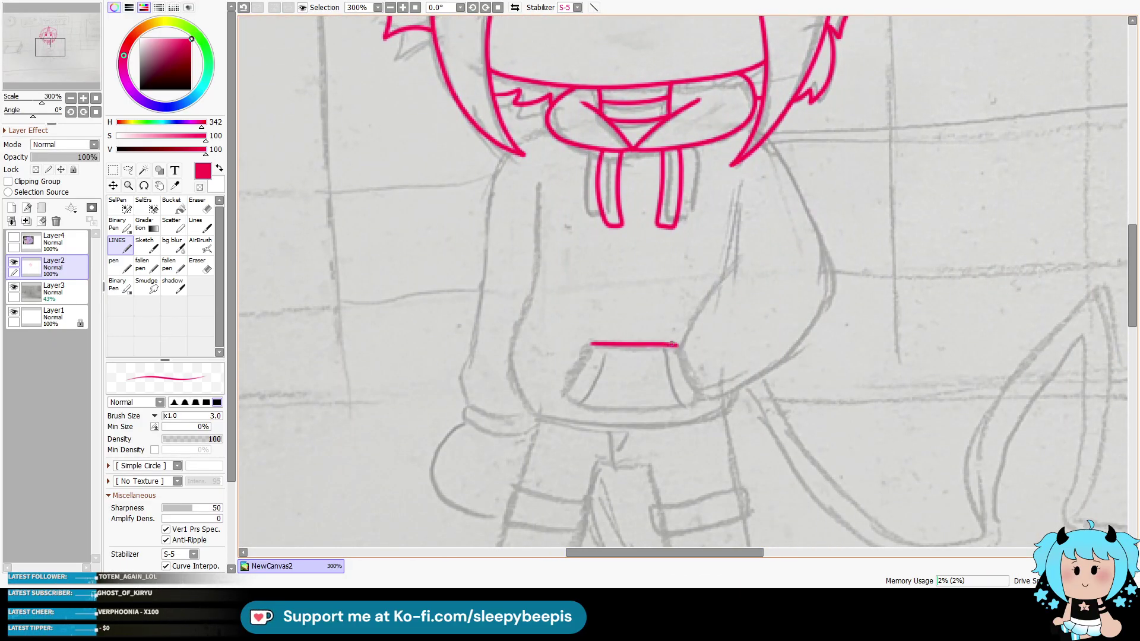
mouse_move(563, 399)
mouse_down()
mouse_move(629, 409)
mouse_move(694, 400)
mouse_move(677, 347)
mouse_move(738, 258)
mouse_move(743, 188)
mouse_up()
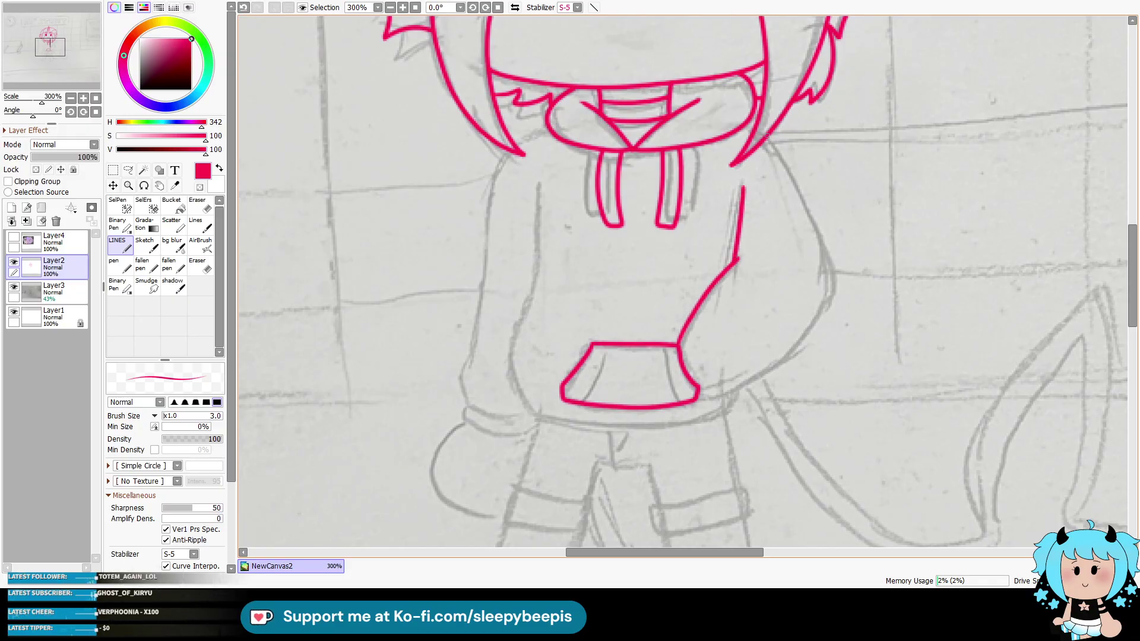
mouse_move(767, 138)
mouse_down()
mouse_move(836, 297)
mouse_move(759, 389)
mouse_move(701, 393)
mouse_up()
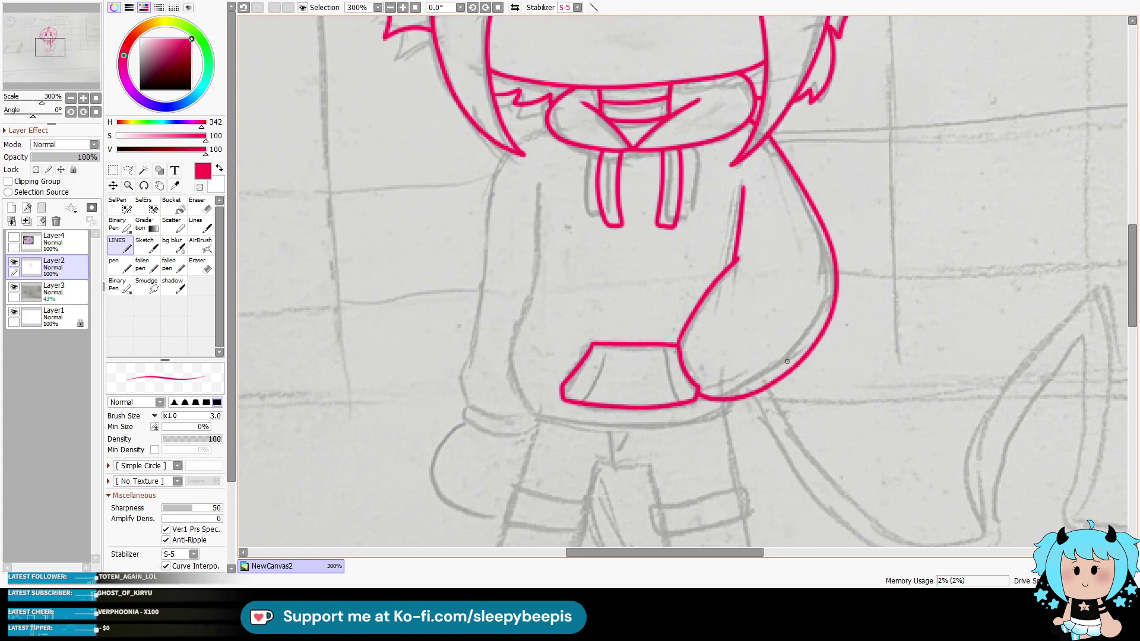
Step: Ink the left side of the hoodie's torso and its curved bottom hem up to the right sleeve
mouse_move(537, 232)
mouse_down()
mouse_move(510, 356)
mouse_move(534, 415)
mouse_move(593, 425)
mouse_move(727, 404)
mouse_up()
key(ctrl+z)
mouse_move(535, 415)
mouse_down()
mouse_move(573, 425)
mouse_move(716, 418)
mouse_up()
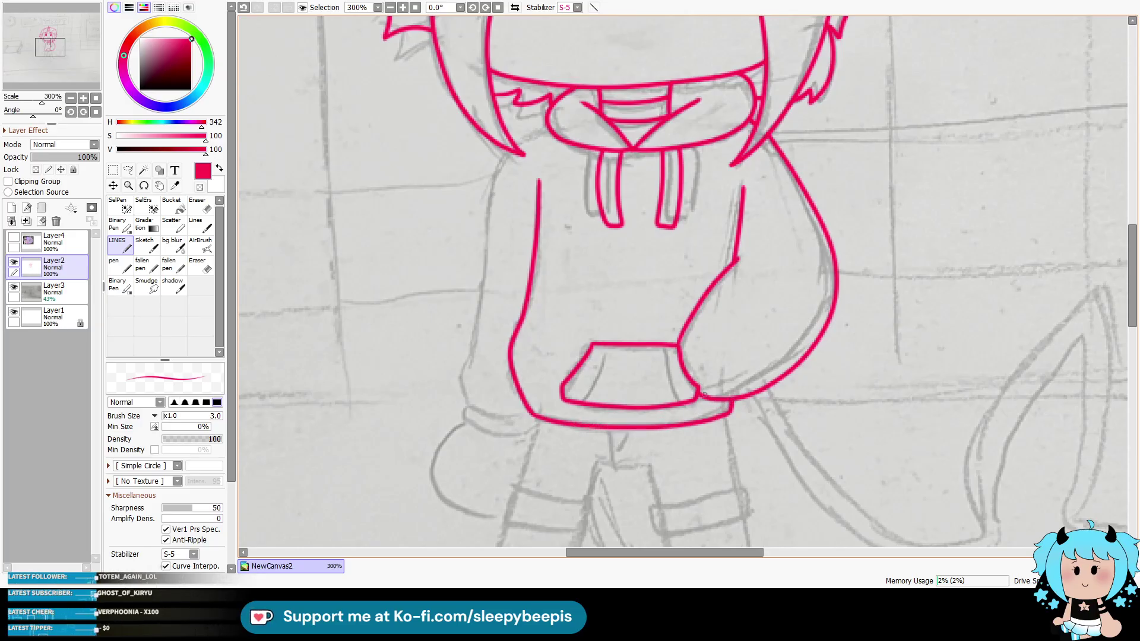
drag(723, 409, 731, 404)
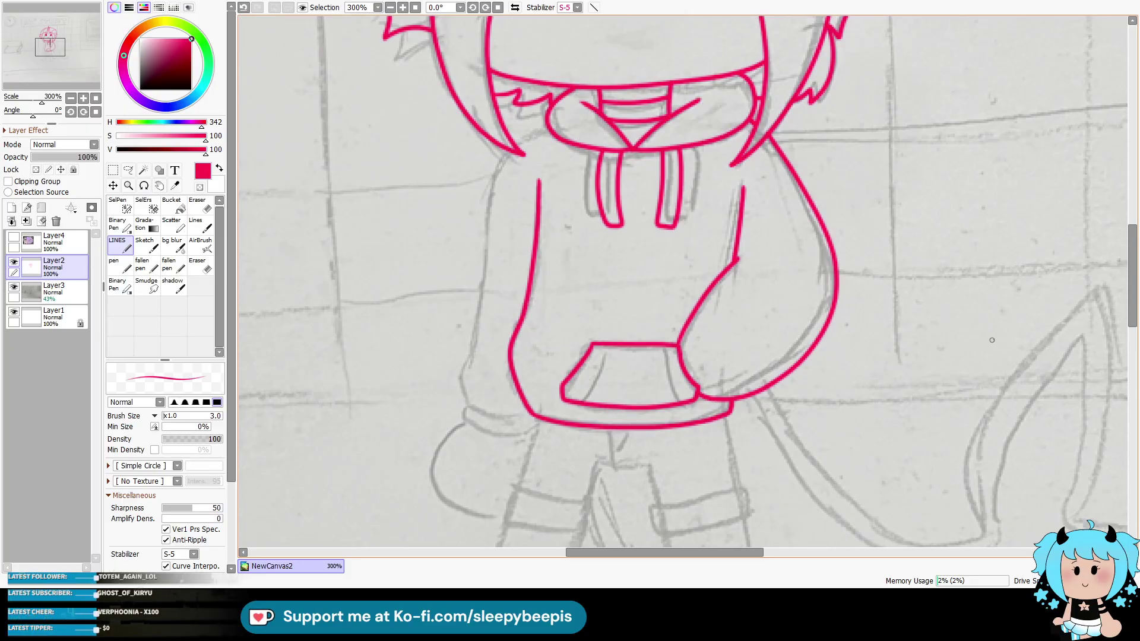
Step: Ink the shorts below the hoodie hem with both rolled cuffs, the inner leg lines, the fly and the outer sides
drag(1132, 274, 1131, 321)
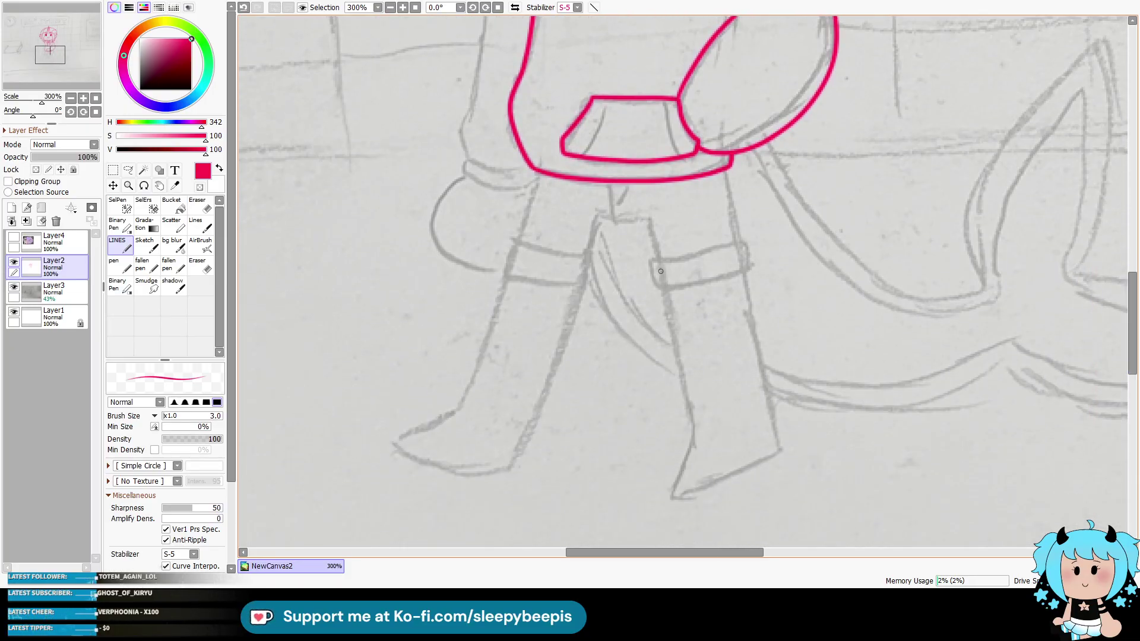
mouse_move(653, 263)
mouse_down()
mouse_move(691, 287)
mouse_move(748, 273)
mouse_up()
mouse_move(653, 262)
mouse_down()
mouse_move(747, 250)
mouse_move(750, 274)
mouse_up()
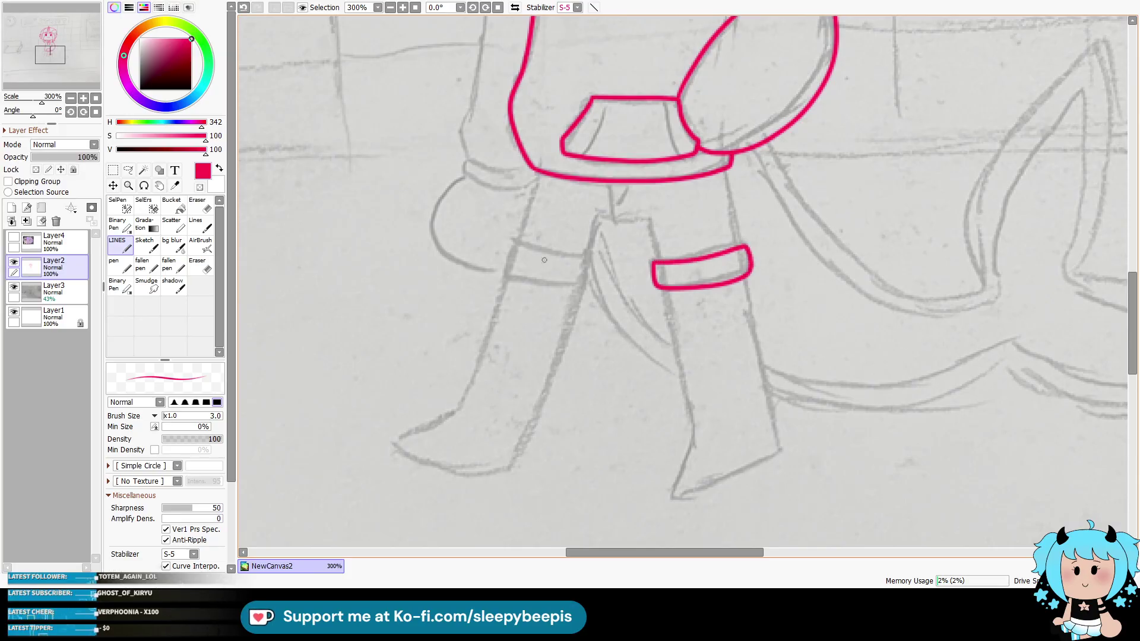
mouse_move(515, 241)
mouse_down()
mouse_move(549, 285)
mouse_move(594, 271)
mouse_move(578, 257)
mouse_move(650, 221)
mouse_move(660, 261)
mouse_up()
drag(618, 221, 619, 181)
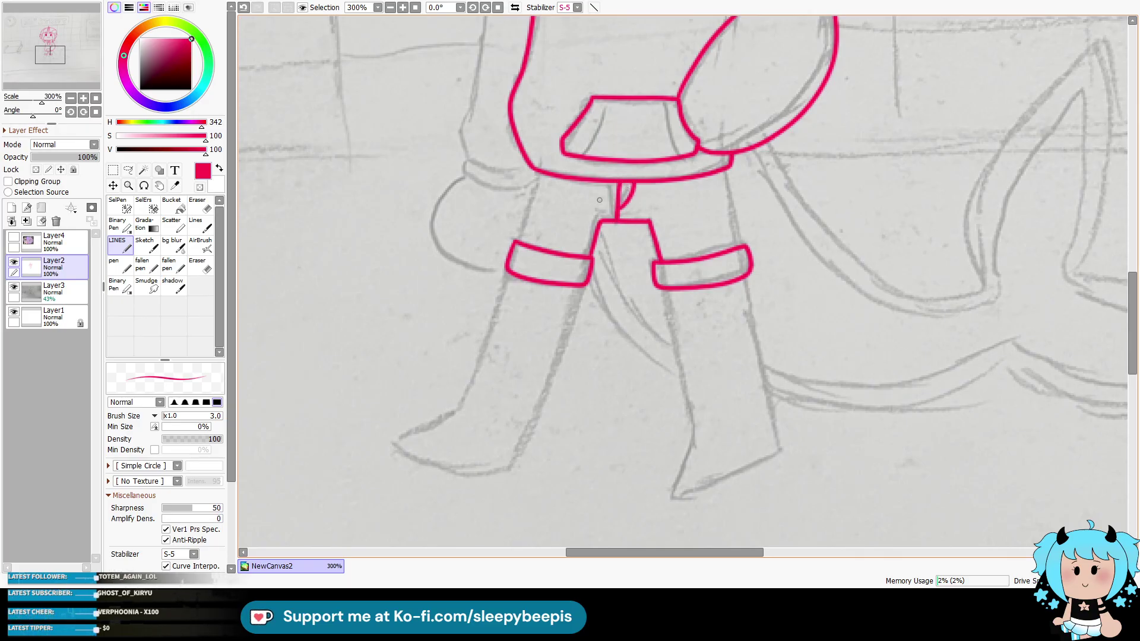
drag(520, 240, 539, 174)
drag(726, 167, 743, 248)
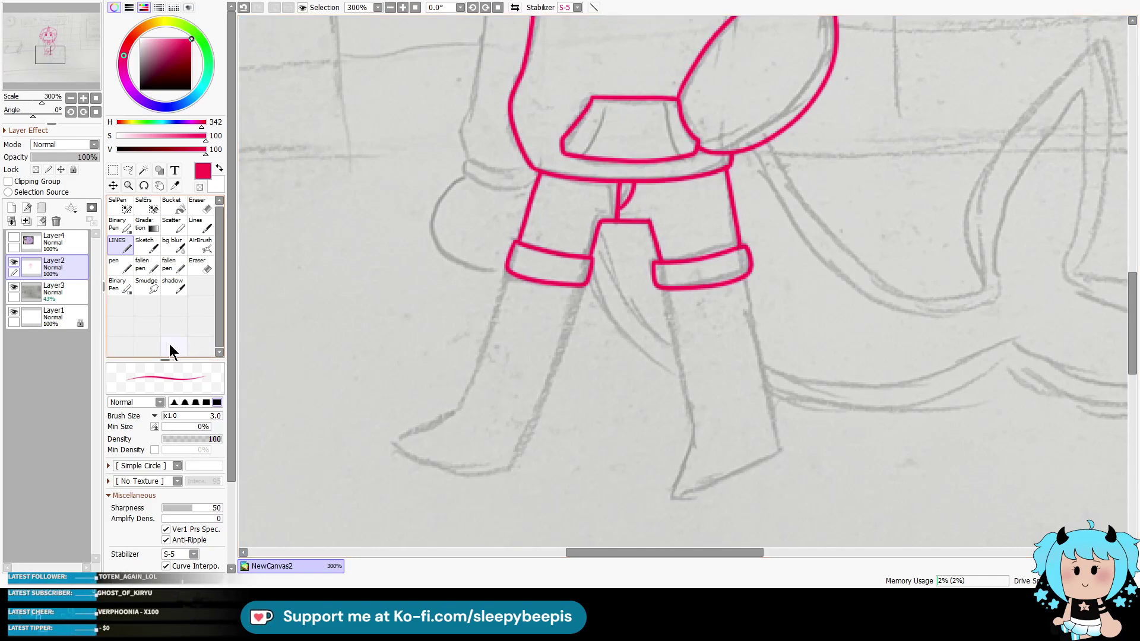
Step: Show the character reference sheet on Layer4, examine its outfit and shoe designs up close, and hide it again
scroll(559, 132, down, 5)
click(14, 236)
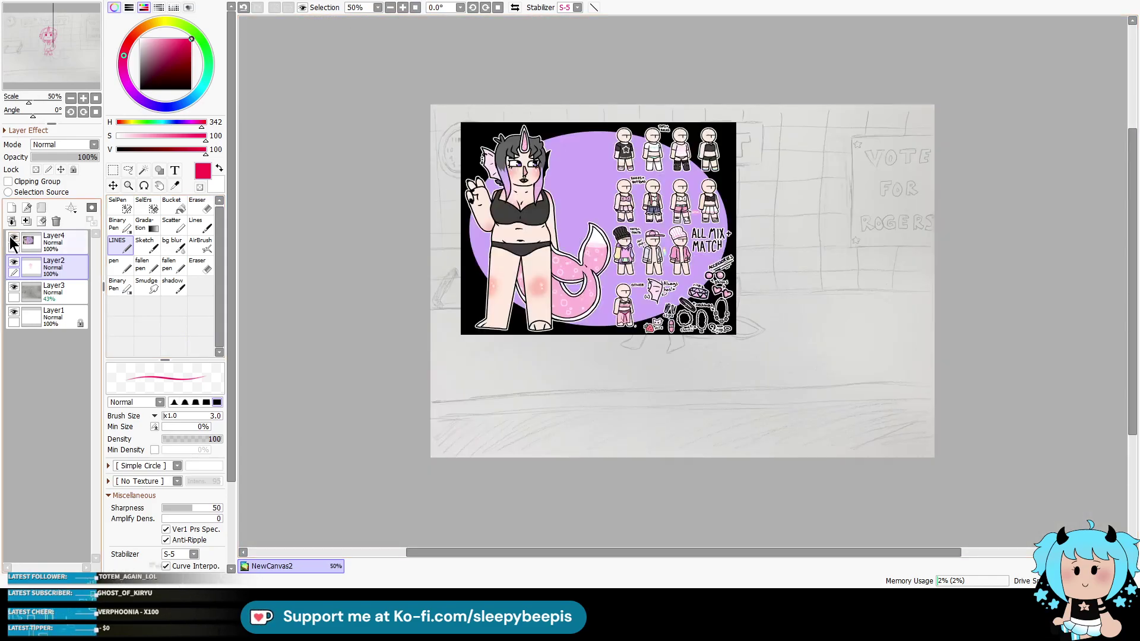
click(128, 185)
click(749, 304)
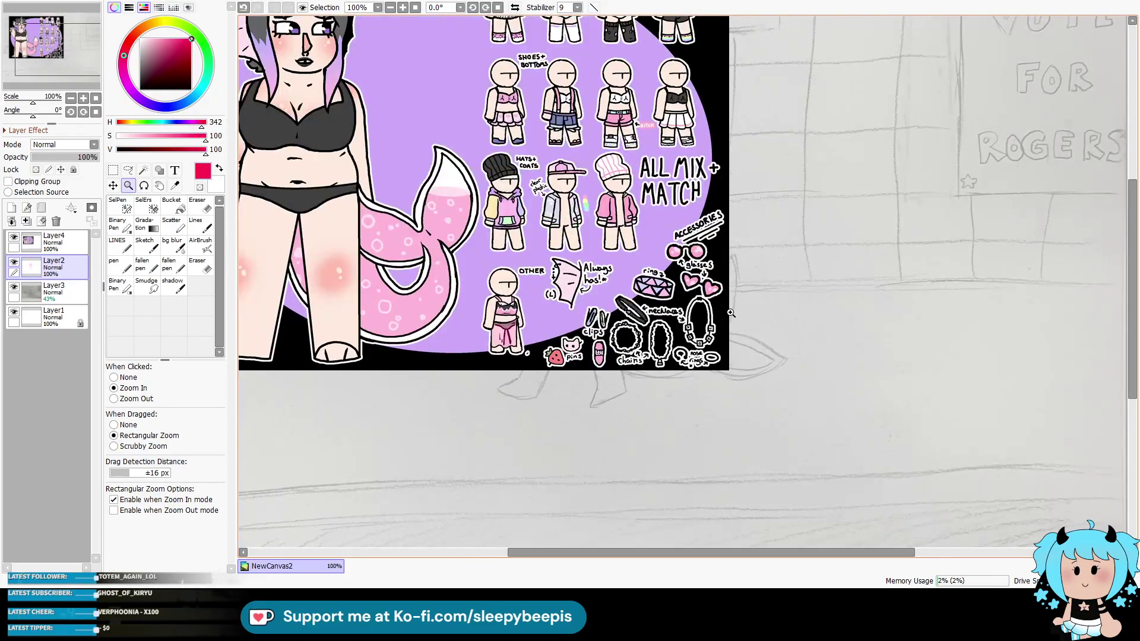
drag(1132, 280, 1136, 261)
click(57, 243)
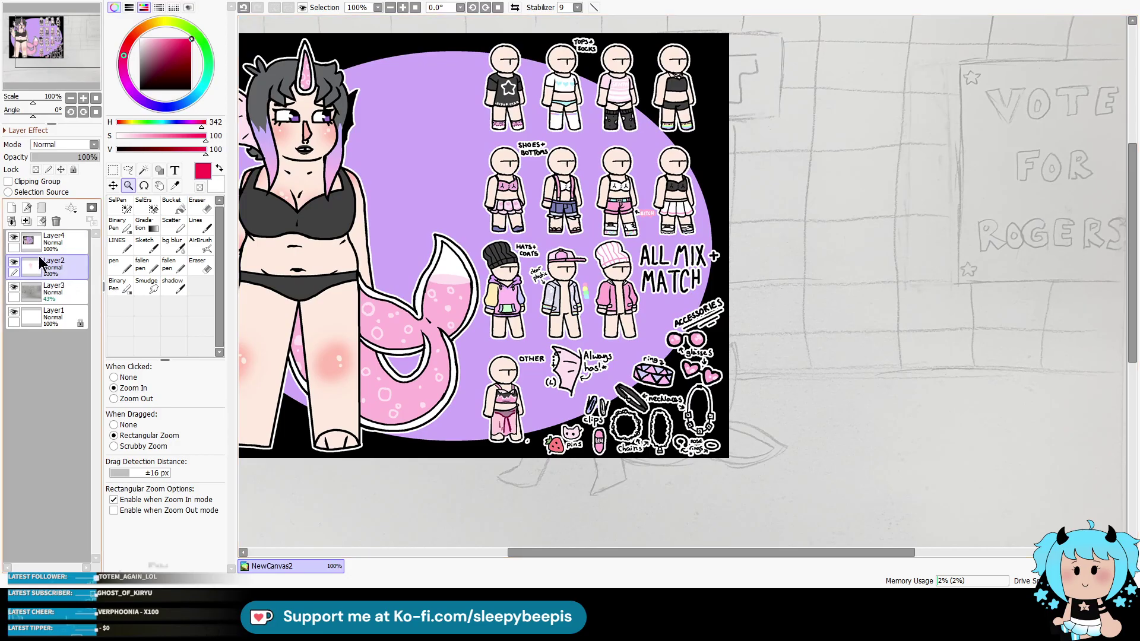
click(13, 237)
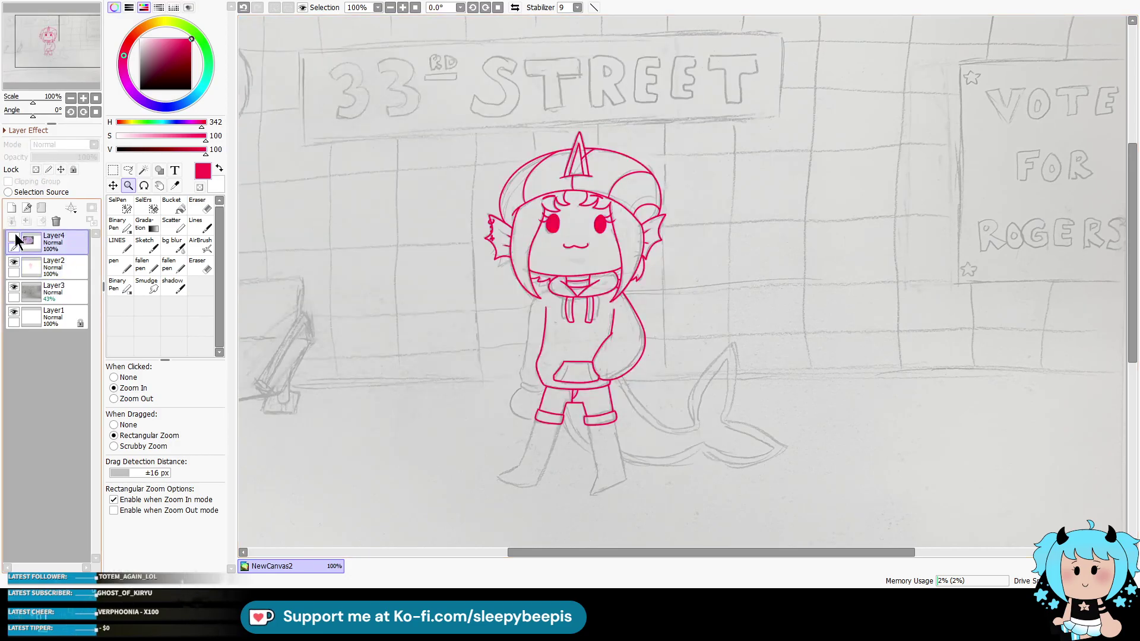
click(14, 238)
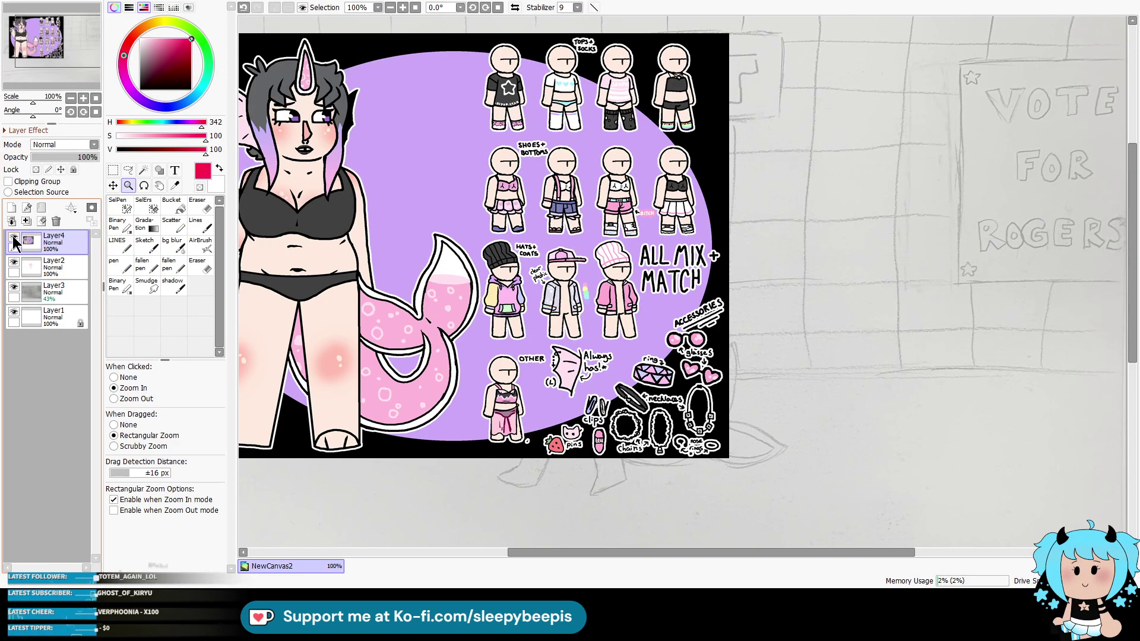
click(13, 238)
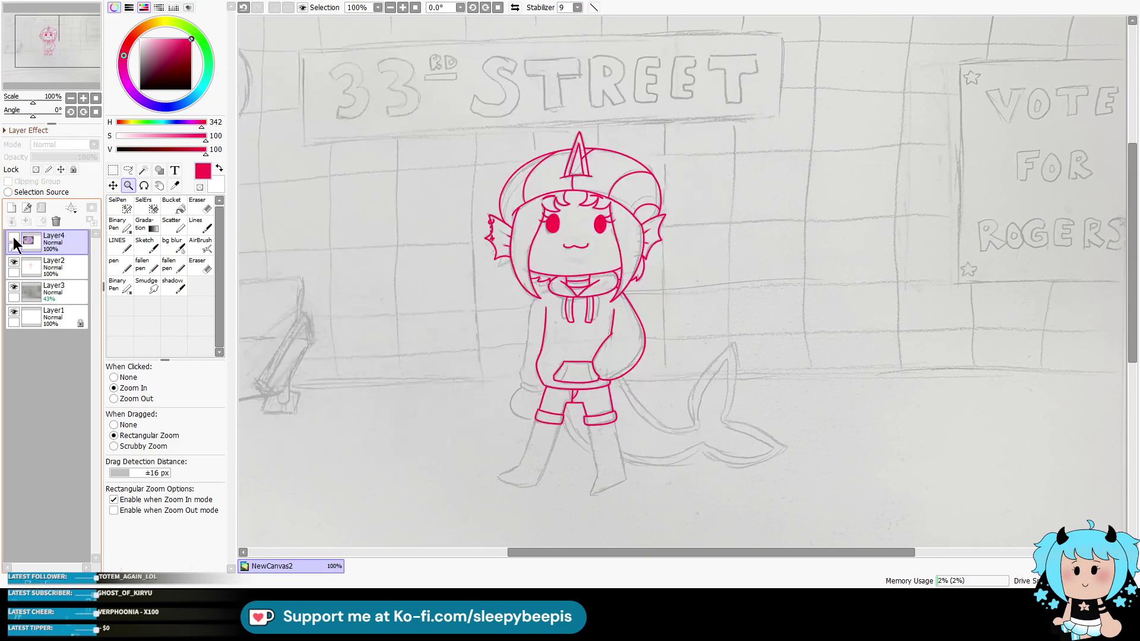
Step: On Layer2, select the empty area around the shorts and ink the right foot's high-top shoe with laces and toe cap
click(556, 510)
click(555, 511)
click(53, 266)
click(143, 170)
click(243, 285)
click(122, 245)
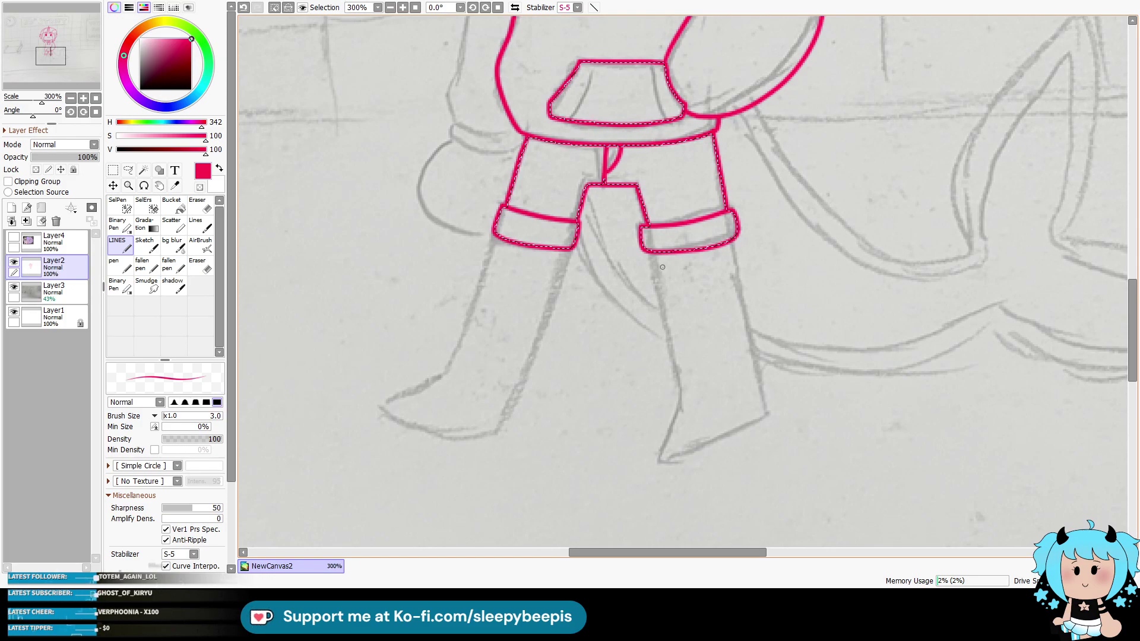
mouse_move(680, 404)
mouse_down()
mouse_move(664, 369)
mouse_move(725, 364)
mouse_move(765, 387)
mouse_move(738, 430)
mouse_move(665, 463)
mouse_move(681, 401)
mouse_move(712, 383)
mouse_up()
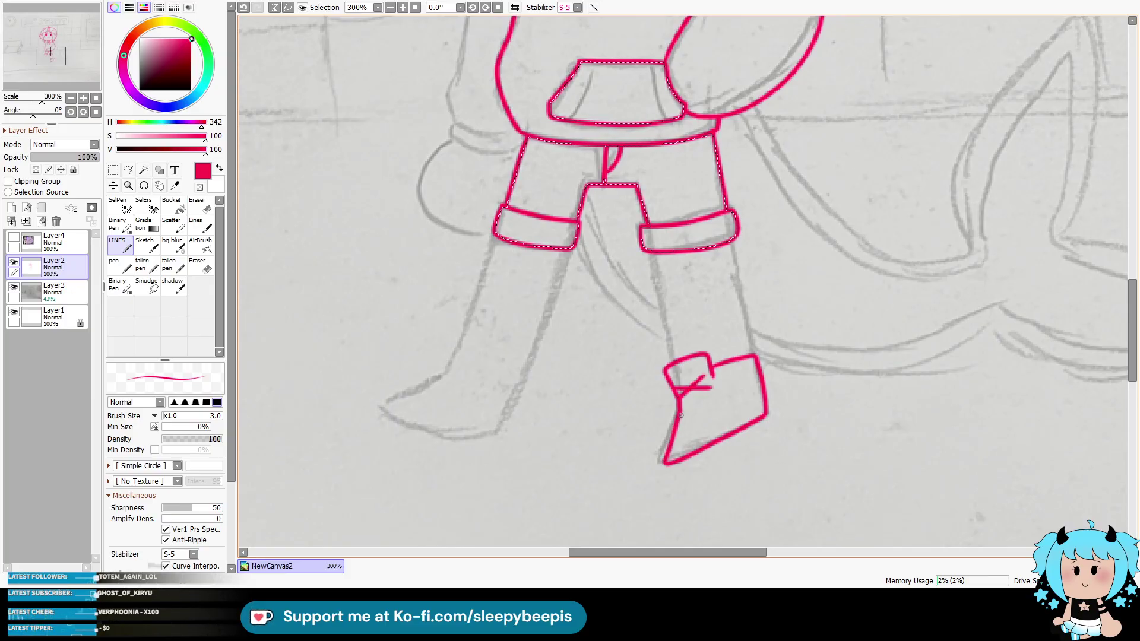
drag(675, 442, 701, 450)
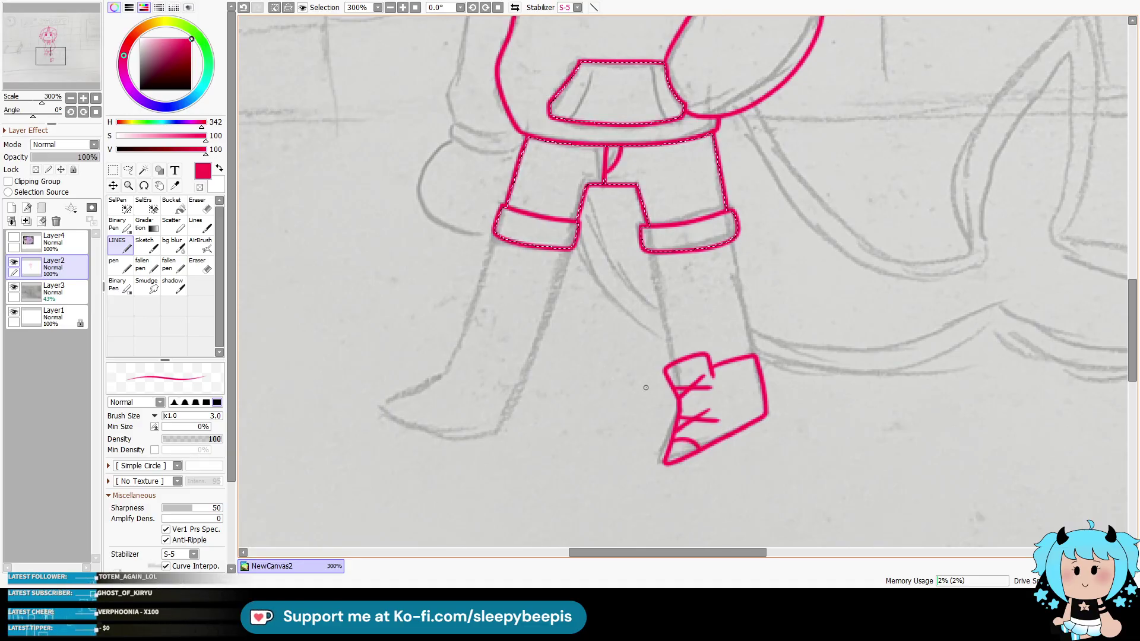
Step: Ink both sides of the right leg from the rolled shorts cuff down to the high-top shoe
drag(661, 286, 680, 360)
key(ctrl+z)
drag(661, 286, 671, 347)
drag(733, 231, 749, 349)
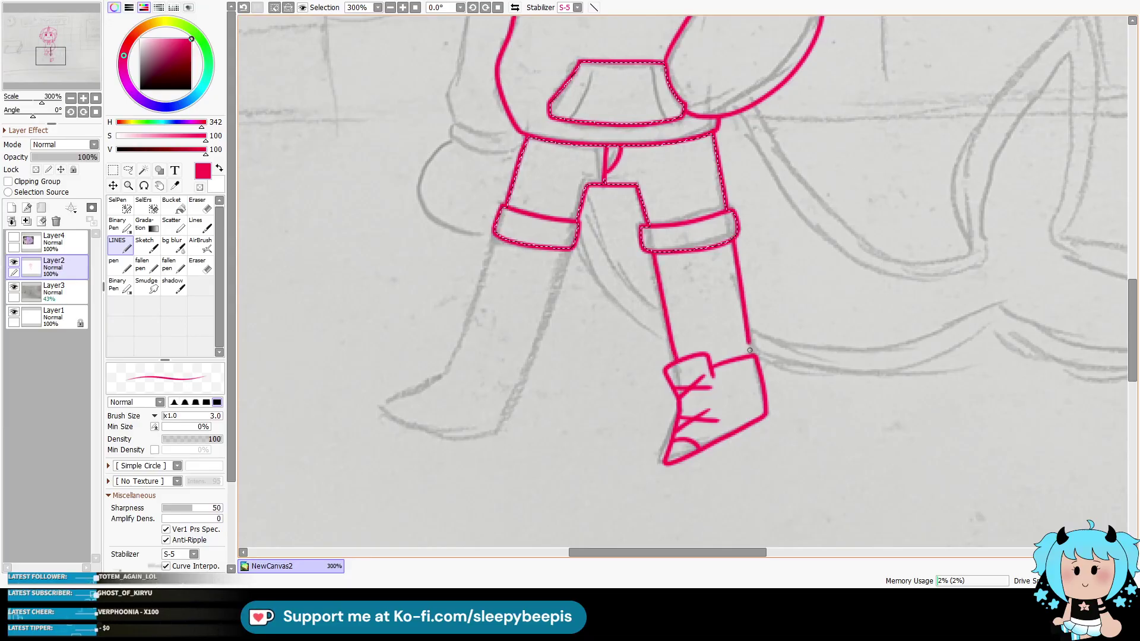
Step: Ink the left foot's high-top shoe with its ankle collar, toe cap and crossed laces, and clear the selection
mouse_move(443, 368)
mouse_down()
mouse_move(451, 331)
mouse_move(483, 374)
mouse_move(490, 334)
mouse_move(494, 373)
mouse_move(518, 410)
mouse_move(503, 441)
mouse_move(416, 380)
mouse_move(410, 422)
mouse_move(491, 441)
mouse_up()
key(ctrl+z)
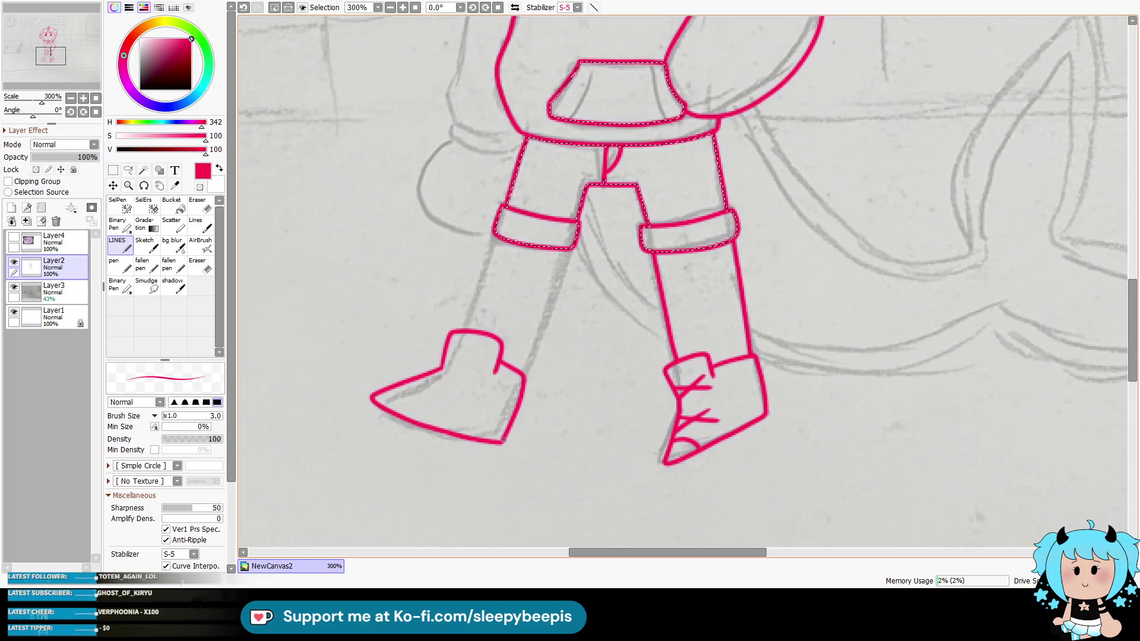
mouse_move(417, 378)
mouse_down()
mouse_move(428, 391)
mouse_move(418, 393)
mouse_move(457, 384)
mouse_up()
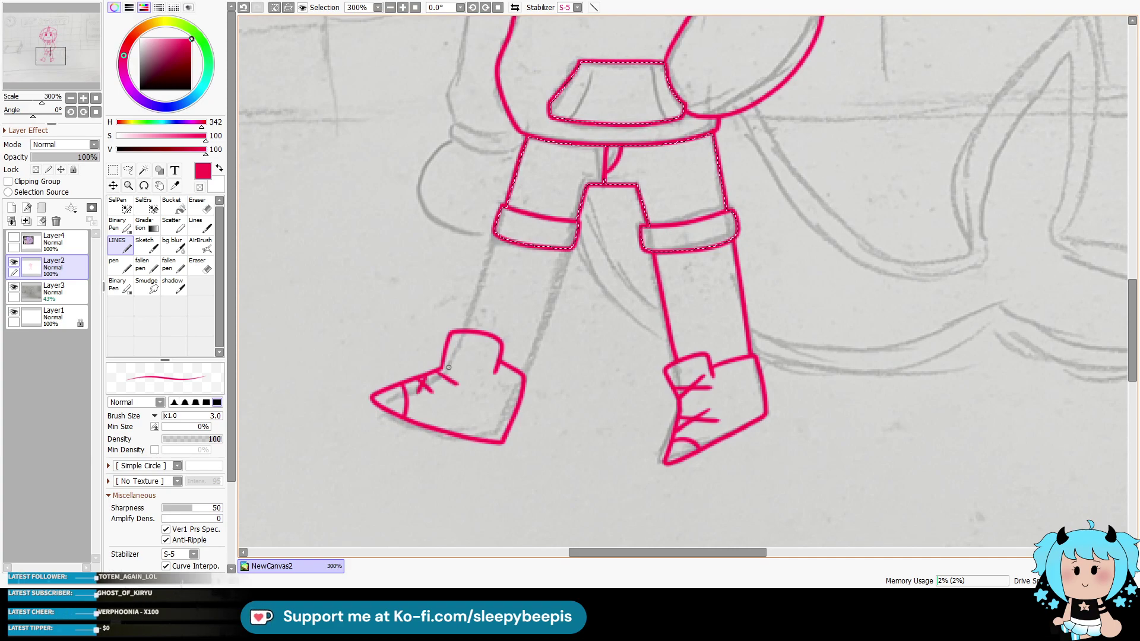
key(ctrl+z)
key(ctrl+z)
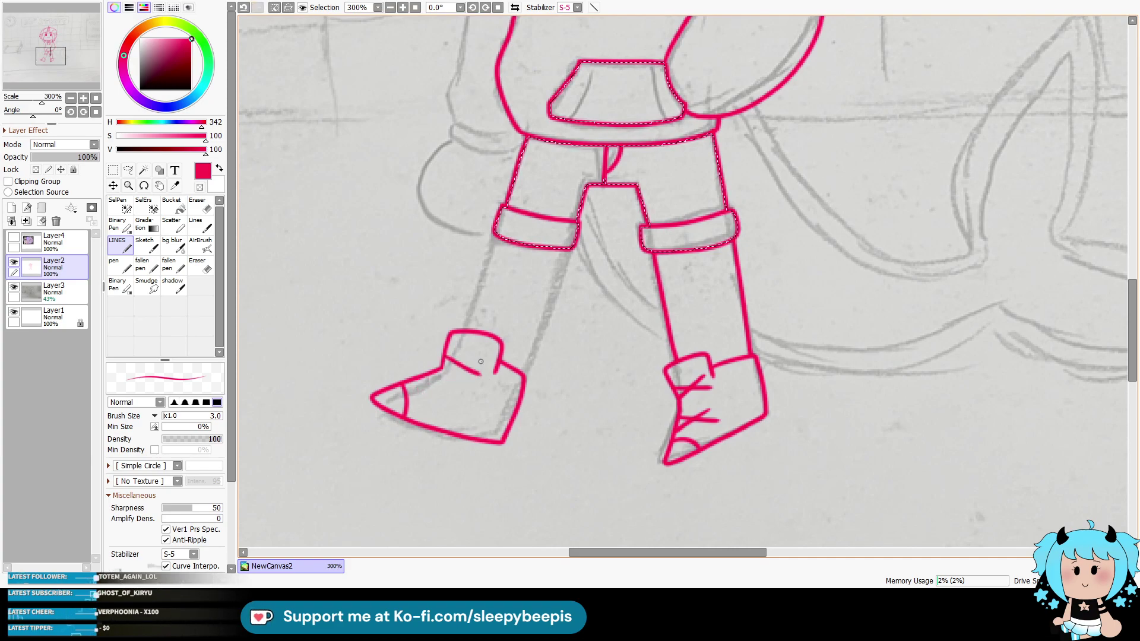
drag(440, 368, 435, 397)
key(ctrl+d)
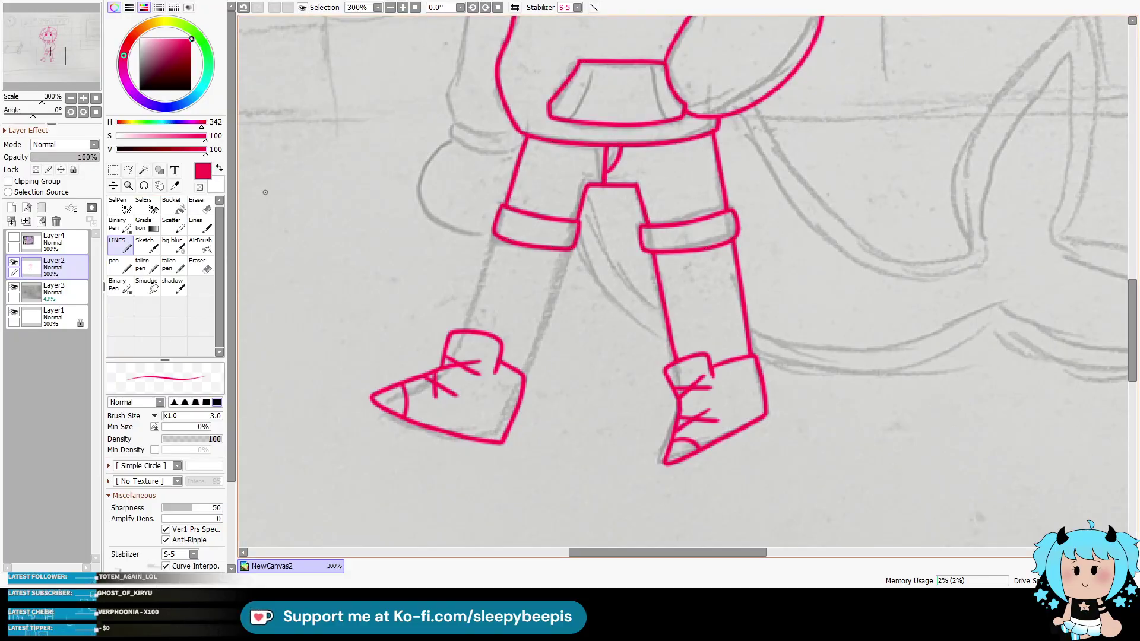
Step: Select the empty area around the figure and ink both sides of the left leg between shorts cuff and shoe, then deselect
click(143, 171)
click(332, 297)
click(125, 251)
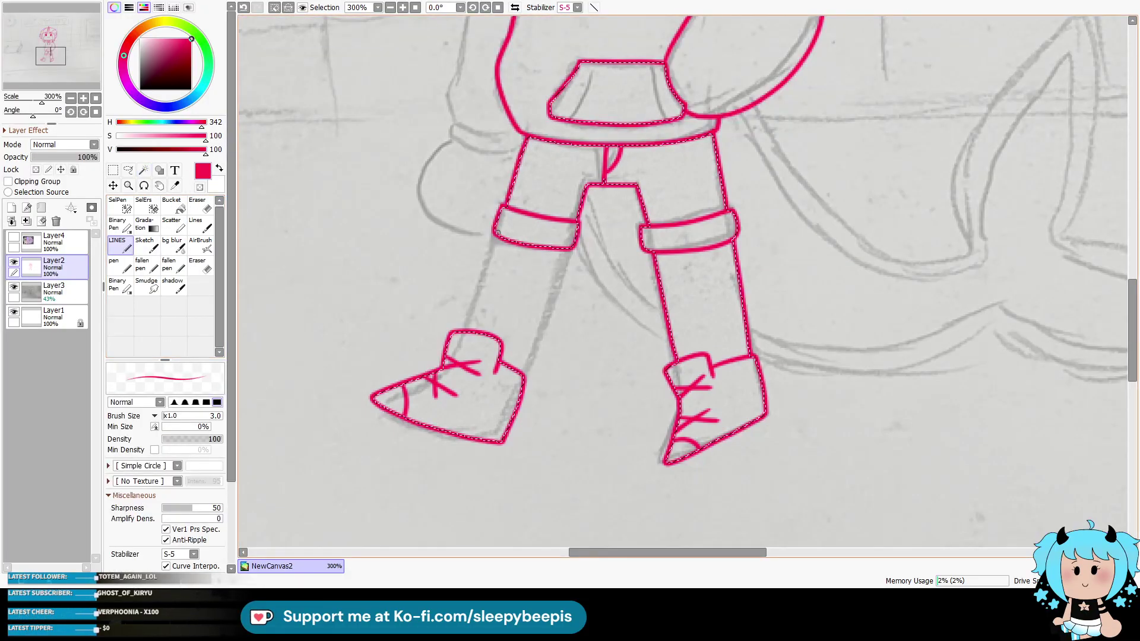
drag(492, 258, 461, 330)
key(ctrl+z)
drag(492, 258, 464, 331)
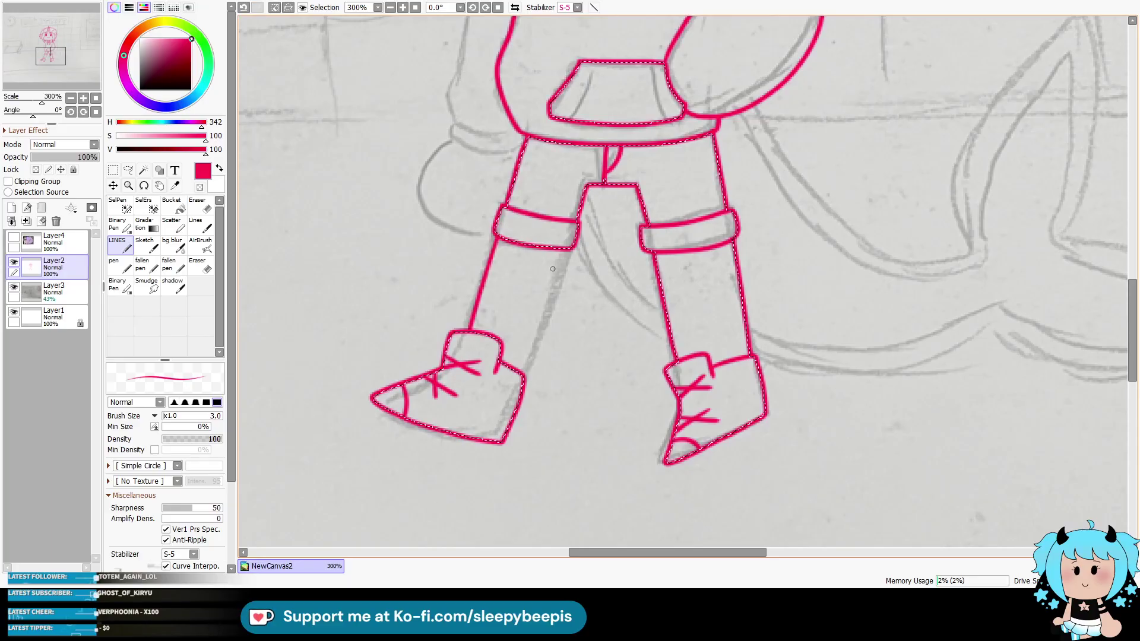
drag(571, 251, 523, 374)
key(ctrl+d)
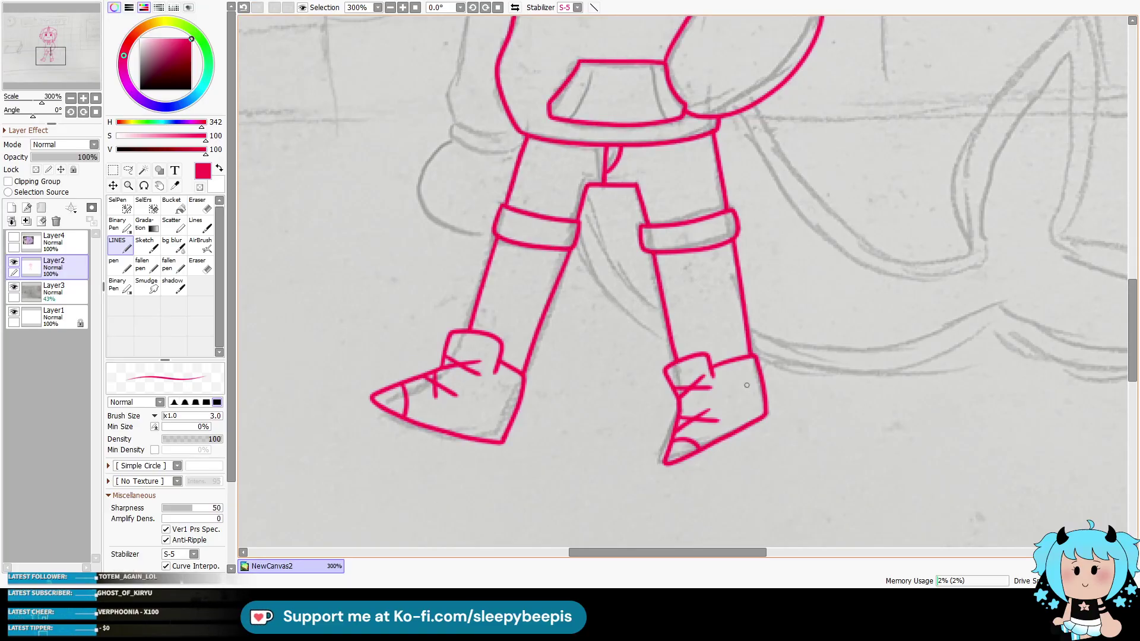
Step: Select the open area around the hoodie and ink the left arm's cuff, rounded hand and outer sleeve line, then deselect
drag(1133, 330, 1133, 285)
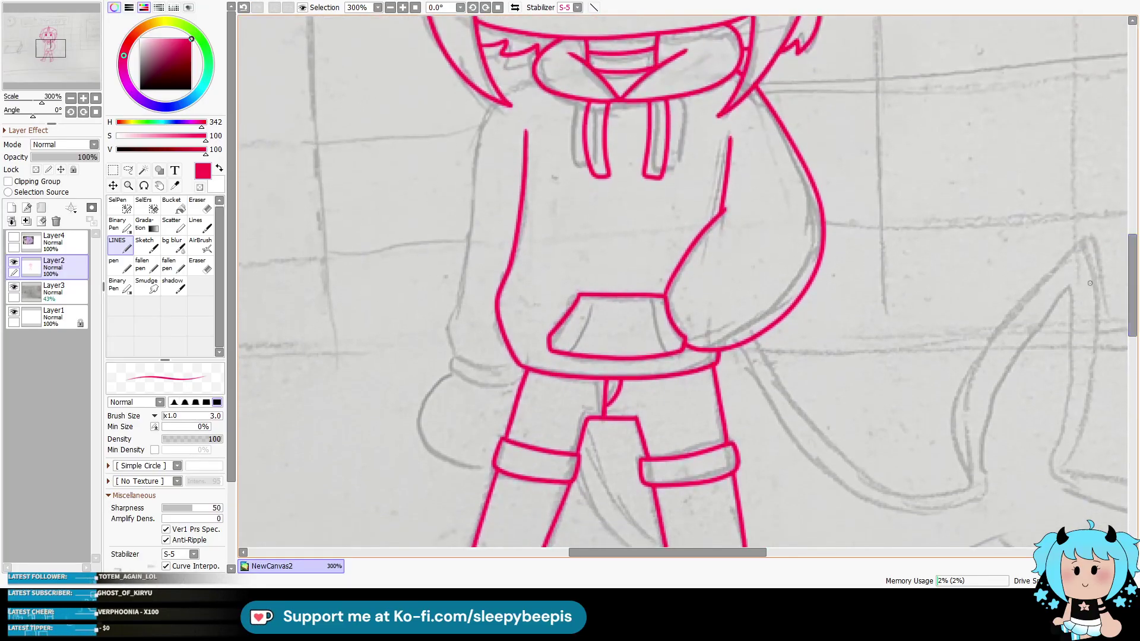
click(143, 170)
click(594, 237)
click(117, 243)
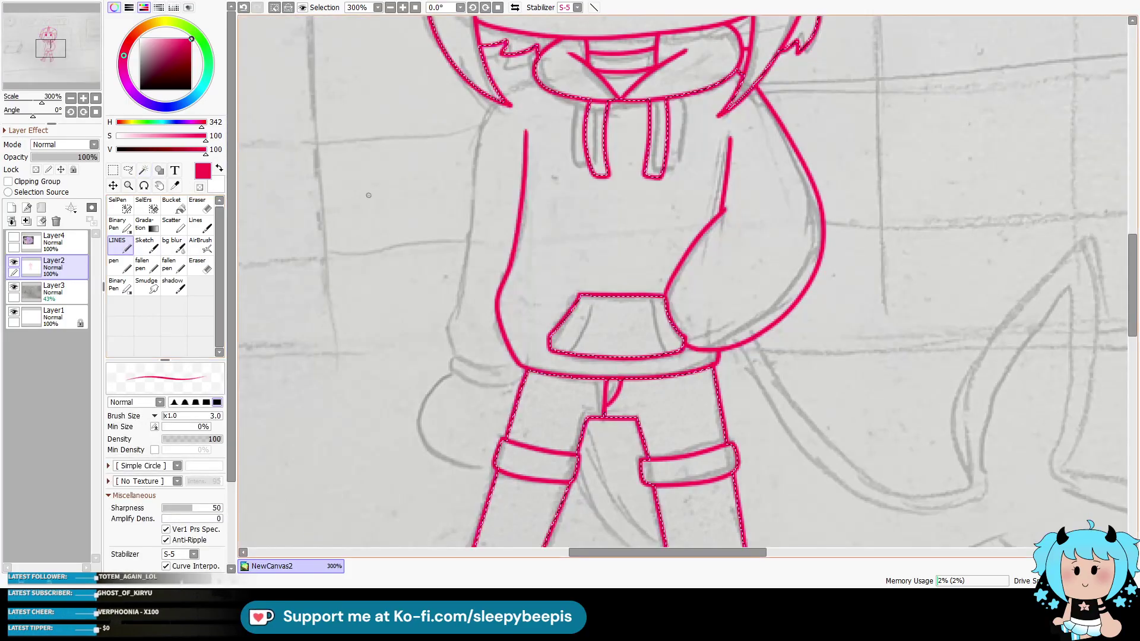
drag(523, 360, 456, 357)
key(ctrl+z)
drag(516, 385, 525, 380)
mouse_move(452, 372)
mouse_down()
mouse_move(461, 473)
mouse_move(495, 469)
mouse_up()
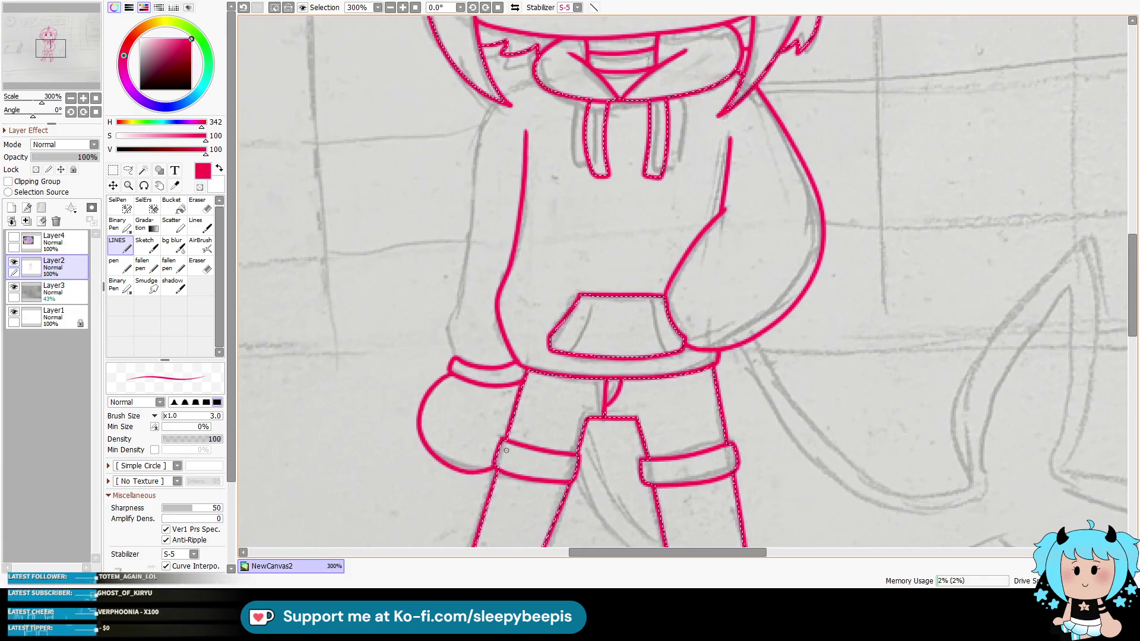
key(ctrl+z)
mouse_move(450, 373)
mouse_down()
mouse_move(420, 423)
mouse_move(497, 469)
mouse_up()
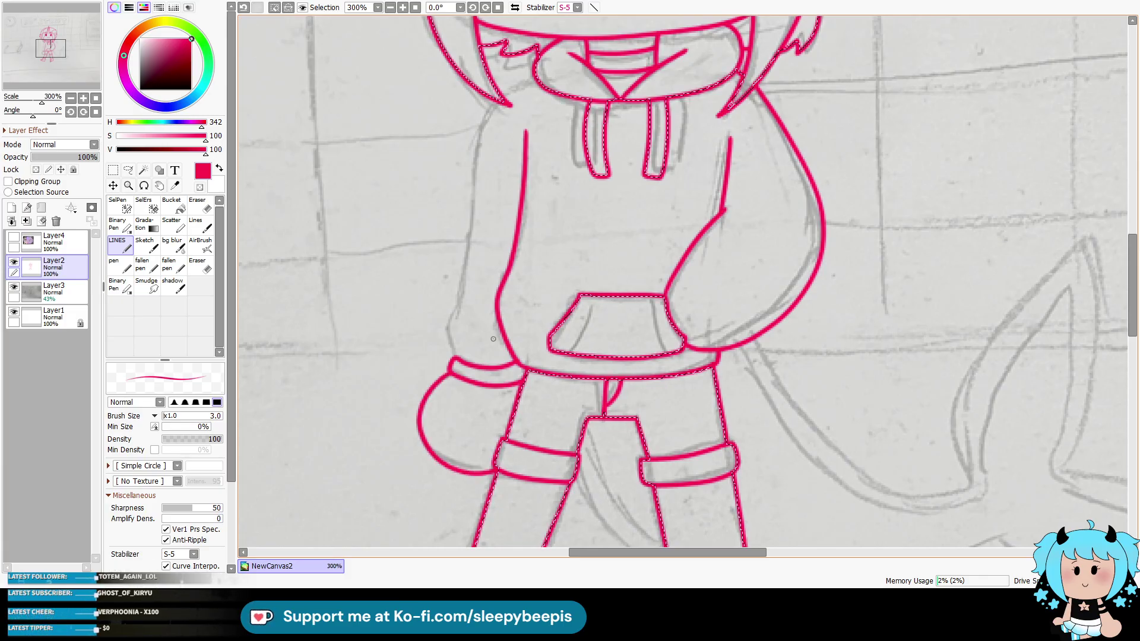
drag(498, 102, 450, 360)
key(ctrl+d)
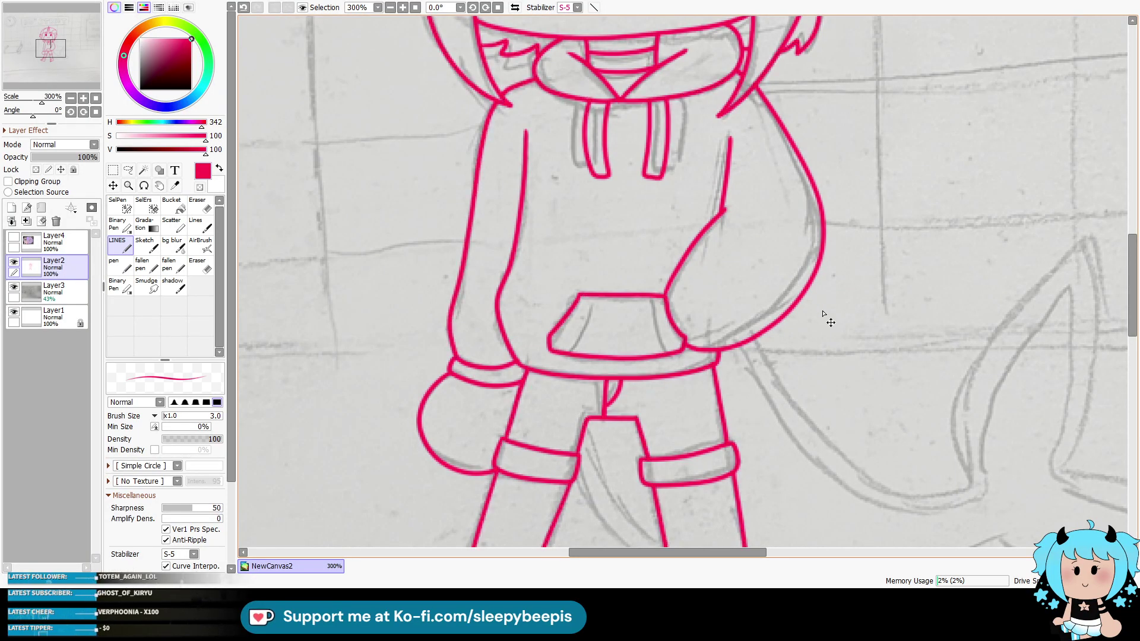
Step: Select the empty area outside the character and ink the tail's outer contour with its two pointed flukes behind the legs
scroll(812, 327, down, 6)
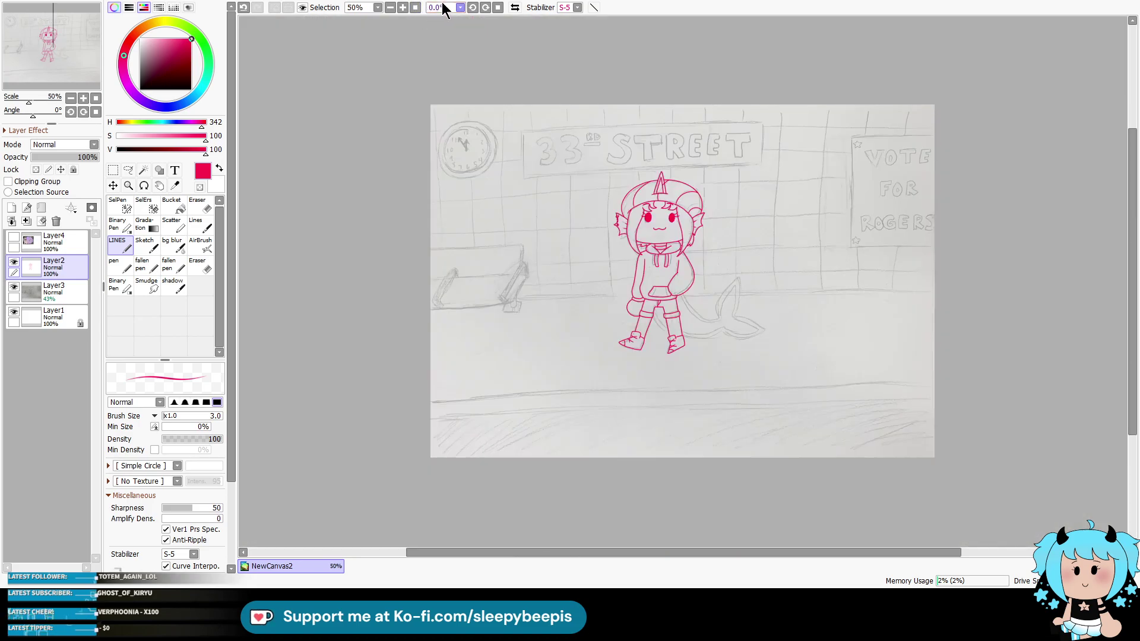
key(ctrl+space)
click(720, 280)
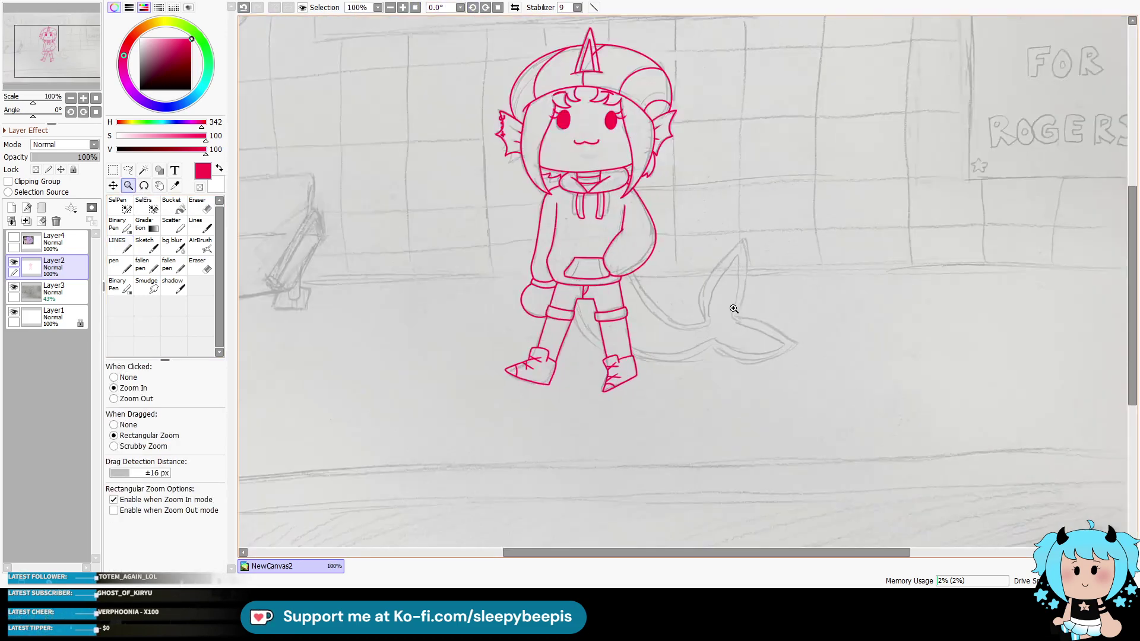
click(701, 299)
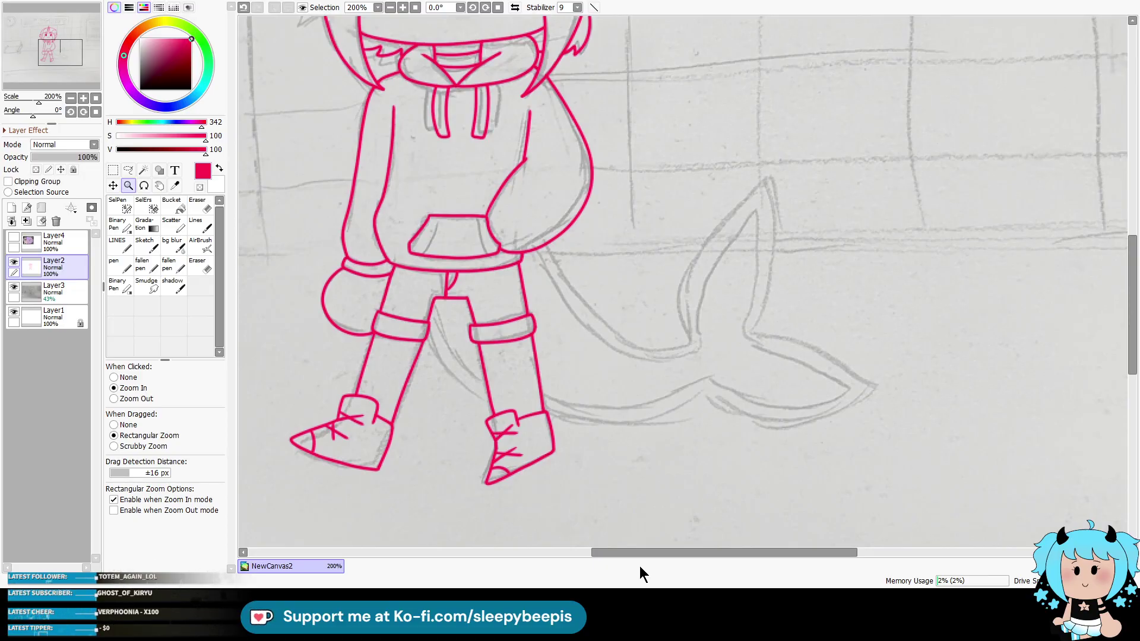
click(143, 170)
click(273, 267)
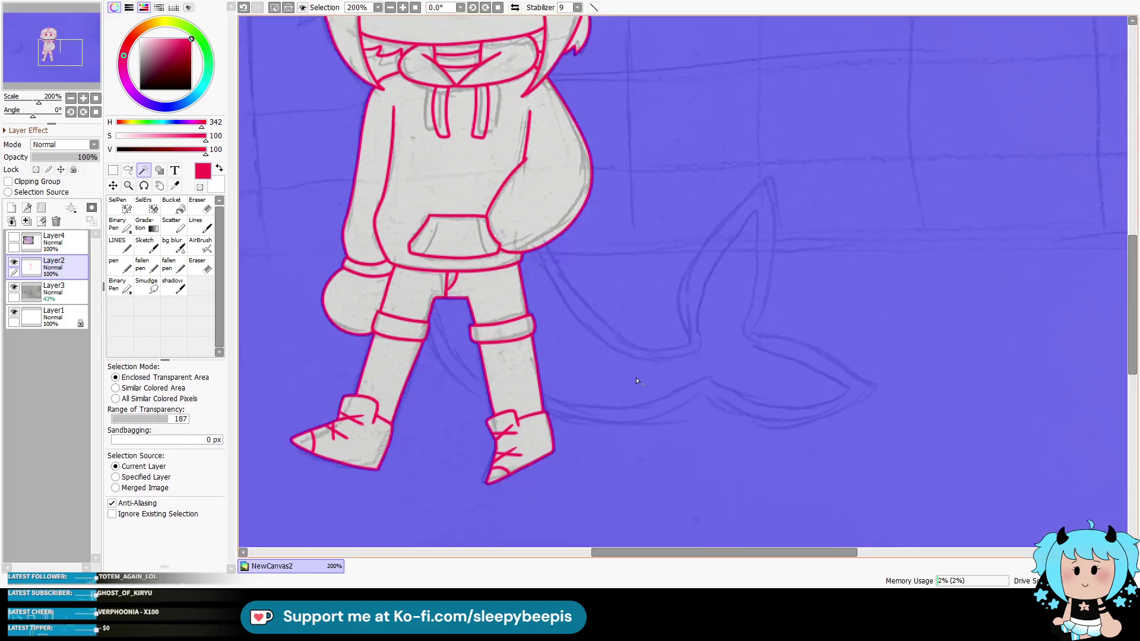
click(118, 245)
mouse_move(429, 333)
mouse_down()
mouse_move(437, 355)
mouse_move(558, 419)
mouse_move(674, 409)
mouse_move(751, 420)
mouse_up()
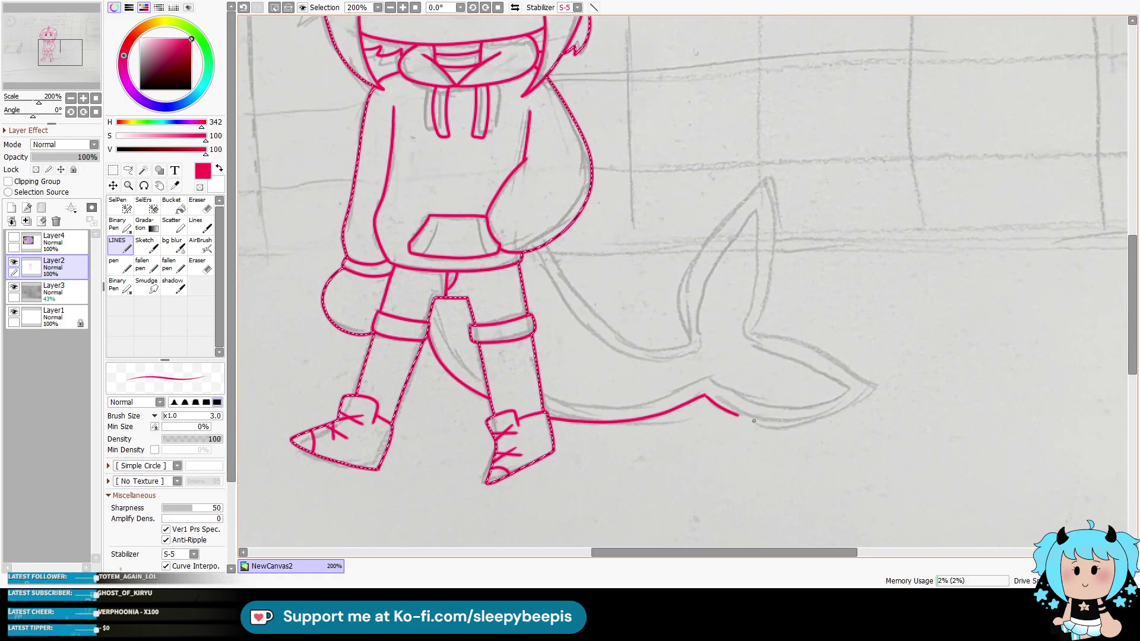
mouse_move(801, 343)
mouse_down()
mouse_move(753, 334)
mouse_move(772, 256)
mouse_move(771, 179)
mouse_move(714, 237)
mouse_move(690, 340)
mouse_up()
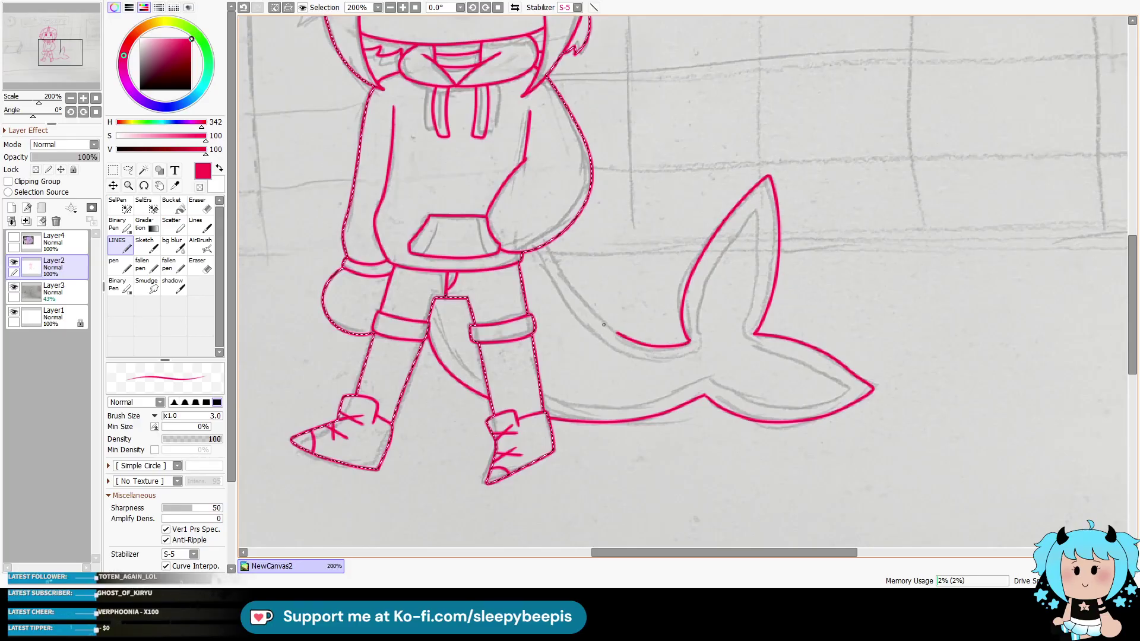
key(ctrl+d)
Step: Select the tail's interior and ink a second contour just inside its outline and flukes, then deselect
key(w)
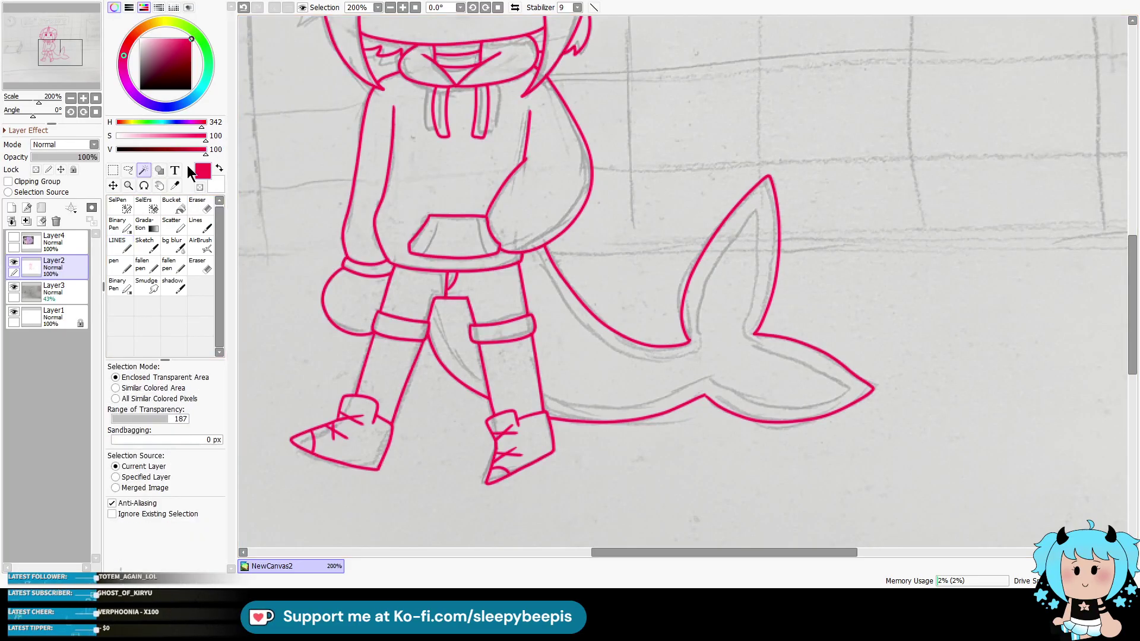
click(674, 373)
click(458, 362)
click(122, 246)
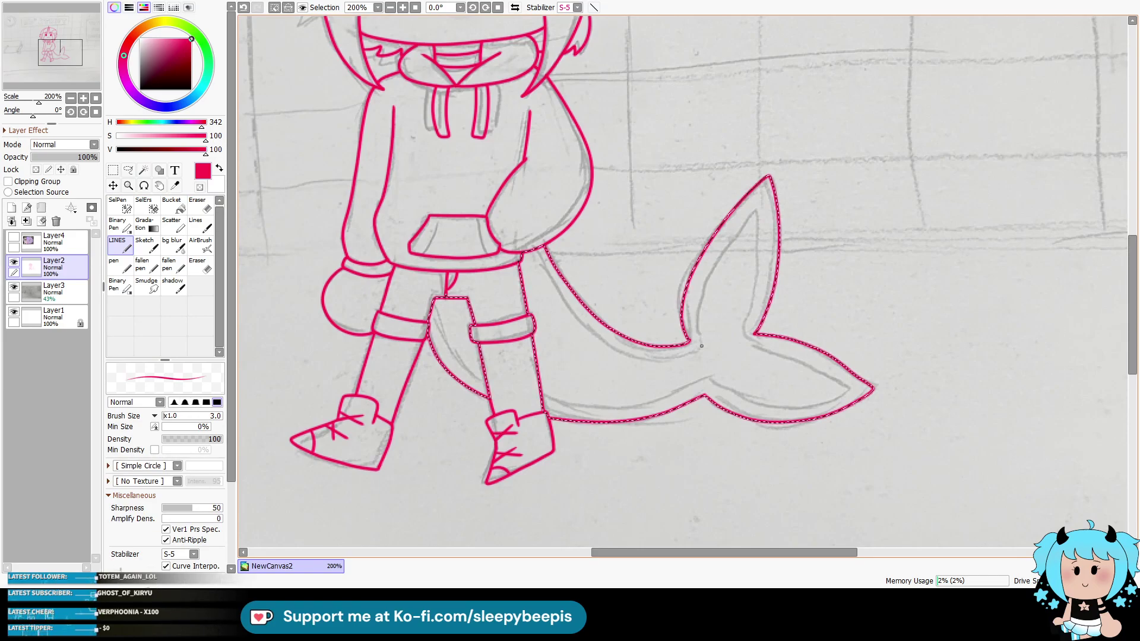
drag(697, 309, 753, 212)
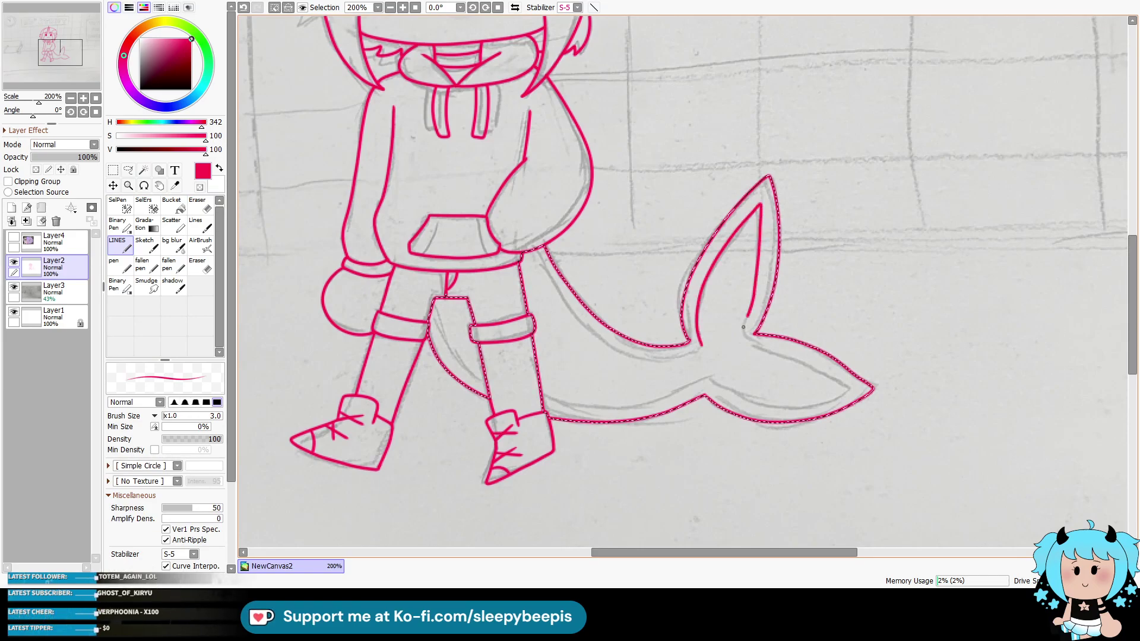
mouse_move(738, 338)
mouse_down()
mouse_move(783, 350)
mouse_move(841, 392)
mouse_up()
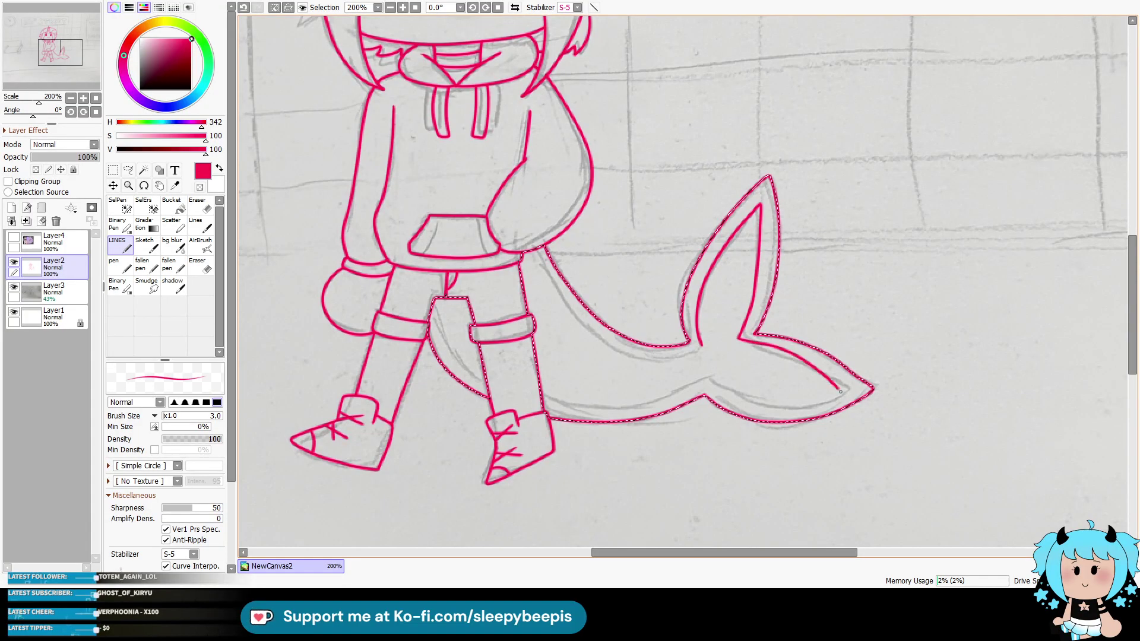
mouse_move(703, 350)
mouse_down()
mouse_move(671, 355)
mouse_move(559, 300)
mouse_move(530, 252)
mouse_up()
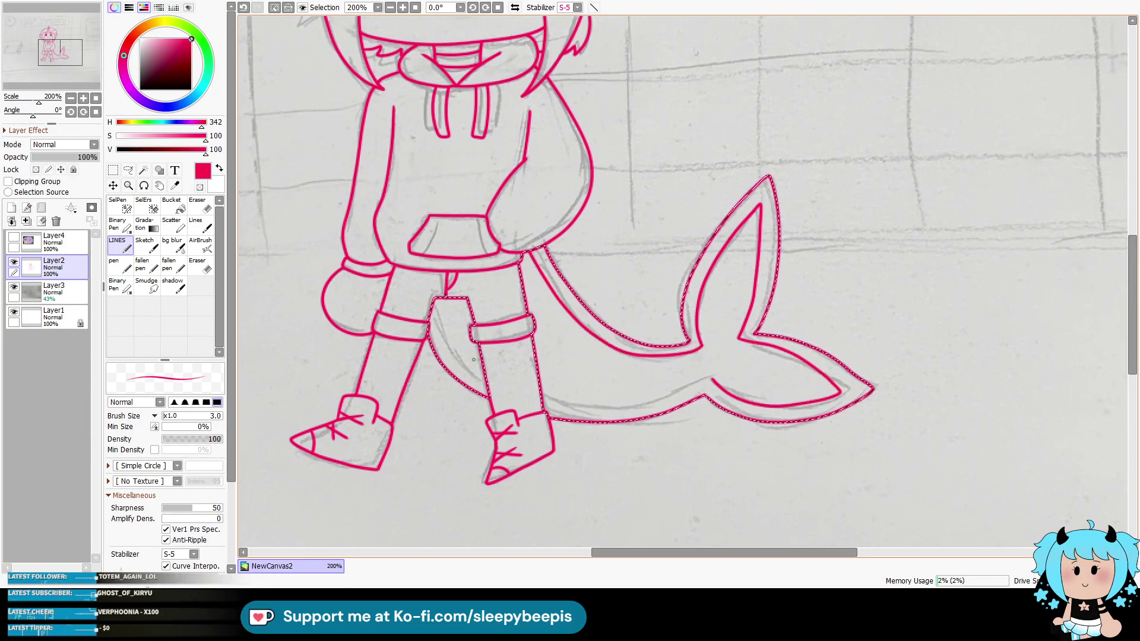
drag(434, 298, 485, 378)
drag(542, 406, 675, 394)
key(ctrl+d)
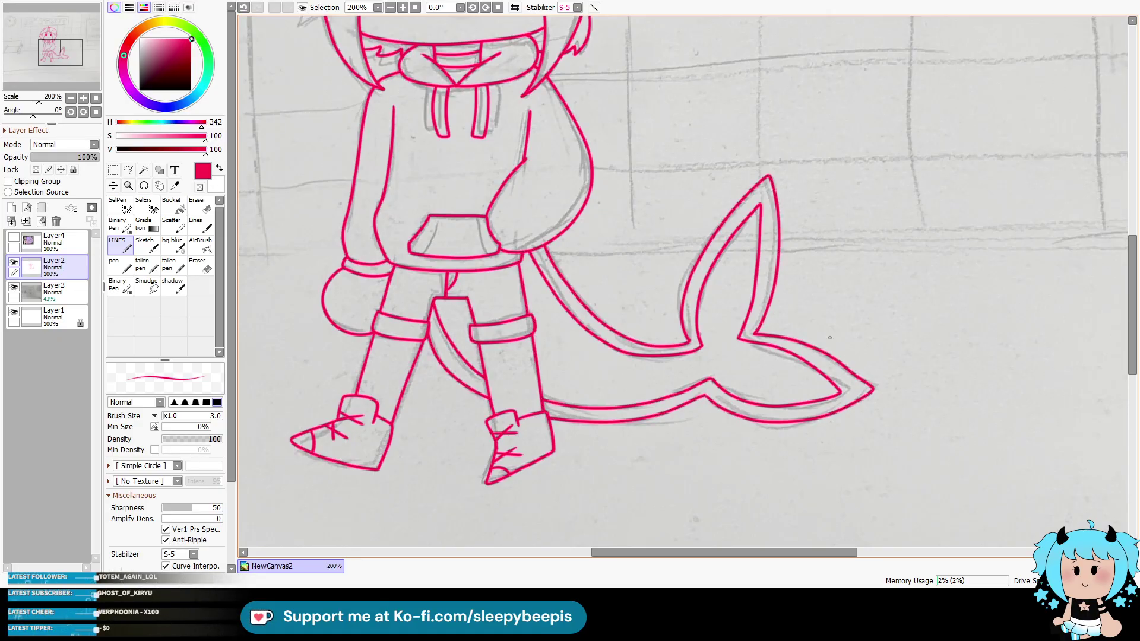
Step: Ink the wall clock's outer circle over the sketch beside the street sign, retrying until it is evenly round
scroll(424, 34, down, 4)
key(z)
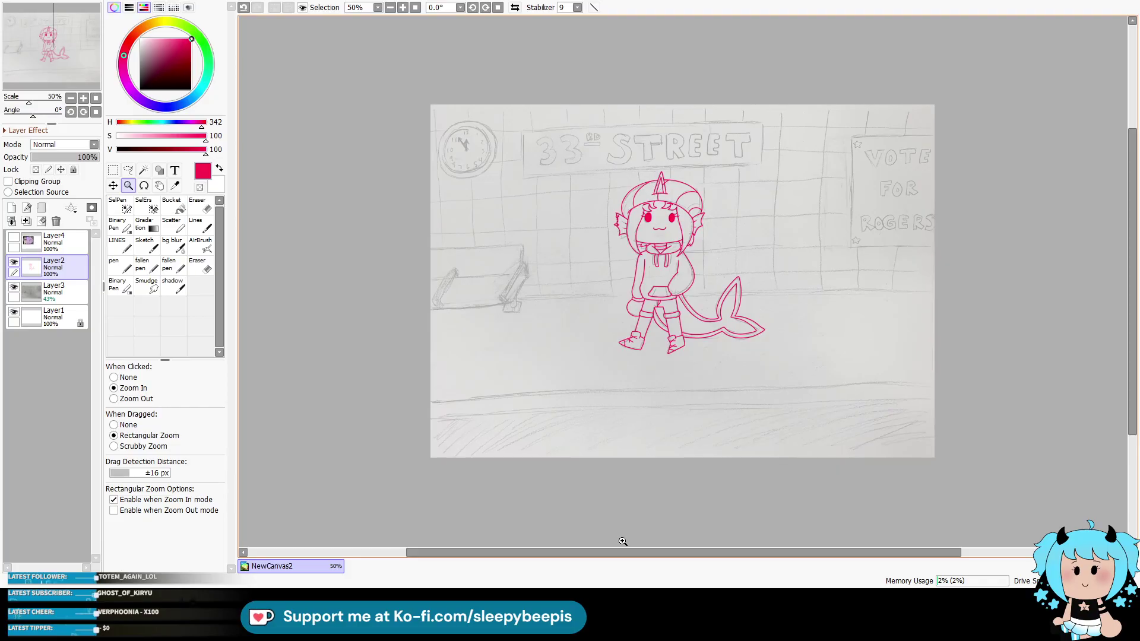
click(472, 113)
click(454, 126)
key(b)
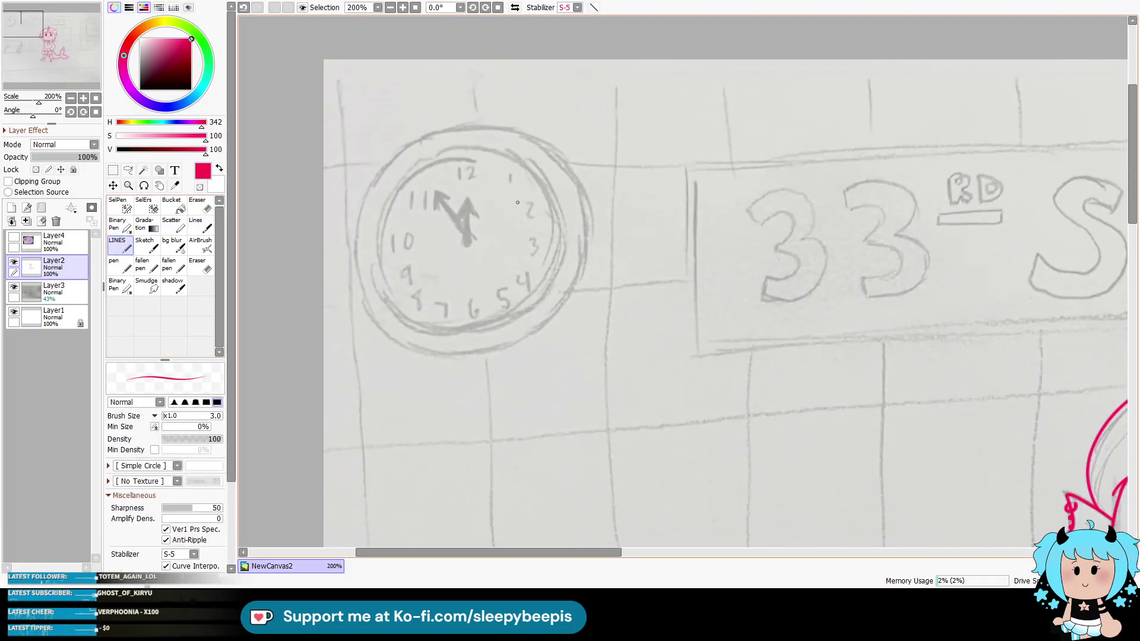
mouse_move(469, 123)
mouse_down()
mouse_move(369, 248)
mouse_move(364, 322)
mouse_up()
key(ctrl+z)
mouse_move(569, 166)
mouse_down()
mouse_move(422, 134)
mouse_move(380, 324)
mouse_move(549, 300)
mouse_move(571, 184)
mouse_up()
key(ctrl+z)
mouse_move(587, 197)
mouse_down()
mouse_move(531, 135)
mouse_move(353, 237)
mouse_move(484, 354)
mouse_move(585, 199)
mouse_move(473, 117)
mouse_move(355, 306)
mouse_move(567, 291)
mouse_move(584, 178)
mouse_move(428, 128)
mouse_move(392, 341)
mouse_move(595, 235)
mouse_move(493, 121)
mouse_move(368, 302)
mouse_move(564, 295)
mouse_move(589, 205)
mouse_move(555, 151)
mouse_move(359, 261)
mouse_move(568, 291)
mouse_move(584, 233)
mouse_move(473, 122)
mouse_move(399, 330)
mouse_move(569, 285)
mouse_move(589, 206)
mouse_move(498, 124)
mouse_move(358, 291)
mouse_move(542, 319)
mouse_move(586, 203)
mouse_up()
key(ctrl+z)
key(ctrl+z)
key(ctrl+z)
key(ctrl+z)
key(ctrl+z)
key(ctrl+z)
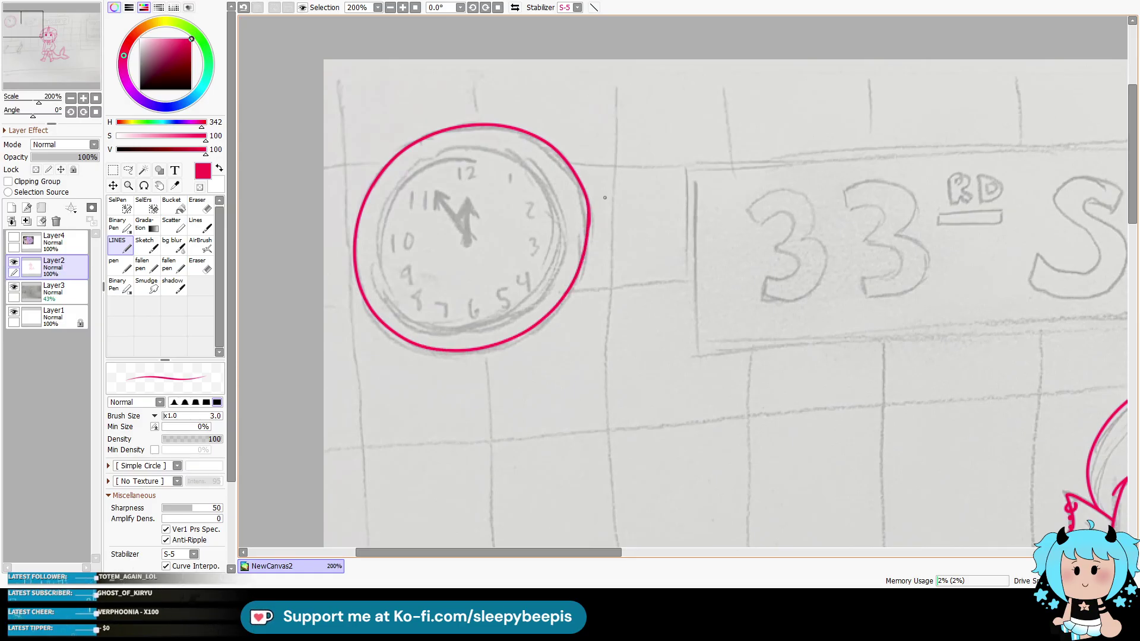
key(ctrl+z)
mouse_move(589, 240)
mouse_down()
mouse_move(567, 162)
mouse_move(359, 209)
mouse_move(463, 358)
mouse_move(583, 278)
mouse_move(590, 237)
mouse_up()
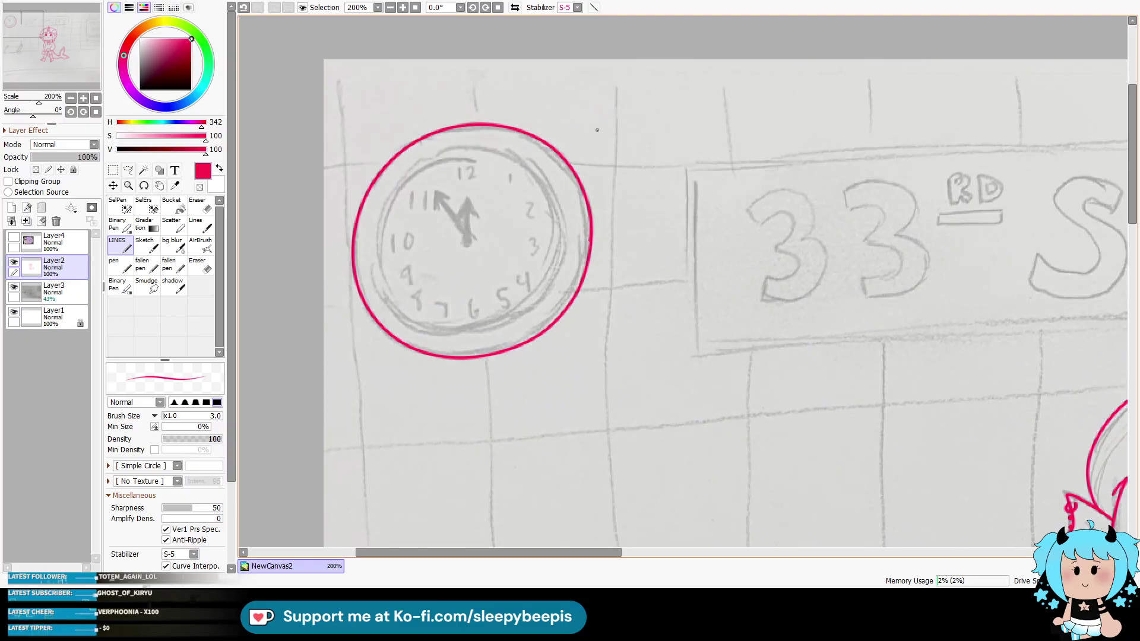
Step: Ink the clock's inner circle around the dial, redoing uneven strokes
mouse_move(534, 161)
mouse_down()
mouse_move(455, 142)
mouse_move(439, 336)
mouse_move(558, 257)
mouse_move(517, 179)
mouse_move(419, 157)
mouse_move(441, 336)
mouse_move(557, 244)
mouse_move(533, 173)
mouse_move(419, 160)
mouse_move(442, 332)
mouse_move(557, 249)
mouse_move(559, 198)
mouse_move(396, 187)
mouse_move(451, 333)
mouse_move(561, 243)
mouse_move(561, 190)
mouse_move(446, 148)
mouse_move(410, 320)
mouse_move(556, 279)
mouse_move(562, 202)
mouse_move(499, 150)
mouse_move(387, 276)
mouse_move(505, 327)
mouse_move(568, 239)
mouse_move(529, 166)
mouse_move(390, 209)
mouse_move(445, 333)
mouse_up()
key(ctrl+z)
key(ctrl+z)
key(ctrl+z)
key(ctrl+z)
key(ctrl+z)
key(ctrl+z)
mouse_move(527, 314)
mouse_down()
mouse_move(567, 250)
mouse_move(569, 211)
mouse_up()
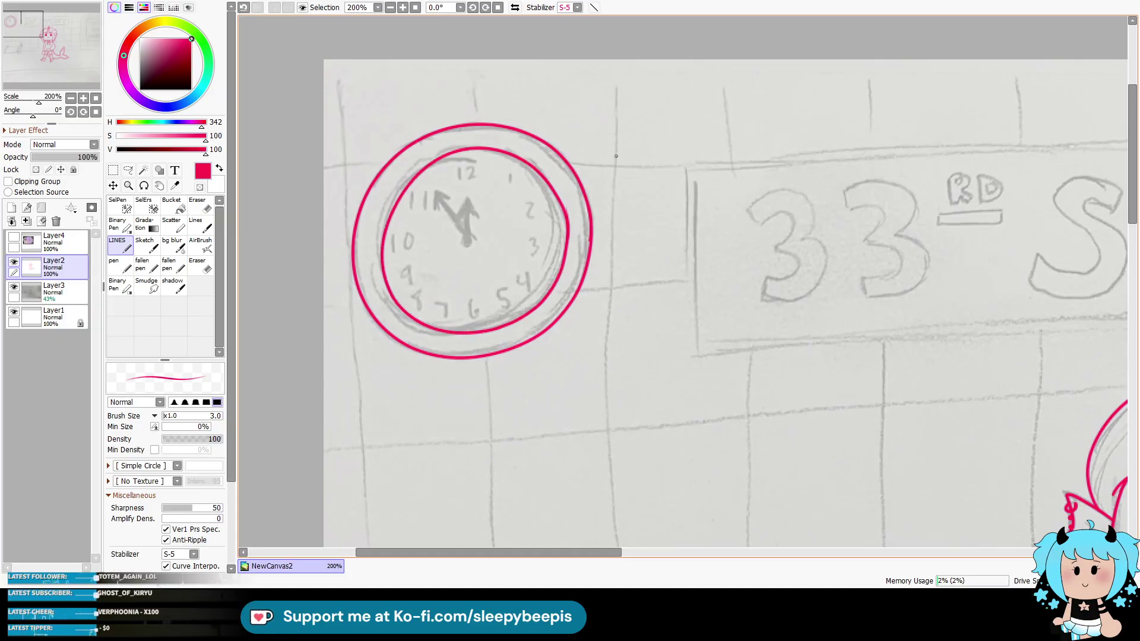
Step: Ink the numerals 12, 1 and 2 along the inner edge of the clock face
click(128, 185)
click(524, 172)
click(446, 245)
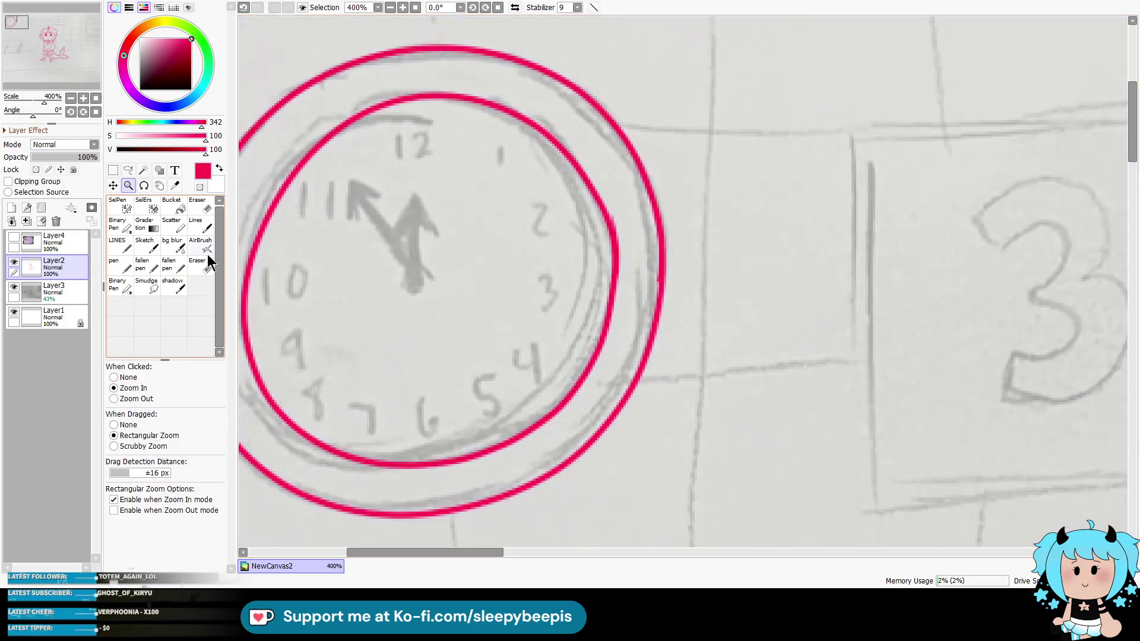
click(202, 264)
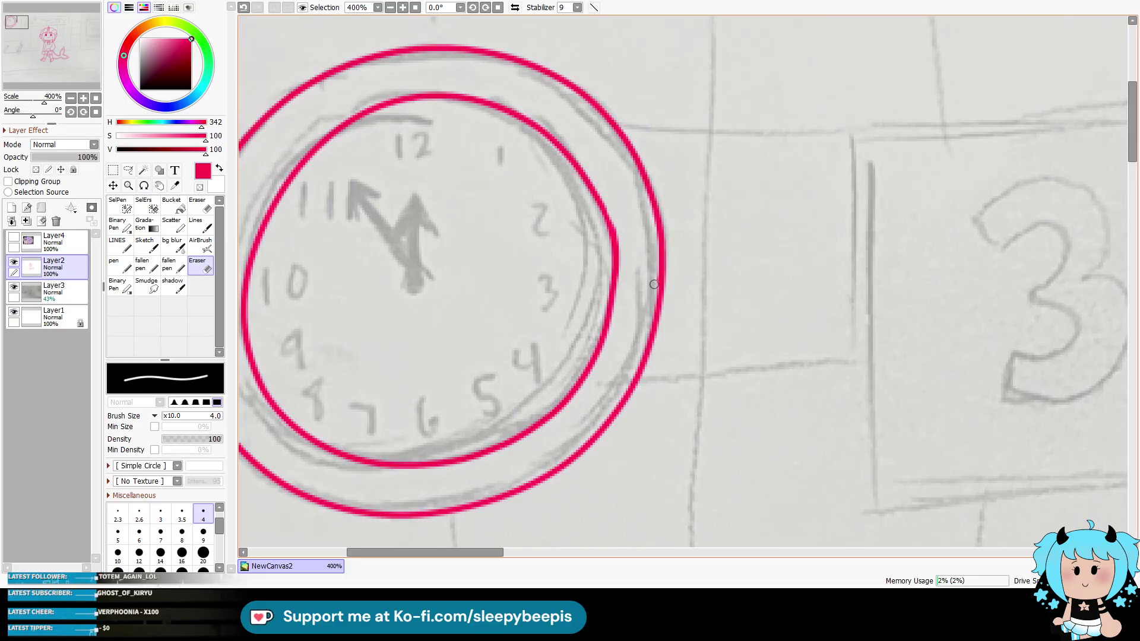
click(122, 244)
mouse_move(422, 112)
mouse_down()
mouse_move(422, 135)
mouse_move(458, 134)
mouse_move(513, 161)
mouse_up()
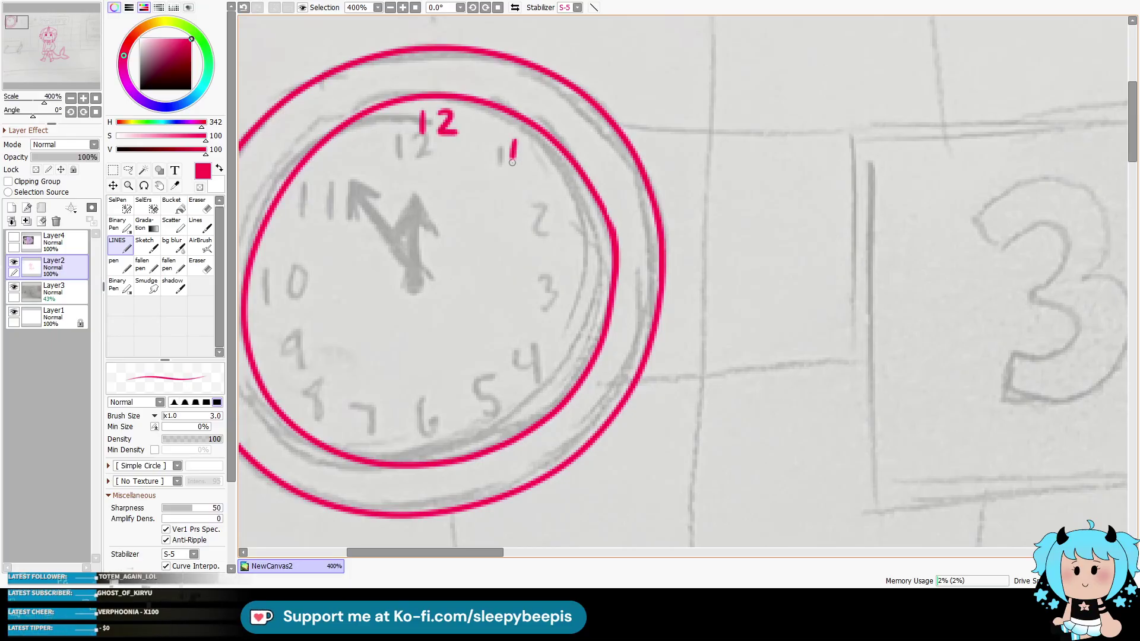
key(ctrl+z)
drag(548, 200, 572, 220)
mouse_move(561, 264)
mouse_down()
mouse_move(586, 284)
mouse_move(561, 299)
mouse_up()
key(ctrl+z)
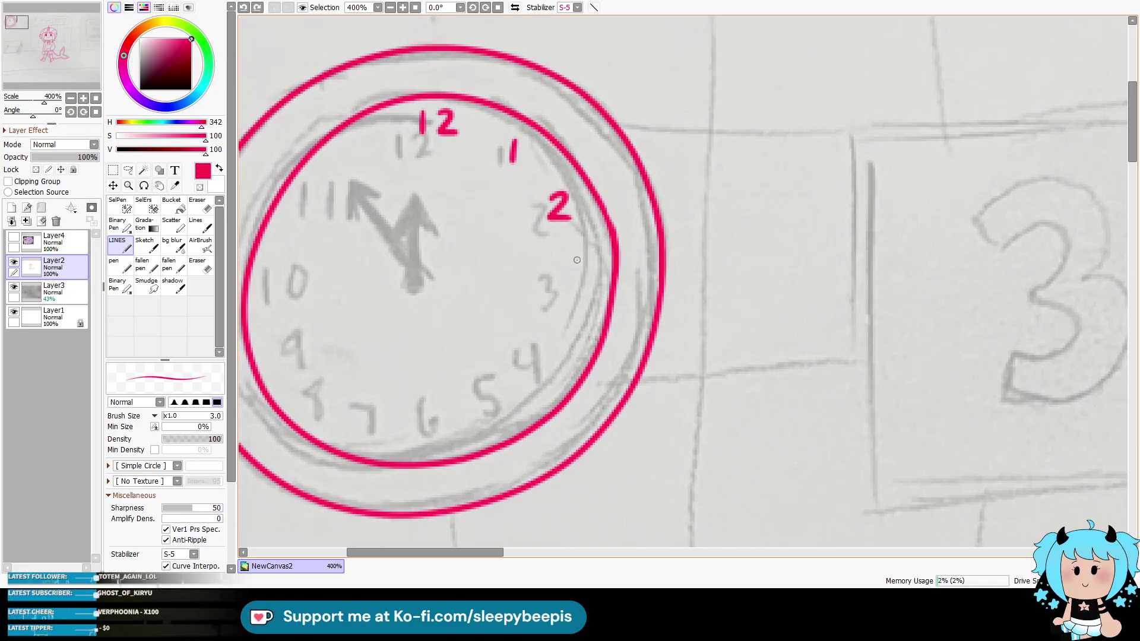
Step: Ink the numerals 3, 4, 5, 6 and 7 along the inner edge of the clock face
mouse_move(592, 262)
mouse_down()
mouse_move(596, 284)
mouse_move(574, 291)
mouse_up()
mouse_move(545, 340)
mouse_down()
mouse_move(562, 355)
mouse_move(559, 336)
mouse_move(571, 360)
mouse_up()
key(ctrl+z)
key(ctrl+z)
drag(523, 389, 505, 401)
mouse_move(436, 415)
mouse_down()
mouse_move(423, 440)
mouse_move(436, 444)
mouse_move(429, 438)
mouse_up()
drag(361, 409, 371, 440)
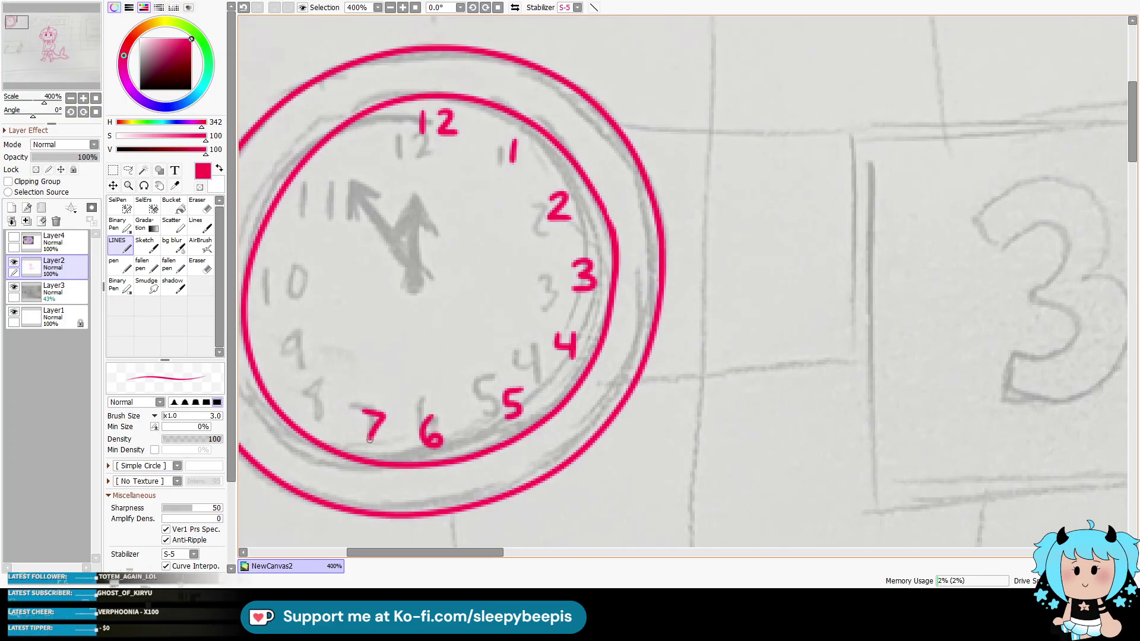
mouse_move(325, 385)
mouse_down()
mouse_move(309, 408)
mouse_move(324, 385)
mouse_up()
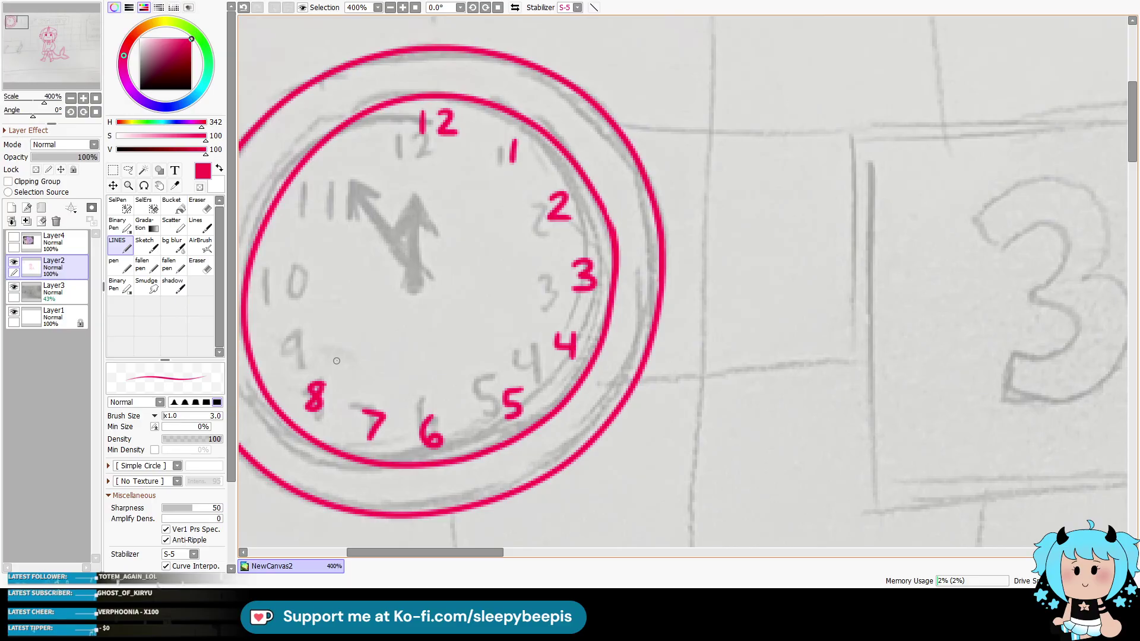
drag(269, 334, 273, 363)
key(ctrl+z)
mouse_move(268, 265)
mouse_down()
mouse_move(268, 292)
mouse_move(296, 279)
mouse_move(290, 265)
mouse_up()
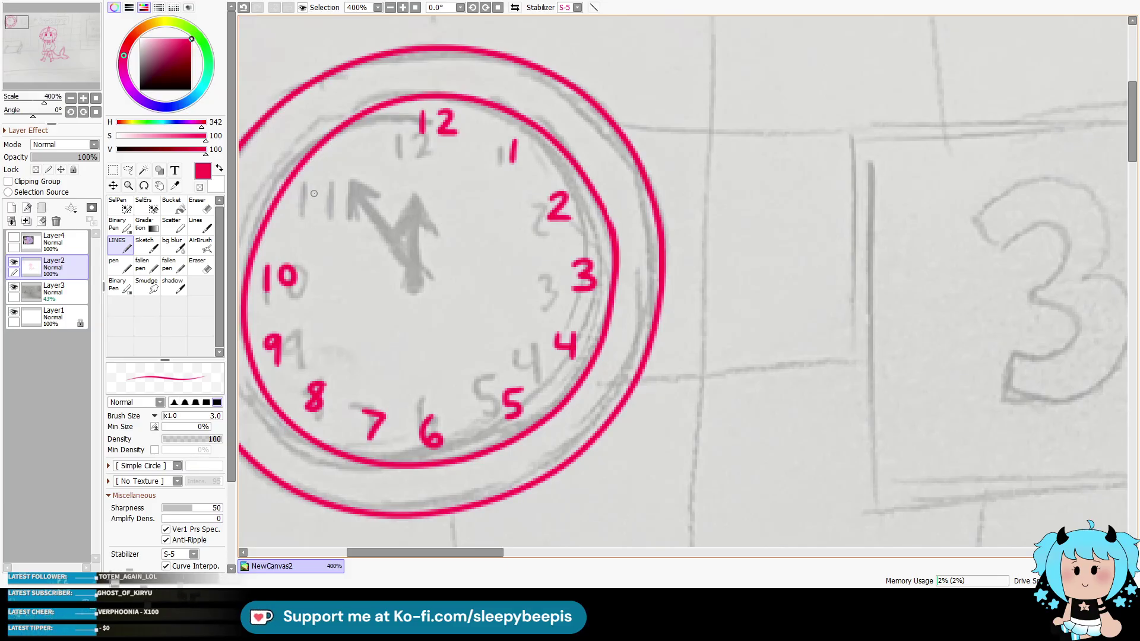
key(ctrl+z)
key(ctrl+z)
key(ctrl+z)
key(ctrl+z)
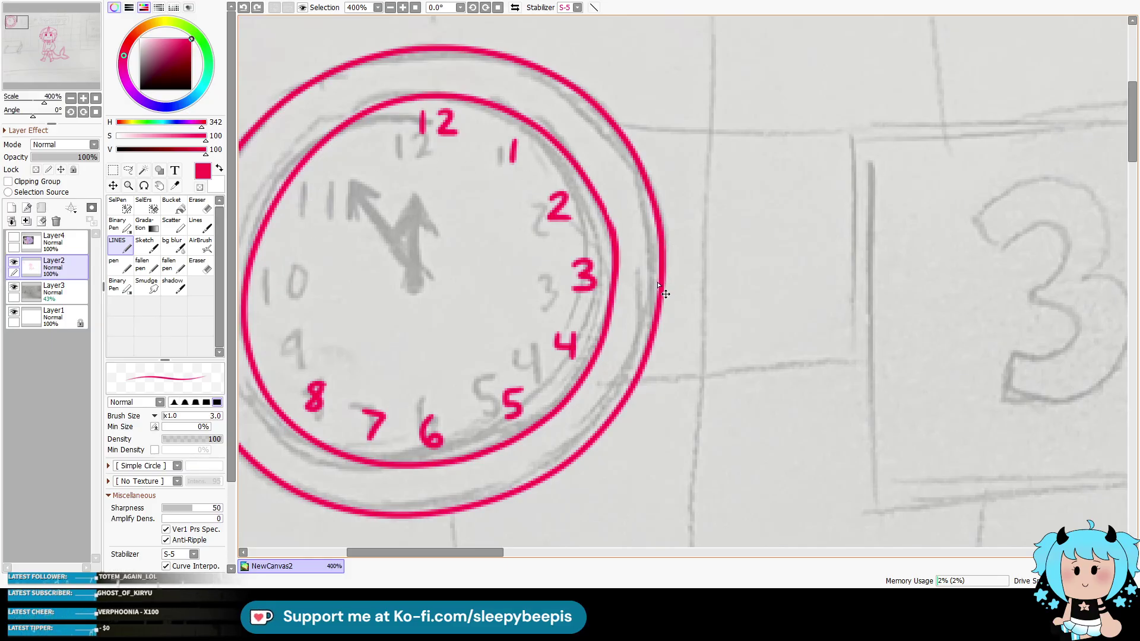
key(ctrl+z)
Step: Ink the numerals 7, 8, 9, 10 and 11 along the inner edge of the clock face, completing the dial
mouse_move(344, 398)
mouse_down()
mouse_move(358, 399)
mouse_move(363, 416)
mouse_move(350, 433)
mouse_up()
mouse_move(303, 355)
mouse_down()
mouse_move(290, 385)
mouse_move(304, 356)
mouse_up()
drag(285, 292, 284, 324)
mouse_move(283, 218)
mouse_down()
mouse_move(282, 244)
mouse_move(306, 220)
mouse_up()
mouse_move(338, 142)
mouse_down()
mouse_move(339, 171)
mouse_move(355, 165)
mouse_up()
Step: Ink two arrow-shaped clock hands from the dial's centre, one pointing to 12 and one to 10, redoing poor strokes
mouse_move(409, 283)
mouse_down()
mouse_move(418, 224)
mouse_move(420, 279)
mouse_move(417, 238)
mouse_move(398, 239)
mouse_move(417, 192)
mouse_move(438, 241)
mouse_move(419, 238)
mouse_move(417, 283)
mouse_up()
key(ctrl+z)
key(ctrl+z)
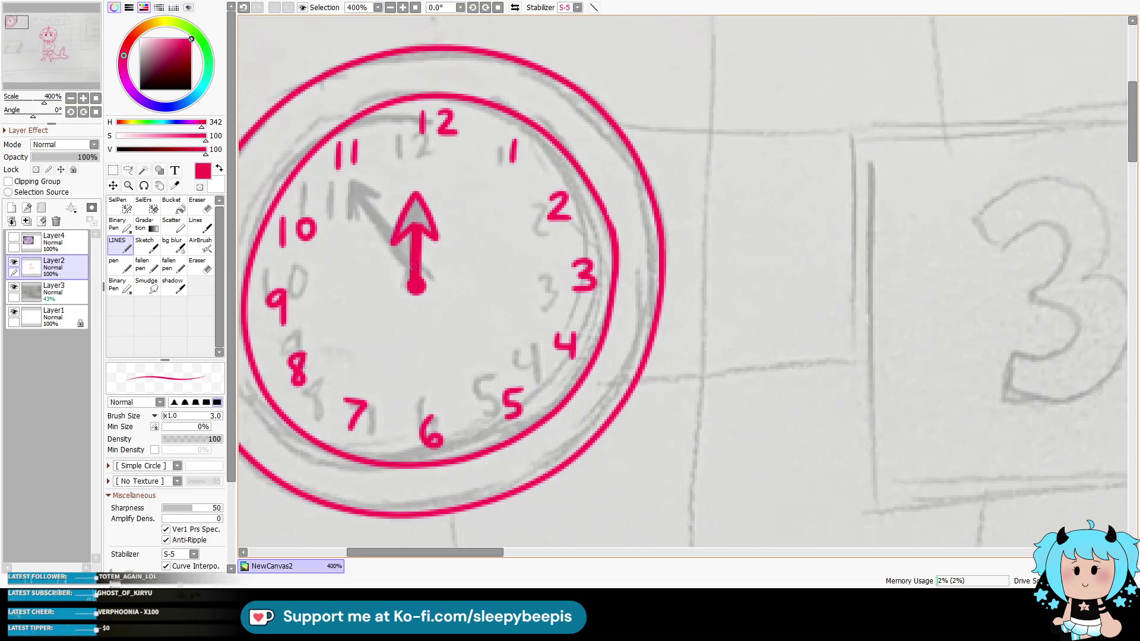
mouse_move(414, 288)
mouse_down()
mouse_move(351, 244)
mouse_move(343, 217)
mouse_move(413, 288)
mouse_move(353, 244)
mouse_up()
key(ctrl+z)
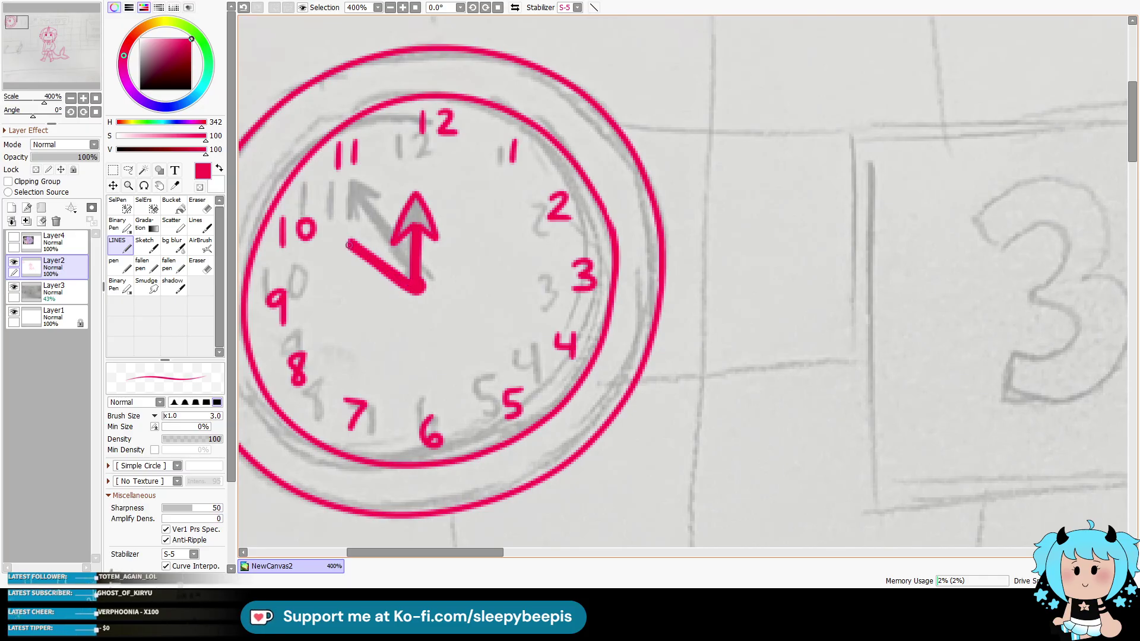
mouse_move(351, 265)
mouse_down()
mouse_move(324, 231)
mouse_move(371, 229)
mouse_move(349, 246)
mouse_up()
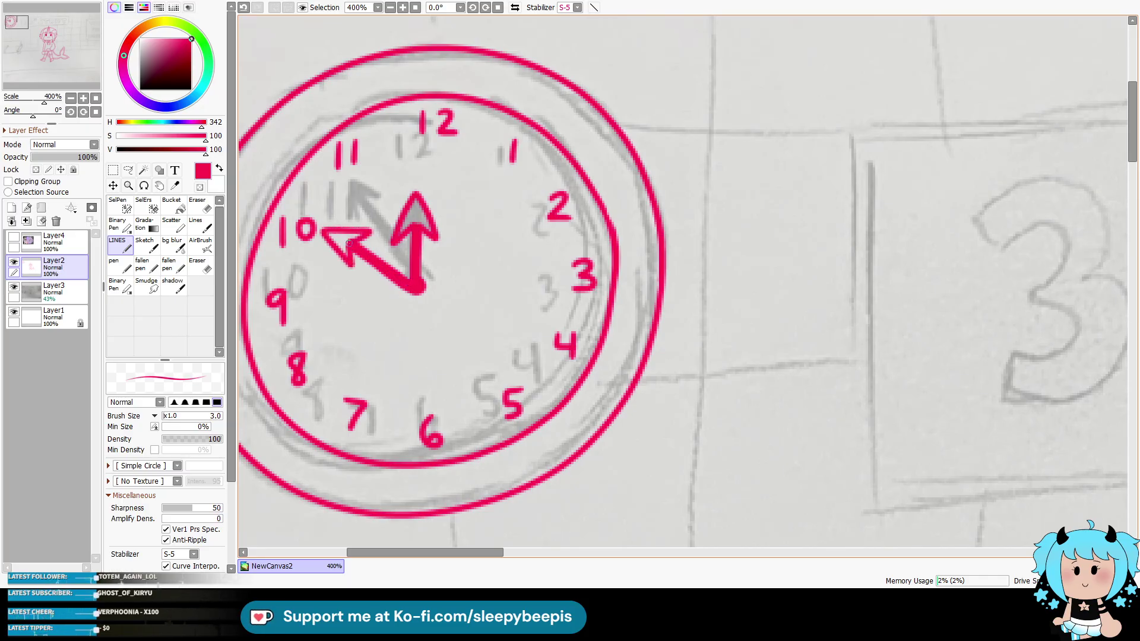
Step: Fill both clock hands' arrowheads with solid crimson and touch up the hub where the hands meet
click(144, 171)
click(344, 238)
shift+click(416, 215)
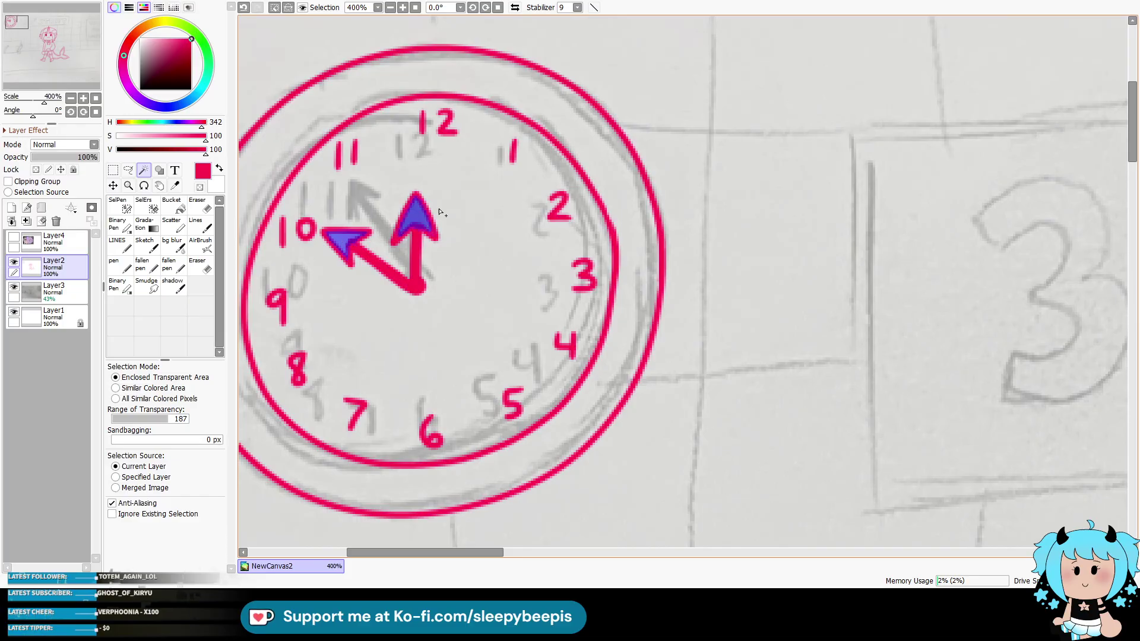
click(205, 230)
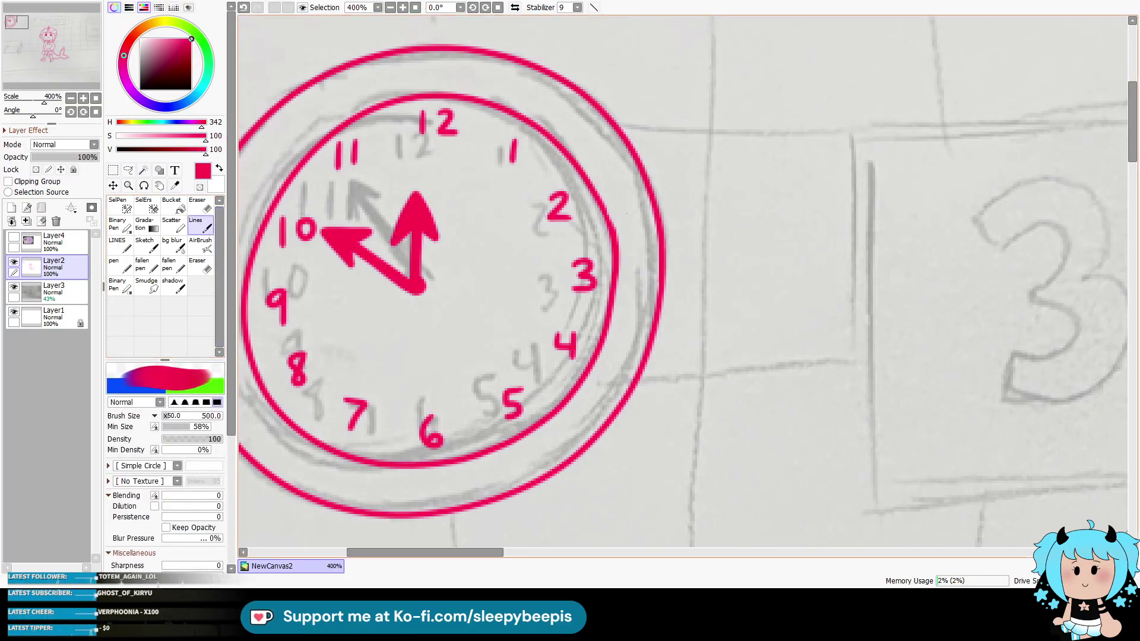
click(121, 245)
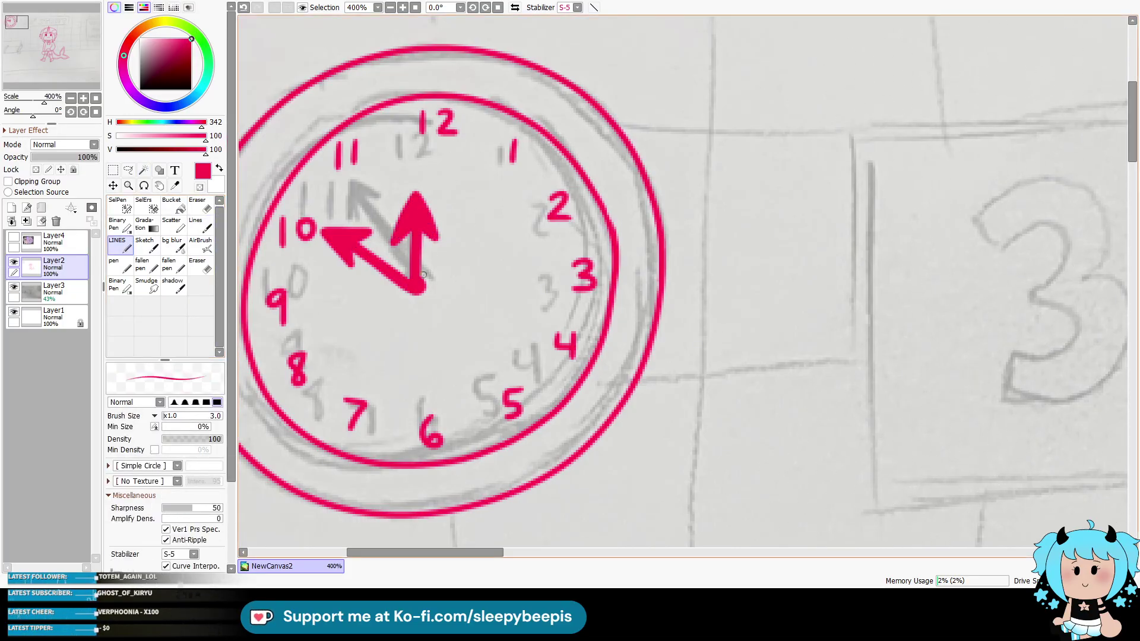
drag(413, 294, 414, 287)
Step: Add a new layer above the line art for inking the street sign
scroll(392, 69, down, 10)
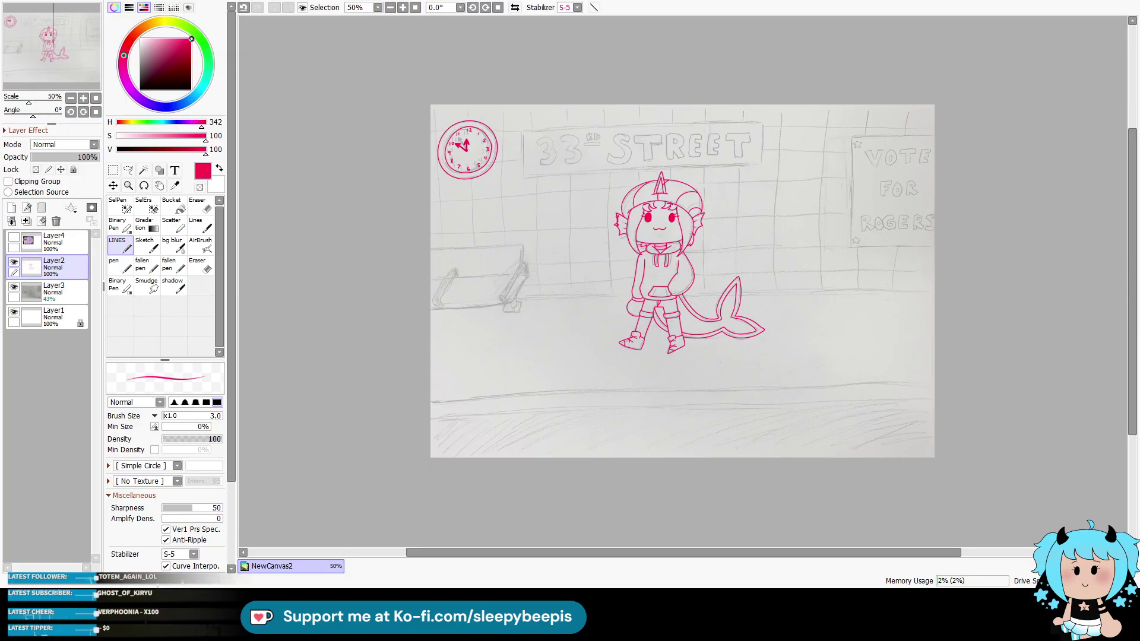
click(11, 207)
click(128, 186)
click(681, 81)
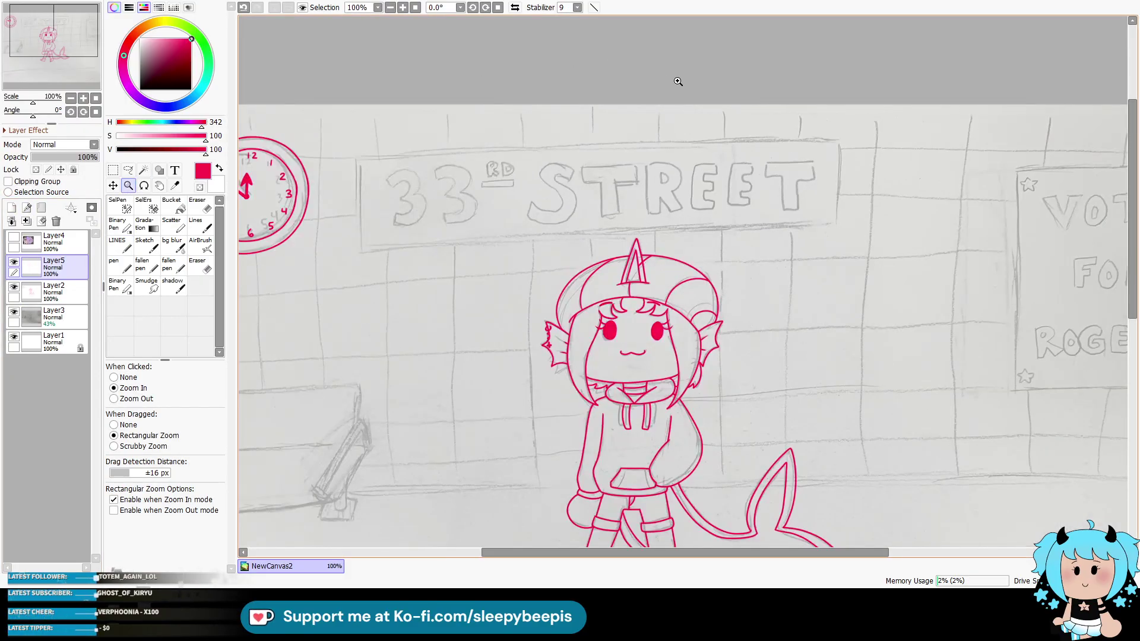
click(682, 81)
drag(558, 553, 522, 551)
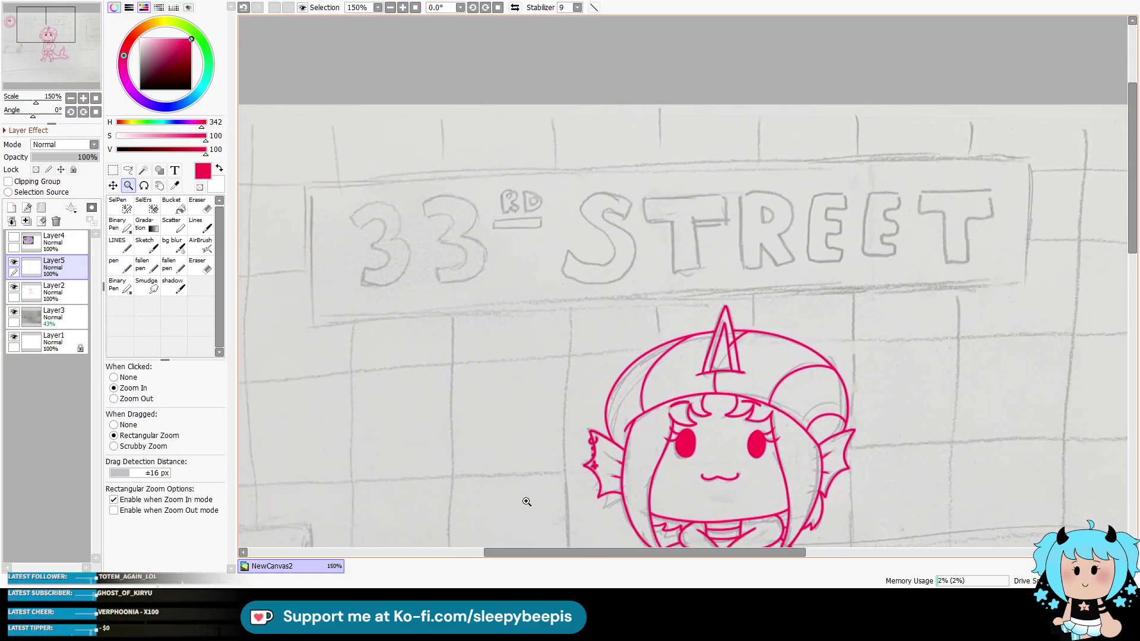
click(118, 243)
click(593, 7)
drag(310, 184, 1028, 160)
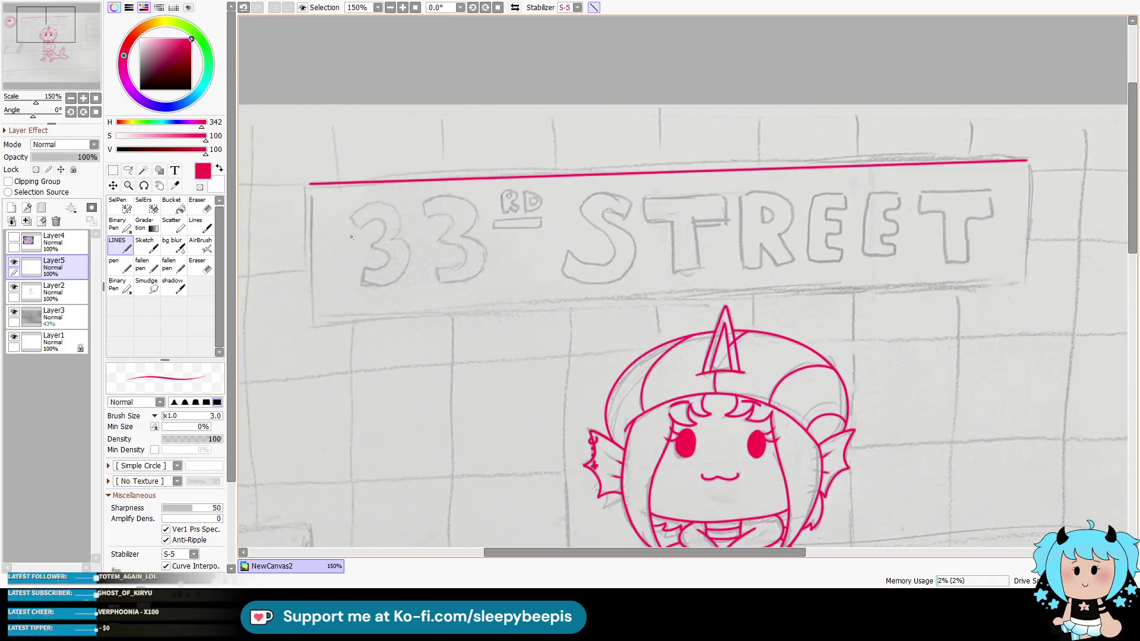
drag(411, 316, 1021, 285)
click(14, 312)
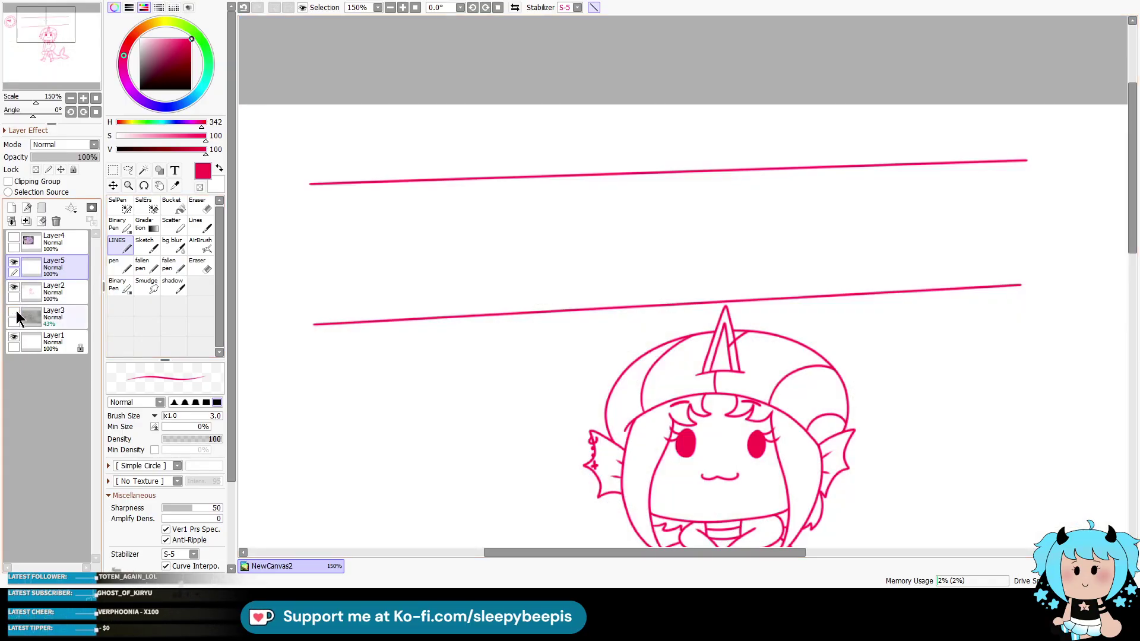
key(ctrl+z)
key(ctrl+z)
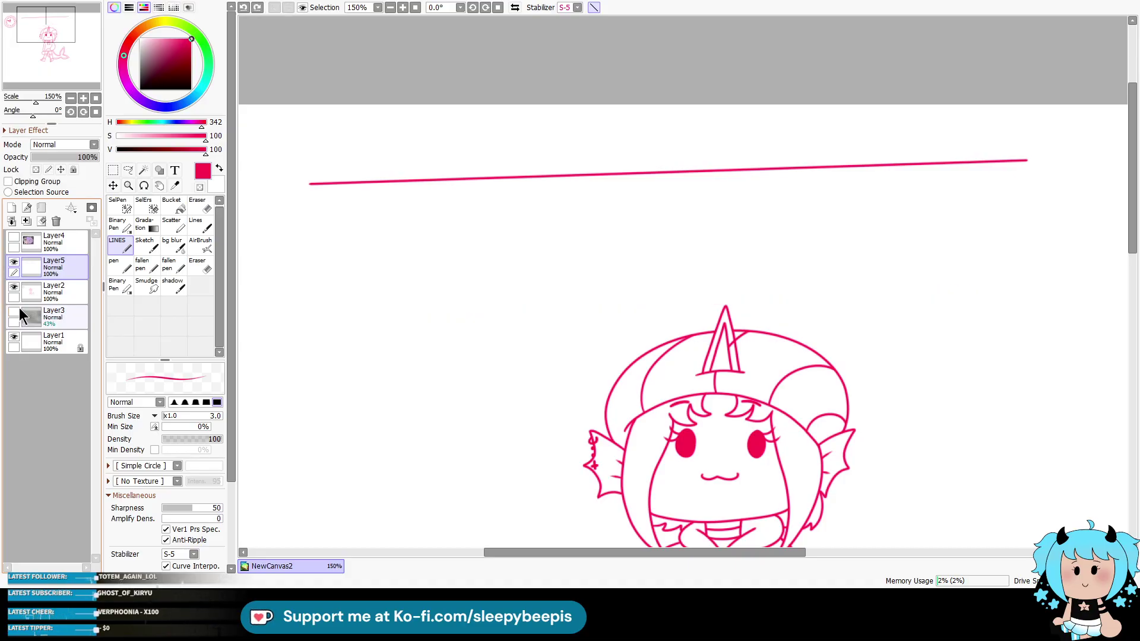
click(14, 312)
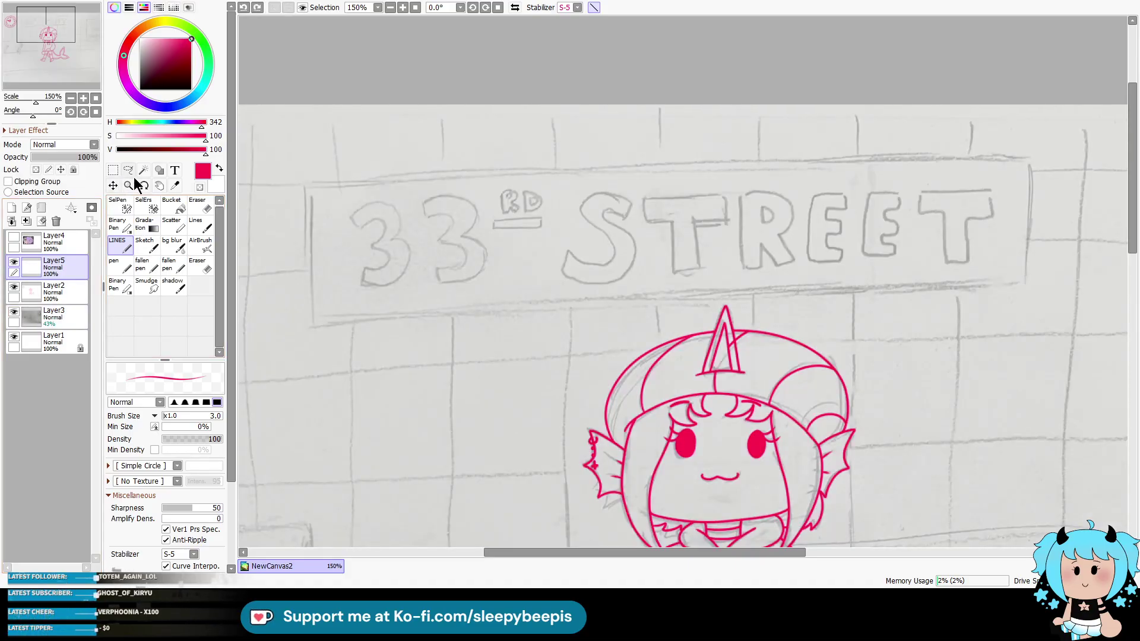
Step: Draw a filled crimson rectangle over the sketched street sign, merge it into the layer below and shift it slightly up and right
click(159, 171)
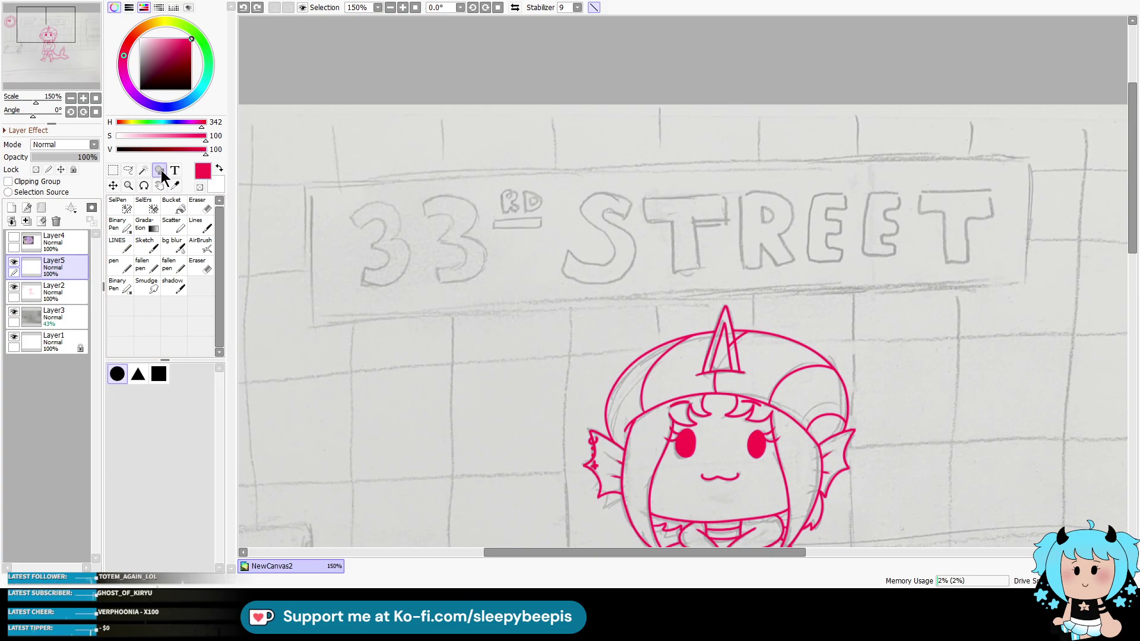
drag(304, 178, 1041, 295)
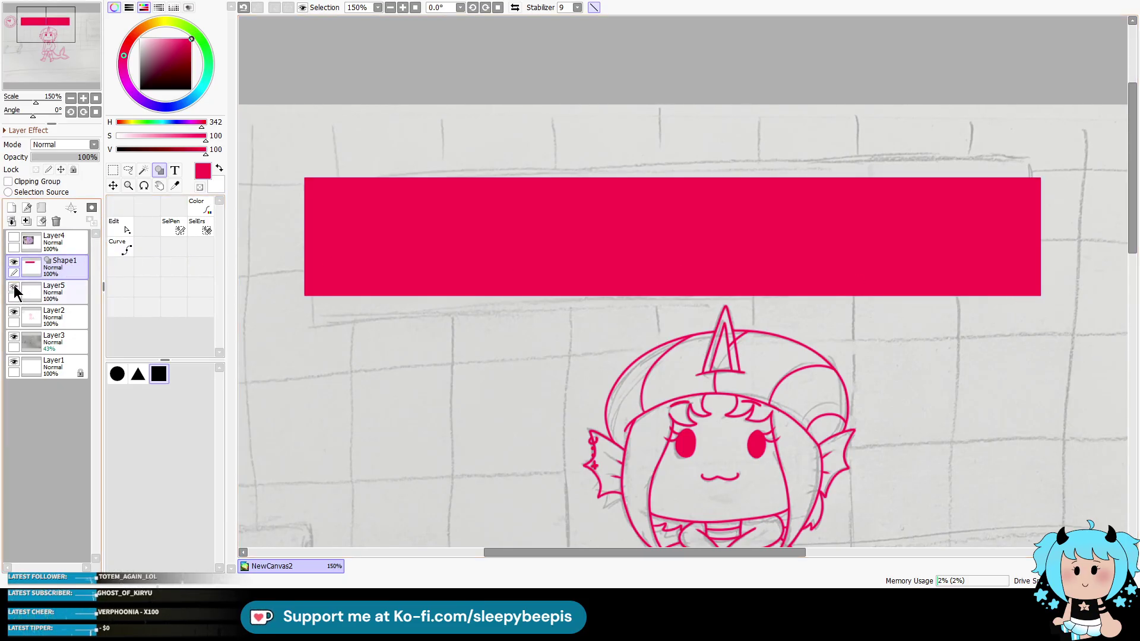
click(26, 221)
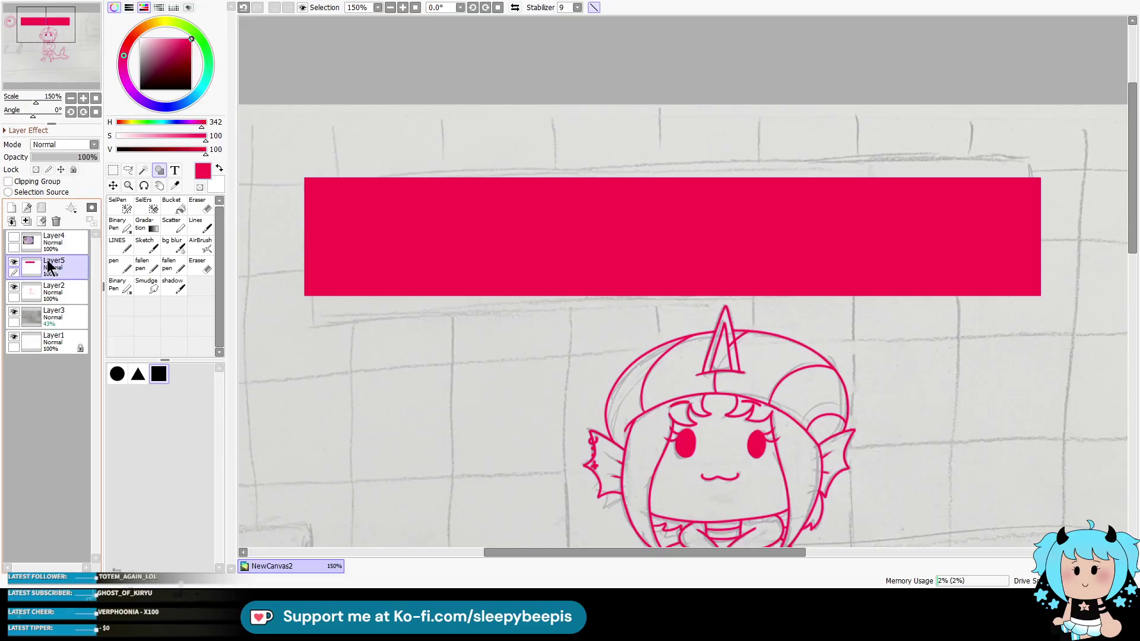
click(113, 186)
drag(909, 288, 937, 282)
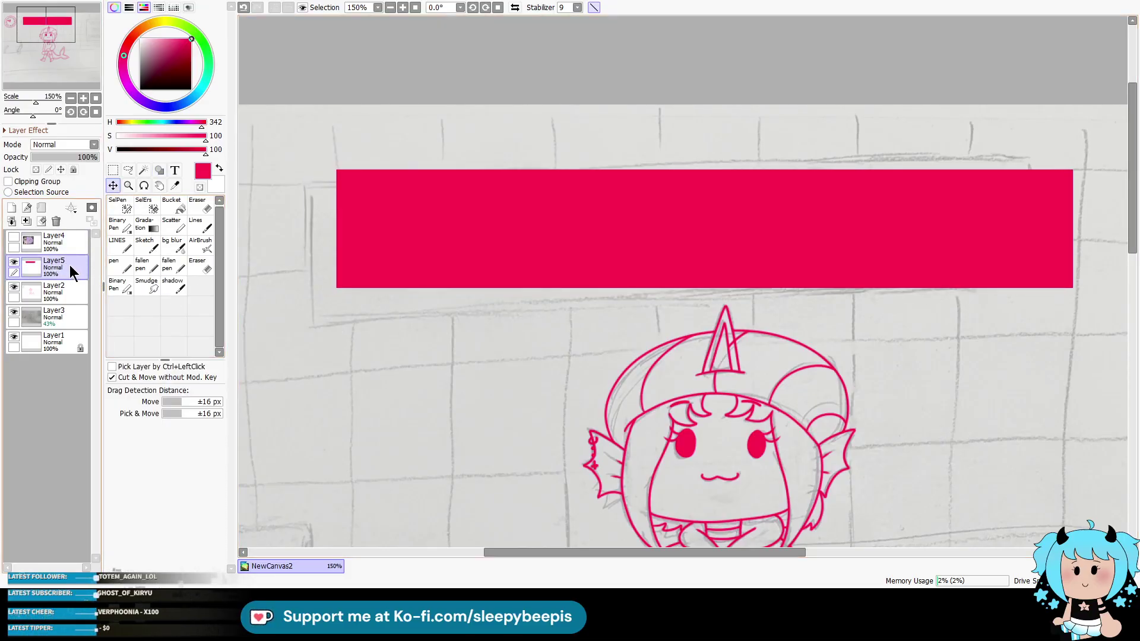
Step: Add an empty layer above the sign rectangle, lower the rectangle layer's opacity to 34% and make the empty layer active
click(12, 208)
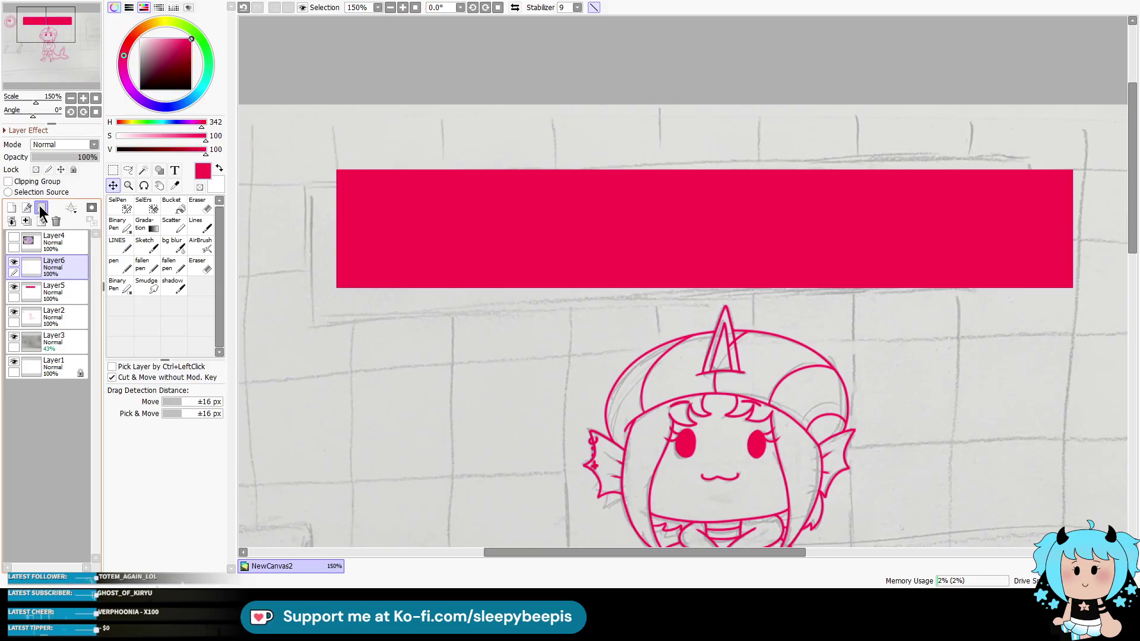
click(62, 287)
click(55, 158)
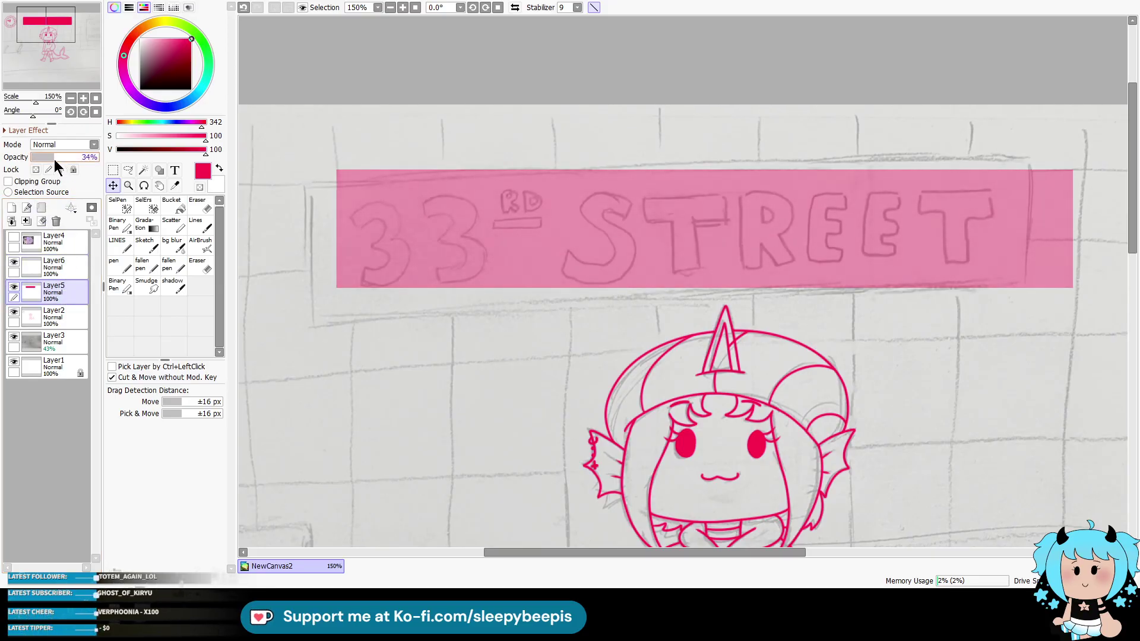
click(70, 262)
Step: Ink the first outlined block numeral 3 freehand at the start of the sign, with straight-line drawing turned off
click(154, 240)
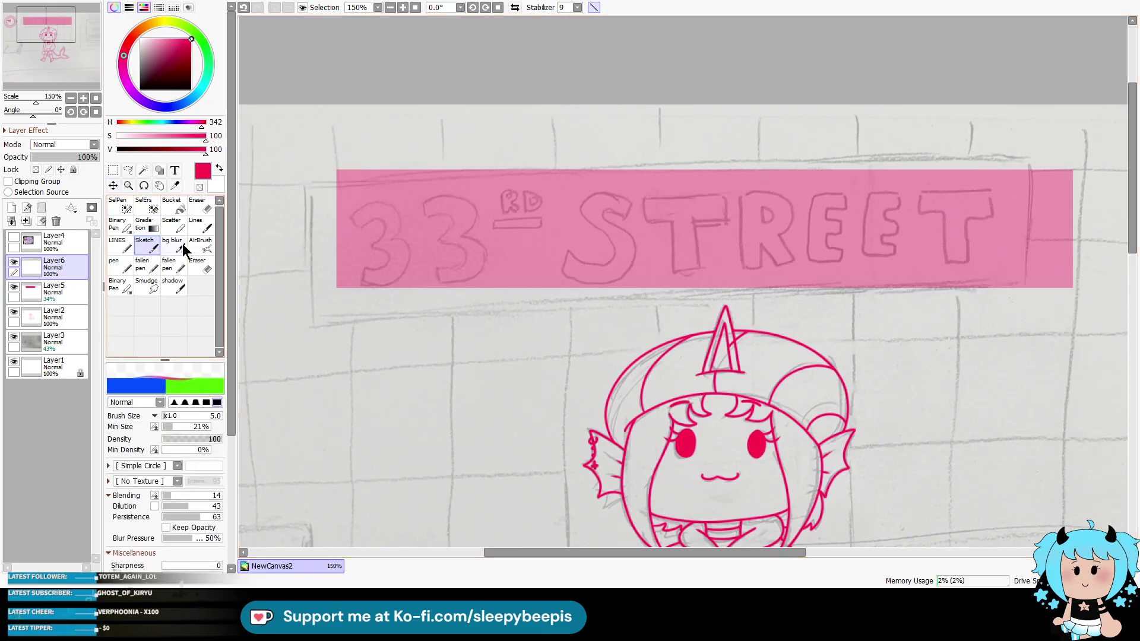
click(118, 244)
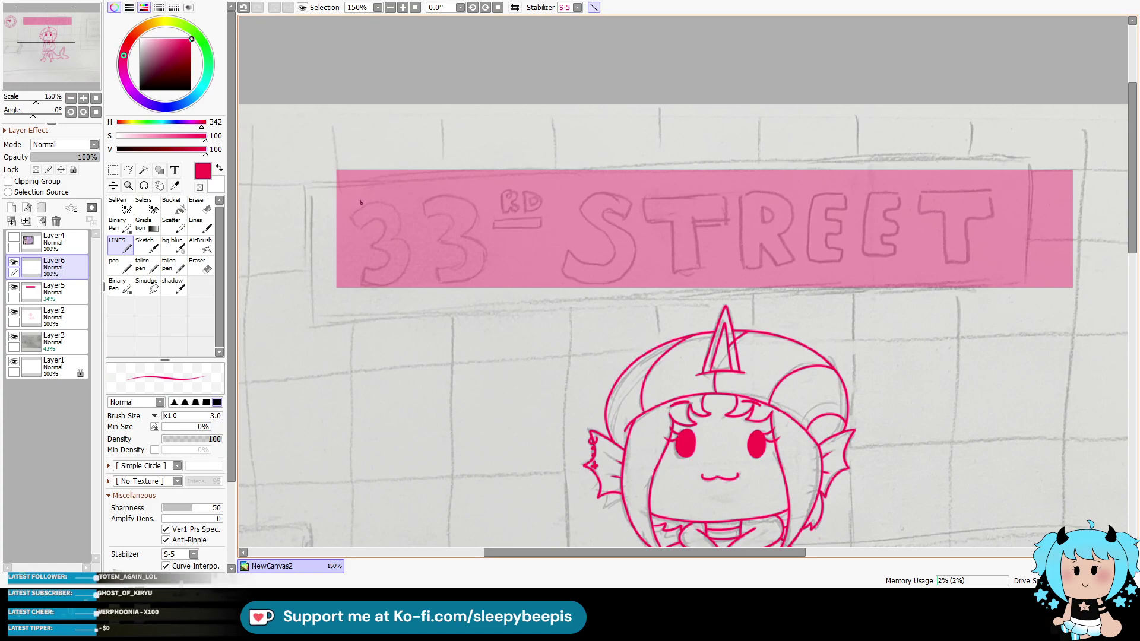
drag(361, 200, 365, 212)
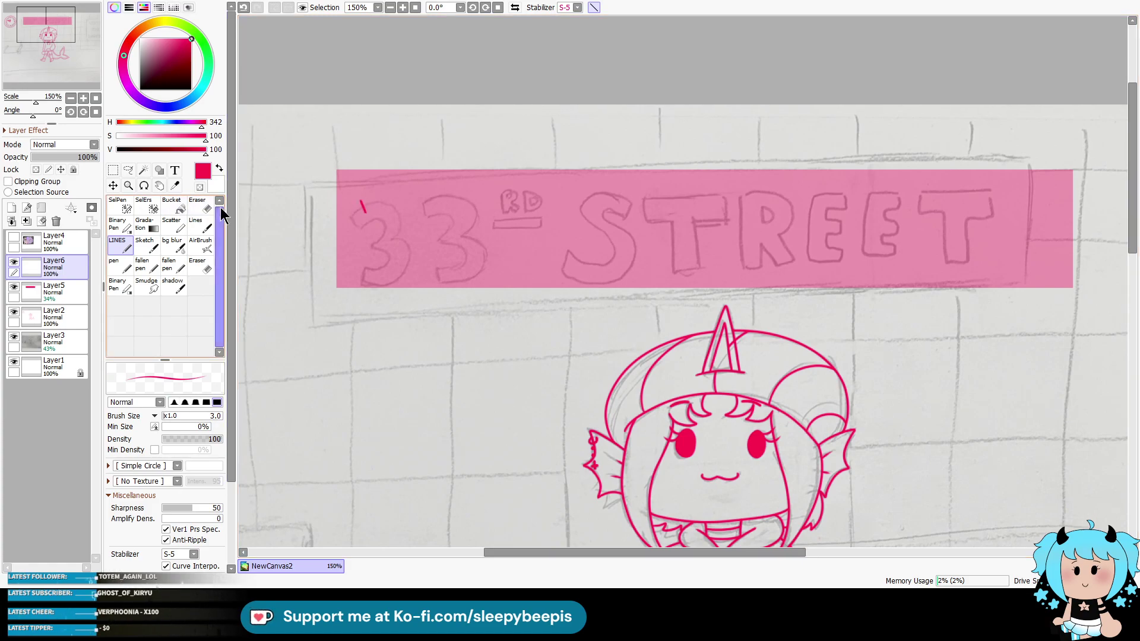
key(ctrl+z)
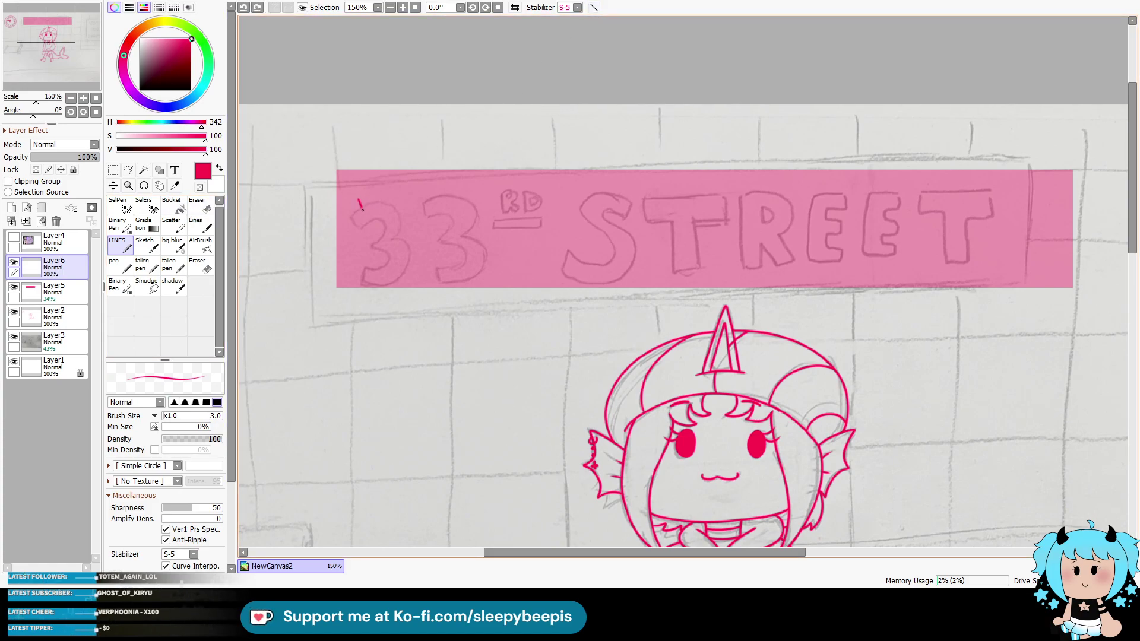
mouse_move(387, 185)
mouse_down()
mouse_move(418, 244)
mouse_move(392, 282)
mouse_move(357, 270)
mouse_up()
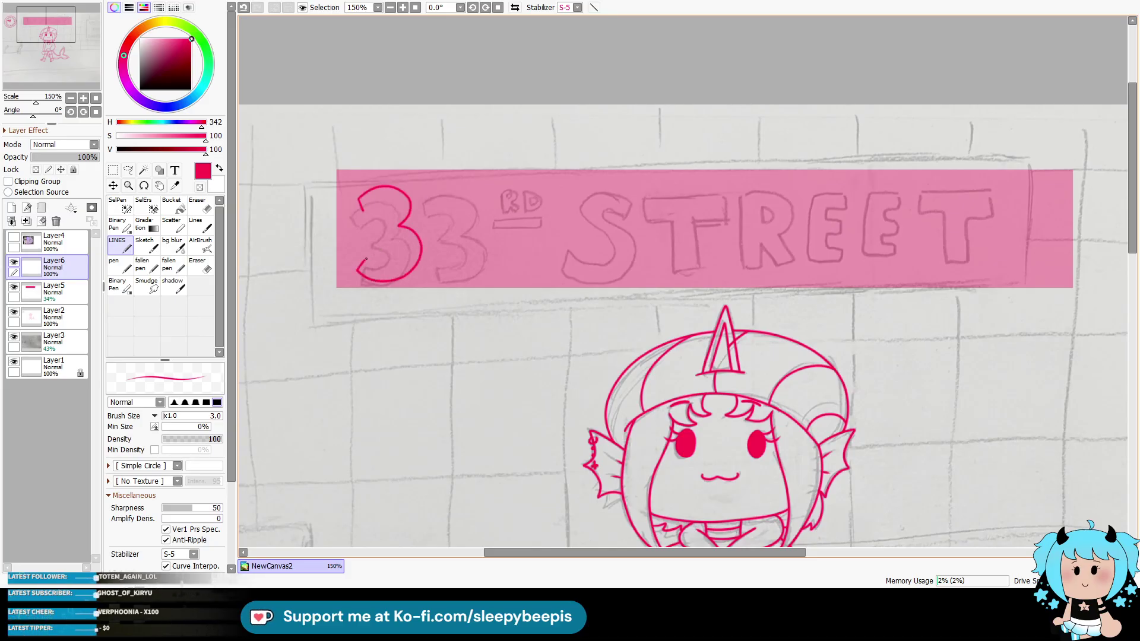
key(ctrl+z)
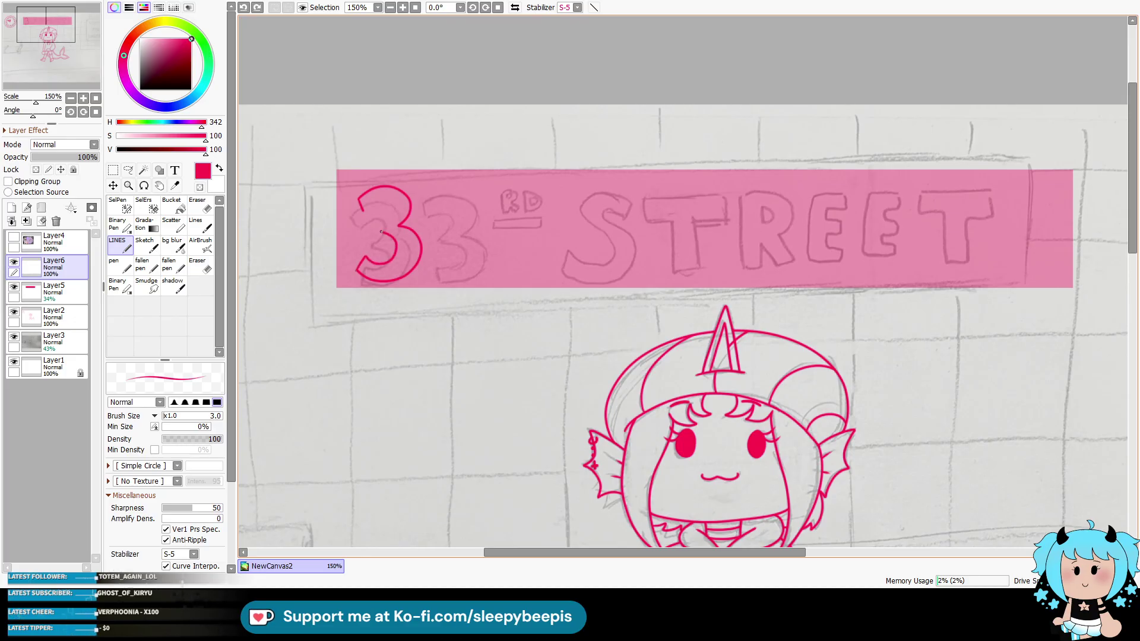
key(ctrl+y)
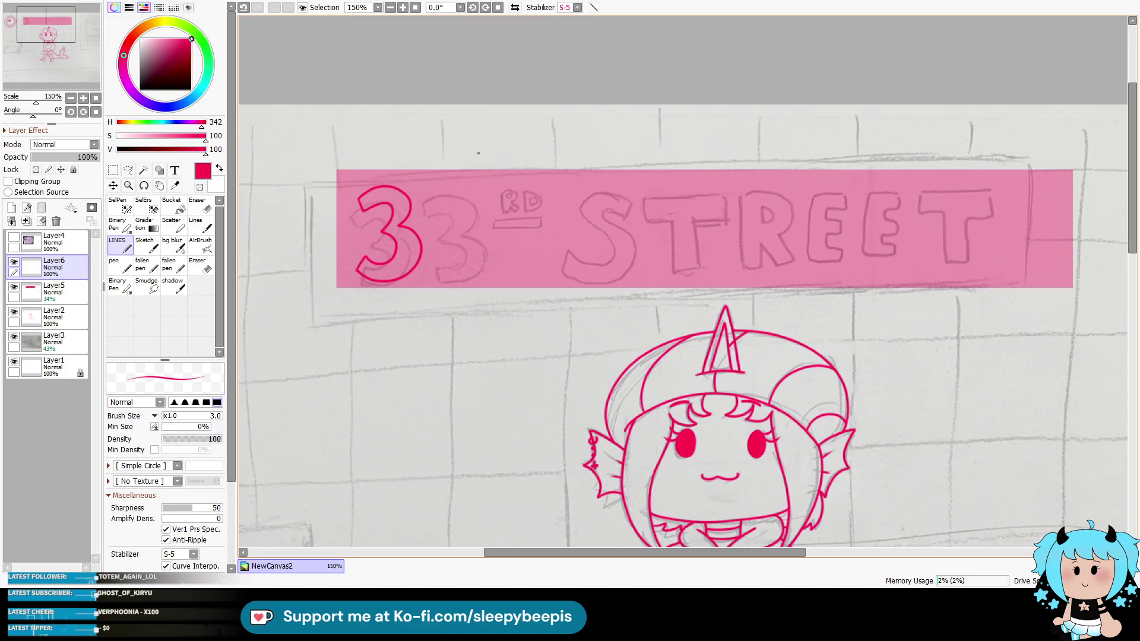
Step: Nudge the outlined 3 slightly up and left inside the sign rectangle
key(ctrl)
key(Up)
key(Up)
key(Up)
key(Up)
key(Up)
key(Left)
key(Left)
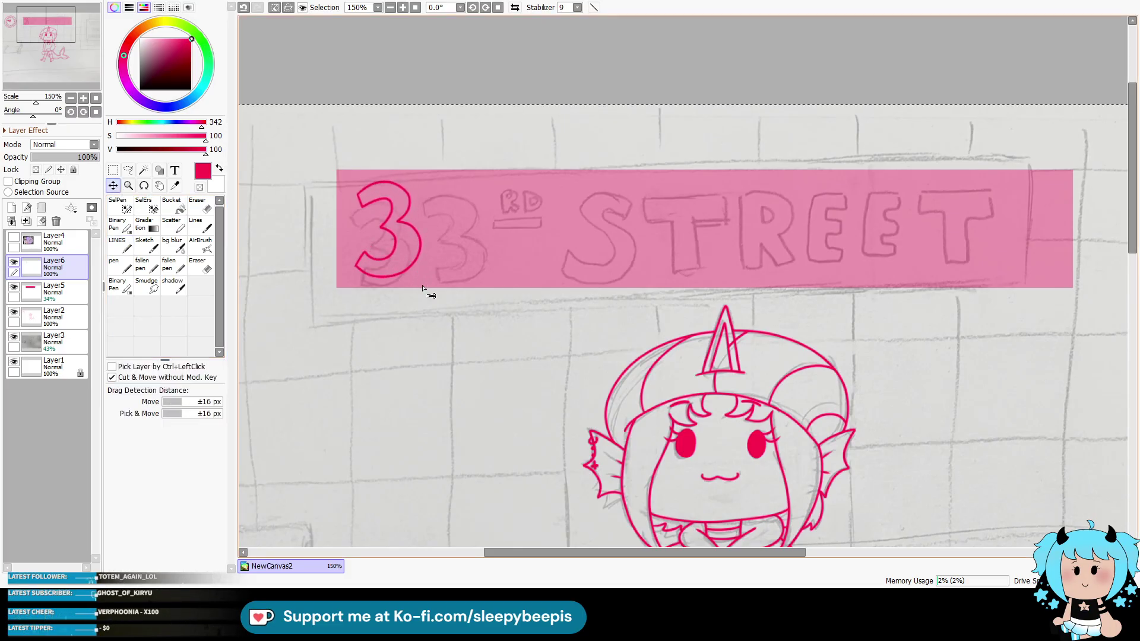
Step: Duplicate the outlined 3, shift the copy right to form 33, and merge it down into the lettering layer
key(ctrl+shift+n)
key(Right)
key(Right)
key(Right)
key(Right)
key(Right)
key(Right)
key(Right)
key(Right)
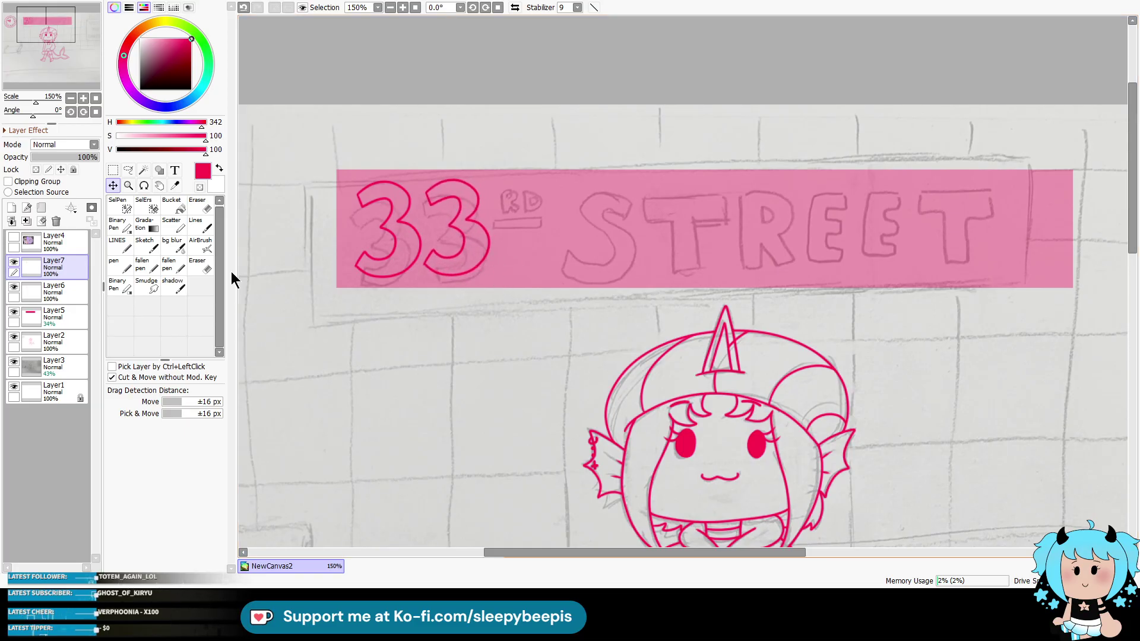
click(26, 221)
Step: Ink the small raised RD with its underline bar and the outlined block letter S of STREET
click(121, 245)
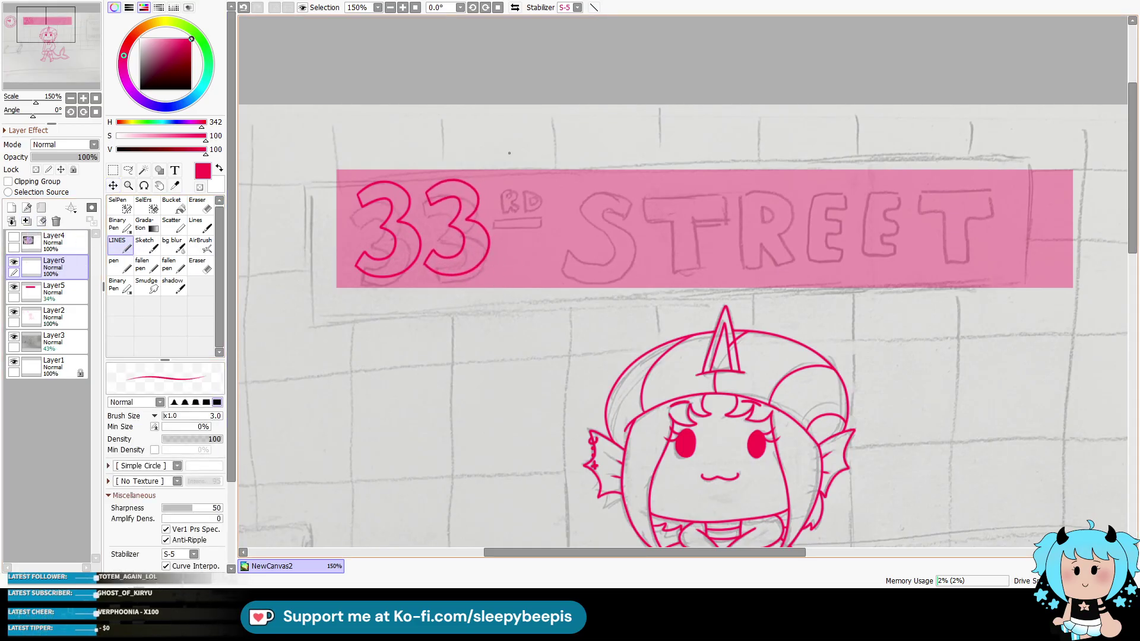
drag(502, 192, 502, 213)
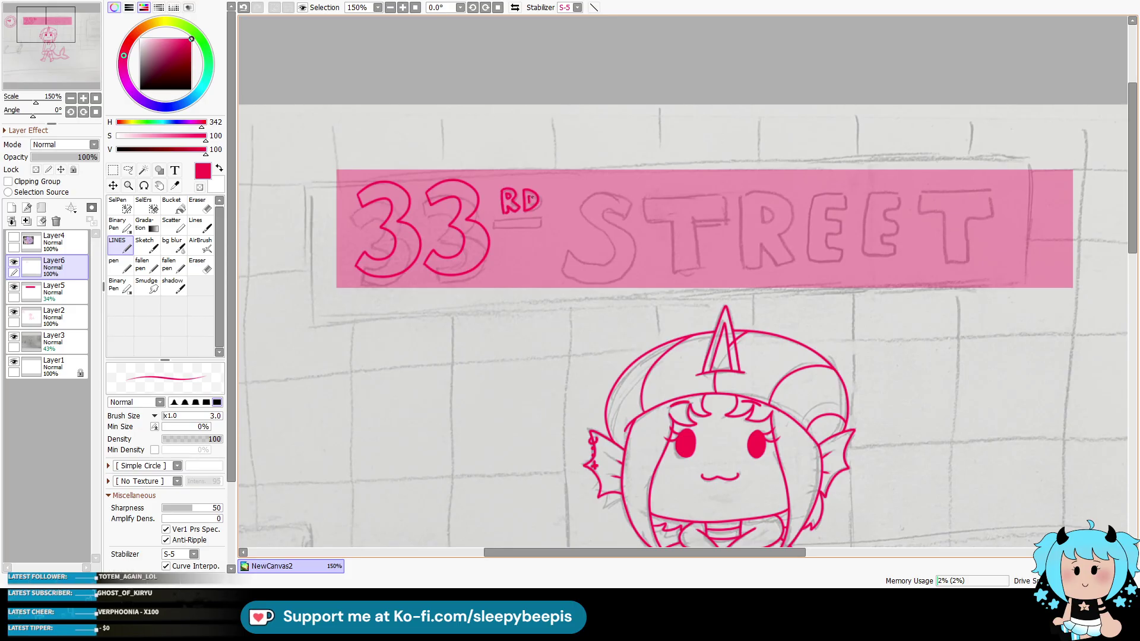
drag(539, 215, 505, 217)
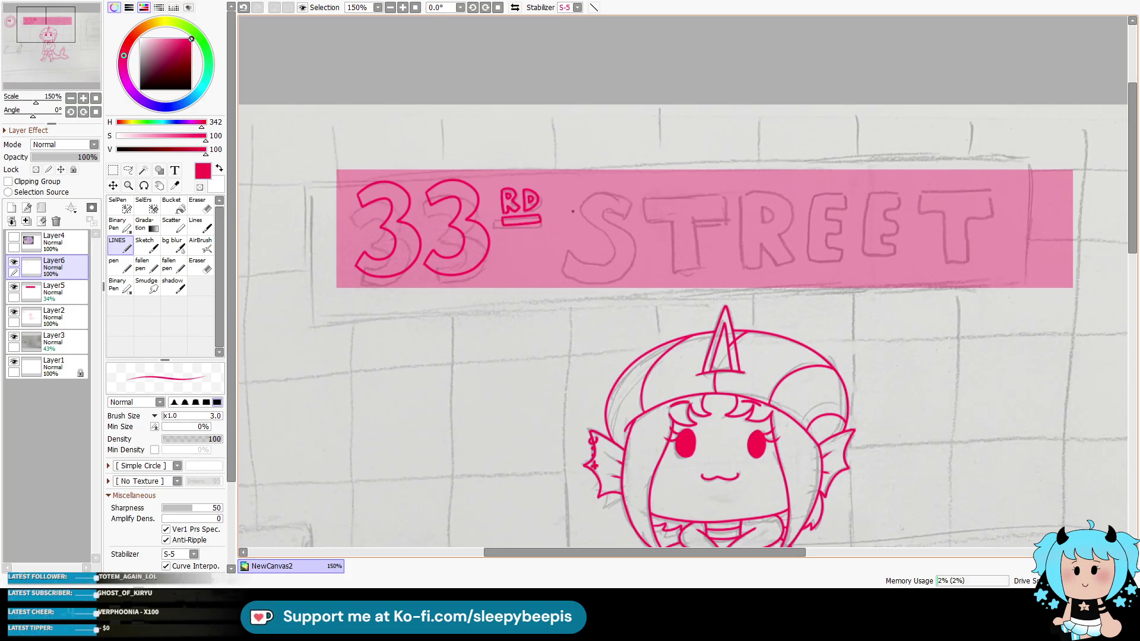
mouse_move(632, 194)
mouse_down()
mouse_move(585, 196)
mouse_move(616, 242)
mouse_up()
drag(580, 257, 557, 272)
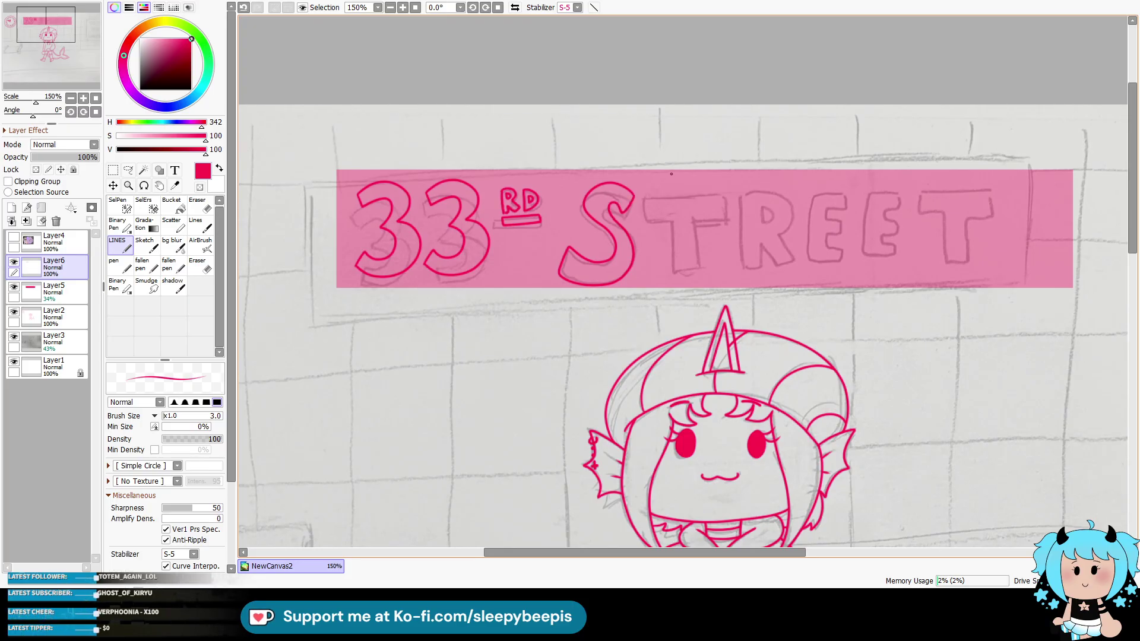
Step: Nudge the outlined S of STREET slightly left and up, away from the space for the T, and clear the selection
key(a)
mouse_move(670, 180)
mouse_down()
mouse_move(642, 155)
mouse_move(576, 309)
mouse_up()
drag(618, 267, 612, 264)
key(ctrl+d)
mouse_move(646, 195)
mouse_down()
mouse_move(540, 262)
mouse_move(651, 208)
mouse_up()
drag(610, 252, 607, 251)
key(ctrl+d)
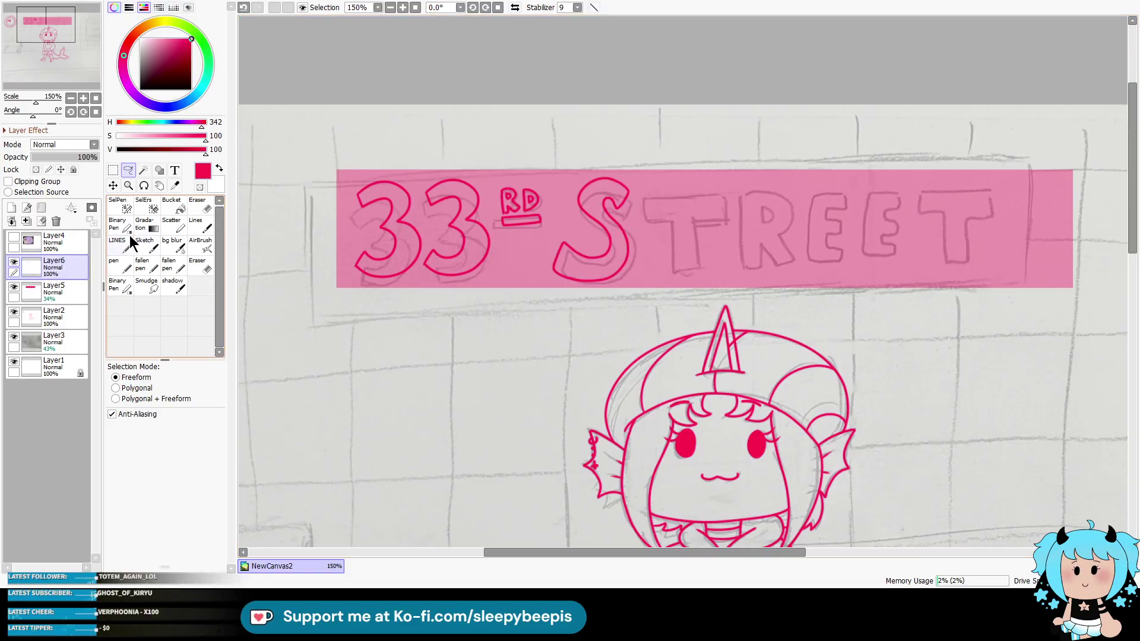
Step: Ink the outlined block letter T after the S of STREET with the LINES brush
click(120, 244)
drag(650, 184, 721, 182)
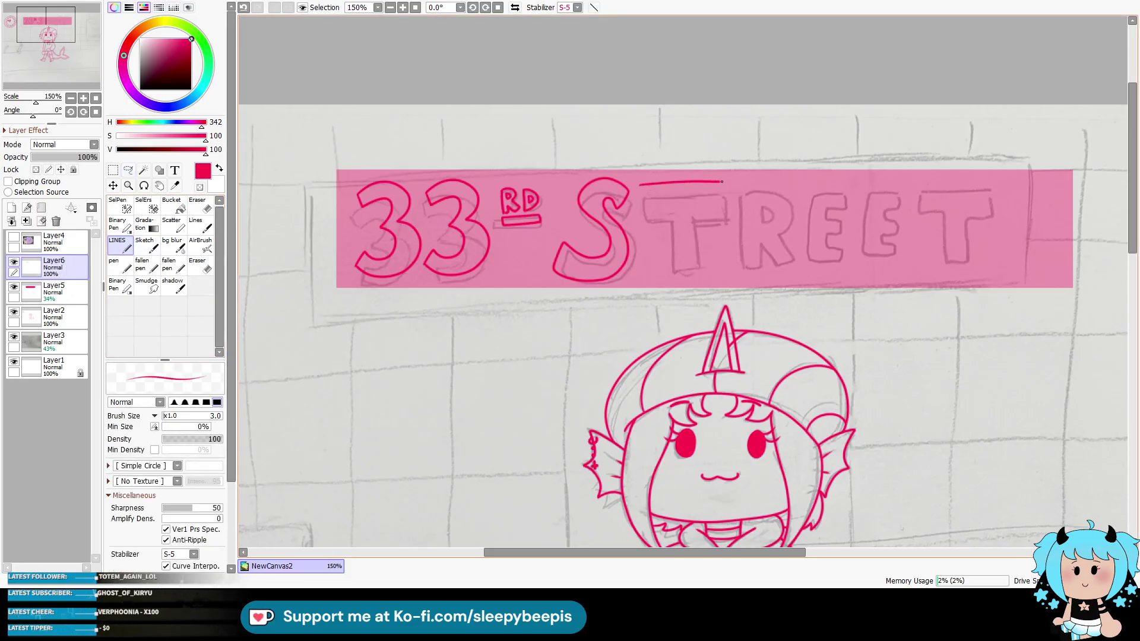
mouse_move(643, 187)
mouse_down()
mouse_move(641, 208)
mouse_move(669, 209)
mouse_up()
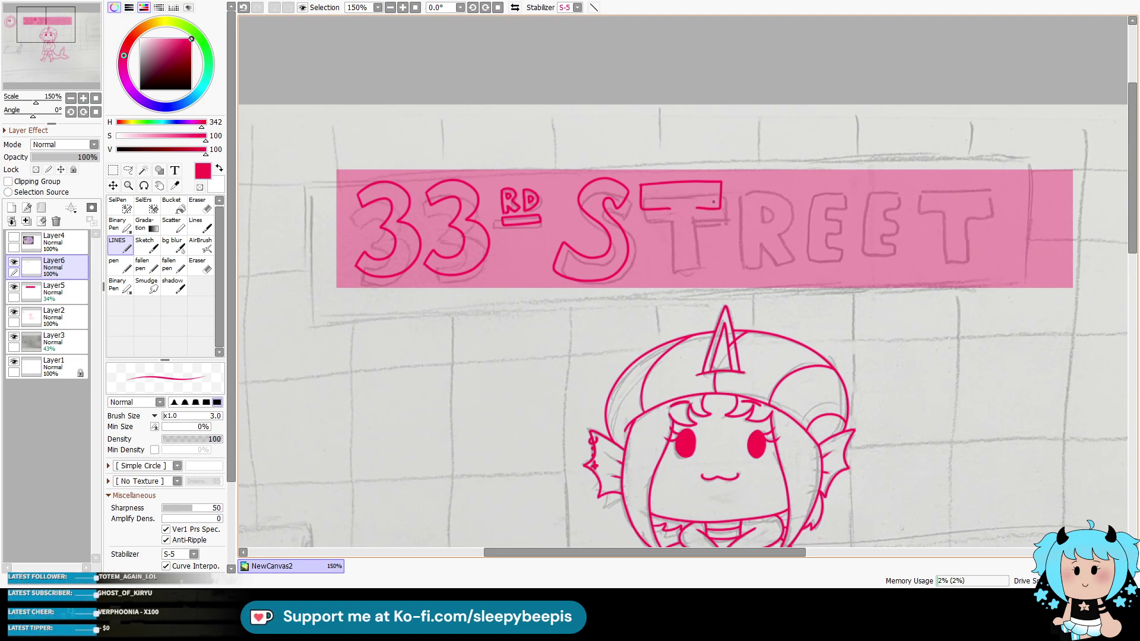
key(ctrl+z)
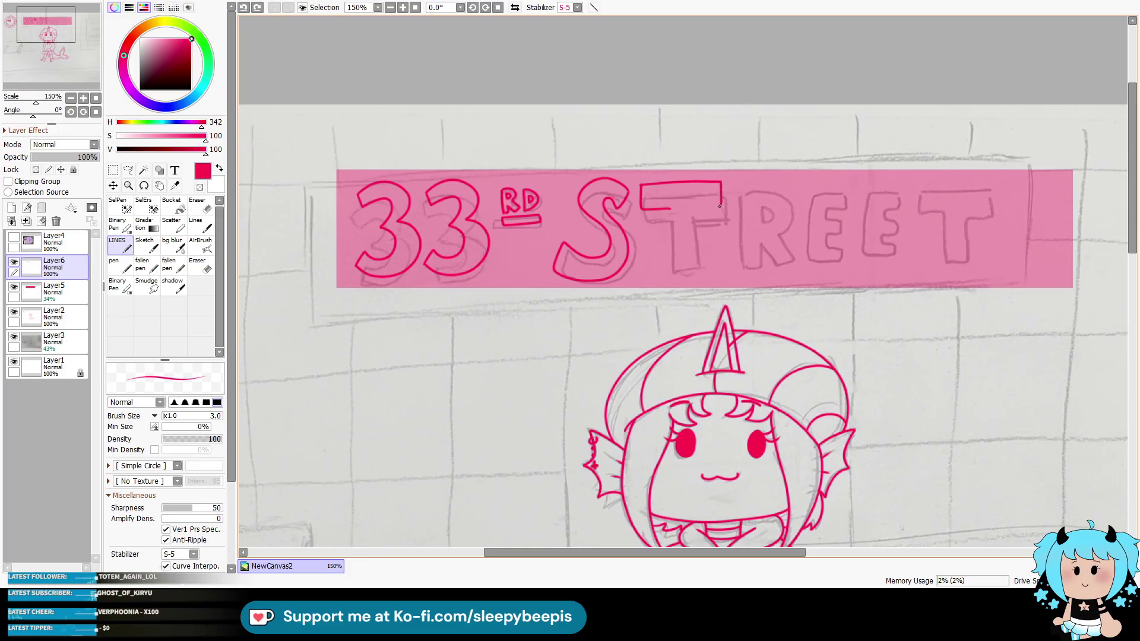
drag(669, 209, 672, 278)
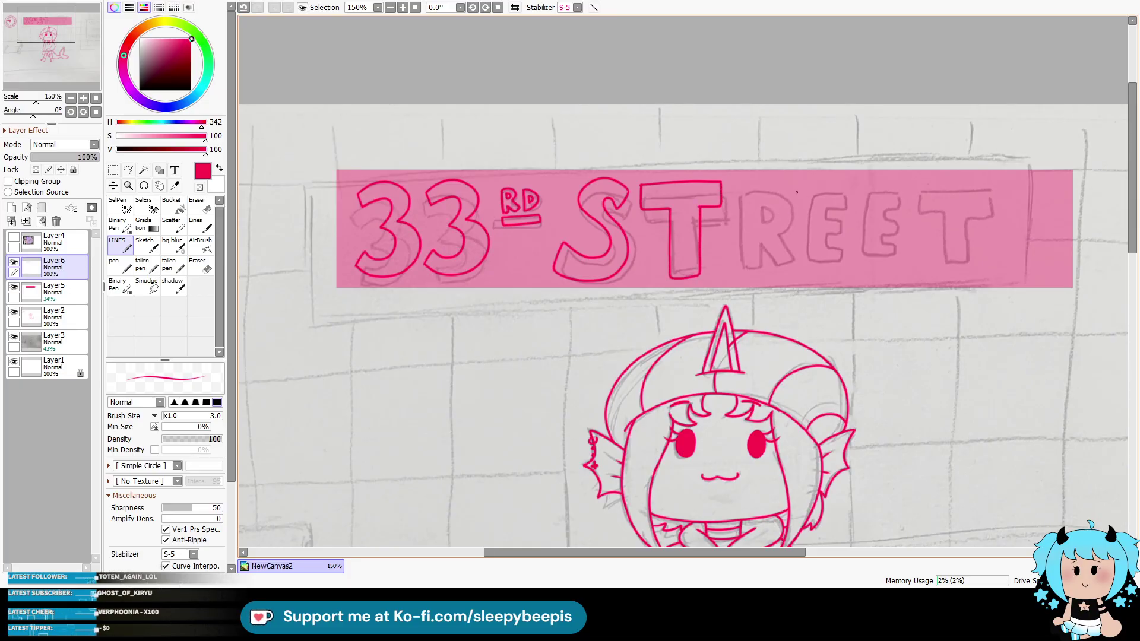
Step: Ink the outlined block letter R with its inner hole, and check the lettering with the pink sign rectangle briefly hidden
drag(738, 228, 739, 277)
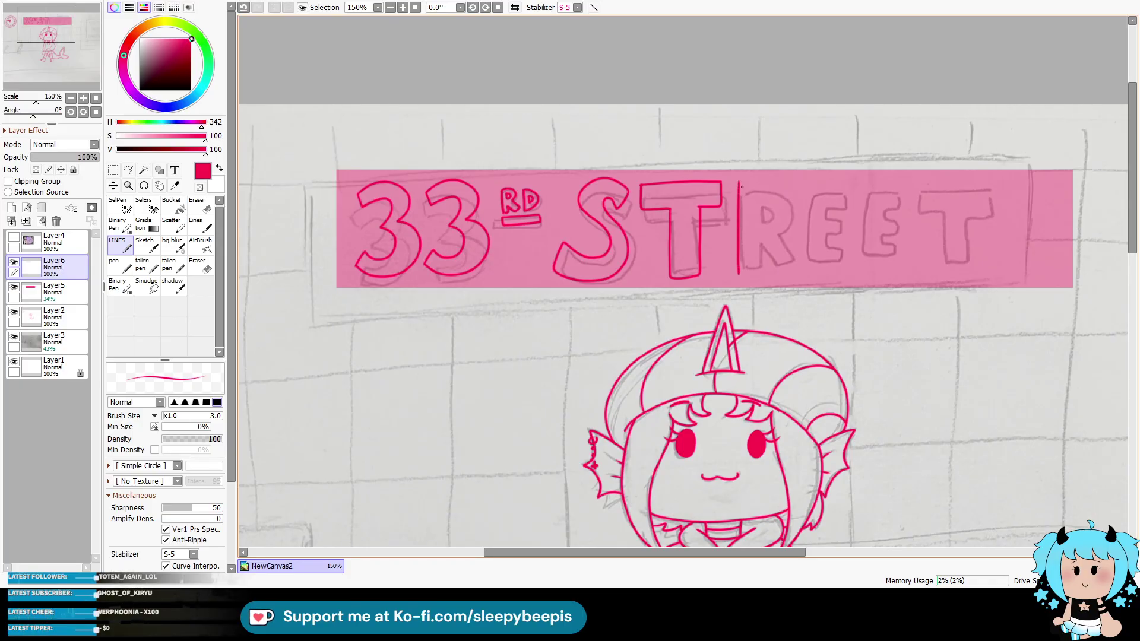
mouse_move(740, 180)
mouse_down()
mouse_move(799, 200)
mouse_move(782, 241)
mouse_move(795, 265)
mouse_up()
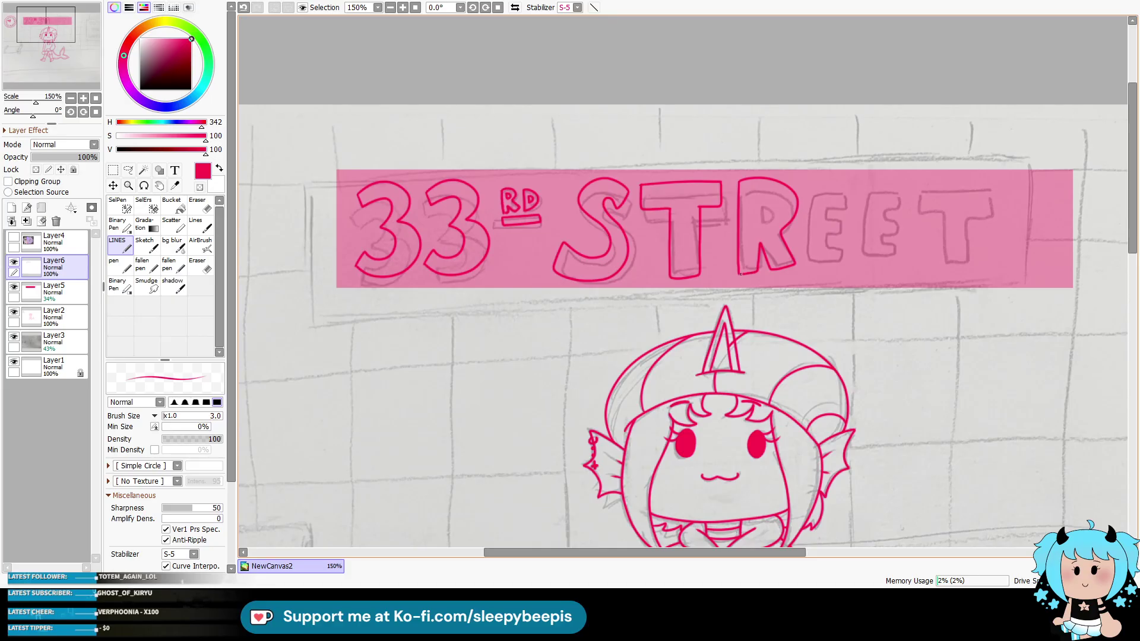
drag(761, 200, 762, 219)
click(14, 288)
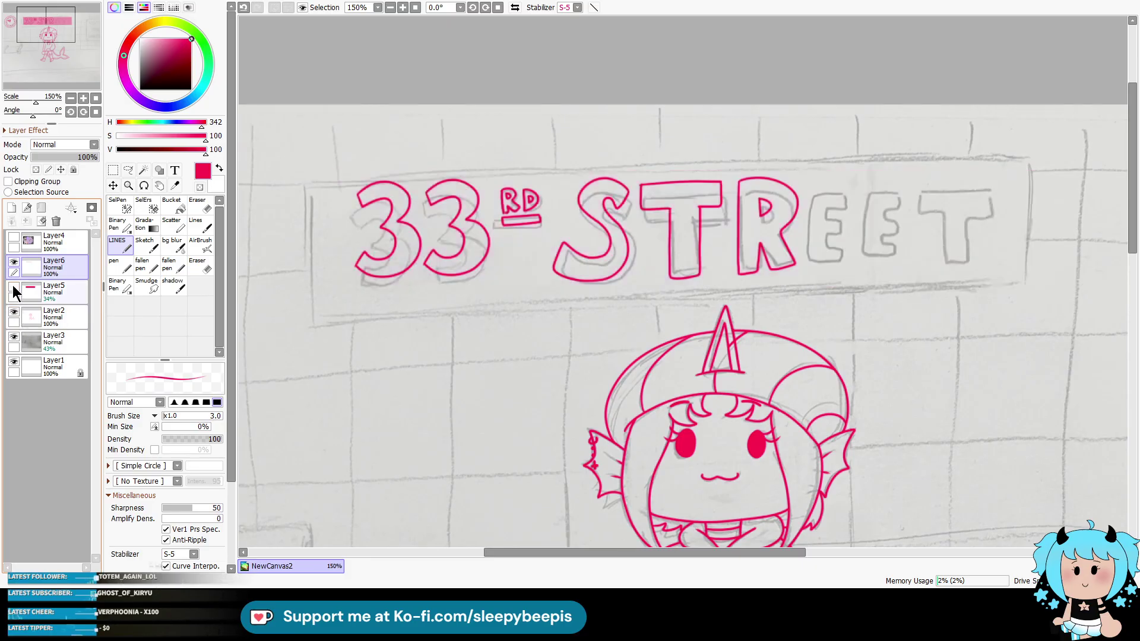
click(15, 290)
Step: Ink the first outlined block letter E of STREET beside the R
drag(612, 553, 695, 552)
mouse_move(623, 178)
mouse_down()
mouse_move(609, 178)
mouse_move(585, 261)
mouse_move(600, 271)
mouse_up()
key(ctrl+z)
drag(596, 176, 581, 266)
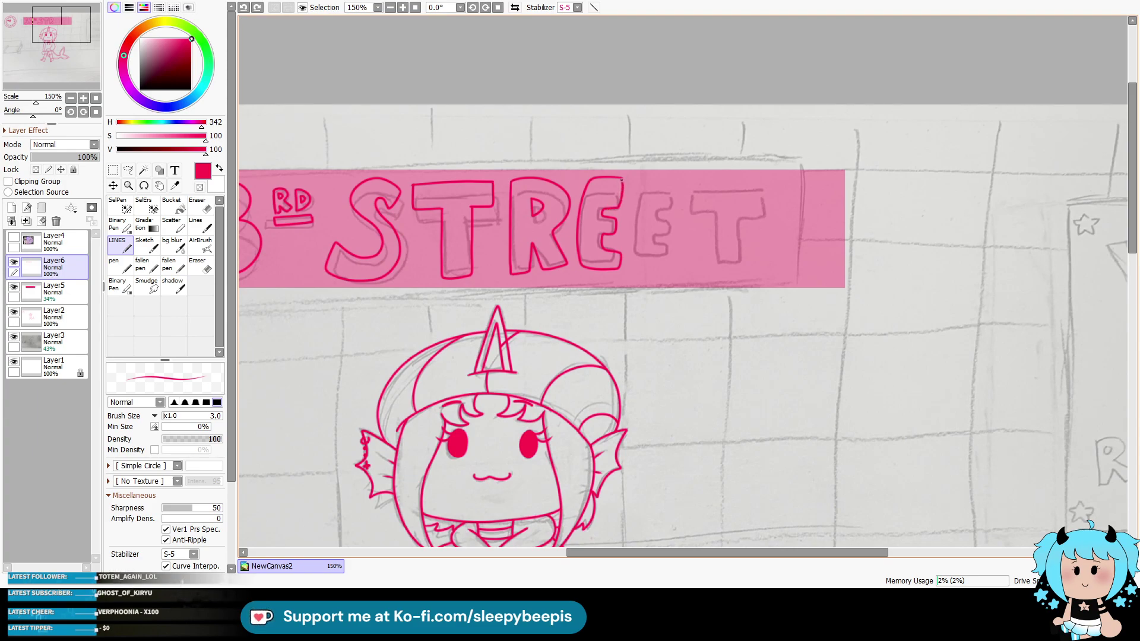
Step: Duplicate the outlined E, shift the copy right as the second E, and merge it down into the lettering layer
click(129, 170)
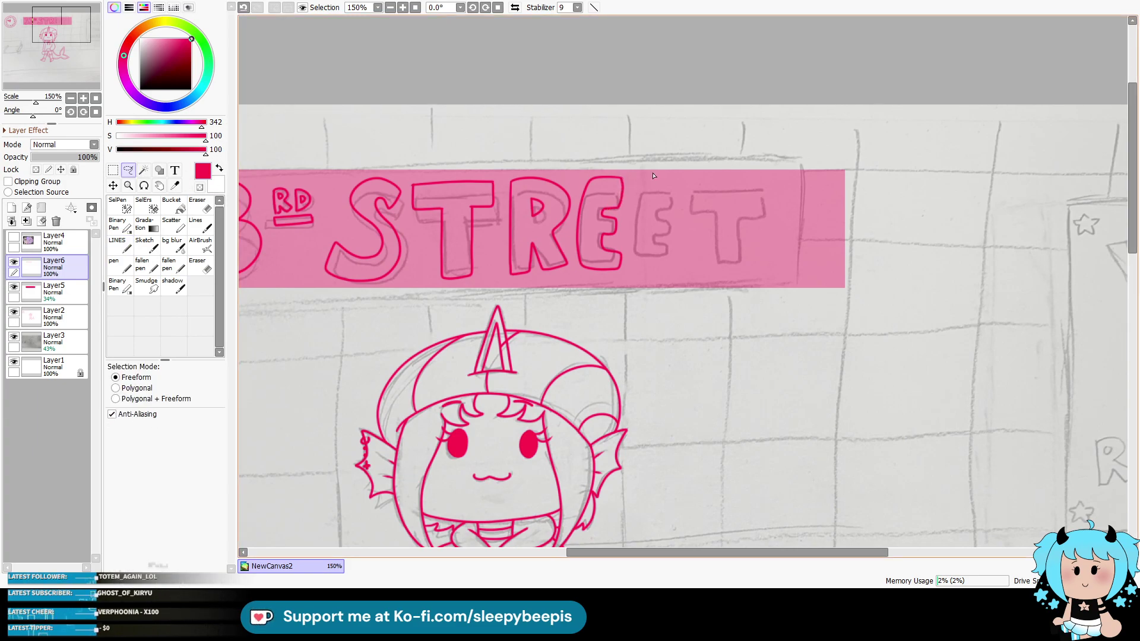
drag(589, 278, 644, 173)
key(ctrl+c)
key(ctrl+v)
click(113, 186)
mouse_move(607, 273)
mouse_down()
mouse_move(667, 292)
mouse_move(660, 271)
mouse_up()
click(26, 220)
click(126, 252)
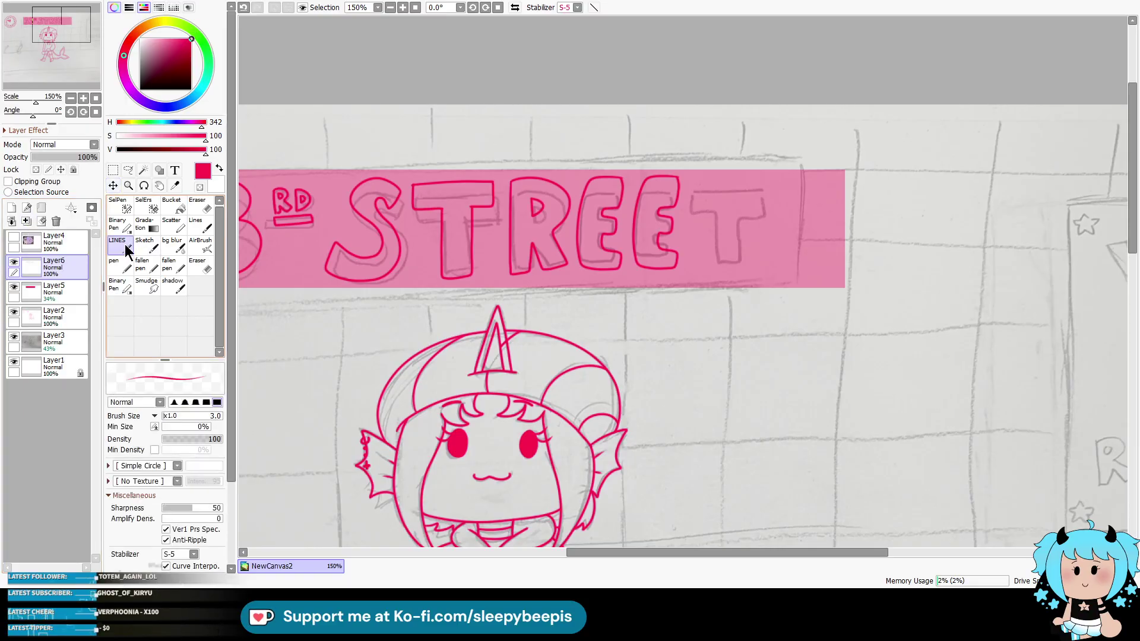
Step: Duplicate the outlined T, place the copy at the end of STREET, and merge it down into the lettering layer
click(128, 171)
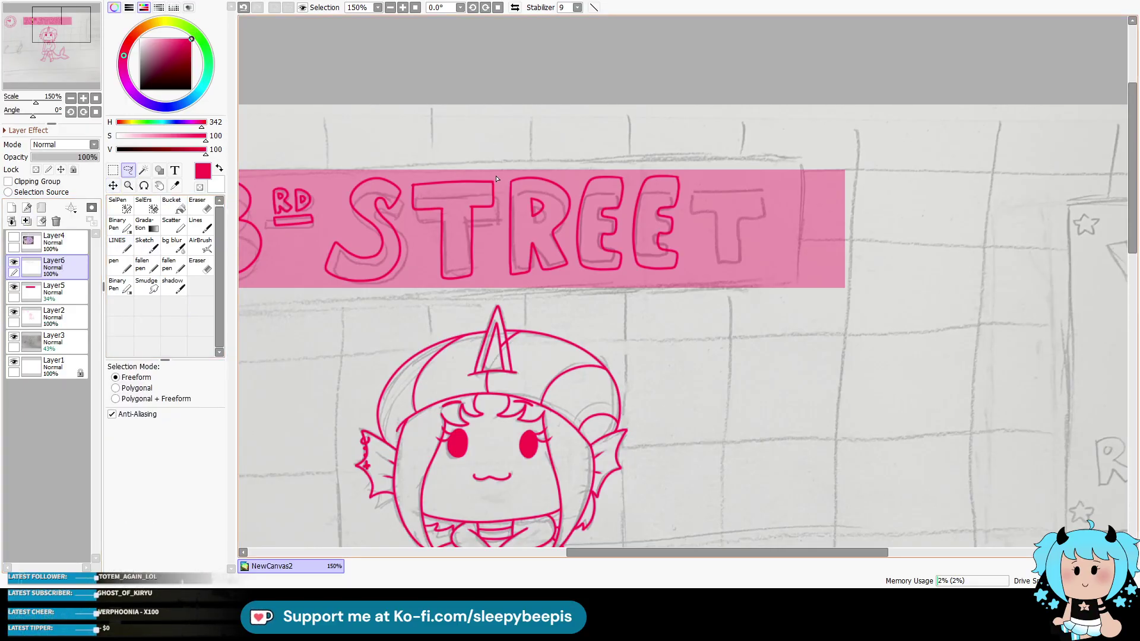
drag(494, 222, 497, 176)
key(ctrl+c)
key(ctrl+v)
click(113, 185)
drag(472, 267, 749, 266)
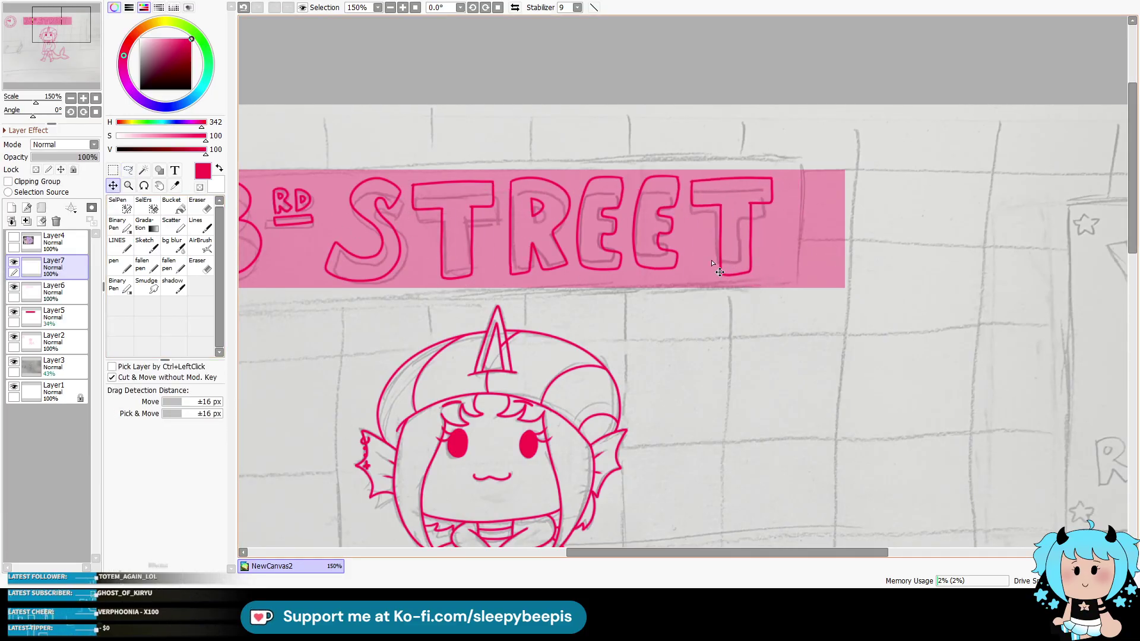
click(26, 221)
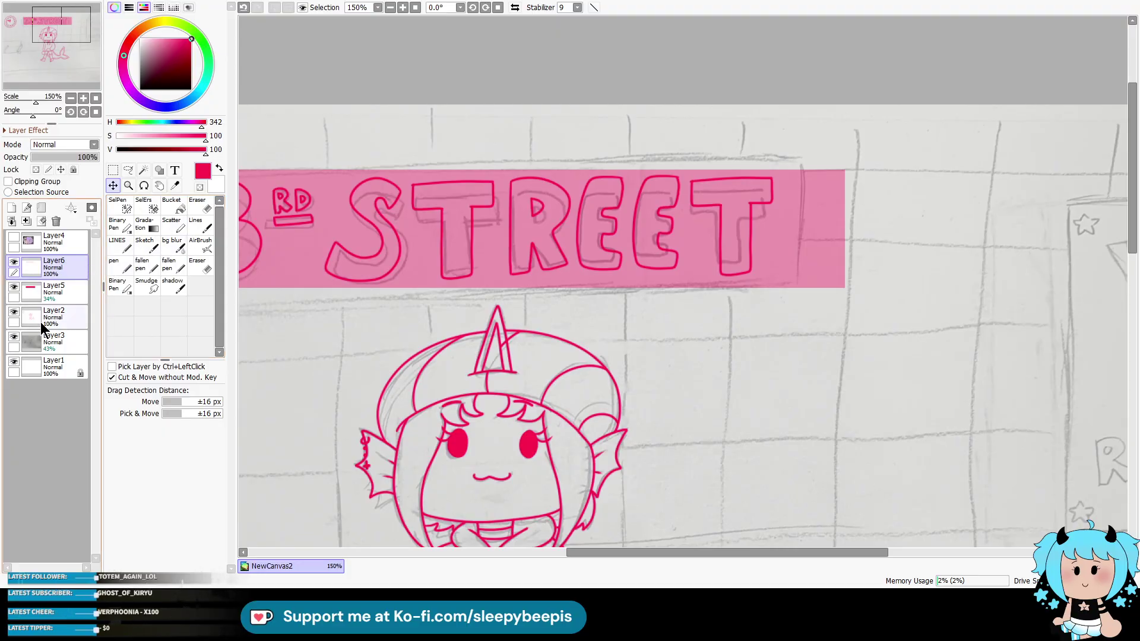
Step: Shift the whole 33RD STREET lettering slightly right to center it in the sign rectangle
click(415, 7)
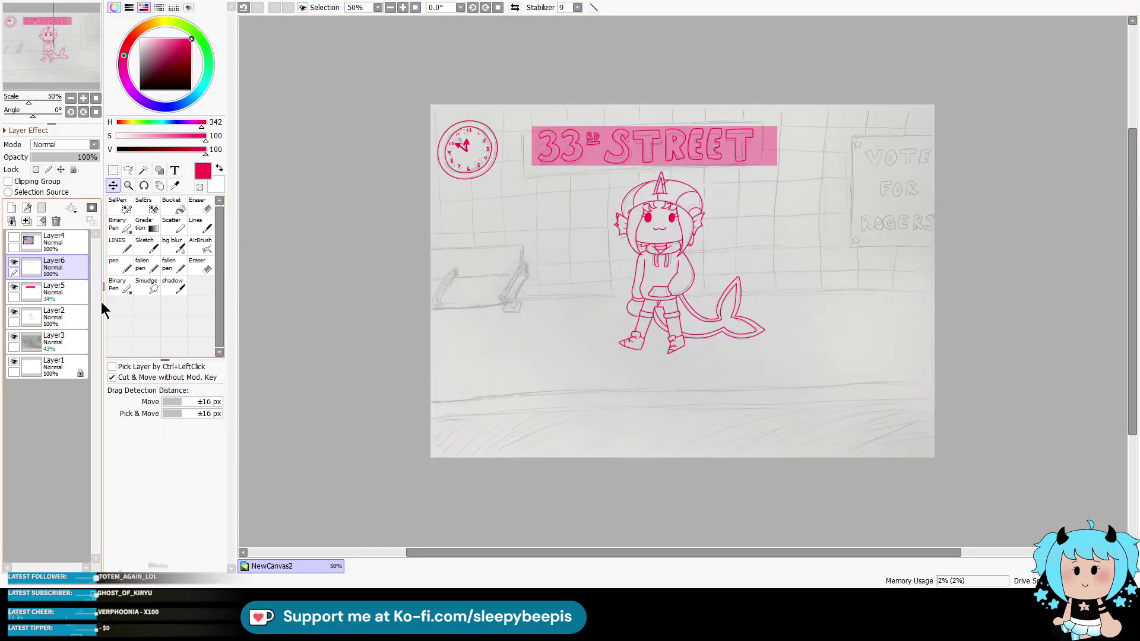
click(128, 186)
key(ctrl+plus)
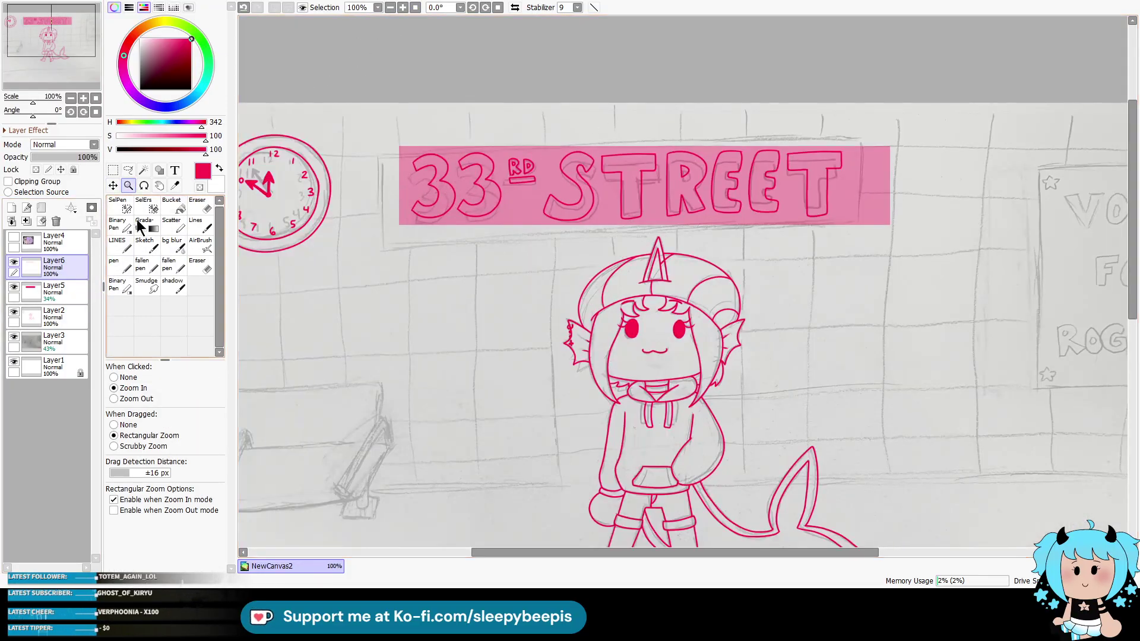
key(v)
drag(722, 237, 736, 236)
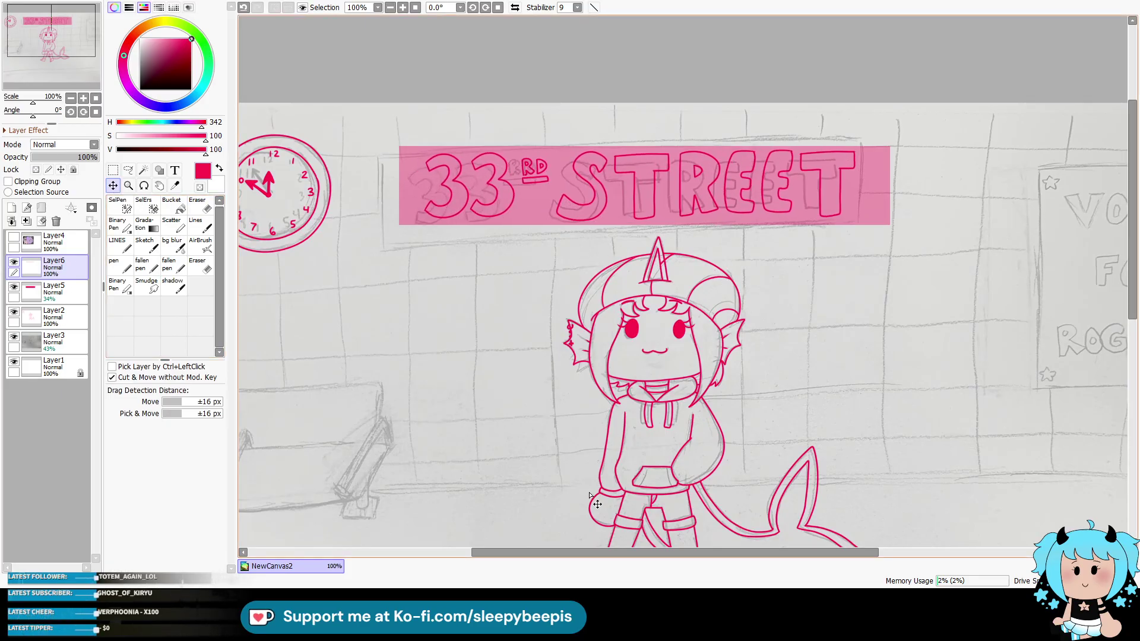
Step: Draw a filled crimson rectangle over the sketched VOTE FOR ROGERS poster, stacked just above the sign rectangle's layer
drag(494, 558, 695, 530)
click(59, 299)
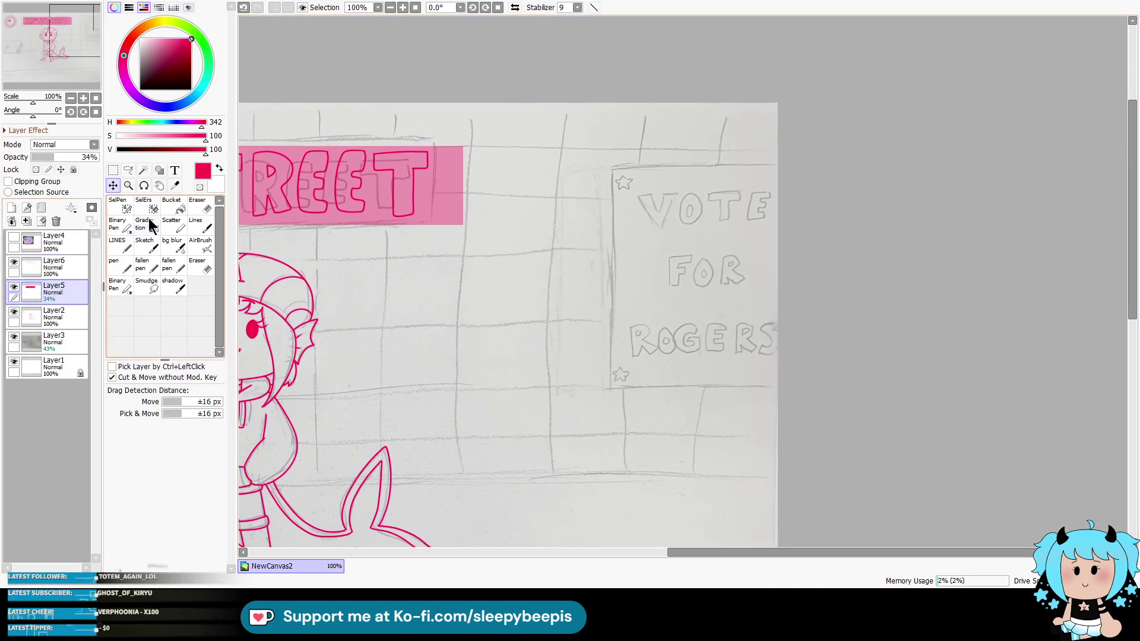
click(159, 170)
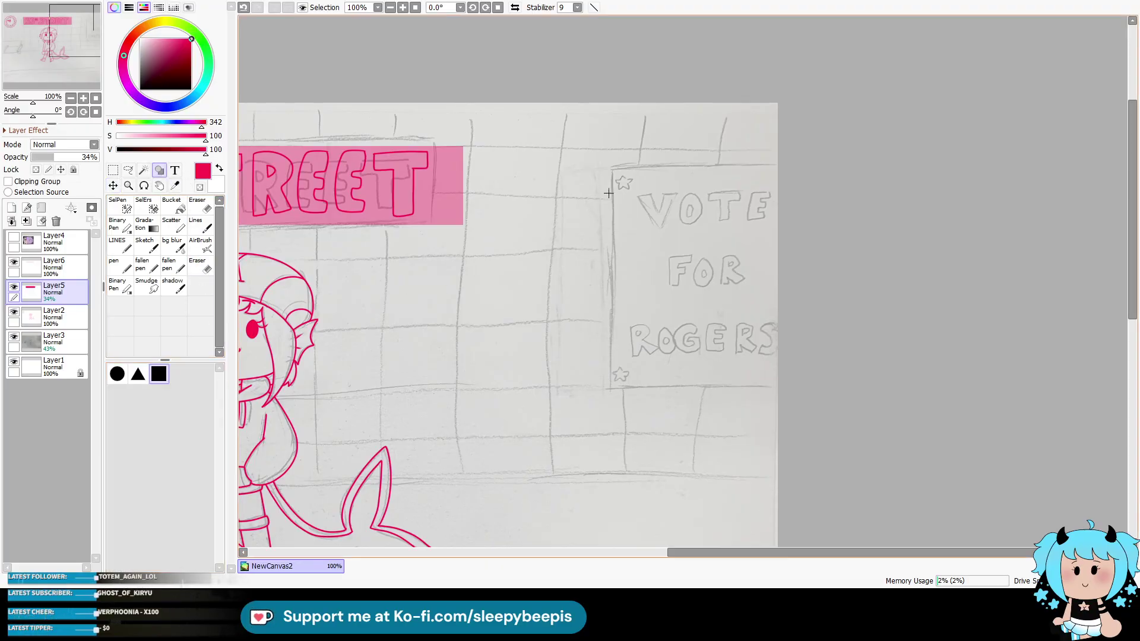
drag(612, 167, 783, 389)
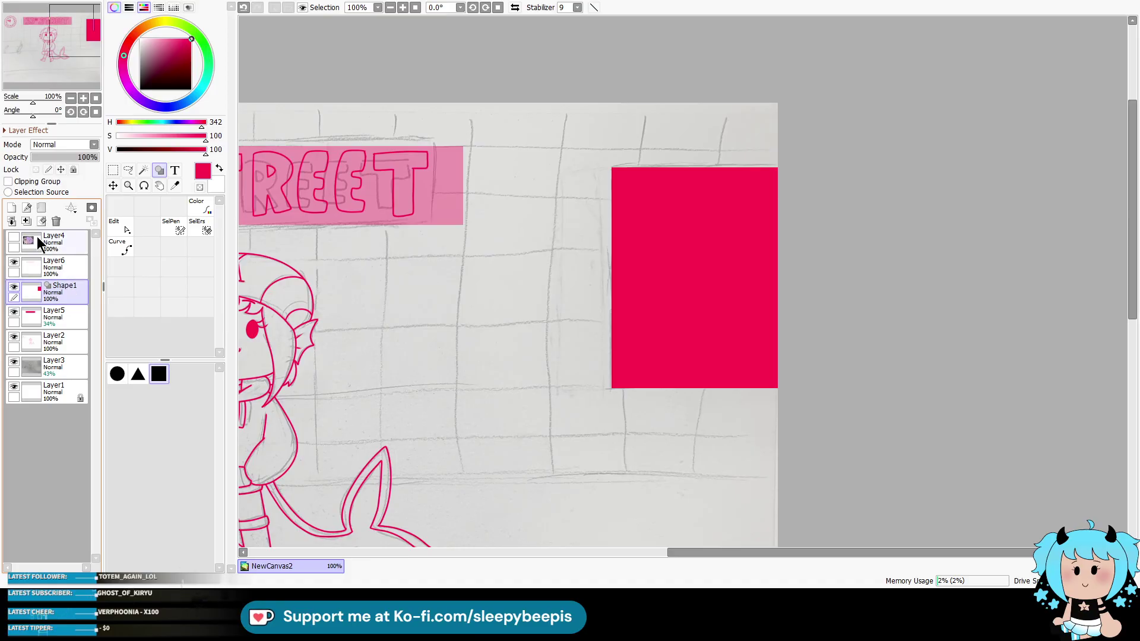
Step: Merge the poster rectangle shape into a new layer beneath it and set that layer's opacity to 36%
click(52, 316)
click(12, 208)
click(53, 293)
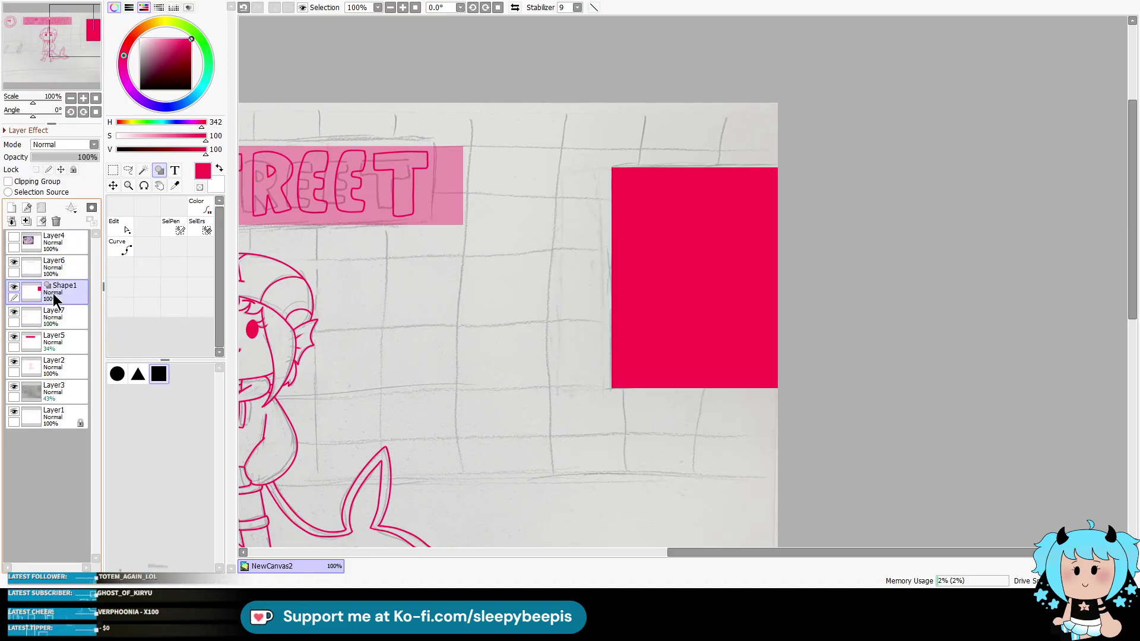
click(26, 221)
click(56, 159)
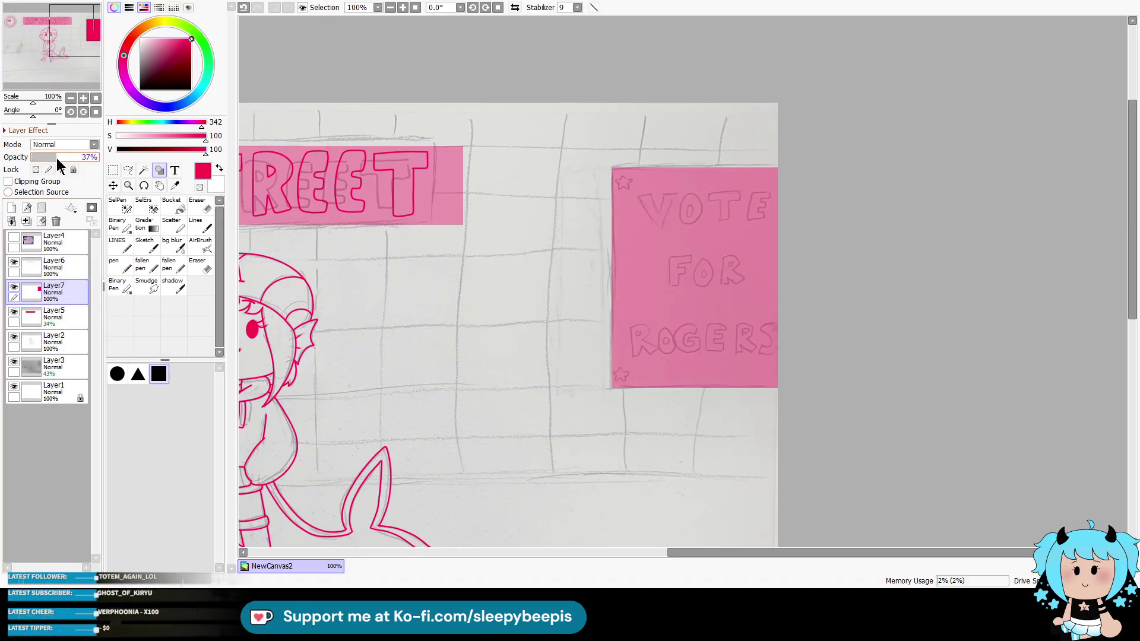
Step: Ink the small outlined star in the poster's upper-left corner on the lettering layer, Layer6
click(54, 265)
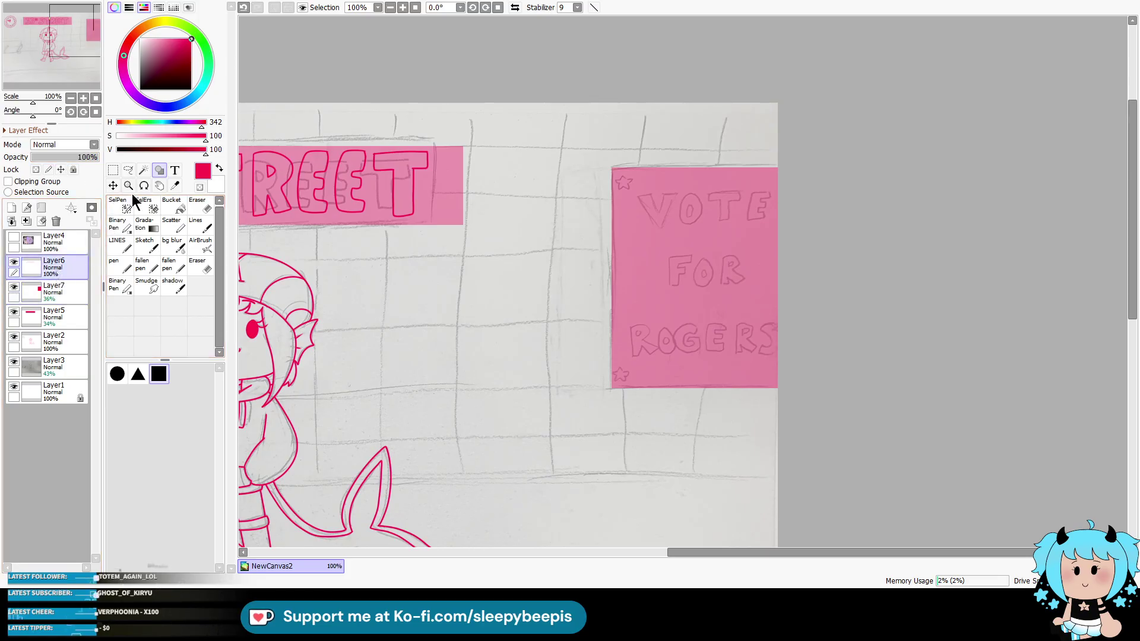
click(128, 185)
click(725, 164)
click(704, 153)
click(704, 153)
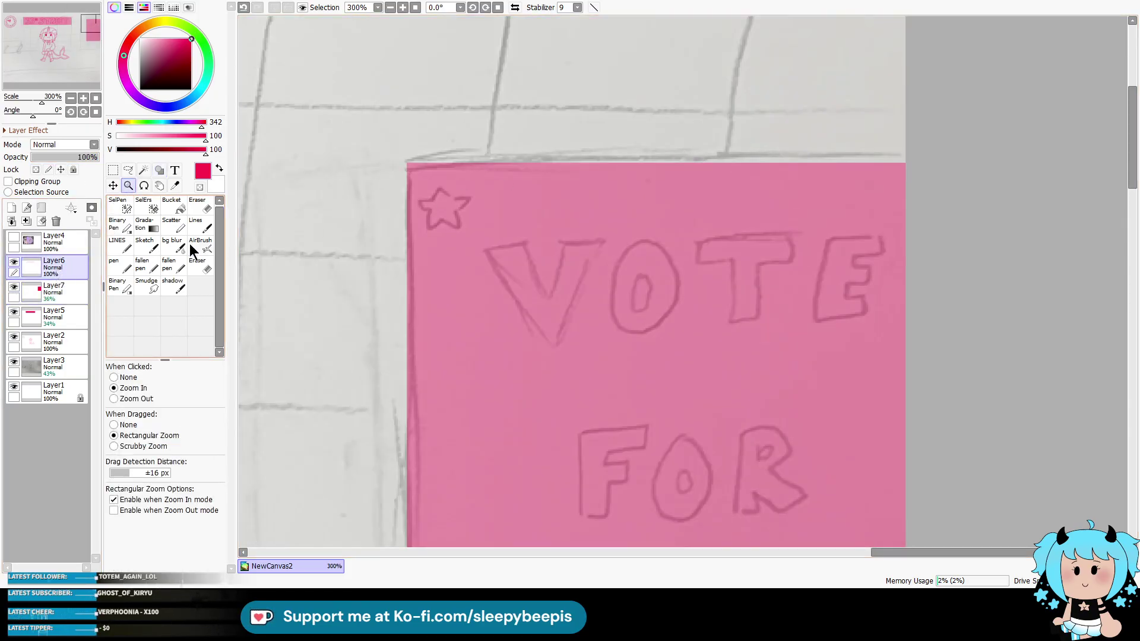
click(119, 245)
drag(442, 181, 444, 195)
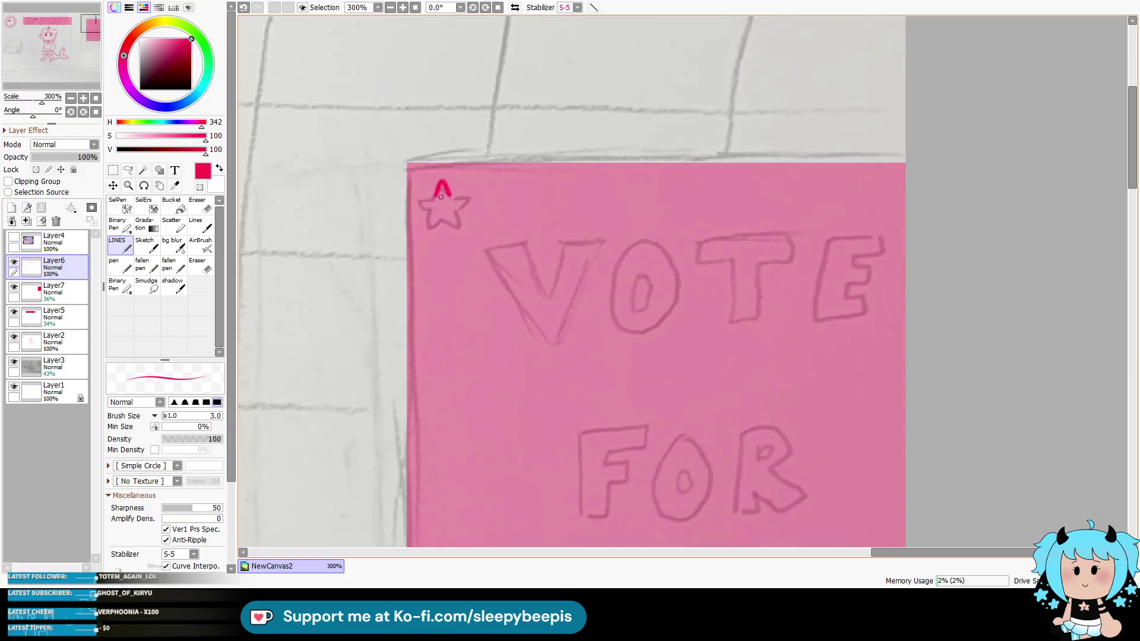
key(ctrl+z)
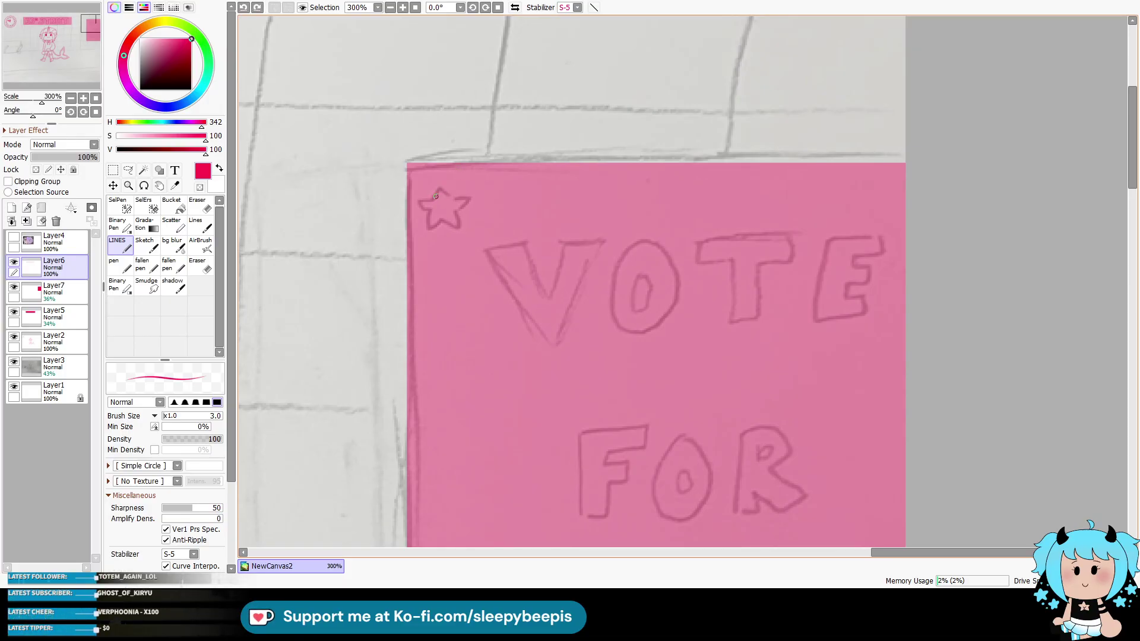
mouse_move(447, 192)
mouse_down()
mouse_move(419, 204)
mouse_move(427, 226)
mouse_up()
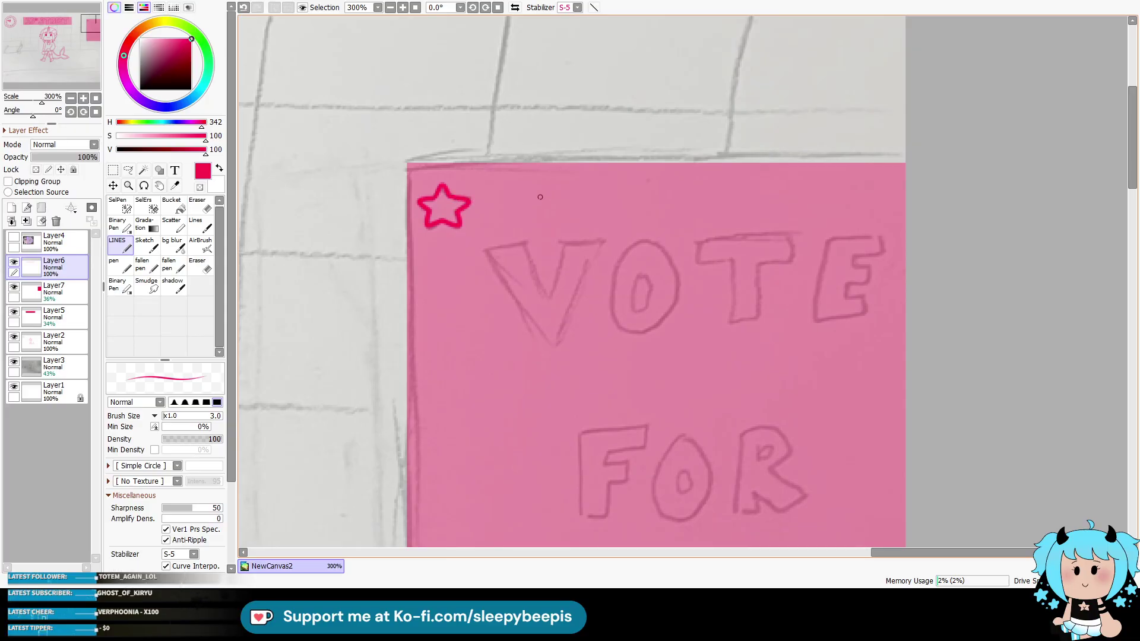
Step: Ink the outlined block letters VOTE across the upper part of the poster
mouse_move(484, 250)
mouse_down()
mouse_move(536, 326)
mouse_move(567, 321)
mouse_move(605, 244)
mouse_up()
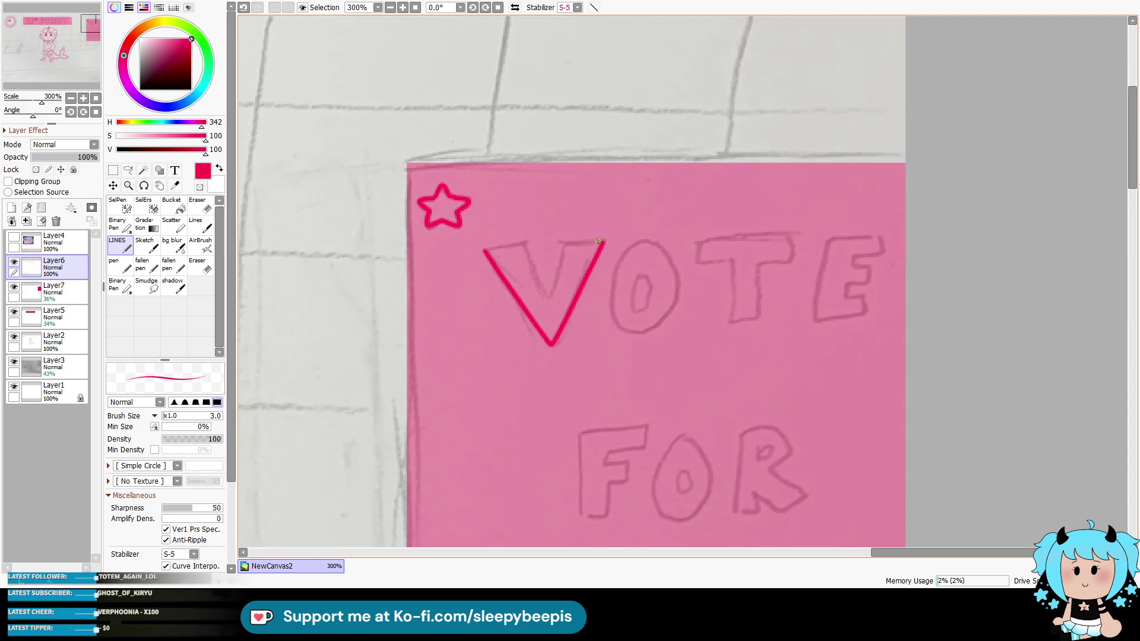
mouse_move(485, 250)
mouse_down()
mouse_move(516, 244)
mouse_move(544, 292)
mouse_move(563, 244)
mouse_move(604, 240)
mouse_move(668, 330)
mouse_move(675, 249)
mouse_move(647, 241)
mouse_move(657, 340)
mouse_move(659, 242)
mouse_up()
key(ctrl+z)
mouse_move(639, 279)
mouse_down()
mouse_move(660, 297)
mouse_move(647, 271)
mouse_up()
drag(701, 241, 791, 236)
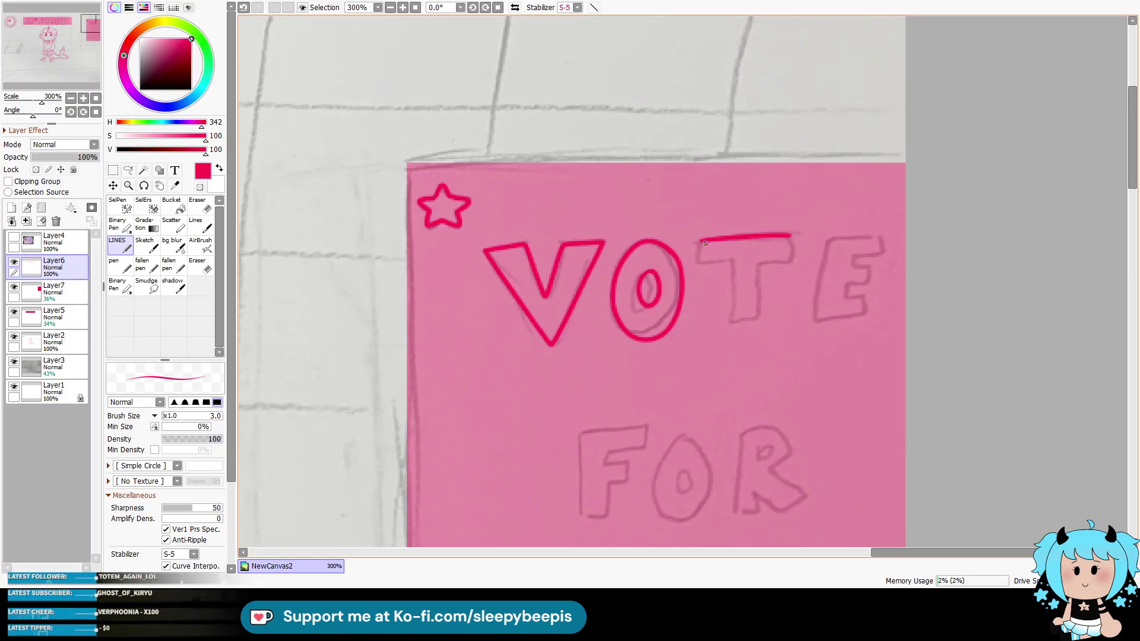
mouse_move(702, 247)
mouse_down()
mouse_move(732, 262)
mouse_move(745, 328)
mouse_move(763, 262)
mouse_move(792, 253)
mouse_move(792, 236)
mouse_up()
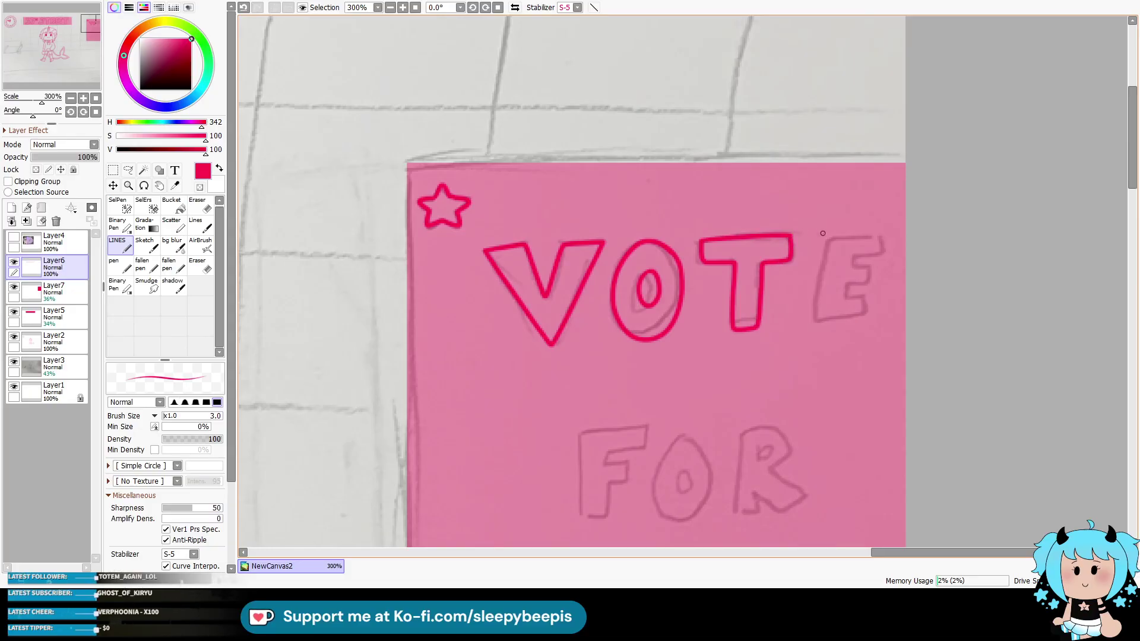
mouse_move(880, 236)
mouse_down()
mouse_move(851, 234)
mouse_move(820, 303)
mouse_move(865, 321)
mouse_up()
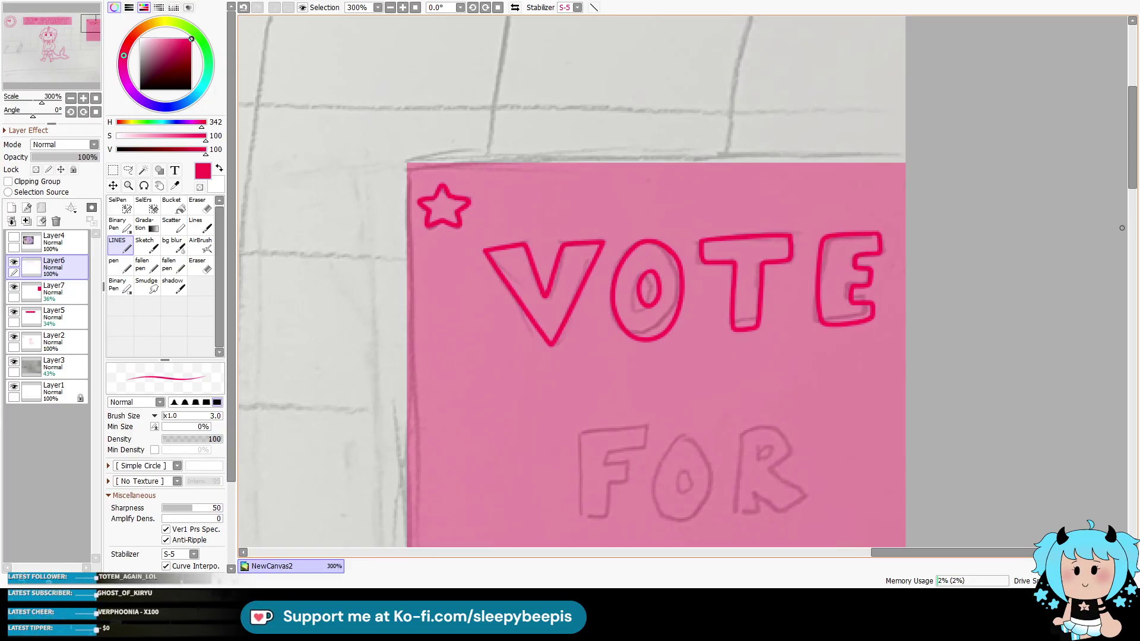
Step: Ink the outlined block letters FOR in the middle of the poster
drag(1124, 184, 1108, 229)
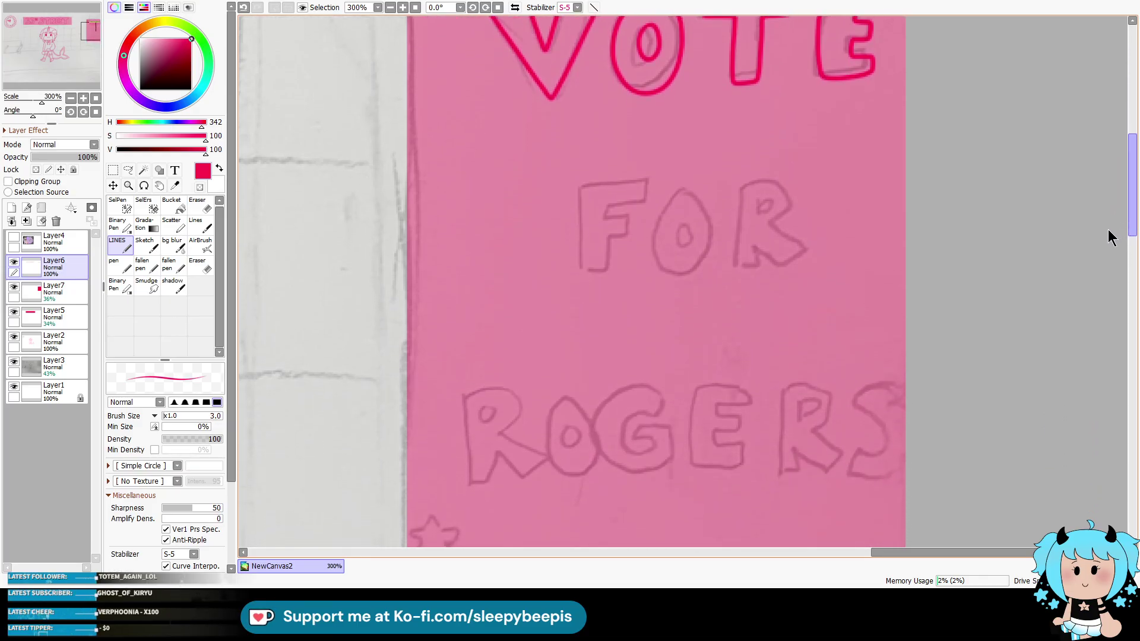
mouse_move(581, 205)
mouse_down()
mouse_move(581, 251)
mouse_move(598, 291)
mouse_move(608, 255)
mouse_up()
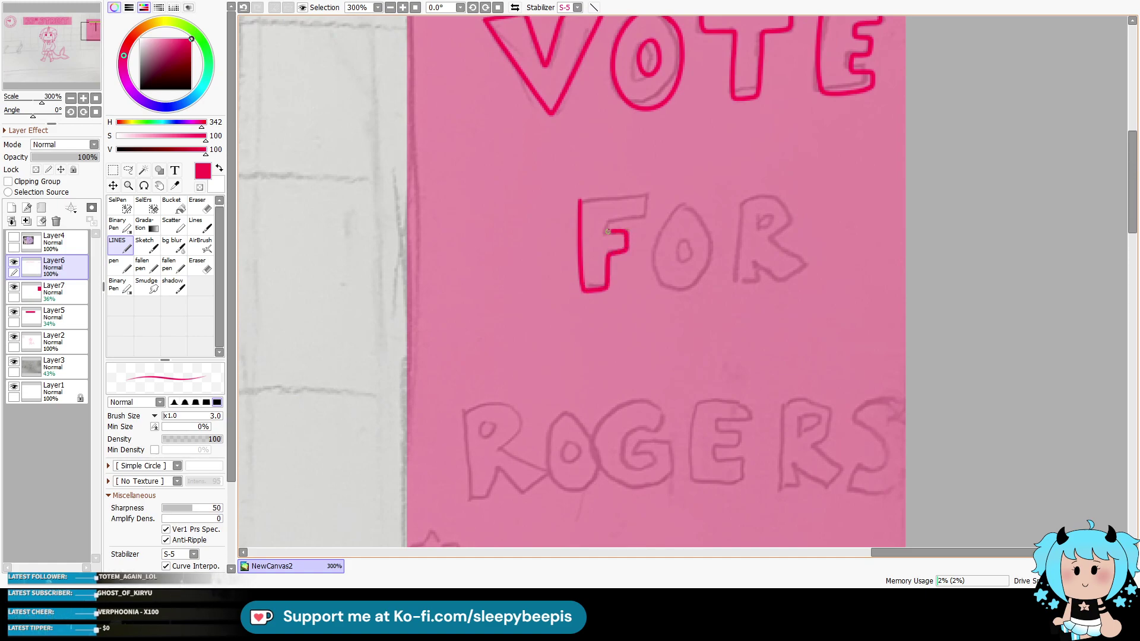
drag(606, 197, 581, 200)
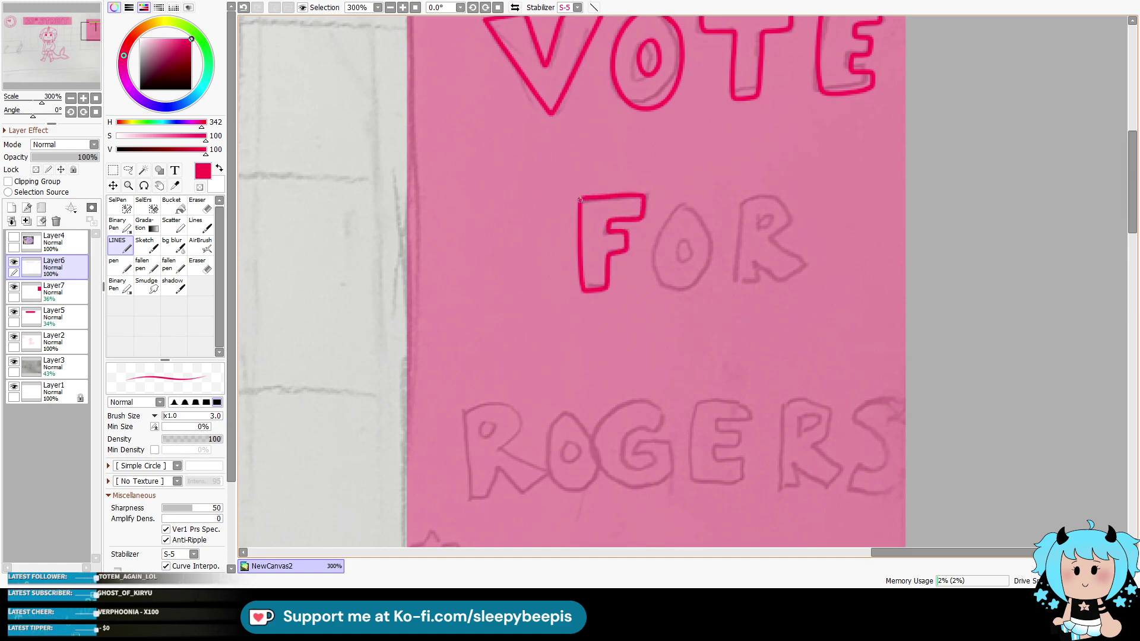
mouse_move(696, 202)
mouse_down()
mouse_move(659, 249)
mouse_move(710, 279)
mouse_move(695, 202)
mouse_move(659, 262)
mouse_move(717, 261)
mouse_move(700, 202)
mouse_move(694, 256)
mouse_move(692, 230)
mouse_up()
key(ctrl+z)
drag(742, 200, 741, 289)
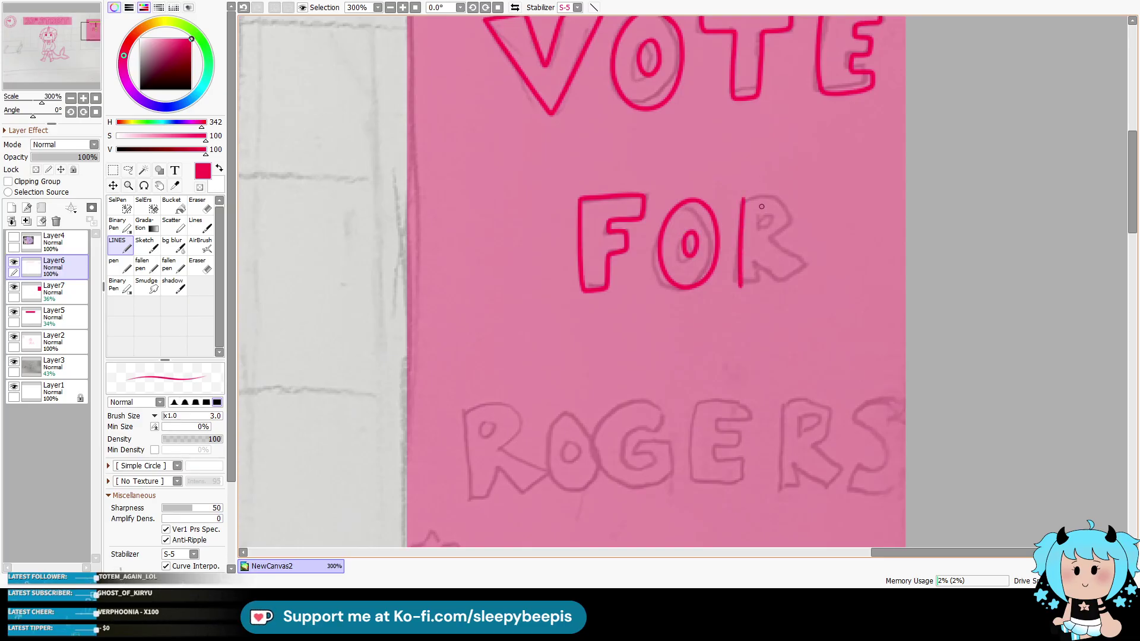
mouse_move(745, 197)
mouse_down()
mouse_move(793, 228)
mouse_move(788, 279)
mouse_up()
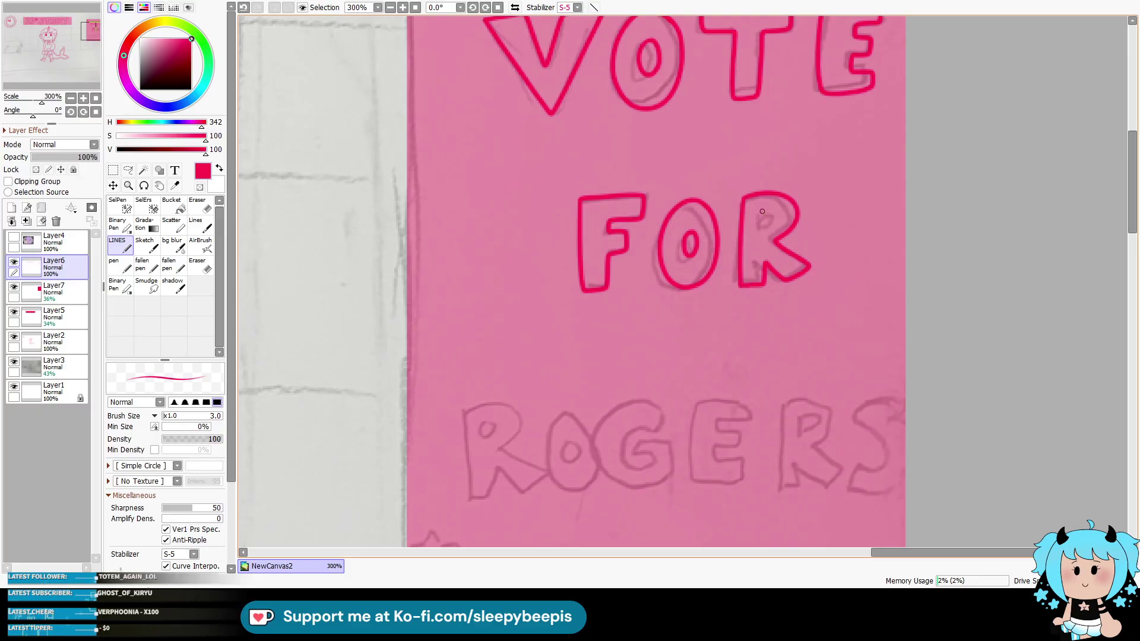
mouse_move(762, 212)
mouse_down()
mouse_move(776, 218)
mouse_move(763, 212)
mouse_up()
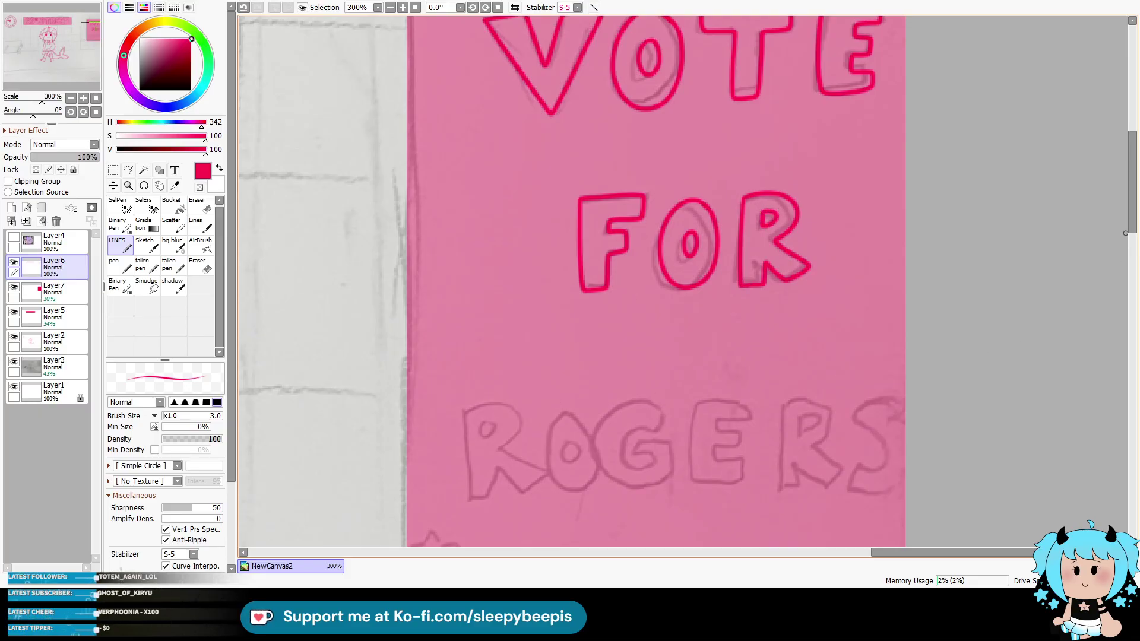
Step: Ink the outlined first R of ROGERS and the small star in the poster's lower-left corner
drag(1125, 233, 1127, 255)
mouse_move(464, 272)
mouse_down()
mouse_move(469, 371)
mouse_move(491, 373)
mouse_up()
mouse_move(463, 268)
mouse_down()
mouse_move(525, 289)
mouse_move(506, 321)
mouse_move(542, 347)
mouse_move(495, 366)
mouse_up()
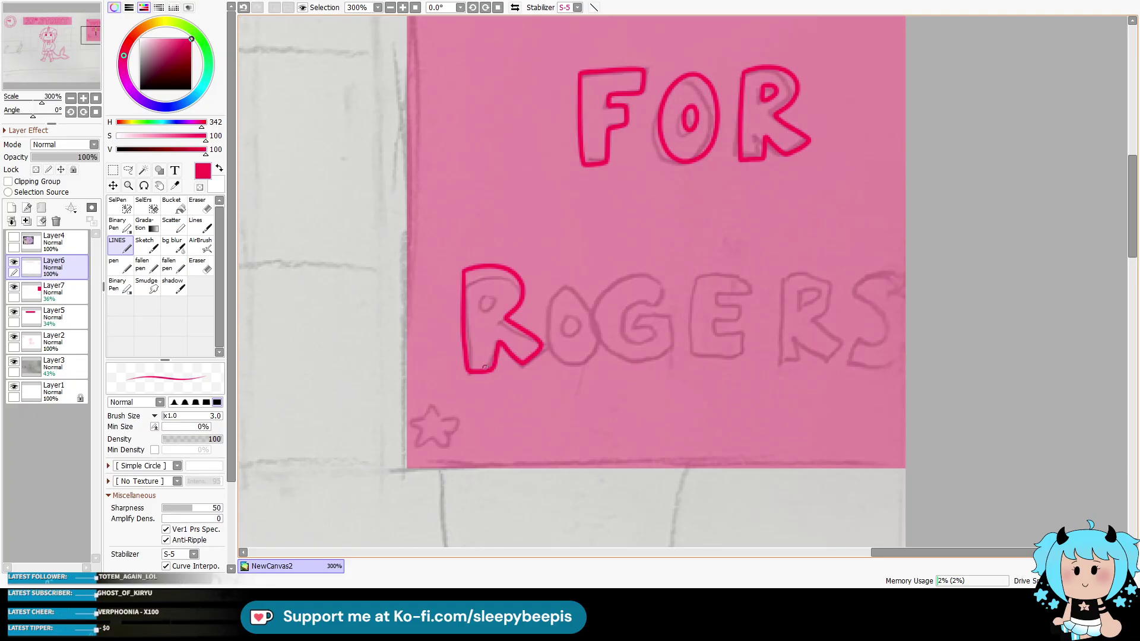
drag(498, 293, 485, 303)
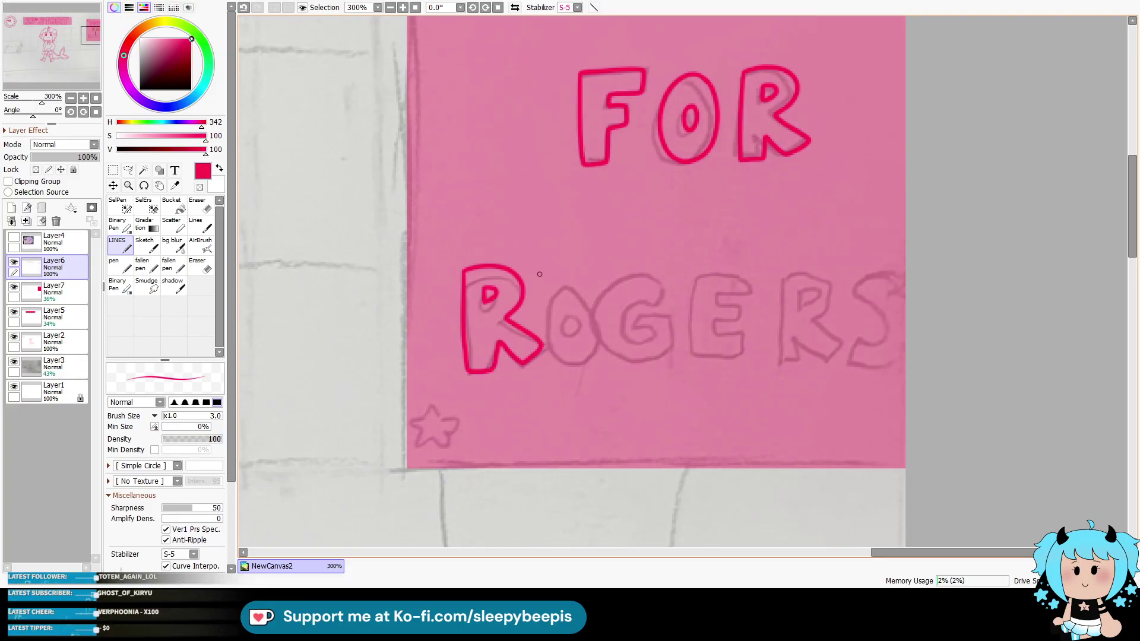
mouse_move(425, 419)
mouse_down()
mouse_move(433, 406)
mouse_move(441, 419)
mouse_move(421, 444)
mouse_move(450, 440)
mouse_up()
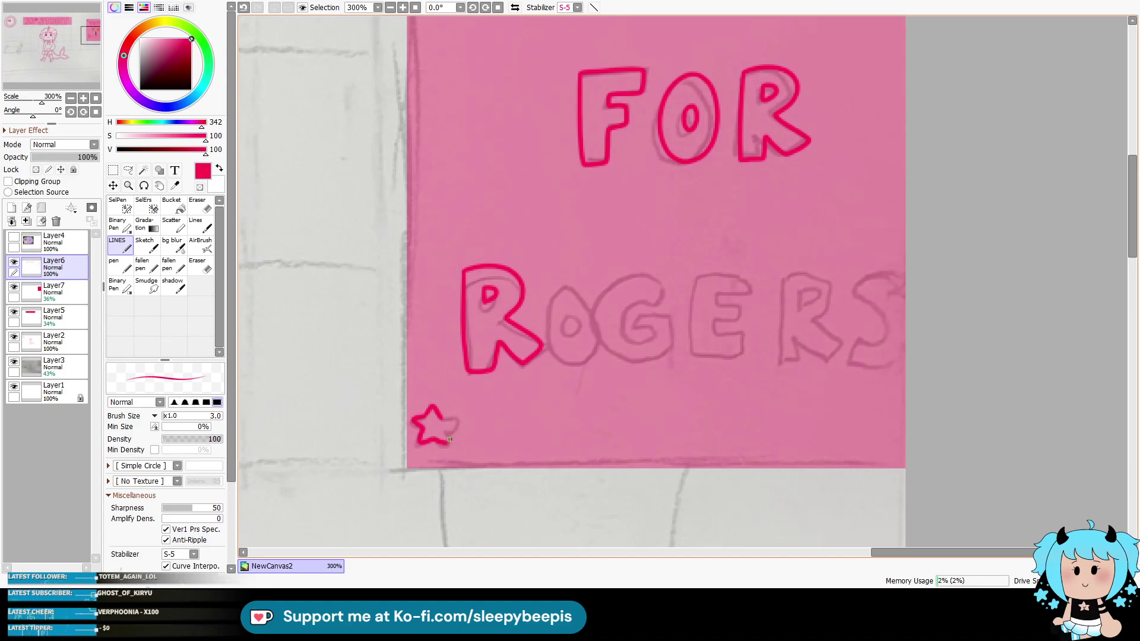
Step: Ink the remaining outlined letters O, G, E, R and S of ROGERS on the poster
mouse_move(585, 274)
mouse_down()
mouse_move(558, 284)
mouse_move(561, 356)
mouse_move(601, 306)
mouse_move(587, 275)
mouse_up()
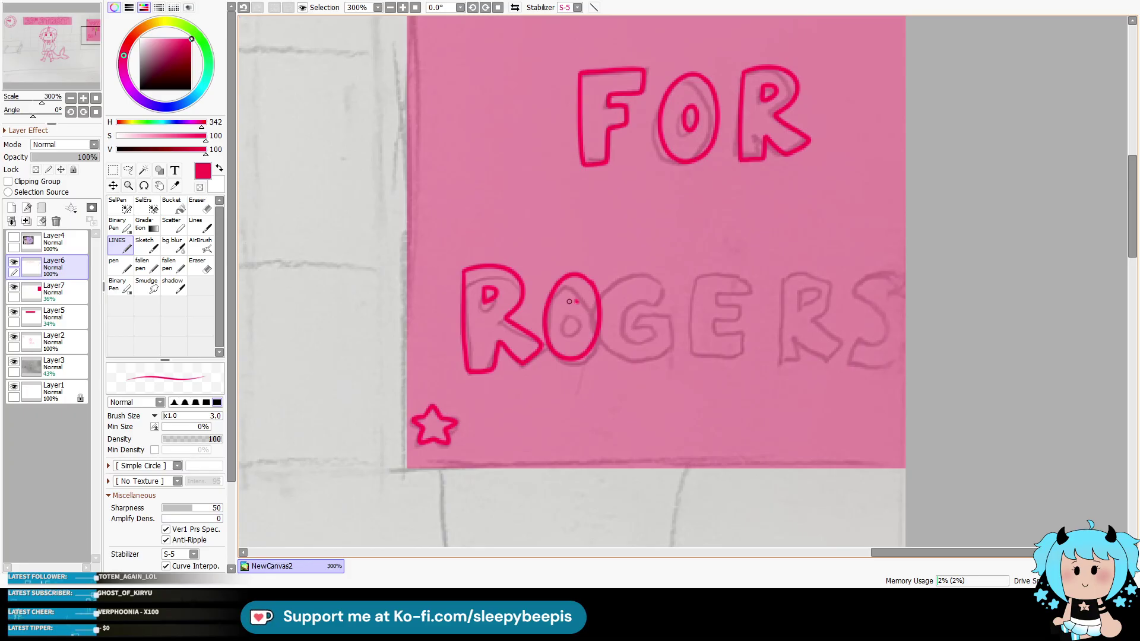
mouse_move(672, 279)
mouse_down()
mouse_move(623, 274)
mouse_move(635, 354)
mouse_move(678, 318)
mouse_move(641, 315)
mouse_move(664, 325)
mouse_move(633, 328)
mouse_move(668, 287)
mouse_up()
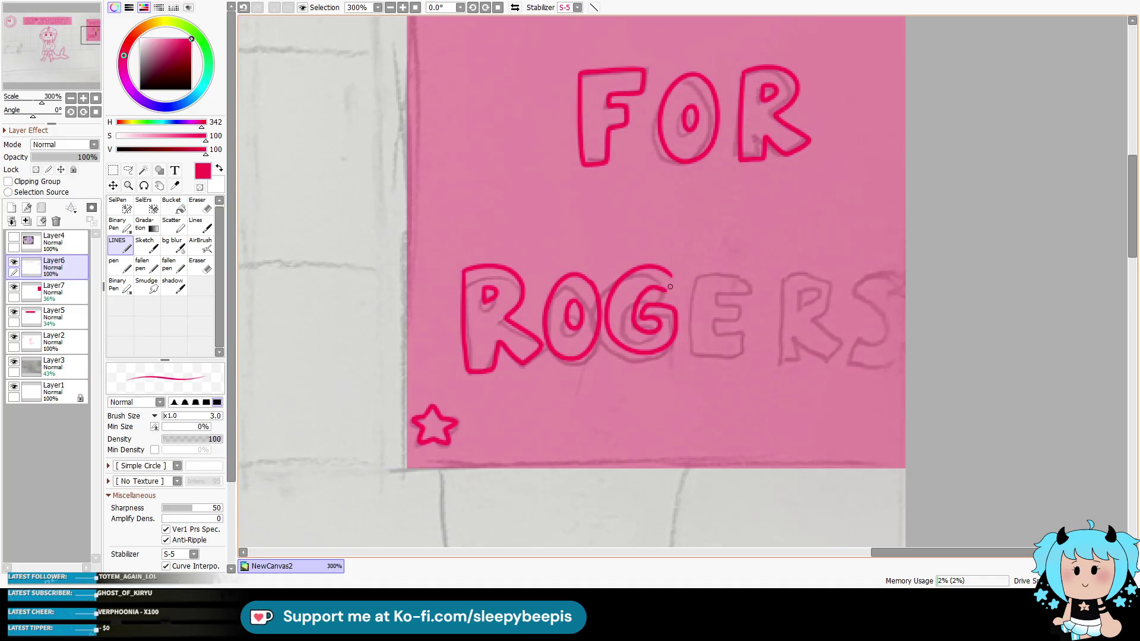
mouse_move(738, 271)
mouse_down()
mouse_move(689, 326)
mouse_move(737, 304)
mouse_move(716, 289)
mouse_move(742, 283)
mouse_move(776, 357)
mouse_up()
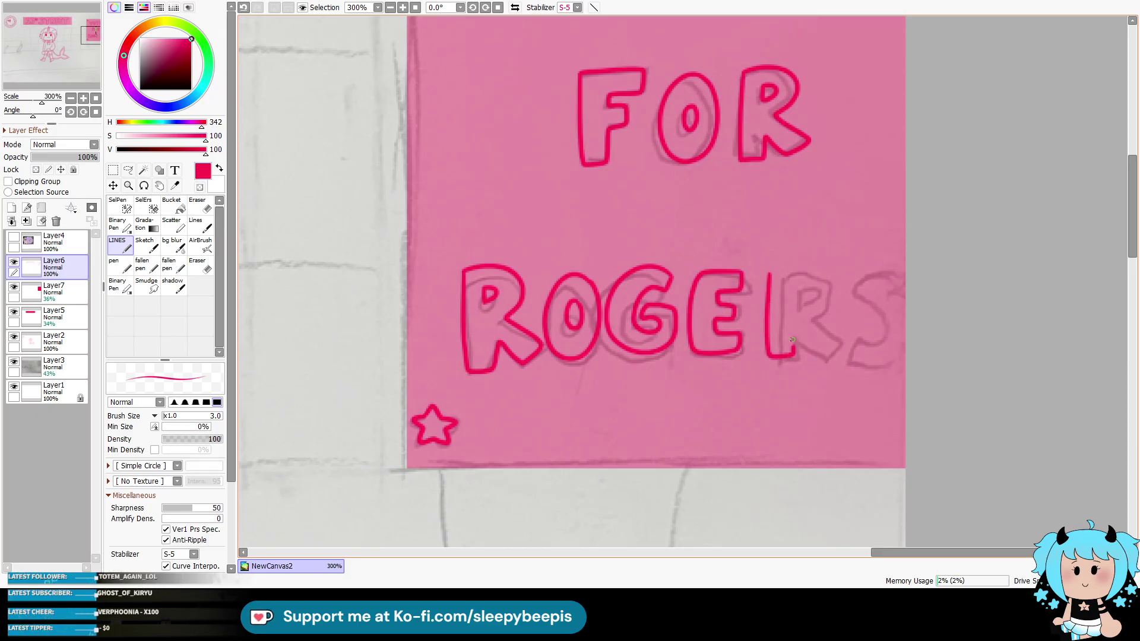
mouse_move(814, 317)
mouse_down()
mouse_move(832, 297)
mouse_move(768, 273)
mouse_move(814, 302)
mouse_up()
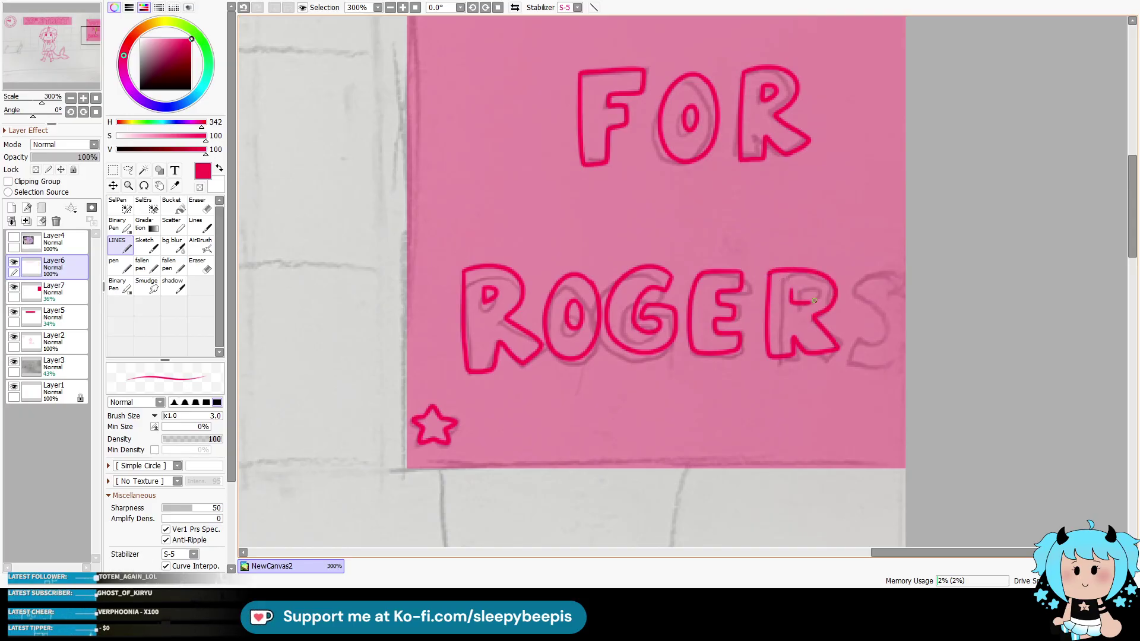
key(ctrl+z)
drag(793, 288, 799, 296)
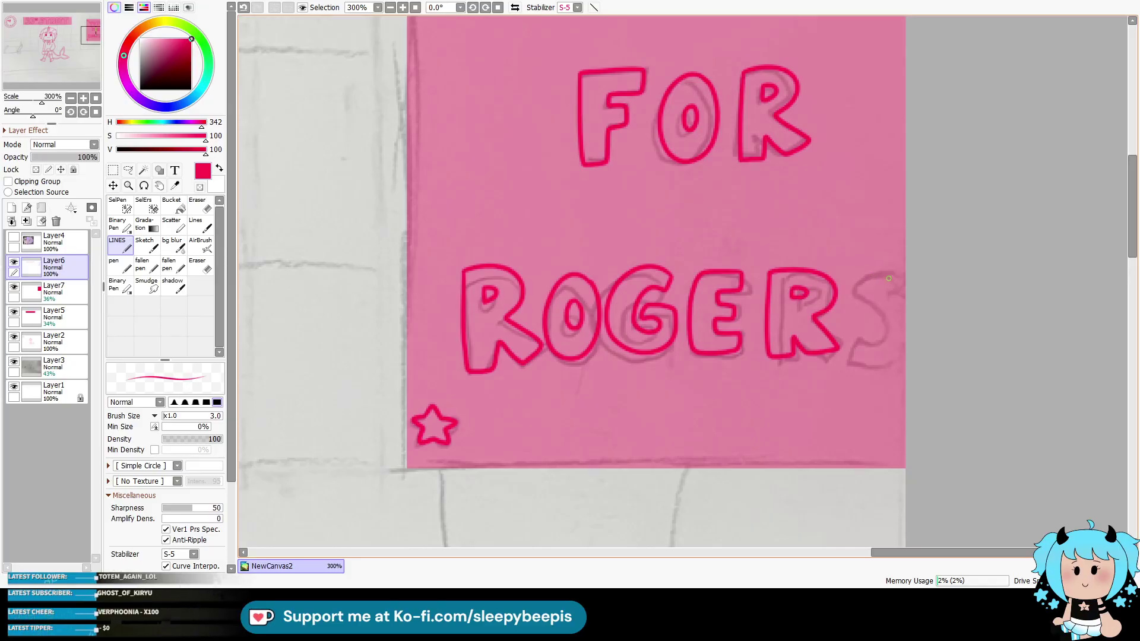
mouse_move(895, 273)
mouse_down()
mouse_move(856, 278)
mouse_move(884, 321)
mouse_move(851, 334)
mouse_move(902, 338)
mouse_up()
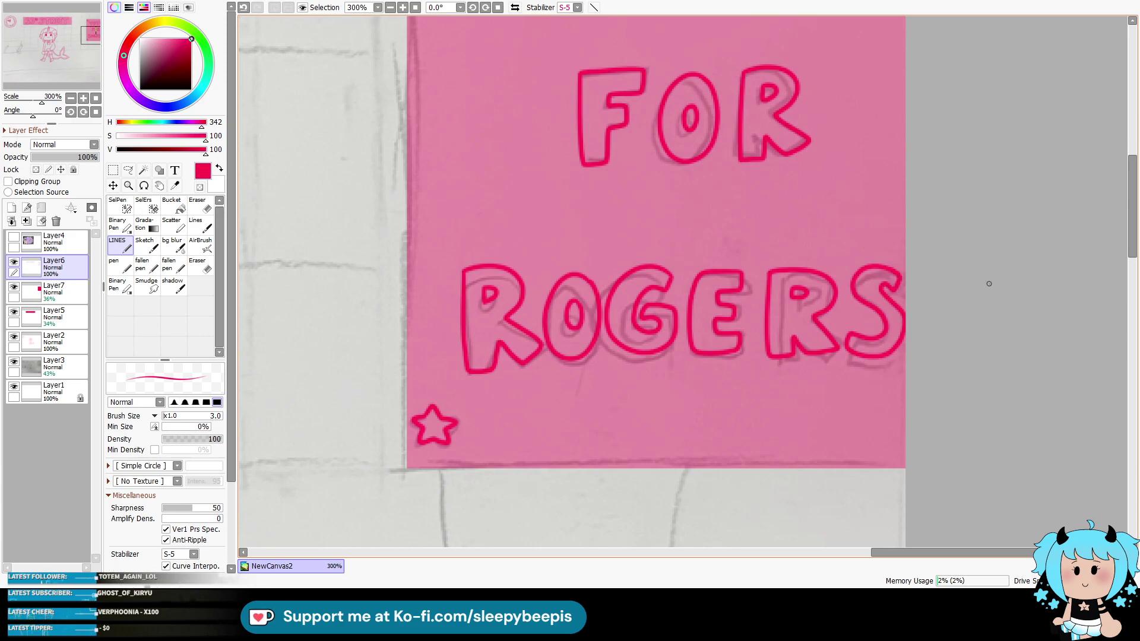
Step: Set the poster and sign rectangle layers to 100% opacity and merge the poster layer down into Layer5
key(ctrl+minus)
key(ctrl+minus)
key(ctrl+minus)
key(ctrl+minus)
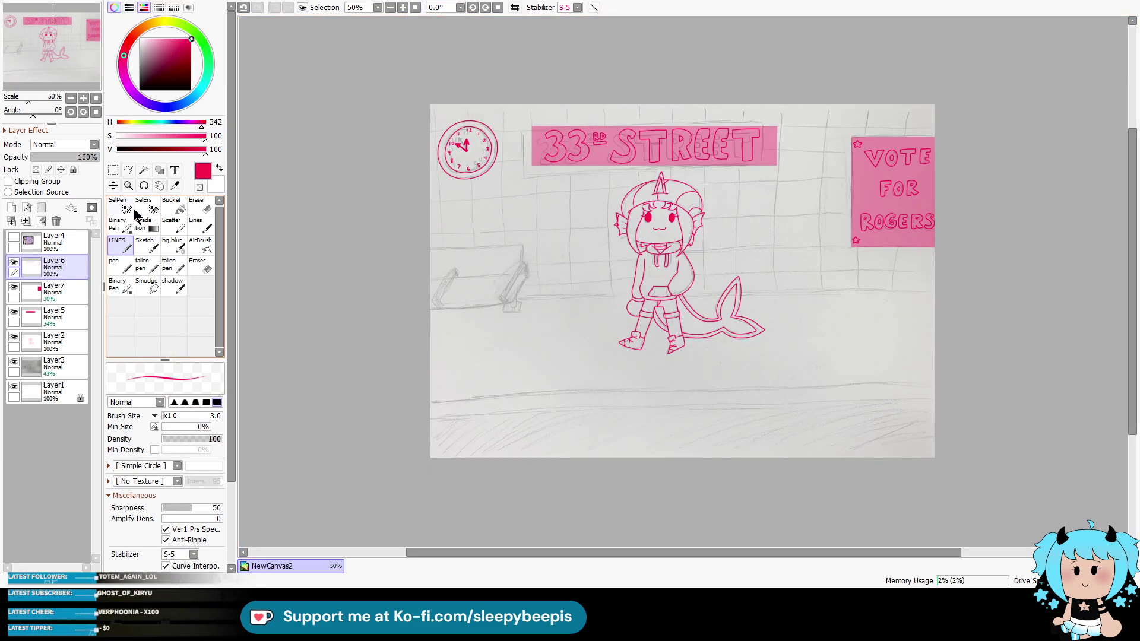
click(128, 185)
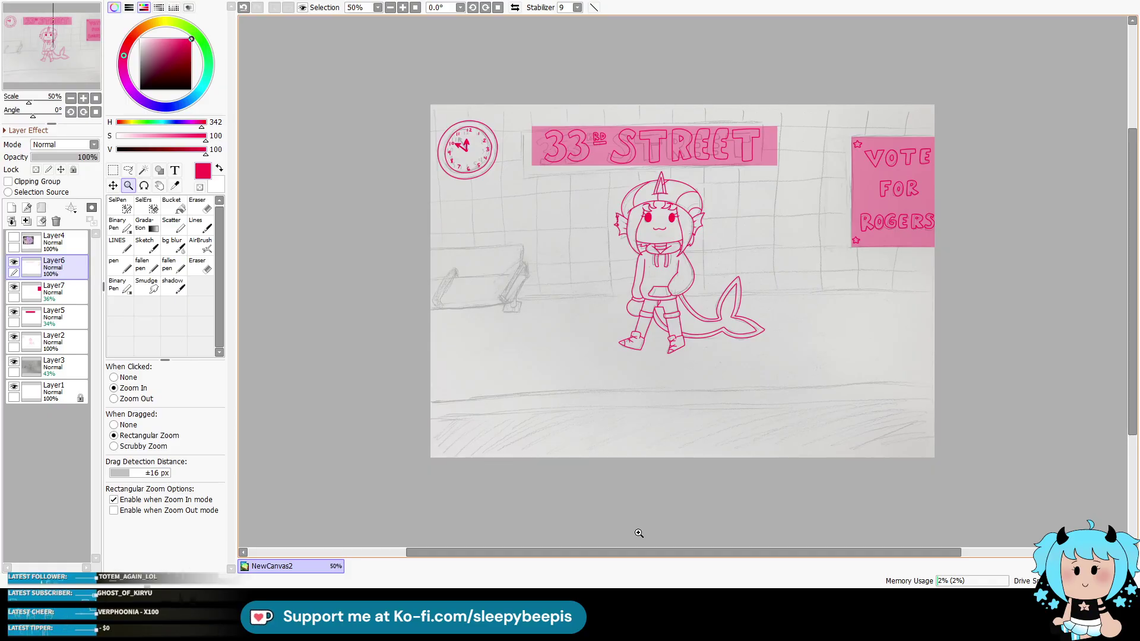
click(52, 294)
drag(41, 157, 98, 156)
click(70, 324)
click(62, 294)
click(26, 221)
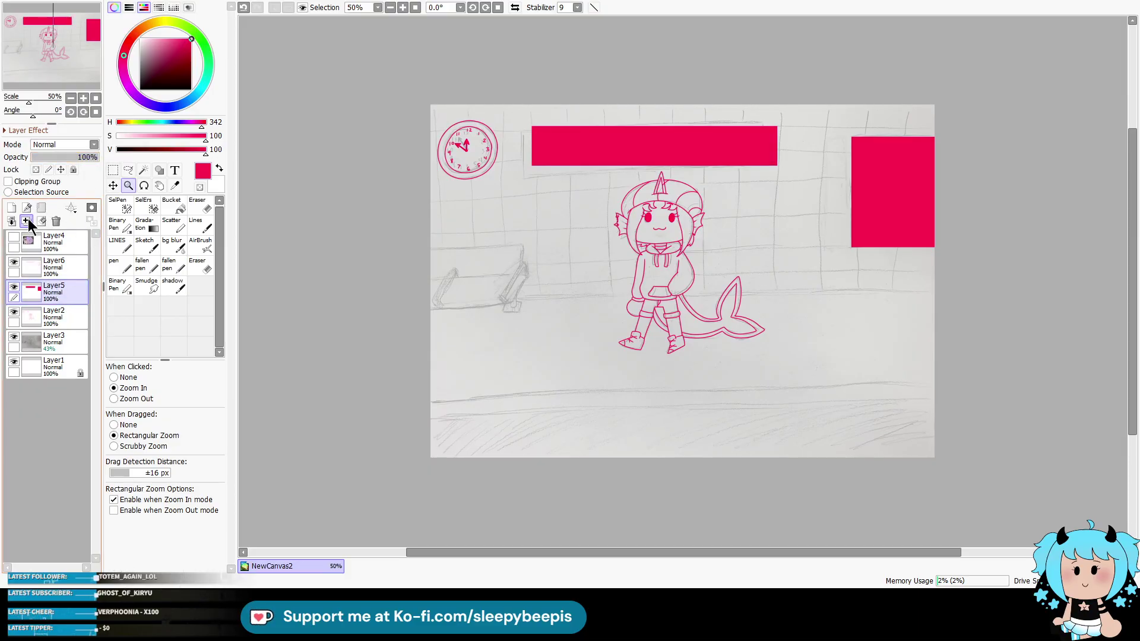
Step: Recolor the sign and poster lettering black by filling a new layer clipped to Layer6 and merging it down
click(49, 266)
click(11, 207)
click(8, 181)
click(141, 90)
click(173, 204)
click(653, 148)
click(26, 221)
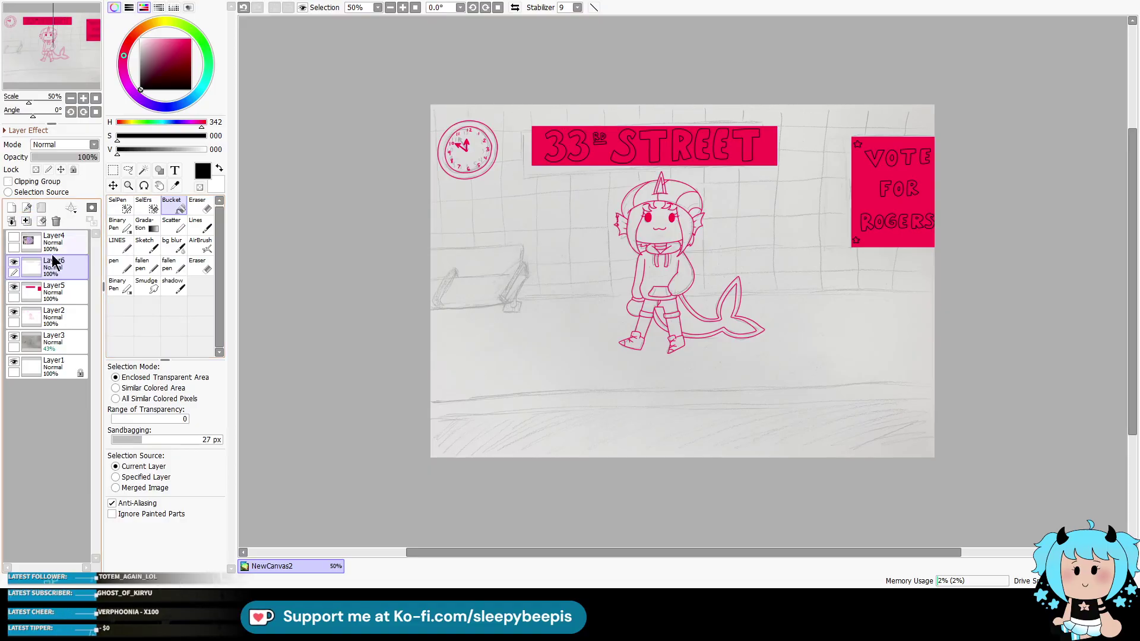
Step: On Layer2, select the area outside the line art, ink two straight crimson lines across the lower foreground, and deselect
click(53, 295)
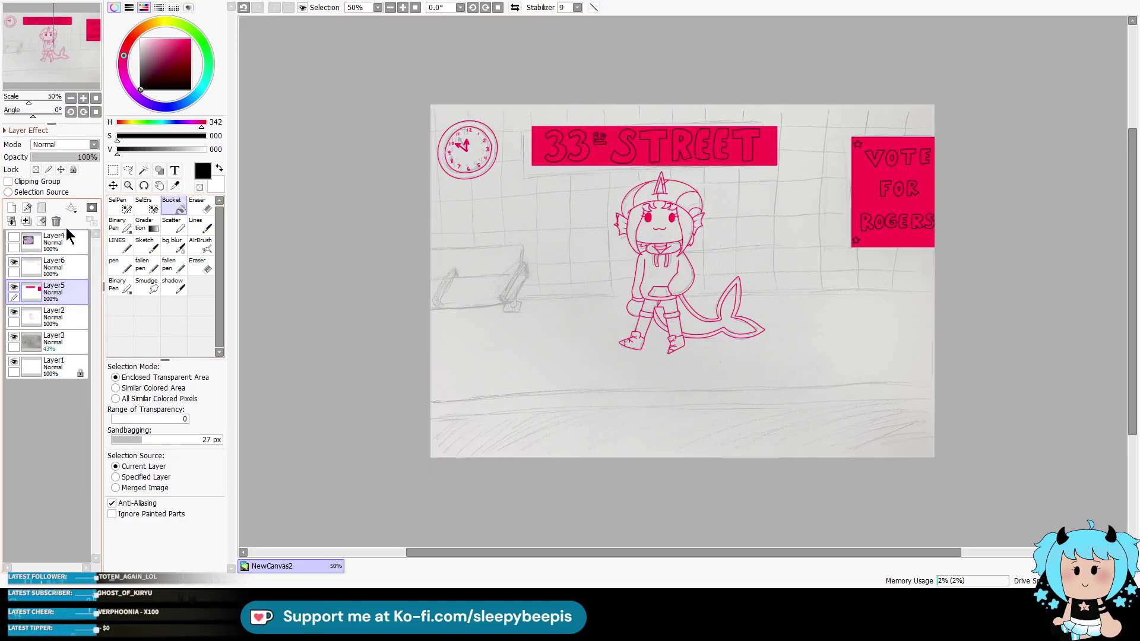
click(66, 316)
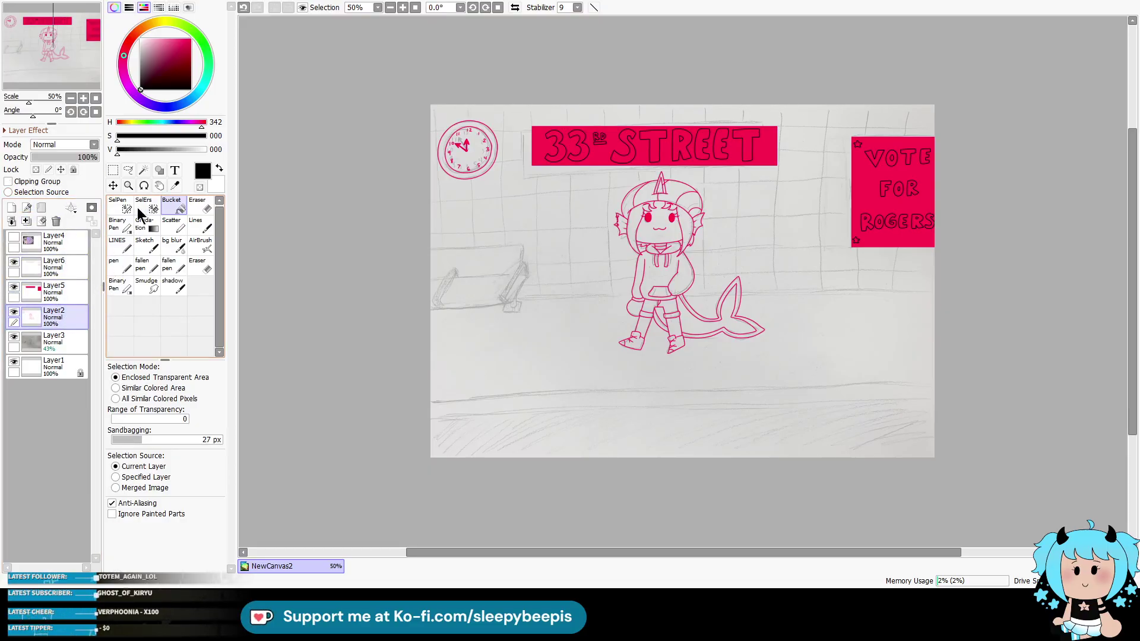
click(143, 170)
click(562, 349)
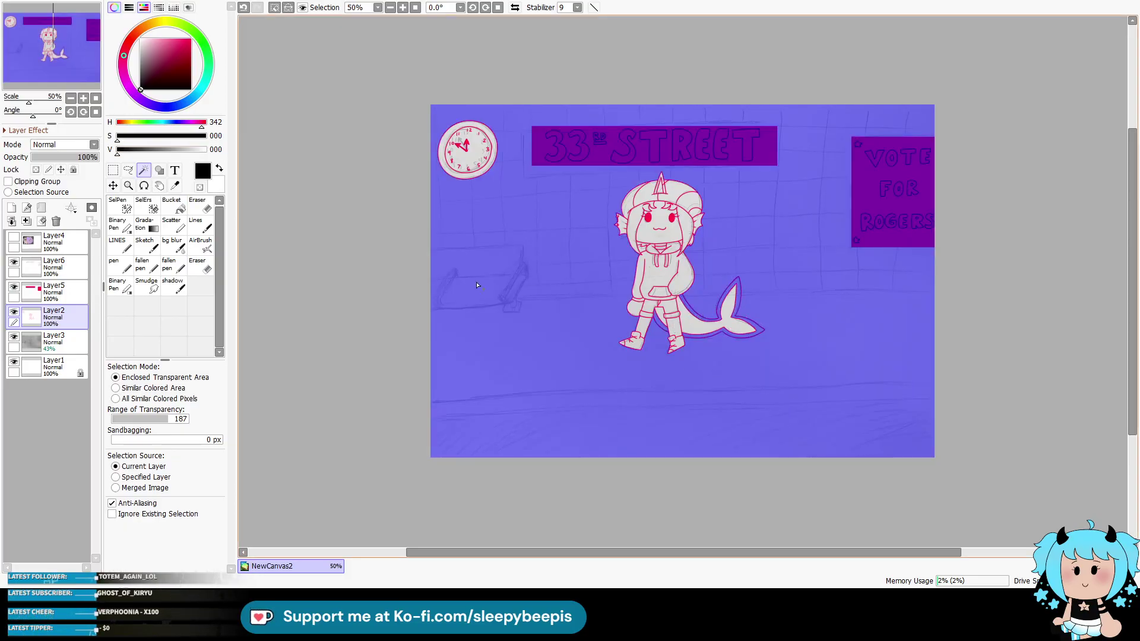
click(120, 250)
click(191, 39)
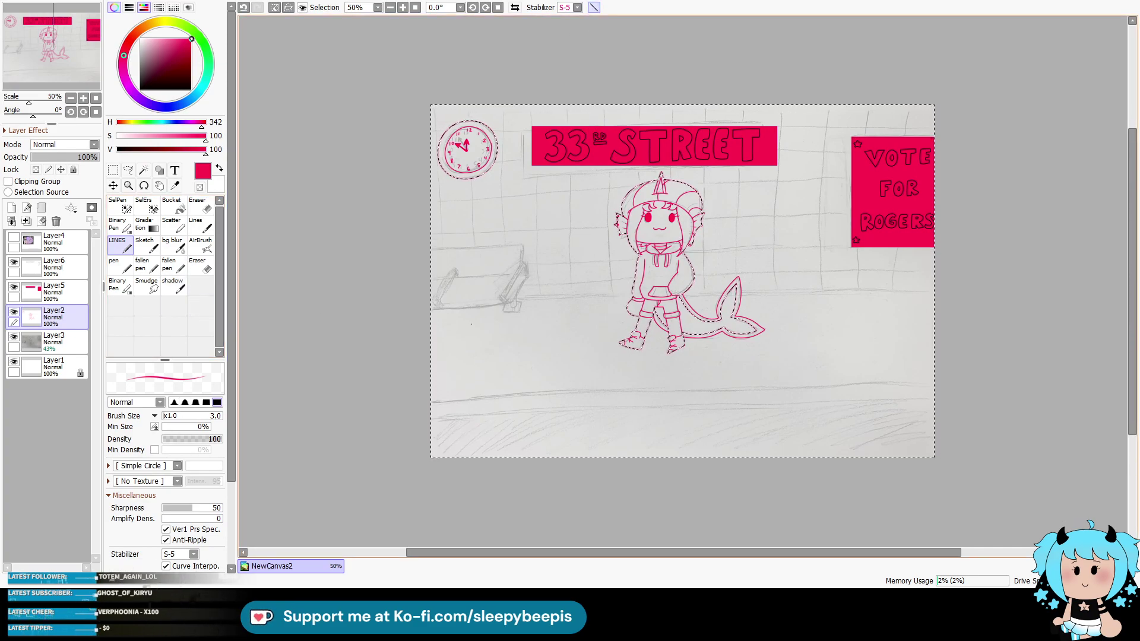
drag(417, 394, 948, 389)
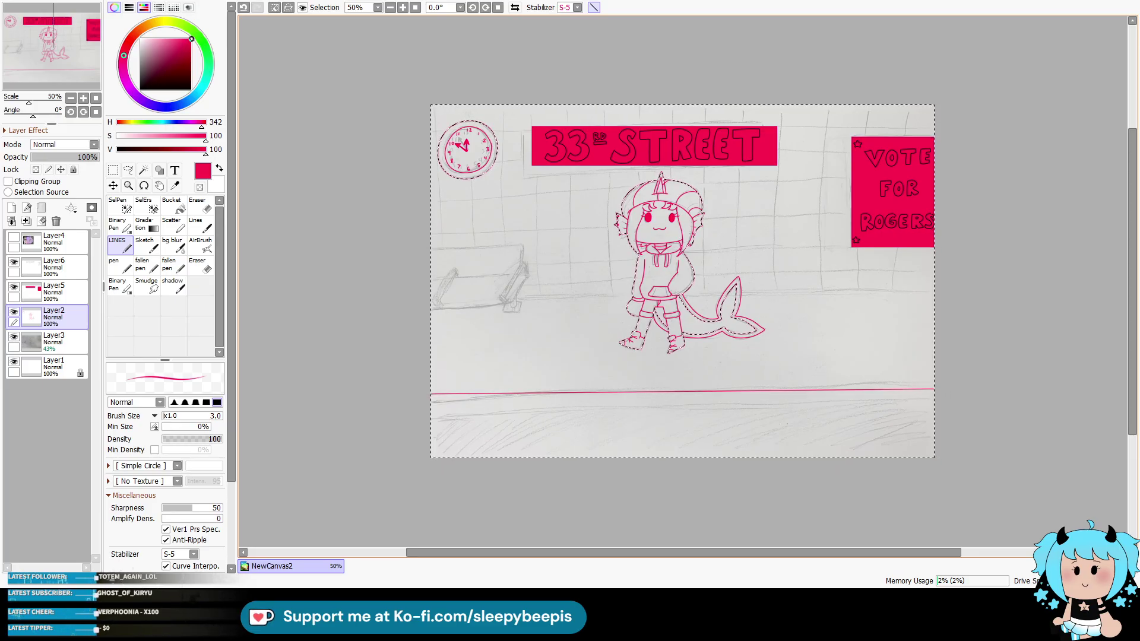
drag(418, 407, 1000, 410)
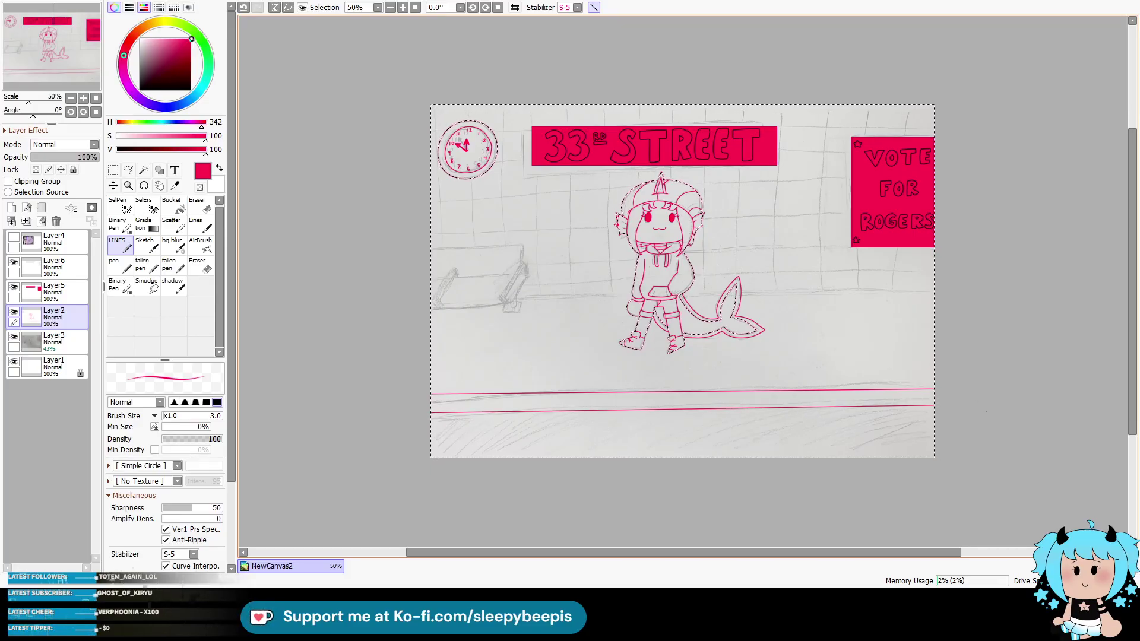
key(ctrl+d)
Step: Turn off straight-line drawing and ink the left armrest of the sketched bench in crimson
click(129, 186)
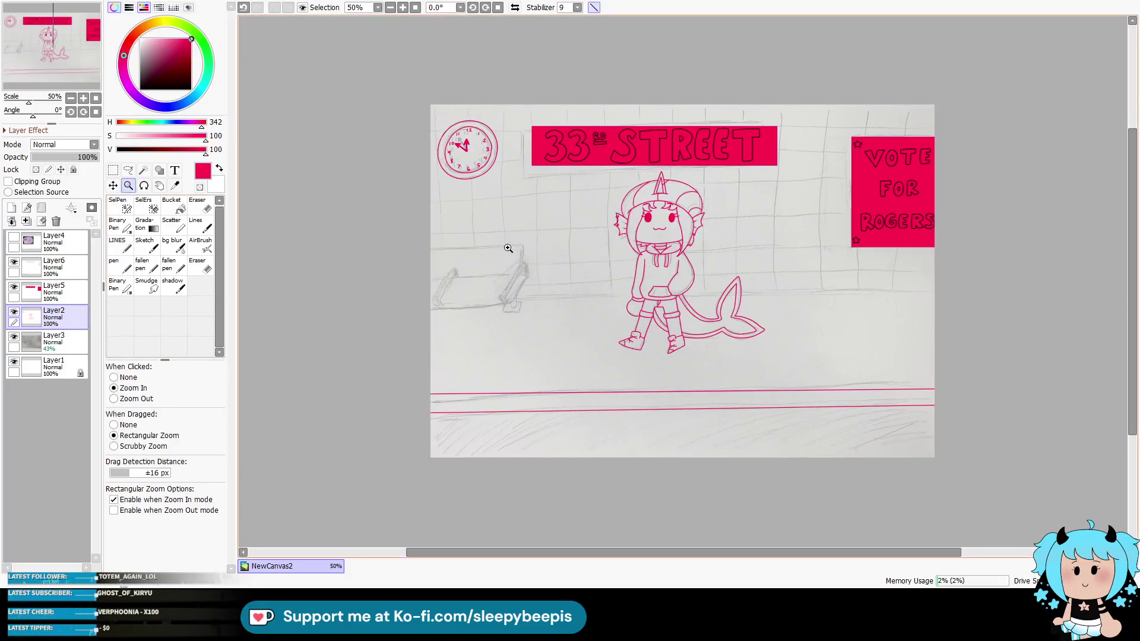
click(482, 279)
click(482, 279)
click(120, 246)
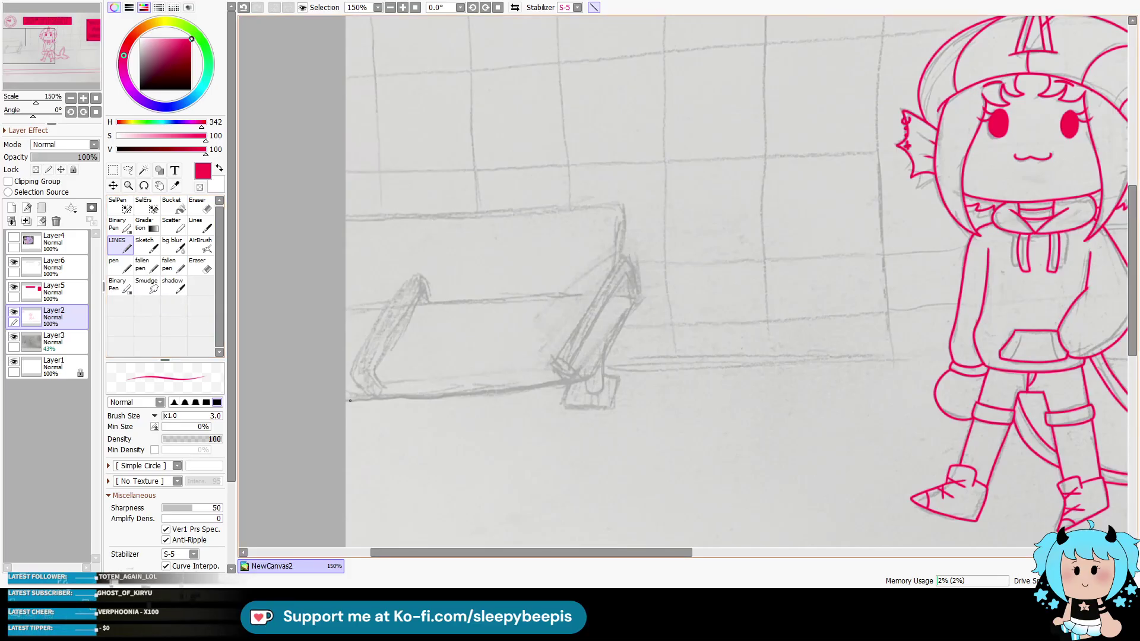
drag(411, 396, 596, 385)
key(ctrl+z)
click(594, 8)
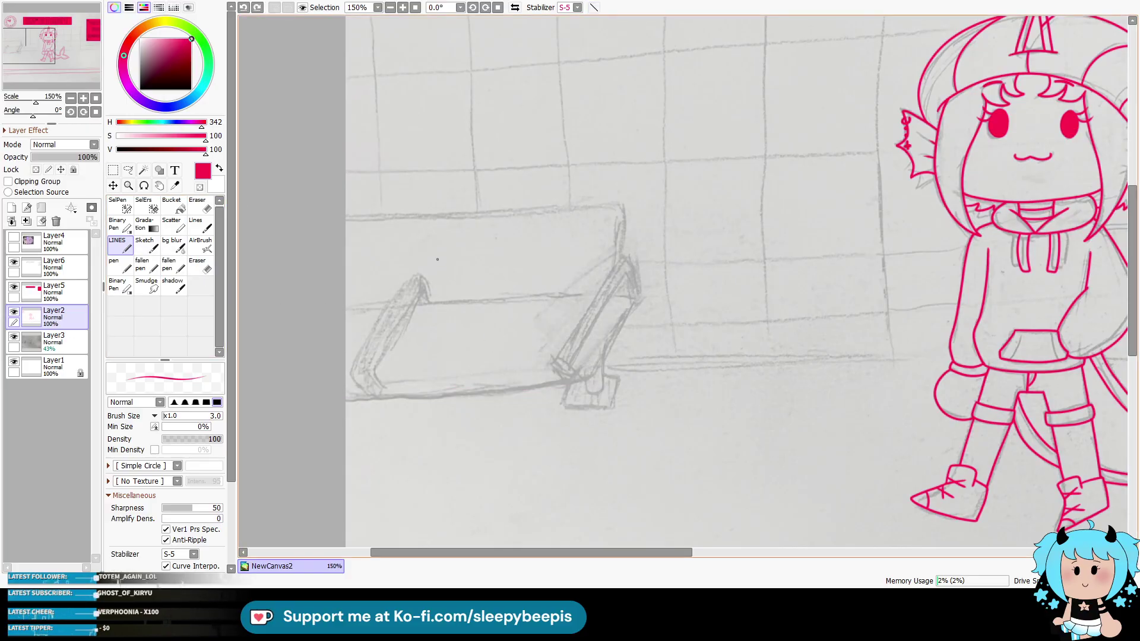
mouse_move(368, 340)
mouse_down()
mouse_move(359, 384)
mouse_move(413, 294)
mouse_up()
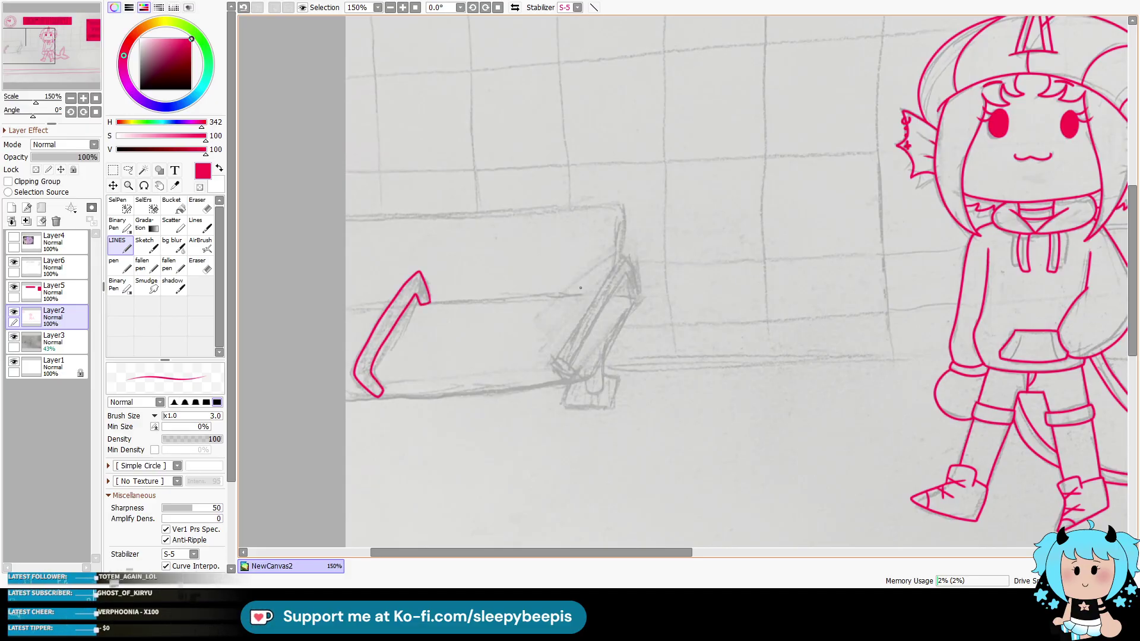
Step: Copy the inked armrest to the bench's right end and merge the copy down into Layer2
drag(632, 297, 619, 269)
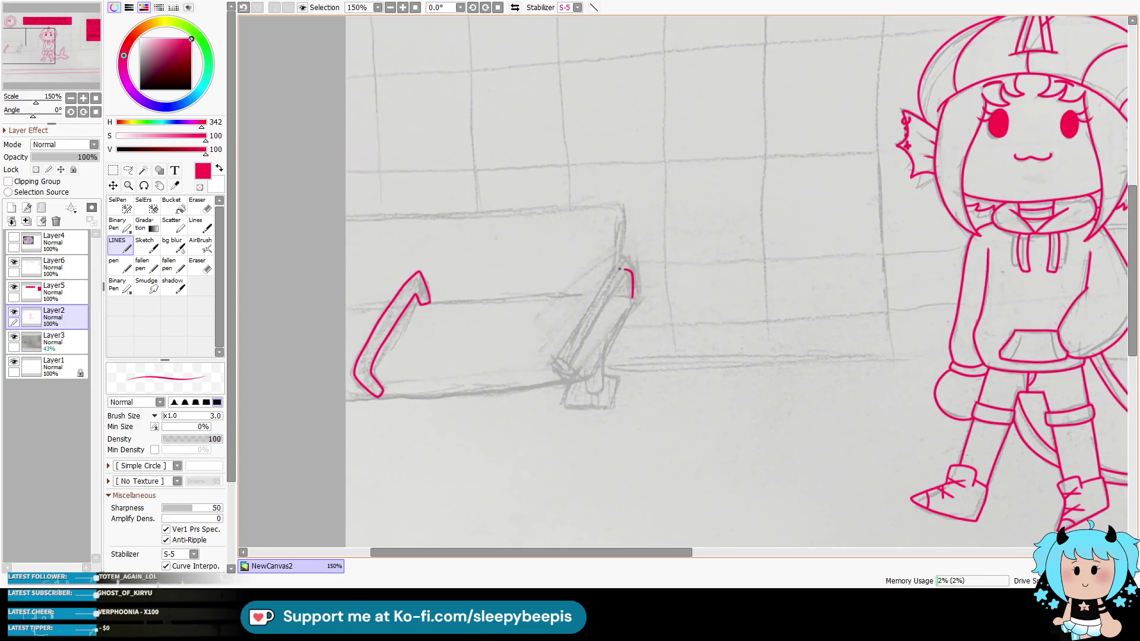
key(ctrl+z)
click(128, 170)
mouse_move(459, 284)
mouse_down()
mouse_move(329, 384)
mouse_move(474, 260)
mouse_up()
key(ctrl+x)
key(ctrl+v)
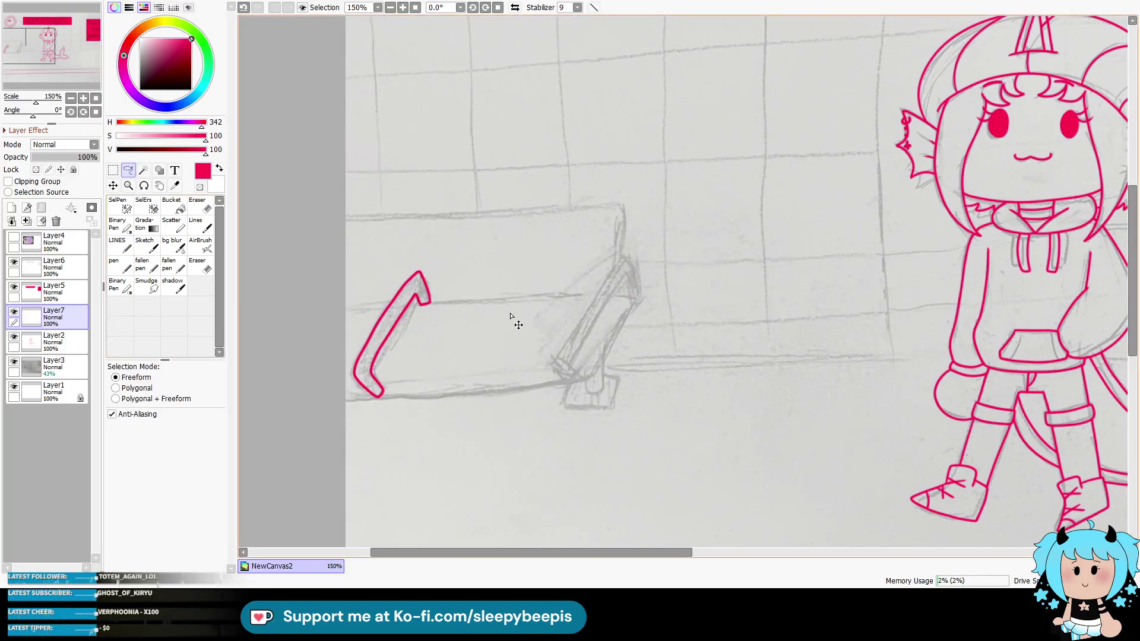
key(v)
mouse_move(409, 407)
mouse_down()
mouse_move(557, 387)
mouse_move(614, 395)
mouse_move(602, 399)
mouse_up()
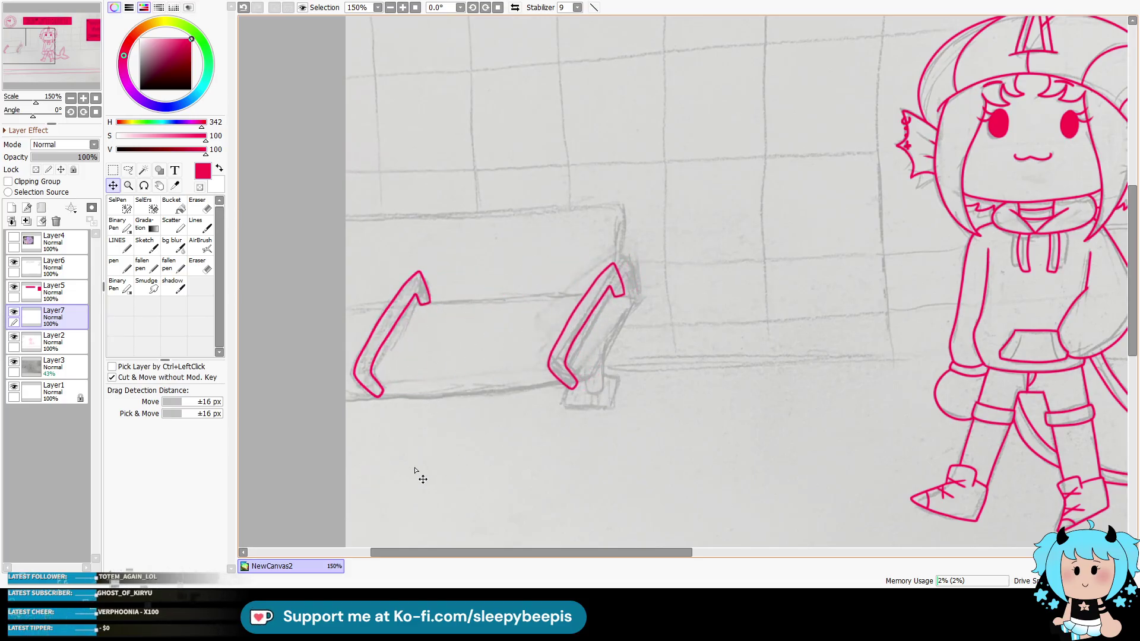
click(26, 221)
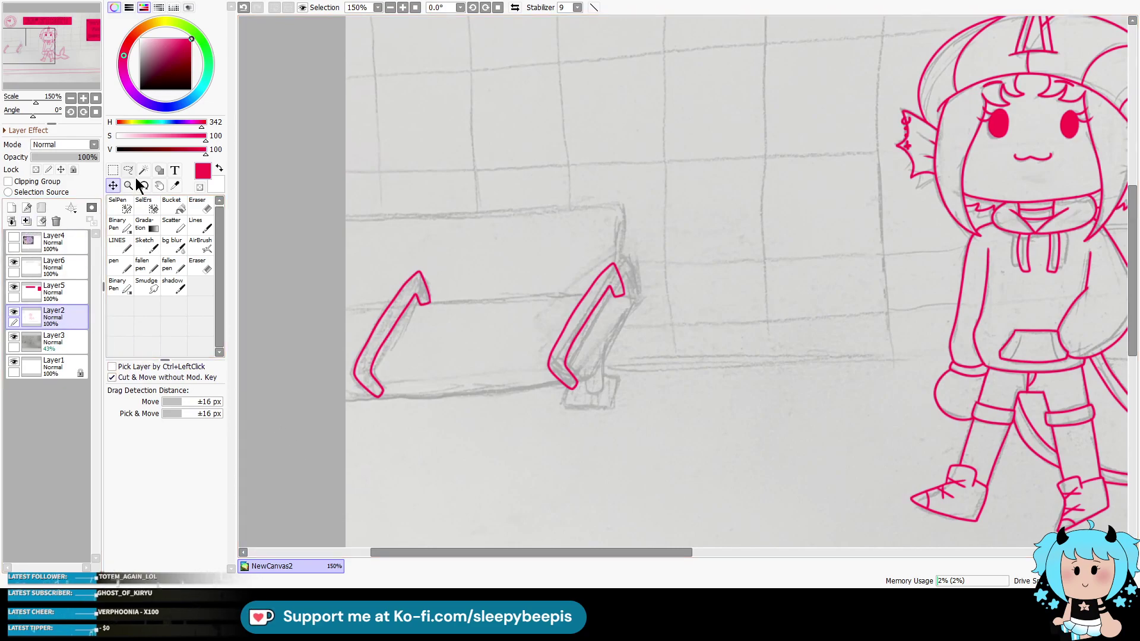
Step: Select the area outside the line art on Layer2 and ink the bench seat's back, front and right edges as straight crimson lines
click(143, 171)
click(491, 294)
click(119, 248)
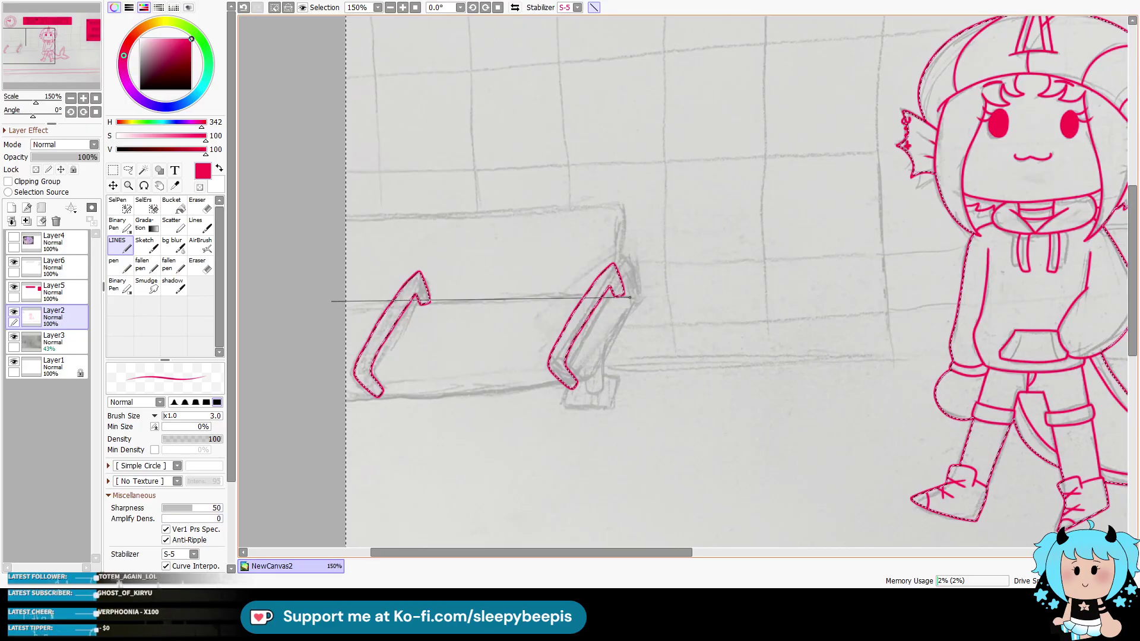
shift+click(646, 297)
key(ctrl+z)
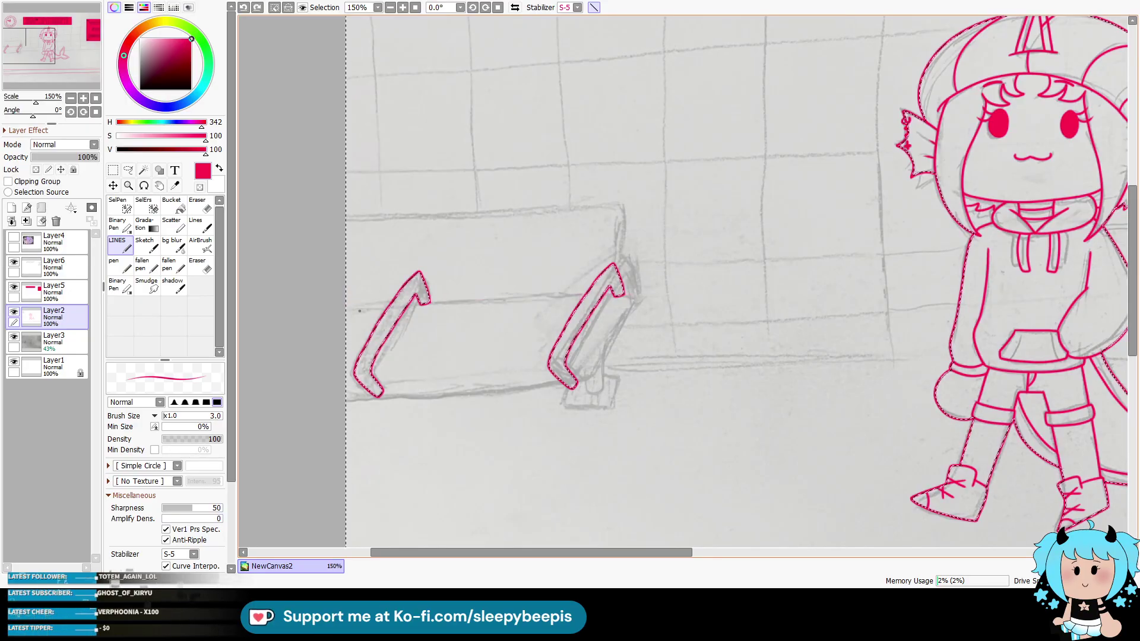
shift+click(642, 288)
click(338, 395)
shift+click(597, 377)
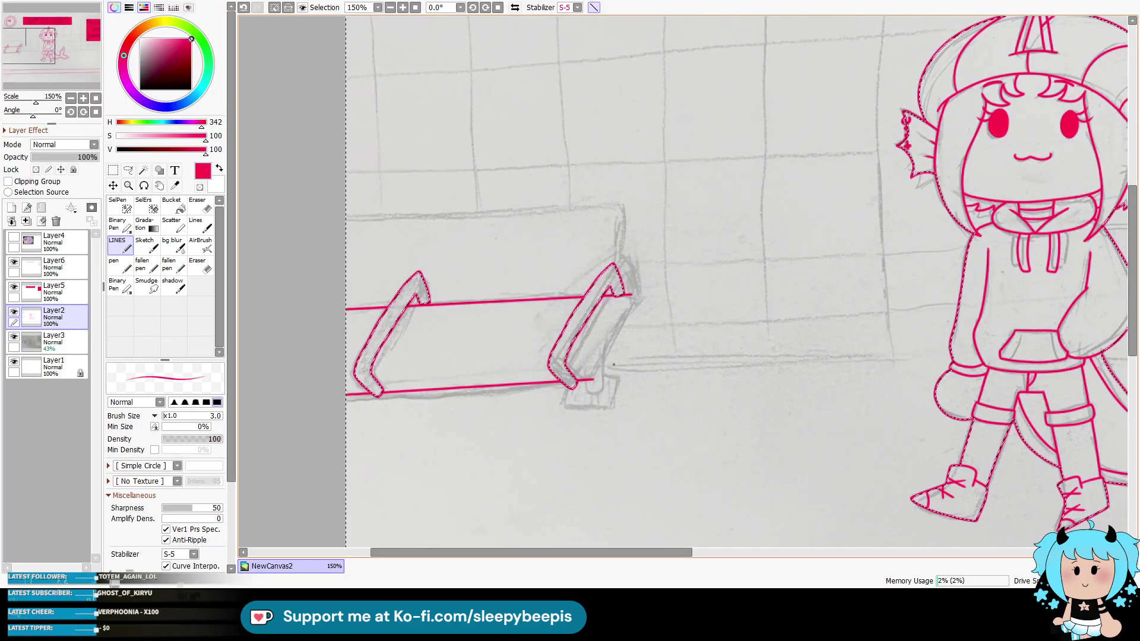
shift+click(632, 294)
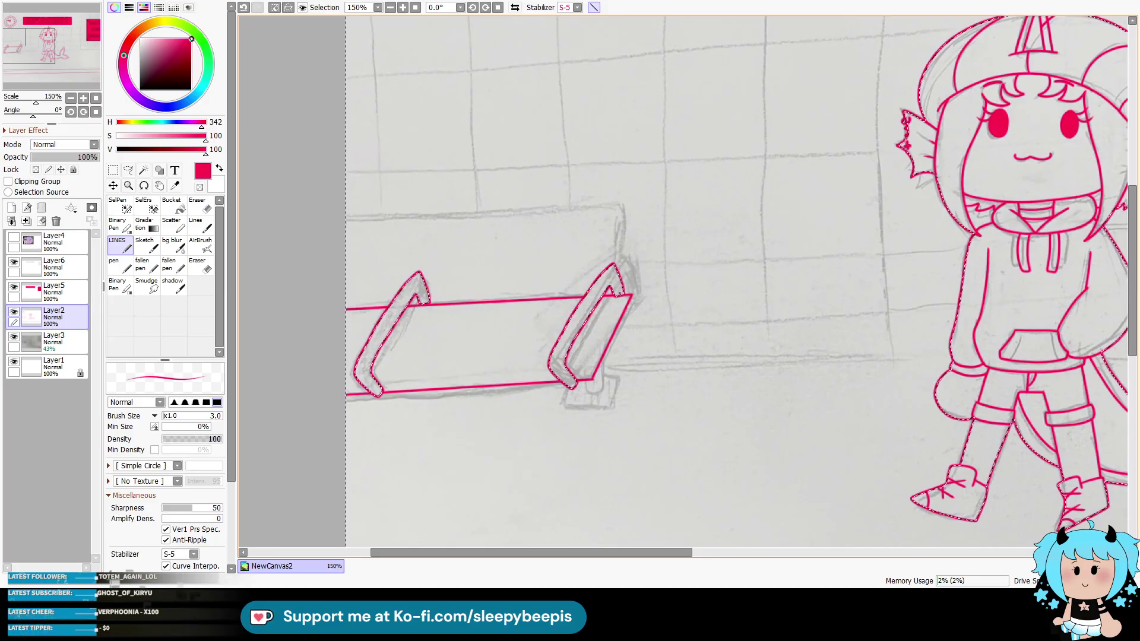
Step: Ink the bench backrest's right and top edges as straight crimson lines, and deselect
shift+click(621, 204)
shift+click(322, 213)
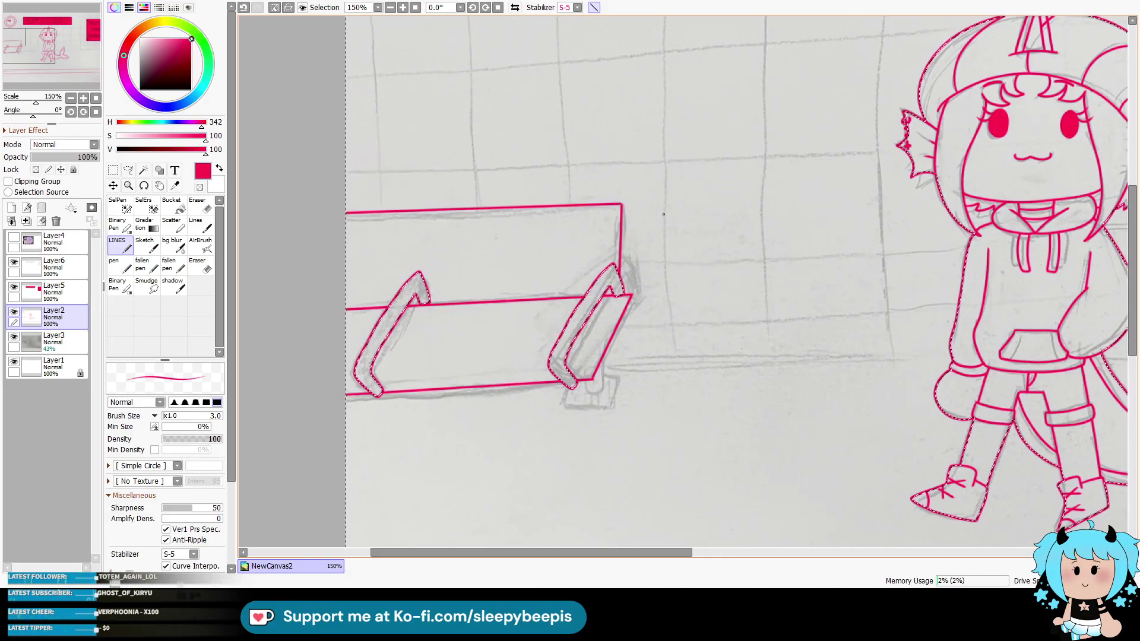
key(ctrl+z)
shift+click(323, 219)
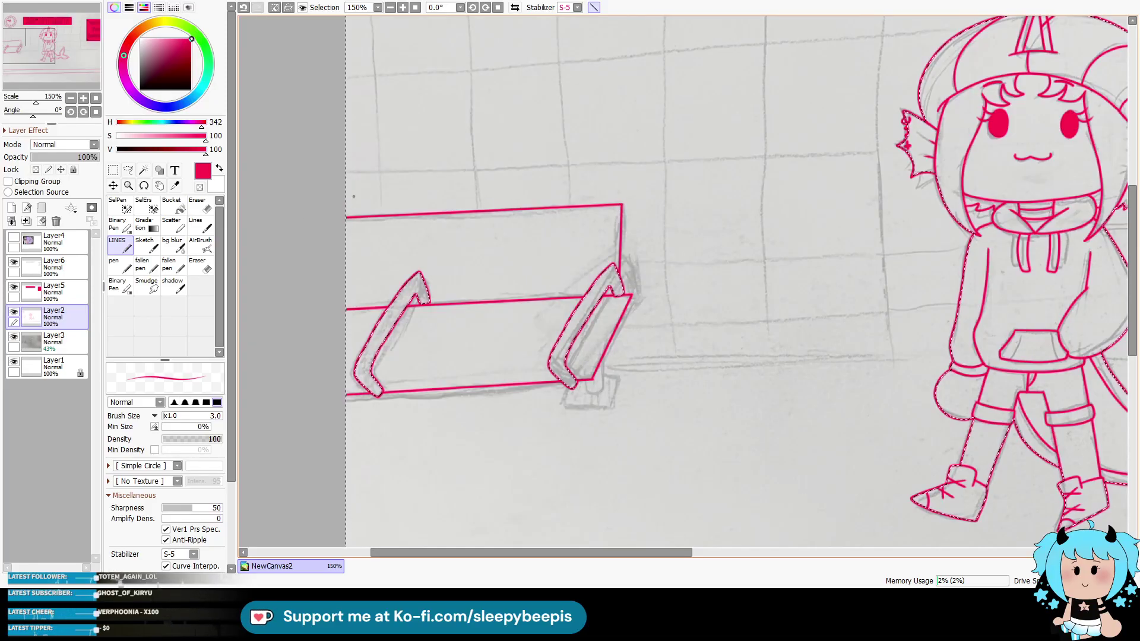
key(ctrl+d)
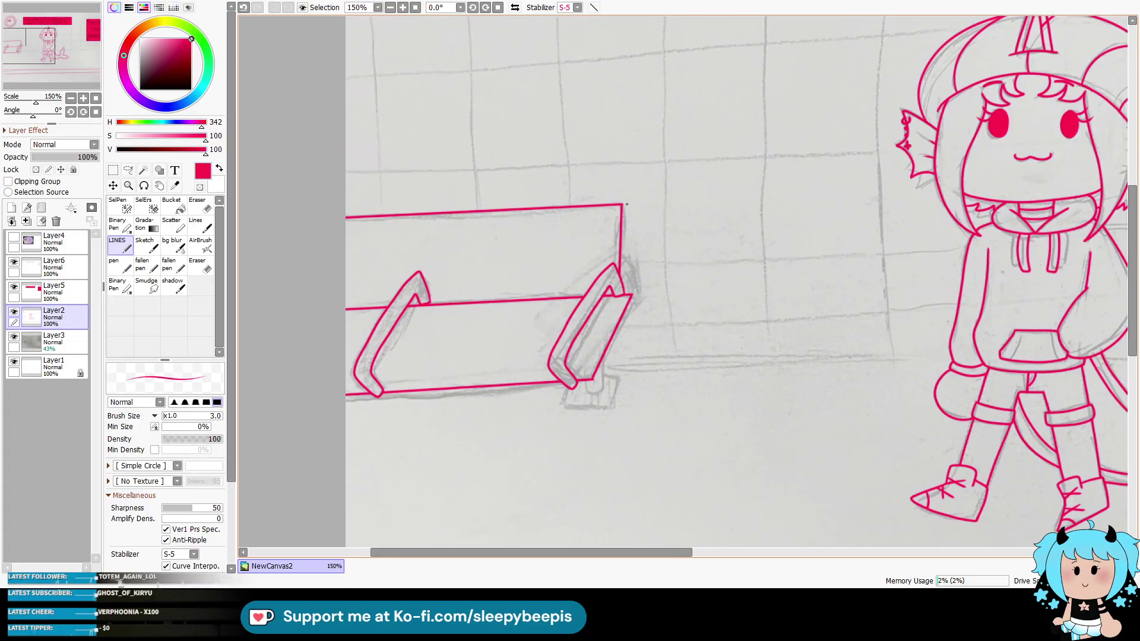
Step: Ink the bench's curved side thickness, the seat's lower front edge and the small foot under its right end freehand in crimson
mouse_move(621, 205)
mouse_down()
mouse_move(634, 236)
mouse_move(631, 291)
mouse_up()
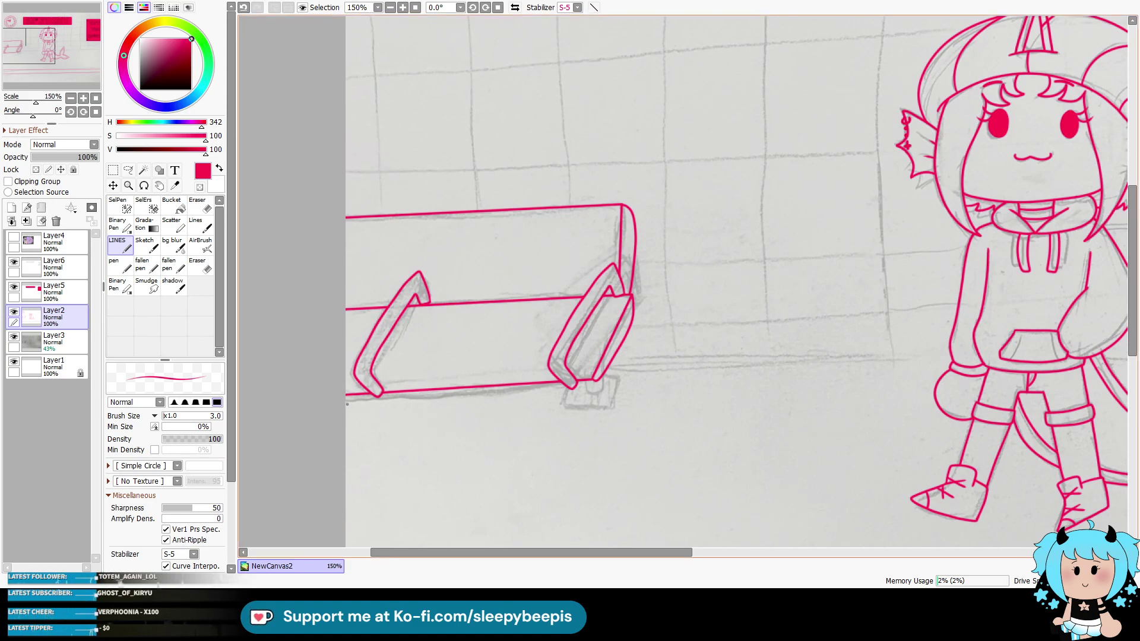
drag(356, 404, 569, 389)
key(ctrl+z)
drag(391, 406, 540, 397)
key(ctrl+z)
drag(456, 401, 579, 390)
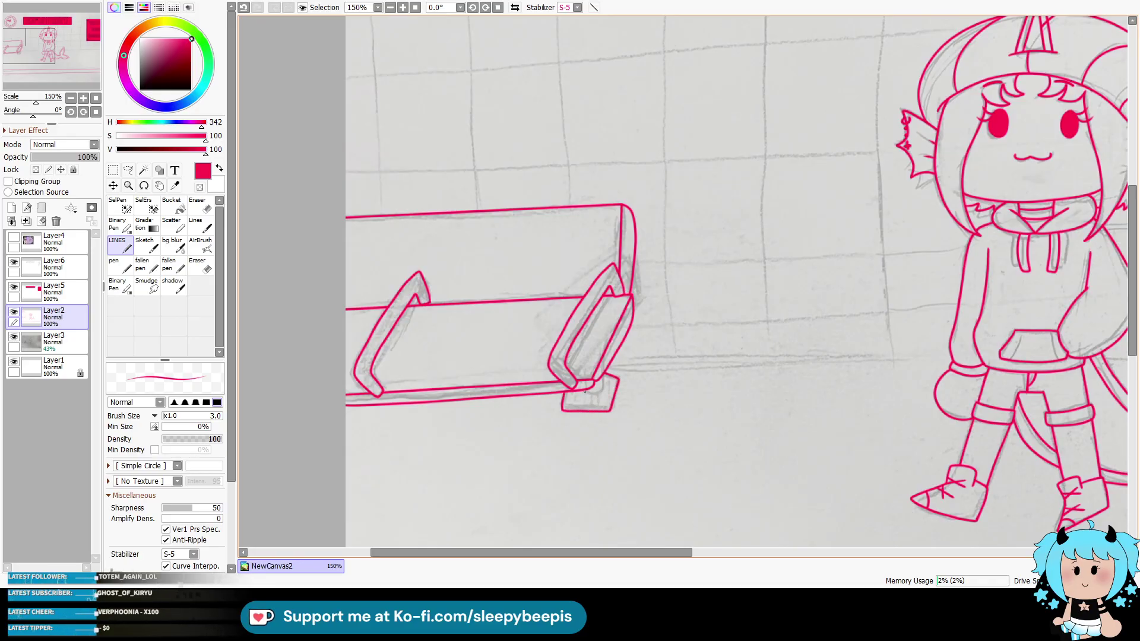
drag(600, 382, 582, 387)
Step: Select the background outside the line art, ink a straight crimson line where the wall meets the ground, and deselect
scroll(428, 38, down, 3)
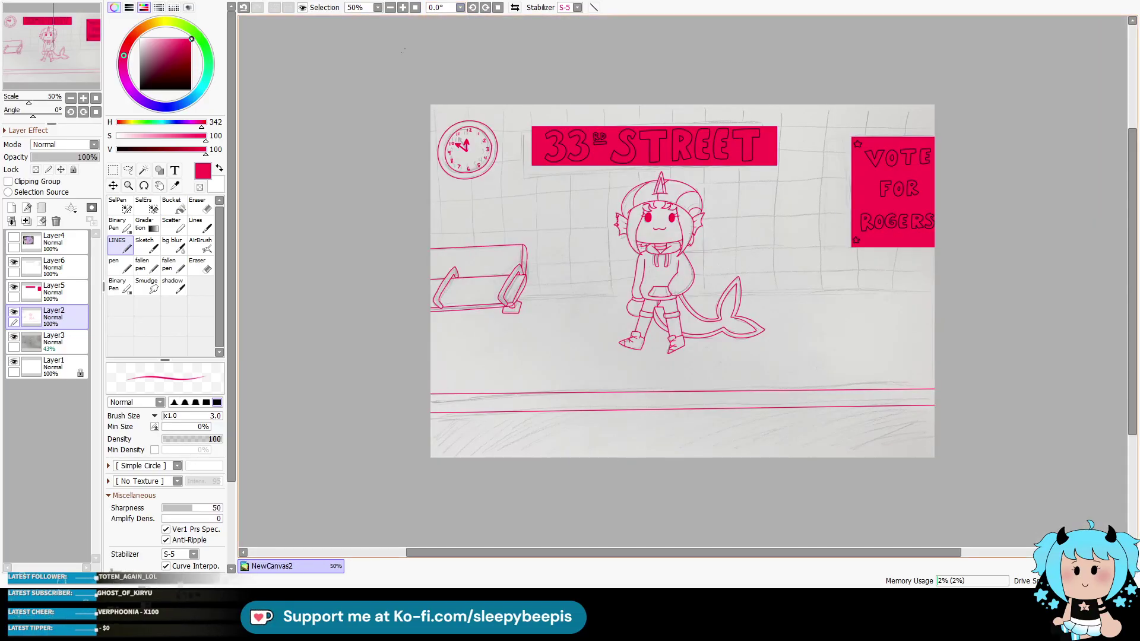
click(143, 171)
click(693, 327)
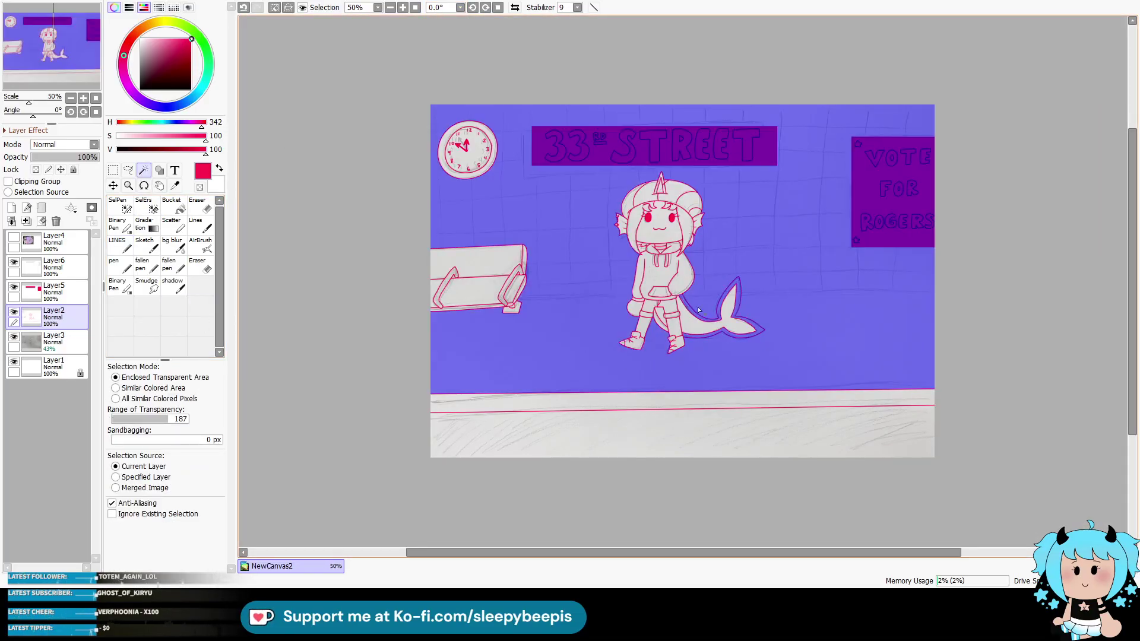
click(119, 245)
click(593, 7)
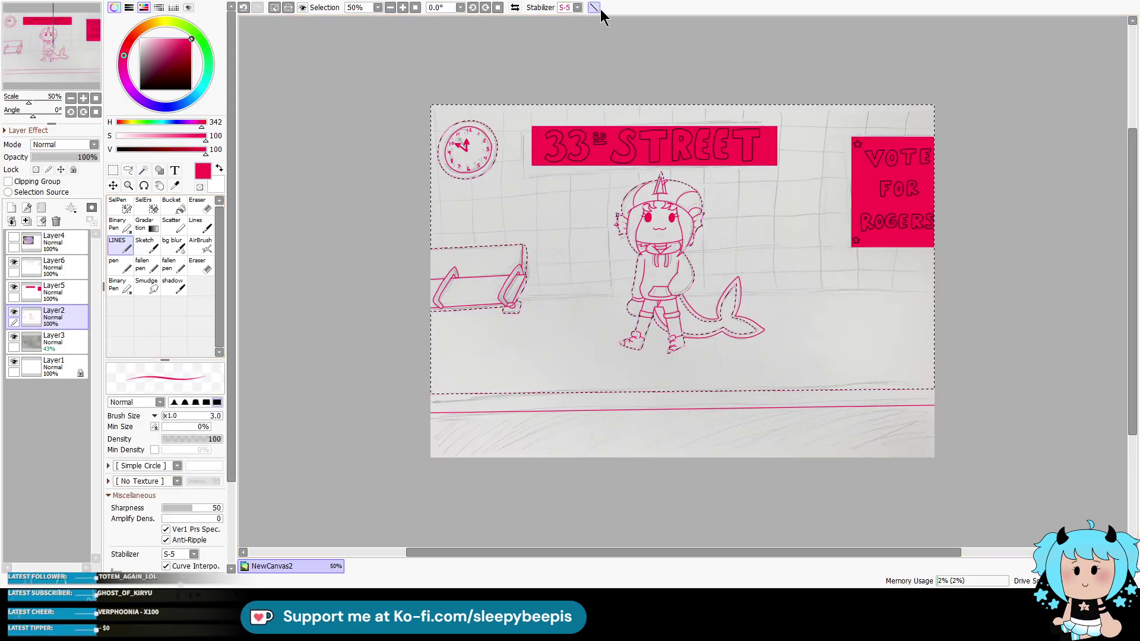
drag(492, 297, 979, 311)
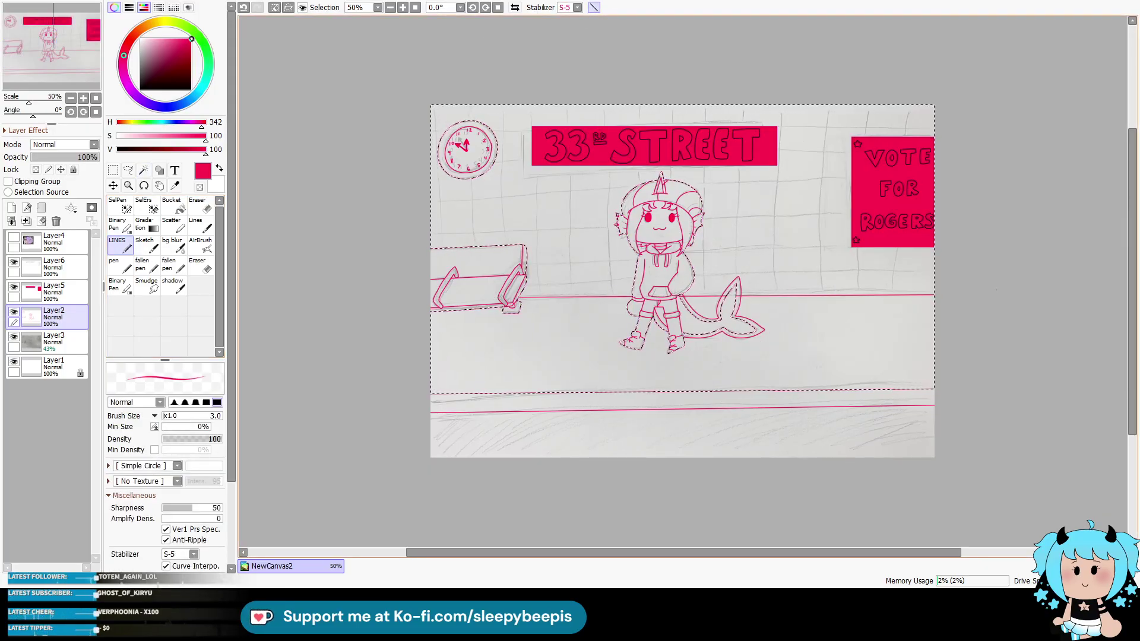
key(ctrl+z)
drag(498, 296, 953, 293)
key(ctrl+d)
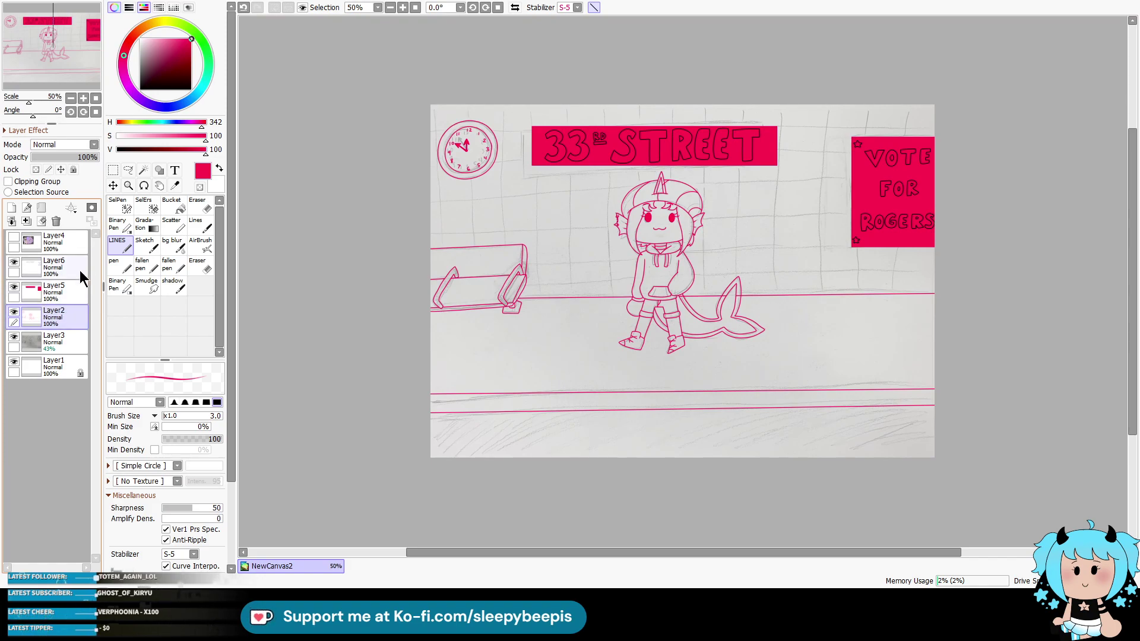
Step: Select the wall area from Layer2, add a new layer above it, and try straight horizontal tile lines across the wall
click(143, 170)
click(825, 265)
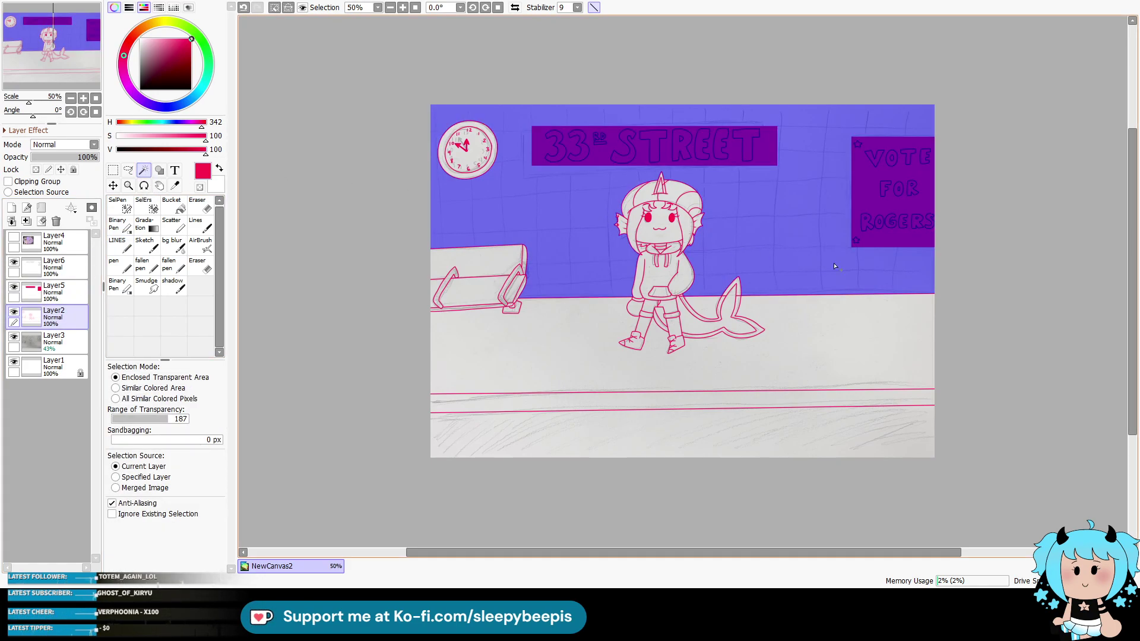
click(11, 207)
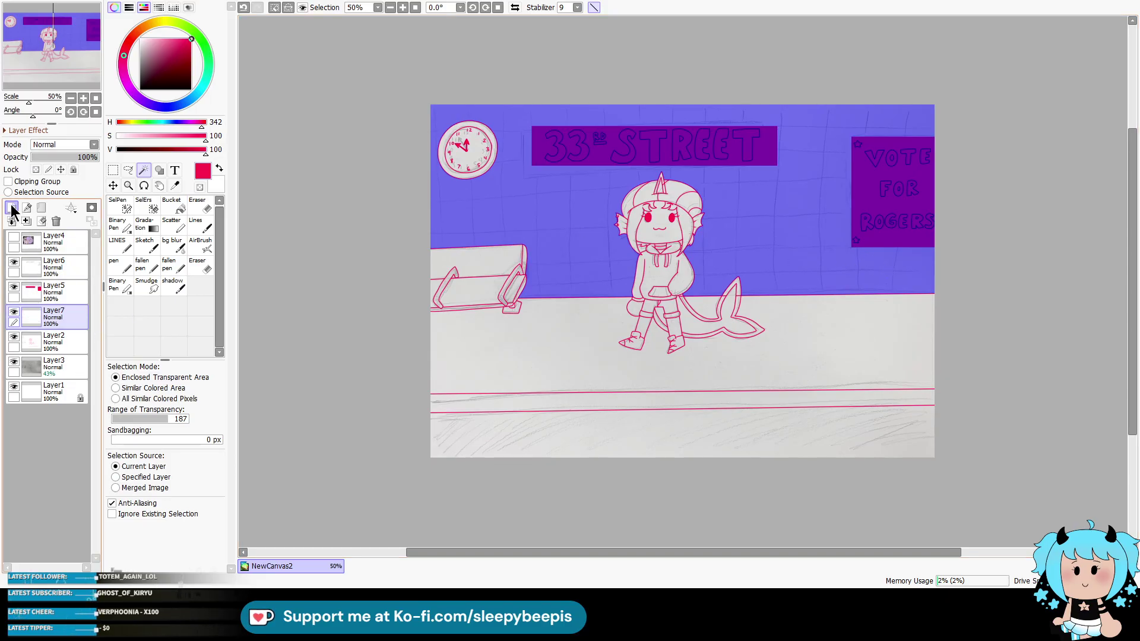
click(118, 244)
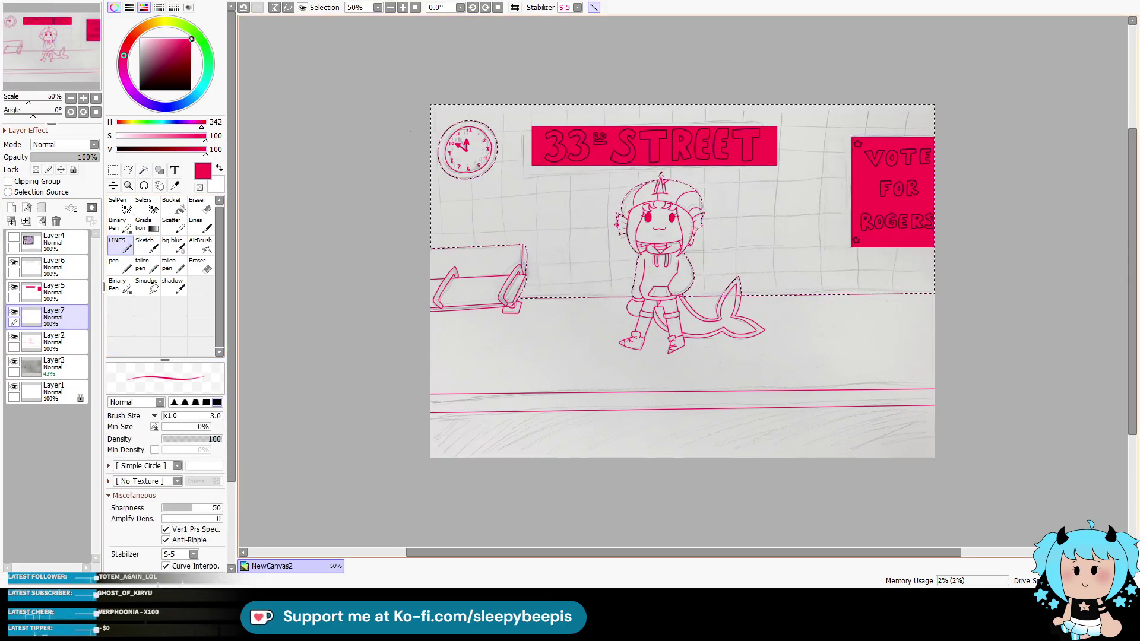
drag(939, 136, 965, 130)
drag(381, 176, 982, 170)
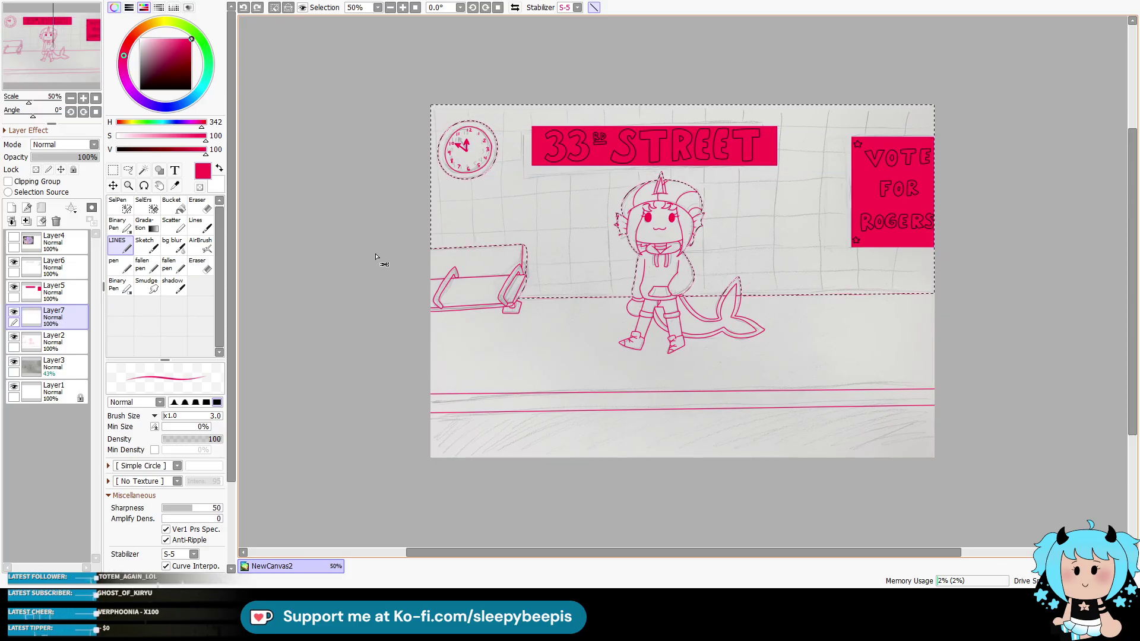
Step: Hide sketch Layer3 and sign-fill Layer5, and ink four straight horizontal tile lines across the wall on Layer7
click(14, 362)
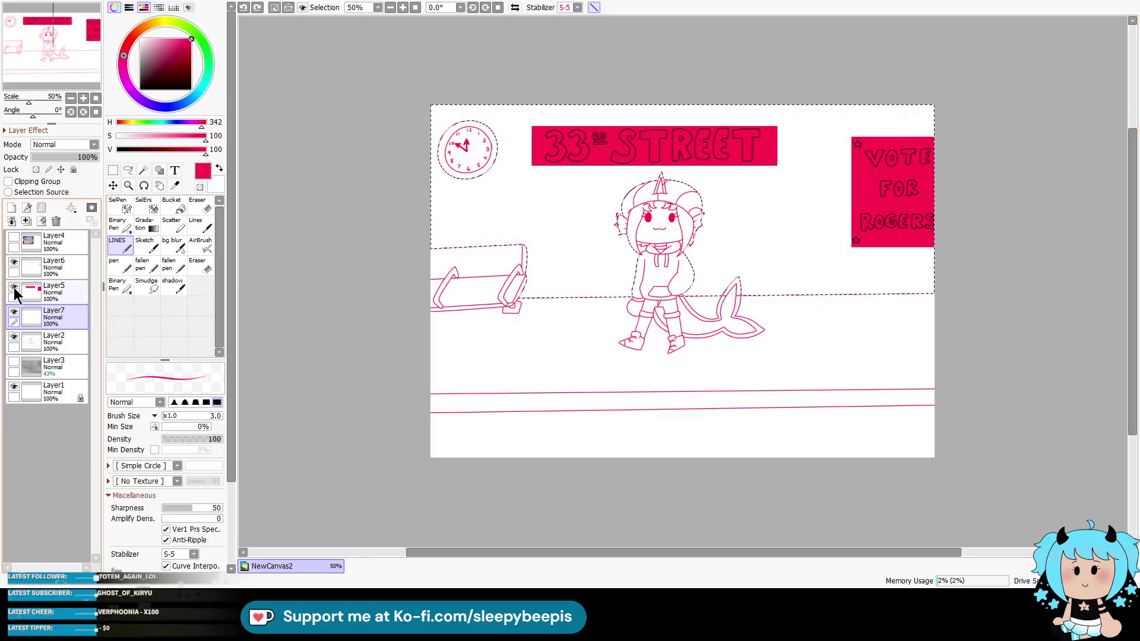
click(13, 288)
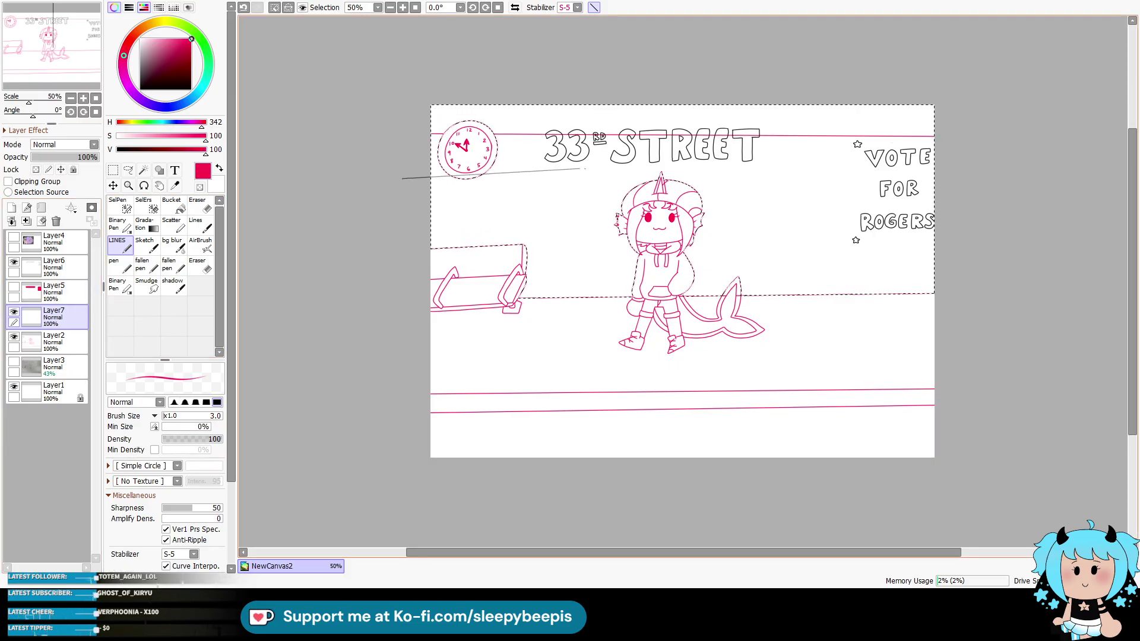
shift+click(989, 183)
click(402, 225)
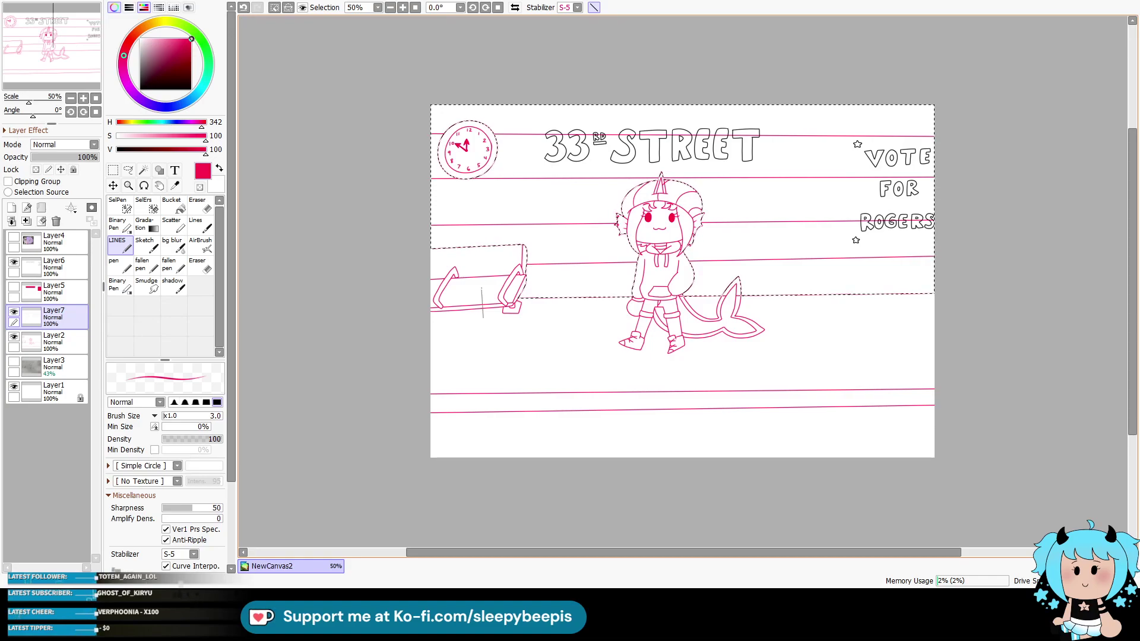
Step: Ink five straight, slightly slanted vertical tile lines down the wall on Layer7, deselect, and show Layer5 again
shift+click(483, 318)
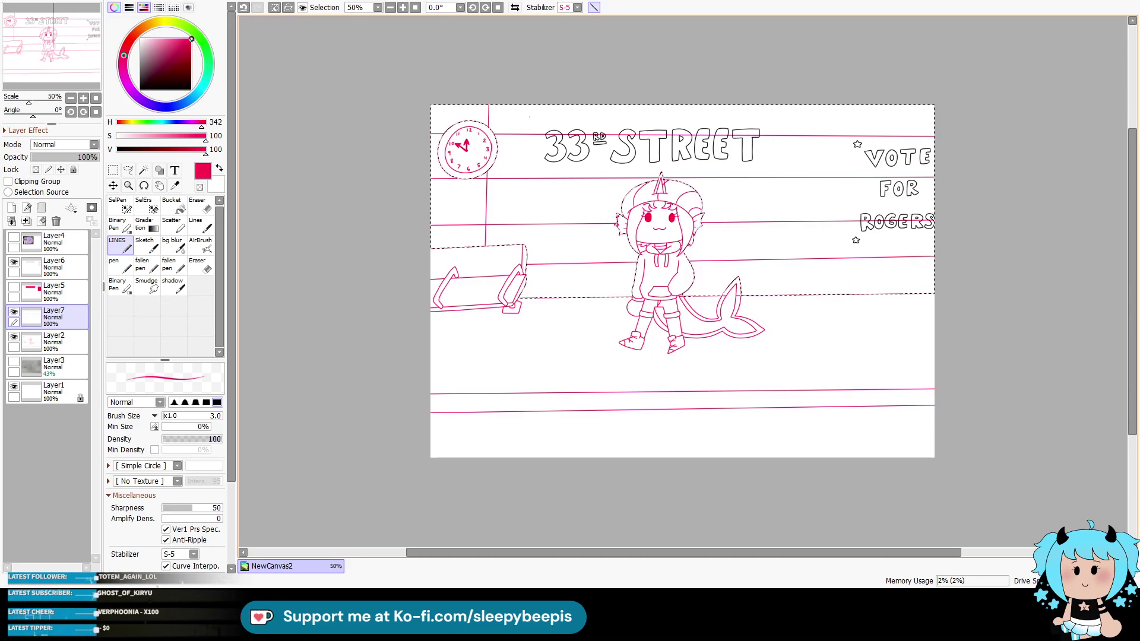
click(578, 70)
shift+click(574, 326)
click(692, 62)
shift+click(683, 303)
click(795, 65)
shift+click(778, 356)
click(883, 56)
shift+click(867, 347)
key(ctrl+d)
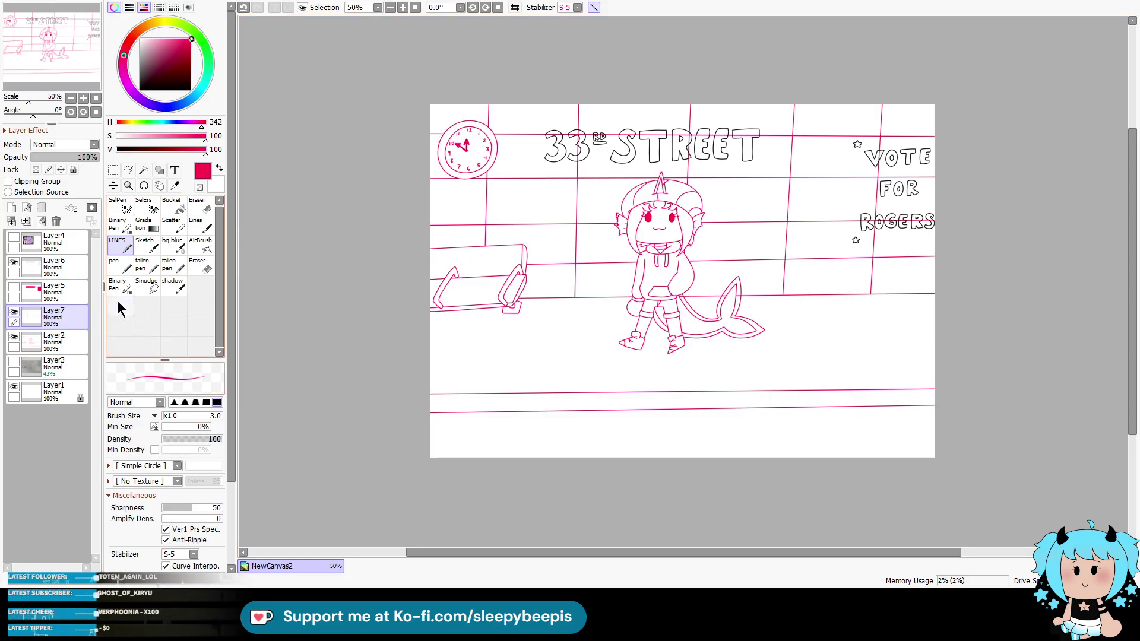
click(13, 286)
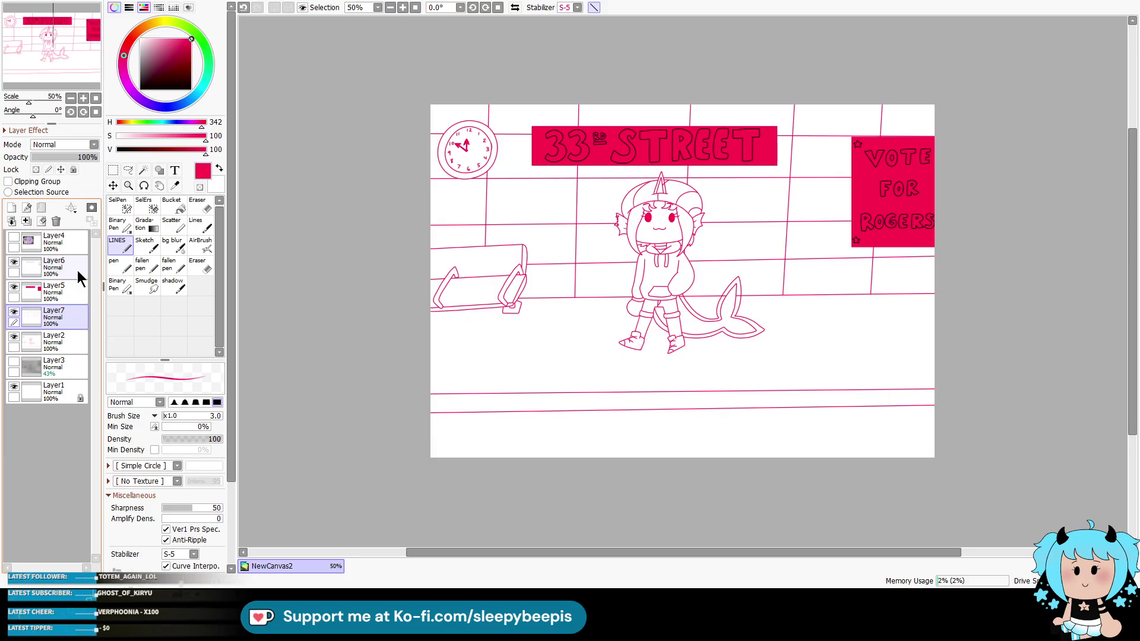
click(128, 185)
click(685, 184)
click(686, 184)
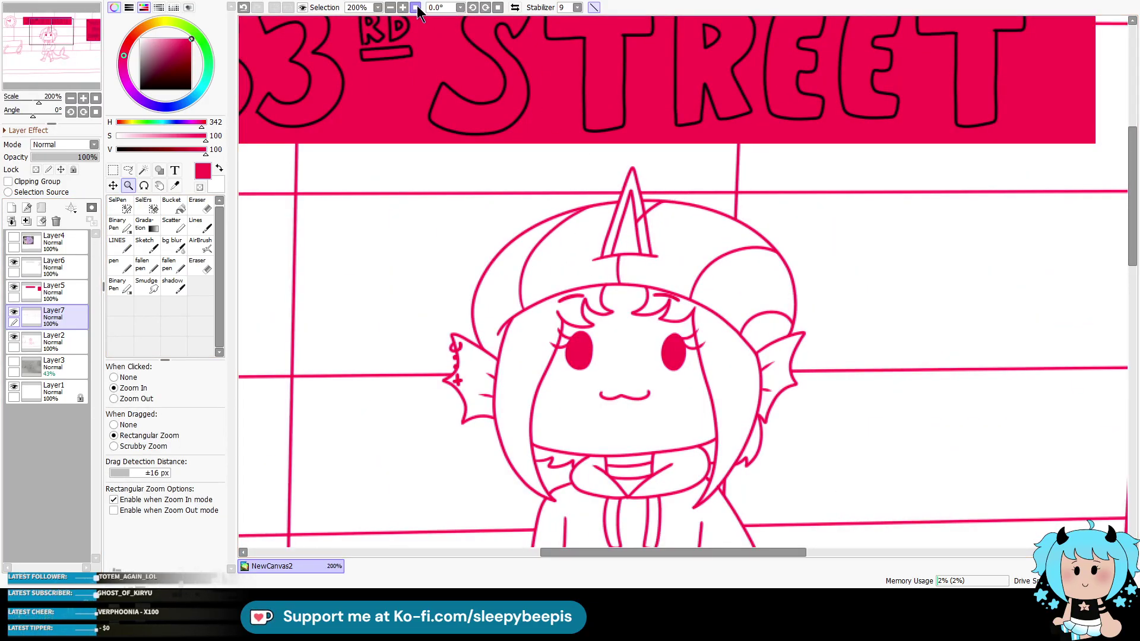
scroll(468, 215, down, 4)
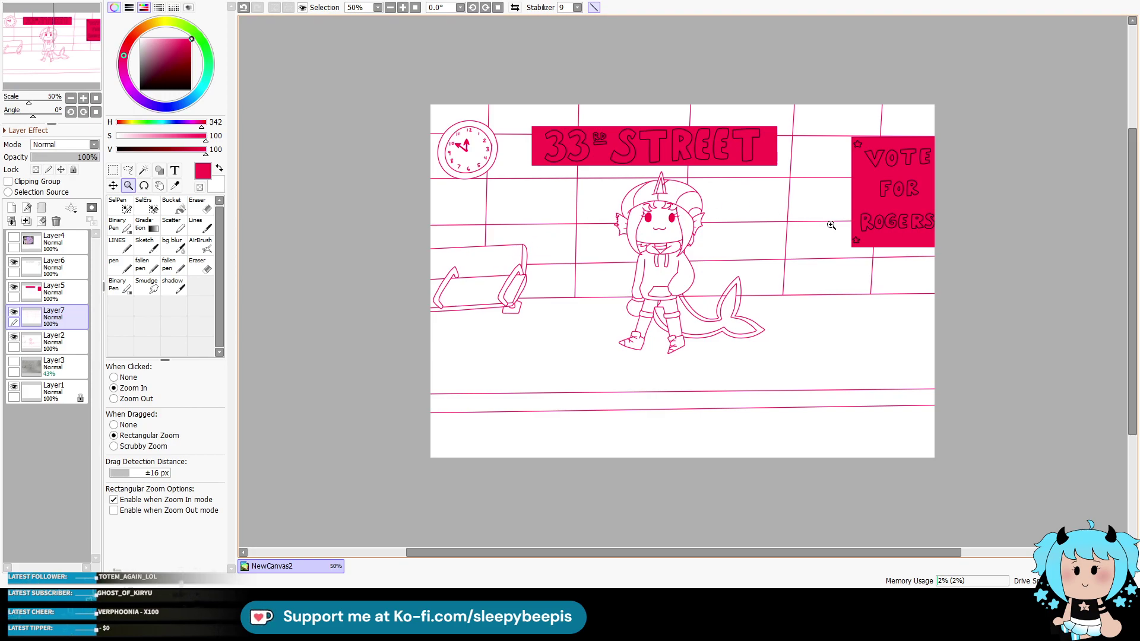
Step: Recolor Layer2's line art black by filling a new layer clipped to it with black and merging it down
click(28, 336)
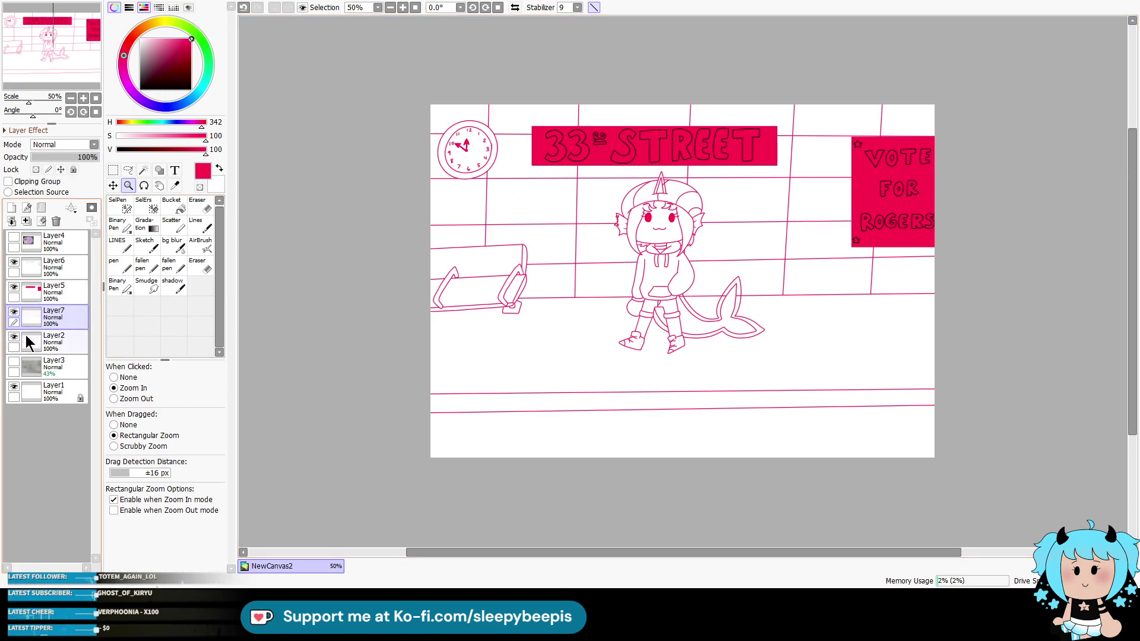
click(12, 207)
click(8, 181)
click(141, 90)
click(171, 203)
click(575, 170)
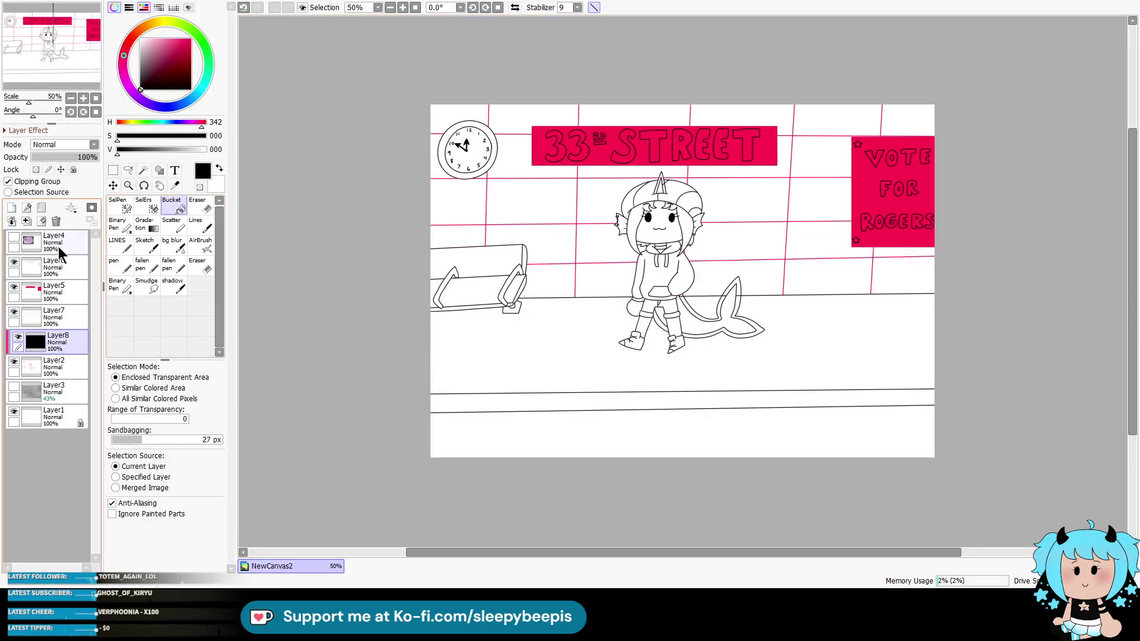
click(26, 222)
Step: Delete the sketch on Layer3 and add a new empty layer beneath Layer2 for the flat colors
click(52, 375)
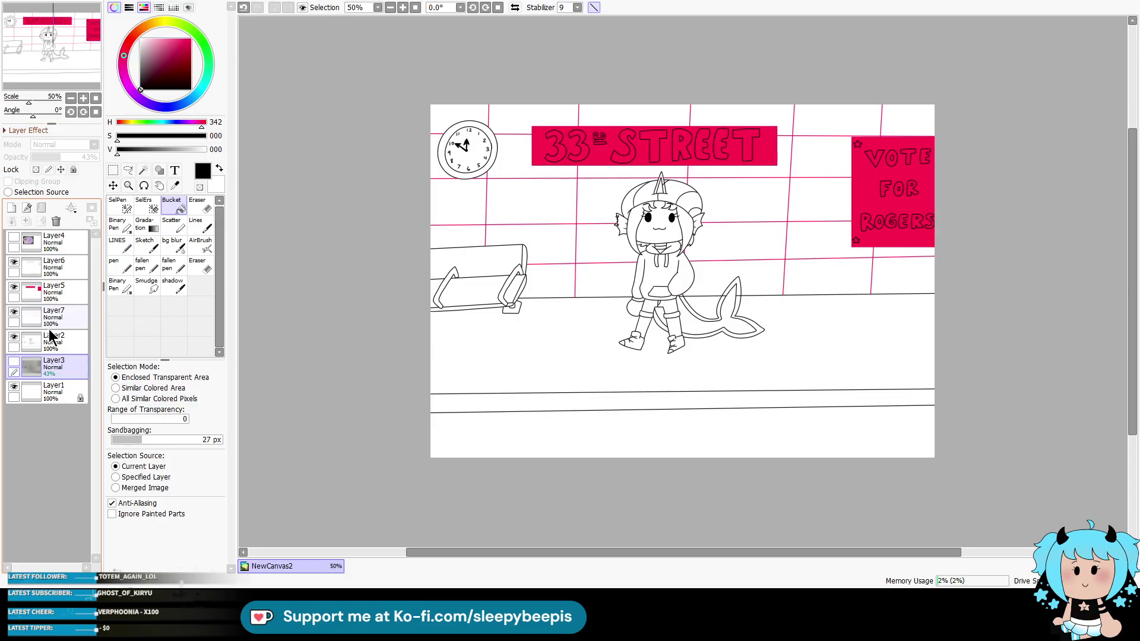
click(14, 367)
click(13, 367)
click(56, 222)
click(12, 207)
Step: Select the street area below the lowest curb line from Layer2 and fill it on Layer8 with near-black, brightness 9
click(62, 343)
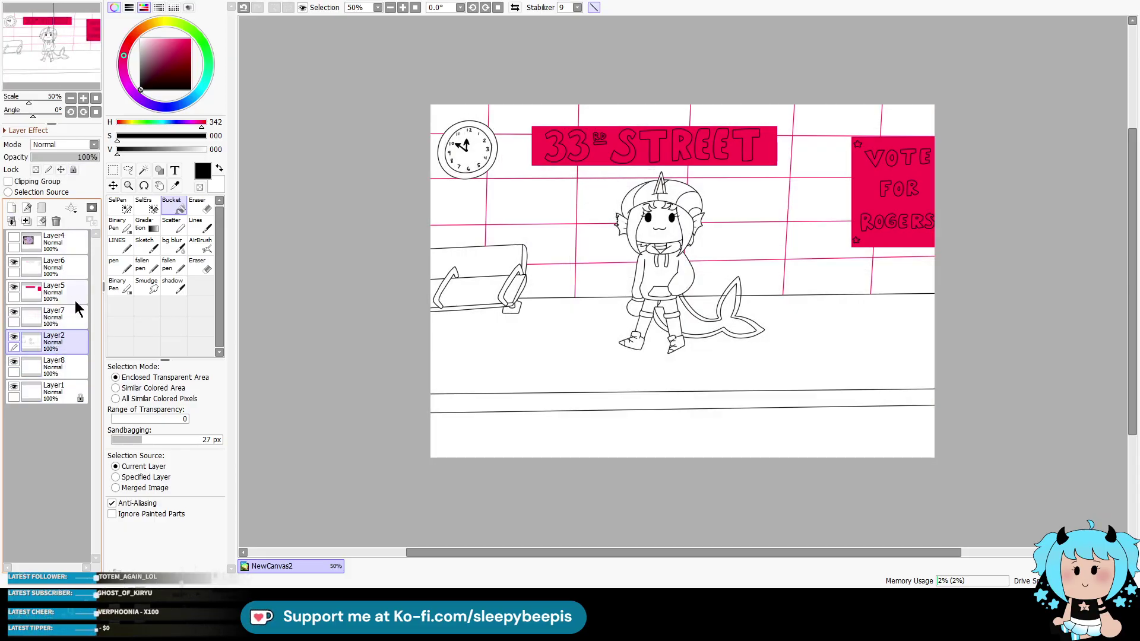
key(w)
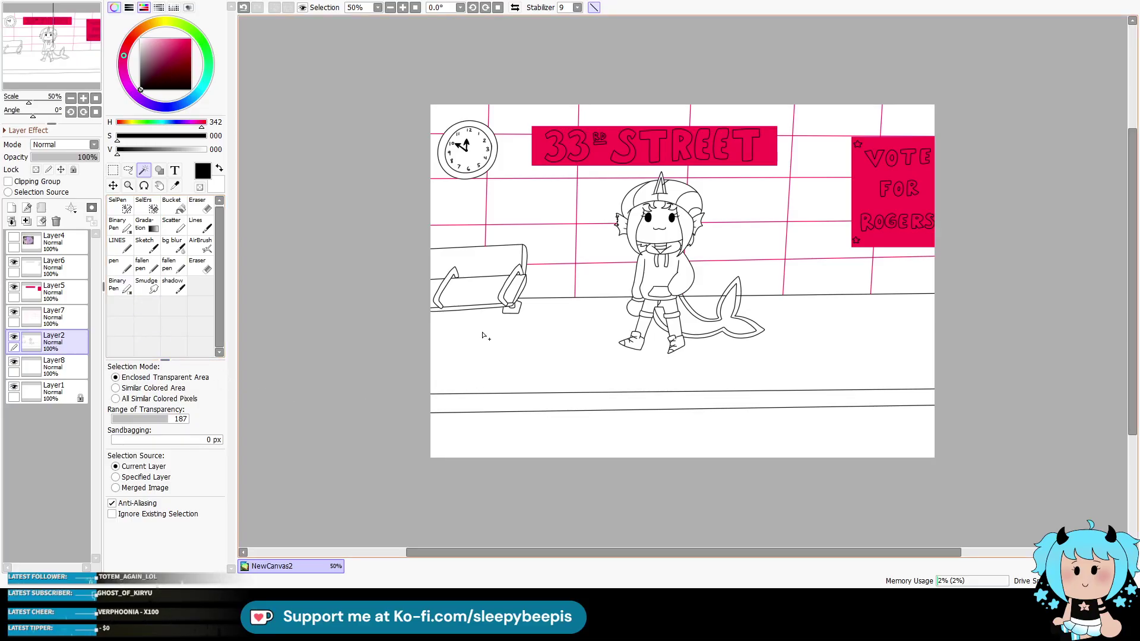
click(128, 185)
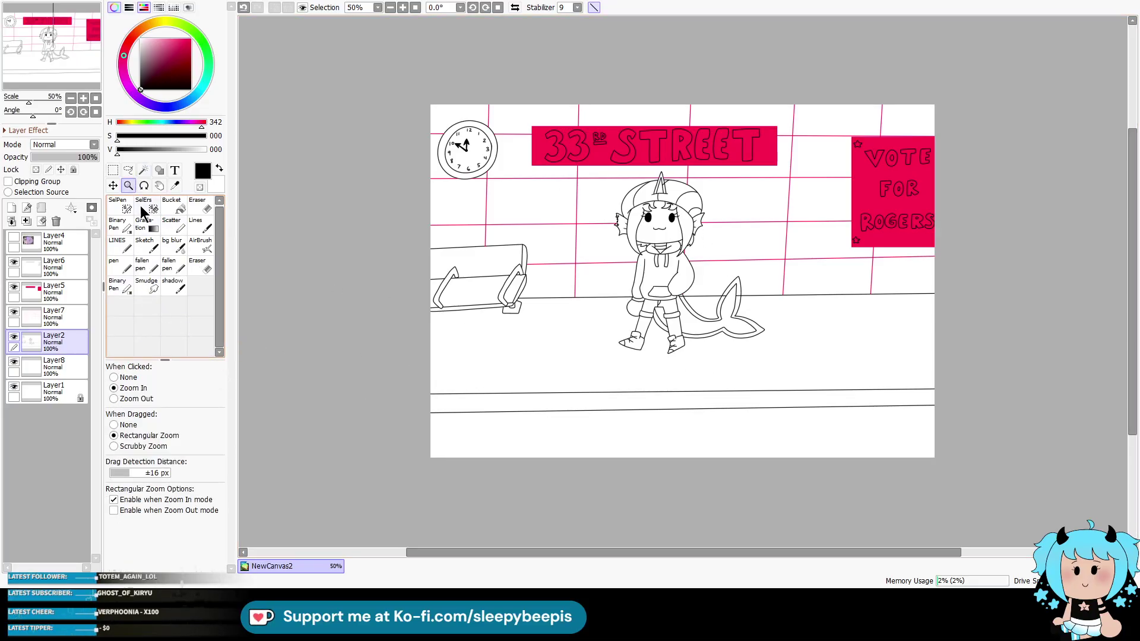
key(w)
click(603, 443)
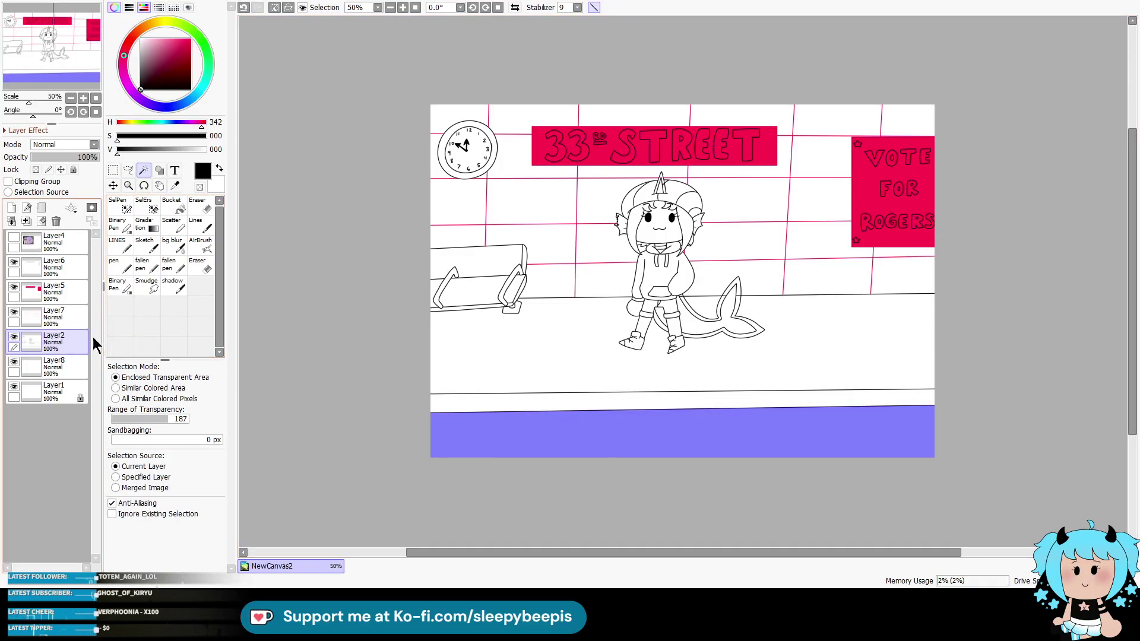
click(54, 365)
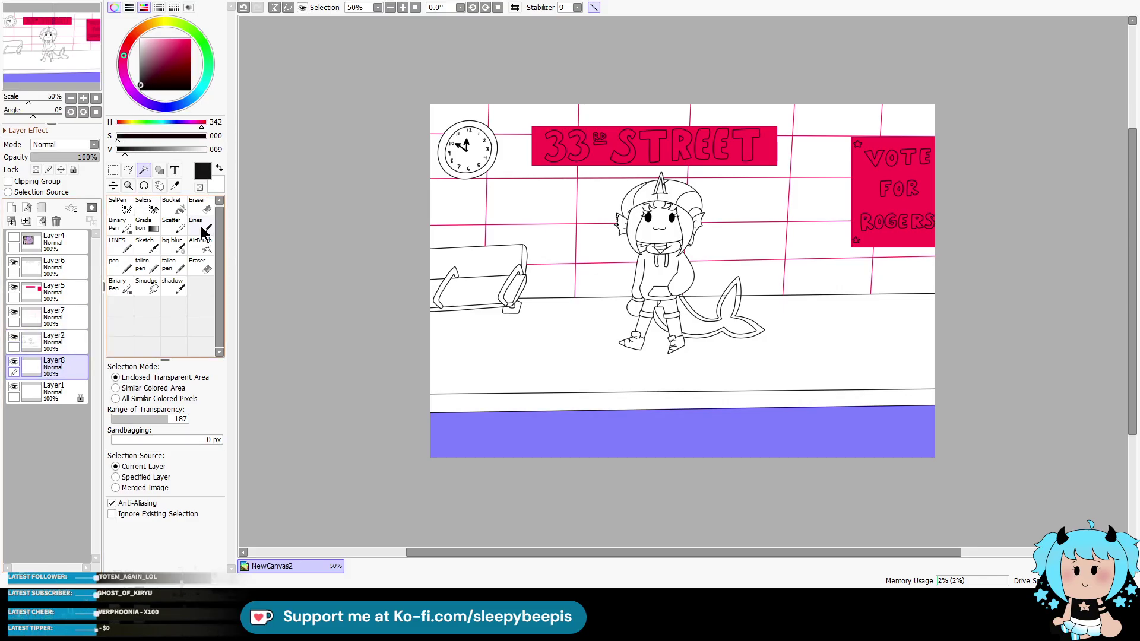
click(173, 205)
click(484, 449)
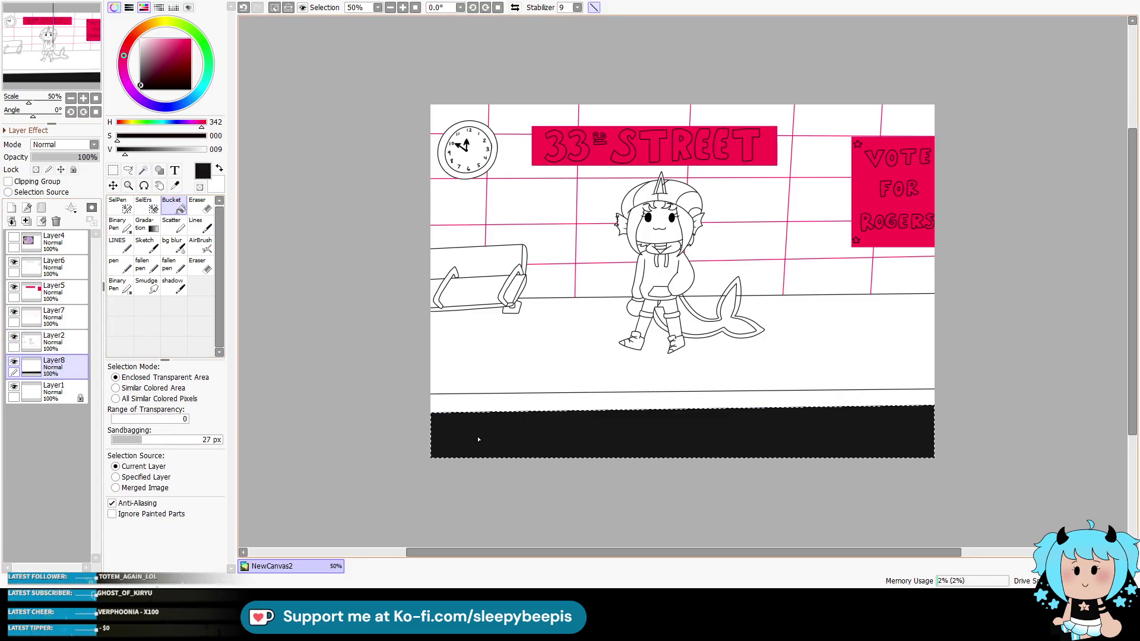
Step: Select the curb strip above the street from Layer2, fill it on Layer8 with dark grey, brightness 17, and deselect
click(55, 341)
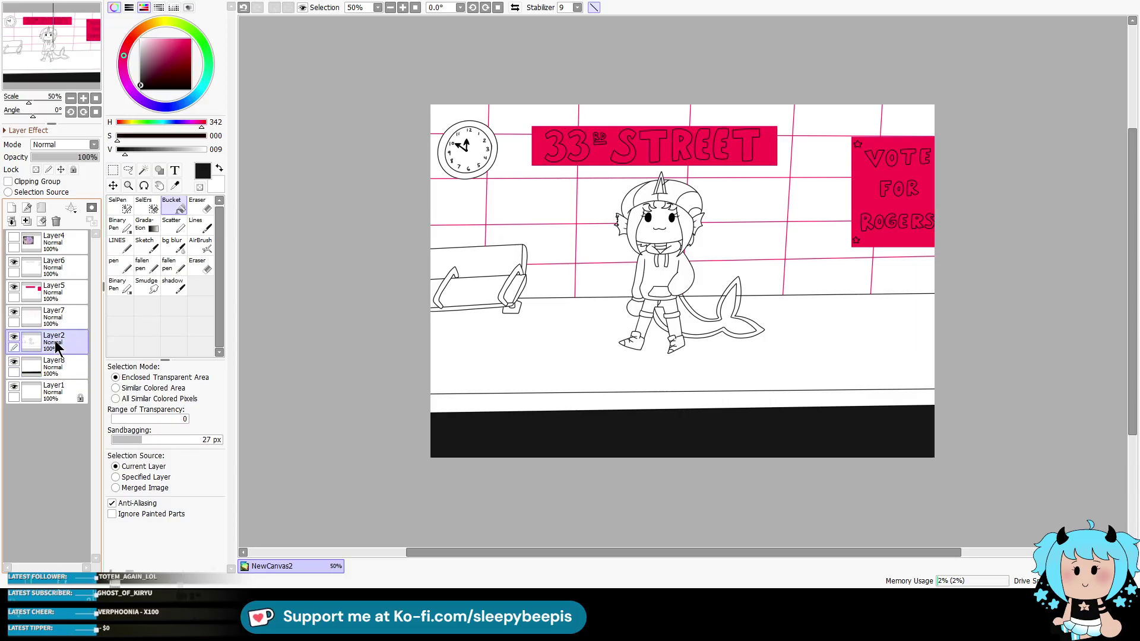
click(143, 170)
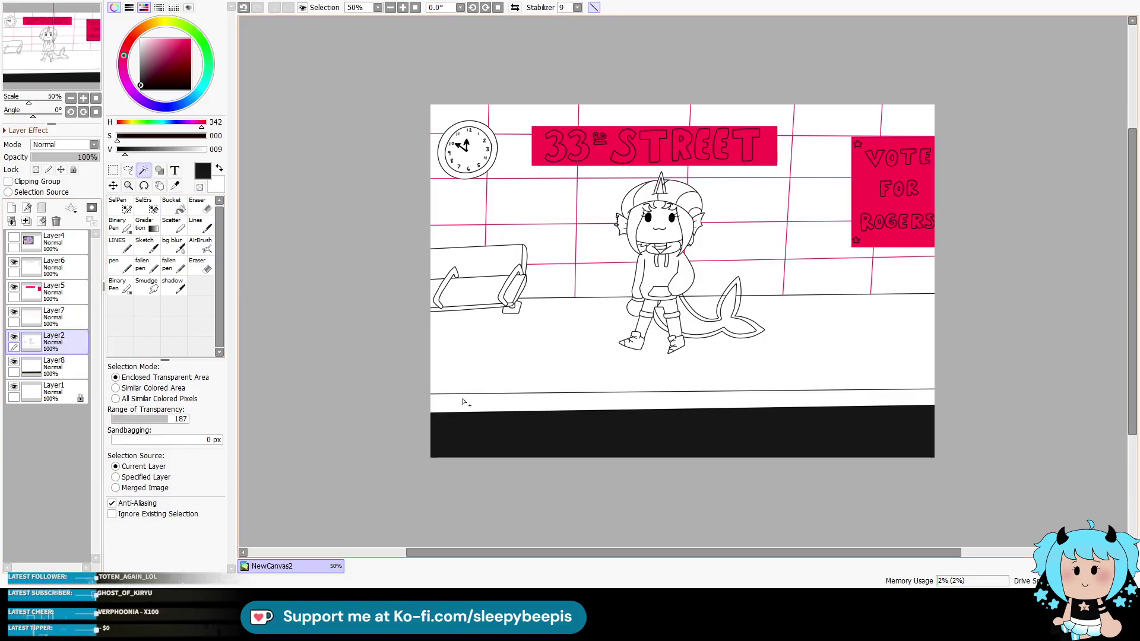
click(488, 405)
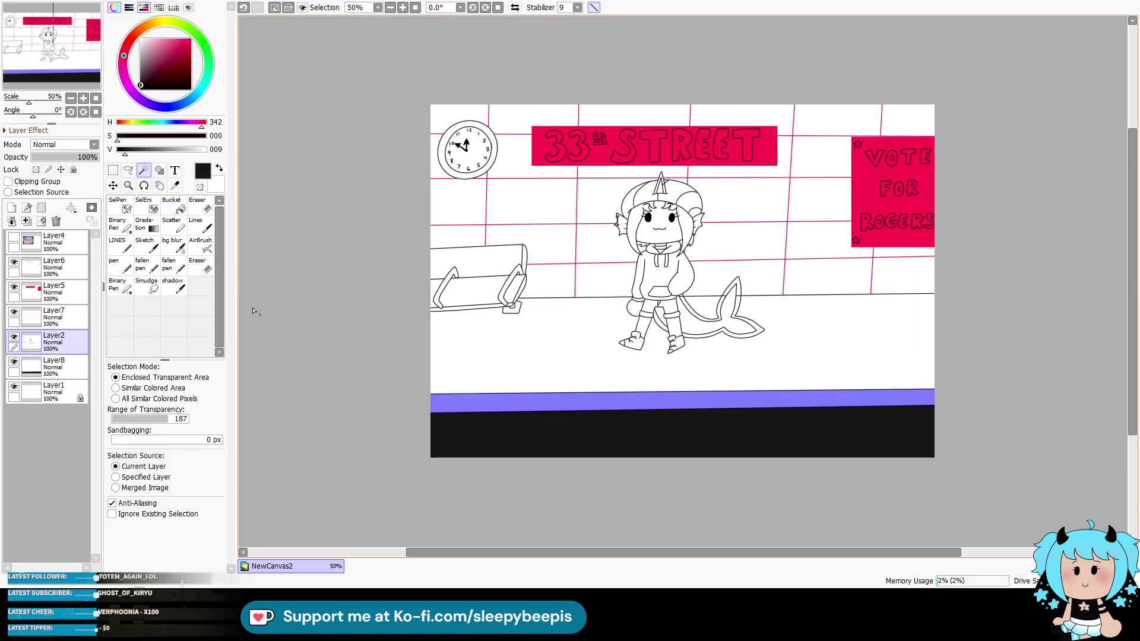
click(160, 170)
click(55, 367)
click(505, 402)
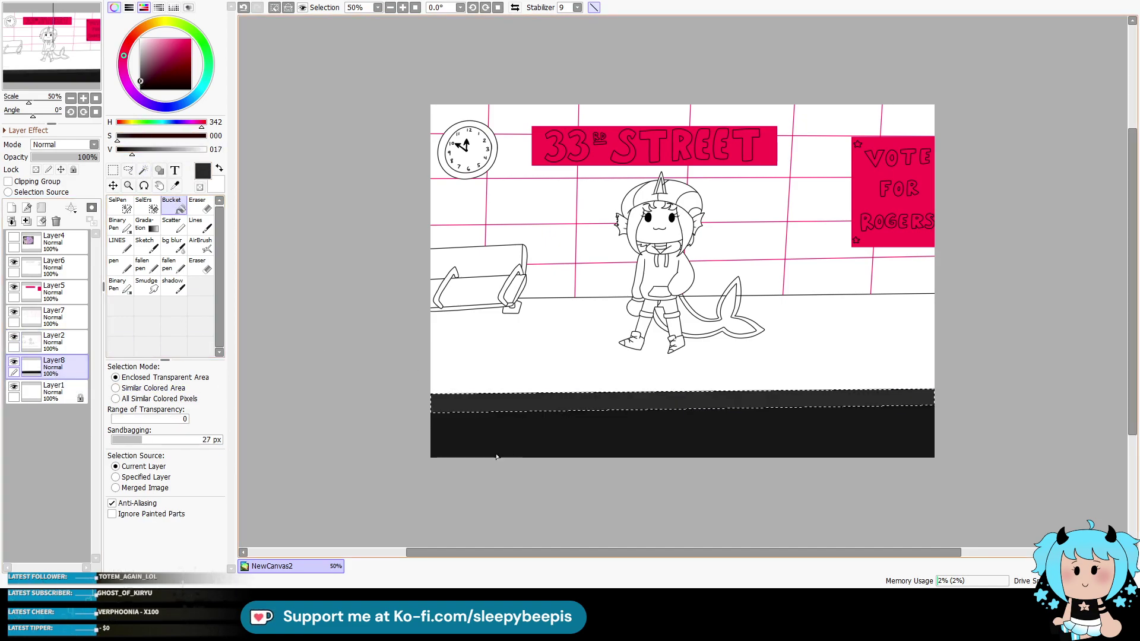
key(ctrl+d)
Step: Select the sidewalk area behind the character from Layer2, paint it on Layer8 with dark grey, brightness 30, and deselect
click(60, 344)
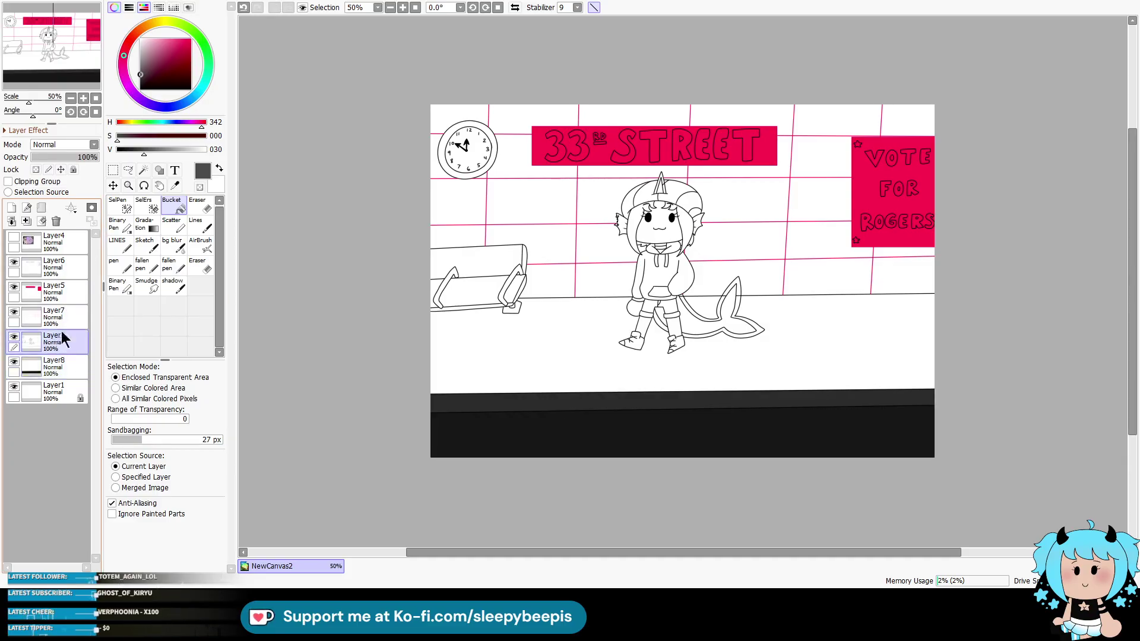
key(w)
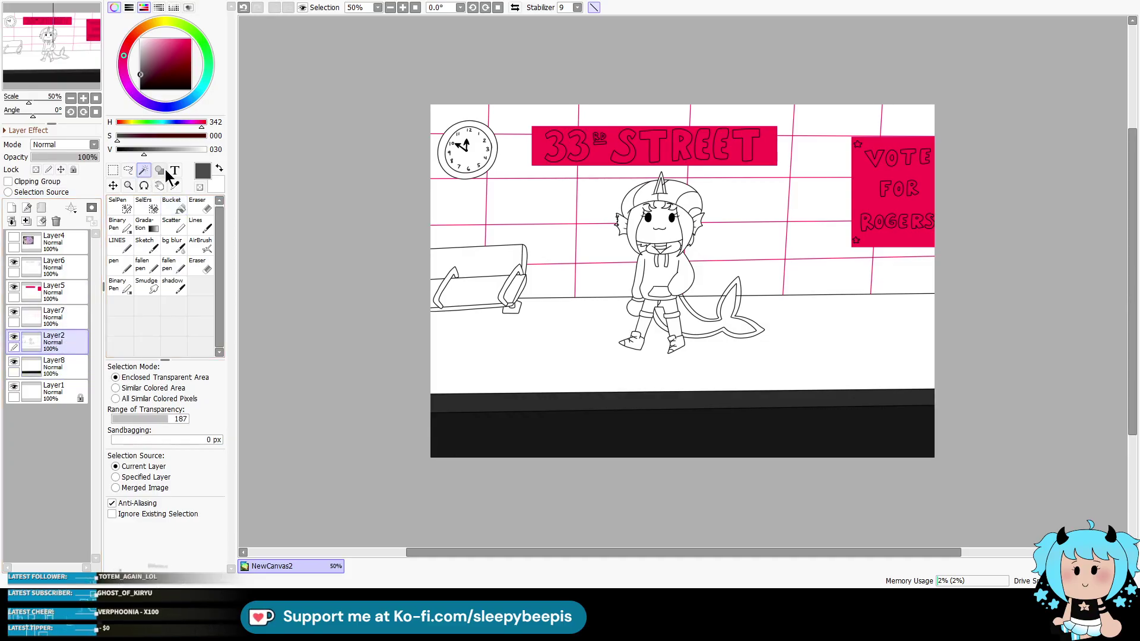
click(562, 381)
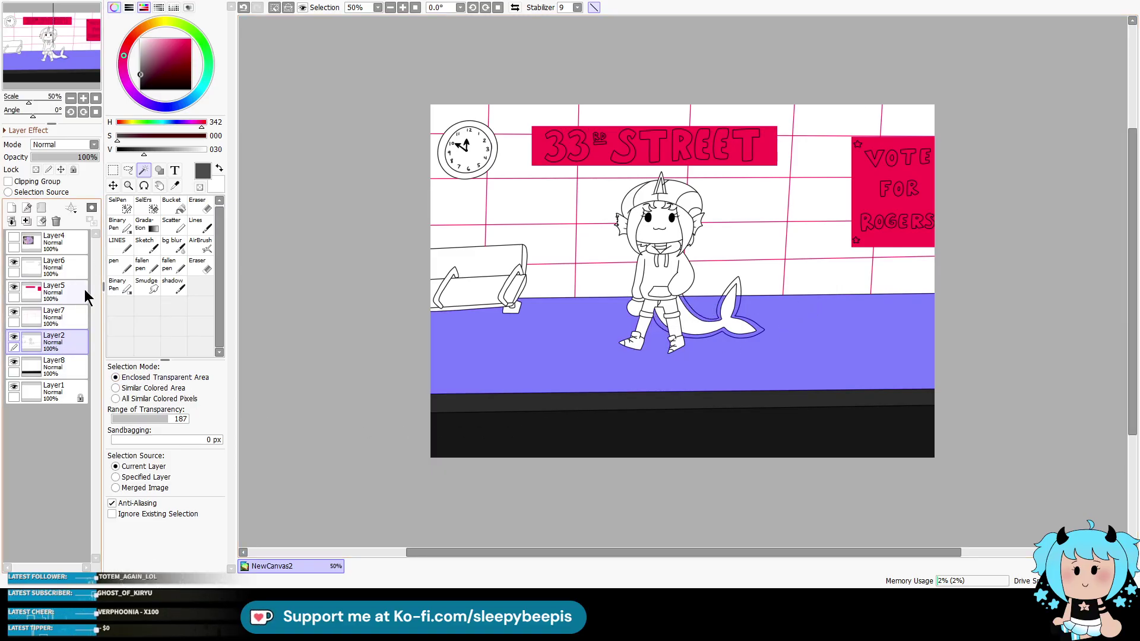
click(54, 366)
click(198, 225)
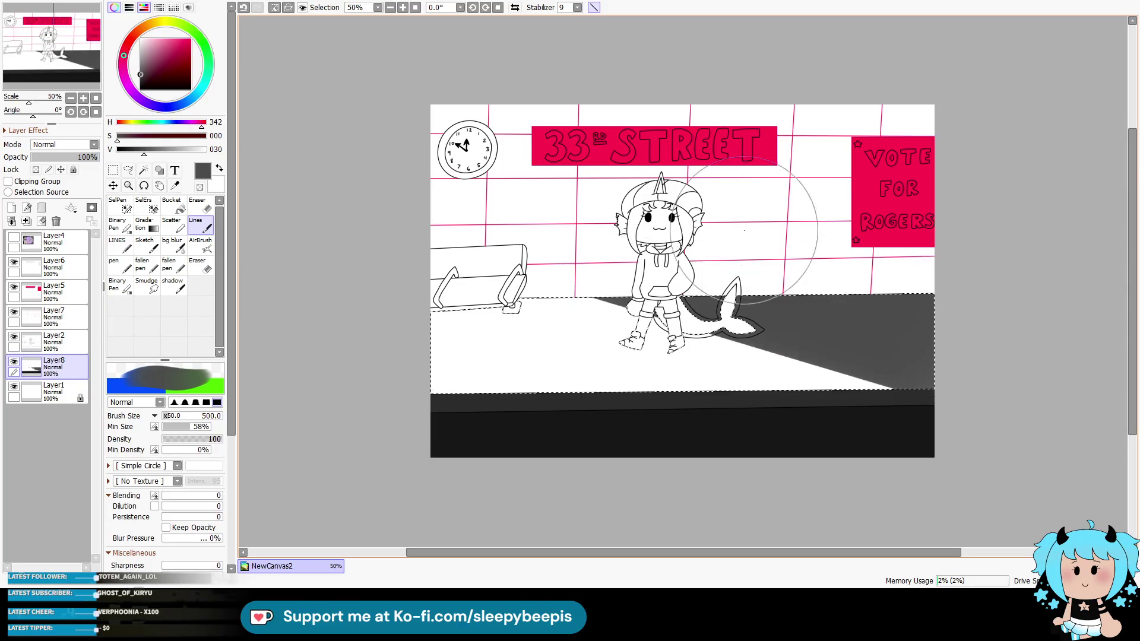
drag(361, 362, 1025, 406)
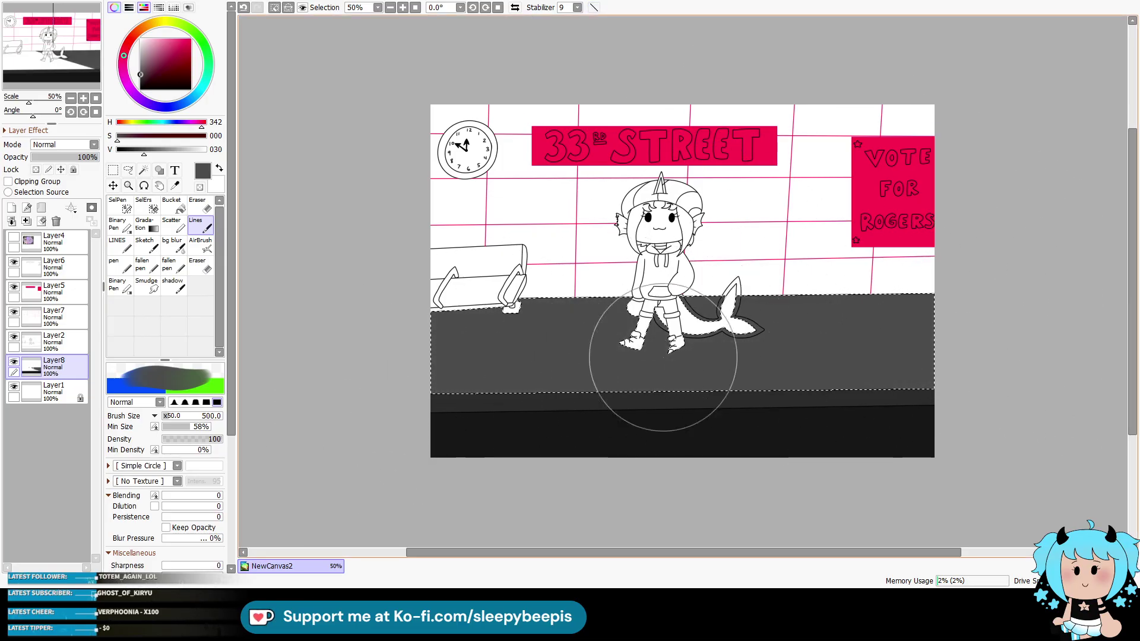
key(ctrl+d)
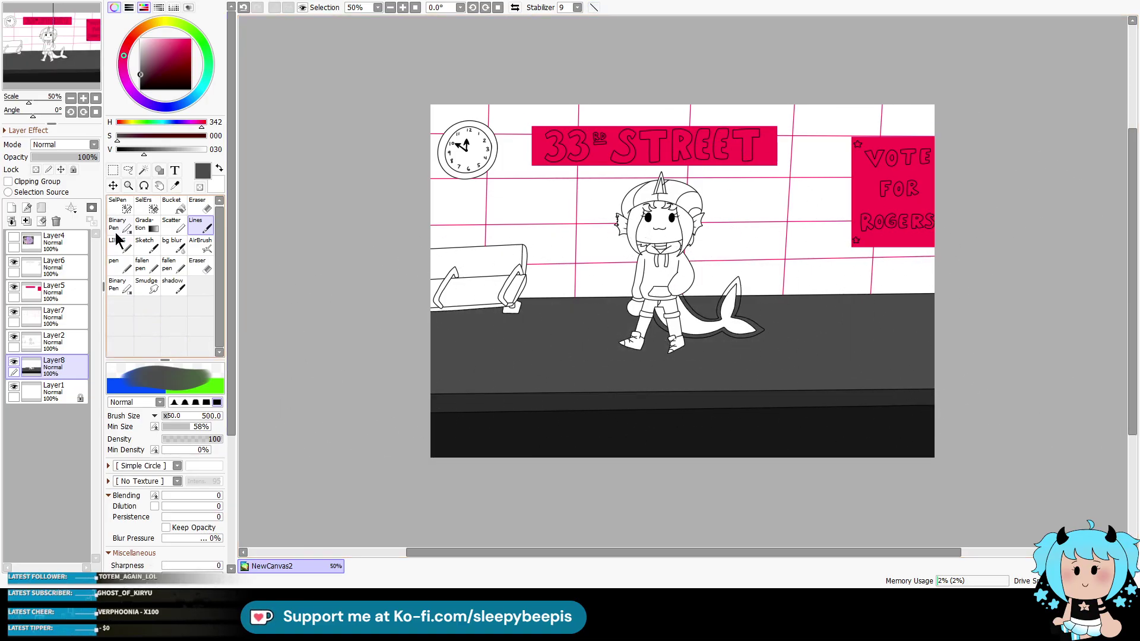
Step: Select the wall area from Layer2 and fill it on Layer8 with light grey, brightness 85
click(144, 59)
click(141, 47)
click(70, 341)
click(144, 170)
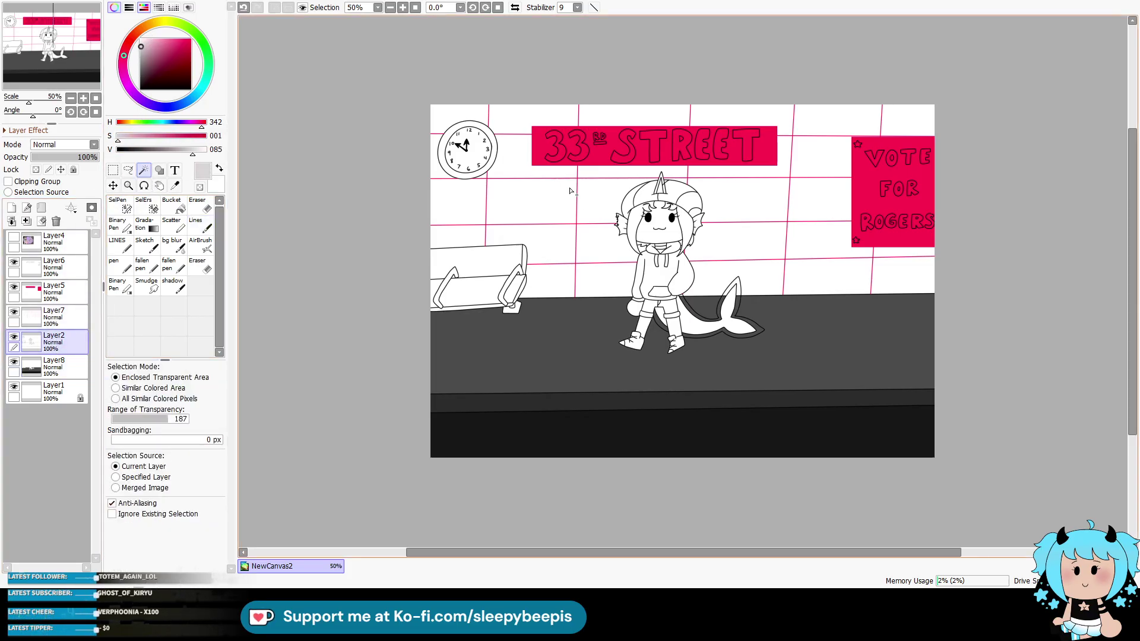
click(563, 186)
click(57, 366)
click(173, 209)
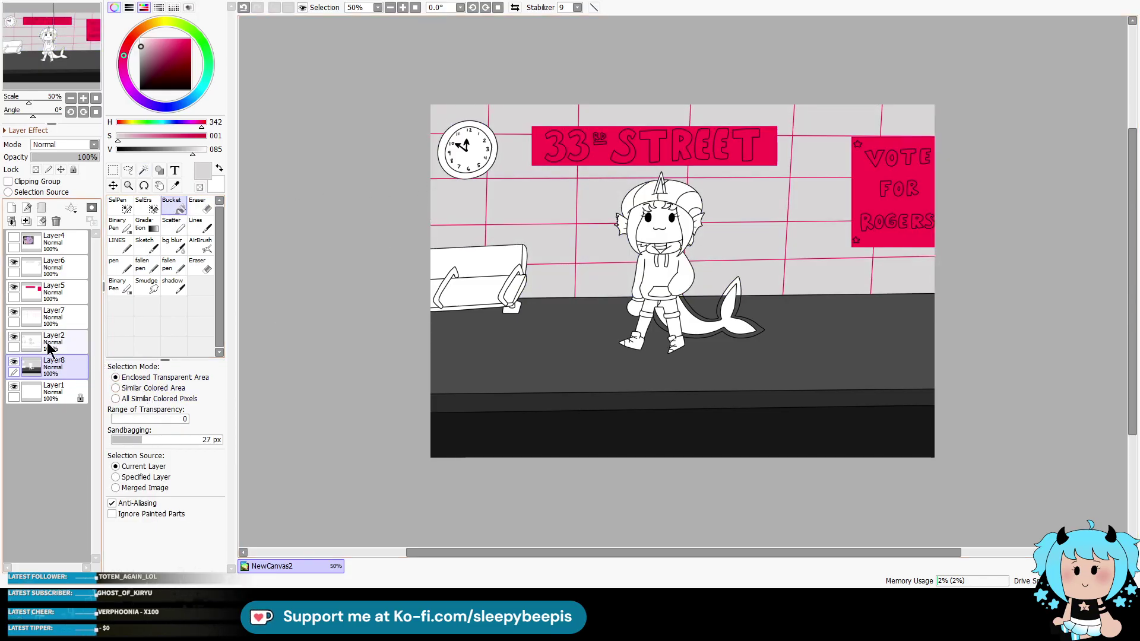
Step: Recolor Layer7's tile lines grey, brightness 59, by filling a new layer clipped to it and merging it down
click(53, 316)
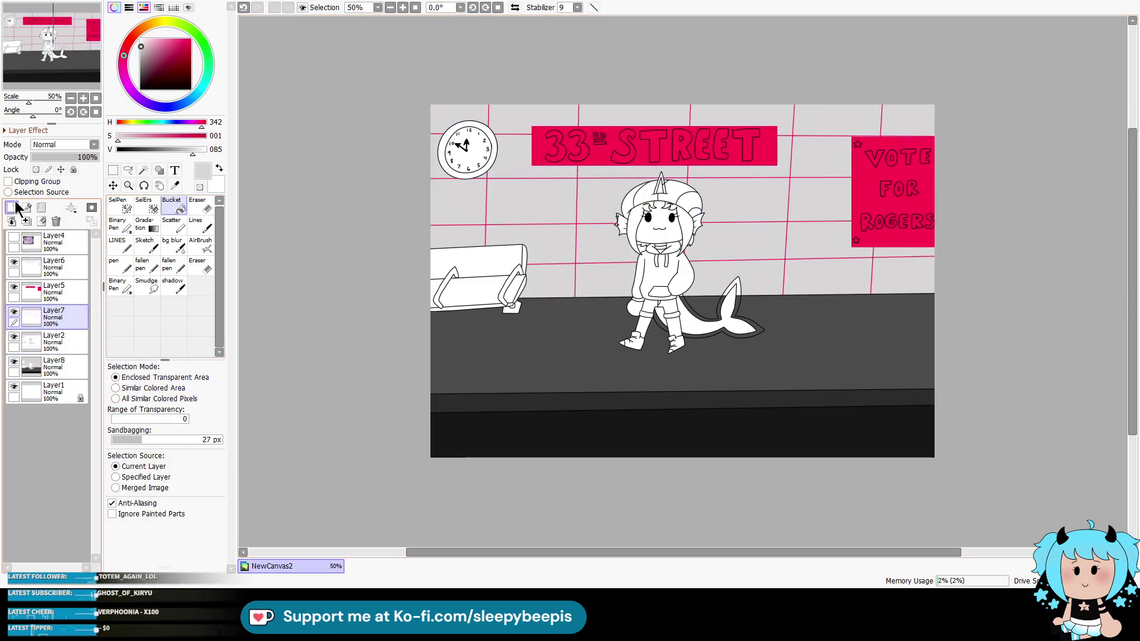
key(ctrl+shift+n)
click(37, 181)
click(140, 60)
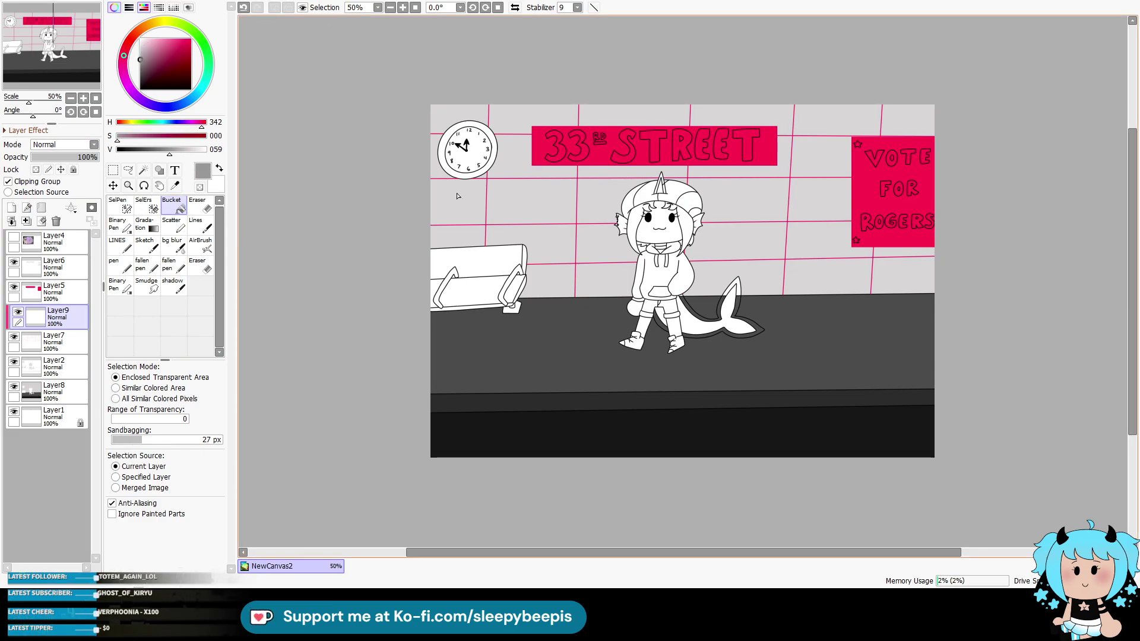
click(437, 195)
click(26, 221)
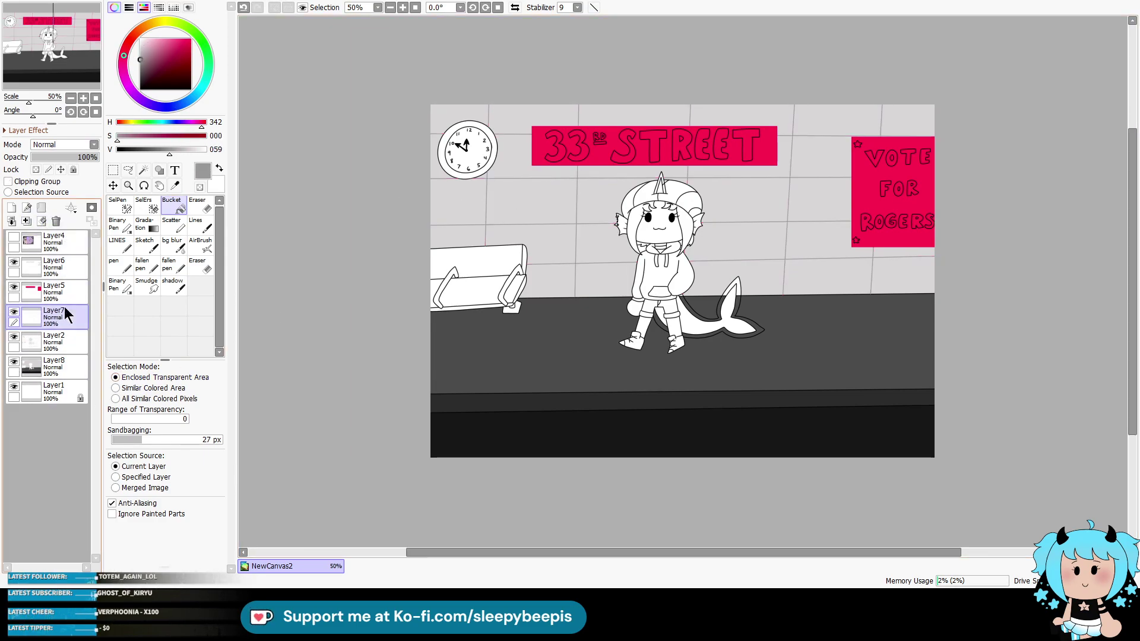
Step: Select the bench's armrests and foot from Layer2, paint them on Layer8 with near-black, brightness 13, and deselect
click(62, 358)
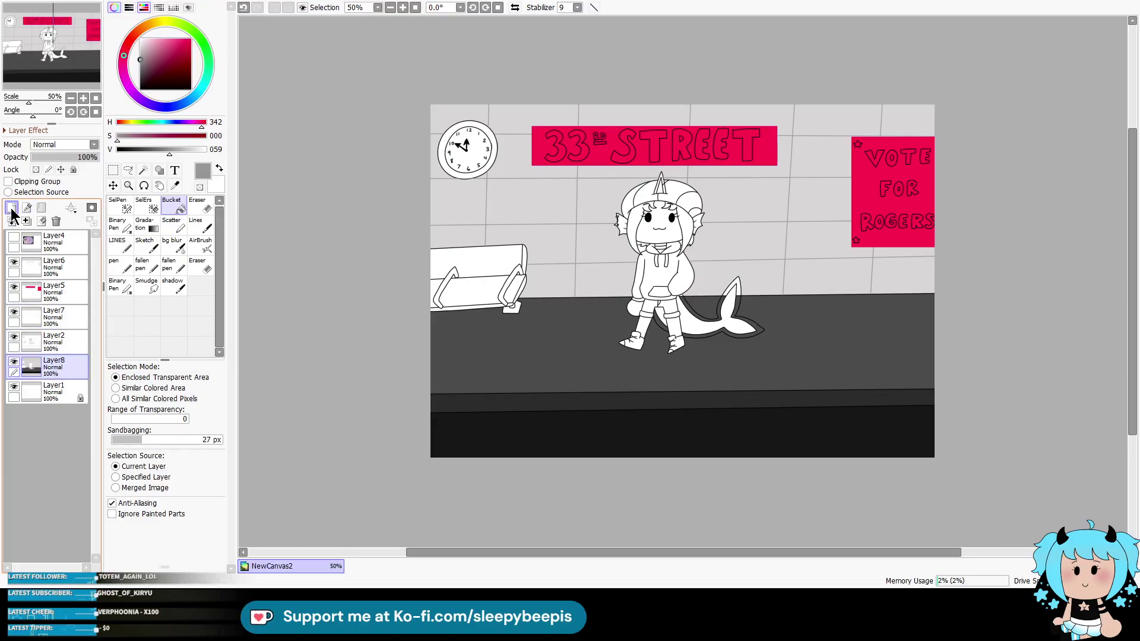
click(129, 185)
click(481, 232)
click(56, 341)
click(143, 171)
click(416, 347)
click(555, 334)
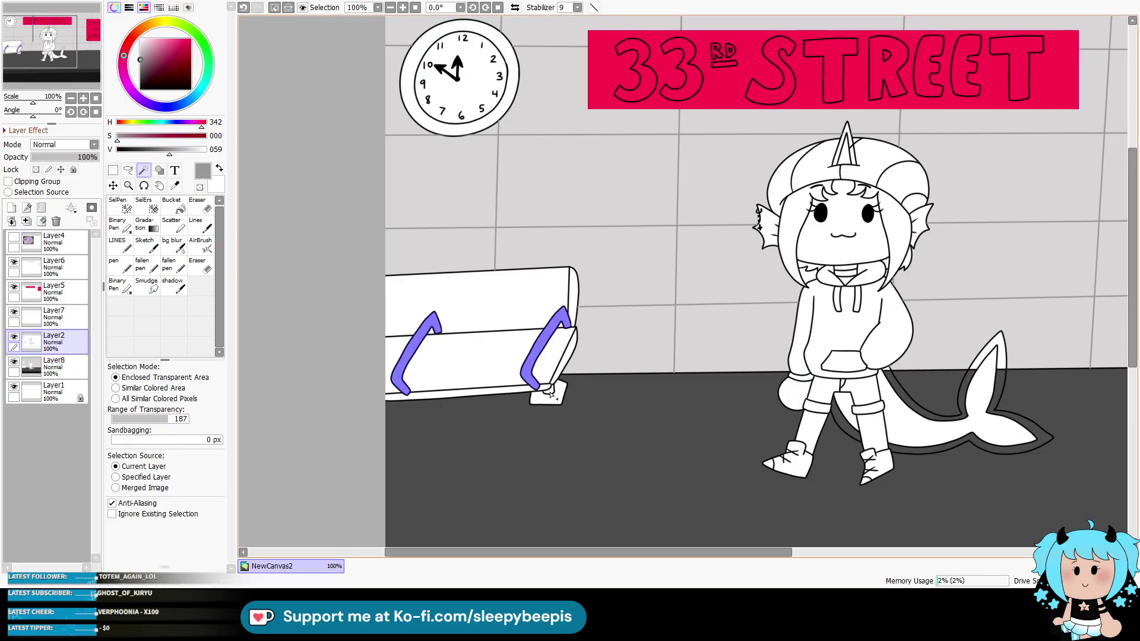
click(176, 186)
click(522, 399)
drag(143, 149, 129, 149)
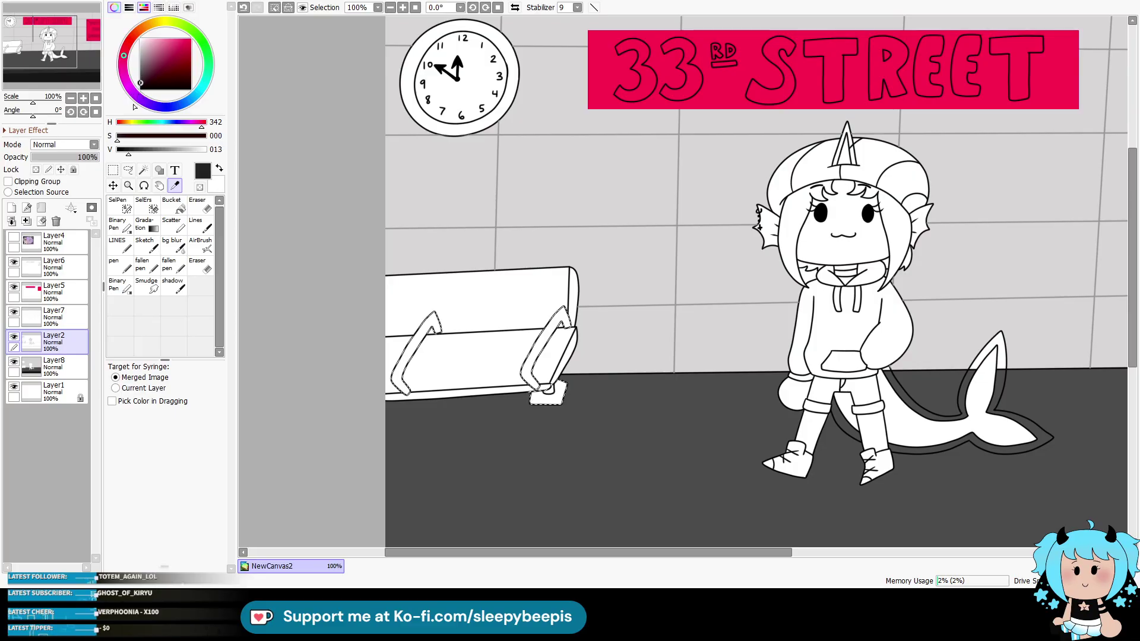
click(57, 366)
click(200, 225)
drag(540, 190, 458, 446)
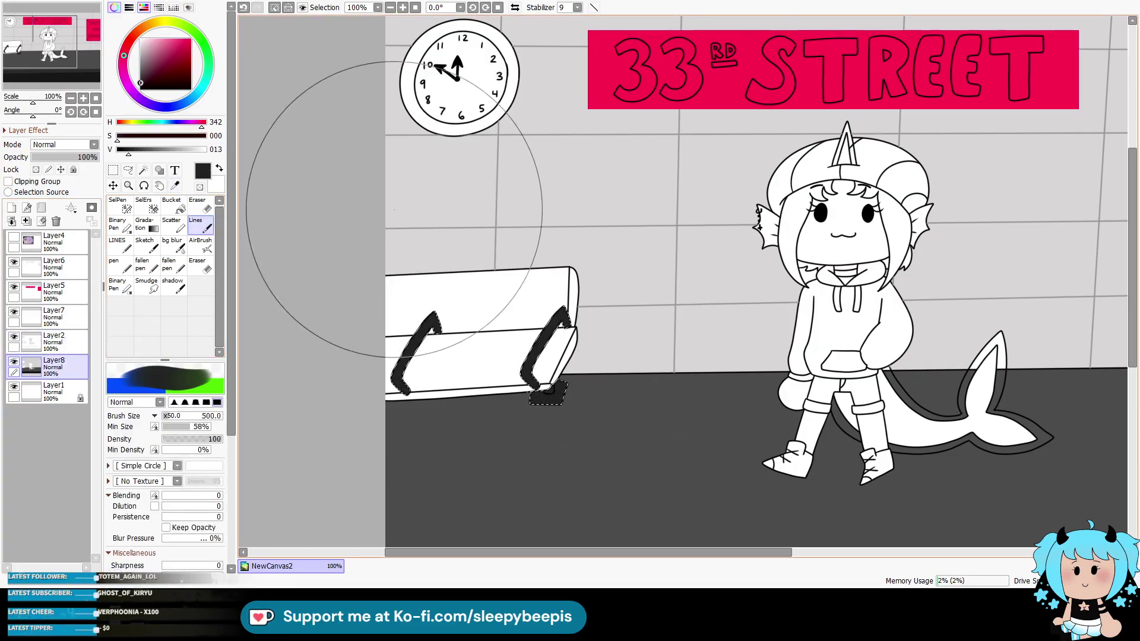
key(ctrl+d)
Step: Select both bench armrests from Layer2, repaint them on Layer8 in grey, brightness 46, and airbrush lighter grey highlights, brightness 75
click(56, 342)
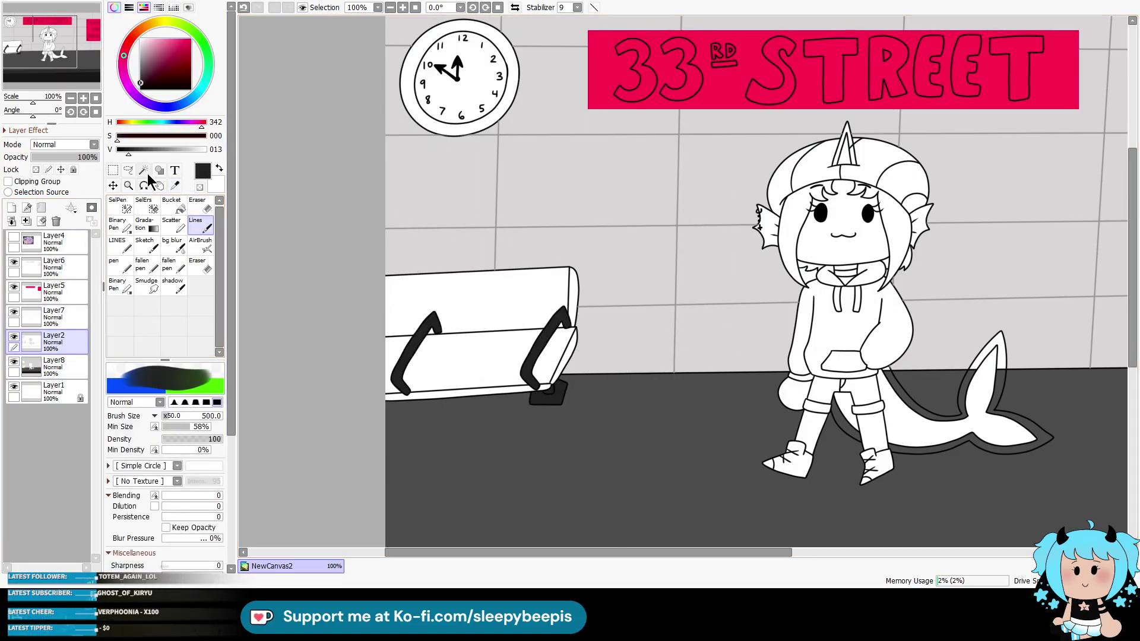
click(143, 170)
click(140, 66)
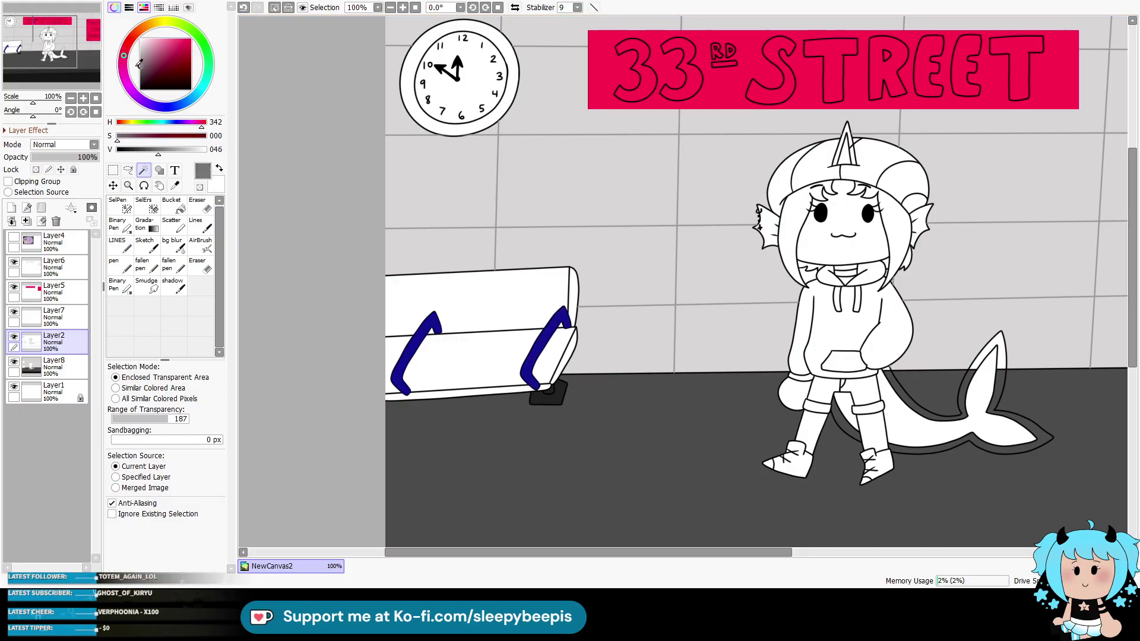
click(57, 366)
click(200, 225)
drag(450, 182, 380, 487)
click(140, 51)
click(200, 244)
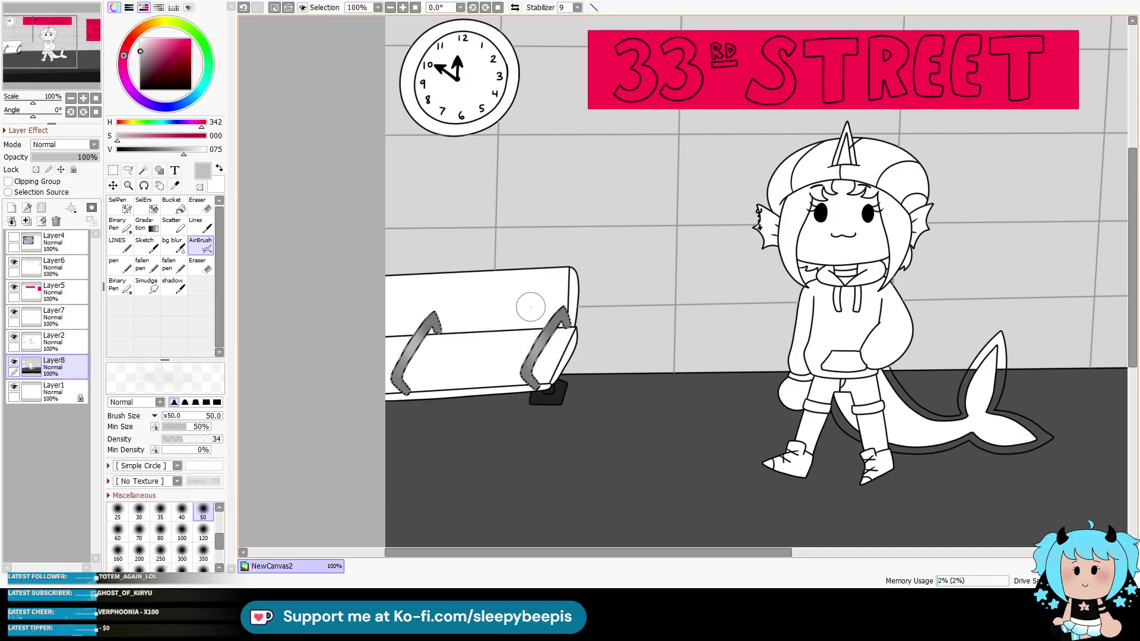
Step: Select the bench's seat, backrest and side panels from Layer2 and paint them on Layer8 in a red with hue 353
click(55, 340)
click(143, 170)
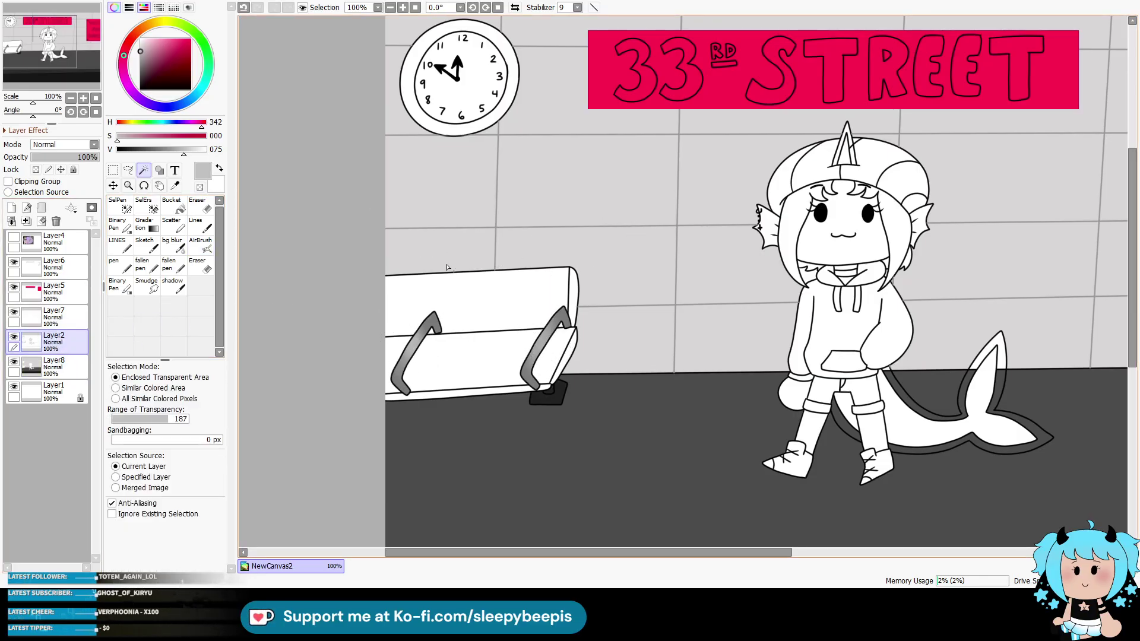
click(471, 356)
click(552, 383)
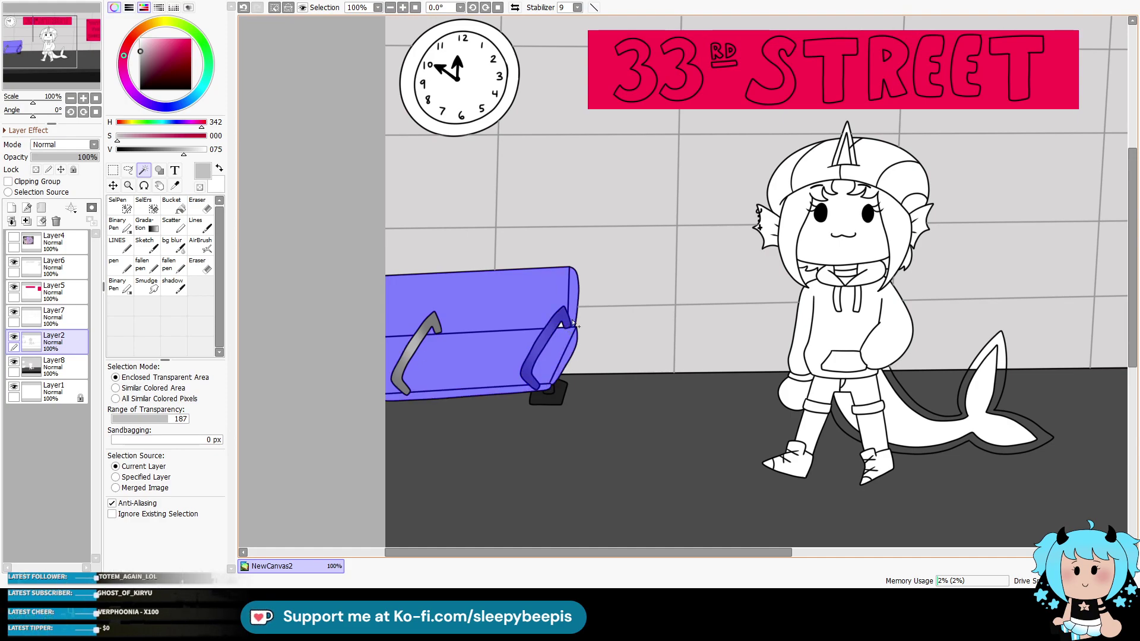
click(152, 53)
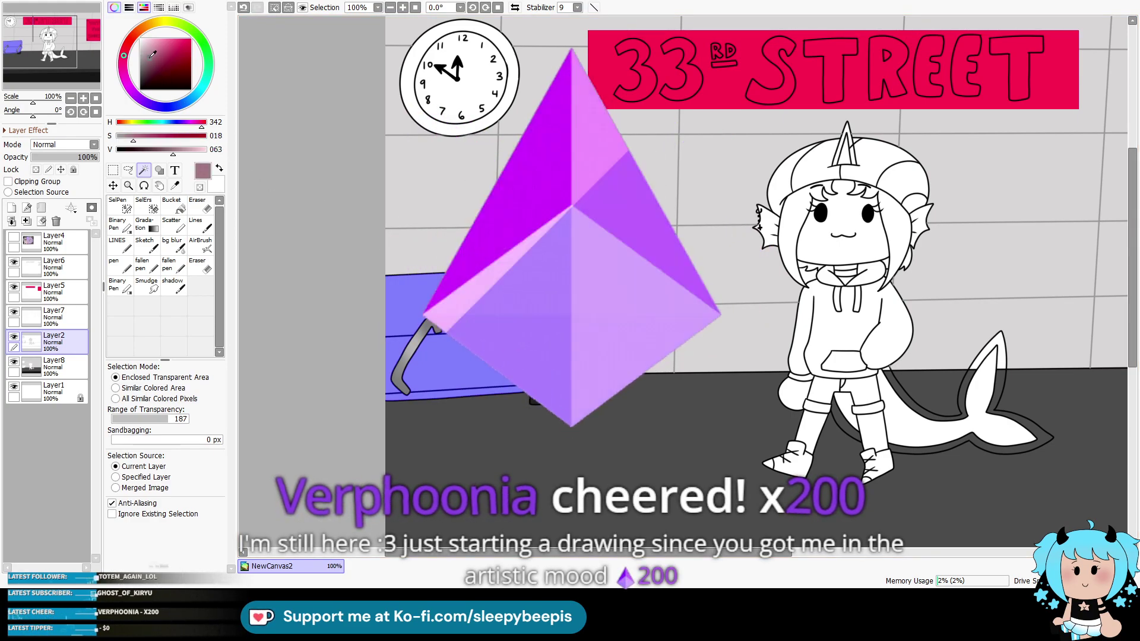
drag(152, 54, 173, 60)
click(204, 122)
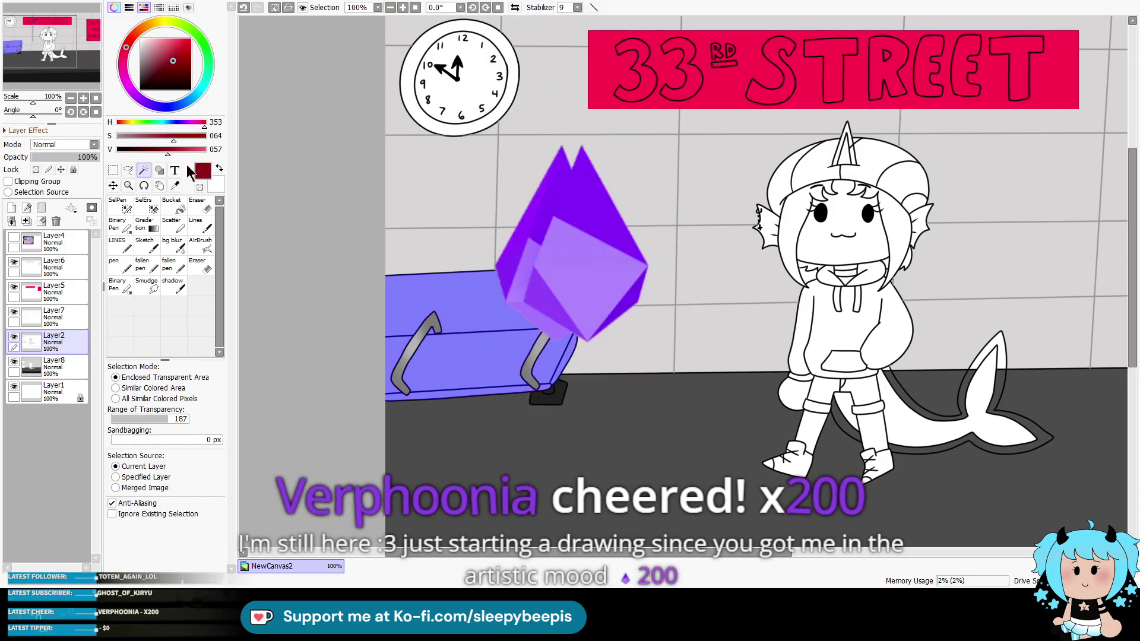
click(200, 224)
click(53, 367)
mouse_move(416, 308)
mouse_down()
mouse_move(451, 356)
mouse_move(534, 356)
mouse_move(394, 384)
mouse_up()
Step: Try the bench panels in dark maroon, saturation 12 and brightness 29, and in greyish brown, saturation 2 and brightness 49
click(150, 63)
click(146, 75)
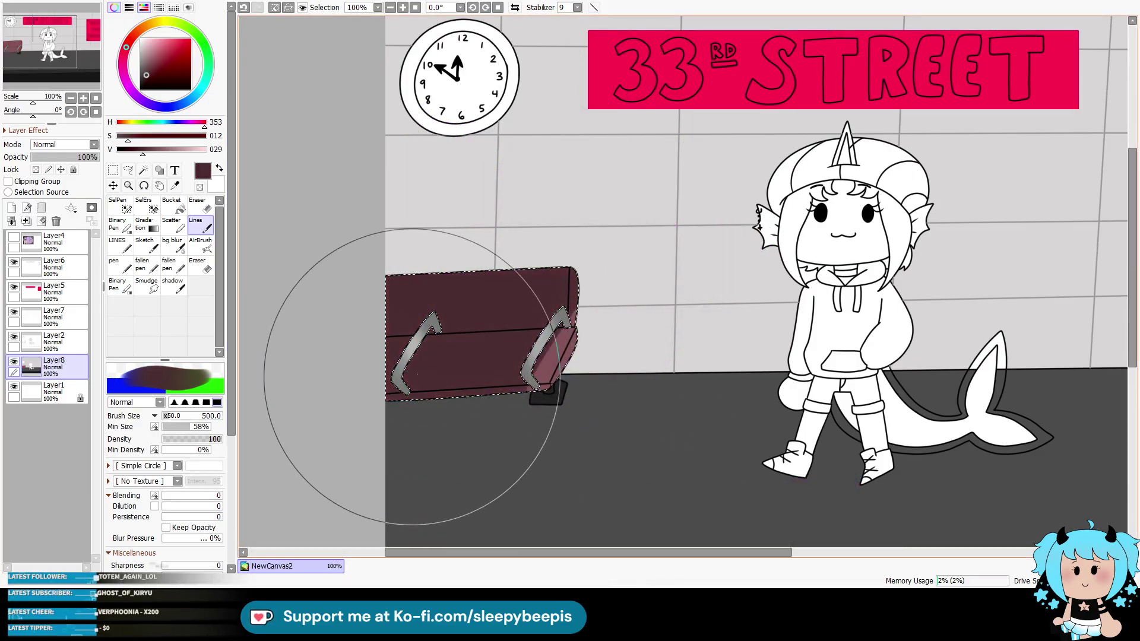
click(141, 65)
mouse_move(517, 345)
mouse_down()
mouse_move(407, 382)
mouse_move(505, 371)
mouse_up()
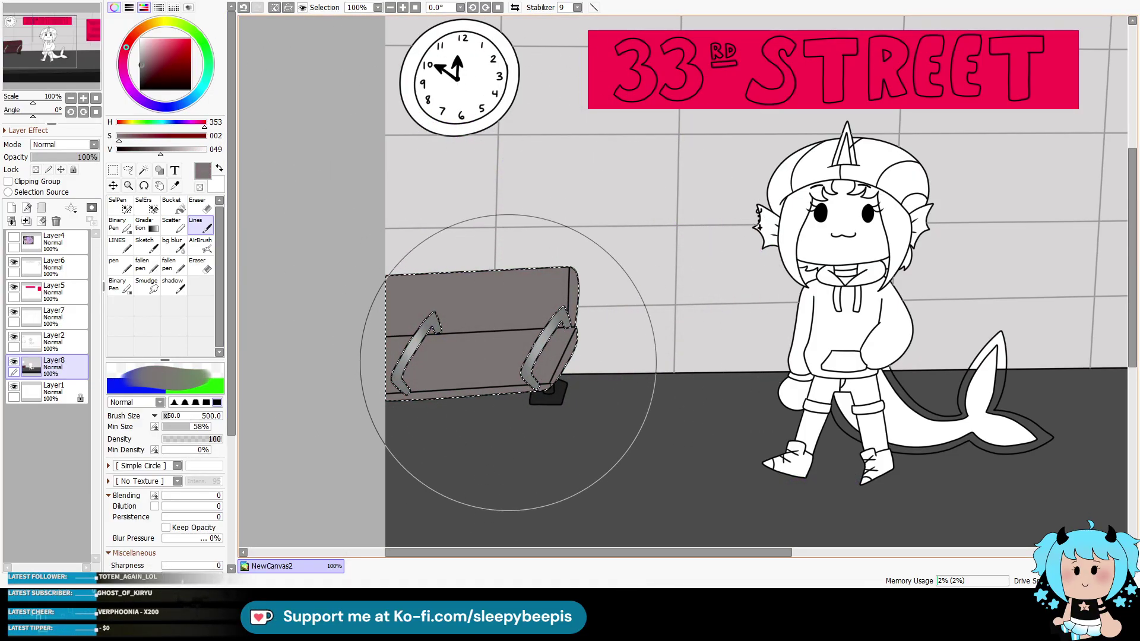
Step: Repaint the bench panels in muted maroon, hue 353, saturation 12, brightness 47, and deselect
click(146, 65)
drag(416, 356, 471, 382)
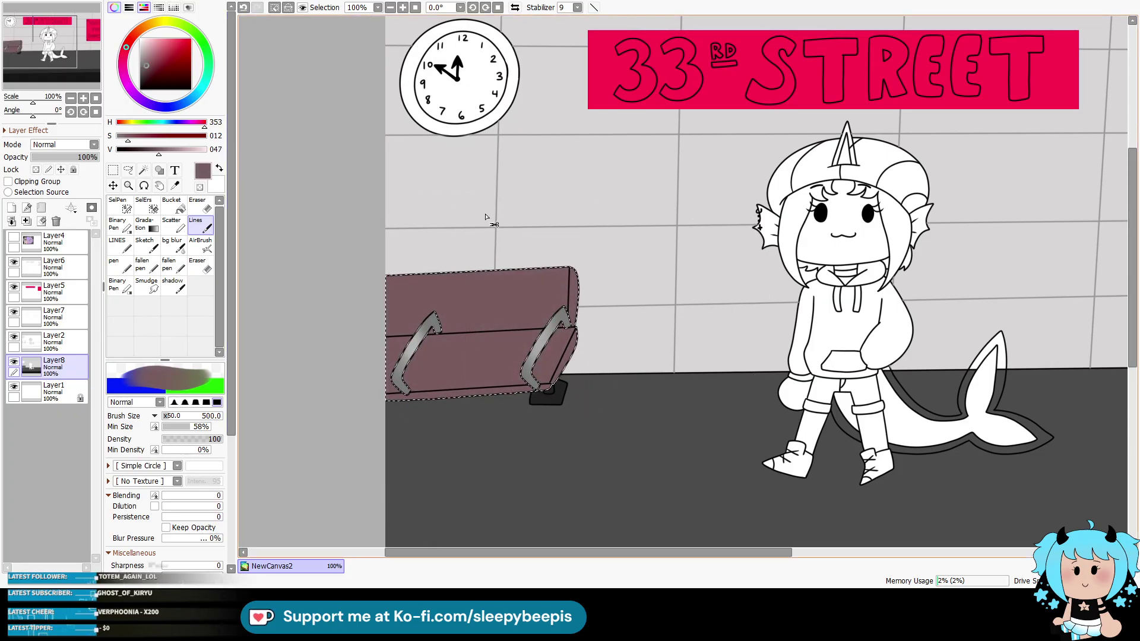
key(ctrl+d)
Step: Select the bench's backrest panel from Layer2 and try airbrushing it in darker maroon, saturation 22 and brightness 36
click(53, 340)
click(143, 169)
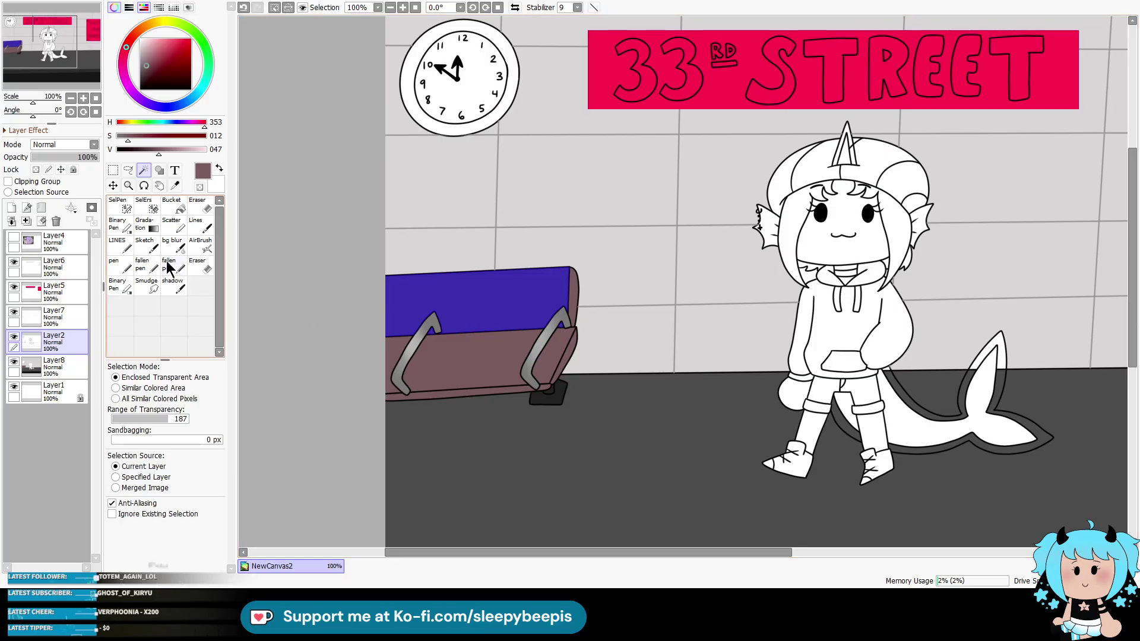
click(152, 71)
click(475, 300)
click(200, 244)
drag(416, 297, 435, 325)
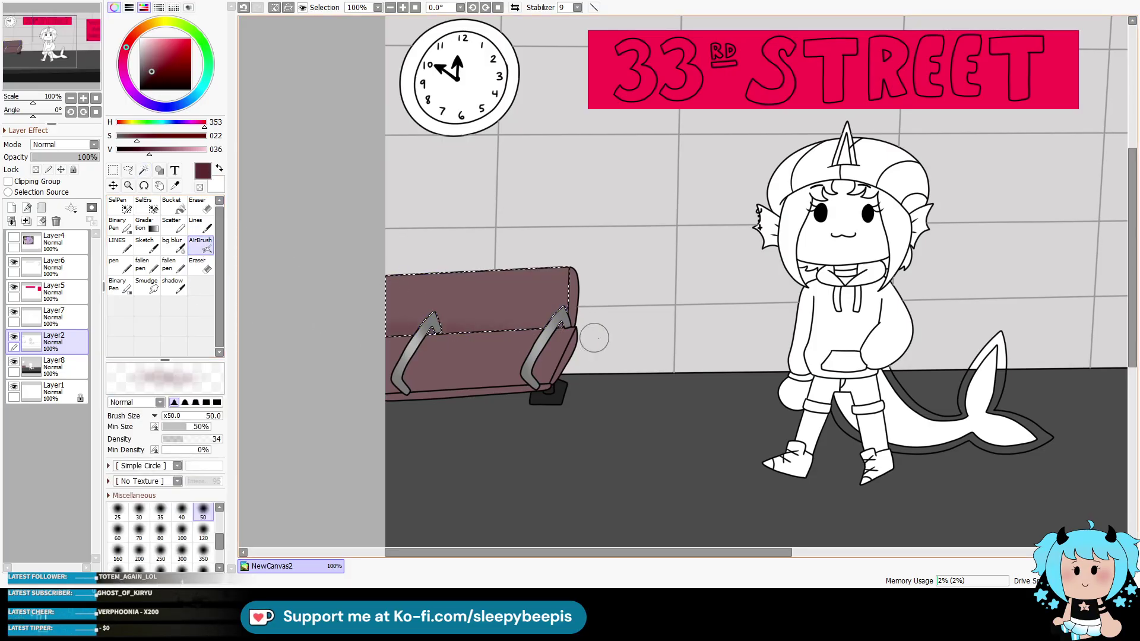
click(203, 552)
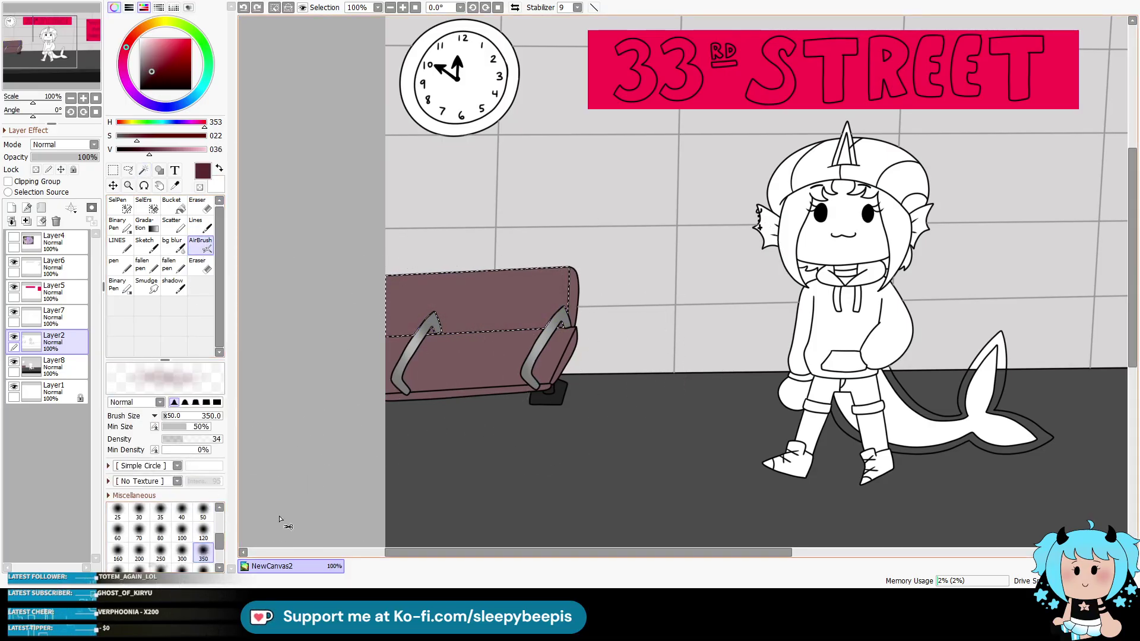
Step: Undo the backrest shading made on Layer2, airbrush the panel's lower edge on Layer8 at size 120 instead, and deselect
key(ctrl+d)
key(bracketleft)
key(bracketleft)
key(bracketleft)
key(bracketleft)
key(bracketleft)
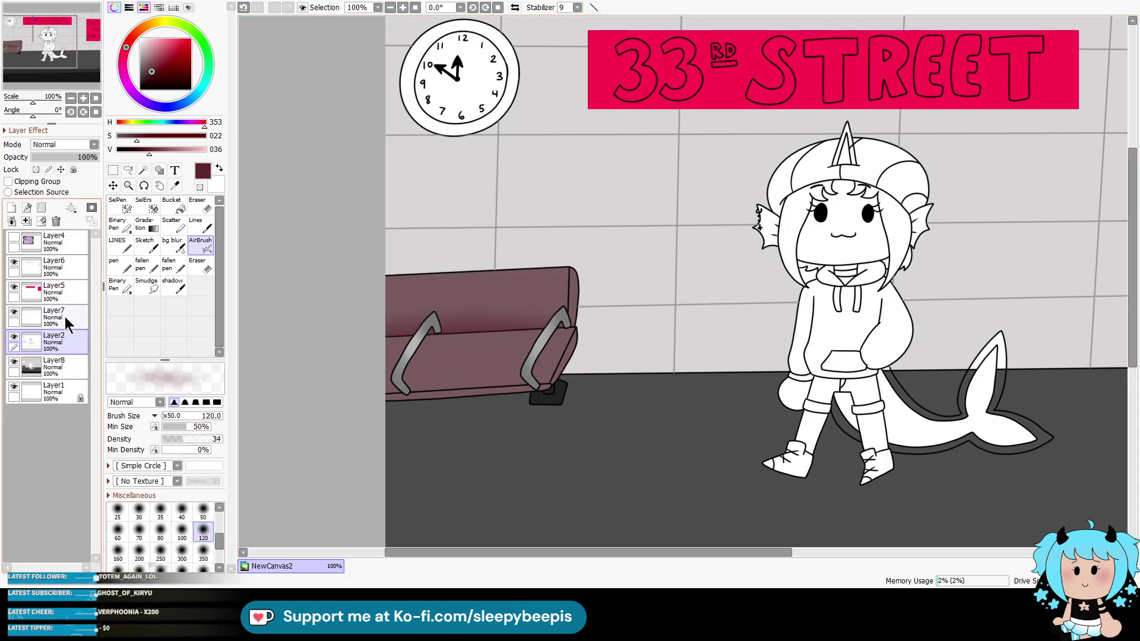
key(ctrl+z)
click(54, 366)
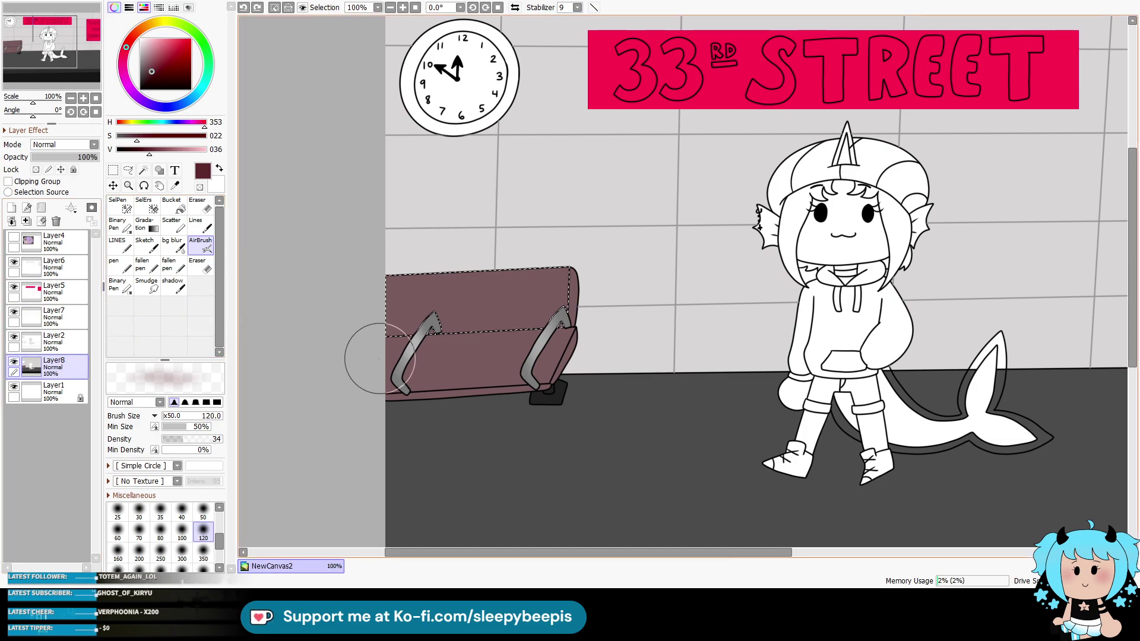
key(ctrl+d)
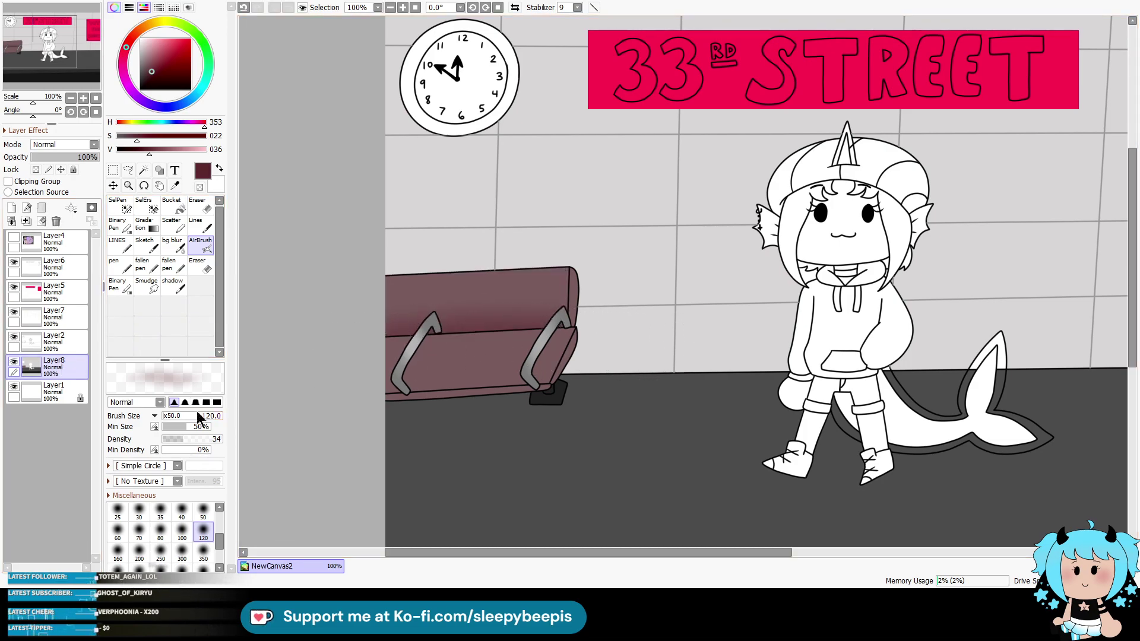
Step: Select the bench seat sections from Layer2, airbrush darker maroon along their upper edge on Layer8, and deselect
click(54, 342)
click(144, 171)
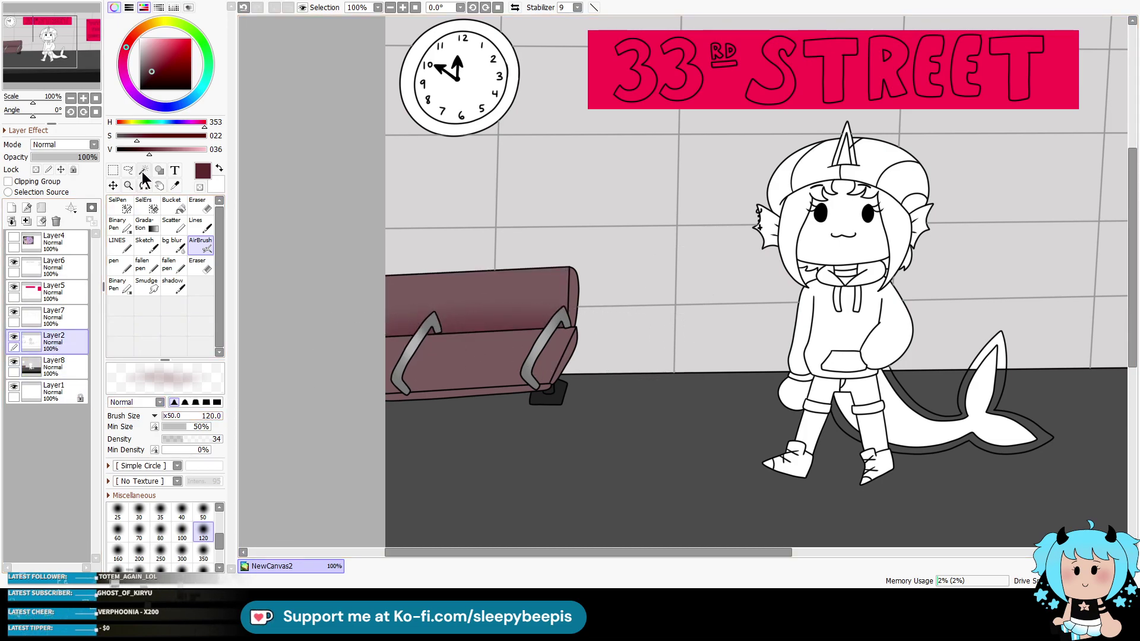
click(394, 364)
click(475, 362)
click(564, 347)
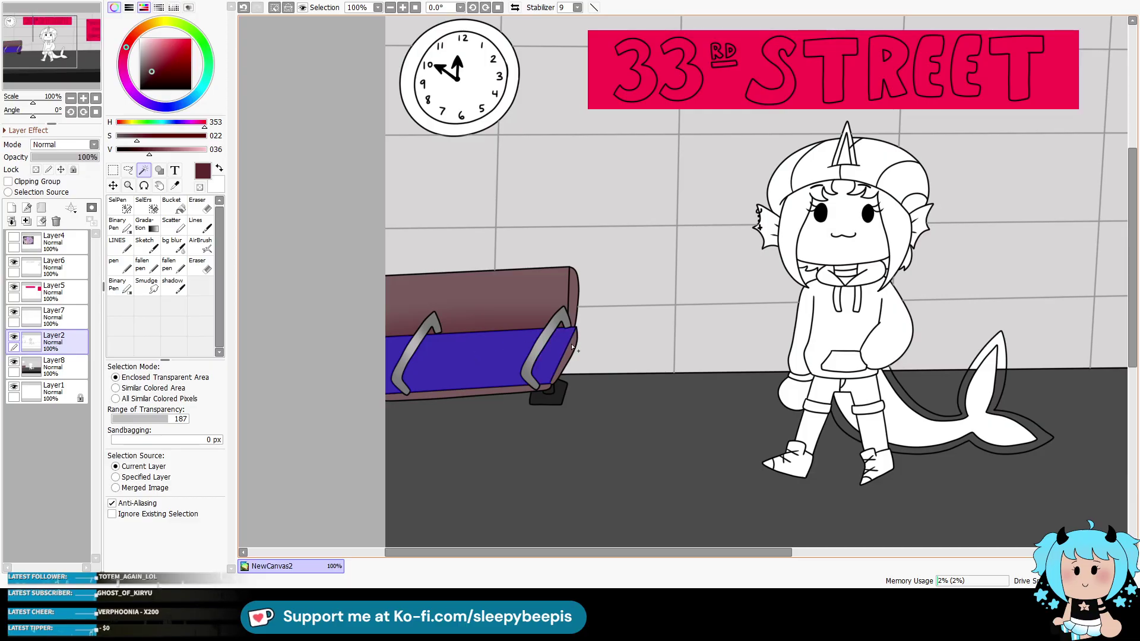
click(52, 364)
click(201, 245)
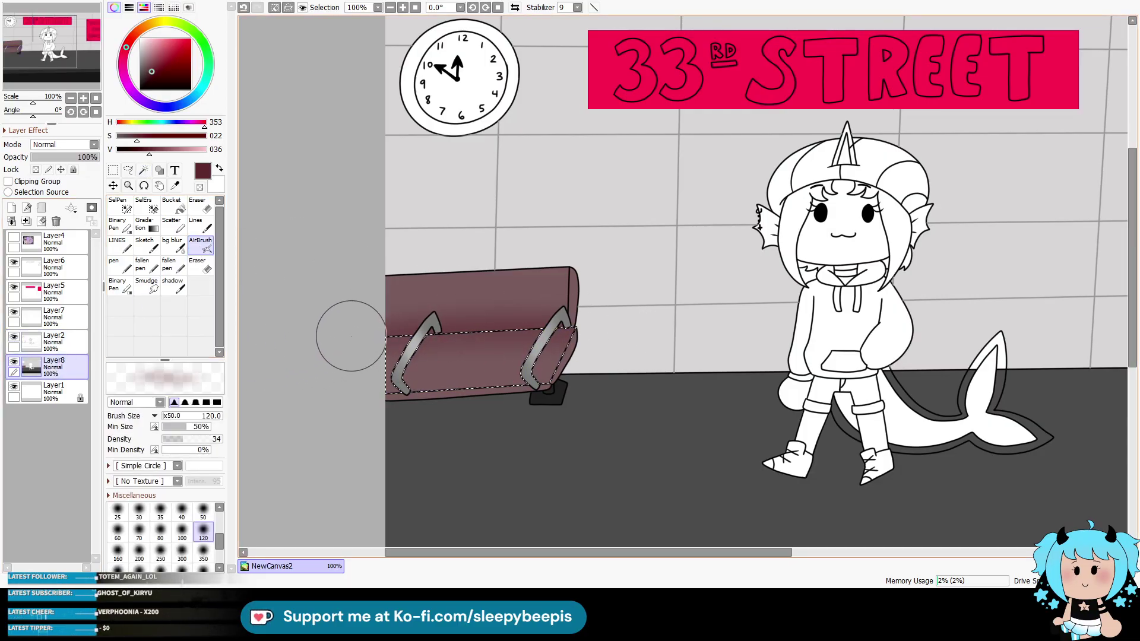
mouse_move(346, 331)
mouse_down()
mouse_move(572, 318)
mouse_move(508, 319)
mouse_up()
key(ctrl+d)
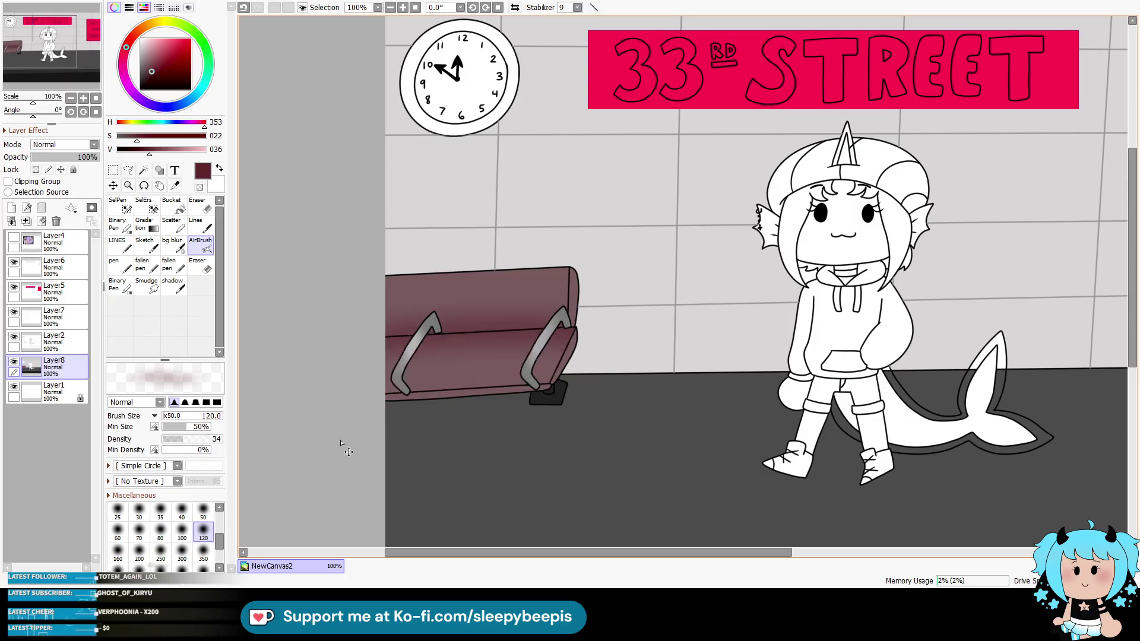
Step: Select the bench's narrow end panels from Layer2, airbrush them in darker maroon on Layer8, and deselect
click(53, 339)
click(143, 170)
click(571, 347)
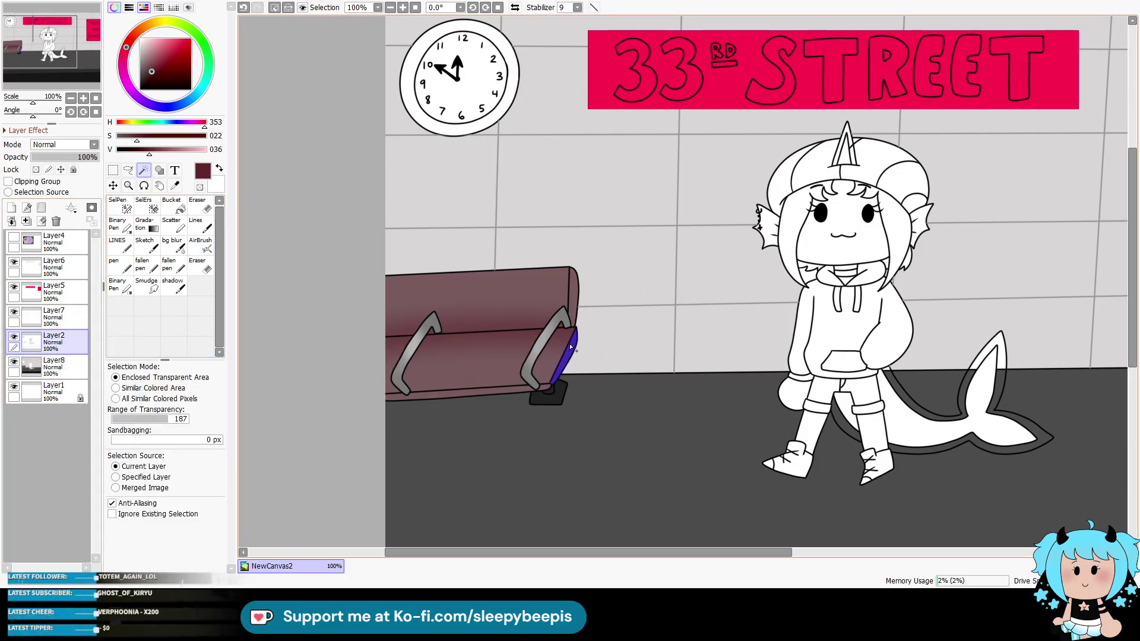
click(54, 373)
key(v)
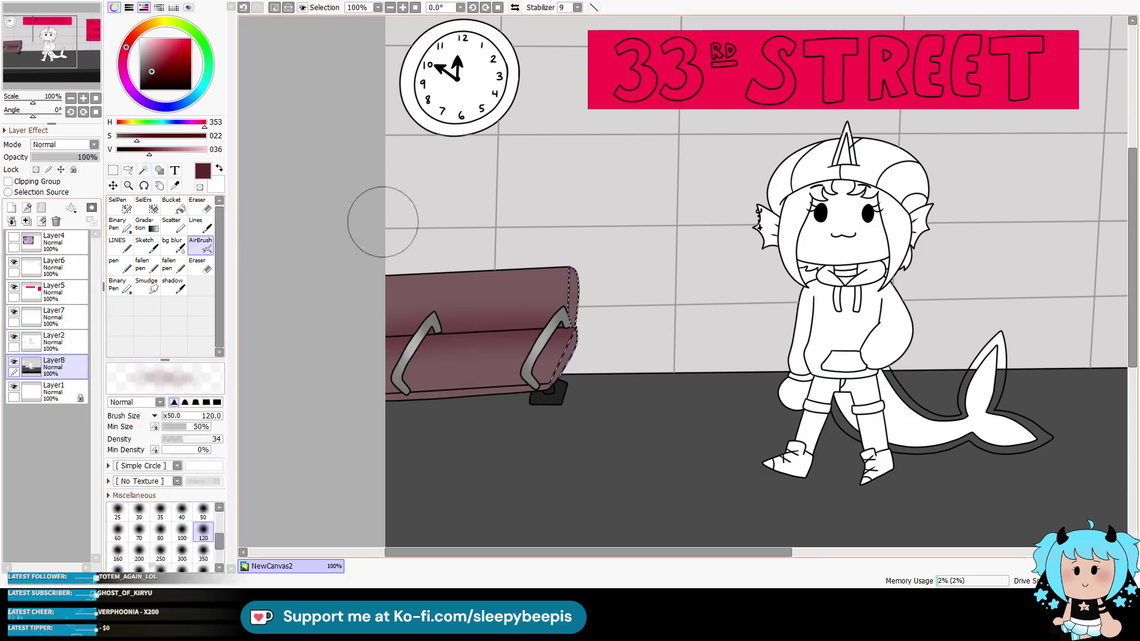
mouse_move(604, 342)
mouse_down()
mouse_move(598, 305)
mouse_move(584, 332)
mouse_move(590, 377)
mouse_up()
key(ctrl+d)
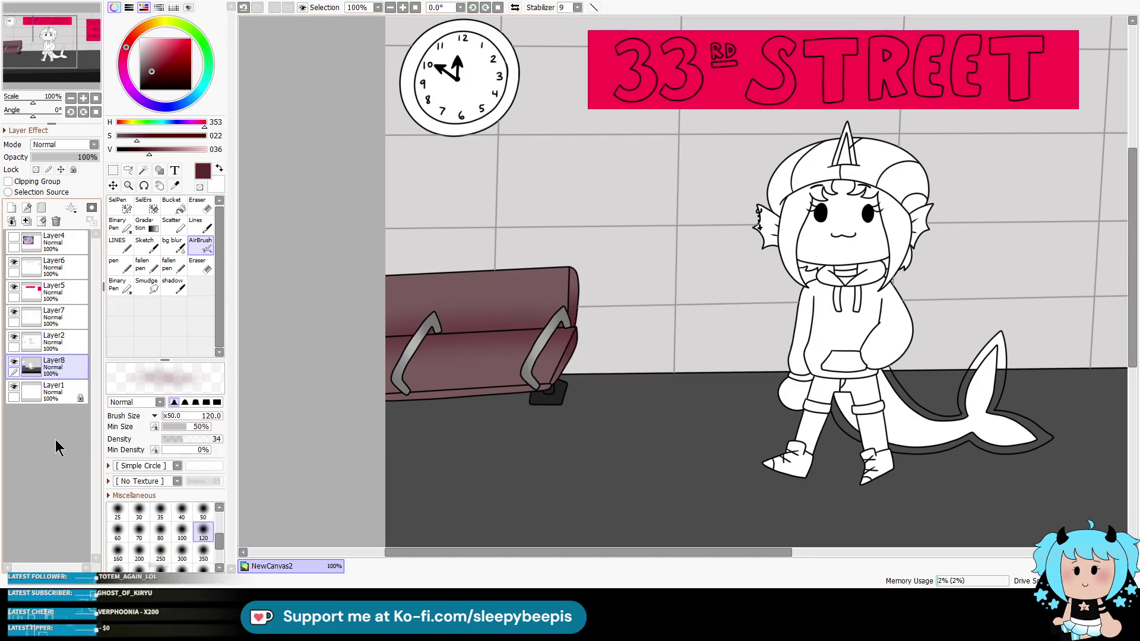
Step: Select the wall clock's rim from Layer2, paint it muted red, hue 353, saturation 47, brightness 73, on Layer8, and deselect
click(416, 11)
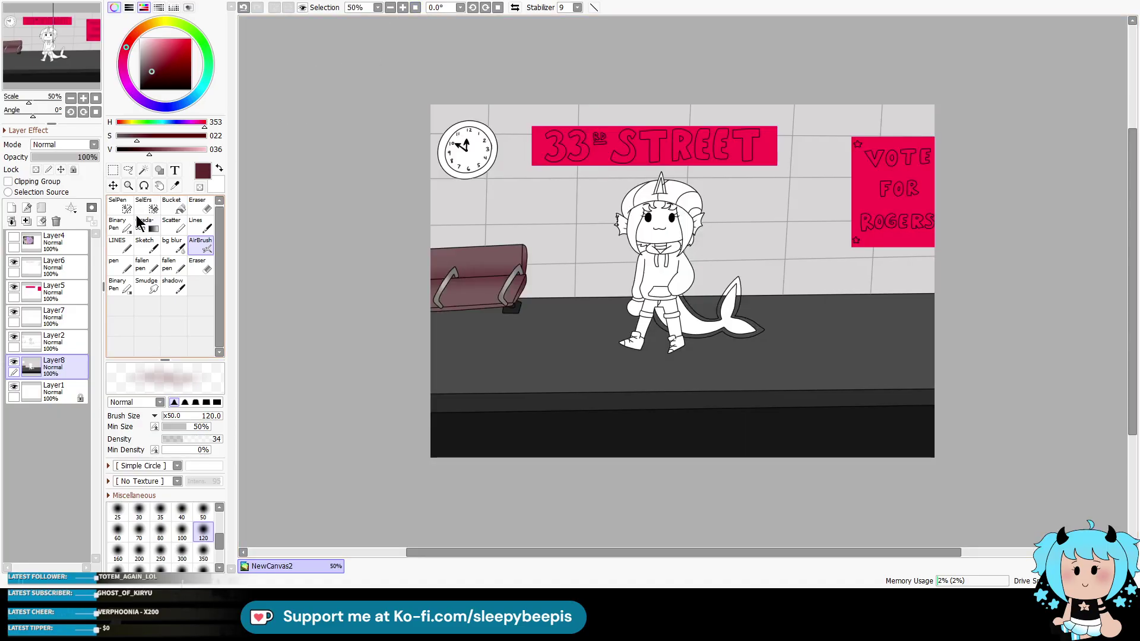
click(128, 186)
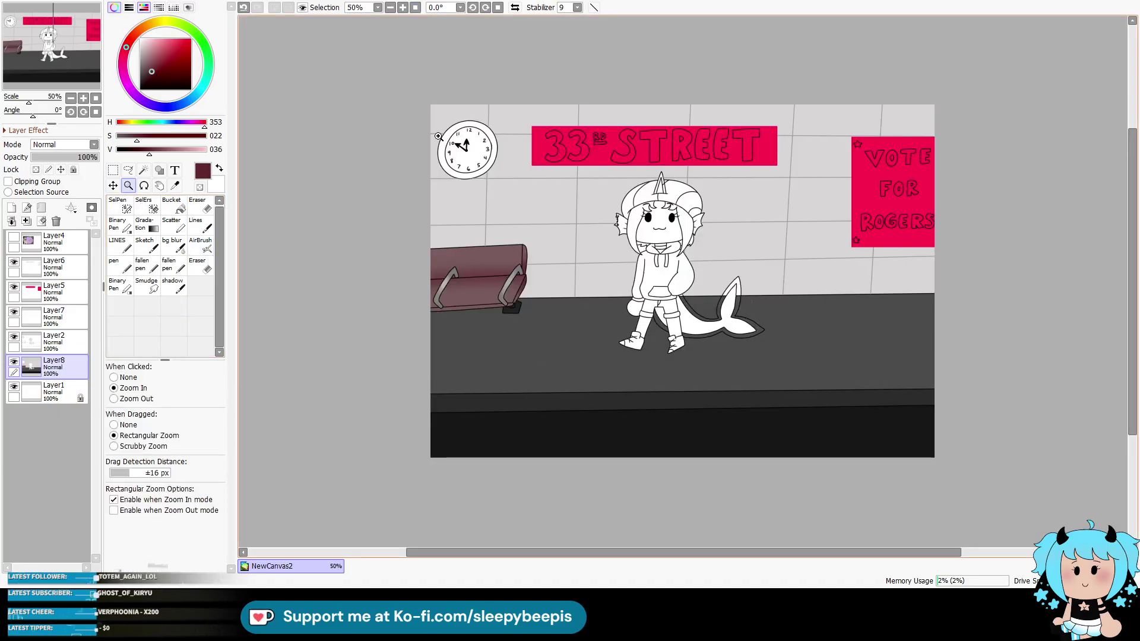
click(54, 342)
click(143, 170)
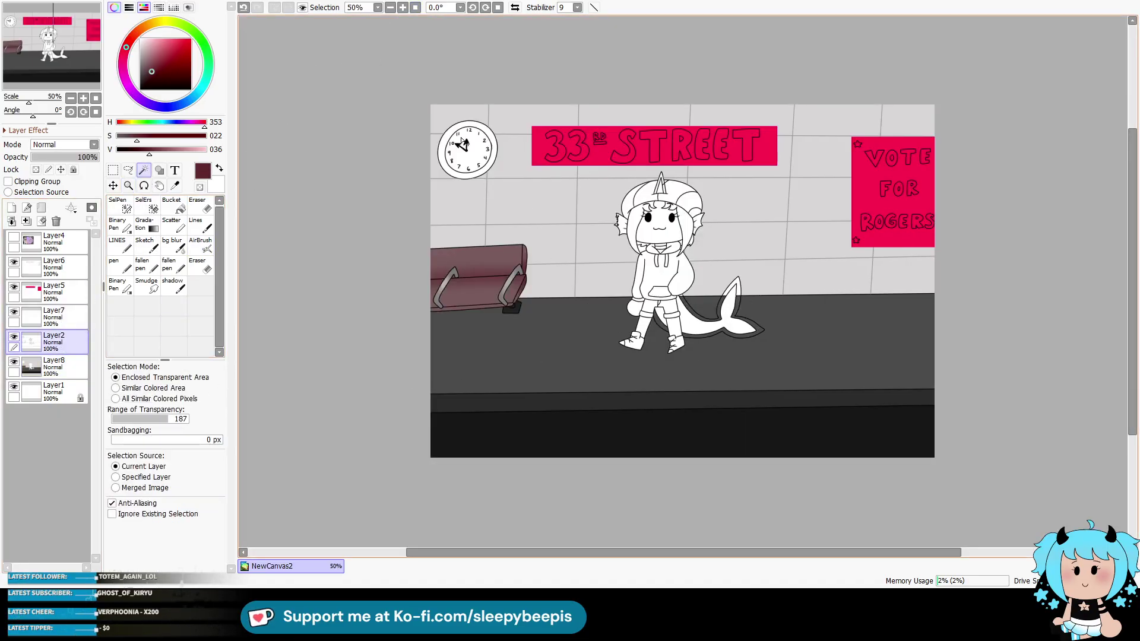
click(494, 142)
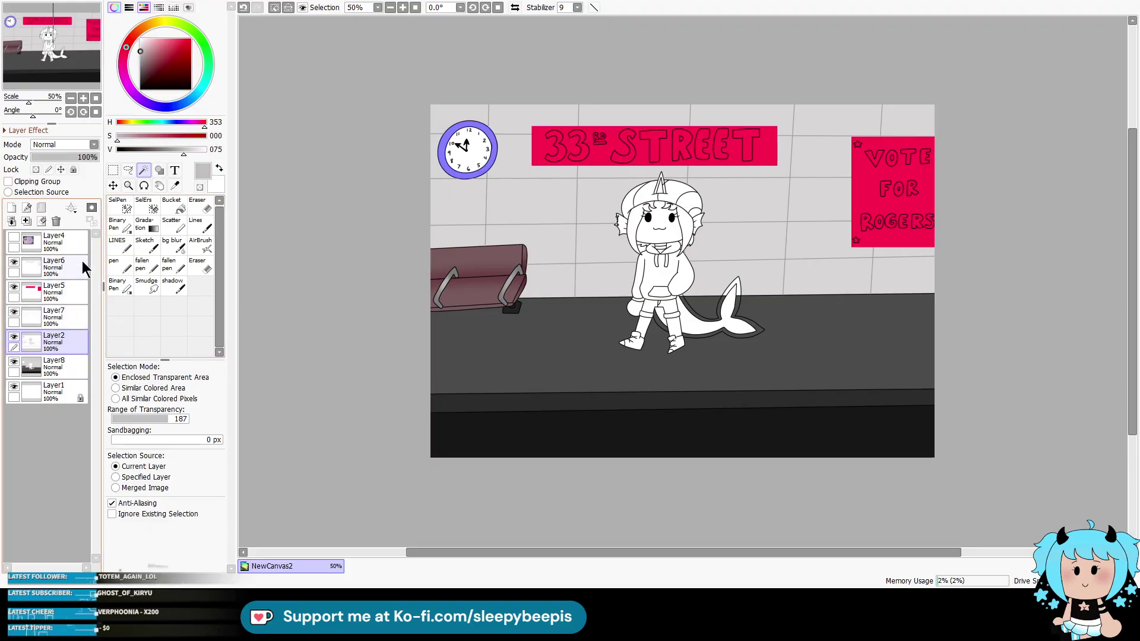
click(166, 47)
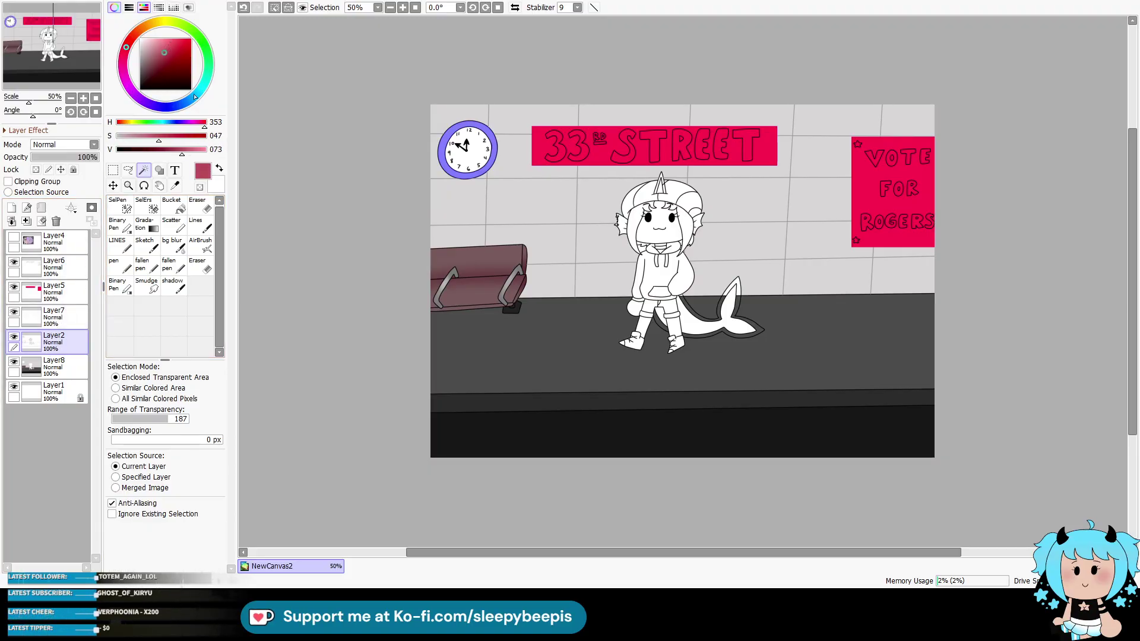
click(201, 223)
click(54, 366)
key(ctrl+d)
click(54, 340)
click(143, 170)
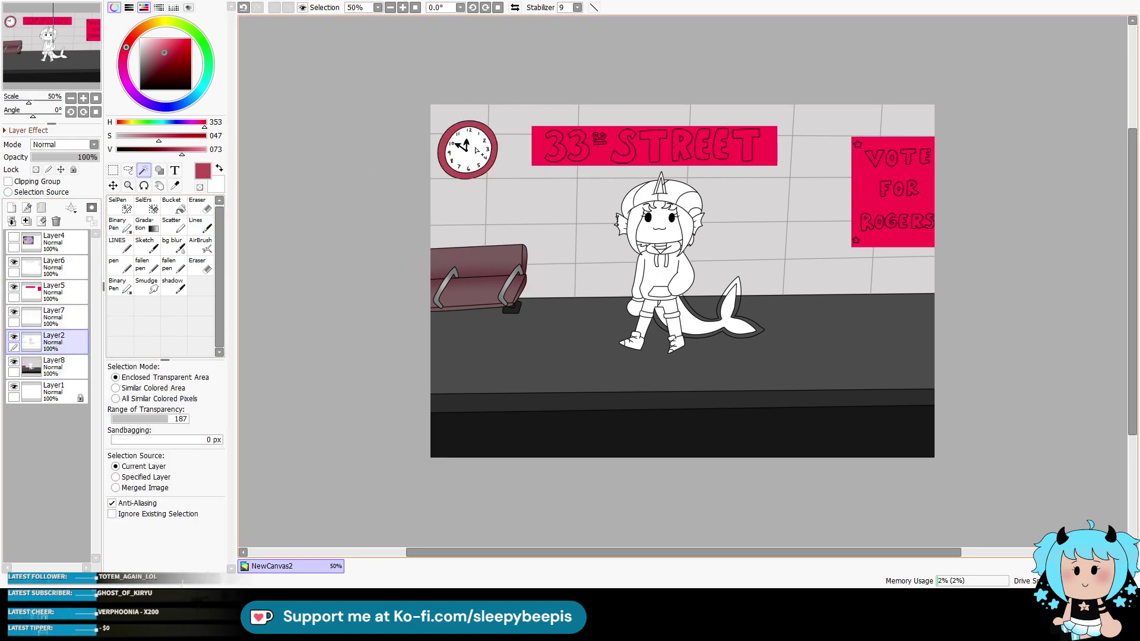
click(452, 148)
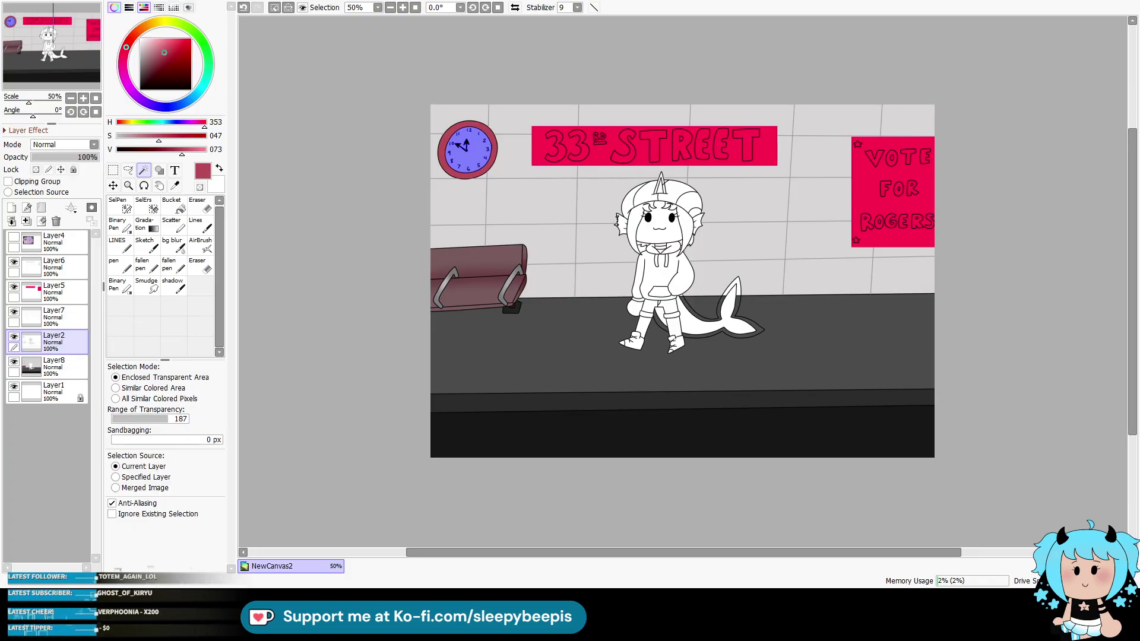
drag(514, 552, 525, 553)
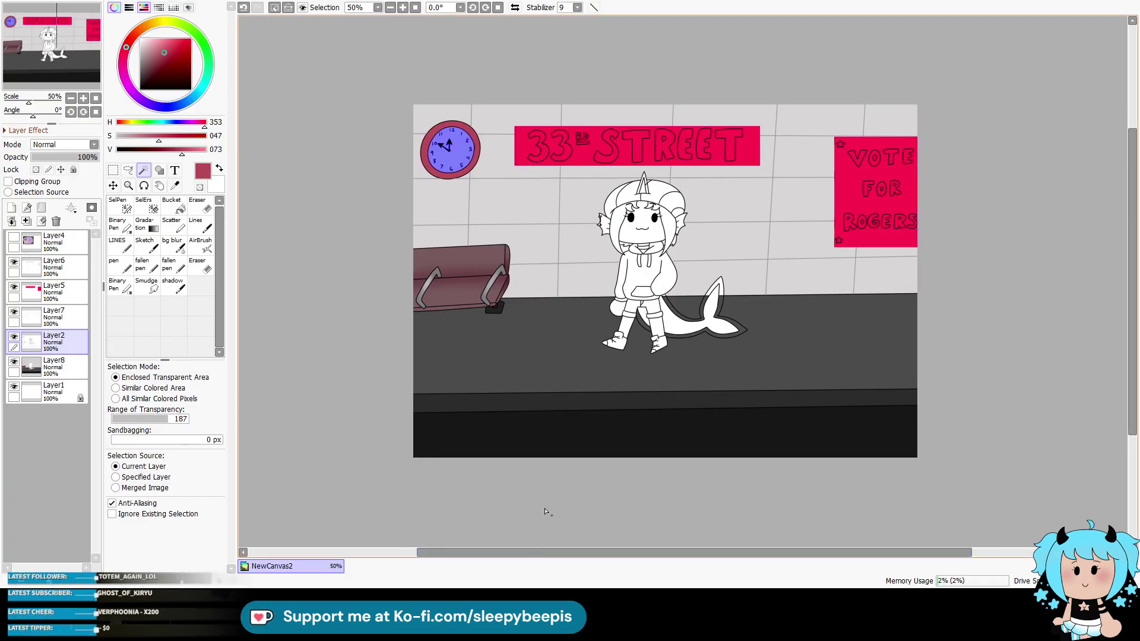
Step: Marquee the street sign on Layer5, lock the layer's opacity, and paint the sign light grey, saturation 4, brightness 77
click(59, 293)
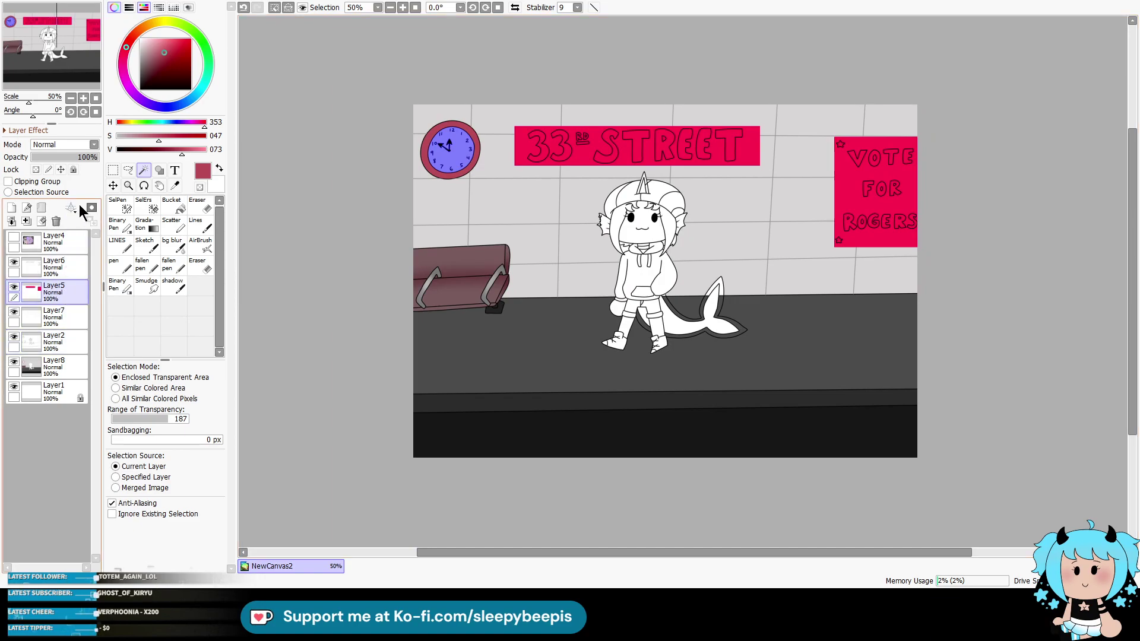
click(114, 171)
drag(499, 185, 780, 105)
click(145, 50)
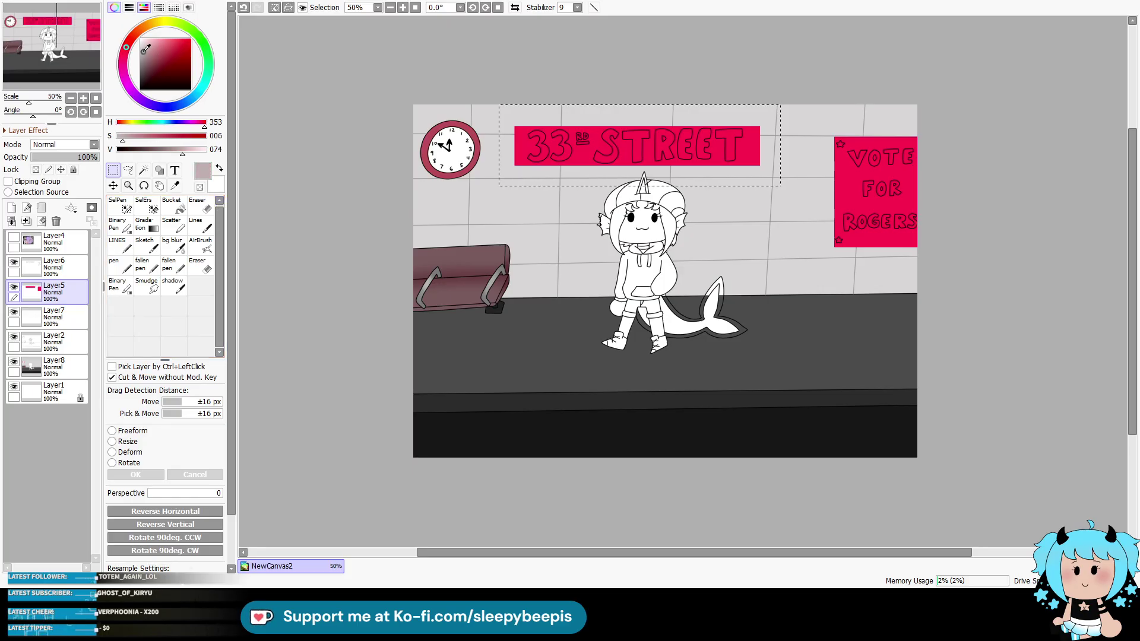
click(200, 226)
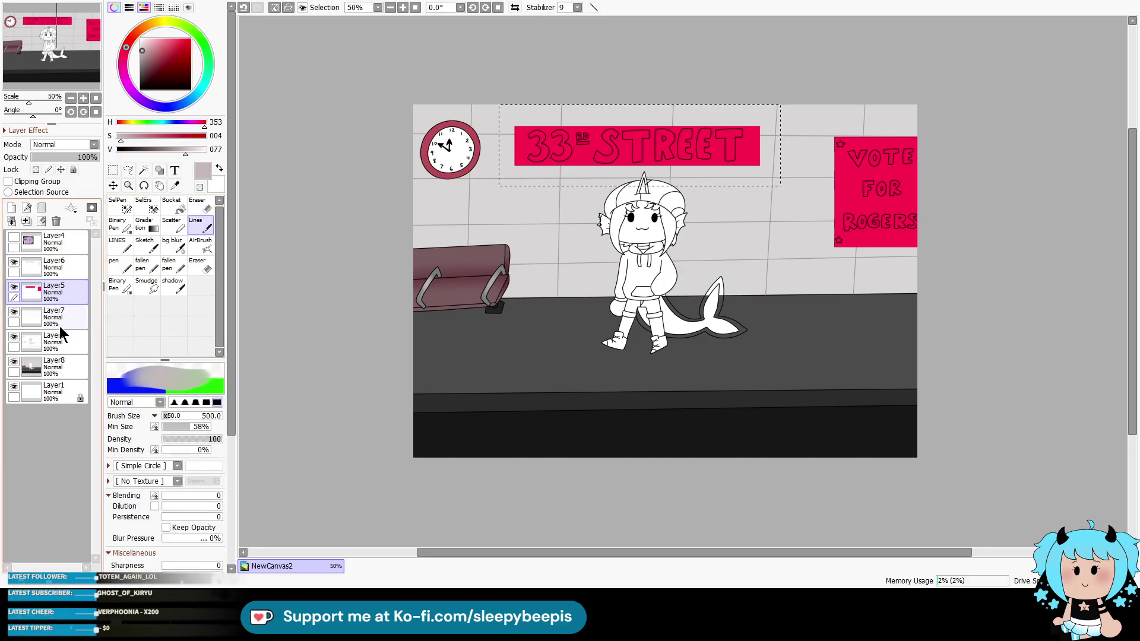
click(36, 169)
mouse_move(582, 142)
mouse_down()
mouse_move(725, 134)
mouse_move(689, 142)
mouse_up()
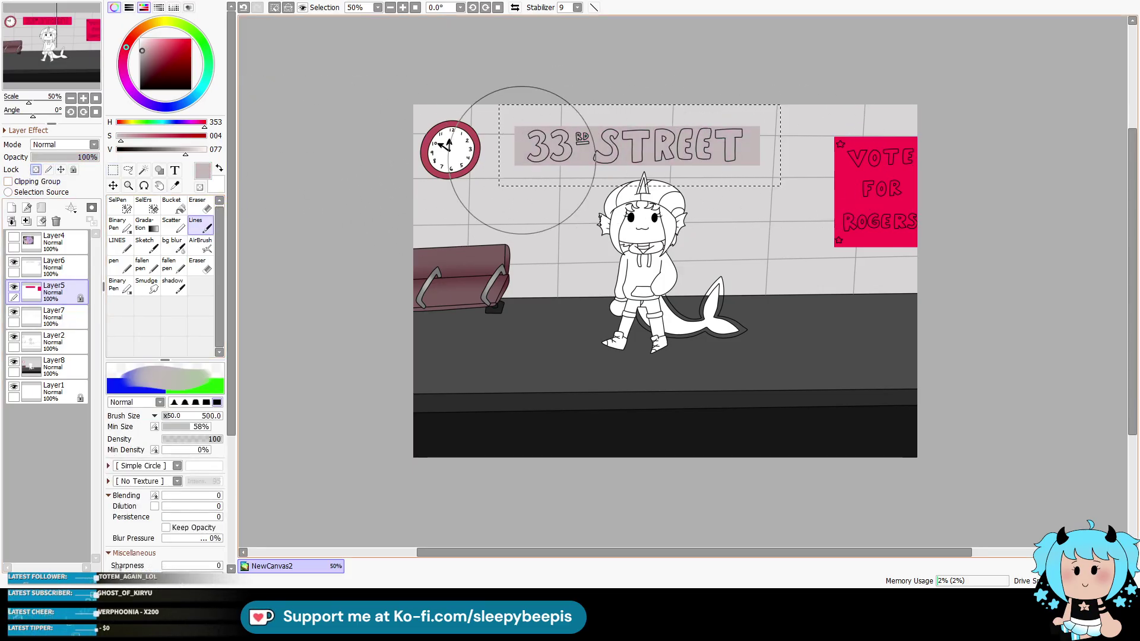
Step: Repaint the street sign in darker grey, saturation 2, brightness 53, and deselect
click(141, 62)
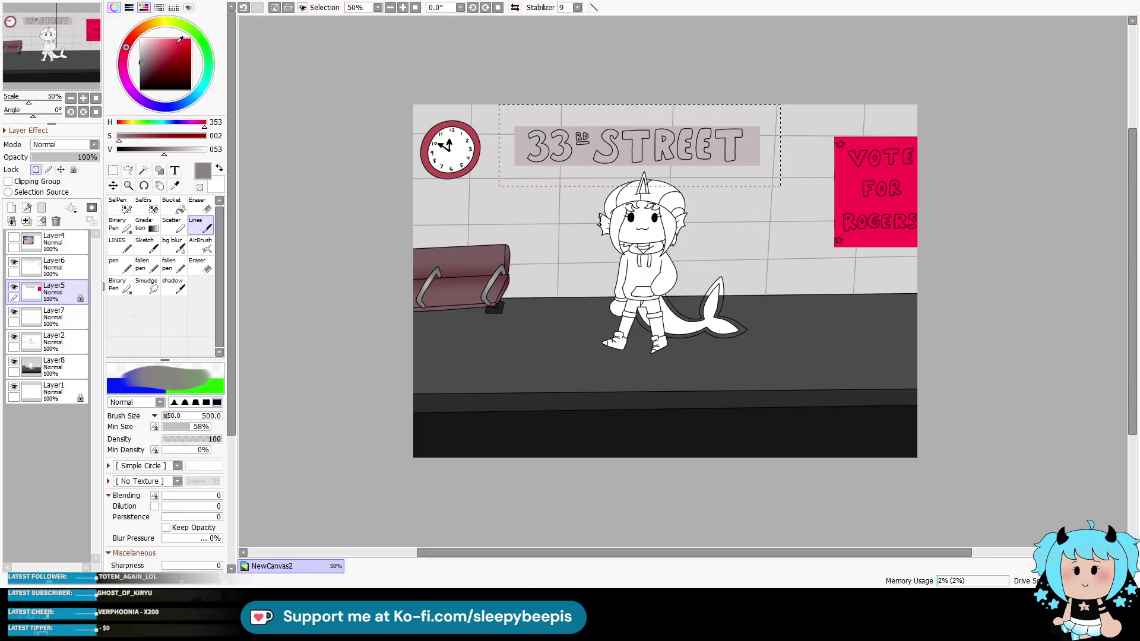
drag(585, 144, 814, 140)
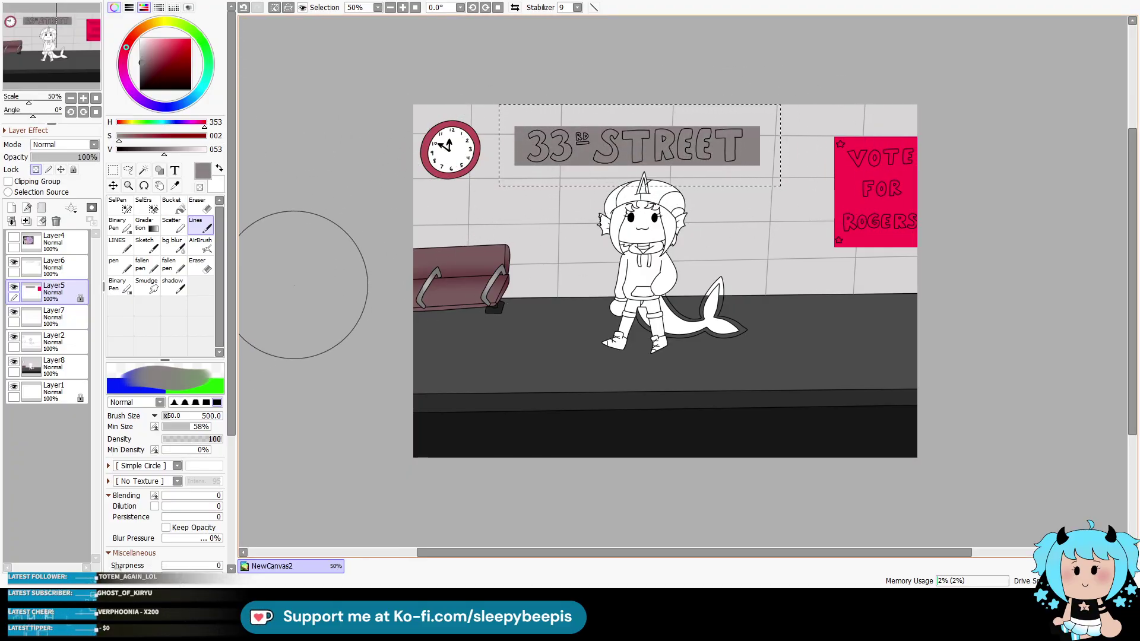
key(ctrl+d)
Step: Recolor the poster background on Layer5 in dark navy, hue 226, saturation 32, brightness 25
click(176, 106)
click(166, 74)
click(156, 77)
drag(873, 95, 903, 133)
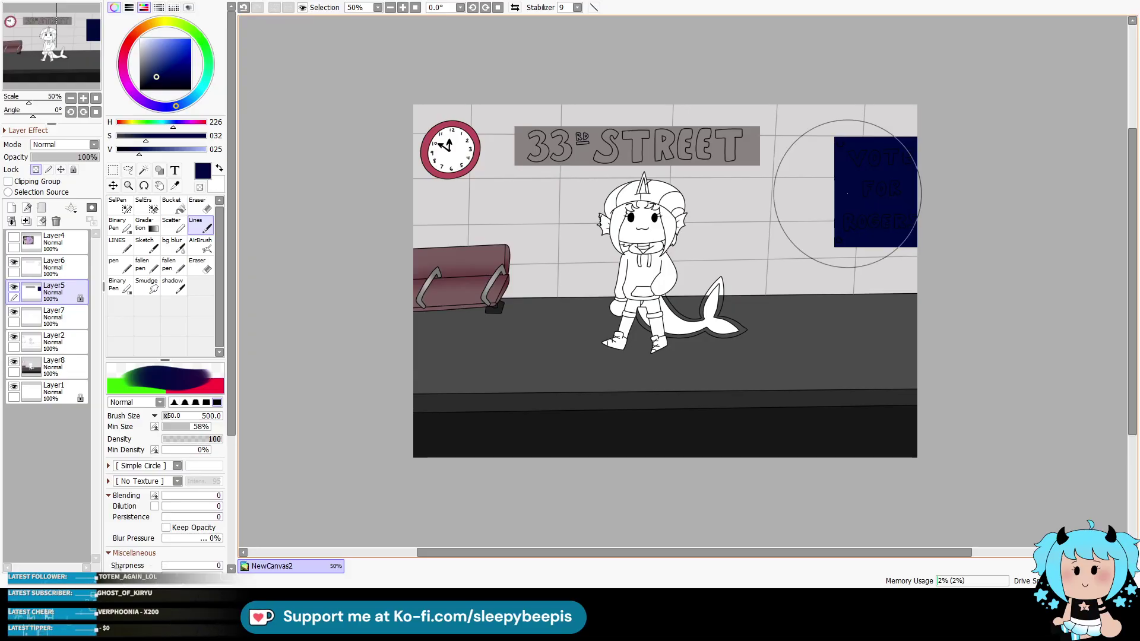
Step: Add a new layer above Layer5 and select the insides of the poster's two stars from the Layer6 line art
click(12, 208)
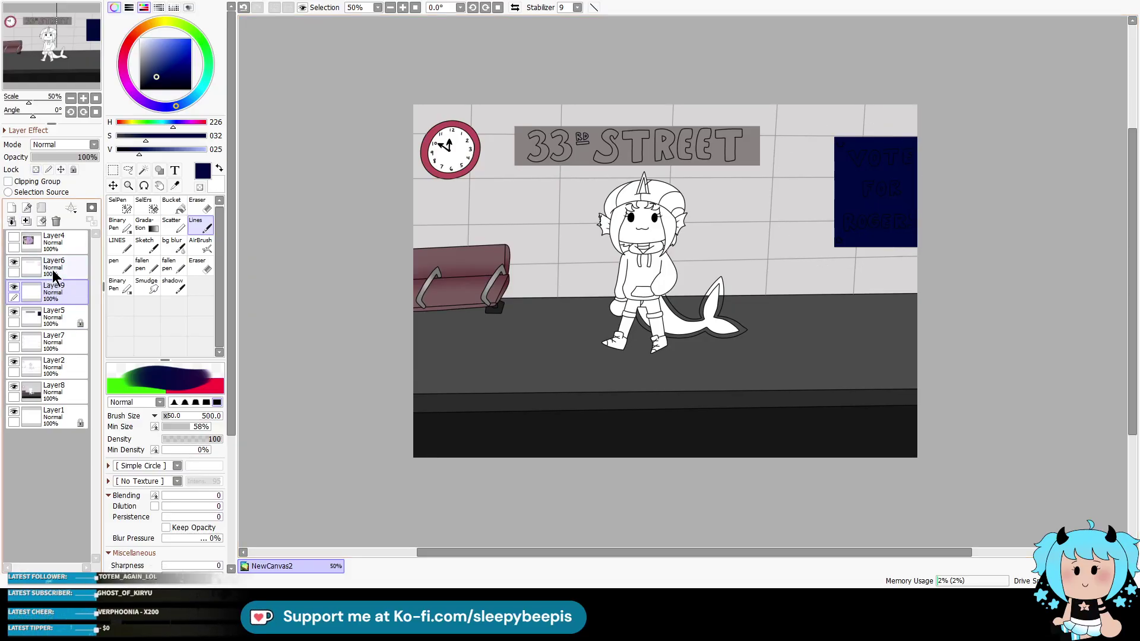
click(53, 266)
click(144, 172)
click(128, 185)
click(930, 94)
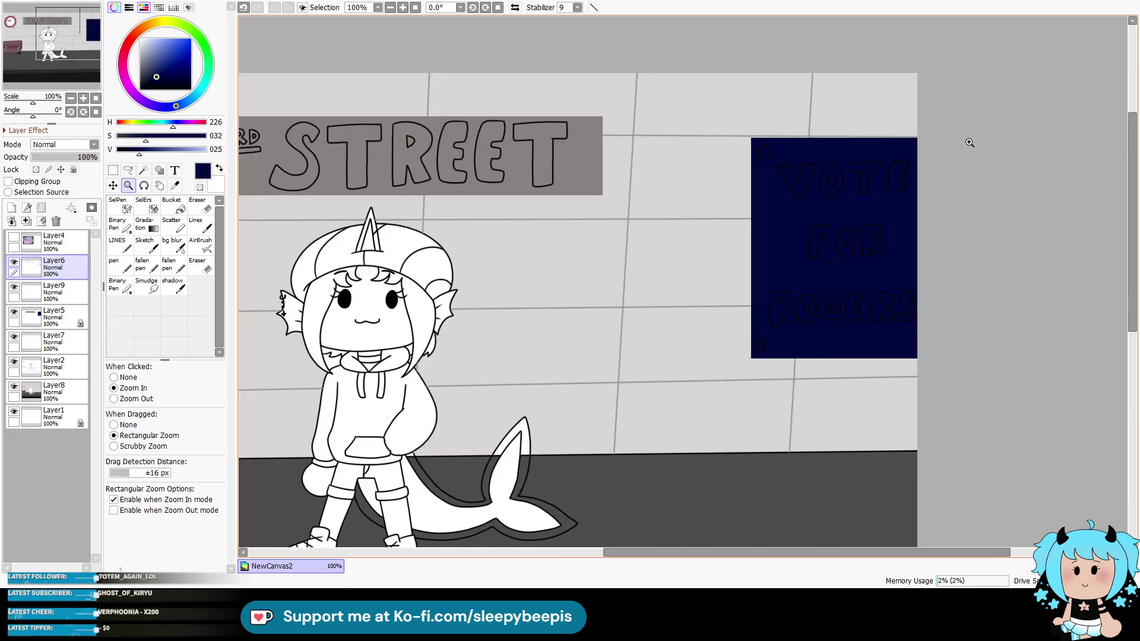
click(967, 141)
click(144, 170)
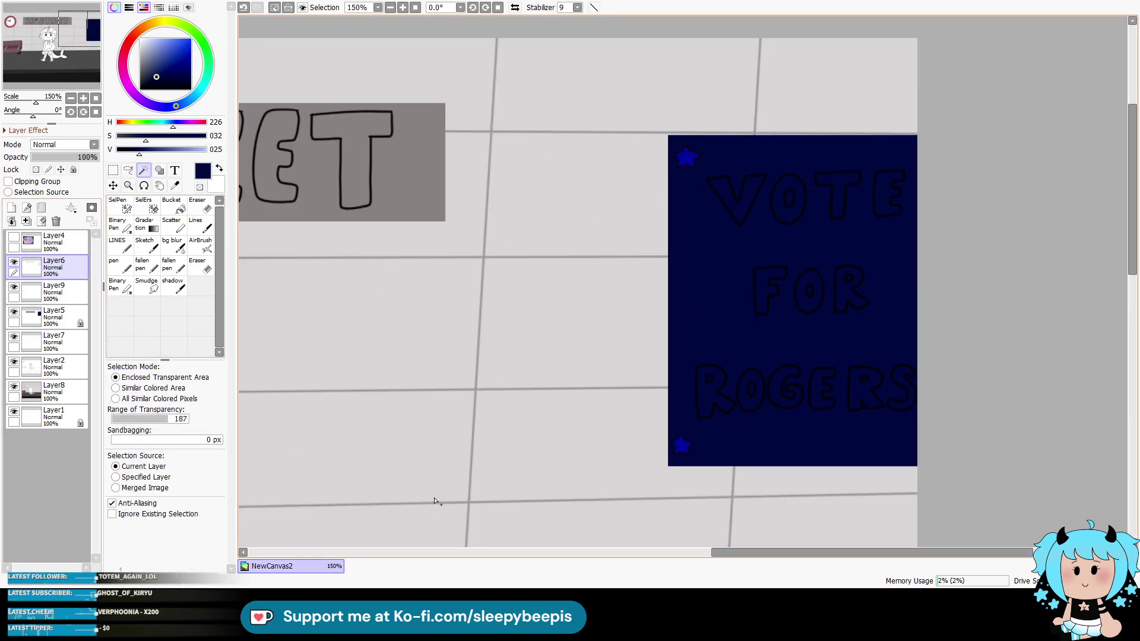
Step: Set the painting color to bright red, hue 356, saturation 100, brightness 85, for the Lines brush
click(141, 39)
click(72, 361)
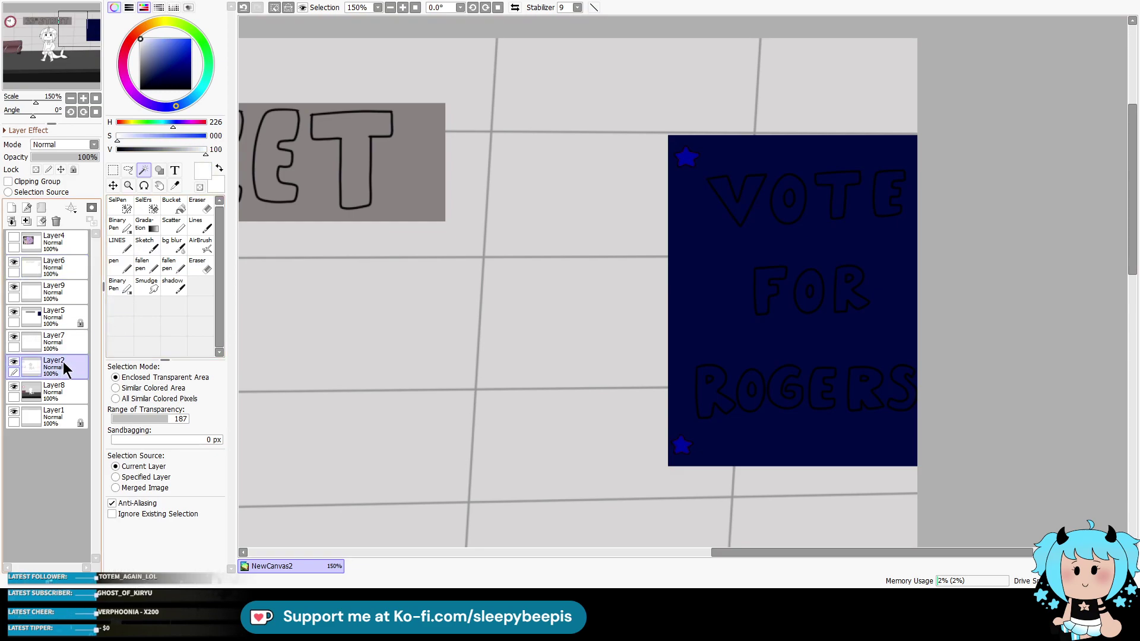
click(127, 46)
drag(190, 48, 199, 47)
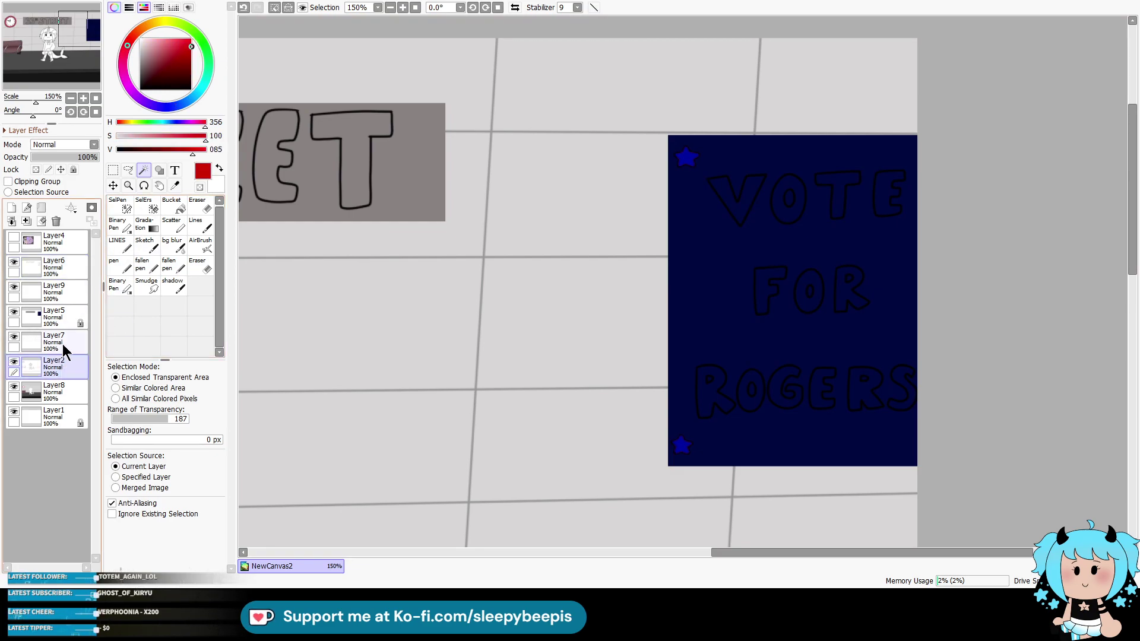
click(52, 392)
click(200, 224)
click(52, 267)
drag(683, 416, 724, 162)
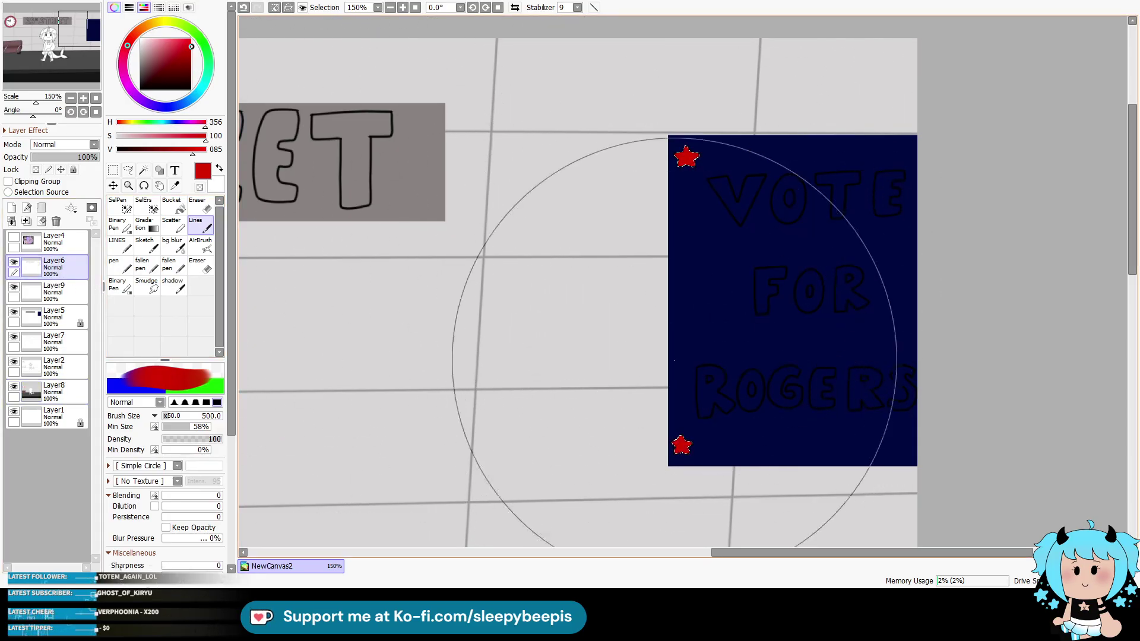
key(ctrl+z)
Step: Paint the two selected poster stars red on Layer9 and deselect
click(52, 292)
drag(683, 428, 674, 382)
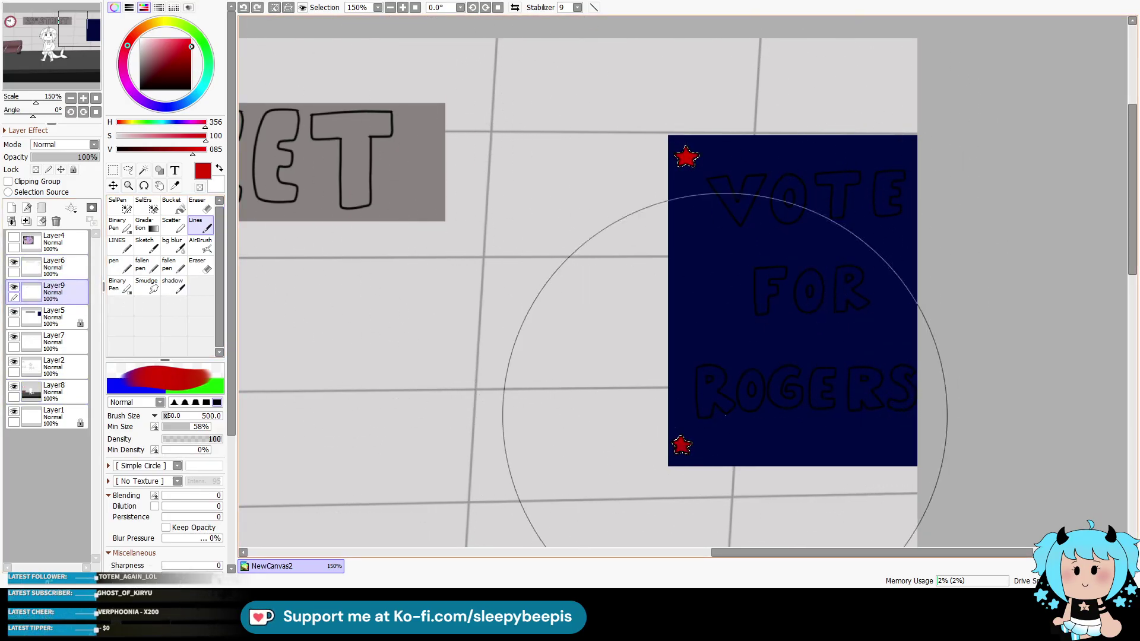
key(ctrl+d)
Step: Select the insides of all the poster's letters from Layer6 and paint them white, brightness 100, on Layer9
click(52, 267)
click(143, 171)
click(746, 195)
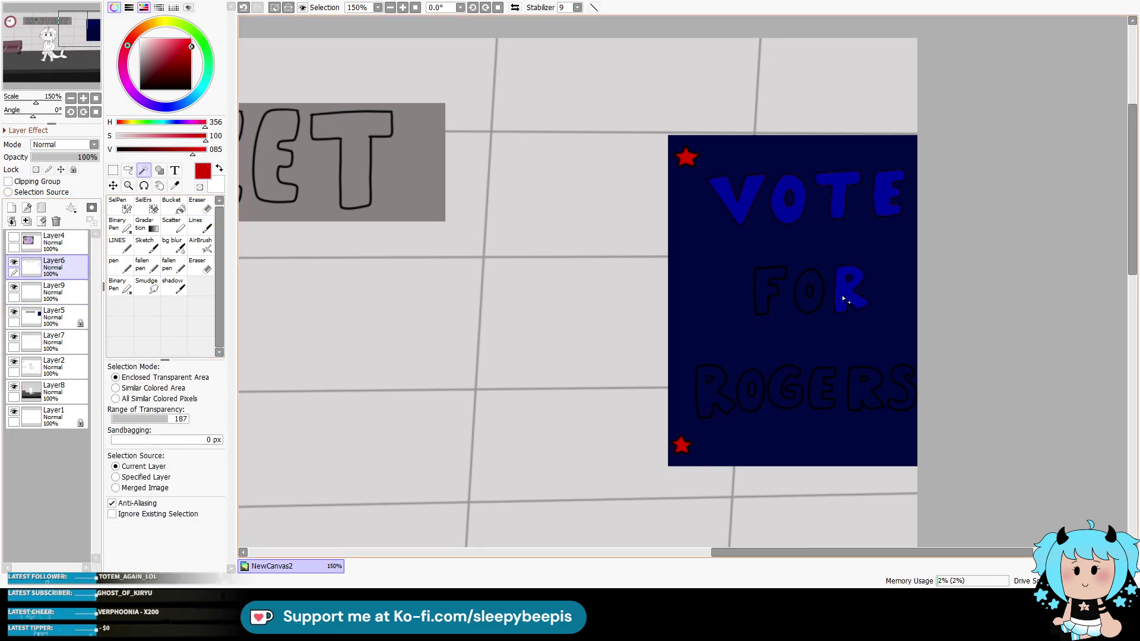
click(756, 407)
click(789, 406)
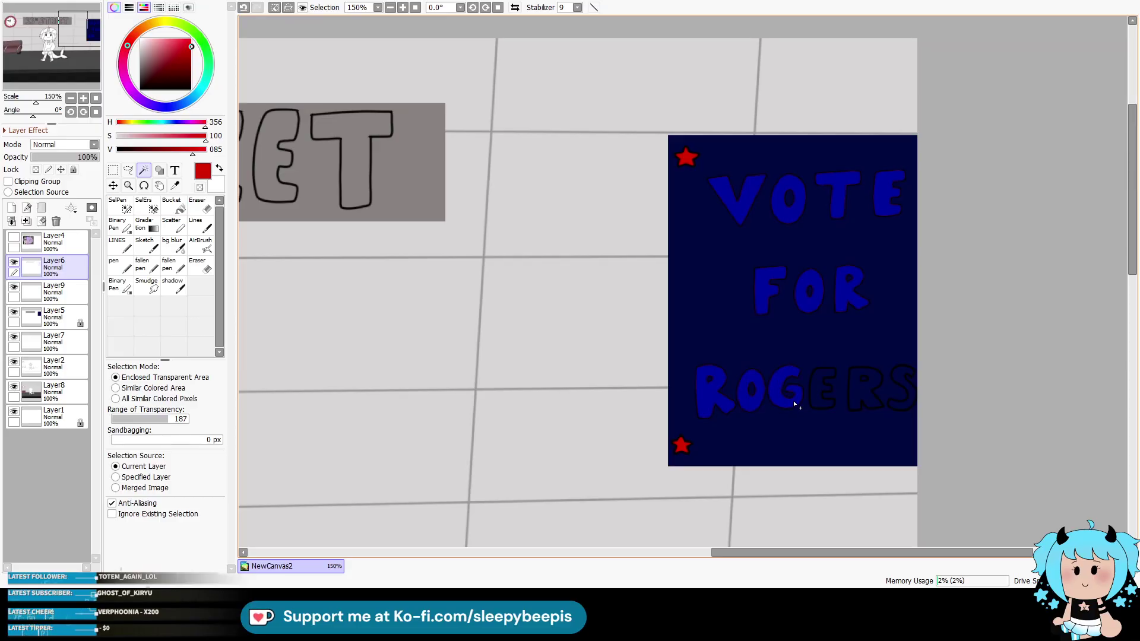
click(902, 397)
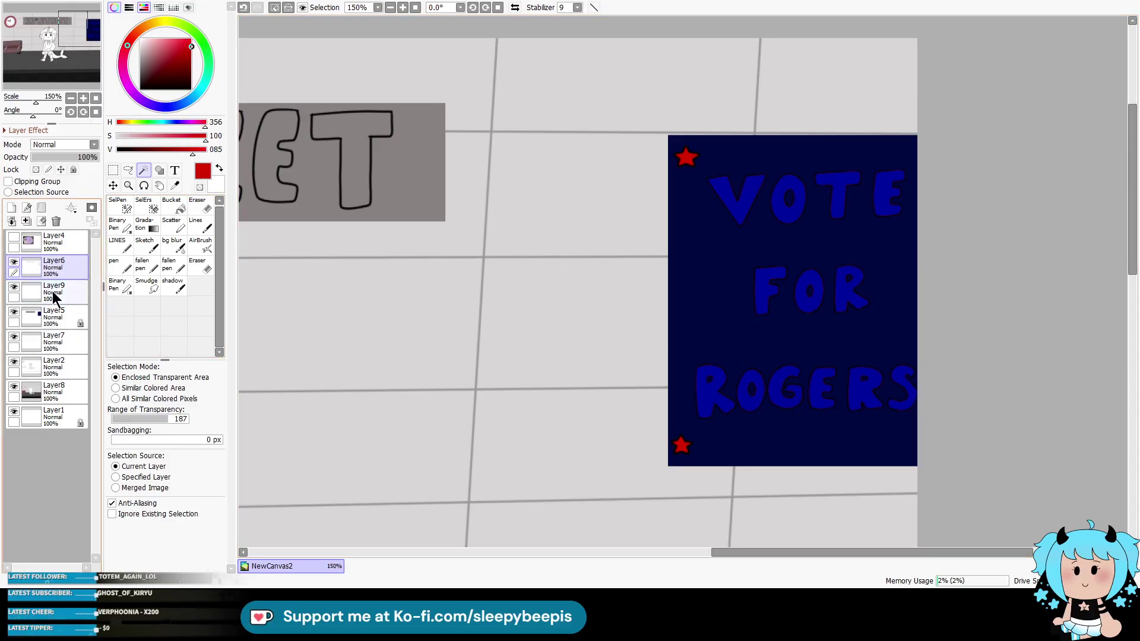
click(52, 292)
click(197, 224)
click(141, 39)
mouse_move(790, 196)
mouse_down()
mouse_move(840, 101)
mouse_move(967, 331)
mouse_up()
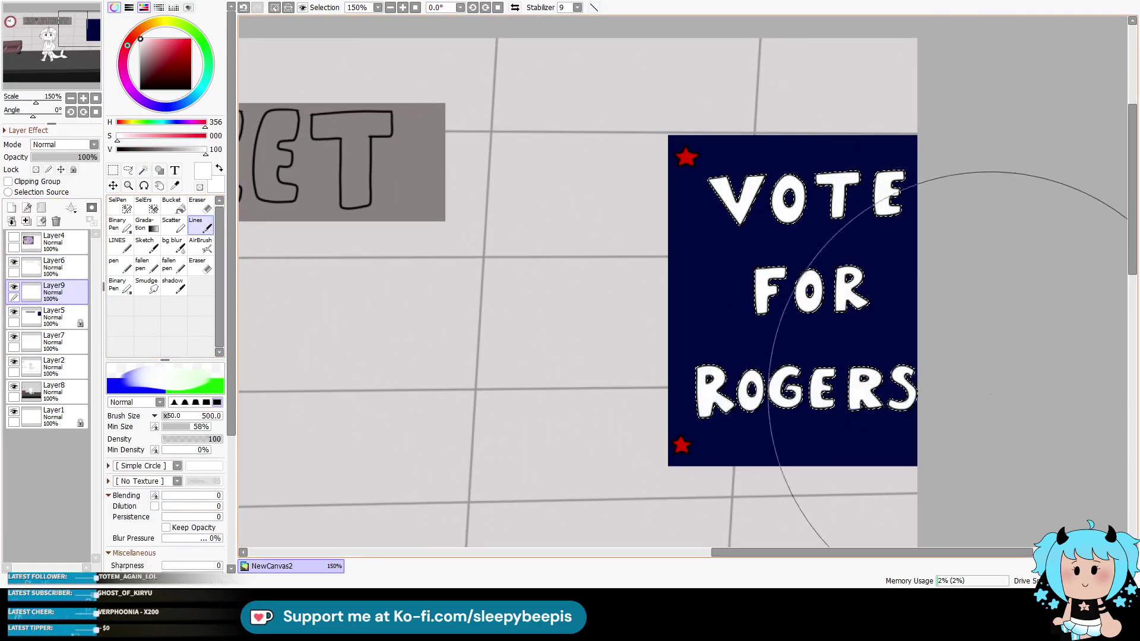
Step: Select the insides of every other poster letter from the Layer6 line art: V, T, F, R, then O, E and S in ROGERS
click(54, 267)
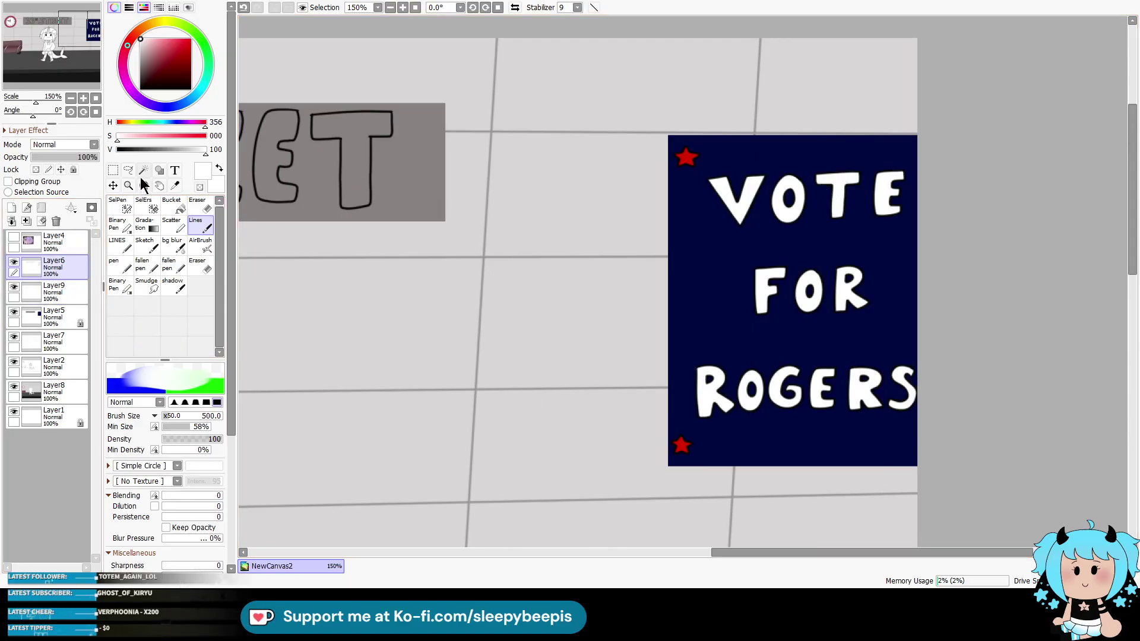
click(143, 169)
click(733, 195)
click(839, 204)
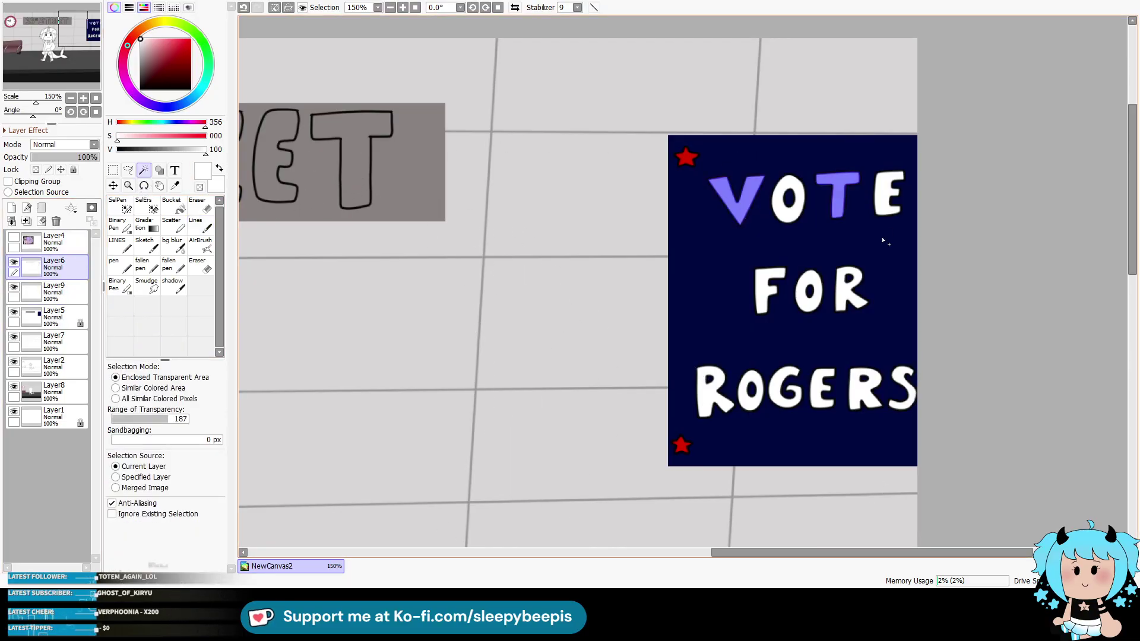
click(806, 306)
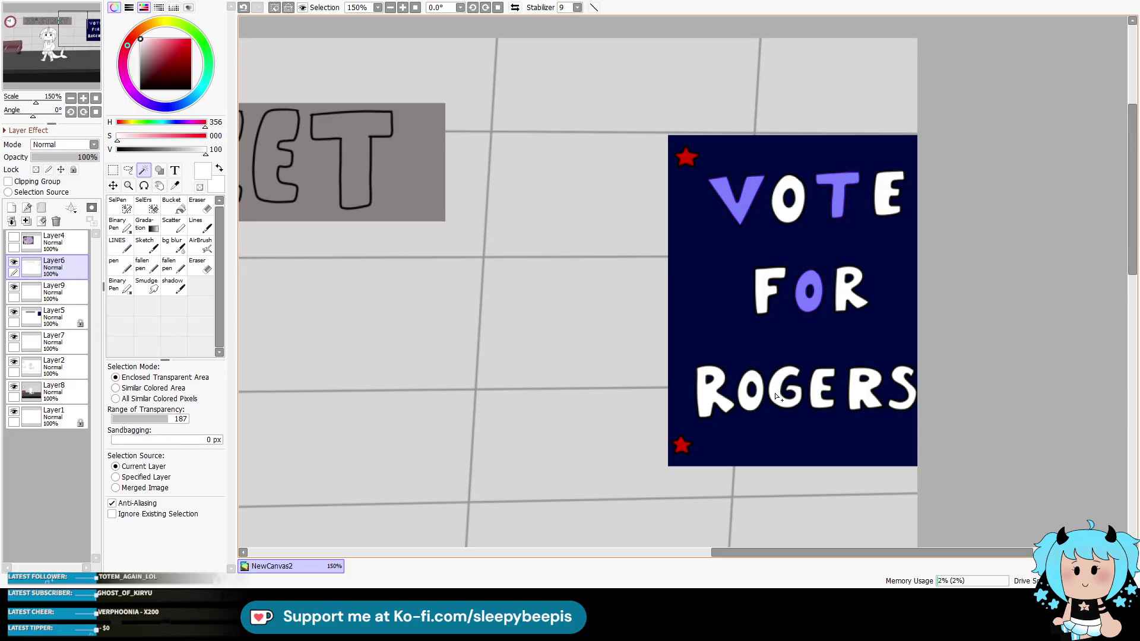
key(ctrl+z)
click(769, 291)
click(850, 291)
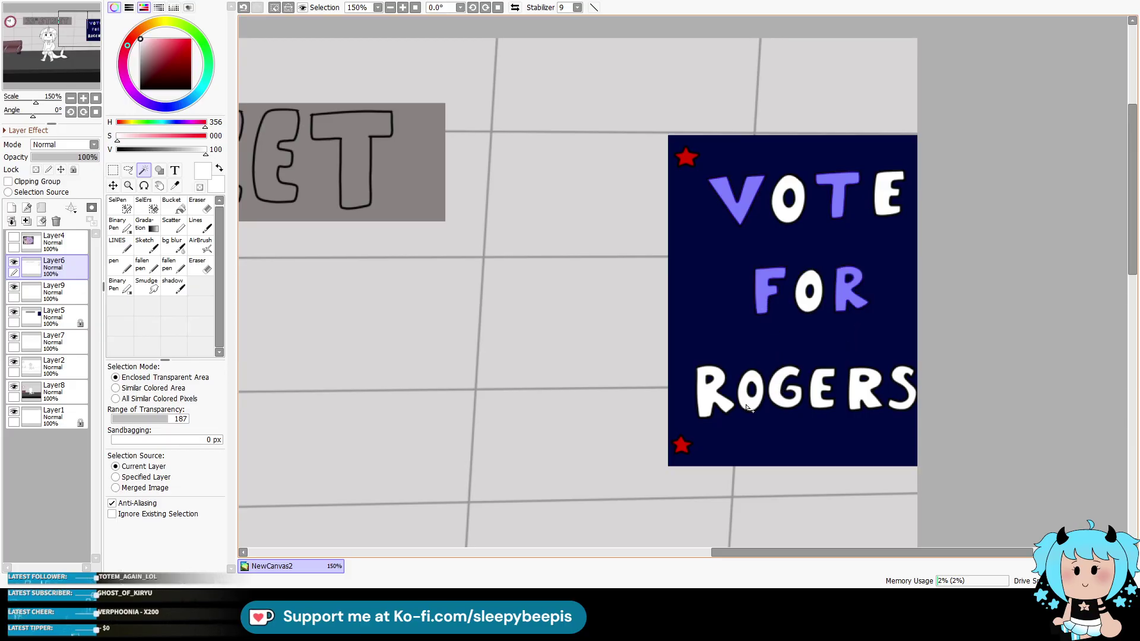
click(746, 407)
click(818, 405)
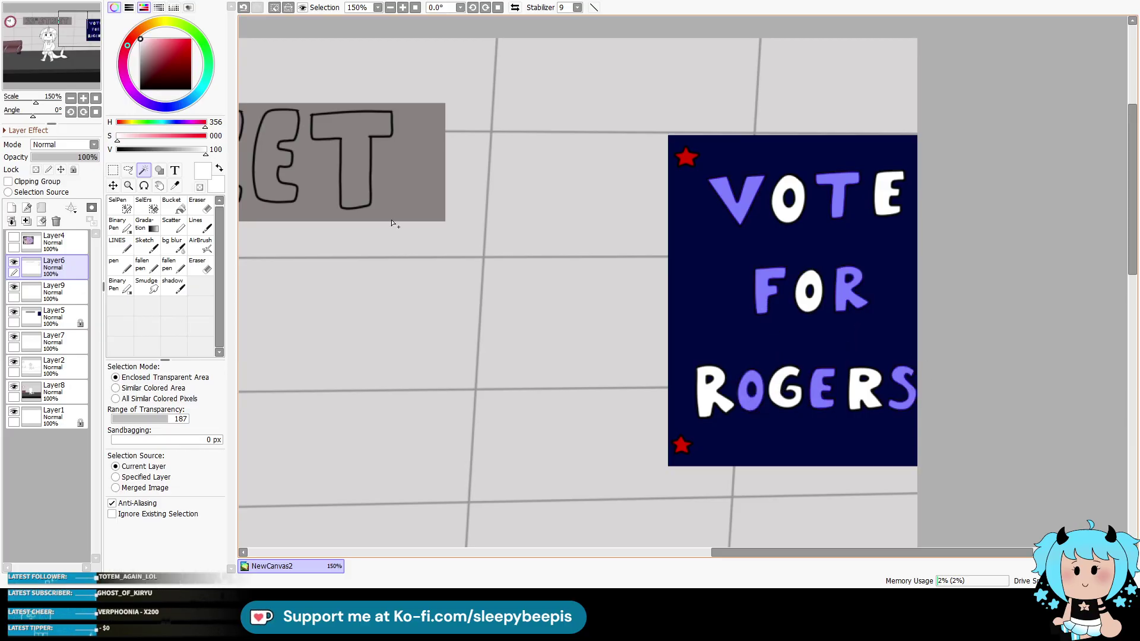
Step: Draw diagonal bright red stripes, brightness 98, across the selected poster letters on Layer9 with the size 3 LINES brush and deselect
click(192, 40)
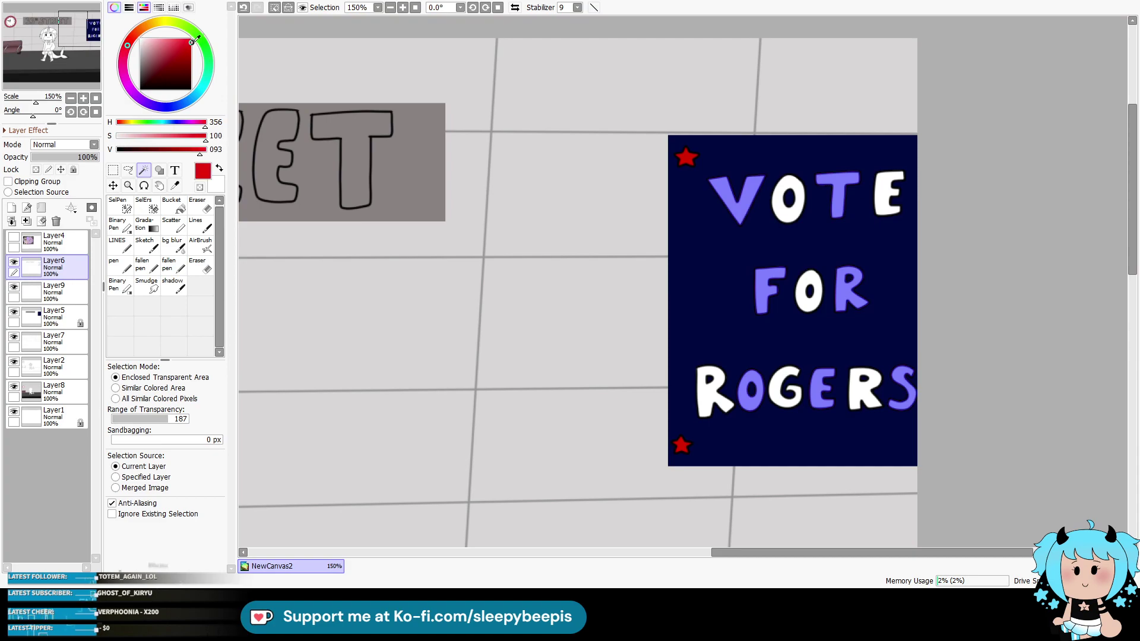
click(124, 247)
click(66, 294)
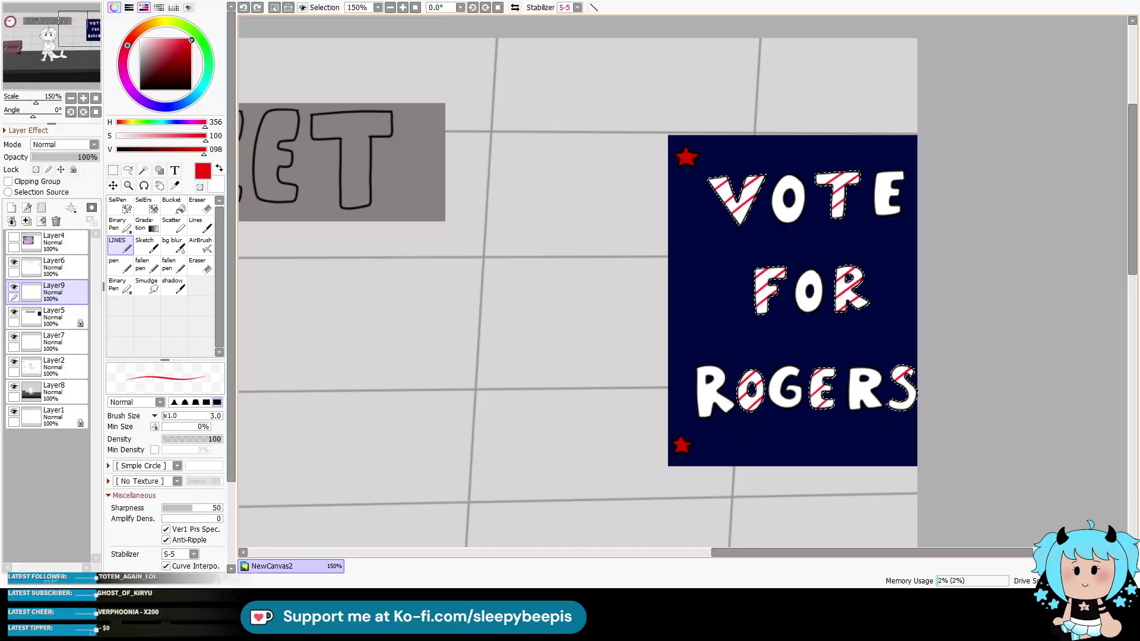
key(ctrl+d)
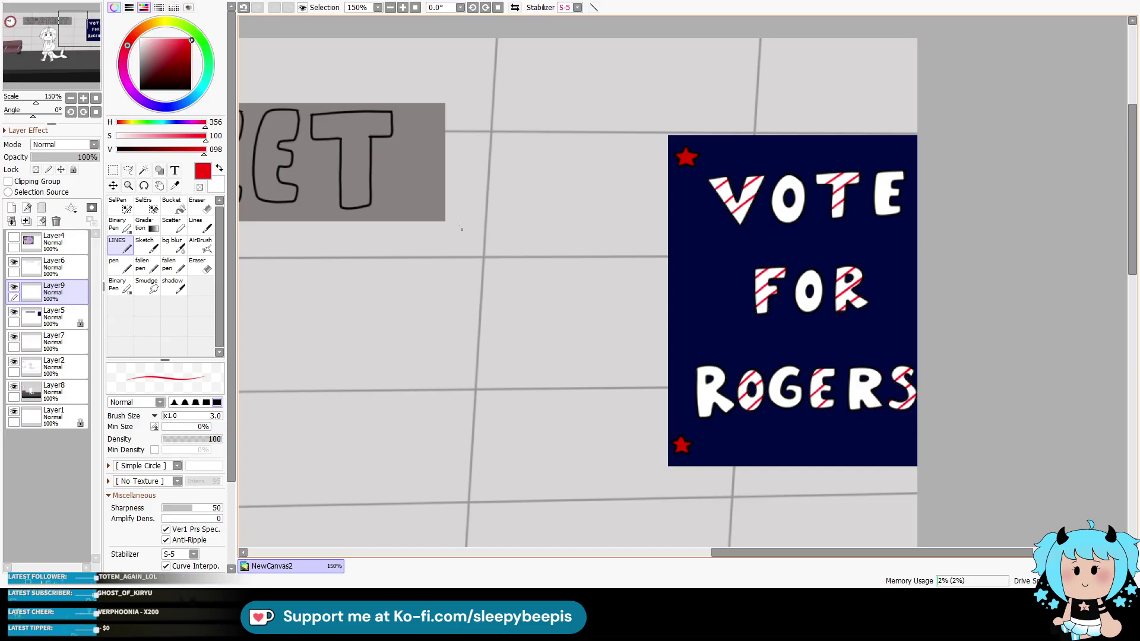
scroll(472, 248, down, 3)
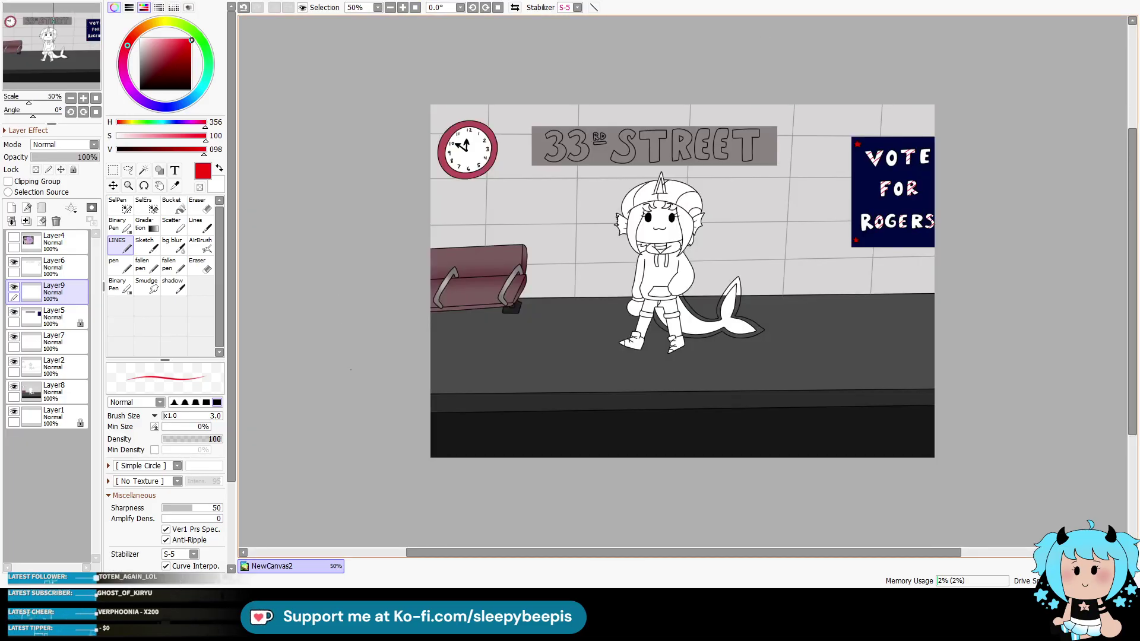
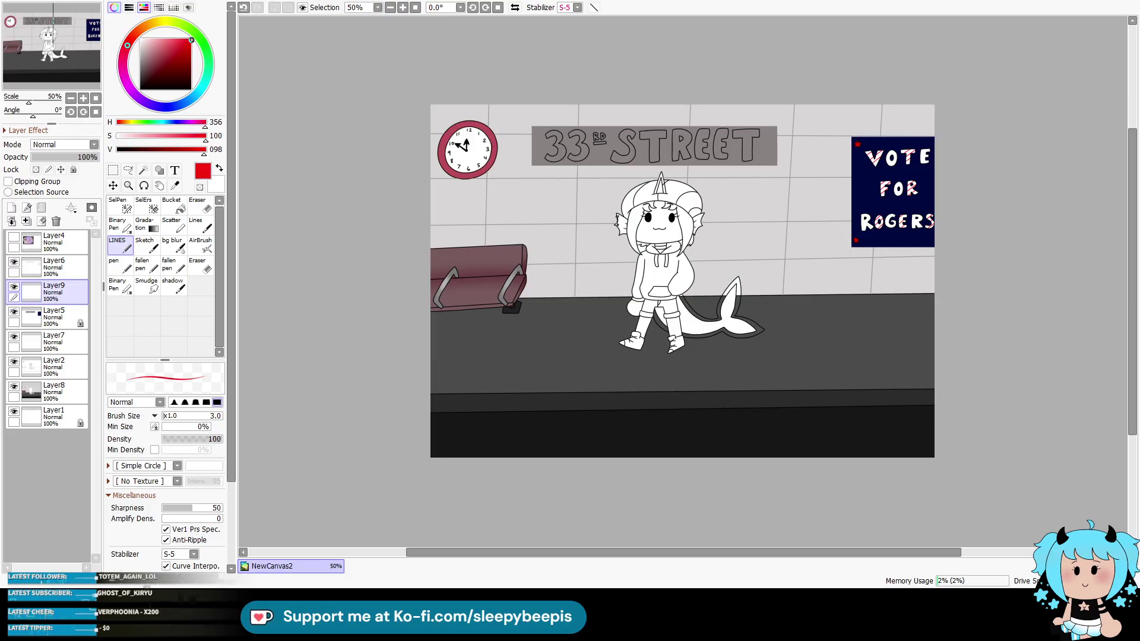
click(53, 264)
click(143, 170)
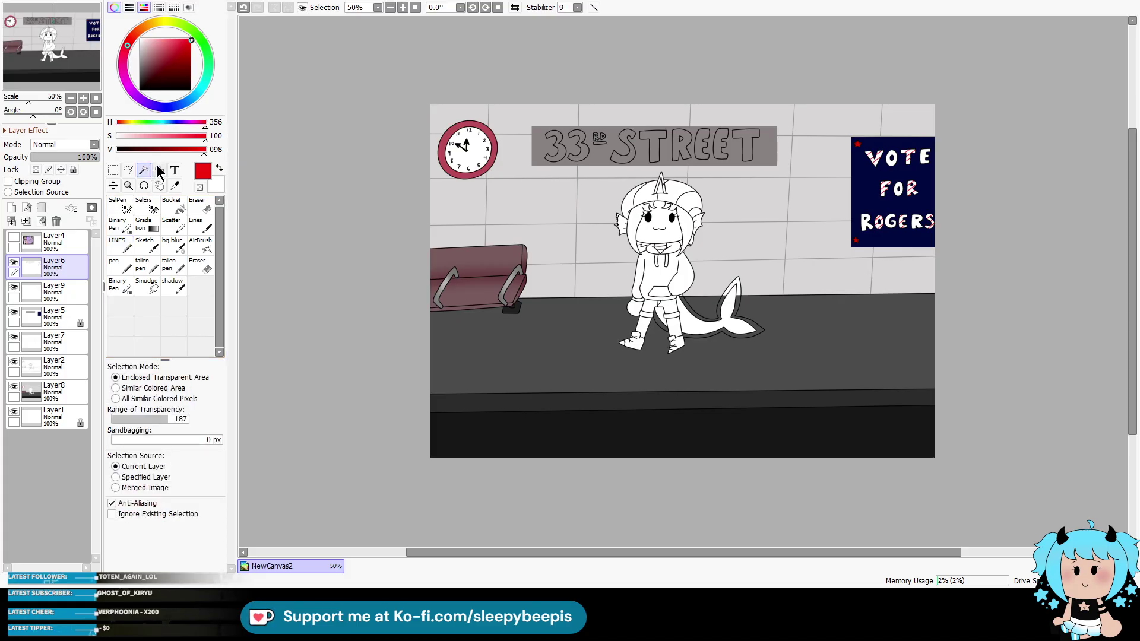
click(598, 137)
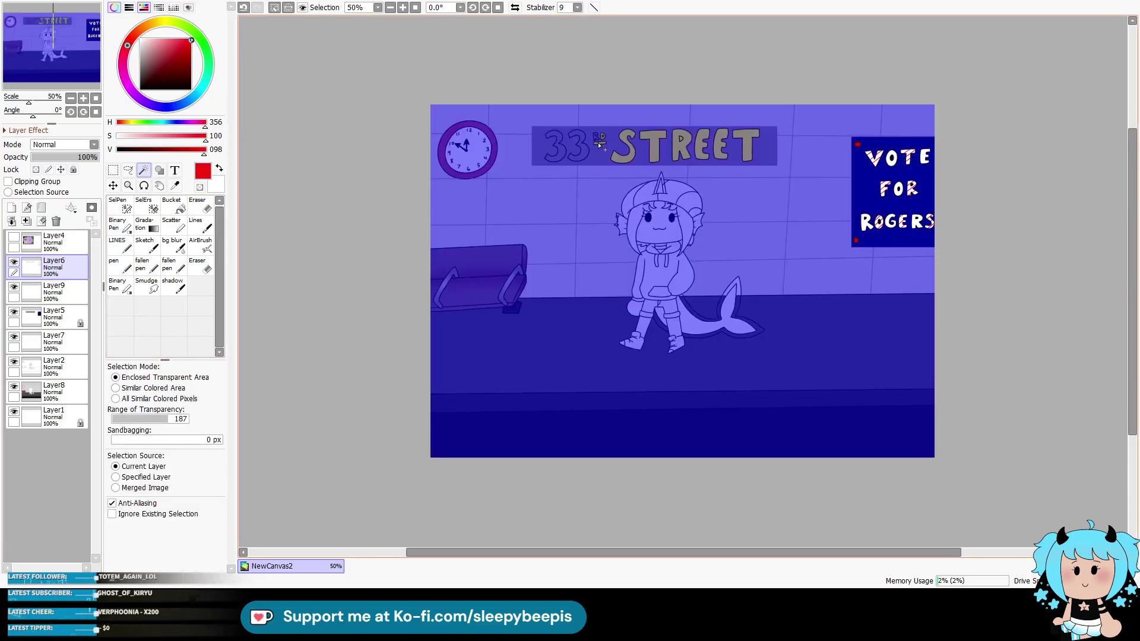
click(113, 185)
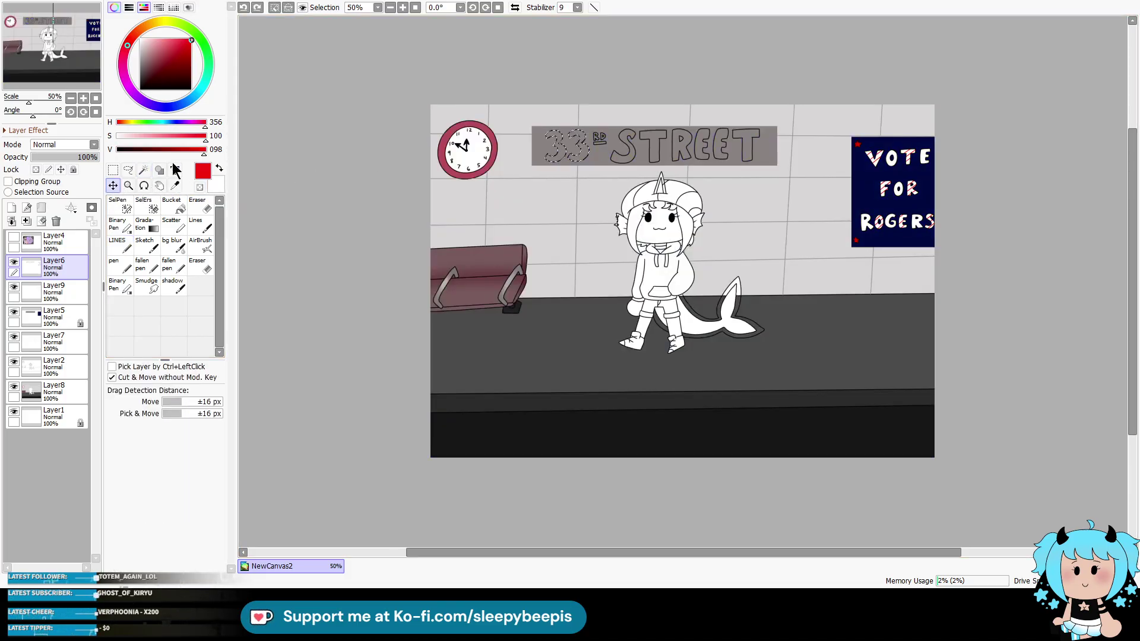
click(403, 7)
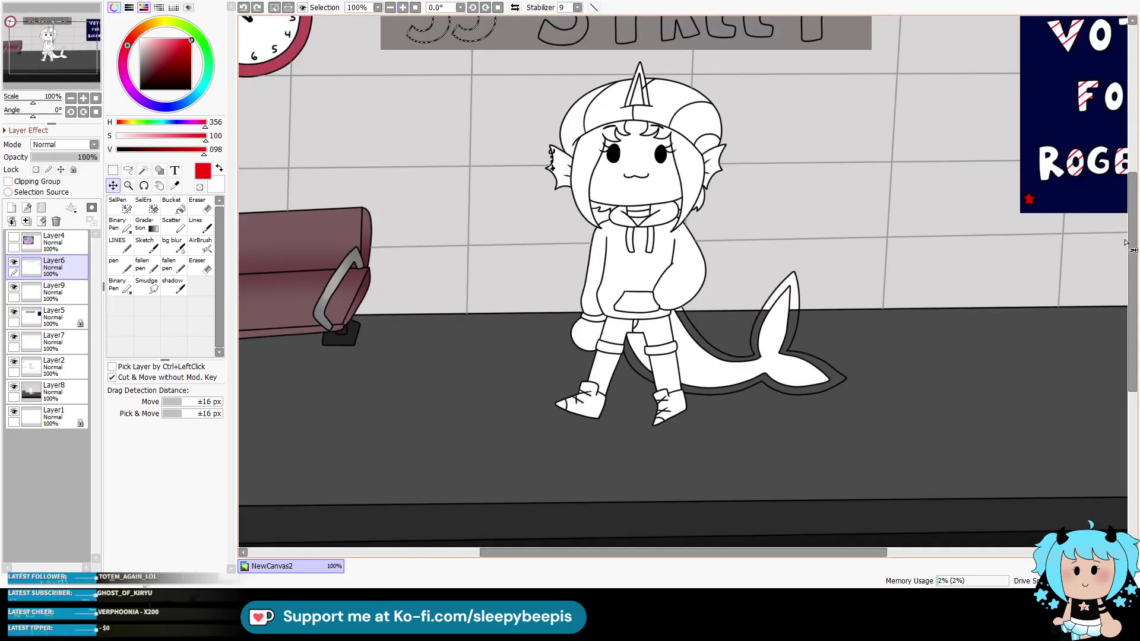
scroll(1124, 242, up, 3)
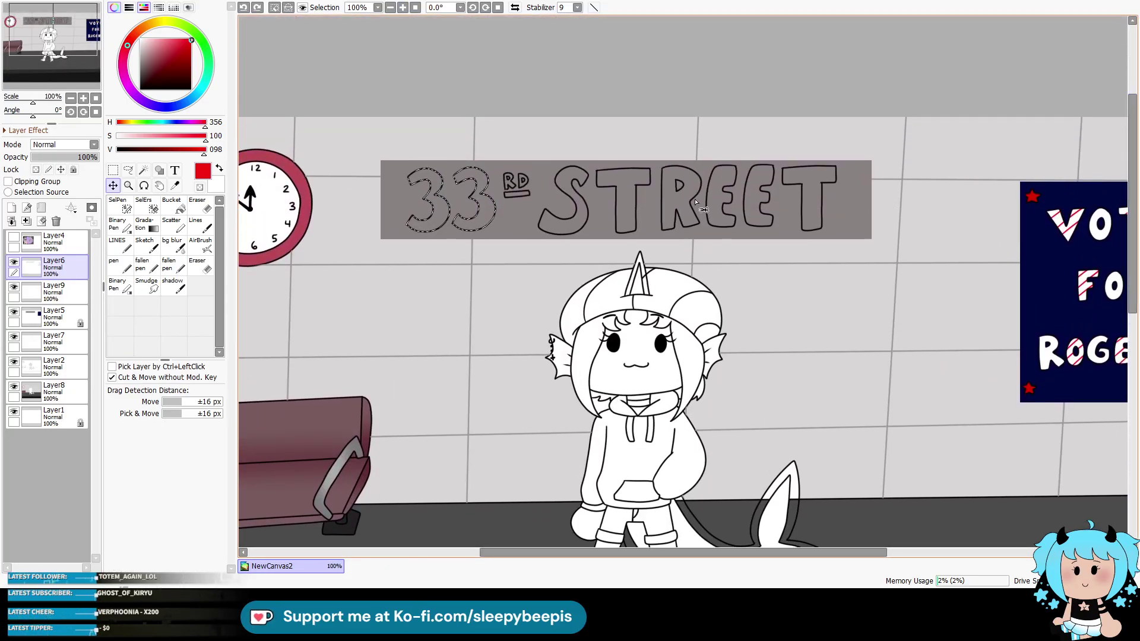
click(144, 171)
click(510, 185)
key(ctrl+z)
key(ctrl+y)
key(ctrl+z)
key(ctrl+d)
Step: Close the gap in the small RD outline of the street sign on Layer6 using the LINES brush and the sampled black
click(129, 185)
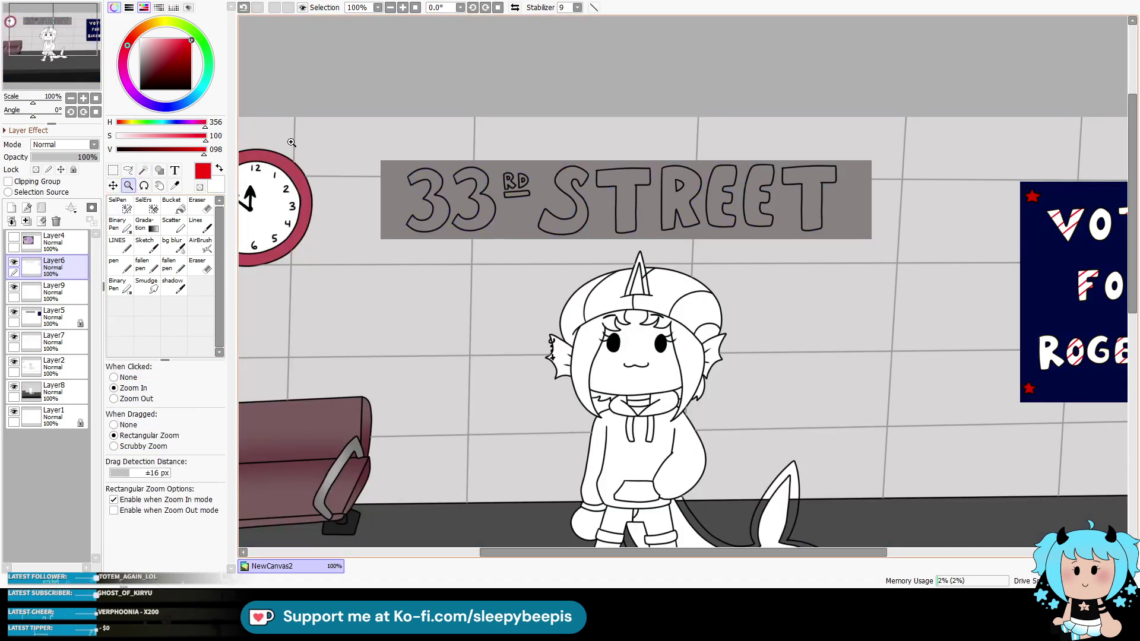
click(521, 172)
click(521, 172)
alt+click(475, 247)
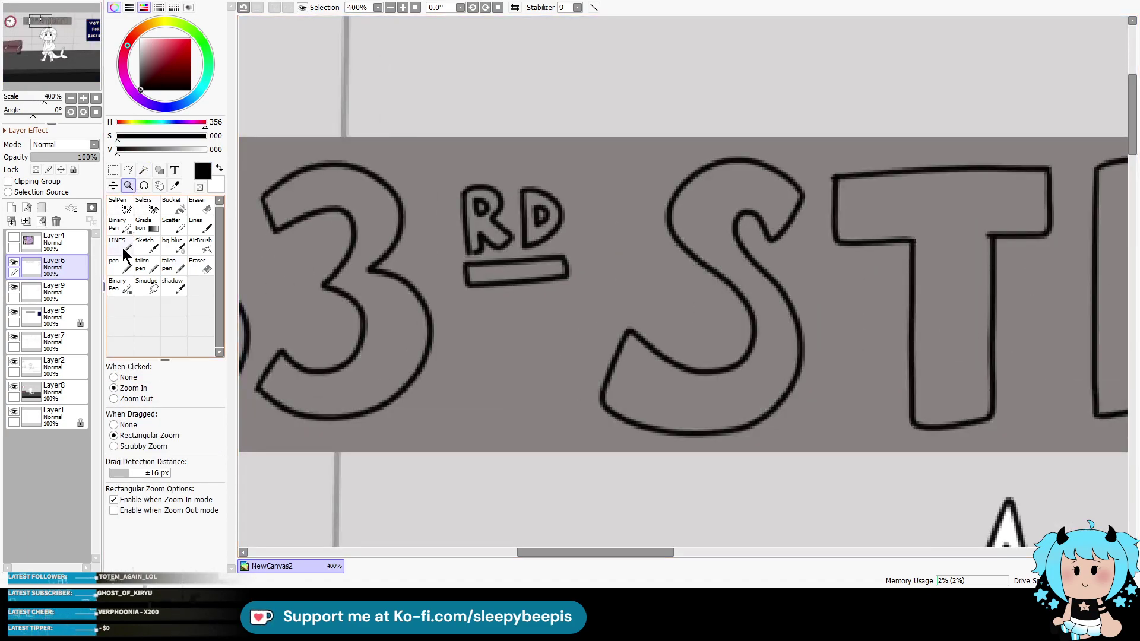
key(n)
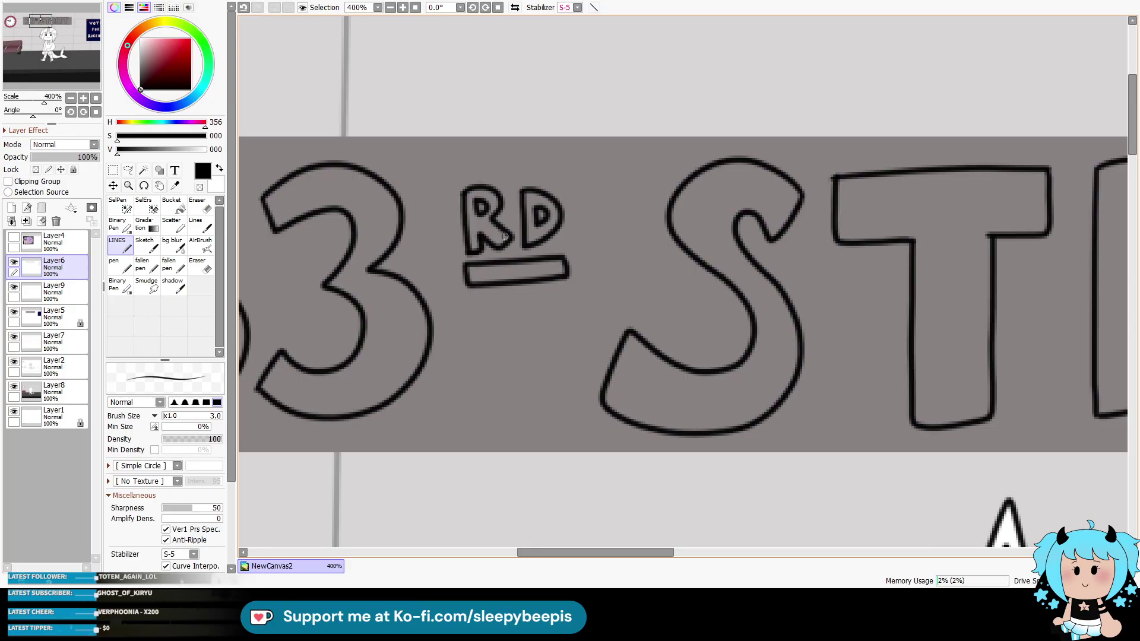
click(390, 7)
Step: Select the insides of all the 33RD STREET sign characters, including the small RD underline, from the Layer6 line art
click(143, 171)
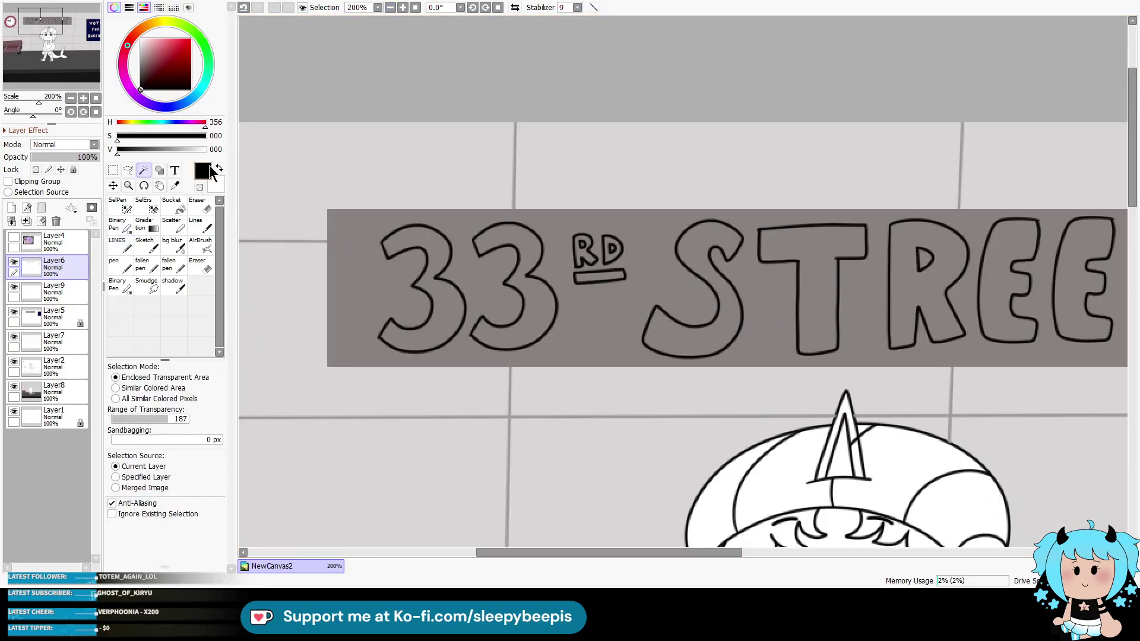
click(440, 327)
click(545, 310)
click(715, 315)
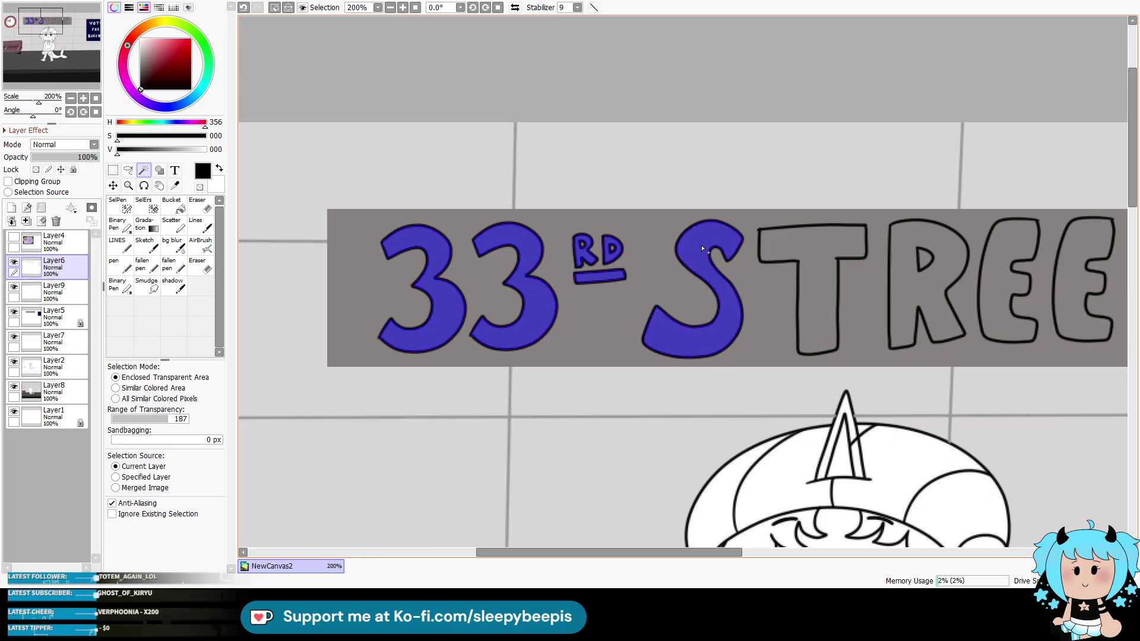
click(813, 285)
click(947, 281)
click(1010, 279)
click(1084, 279)
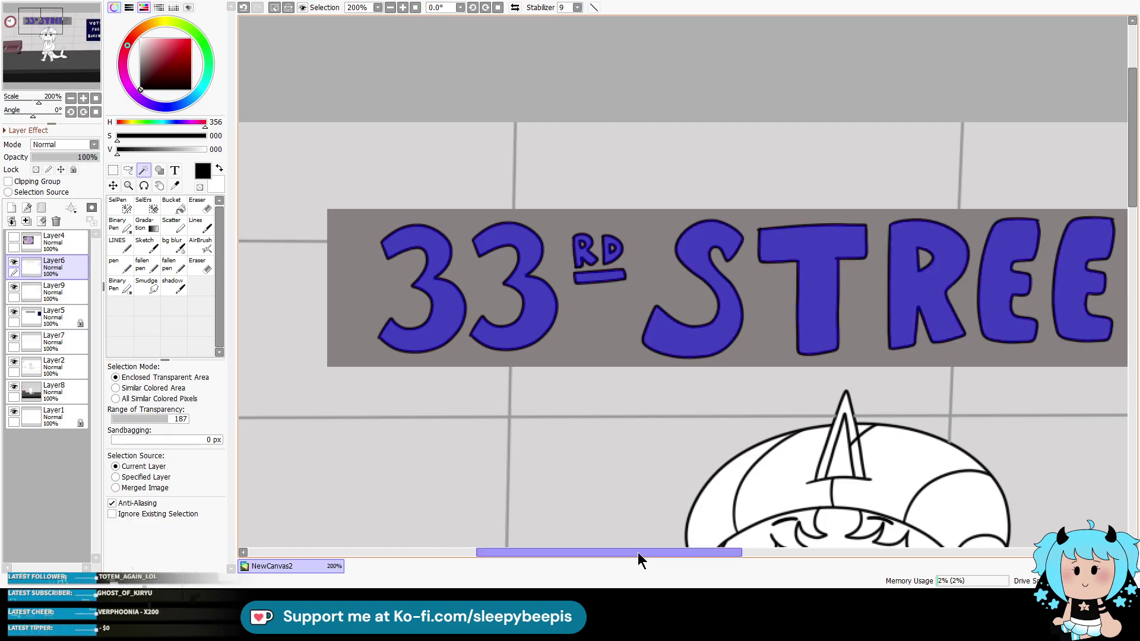
drag(636, 552, 706, 552)
click(950, 285)
click(390, 7)
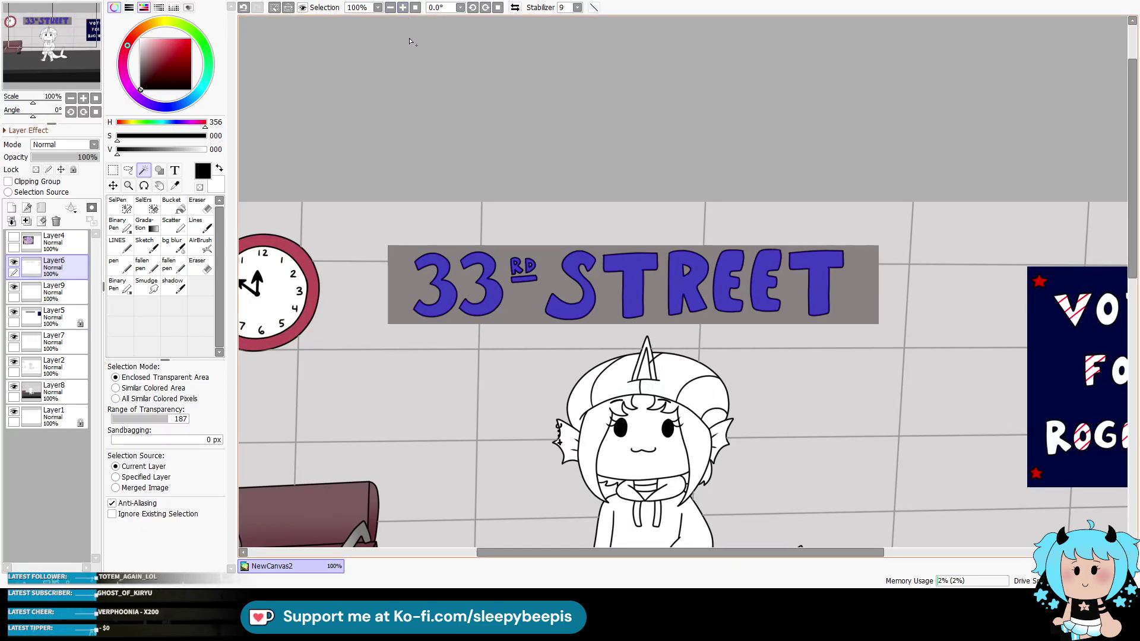
Step: Try painting the selected sign lettering dark gray and black on Layer9 with the Lines brush, and undo the deselection and black paint
key(alt)
click(520, 267)
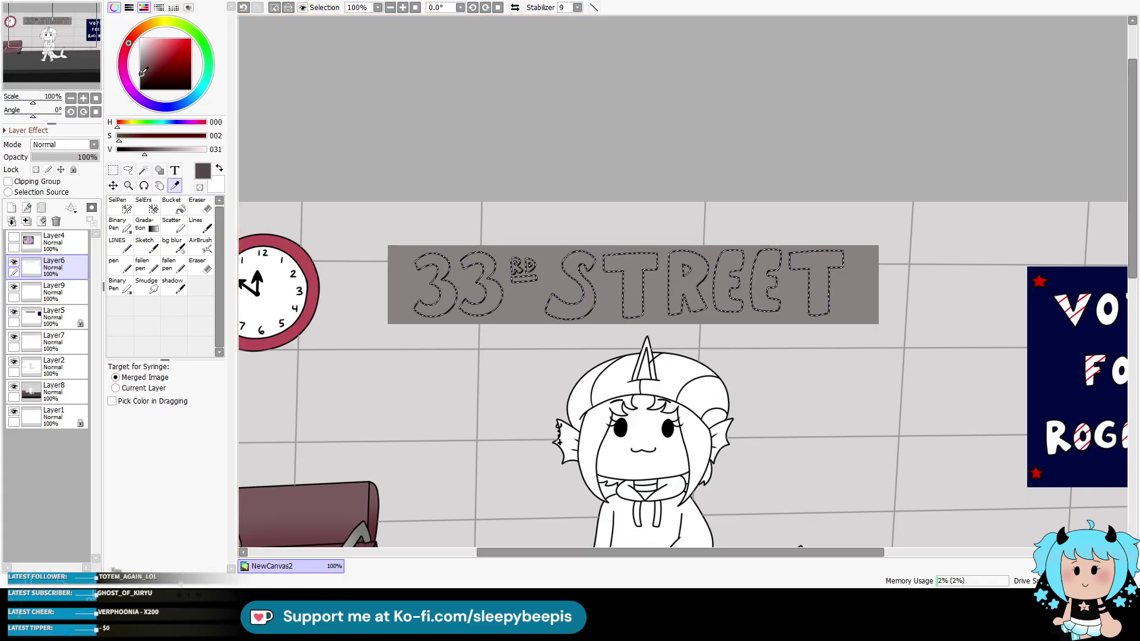
click(55, 289)
click(200, 225)
mouse_move(304, 193)
mouse_down()
mouse_move(814, 242)
mouse_move(742, 285)
mouse_up()
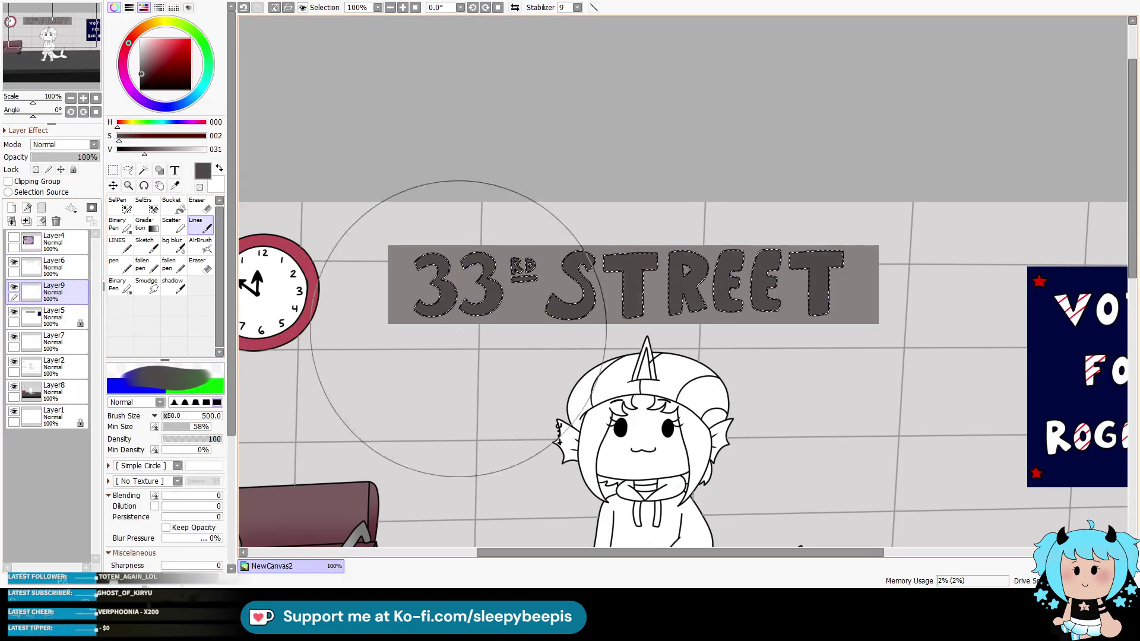
click(140, 89)
mouse_move(410, 267)
mouse_down()
mouse_move(439, 262)
mouse_move(684, 346)
mouse_up()
key(ctrl+d)
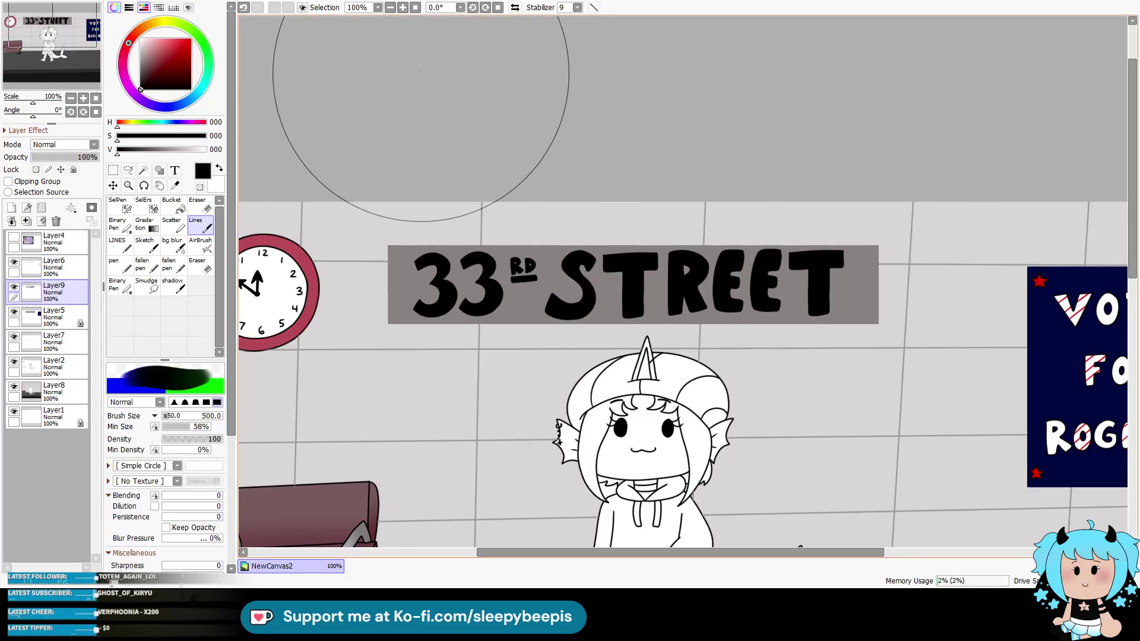
click(390, 8)
click(217, 402)
key(ctrl+z)
Step: Paint the selected 33RD STREET lettering light gray, saturation 0, brightness 88, on Layer9 with the Lines brush and deselect
click(140, 61)
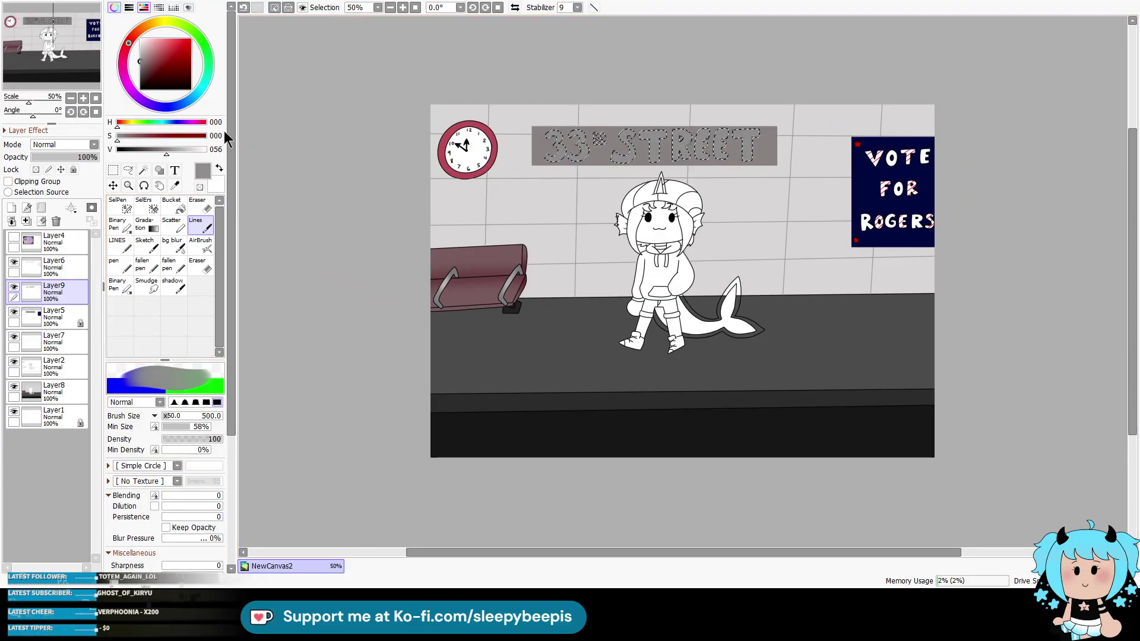
click(140, 45)
drag(593, 143, 870, 165)
key(ctrl+d)
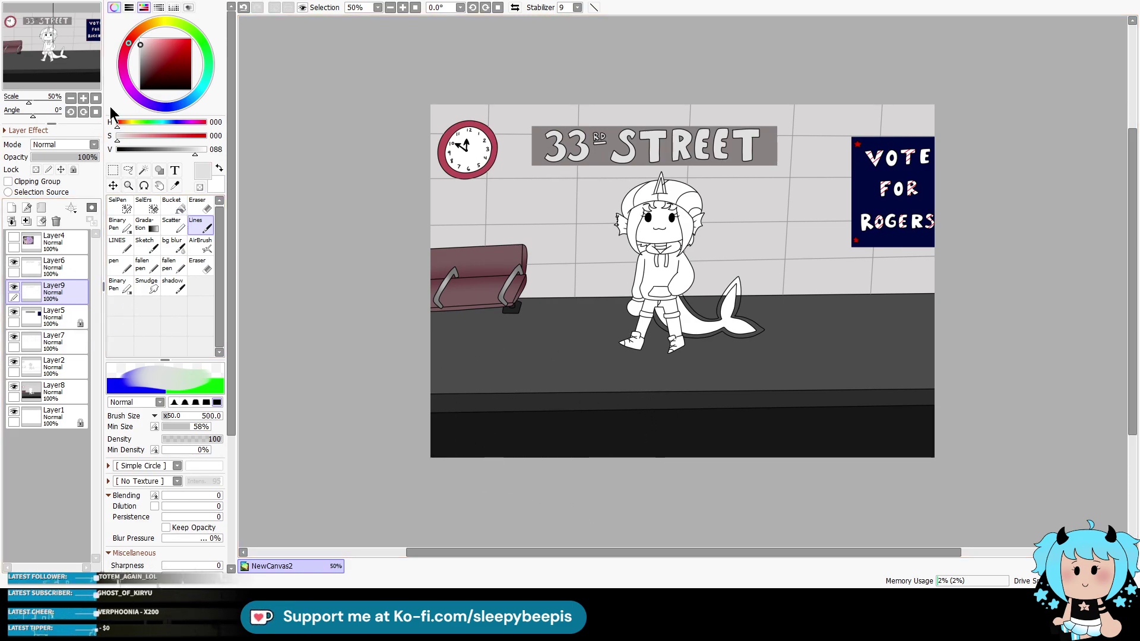
Step: Merge Layer6, Layer9 and Layer5 down into Layer7
click(50, 275)
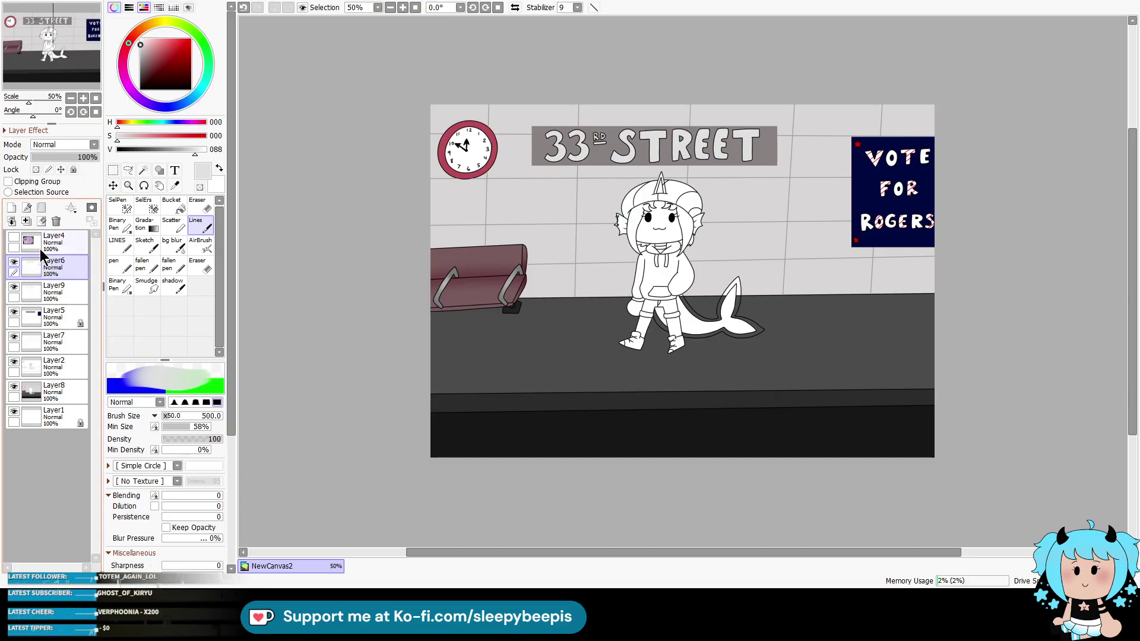
click(26, 221)
click(26, 220)
click(14, 289)
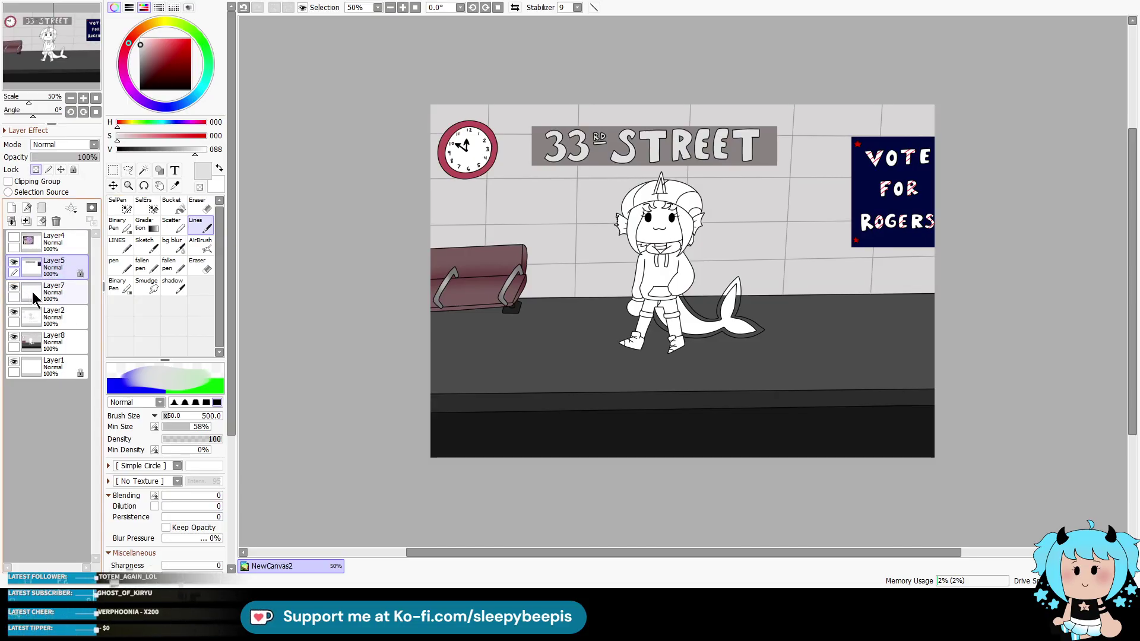
click(26, 221)
Step: Select the clock's rim from the Layer2 line art, repaint it dark red, hue 0, on Layer8 with the Lines brush and deselect
click(54, 292)
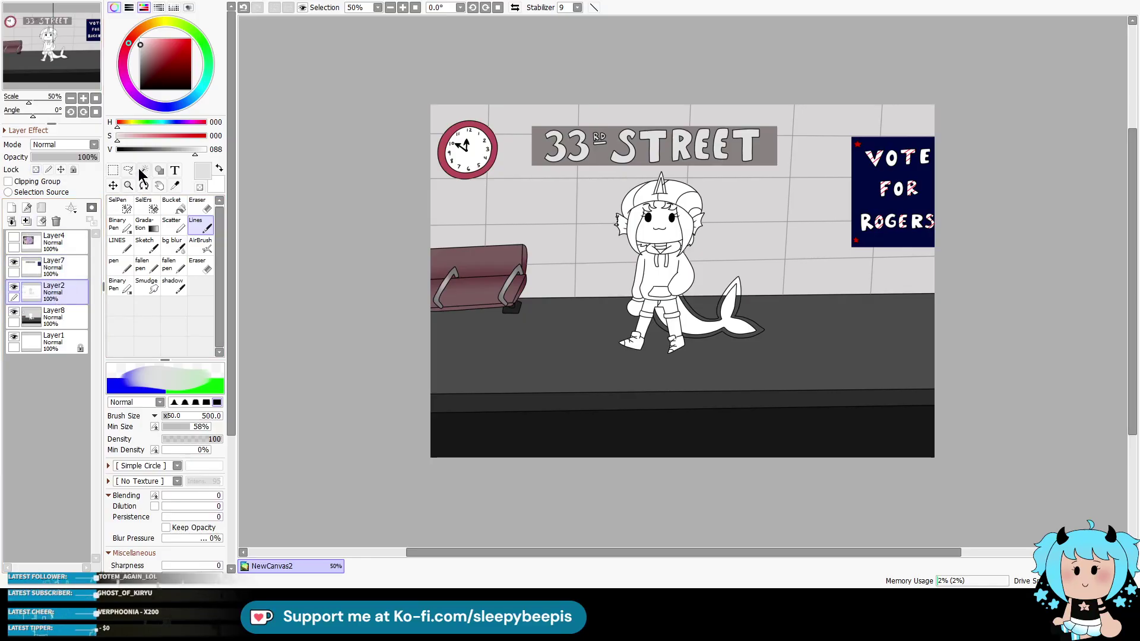
click(143, 169)
click(492, 143)
click(173, 66)
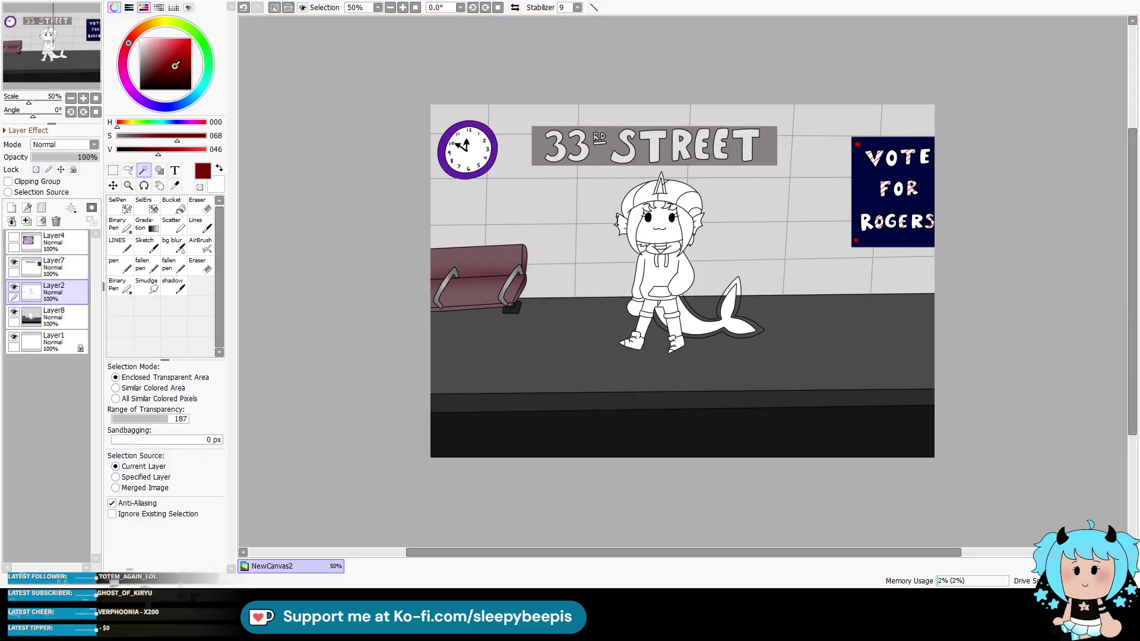
click(53, 316)
click(201, 224)
mouse_move(463, 158)
mouse_down()
mouse_move(457, 180)
mouse_move(451, 153)
mouse_up()
click(163, 64)
key(ctrl+d)
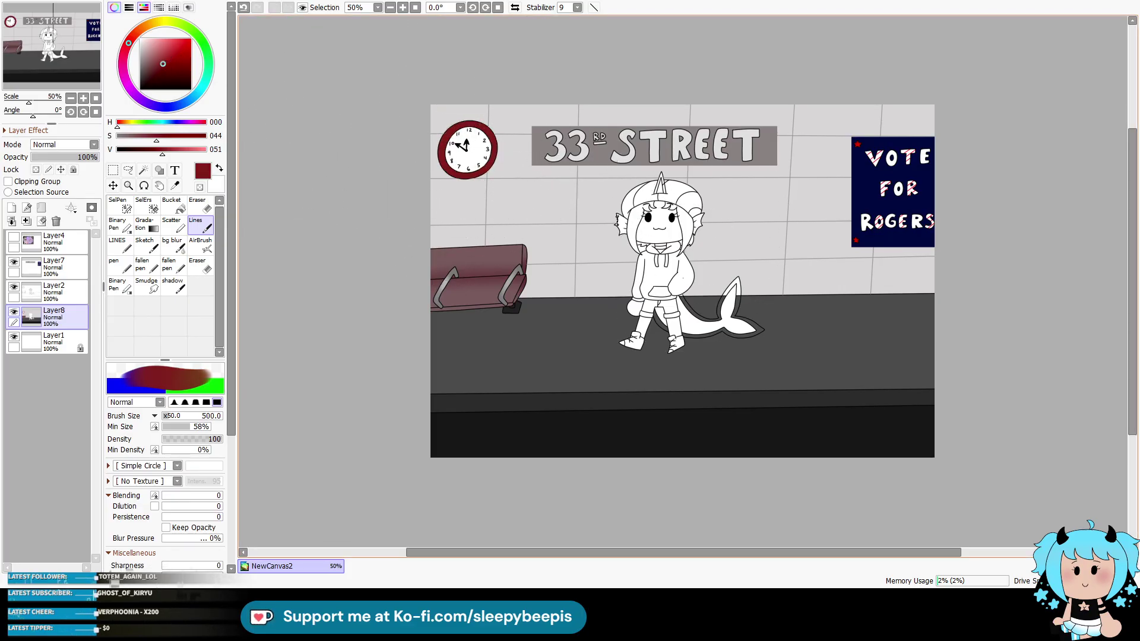
Step: Sample the skin color, hue 22, saturation 13, brightness 100, from the Layer4 reference, hide it and ready Layer2 for Magic Wand selection
click(14, 237)
click(128, 185)
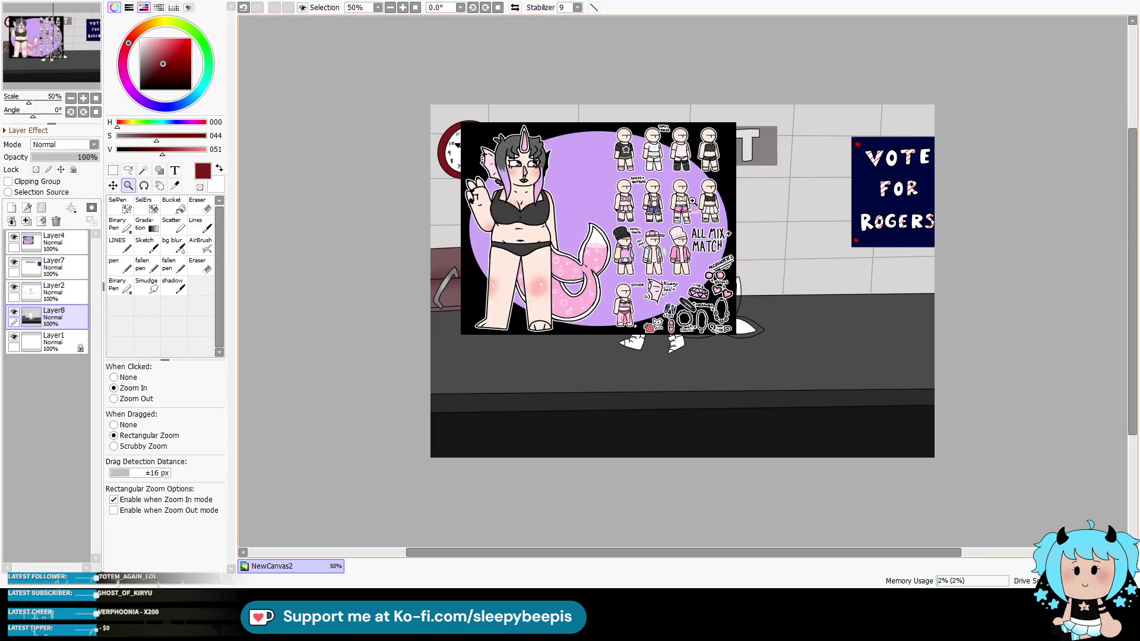
click(689, 217)
click(174, 185)
click(410, 344)
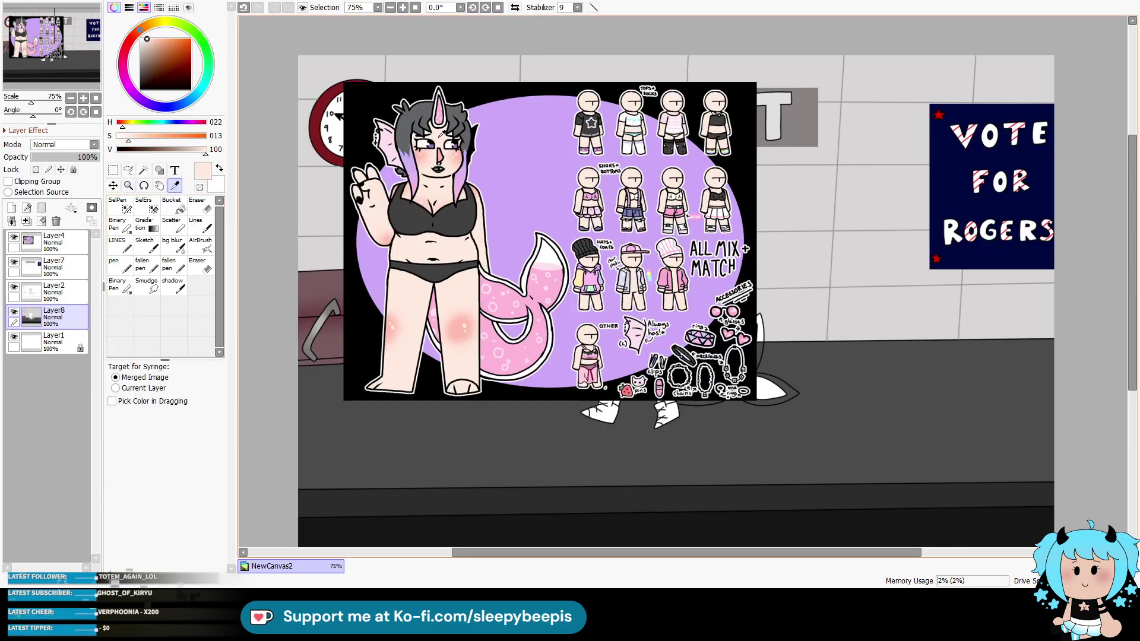
click(14, 237)
click(53, 291)
click(143, 170)
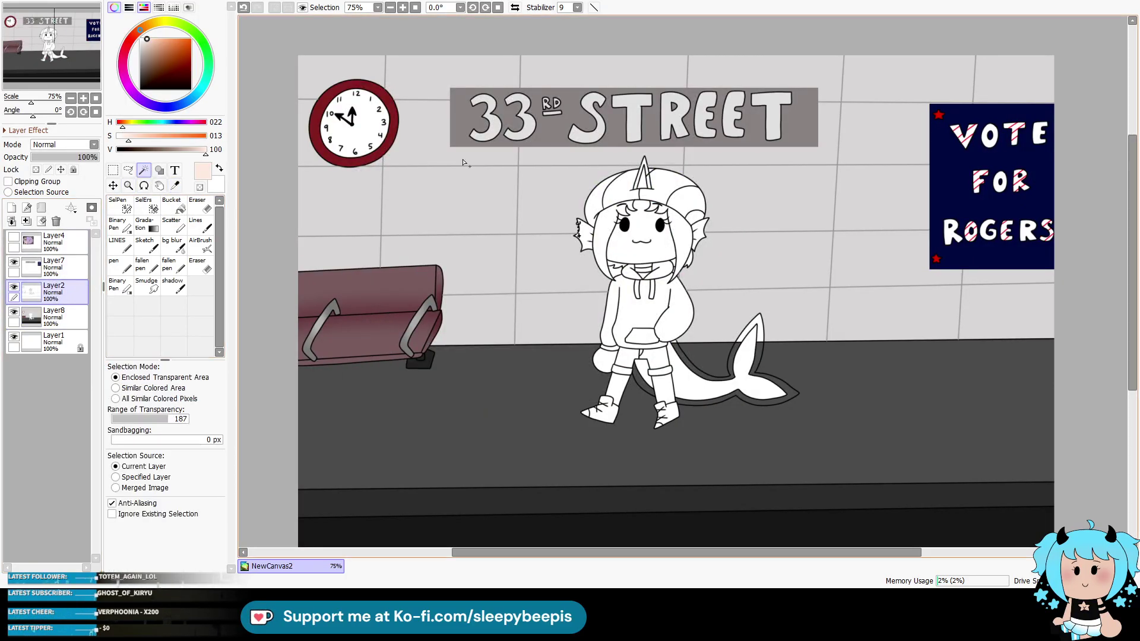
Step: Select the character's face, neck, hand and legs from the Layer2 line art and paint them the sampled skin color on Layer8 with the Lines brush
click(661, 247)
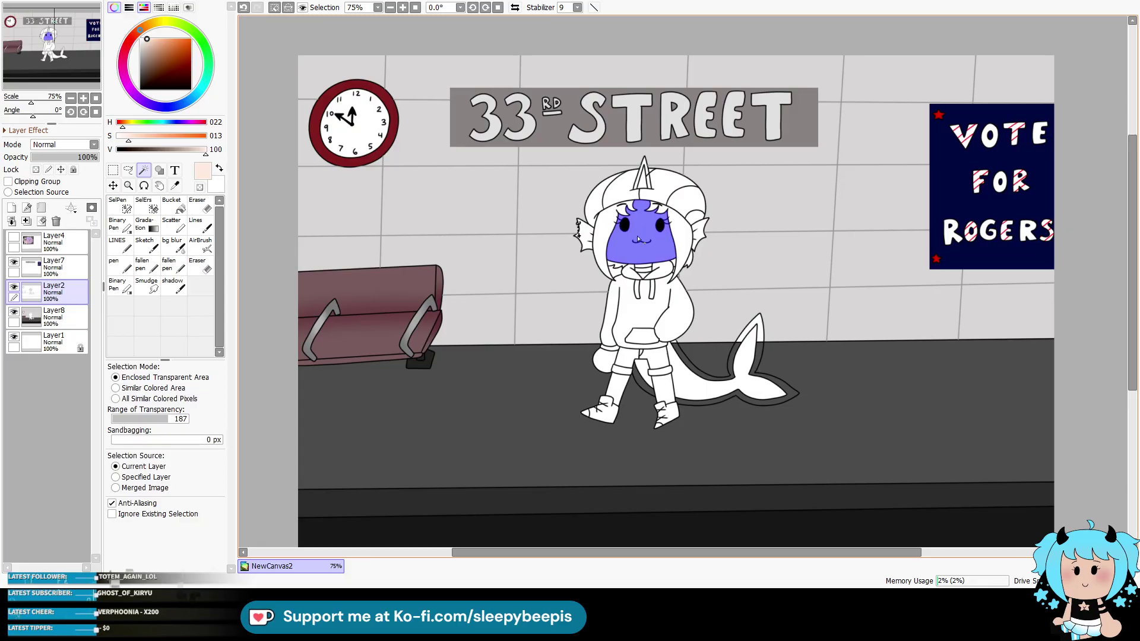
click(608, 360)
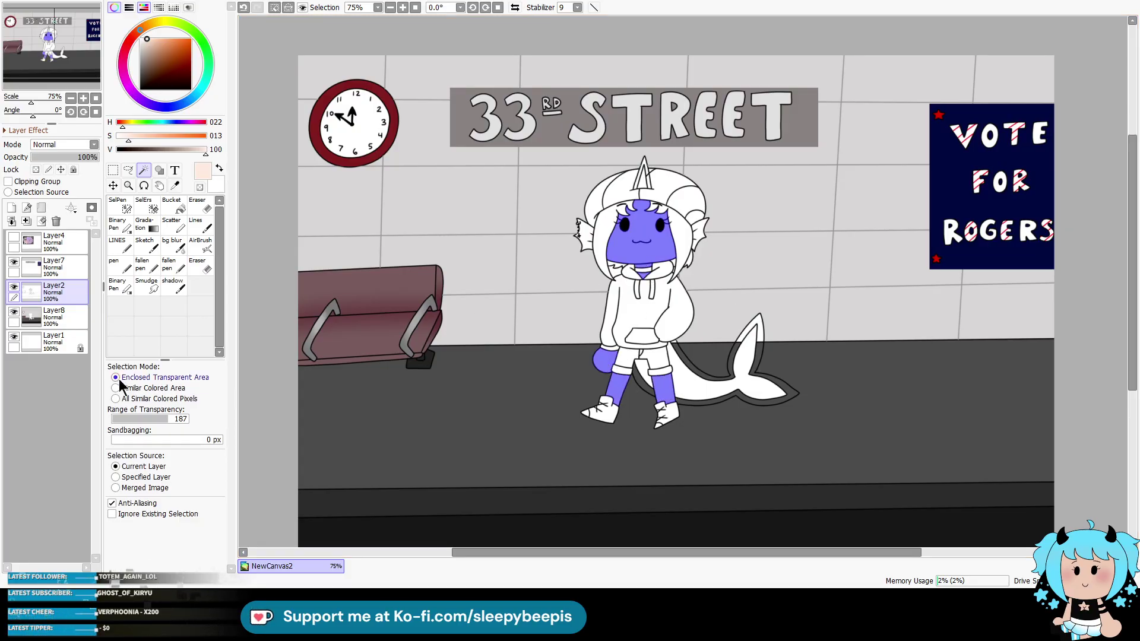
click(67, 329)
click(200, 225)
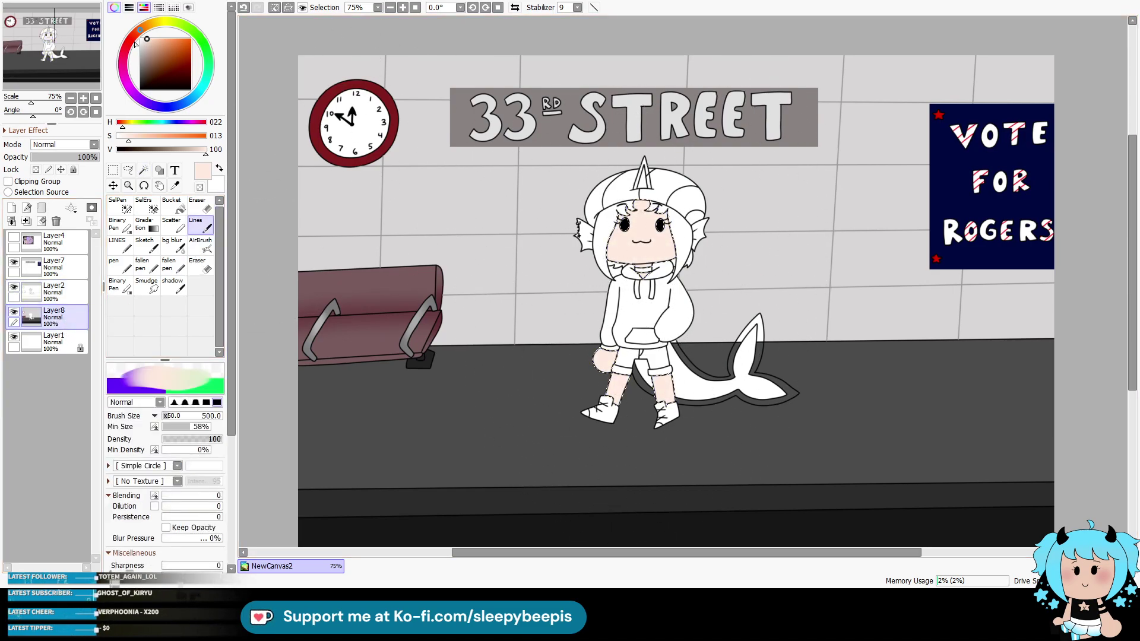
Step: Airbrush blush on both cheeks at size 80 in hue 7, saturation 33, brightness 86, and deselect
click(132, 38)
click(157, 46)
click(200, 243)
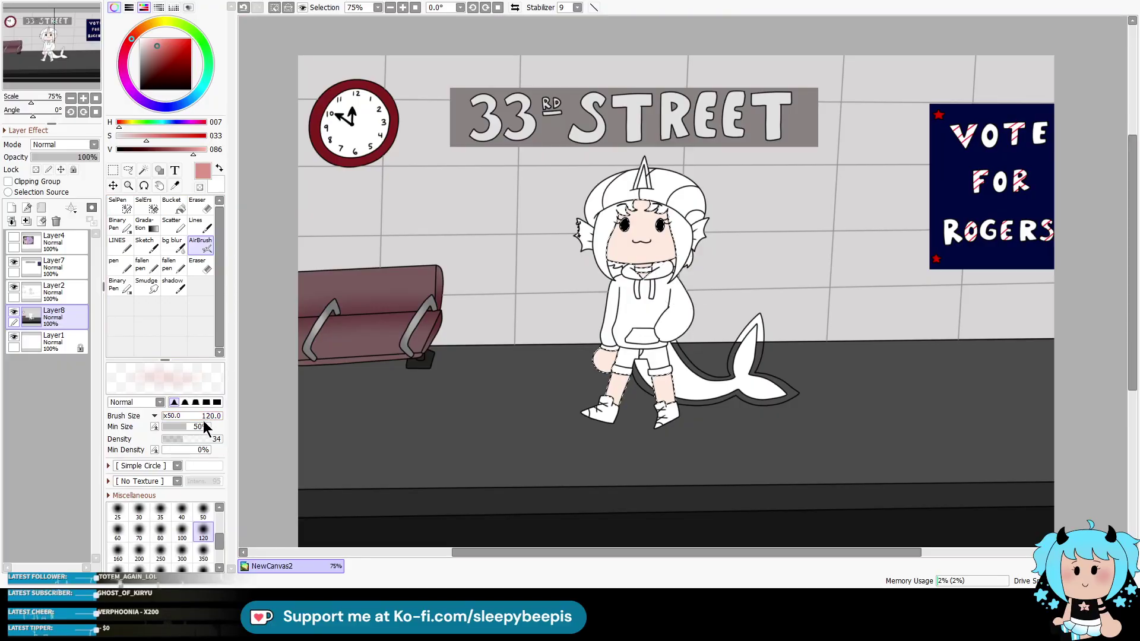
click(203, 531)
click(160, 530)
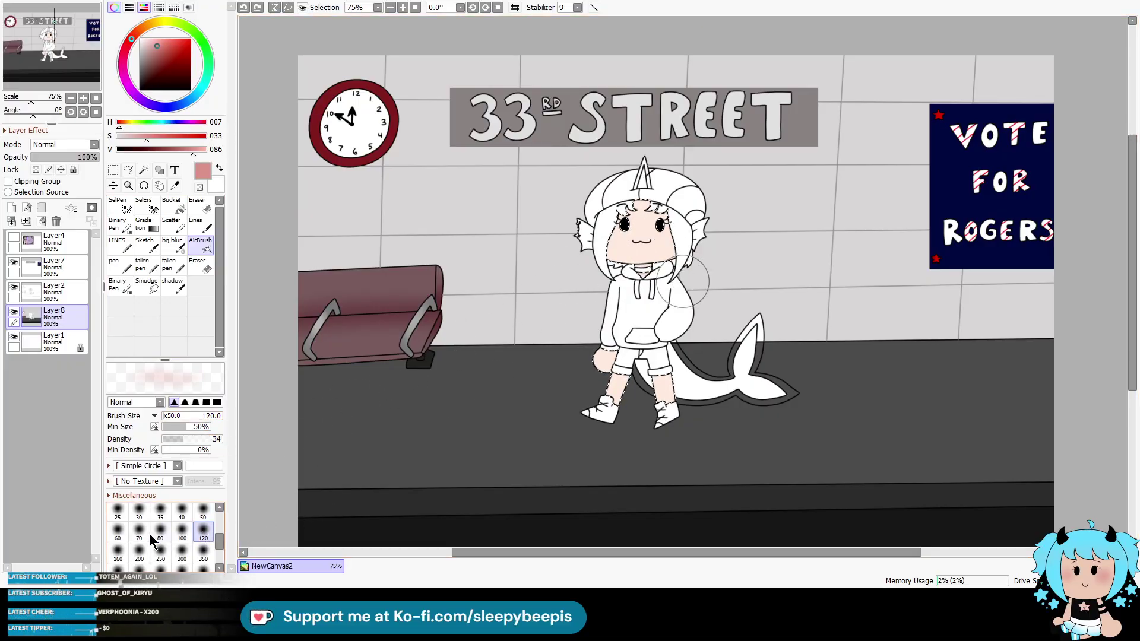
drag(658, 239, 620, 238)
key(ctrl+d)
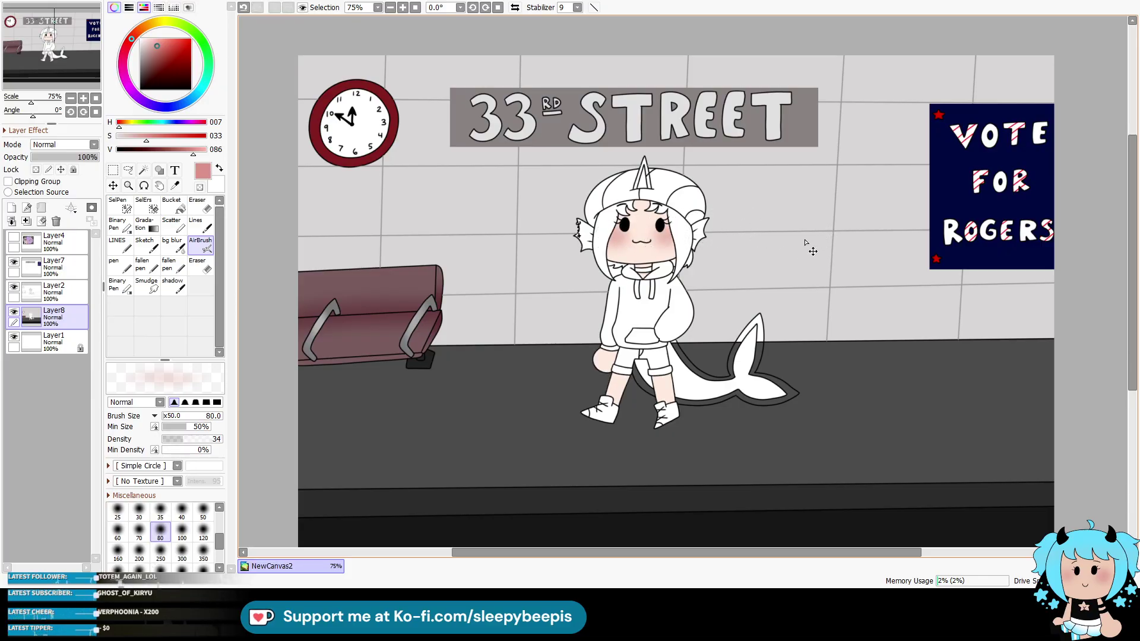
Step: Fill the small gap between the hood and hair with the wall gray, hue 340, saturation 1, brightness 85, on Layer8 with the Lines brush
click(53, 290)
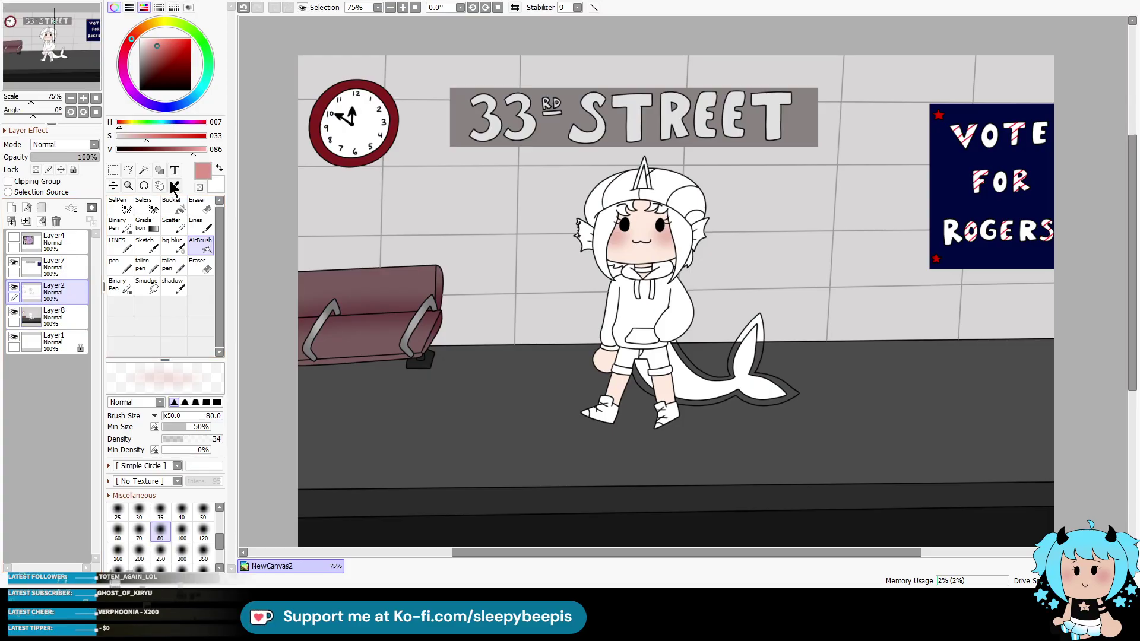
click(143, 171)
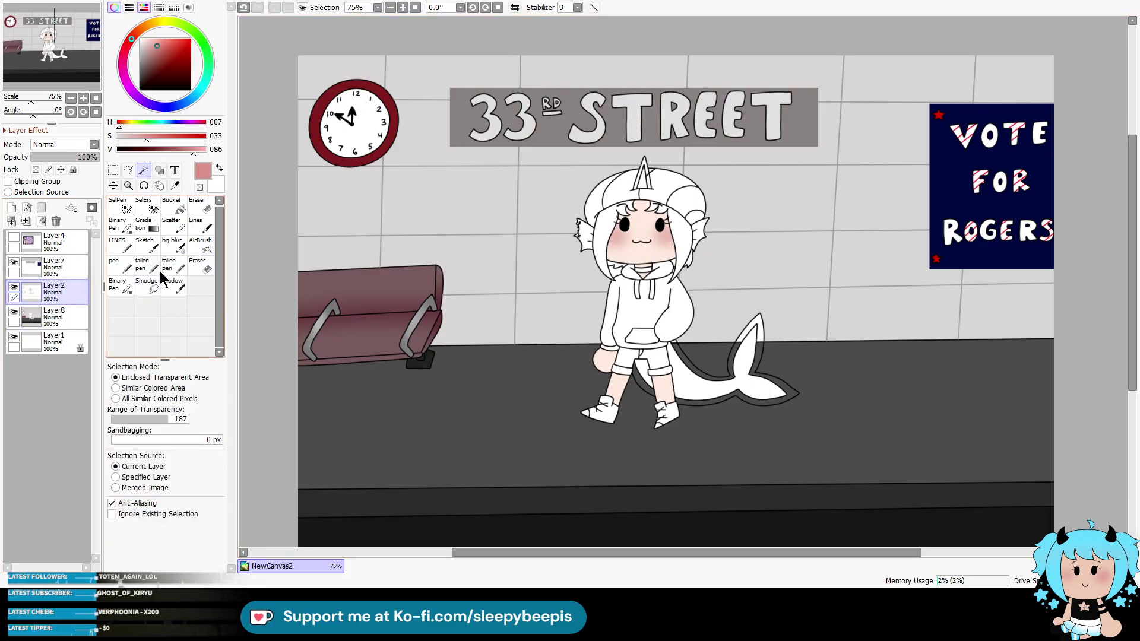
click(175, 185)
click(445, 204)
click(53, 315)
click(202, 240)
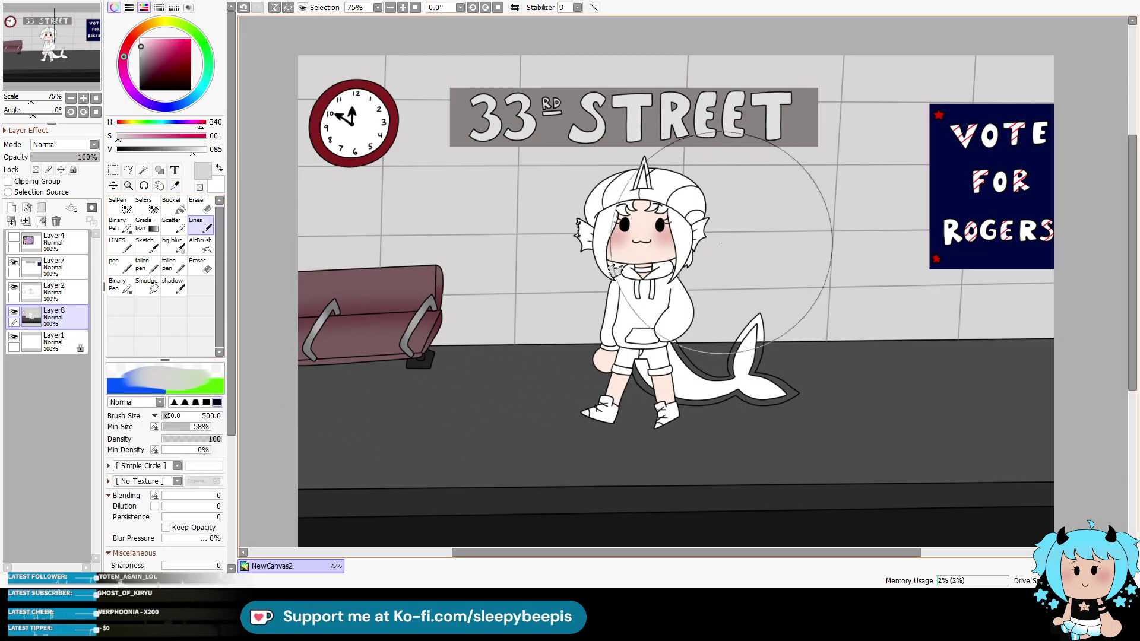
click(129, 186)
click(678, 263)
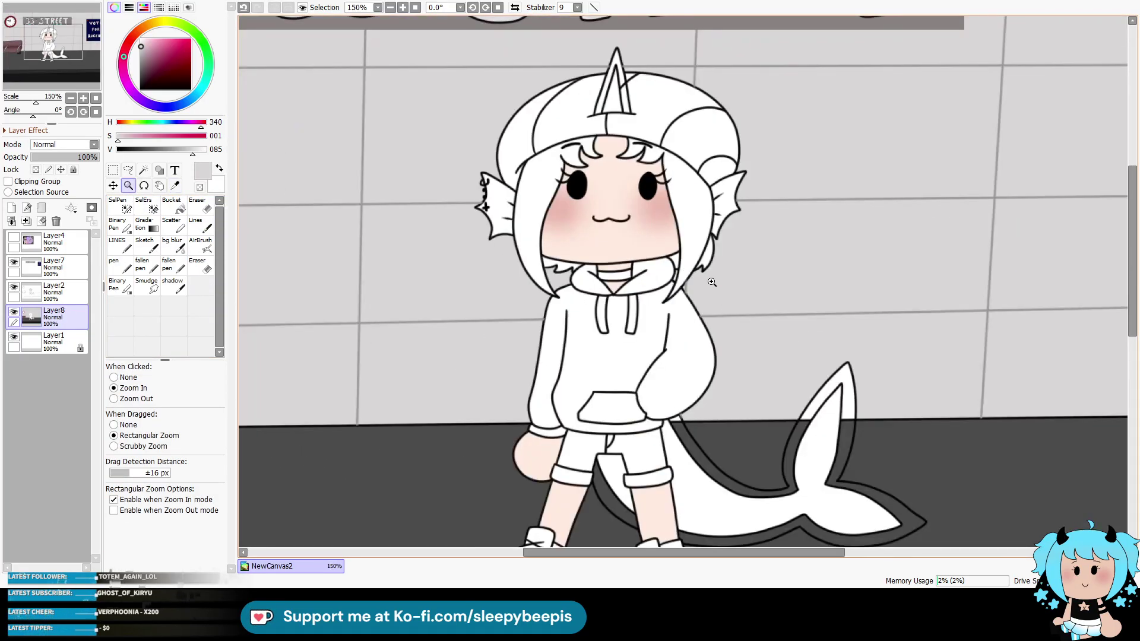
click(56, 291)
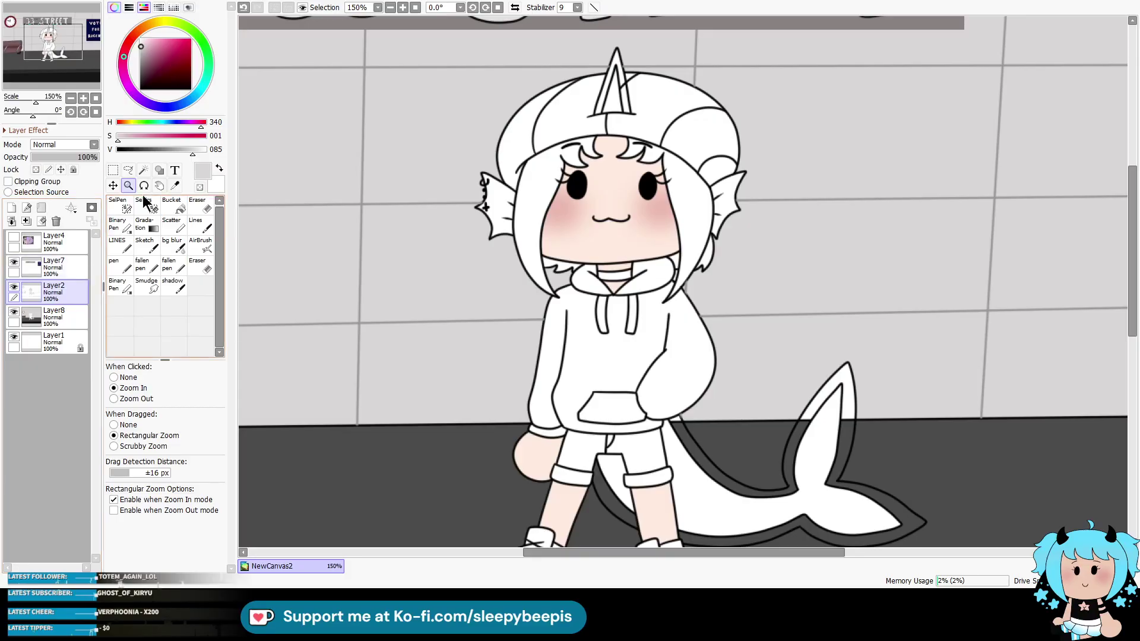
click(143, 171)
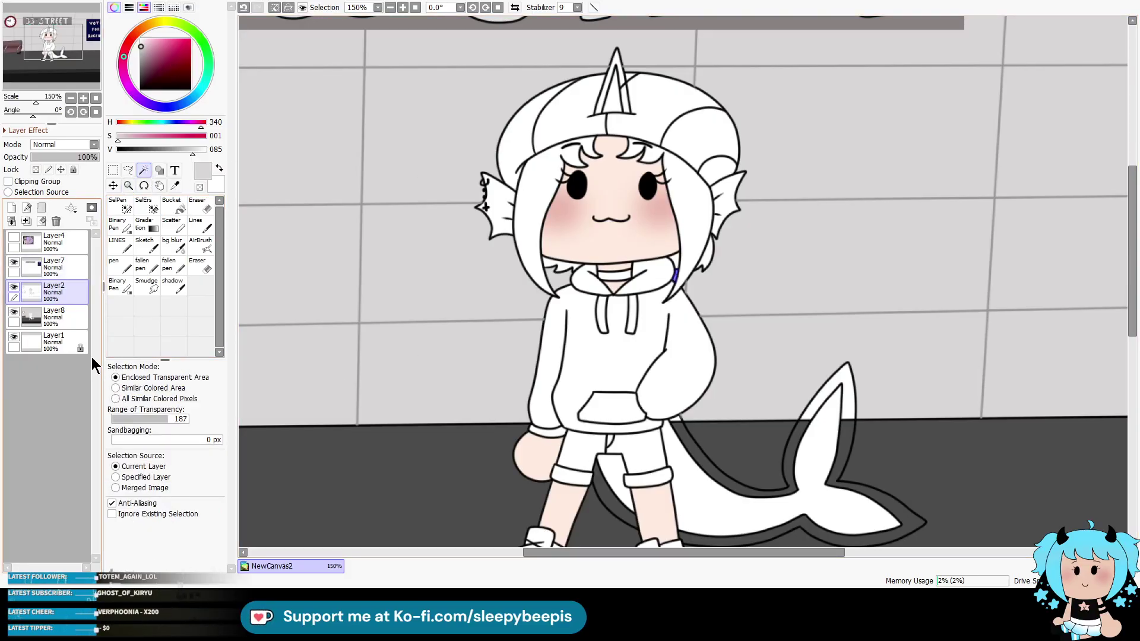
click(56, 316)
click(200, 225)
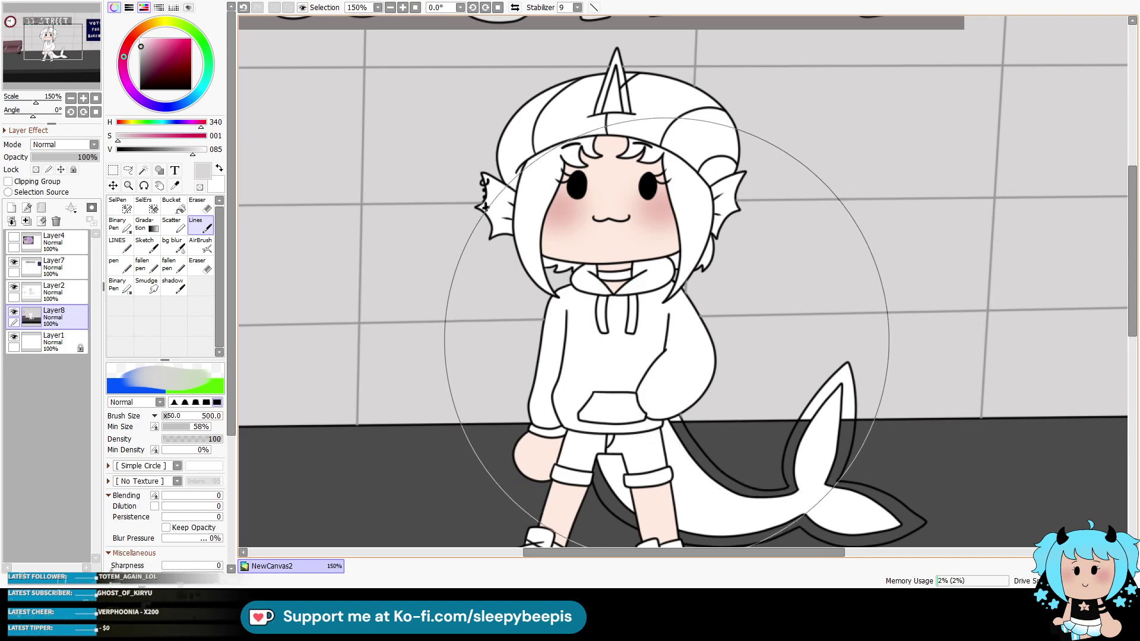
Step: Sample the pale fin pink, hue 333, saturation 11, brightness 100, from the Layer4 reference and hide it
click(14, 237)
click(175, 186)
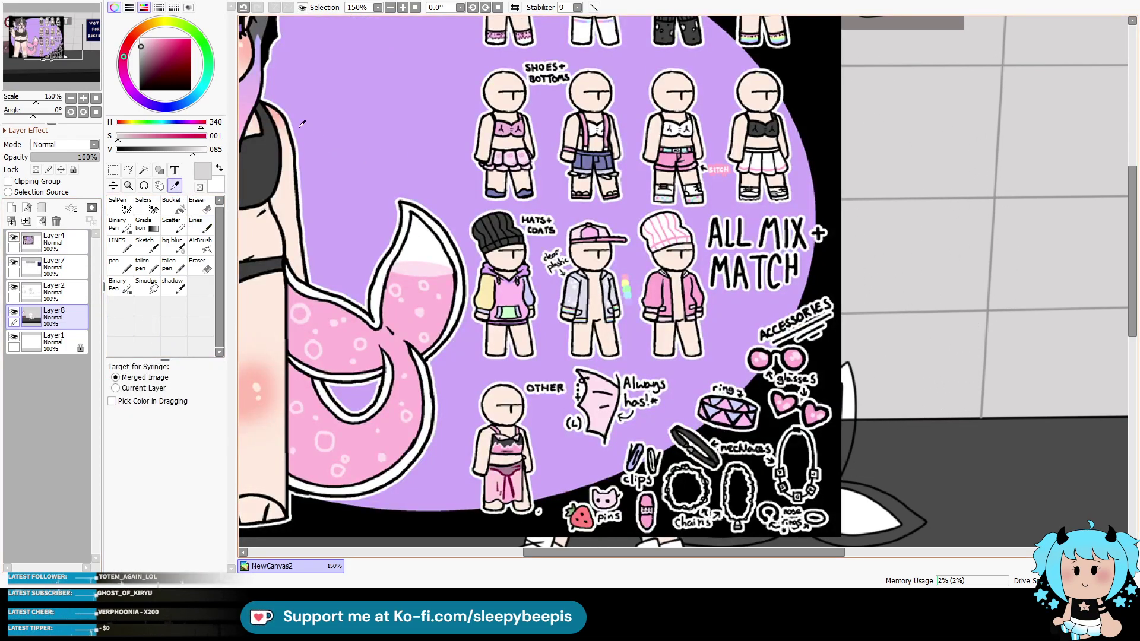
drag(611, 553, 544, 552)
click(298, 43)
click(14, 237)
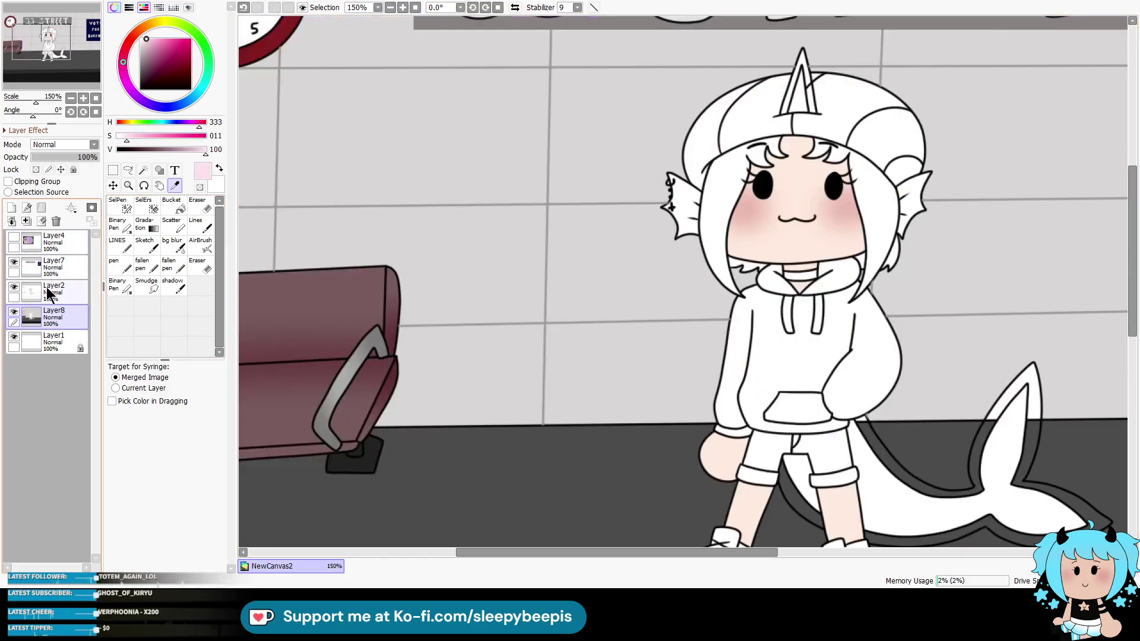
Step: Select both ear fins from the Layer2 line art and paint them pale pink on Layer8 with the Lines brush
click(53, 291)
click(128, 170)
click(145, 169)
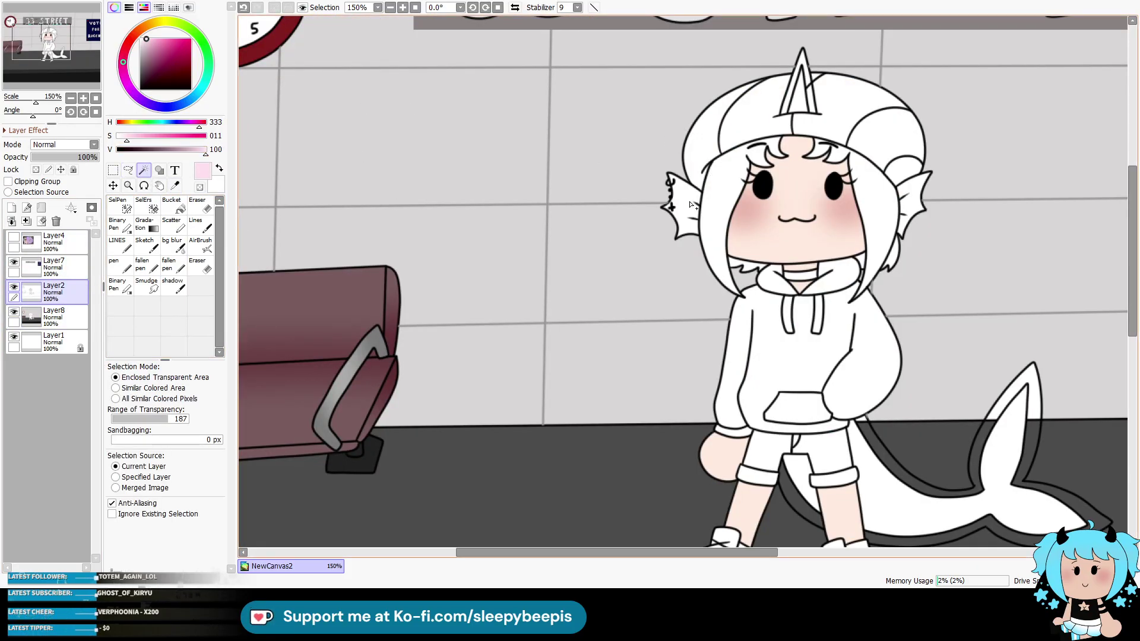
click(687, 205)
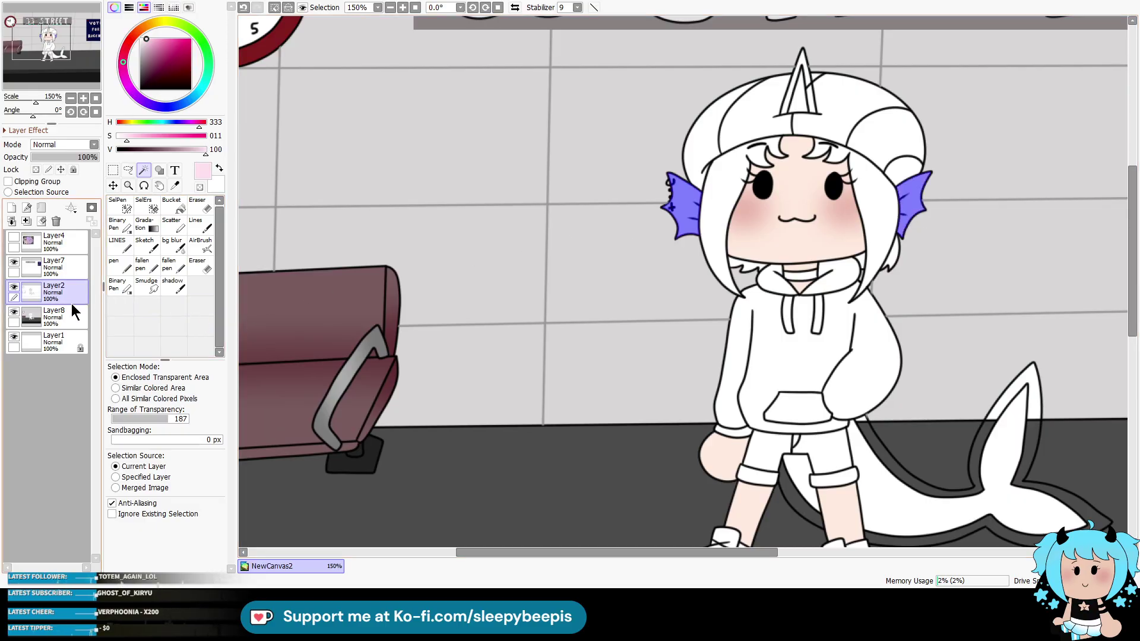
click(54, 314)
click(196, 225)
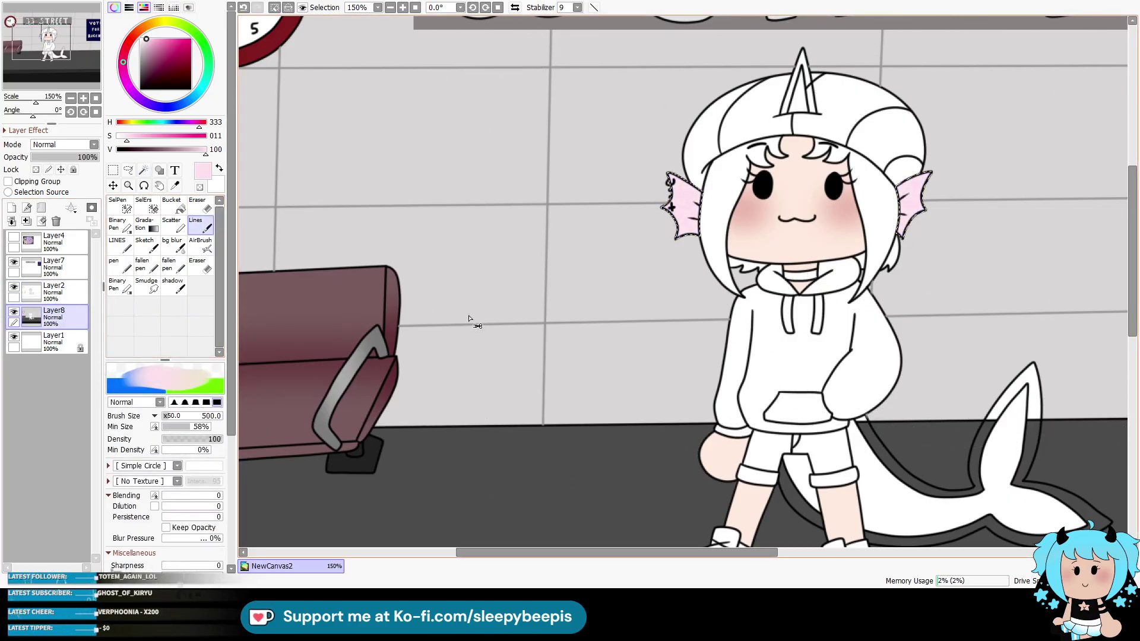
Step: Sample the wall gray, hue 340, saturation 1, brightness 85, and touch up the pierced ear fin's notch on Layer8 with the Lines brush
click(175, 185)
click(607, 174)
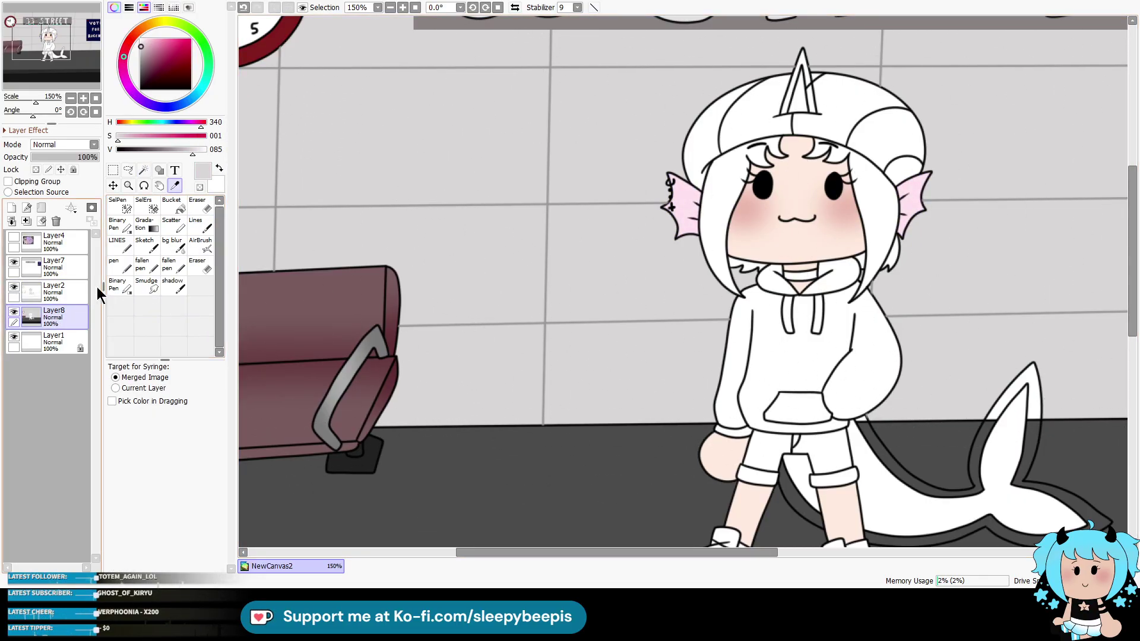
click(53, 289)
click(143, 170)
click(672, 184)
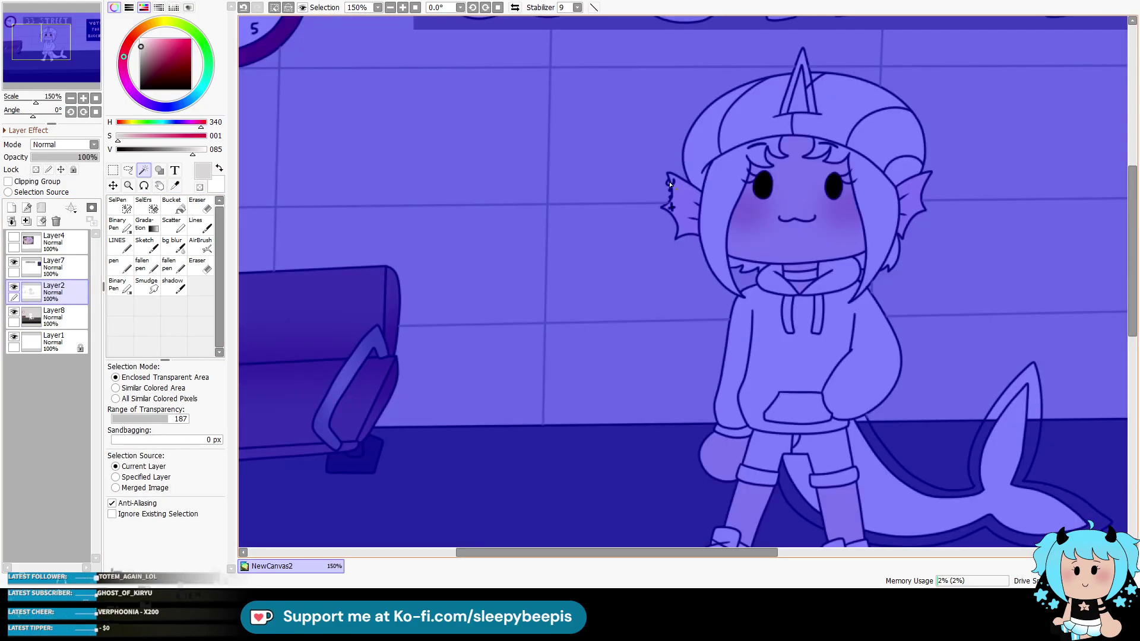
click(54, 315)
click(199, 229)
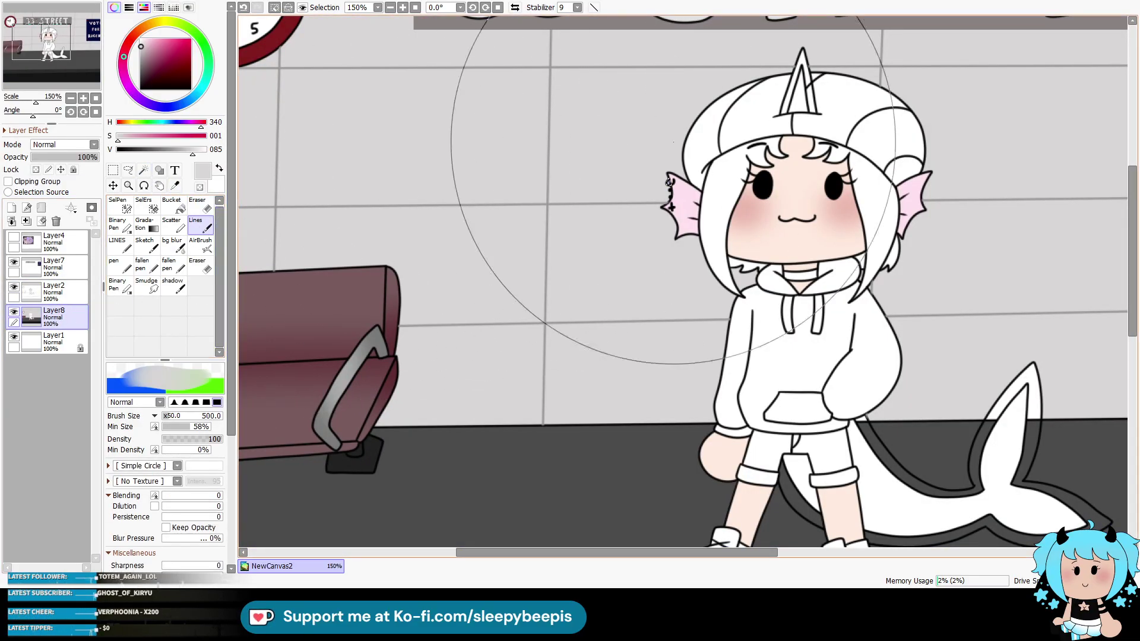
Step: Sample the stronger pink, hue 332, saturation 28, brightness 100, from the horn on the Layer4 reference and hide it
mouse_move(587, 552)
mouse_down()
mouse_move(587, 564)
mouse_move(611, 565)
mouse_up()
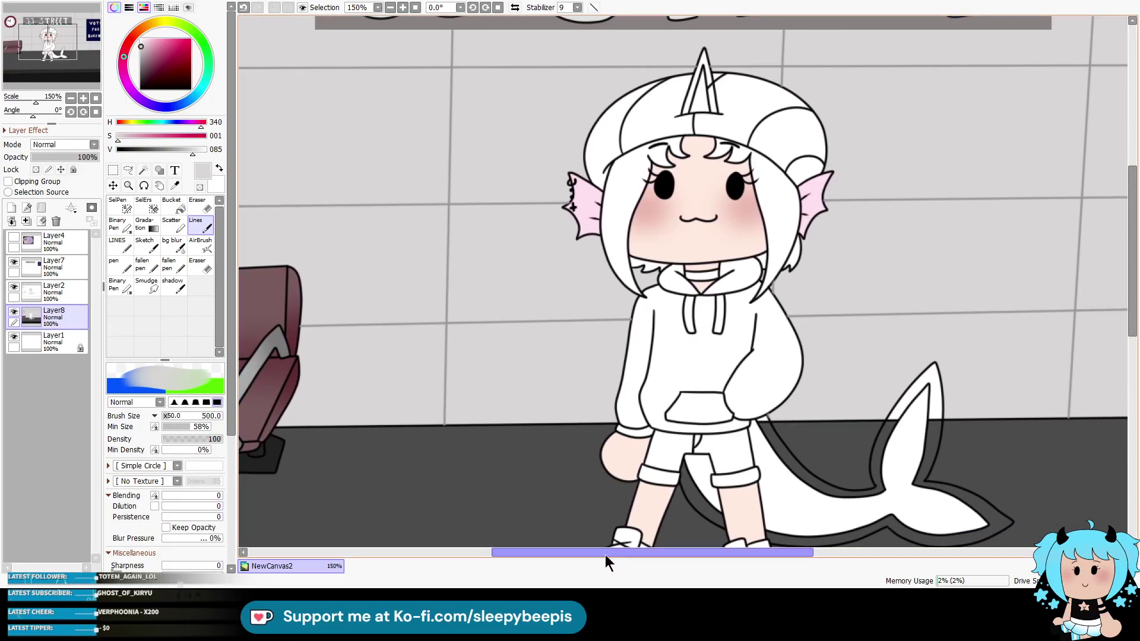
click(390, 7)
click(13, 237)
click(175, 185)
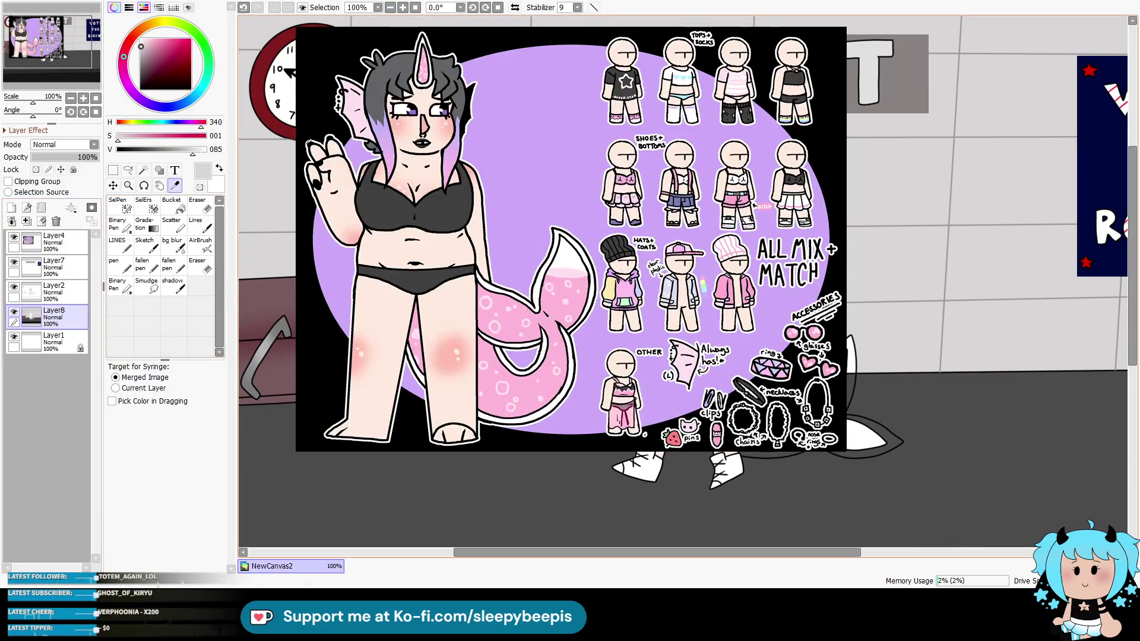
click(426, 64)
click(13, 236)
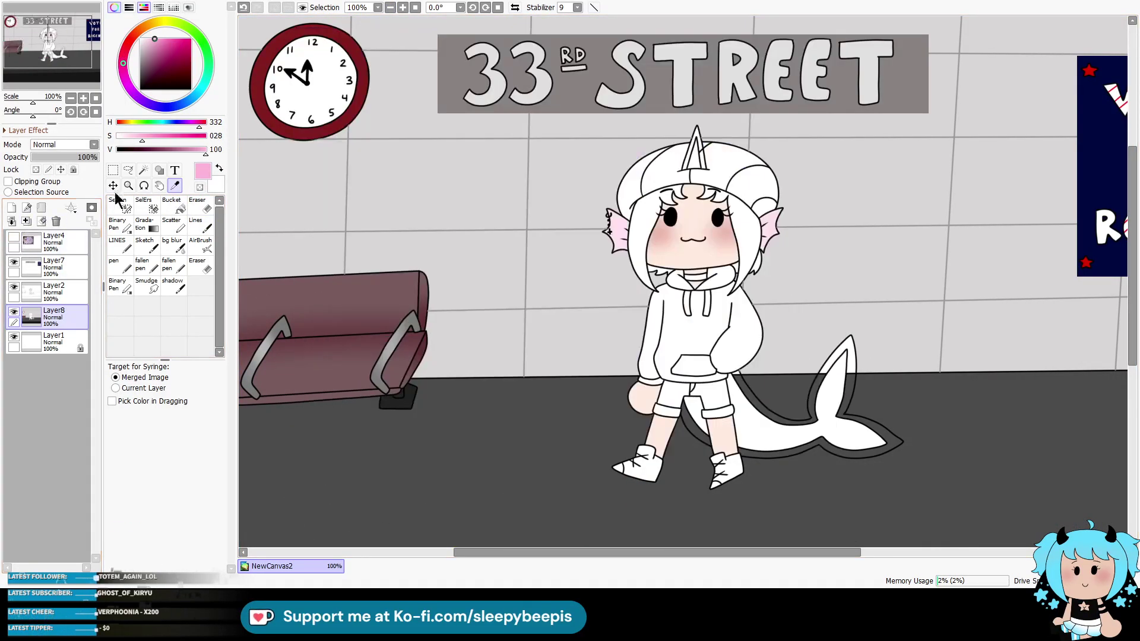
Step: Select the inner horn and inner tail from the Layer2 line art and paint them pink on Layer8 with the Lines brush
click(143, 170)
click(697, 162)
key(ctrl+d)
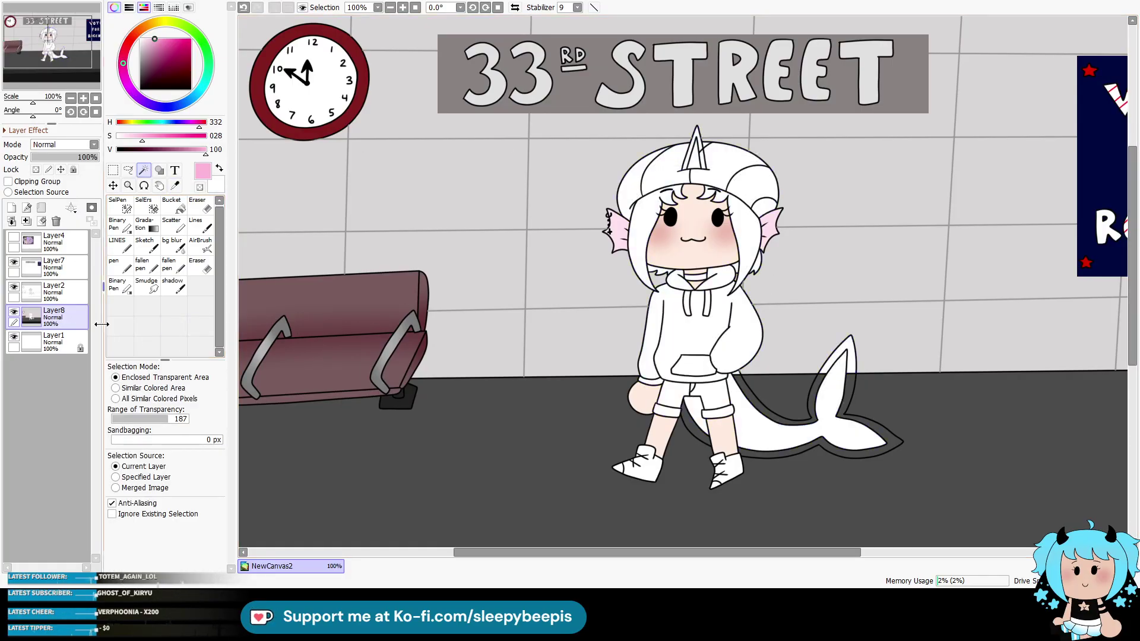
click(57, 291)
click(771, 435)
click(698, 417)
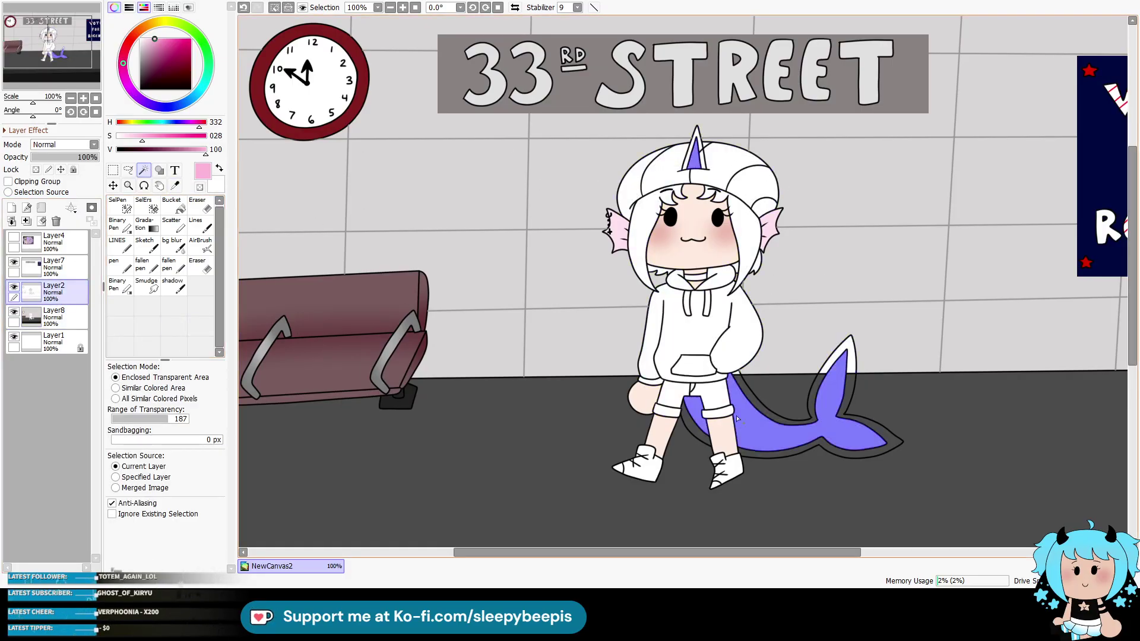
click(57, 316)
click(200, 225)
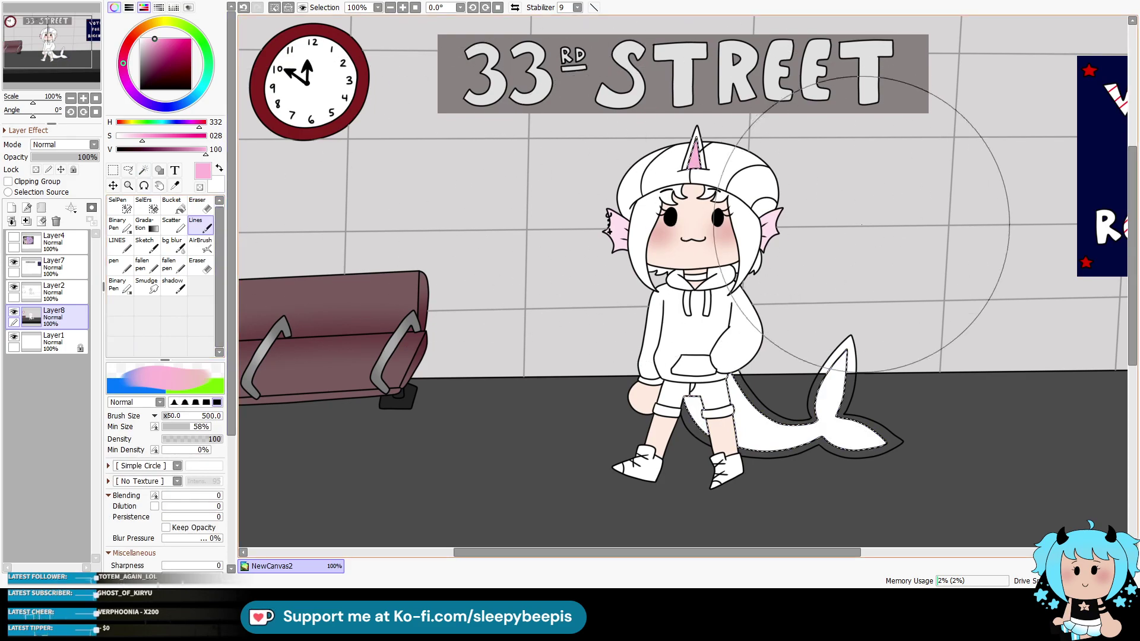
drag(724, 226, 746, 441)
Step: Draw small bubble rings on the tail and horn in pale pink, hue 332, saturation 8, brightness 100, with the size 3 LINES brush
drag(137, 380, 196, 375)
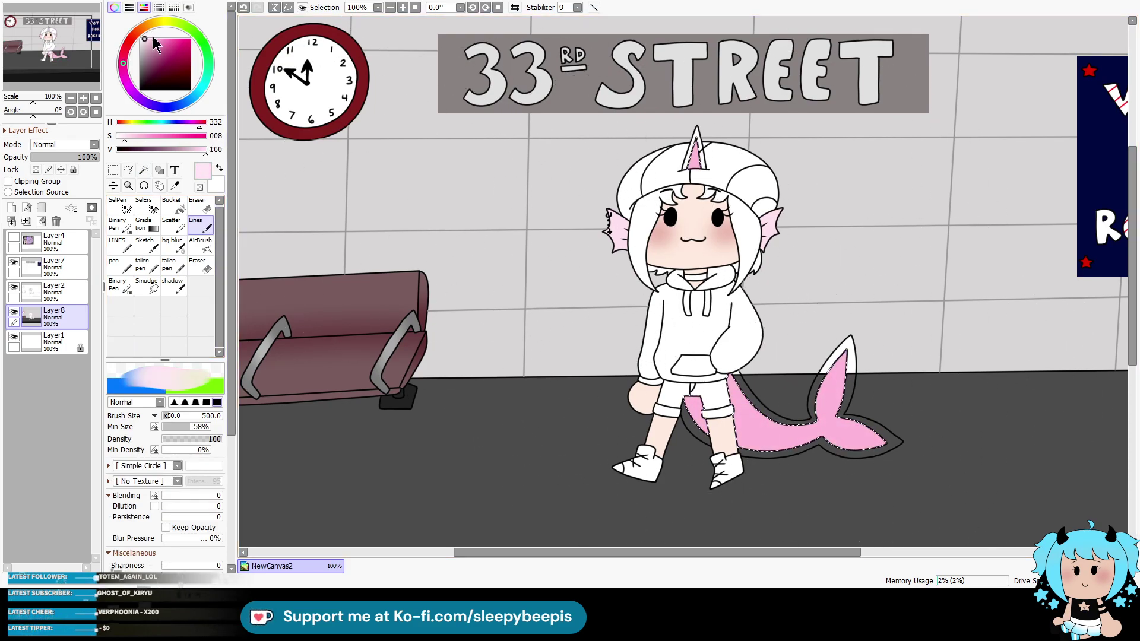
click(122, 268)
click(119, 245)
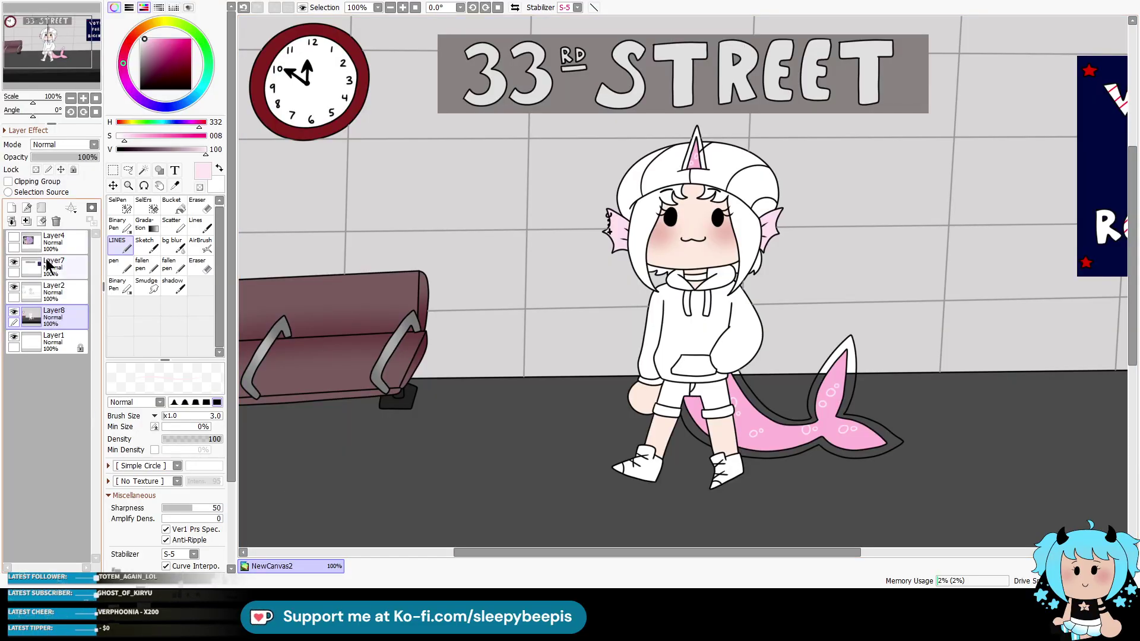
Step: Add a new layer above Layer8 and extend the hat's top outline across the horn in black on Layer2 with the LINES brush
click(11, 207)
click(57, 291)
click(144, 171)
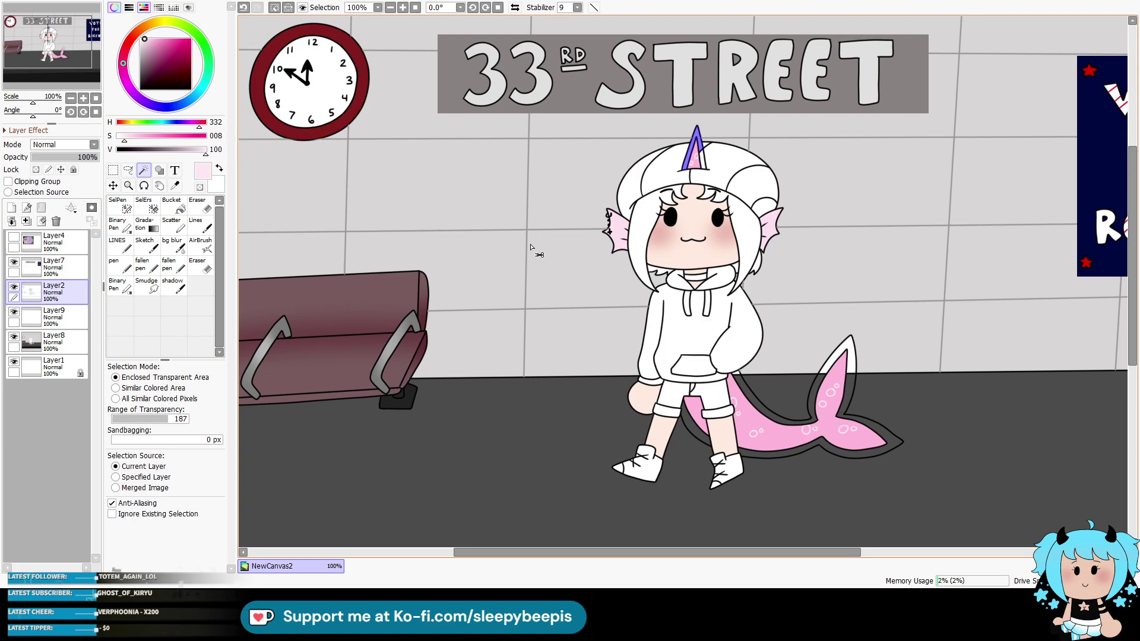
click(129, 186)
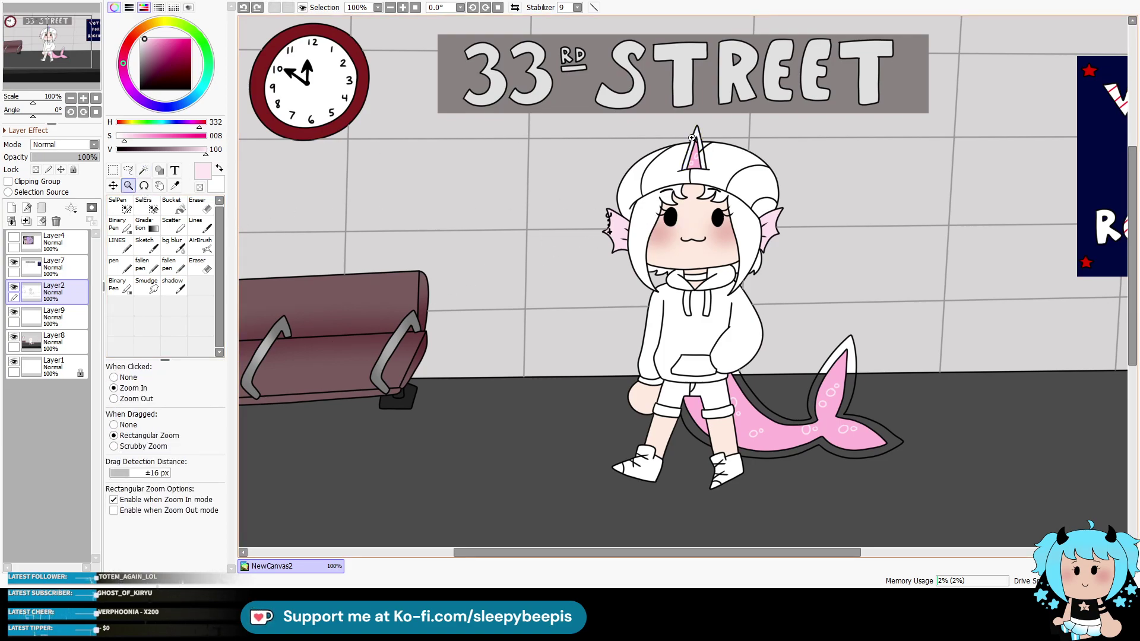
click(693, 140)
click(701, 132)
key(x)
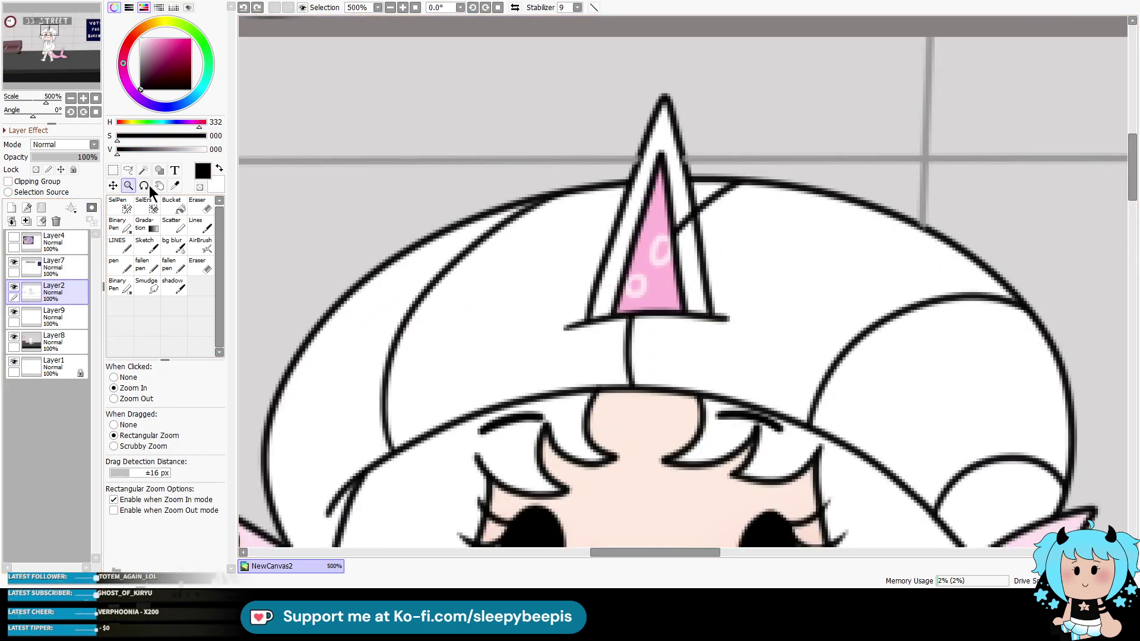
click(126, 249)
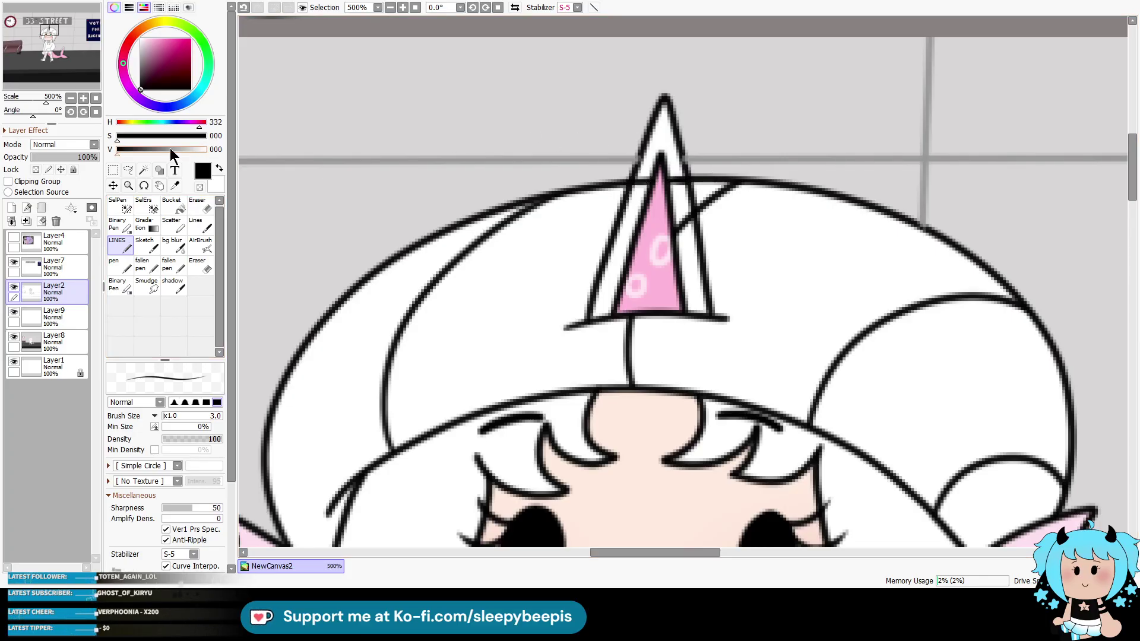
Step: Select the outer horn tip from the Layer2 line art and paint it the wall's light gray on Layer8 with the Lines brush
click(143, 170)
click(673, 144)
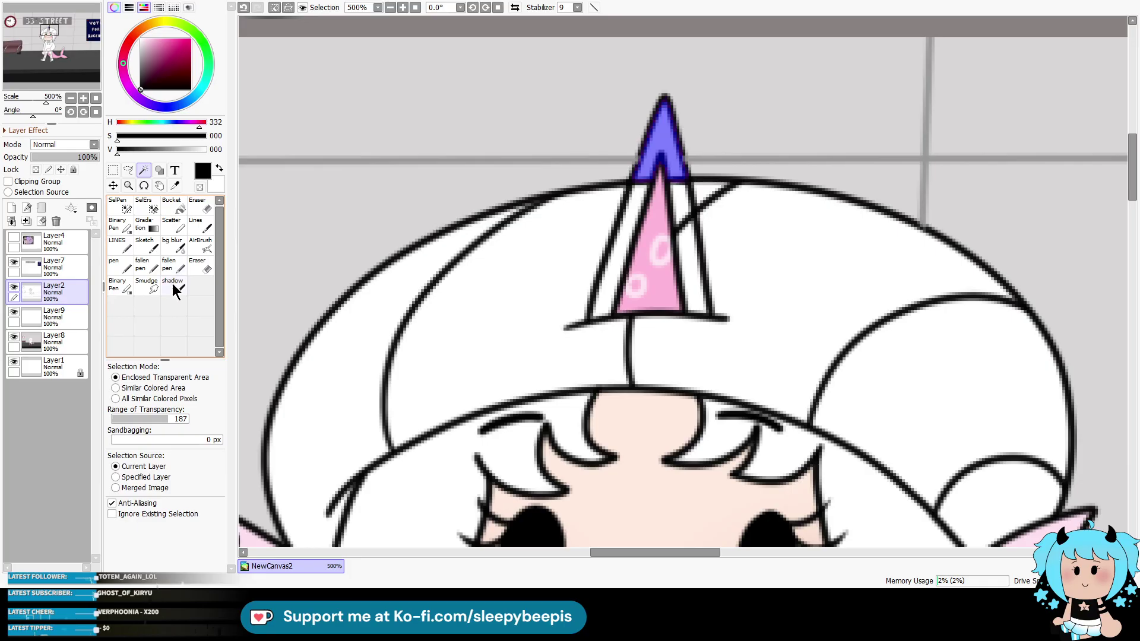
click(175, 186)
click(579, 101)
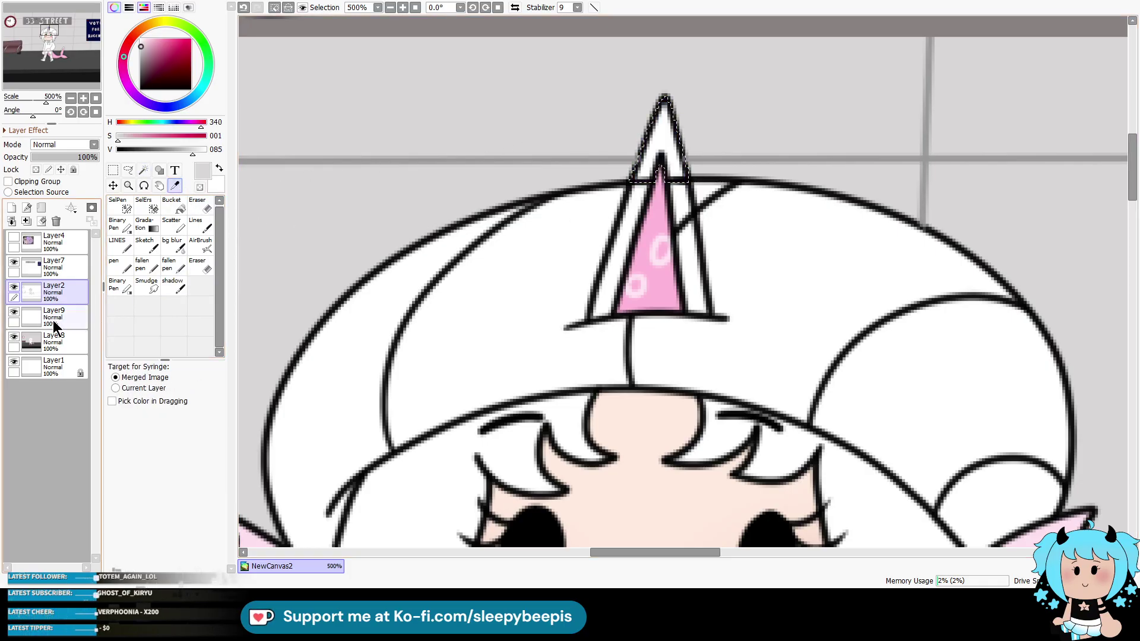
click(53, 317)
click(53, 342)
click(202, 225)
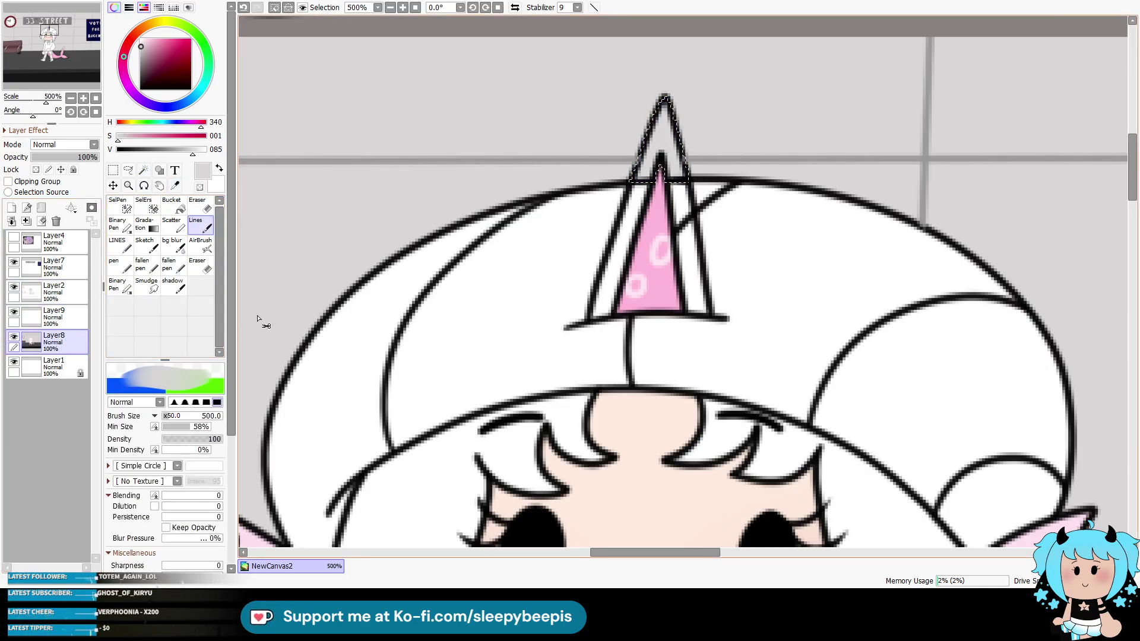
Step: Select the outer horn tip and both outer side strips of the horn from the Layer2 line art
click(54, 291)
click(143, 170)
click(667, 143)
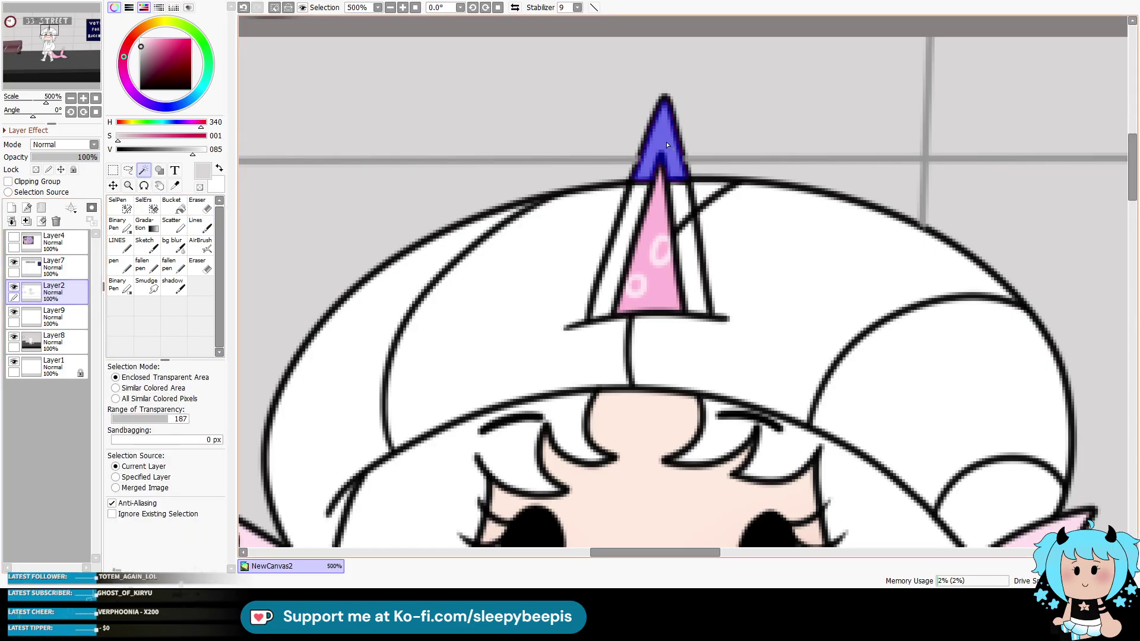
click(631, 249)
click(695, 243)
scroll(869, 279, down, 6)
Step: Add all sections of the tail's outer border, including the raised fluke's tip, to the selection from Layer2
click(128, 185)
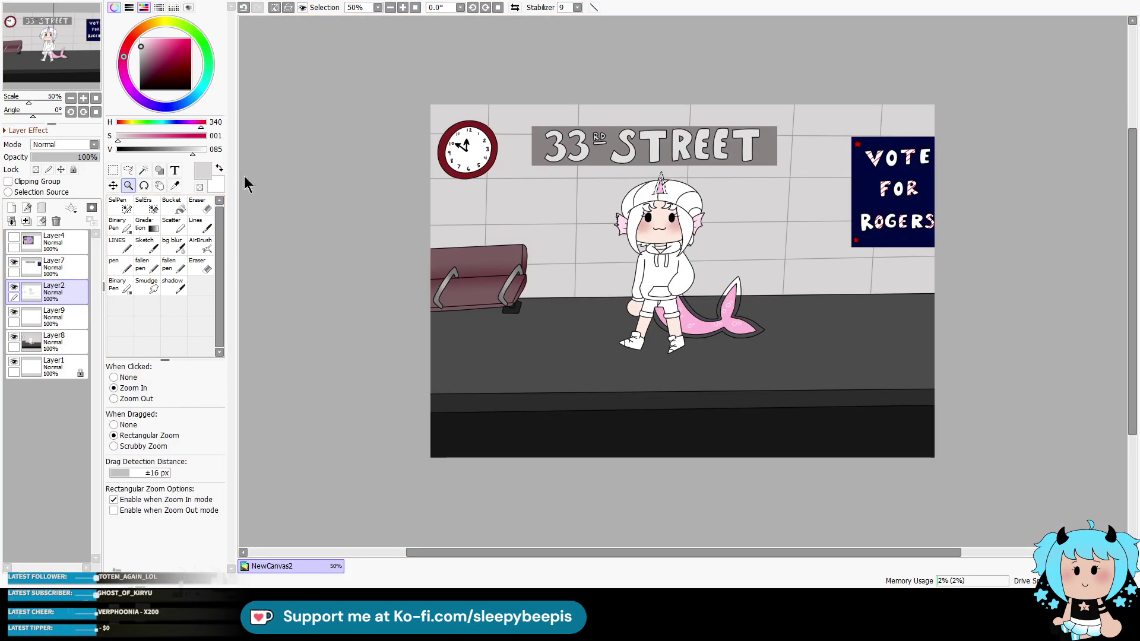
scroll(682, 282, up, 4)
click(146, 171)
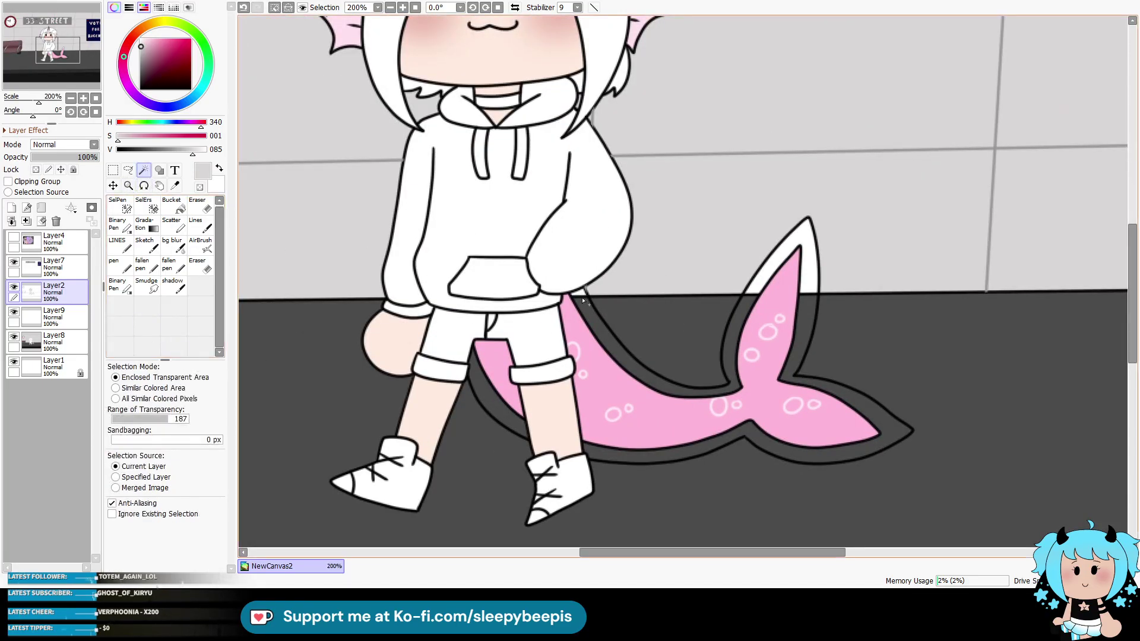
click(590, 318)
click(680, 462)
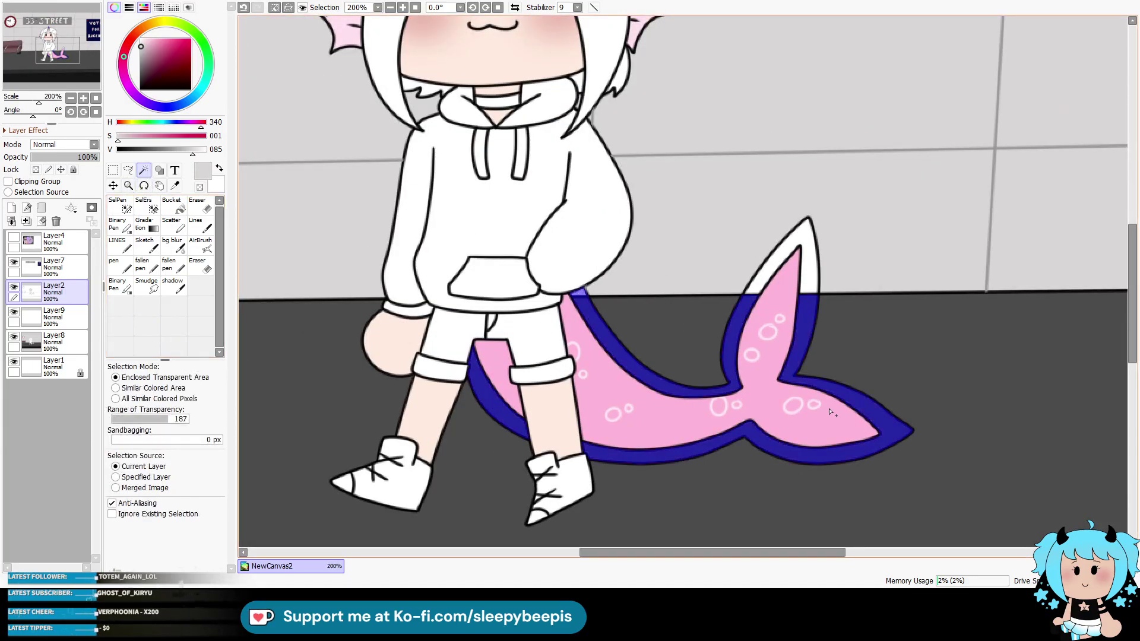
click(801, 284)
Step: Fill the selected horn and tail borders with white on Layer9, deselect, and set the layer's opacity to 65%
click(53, 315)
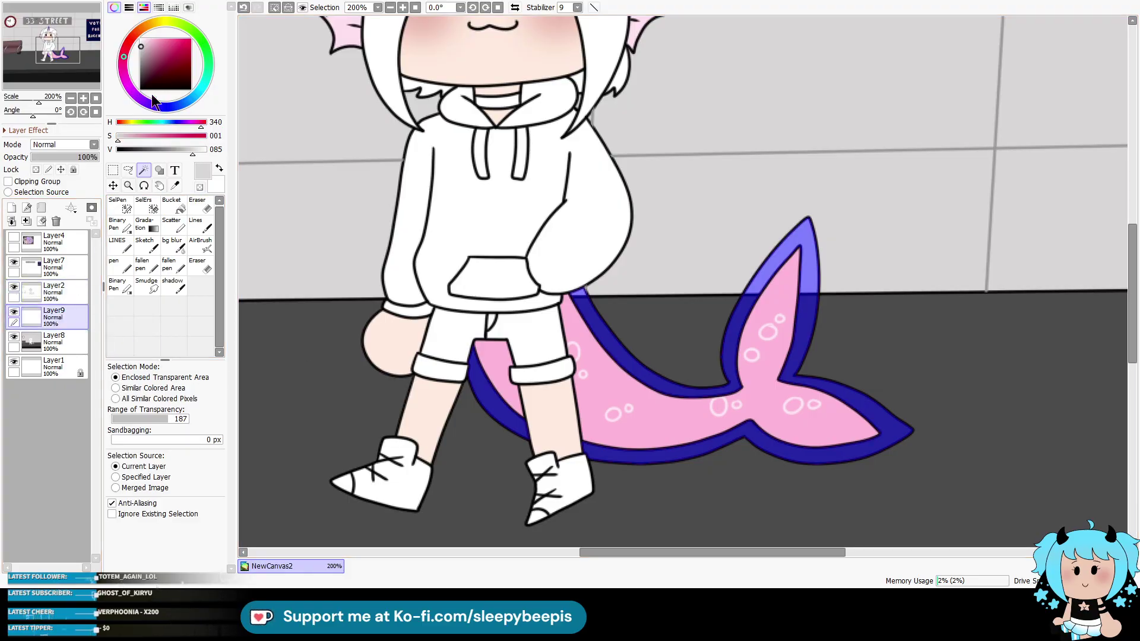
click(172, 205)
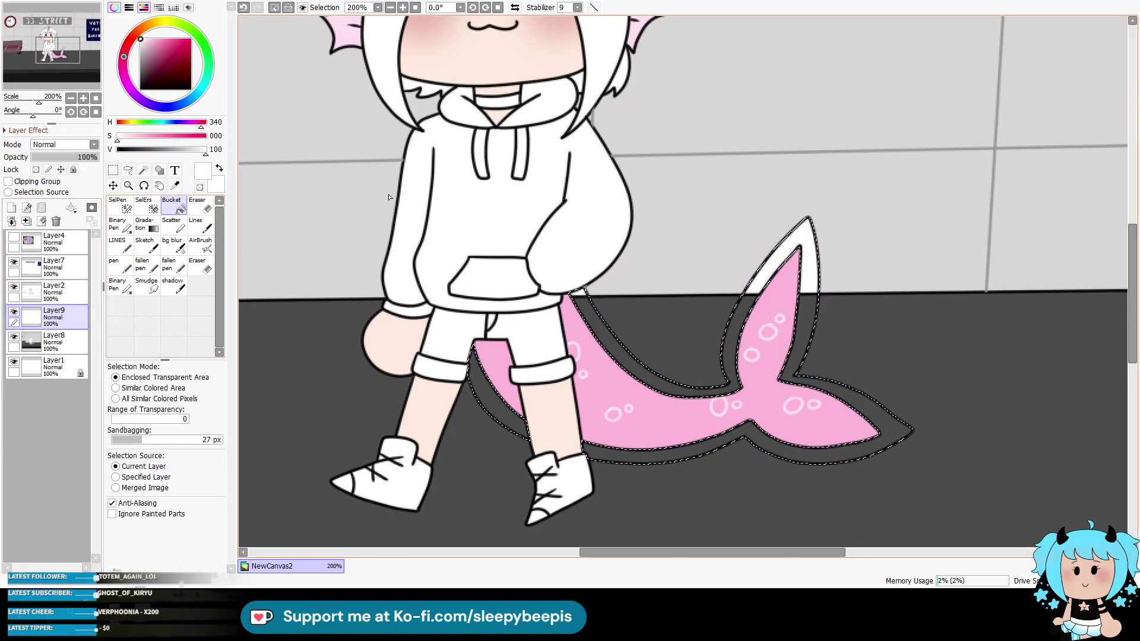
click(440, 200)
key(ctrl+d)
drag(61, 158, 75, 162)
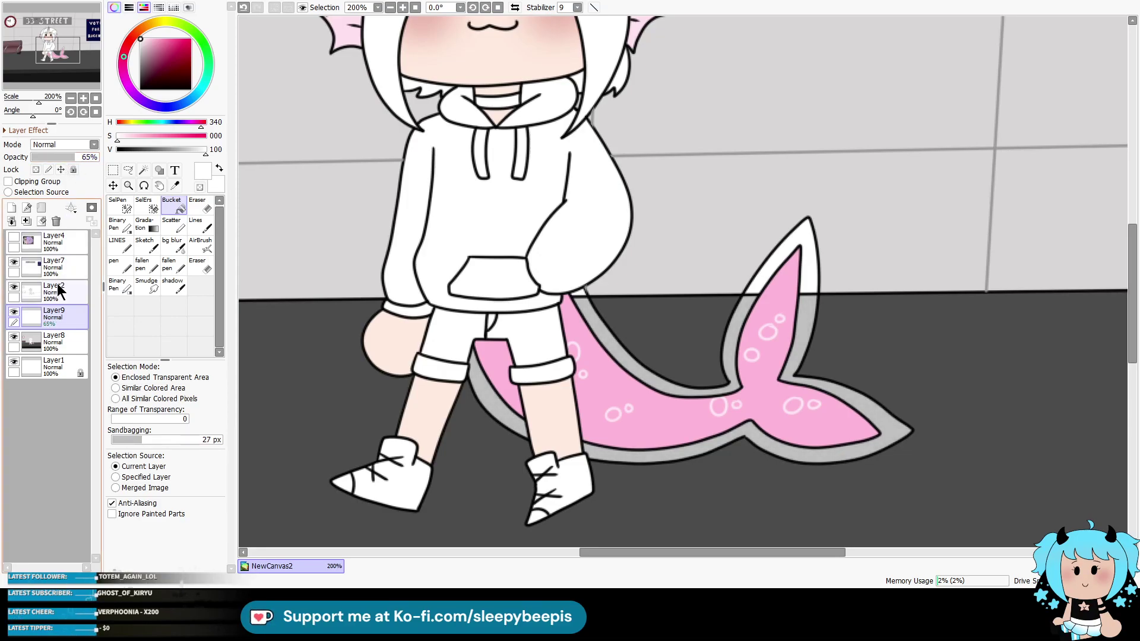
Step: Select the raised fluke's outer tip from Layer2 and paint it the wall's light gray on Layer8 with the Lines brush
click(144, 170)
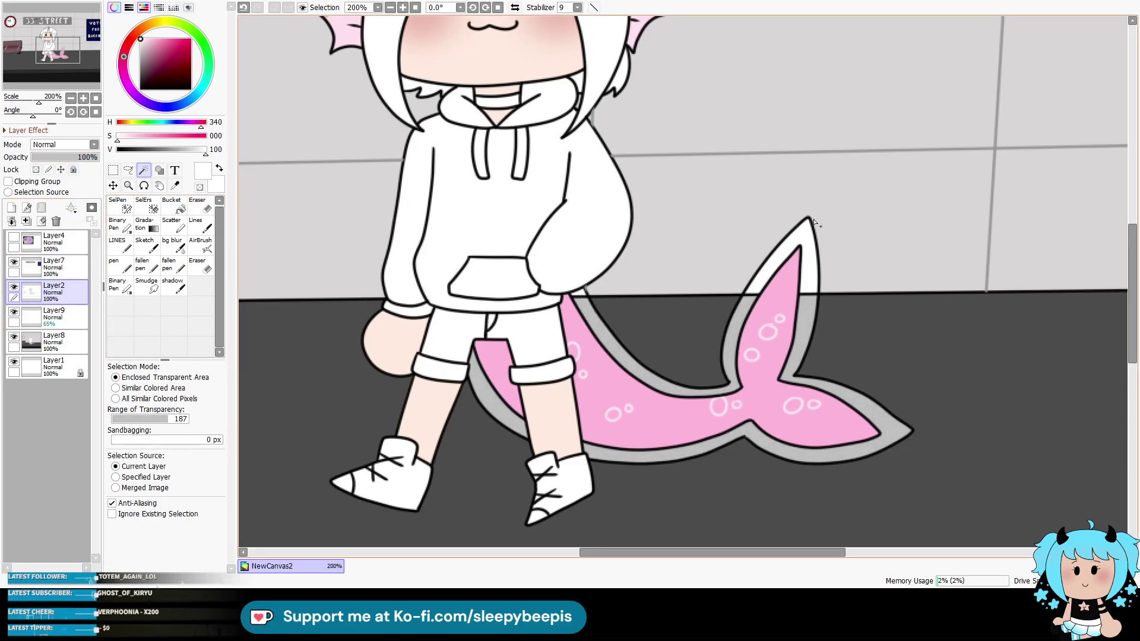
click(783, 263)
click(174, 186)
click(255, 249)
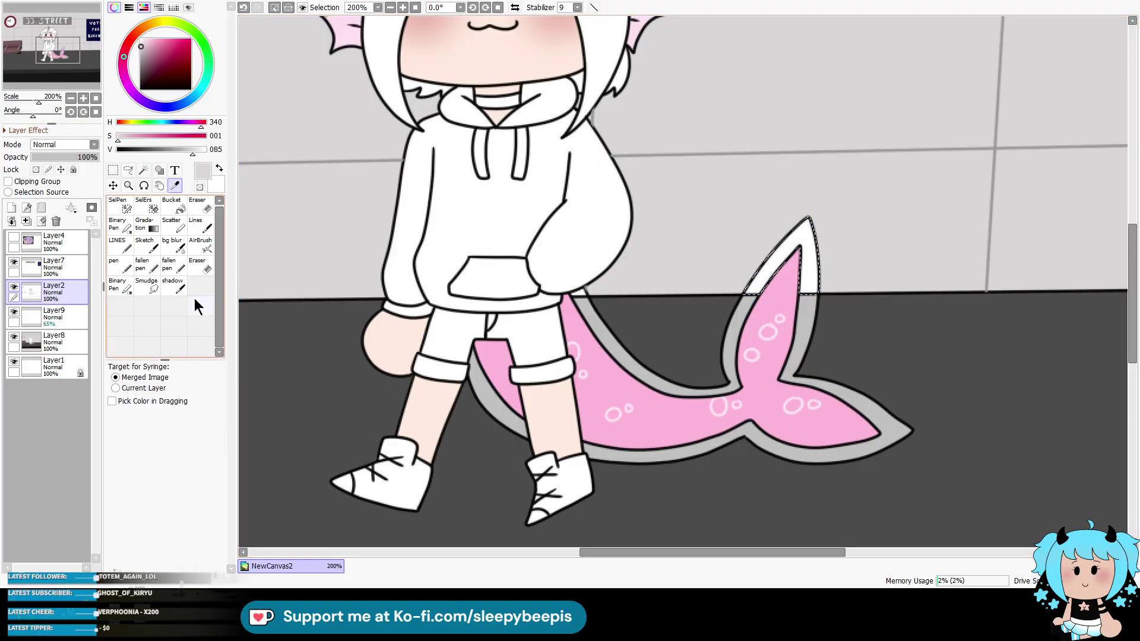
click(56, 342)
key(ctrl+d)
click(200, 224)
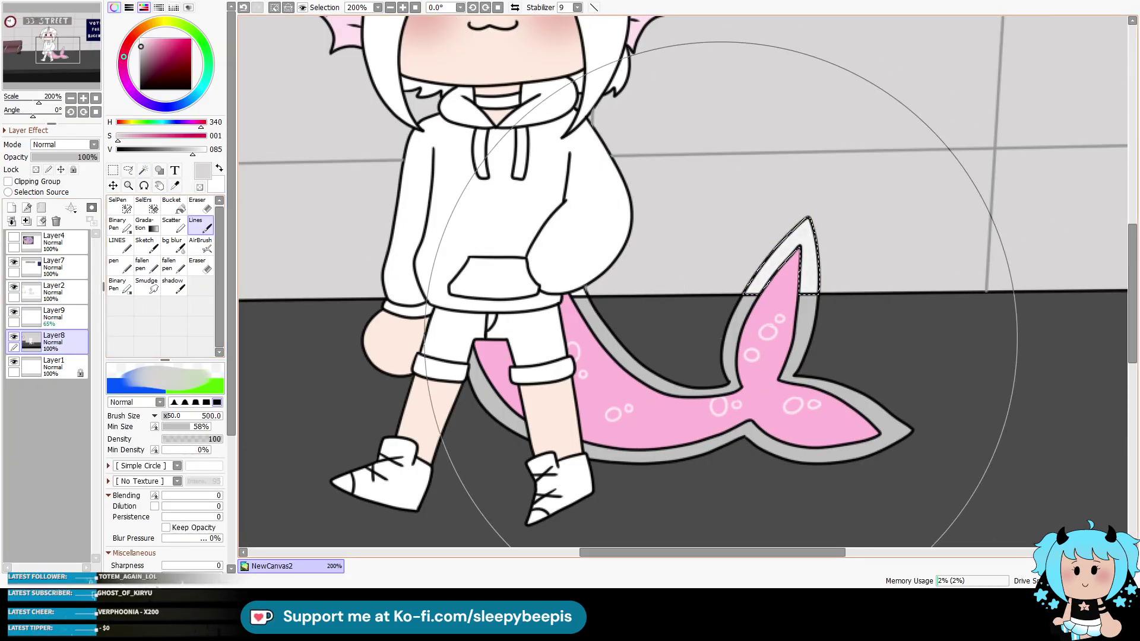
scroll(710, 301, down, 4)
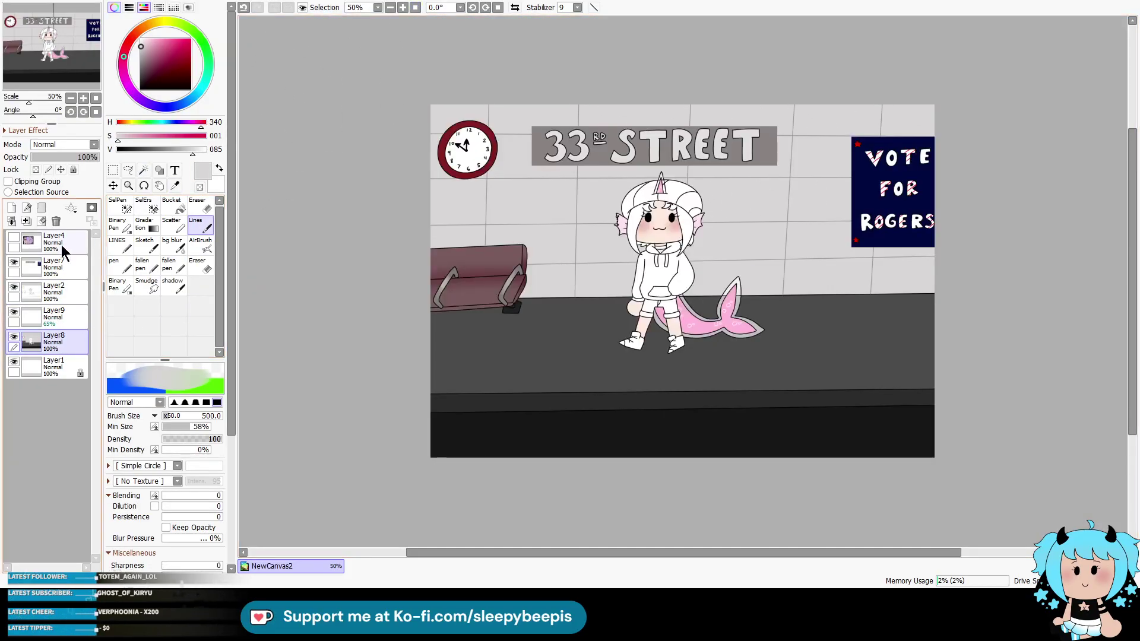
Step: Show the Layer4 reference, sample the dark gray, hue 220, saturation 1, brightness 40, and hide the reference
click(14, 237)
click(129, 186)
click(687, 150)
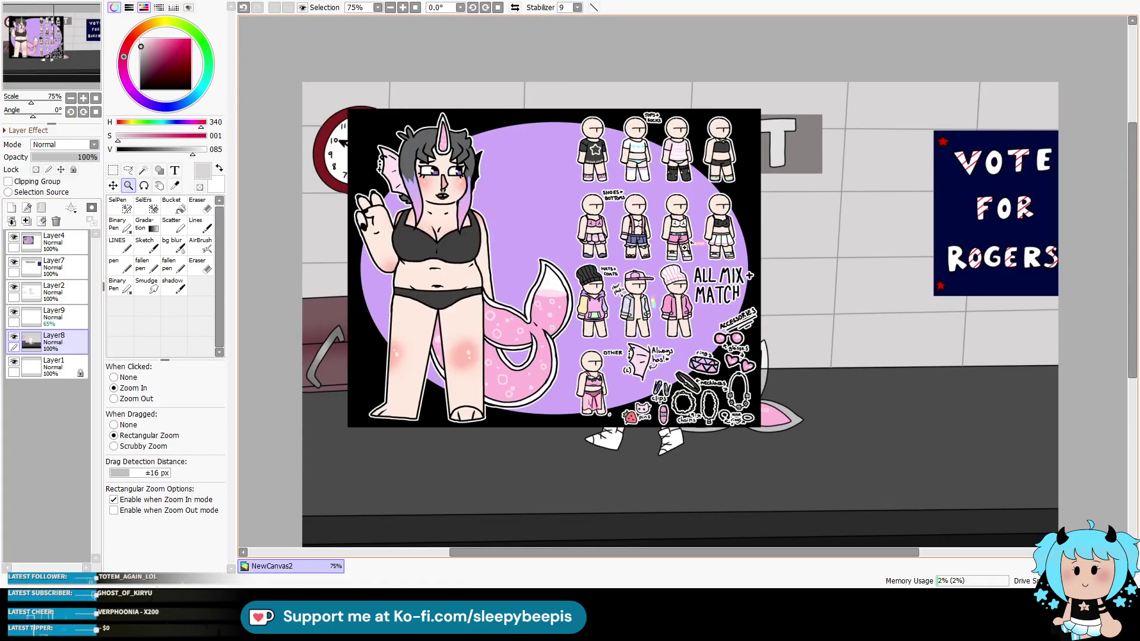
click(673, 252)
click(175, 186)
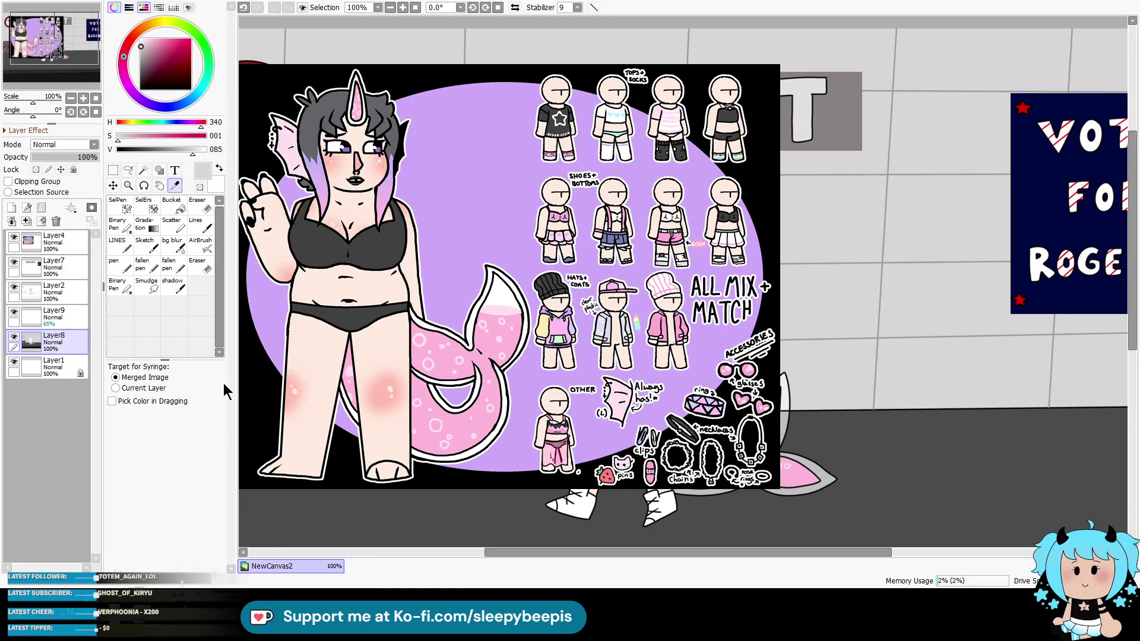
click(416, 517)
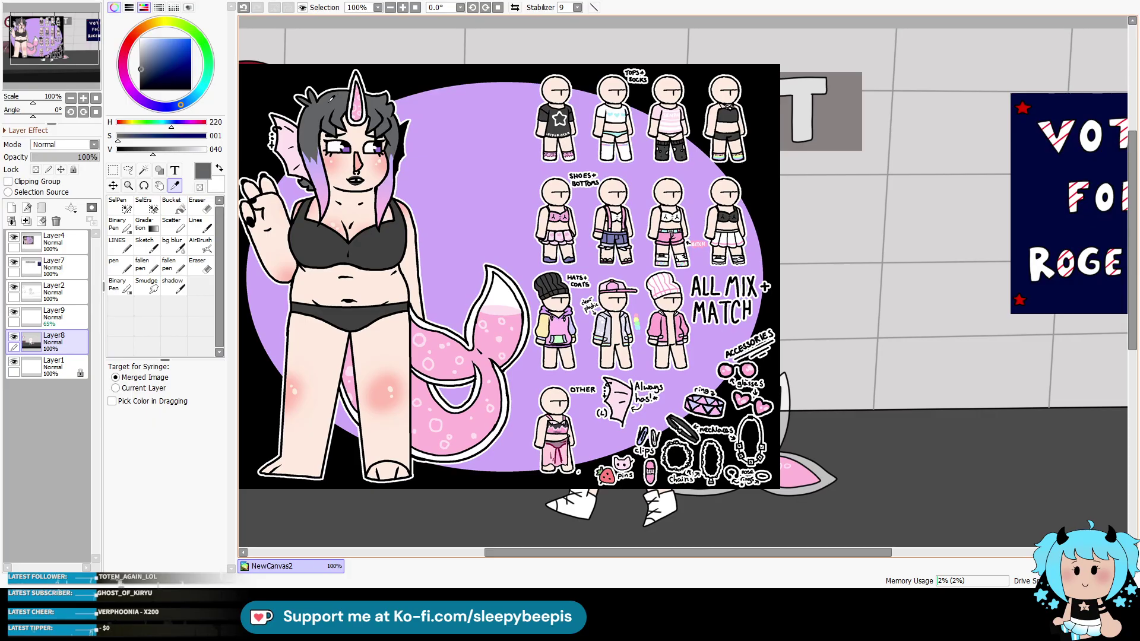
click(14, 237)
Step: Select the character's hair sections from the Layer2 line art and paint them dark gray on Layer8 with the Lines brush
click(52, 291)
click(143, 169)
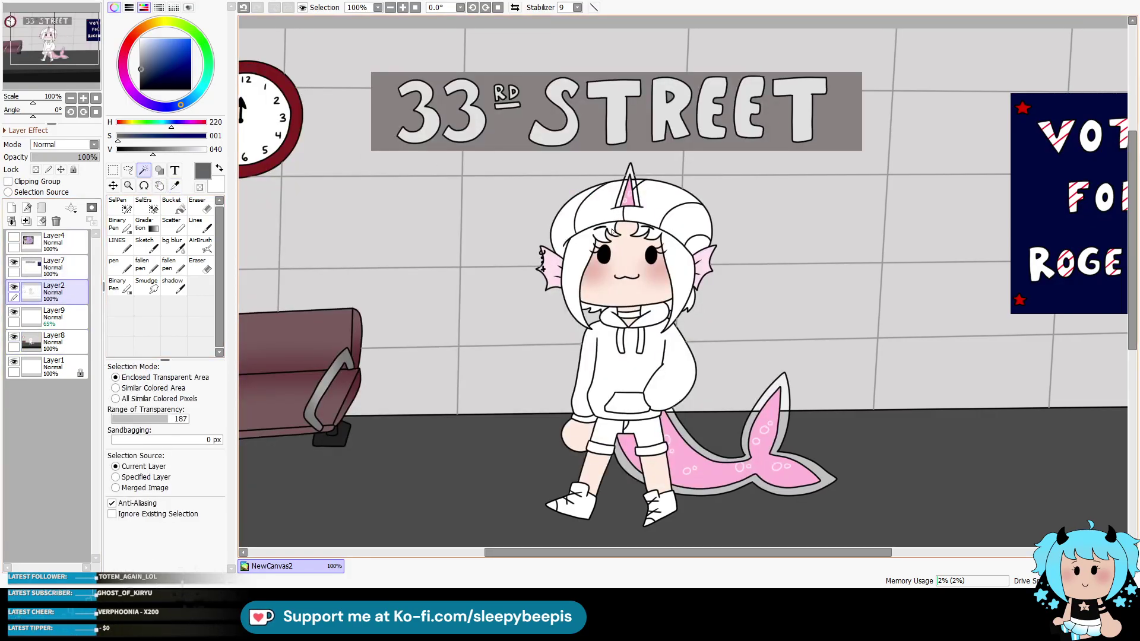
click(614, 232)
click(676, 303)
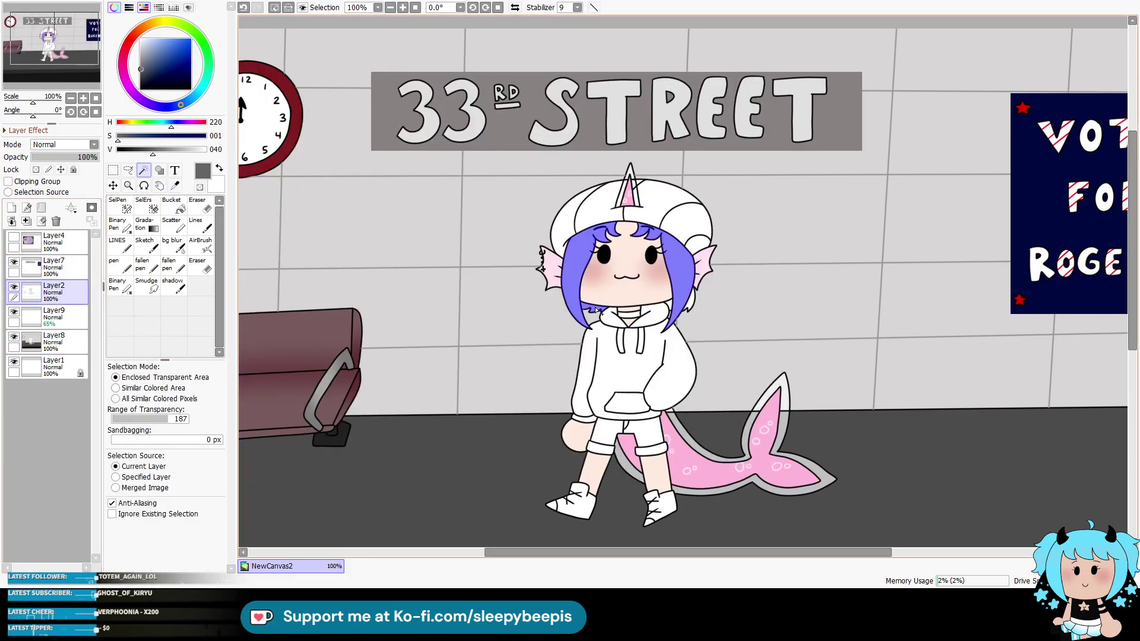
click(52, 341)
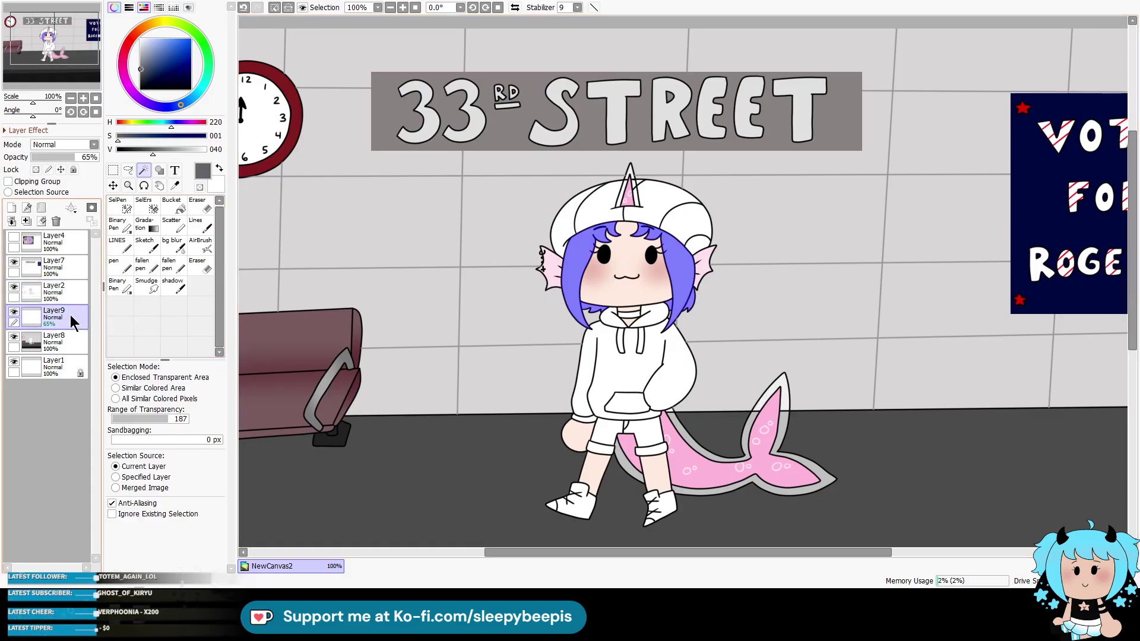
click(197, 224)
click(590, 285)
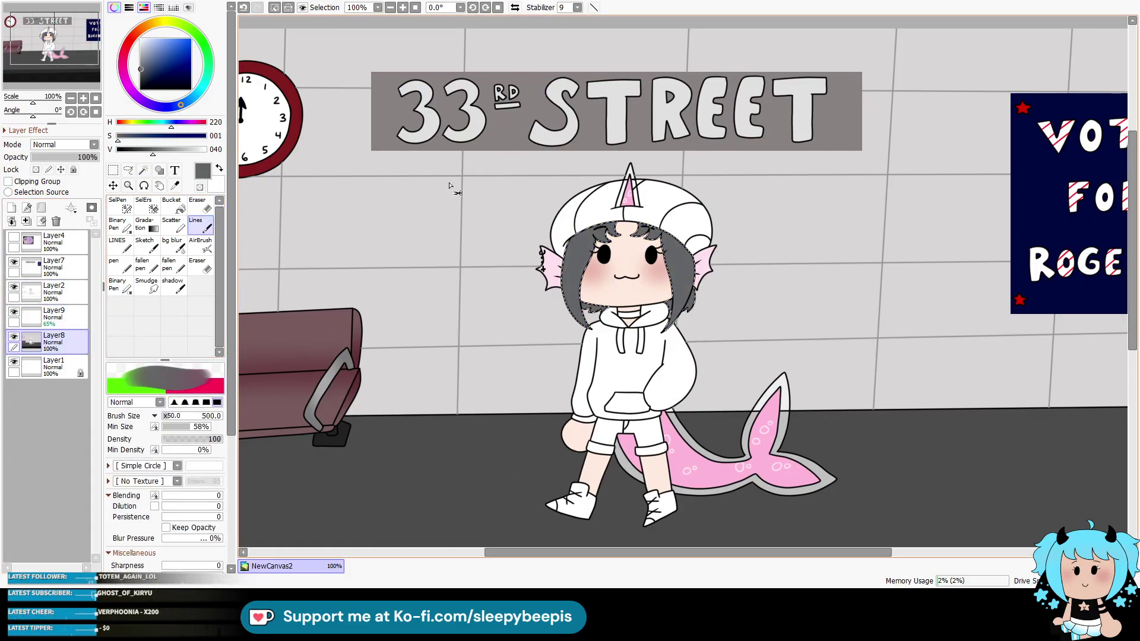
Step: Sample the lilac, hue 276, saturation 24, brightness 95, from the Layer4 reference and hide it
key(alt+Tab)
click(324, 177)
click(13, 236)
Step: Select the two long front hair locks from Layer2 and paint their lower parts lilac on Layer8 with the size 16 pen brush
click(64, 290)
click(143, 170)
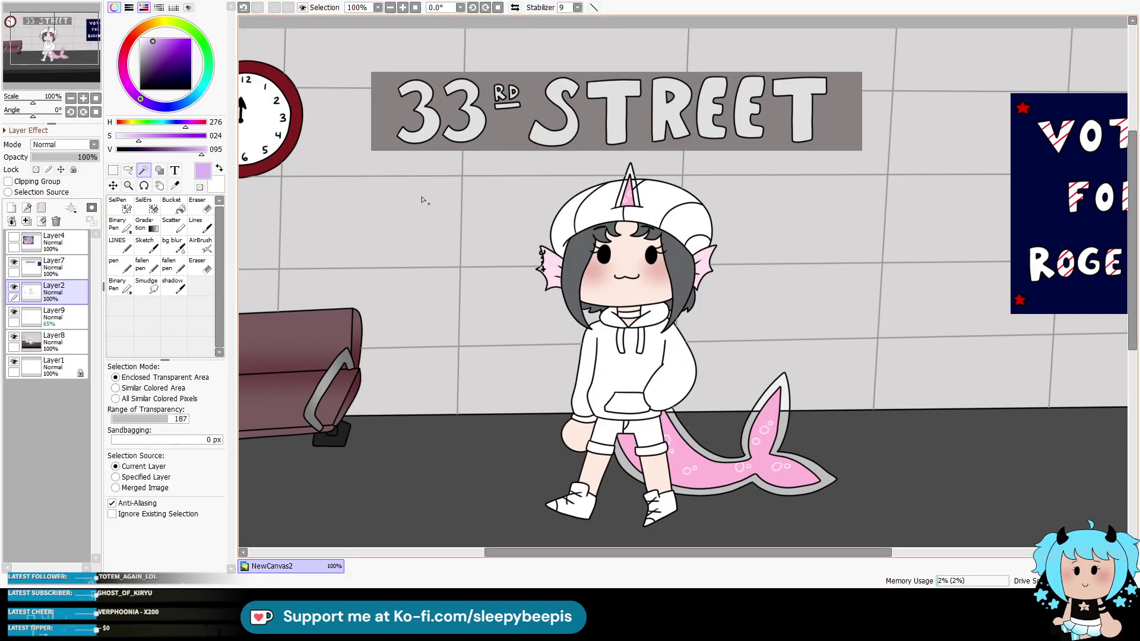
click(573, 273)
click(680, 273)
click(129, 186)
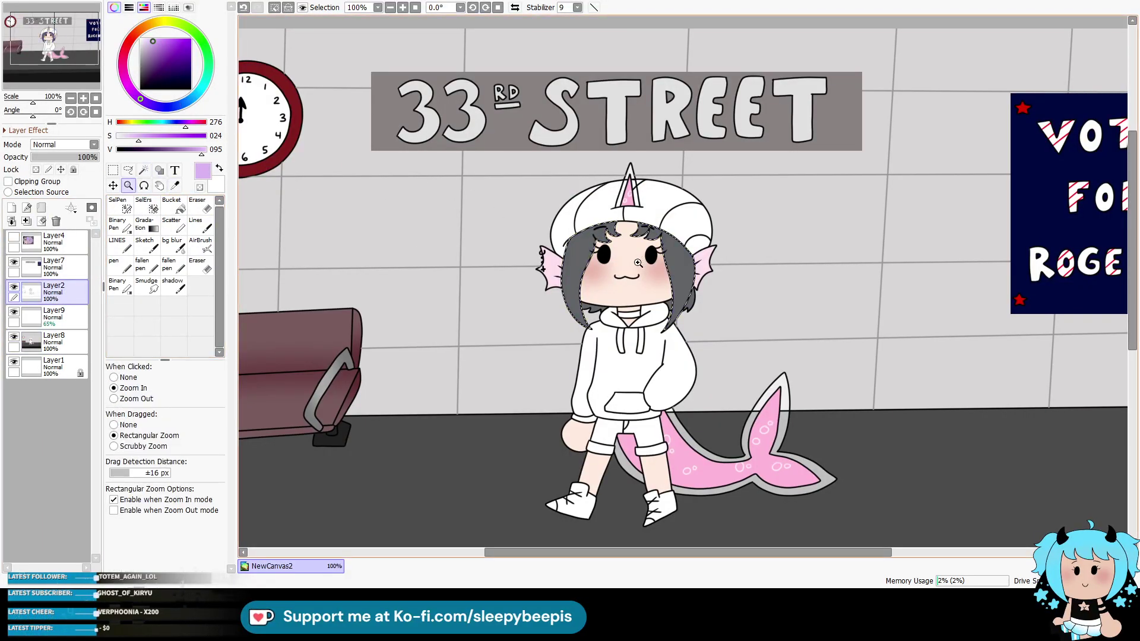
click(645, 264)
click(60, 342)
click(134, 268)
click(116, 264)
mouse_move(406, 247)
mouse_down()
mouse_move(419, 299)
mouse_move(445, 305)
mouse_move(458, 286)
mouse_move(415, 363)
mouse_move(475, 457)
mouse_move(446, 416)
mouse_up()
mouse_move(713, 303)
mouse_down()
mouse_move(757, 297)
mouse_move(762, 313)
mouse_move(736, 362)
mouse_move(781, 354)
mouse_move(715, 454)
mouse_up()
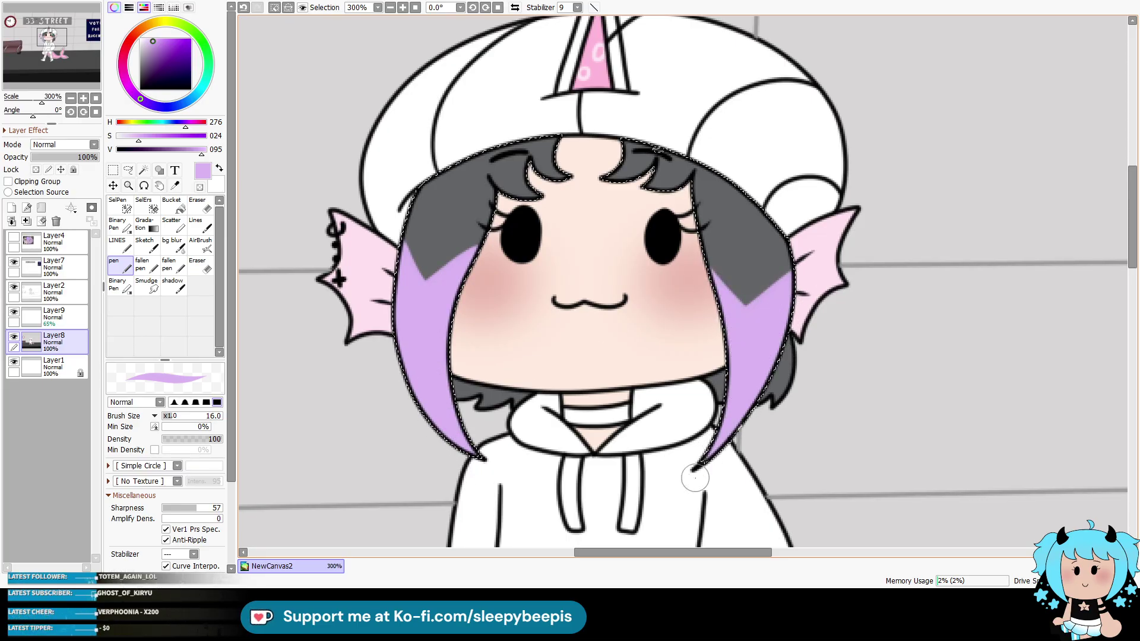
key(ctrl+d)
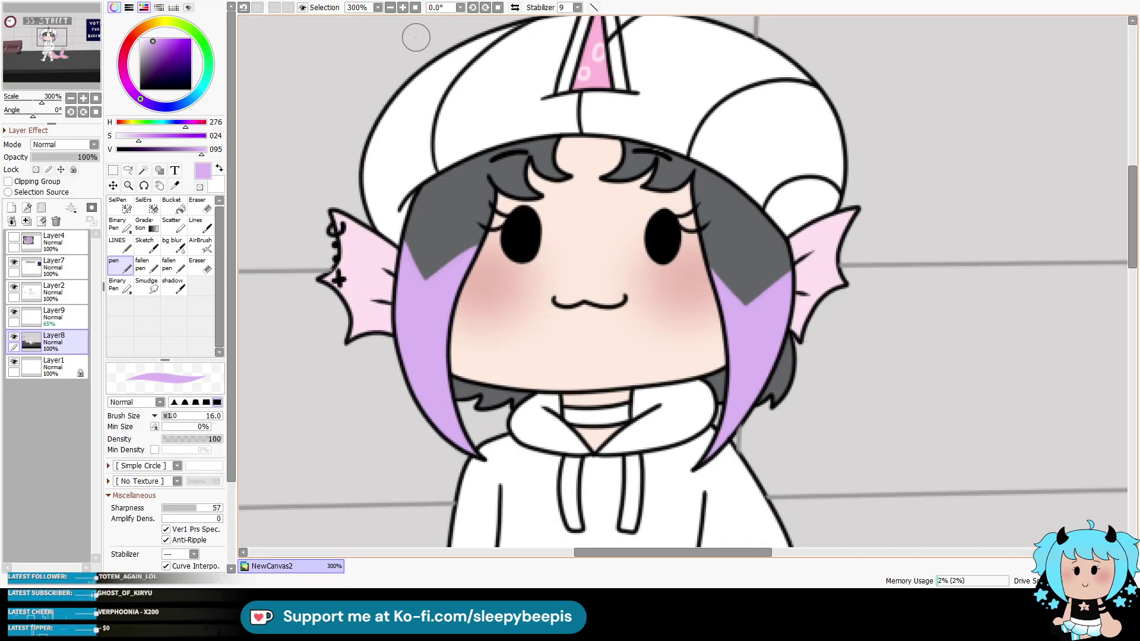
Step: Select the small unfilled gap in the bangs from Layer2 and paint it the hair's dark gray on Layer8 with the Lines brush
click(52, 293)
click(146, 169)
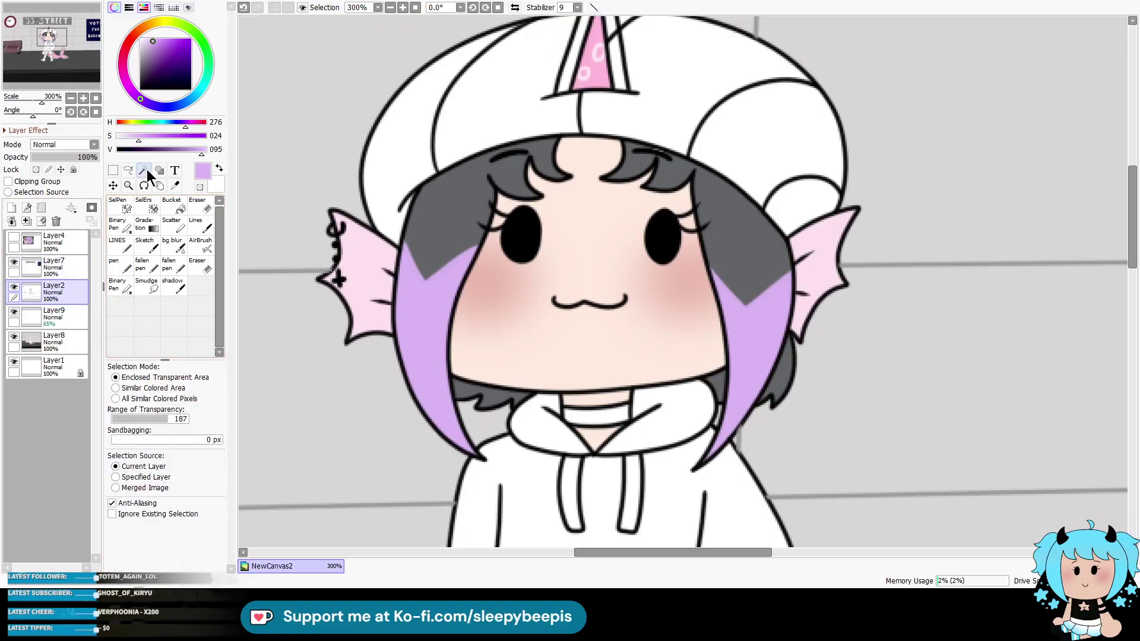
click(175, 186)
click(656, 151)
click(52, 342)
click(200, 224)
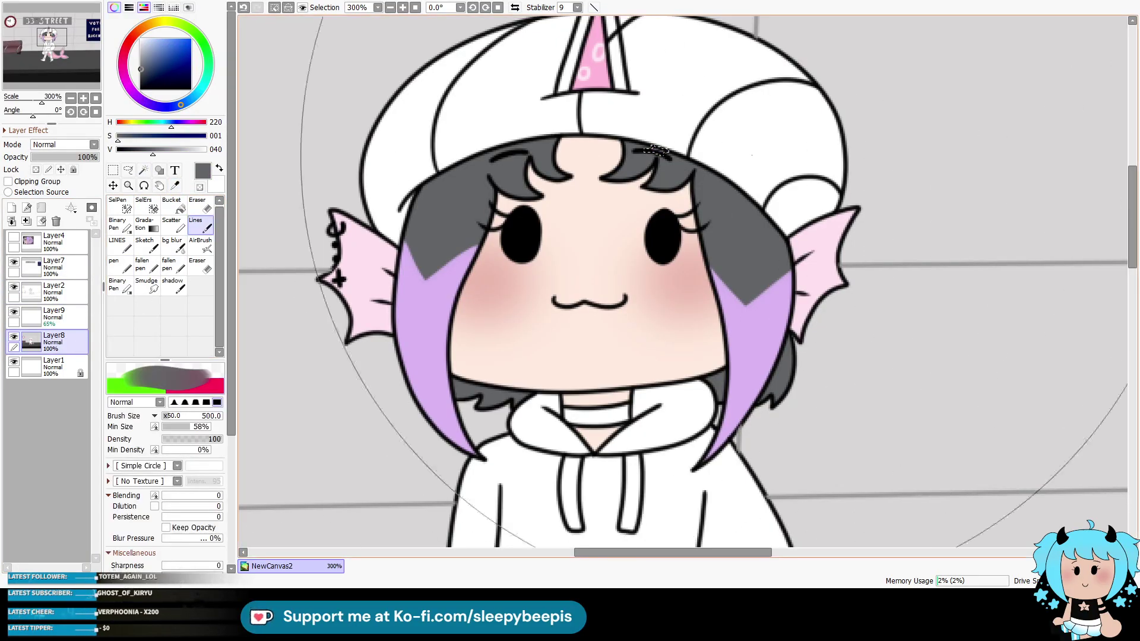
click(415, 7)
Step: Show the Layer4 reference and move it beside the character so that the whole figure is uncovered
click(129, 185)
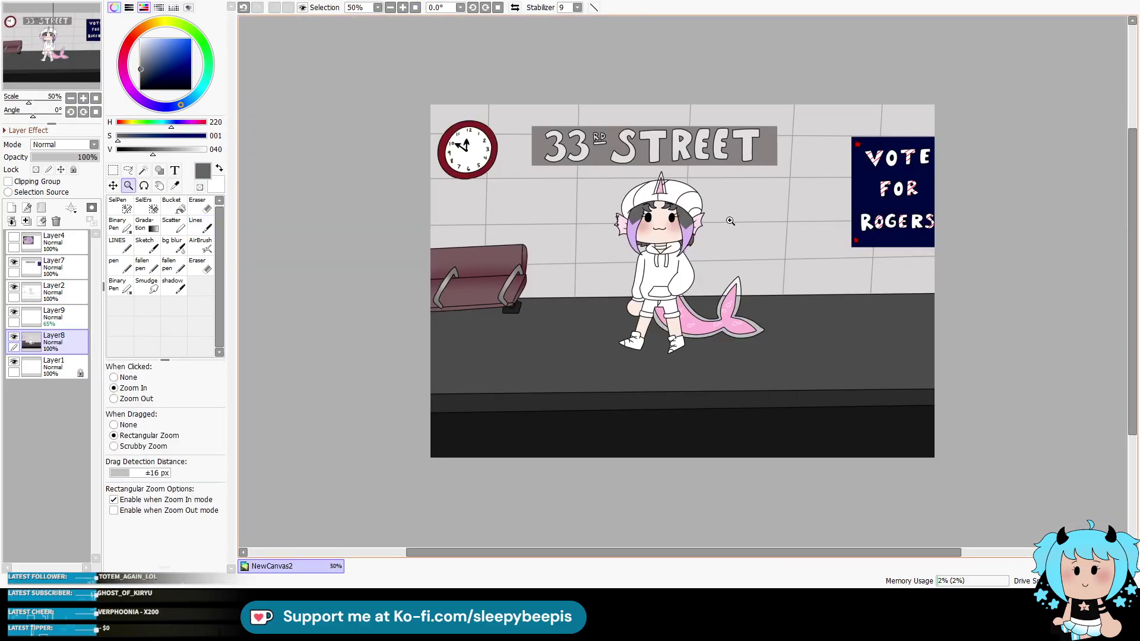
click(757, 244)
click(13, 239)
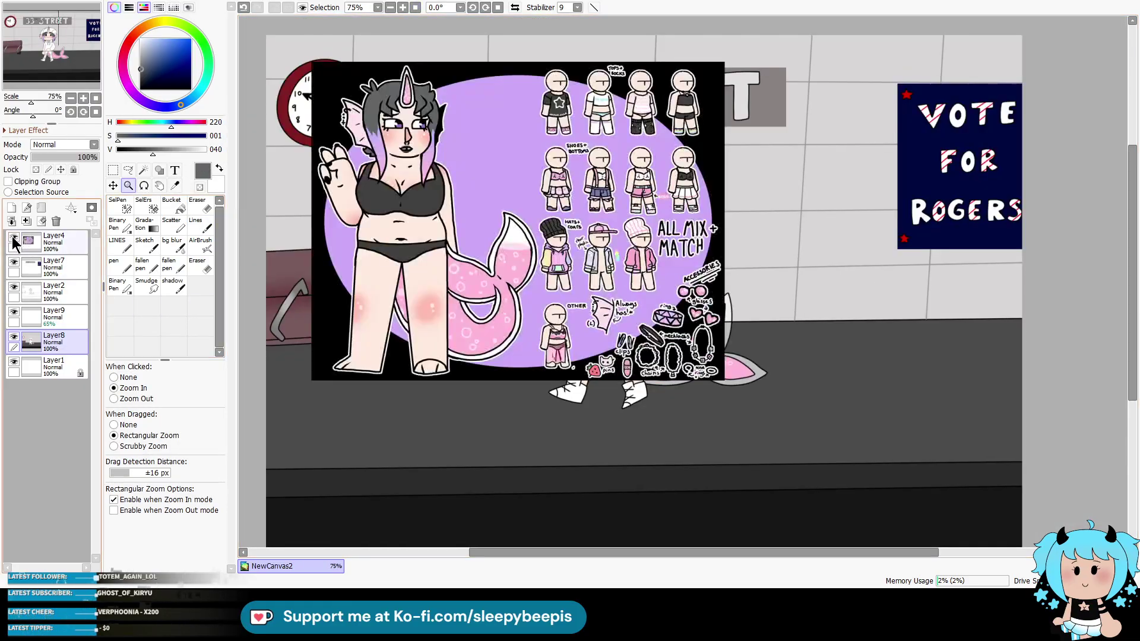
click(113, 186)
drag(657, 309, 446, 372)
key(ctrl+z)
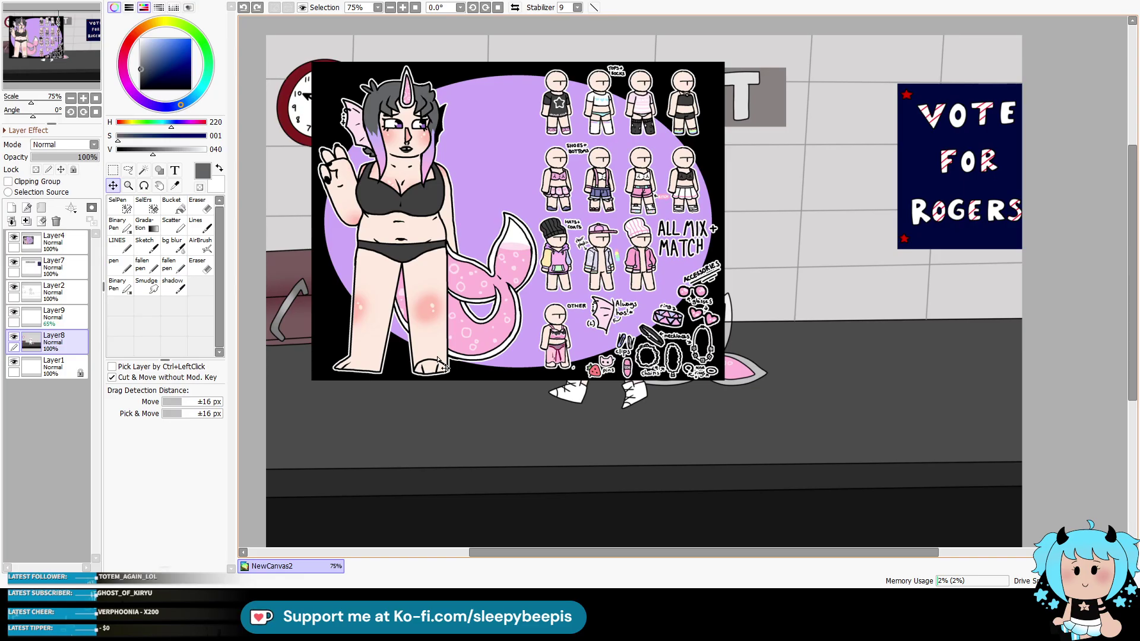
click(53, 243)
drag(644, 307, 421, 373)
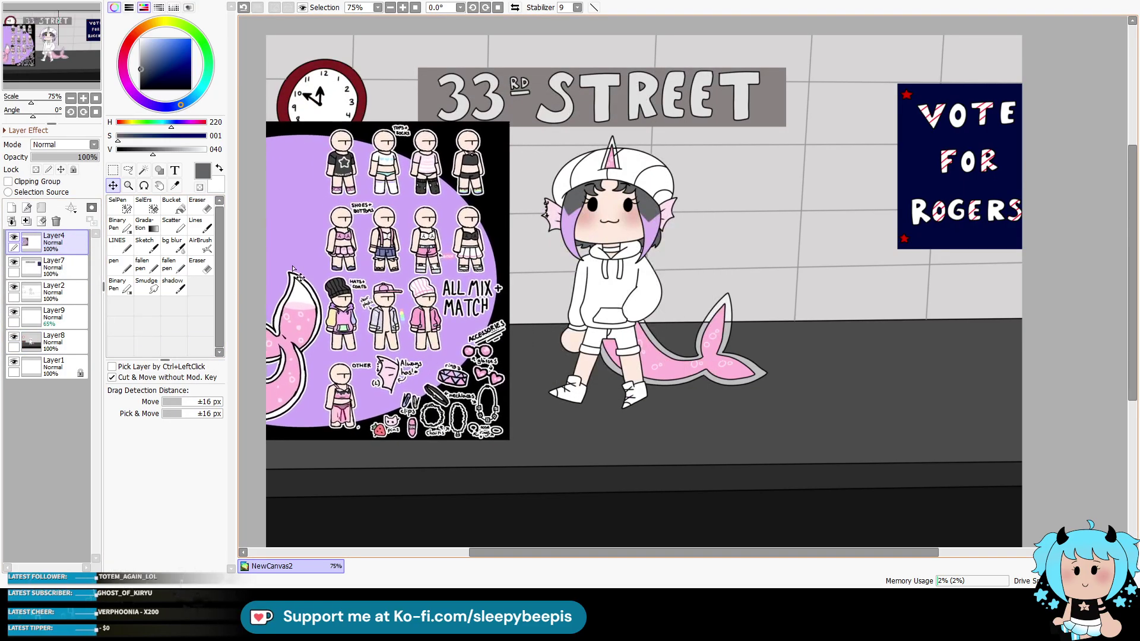
Step: Sample the darker gray, hue 220, saturation 0, brightness 25, from the clothing reference
click(129, 186)
click(511, 169)
click(176, 186)
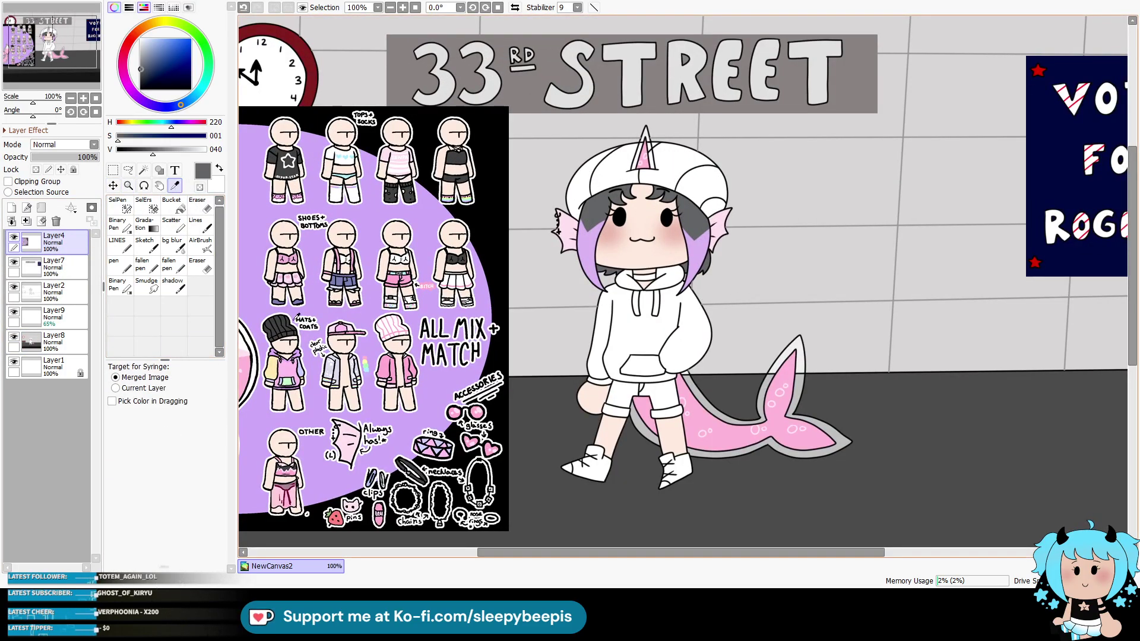
click(523, 463)
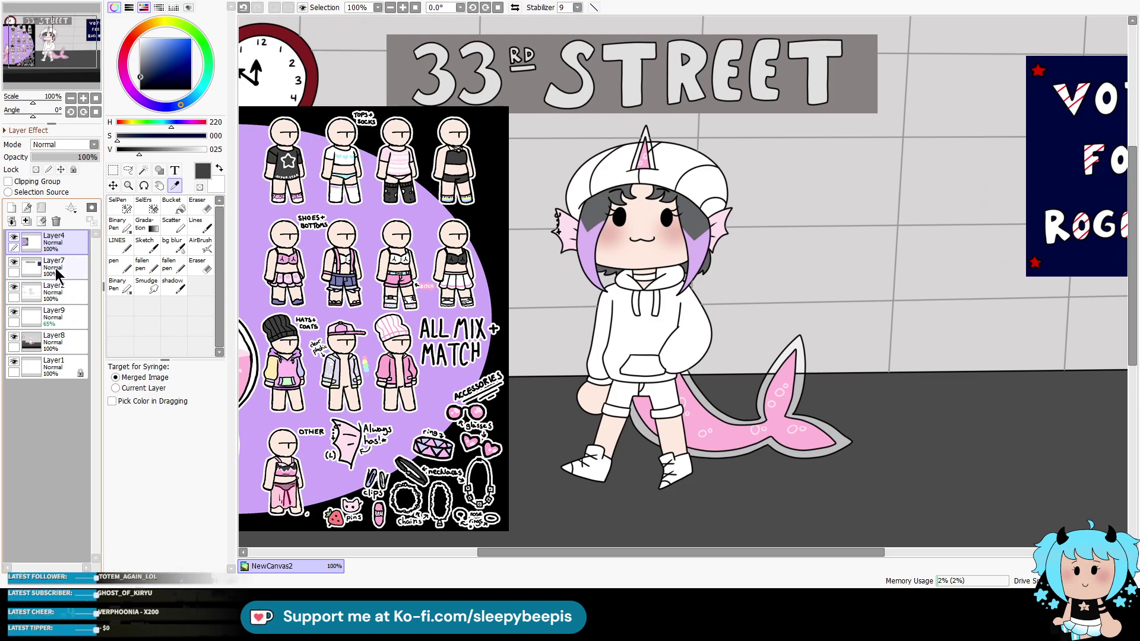
Step: Select all the hat's panels from the Layer2 line art and paint them dark gray on Layer8 with the Lines brush
click(56, 291)
click(143, 170)
click(594, 178)
click(643, 160)
click(645, 159)
key(ctrl+z)
click(657, 149)
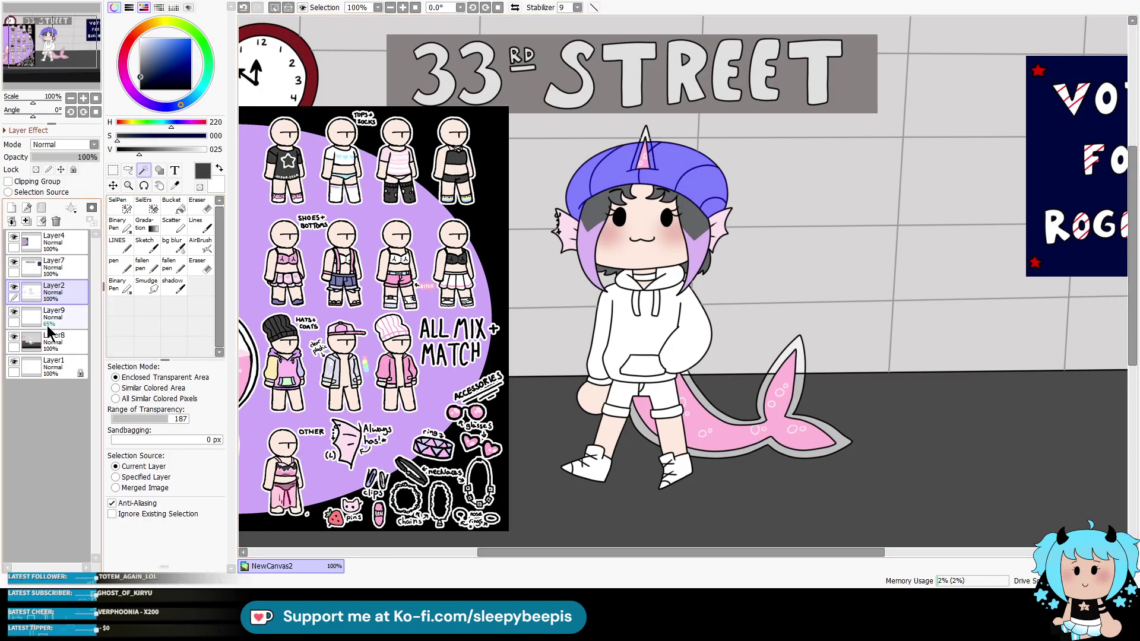
click(57, 342)
click(198, 225)
drag(385, 188, 647, 173)
key(ctrl+d)
Step: Select the hood from the Layer2 line art and paint it the reference's light purple, hue 277, saturation 33, brightness 100, on Layer8
click(56, 291)
click(143, 171)
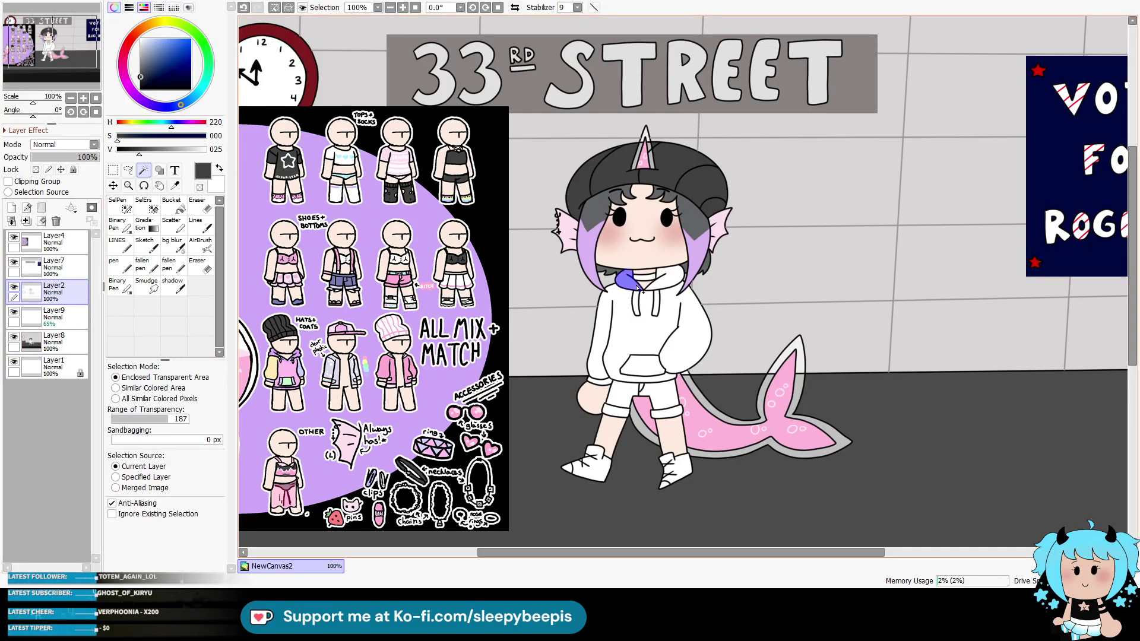
click(174, 185)
click(279, 351)
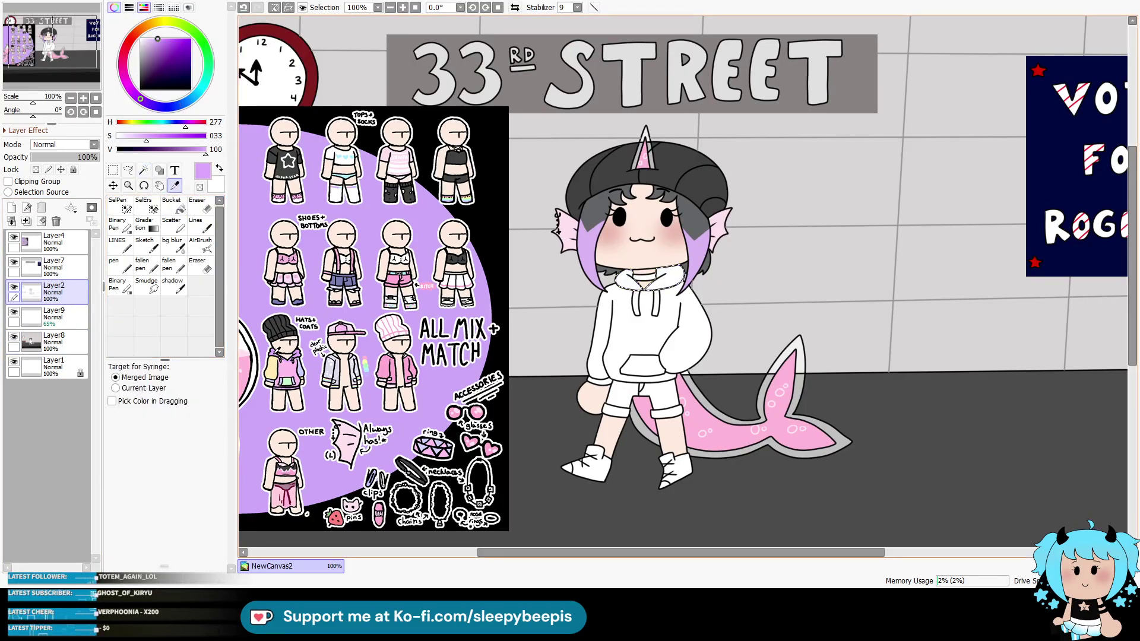
click(54, 343)
click(196, 224)
drag(624, 276, 677, 279)
key(ctrl+d)
Step: Set the color to white, select both hoodie drawstrings from Layer2, and paint them on Layer8 with the Lines brush
click(140, 39)
click(56, 291)
click(143, 171)
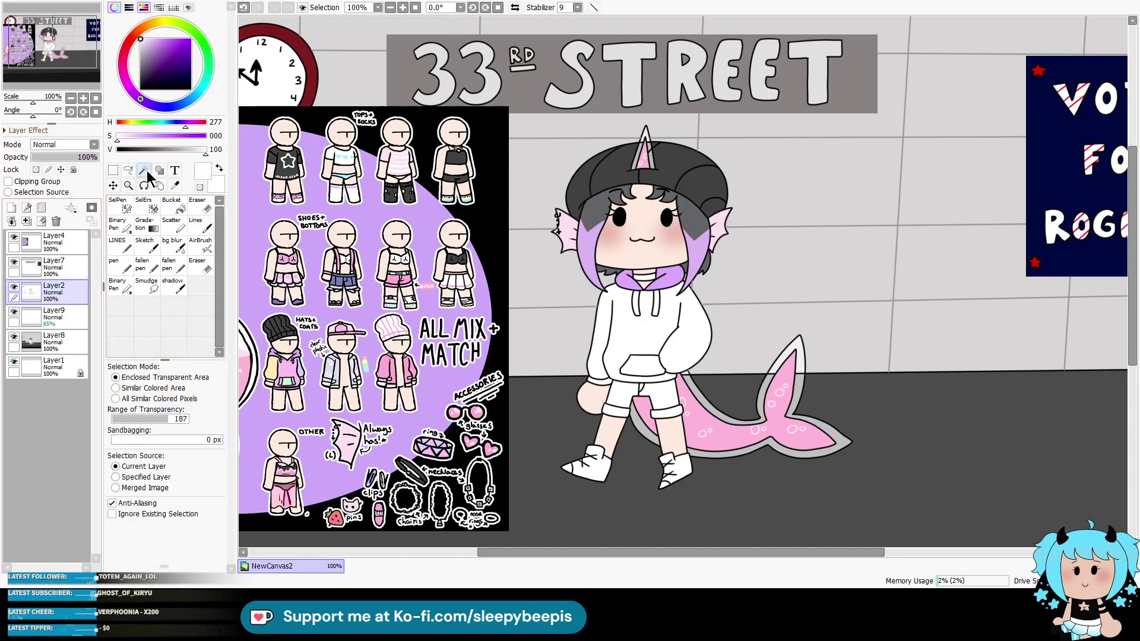
click(658, 304)
click(53, 342)
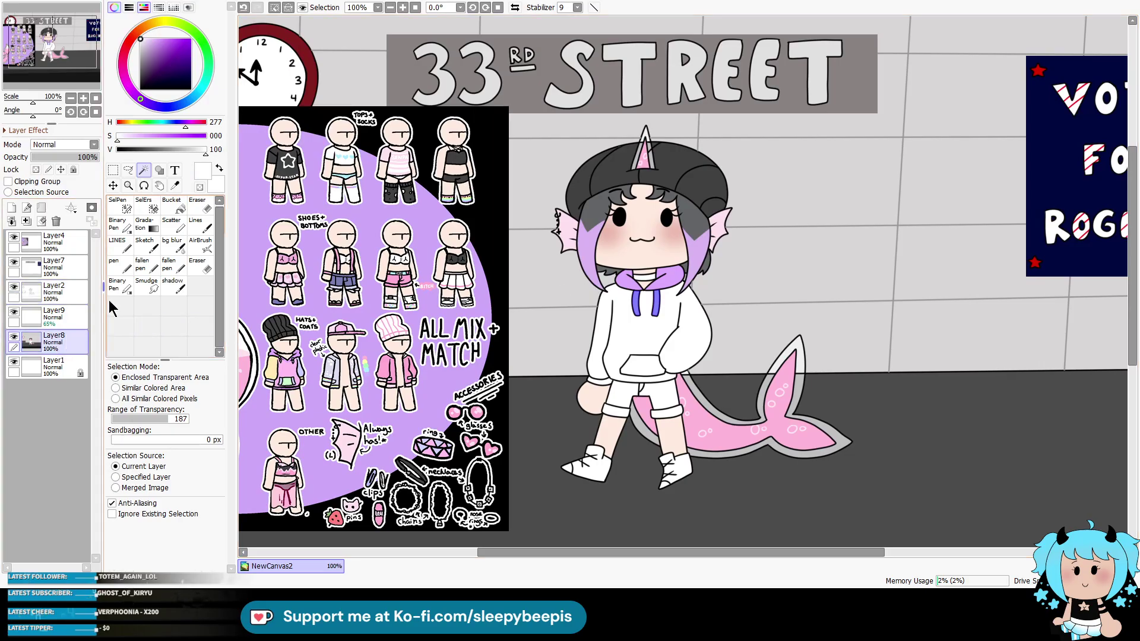
click(195, 224)
drag(647, 297, 703, 220)
key(ctrl+d)
Step: Select the hoodie's body and sleeves from Layer2 and paint them the reference's pink, hue 314, saturation 25, brightness 100, on Layer8
click(175, 185)
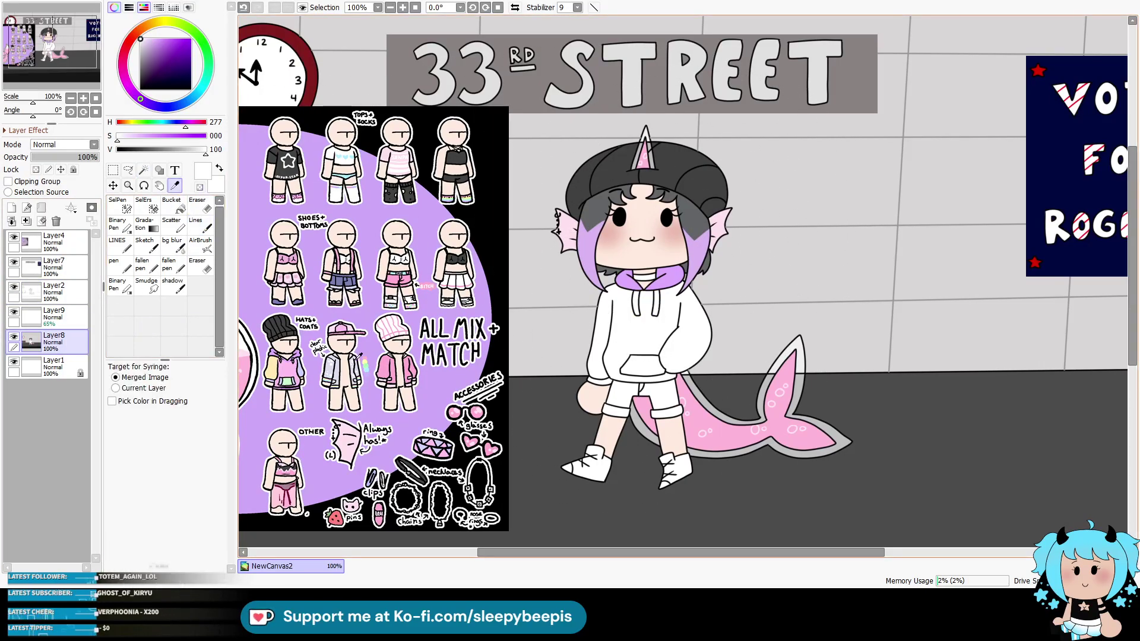
click(289, 363)
click(57, 291)
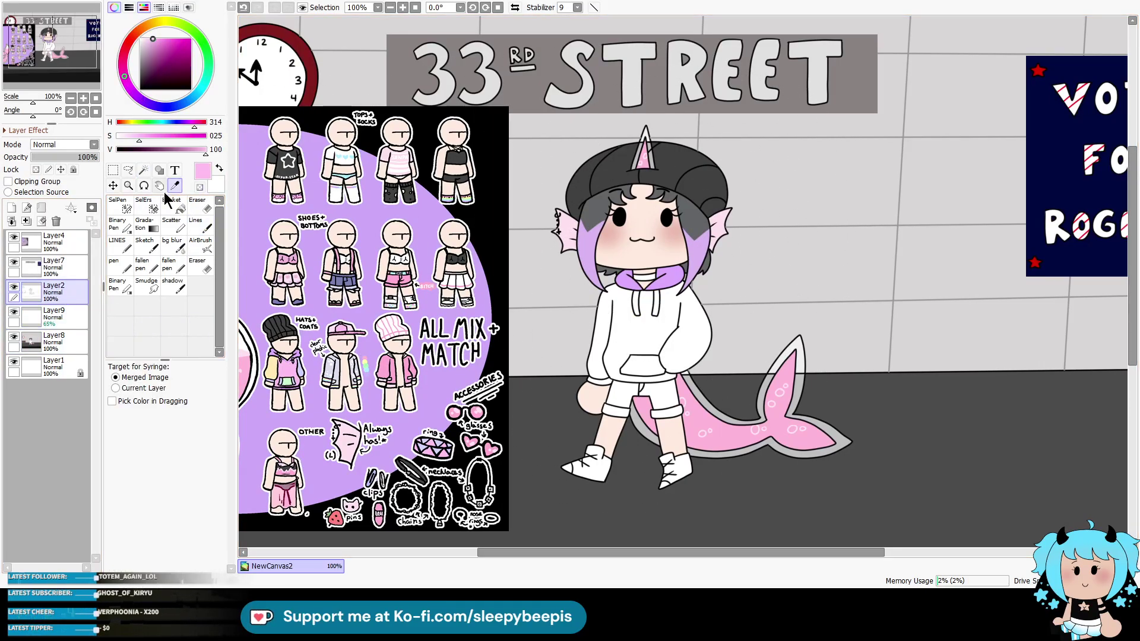
click(143, 171)
click(620, 324)
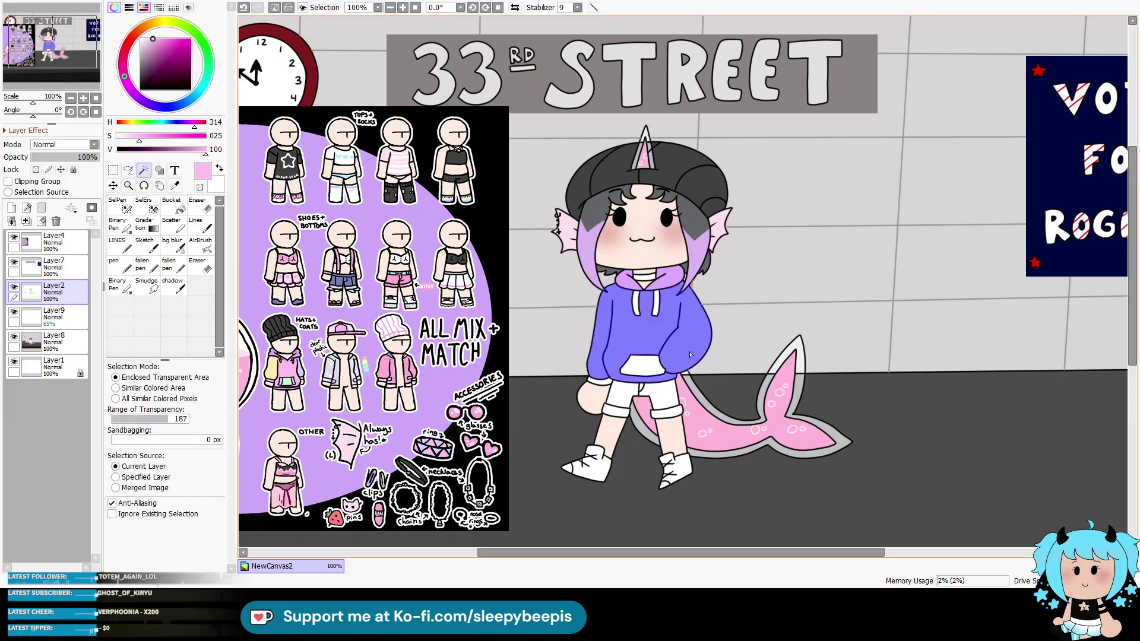
click(54, 339)
click(200, 225)
drag(674, 216, 656, 305)
key(ctrl+d)
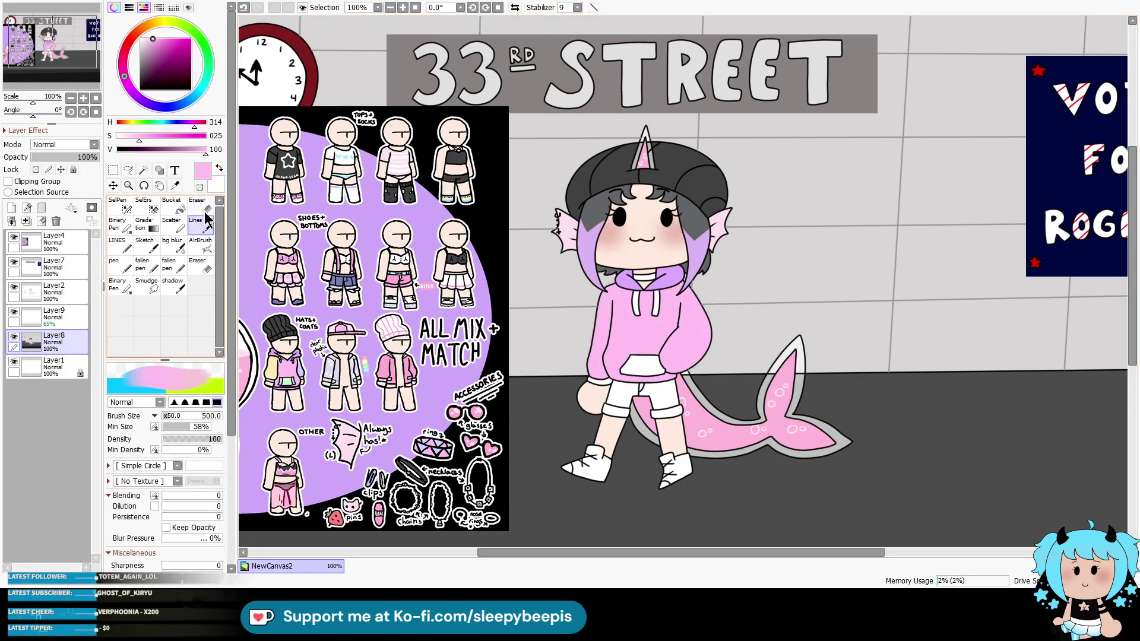
Step: Sample the pale yellow, hue 44, saturation 29, brightness 100, from the reference hoodie's sleeve and clear the hoodie selection
key(alt)
click(278, 364)
key(ctrl+z)
click(113, 186)
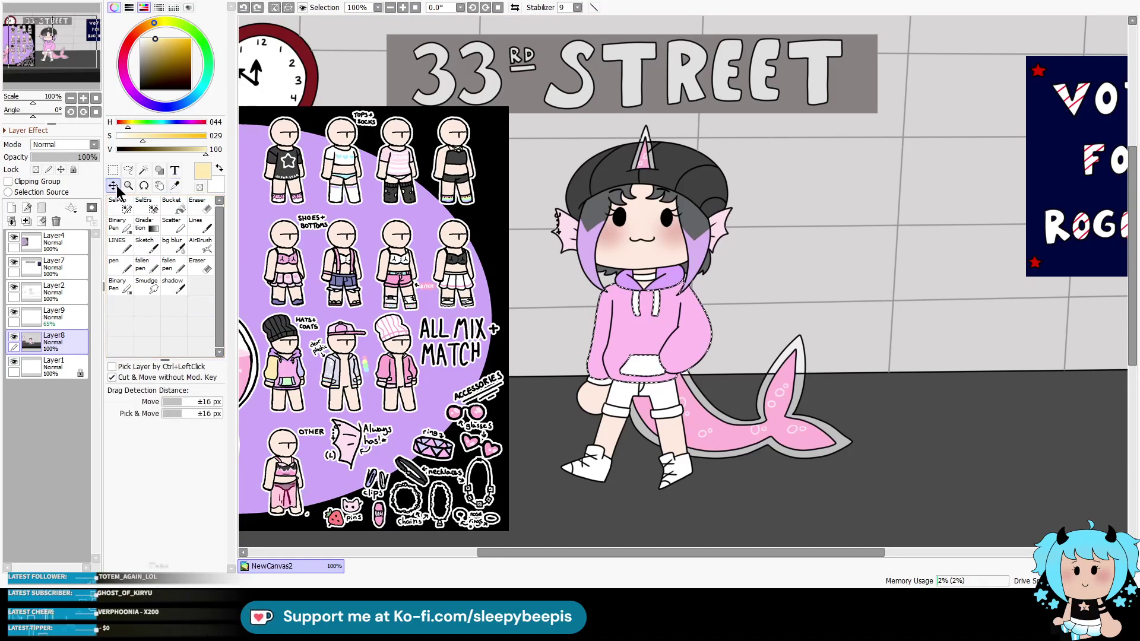
click(128, 186)
click(649, 328)
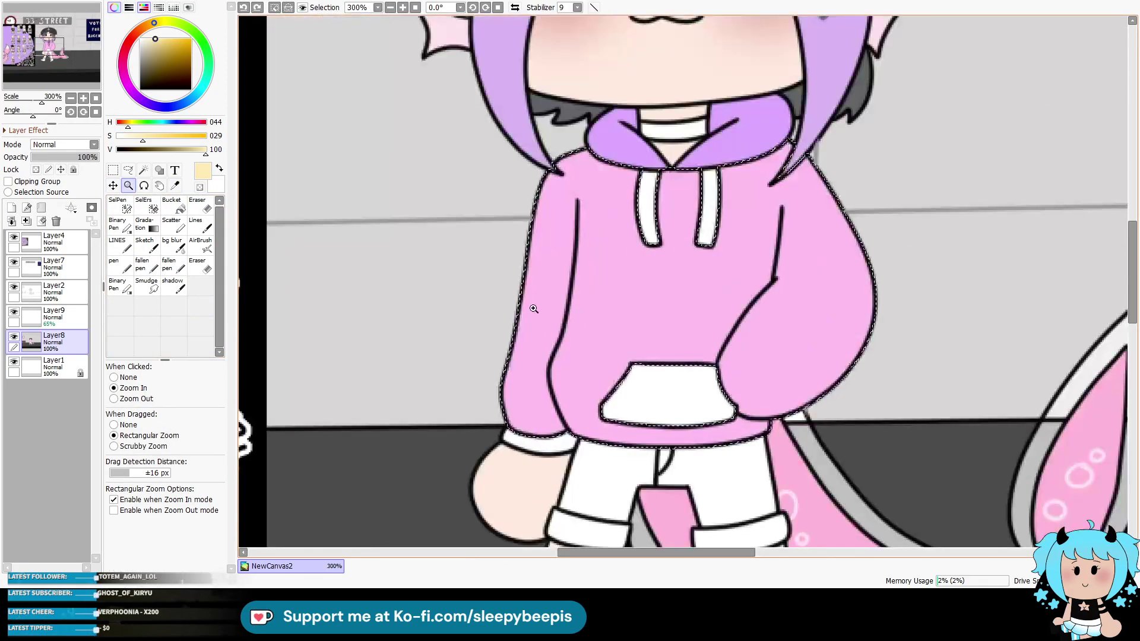
key(ctrl+d)
Step: Close the shoulder gap of the hanging arm's sleeve with SelPen on Layer2, select the sleeve, and paint it pale yellow on Layer8
click(62, 289)
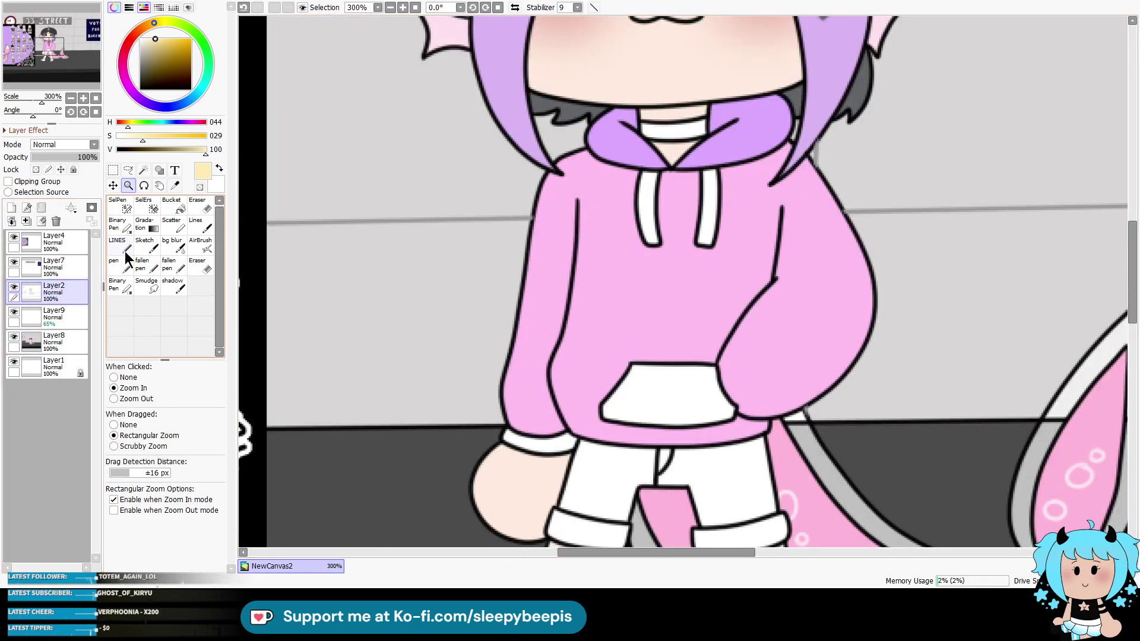
click(119, 204)
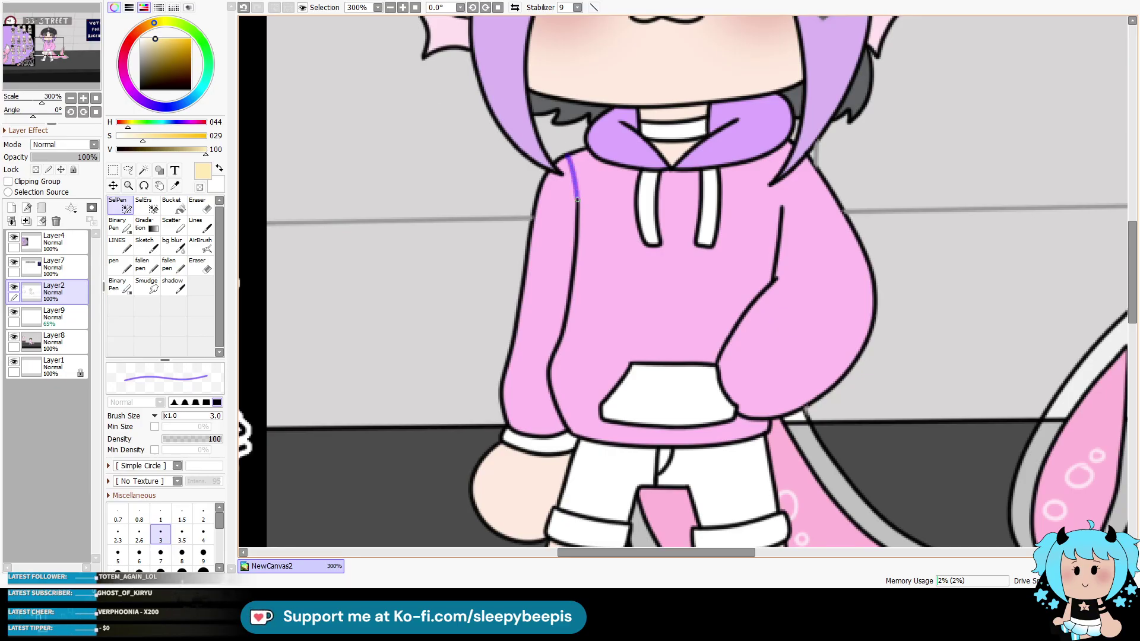
key(w)
click(562, 265)
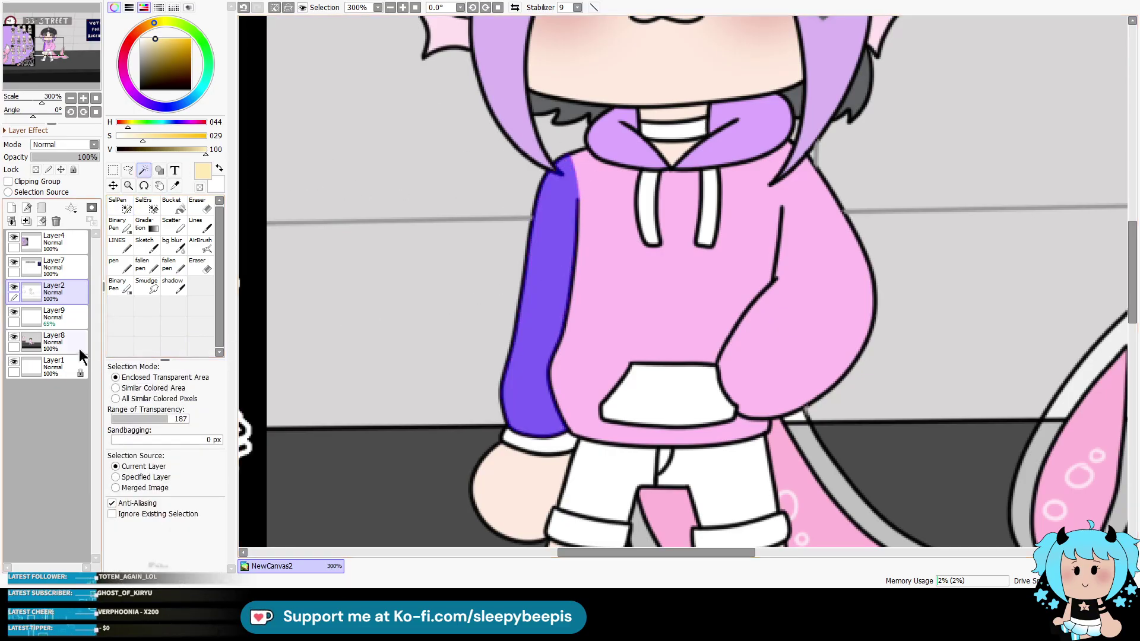
click(56, 347)
click(200, 226)
Step: Sample the pale blue, hue 238, saturation 19, brightness 100, from the other sleeve of the reference hoodie
click(390, 7)
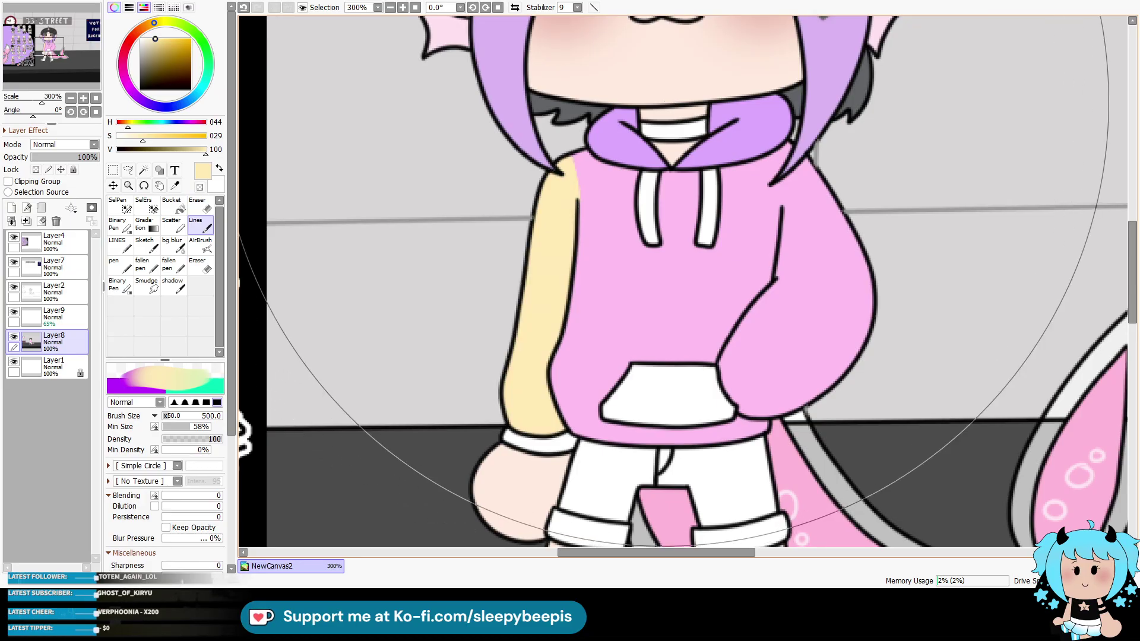
click(390, 7)
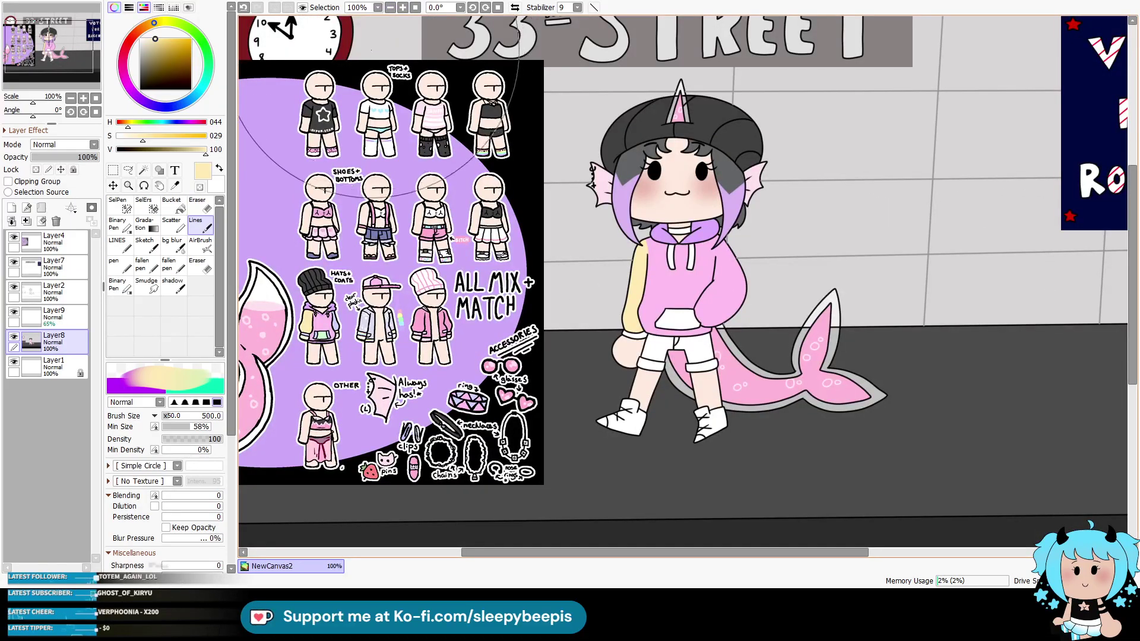
click(175, 185)
click(338, 319)
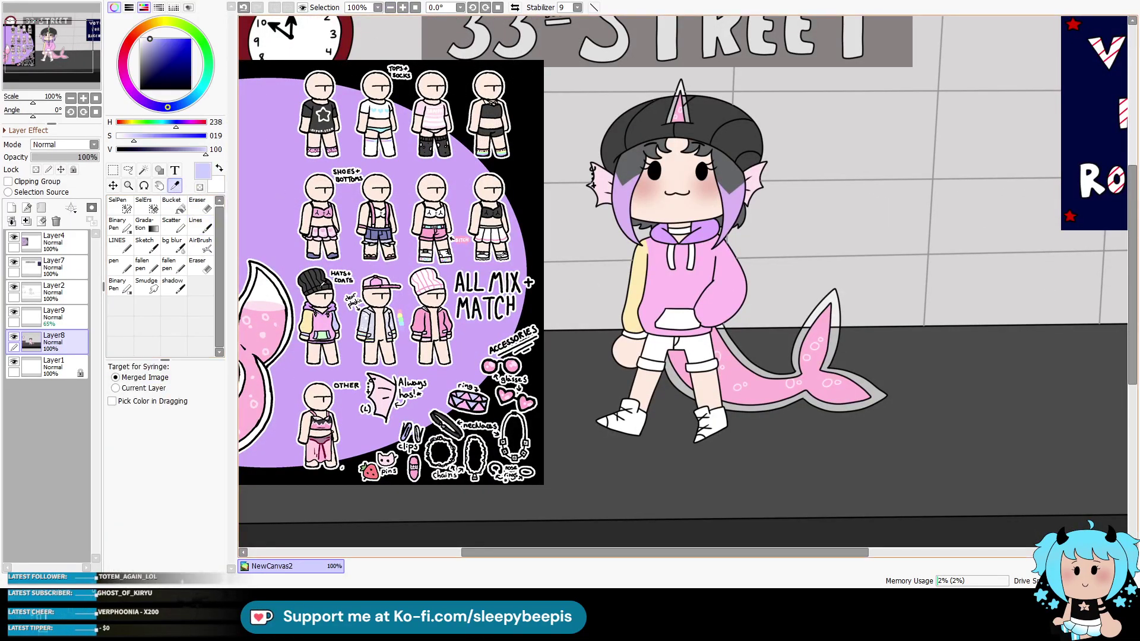
Step: Select the hoodie's puffed sleeve on Layer2, closing its gap at the shoulder, and fill it with light periwinkle on Layer8
click(128, 185)
click(759, 268)
click(758, 268)
click(759, 268)
click(759, 269)
click(83, 292)
click(122, 205)
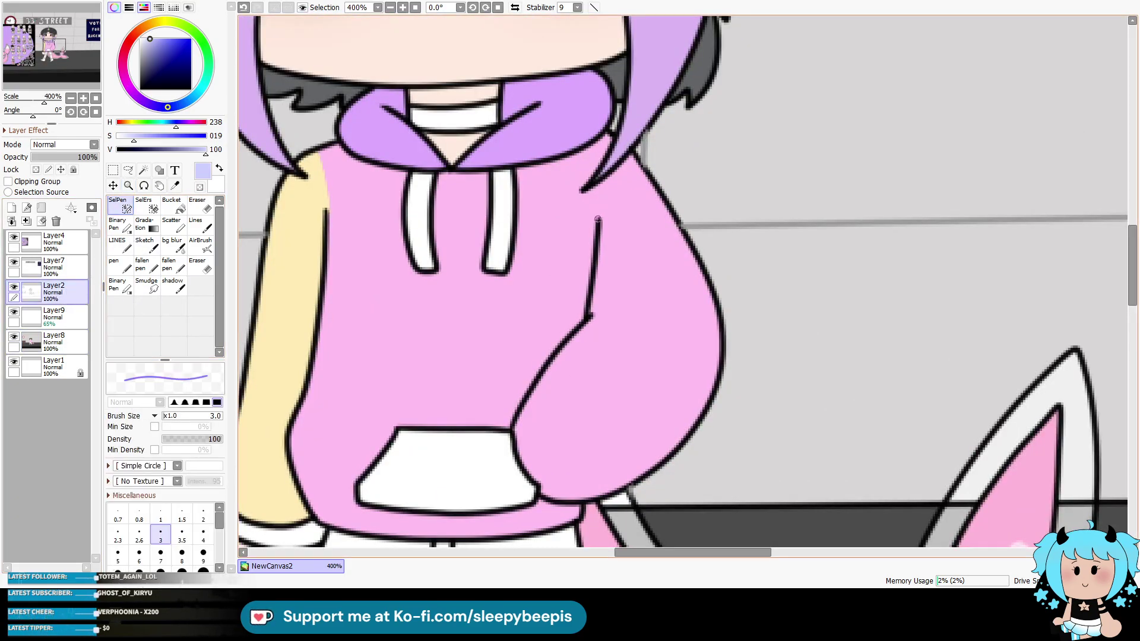
click(143, 170)
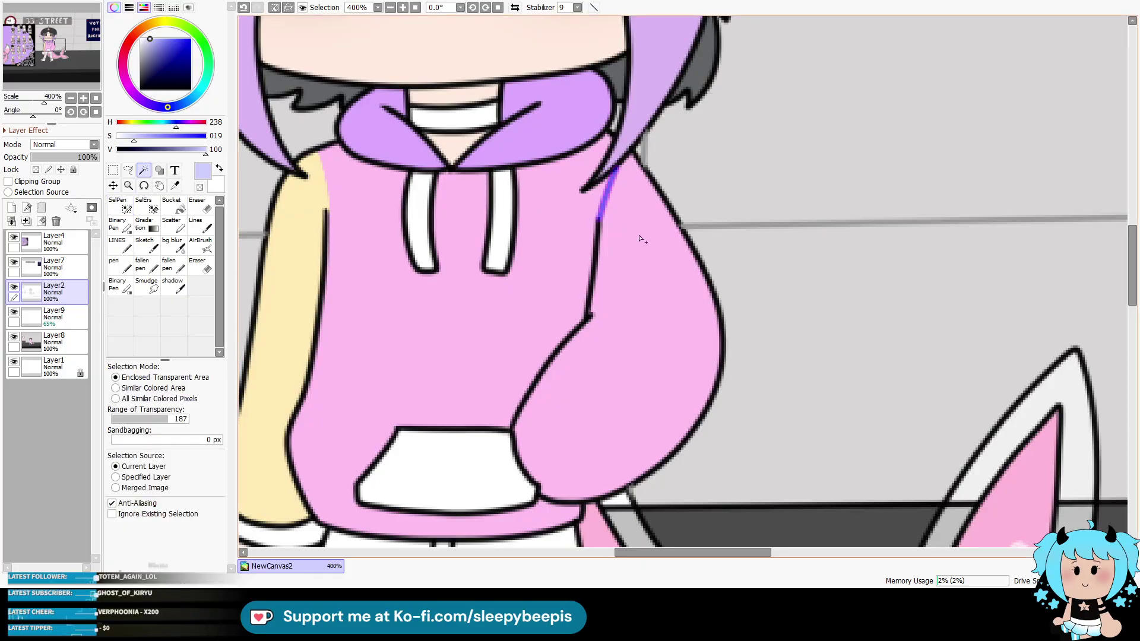
click(672, 284)
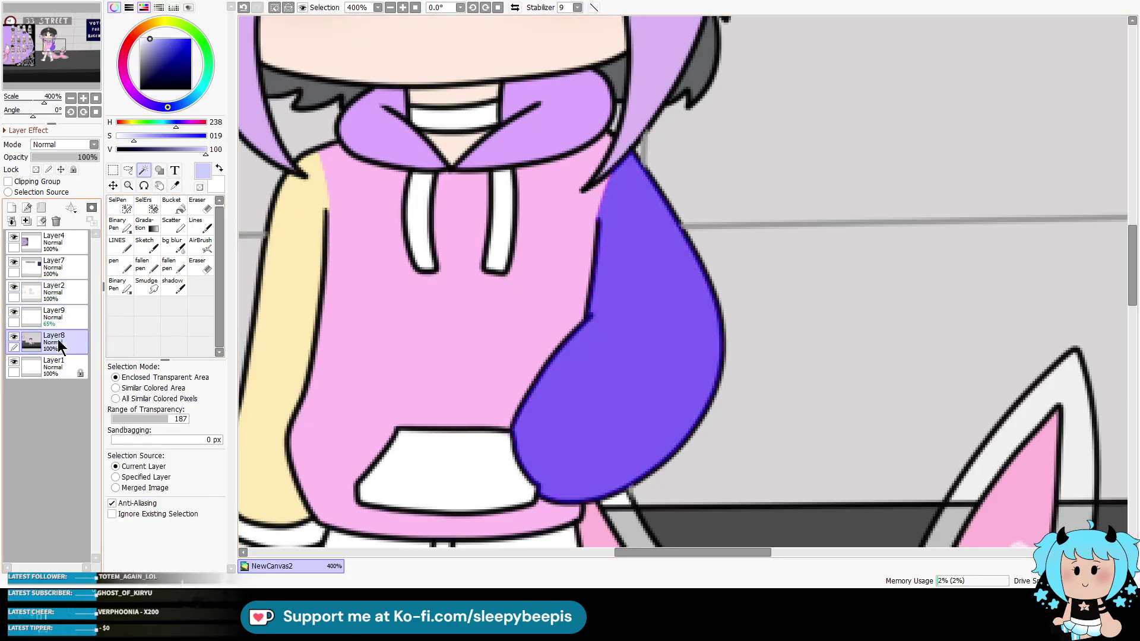
click(60, 347)
click(200, 224)
scroll(683, 279, down, 5)
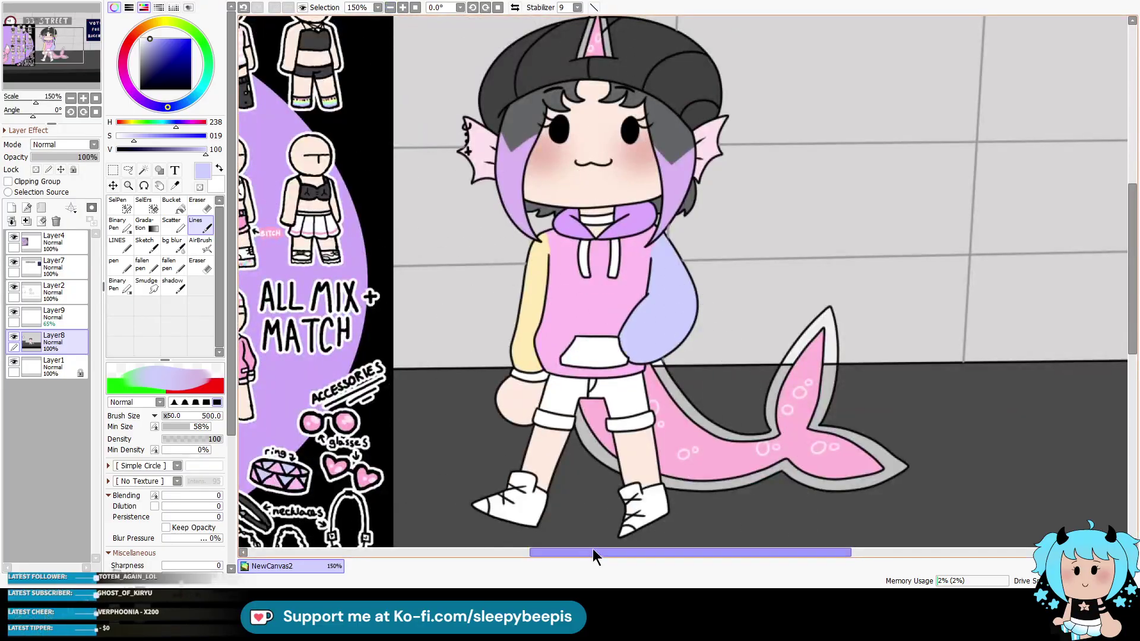
Step: Sample pale lavender from the reference sheet and fill the cuff of the yellow sleeve with it on Layer8
drag(592, 556, 509, 556)
click(175, 186)
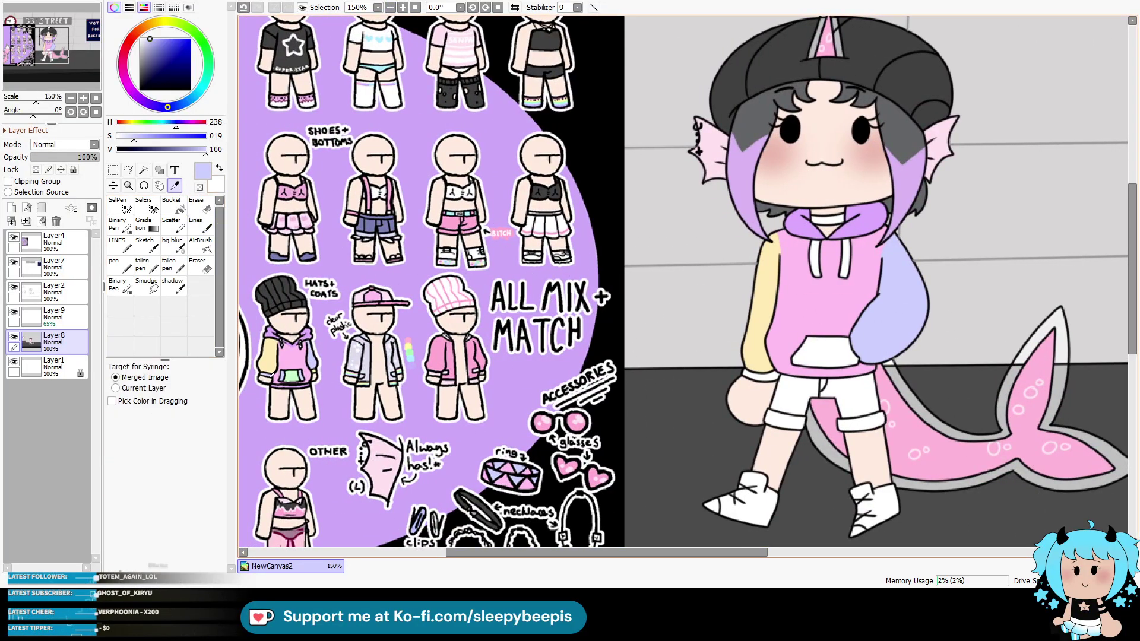
click(52, 291)
click(143, 170)
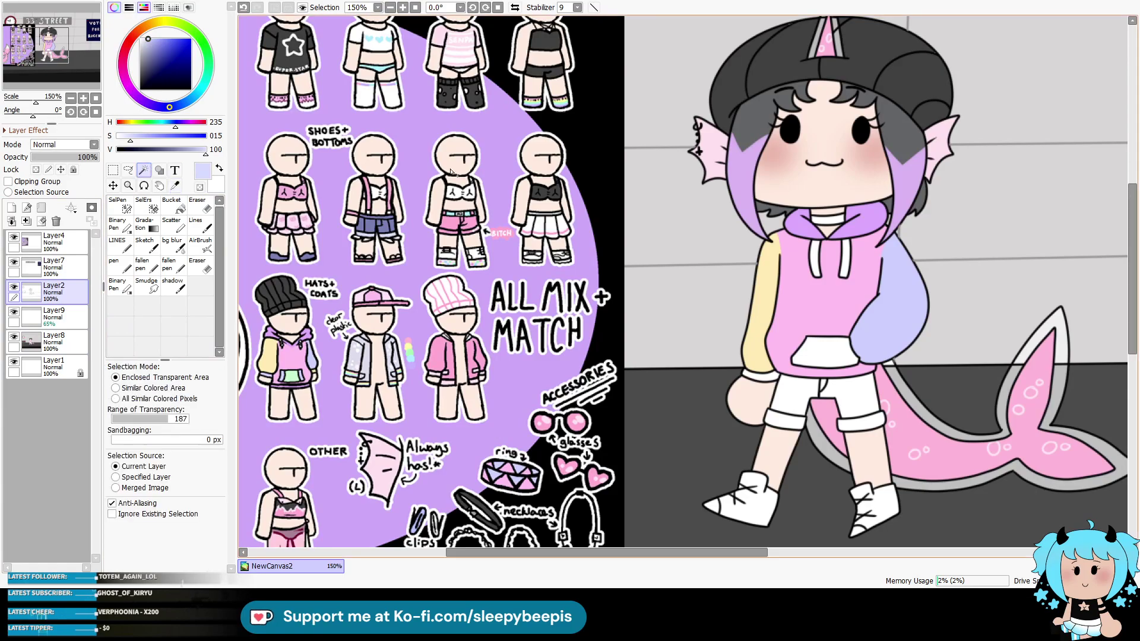
click(770, 375)
click(53, 341)
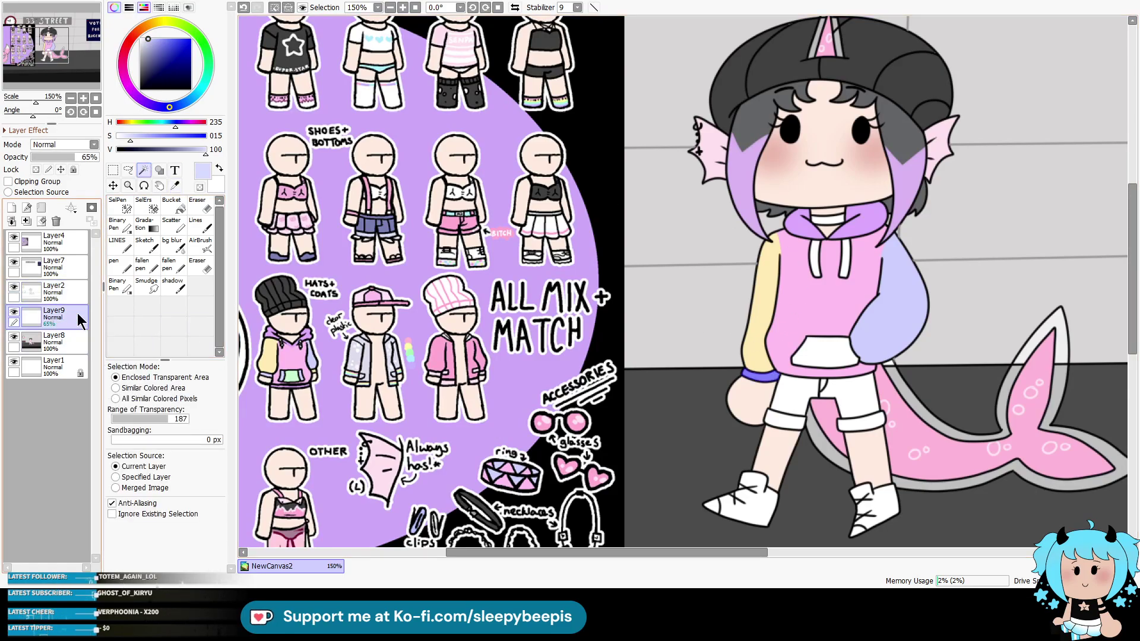
click(198, 224)
key(ctrl+d)
Step: Sample the mint green from the reference hoodie and fill the front pocket with it on Layer8
click(175, 186)
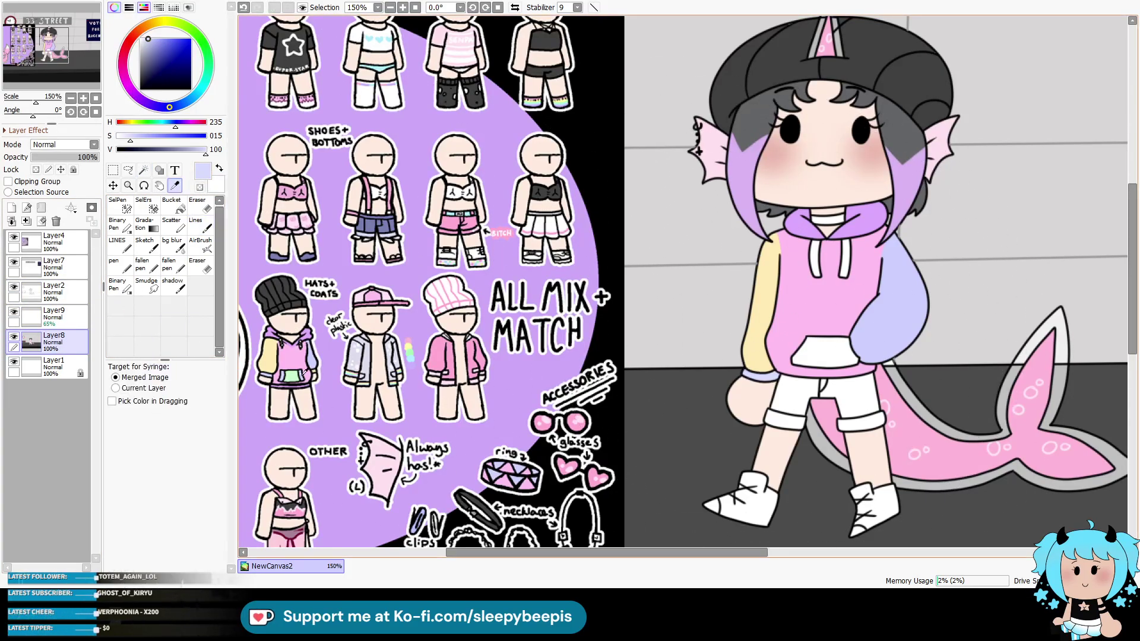
click(302, 364)
click(57, 291)
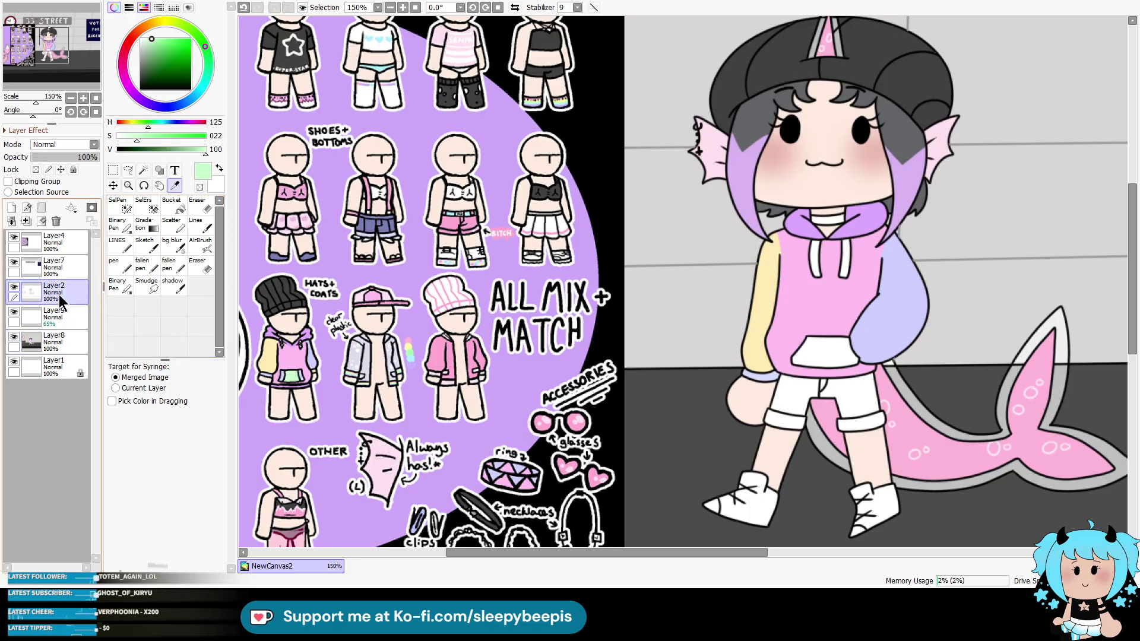
click(144, 170)
click(825, 356)
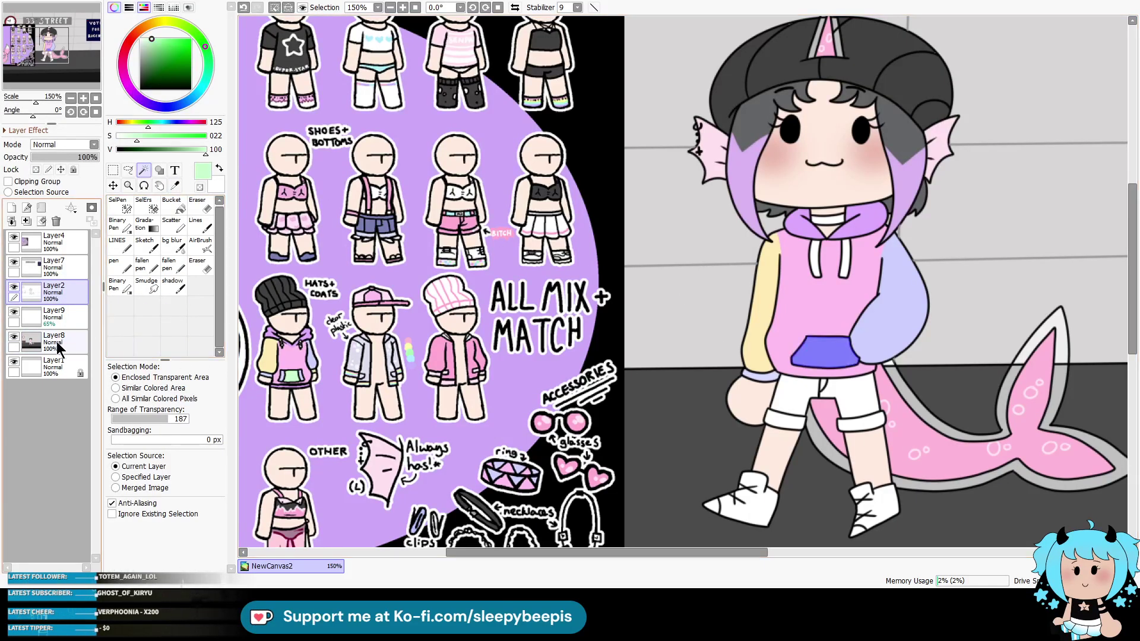
click(53, 341)
click(197, 225)
drag(801, 349, 849, 357)
Step: Draw black trim lines along both side openings of the hoodie pocket on Layer2
click(140, 89)
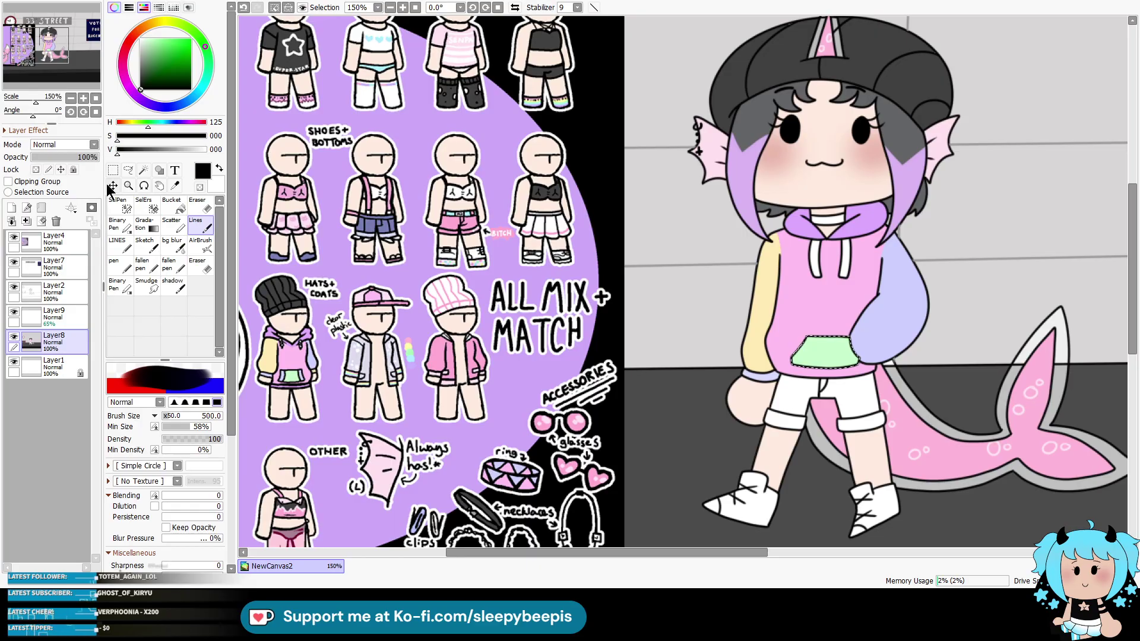
click(57, 291)
click(118, 244)
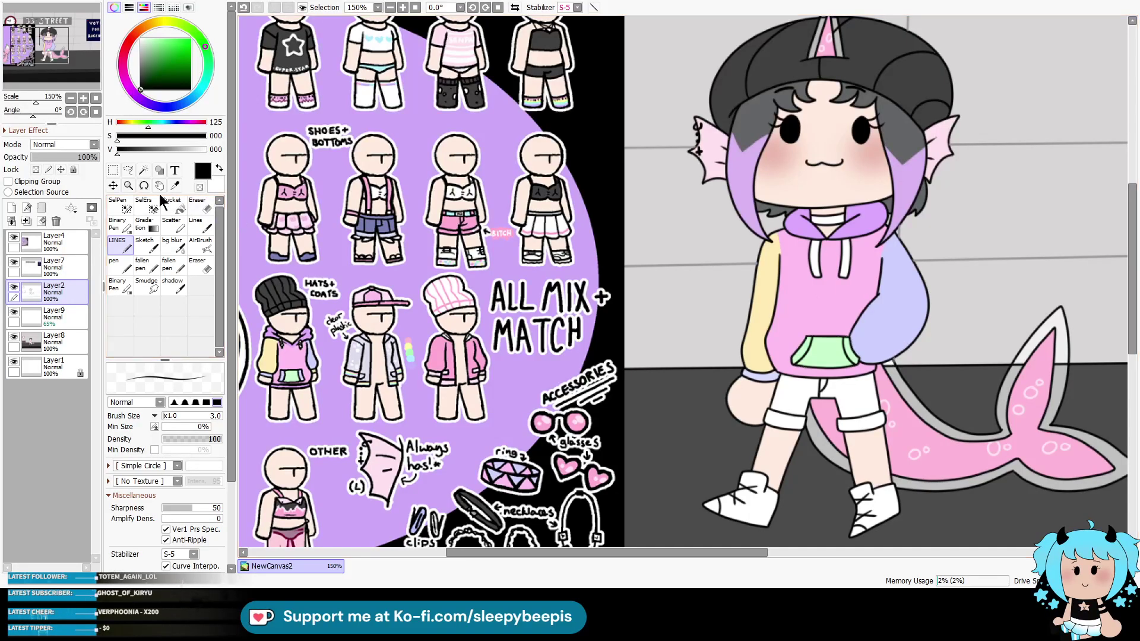
Step: Fill the pocket's two side trims on Layer8 with the pale lavender sampled from the reference hoodie
key(w)
click(853, 358)
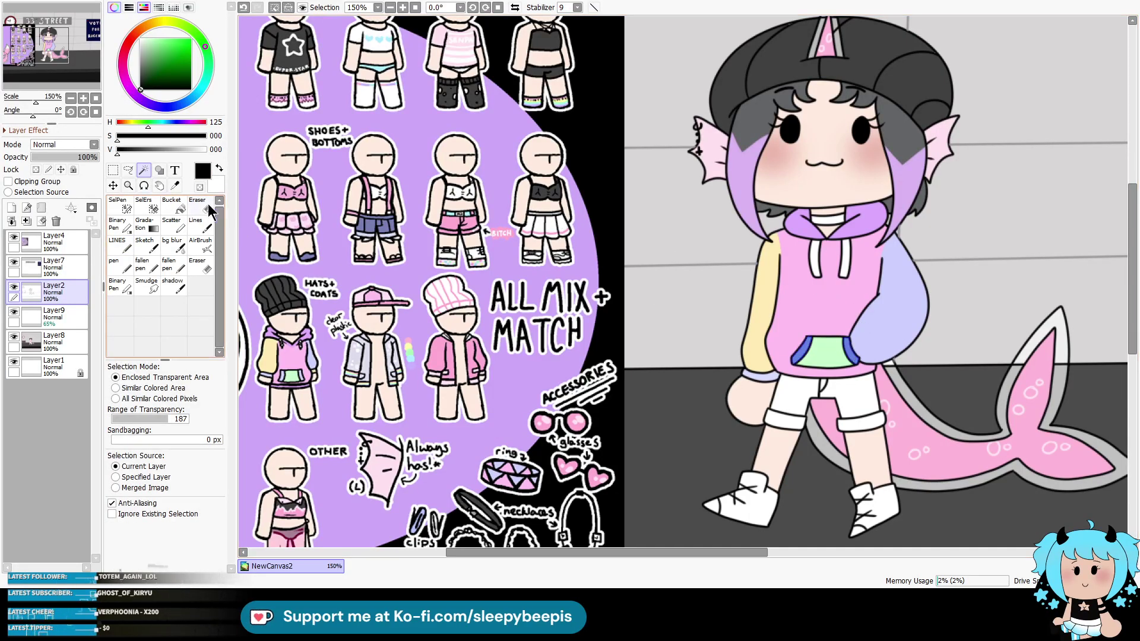
key(i)
click(287, 374)
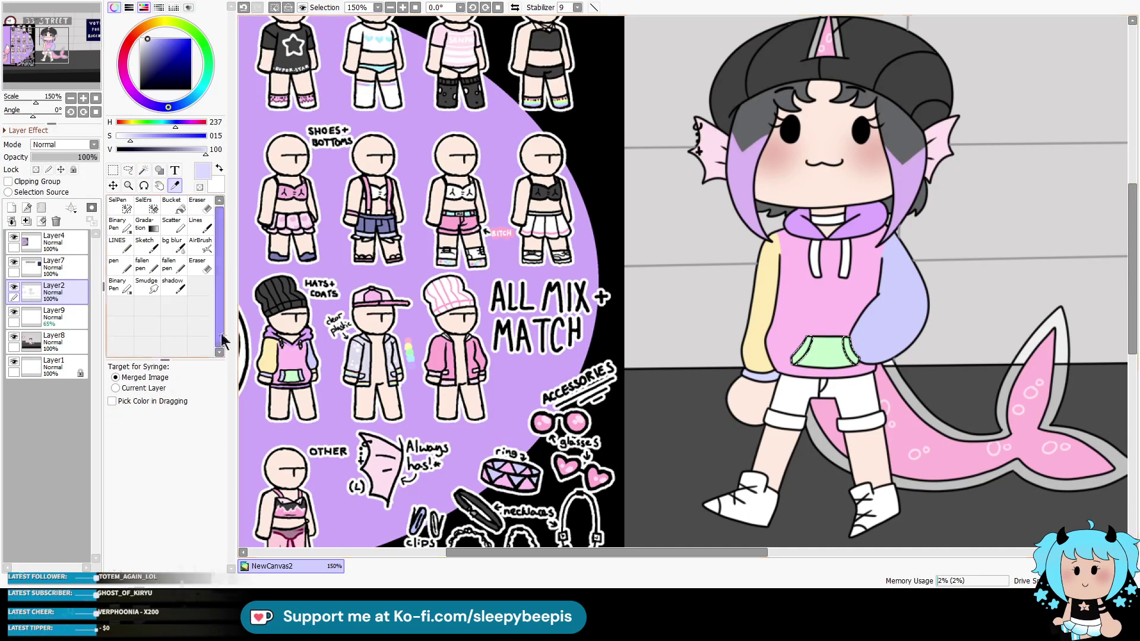
click(54, 342)
click(196, 224)
key(ctrl+d)
Step: Sample the pink of the reference shorts and fill the character's shorts and rolled cuffs with it on Layer8
key(i)
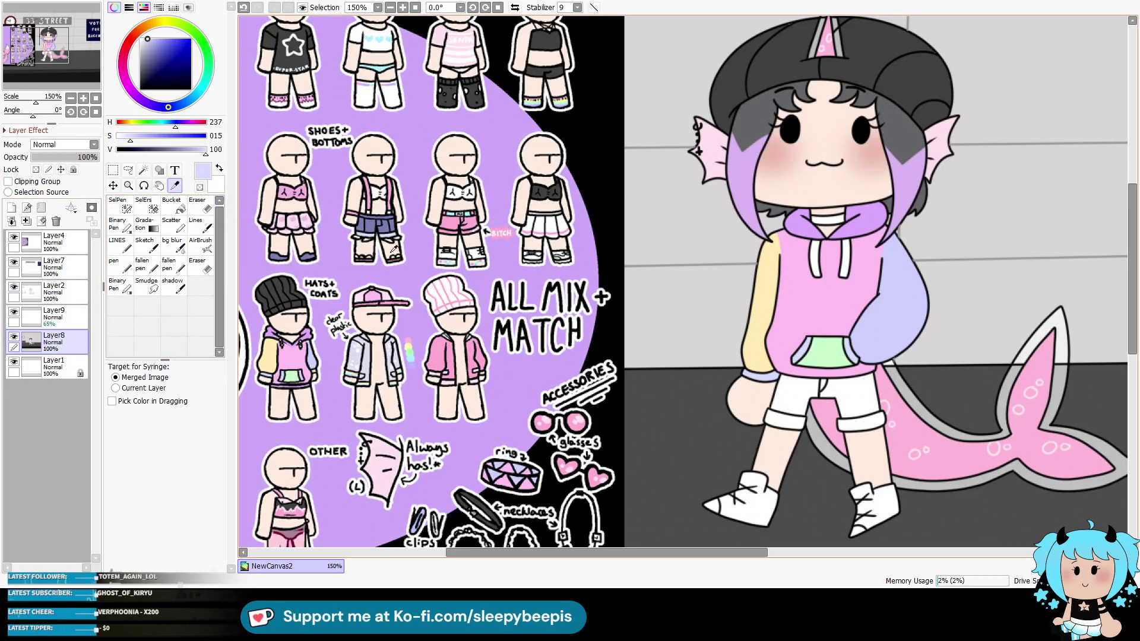
click(456, 221)
click(60, 294)
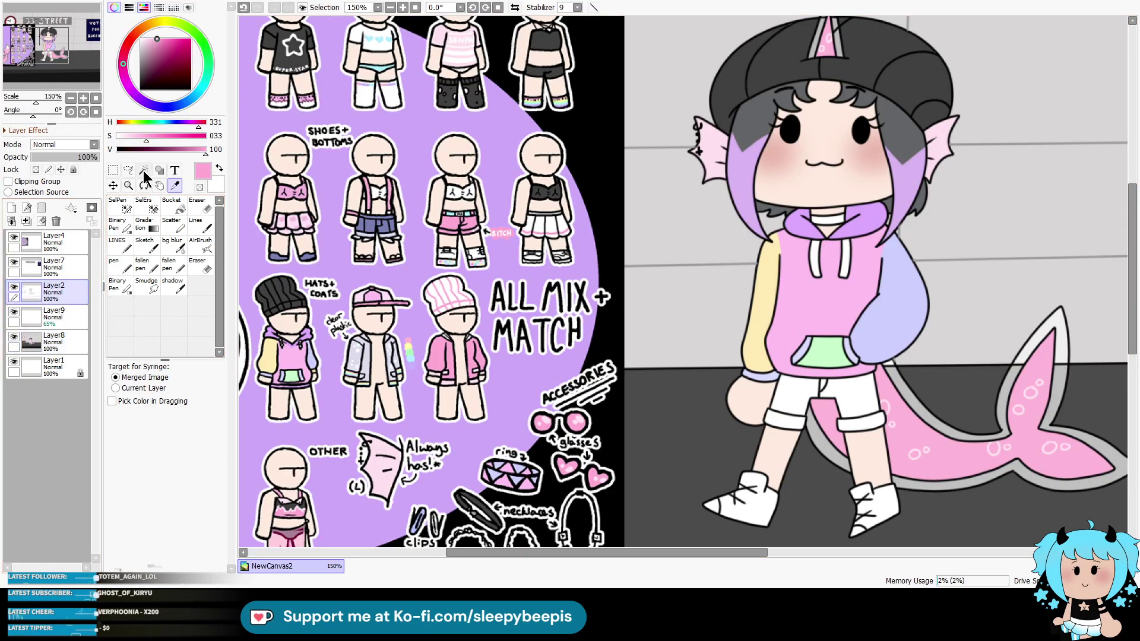
click(143, 170)
click(795, 394)
click(838, 392)
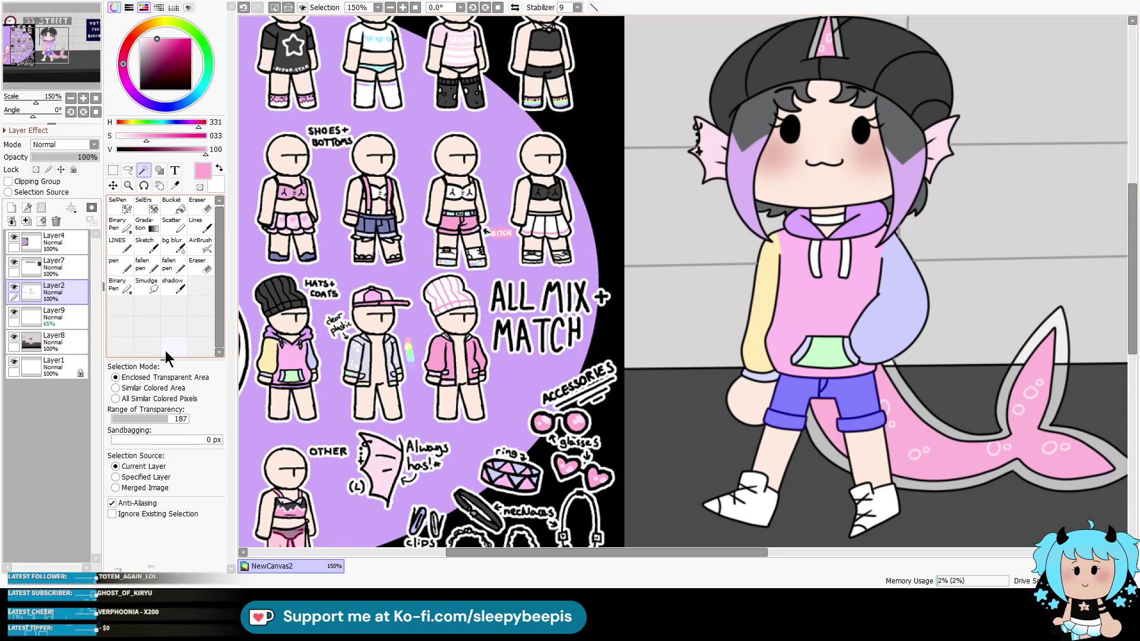
click(60, 343)
click(198, 224)
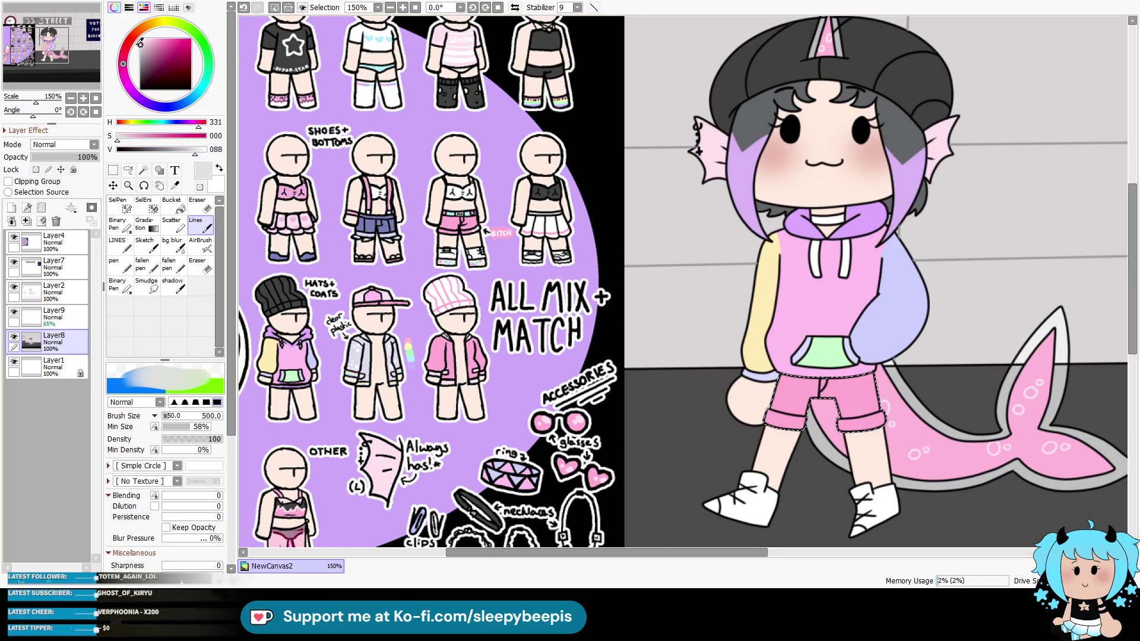
Step: Hand-letter "BITCH" in white across the shorts' cuff nearest the tail, running off its edge, and clear the selection
click(128, 186)
click(956, 454)
click(916, 421)
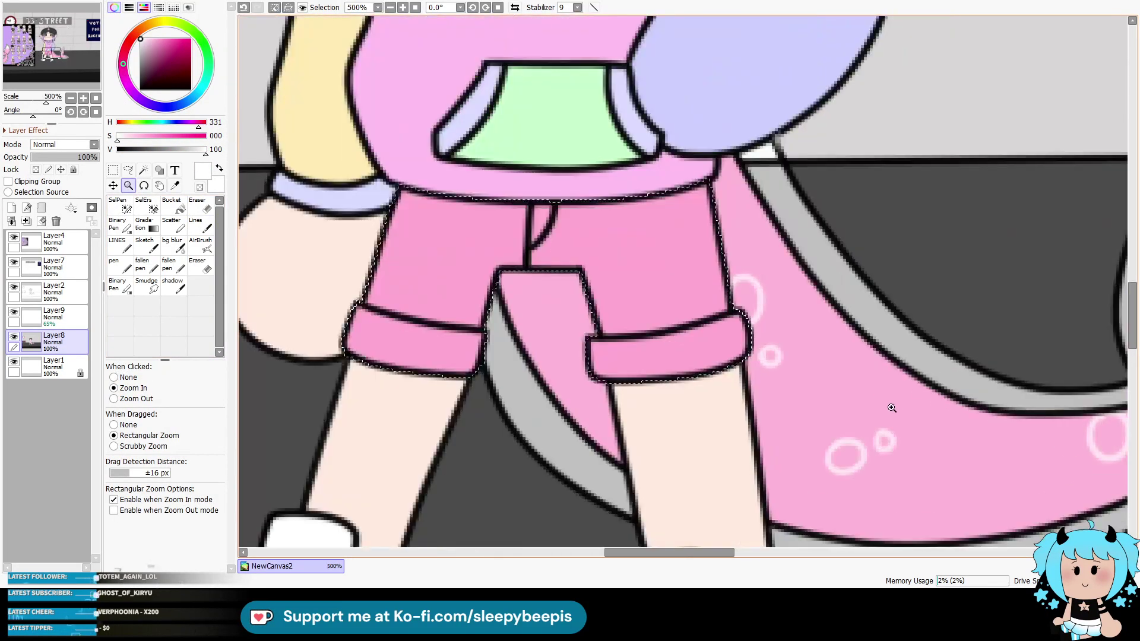
click(119, 241)
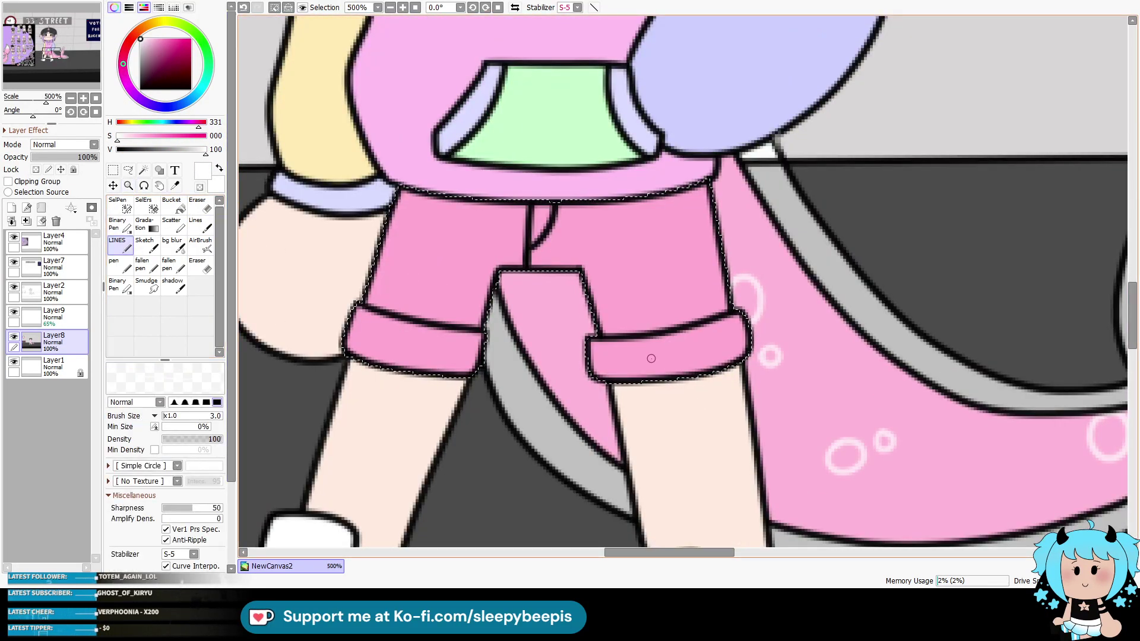
mouse_move(646, 365)
mouse_down()
mouse_move(642, 351)
mouse_move(700, 361)
mouse_move(738, 336)
mouse_up()
key(ctrl+d)
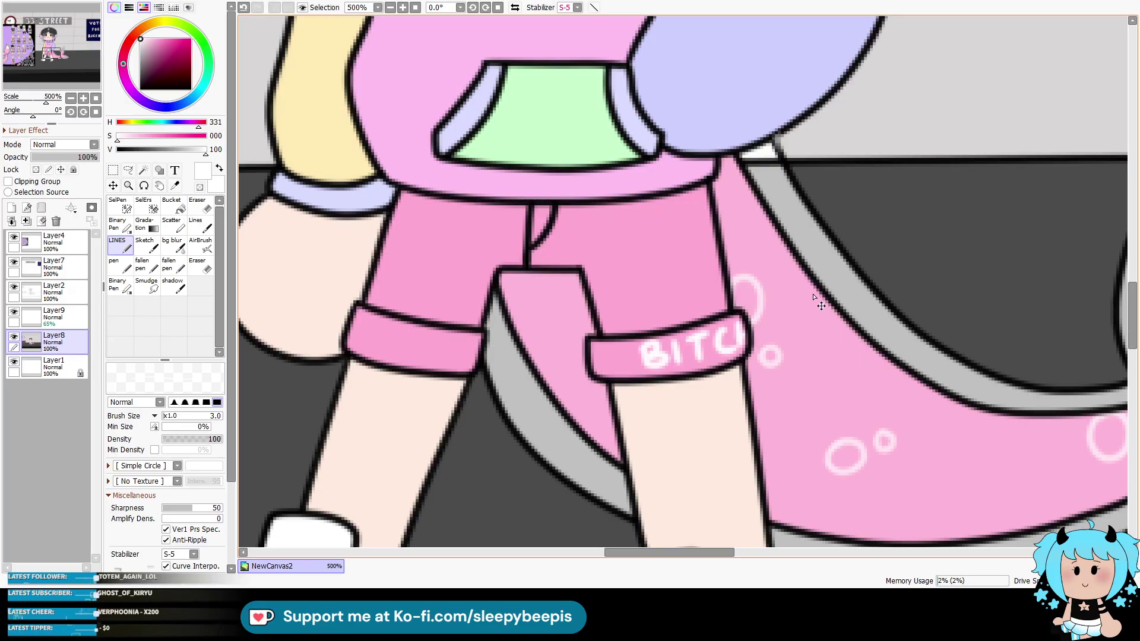
Step: Select both shoes on Layer2, including the toe caps, and fill them with white on Layer8
scroll(433, 37, down, 5)
key(z)
click(653, 303)
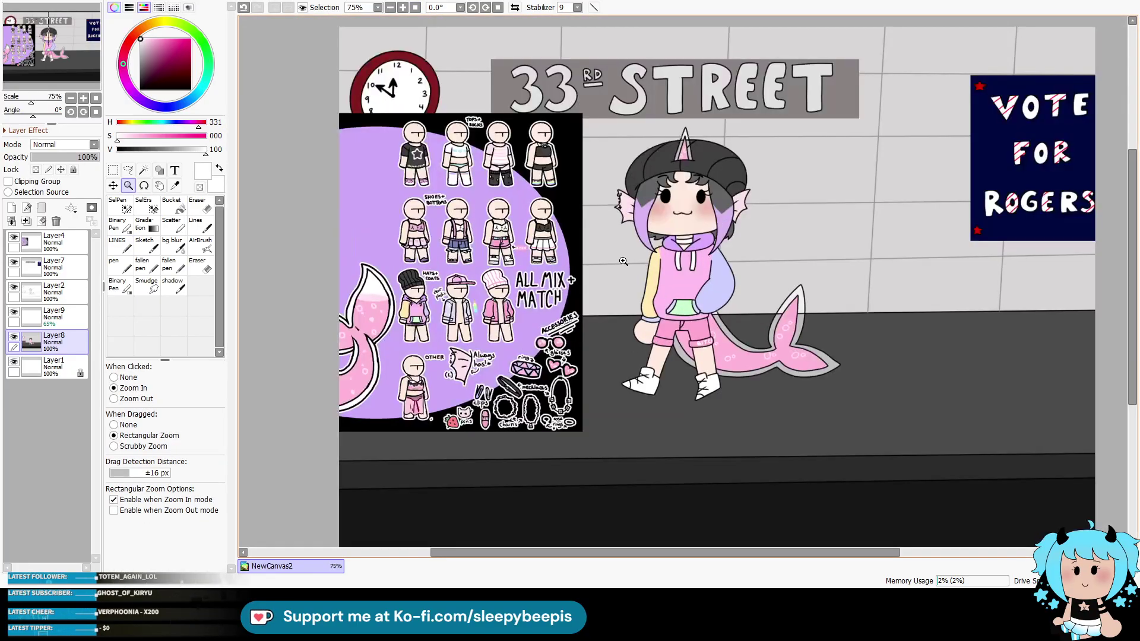
click(654, 303)
click(653, 303)
key(alt)
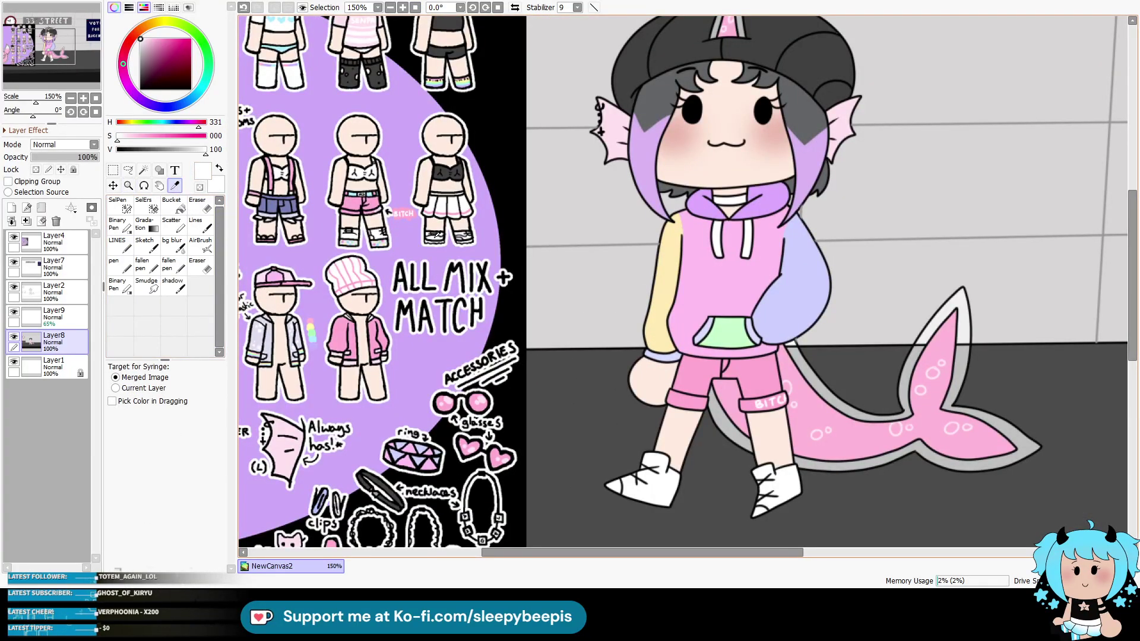
click(53, 289)
click(143, 171)
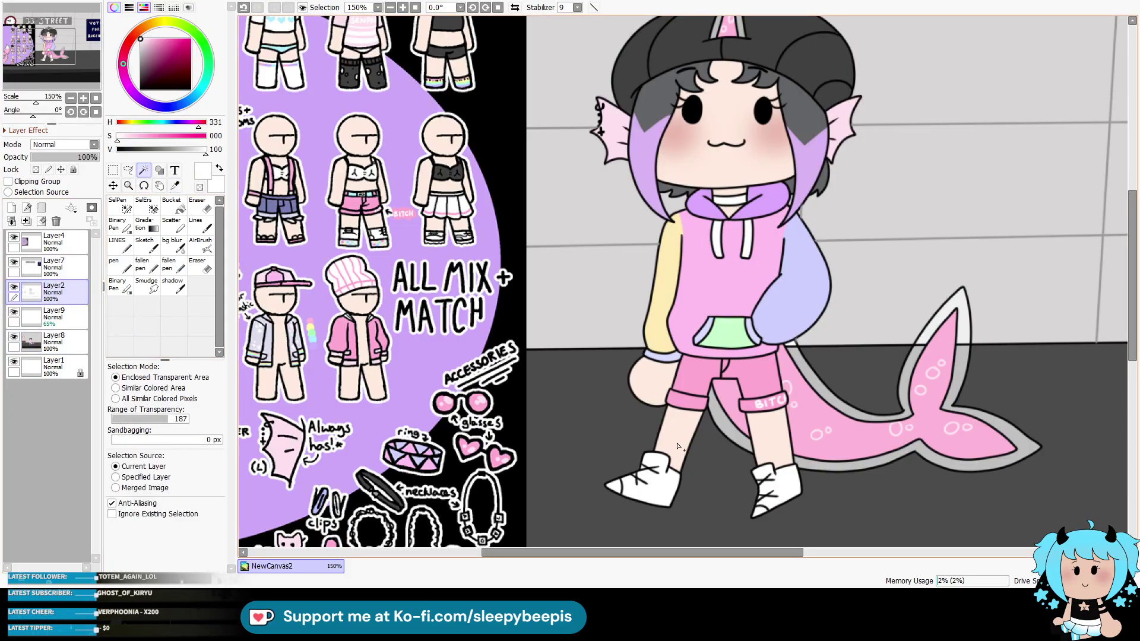
click(653, 475)
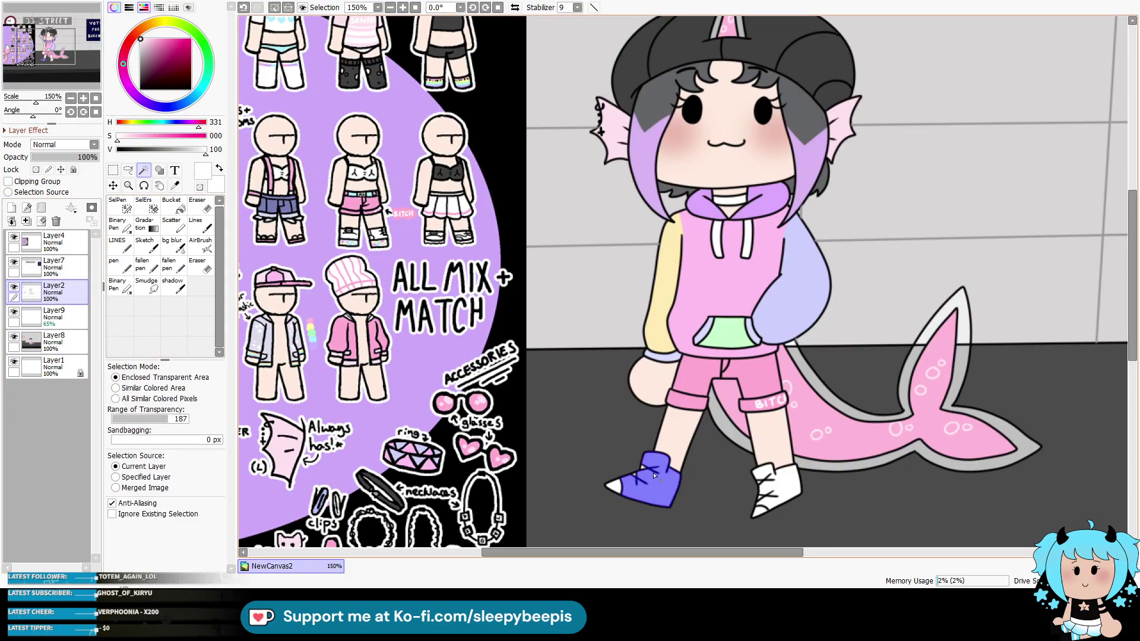
click(760, 484)
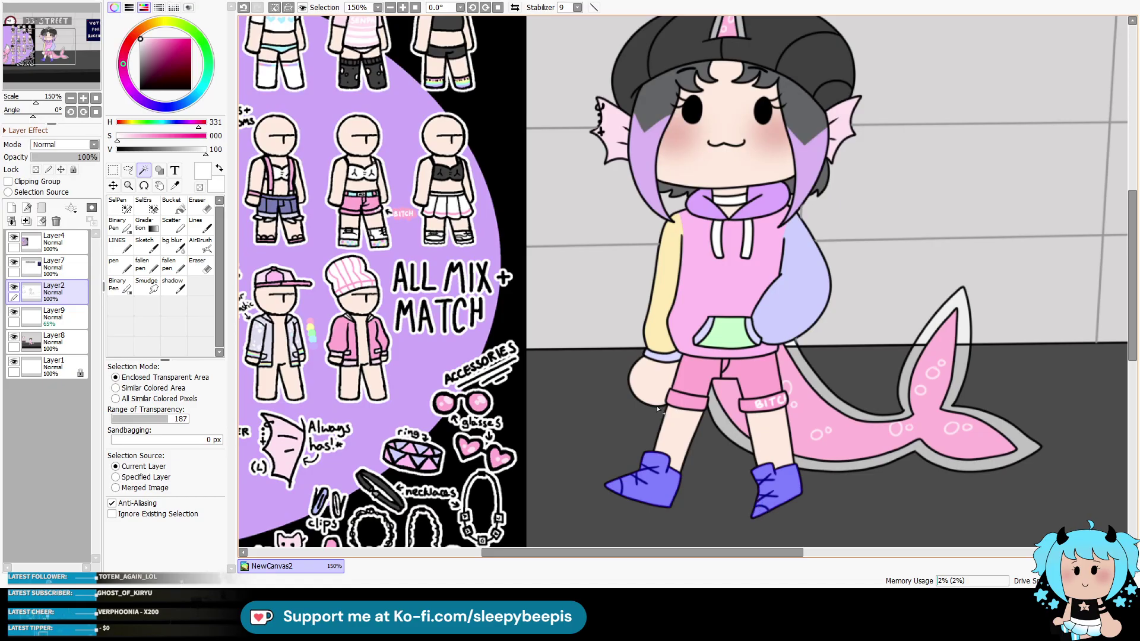
click(54, 341)
click(200, 223)
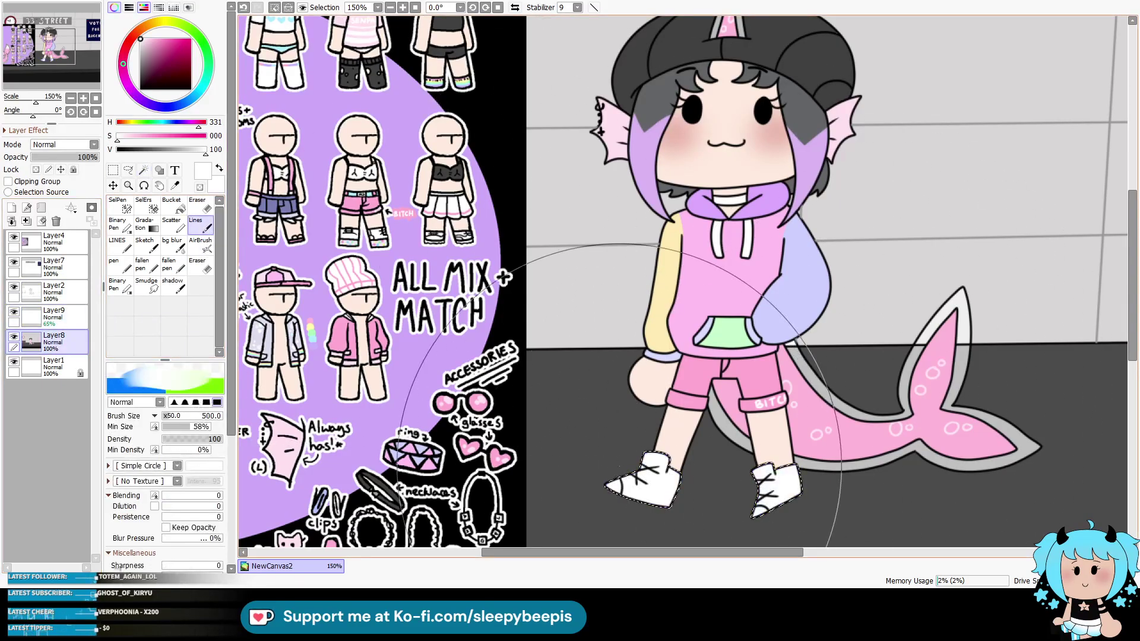
key(ctrl+d)
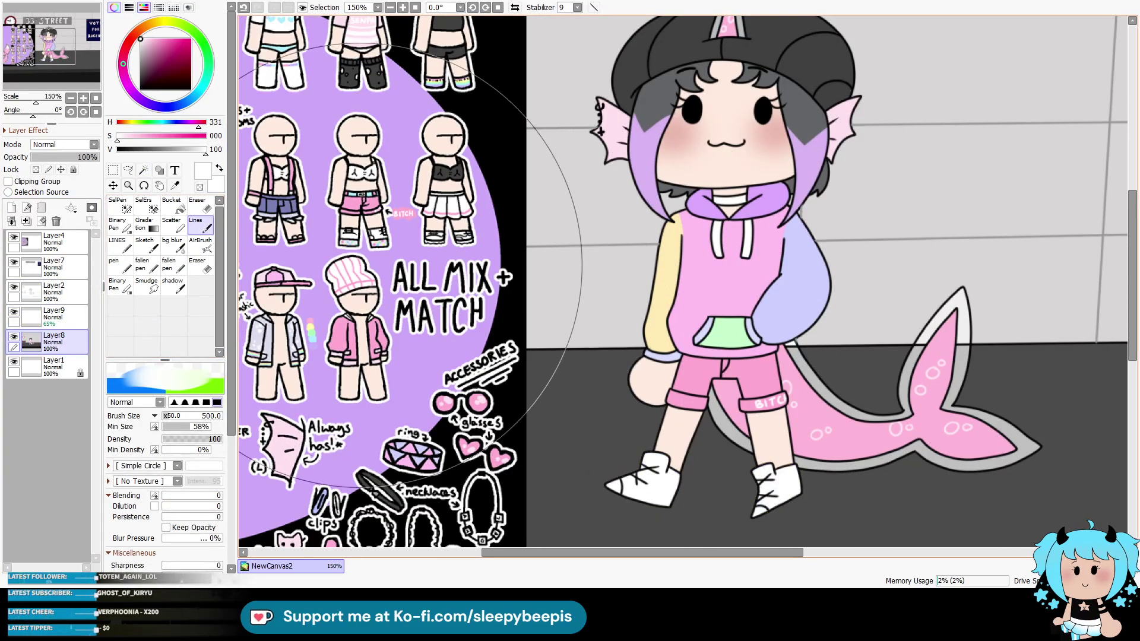
Step: Sample dark grey and fill the choker around the character's neck with it on Layer8
key(alt)
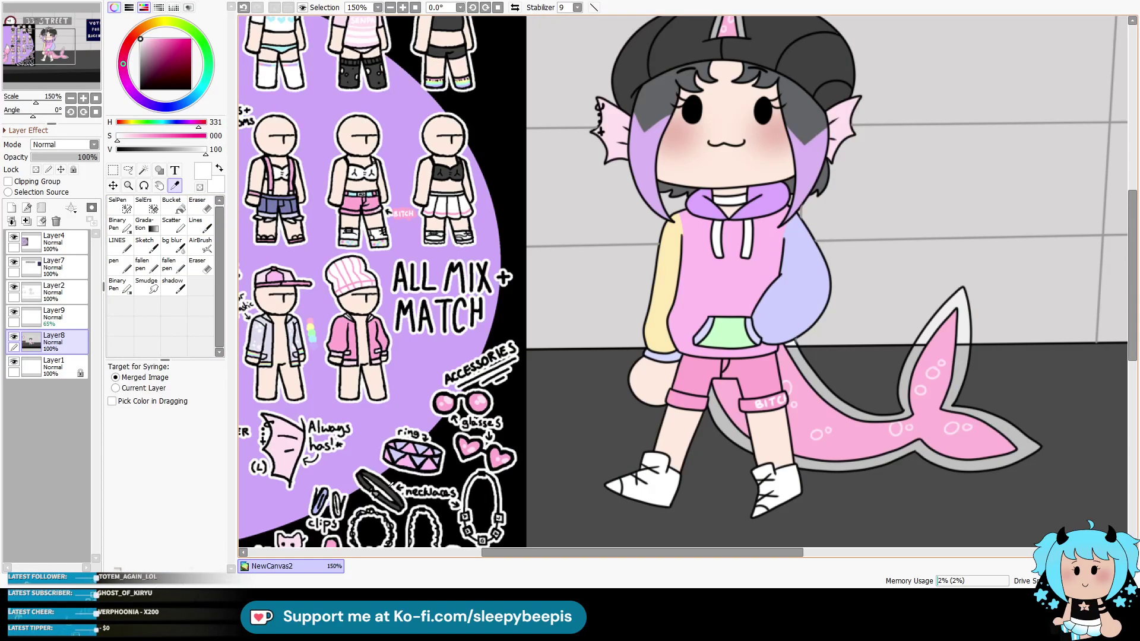
click(54, 290)
click(144, 170)
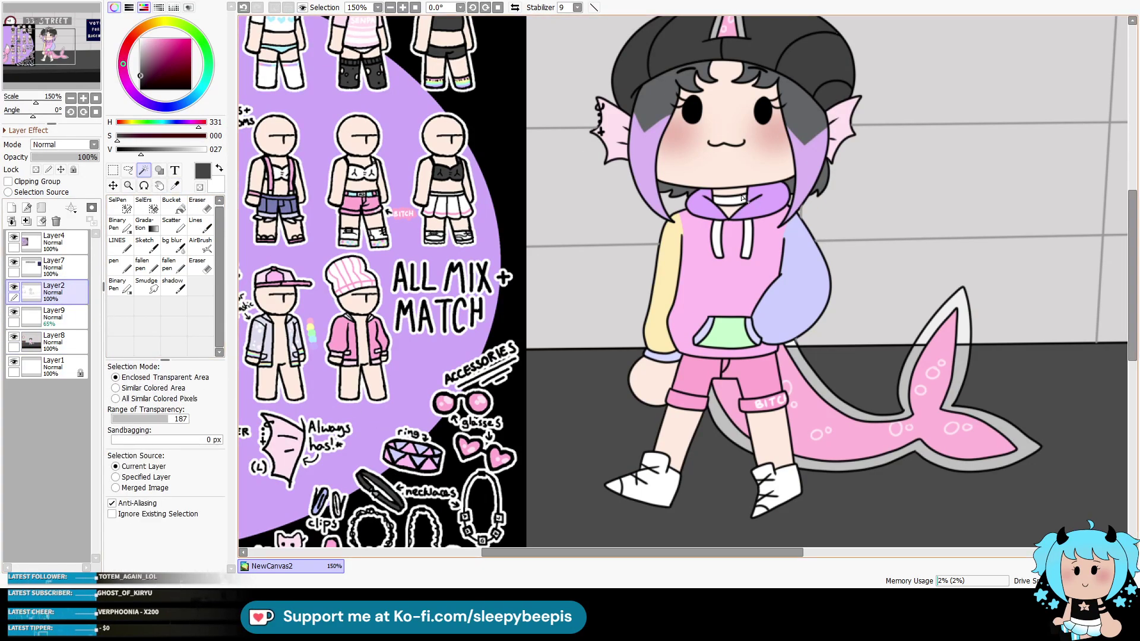
click(53, 342)
click(198, 225)
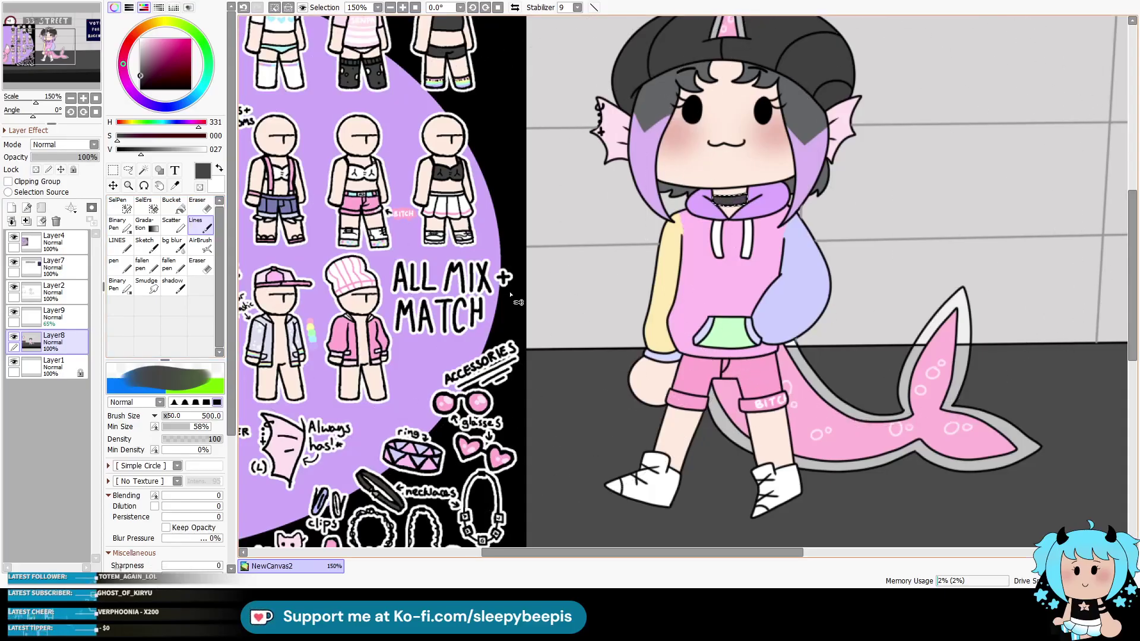
Step: Delete Layer4 containing the outfit reference sheet
key(minus)
key(minus)
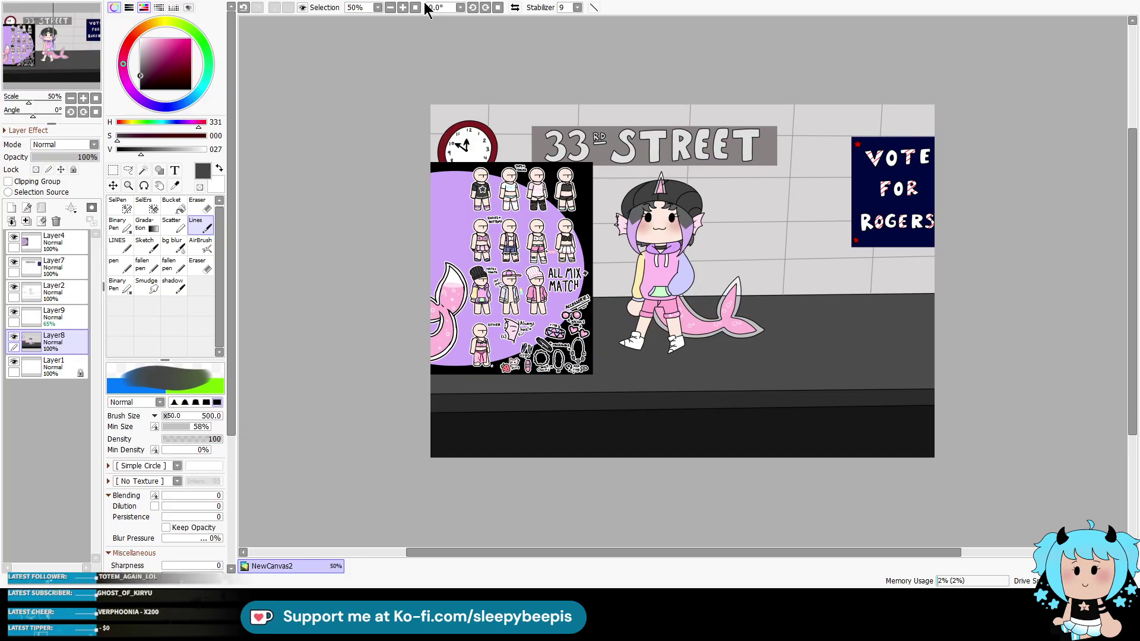
click(52, 241)
key(Delete)
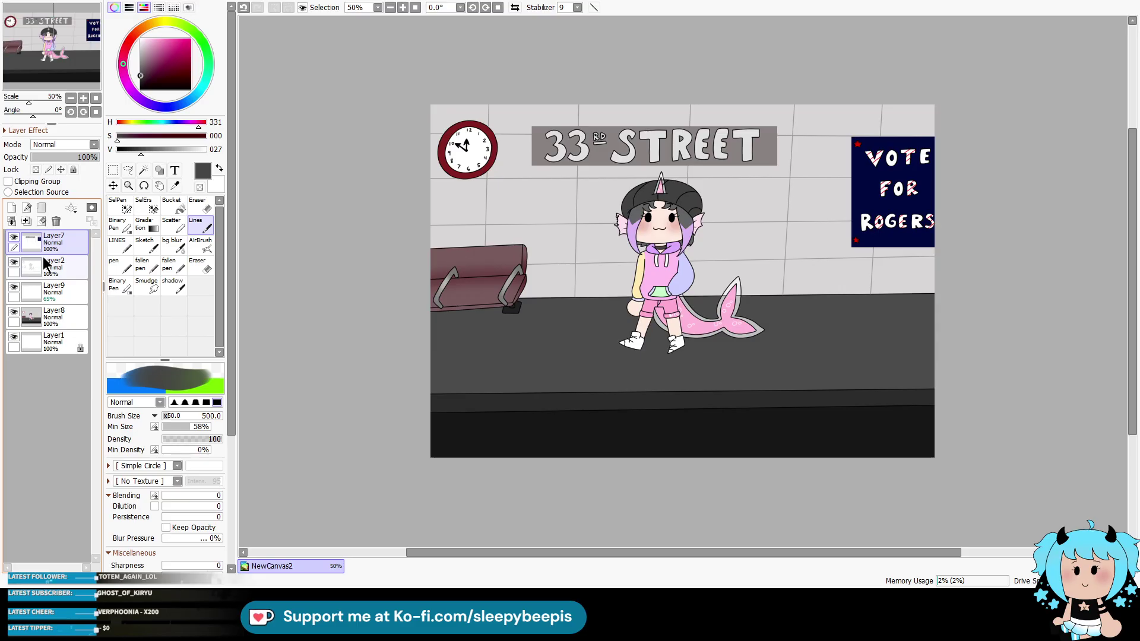
Step: Select the hair framing the face on Layer2 and airbrush dark grey shading beneath the beret on Layer8 at brush size 50
click(128, 185)
click(684, 185)
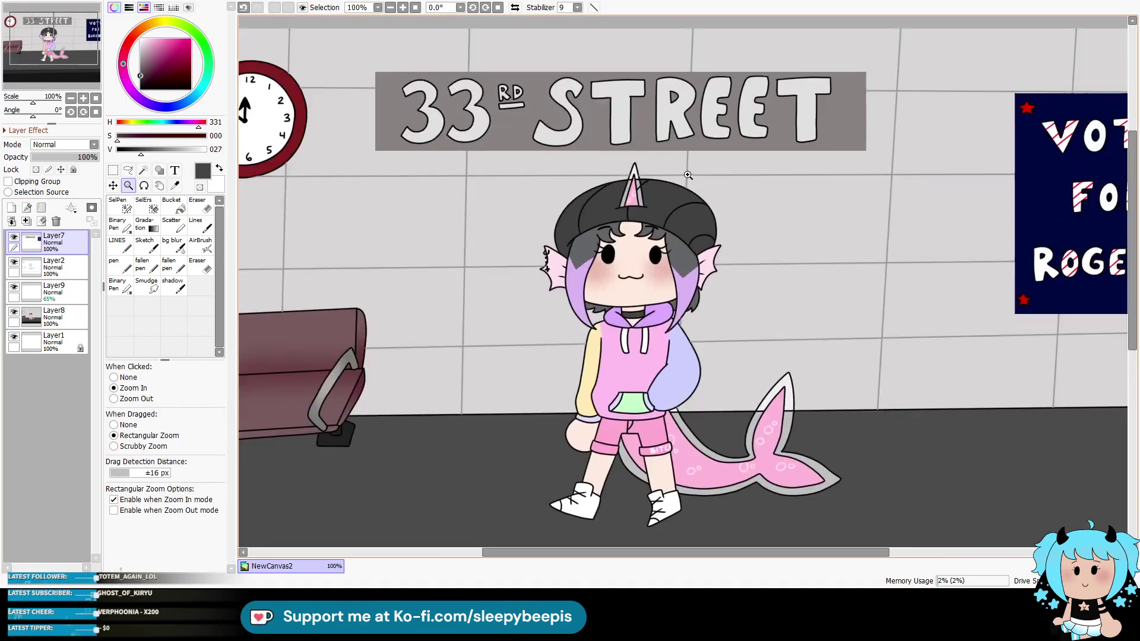
click(673, 223)
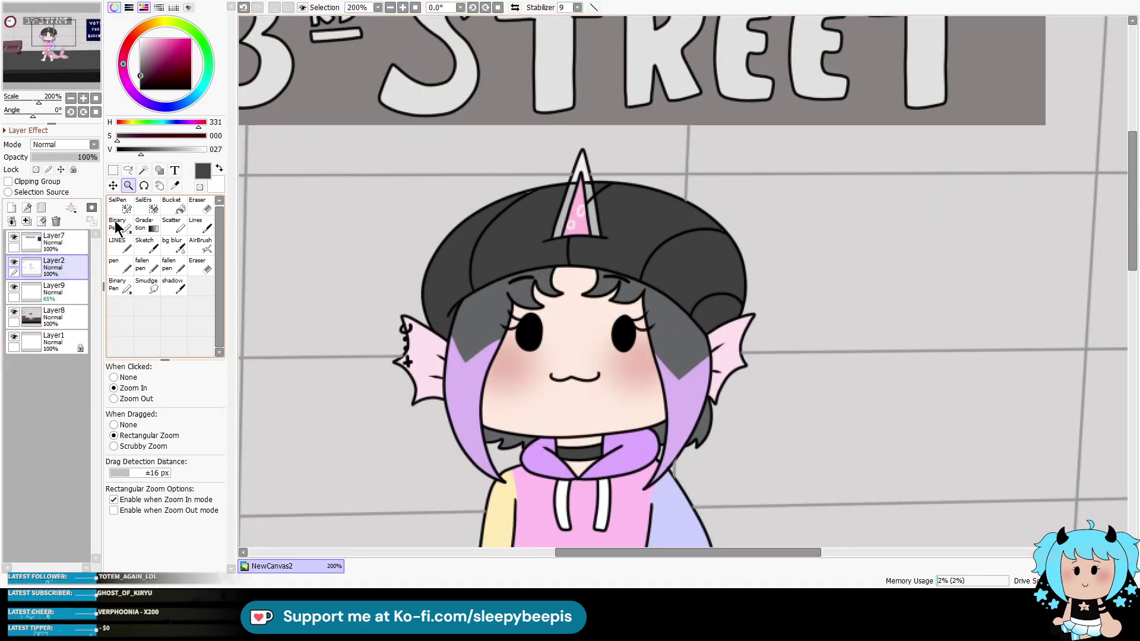
key(w)
click(532, 284)
click(624, 285)
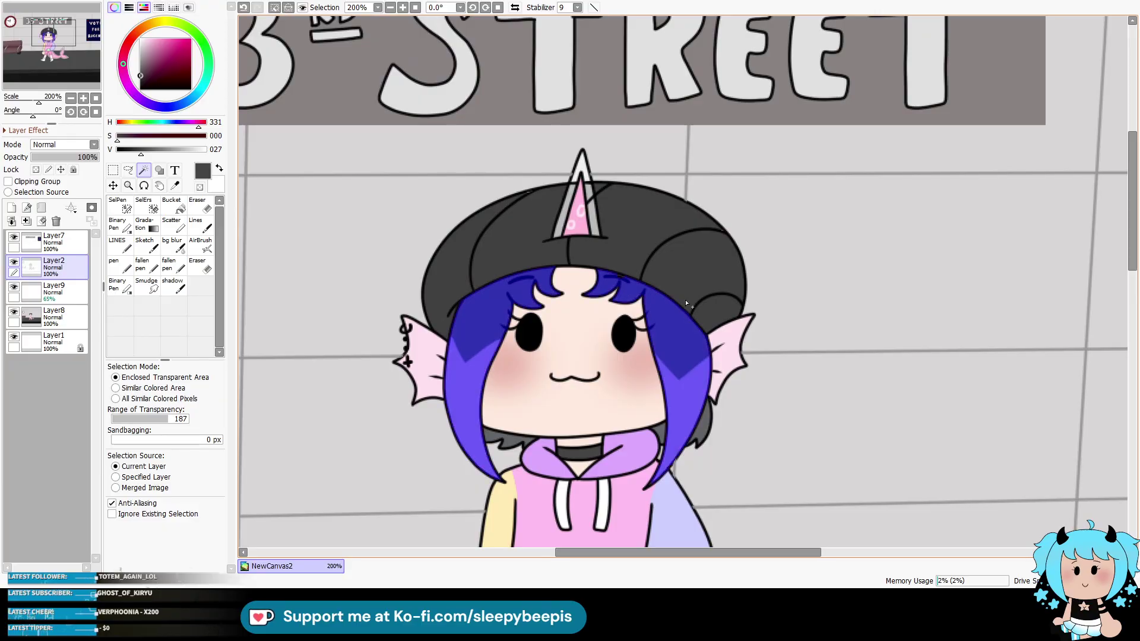
key(alt)
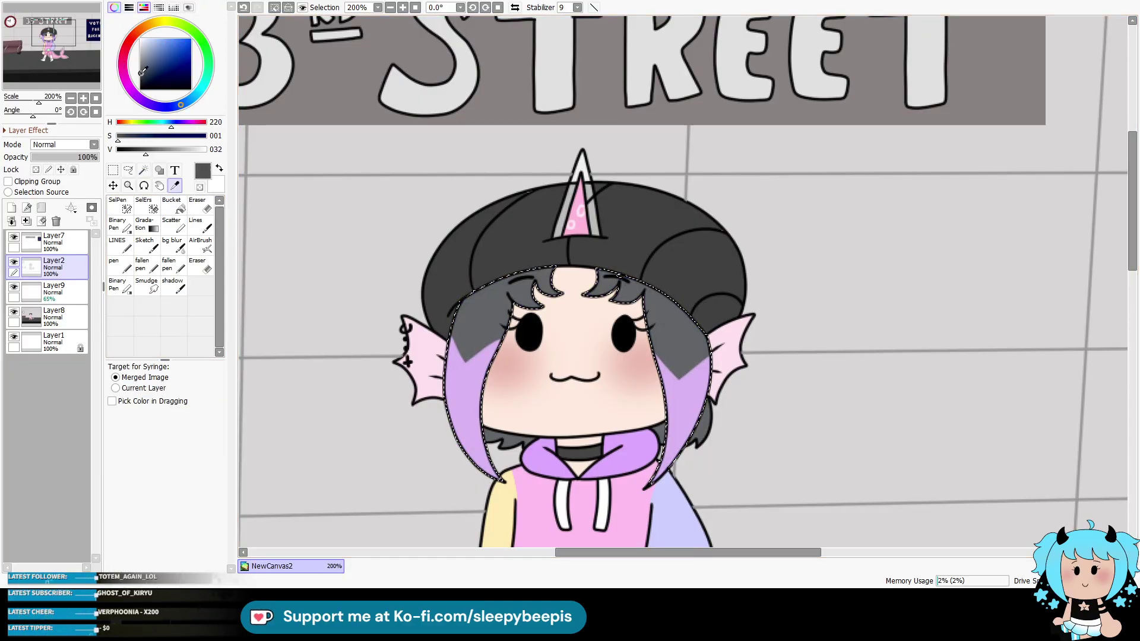
click(200, 245)
click(54, 315)
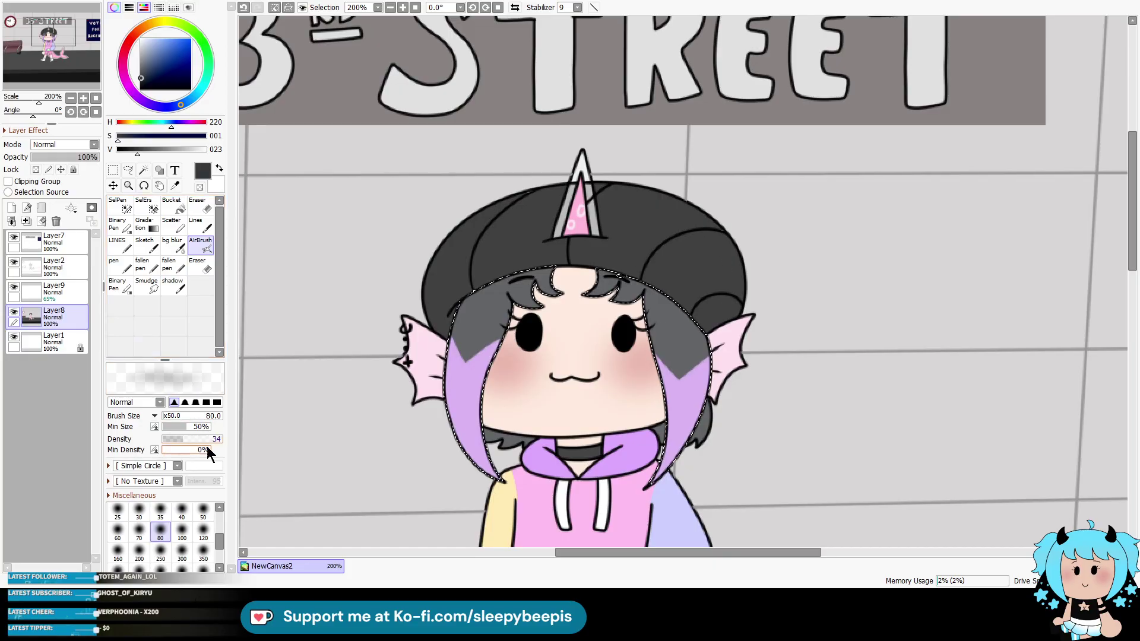
key([)
key([)
key([)
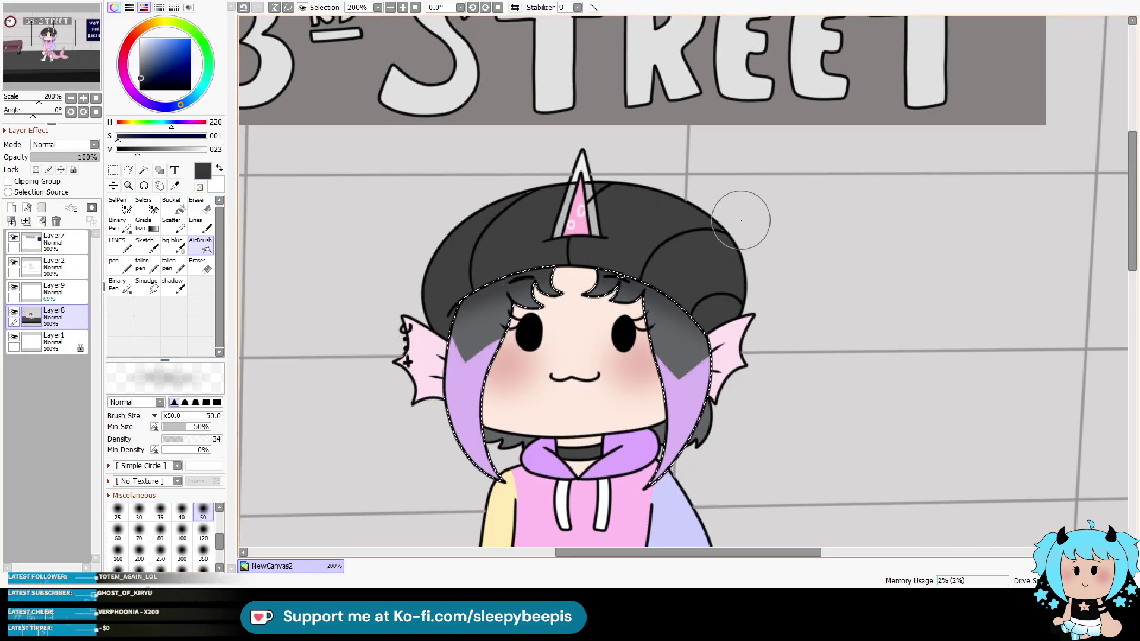
key(ctrl+d)
Step: Select the face on Layer2 and airbrush a darker skin tone (H 22, S 20, V 89) under the fringe on Layer8
click(71, 255)
key(w)
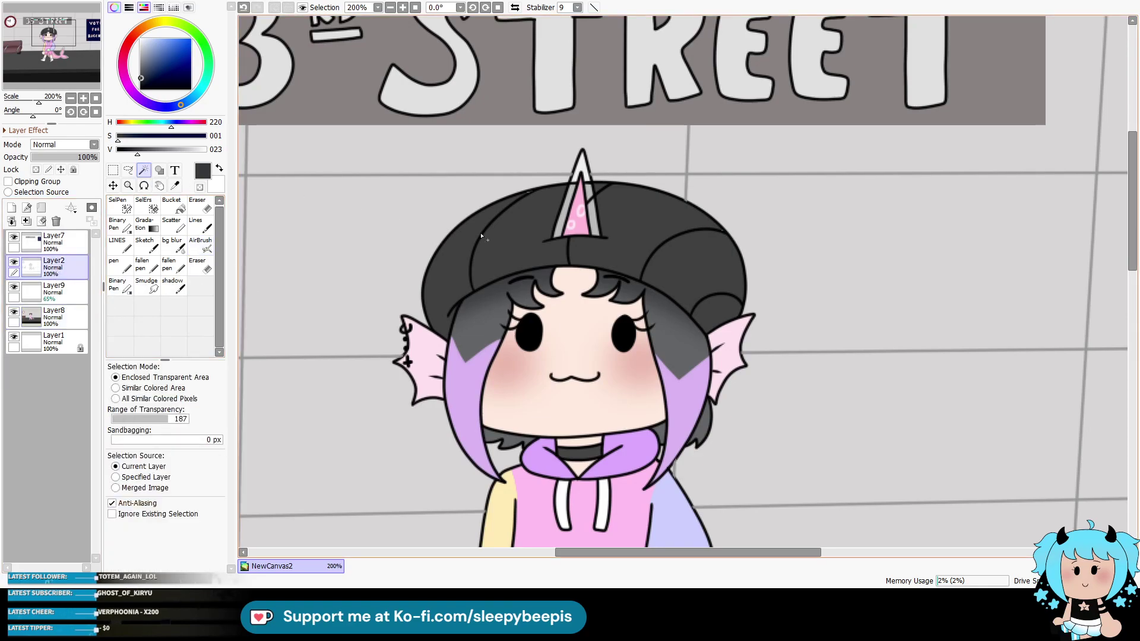
click(560, 368)
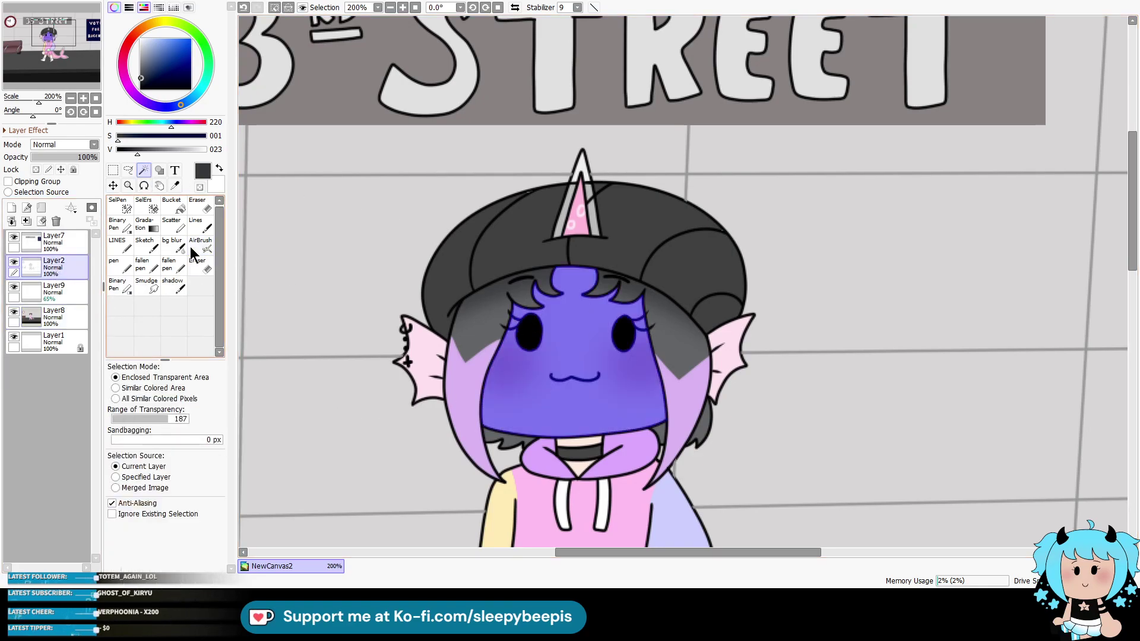
key(i)
click(531, 306)
click(505, 380)
click(200, 243)
click(53, 315)
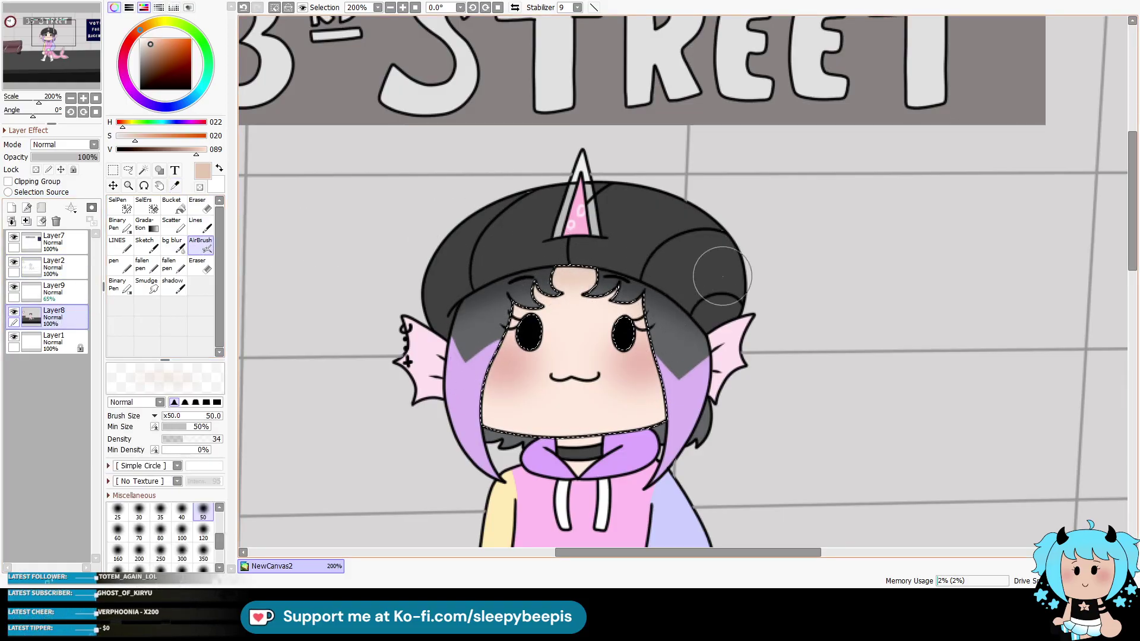
key(ctrl+d)
Step: Shade the neck above the choker with the darker skin tone on Layer8 using the Lines brush
click(66, 261)
key(w)
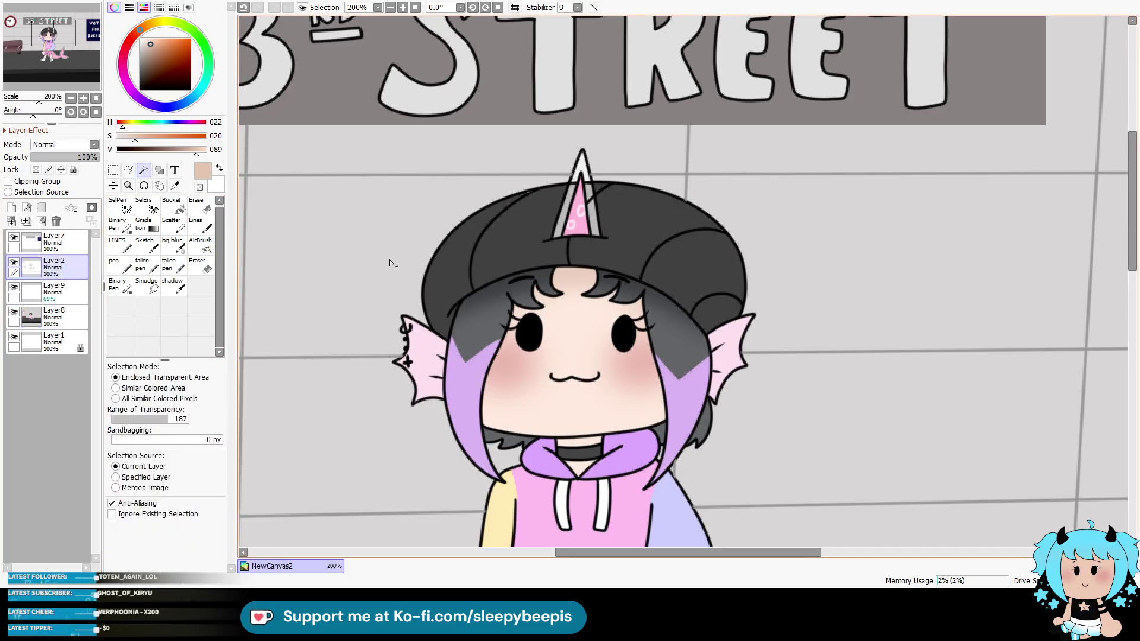
click(66, 314)
click(201, 224)
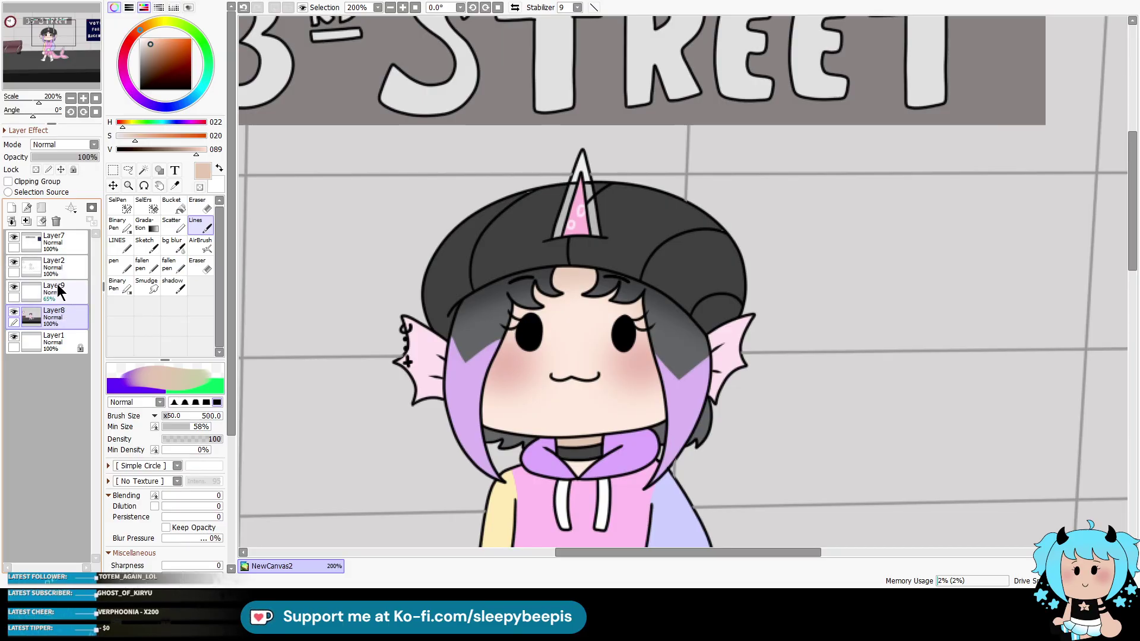
Step: Unlock Layer1 and fill it with black
click(53, 340)
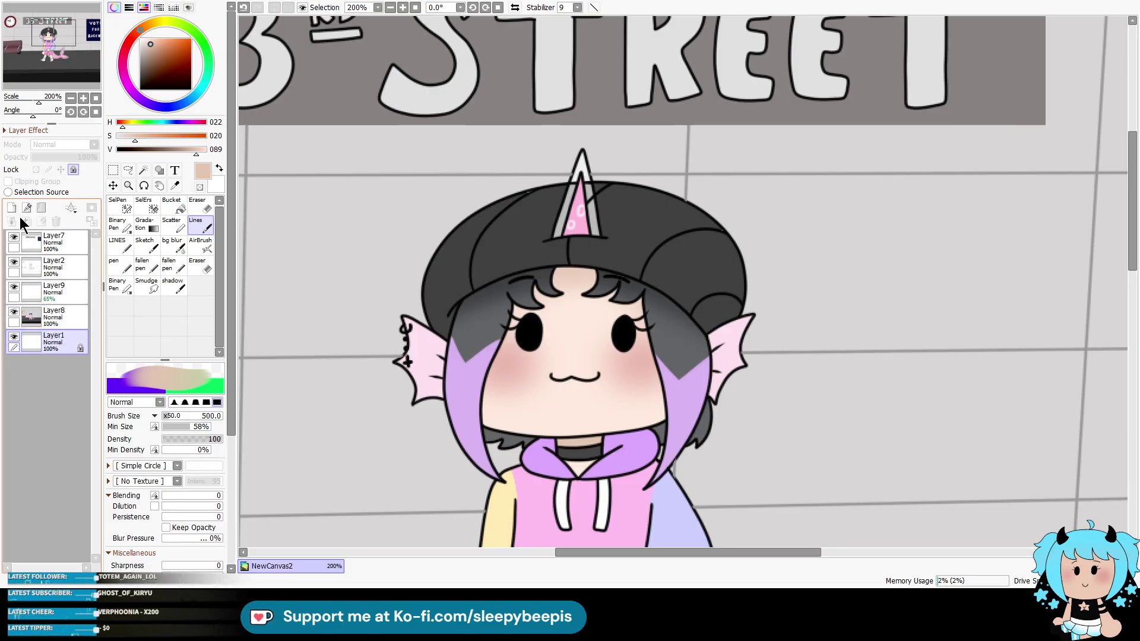
click(74, 170)
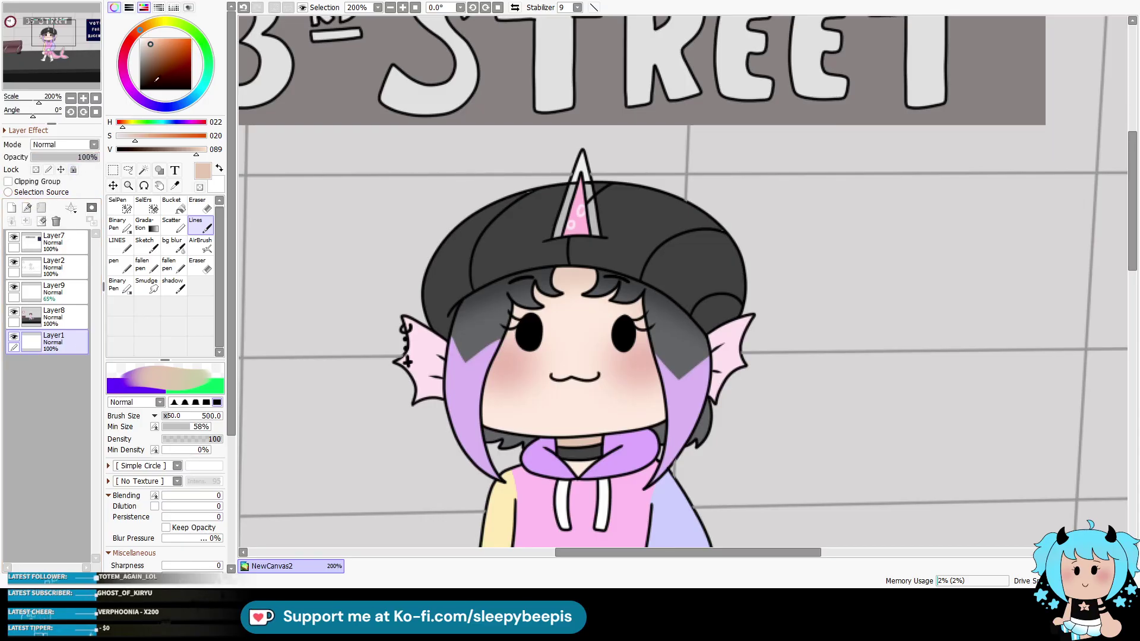
click(200, 188)
click(171, 205)
click(354, 153)
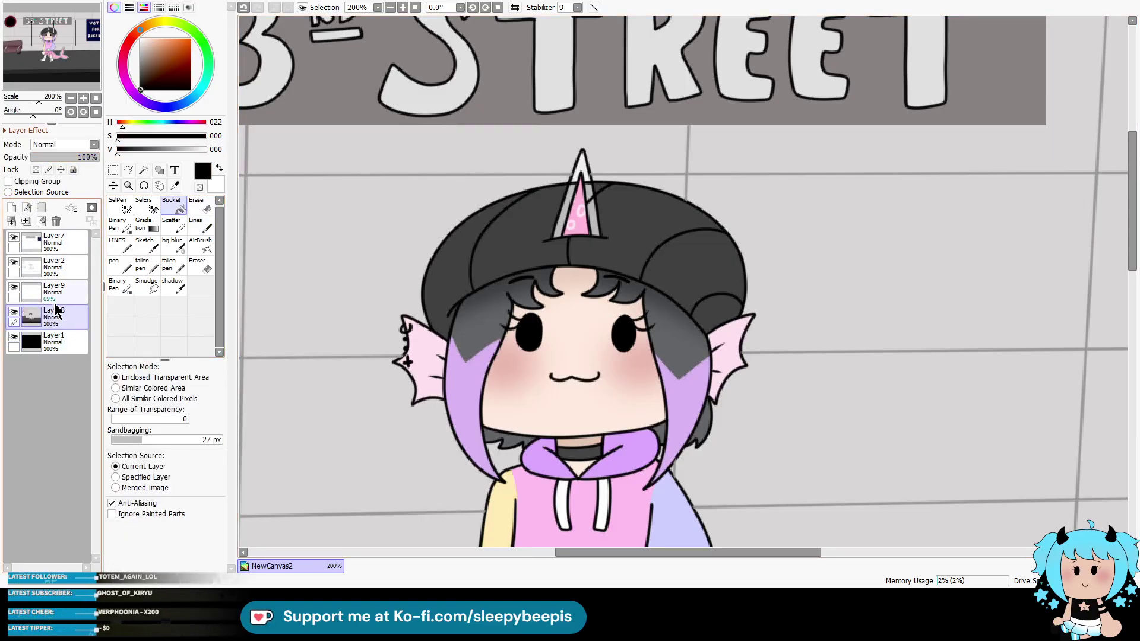
Step: Select both ear fins on Layer2 and airbrush darker pink shading (H 333, S 23, V 91) near the hair on Layer8
click(56, 267)
click(143, 170)
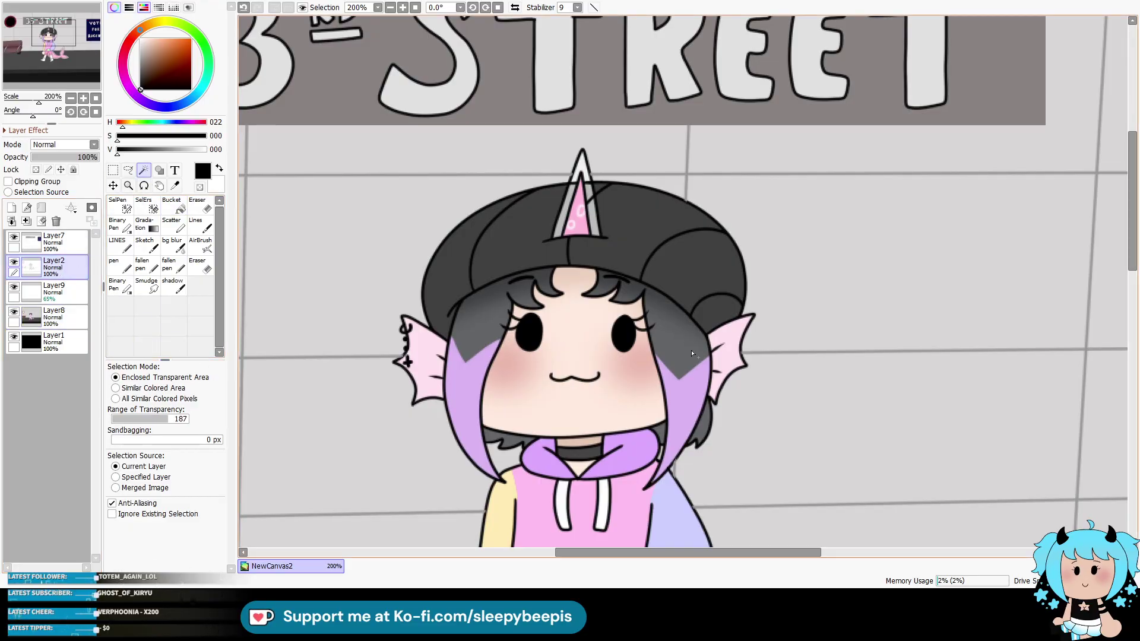
click(740, 362)
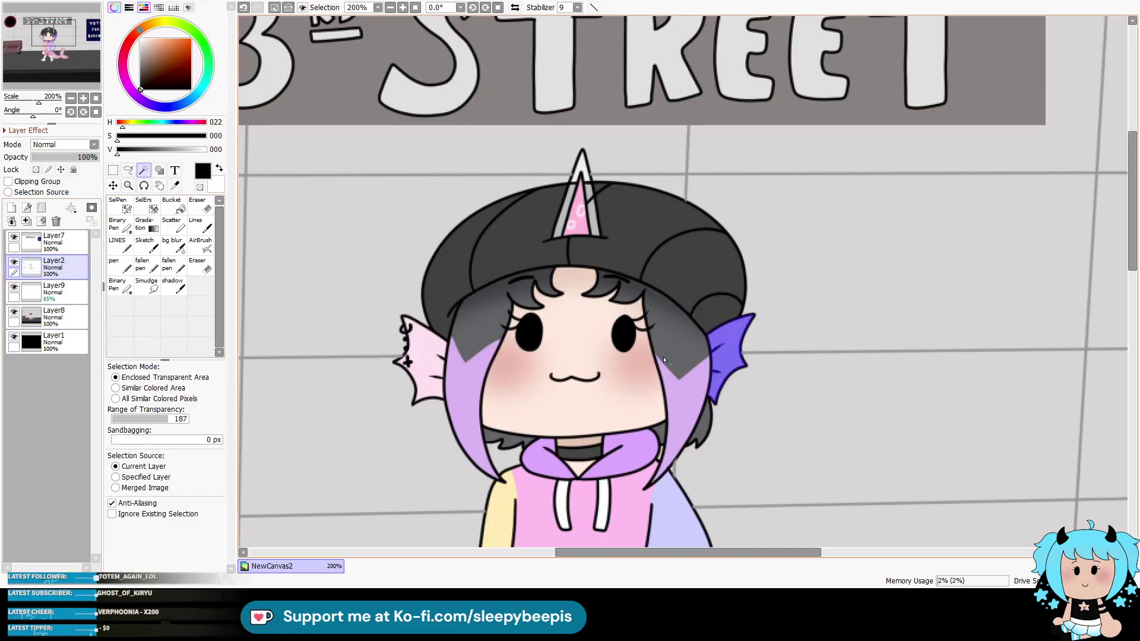
click(423, 356)
click(175, 185)
click(425, 356)
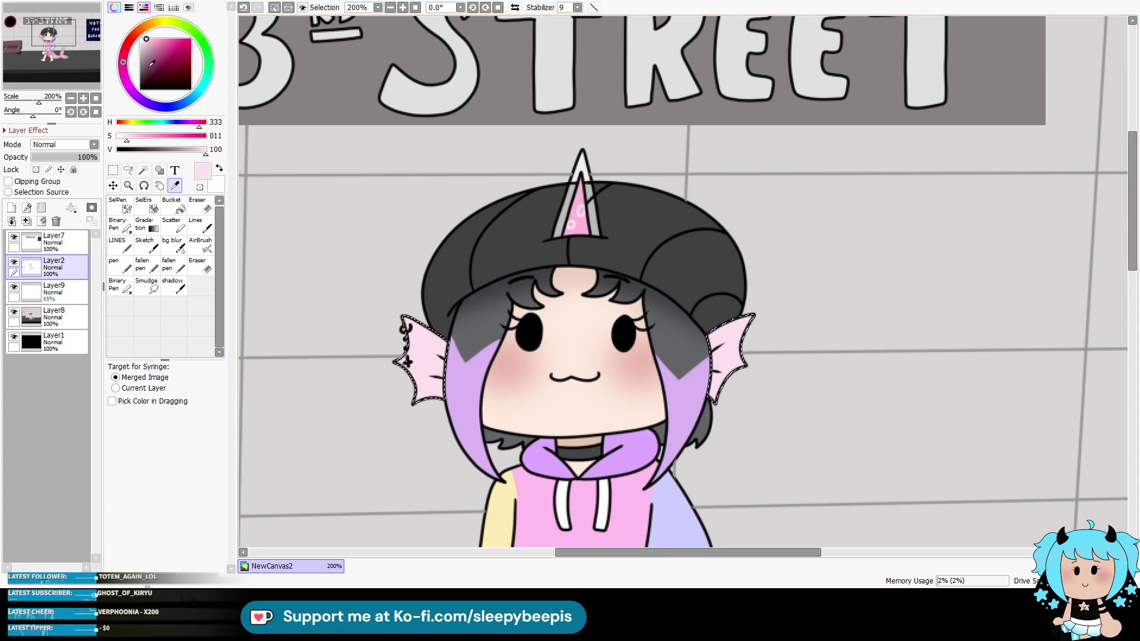
click(408, 361)
click(200, 243)
click(56, 314)
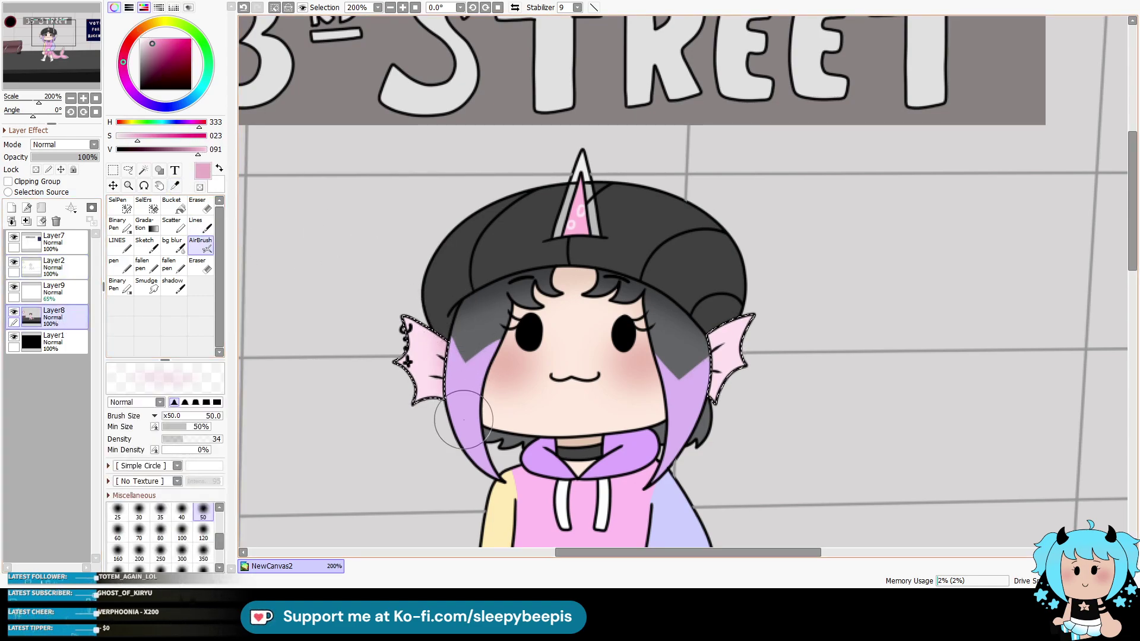
key(ctrl+d)
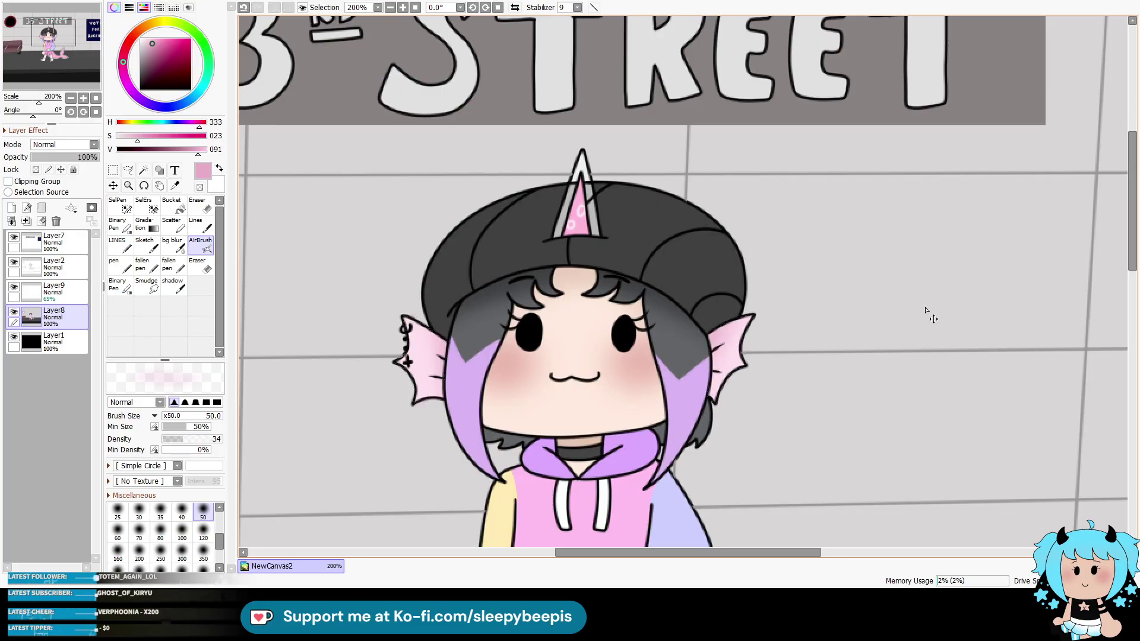
Step: Select both shorts legs on Layer2 and airbrush deeper pink shading (H 331, S 41, V 89) below the hoodie hem on Layer8
scroll(1081, 242, down, 5)
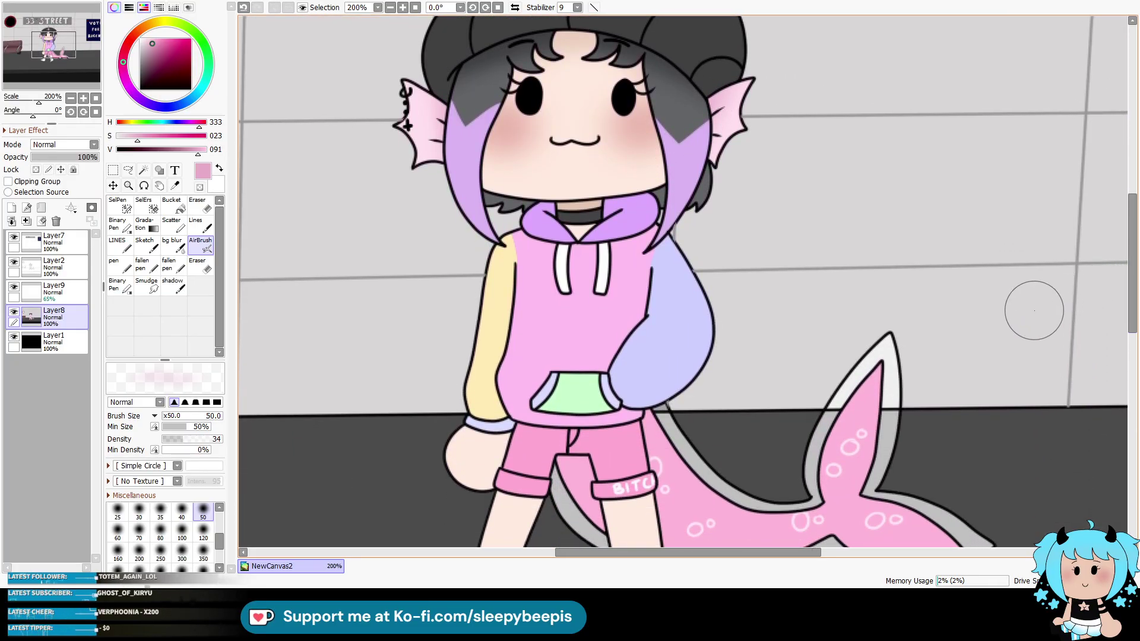
drag(1133, 263, 1132, 287)
click(52, 268)
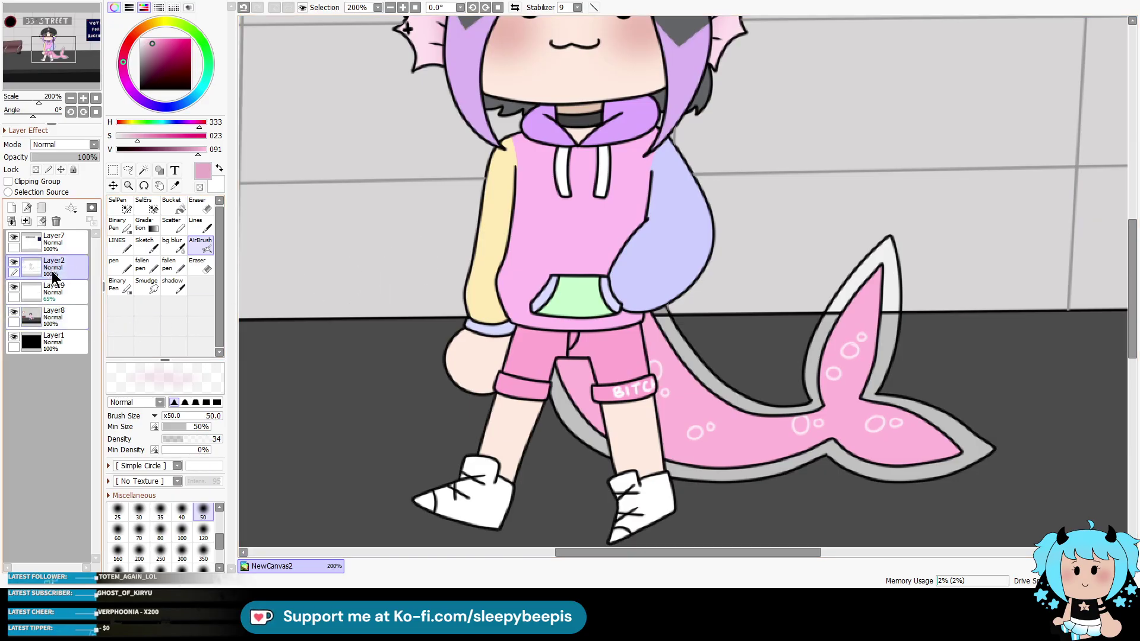
click(143, 171)
click(530, 345)
click(612, 351)
click(174, 185)
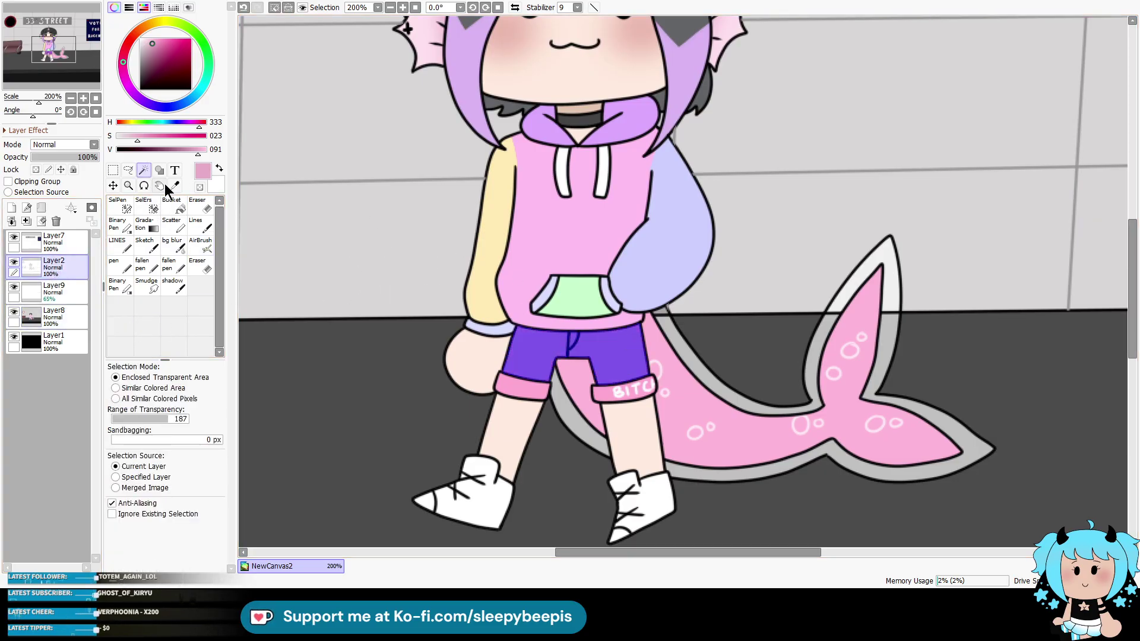
click(530, 340)
click(530, 340)
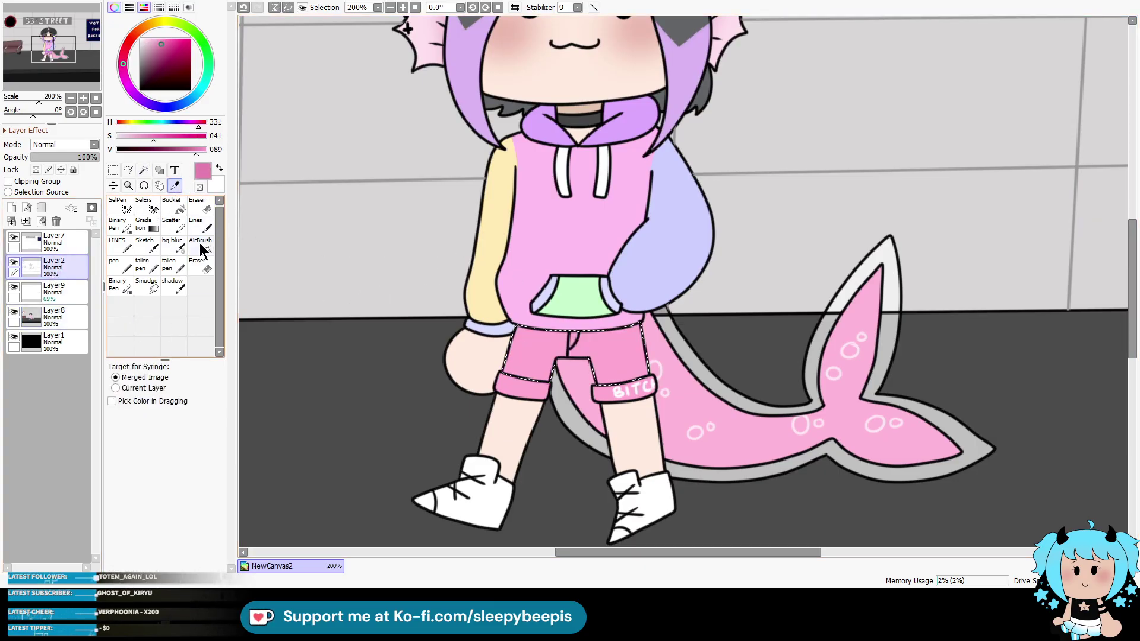
click(200, 245)
click(53, 316)
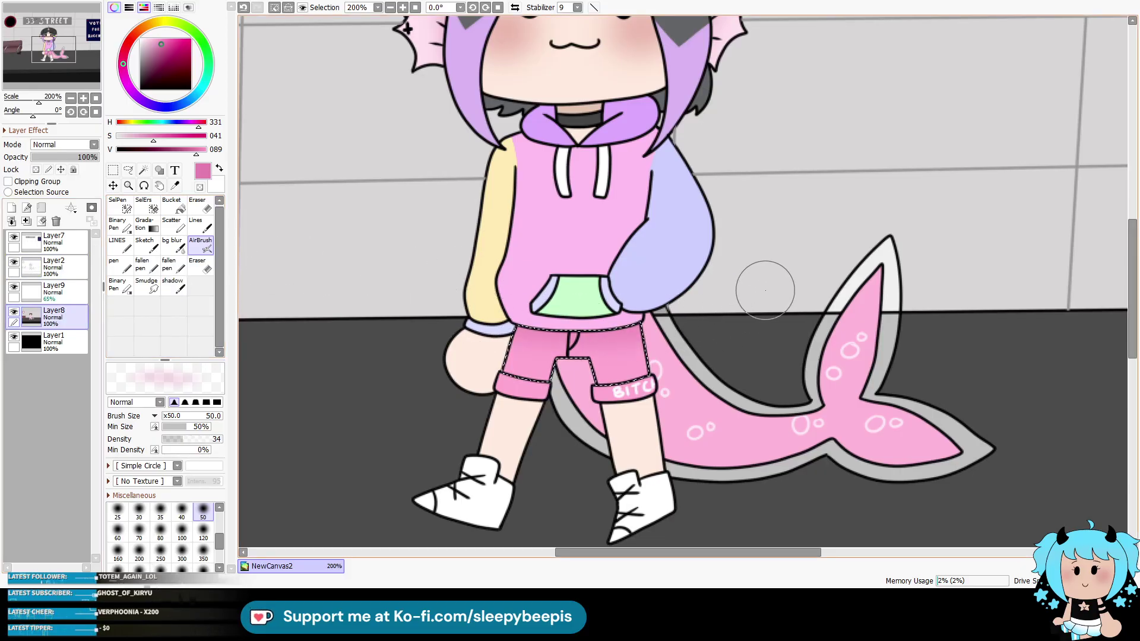
key(ctrl+d)
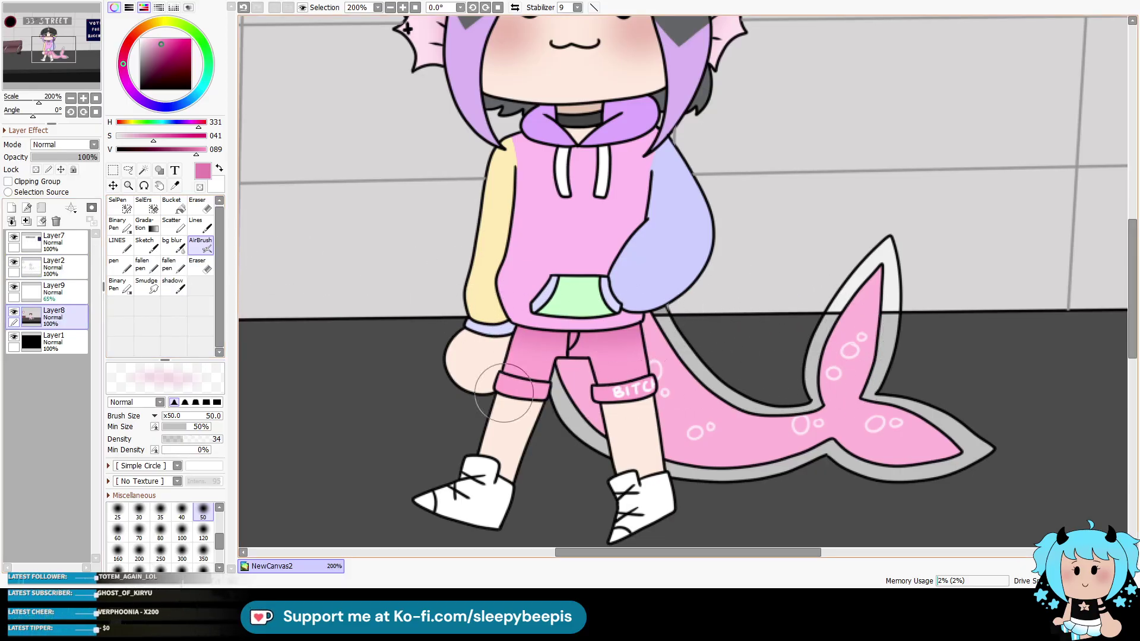
Step: Select the bodies of both shoes on Layer2 and airbrush light grey shading (V 75) onto them on Layer8
click(55, 265)
click(143, 170)
click(475, 496)
shift+click(656, 505)
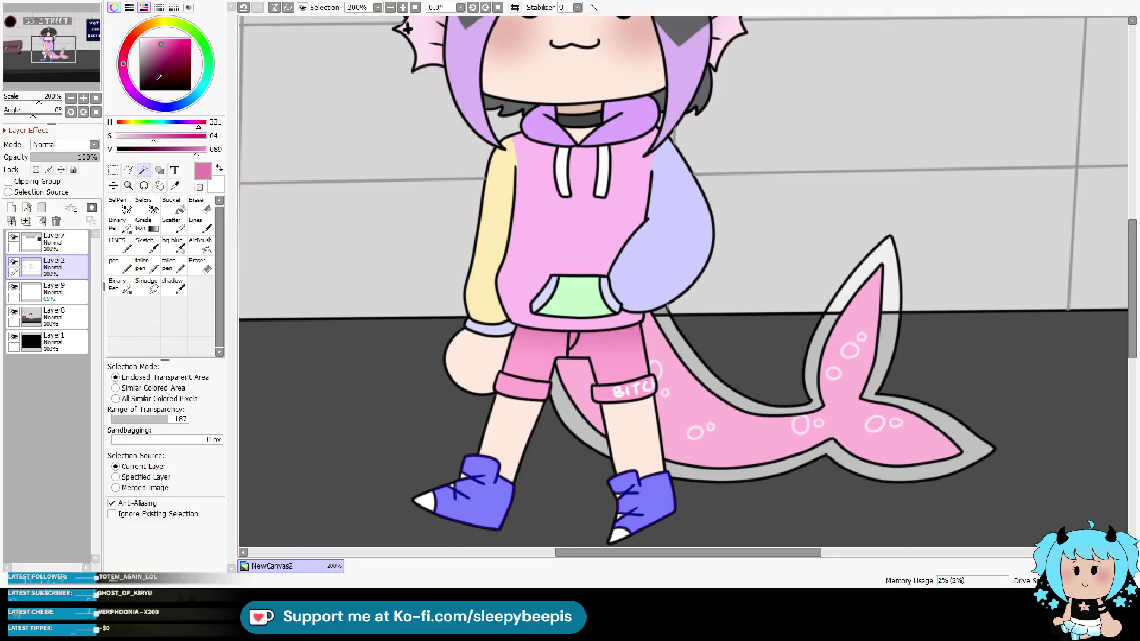
click(140, 51)
click(53, 314)
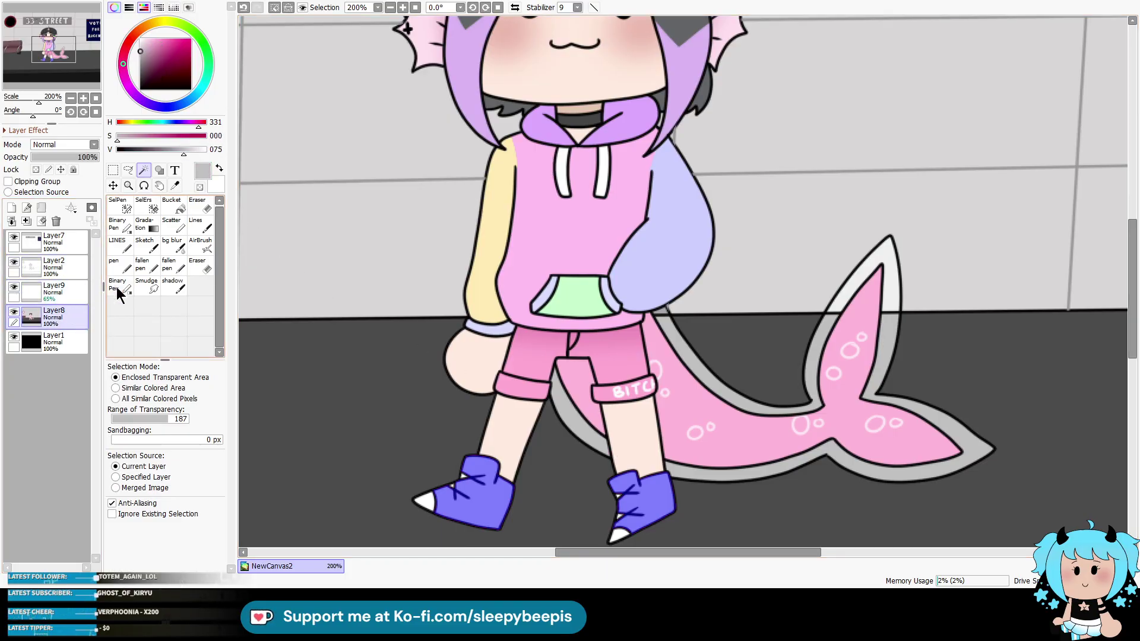
key(Delete)
click(200, 245)
drag(499, 511, 431, 531)
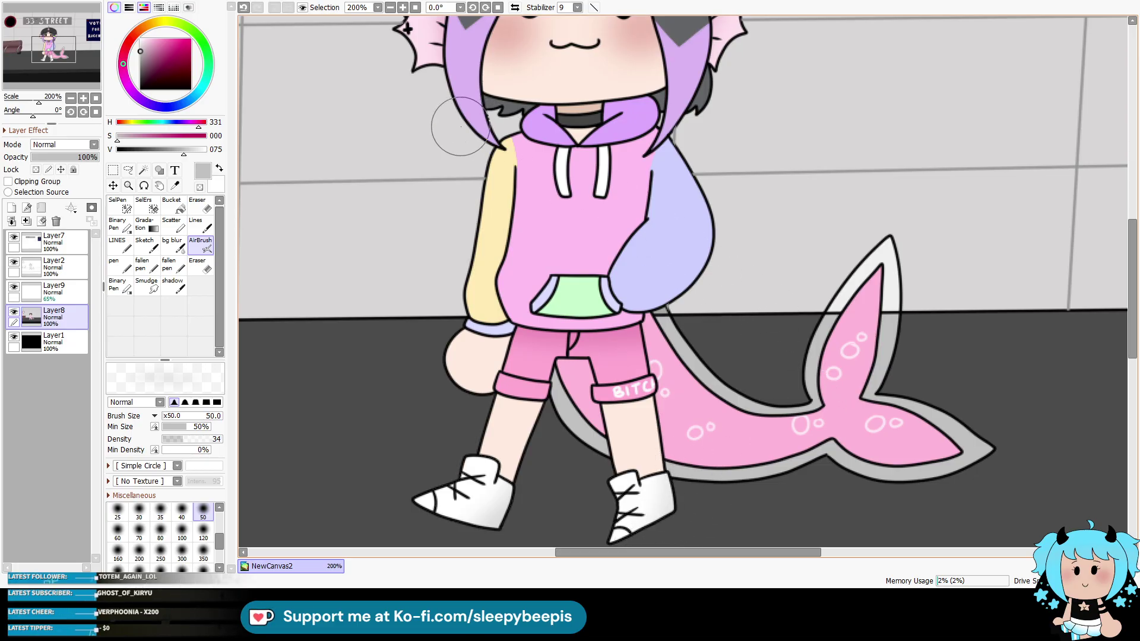
Step: Select the hand beside the shorts on Layer2 and airbrush darker skin shading (H 22, S 20, V 92) onto it on Layer8
click(60, 268)
click(143, 171)
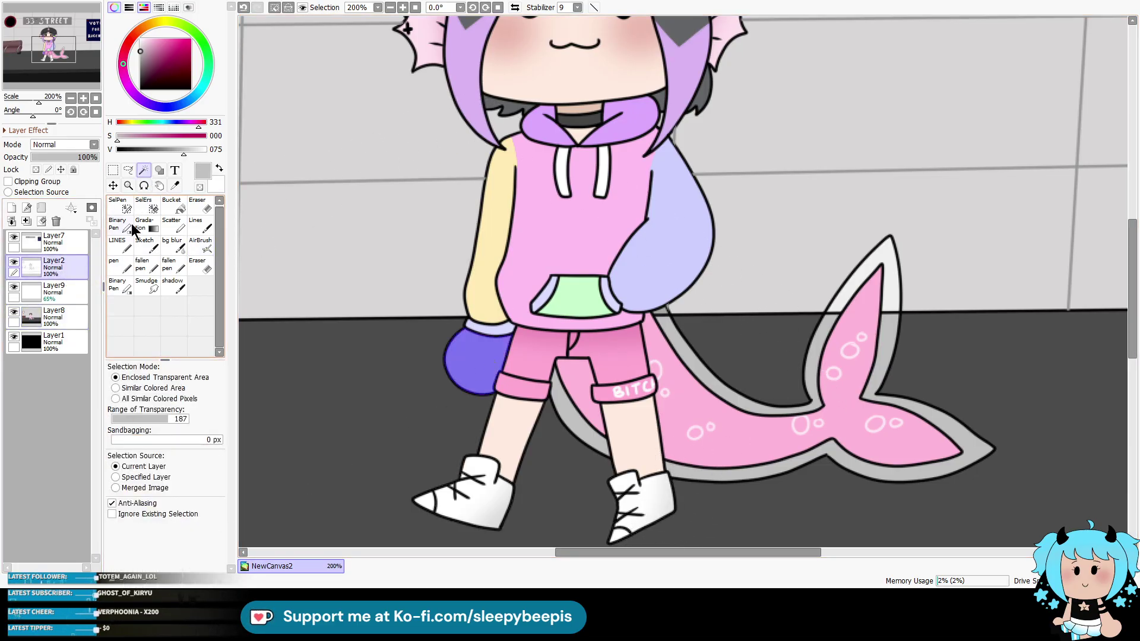
click(175, 185)
click(140, 28)
click(153, 40)
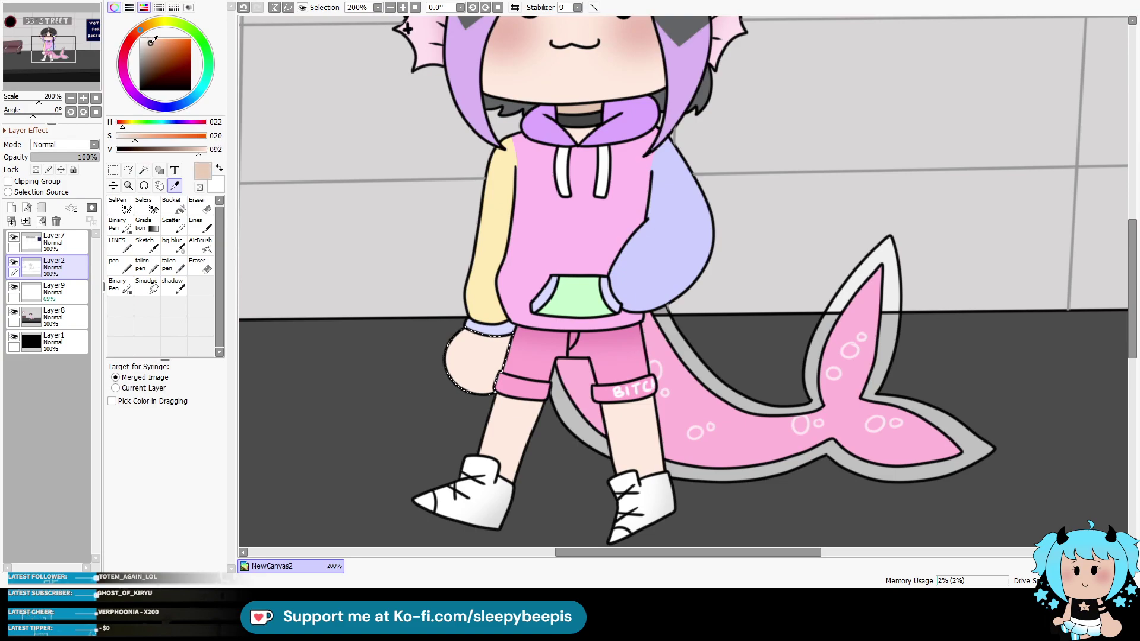
click(200, 245)
click(53, 315)
drag(500, 353, 472, 360)
key(ctrl+d)
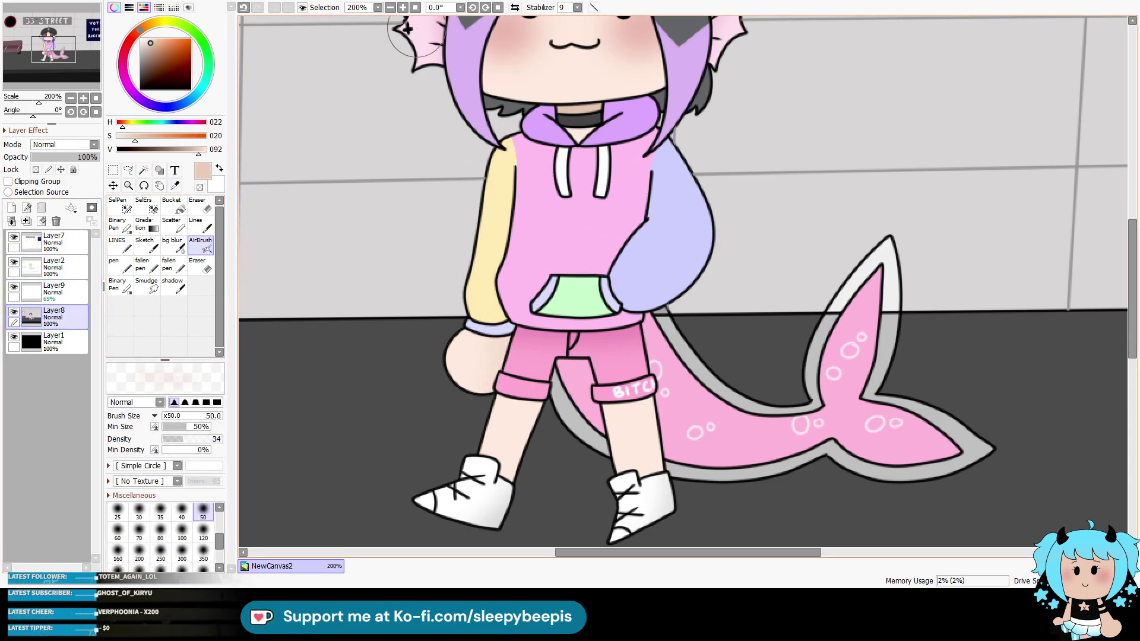
Step: Select the inside of the wall clock on Layer2 and hide the black base layer, Layer1
scroll(407, 28, down, 3)
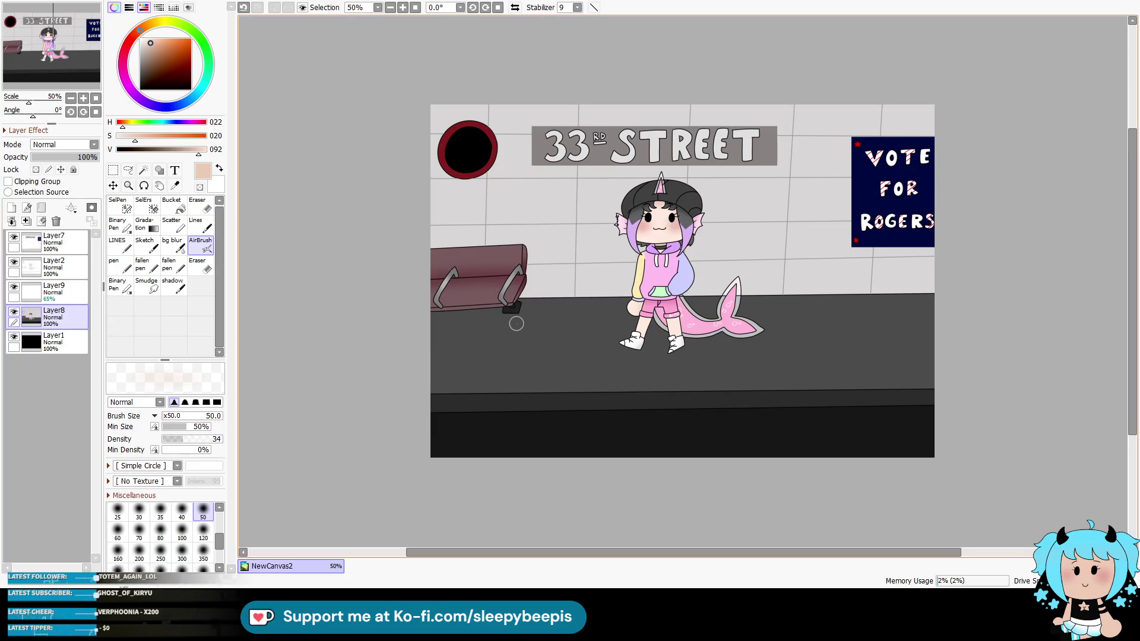
click(129, 185)
click(479, 104)
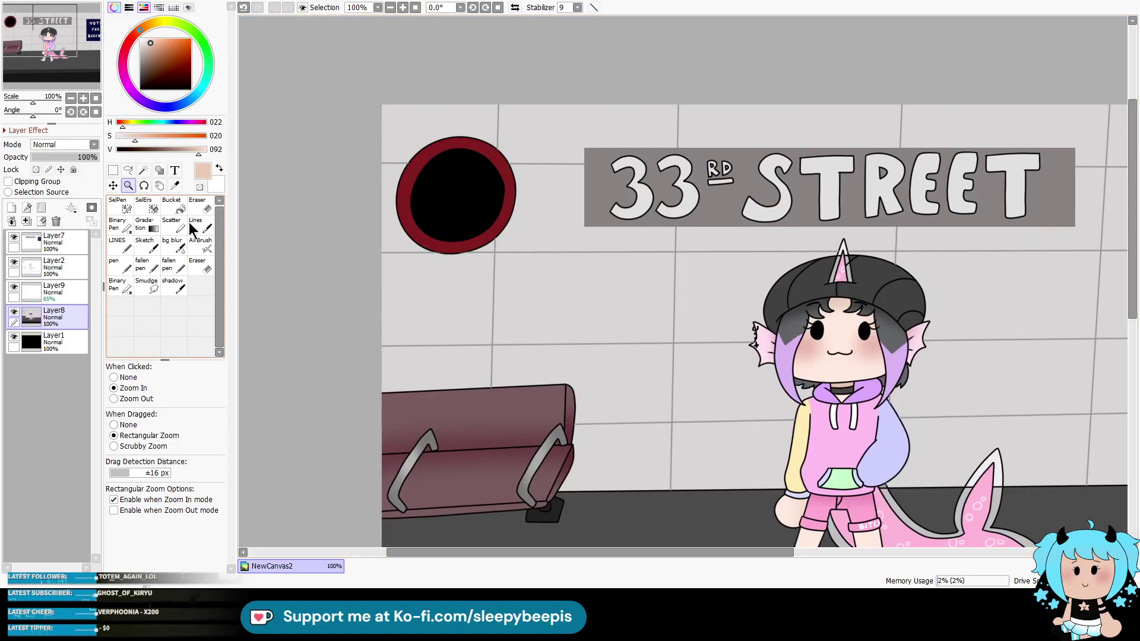
click(65, 273)
click(143, 171)
click(447, 183)
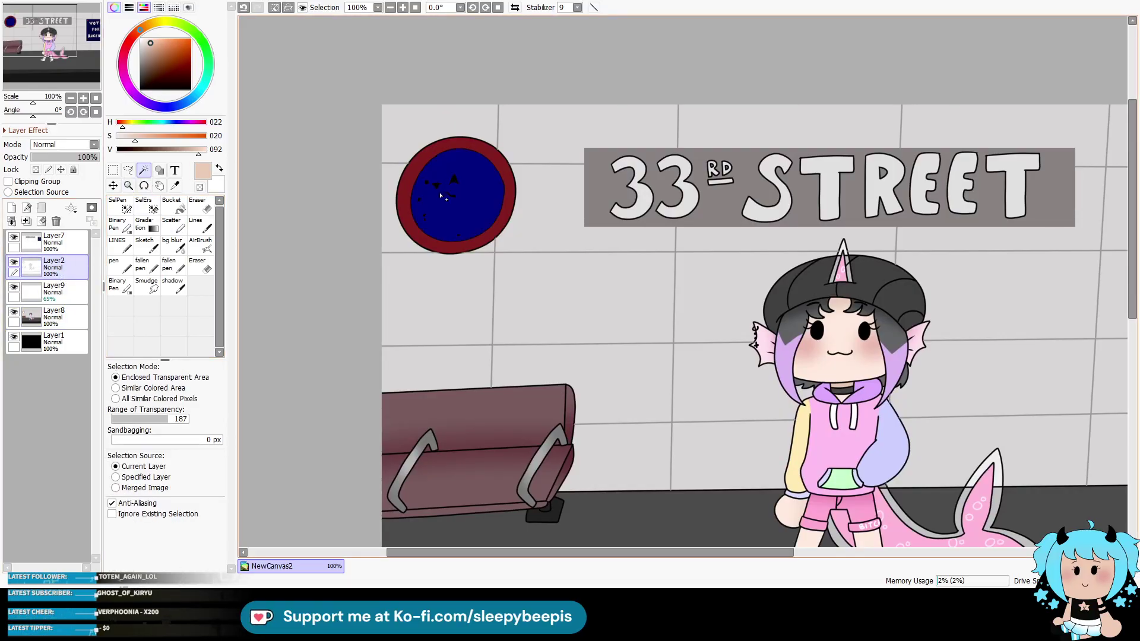
mouse_move(172, 71)
mouse_down()
mouse_move(160, 80)
mouse_move(140, 39)
mouse_up()
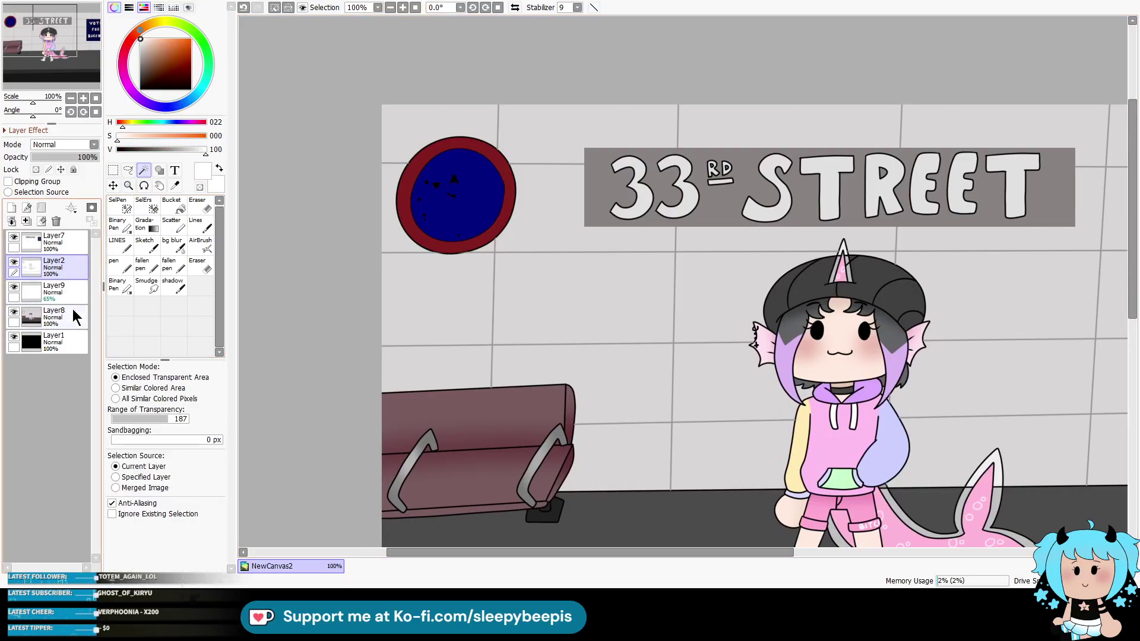
click(15, 336)
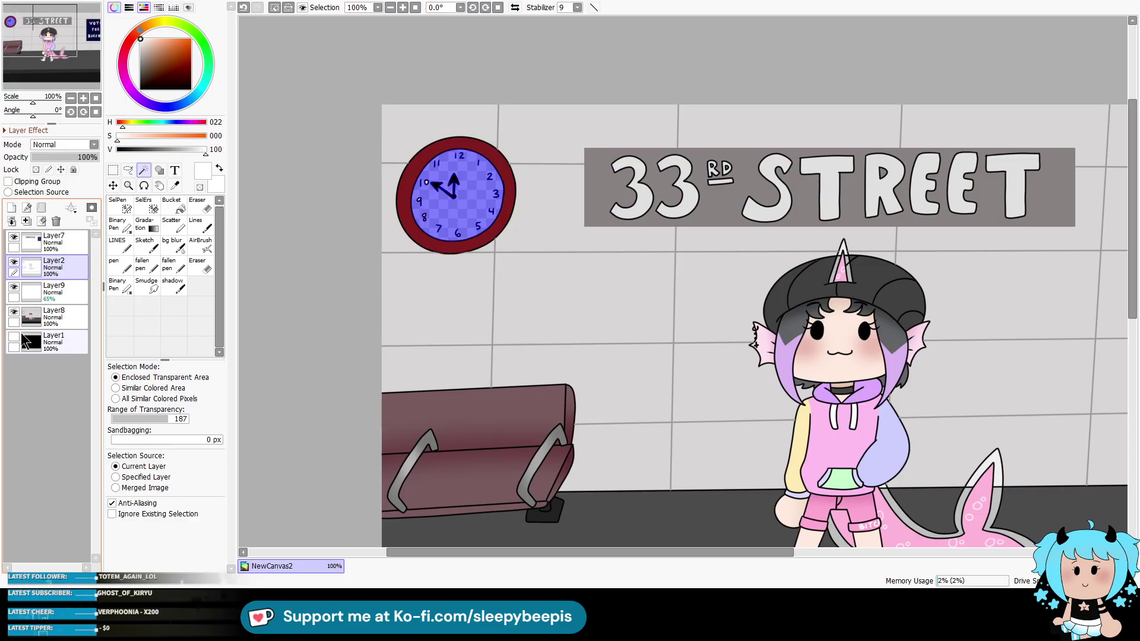
Step: Complete the clock face selection and fill it with white on Layer8 using the Lines brush at size 500
click(128, 186)
click(462, 155)
click(462, 156)
click(144, 170)
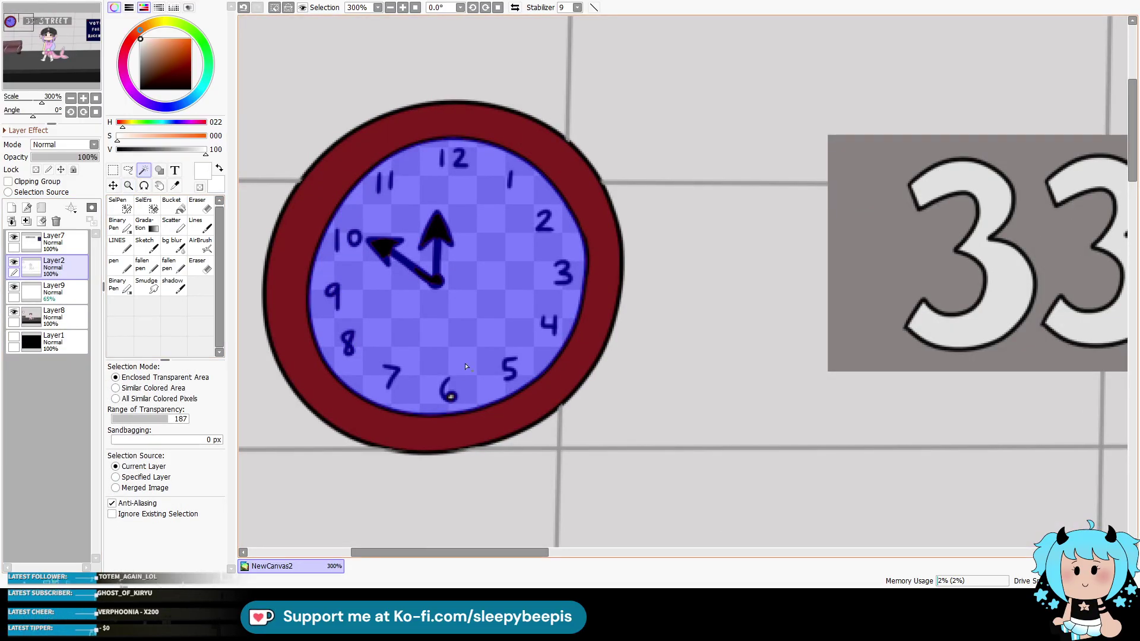
click(56, 318)
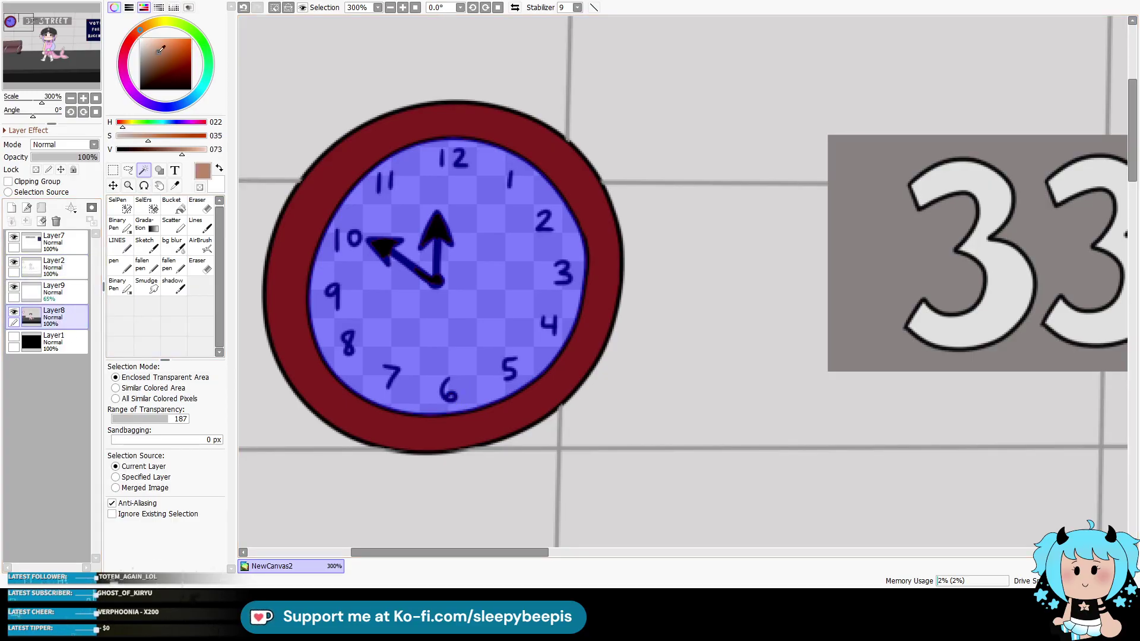
click(210, 225)
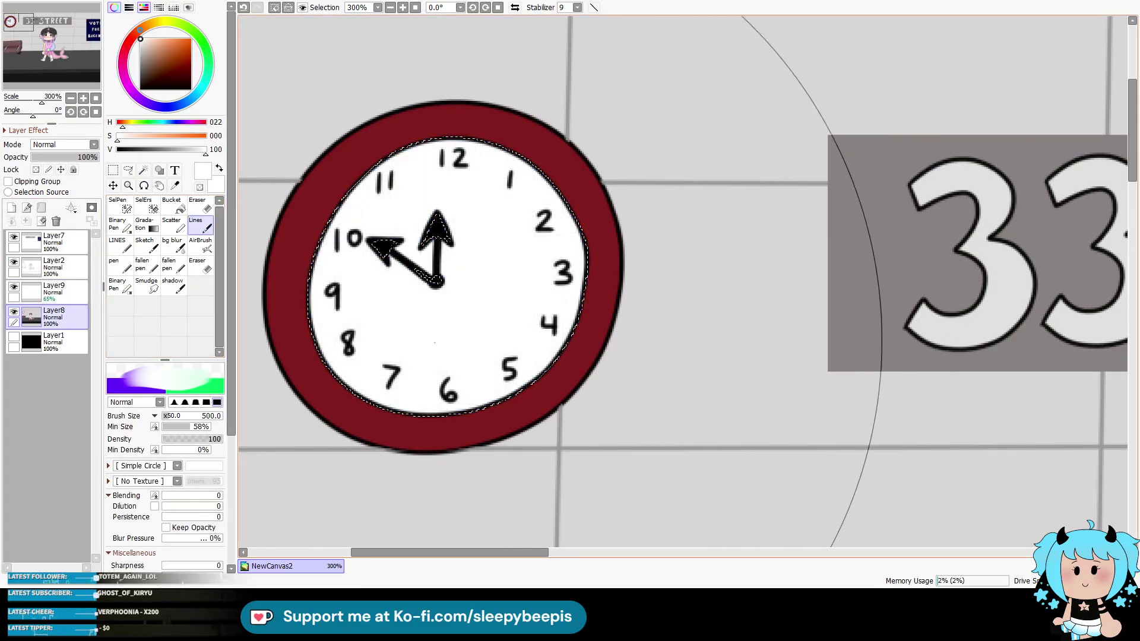
Step: Recolour the clock face a muted pink (H 0, S 14, V 78) on Layer8 and clear the selection
click(174, 186)
click(128, 42)
click(163, 63)
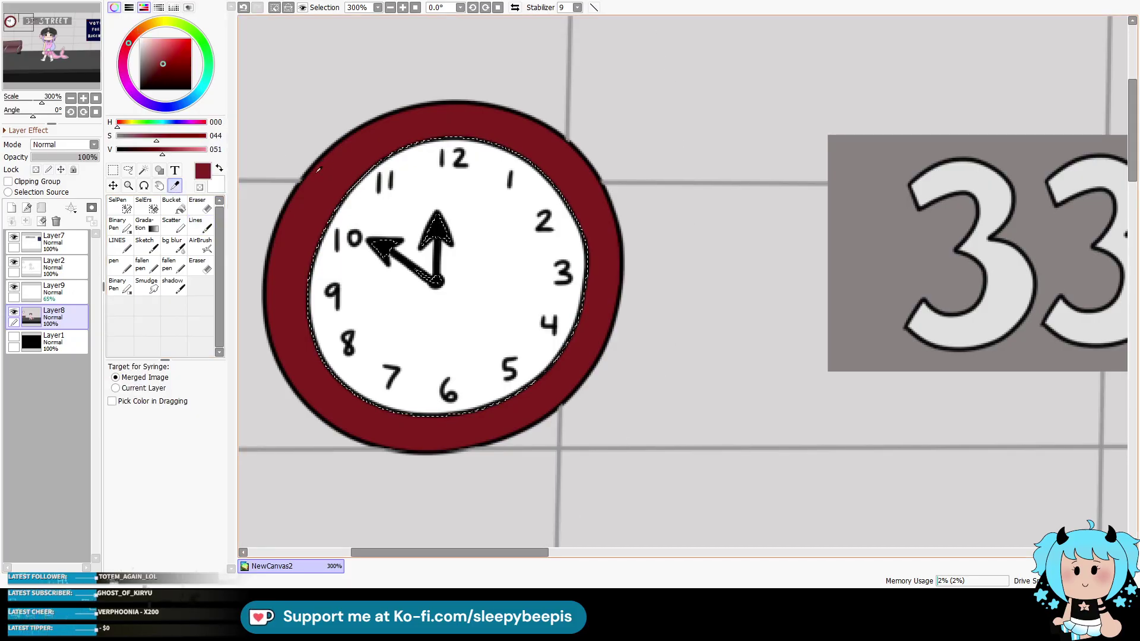
click(153, 57)
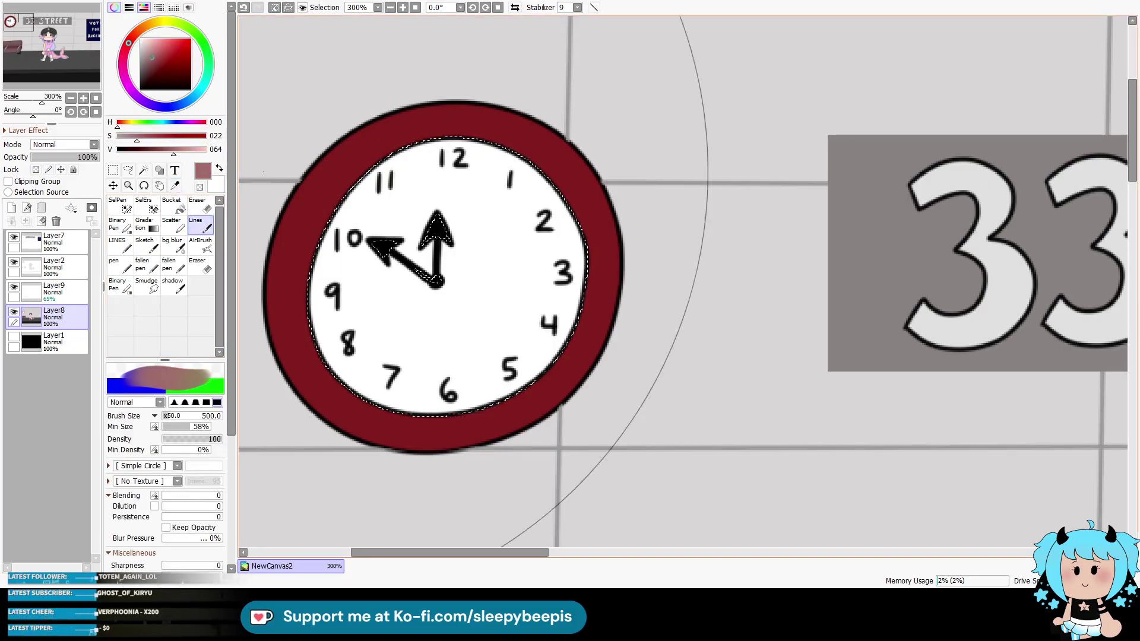
click(445, 276)
click(147, 50)
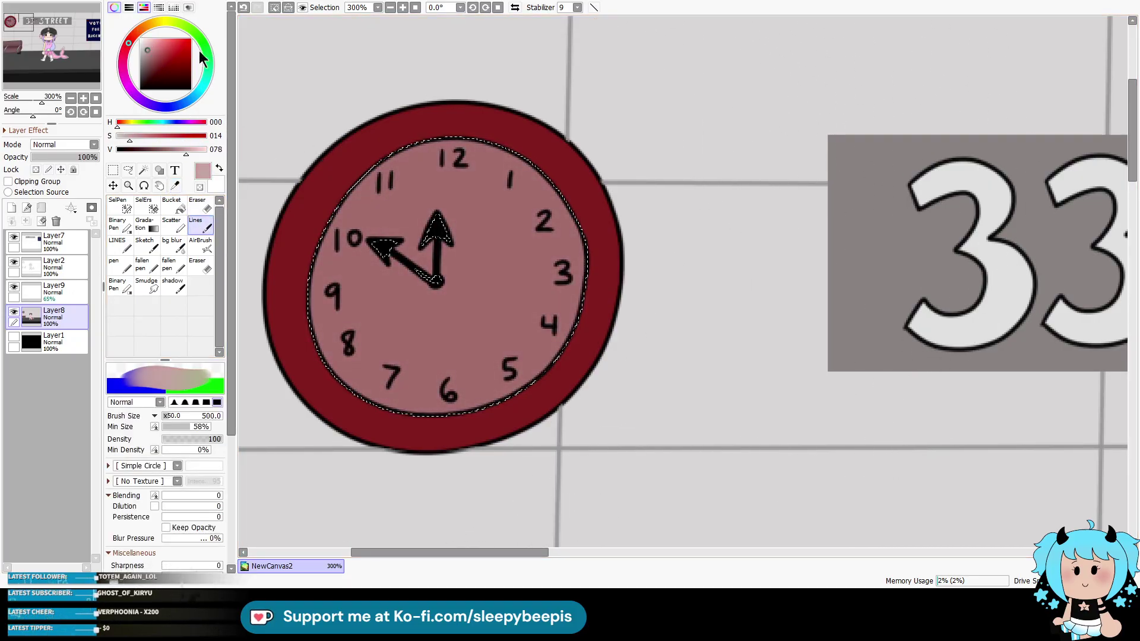
click(440, 273)
key(ctrl+d)
key(ctrl+minus)
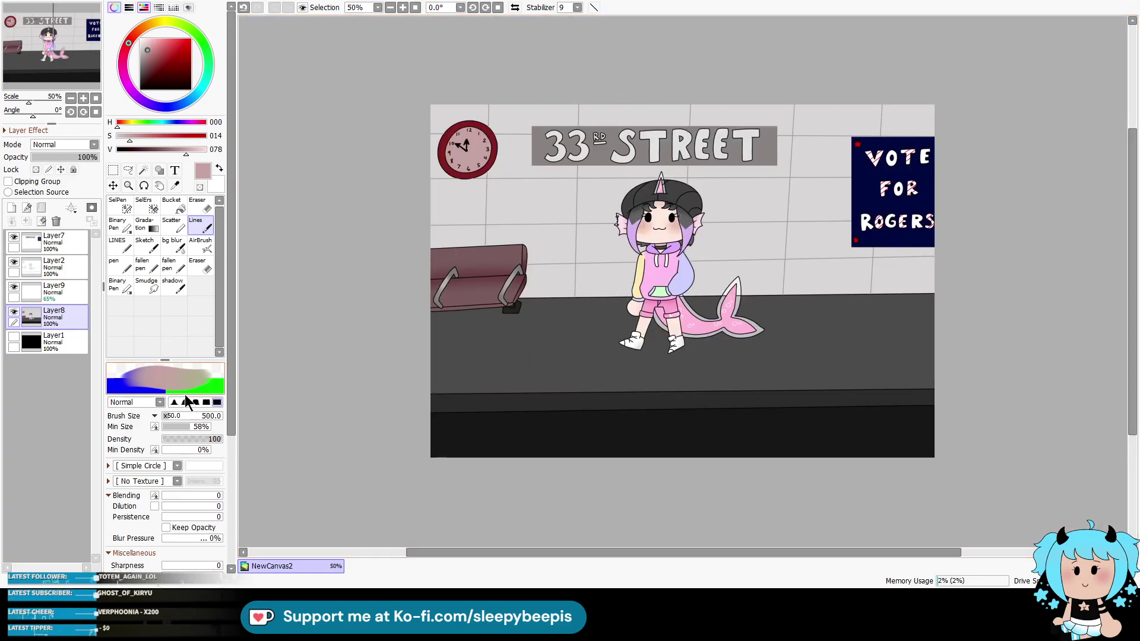
Step: Select the platform floor on Layer2, including the patch enclosed between the character and the tail
click(143, 185)
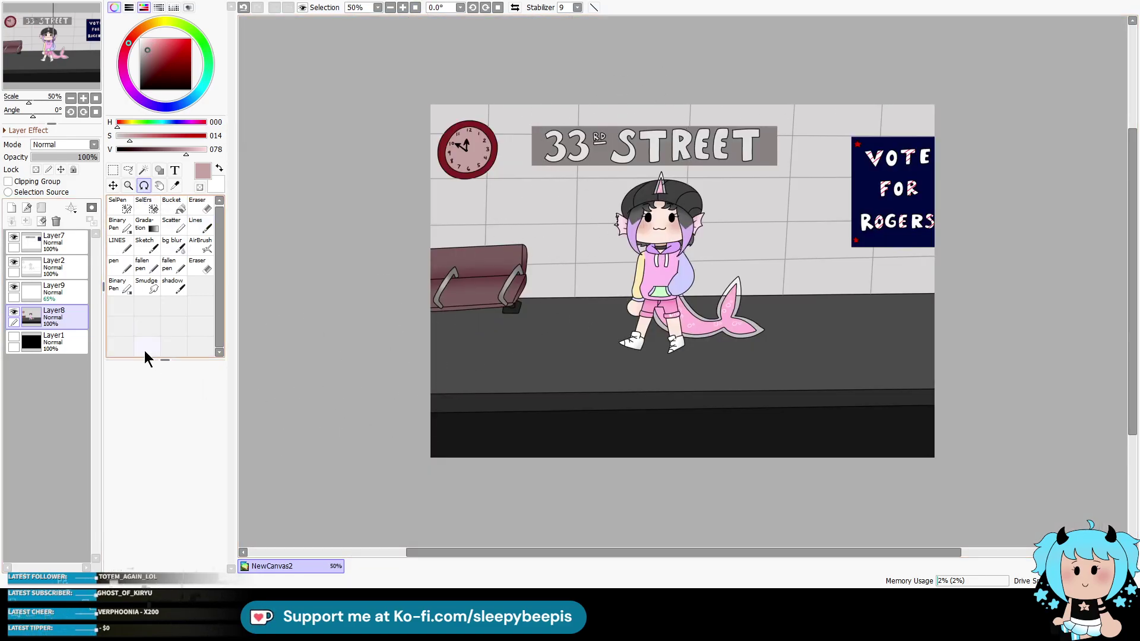
click(59, 265)
click(143, 170)
click(524, 392)
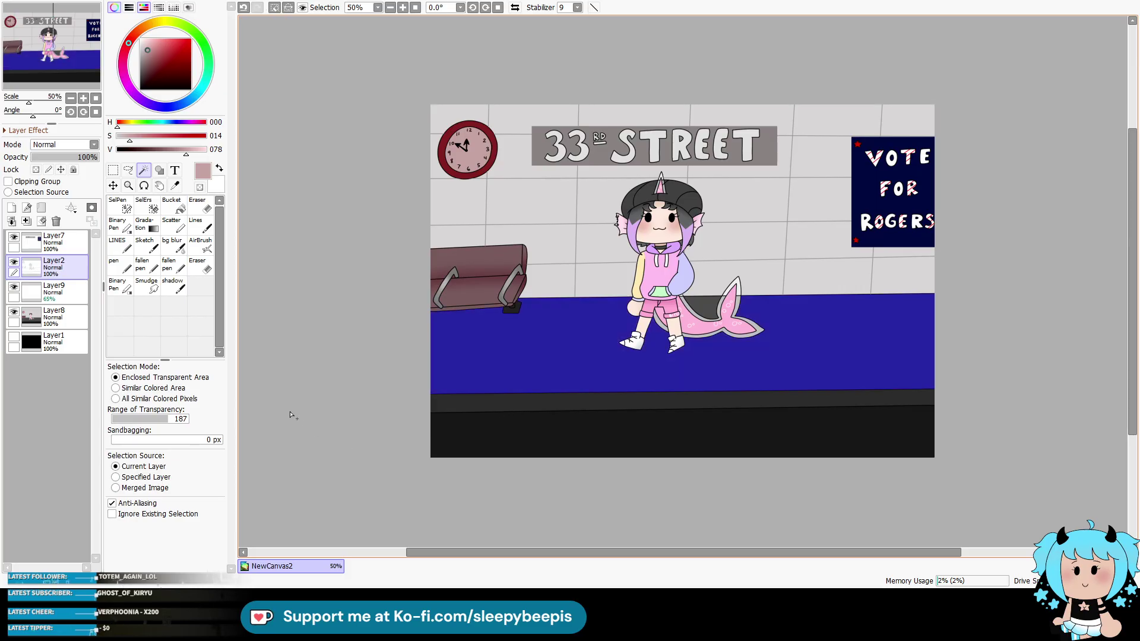
click(671, 327)
click(704, 308)
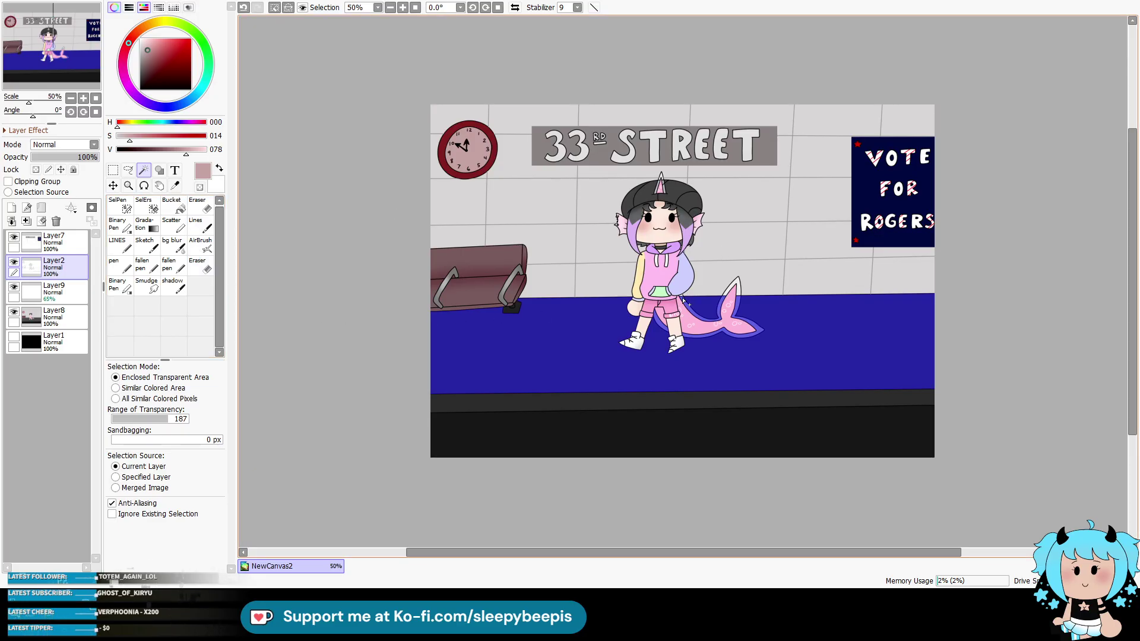
Step: Airbrush dark grey shadow (S 1, V 18) at size 120 on the floor under the bench and near the shoes on Layer8
click(175, 185)
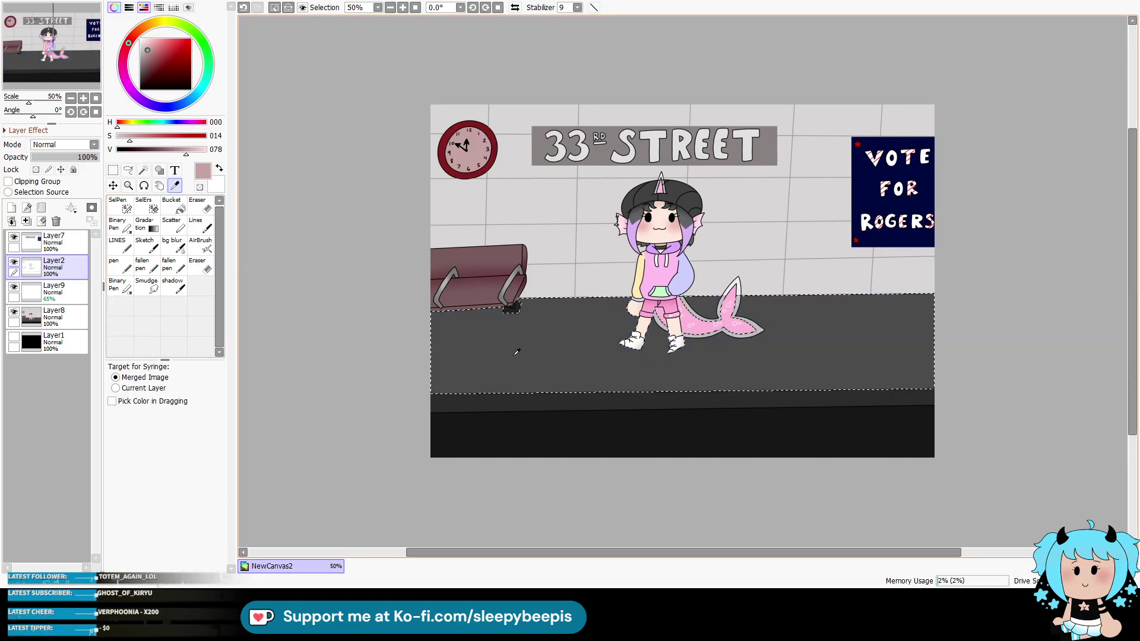
click(516, 337)
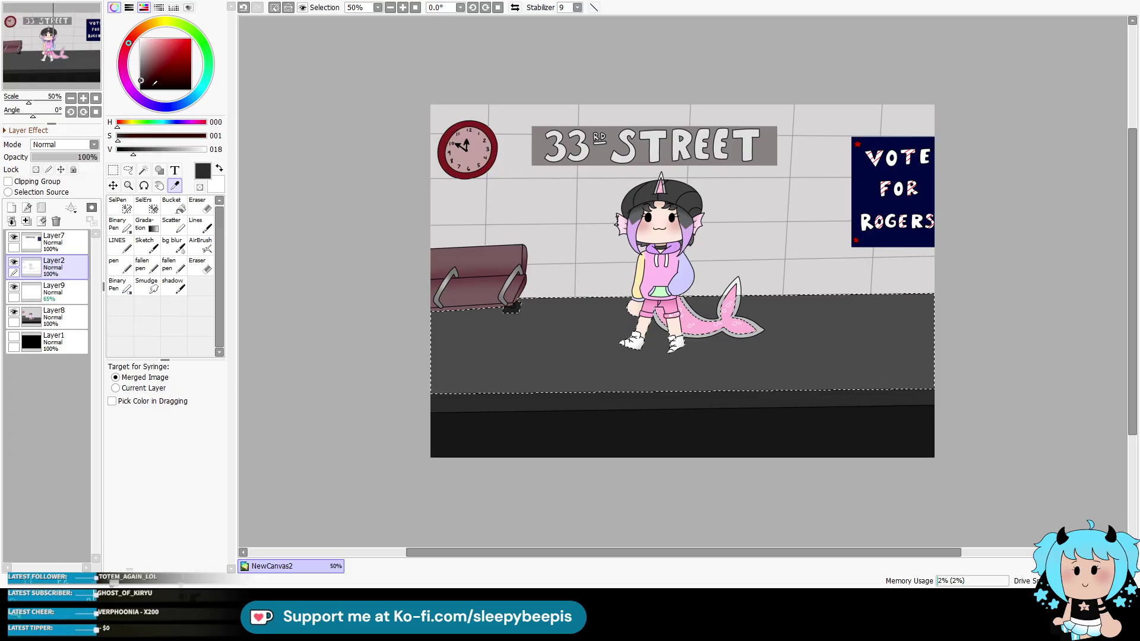
click(64, 320)
click(200, 245)
click(203, 530)
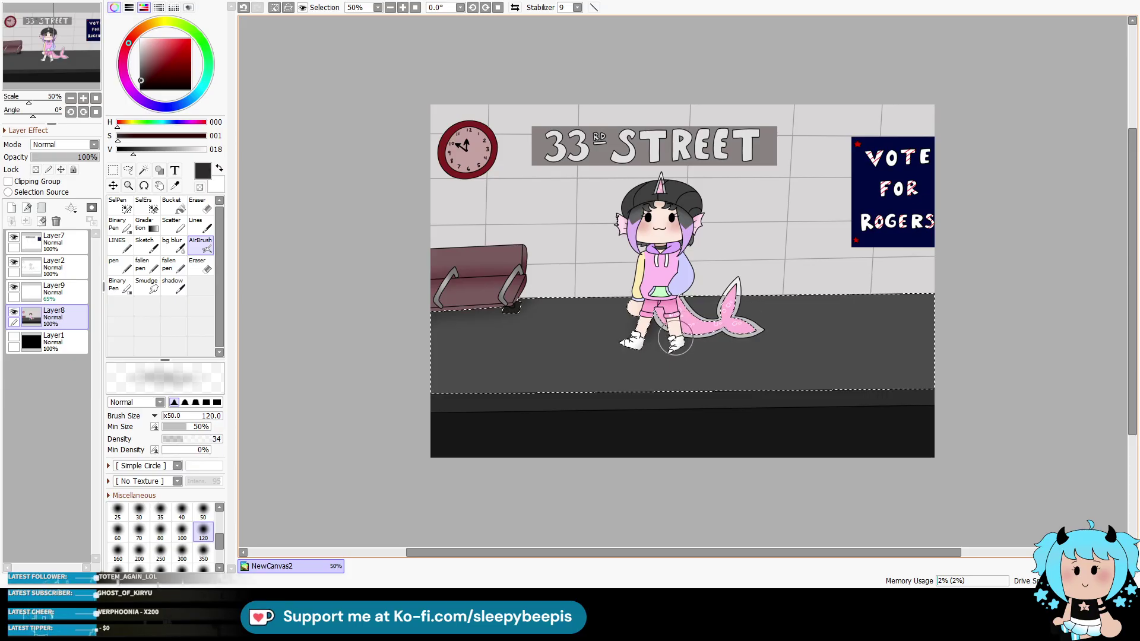
key(ctrl+d)
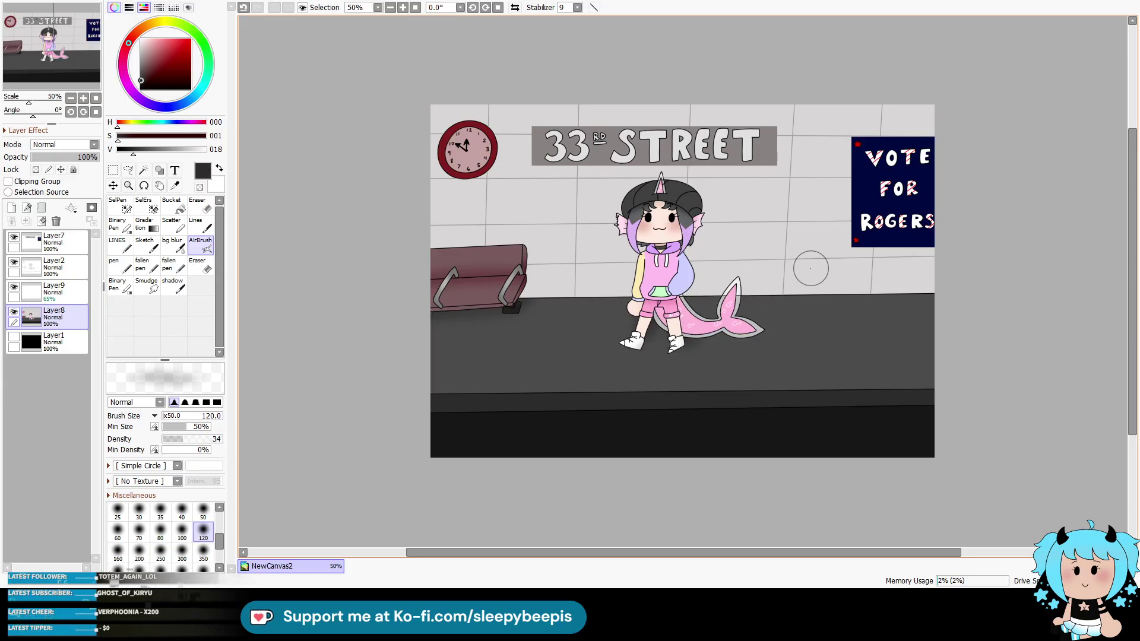
Step: Restore the floor selection, airbrush more dark shadow between the shoes on Layer8, and clear the selection
key(ctrl+z)
drag(640, 347, 654, 343)
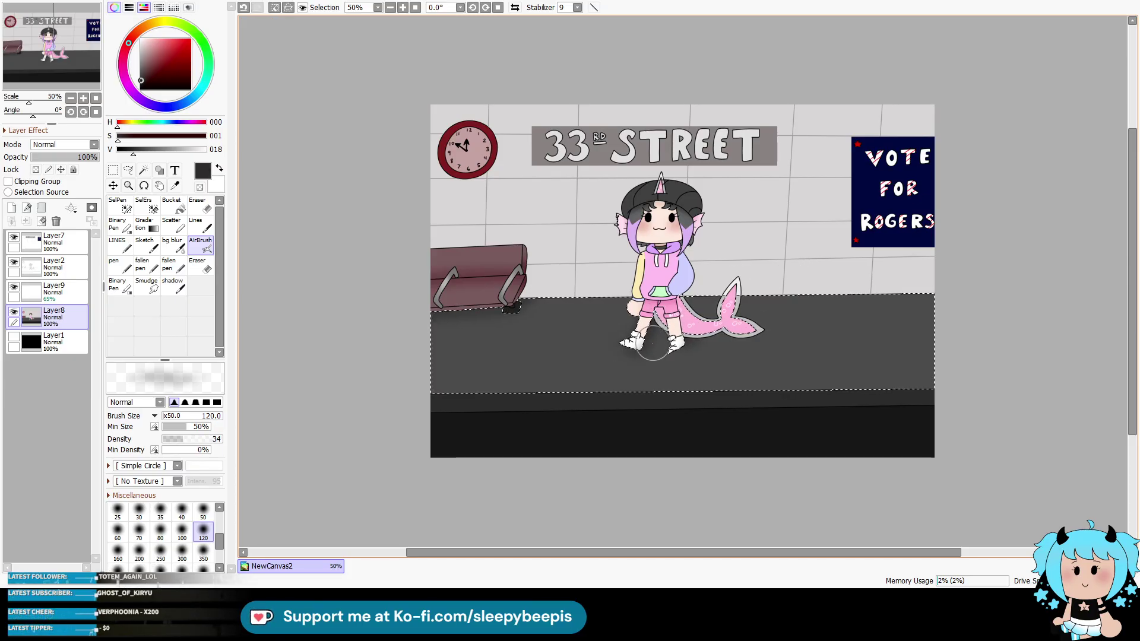
key(ctrl+d)
key(ctrl+z)
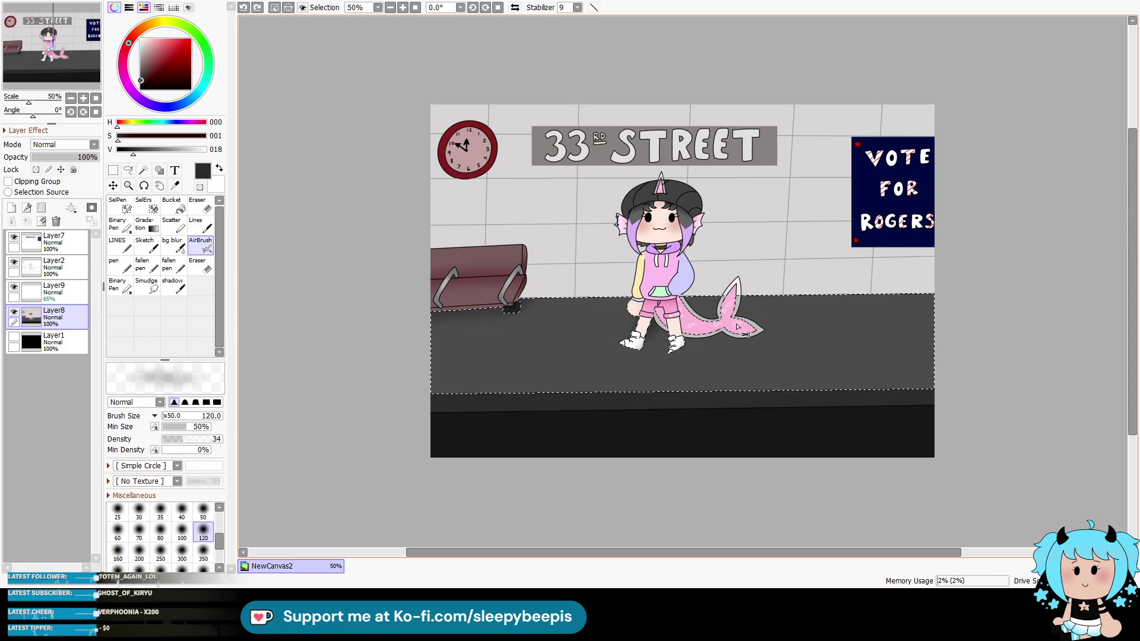
key(ctrl+d)
Step: Select the tiled back wall around the character on Layer2
click(128, 186)
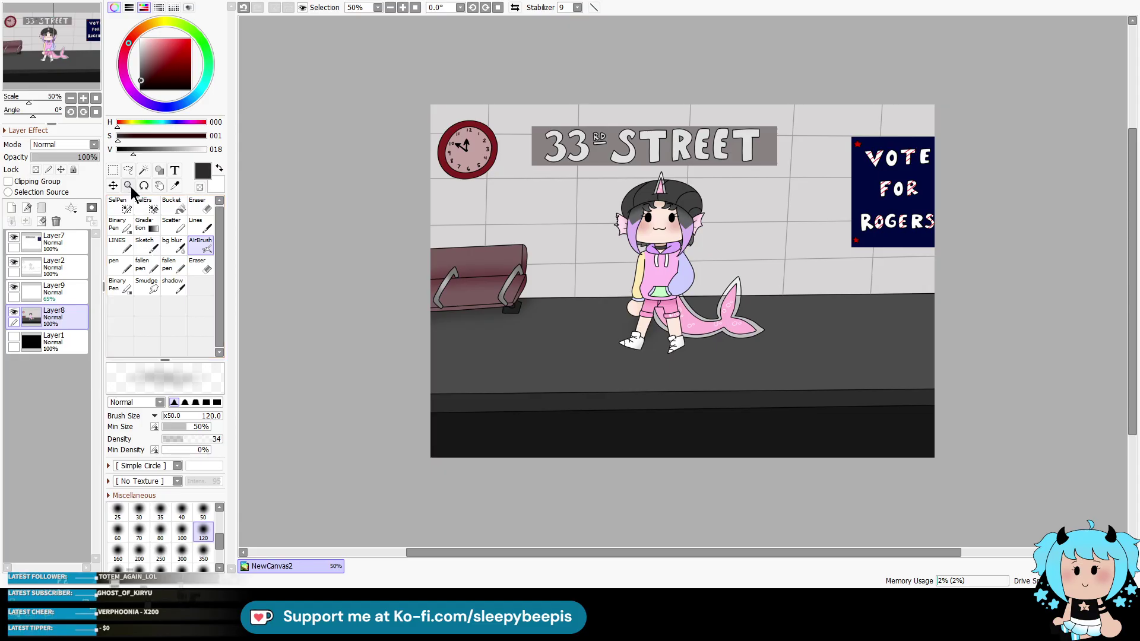
click(687, 145)
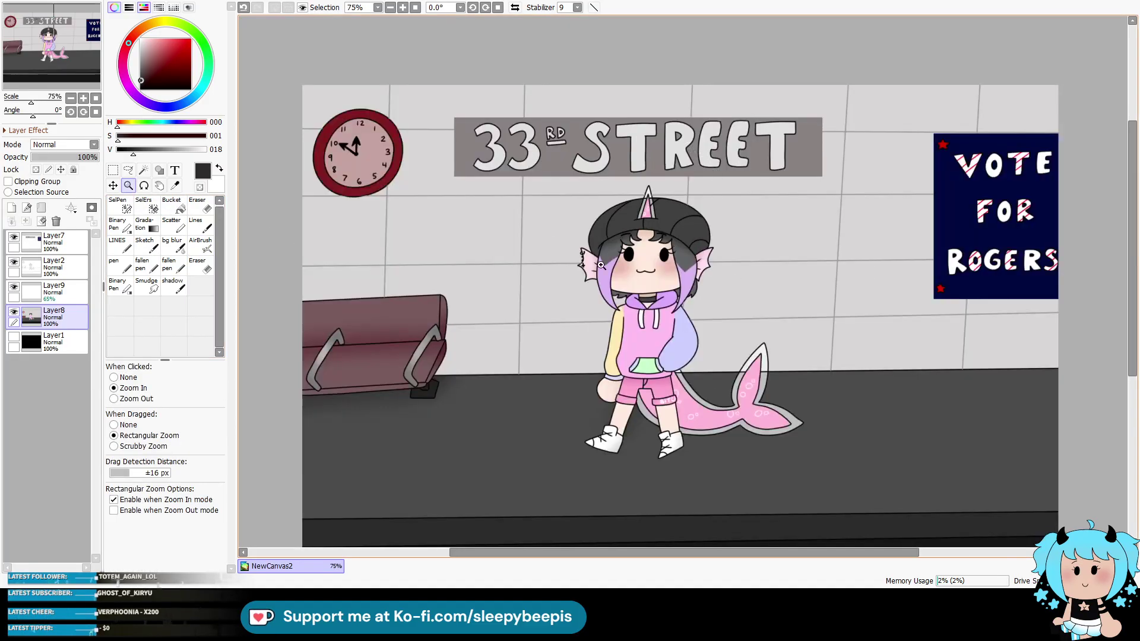
click(53, 264)
click(143, 171)
click(739, 317)
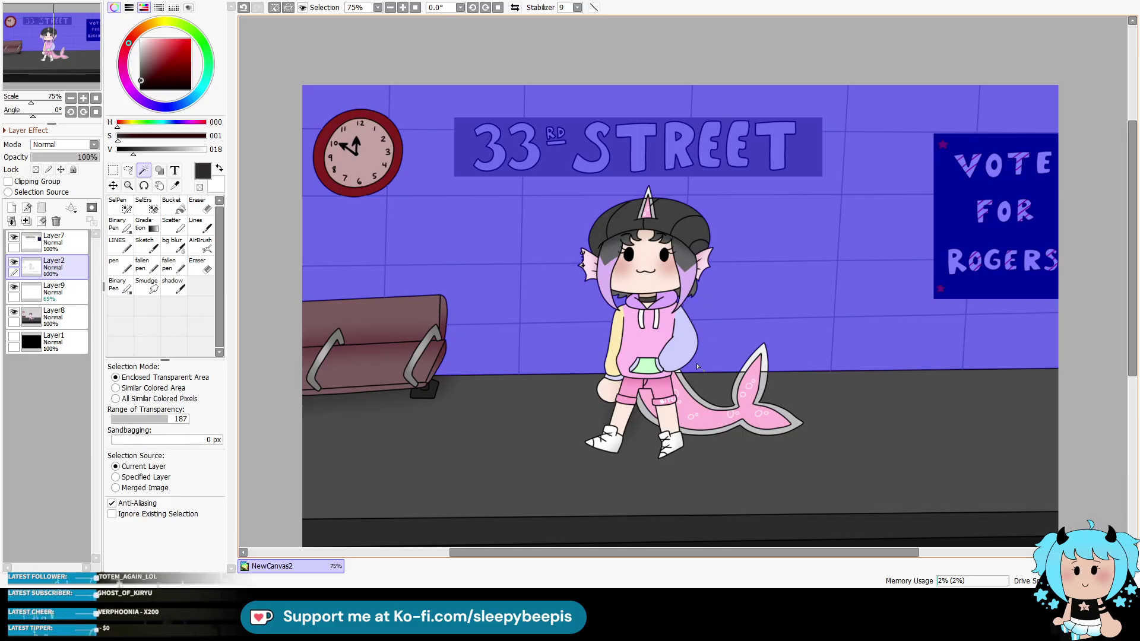
Step: Airbrush a soft grey shadow (H 340, S 4, V 70) on the wall beside the character on Layer8 and clear the selection
click(175, 185)
click(321, 249)
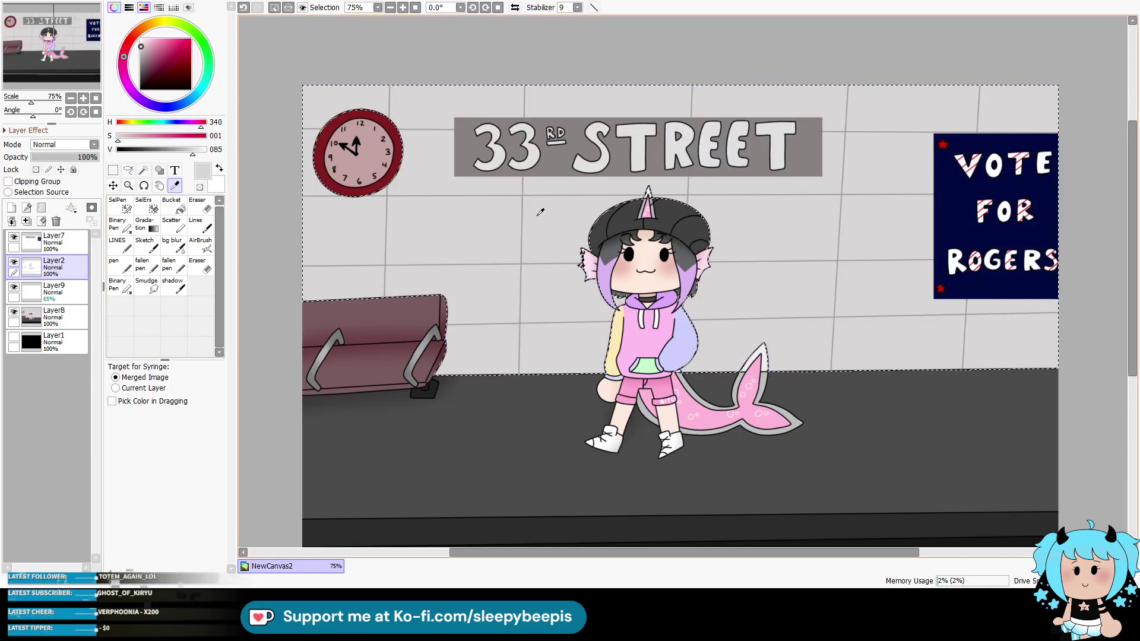
click(142, 54)
click(53, 315)
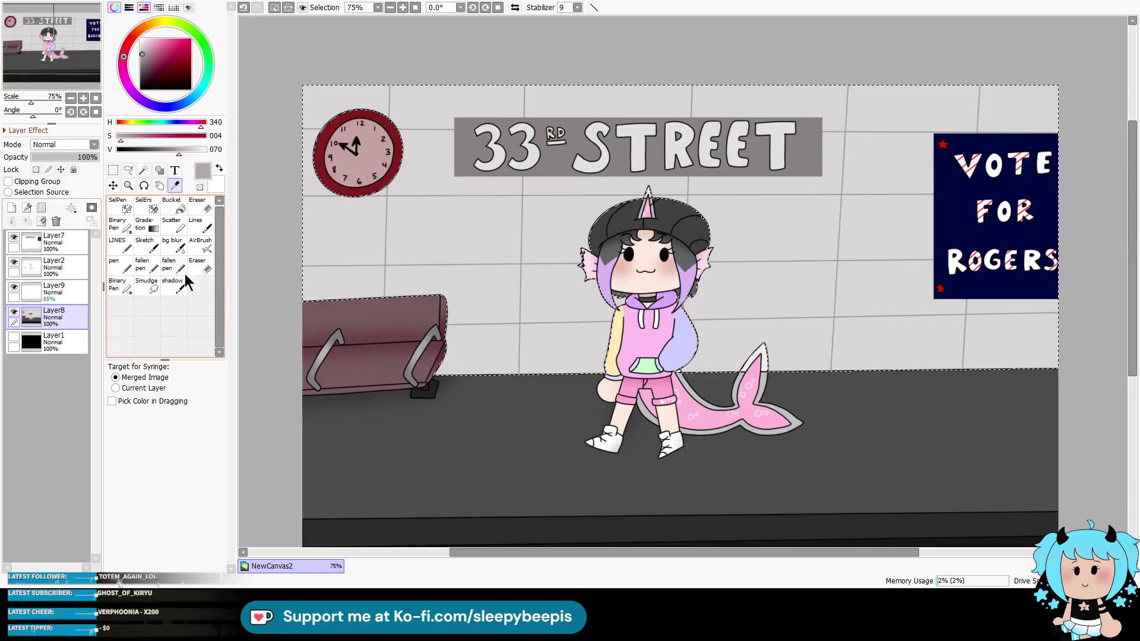
click(200, 244)
drag(665, 261, 692, 300)
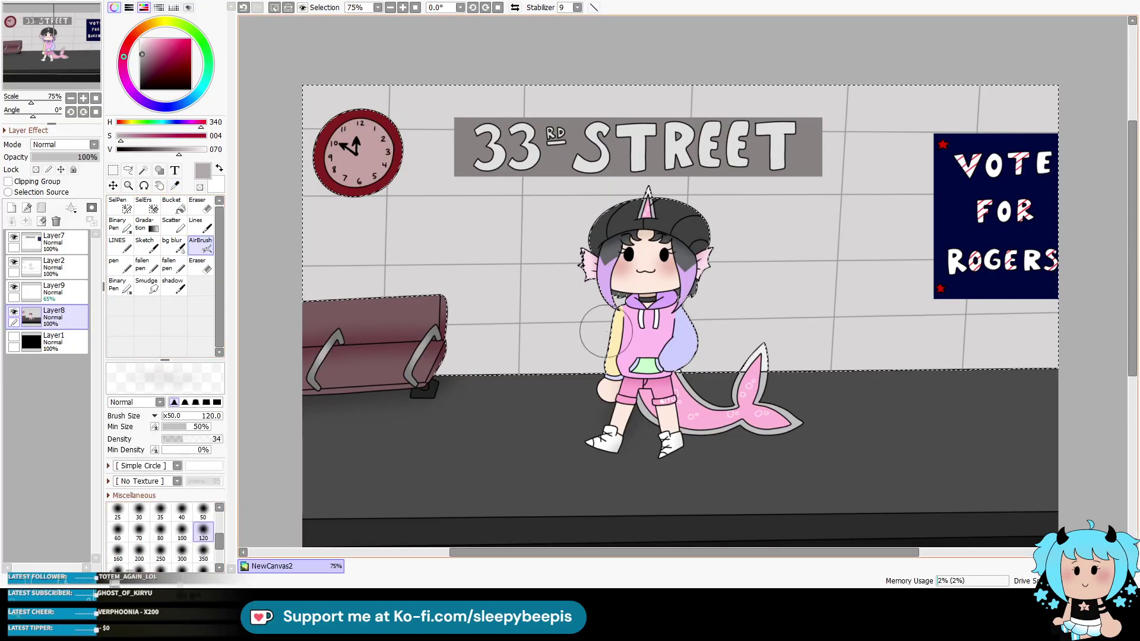
mouse_move(701, 243)
mouse_down()
mouse_move(704, 356)
mouse_move(671, 404)
mouse_move(688, 374)
mouse_move(692, 249)
mouse_move(724, 280)
mouse_move(703, 333)
mouse_up()
key(ctrl+d)
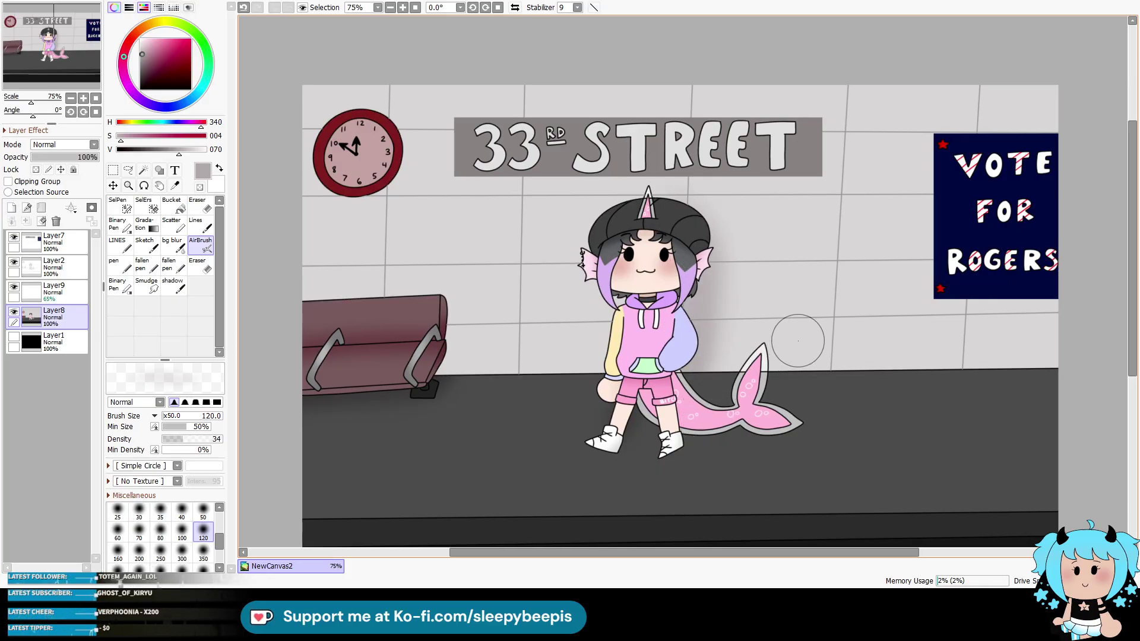
Step: Add a new layer above Layer7 and set the AirBrush size to 700
mouse_move(669, 553)
mouse_down()
mouse_move(687, 555)
mouse_move(666, 552)
mouse_up()
scroll(285, 165, down, 1)
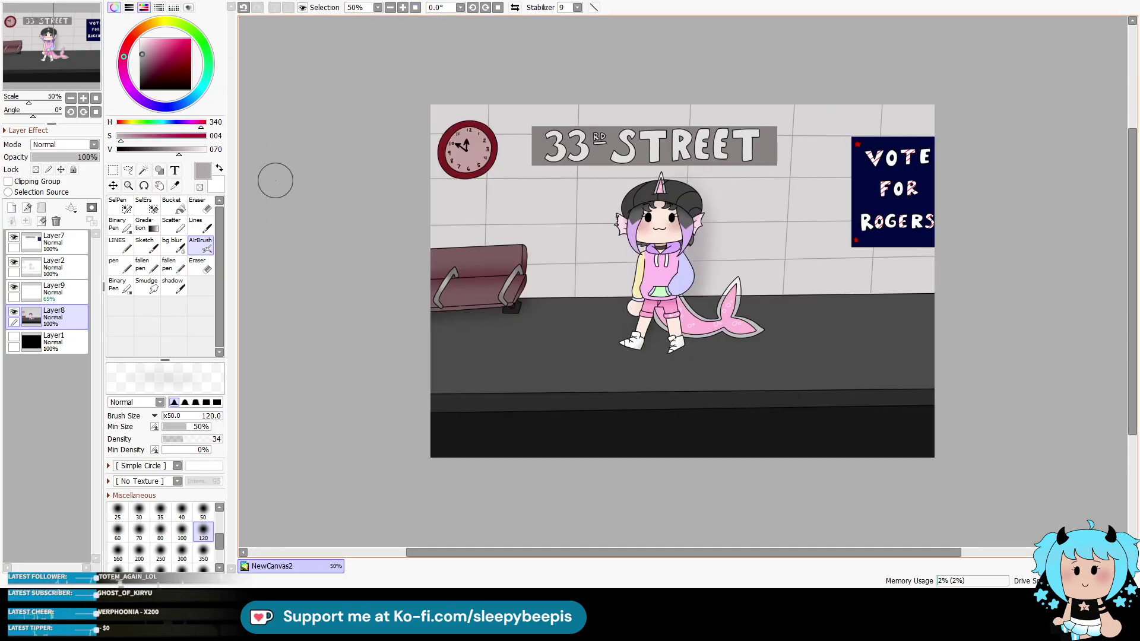
click(43, 244)
click(13, 208)
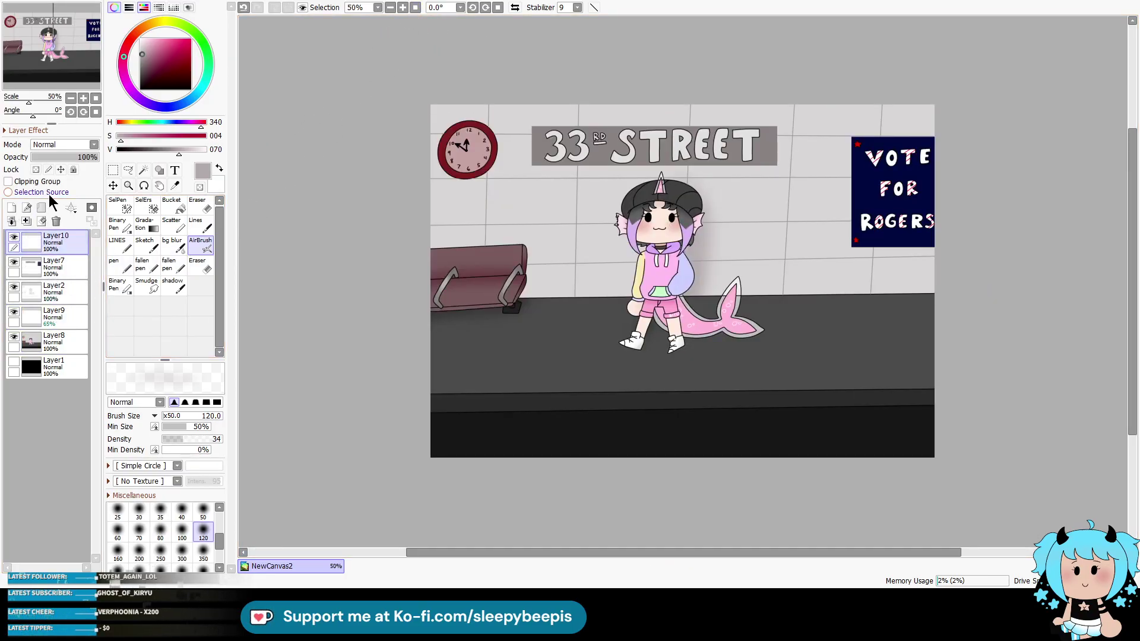
click(390, 7)
click(203, 559)
click(203, 569)
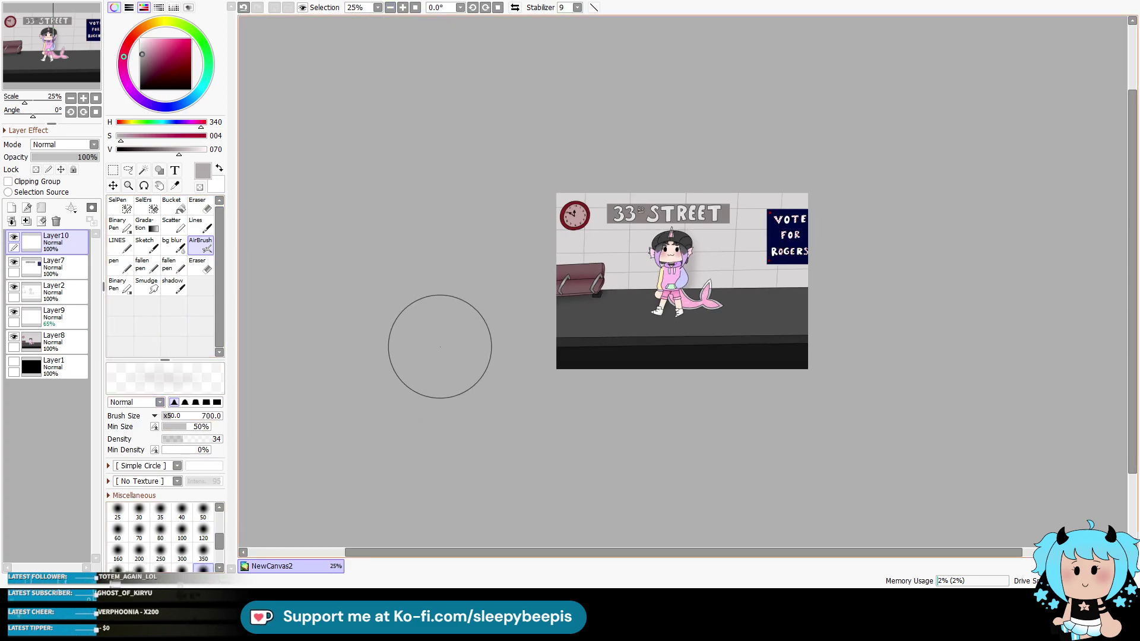
Step: Clear the trial grey strokes from the new top layer and airbrush a black (V 0) vignette around the picture's edges
drag(586, 433, 522, 321)
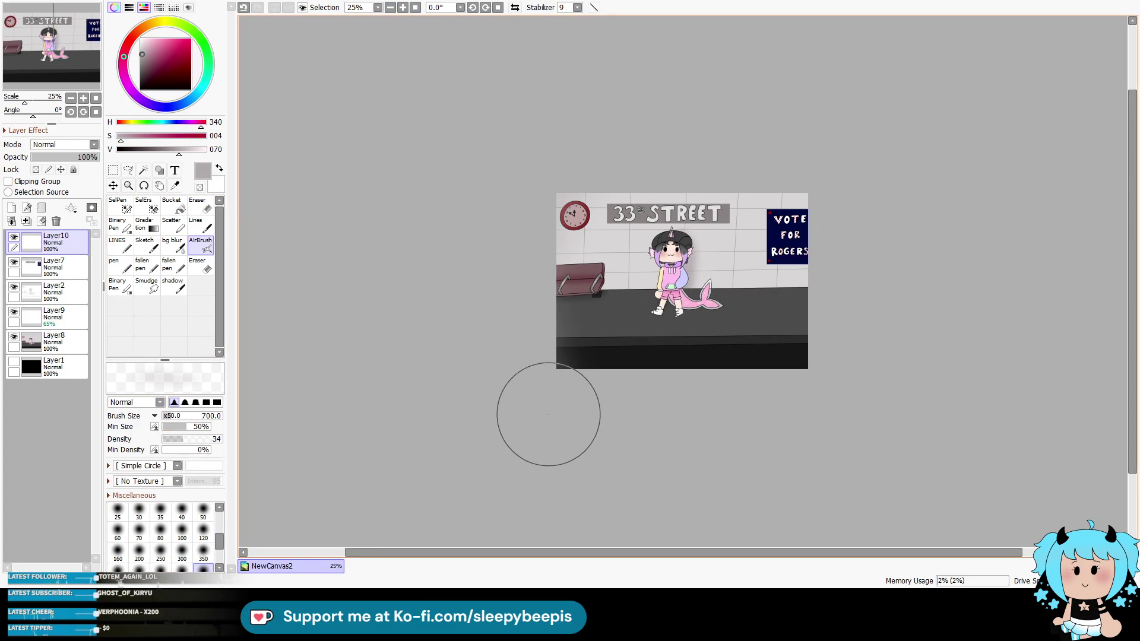
click(42, 223)
click(141, 90)
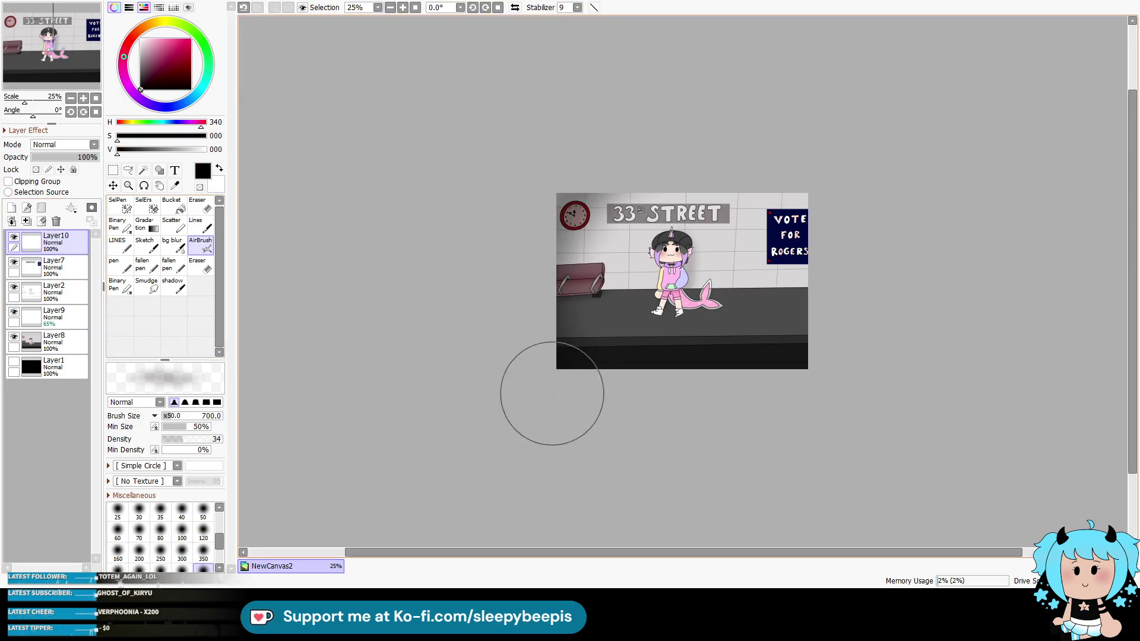
drag(579, 297, 683, 196)
mouse_move(680, 143)
mouse_down()
mouse_move(600, 226)
mouse_move(591, 297)
mouse_up()
mouse_move(798, 161)
mouse_down()
mouse_move(790, 204)
mouse_move(797, 133)
mouse_move(814, 174)
mouse_move(815, 137)
mouse_up()
mouse_move(501, 236)
mouse_down()
mouse_move(588, 196)
mouse_move(832, 295)
mouse_up()
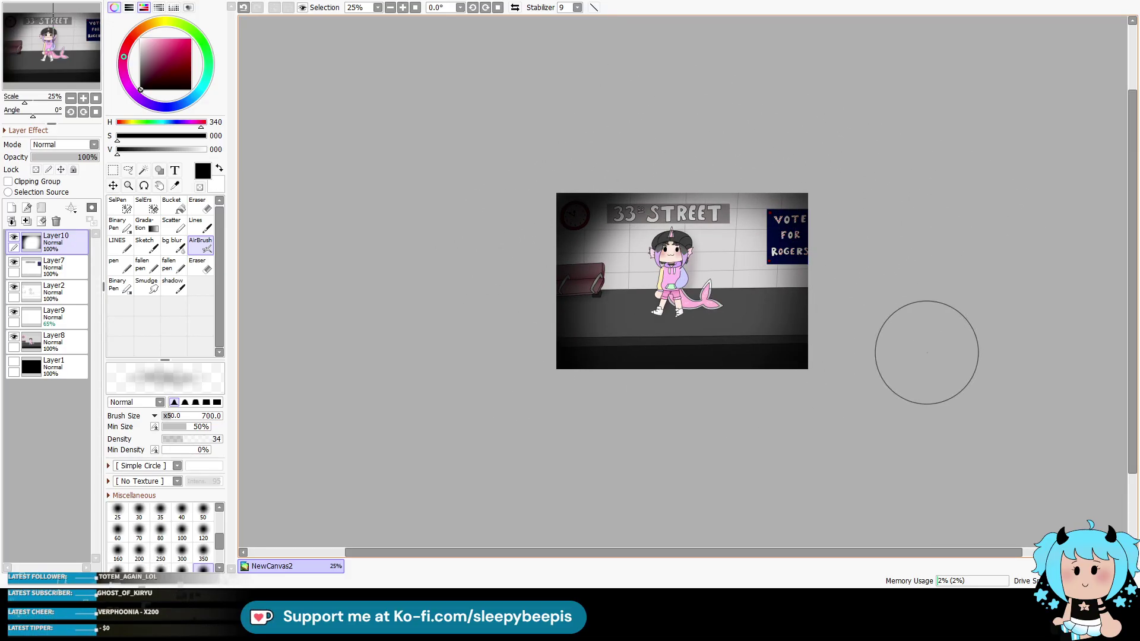
mouse_move(818, 376)
mouse_down()
mouse_move(623, 326)
mouse_move(641, 386)
mouse_up()
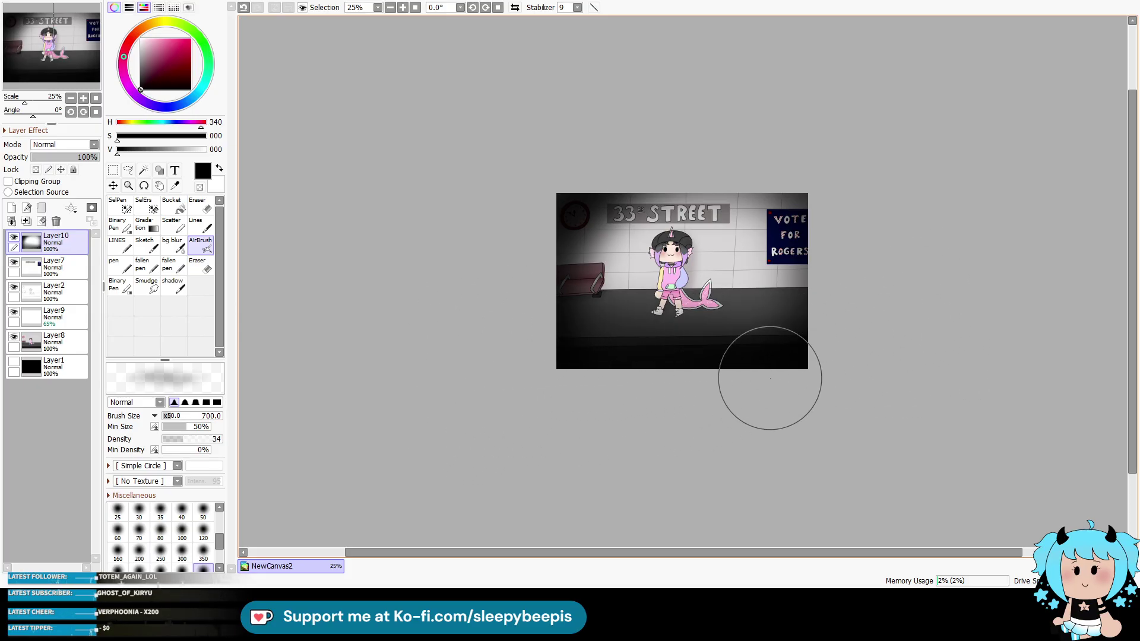
Step: Try Overlay and Screen blending on the Layer10 vignette, return it to Normal and set its opacity to 49%
click(63, 147)
click(58, 180)
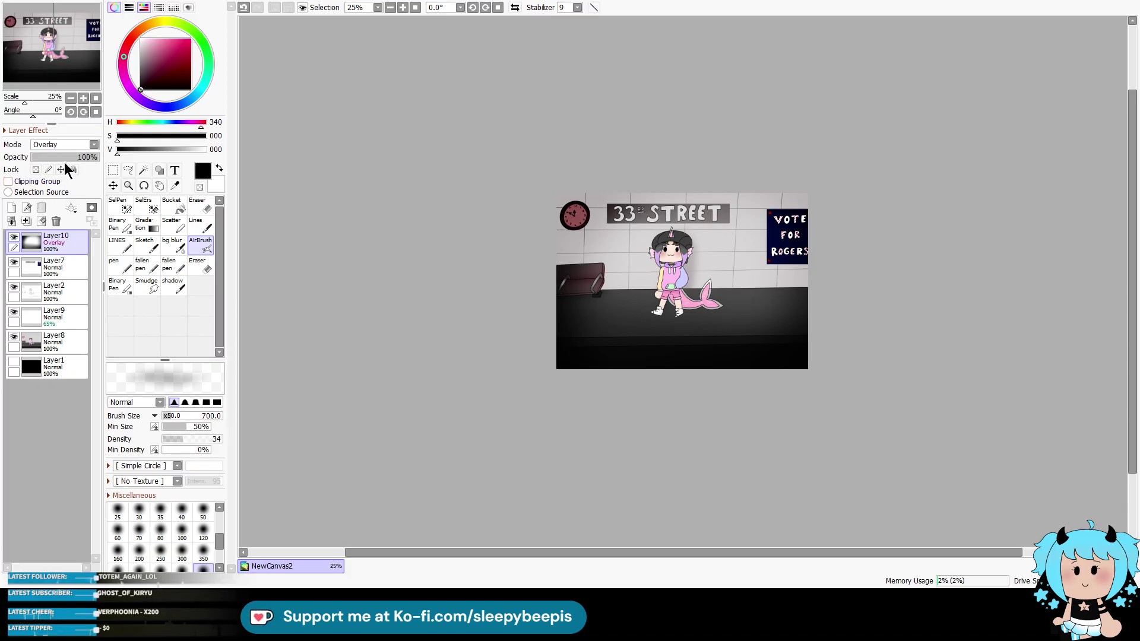
scroll(58, 179, up, 1)
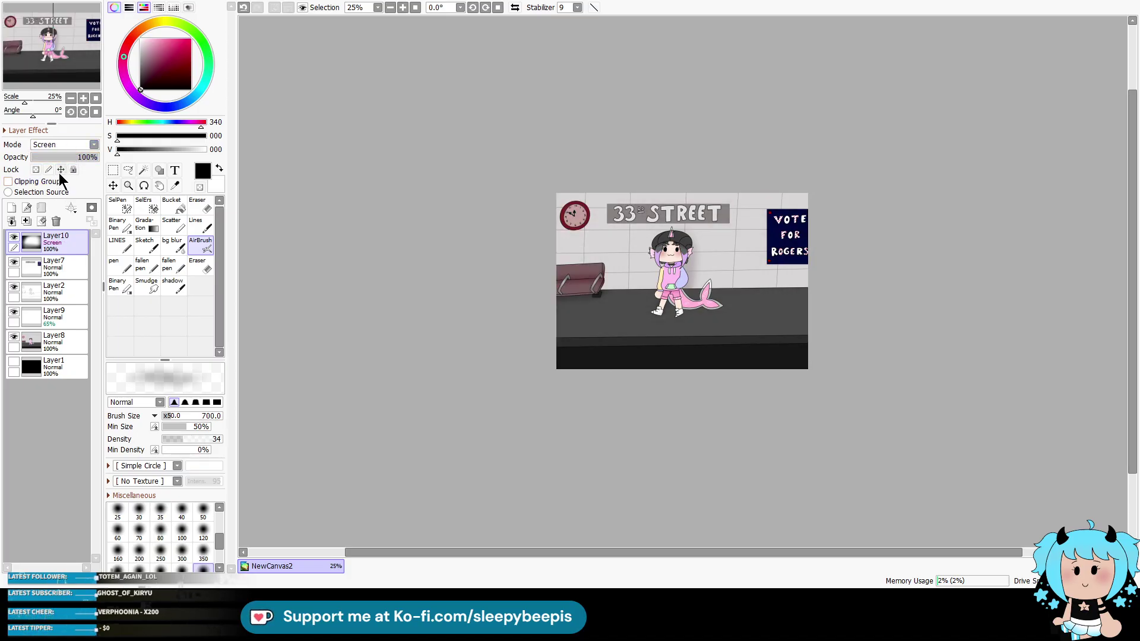
scroll(64, 158, up, 2)
drag(69, 158, 64, 158)
click(129, 185)
click(705, 372)
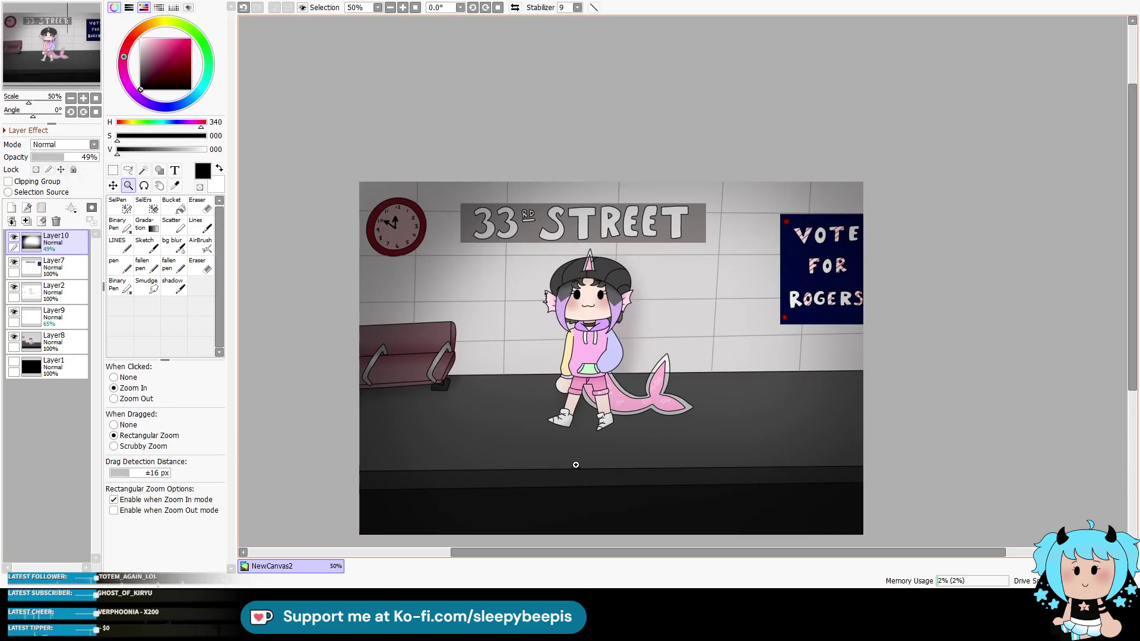
drag(617, 551, 611, 565)
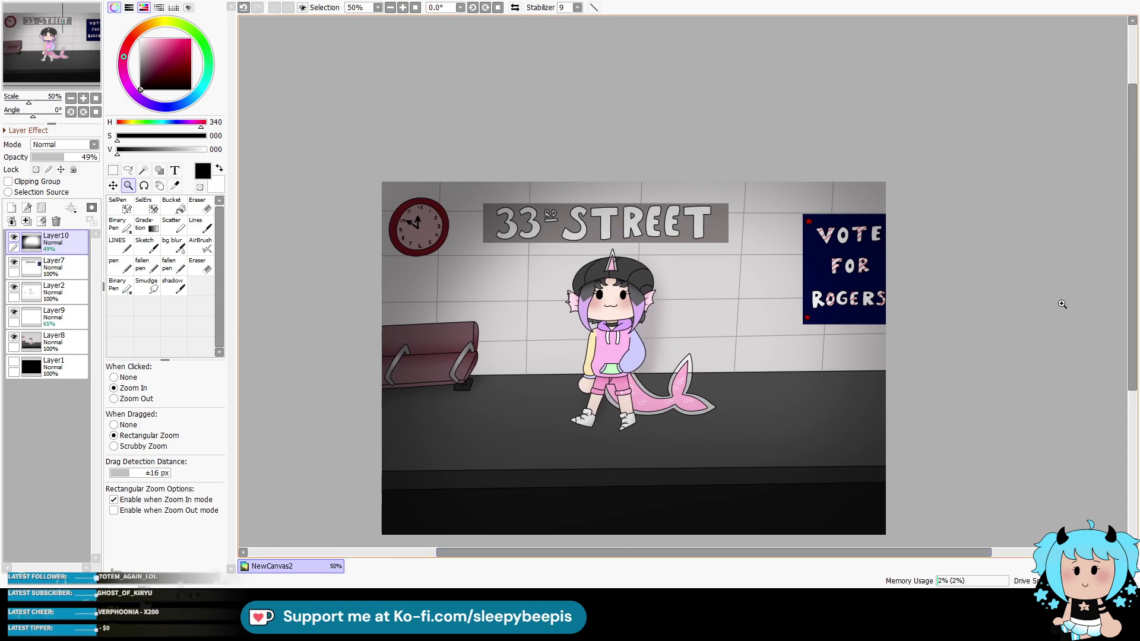
drag(1132, 309, 1120, 331)
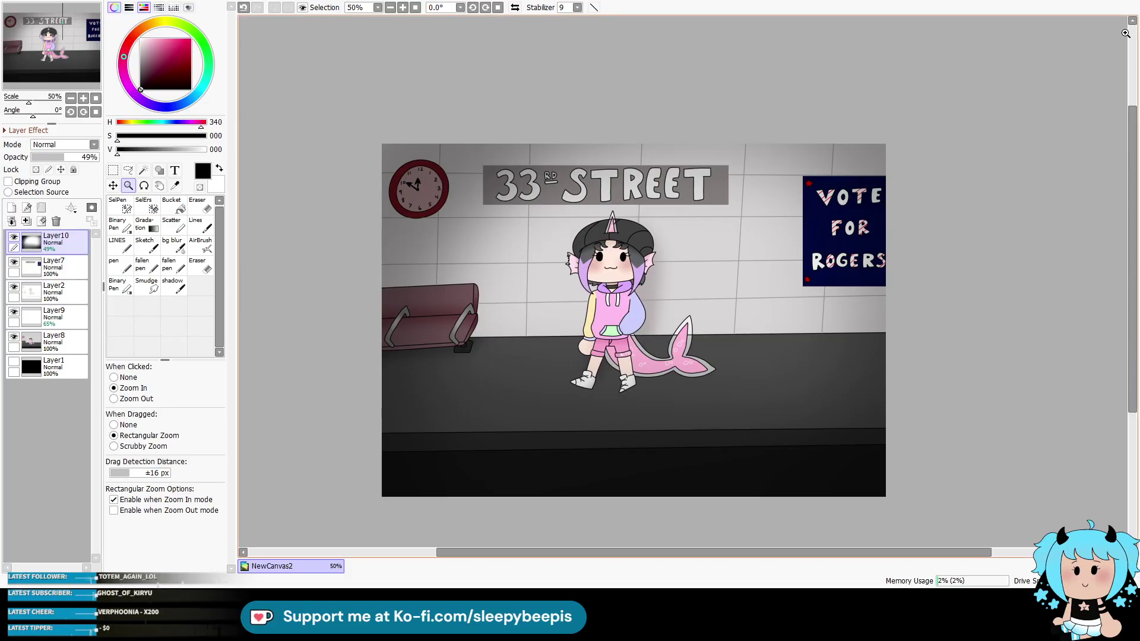
Step: Undo and restore the last opacity change on the Layer10 vignette
click(1116, 3)
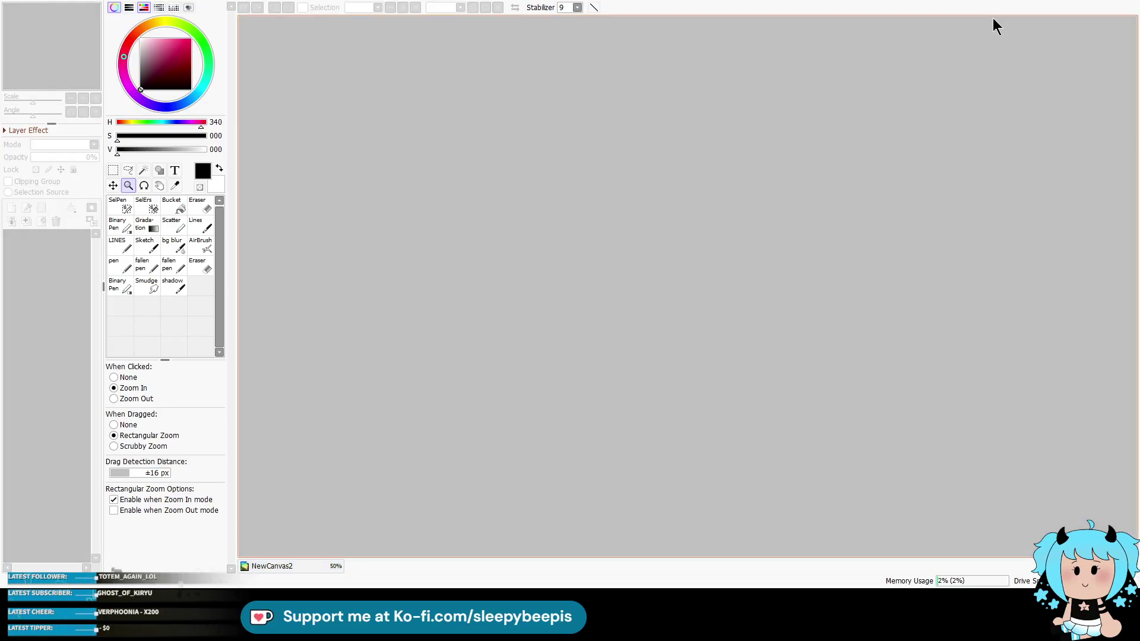
click(318, 565)
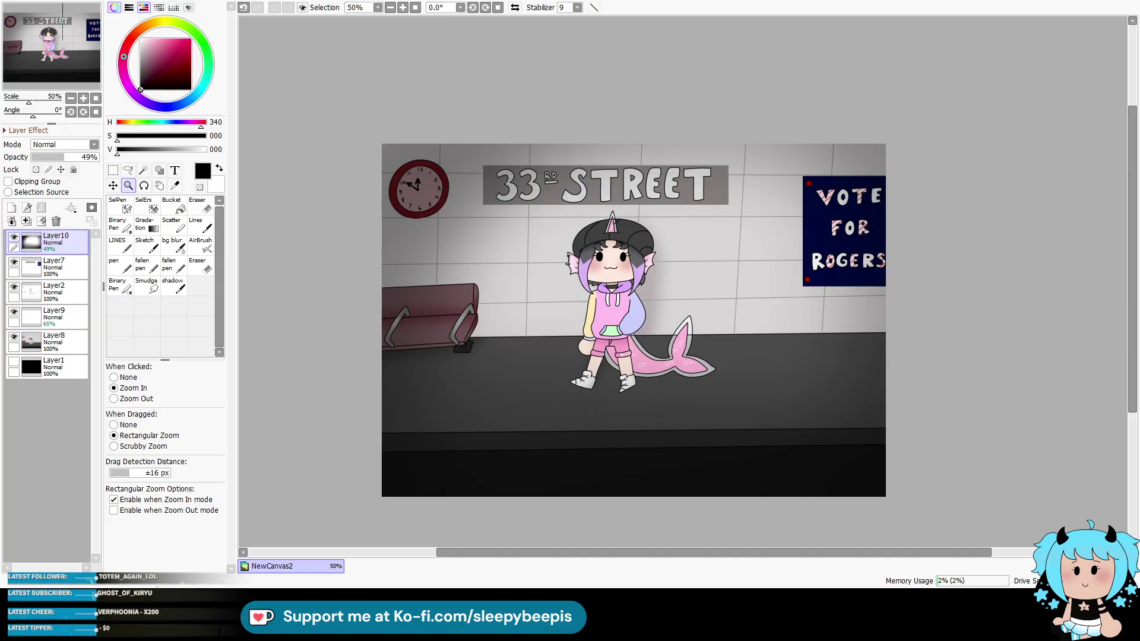
key(ctrl+z)
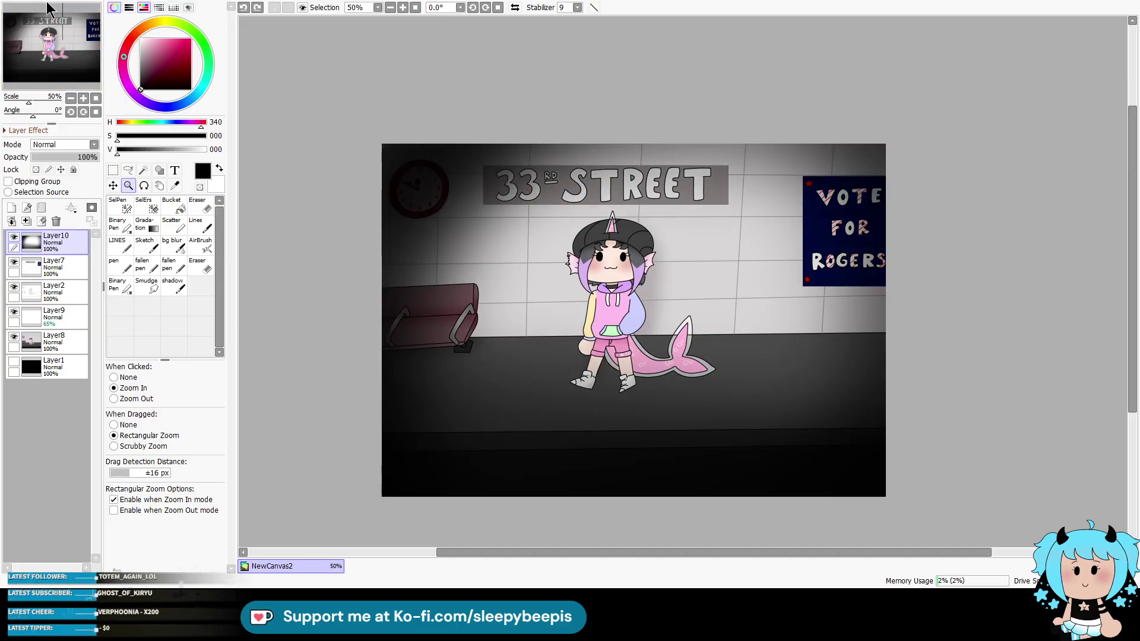
click(257, 7)
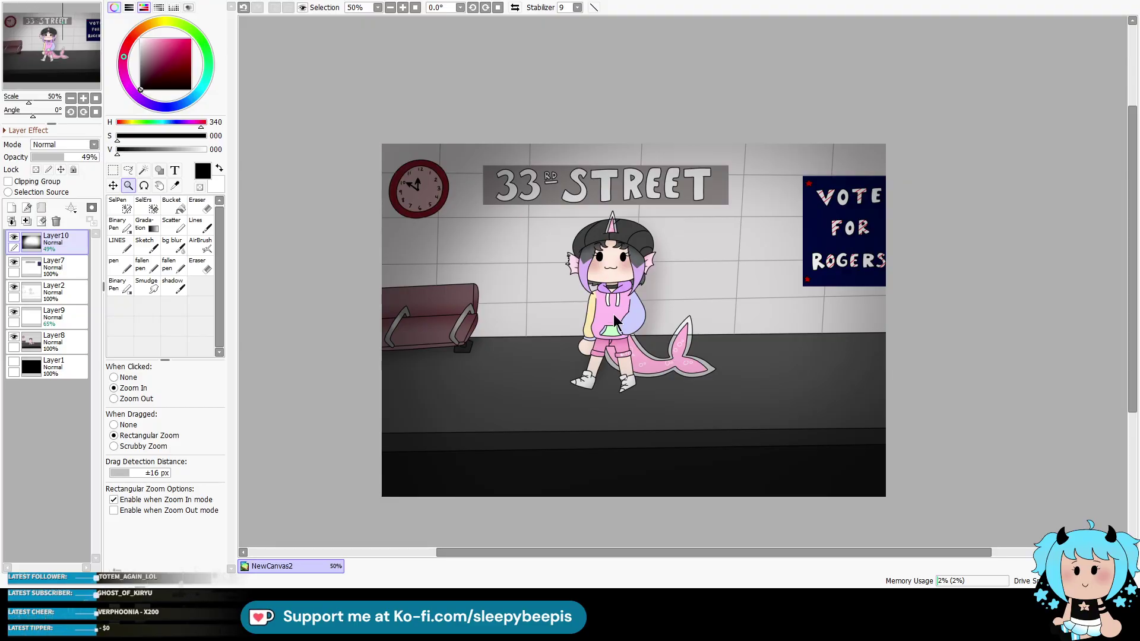
Step: Create a new canvas, fill Layer1 with white (S 0, V 100) and lock that layer
key(ctrl+n)
key(Return)
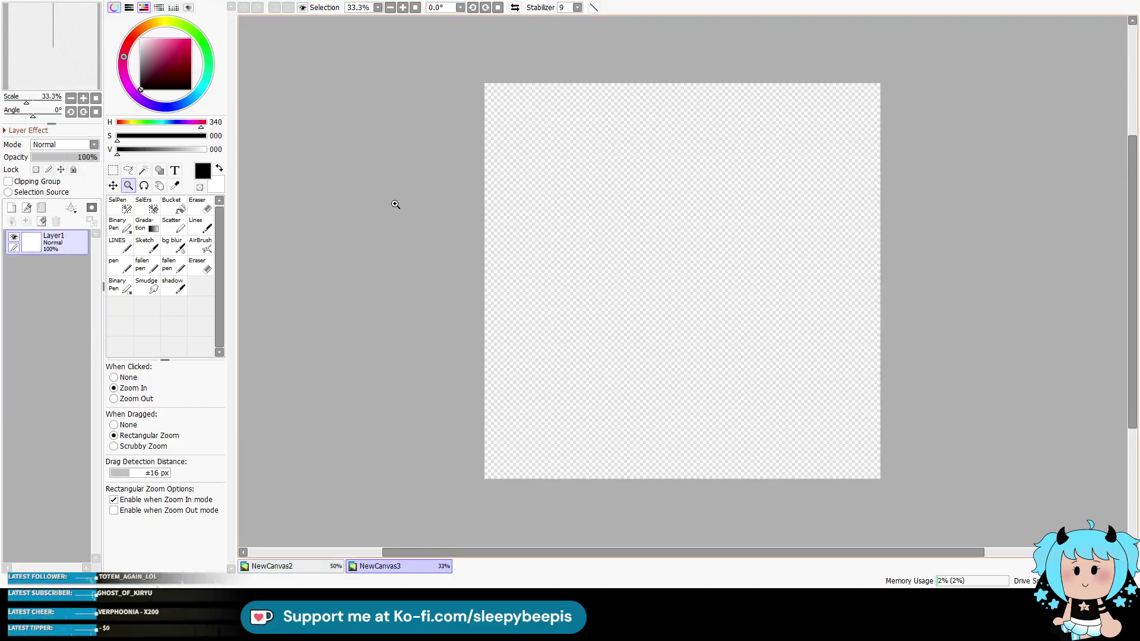
drag(172, 59, 141, 39)
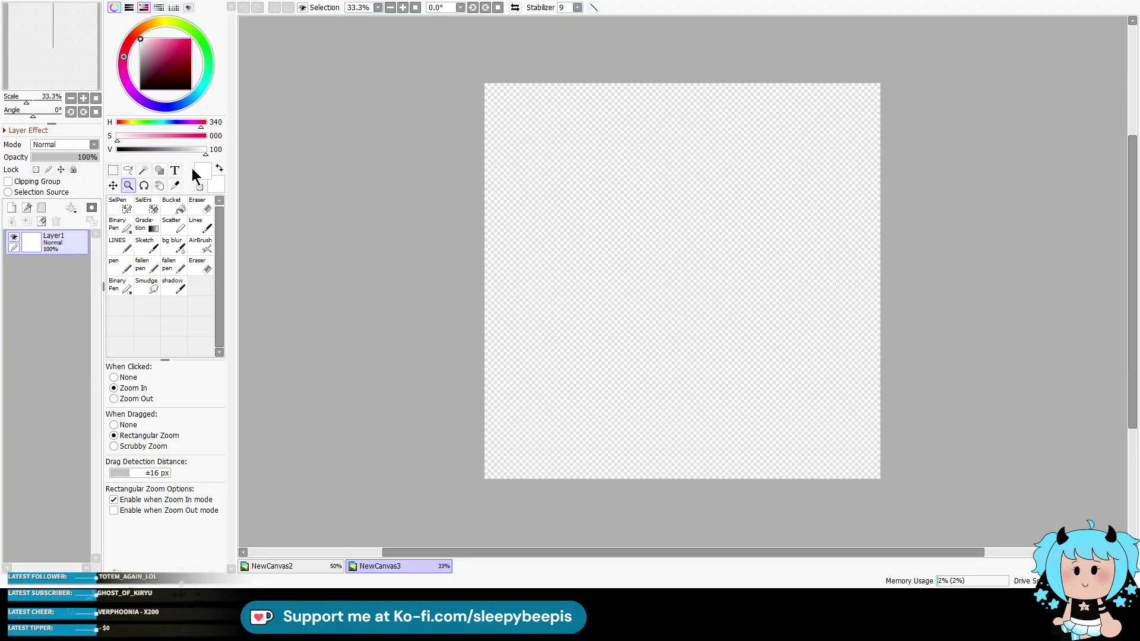
click(176, 205)
click(378, 242)
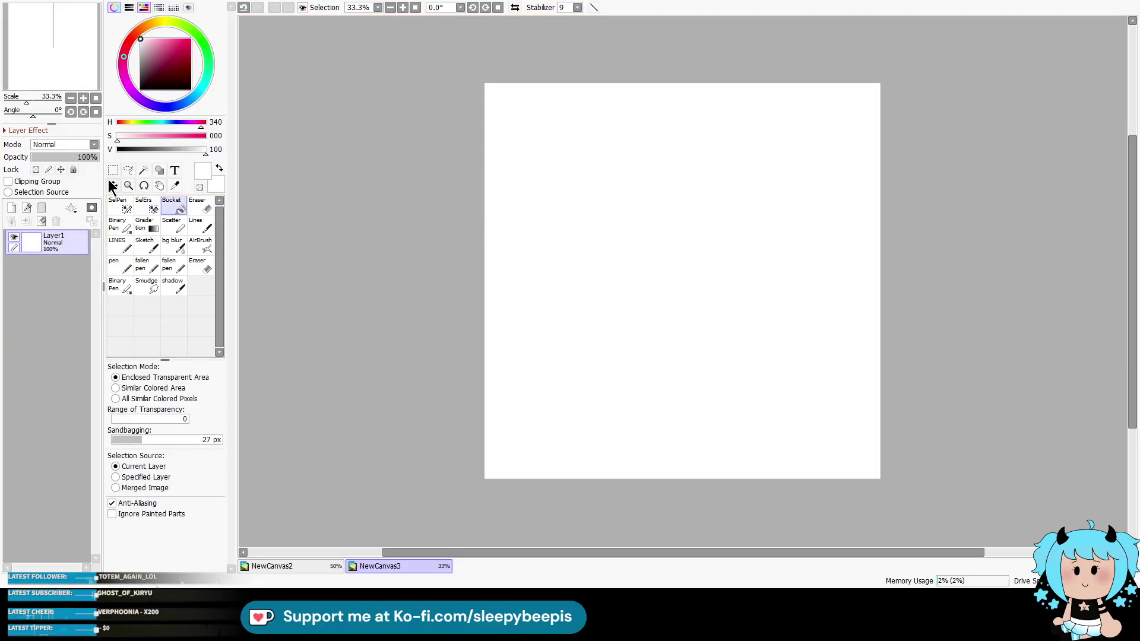
click(73, 170)
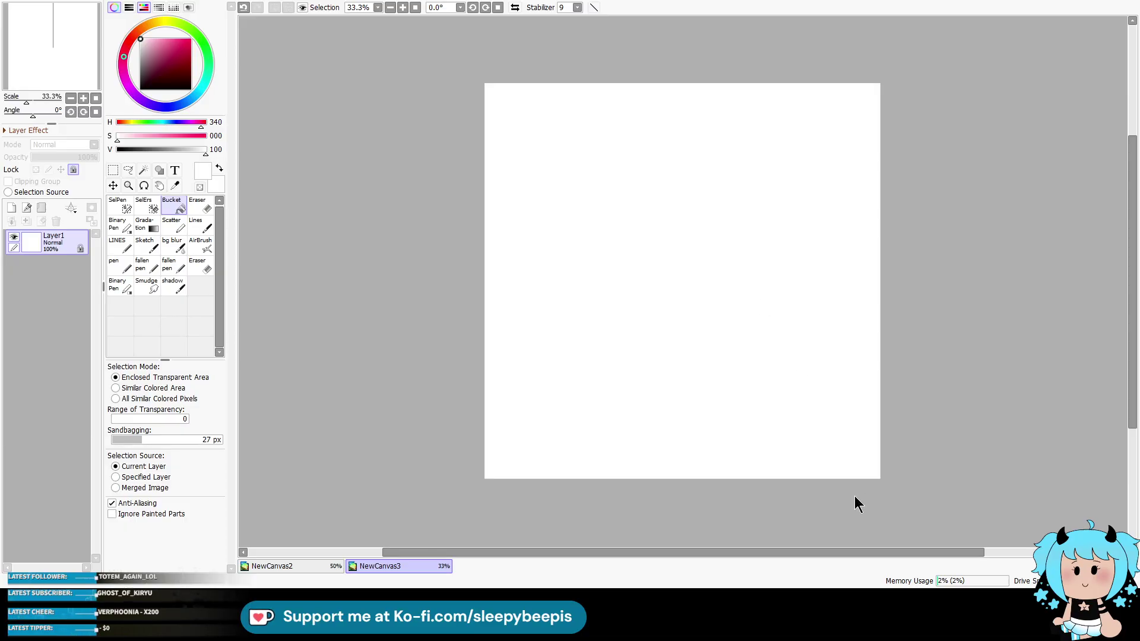
Step: Open the line-art pose image and paste it, with two references of the red-haired character, as separate layers into NewCanvas3
drag(854, 496, 671, 438)
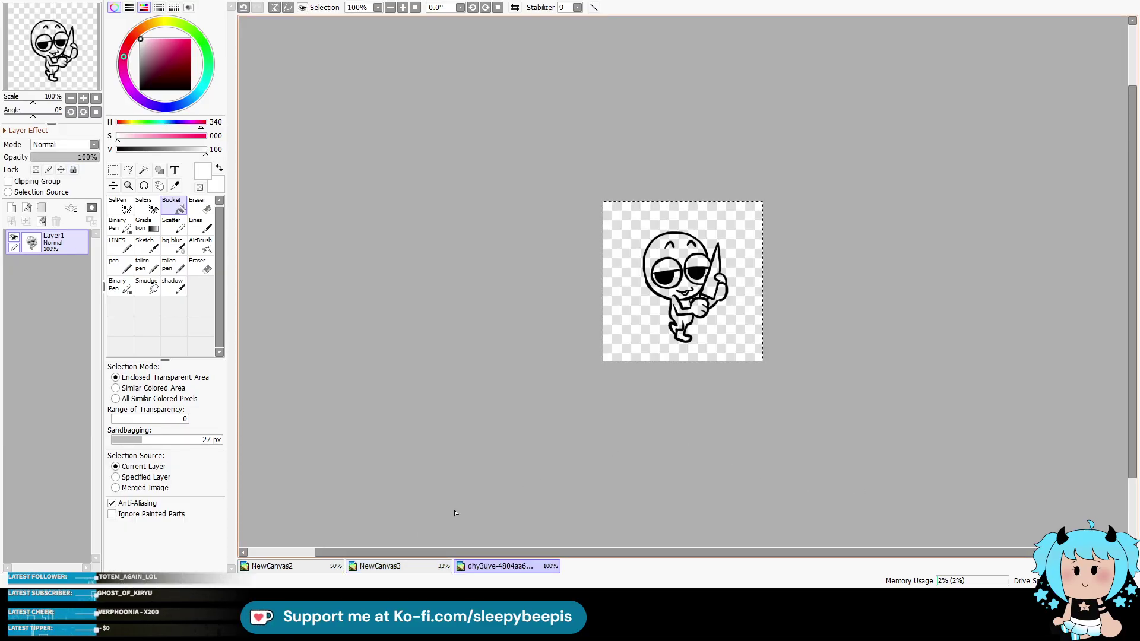
click(387, 567)
key(ctrl+v)
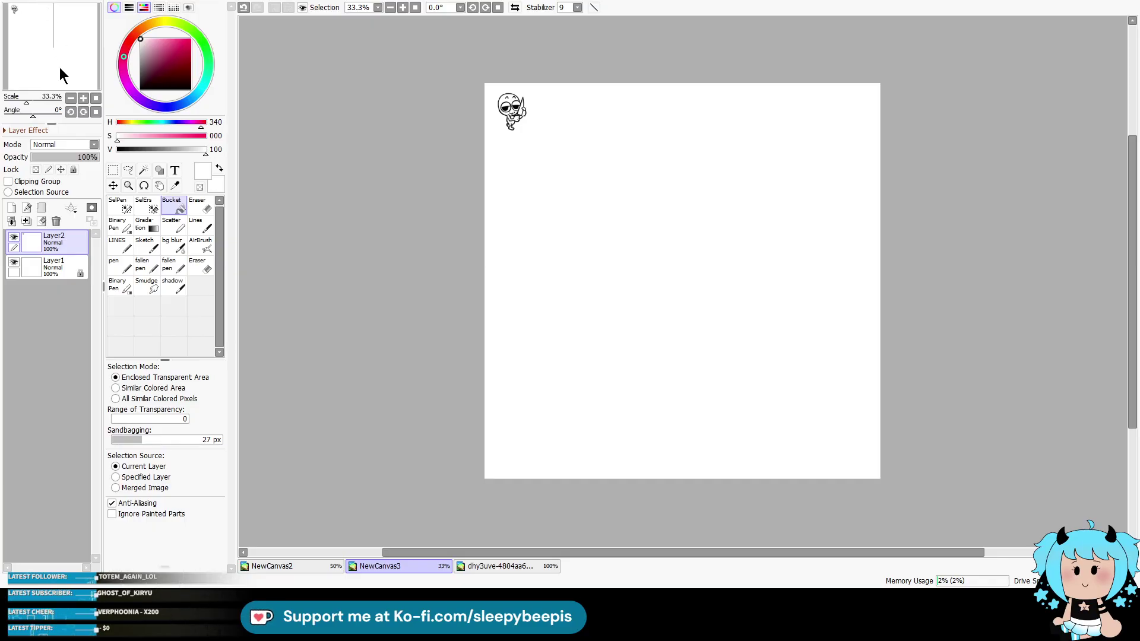
key(ctrl+v)
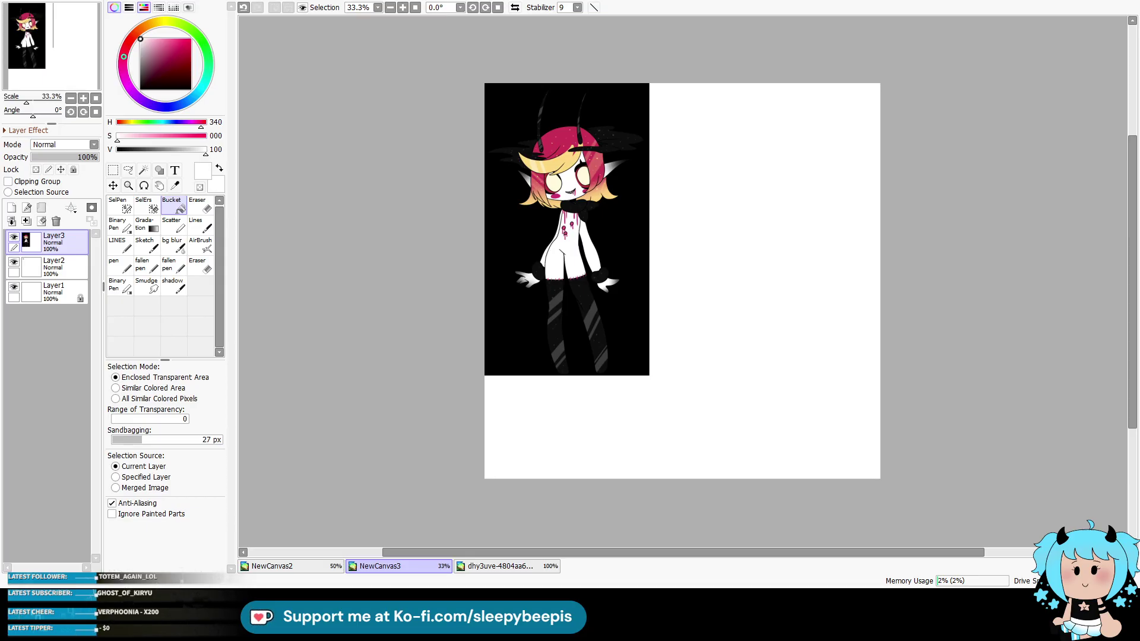
key(ctrl+v)
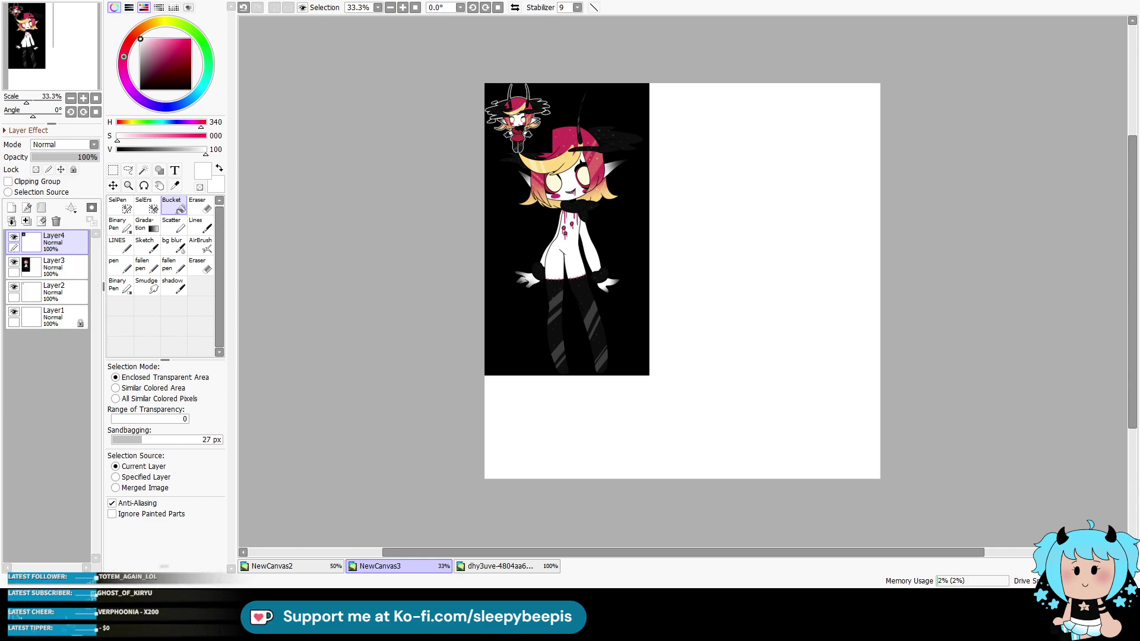
Step: Shrink the full-body character reference on Layer3 near the canvas's upper-left corner and hide the small reference on Layer4
click(129, 185)
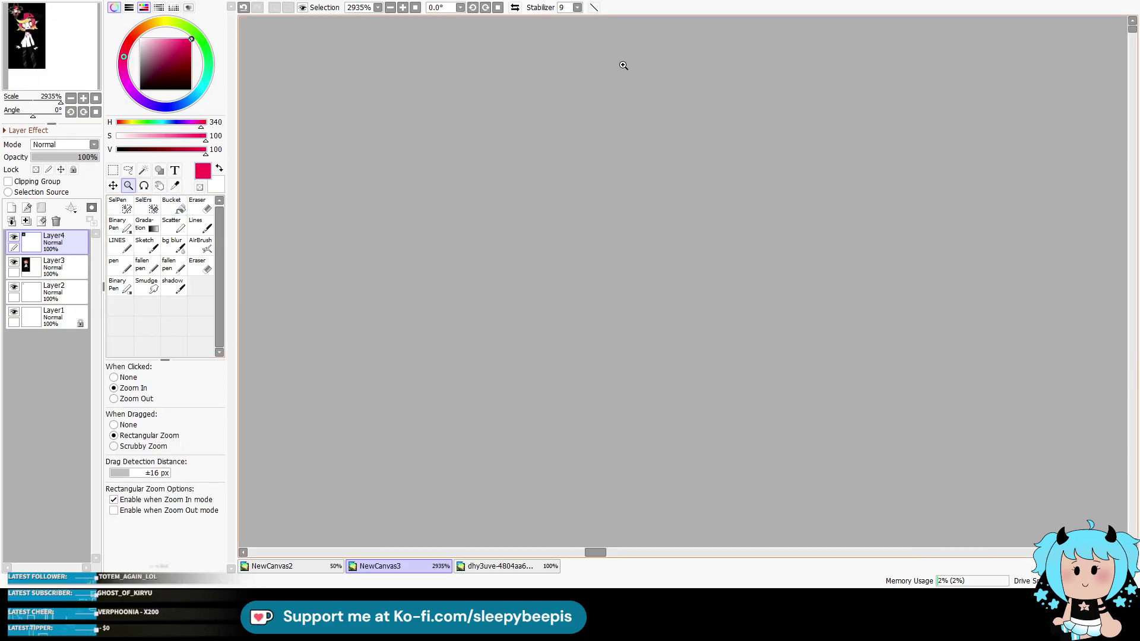
click(602, 85)
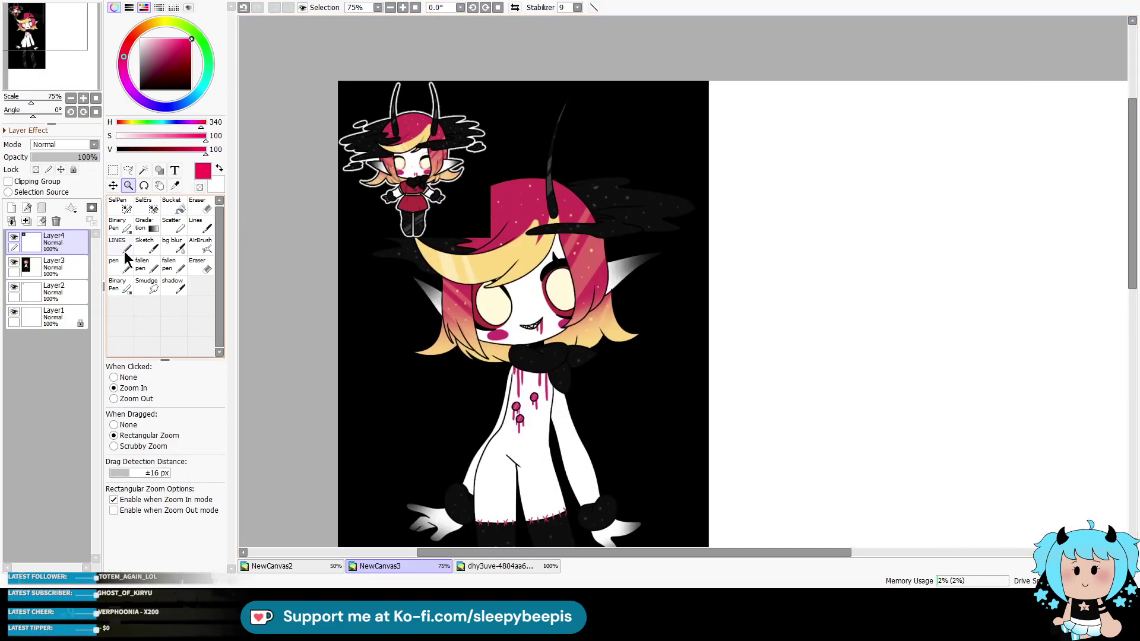
click(56, 266)
key(ctrl+t)
click(127, 442)
drag(677, 117, 840, 193)
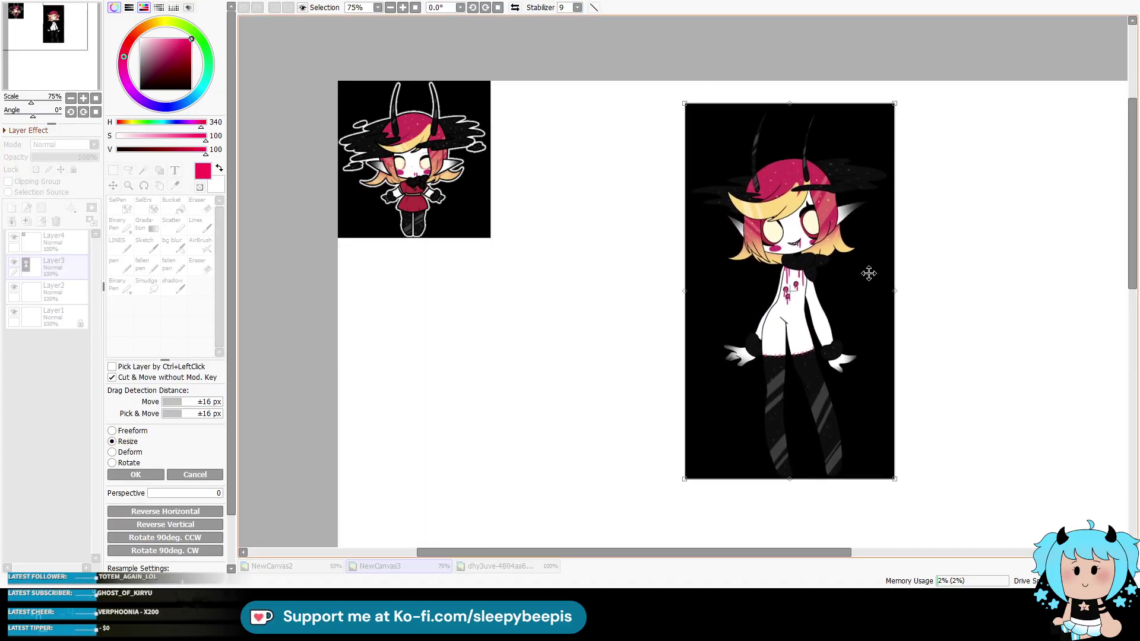
drag(890, 475, 866, 401)
drag(826, 344, 478, 351)
click(145, 476)
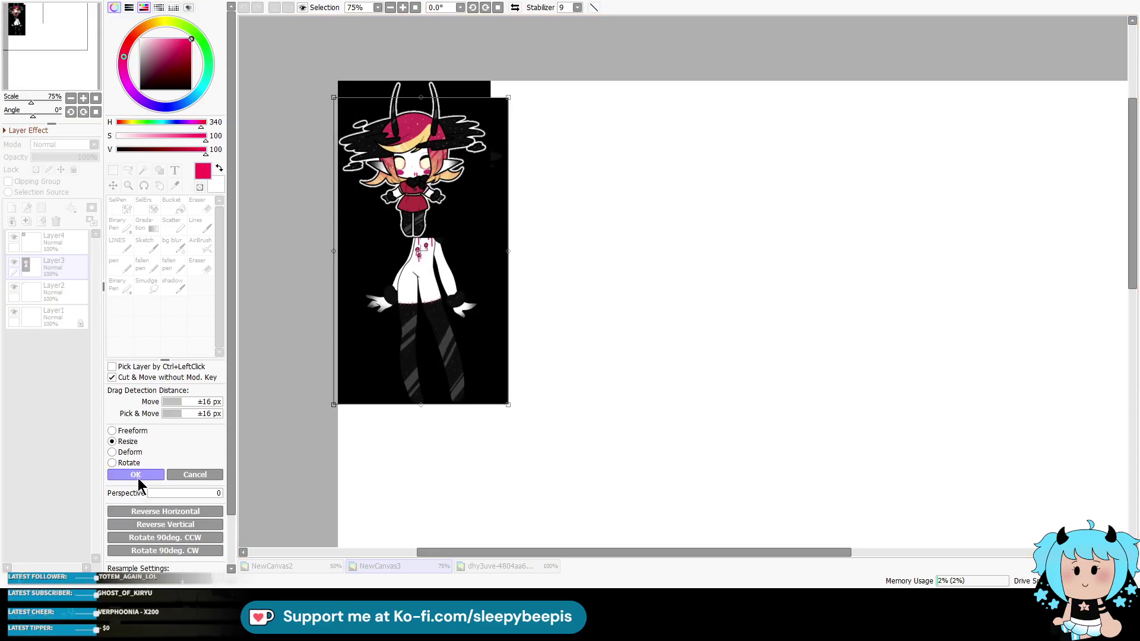
click(13, 237)
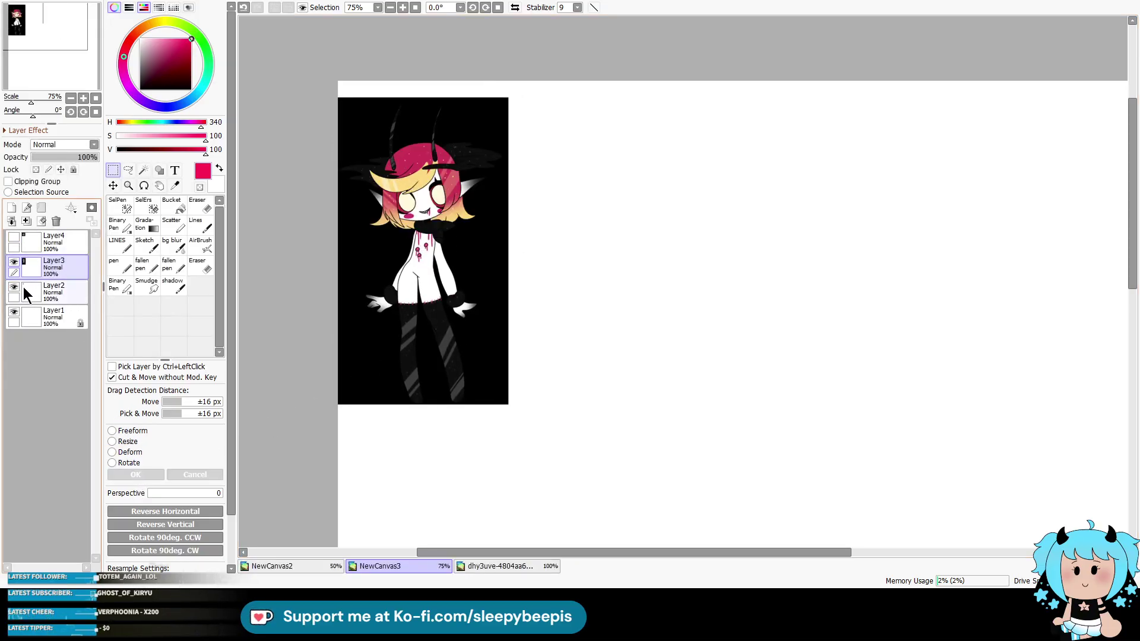
Step: Enlarge the knife-holding line-art figure on Layer2 and place it to the right of the character reference
click(44, 294)
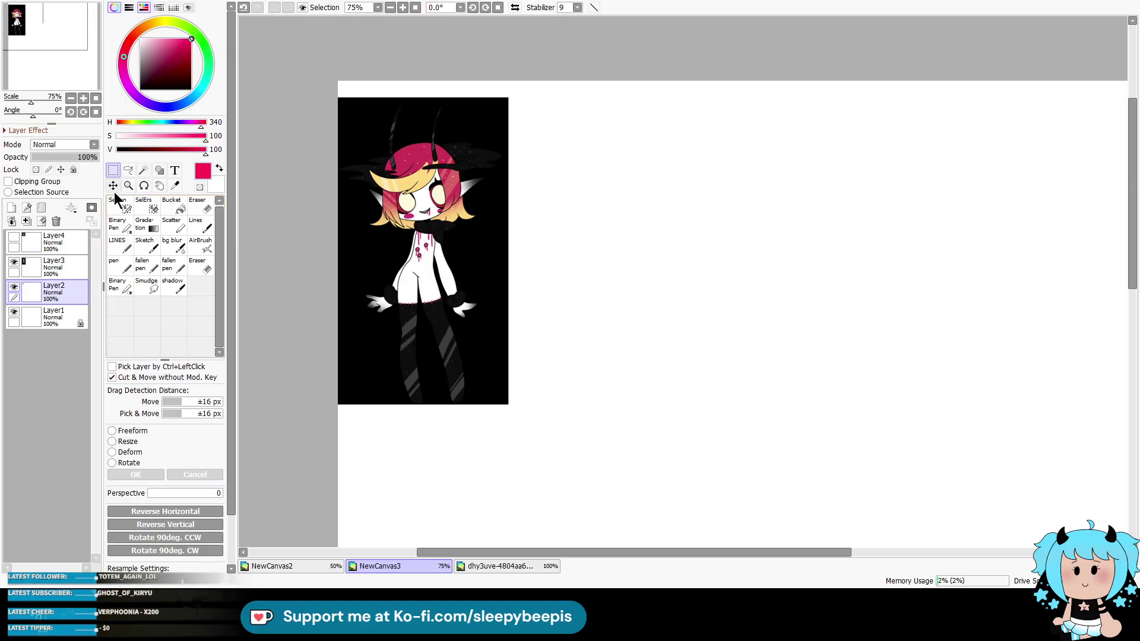
click(126, 441)
drag(415, 157, 814, 481)
drag(802, 415, 857, 445)
drag(1124, 277, 1124, 289)
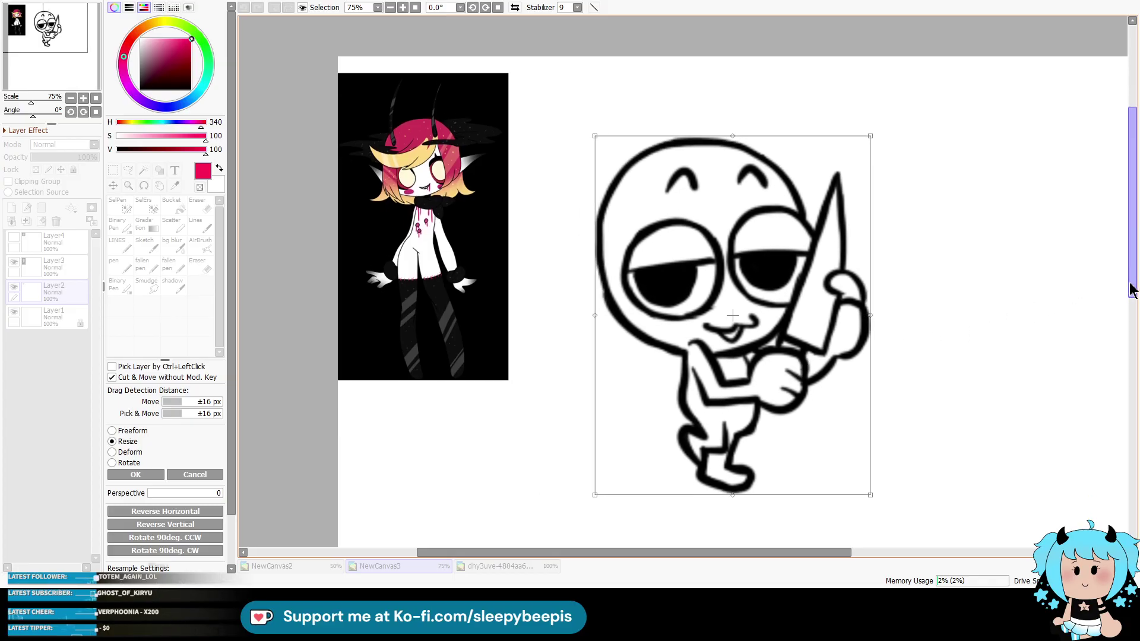
drag(718, 549, 757, 527)
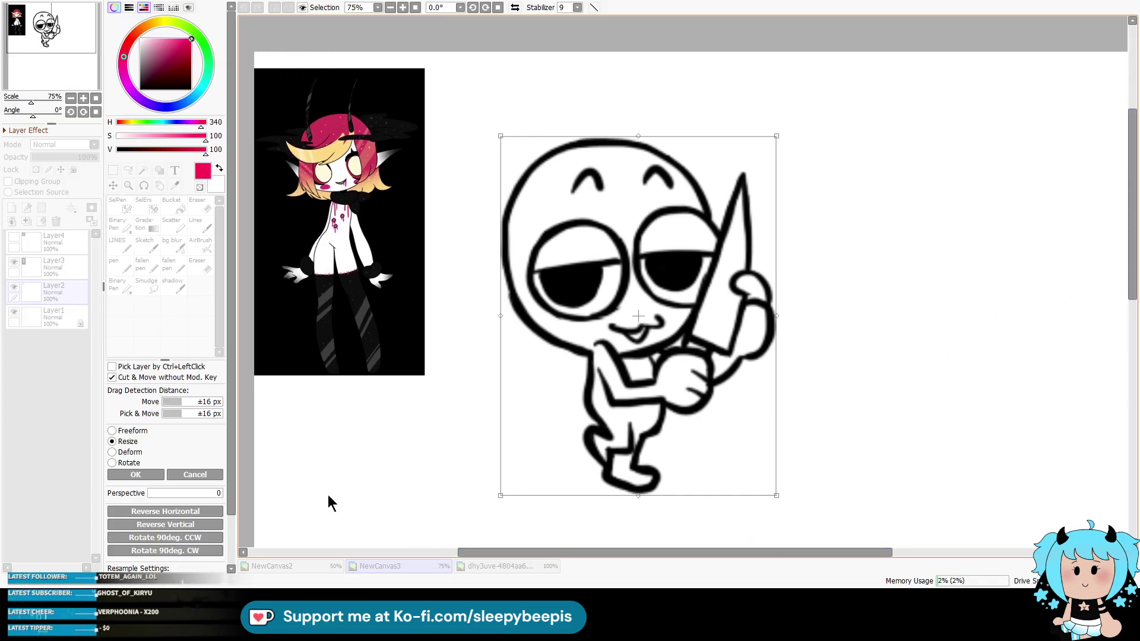
click(151, 475)
Step: Set Layer2's opacity to 37% and add a new layer above it for drawing with the Sketch brush
click(58, 158)
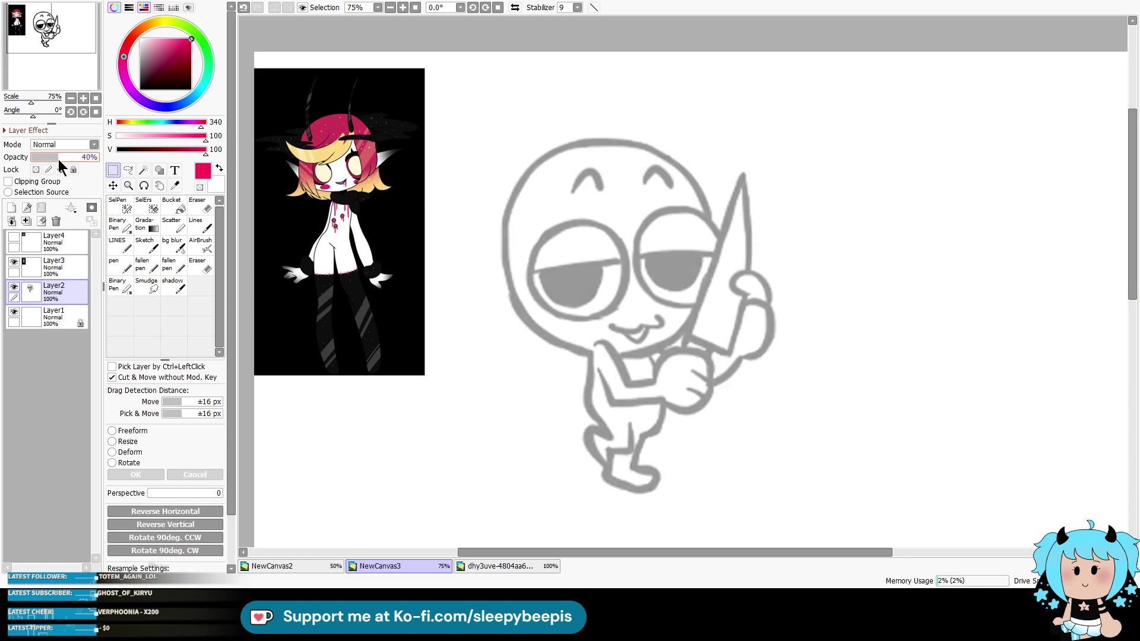
click(11, 207)
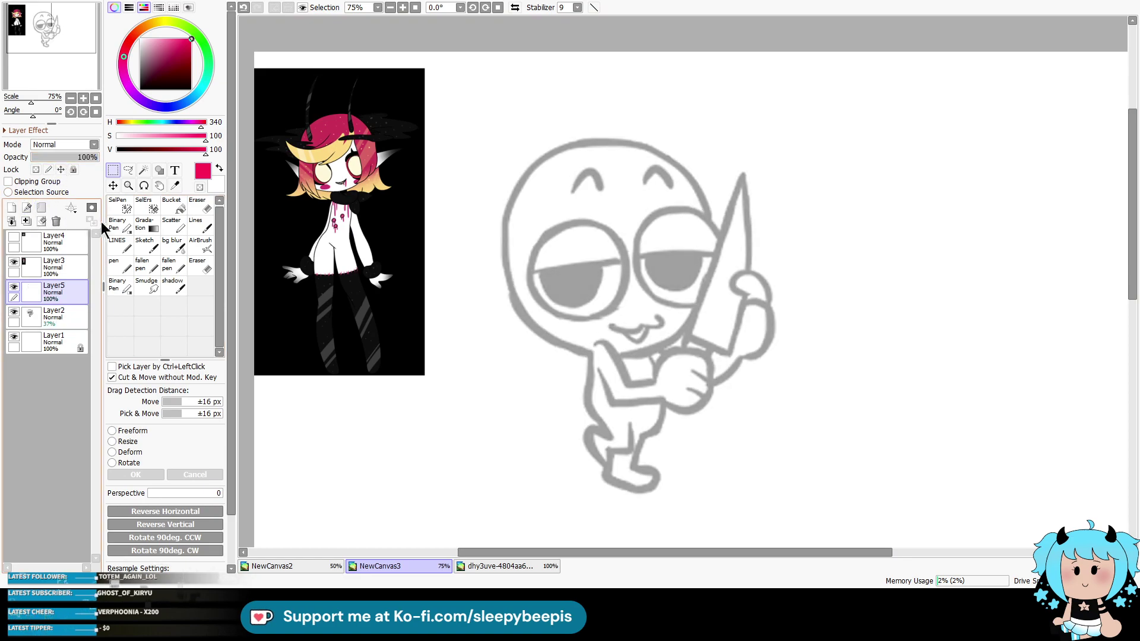
click(146, 250)
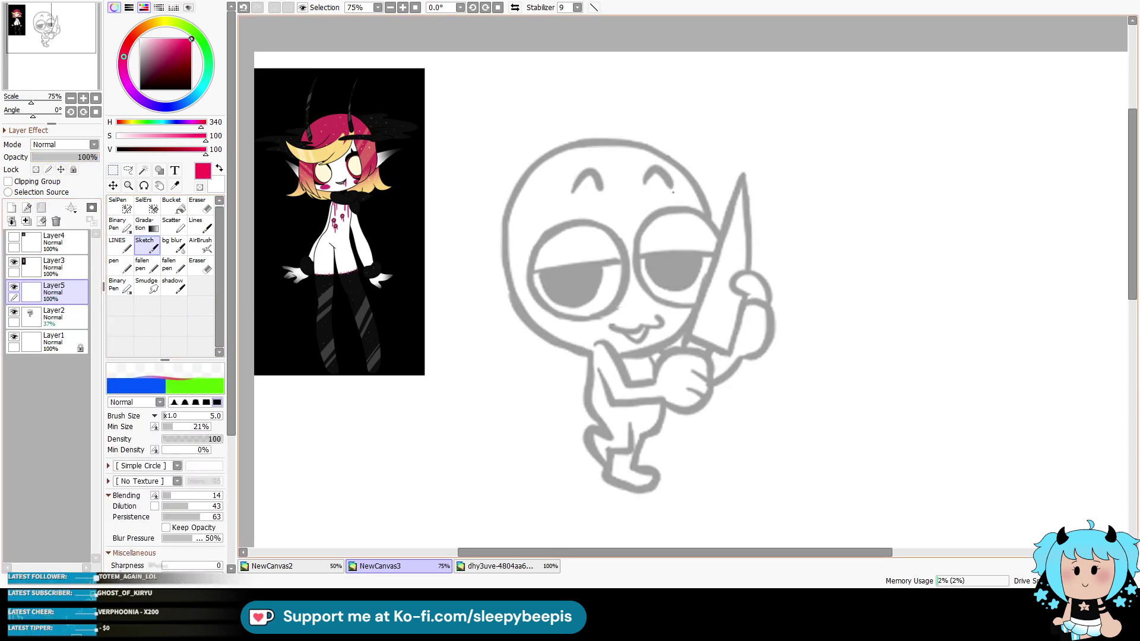
Step: Undo the trial stroke on the figure's forehead and set the Sketch brush size to 6
drag(628, 230, 678, 183)
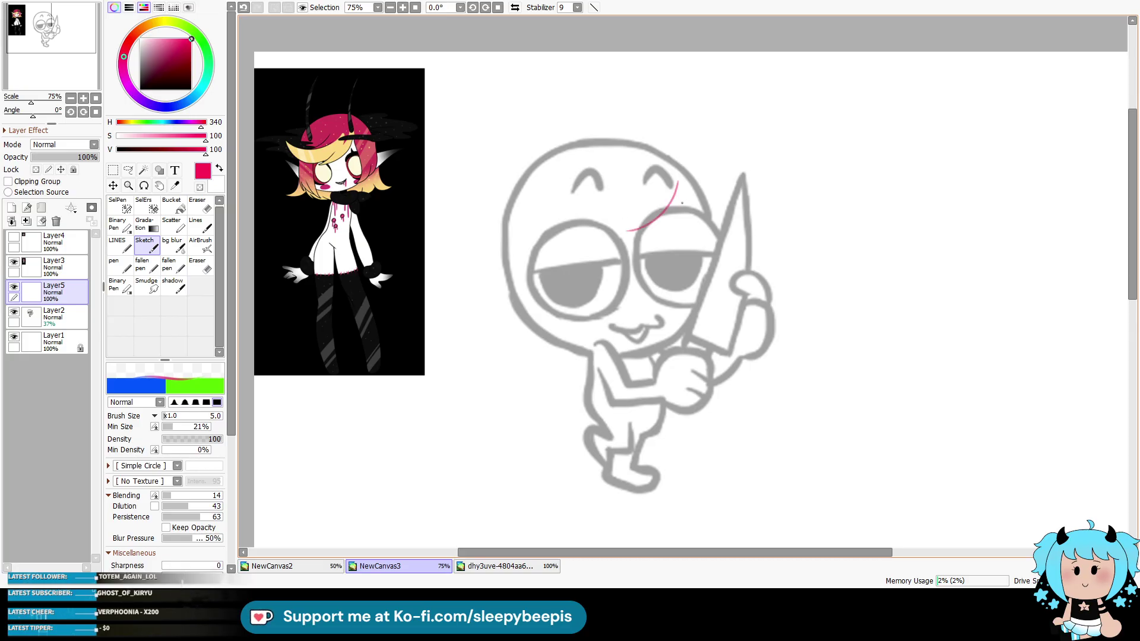
key(ctrl+z)
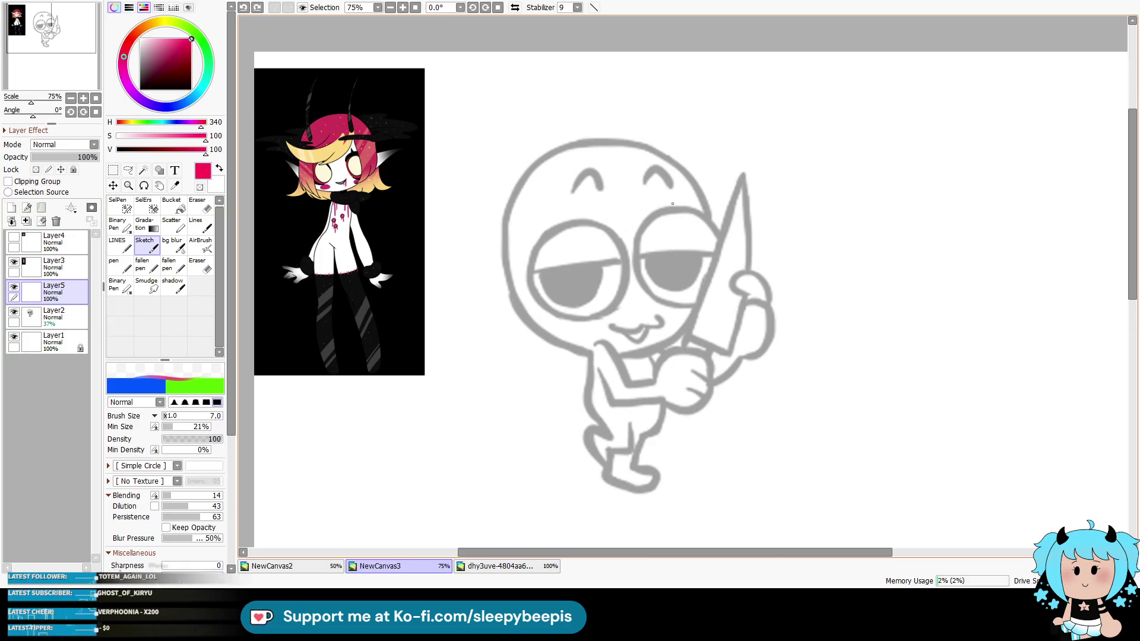
key(ctrl+y)
key(ctrl+z)
key(bracketright)
key(bracketright)
key(bracketright)
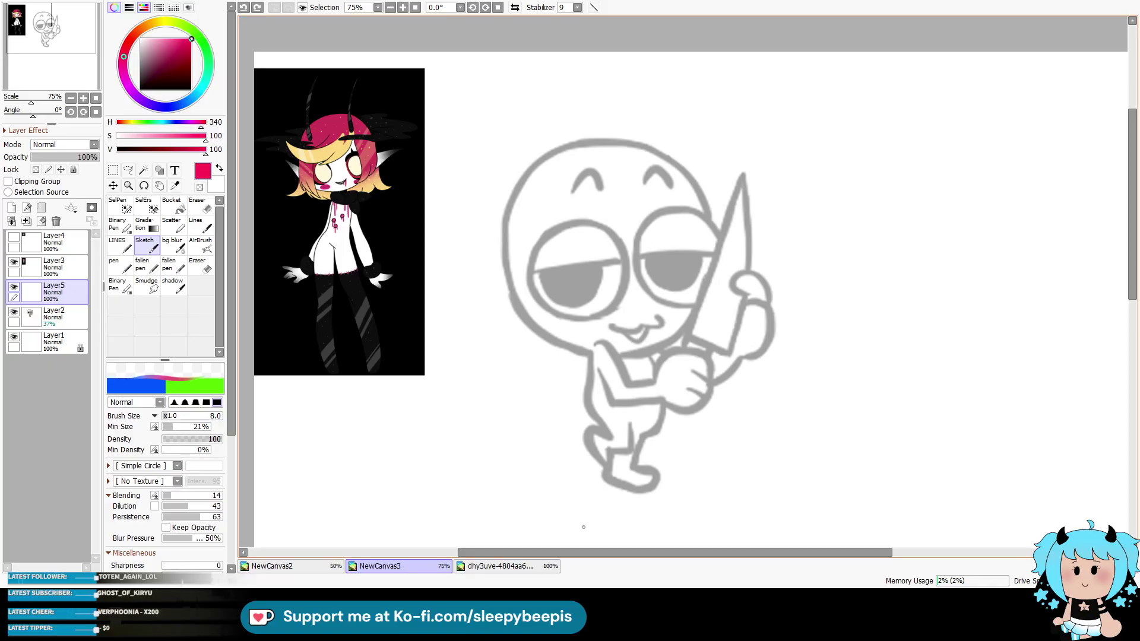
key(bracketleft)
Step: Sketch the fringe's lower curve in crimson (H 340, S 100, V 100) across the forehead on Layer5, redrawing it until it fits
mouse_move(674, 174)
mouse_down()
mouse_move(673, 187)
mouse_move(617, 224)
mouse_up()
key(ctrl+z)
drag(674, 171, 609, 226)
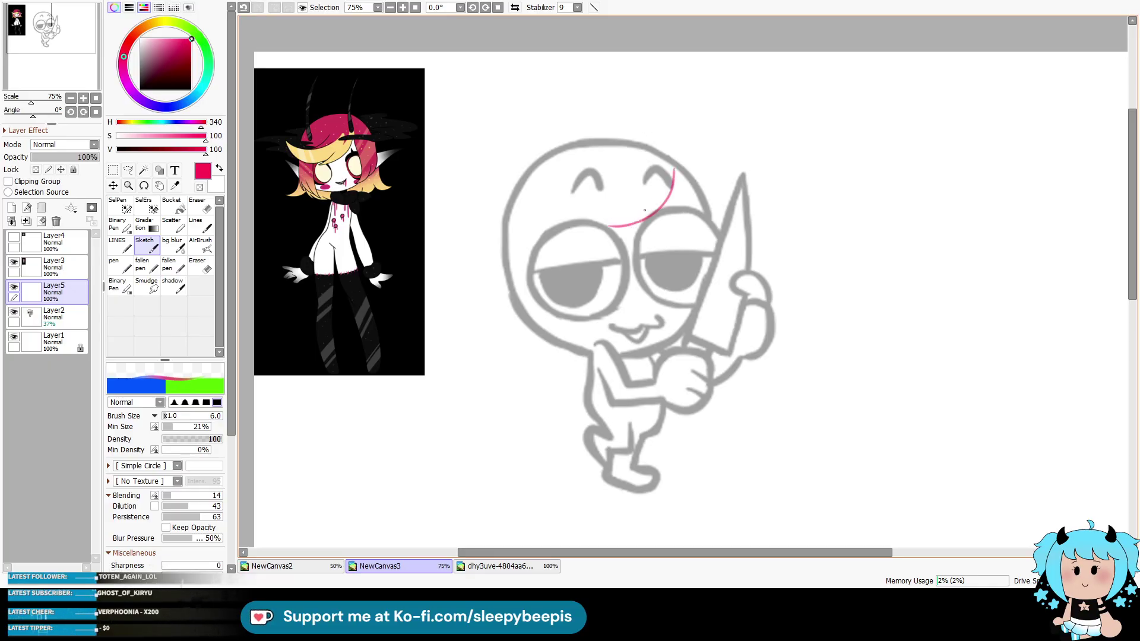
key(ctrl+z)
drag(671, 166, 580, 226)
key(ctrl+z)
drag(671, 168, 579, 226)
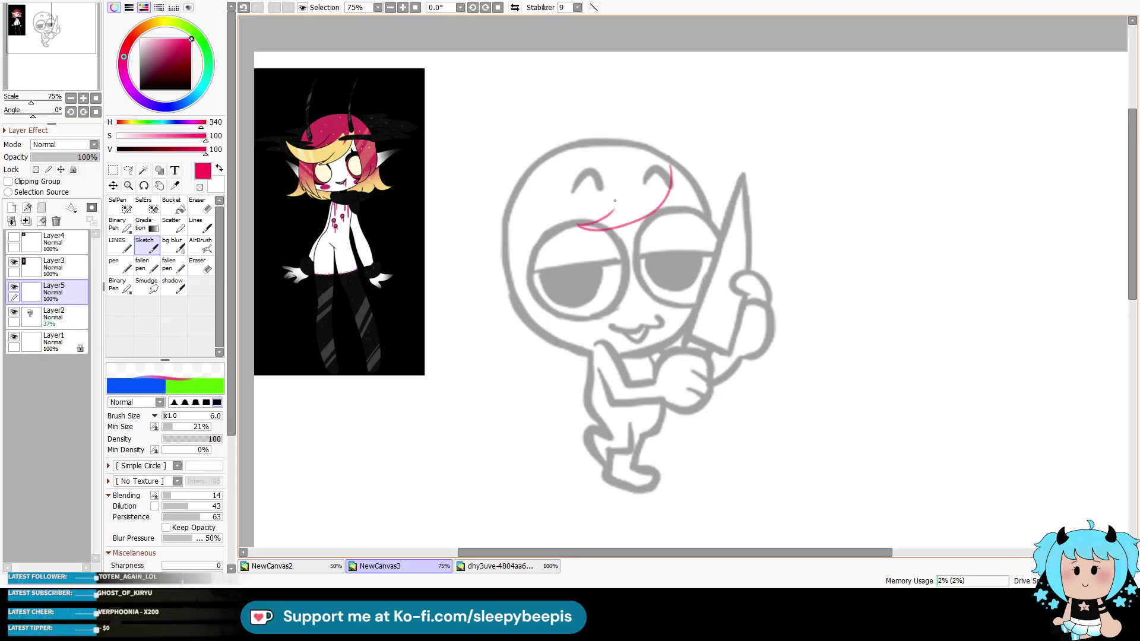
Step: Sketch a pointed fringe lock sweeping from mid-forehead to the head's left edge and back up to the crown
drag(614, 209, 500, 193)
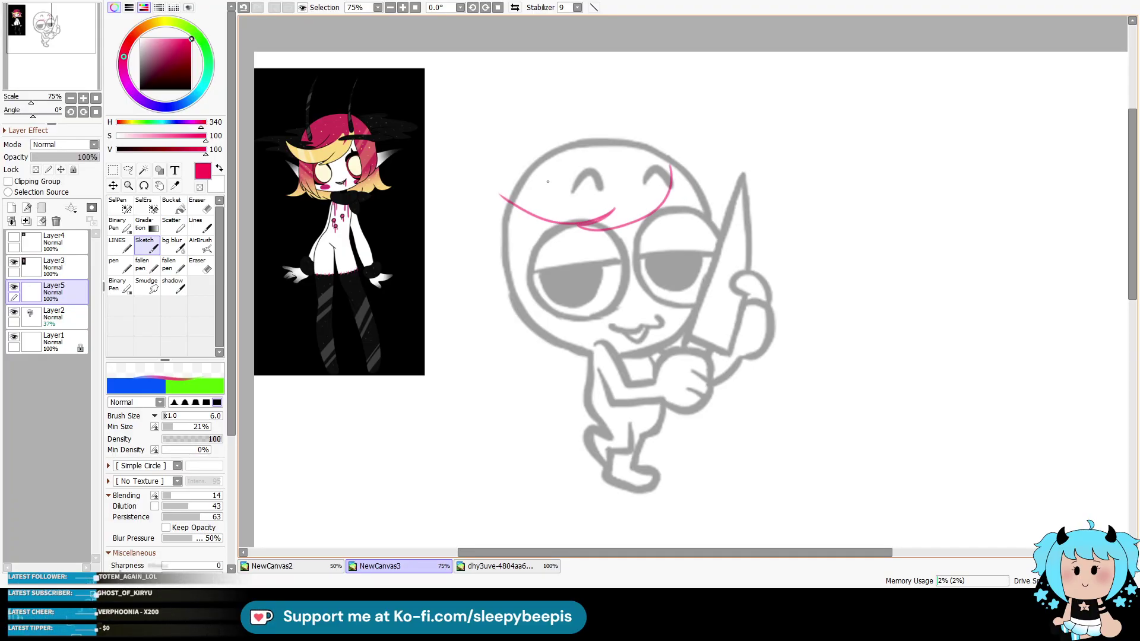
key(ctrl+z)
mouse_move(614, 209)
mouse_down()
mouse_move(497, 172)
mouse_move(619, 159)
mouse_up()
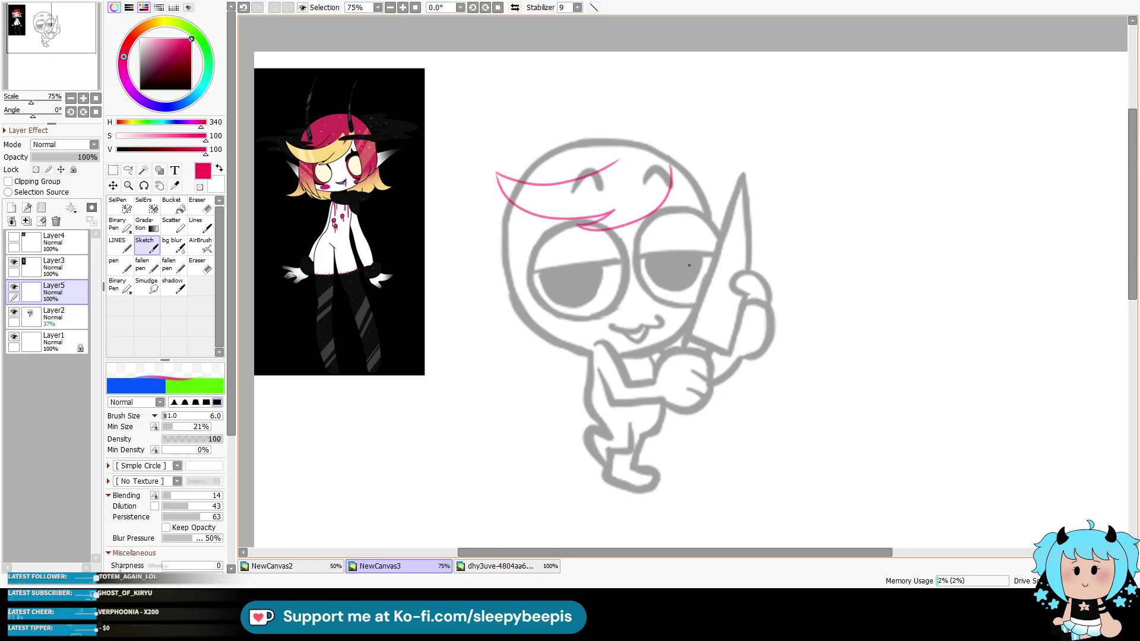
Step: Show Layer4 and move its chibi reference image to the blank area beside the knife-holding figure, opposite the other reference
click(14, 237)
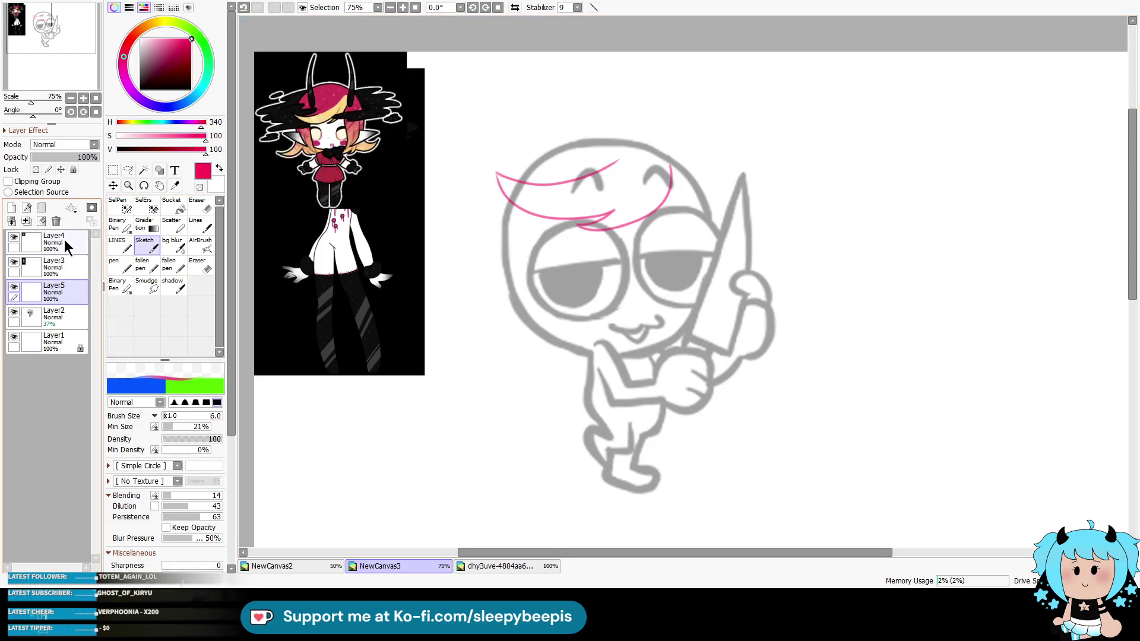
click(56, 242)
click(113, 185)
drag(358, 273, 893, 351)
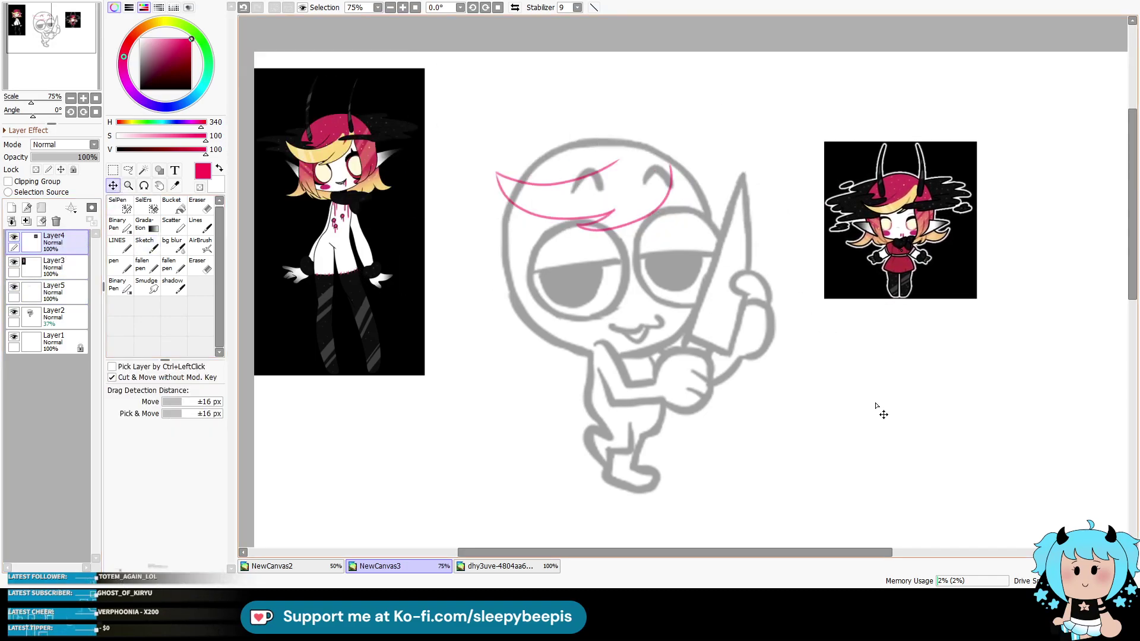
drag(716, 553, 739, 551)
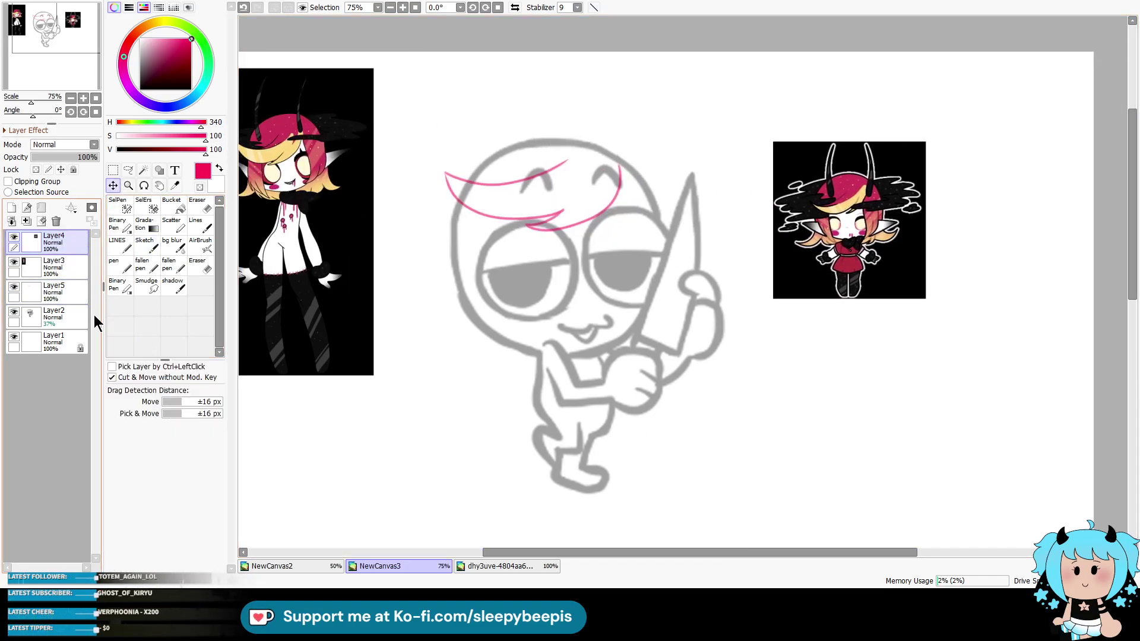
Step: On Layer5, sketch the small ruffled cuff and the round lower fist with finger lines over the pose base using the Sketch brush
click(59, 292)
click(145, 249)
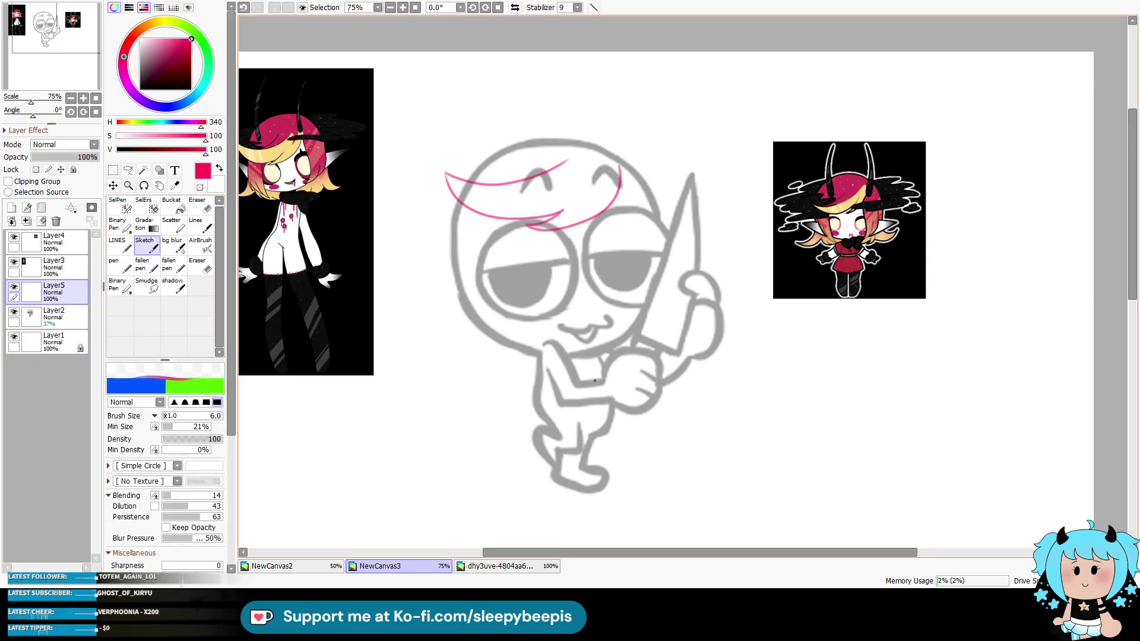
mouse_move(603, 382)
mouse_down()
mouse_move(588, 380)
mouse_move(597, 407)
mouse_up()
key(ctrl+z)
key(ctrl+z)
key(ctrl+z)
mouse_move(594, 378)
mouse_down()
mouse_move(590, 392)
mouse_move(615, 397)
mouse_up()
key(ctrl+z)
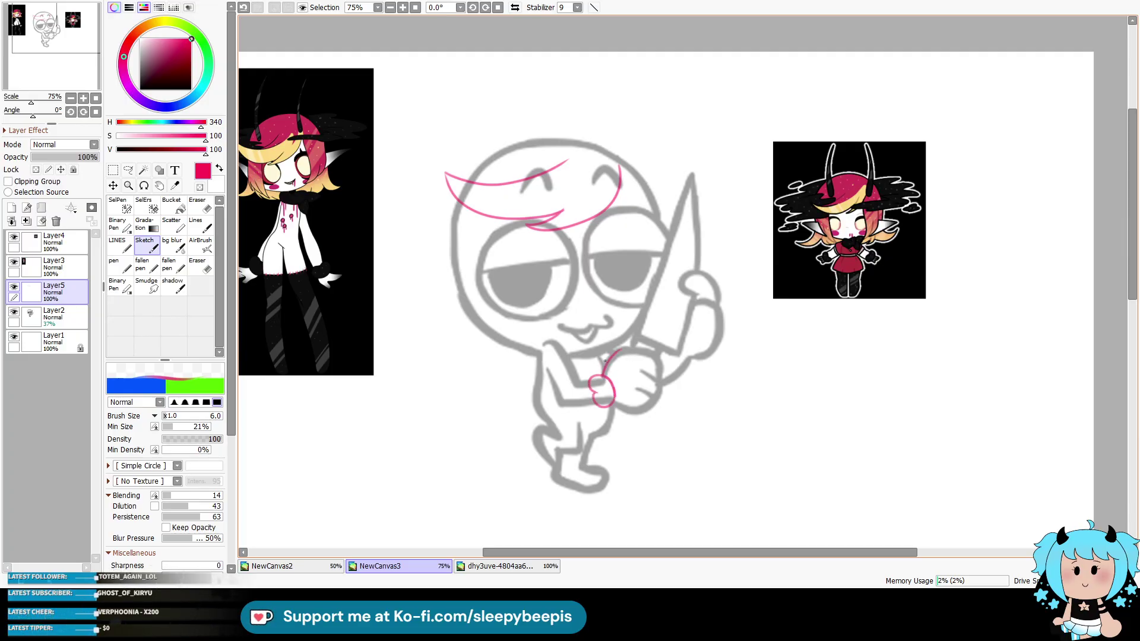
mouse_move(637, 351)
mouse_down()
mouse_move(658, 361)
mouse_move(661, 399)
mouse_move(620, 411)
mouse_up()
mouse_move(644, 373)
mouse_down()
mouse_move(663, 384)
mouse_move(656, 396)
mouse_up()
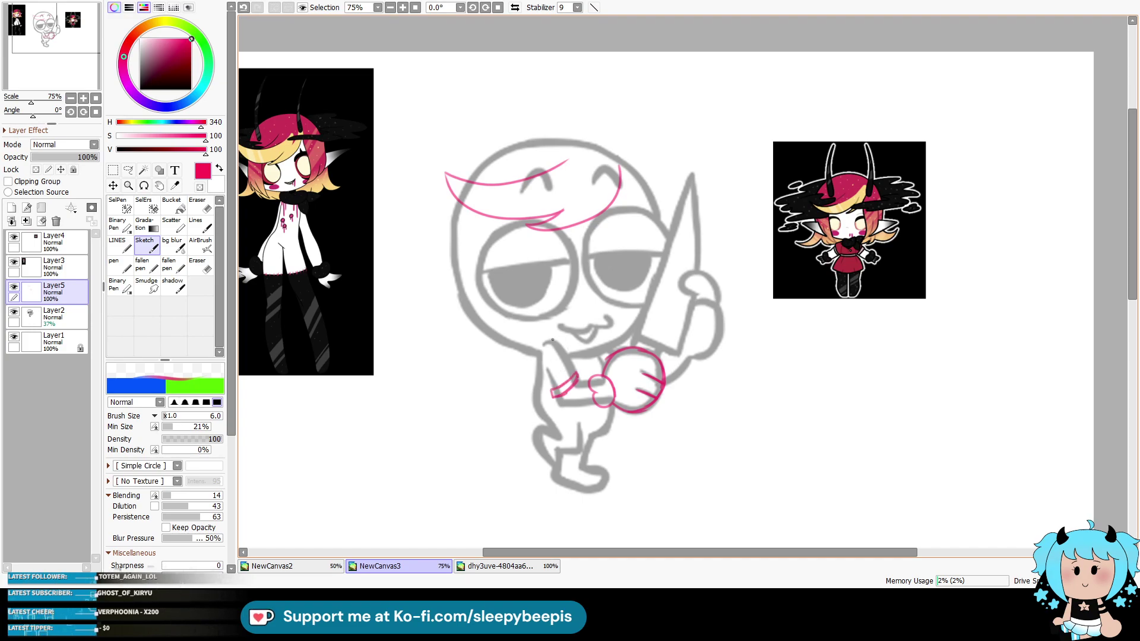
Step: Sketch the rounded shoulder sleeve of the bent arm, joining it to the sleeve band near the elbow
mouse_move(544, 346)
mouse_down()
mouse_move(569, 344)
mouse_move(575, 371)
mouse_up()
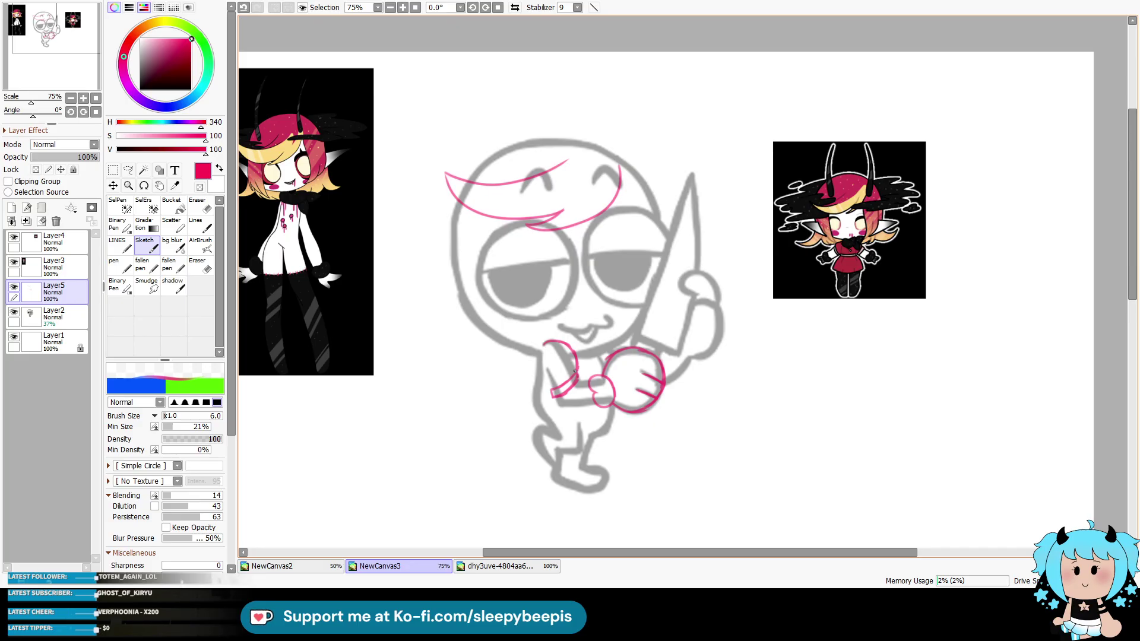
key(ctrl+z)
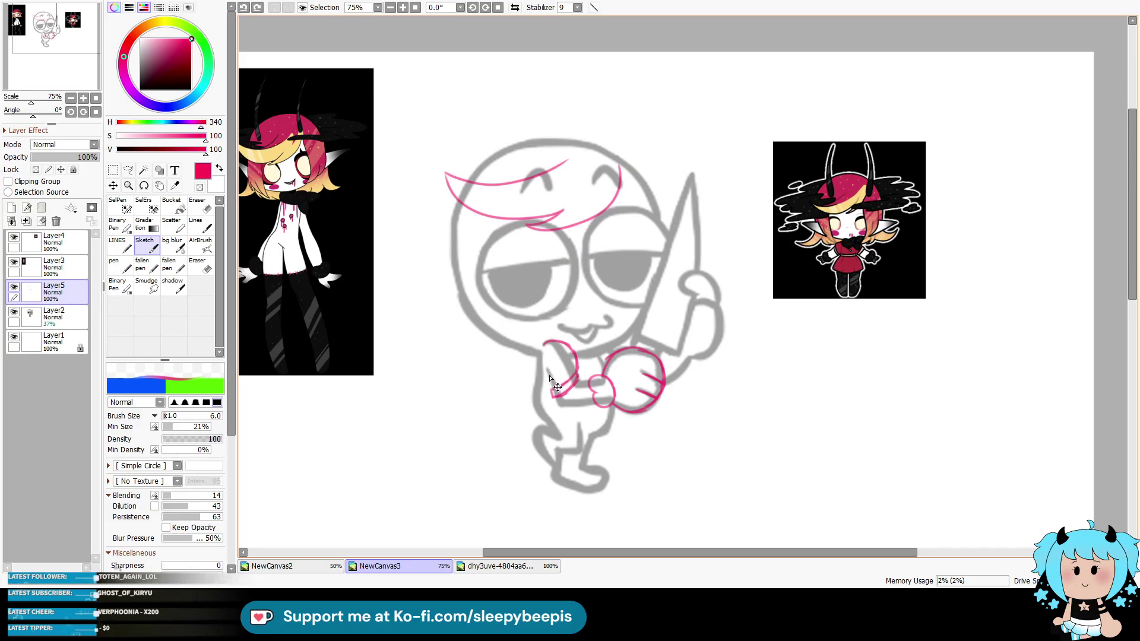
drag(543, 371, 544, 387)
Step: Sketch a flared skirt with pleats below the waist, redrawing its outline, and trace both legs beneath it
mouse_move(538, 387)
mouse_down()
mouse_move(568, 396)
mouse_move(528, 416)
mouse_move(592, 432)
mouse_up()
key(ctrl+z)
key(ctrl+z)
key(ctrl+z)
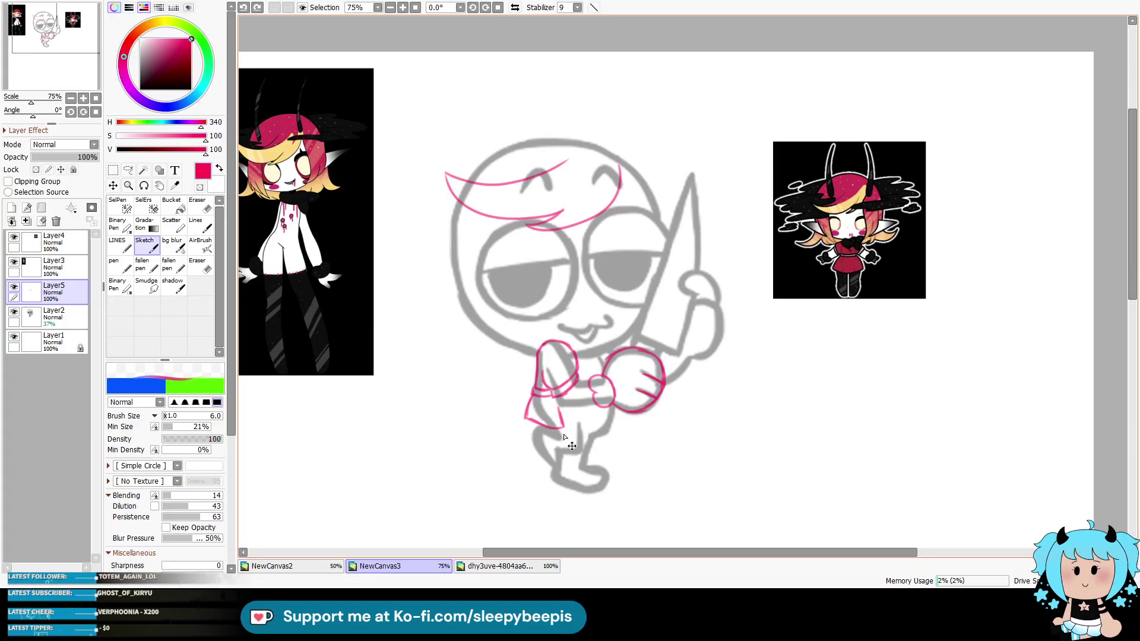
drag(527, 419, 620, 440)
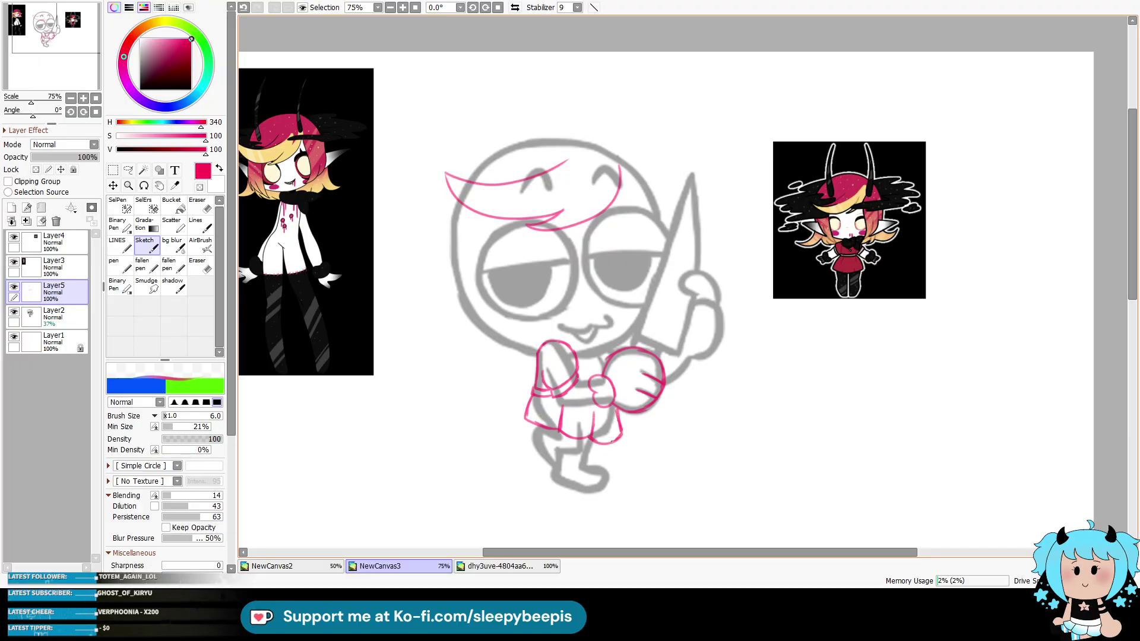
mouse_move(580, 450)
mouse_down()
mouse_move(557, 453)
mouse_move(554, 467)
mouse_move(542, 444)
mouse_move(554, 436)
mouse_move(561, 474)
mouse_move(587, 467)
mouse_move(592, 443)
mouse_up()
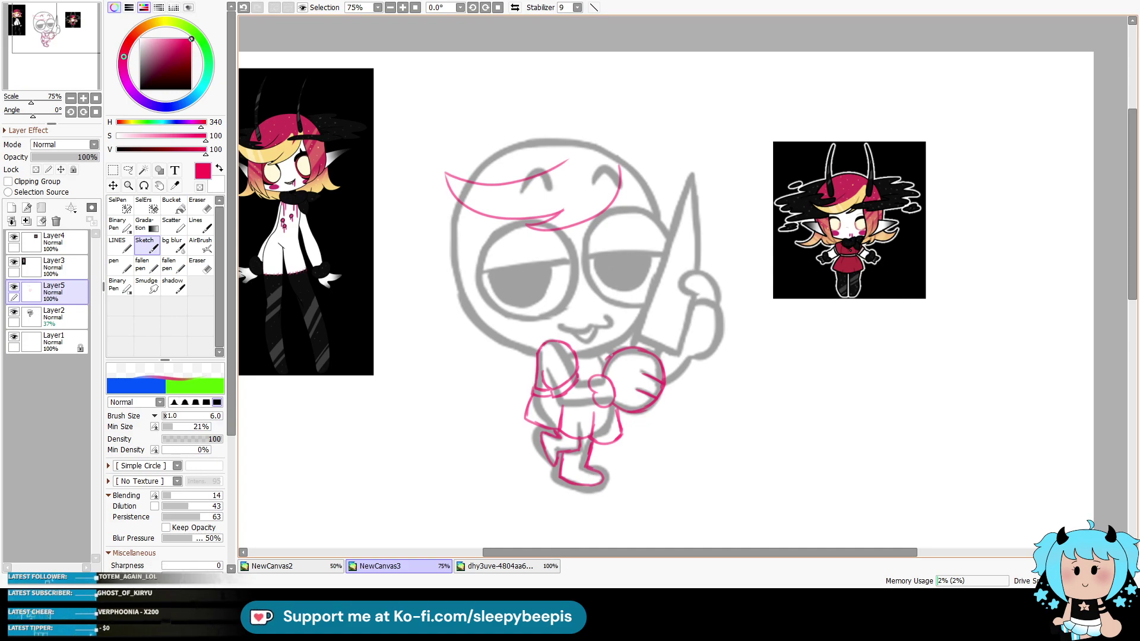
Step: Trace the knife blade and the raised hand behind it, including the rounded sleeve and cuff of that arm
mouse_move(635, 343)
mouse_down()
mouse_move(690, 178)
mouse_move(701, 270)
mouse_up()
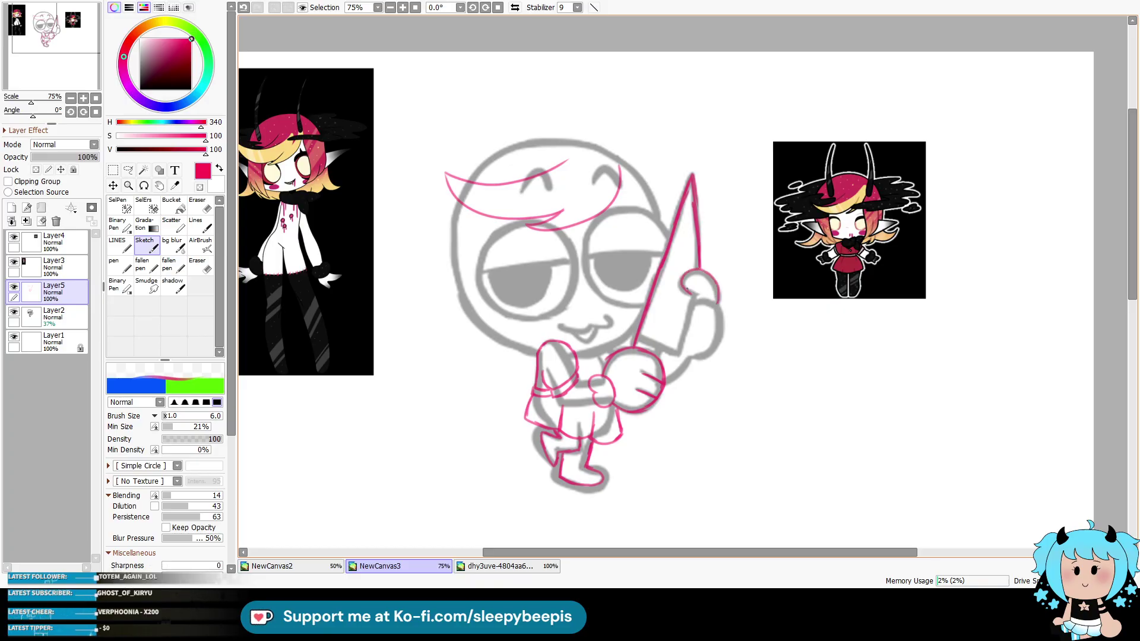
mouse_move(684, 290)
mouse_down()
mouse_move(704, 296)
mouse_move(679, 354)
mouse_move(665, 348)
mouse_move(679, 351)
mouse_up()
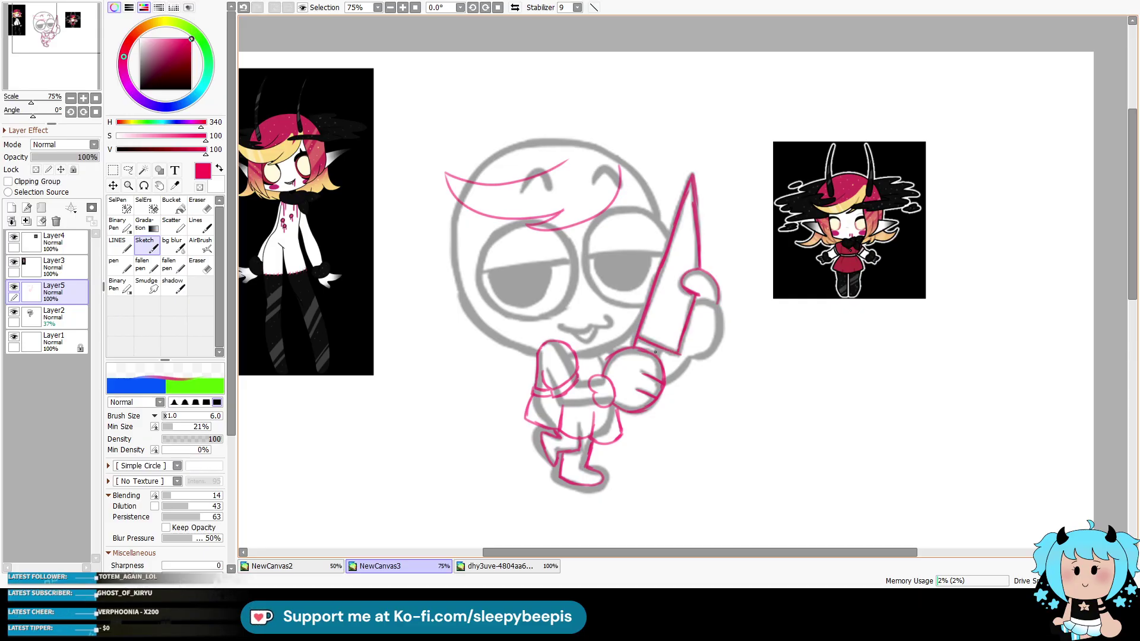
mouse_move(715, 304)
mouse_down()
mouse_move(716, 342)
mouse_move(672, 379)
mouse_up()
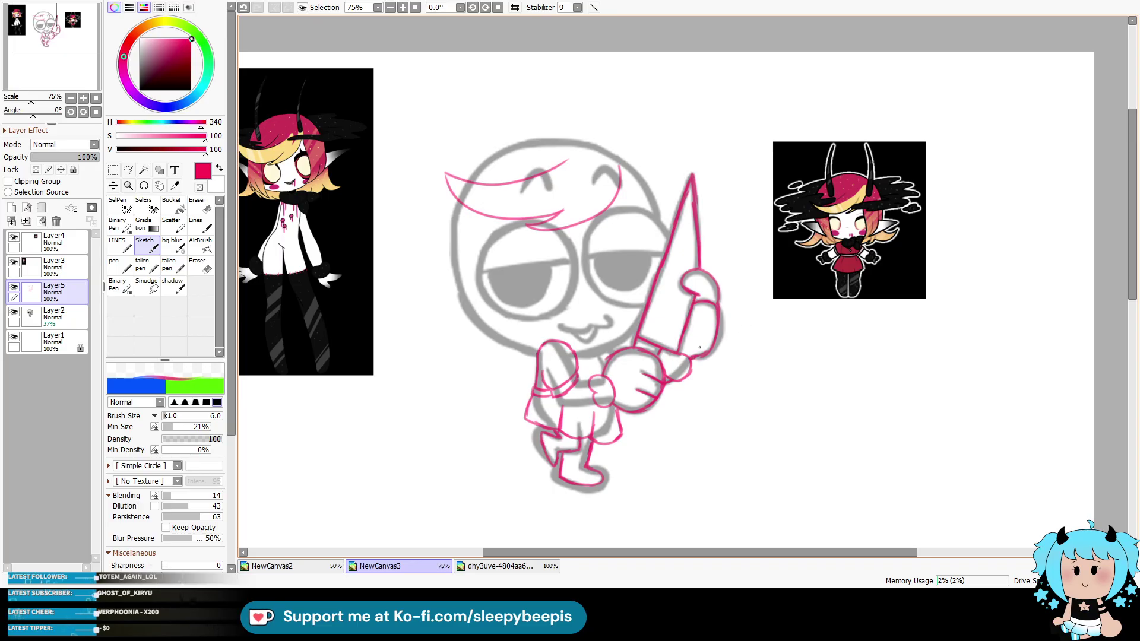
drag(615, 552, 599, 627)
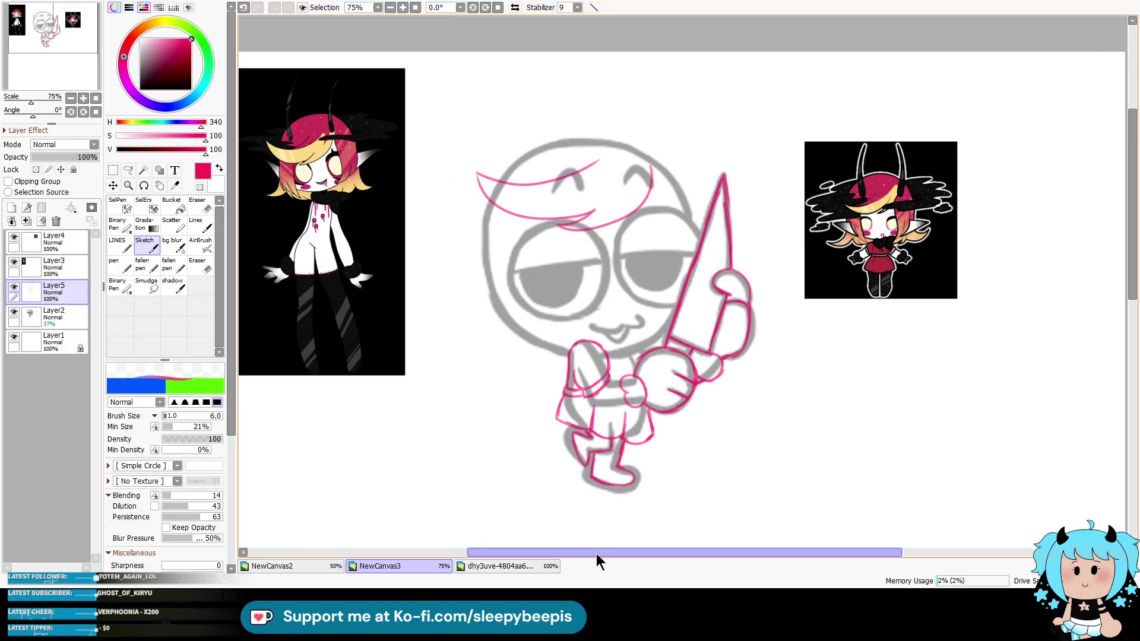
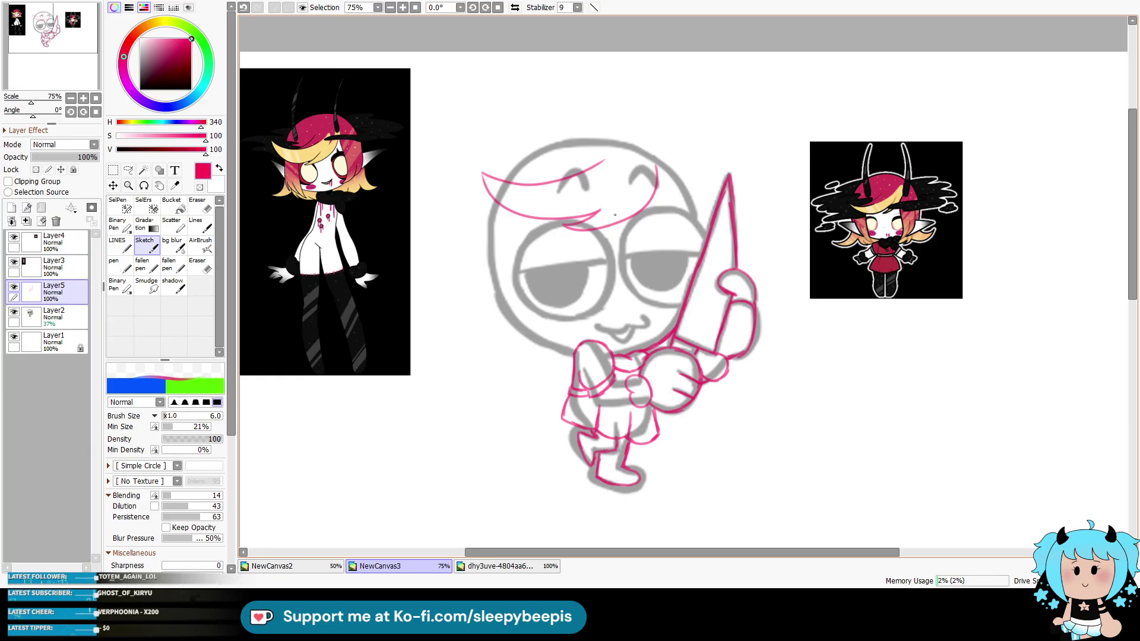
Step: Sketch the bob hair around the face with flicked ends, a pointed ear at the side and a curved crown outline
drag(655, 188, 693, 275)
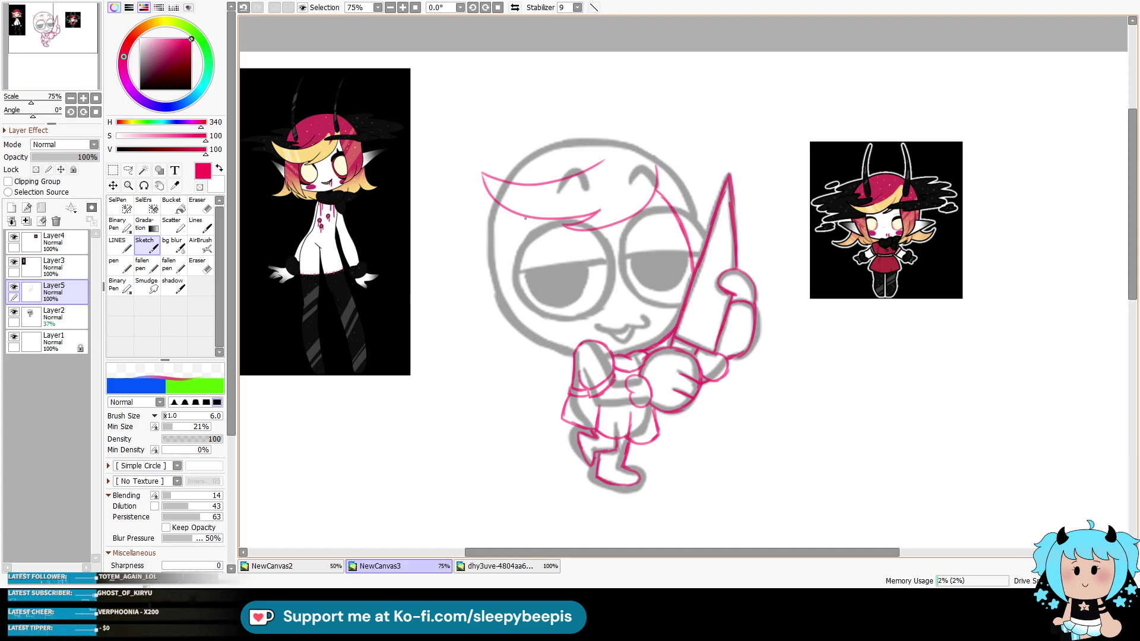
mouse_move(525, 219)
mouse_down()
mouse_move(532, 341)
mouse_move(552, 359)
mouse_up()
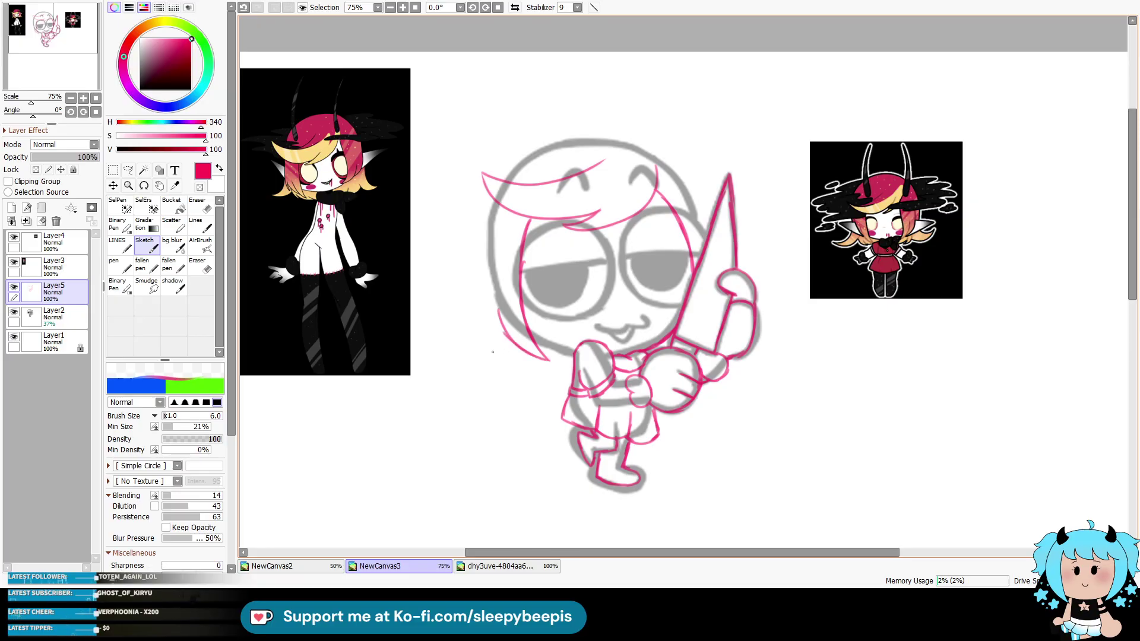
drag(482, 195, 478, 283)
mouse_move(479, 240)
mouse_down()
mouse_move(475, 303)
mouse_move(498, 347)
mouse_move(517, 350)
mouse_up()
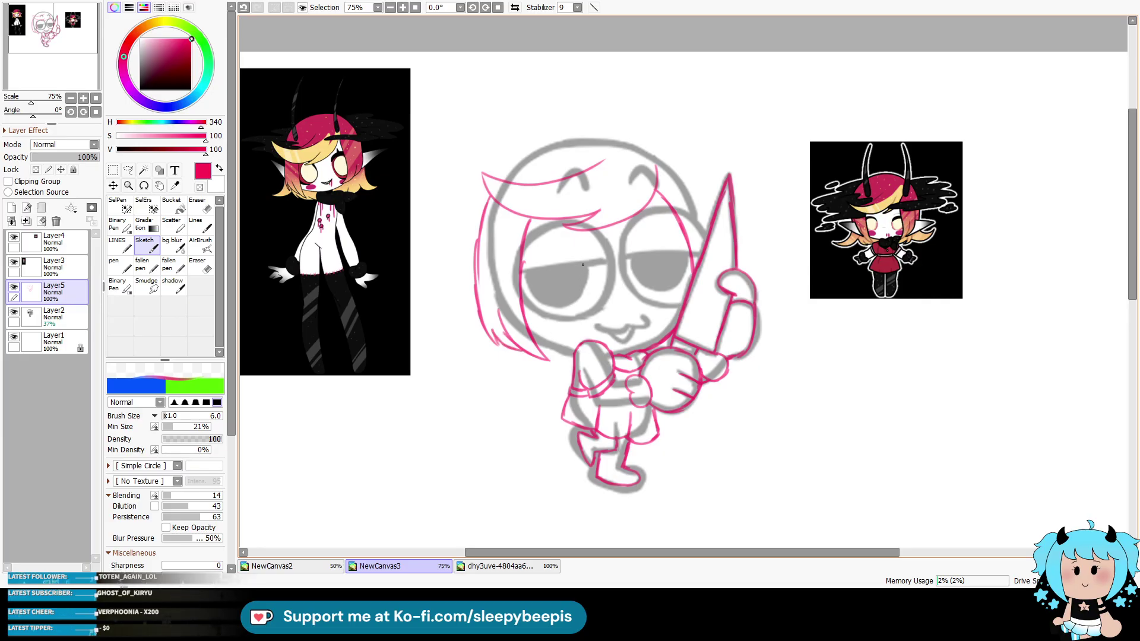
mouse_move(474, 284)
mouse_down()
mouse_move(424, 223)
mouse_move(460, 236)
mouse_move(422, 221)
mouse_move(470, 281)
mouse_move(437, 327)
mouse_move(478, 334)
mouse_up()
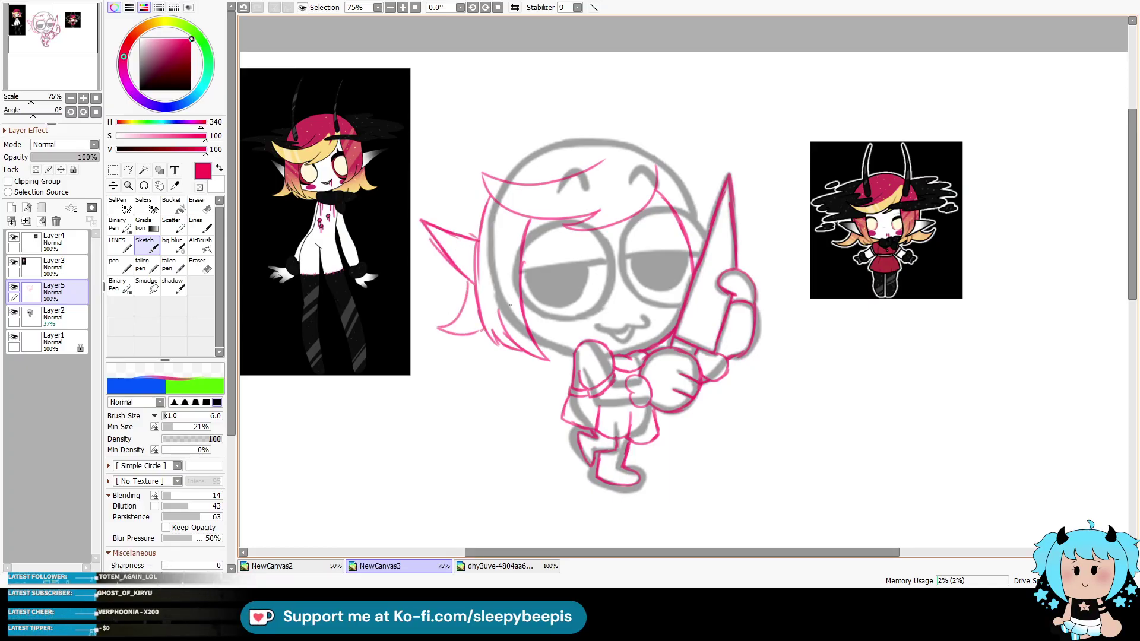
drag(479, 332, 509, 360)
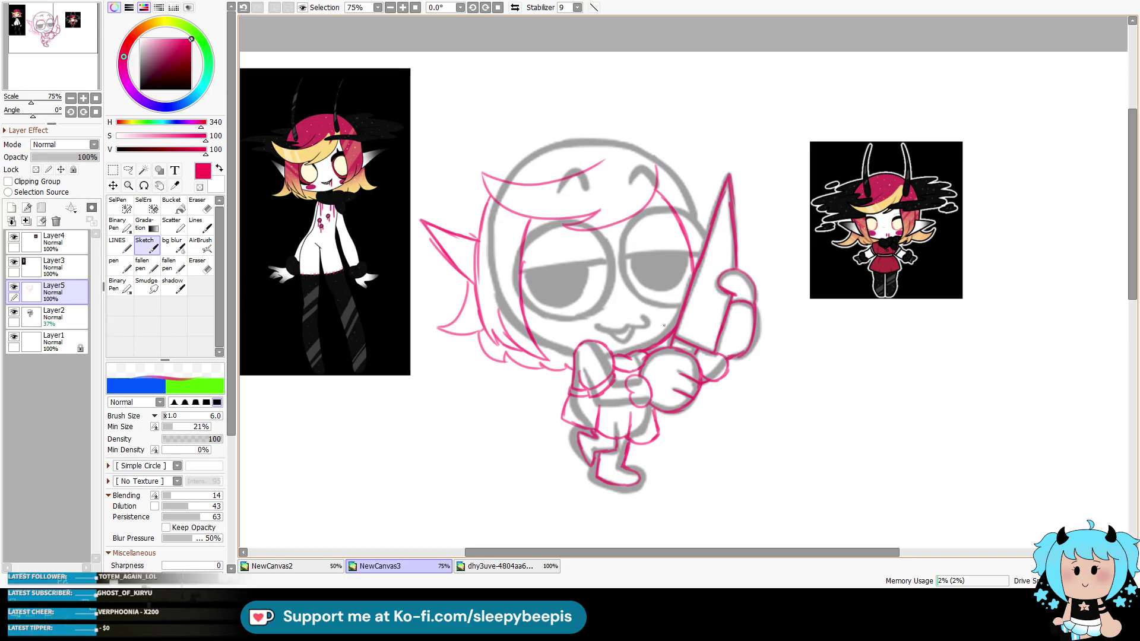
mouse_move(502, 175)
mouse_down()
mouse_move(531, 149)
mouse_move(595, 132)
mouse_move(665, 150)
mouse_move(713, 212)
mouse_up()
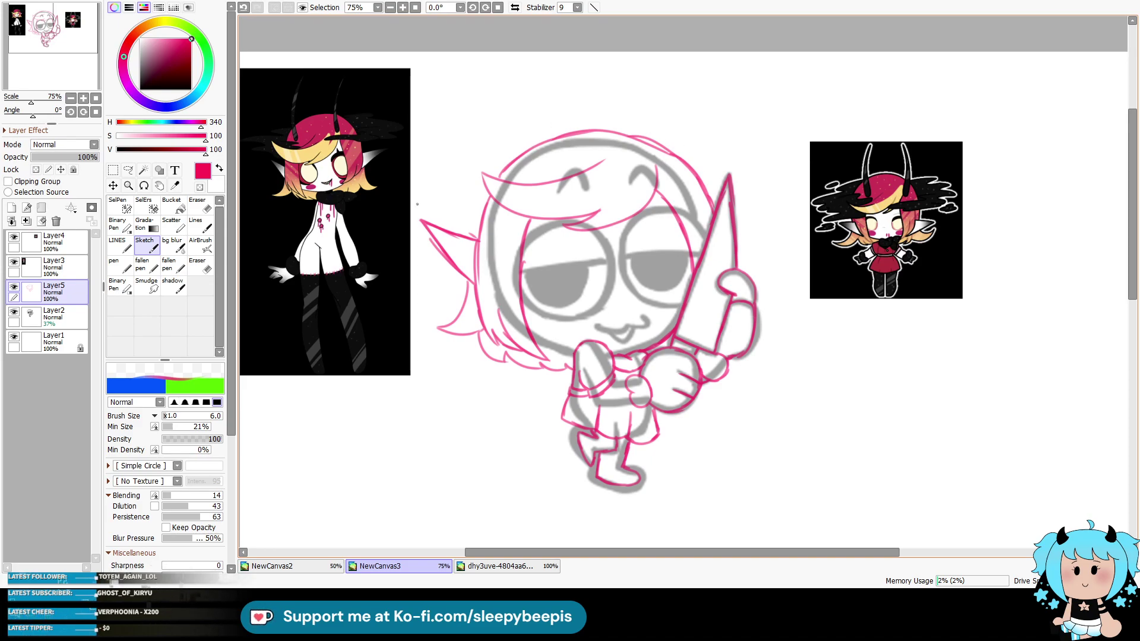
drag(539, 157, 570, 52)
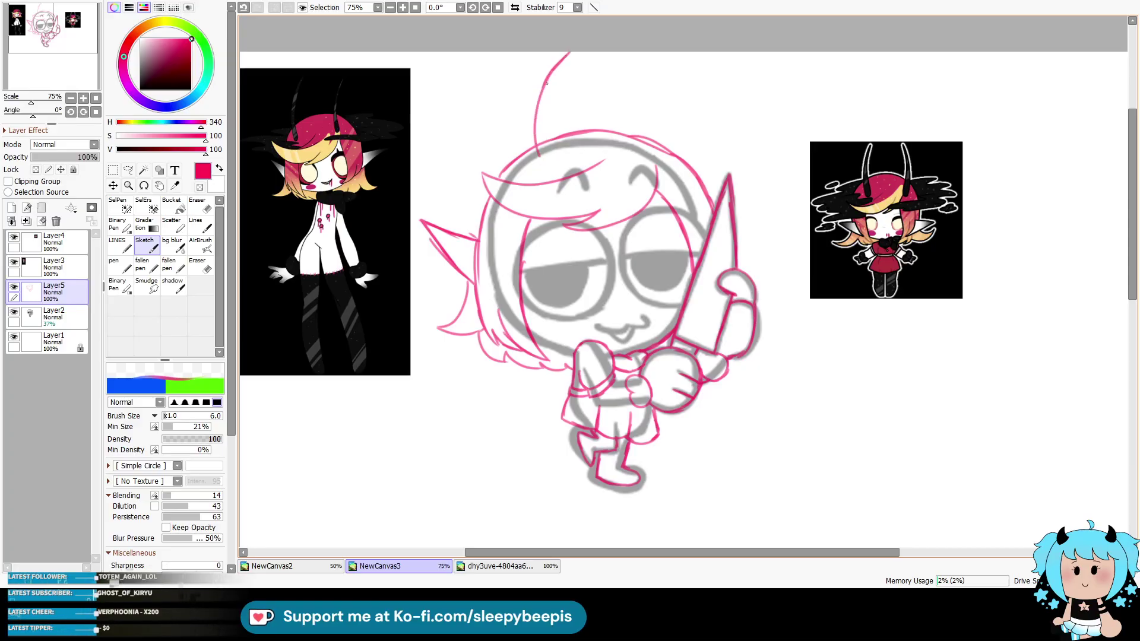
key(ctrl+z)
key(ctrl+z)
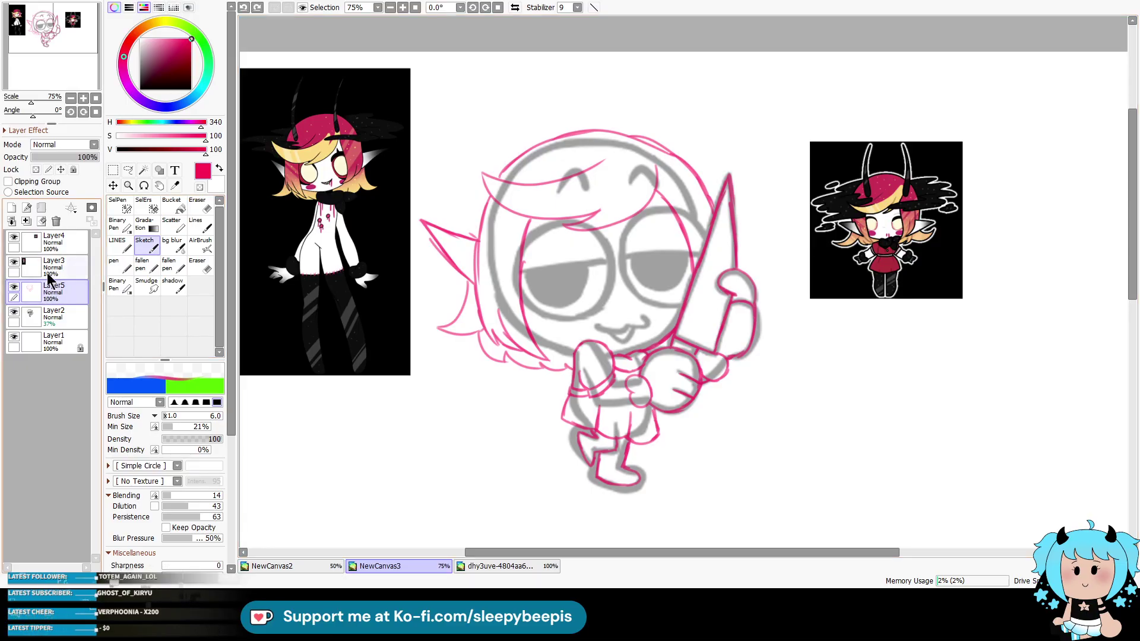
Step: Group Layer5 and Layer2 in a new folder and move the whole figure down to make room above its head
click(41, 207)
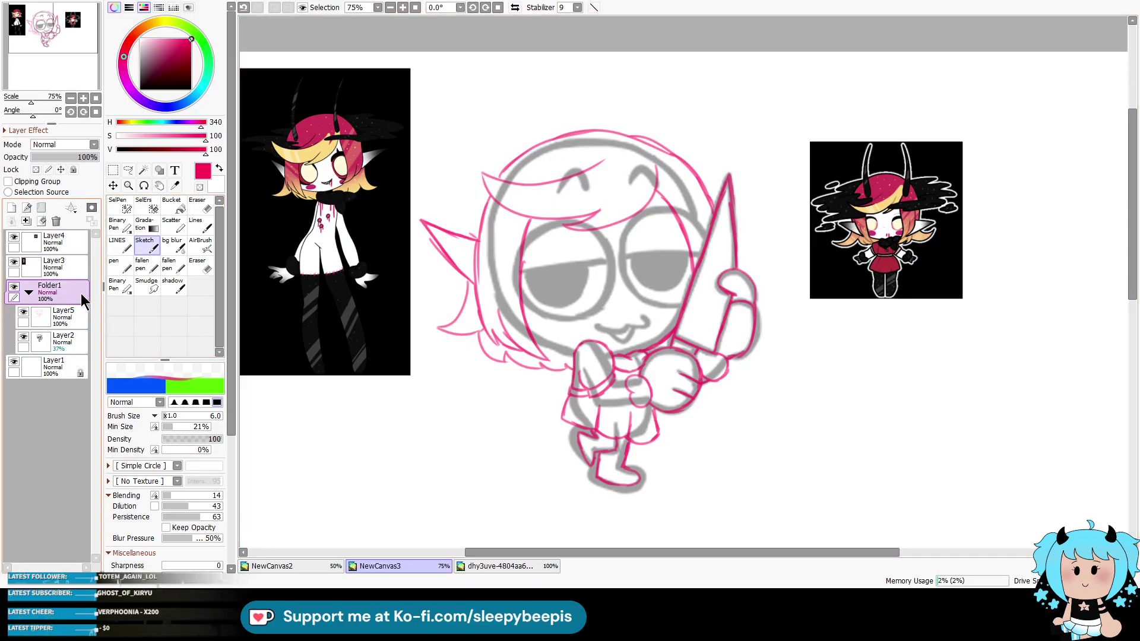
click(113, 185)
drag(661, 334, 664, 389)
Step: On Layer5, sketch two long, thin, inward-curving horns with rounded bases on top of the head
click(62, 318)
click(144, 243)
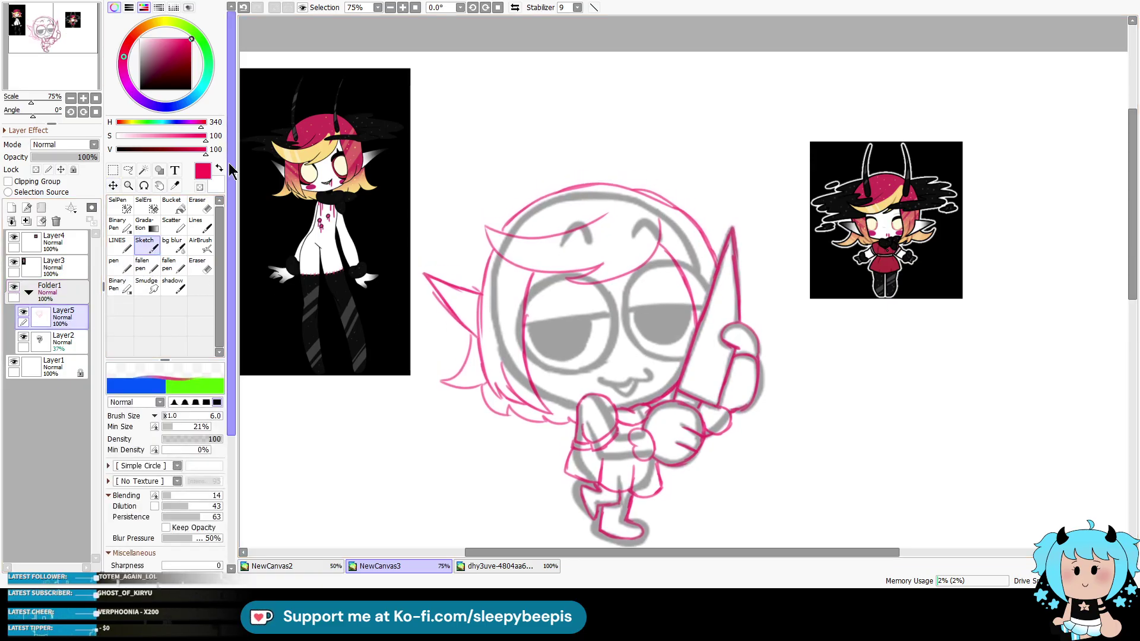
mouse_move(534, 214)
mouse_down()
mouse_move(569, 94)
mouse_move(542, 212)
mouse_move(552, 202)
mouse_up()
key(ctrl+z)
mouse_move(639, 206)
mouse_down()
mouse_move(653, 206)
mouse_move(646, 98)
mouse_move(664, 163)
mouse_move(654, 199)
mouse_up()
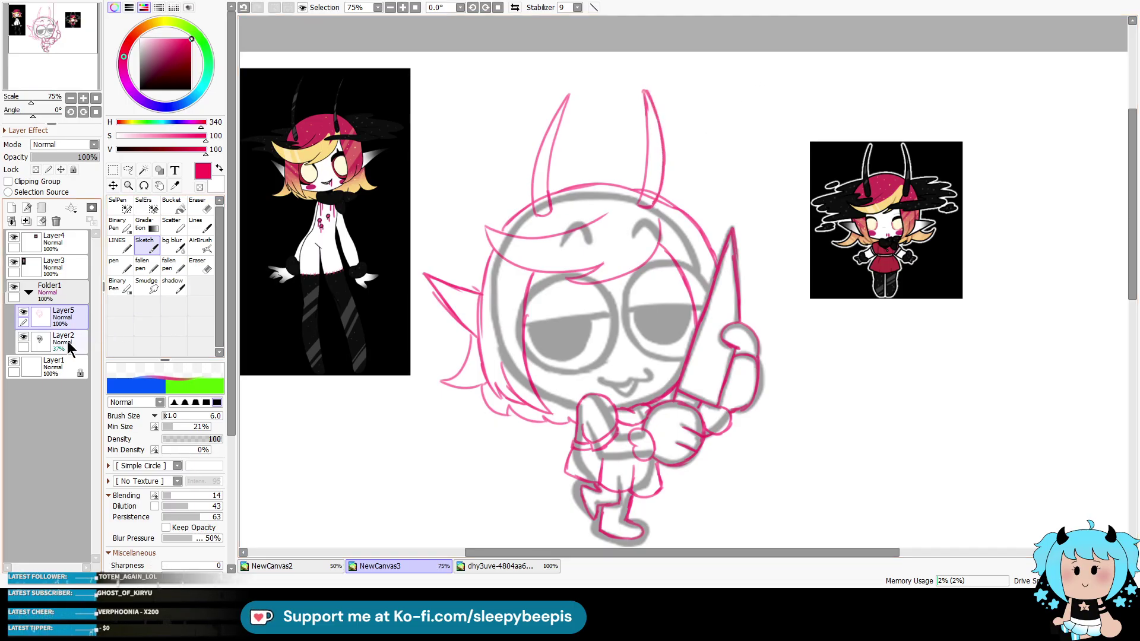
Step: Set the Eraser size to 20, and sketch the cat-like smiling mouth with the Sketch brush
click(205, 270)
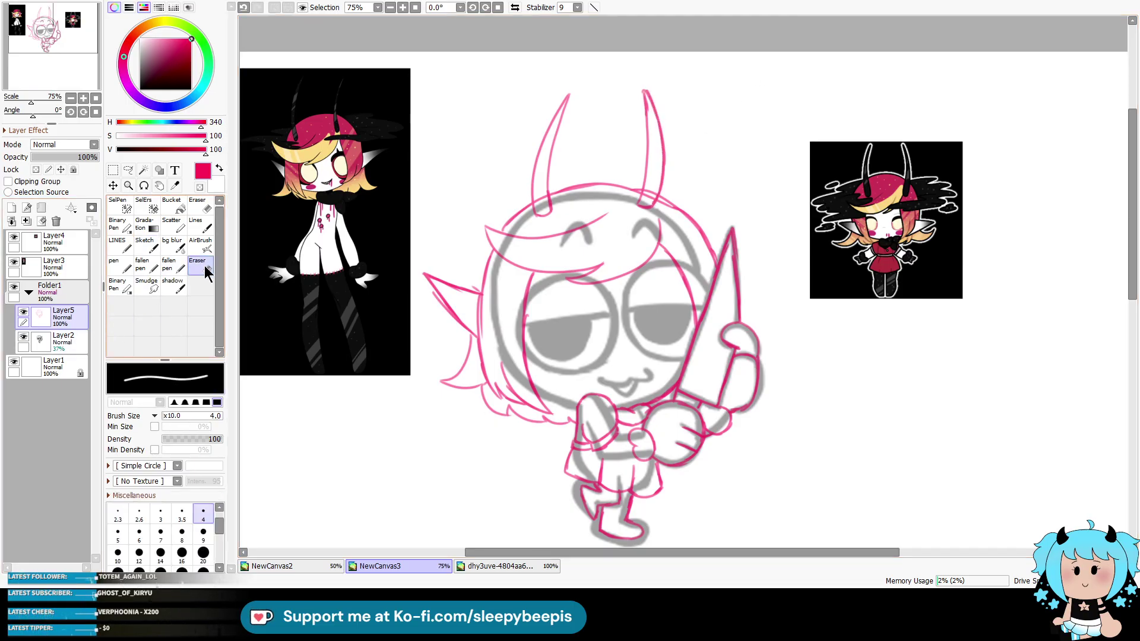
click(203, 553)
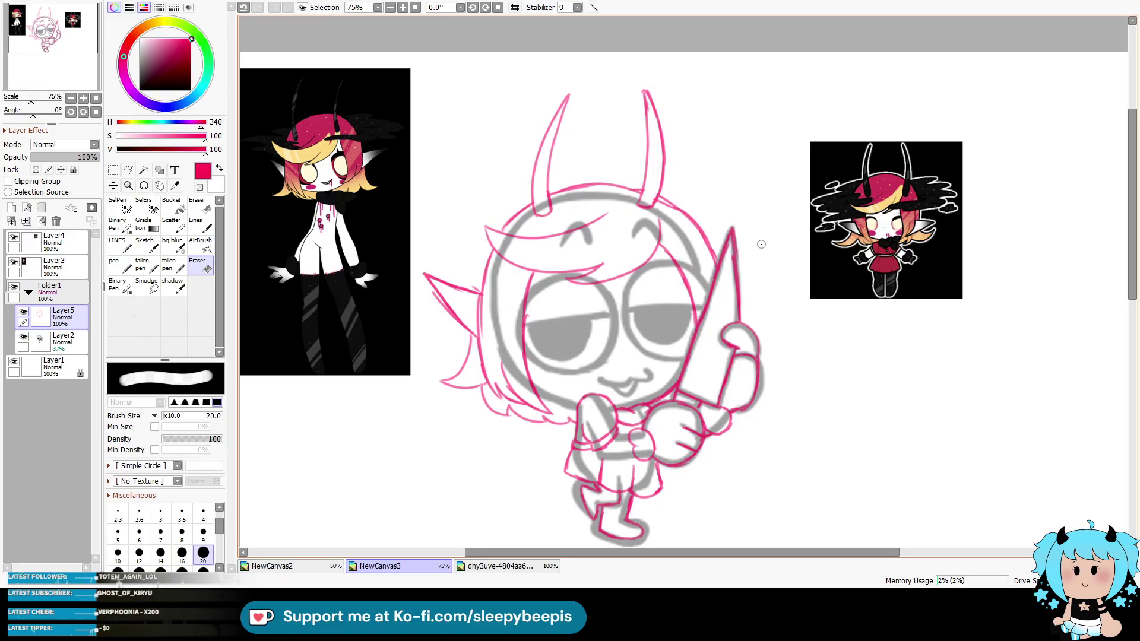
key(b)
mouse_move(599, 379)
mouse_down()
mouse_move(651, 372)
mouse_move(625, 388)
mouse_up()
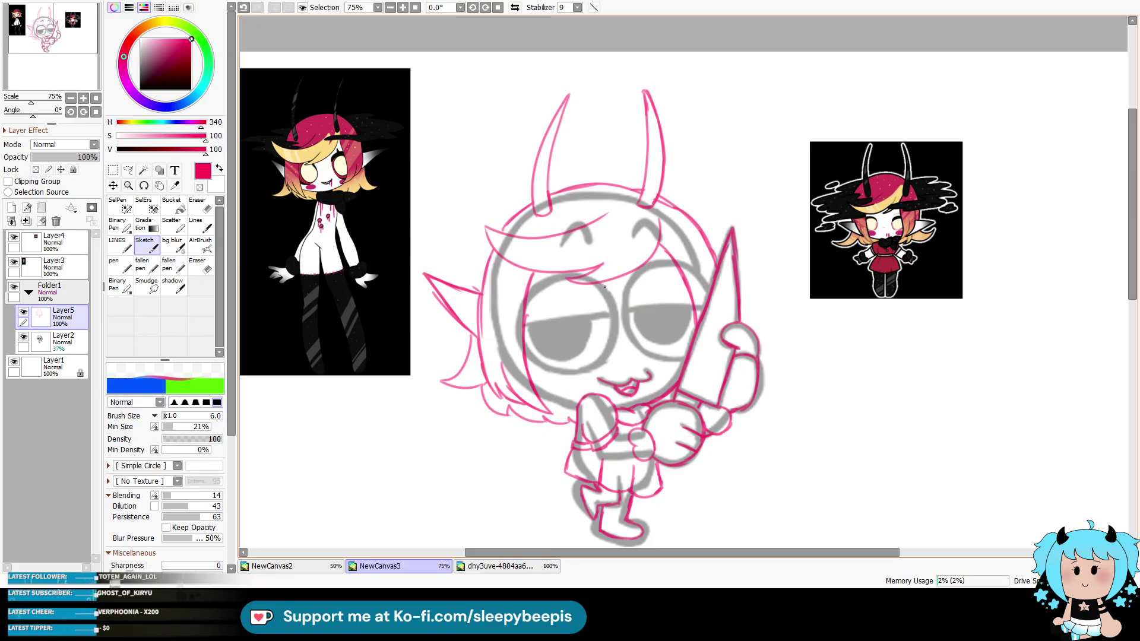
Step: Trace both round eyes with half-closed lids, side lashes and pupil outlines over the pose base
mouse_move(524, 299)
mouse_down()
mouse_move(527, 349)
mouse_move(592, 372)
mouse_move(617, 326)
mouse_move(597, 280)
mouse_move(613, 350)
mouse_up()
mouse_move(690, 274)
mouse_down()
mouse_move(641, 263)
mouse_move(623, 317)
mouse_move(644, 356)
mouse_move(689, 353)
mouse_move(696, 272)
mouse_up()
drag(624, 310, 705, 307)
drag(522, 327, 615, 313)
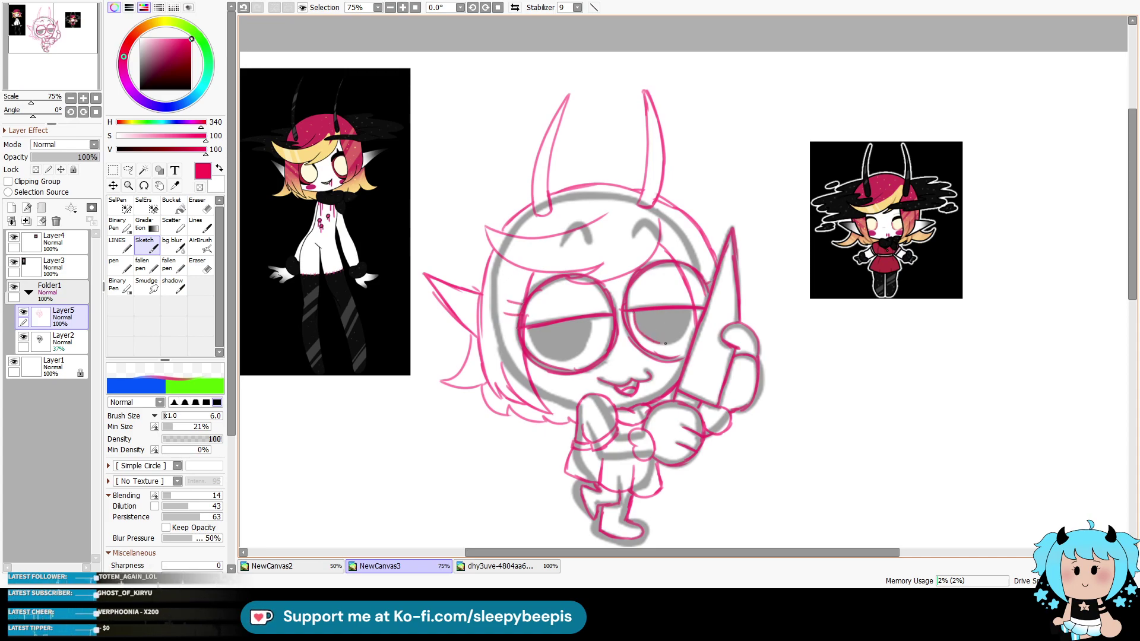
mouse_move(531, 328)
mouse_down()
mouse_move(570, 364)
mouse_move(588, 334)
mouse_up()
key(ctrl+z)
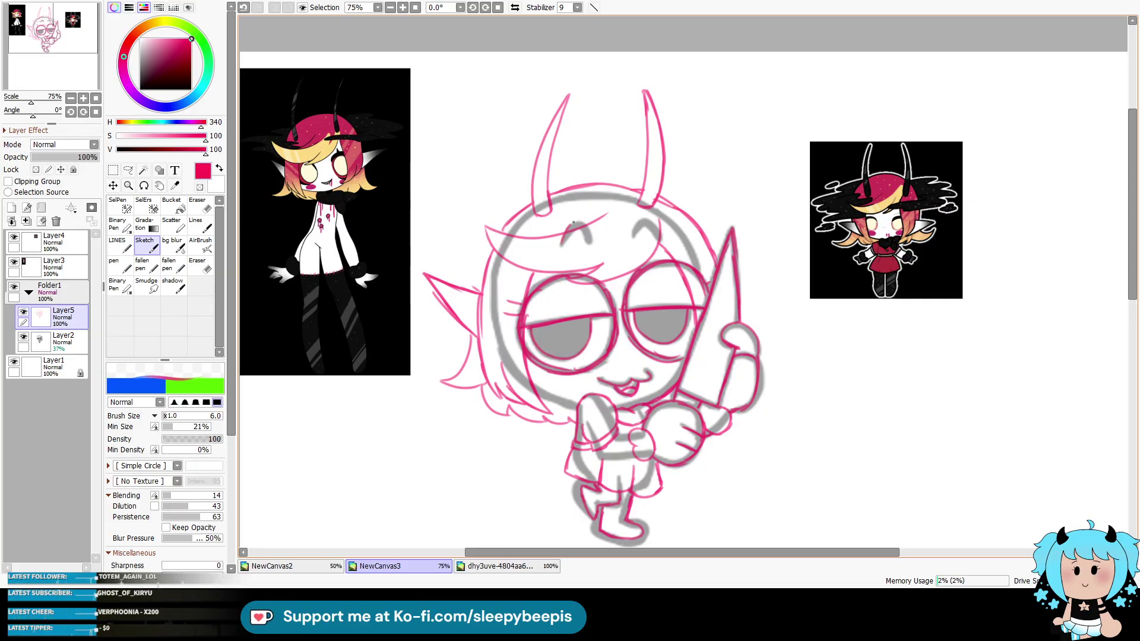
Step: Trace the arched eyebrows and extend the hair line above the ear, undoing the extra stroke by the lower cheek
mouse_move(632, 237)
mouse_down()
mouse_move(659, 237)
mouse_move(653, 226)
mouse_up()
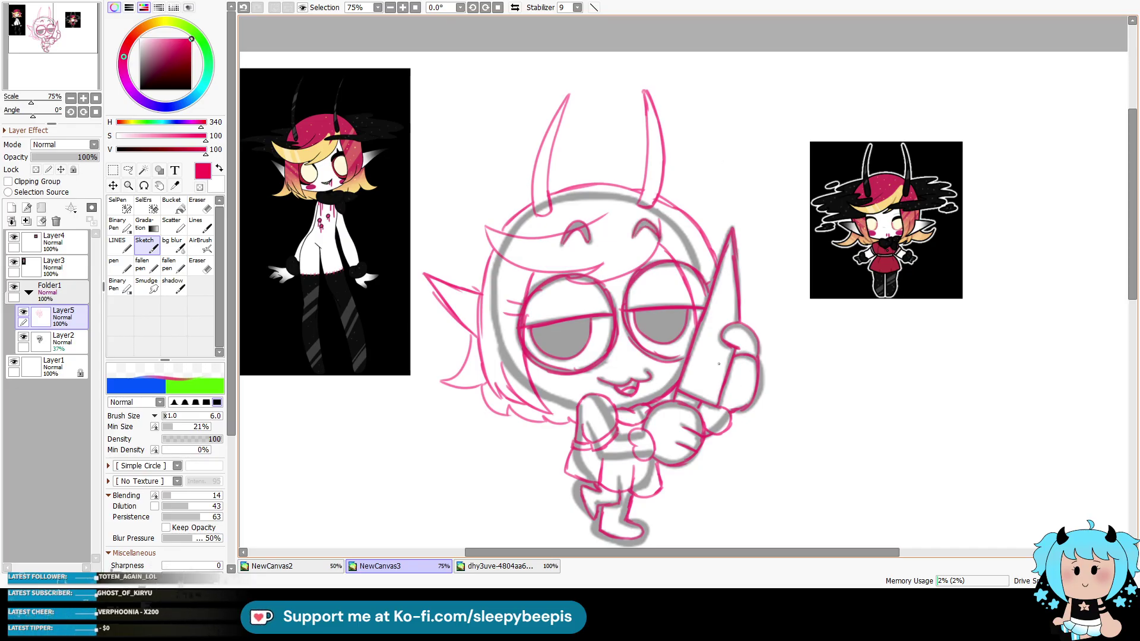
drag(489, 250, 479, 291)
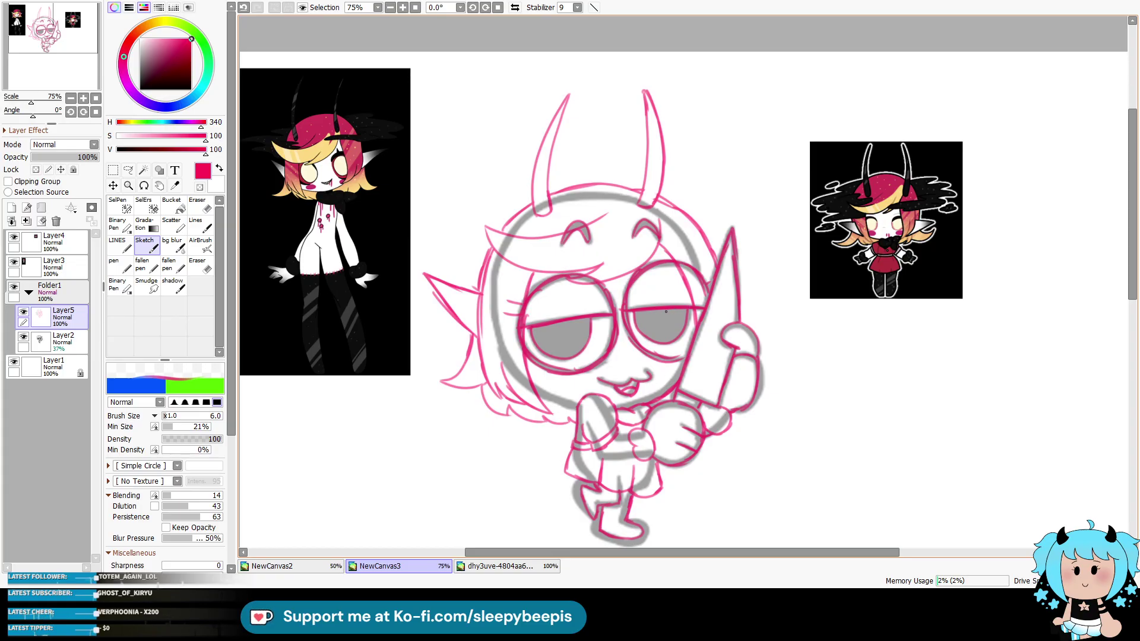
drag(535, 385, 570, 403)
key(ctrl+z)
Step: Toggle the visibility of the pose base on Layer2 to check the crimson sketch, and select Layer2
click(23, 337)
click(23, 337)
click(23, 337)
click(23, 337)
click(45, 339)
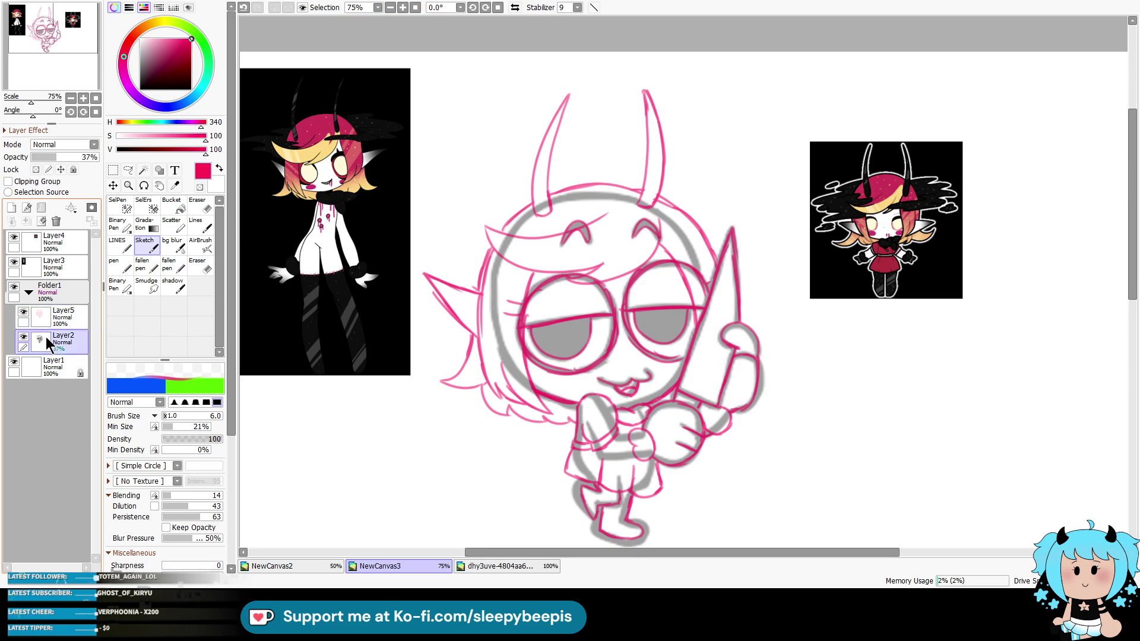
Step: Delete Layer2 with the pose base and flatten Folder1 into a single sketch layer
click(56, 222)
drag(70, 291, 72, 292)
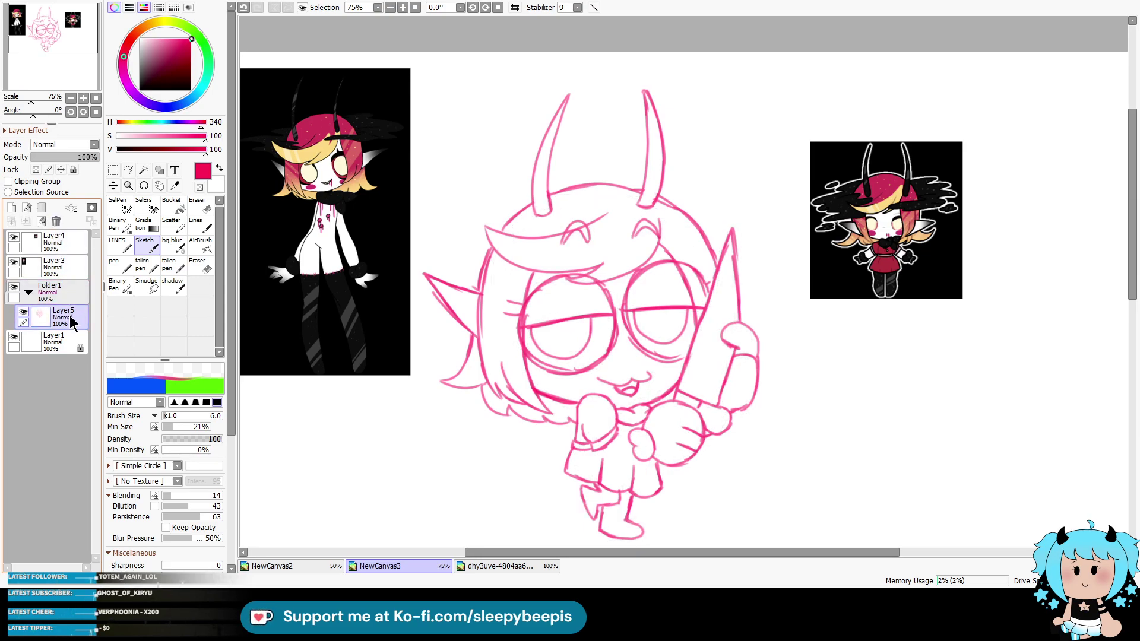
click(59, 292)
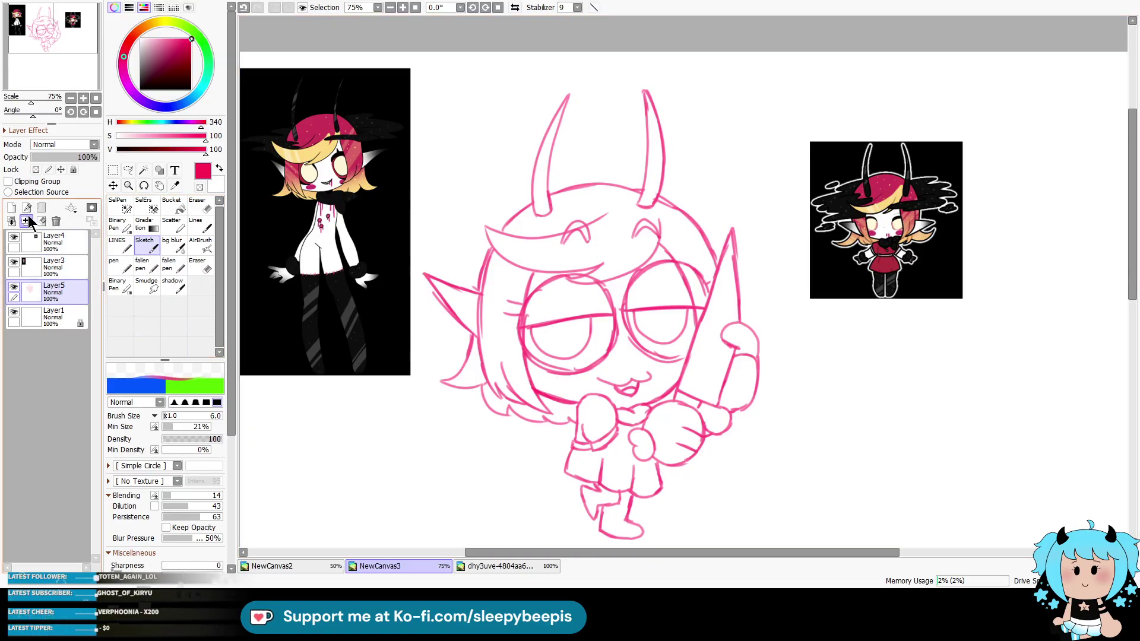
Step: Add a new layer and sketch the wavy smoke cloud extending from the right horn over the right side of the head
click(11, 207)
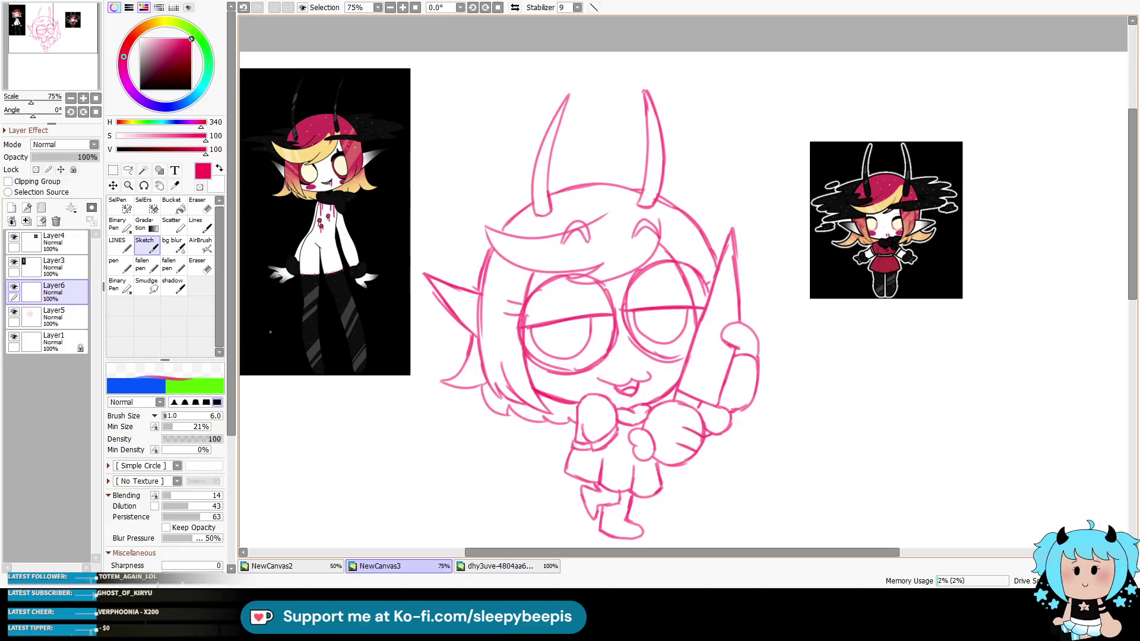
mouse_move(661, 180)
mouse_down()
mouse_move(734, 177)
mouse_move(723, 197)
mouse_move(805, 238)
mouse_move(757, 242)
mouse_move(735, 265)
mouse_move(652, 258)
mouse_up()
drag(647, 247, 682, 240)
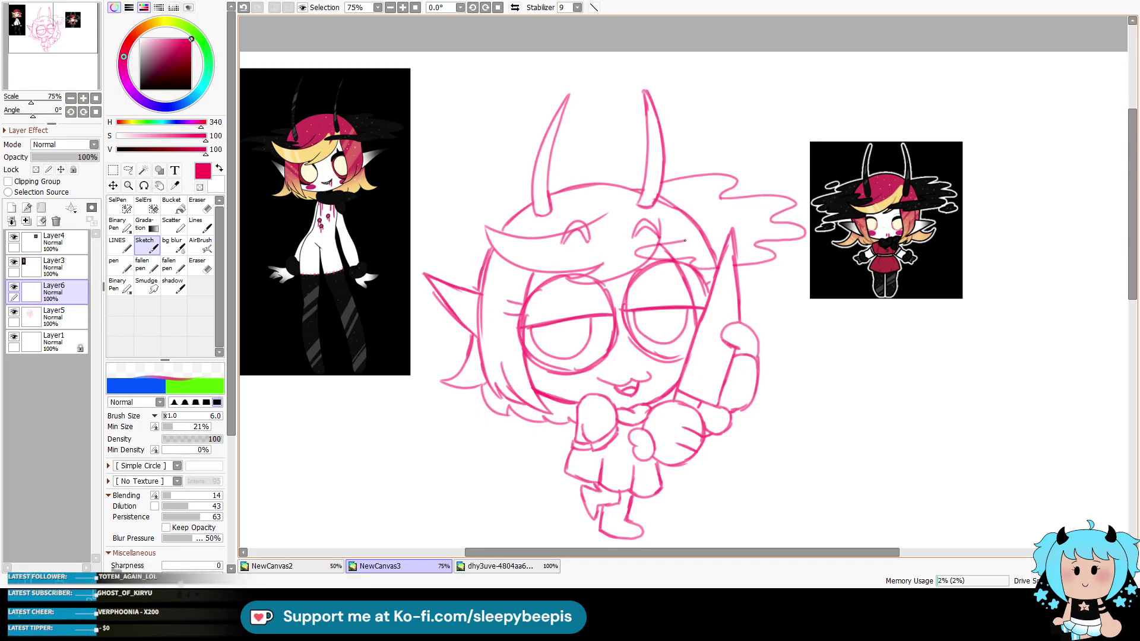
Step: Erase the Layer5 hair and head lines that overlap the smoke on the right side of the head
key(e)
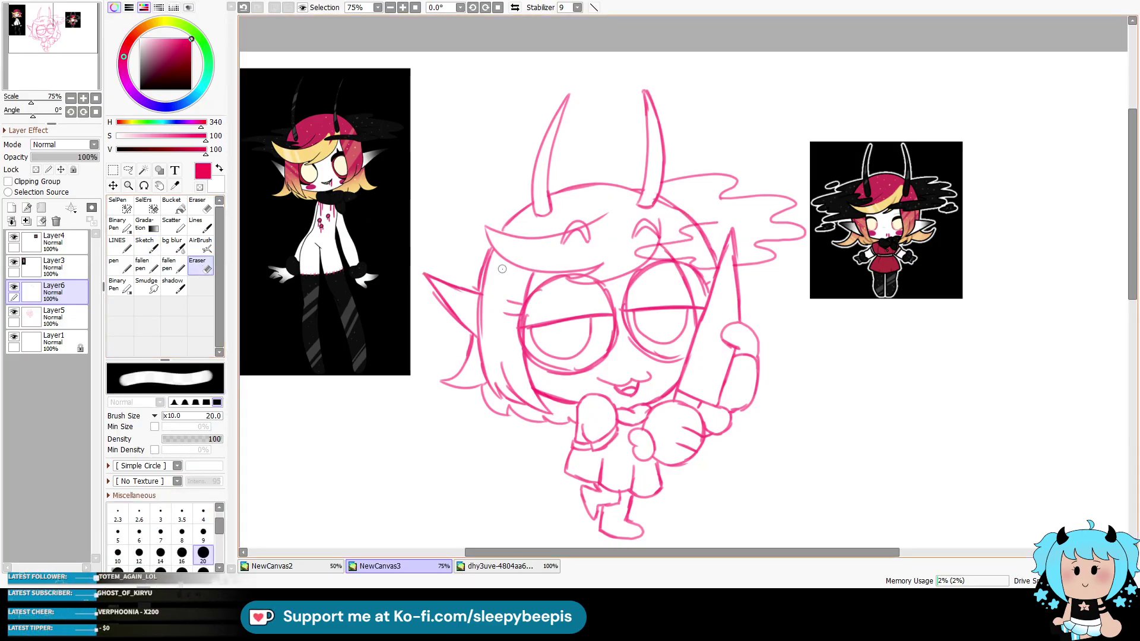
click(63, 315)
drag(696, 231, 712, 259)
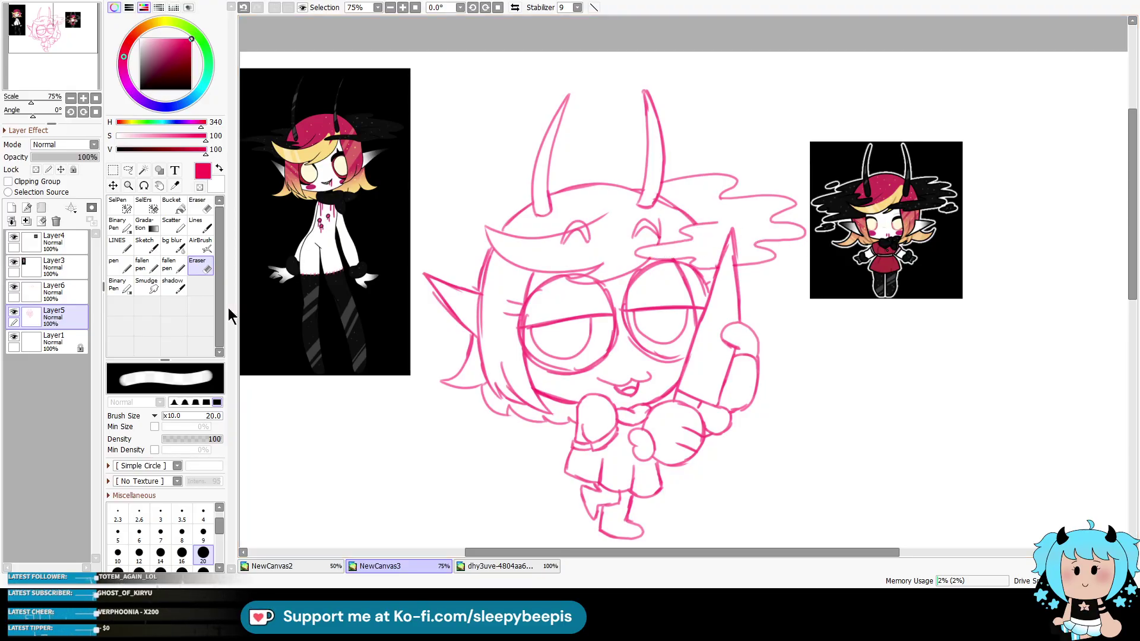
Step: With the Sketch brush on Layer6, sketch the strip behind the right horn, the wavy smoke on the left side and small detached puffs
click(144, 244)
click(59, 290)
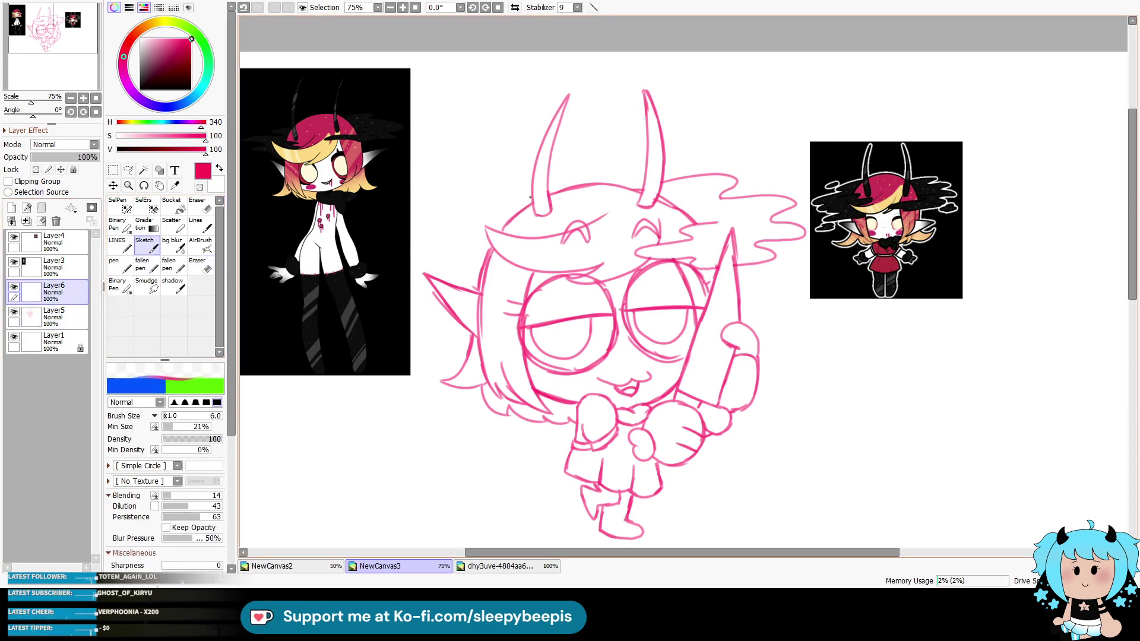
mouse_move(662, 186)
mouse_down()
mouse_move(736, 180)
mouse_move(718, 198)
mouse_up()
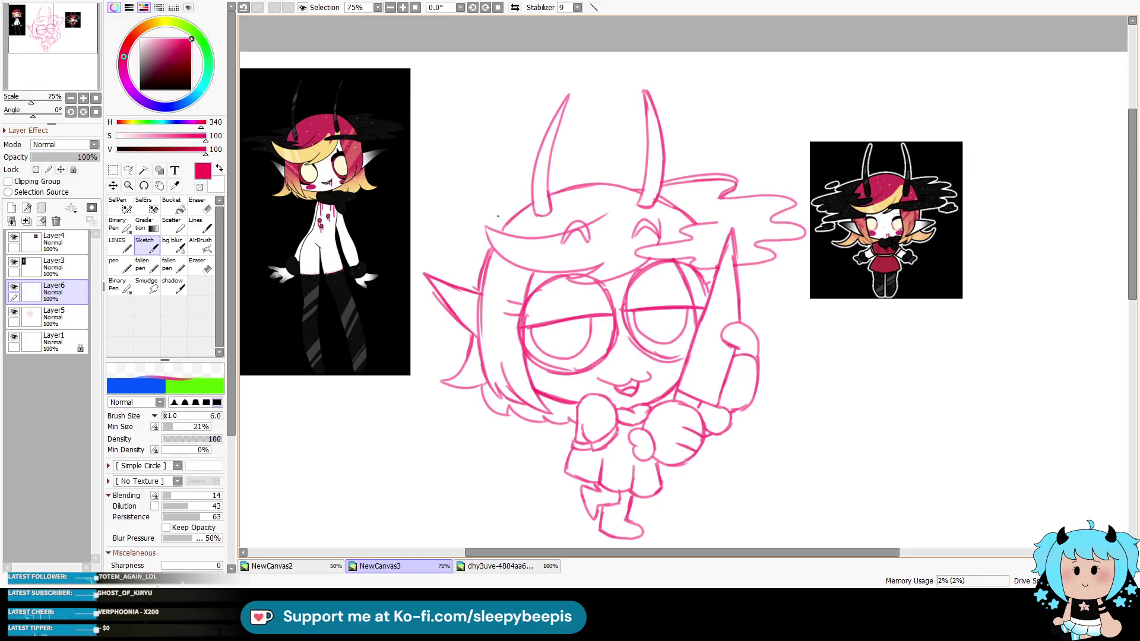
mouse_move(530, 198)
mouse_down()
mouse_move(469, 208)
mouse_move(411, 258)
mouse_up()
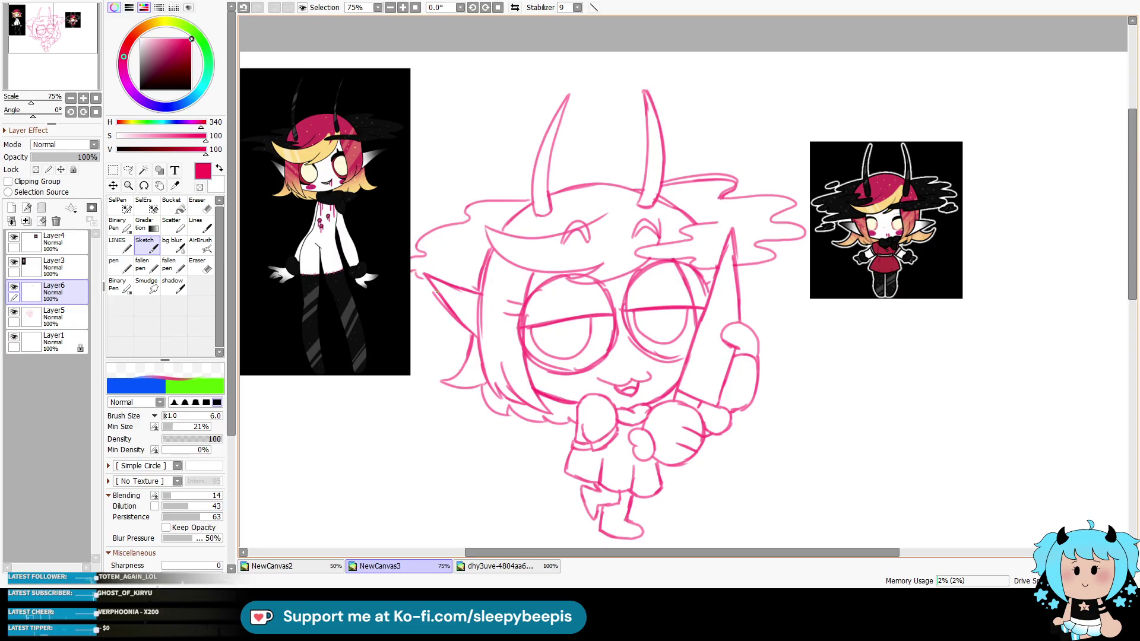
drag(439, 279, 503, 283)
drag(418, 277, 501, 281)
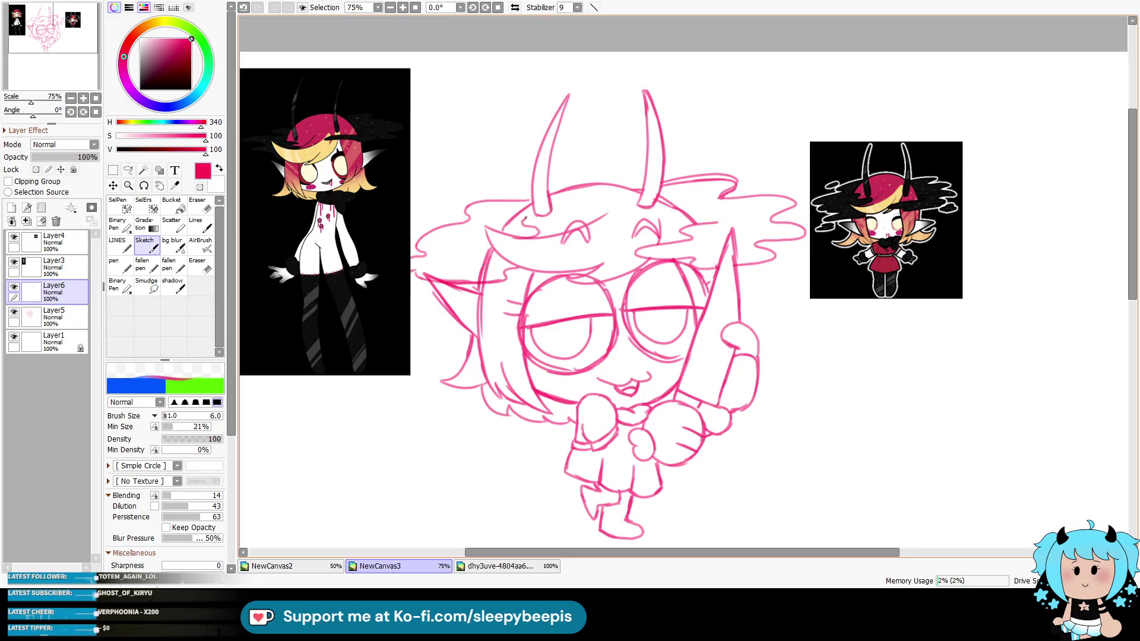
drag(451, 205, 455, 203)
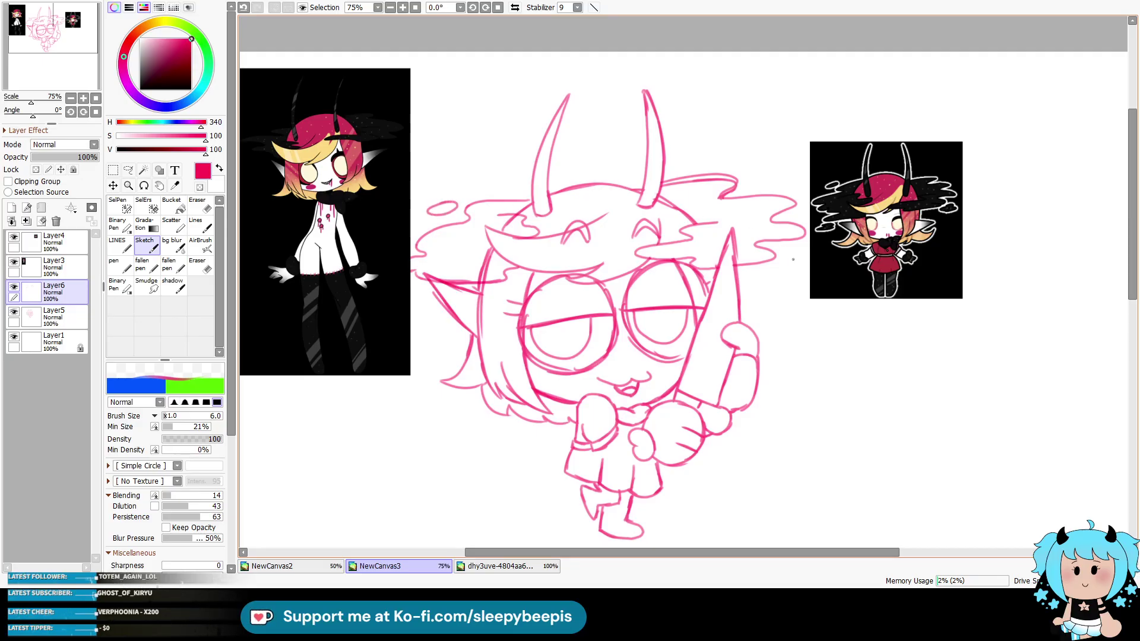
drag(807, 261, 798, 268)
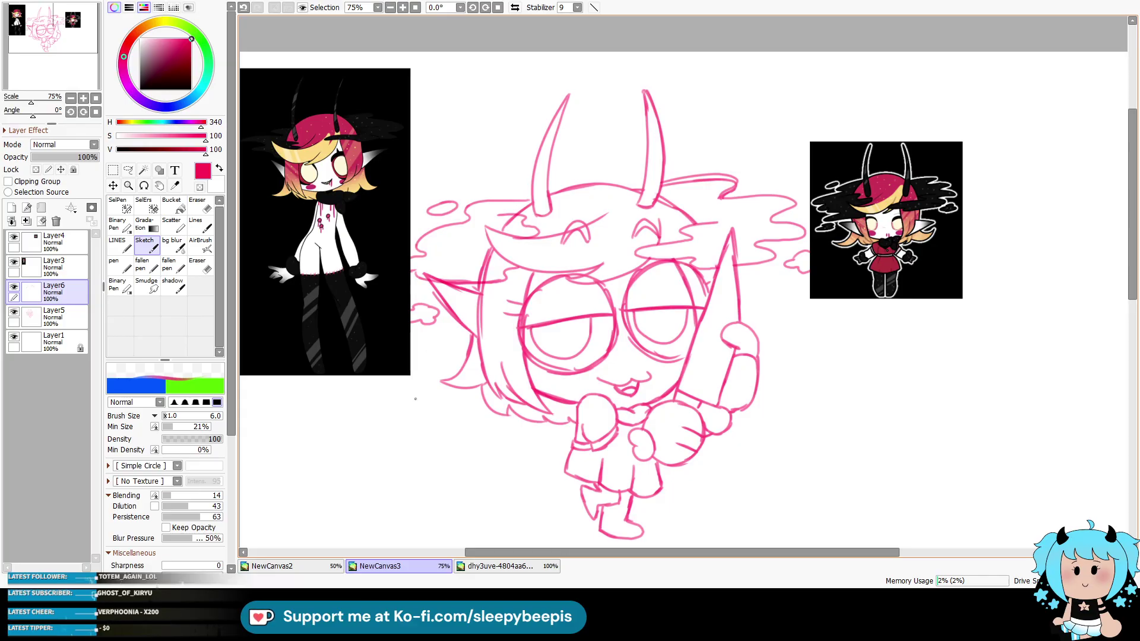
Step: Erase the Layer5 hair and ear lines covered by the left smoke, and merge Layer6 into Layer5
click(53, 315)
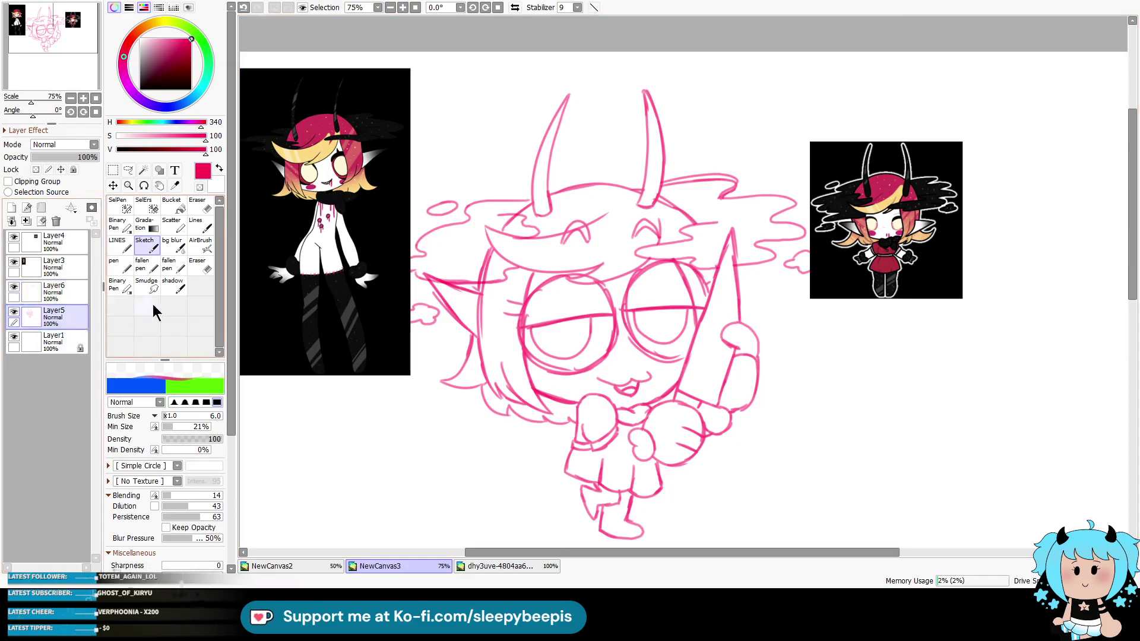
click(200, 265)
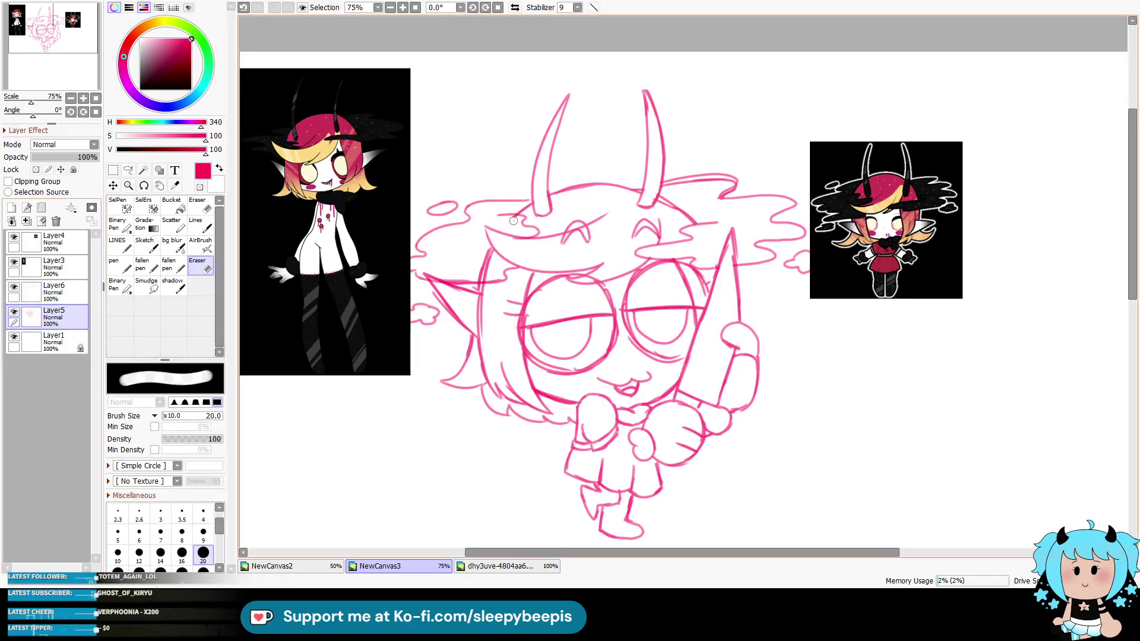
mouse_move(486, 248)
mouse_down()
mouse_move(485, 265)
mouse_move(434, 274)
mouse_up()
click(41, 294)
key(ctrl+e)
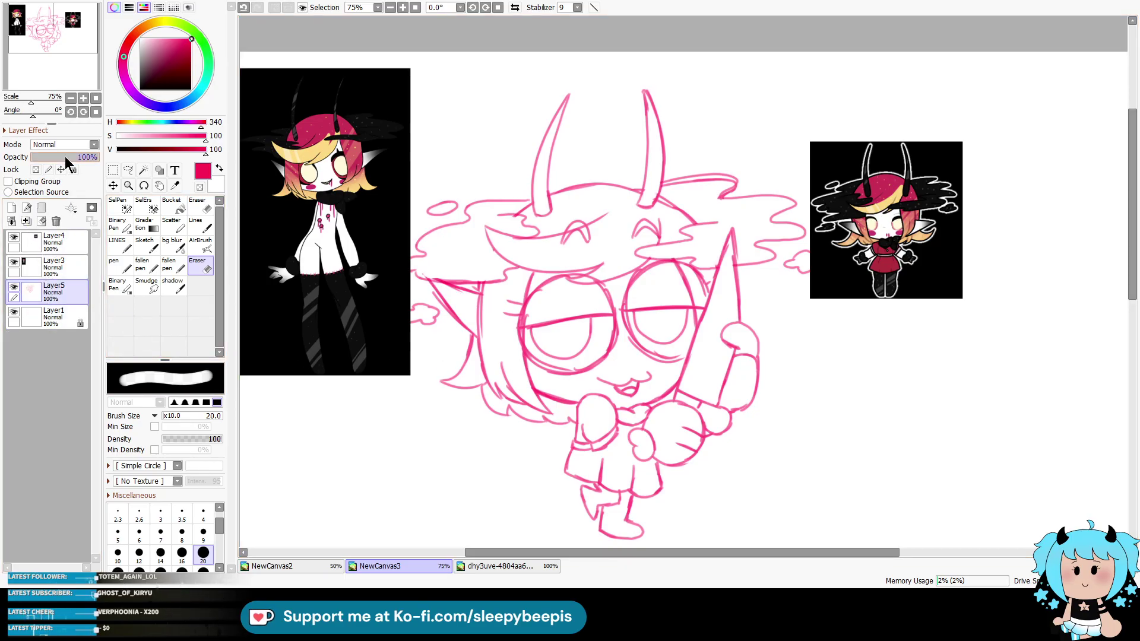
Step: Lower the sketch layer's opacity to 40% and hide the reference images on Layer4 and Layer3
drag(66, 157, 58, 157)
click(13, 237)
click(14, 262)
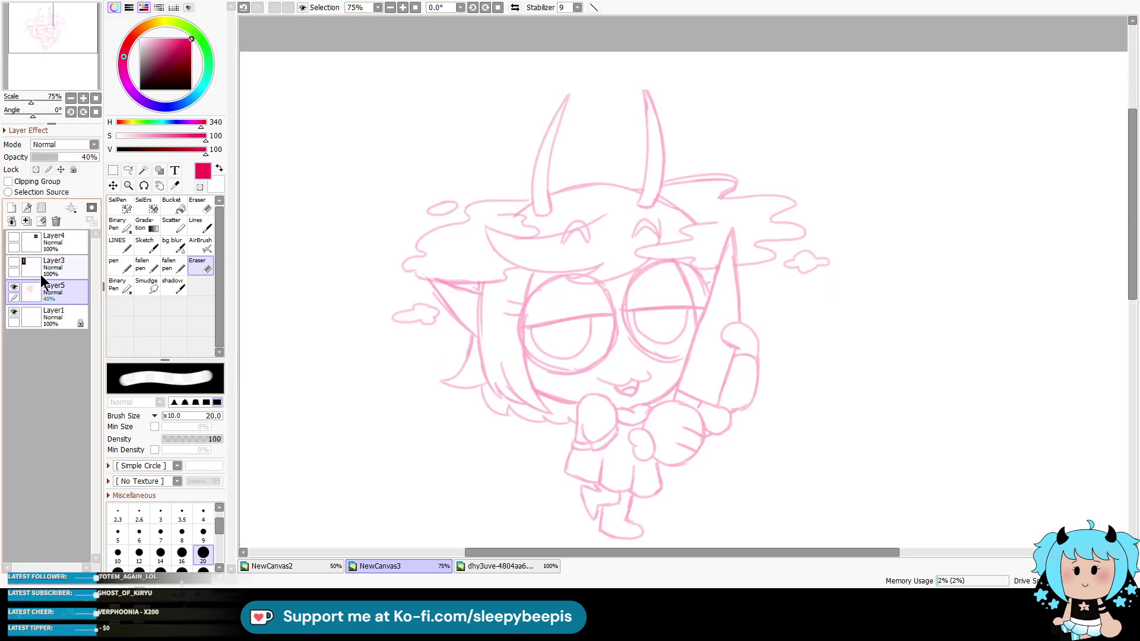
Step: Add a new layer above the sketch for the line art and choose the LINES brush
click(11, 207)
click(119, 244)
click(128, 185)
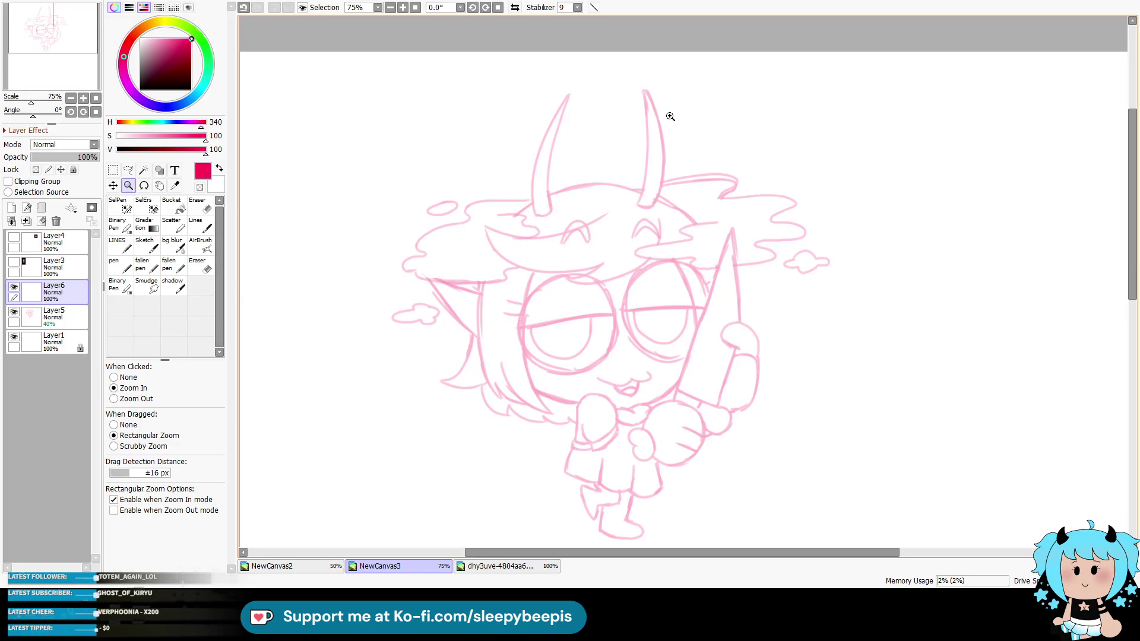
click(12, 207)
click(119, 265)
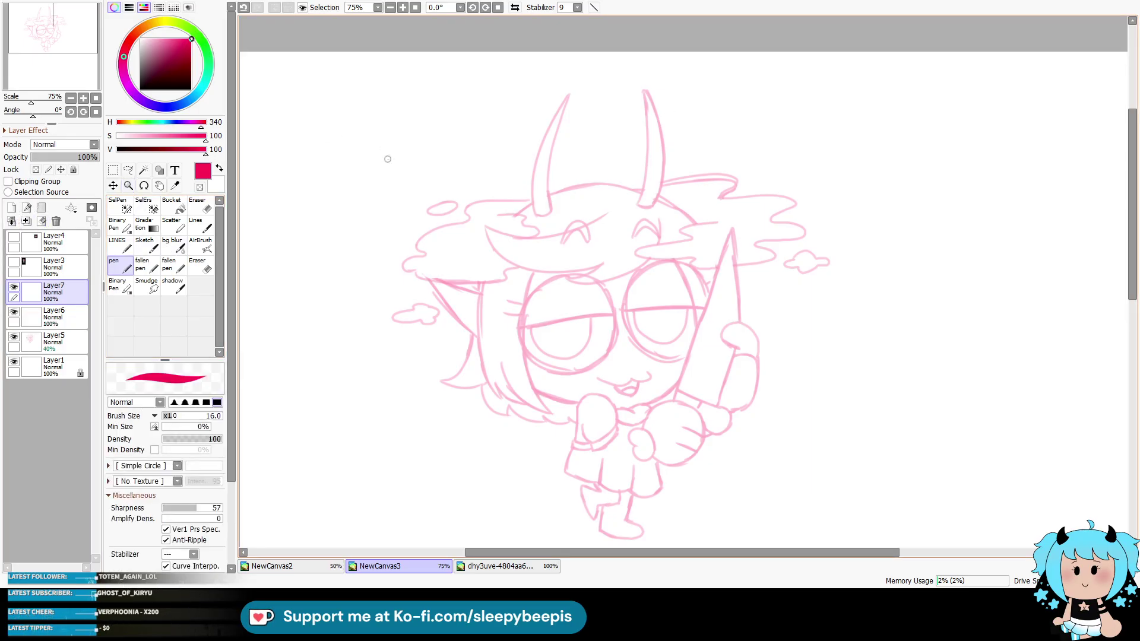
drag(417, 244, 416, 284)
key(ctrl+z)
mouse_move(436, 233)
mouse_down()
mouse_move(408, 274)
mouse_move(451, 230)
mouse_up()
mouse_move(440, 298)
mouse_down()
mouse_move(456, 309)
mouse_move(479, 285)
mouse_move(486, 295)
mouse_move(529, 255)
mouse_move(654, 240)
mouse_move(784, 335)
mouse_move(436, 454)
mouse_move(324, 255)
mouse_move(626, 89)
mouse_move(888, 374)
mouse_up()
click(56, 221)
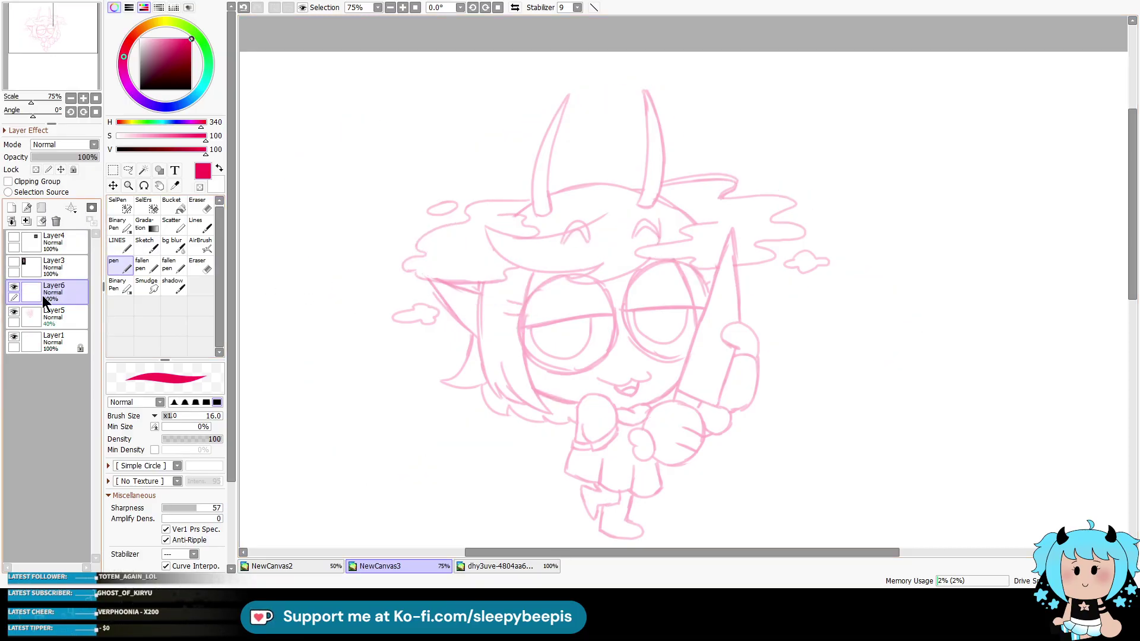
Step: Set the LINES brush size to 6, and ink the swooping fringe and both arched eyebrows on Layer6
click(129, 185)
click(605, 208)
click(629, 211)
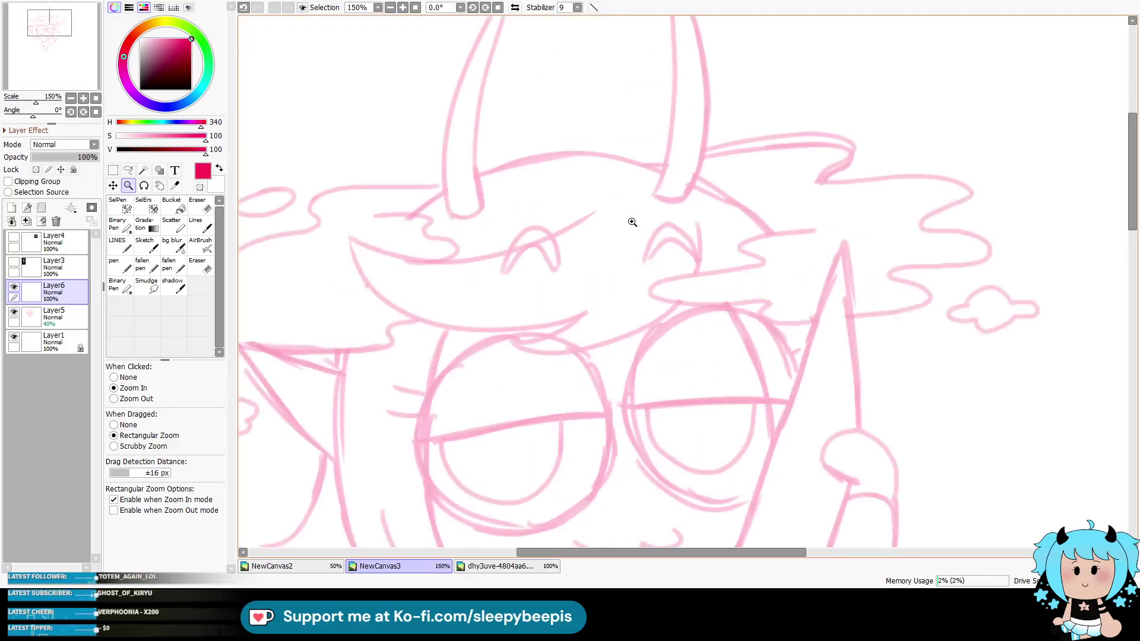
click(120, 245)
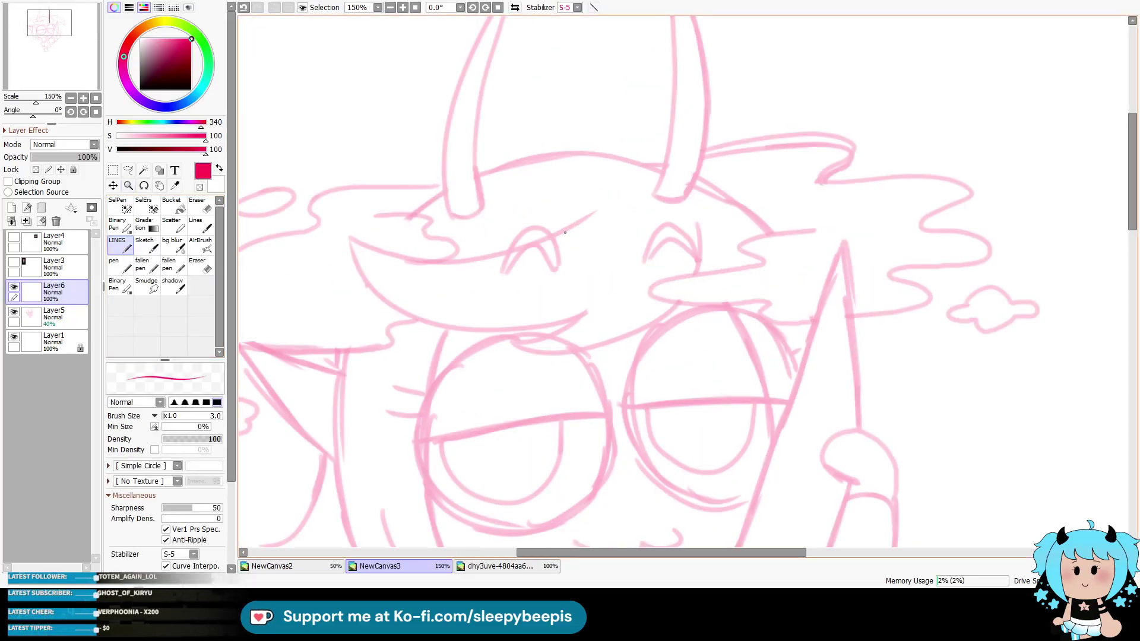
key(bracketright)
key(bracketright)
key(bracketright)
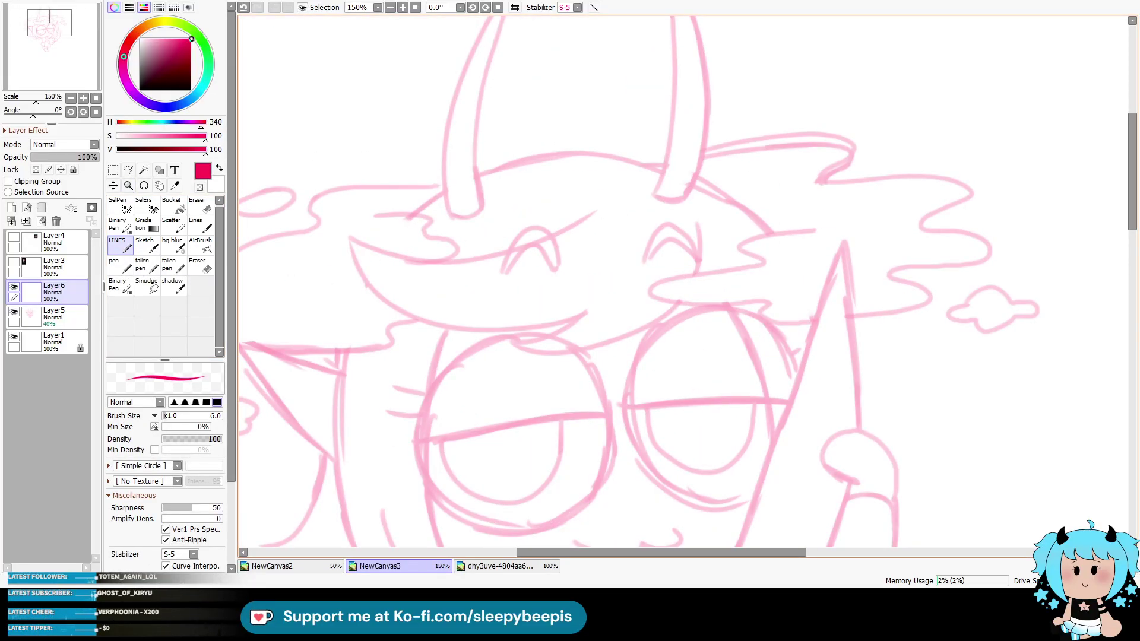
mouse_move(566, 229)
mouse_down()
mouse_move(423, 255)
mouse_move(352, 239)
mouse_move(355, 266)
mouse_move(513, 343)
mouse_move(591, 315)
mouse_up()
key(ctrl+z)
mouse_move(350, 238)
mouse_down()
mouse_move(373, 284)
mouse_move(542, 324)
mouse_move(587, 310)
mouse_move(512, 345)
mouse_up()
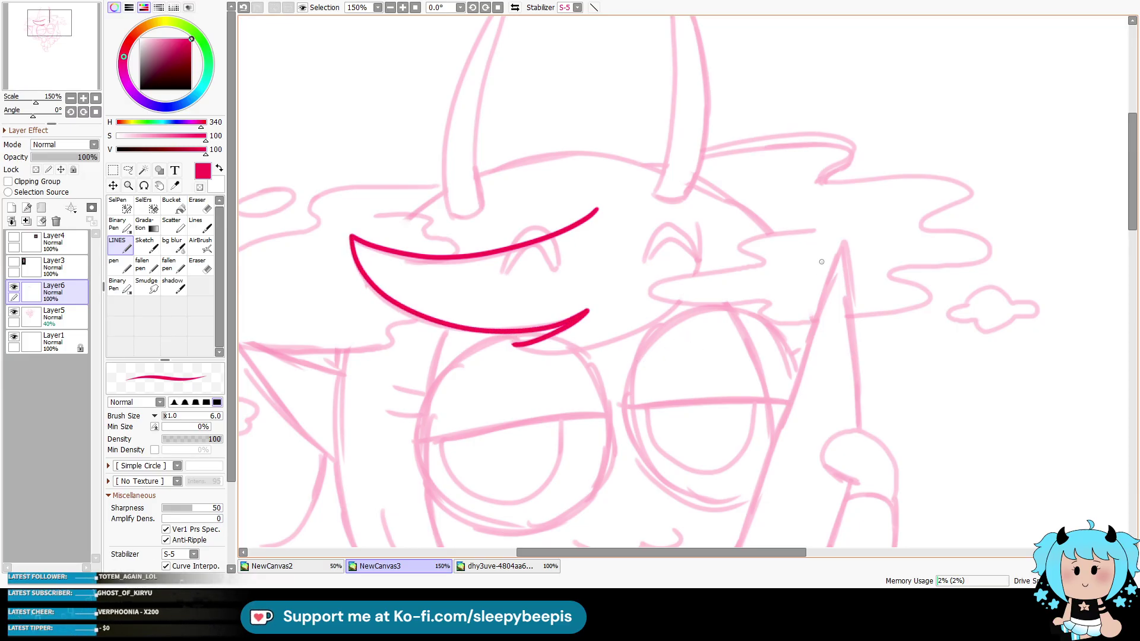
mouse_move(506, 251)
mouse_down()
mouse_move(551, 233)
mouse_move(556, 269)
mouse_move(527, 245)
mouse_move(505, 270)
mouse_up()
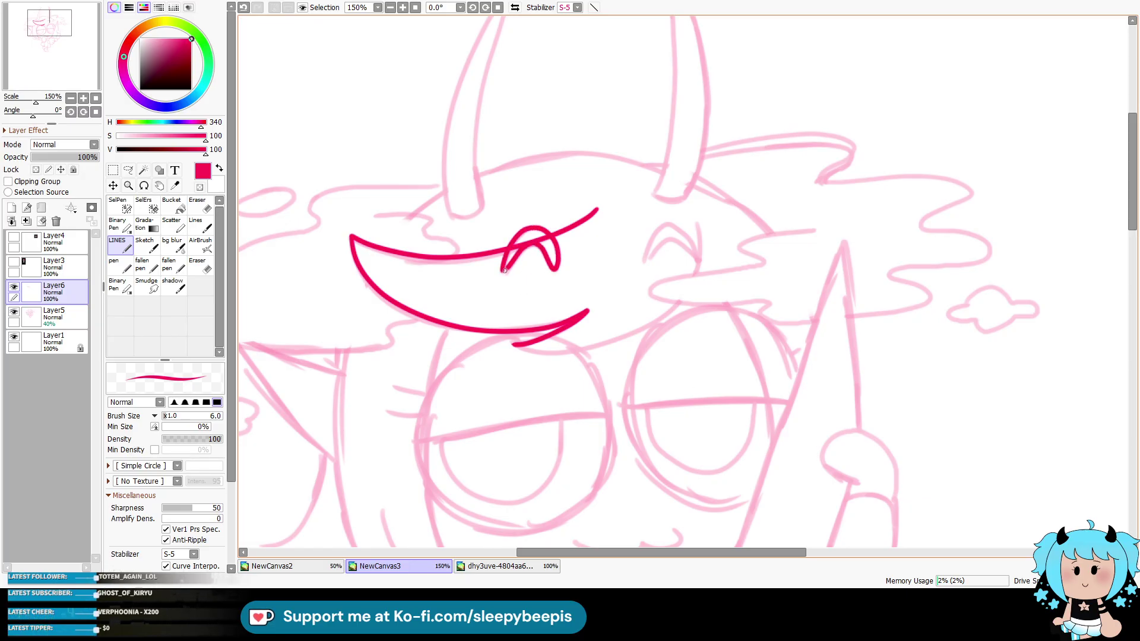
mouse_move(644, 259)
mouse_down()
mouse_move(653, 233)
mouse_move(699, 250)
mouse_move(657, 250)
mouse_up()
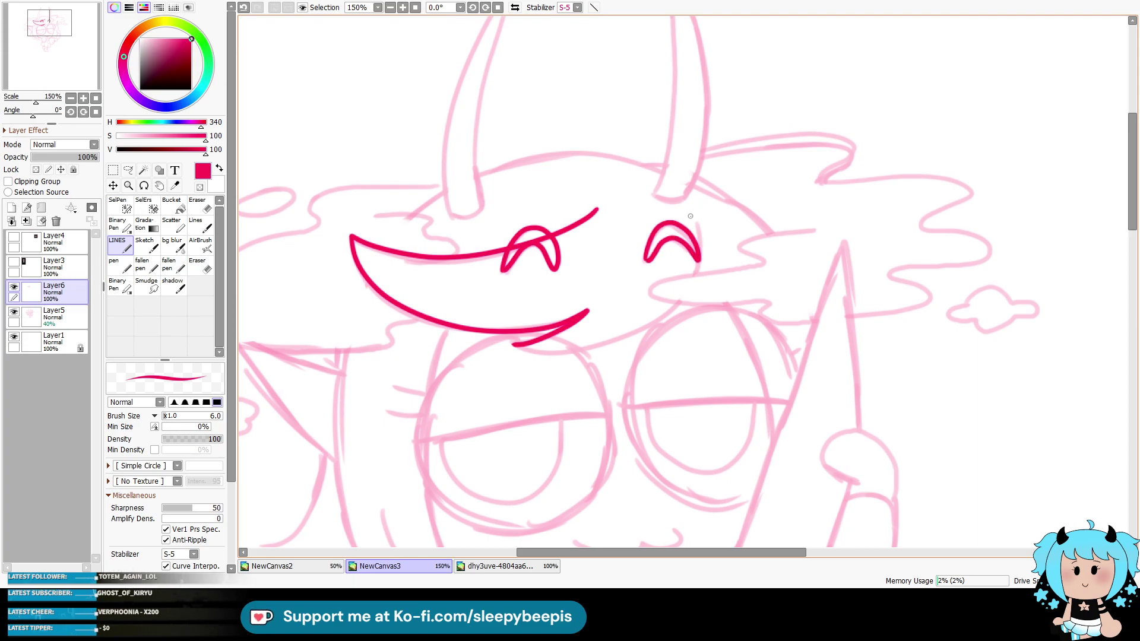
drag(1133, 219, 1132, 191)
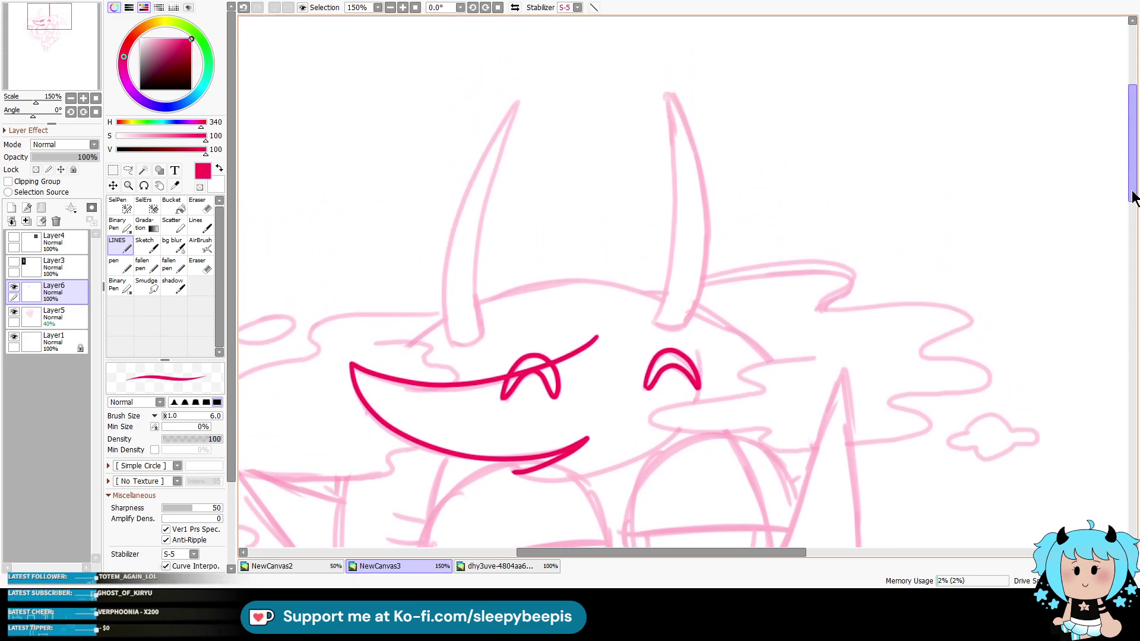
drag(520, 104, 450, 243)
mouse_move(443, 284)
mouse_down()
mouse_move(455, 349)
mouse_move(521, 103)
mouse_up()
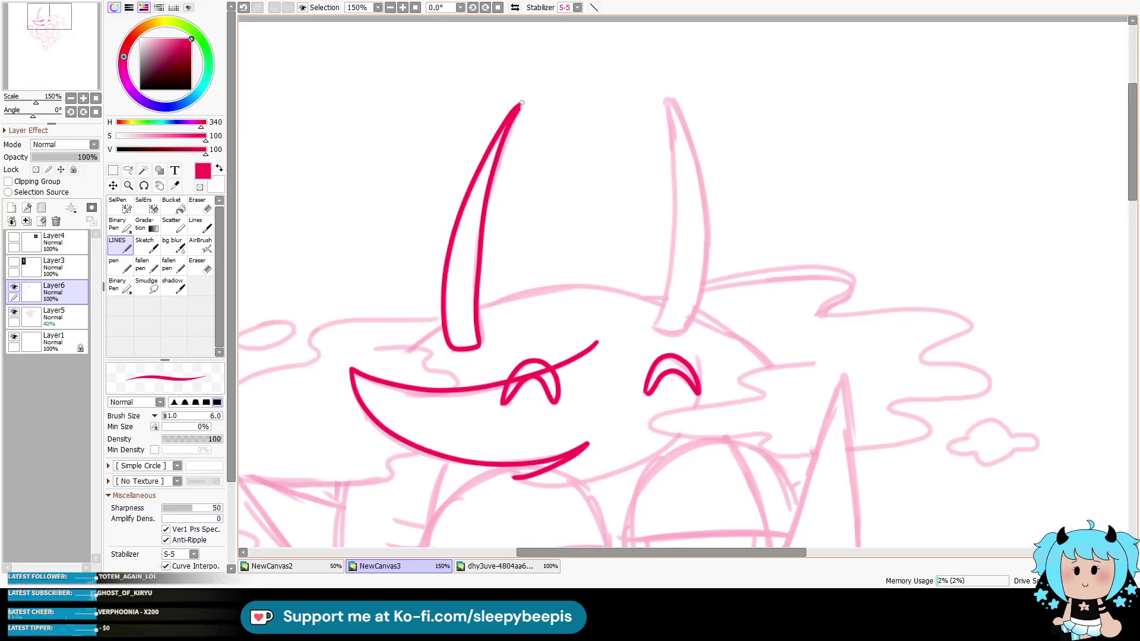
key(ctrl+z)
key(ctrl+z)
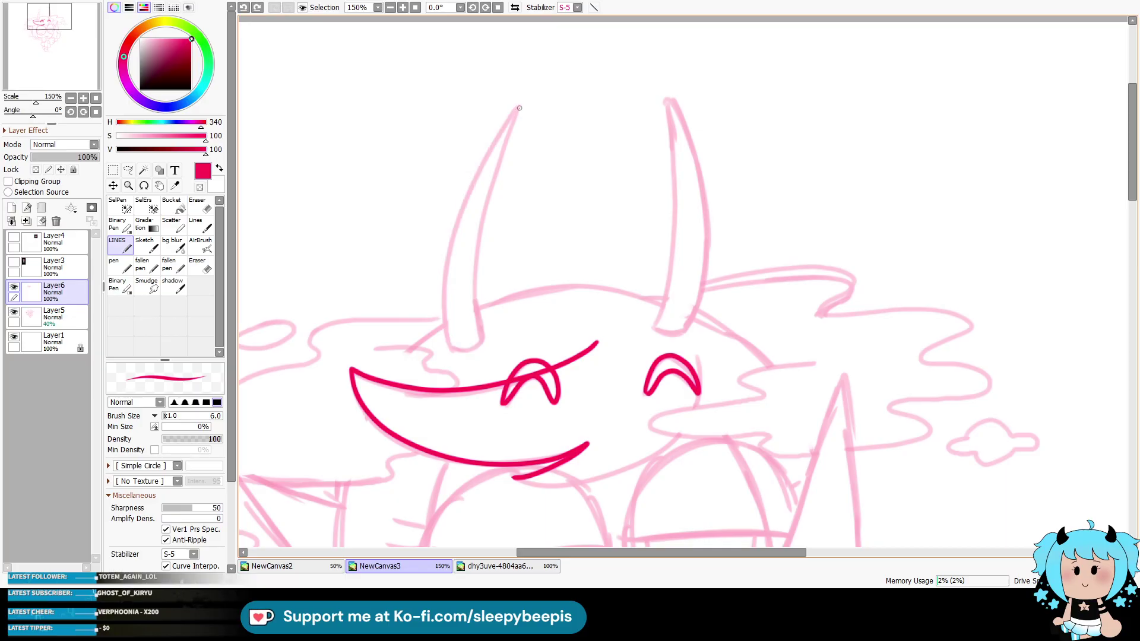
Step: Ink the outlines of both curved horns over the sketch, redoing the first stroke of the right horn
mouse_move(521, 103)
mouse_down()
mouse_move(444, 259)
mouse_move(454, 351)
mouse_move(484, 337)
mouse_move(478, 262)
mouse_move(511, 120)
mouse_up()
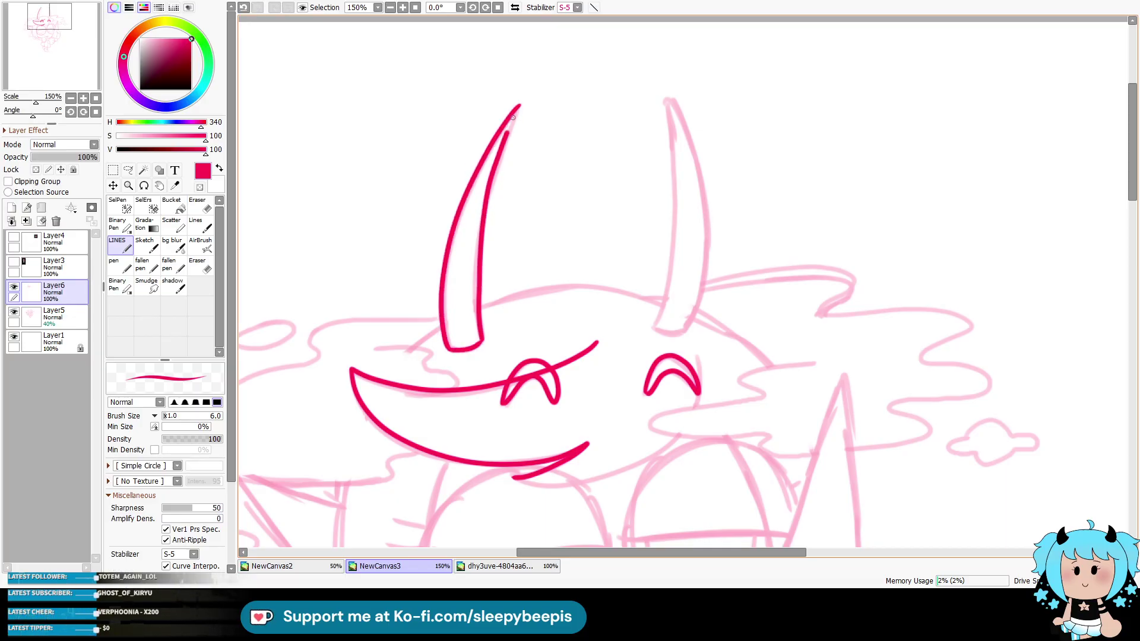
mouse_move(665, 100)
mouse_down()
mouse_move(677, 241)
mouse_move(660, 334)
mouse_up()
key(ctrl+z)
mouse_move(667, 96)
mouse_down()
mouse_move(679, 208)
mouse_move(657, 327)
mouse_up()
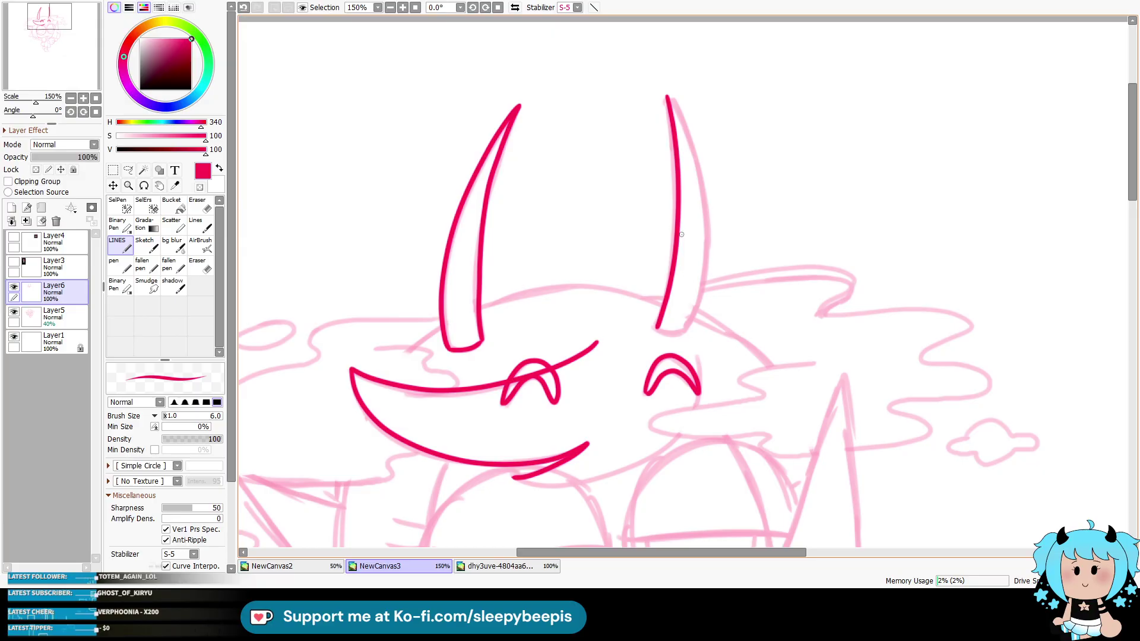
mouse_move(666, 95)
mouse_down()
mouse_move(688, 132)
mouse_move(707, 279)
mouse_move(683, 336)
mouse_move(690, 327)
mouse_up()
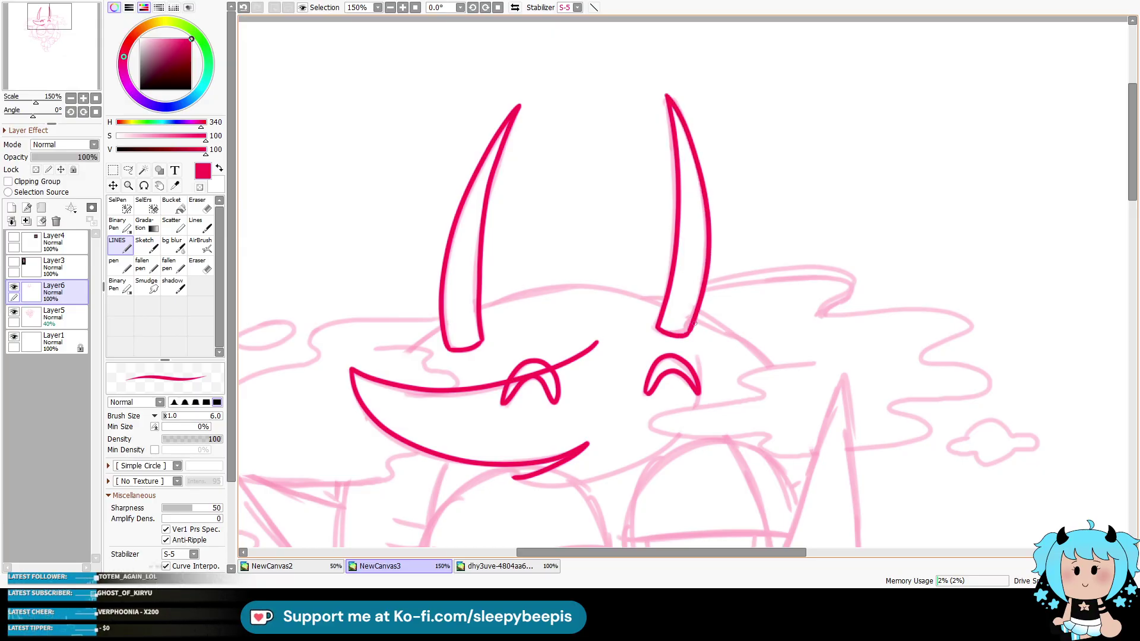
Step: Ink the wavy smoke outline on the left side of the head, undoing the stroke around the small puff
drag(656, 557, 591, 552)
mouse_move(658, 390)
mouse_down()
mouse_move(630, 353)
mouse_move(579, 346)
mouse_up()
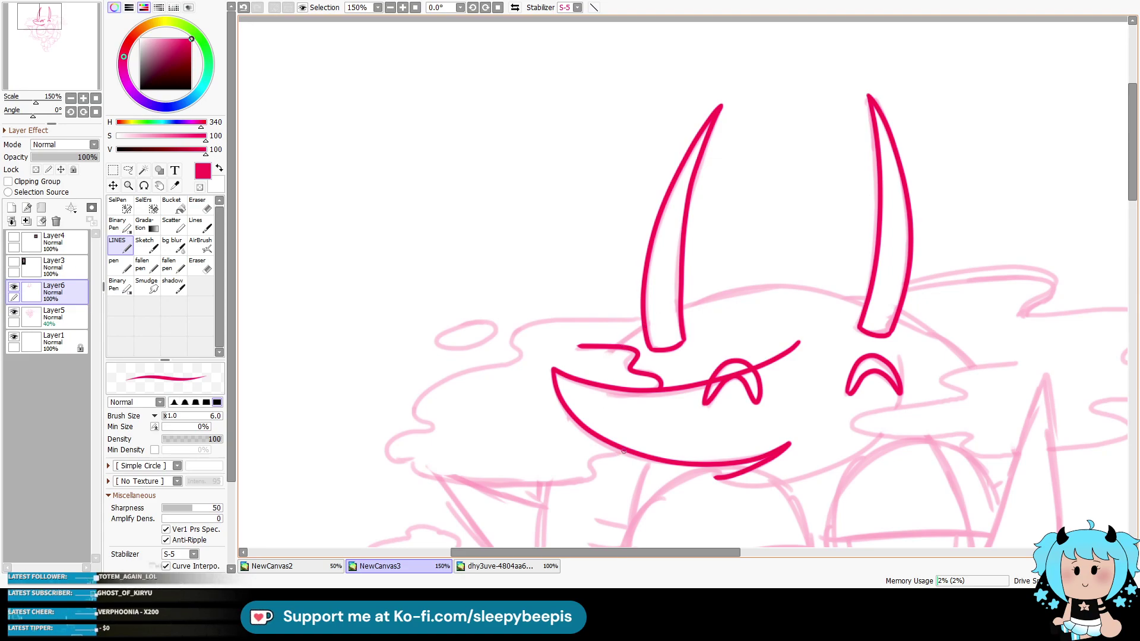
mouse_move(598, 473)
mouse_down()
mouse_move(542, 488)
mouse_move(399, 462)
mouse_move(434, 429)
mouse_move(416, 409)
mouse_move(504, 366)
mouse_move(512, 333)
mouse_move(637, 316)
mouse_up()
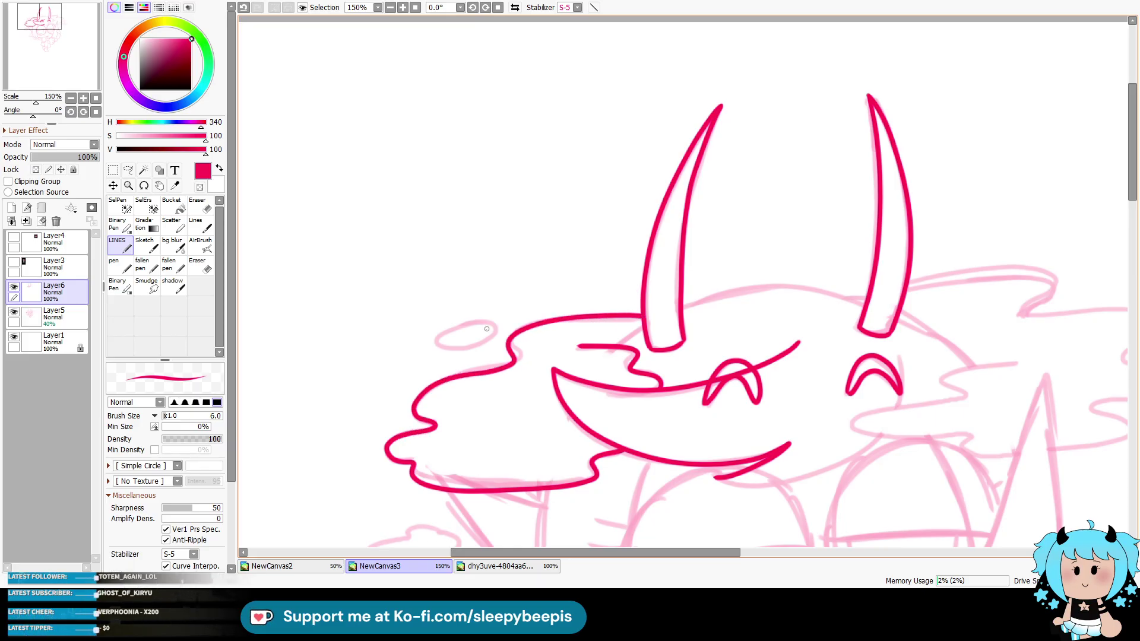
mouse_move(453, 328)
mouse_down()
mouse_move(490, 338)
mouse_move(479, 322)
mouse_move(451, 350)
mouse_move(500, 328)
mouse_up()
key(ctrl+z)
drag(636, 552, 731, 538)
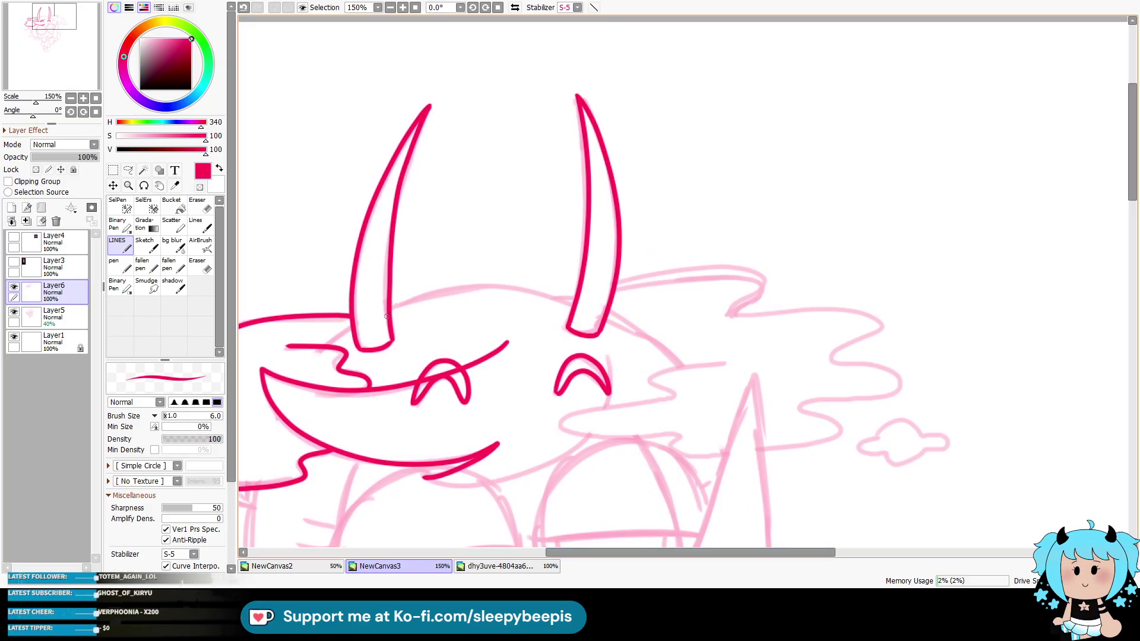
mouse_move(726, 361)
mouse_down()
mouse_move(671, 393)
mouse_move(585, 411)
mouse_move(636, 440)
mouse_move(717, 456)
mouse_up()
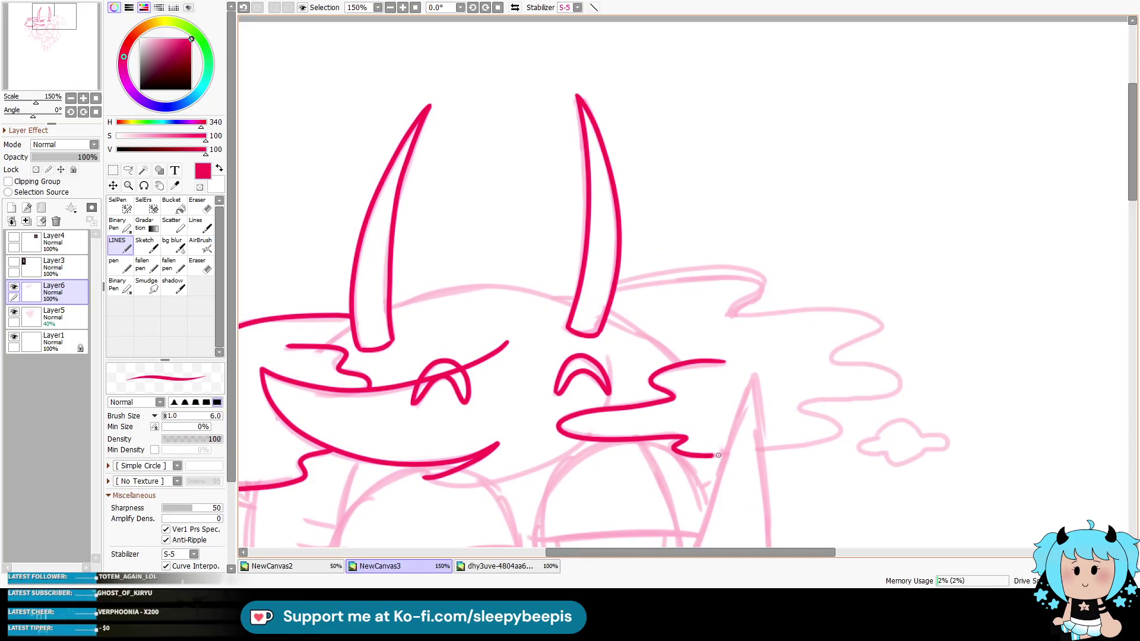
mouse_move(1132, 196)
mouse_down()
mouse_move(1102, 257)
mouse_move(1115, 284)
mouse_move(1106, 272)
mouse_up()
key(ctrl+z)
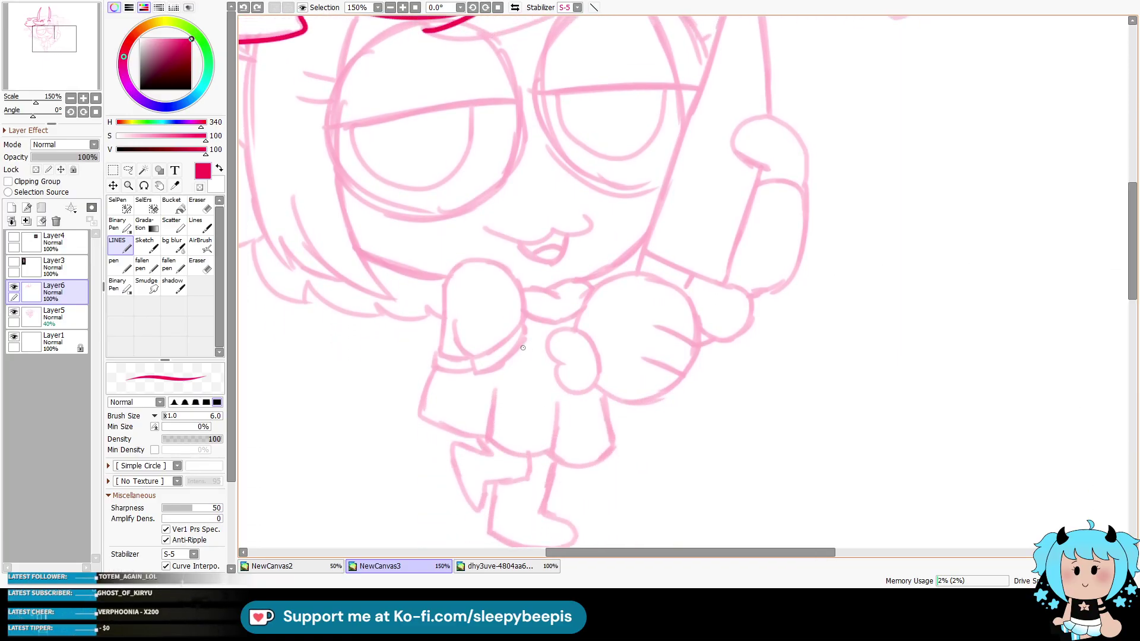
Step: Ink the small folded hand with its forearm and the round right sleeve with two short fold lines
mouse_move(546, 350)
mouse_down()
mouse_move(563, 364)
mouse_move(601, 356)
mouse_move(575, 392)
mouse_move(561, 367)
mouse_move(531, 356)
mouse_move(558, 380)
mouse_move(529, 380)
mouse_move(558, 377)
mouse_up()
key(ctrl+z)
mouse_move(577, 329)
mouse_down()
mouse_move(618, 274)
mouse_move(699, 315)
mouse_move(695, 357)
mouse_move(625, 402)
mouse_move(592, 385)
mouse_up()
mouse_move(683, 375)
mouse_down()
mouse_move(643, 358)
mouse_move(654, 327)
mouse_up()
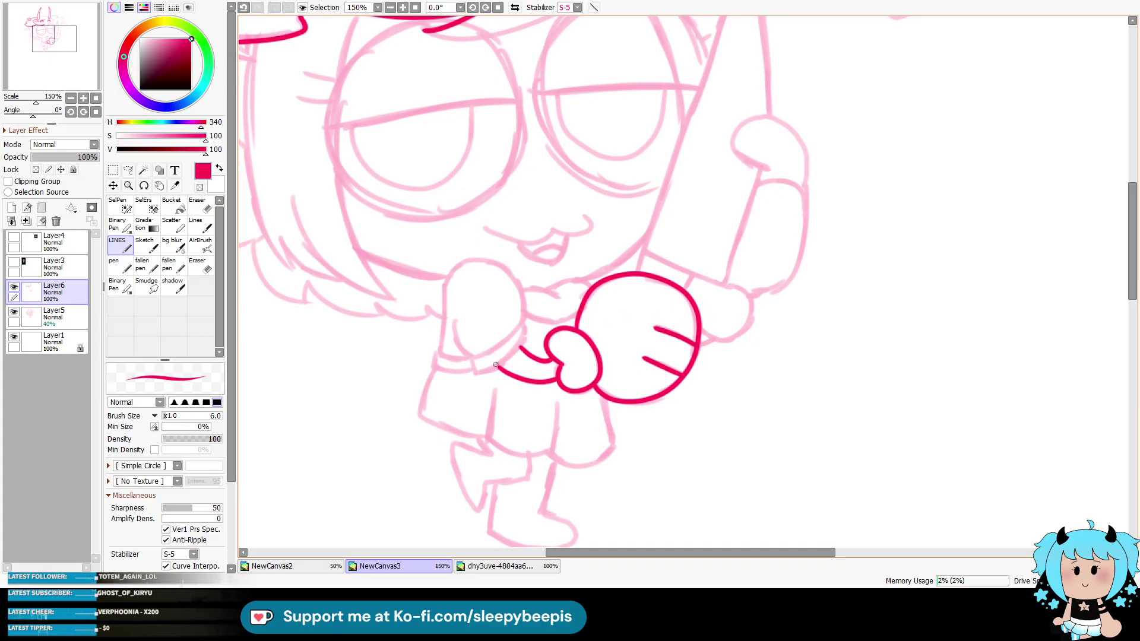
Step: Ink the puffy left sleeve with its angled cuff and the waistband piece beside it, redoing misplaced strokes
mouse_move(473, 357)
mouse_down()
mouse_move(496, 369)
mouse_move(522, 351)
mouse_move(525, 328)
mouse_move(482, 354)
mouse_up()
key(ctrl+z)
mouse_move(523, 327)
mouse_down()
mouse_move(474, 357)
mouse_move(457, 314)
mouse_up()
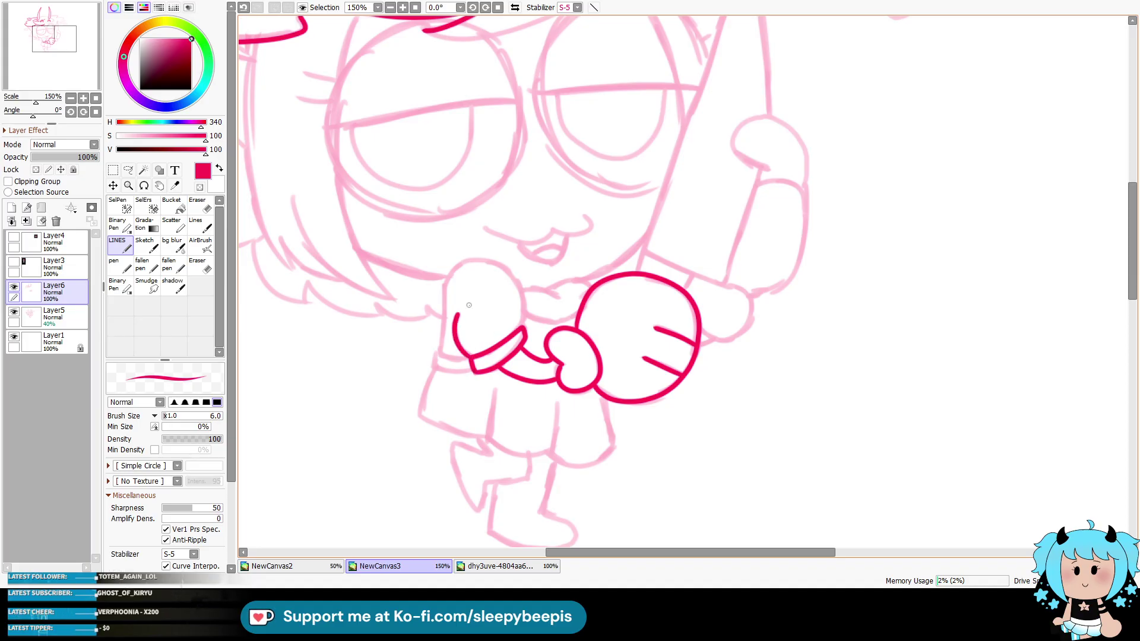
mouse_move(468, 359)
mouse_down()
mouse_move(440, 354)
mouse_move(451, 370)
mouse_move(478, 358)
mouse_up()
key(ctrl+z)
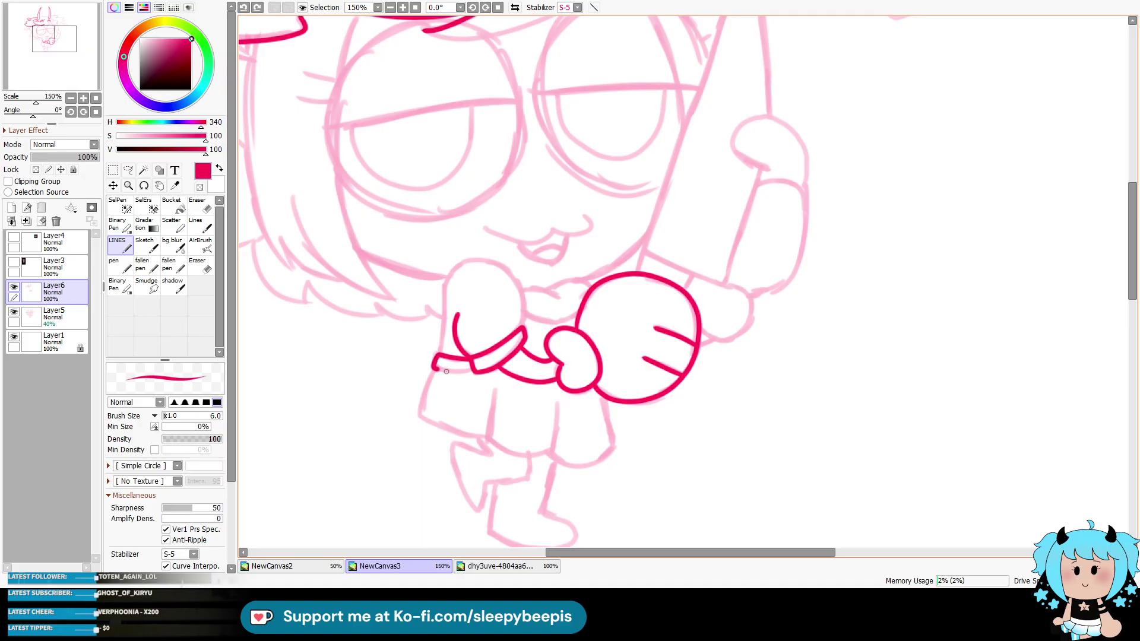
mouse_move(523, 324)
mouse_down()
mouse_move(516, 274)
mouse_move(451, 262)
mouse_move(441, 355)
mouse_up()
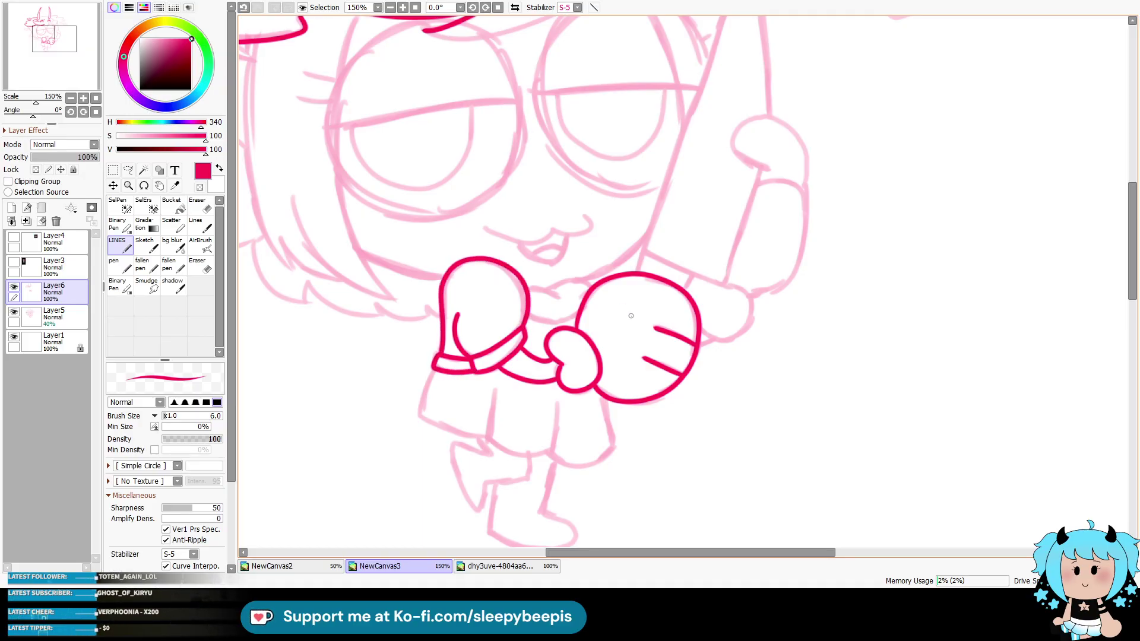
Step: Ink the collar between the two sleeves, and outline the flared skirt with its two pleat lines
drag(525, 287, 593, 286)
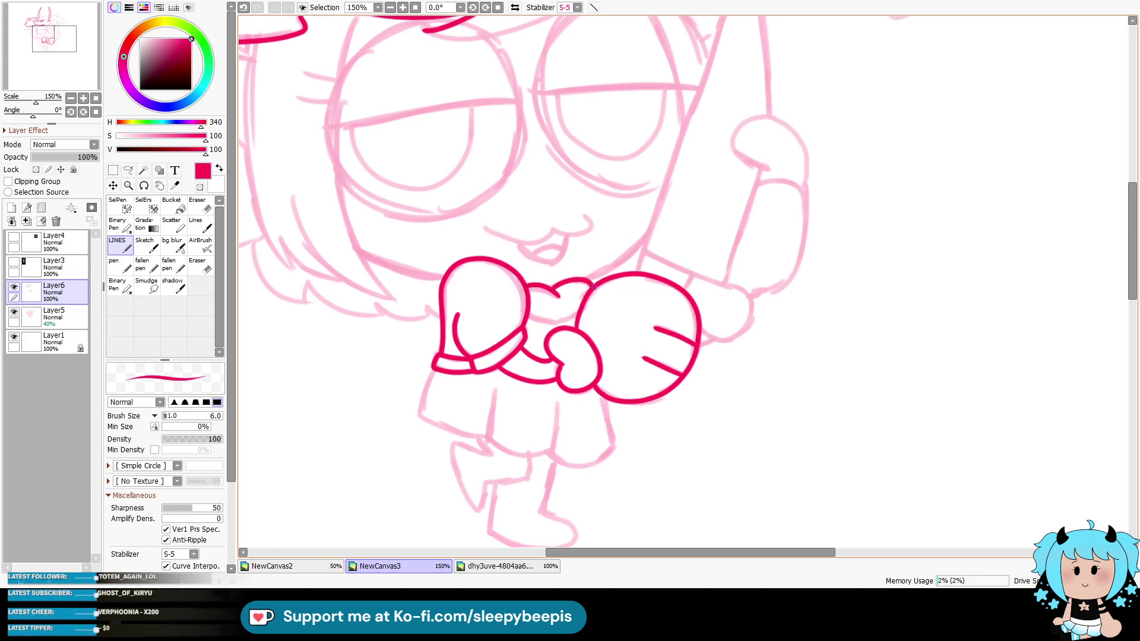
mouse_move(526, 314)
mouse_down()
mouse_move(570, 326)
mouse_move(579, 315)
mouse_move(542, 331)
mouse_move(575, 316)
mouse_up()
key(ctrl+z)
mouse_move(434, 372)
mouse_down()
mouse_move(413, 412)
mouse_move(553, 453)
mouse_up()
mouse_move(561, 406)
mouse_down()
mouse_move(555, 452)
mouse_move(598, 454)
mouse_up()
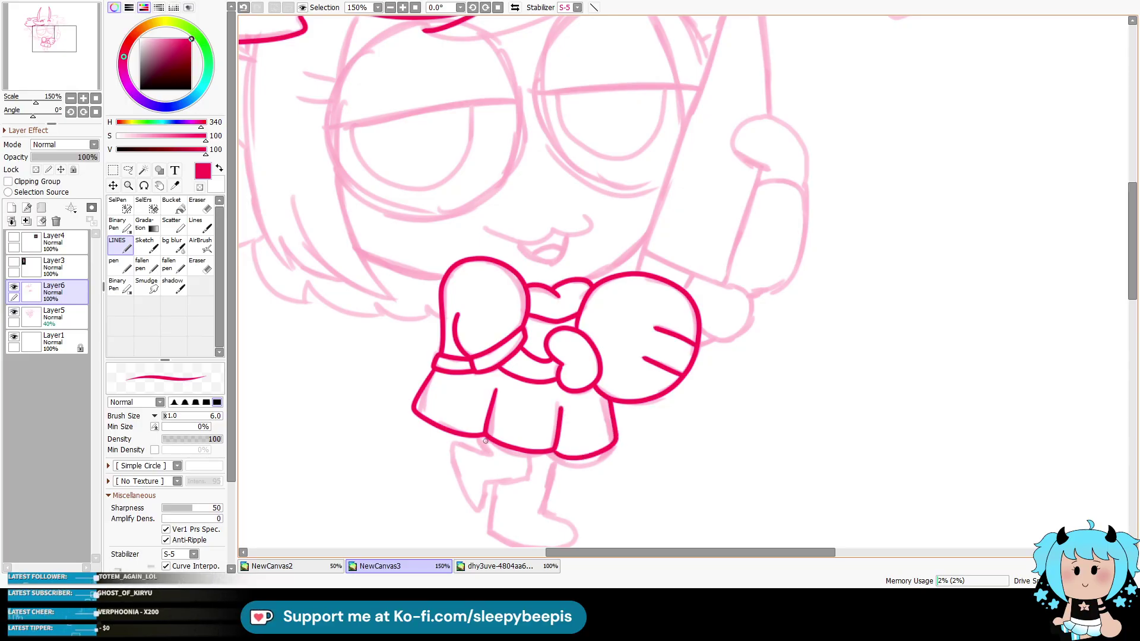
Step: Ink the bent left leg with its pointed foot and a slimmer standing leg below the skirt
mouse_move(453, 447)
mouse_down()
mouse_move(479, 506)
mouse_move(488, 479)
mouse_move(527, 475)
mouse_move(532, 453)
mouse_up()
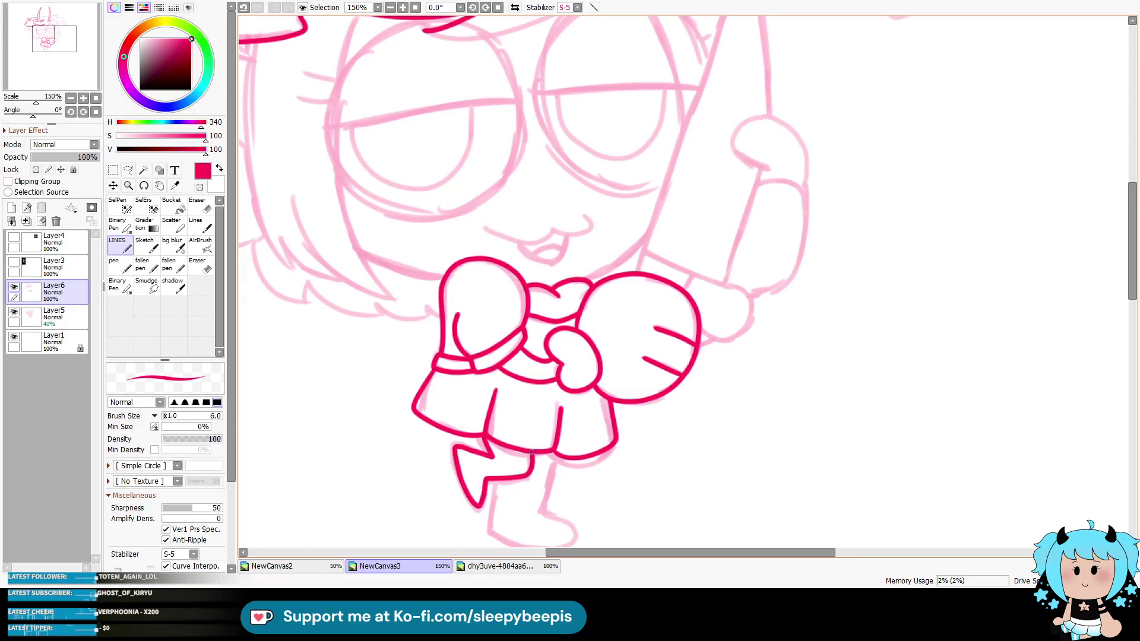
drag(1132, 289, 1128, 318)
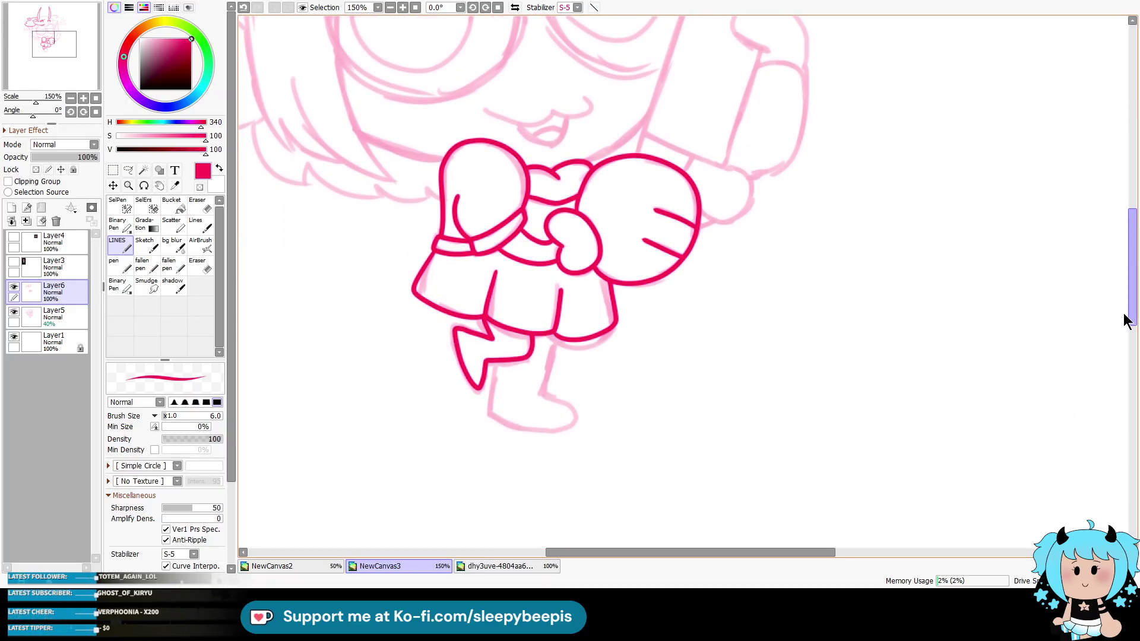
mouse_move(506, 357)
mouse_down()
mouse_move(508, 418)
mouse_move(562, 418)
mouse_move(543, 373)
mouse_move(551, 335)
mouse_move(506, 409)
mouse_up()
key(ctrl+z)
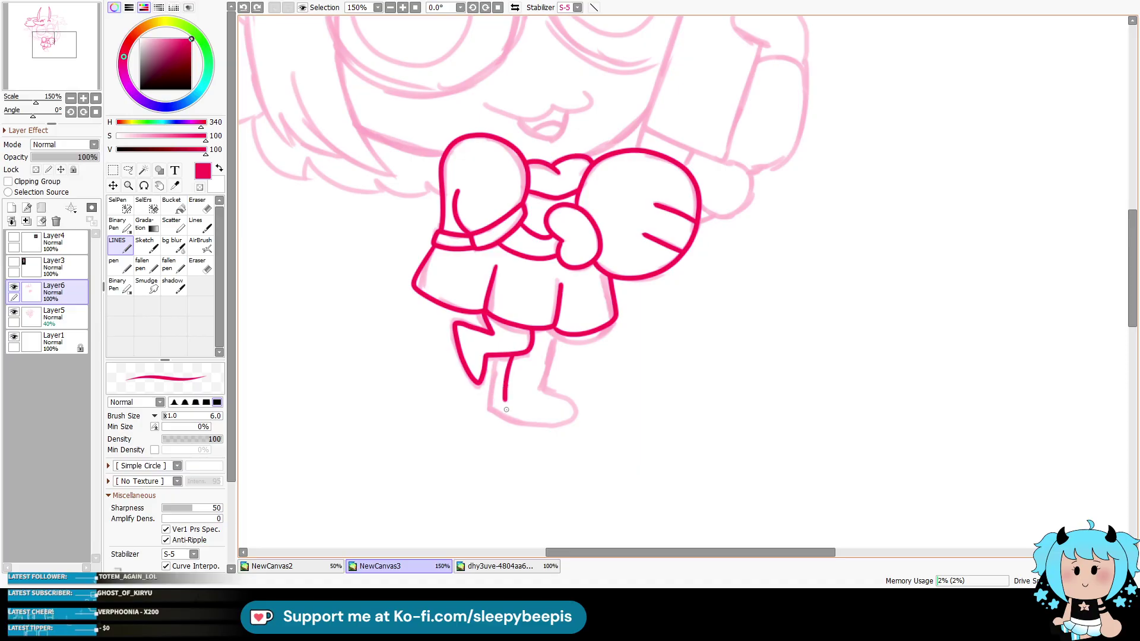
mouse_move(535, 362)
mouse_down()
mouse_move(550, 327)
mouse_move(506, 409)
mouse_move(548, 329)
mouse_up()
key(ctrl+z)
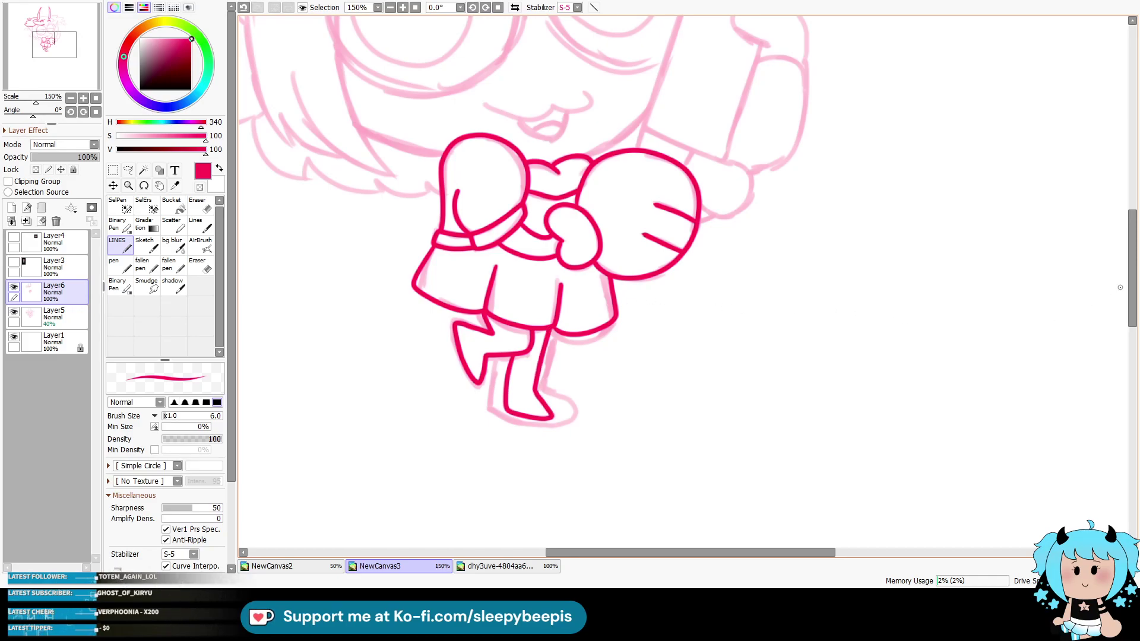
Step: Ink the raised knife and the hand gripping it, using straight-line mode for the long edge and a curved stroke for the opposite edge
scroll(906, 319, up, 10)
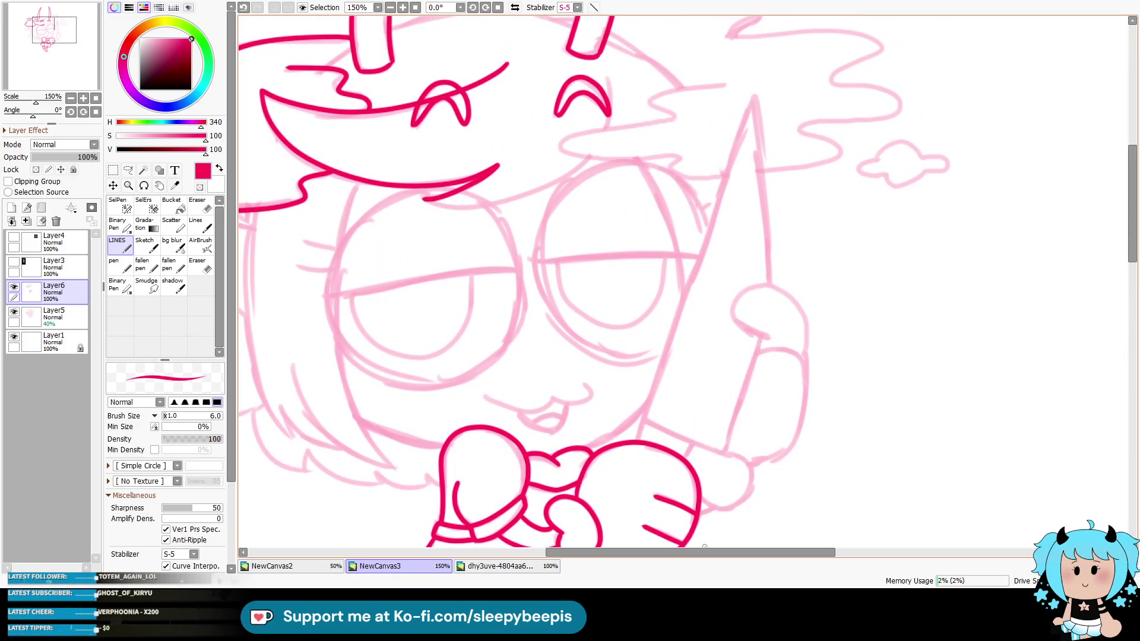
scroll(723, 539, right, 2)
click(594, 7)
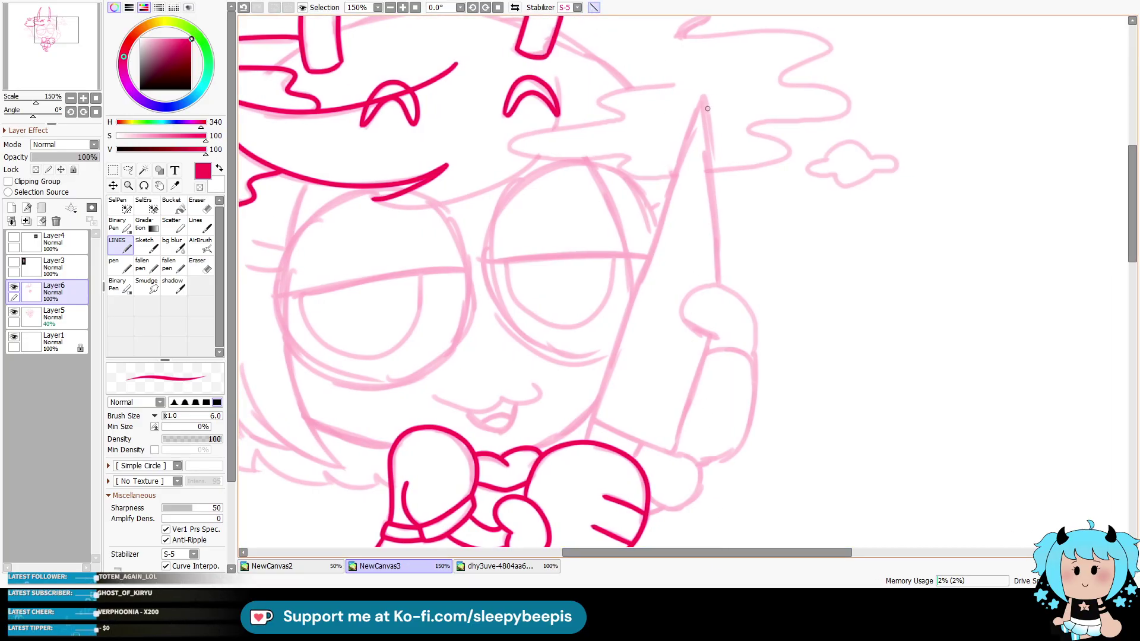
drag(701, 105, 586, 442)
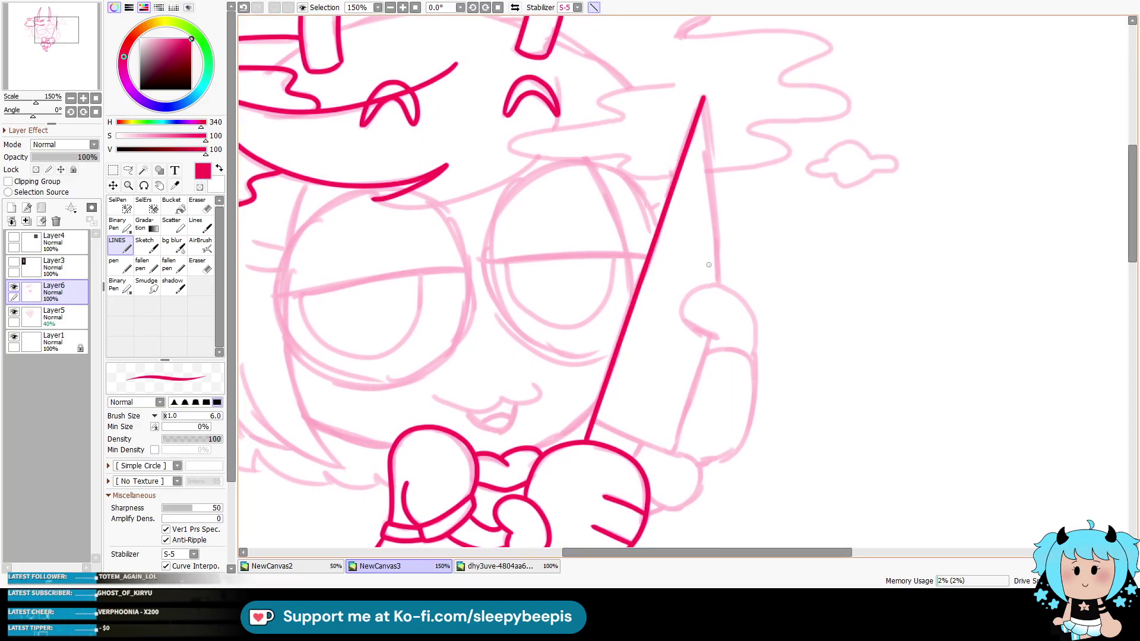
click(593, 7)
drag(595, 422, 676, 450)
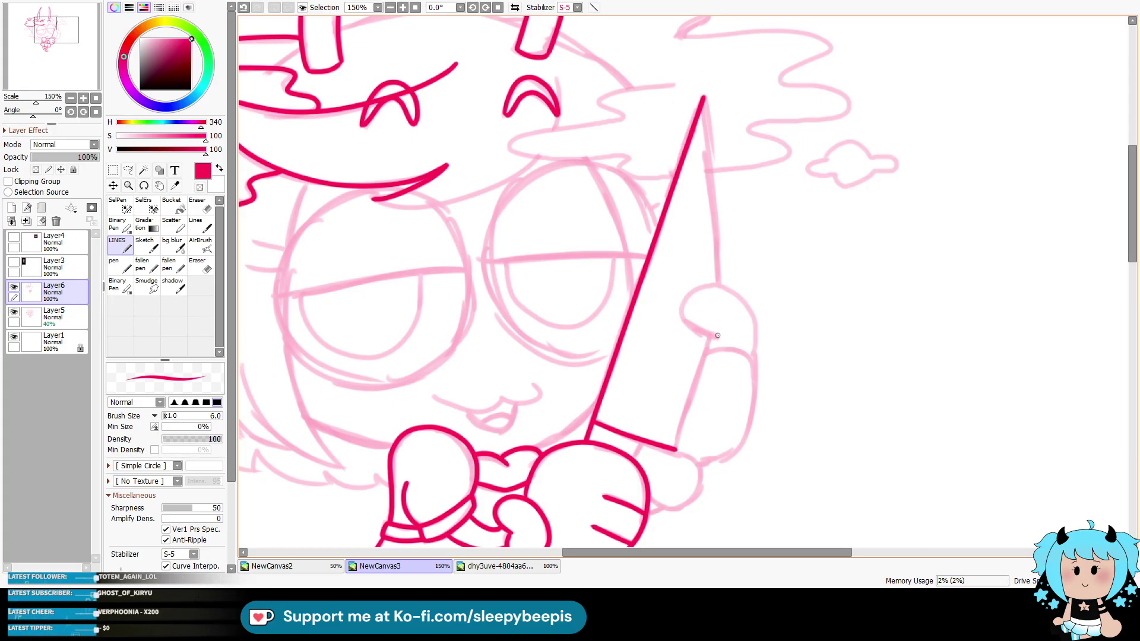
mouse_move(706, 336)
mouse_down()
mouse_move(690, 291)
mouse_move(758, 333)
mouse_move(756, 361)
mouse_up()
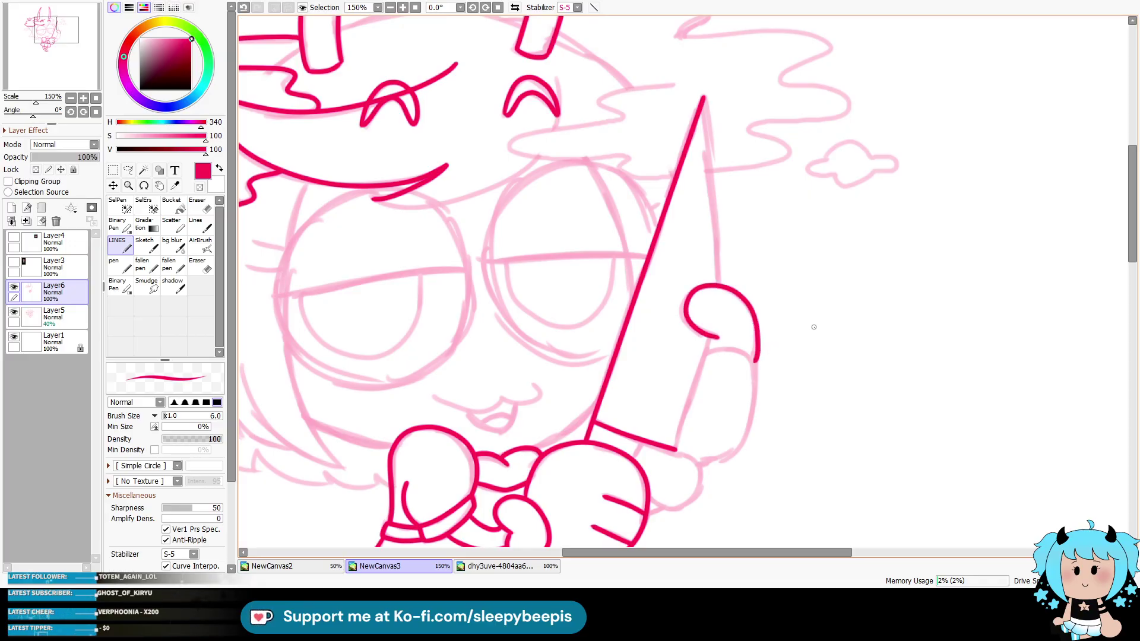
drag(675, 448, 714, 336)
drag(705, 95, 720, 284)
key(ctrl+z)
mouse_move(704, 95)
mouse_down()
mouse_move(727, 218)
mouse_move(724, 285)
mouse_up()
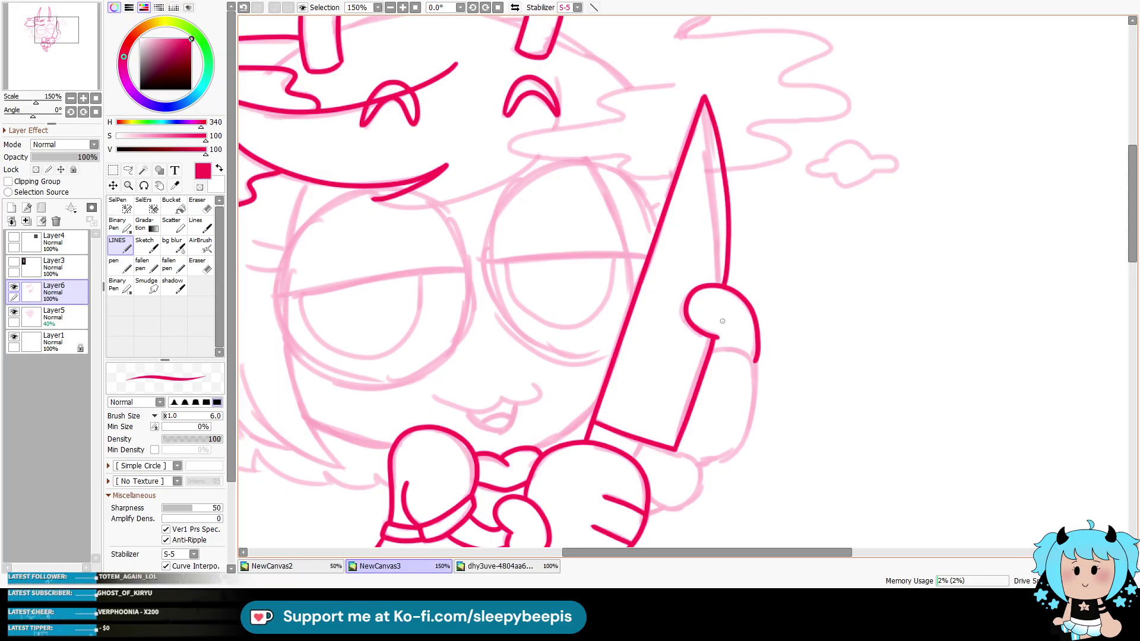
Step: Ink the raised forearm and elbow below the knife hand, and the right side of the jaw
mouse_move(714, 351)
mouse_down()
mouse_move(759, 372)
mouse_move(756, 413)
mouse_move(720, 457)
mouse_move(698, 462)
mouse_up()
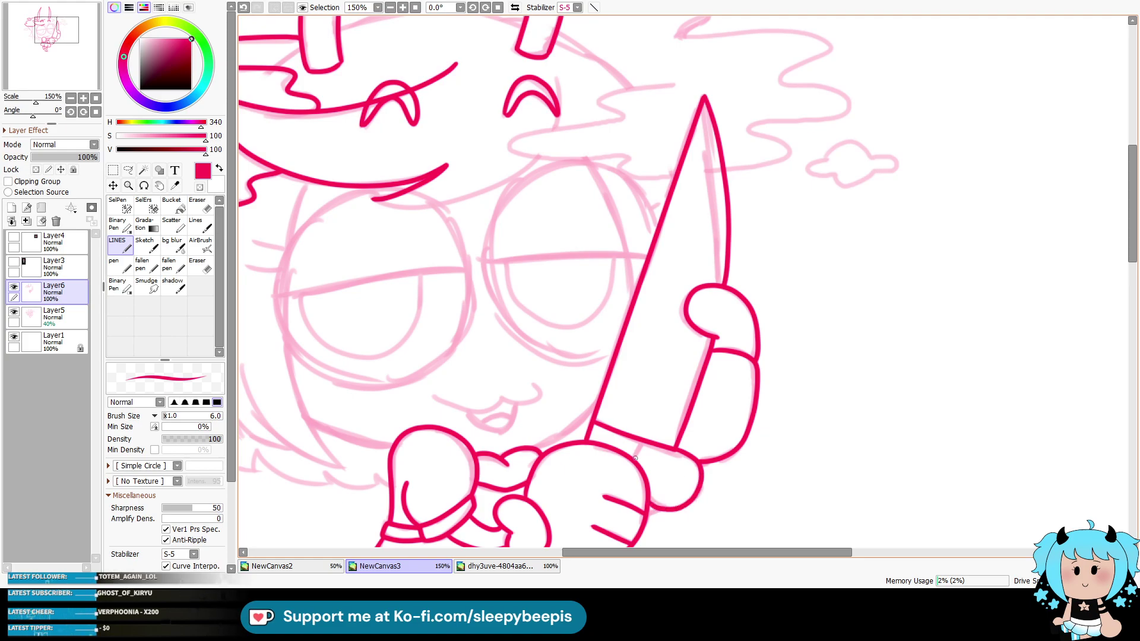
drag(643, 442, 636, 457)
drag(620, 553, 590, 552)
Step: Ink the curled smiling mouth and fill its upper part solid red, using a Magic Wand selection
drag(590, 399, 628, 386)
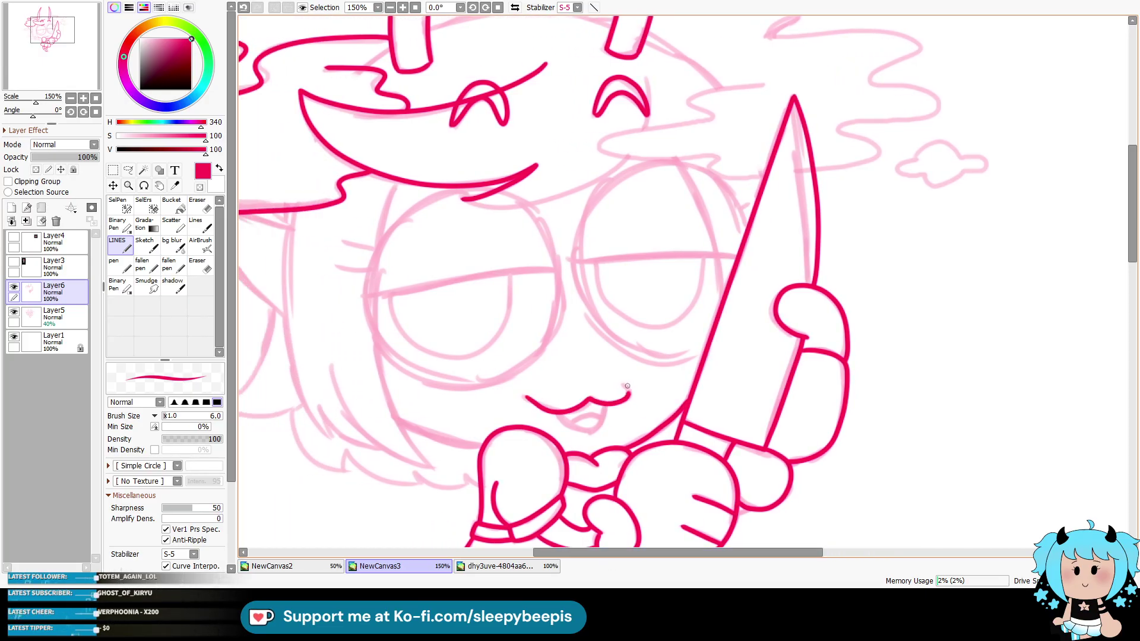
mouse_move(561, 414)
mouse_down()
mouse_move(571, 425)
mouse_move(608, 407)
mouse_up()
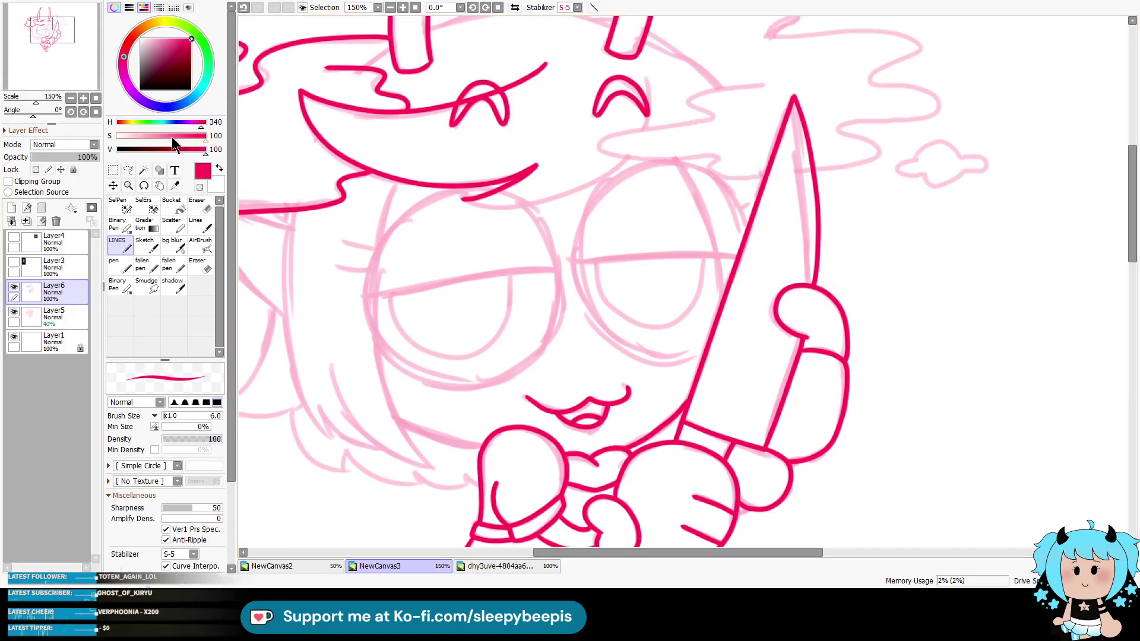
click(143, 170)
click(585, 411)
click(201, 224)
drag(572, 318, 738, 382)
key(ctrl+d)
click(119, 245)
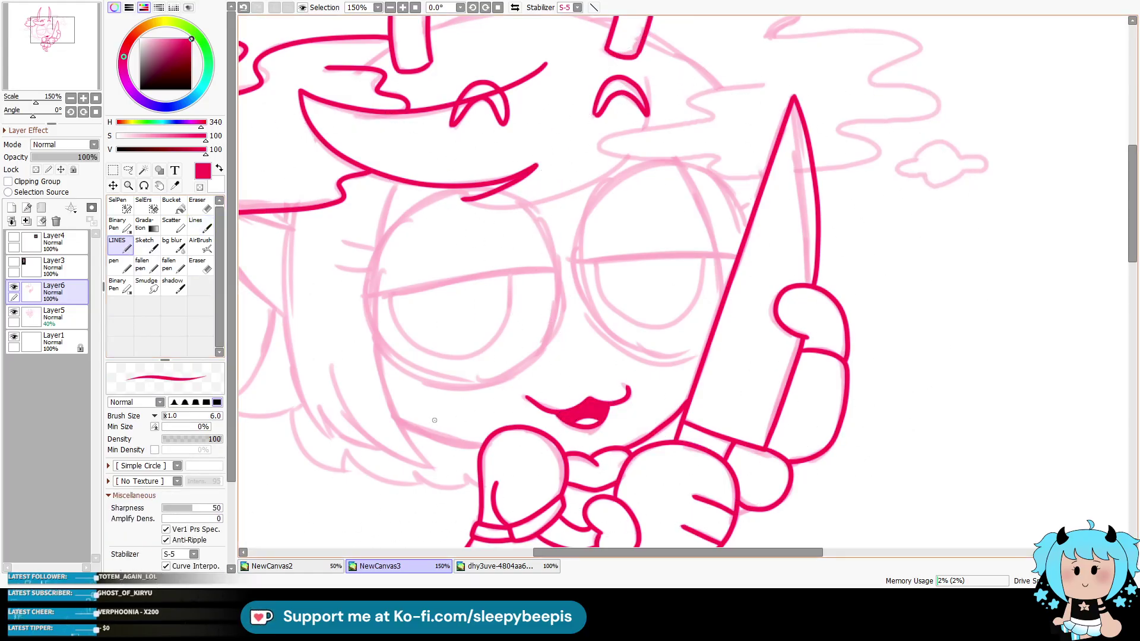
Step: Select the open area with the Magic Wand, and ink the long pointed side hair strands on the left of the face
mouse_move(599, 553)
mouse_down()
mouse_move(562, 554)
mouse_move(572, 557)
mouse_up()
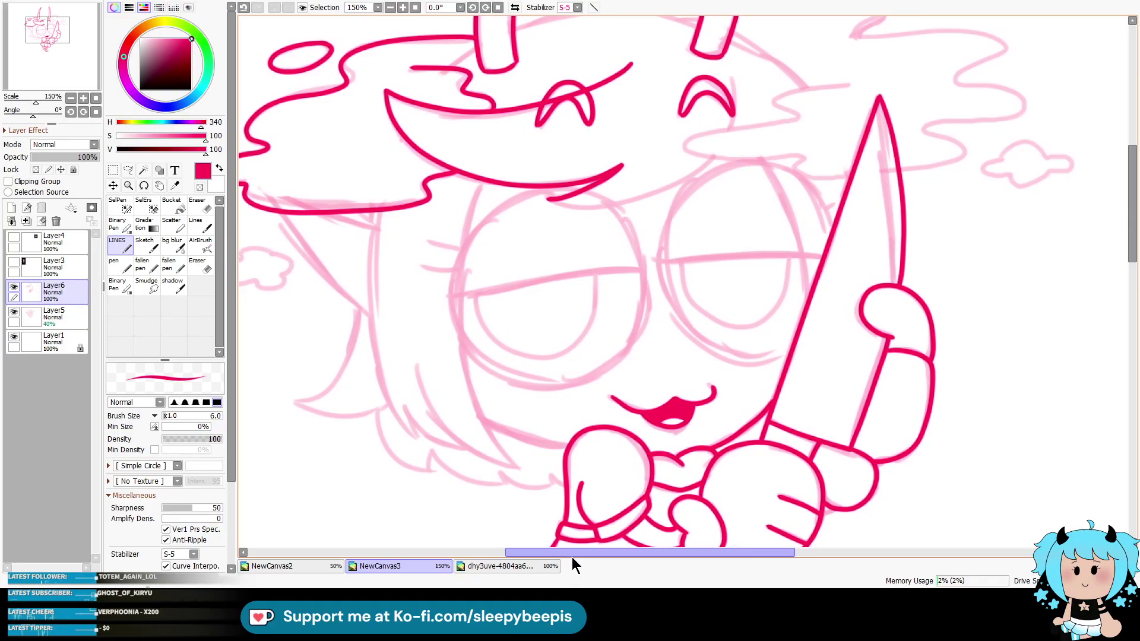
click(143, 170)
click(478, 179)
key(b)
mouse_move(481, 181)
mouse_down()
mouse_move(463, 341)
mouse_move(511, 469)
mouse_move(474, 451)
mouse_move(416, 364)
mouse_up()
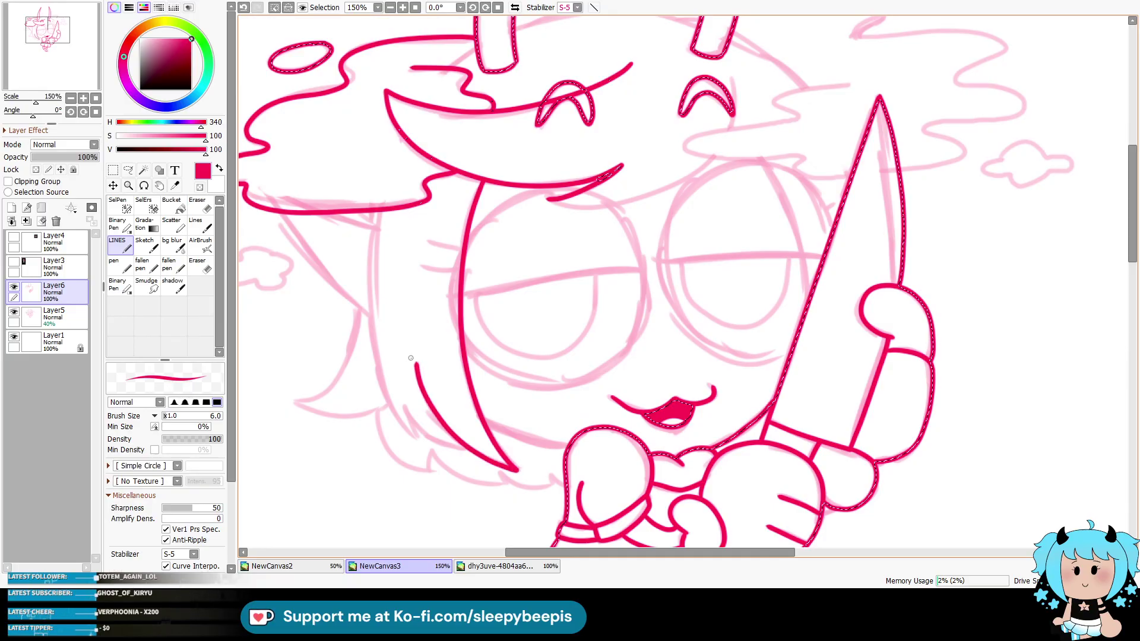
mouse_move(374, 207)
mouse_down()
mouse_move(368, 279)
mouse_move(418, 436)
mouse_move(406, 407)
mouse_move(469, 451)
mouse_up()
Step: Ink the lower-left face outline from the side hair to the left sleeve, and clear the selection
mouse_move(581, 552)
mouse_down()
mouse_move(647, 554)
mouse_move(605, 558)
mouse_up()
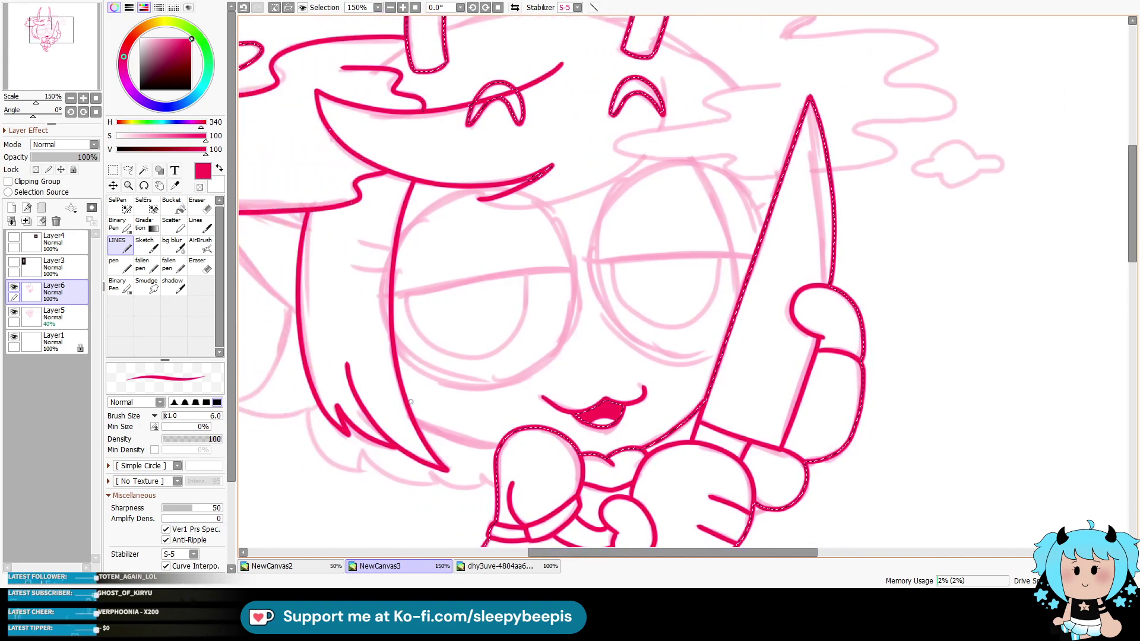
drag(409, 415, 500, 447)
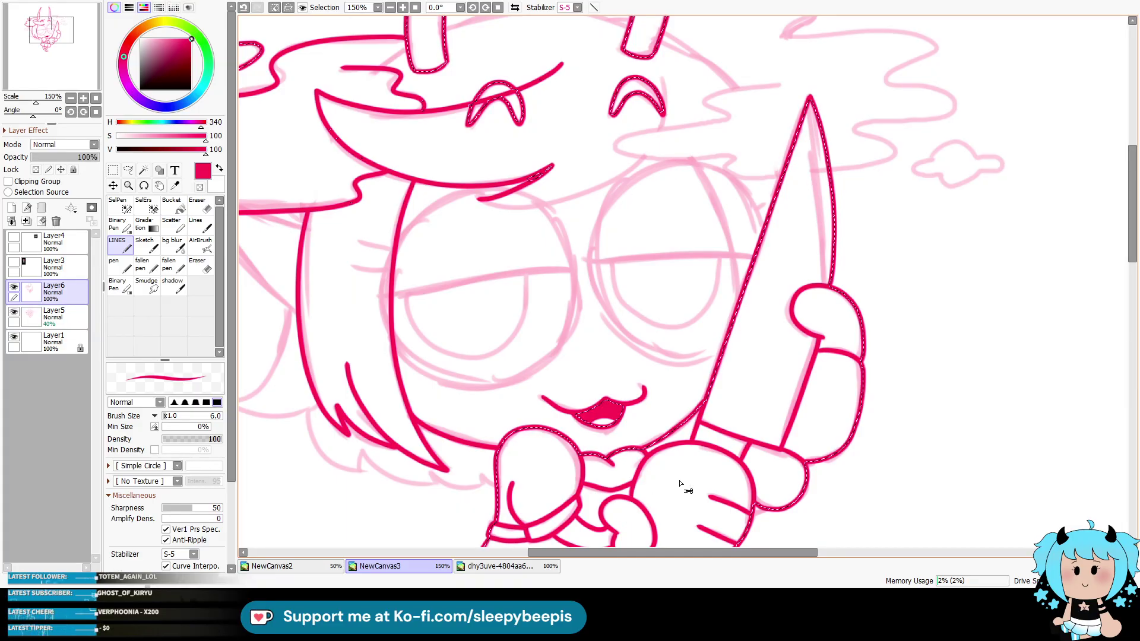
key(ctrl+z)
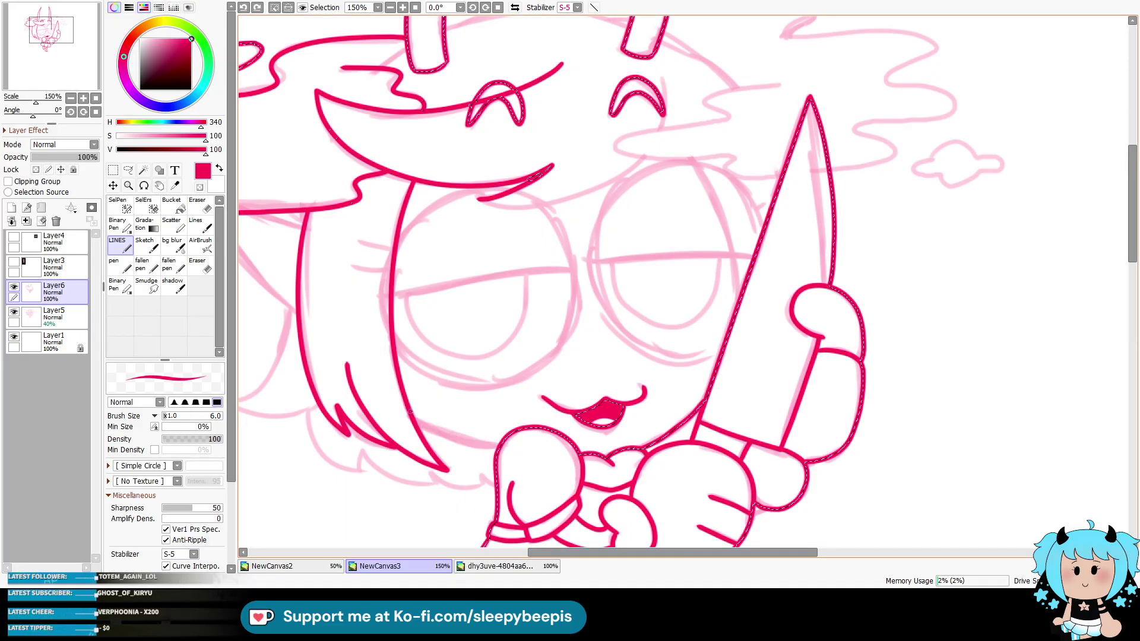
key(ctrl+y)
drag(640, 554, 596, 550)
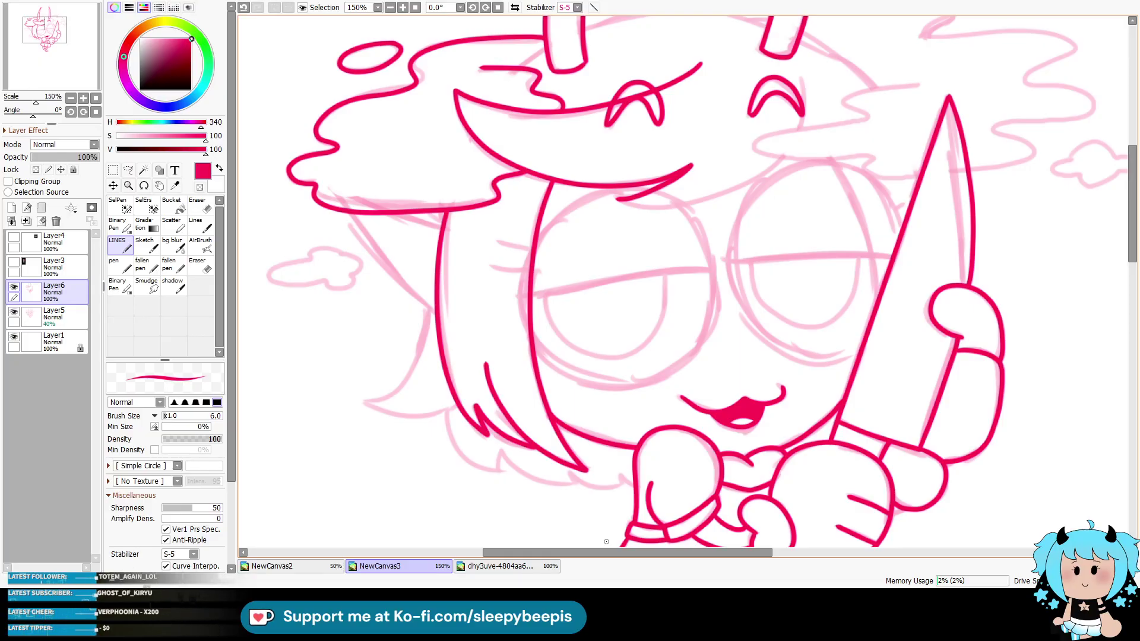
Step: Select the area outside the closed shapes on Layer6, and ink the top of the head and the inner smoke curve beside the right eyebrow
drag(615, 553, 639, 553)
drag(1131, 237, 1131, 190)
drag(689, 552, 708, 553)
click(143, 170)
click(286, 298)
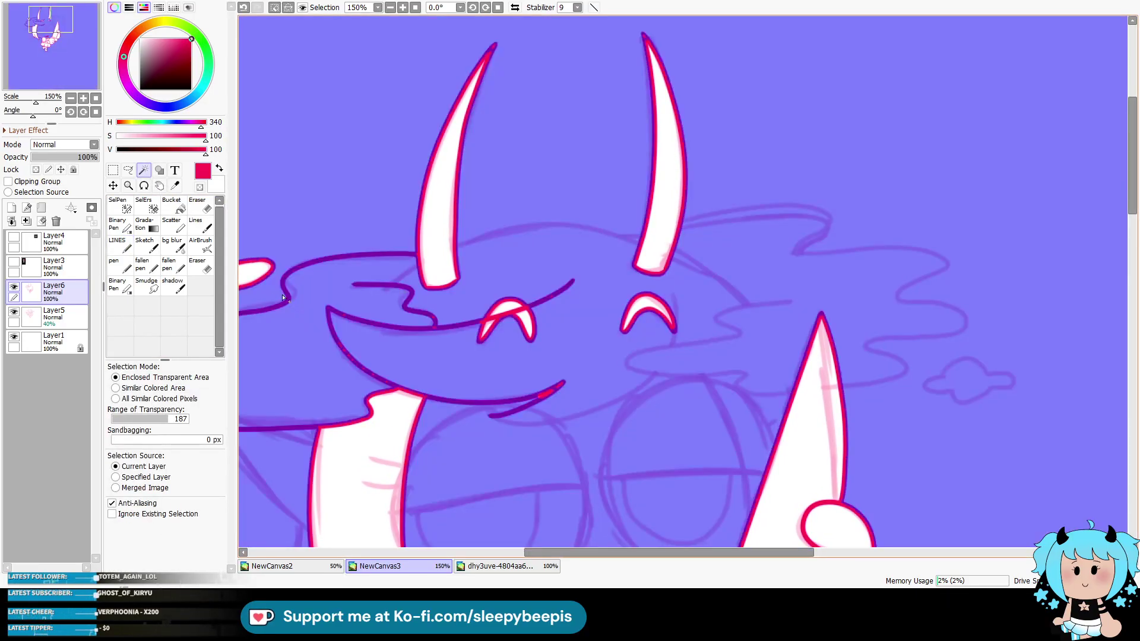
click(122, 246)
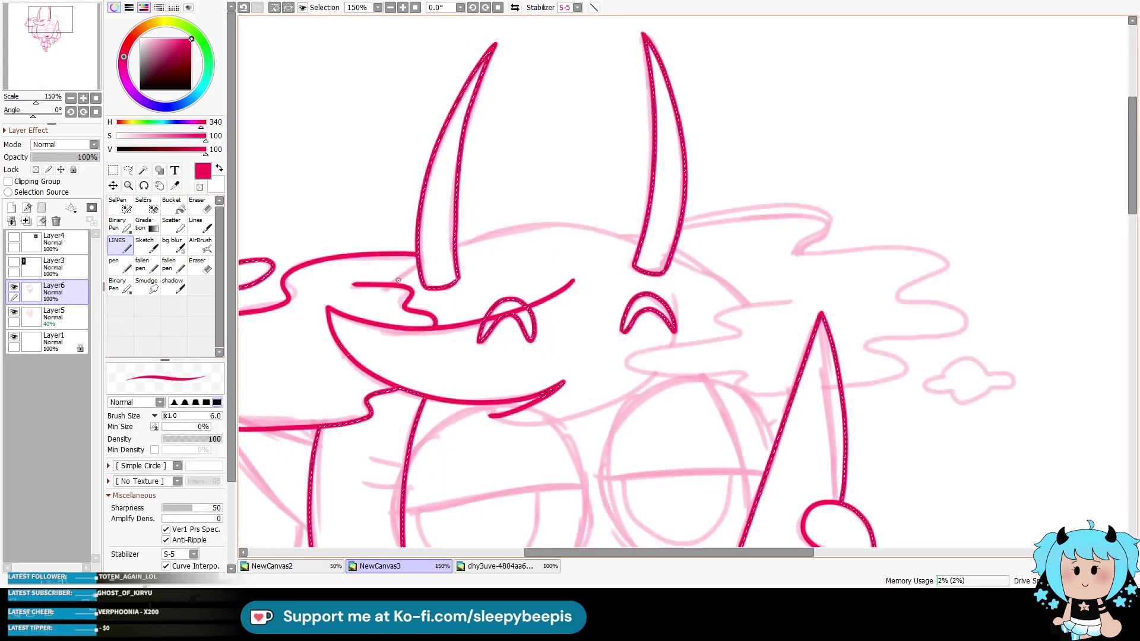
mouse_move(392, 284)
mouse_down()
mouse_move(427, 249)
mouse_move(640, 238)
mouse_move(763, 313)
mouse_move(753, 299)
mouse_move(736, 343)
mouse_move(634, 355)
mouse_move(793, 395)
mouse_up()
key(ctrl+z)
mouse_move(746, 296)
mouse_down()
mouse_move(717, 272)
mouse_move(469, 231)
mouse_move(387, 275)
mouse_up()
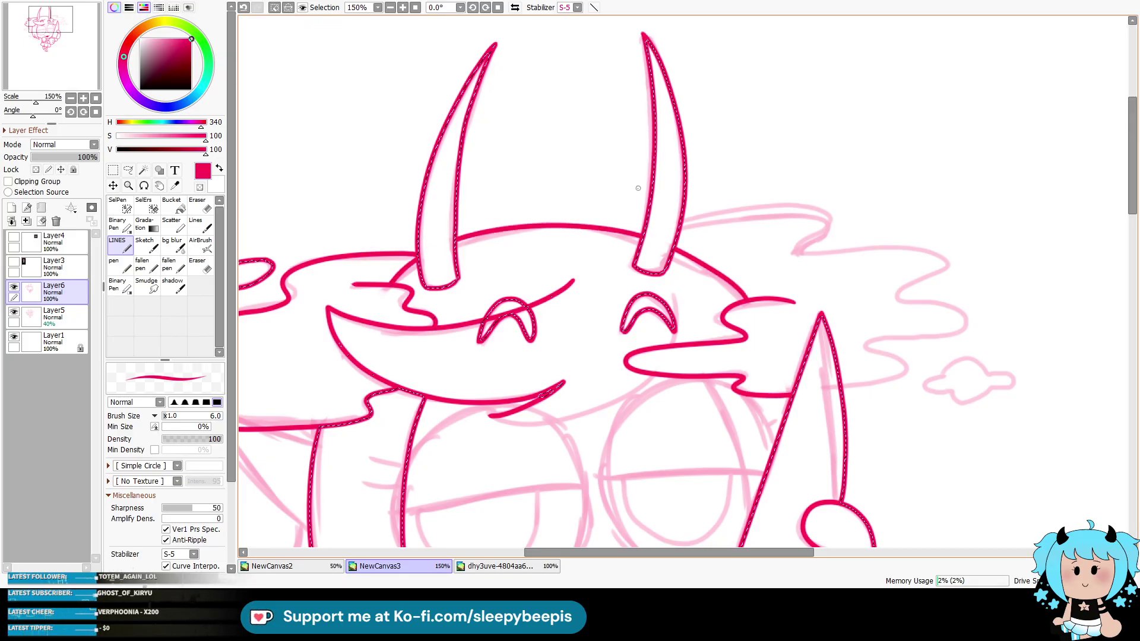
Step: Ink the wavy outer smoke outline on the right and the small cloud puff beside it, and clear the selection
mouse_move(843, 392)
mouse_down()
mouse_move(910, 373)
mouse_move(938, 337)
mouse_move(917, 302)
mouse_move(950, 270)
mouse_move(813, 250)
mouse_move(826, 213)
mouse_move(683, 221)
mouse_move(954, 275)
mouse_move(902, 309)
mouse_move(906, 337)
mouse_move(872, 386)
mouse_move(844, 395)
mouse_up()
key(ctrl+z)
drag(946, 373, 980, 371)
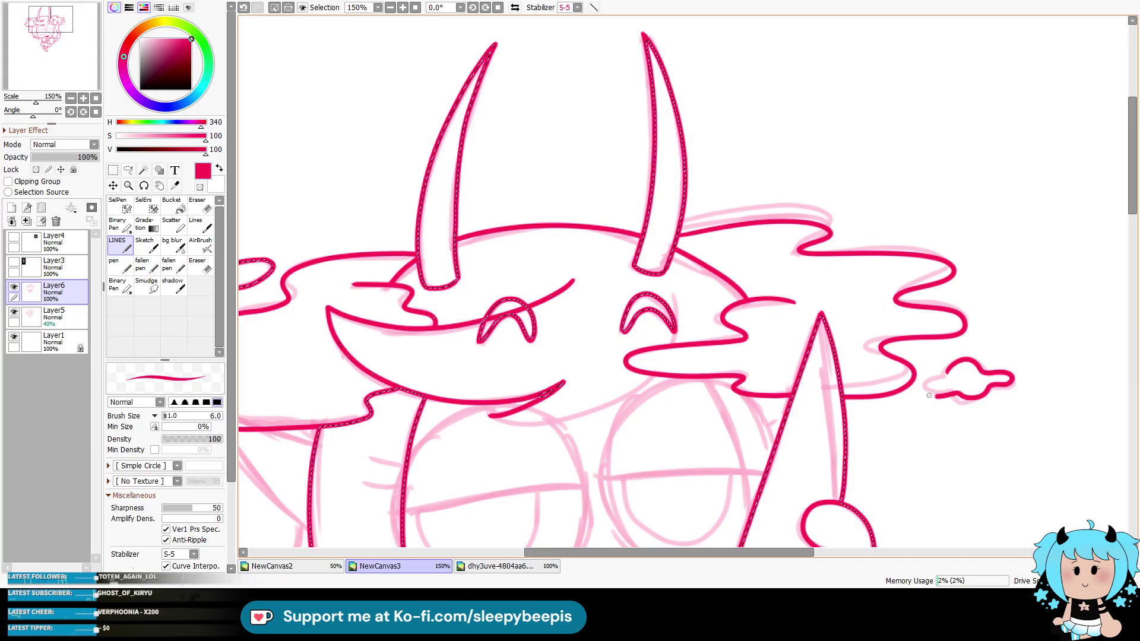
key(ctrl+d)
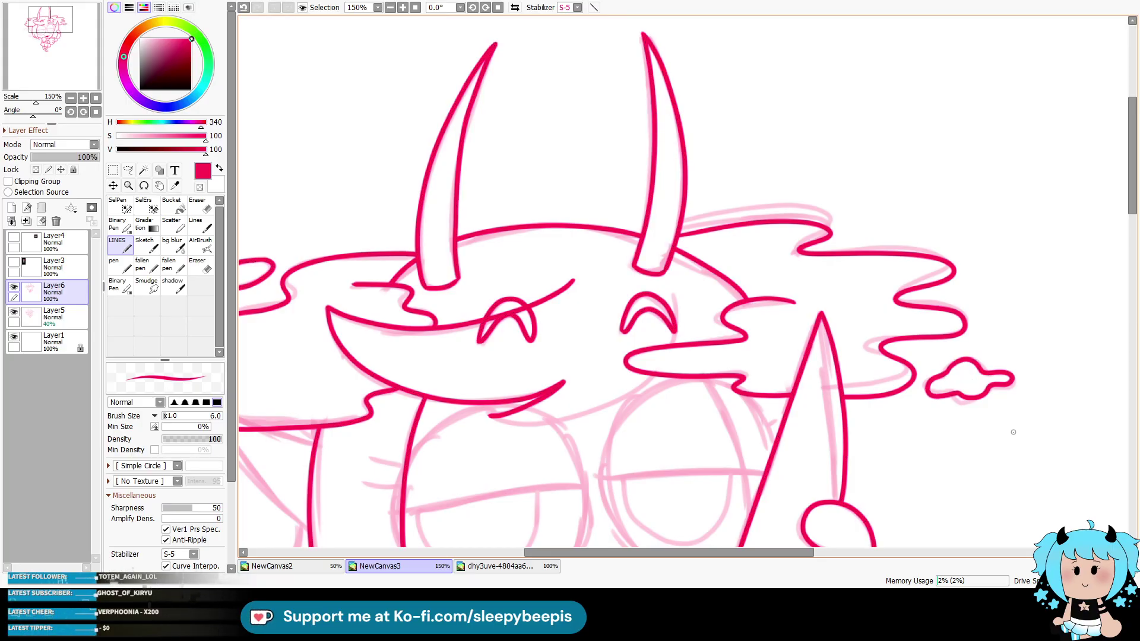
Step: Ink the curved lower edge of the hat brim above the eyes and the pointed ear on the left of the head
mouse_move(490, 415)
mouse_down()
mouse_move(547, 420)
mouse_move(664, 374)
mouse_move(693, 313)
mouse_up()
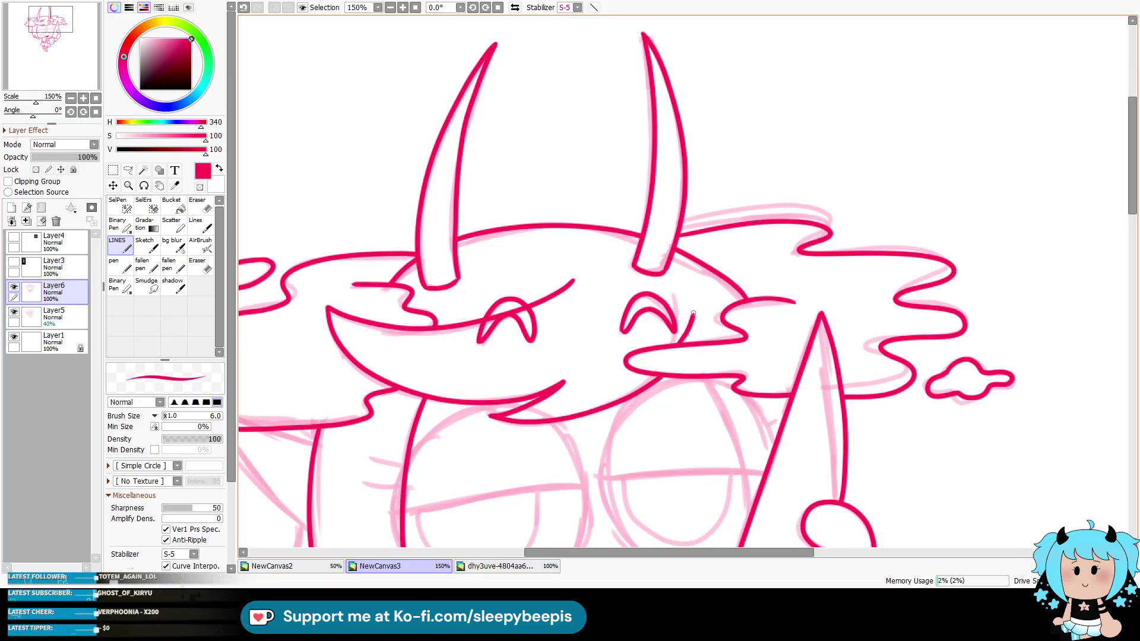
drag(642, 553, 601, 553)
scroll(1109, 194, down, 5)
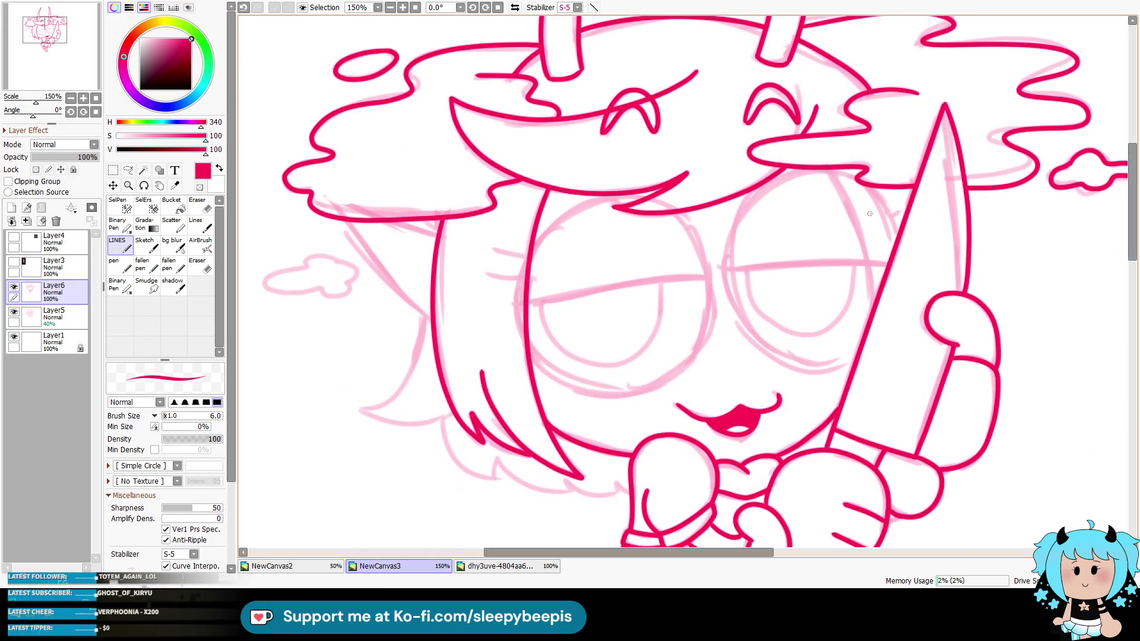
mouse_move(354, 220)
mouse_down()
mouse_move(432, 303)
mouse_move(365, 410)
mouse_move(450, 411)
mouse_up()
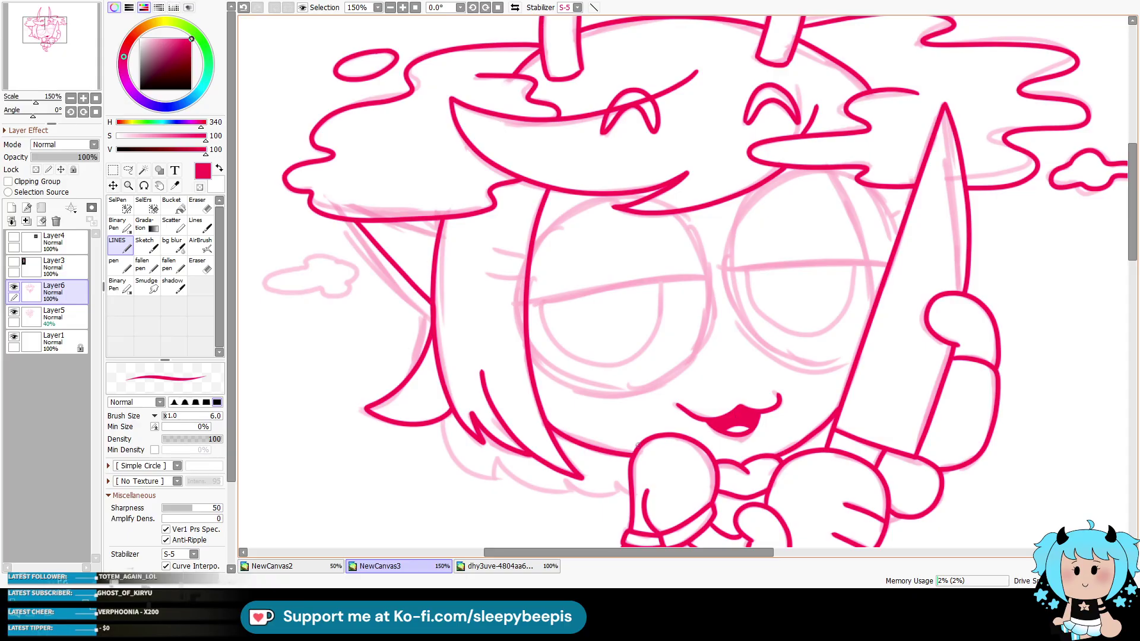
Step: Ink the jagged hair ends between the ear and the left sleeve, and the small cloud puff beside the ear
mouse_move(453, 414)
mouse_down()
mouse_move(444, 445)
mouse_move(555, 492)
mouse_up()
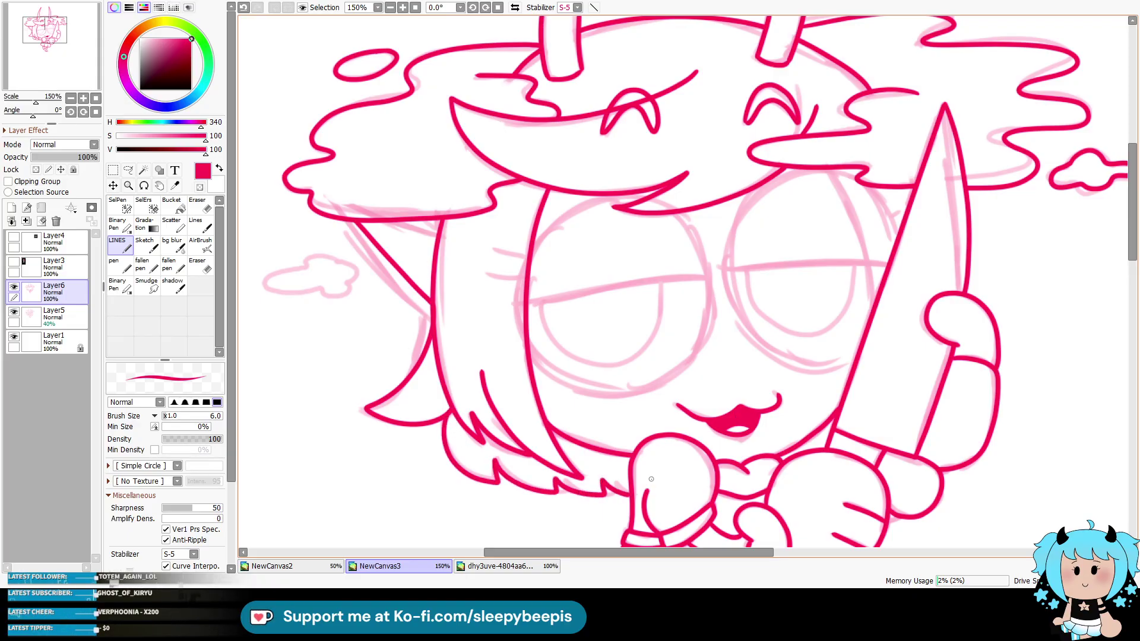
drag(680, 552, 659, 551)
drag(404, 252, 341, 262)
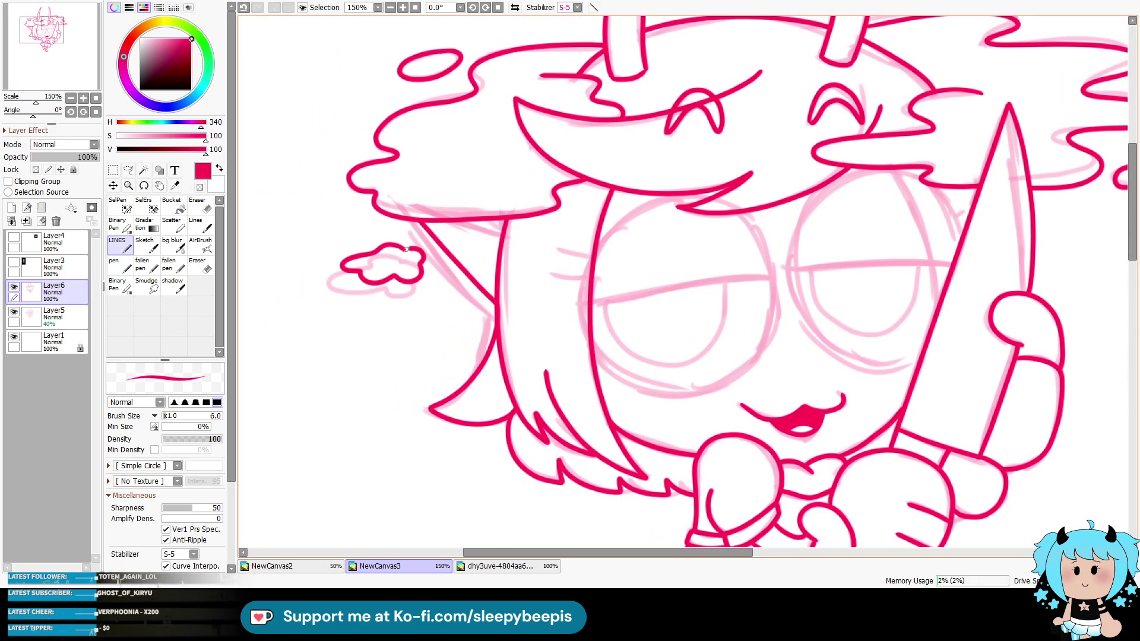
Step: Add a new layer above Layer6 and ink the round left eye outline and its eyelid line with brush size 8
mouse_move(582, 553)
mouse_down()
mouse_move(689, 557)
mouse_move(647, 554)
mouse_up()
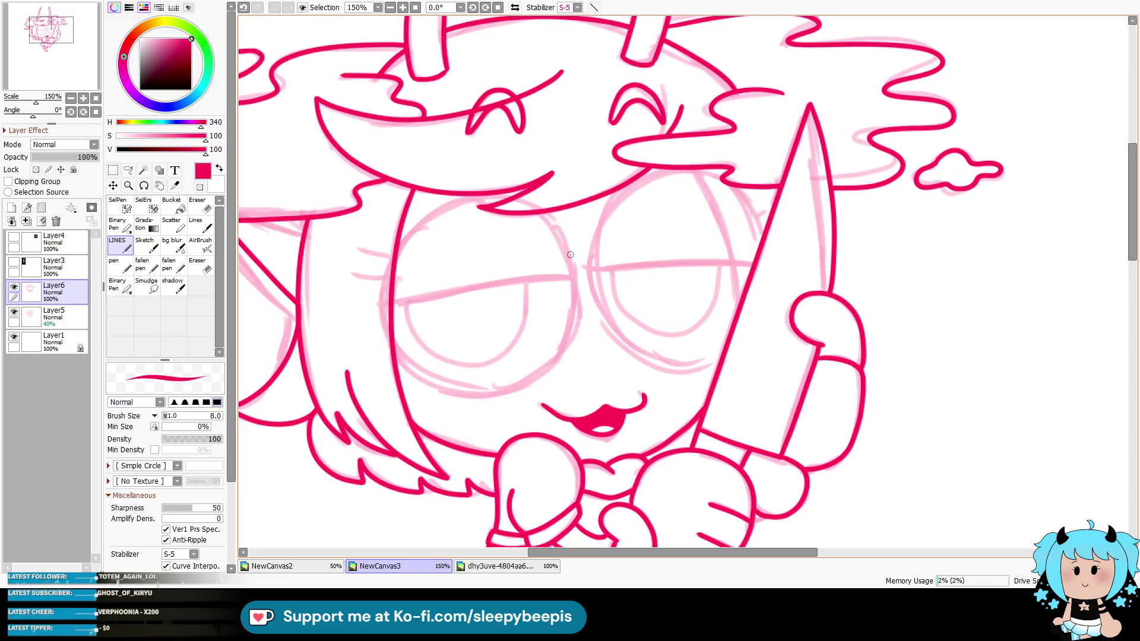
mouse_move(537, 209)
mouse_down()
mouse_move(420, 232)
mouse_move(412, 377)
mouse_move(522, 389)
mouse_move(565, 346)
mouse_up()
key(ctrl+z)
click(12, 208)
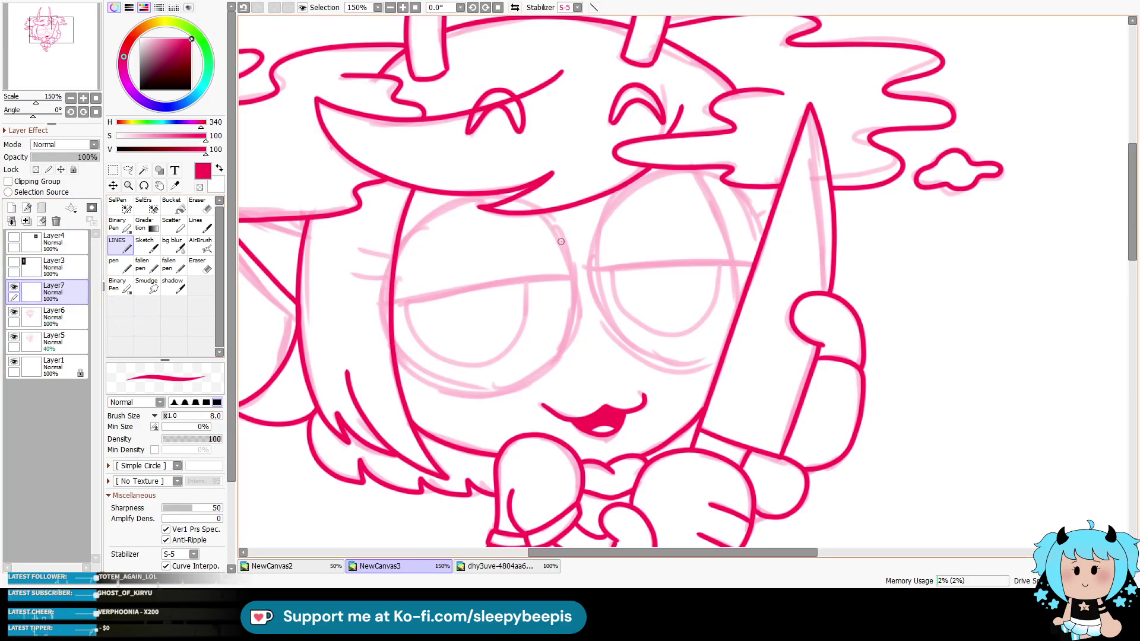
mouse_move(567, 247)
mouse_down()
mouse_move(522, 201)
mouse_move(381, 305)
mouse_move(469, 395)
mouse_move(572, 321)
mouse_move(562, 224)
mouse_up()
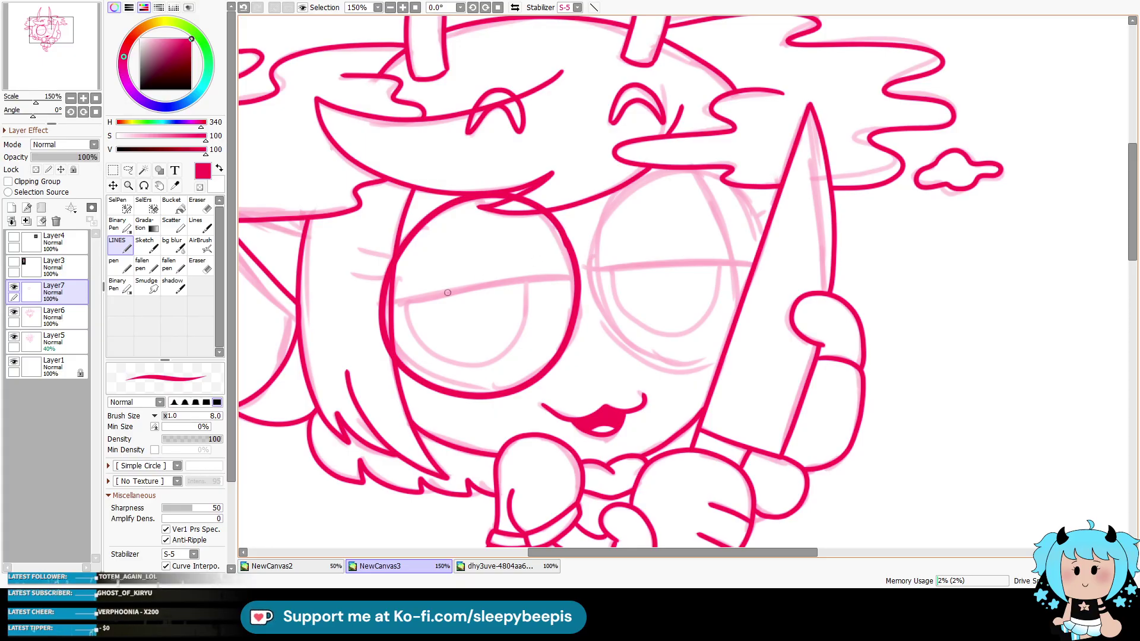
drag(383, 305, 572, 275)
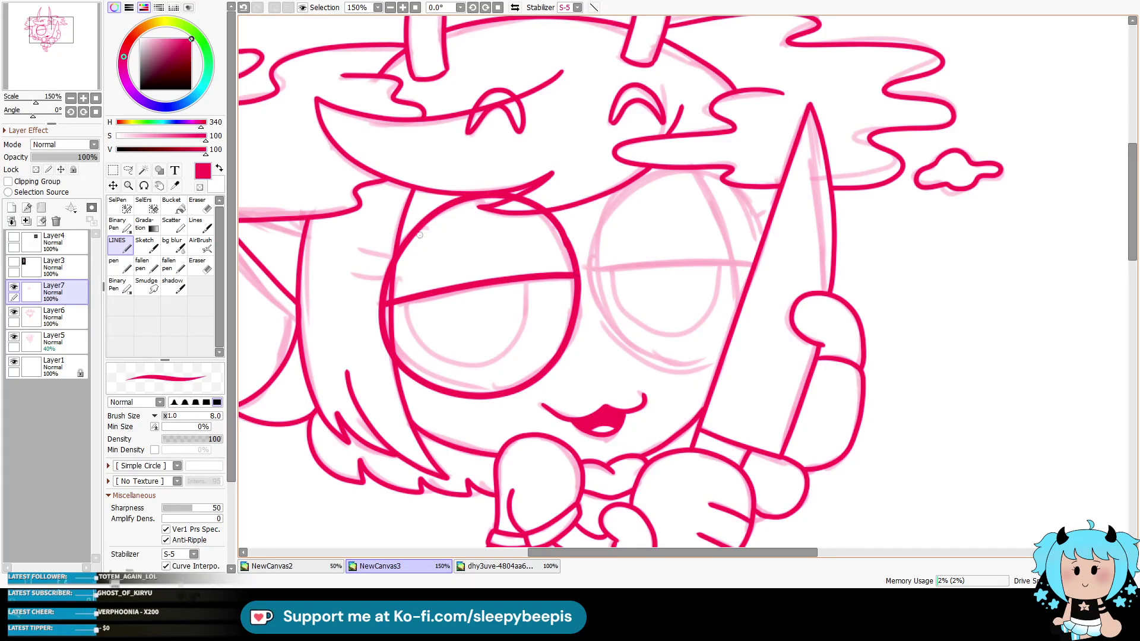
Step: Ink the two lashes on the left eye, and the right eye's outline with its eyelid line up to the knife
drag(392, 259, 363, 238)
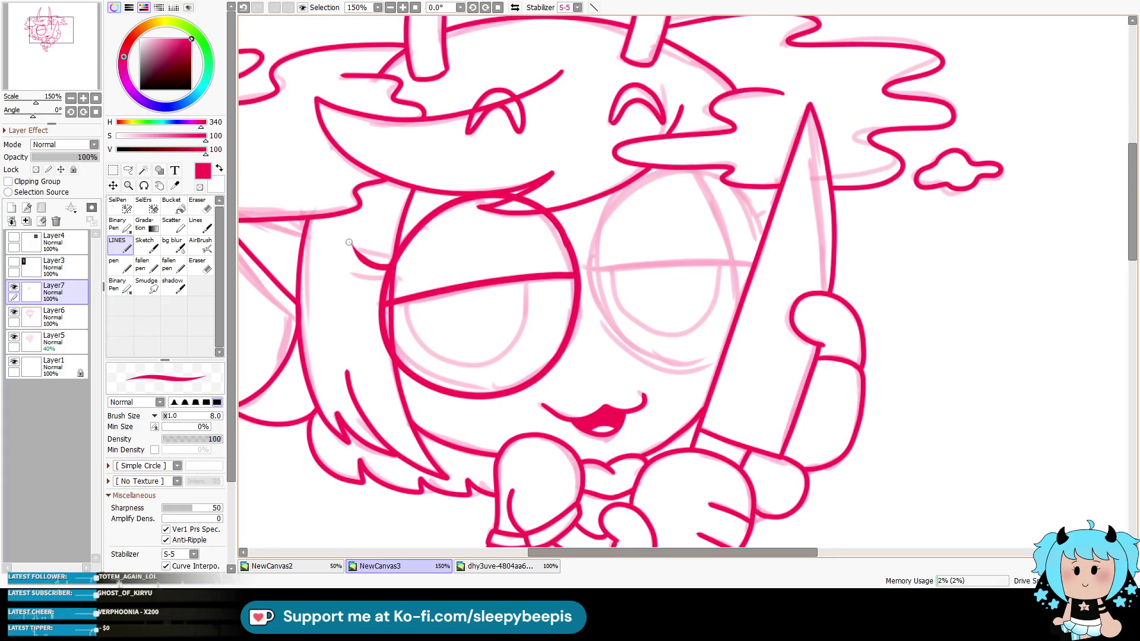
drag(387, 270, 376, 291)
drag(381, 287, 335, 301)
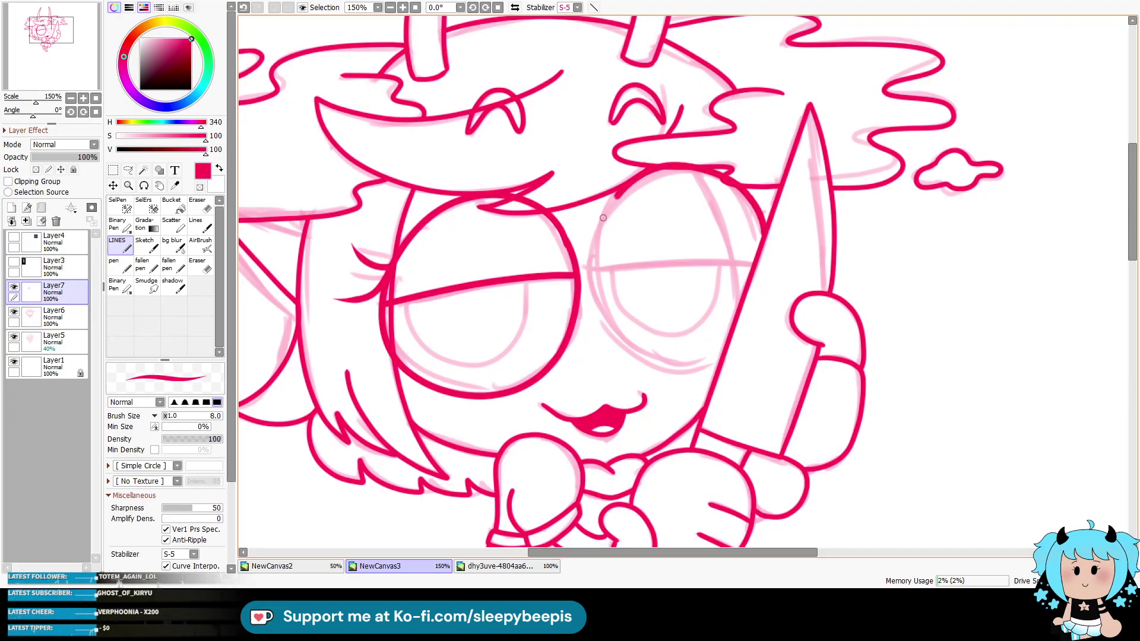
drag(622, 189, 611, 336)
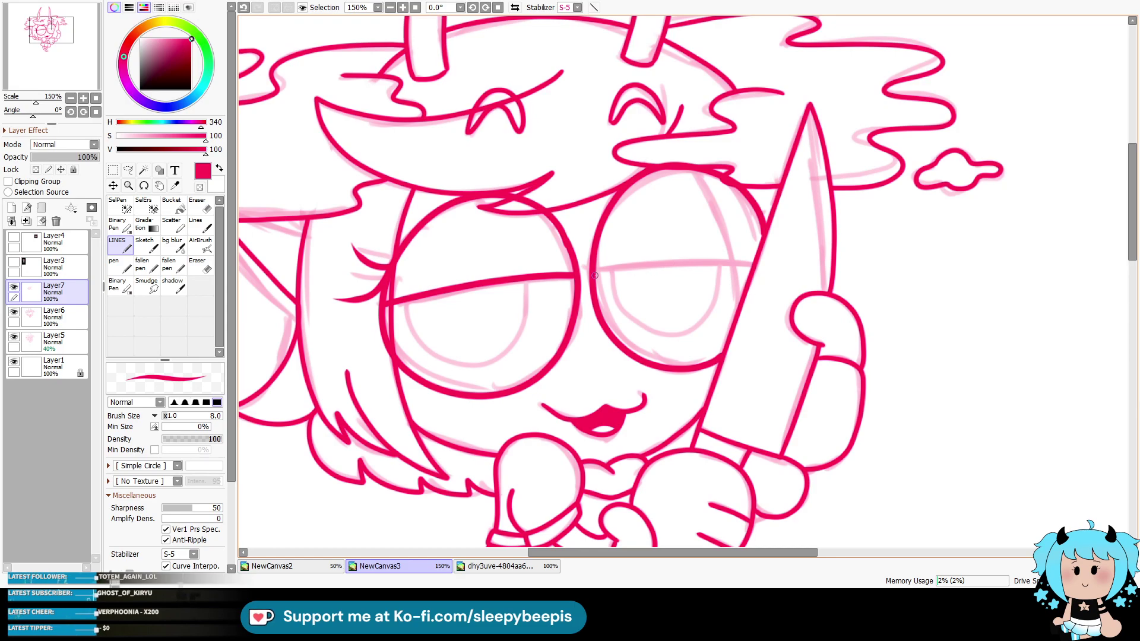
drag(693, 262, 757, 258)
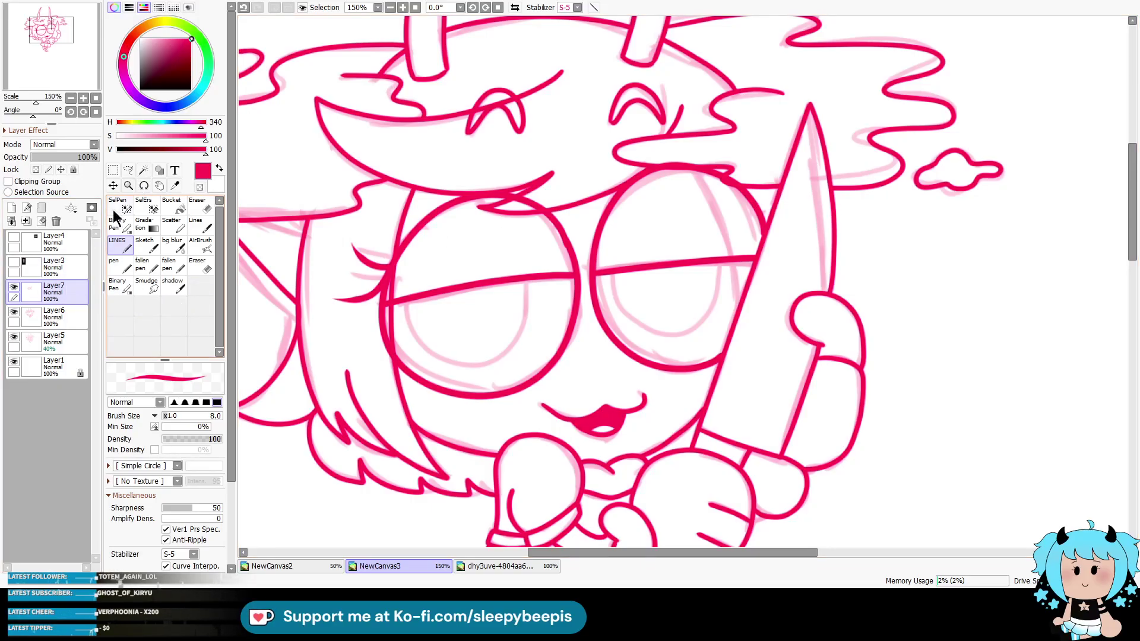
Step: Erase the hat and hair lines crossing the left eye on Layer6, and merge Layer7 down into it
click(68, 319)
key(e)
drag(485, 219, 485, 208)
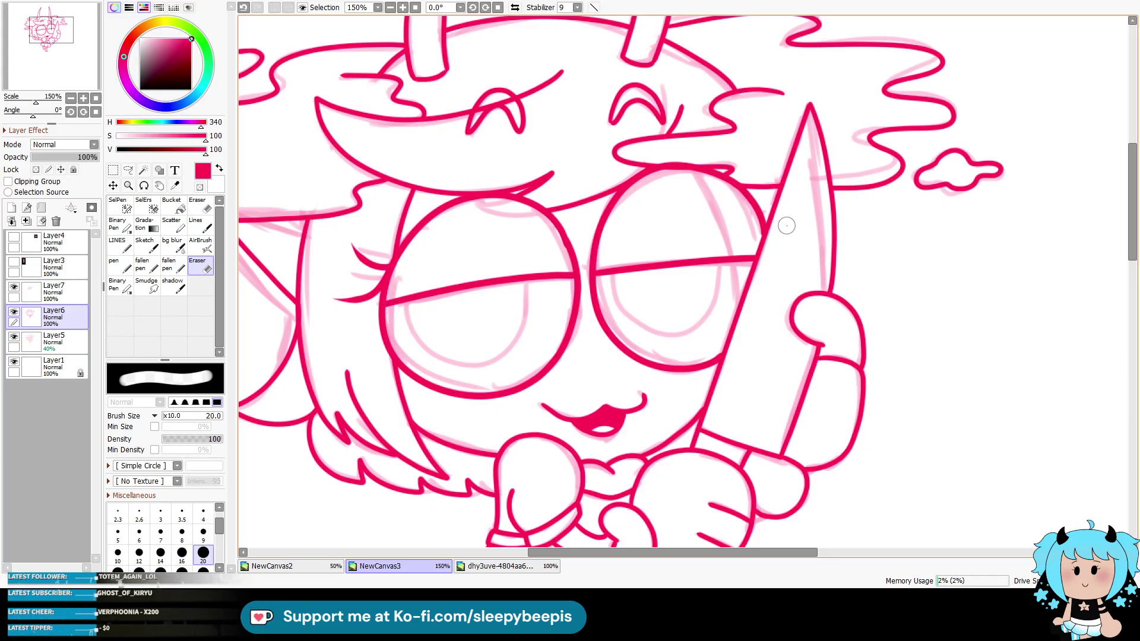
click(47, 294)
click(56, 221)
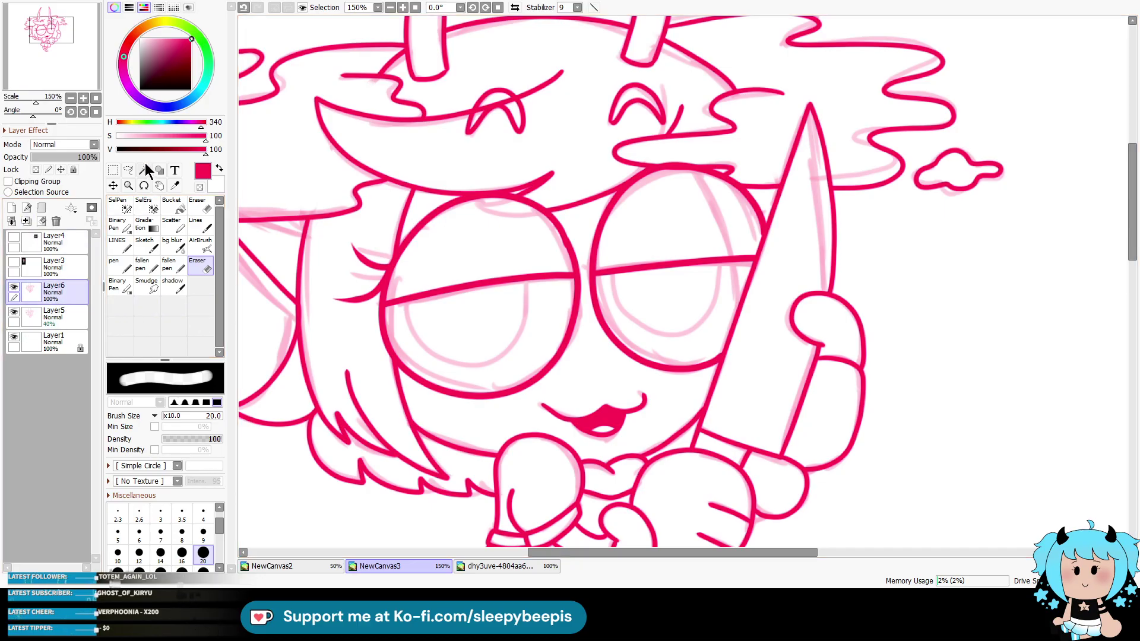
Step: Select the areas below both eyelids with the Magic Wand, and ink the left iris with brush size 6
click(143, 170)
click(489, 355)
click(665, 321)
click(118, 244)
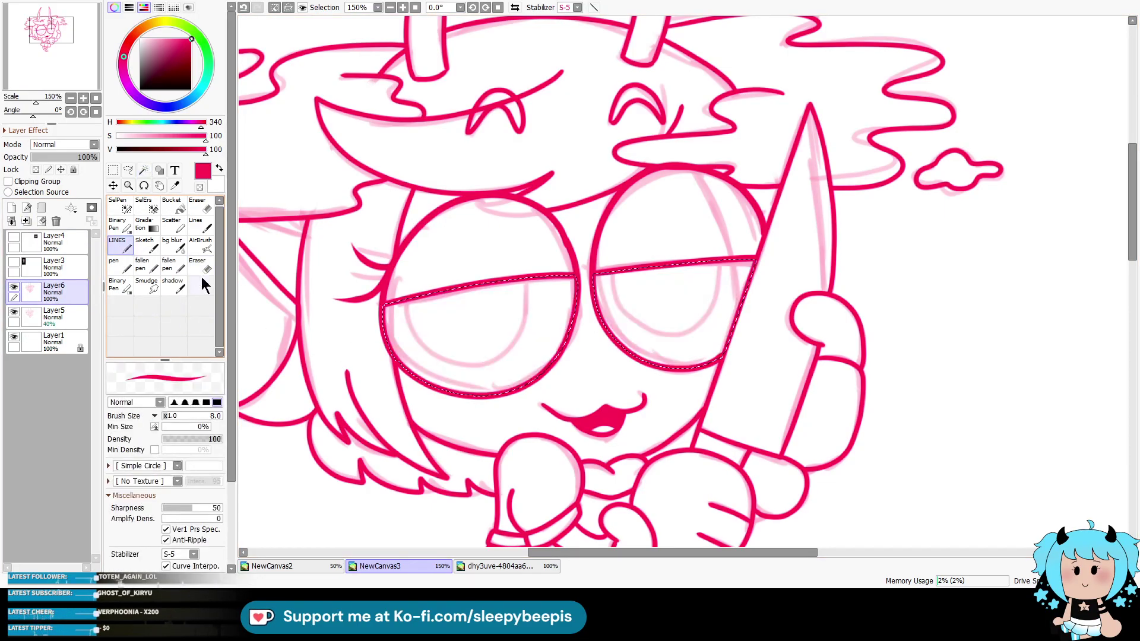
key(bracketleft)
key(bracketleft)
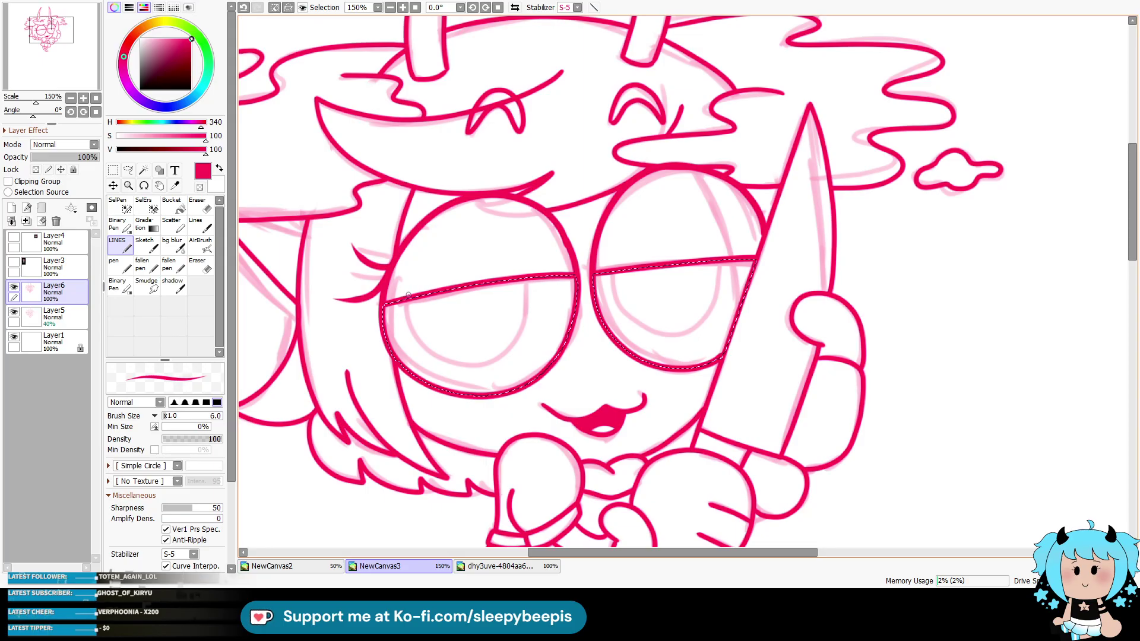
drag(456, 361, 536, 284)
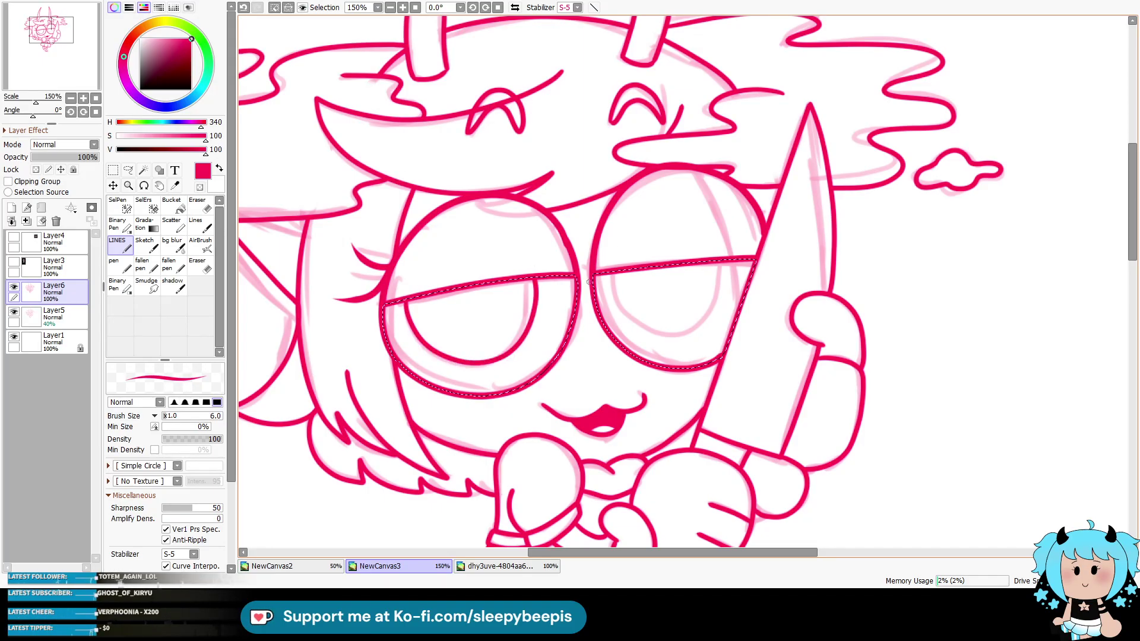
Step: Ink the curved iris below the right eyelid, redoing unsatisfactory strokes, and clear the selection
mouse_move(611, 273)
mouse_down()
mouse_move(622, 314)
mouse_move(722, 306)
mouse_up()
key(ctrl+z)
key(ctrl+z)
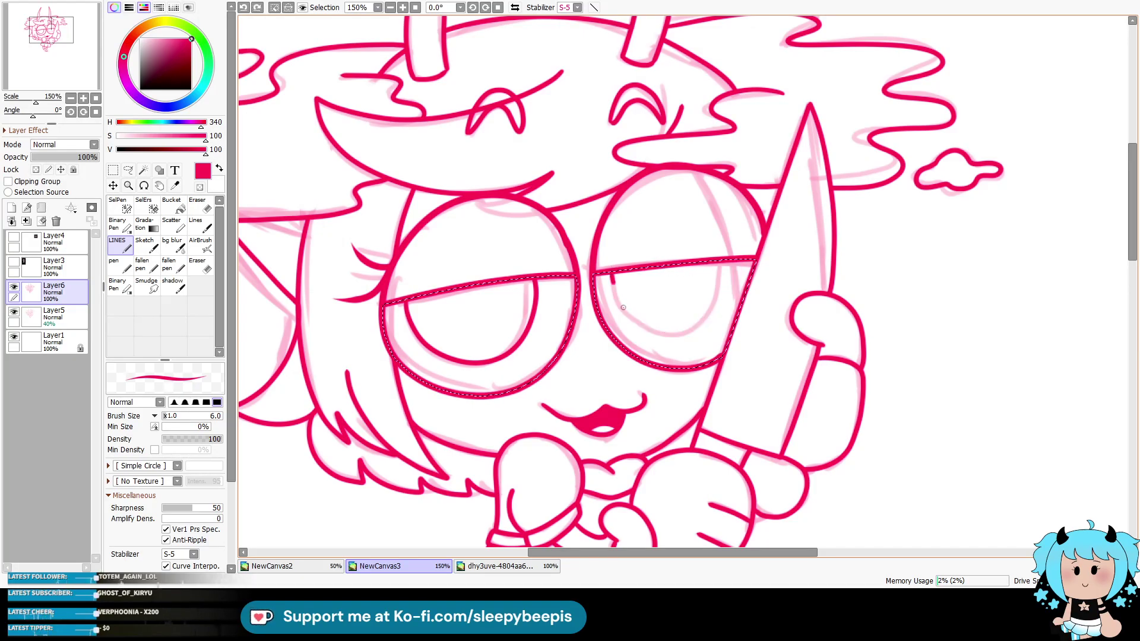
drag(611, 278, 743, 264)
key(ctrl+z)
mouse_move(612, 278)
mouse_down()
mouse_move(621, 311)
mouse_move(742, 264)
mouse_up()
key(ctrl+d)
Step: Delete the sketch layer Layer5, and add a new empty layer beneath the Layer6 line art
scroll(722, 276, down, 4)
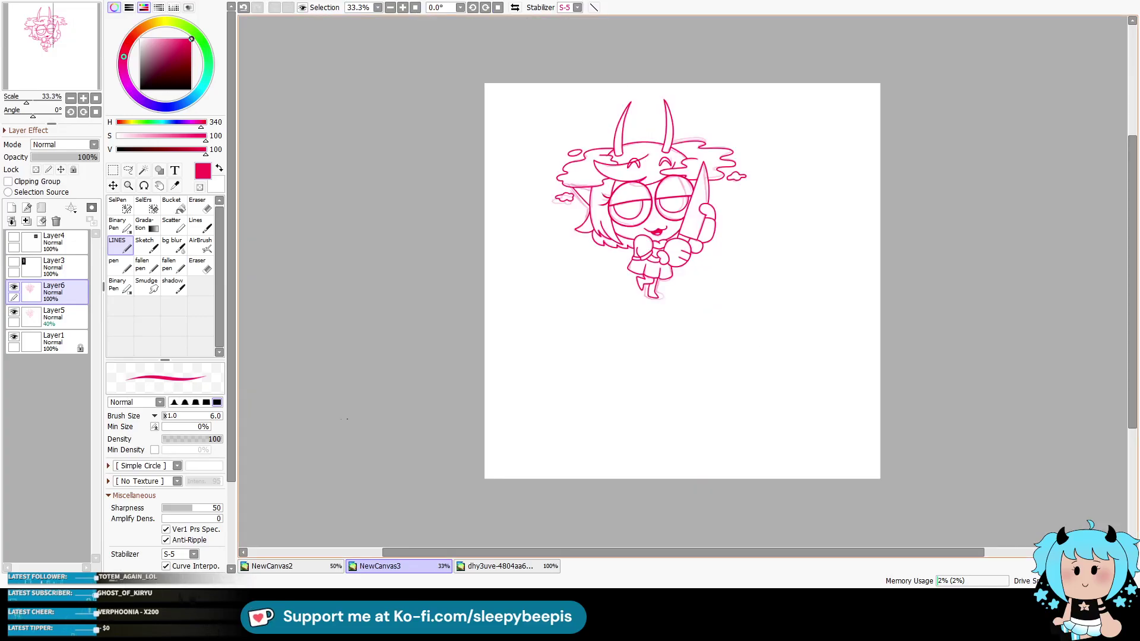
click(128, 186)
click(713, 132)
click(664, 157)
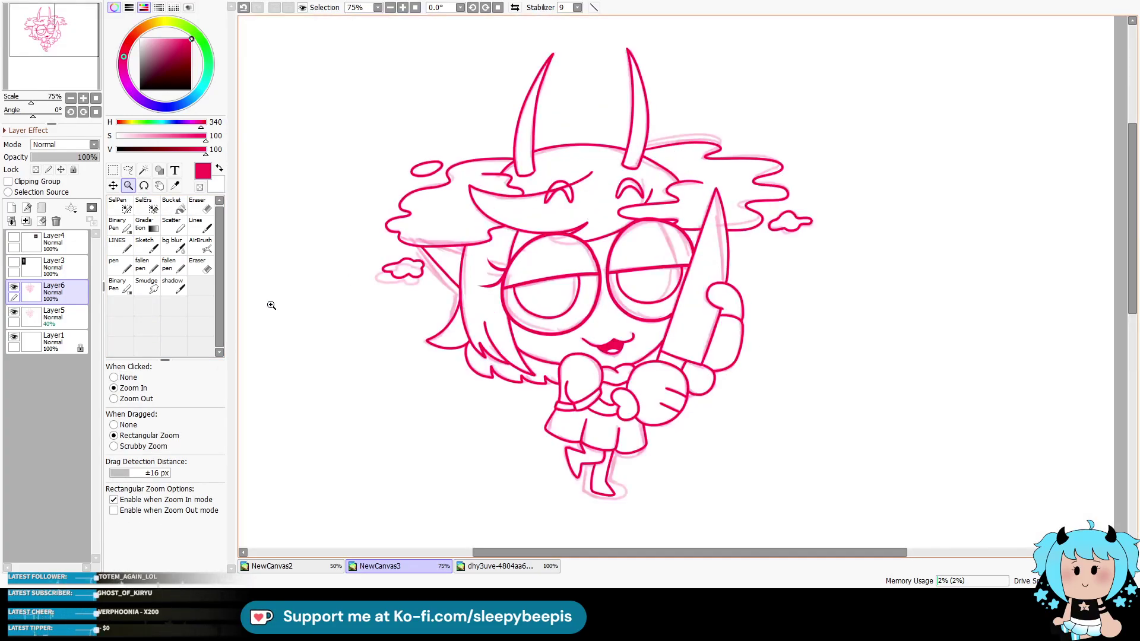
click(54, 314)
click(56, 221)
click(12, 208)
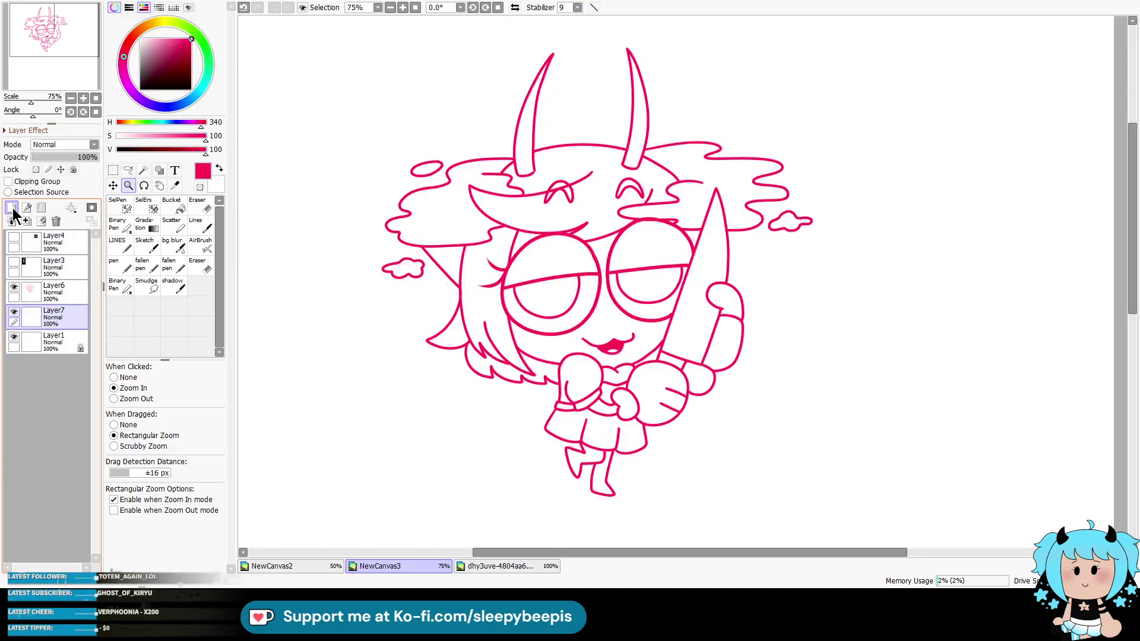
Step: Make Layer6 the active layer, and show the reference images on Layer4 and Layer3
scroll(581, 249, up, 5)
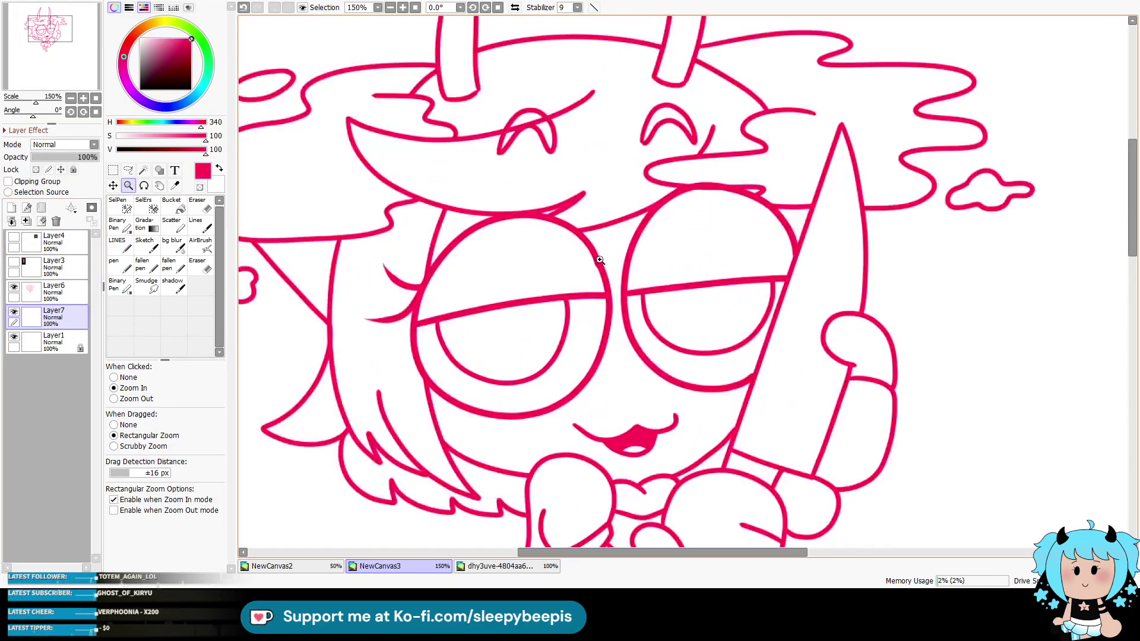
click(53, 292)
click(202, 266)
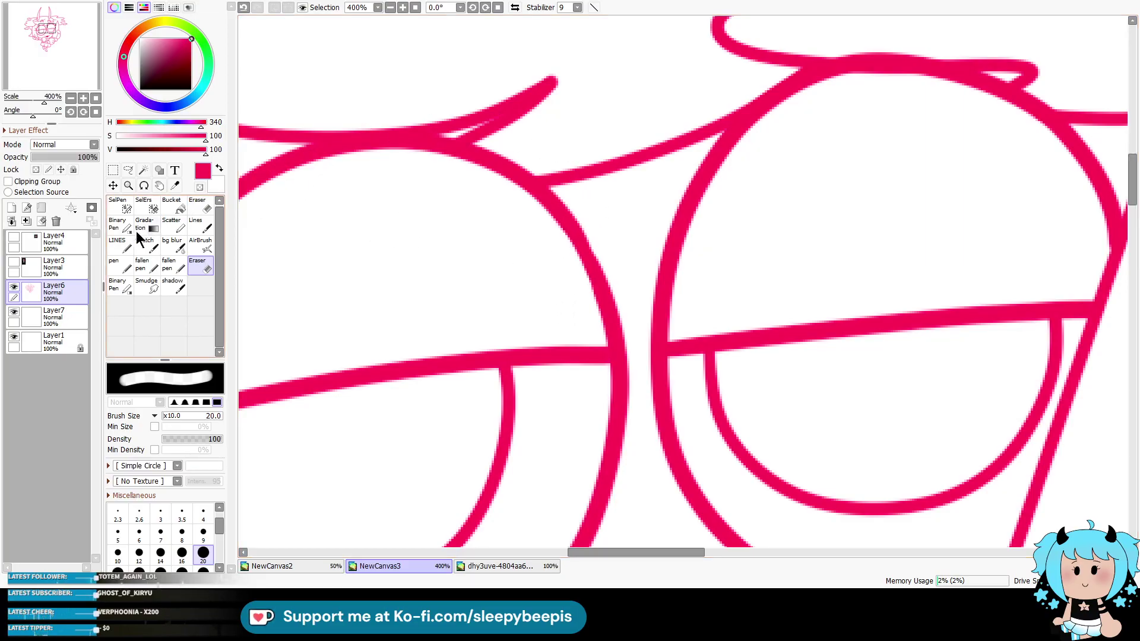
click(117, 244)
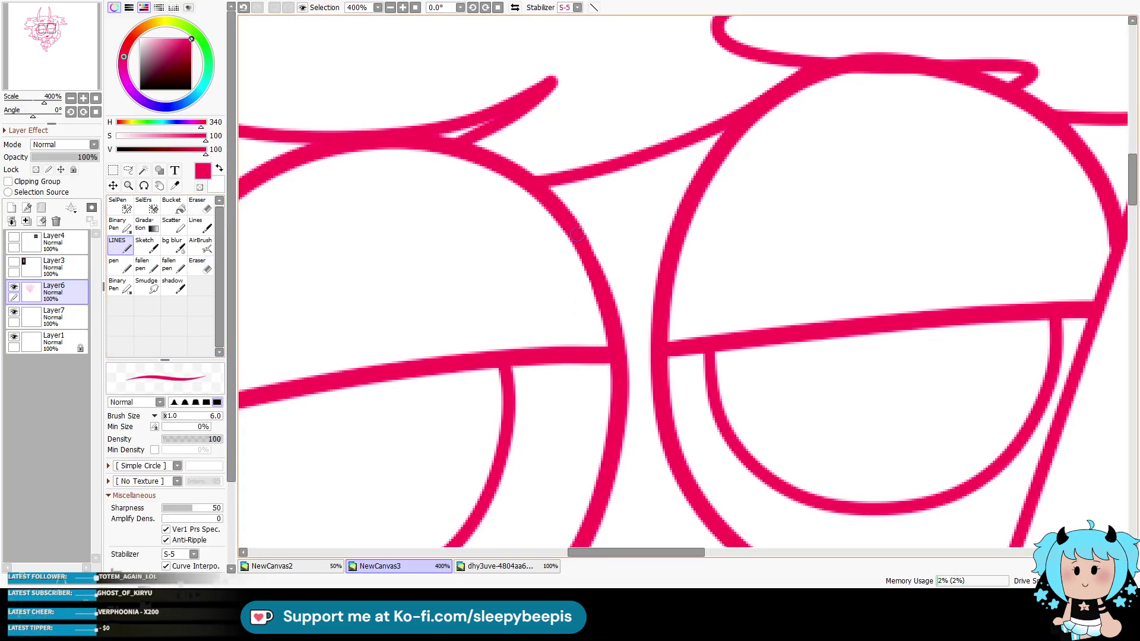
scroll(451, 50, down, 10)
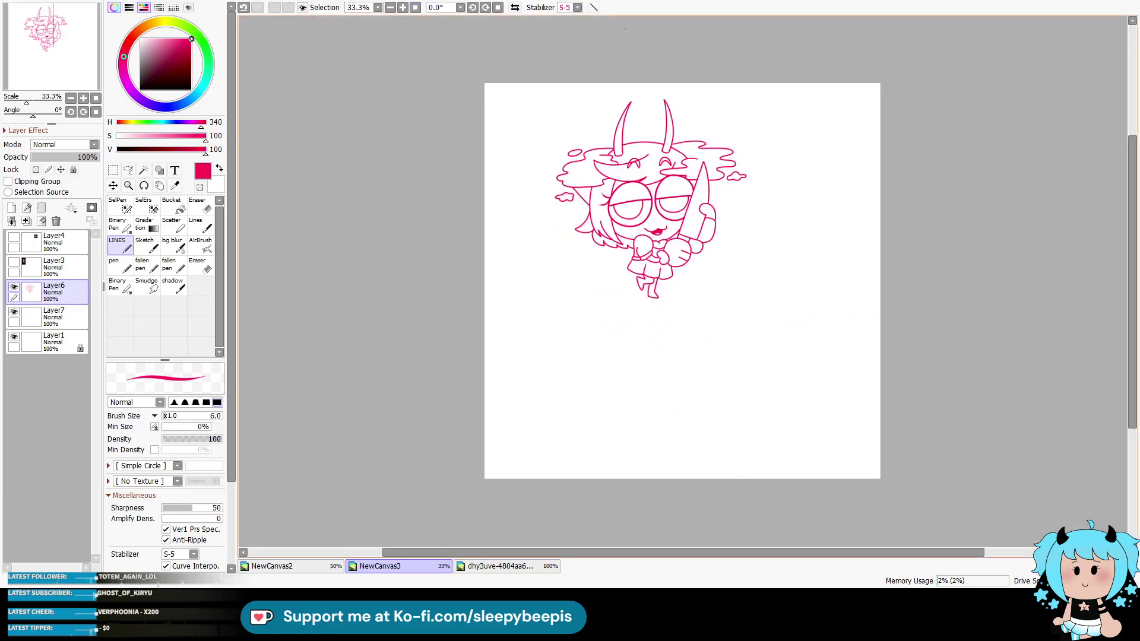
click(128, 185)
click(708, 108)
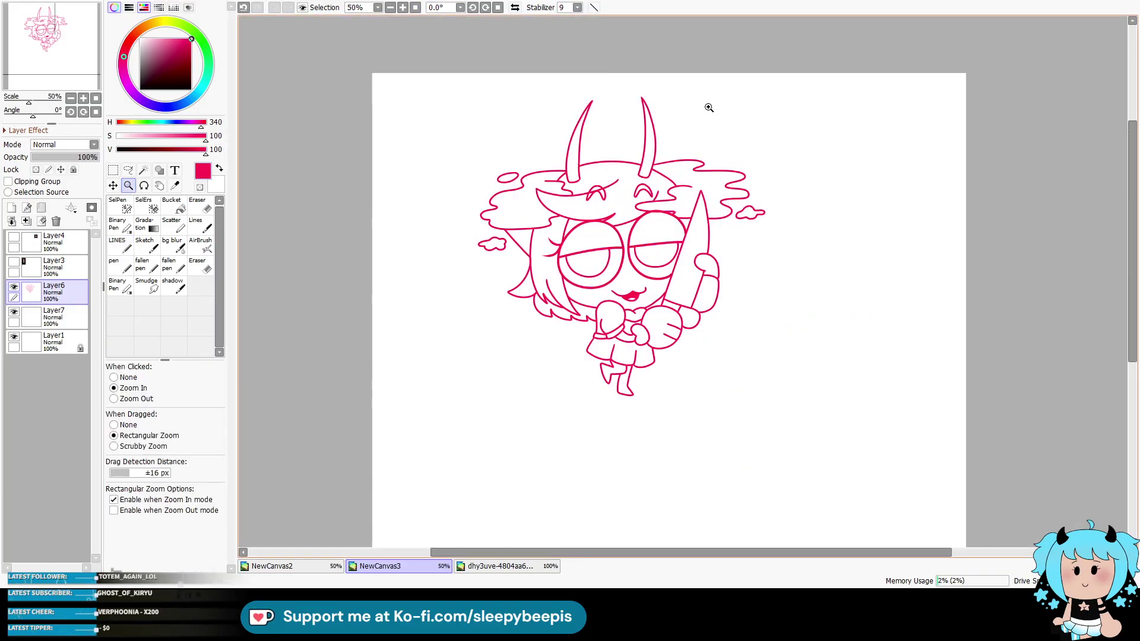
click(14, 236)
click(13, 261)
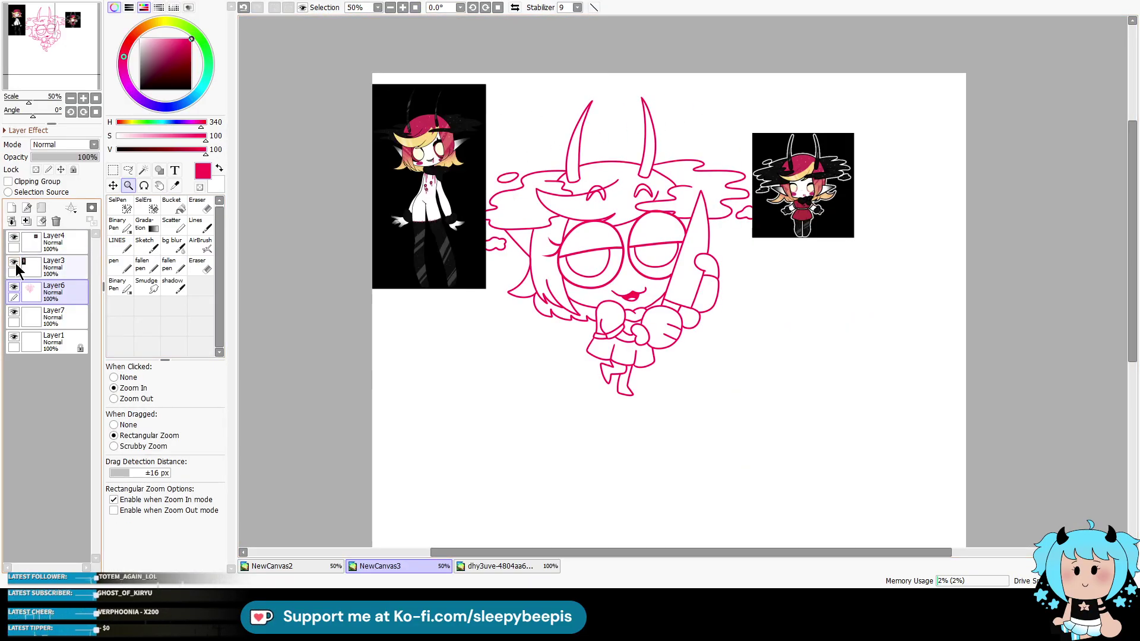
Step: Crop the canvas to a rectangle enclosing the character and both reference images
click(114, 171)
mouse_move(372, 73)
mouse_down()
mouse_move(873, 372)
mouse_move(867, 418)
mouse_up()
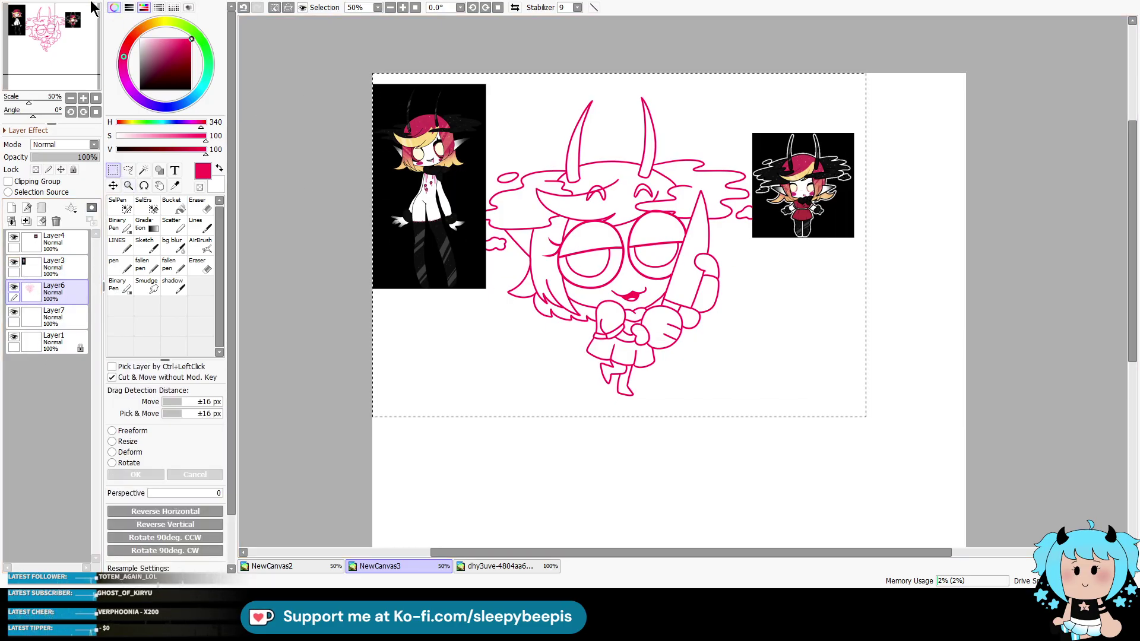
click(95, 38)
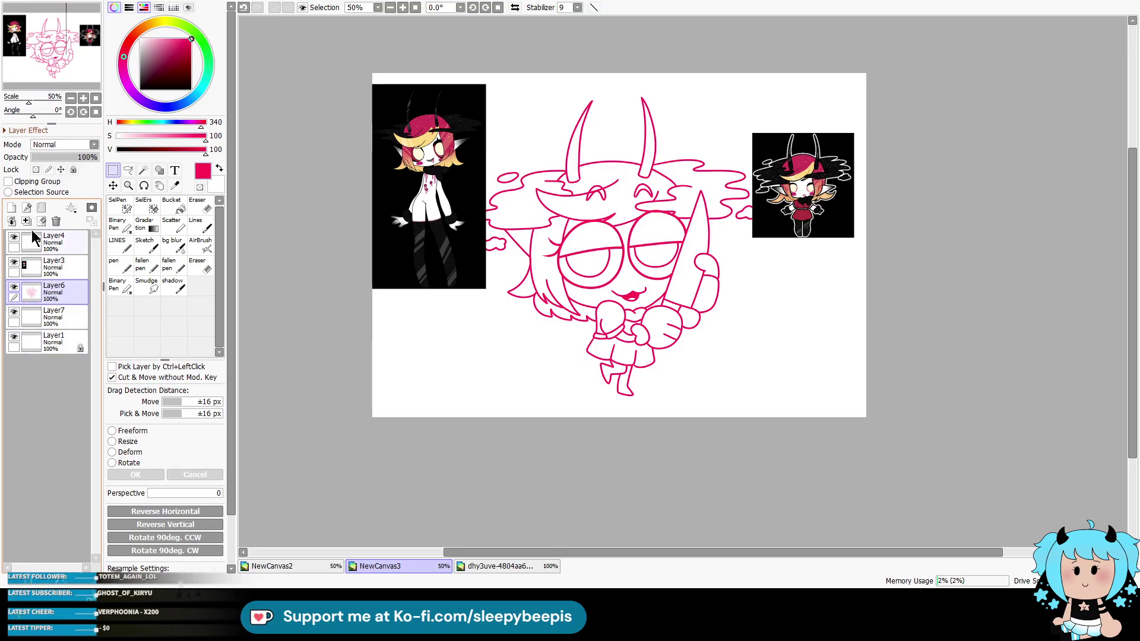
Step: Recolor the line art black by filling a new clipping layer over Layer6 and merging it down
click(11, 208)
click(8, 181)
click(140, 89)
click(173, 205)
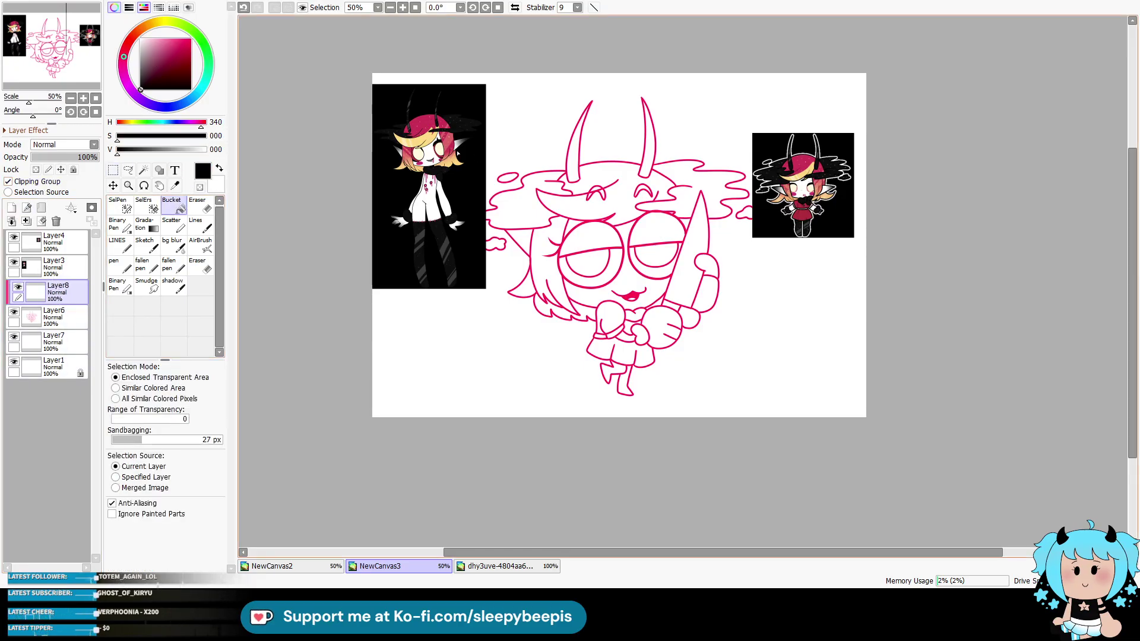
click(415, 357)
click(26, 221)
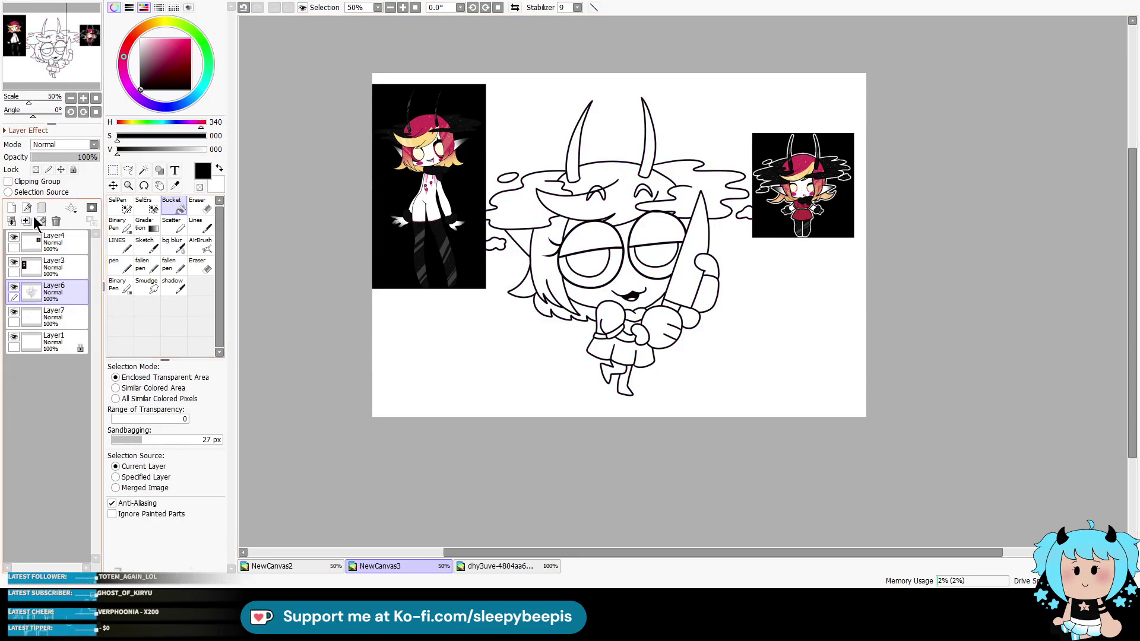
Step: Select the background outside the Layer6 lines, invert the selection, and fill the character's silhouette on Layer7 with red (H 340, S 100, V 100)
click(143, 170)
click(635, 136)
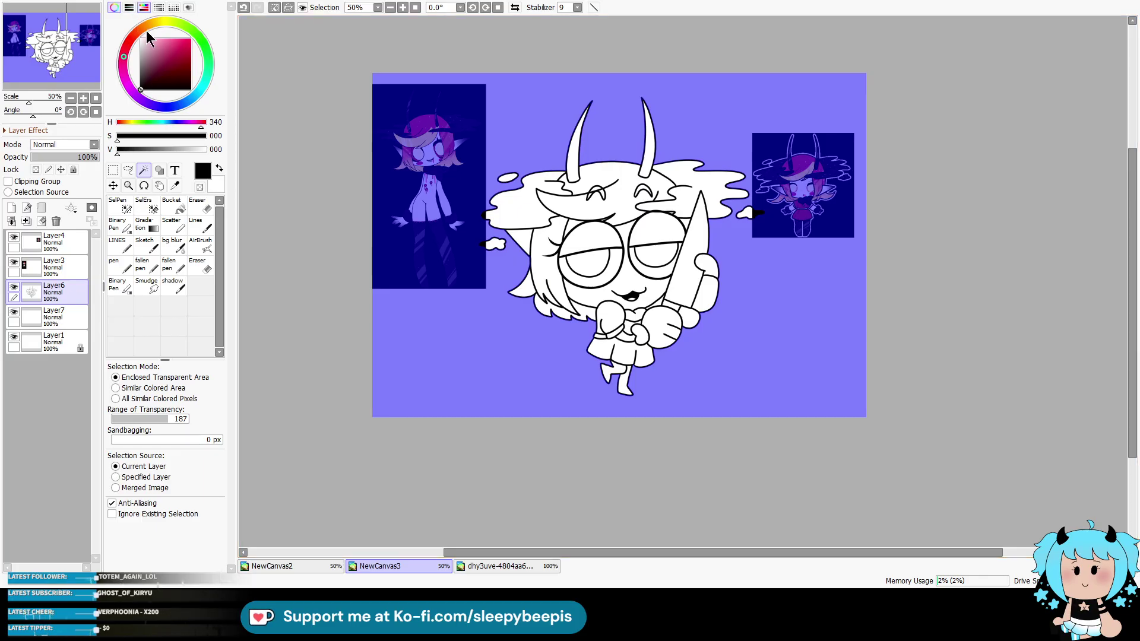
key(ctrl+i)
click(53, 315)
click(192, 39)
click(177, 208)
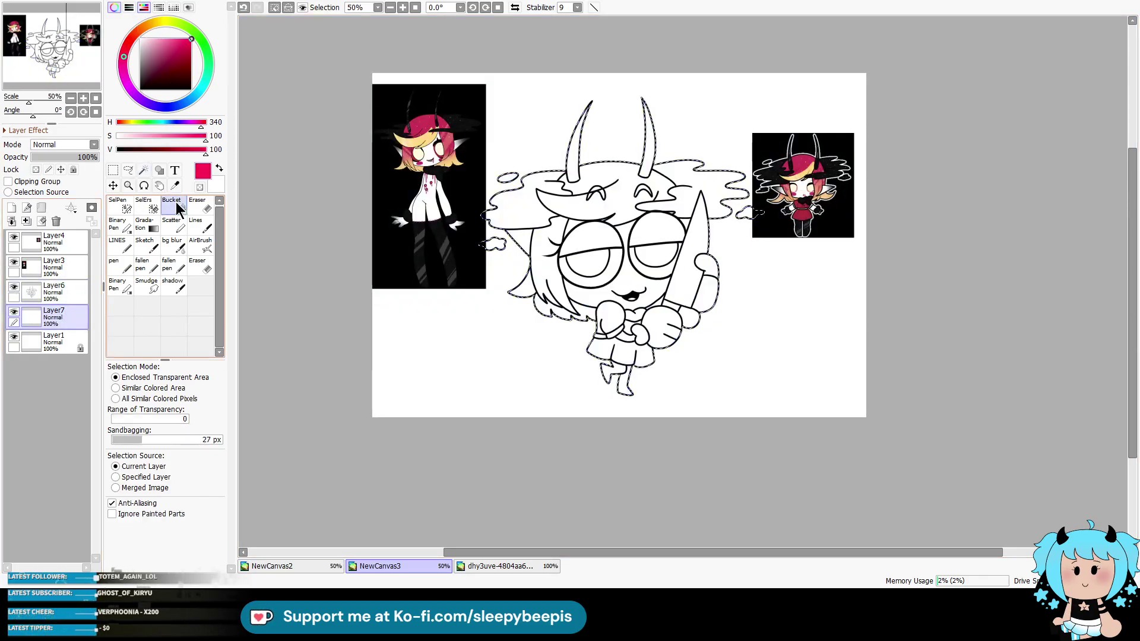
click(564, 160)
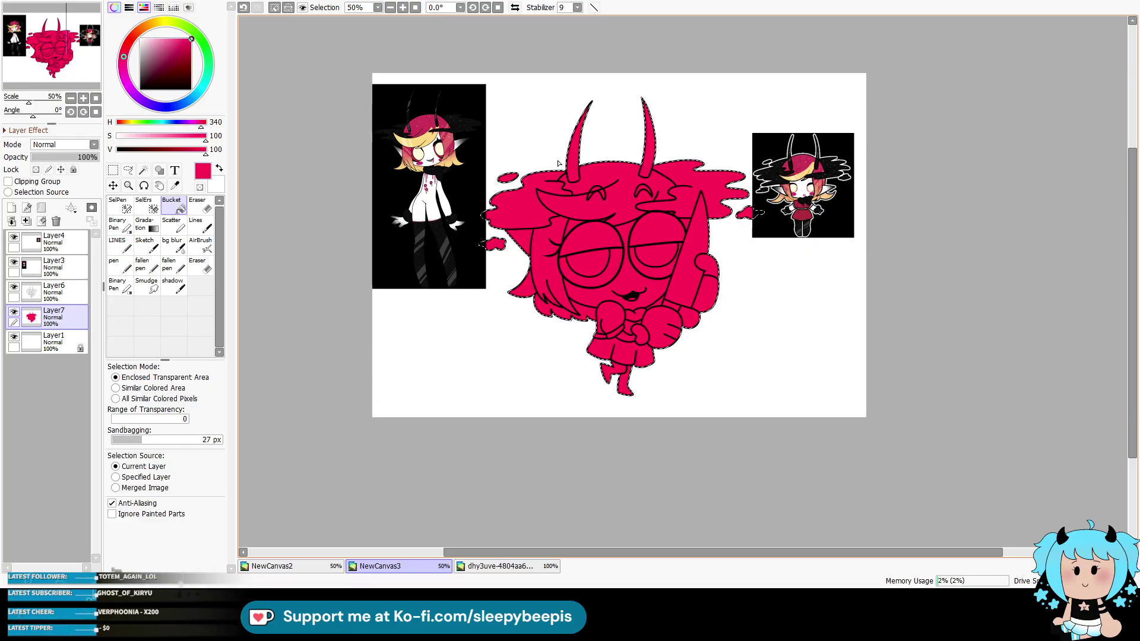
Step: Deselect the silhouette, add a new layer above Layer7, and sample the dark red hair color from the full-body reference
key(ctrl+d)
click(11, 207)
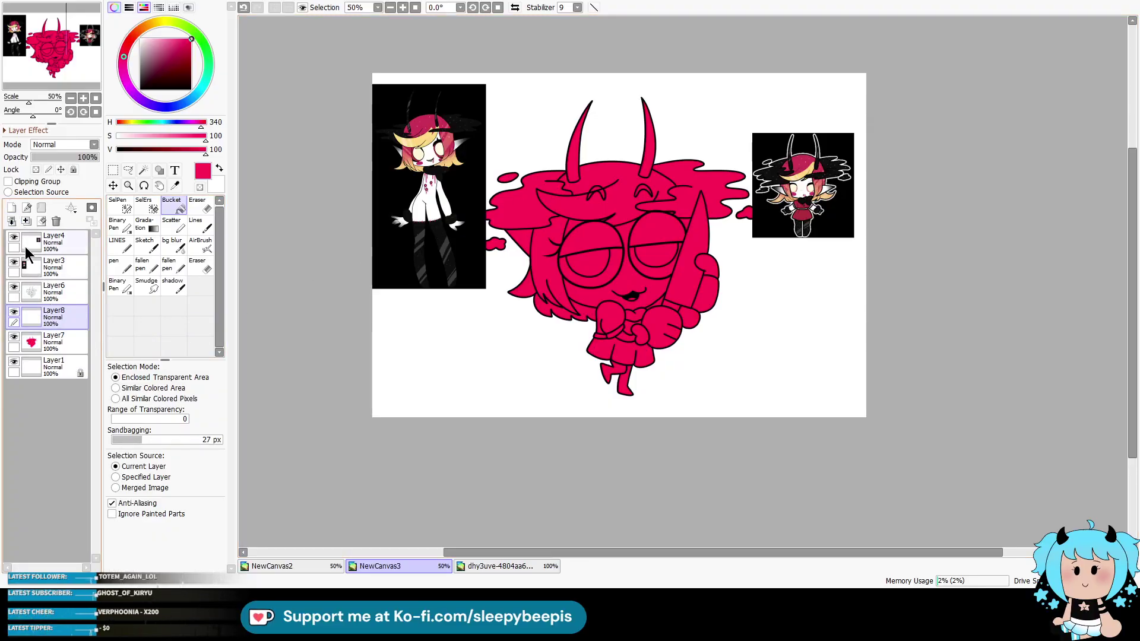
click(129, 185)
click(617, 118)
click(175, 186)
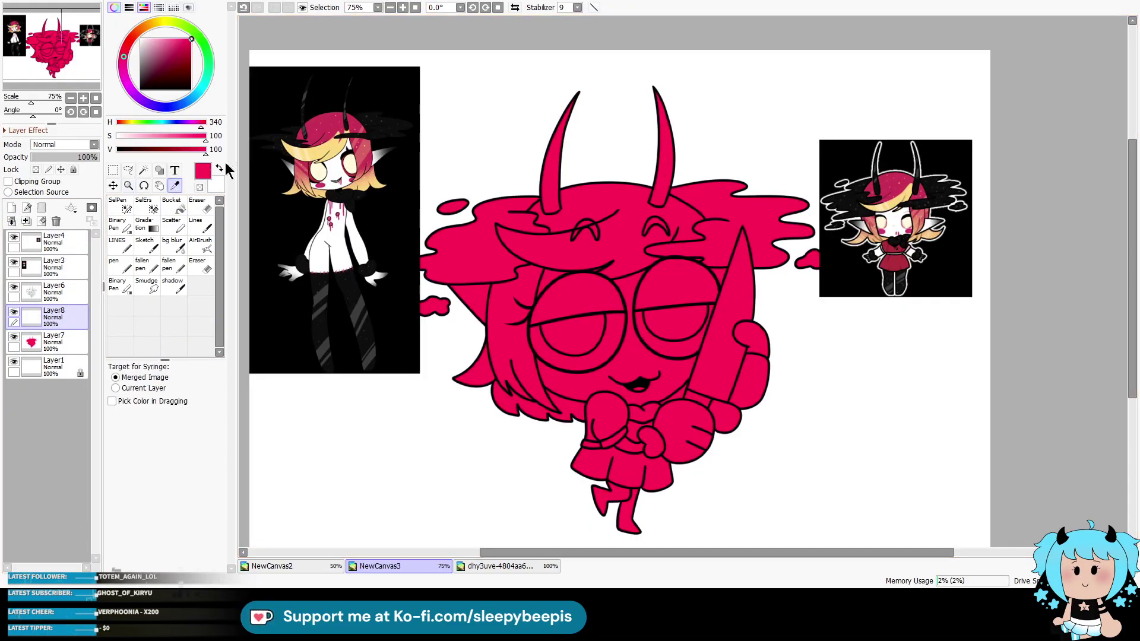
click(333, 127)
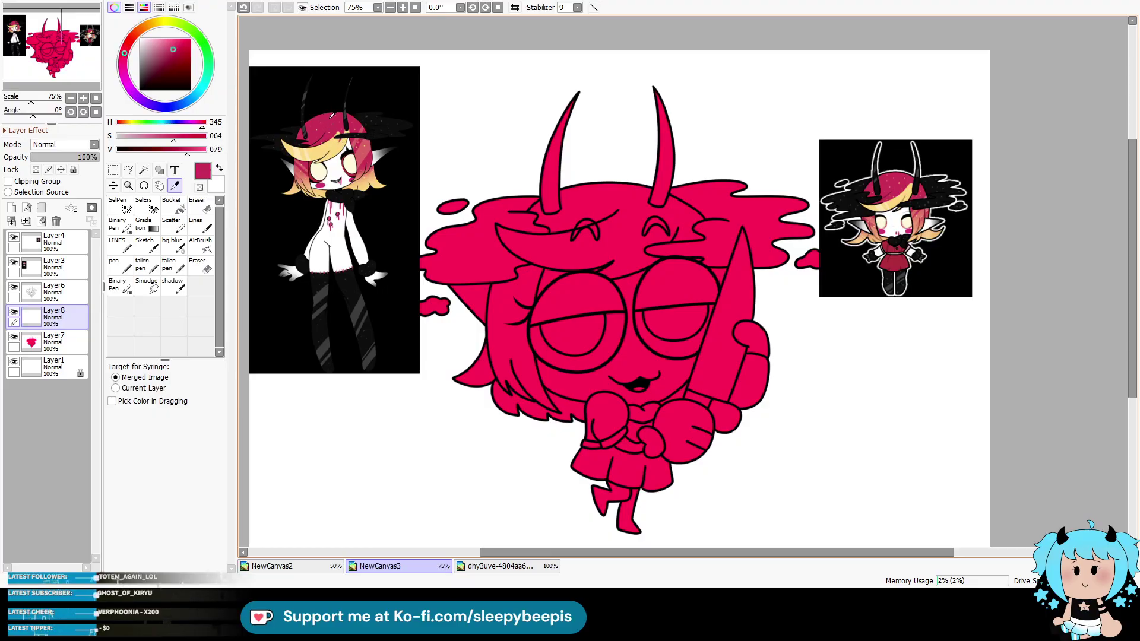
Step: Select the interiors of the two arched eyebrows on Layer6 and fill them with black
click(54, 291)
click(143, 171)
click(611, 224)
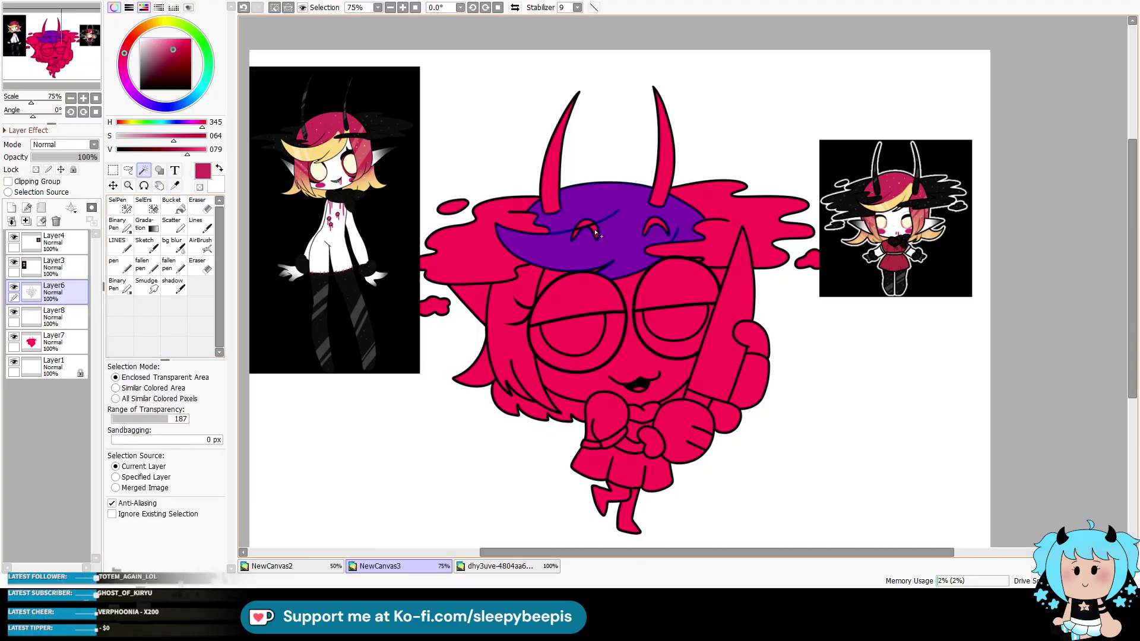
key(ctrl+d)
click(585, 225)
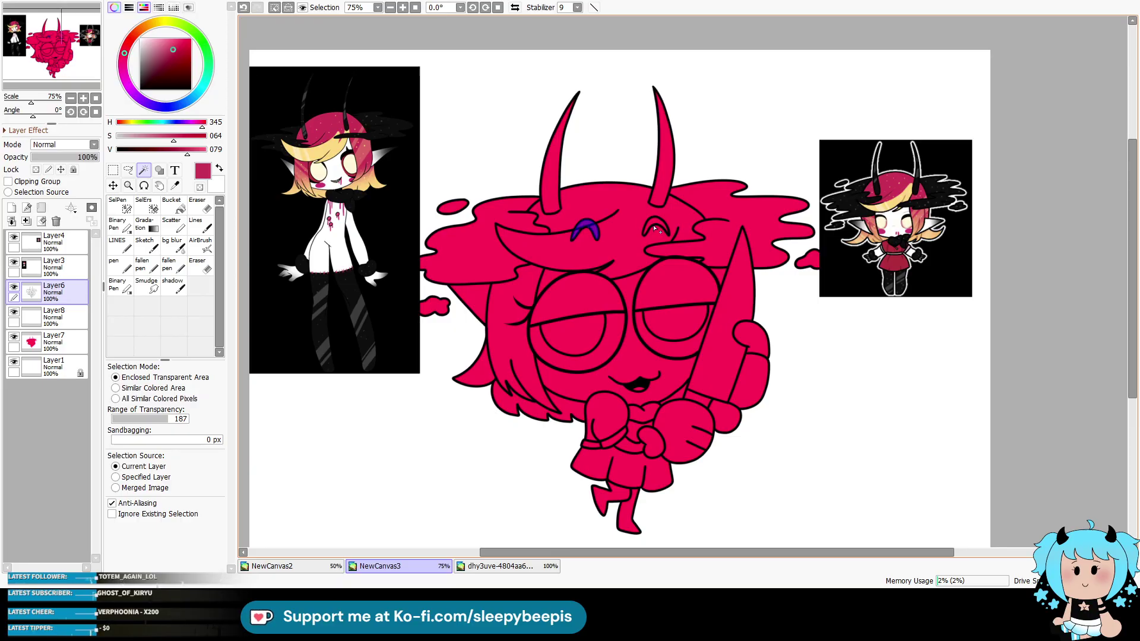
alt+click(275, 161)
click(197, 225)
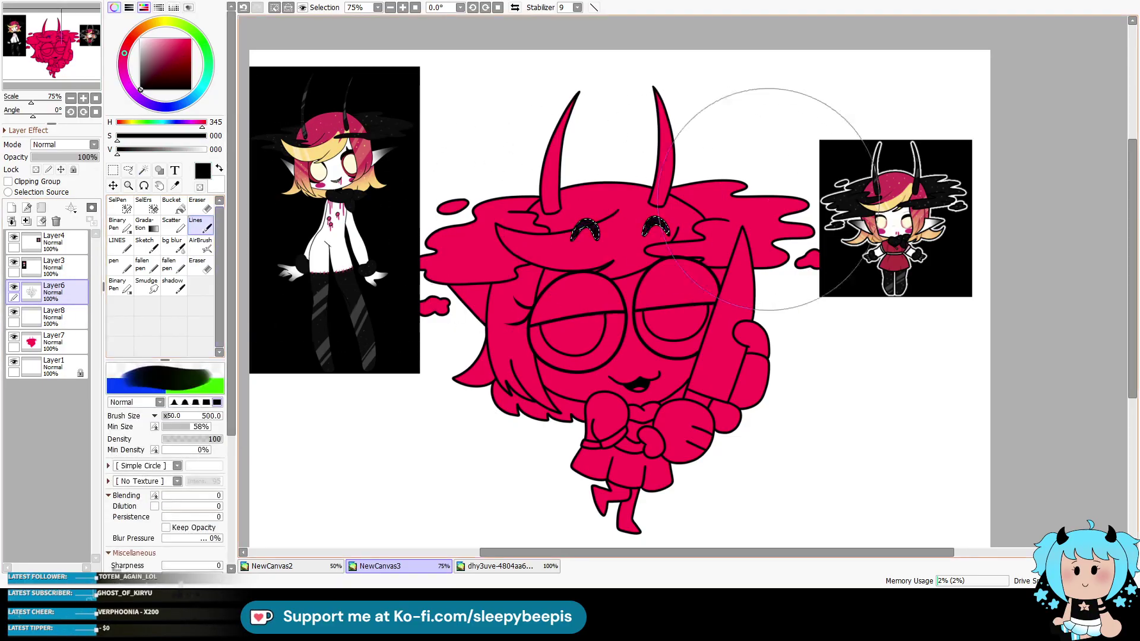
key(w)
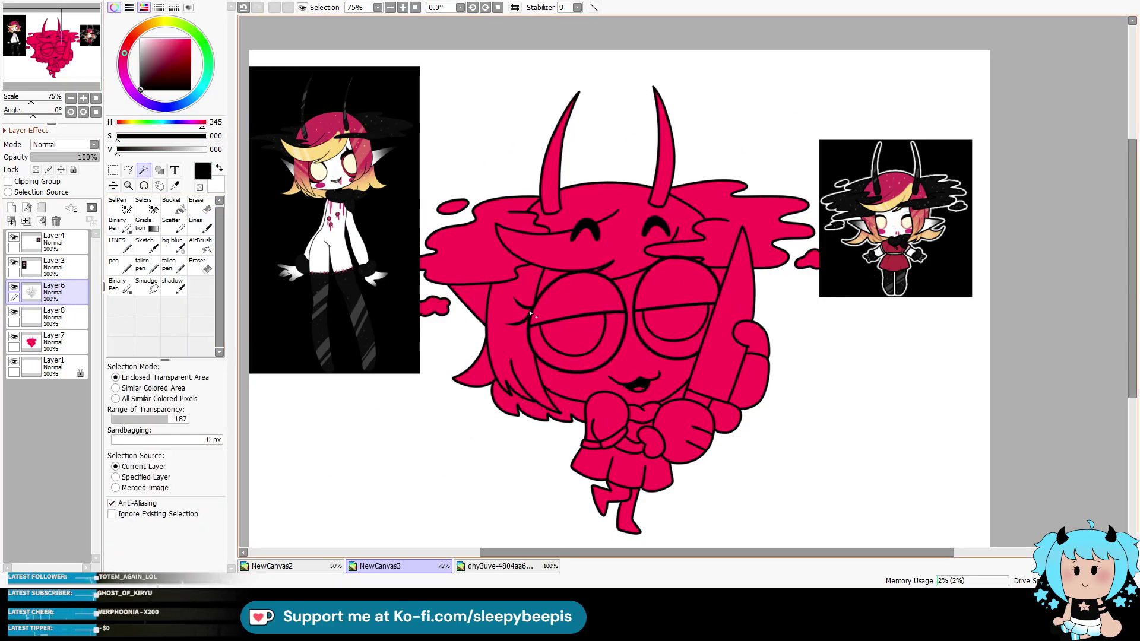
click(128, 185)
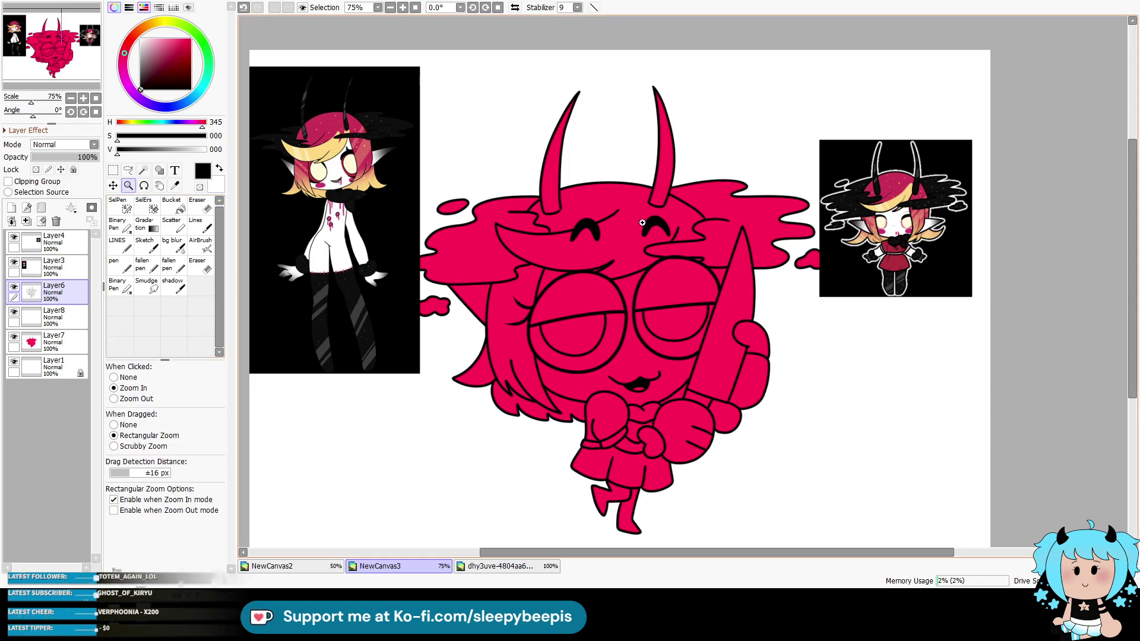
click(655, 214)
click(118, 243)
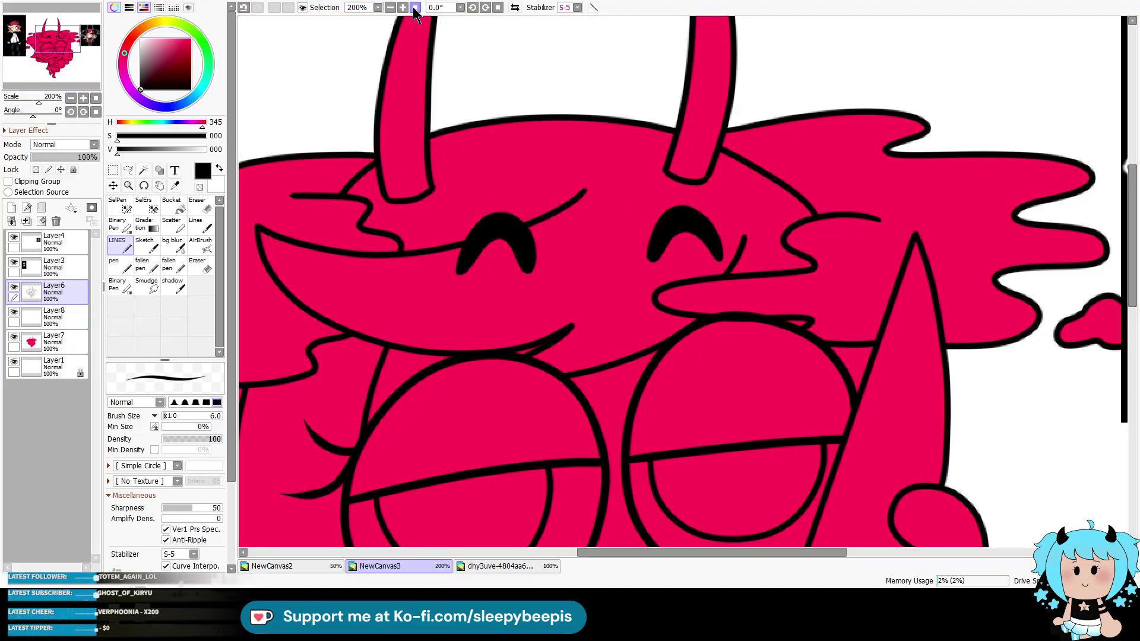
click(390, 7)
click(390, 7)
Step: Select the hair sections enclosed by the Layer6 lines and paint them dark red (H 345, S 64, V 79) on Layer8
click(143, 170)
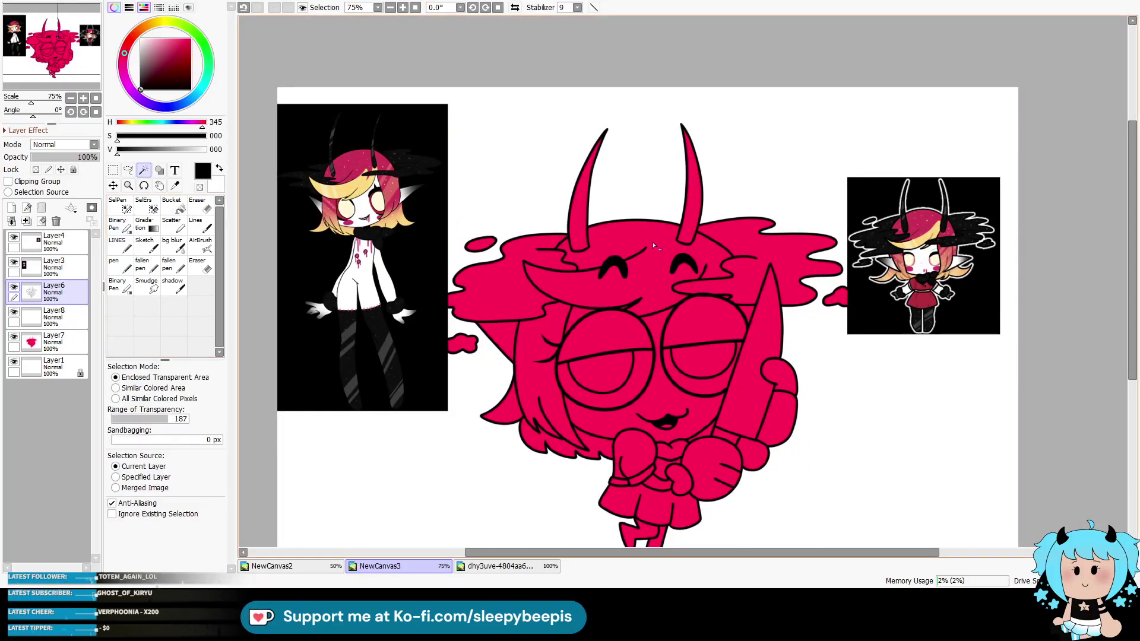
click(644, 305)
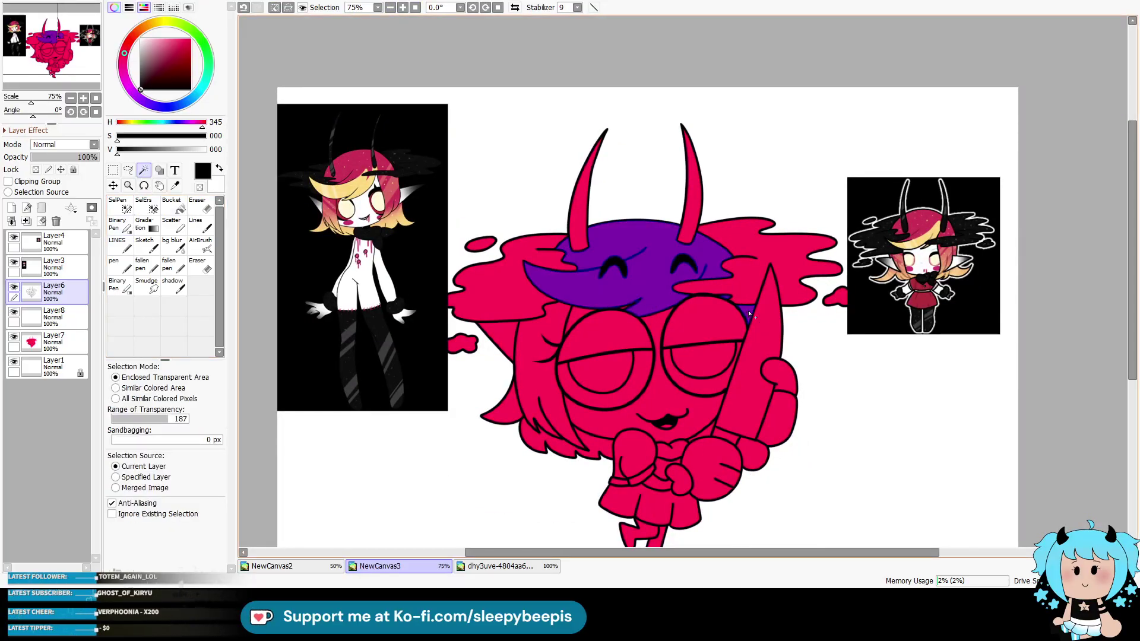
click(696, 436)
click(597, 451)
click(519, 408)
click(494, 411)
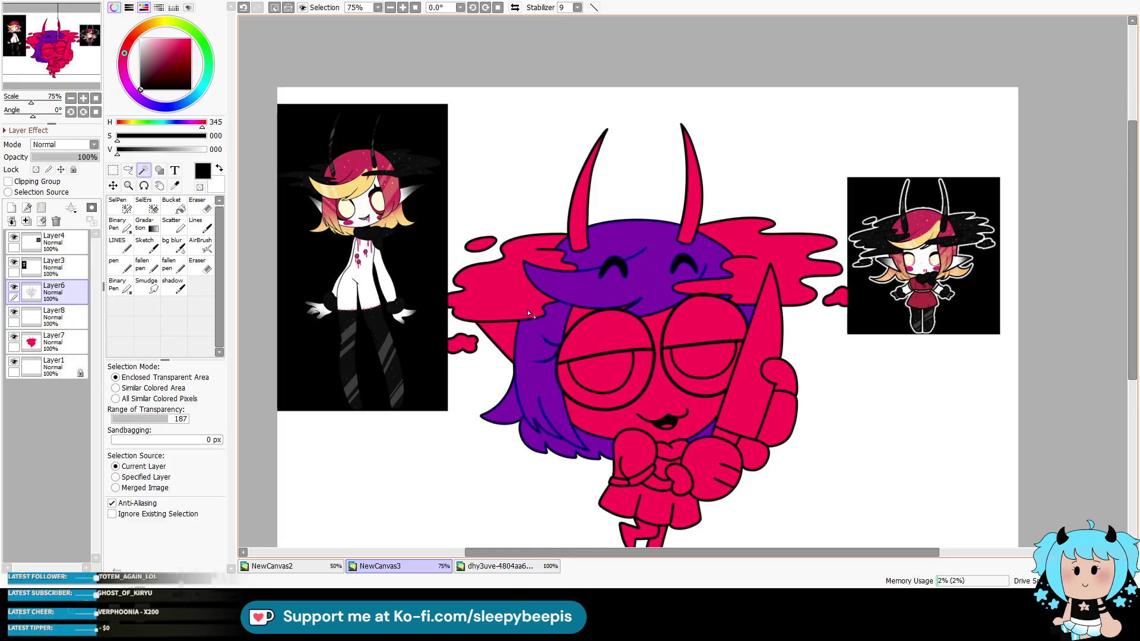
alt+click(529, 314)
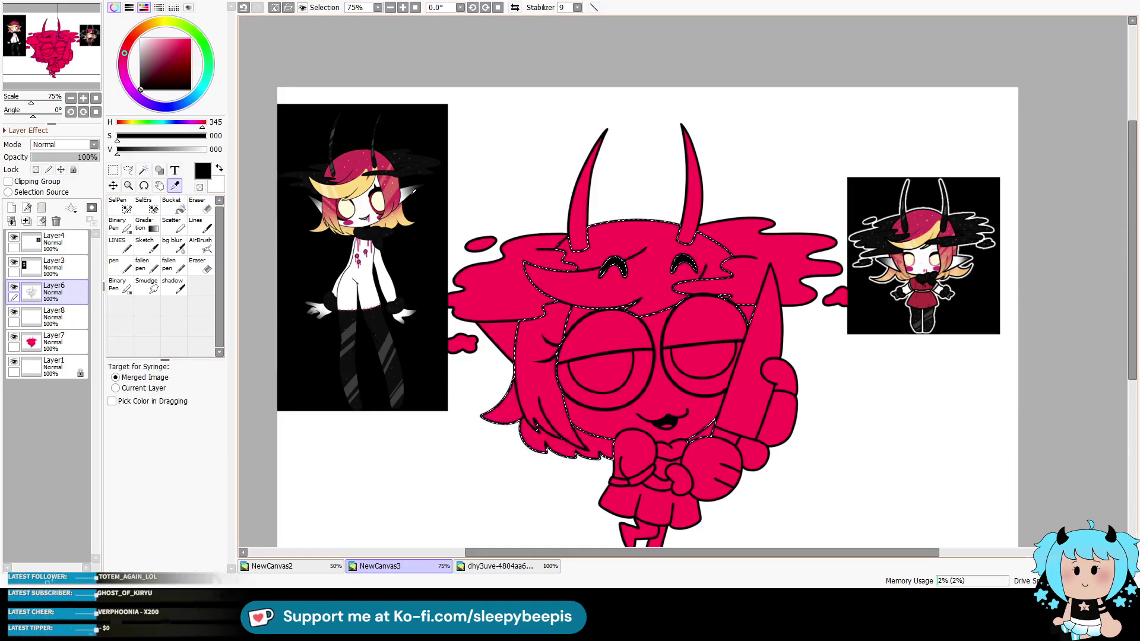
click(53, 315)
click(196, 224)
drag(878, 458, 516, 335)
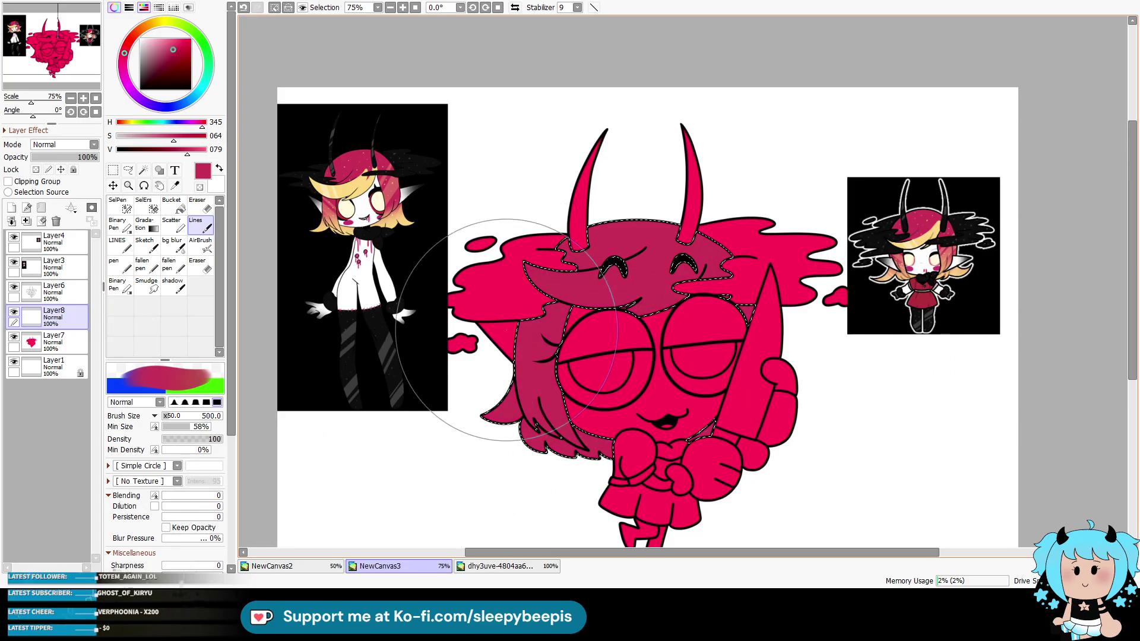
Step: Select the top hair section from Layer6 and outline the blonde fringe's zigzag edge on Layer8 in sampled yellow (H 43, S 48, V 99)
click(175, 186)
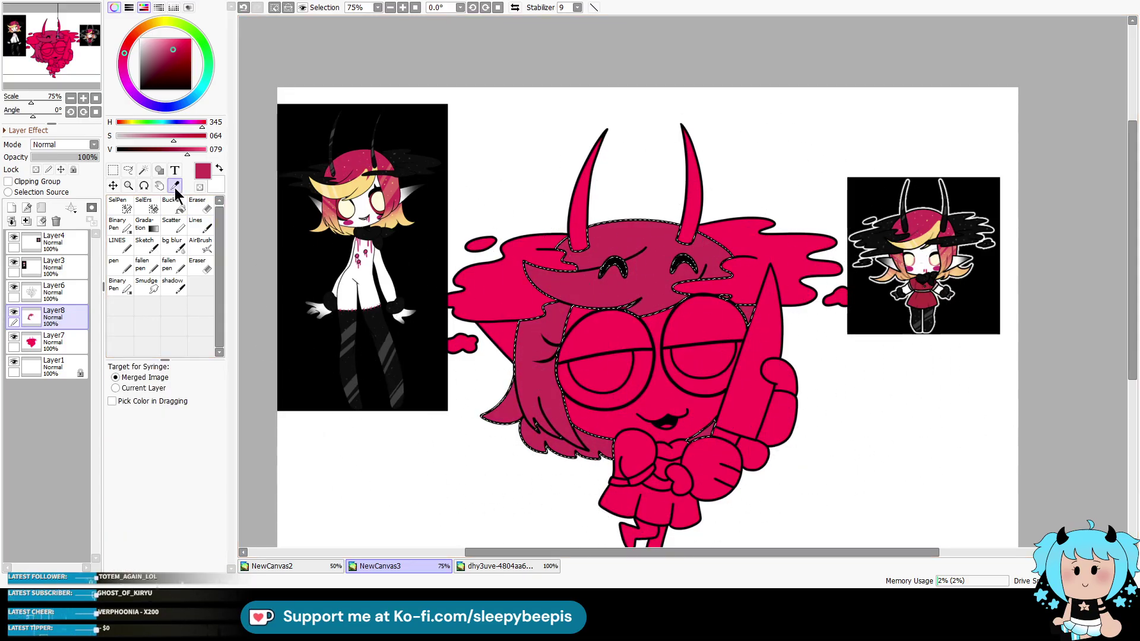
click(324, 196)
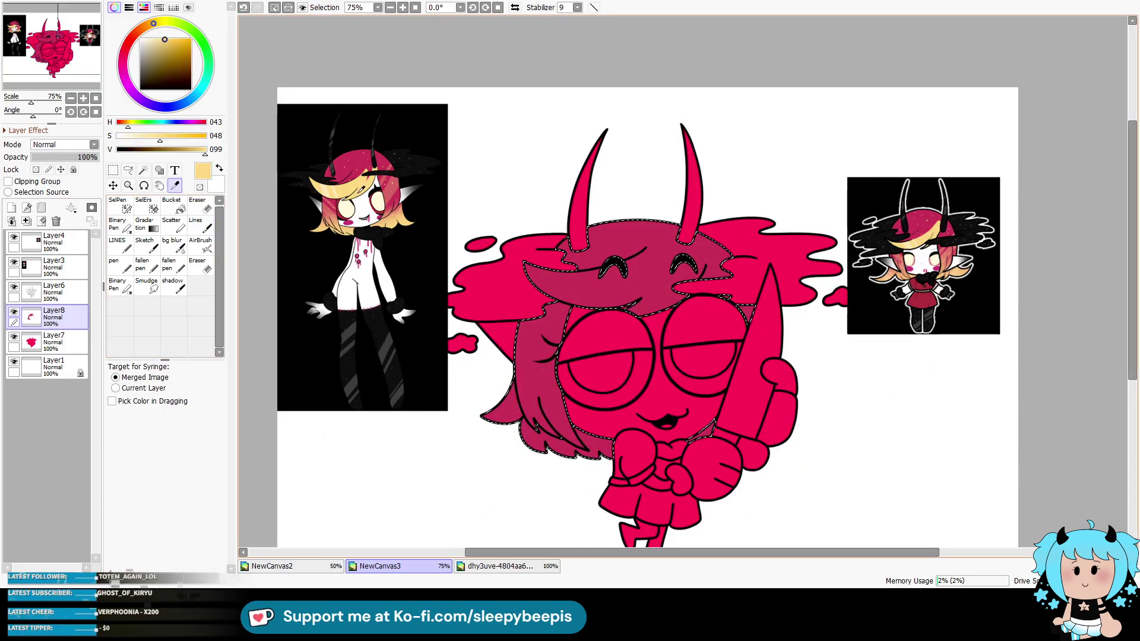
click(129, 186)
key(ctrl+d)
click(57, 289)
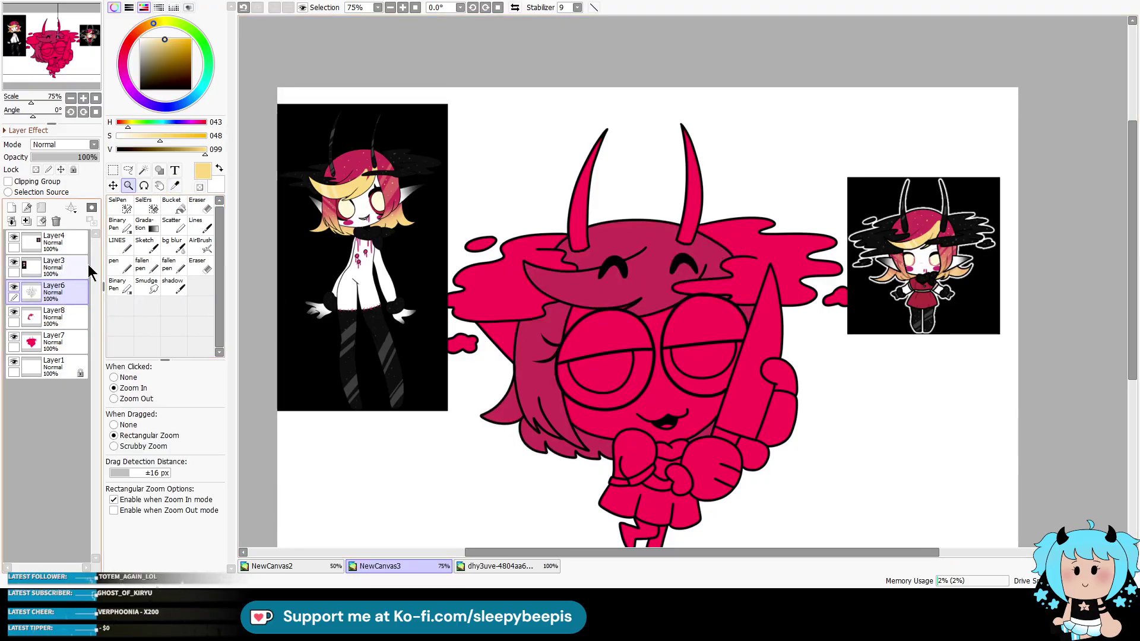
click(143, 170)
click(683, 321)
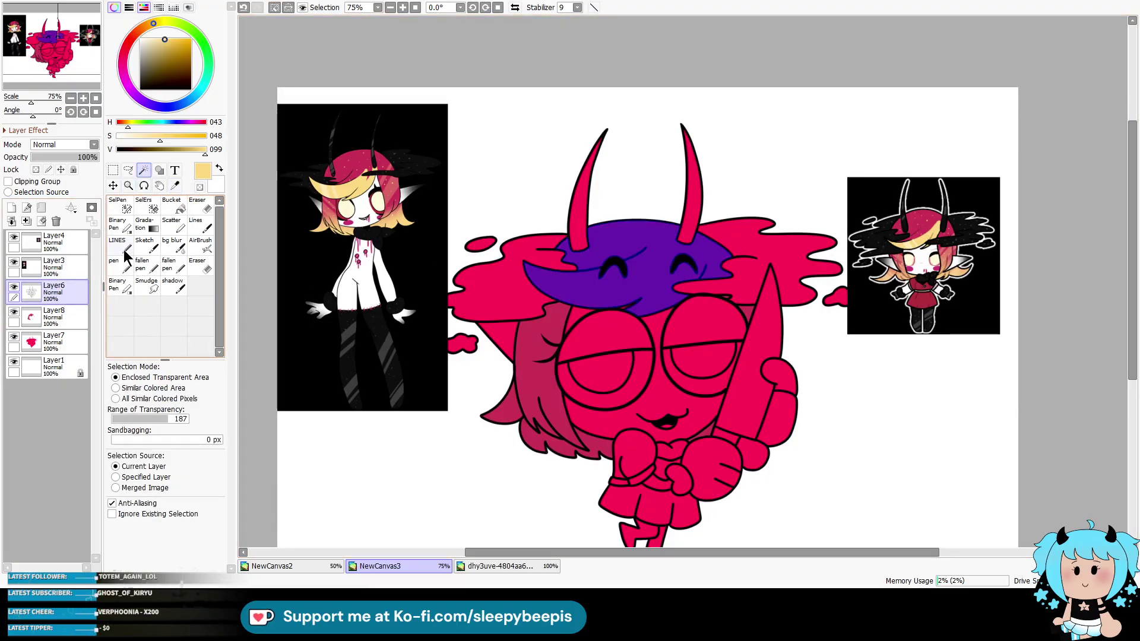
click(57, 315)
click(117, 243)
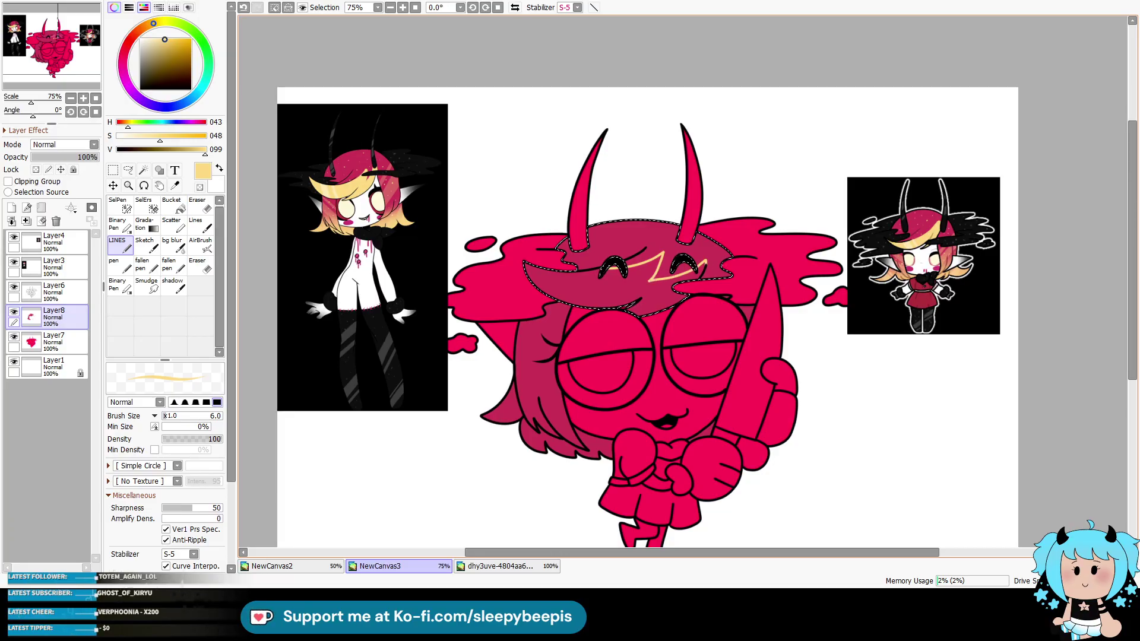
Step: Paint the fringe area below the zigzag outline solid yellow with the pen, varying the brush size from 11 to 25
click(128, 186)
click(648, 264)
click(127, 272)
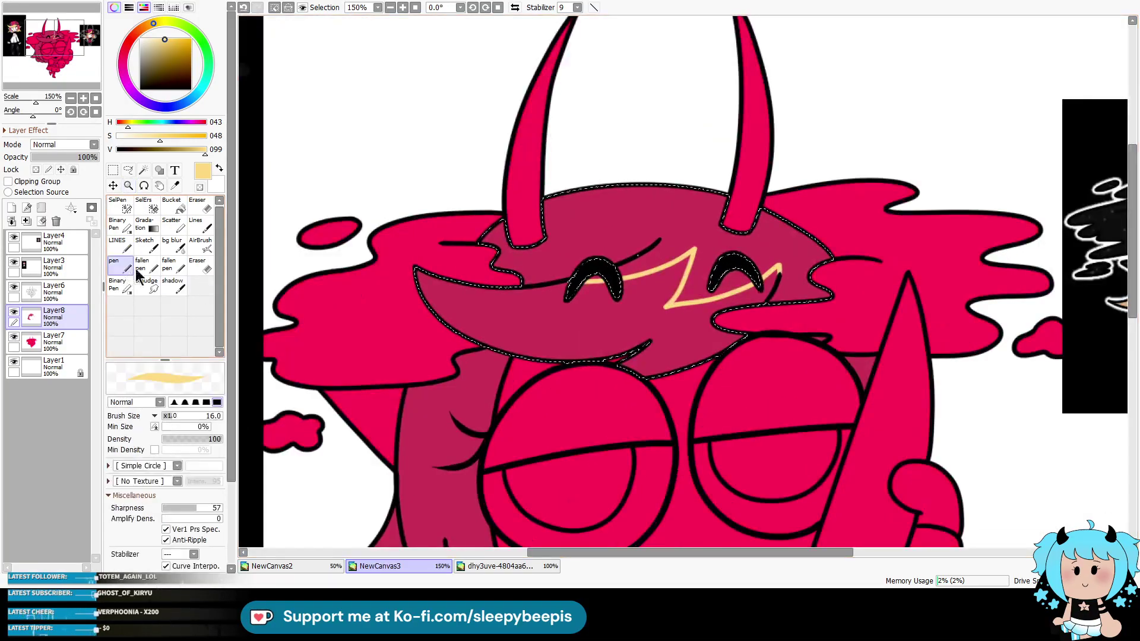
mouse_move(438, 289)
mouse_down()
mouse_move(417, 273)
mouse_move(474, 293)
mouse_move(566, 289)
mouse_up()
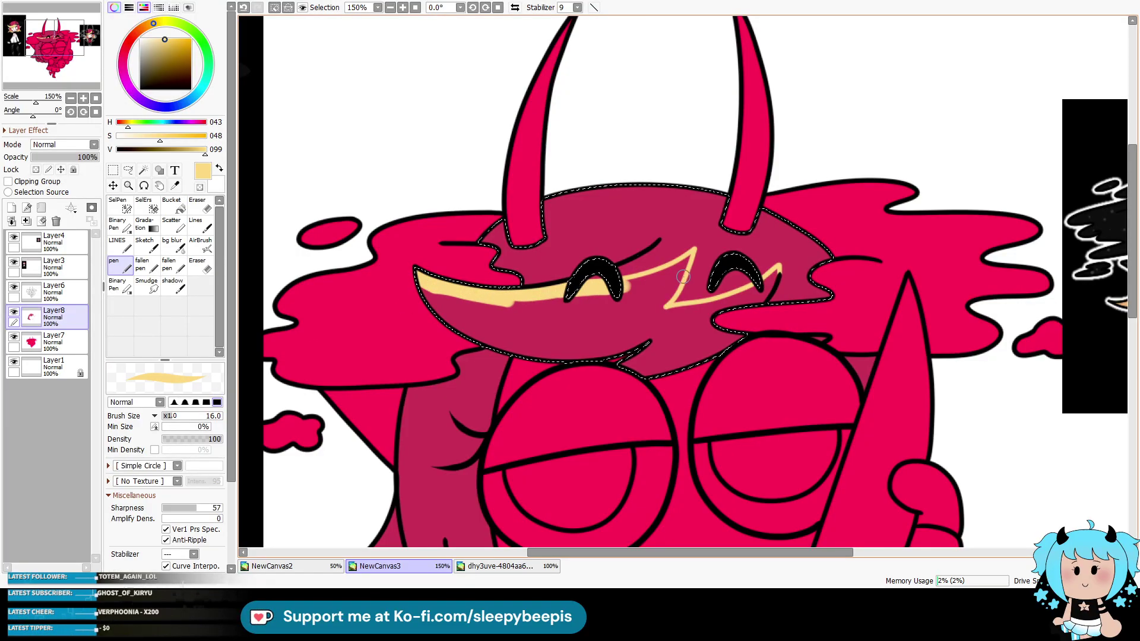
drag(203, 423, 193, 423)
drag(654, 277, 626, 285)
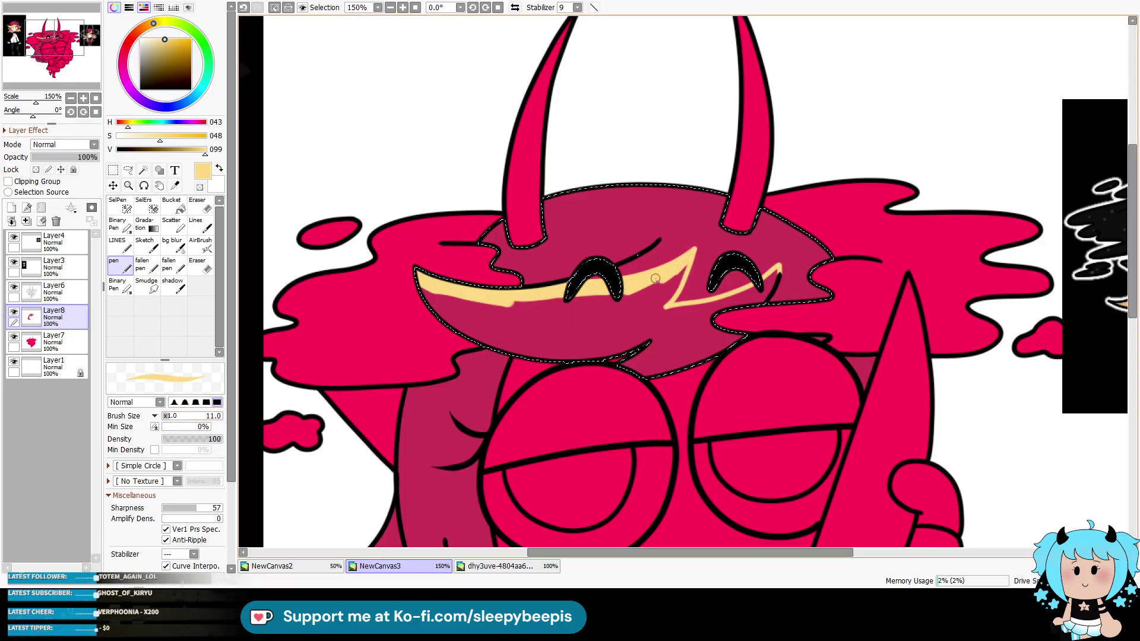
drag(648, 312, 643, 302)
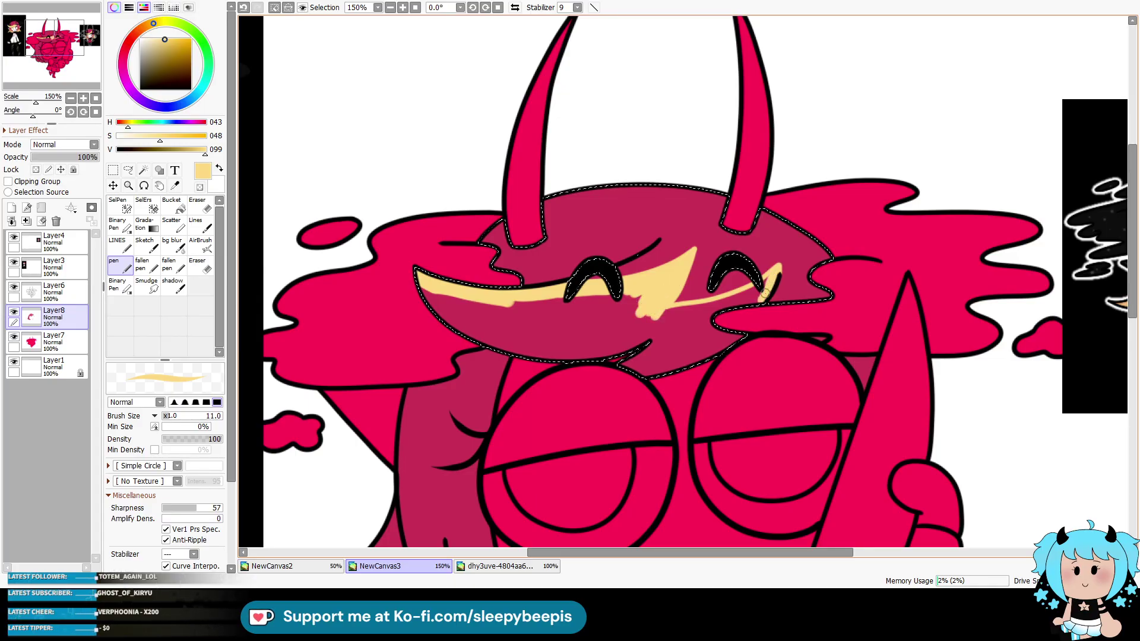
mouse_move(716, 303)
mouse_down()
mouse_move(659, 313)
mouse_move(757, 299)
mouse_move(729, 333)
mouse_move(435, 291)
mouse_move(599, 356)
mouse_move(653, 332)
mouse_move(588, 333)
mouse_move(544, 348)
mouse_move(499, 336)
mouse_up()
key(bracketright)
key(bracketright)
key(bracketright)
key(bracketright)
key(bracketright)
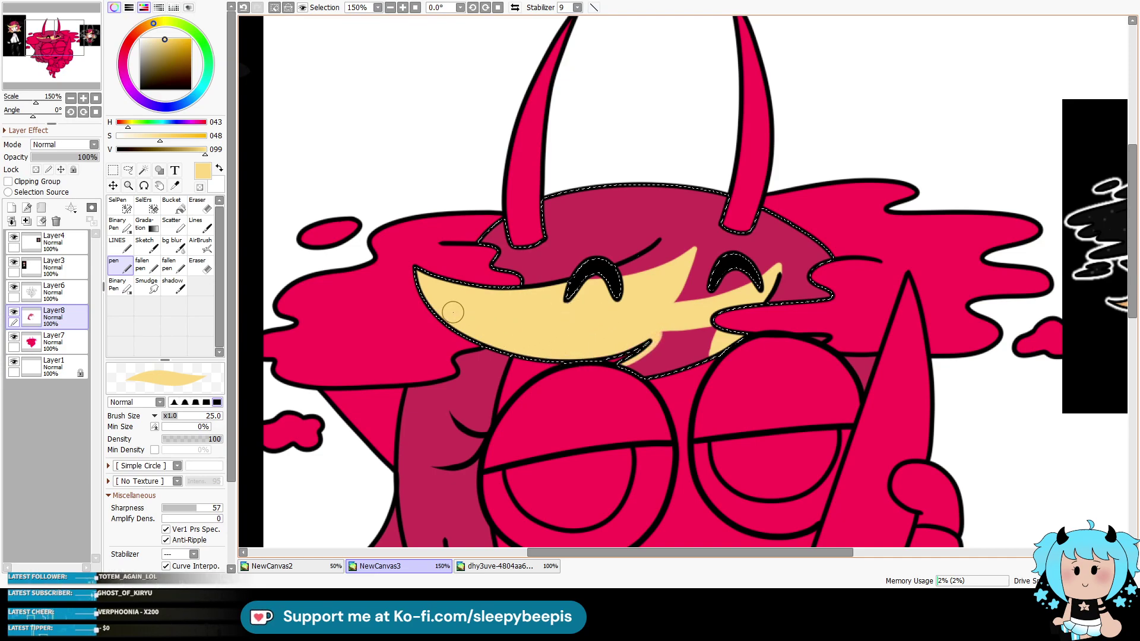
mouse_move(630, 365)
mouse_down()
mouse_move(677, 375)
mouse_move(688, 333)
mouse_move(718, 344)
mouse_up()
Step: Dot small yellow specks over the dark red top hair with a size 1 pen, and clear the selection
drag(695, 552, 661, 552)
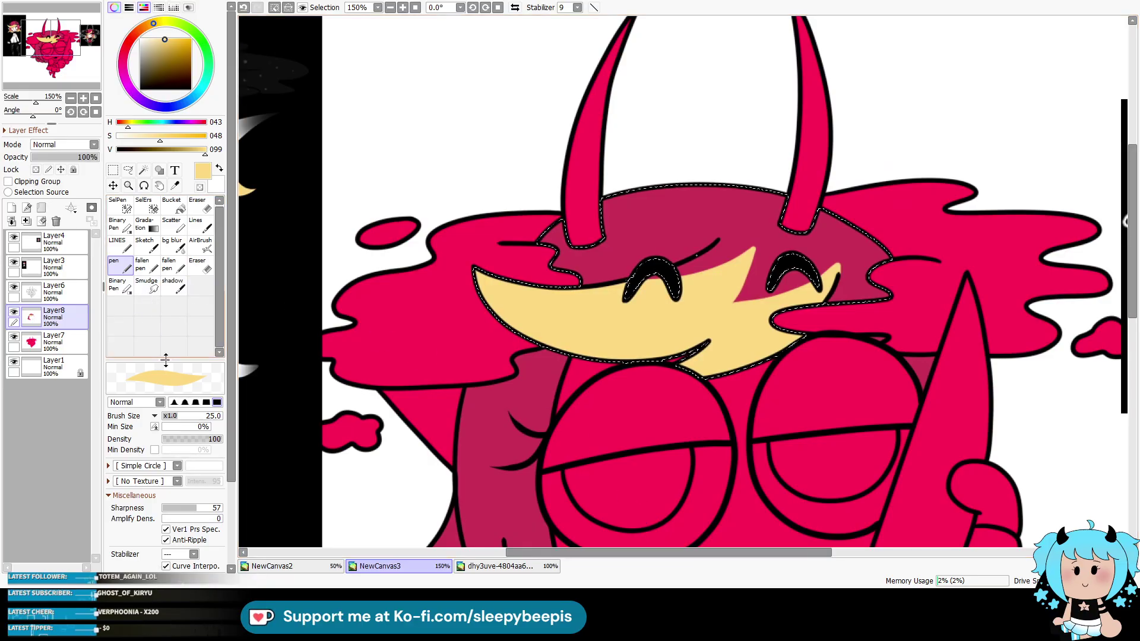
click(165, 418)
click(163, 419)
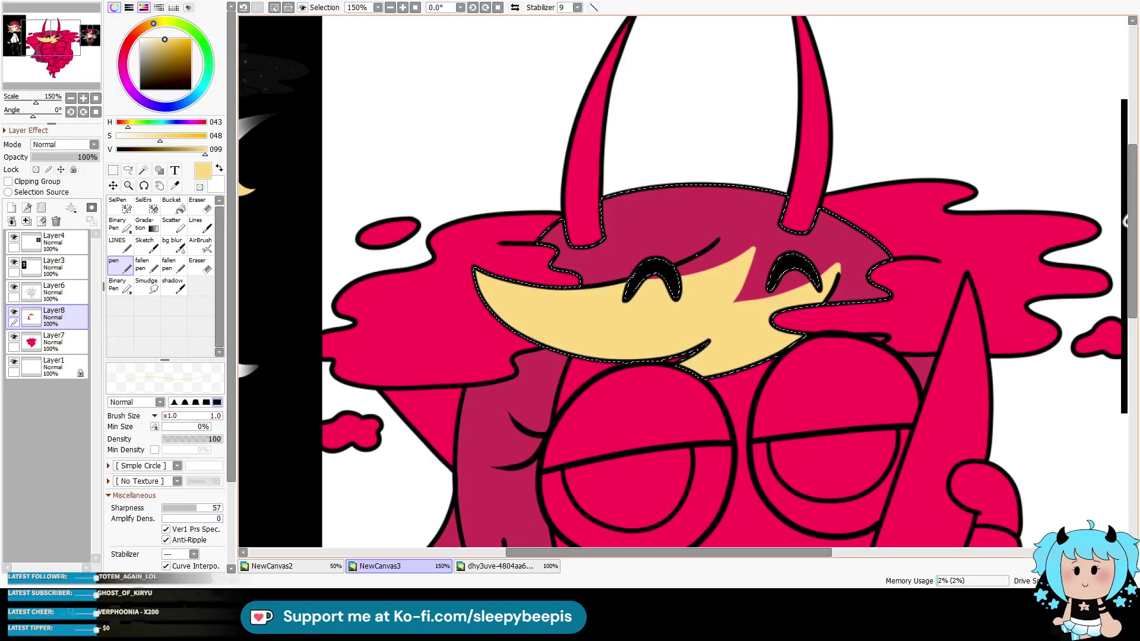
click(646, 231)
click(724, 212)
click(730, 248)
key(ctrl+d)
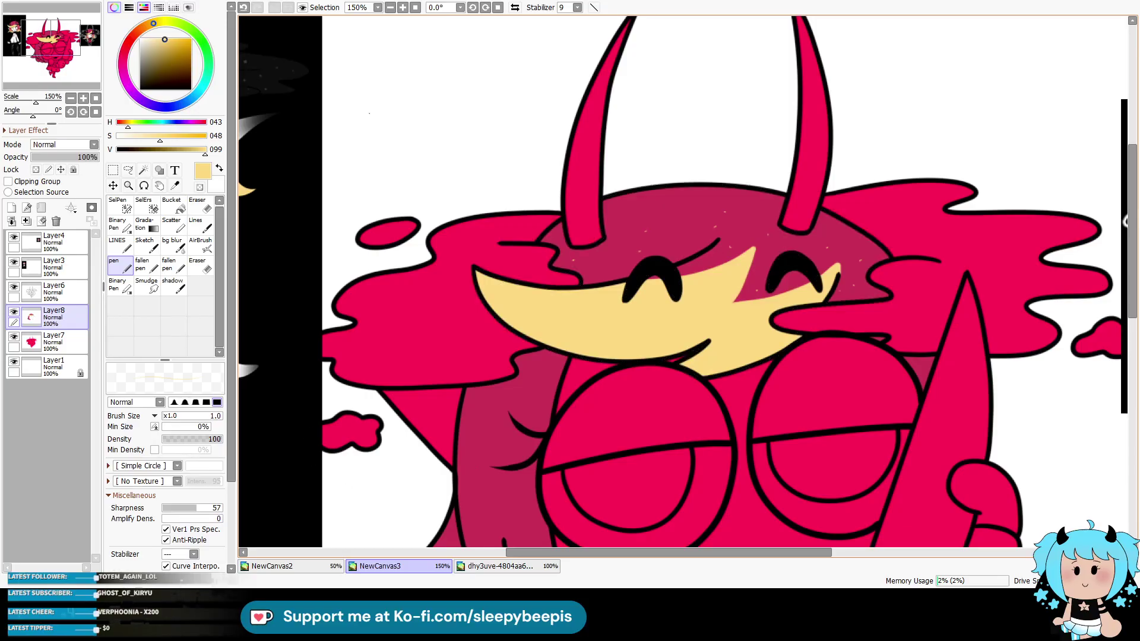
Step: Select the long side hair lock from Layer6 and airbrush a light orange fade (H 39, S 48, V 98) toward its tips on Layer8, size 350
key(minus)
scroll(683, 326, right, 1)
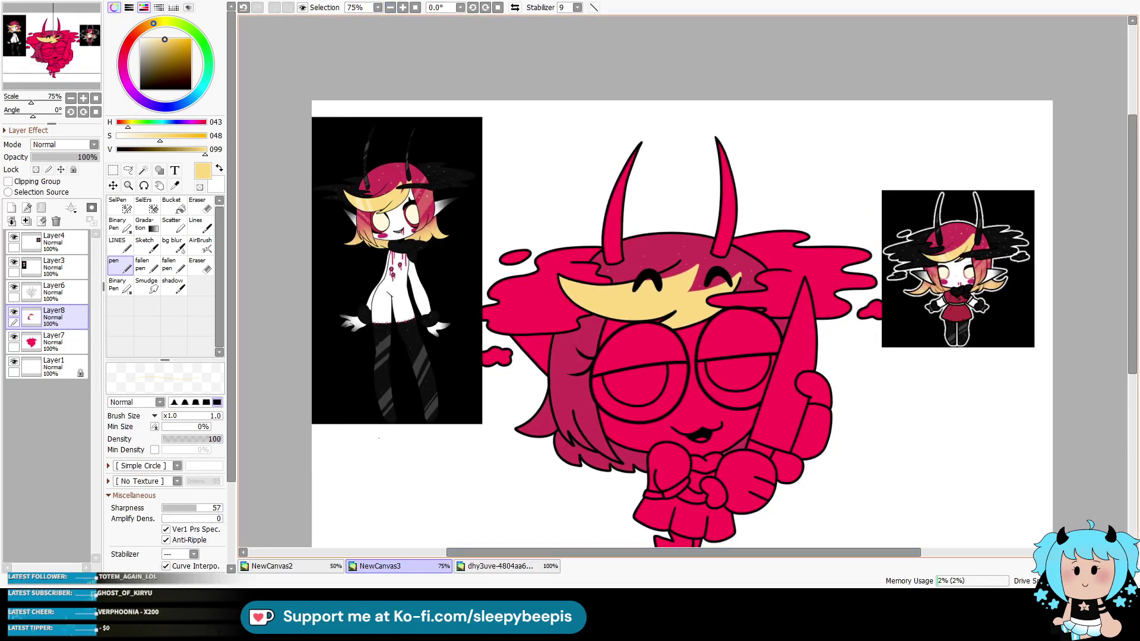
click(53, 291)
click(143, 170)
click(604, 403)
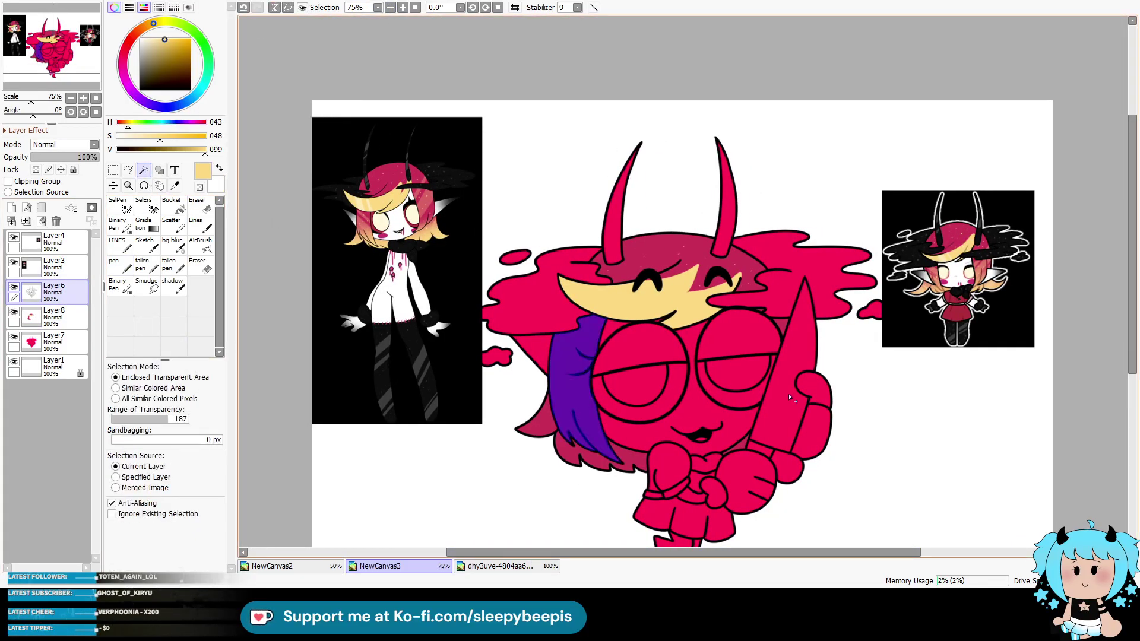
key(alt)
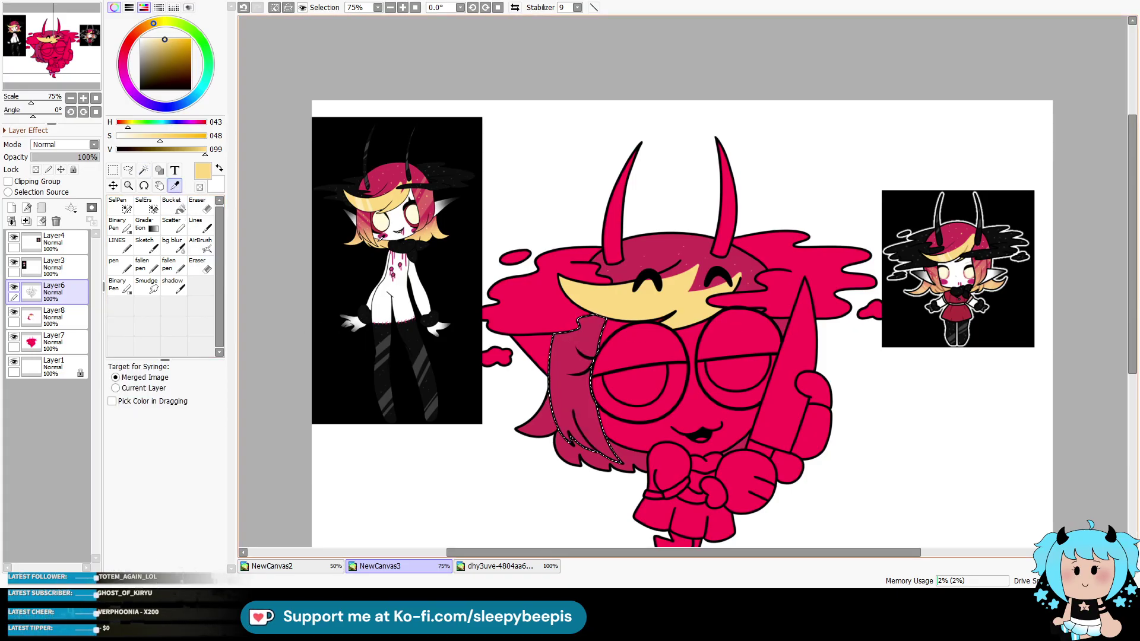
click(200, 245)
click(53, 314)
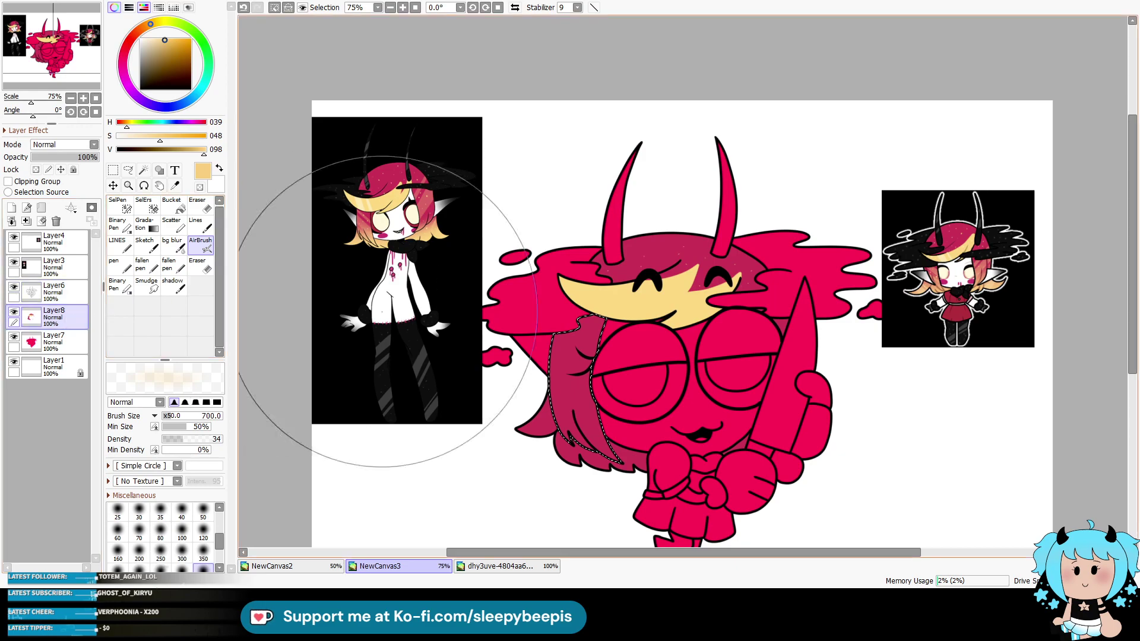
click(204, 553)
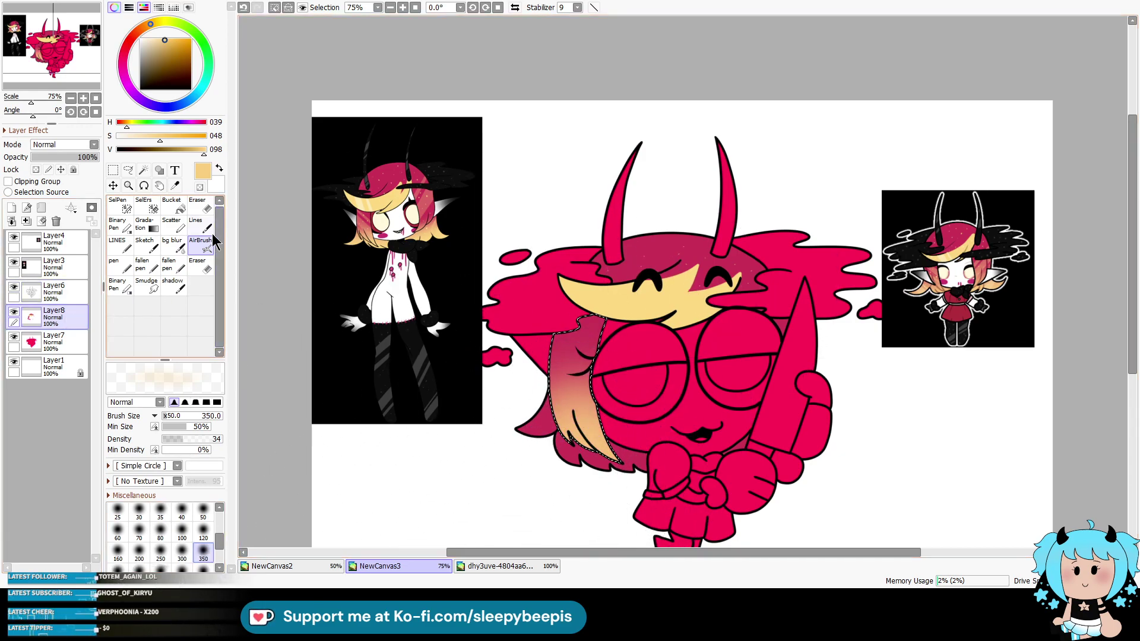
Step: Paint diagonal streaks across the side lock with a size 16 pen in sampled light red (H 359, S 48, V 85), and deselect
key(alt)
click(365, 209)
click(117, 264)
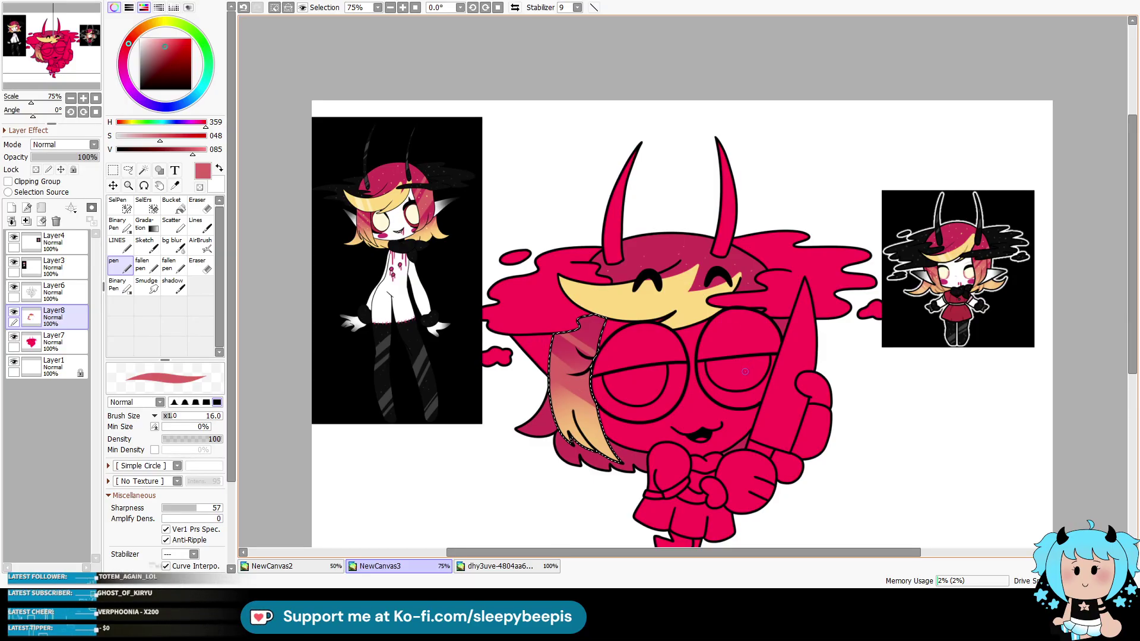
key(ctrl+d)
Step: Select the lower back hair from Layer6 and fill it on Layer8 with sampled light orange (H 40, S 48, V 98), using the size 500 Lines brush
click(52, 291)
click(143, 170)
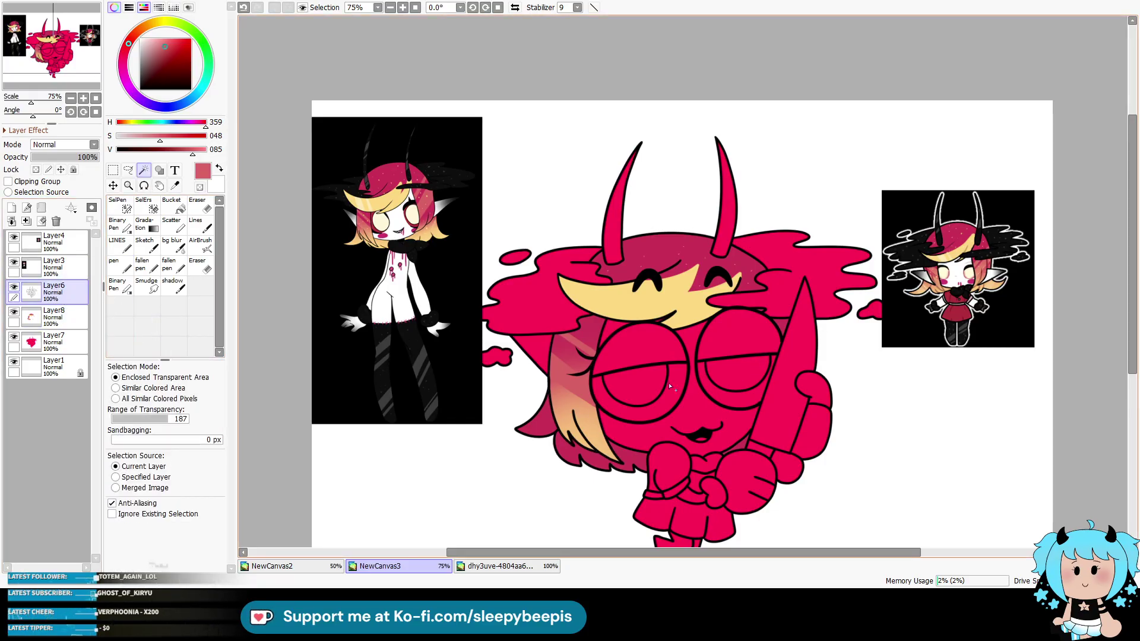
click(737, 445)
key(alt)
click(390, 241)
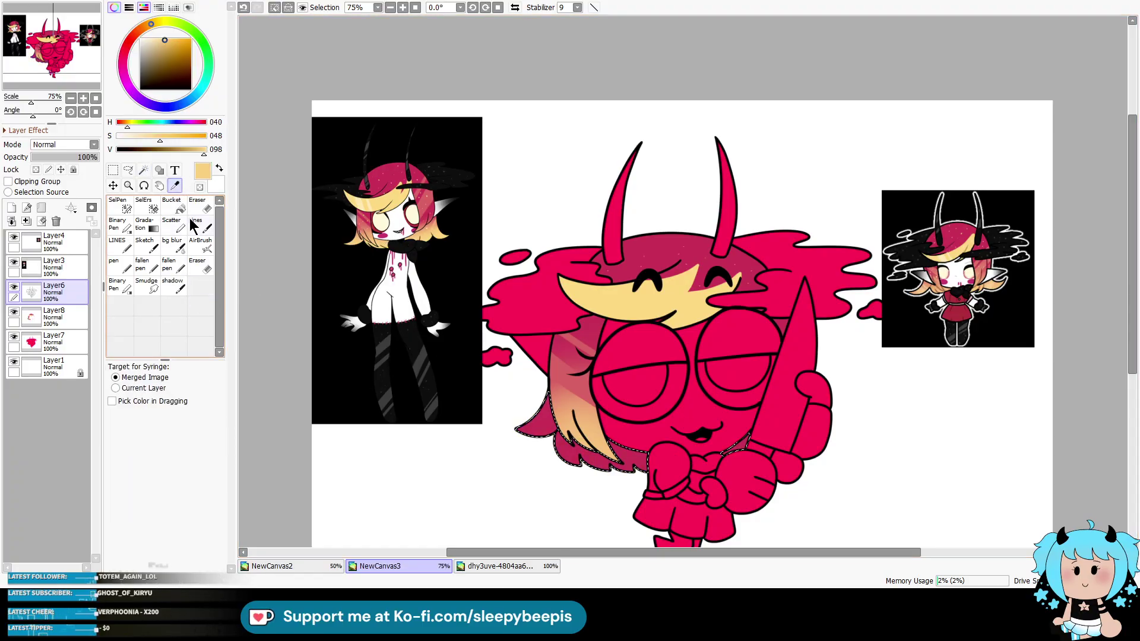
click(197, 224)
click(53, 315)
drag(496, 496, 570, 451)
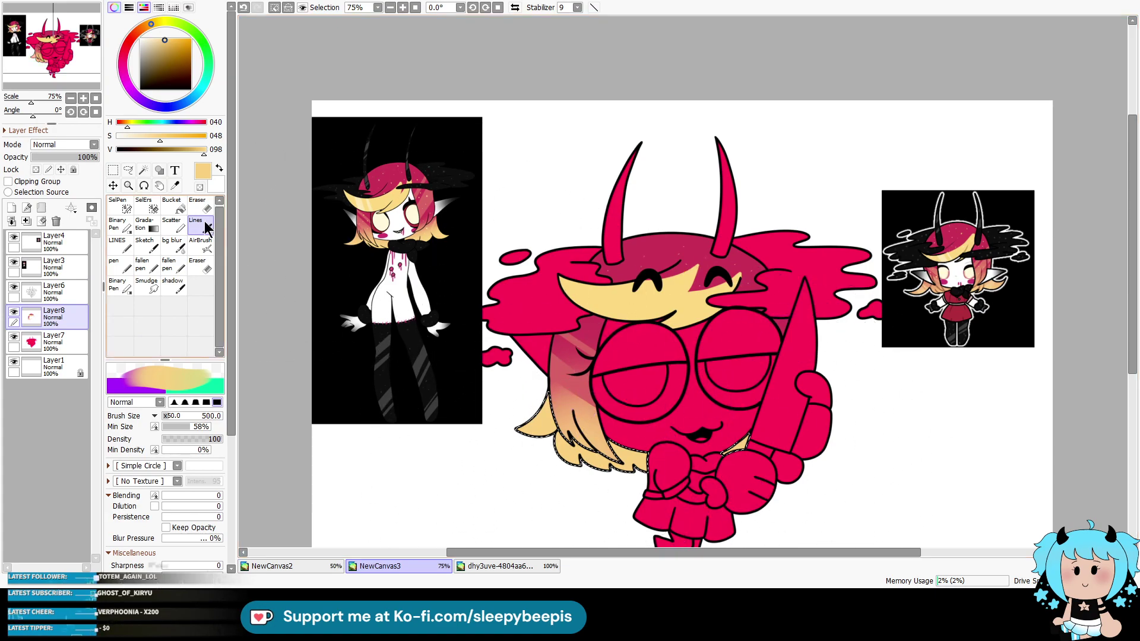
Step: Airbrush a dark pink fade (H 345, S 64, V 79) over the upper part of the lower back hair at size 350, and deselect
key(alt)
click(200, 245)
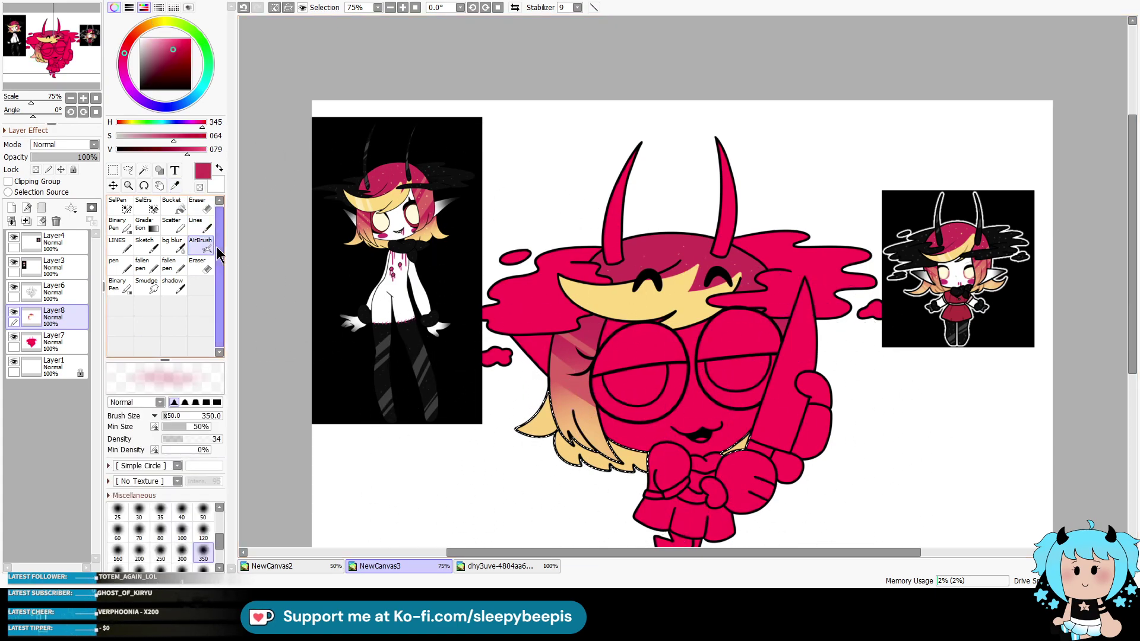
key(ctrl+d)
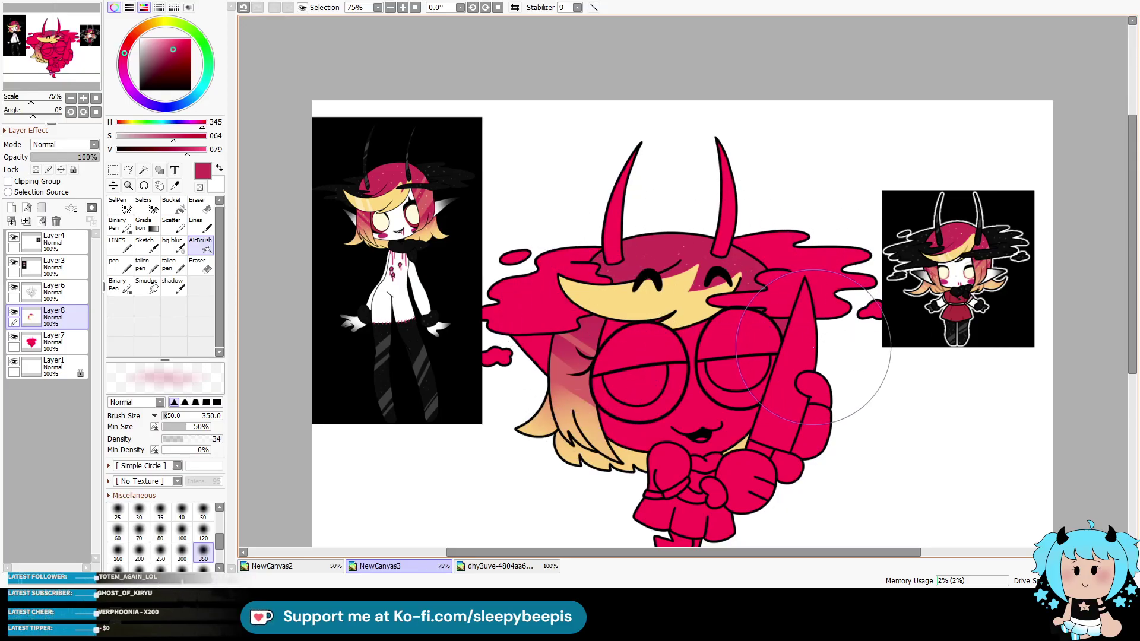
Step: Select the outer ring of both eyes from Layer6 and fill them on Layer8 with sampled dark red (H 354, S 58, V 71)
key(alt)
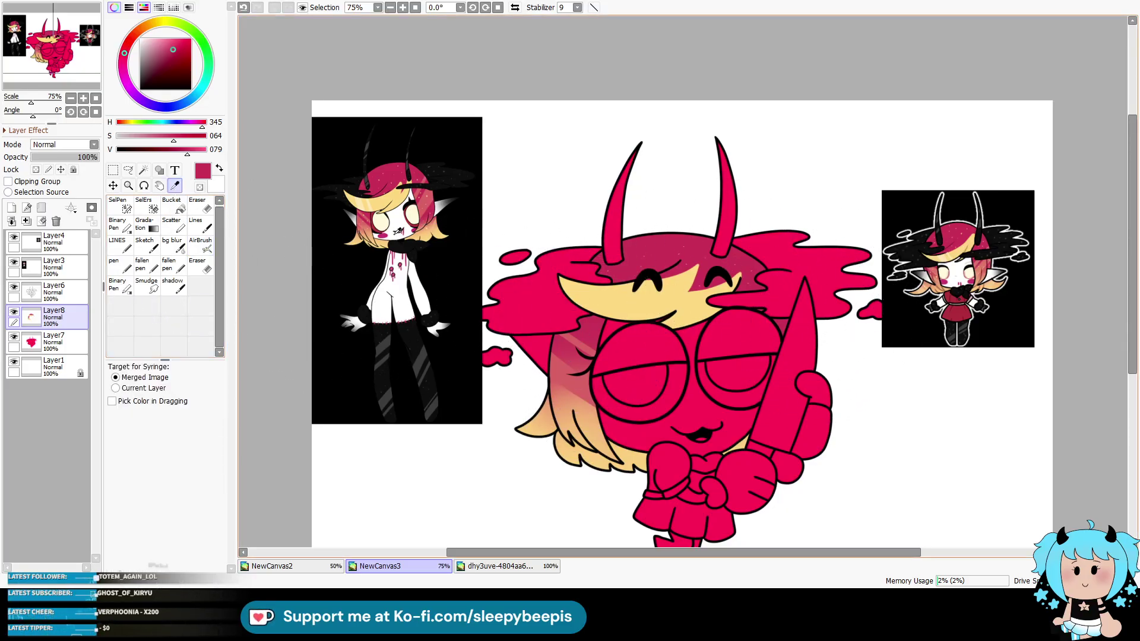
click(377, 211)
click(378, 211)
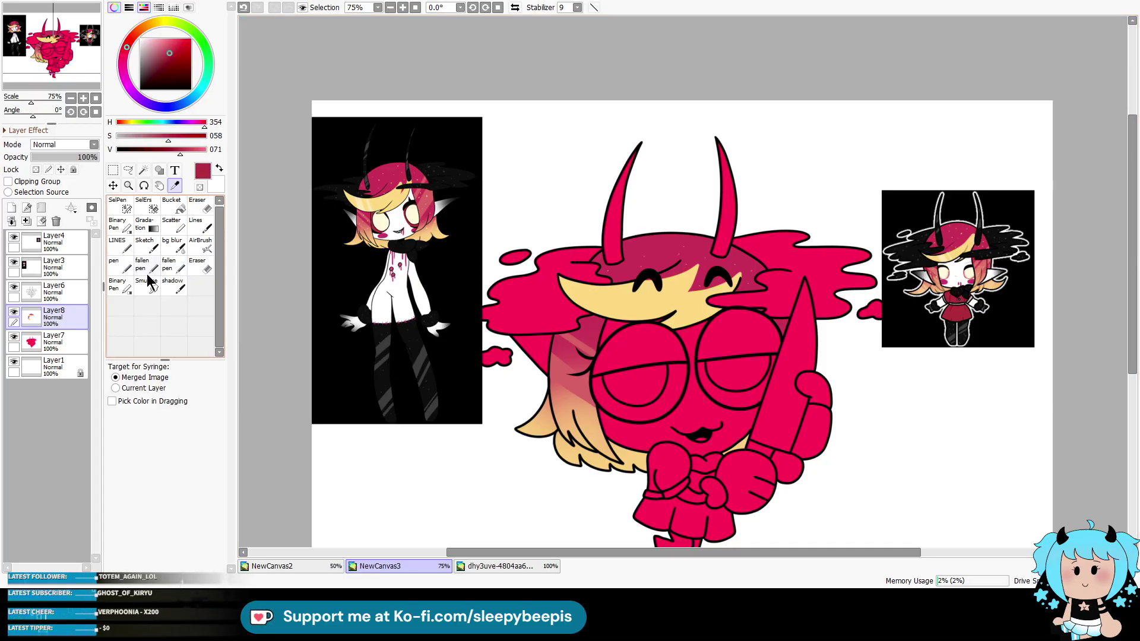
click(143, 170)
click(639, 413)
click(739, 403)
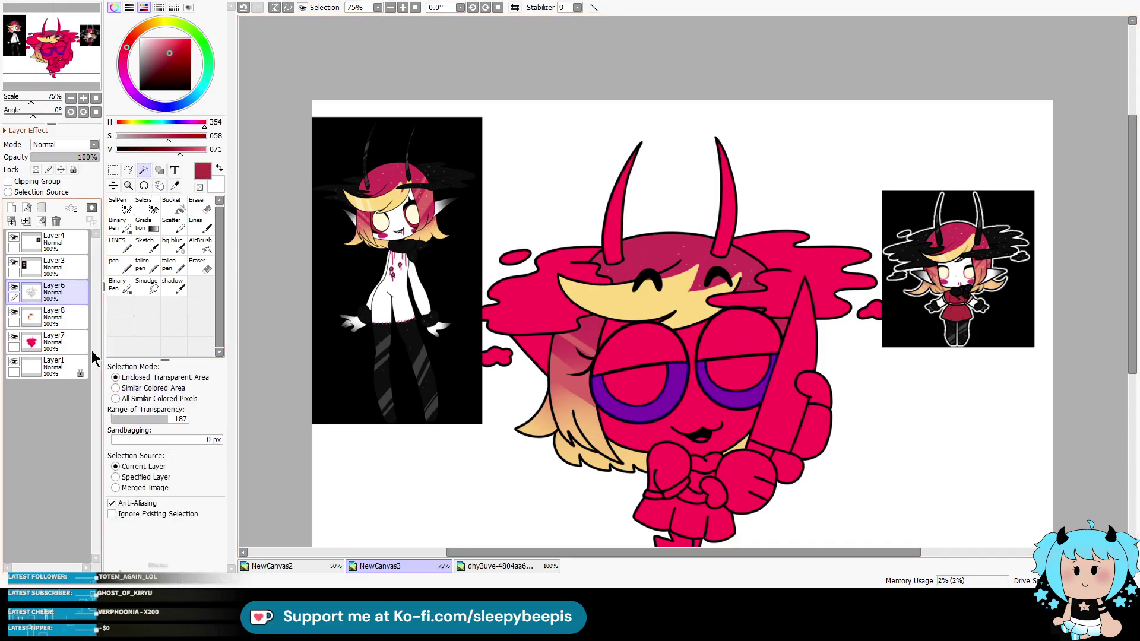
click(53, 315)
click(201, 226)
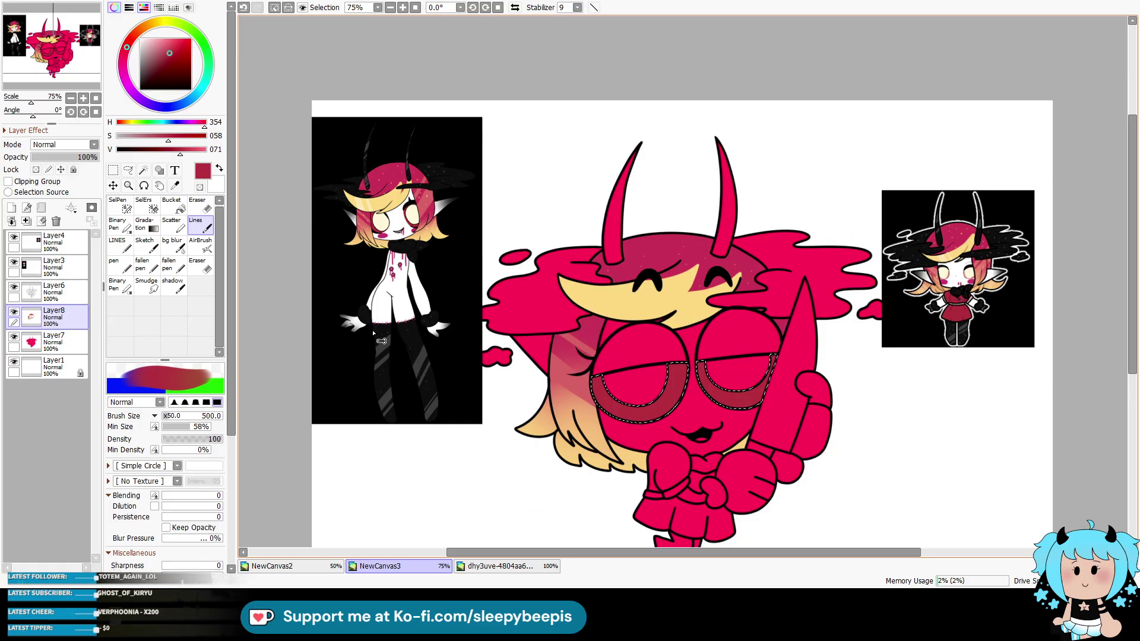
Step: Select the inner area of both eyes from Layer6 and fill them on Layer8 with sampled pale yellow (H 50, S 15, V 100)
key(alt)
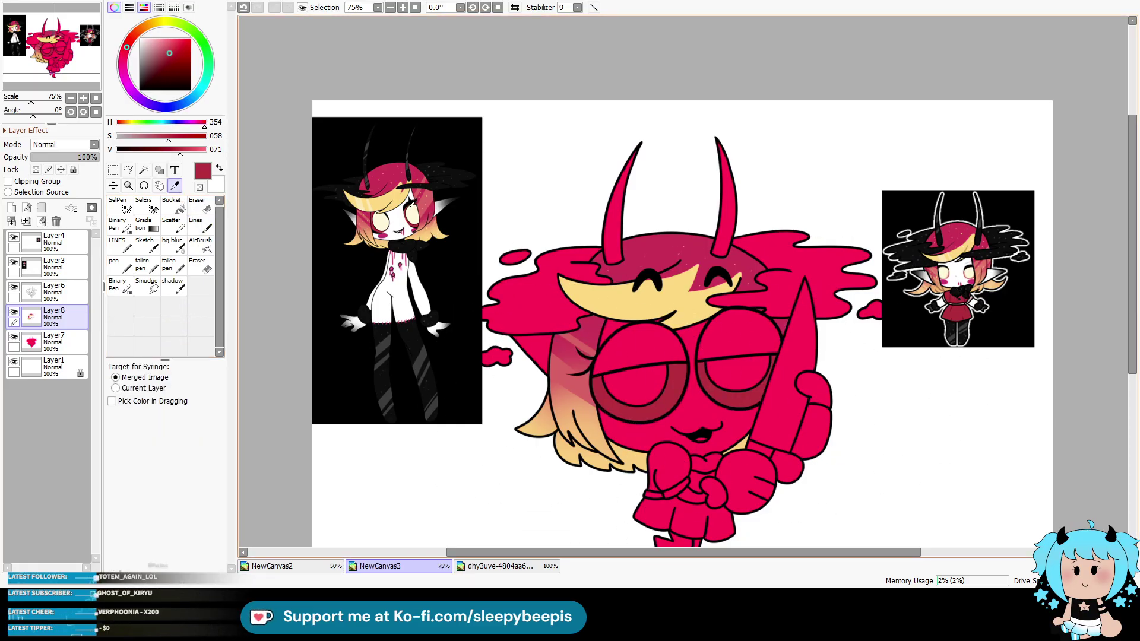
click(413, 208)
click(74, 292)
click(143, 170)
click(636, 385)
click(739, 372)
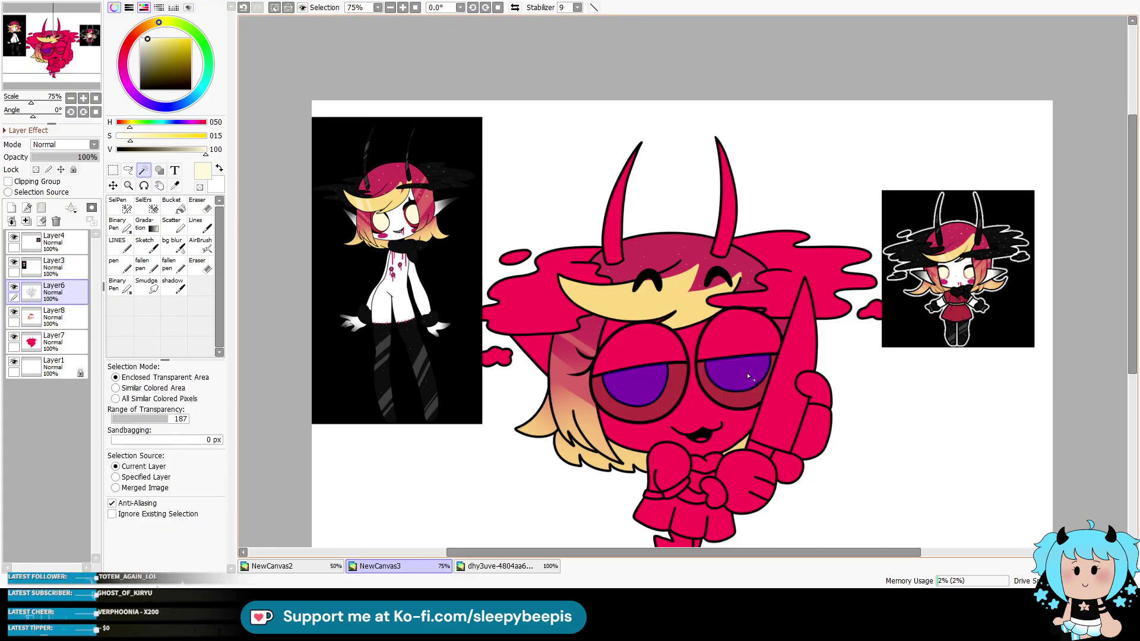
click(48, 330)
click(200, 225)
drag(629, 383, 740, 372)
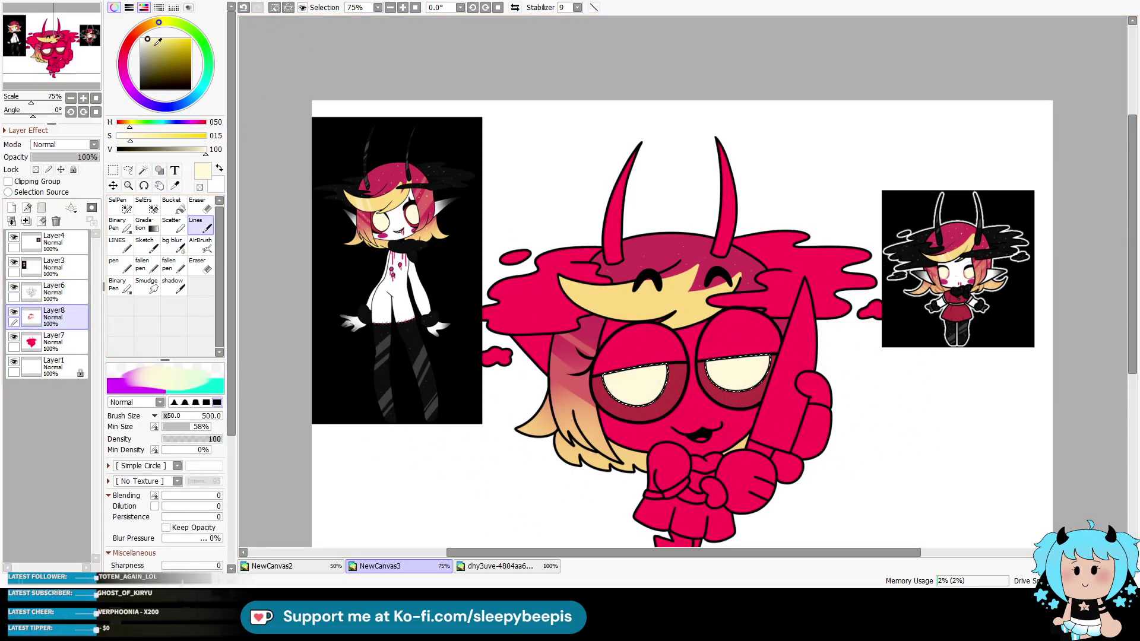
Step: Airbrush darker yellow shading (H 50, S 30, V 86) into both inner eyes, using brush sizes 120 and 80
click(156, 46)
click(200, 244)
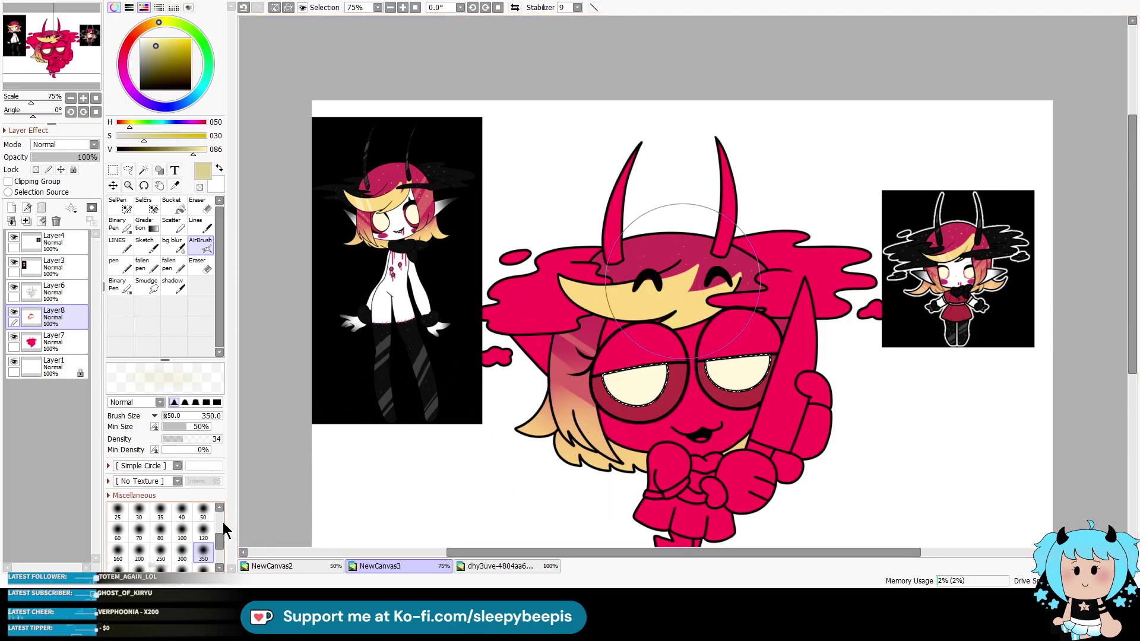
click(203, 530)
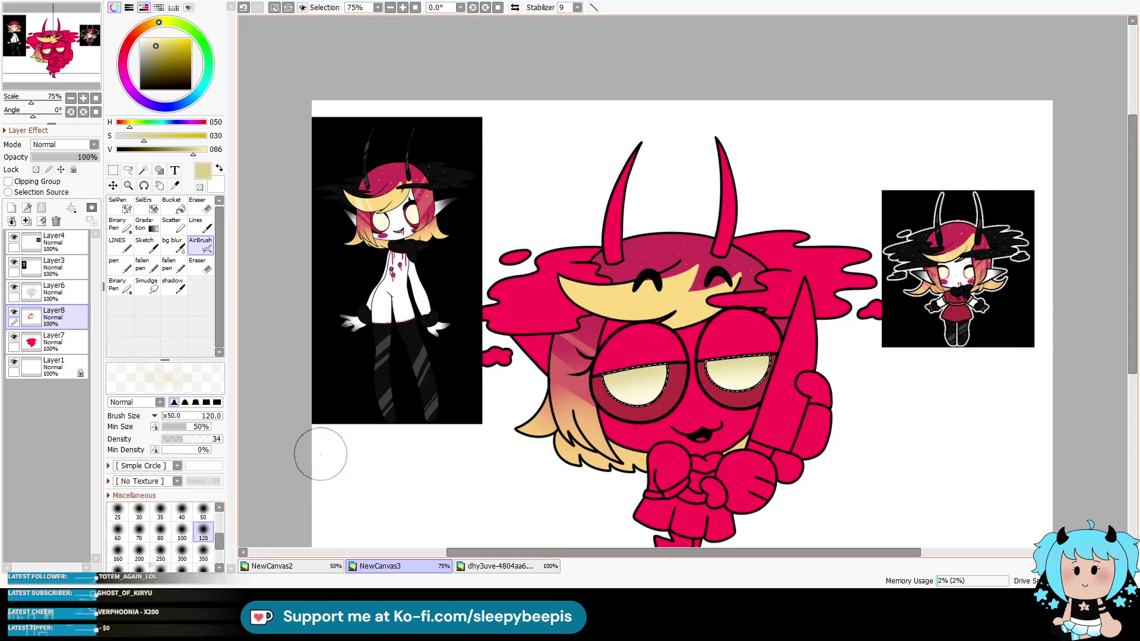
click(160, 530)
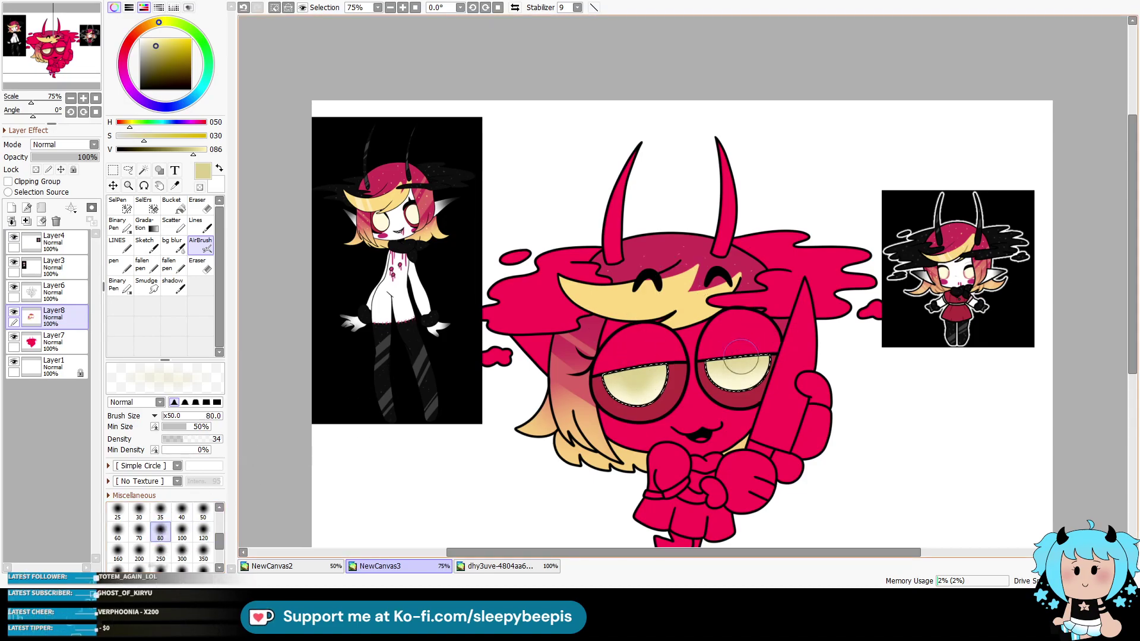
Step: Paint white highlight spots in both eyes with a size 27 pen, and clear the selection
click(140, 39)
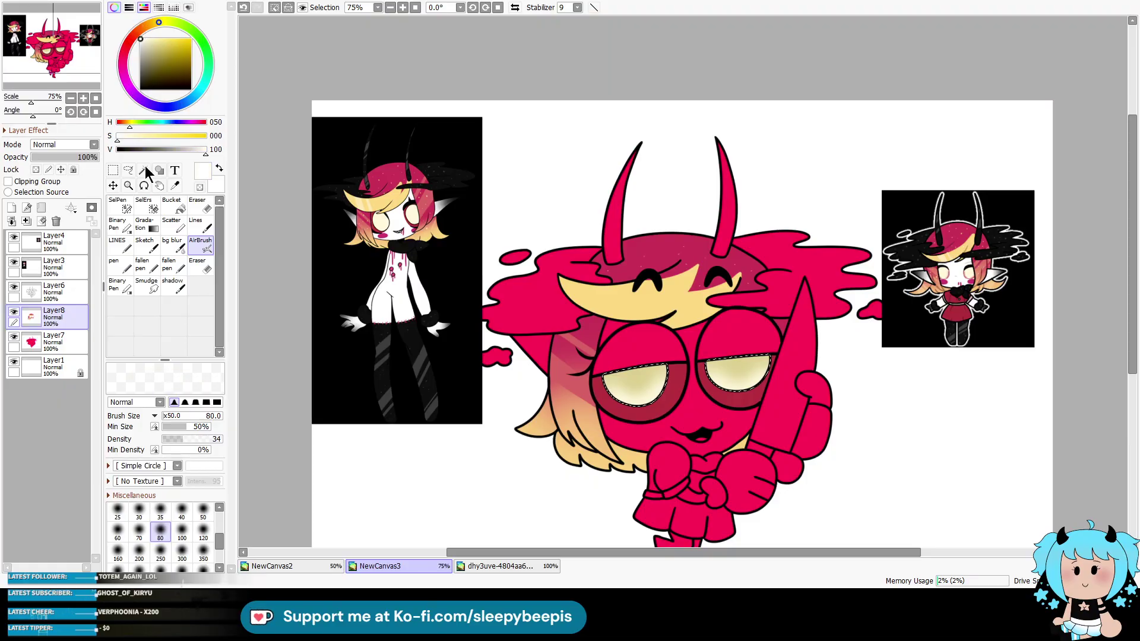
click(117, 264)
click(178, 417)
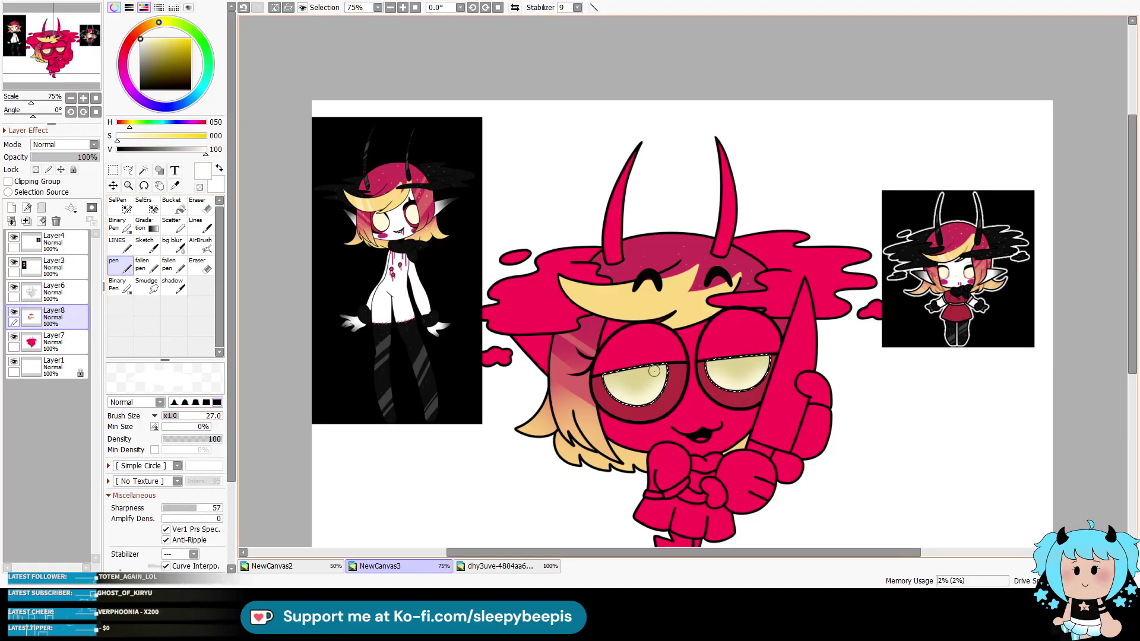
drag(740, 358, 759, 363)
drag(638, 372, 655, 376)
mouse_move(747, 358)
mouse_down()
mouse_move(768, 363)
mouse_move(733, 378)
mouse_up()
key(ctrl+d)
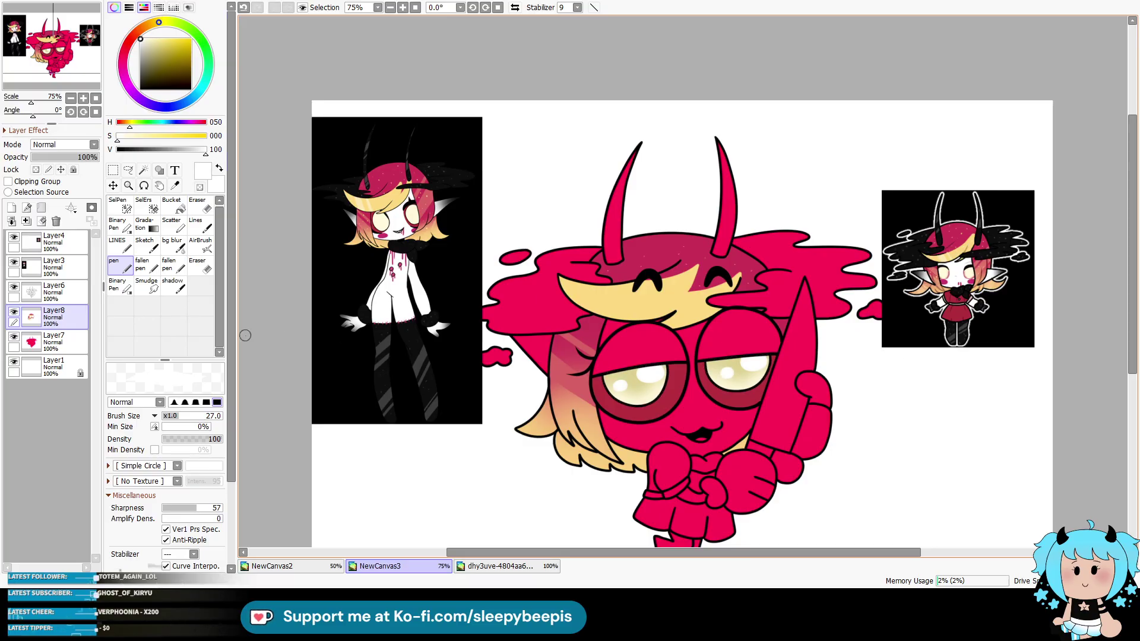
Step: Select the face and both hands from Layer6, fill them white on Layer8 with the size 500 Lines brush, and deselect
click(55, 291)
click(143, 170)
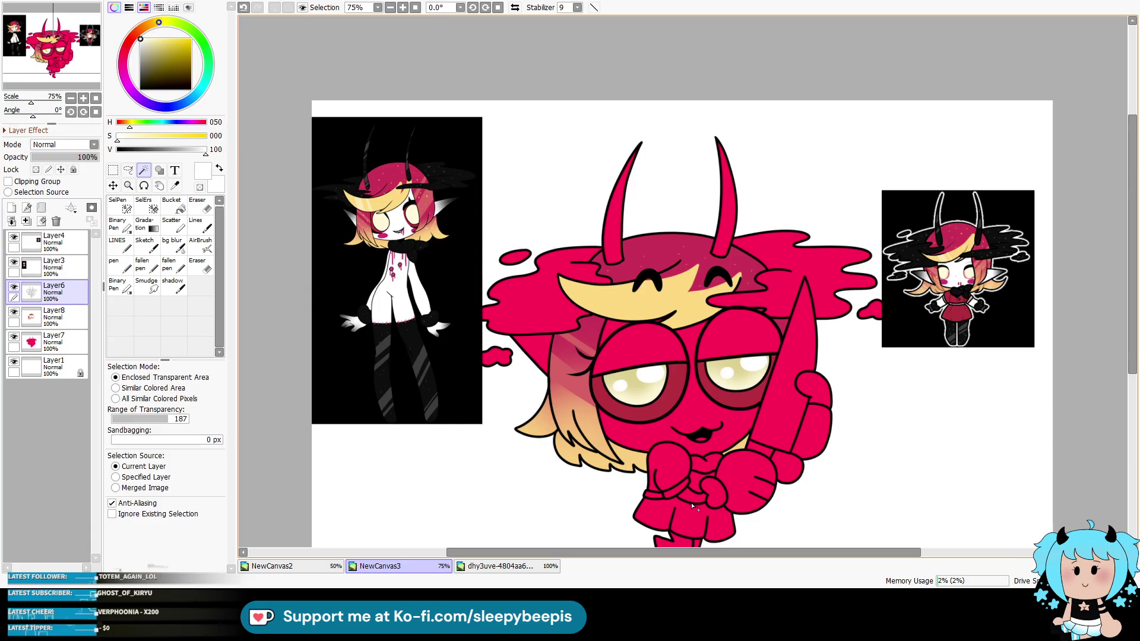
click(741, 508)
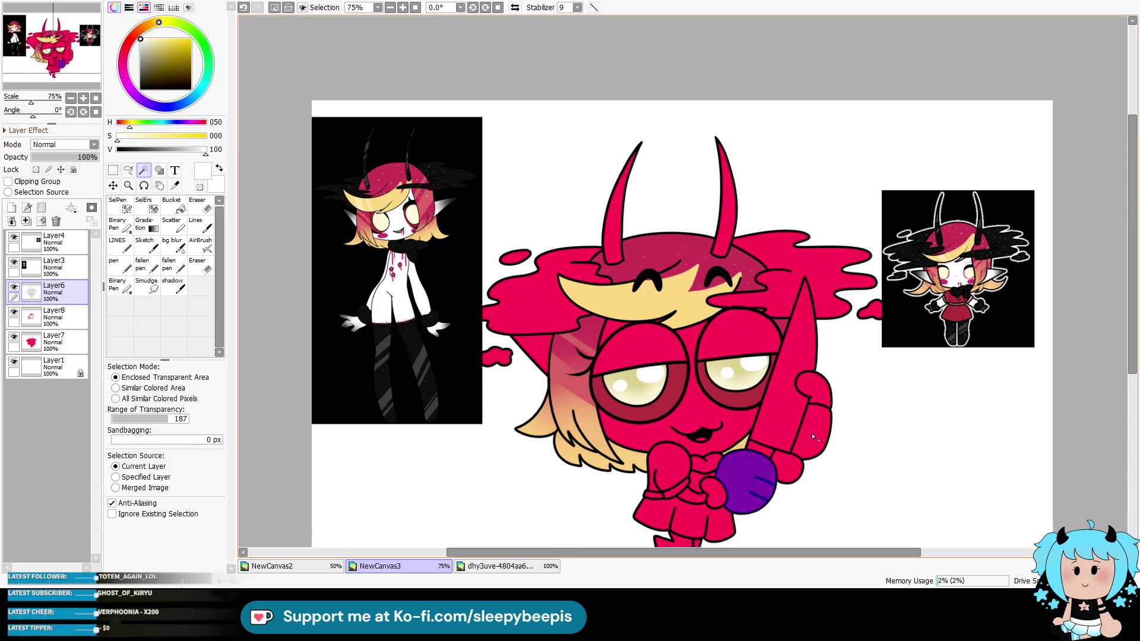
shift+click(812, 443)
shift+click(814, 389)
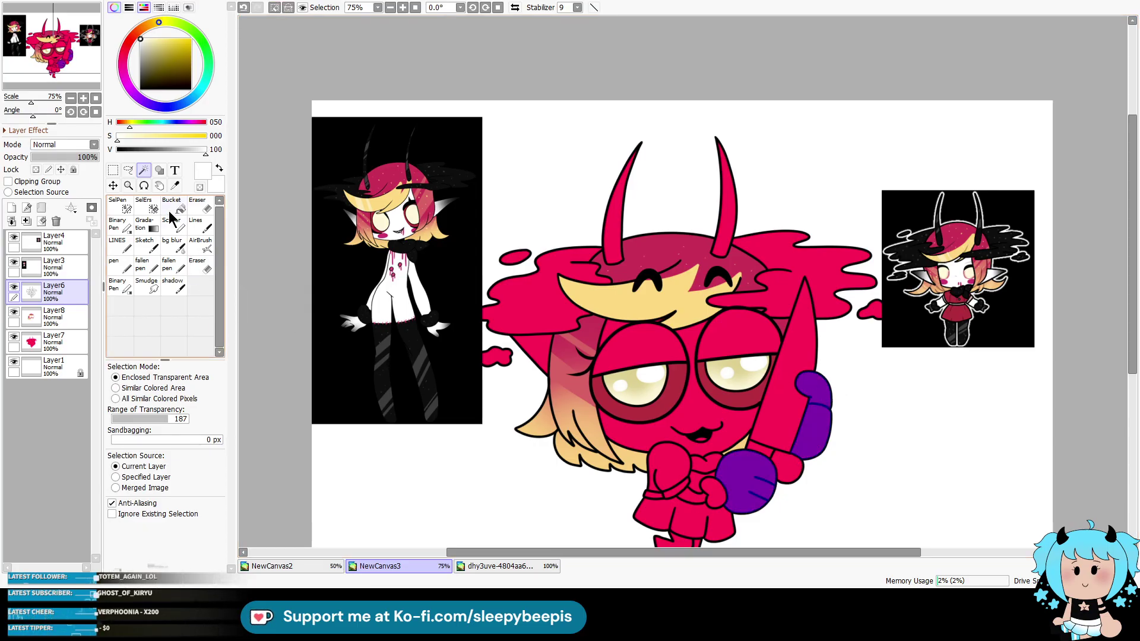
click(174, 185)
click(143, 171)
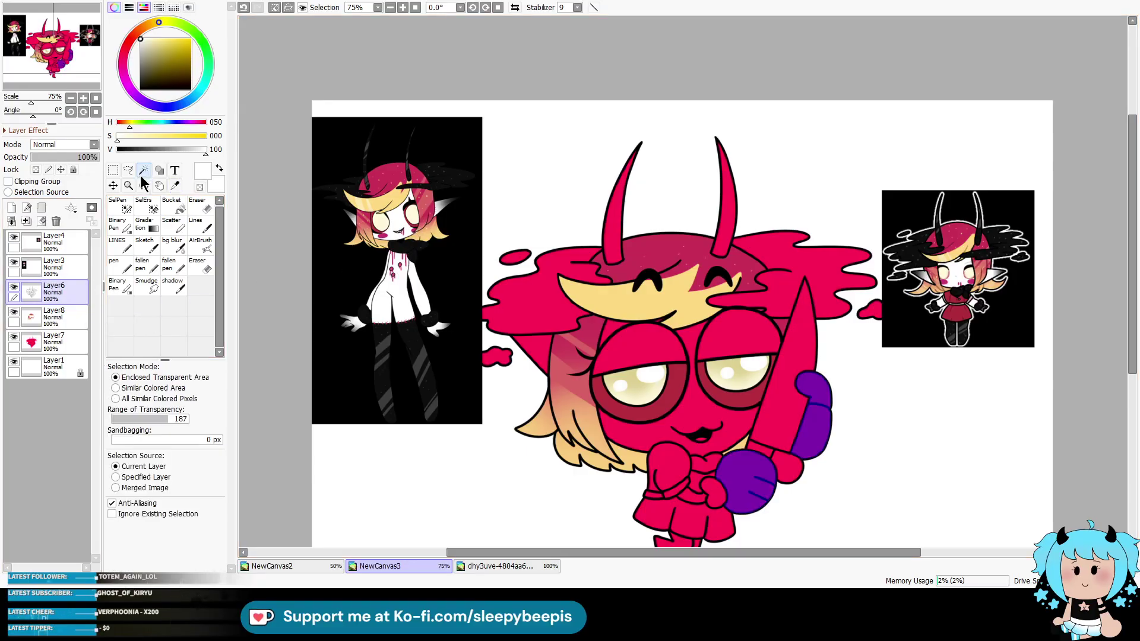
shift+click(716, 421)
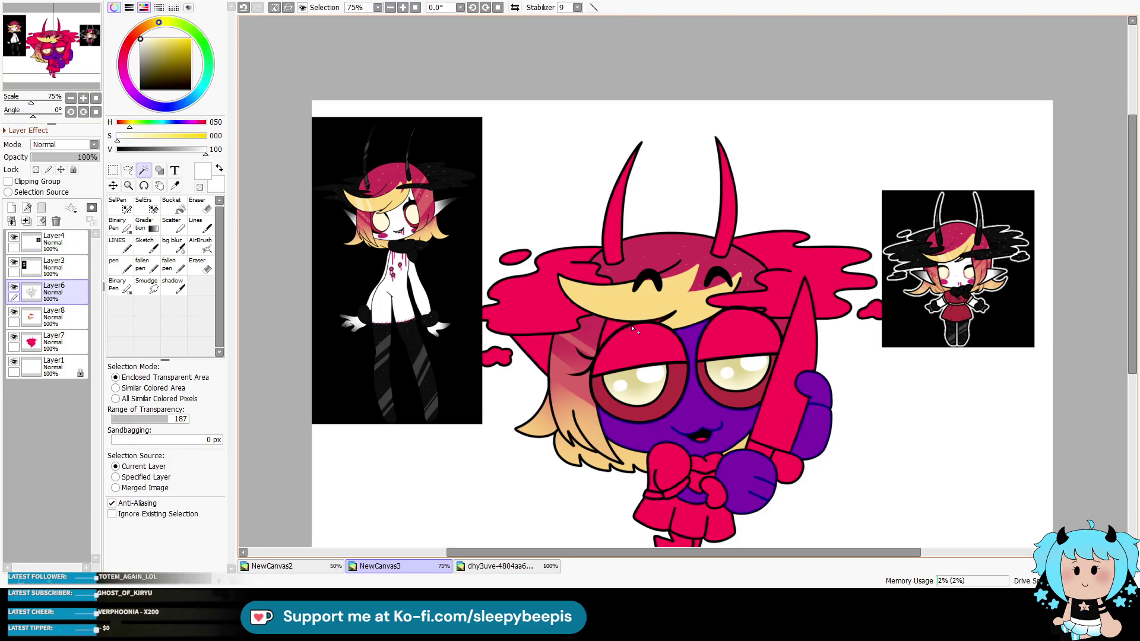
click(54, 315)
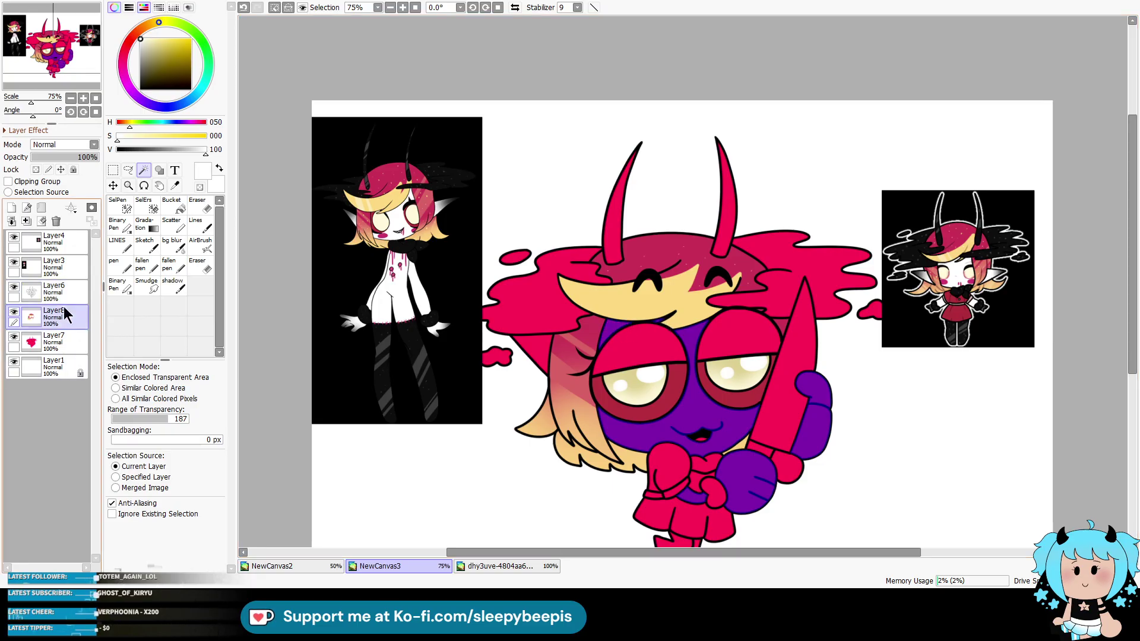
click(200, 224)
mouse_move(683, 362)
mouse_down()
mouse_move(712, 503)
mouse_move(749, 493)
mouse_up()
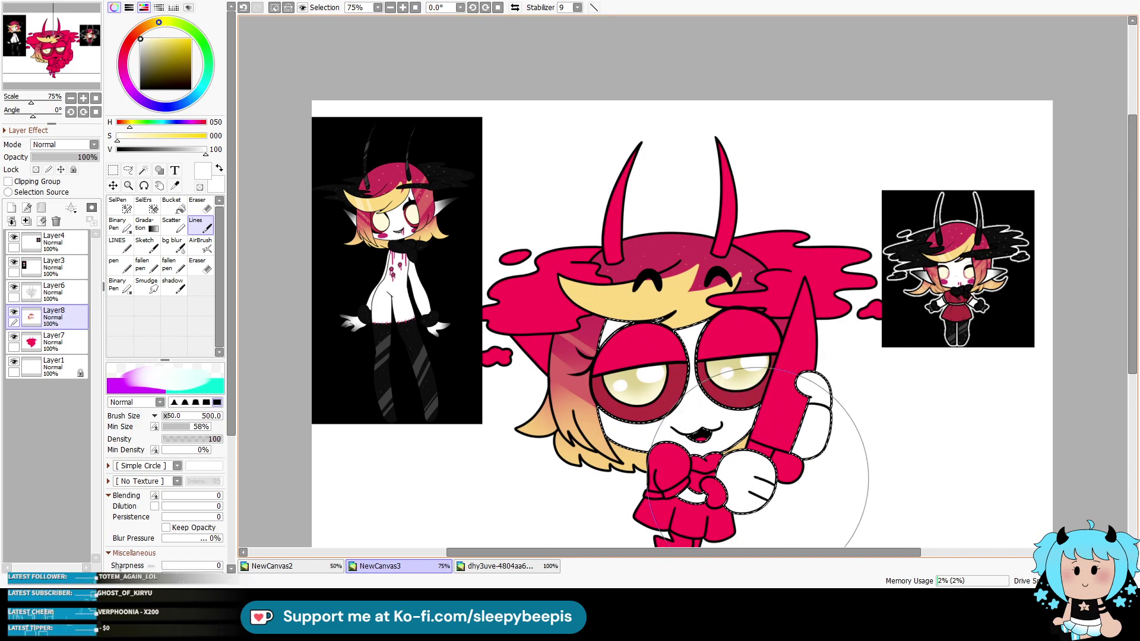
key(ctrl+d)
Step: Select the hand areas from Layer6, airbrush a sampled dark gray fade (V 18, size 120) on the lower hand's fingers on Layer8, and deselect
click(53, 290)
click(143, 170)
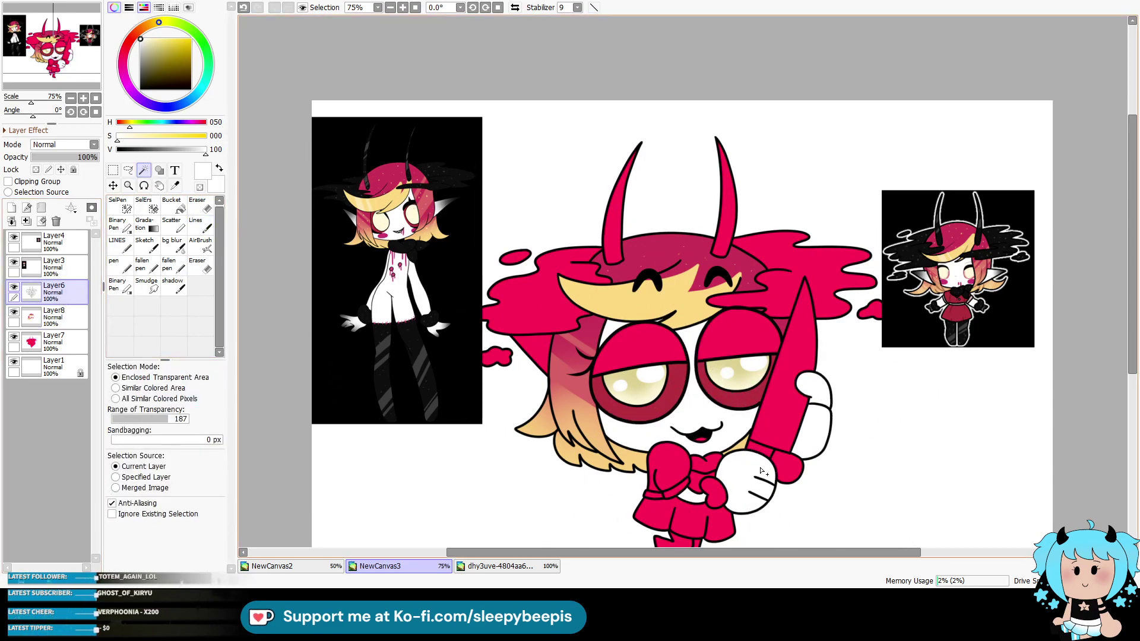
click(821, 404)
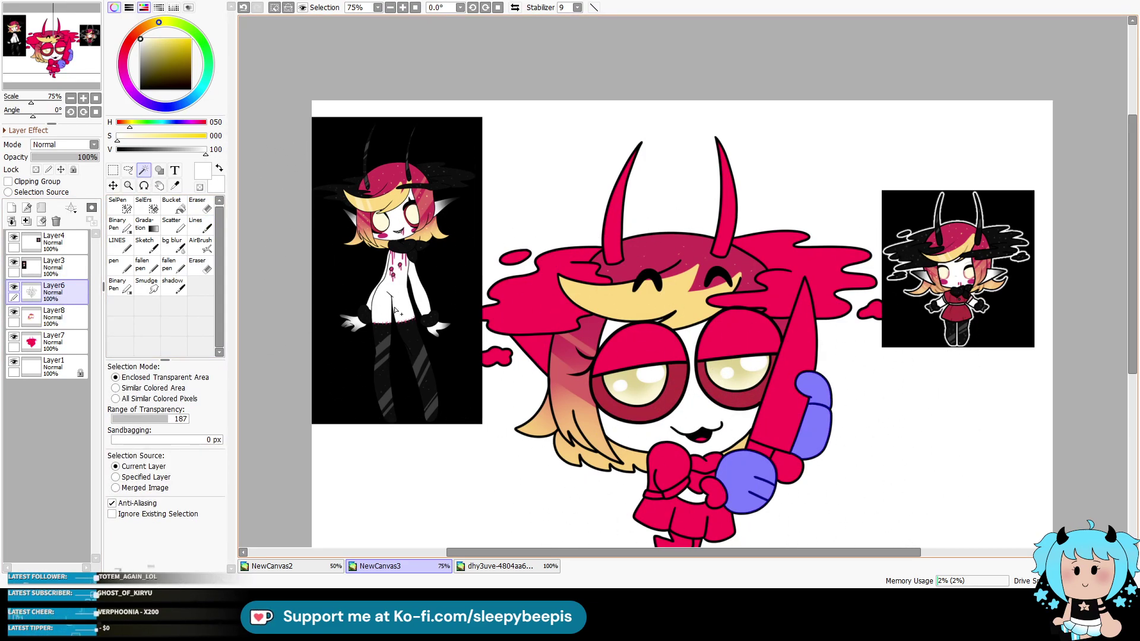
key(ctrl+z)
key(ctrl+z)
click(818, 392)
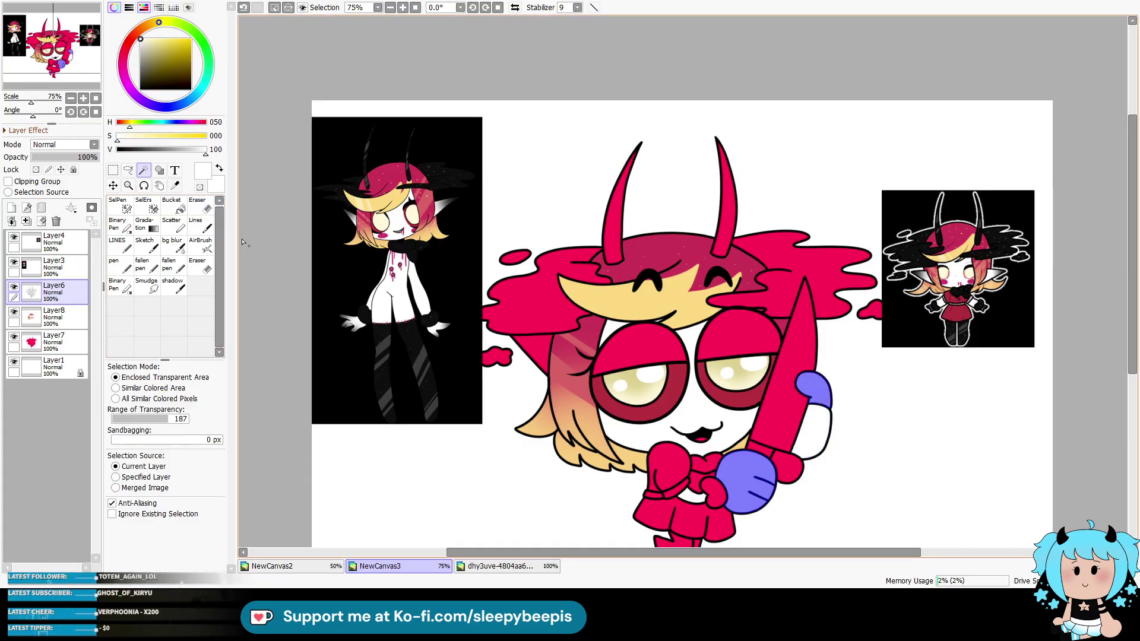
click(174, 185)
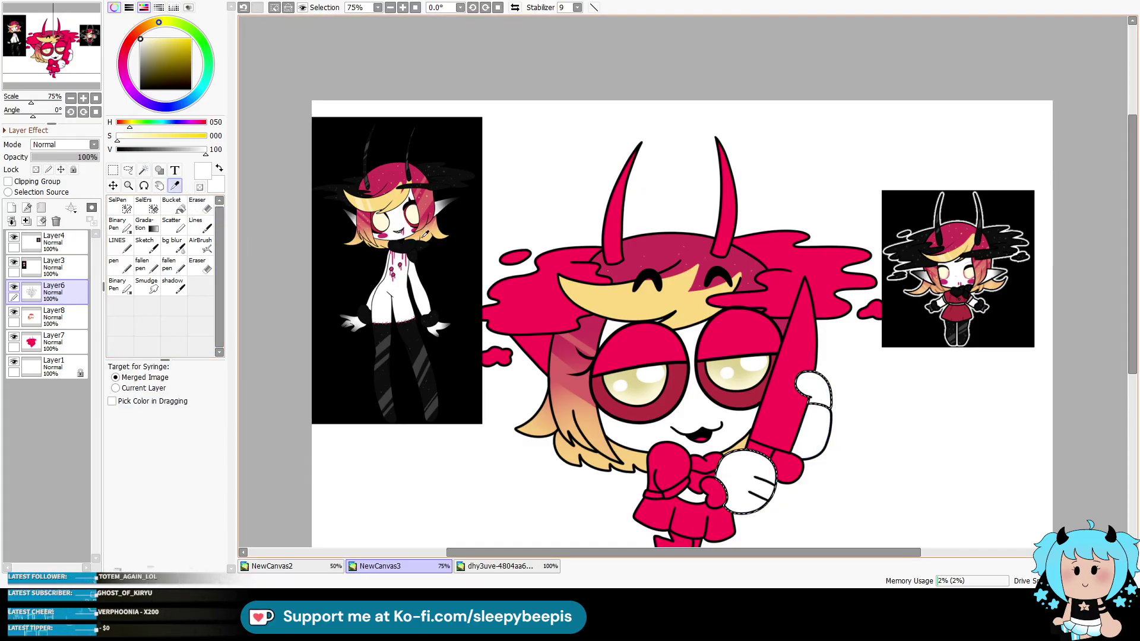
click(456, 197)
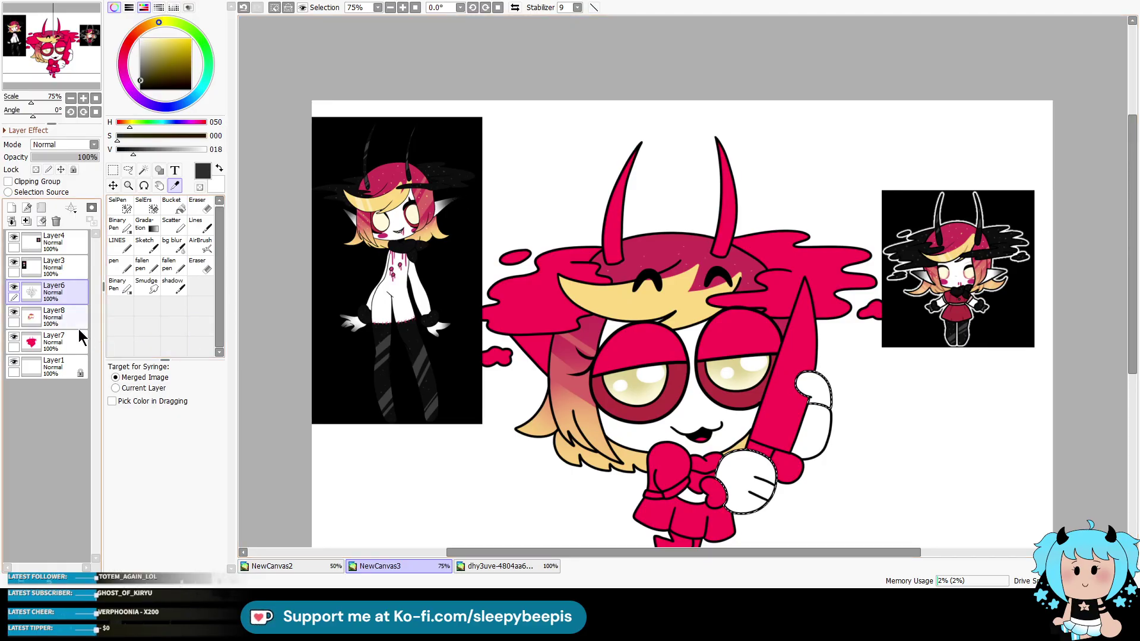
click(54, 315)
click(200, 243)
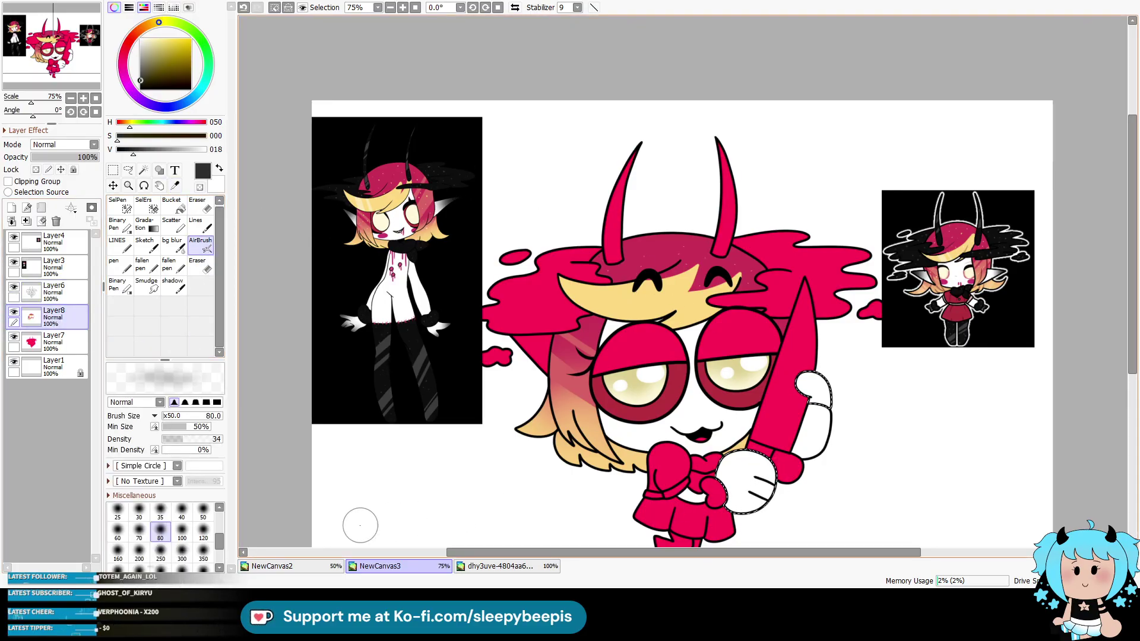
click(182, 553)
click(203, 532)
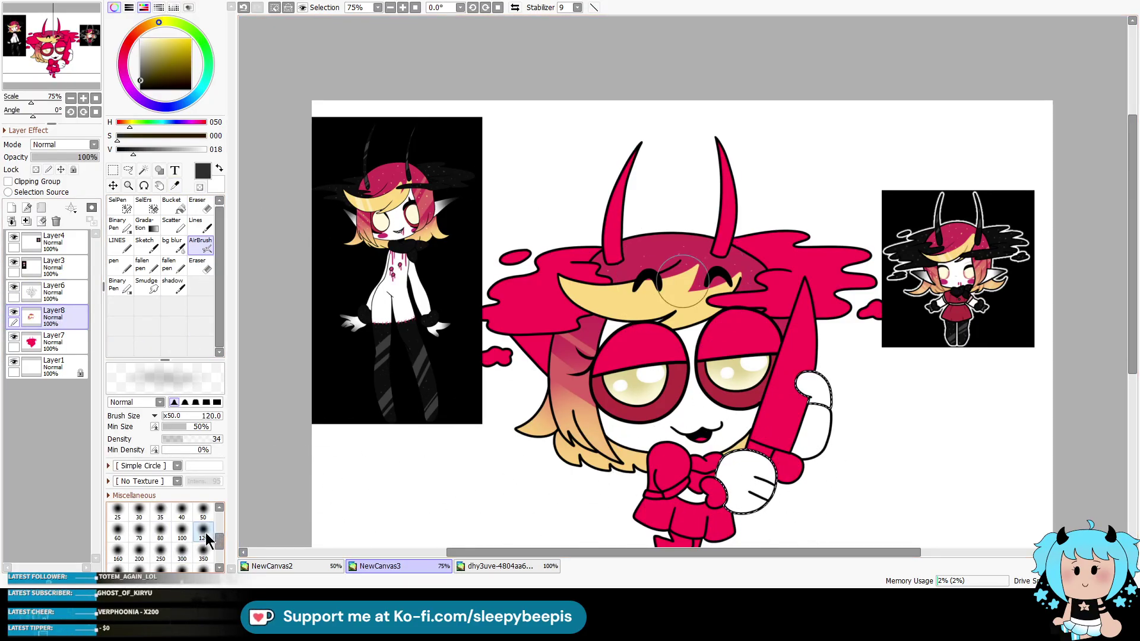
drag(754, 510, 780, 443)
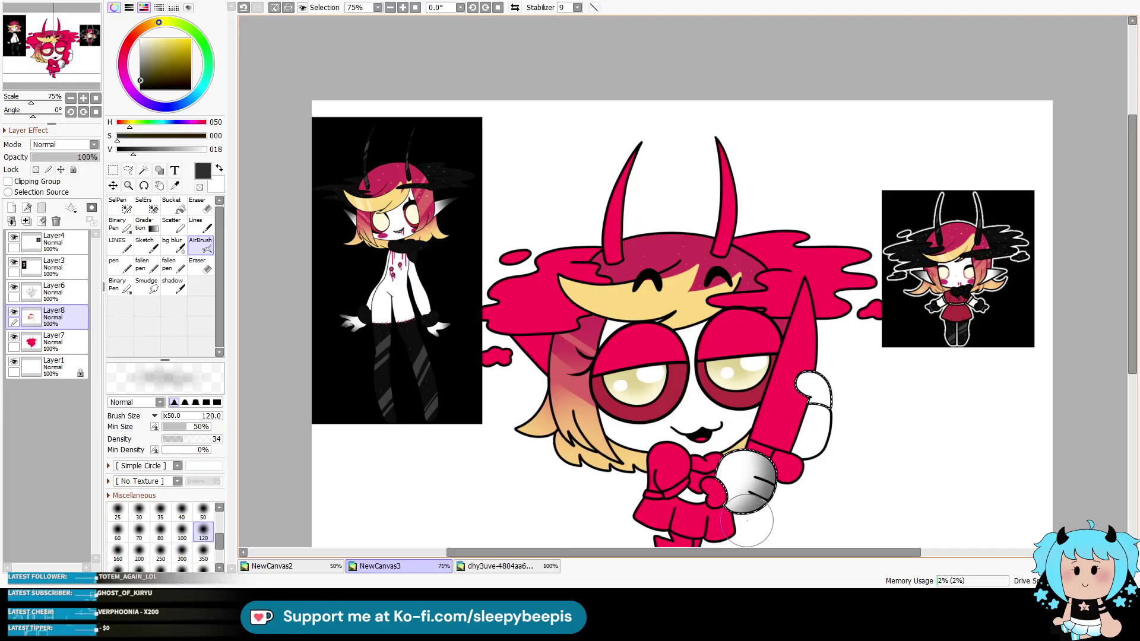
key(ctrl+d)
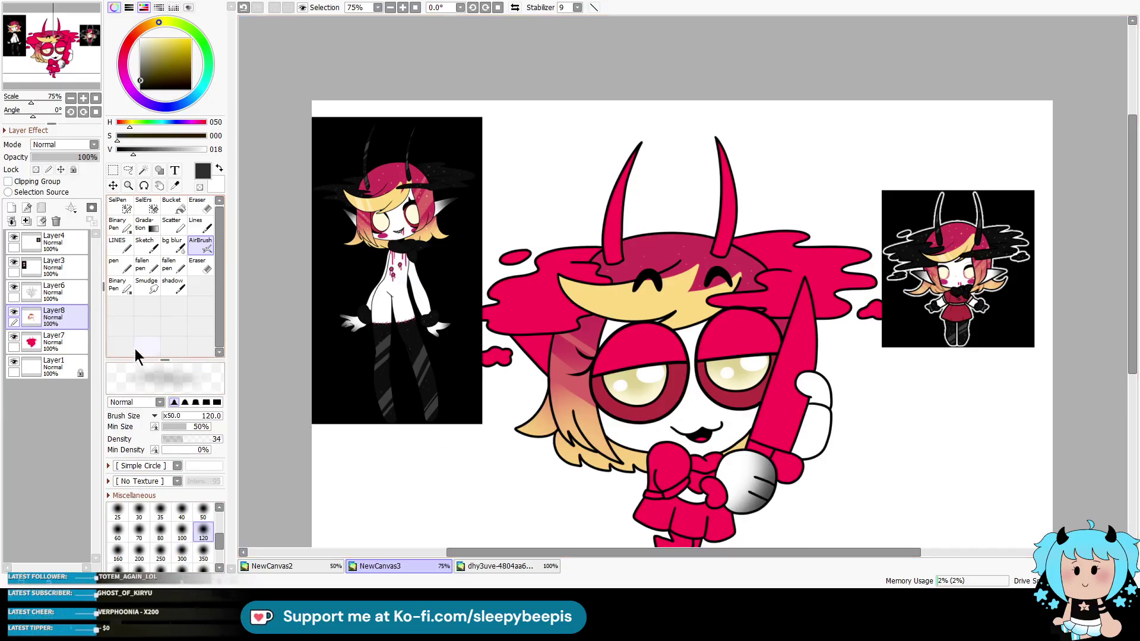
Step: Select the raised hand's areas from Layer6, airbrush a dark gray fade (V 18, size 120) along its outer edge on Layer8, and deselect
click(53, 291)
click(143, 171)
click(813, 392)
shift+click(824, 420)
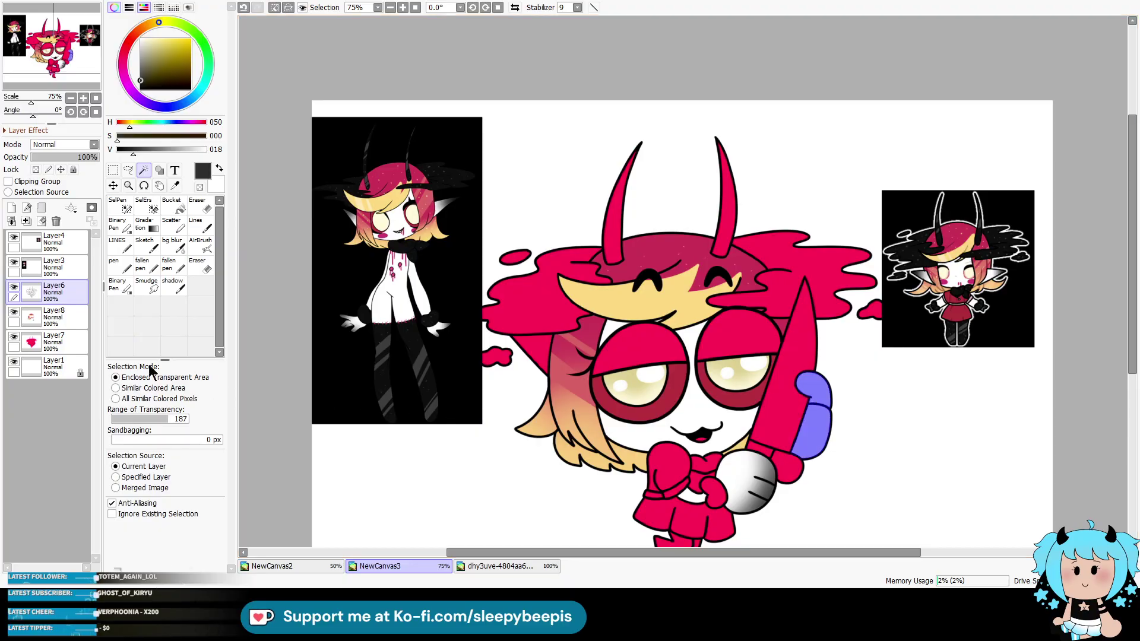
click(54, 315)
click(200, 245)
mouse_move(832, 364)
mouse_down()
mouse_move(829, 427)
mouse_move(838, 392)
mouse_move(842, 406)
mouse_up()
key(ctrl+d)
Step: Select the pointed ear from Layer6, fill it with sampled white on Layer8, airbrush a sampled gray fade (V 29) on it, and deselect
key(alt)
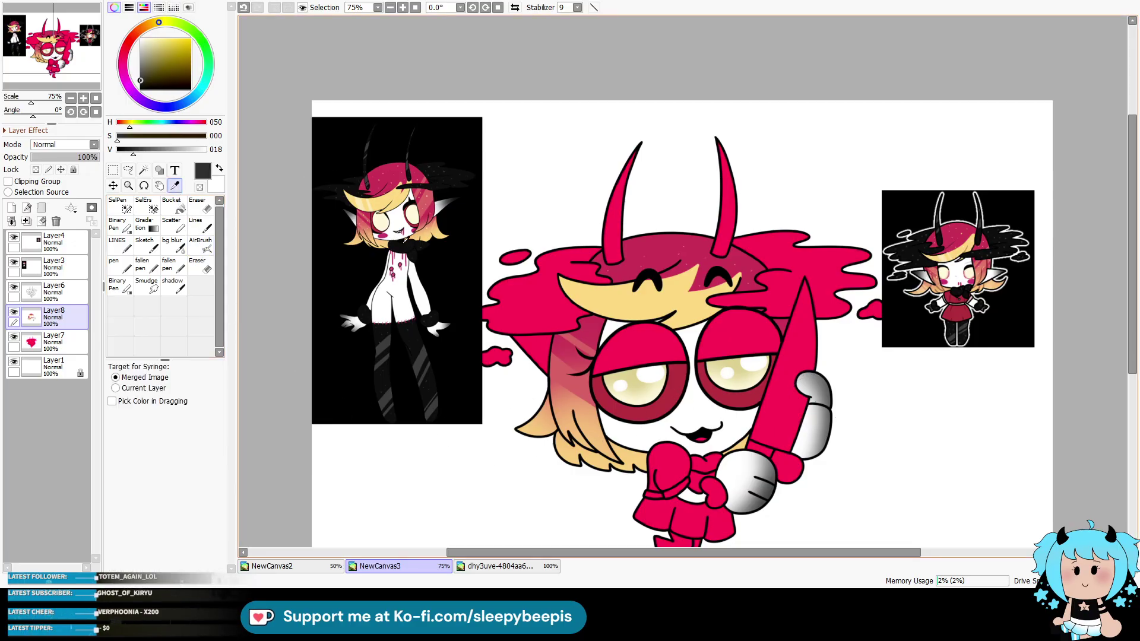
alt+click(405, 295)
click(53, 291)
click(143, 170)
click(533, 356)
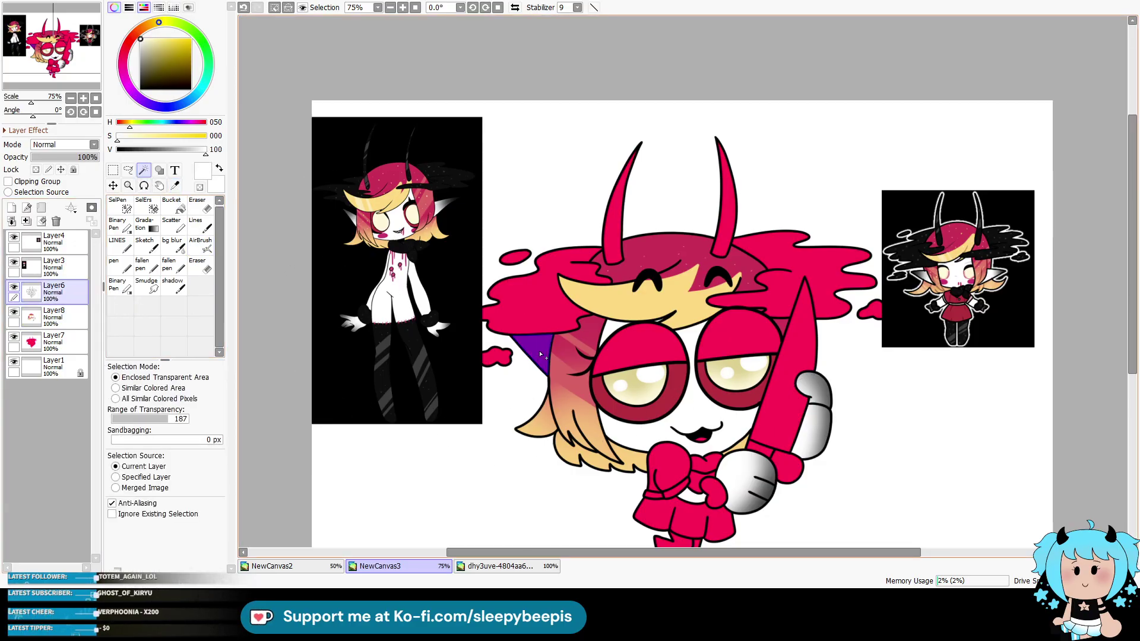
click(55, 325)
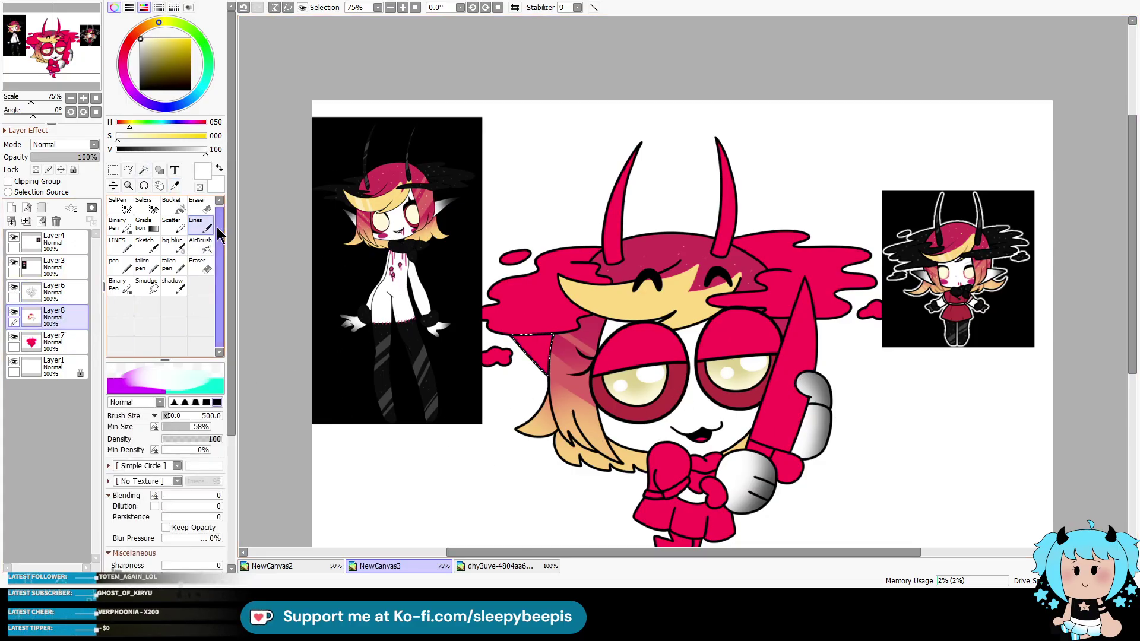
click(175, 186)
click(350, 208)
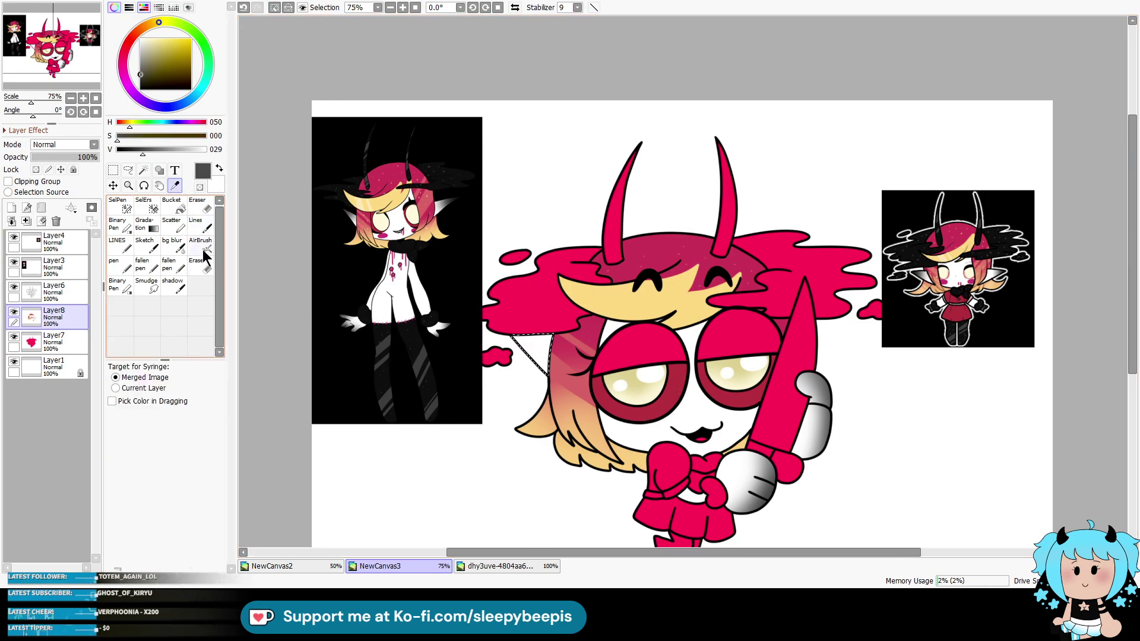
click(200, 243)
key(ctrl+d)
Step: Select both horns from Layer6 and fill them with sampled near-black (V 8) on Layer8 using the size 500 Lines brush
key(alt)
click(370, 161)
click(54, 291)
click(143, 170)
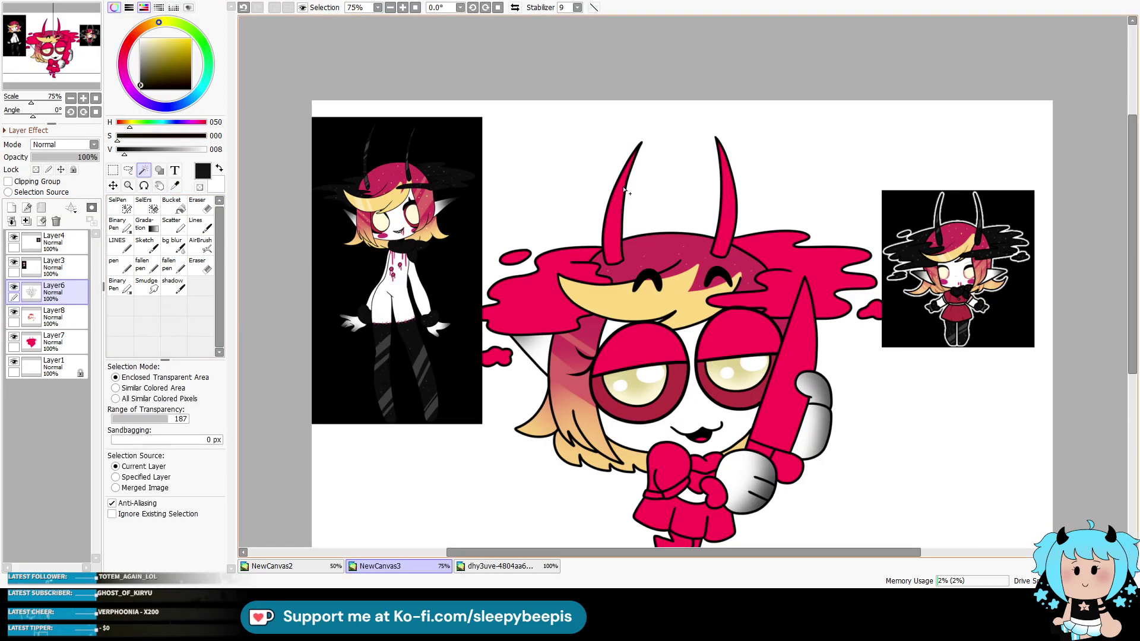
click(623, 187)
click(724, 196)
click(54, 316)
click(200, 225)
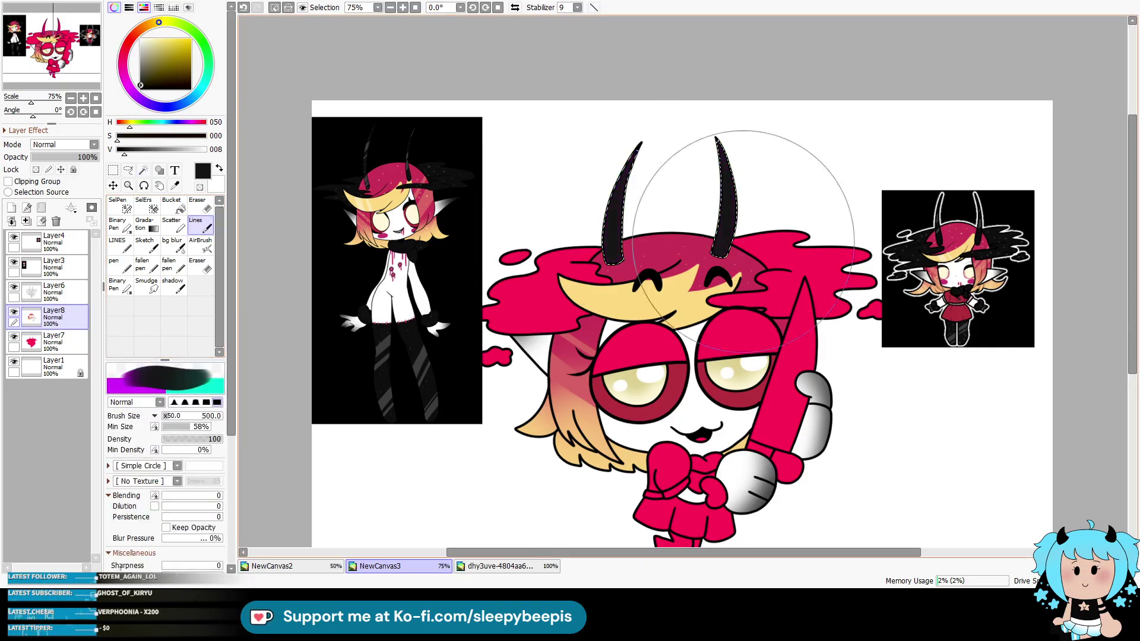
Step: Paint sampled dark gray (V 24) diagonal stripes across both horns with the pen, reducing the brush size to 10, and deselect
alt+click(629, 178)
click(174, 186)
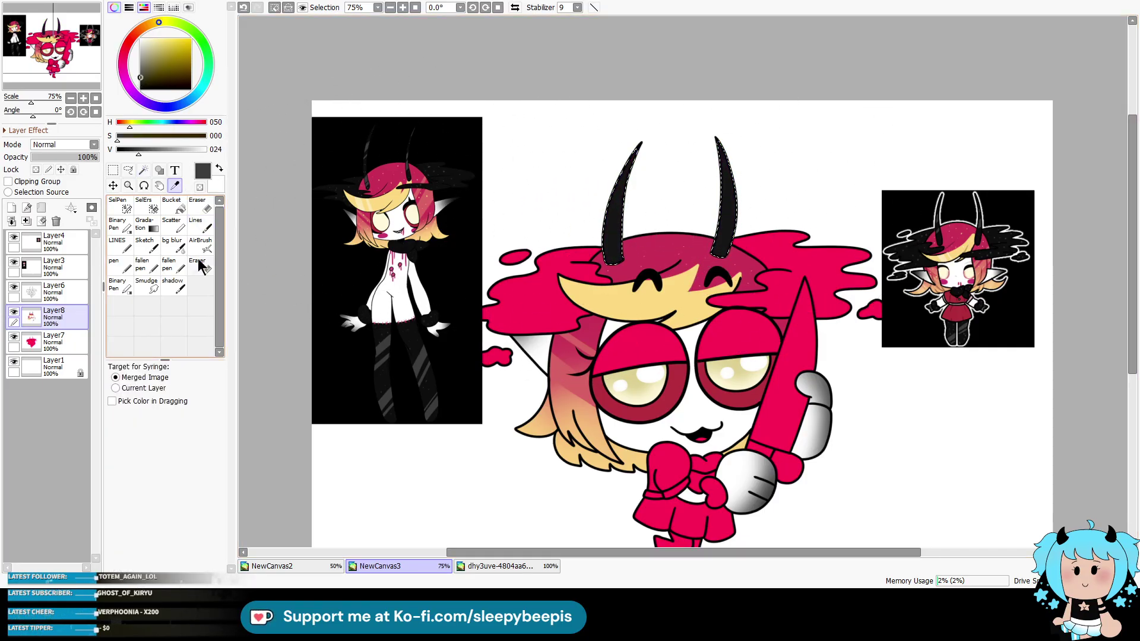
key(n)
drag(635, 152, 608, 262)
drag(718, 140, 733, 202)
drag(622, 211, 604, 265)
drag(721, 168, 719, 228)
key(bracketleft)
key(bracketleft)
key(bracketleft)
key(bracketleft)
key(bracketleft)
key(bracketleft)
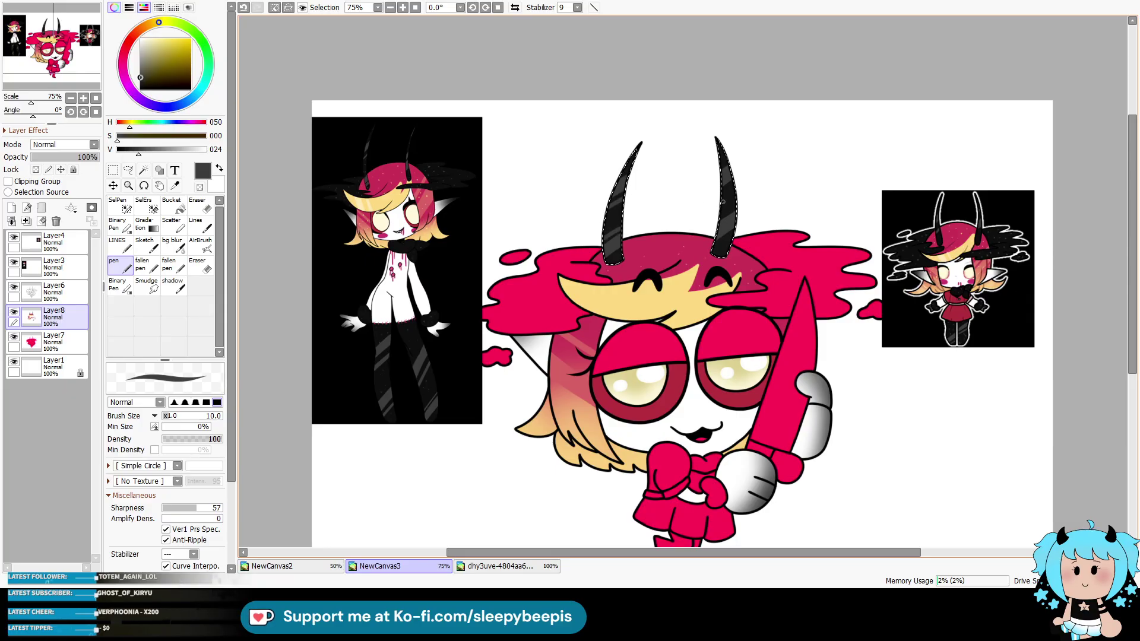
key(ctrl+d)
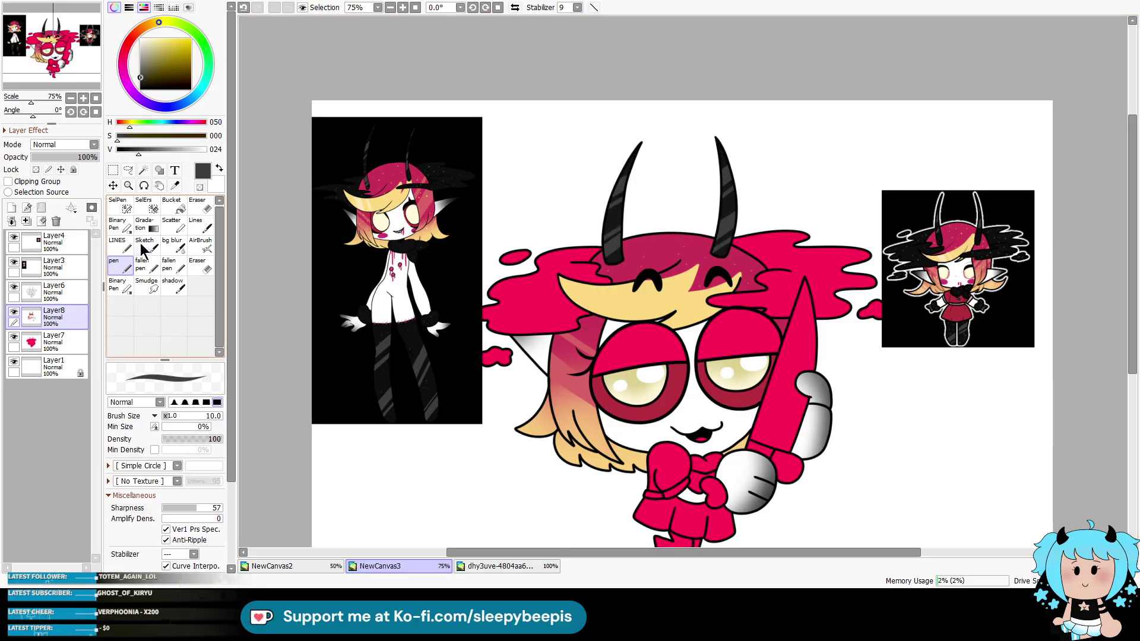
Step: Select the hat brim with its loose blobs, collar, cuffs and legs from Layer6, and fill them with sampled near-black (V 5) on Layer8
key(alt)
click(413, 242)
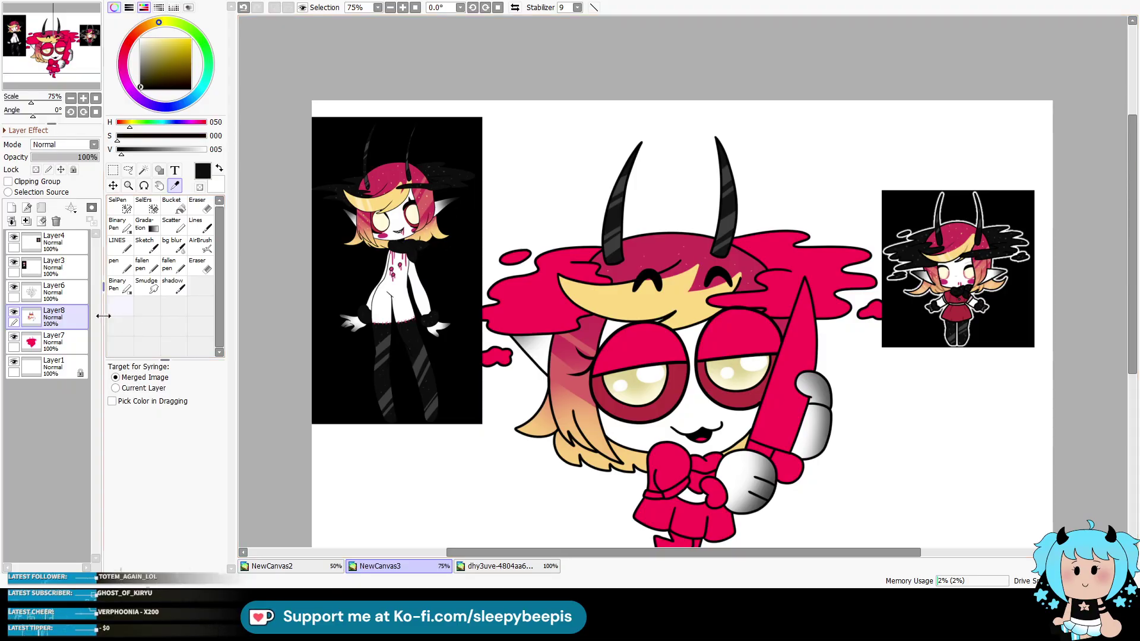
click(54, 288)
click(143, 170)
click(528, 271)
click(514, 257)
click(497, 356)
click(806, 284)
click(789, 465)
click(712, 482)
scroll(831, 416, down, 3)
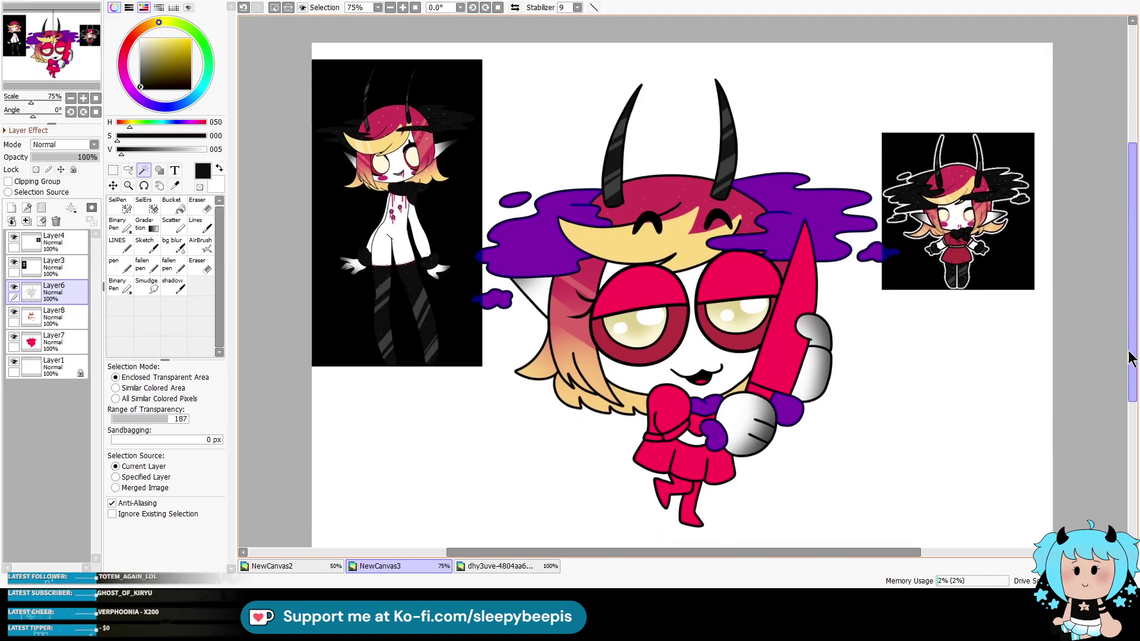
click(56, 315)
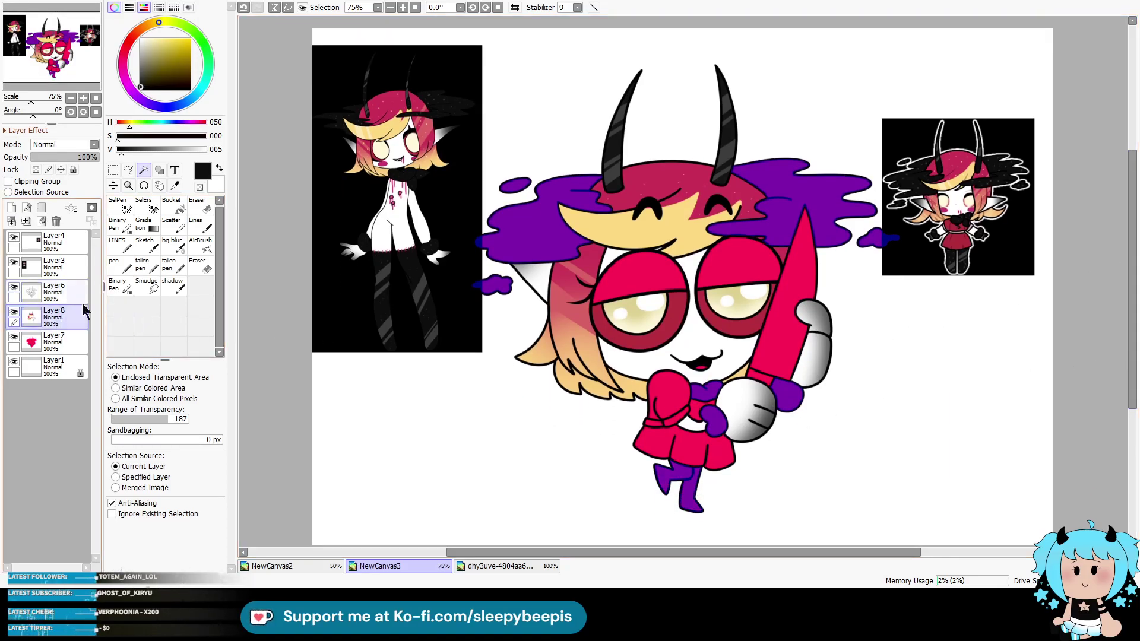
click(199, 224)
mouse_move(543, 255)
mouse_down()
mouse_move(1001, 240)
mouse_move(535, 457)
mouse_move(426, 360)
mouse_up()
Step: Paint sampled dark gray (V 24) stripes on the legs and size 5 pen speckles over the hat brim, collar, cuffs and legs, and deselect
click(175, 185)
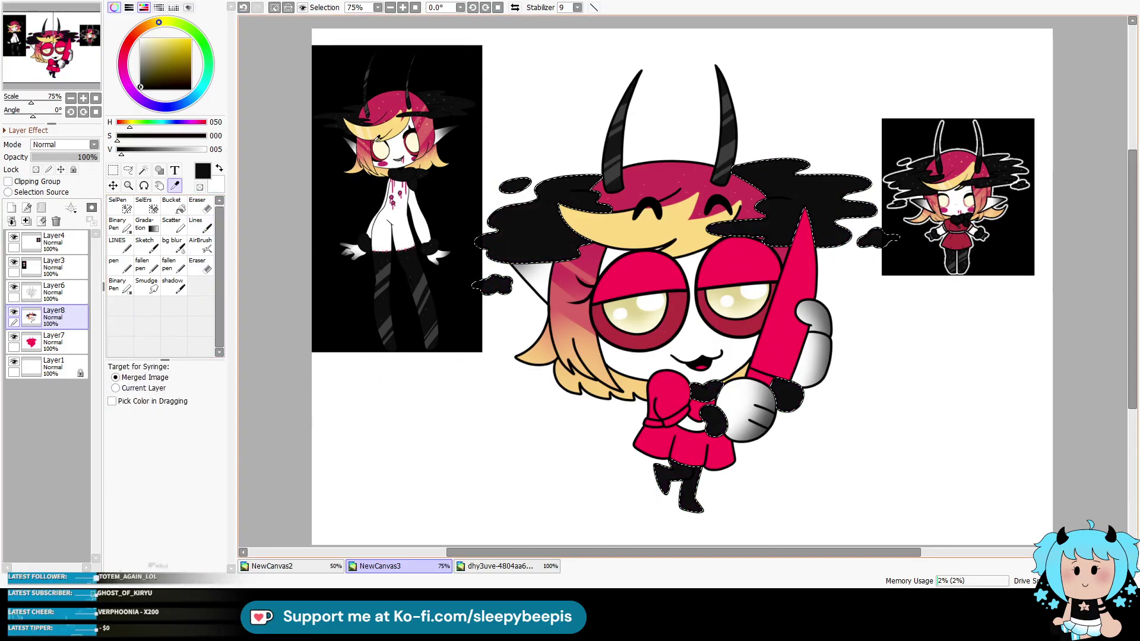
click(386, 270)
click(117, 265)
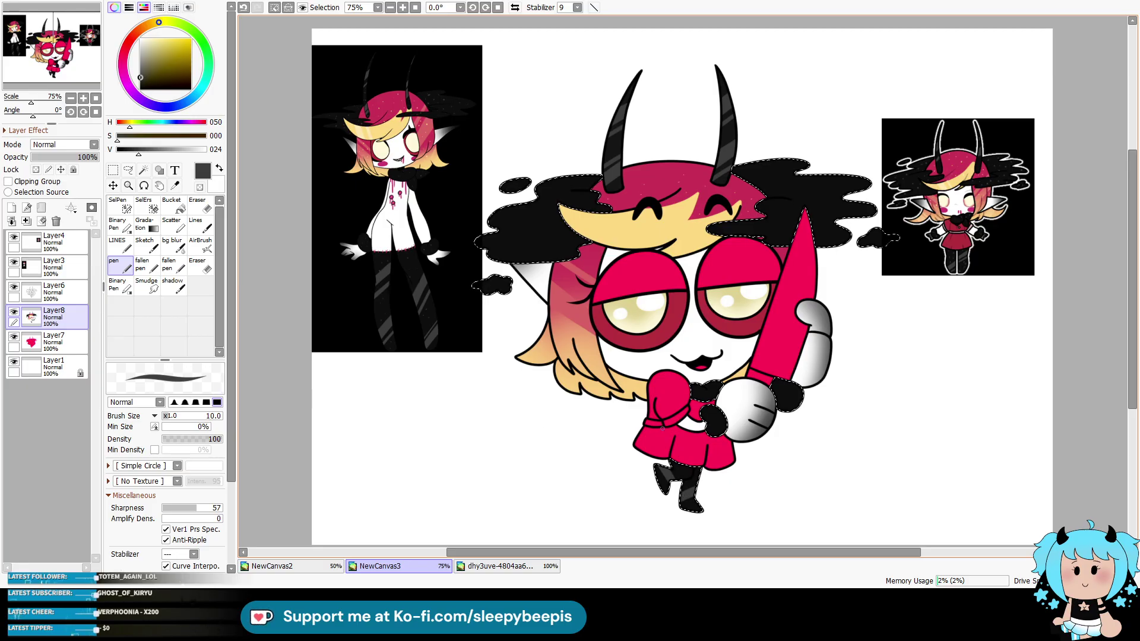
key(bracketleft)
key(bracketleft)
key(bracketleft)
key(bracketleft)
key(bracketleft)
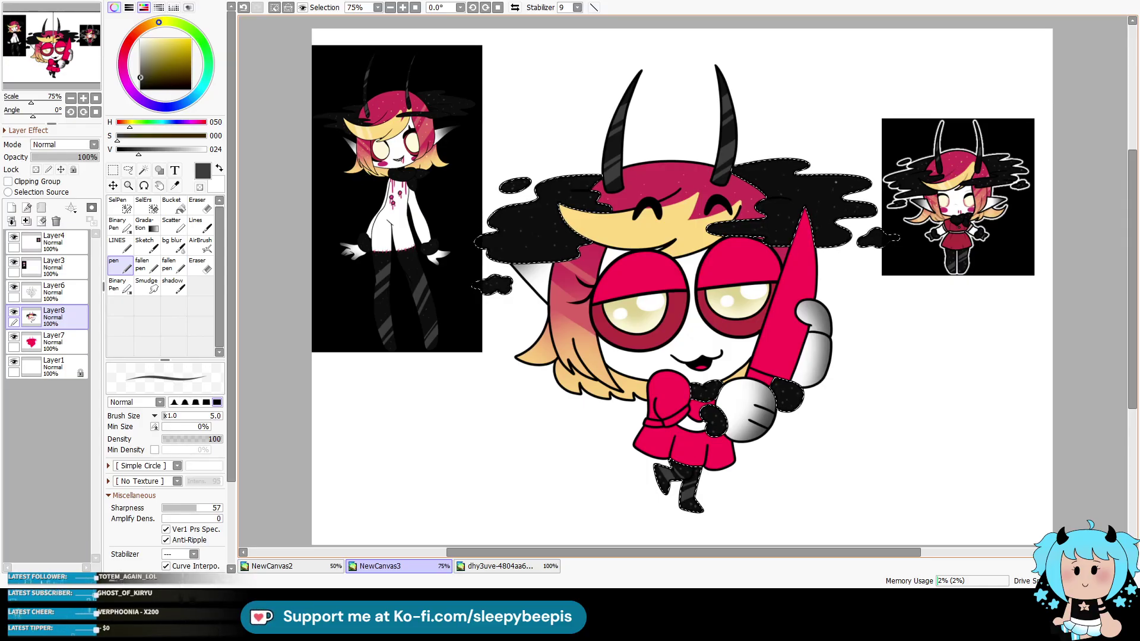
key(ctrl+d)
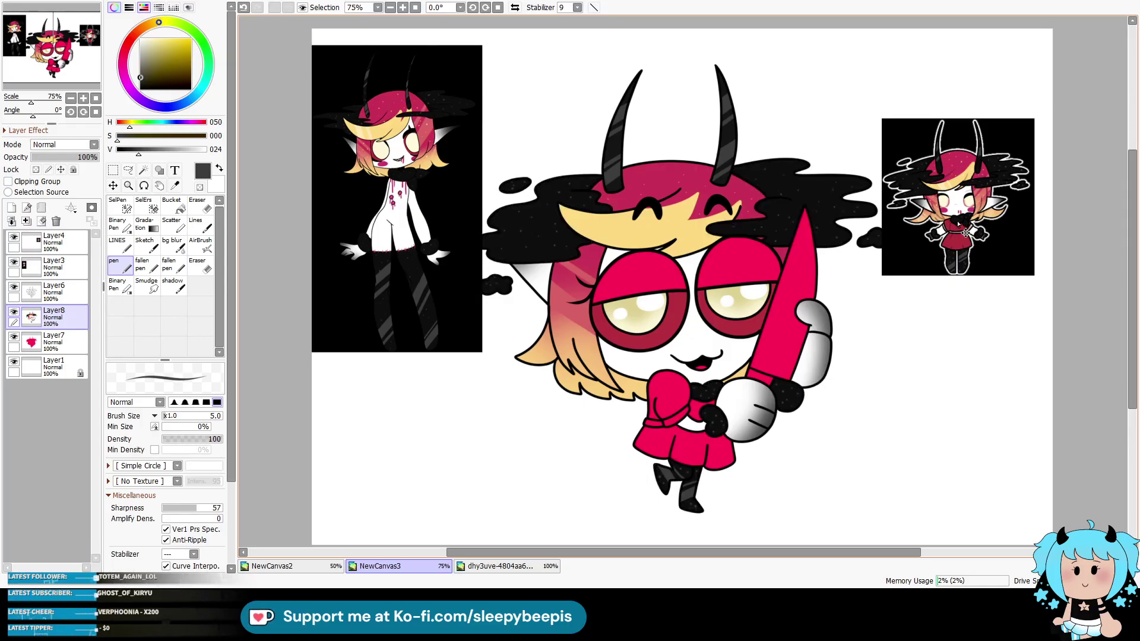
Step: Select both upper eyelid areas from the Layer6 line art
click(62, 294)
click(143, 170)
click(647, 273)
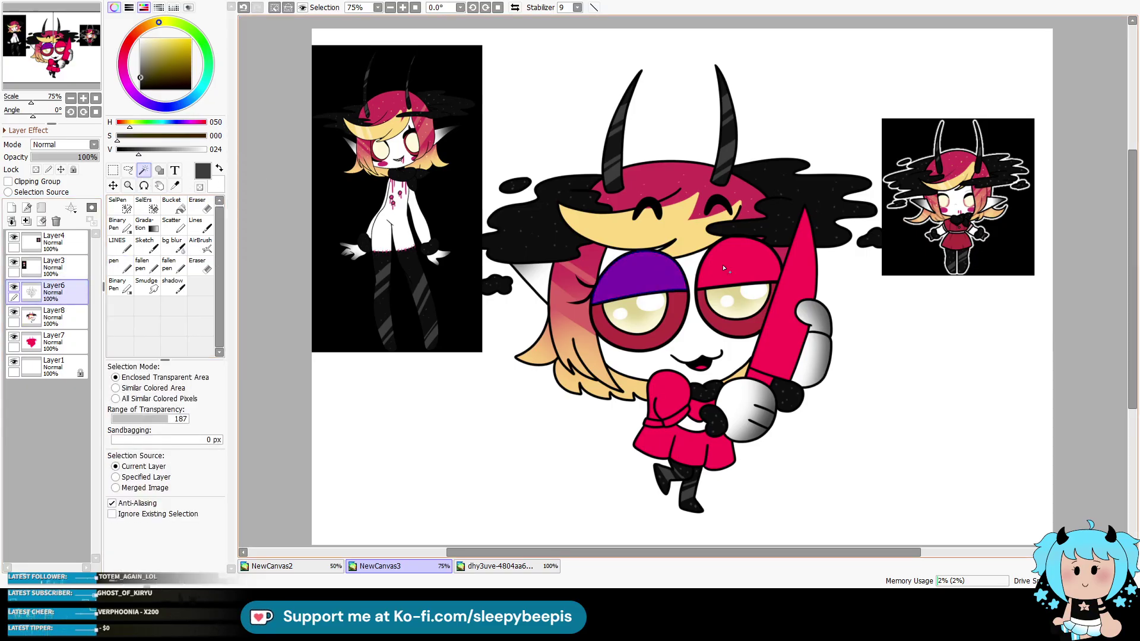
shift+click(737, 274)
Step: Try a black fill on both eyelids on Layer8 with the Lines brush, and undo it
click(140, 89)
click(59, 318)
click(200, 224)
drag(594, 279, 790, 279)
key(ctrl+d)
key(ctrl+z)
key(ctrl+z)
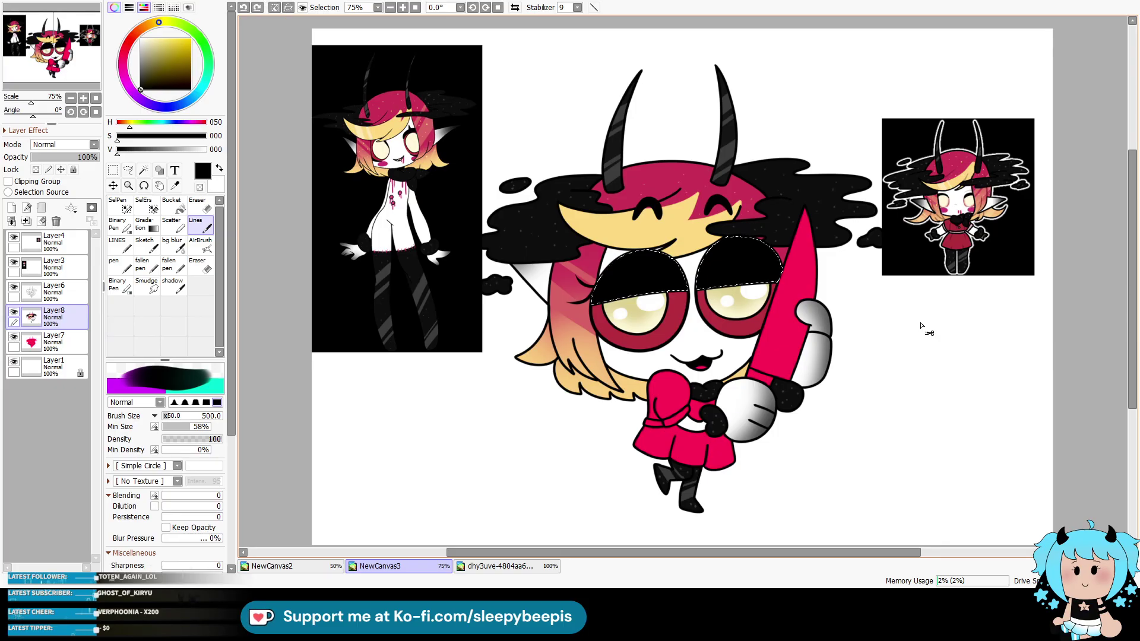
Step: Fill the selected eyelids with sampled light gray (V 80) on Layer8 using the size 500 Lines brush, and deselect
click(175, 185)
click(287, 151)
click(617, 267)
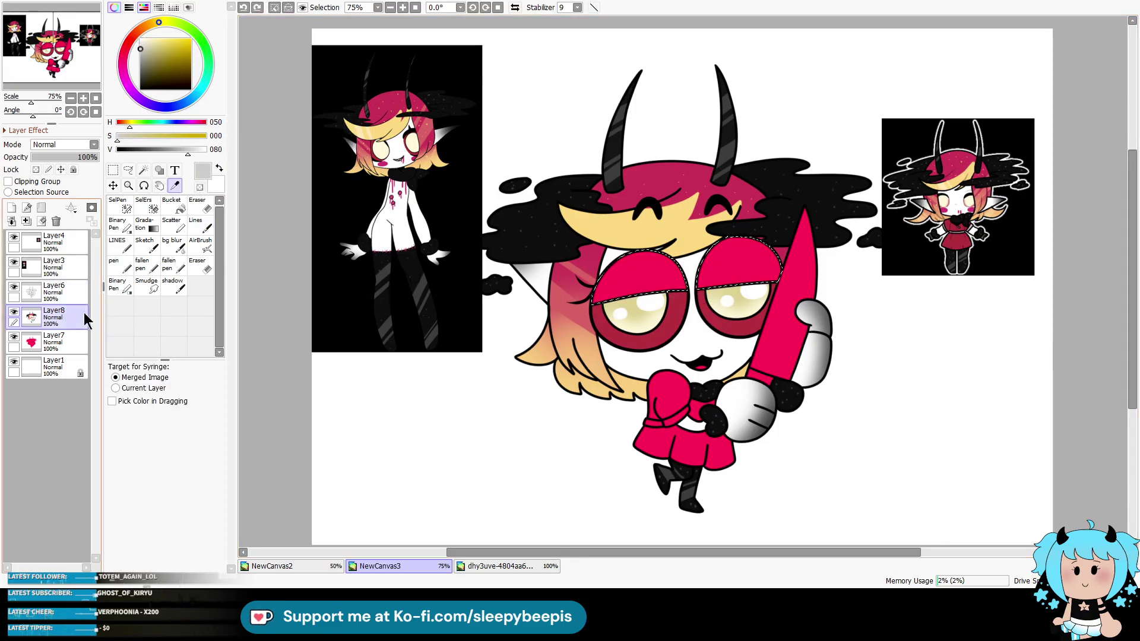
click(200, 224)
mouse_move(623, 273)
mouse_down()
mouse_move(736, 261)
mouse_move(683, 352)
mouse_up()
key(ctrl+d)
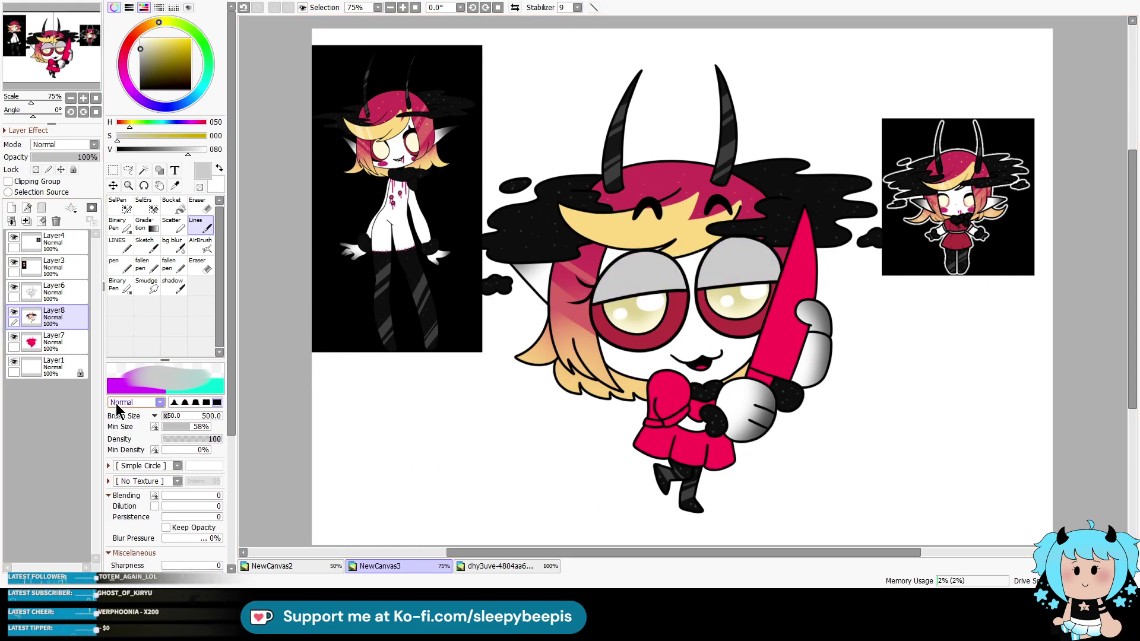
Step: Select the face from Layer6 and paint blush ovals in sampled magenta (H 336, S 64, V 79) on both cheeks on Layer8 with a size 31 pen
click(55, 291)
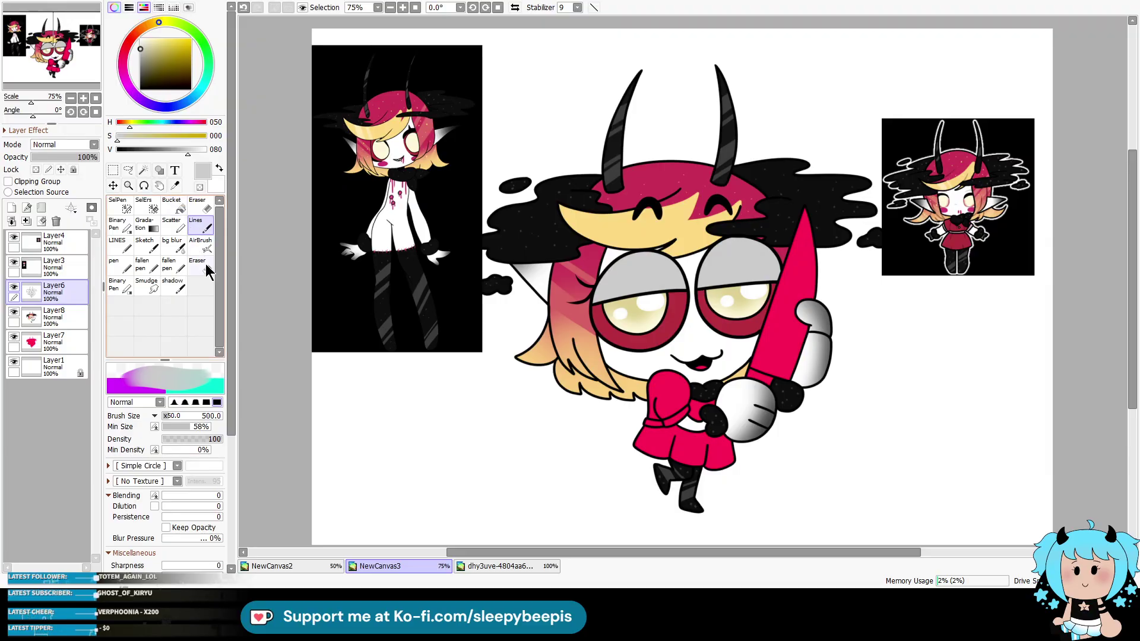
click(143, 170)
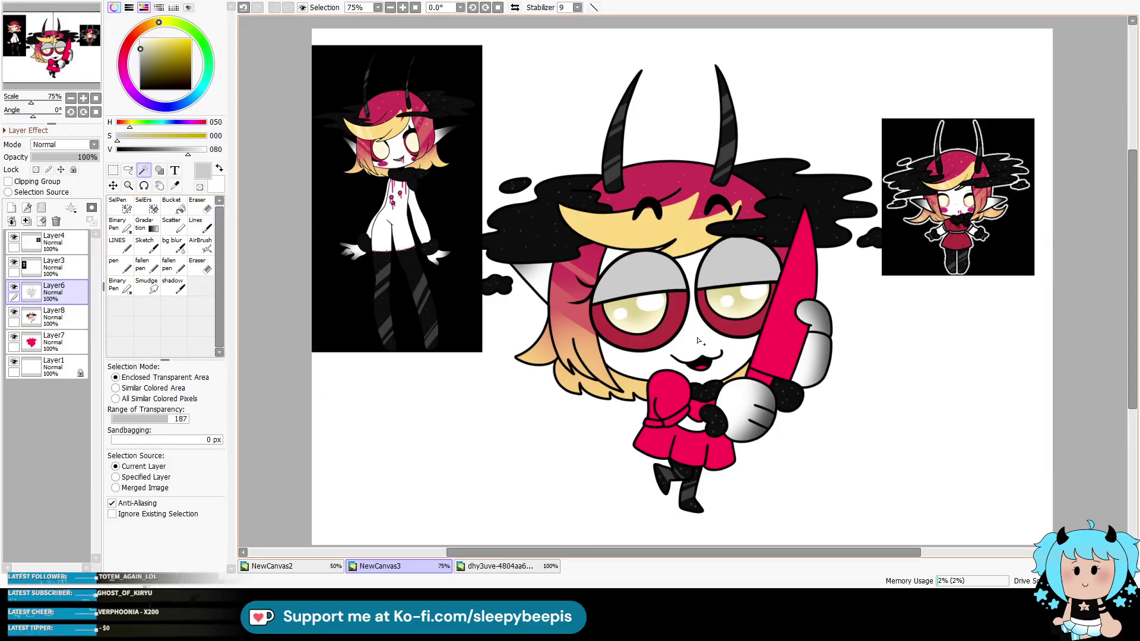
click(677, 339)
click(175, 186)
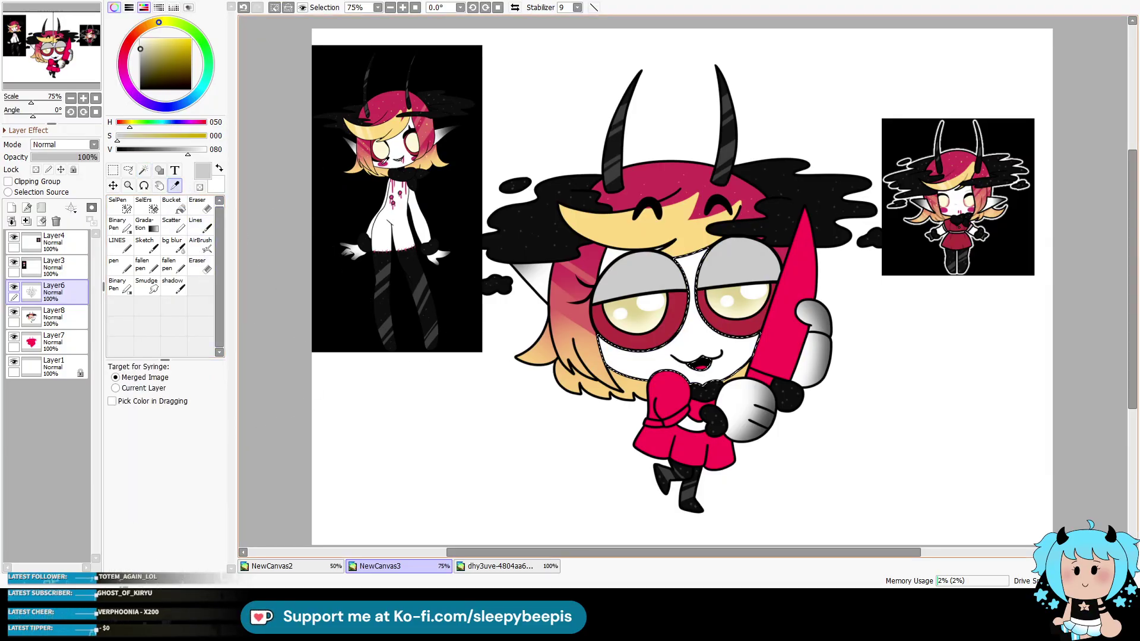
click(388, 159)
click(126, 267)
click(59, 317)
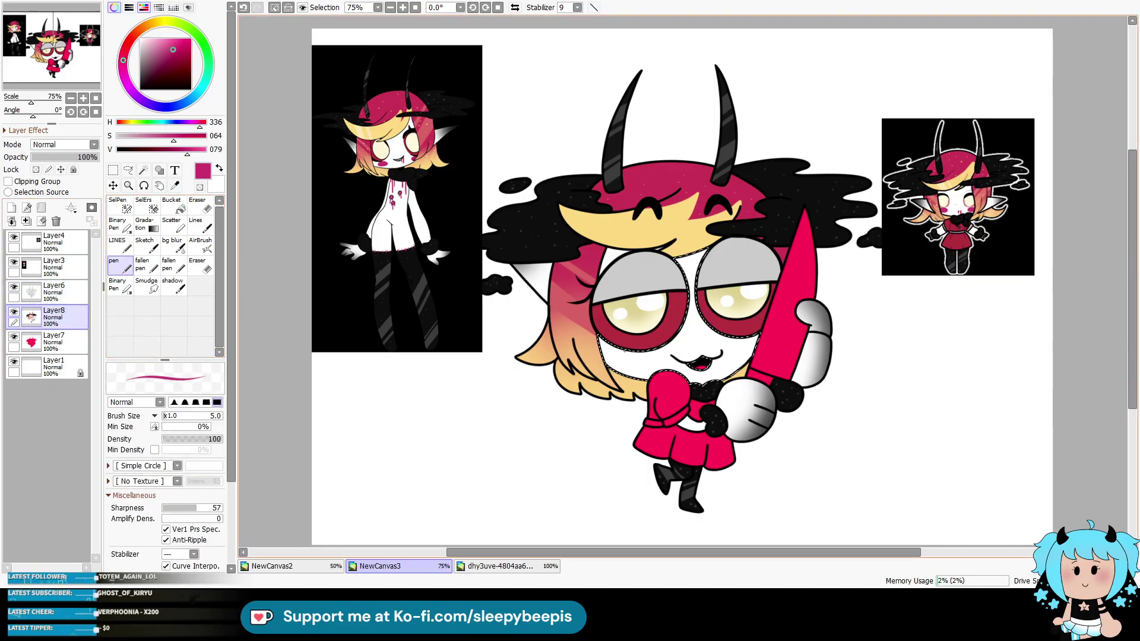
drag(172, 417, 186, 410)
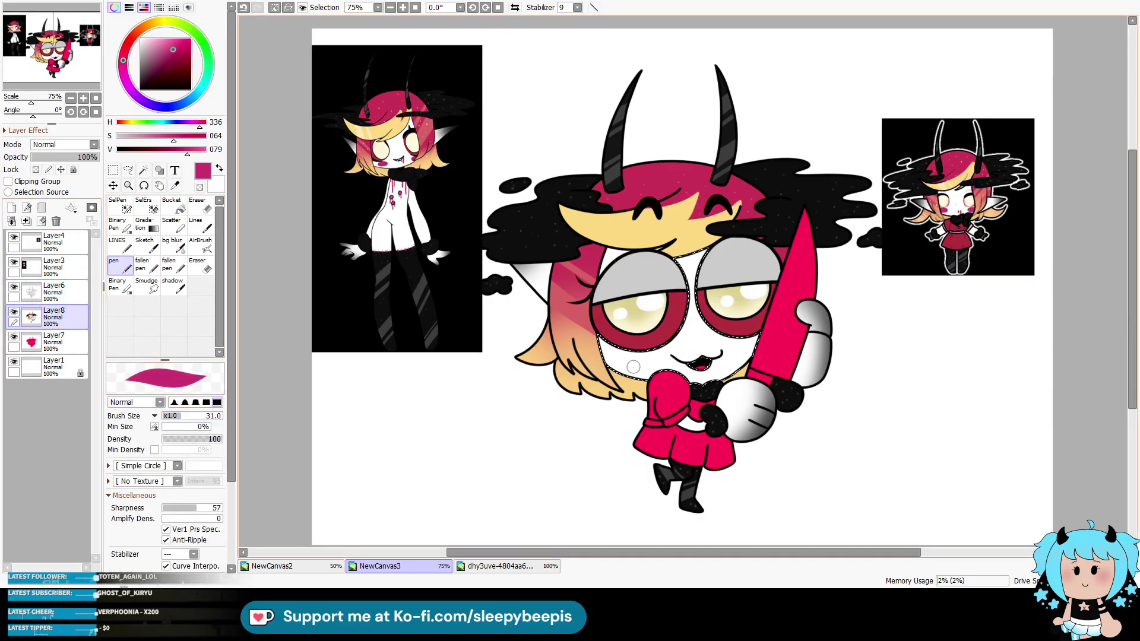
drag(621, 359, 761, 342)
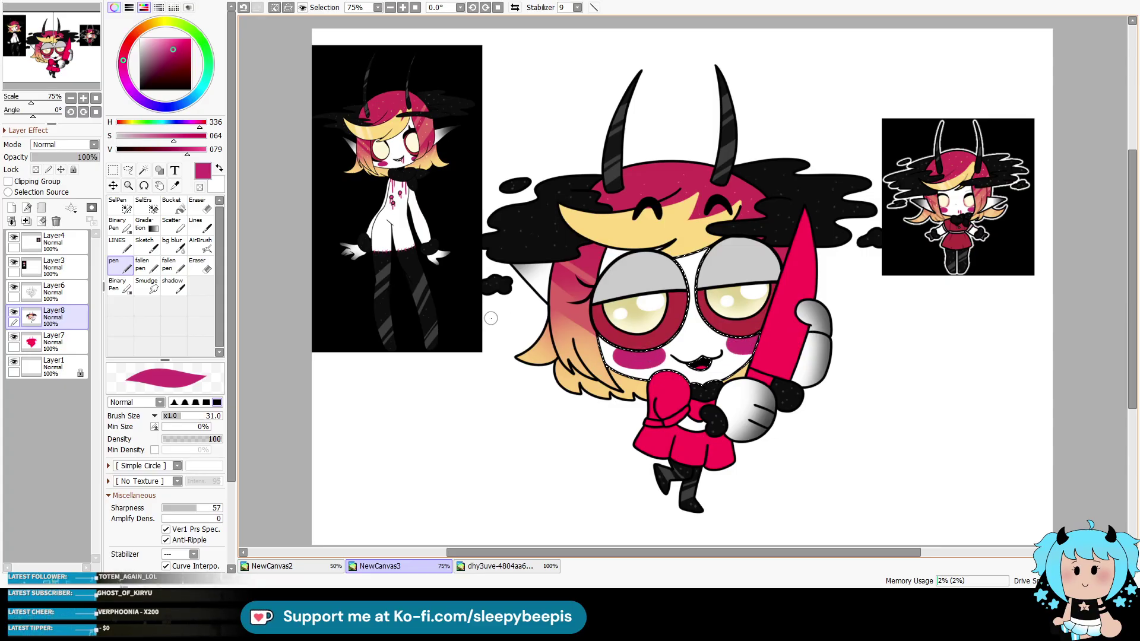
Step: Paint two magenta drips running from the mouth's lower edge with a size 6 pen, matching the reference, and clear the selection
key(ctrl+space)
click(413, 148)
click(414, 150)
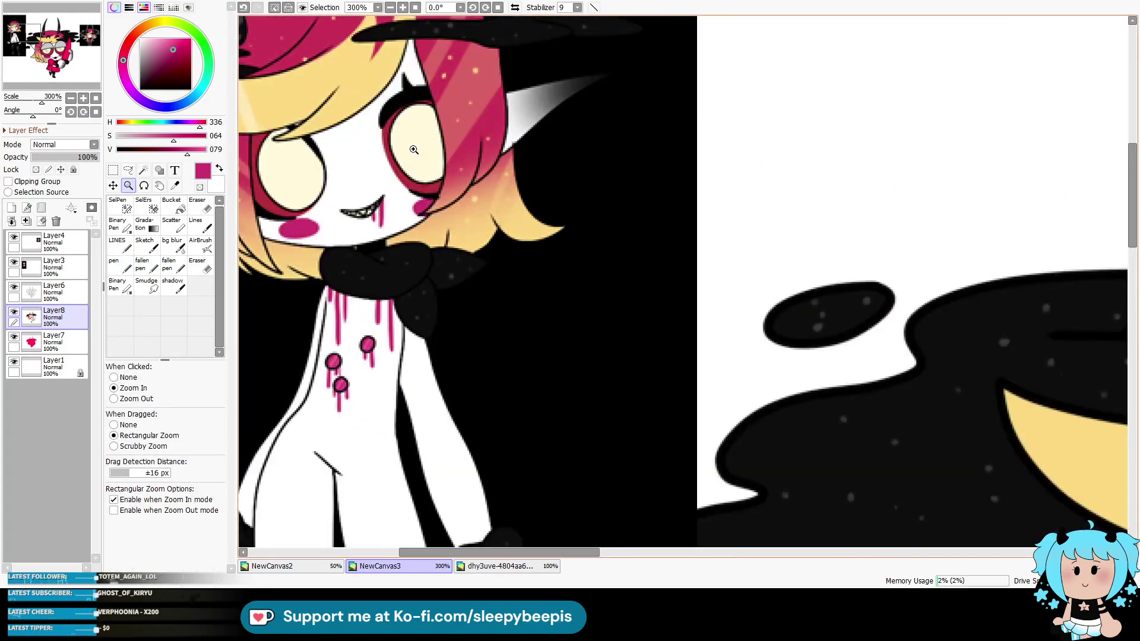
alt+click(423, 30)
alt+click(422, 30)
click(595, 297)
click(596, 297)
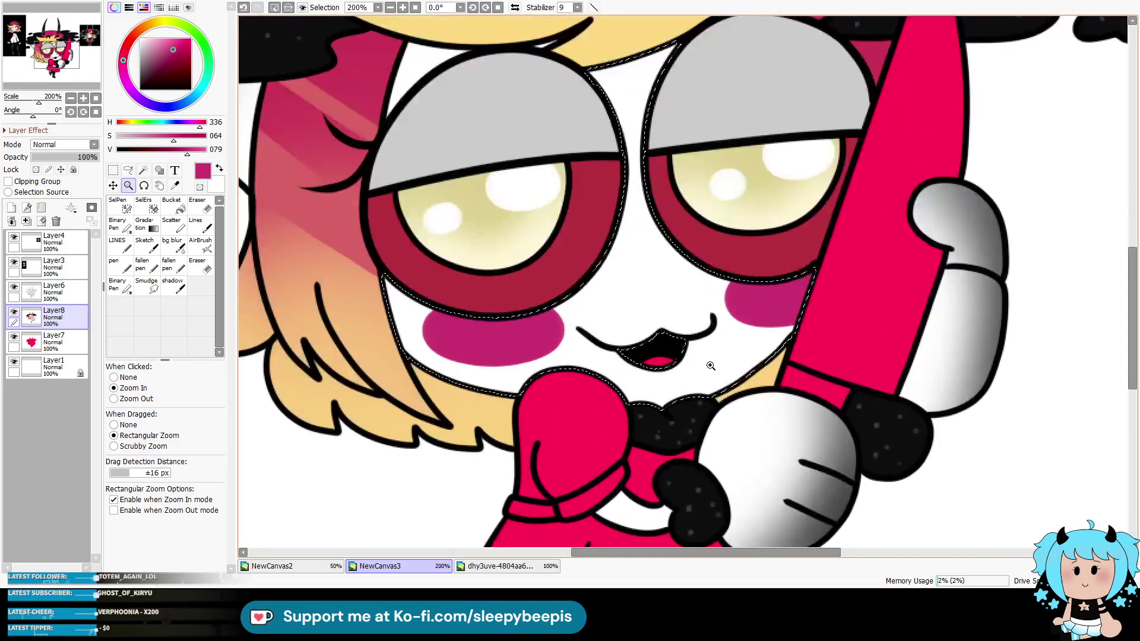
click(117, 264)
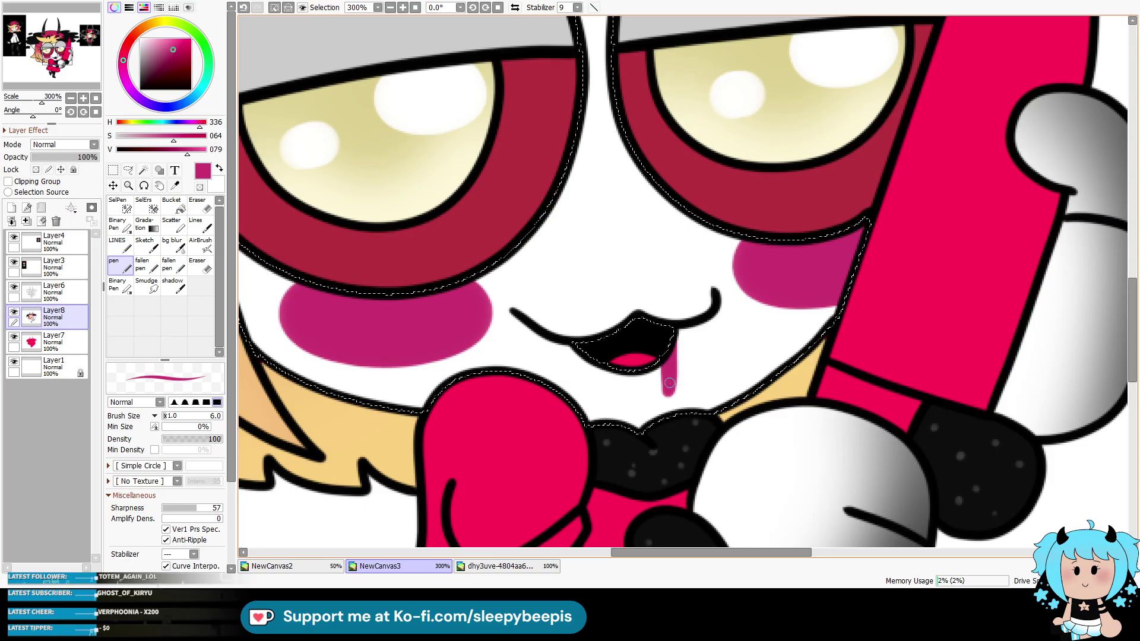
drag(650, 367, 650, 384)
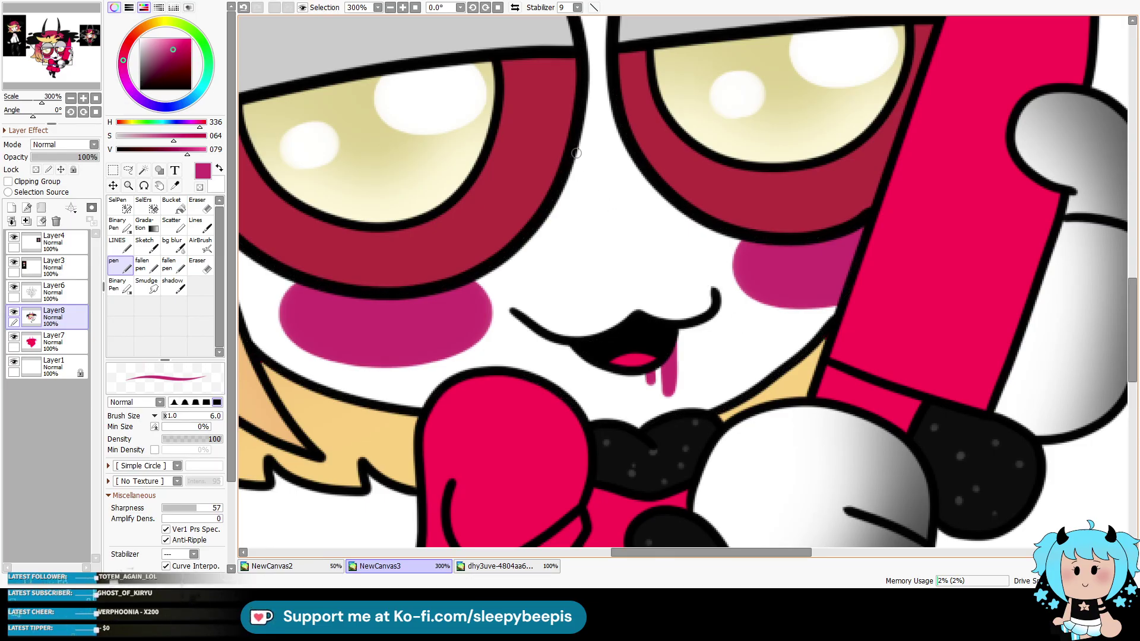
click(417, 7)
Step: Select the tongue from Layer6, fill it muted pink (H 336, S 23, V 78) on Layer8 with the Lines brush, and deselect
key(ctrl+space)
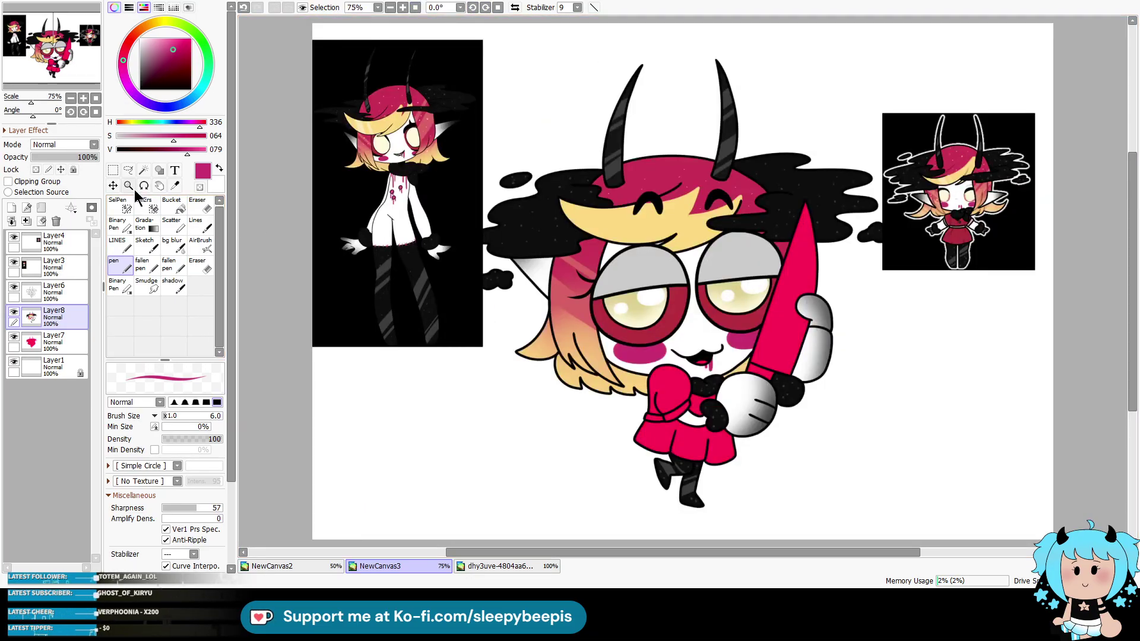
click(716, 356)
click(55, 291)
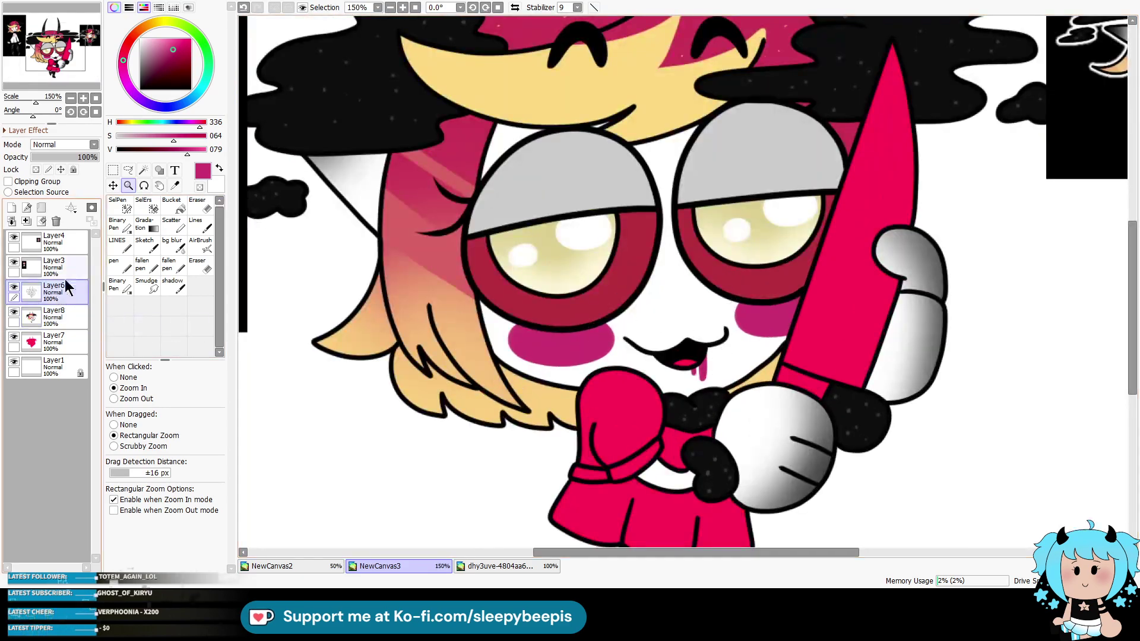
click(143, 171)
click(684, 363)
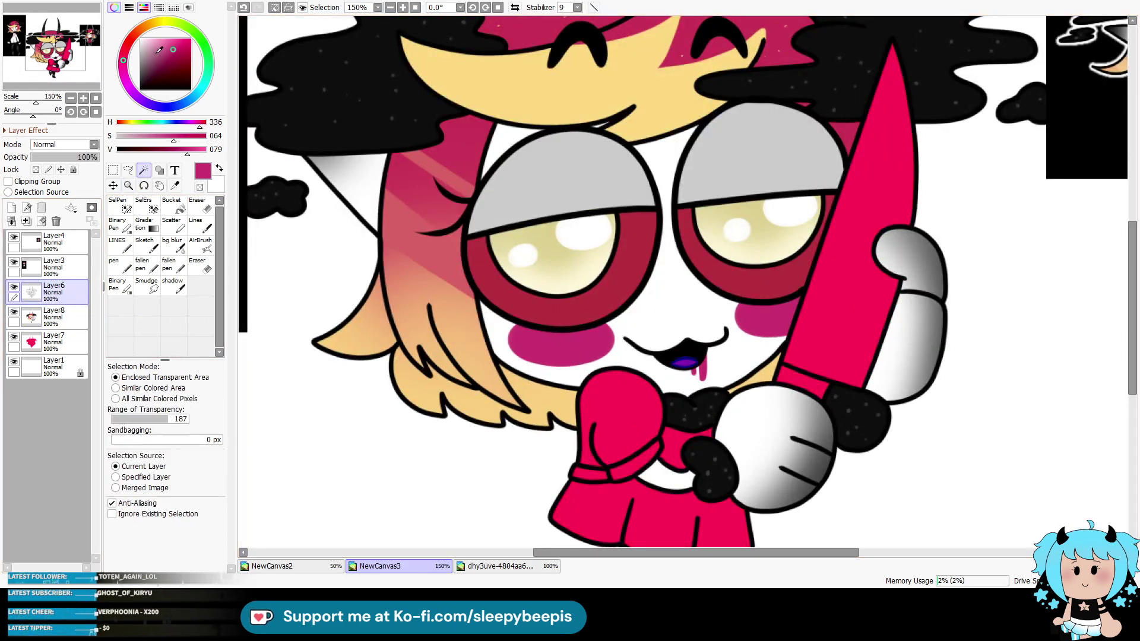
click(152, 50)
click(201, 224)
click(58, 321)
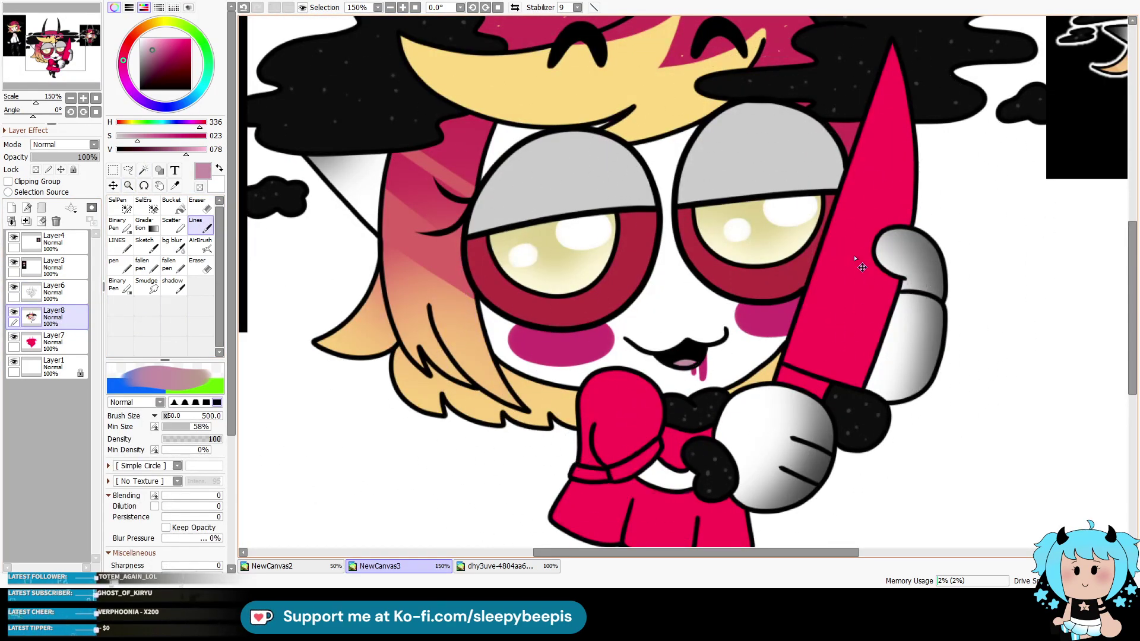
Step: Select the dress and puff sleeve from Layer6, fill them dark red (H 354, S 57, V 70) sampled from the reference on Layer8, and deselect
click(391, 8)
click(391, 7)
click(175, 186)
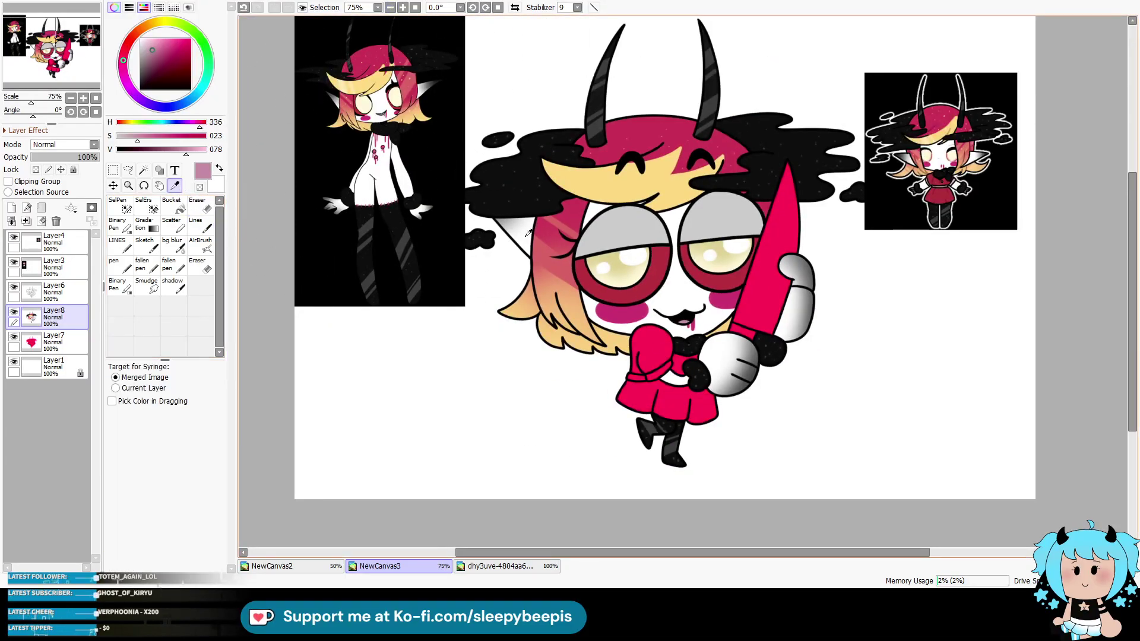
click(943, 198)
click(60, 292)
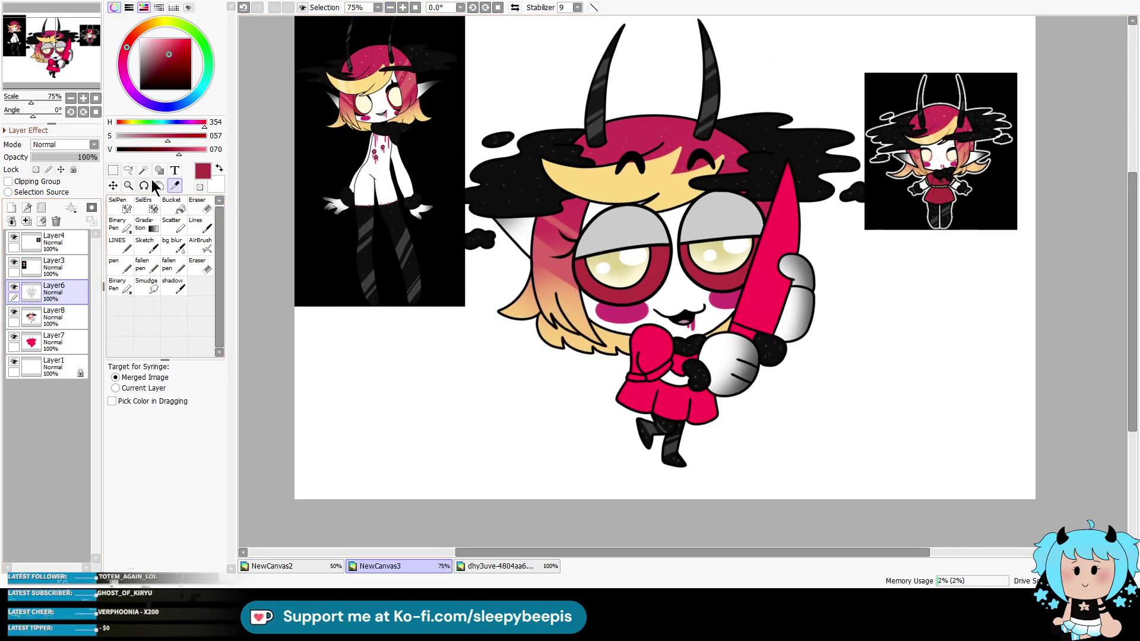
click(143, 171)
click(651, 348)
click(680, 366)
click(686, 403)
click(60, 317)
click(200, 224)
click(668, 380)
key(ctrl+d)
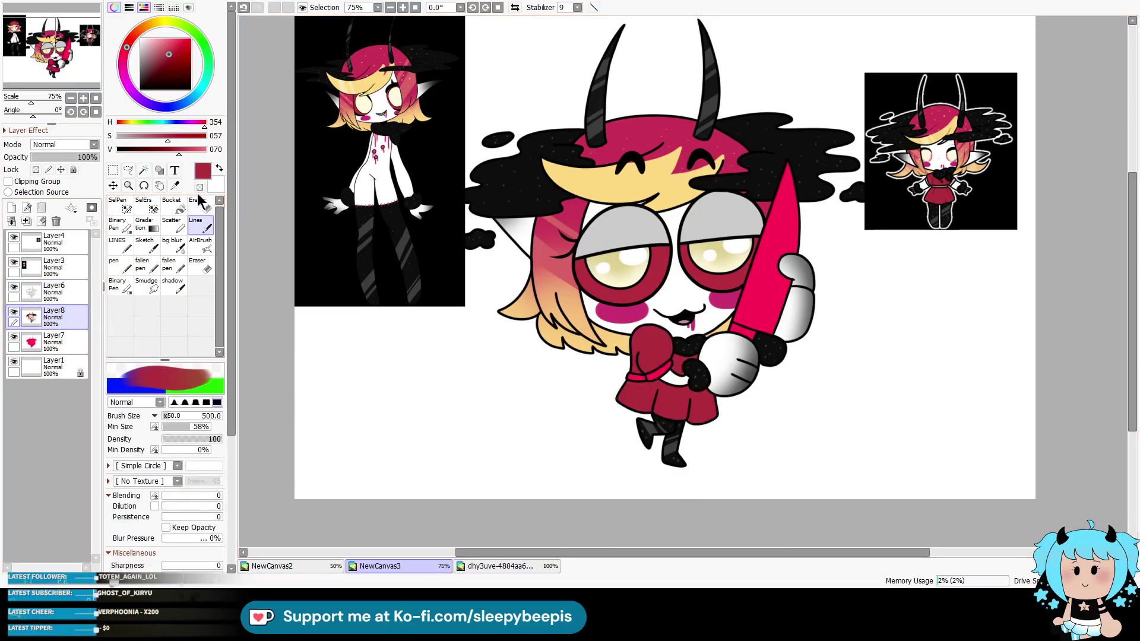
Step: Sample pale pink (H 353, S 13, V 87) from the reference and fill the sleeve cuff selected from Layer6 on Layer8 with the Lines brush, then deselect
key(alt)
click(962, 184)
click(59, 292)
click(143, 171)
click(653, 372)
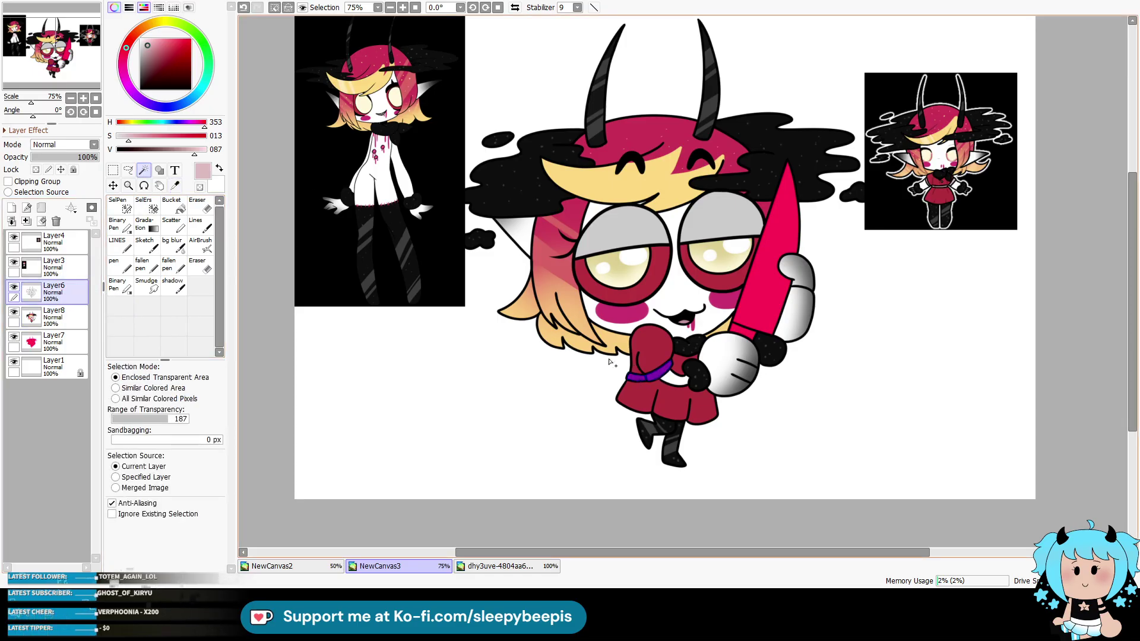
click(59, 317)
click(200, 224)
drag(630, 375, 671, 370)
key(ctrl+d)
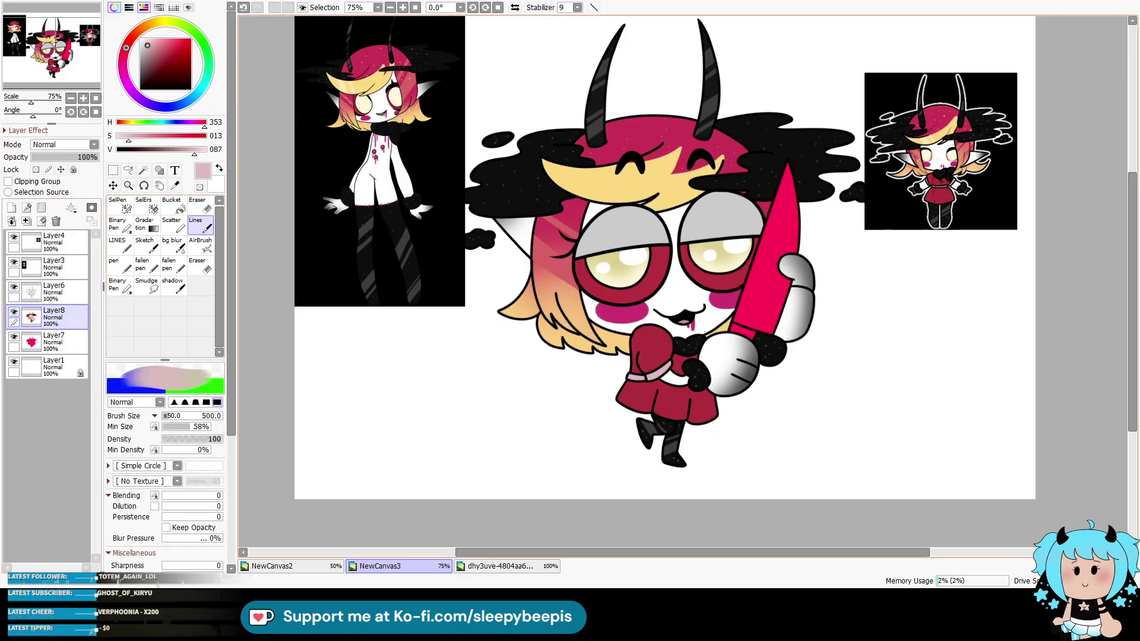
Step: Select the band at the knife blade's base from Layer6, fill it black (V 0) on Layer8 with the Lines brush, and deselect
click(55, 293)
click(143, 171)
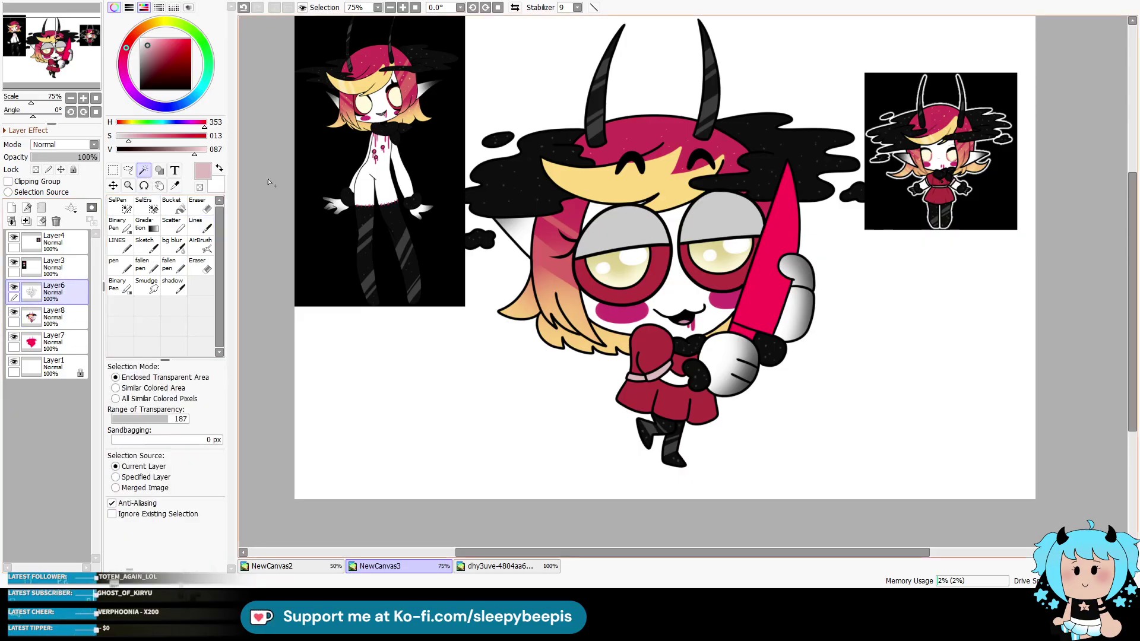
click(747, 336)
click(141, 89)
click(60, 317)
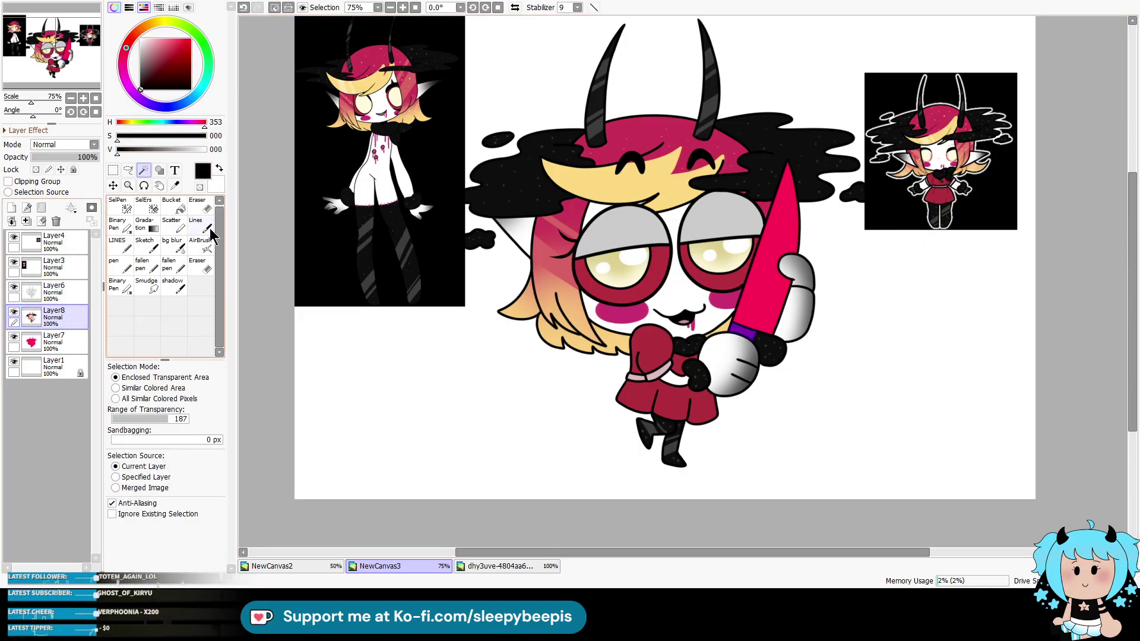
click(205, 226)
drag(764, 392, 742, 332)
key(ctrl+d)
Step: Select the knife blade from Layer6 and fill it medium gray on Layer8 with the Lines brush
click(55, 294)
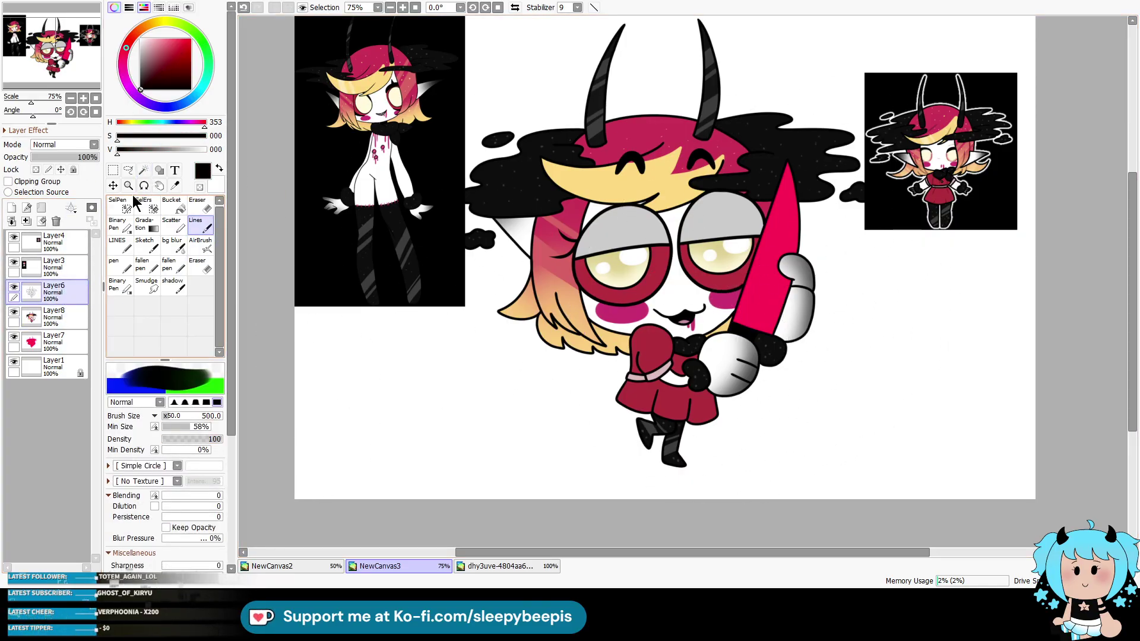
click(143, 170)
click(769, 250)
click(140, 59)
click(60, 317)
click(204, 227)
drag(730, 89, 744, 382)
Step: Paint light gray (V 86) shine stripes across the selected blade with the pen at sizes 31 and 13, and clear the selection
click(143, 46)
click(116, 265)
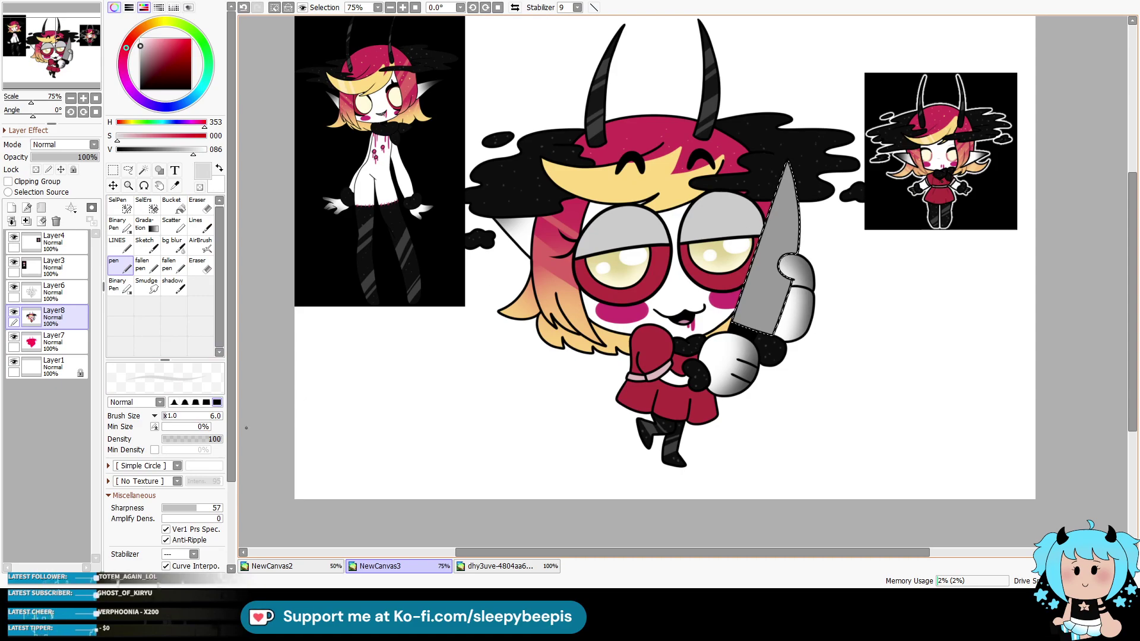
click(180, 416)
drag(785, 202, 750, 312)
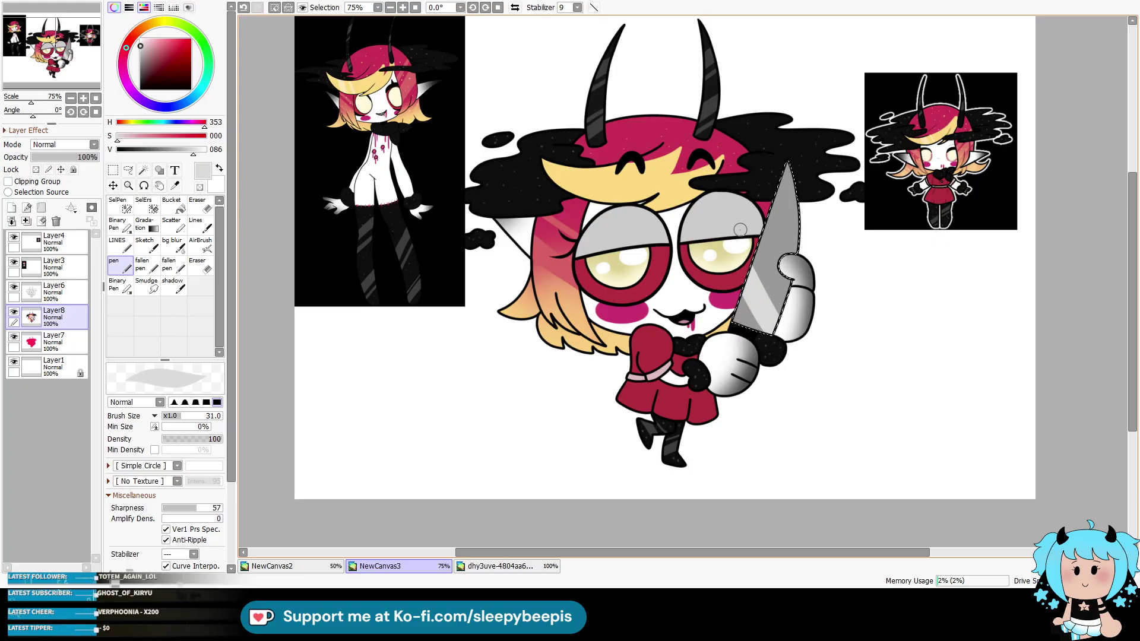
drag(791, 193, 765, 253)
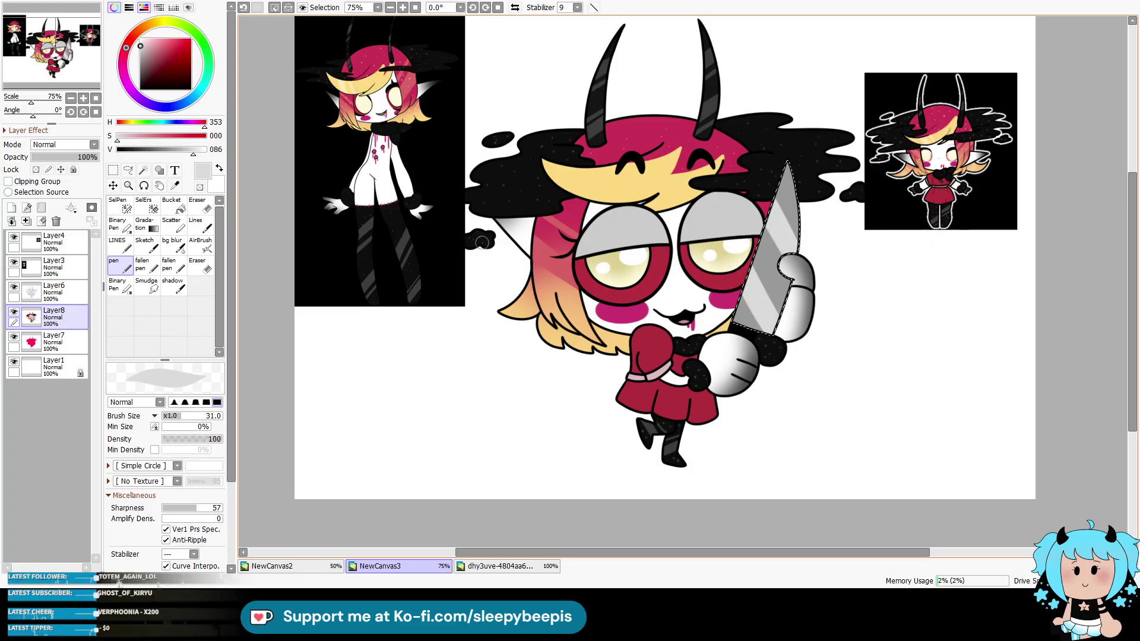
click(172, 417)
mouse_move(739, 329)
mouse_down()
mouse_move(775, 261)
mouse_move(778, 202)
mouse_up()
key(ctrl+d)
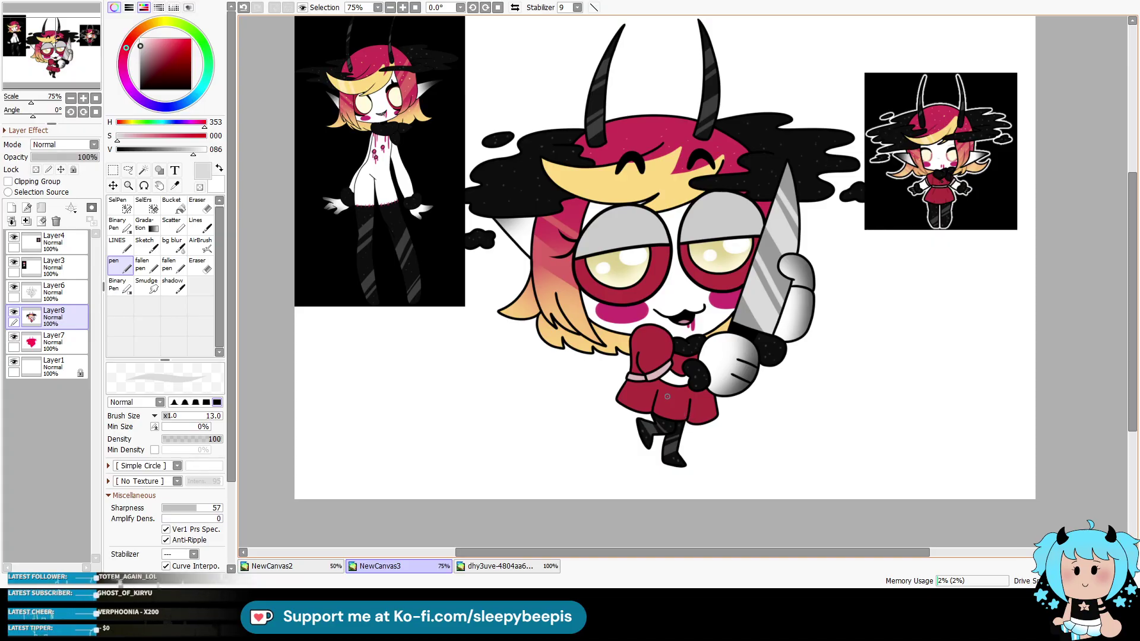
Step: Delete the two reference image layers, Layer4 and Layer3
drag(371, 259, 389, 301)
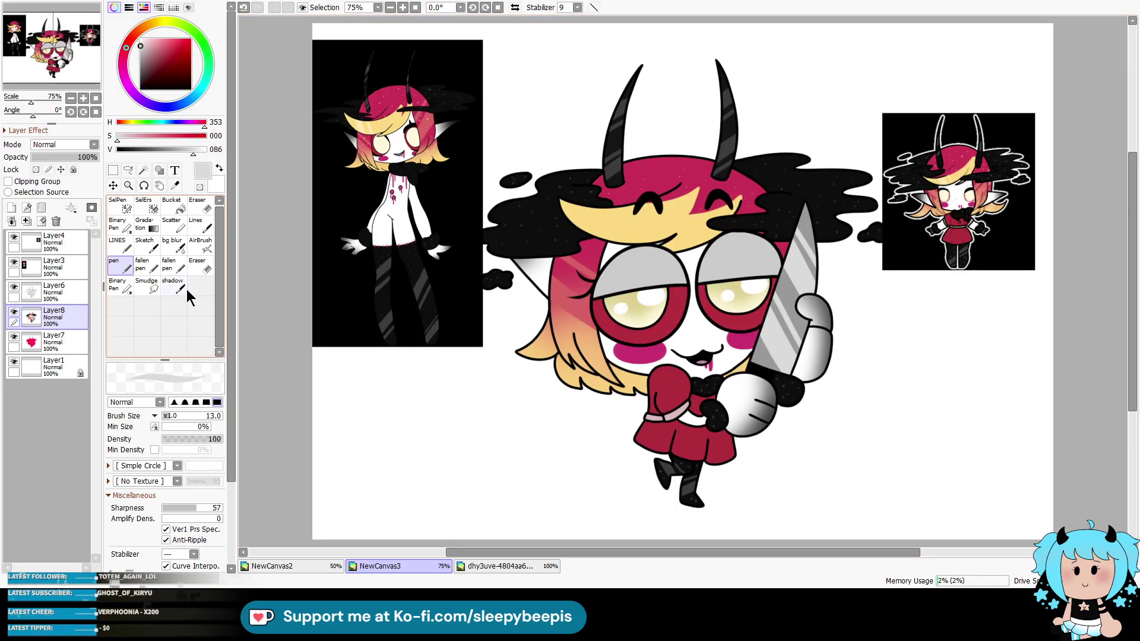
click(54, 243)
click(55, 221)
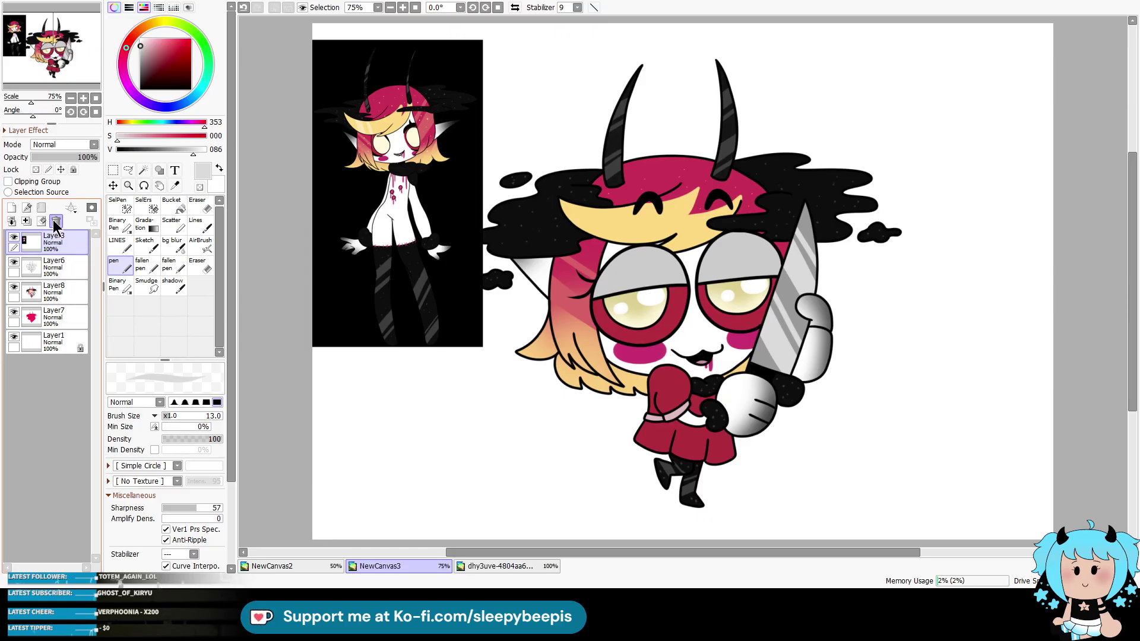
click(56, 221)
Step: Recolor the character's base silhouette on Layer7 solid black (V 0) with the Bucket
click(26, 221)
click(27, 182)
click(141, 89)
click(172, 204)
click(408, 131)
click(26, 221)
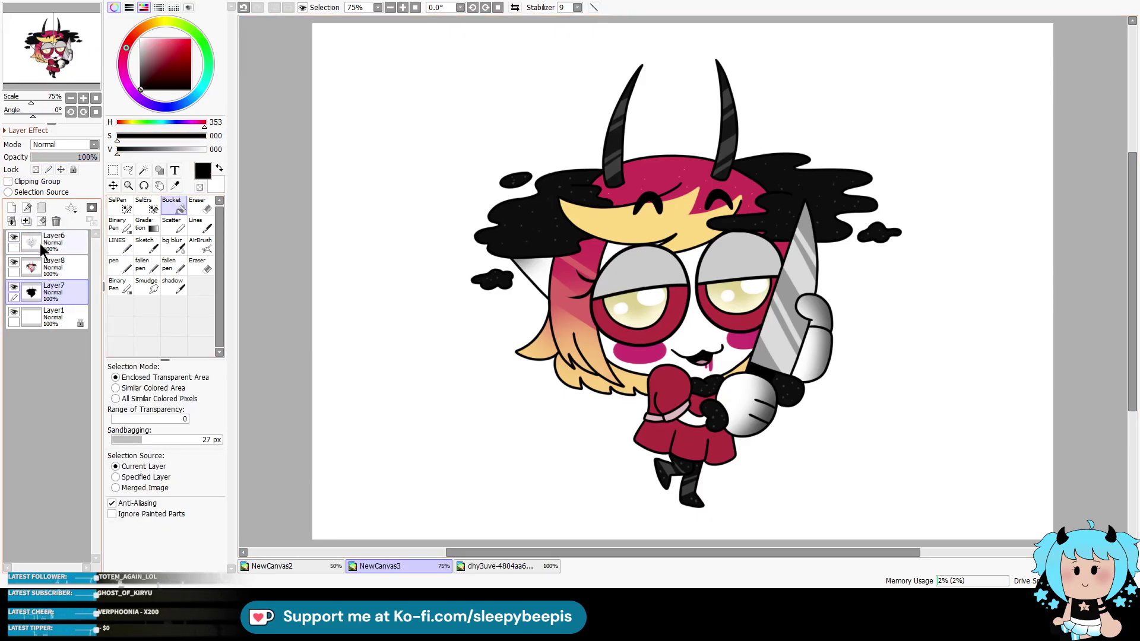
Step: Crop the canvas to a rectangular selection closely framing the whole character and hide the white background Layer1
click(113, 170)
drag(455, 27, 939, 533)
click(100, 3)
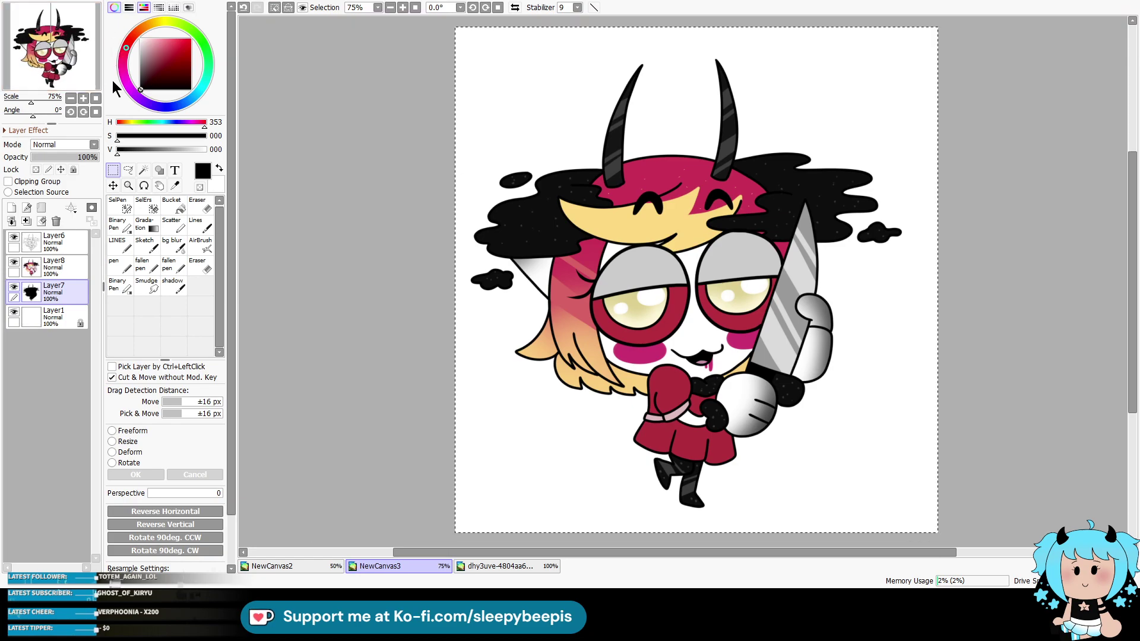
click(13, 312)
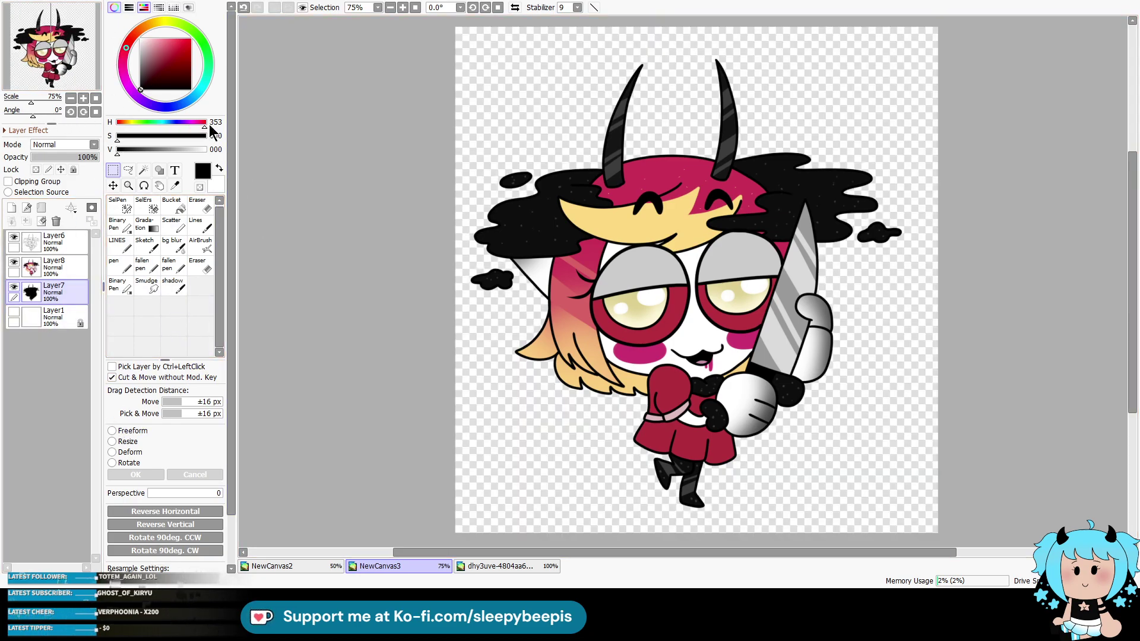